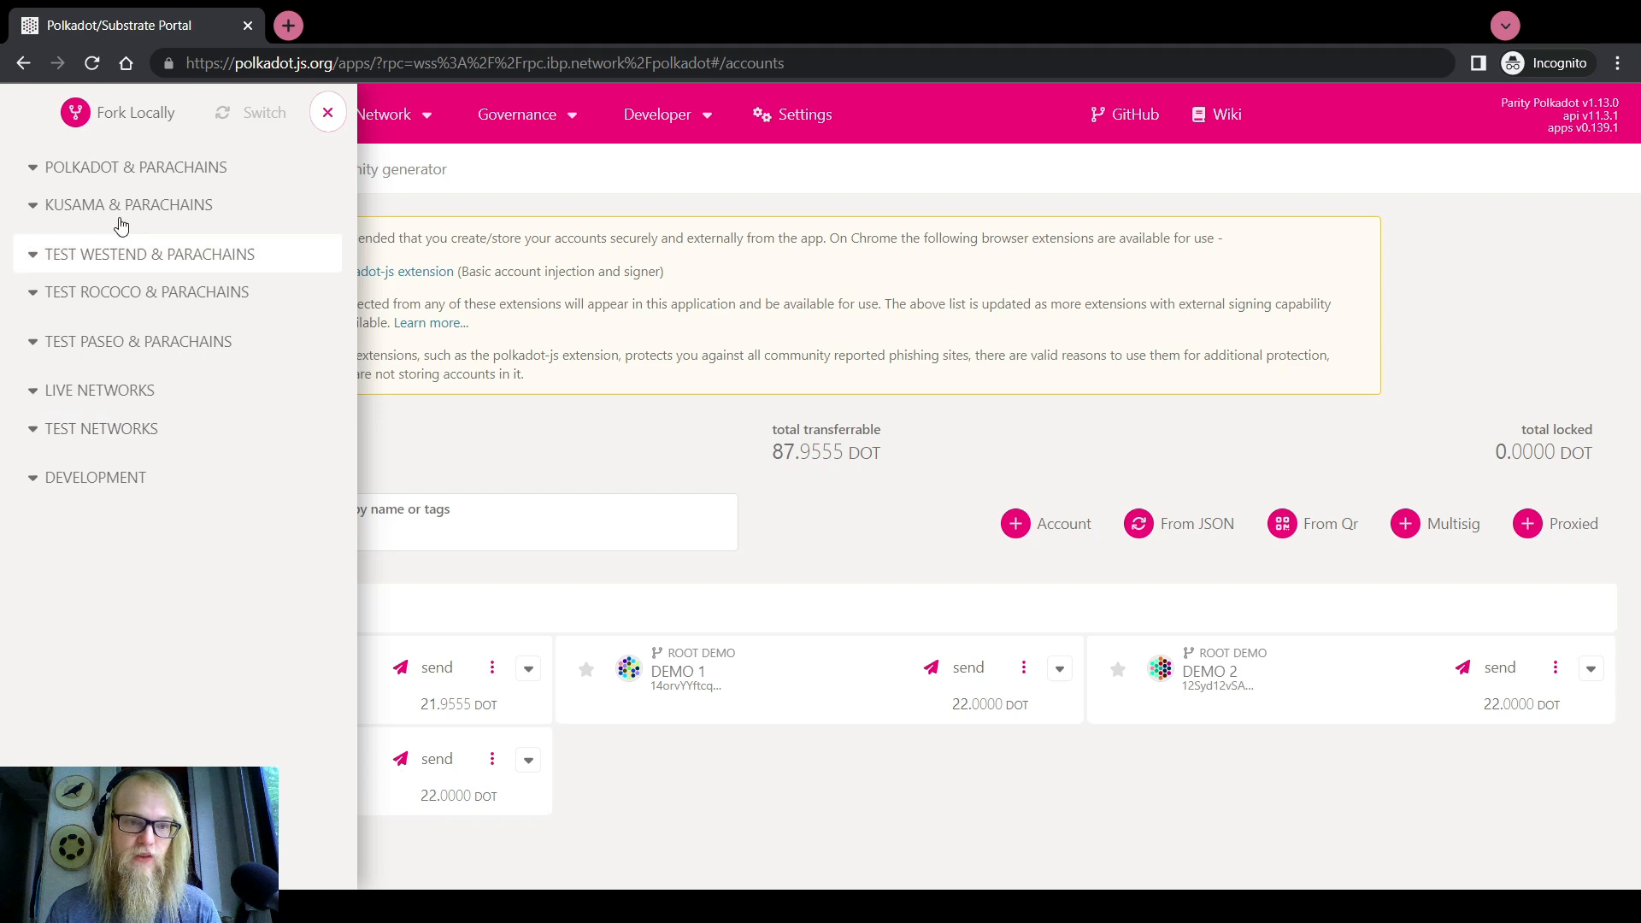
Try the Dwellir Tunisia provider under Polkadot & Parachains, revert to IBP1, and close the panel
click(124, 165)
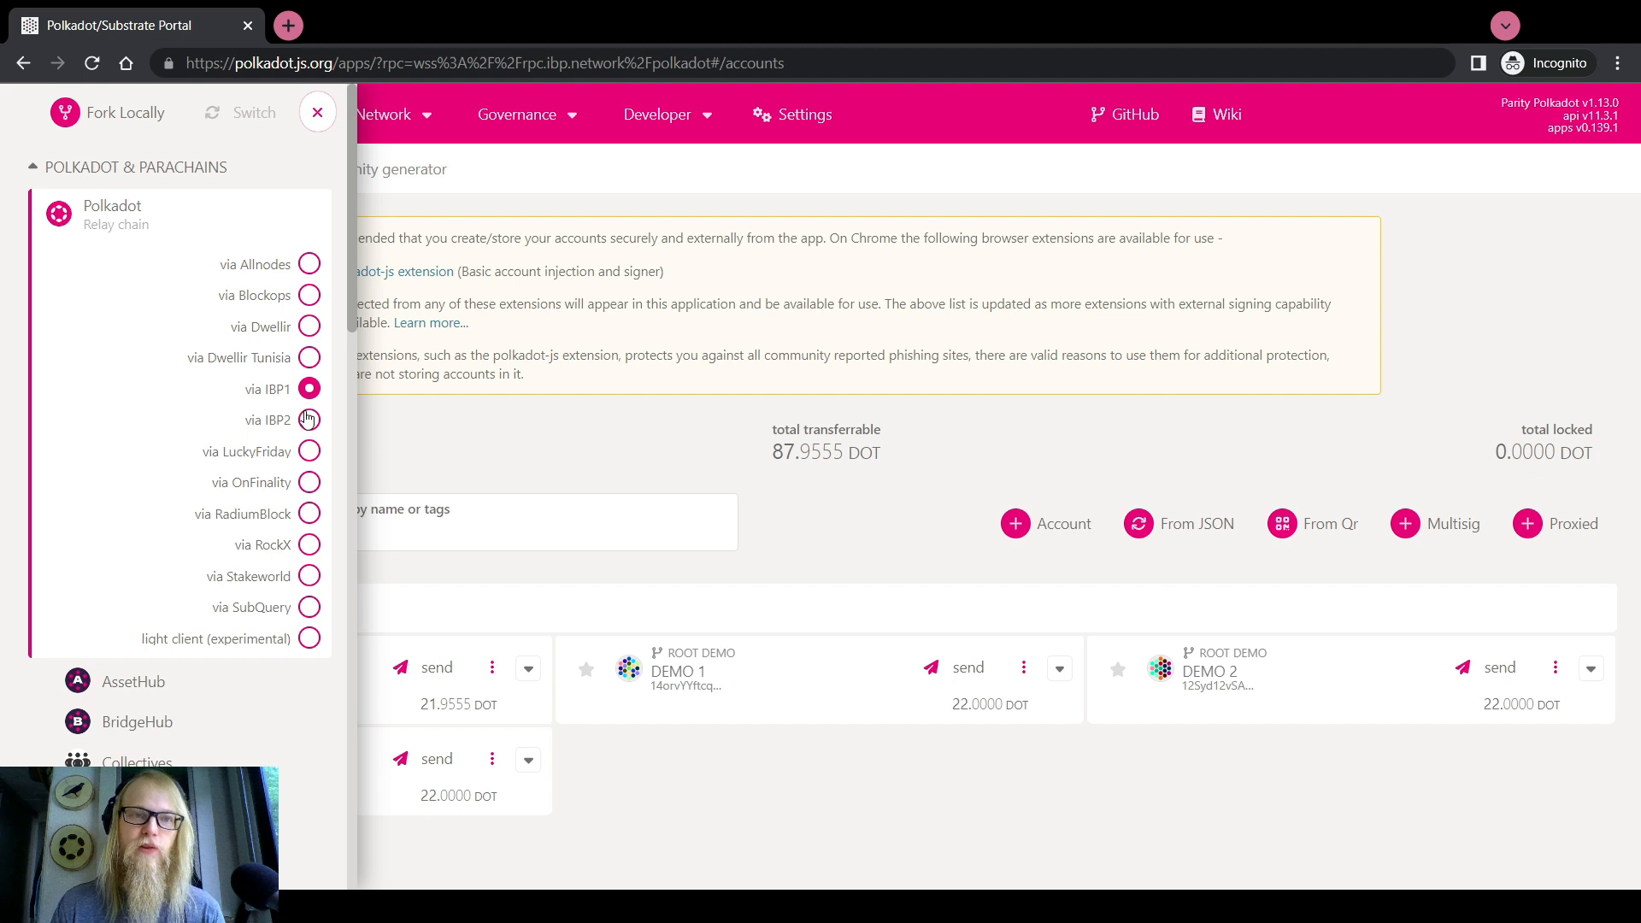
click(309, 357)
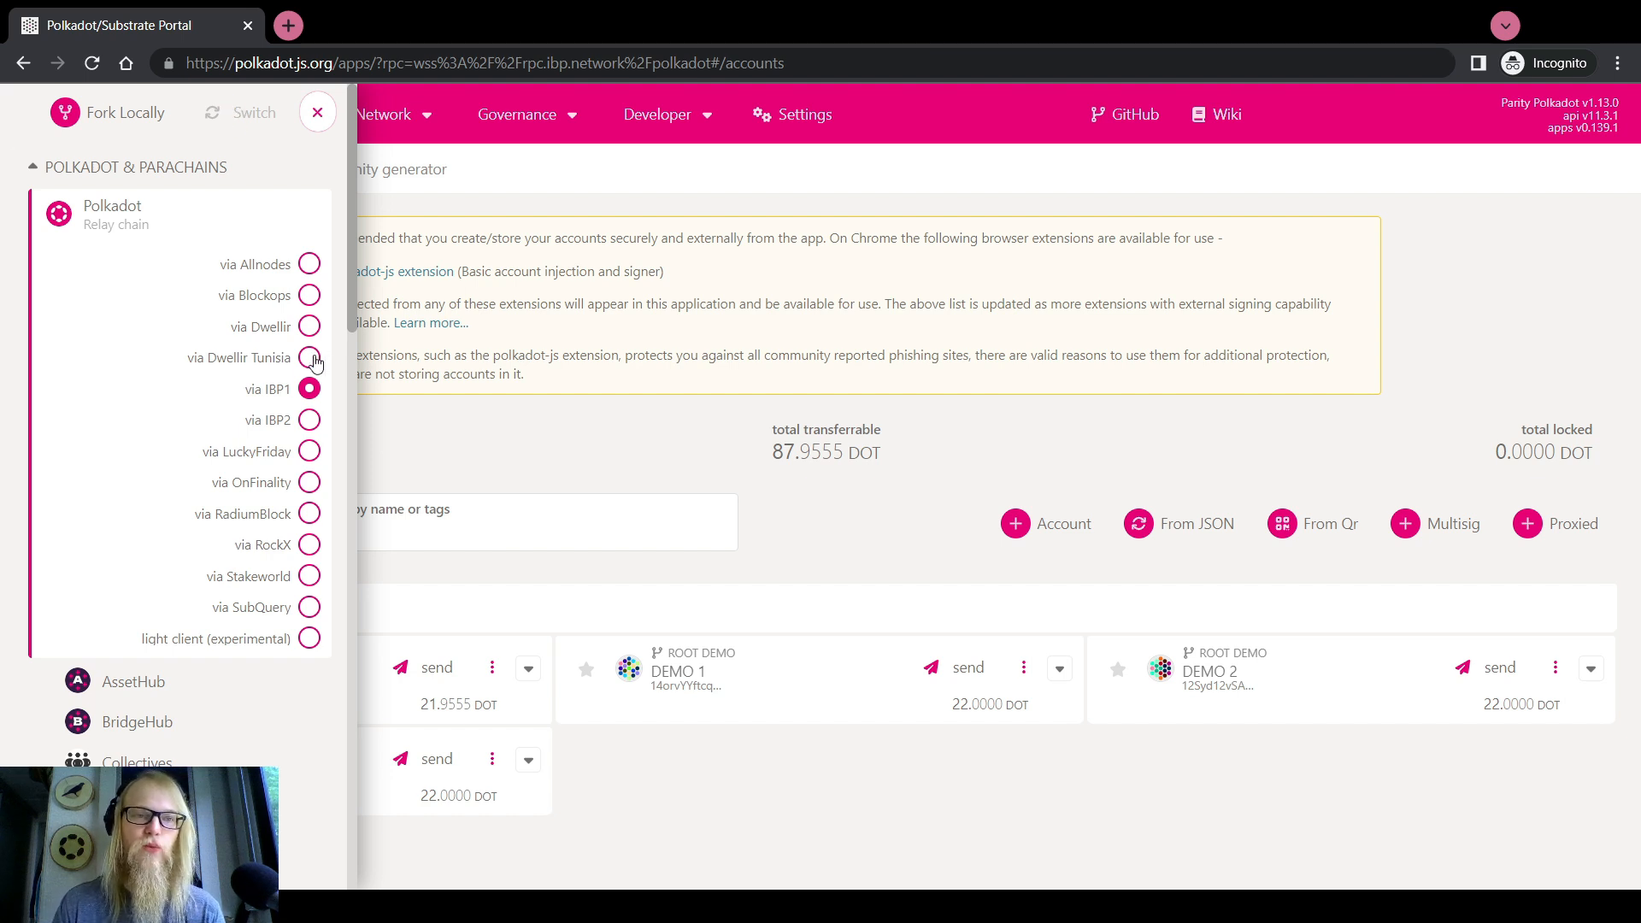
click(310, 388)
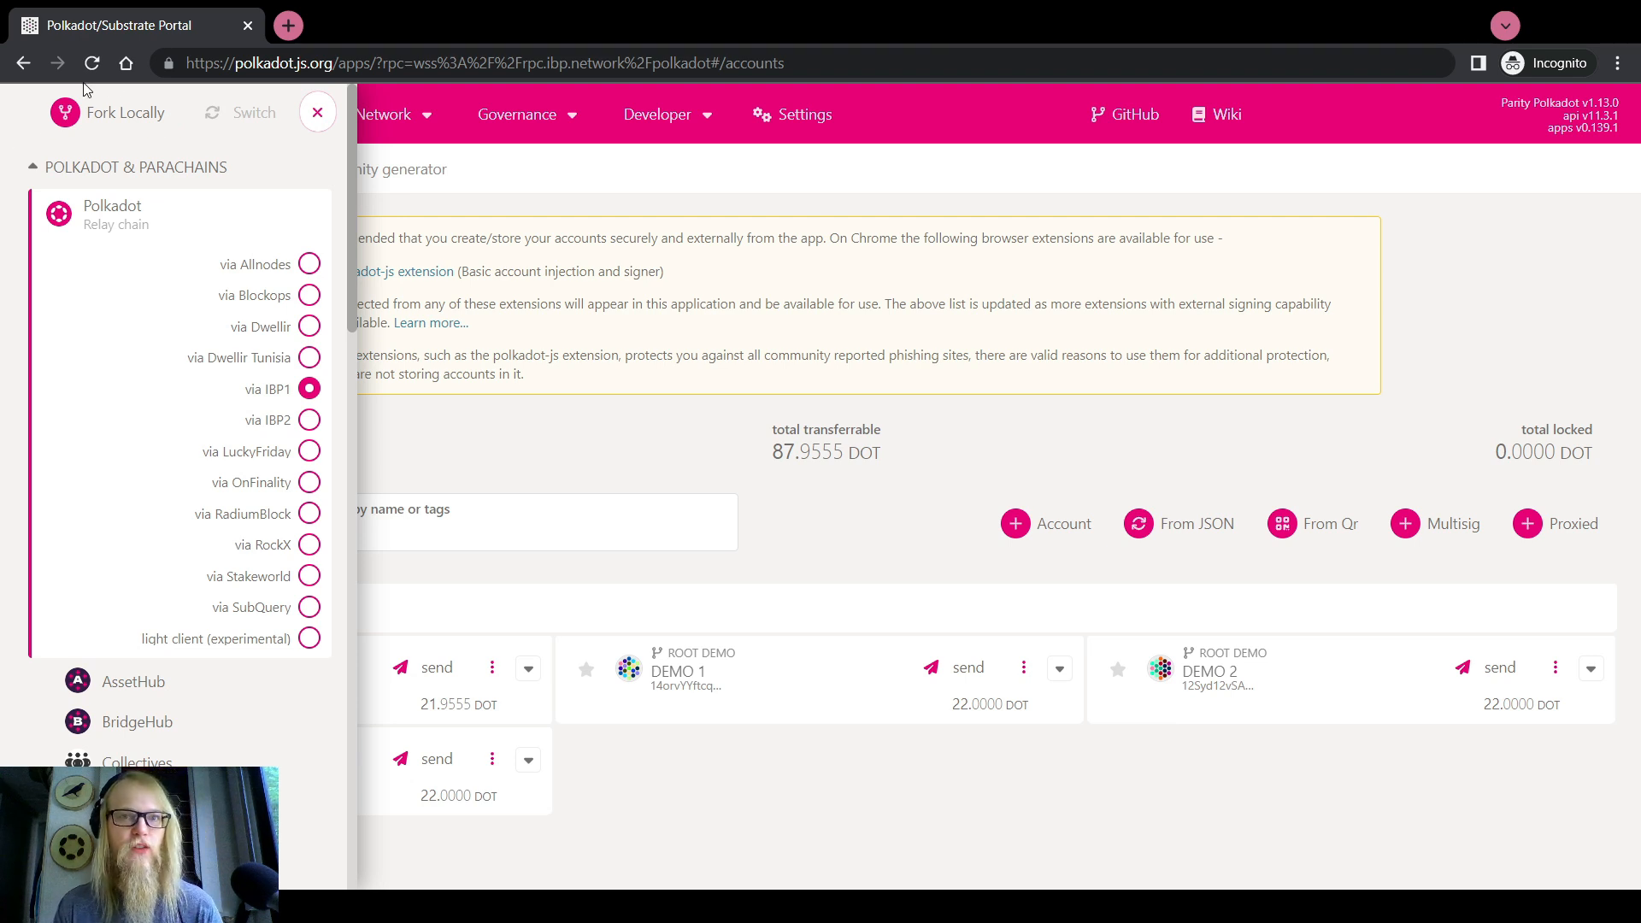
click(317, 112)
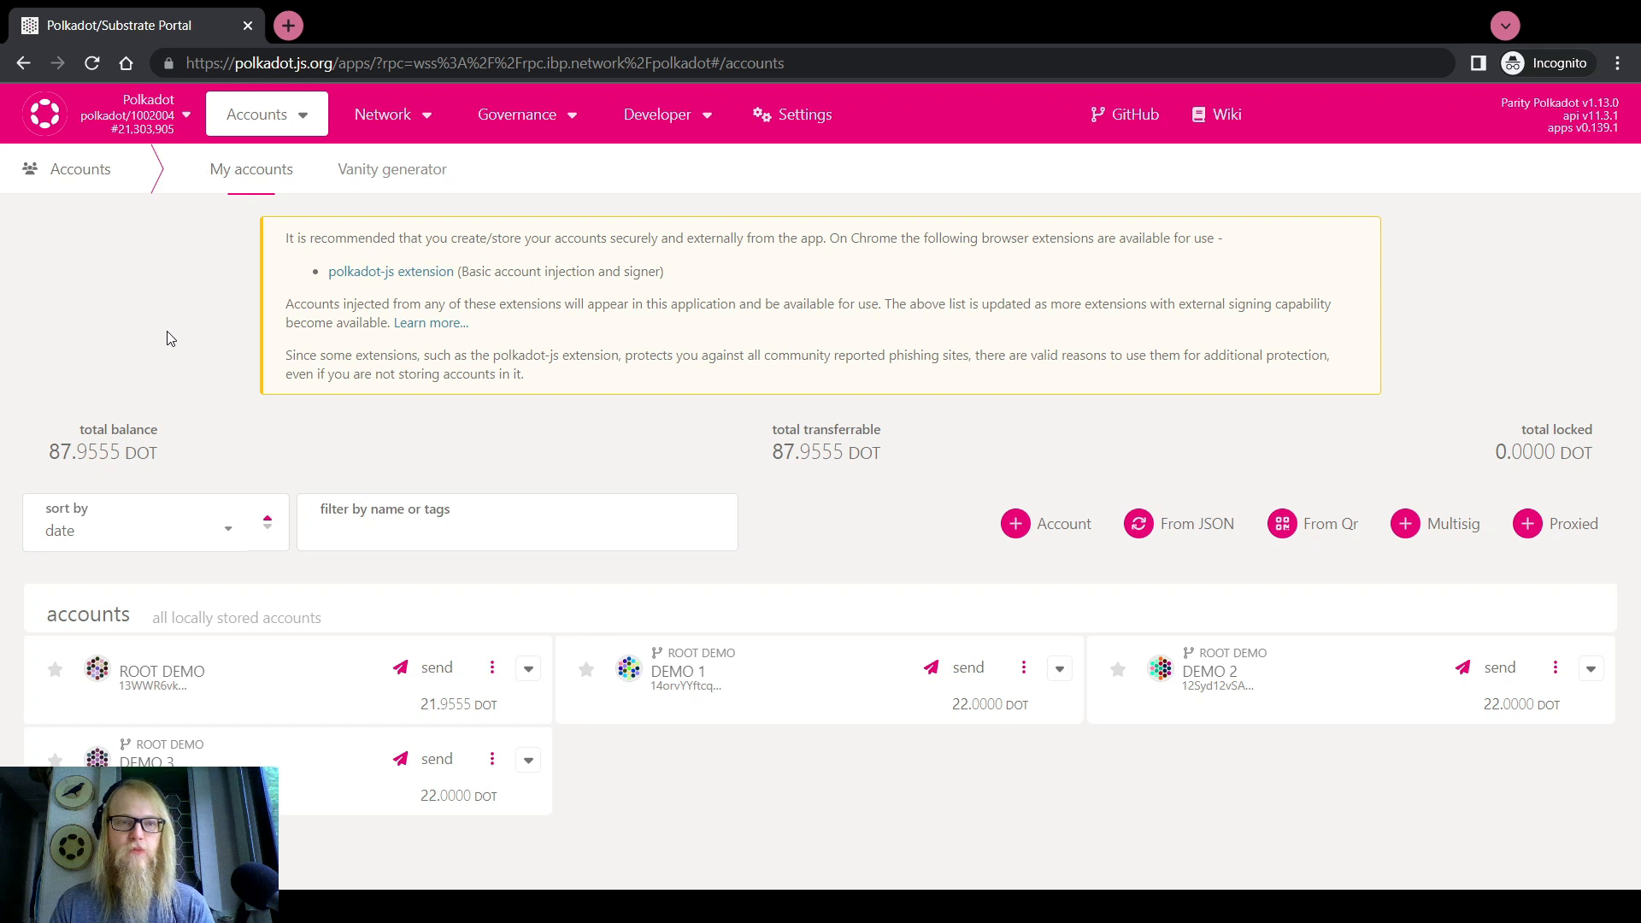
Visit Governance > Bounties, open and dismiss the Add Bounty form, then go to Developer > Extrinsics
mouse_move(644, 125)
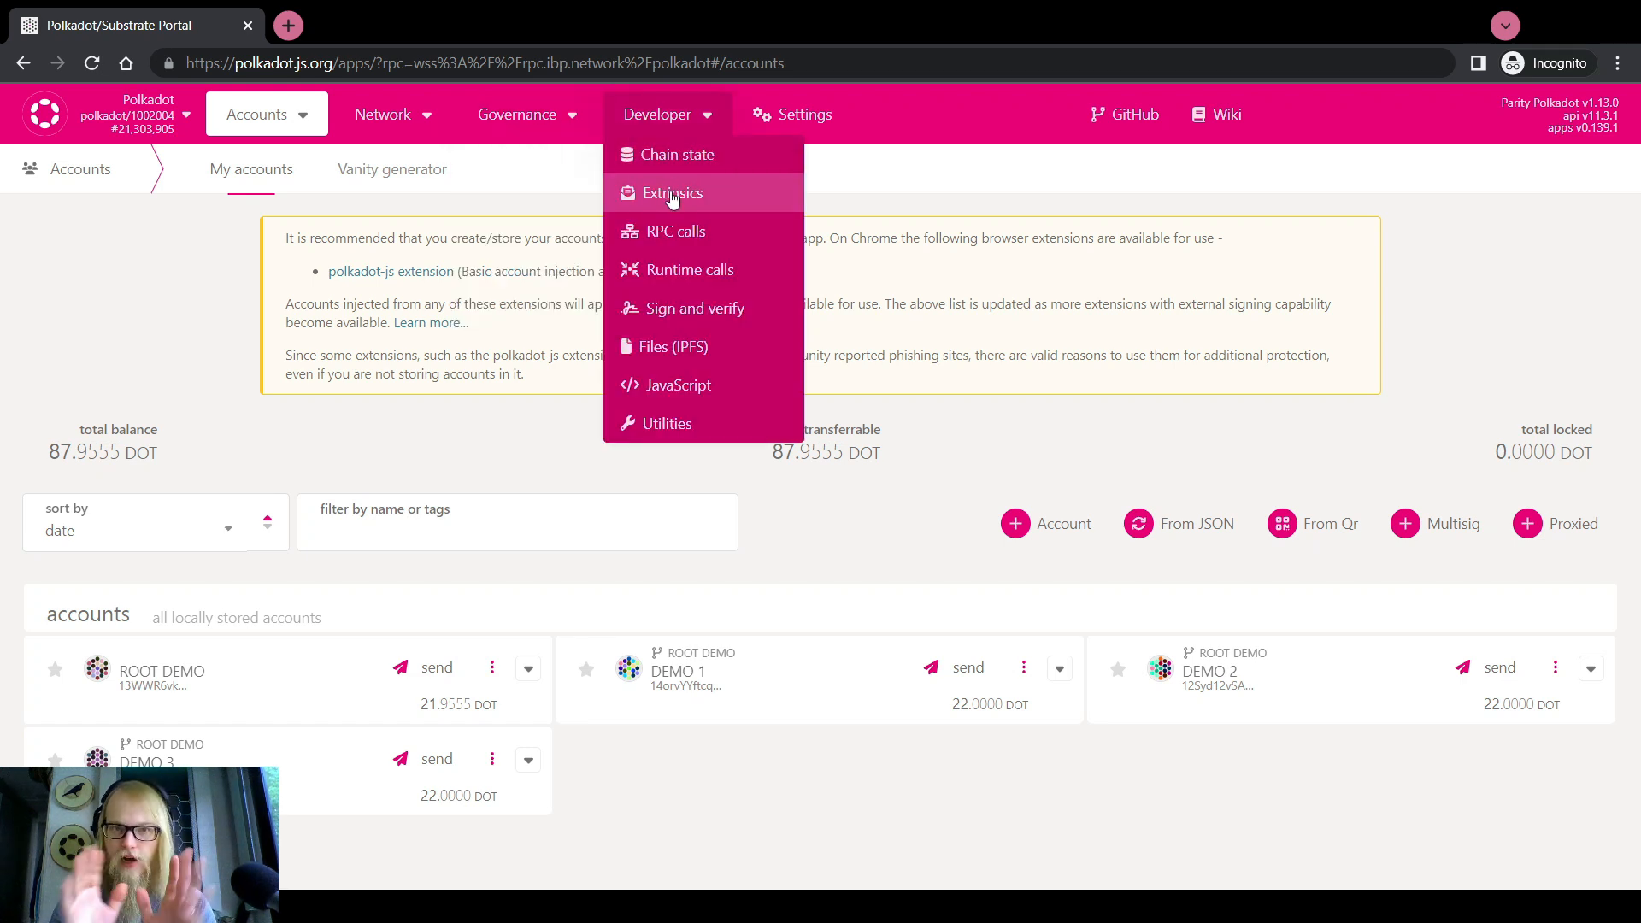
click(513, 307)
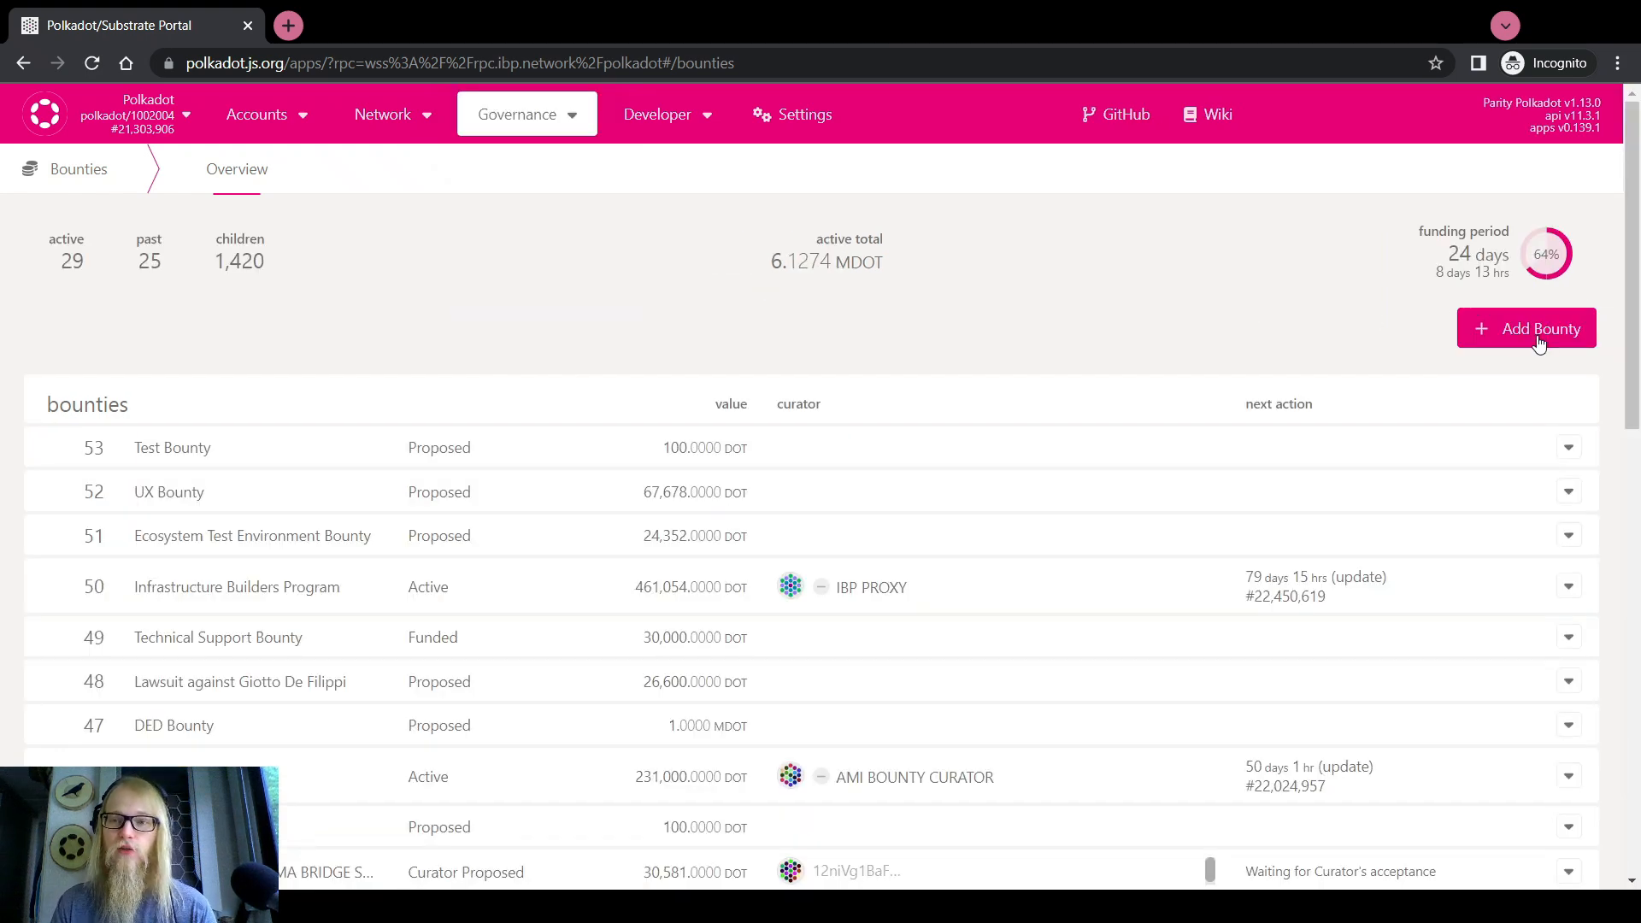
click(1539, 329)
click(1262, 148)
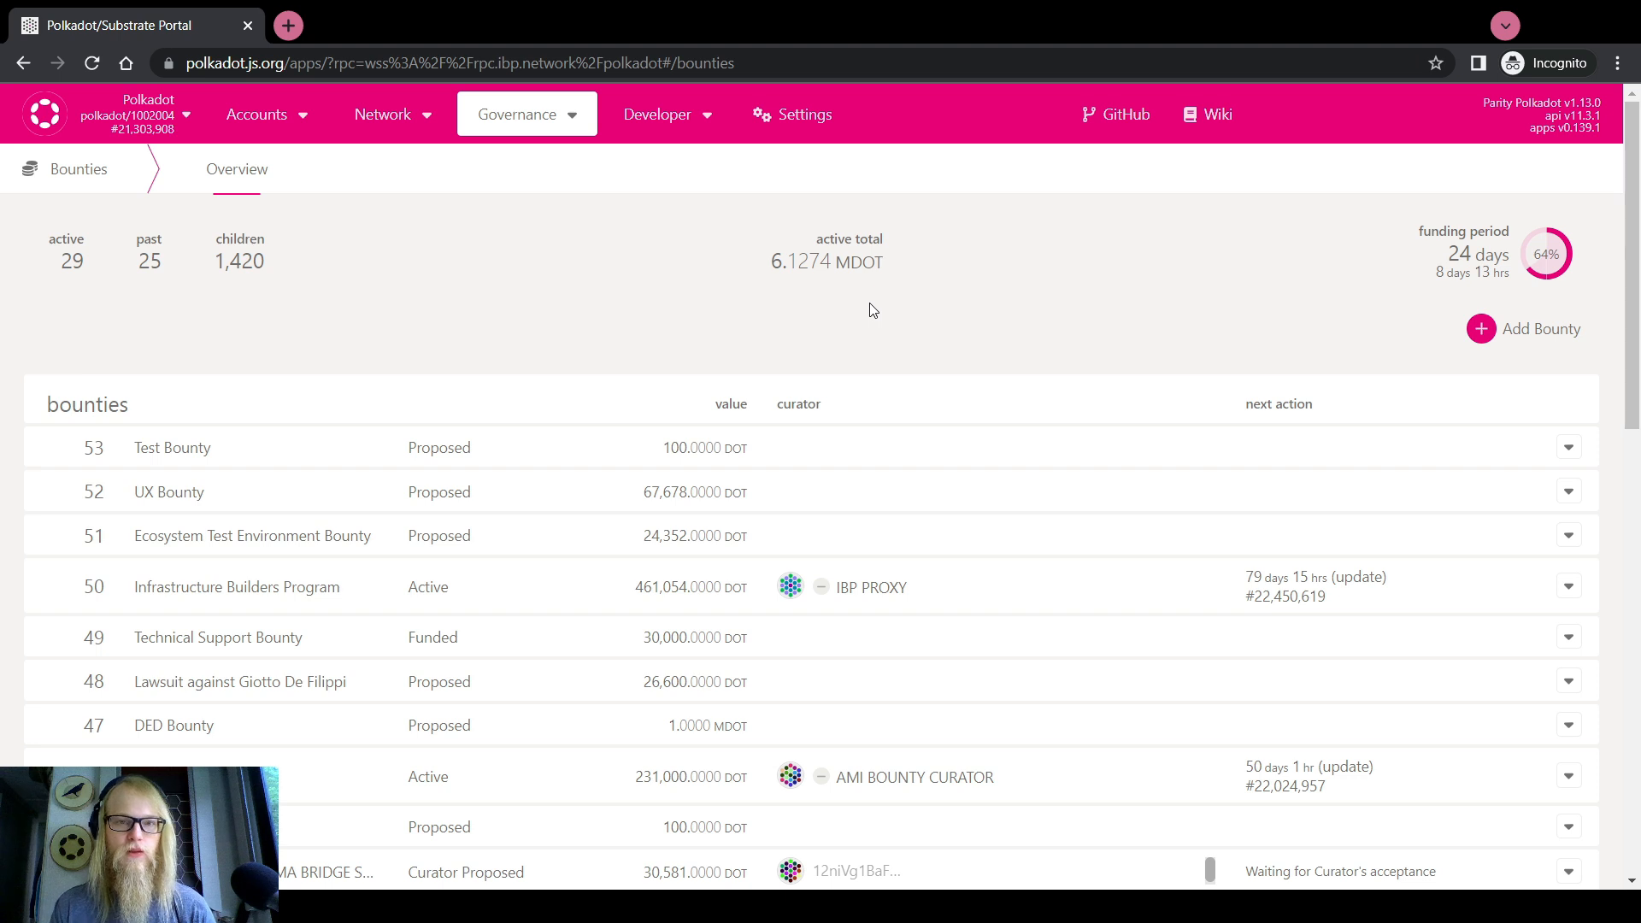
mouse_move(657, 114)
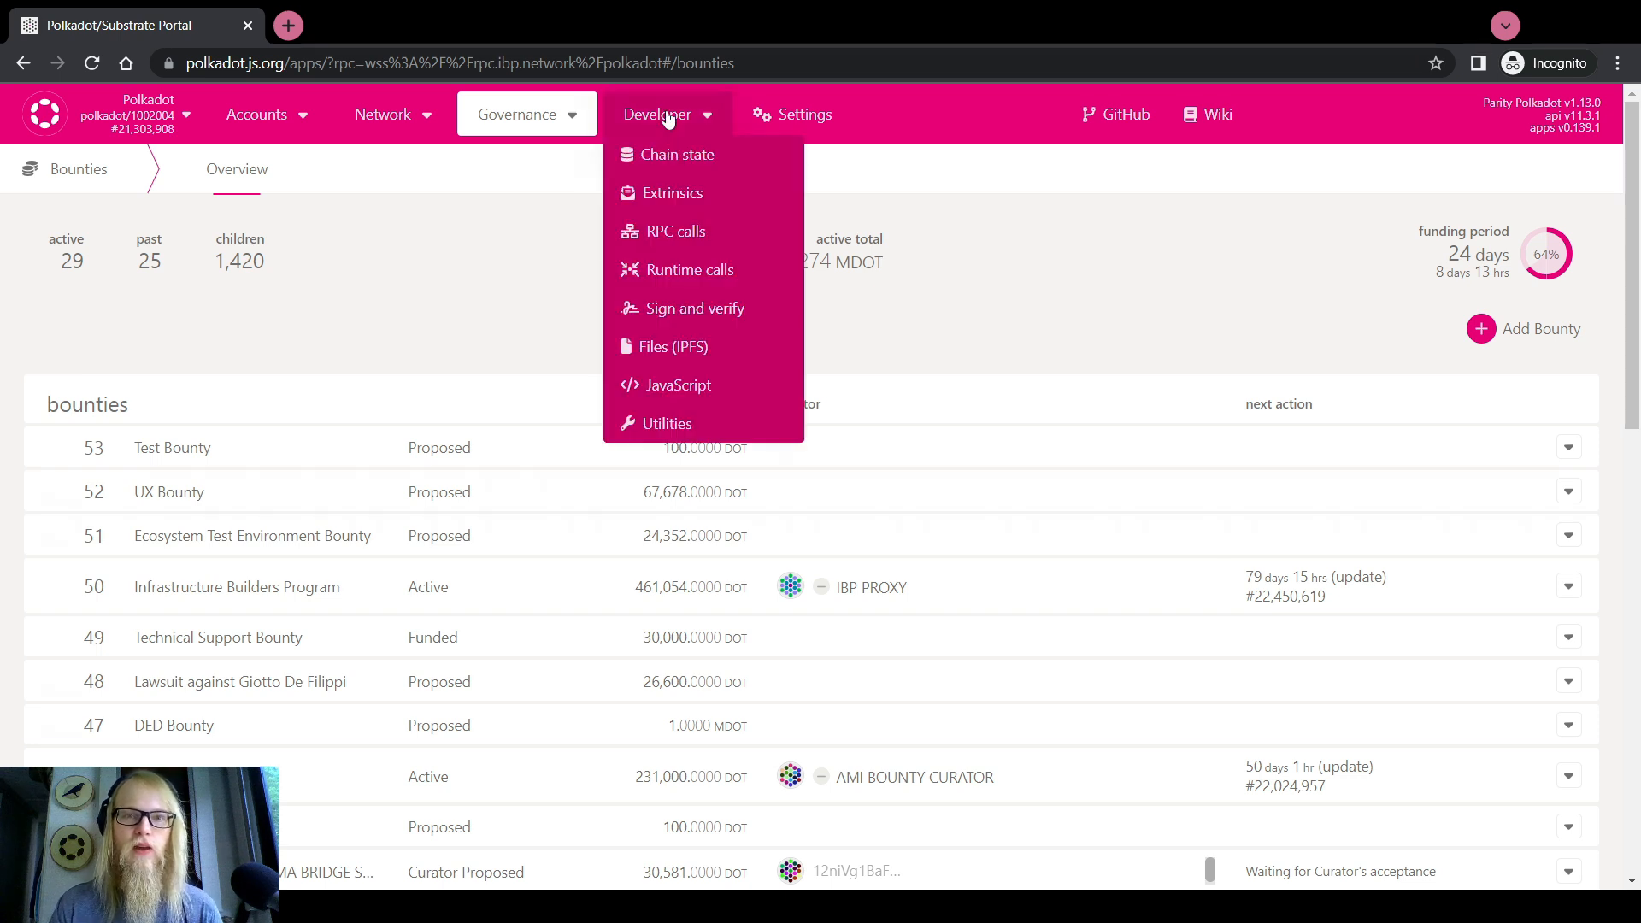
click(679, 196)
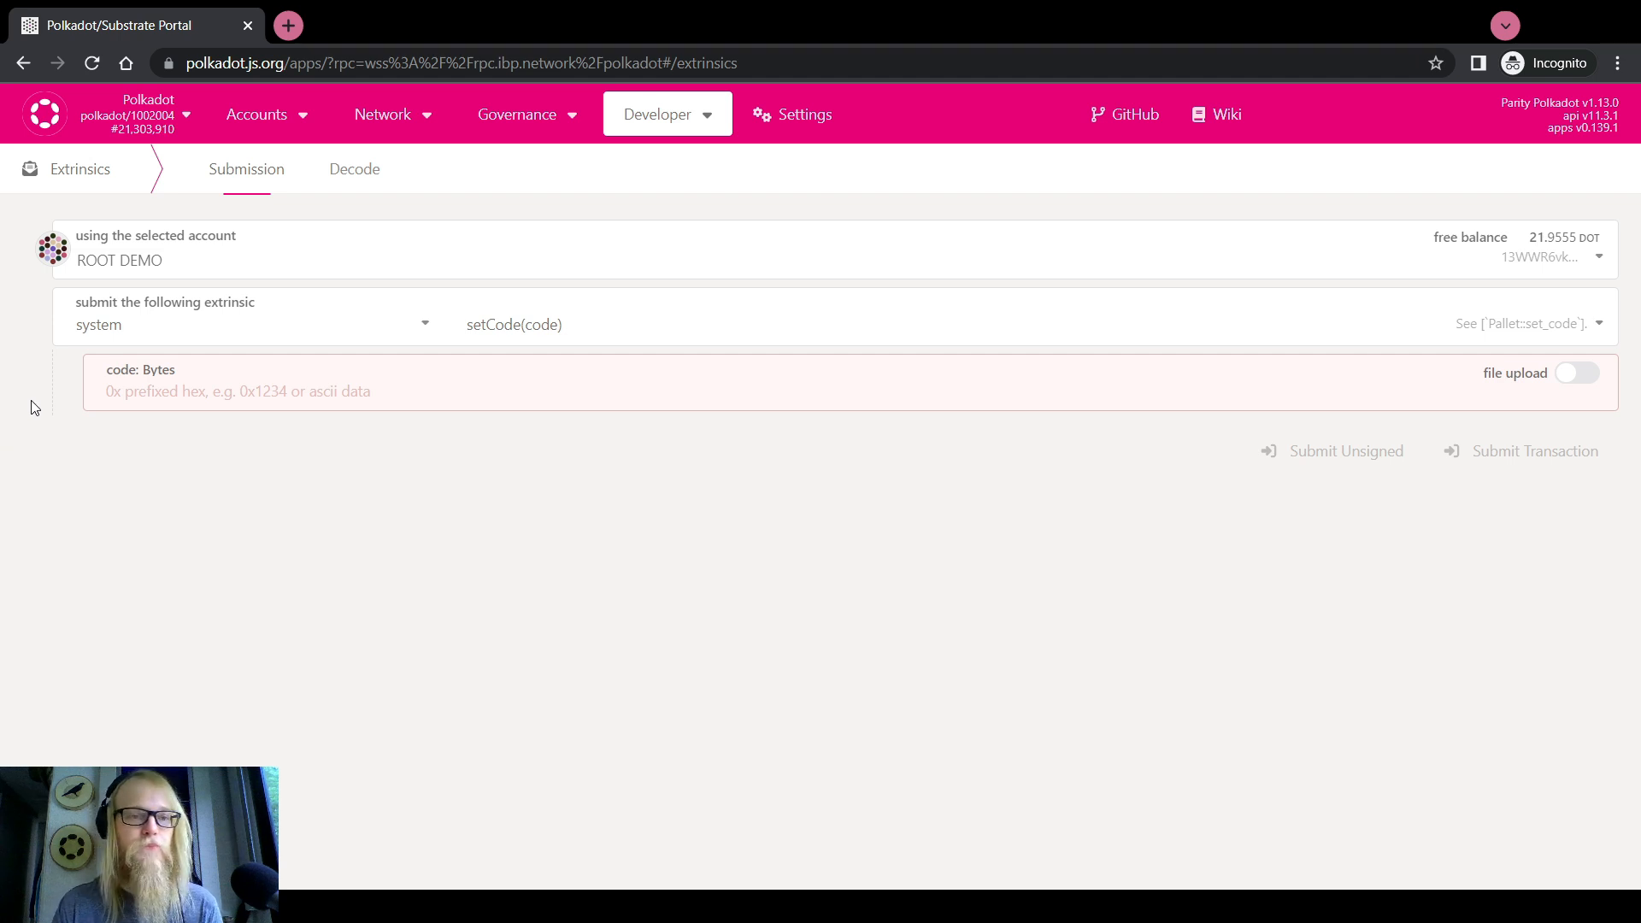
Select the bounties pallet and its proposeBounty call
click(111, 332)
scroll(133, 489, up, 10)
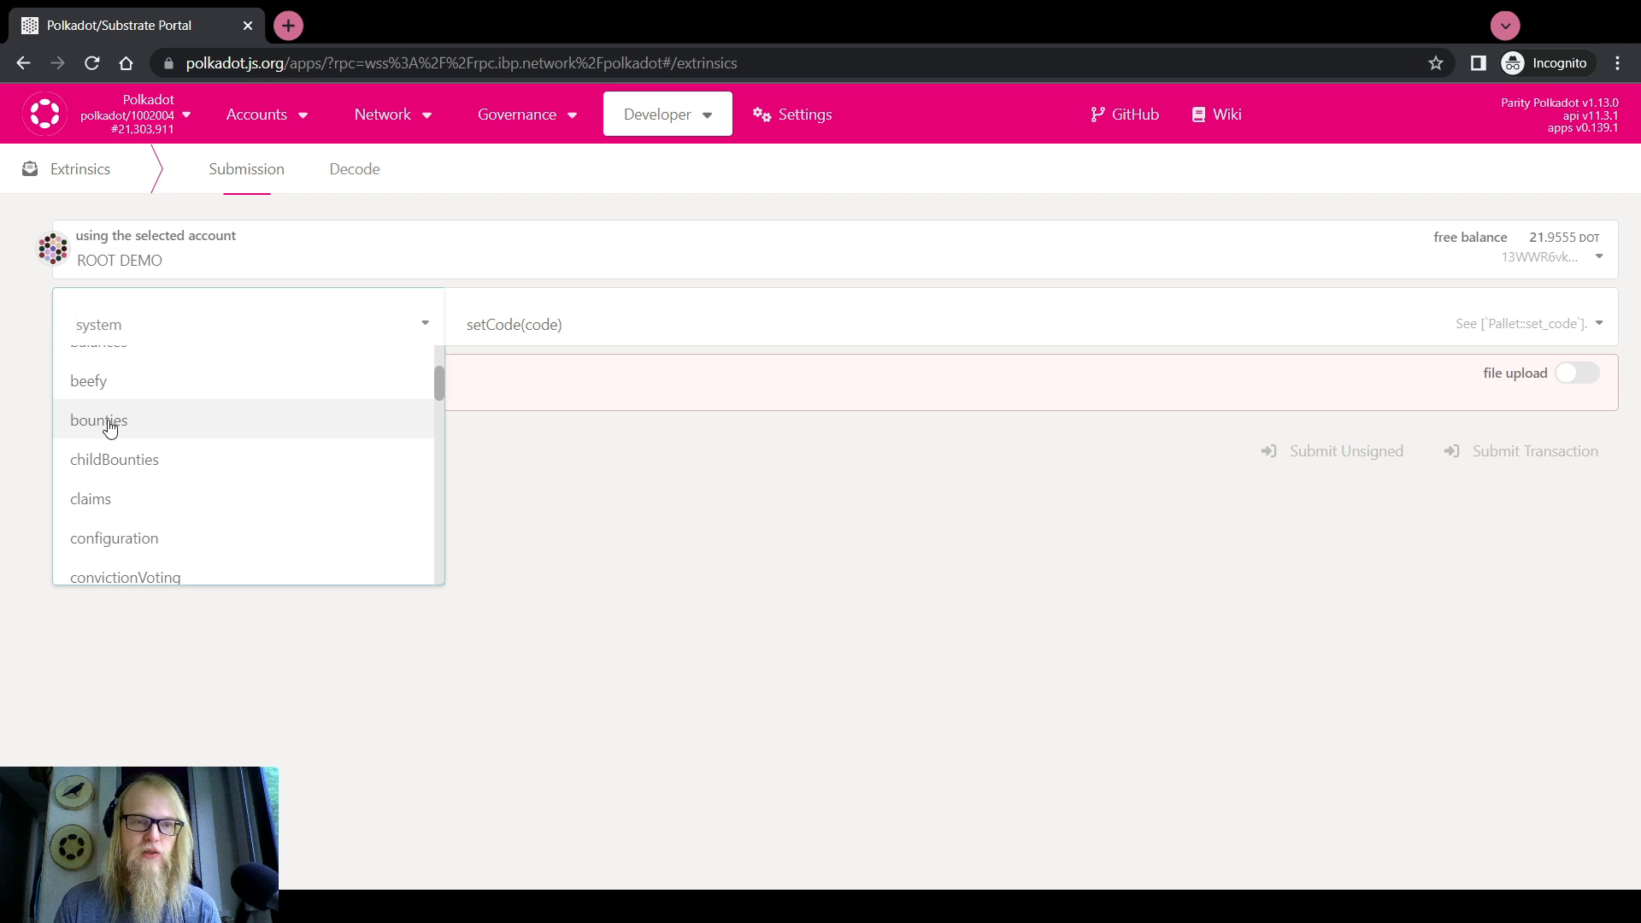
click(111, 421)
drag(132, 328, 72, 330)
click(27, 347)
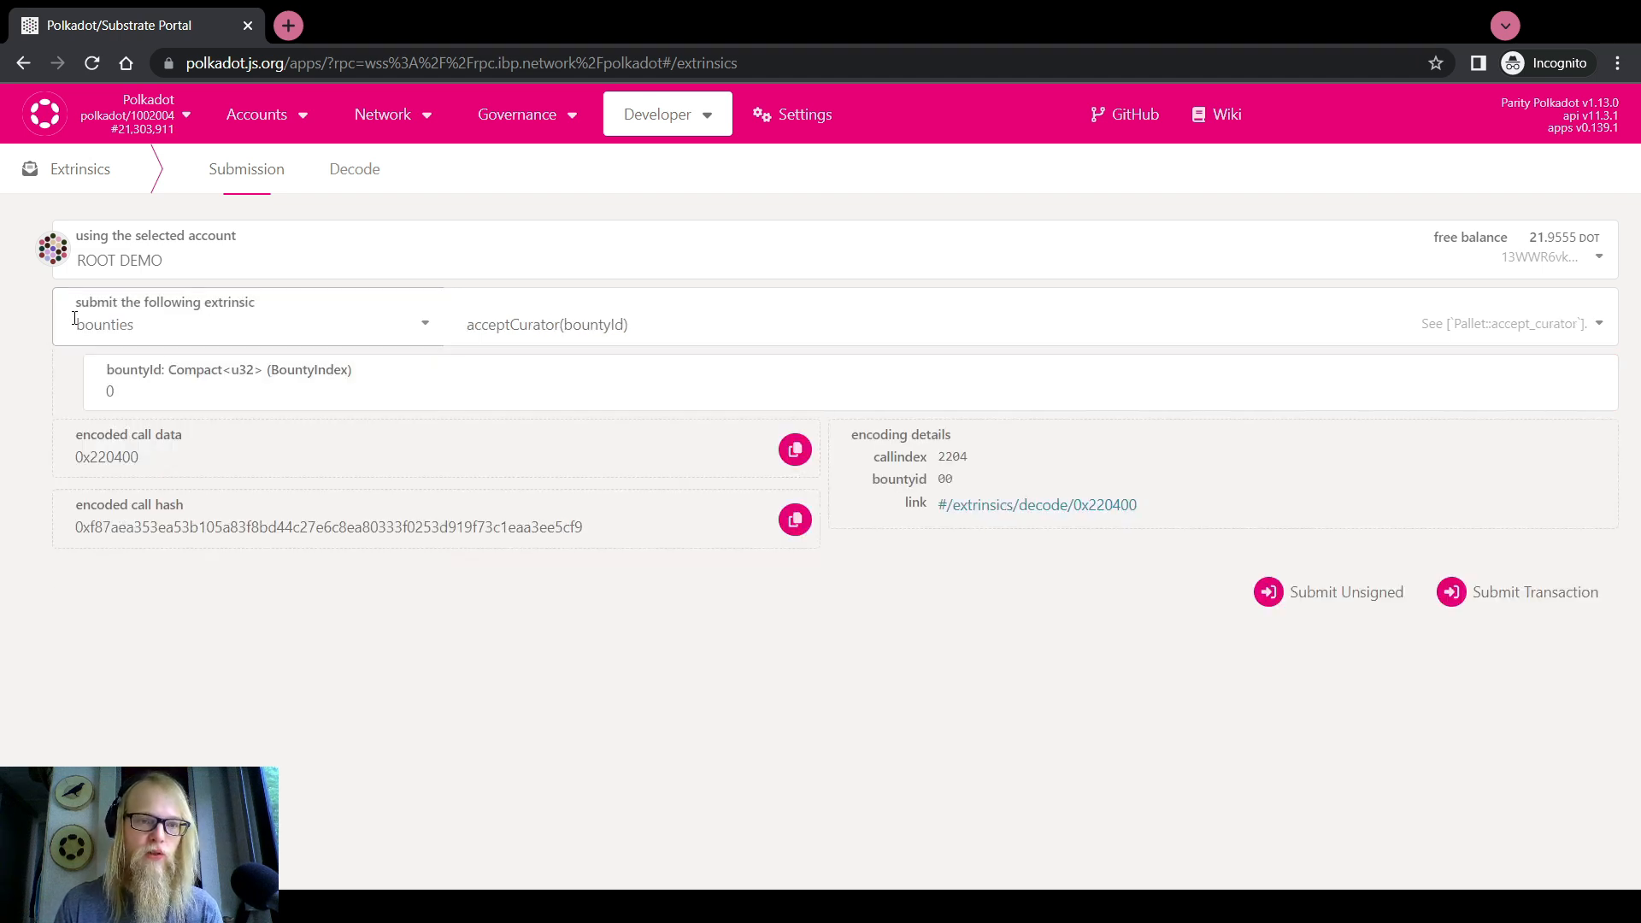
click(660, 313)
scroll(549, 414, down, 2)
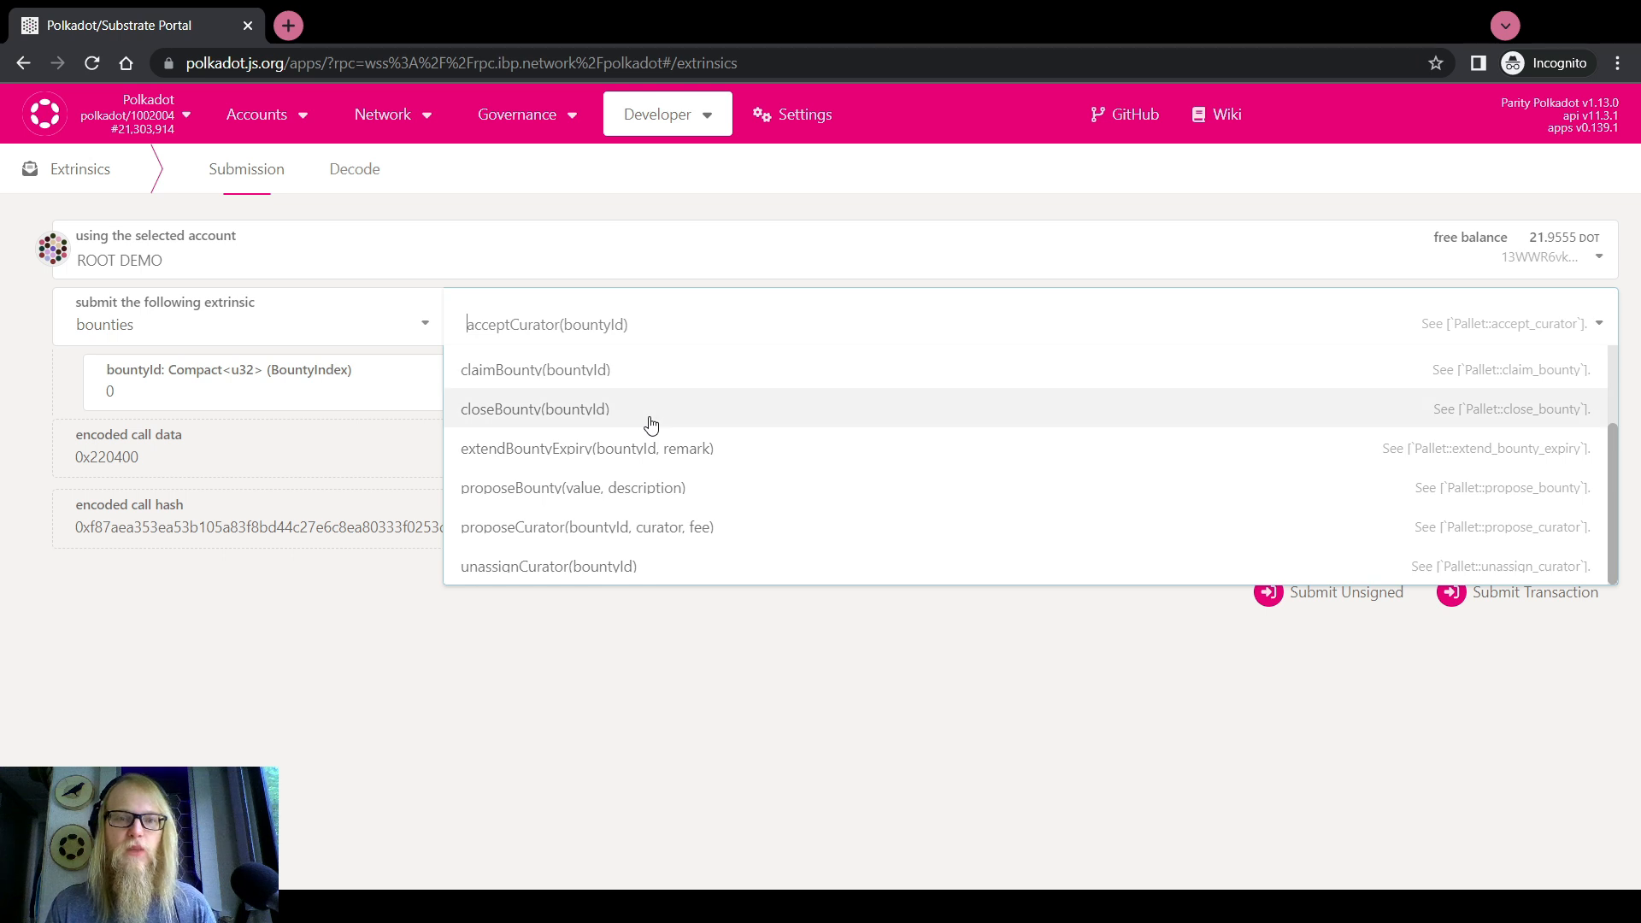
click(599, 487)
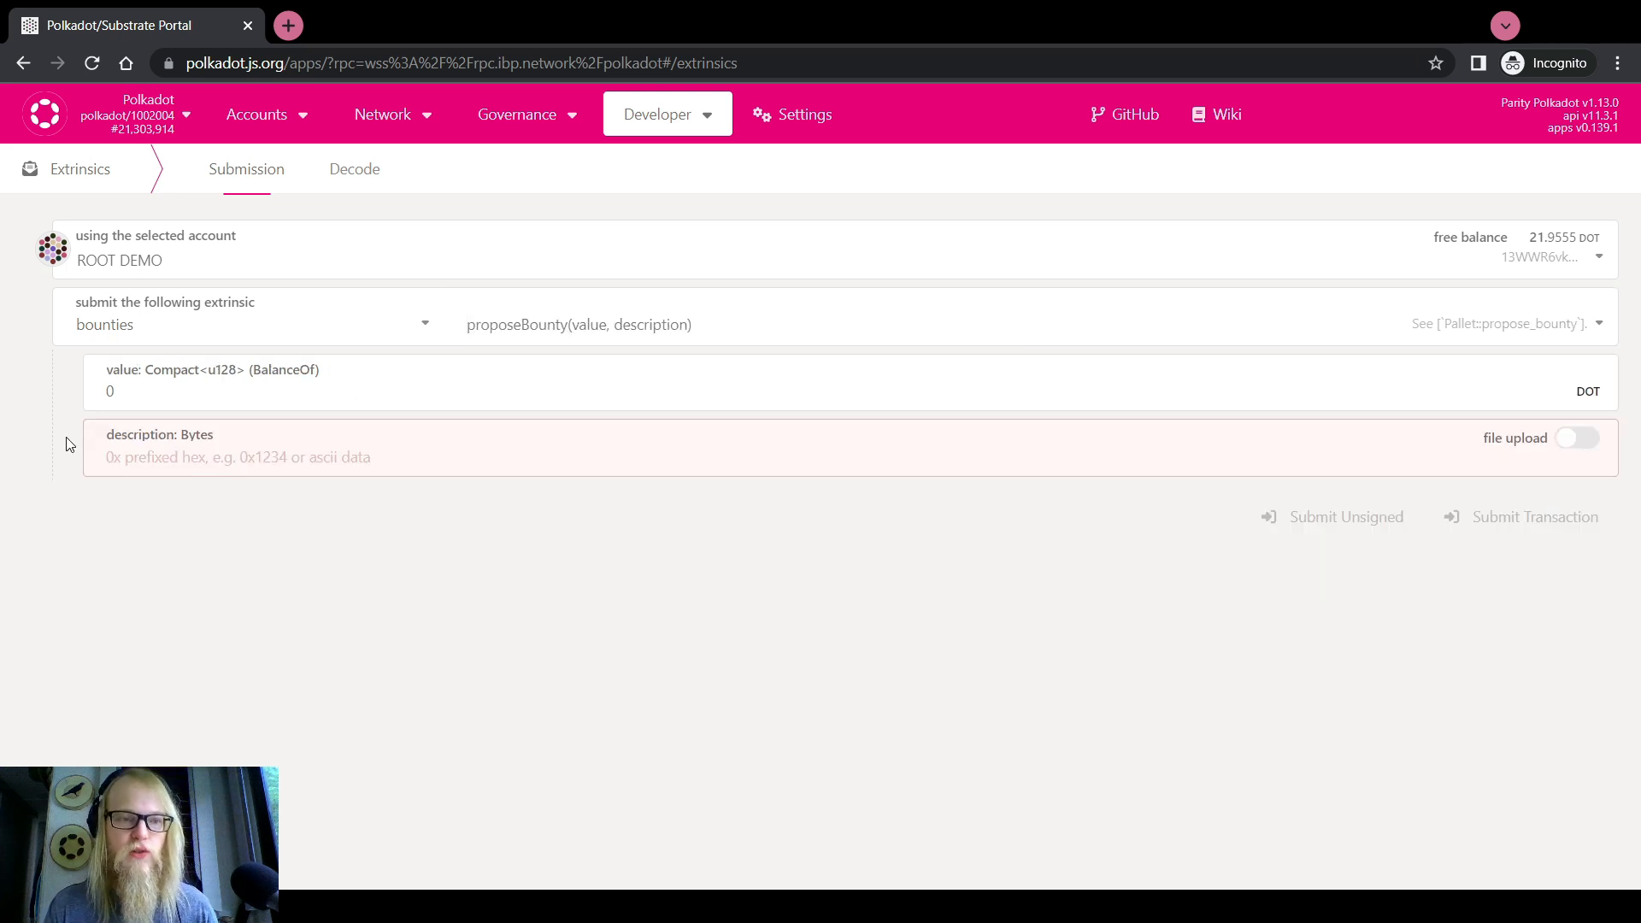
Enter value 10000 and description 'Advertising Campaign', then bring up the network chooser
click(145, 391)
click(21, 419)
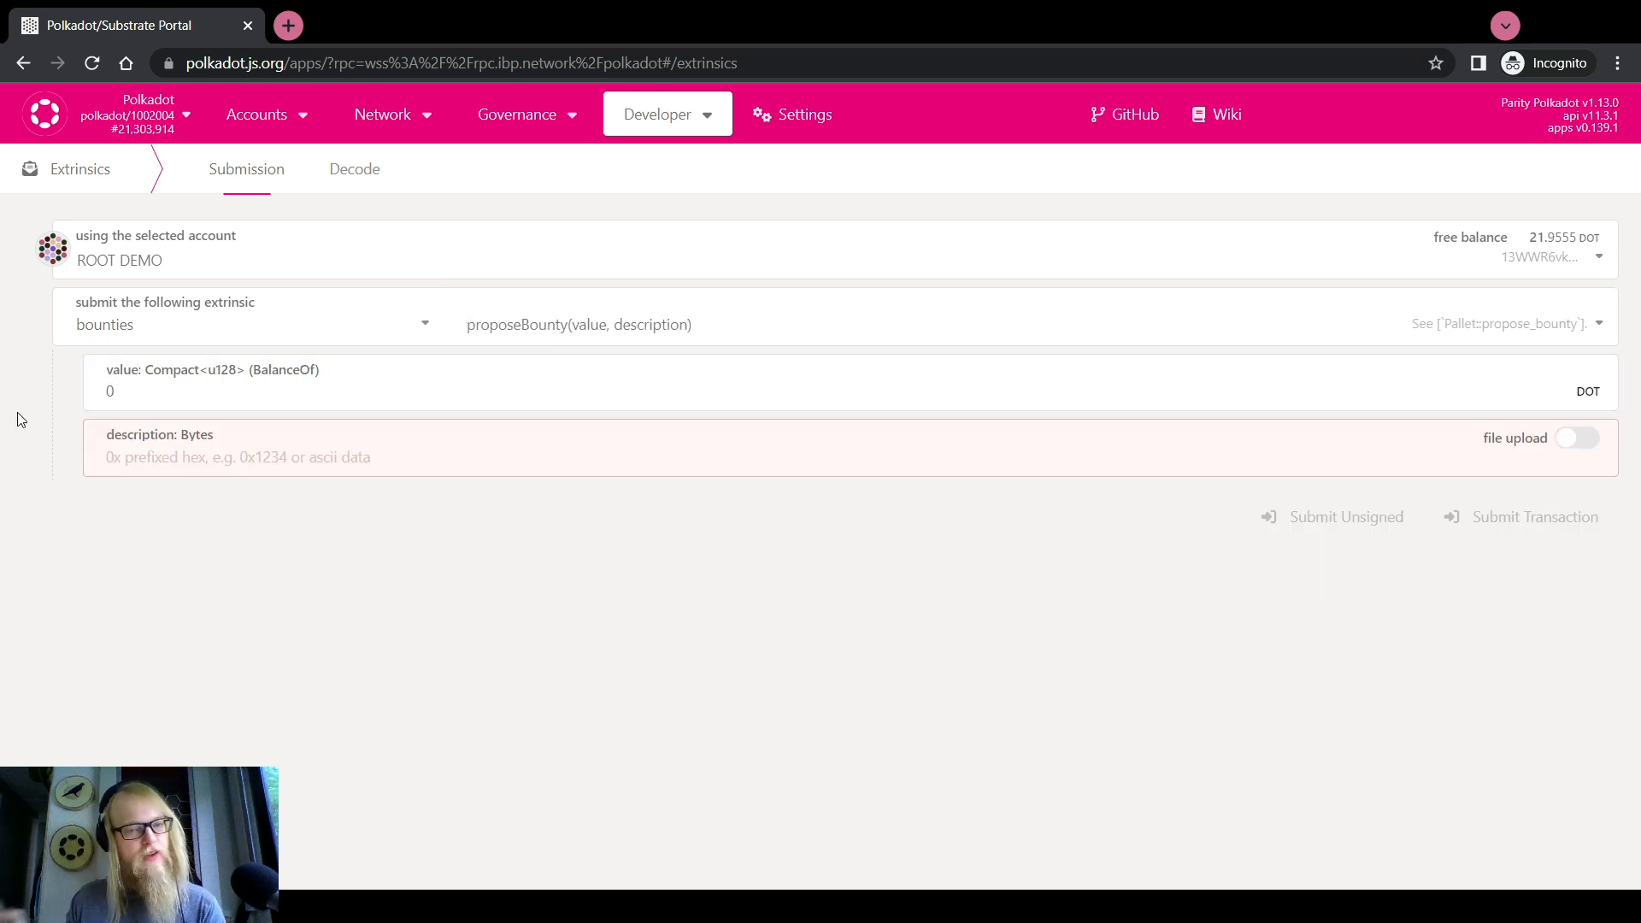
click(248, 394)
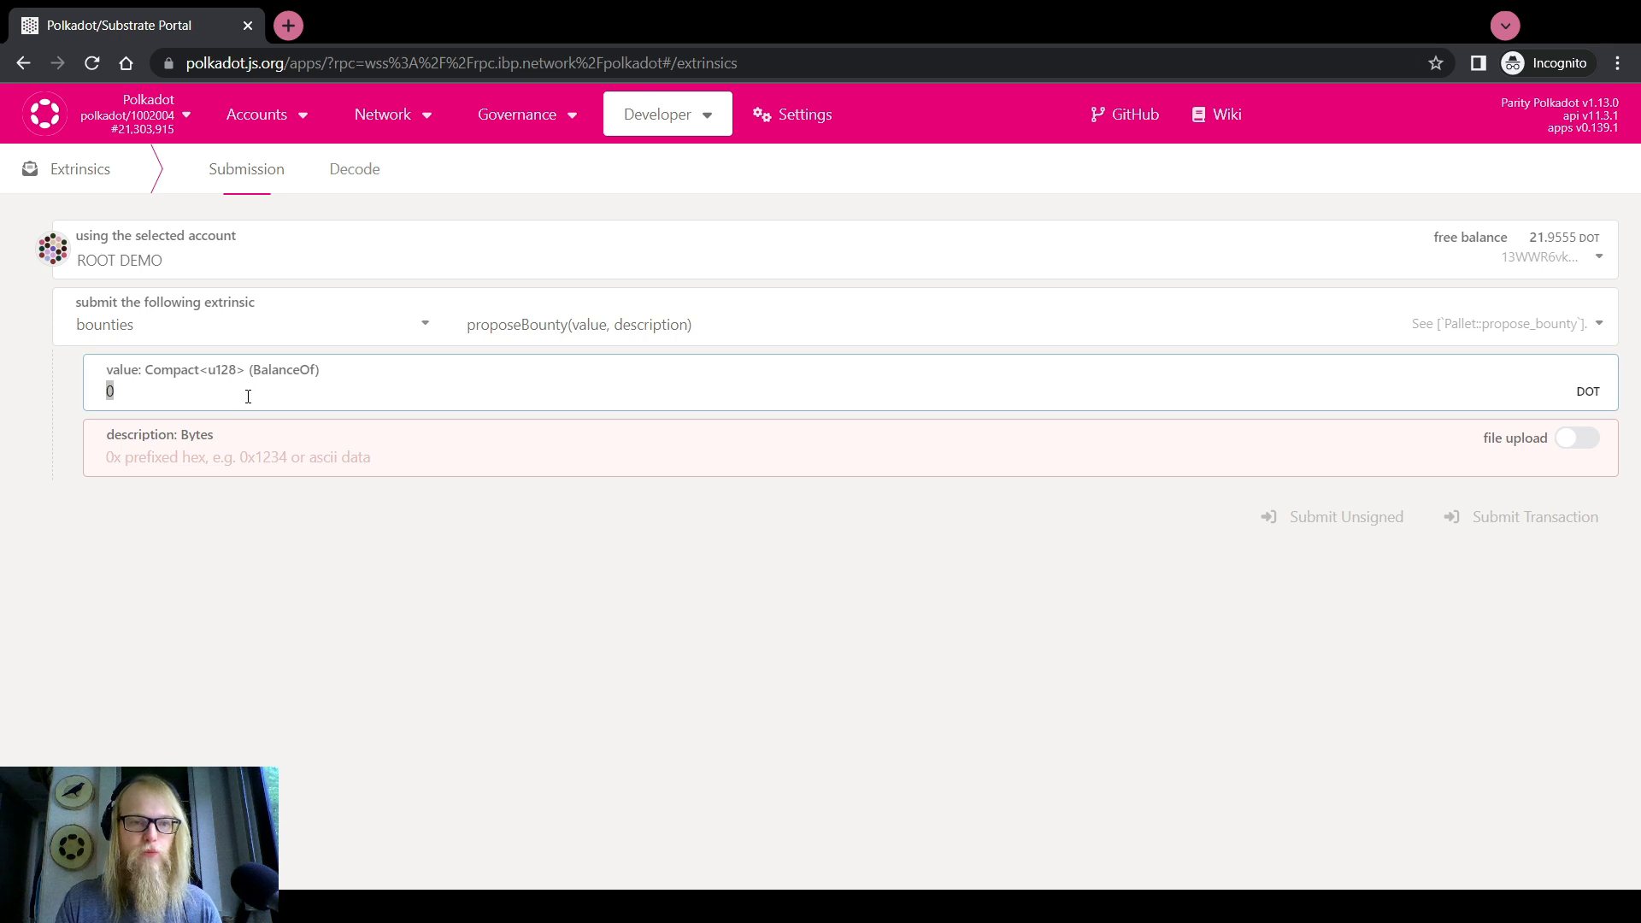
click(17, 407)
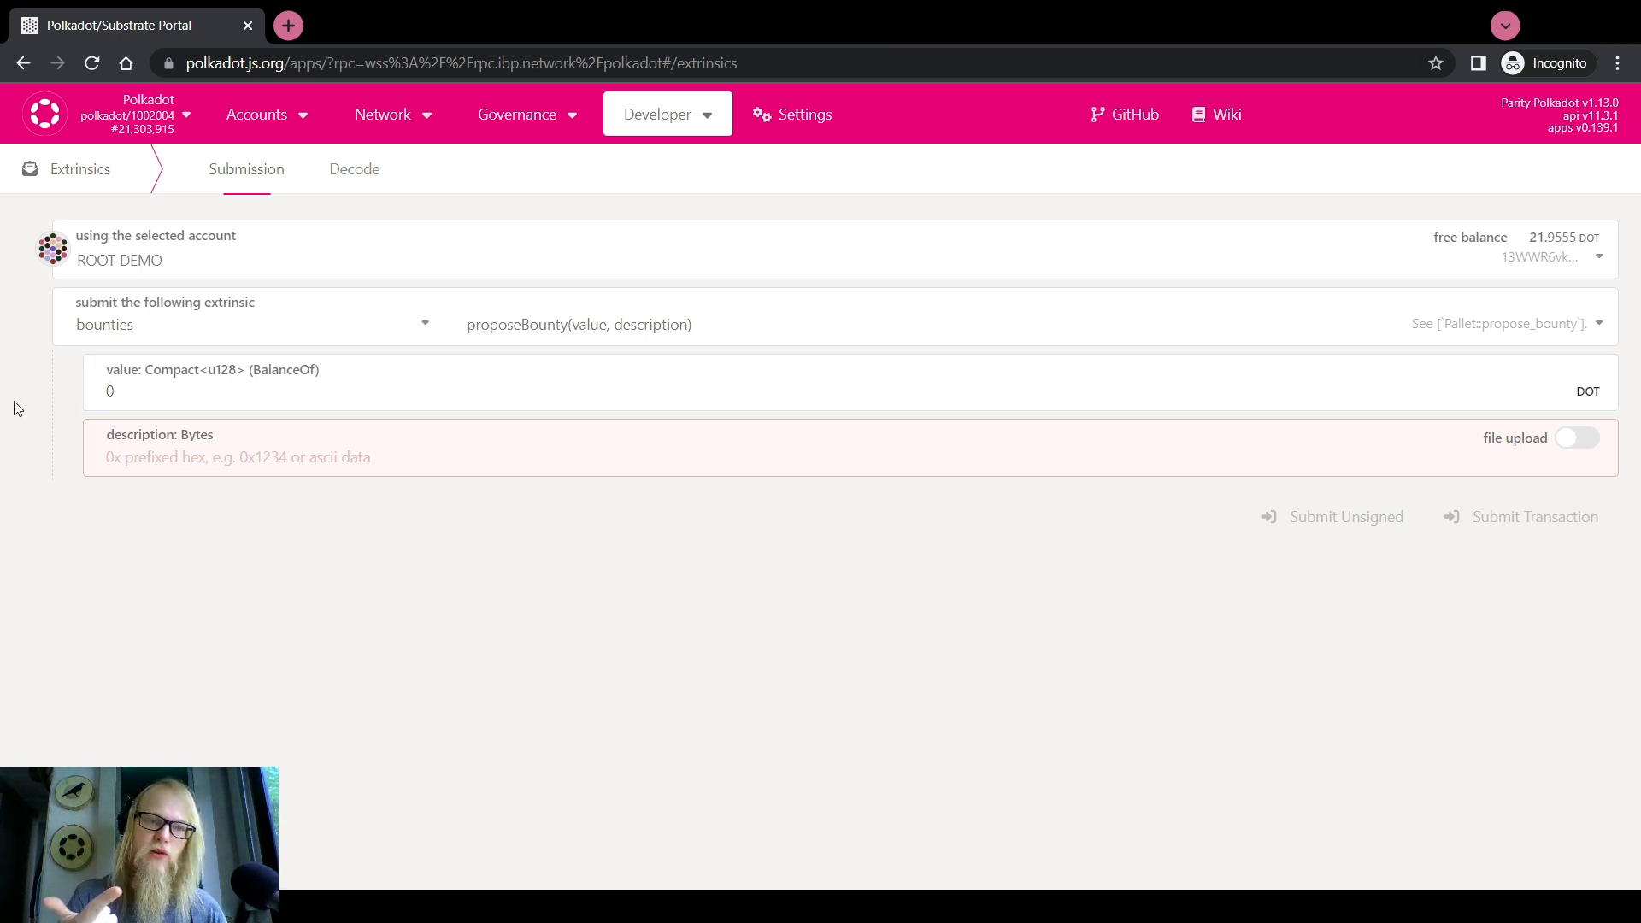
click(283, 405)
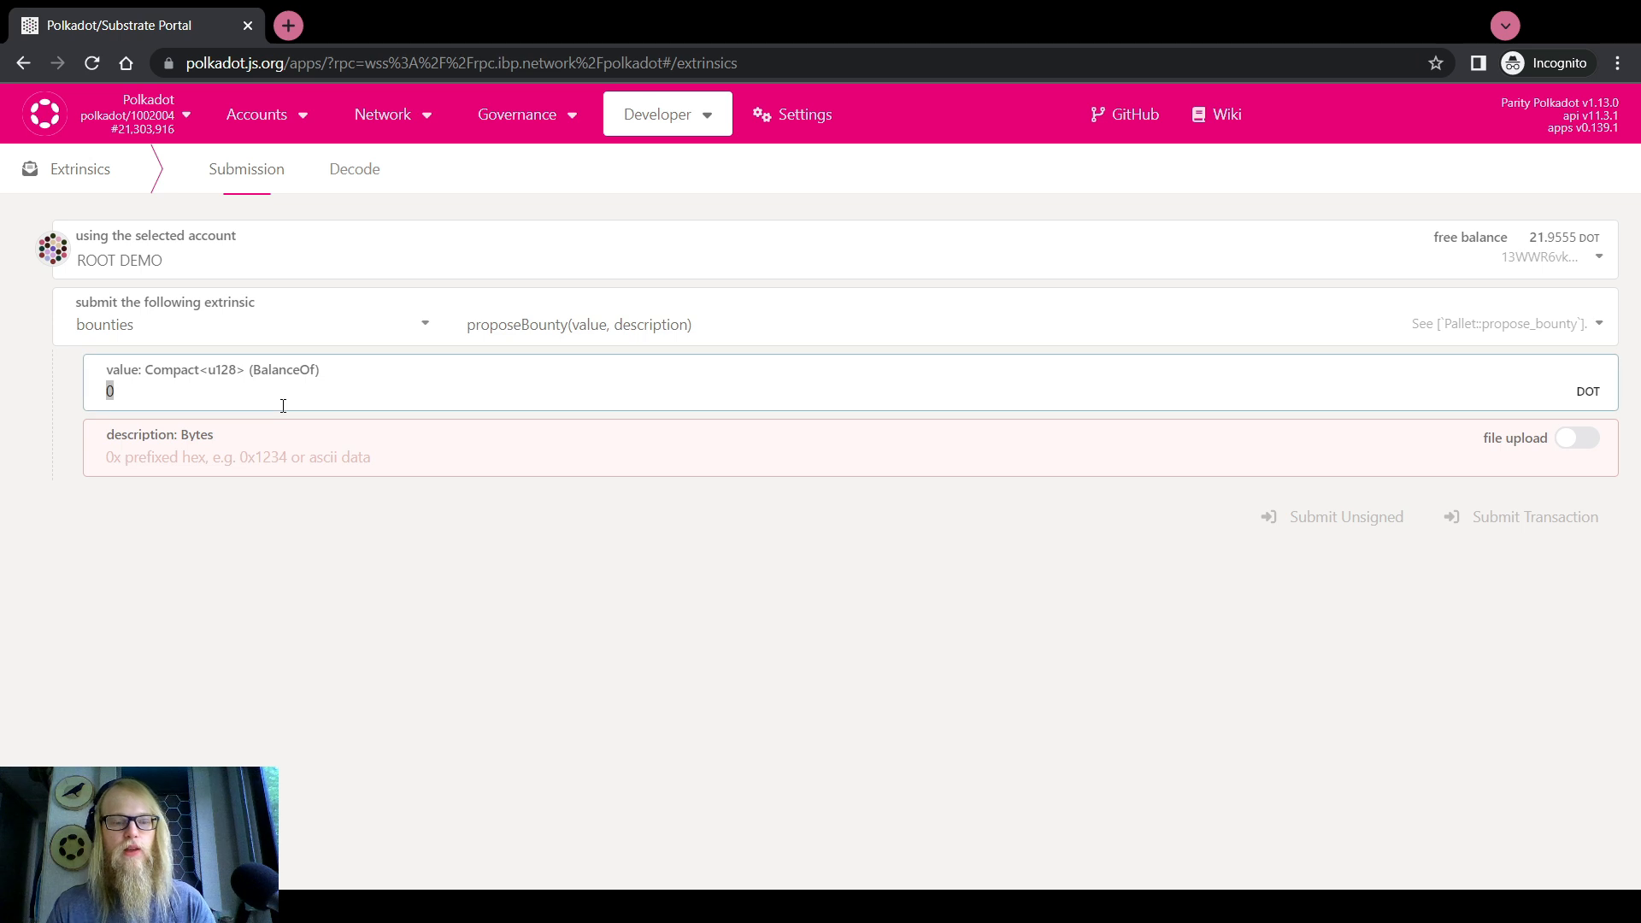
text(10000)
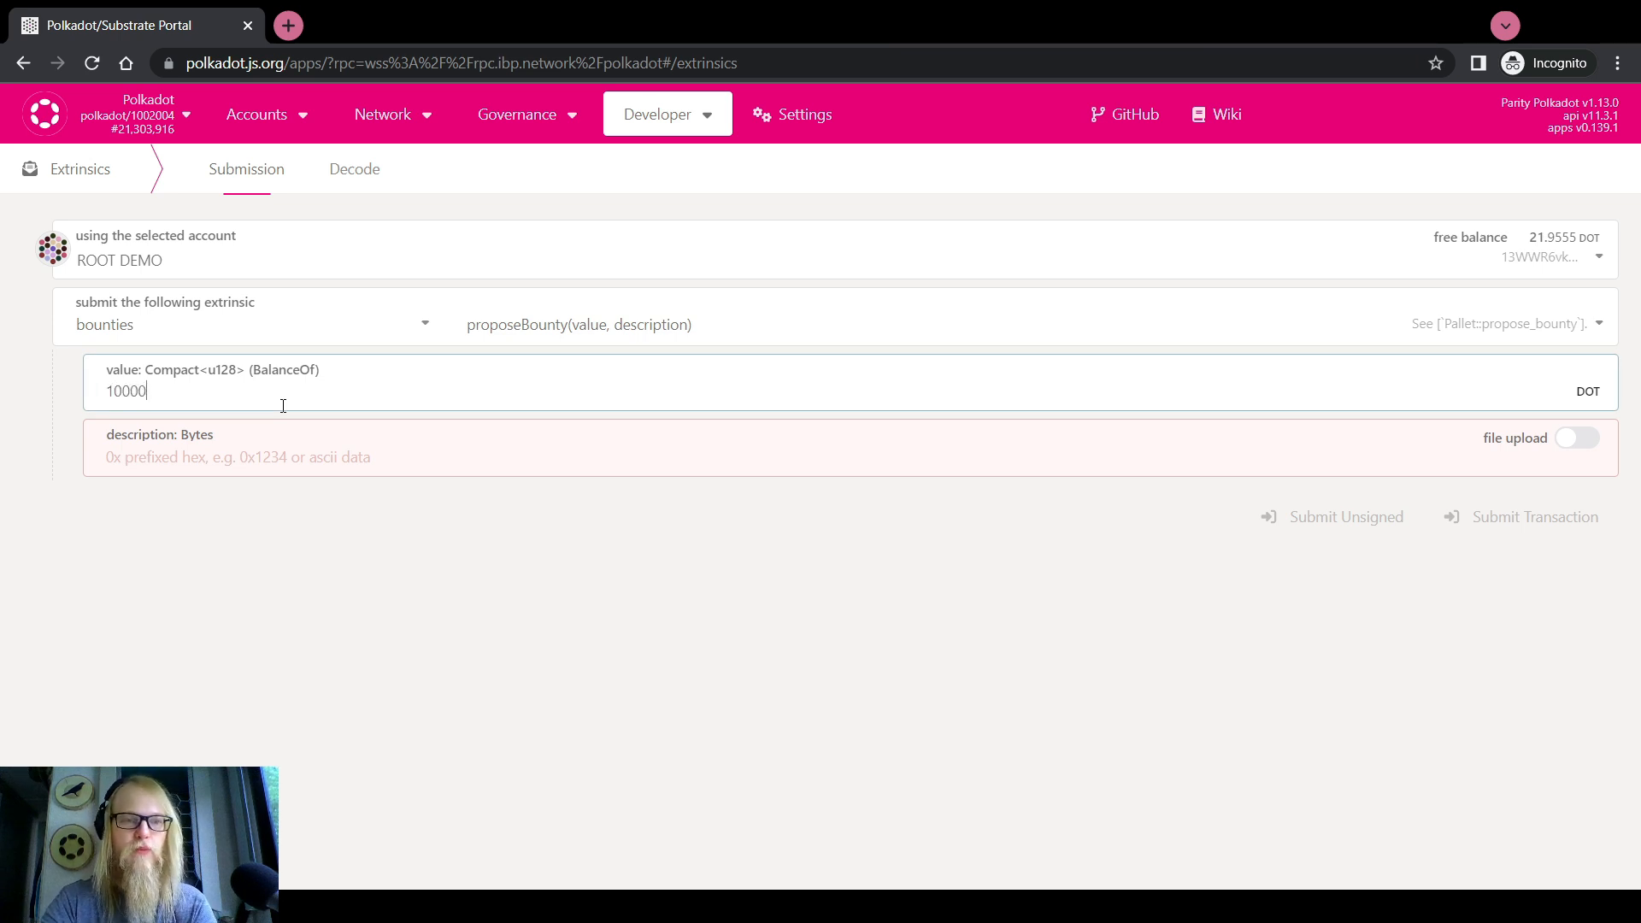
key(Tab)
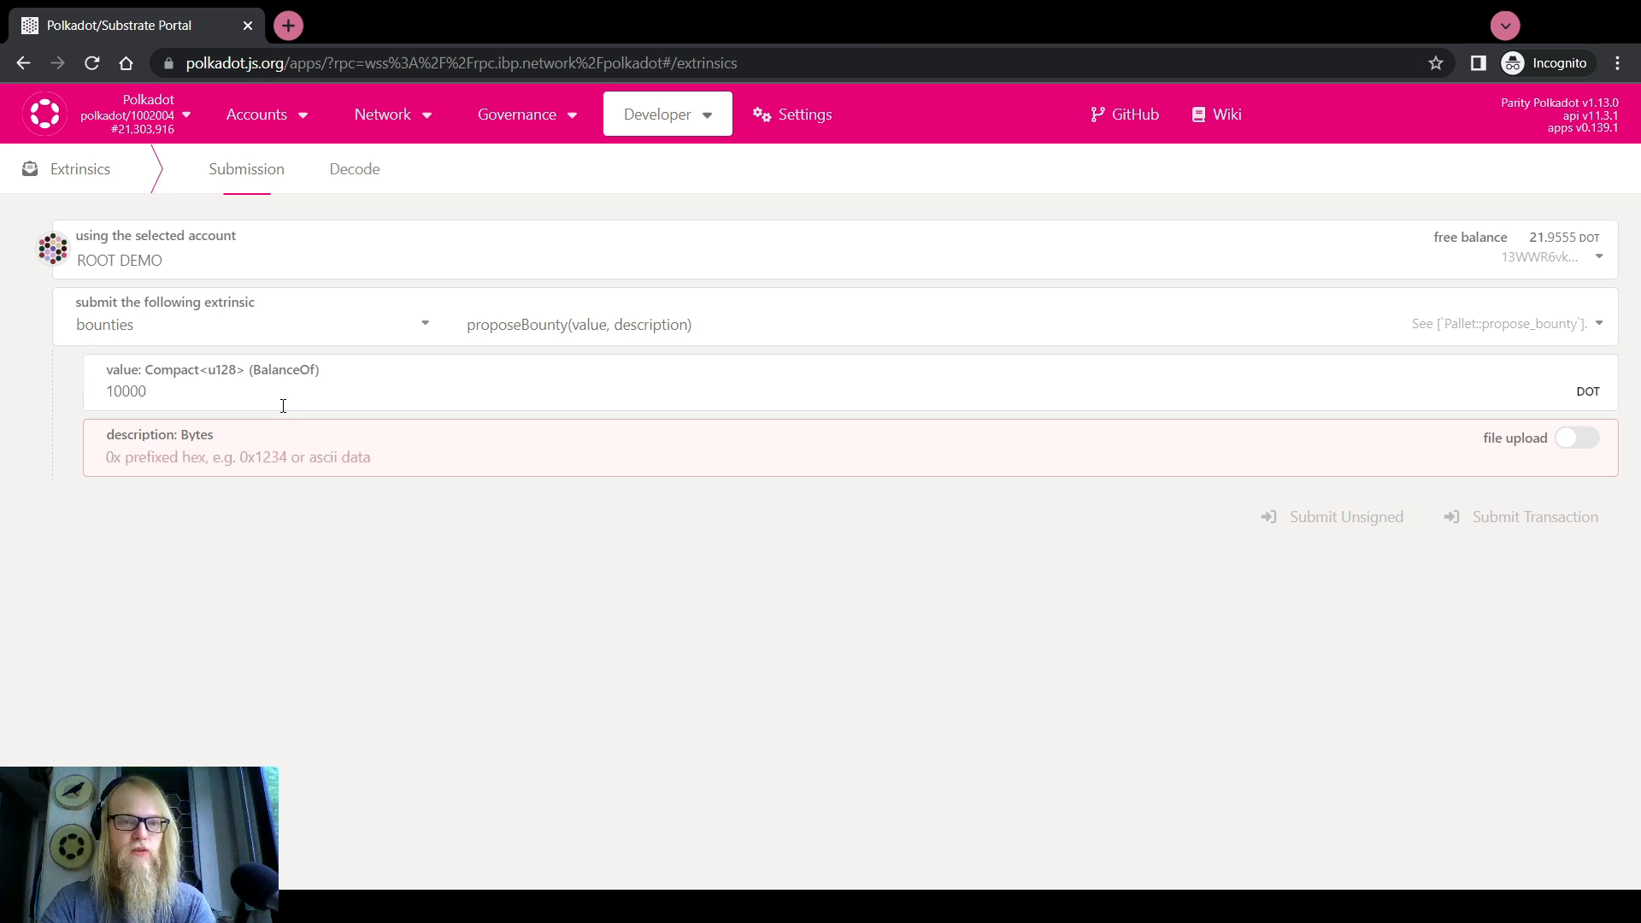
text(Ad)
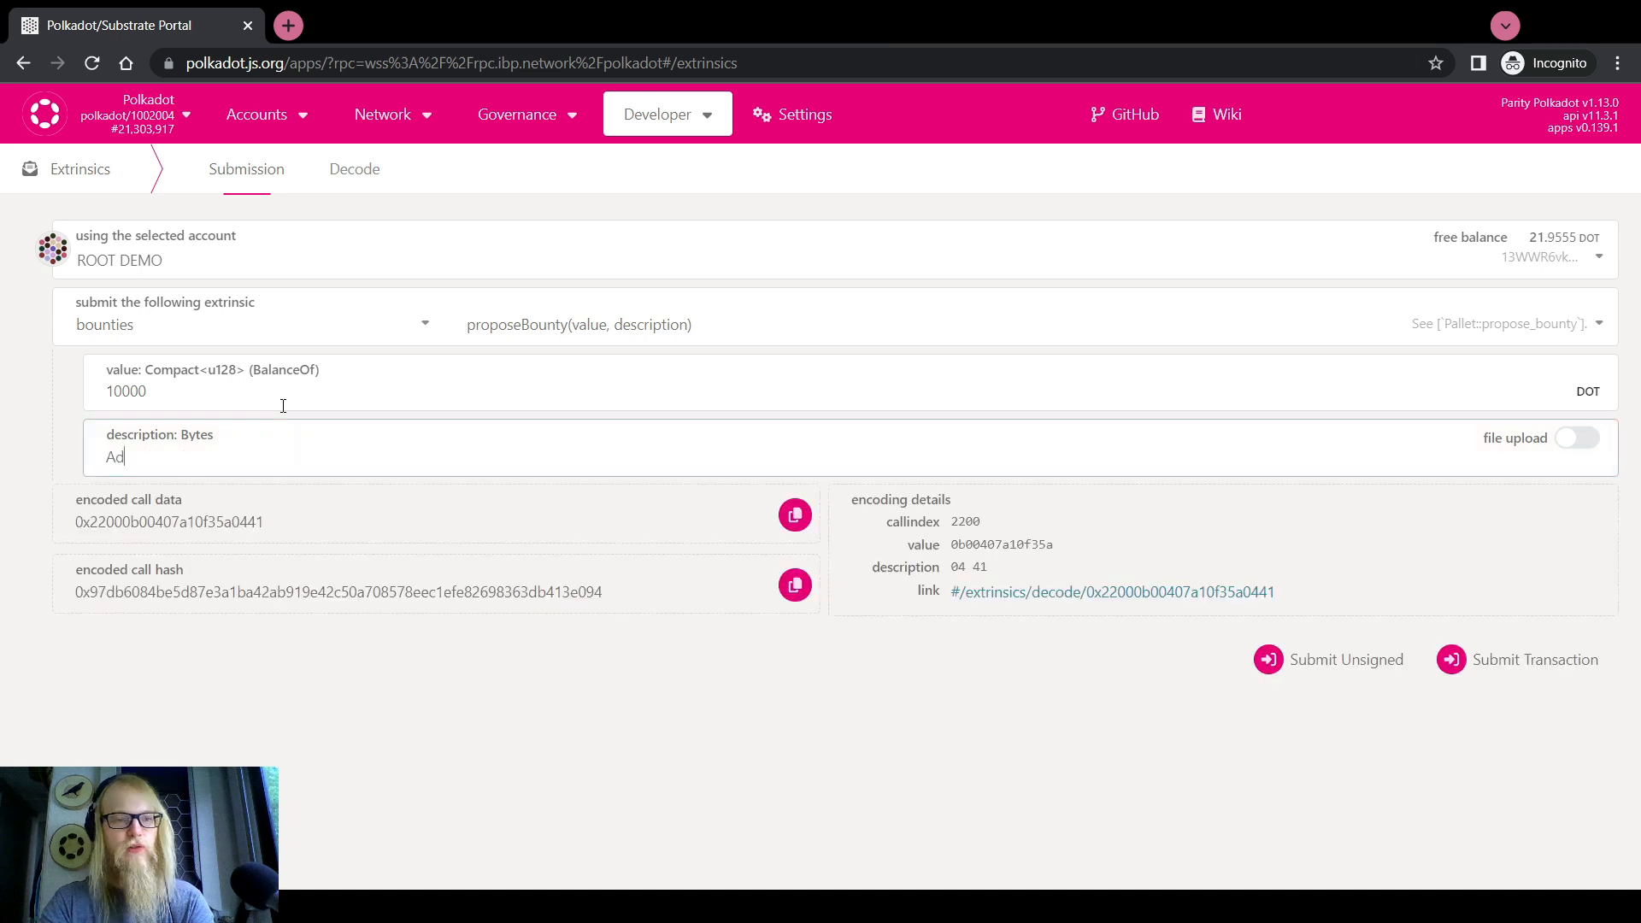
text(vert)
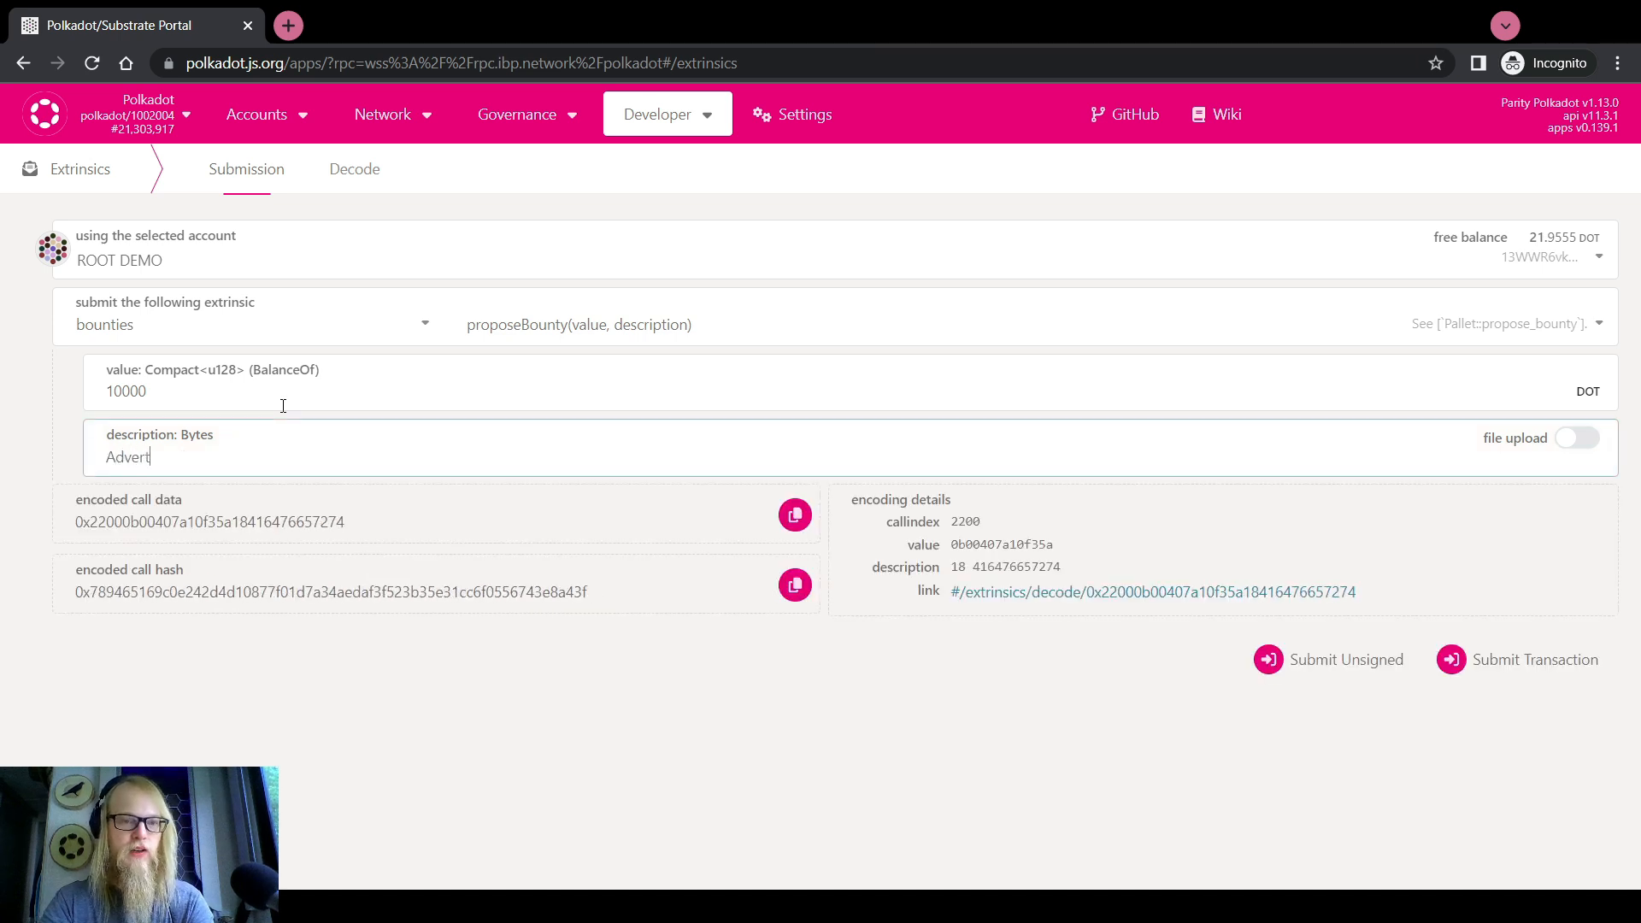
text(ising Campaign)
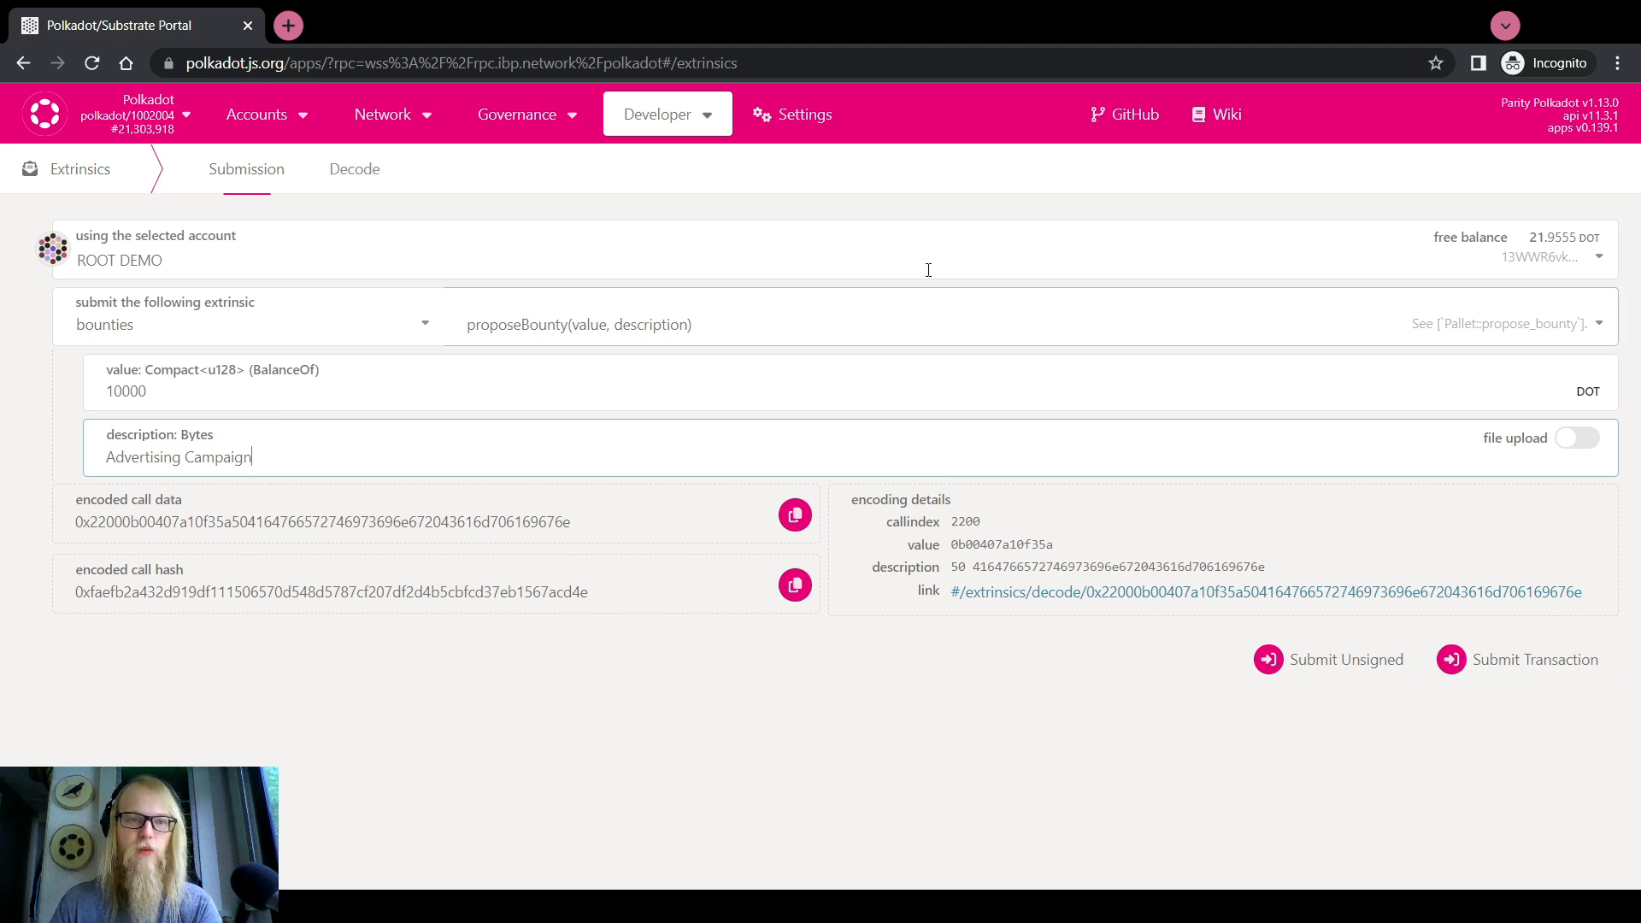
click(143, 118)
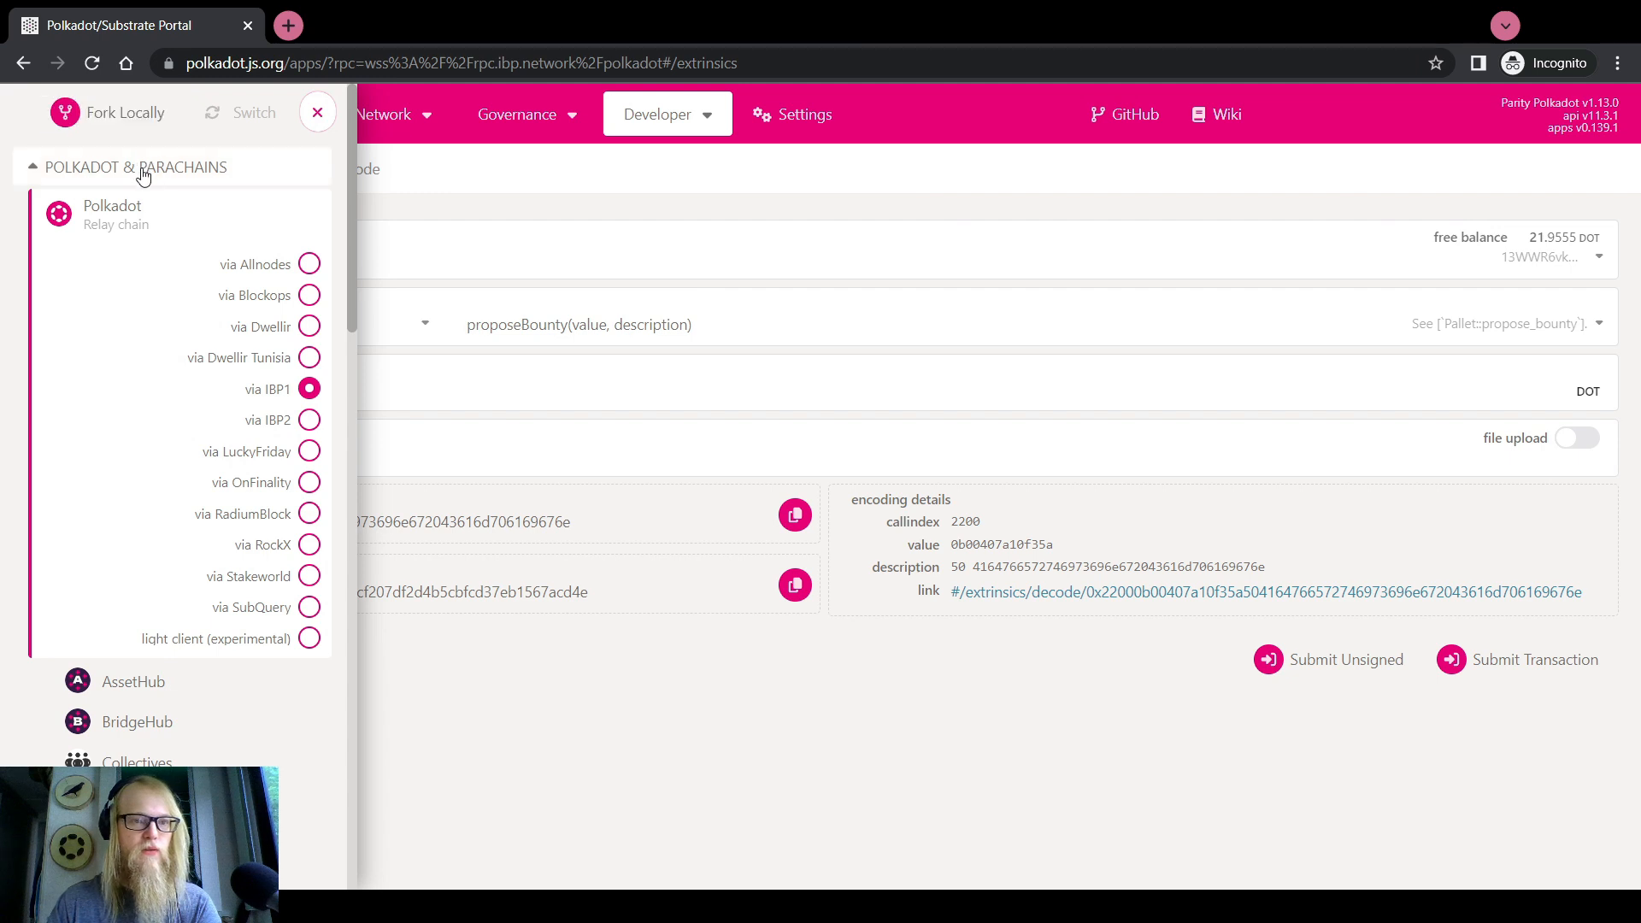
Fork Polkadot locally, dismiss the fork and development notices, and visit the Network Explorer
click(126, 118)
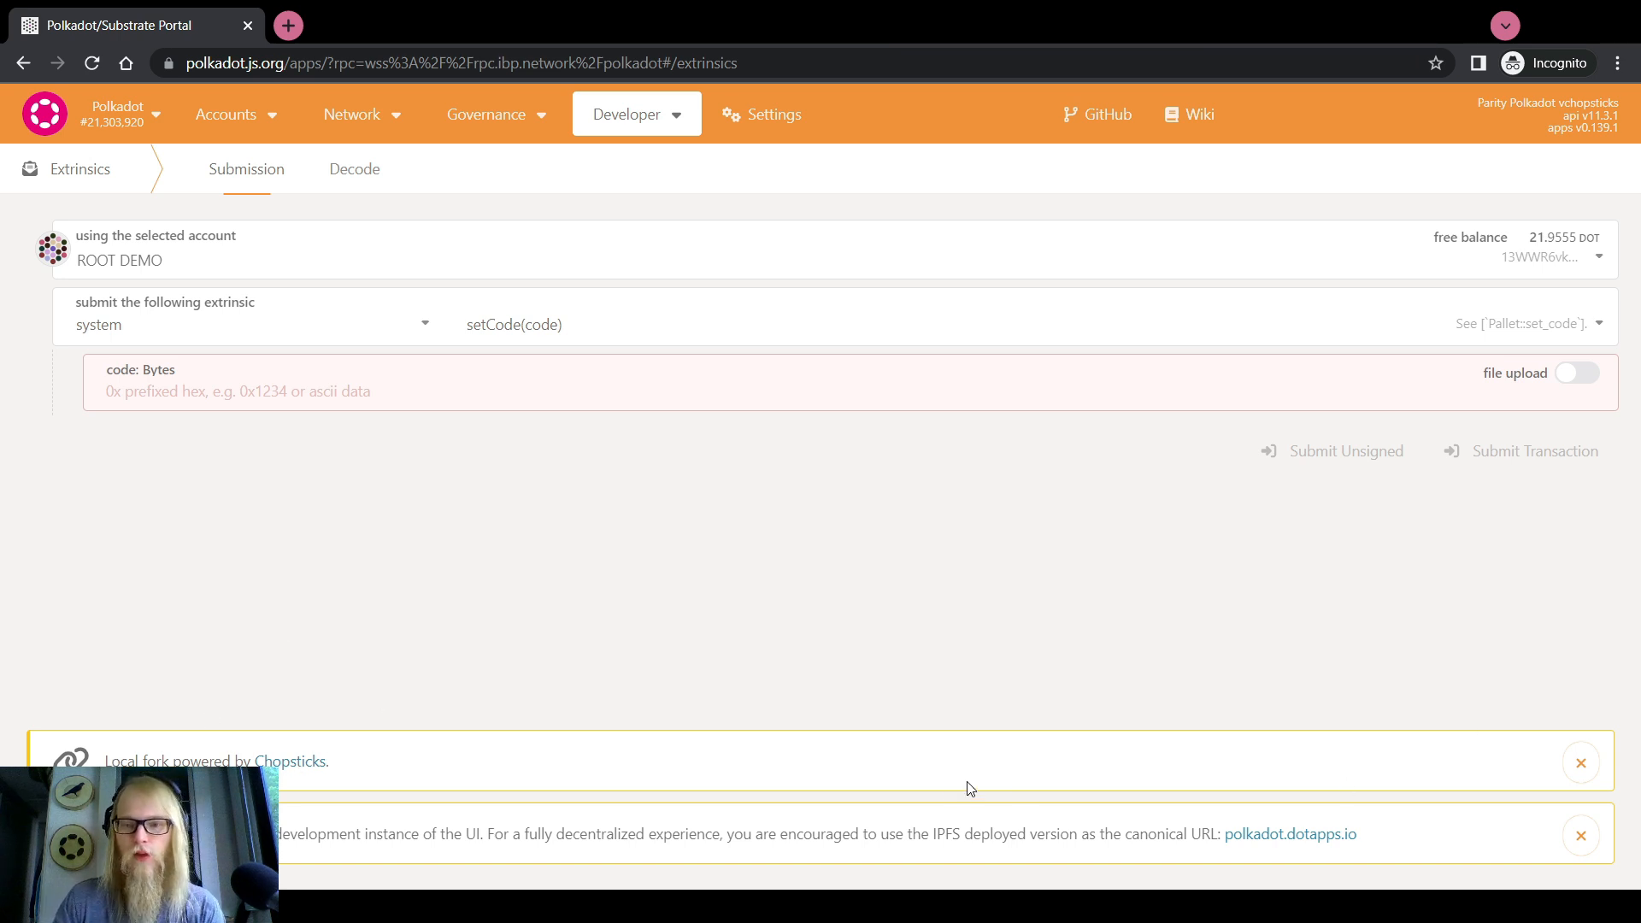
click(1580, 762)
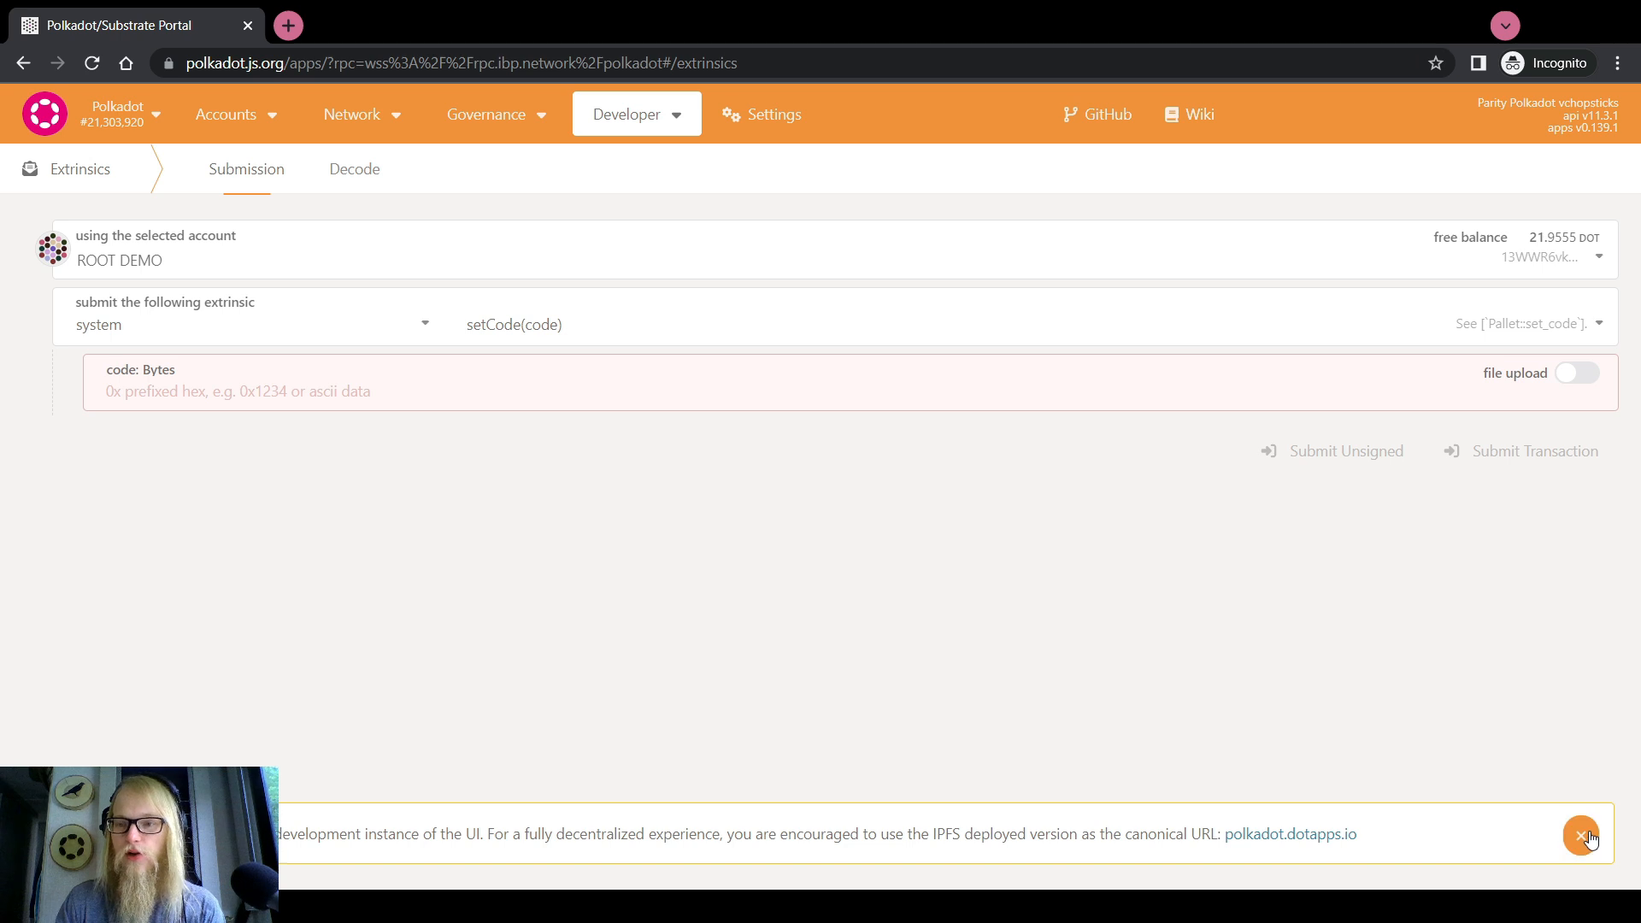
click(1582, 836)
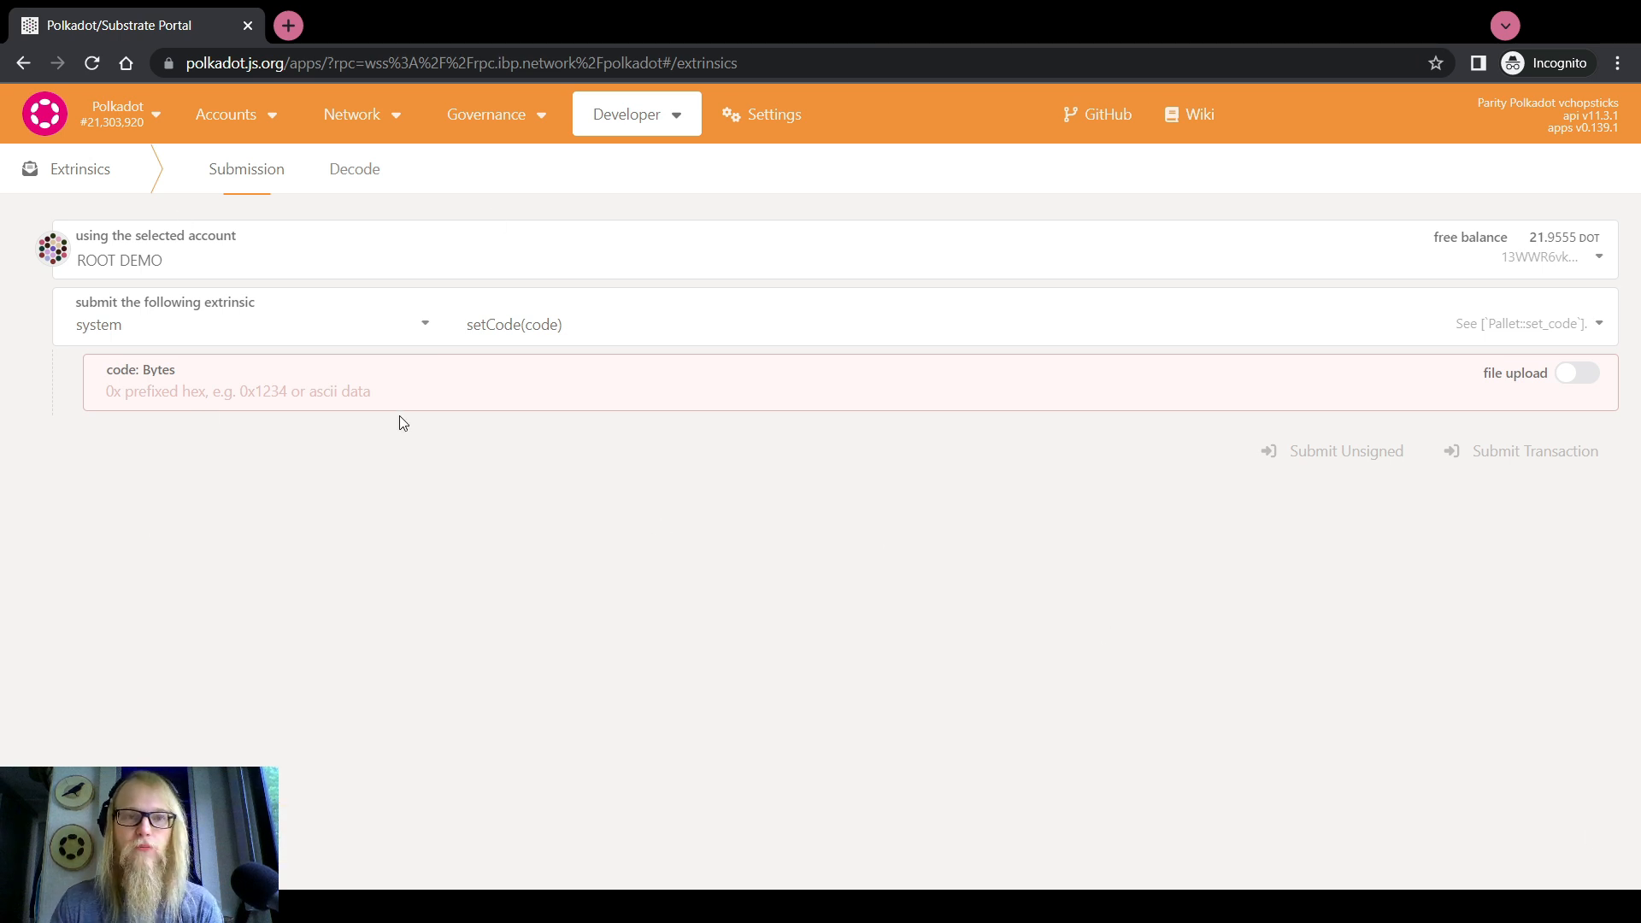
click(370, 157)
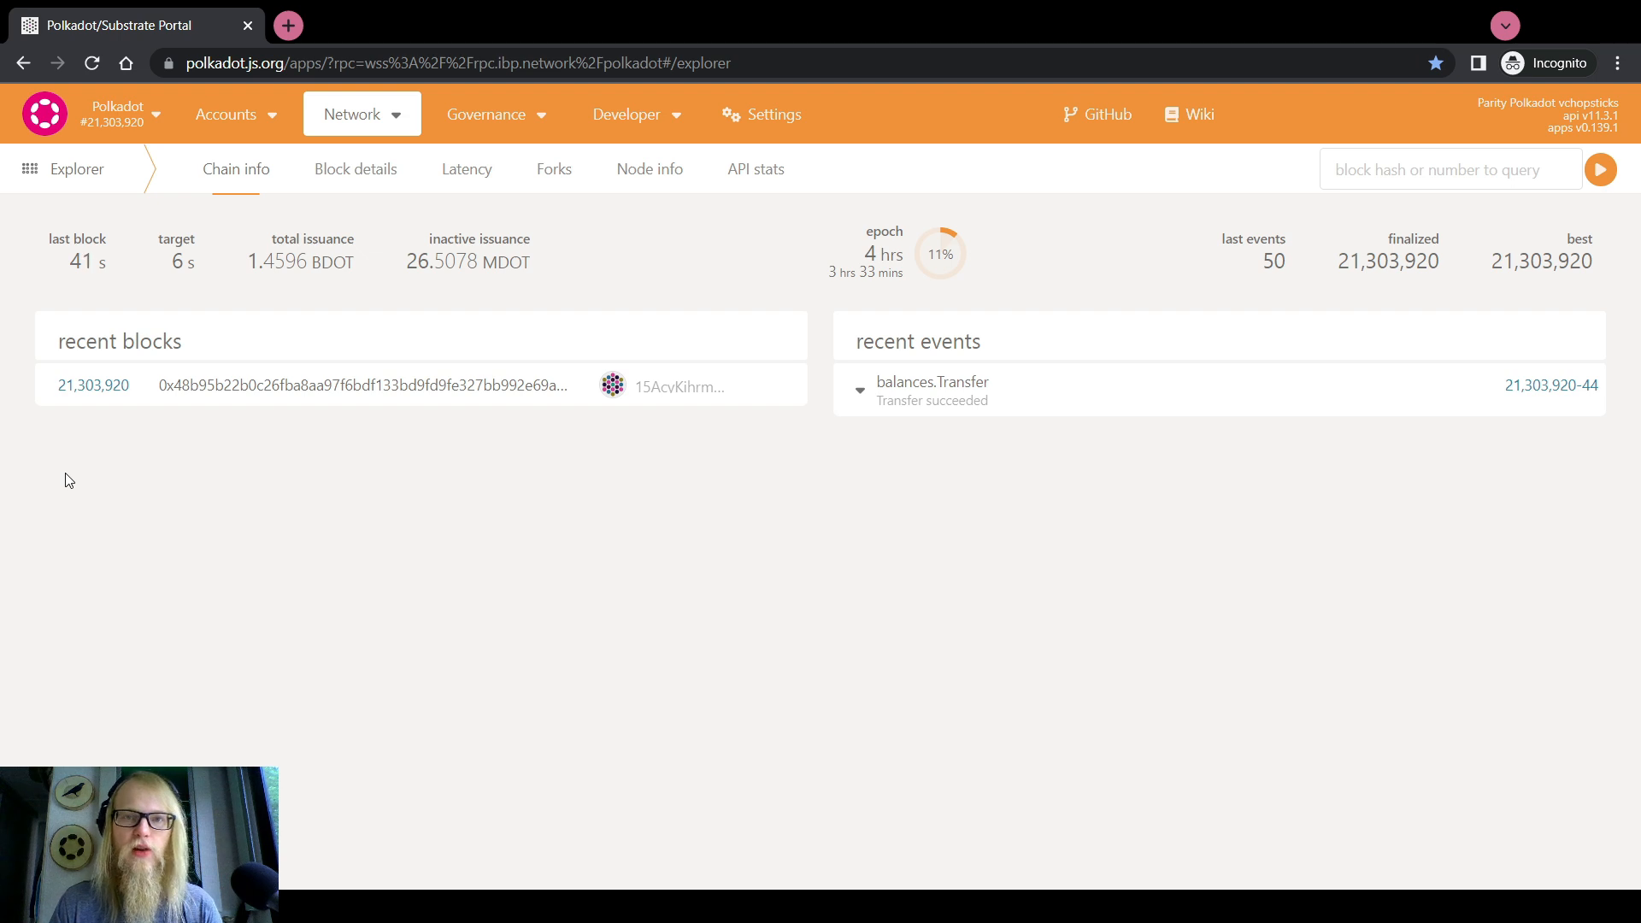
Return to Extrinsics and select the bounties proposeBounty call
mouse_move(633, 115)
click(662, 195)
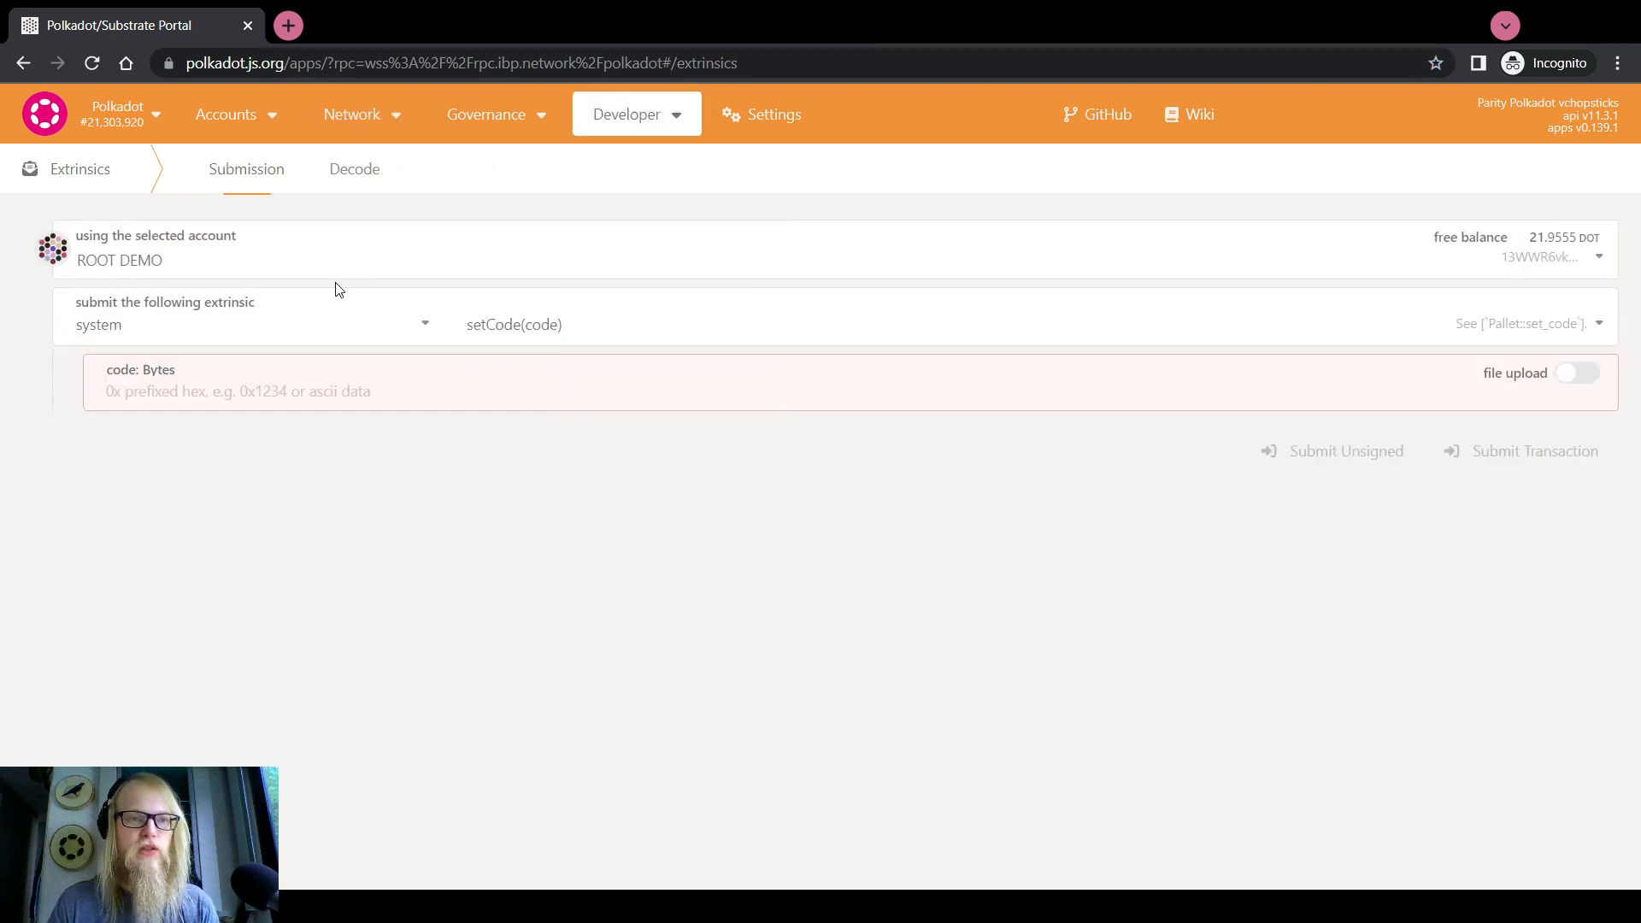
click(264, 327)
scroll(191, 476, up, 10)
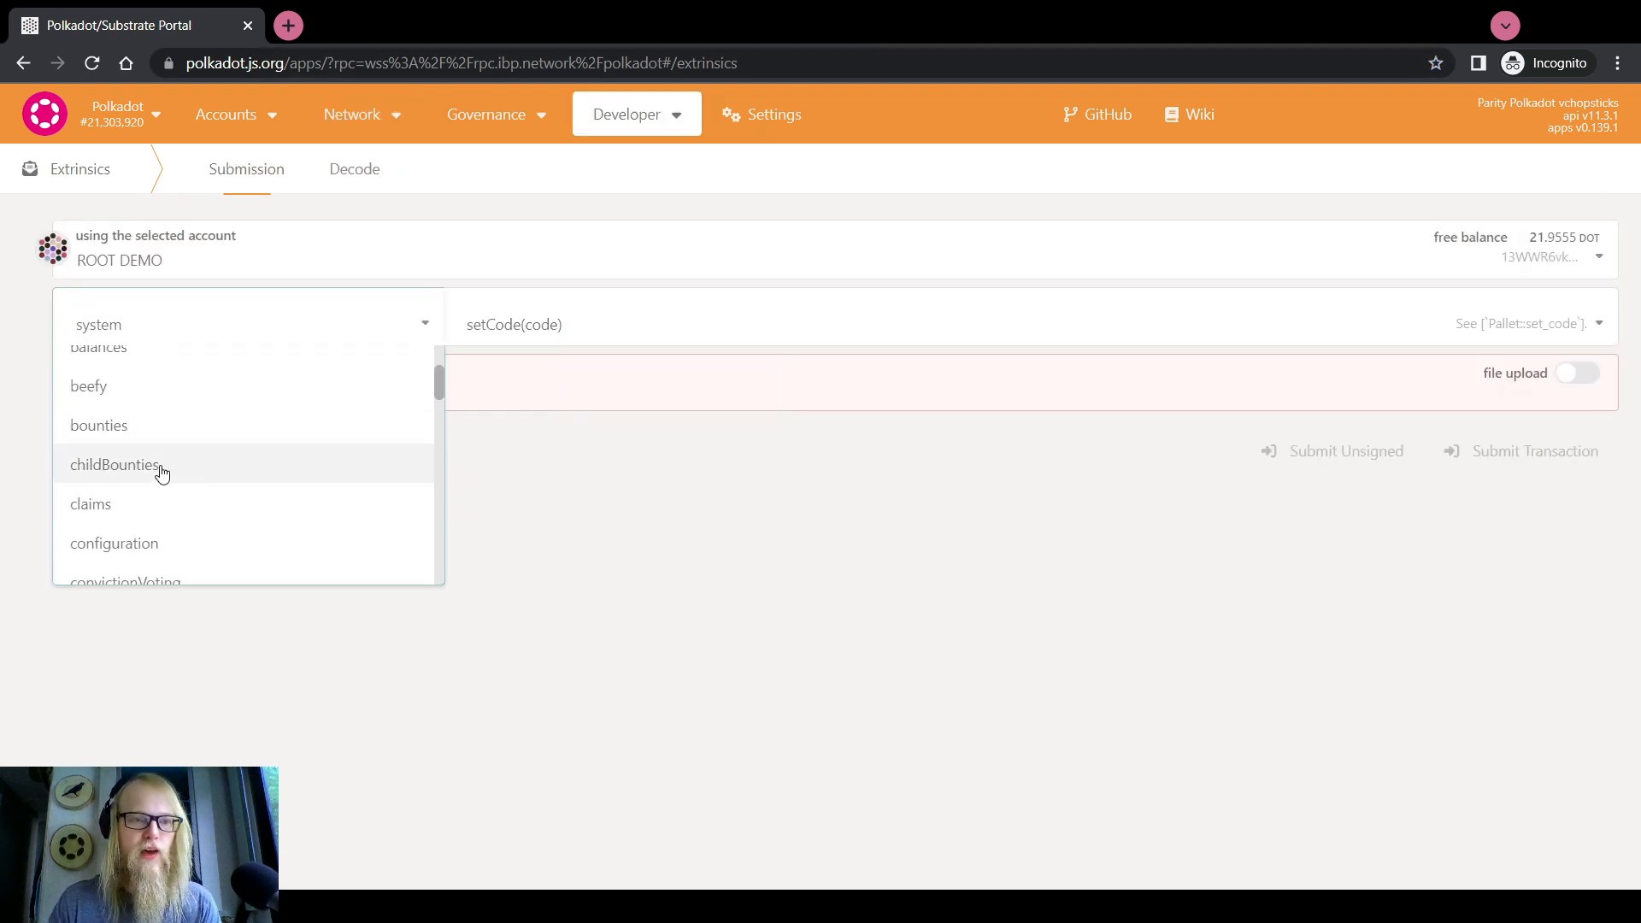
click(121, 431)
click(479, 325)
scroll(530, 498, down, 3)
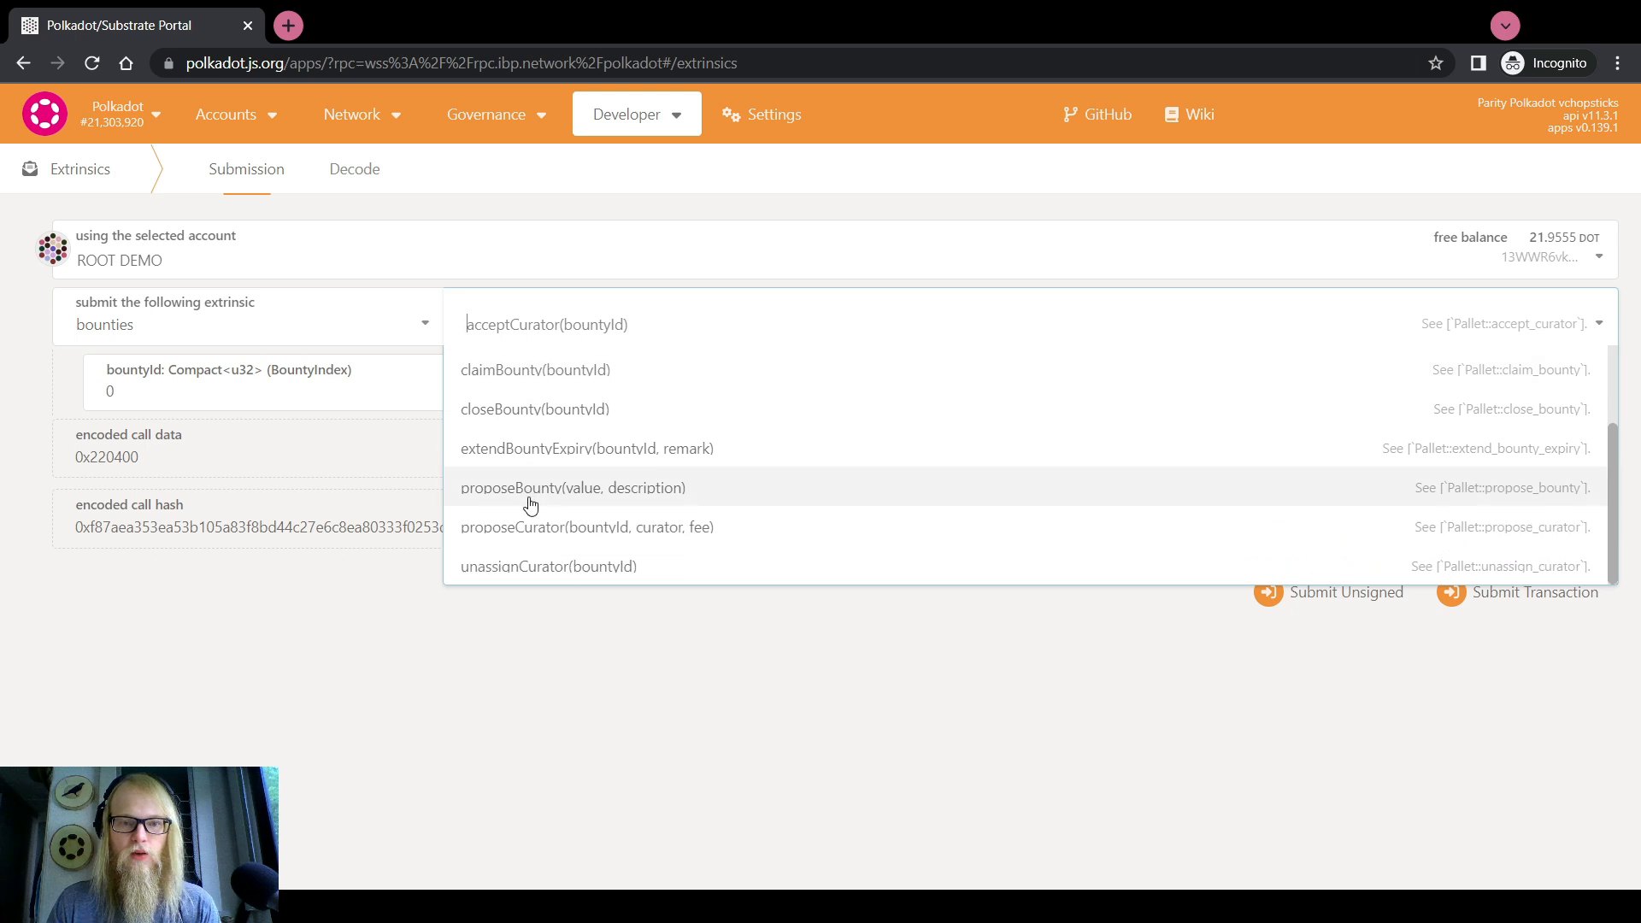
click(552, 488)
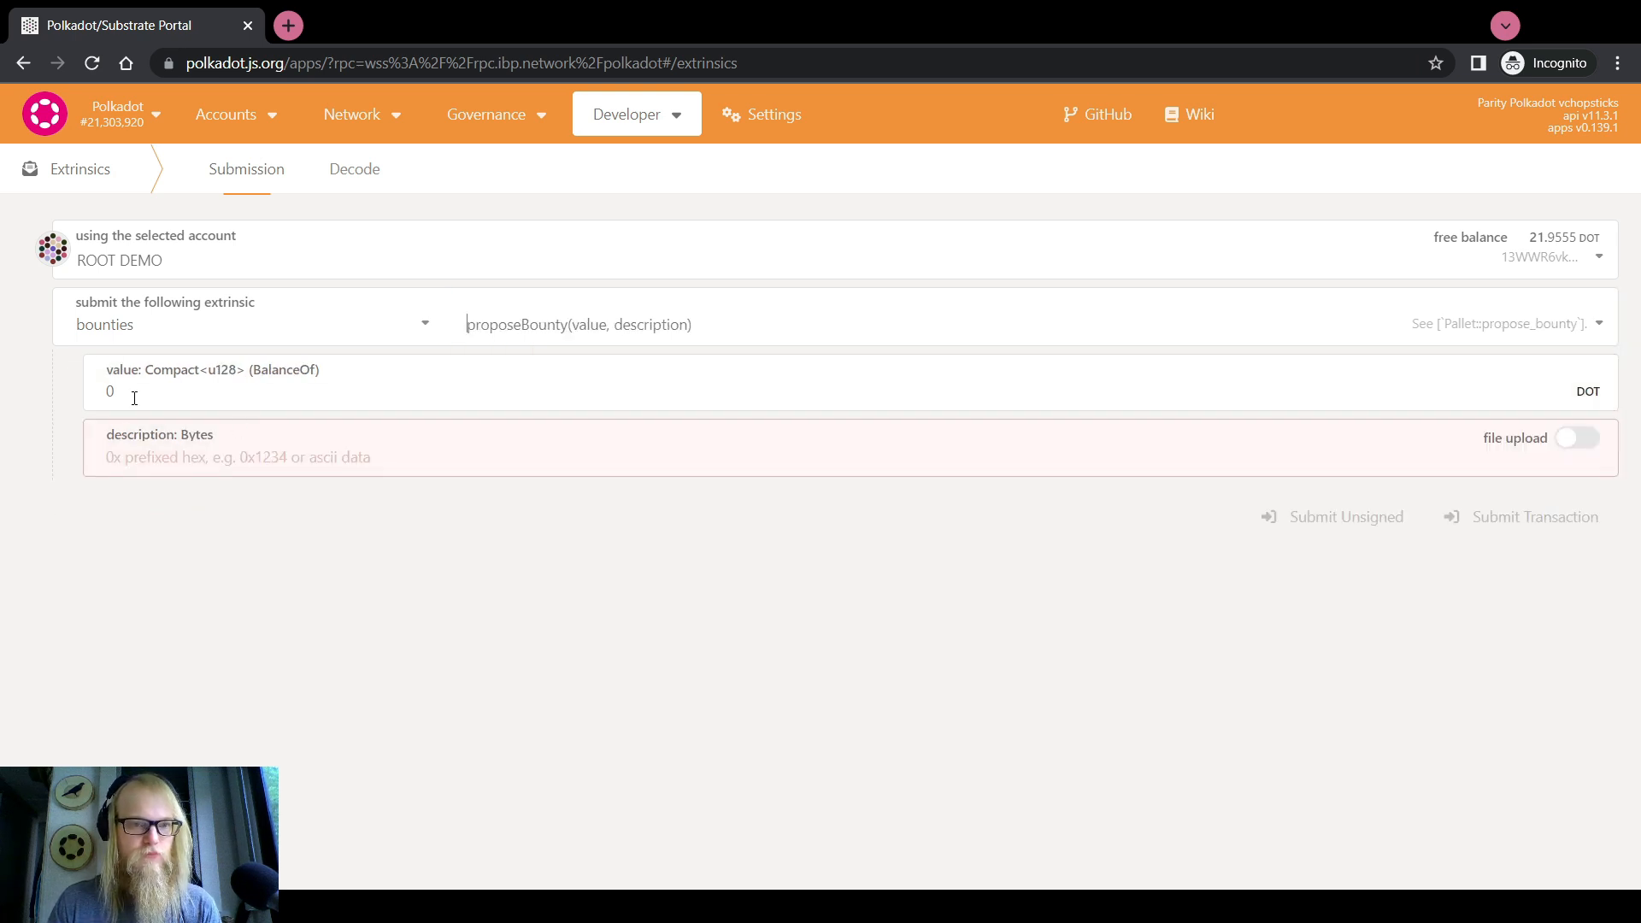
Fill value 10000 and description 'Advertising Campaign', then sign and submit with the account password
double_click(133, 393)
text(10000)
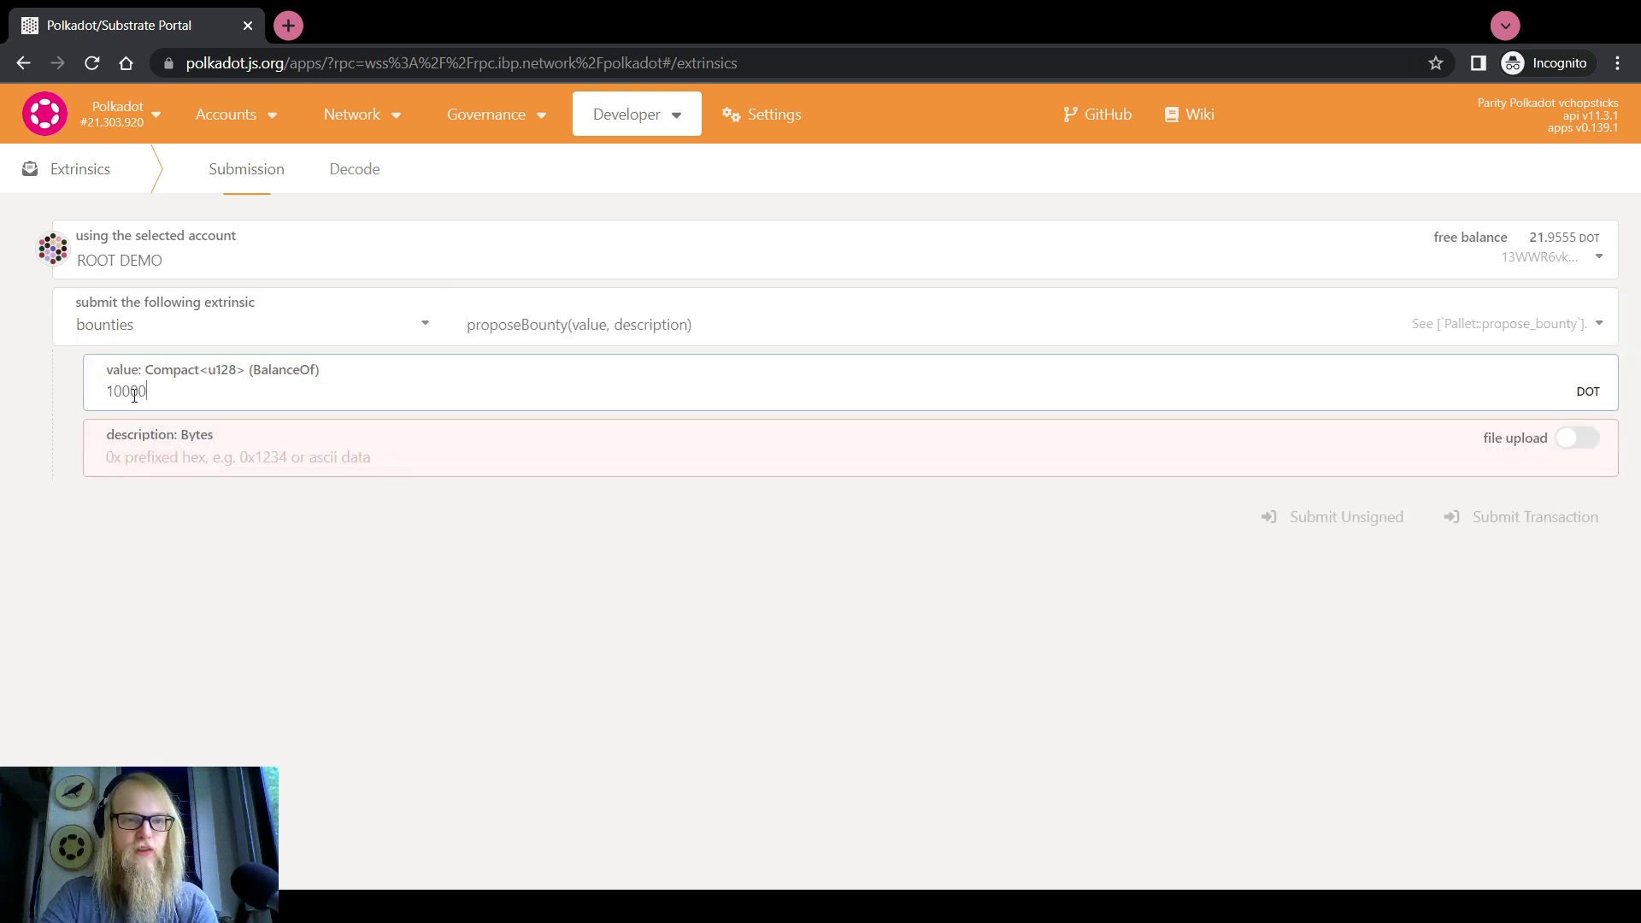
key(Tab)
text(Adv)
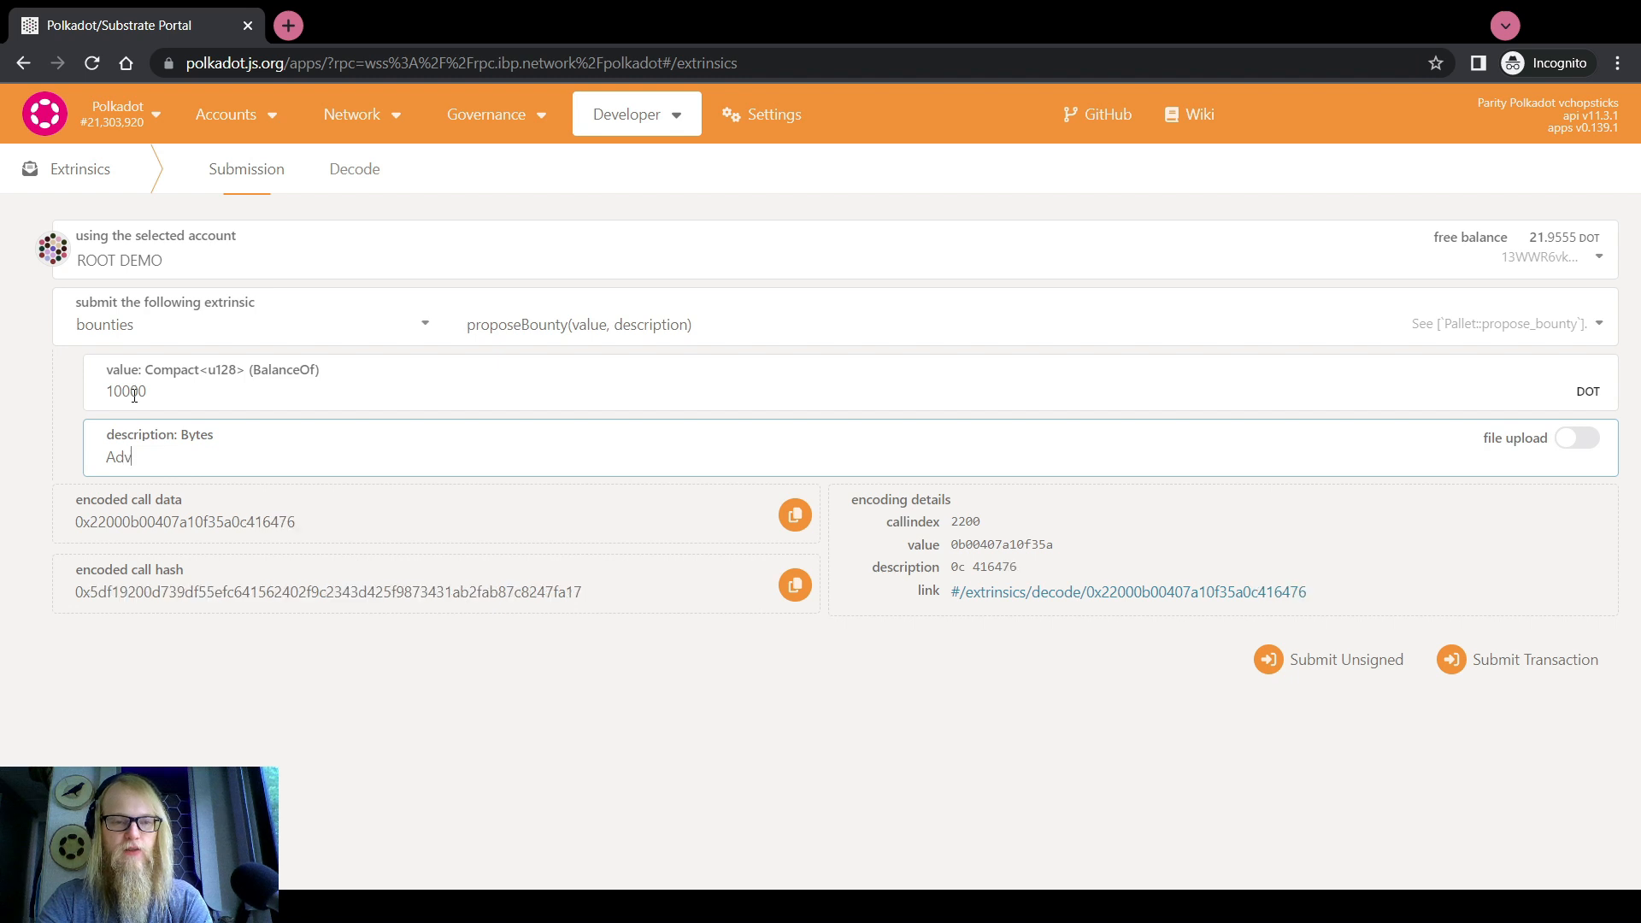
text(ertising Campaign)
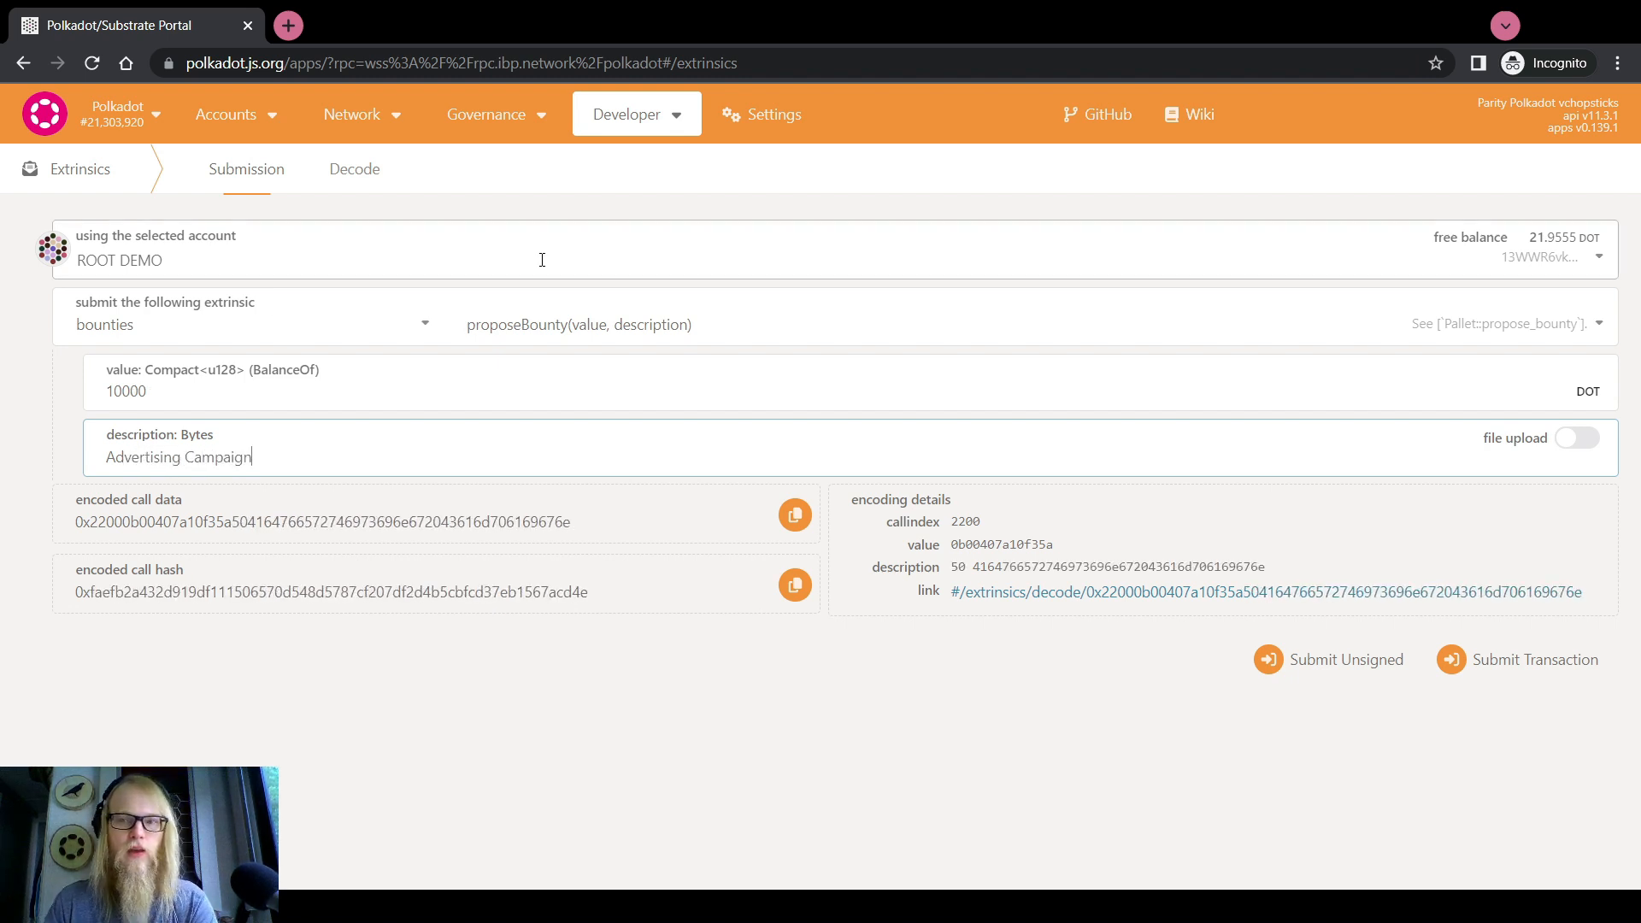
click(1576, 662)
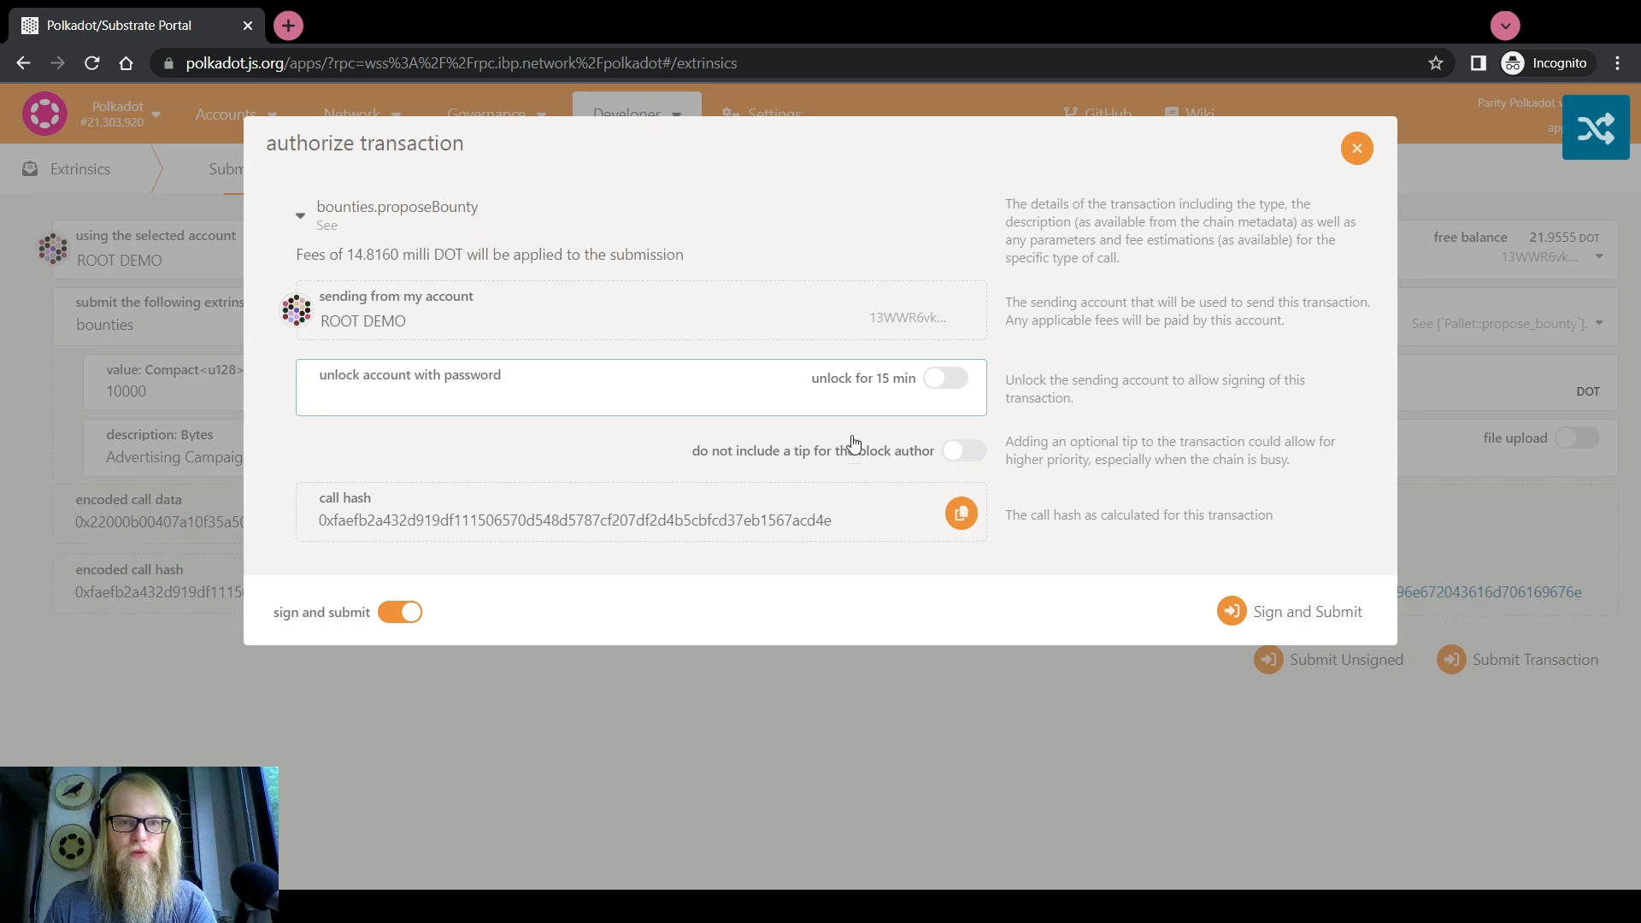
text(********)
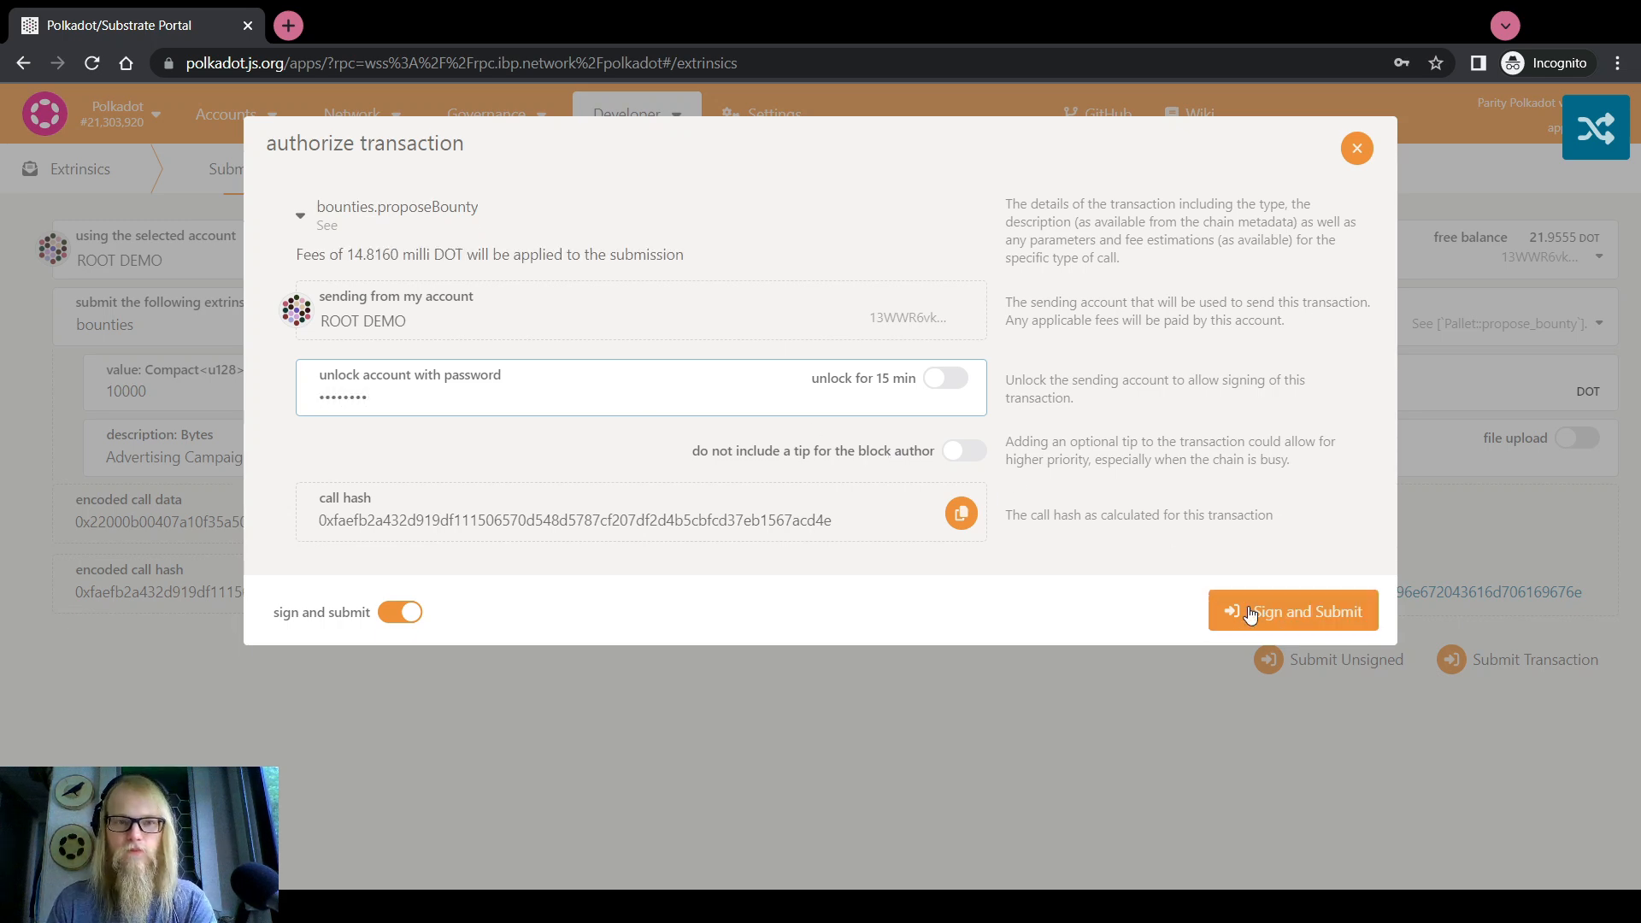
click(1249, 612)
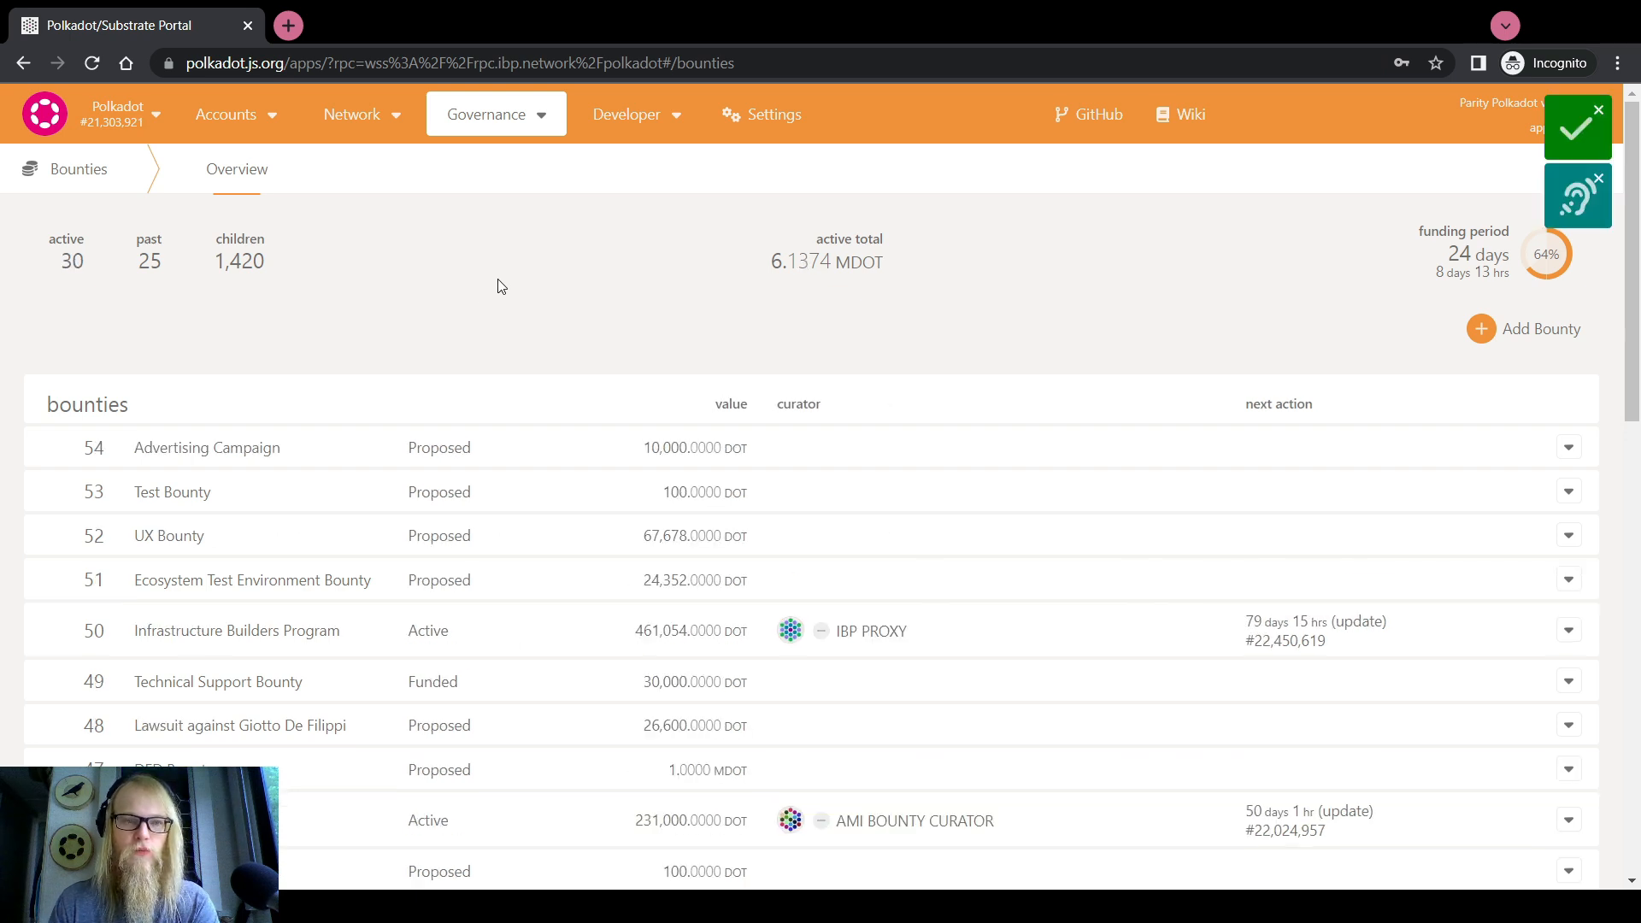
Confirm bounty 54 'Advertising Campaign' is Proposed at 10,000 DOT, then go to My accounts
drag(138, 448, 295, 451)
drag(405, 447, 480, 448)
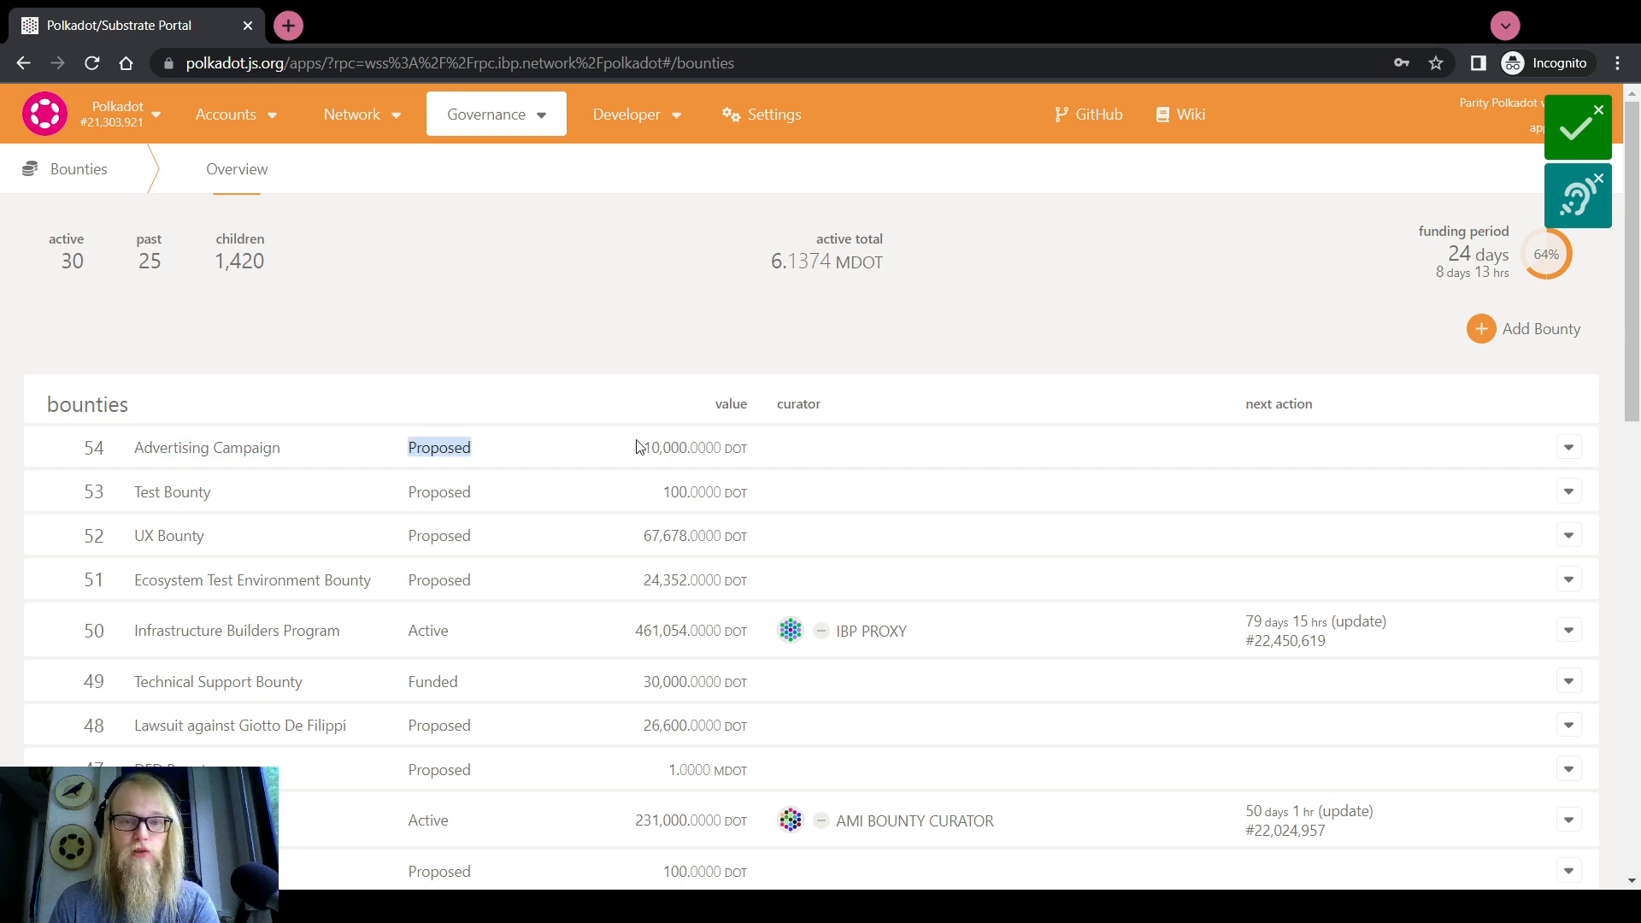
drag(722, 449, 649, 446)
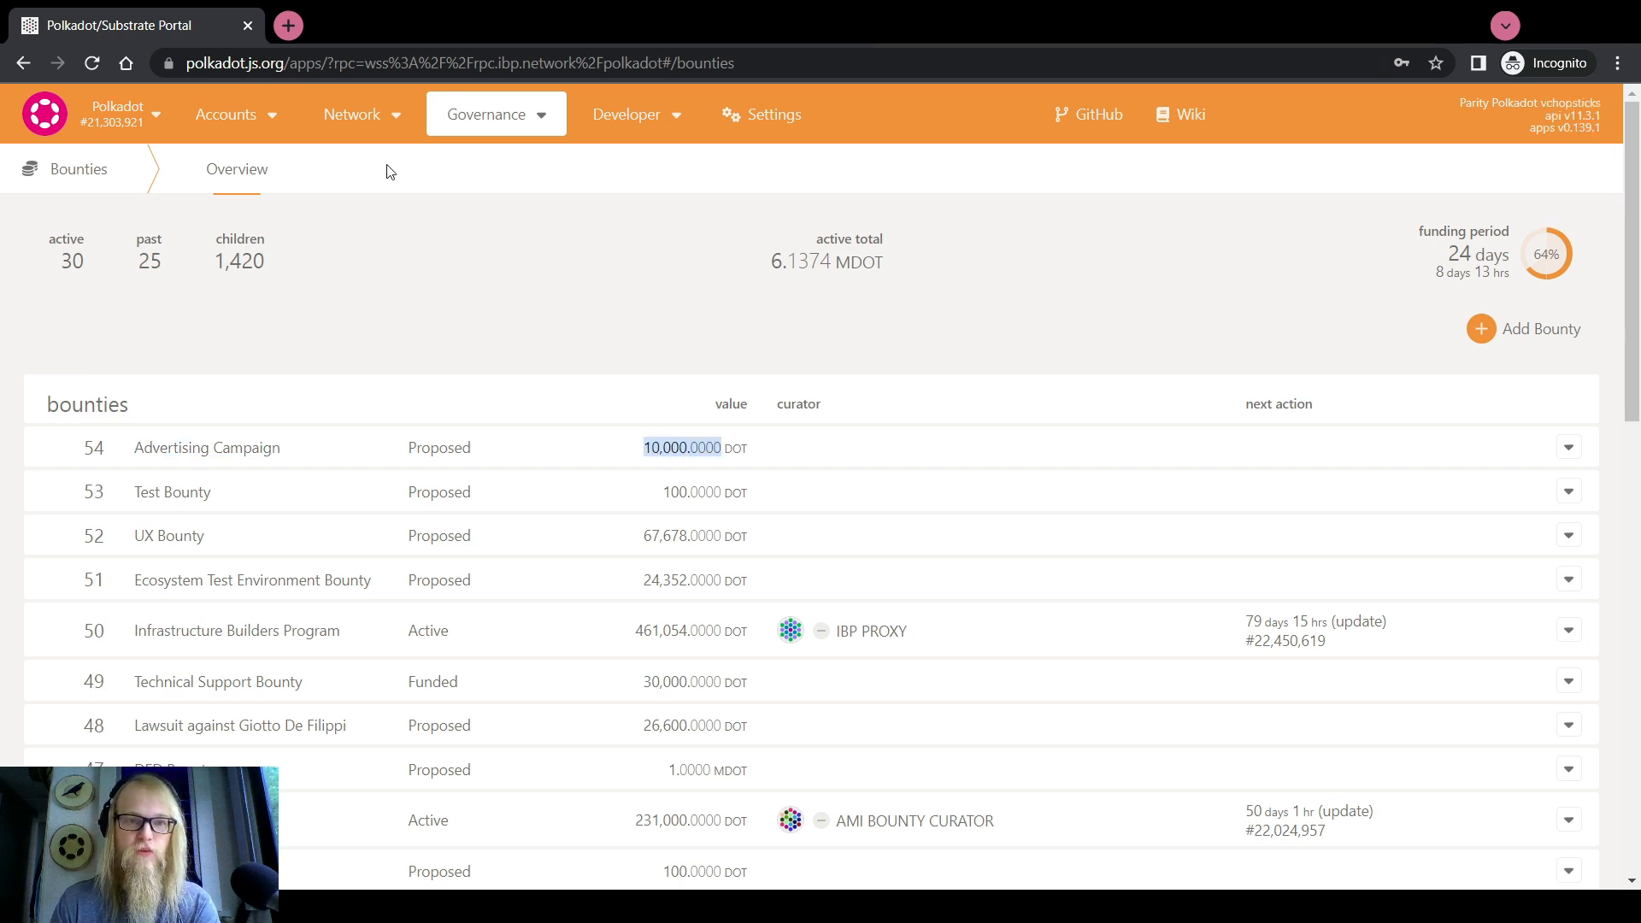
mouse_move(226, 115)
click(239, 156)
Expand the ROOT DEMO account card and inspect its 1.2000 DOT reserved balance
scroll(571, 407, down, 1)
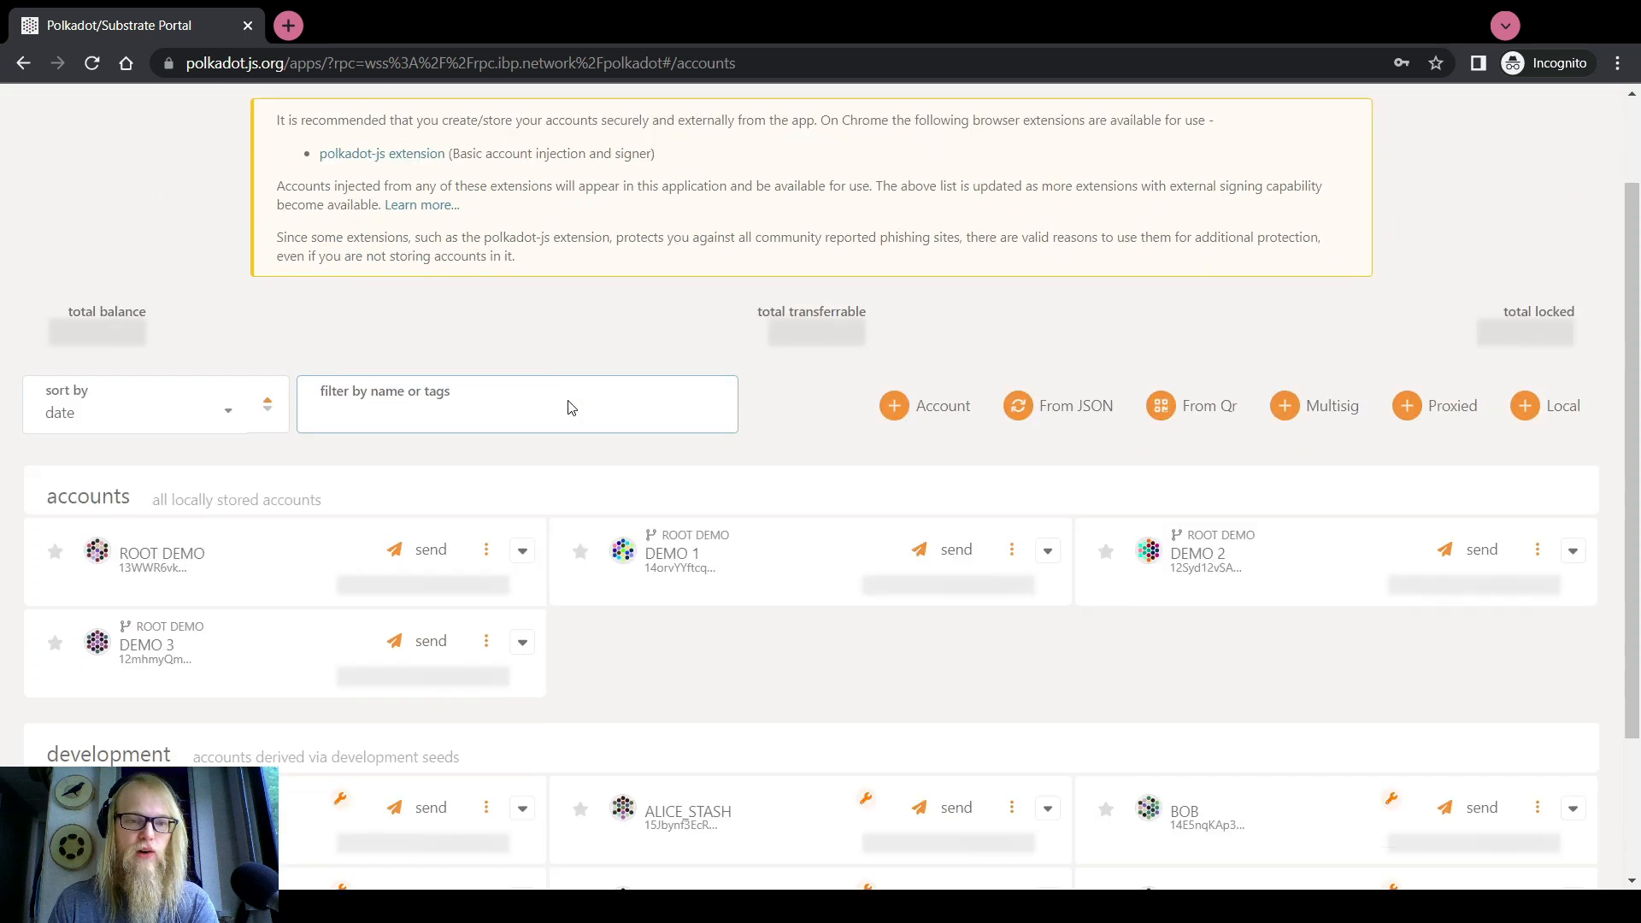
scroll(571, 408, down, 2)
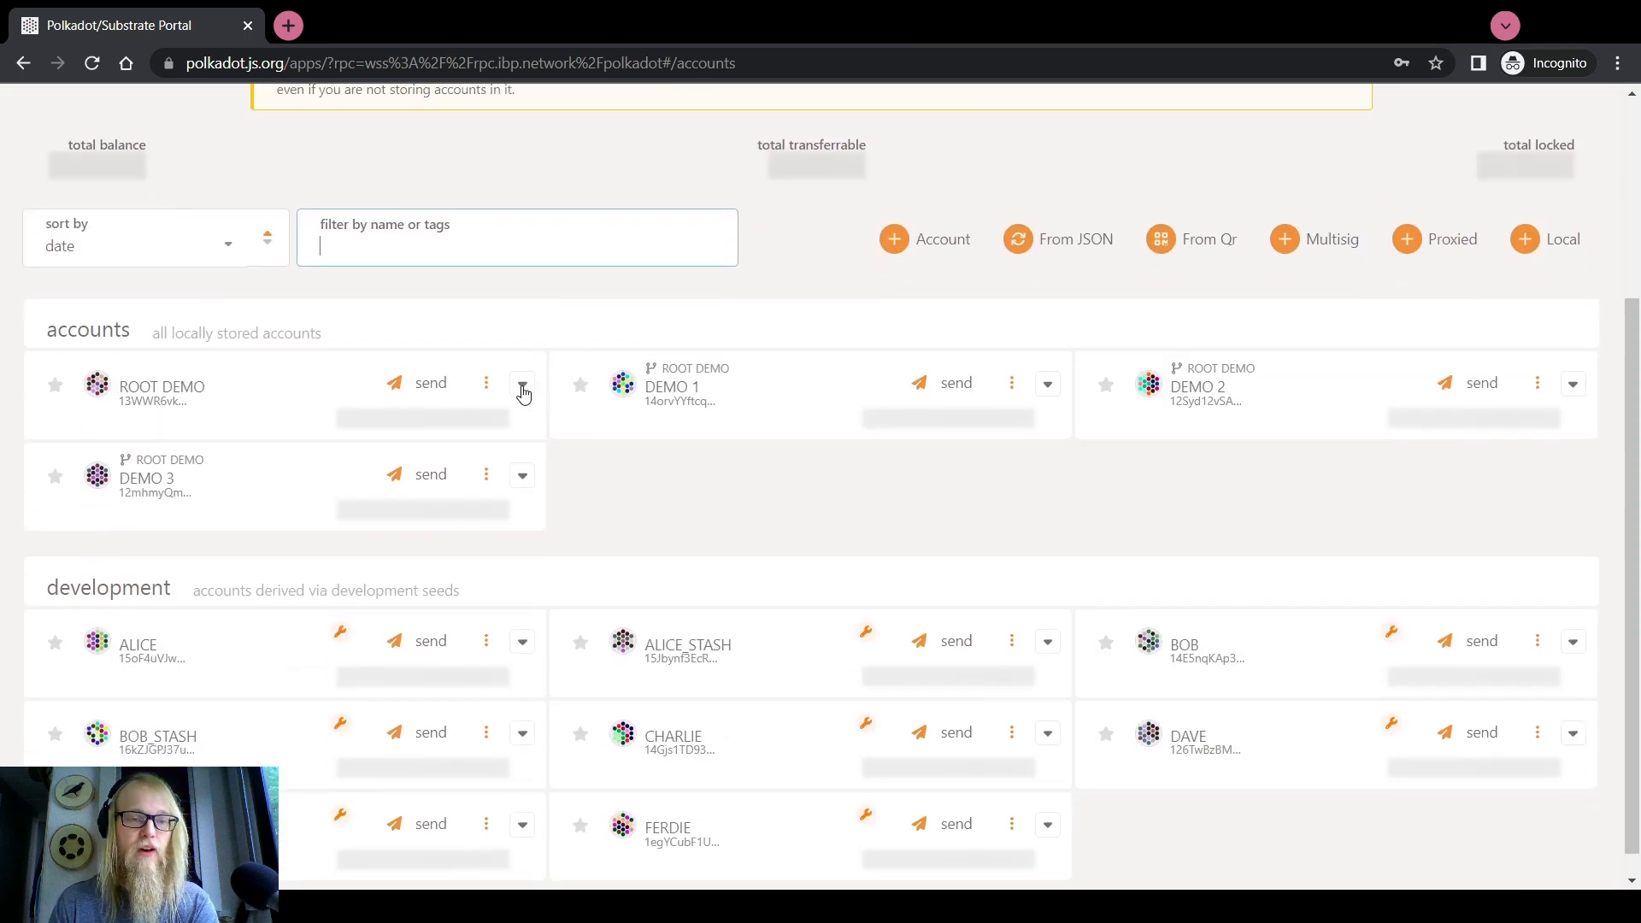
click(523, 387)
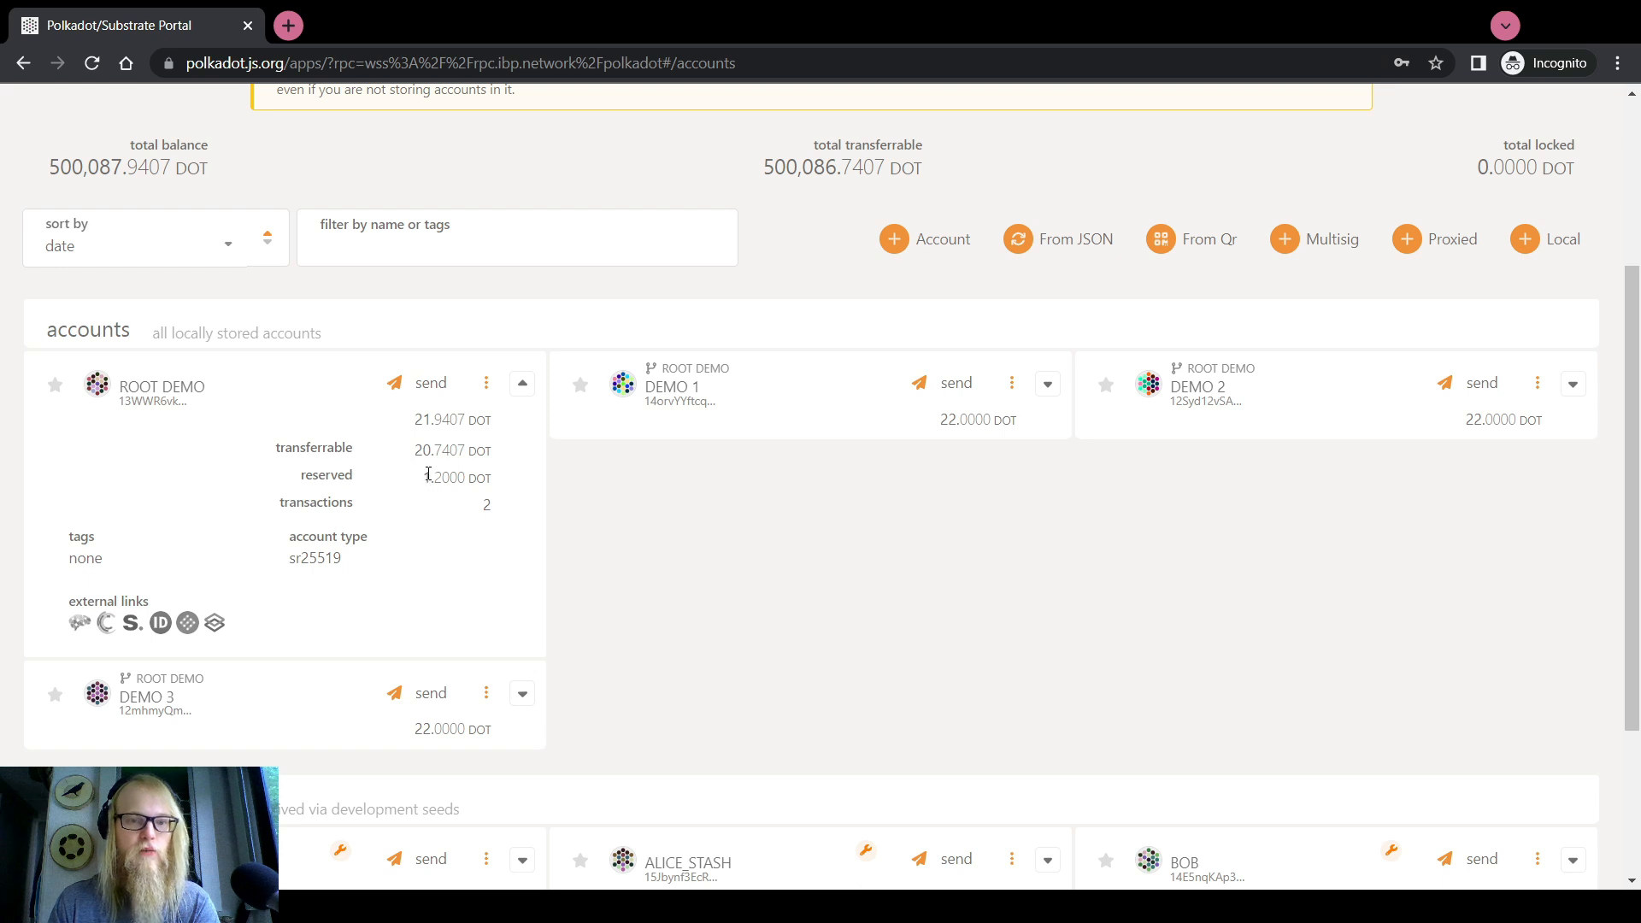
drag(423, 477, 469, 474)
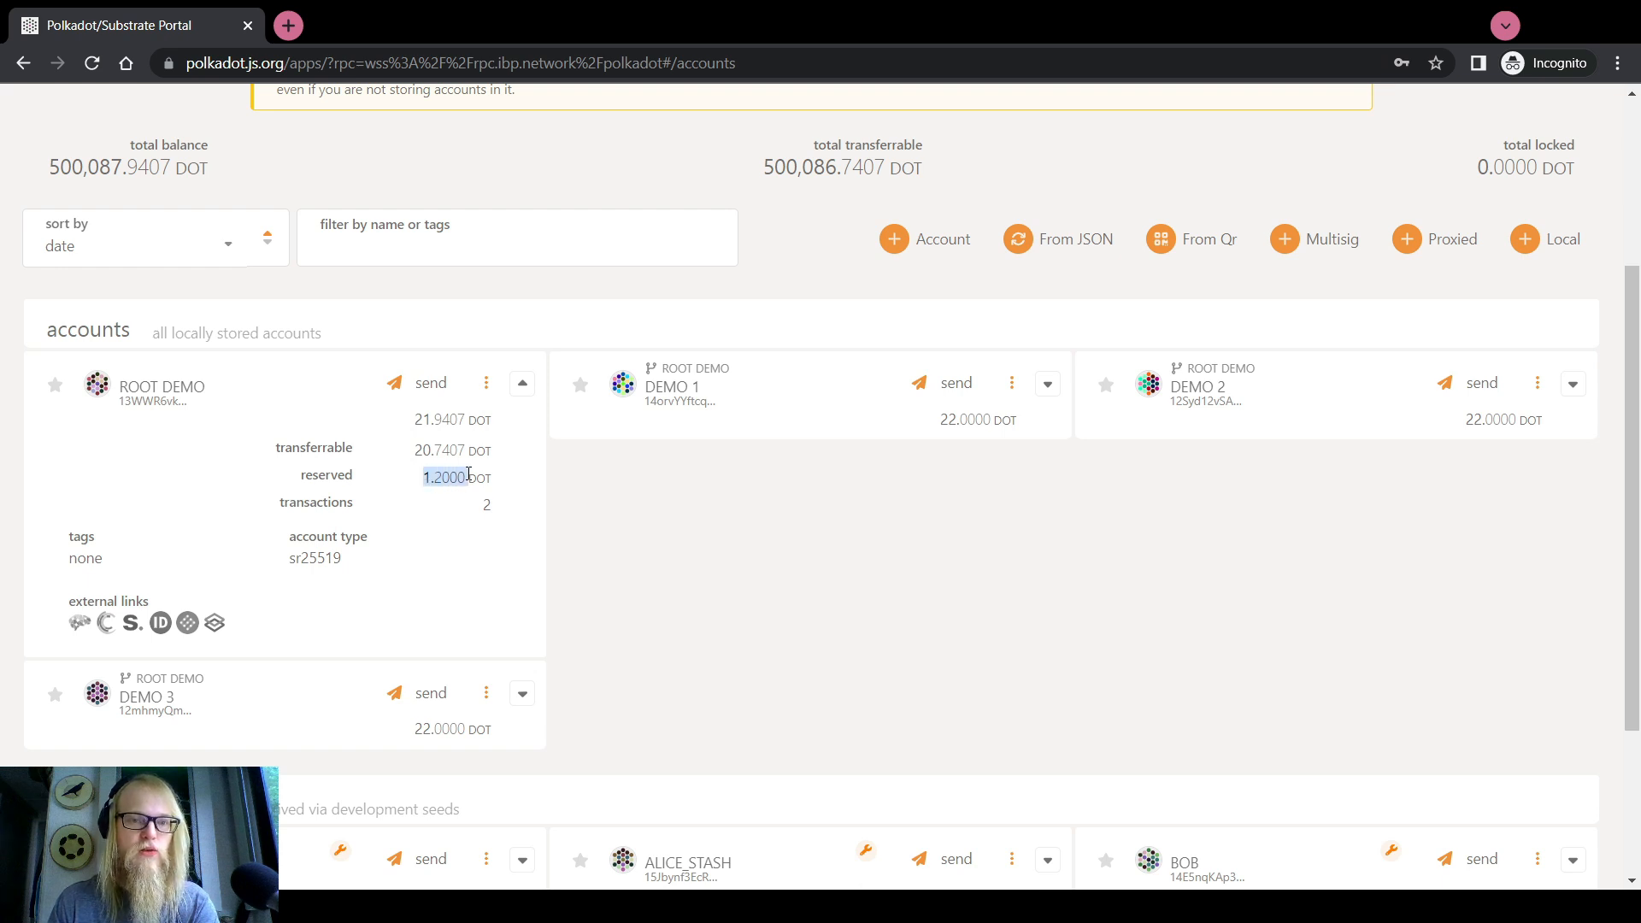
click(436, 476)
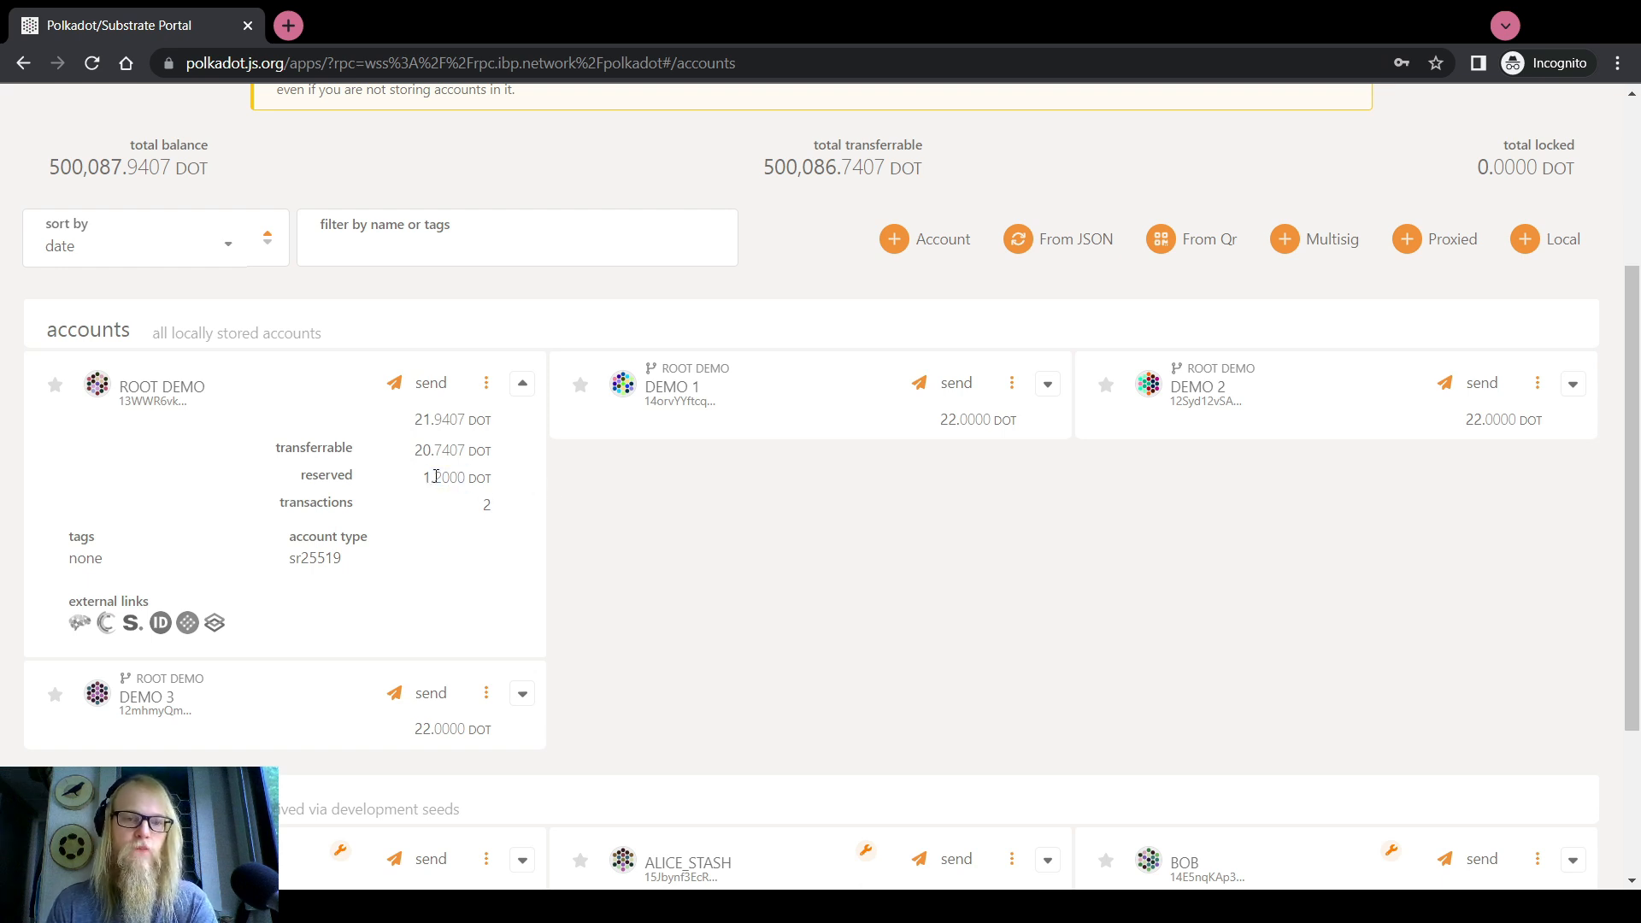
drag(439, 476, 467, 476)
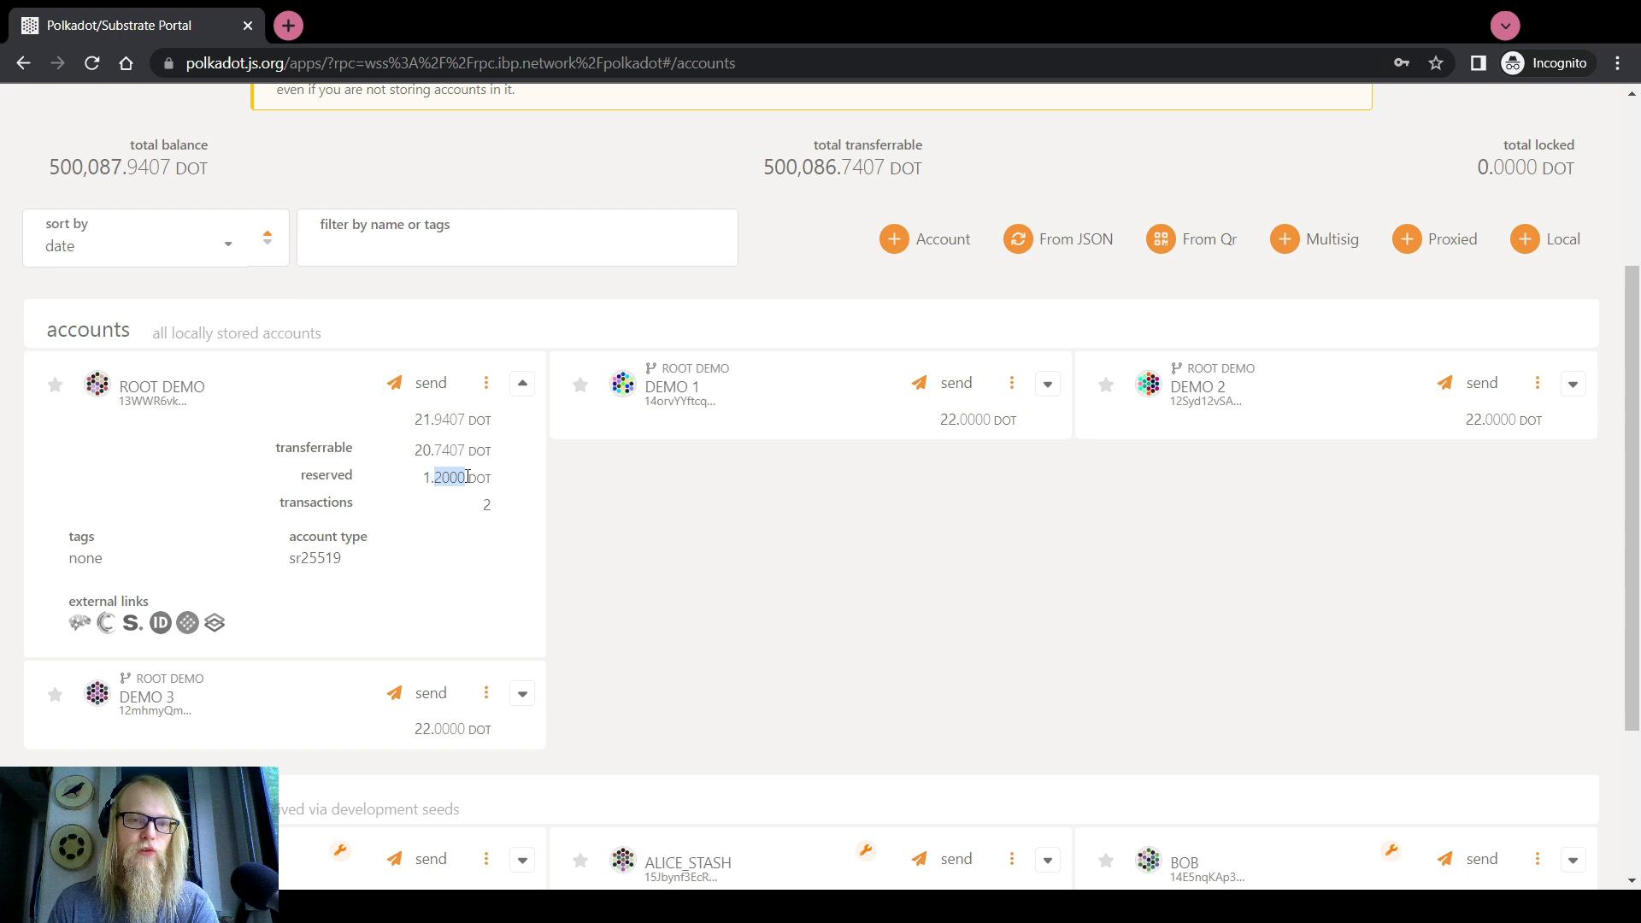
click(597, 463)
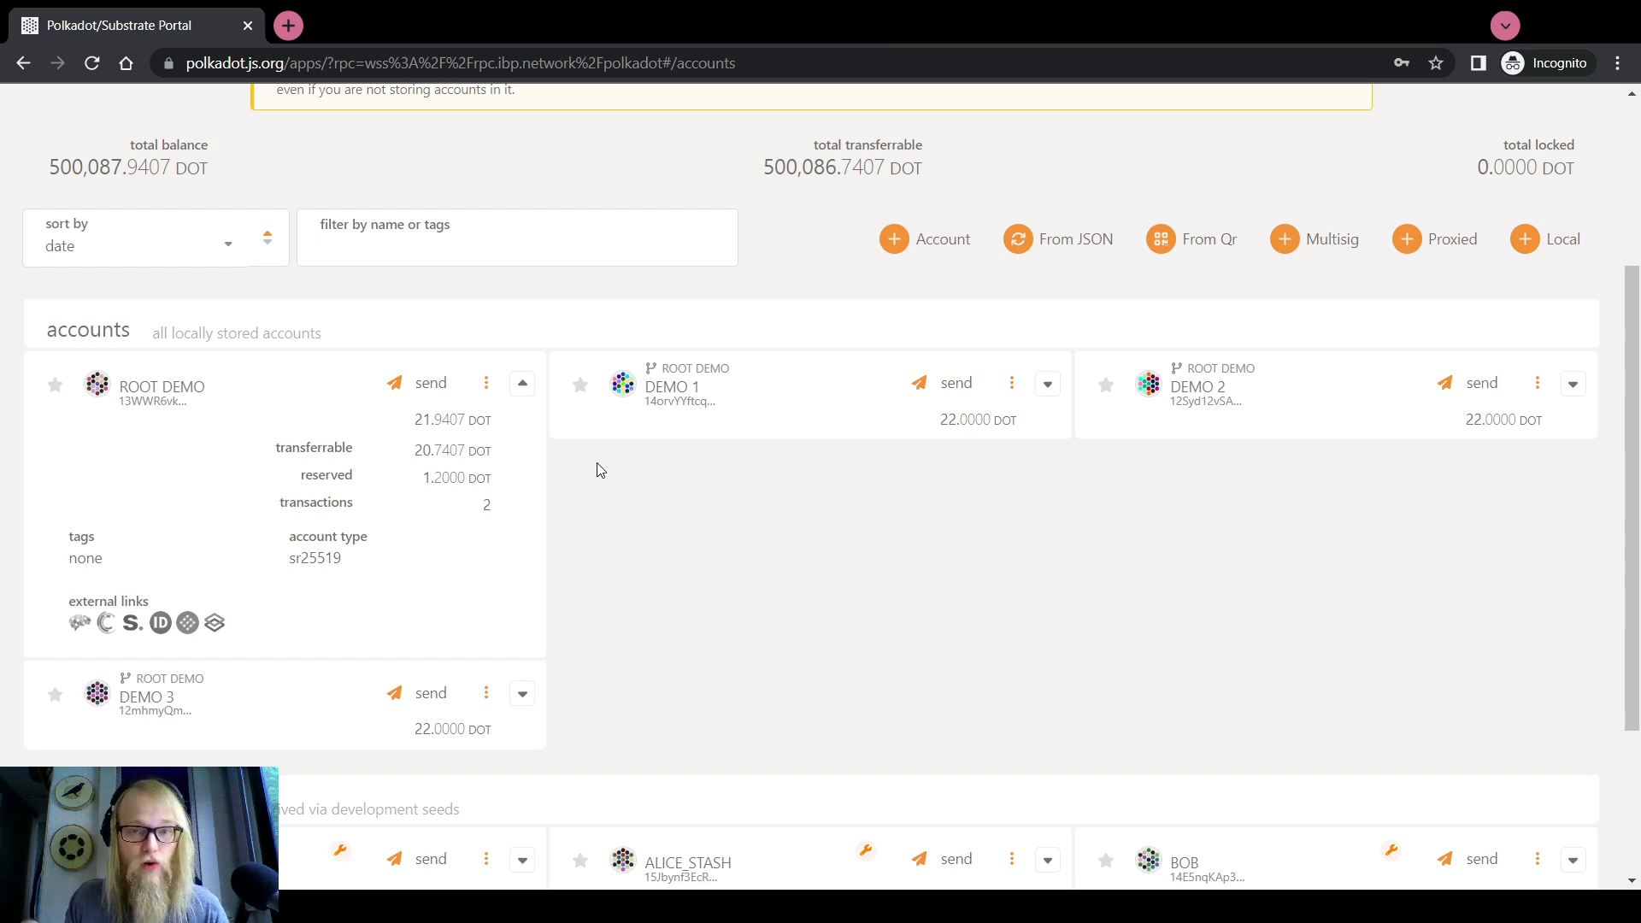
Return to Bounties and review bounty 54 'Advertising Campaign', Proposed at 10,000 DOT
scroll(600, 469, up, 4)
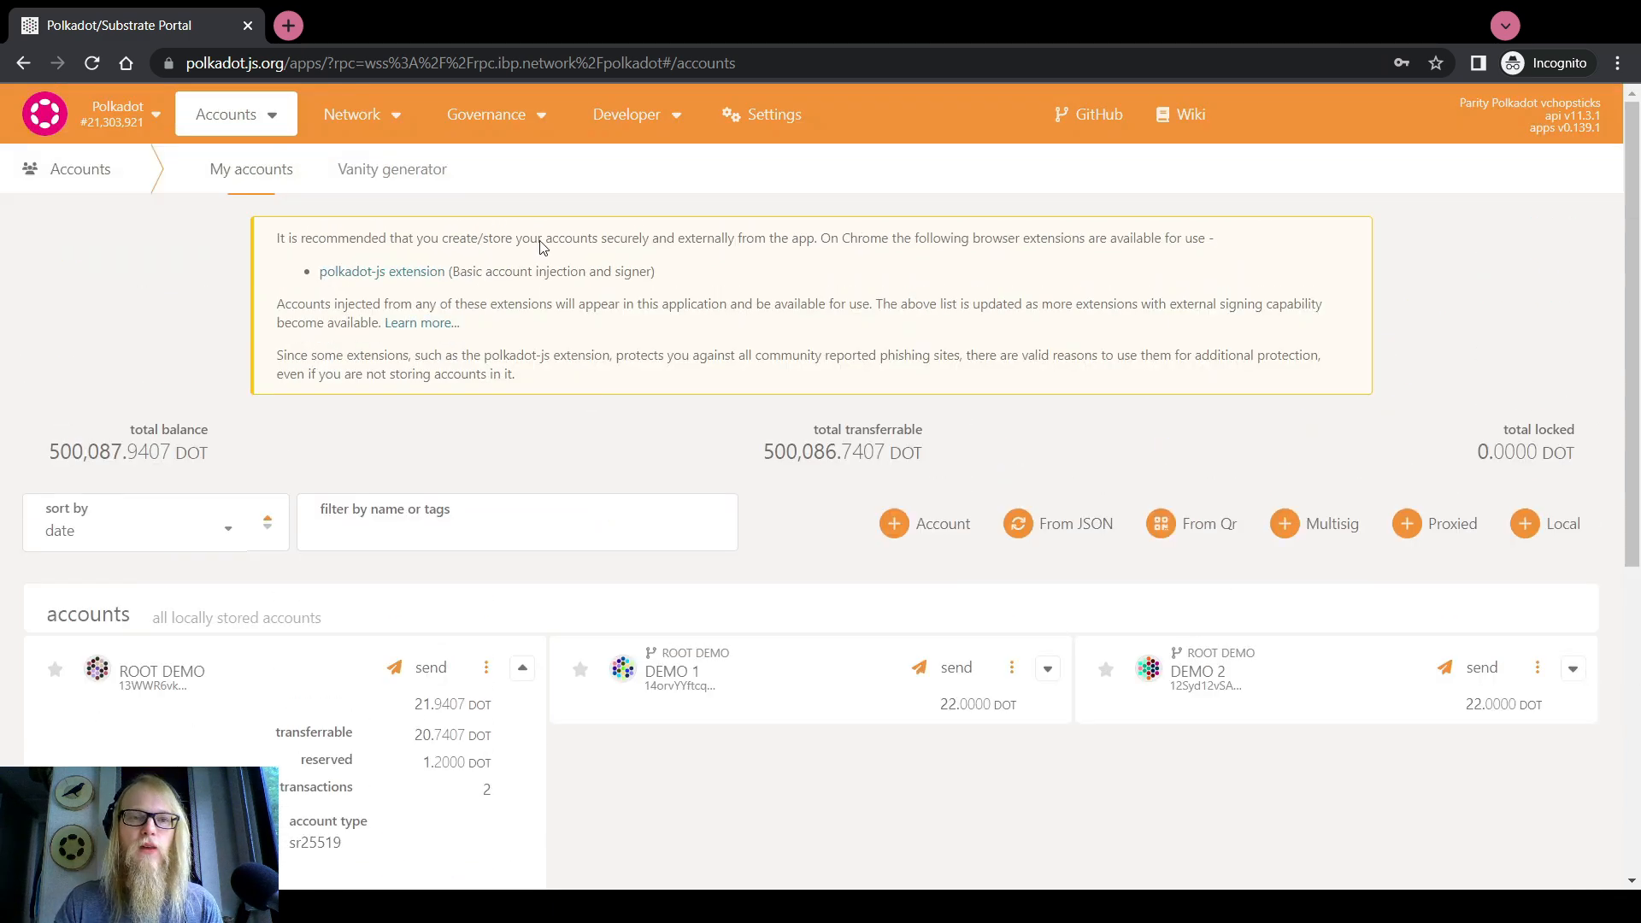
mouse_move(603, 117)
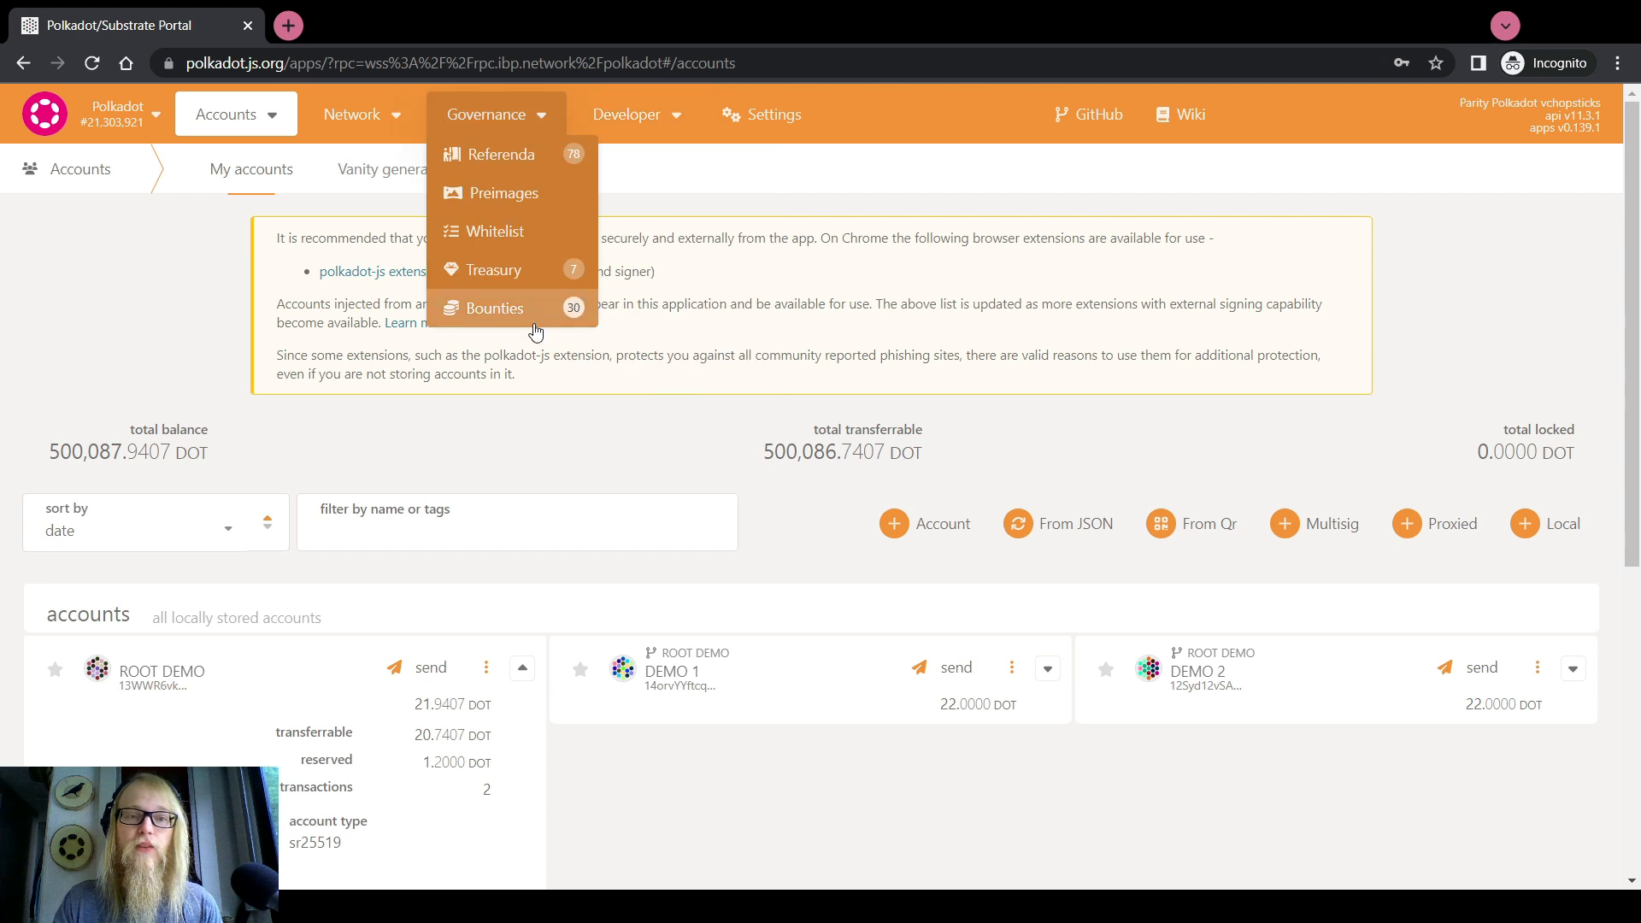
mouse_move(486, 114)
click(496, 309)
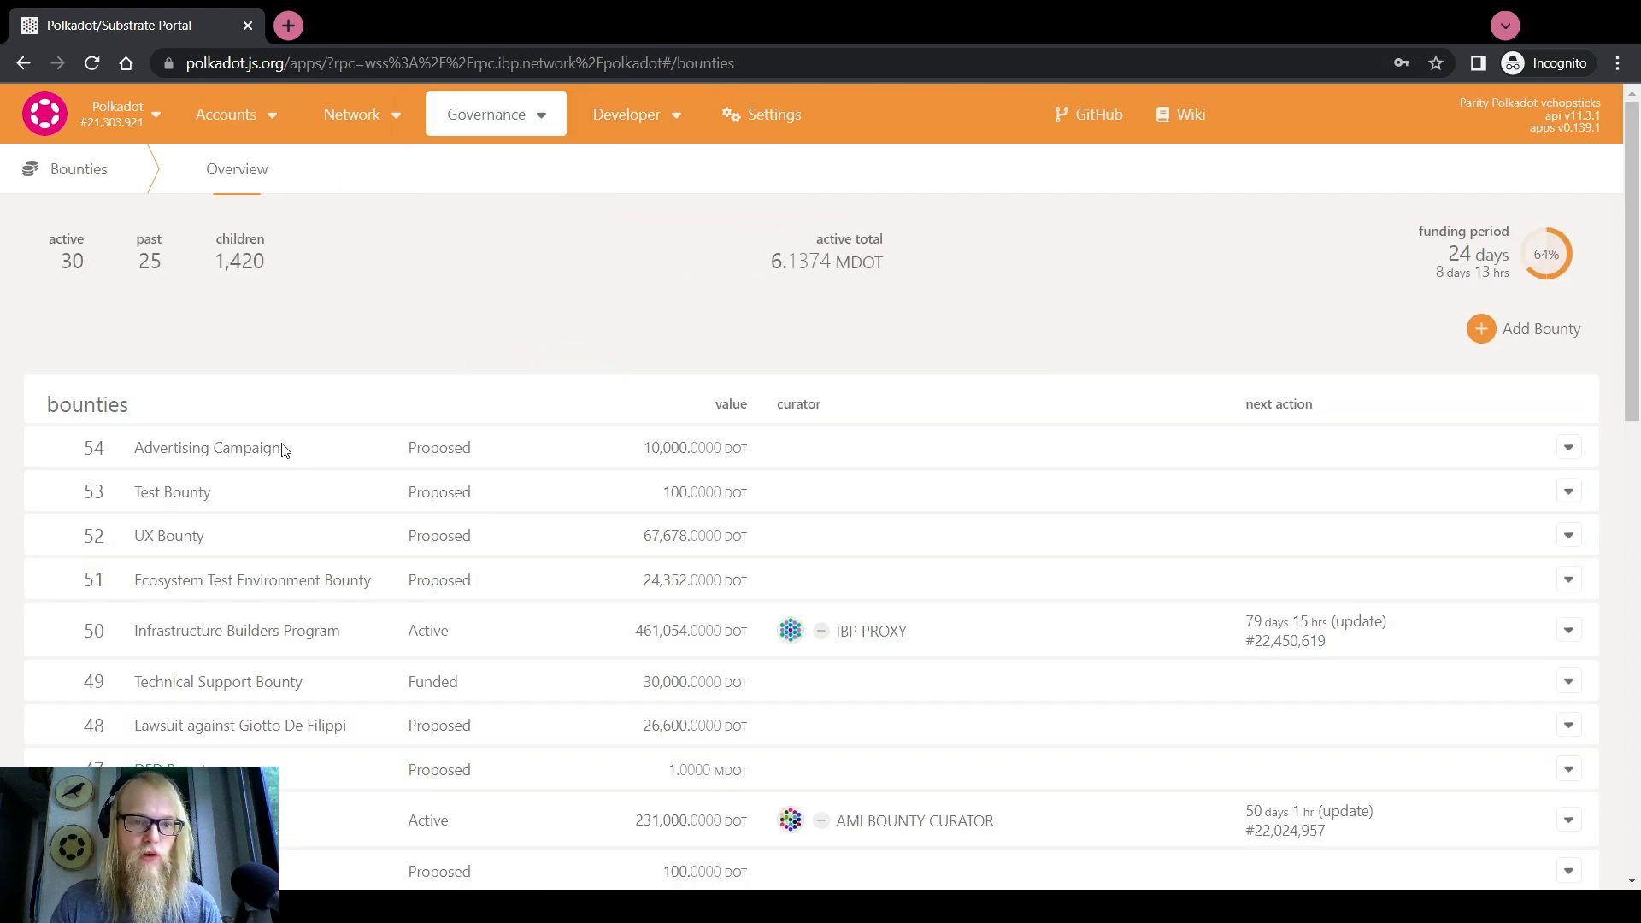
mouse_move(280, 446)
mouse_down()
mouse_move(135, 451)
mouse_move(278, 446)
mouse_up()
click(284, 449)
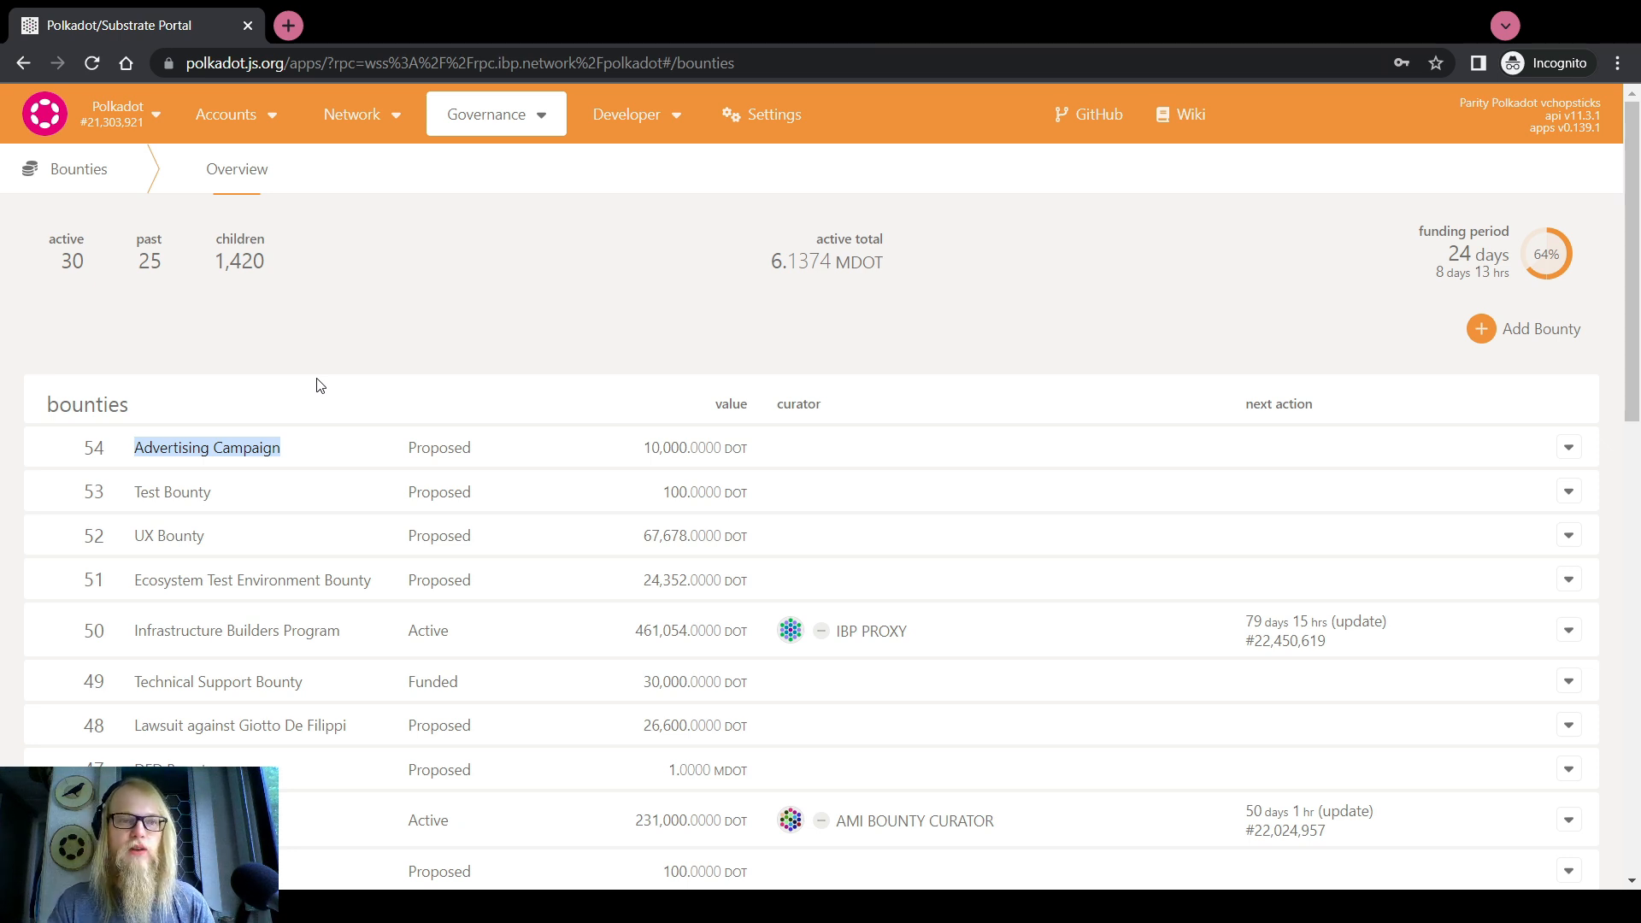
scroll(329, 376, down, 2)
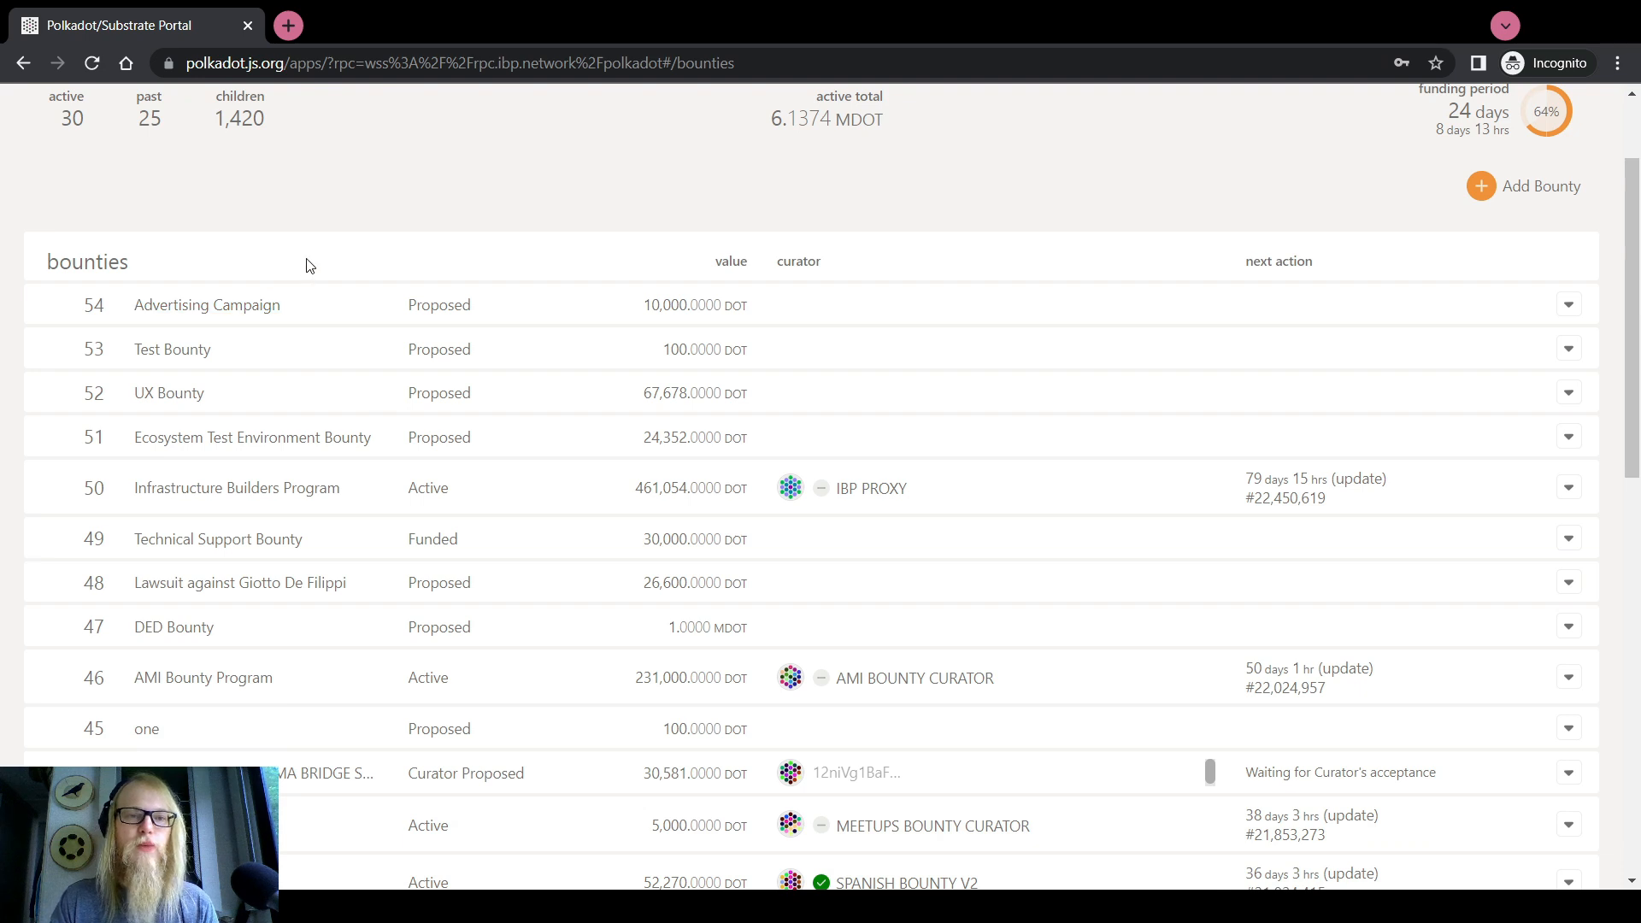
scroll(310, 266, up, 2)
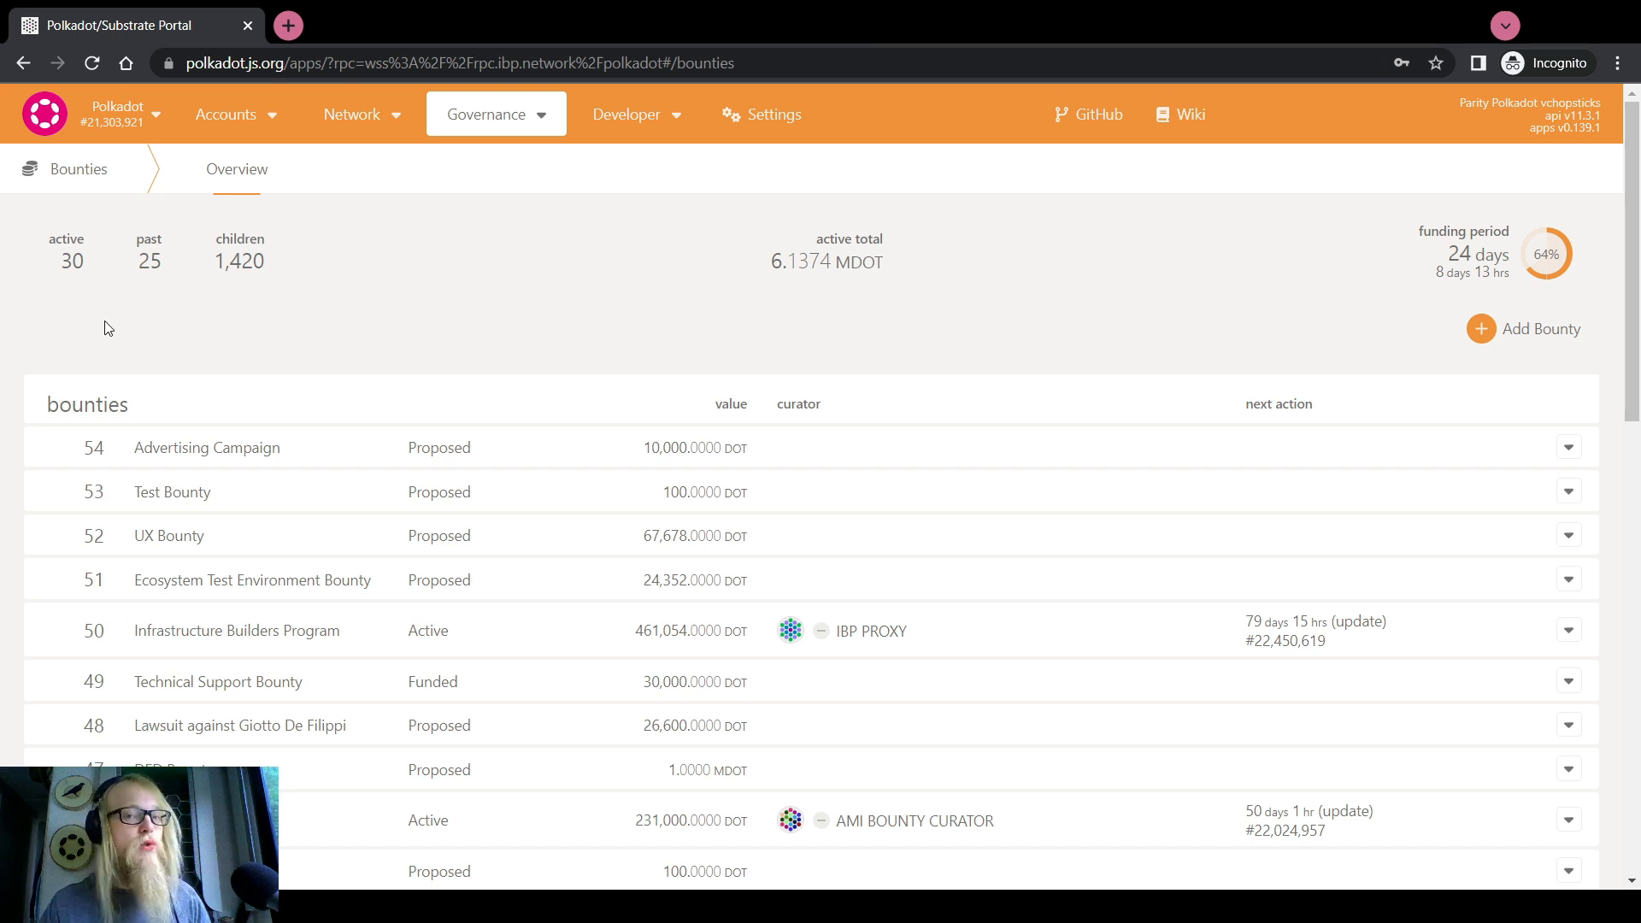
Go to Developer > Extrinsics and choose the bounties approveBounty call
mouse_move(626, 114)
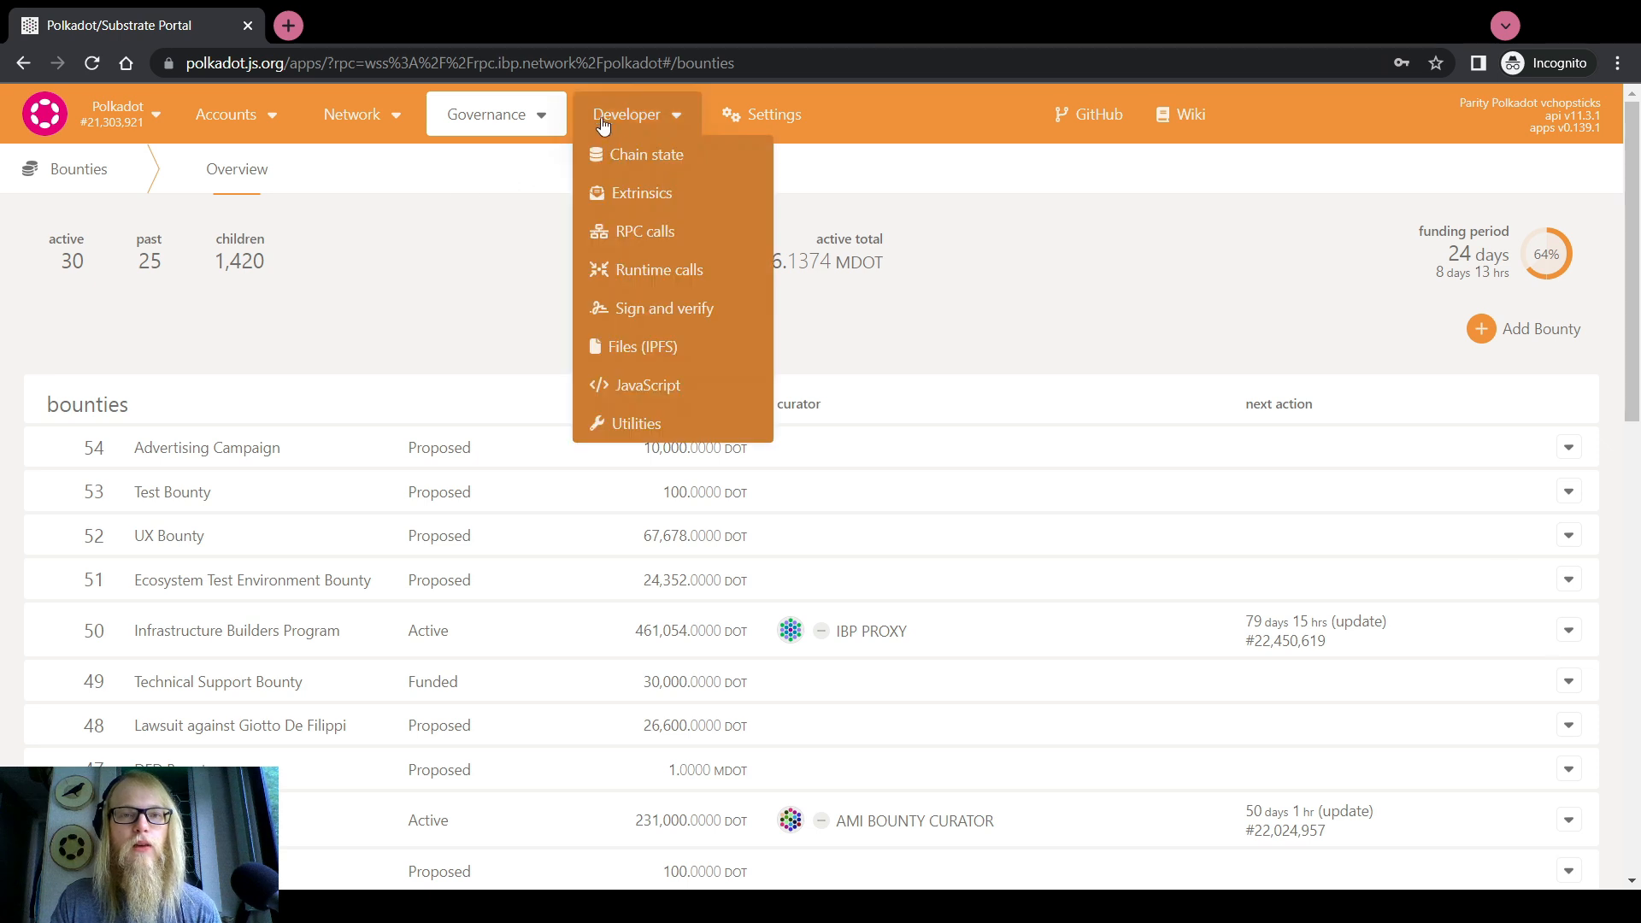
click(604, 188)
click(282, 326)
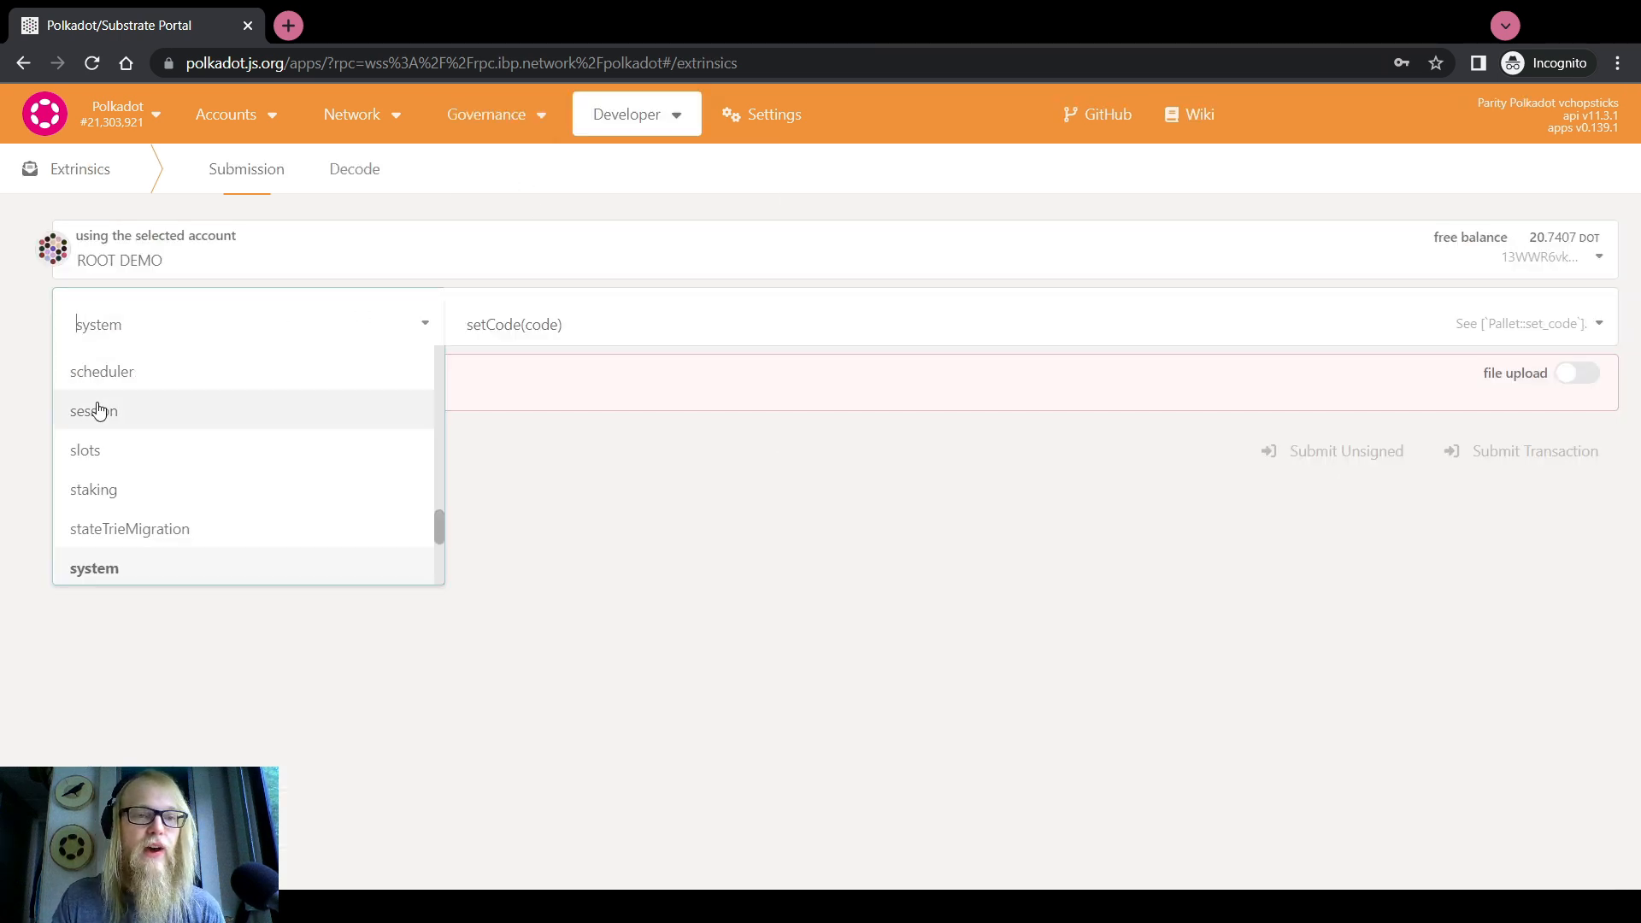
scroll(94, 419, up, 10)
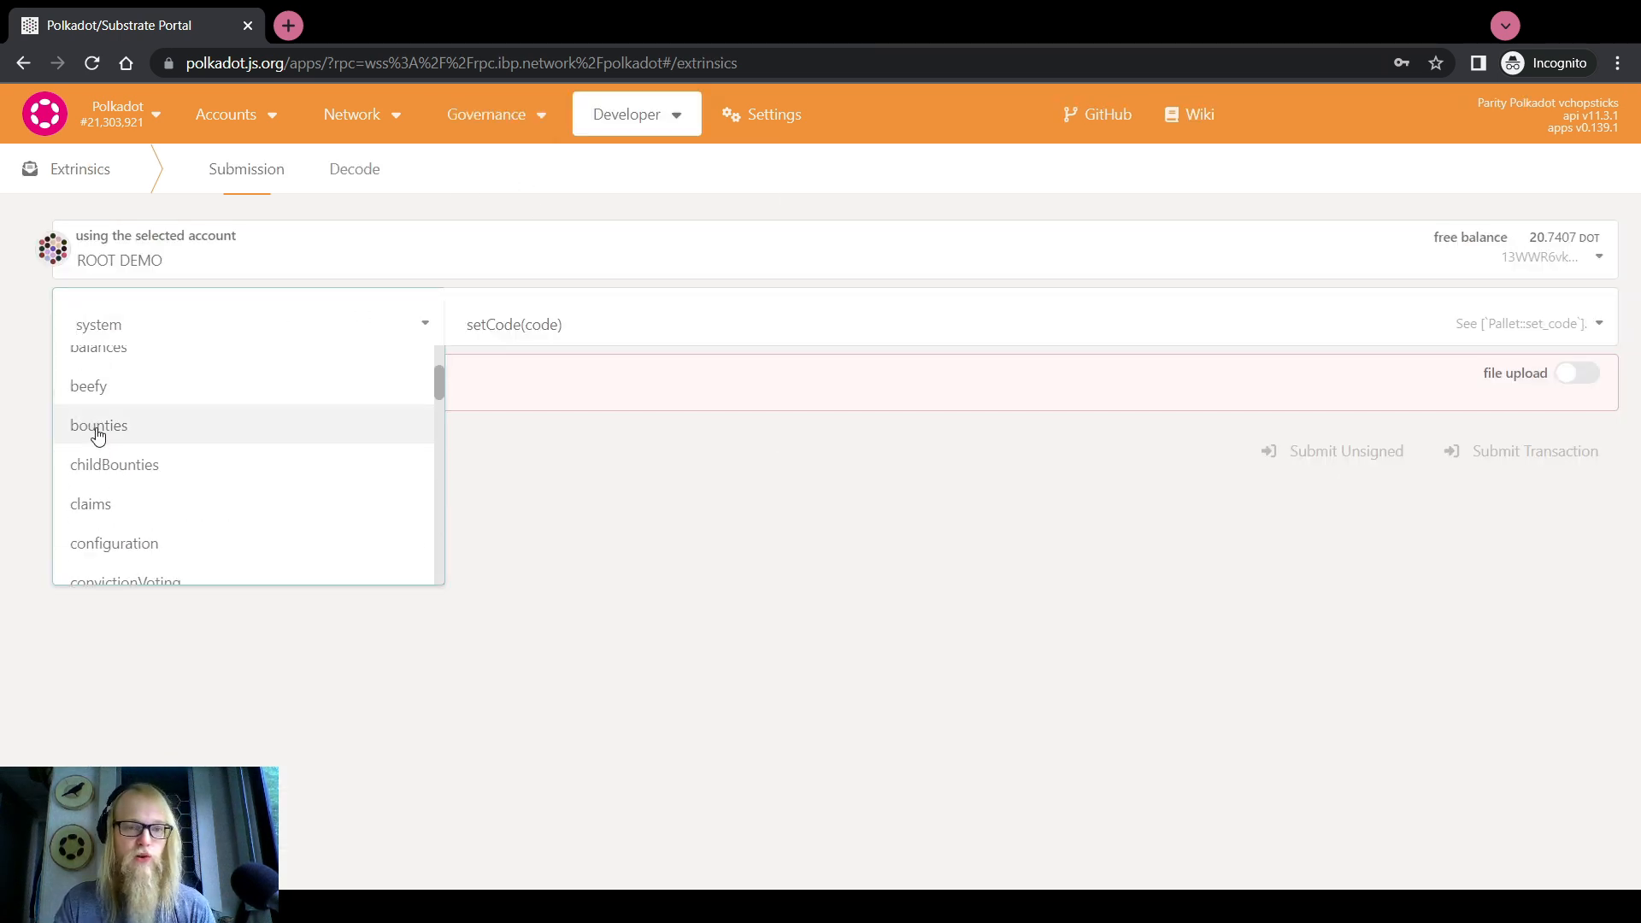
click(98, 427)
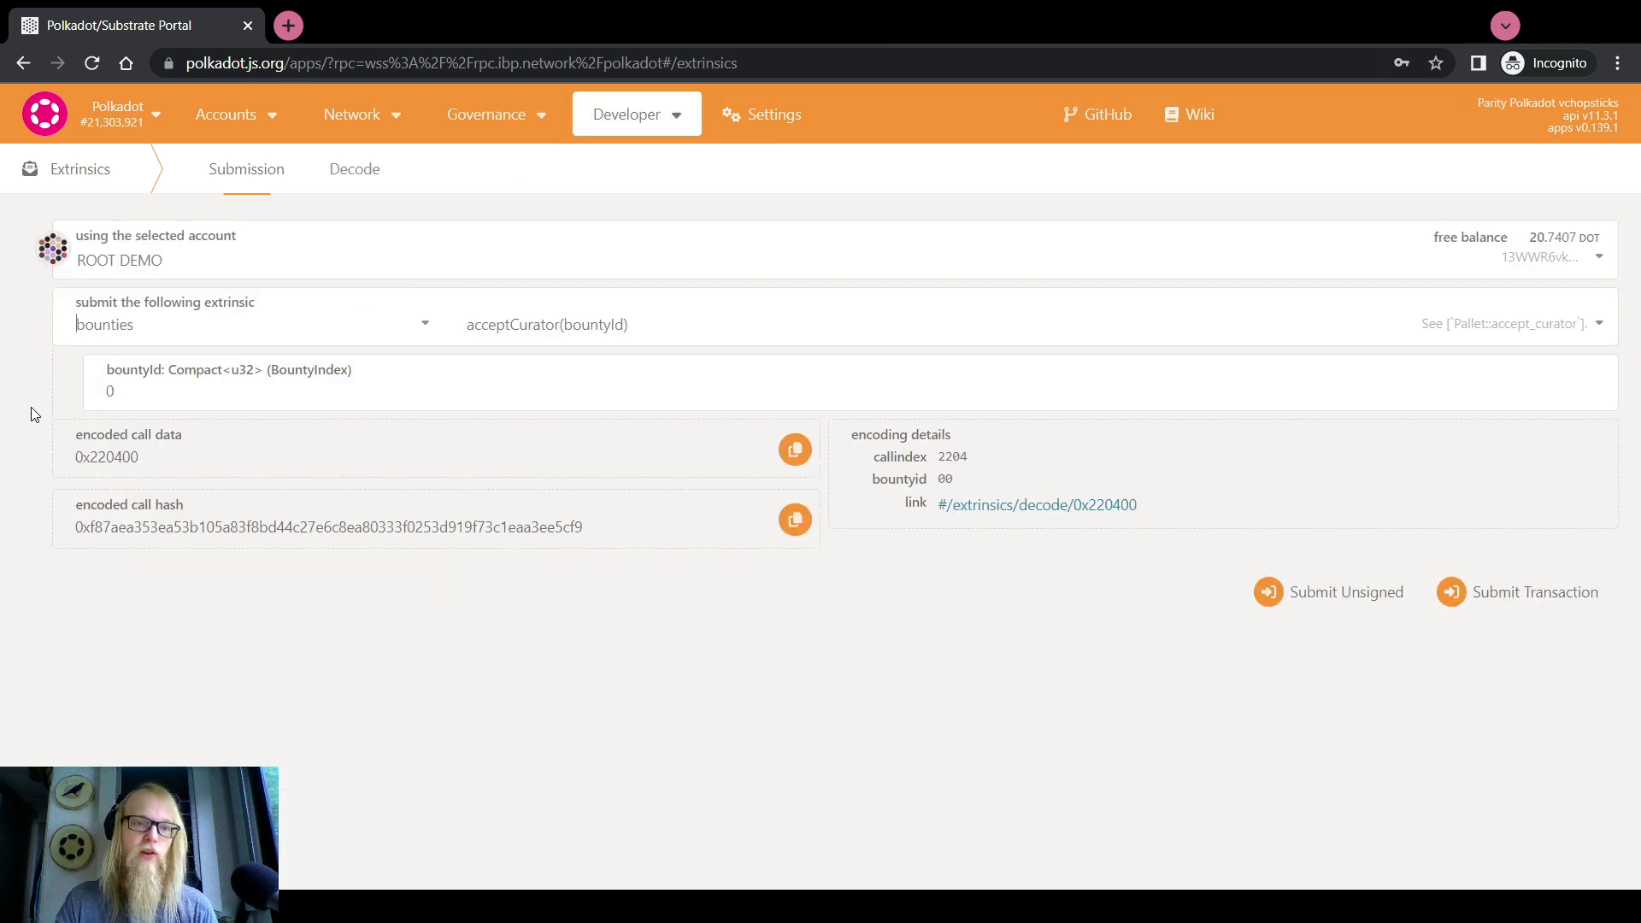
click(571, 329)
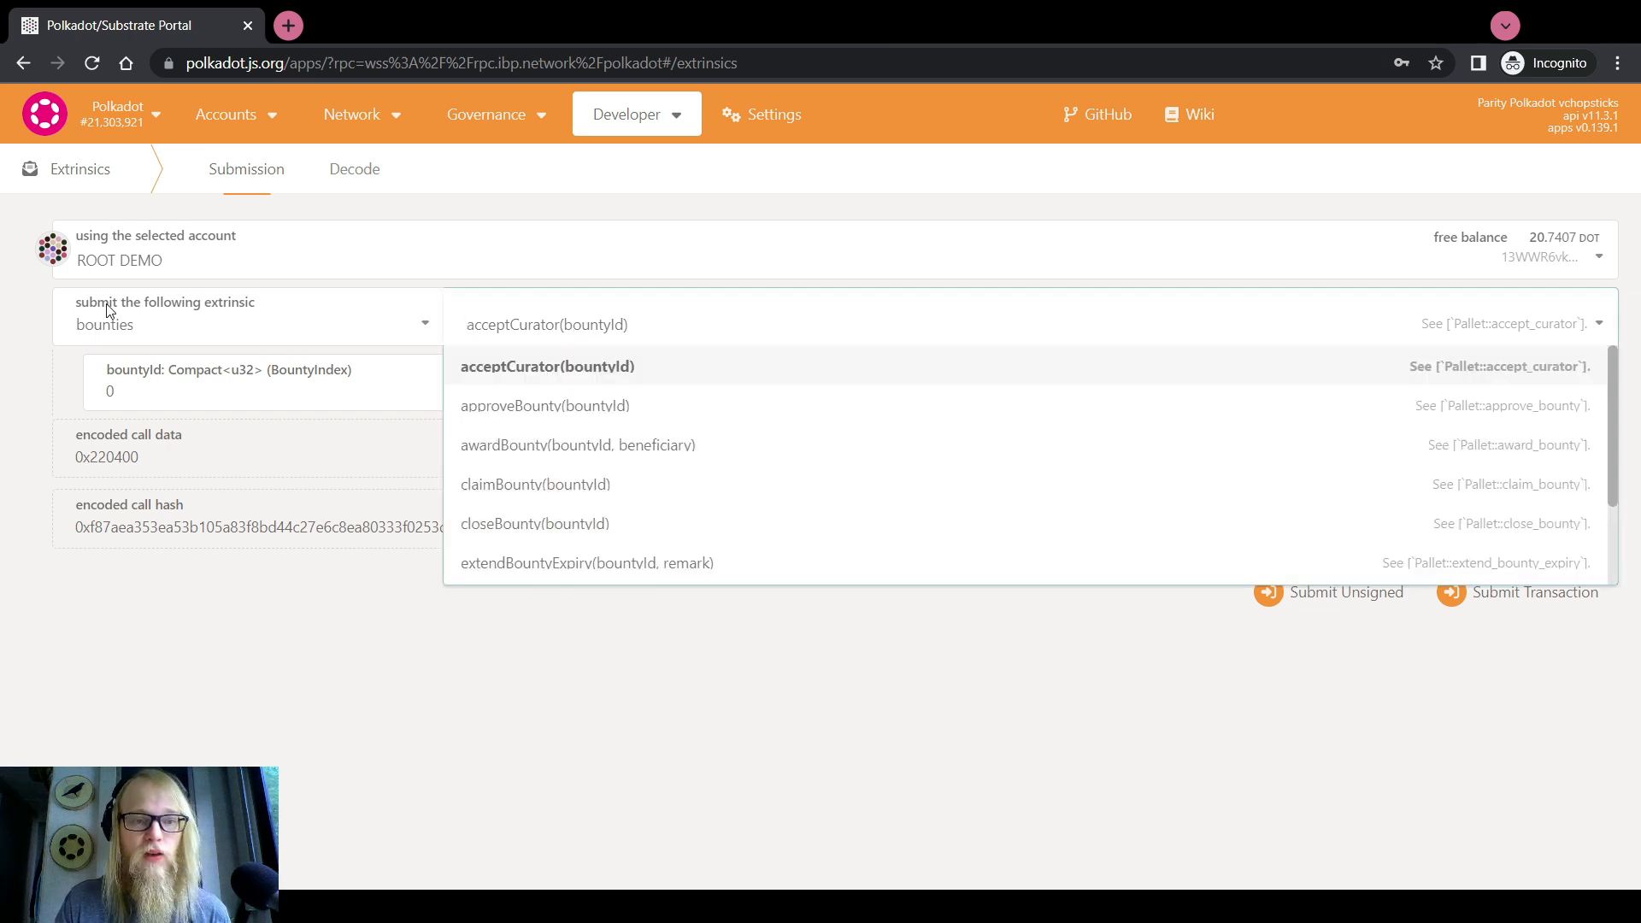
click(516, 406)
Enter 54 as the bountyId, giving encoded call data 0x2201d8
click(264, 382)
text(54)
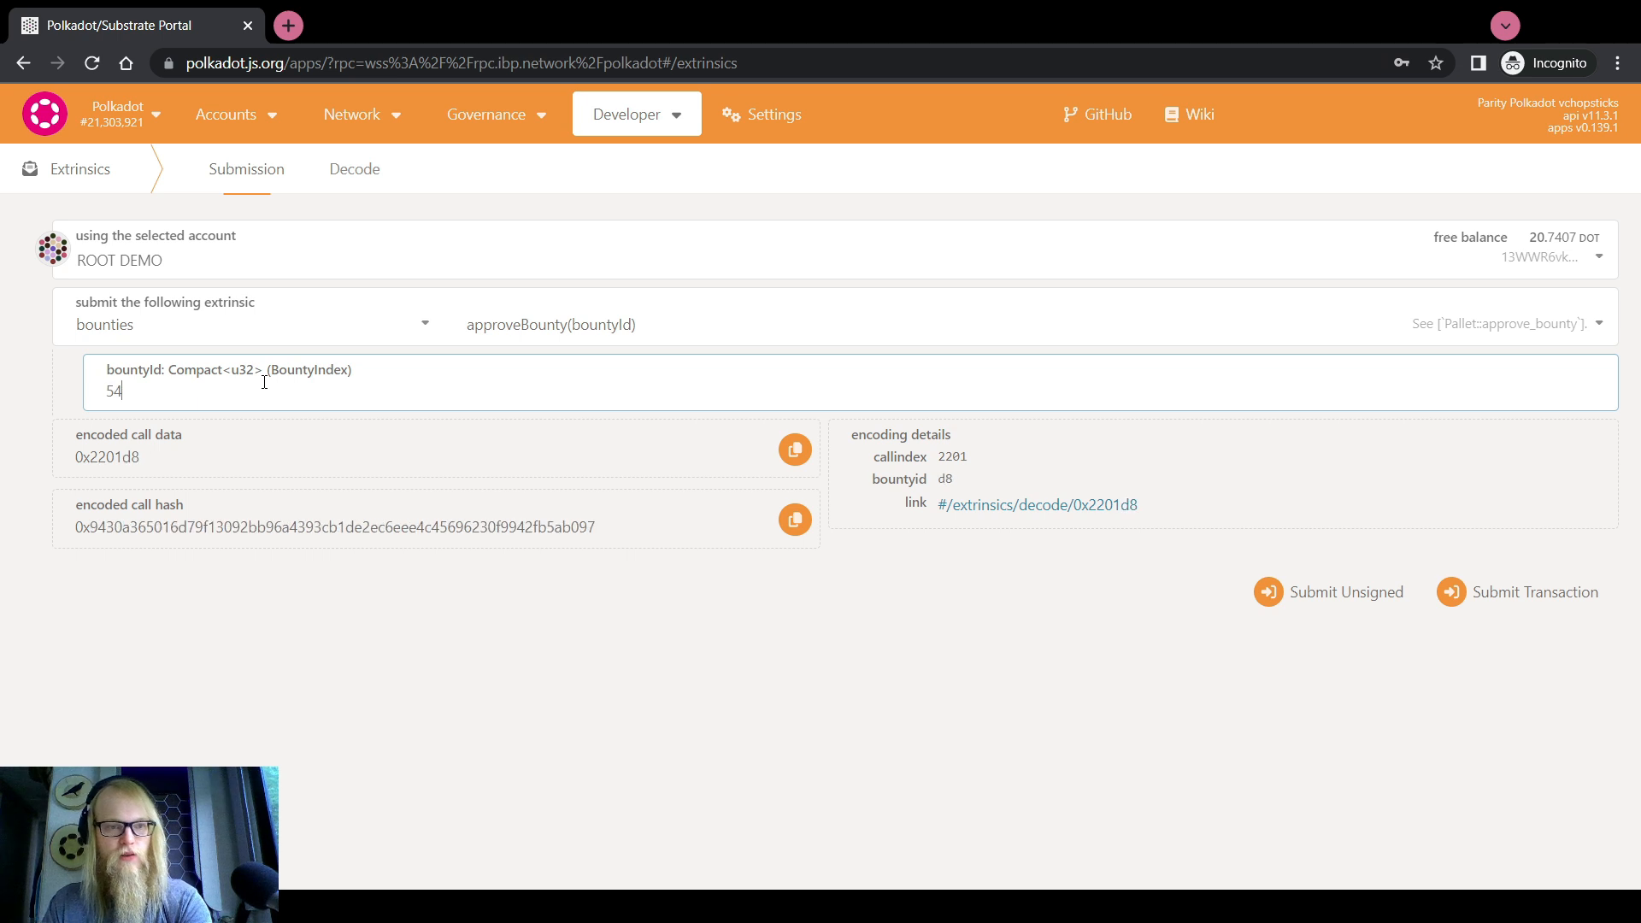
drag(149, 393, 37, 392)
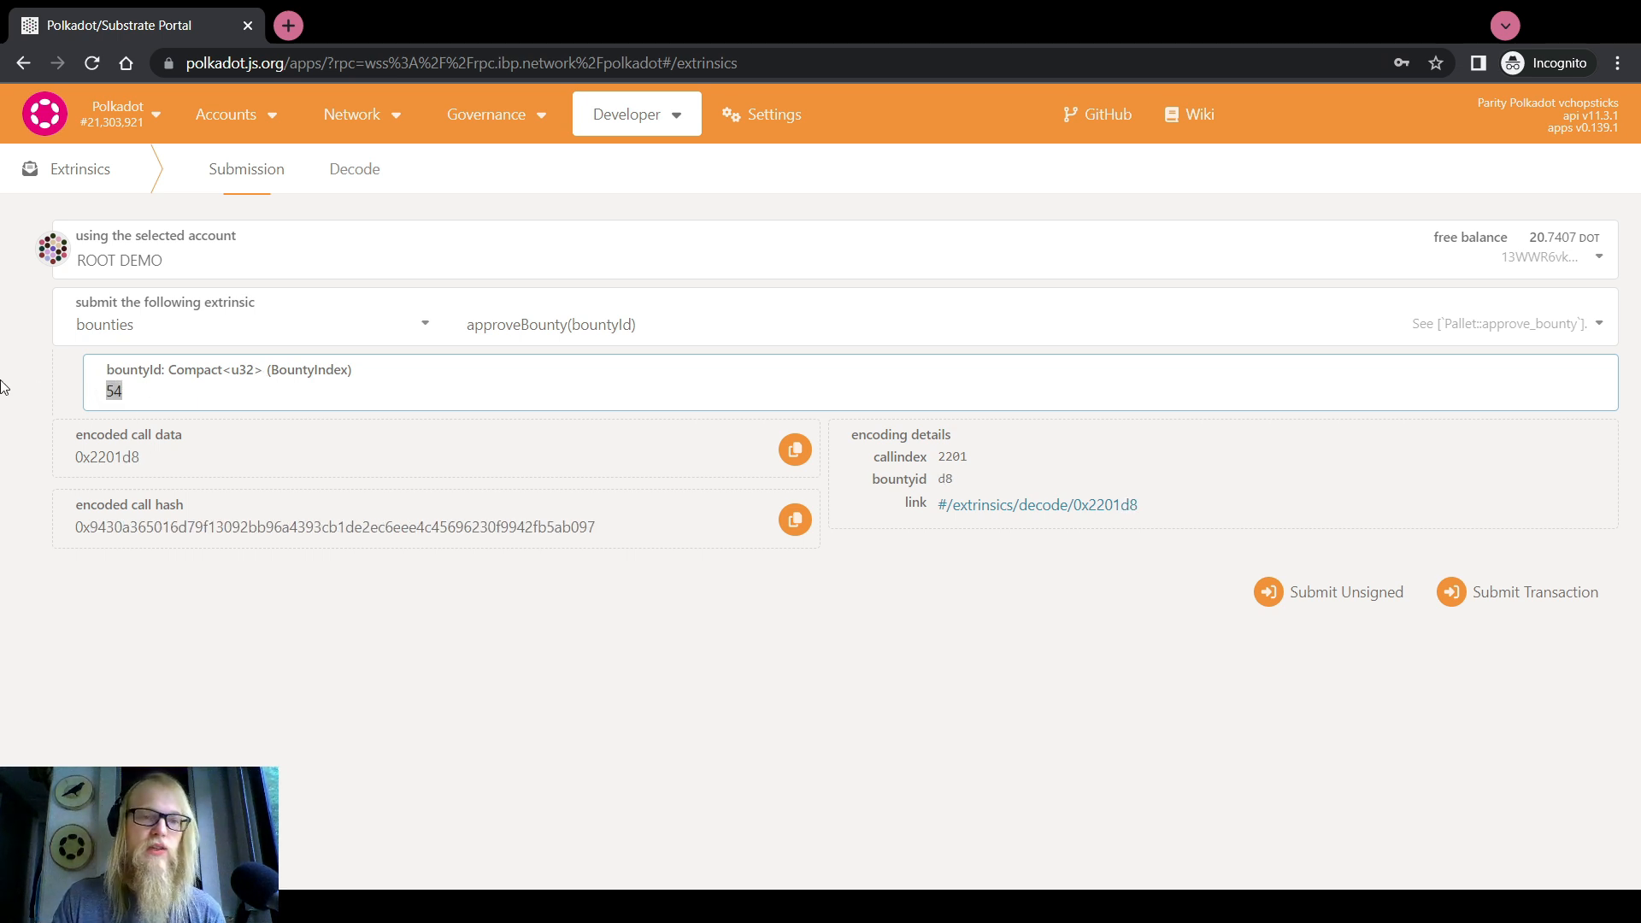
click(12, 411)
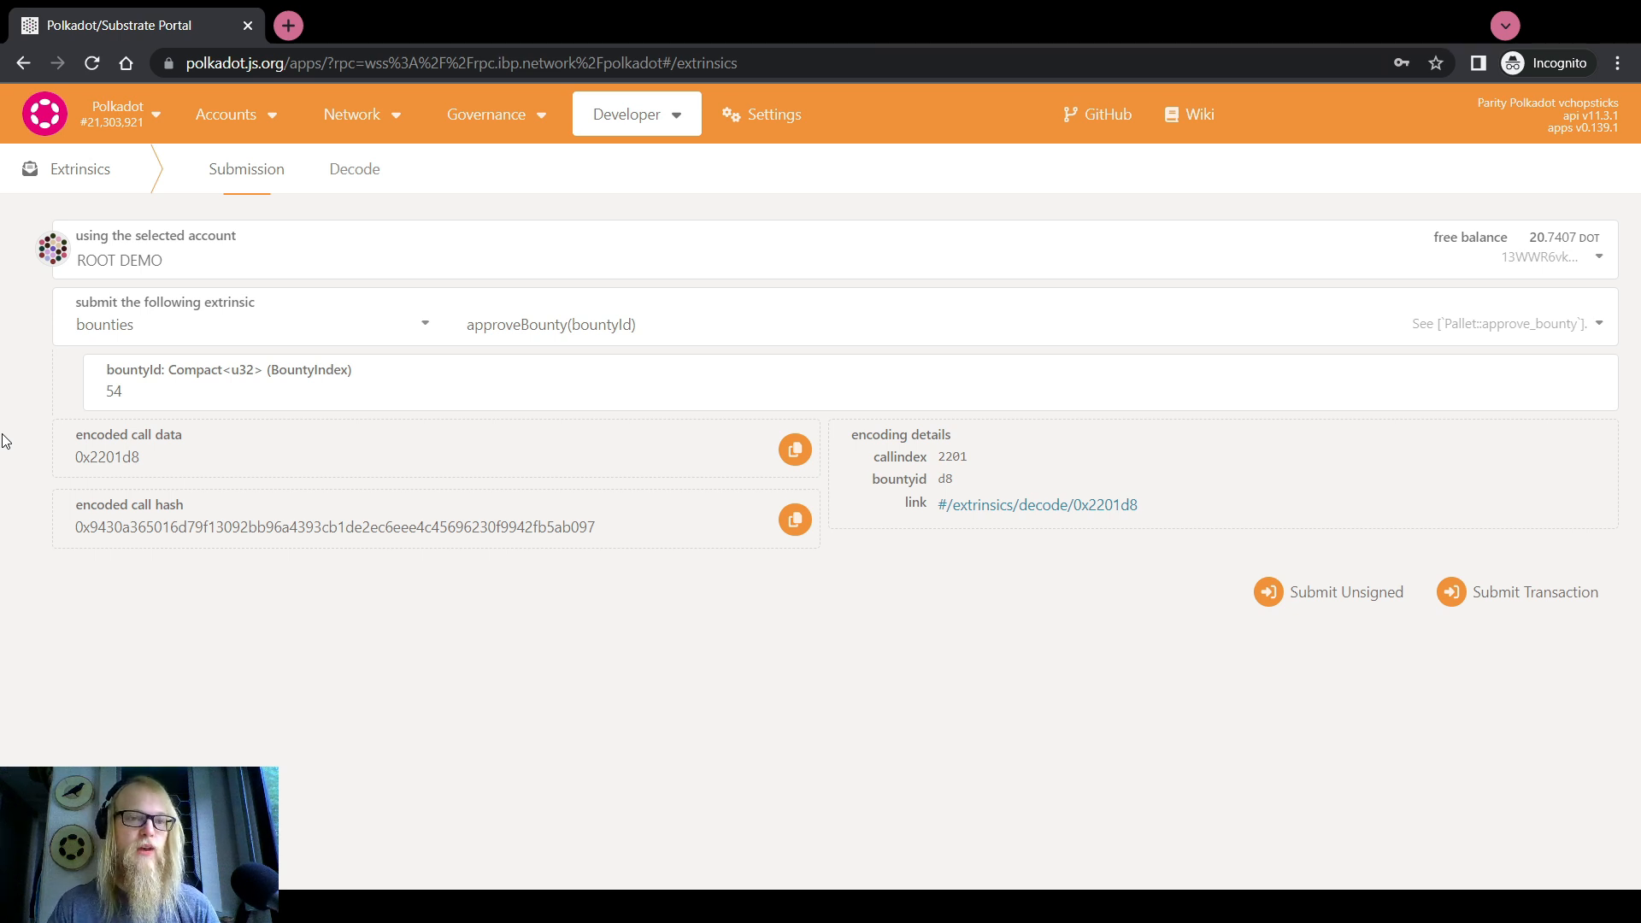
Scroll the Bounties list and inspect bounty 49 'Technical Support Bounty', shown as Funded
mouse_move(494, 120)
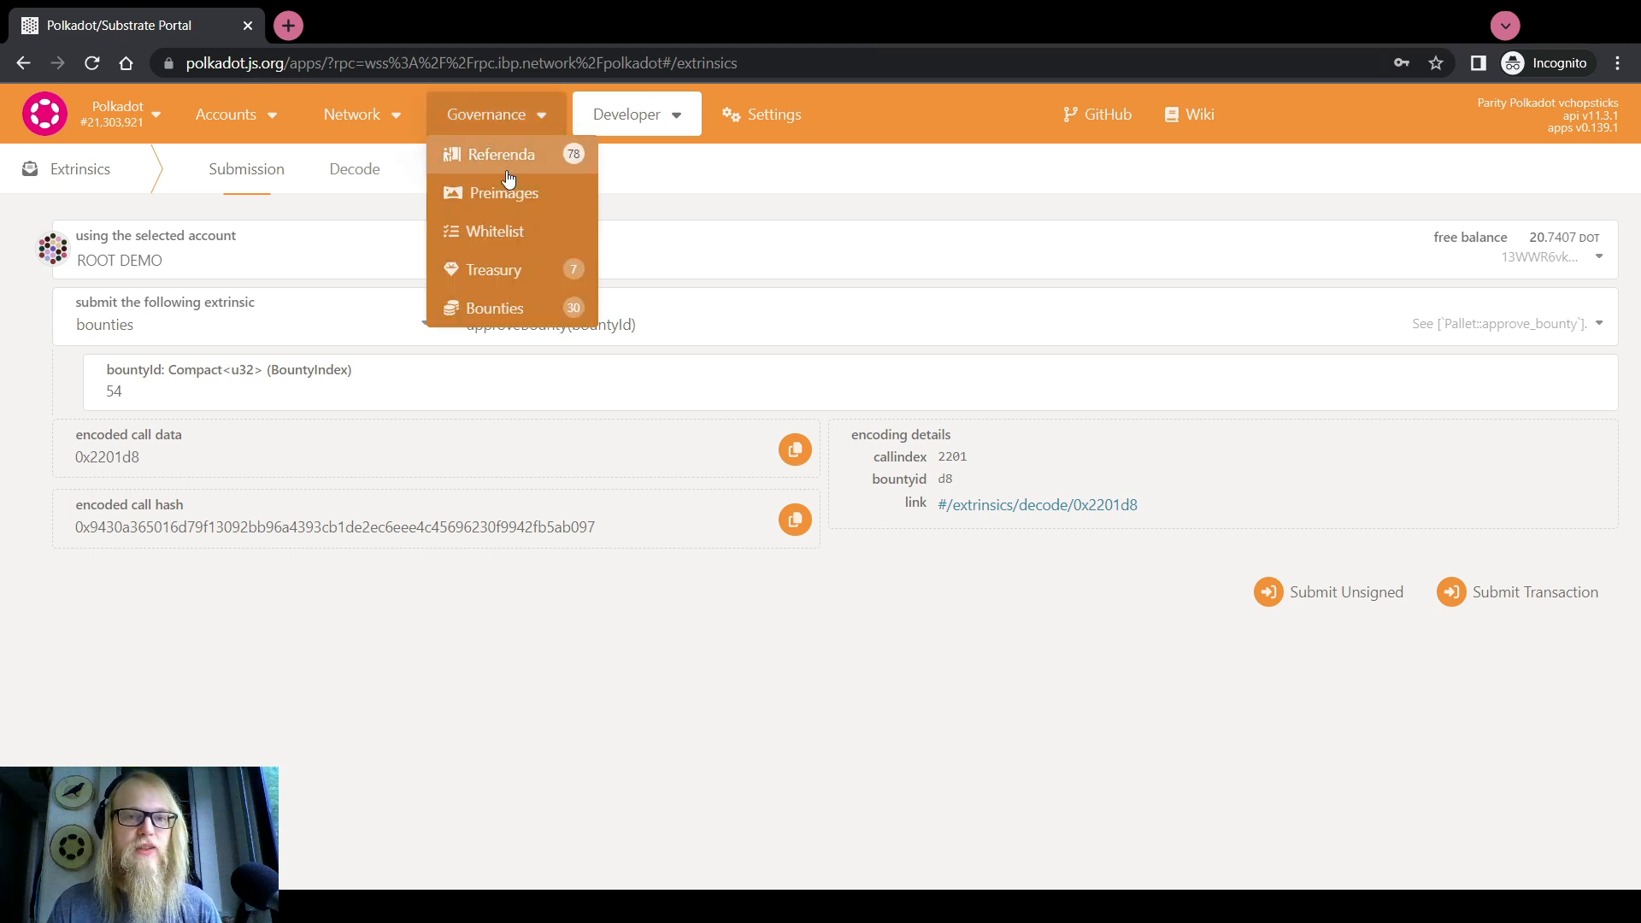
click(534, 306)
scroll(179, 376, down, 1)
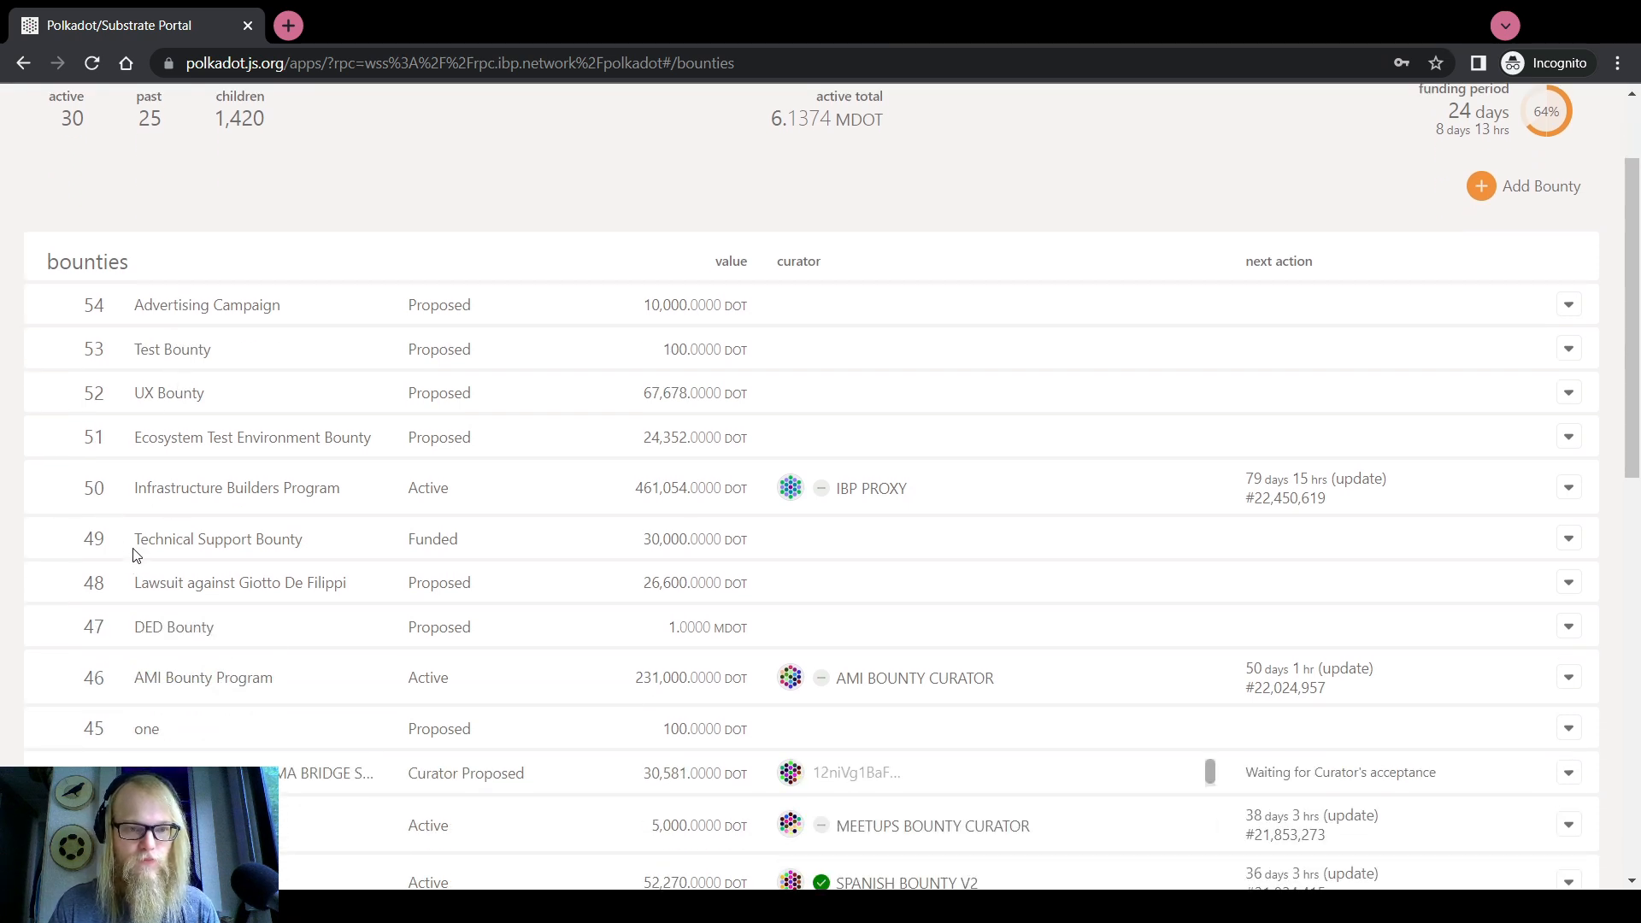
scroll(171, 626, down, 2)
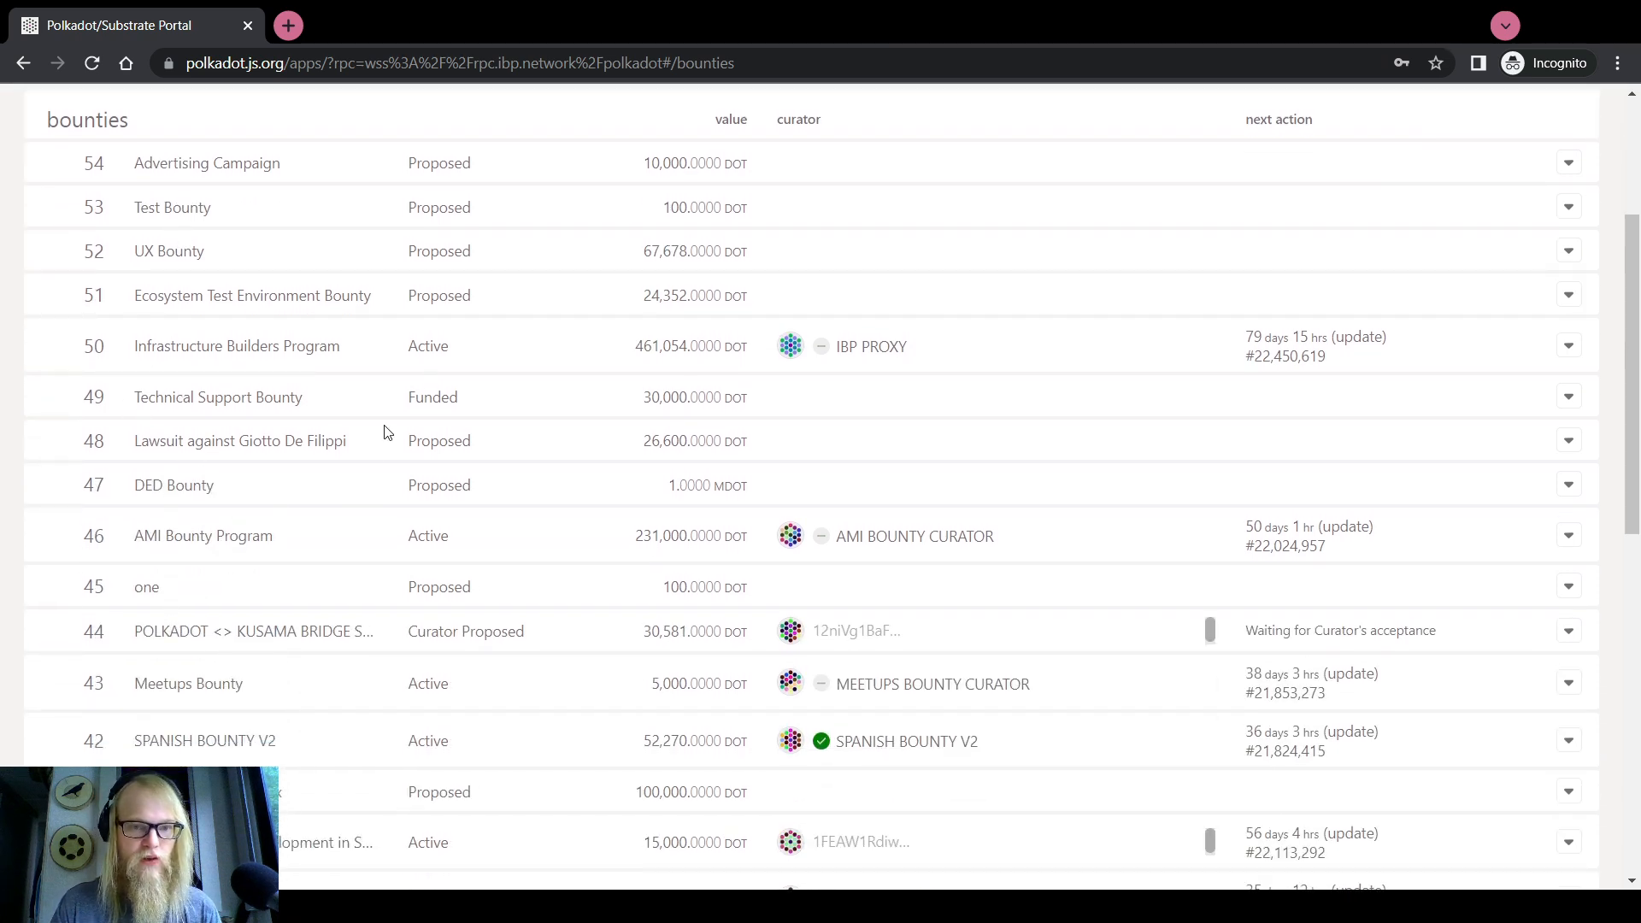
double_click(444, 395)
drag(136, 396, 467, 400)
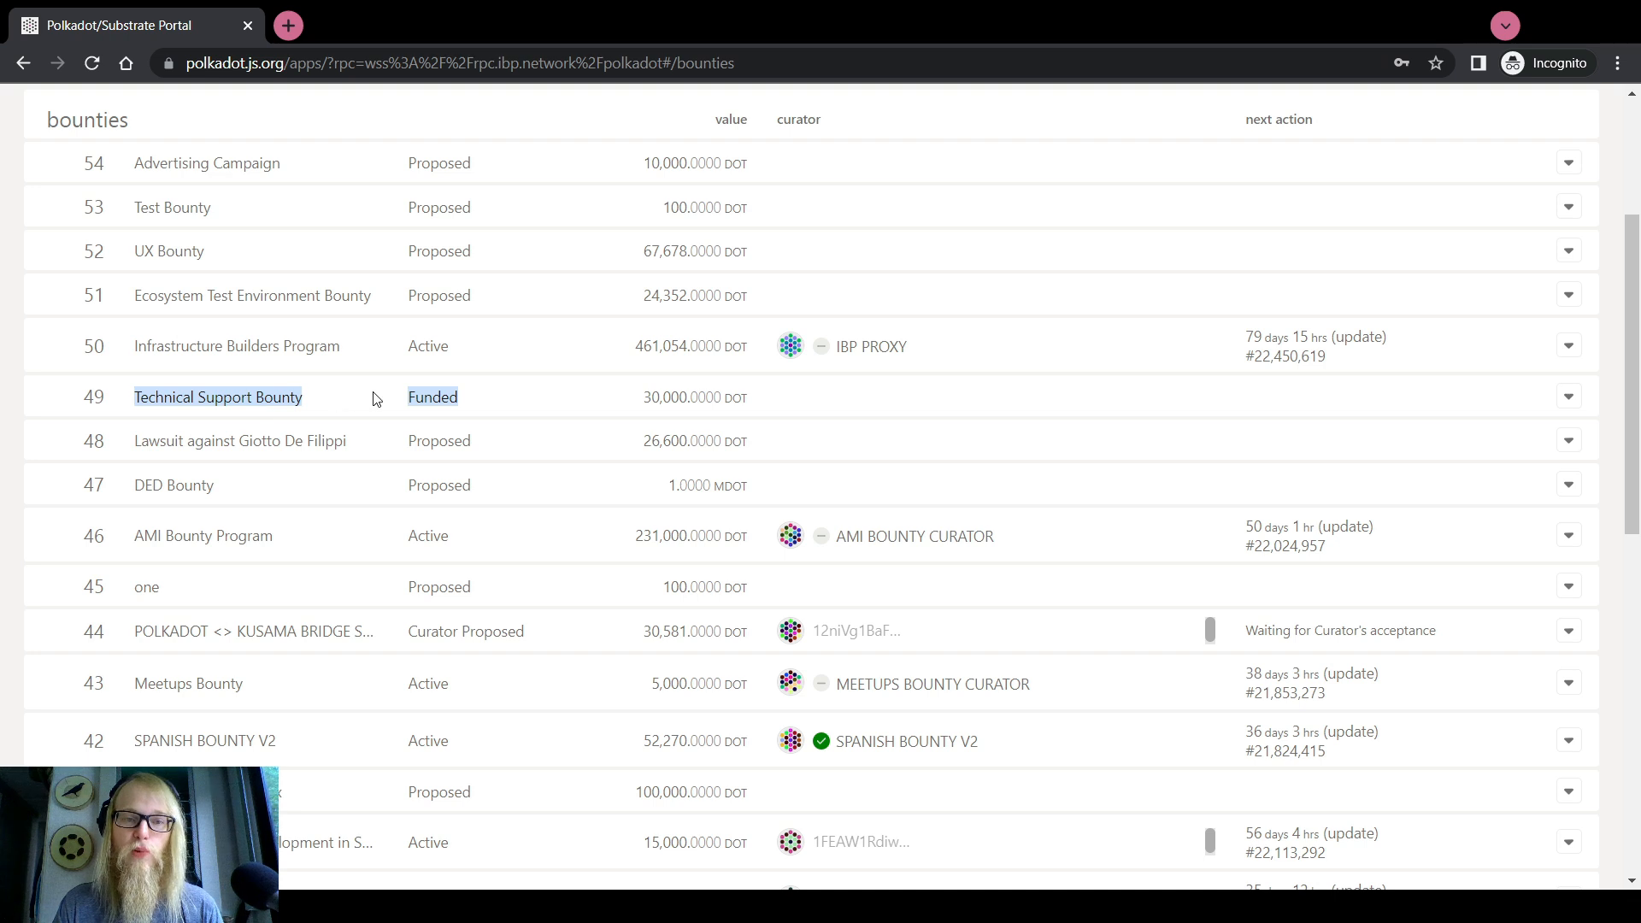
click(411, 395)
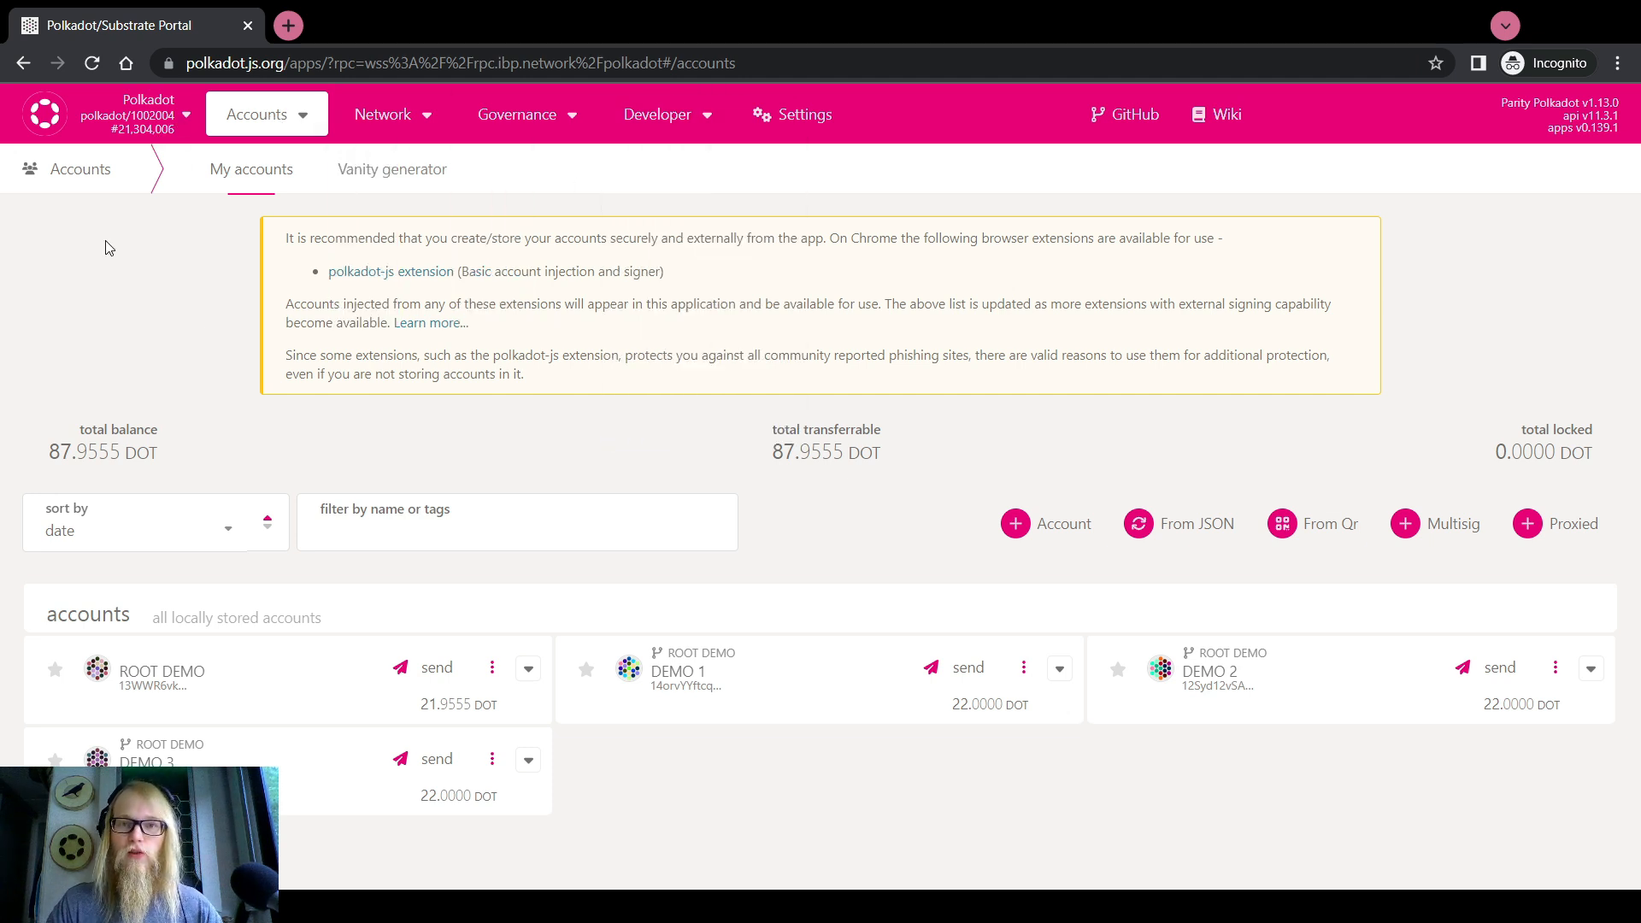
Open Developer > Extrinsics and choose the bounties proposeCurator call
mouse_move(663, 118)
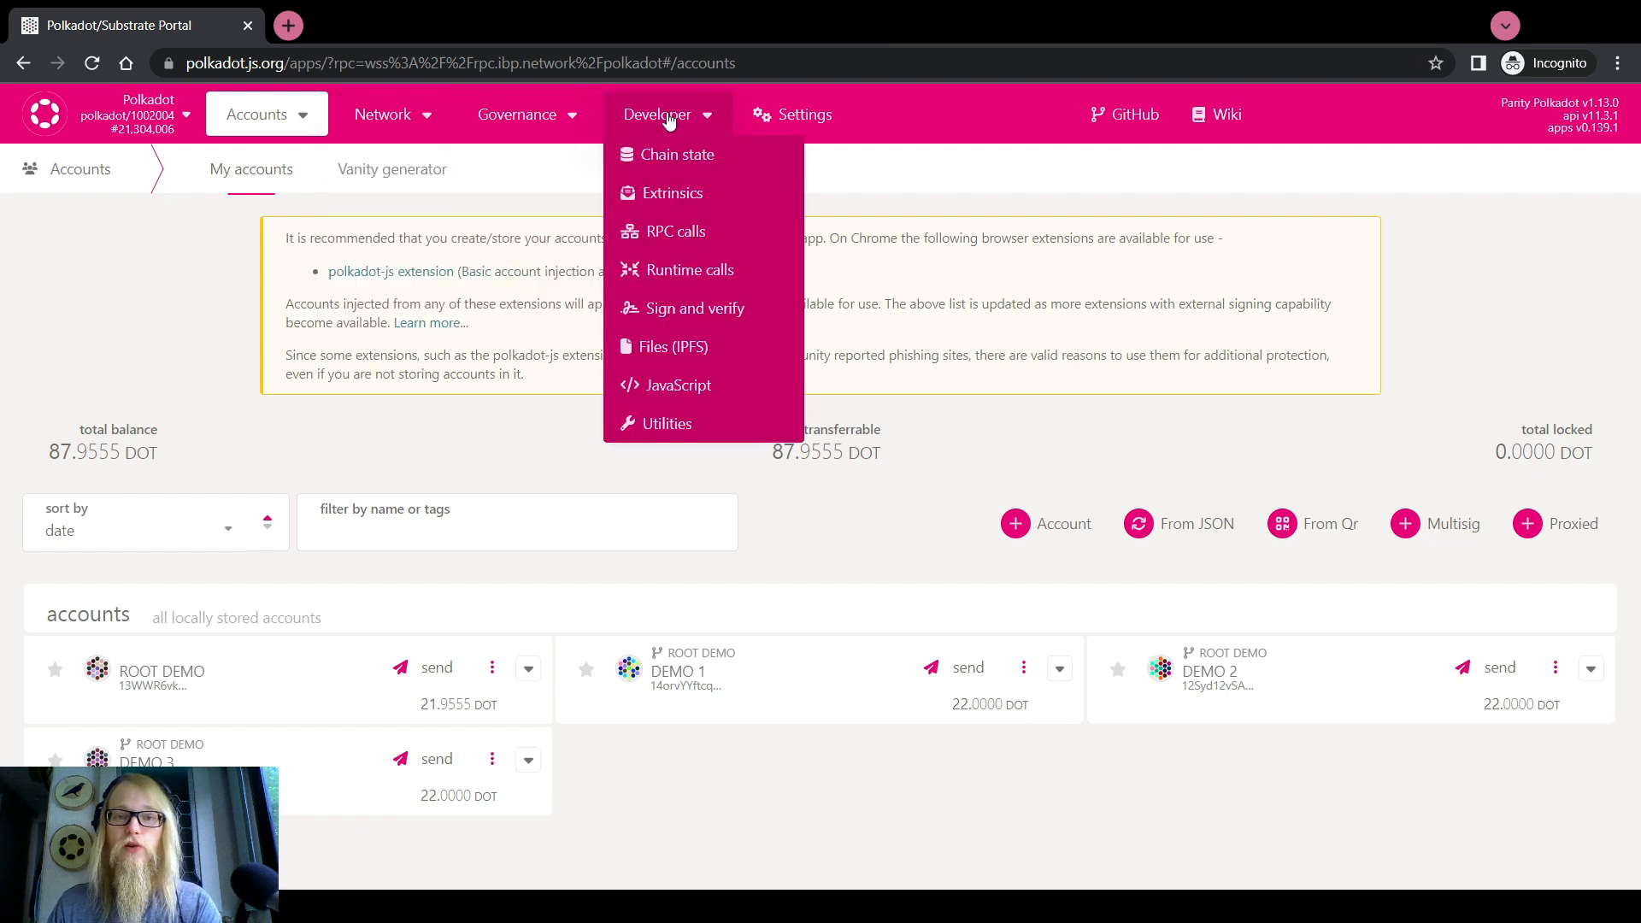
click(685, 195)
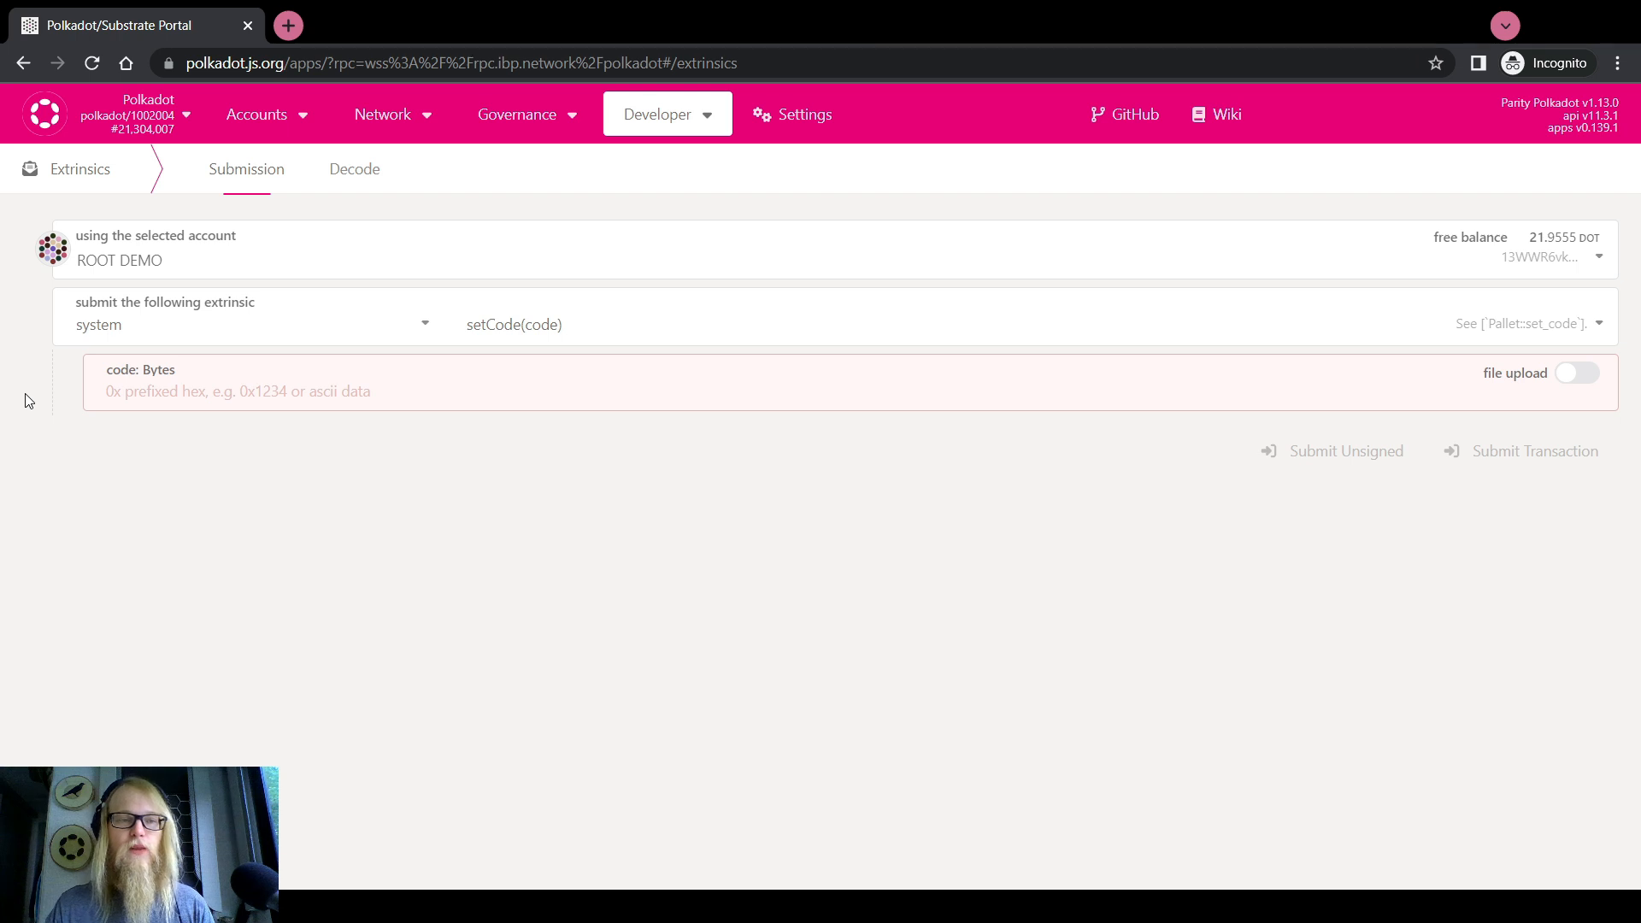
click(141, 332)
scroll(156, 489, up, 10)
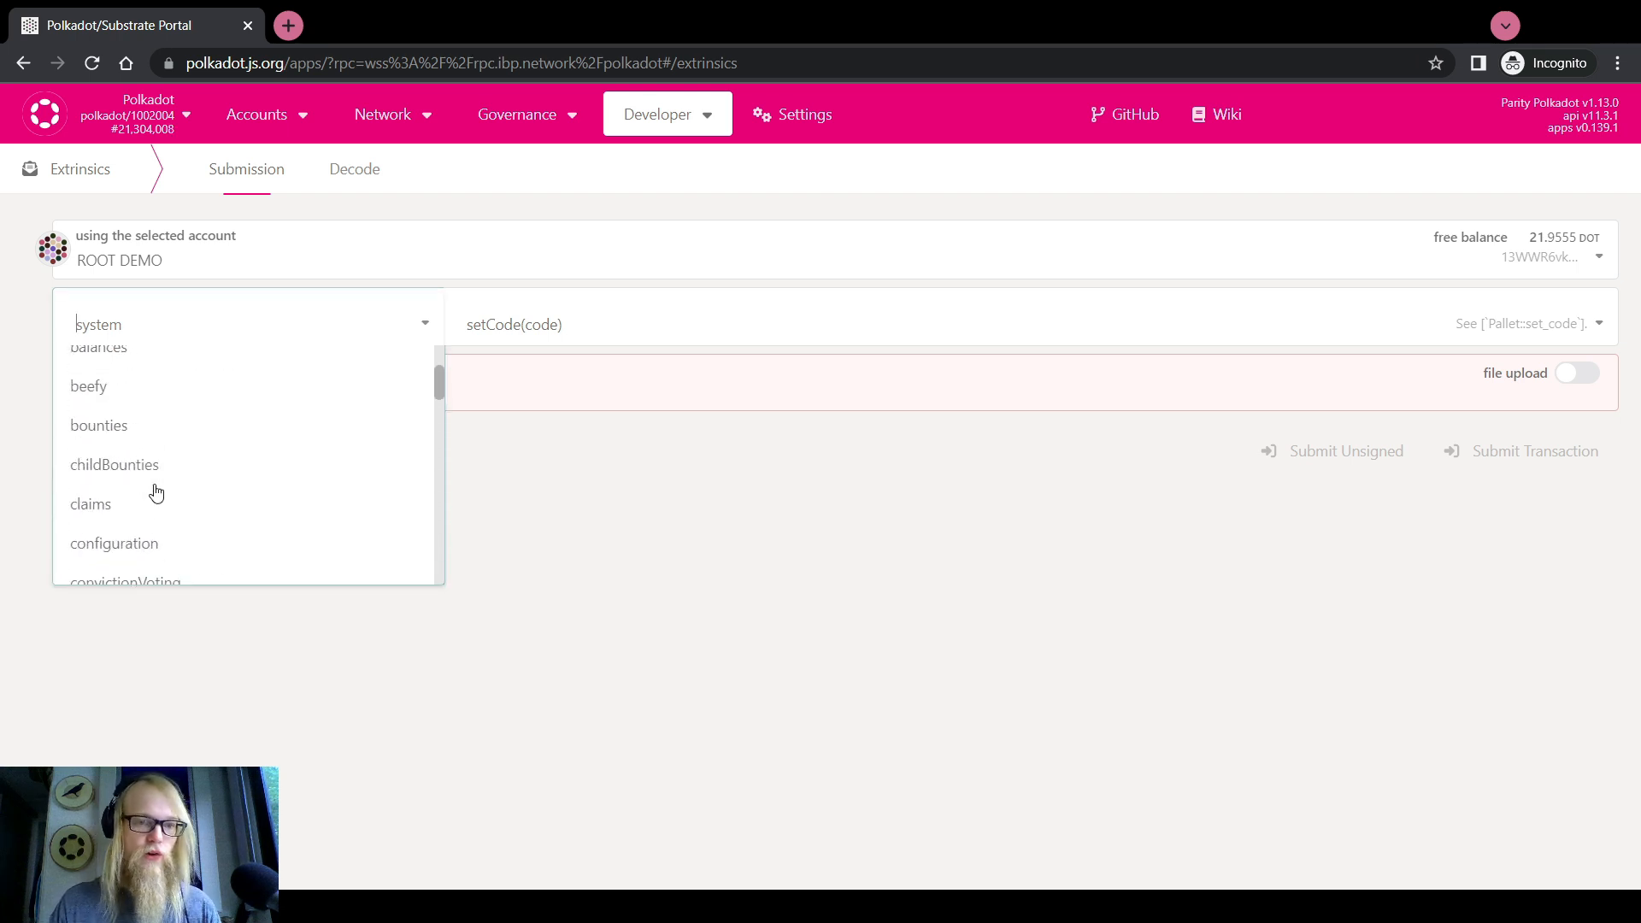
click(103, 426)
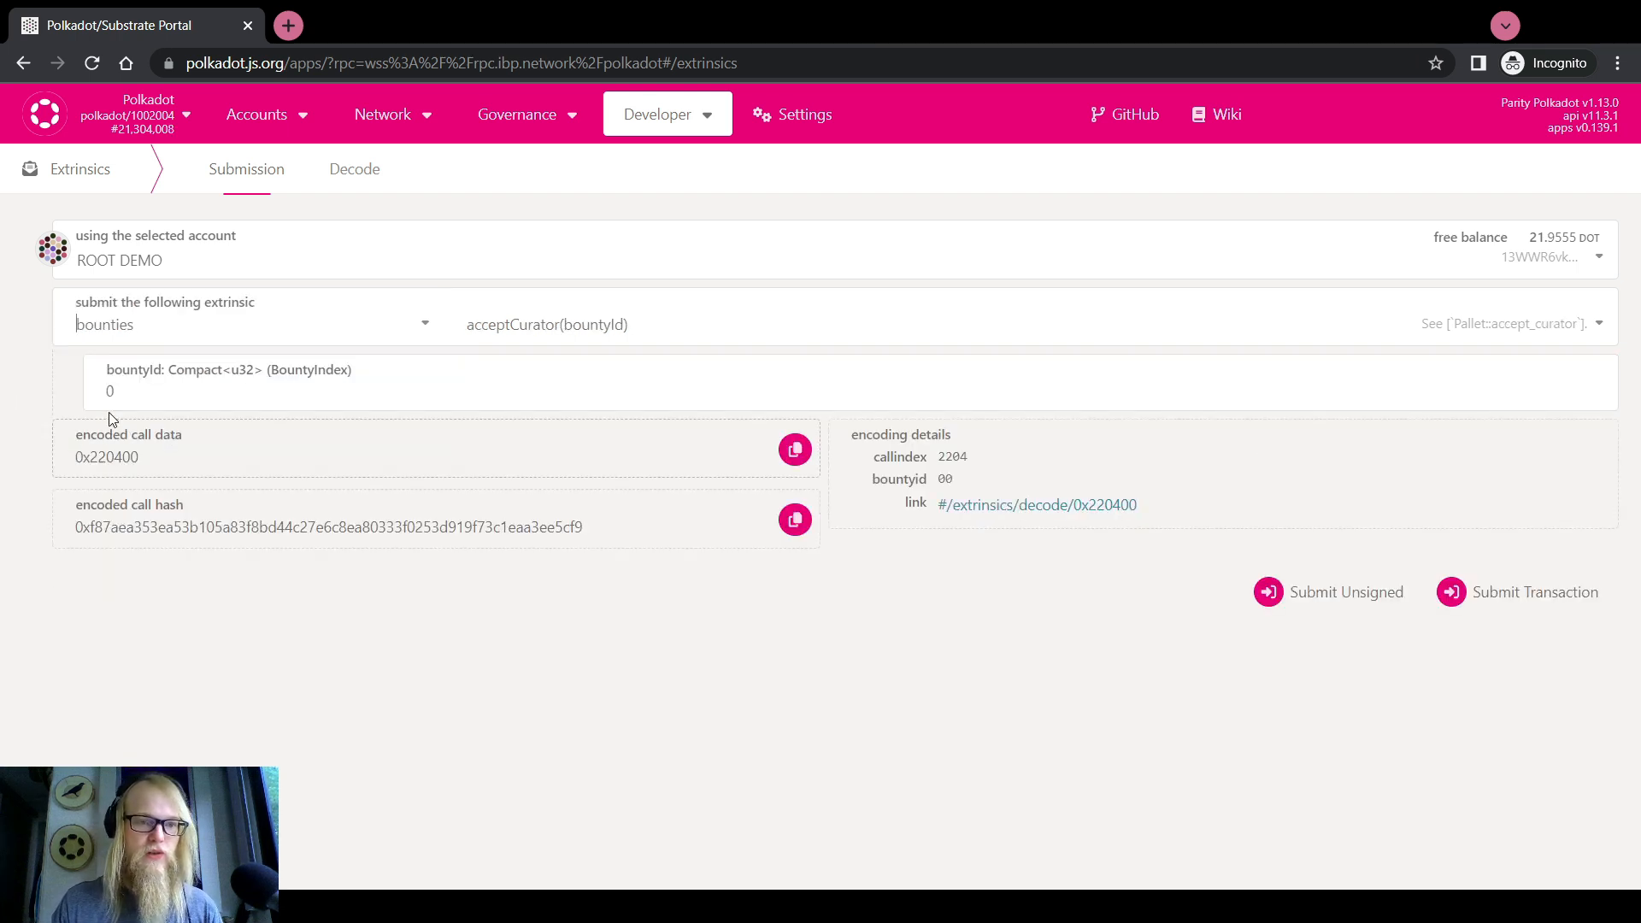
click(596, 326)
scroll(568, 421, down, 2)
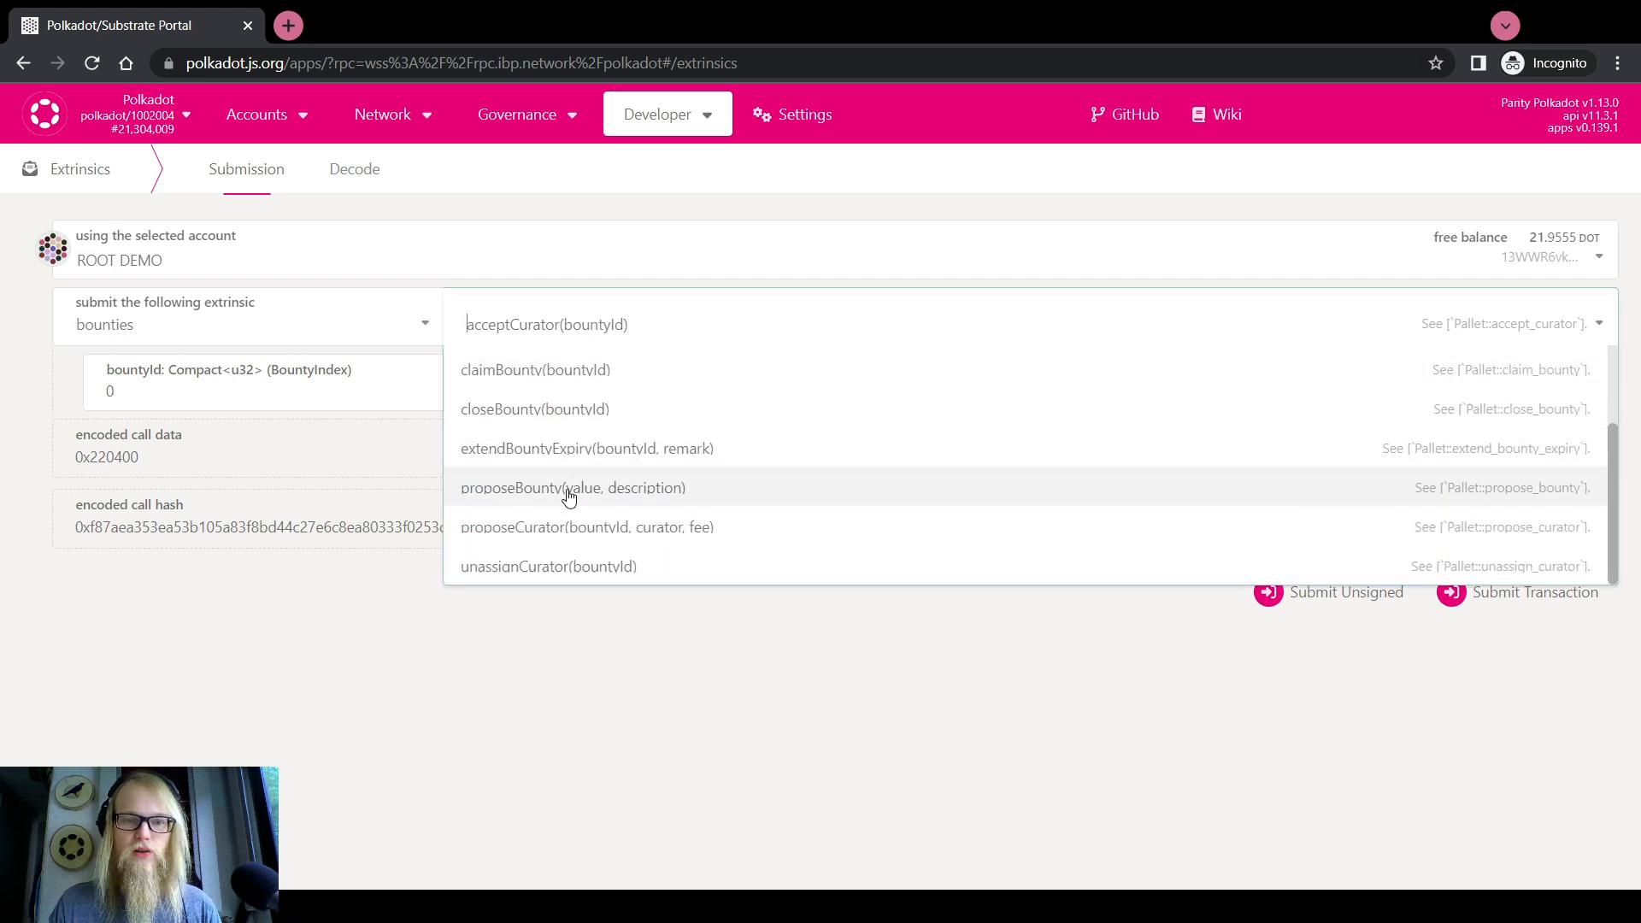
click(581, 536)
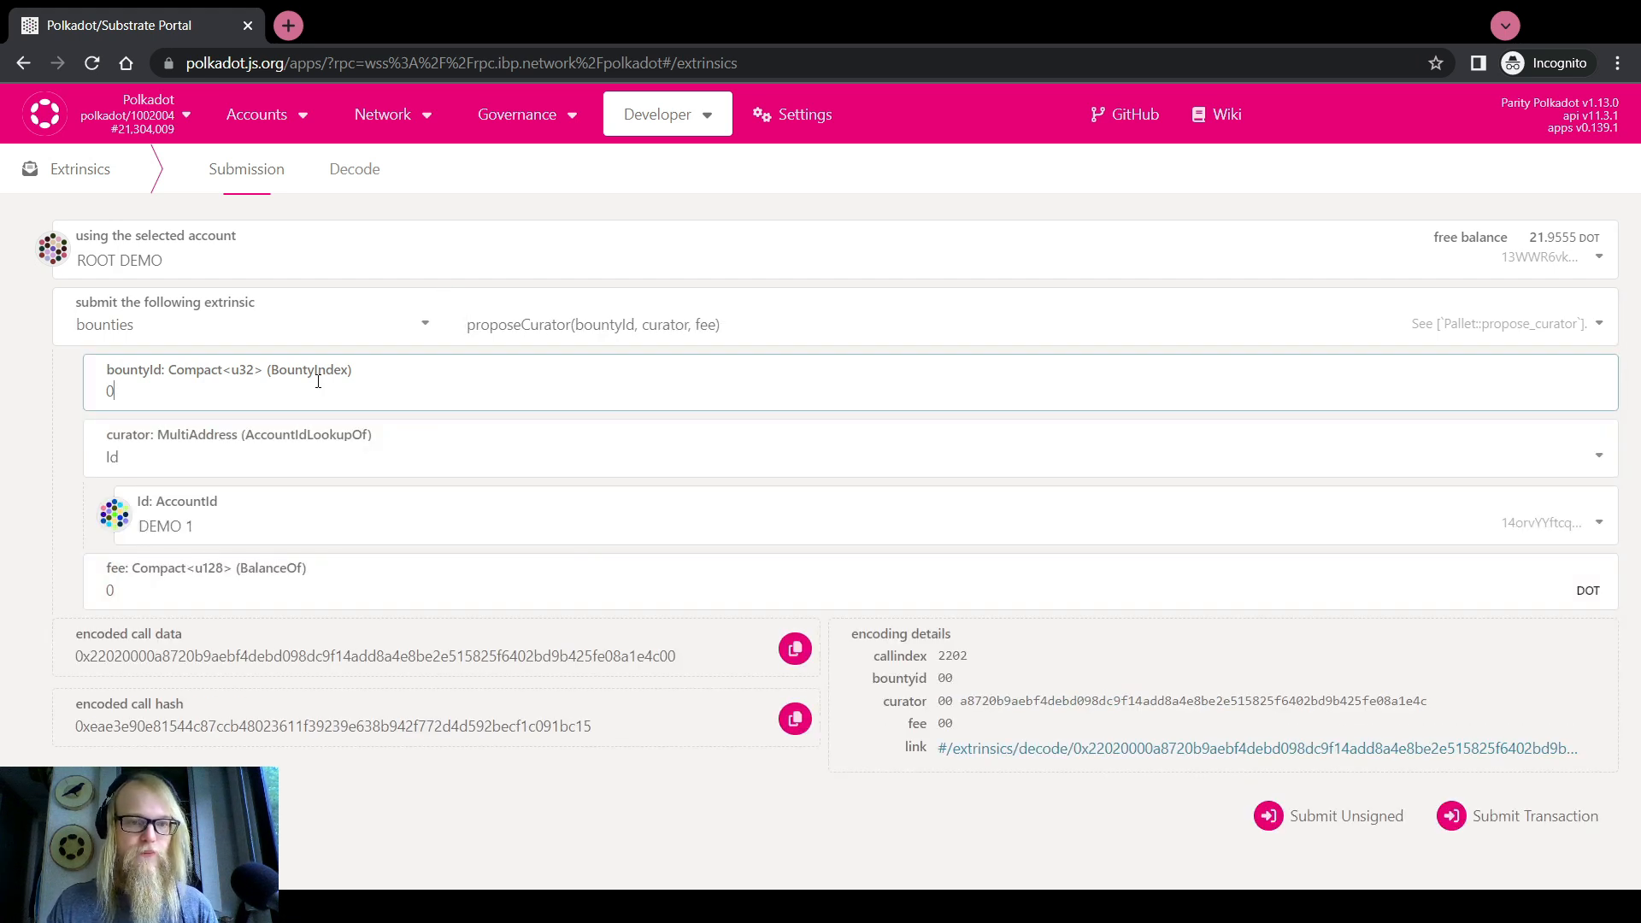
Enter bountyId 54 and fee 700, then change the sending account
text(54)
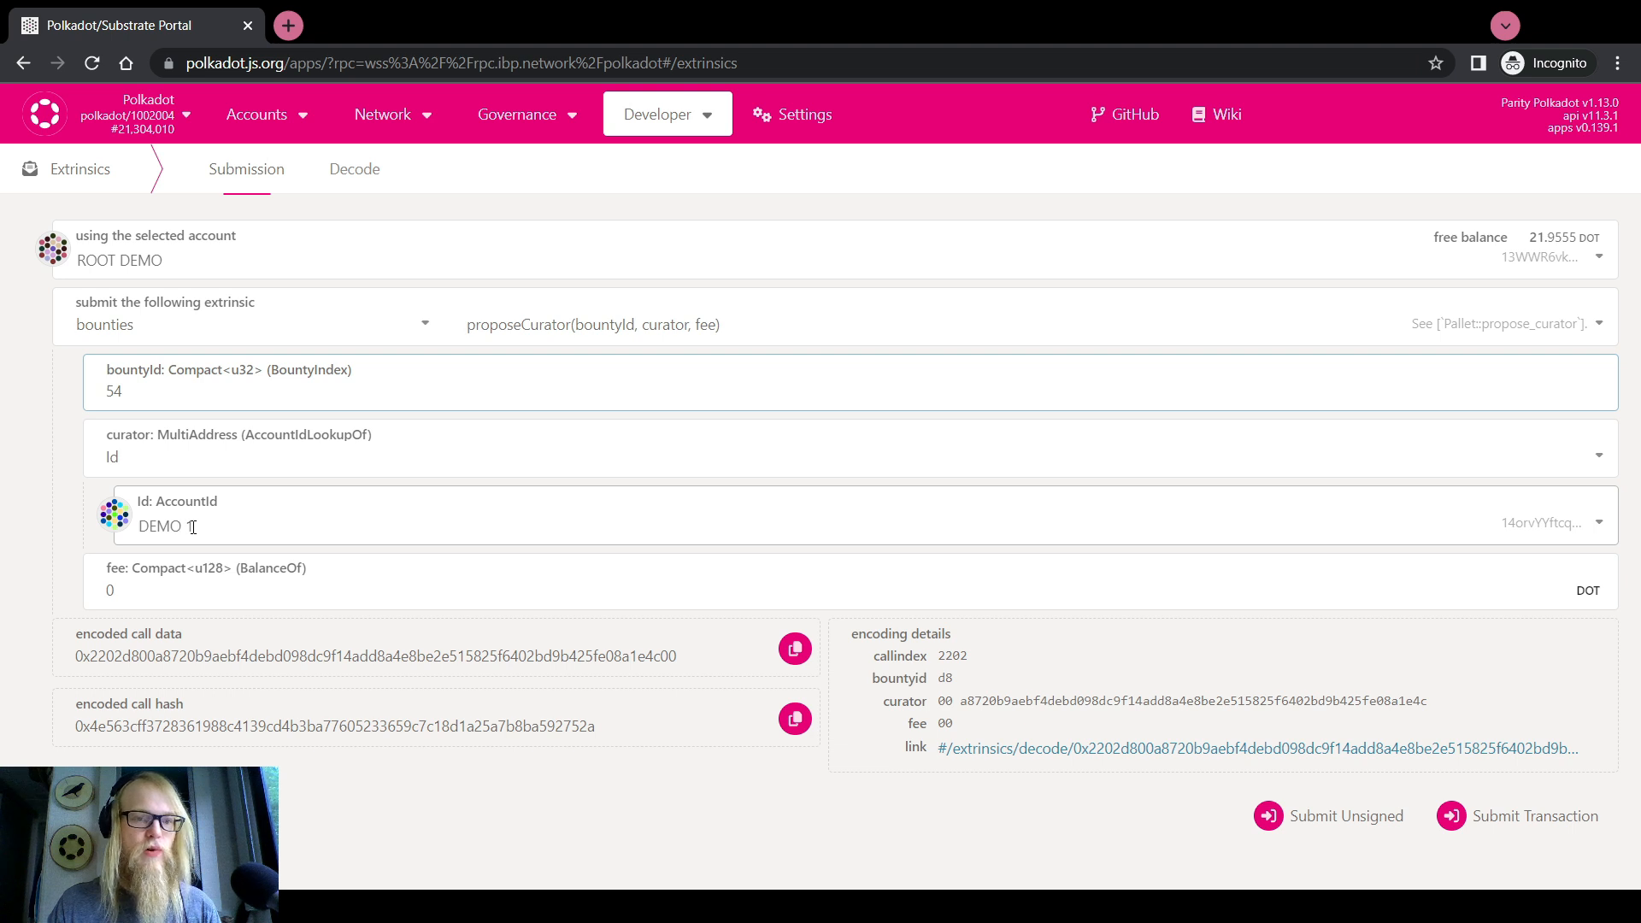
drag(115, 591, 1, 596)
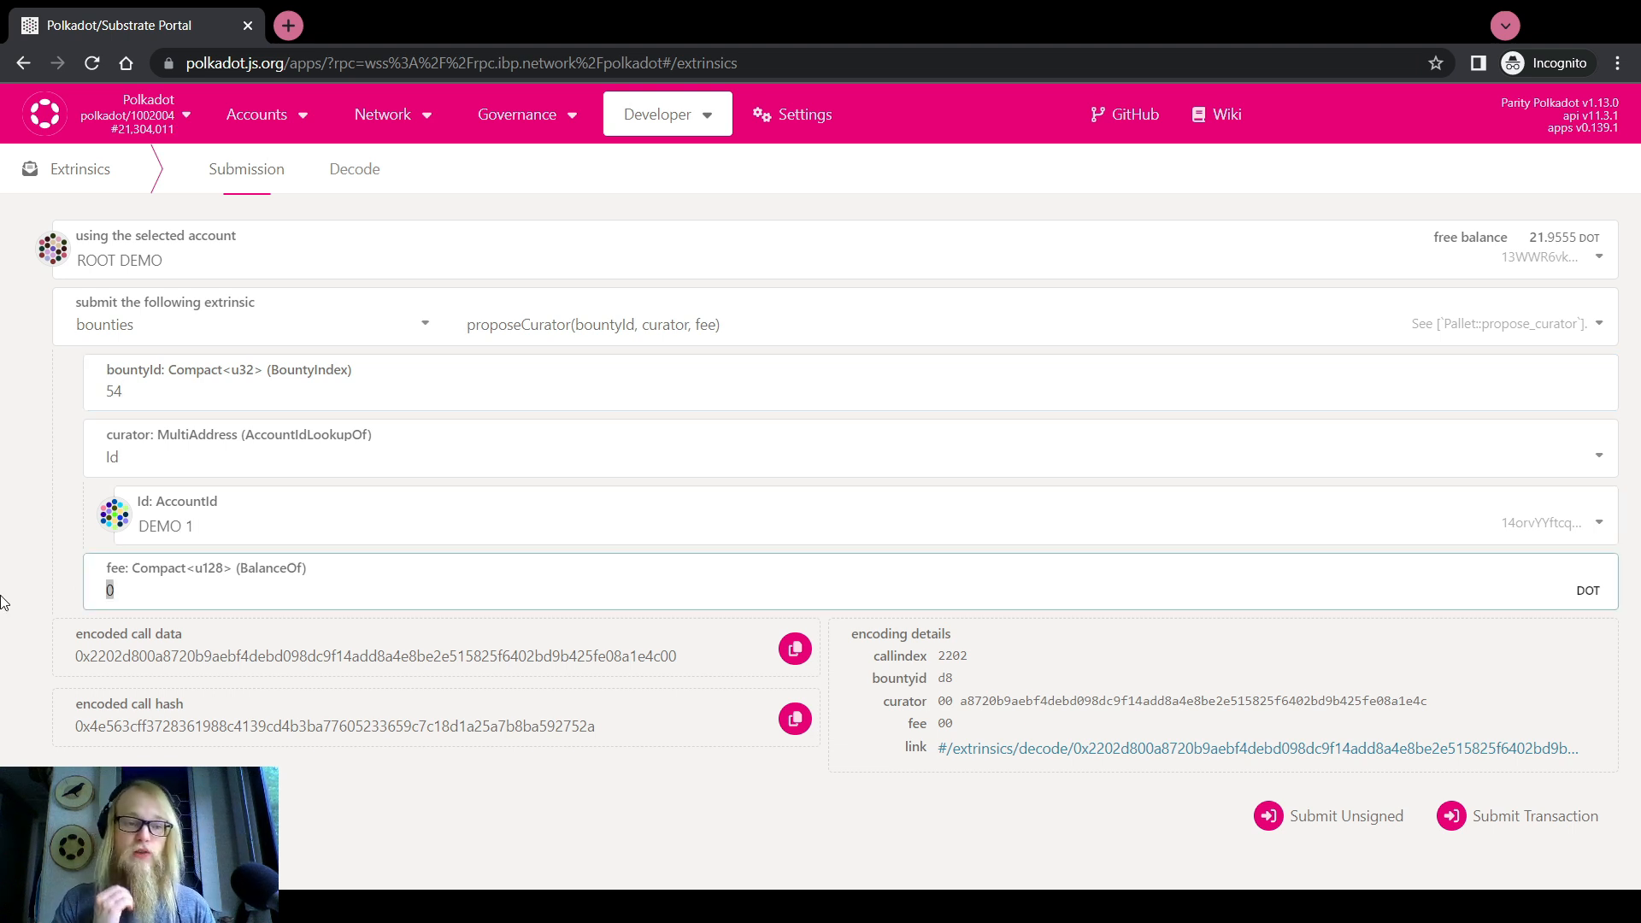
text(700)
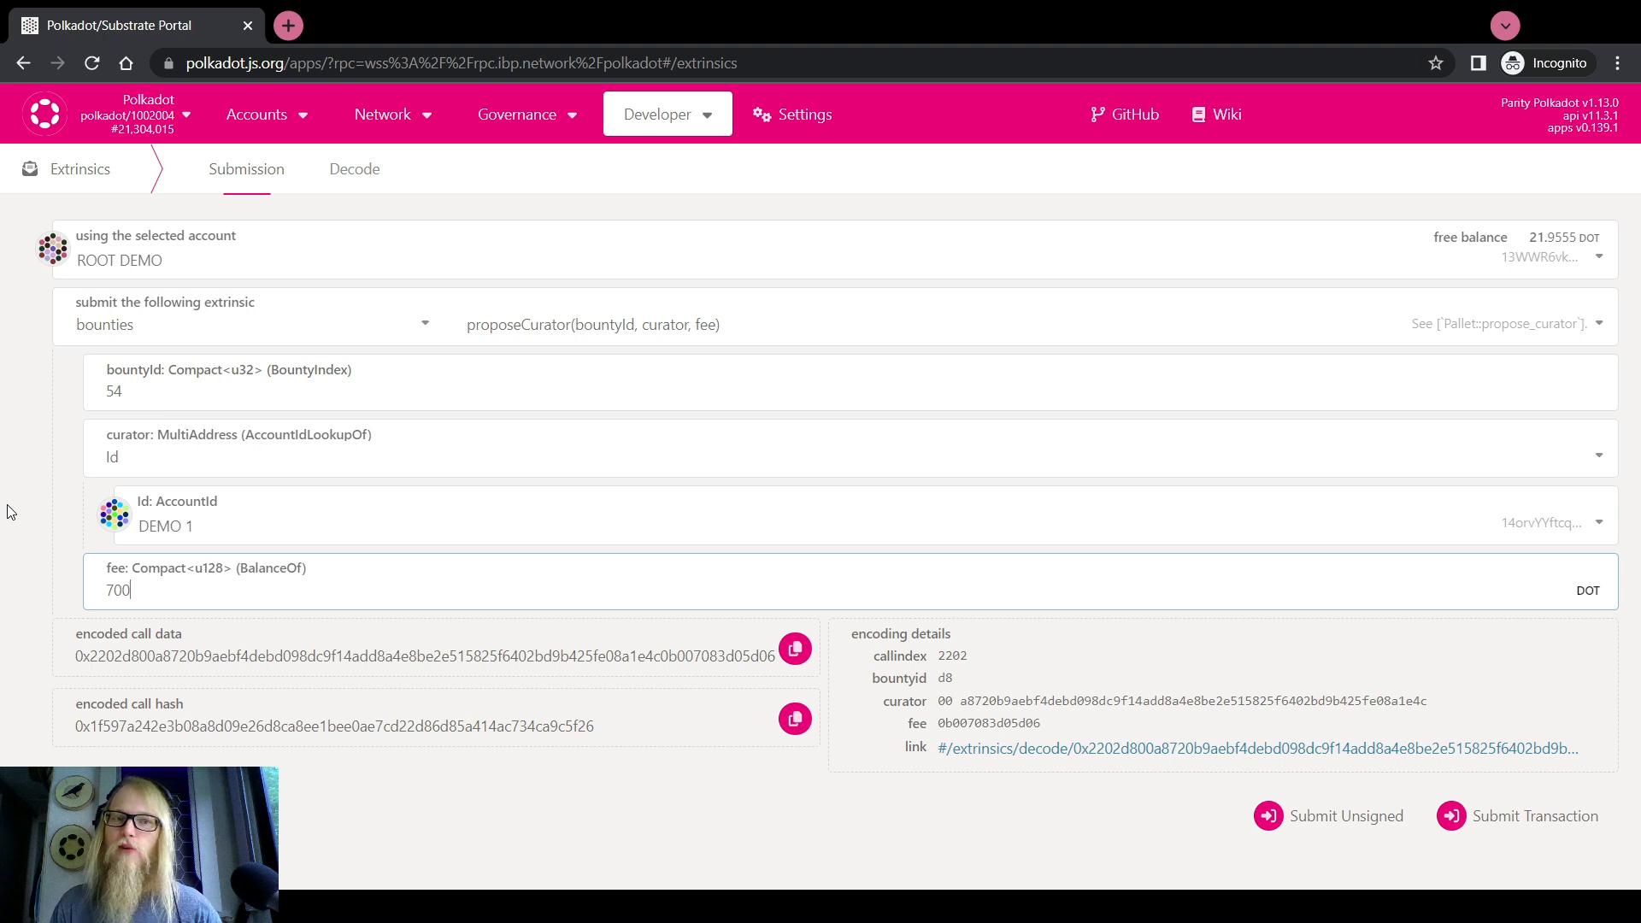
drag(126, 391, 104, 390)
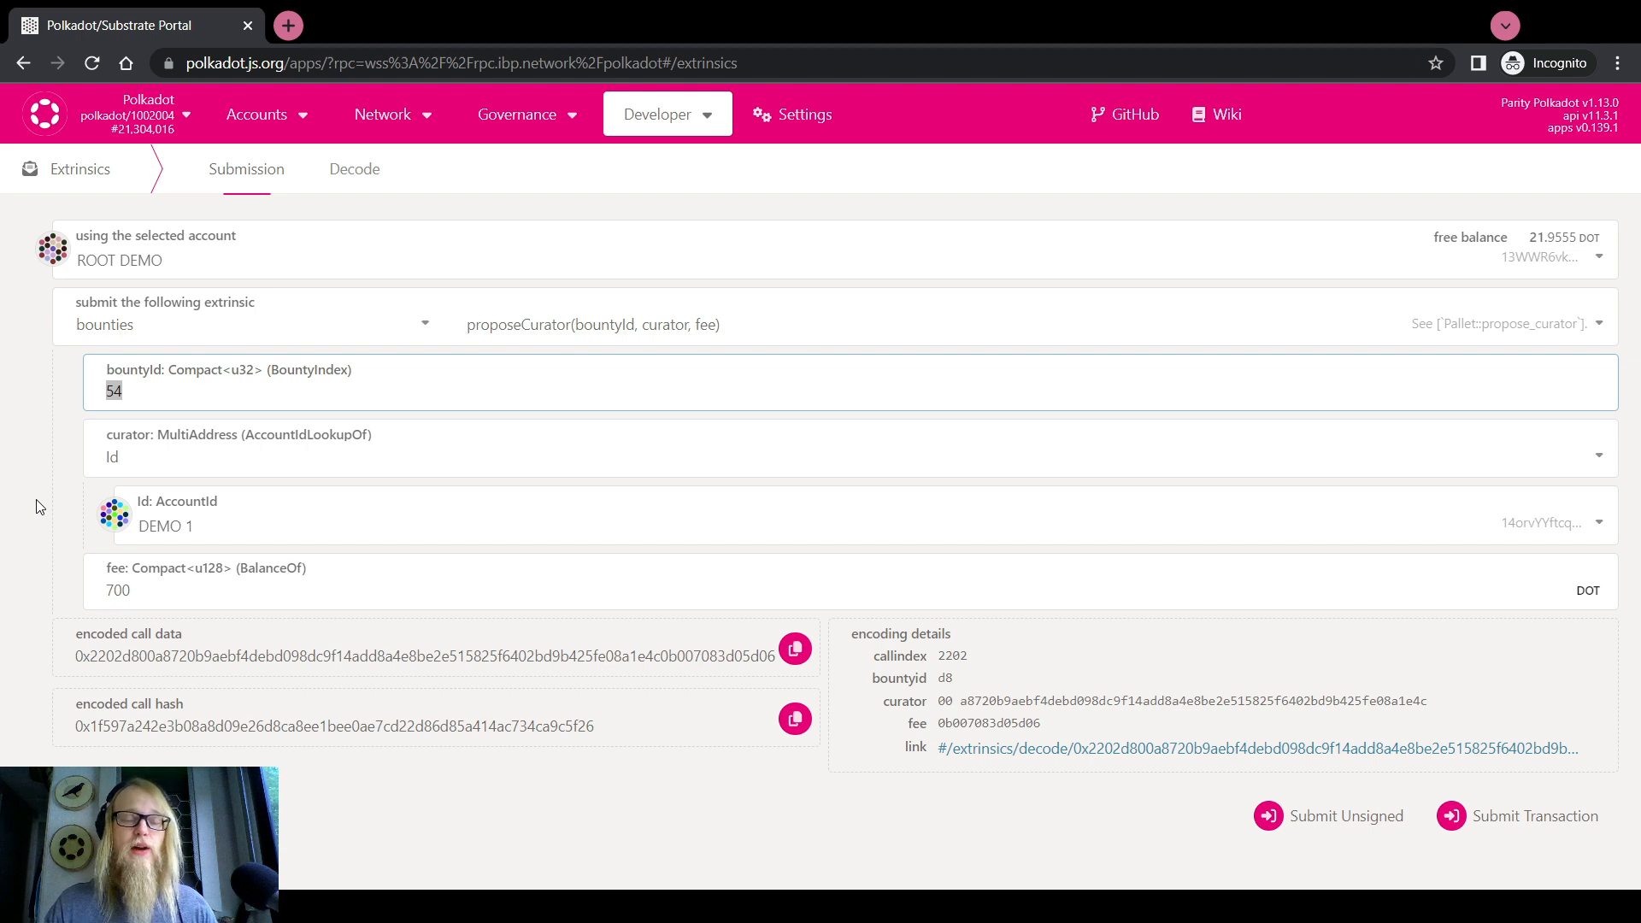
click(20, 437)
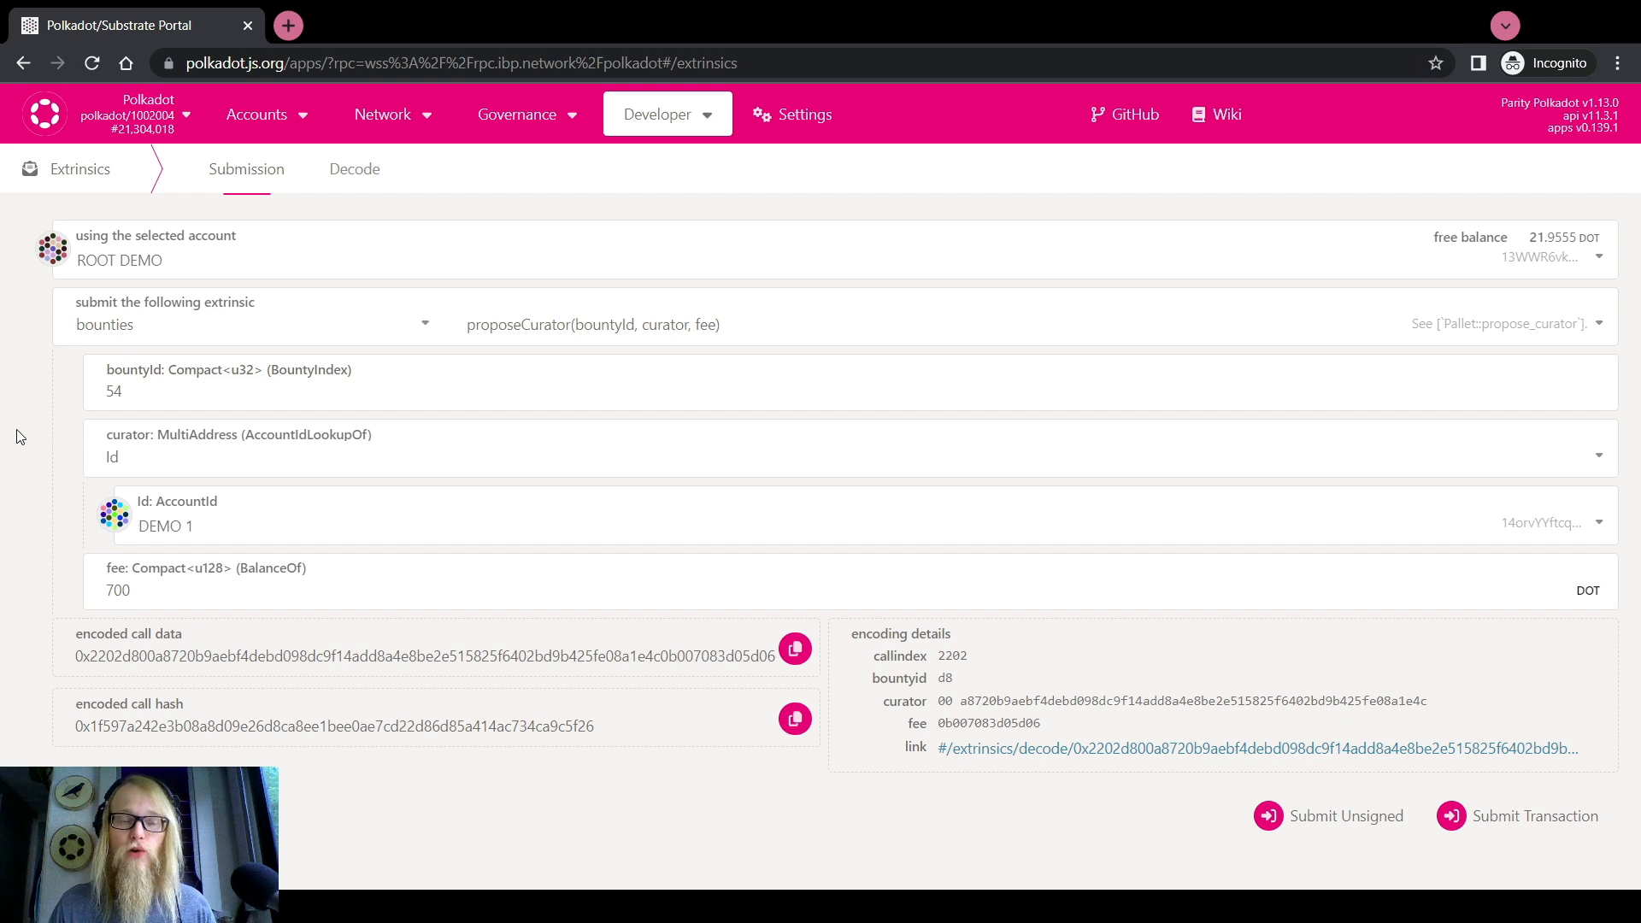
double_click(109, 590)
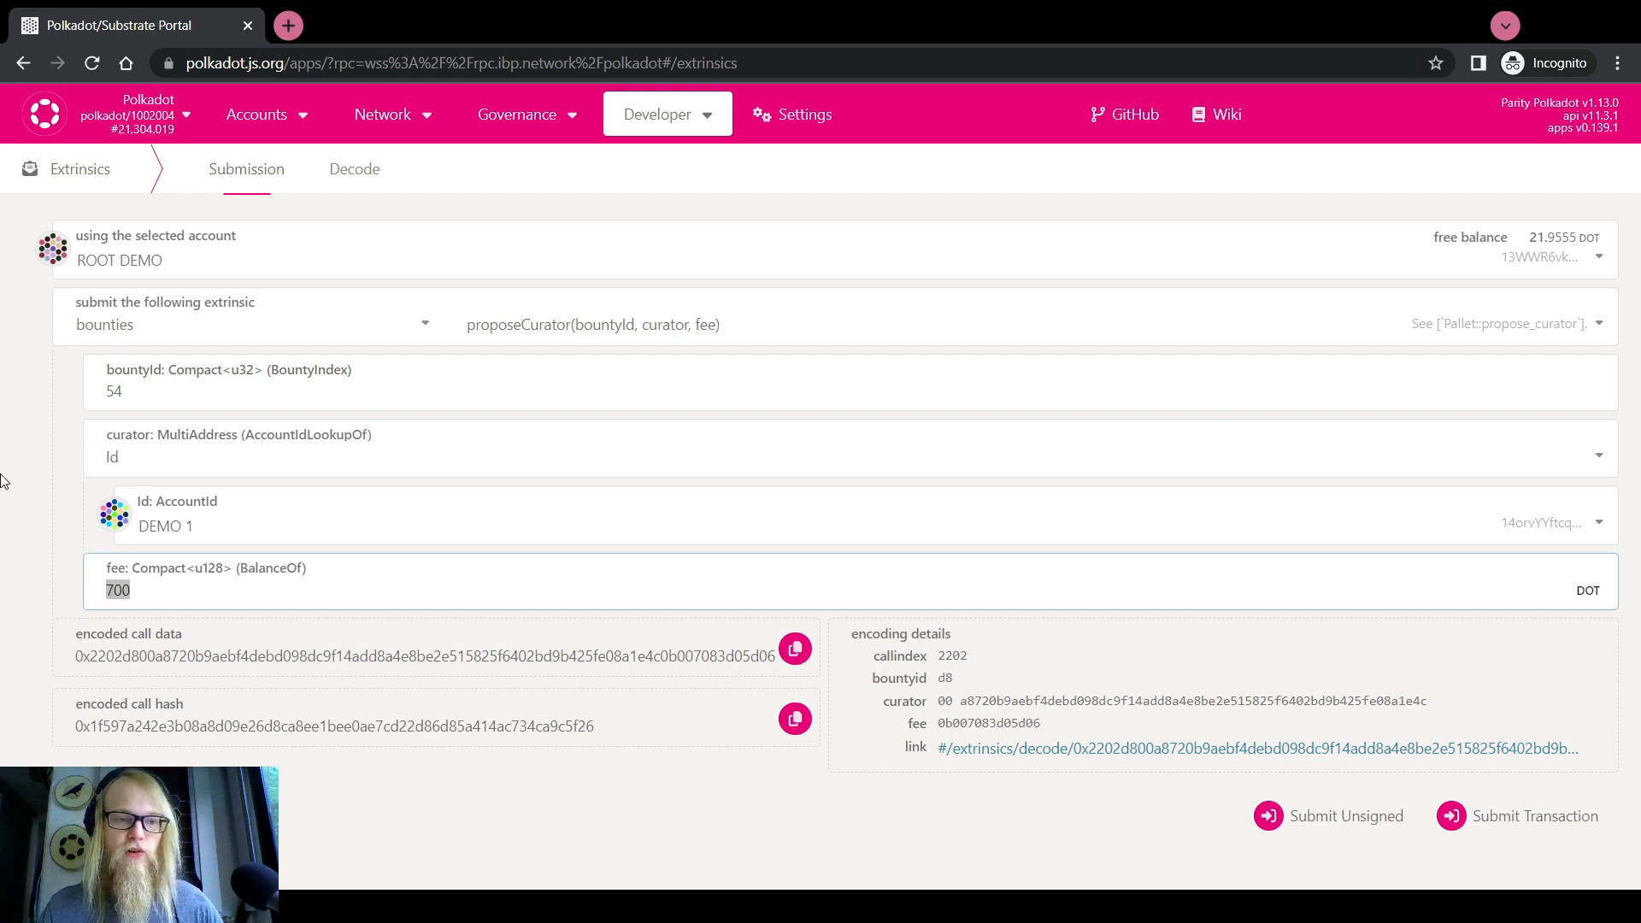
click(173, 250)
Prepare a bounties acceptCurator call for bounty 54, sent from DEMO 1
click(169, 353)
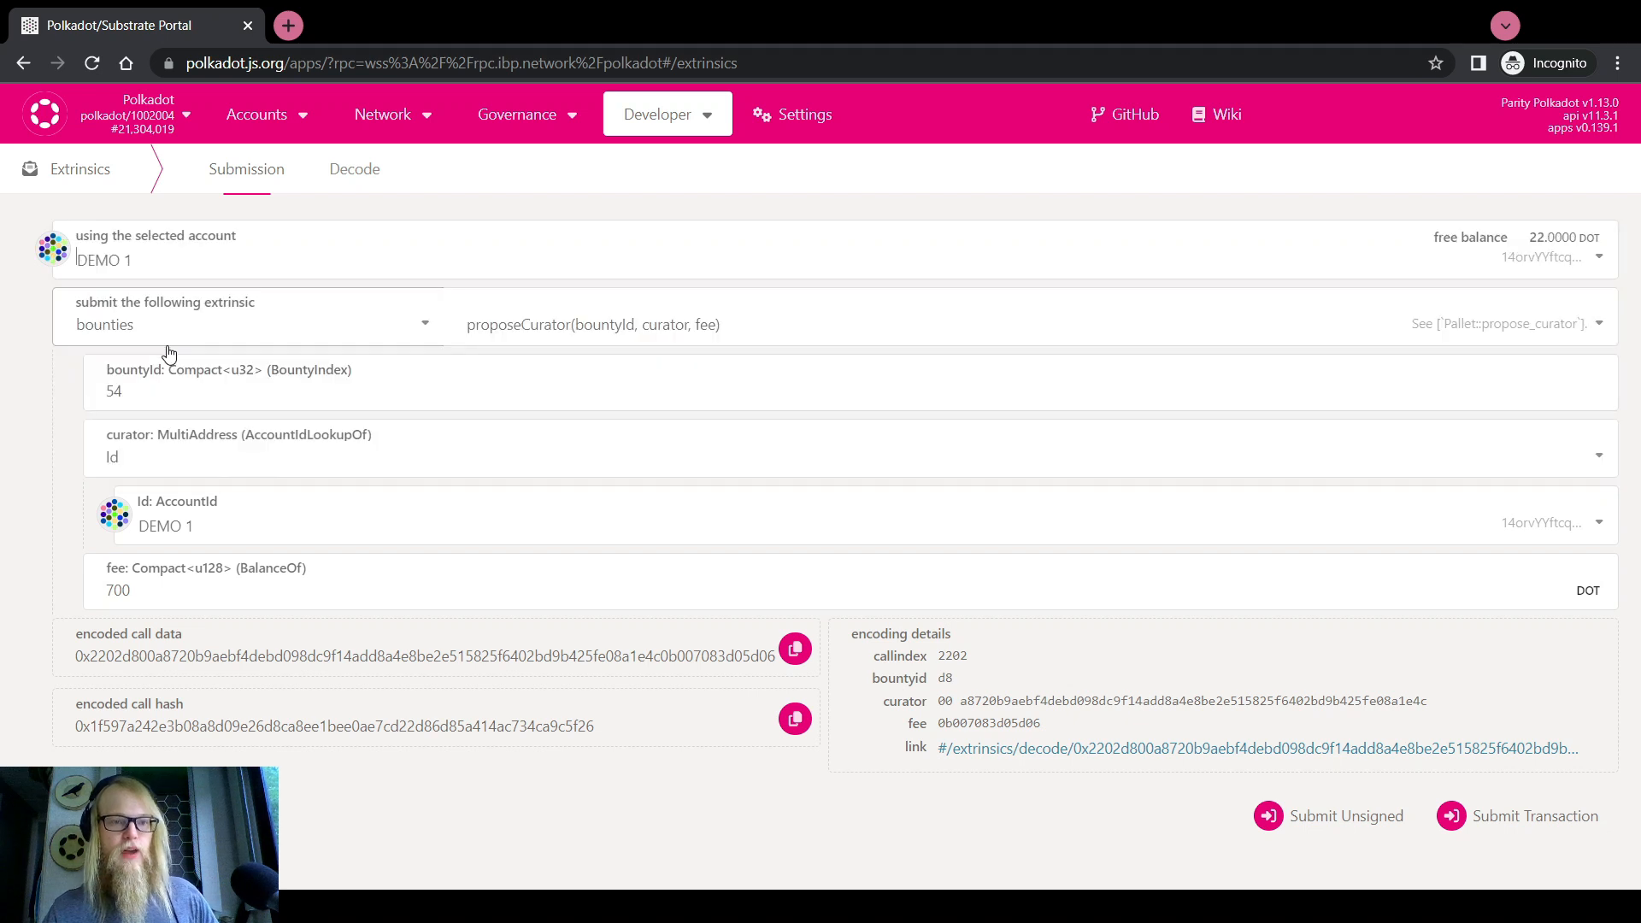
click(516, 325)
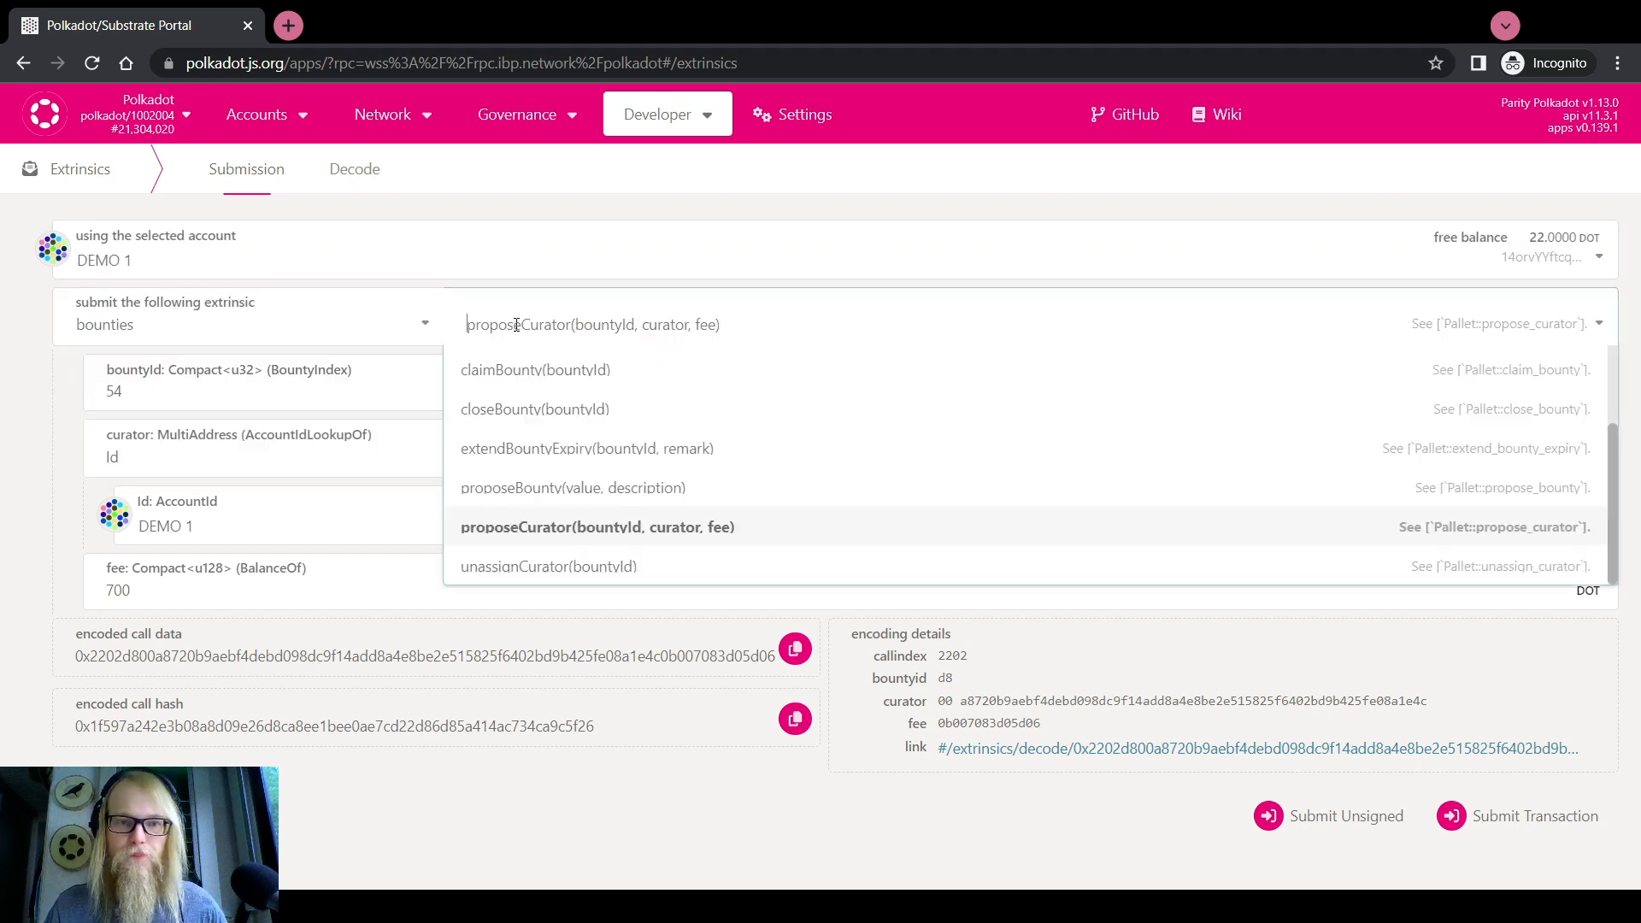
scroll(476, 419, up, 2)
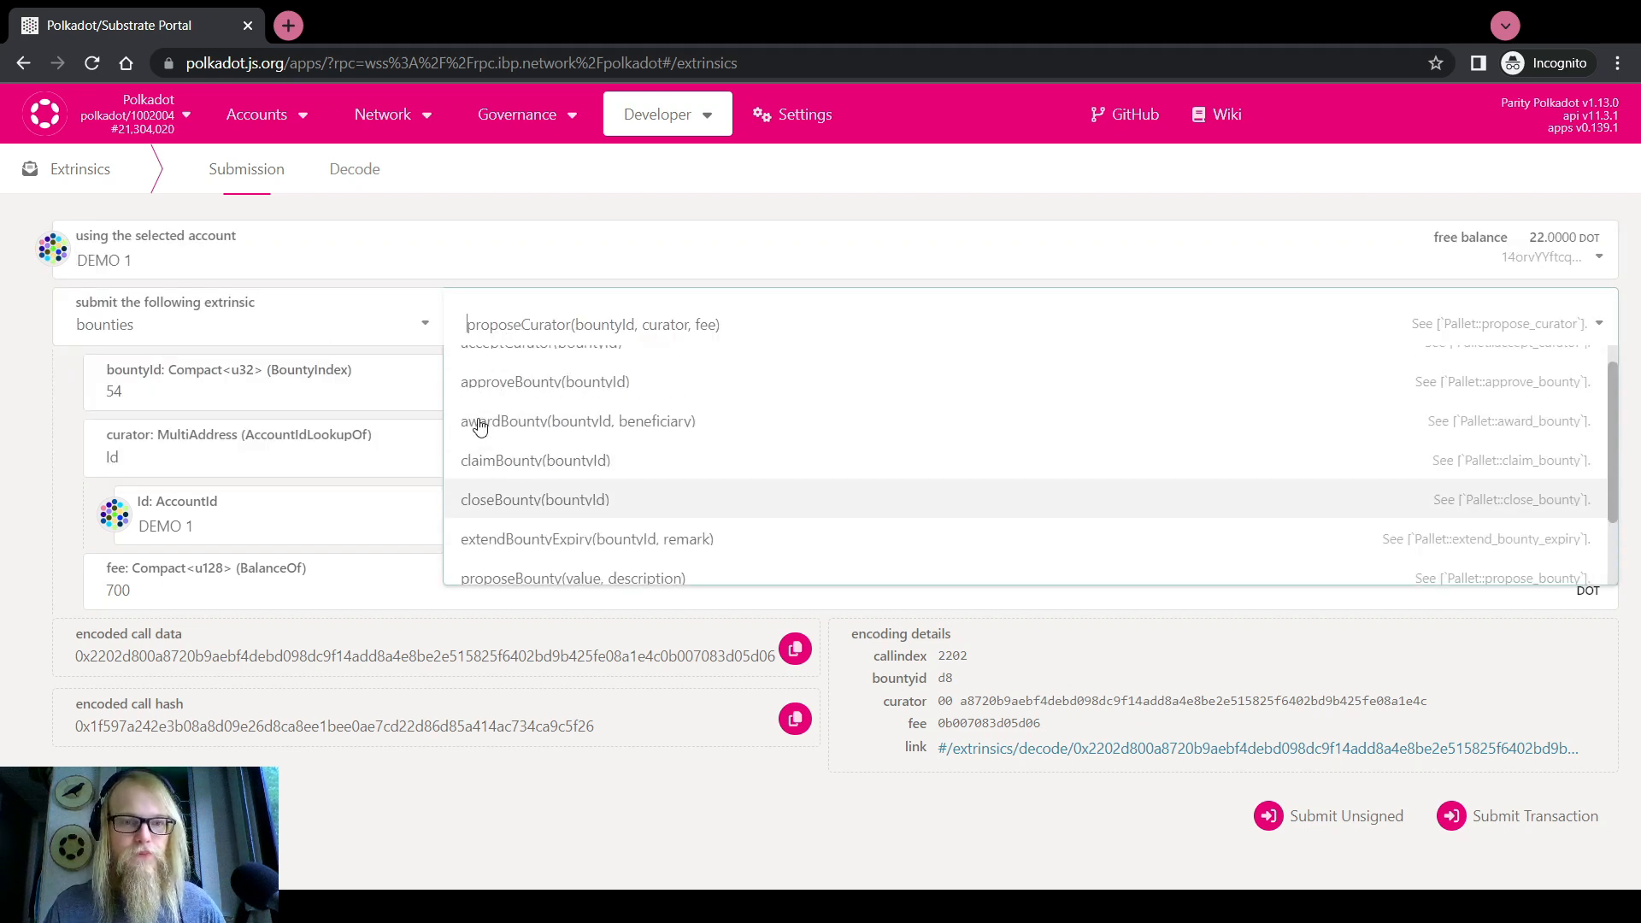
click(157, 323)
click(519, 329)
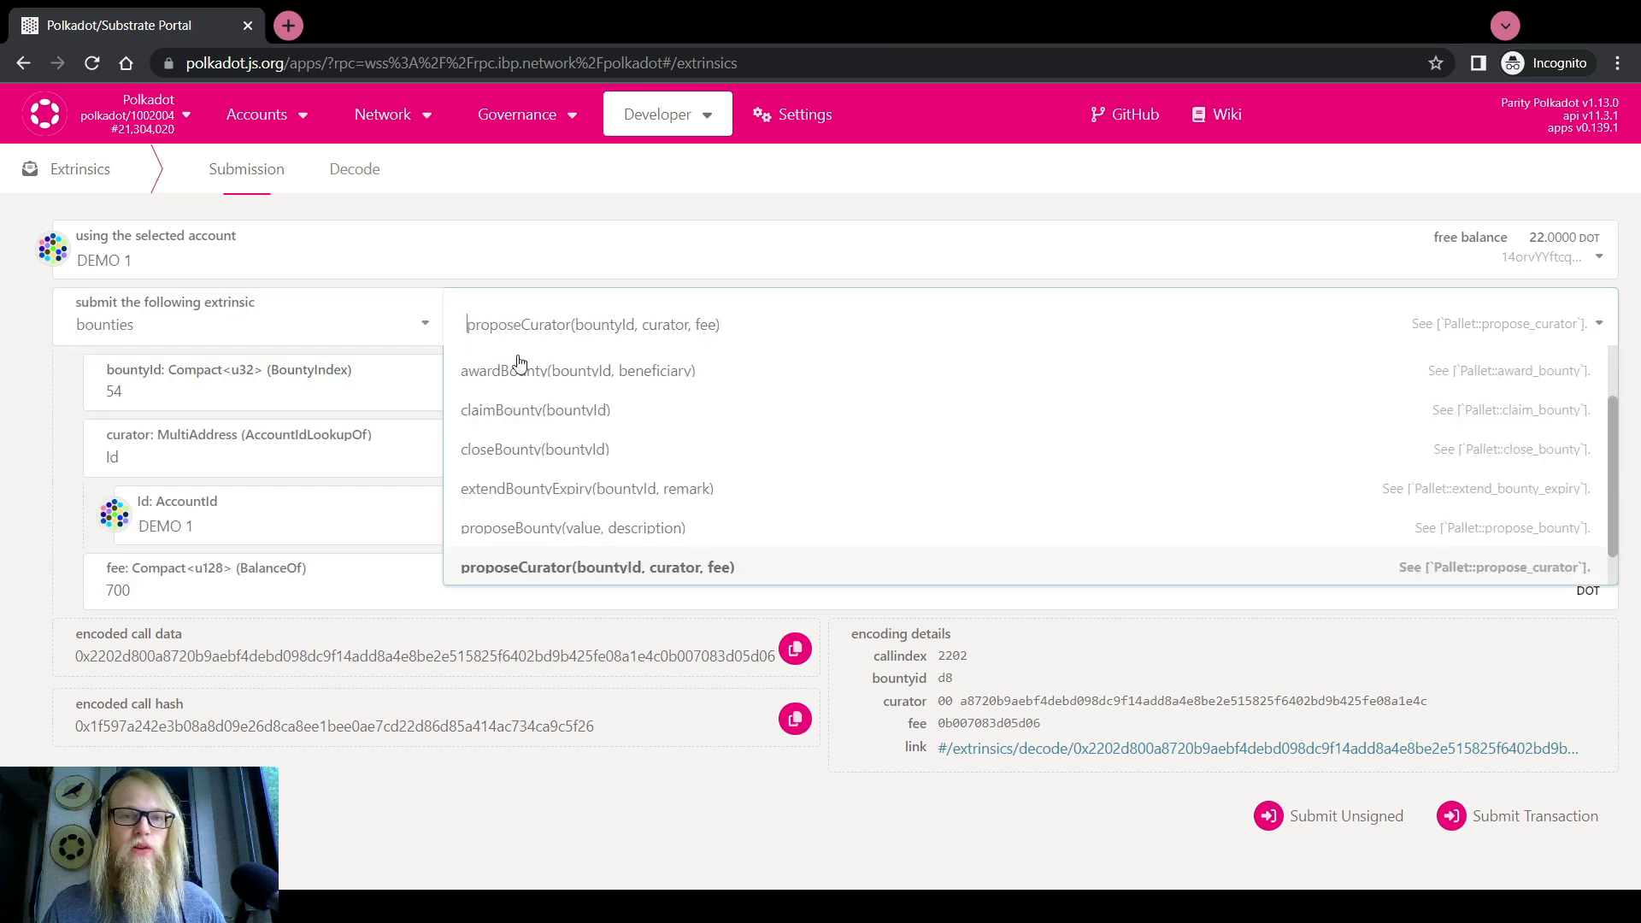
scroll(526, 384, up, 2)
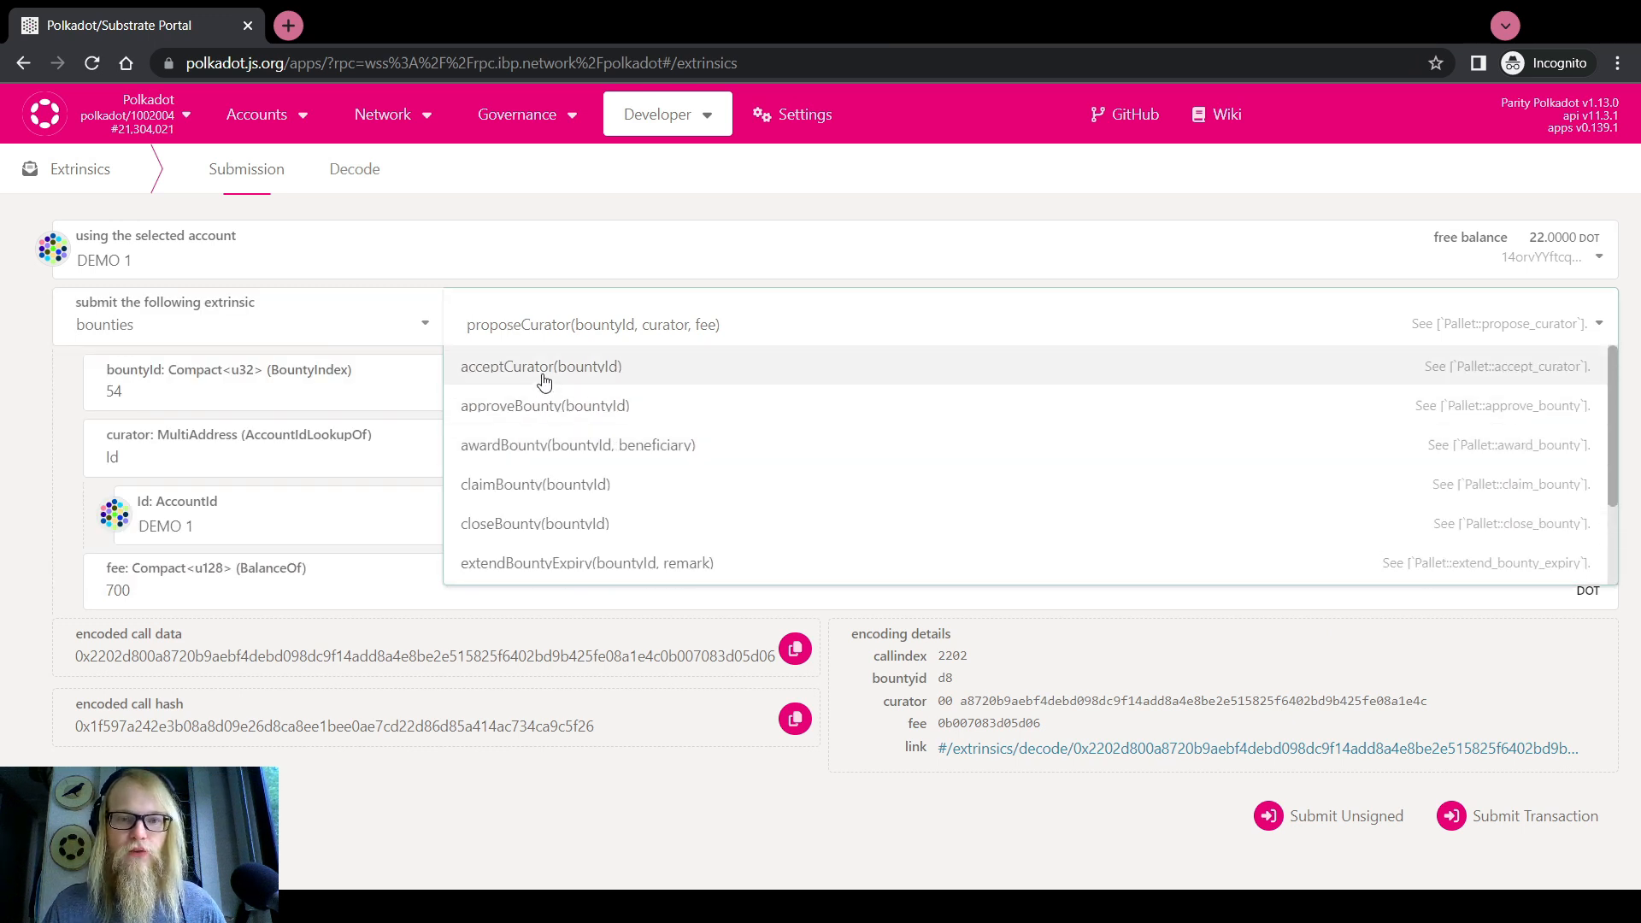
click(544, 367)
click(272, 378)
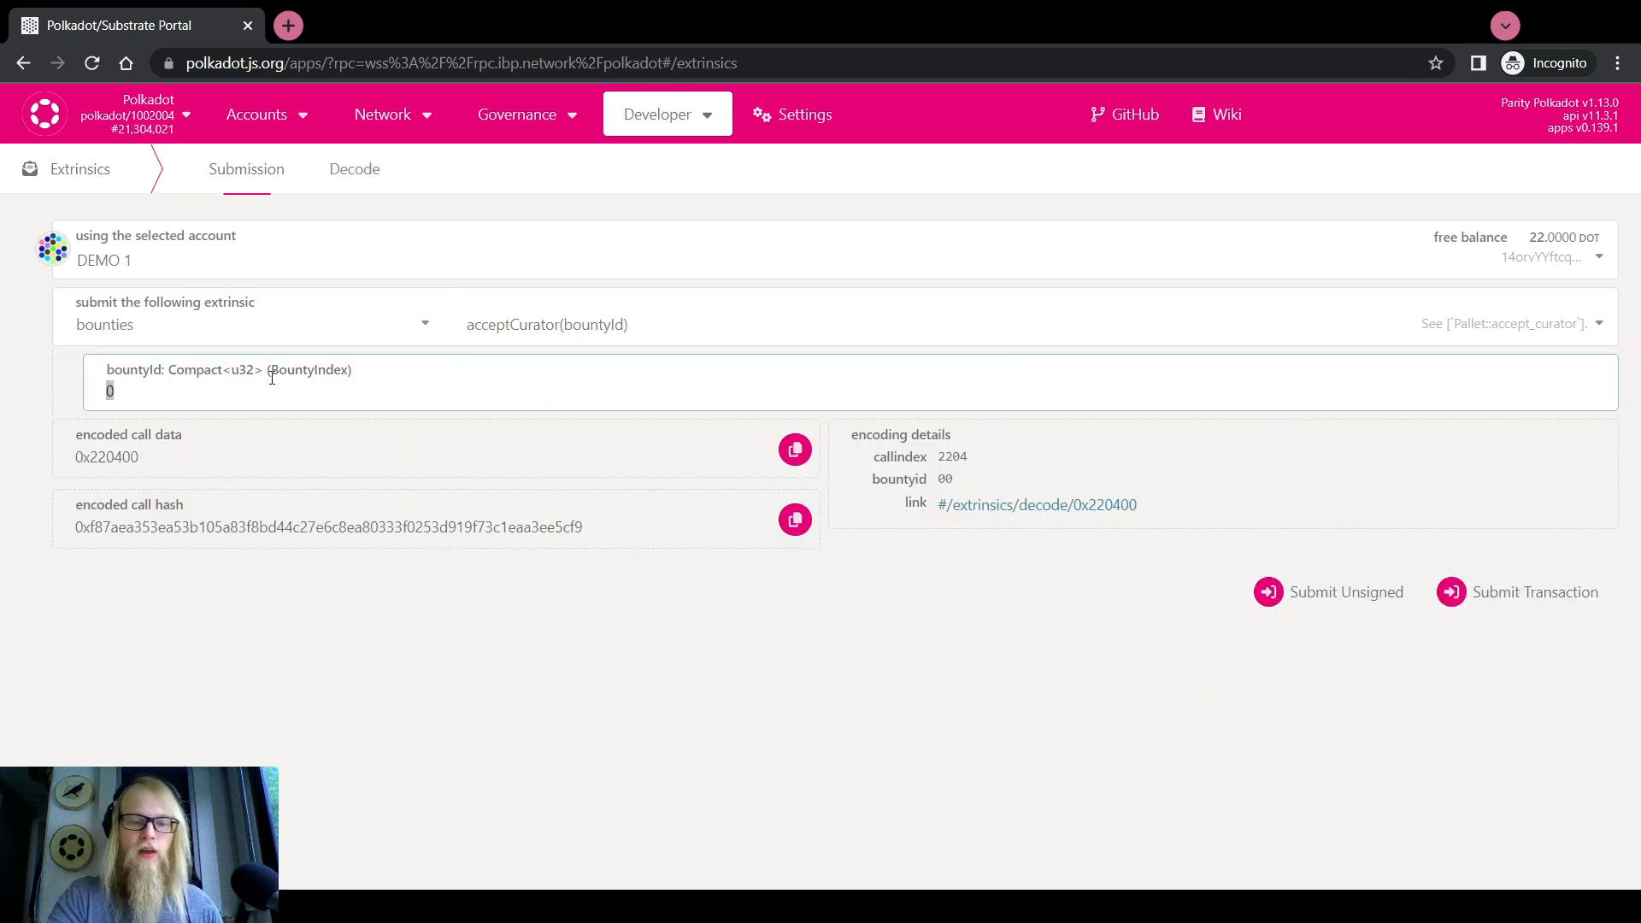
text(54)
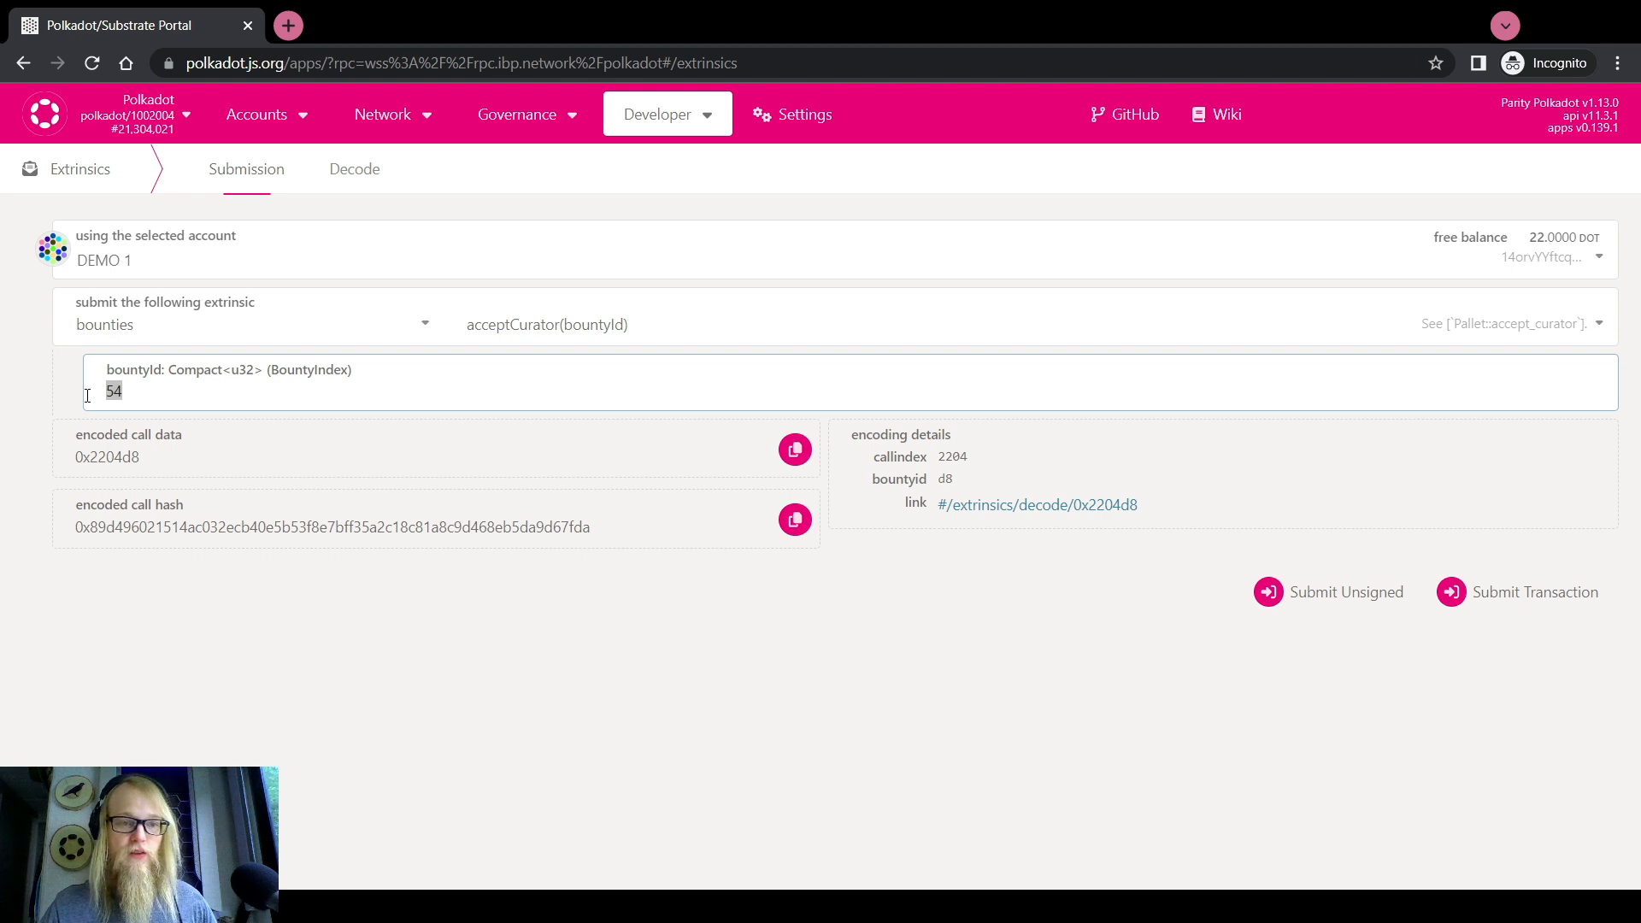
click(43, 485)
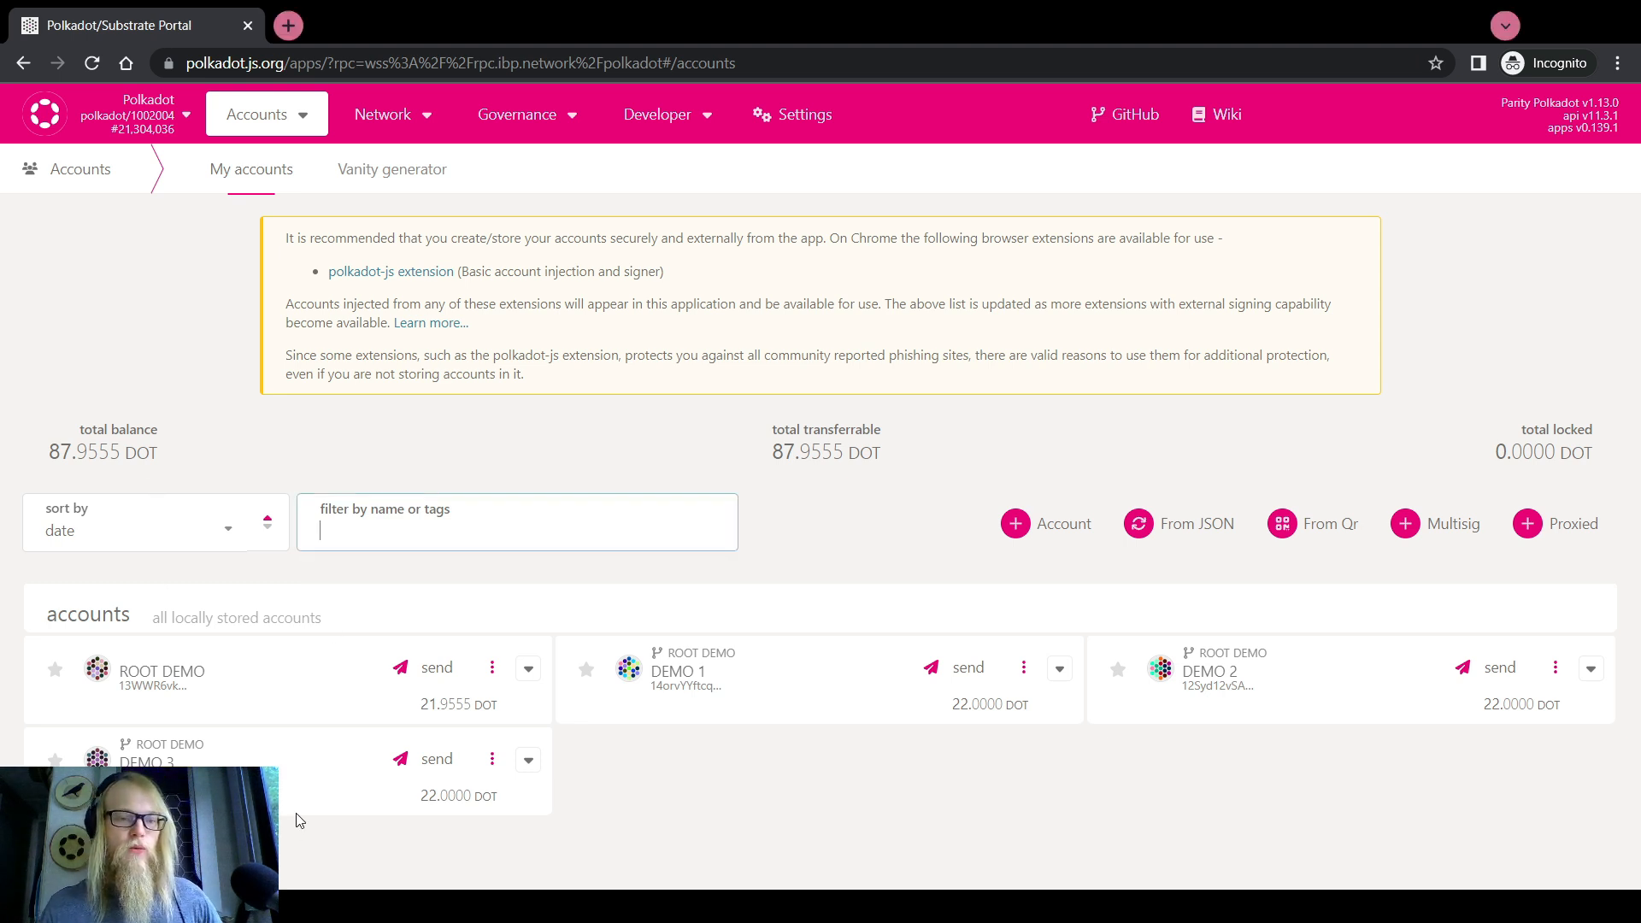
On the Extrinsics page, choose the childBounties addChildBounty call
mouse_move(654, 118)
click(672, 193)
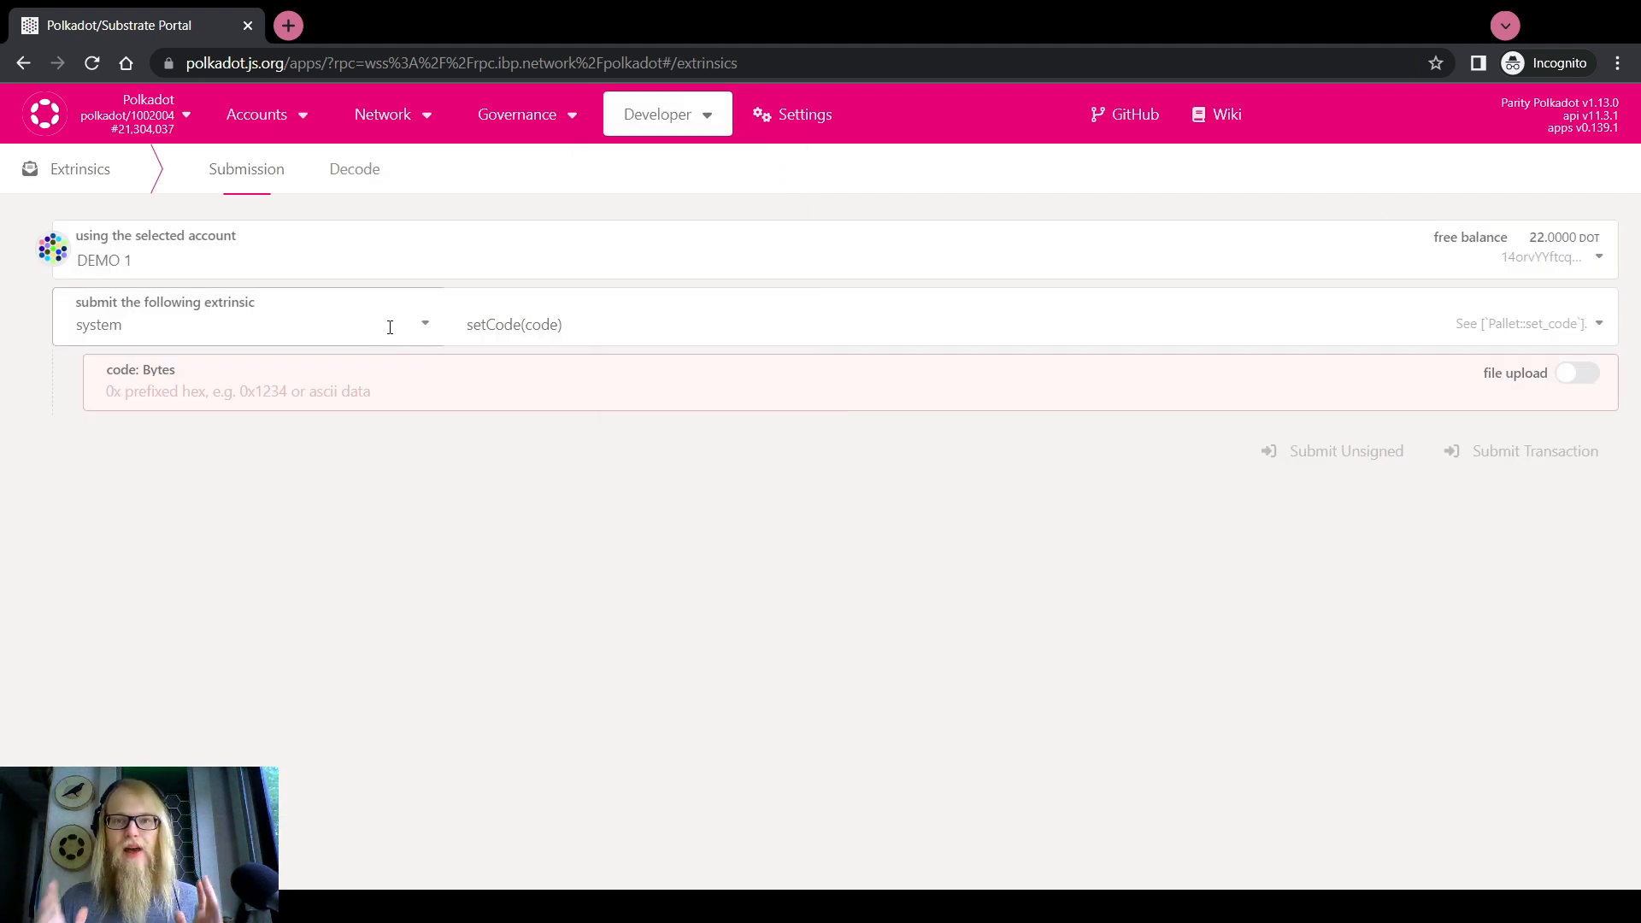
click(389, 327)
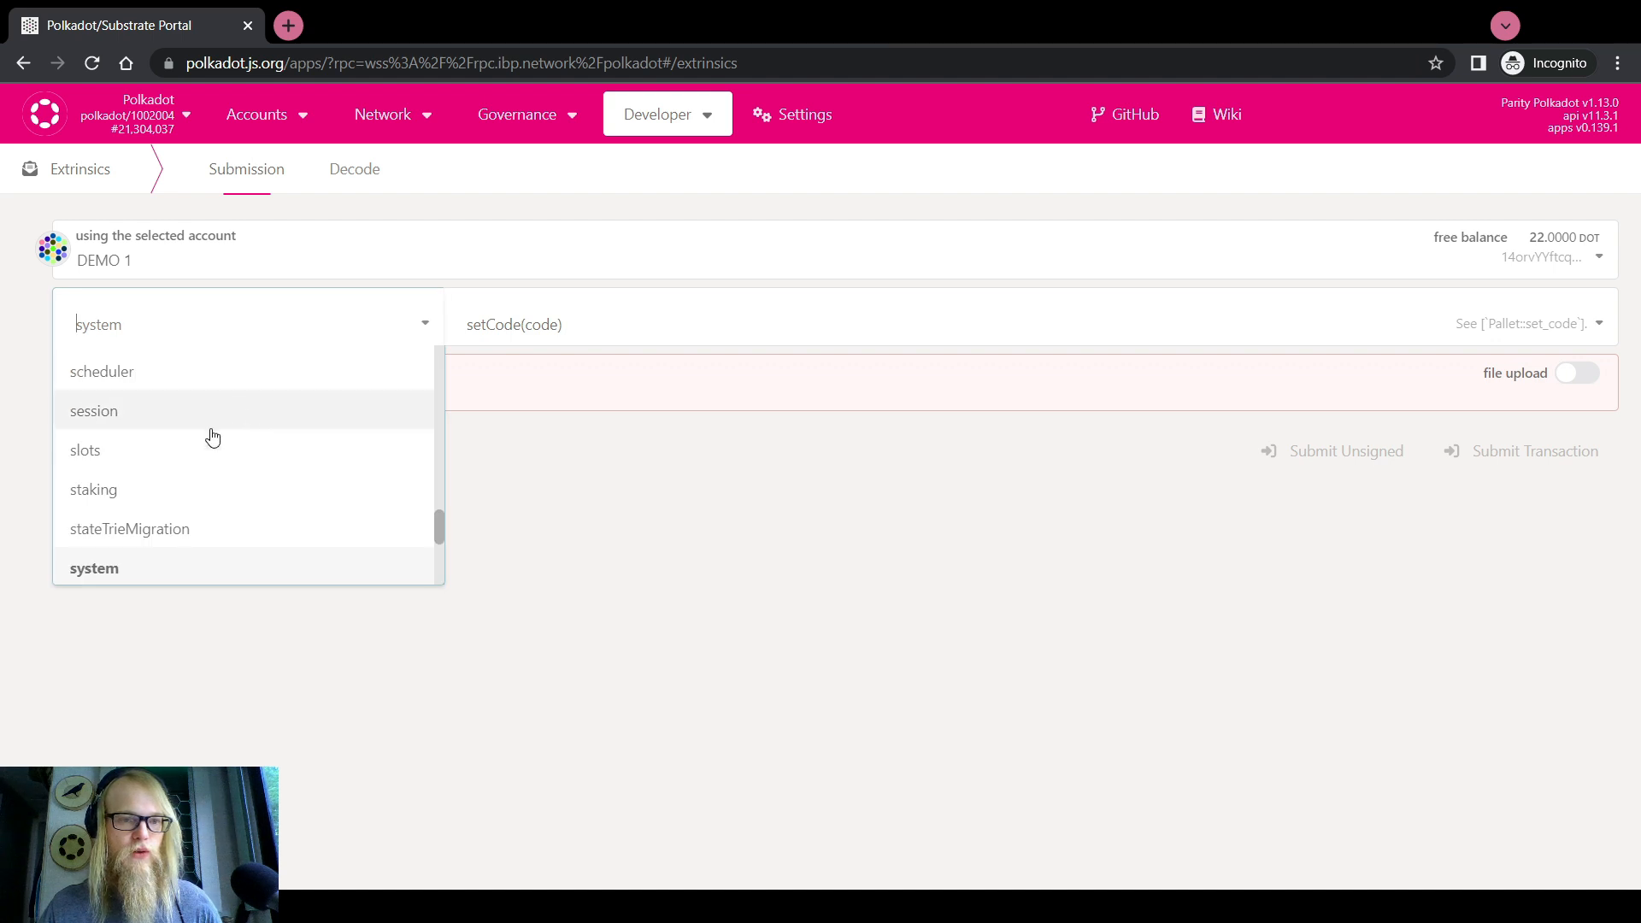
scroll(209, 436, up, 10)
scroll(154, 419, up, 3)
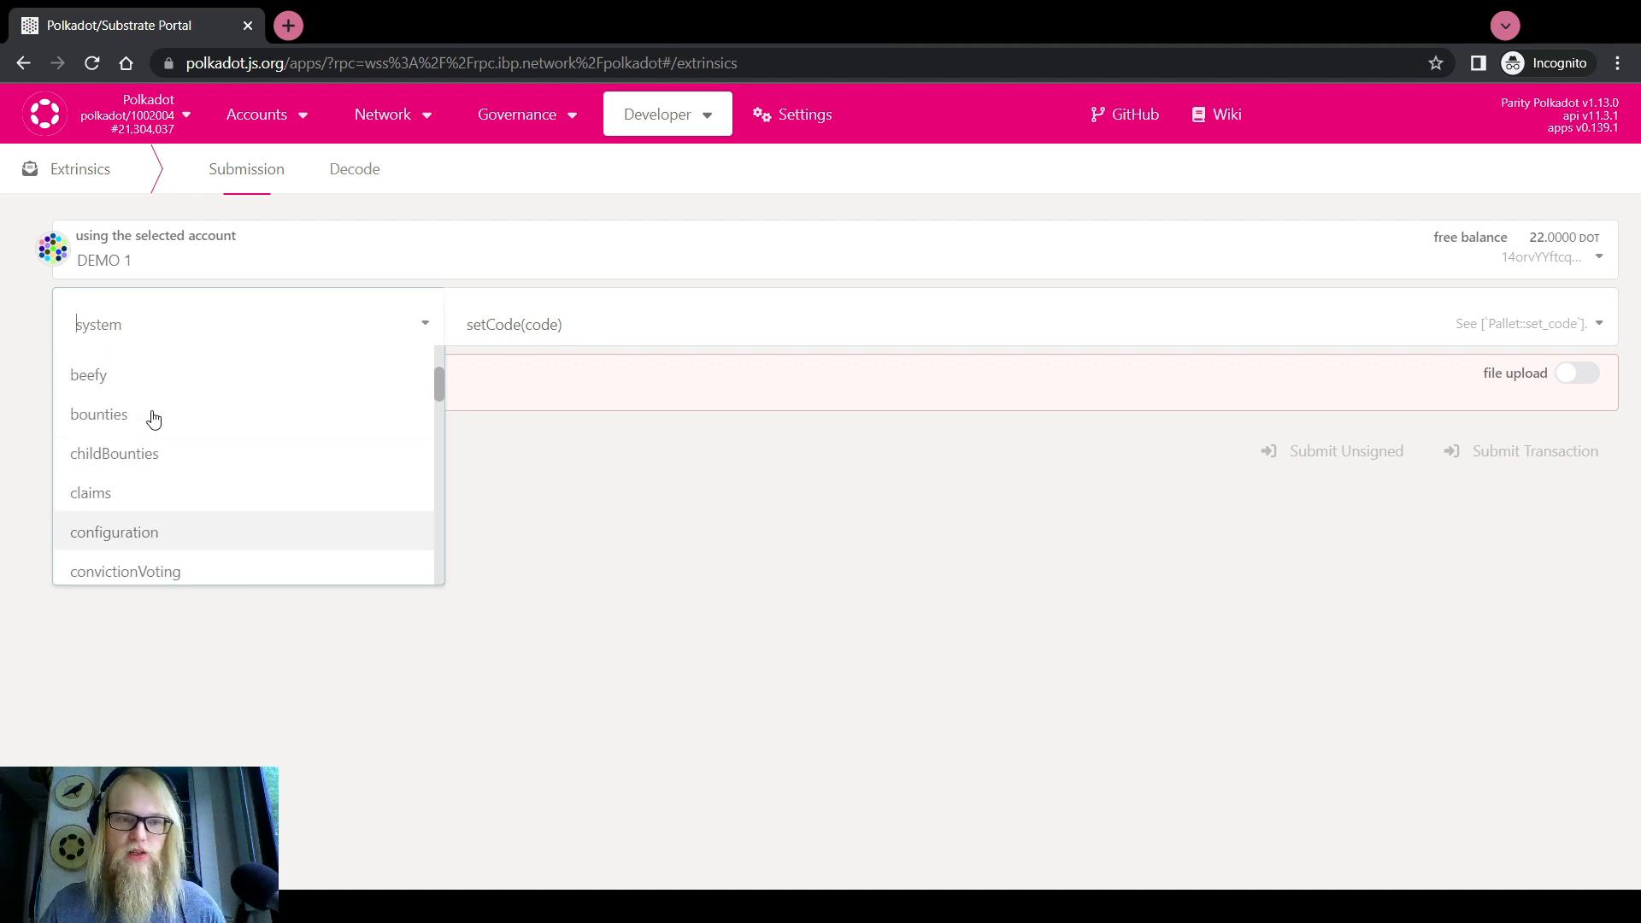
click(140, 470)
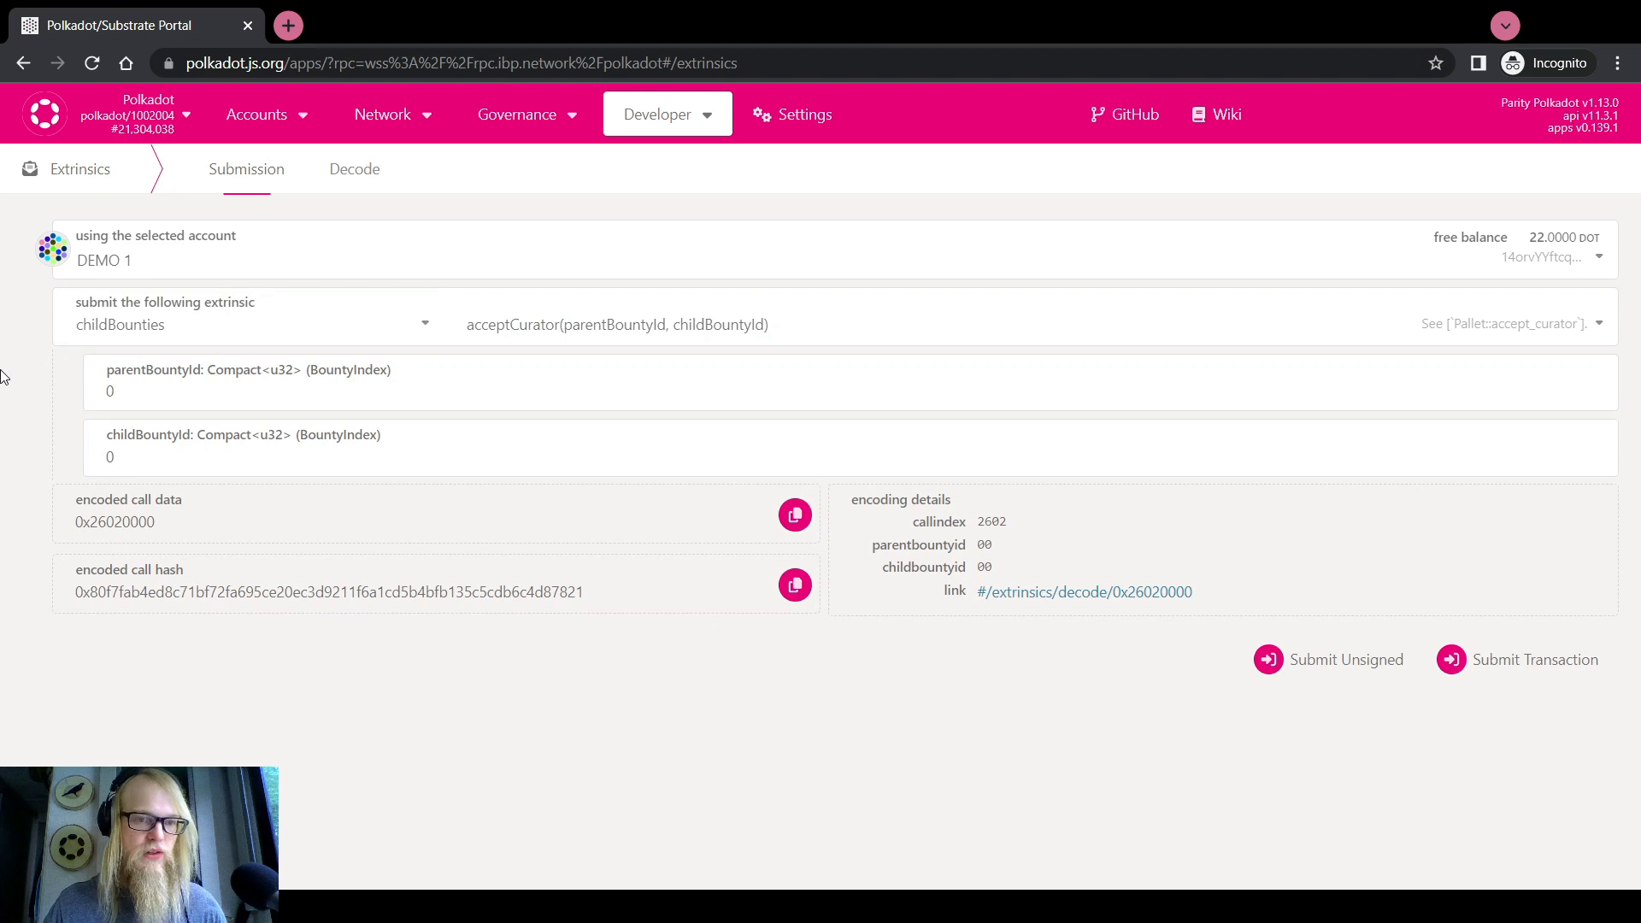
click(552, 329)
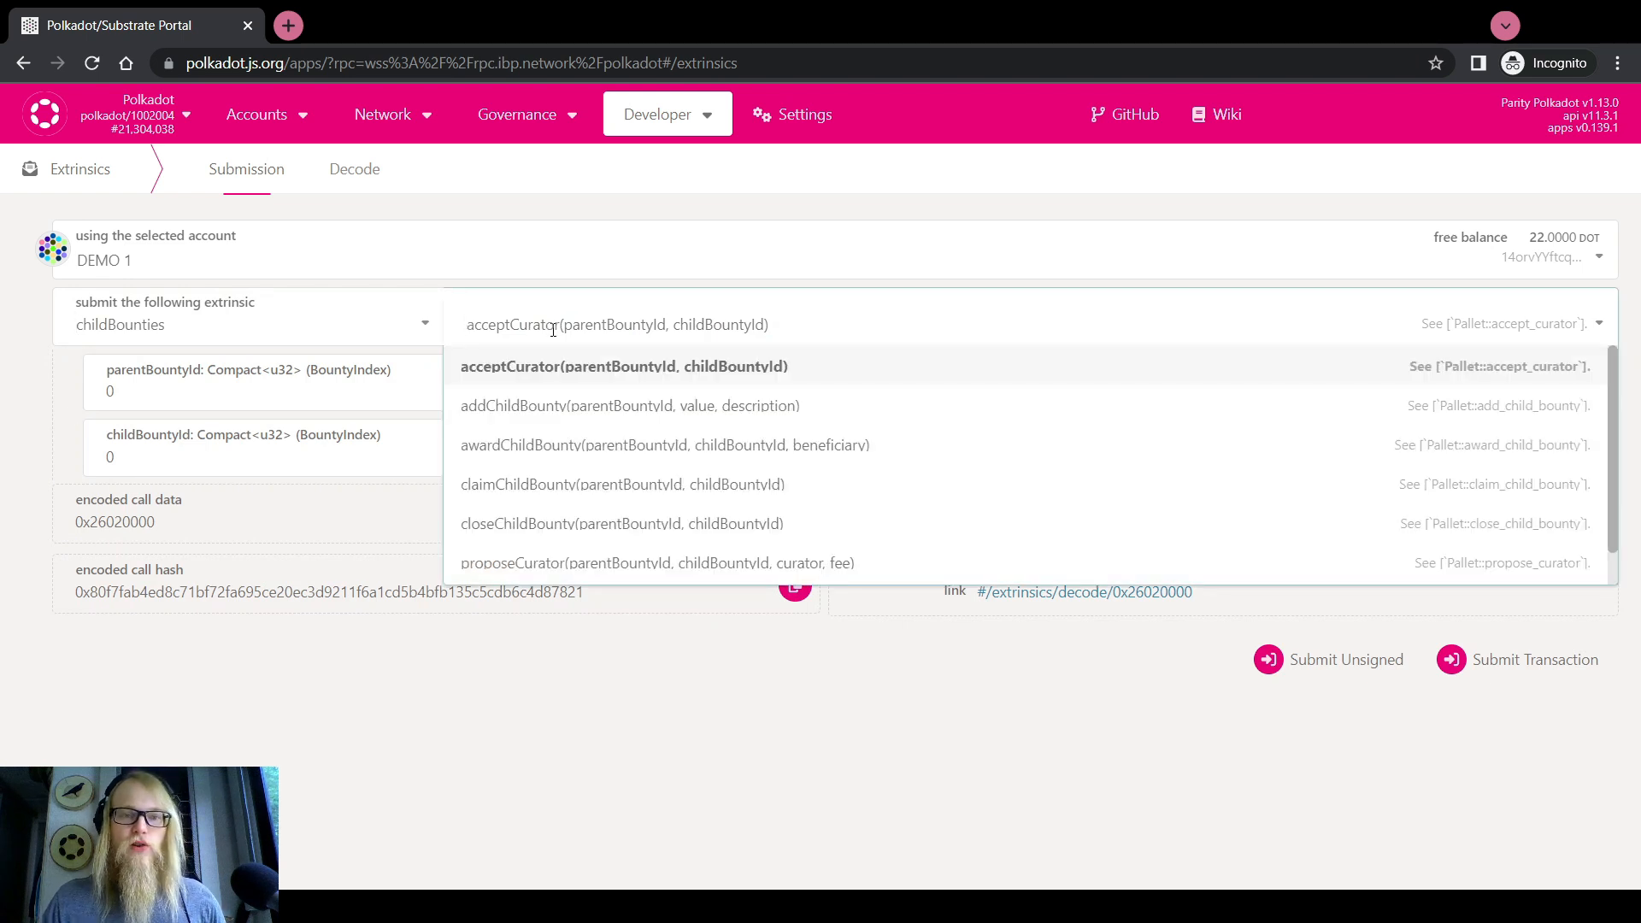
click(542, 406)
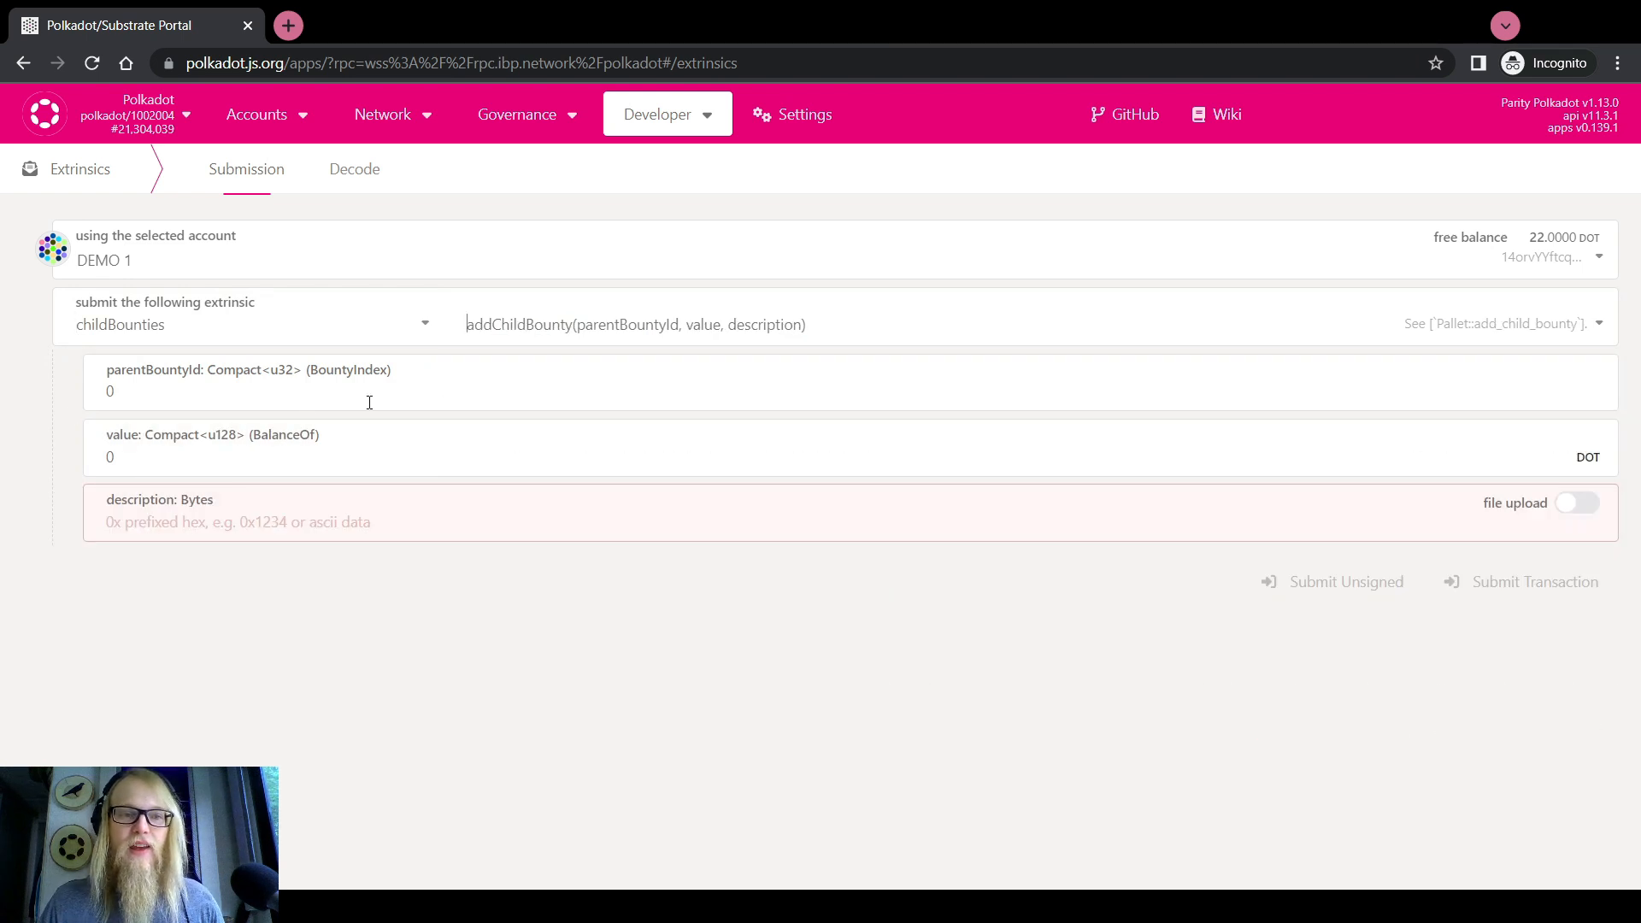
Fill in parentBountyId 54, value 1000 and description 'LAX Ad Campaign'
click(149, 400)
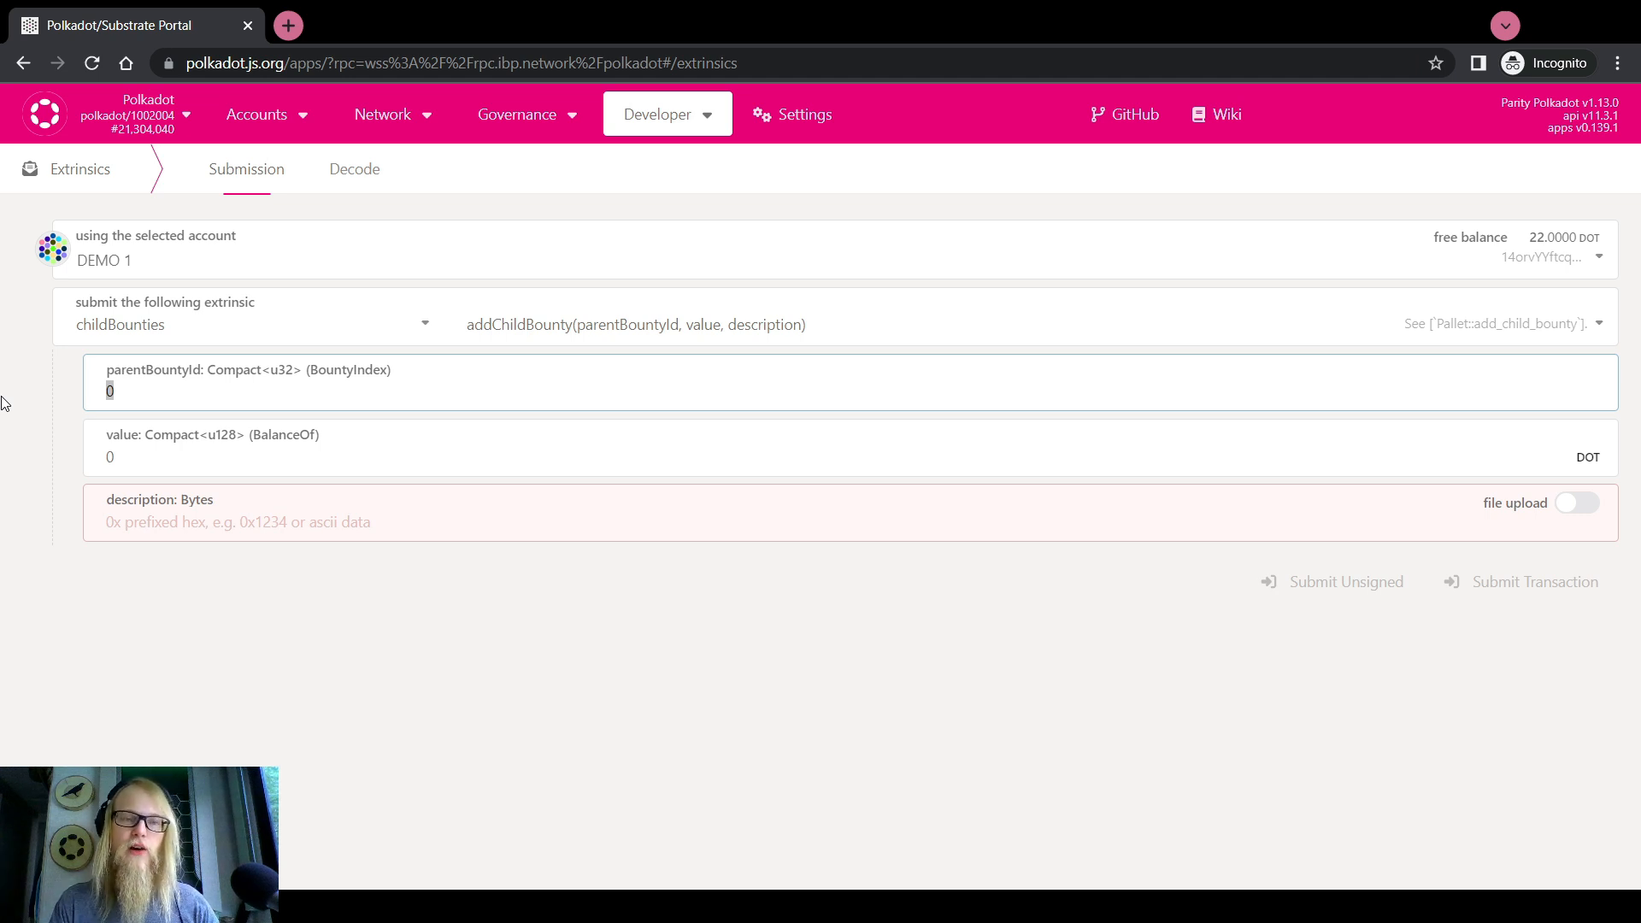
text(54)
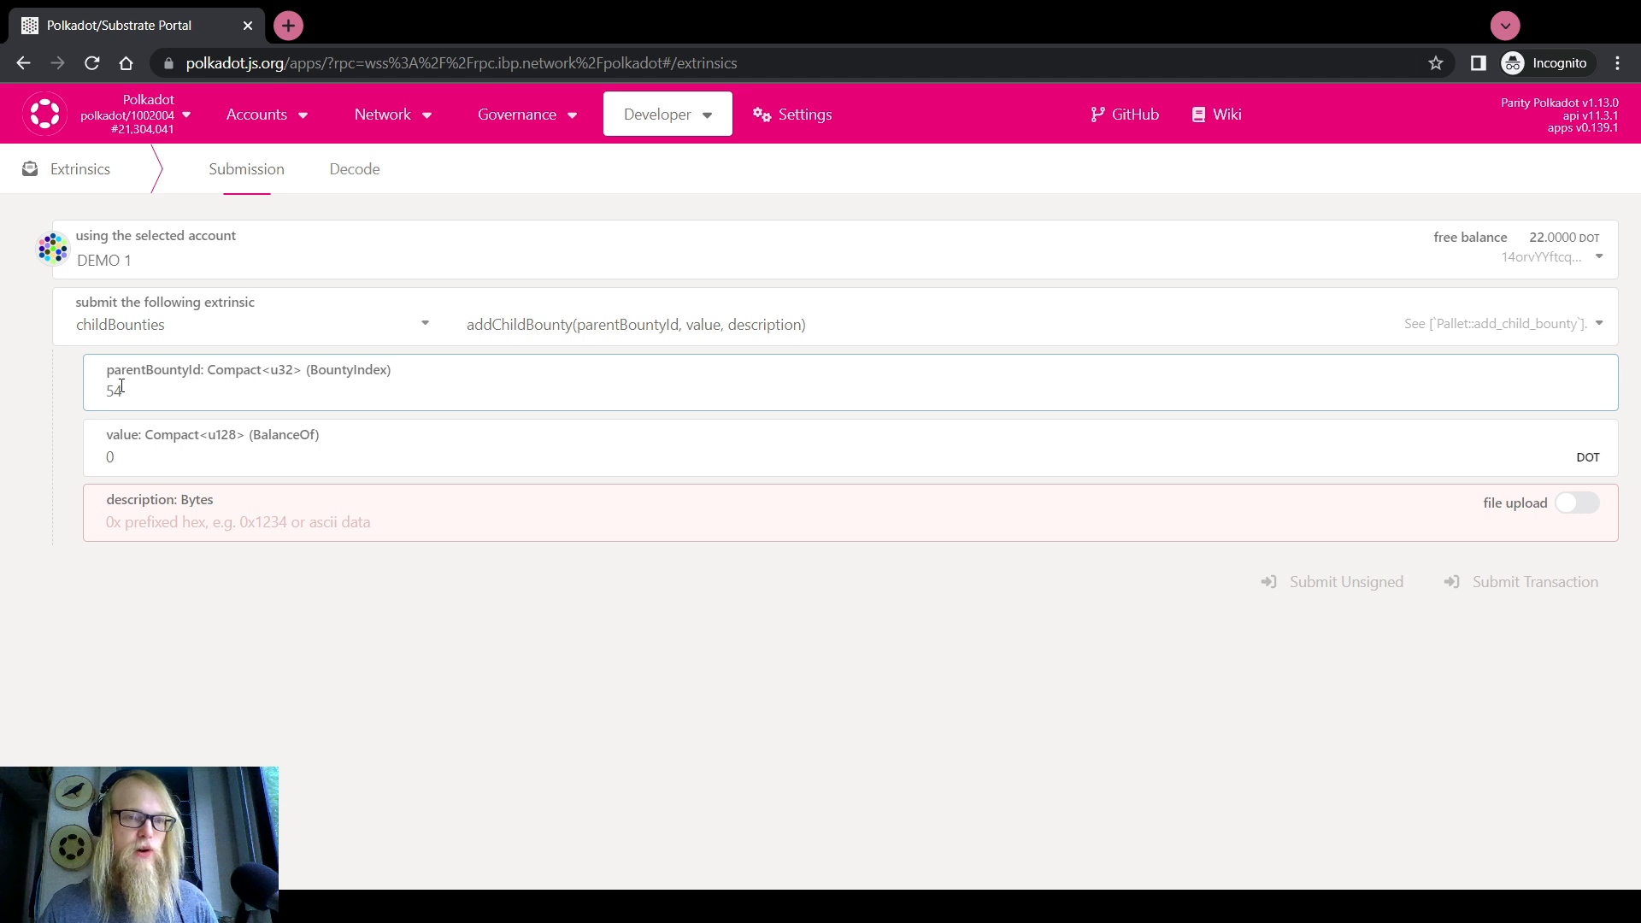
key(Tab)
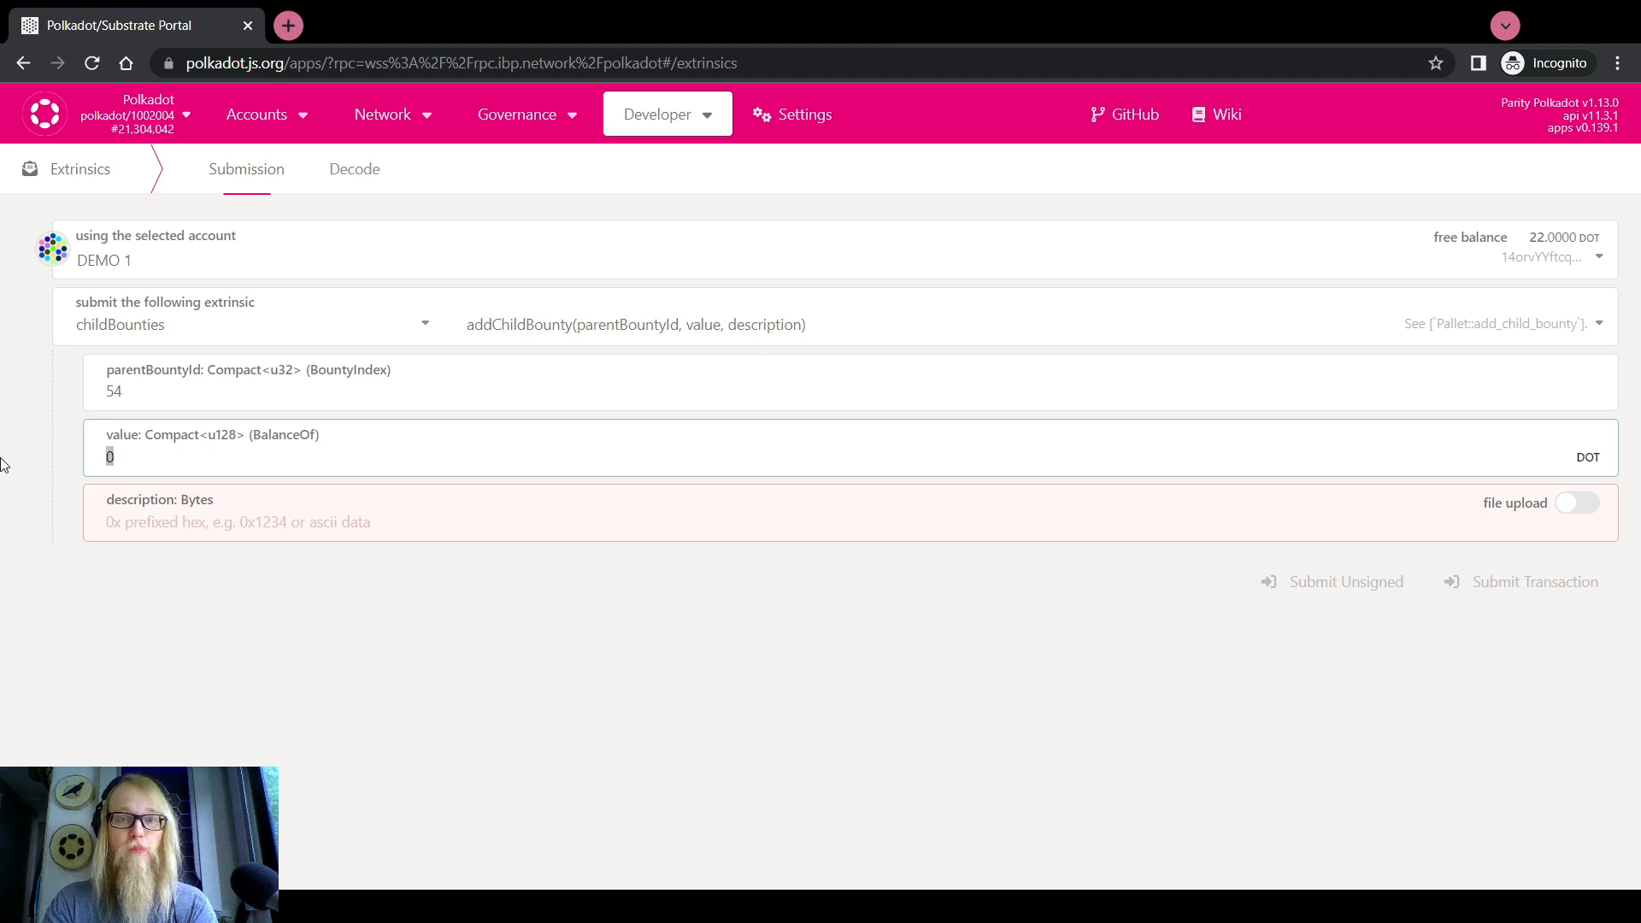
text(1000)
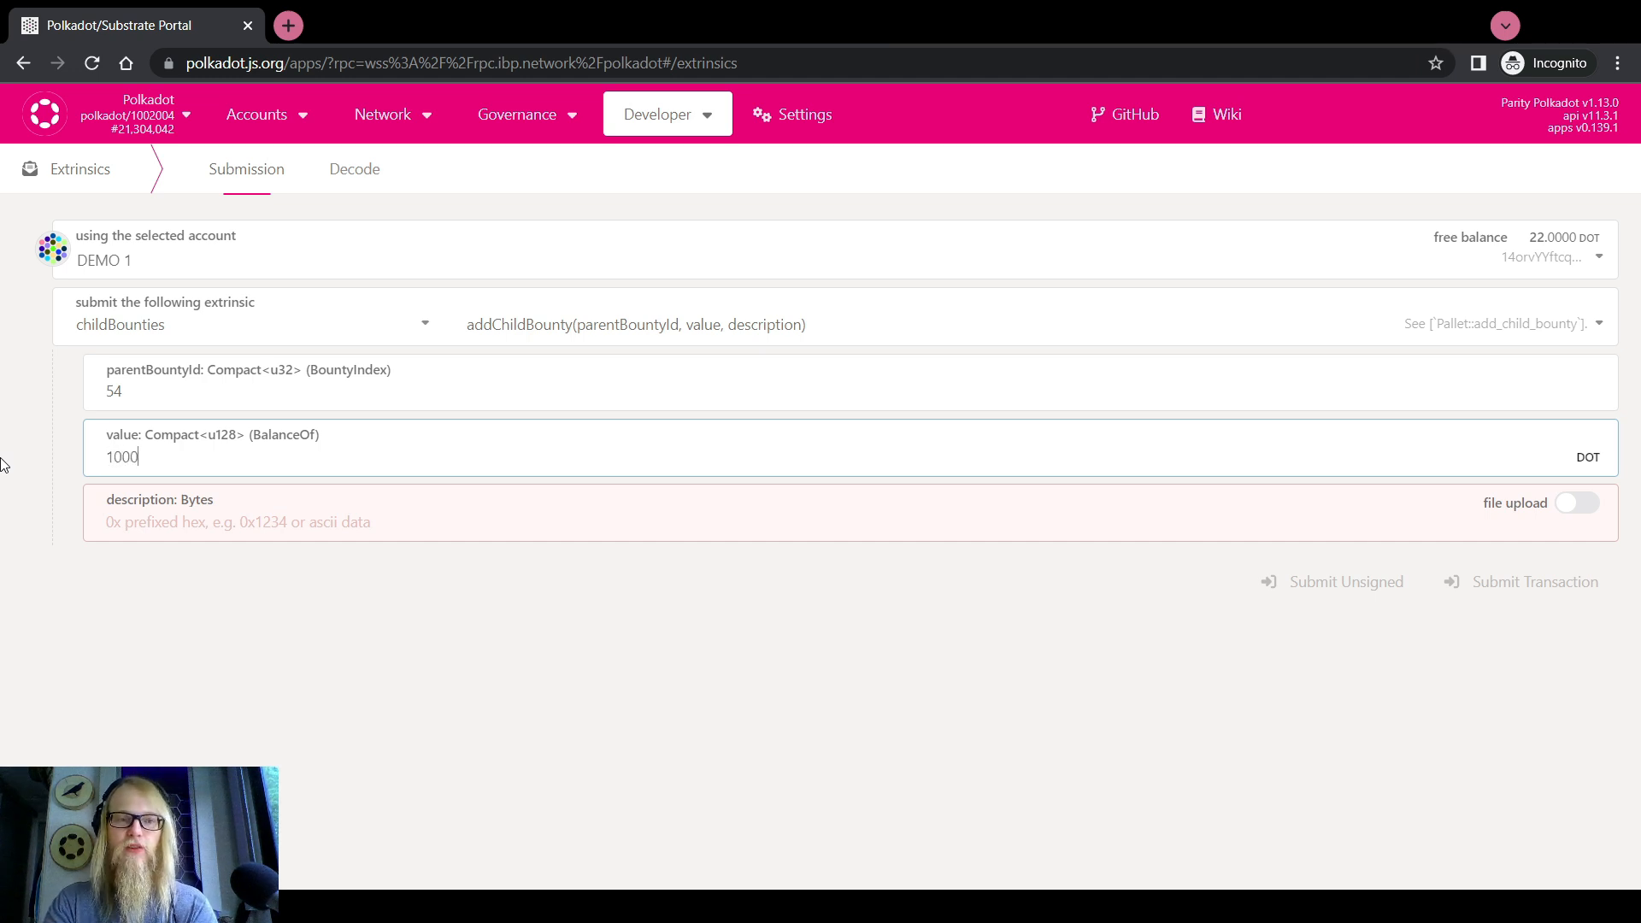
key(Tab)
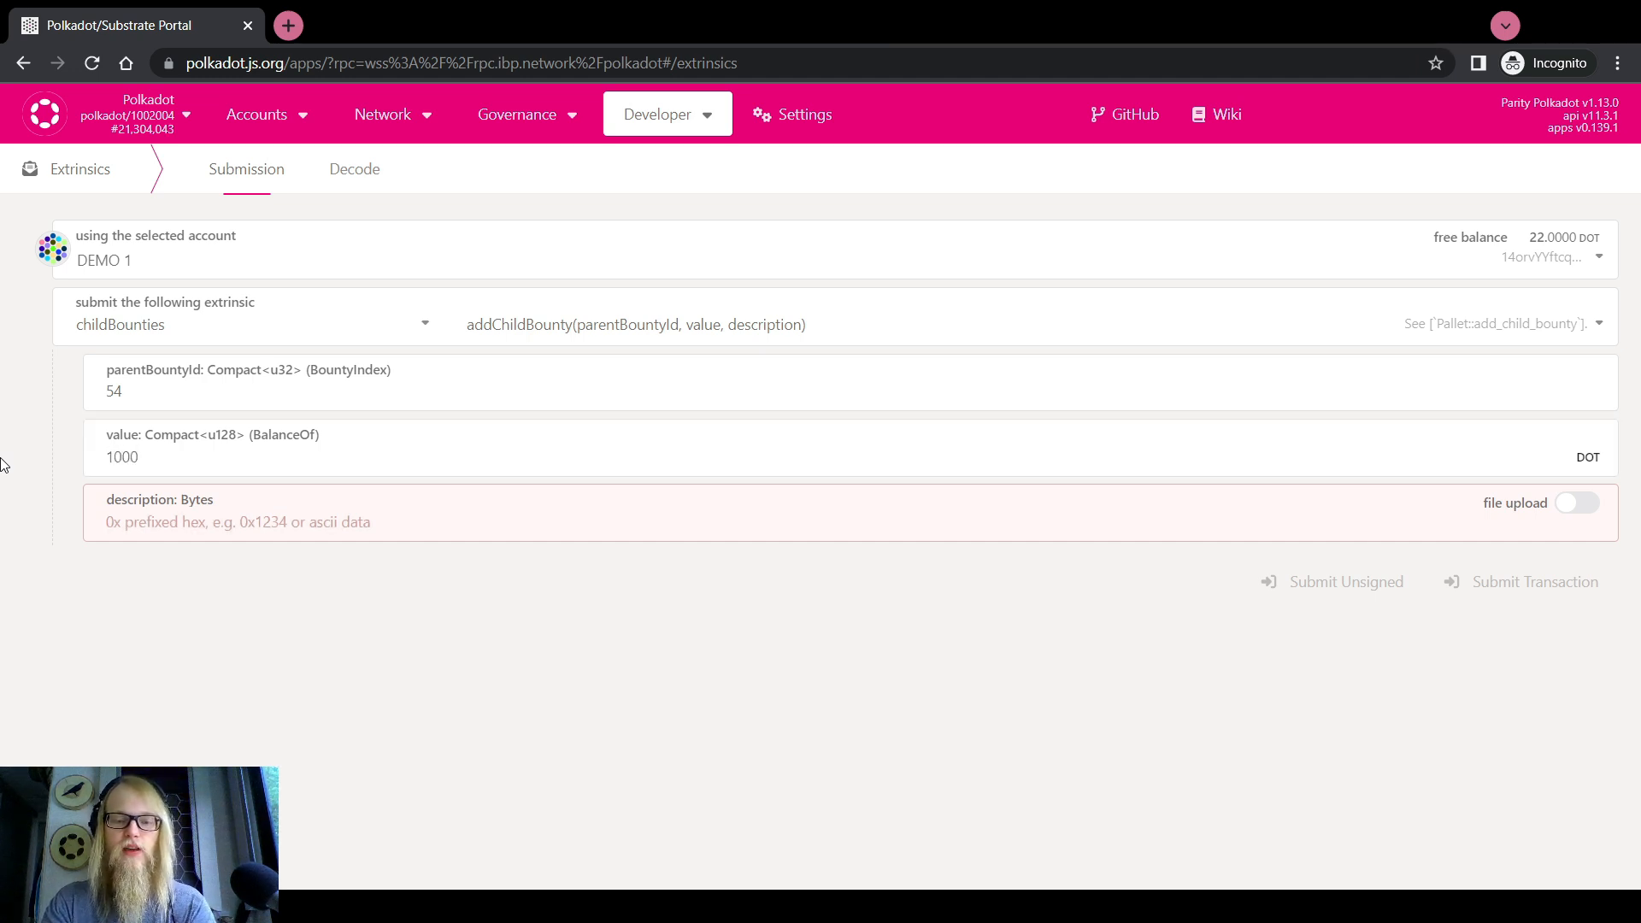
text(LAX )
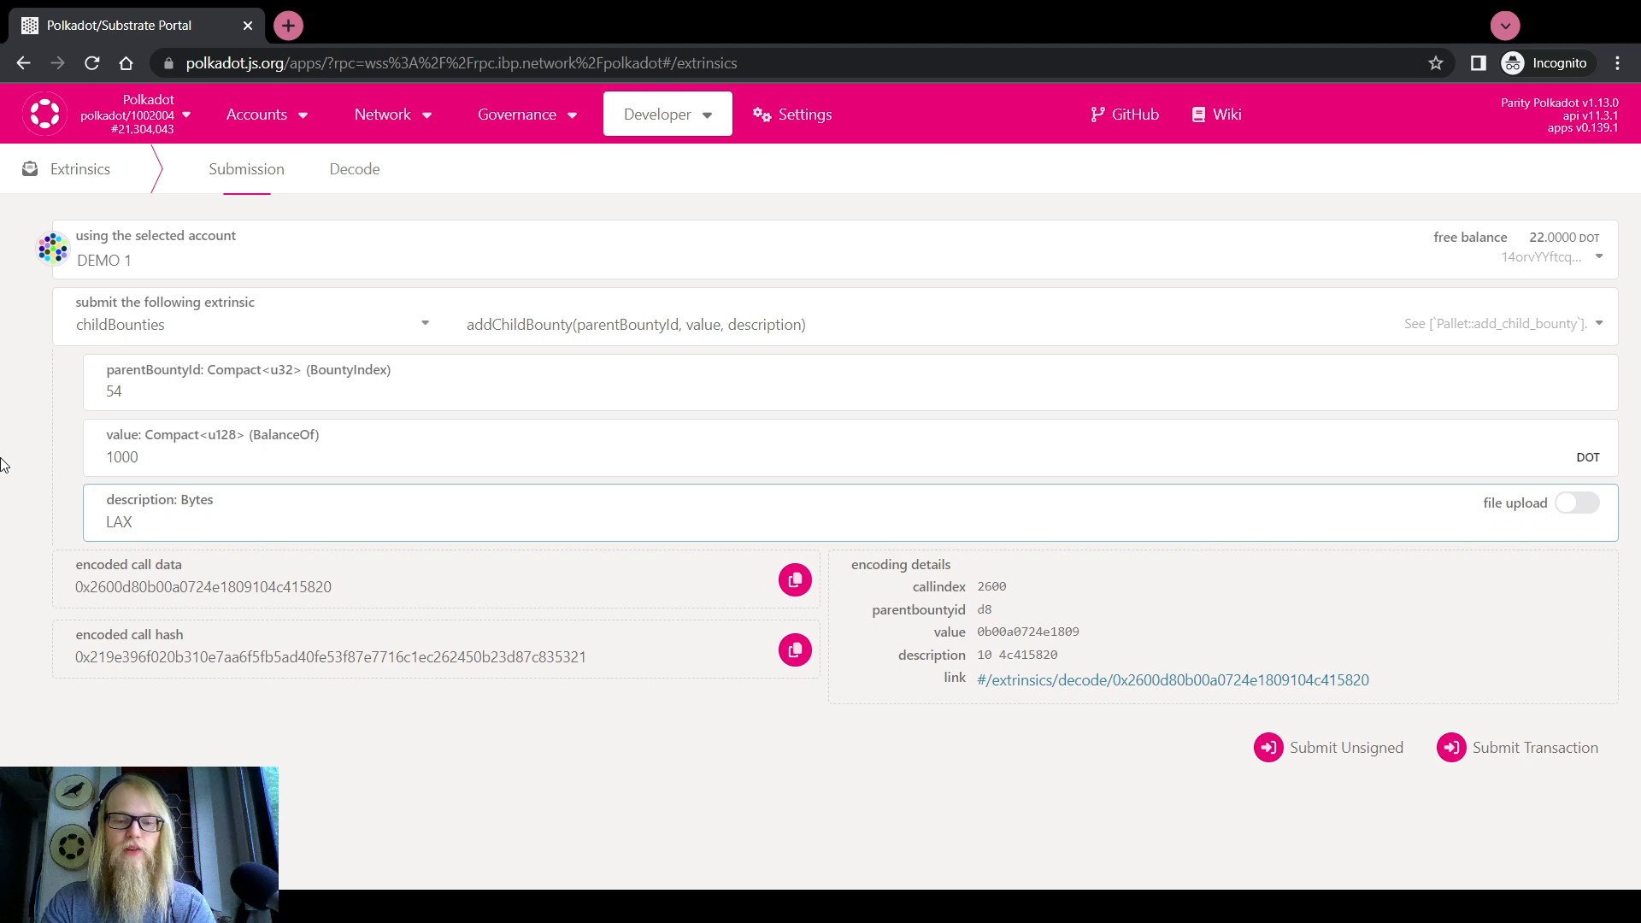
text(Ad Camp)
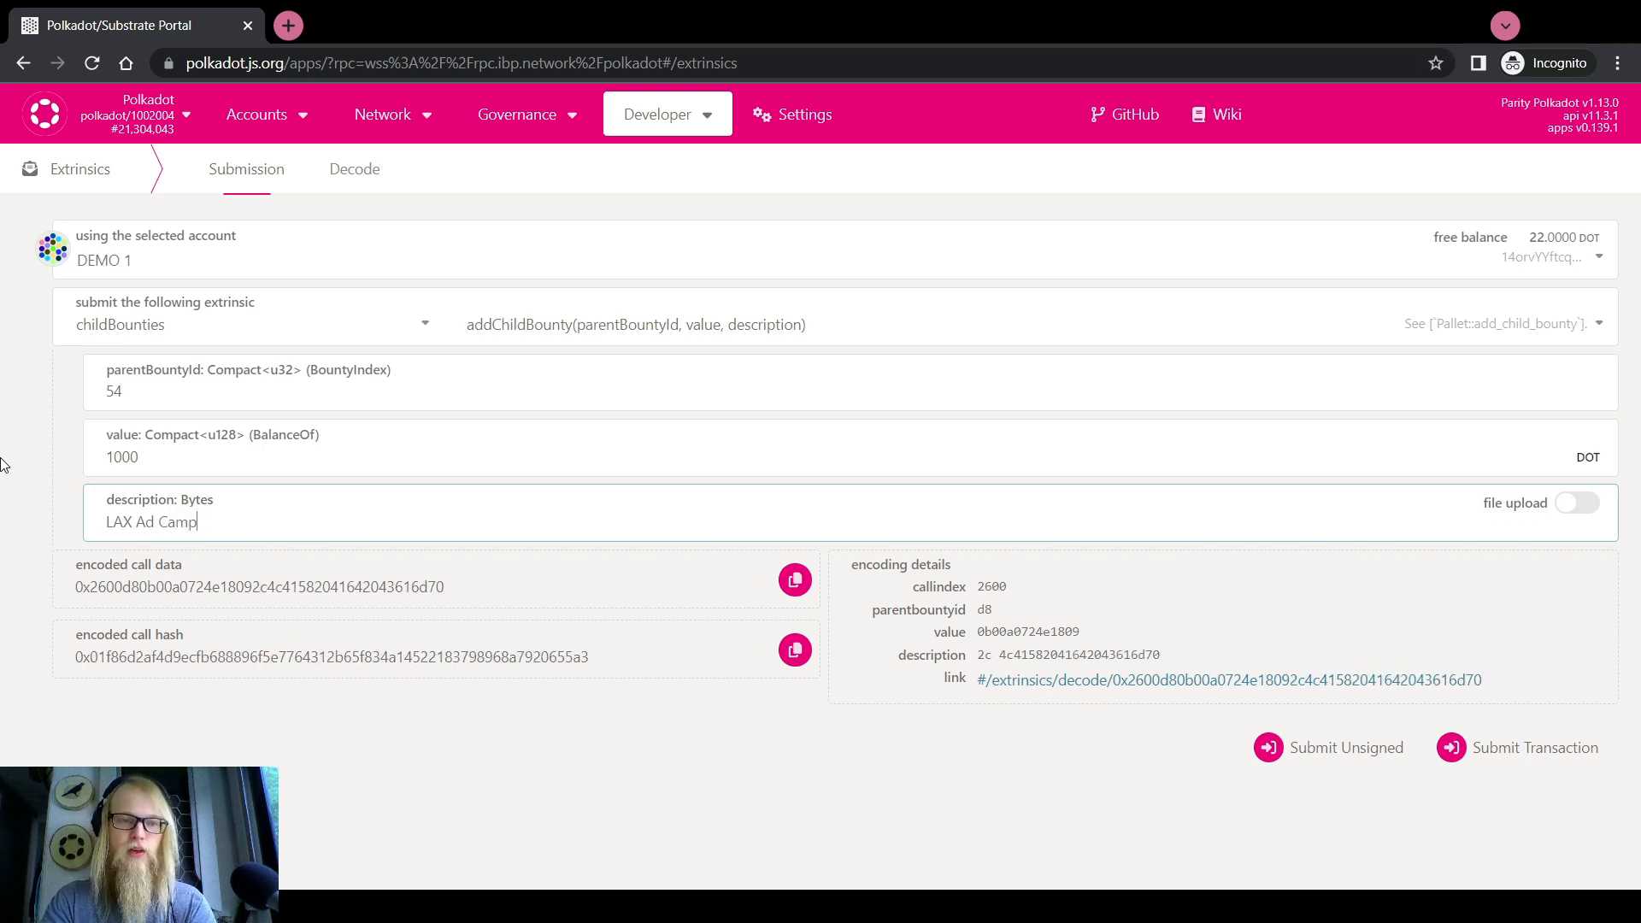
text(aign)
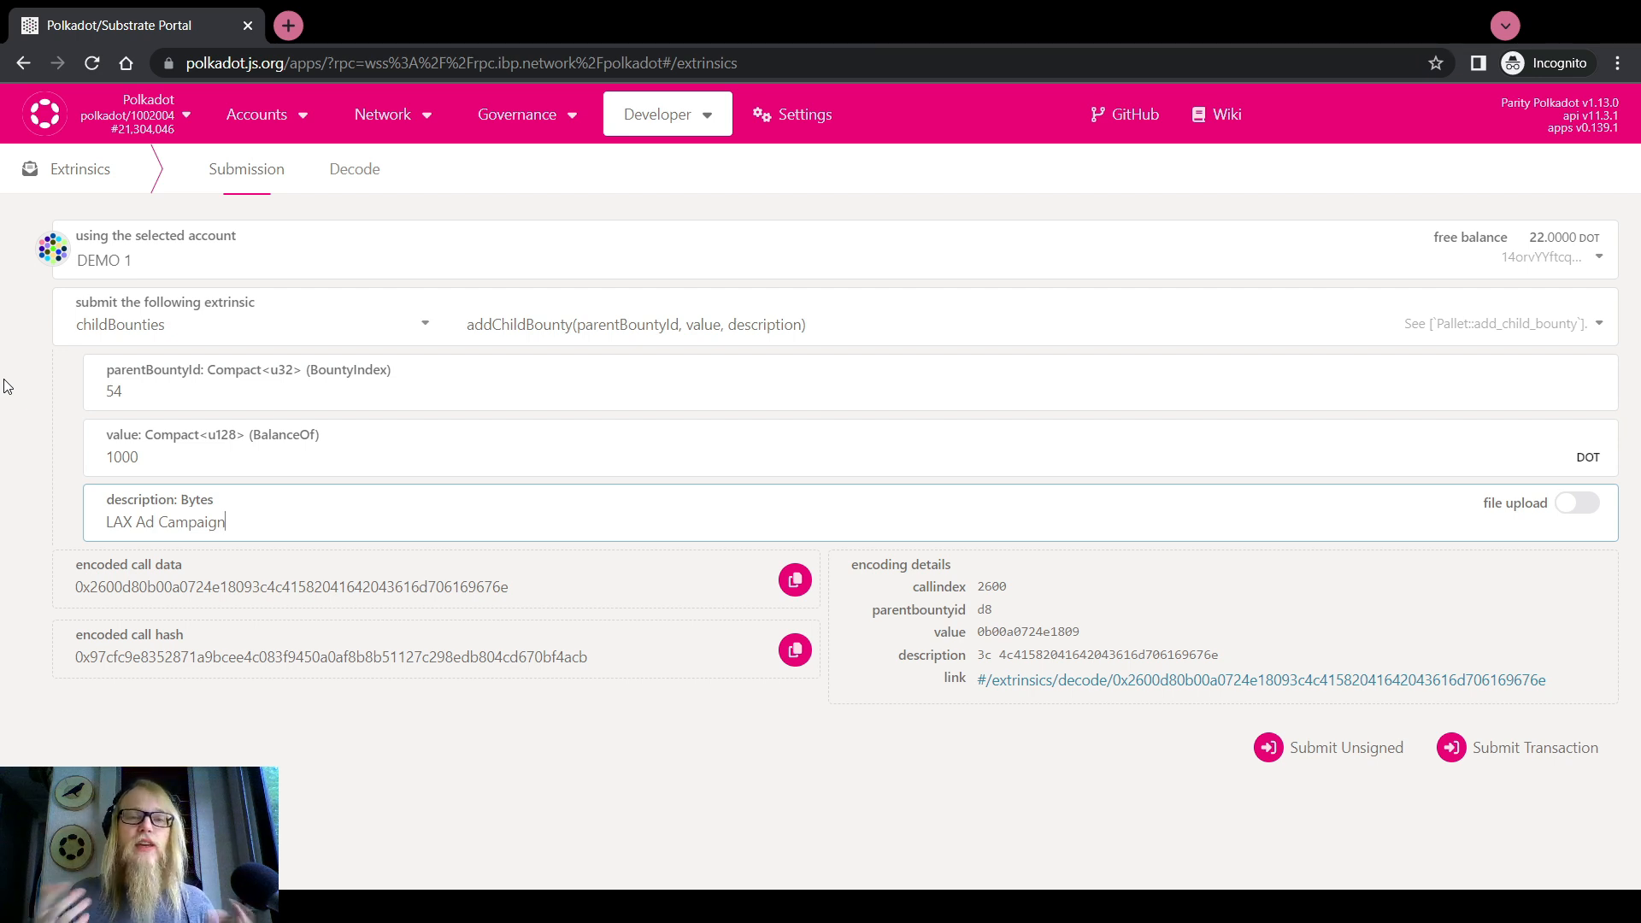
mouse_move(713, 119)
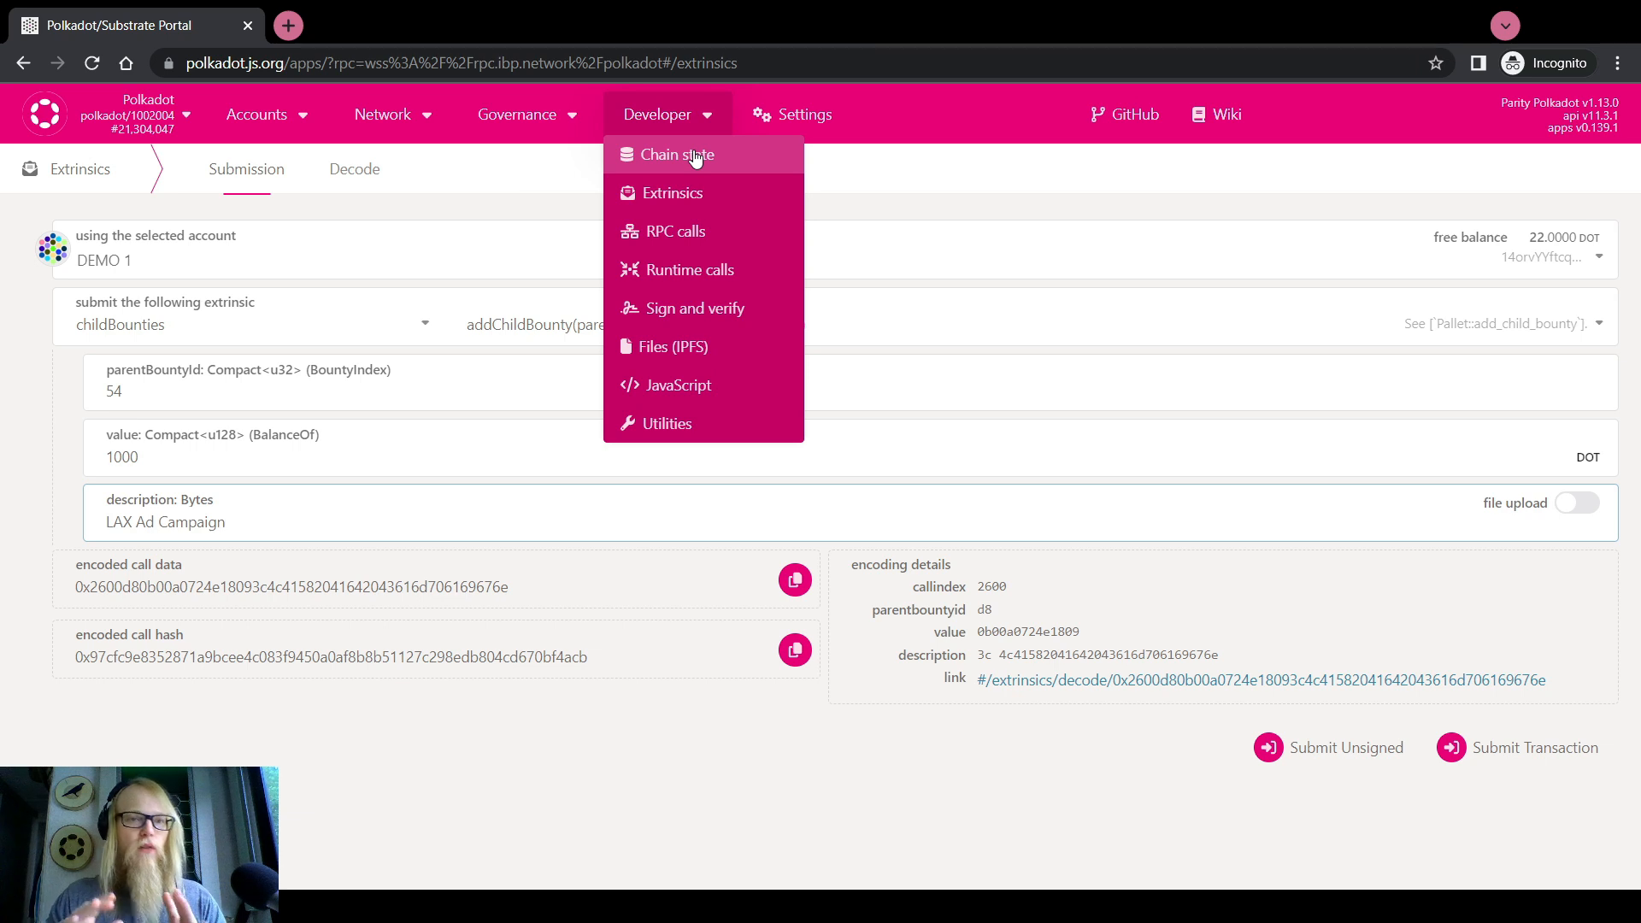
In Chain state, run the childBounties childBountyCount() storage query
click(694, 157)
click(412, 256)
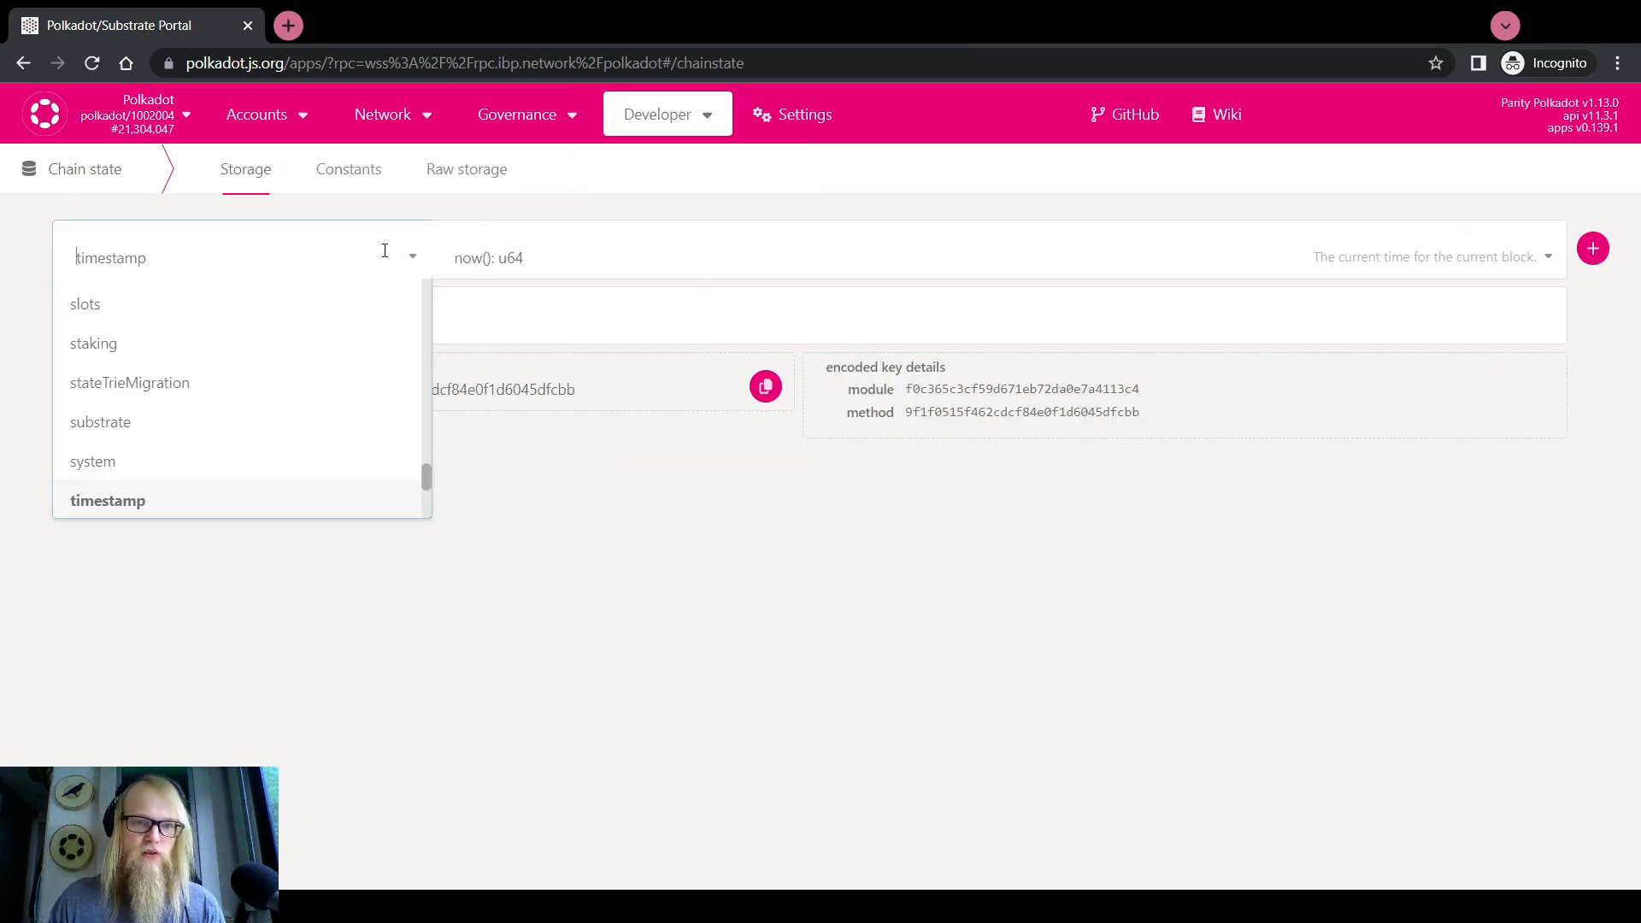
mouse_move(672, 126)
click(673, 162)
click(395, 257)
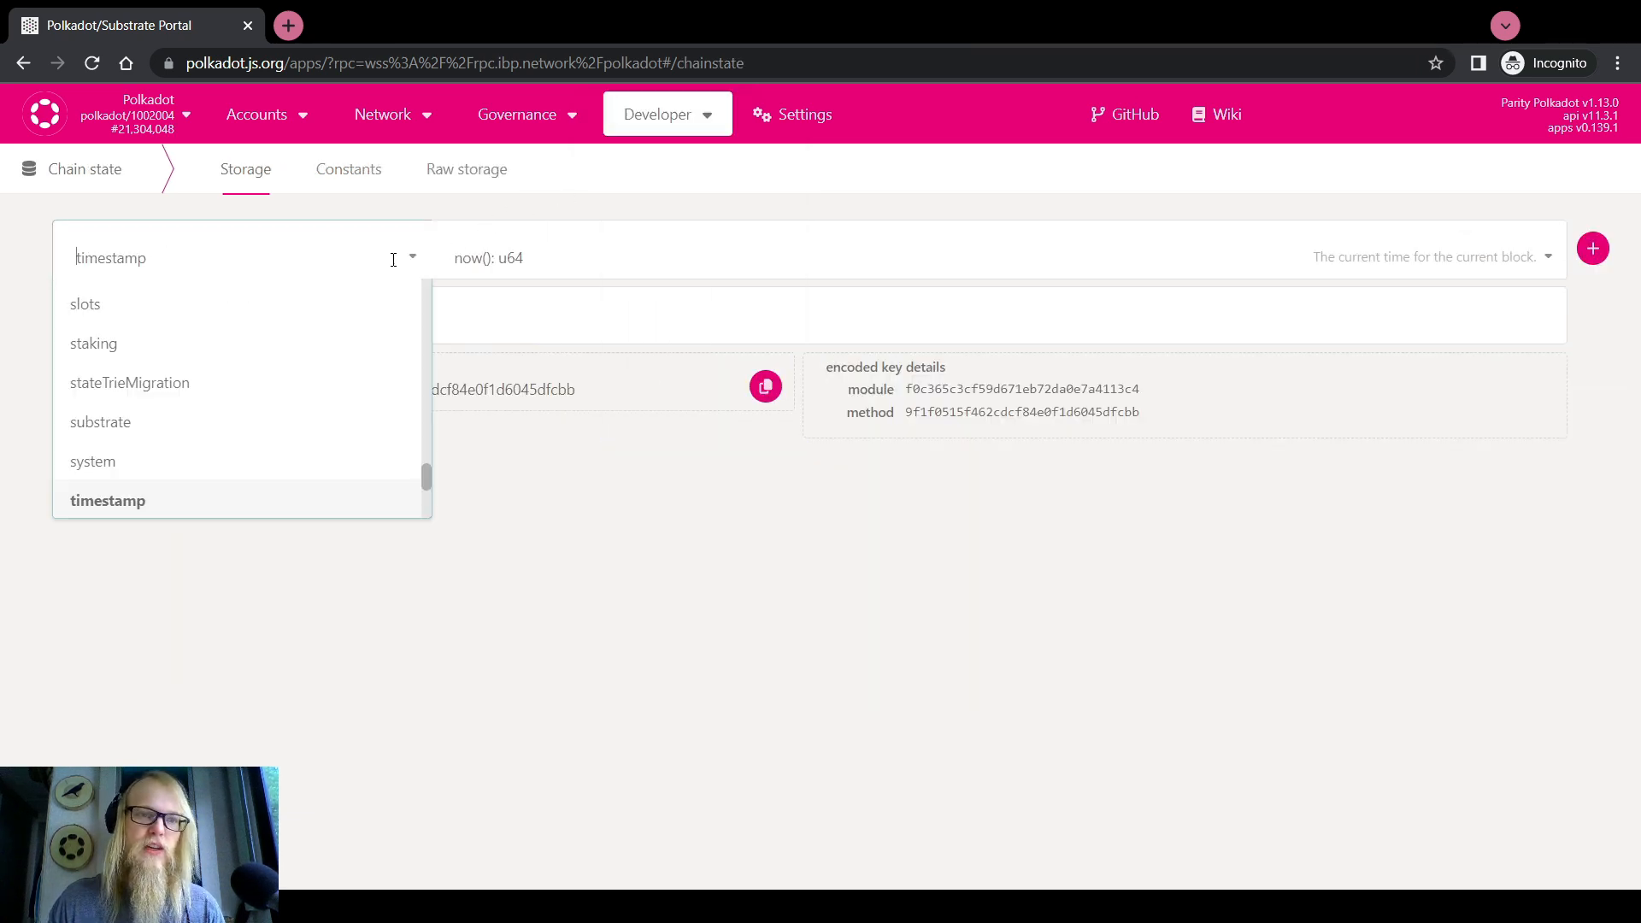
scroll(118, 420, up, 1)
scroll(119, 420, up, 14)
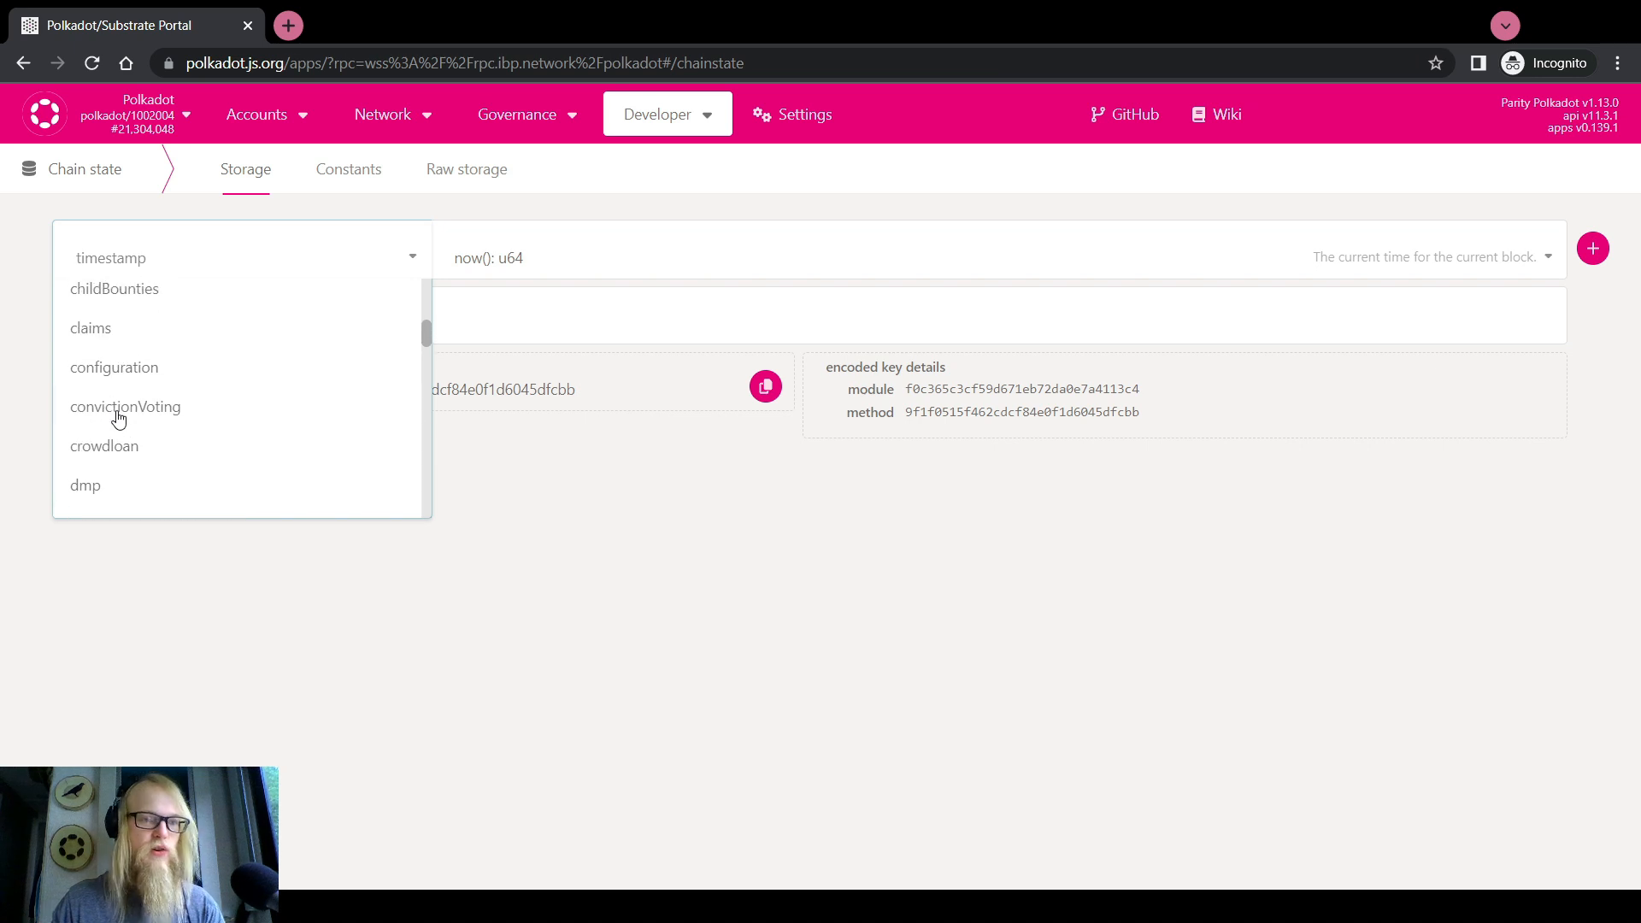
scroll(119, 418, up, 3)
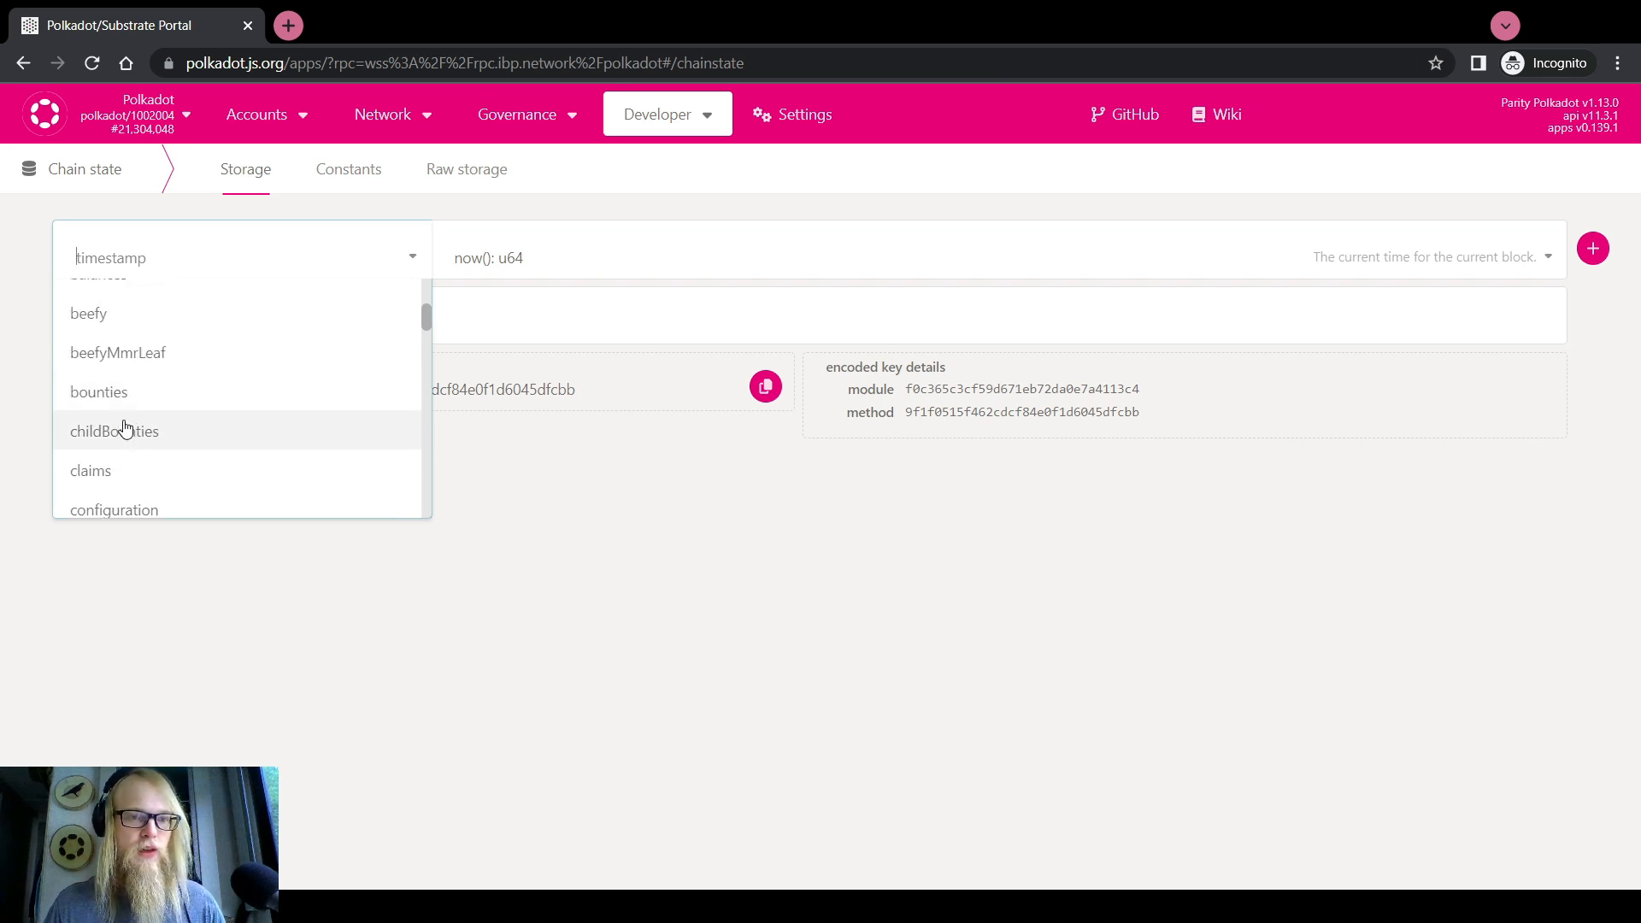
click(121, 428)
click(505, 271)
click(523, 339)
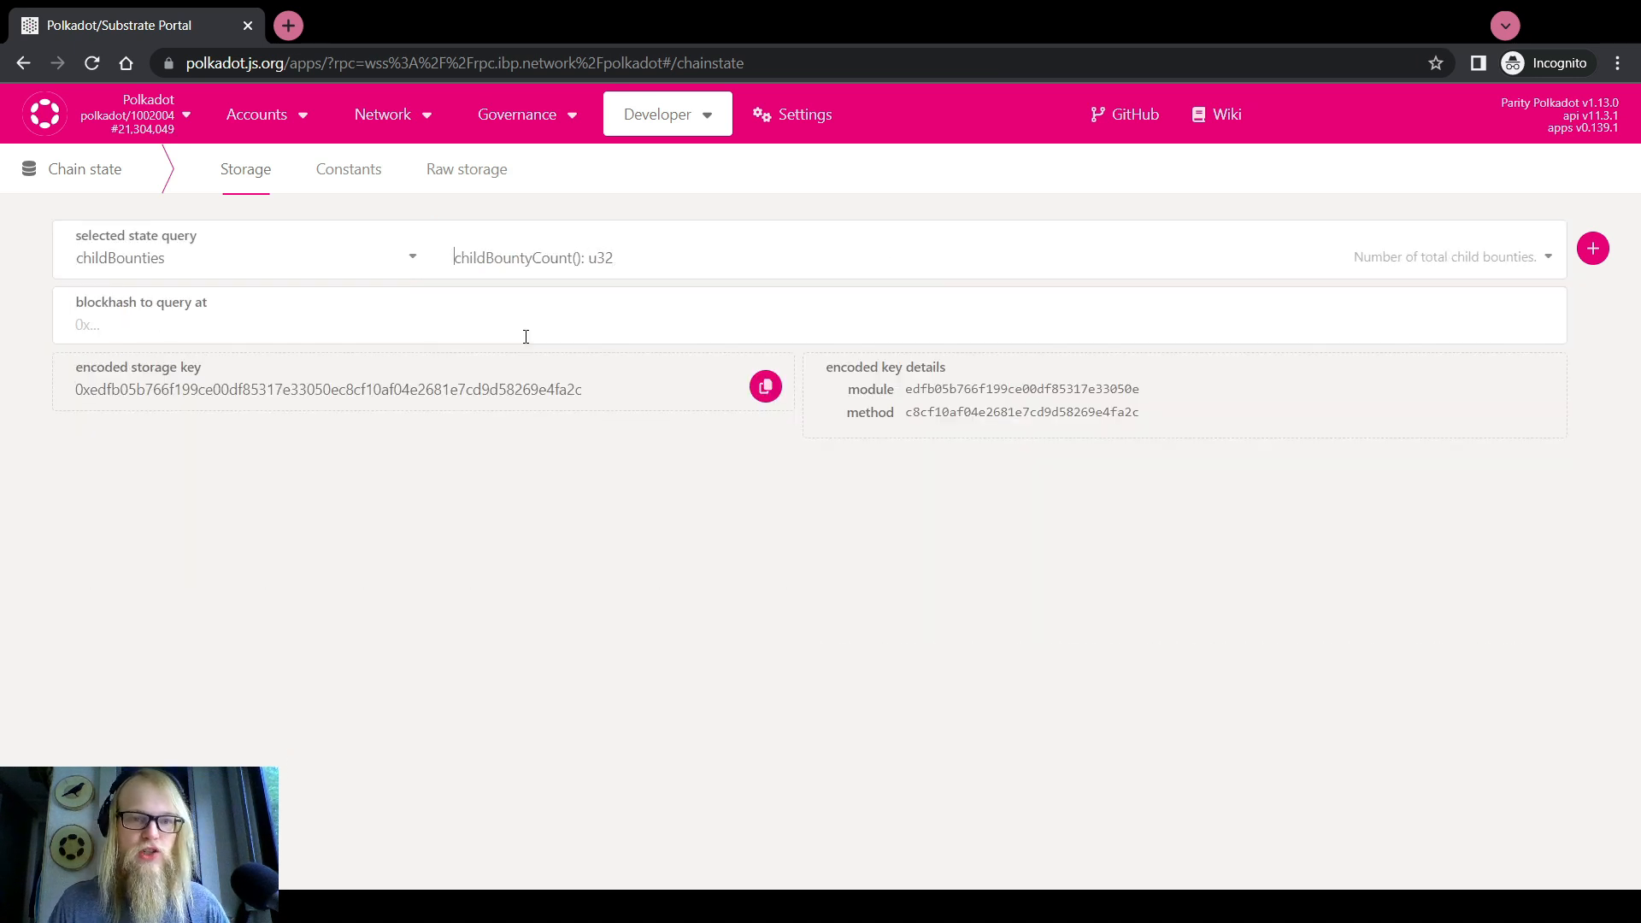
click(1589, 248)
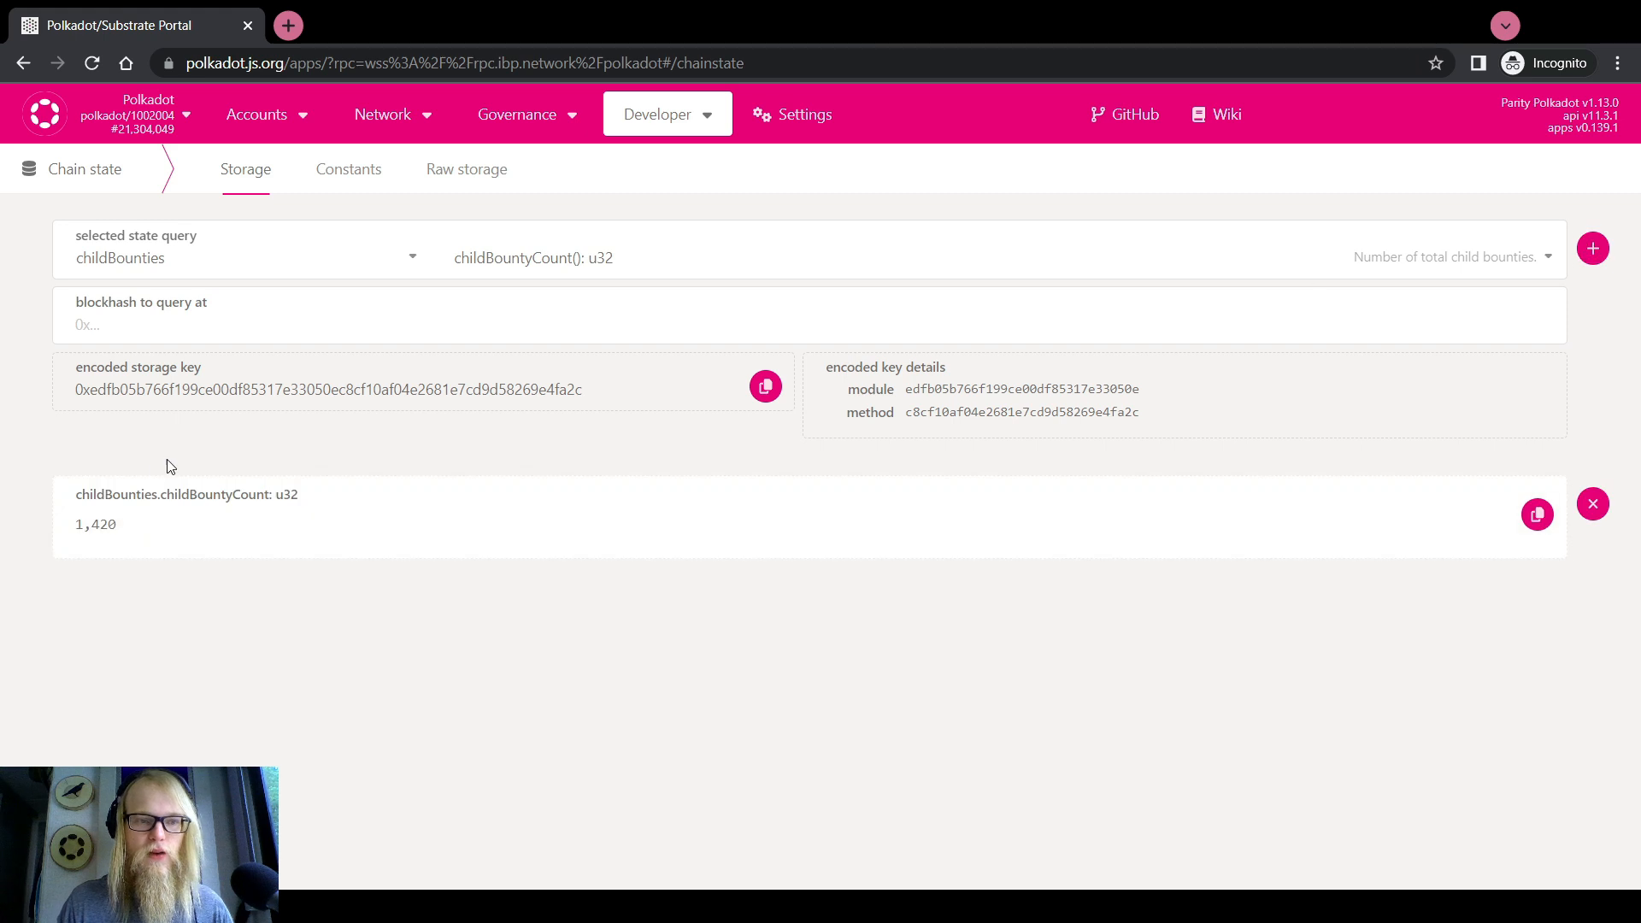
Highlight the returned child bounty count of 1,420 to read it
drag(74, 523, 121, 530)
click(107, 590)
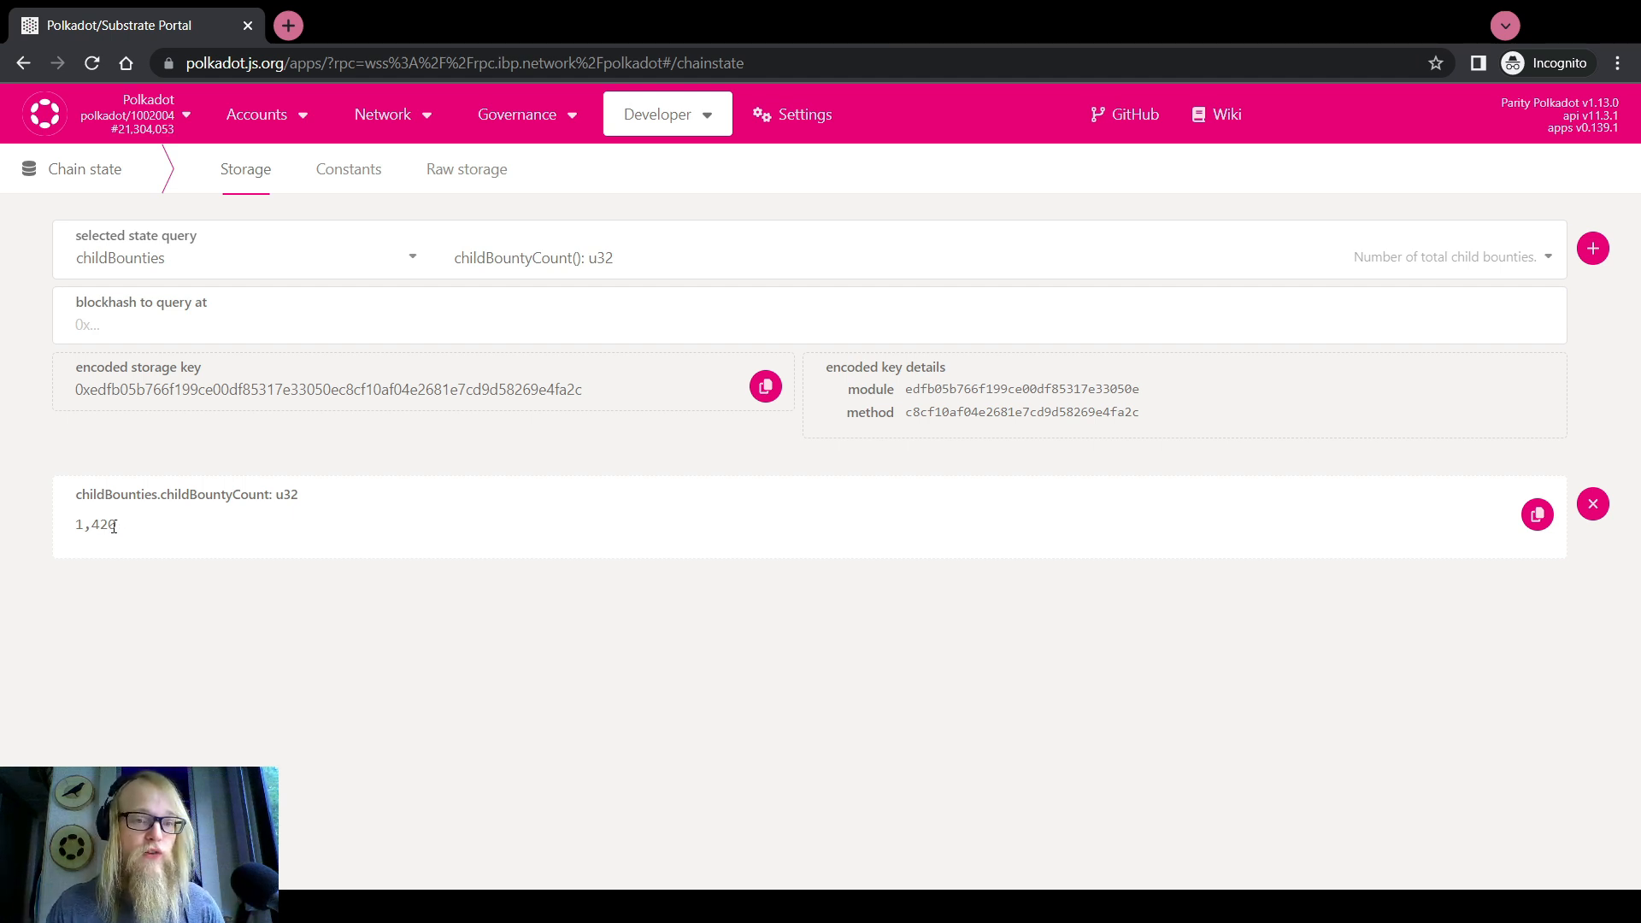
drag(124, 525, 75, 534)
click(124, 596)
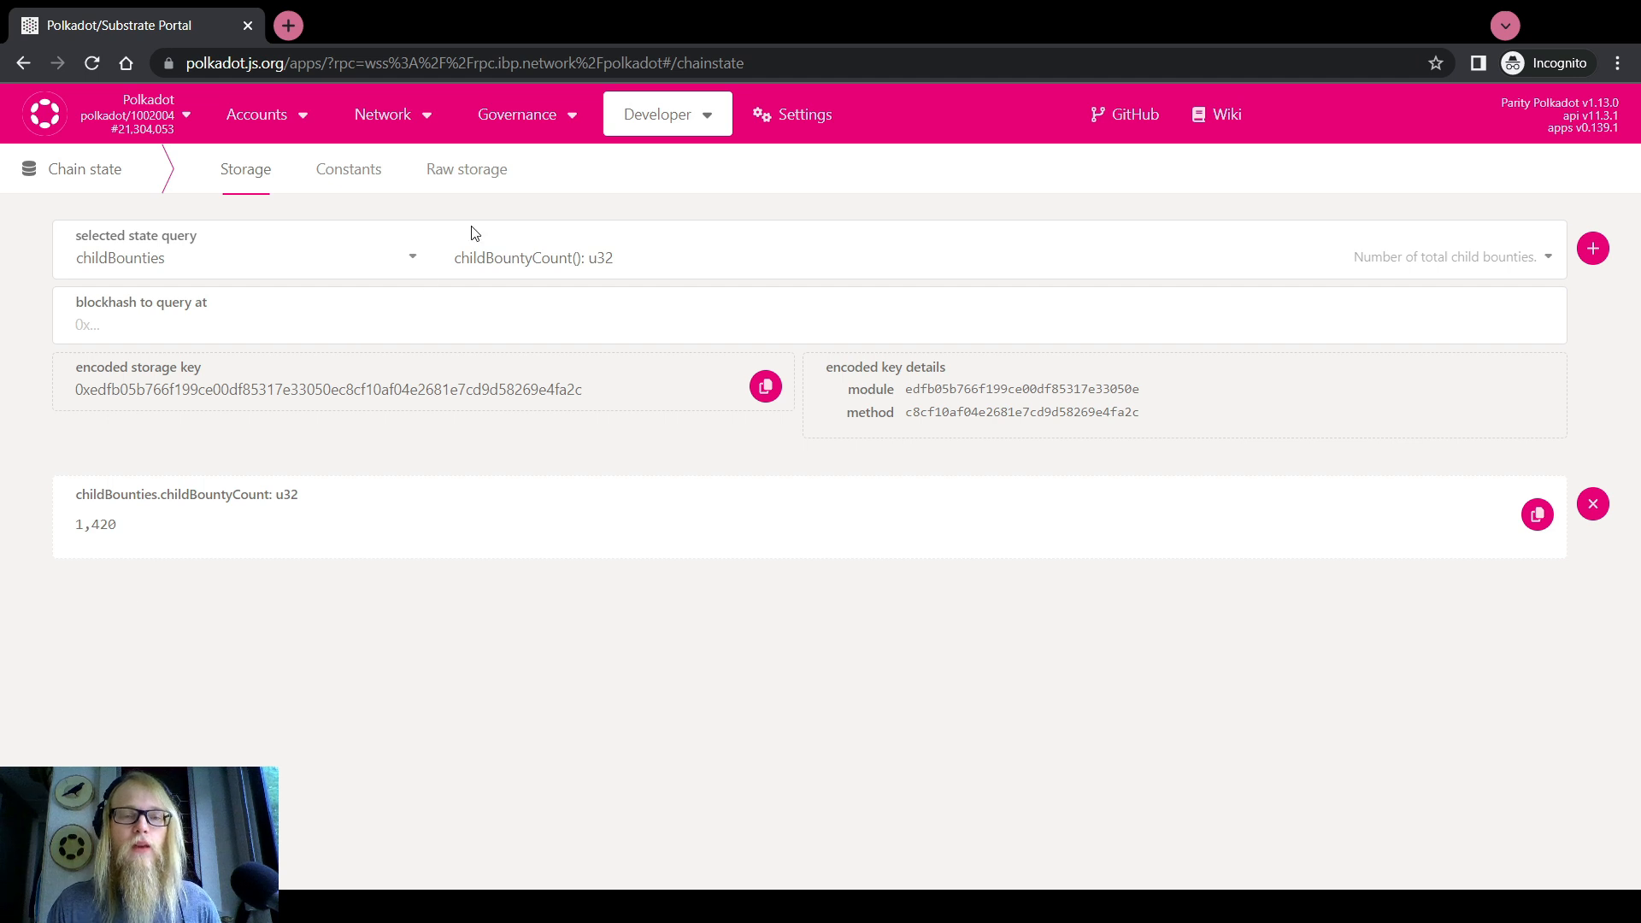
mouse_move(665, 120)
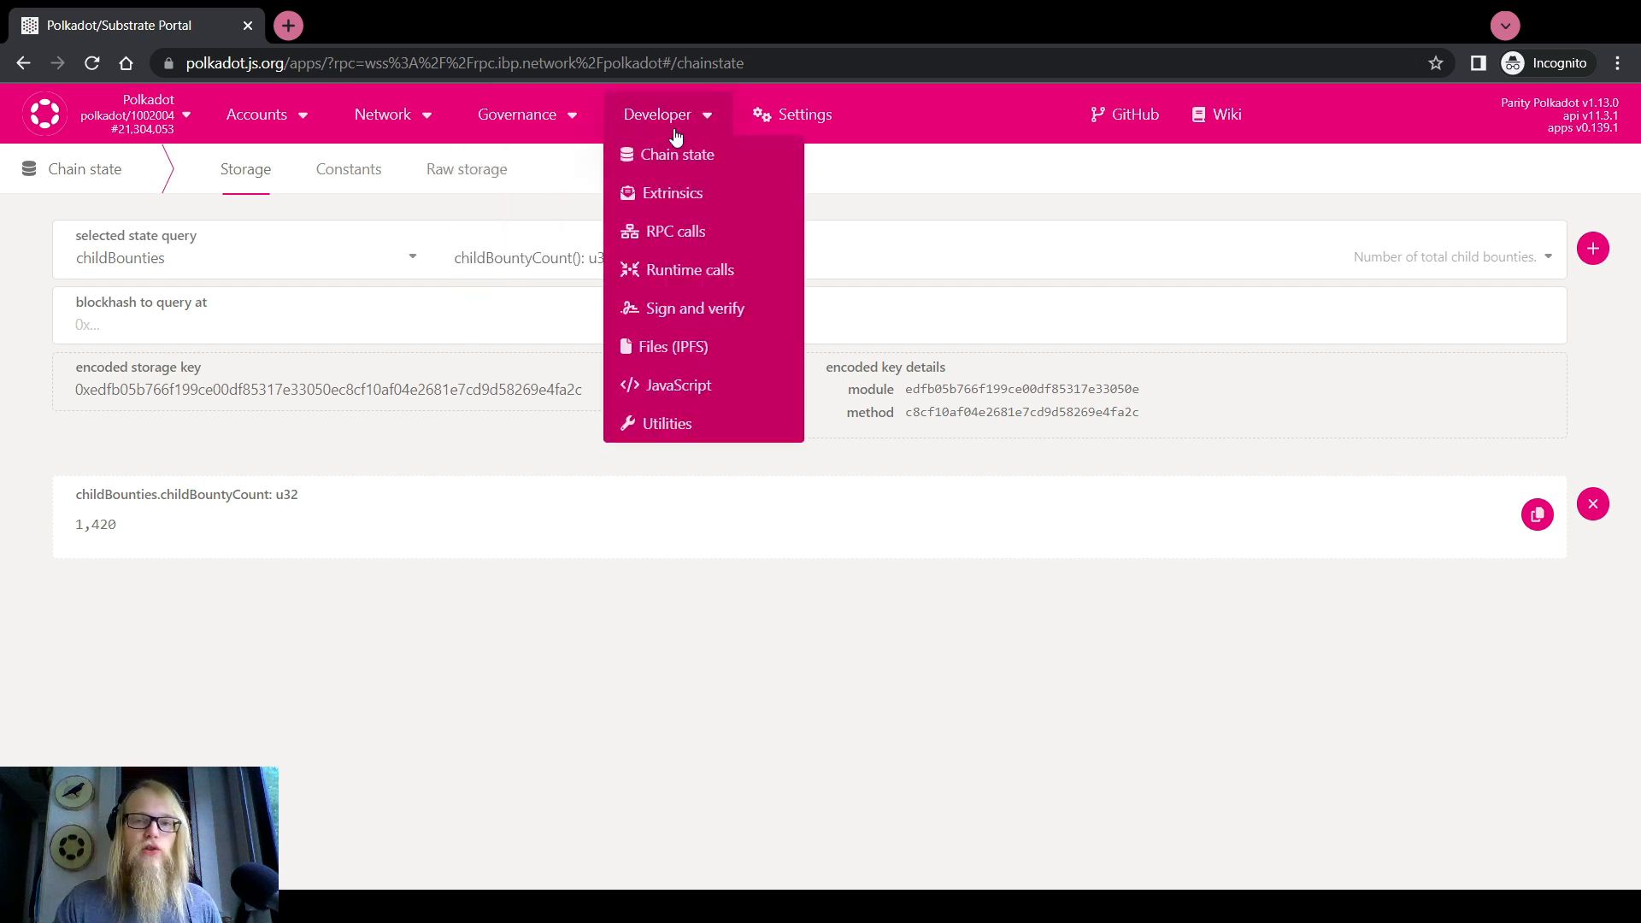
On the Extrinsics page, choose the utility batchAll call
click(692, 195)
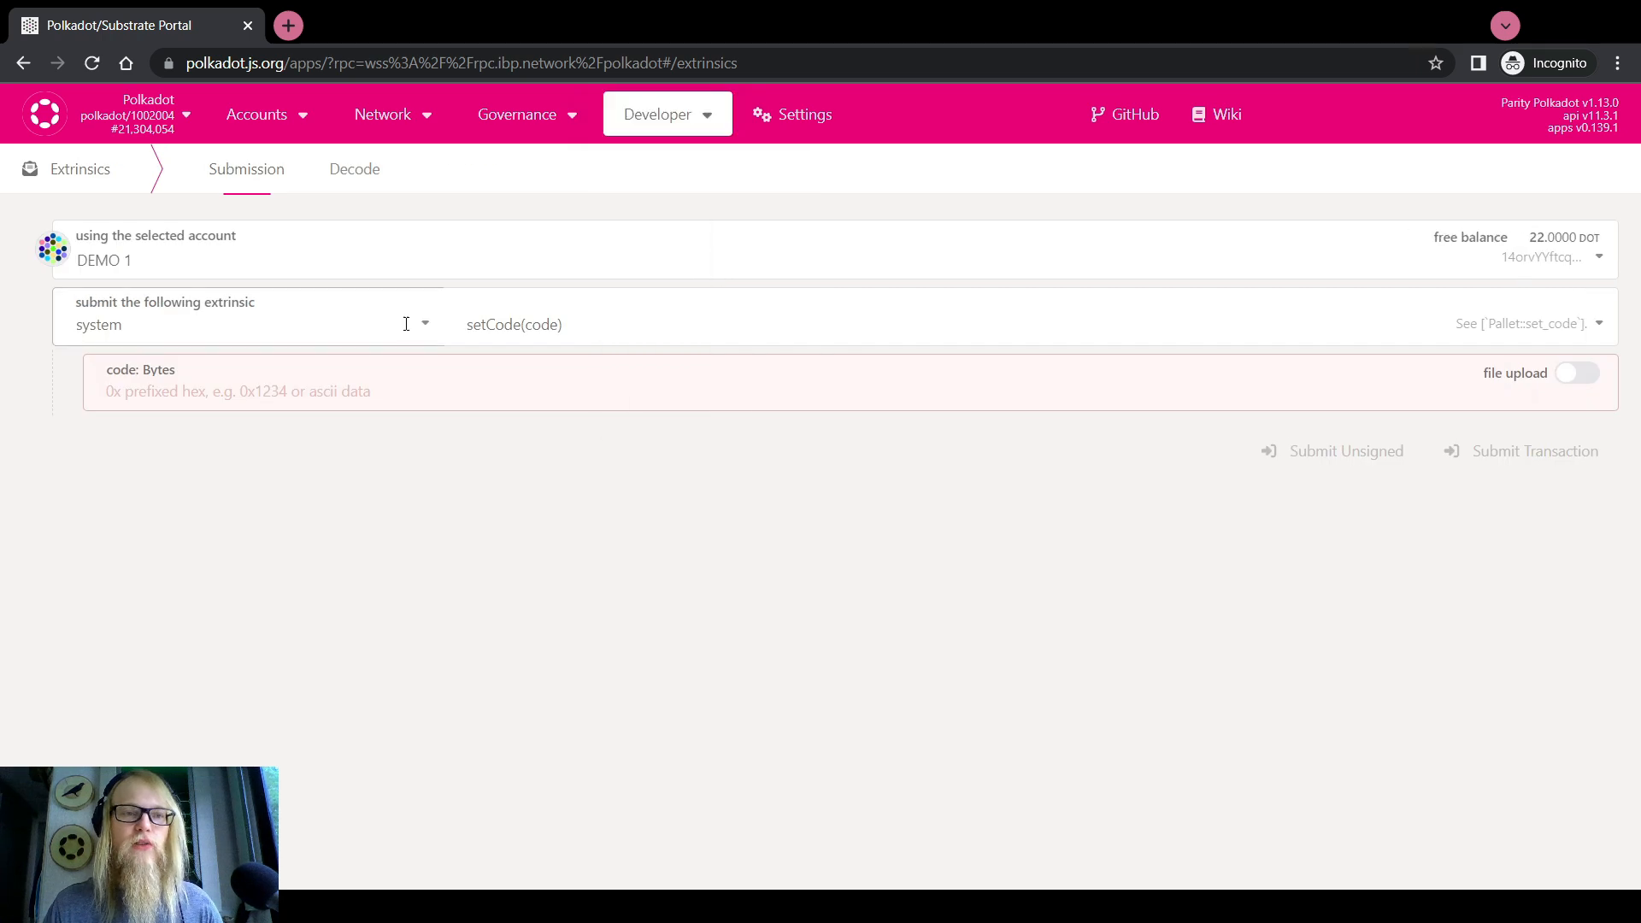
click(397, 324)
scroll(196, 470, up, 15)
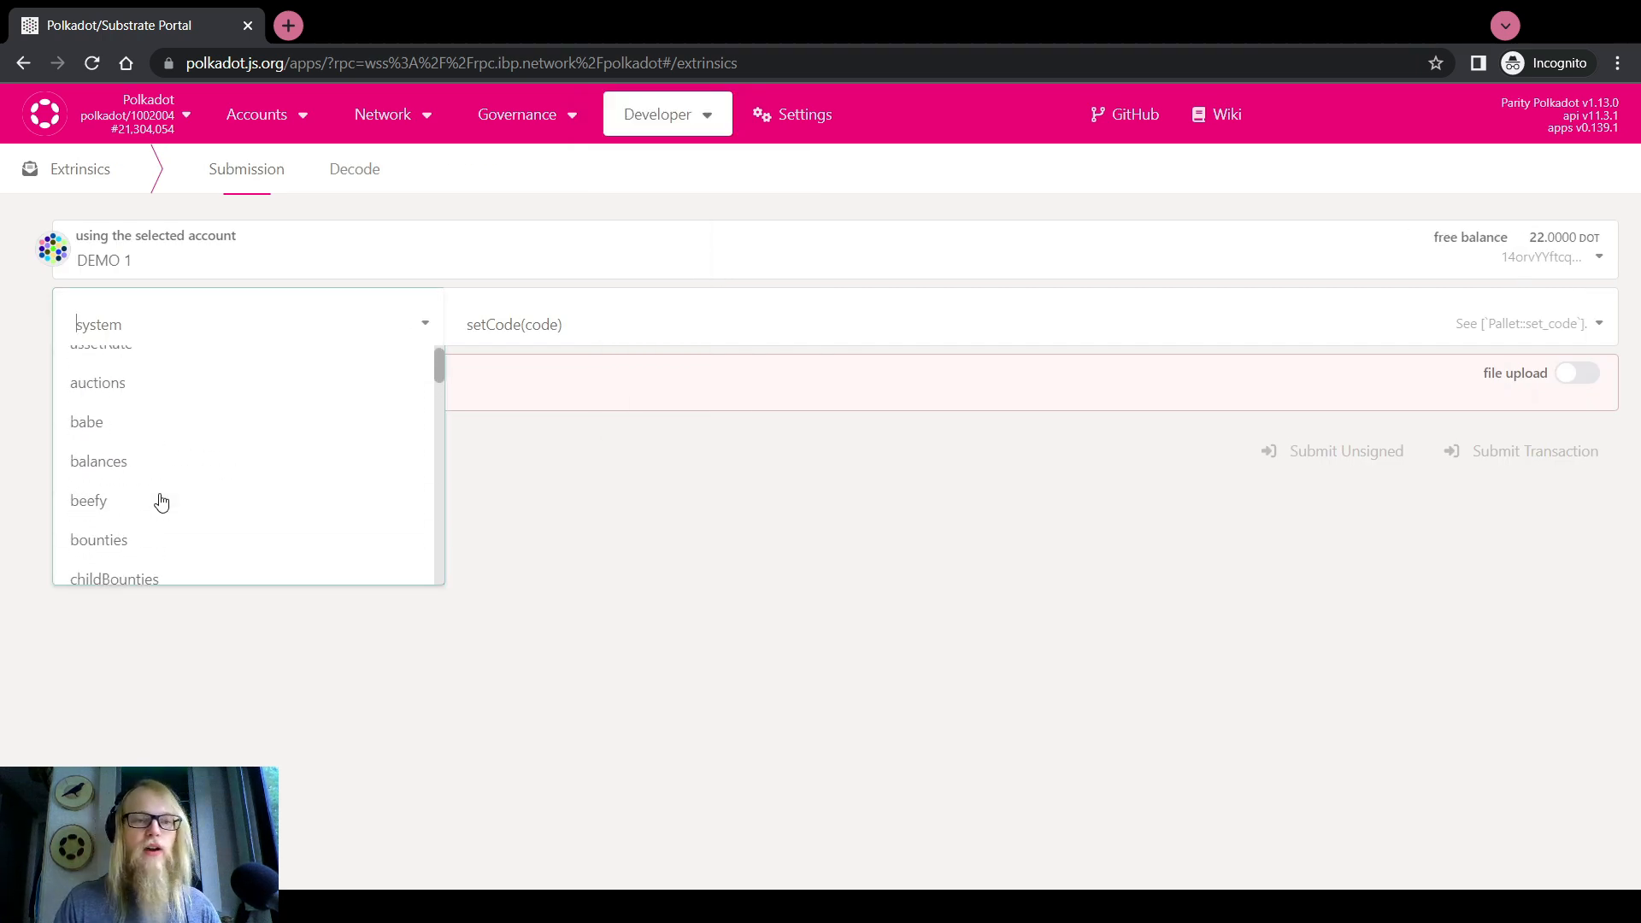
scroll(161, 500, down, 2)
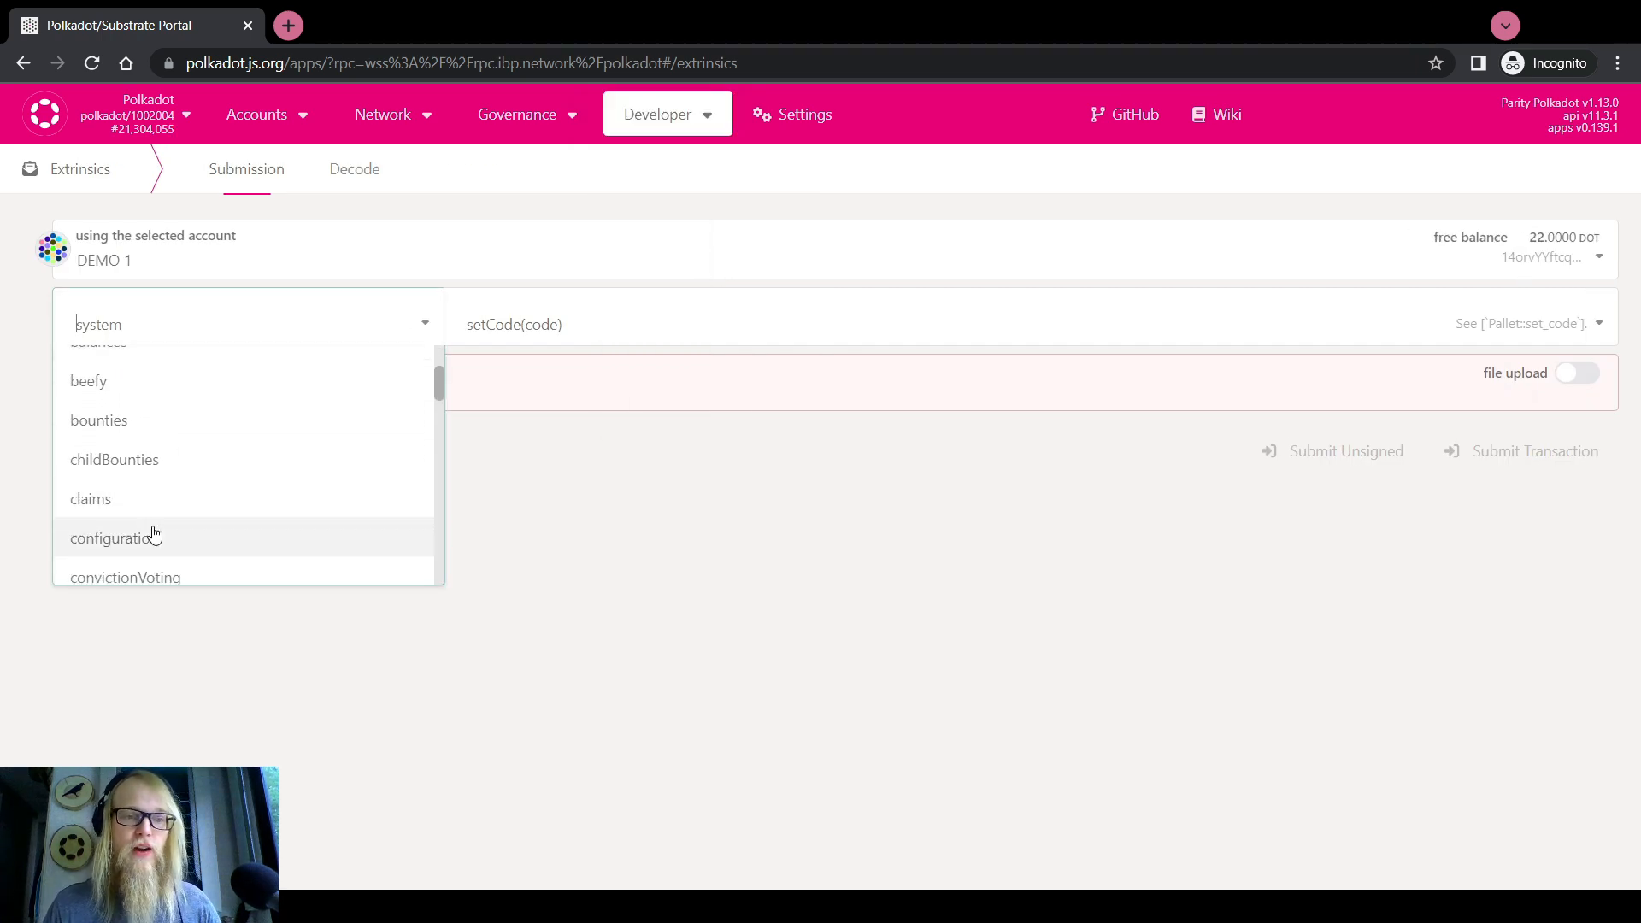
click(3, 471)
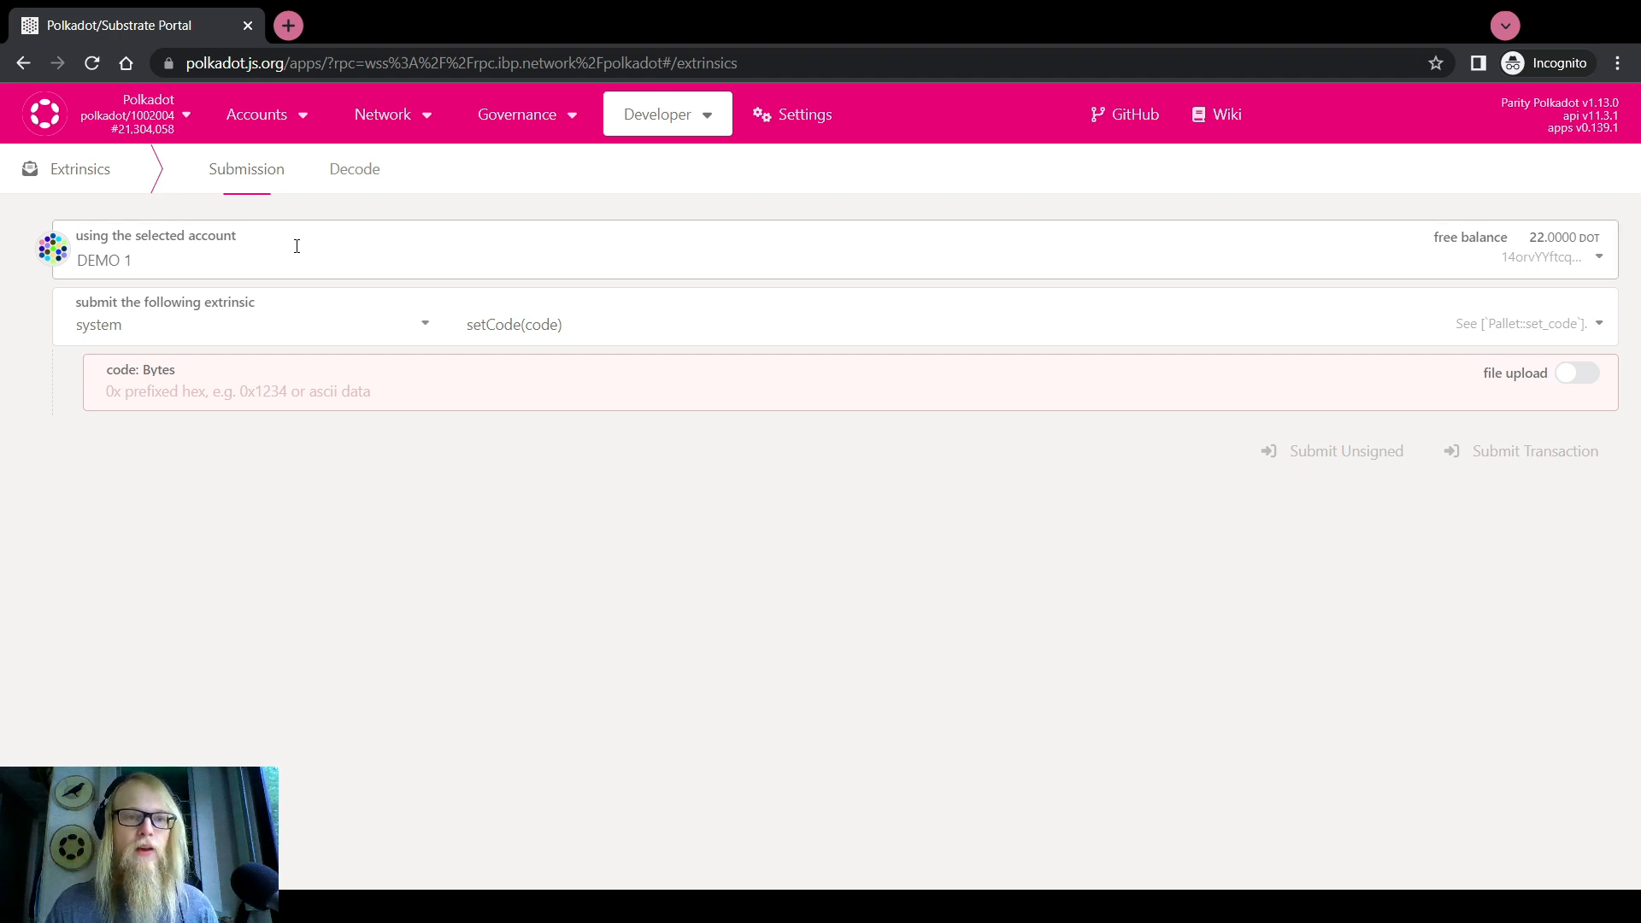
click(256, 324)
scroll(154, 496, down, 3)
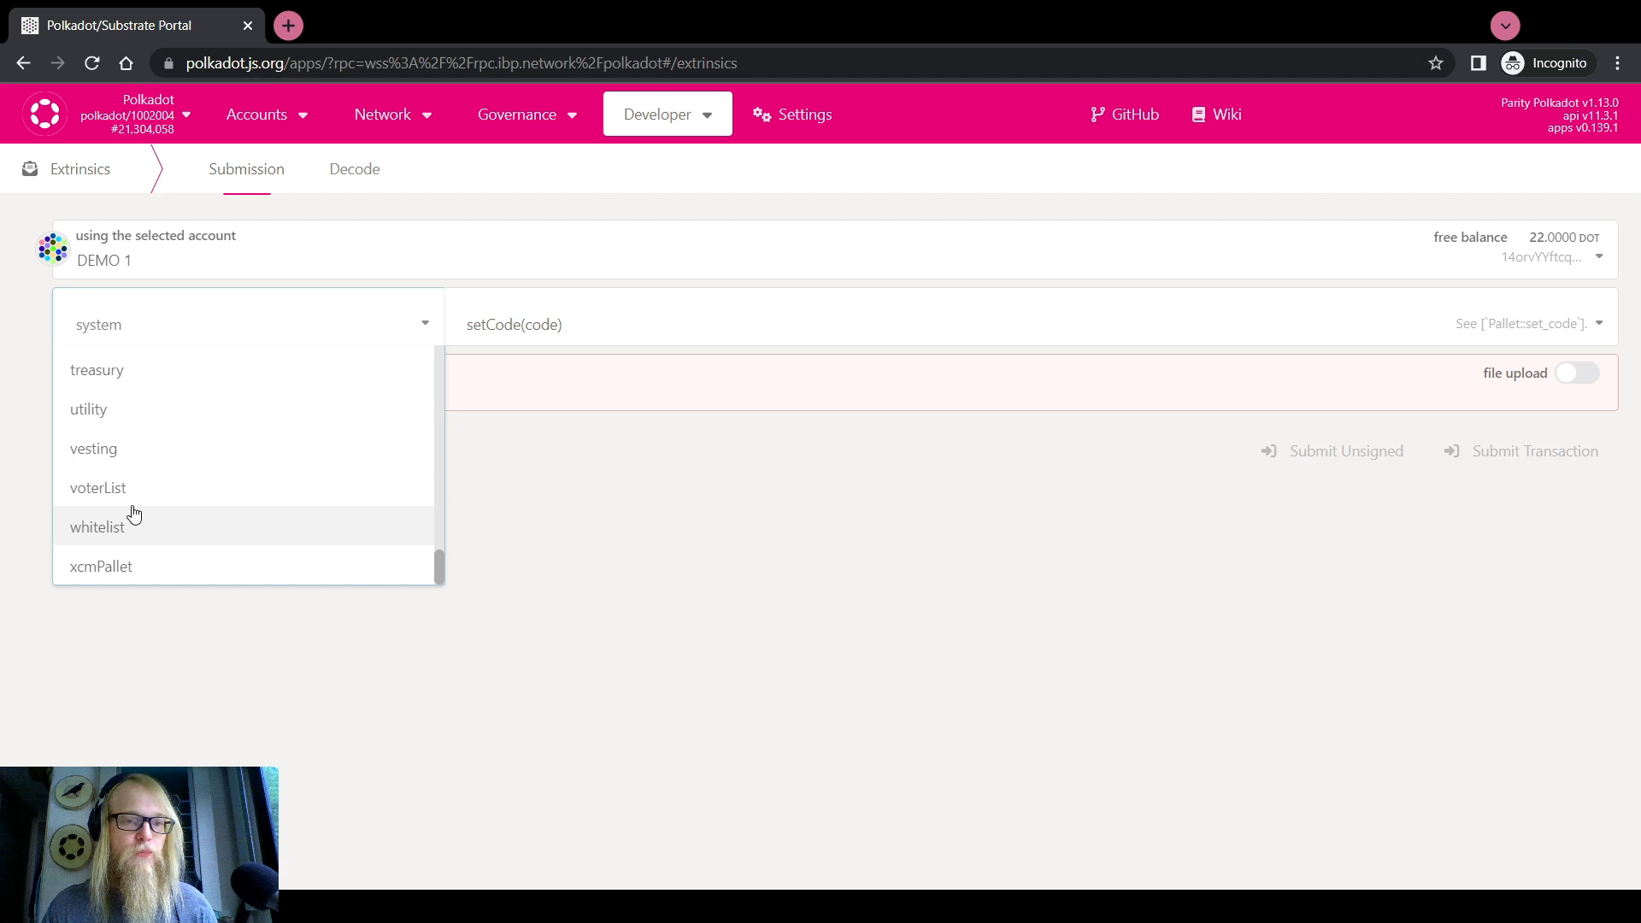
click(111, 415)
click(575, 331)
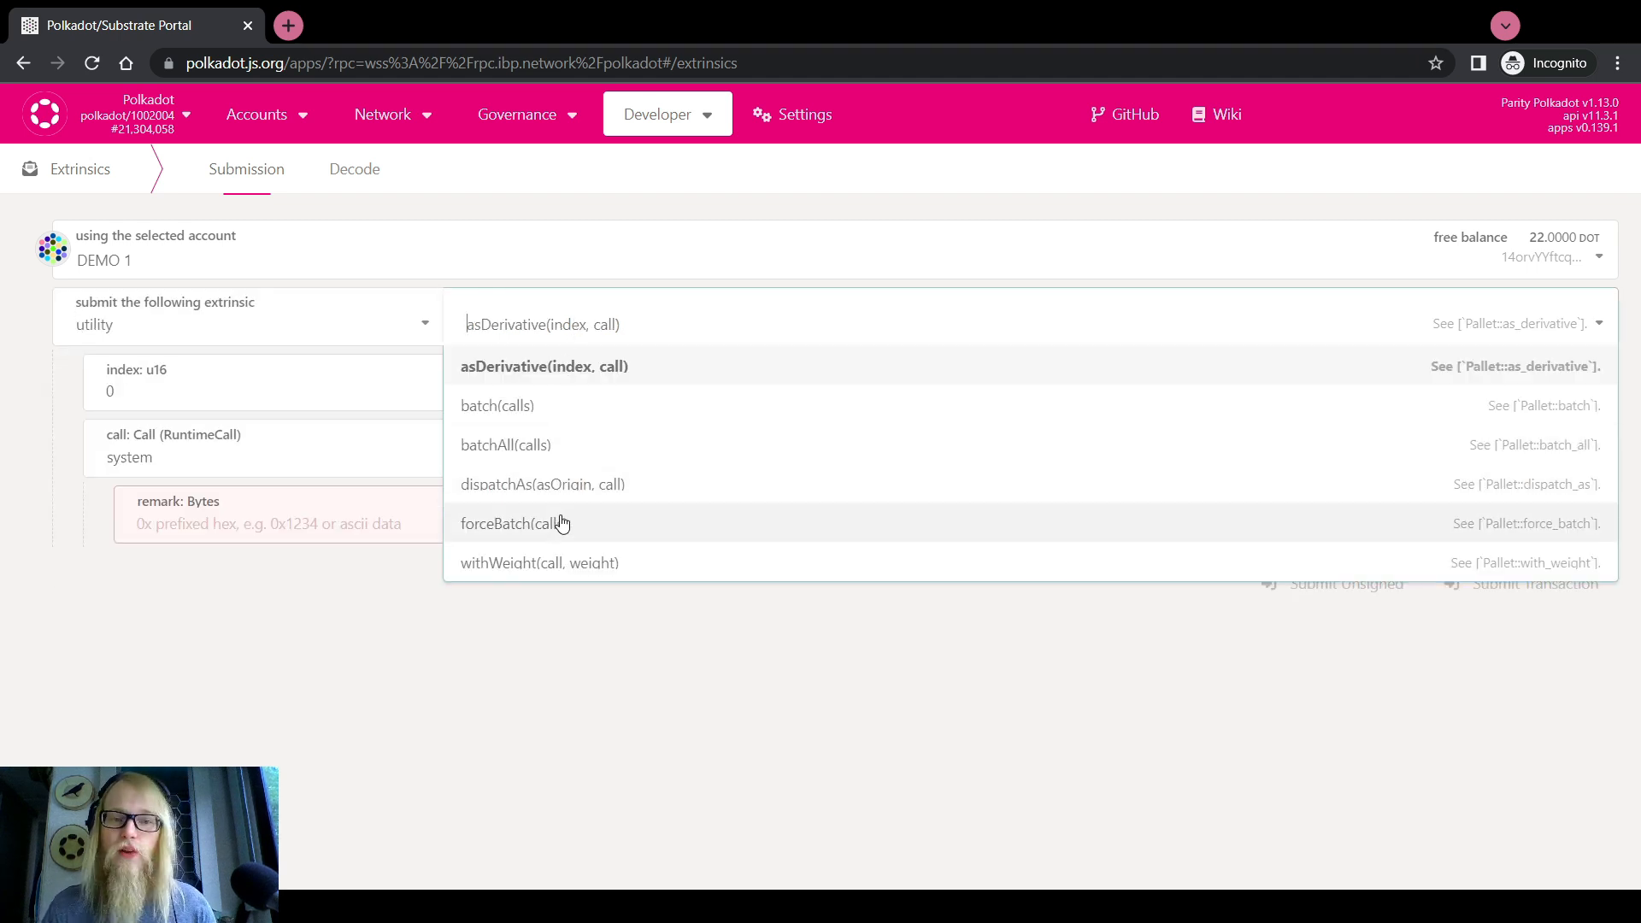
click(535, 456)
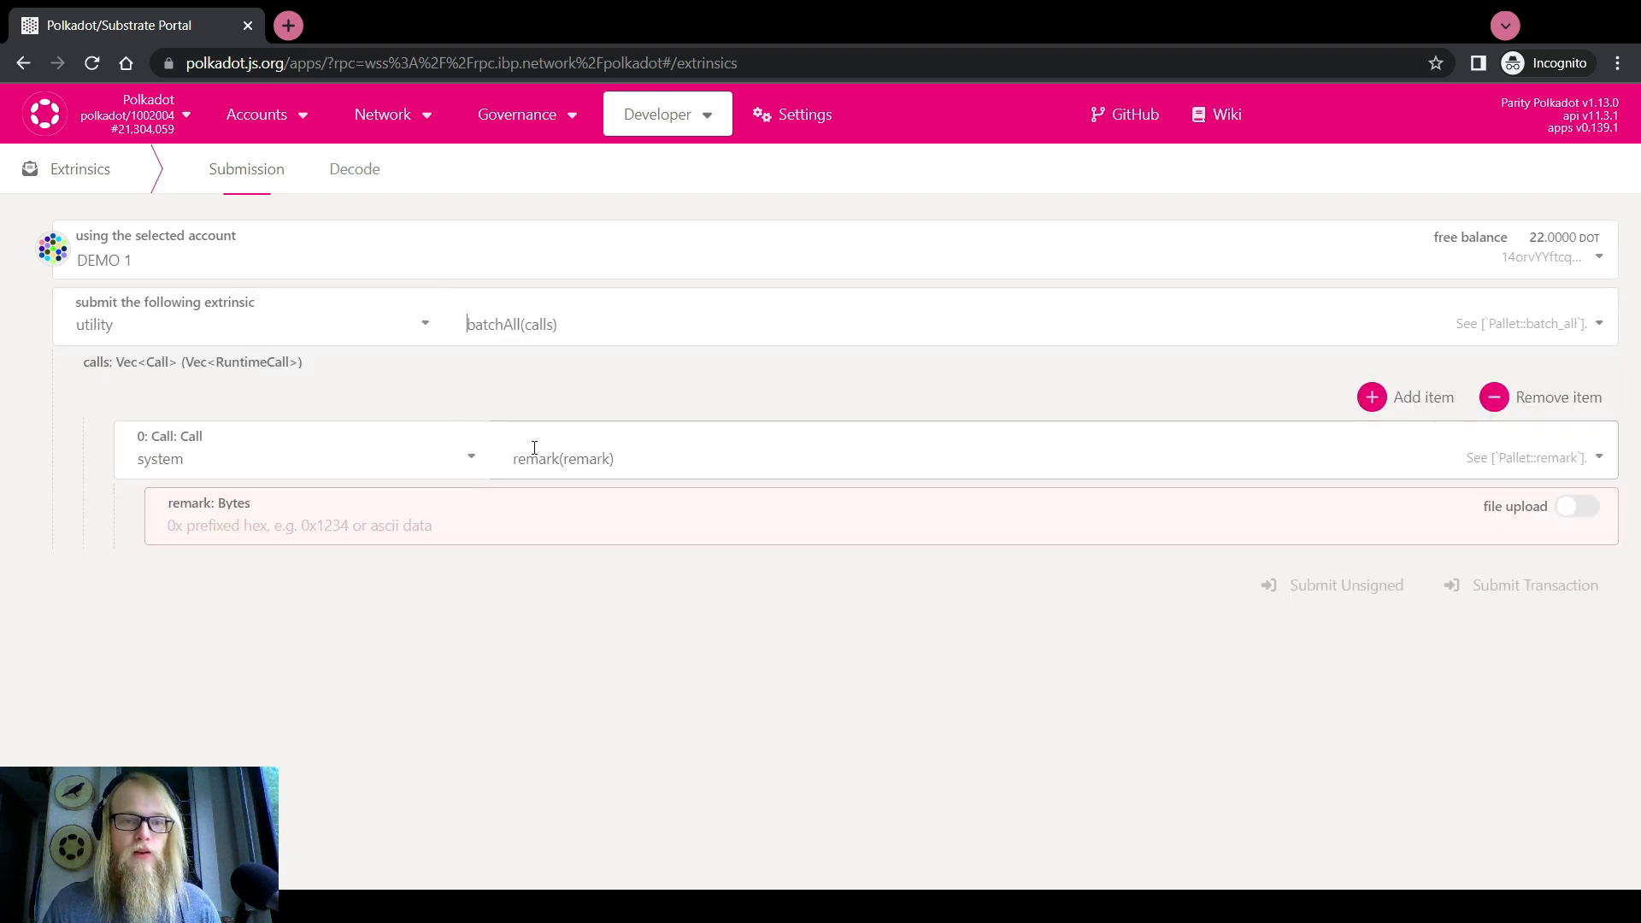
Set batch call 0 to childBounties addChildBounty with 54, 1000 and 'LAX Ad Campaign'
click(407, 459)
scroll(266, 643, up, 5)
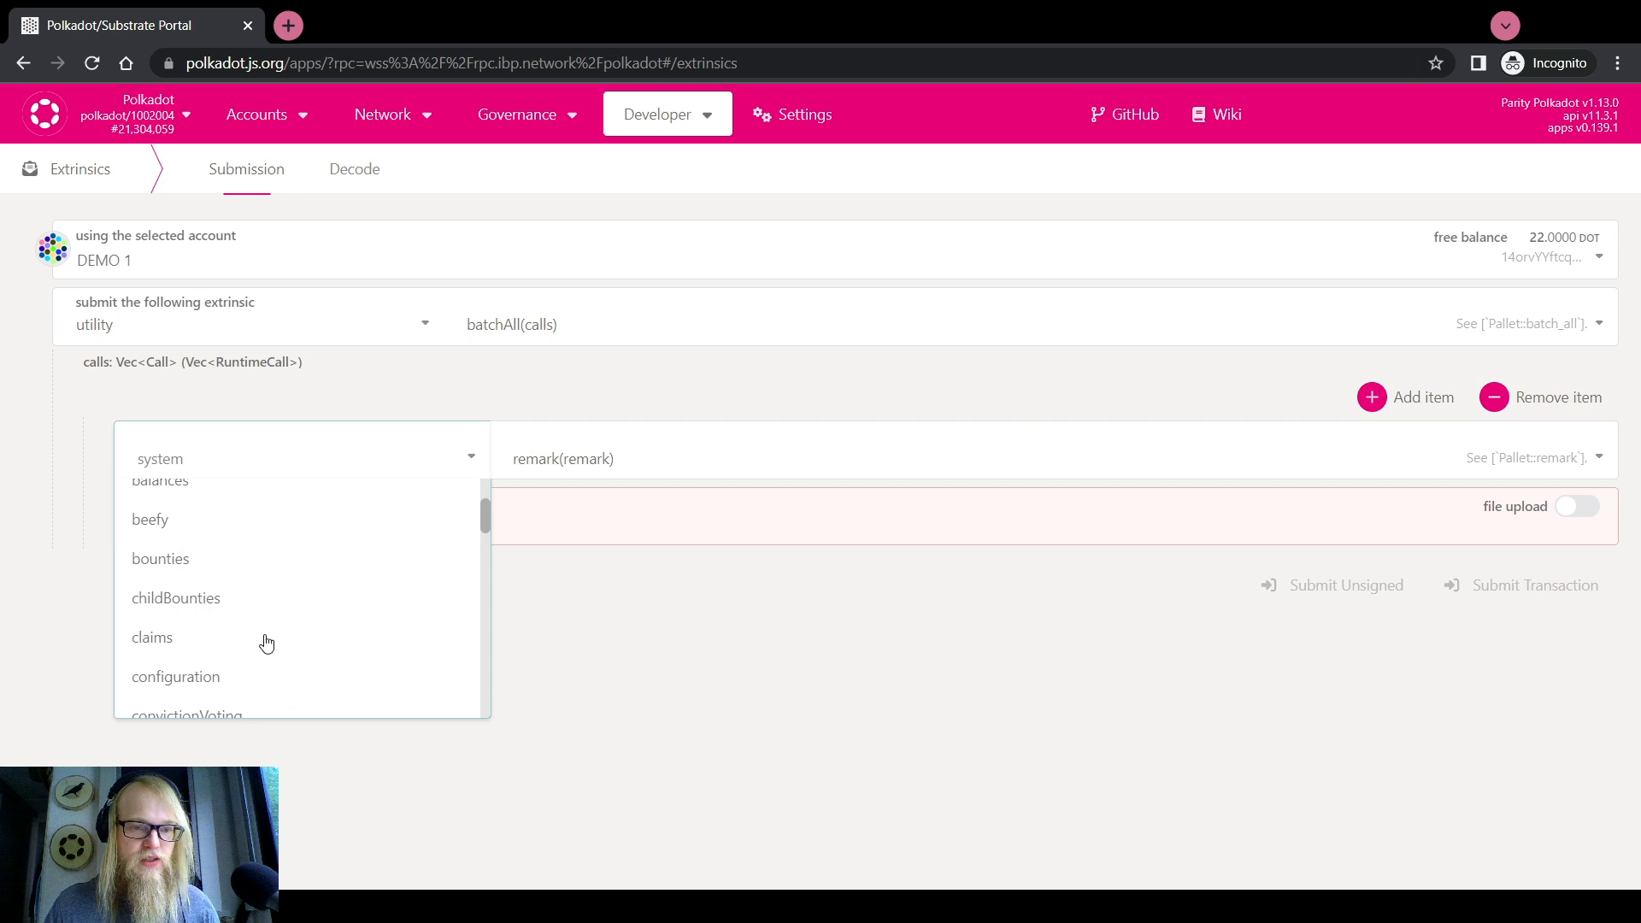
click(202, 598)
click(564, 466)
click(577, 556)
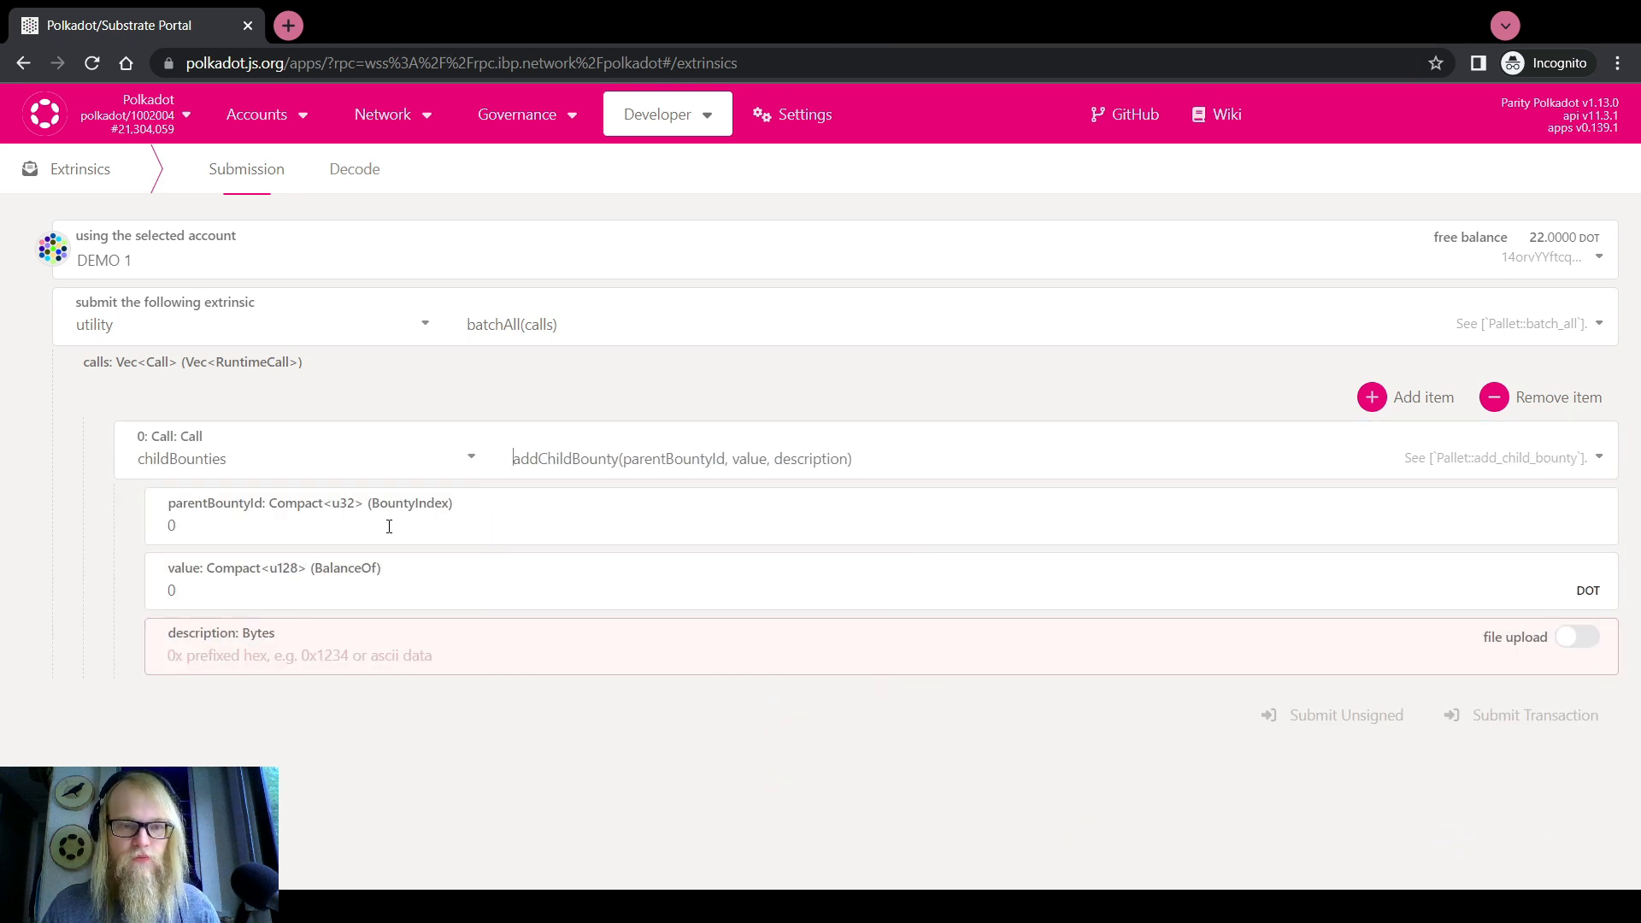
click(385, 522)
text(54)
click(384, 587)
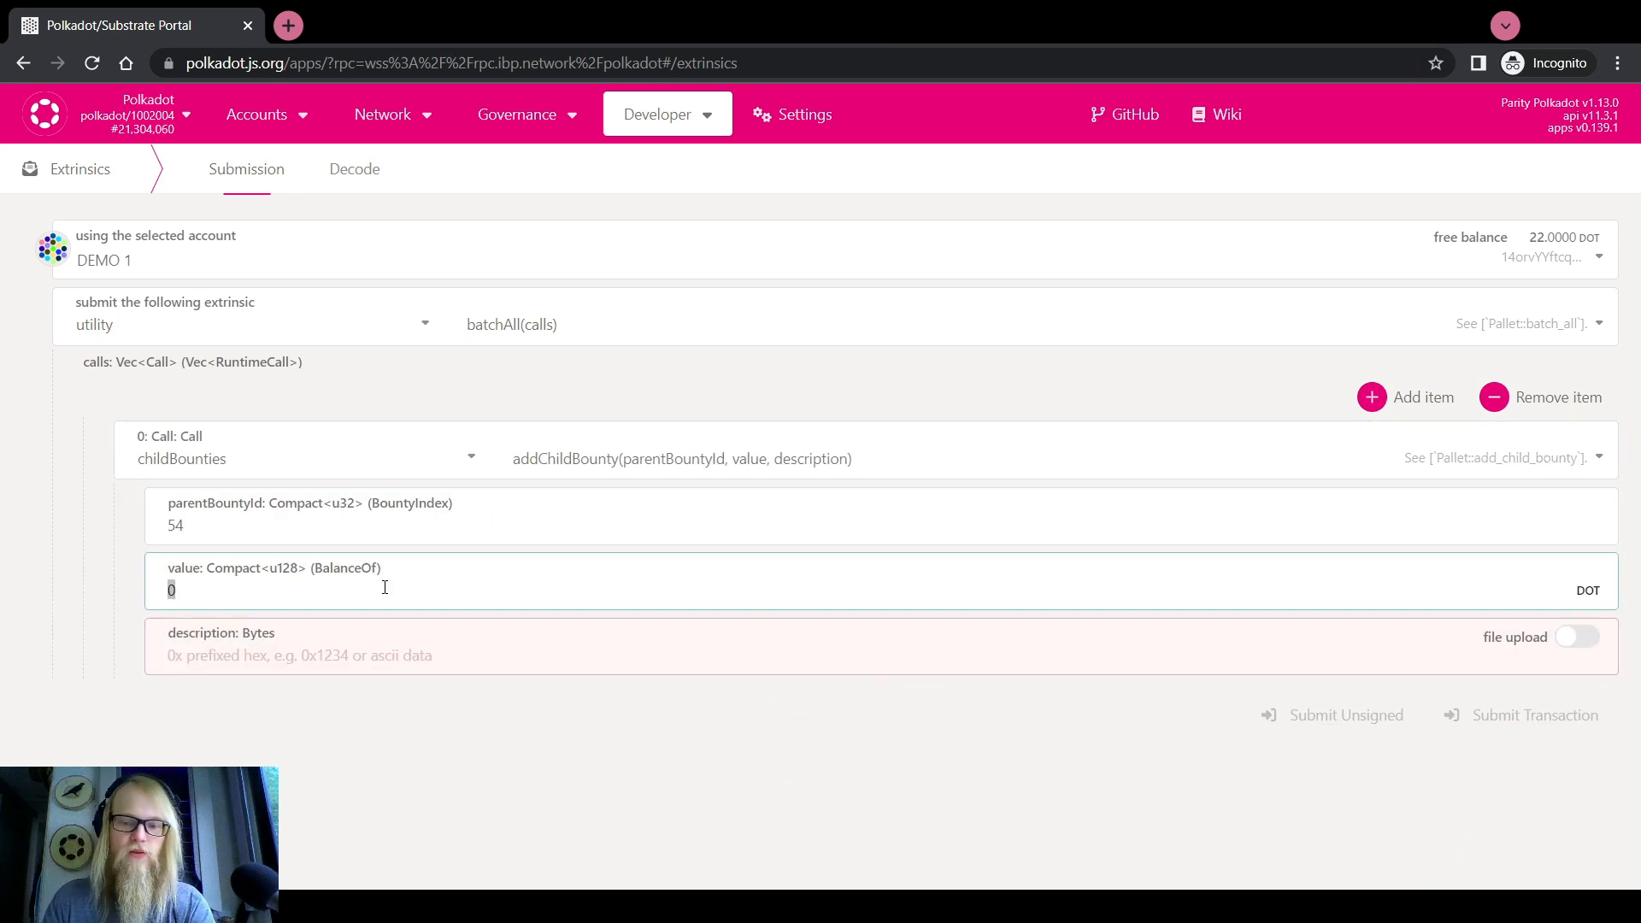
text(10000)
key(Tab)
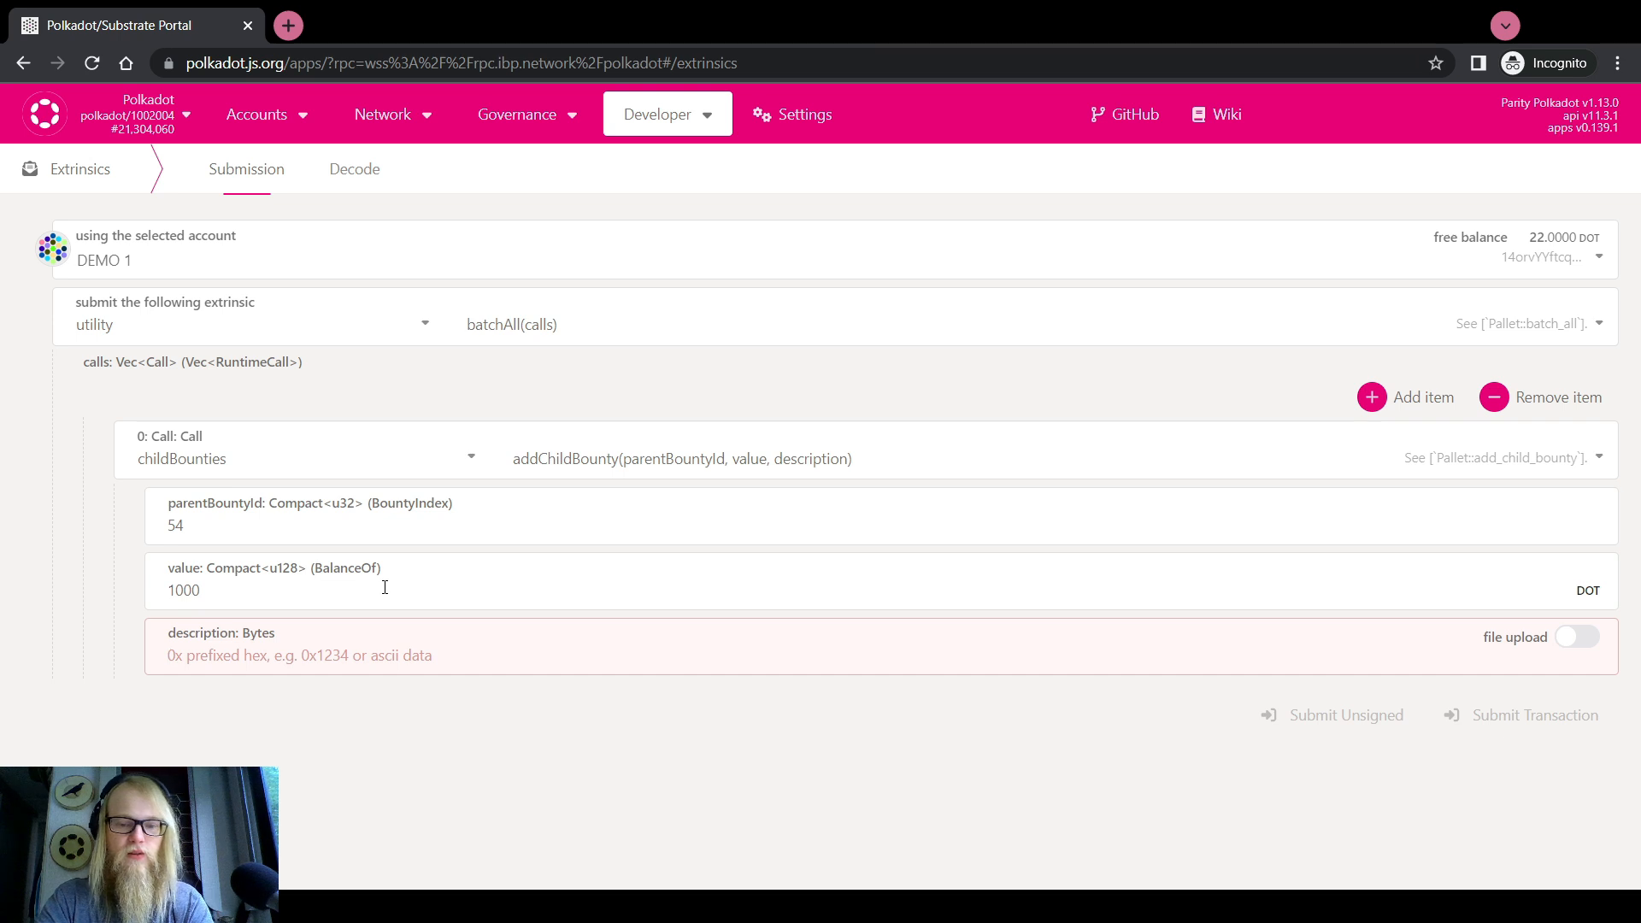
text(LAX Ad)
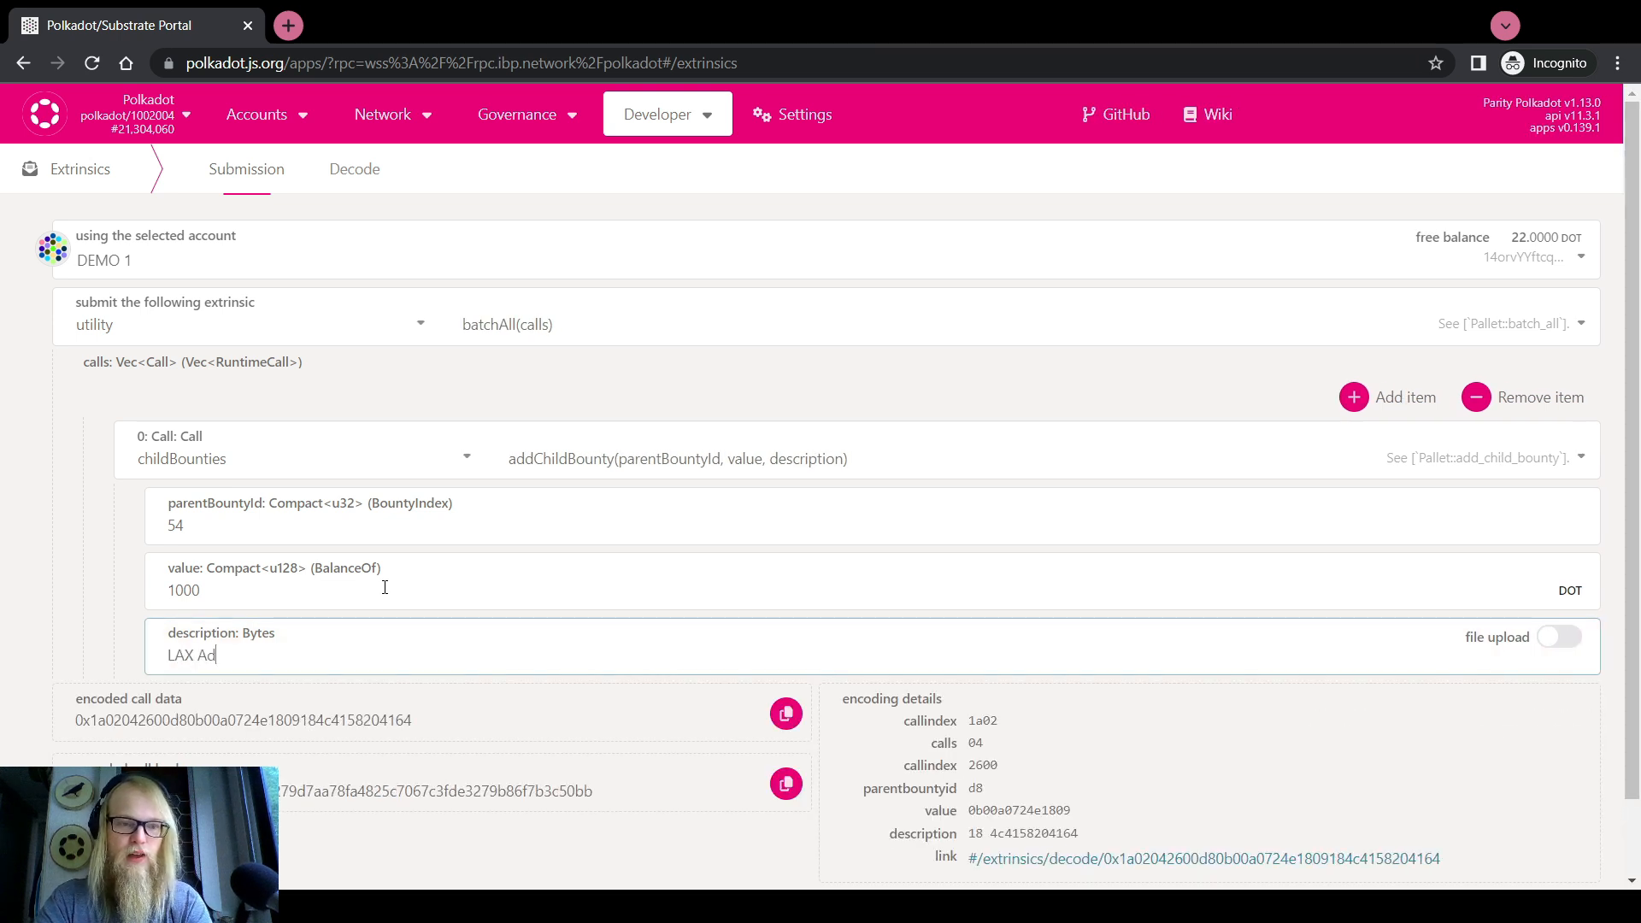
text( Campaign)
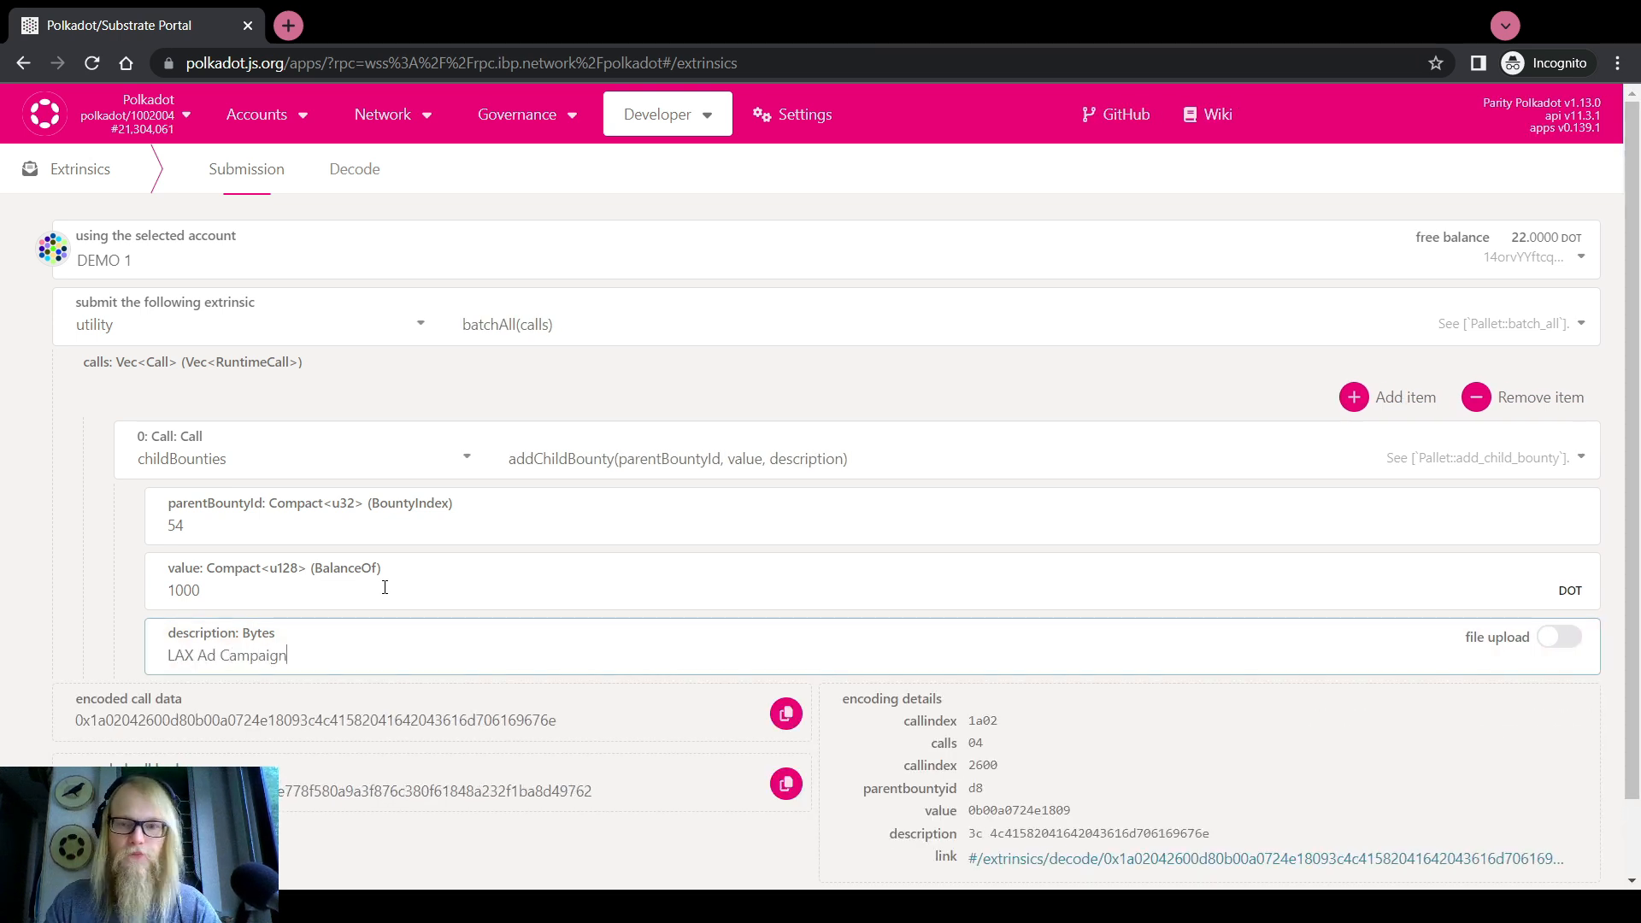
Add a second batch call using the childBounties pallet, left on acceptCurator
click(1354, 397)
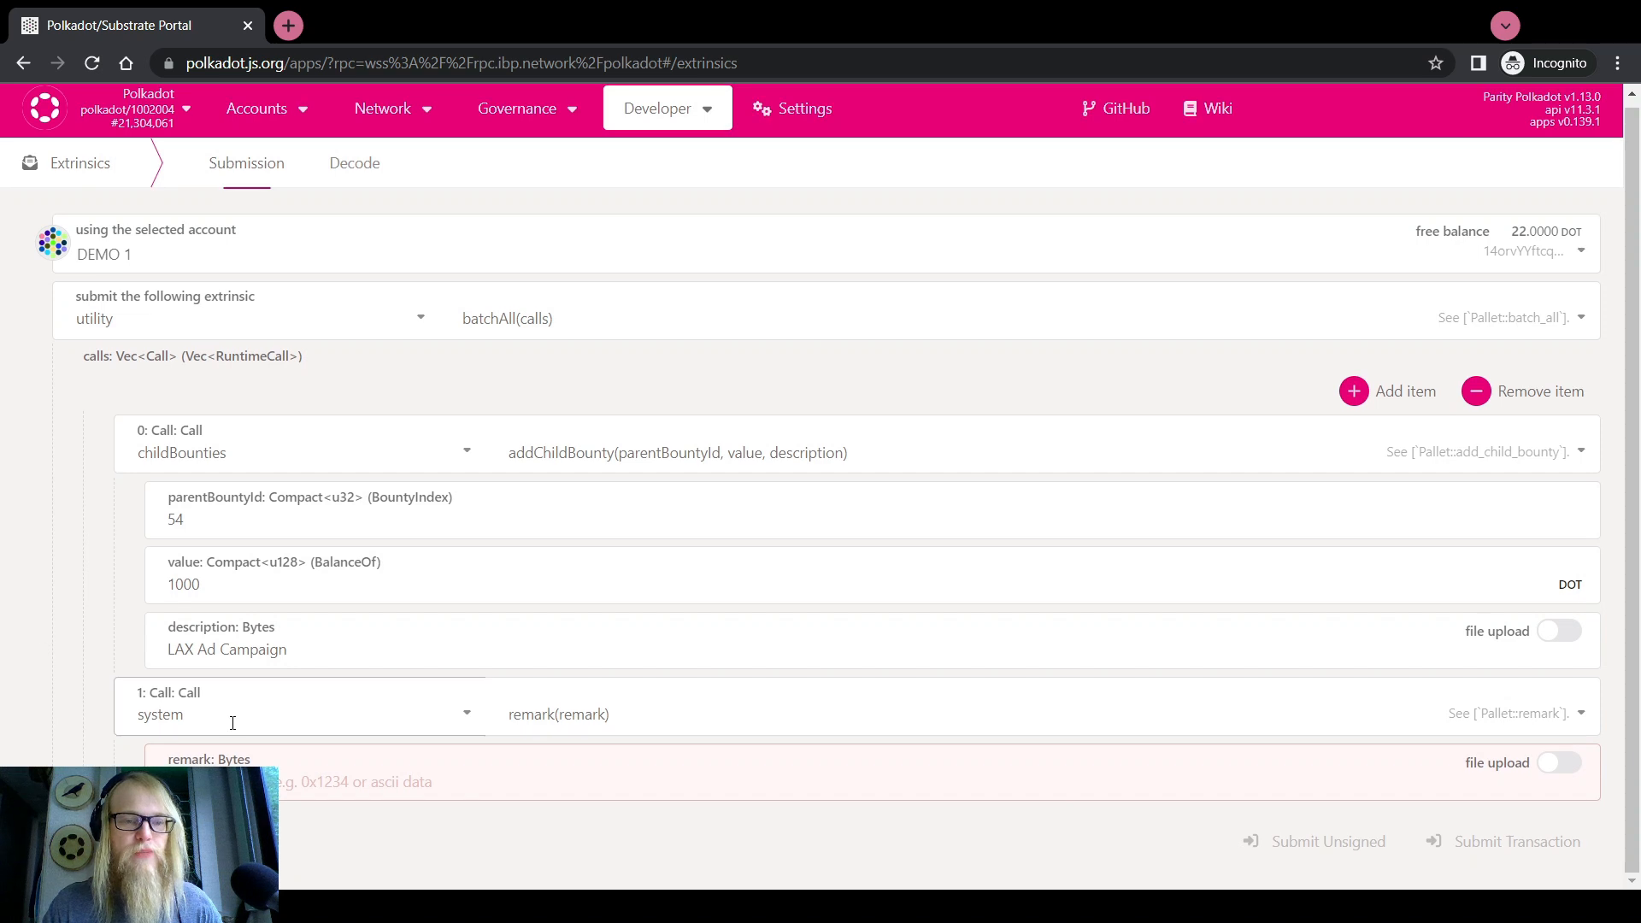
click(233, 723)
scroll(205, 612, up, 10)
scroll(201, 597, down, 1)
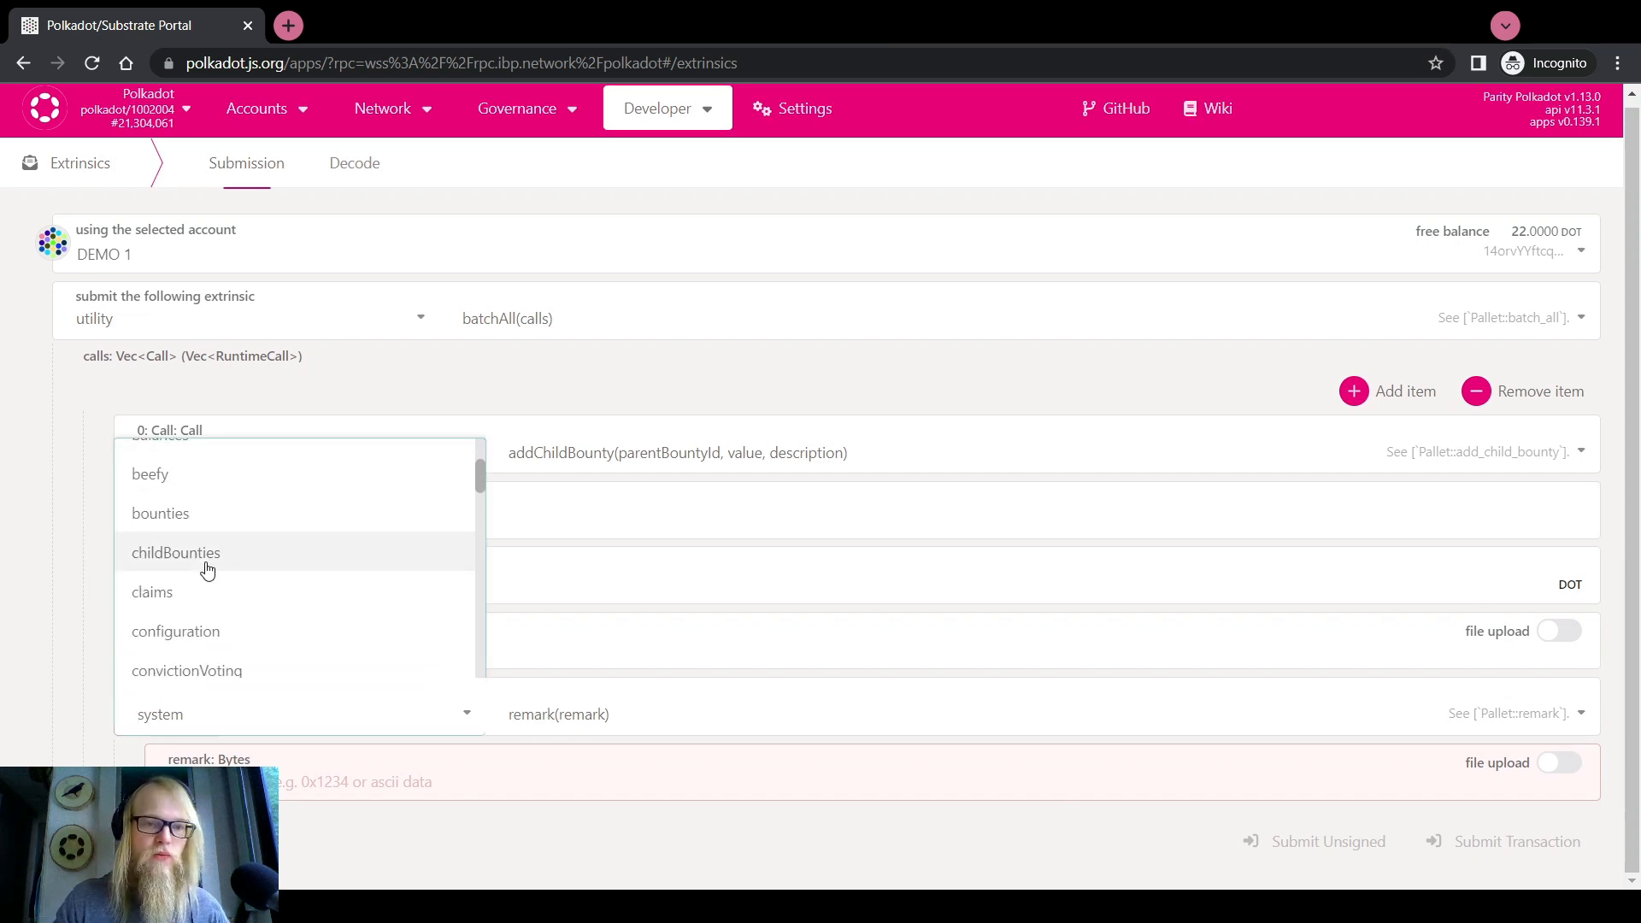
click(207, 571)
click(511, 710)
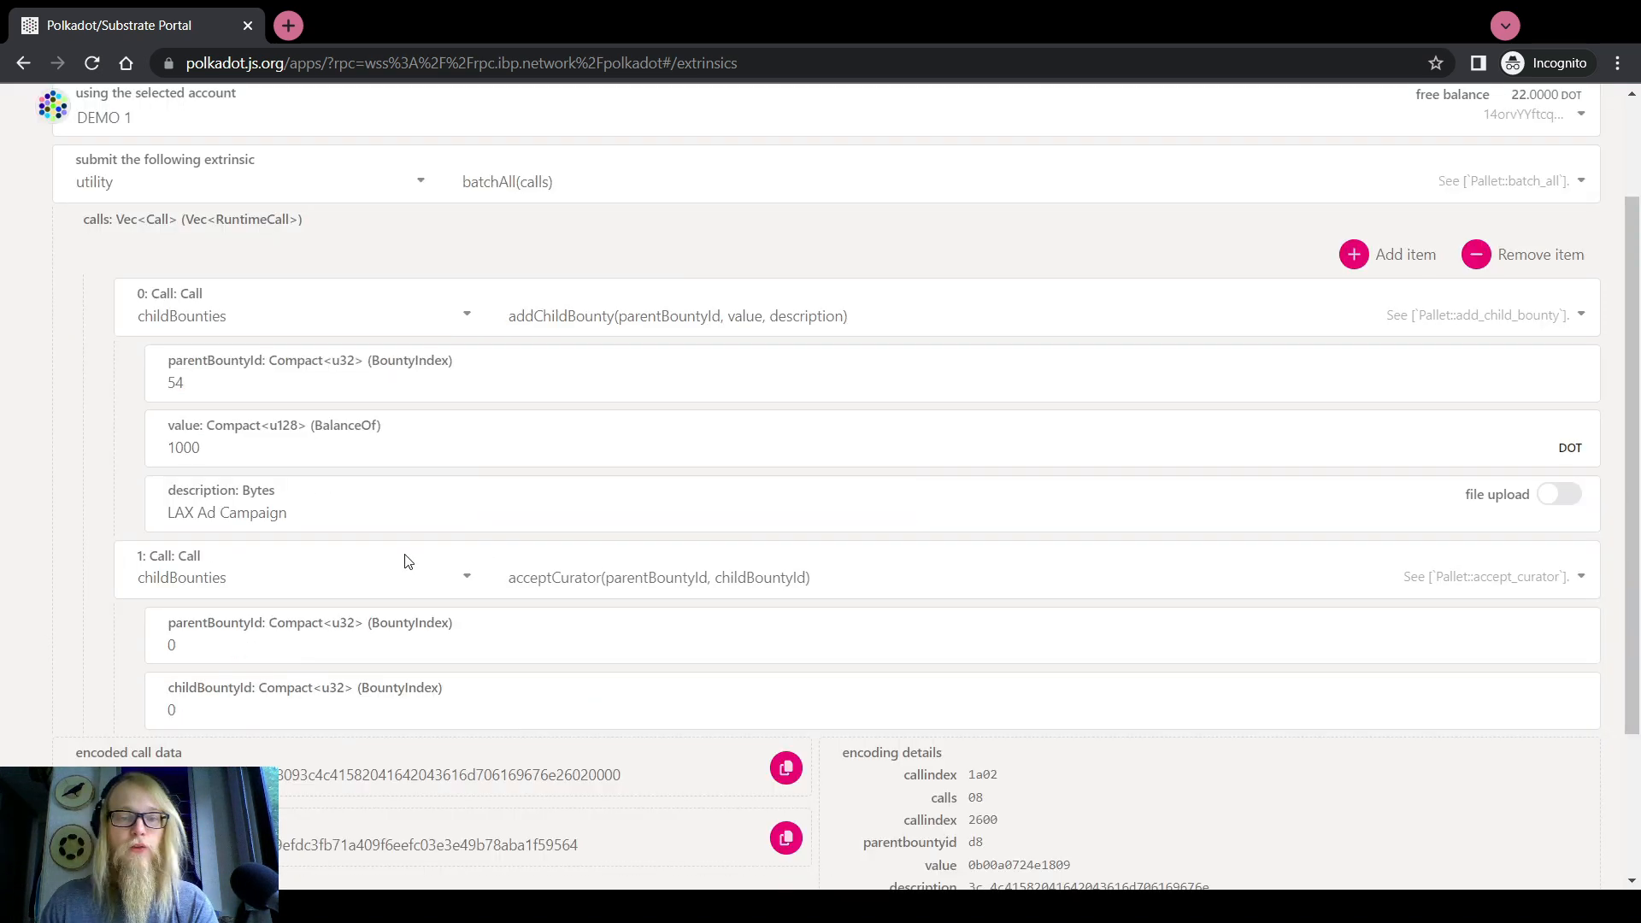
click(620, 577)
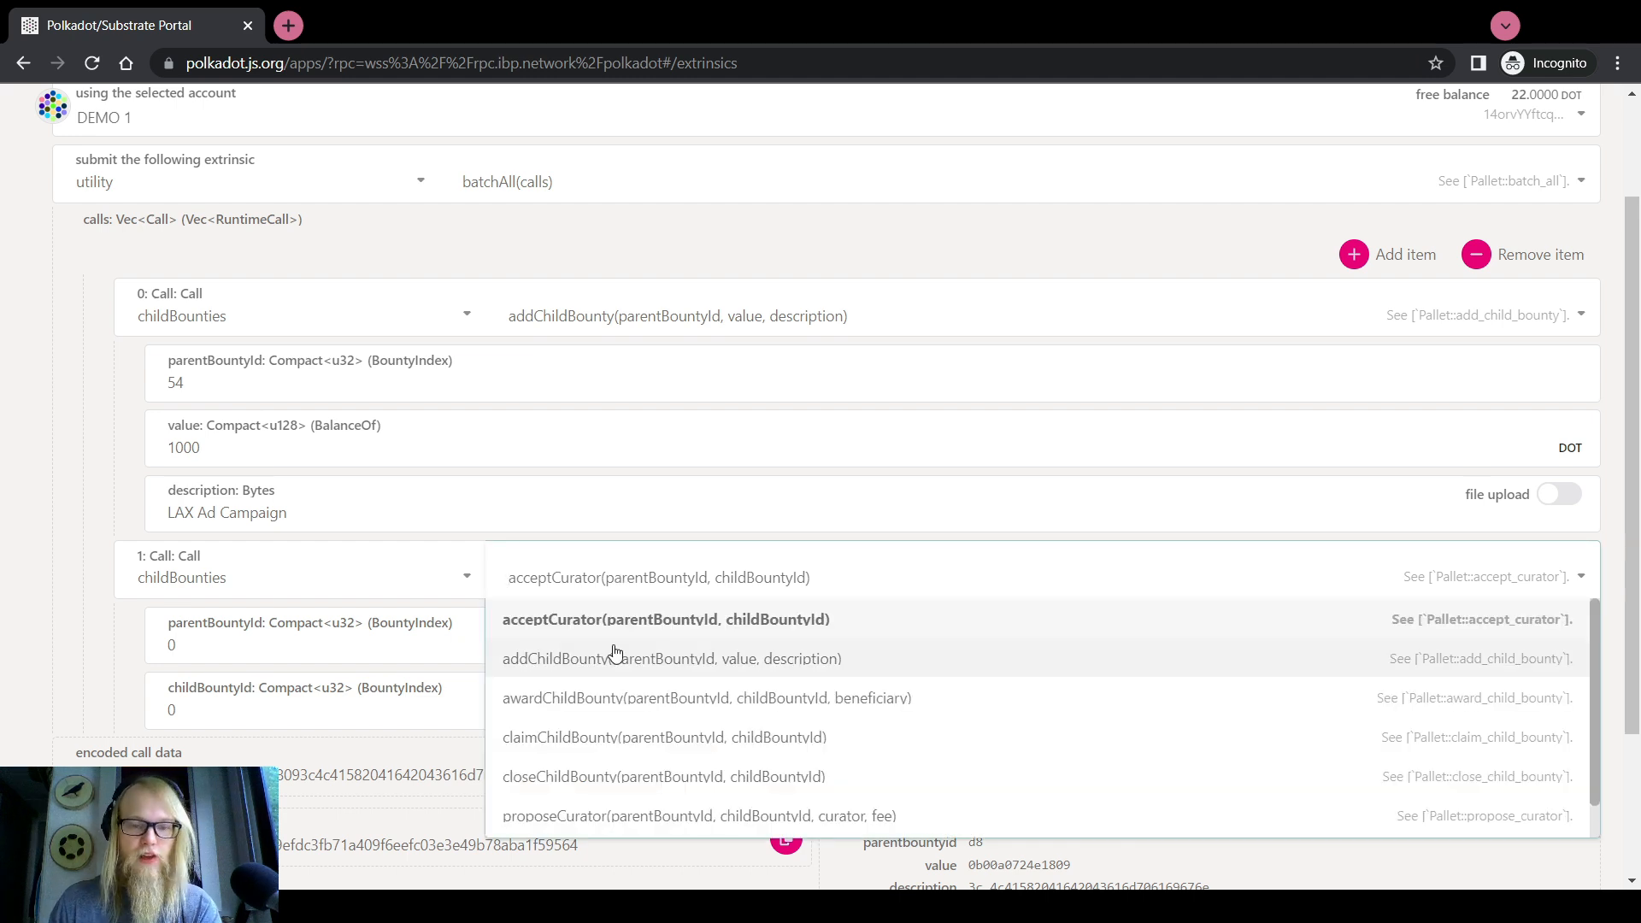
Switch call 1 to proposeCurator with parent bounty 54, child bounty 1420 and fee 70
scroll(598, 740, down, 1)
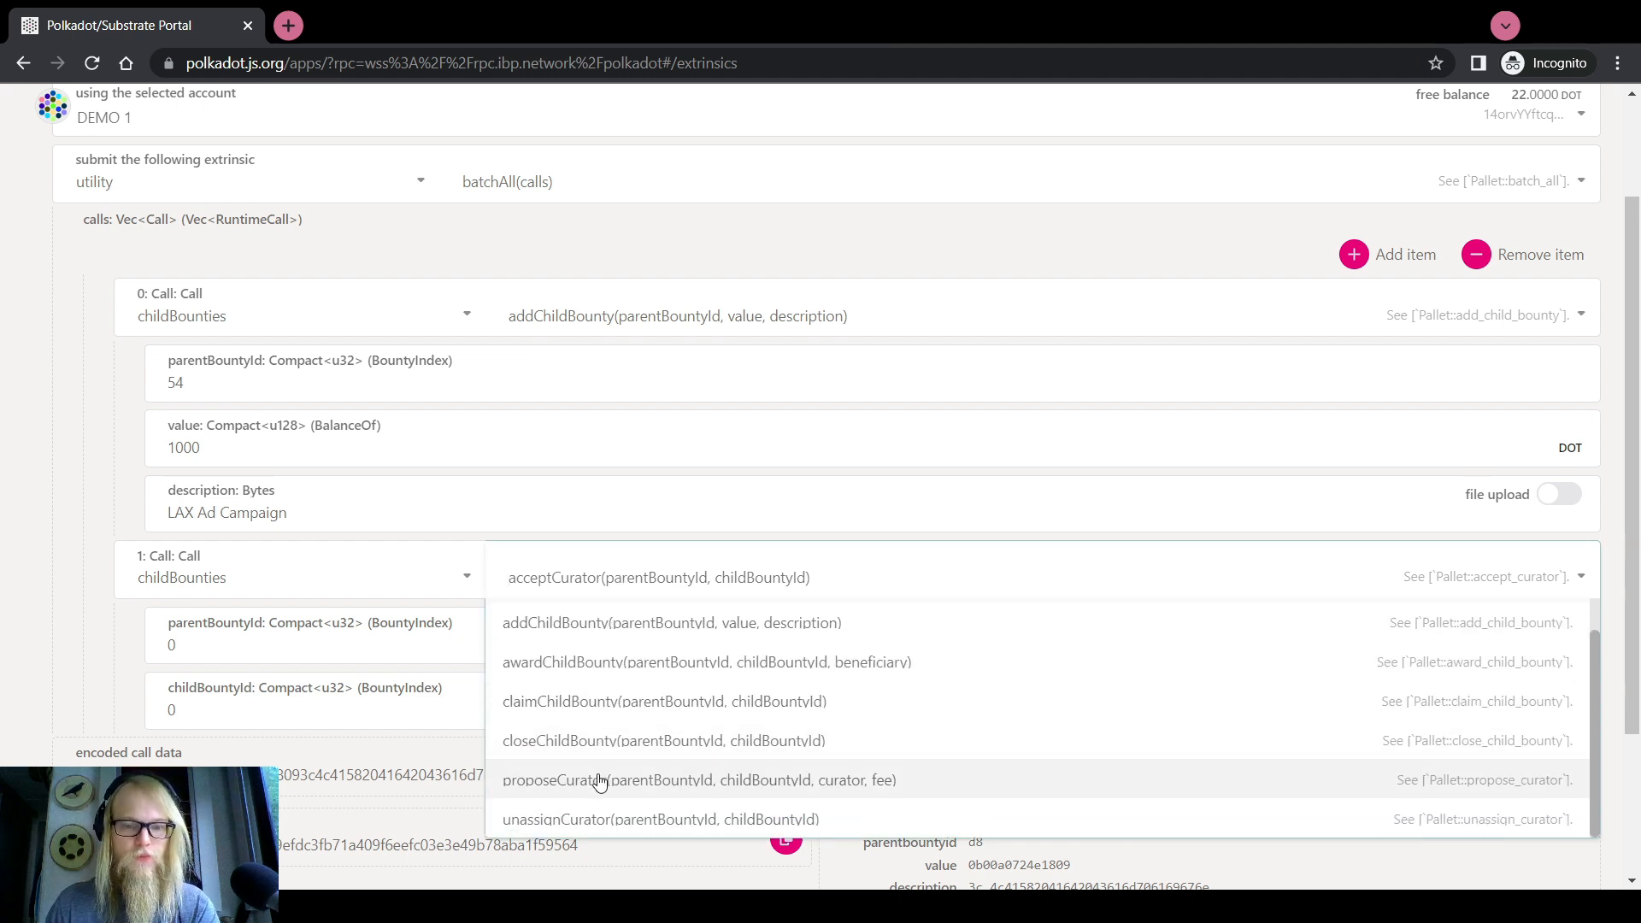
click(598, 780)
scroll(257, 718, down, 2)
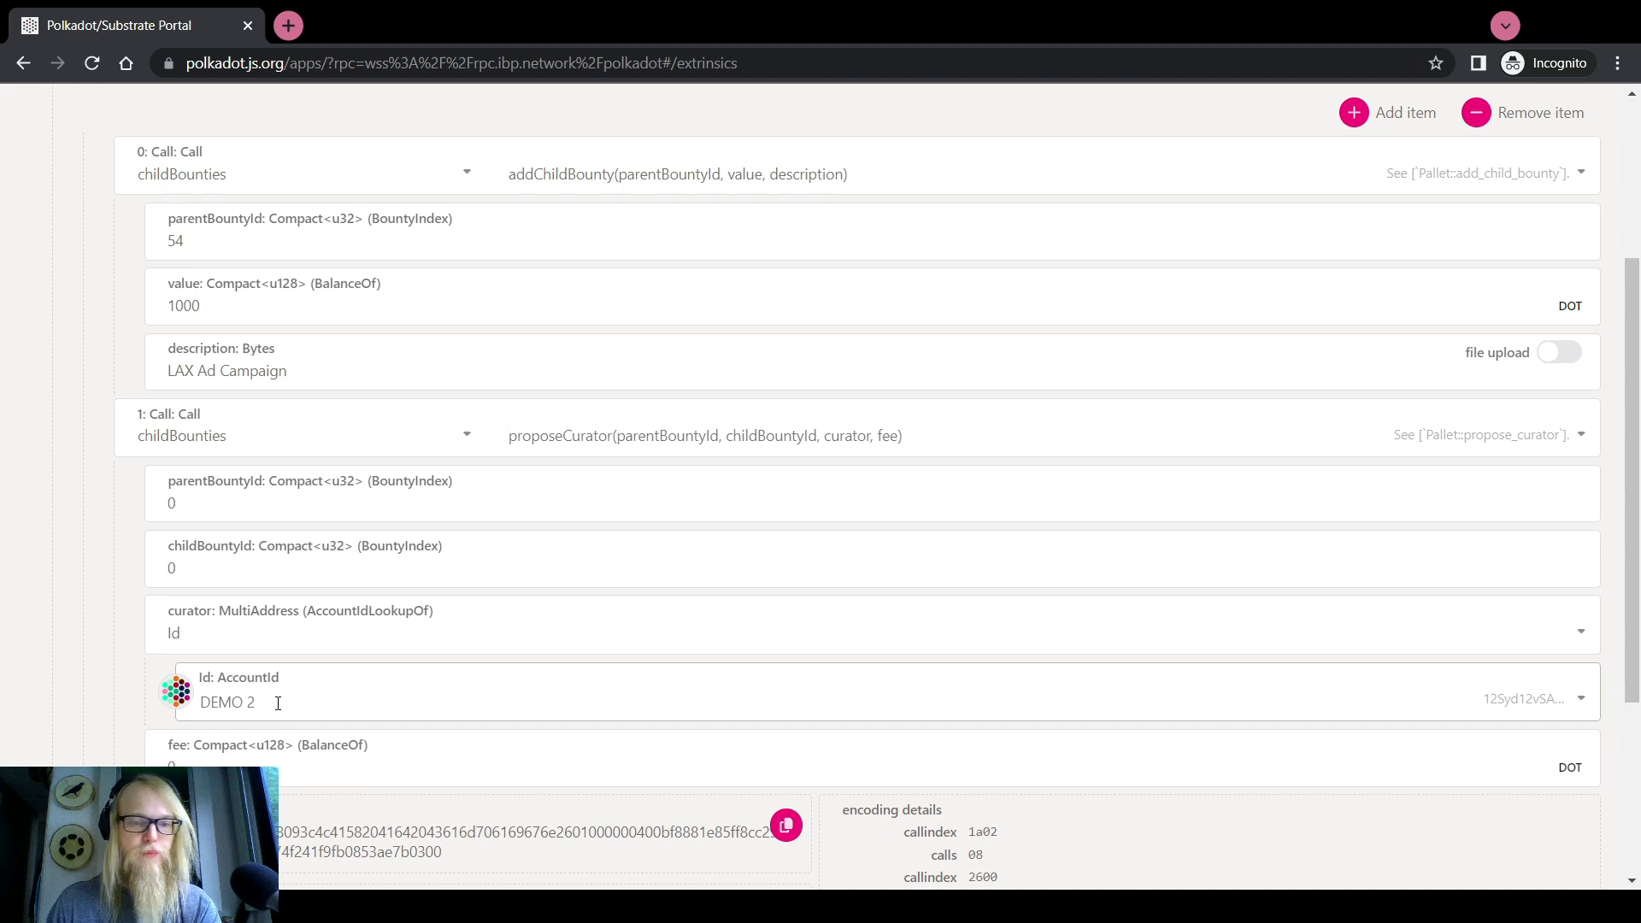
click(251, 489)
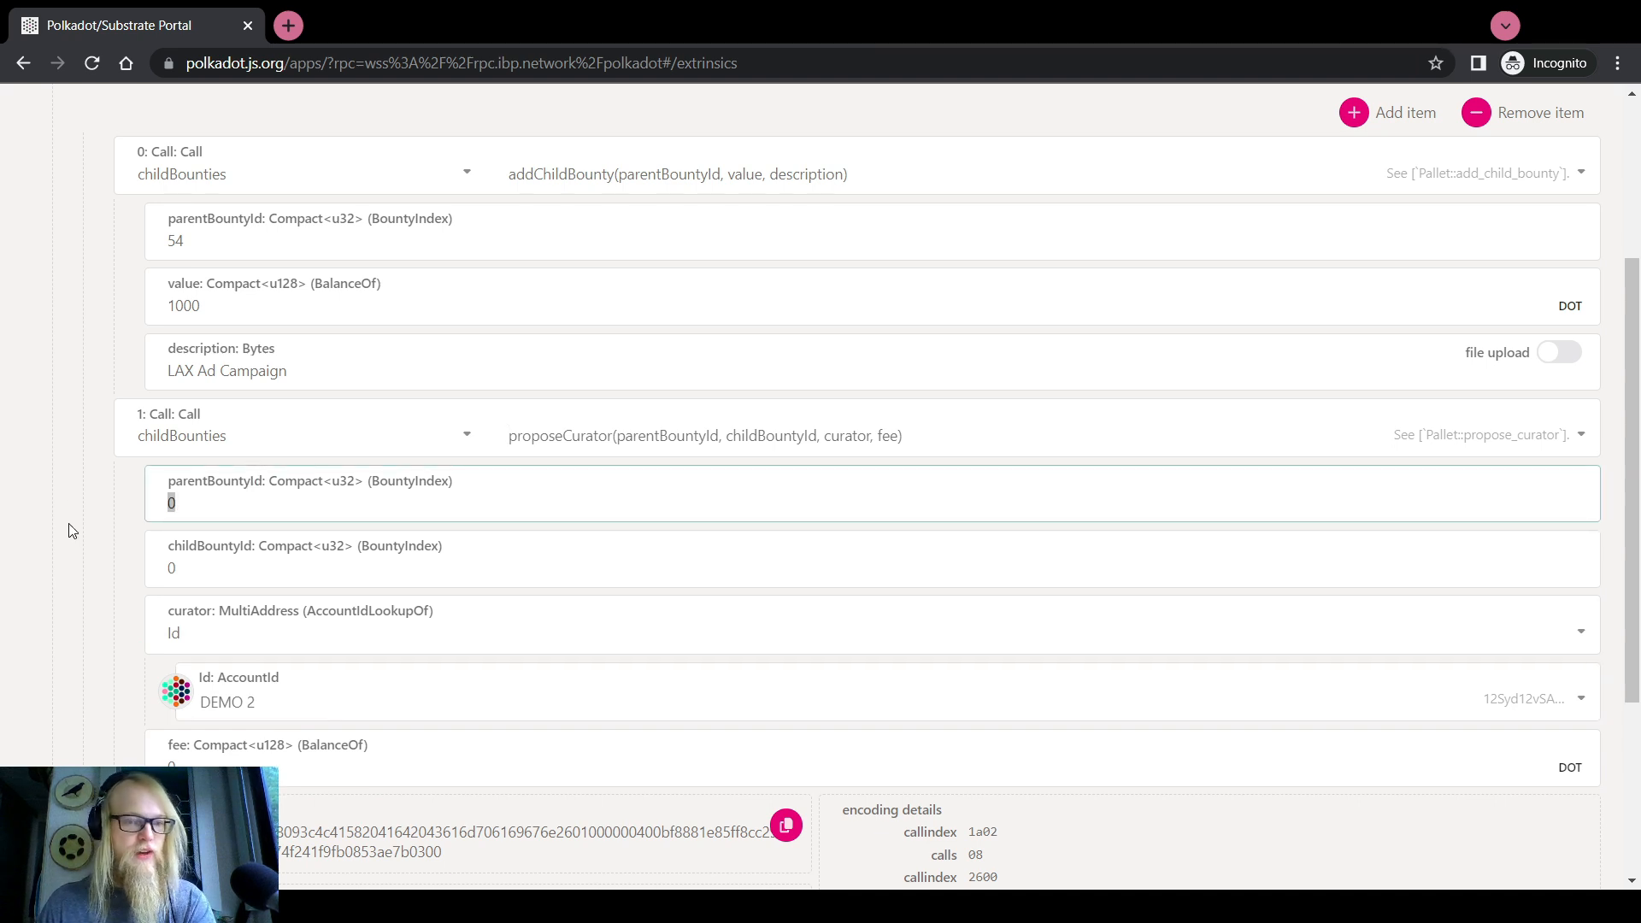
text(54)
click(164, 564)
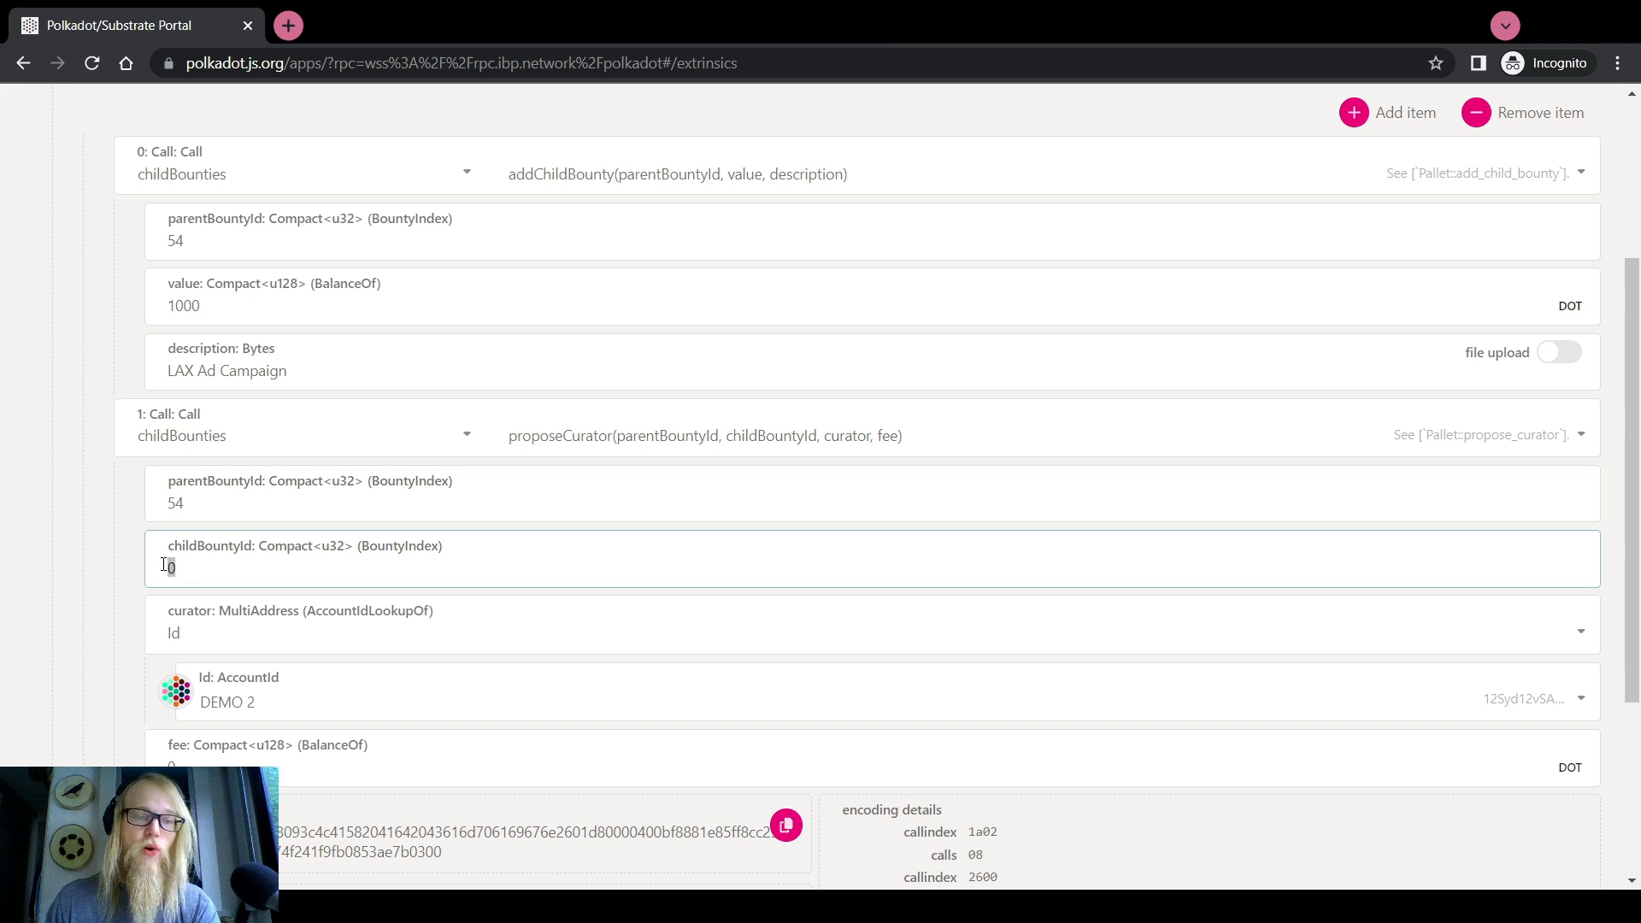
text(1420)
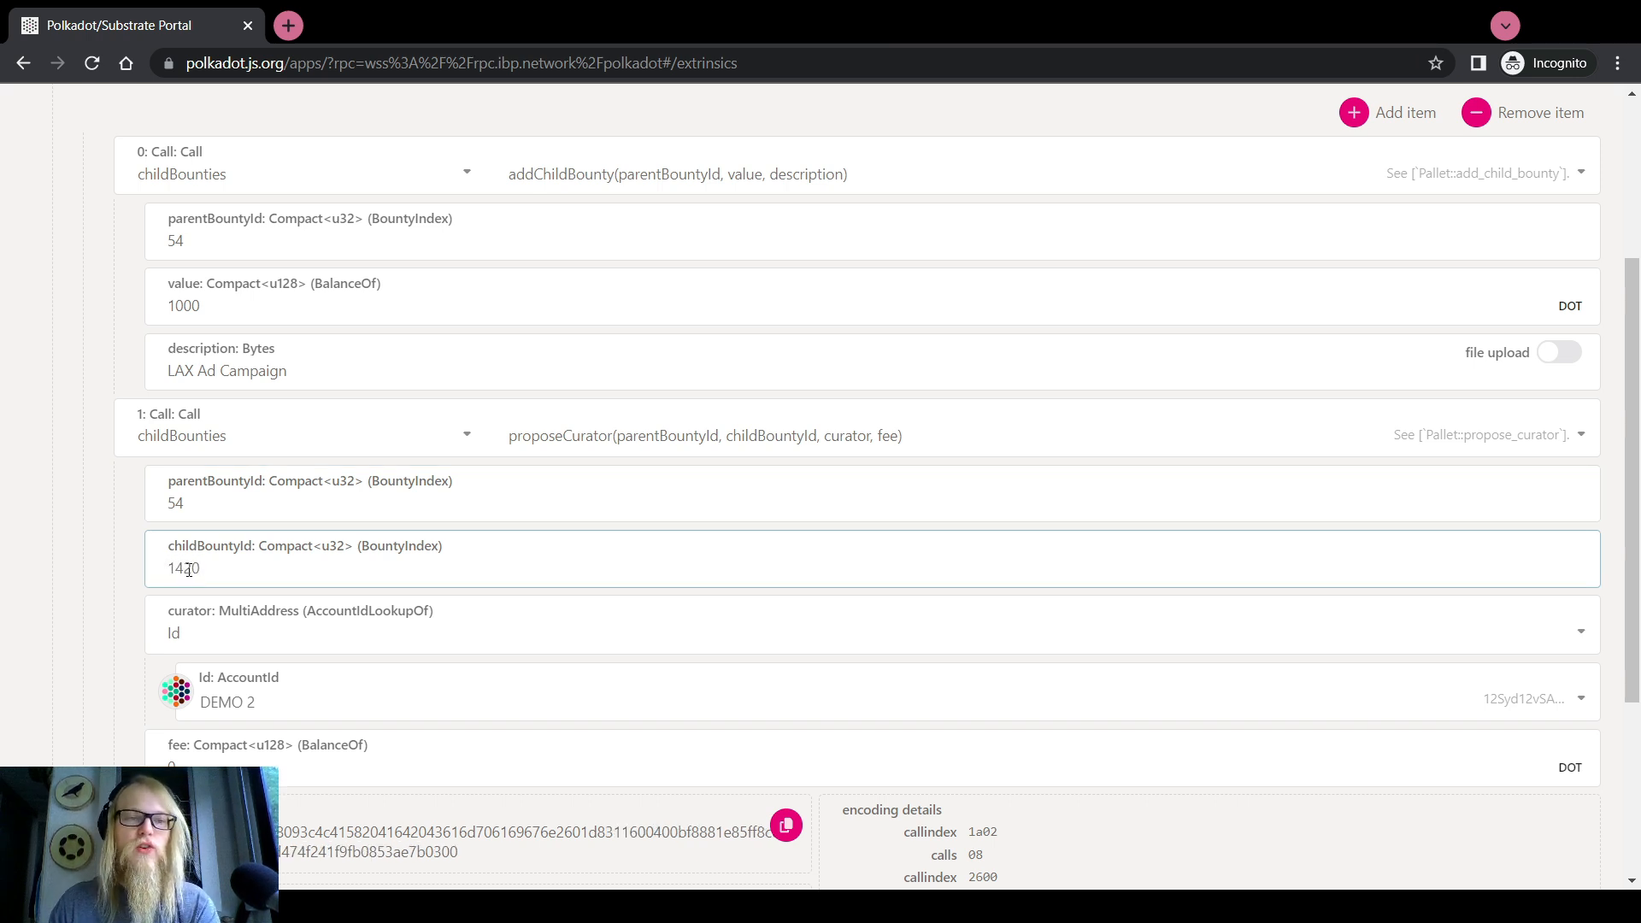
double_click(163, 565)
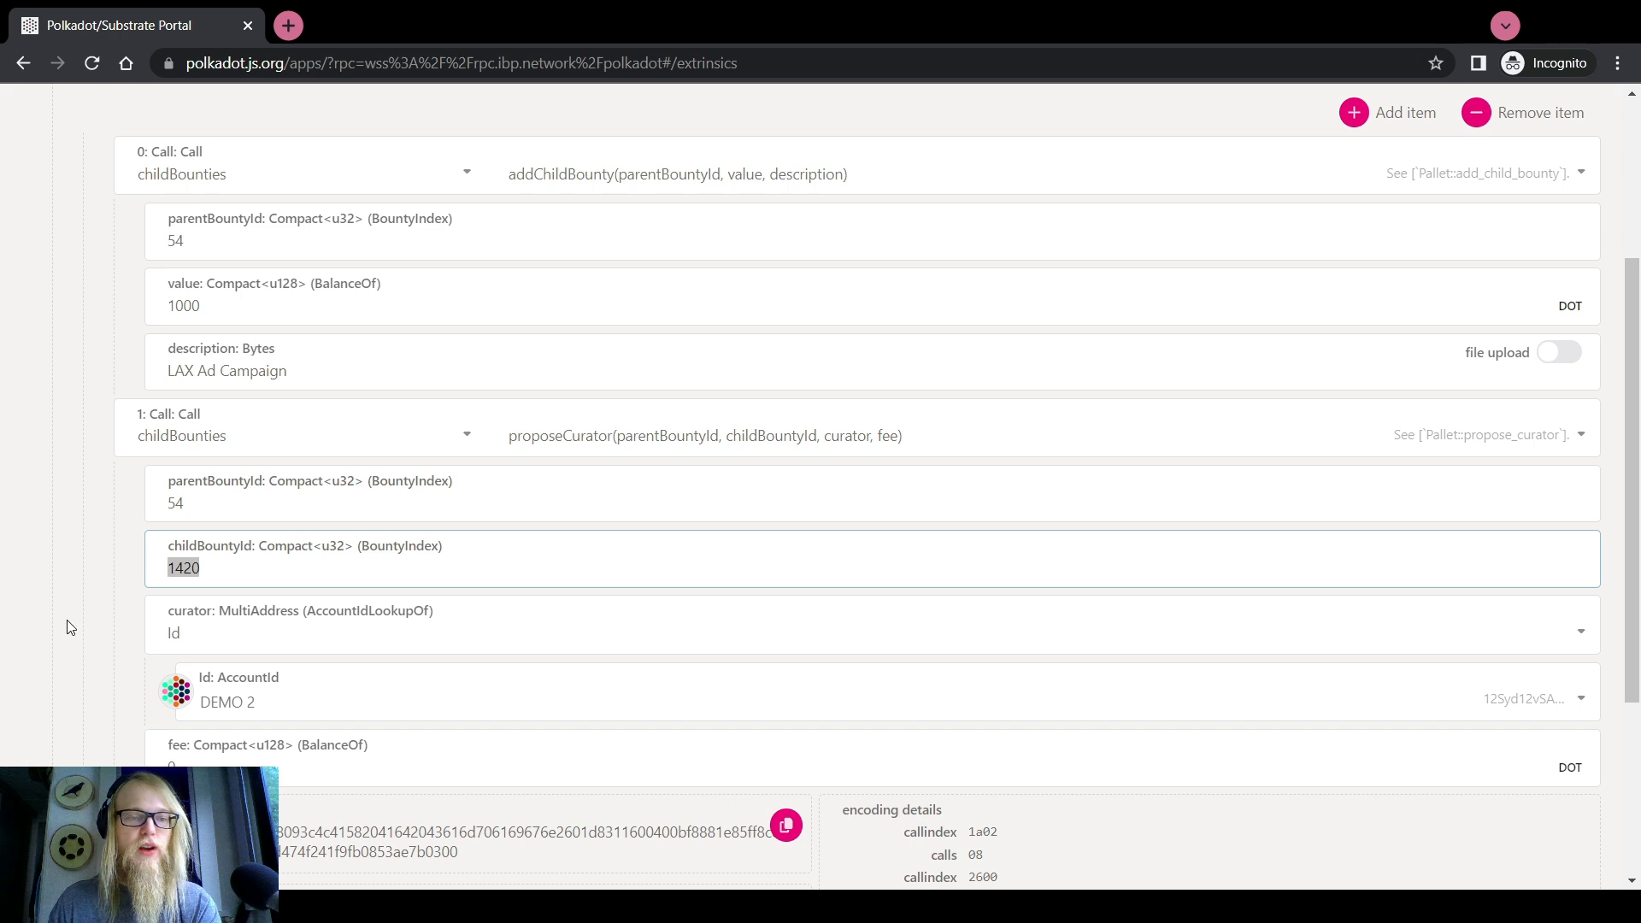
key(Tab)
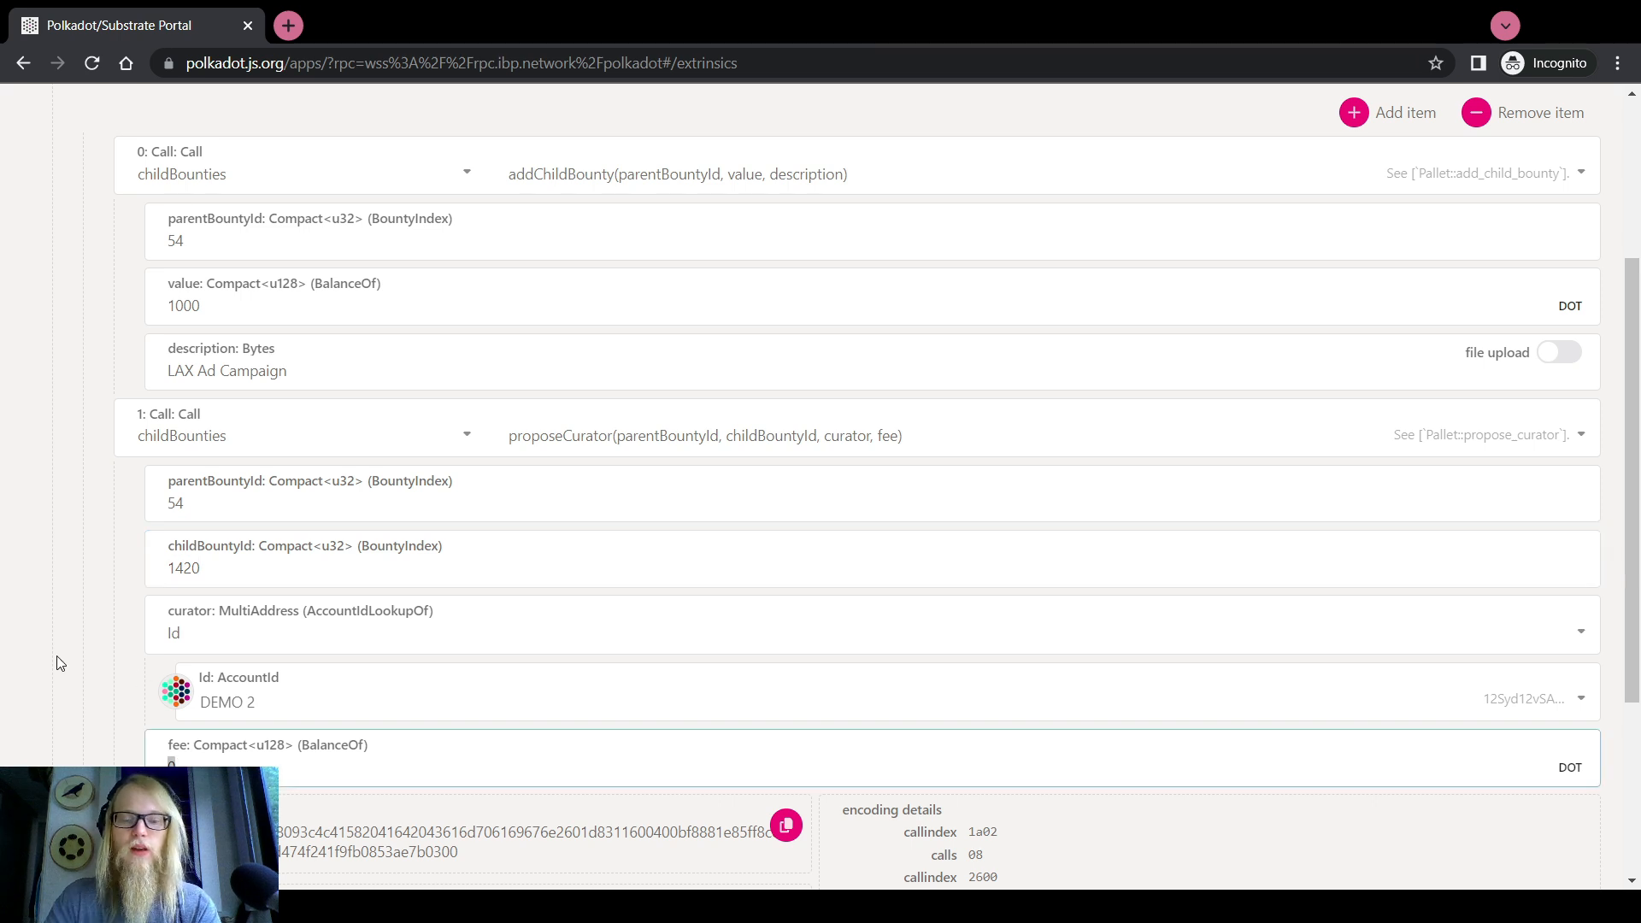
text(70)
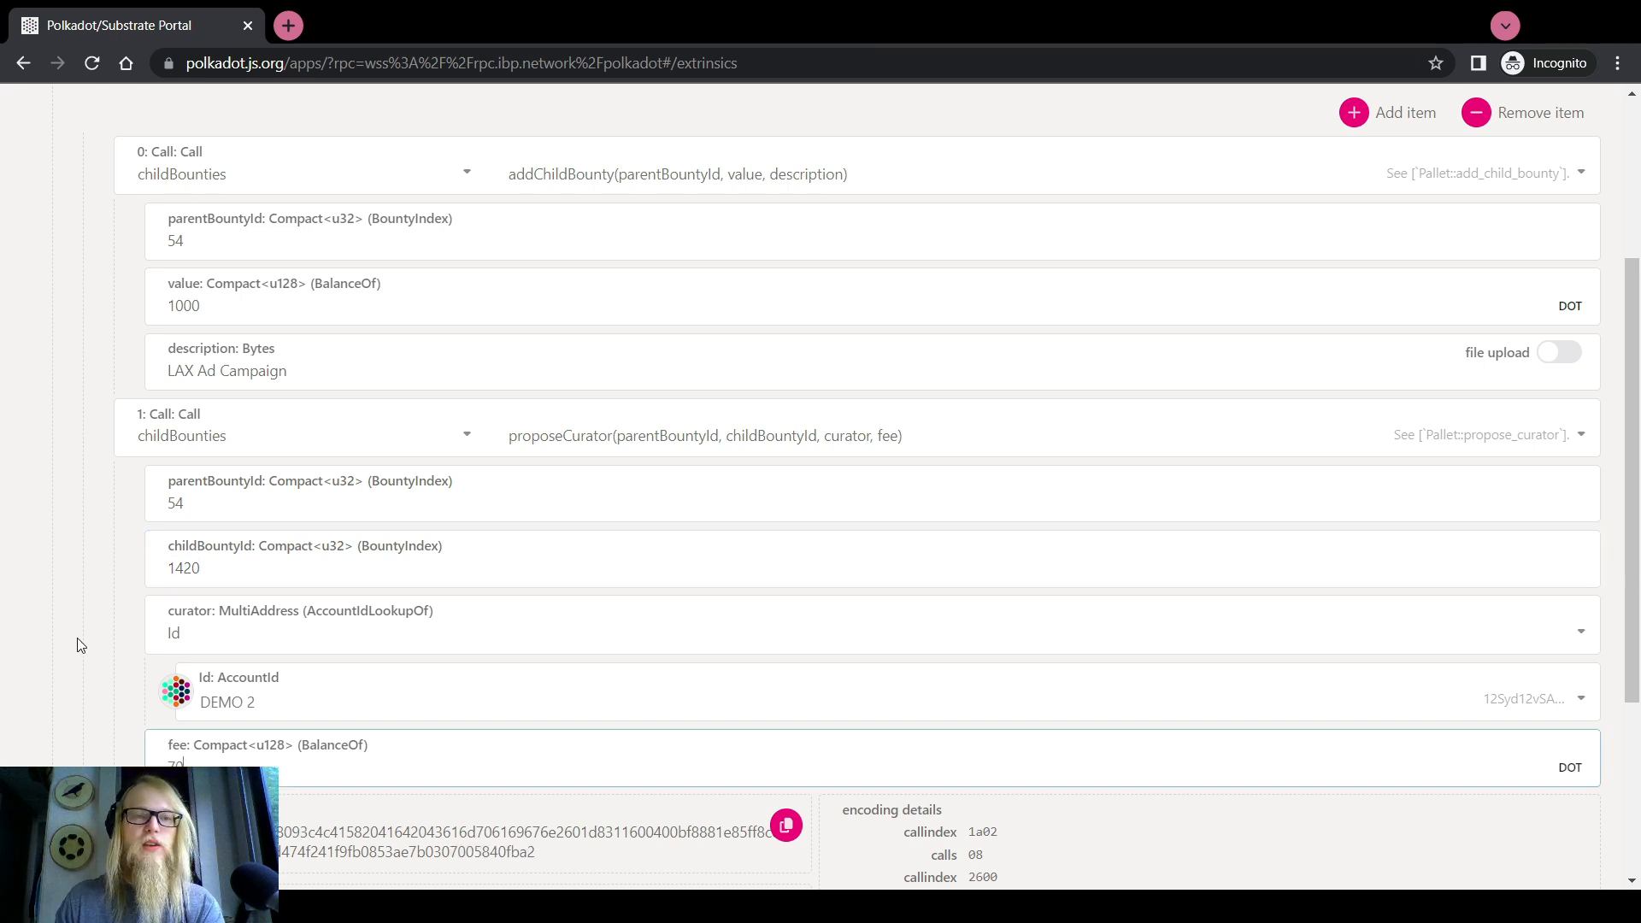
Check the child bounty ID 1420 and parent bounty ID 54, then return to the form's top
scroll(66, 633, up, 2)
scroll(68, 631, down, 2)
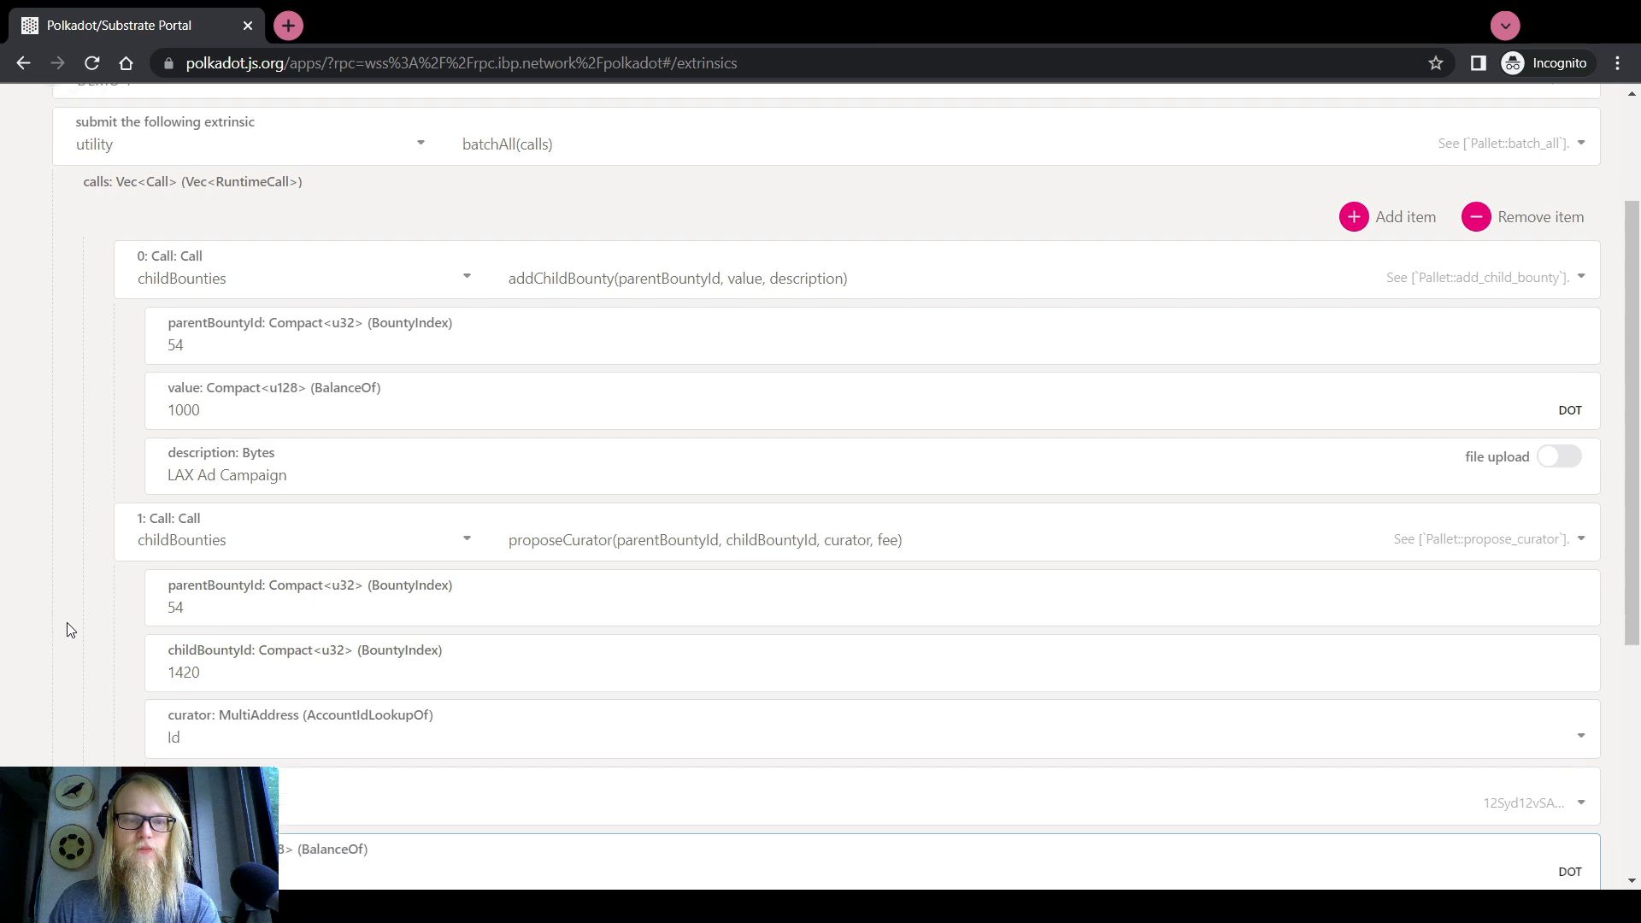
double_click(202, 566)
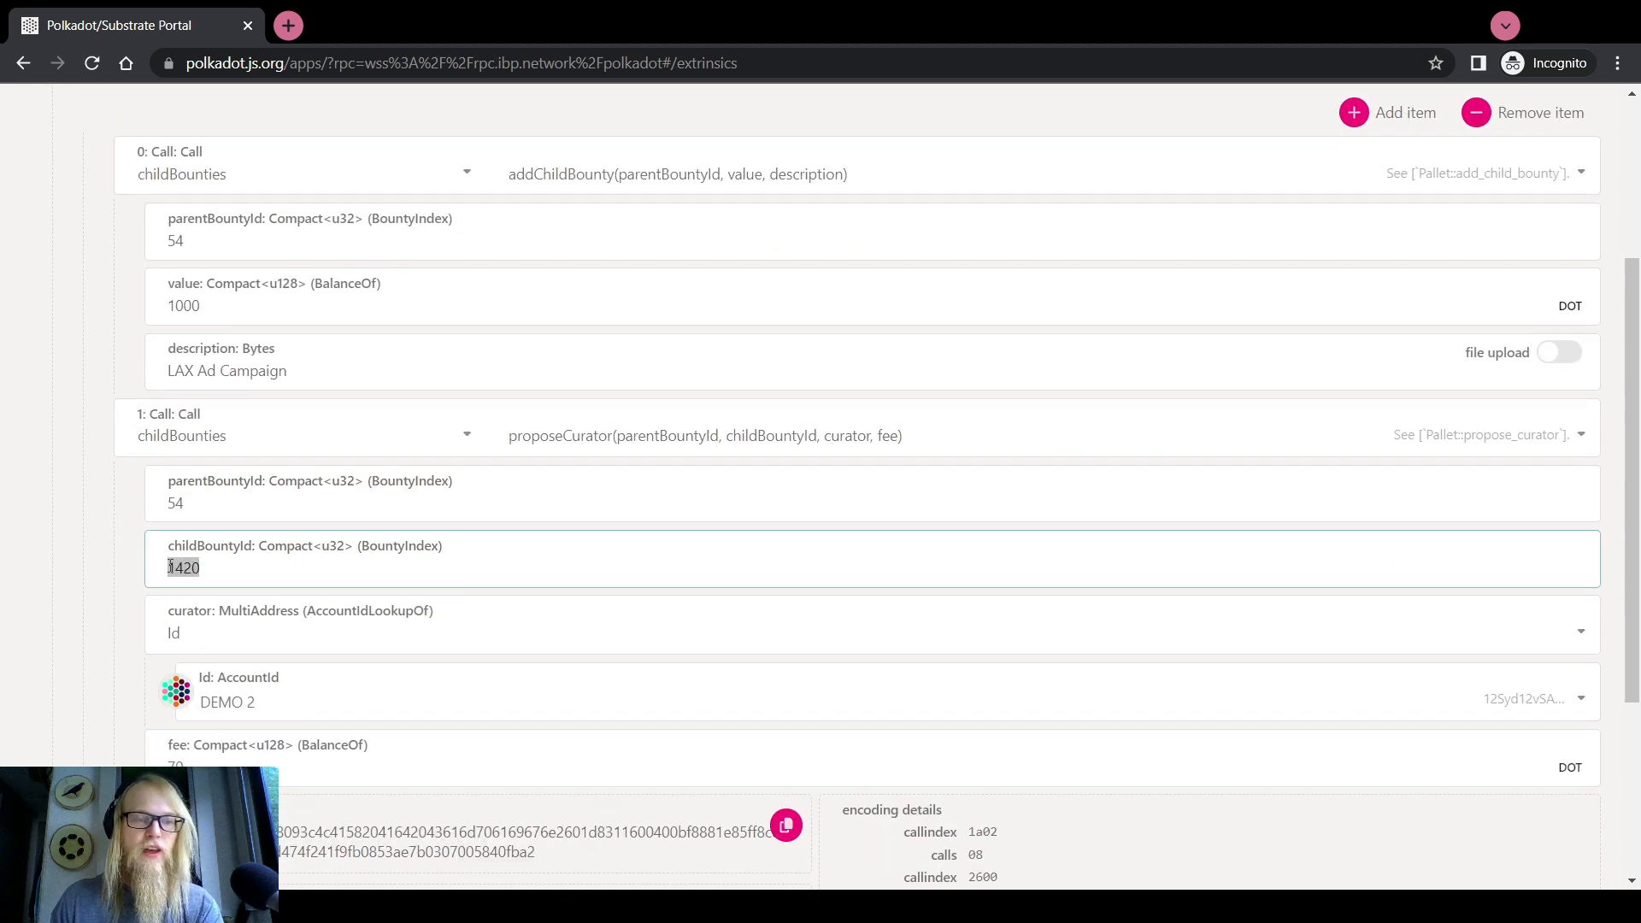
scroll(7, 568, up, 2)
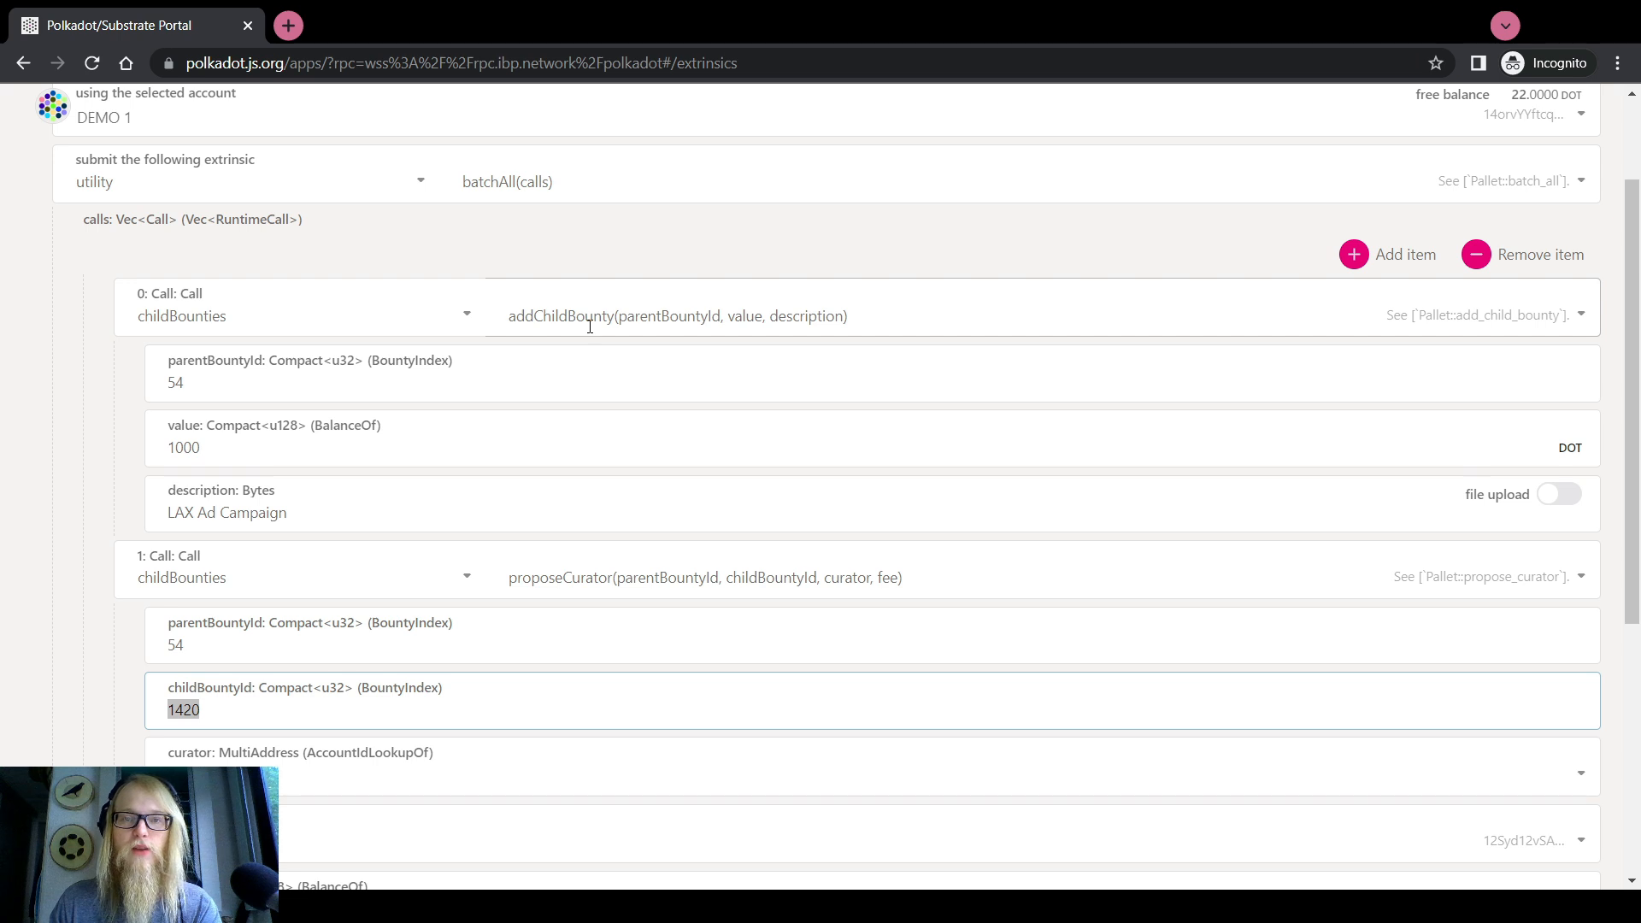
scroll(128, 540, down, 2)
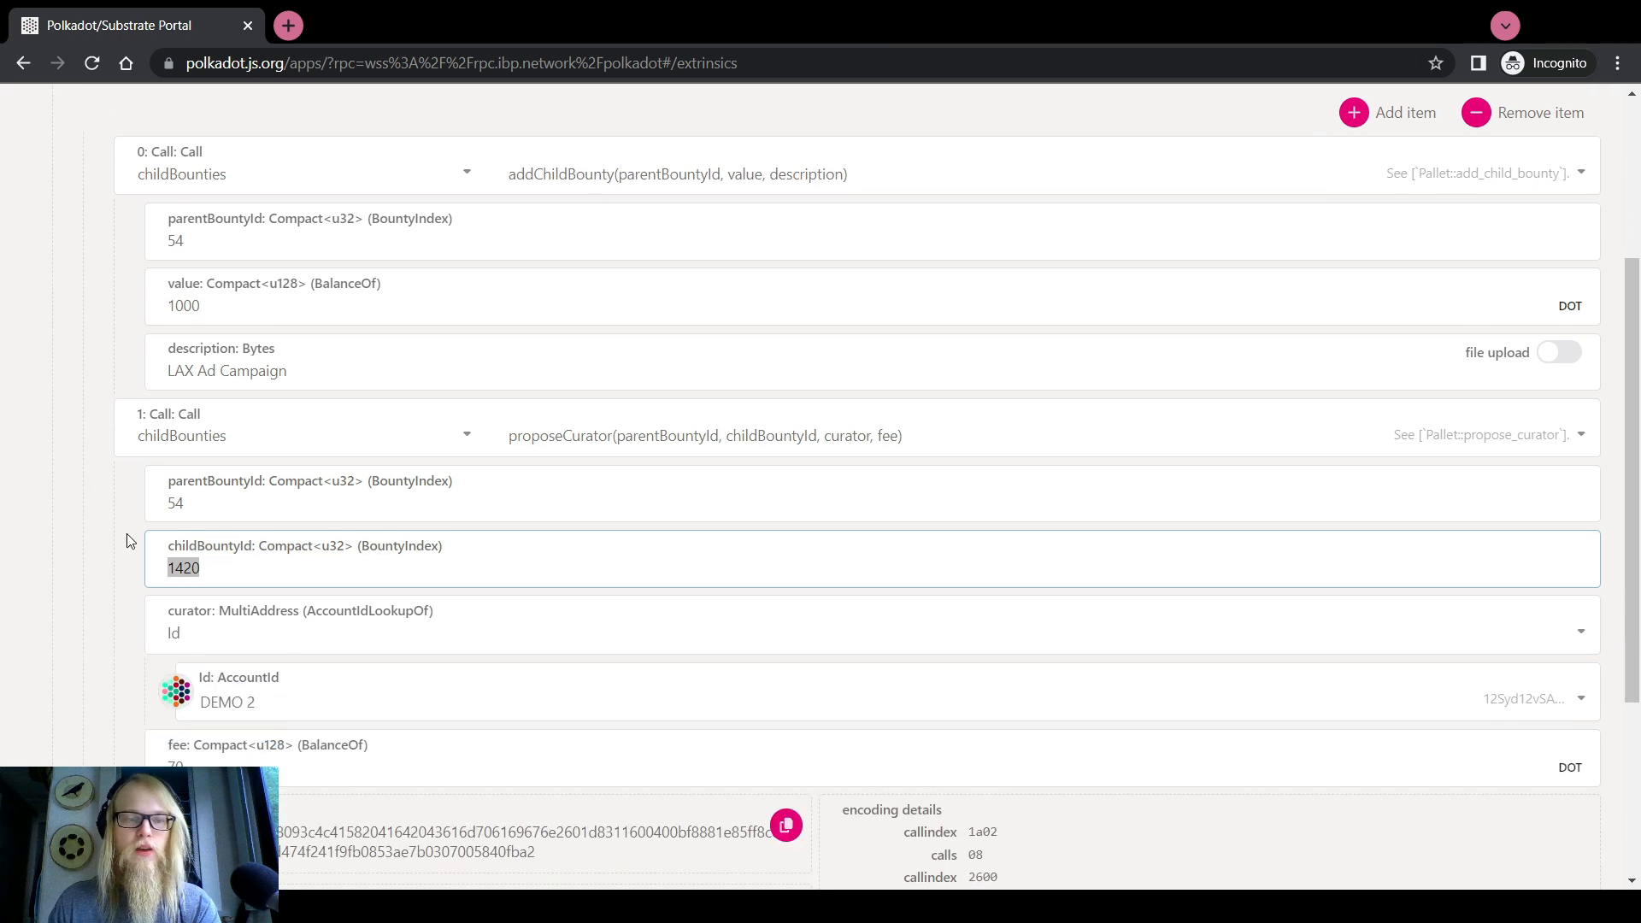
click(206, 572)
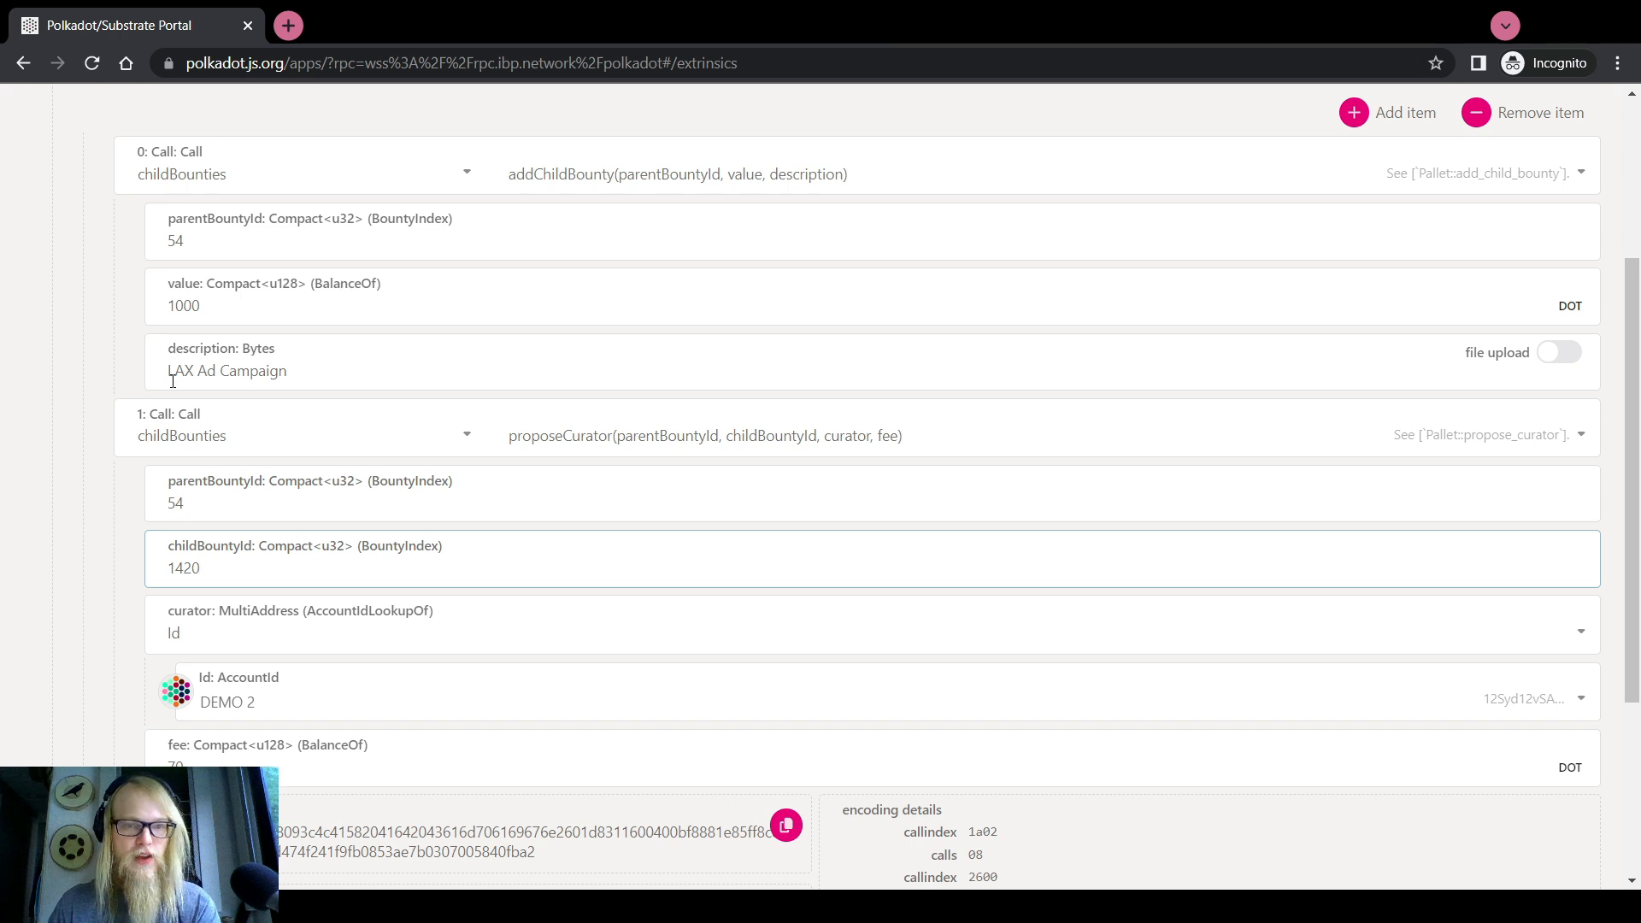
click(192, 504)
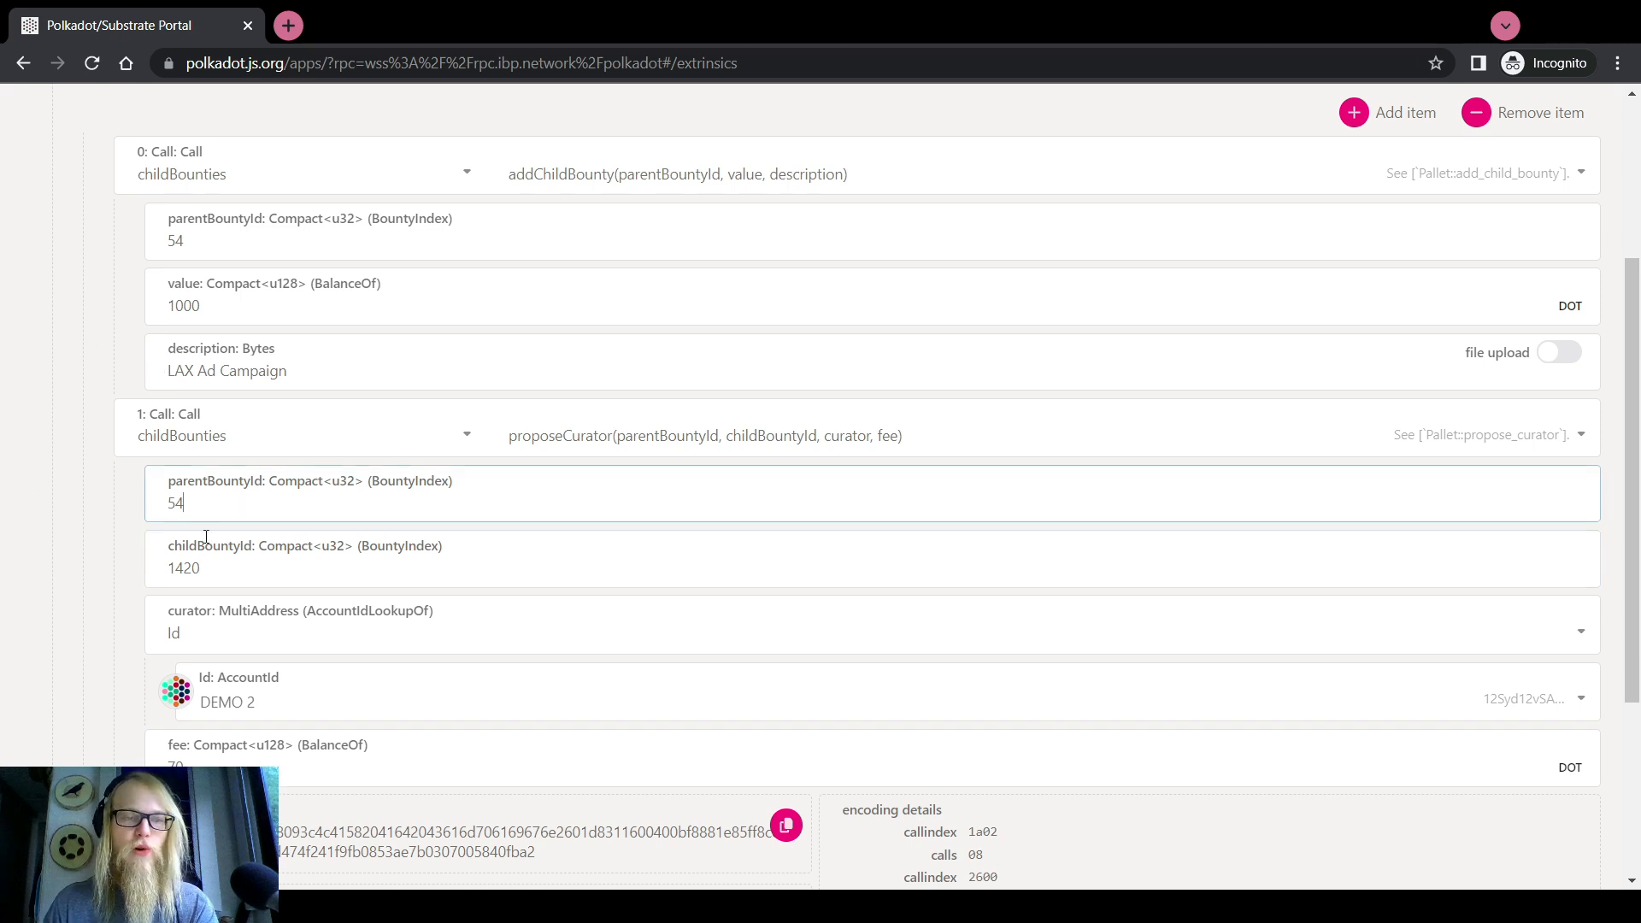
click(194, 569)
double_click(194, 569)
click(193, 506)
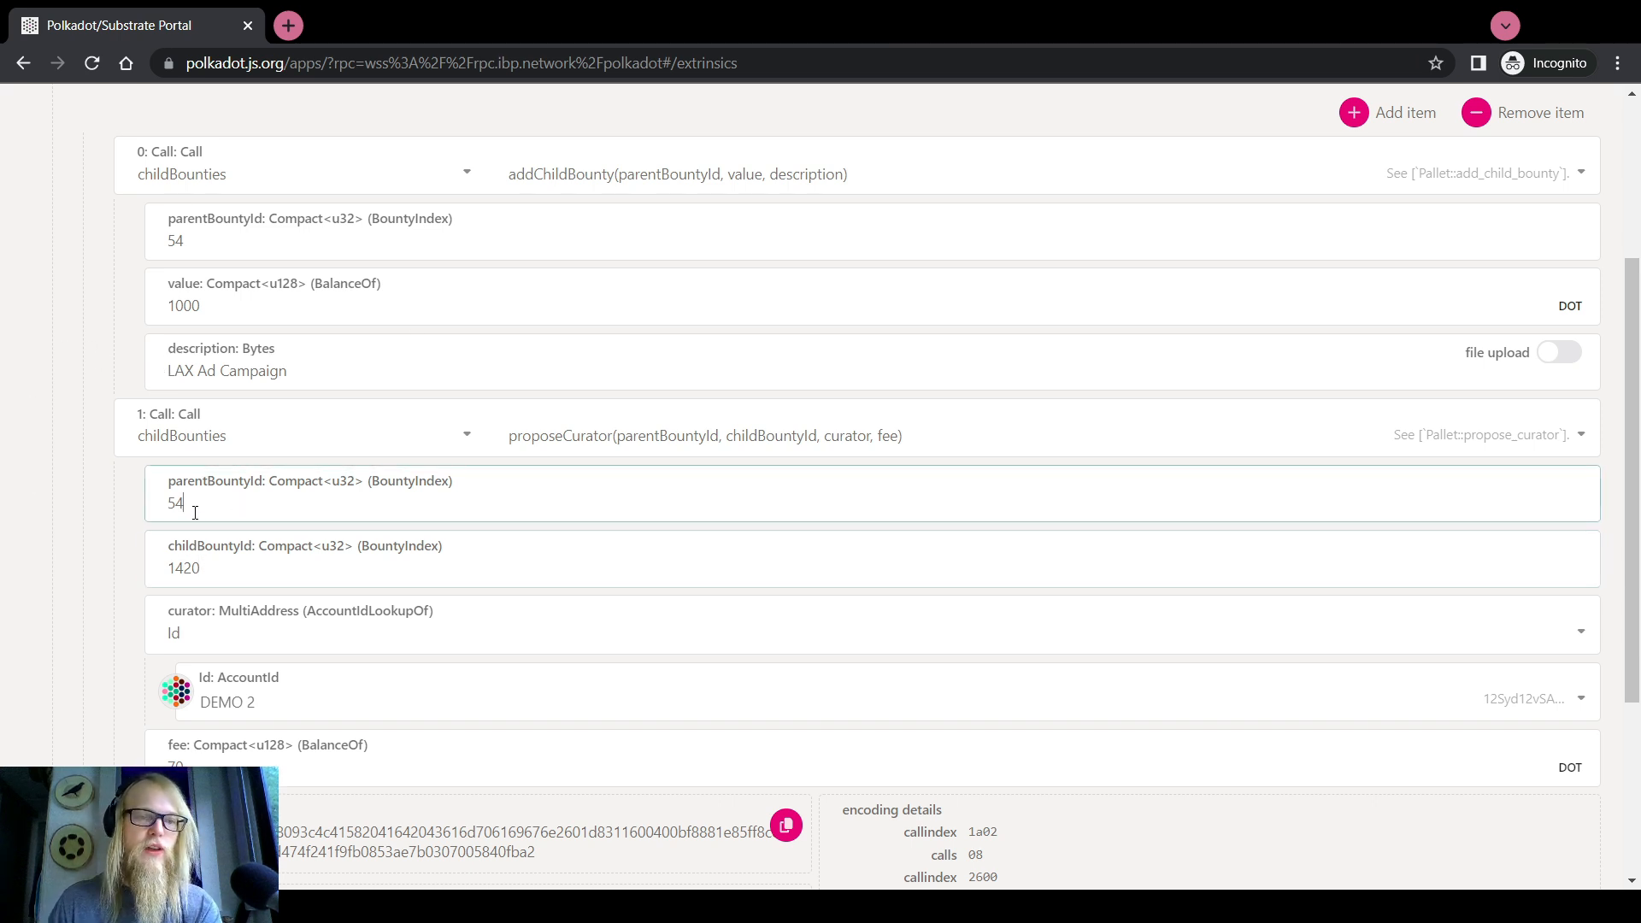
double_click(194, 508)
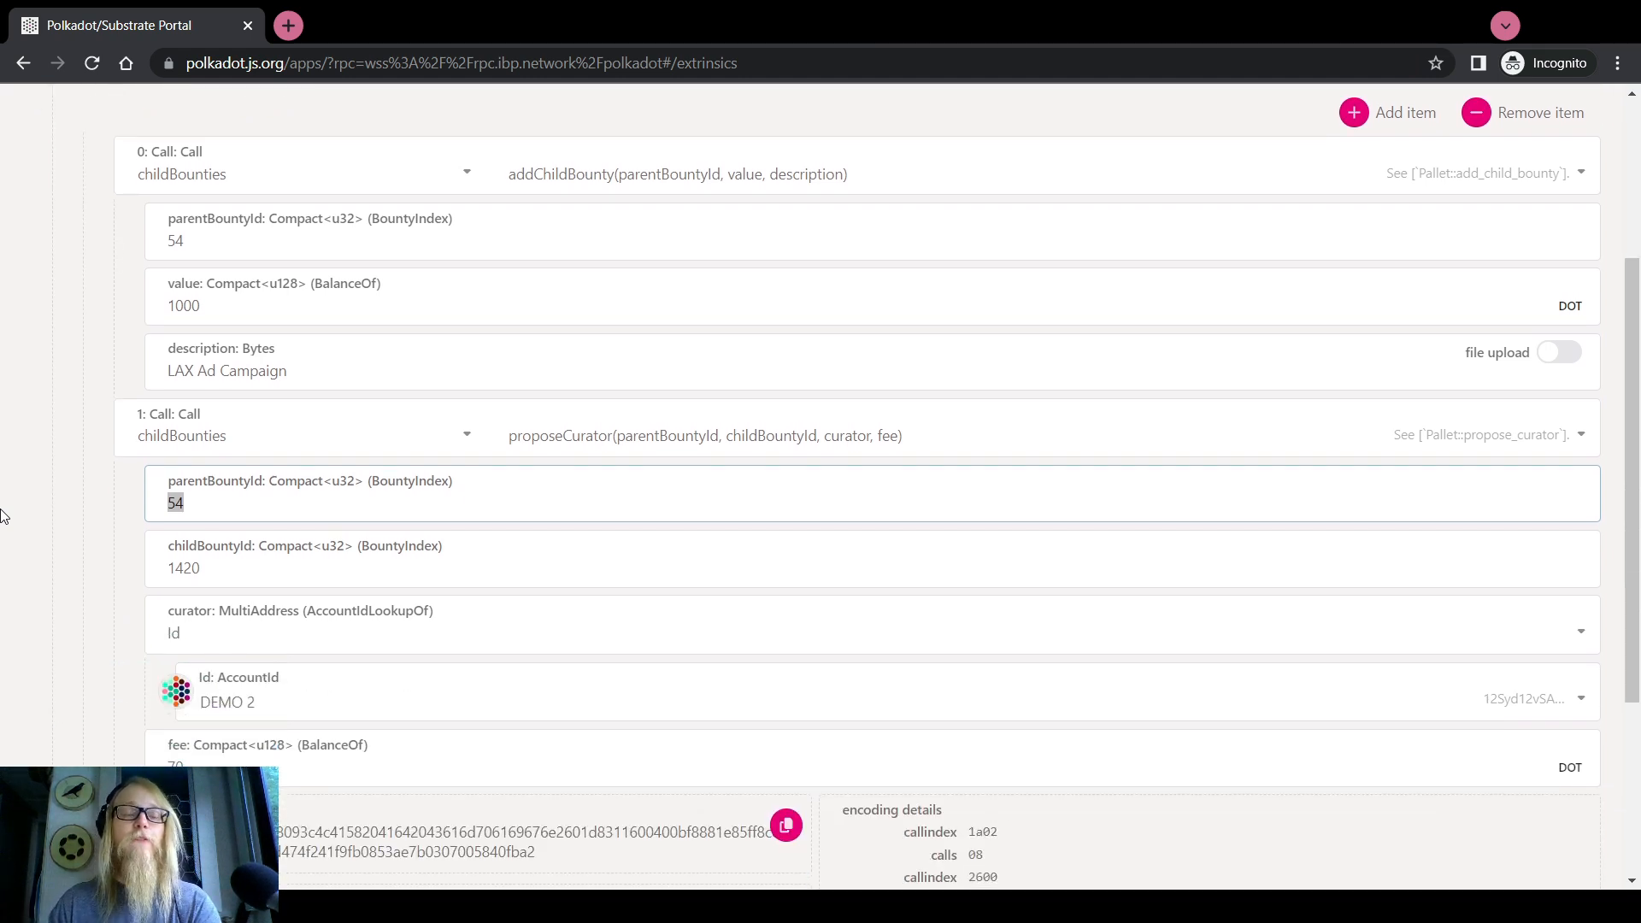
scroll(4, 516, up, 2)
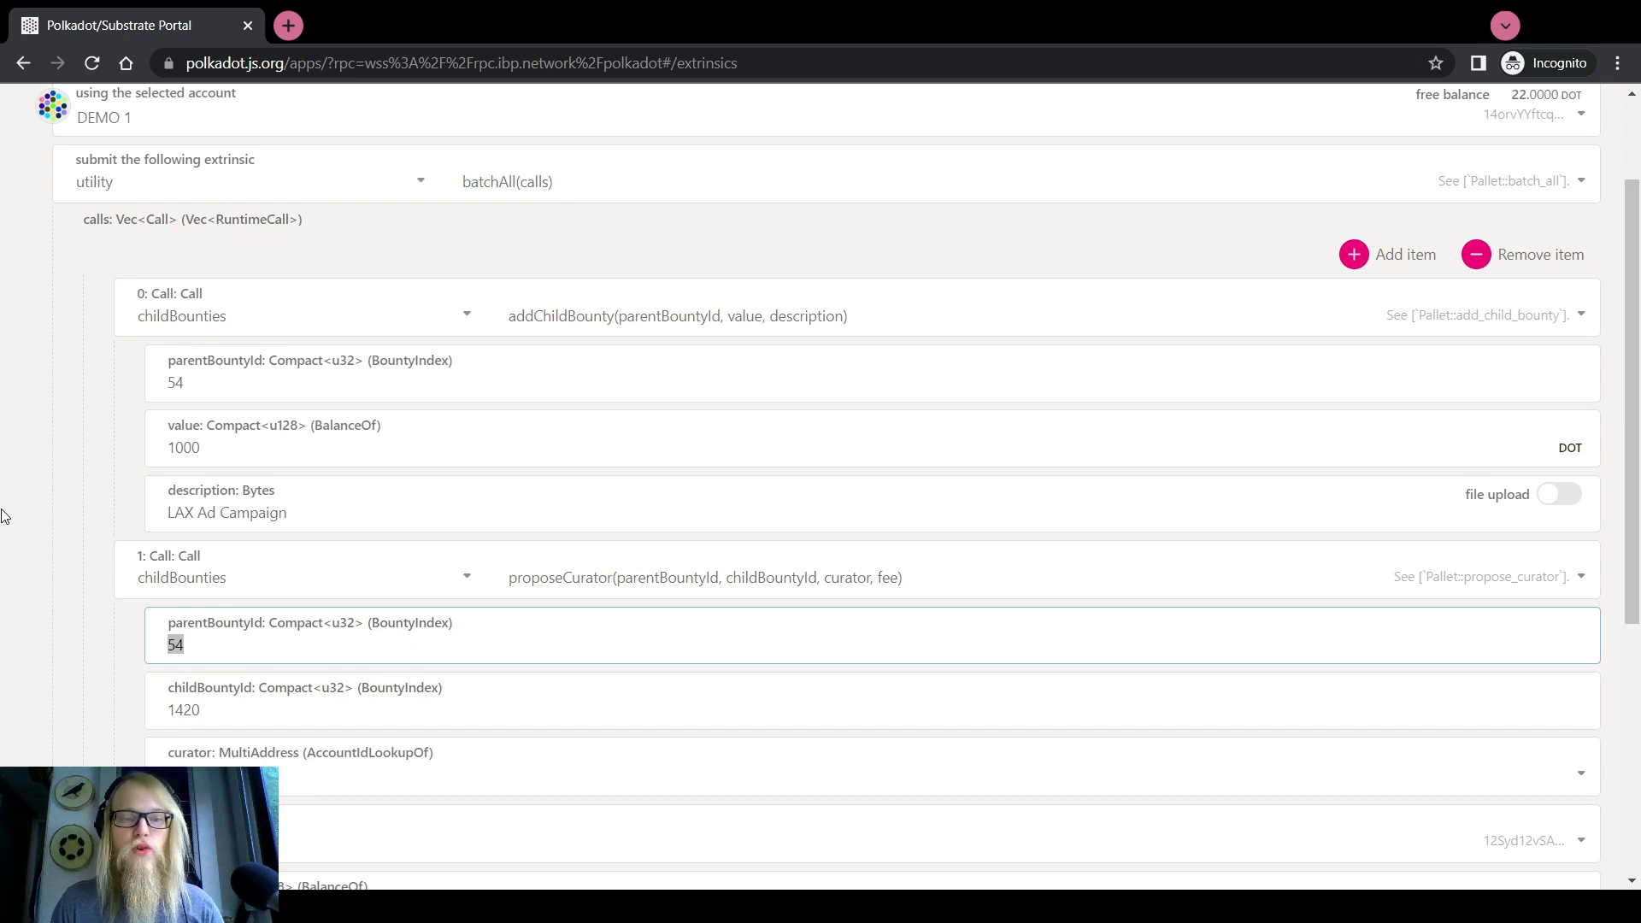
scroll(373, 302, up, 2)
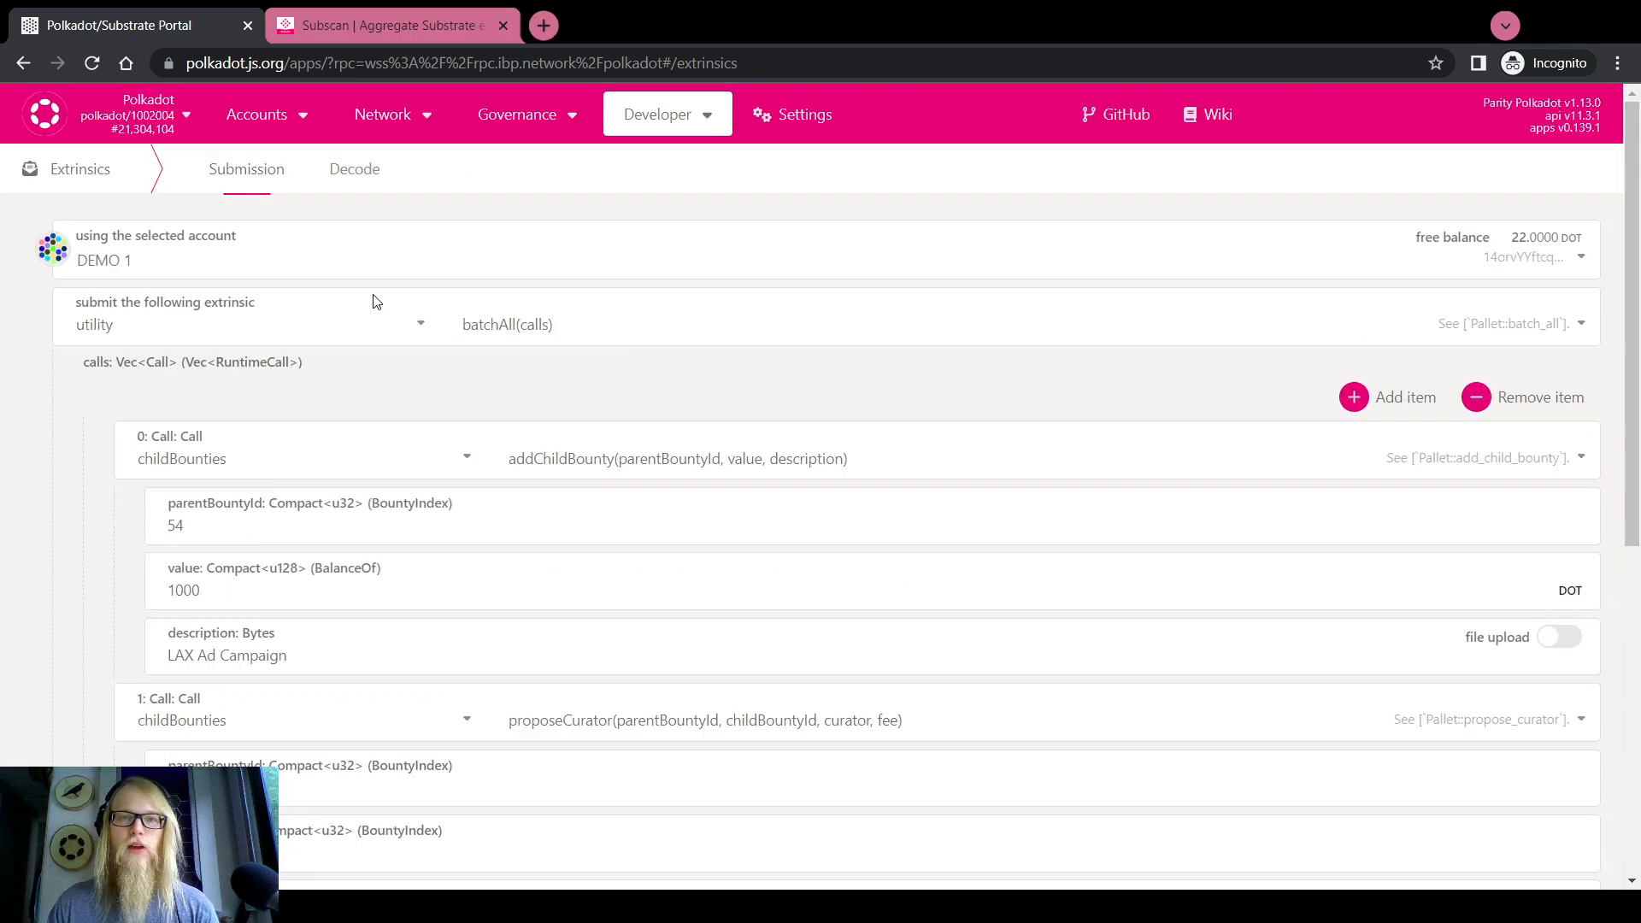
Switch the extrinsic to childBounties addChildBounty
click(398, 340)
scroll(124, 421, up, 5)
scroll(126, 420, up, 5)
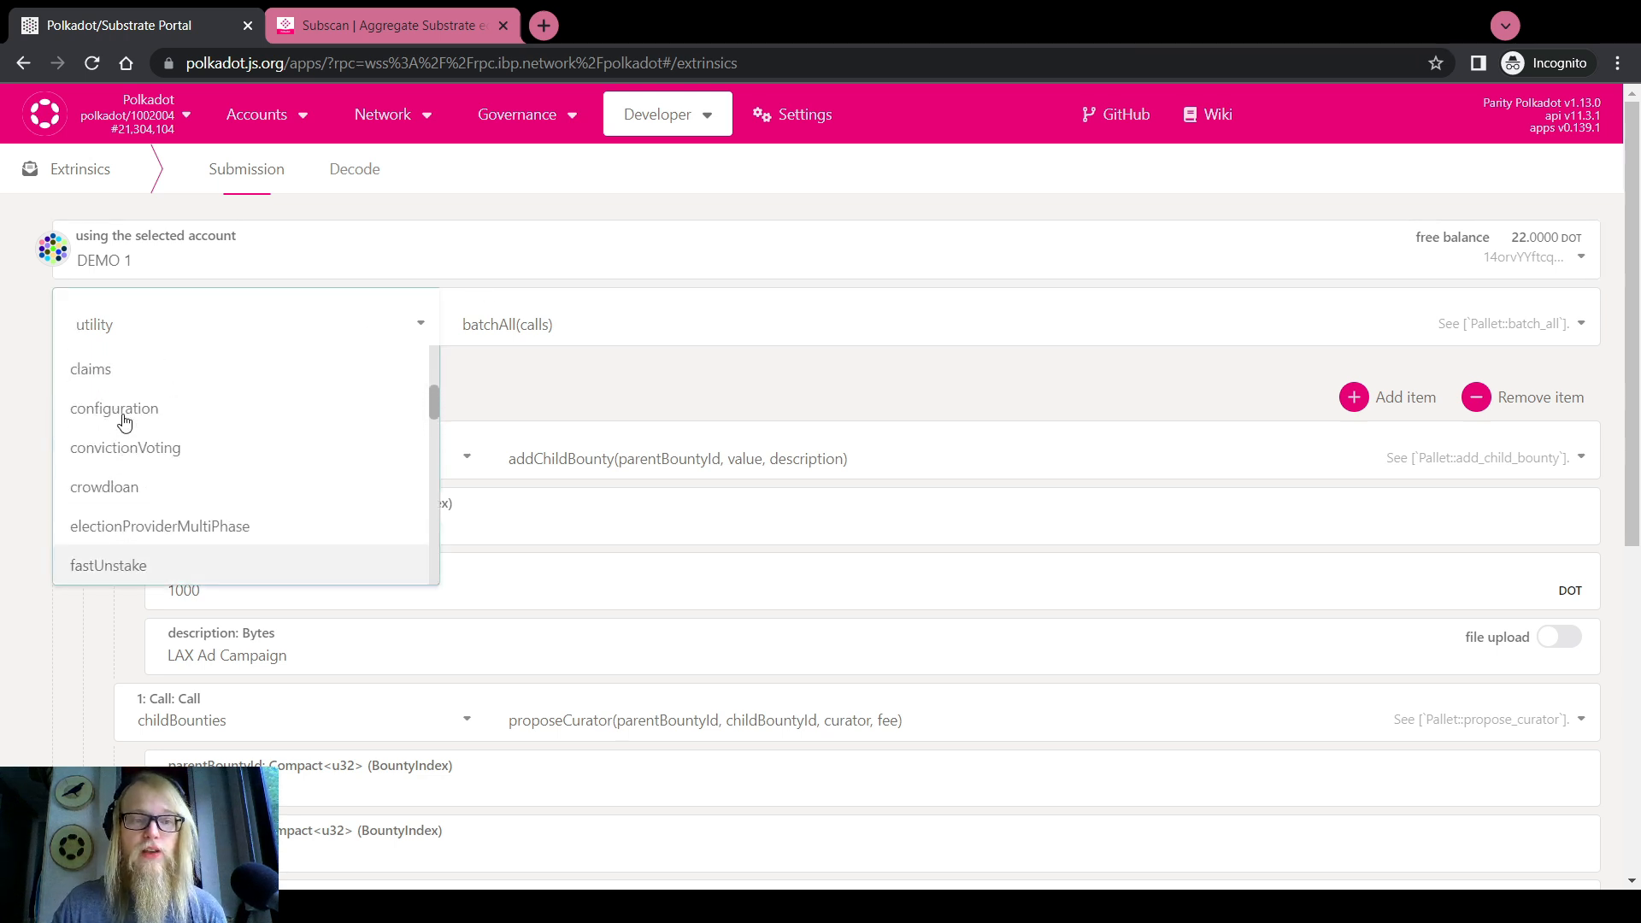
click(136, 472)
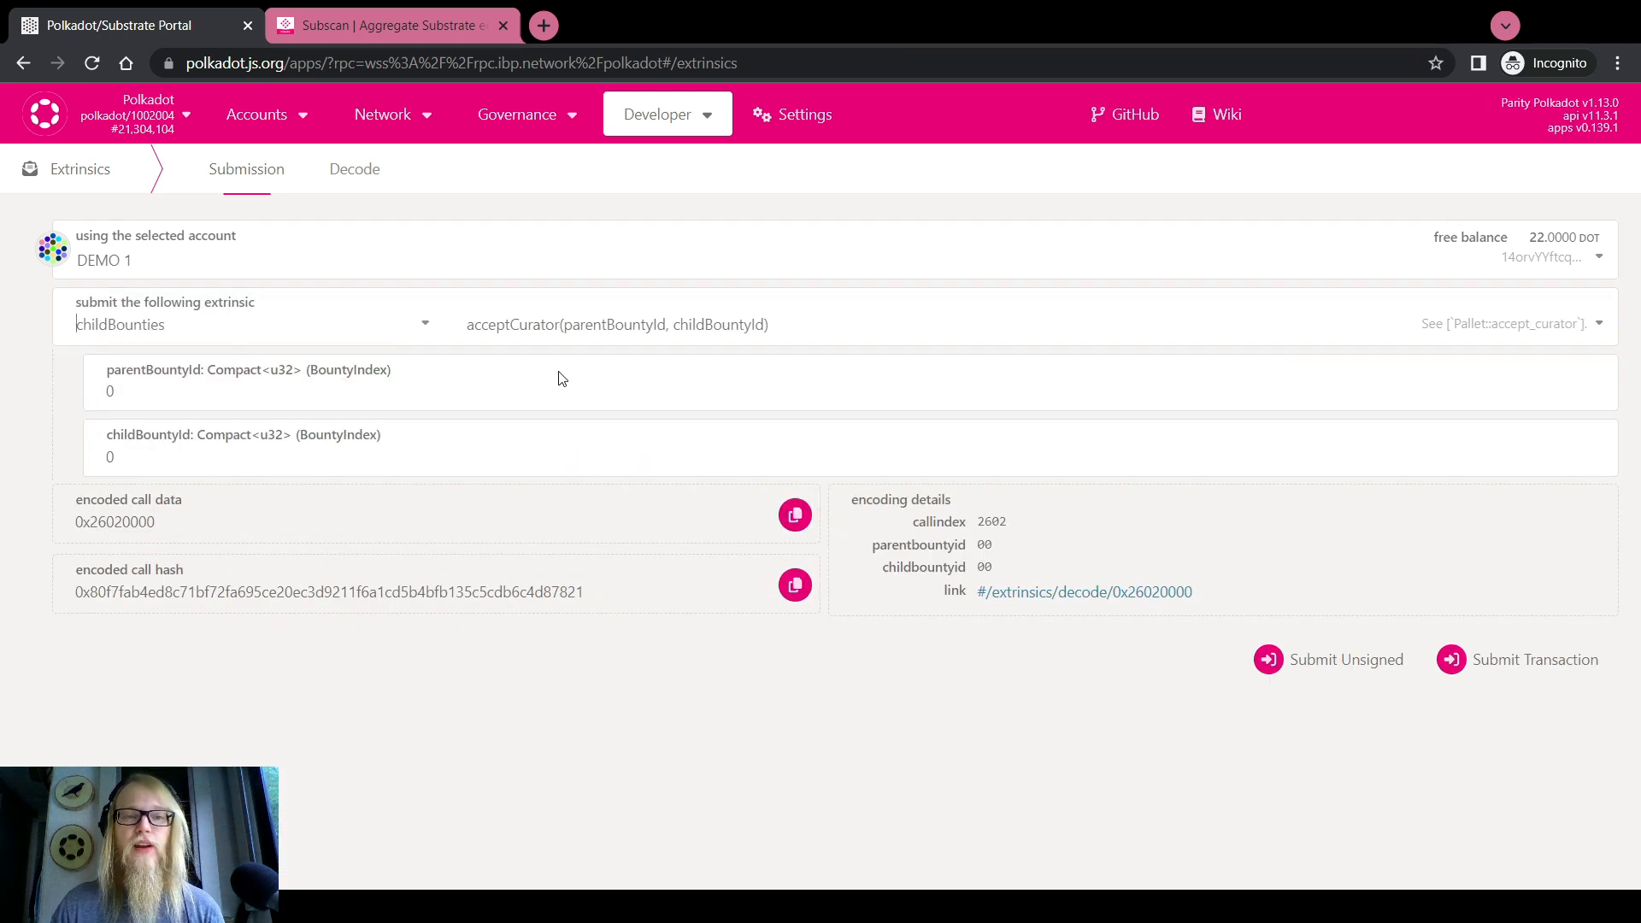
click(560, 325)
click(548, 419)
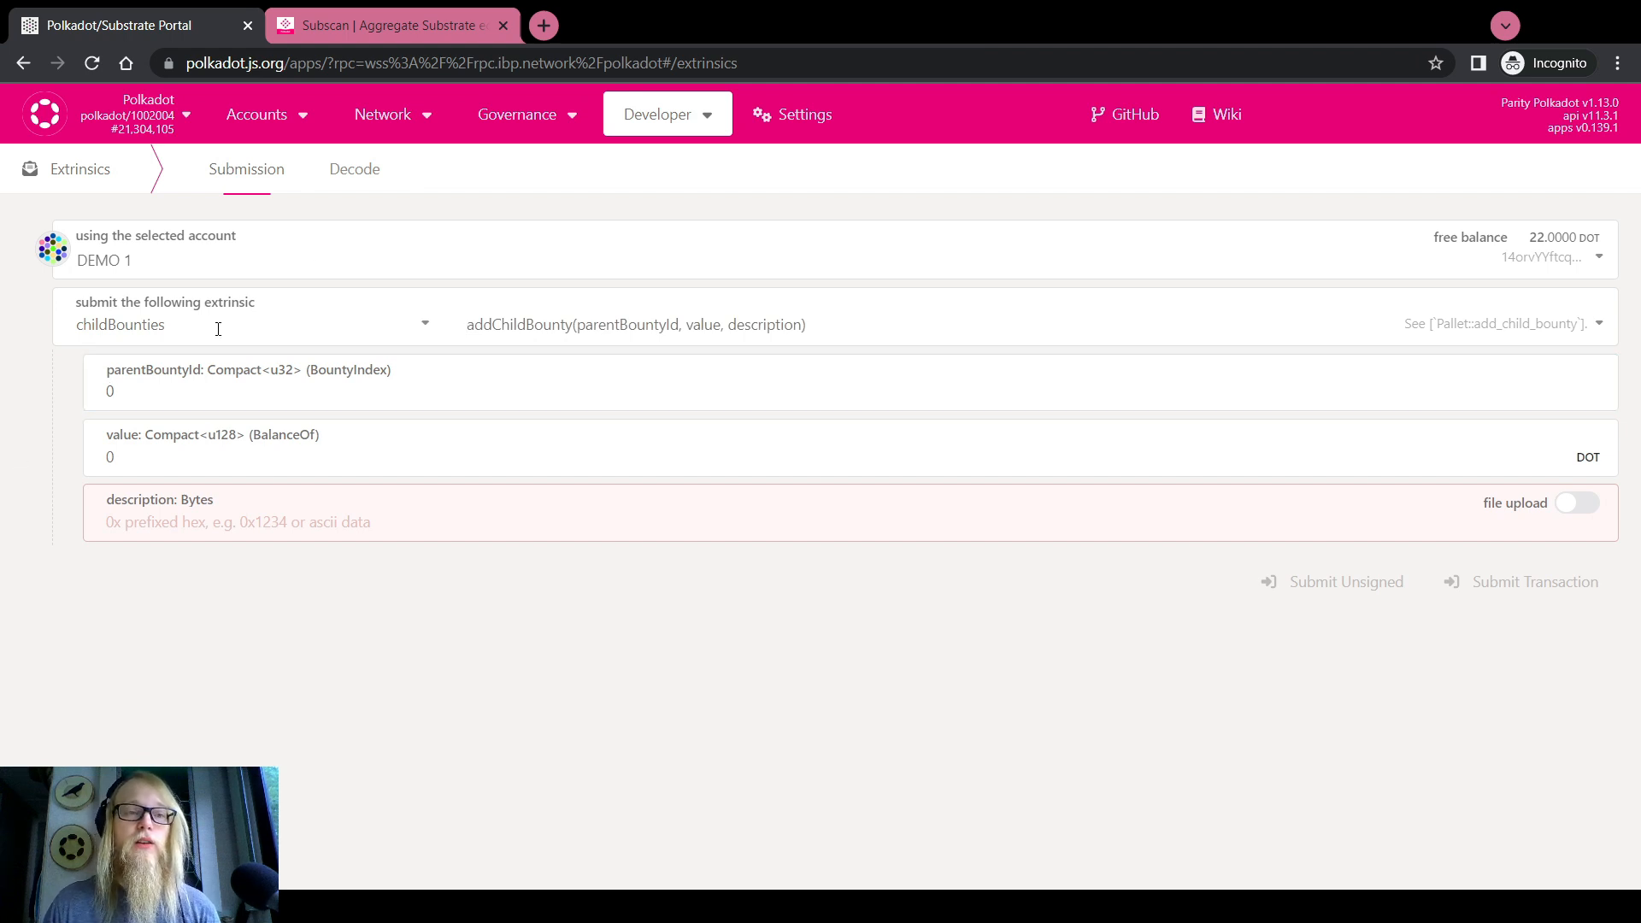
In Chain state, select the childBounties storage module and its storage item
mouse_move(684, 106)
click(685, 155)
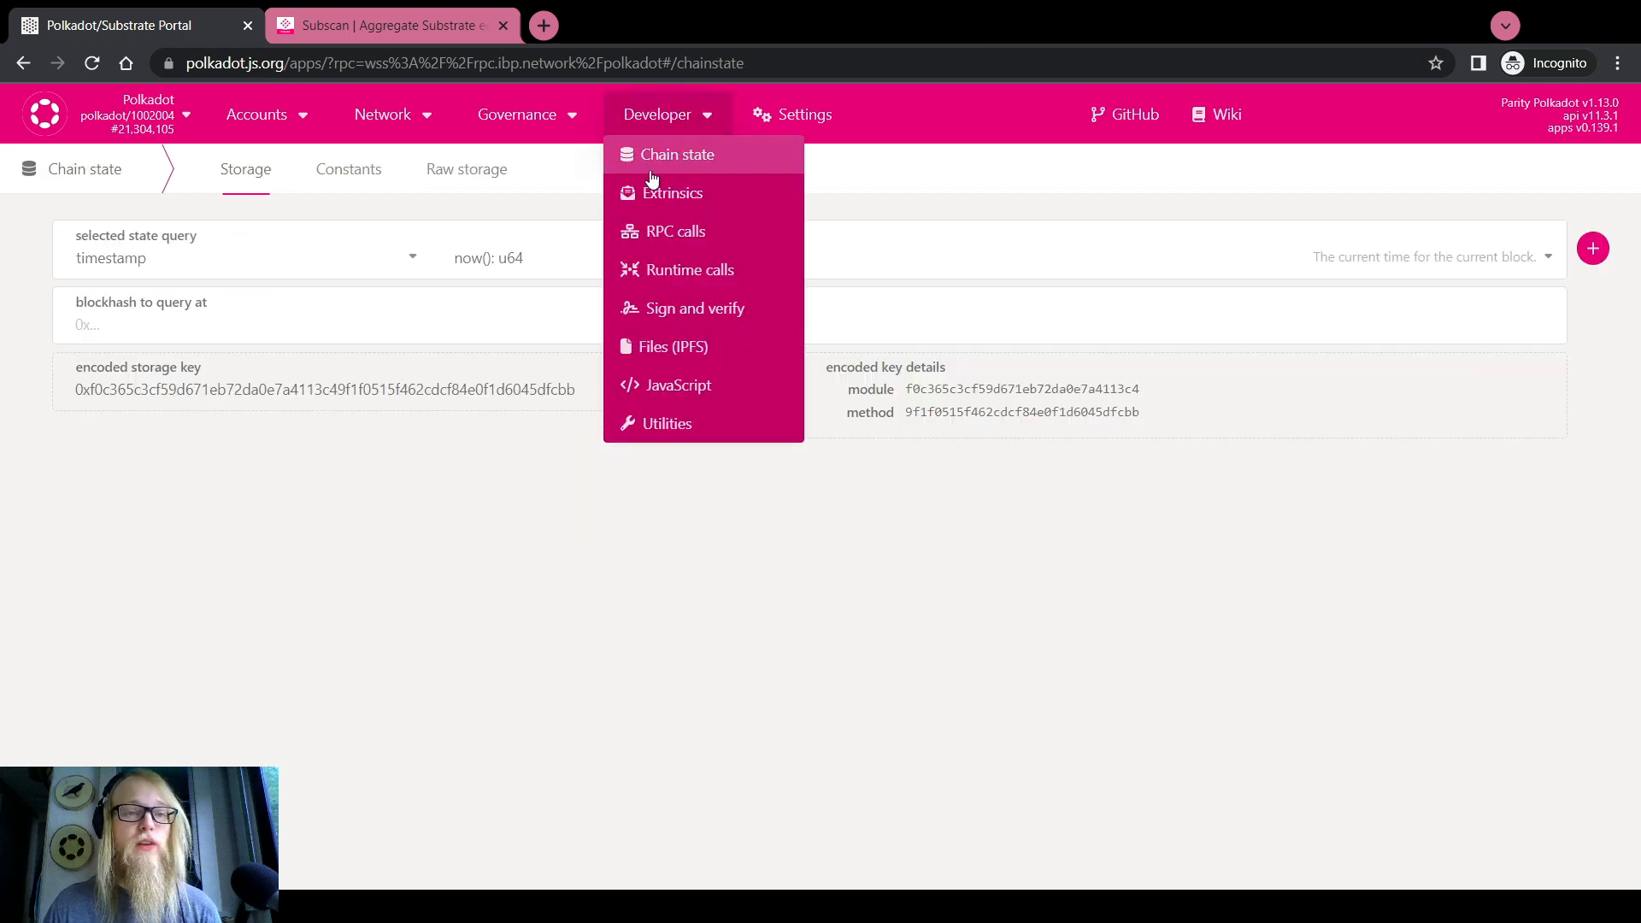
click(354, 265)
scroll(162, 431, up, 10)
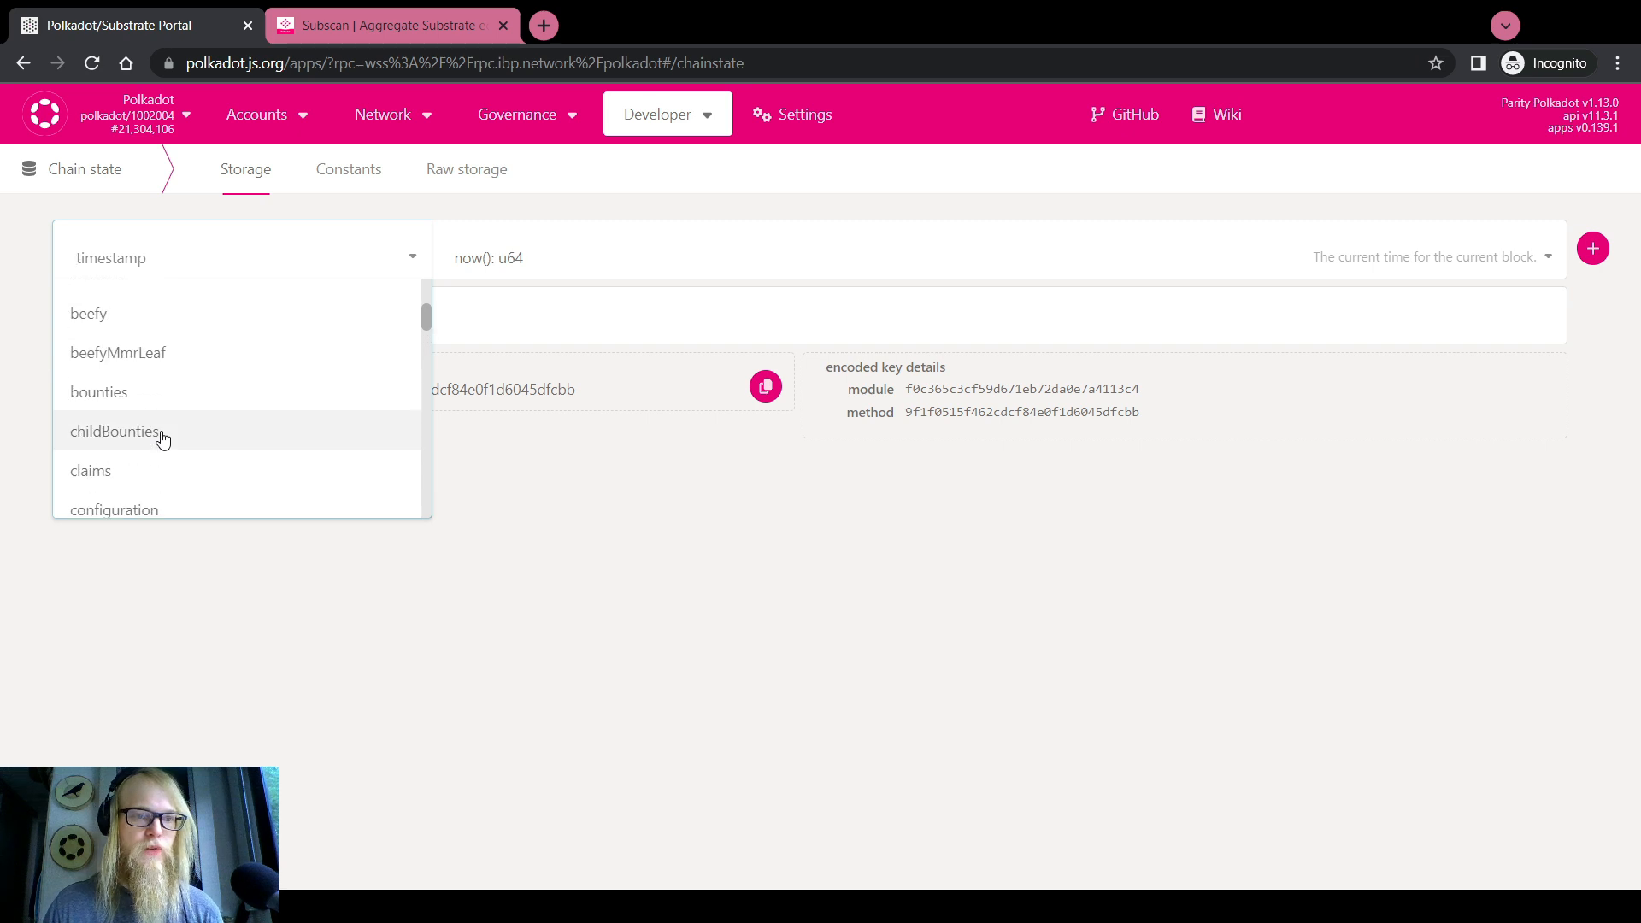
click(146, 432)
click(543, 261)
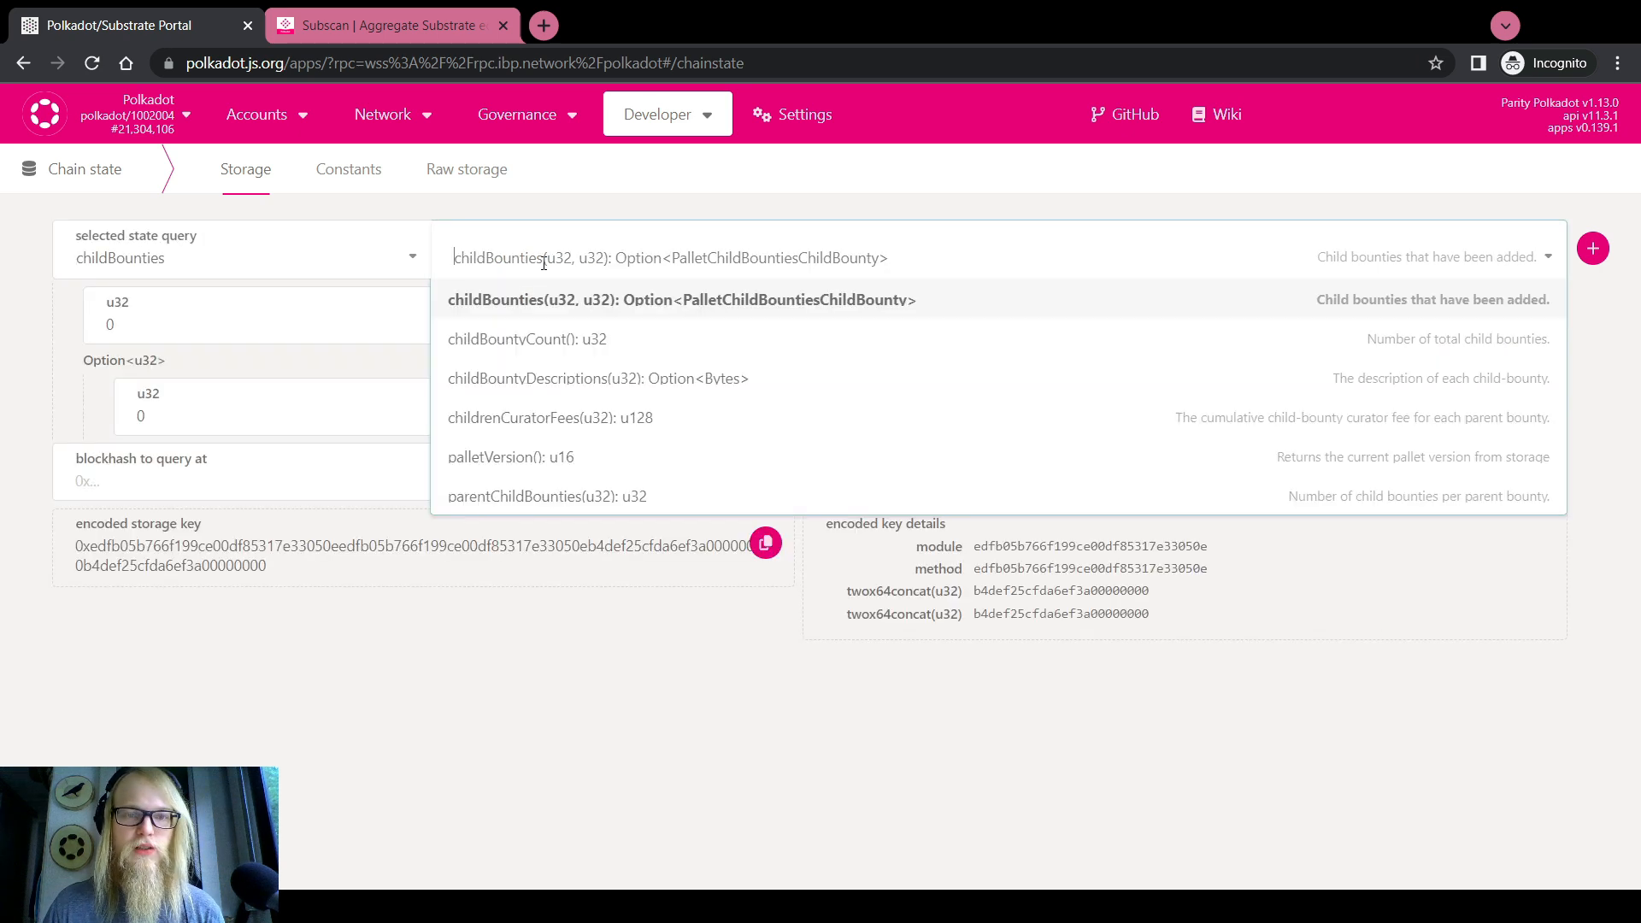
Enter 50 as the parent bounty index, correcting an initial 54
click(266, 321)
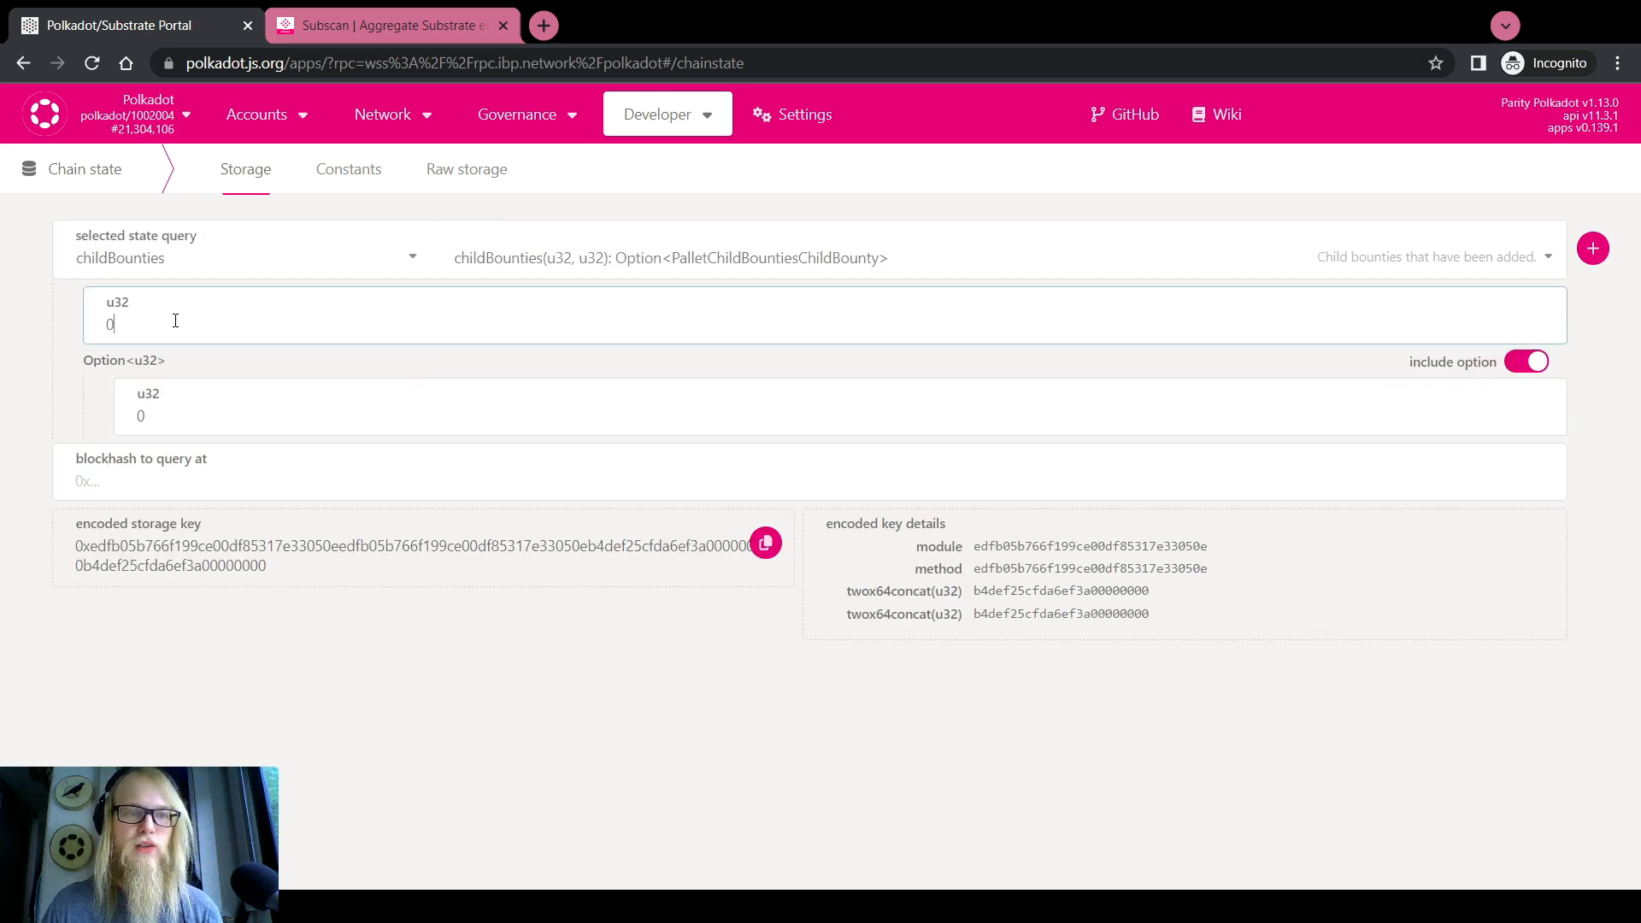
text(54)
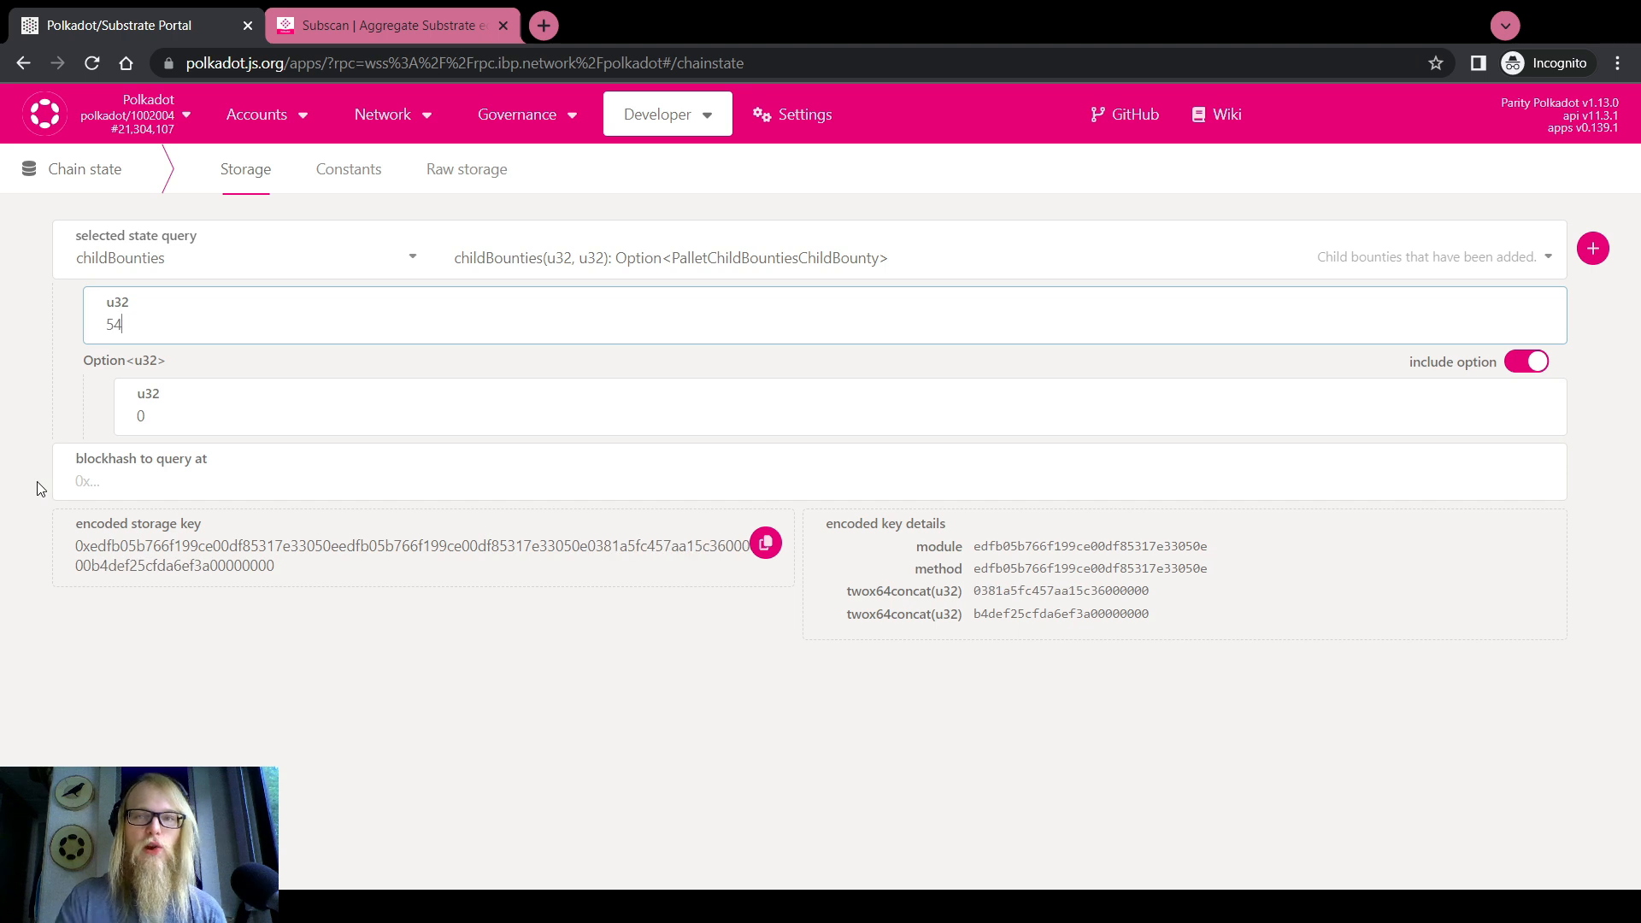
drag(113, 323, 103, 323)
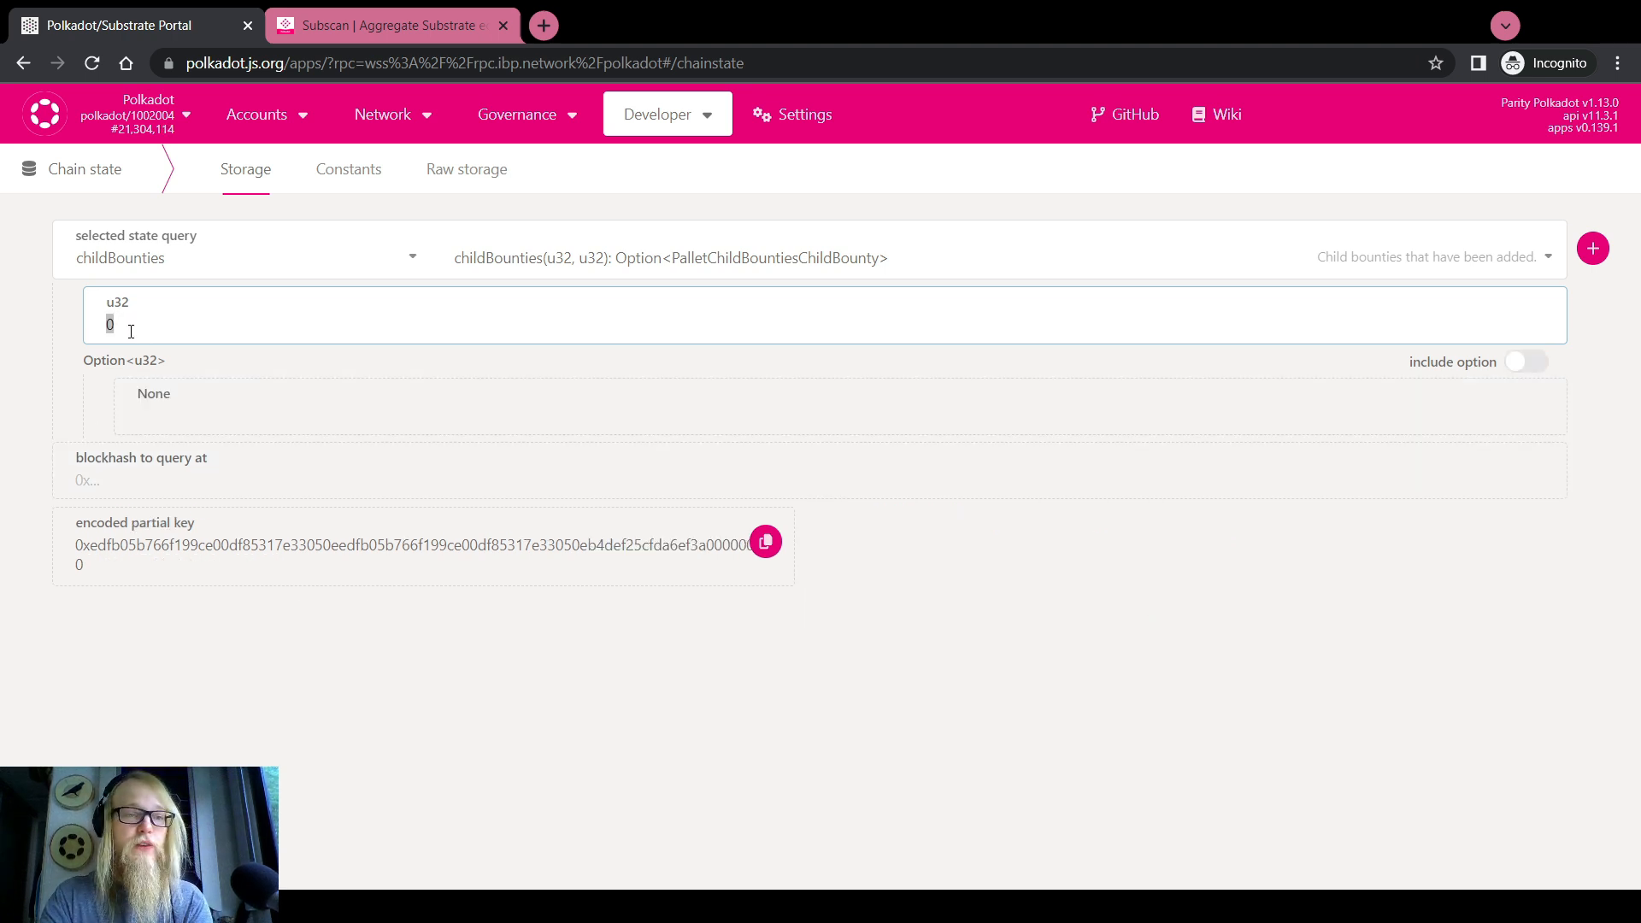
text(50)
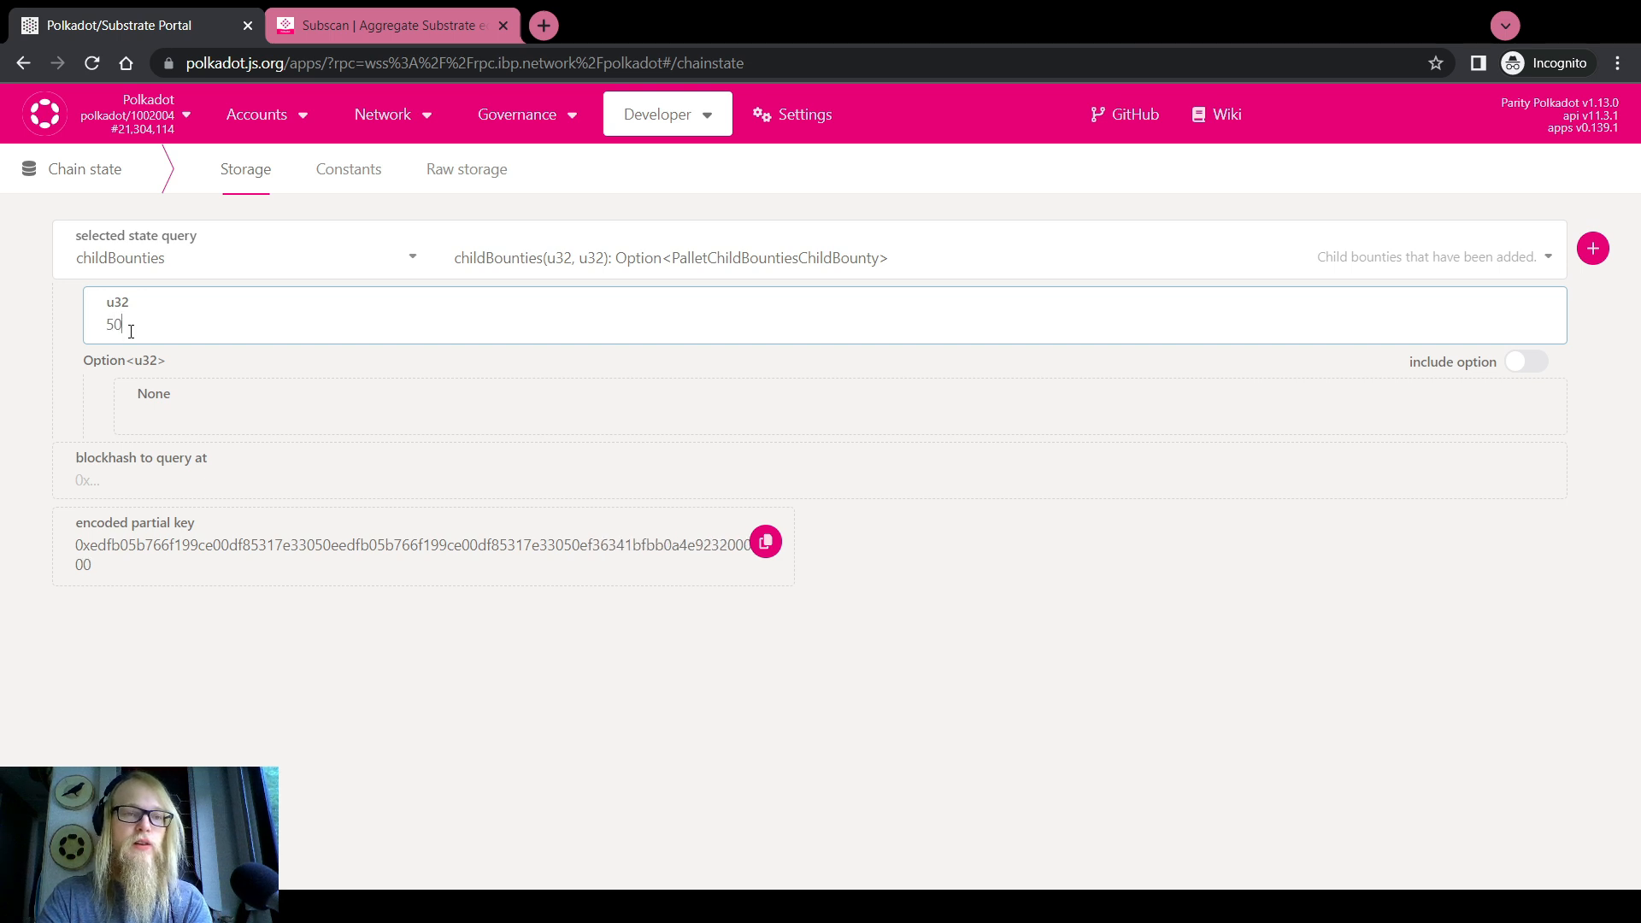
key(BackSpace)
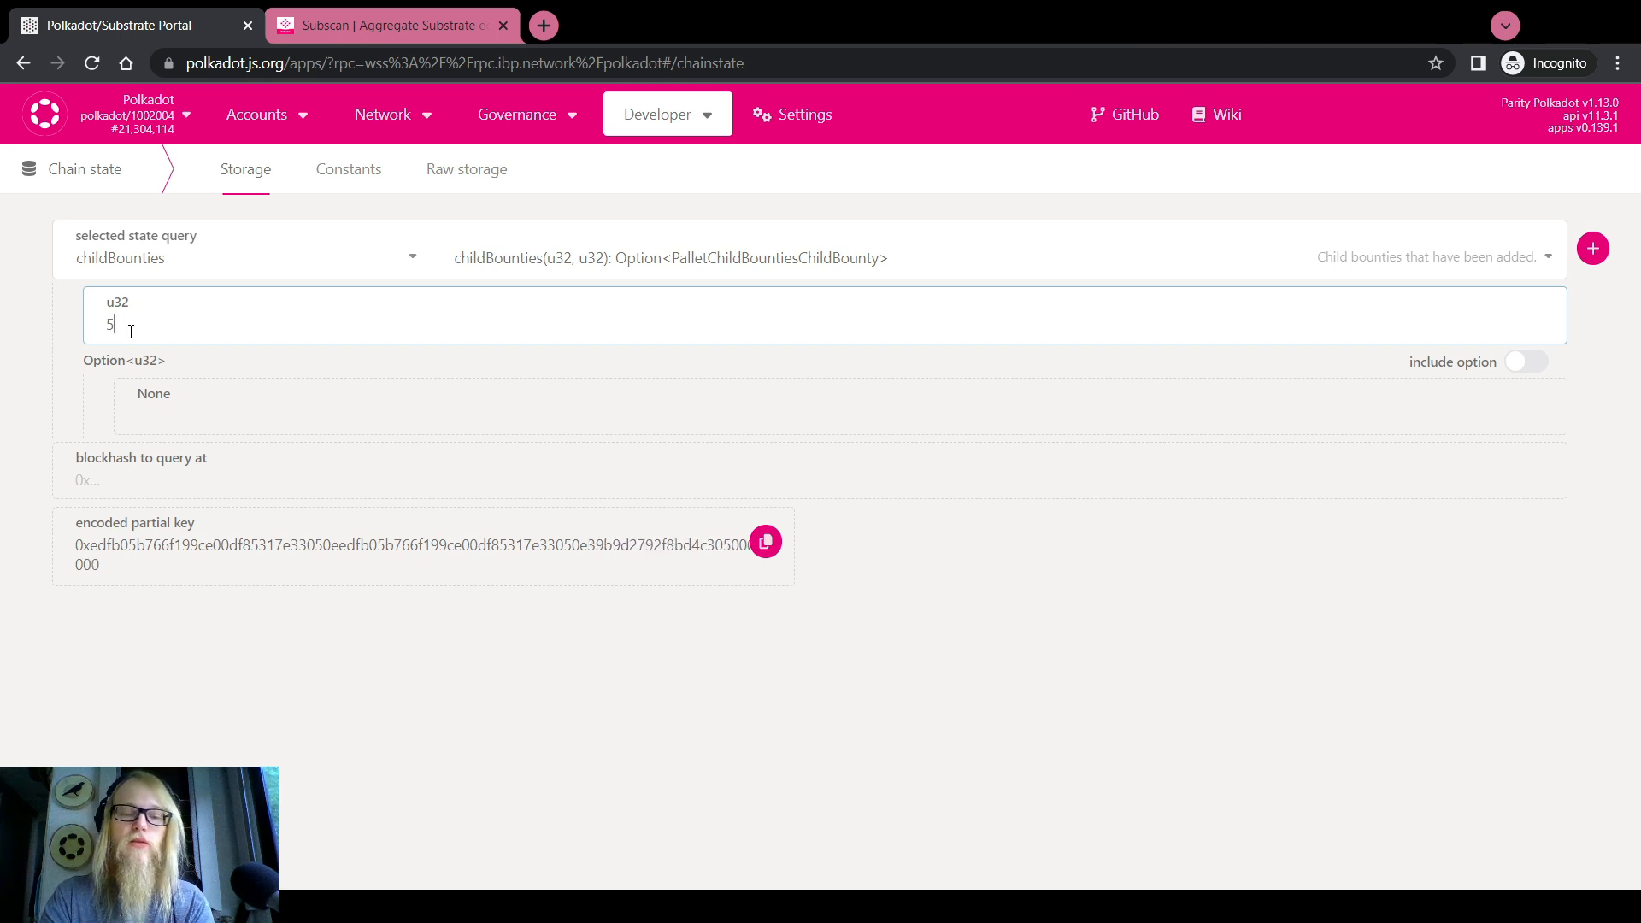
key(BackSpace)
text(0)
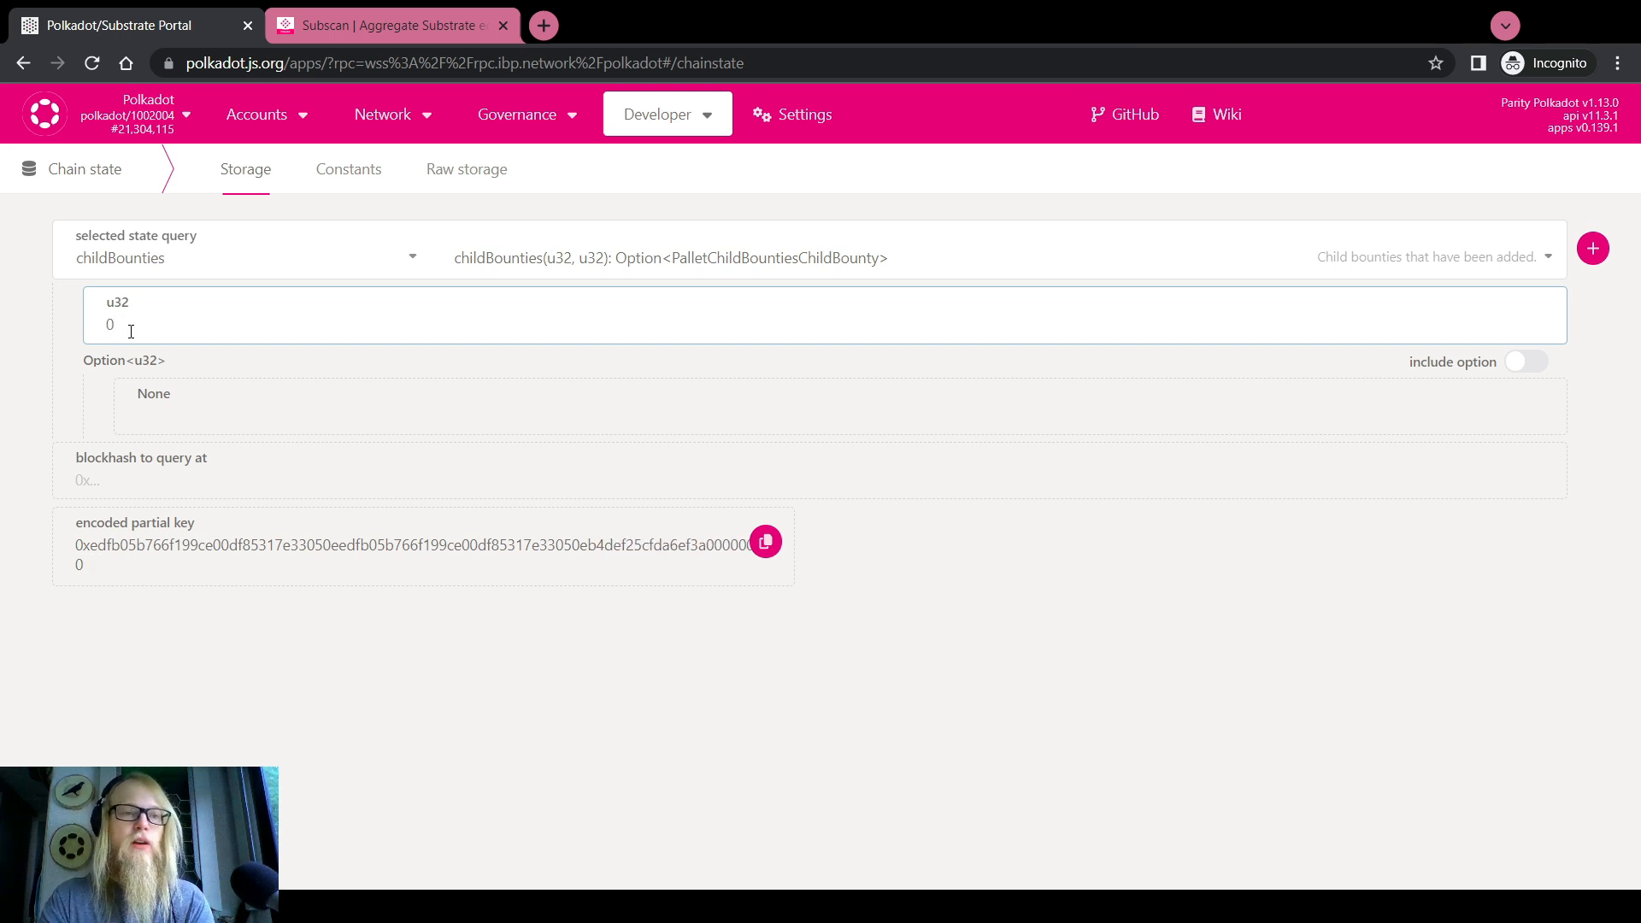
key(BackSpace)
text(50)
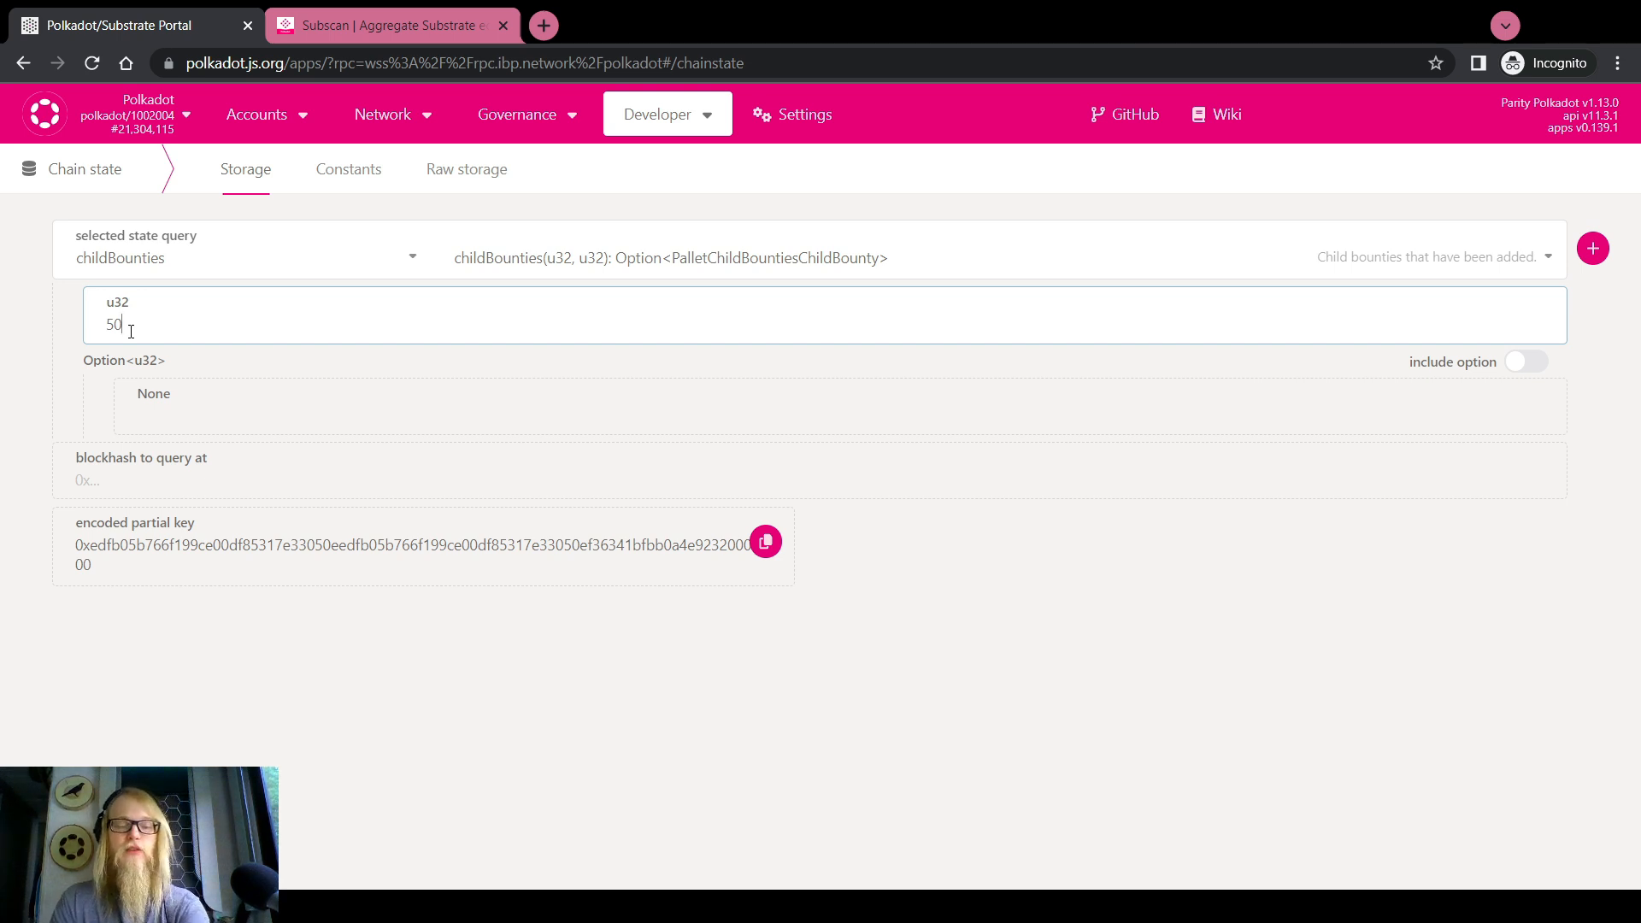
Include child bounty index 1300 and run the query, which returns <none>
click(1529, 363)
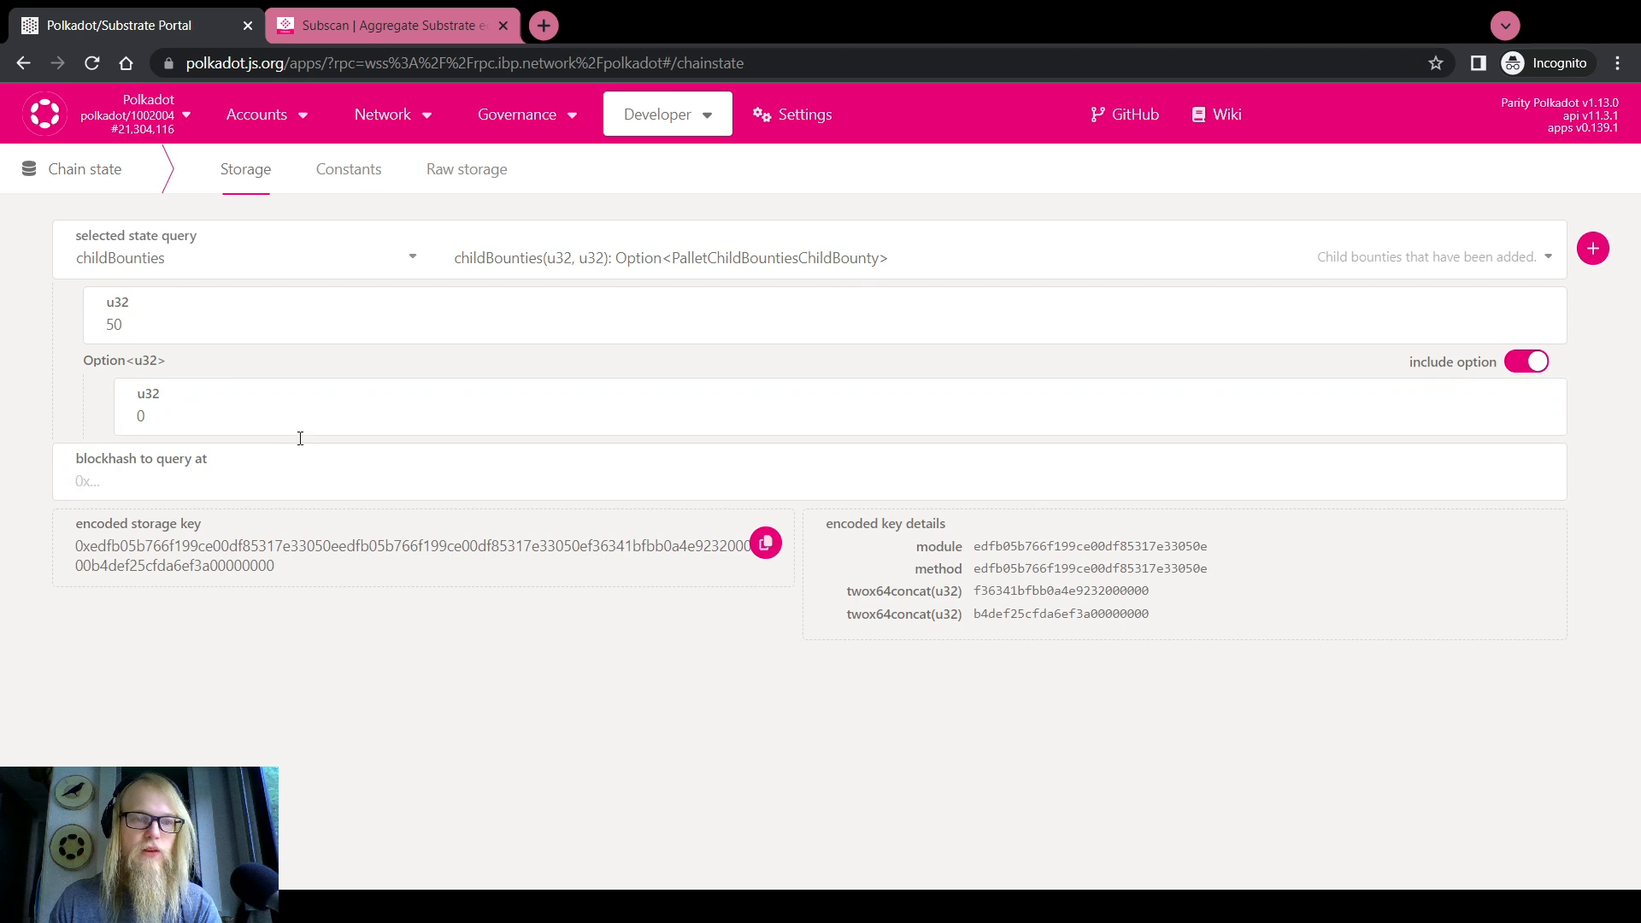
double_click(346, 407)
text(1300)
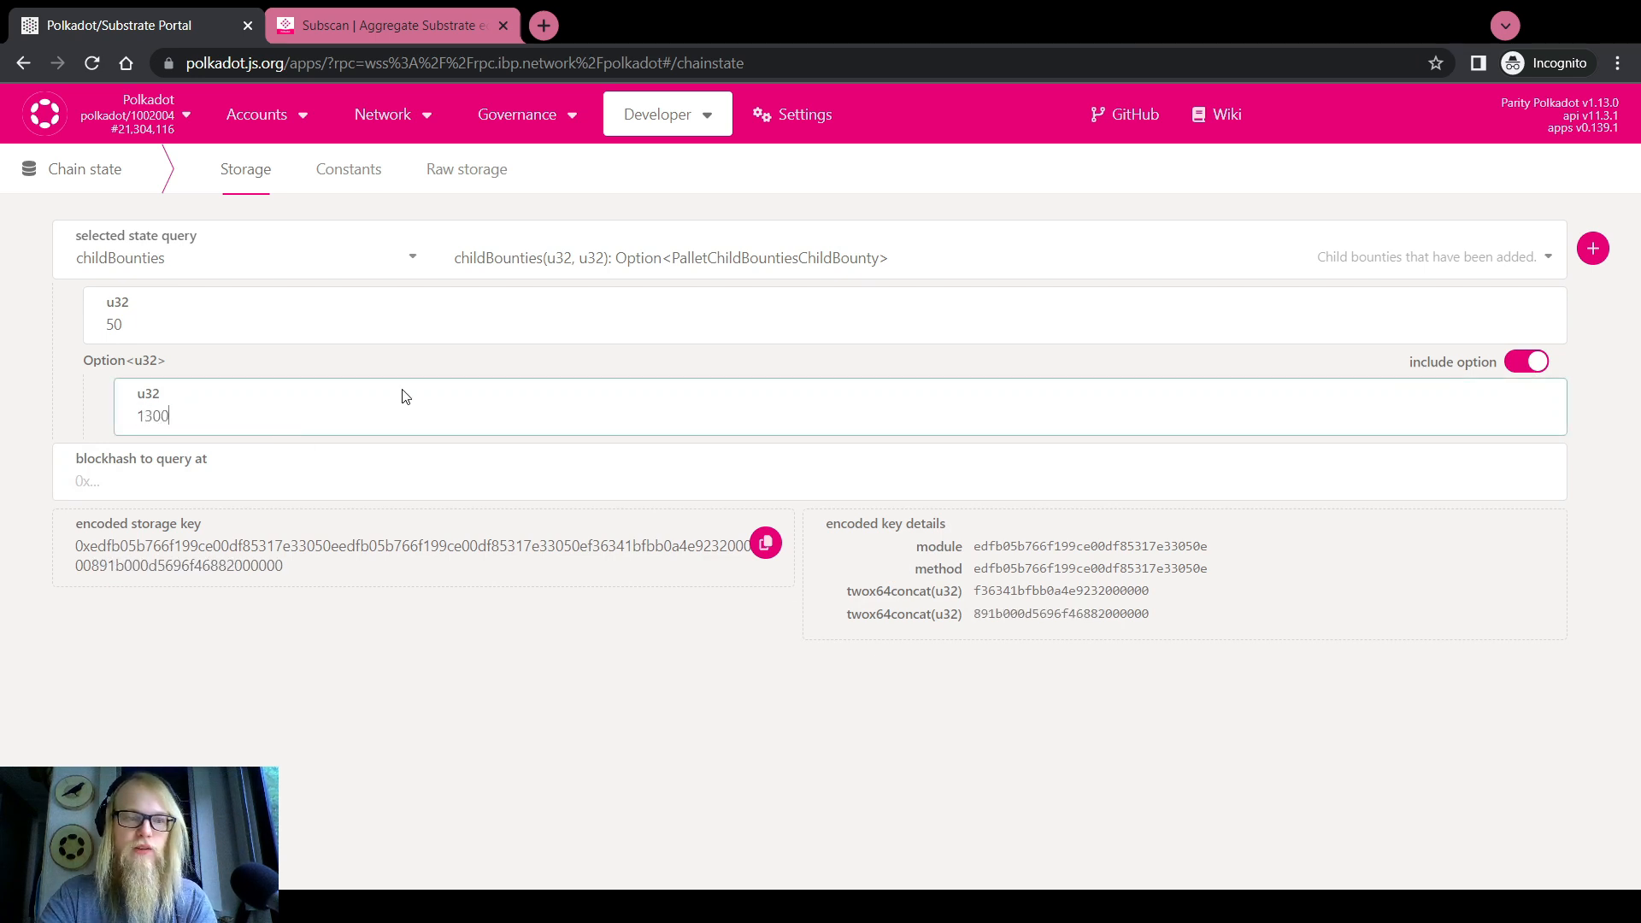
click(1592, 248)
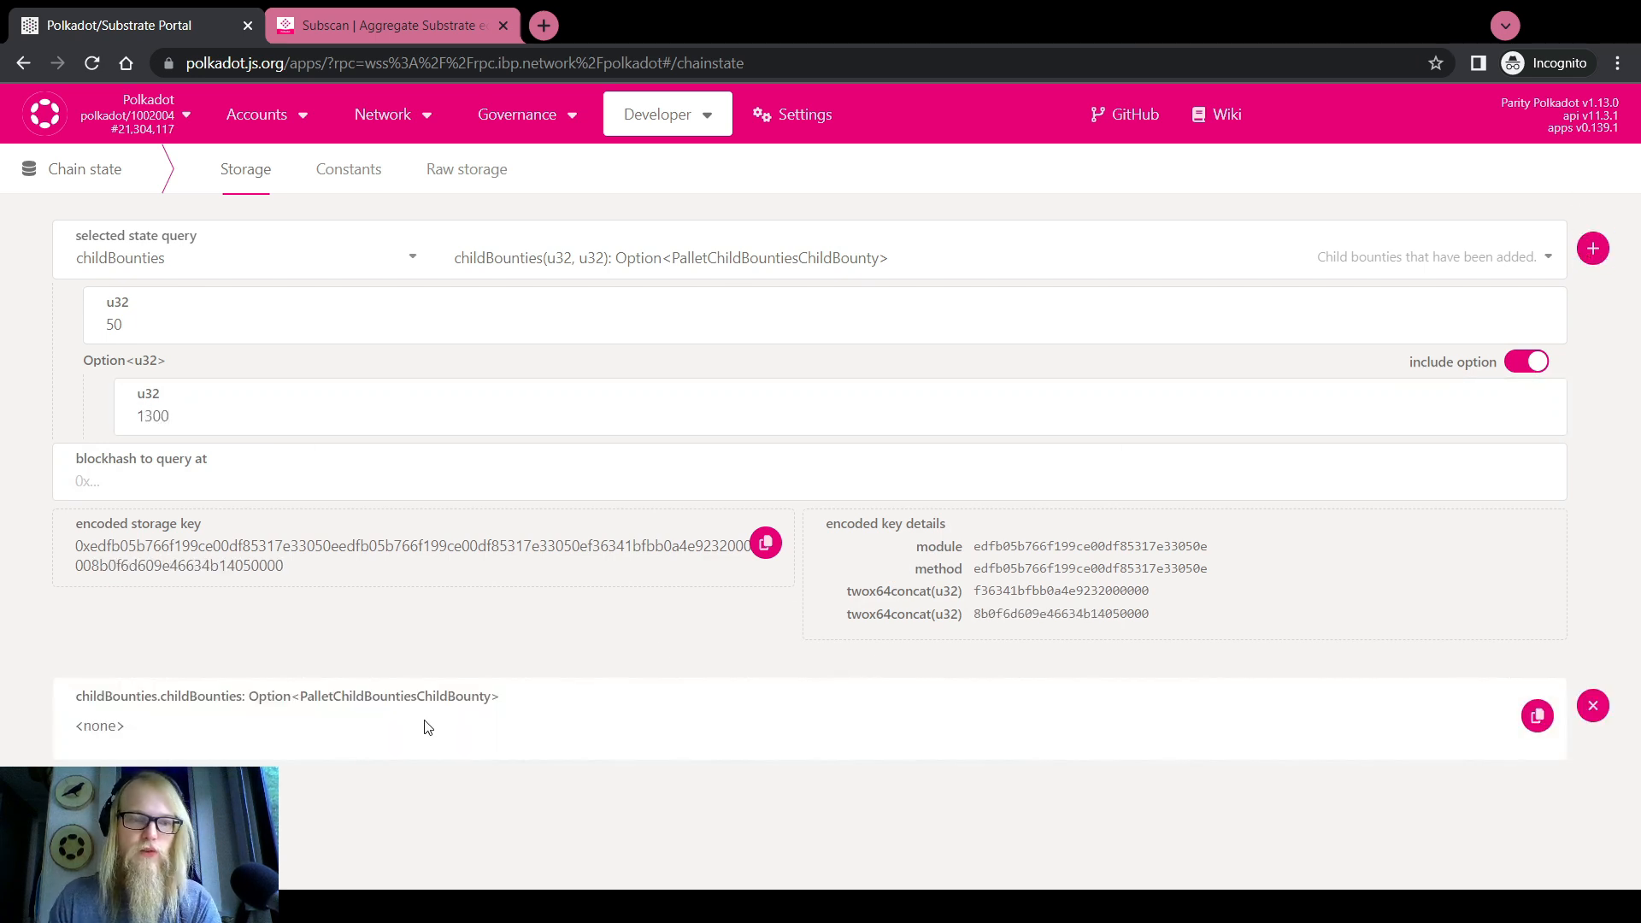
Drop the child index filter, remove the old result and query all child bounties of bounty 50
click(1532, 363)
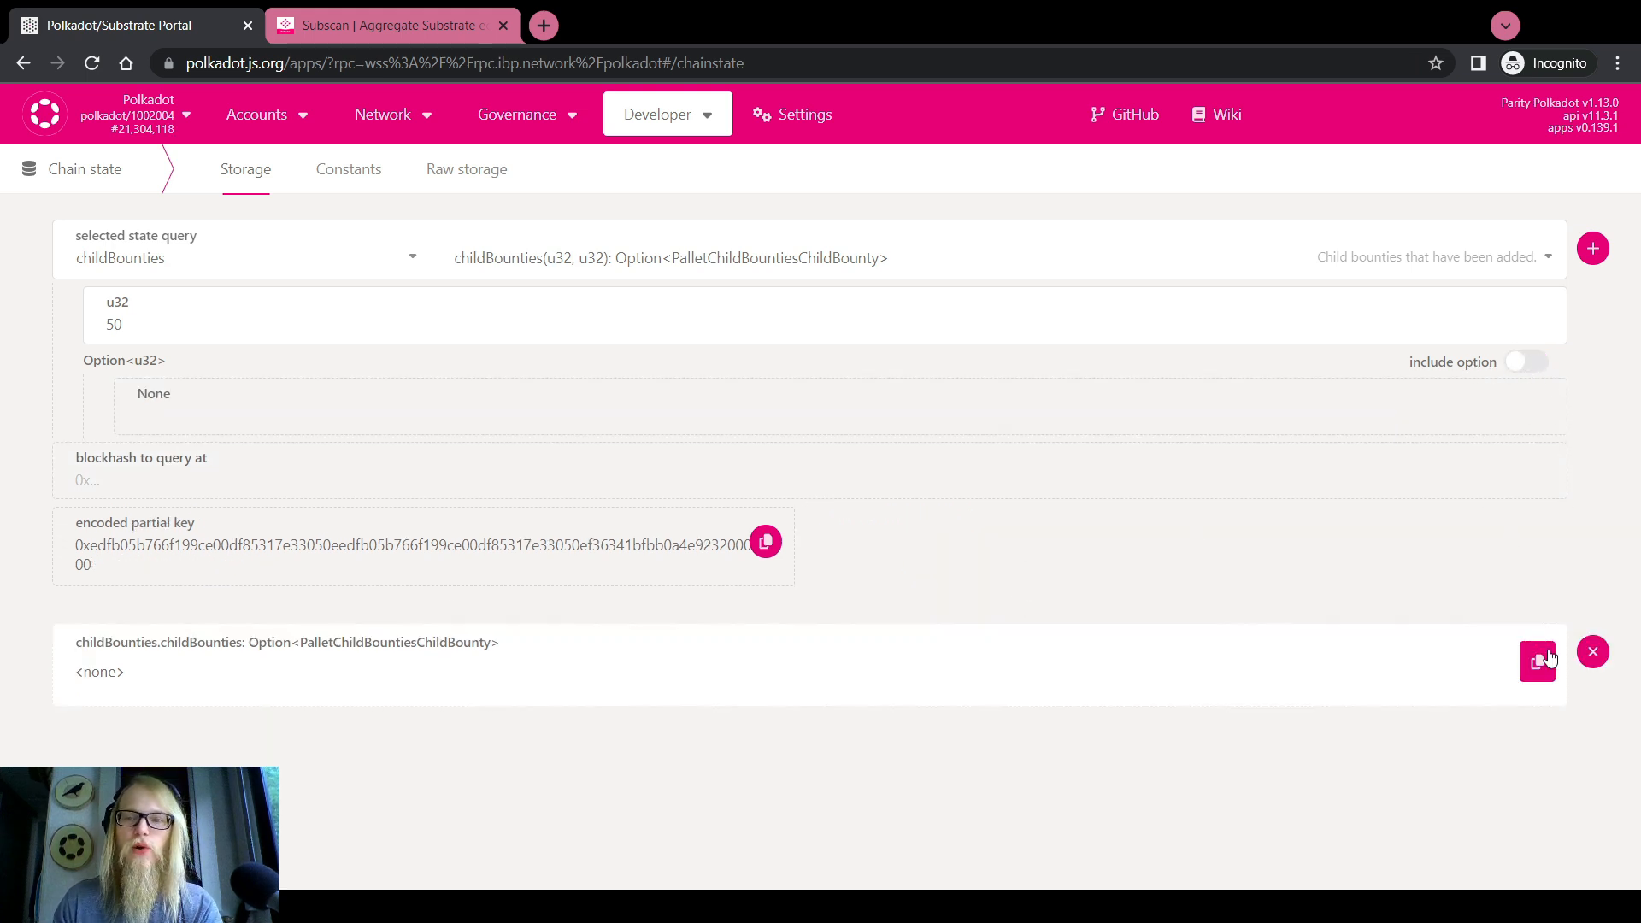
click(1592, 651)
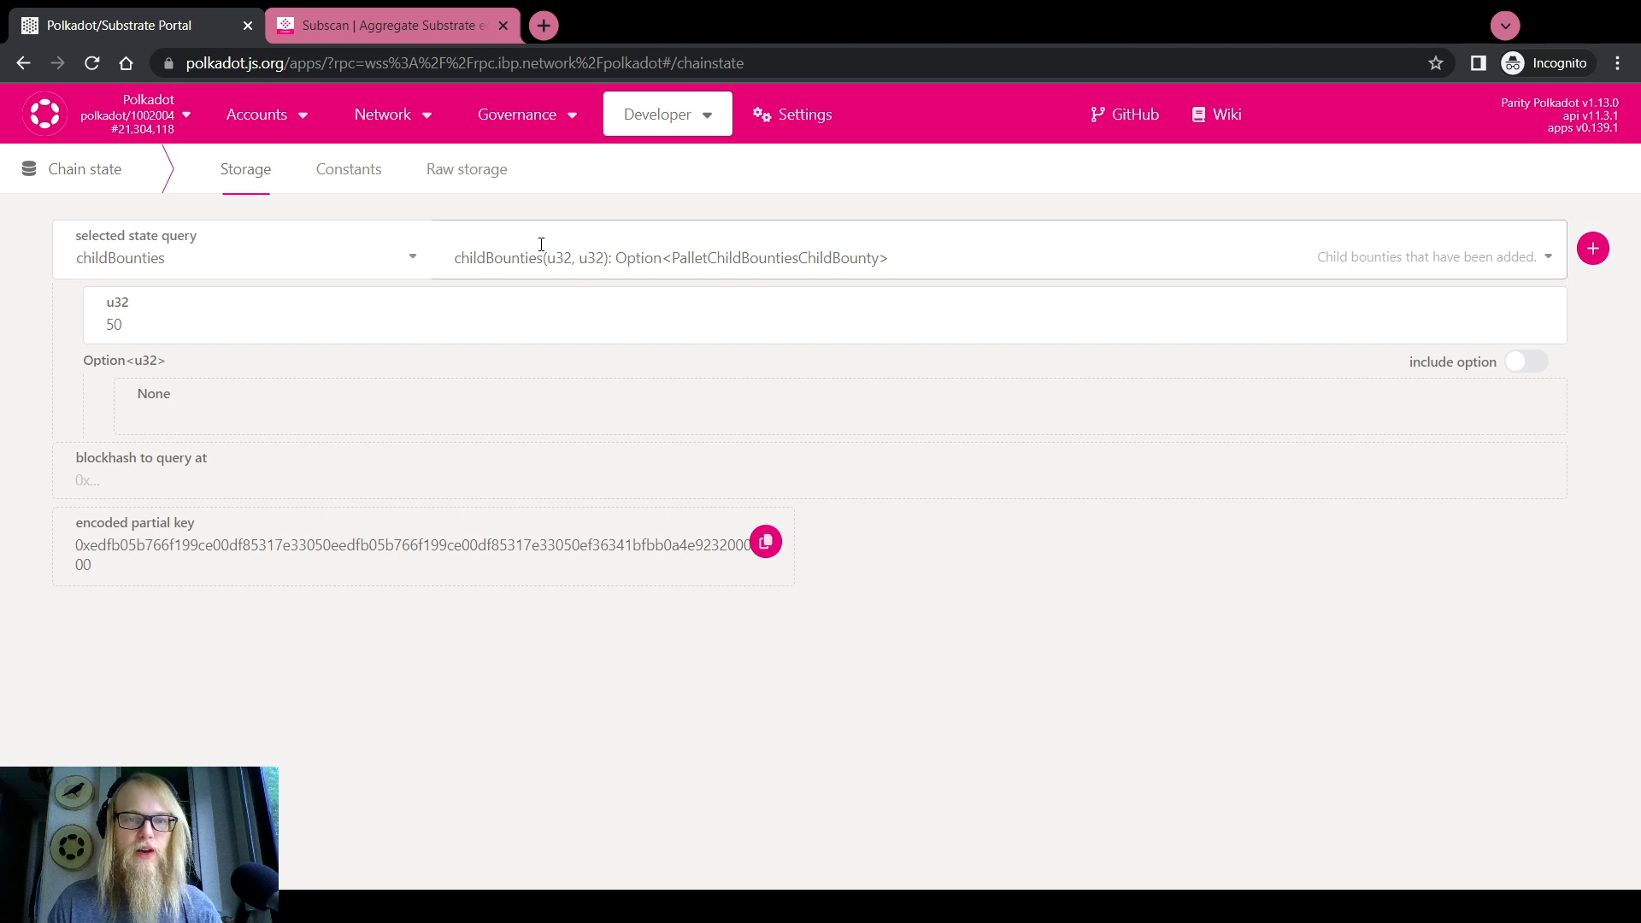
click(1589, 256)
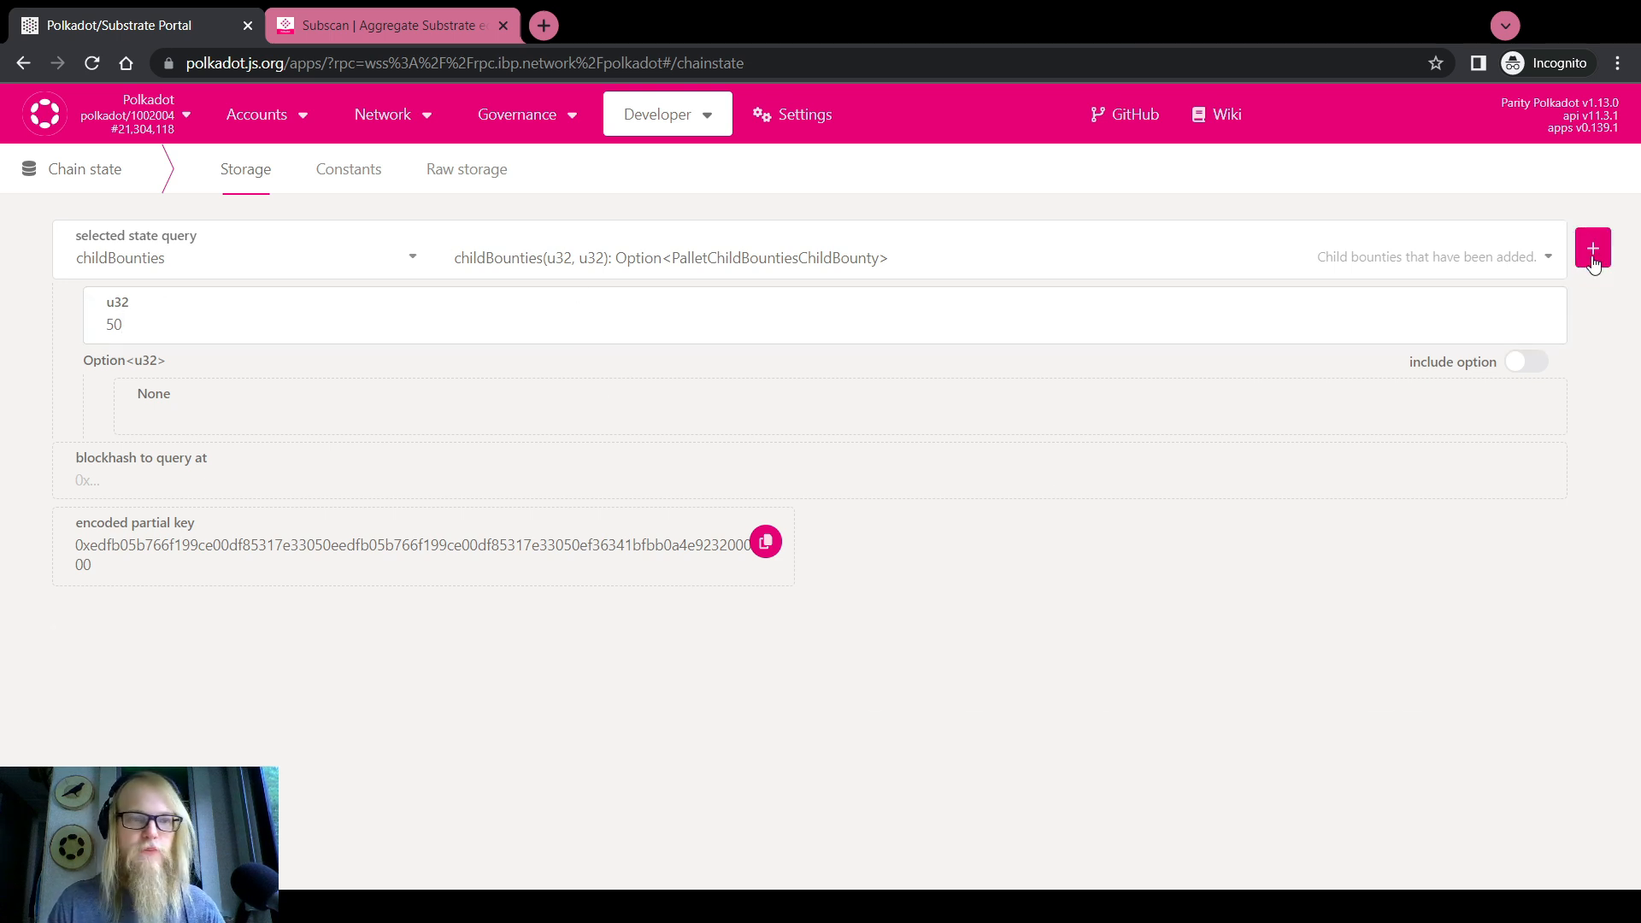
scroll(21, 522, down, 2)
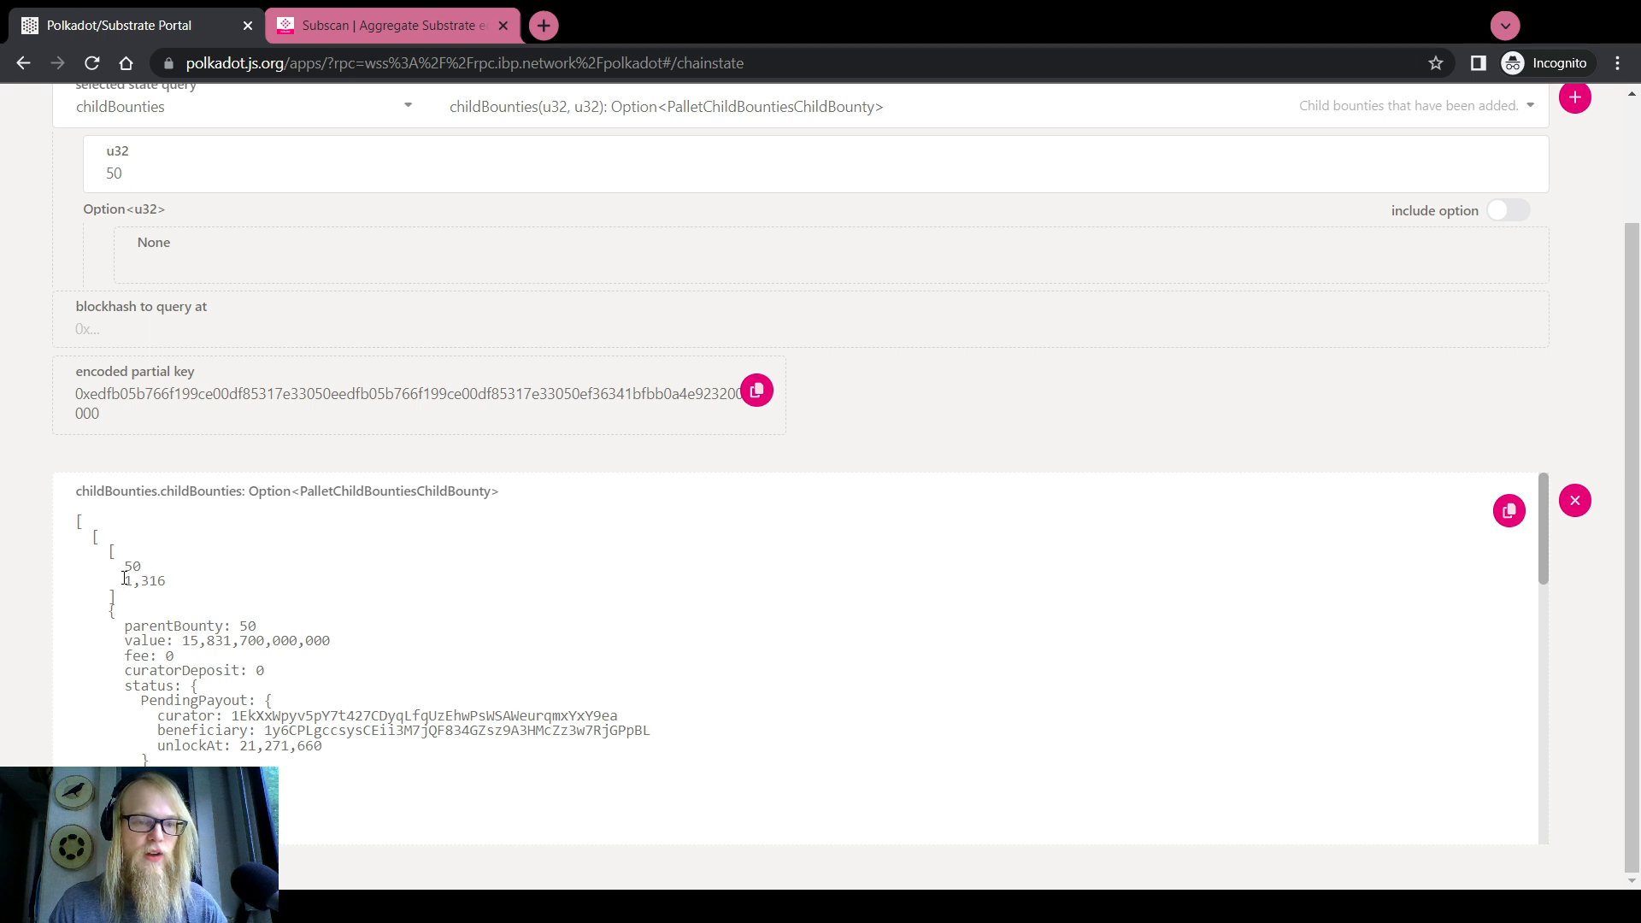
Inspect entries 1,316 and 1,318 (value, curator, beneficiary, unlockAt), then switch to Subscan
drag(125, 578, 165, 581)
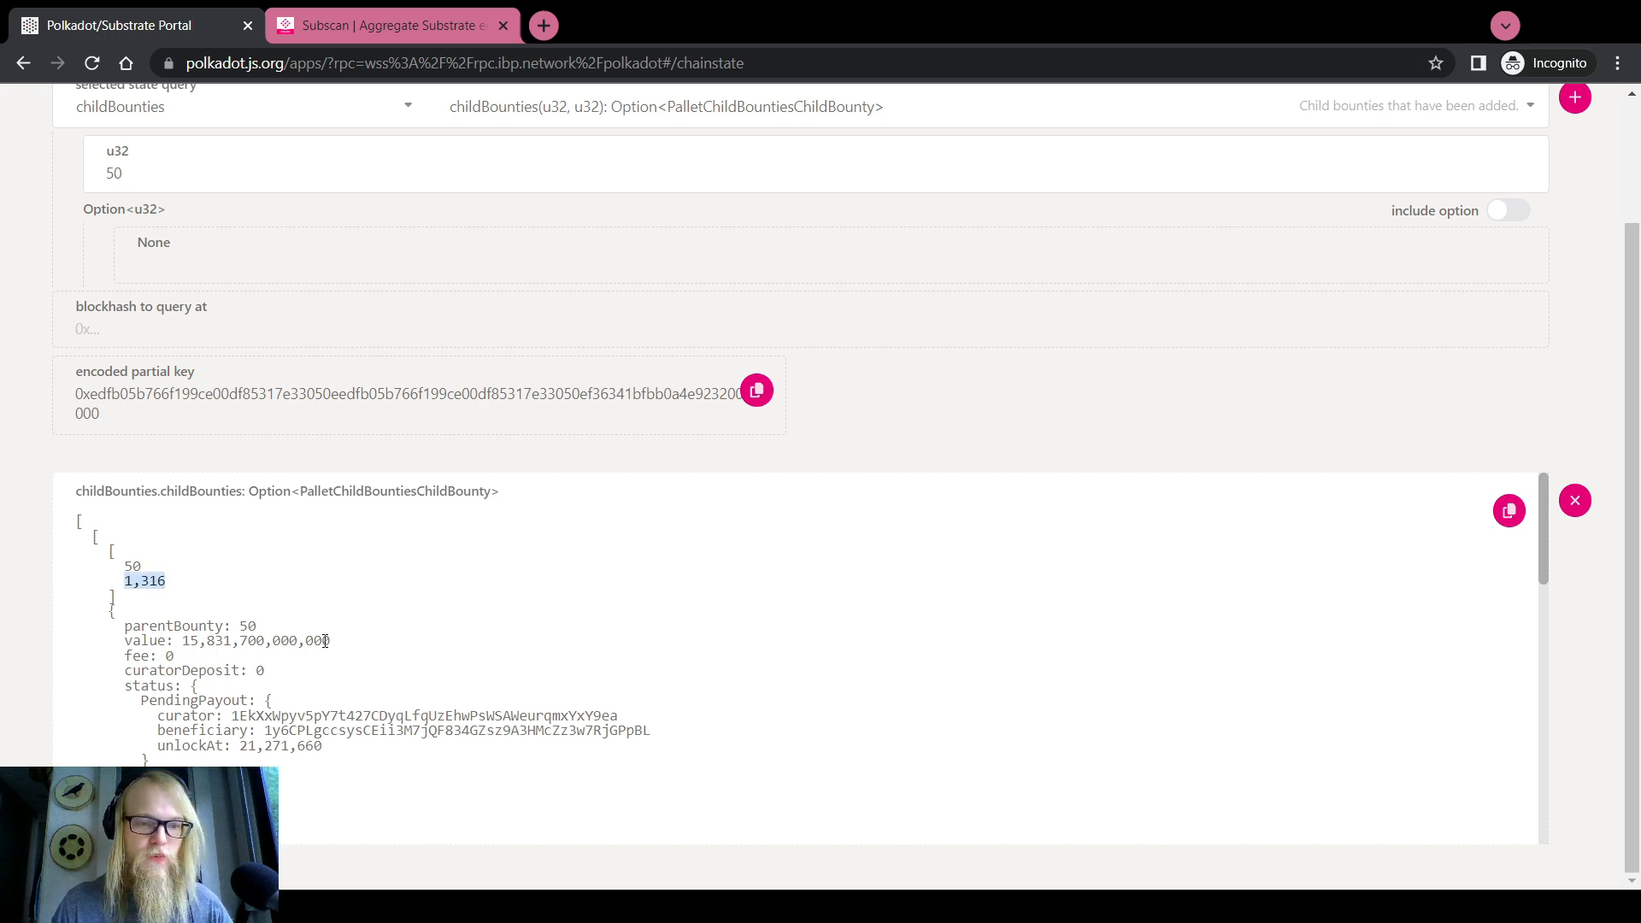
drag(223, 641, 181, 643)
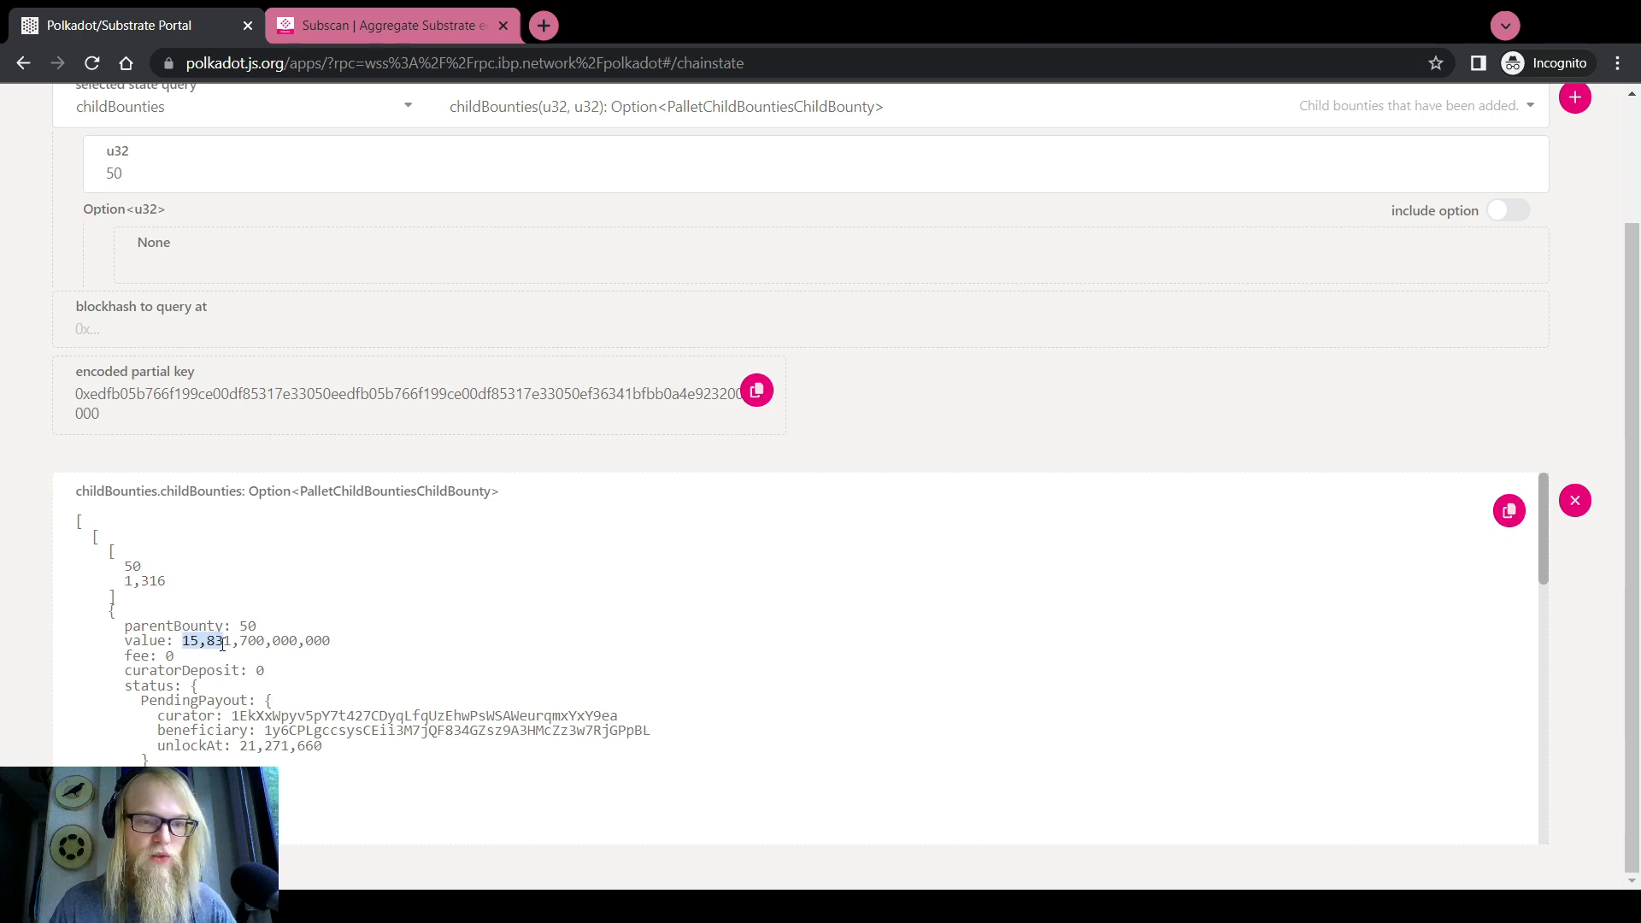
double_click(253, 716)
double_click(317, 731)
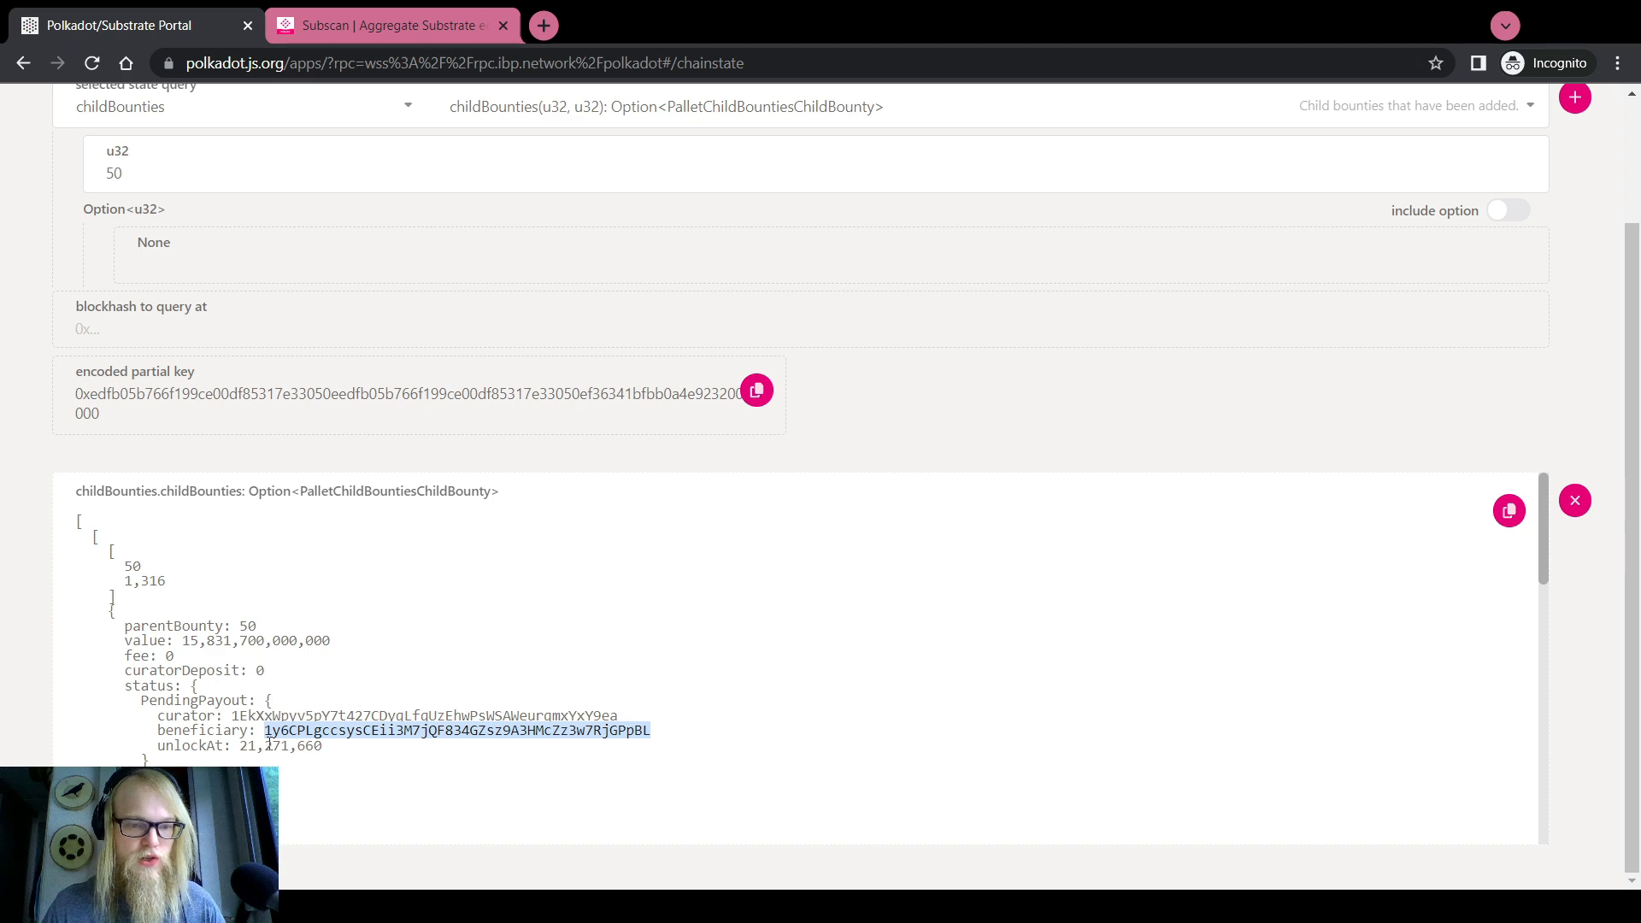
mouse_move(244, 746)
mouse_down()
mouse_move(320, 749)
mouse_move(244, 750)
mouse_up()
click(321, 750)
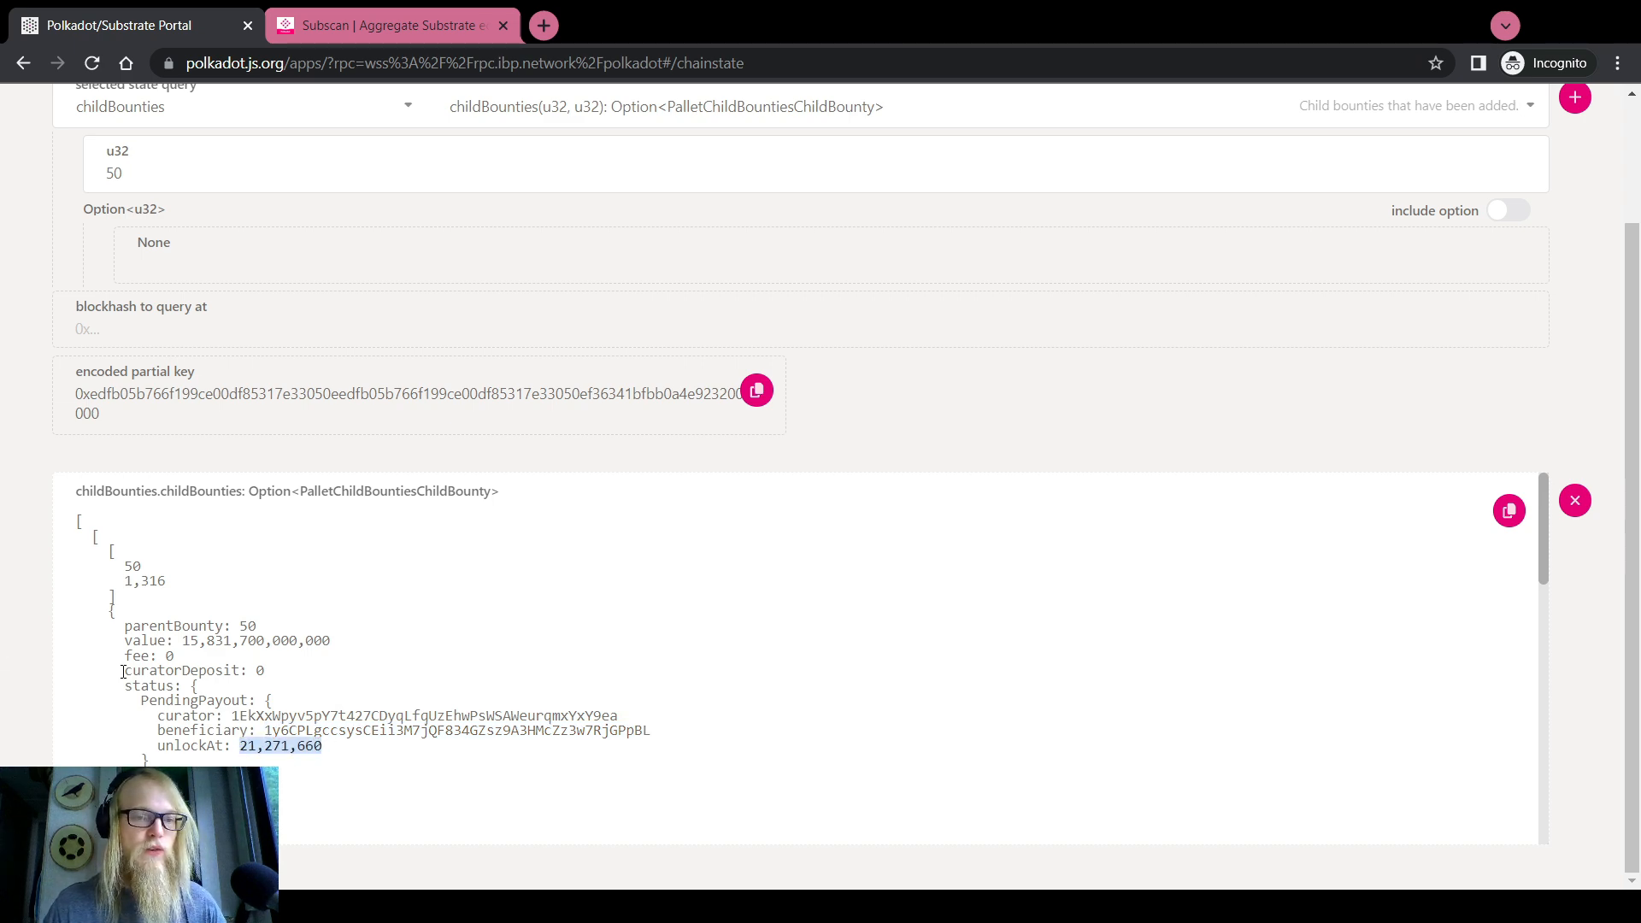
scroll(128, 673, down, 15)
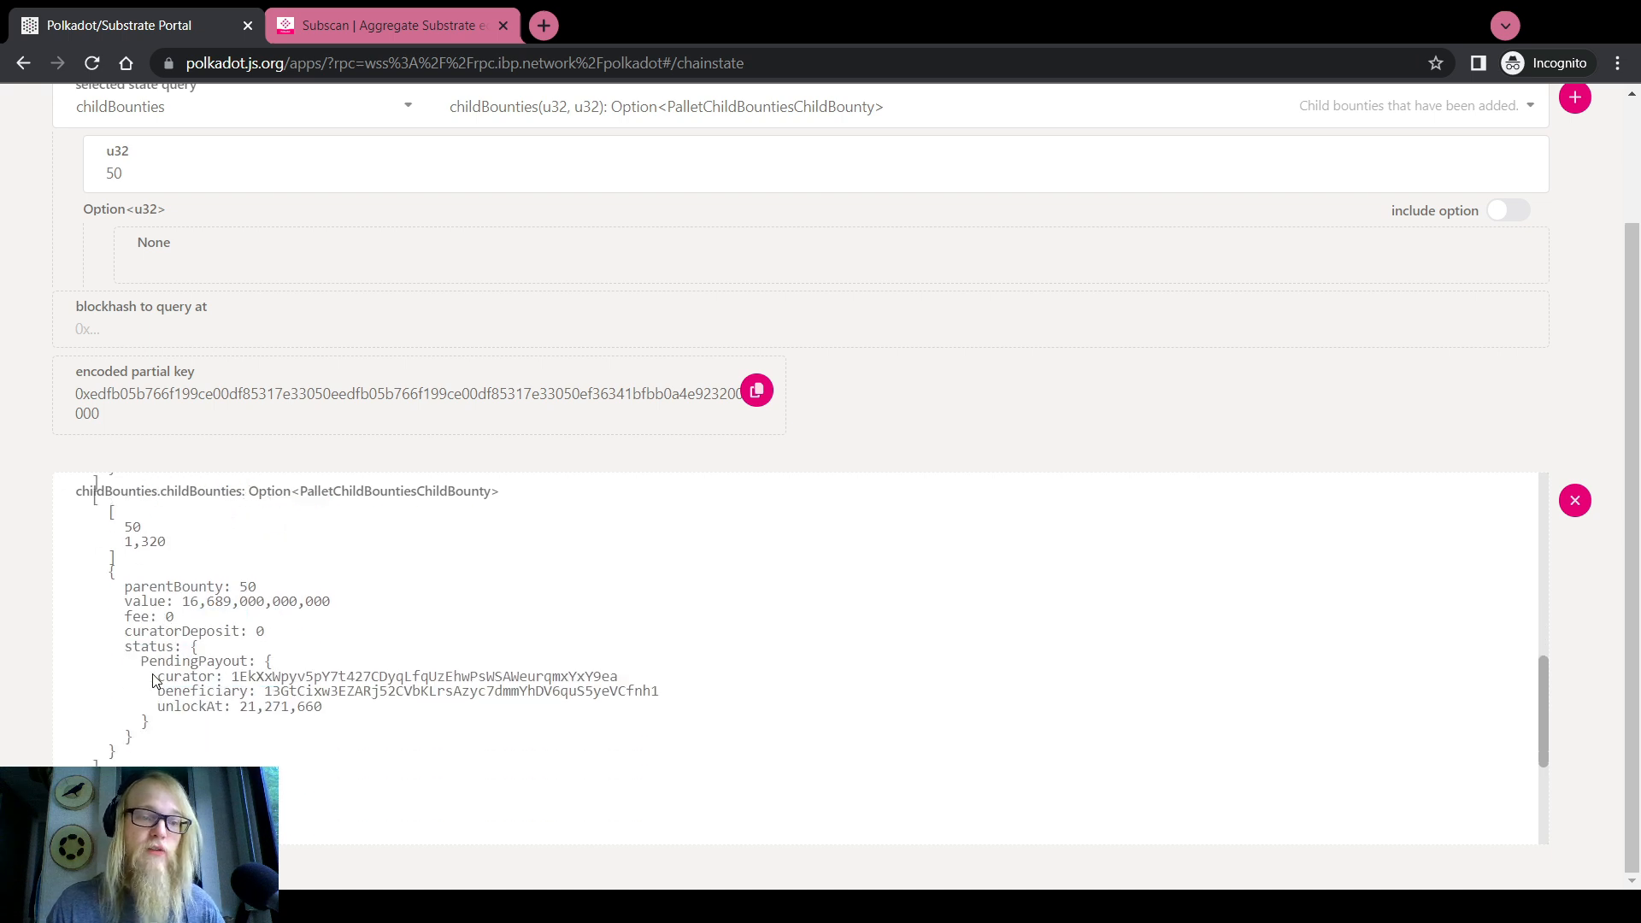
scroll(155, 680, down, 3)
scroll(183, 701, up, 5)
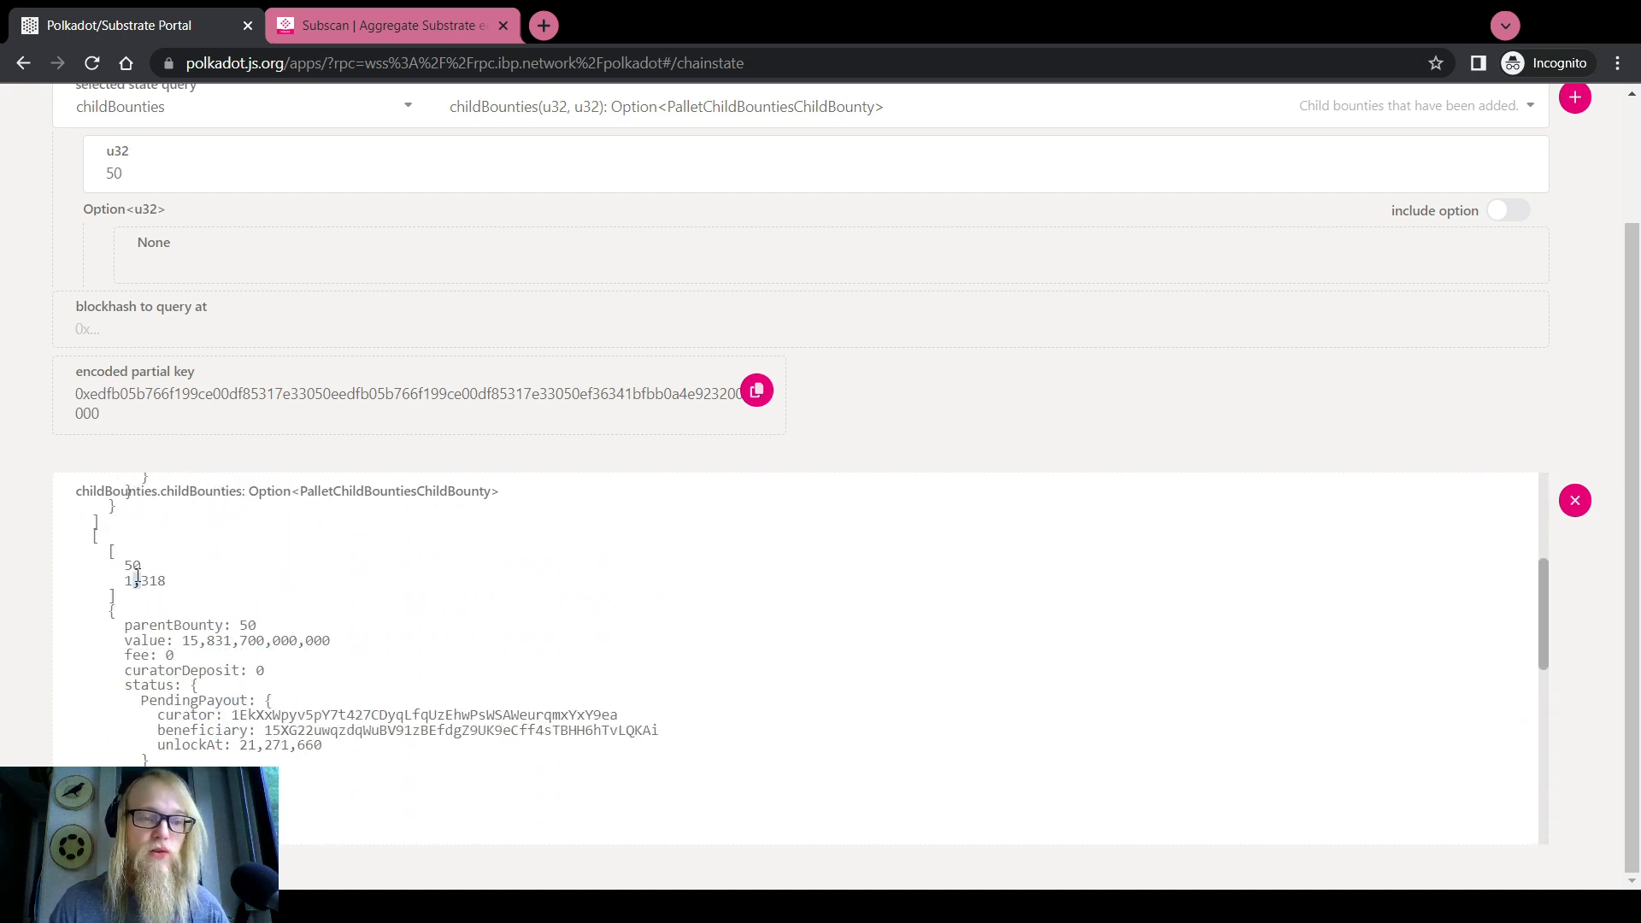
mouse_move(123, 582)
mouse_down()
mouse_move(171, 590)
mouse_move(124, 582)
mouse_up()
scroll(173, 588, up, 5)
click(5, 590)
scroll(16, 615, up, 3)
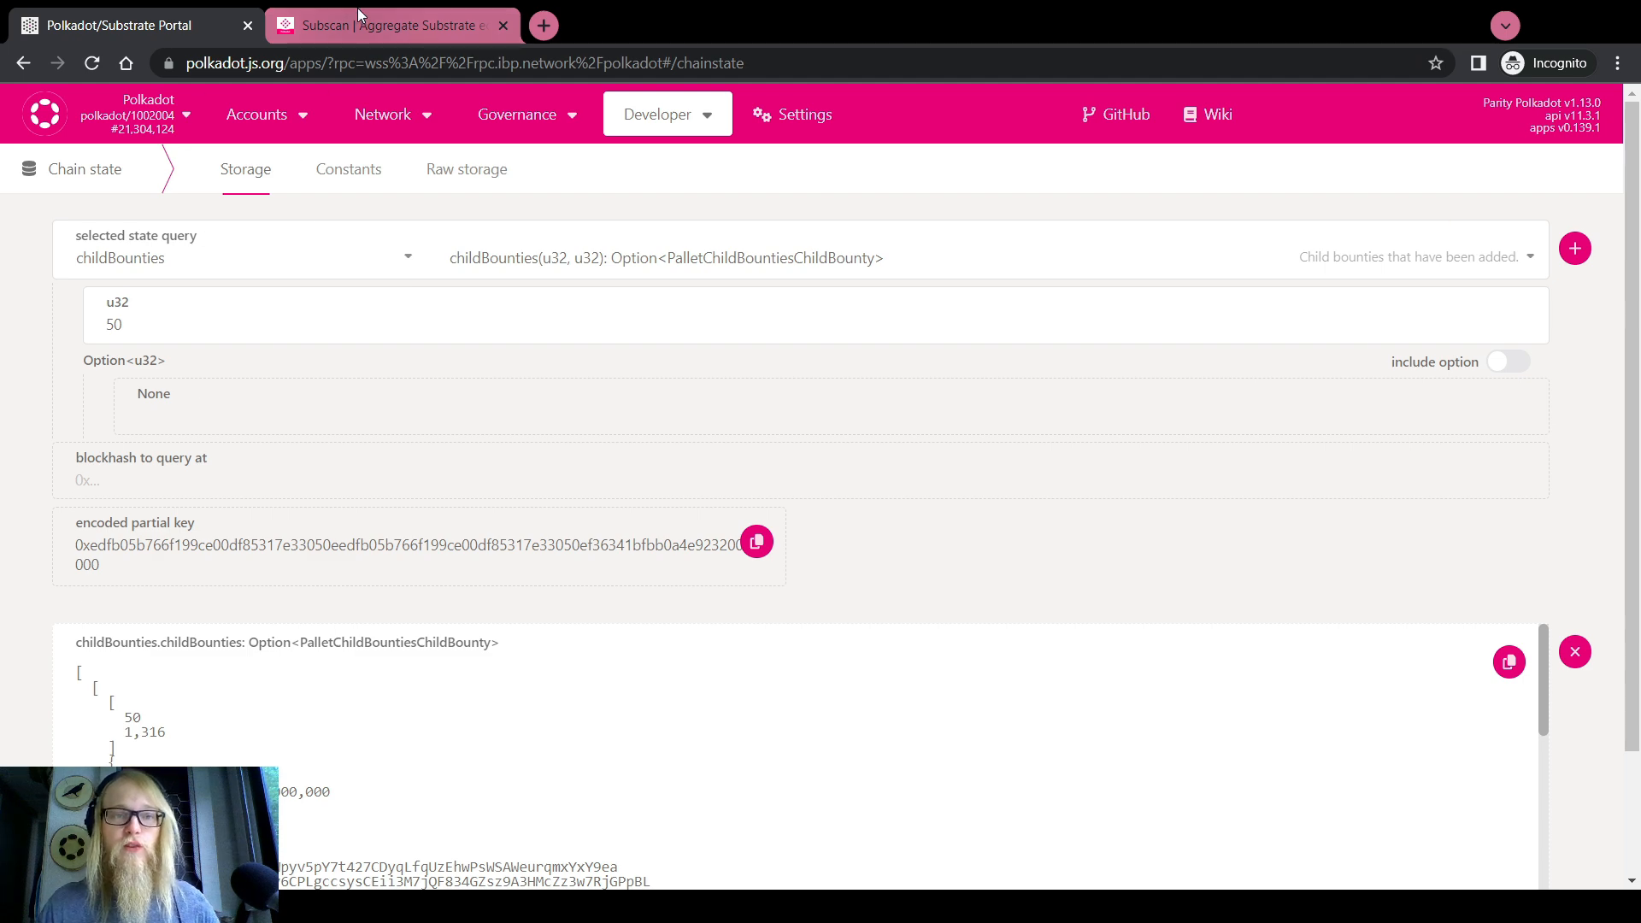
key(ctrl+Tab)
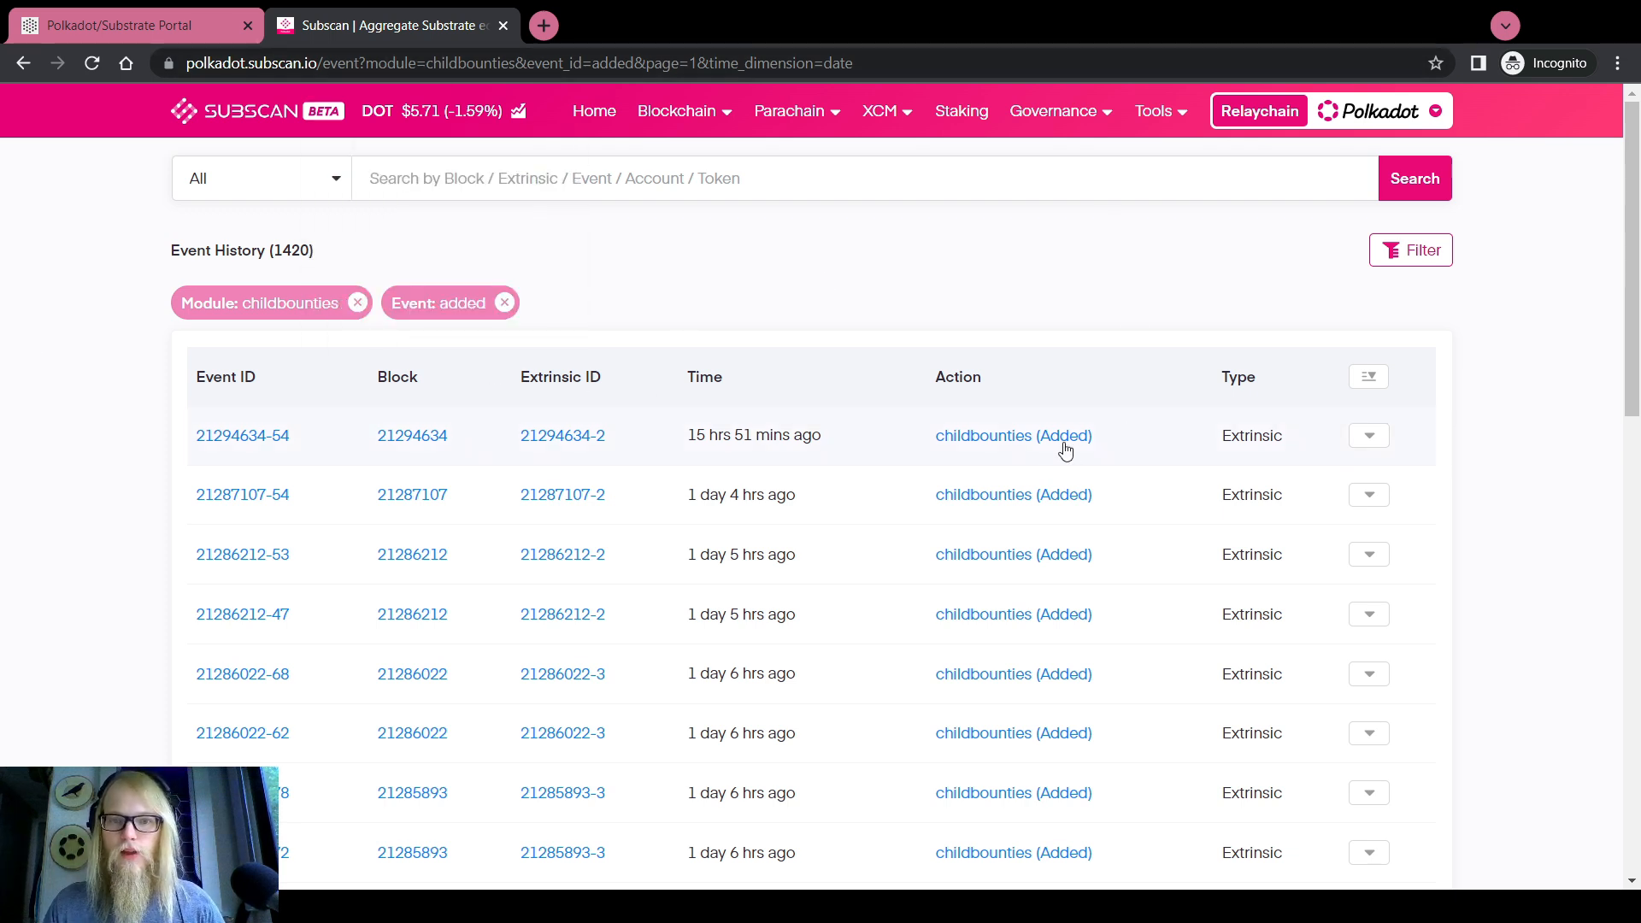
scroll(1063, 450, down, 2)
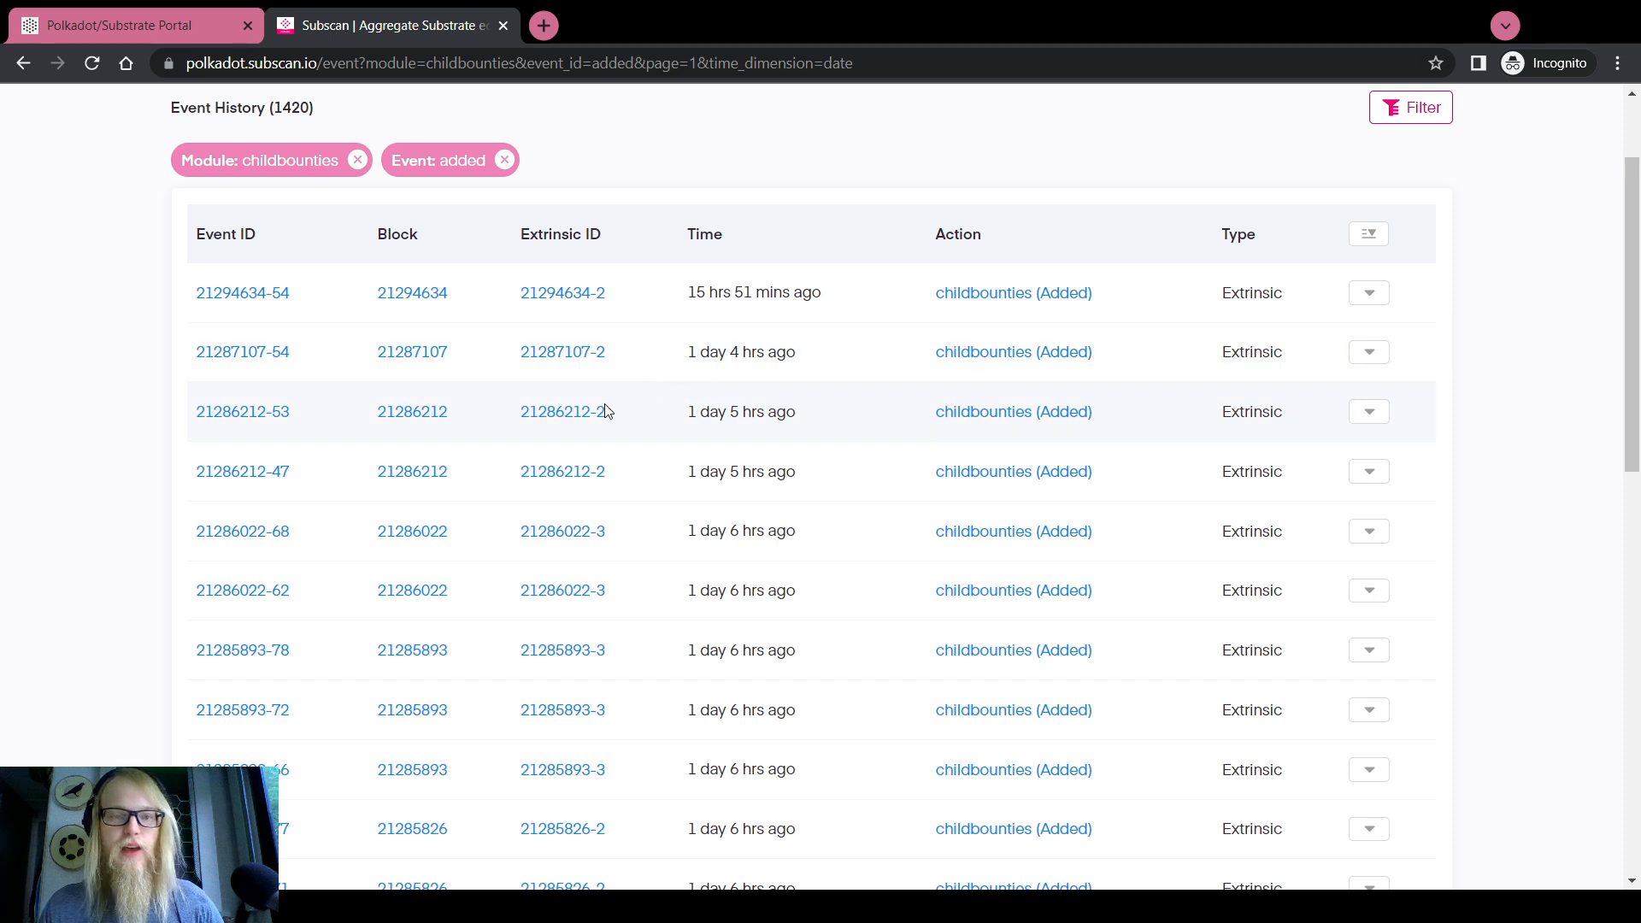
click(1370, 418)
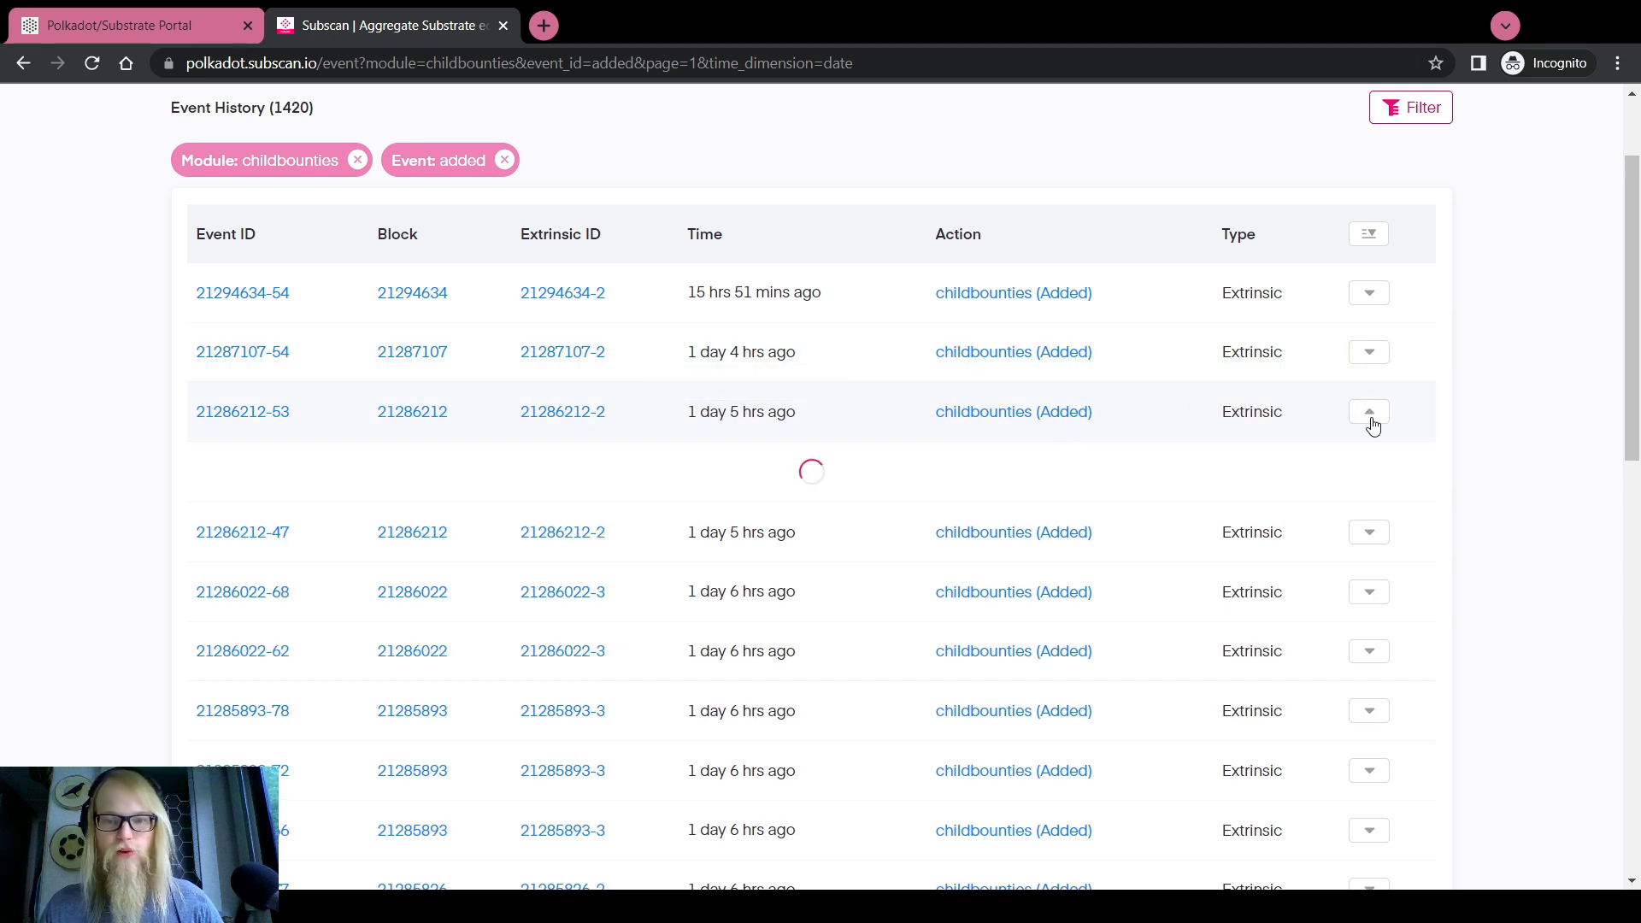
click(1369, 414)
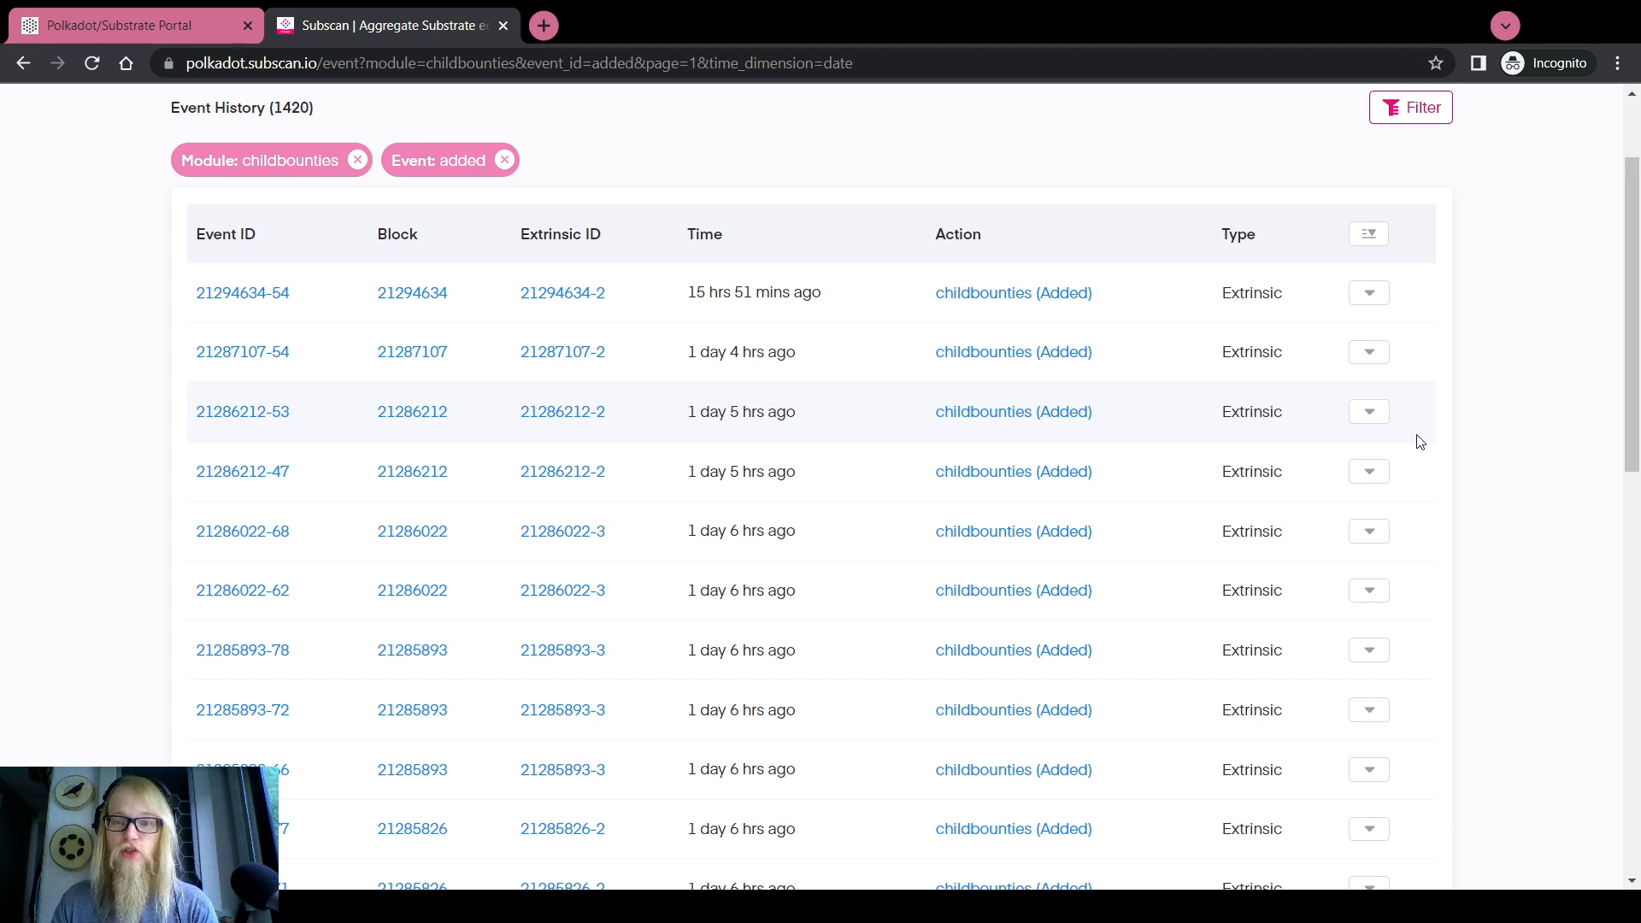
click(1368, 413)
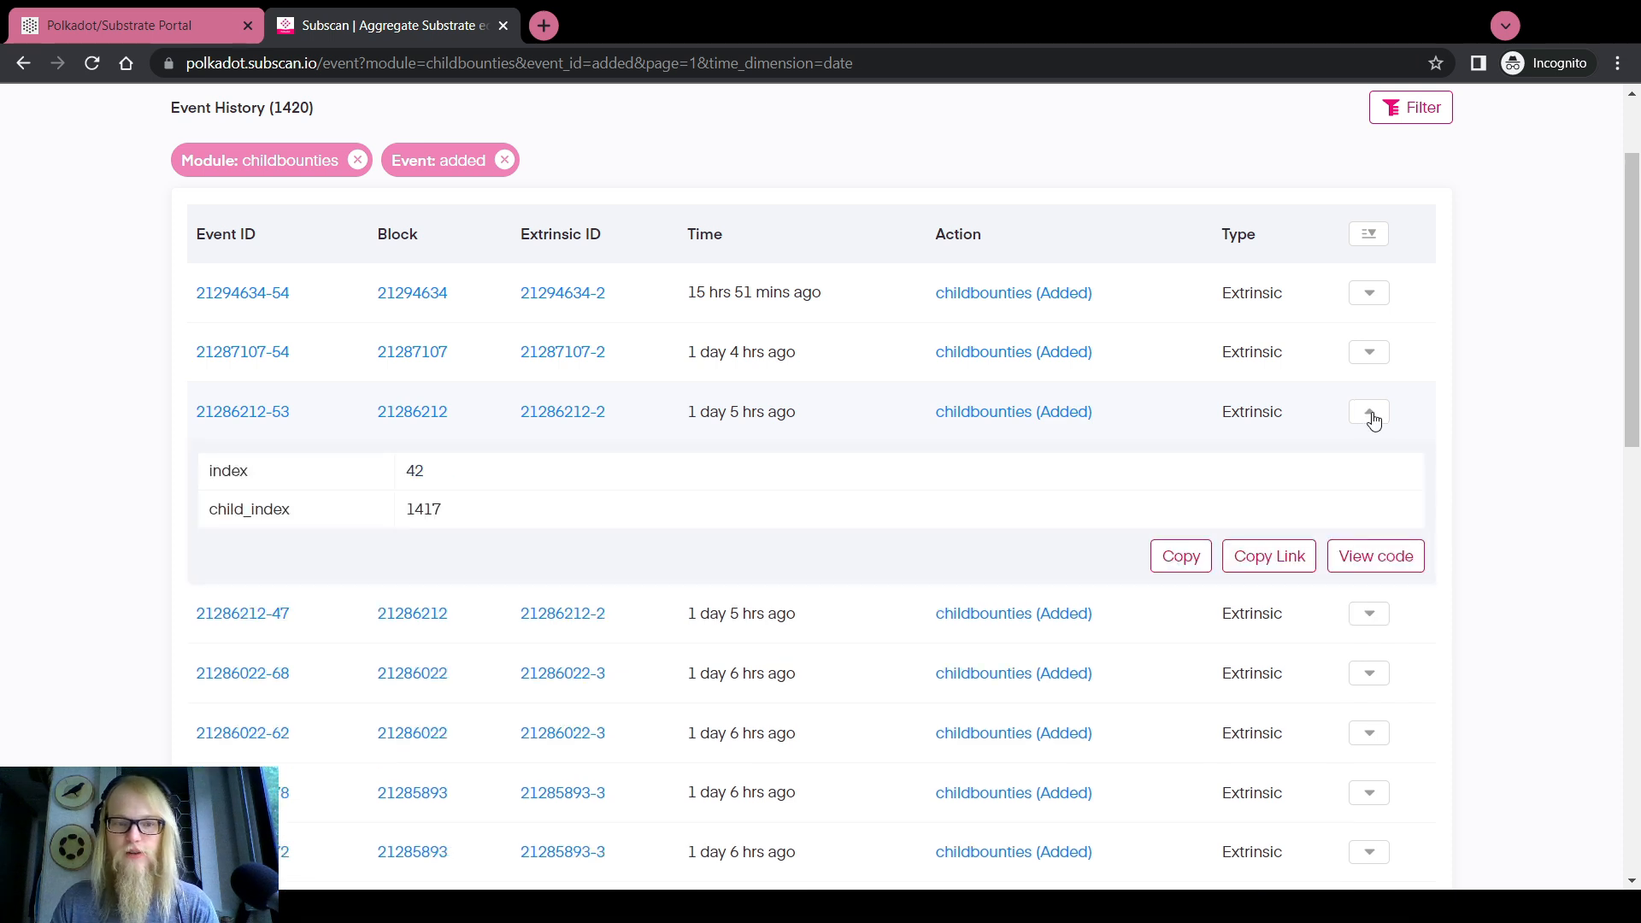
double_click(420, 513)
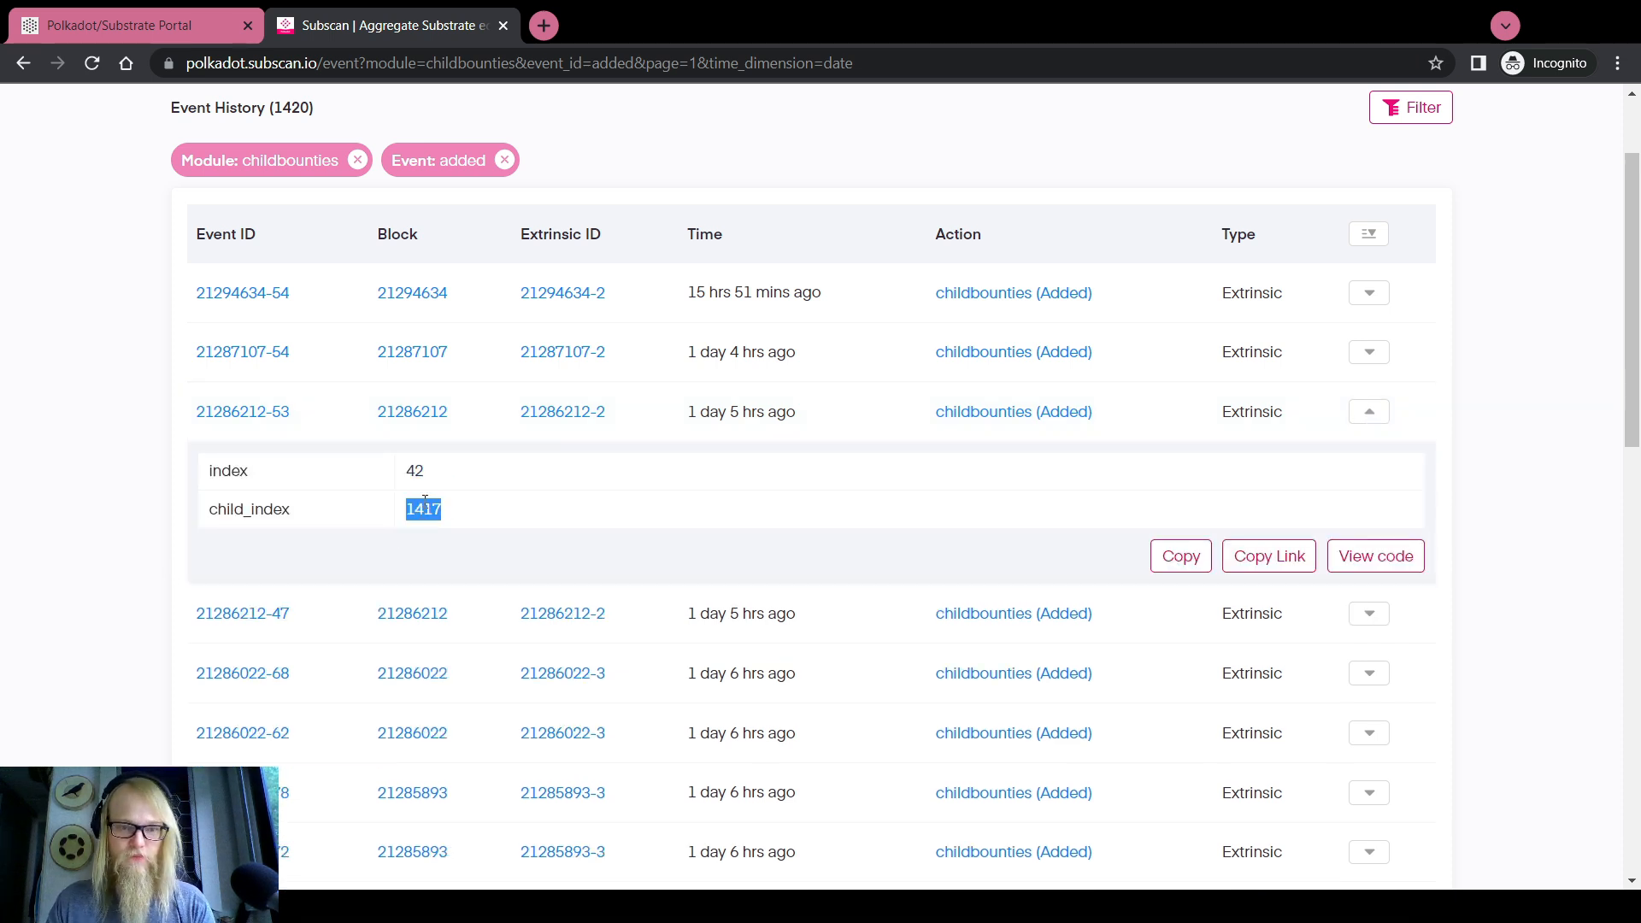
click(588, 412)
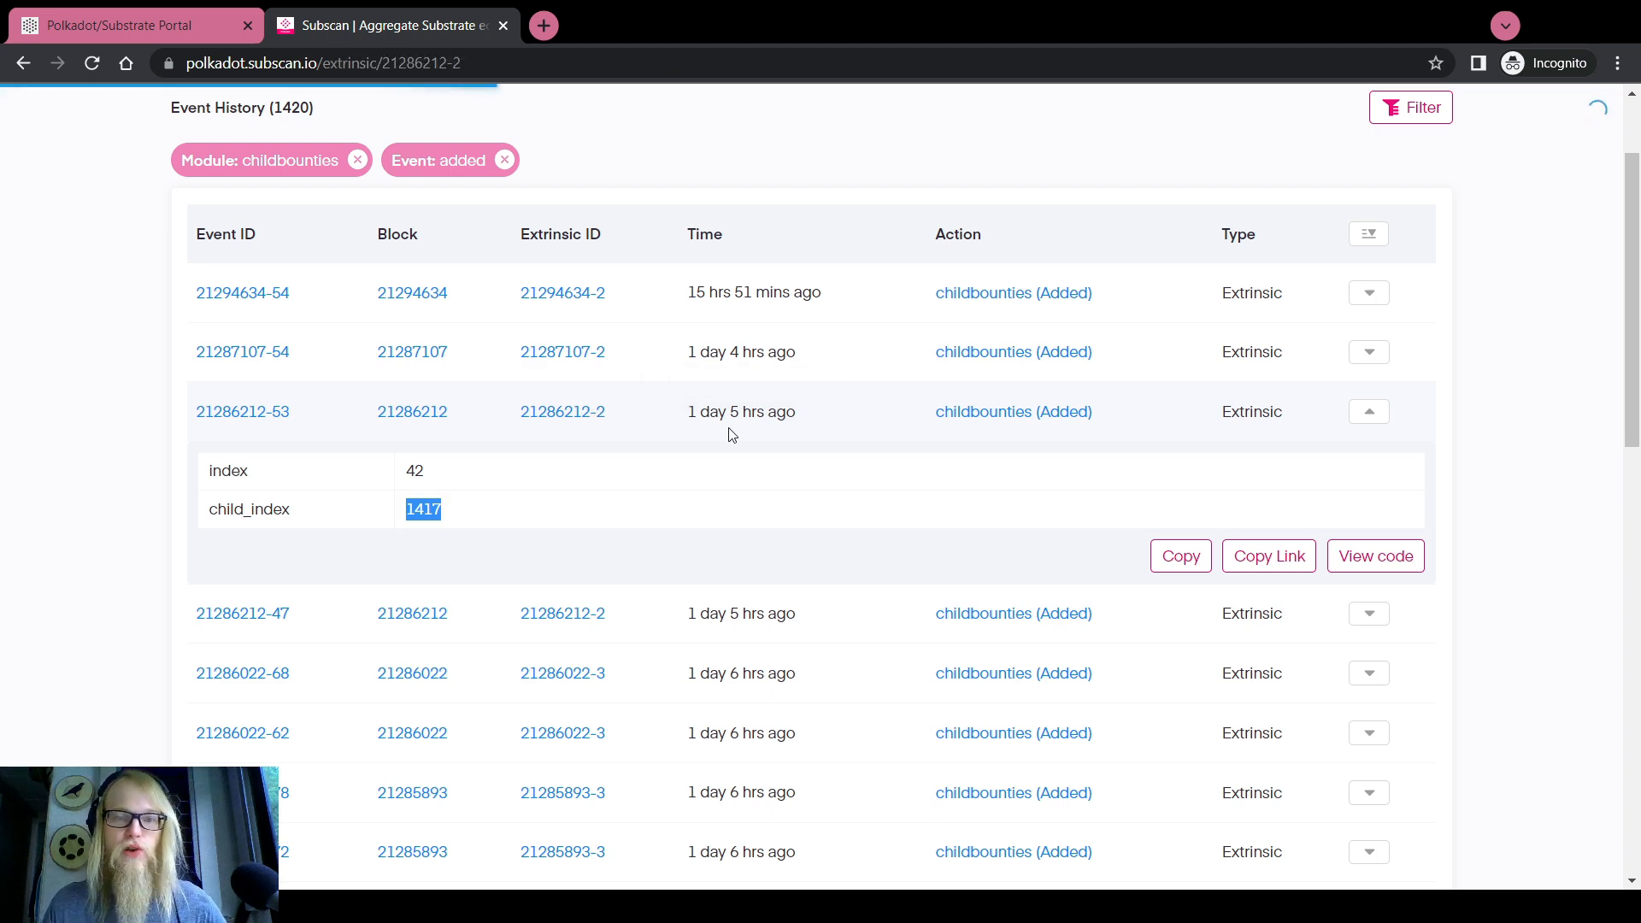
scroll(731, 436, down, 10)
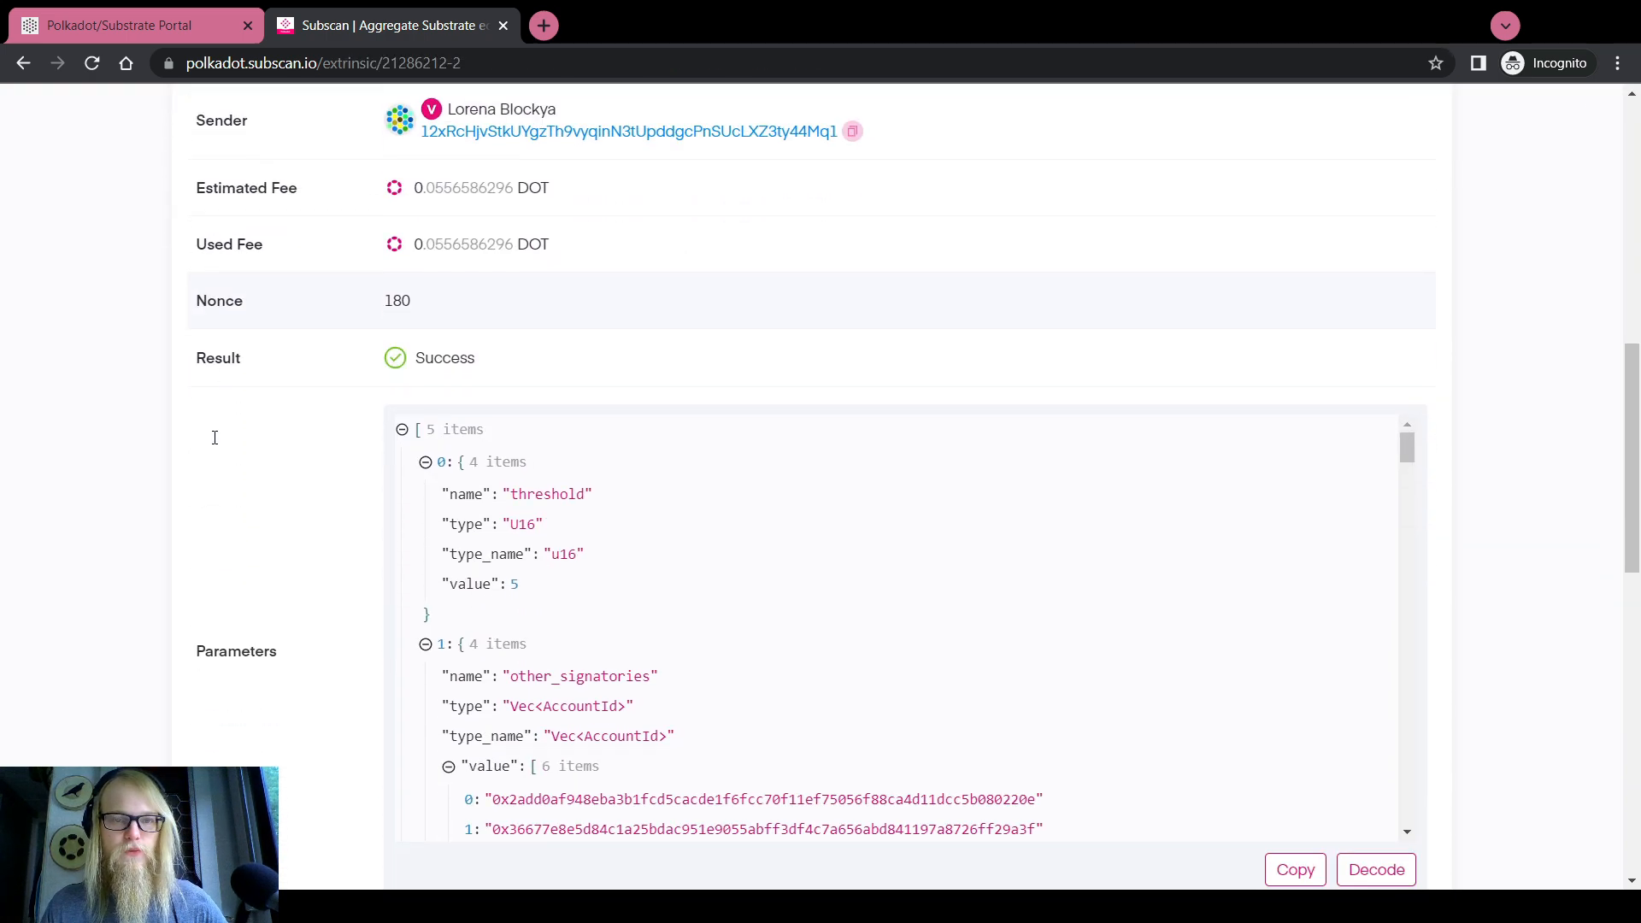
scroll(201, 341, up, 3)
scroll(202, 341, down, 5)
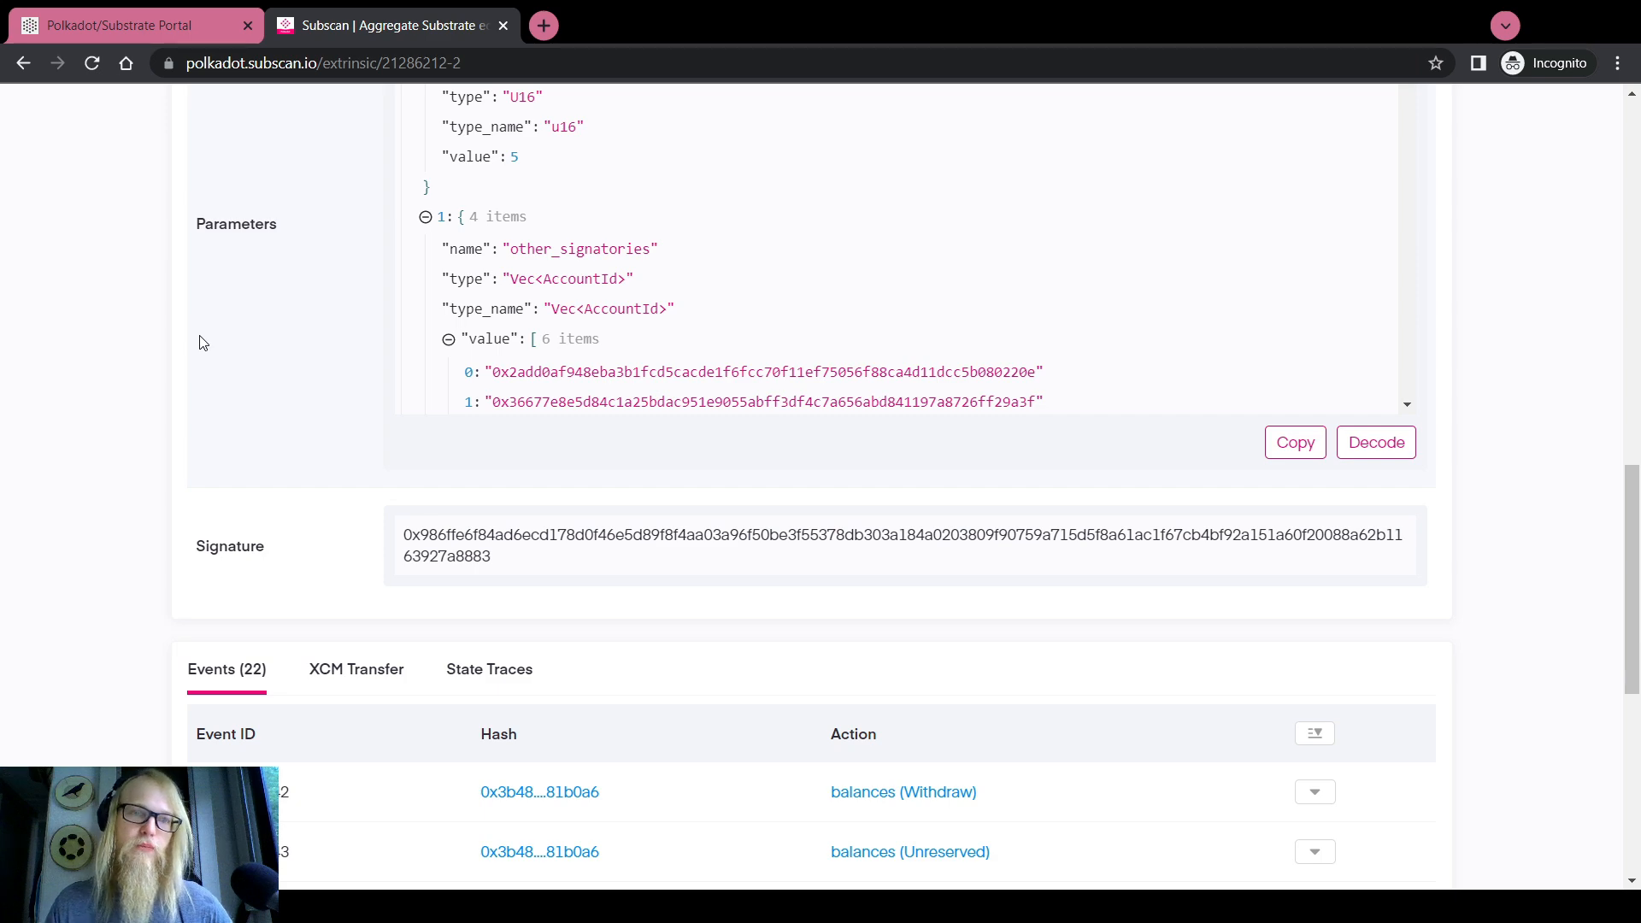
scroll(202, 342, down, 6)
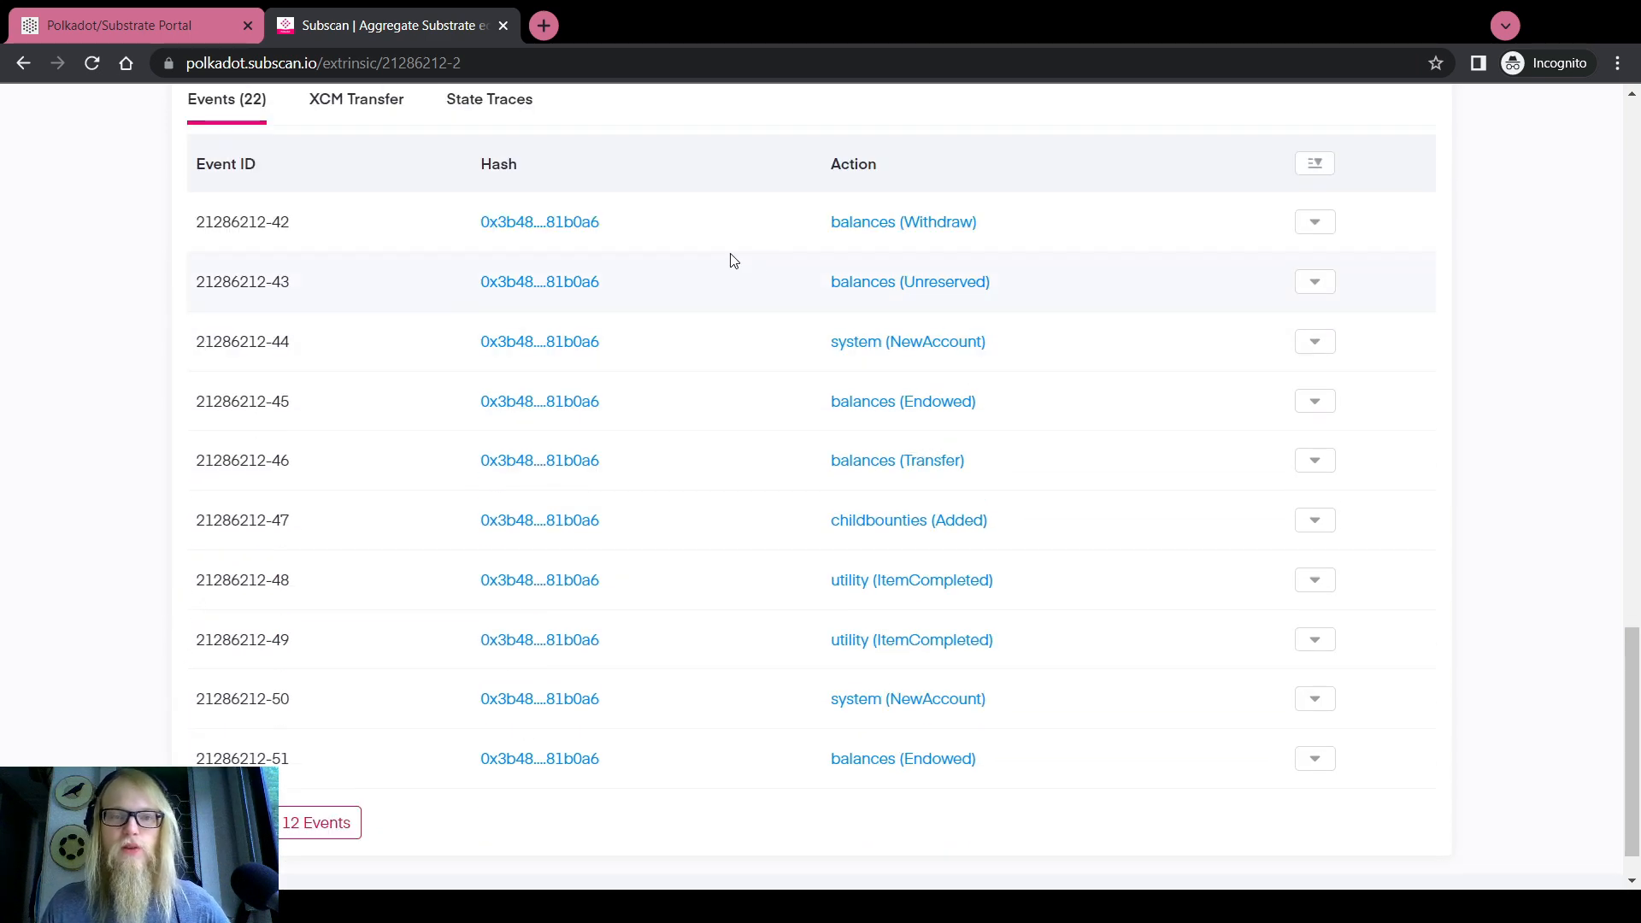
scroll(469, 286, up, 2)
scroll(846, 462, down, 2)
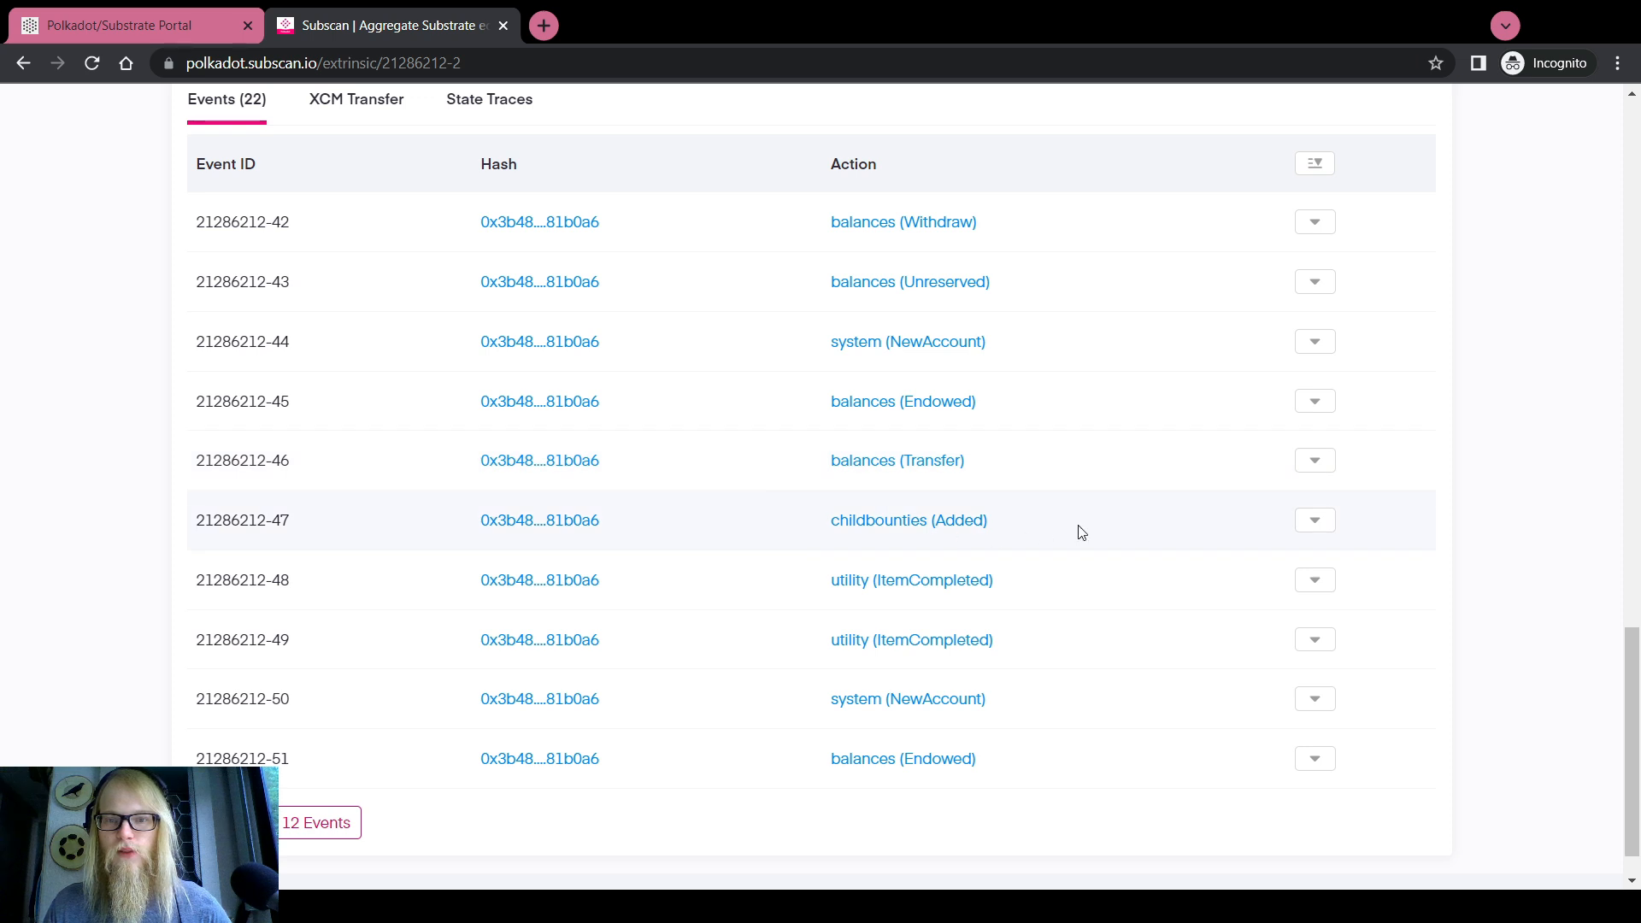
click(1300, 523)
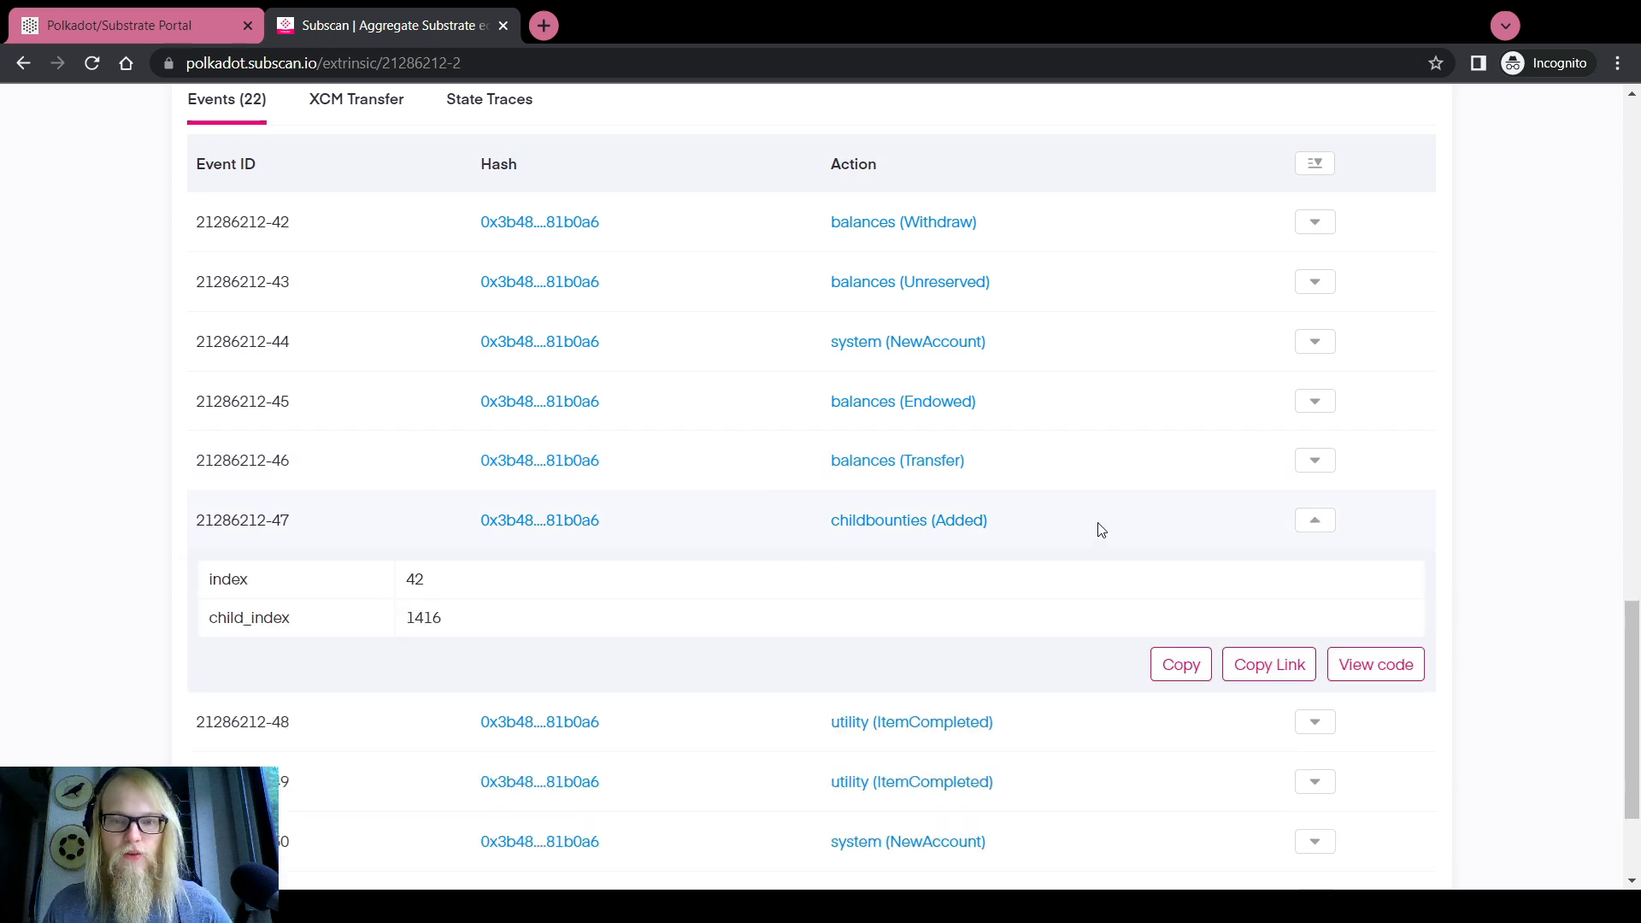
click(1314, 519)
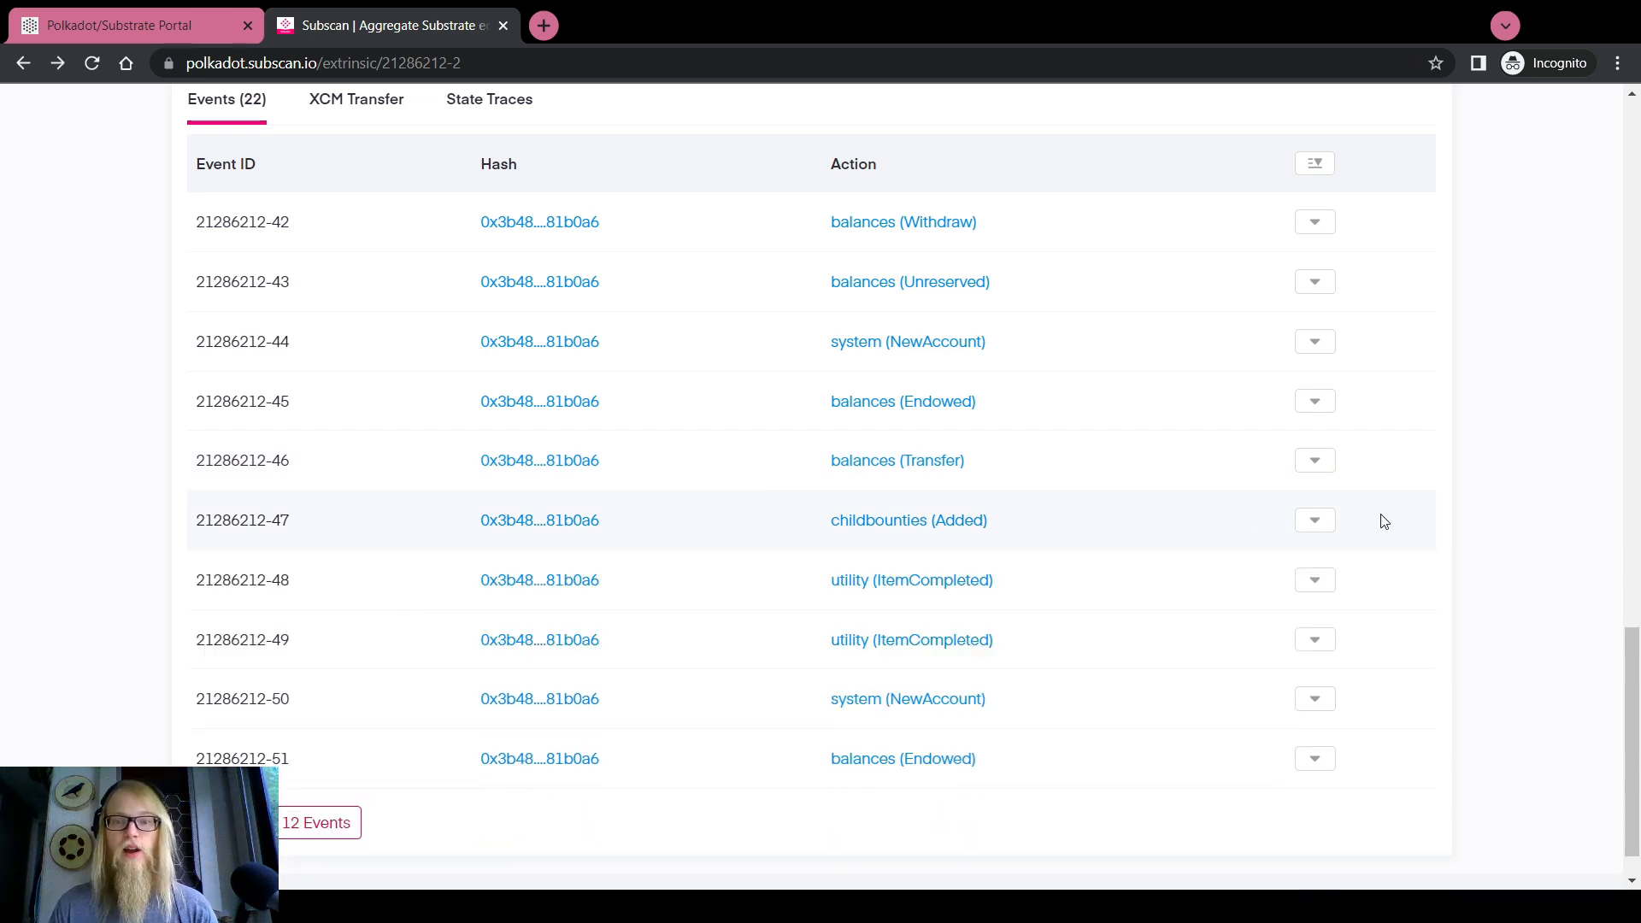
click(1324, 352)
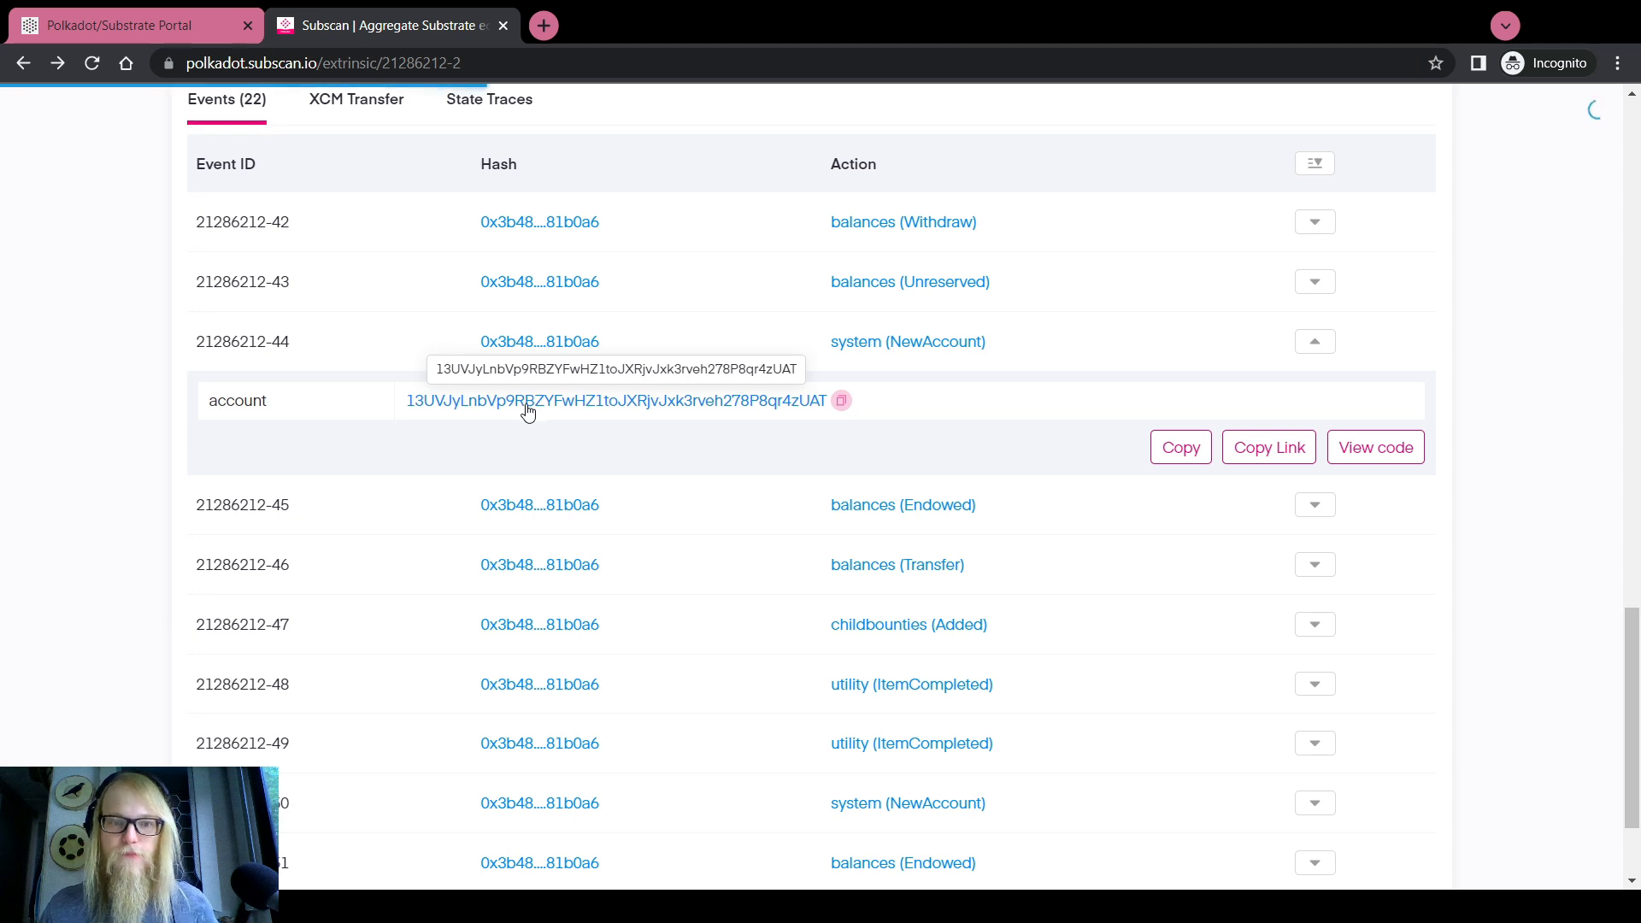
click(488, 399)
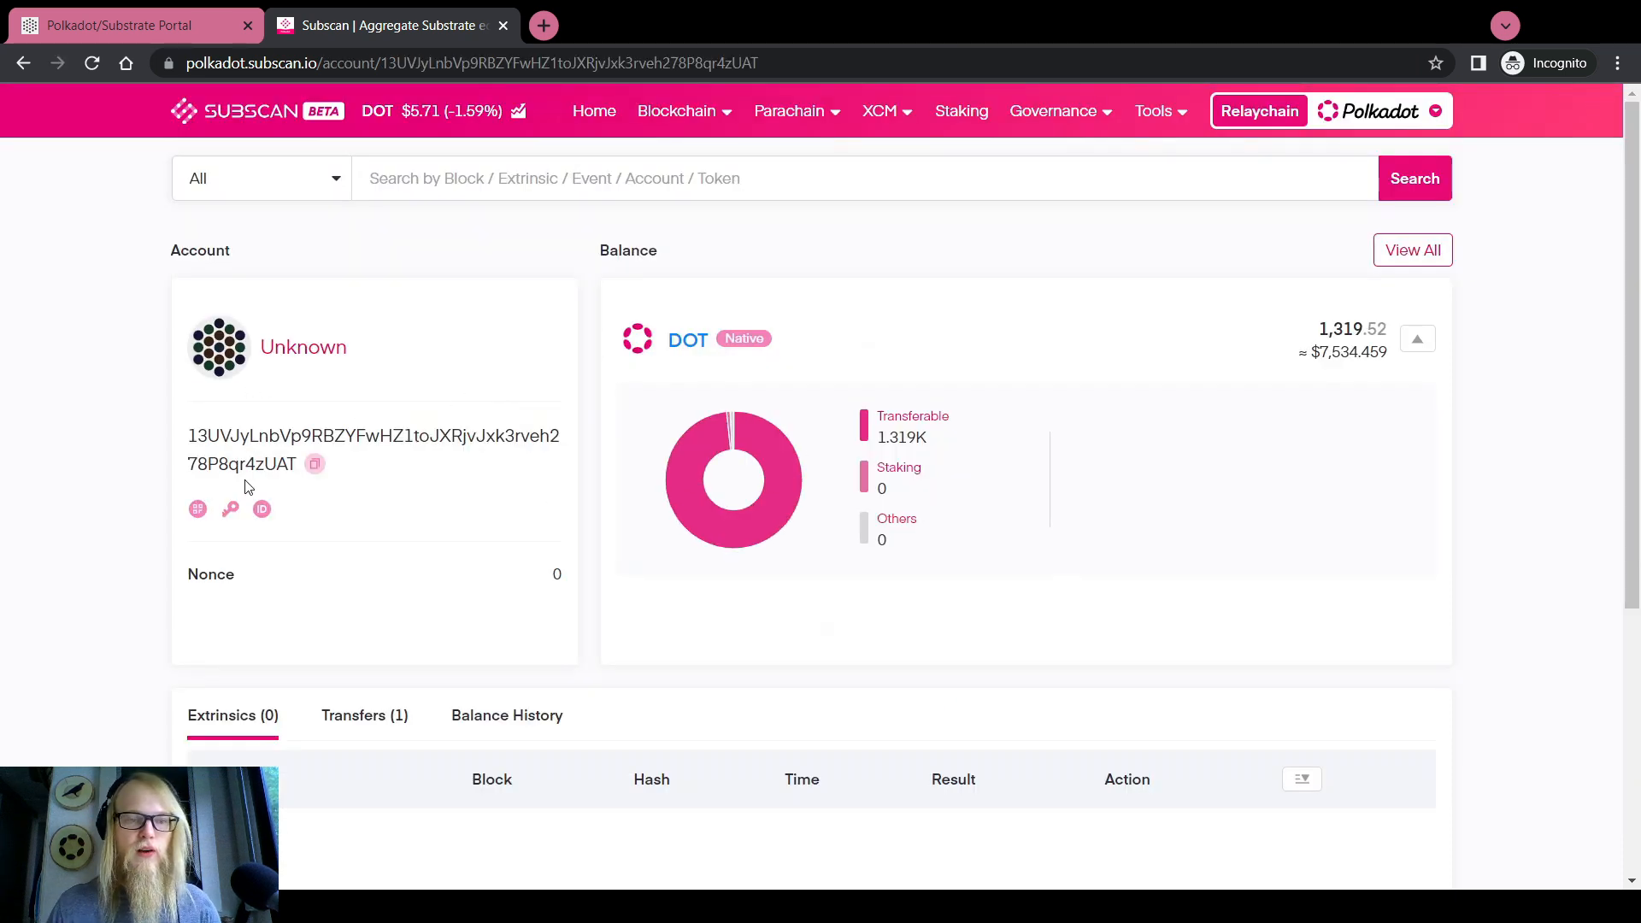
mouse_move(230, 509)
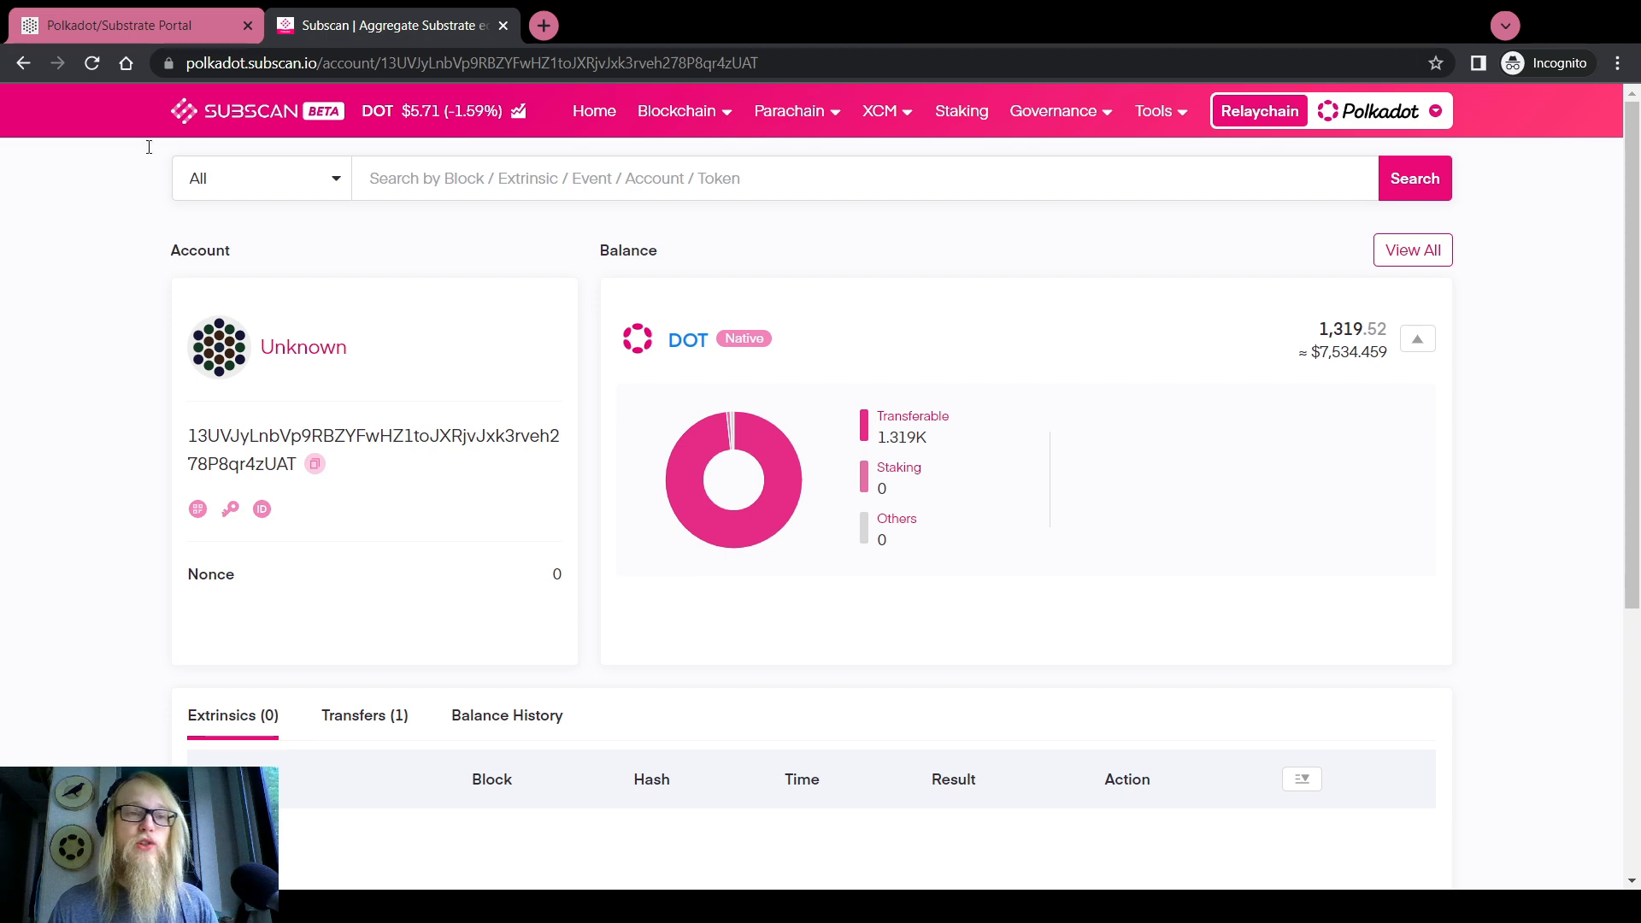
key(alt+Left)
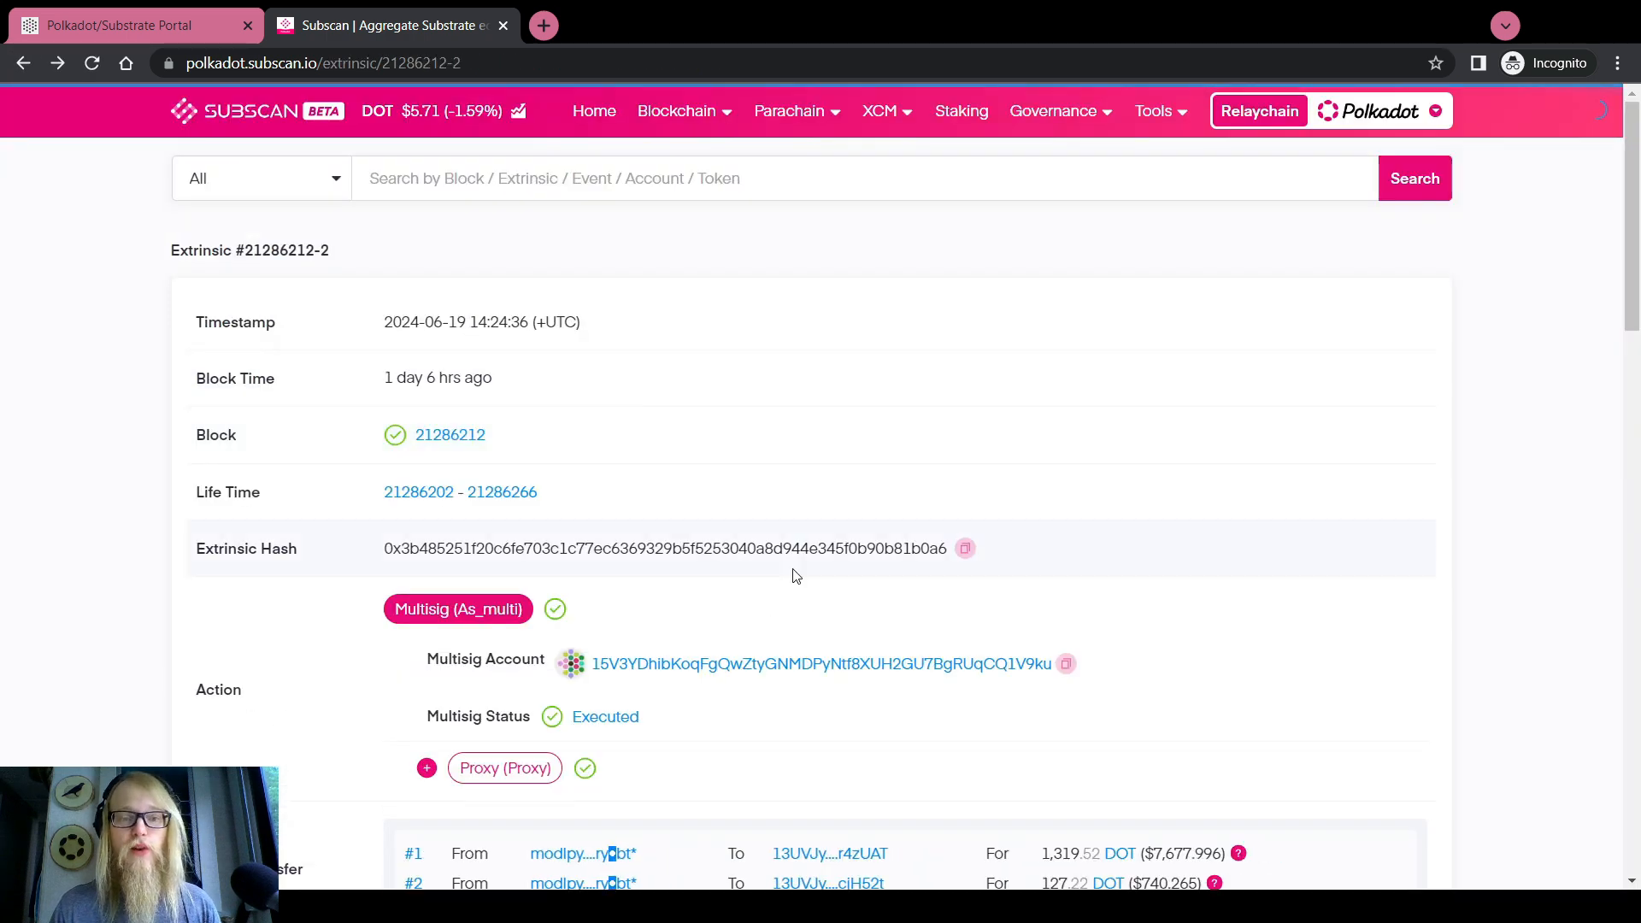
scroll(795, 576, down, 18)
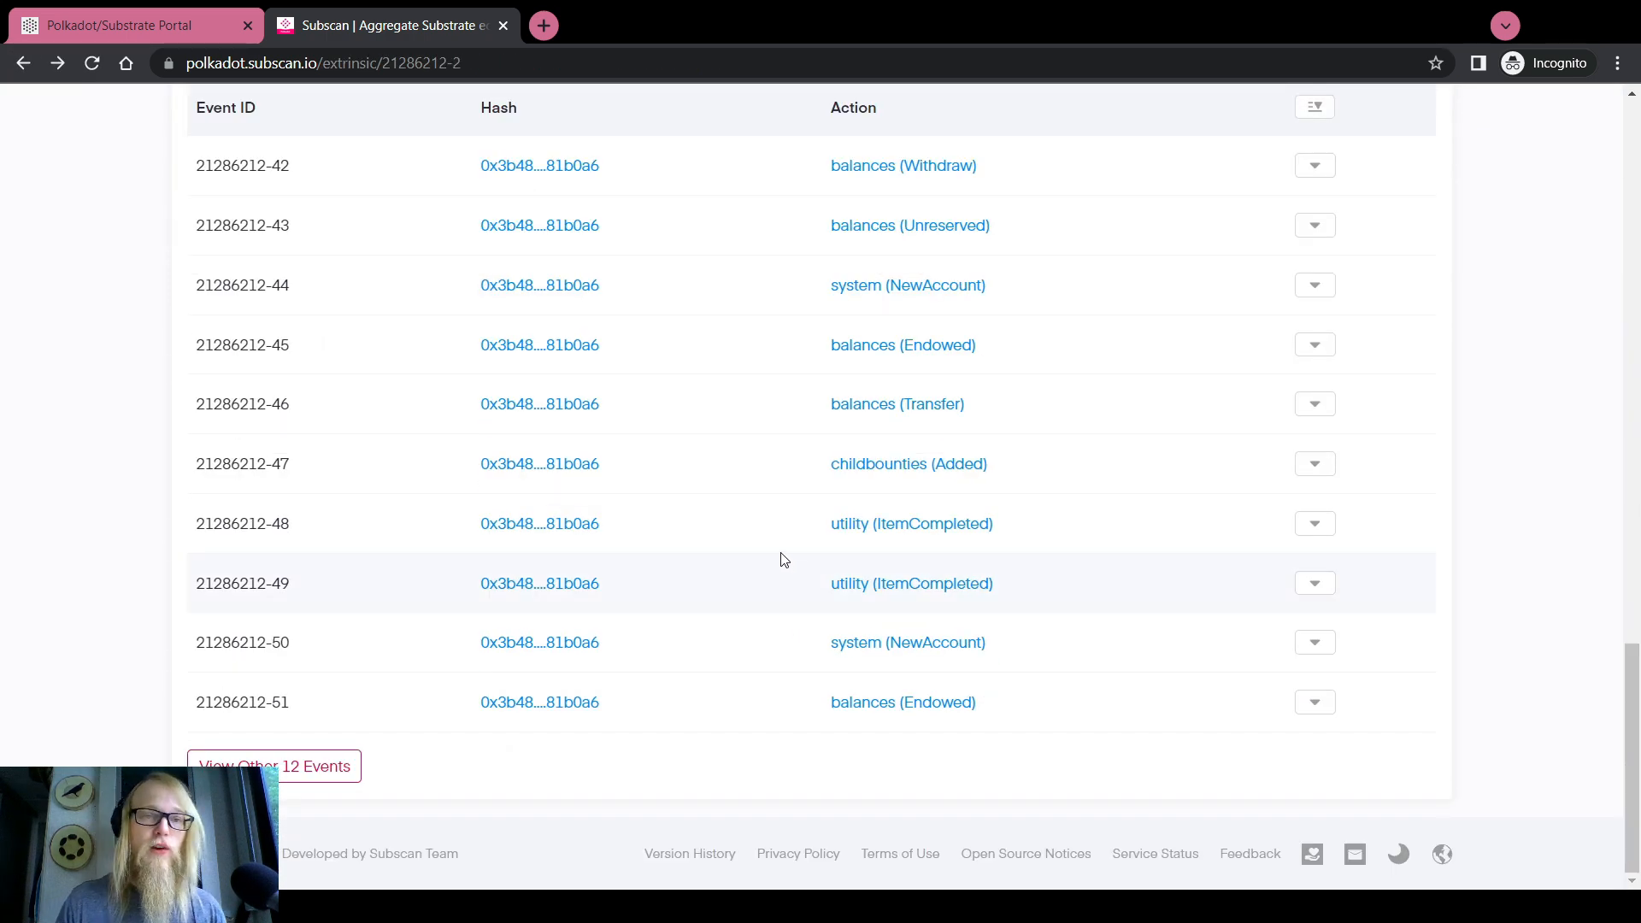
Back in Polkadot.js chain state, note the parent bounty value 50
click(189, 21)
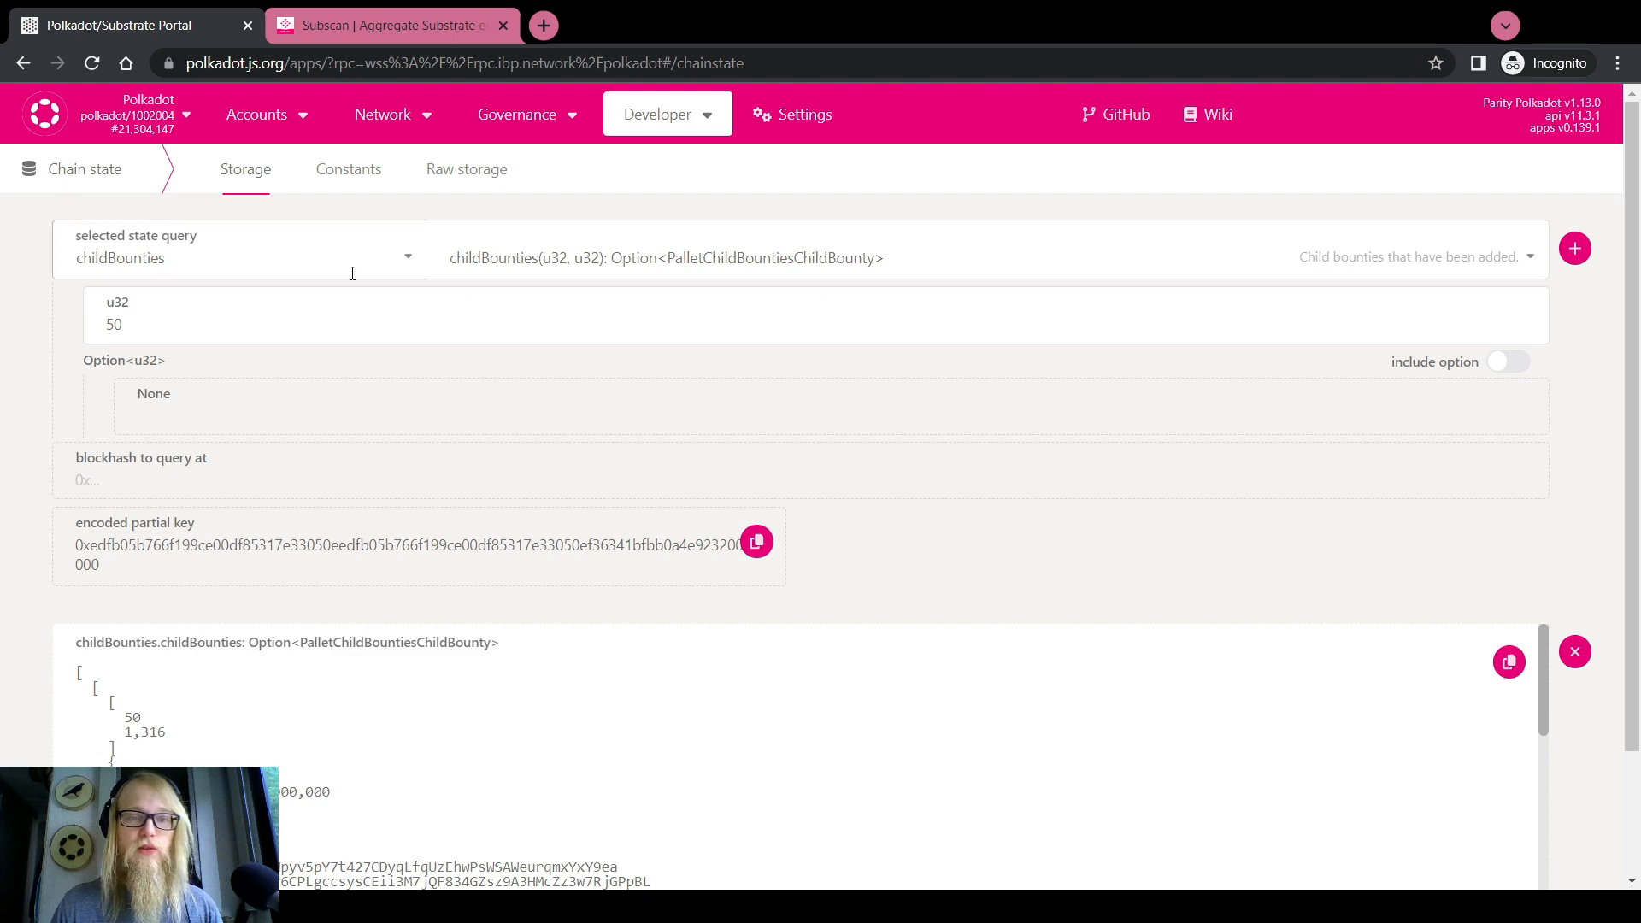
mouse_move(669, 167)
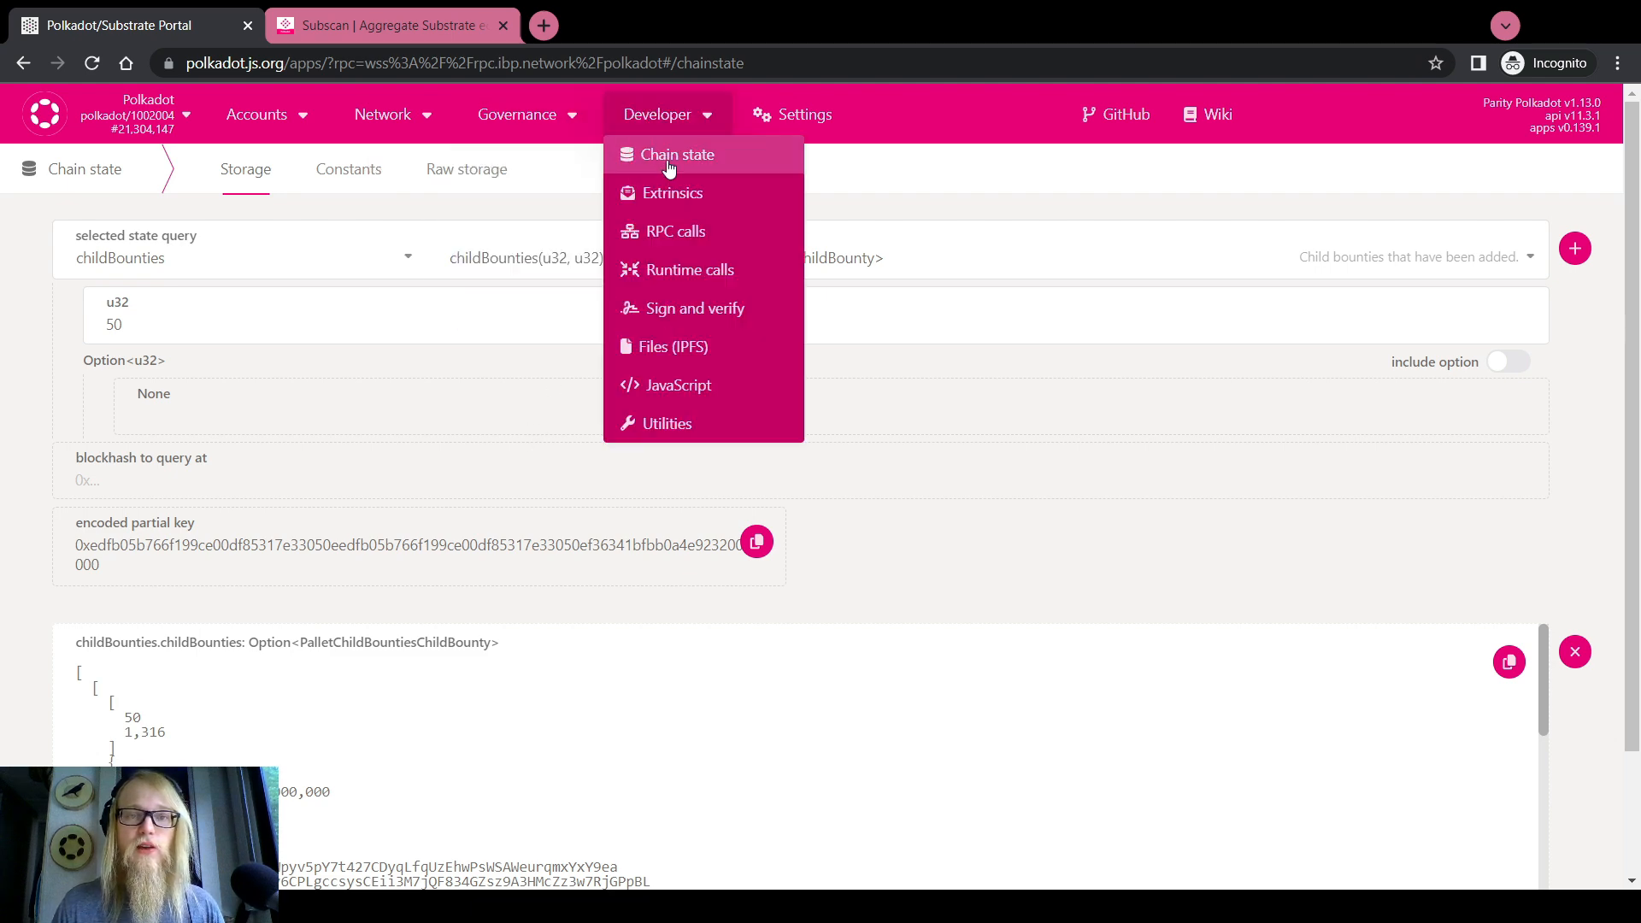
double_click(118, 325)
scroll(3, 444, down, 1)
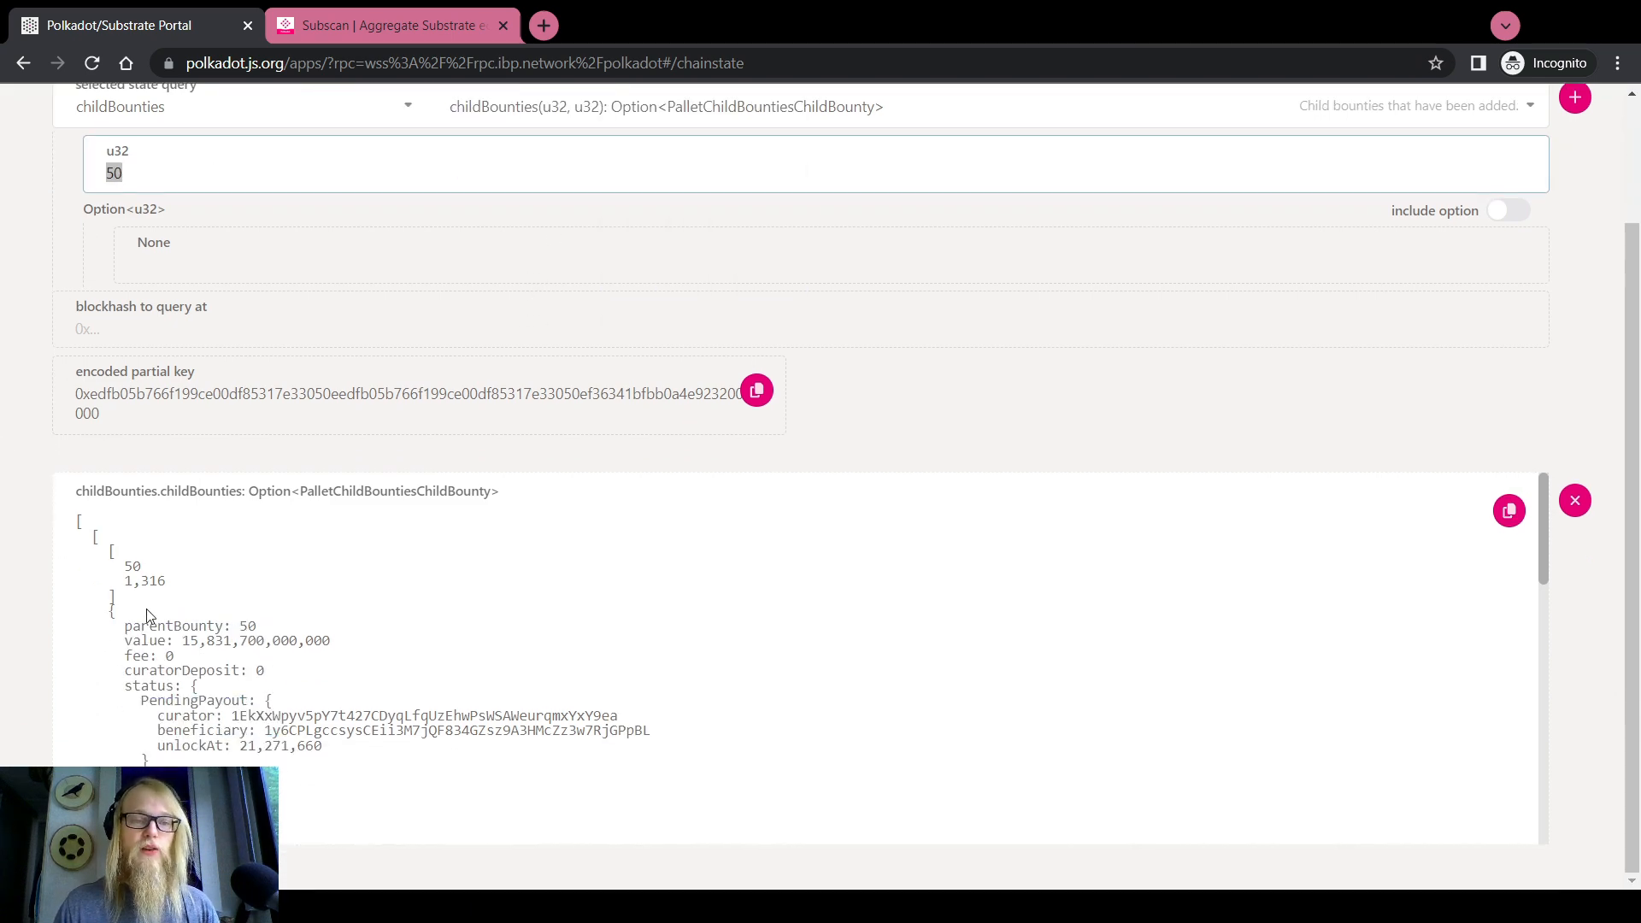
scroll(197, 622, down, 1)
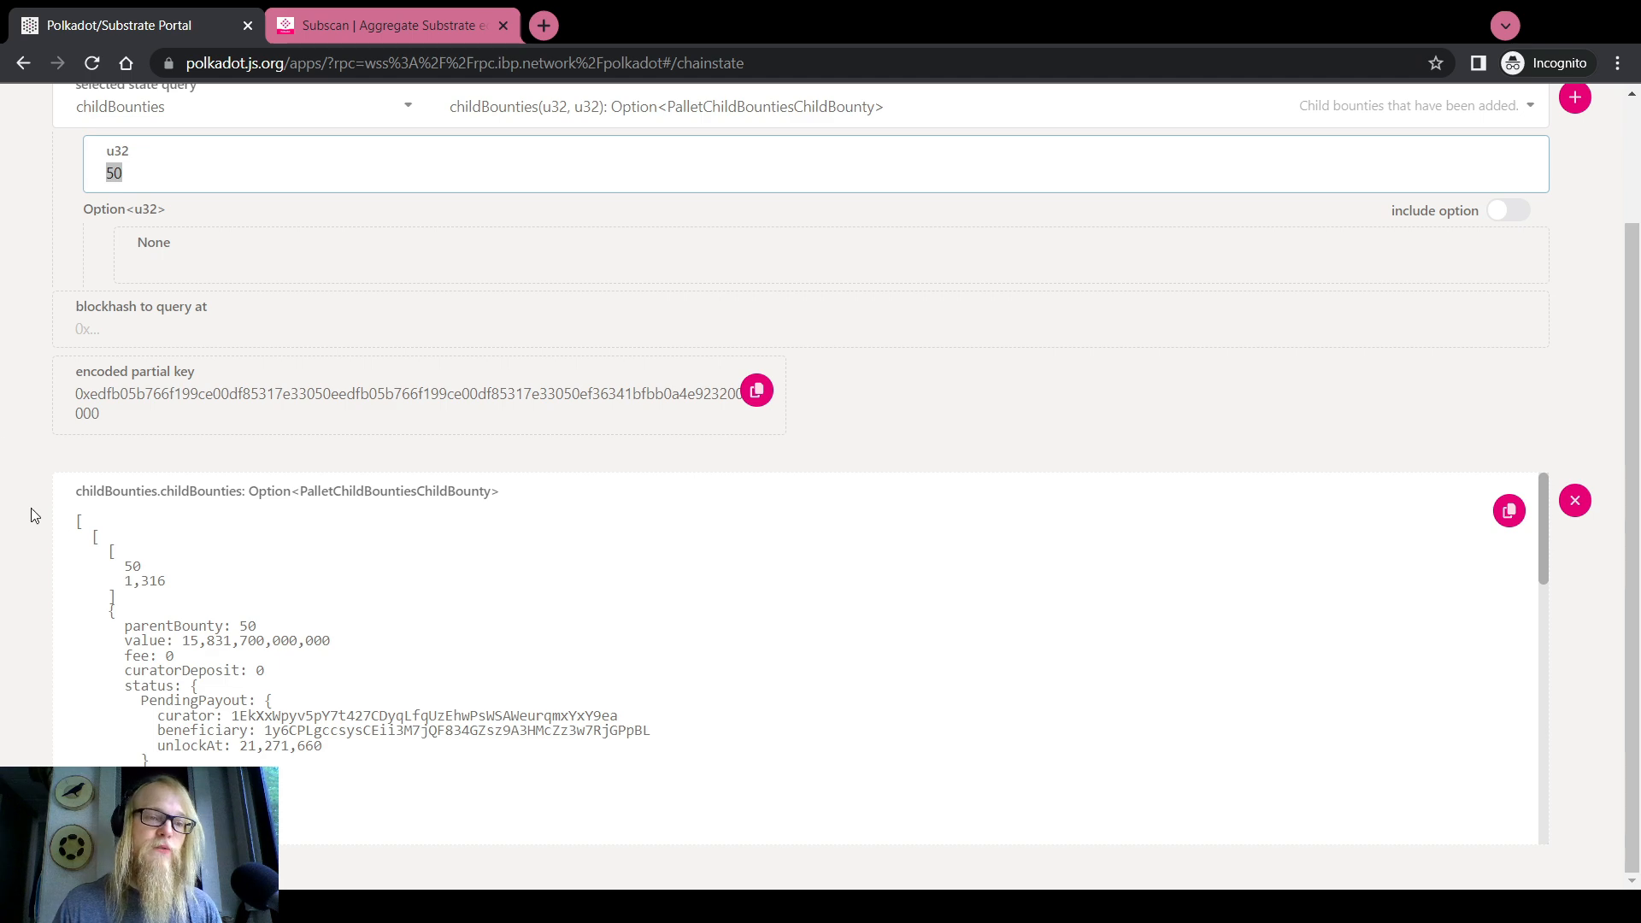
click(130, 579)
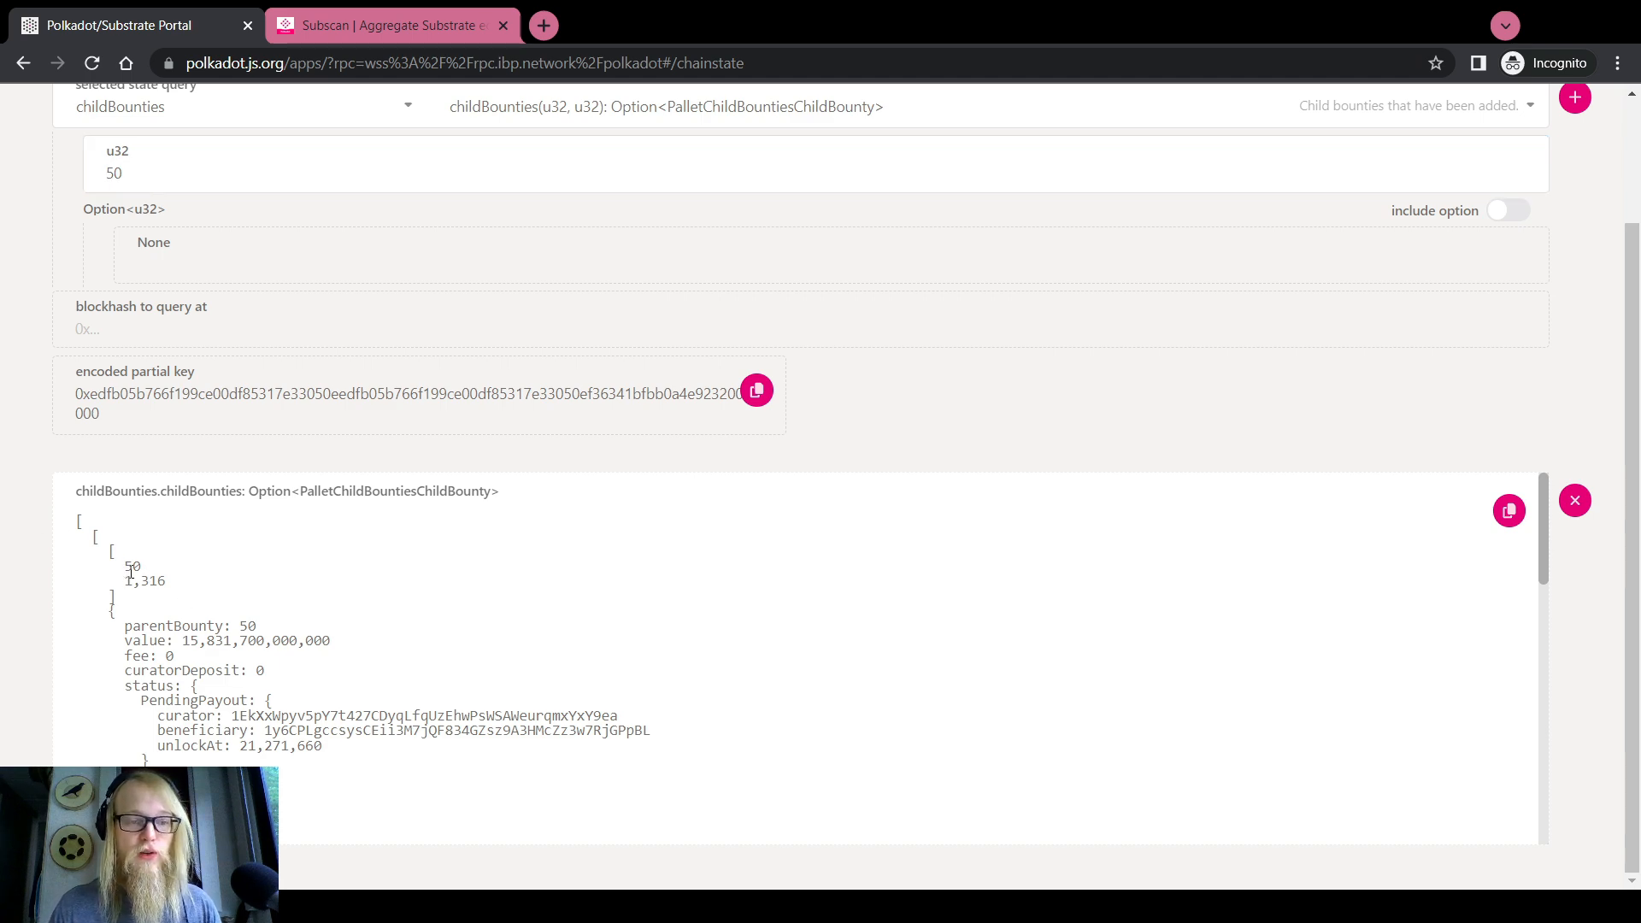
scroll(66, 564, up, 2)
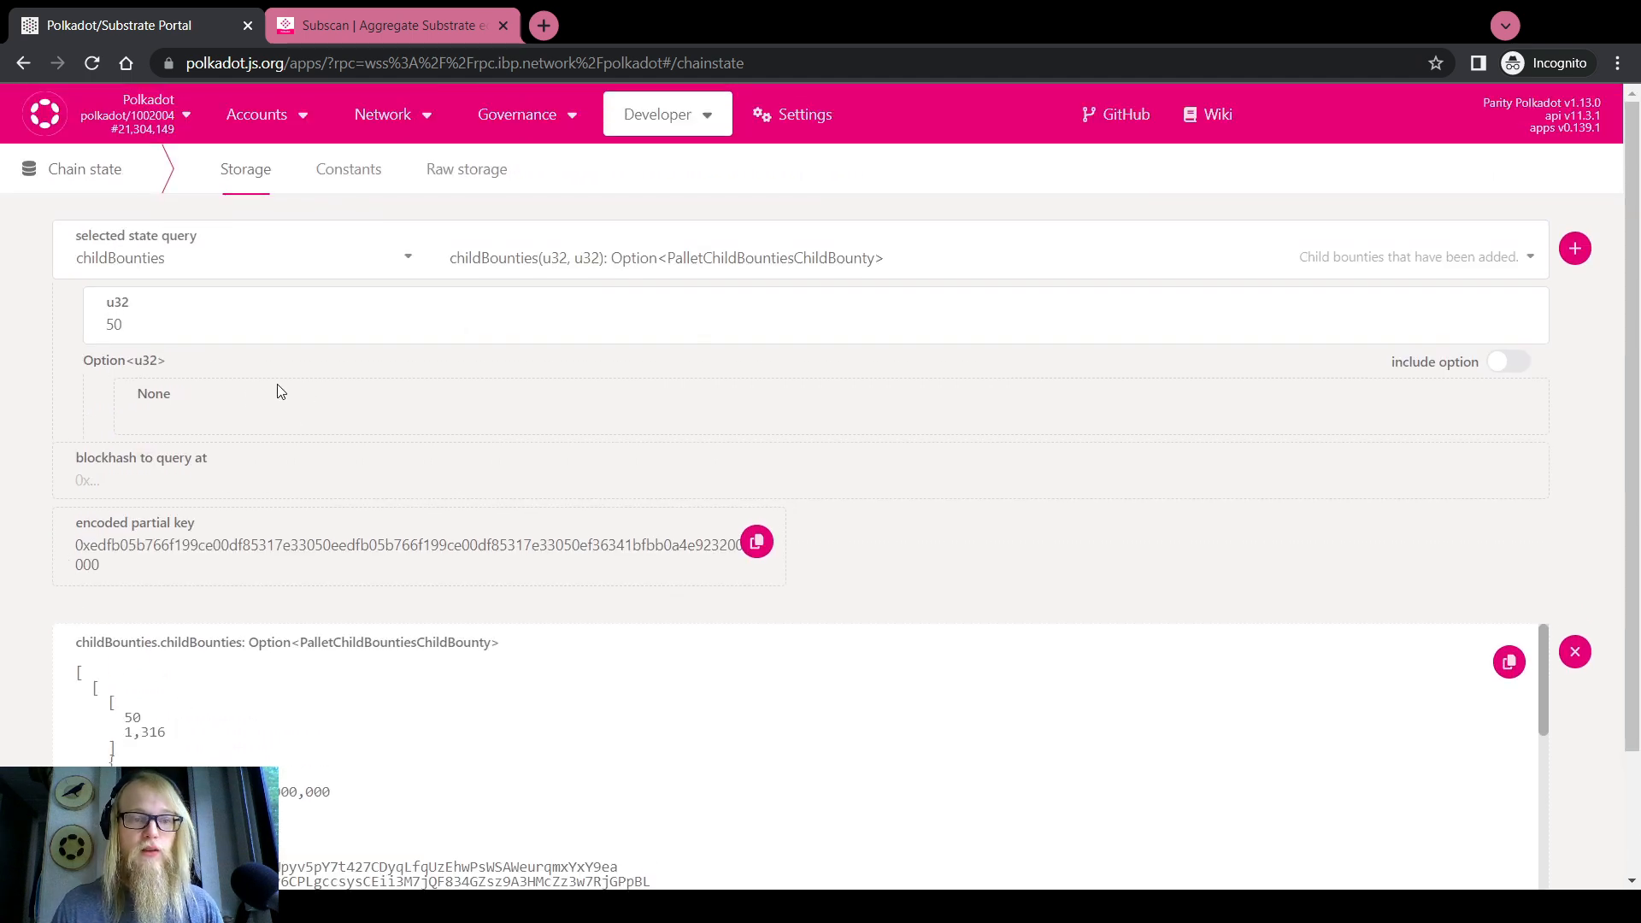
Query childBountyDescriptions for child bounty 1316
click(553, 257)
scroll(553, 424, down, 2)
scroll(320, 342, up, 2)
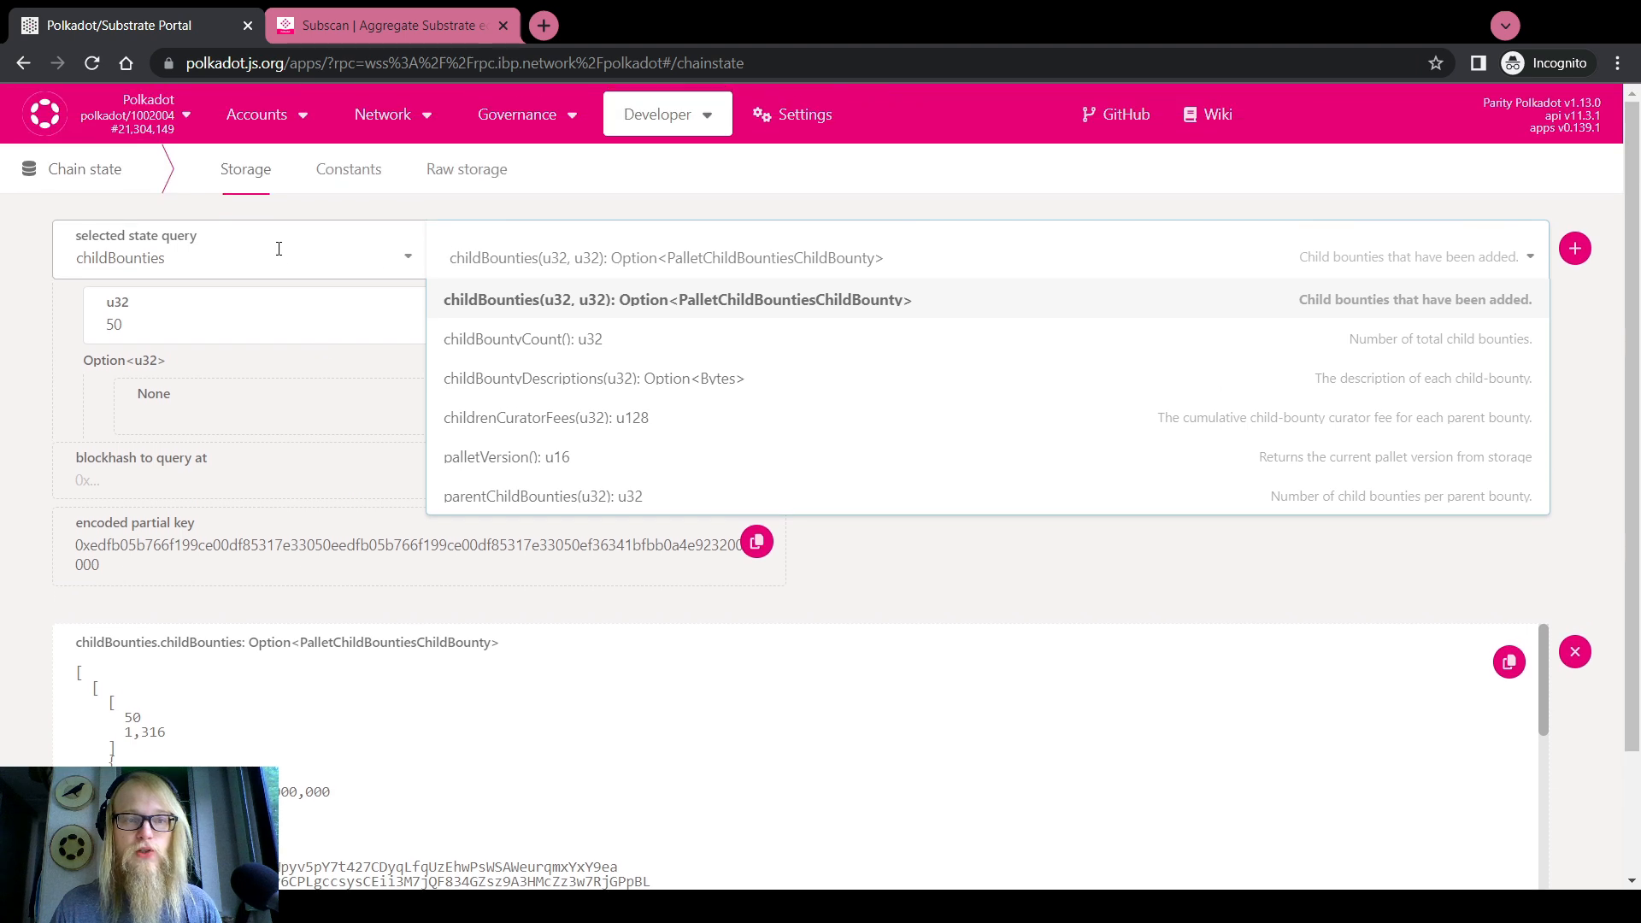
click(541, 377)
click(182, 342)
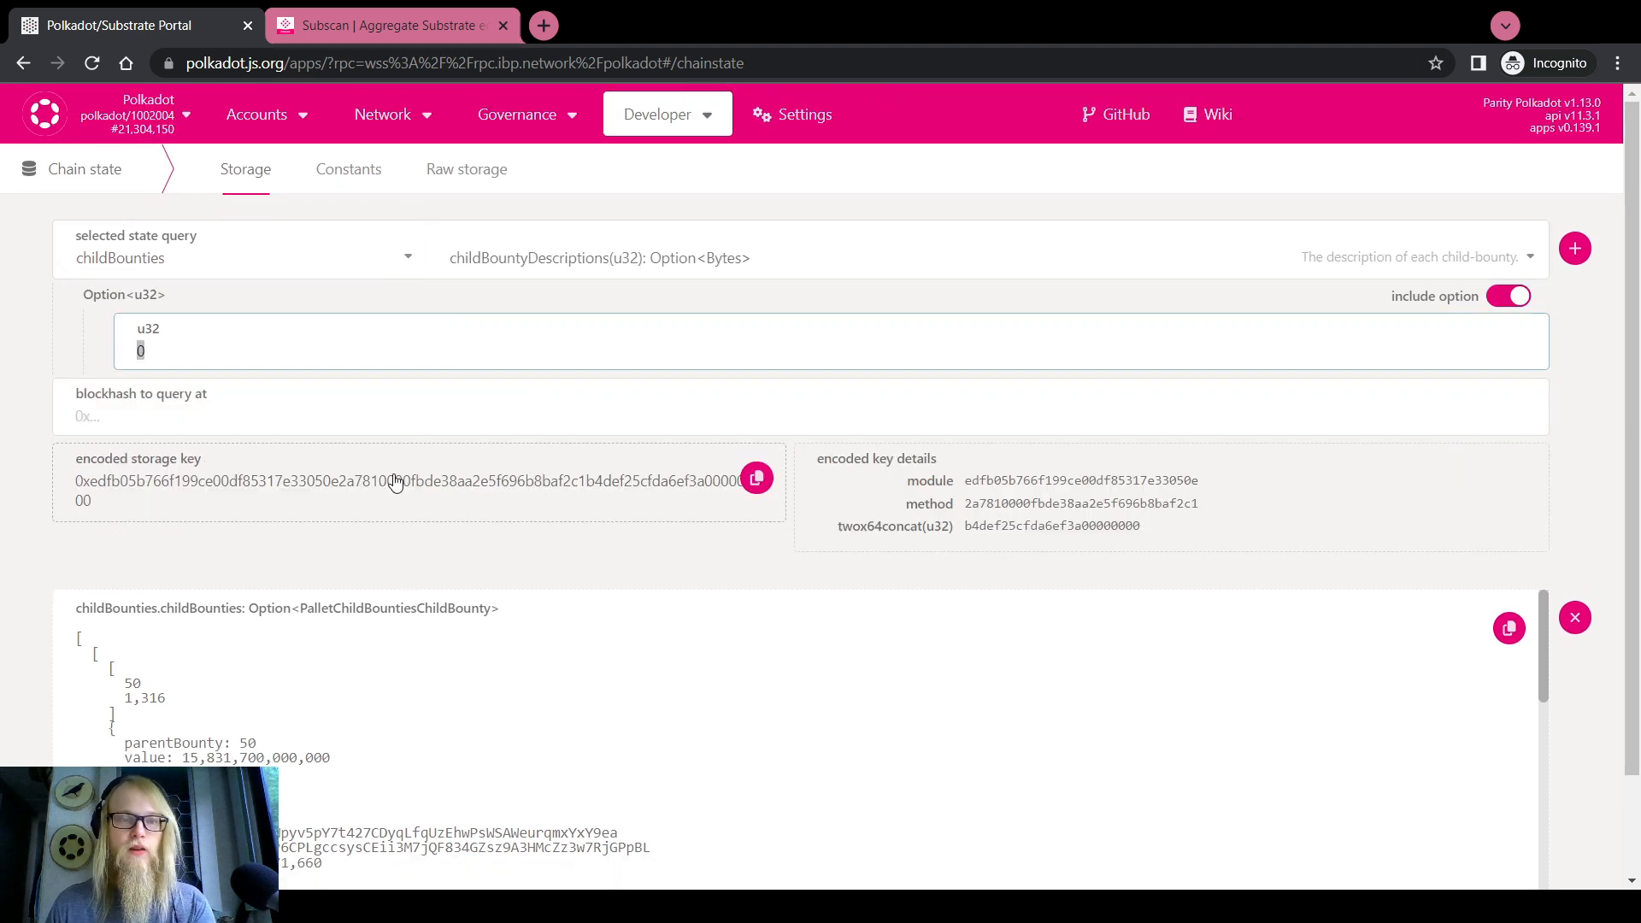
text(1316)
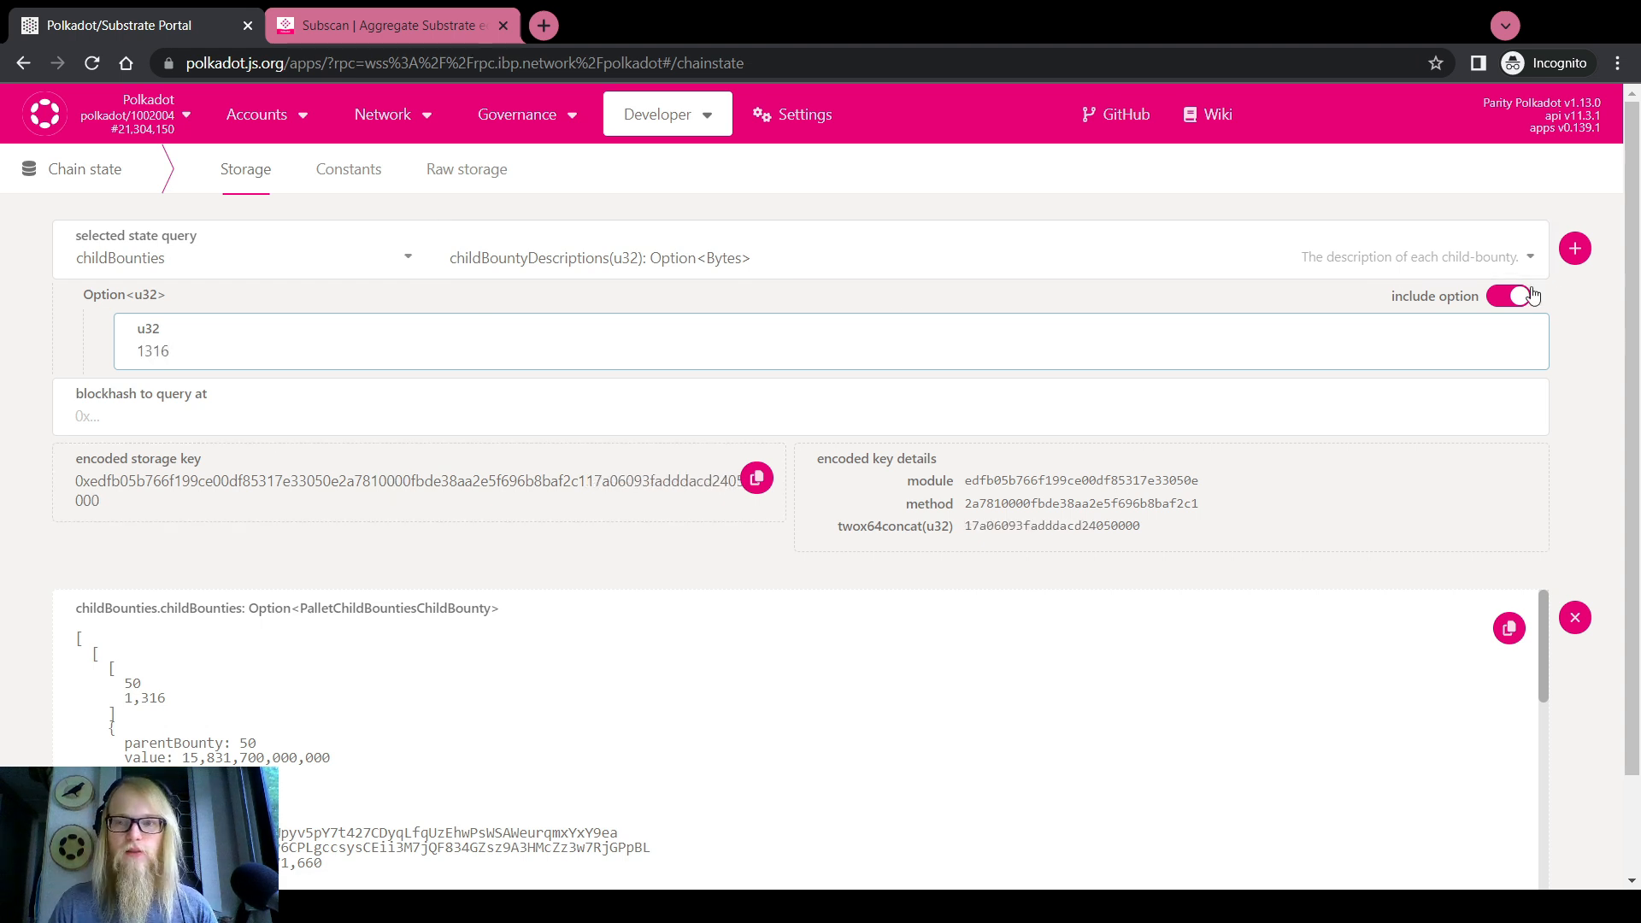
click(1577, 248)
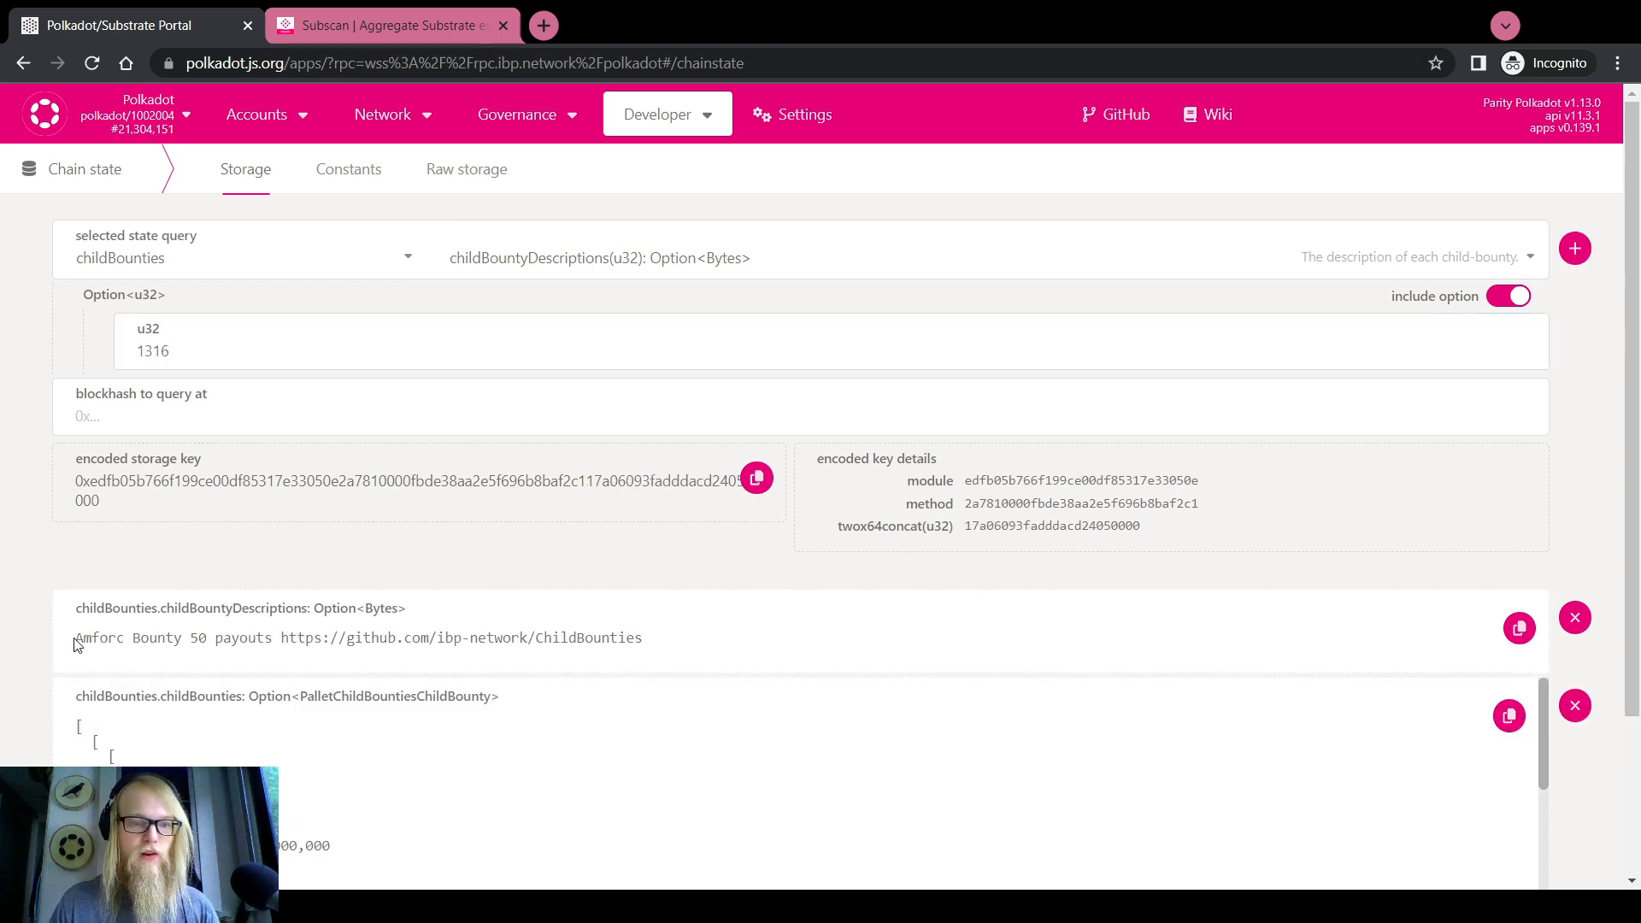
Review the returned description of child bounty 1316, a bounty 50 payouts entry
mouse_move(76, 639)
mouse_down()
mouse_move(646, 641)
mouse_move(75, 639)
mouse_up()
click(185, 341)
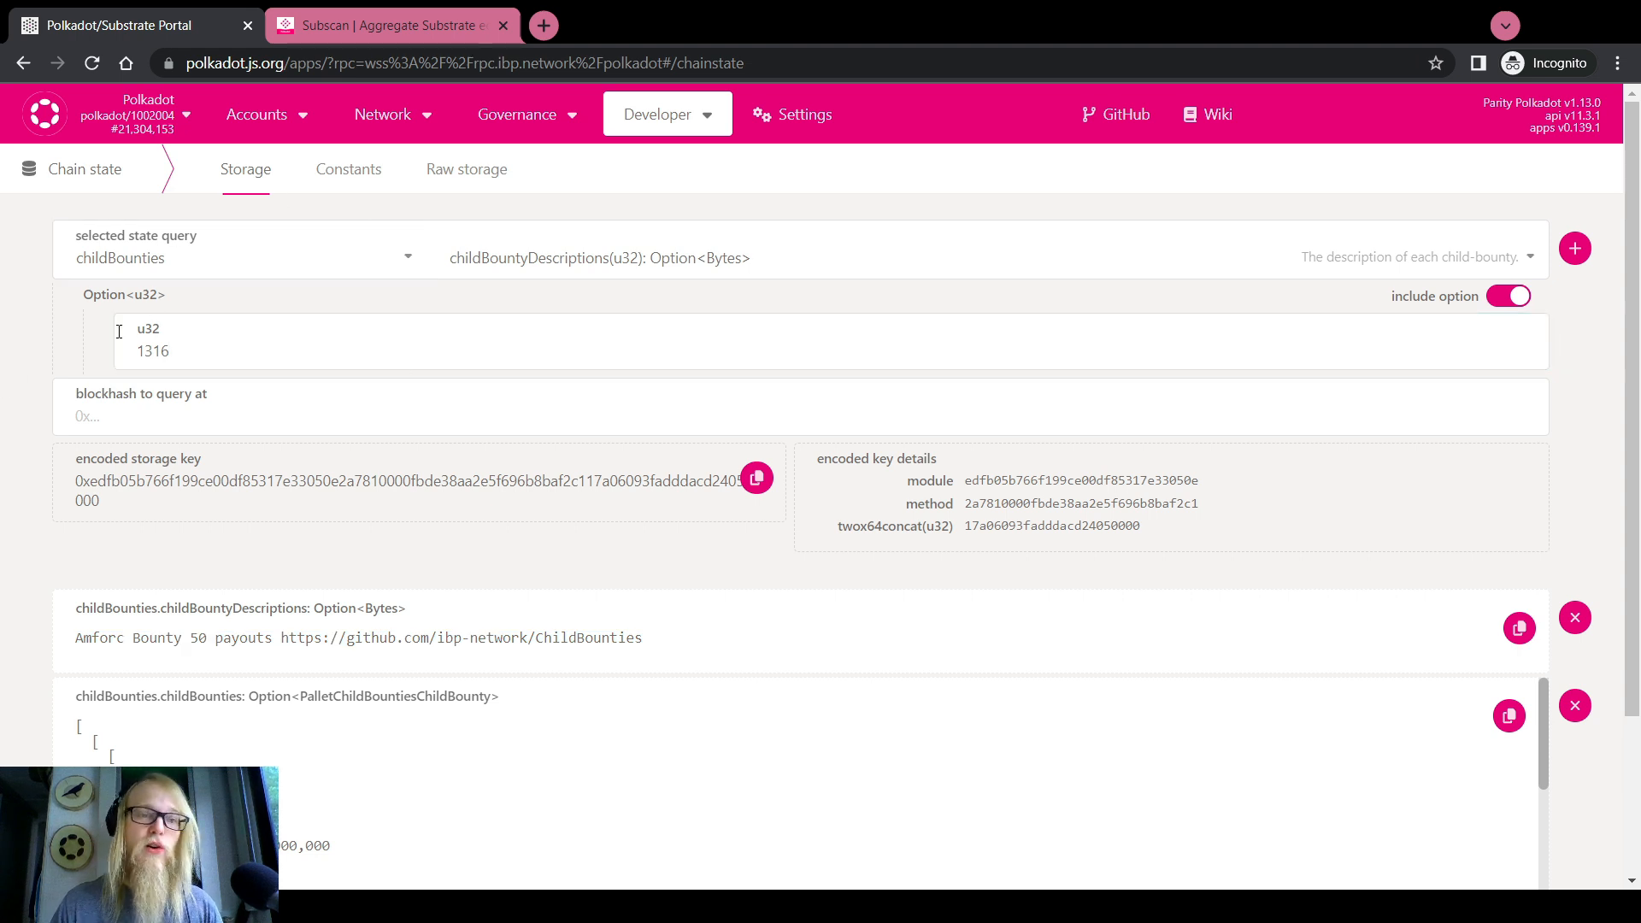
double_click(153, 351)
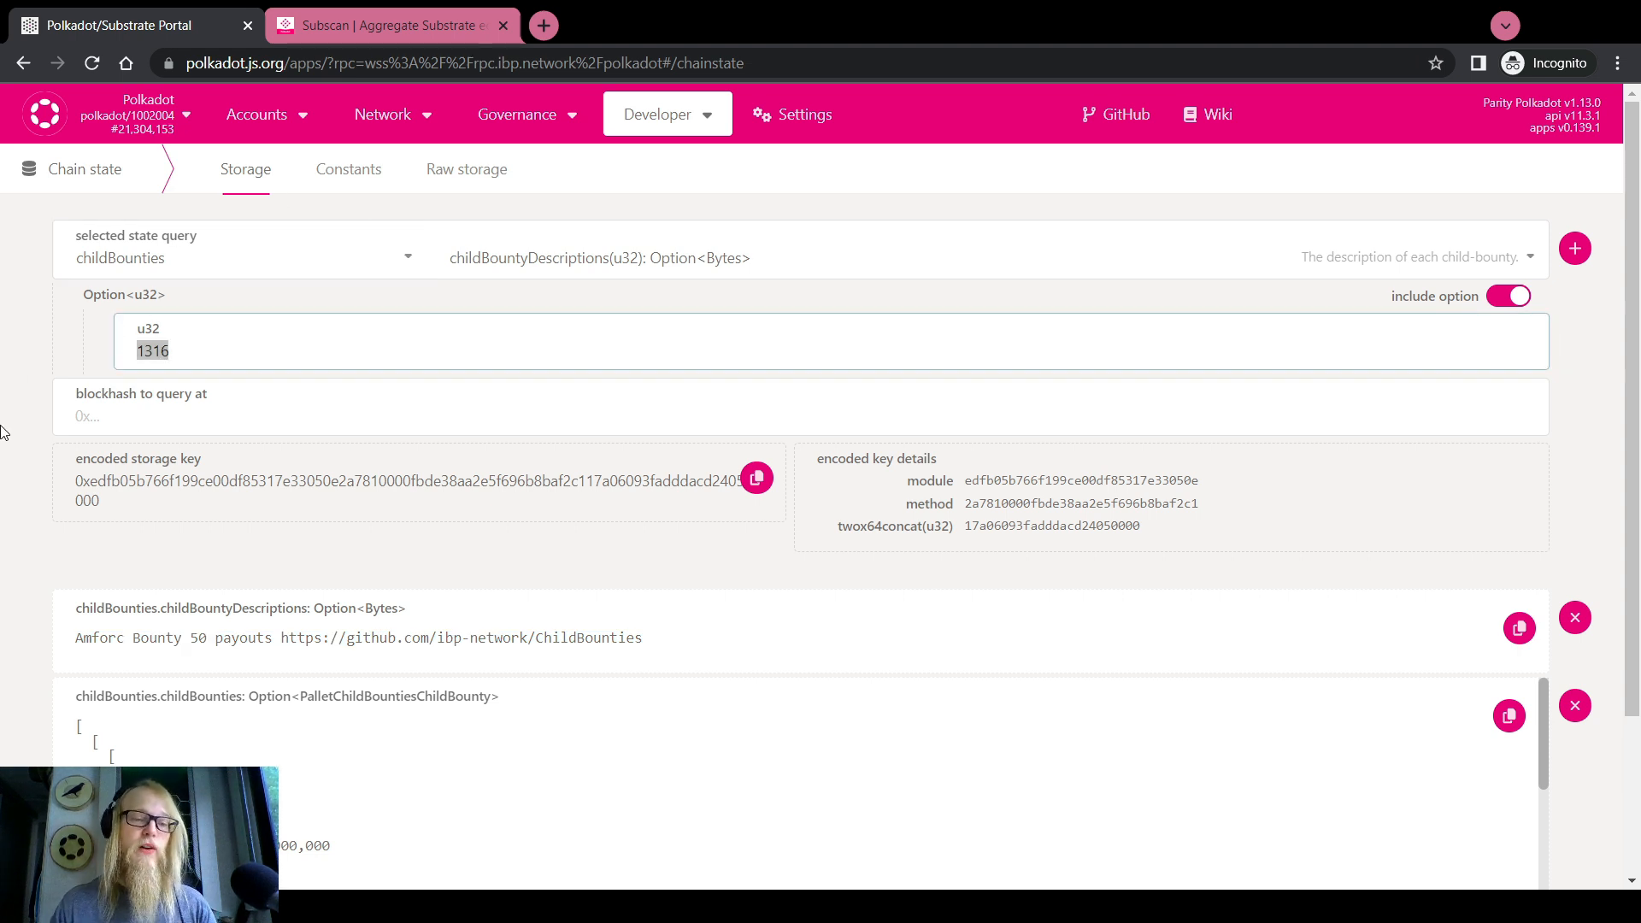
scroll(3, 436, down, 2)
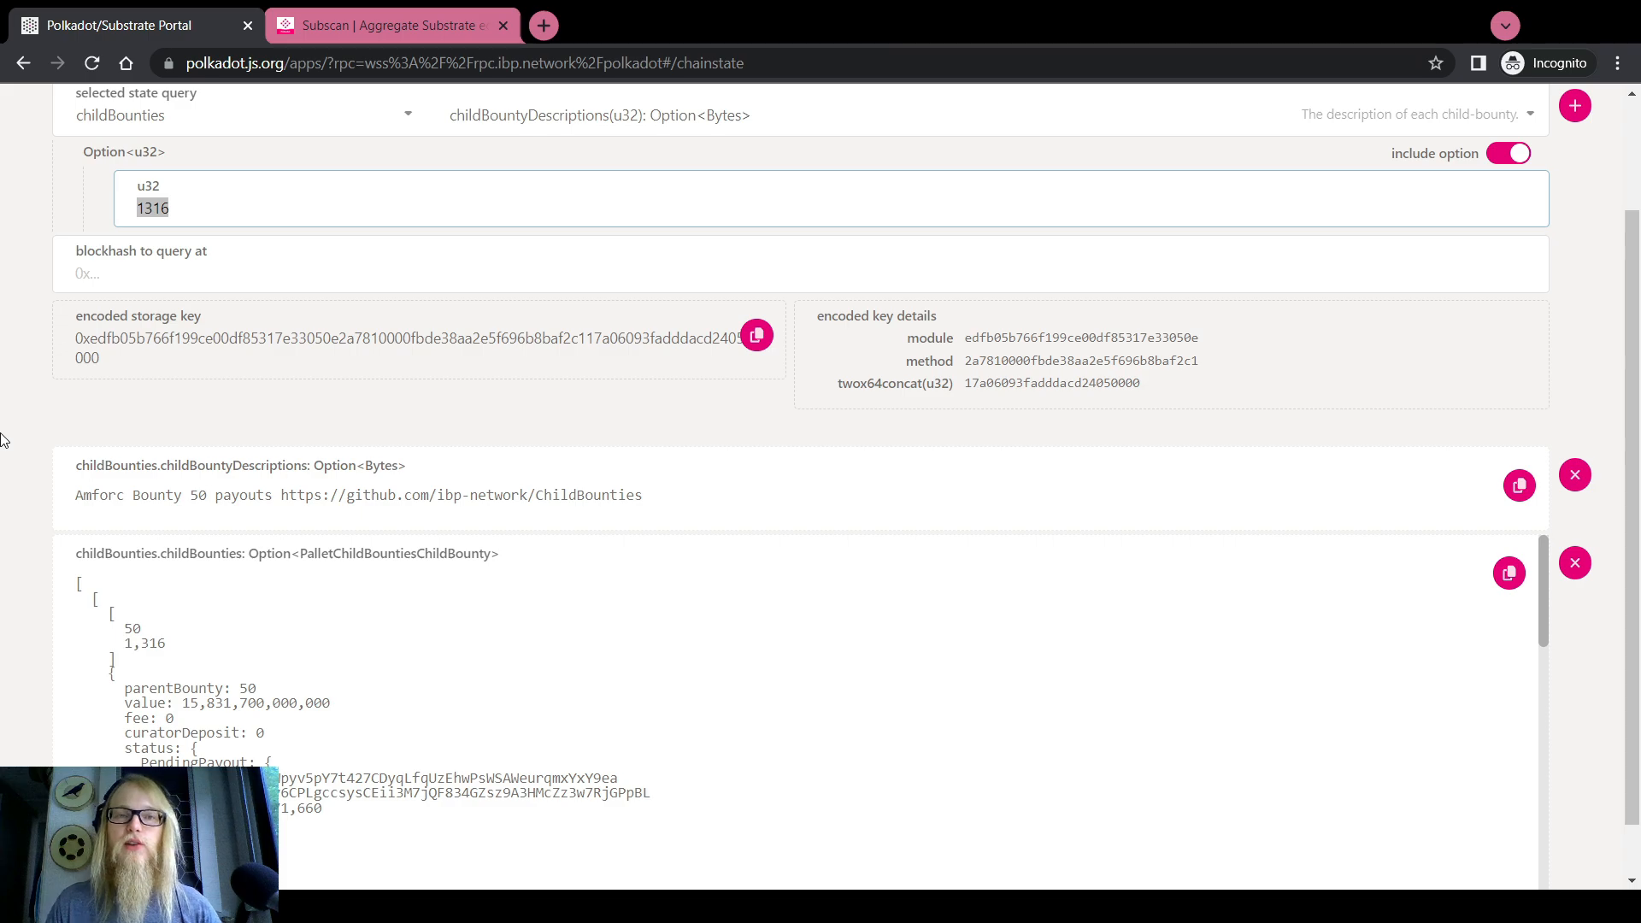
scroll(3, 438, up, 2)
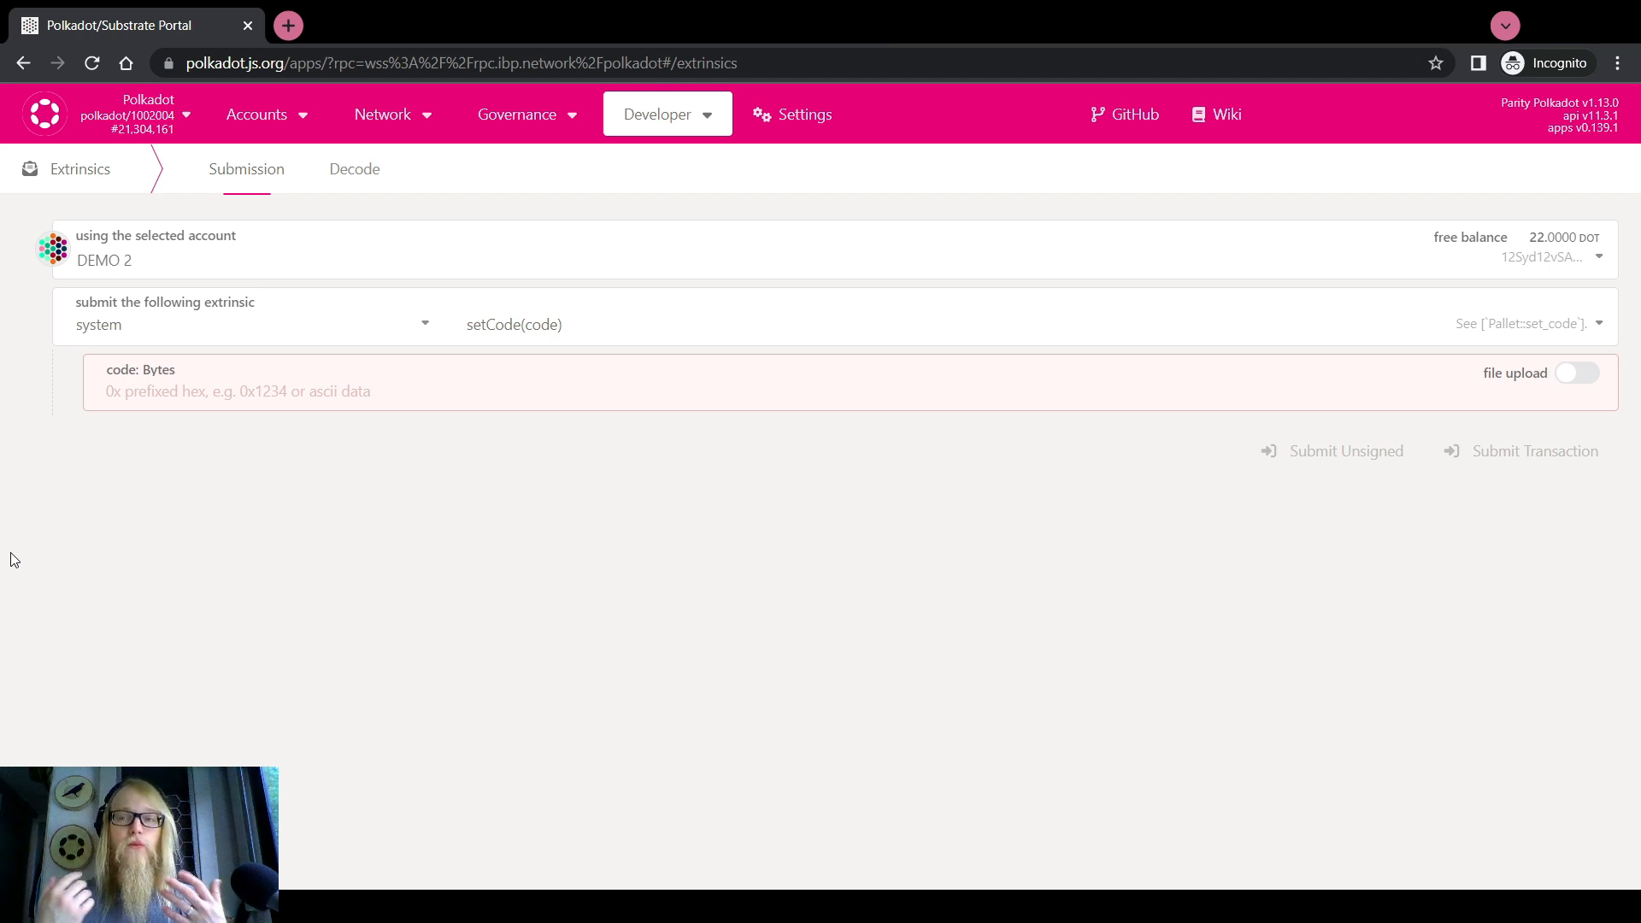
click(157, 326)
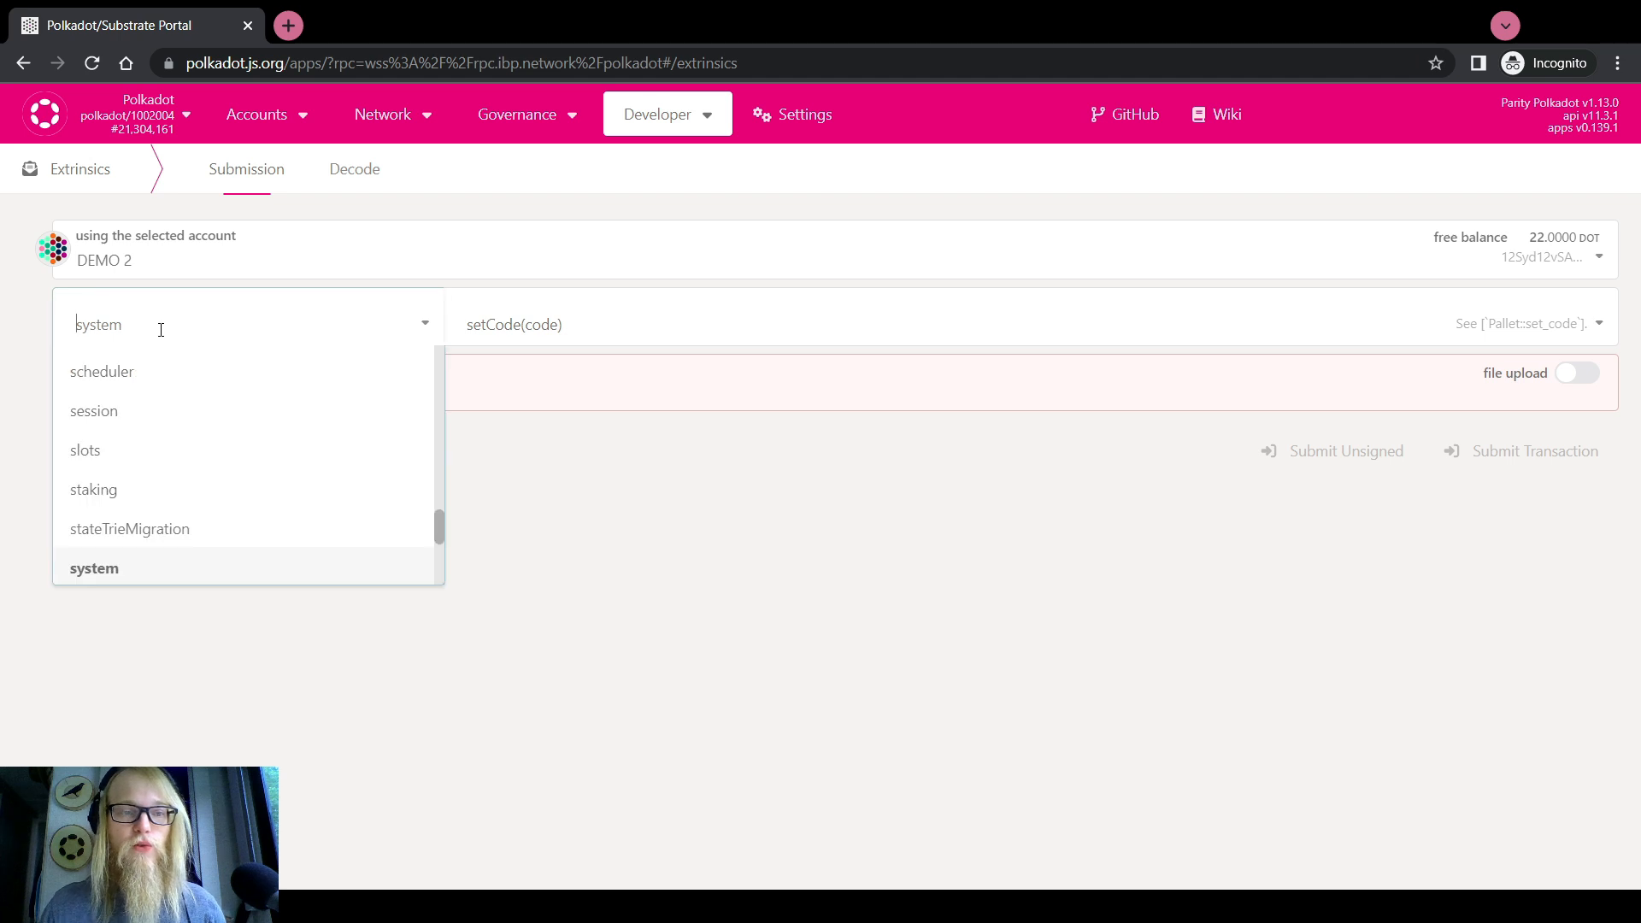
scroll(147, 467, up, 10)
scroll(109, 366, up, 3)
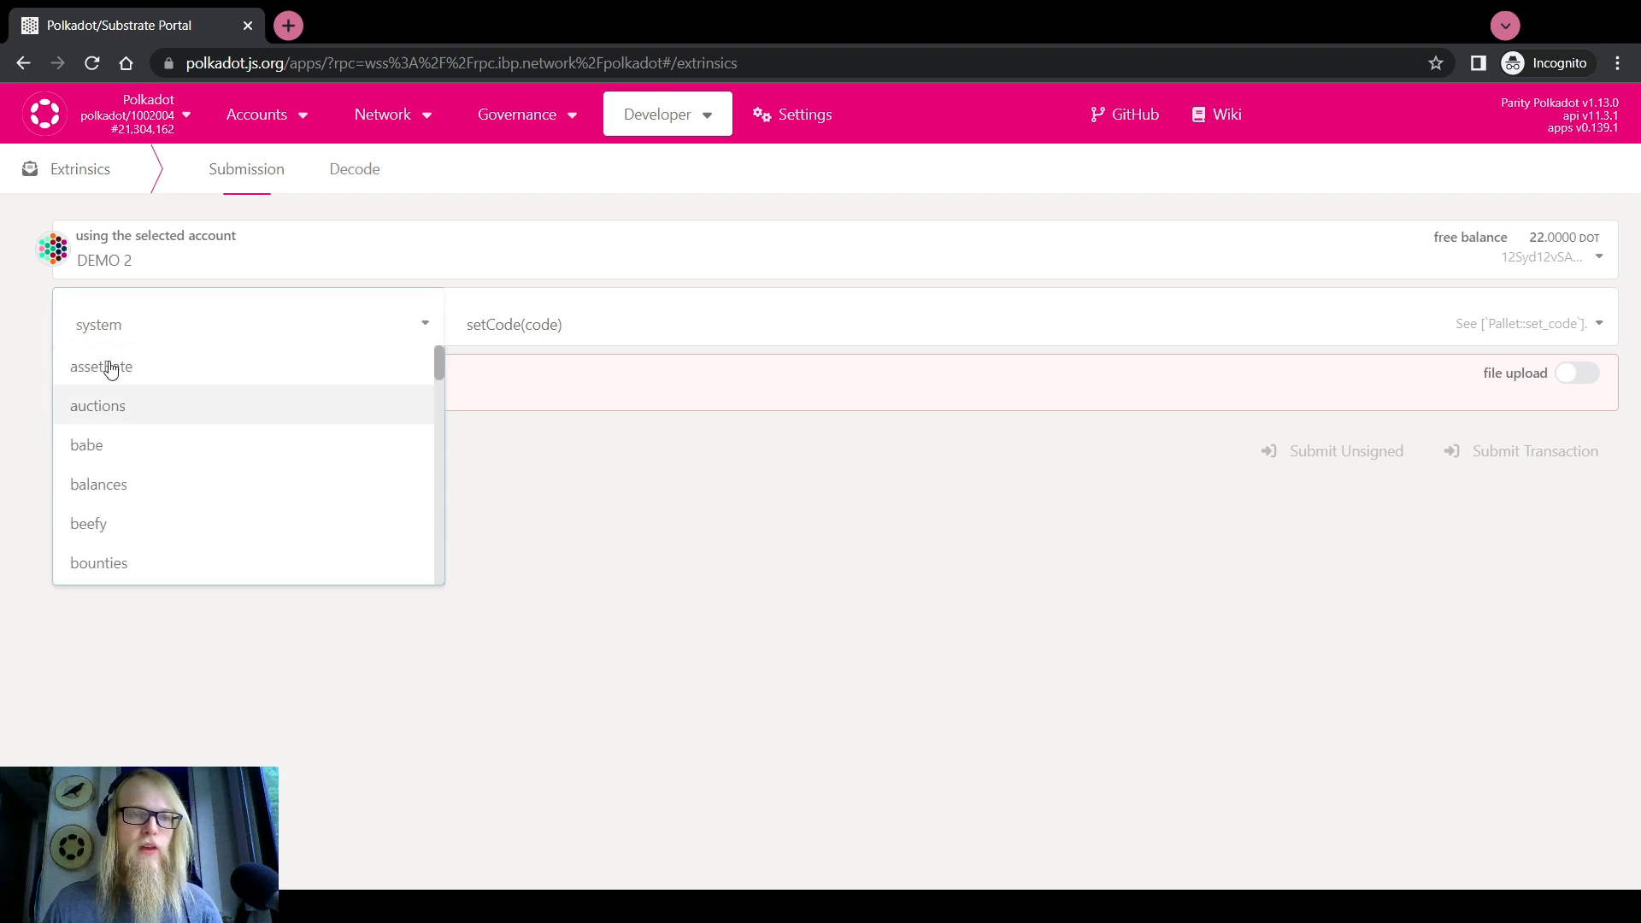
click(12, 302)
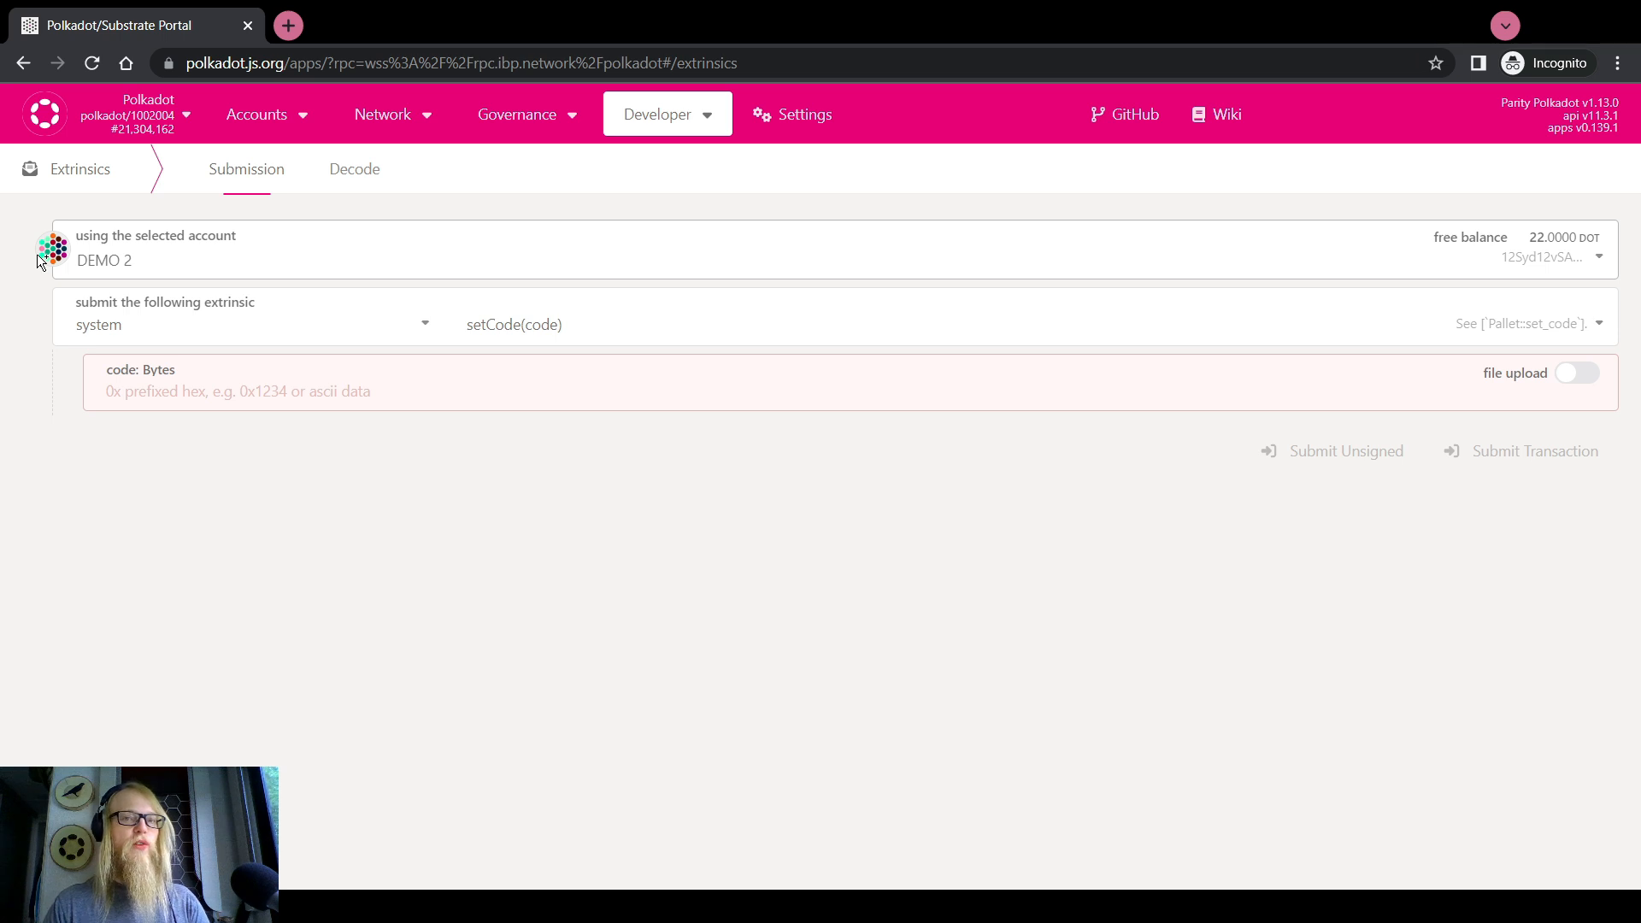
click(191, 322)
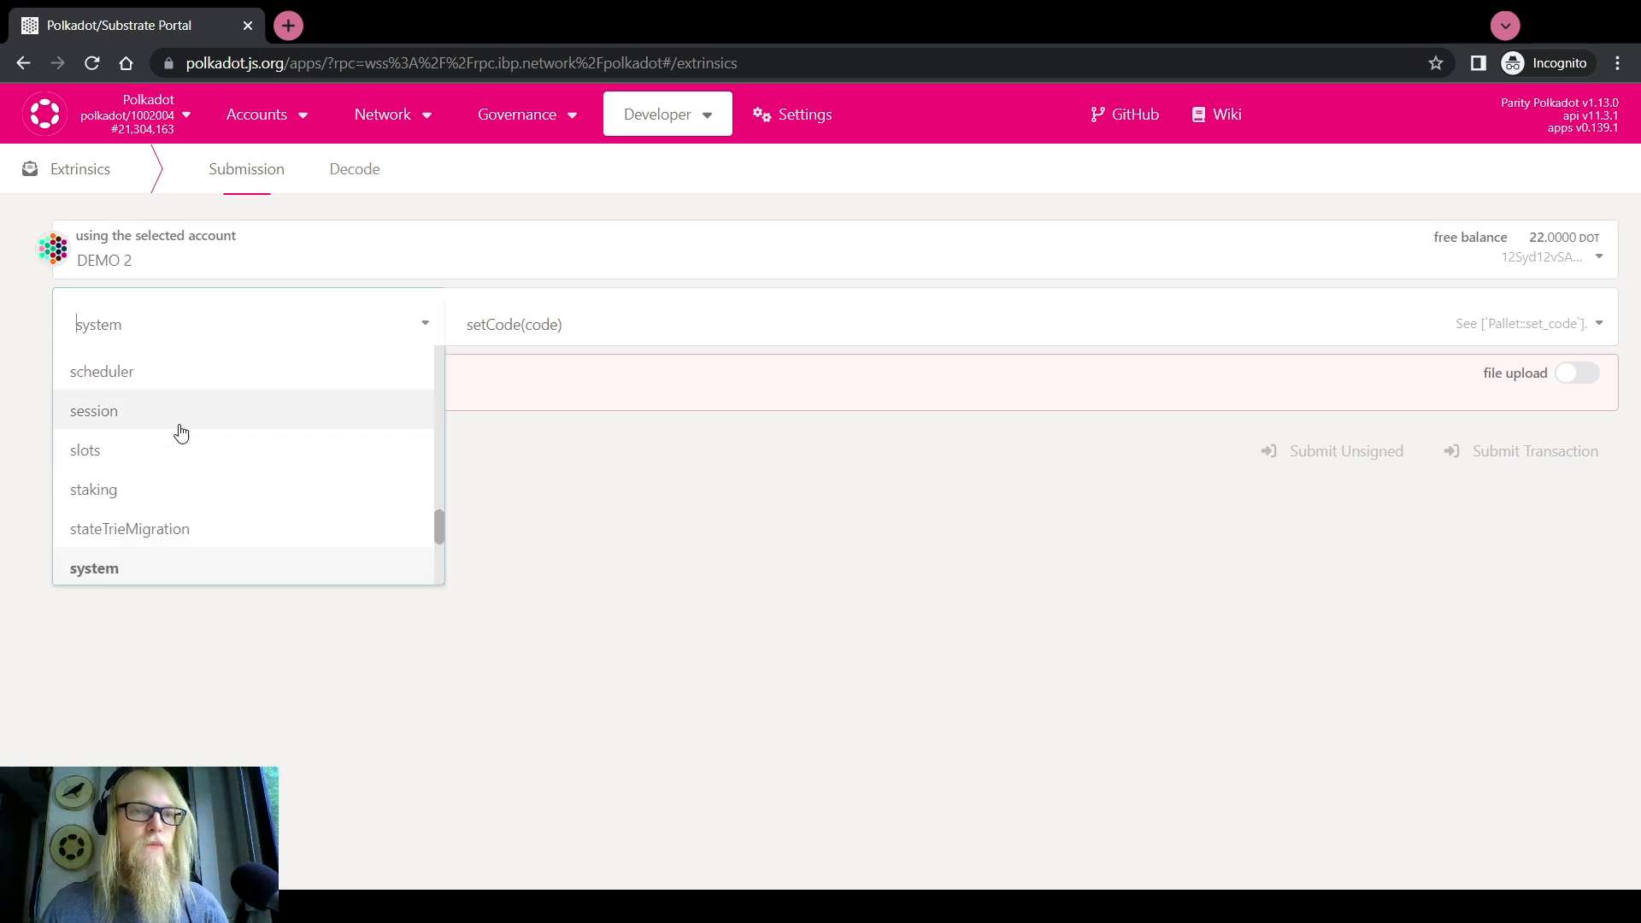
scroll(162, 453, up, 10)
scroll(152, 472, up, 4)
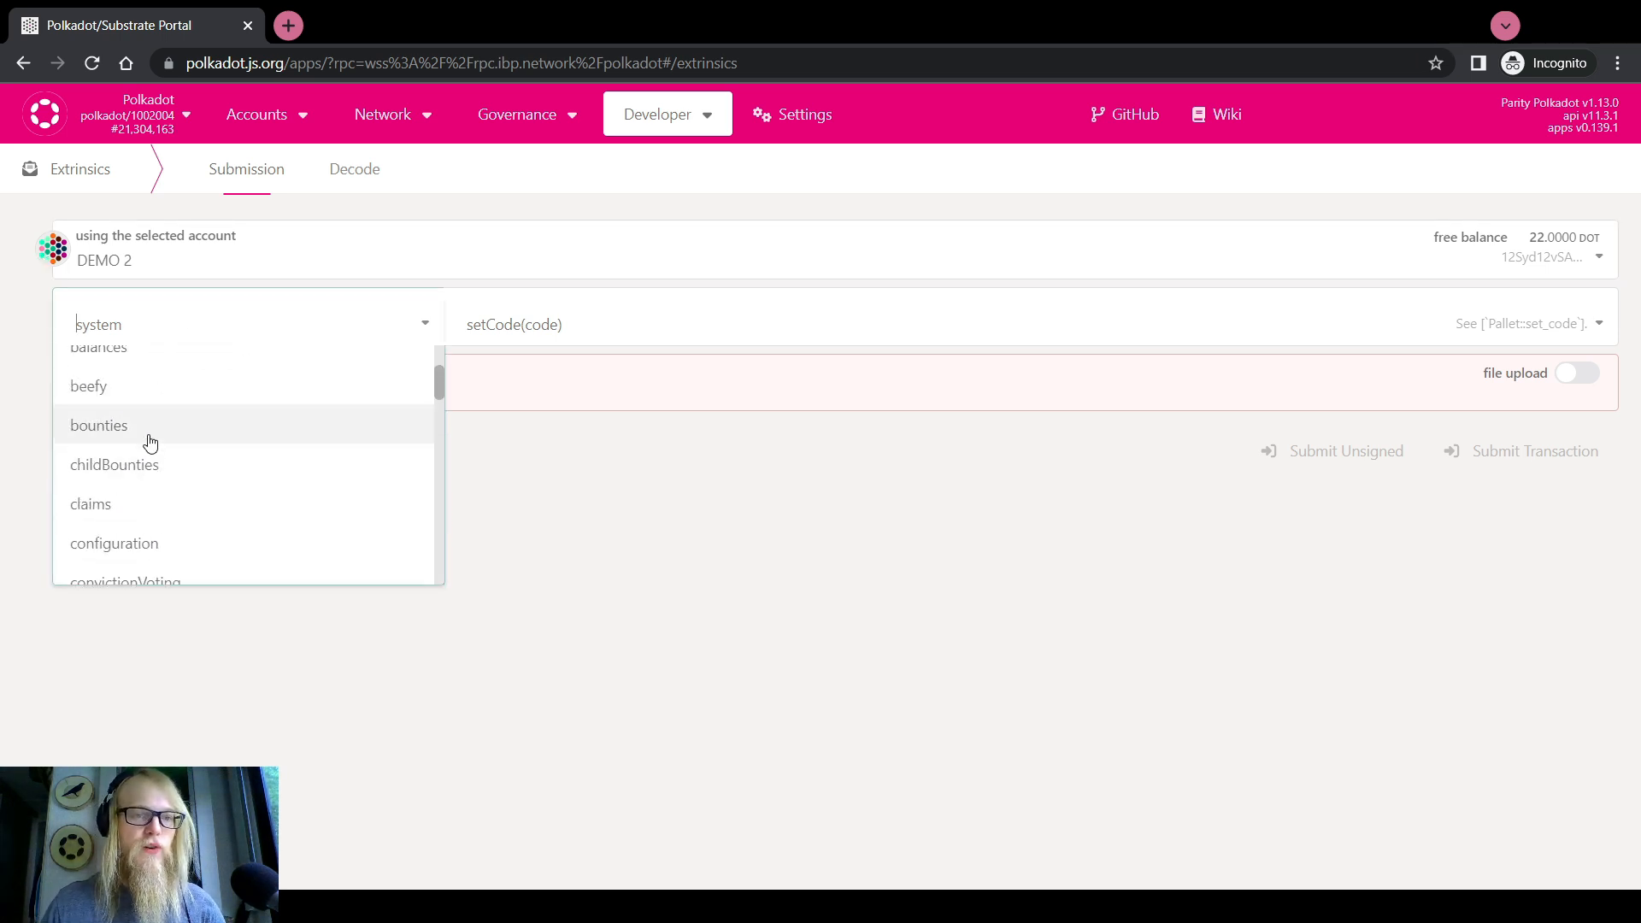
scroll(109, 410, up, 2)
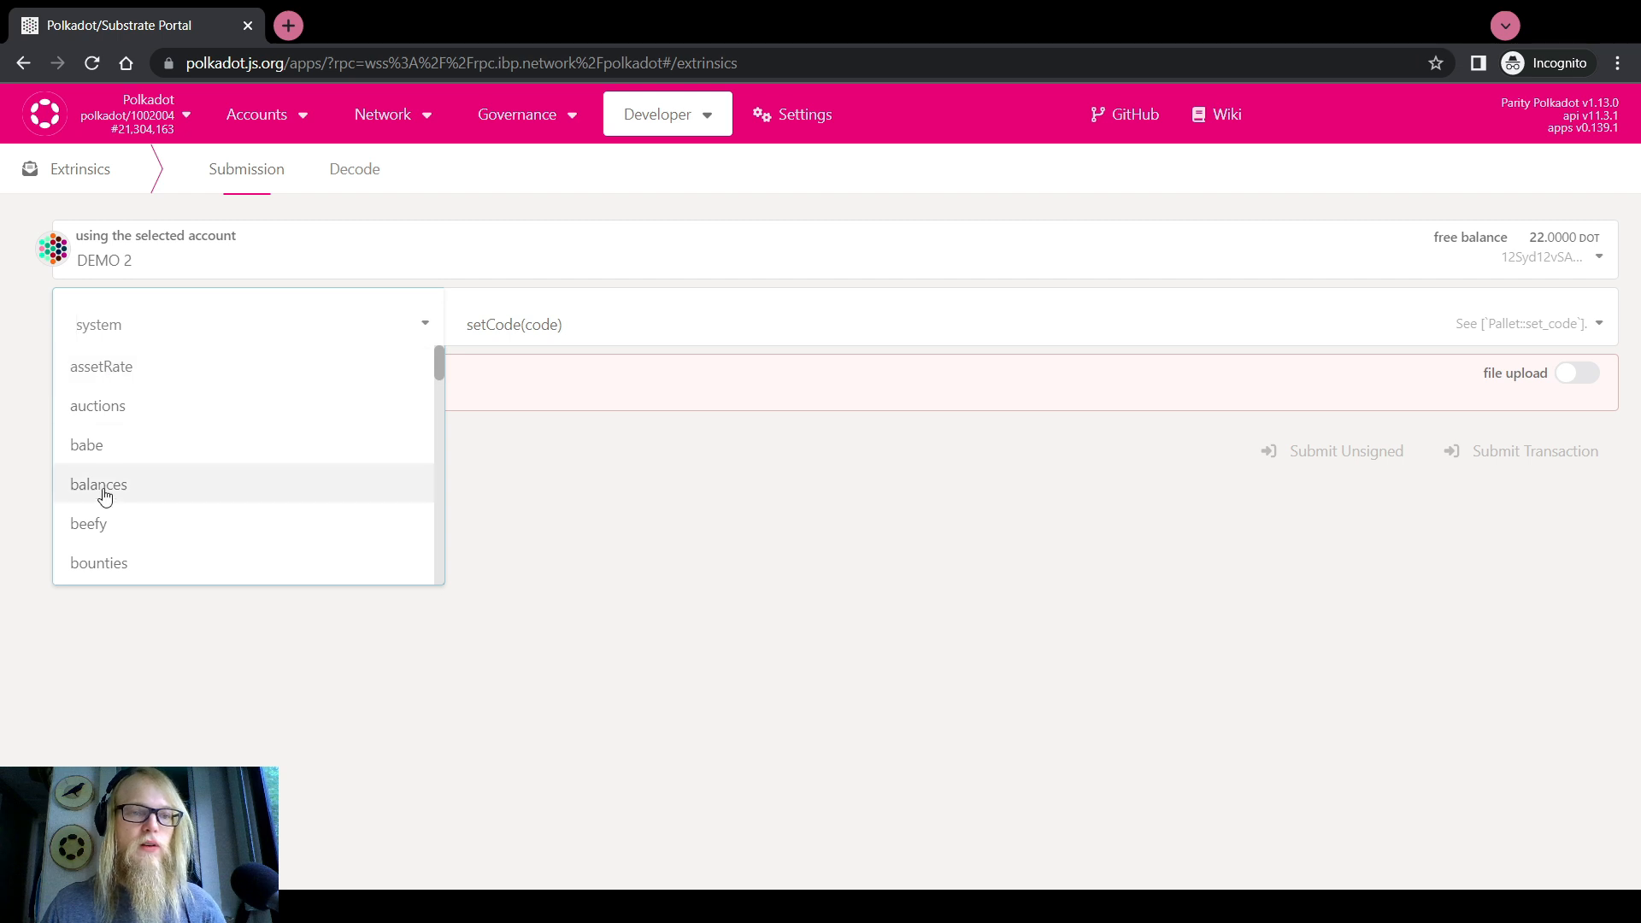
scroll(110, 487, down, 2)
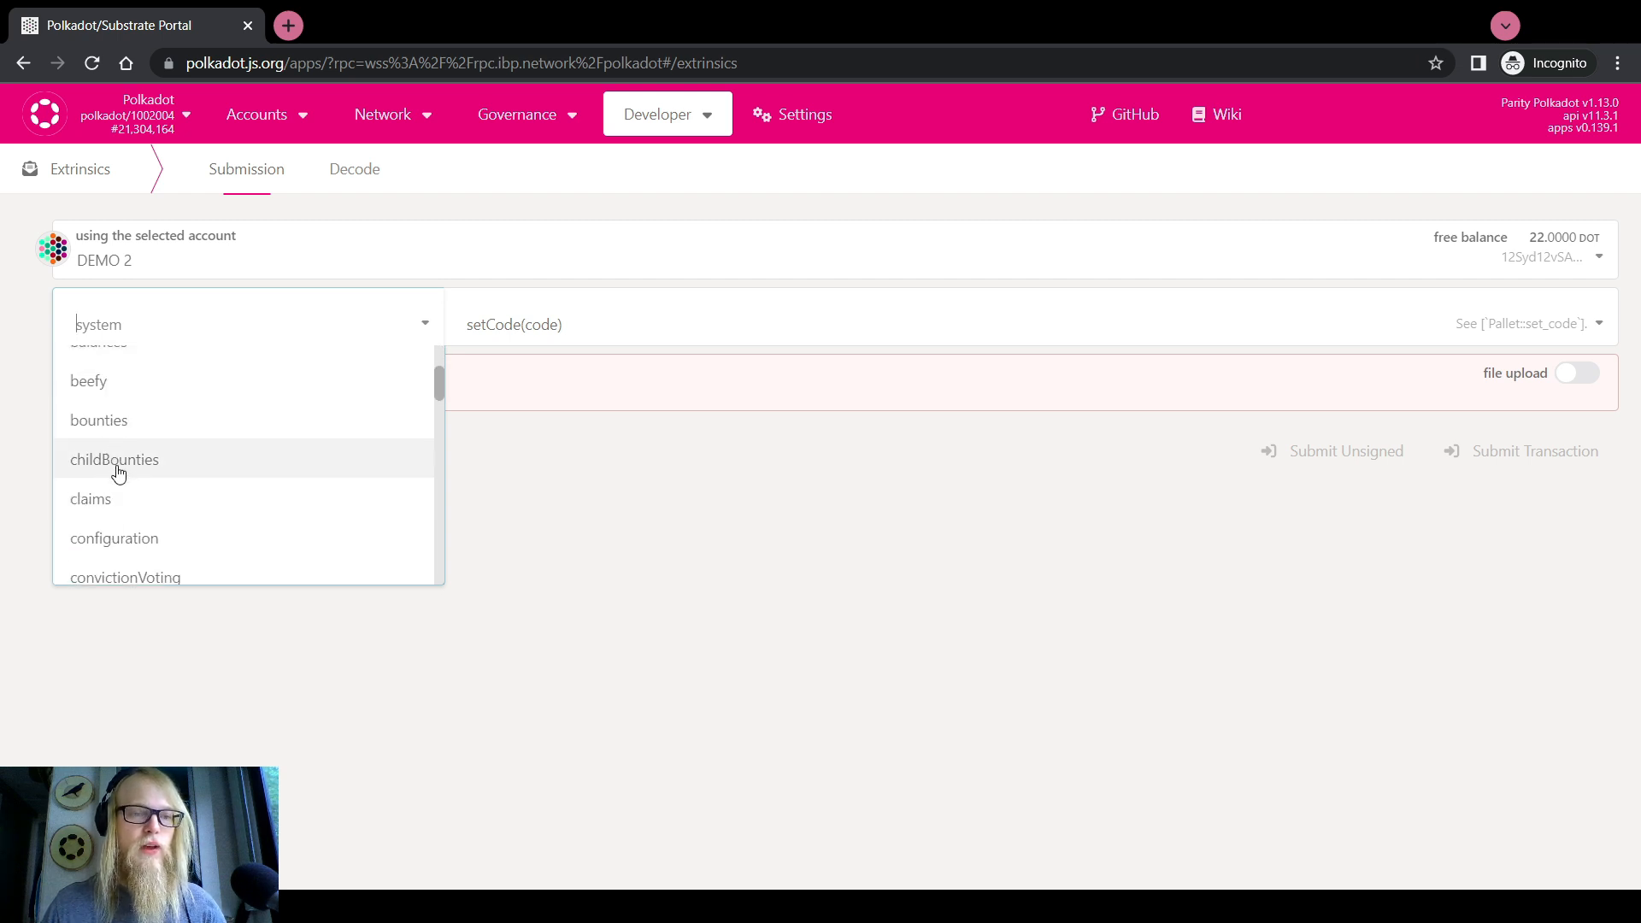
Set the call to childBounties acceptCurator with parent bounty 54 and child bounty 1420
click(175, 465)
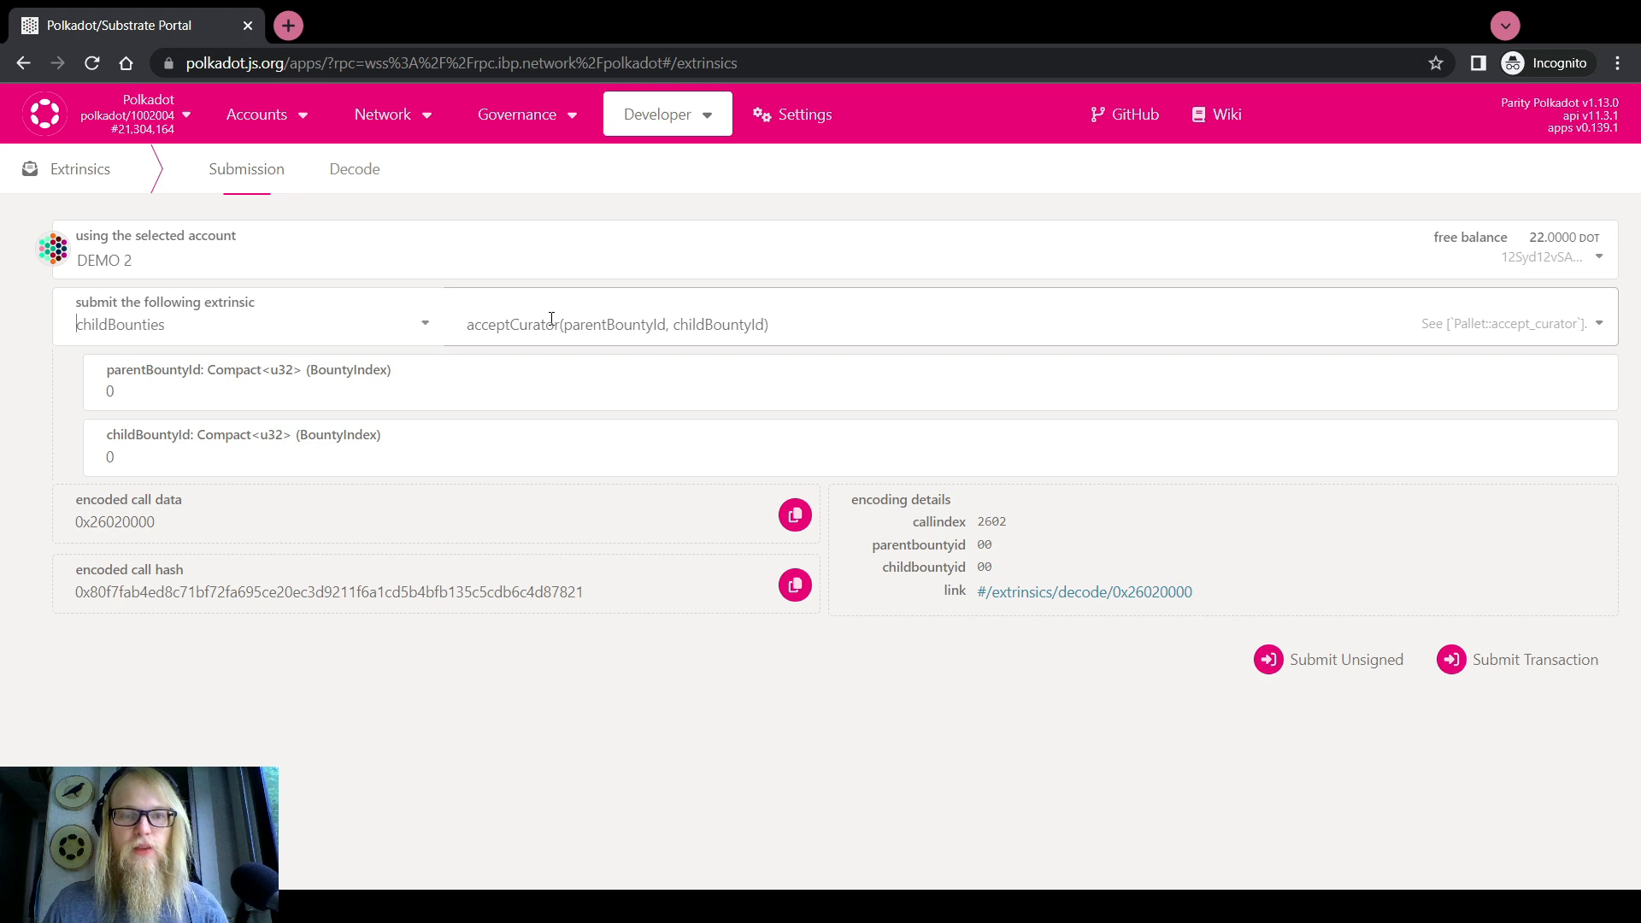
click(275, 383)
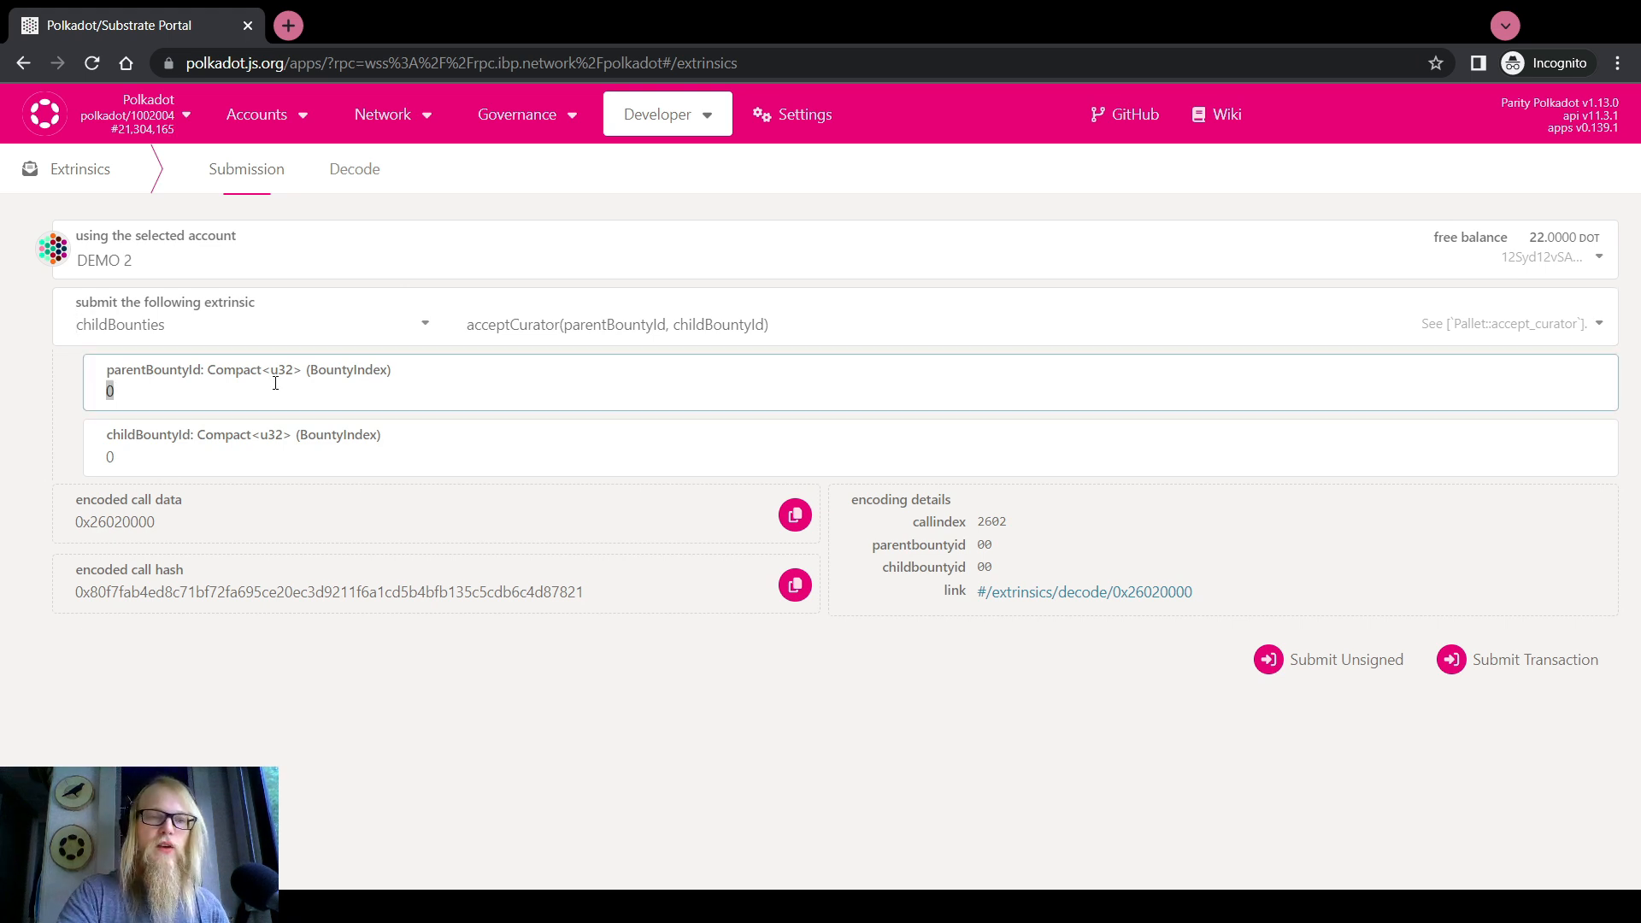
text(54)
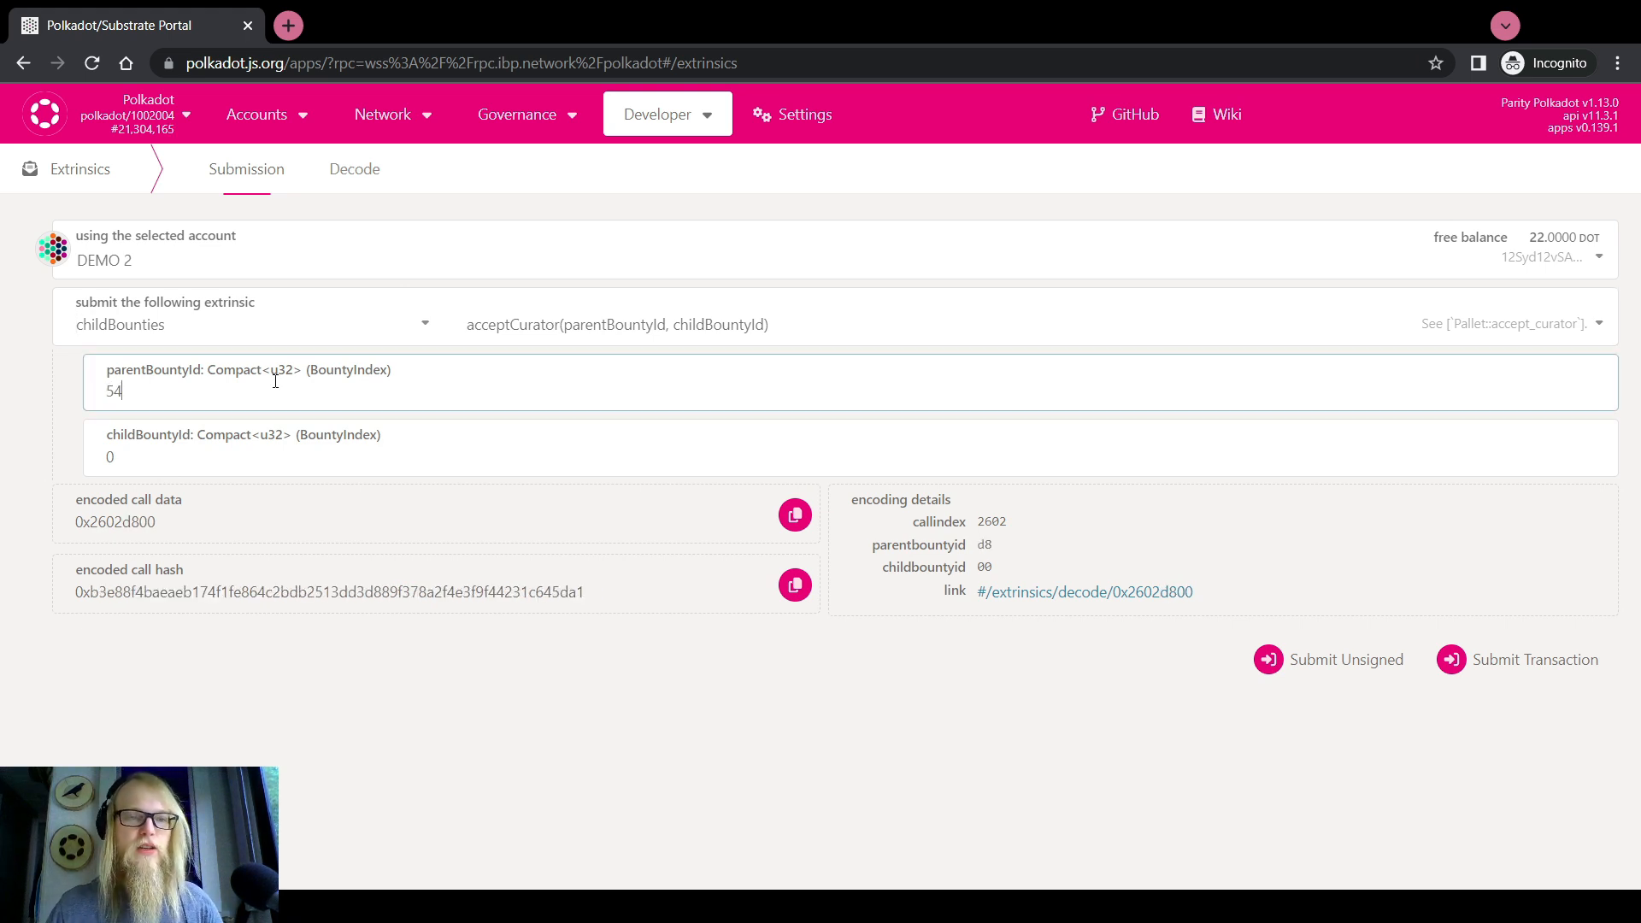
click(287, 457)
text(1420)
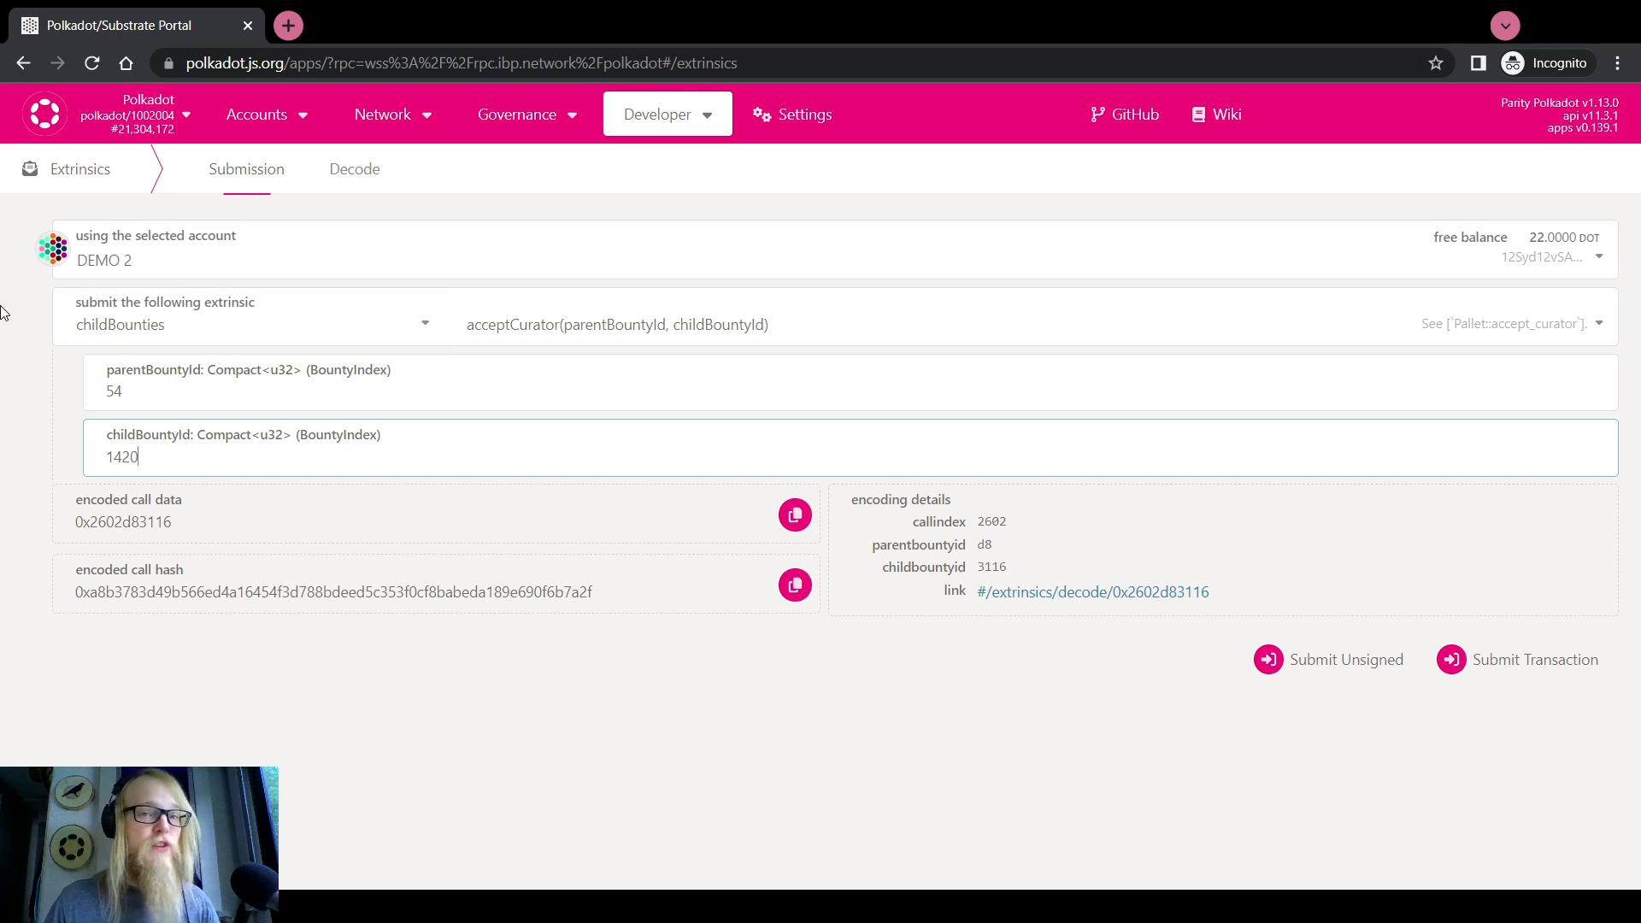
key(ctrl+a)
click(2, 433)
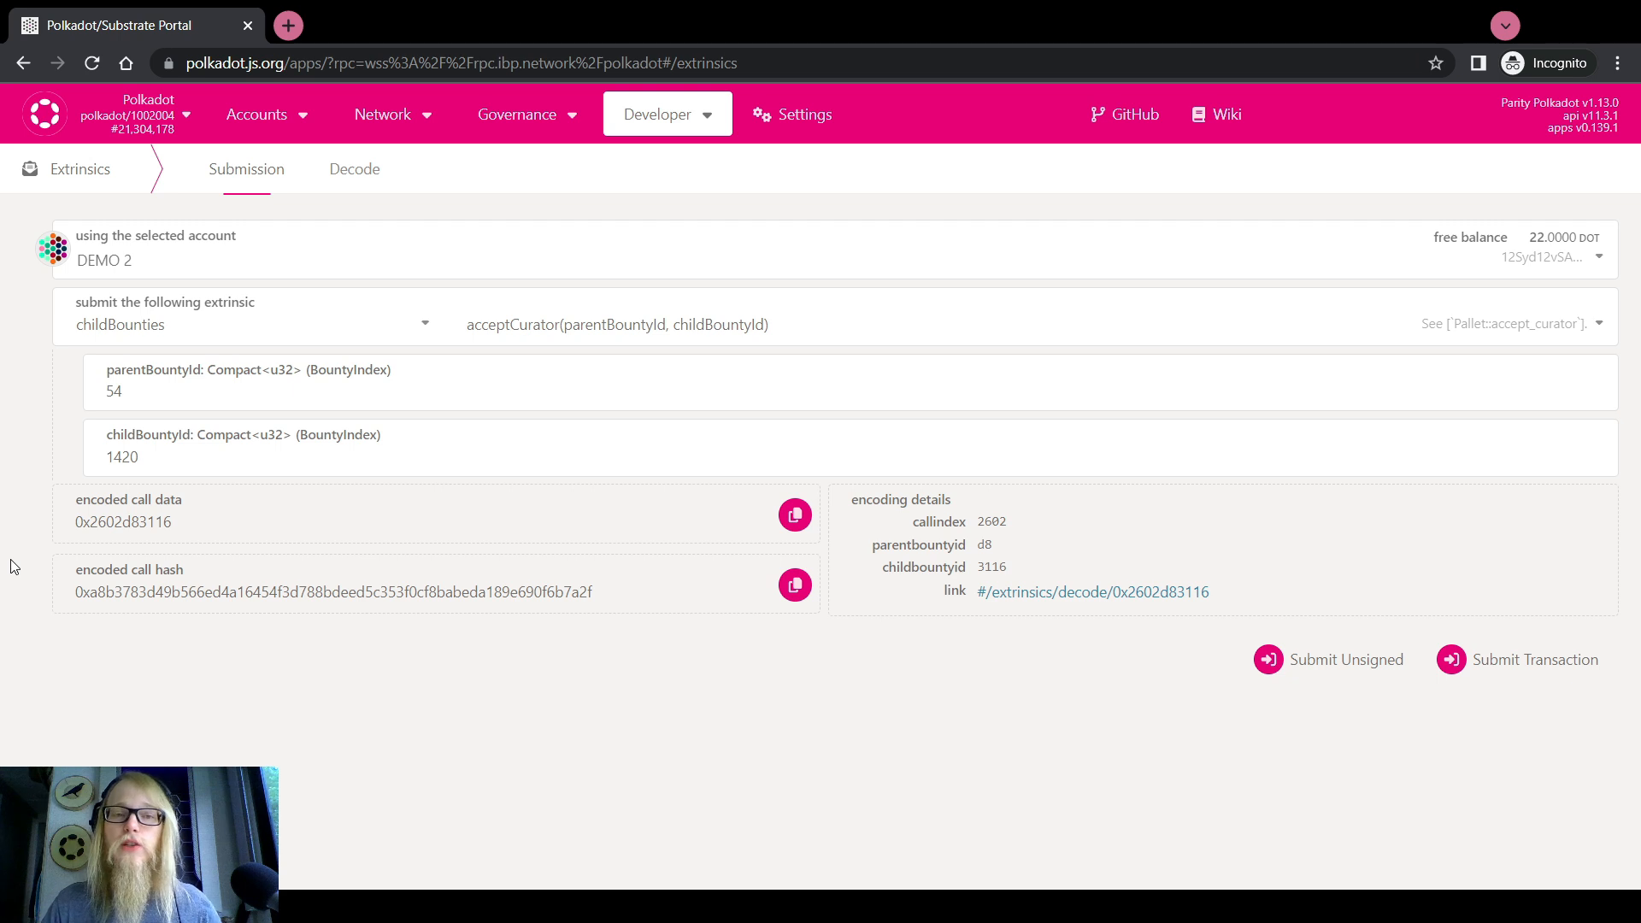
Sign with the DEMO 1 account and keep the childBounties pallet
click(103, 259)
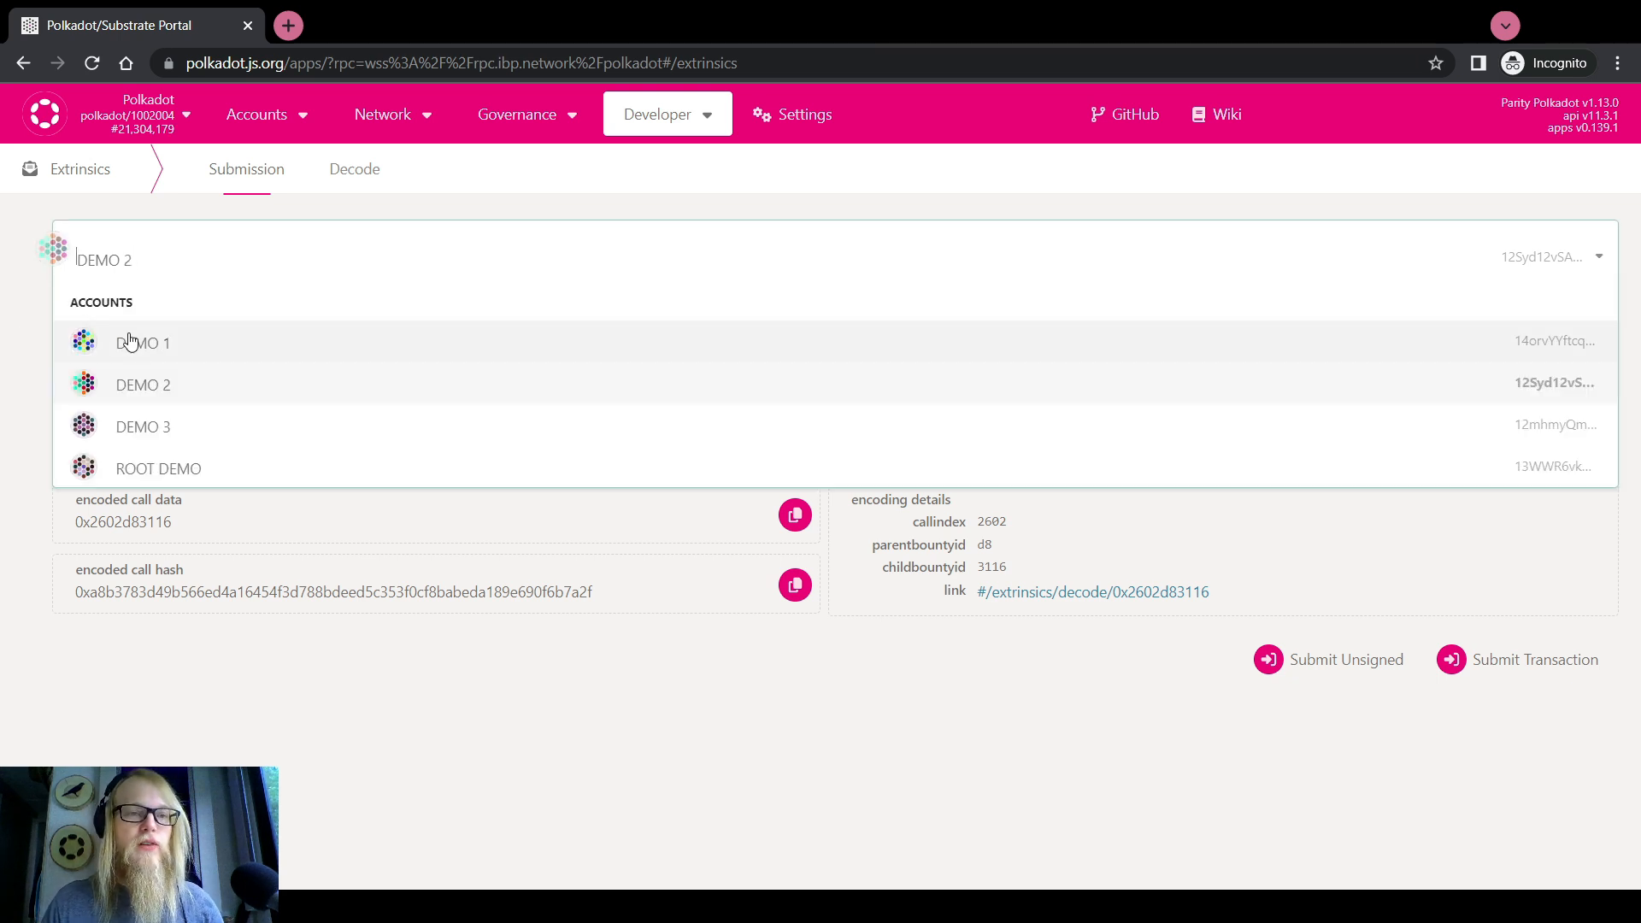
click(131, 344)
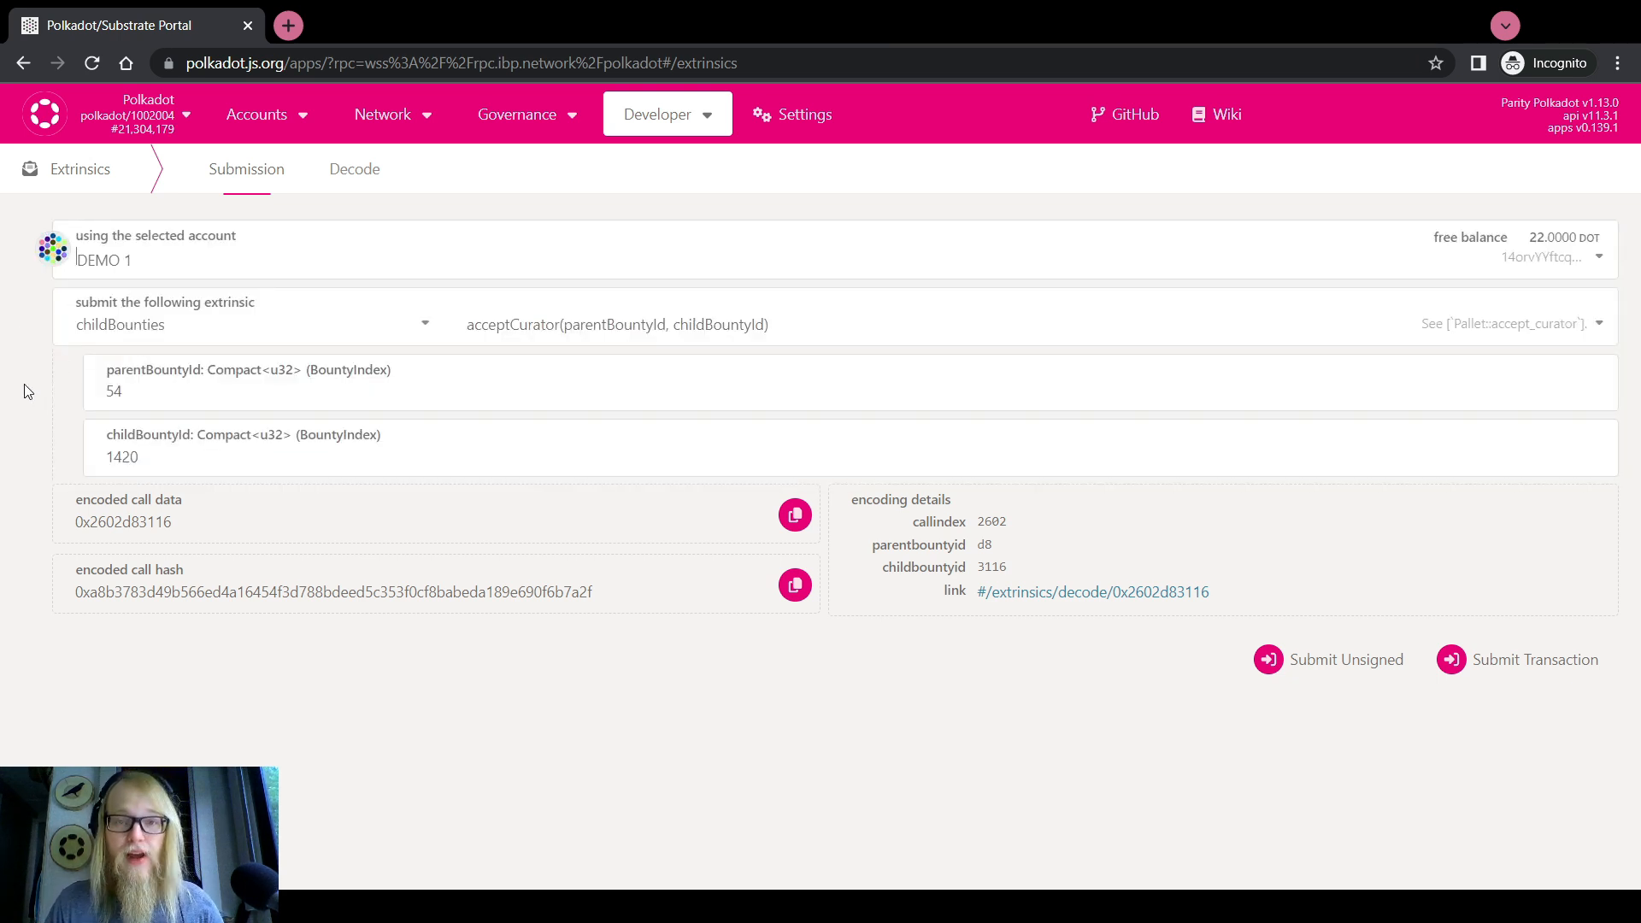
click(77, 333)
scroll(119, 461, down, 2)
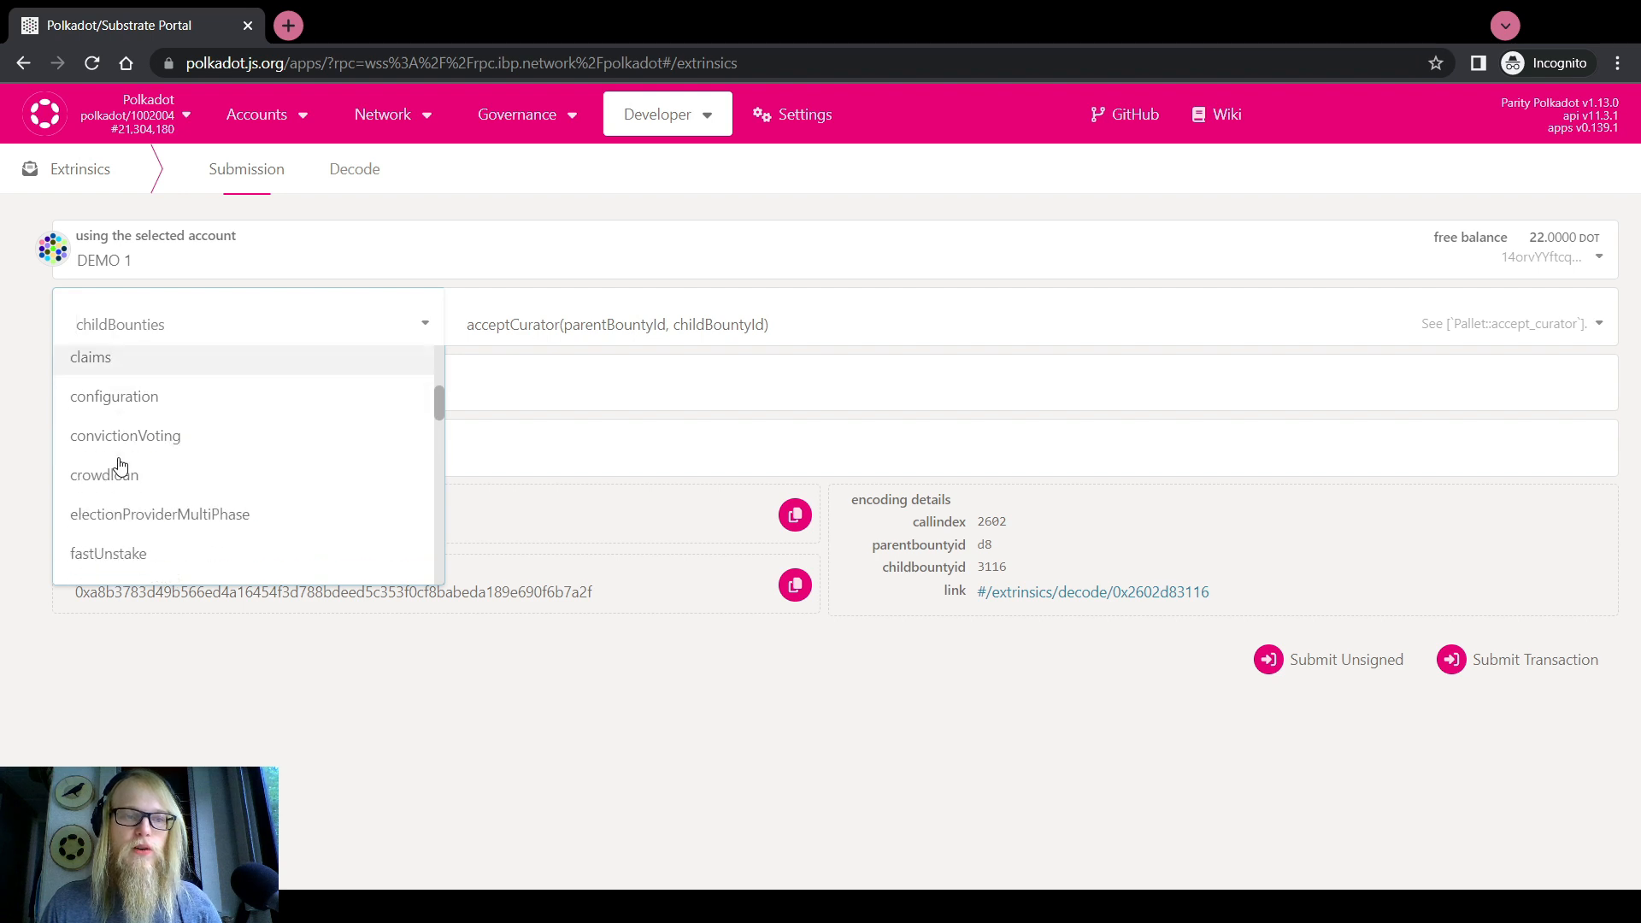
scroll(119, 466, up, 4)
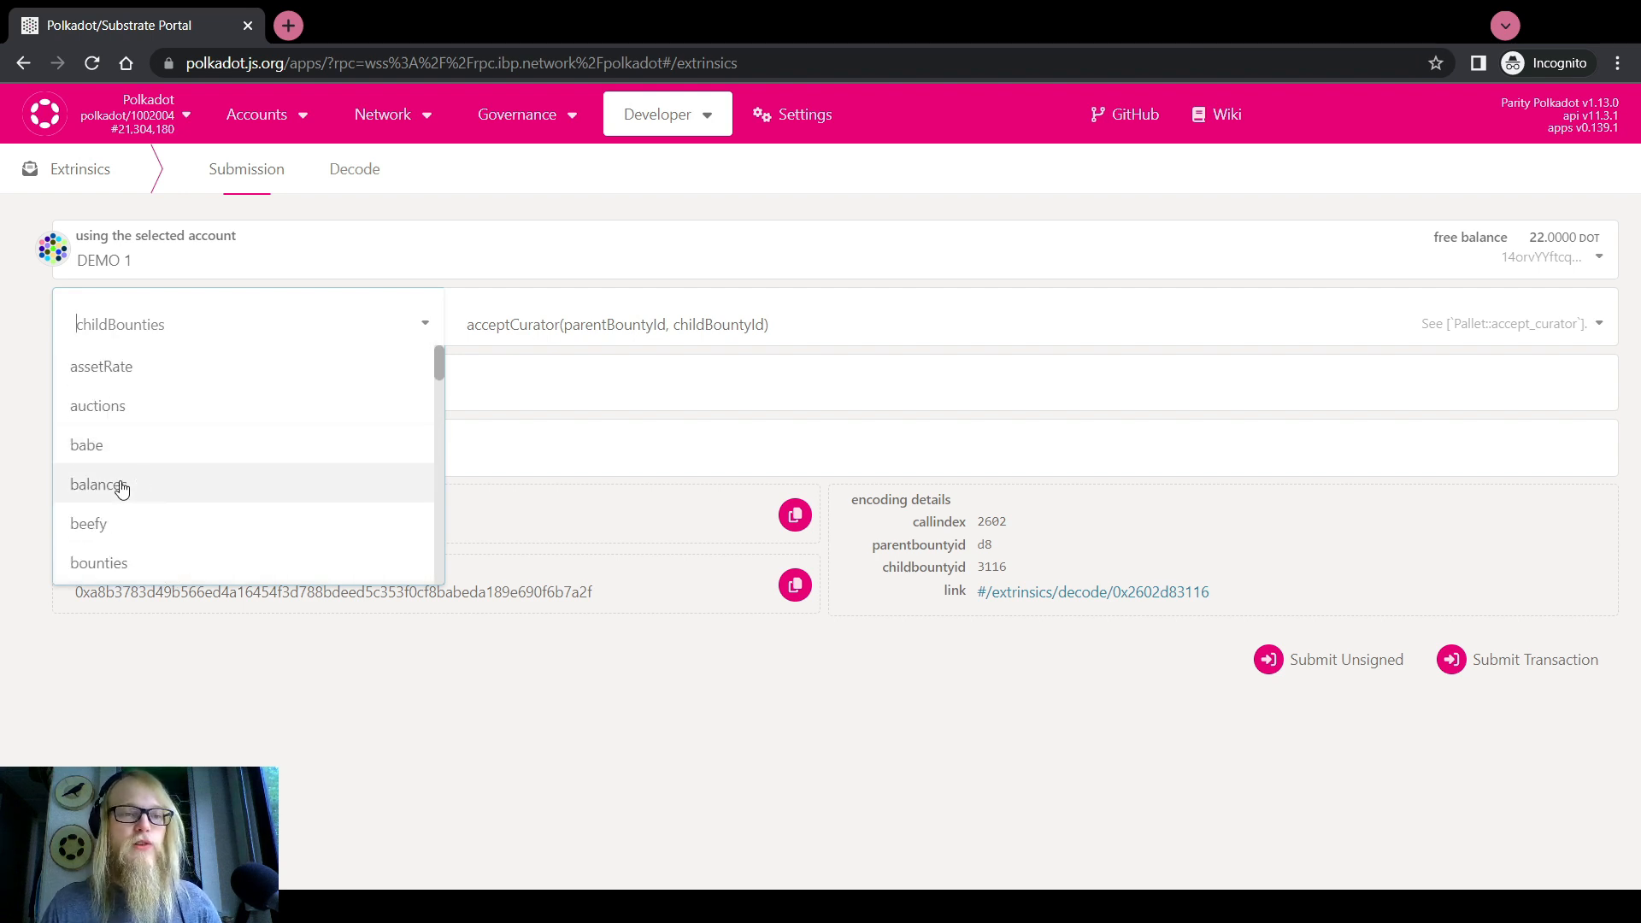
scroll(152, 478, down, 2)
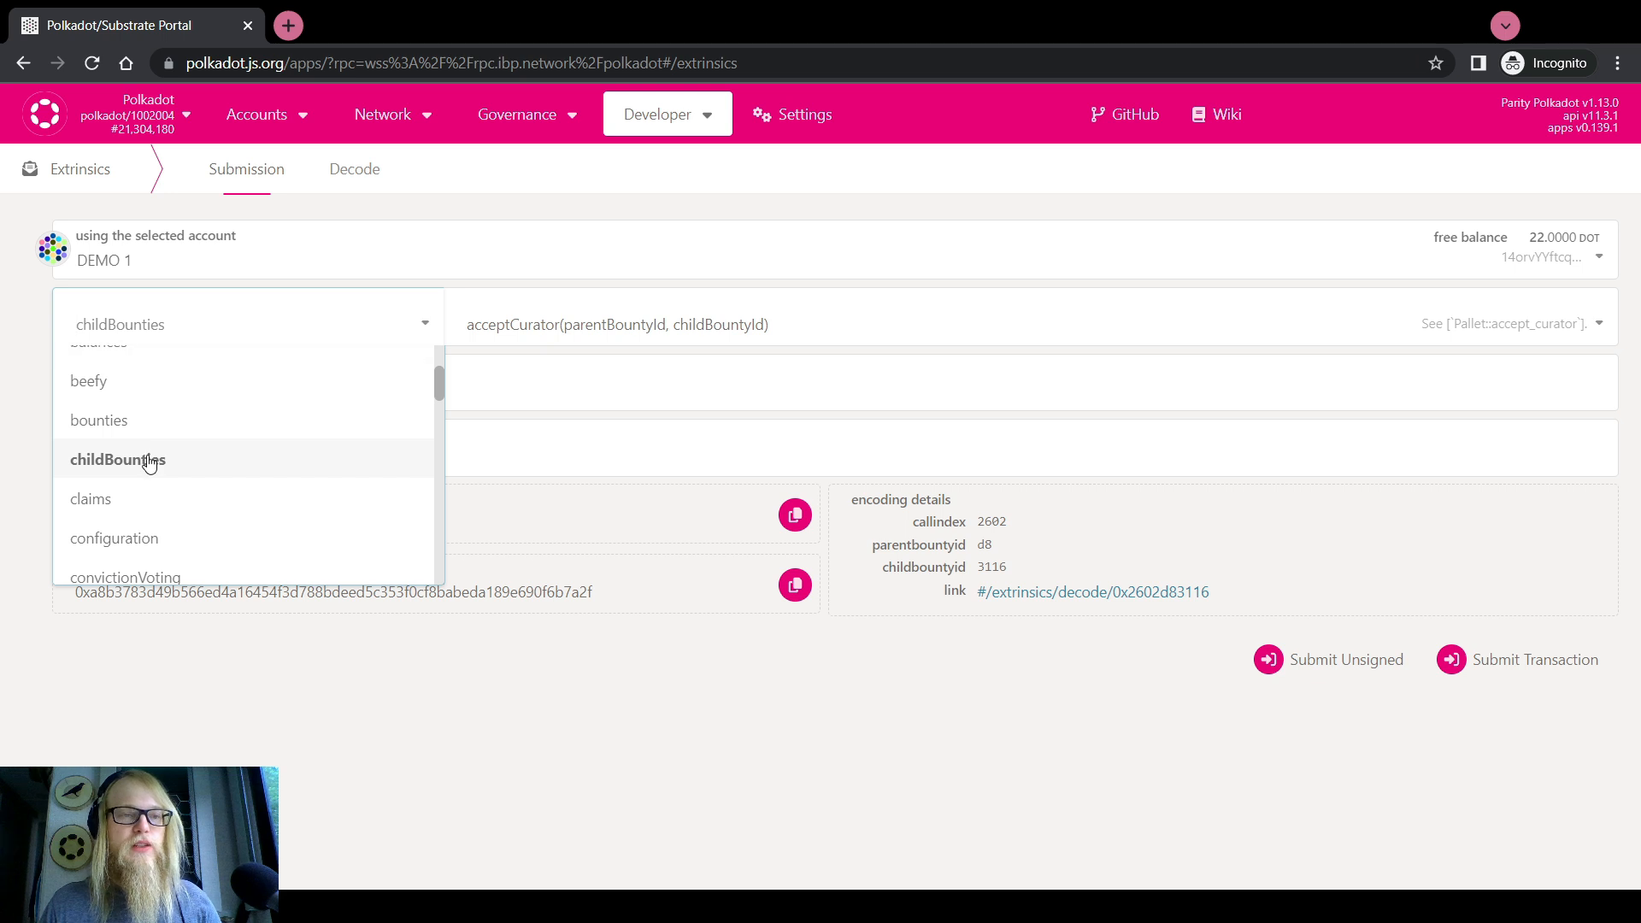
click(151, 462)
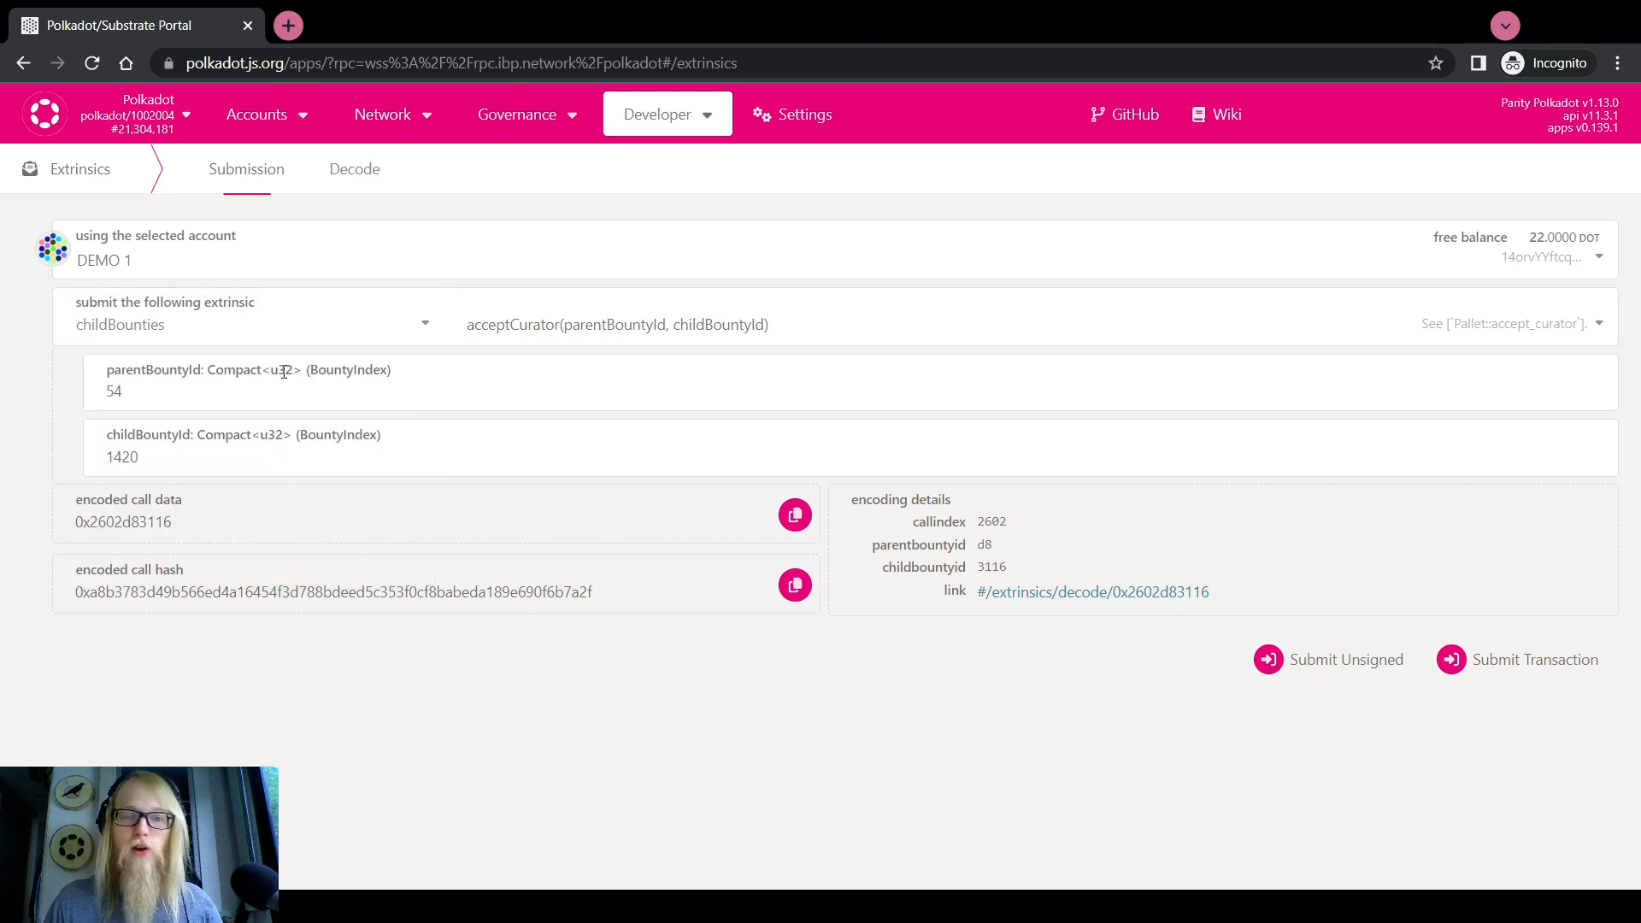
Switch the call to closeChildBounty with parent bounty 54 and child bounty 1420
click(520, 329)
scroll(554, 457, down, 1)
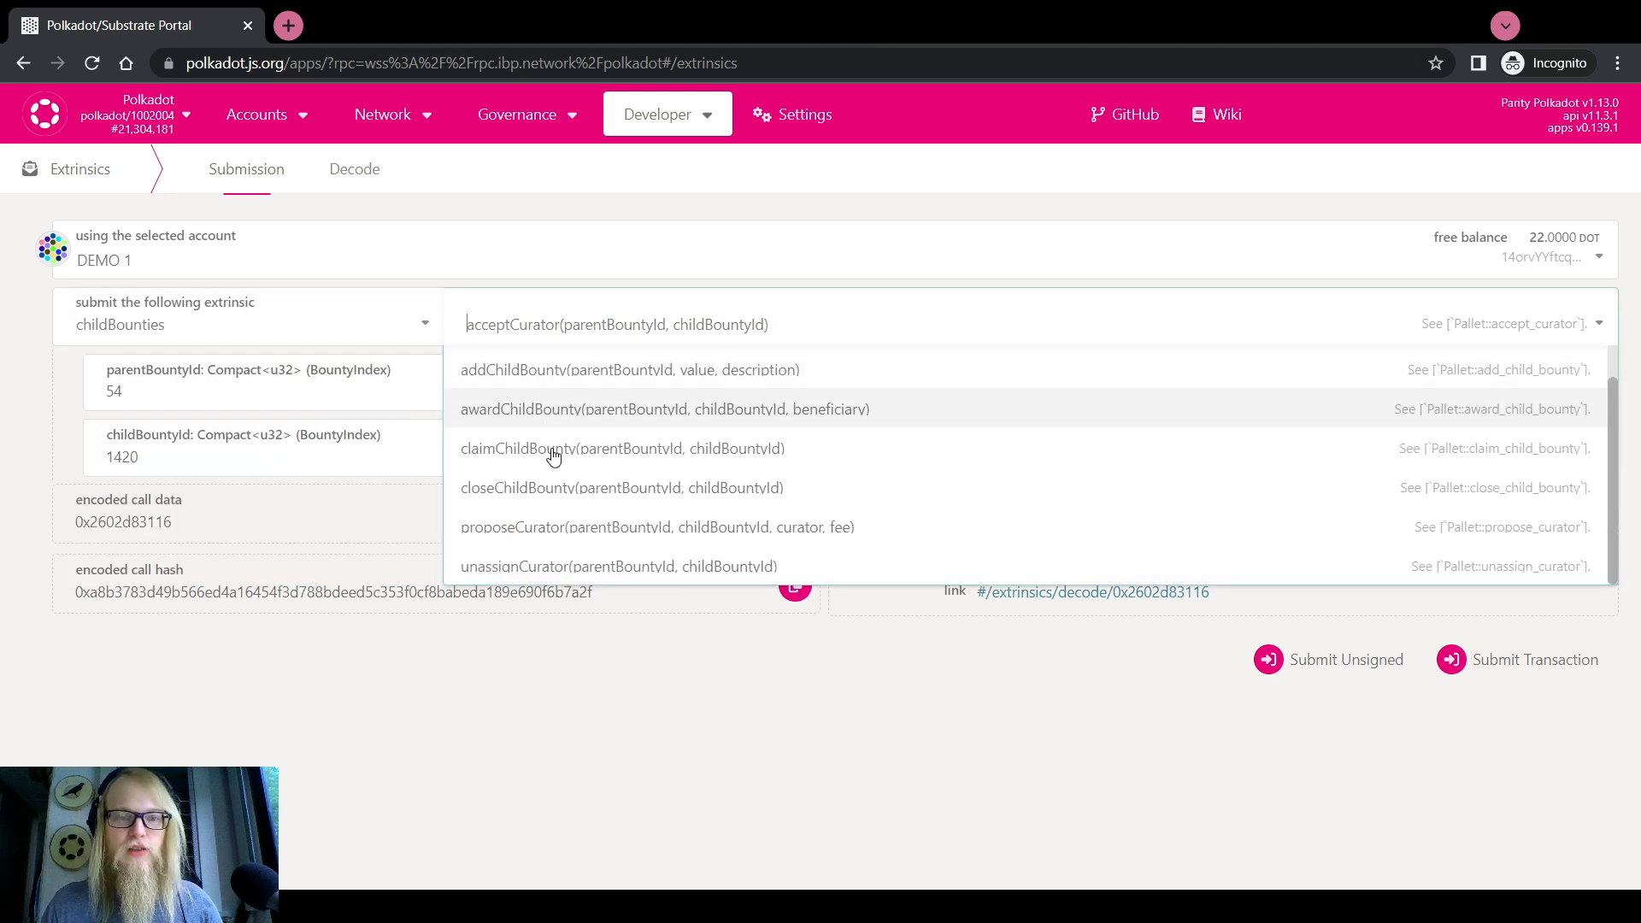
click(556, 486)
click(141, 384)
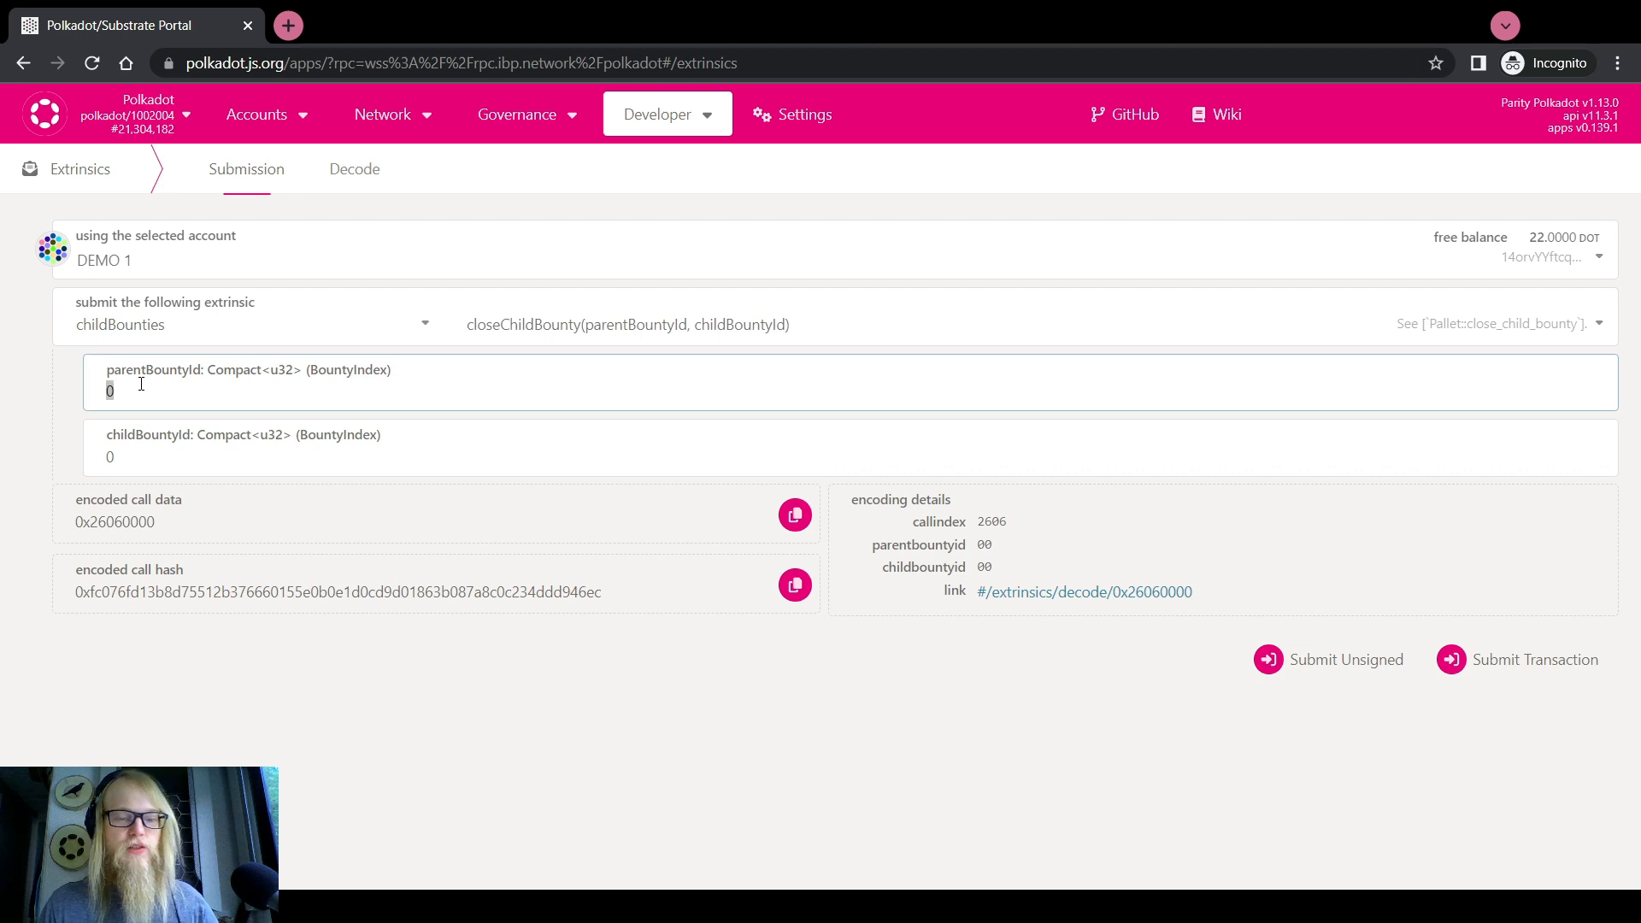
text(54)
click(161, 462)
text(1)
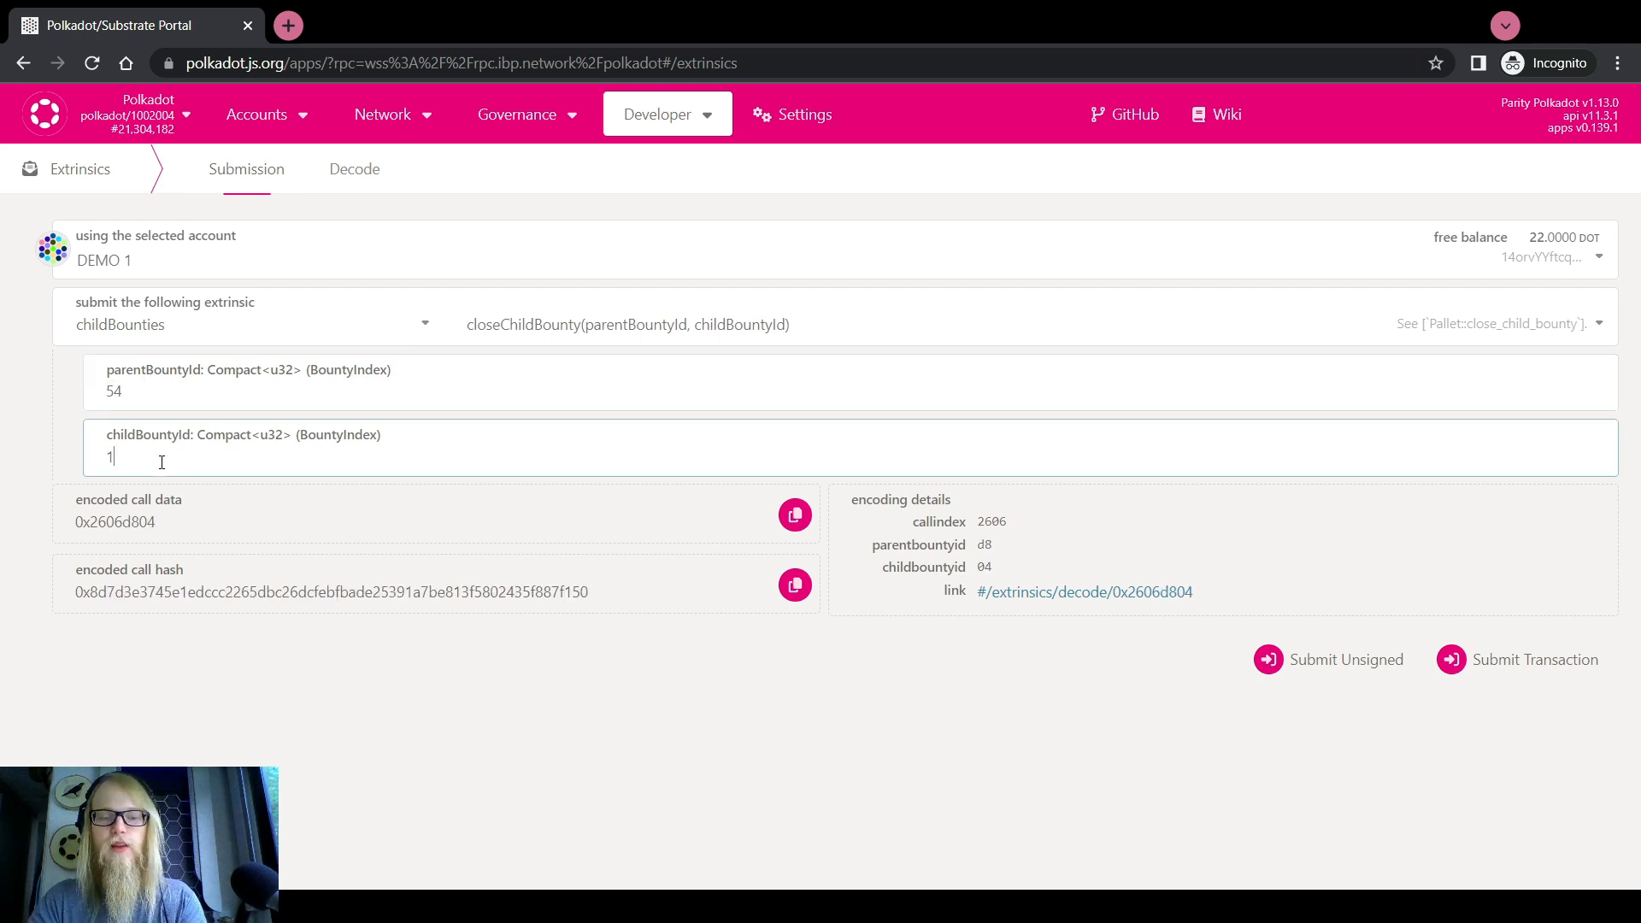
text(420)
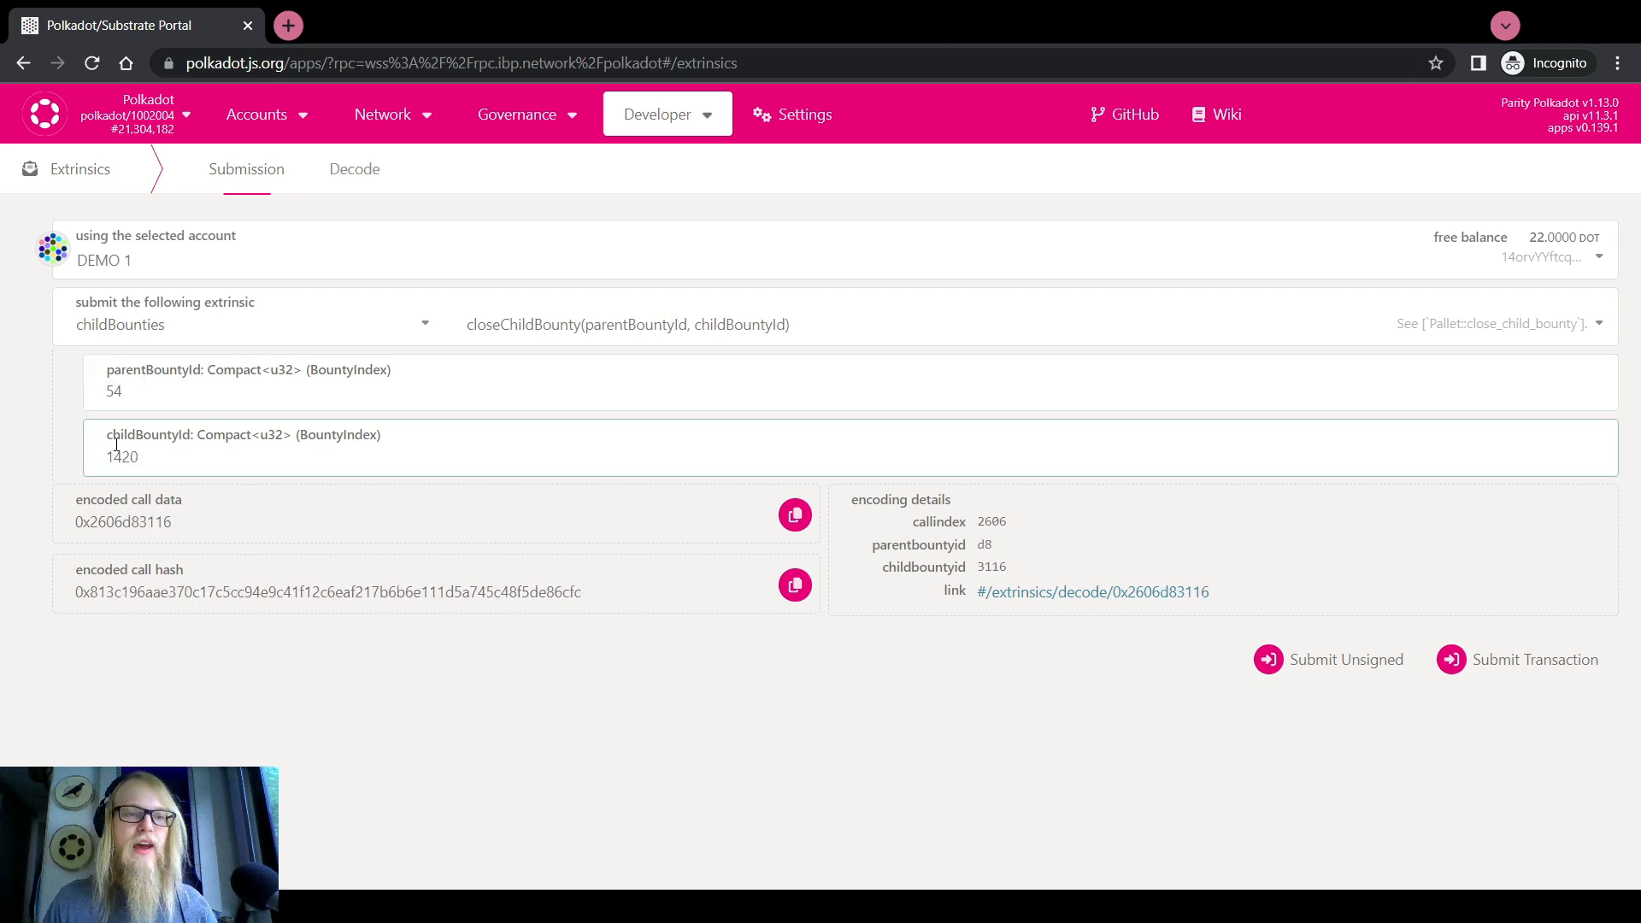
click(44, 440)
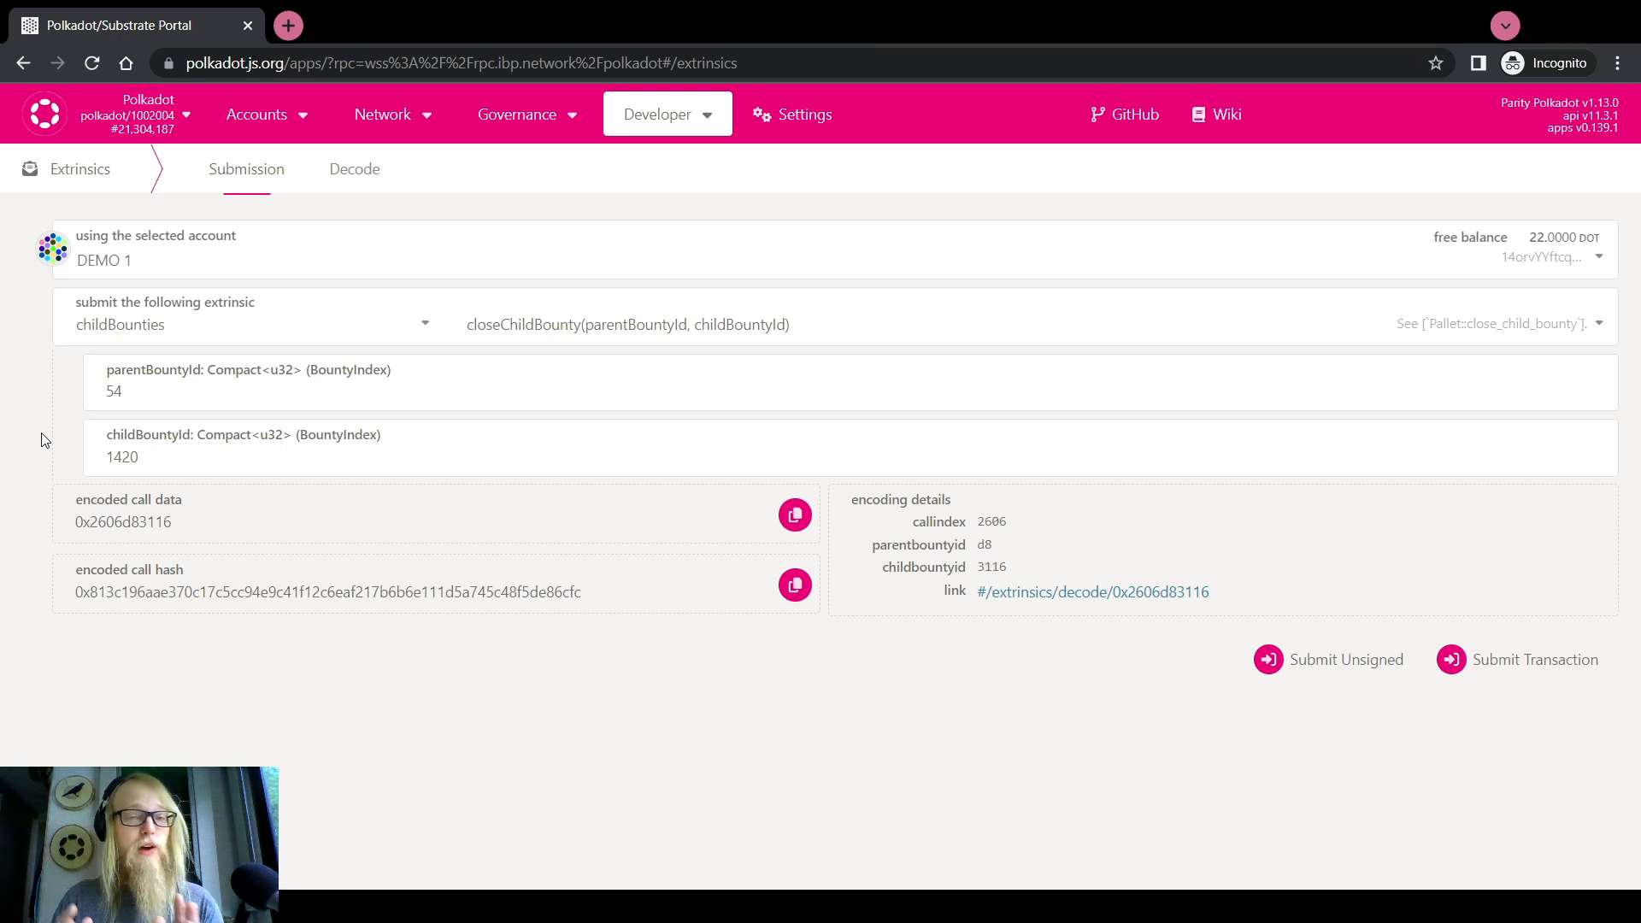
Fill unassignCurator with parent bounty 54 and child bounty 1420, then reselect closeChildBounty
click(664, 312)
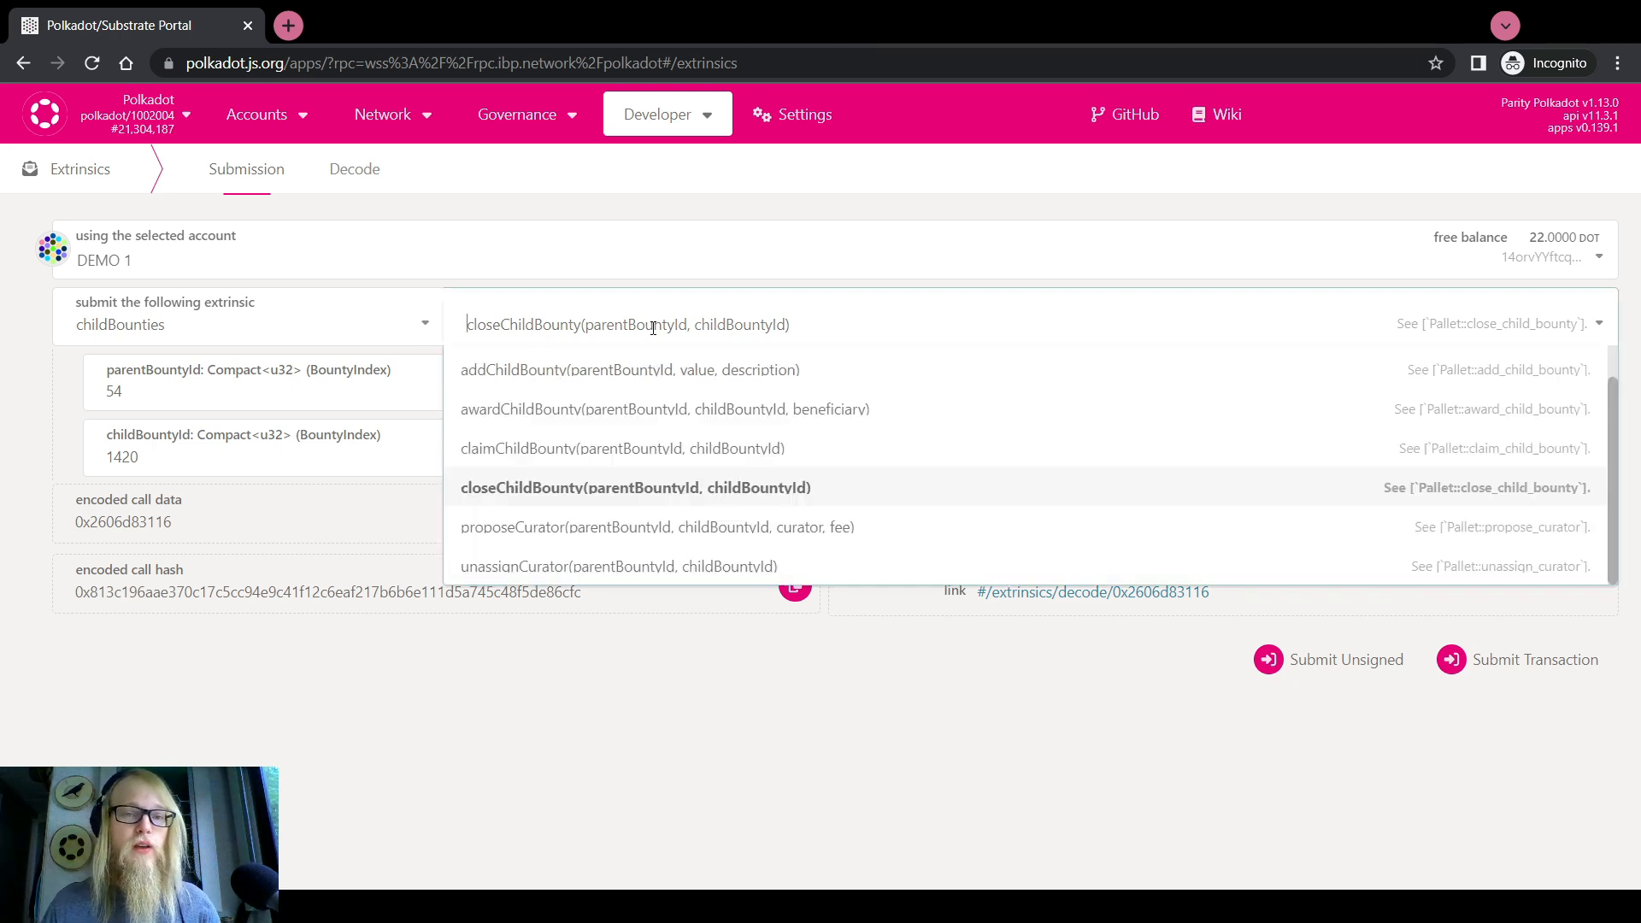
click(625, 567)
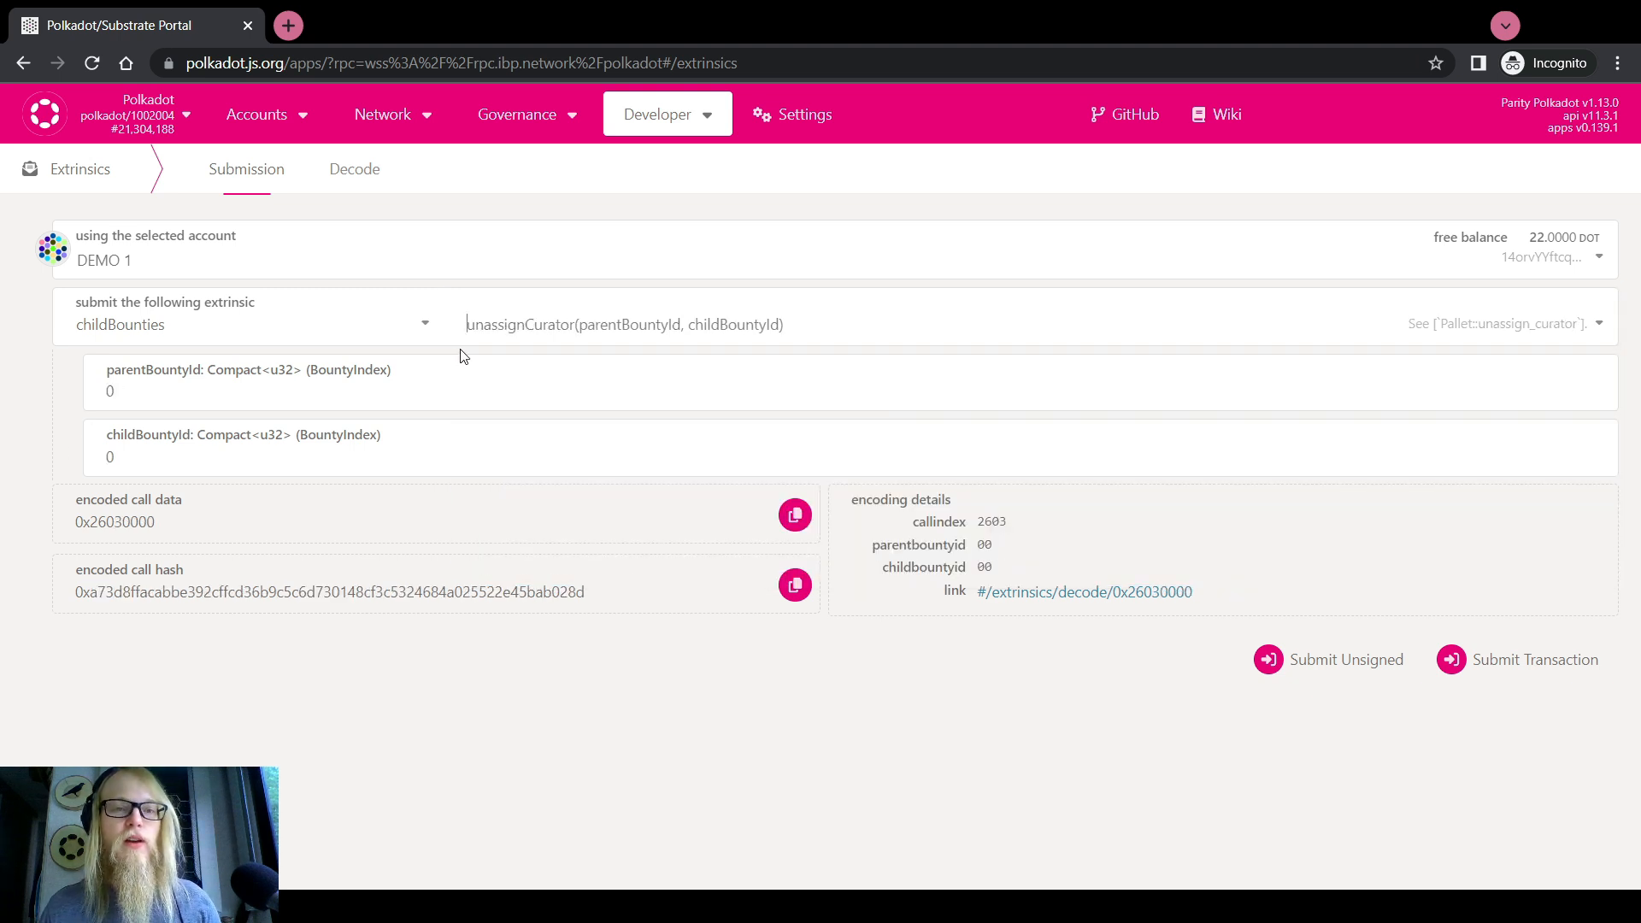
click(543, 318)
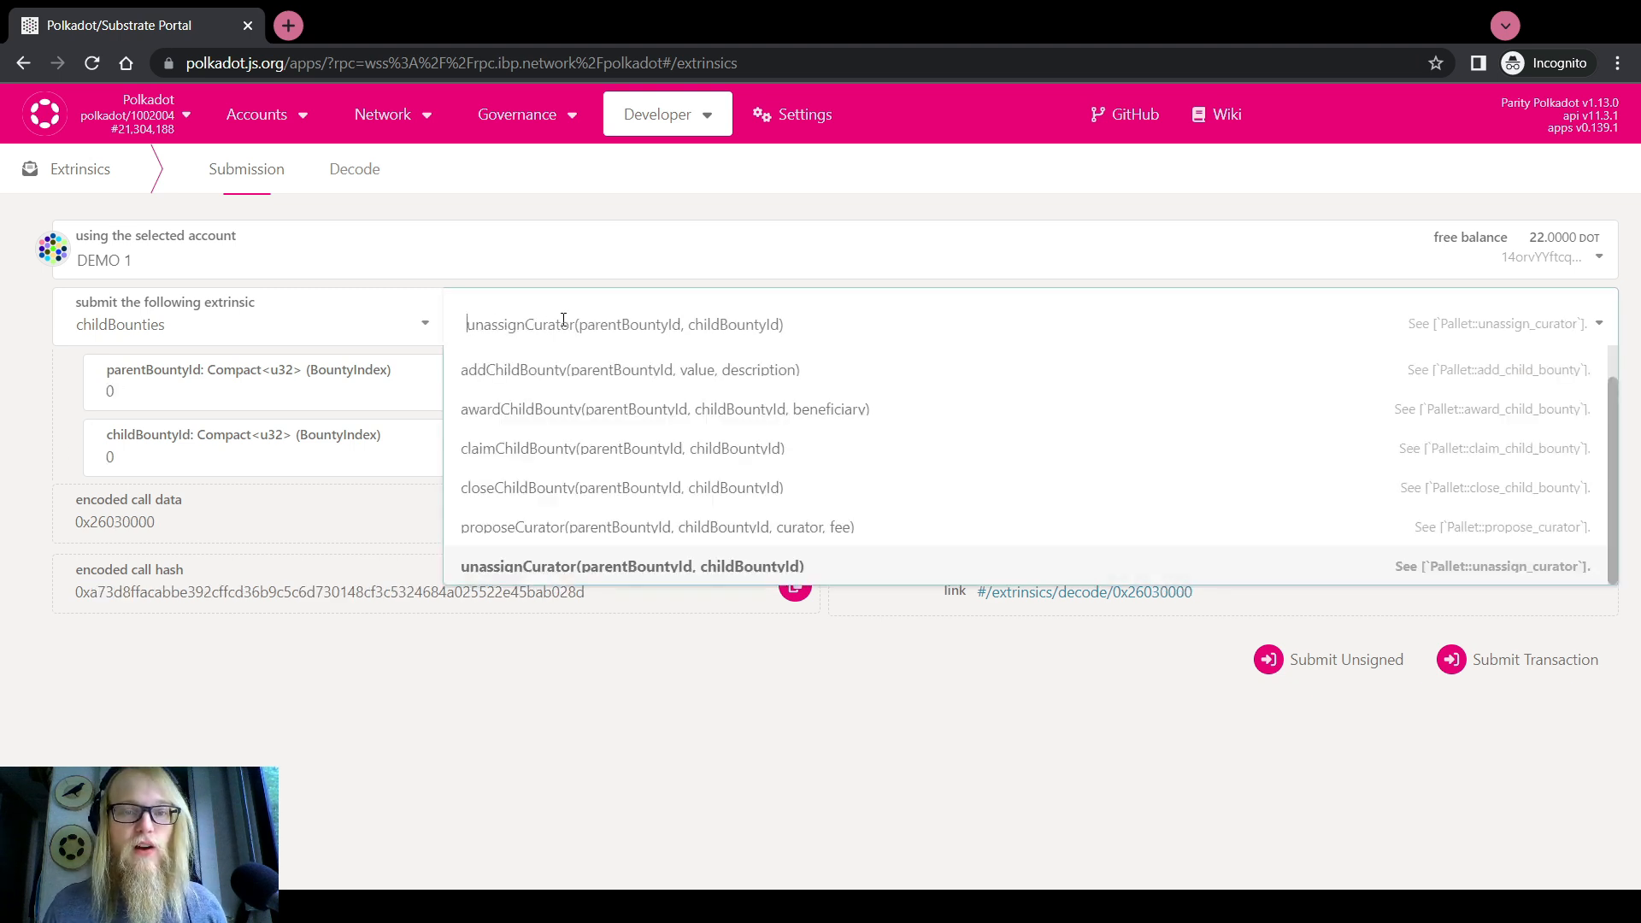
click(366, 383)
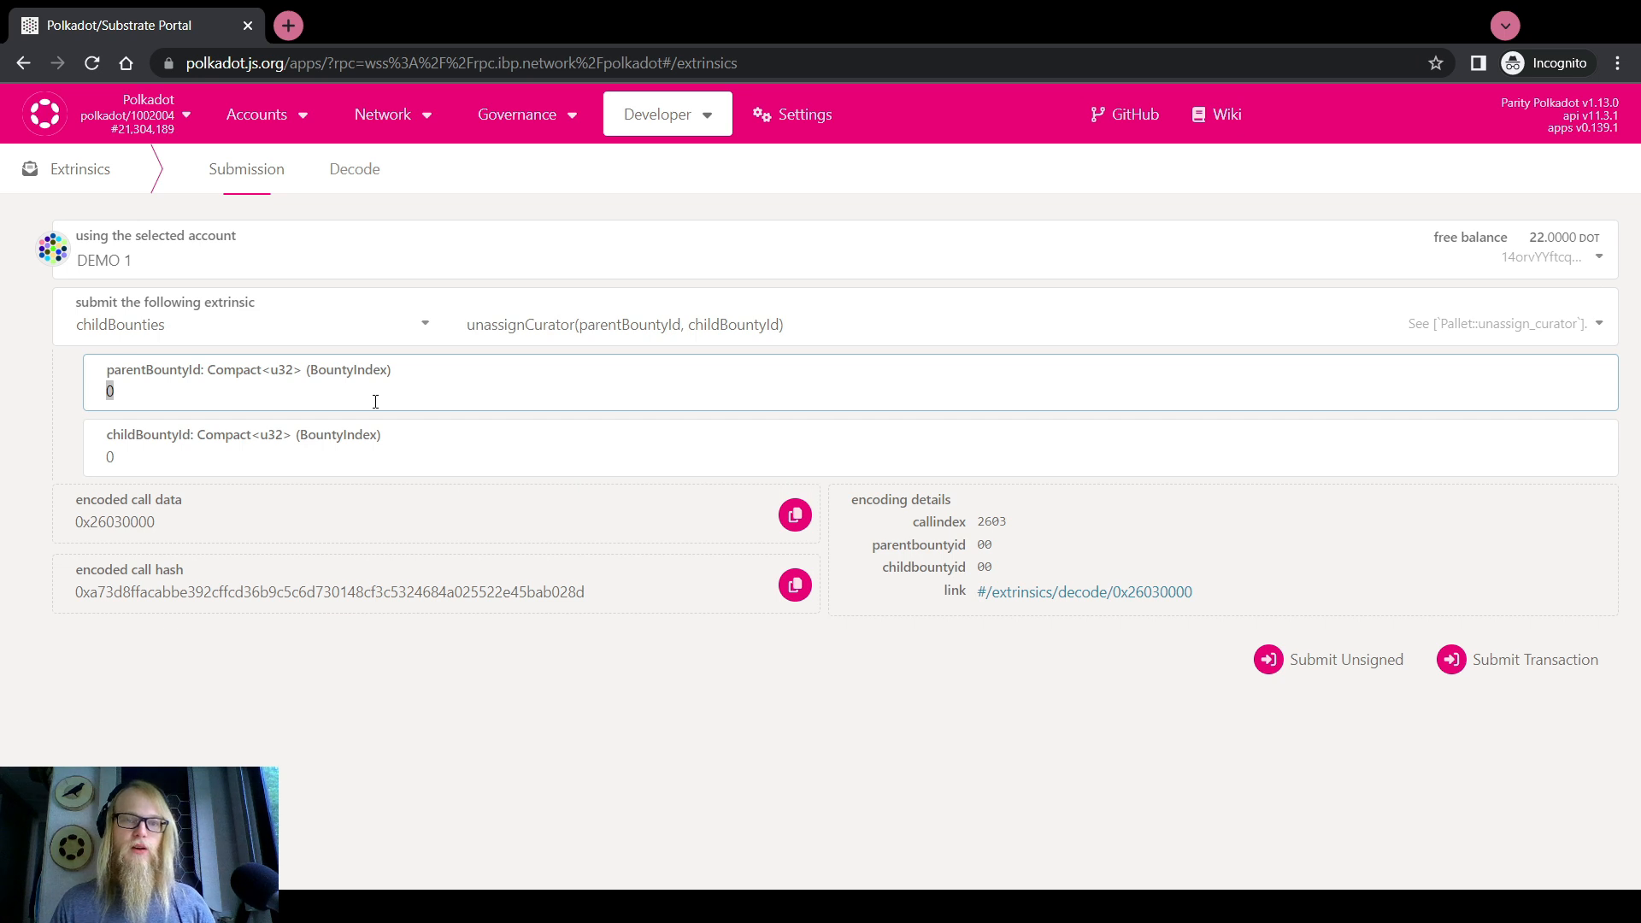
text(54)
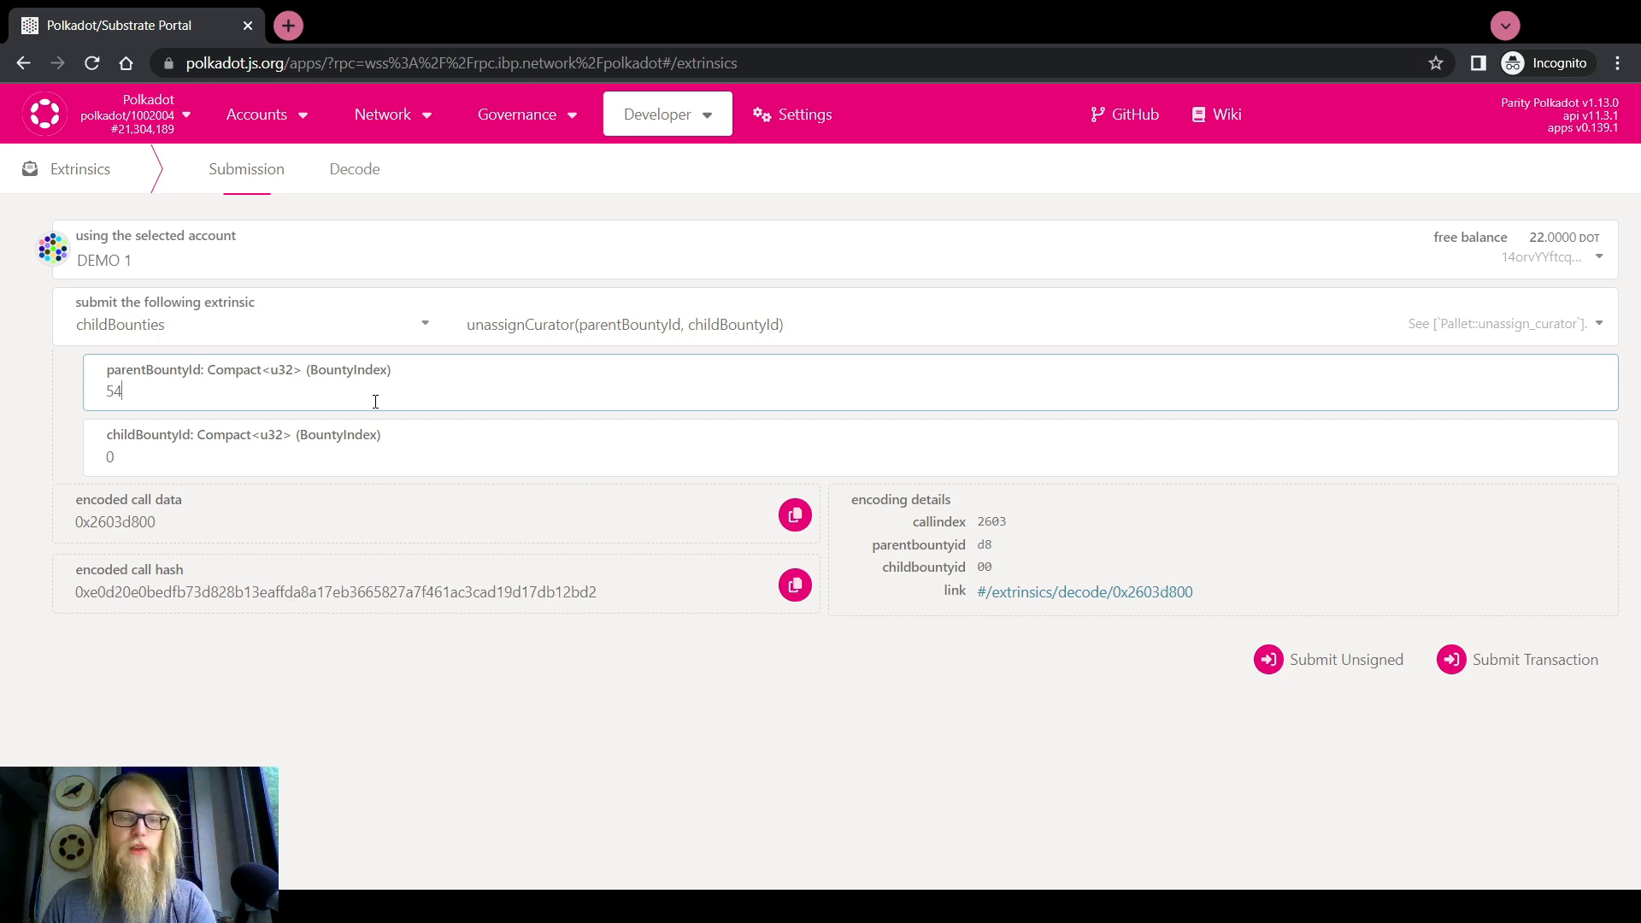
click(366, 464)
text(1420)
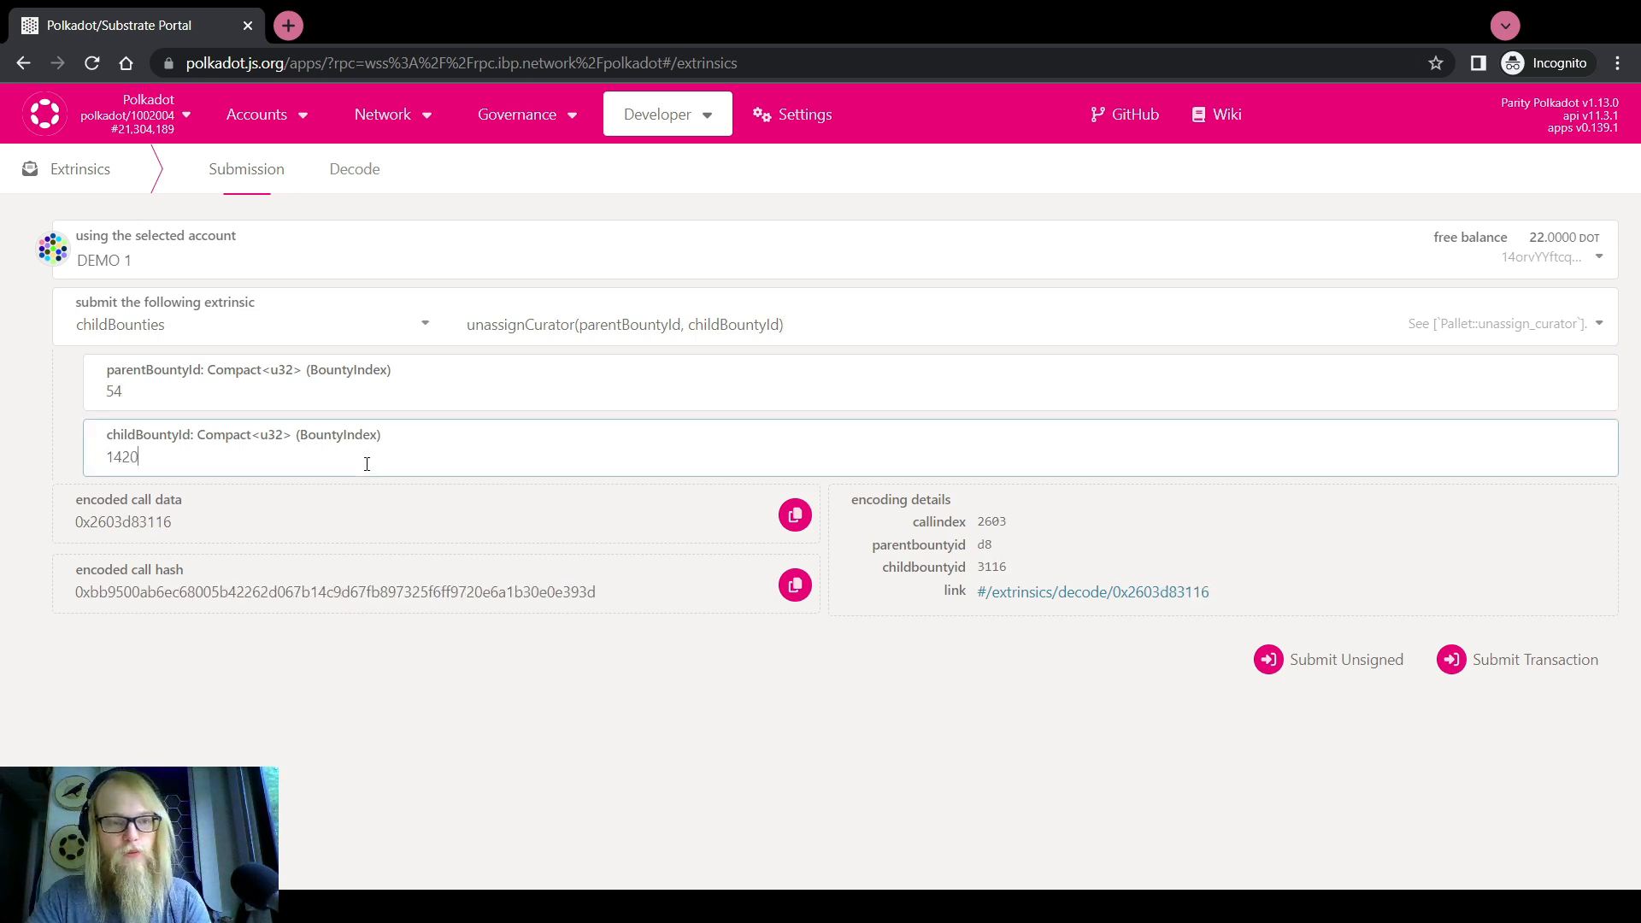
click(47, 439)
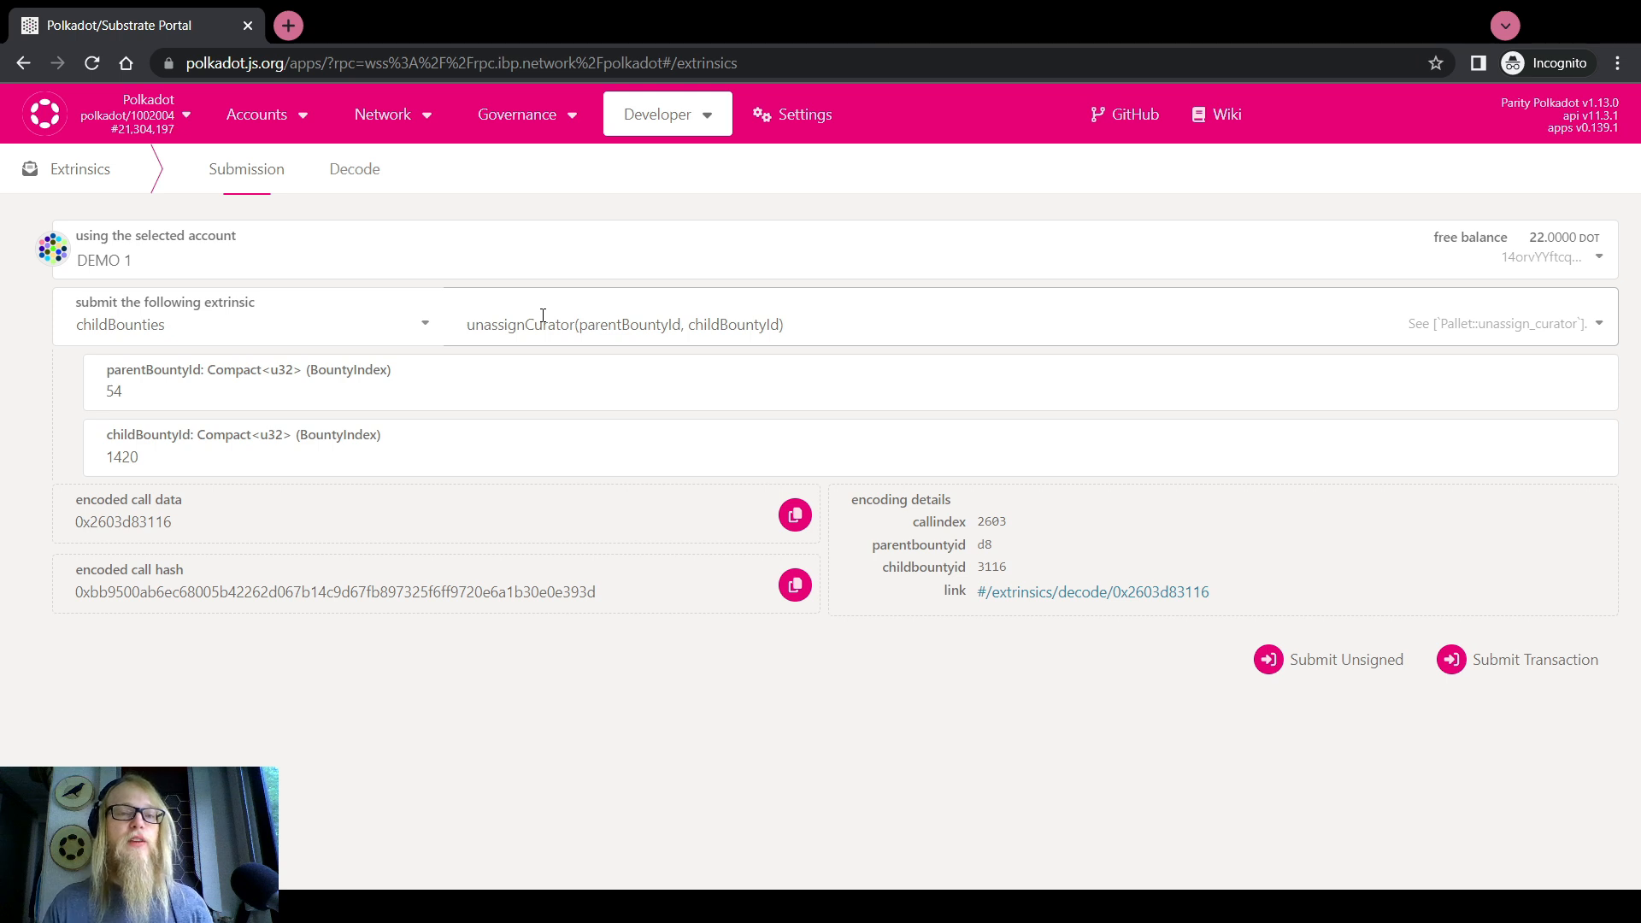
click(575, 325)
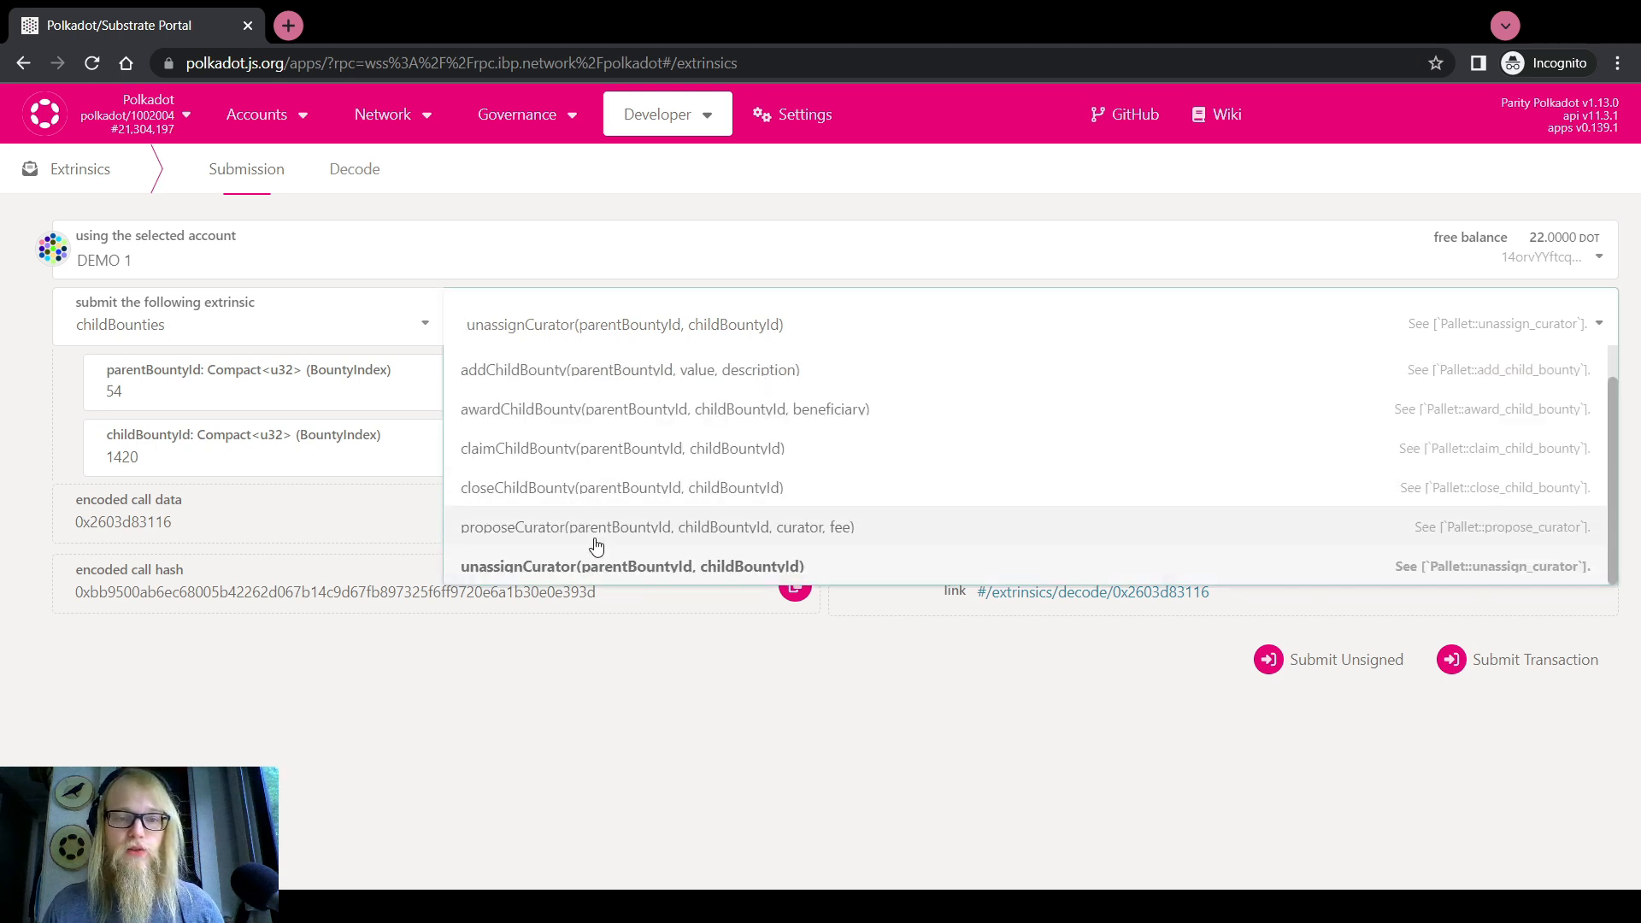
click(563, 490)
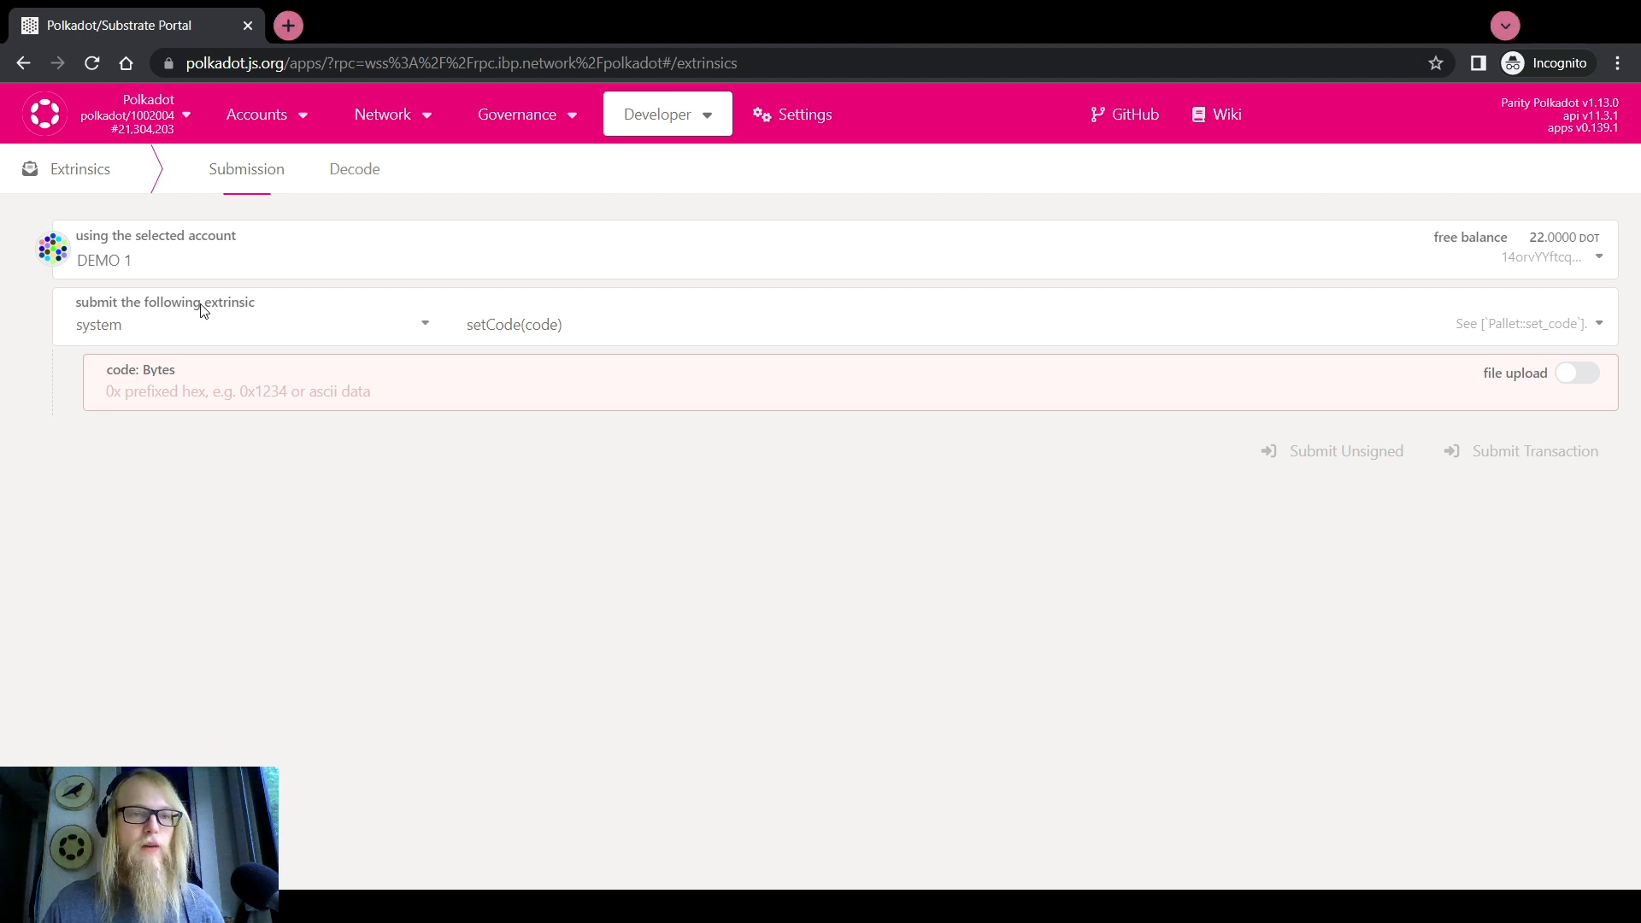
Sign with DEMO 2 and select the childBounties awardChildBounty call
click(176, 239)
click(157, 389)
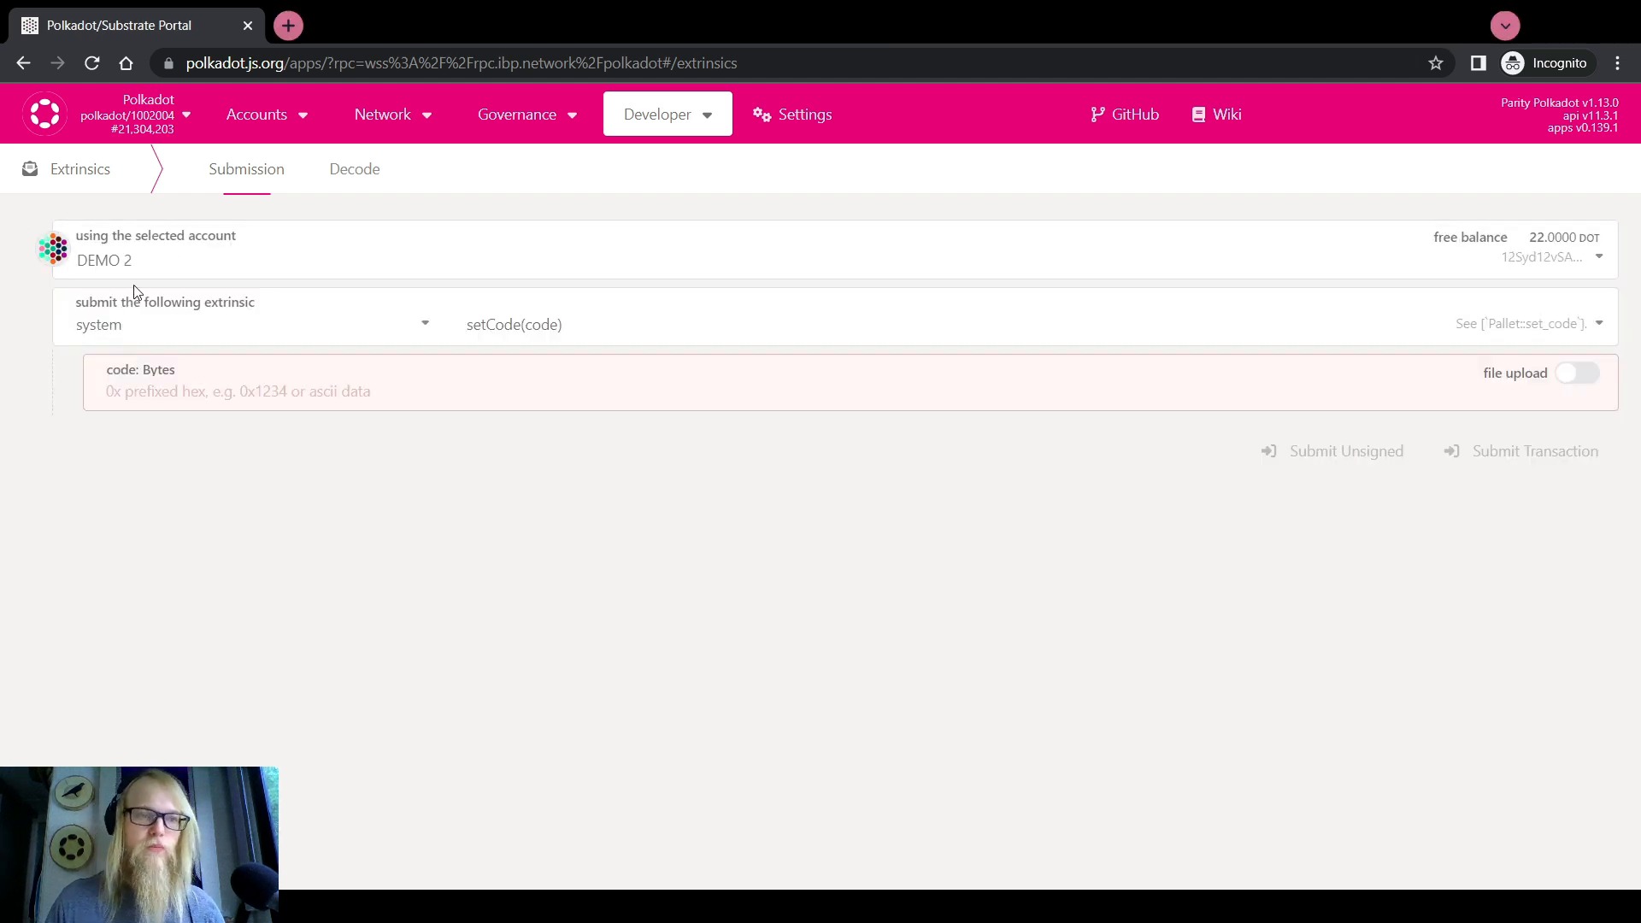
click(157, 326)
scroll(141, 479, up, 10)
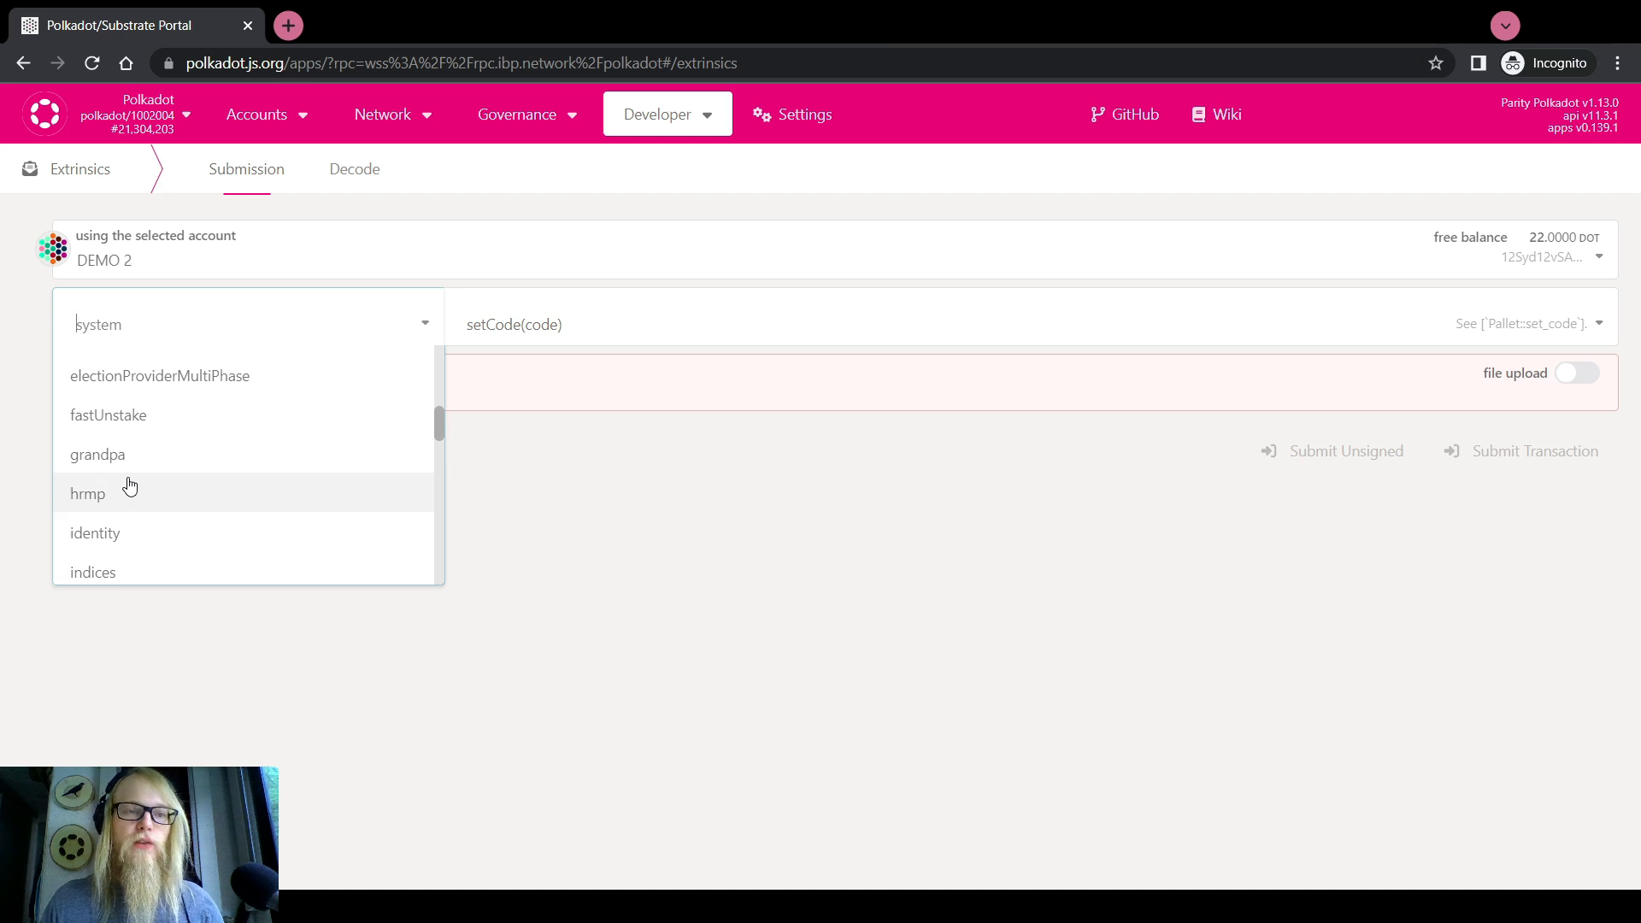
scroll(130, 478, down, 2)
click(132, 464)
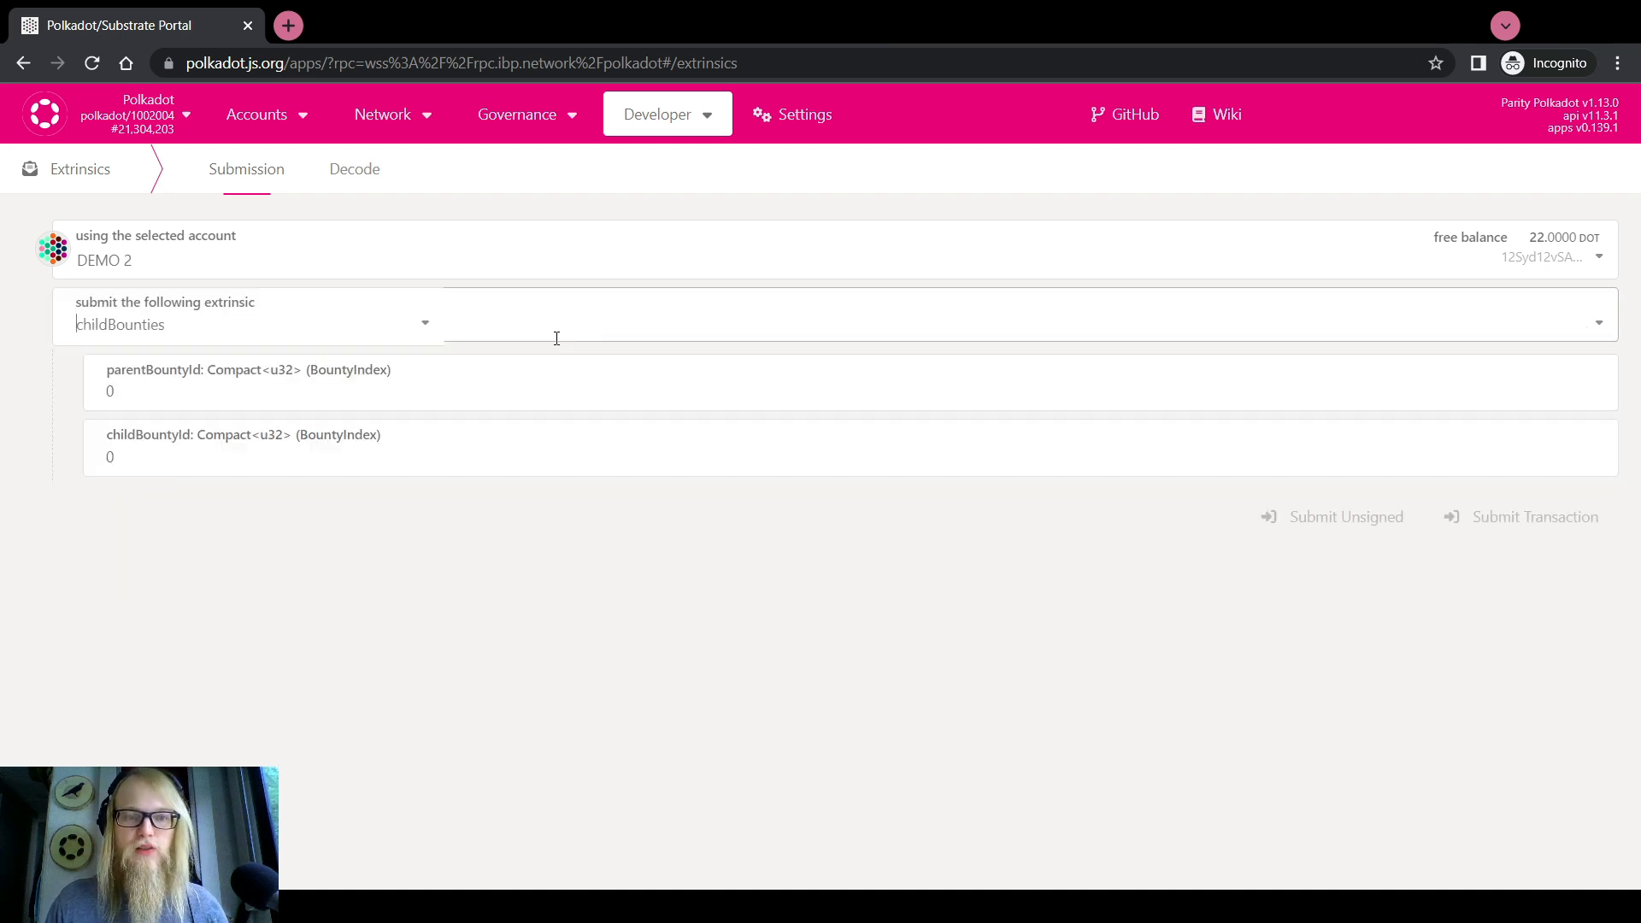
click(556, 324)
click(561, 445)
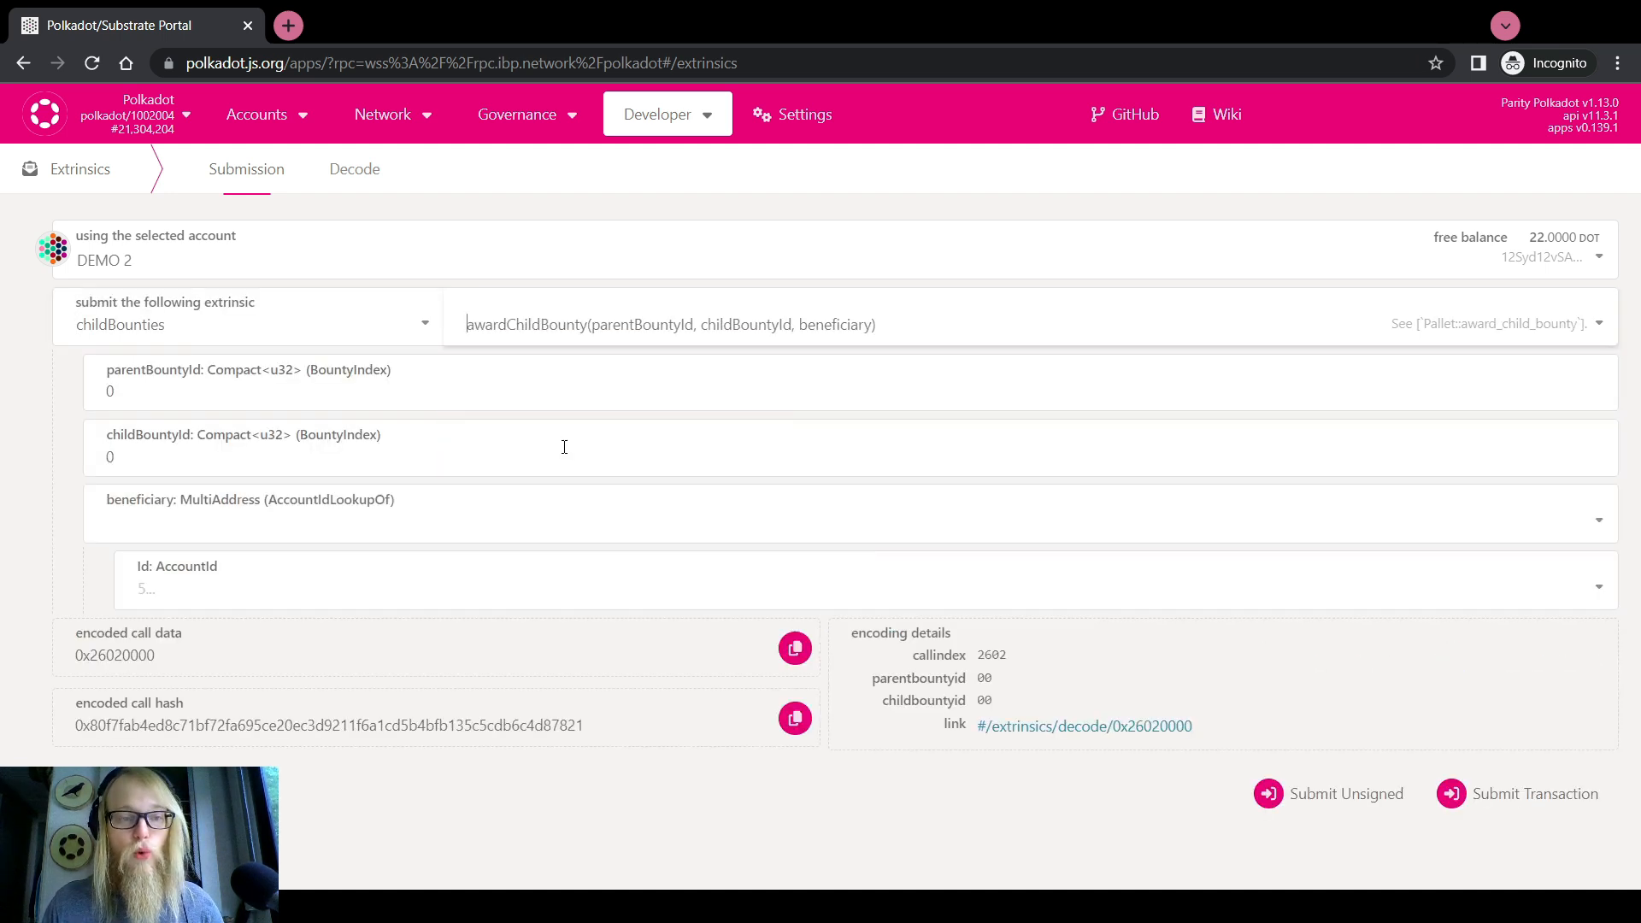
Set beneficiary DEMO 3, parent bounty 54 and child bounty 1420
double_click(272, 392)
click(218, 583)
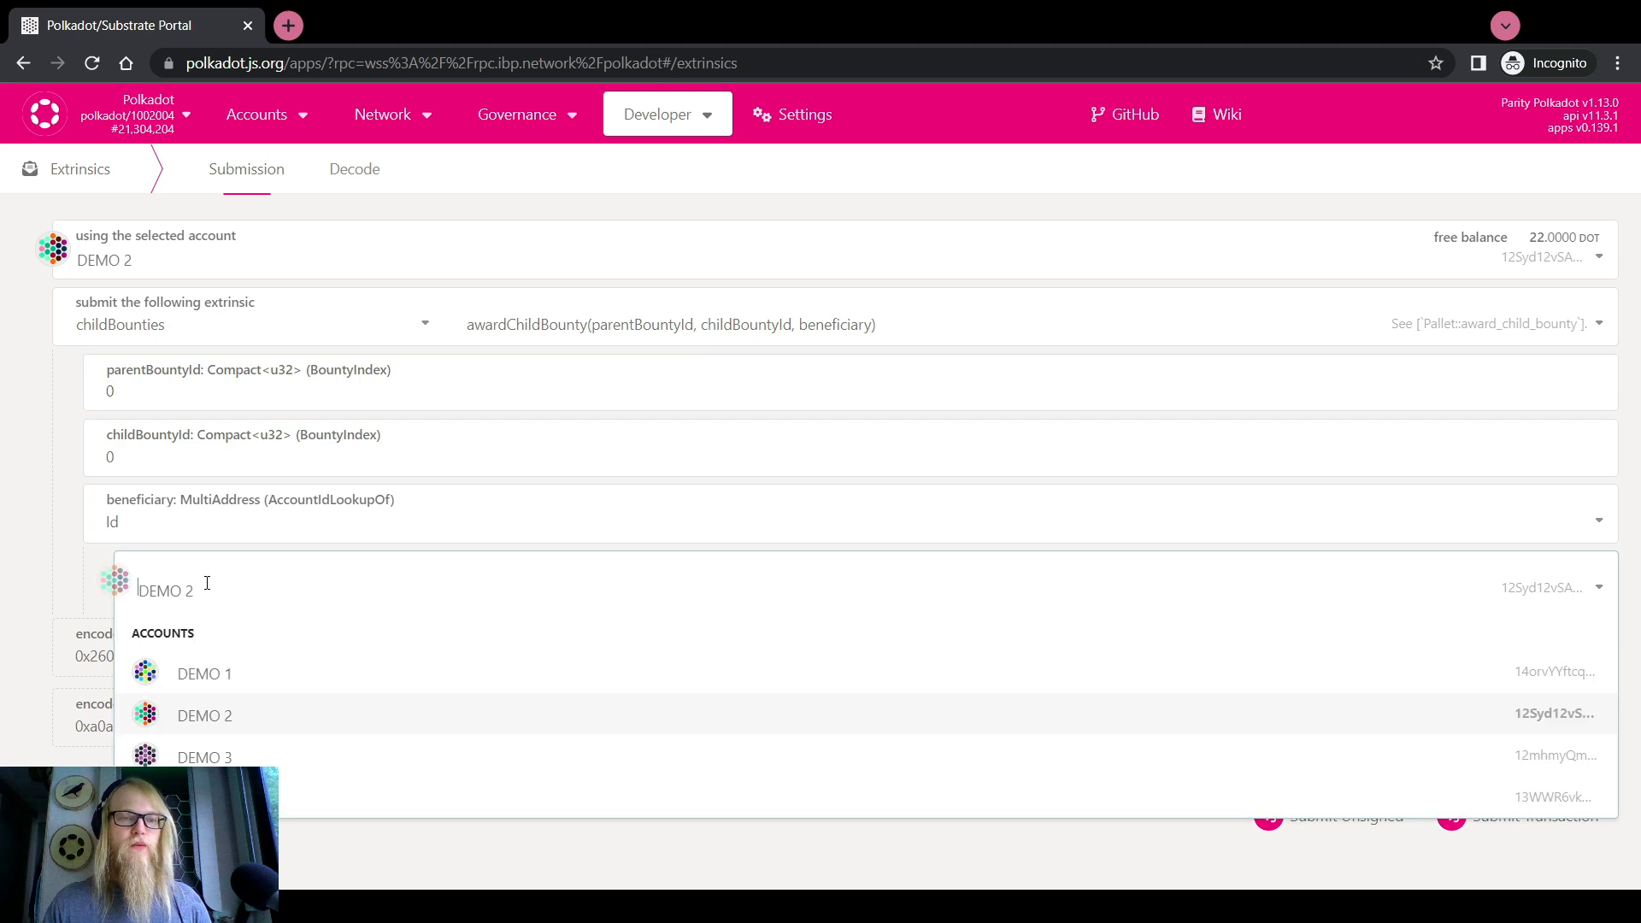
click(239, 760)
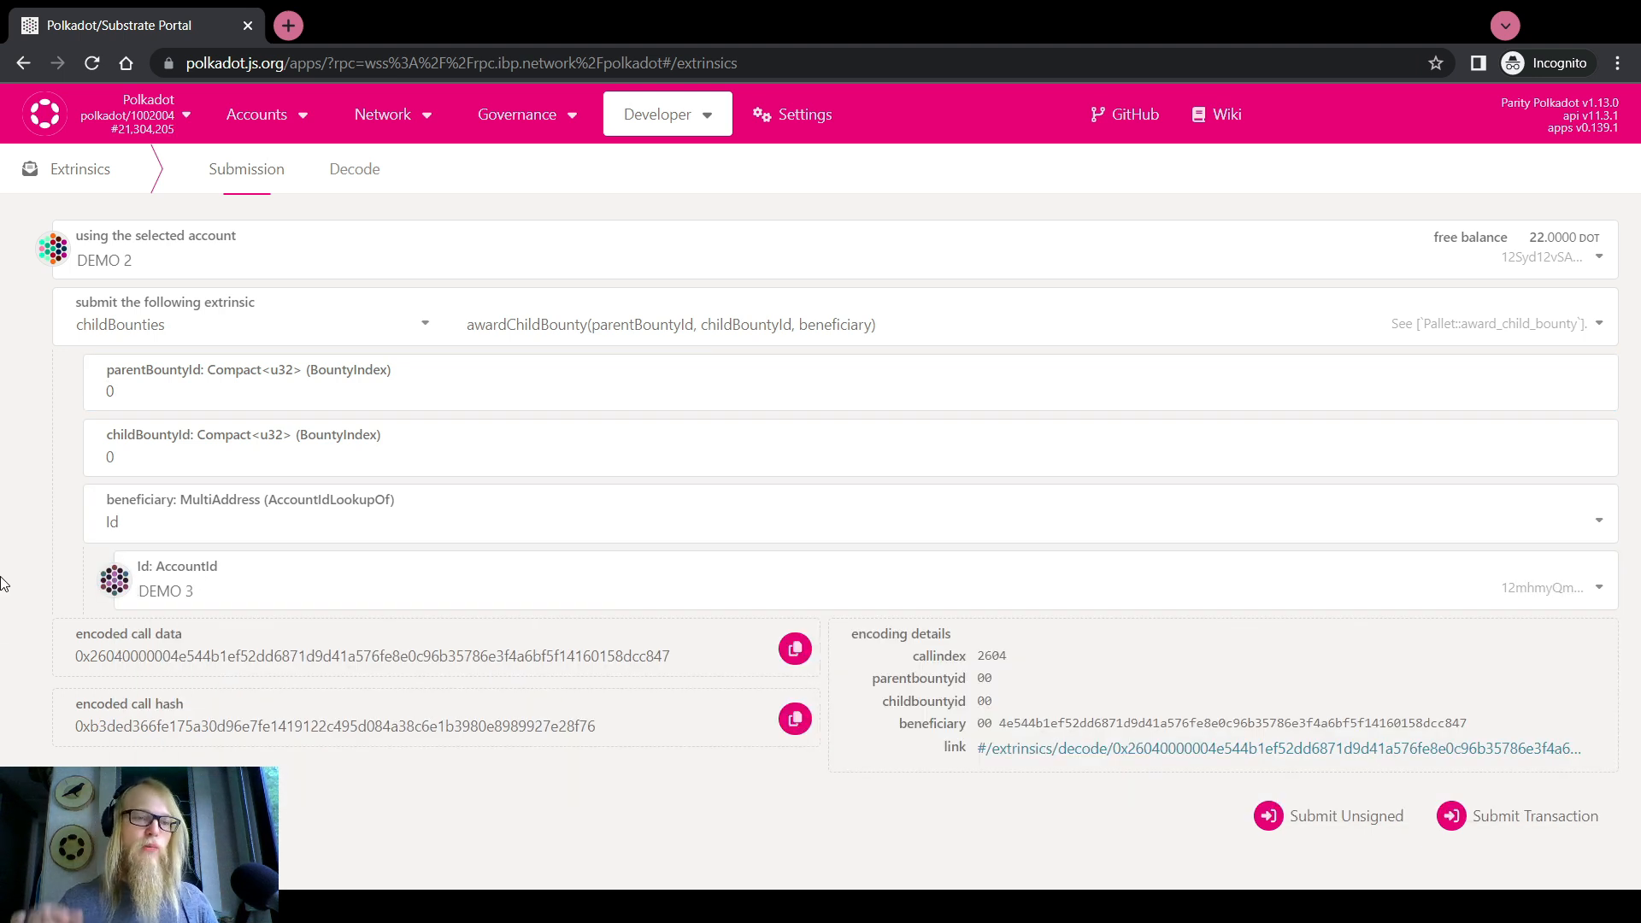
double_click(158, 390)
text(54)
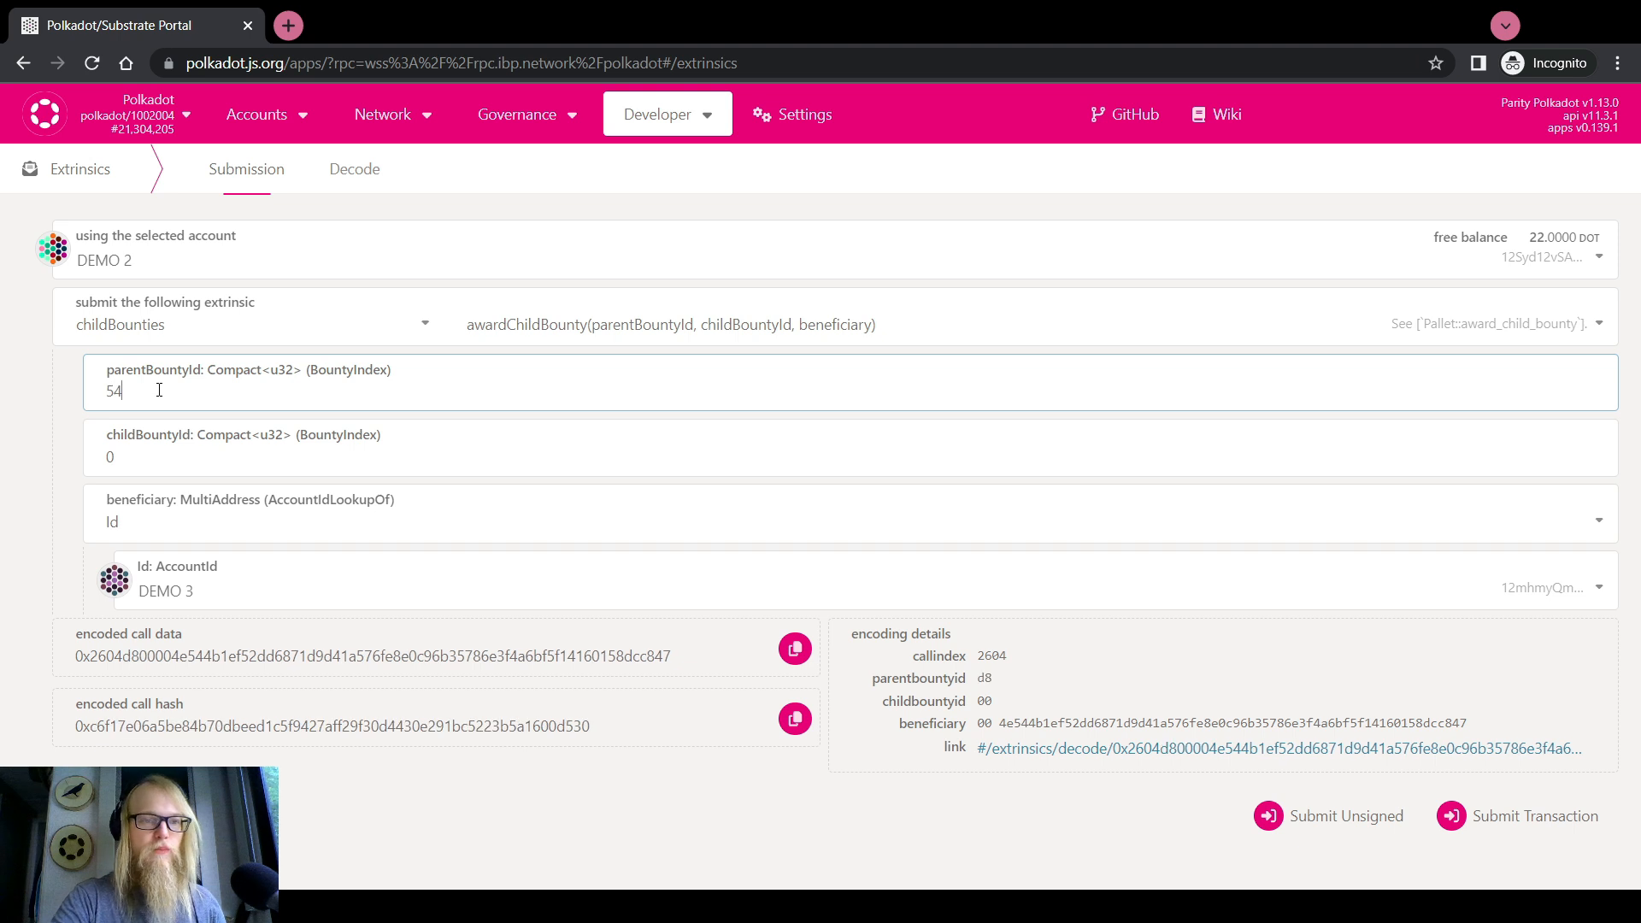
key(Tab)
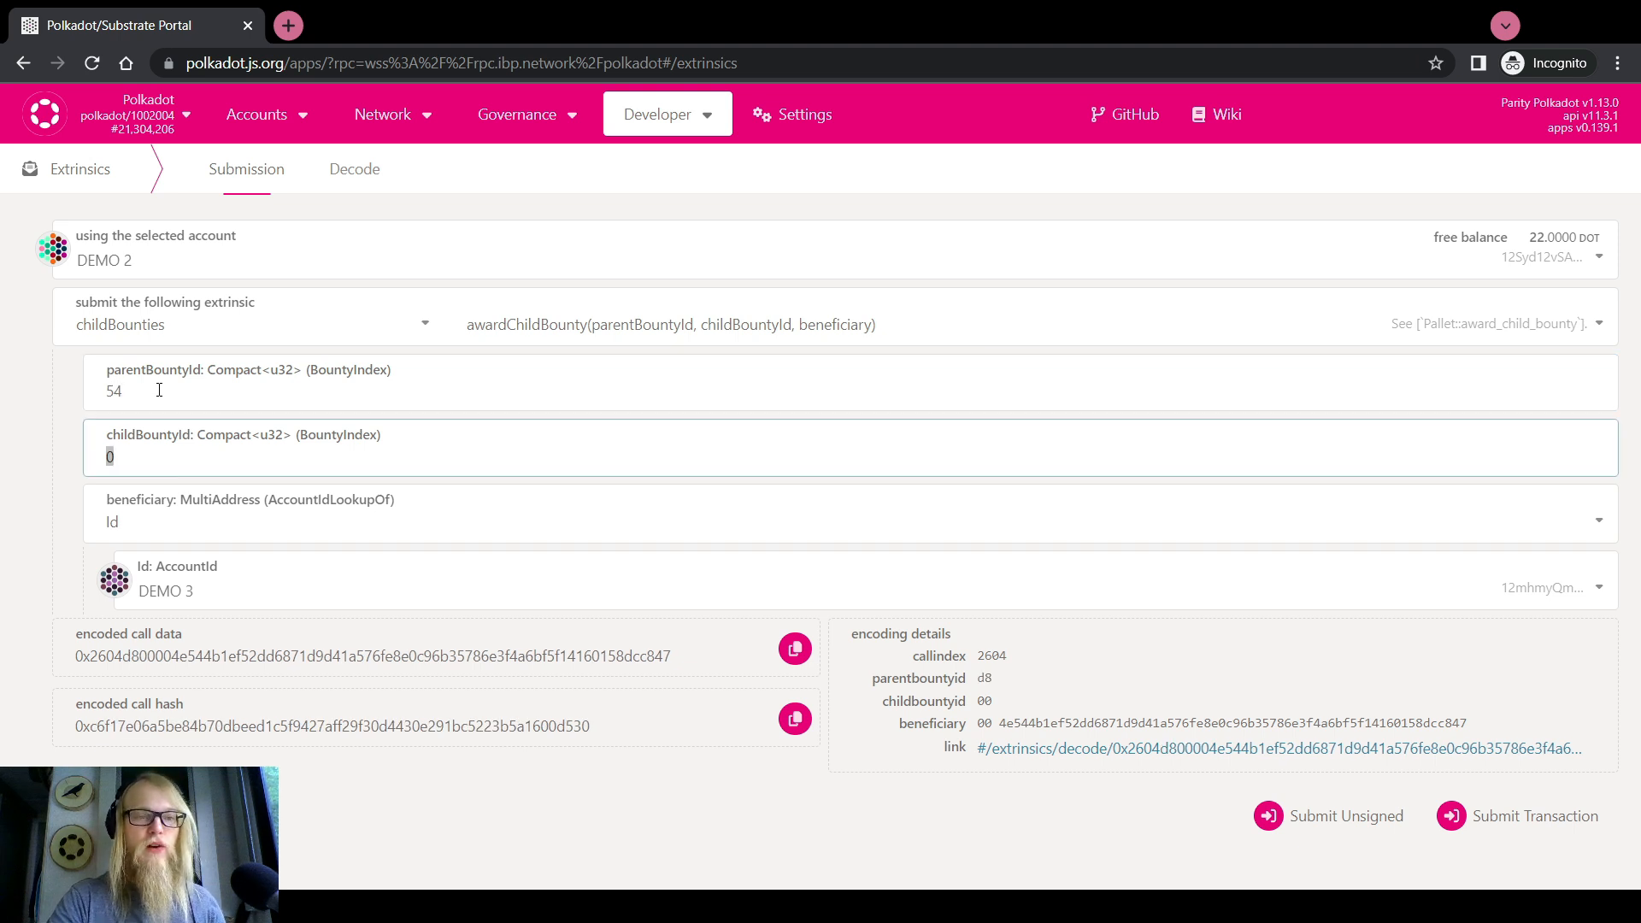
text(1420)
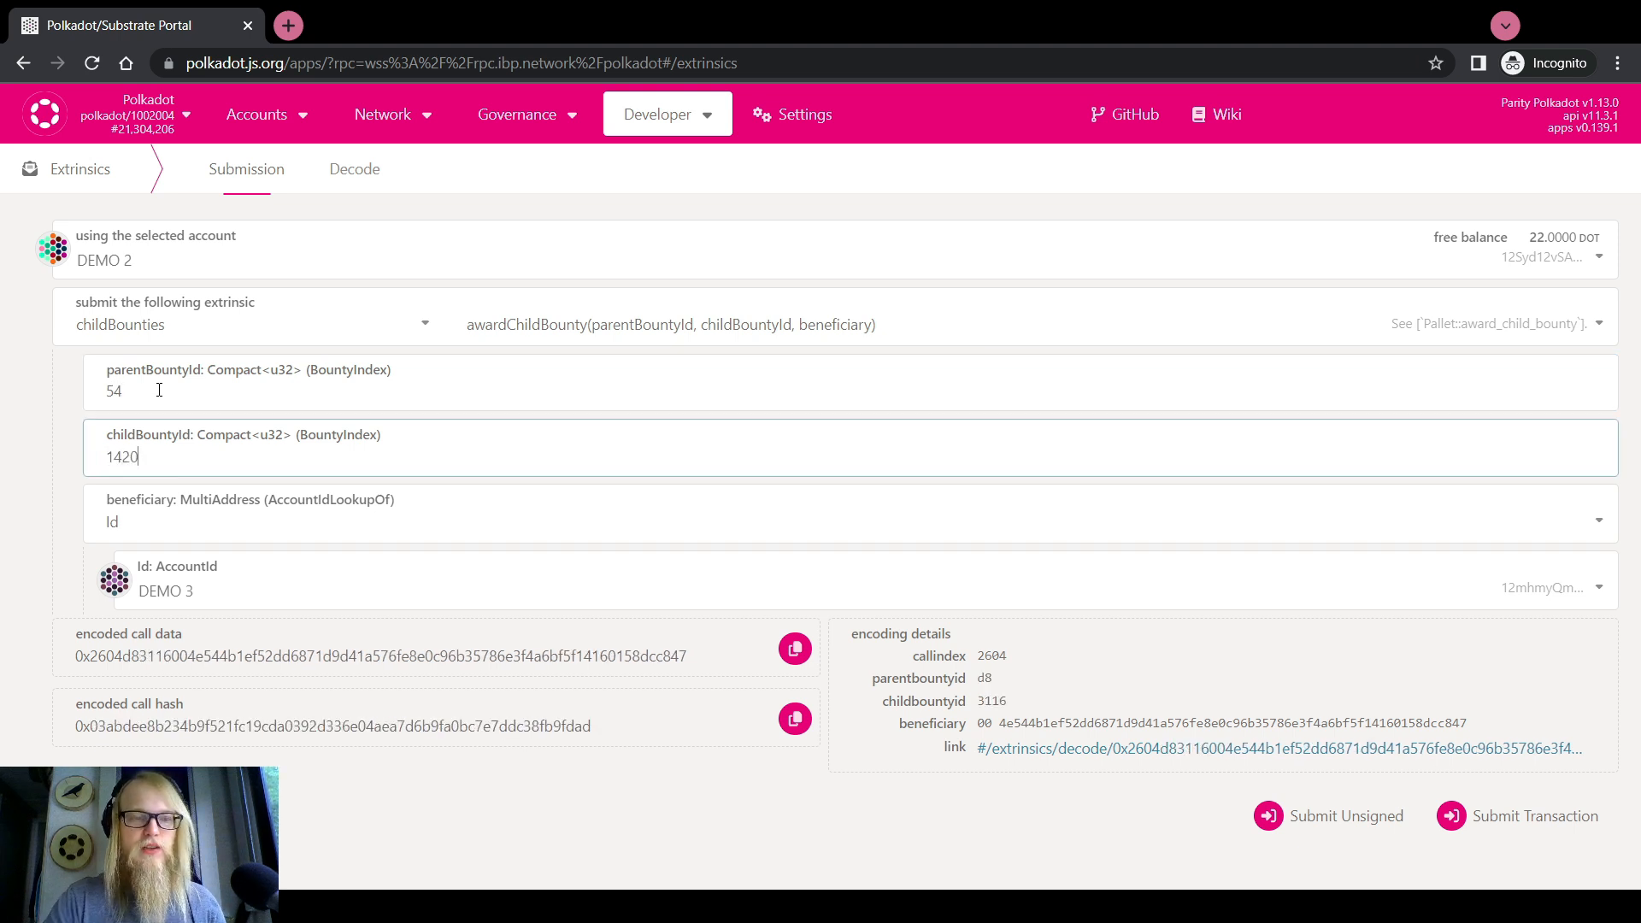
click(7, 466)
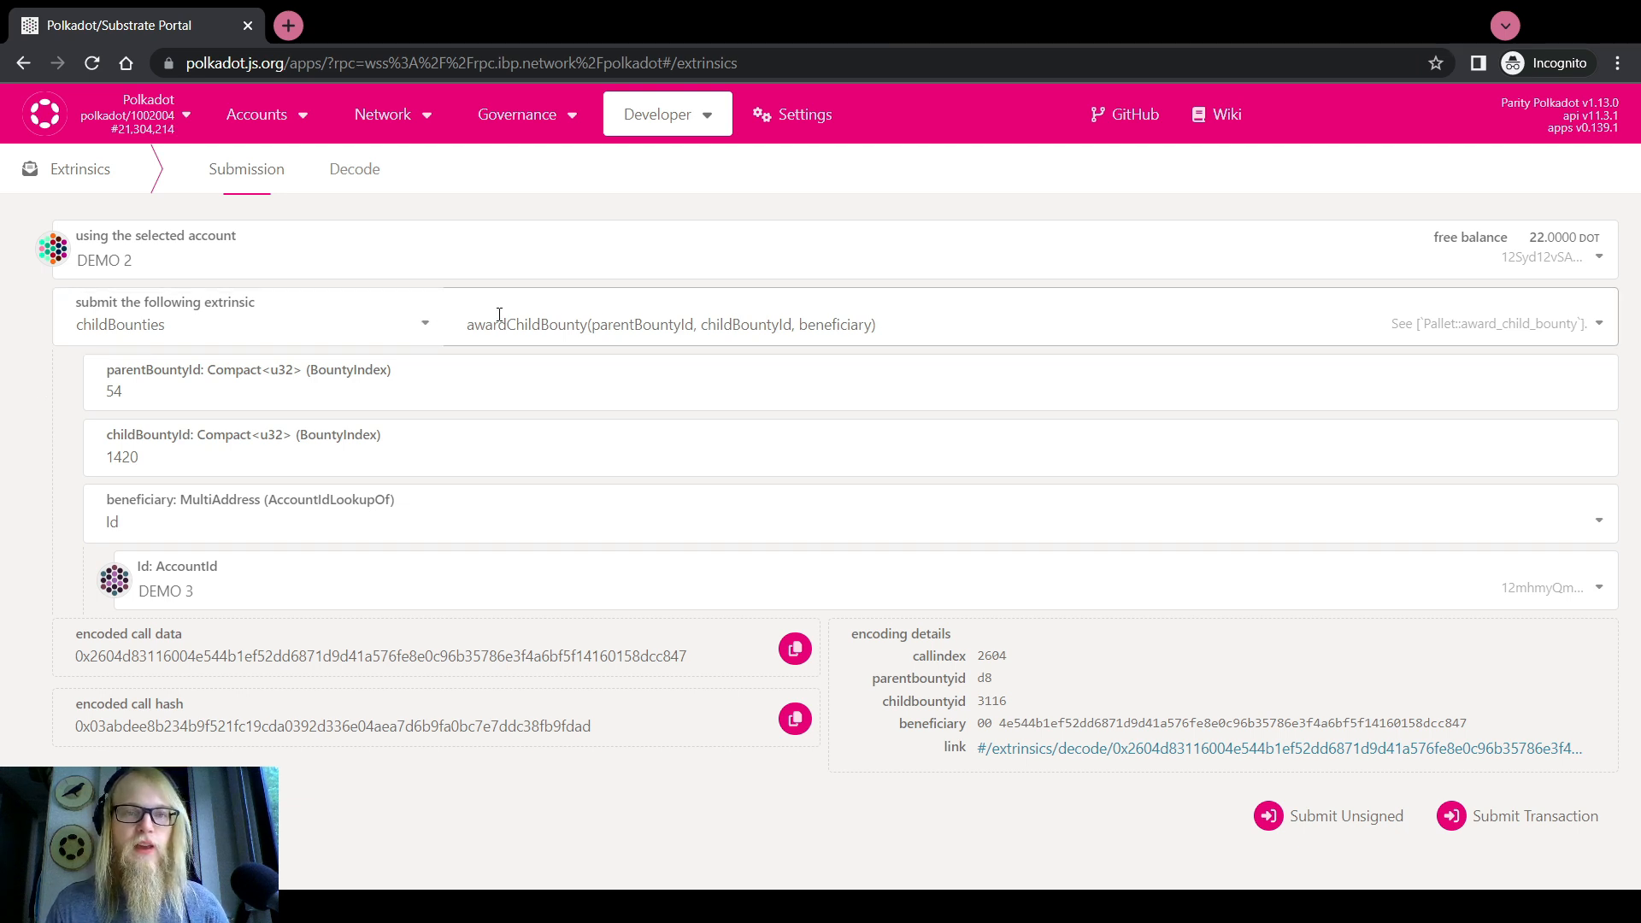
Switch to claimChildBounty with parent bounty 54 and child bounty 1420
click(557, 327)
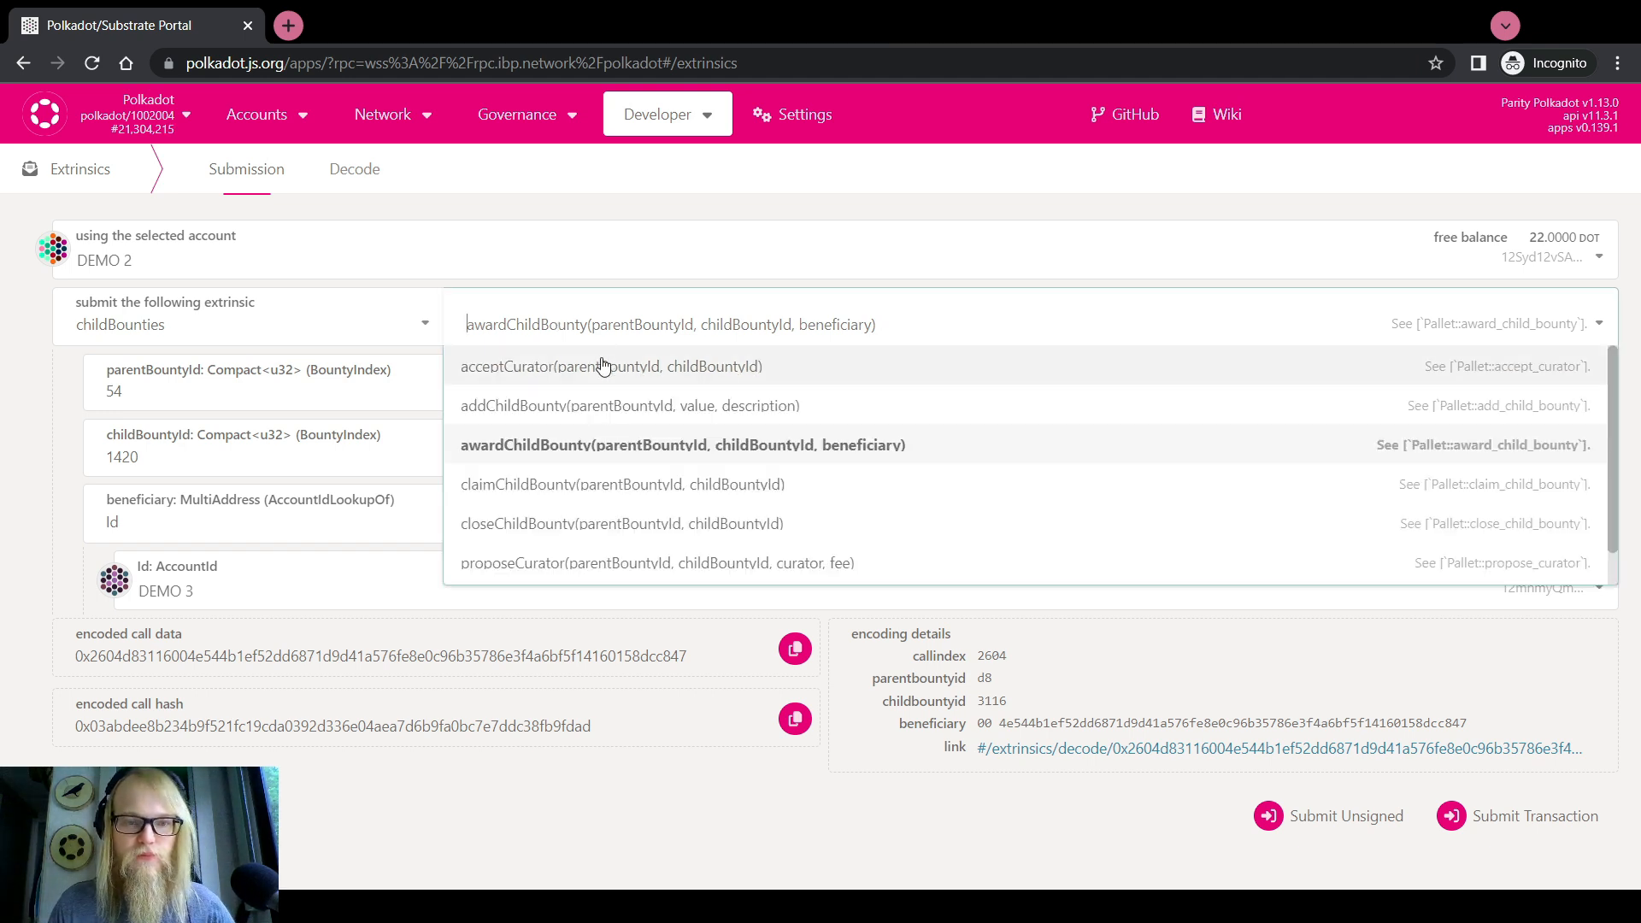
click(580, 485)
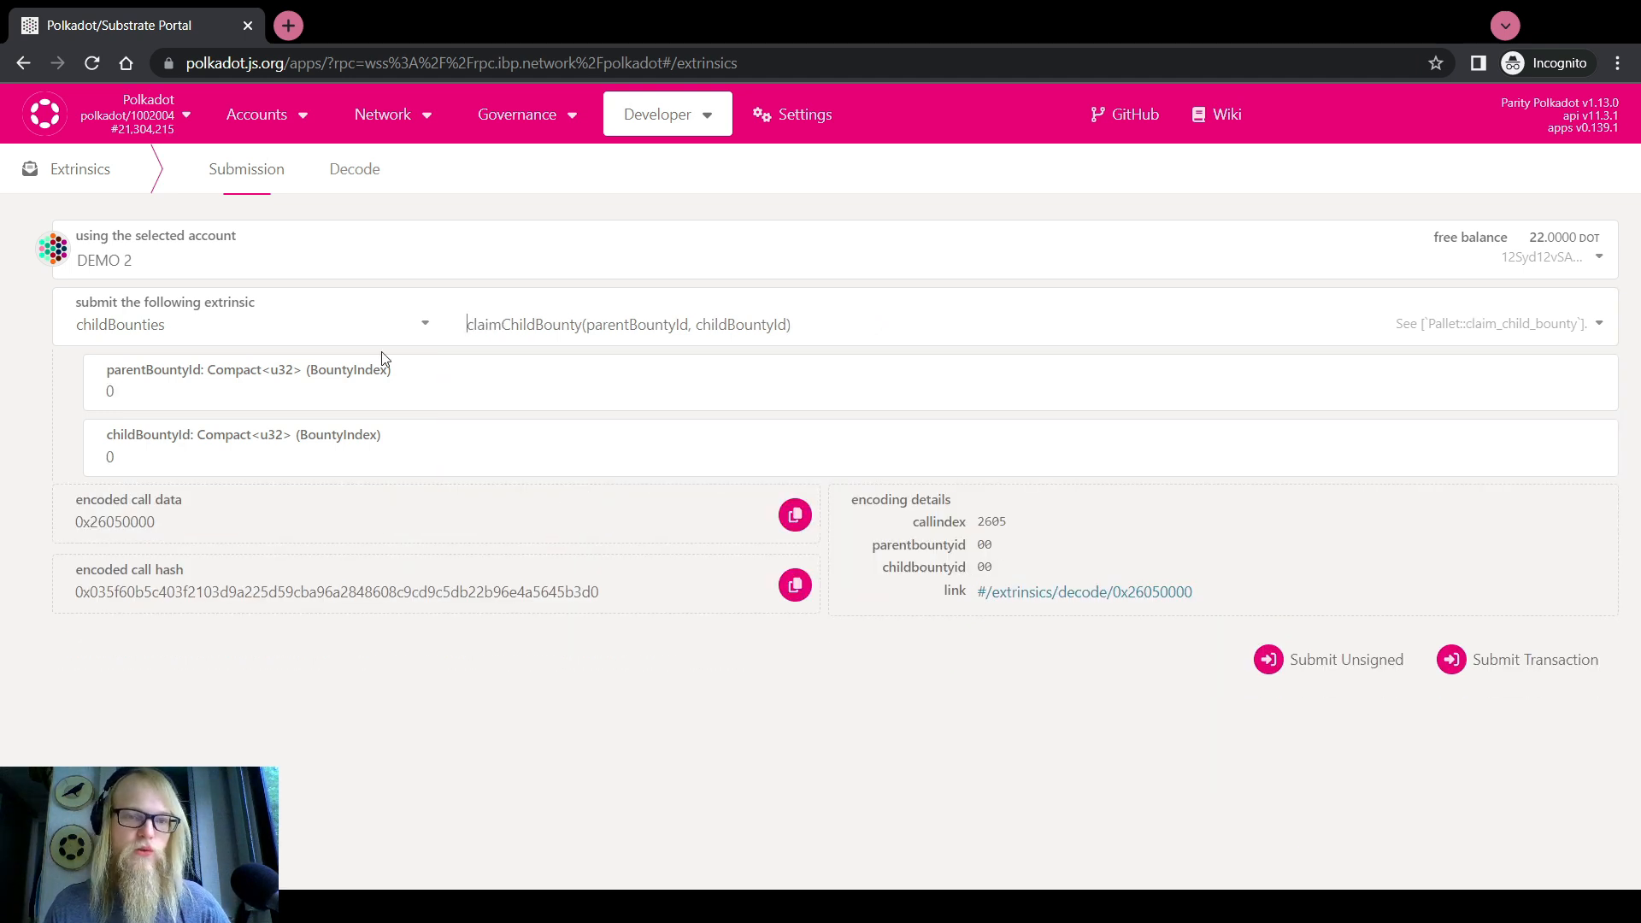
click(265, 396)
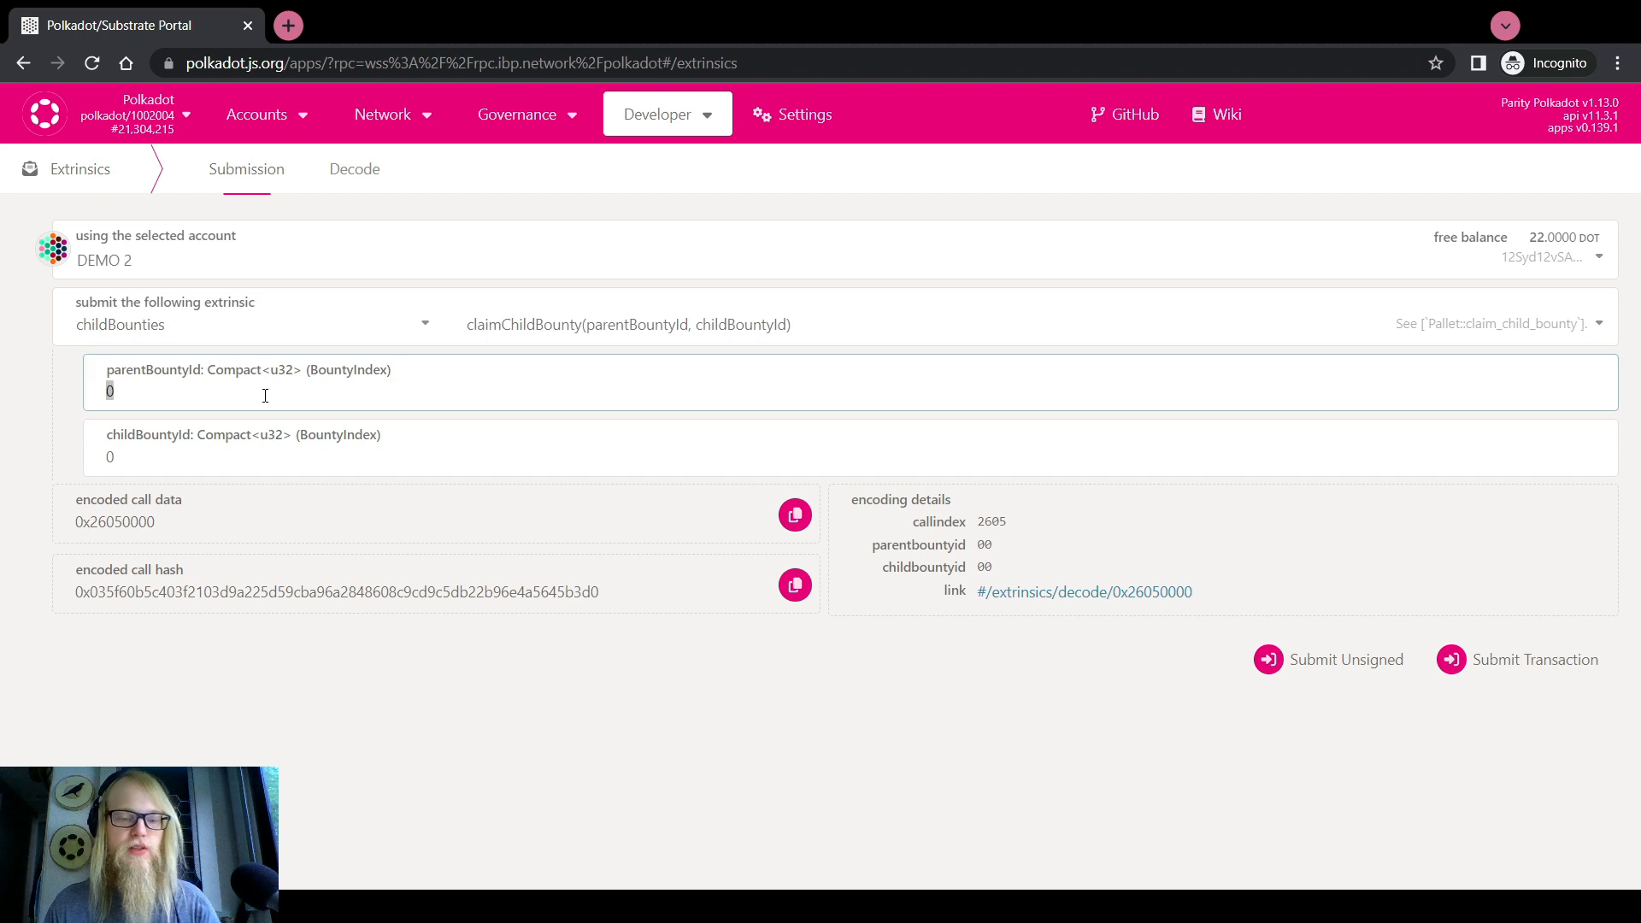
text(54)
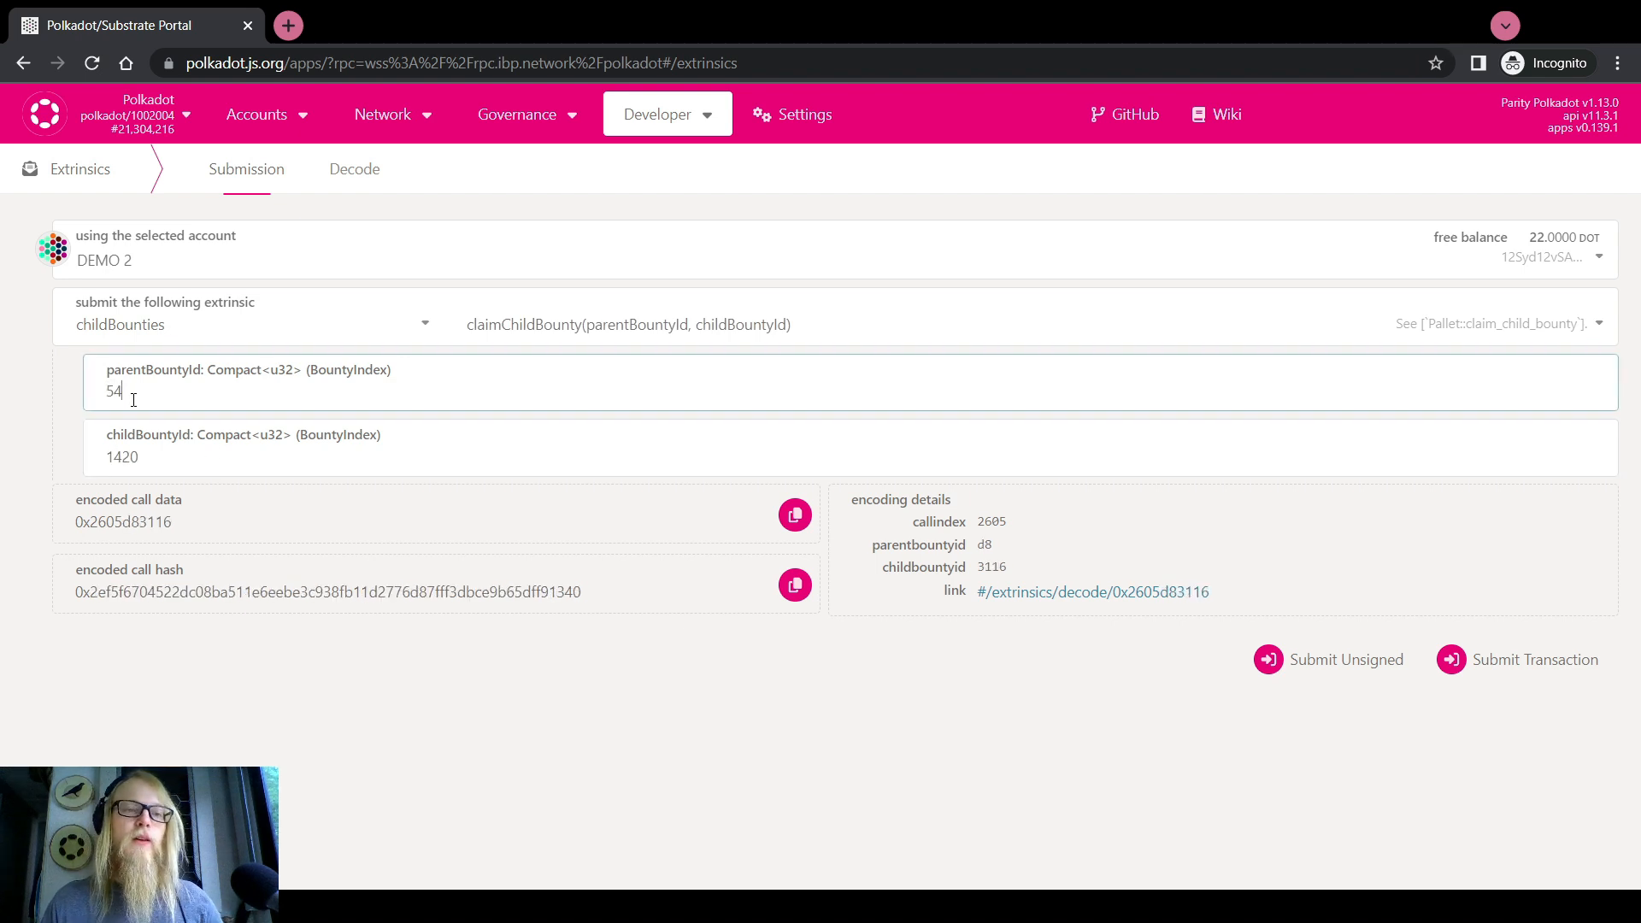
drag(132, 395, 110, 394)
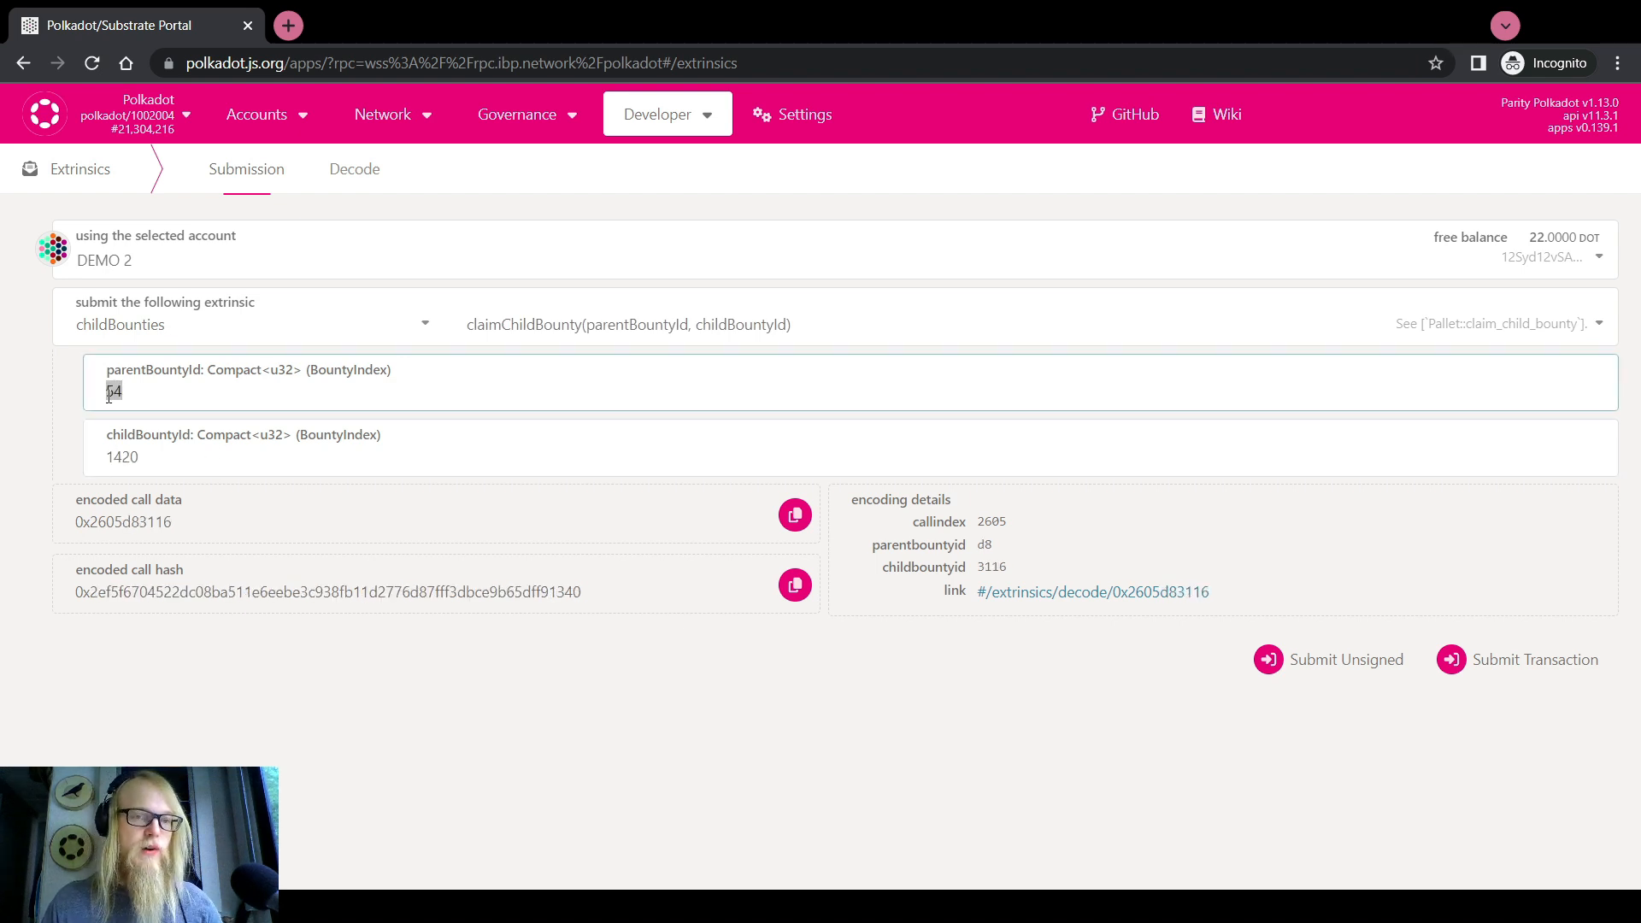
click(167, 467)
drag(168, 466, 102, 461)
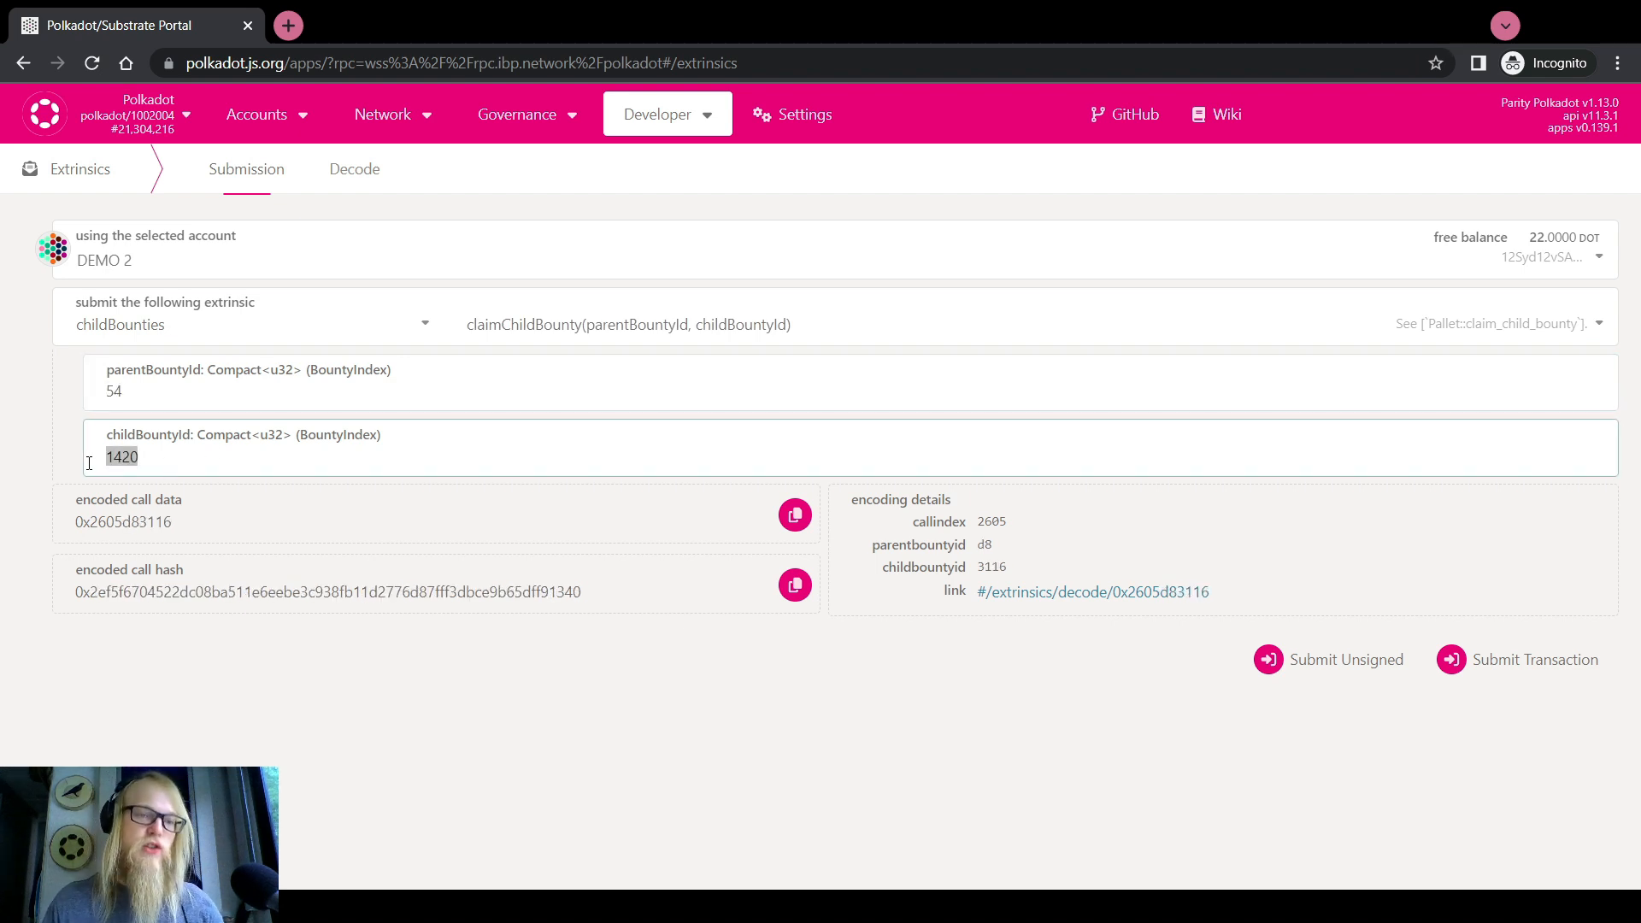
click(15, 448)
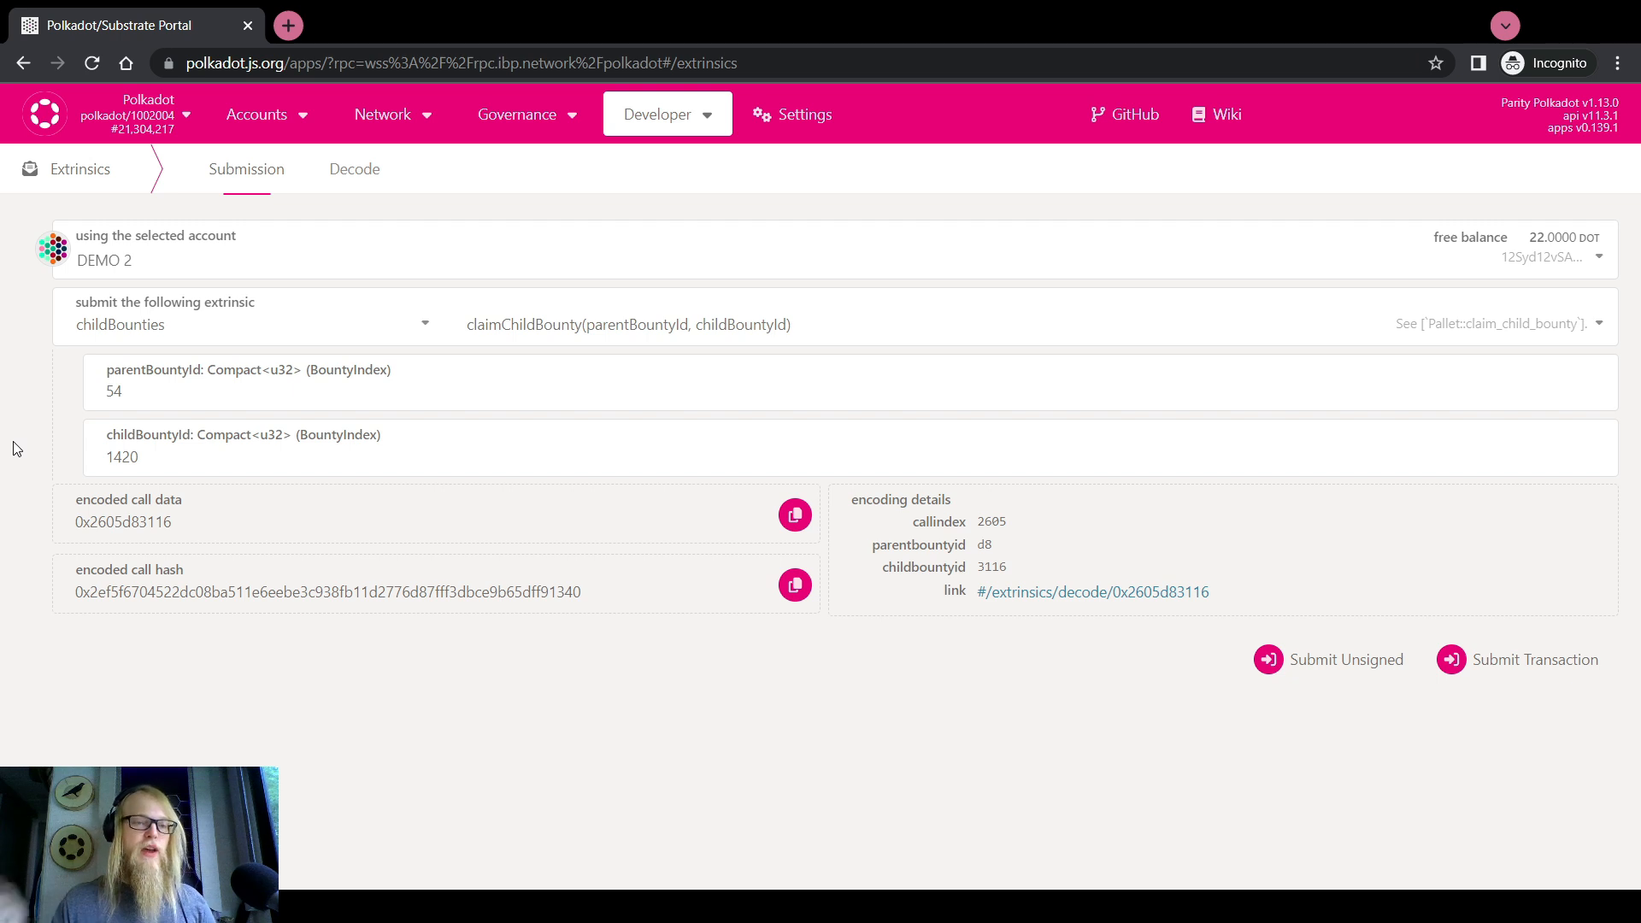
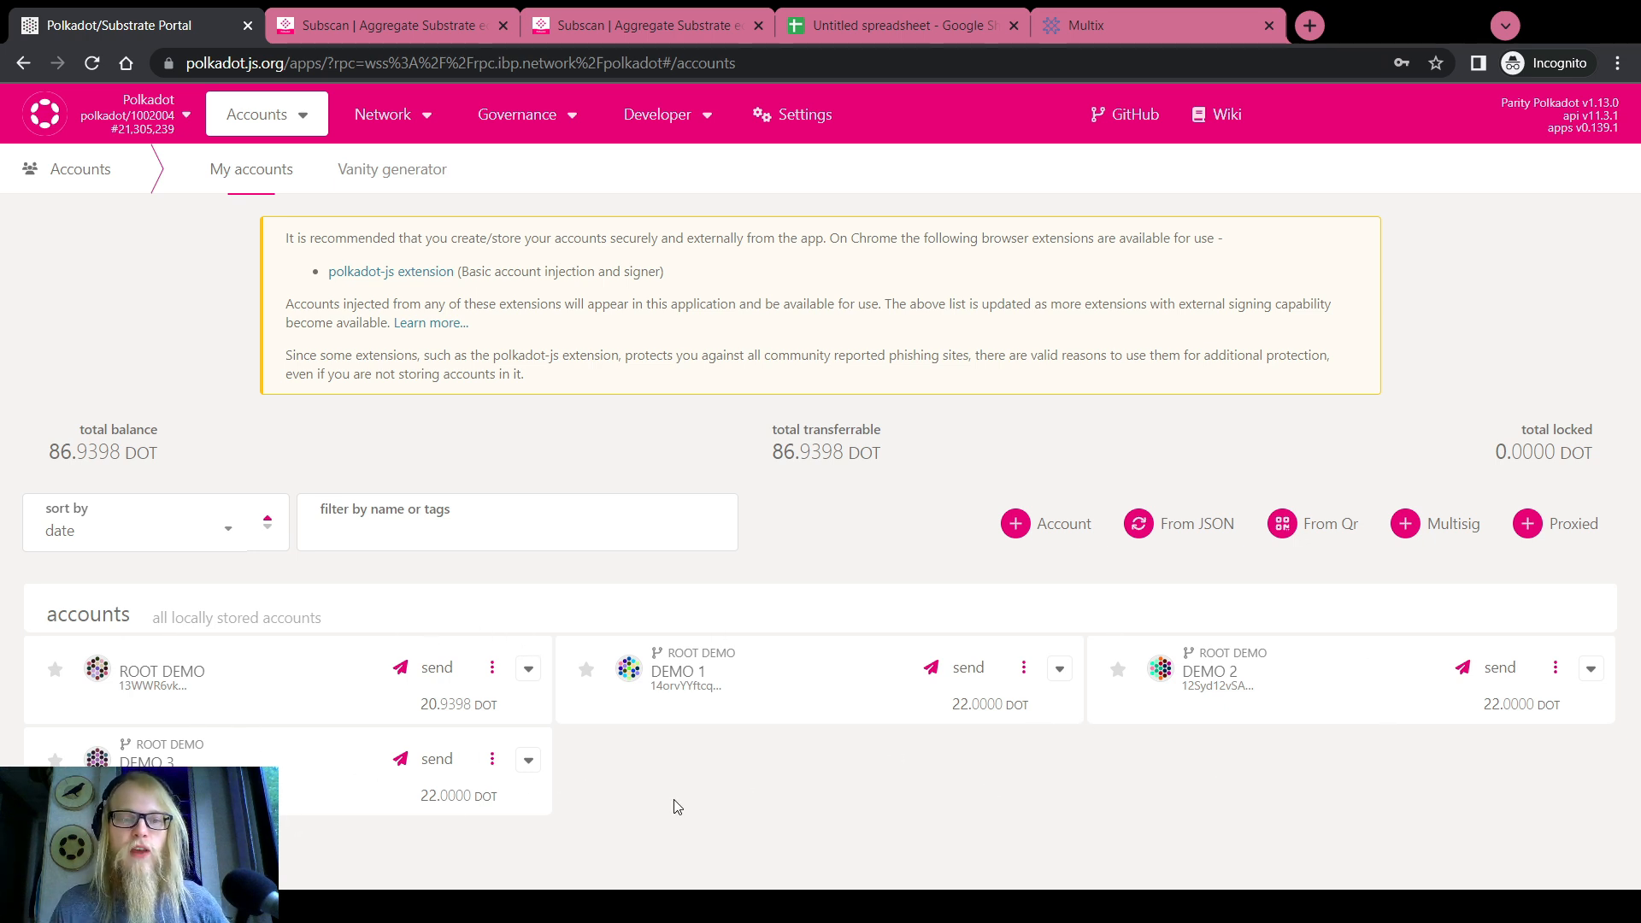
Open the address book's contacts page and start adding a new contact
mouse_move(288, 124)
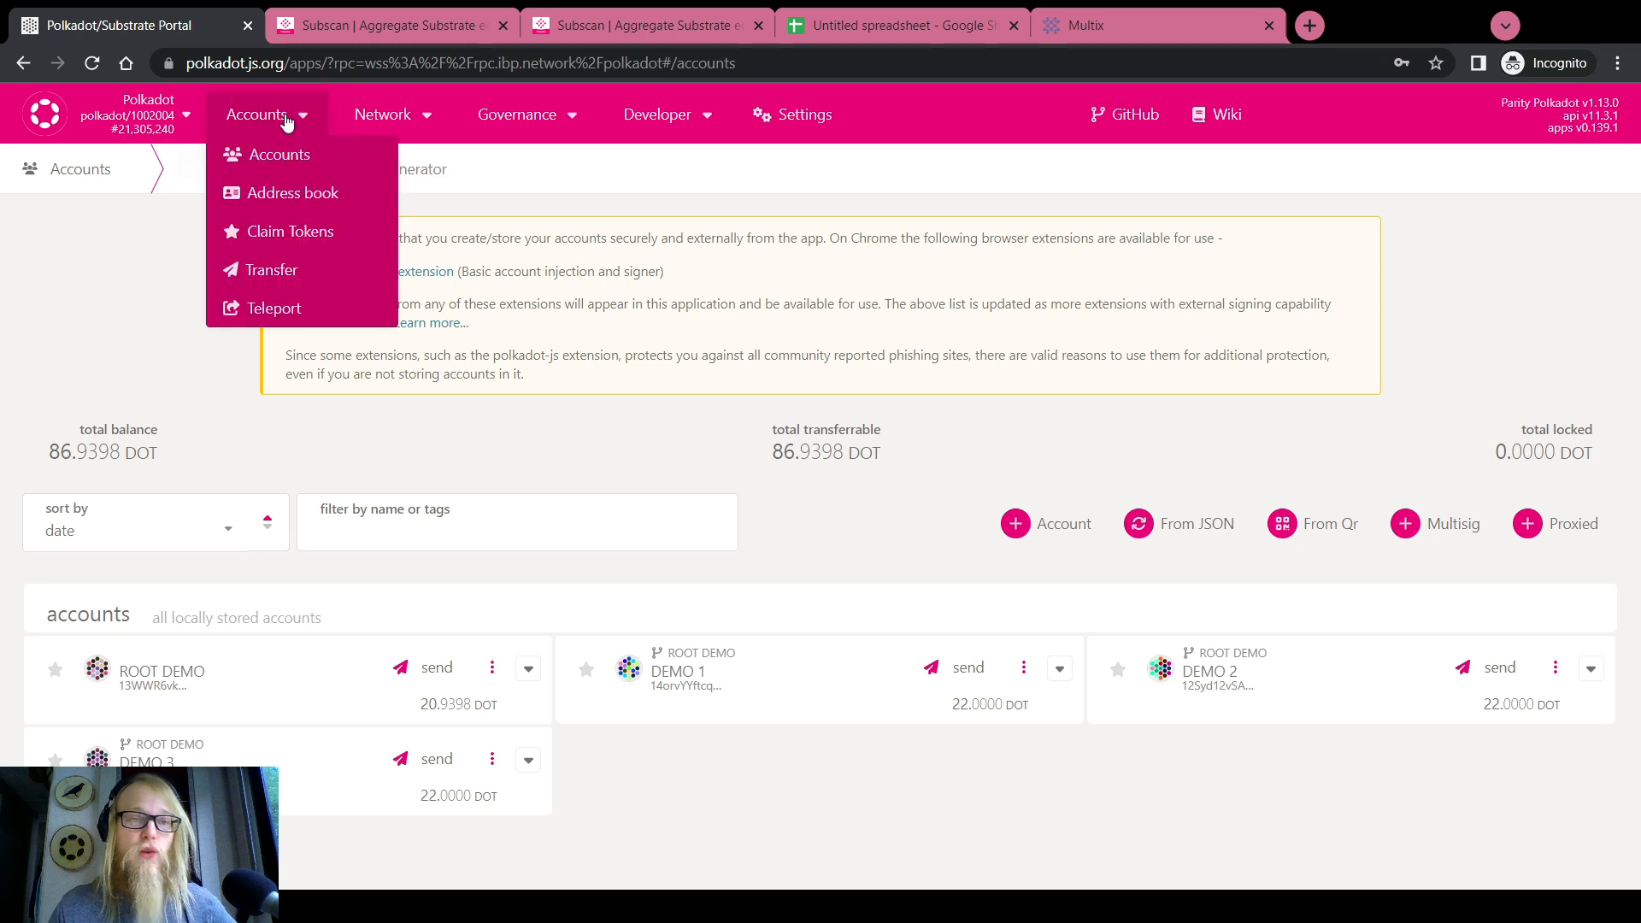
click(290, 195)
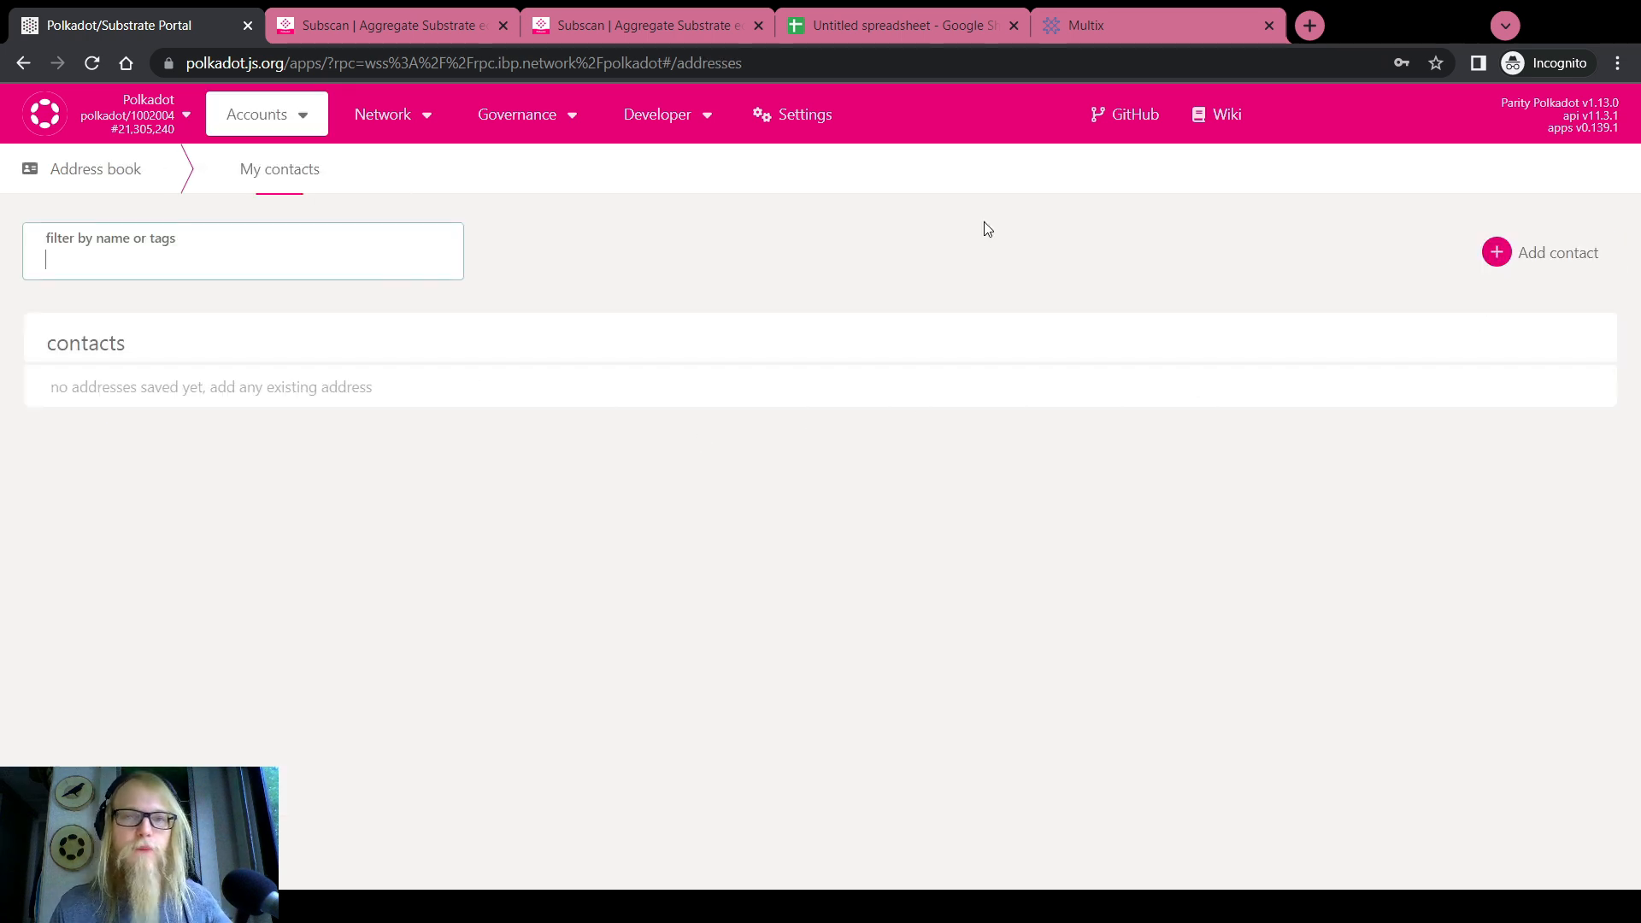
mouse_move(312, 117)
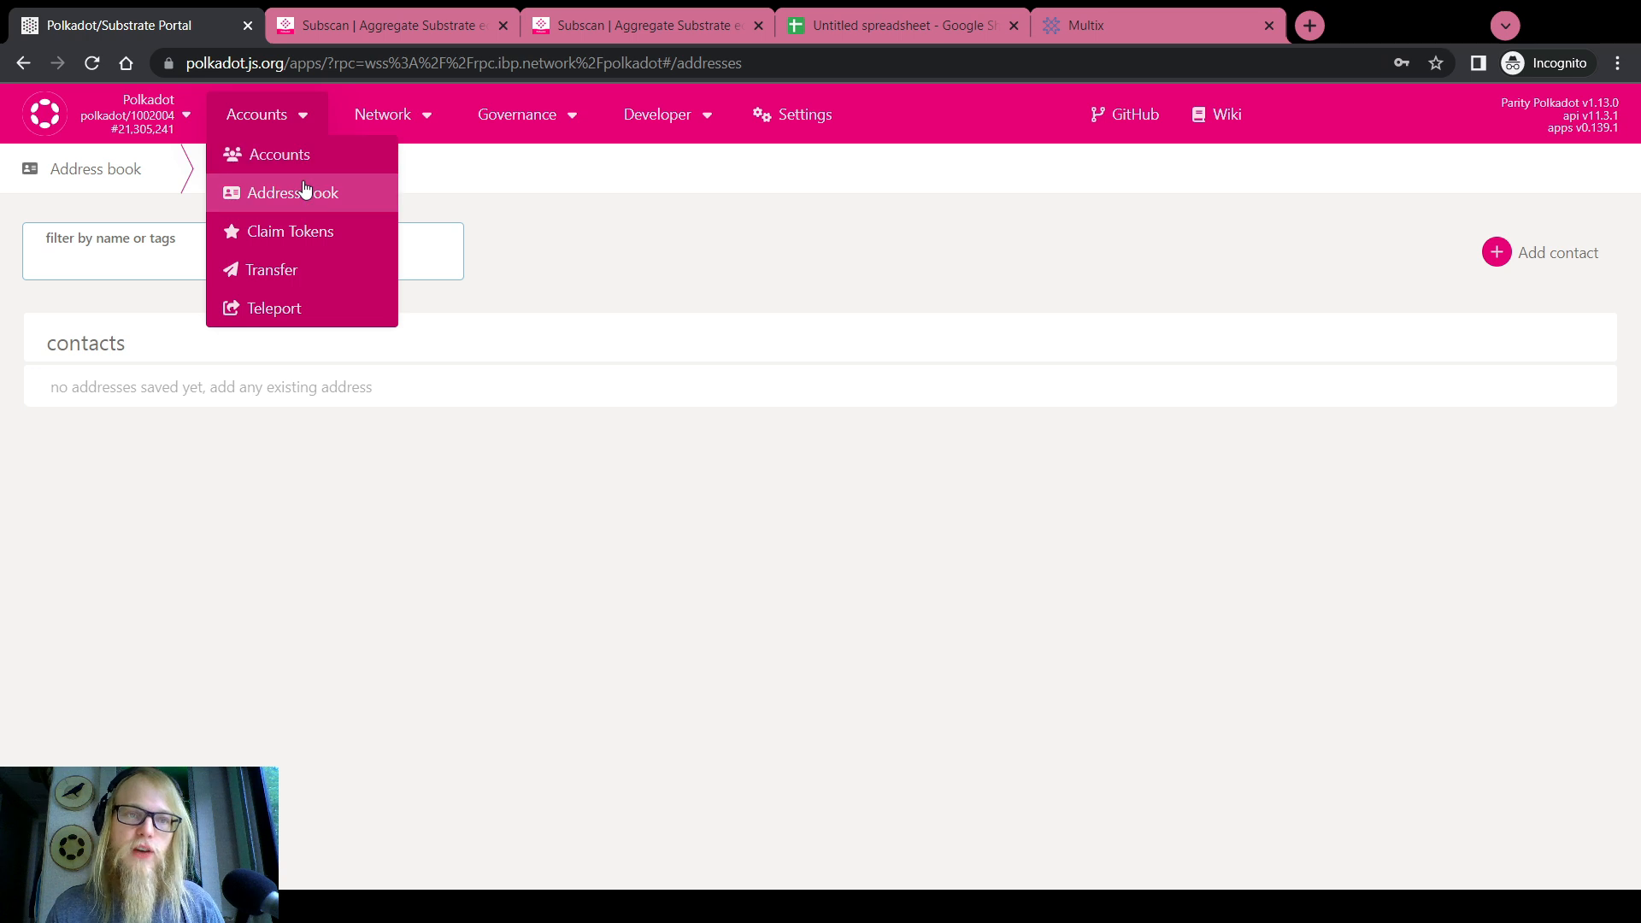
click(1568, 261)
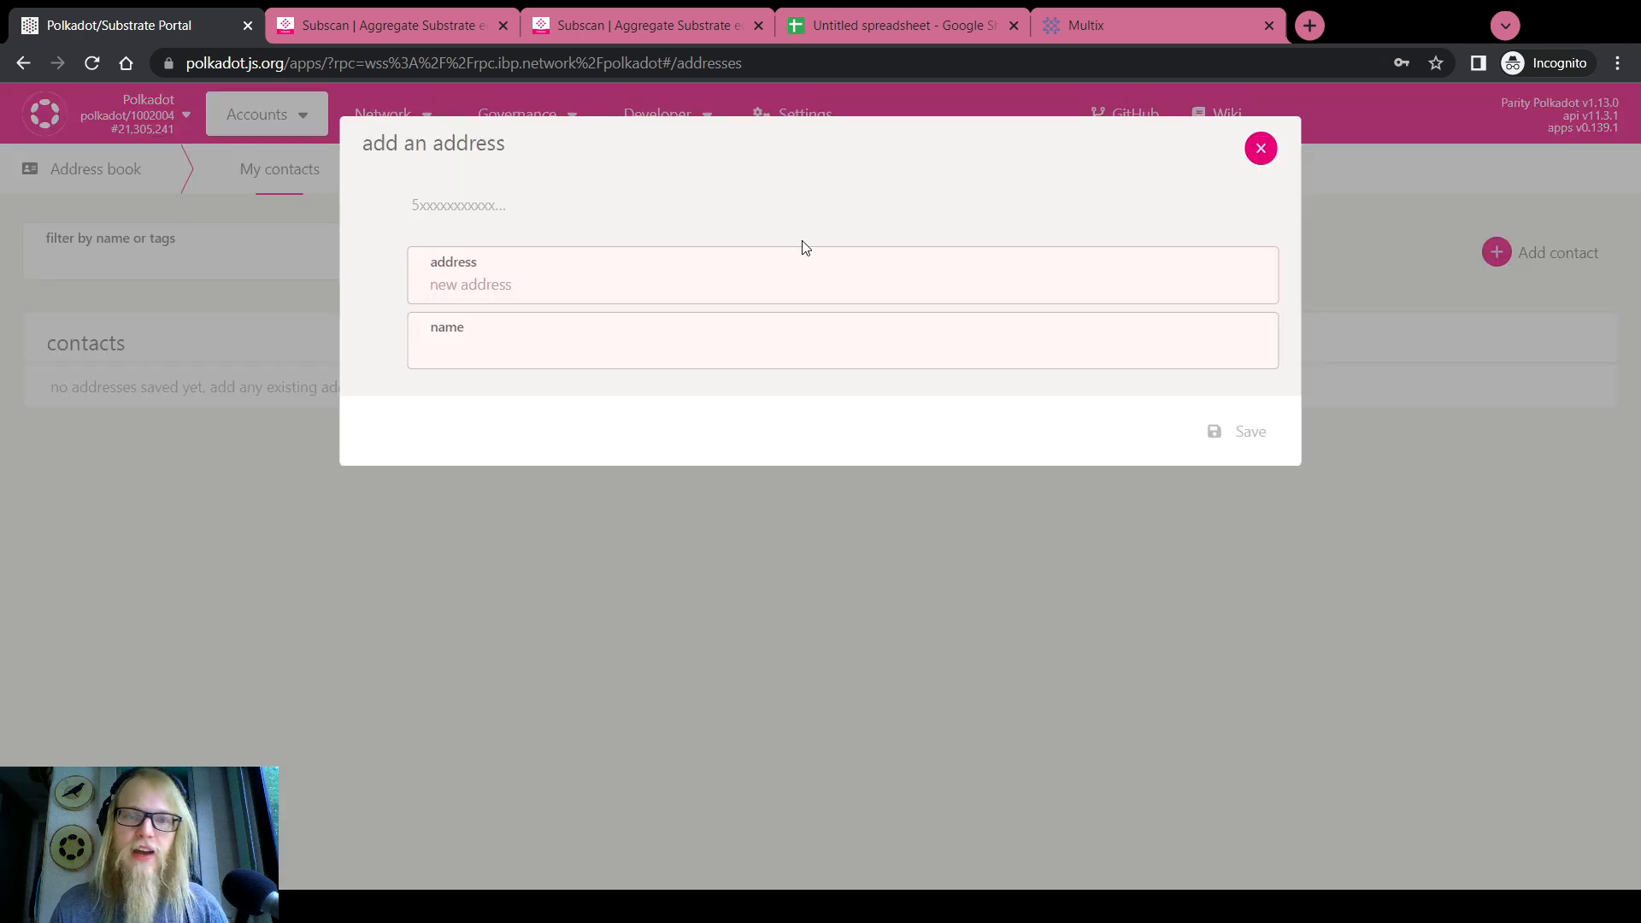
click(503, 315)
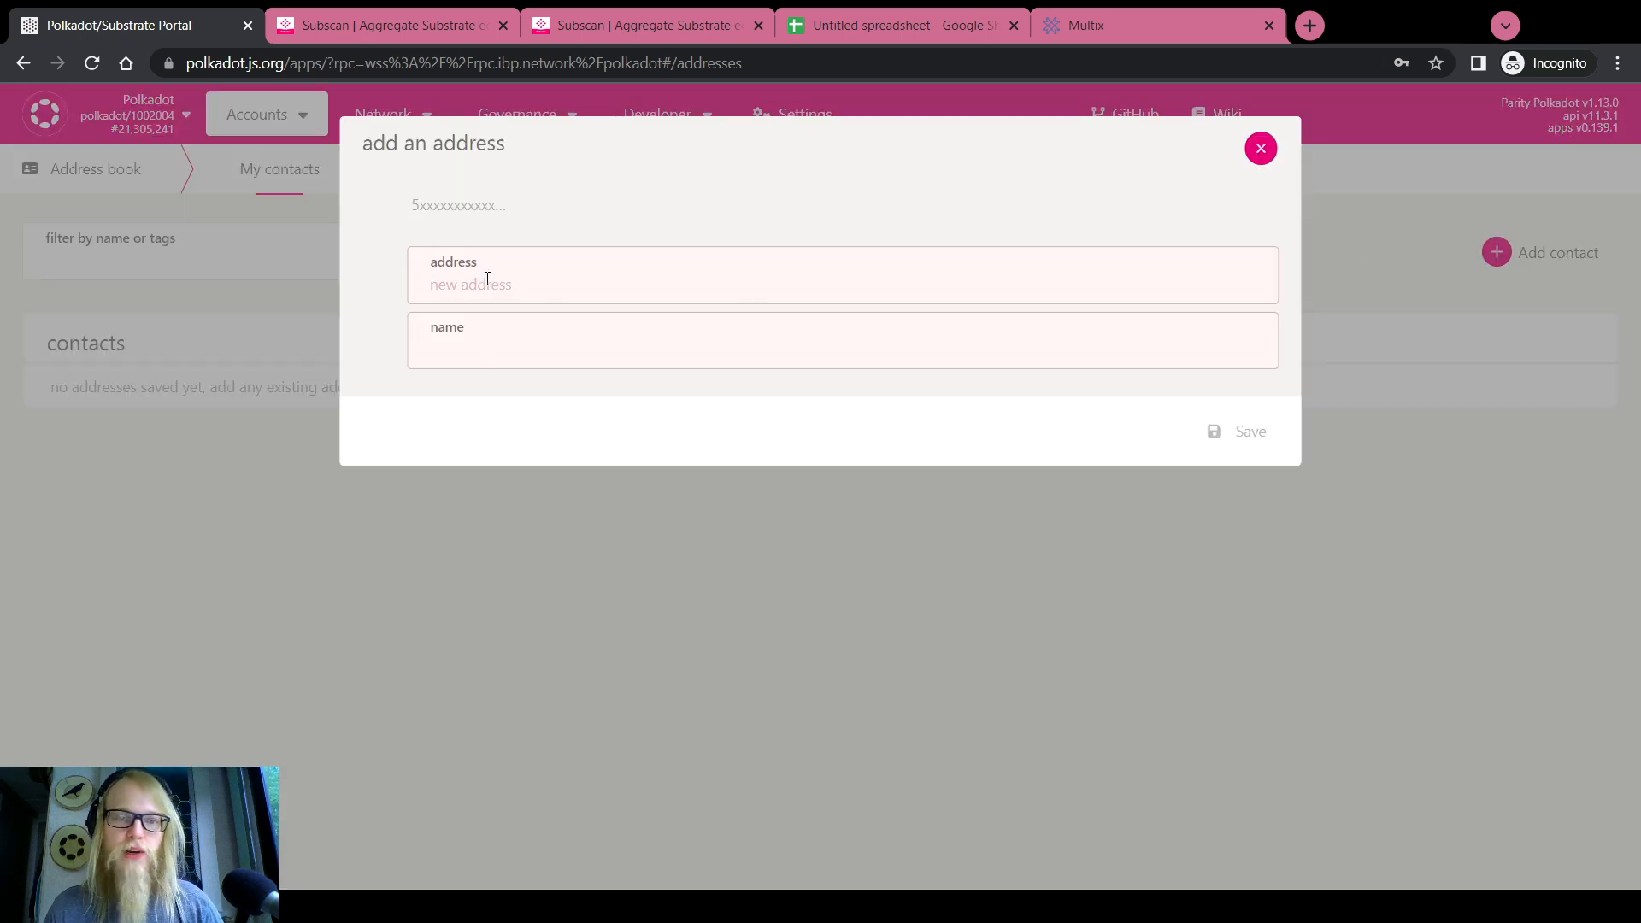
Try the address and name fields, enter and erase a sample name, then close unsaved
click(490, 291)
click(488, 347)
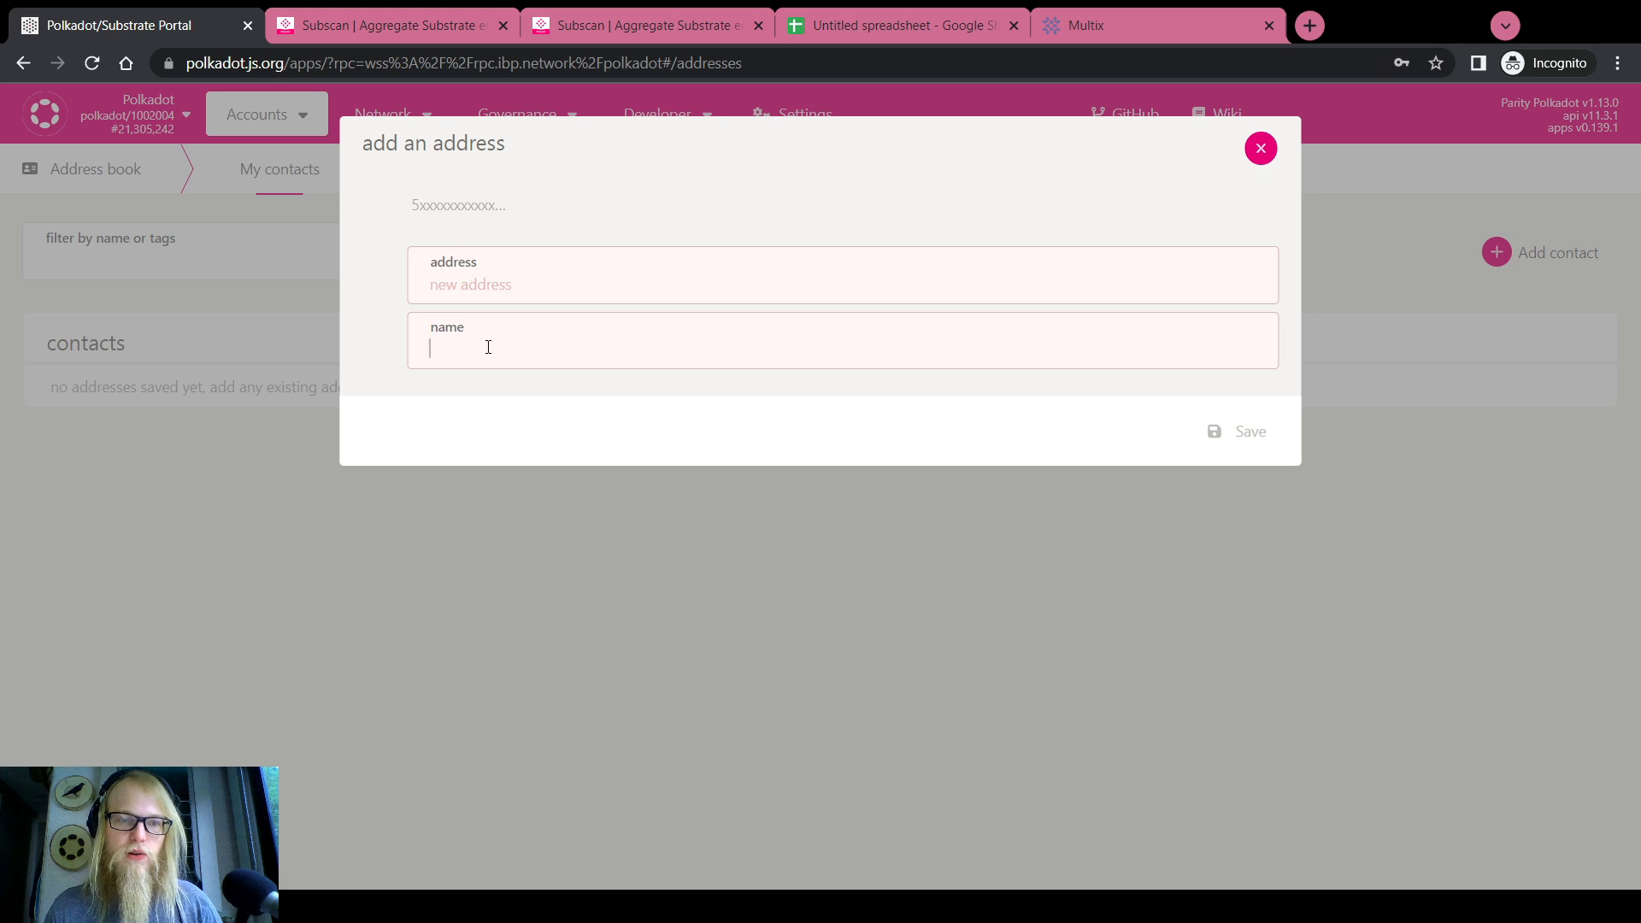
click(488, 290)
click(484, 363)
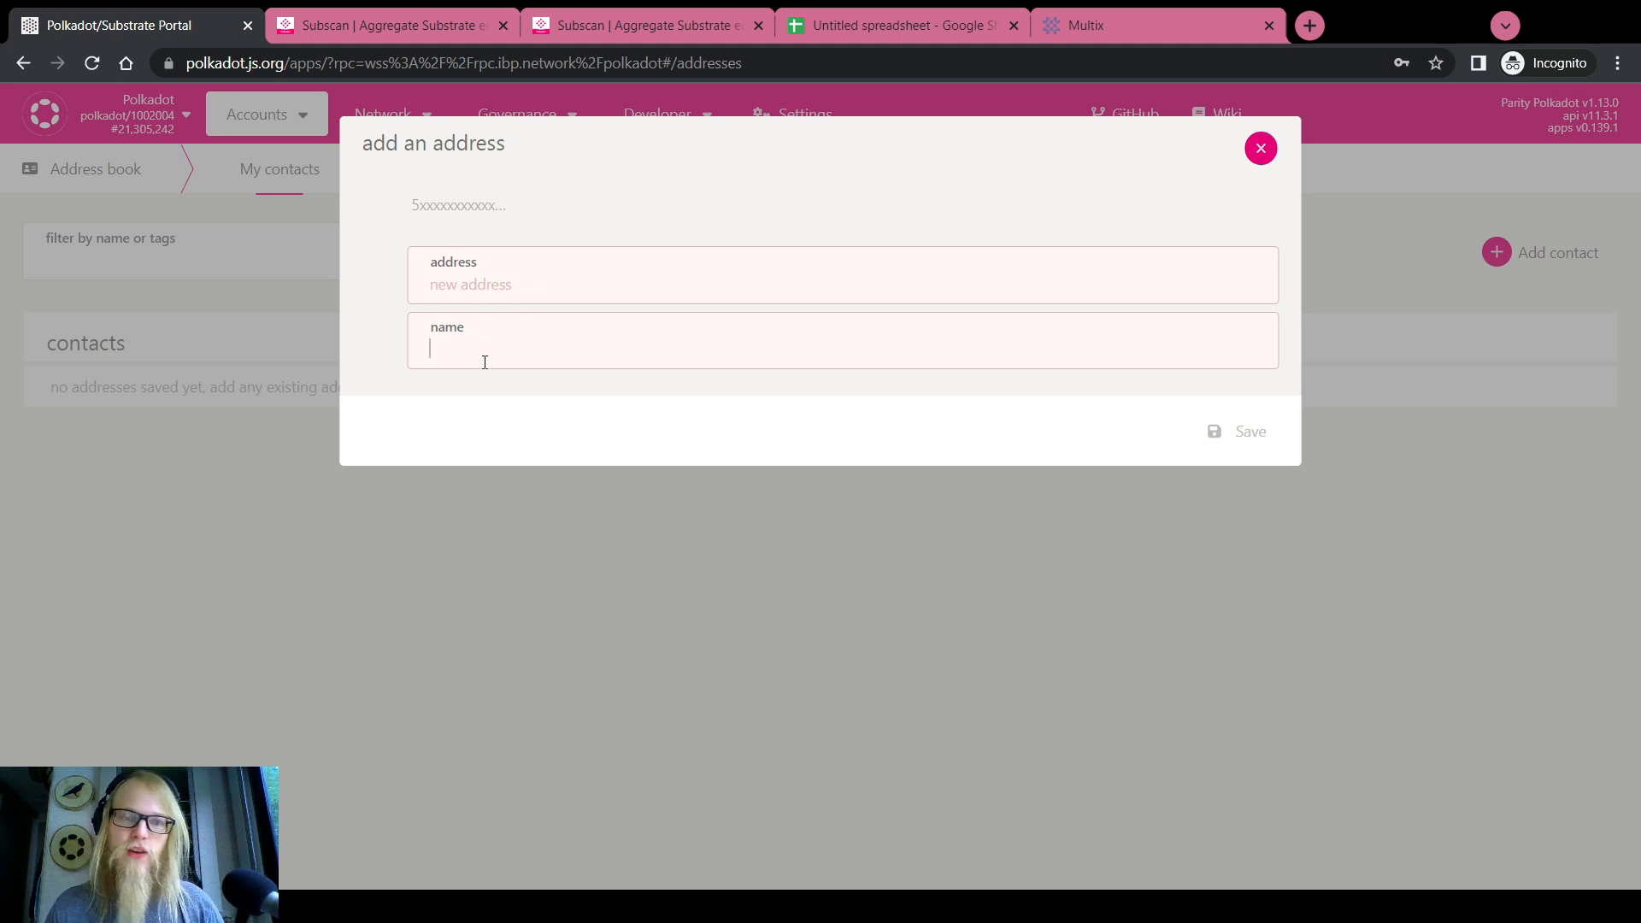
text(Alice)
key(BackSpace)
key(BackSpace)
key(BackSpace)
key(BackSpace)
key(BackSpace)
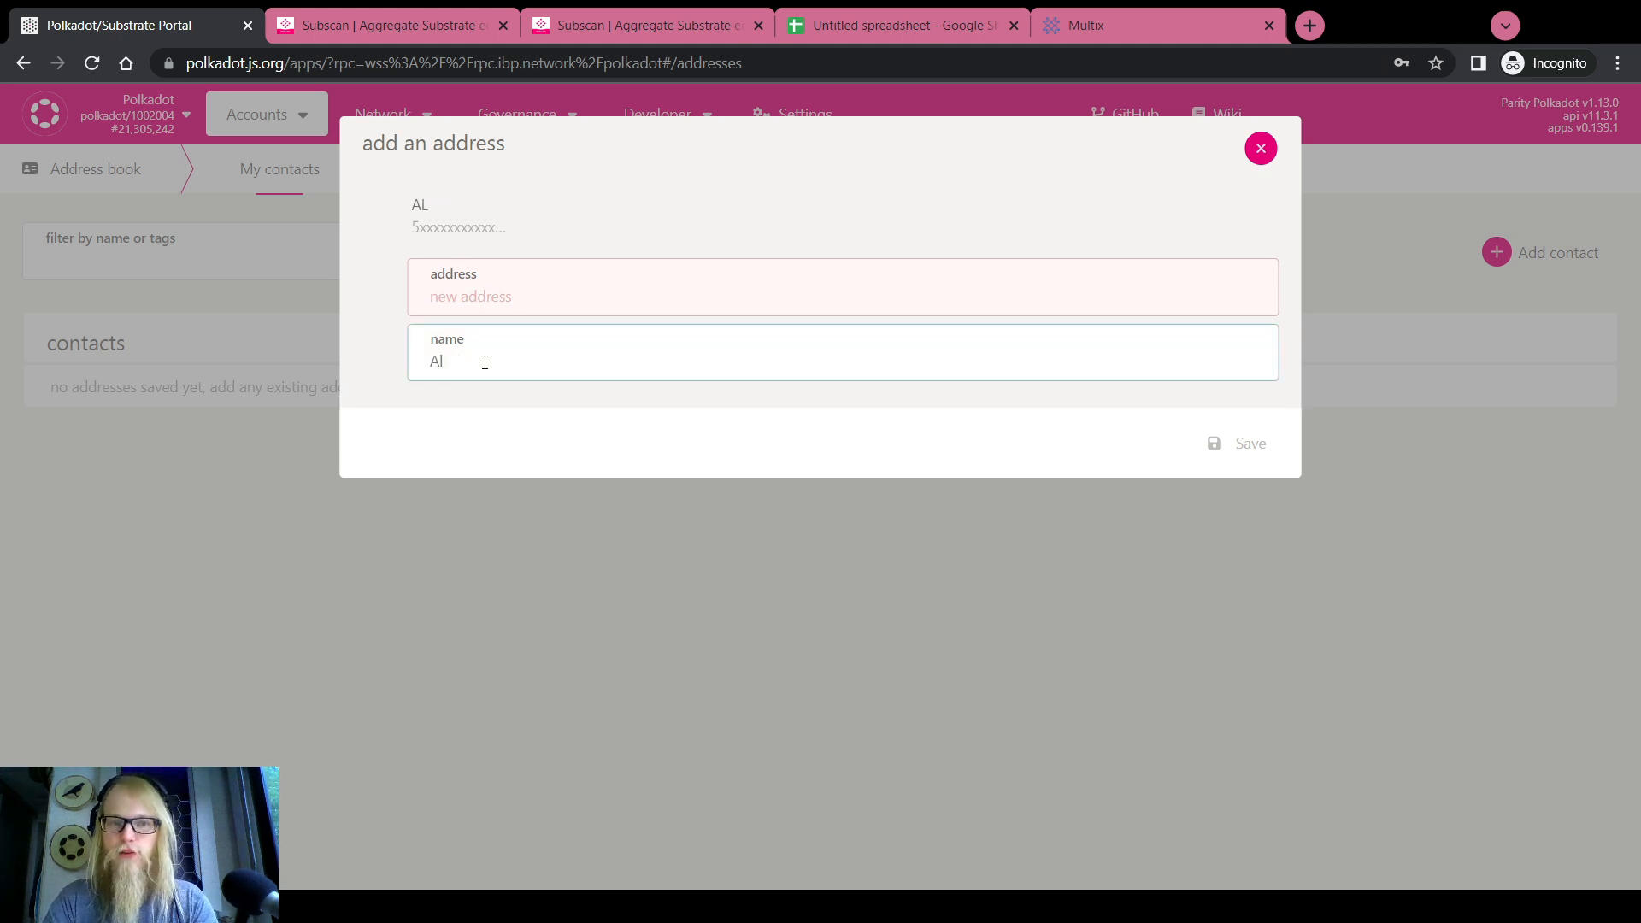
click(1260, 148)
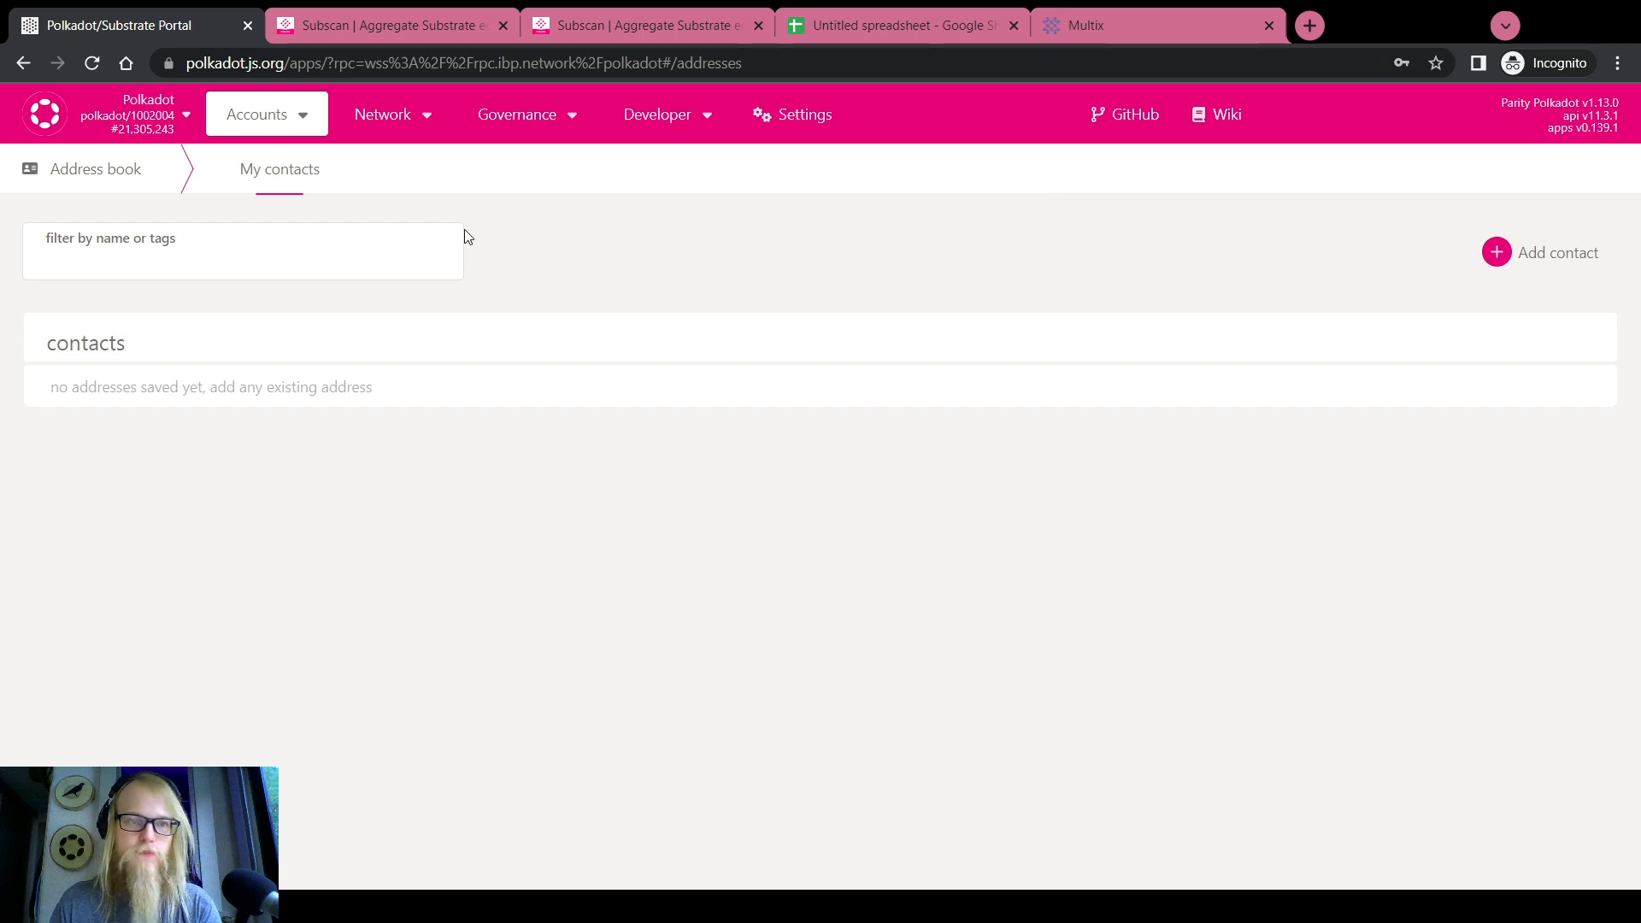
Start a new multisig from My accounts with ROOT DEMO, DEMO 1, DEMO 2 and DEMO 3
mouse_move(301, 117)
click(291, 156)
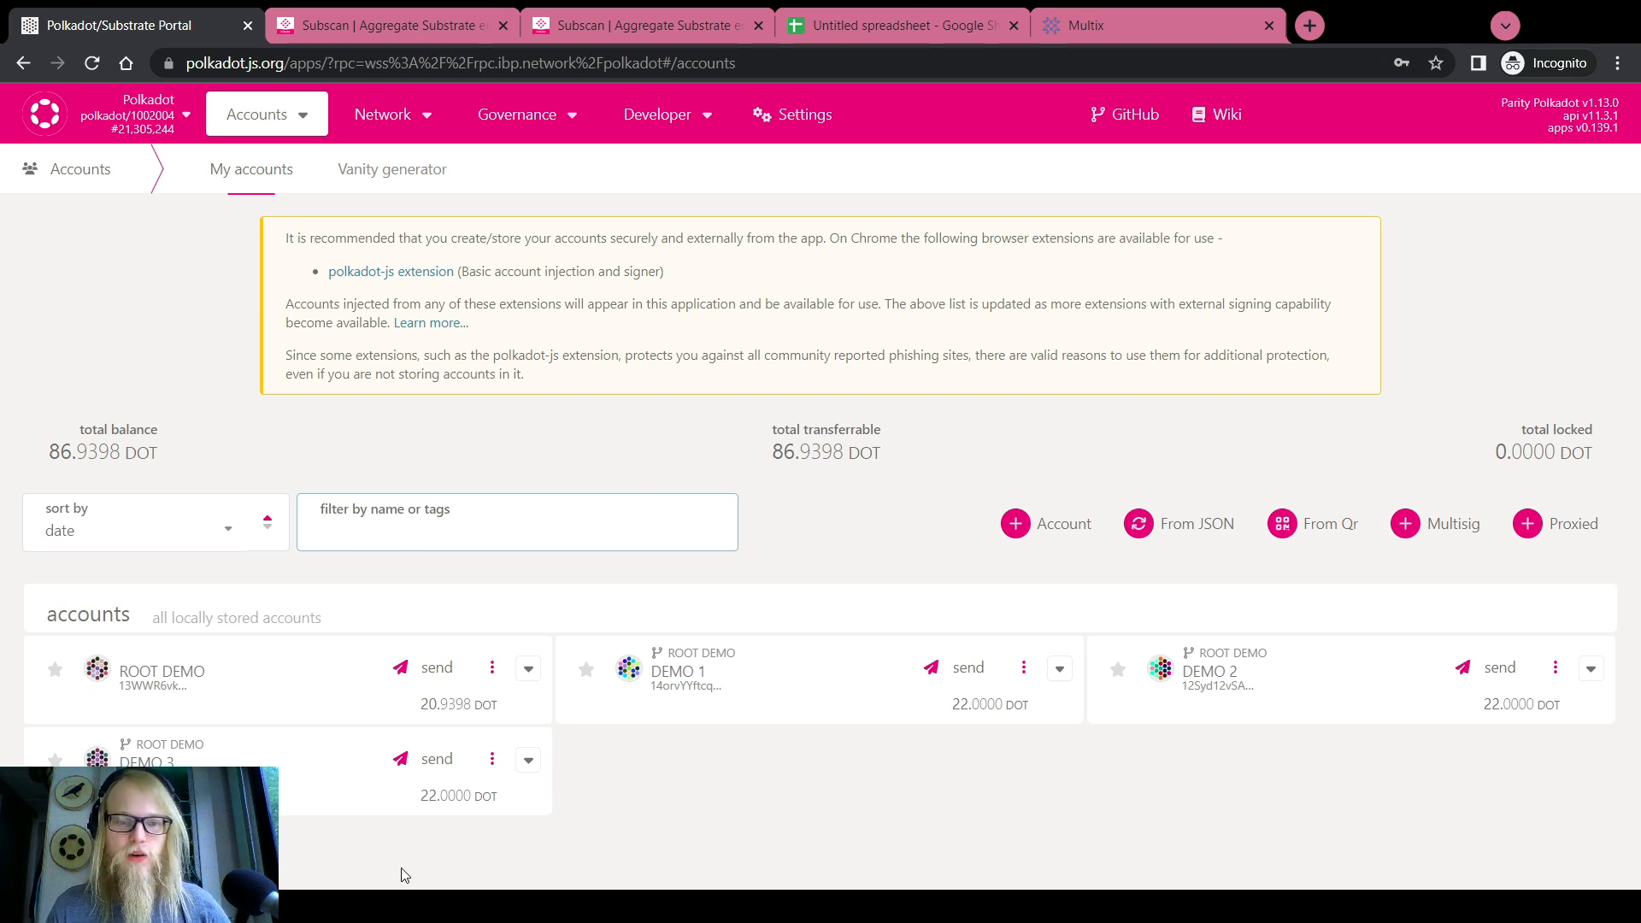
click(1439, 538)
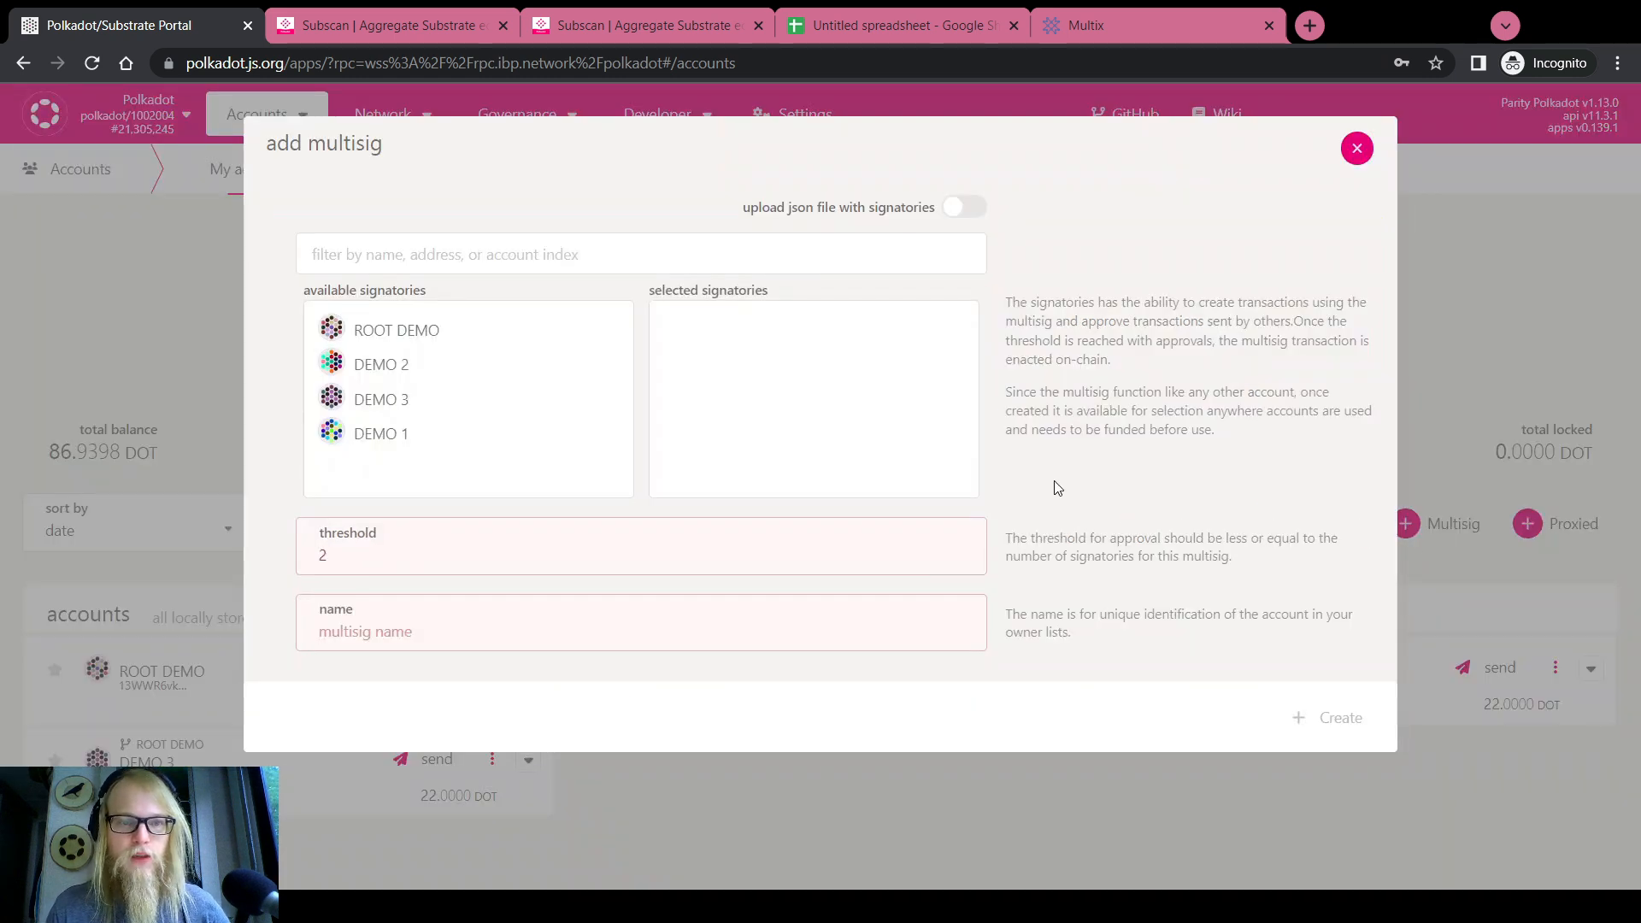
click(438, 342)
click(425, 394)
click(425, 366)
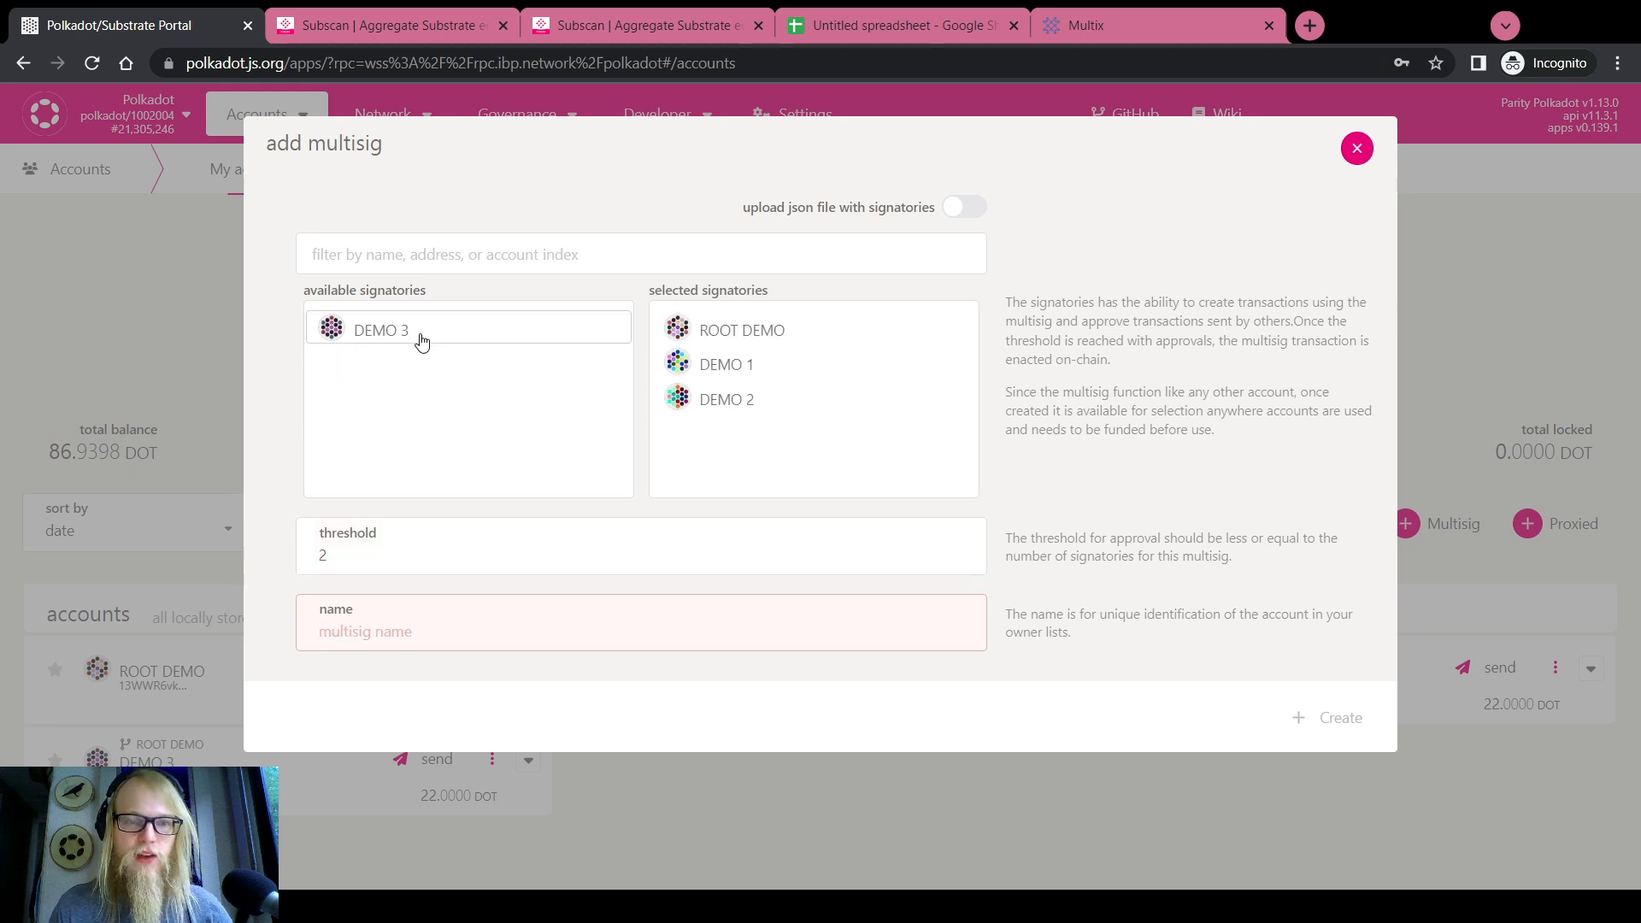
click(422, 338)
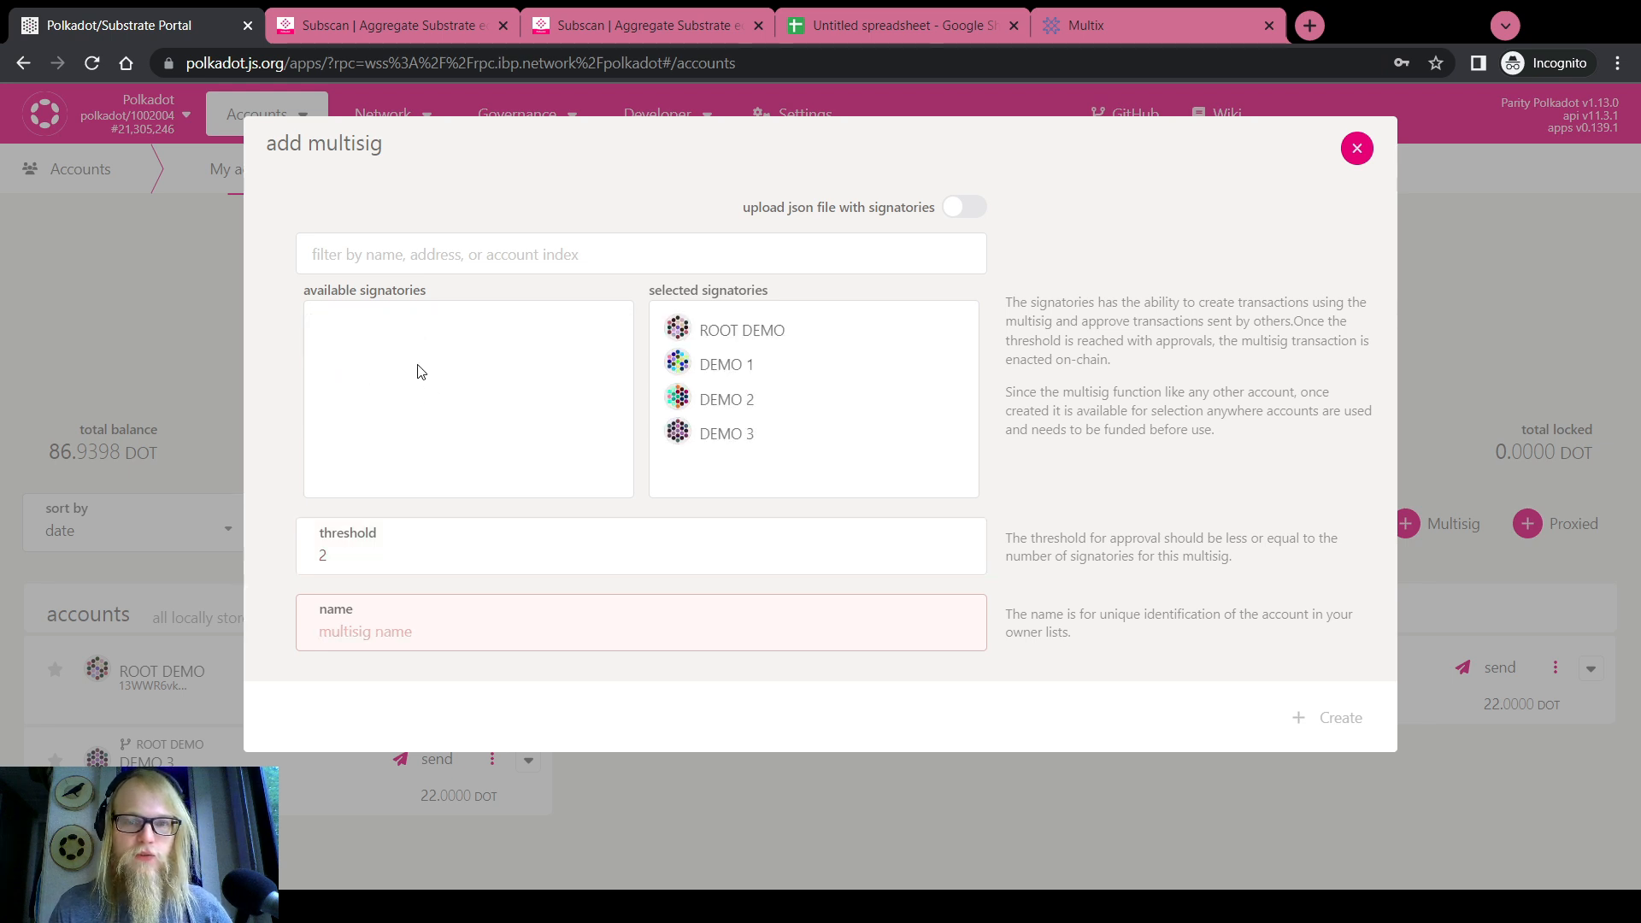
Set the threshold to 3, name it 'Demo Multisig', and create it
double_click(408, 557)
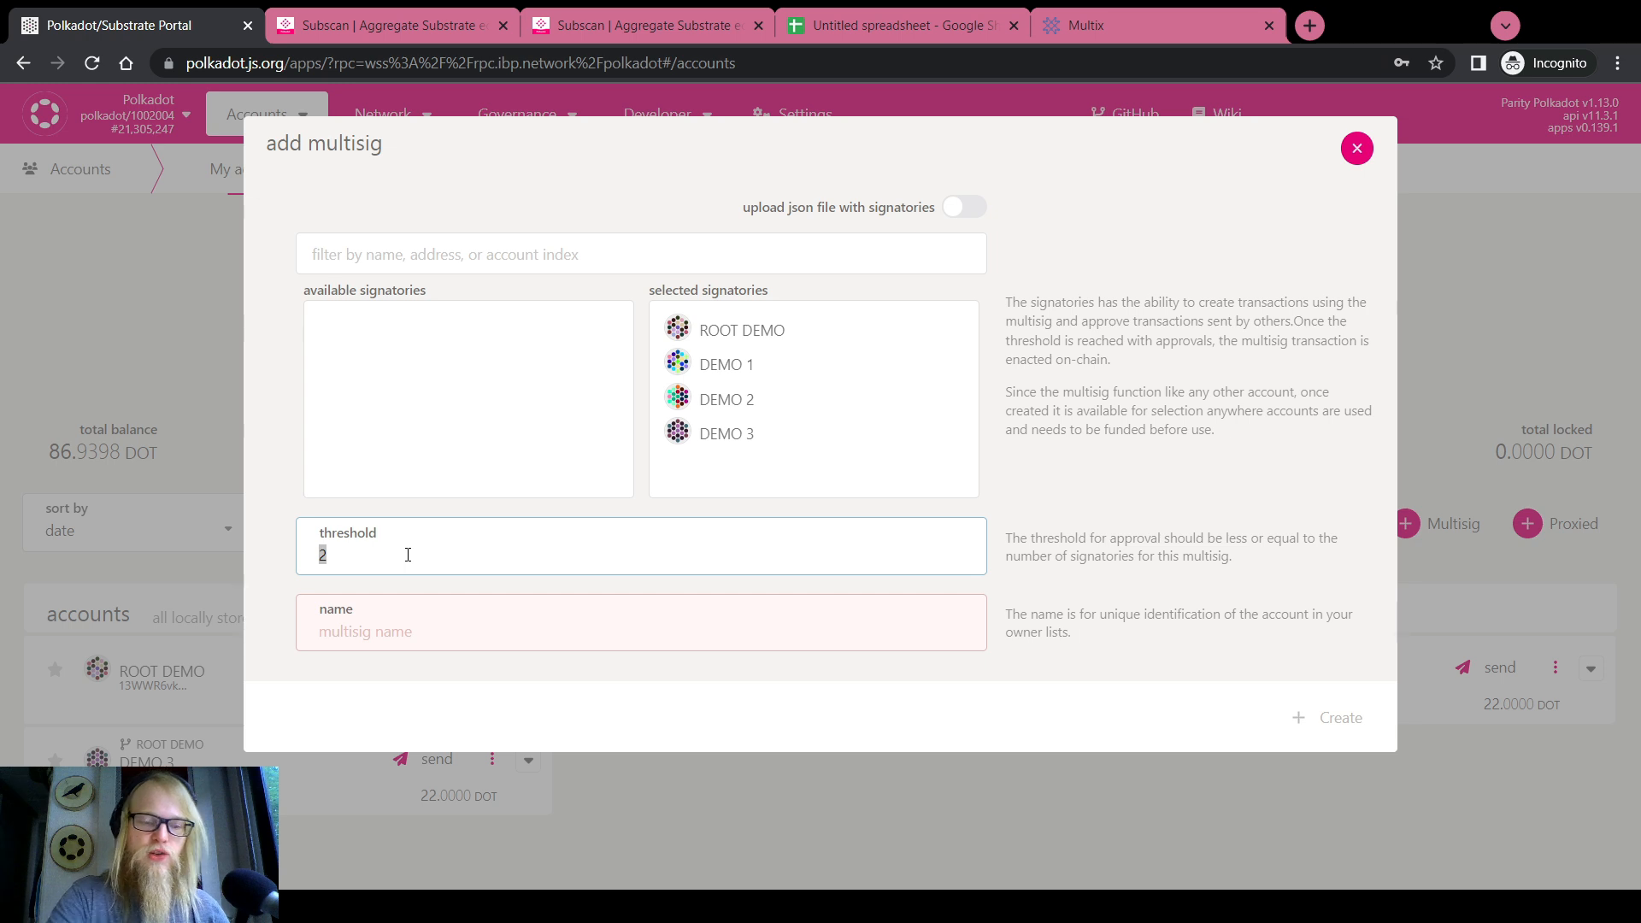
text(3)
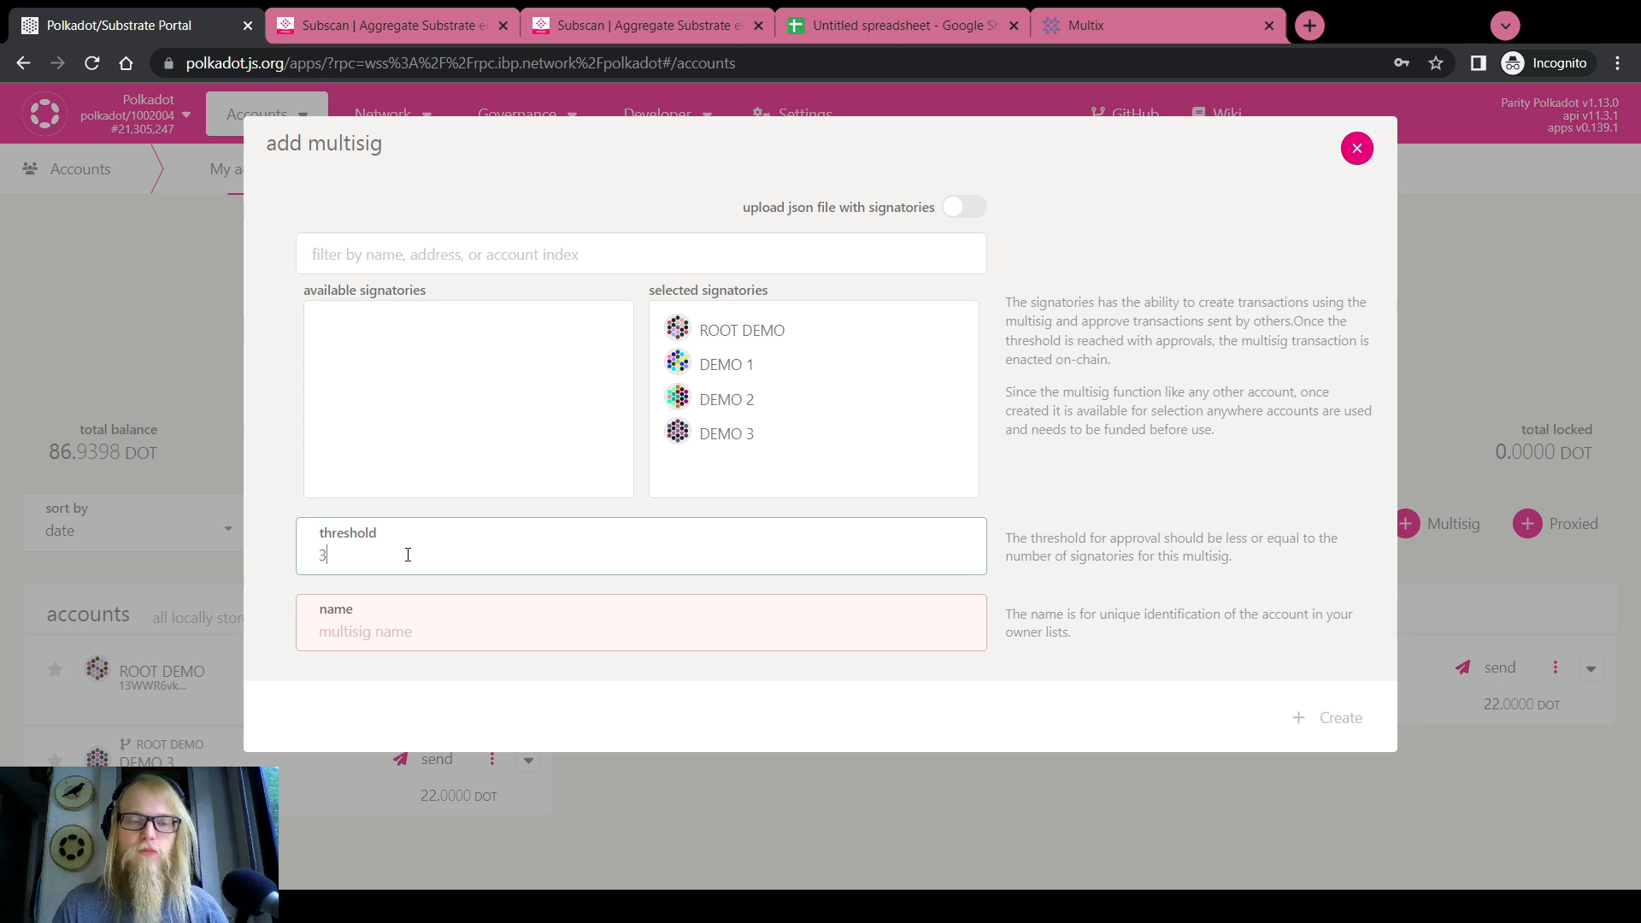
click(398, 622)
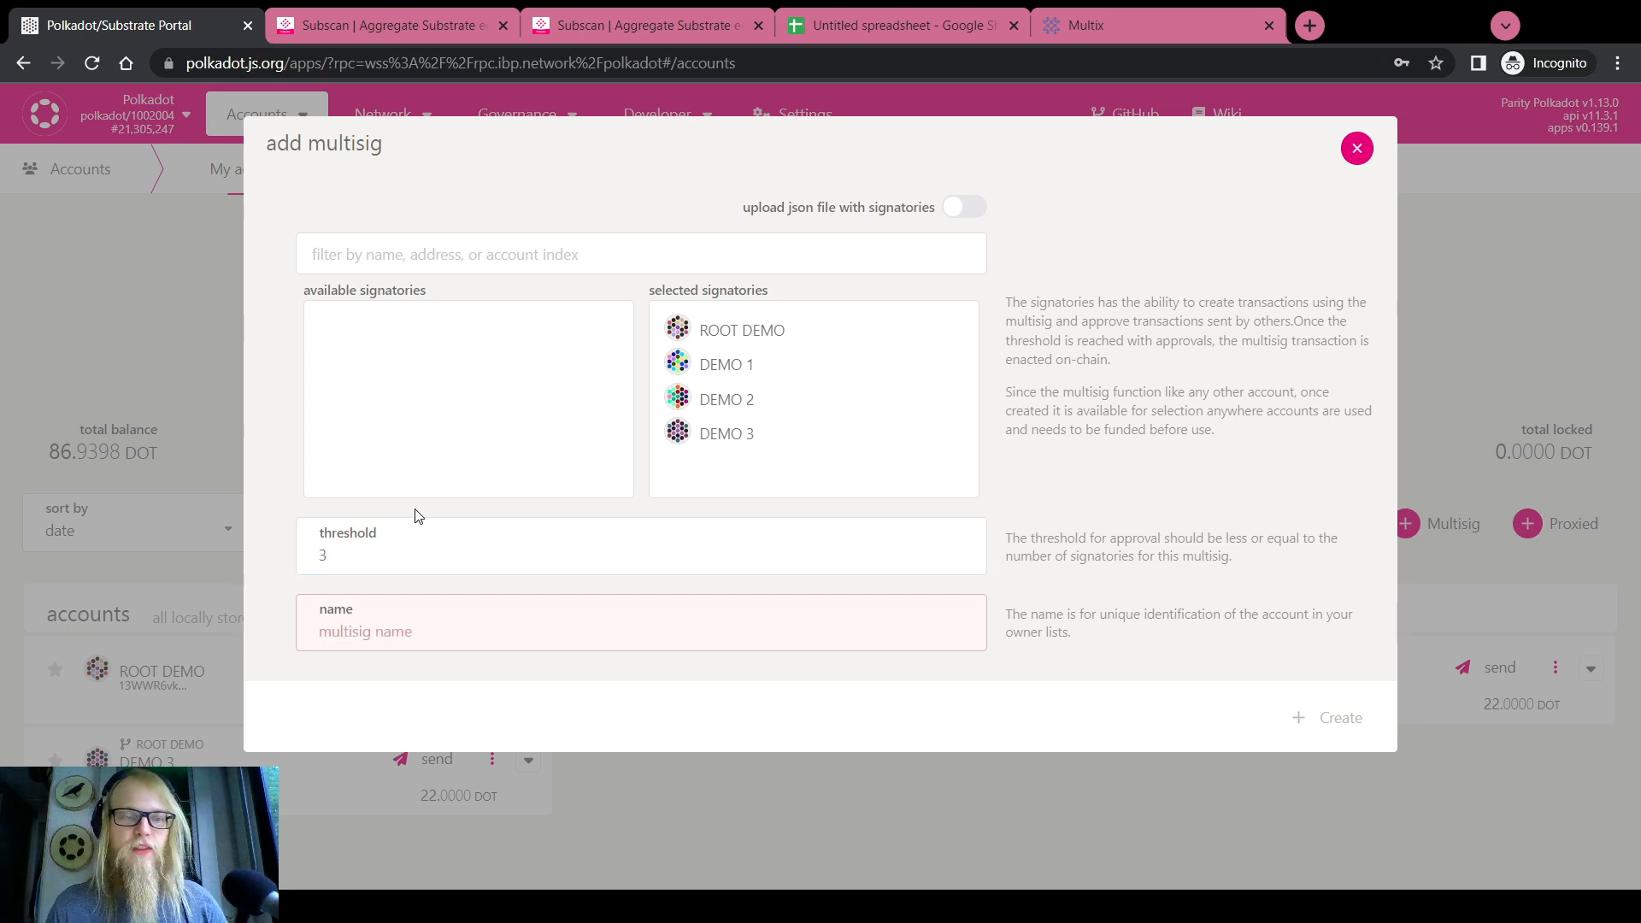
text(De)
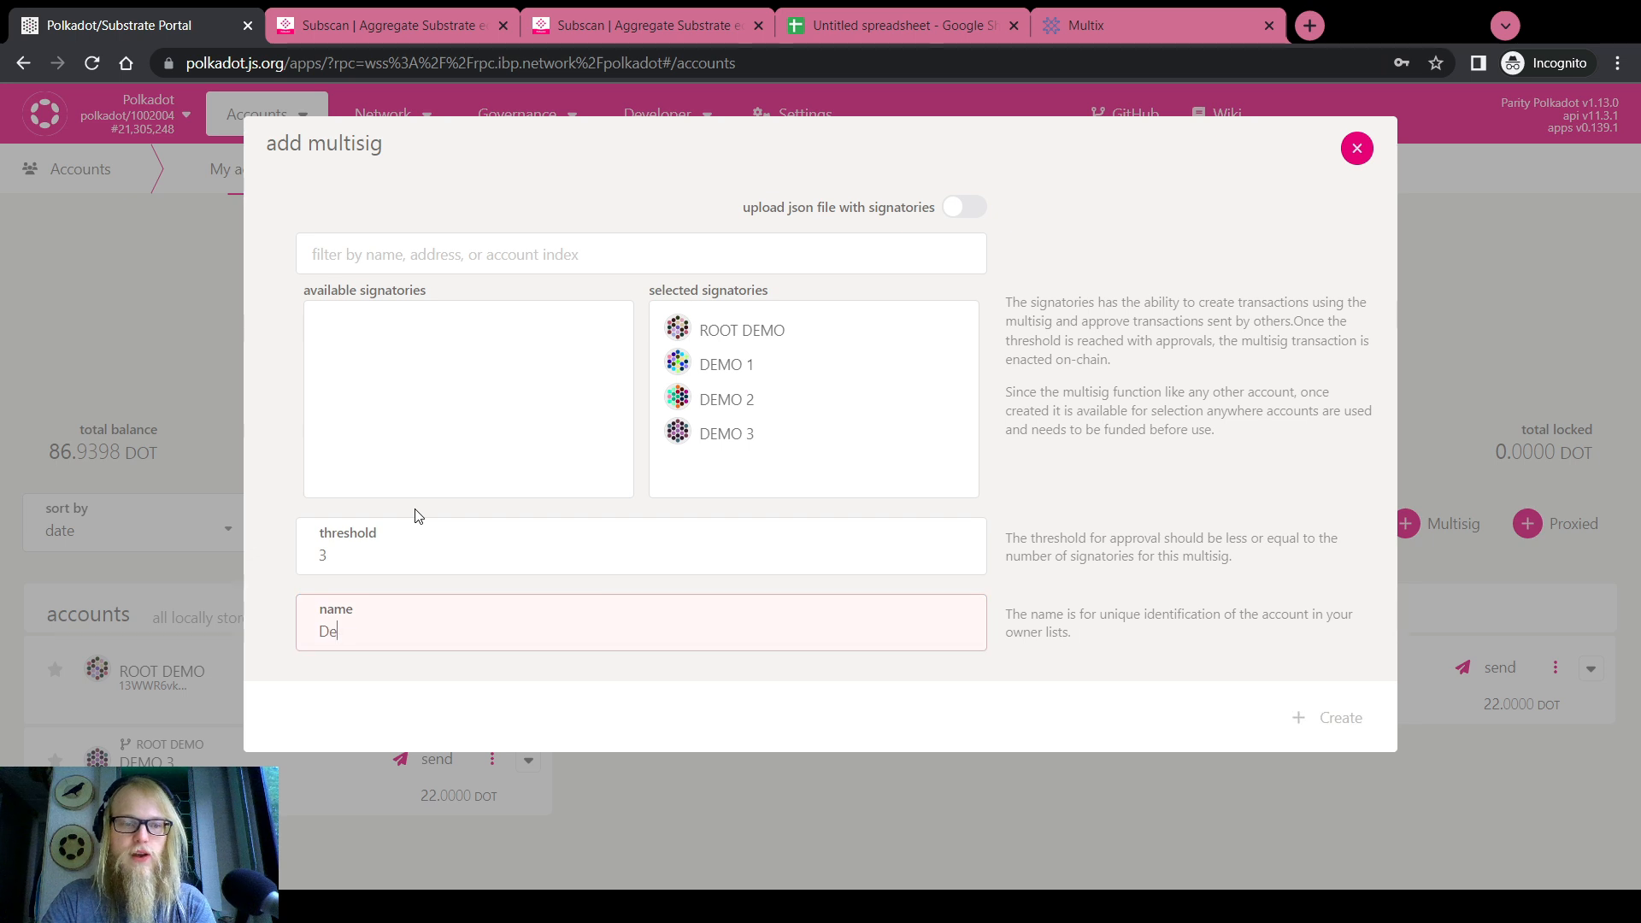
text(mo Multi)
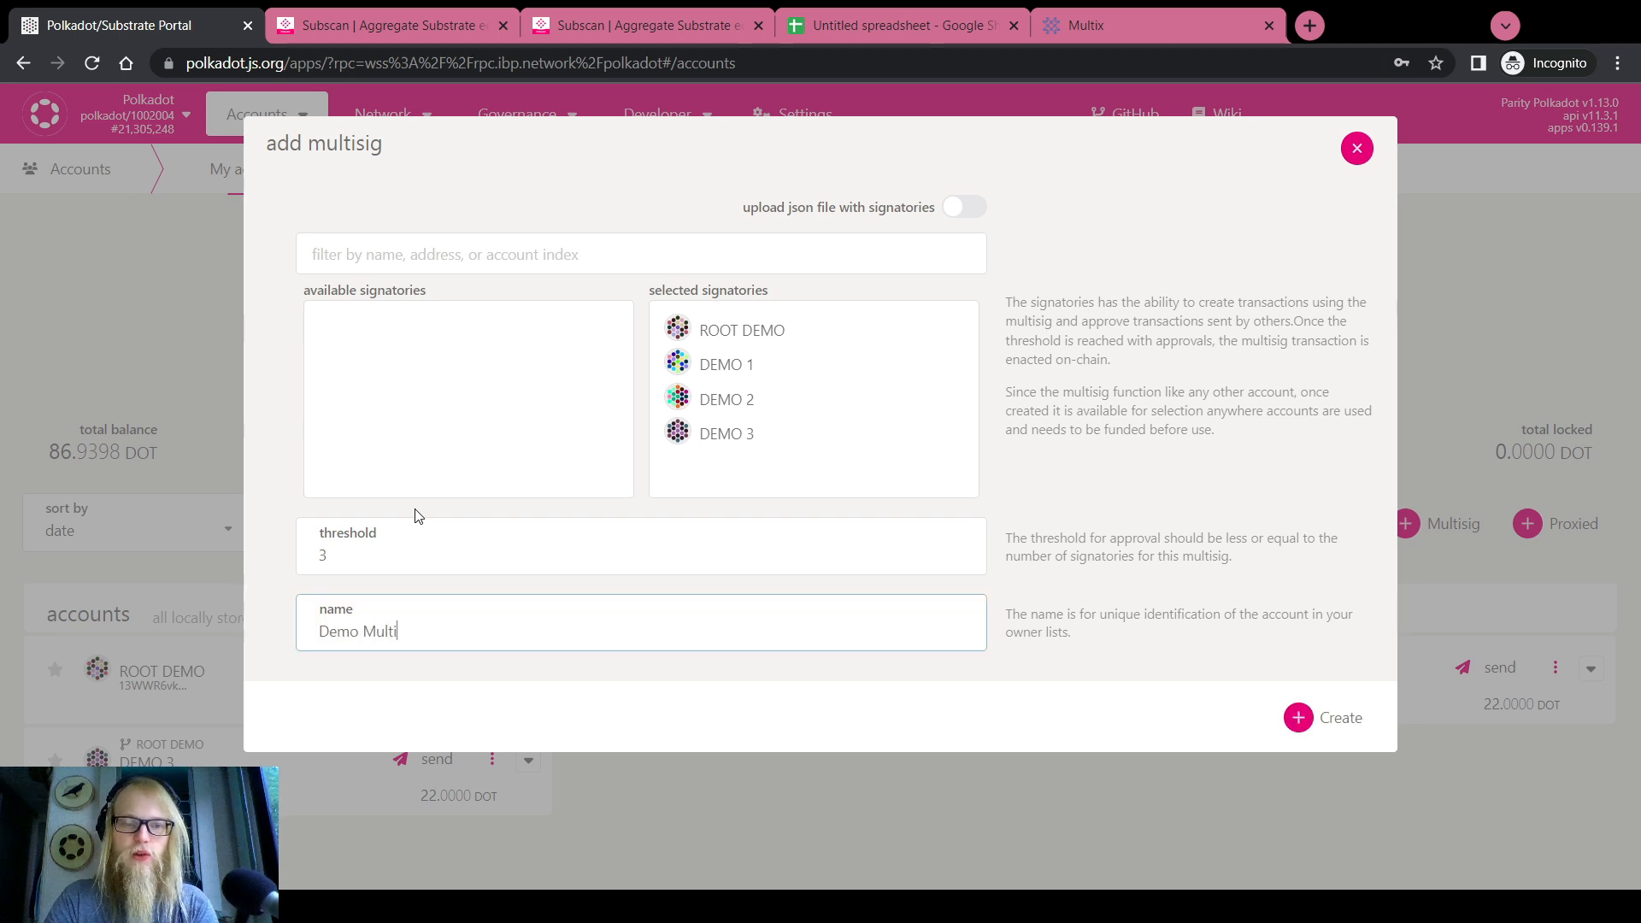
text(sig)
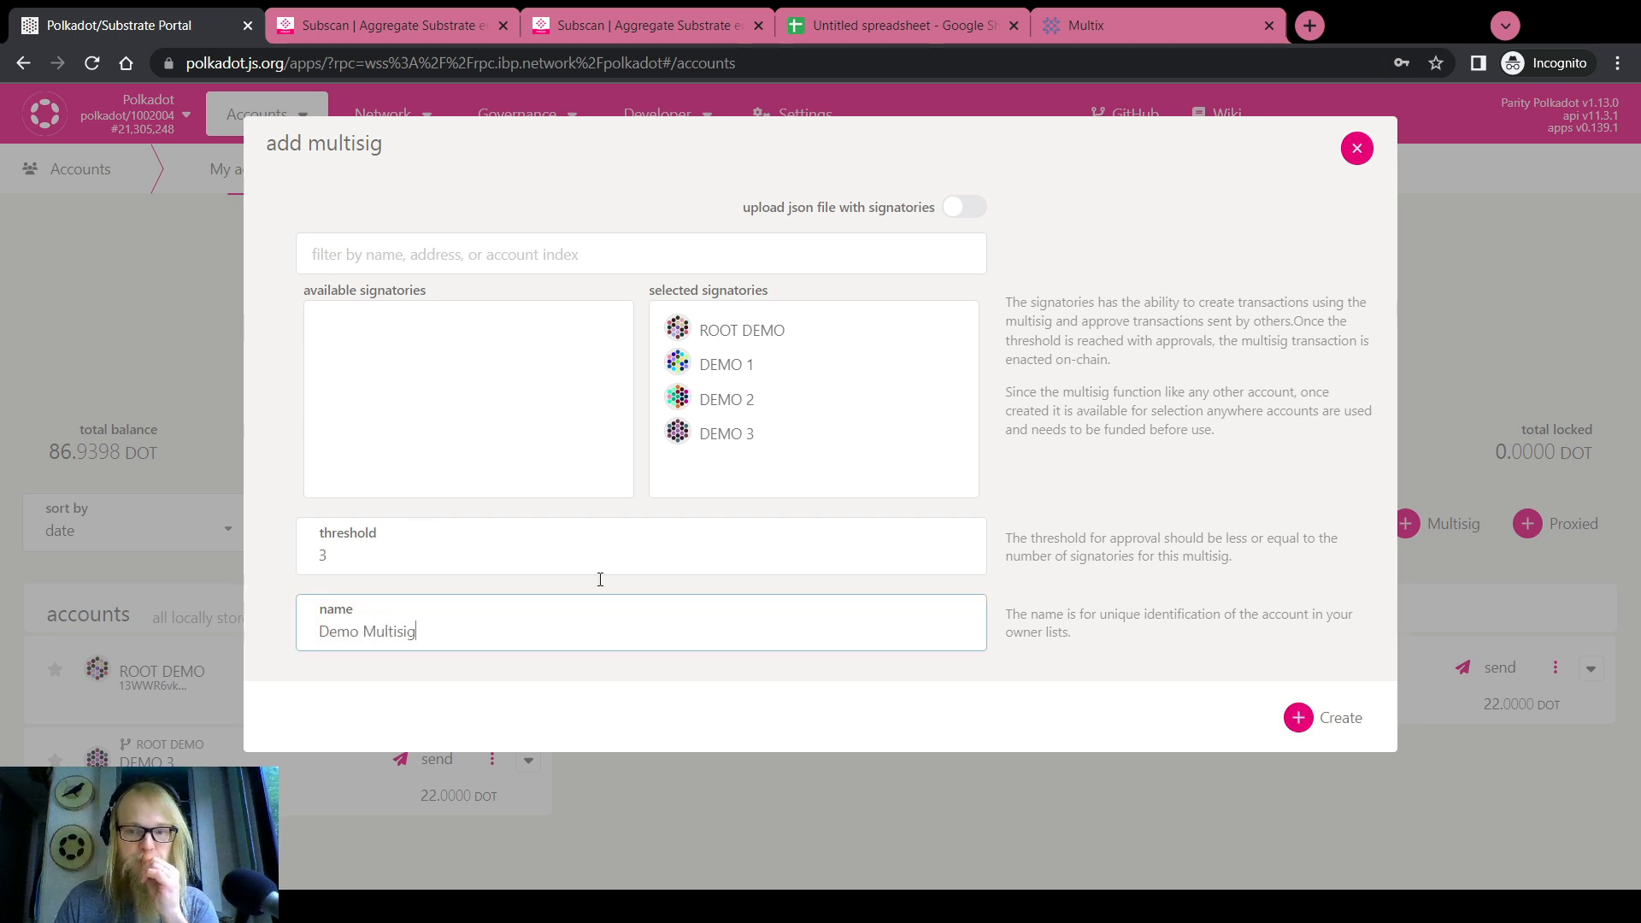
click(1305, 717)
Inspect the Demo Multisig details, highlighting its 3/4 threshold and its address
scroll(964, 750, down, 2)
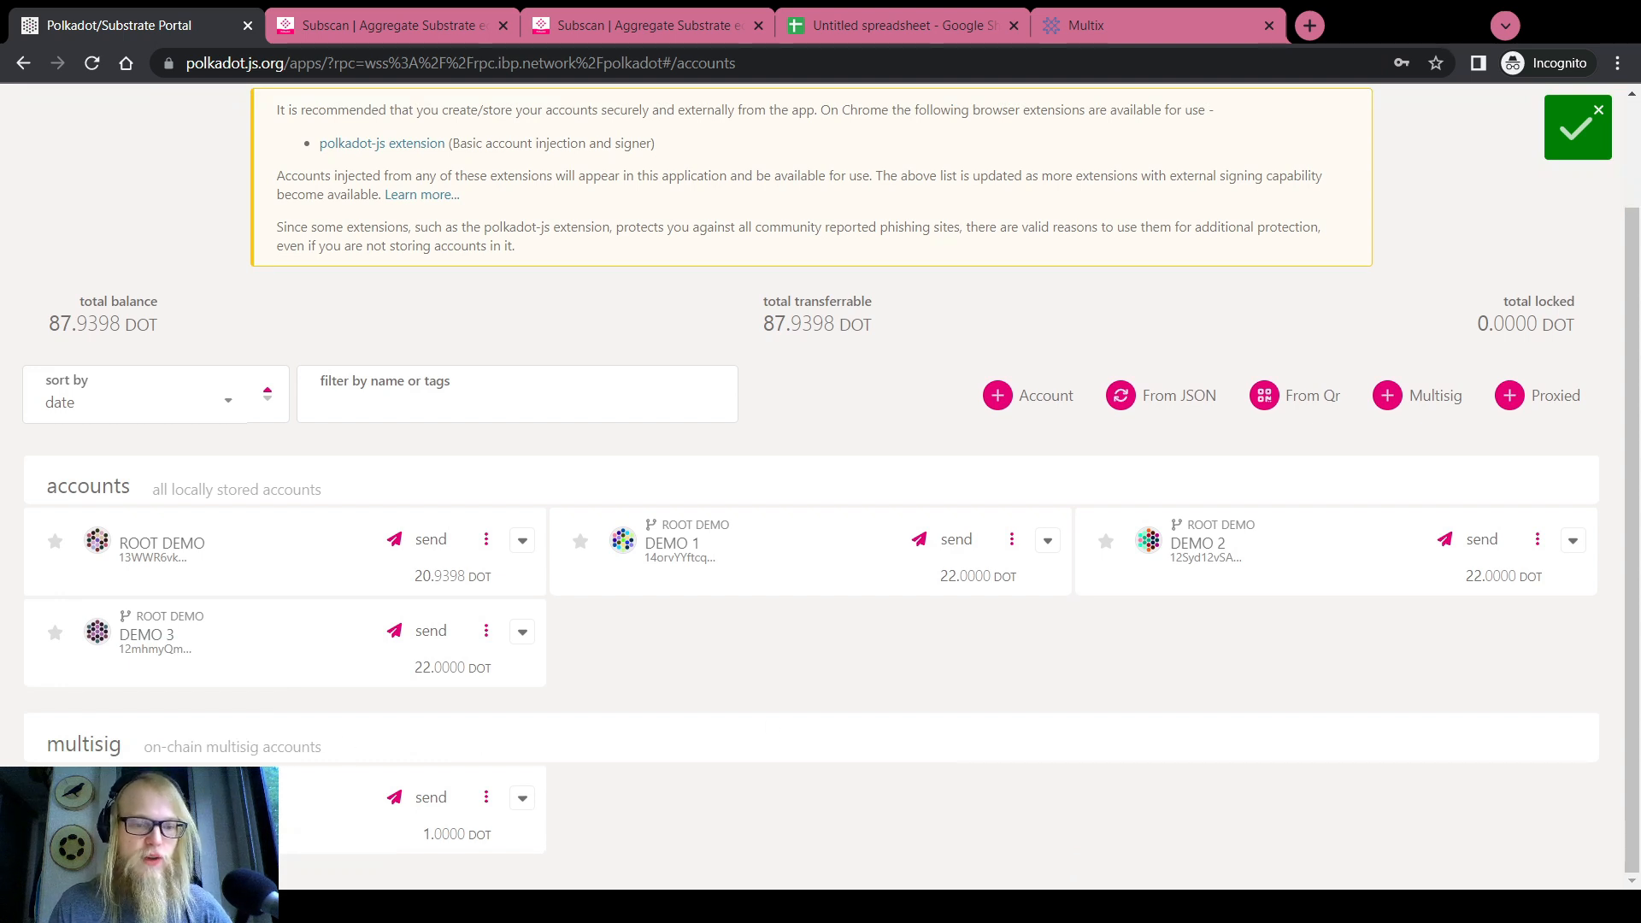
click(305, 788)
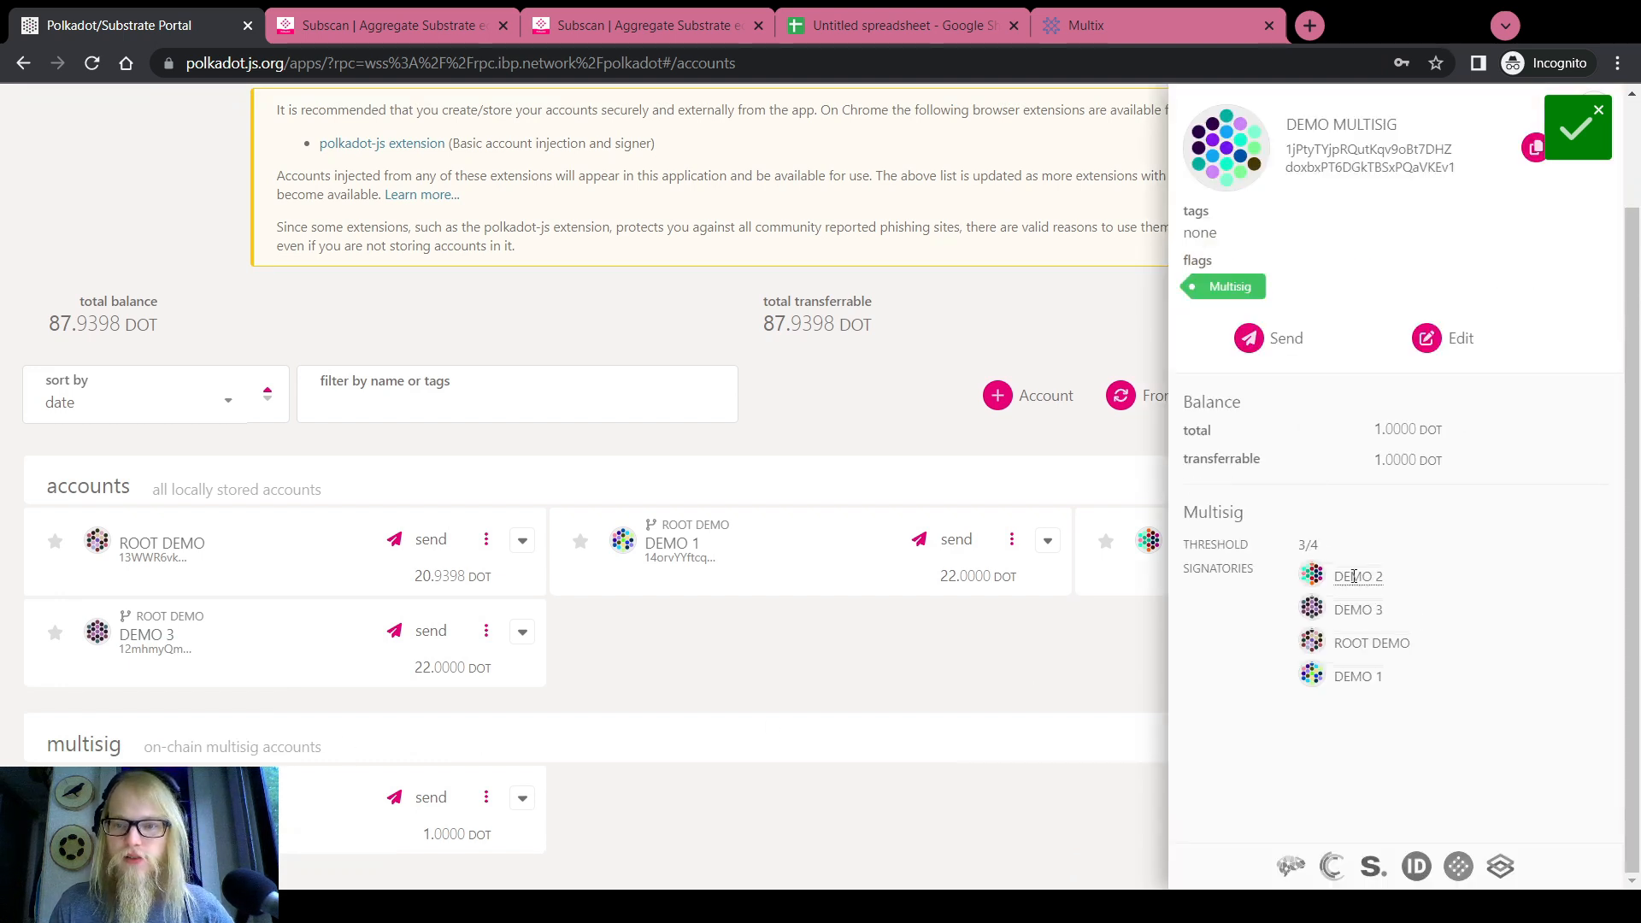
drag(1297, 545, 1329, 548)
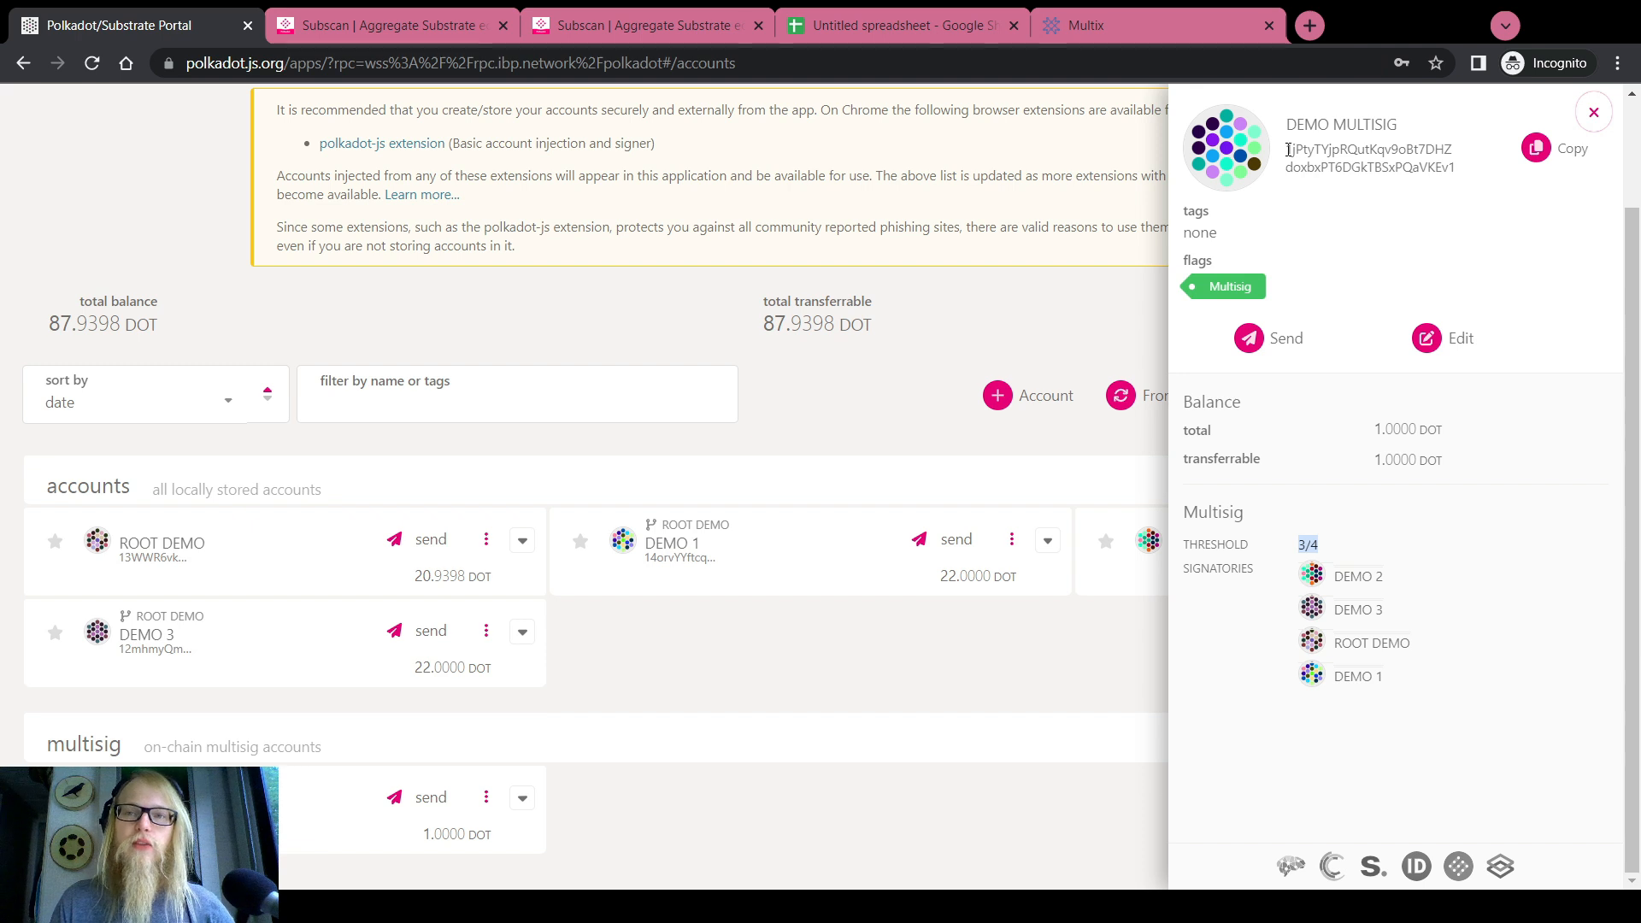
click(1309, 549)
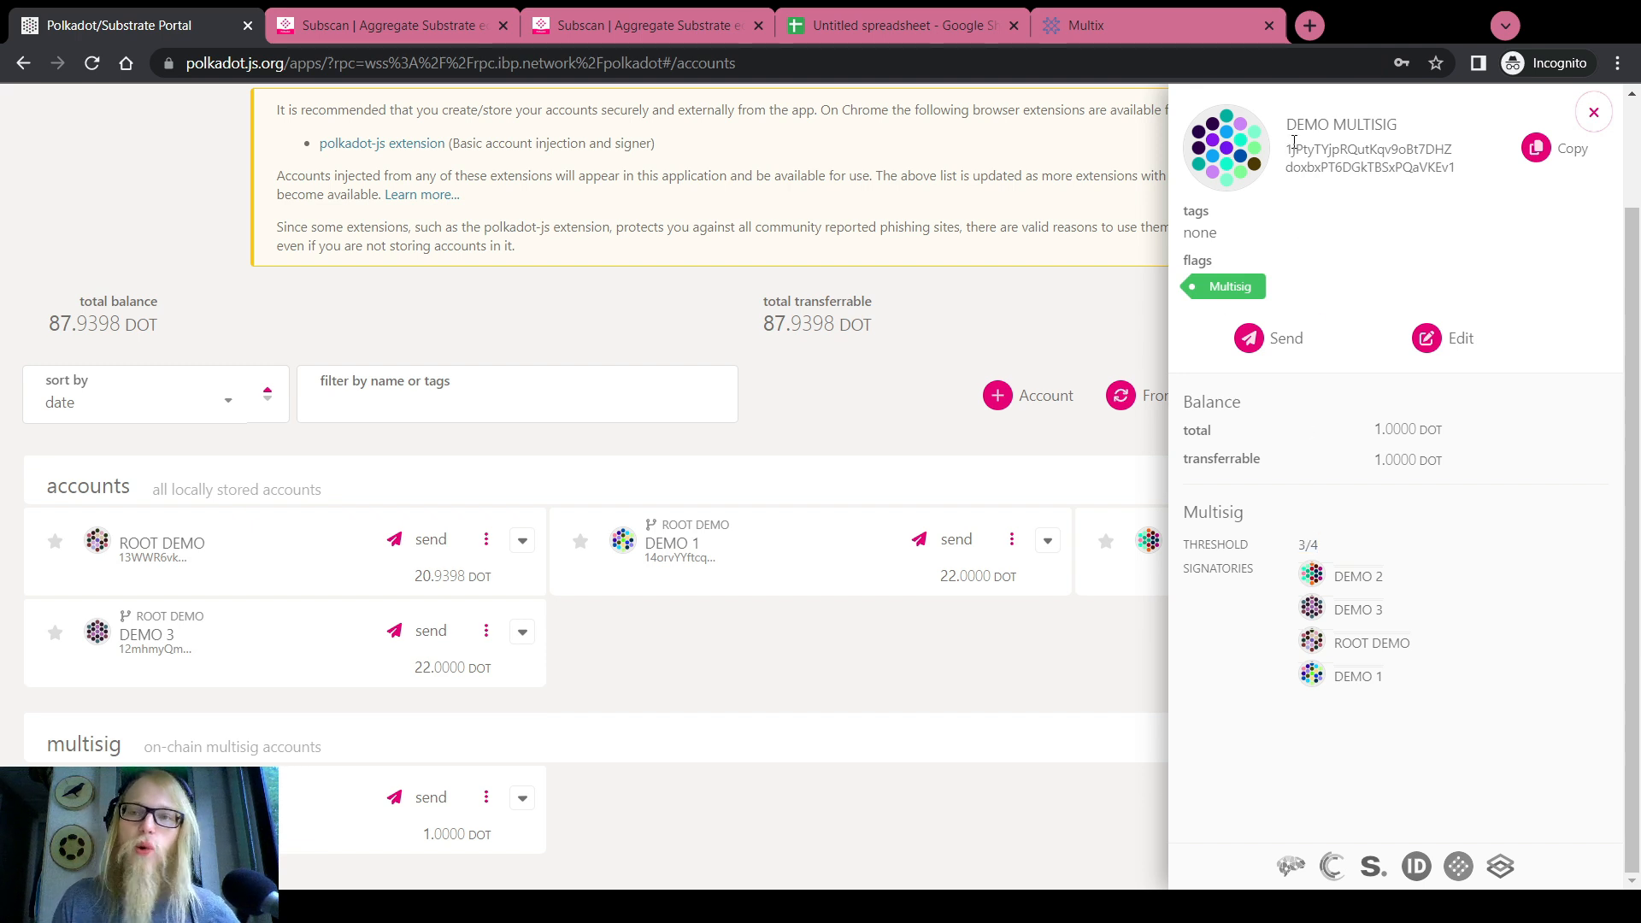
drag(1291, 145, 1453, 169)
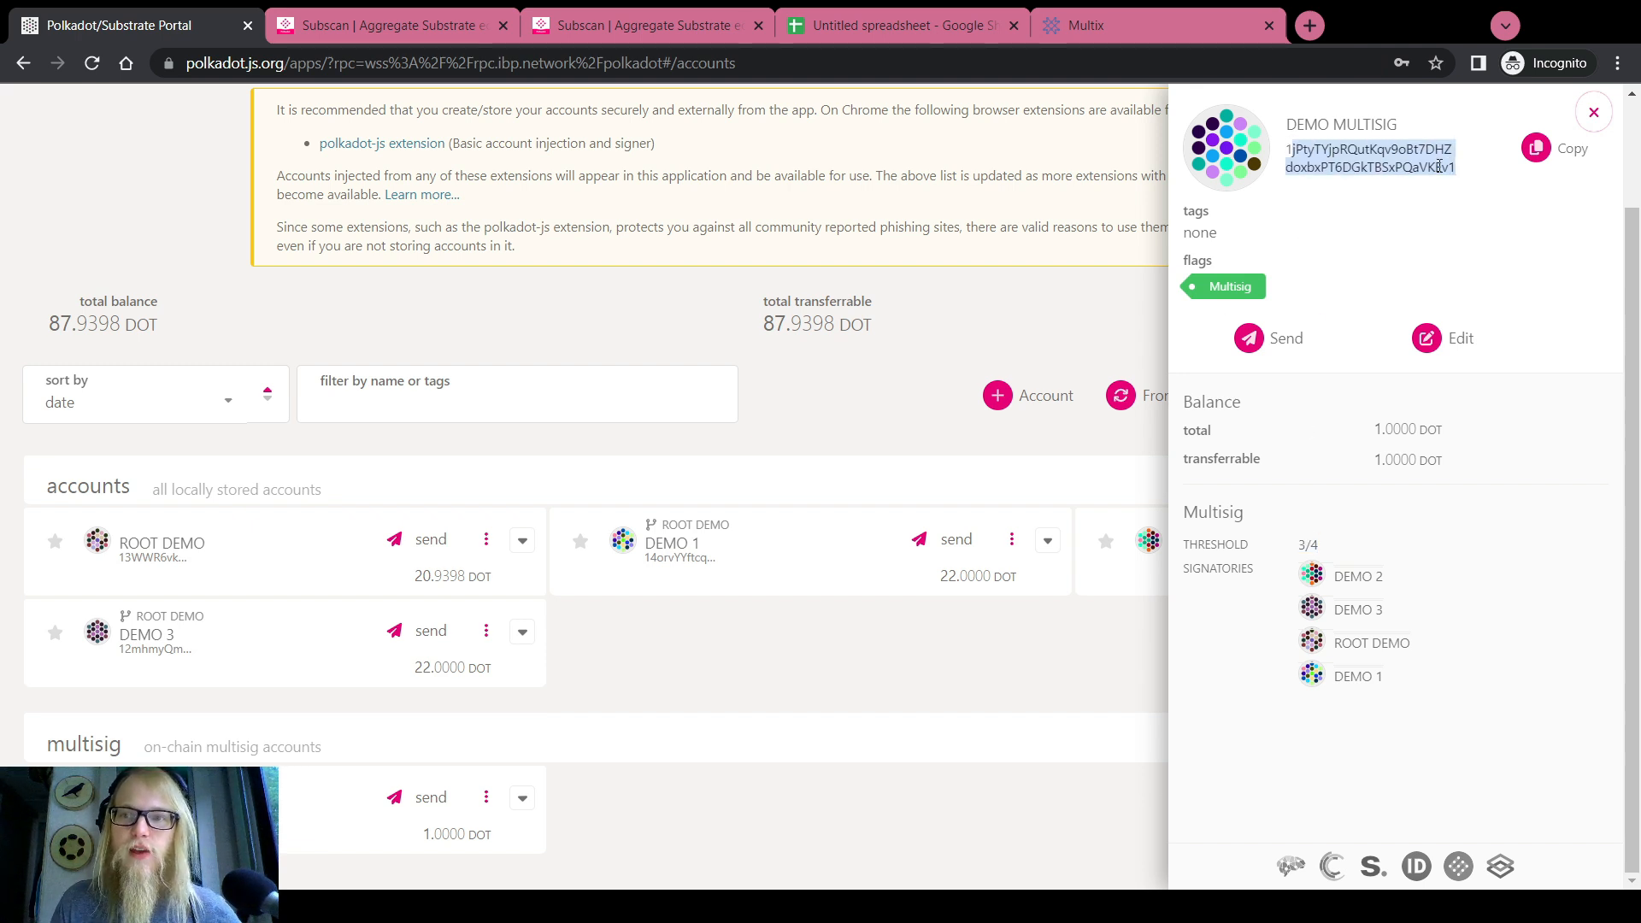
click(1432, 168)
double_click(1371, 156)
click(1370, 158)
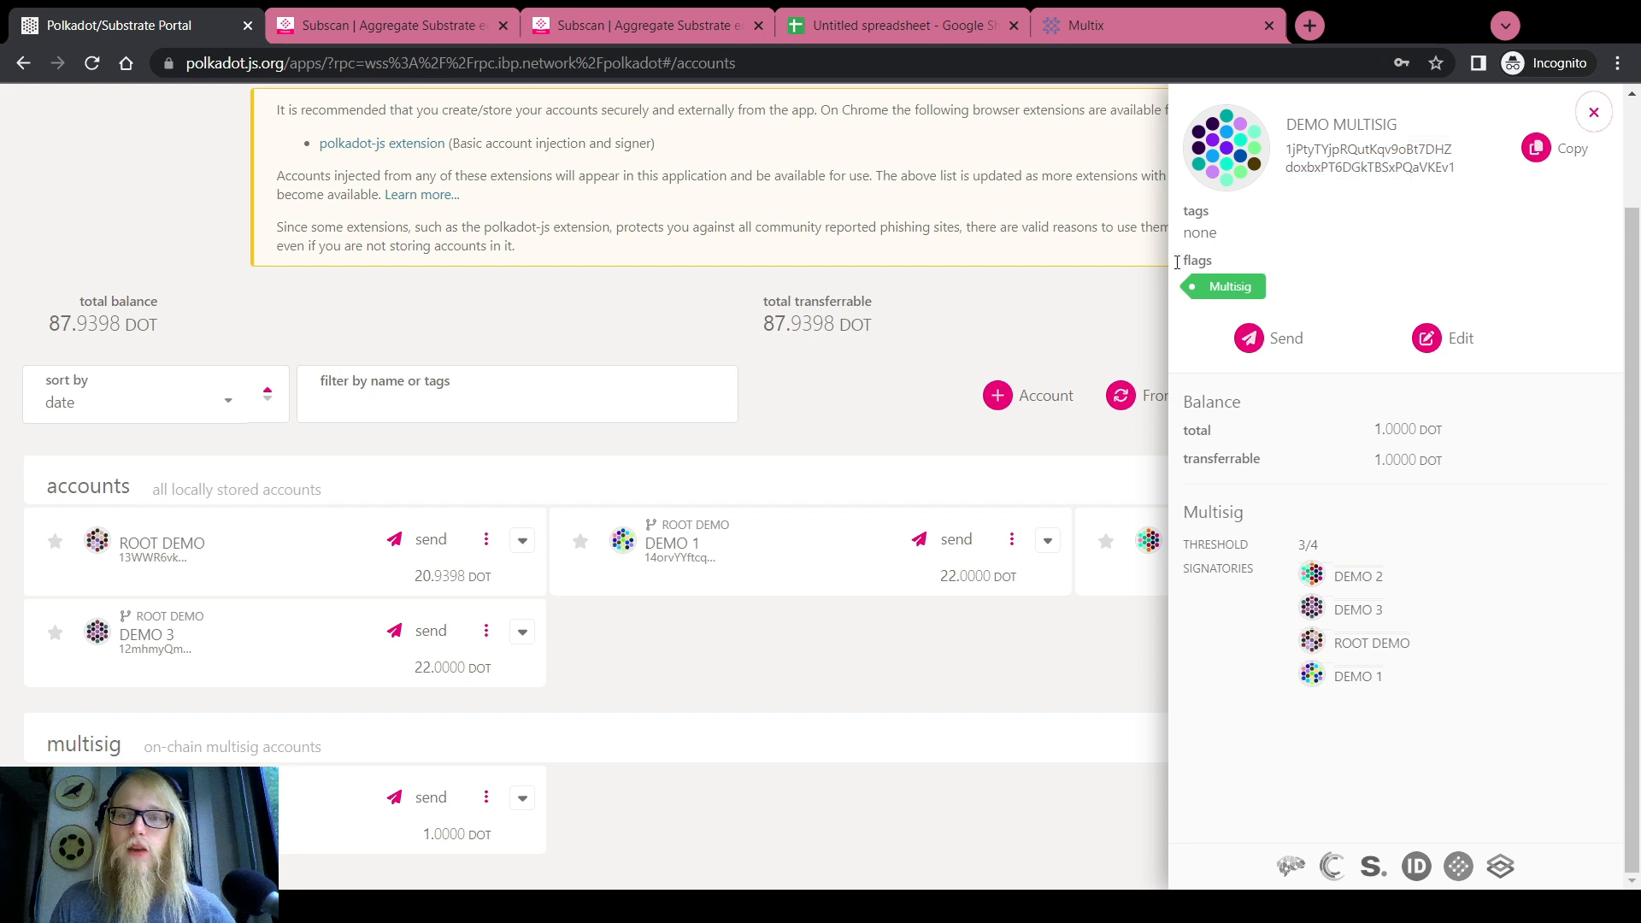
click(1594, 112)
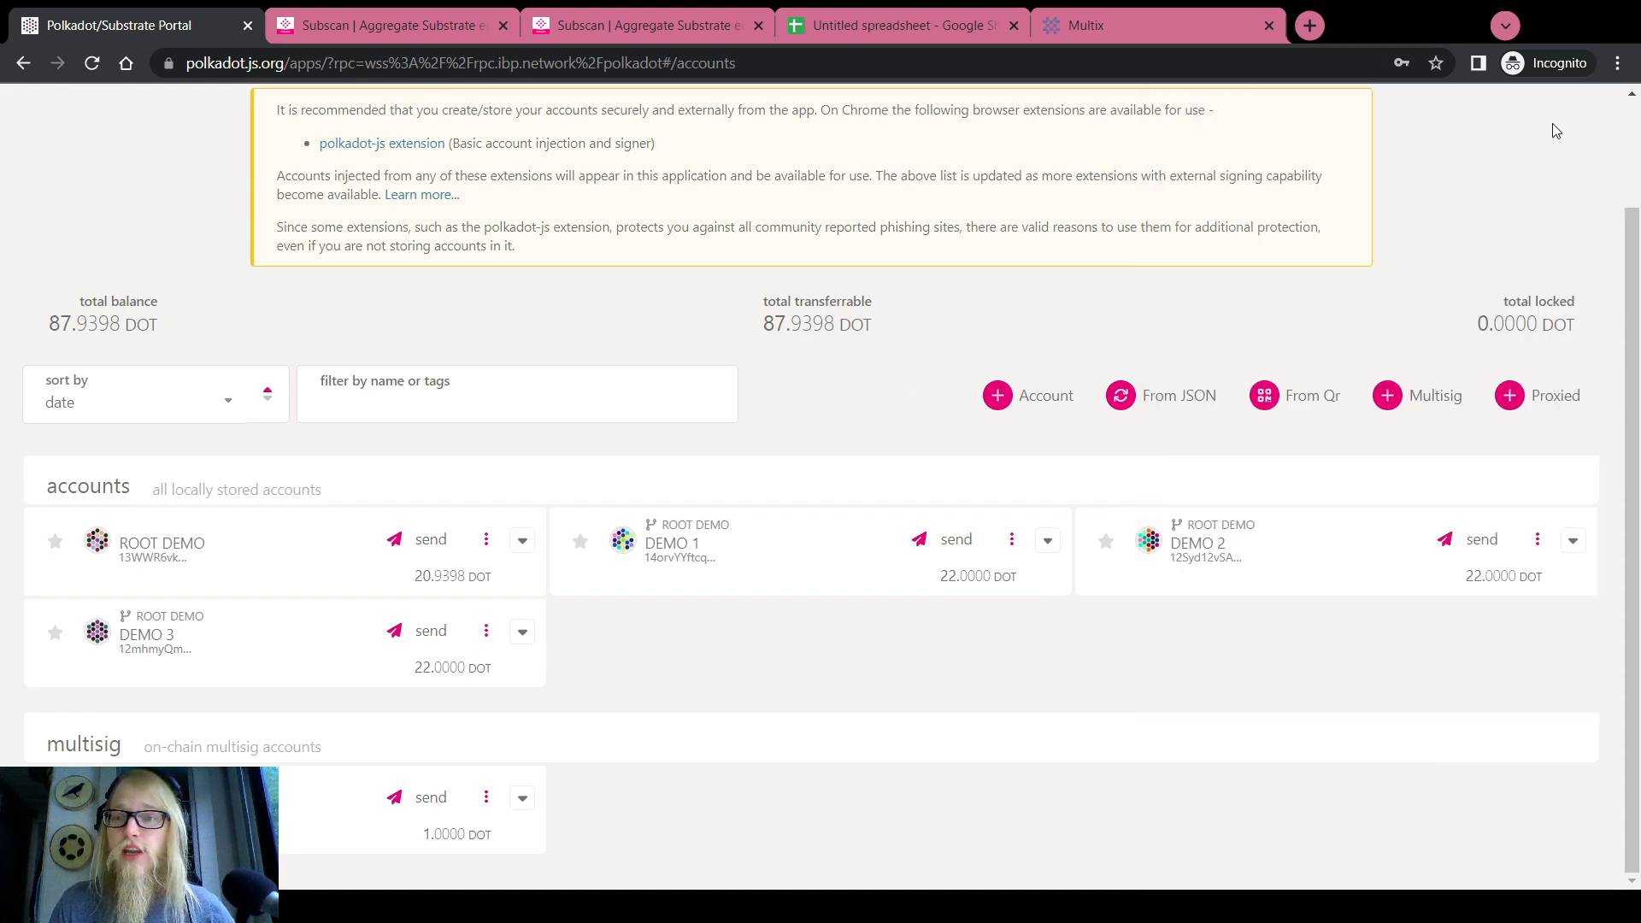
Create a second multisig named 'Test' with the same four signatories and threshold 2
click(1380, 394)
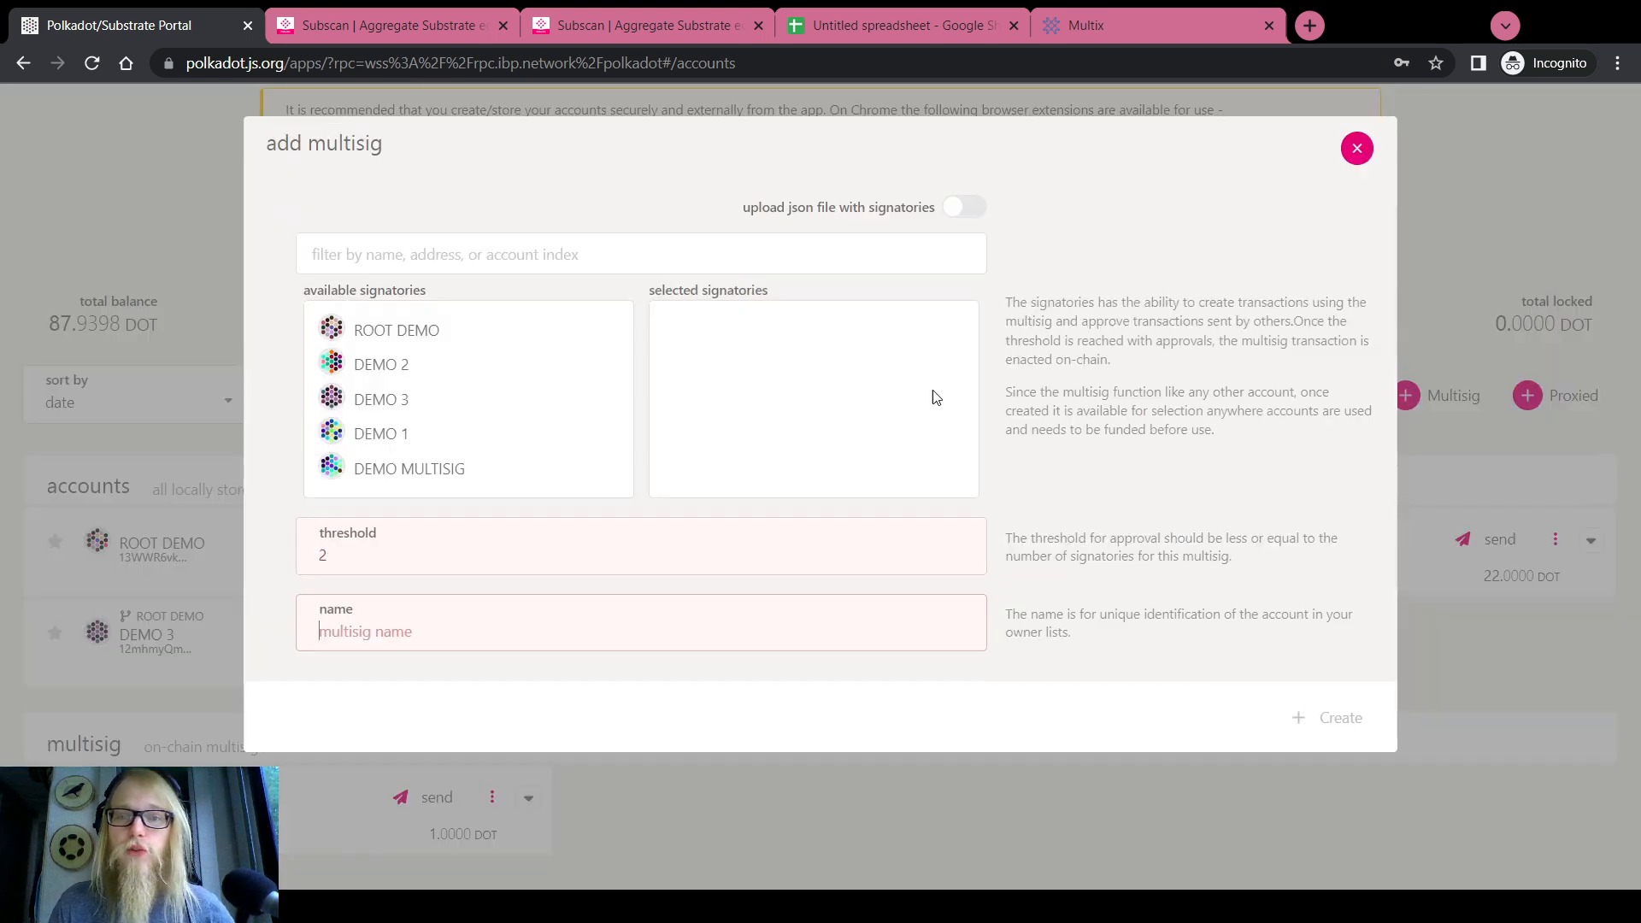
click(413, 330)
click(407, 399)
click(407, 364)
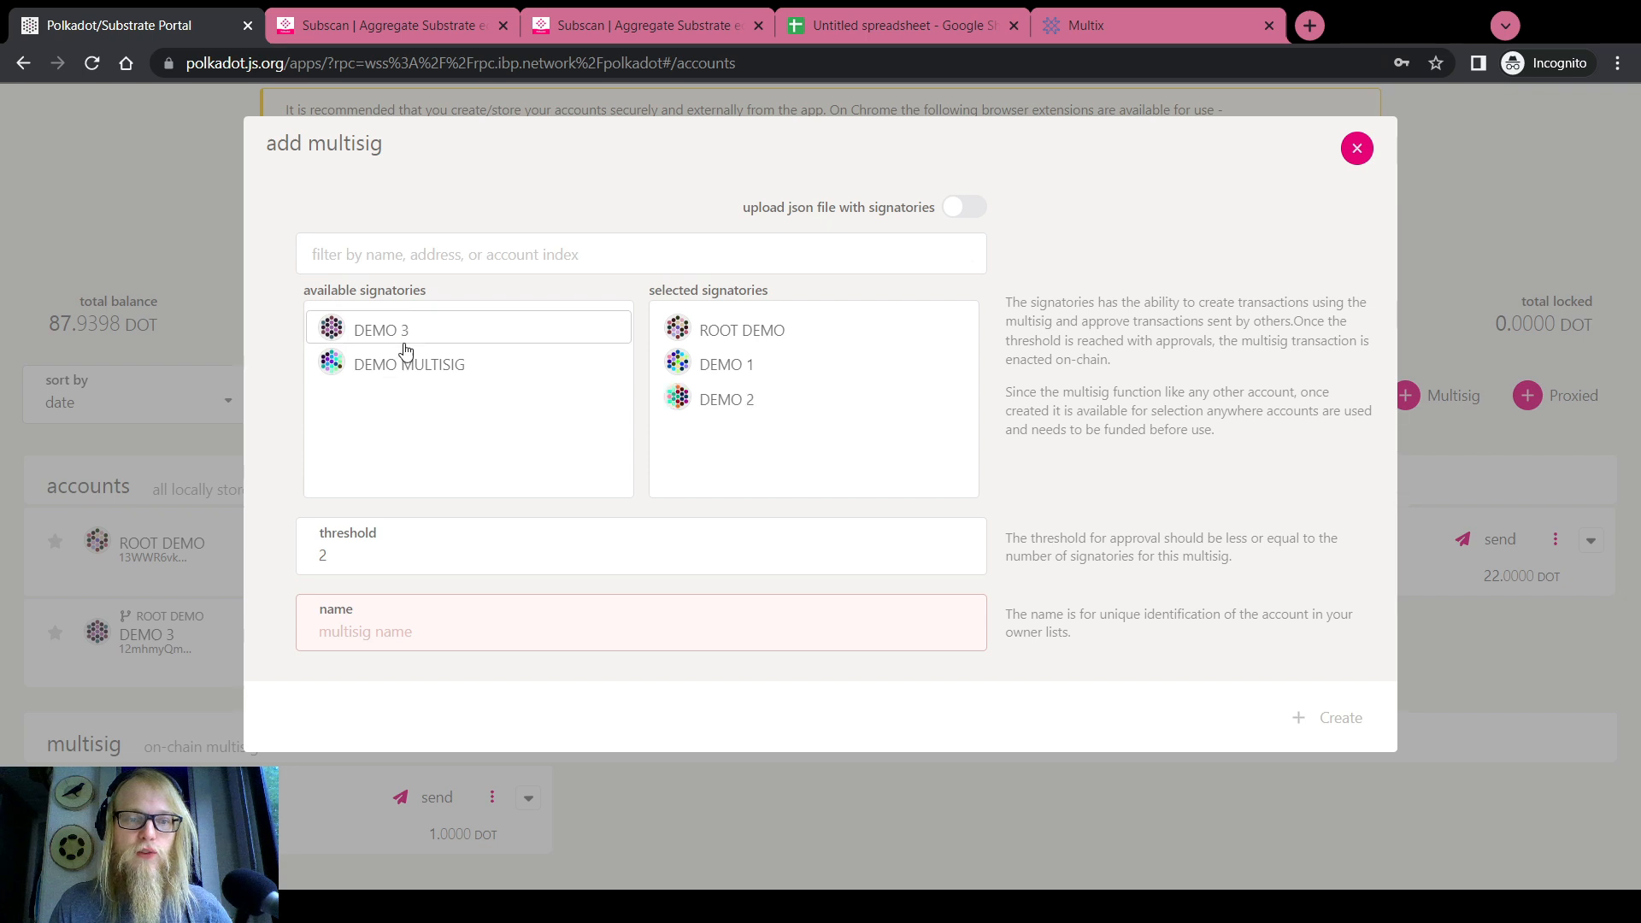
click(403, 331)
click(455, 554)
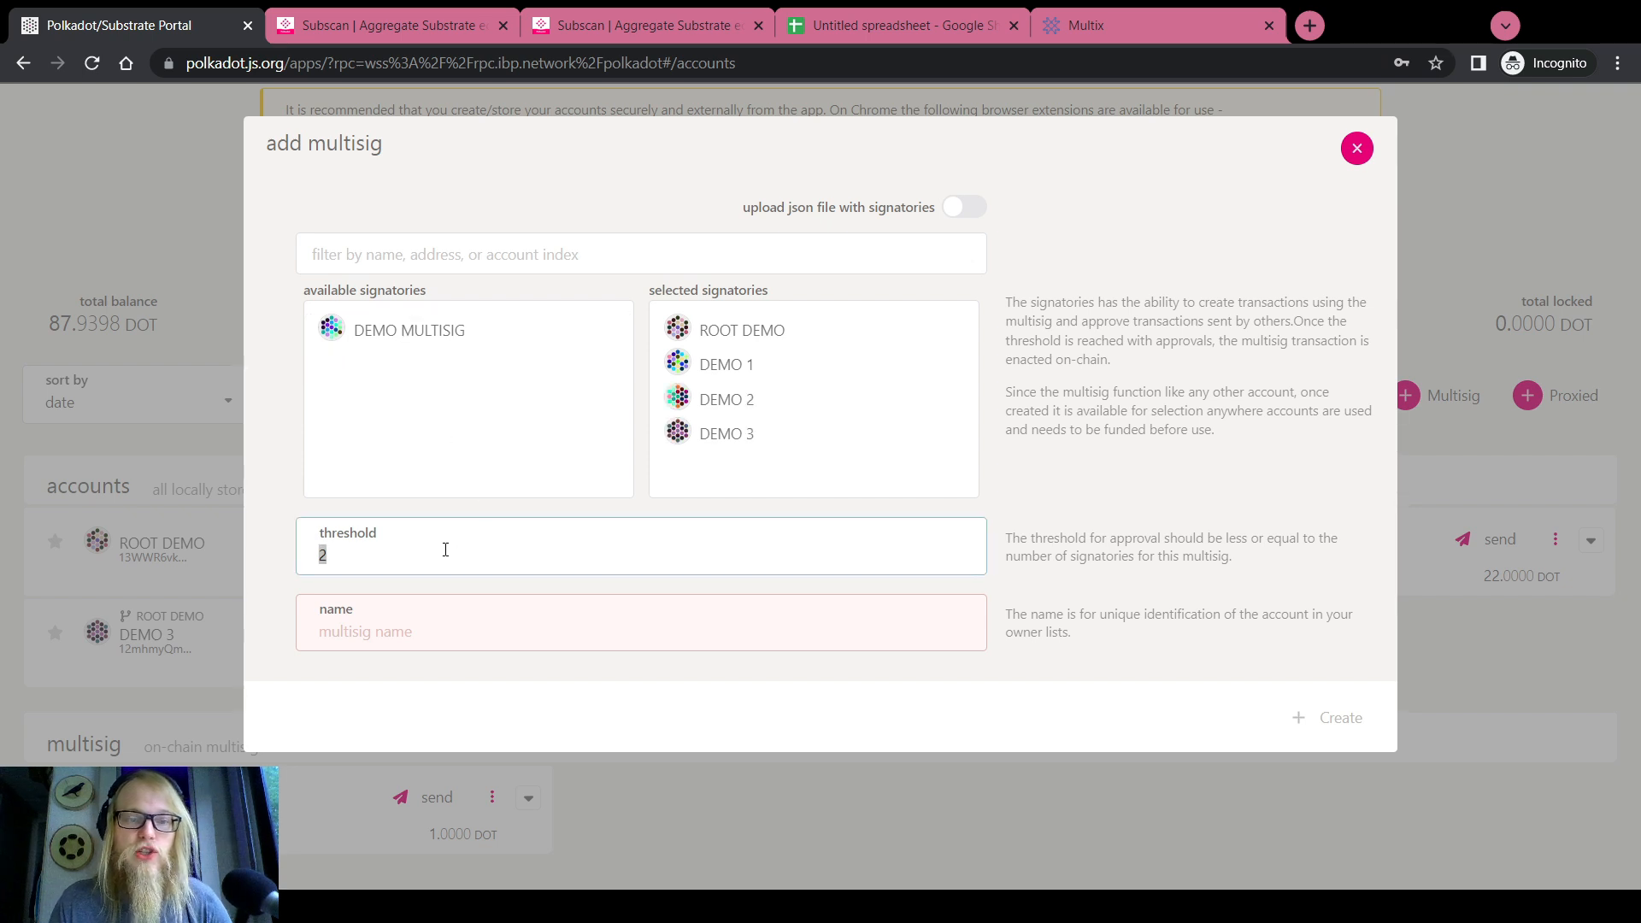
click(445, 624)
text(Test)
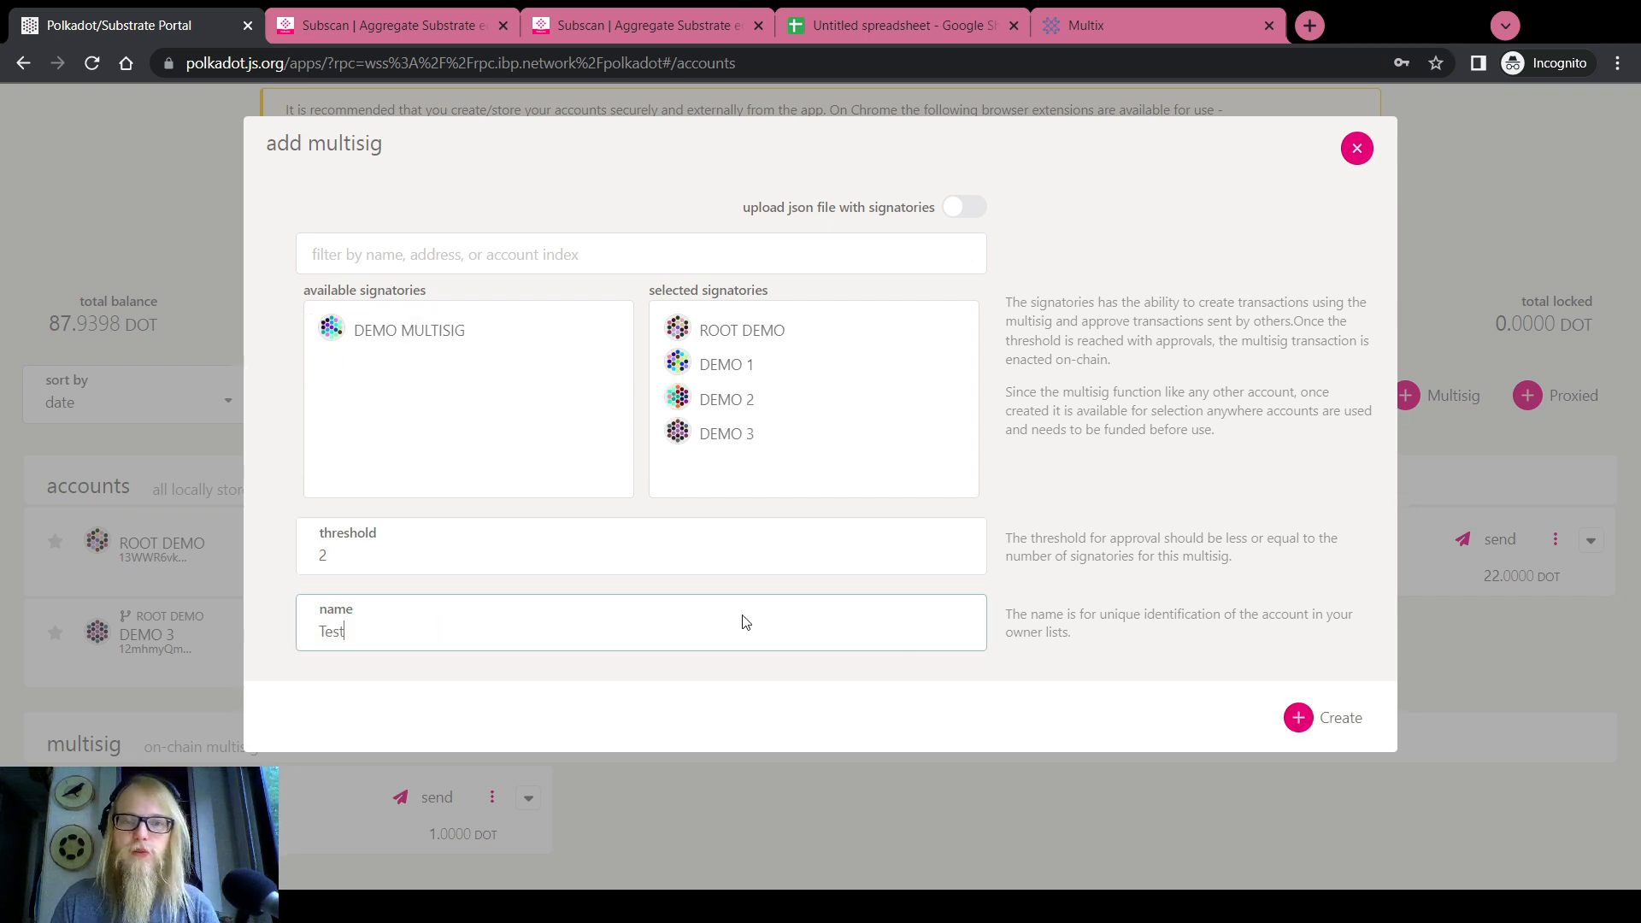
click(1297, 721)
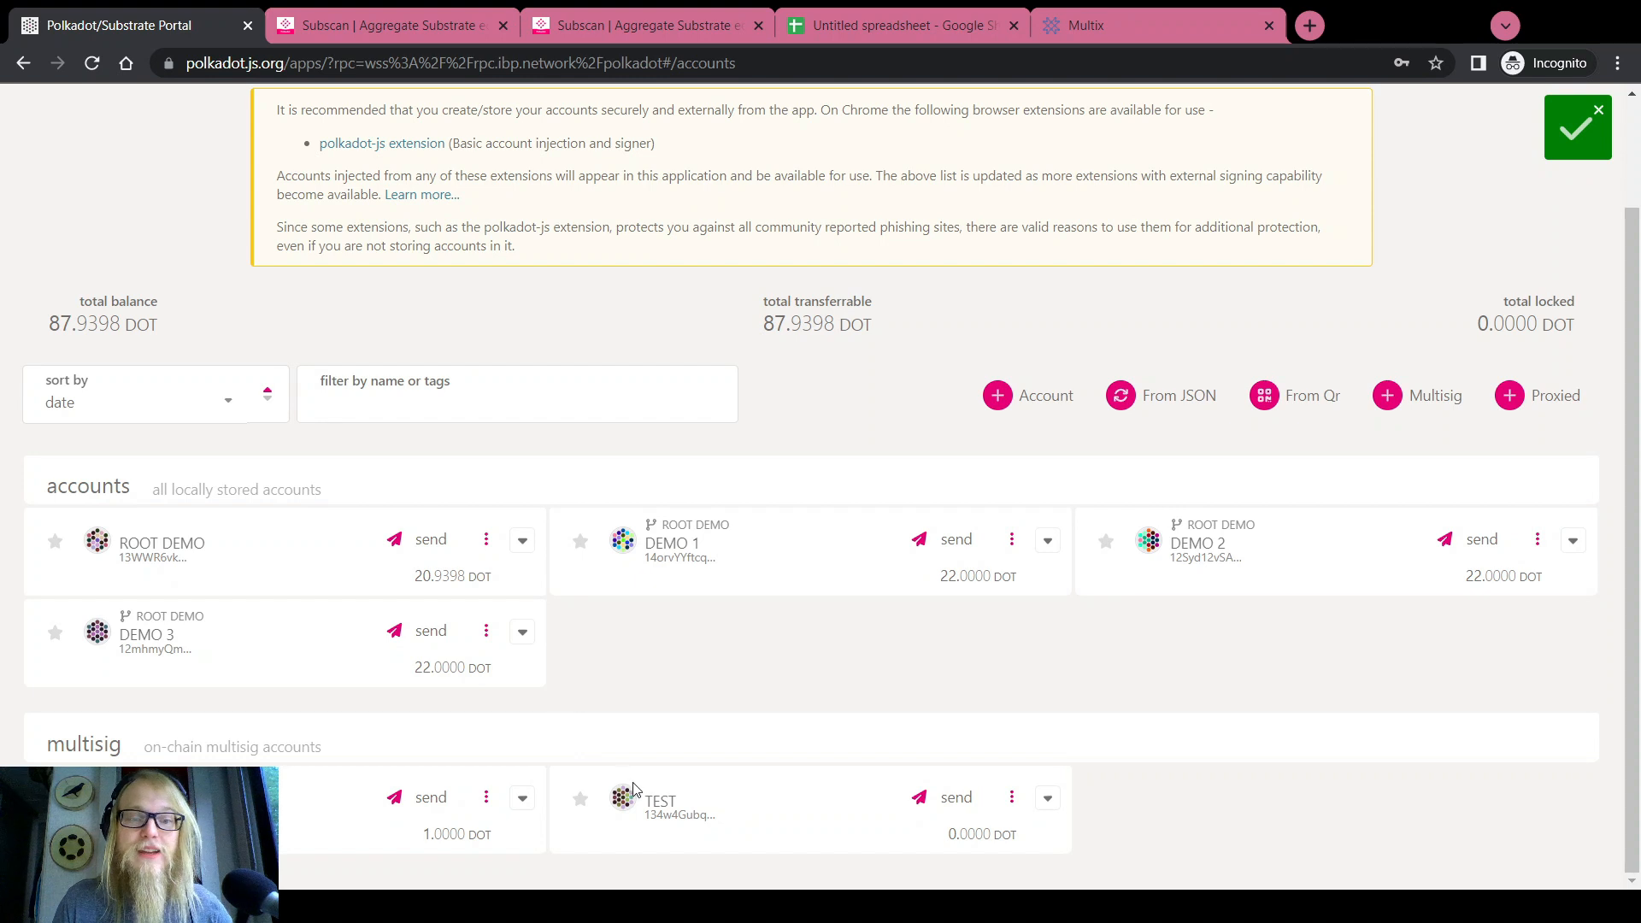
Compare the TEST multisig's 2/4 threshold with the DEMO MULTISIG details
click(658, 800)
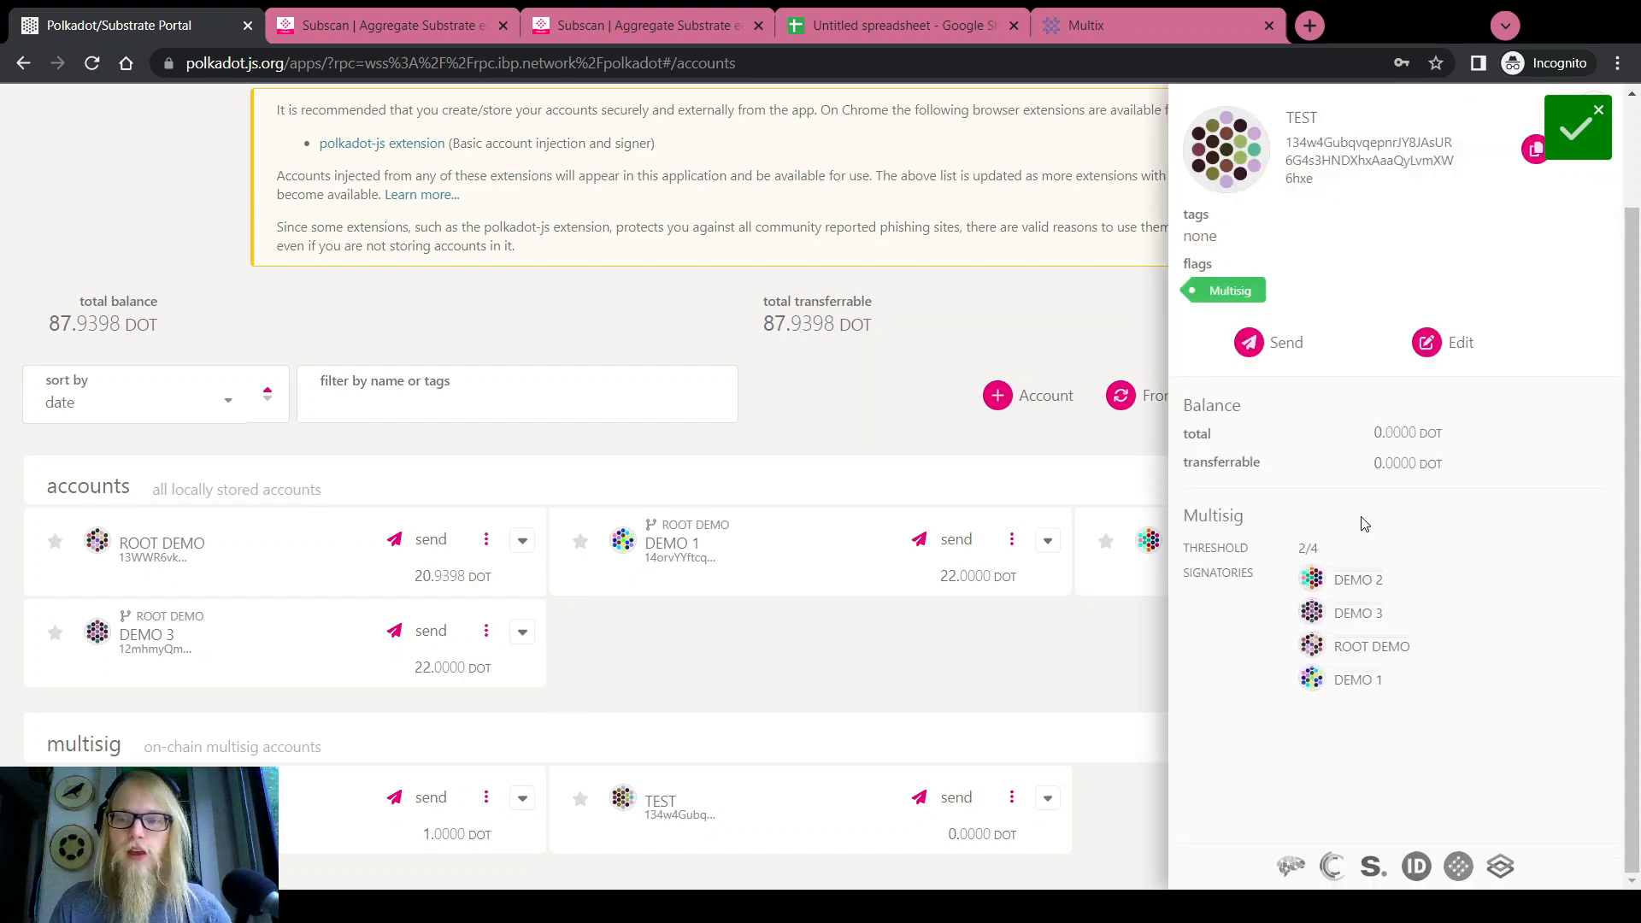
drag(1299, 548, 1316, 548)
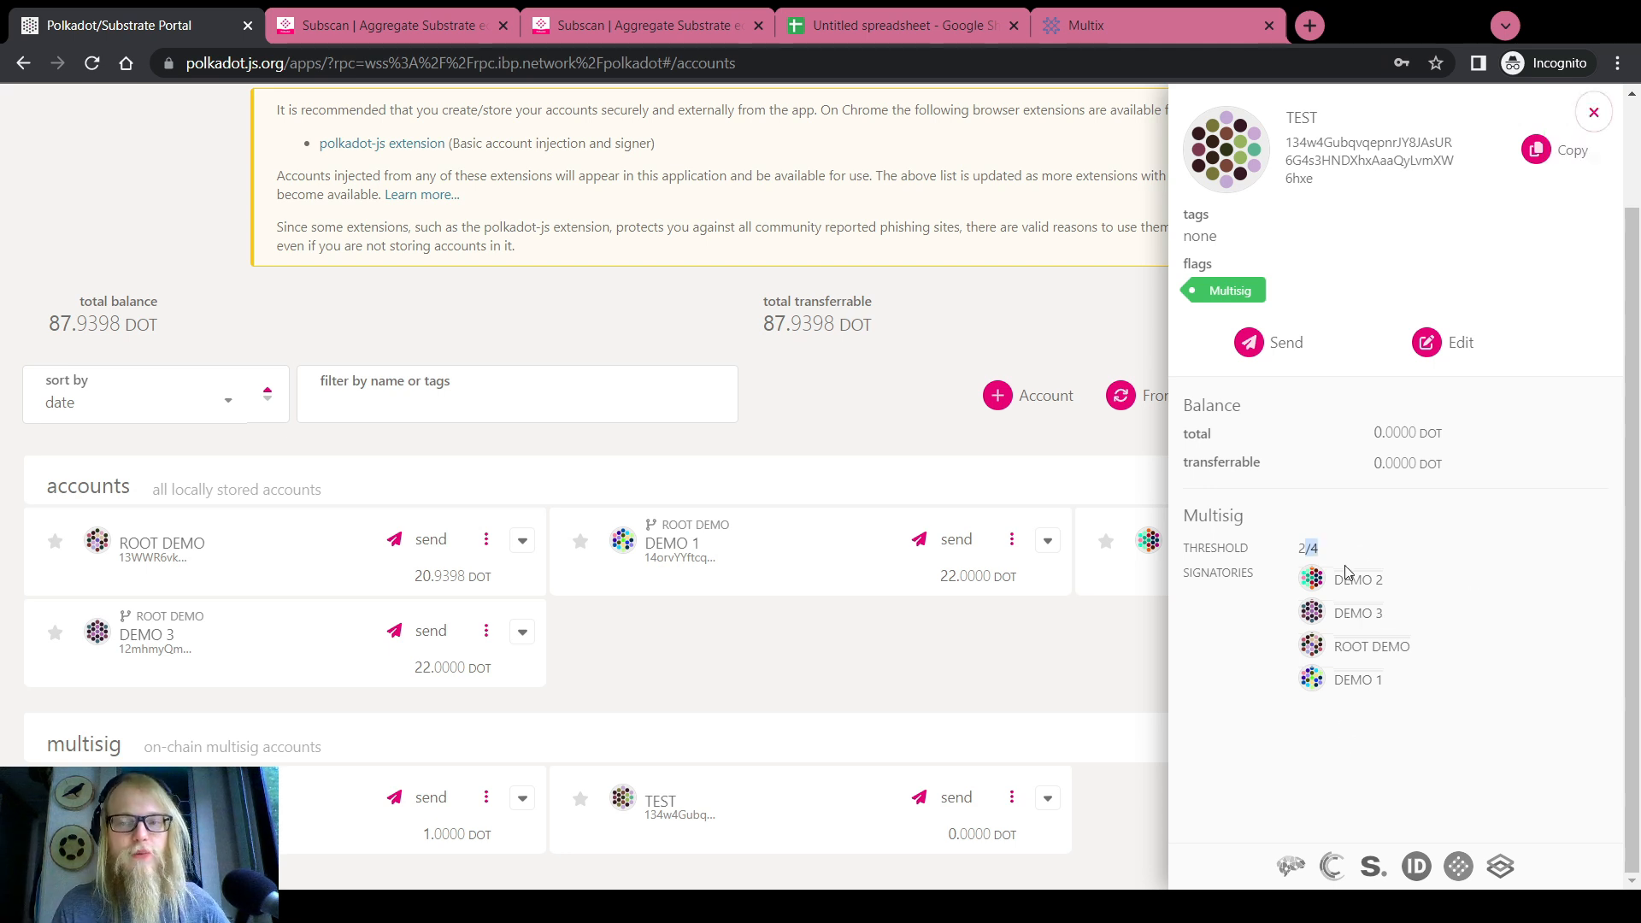
click(162, 800)
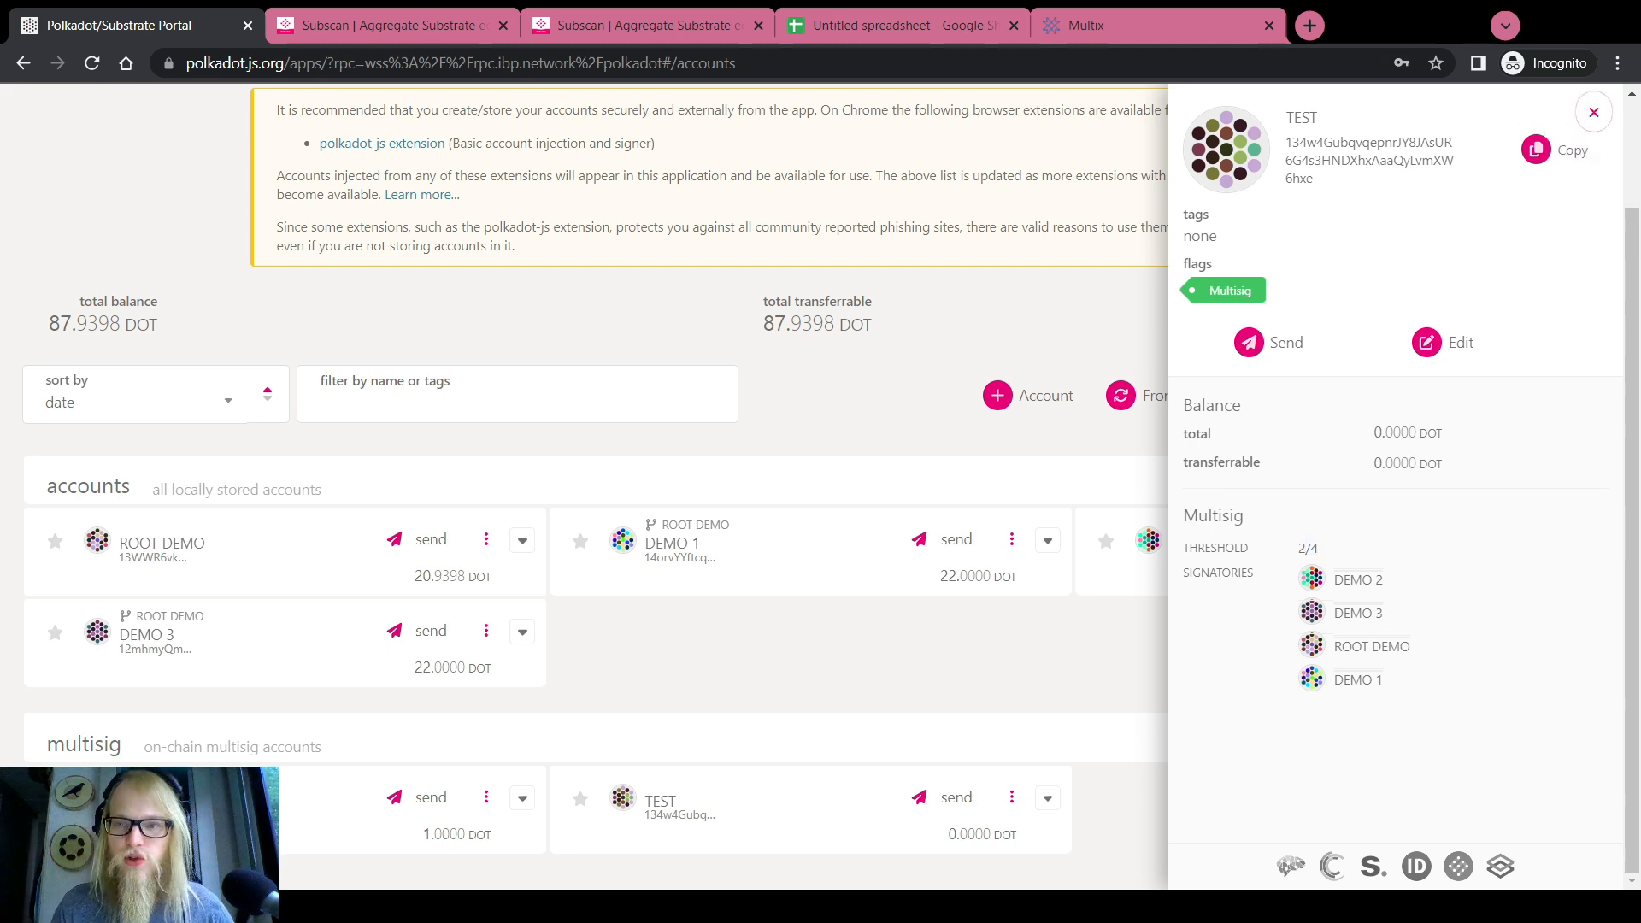
click(668, 805)
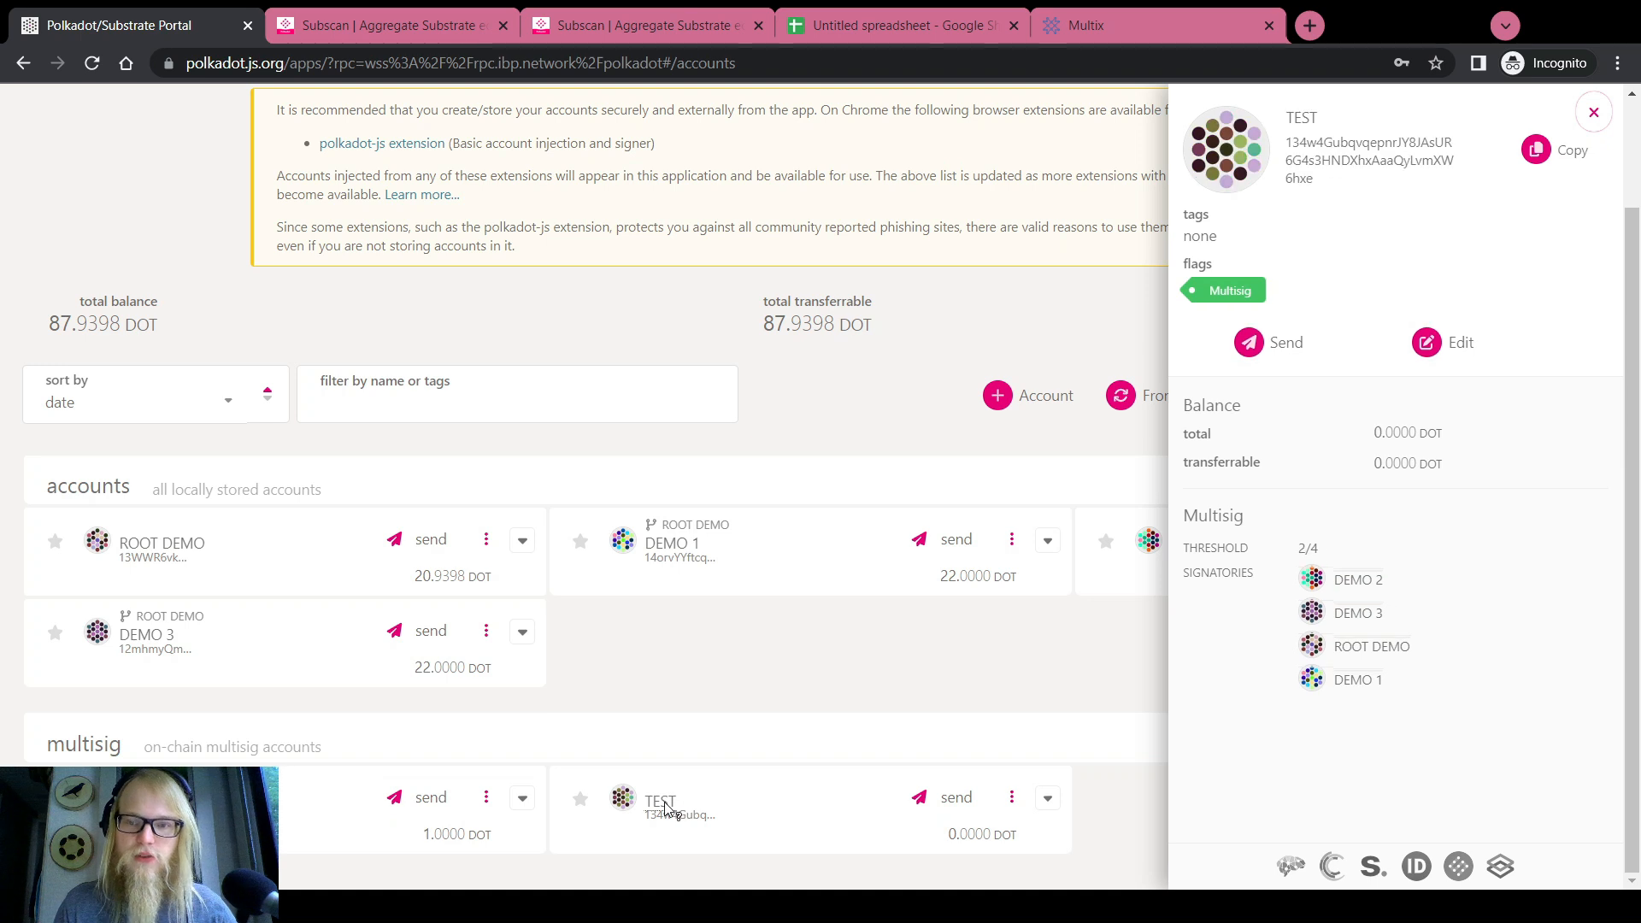
click(162, 801)
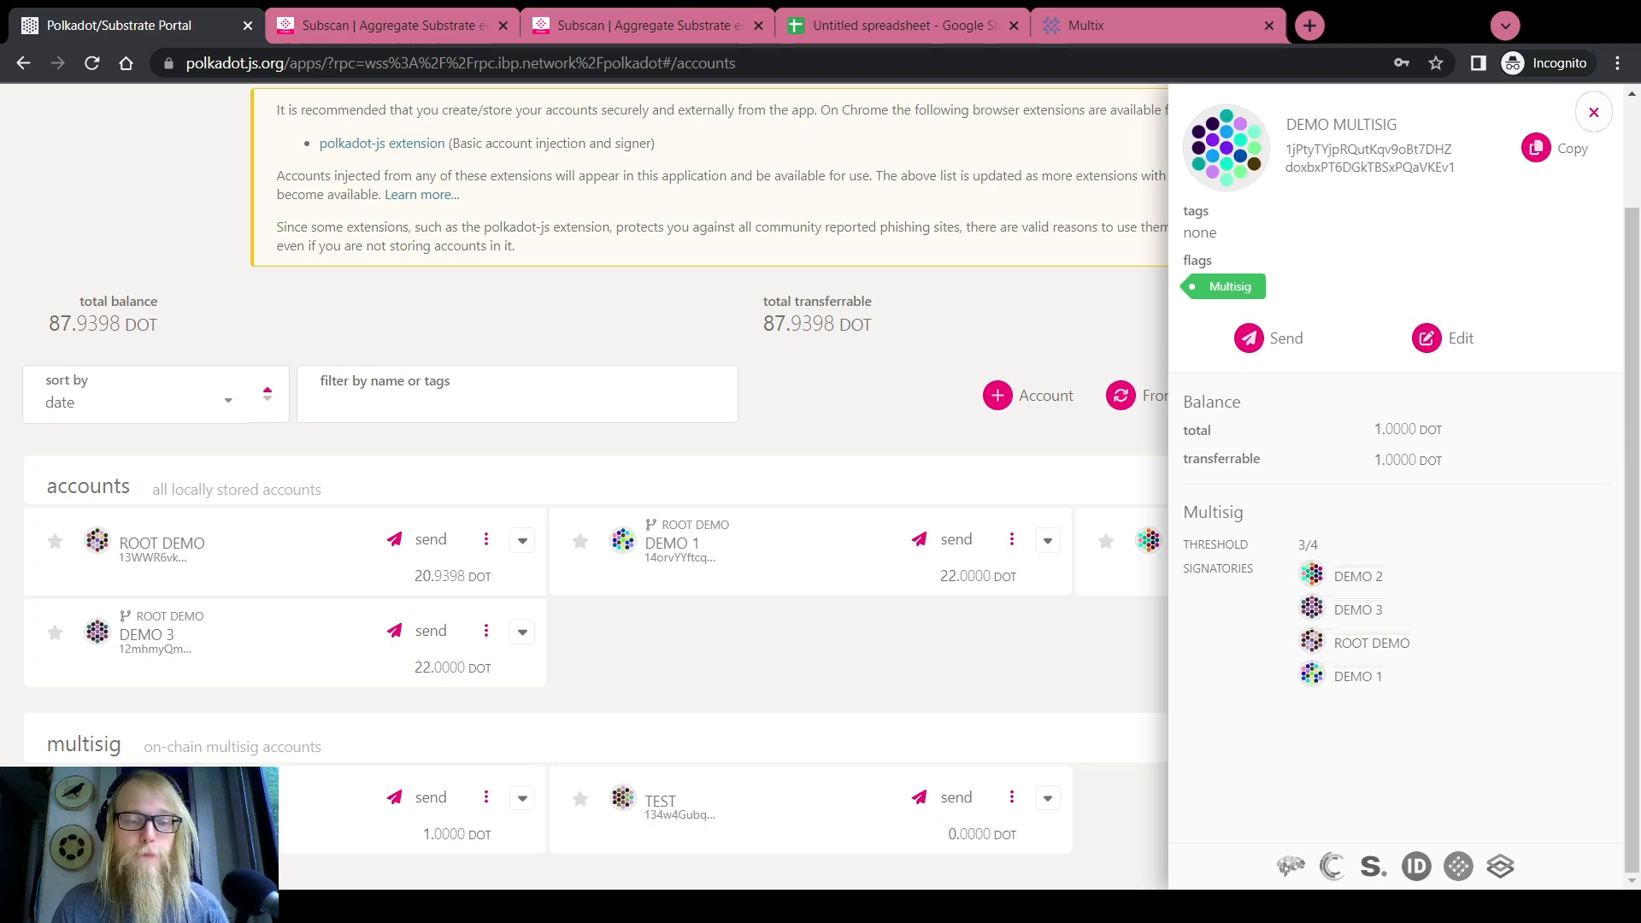
Forget the TEST multisig account and close the details panel
click(1013, 797)
click(904, 569)
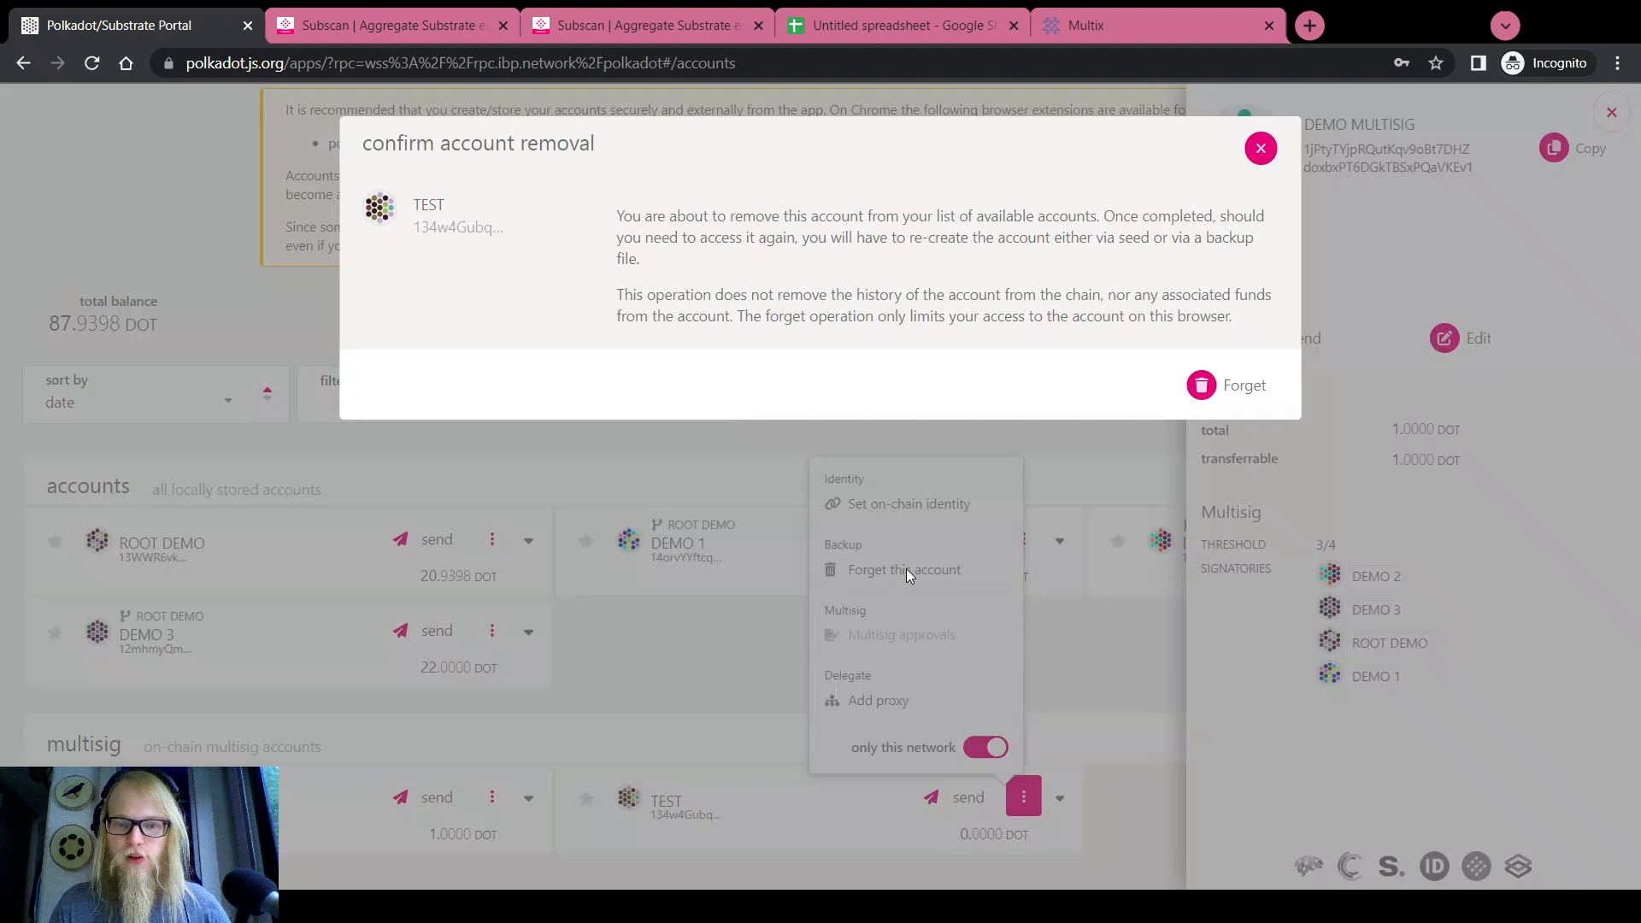
click(1276, 396)
click(1594, 112)
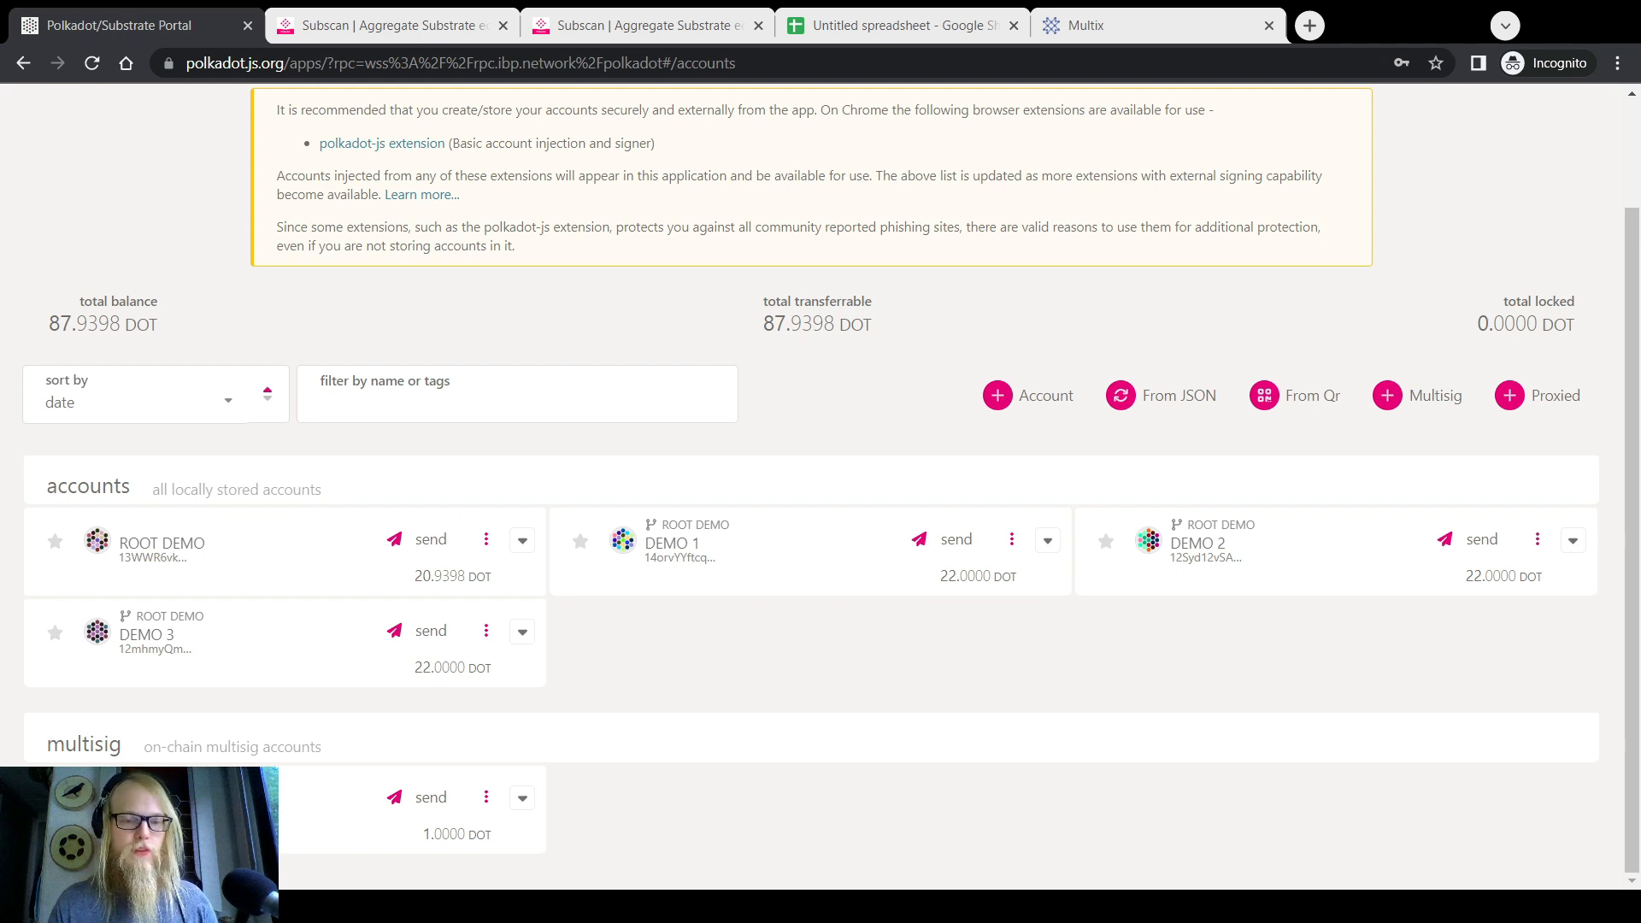
Refocus the browser, scroll to the top, and bring up the Developer menu dropdown
click(299, 832)
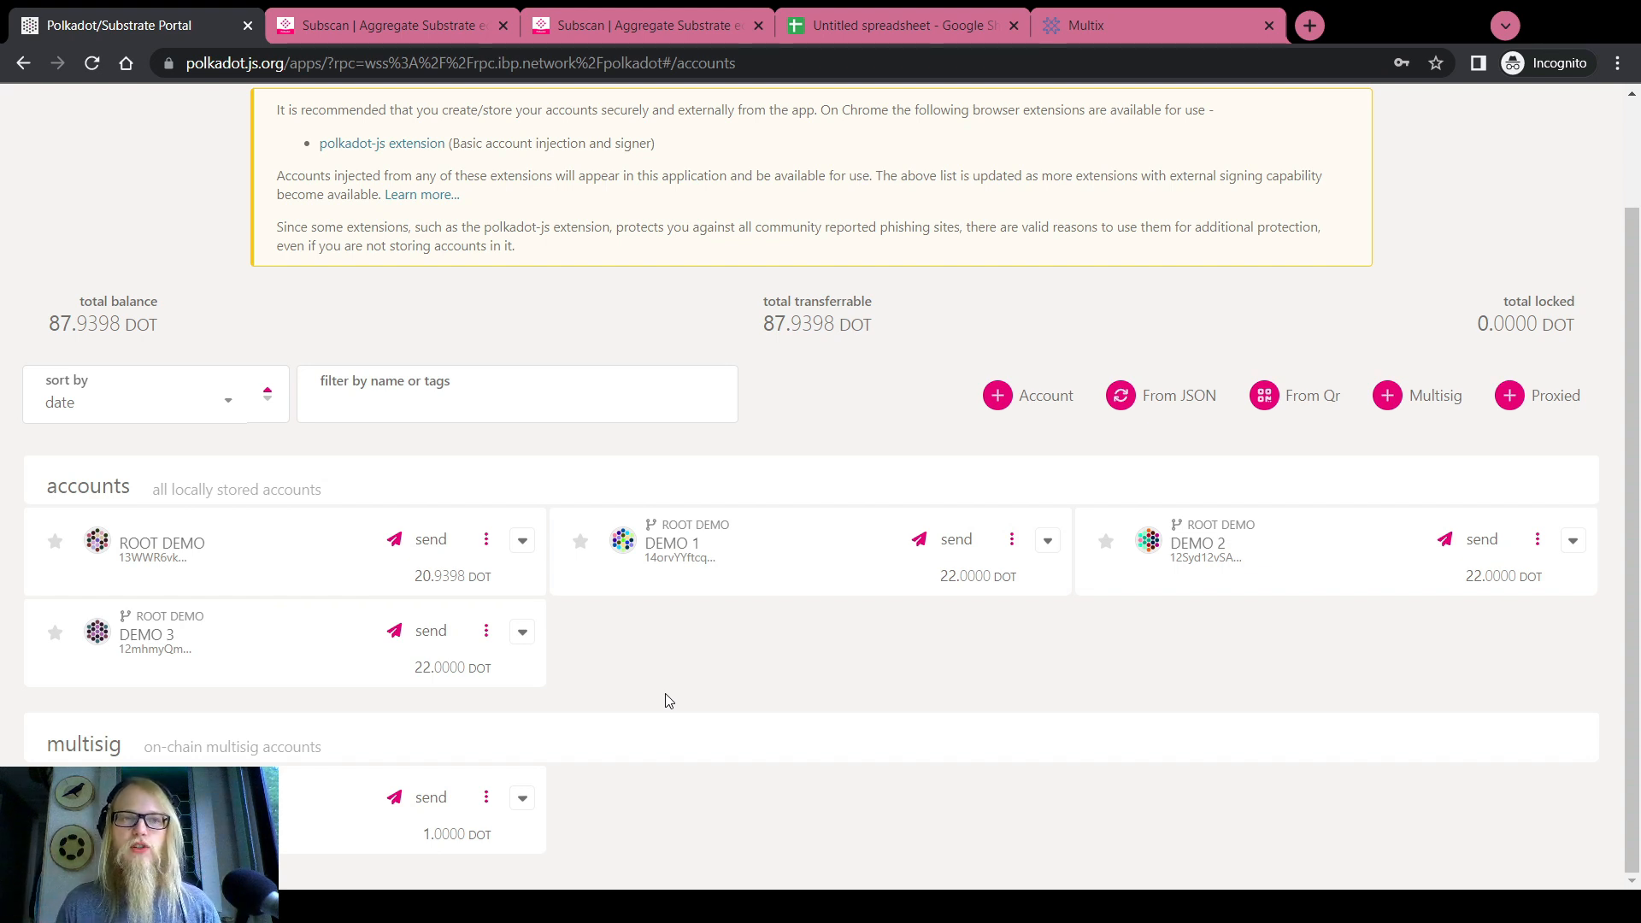
scroll(668, 701, up, 3)
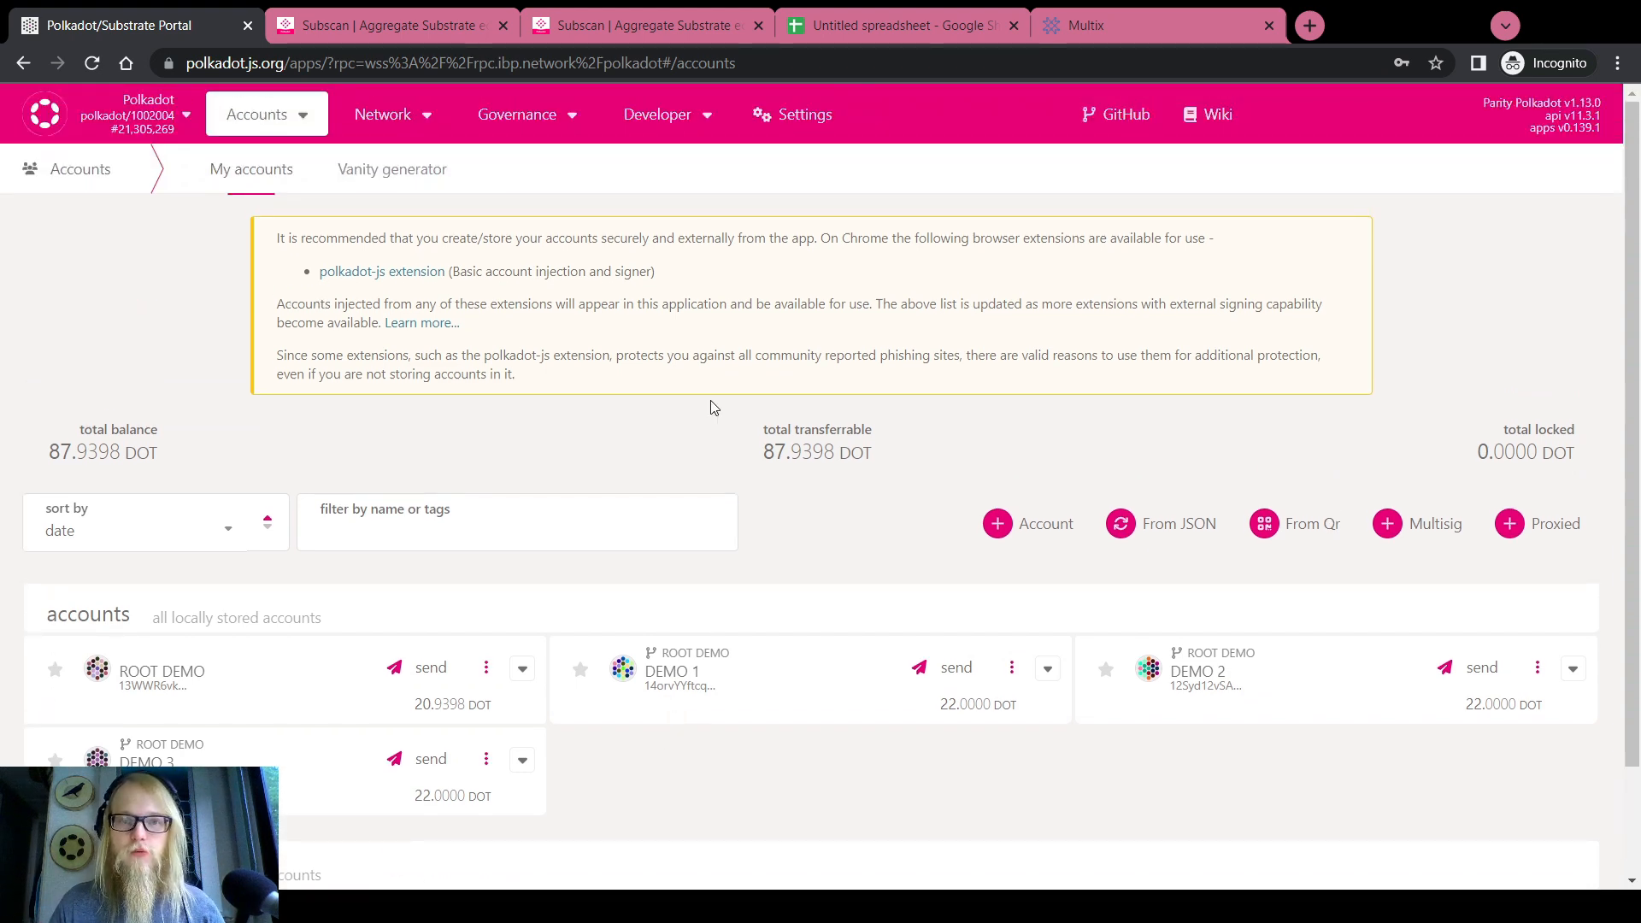
mouse_move(683, 119)
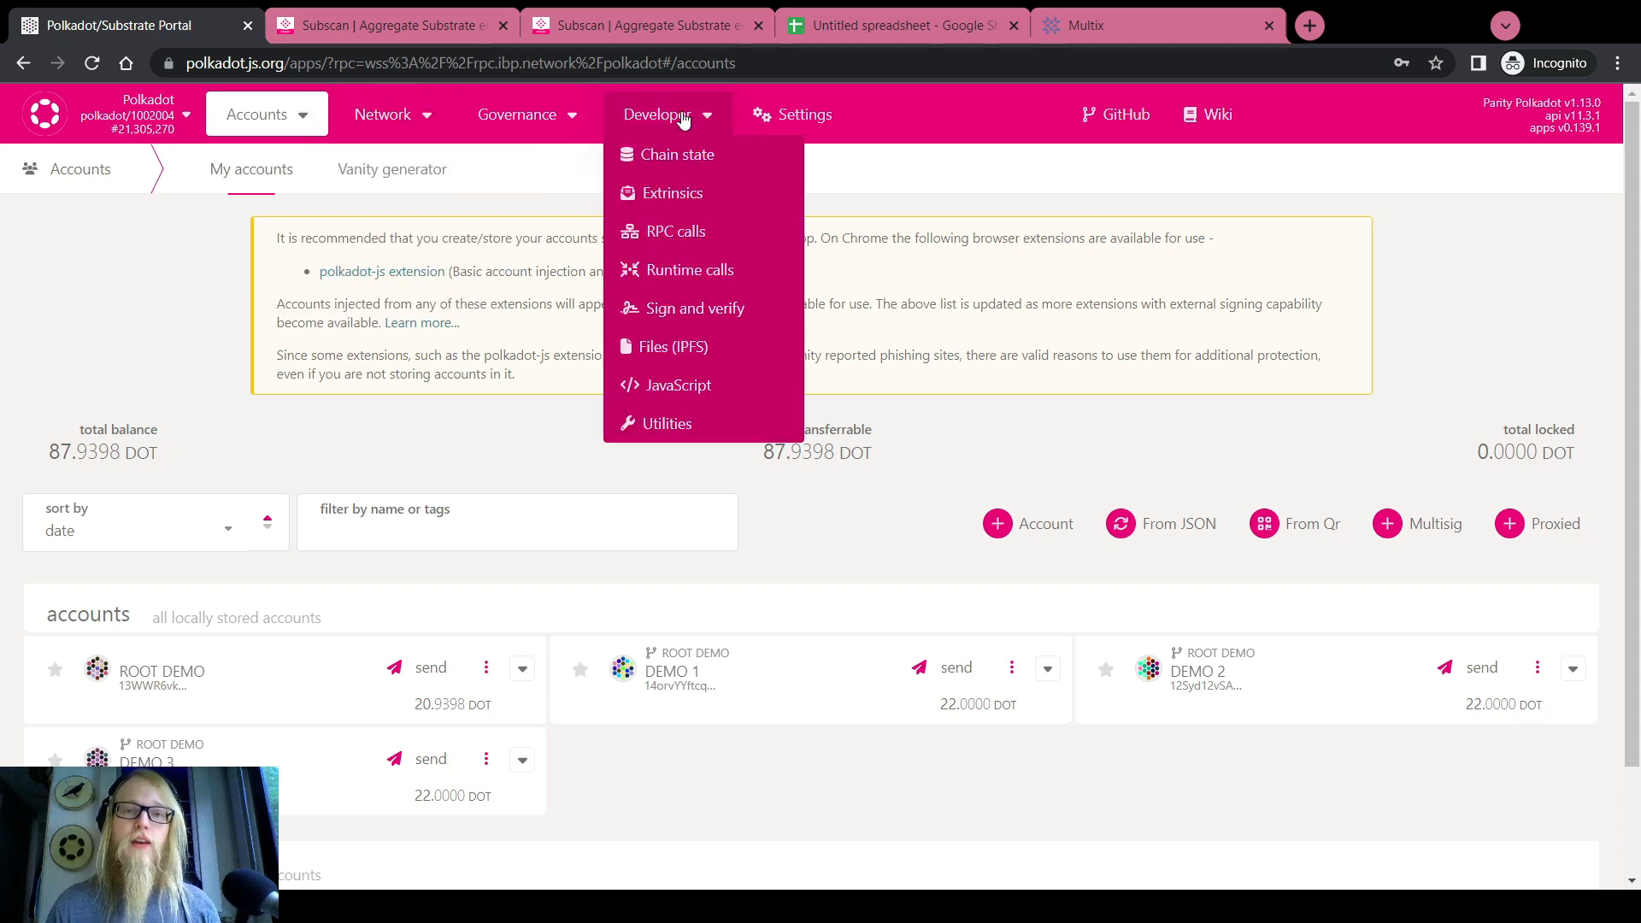
Go to Developer > Extrinsics and keep system as the pallet
click(672, 193)
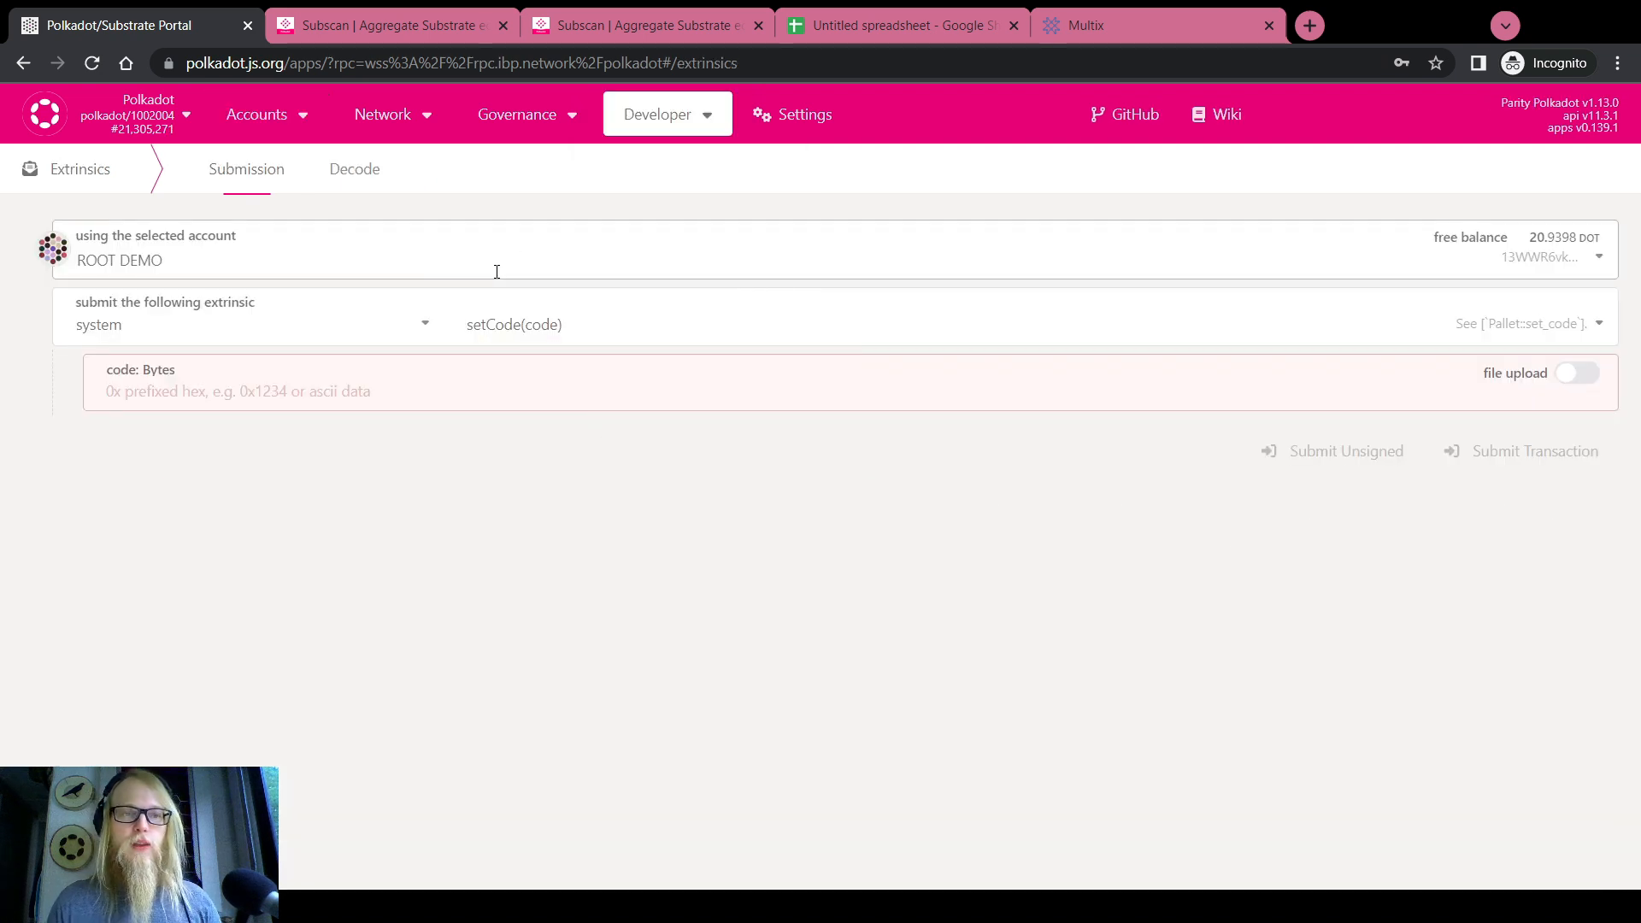
click(424, 329)
scroll(211, 486, down, 3)
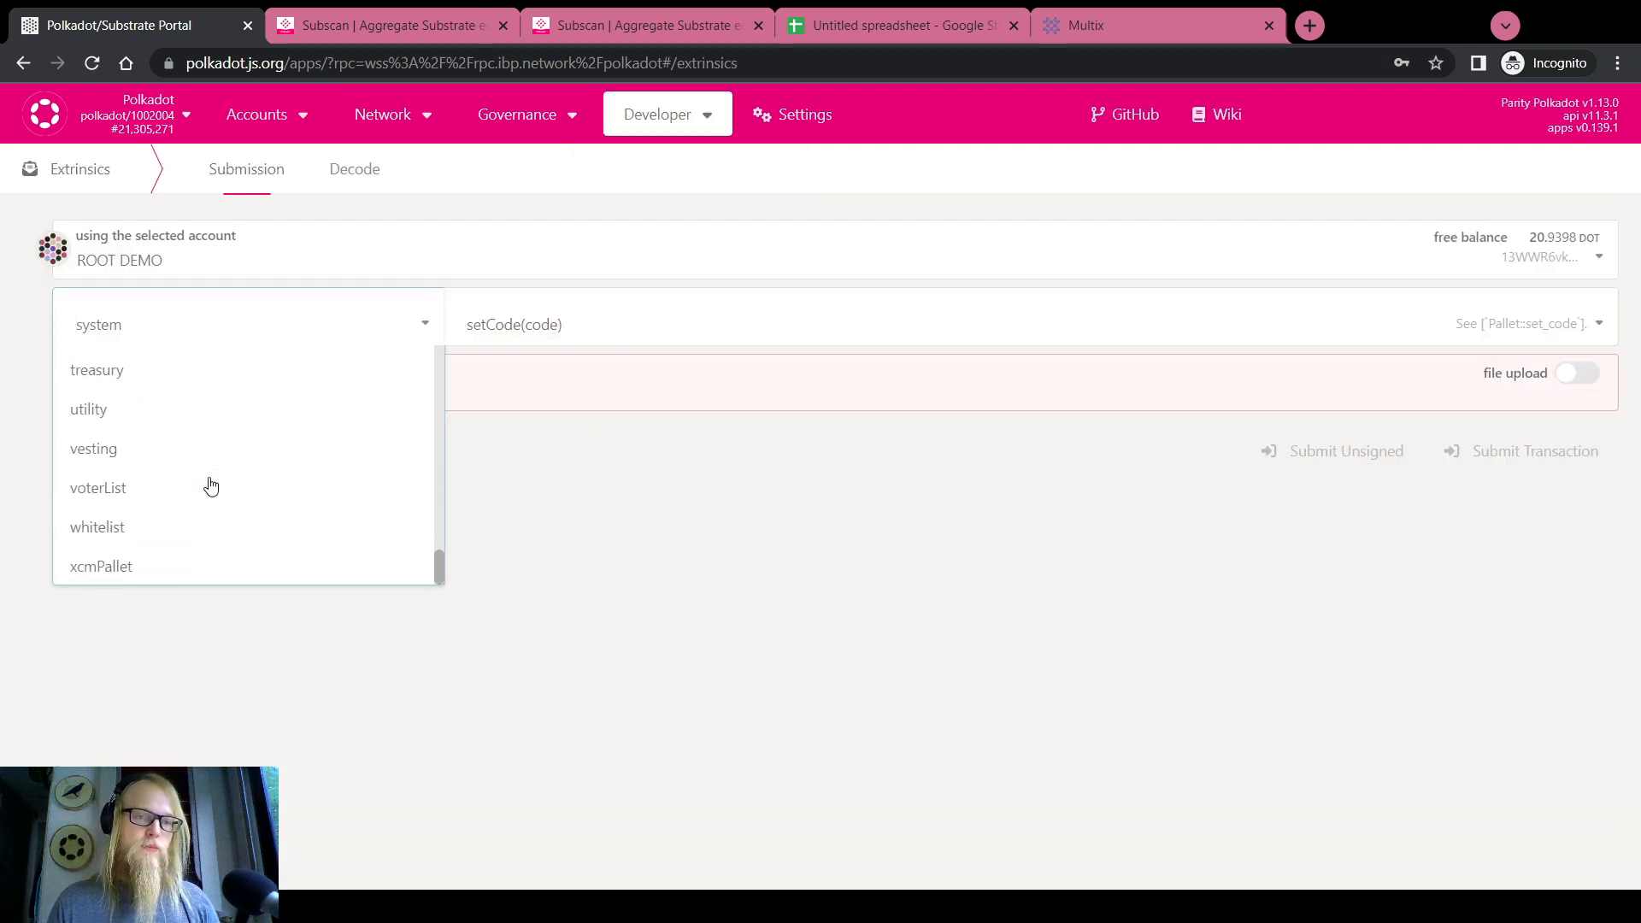
scroll(211, 486, up, 15)
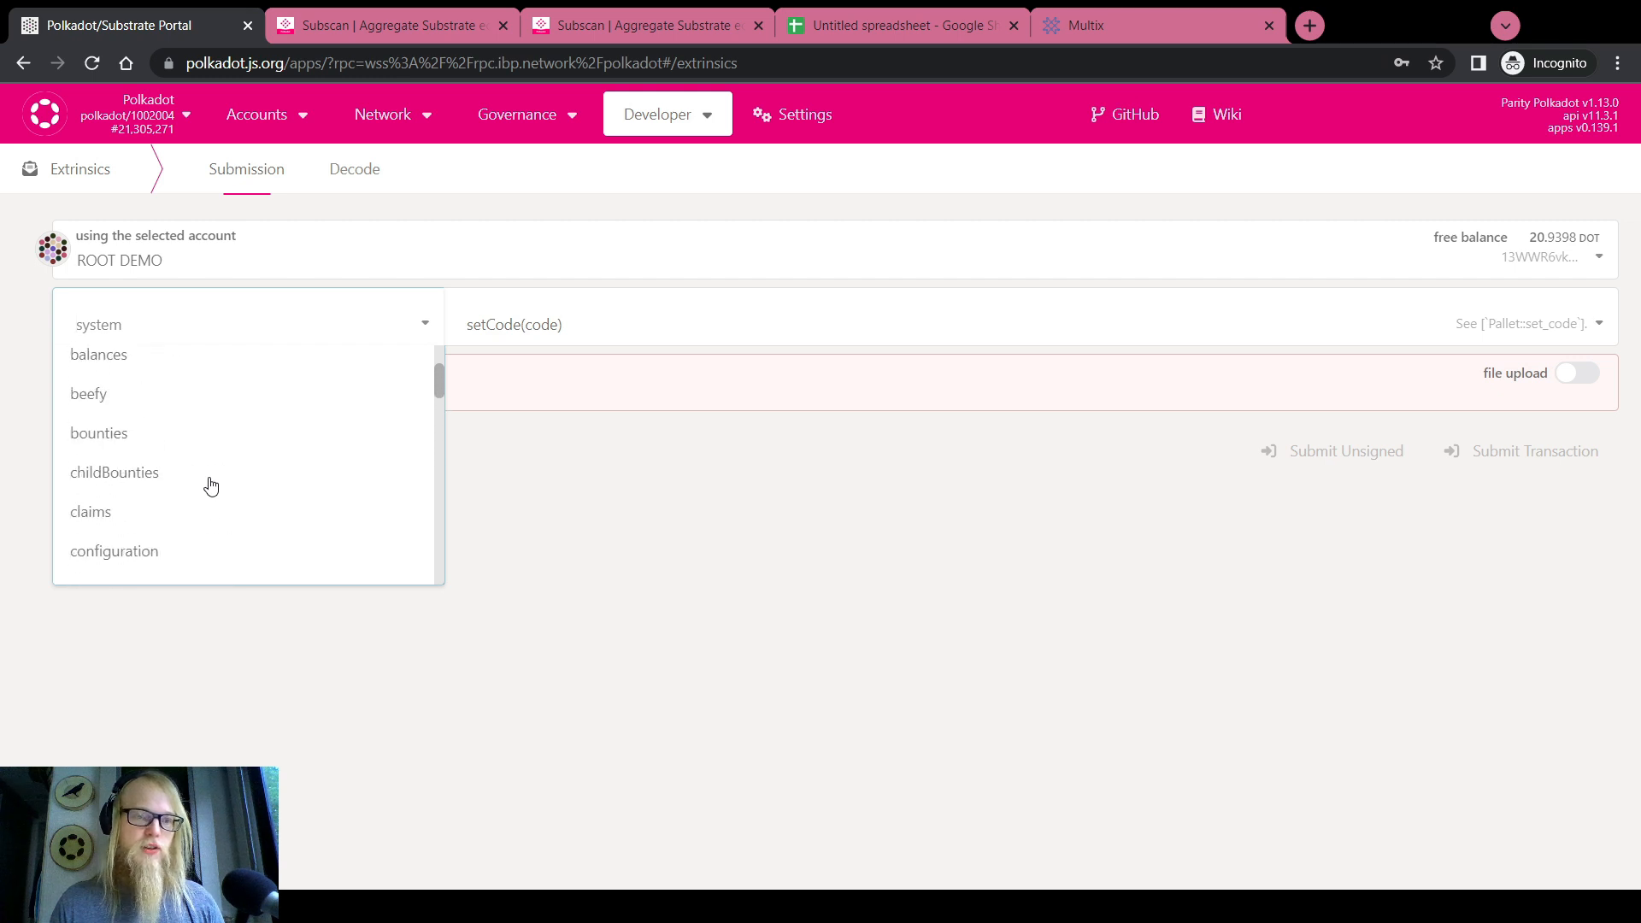
scroll(211, 486, down, 15)
scroll(211, 487, up, 20)
scroll(212, 486, down, 20)
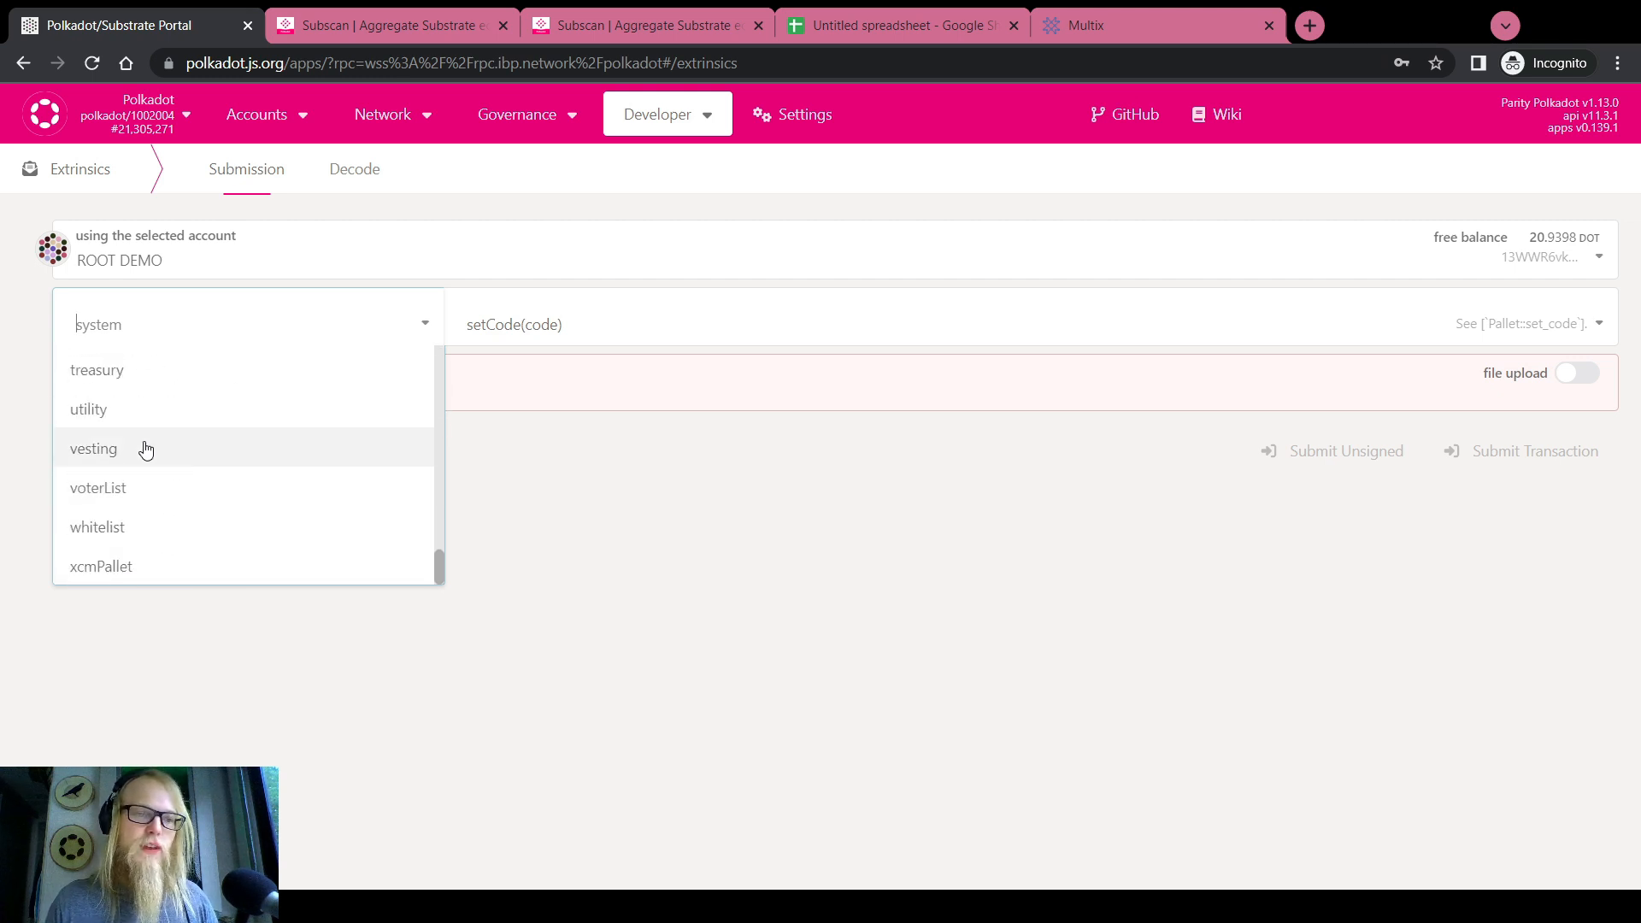
scroll(145, 449, up, 3)
click(117, 434)
Choose the remark call with 'Hello world' and copy its encoded call data
click(496, 330)
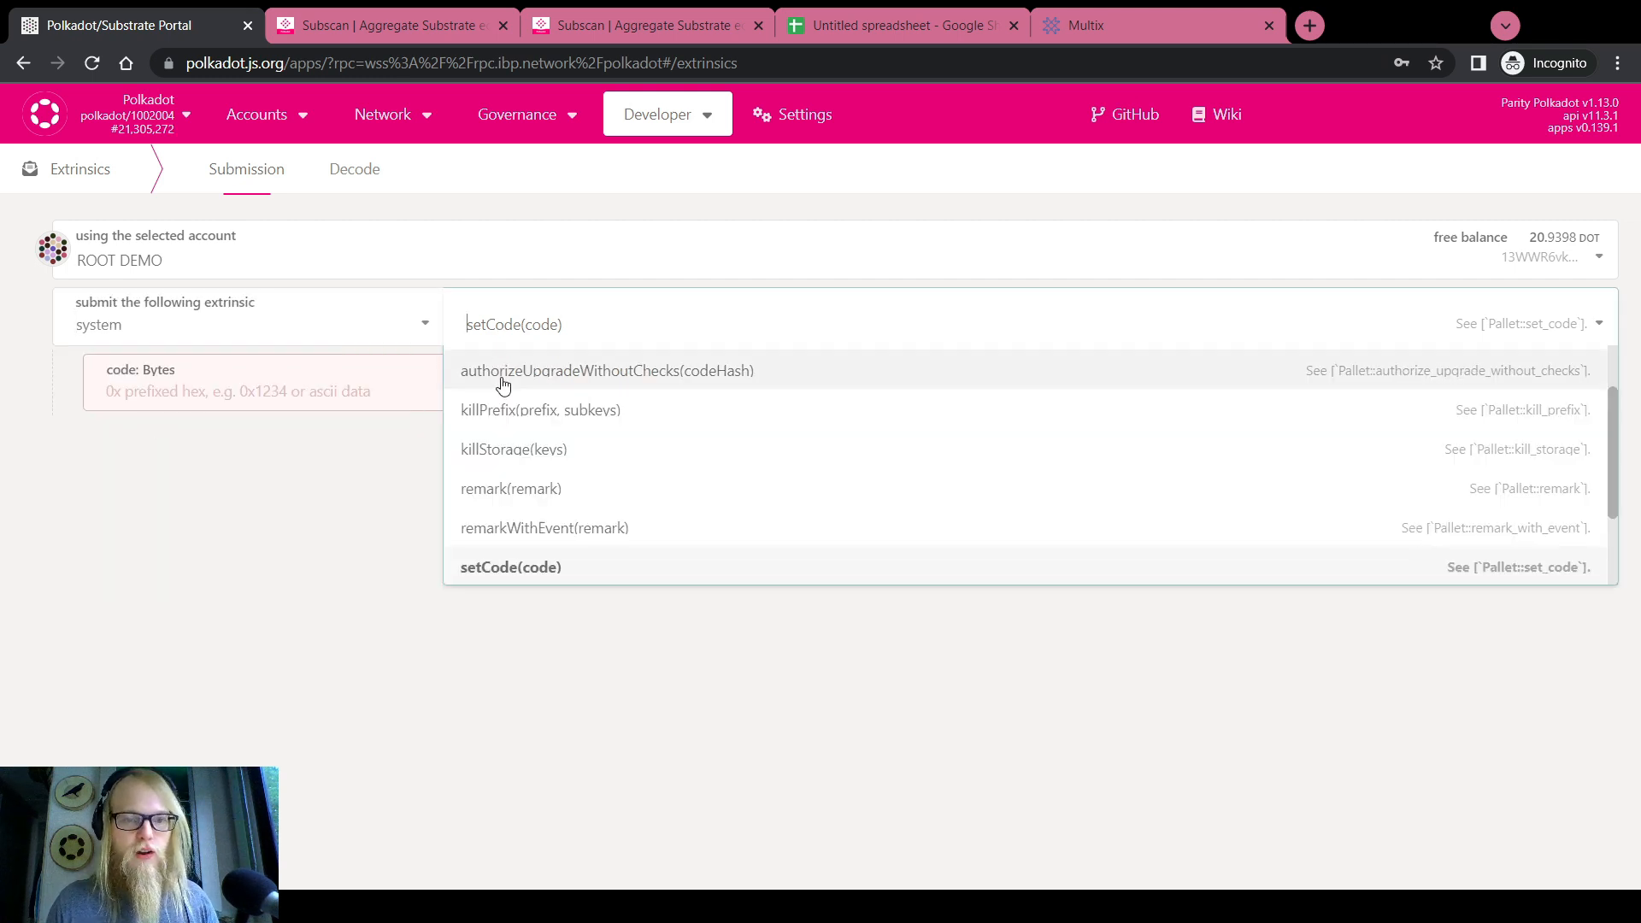
click(516, 486)
text(He)
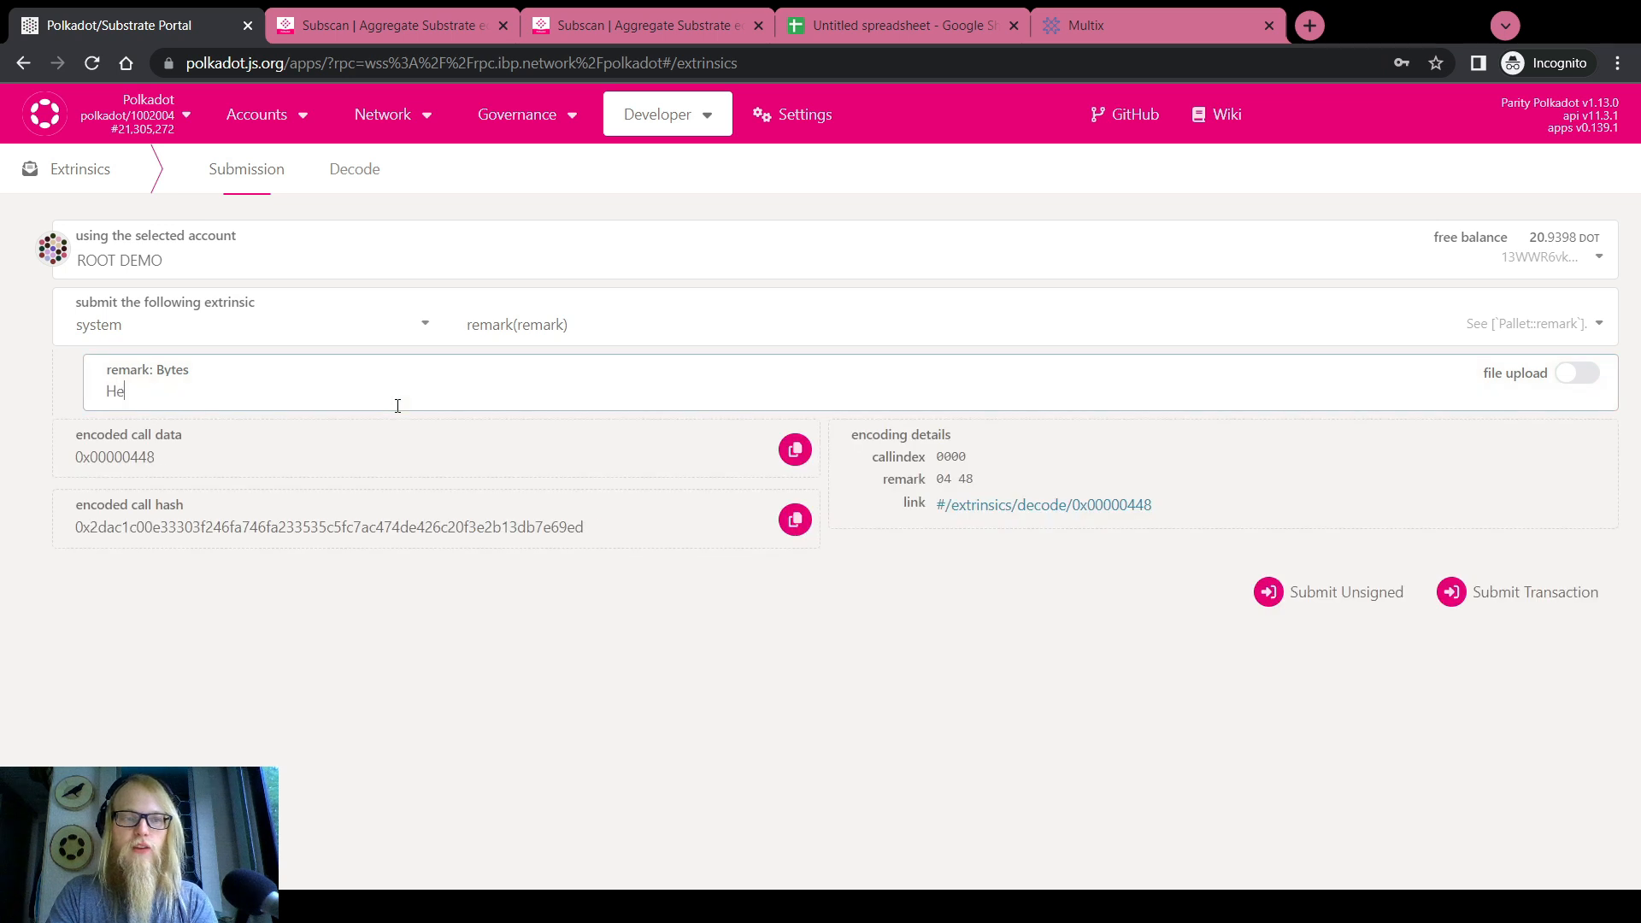
text(llo world)
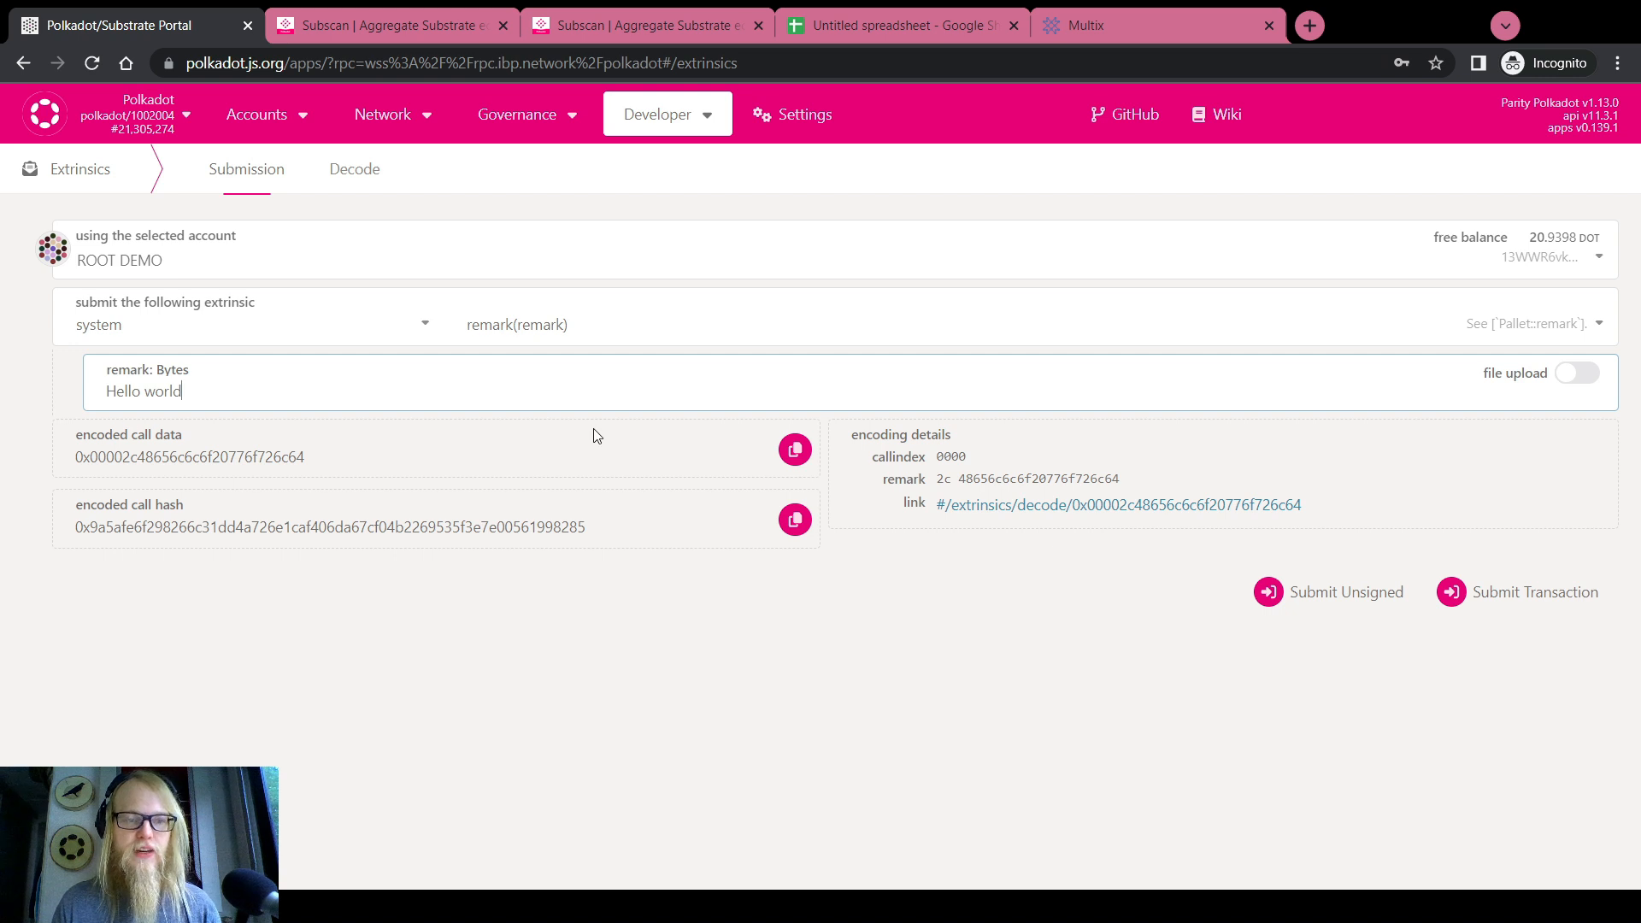
click(795, 451)
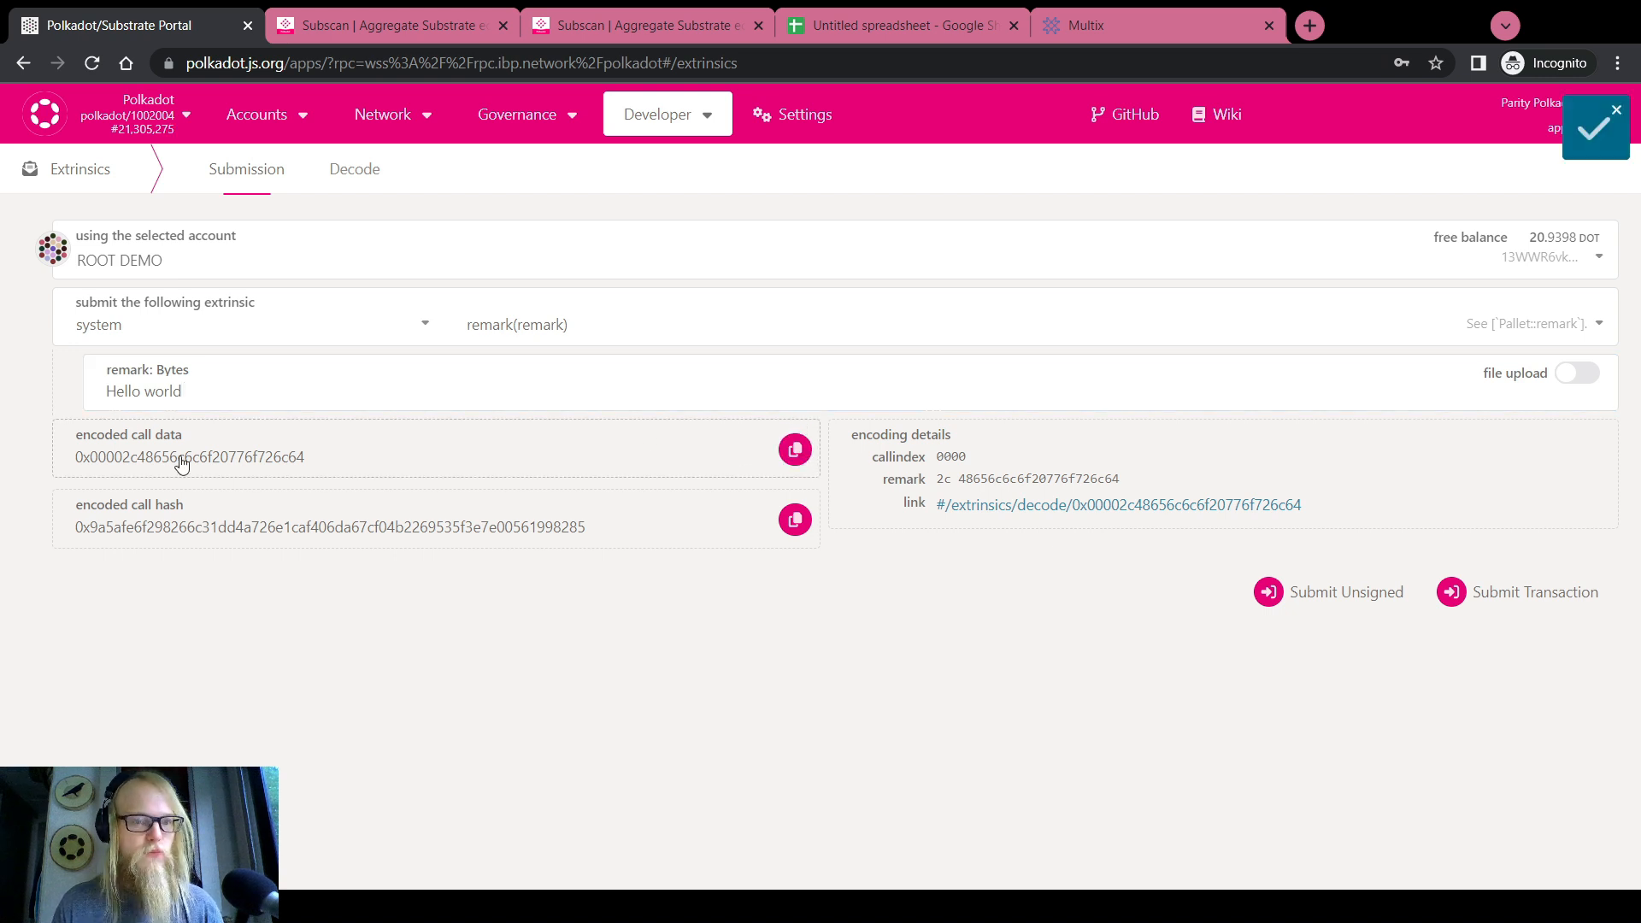
click(795, 450)
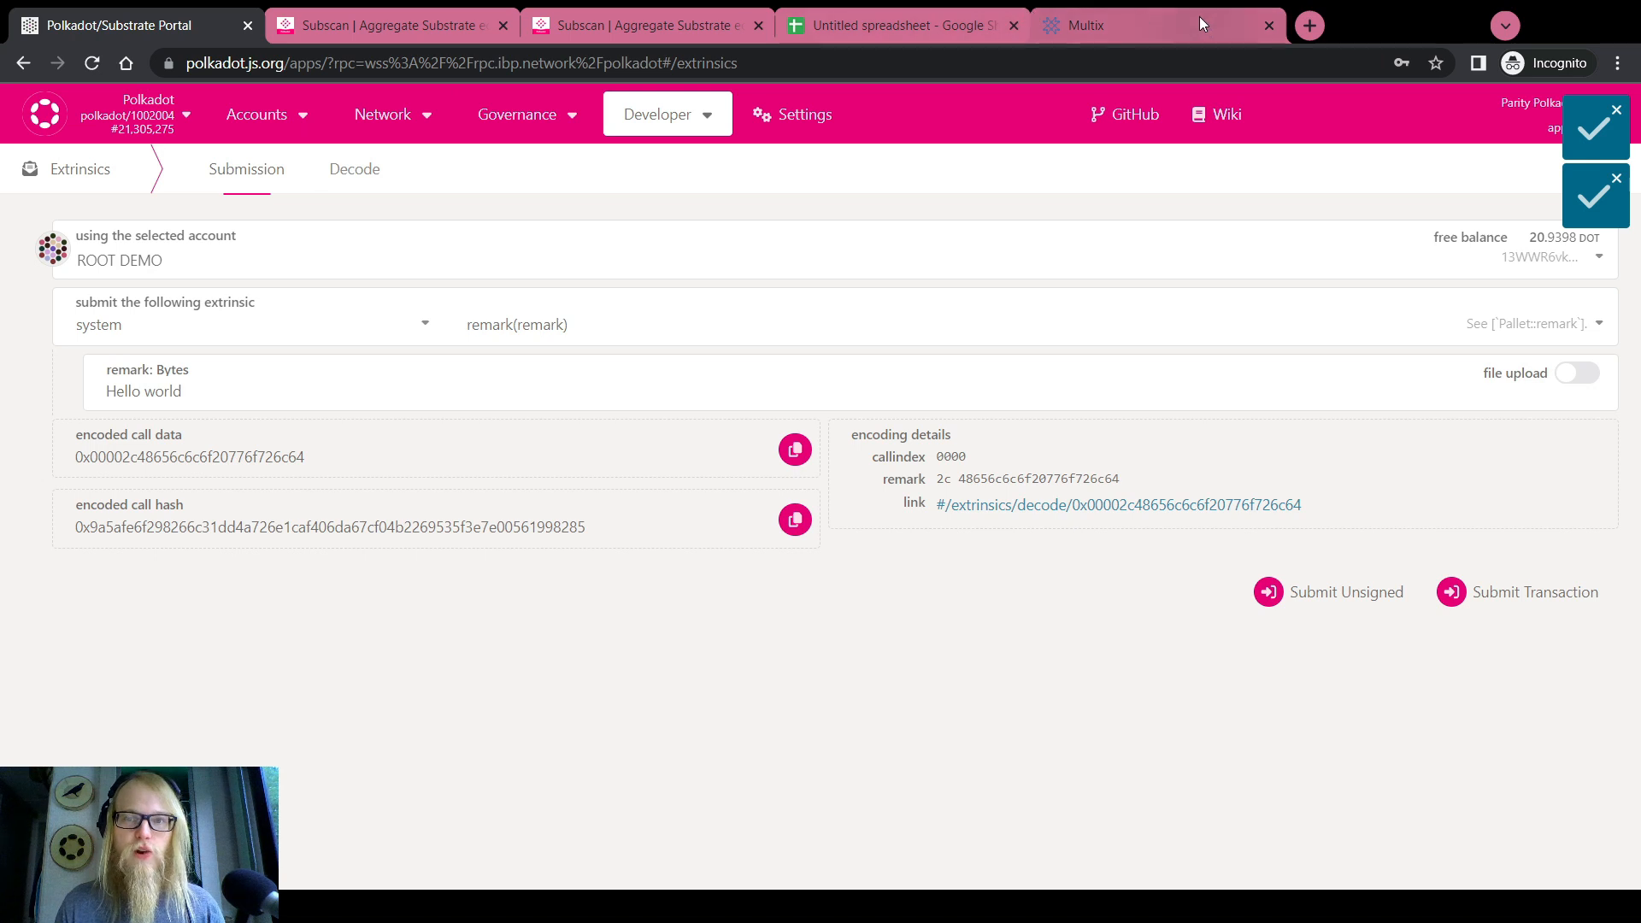
Paste the copied encoded call data into a new browser tab
click(1313, 23)
key(ctrl+v)
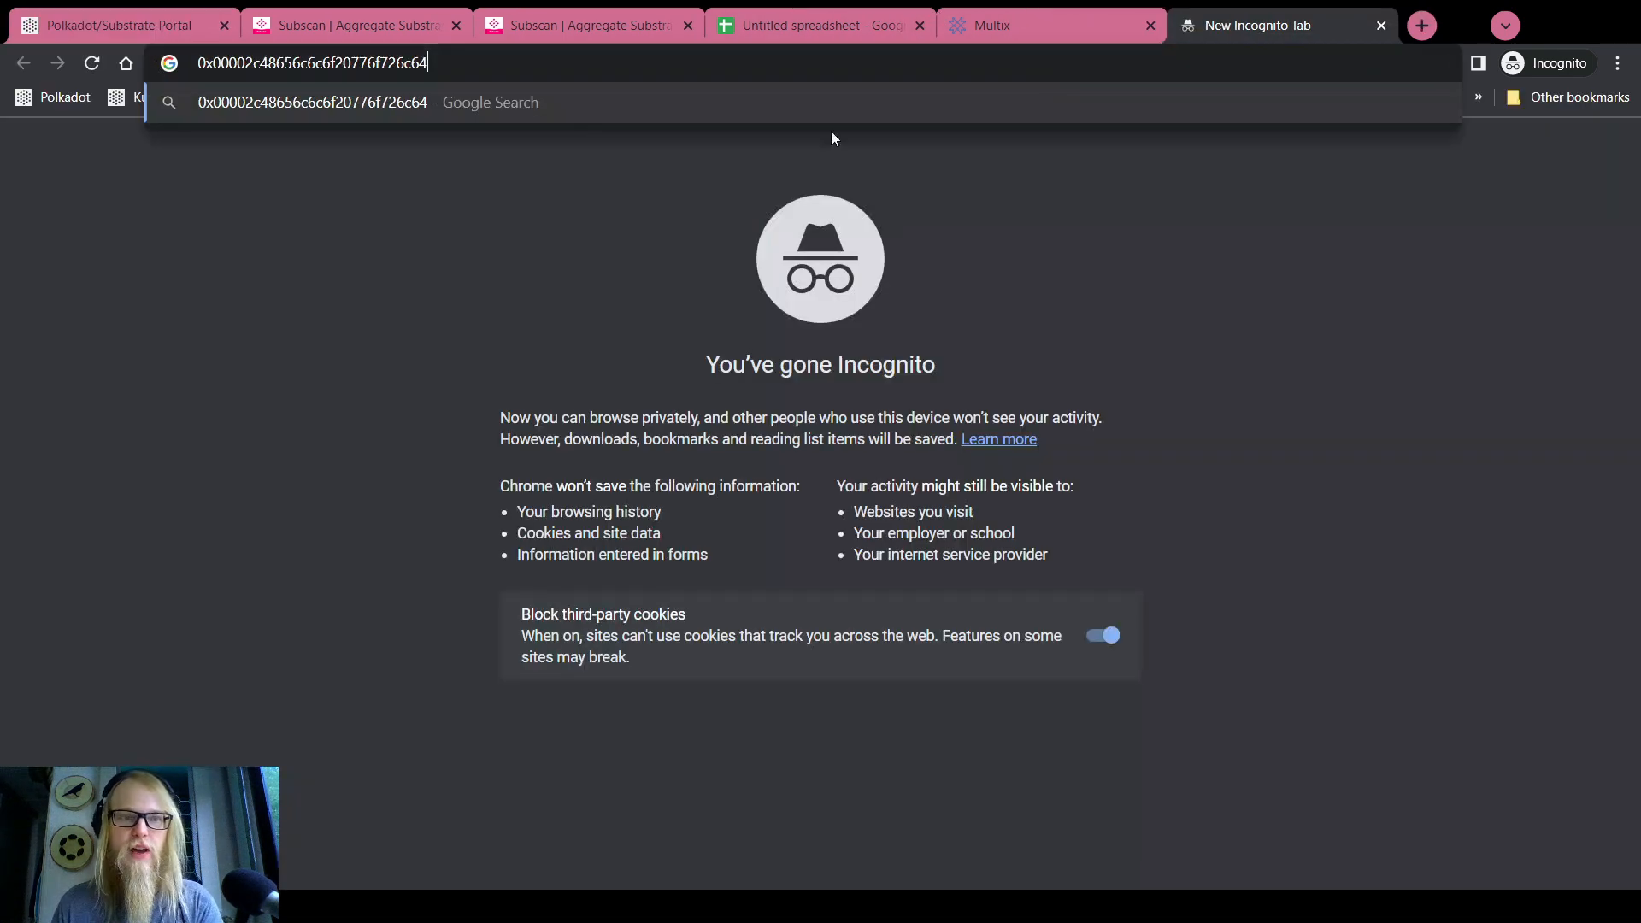
double_click(284, 64)
click(450, 61)
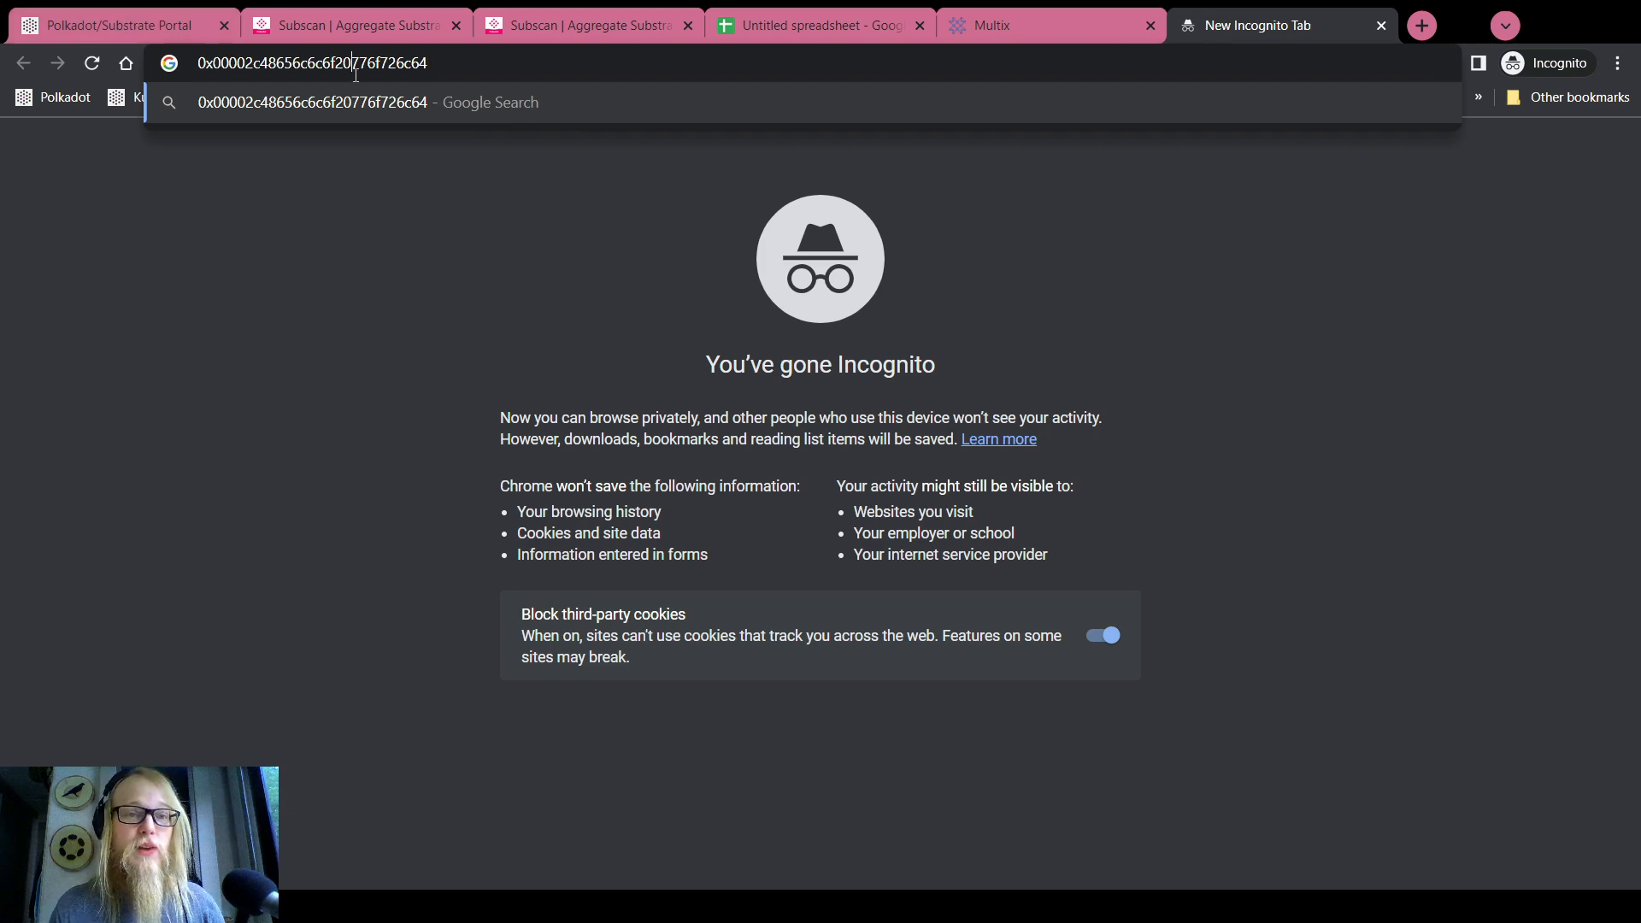
key(ctrl+a)
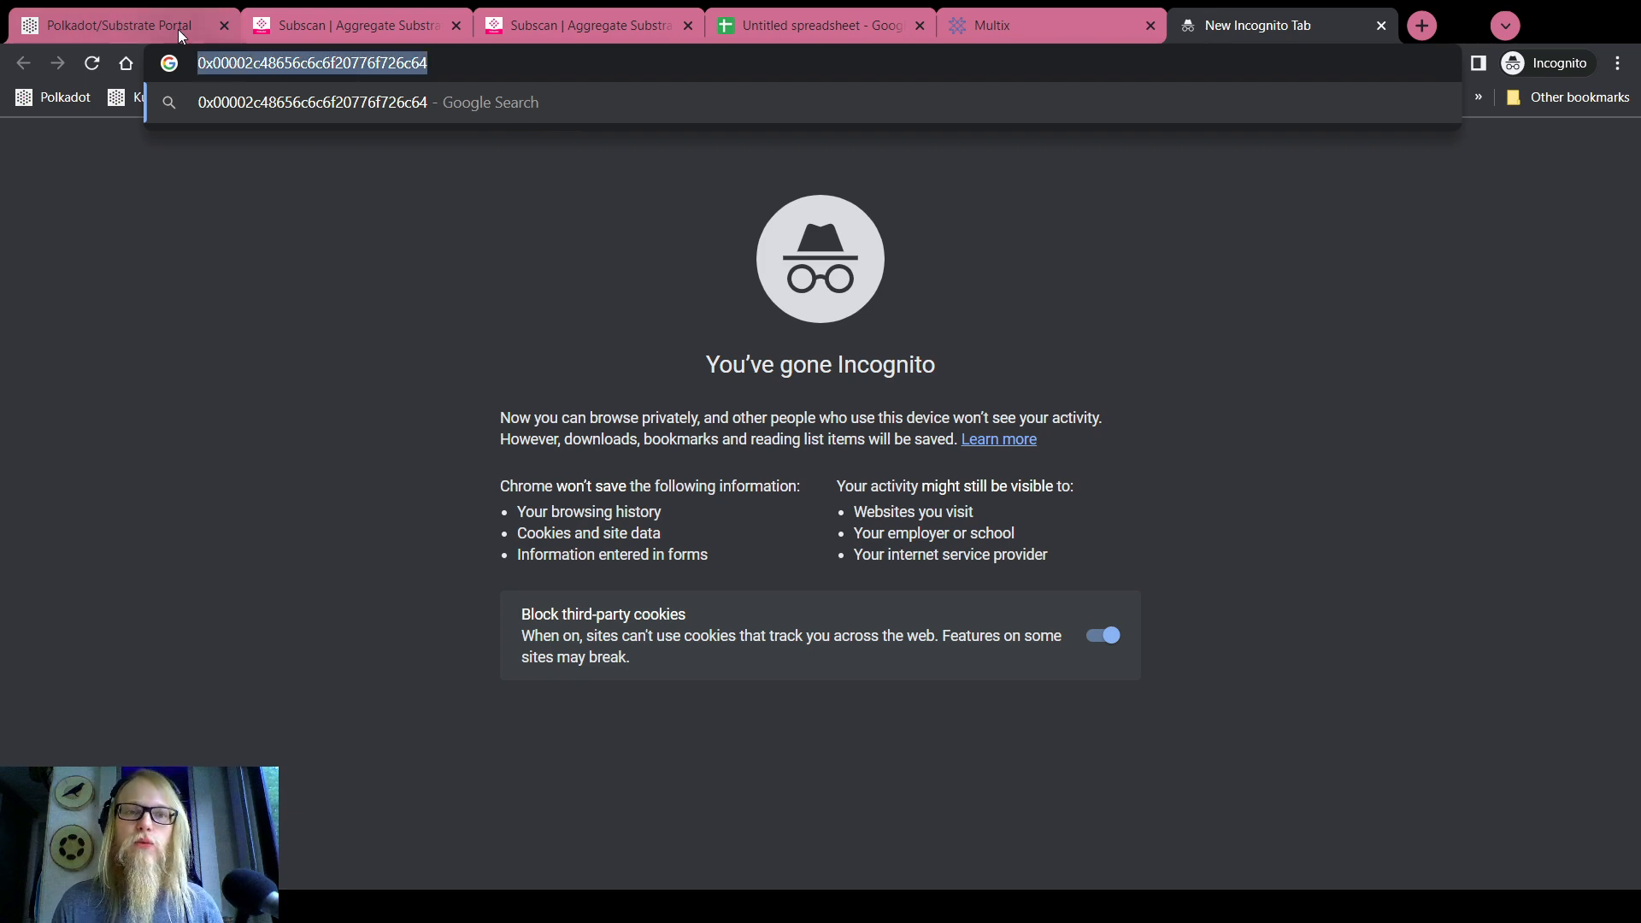
Copy the encoded call hash from the portal and paste it into another new tab
click(173, 28)
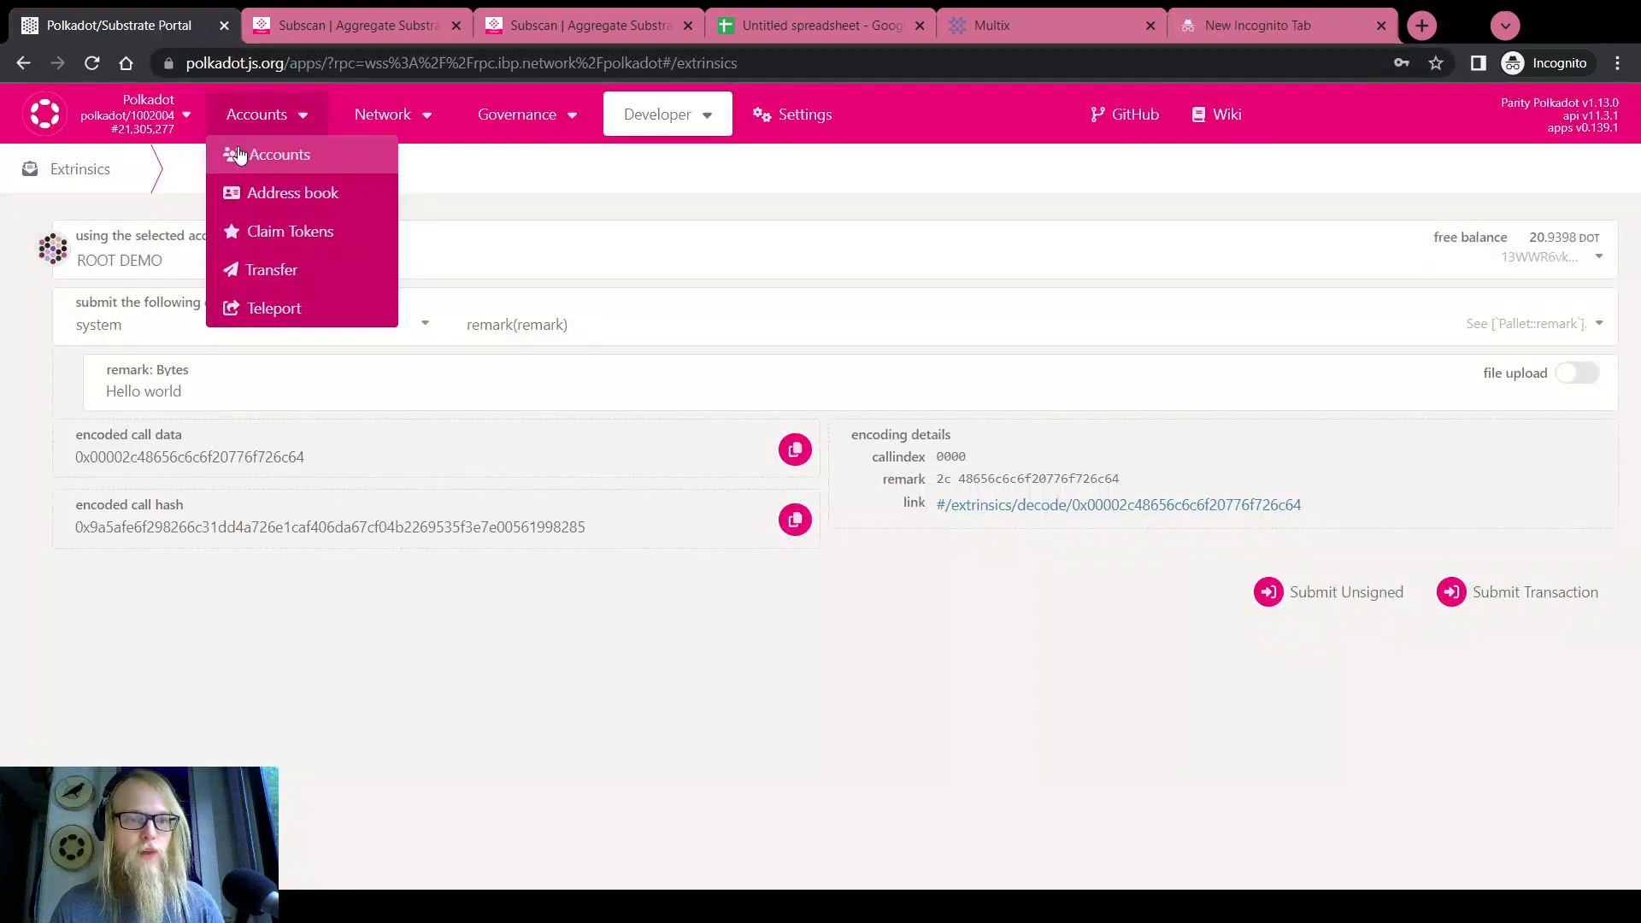
drag(77, 439, 180, 440)
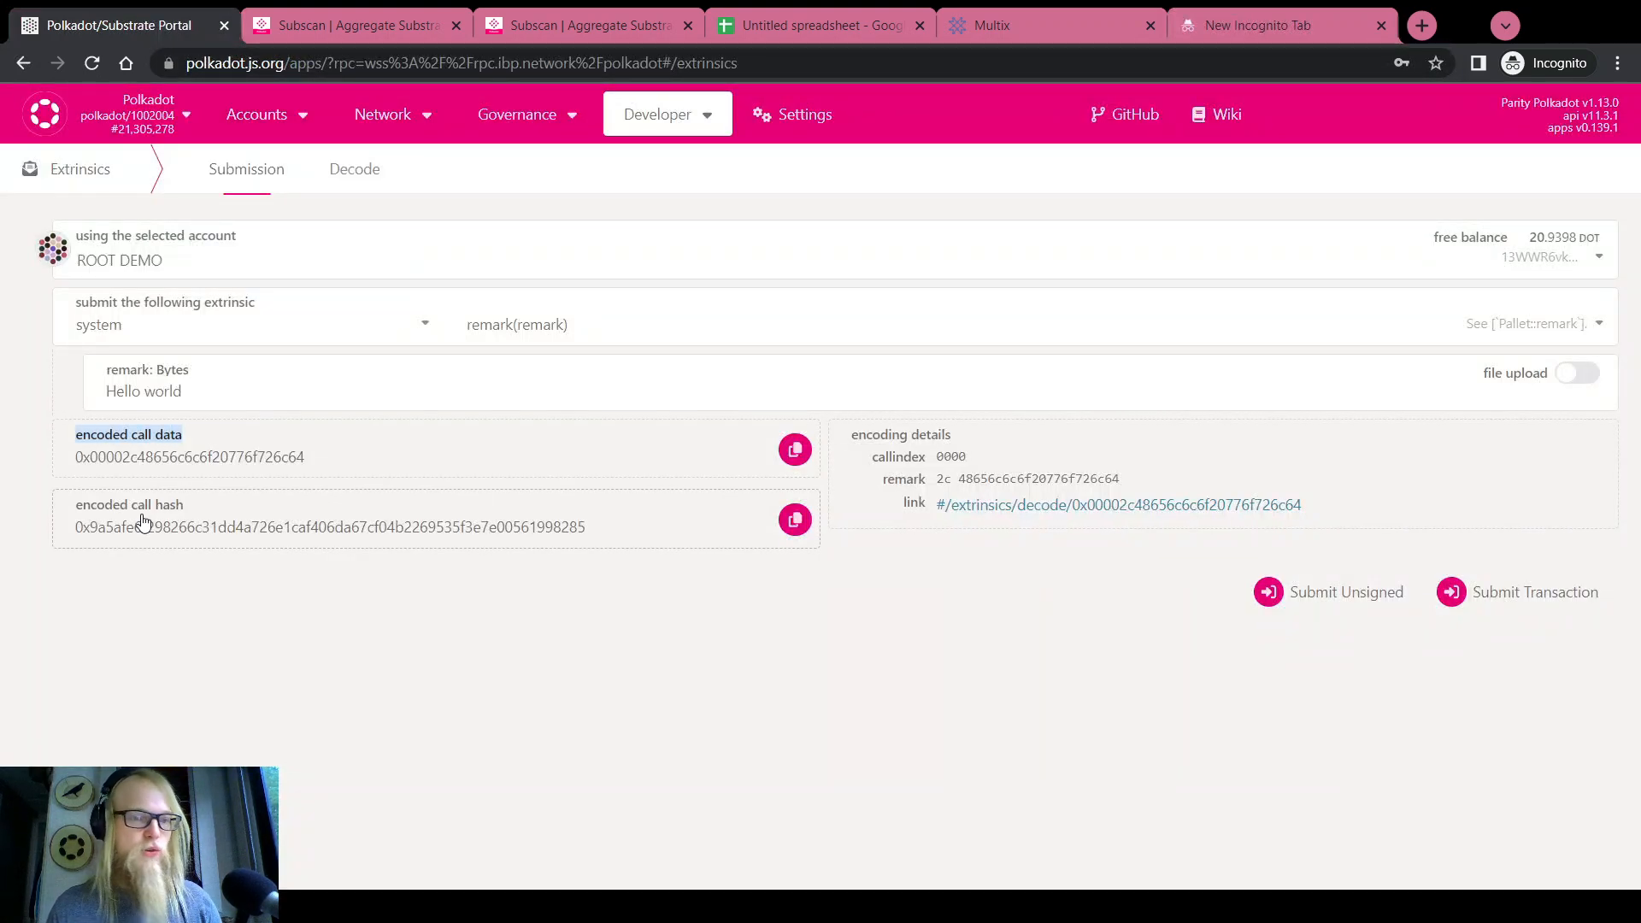
drag(76, 511, 155, 505)
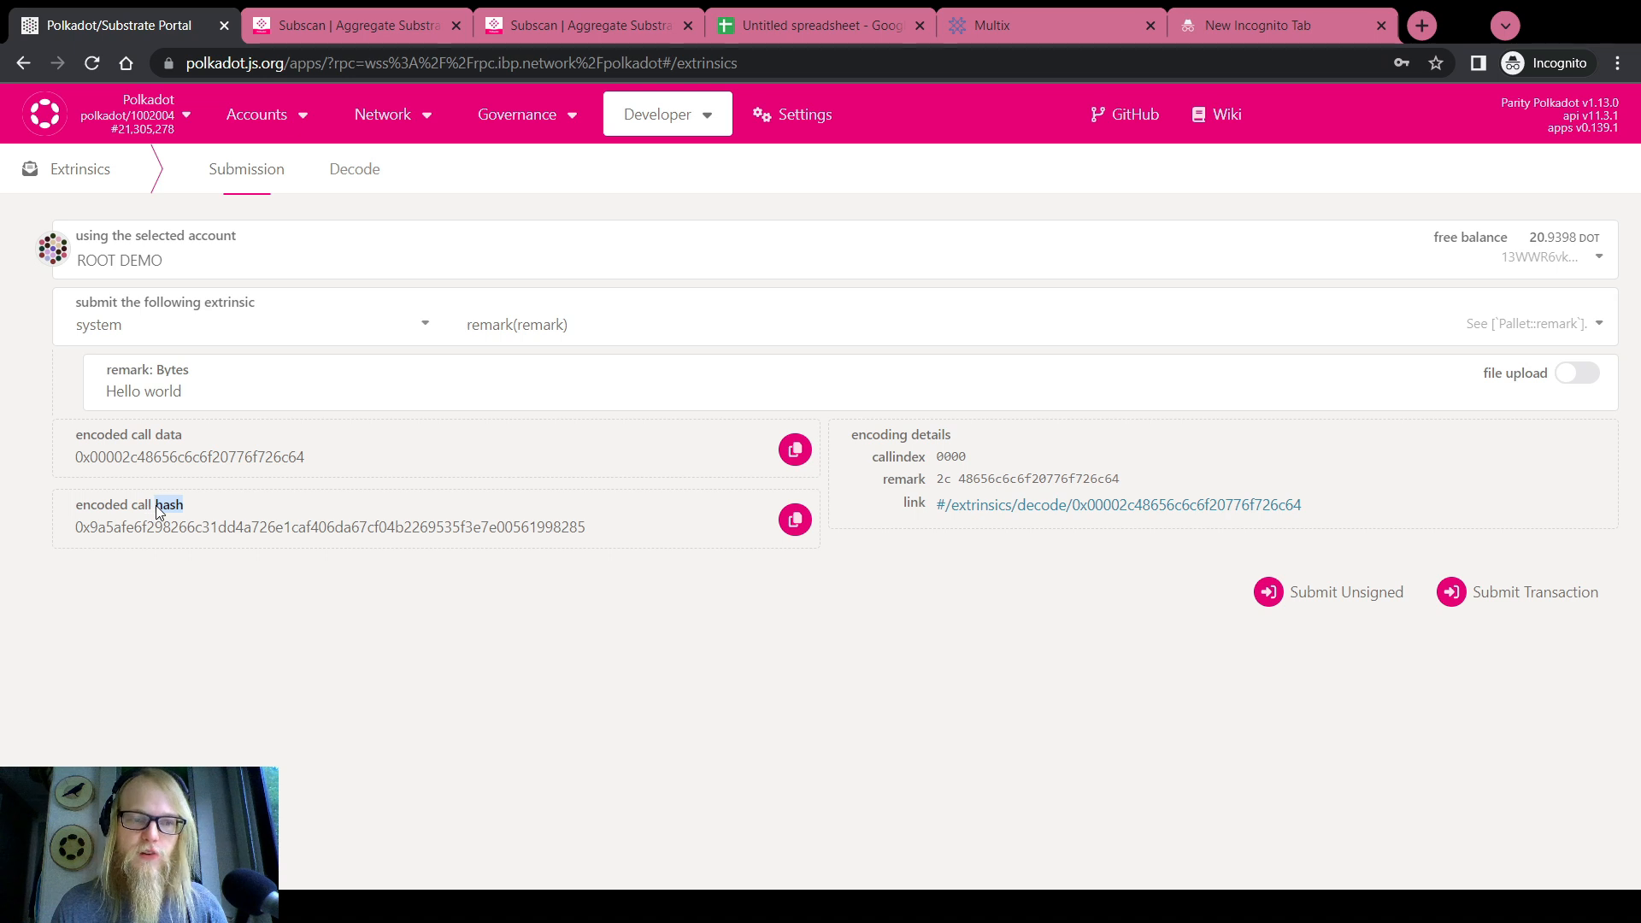
click(794, 519)
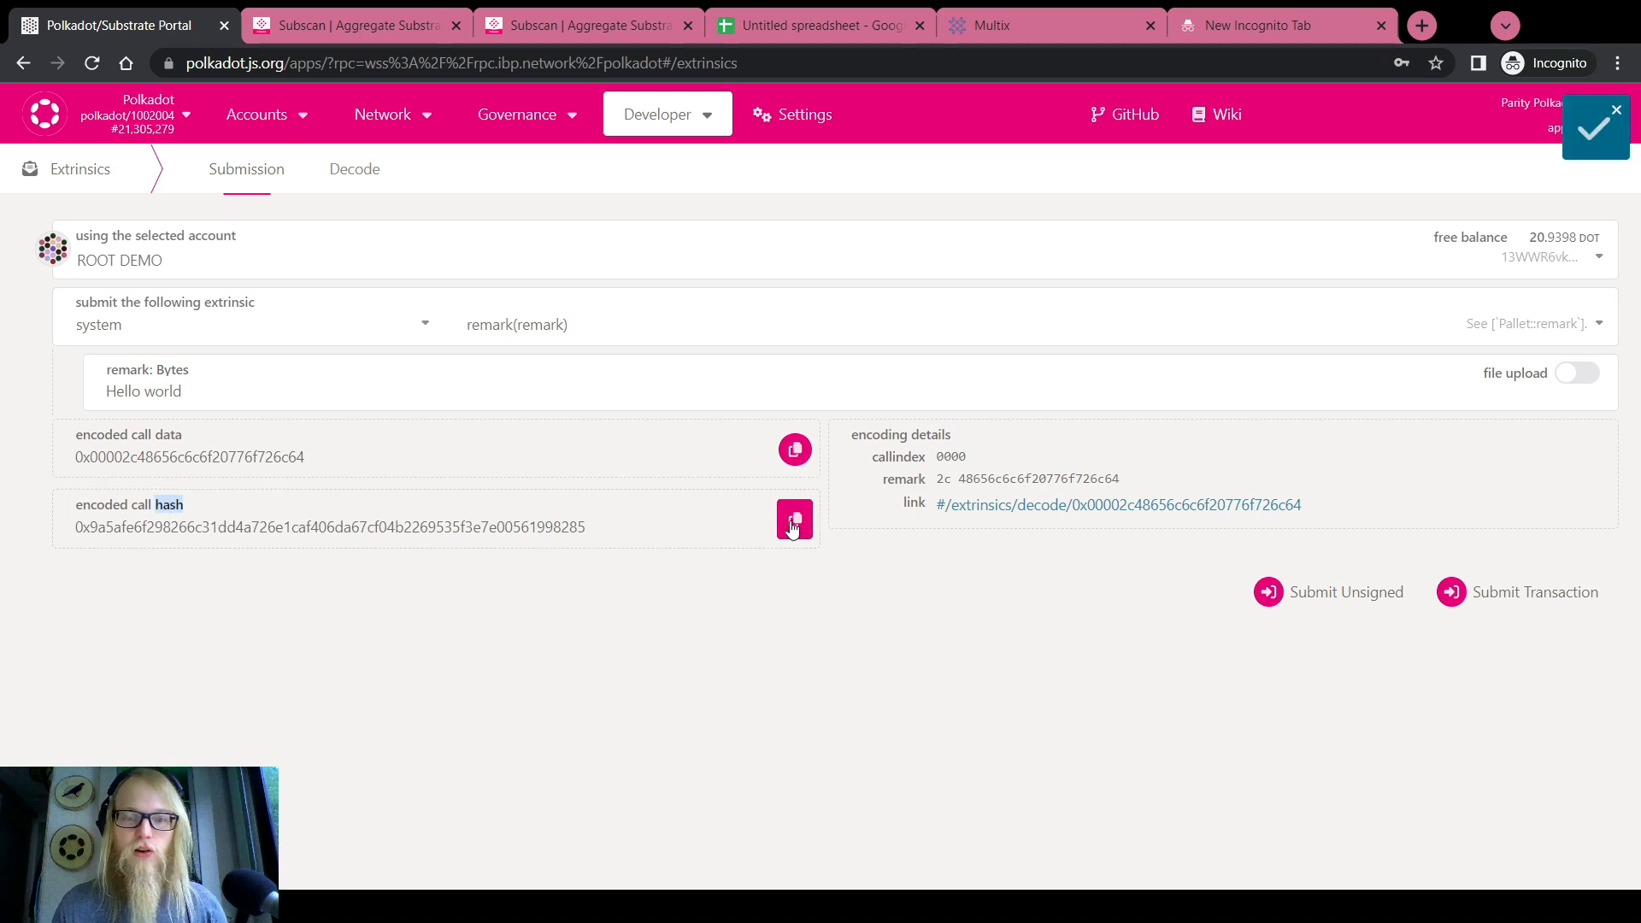
click(1421, 26)
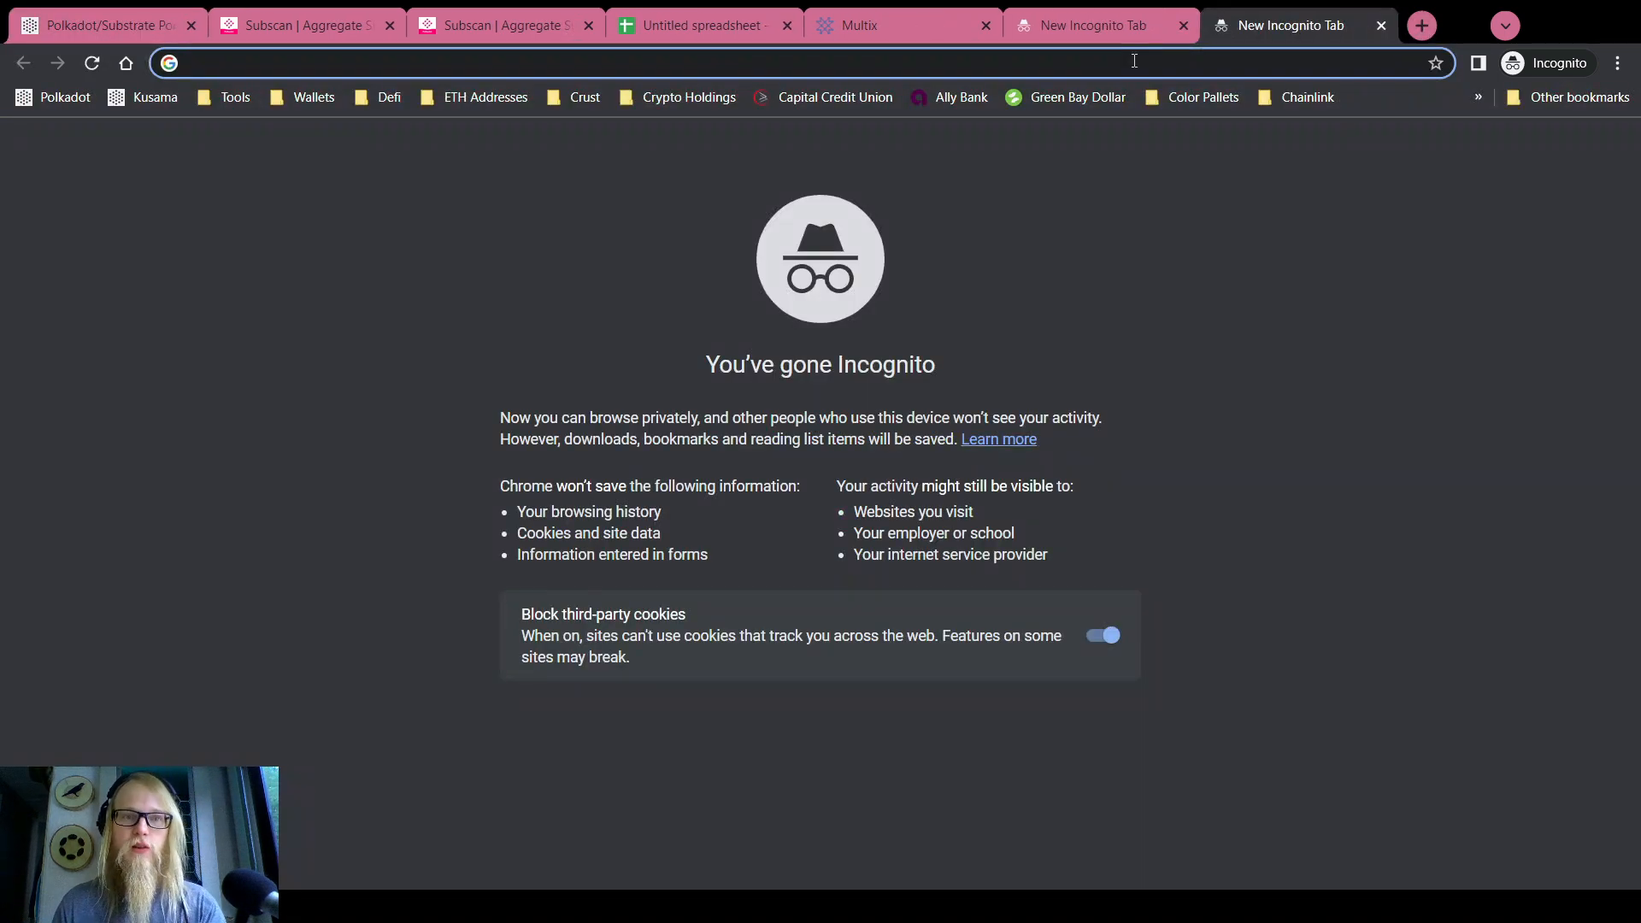
key(ctrl+v)
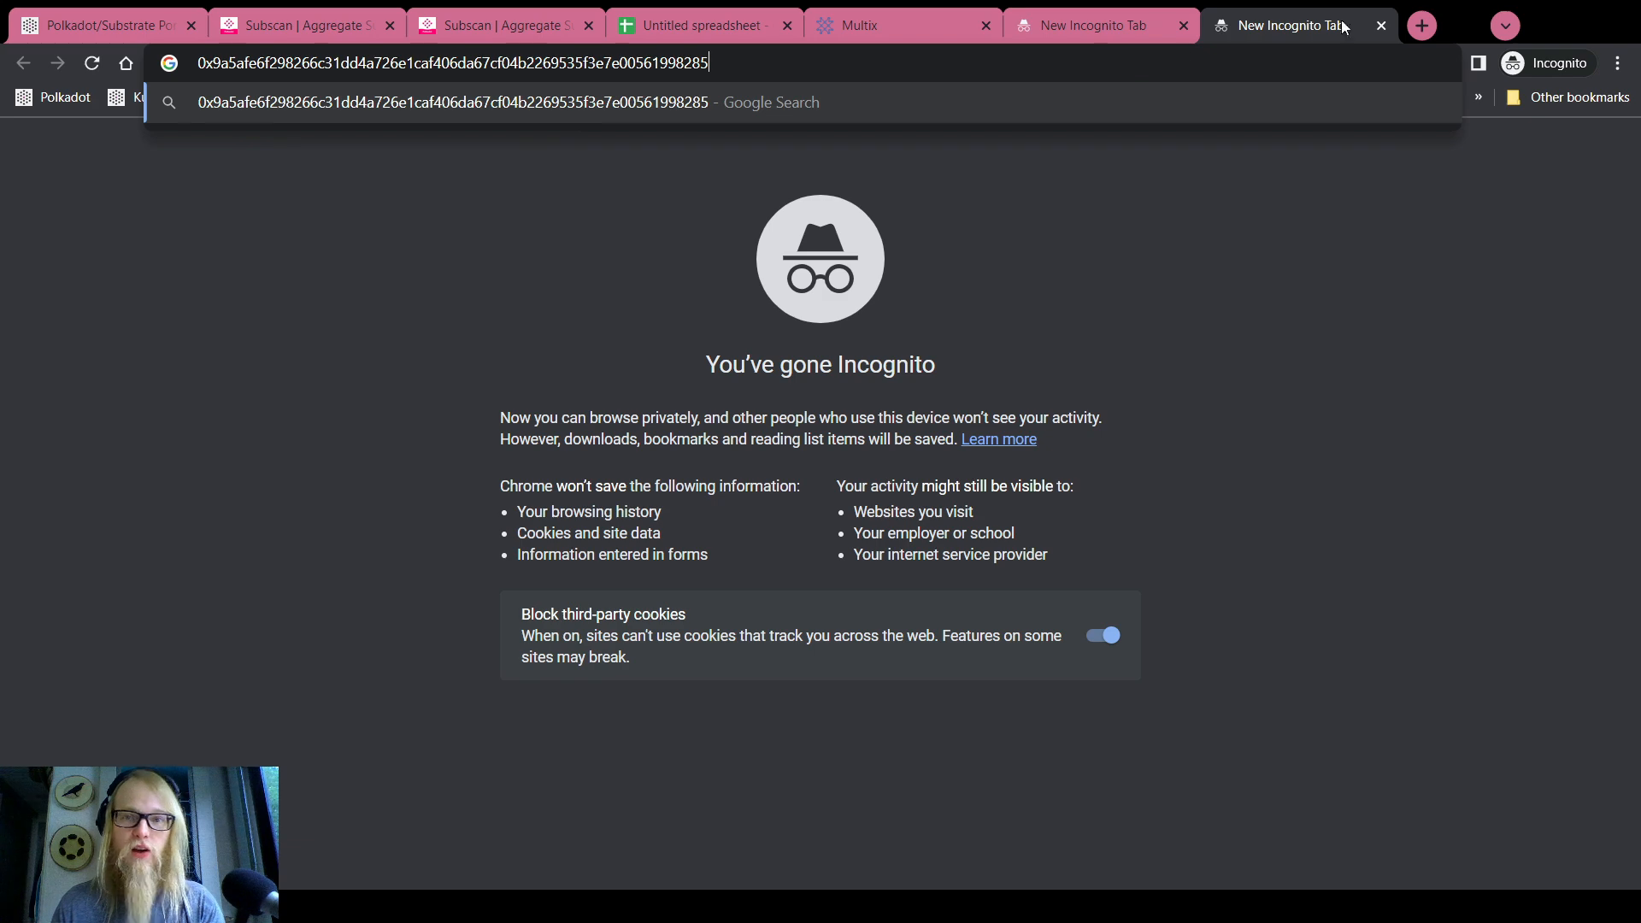
Switch between the incognito tabs, then return to the portal's Extrinsics page
click(1142, 17)
click(1288, 25)
click(1089, 20)
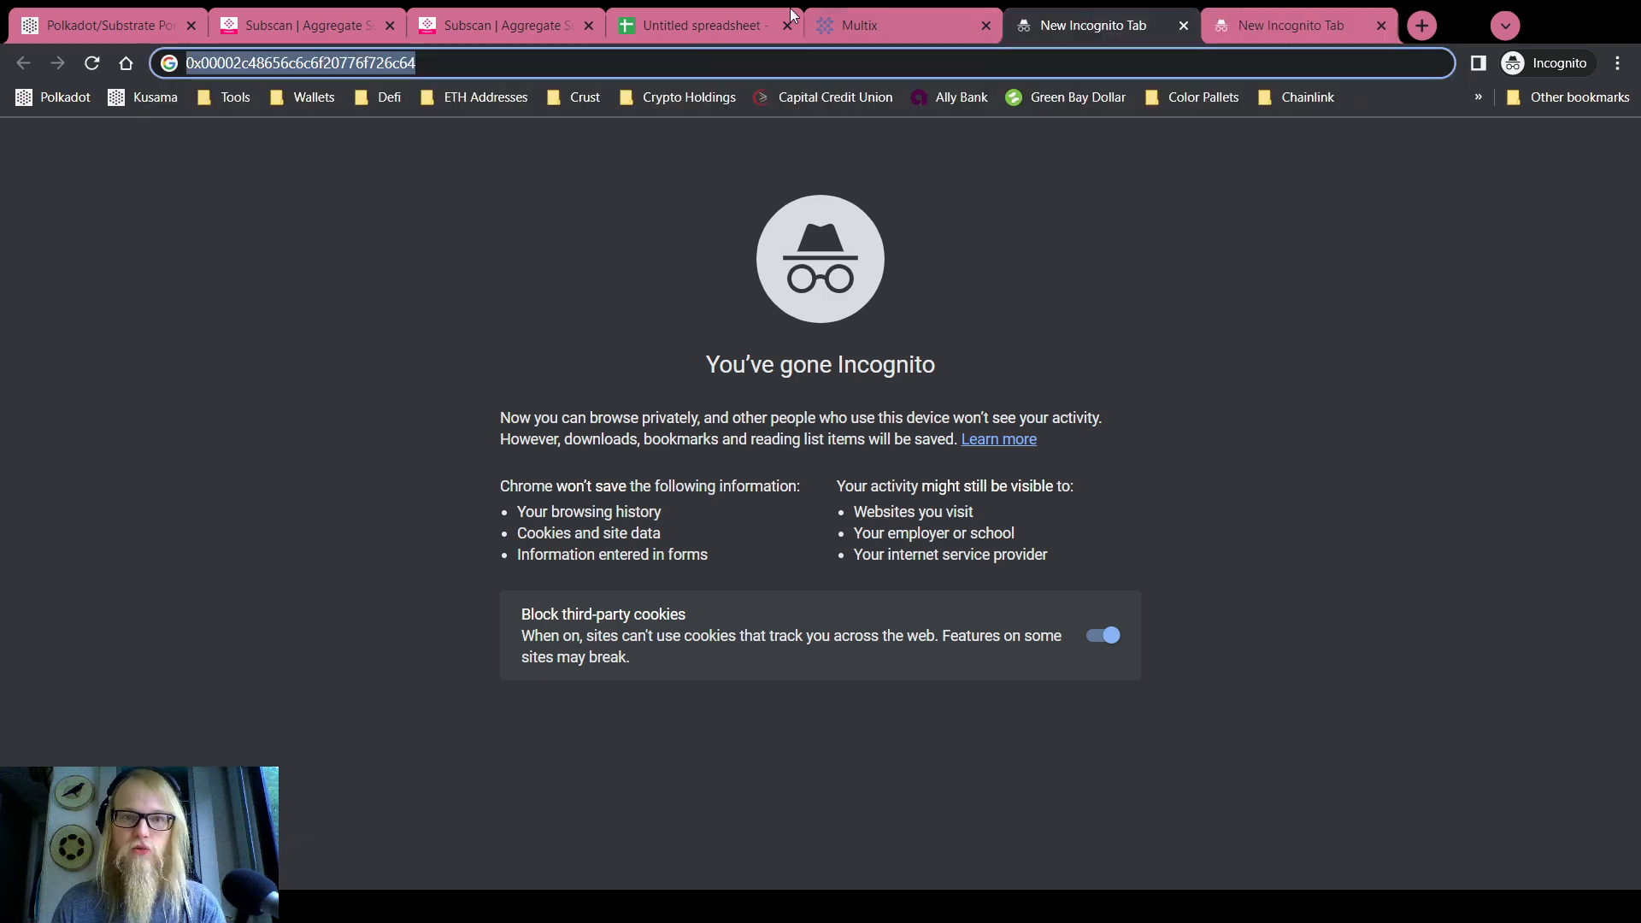
click(111, 10)
click(215, 486)
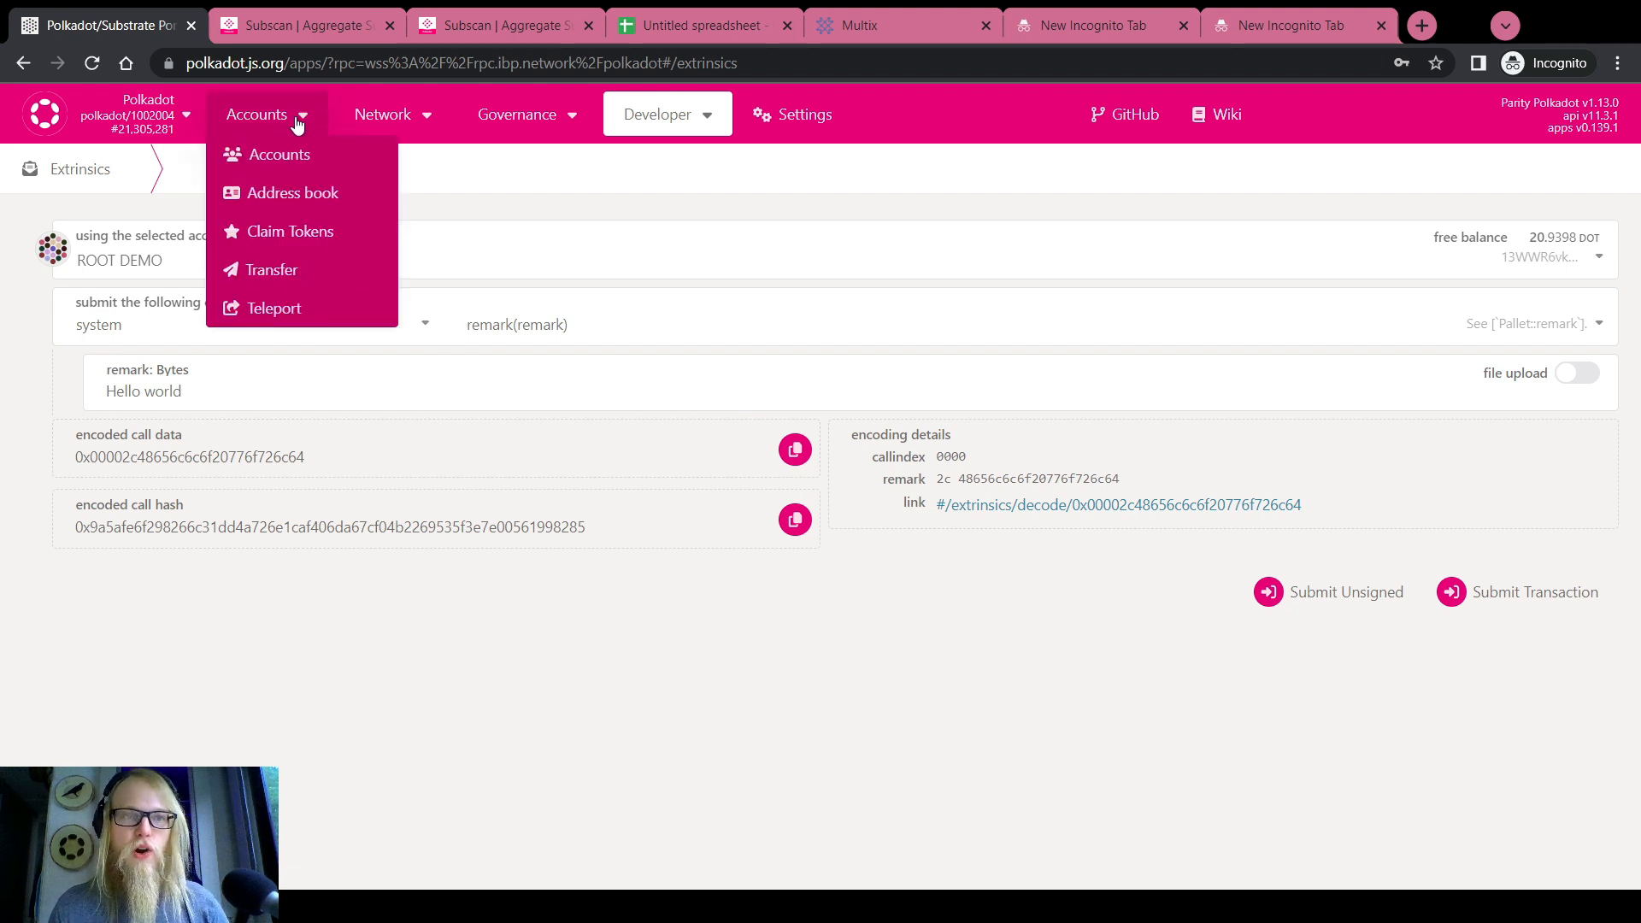
Select DEMO 1 as the sending account for the extrinsic
mouse_move(686, 121)
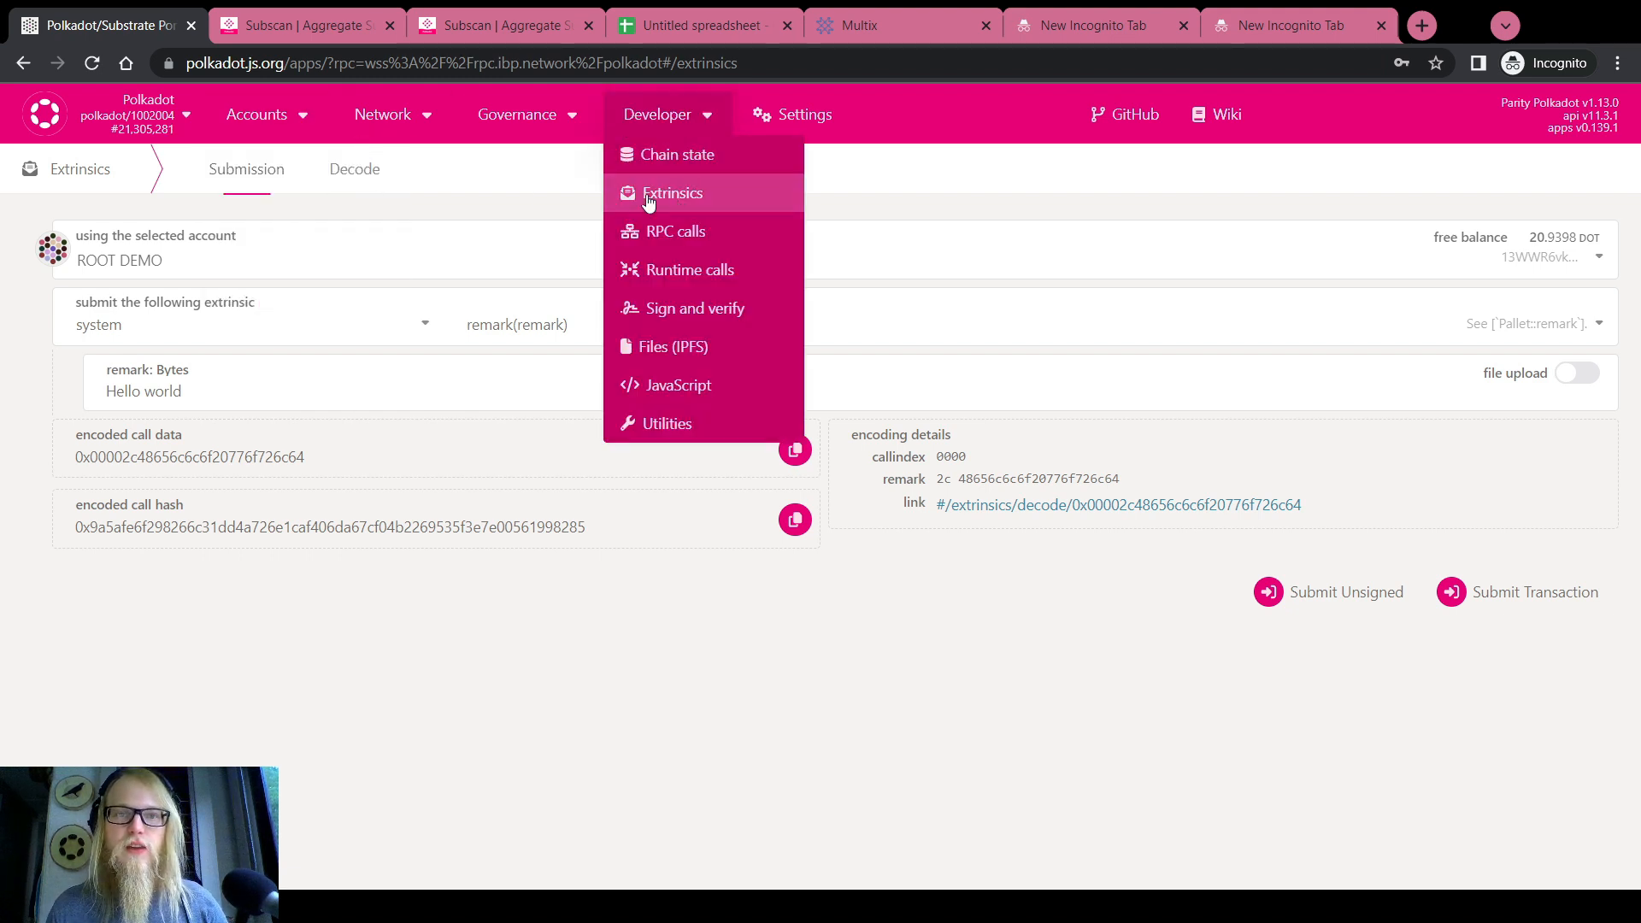
click(357, 317)
scroll(145, 500, up, 6)
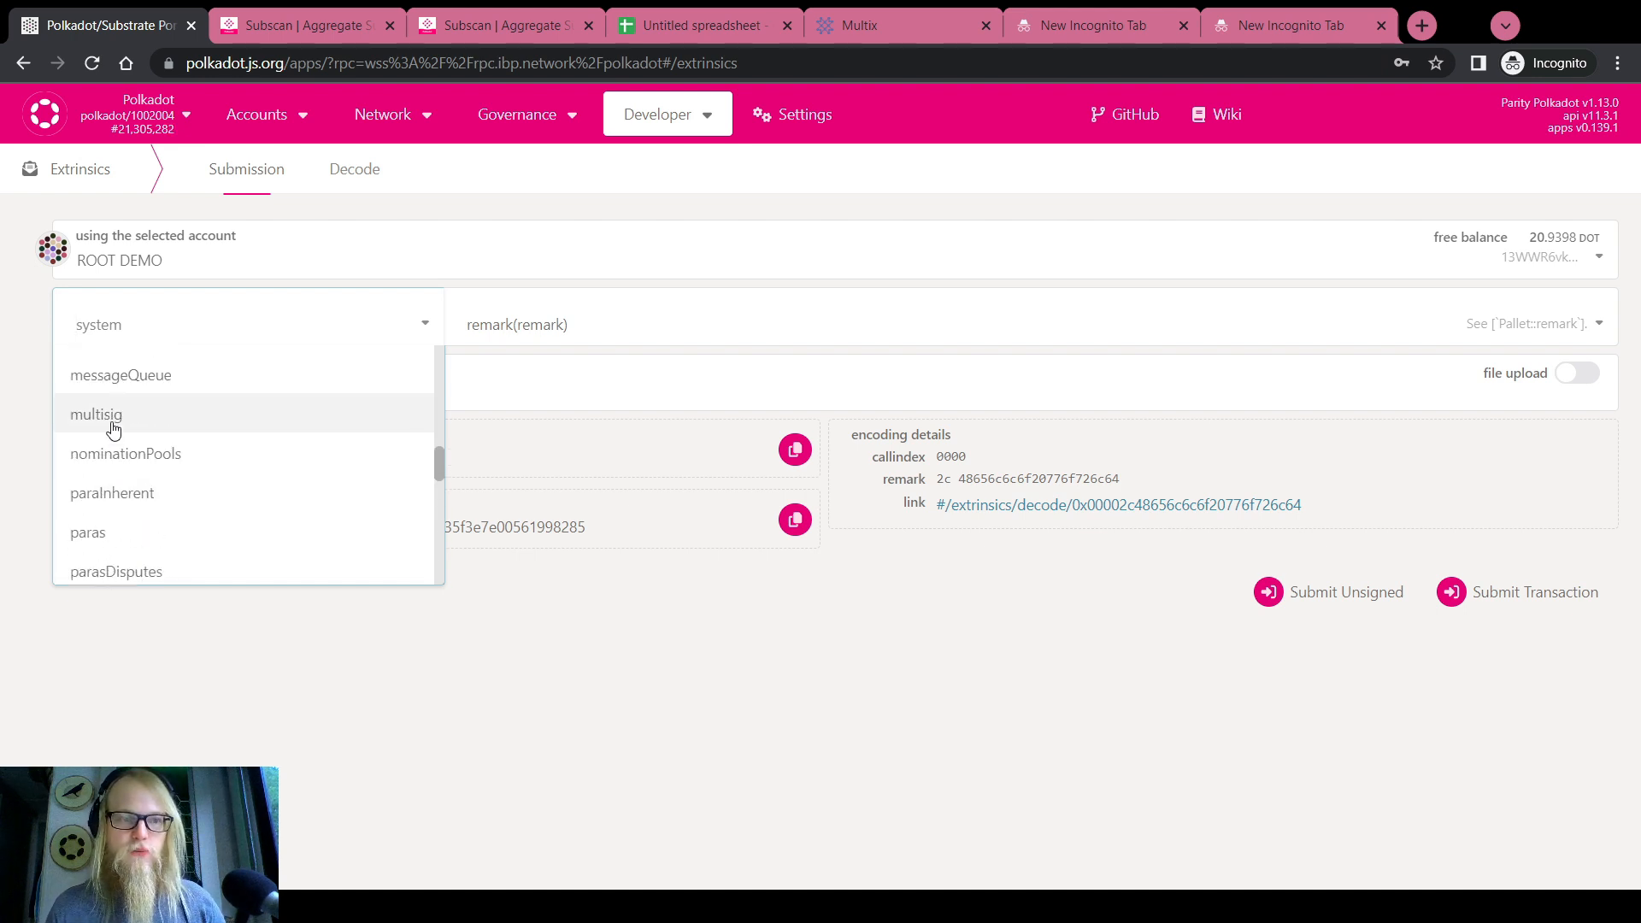
click(128, 260)
click(96, 337)
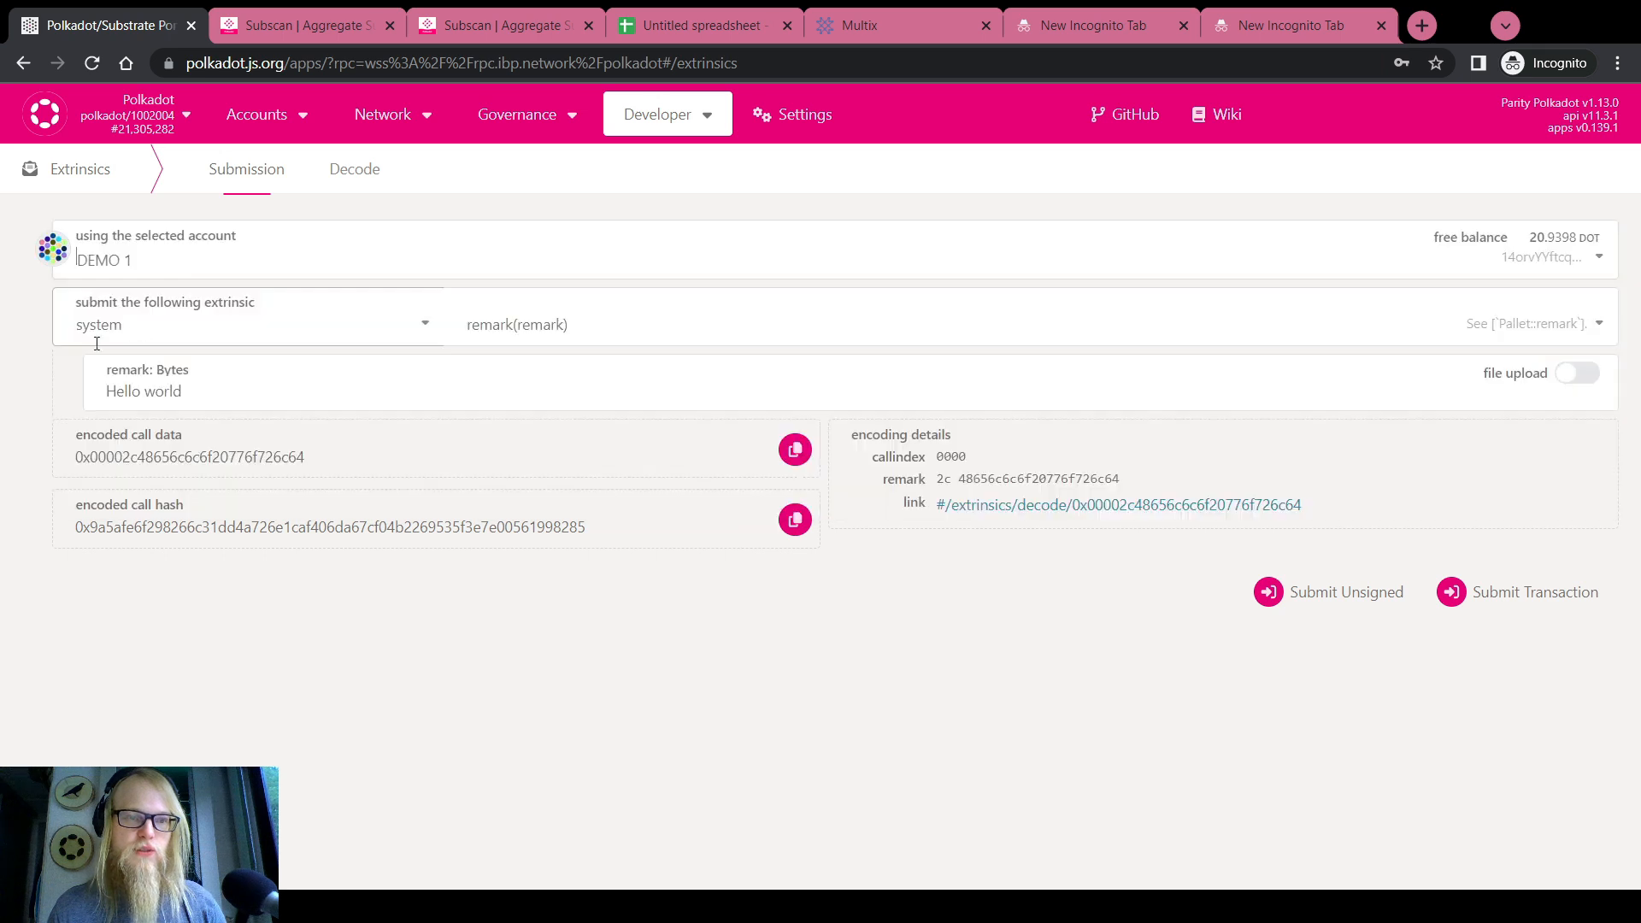
Choose the multisig pallet's asMulti call
click(96, 325)
scroll(117, 437, up, 4)
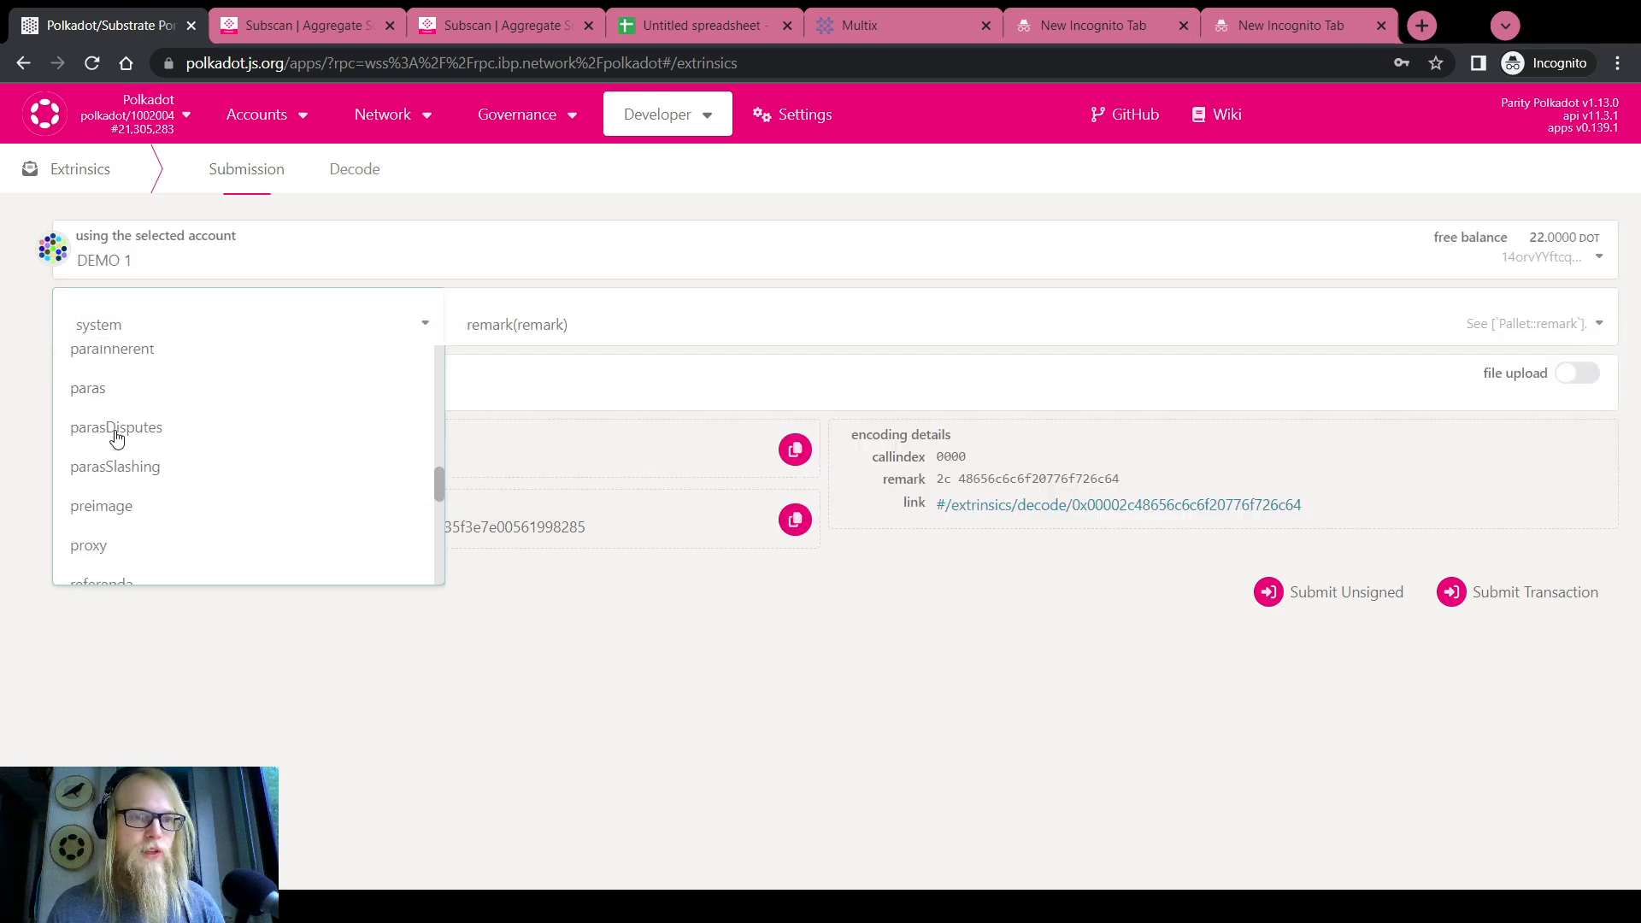
scroll(117, 437, up, 3)
click(117, 550)
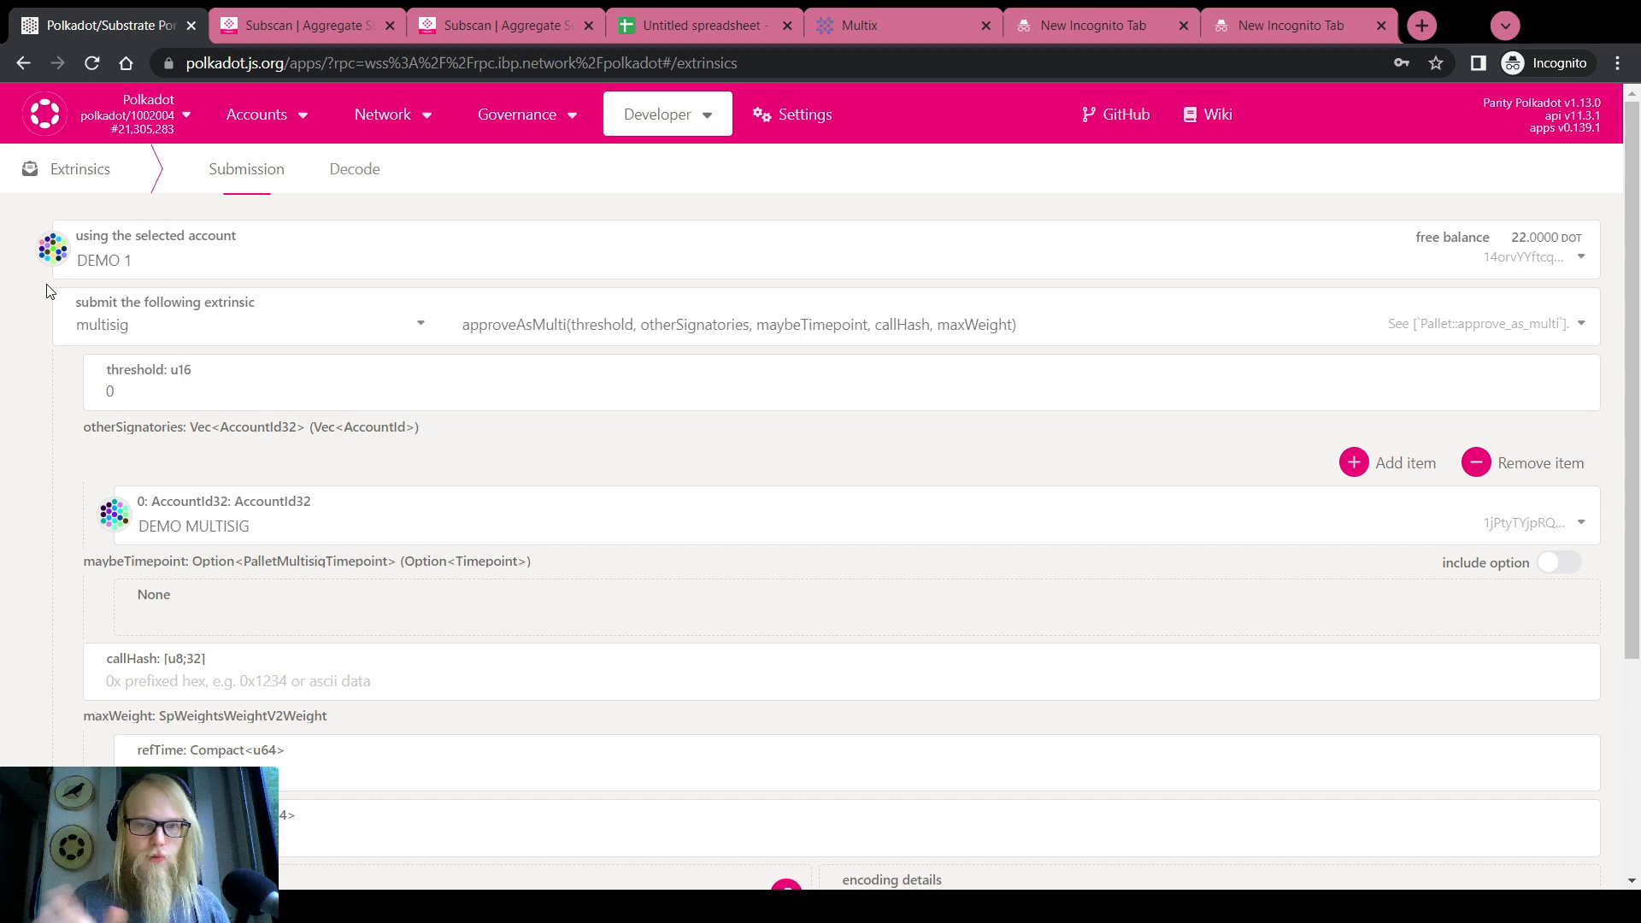
click(559, 328)
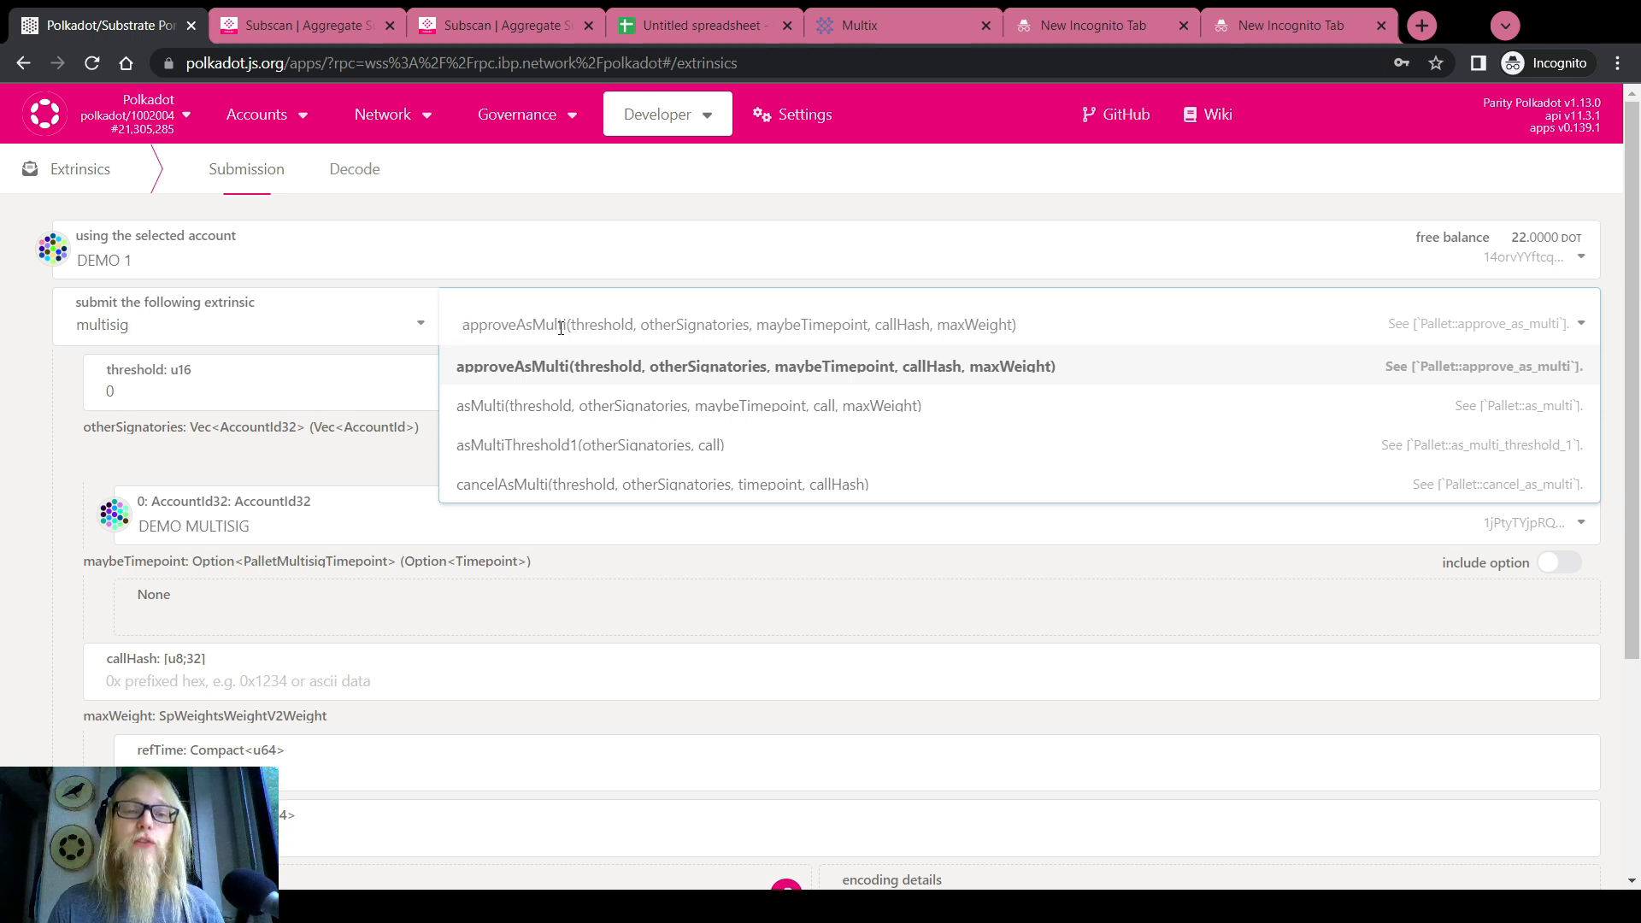
click(564, 407)
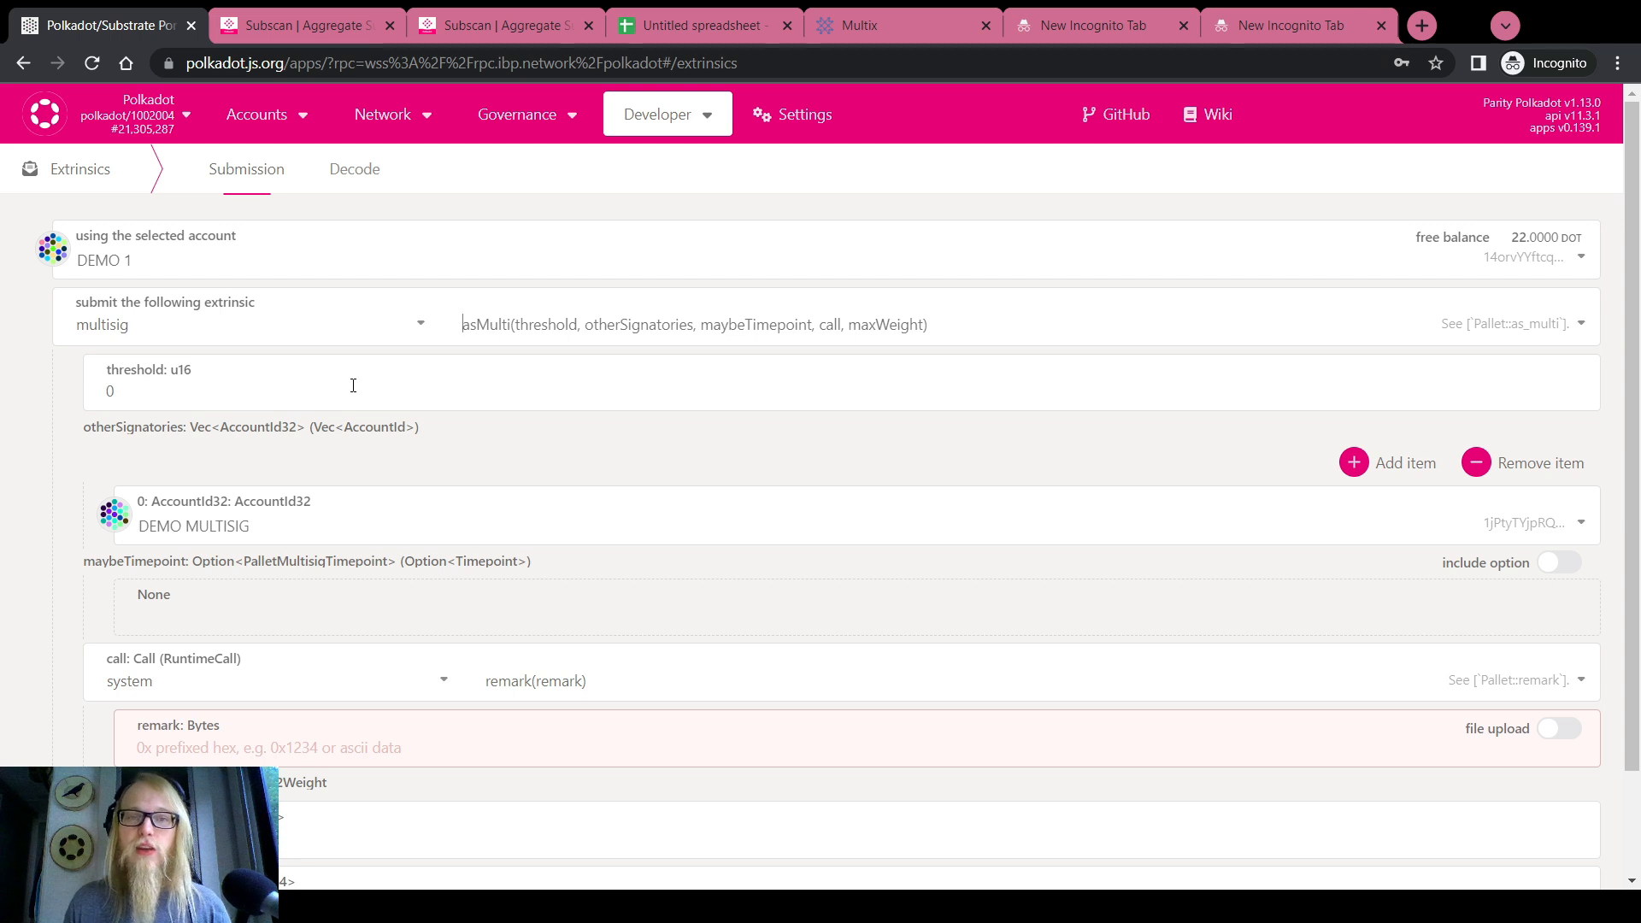
Change the asMulti threshold to 3 and add two more otherSignatories entries
double_click(353, 385)
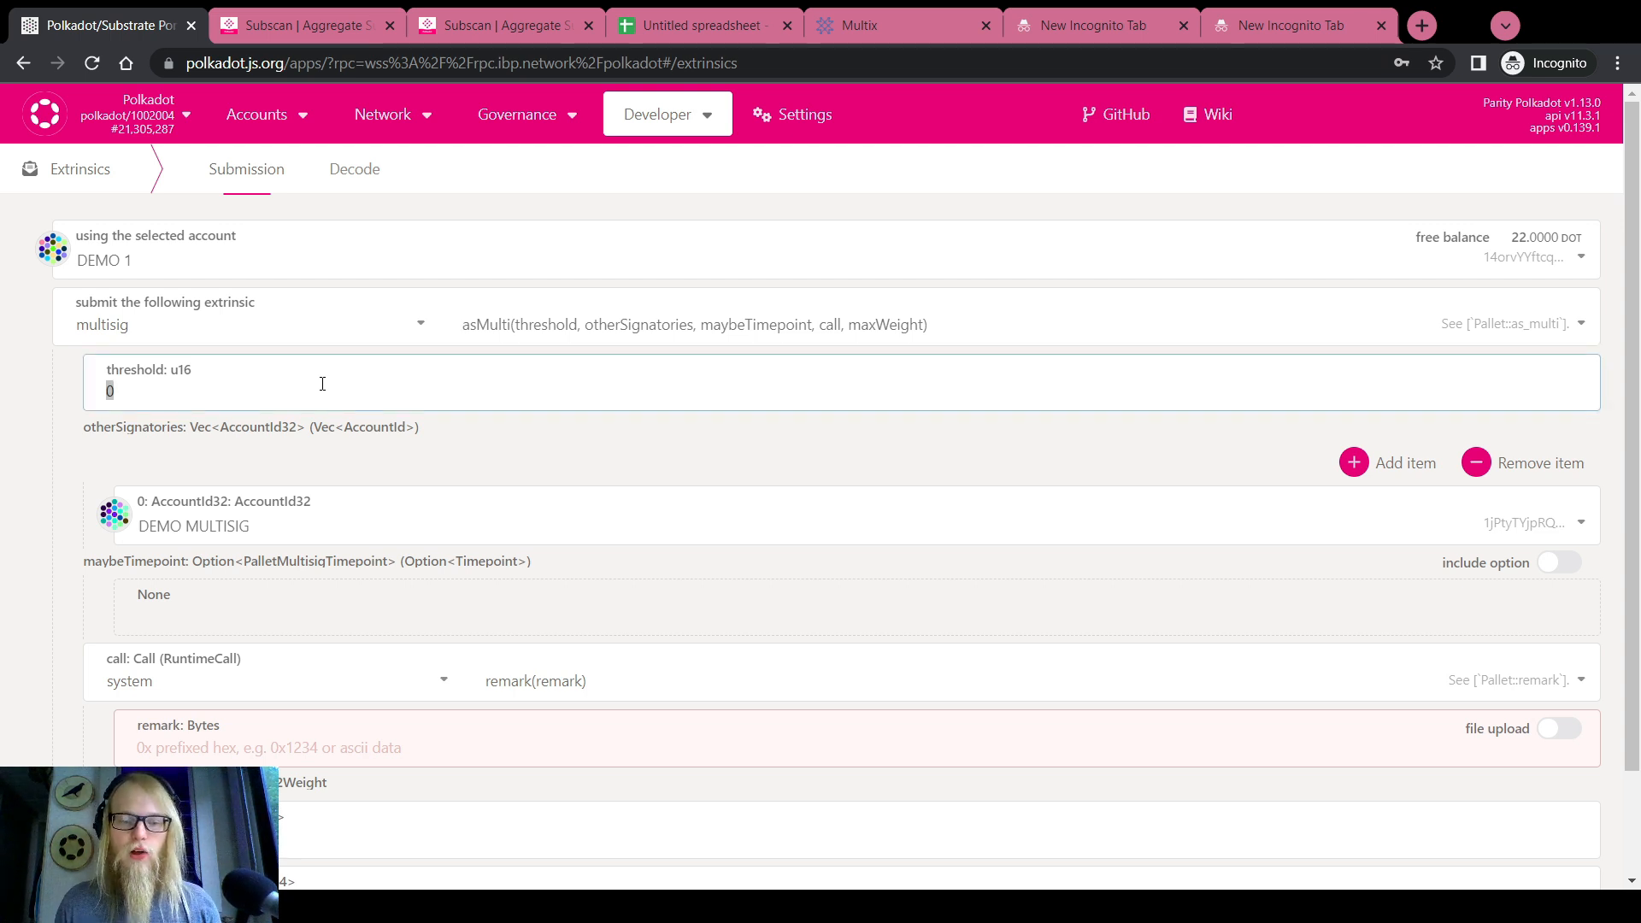
text(2)
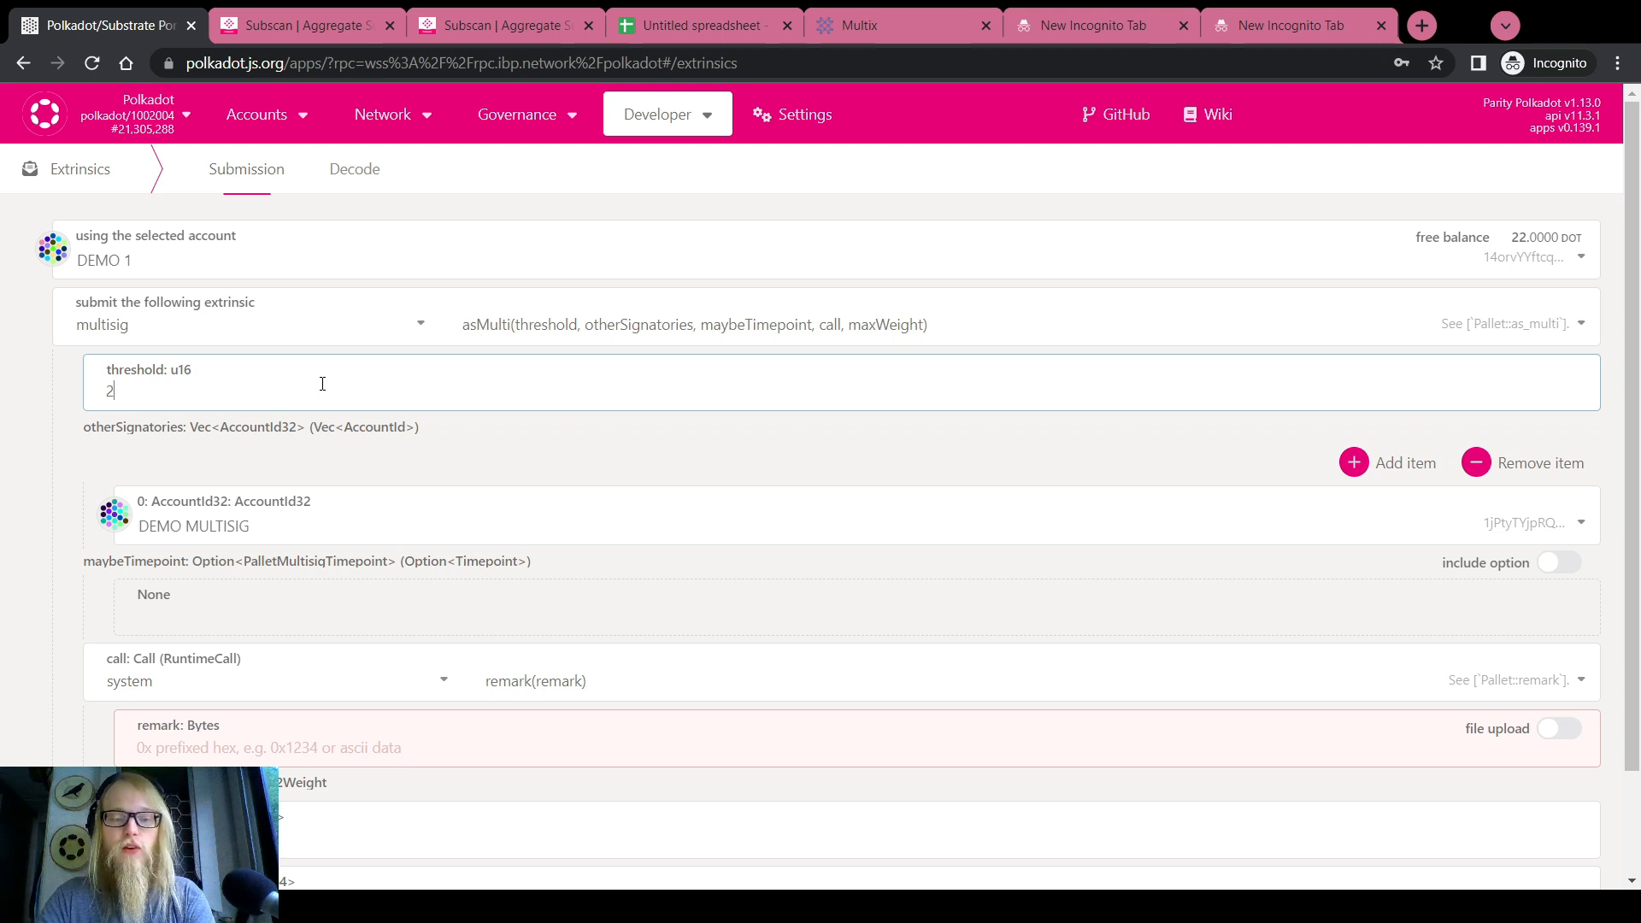
key(BackSpace)
text(3)
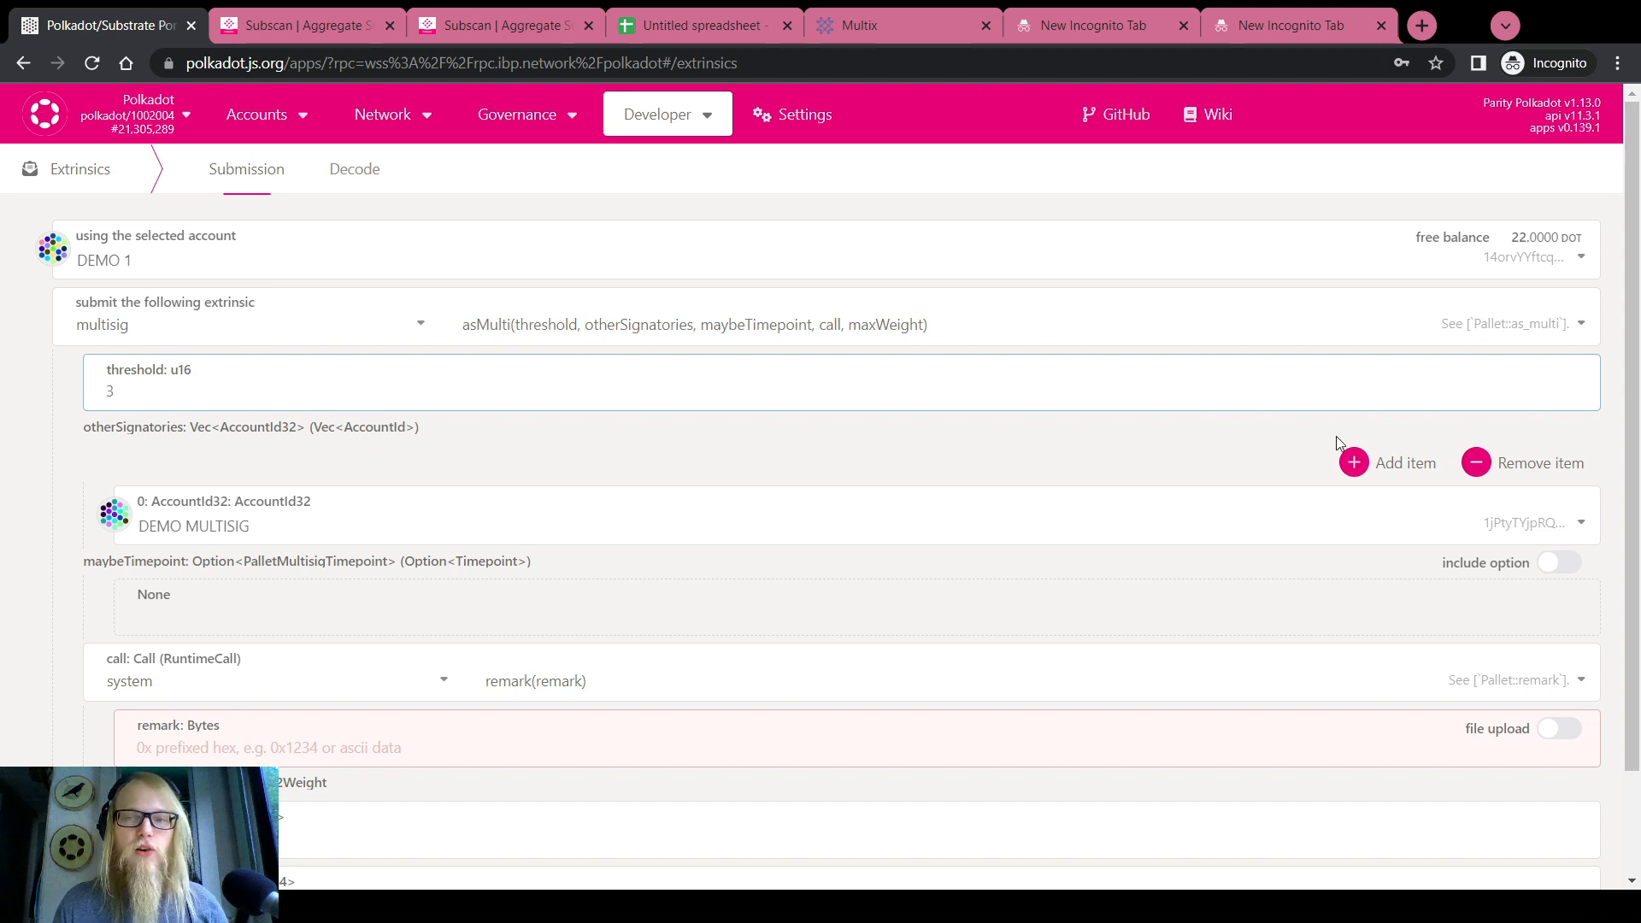
click(1367, 463)
click(1367, 462)
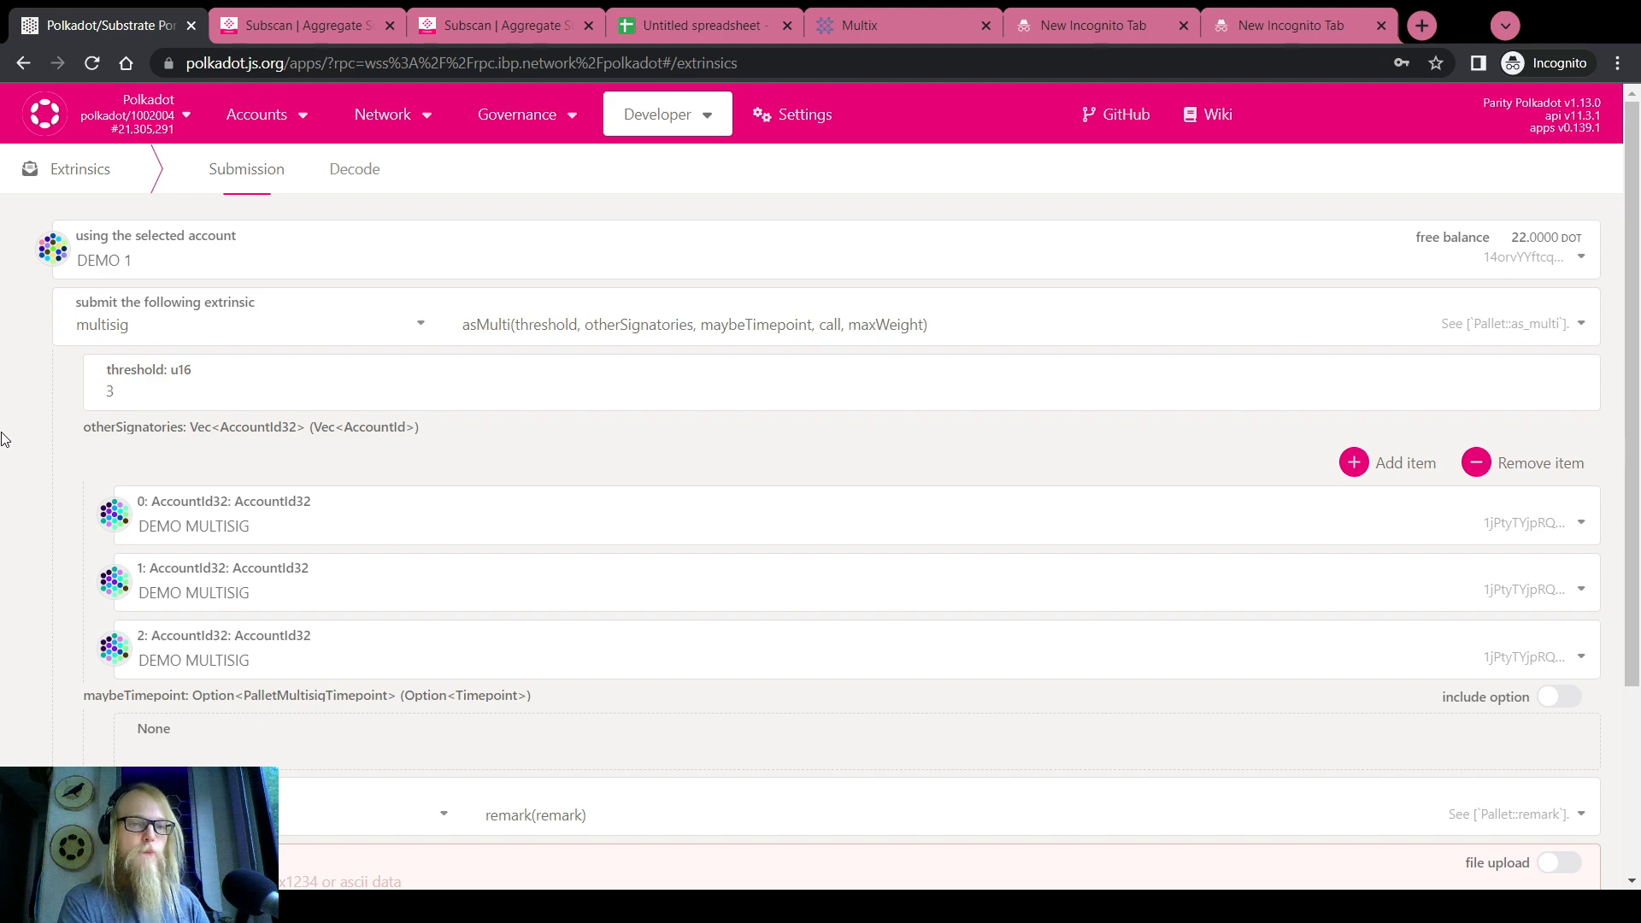
Fill the three other-signatory slots with DEMO 2, DEMO 3 and ROOT DEMO
click(253, 522)
click(239, 650)
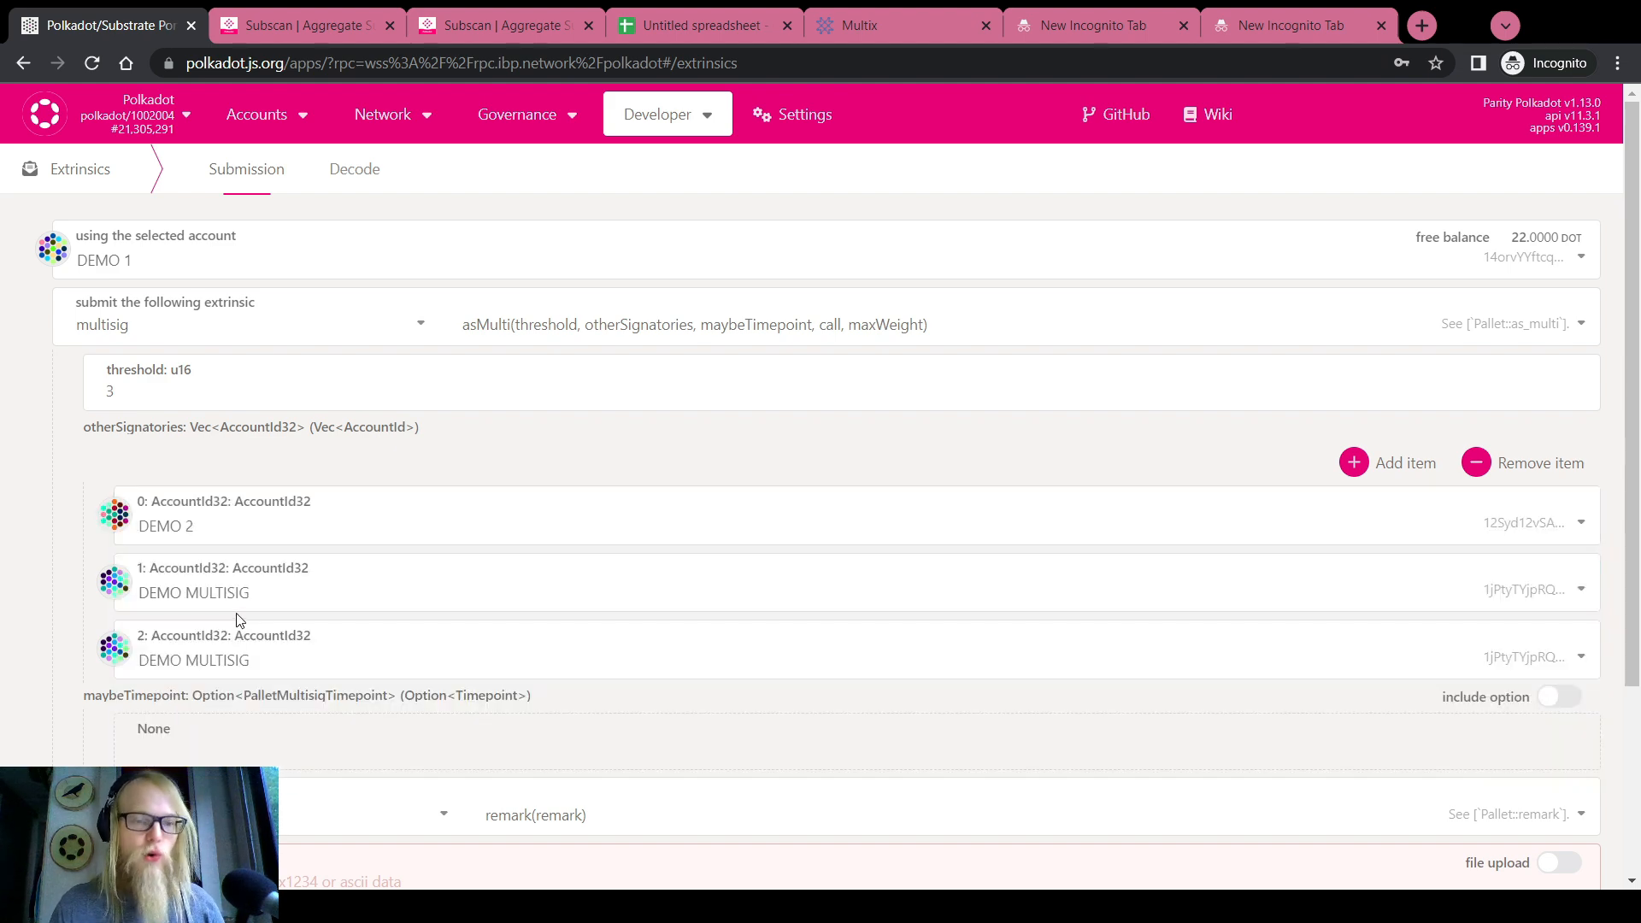
click(238, 614)
click(220, 757)
scroll(174, 553, down, 2)
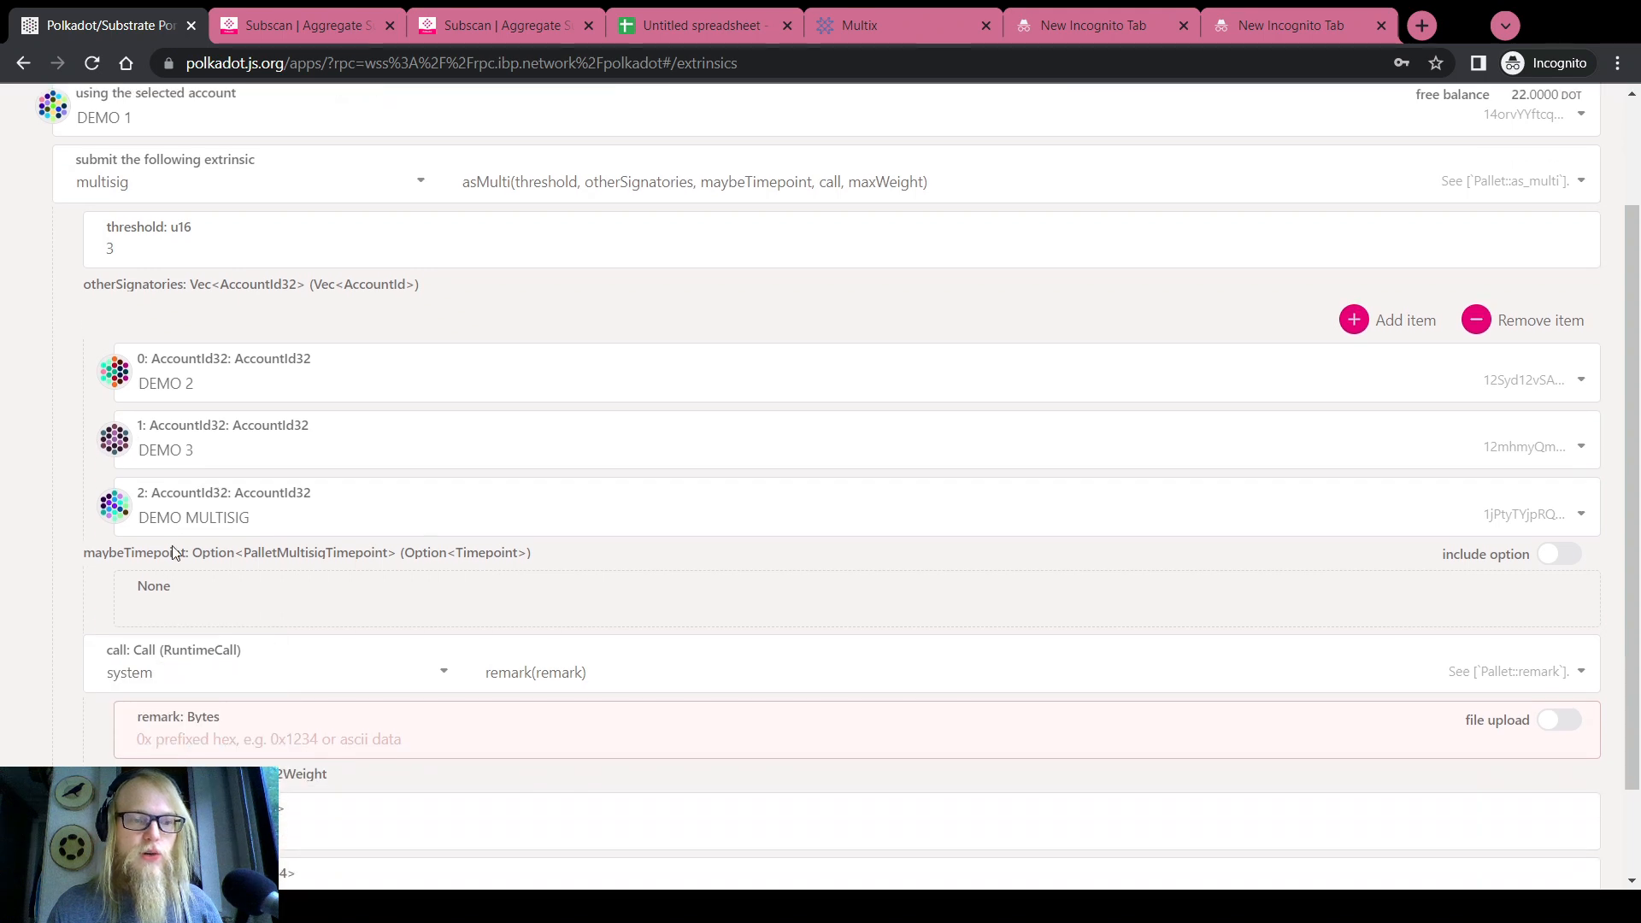
click(175, 517)
click(220, 757)
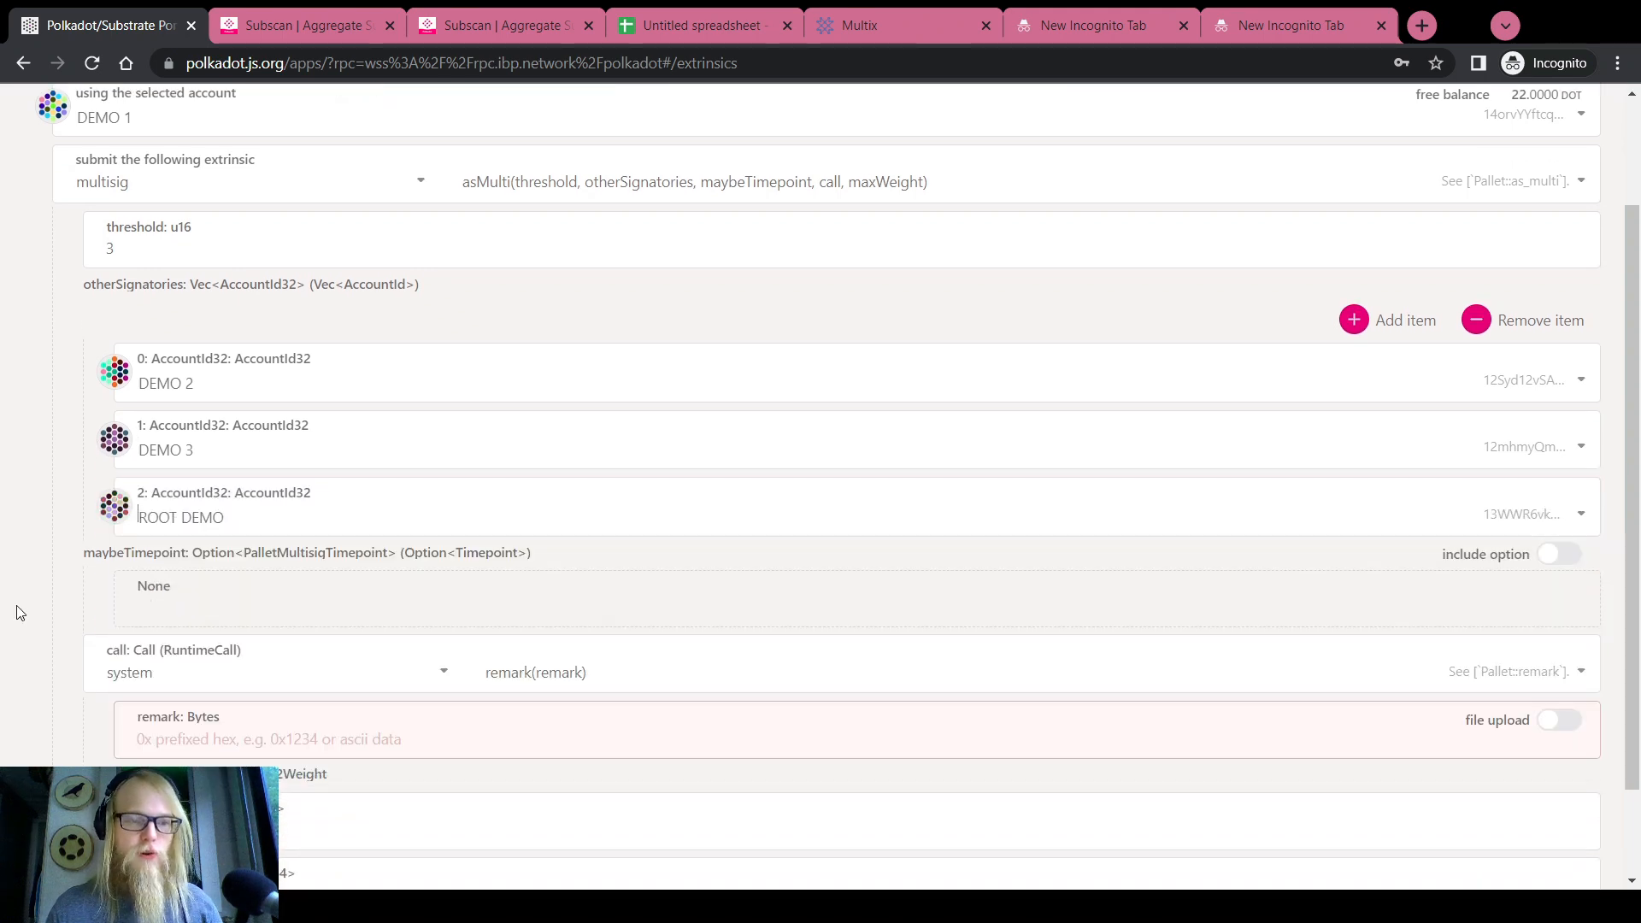
scroll(19, 613, up, 2)
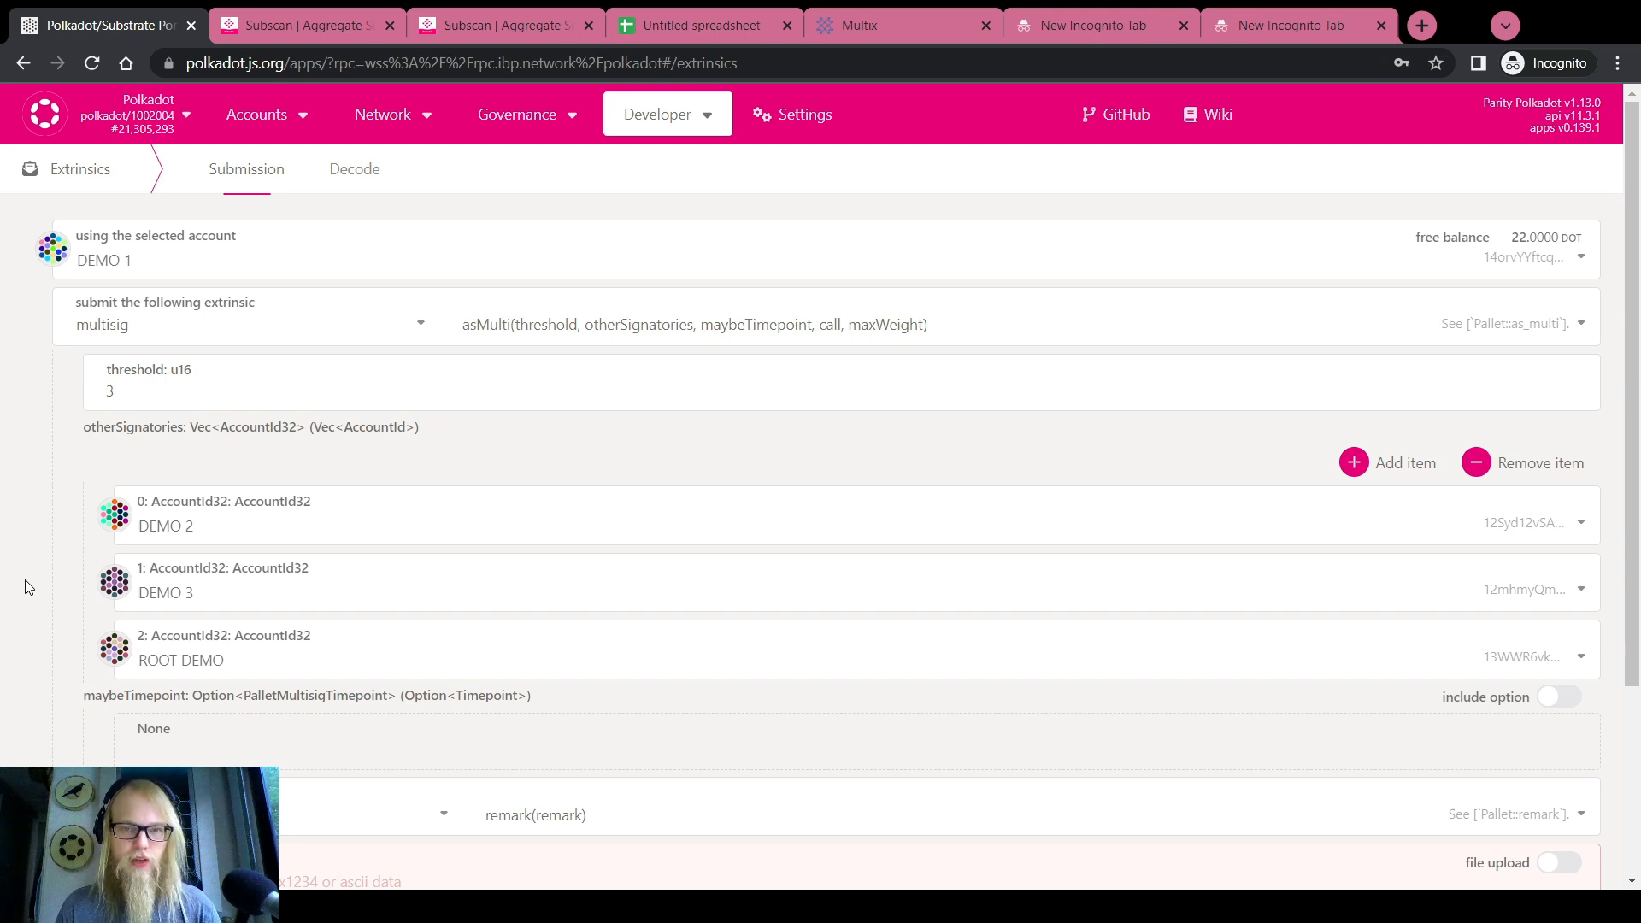
Reorder the signatories to DEMO 3, DEMO 2, ROOT DEMO, then go to Subscan's Account Format Transform
click(1513, 522)
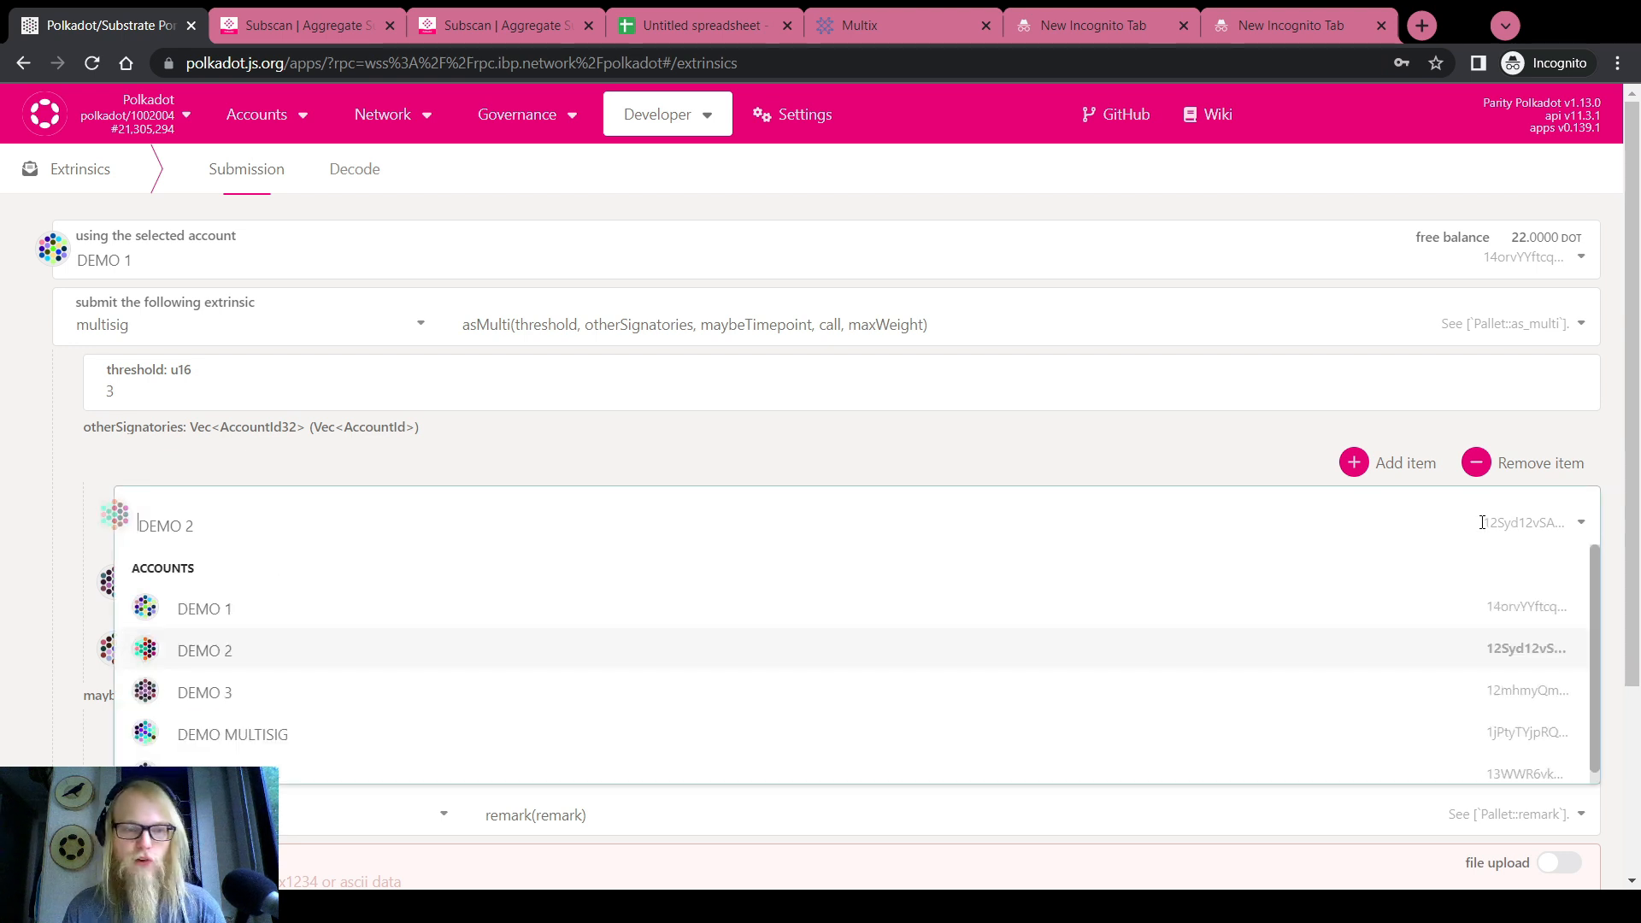
click(213, 613)
click(222, 590)
click(219, 525)
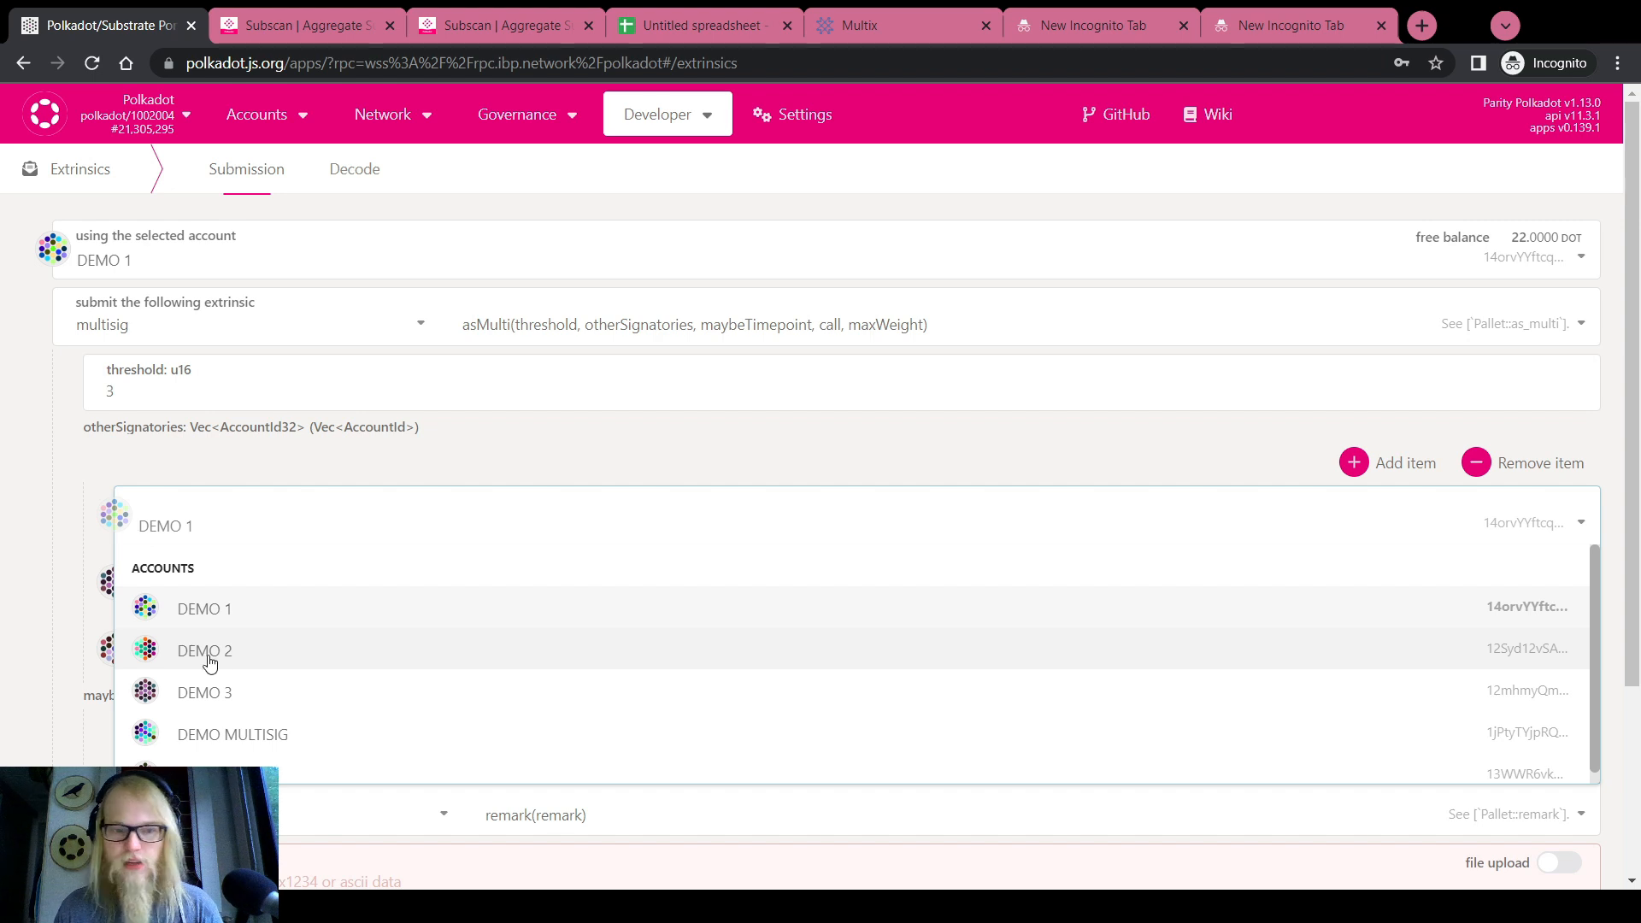
click(209, 692)
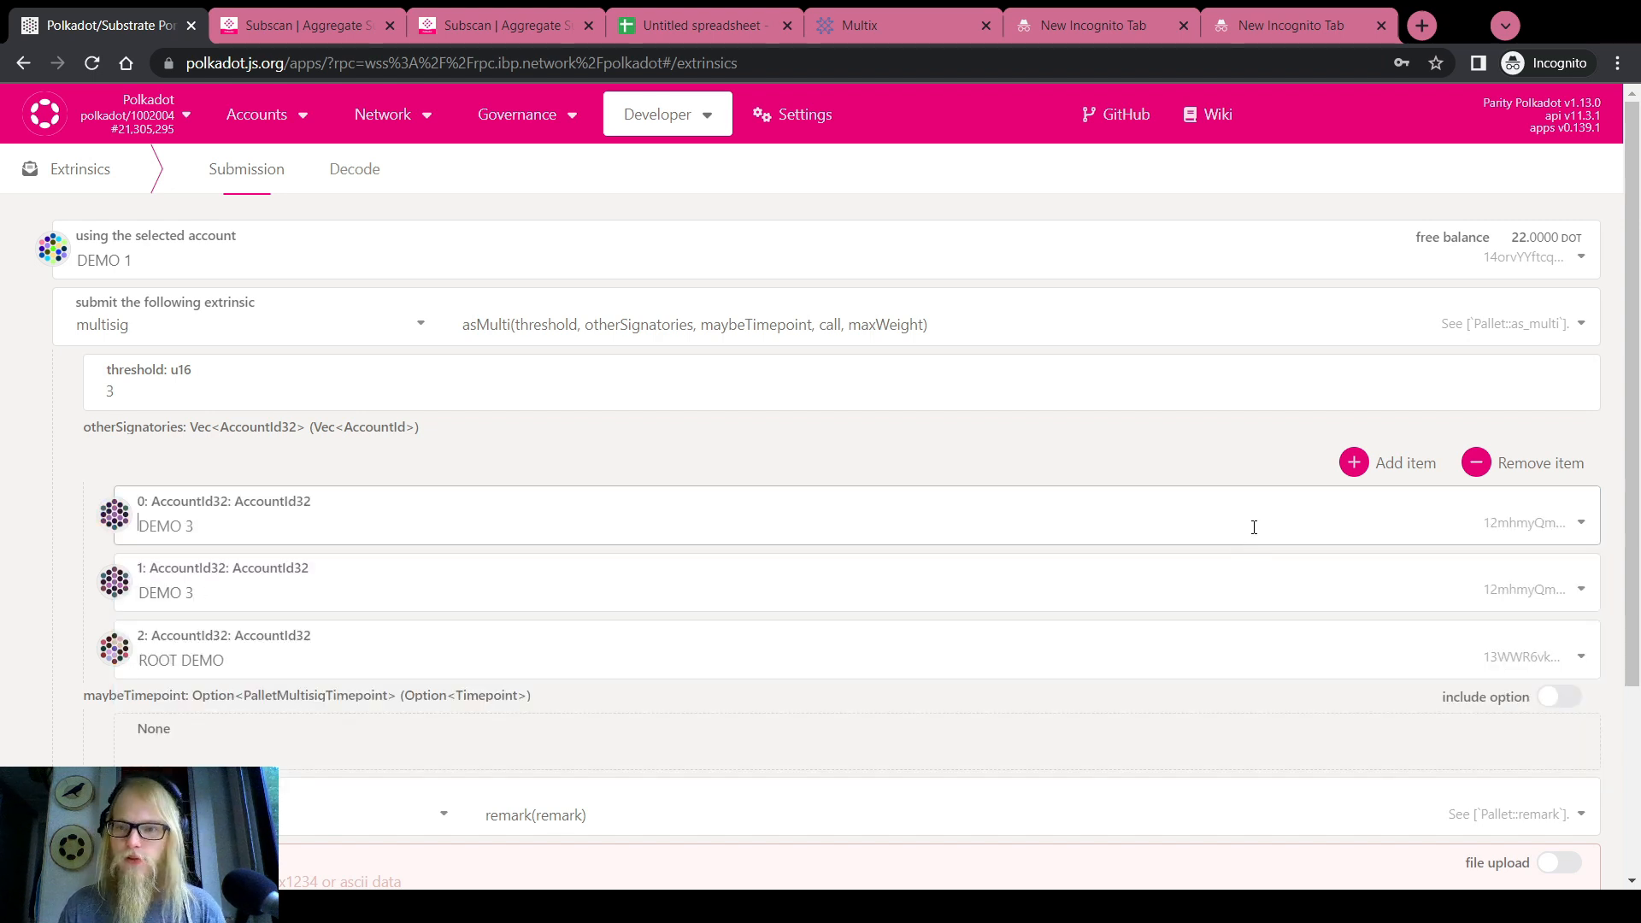
click(318, 593)
click(233, 716)
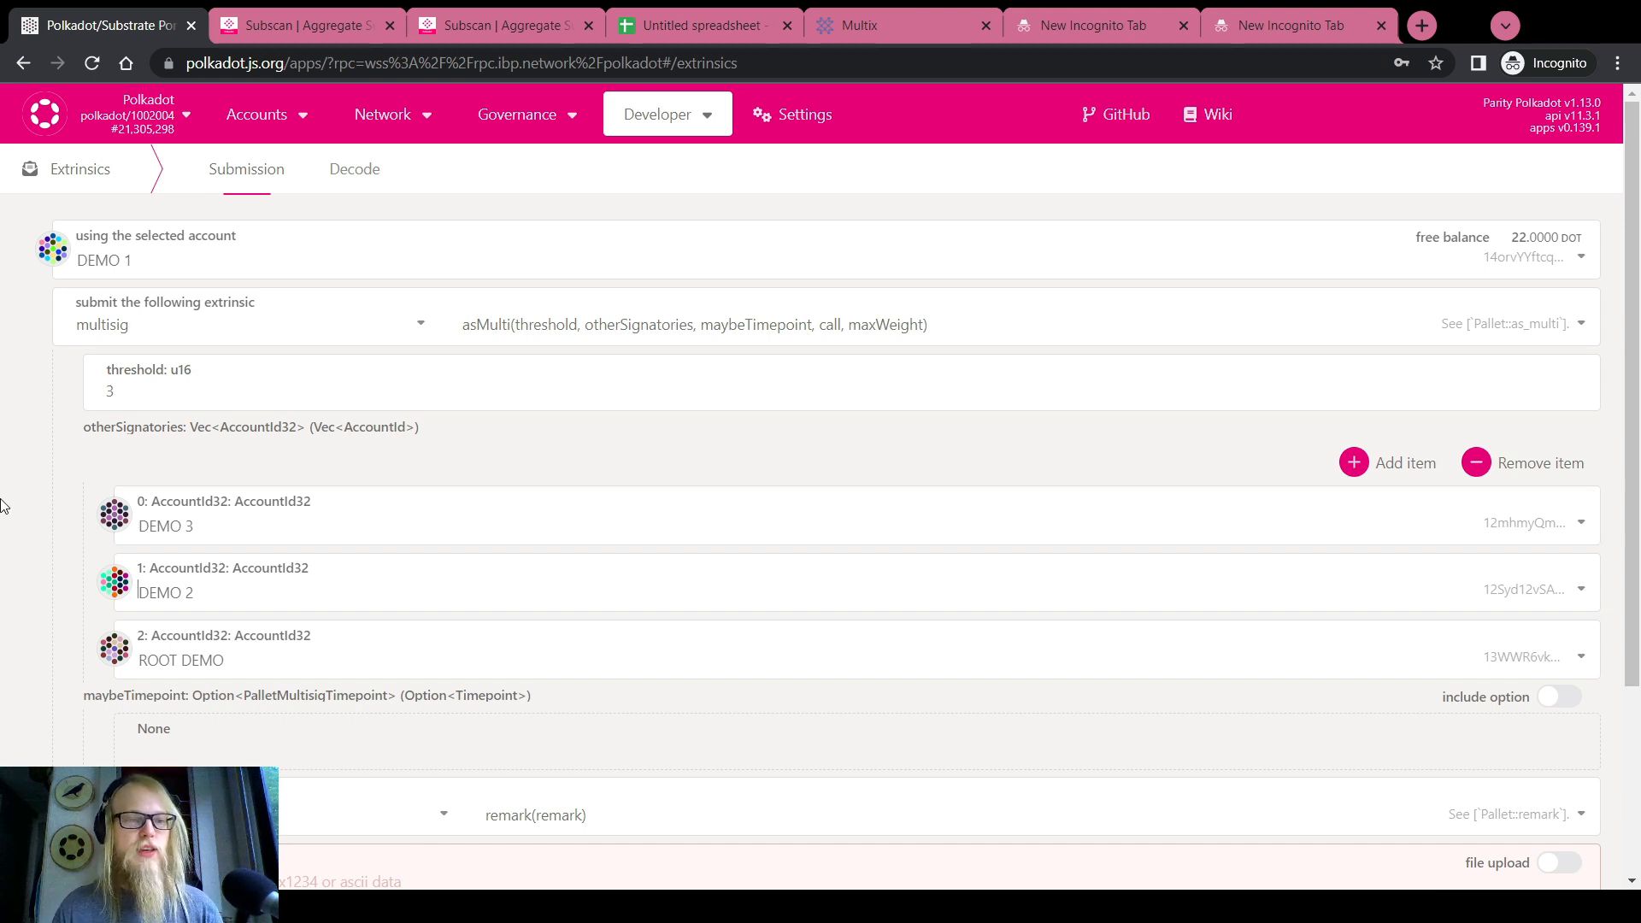
click(168, 521)
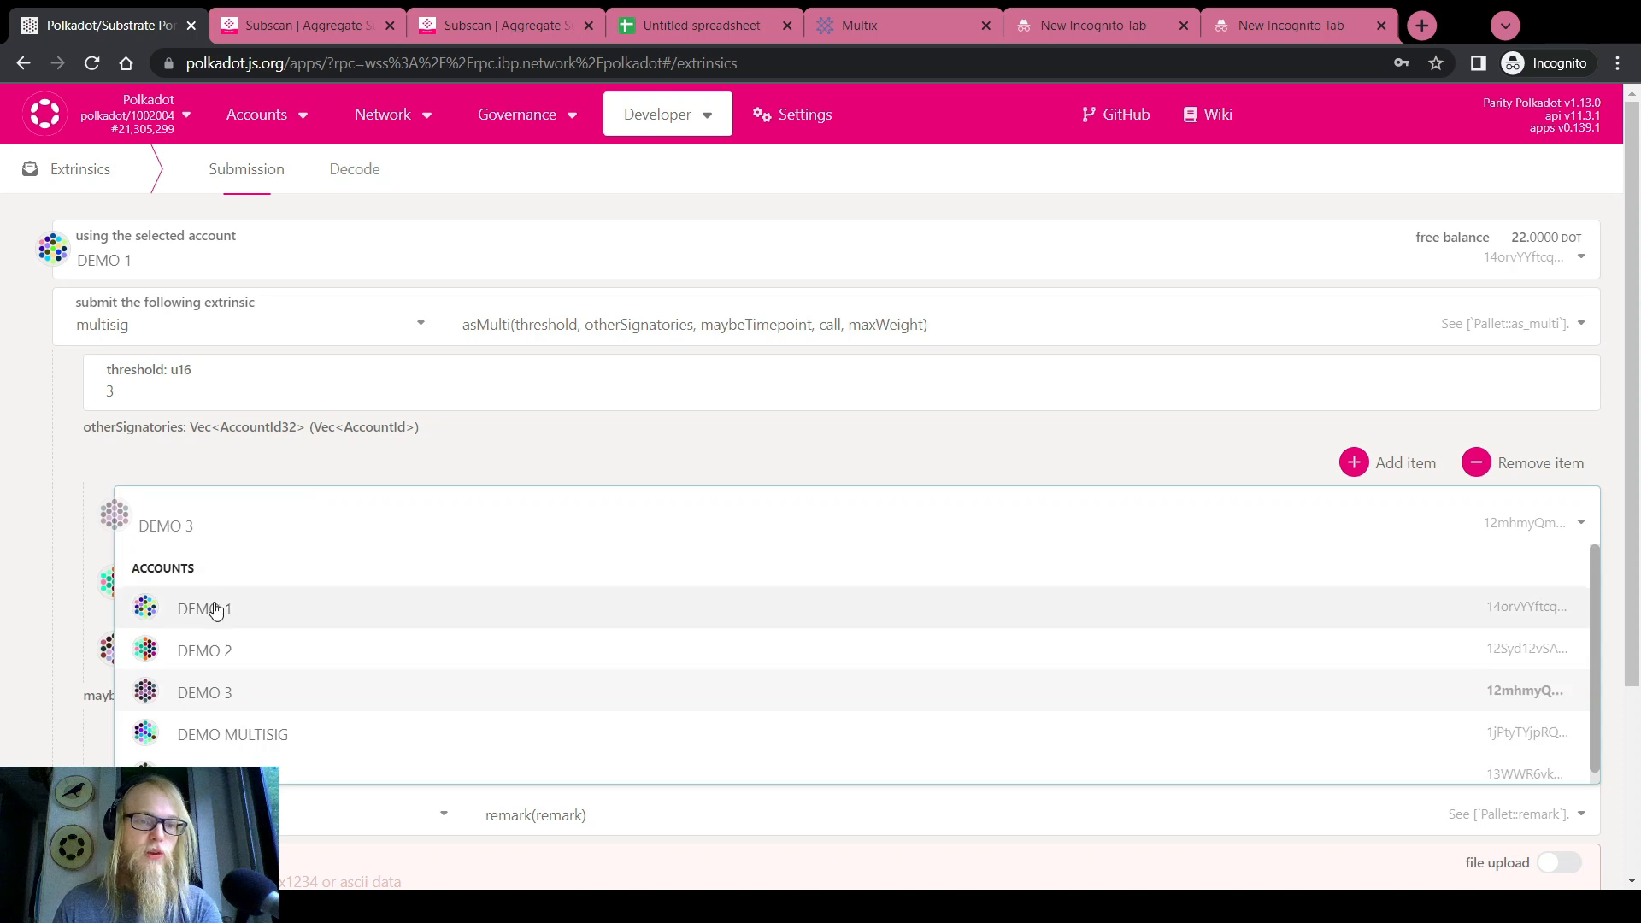
click(242, 26)
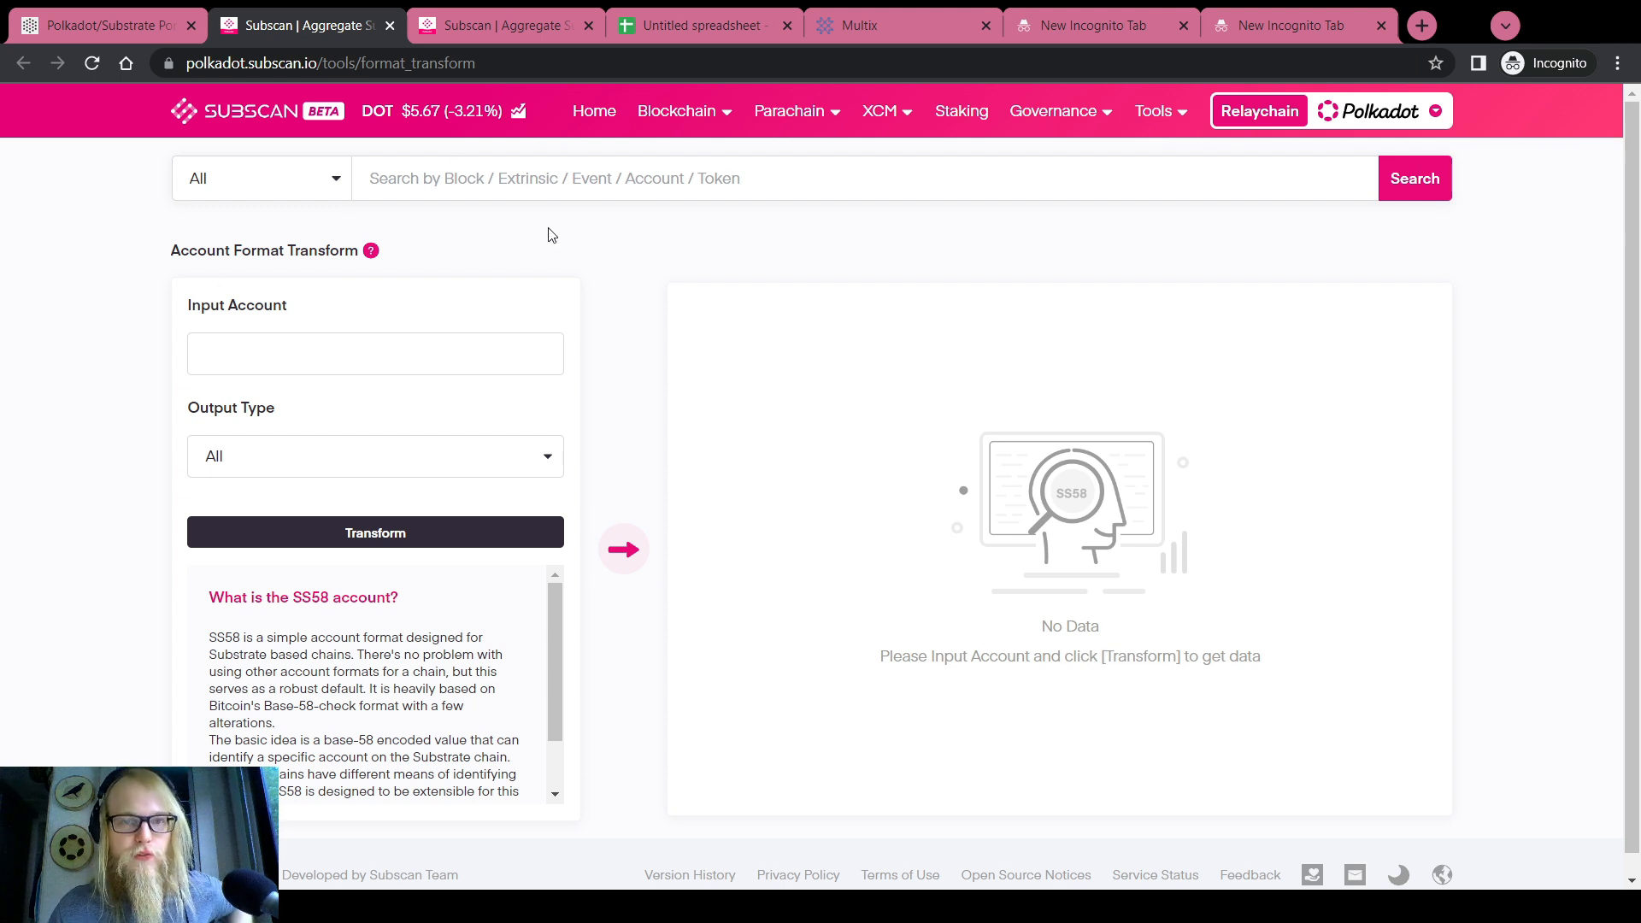
Copy the ROOT DEMO address from the Polkadot portal's signatory account list
click(675, 26)
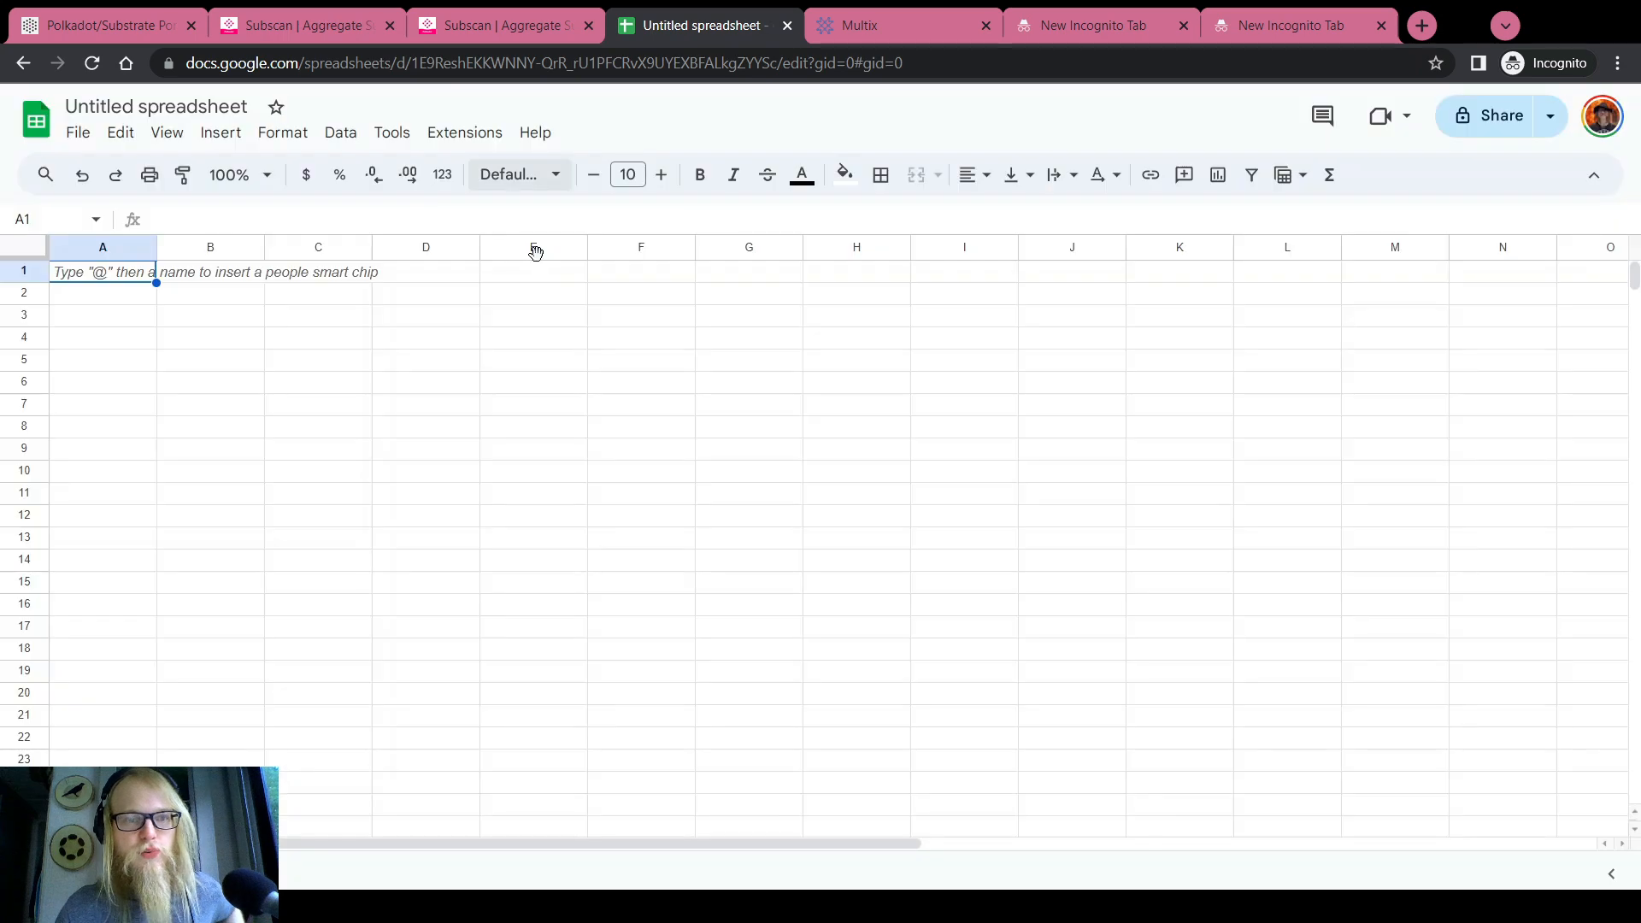
click(111, 24)
click(17, 500)
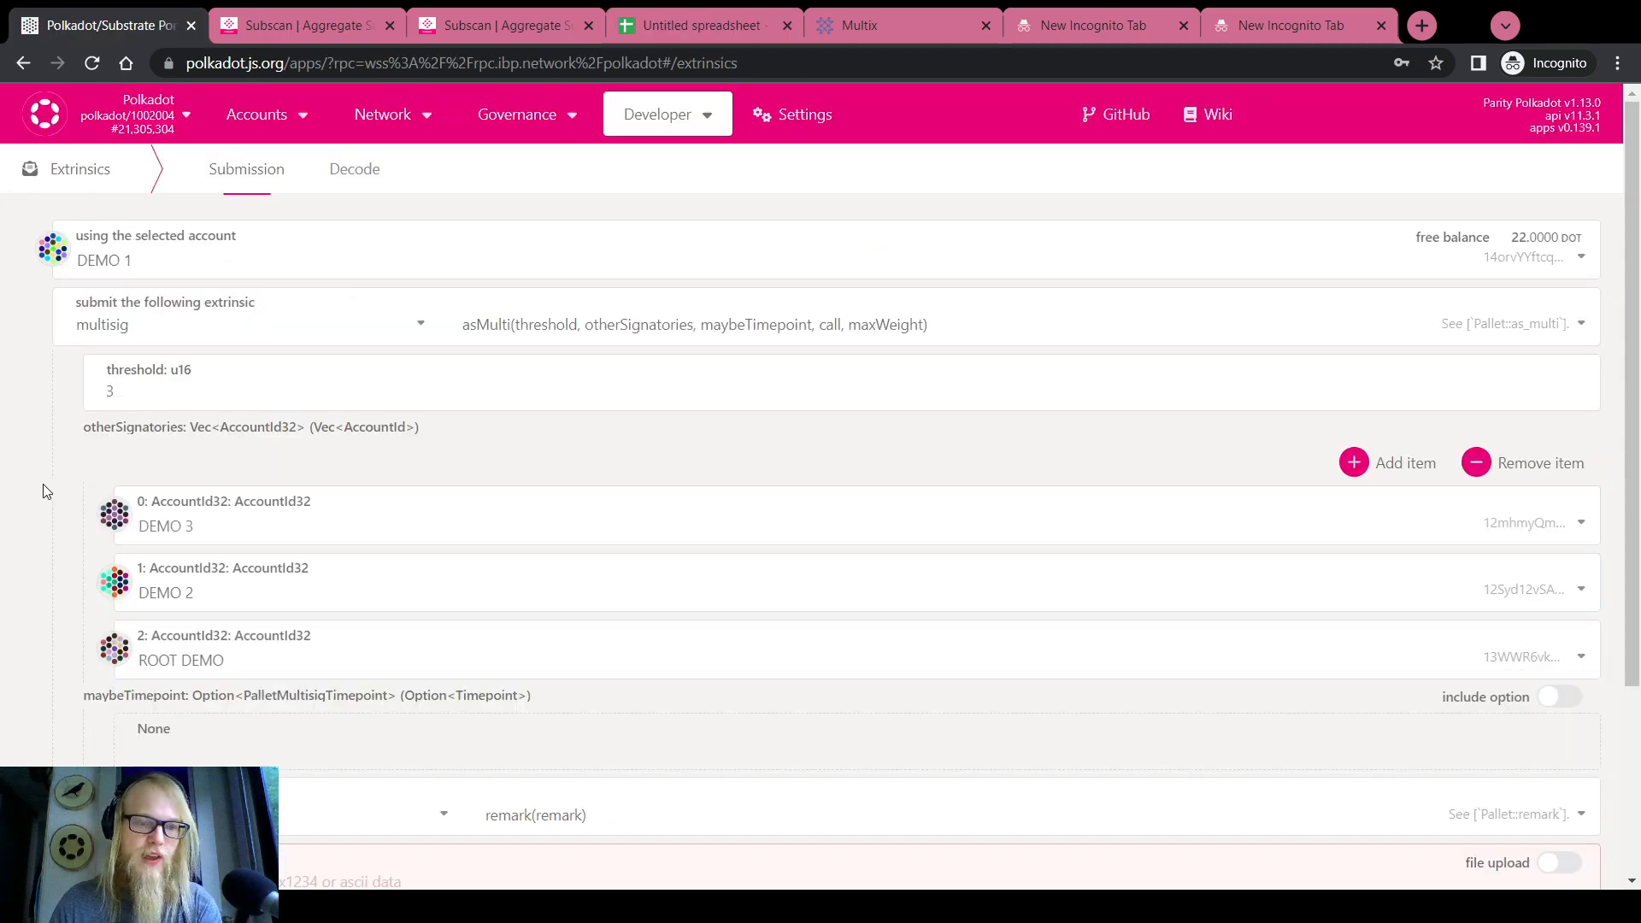
click(114, 517)
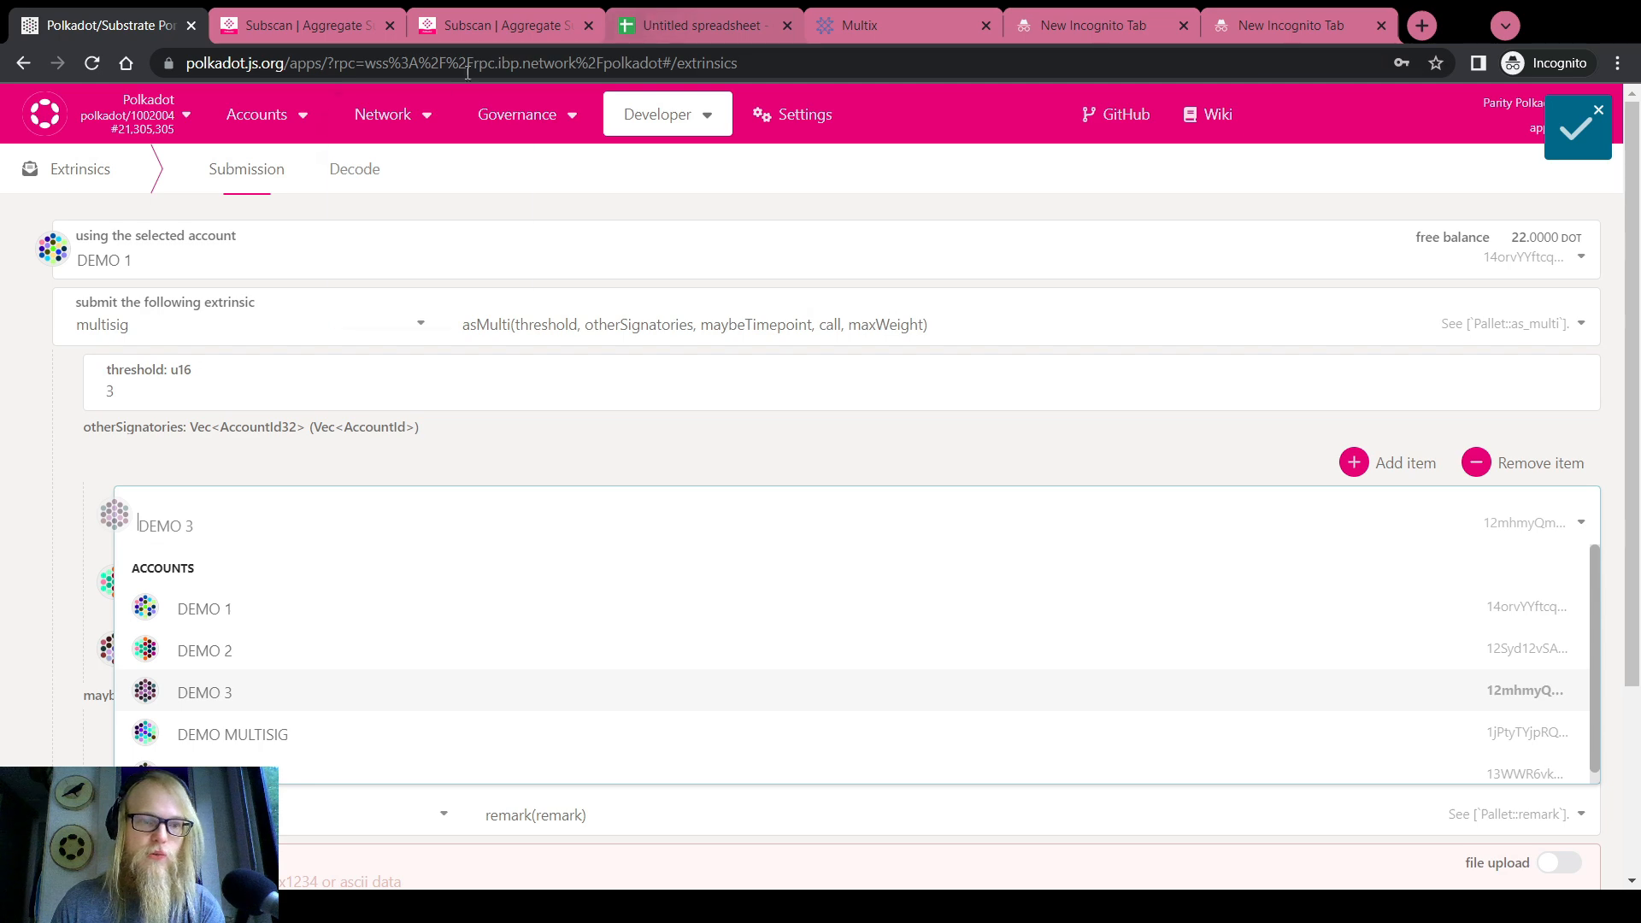
click(61, 549)
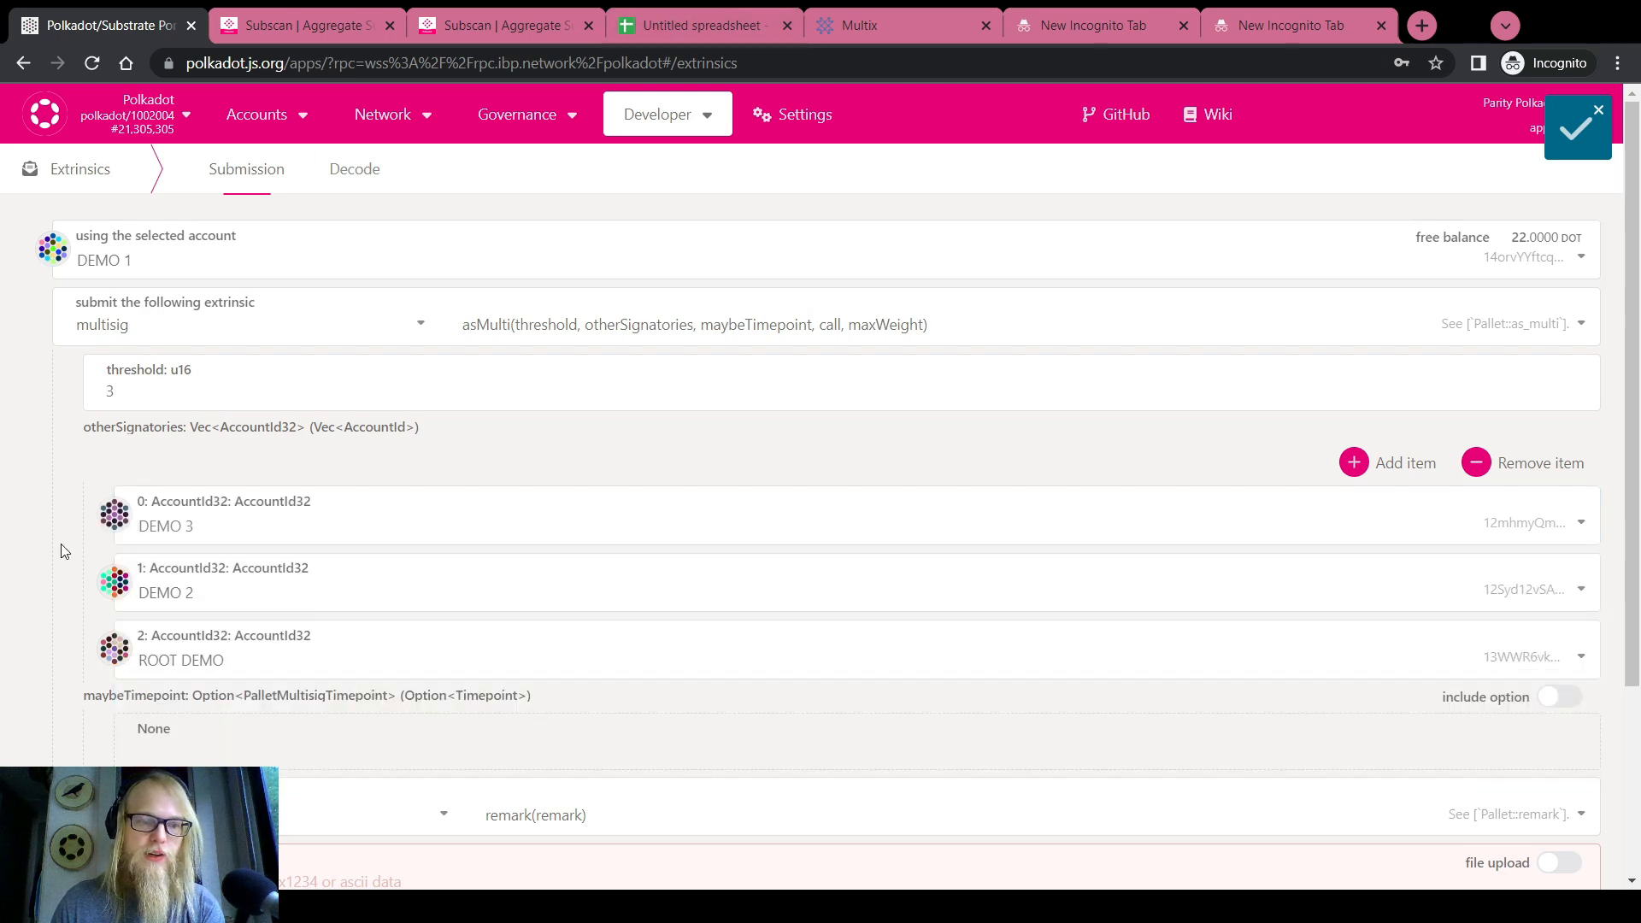
click(112, 653)
click(50, 635)
Paste the ROOT DEMO address into B1 and label column A with Root Demo and Demo 1
click(643, 26)
click(202, 272)
text(13WWR6vkwZ5fP8iYgDHvKRWgxErNXq9fLSahuNxH3KLsNVTR)
click(96, 275)
text(Root Demo)
key(Return)
text(Demo 1)
key(Return)
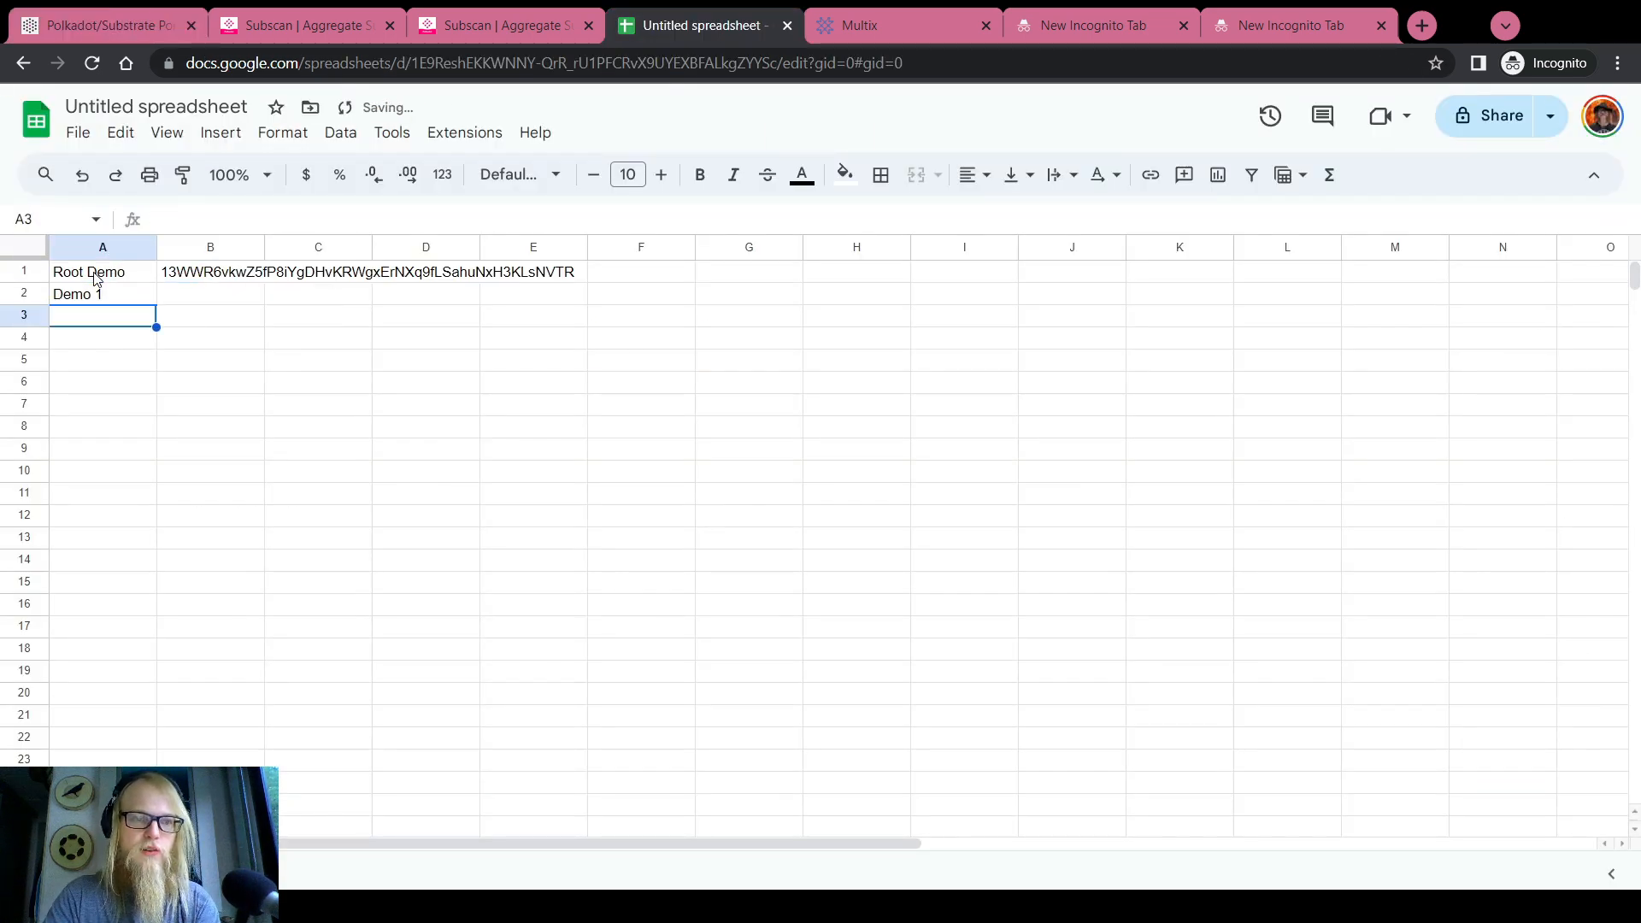
Paste the DEMO 1 address into B2 and widen column B to fit the addresses
click(107, 26)
click(52, 249)
click(701, 25)
click(210, 294)
key(ctrl+v)
double_click(265, 247)
Copy the DEMO 3 address from the portal and paste it into B4
click(107, 25)
click(115, 582)
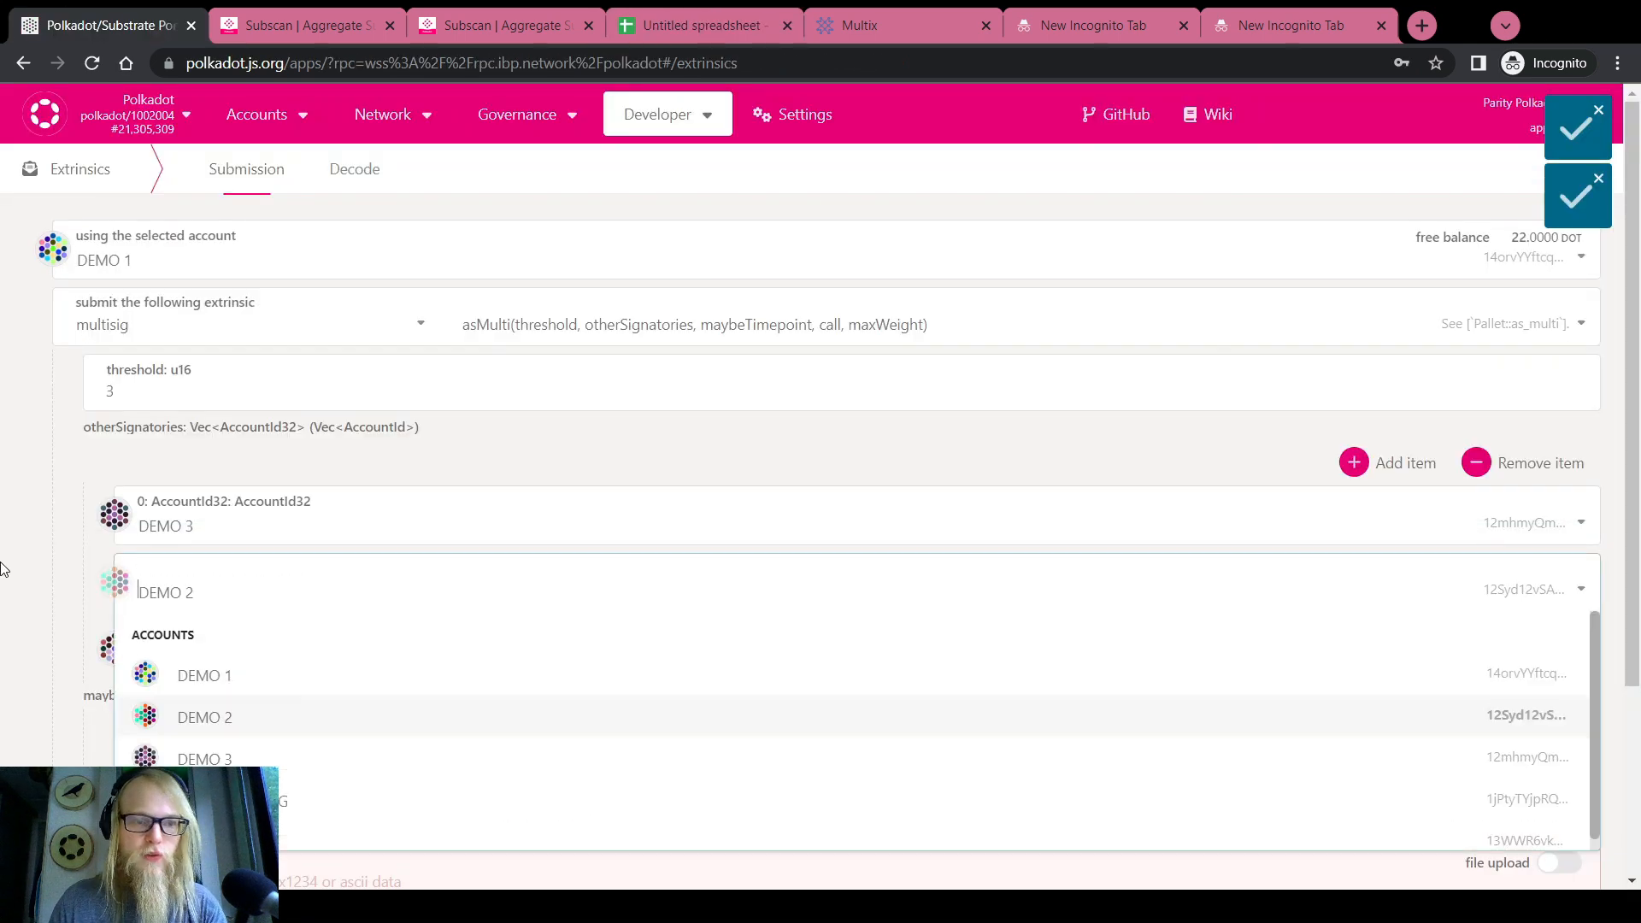
click(115, 514)
click(700, 26)
click(258, 342)
key(ctrl+v)
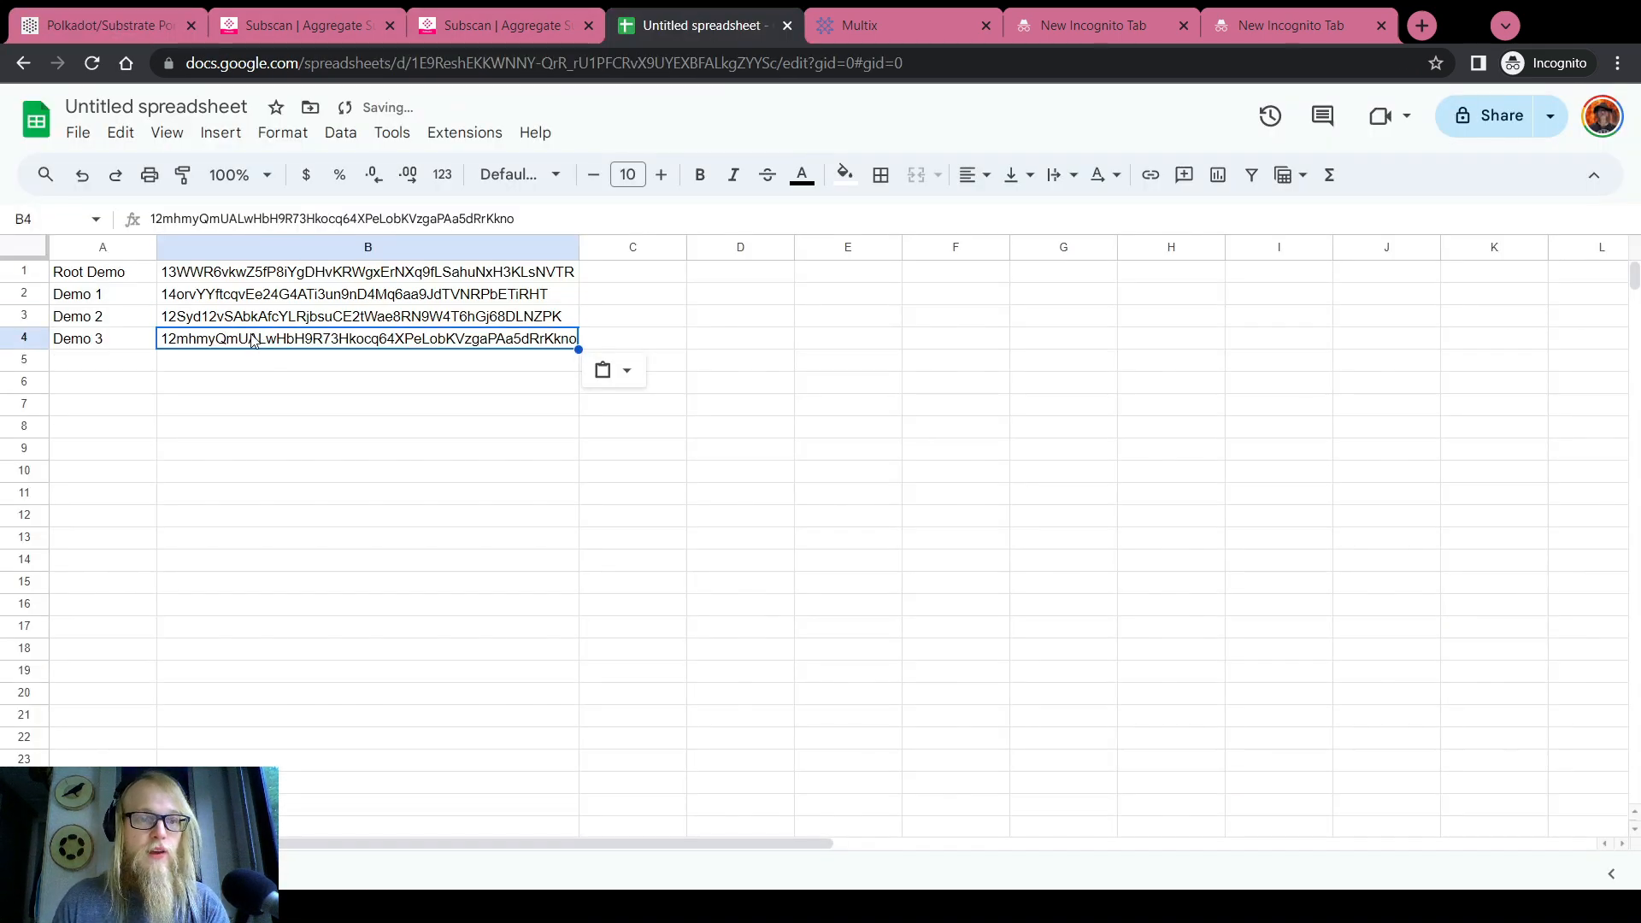
Copy the Root Demo address from B1 and select row 1 of the list
click(194, 272)
key(ctrl+c)
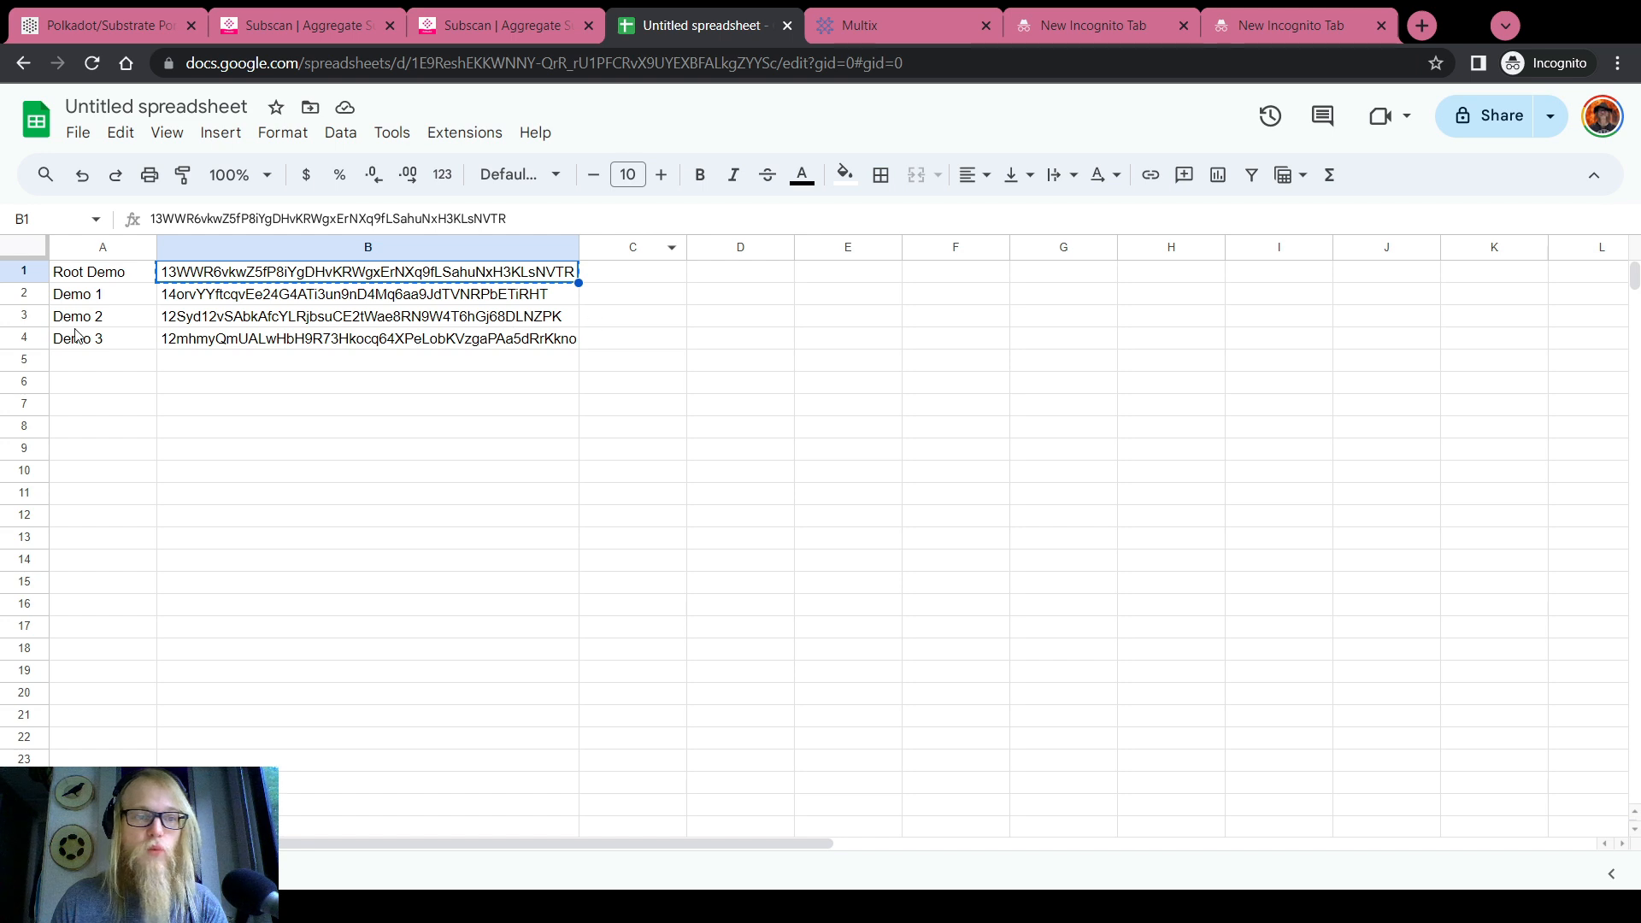
click(127, 388)
click(25, 270)
Insert a header row reading Name, Polkadot Account, Raw, then copy the Root Demo address in B2
right_click(25, 271)
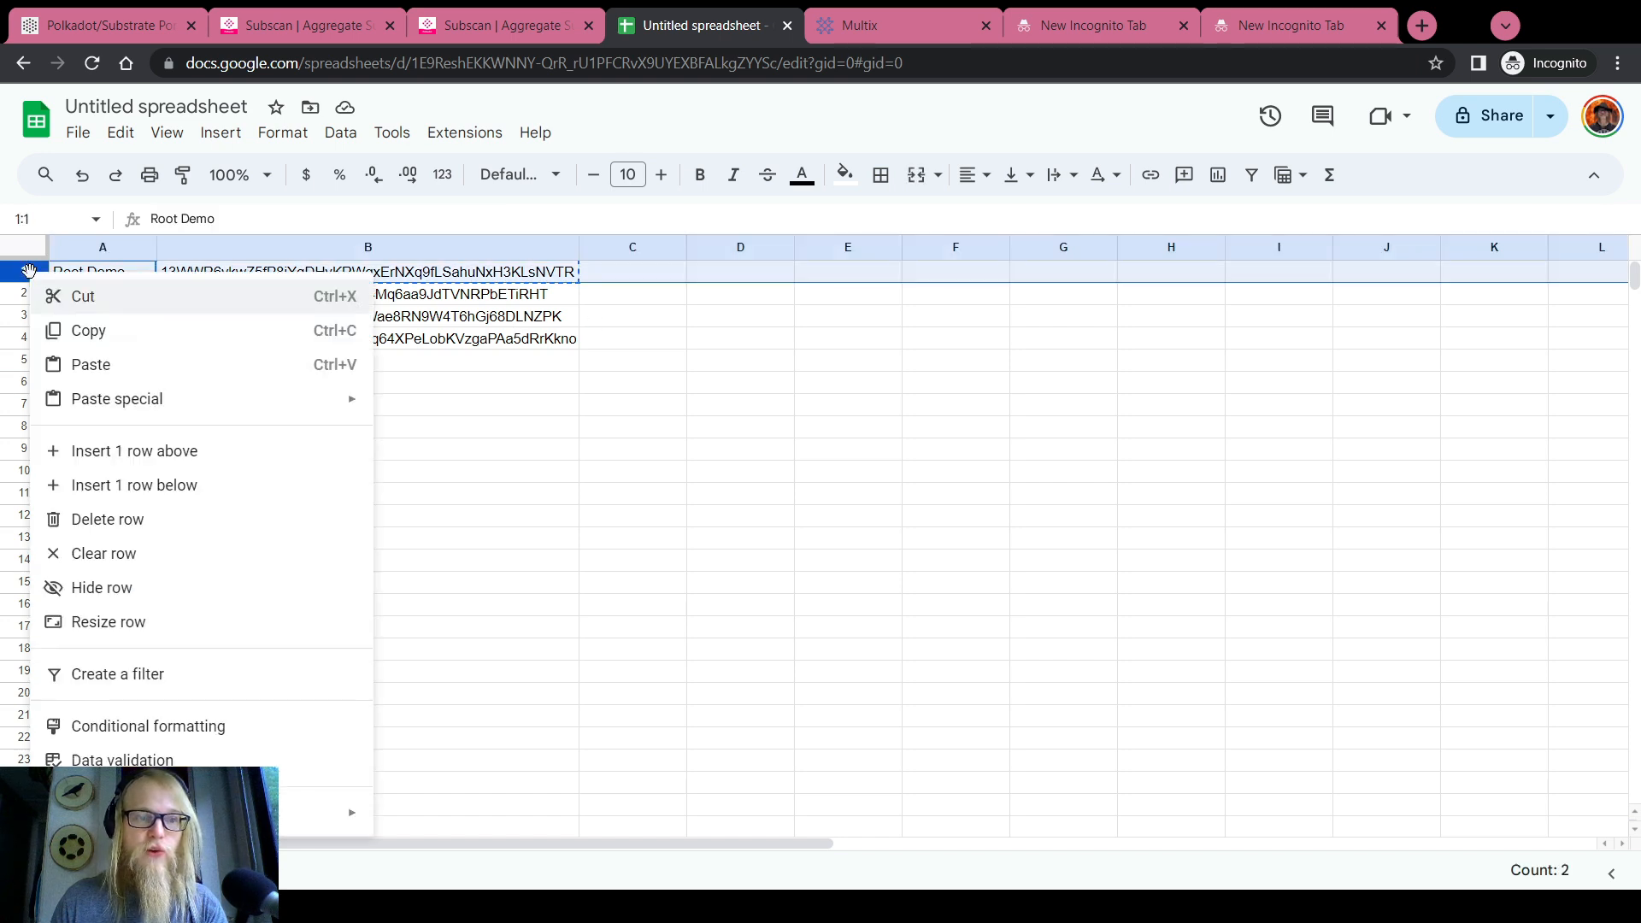
click(149, 451)
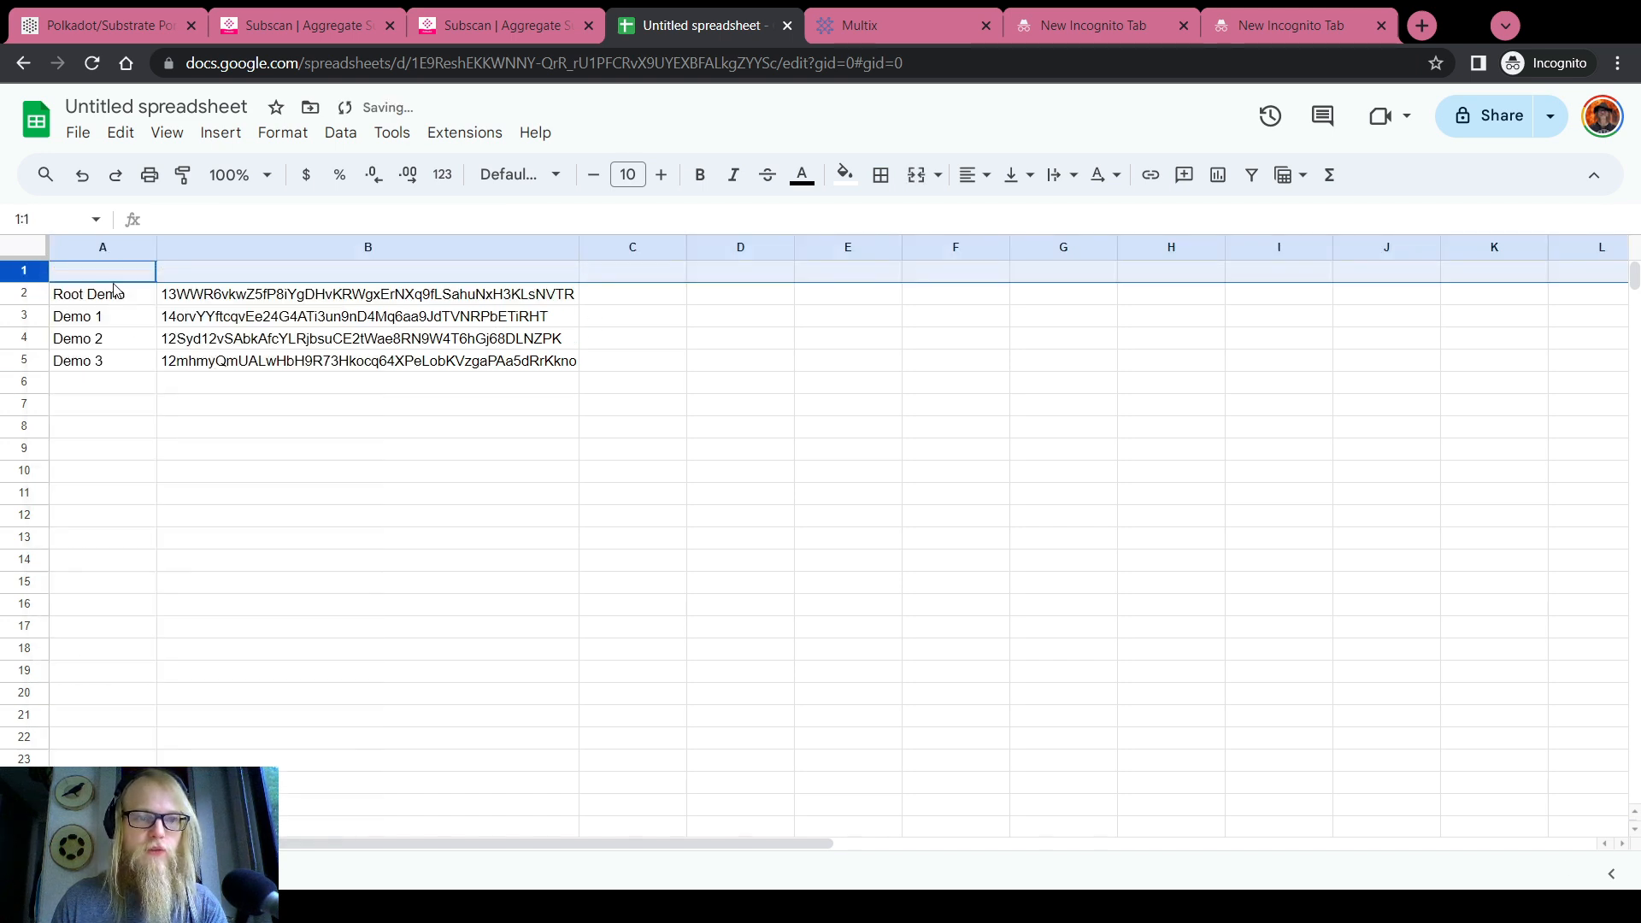
text(Name)
key(Tab)
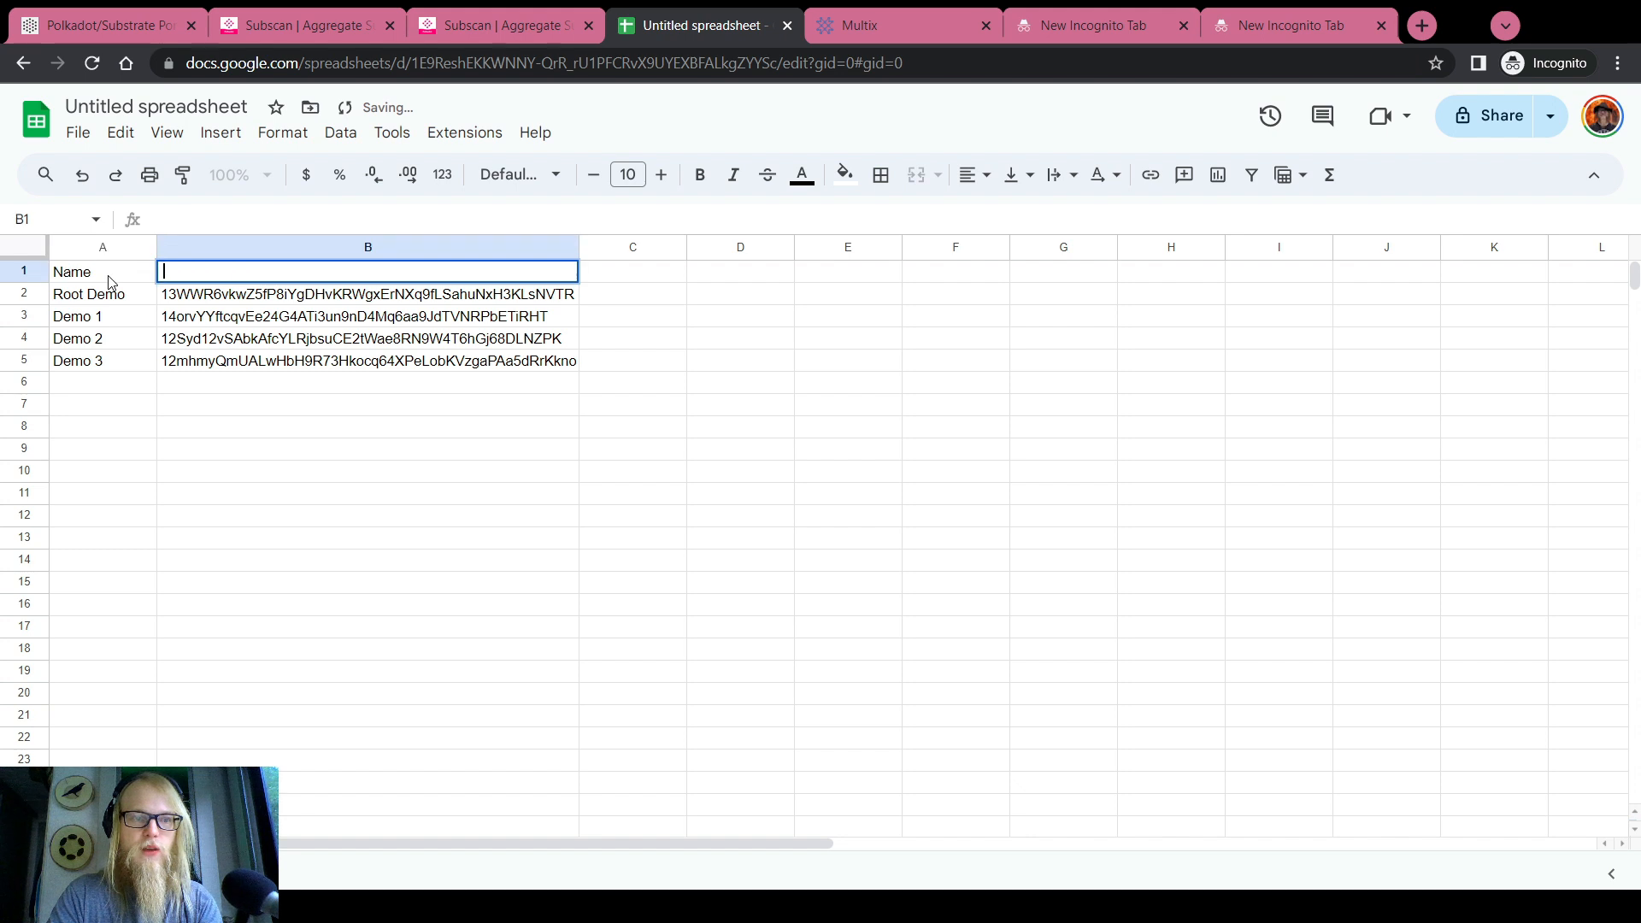
text(Polkadot )
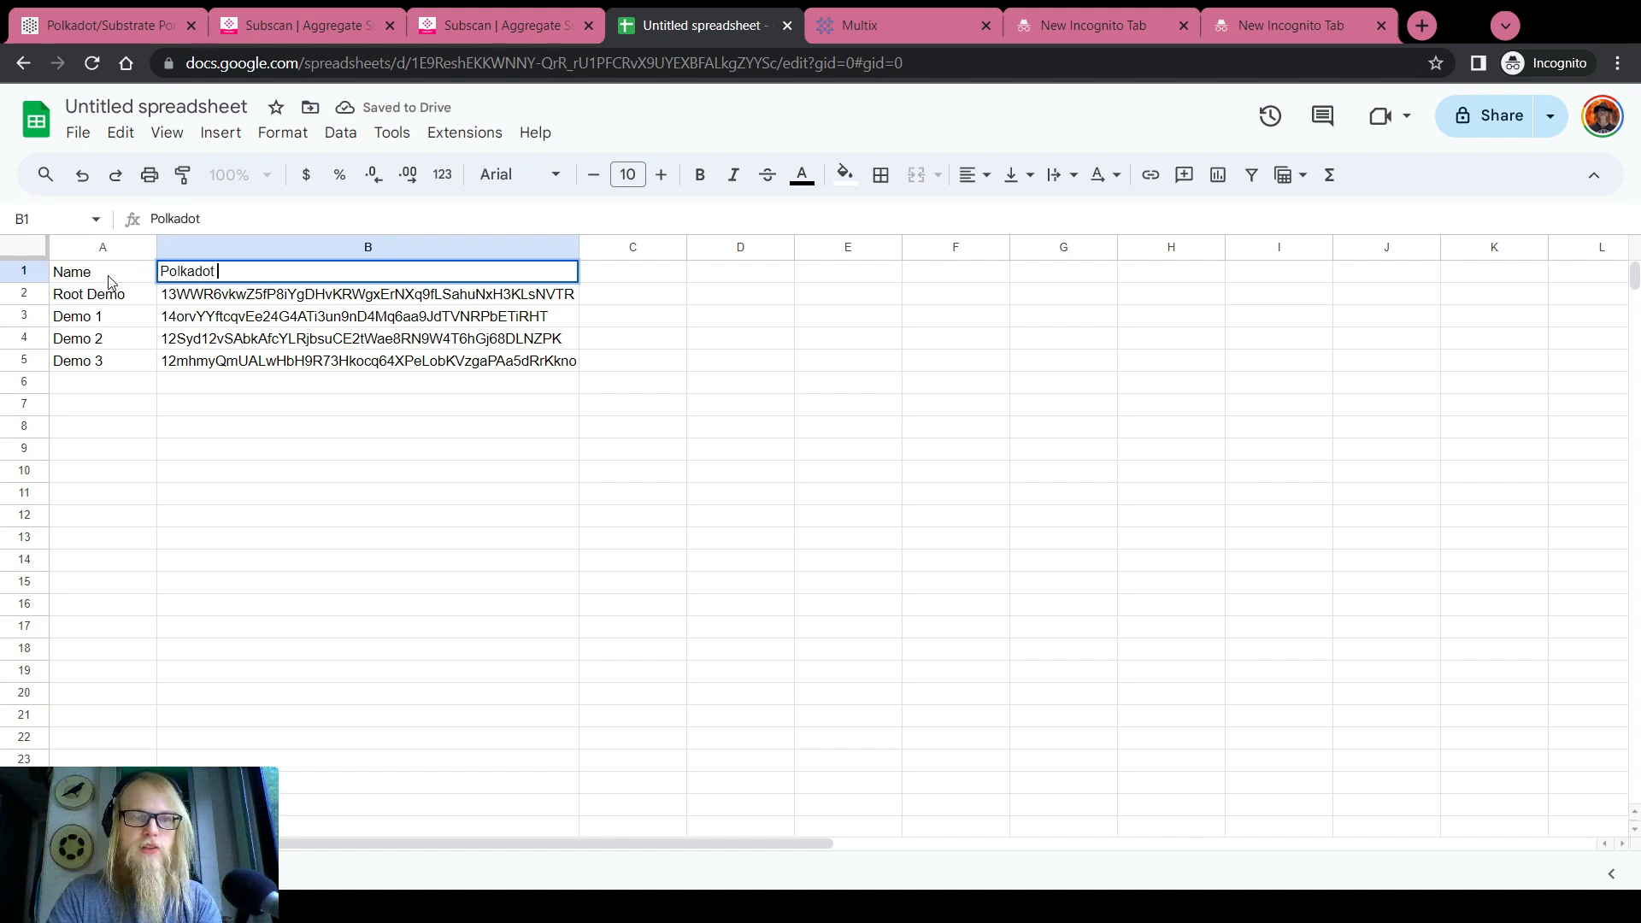
text(Account)
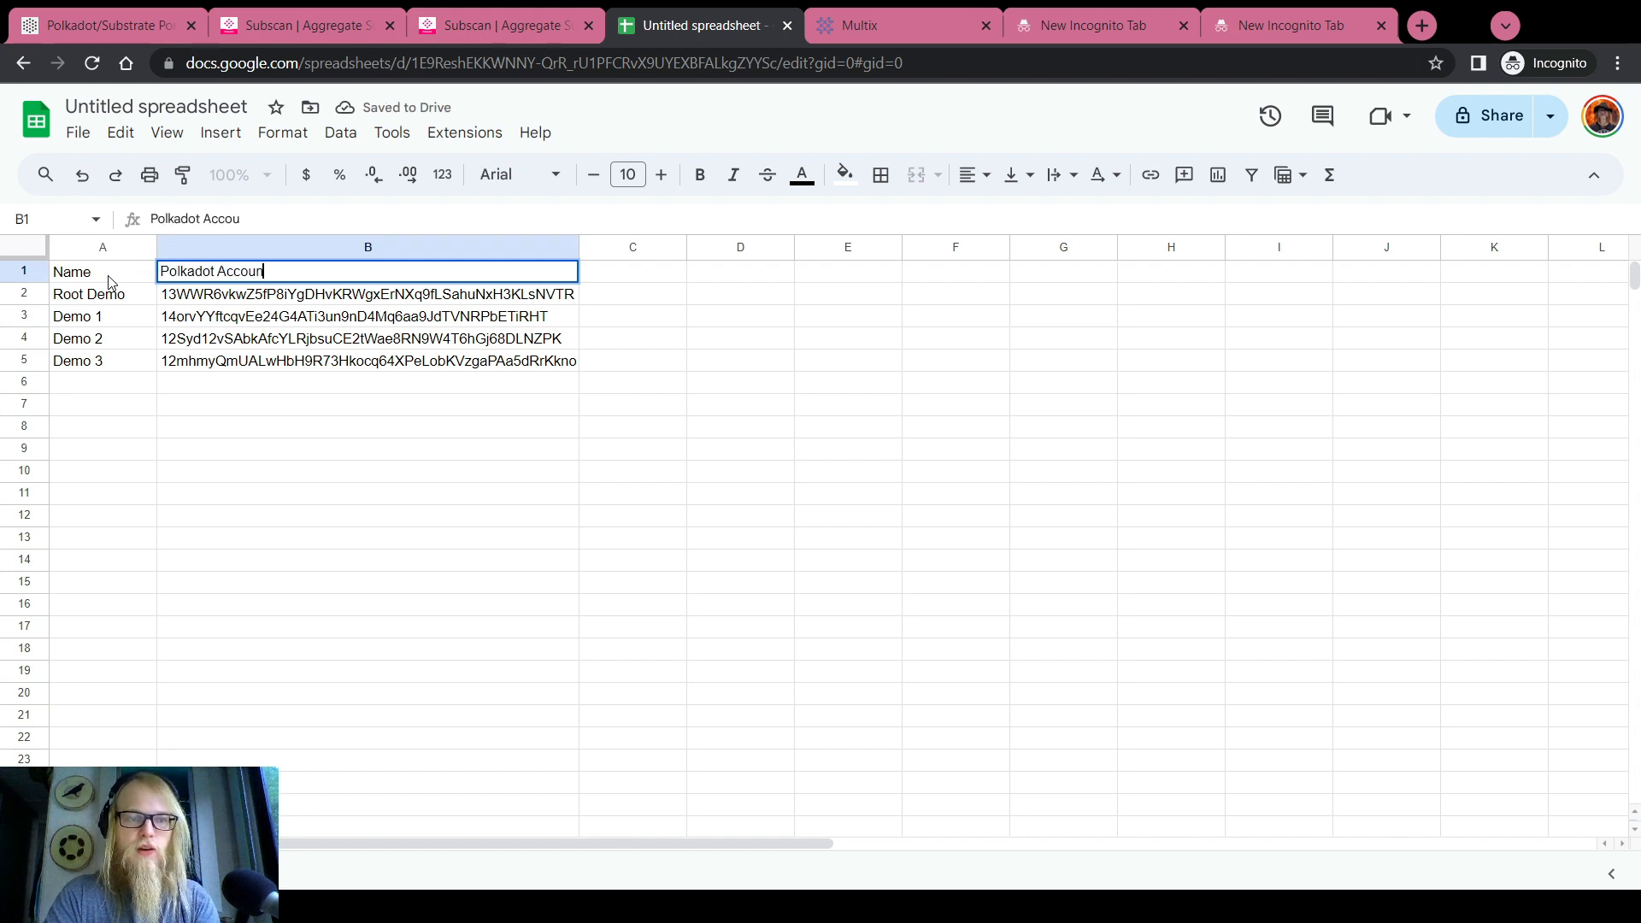
key(Tab)
text(Raw)
key(Return)
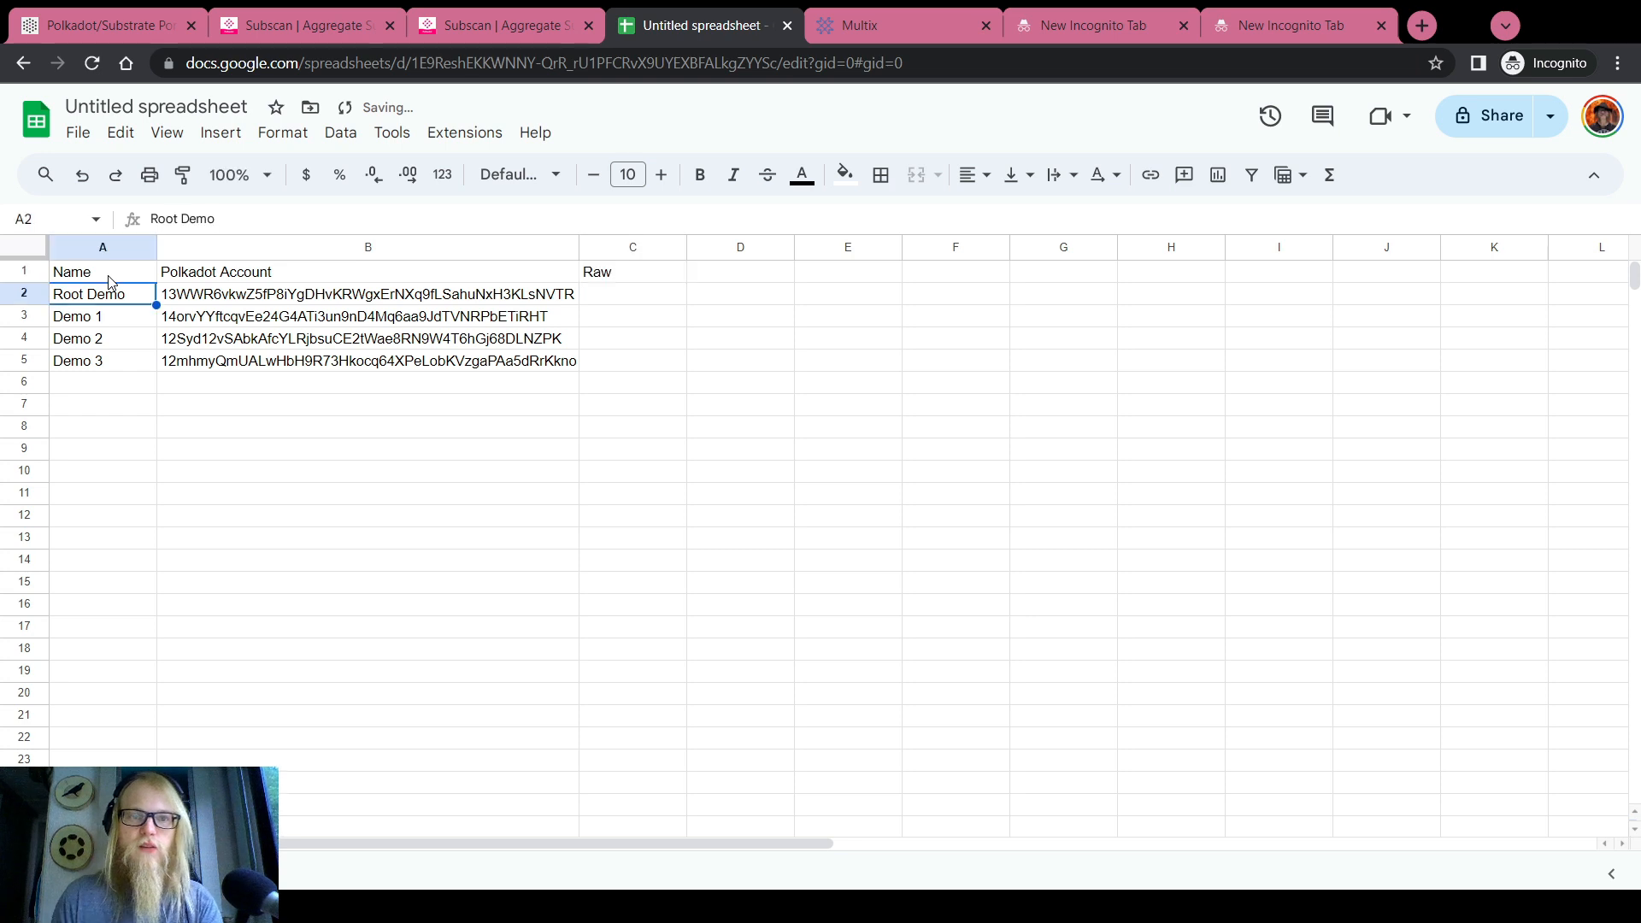
click(519, 299)
key(ctrl+c)
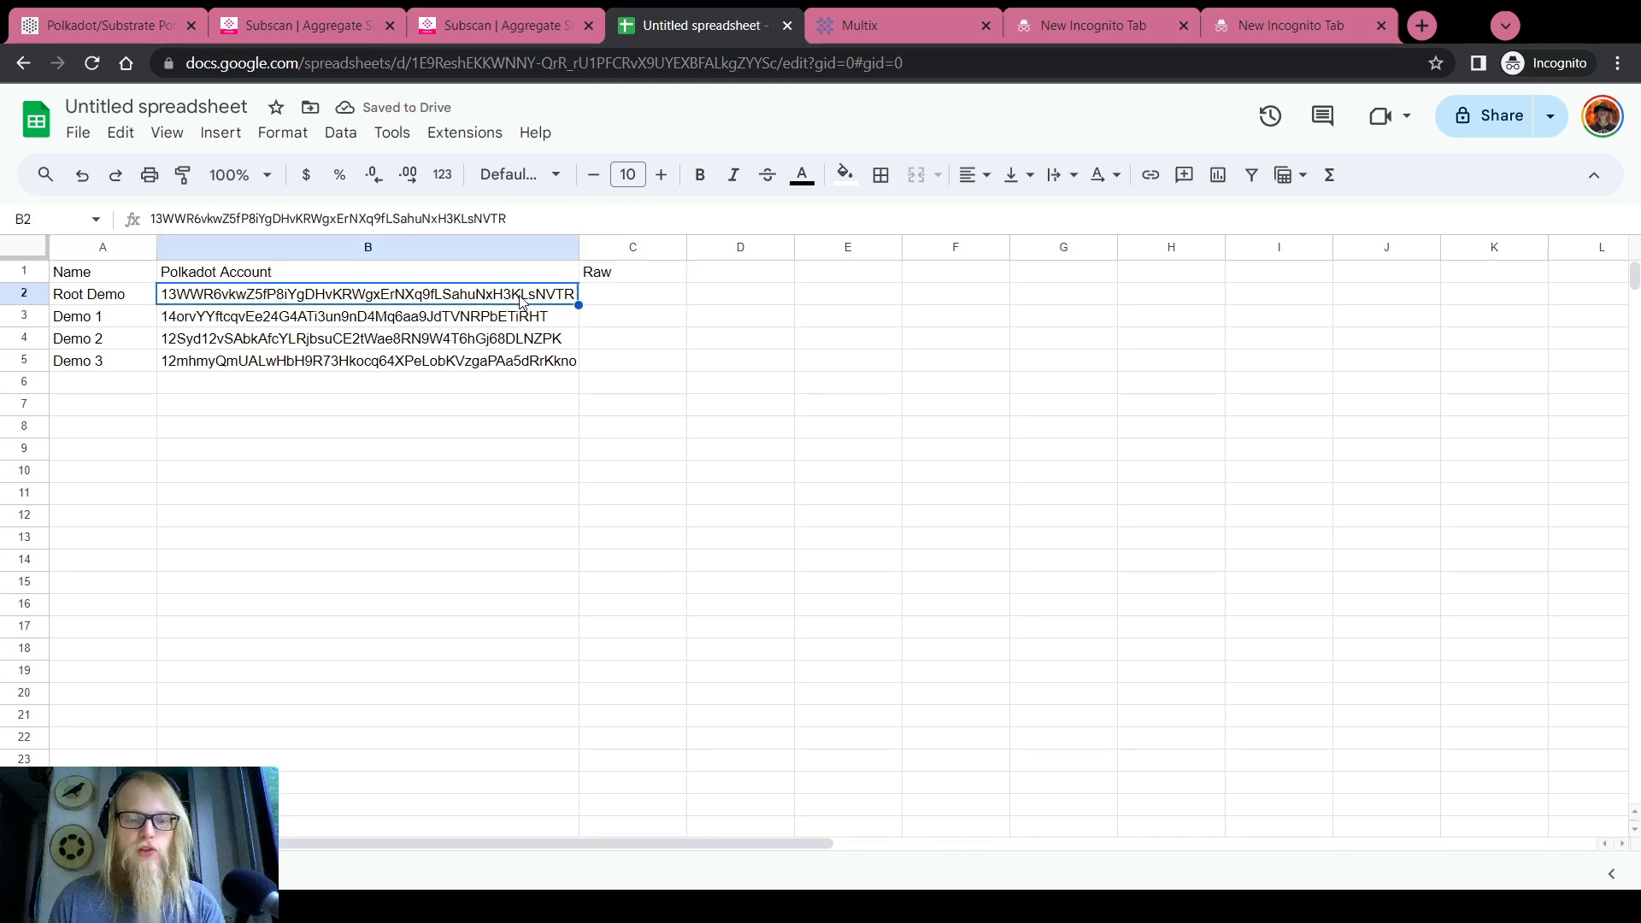
Convert the Root Demo address to its public key in Subscan and copy the key
click(342, 25)
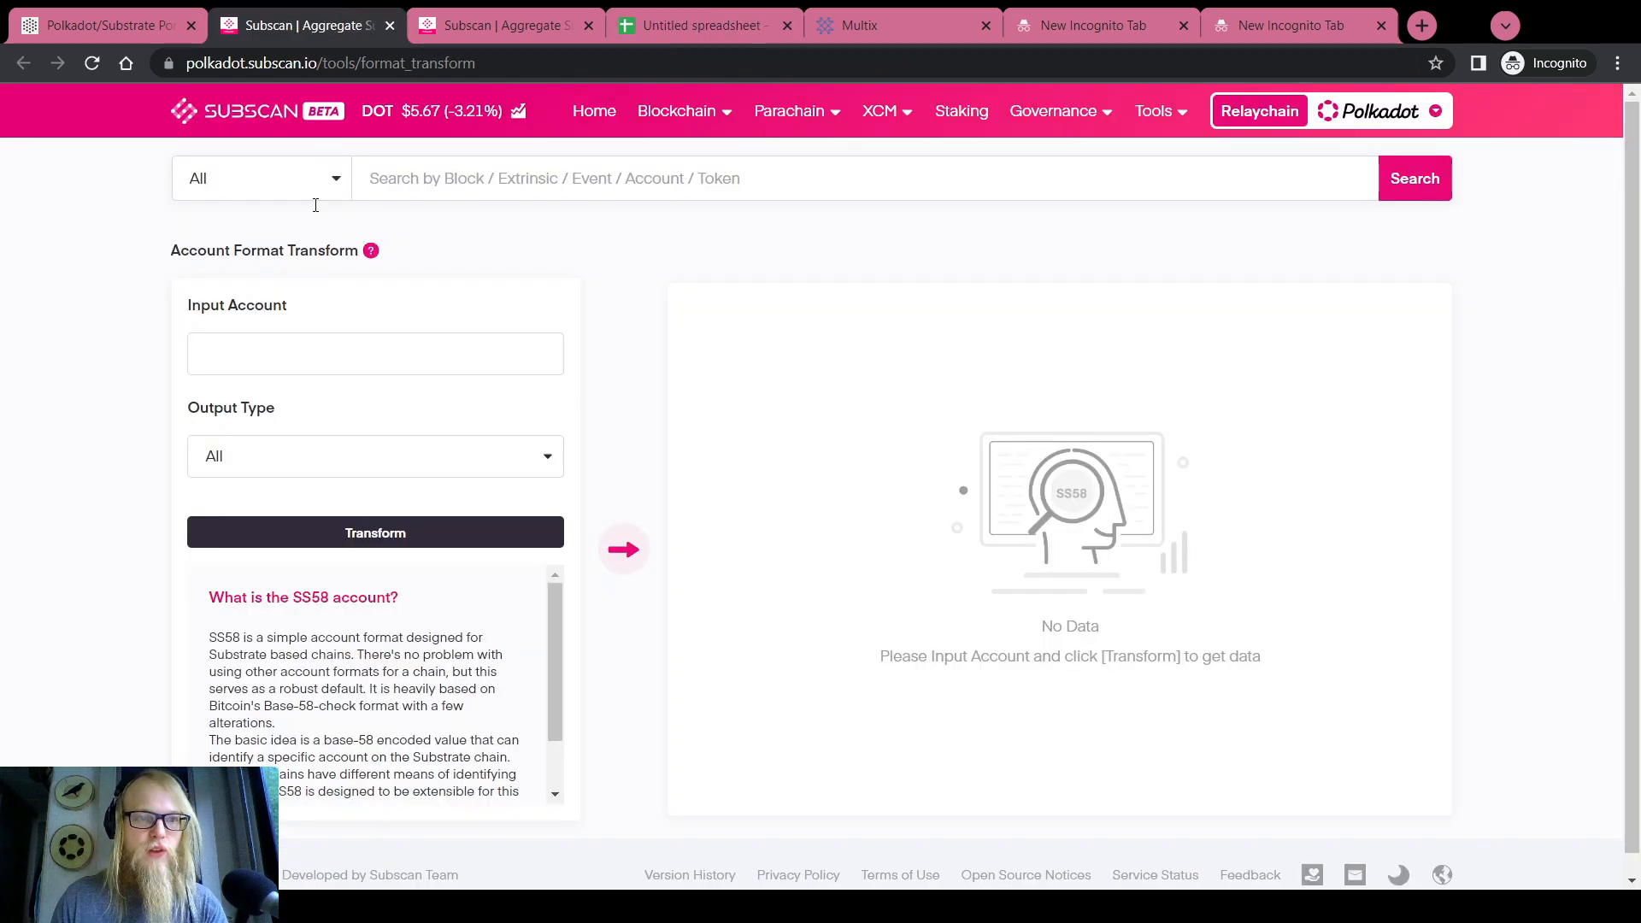
click(332, 347)
key(ctrl+v)
click(264, 467)
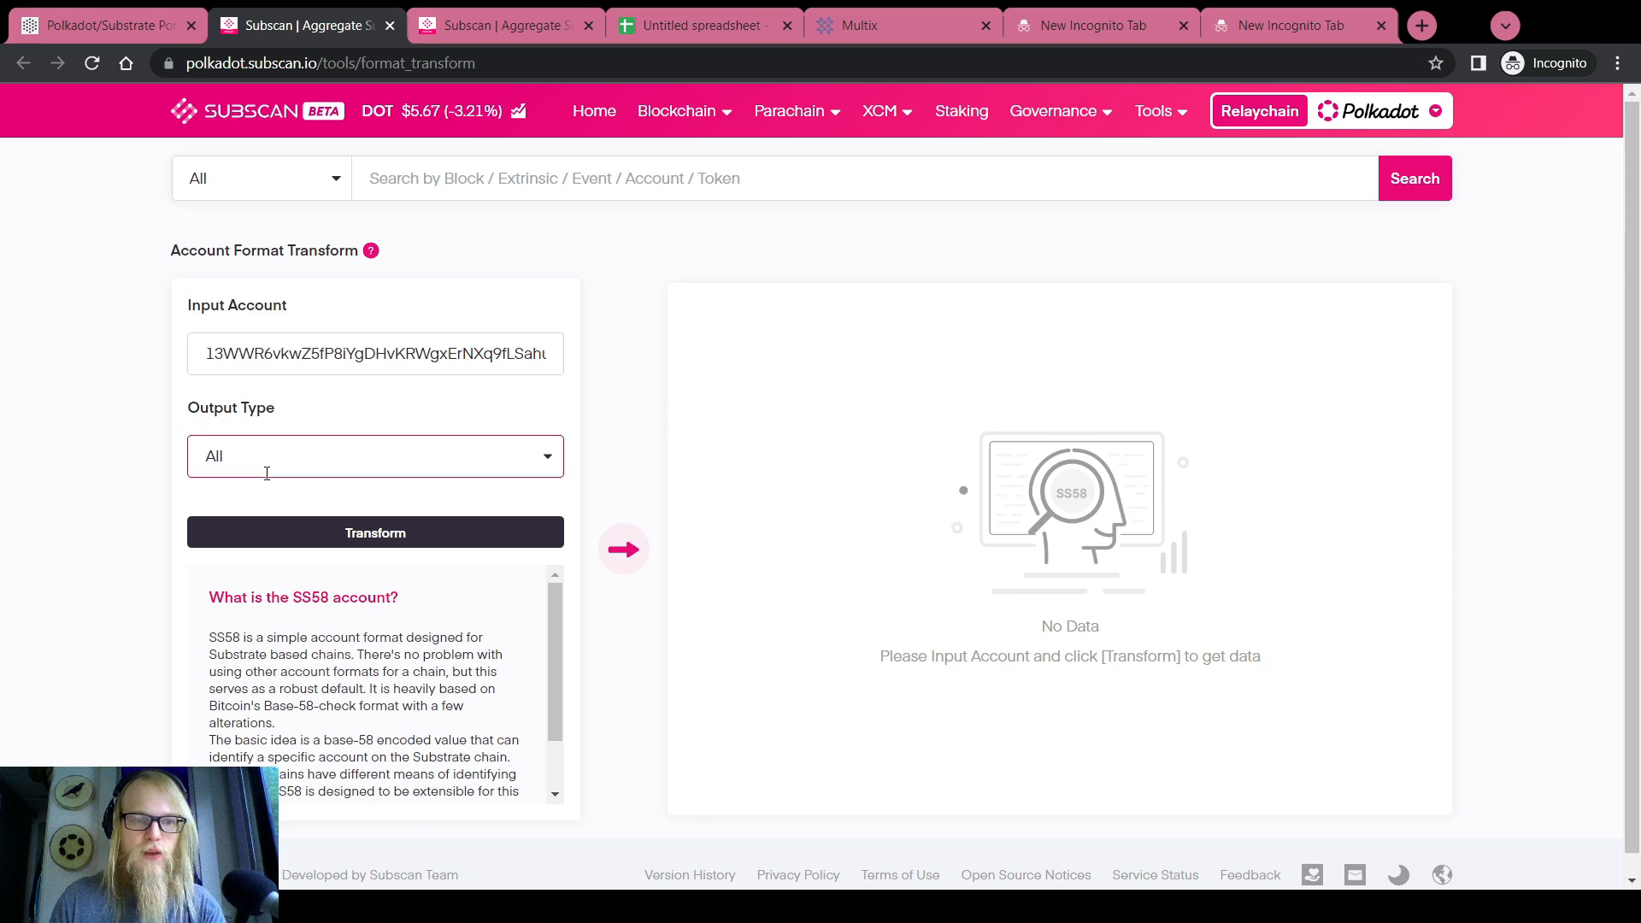
click(266, 540)
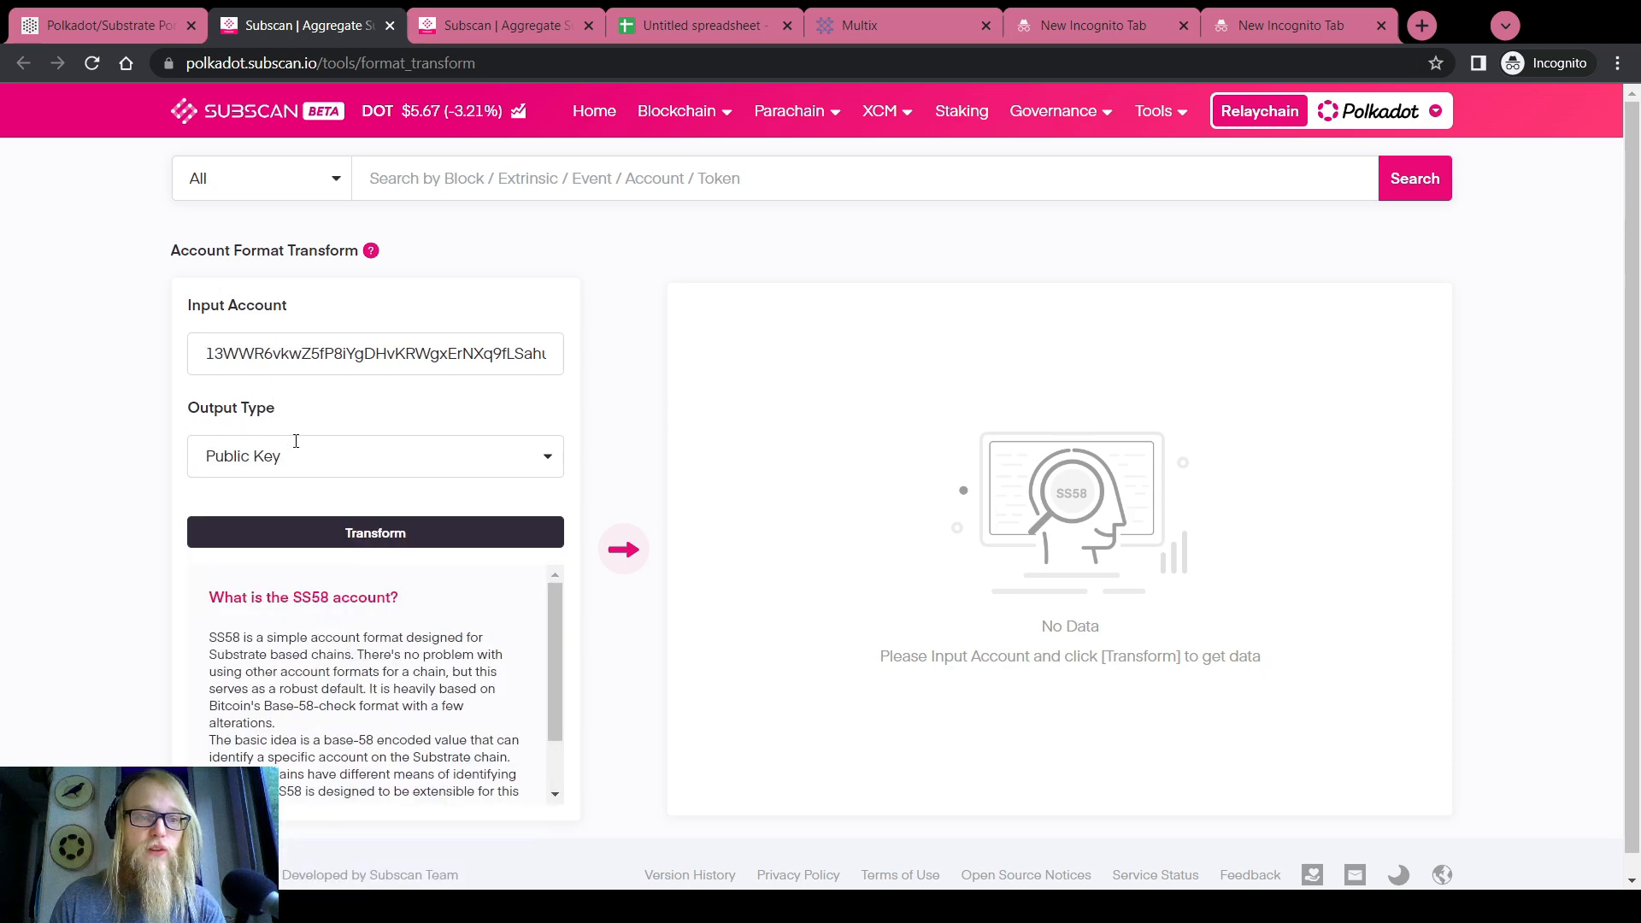
click(308, 533)
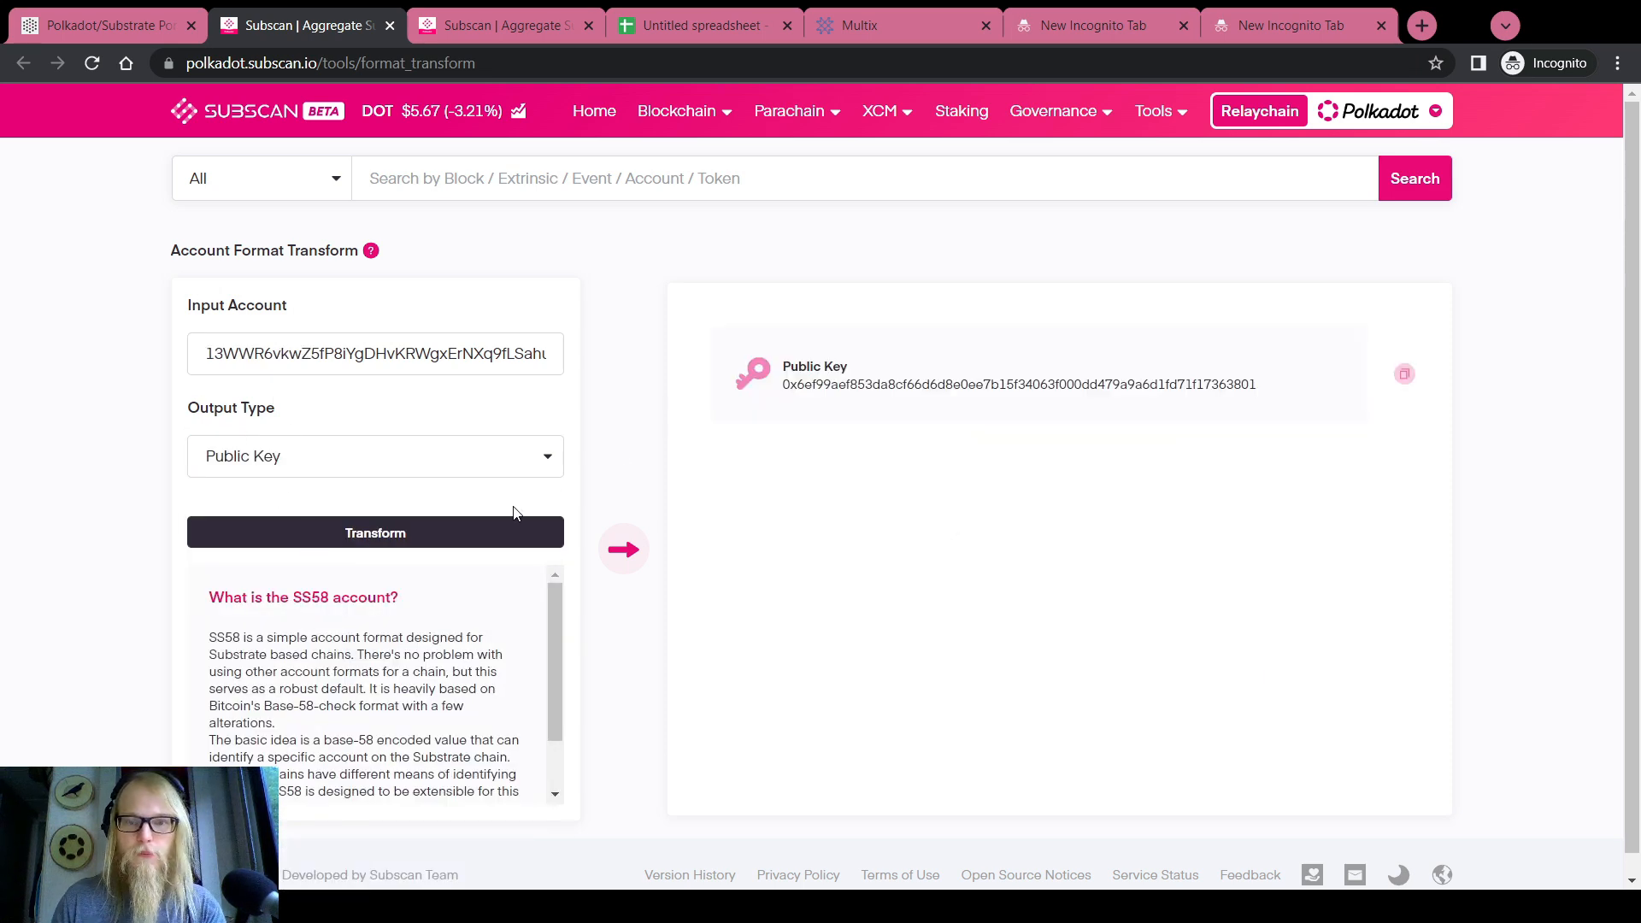
click(1403, 373)
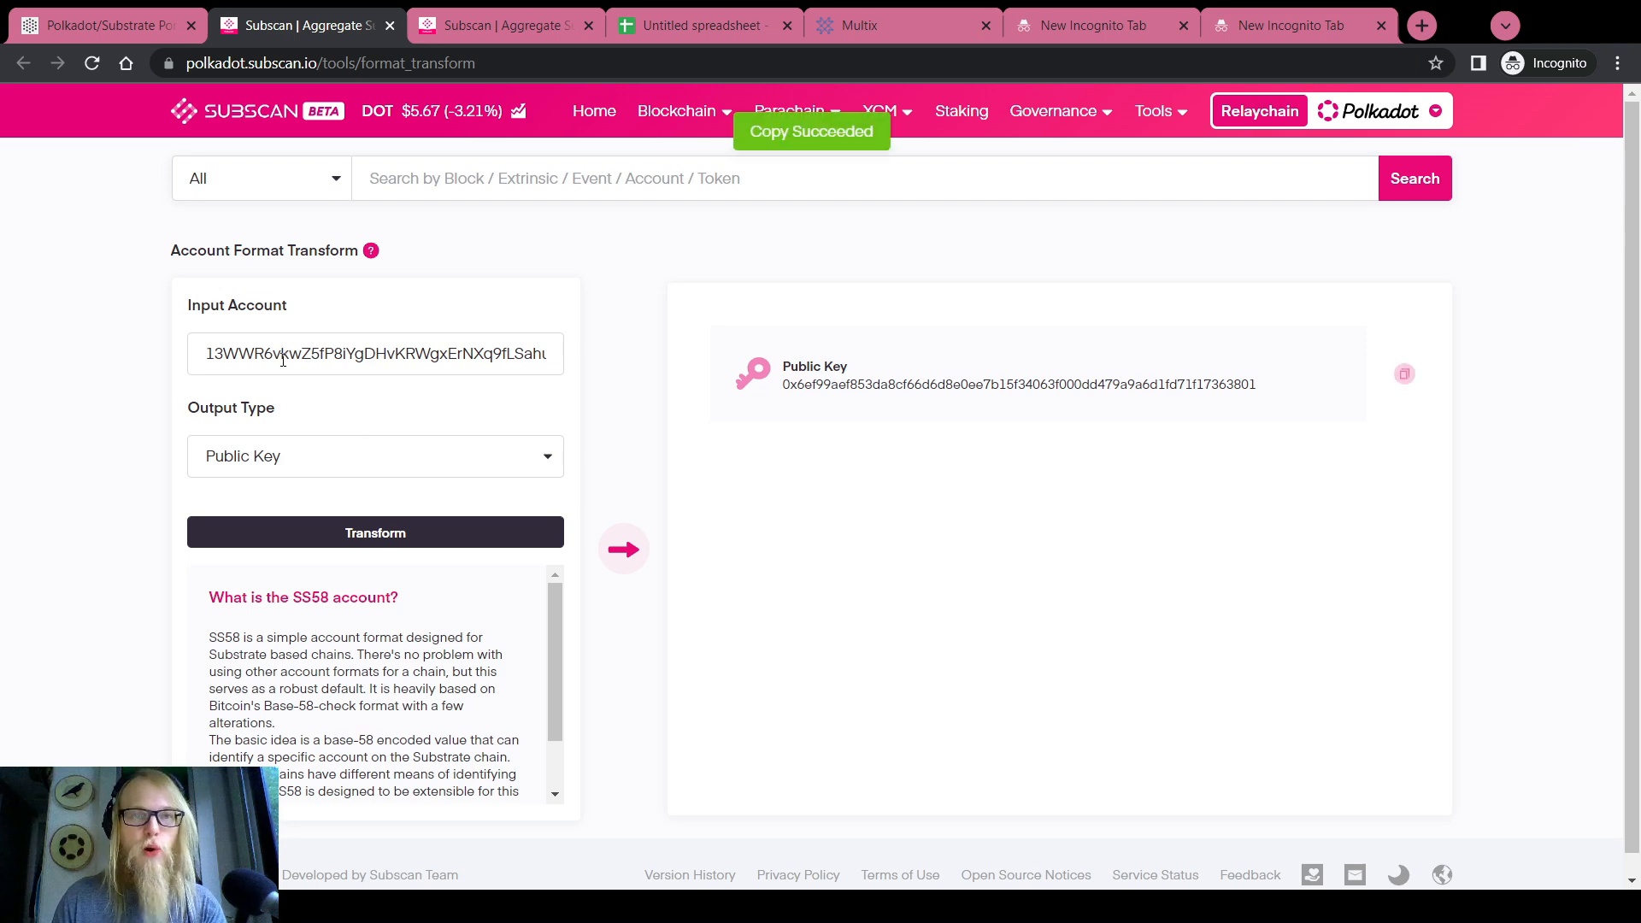
Paste the Root Demo key into C2, widen column C, and copy the Demo 1 address
click(657, 30)
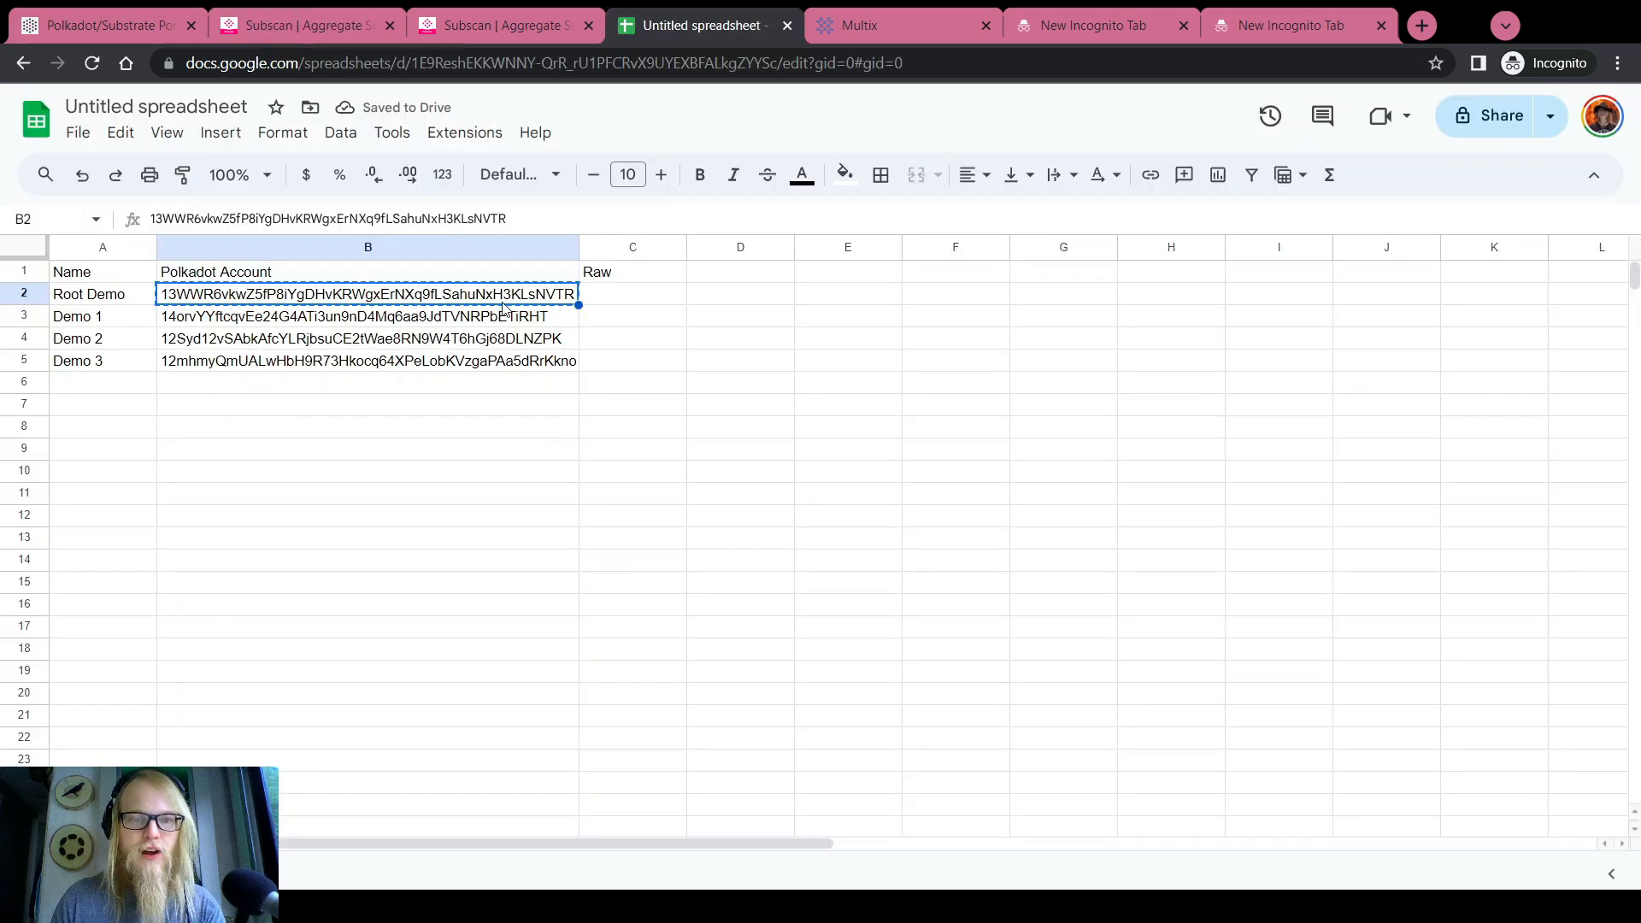
click(604, 298)
key(ctrl+v)
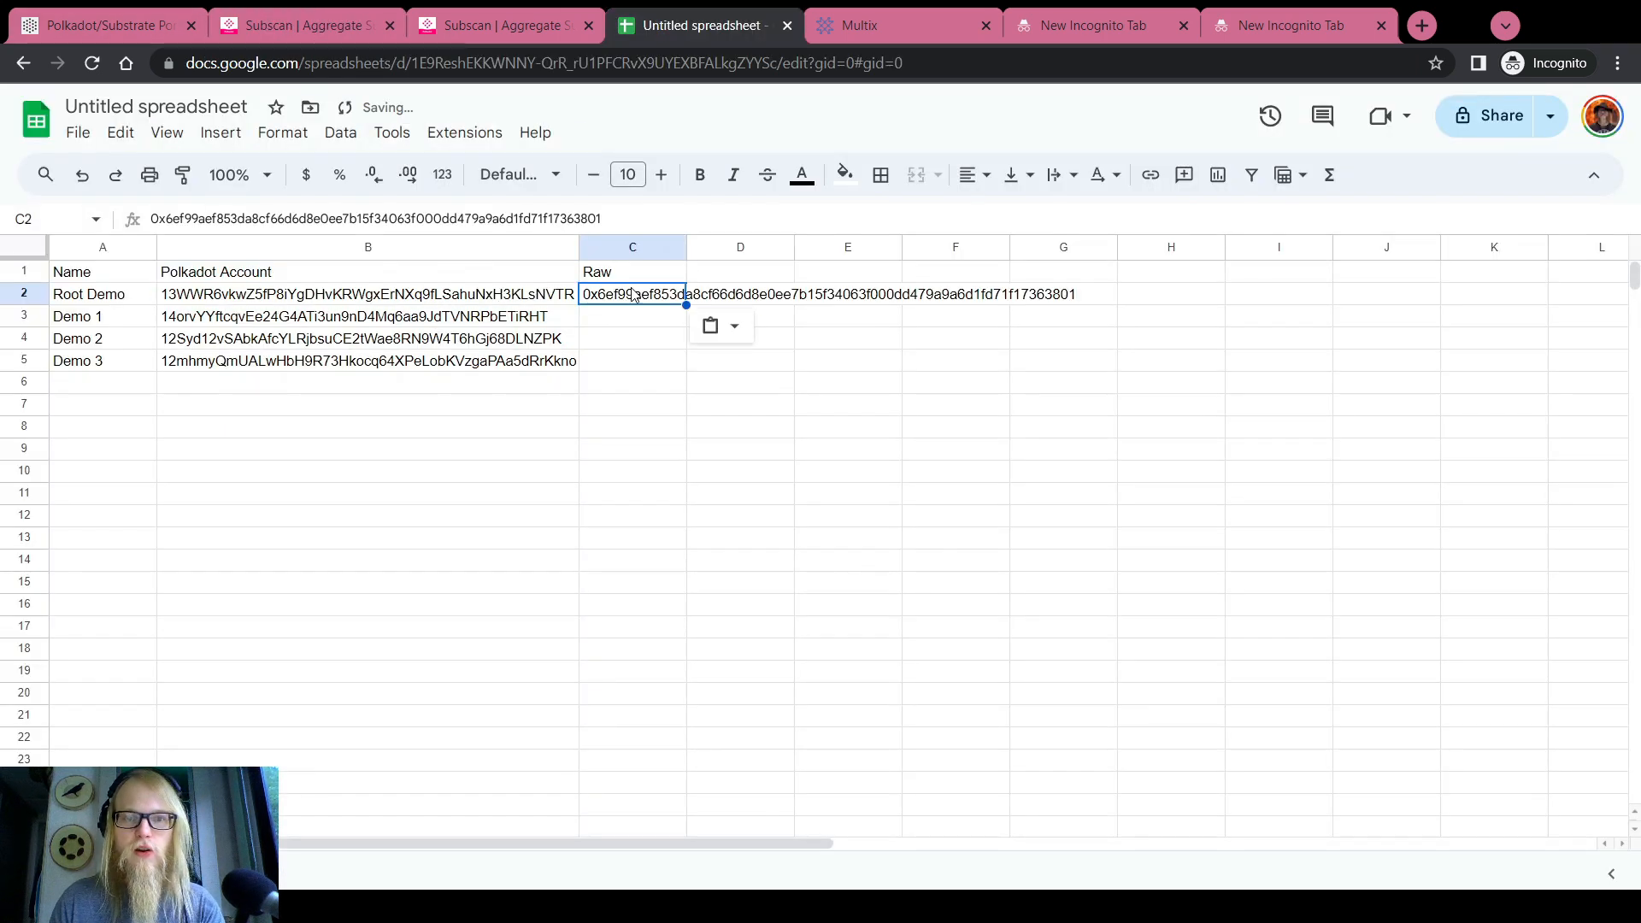
double_click(688, 245)
click(367, 316)
key(ctrl+c)
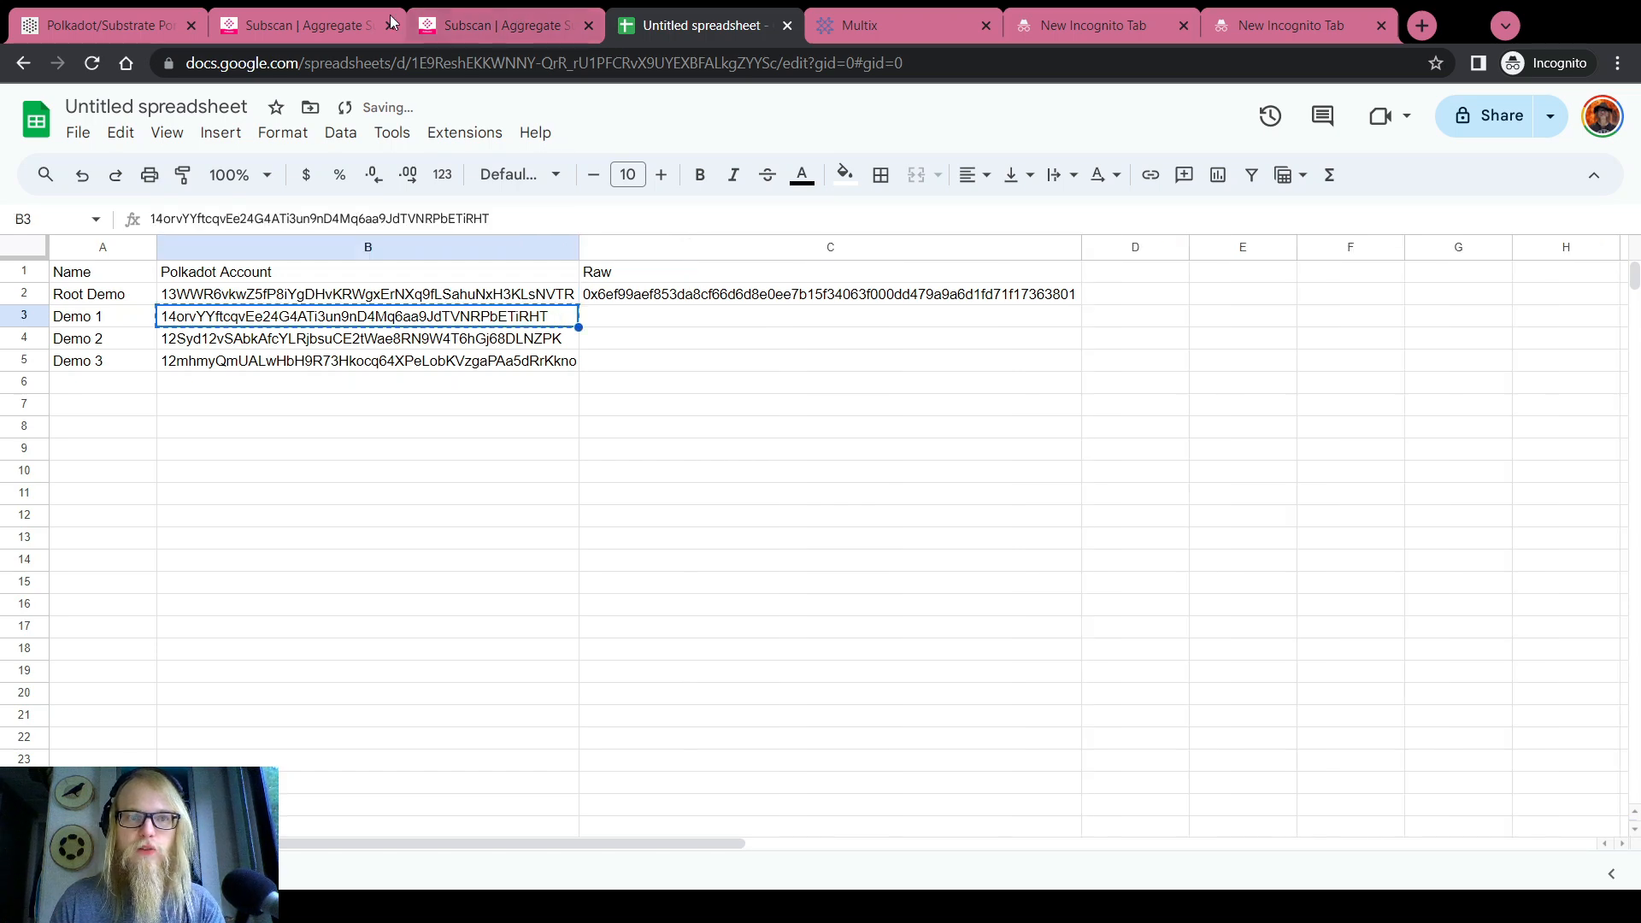
Paste the Demo 1 address into the converter and check the four public keys in C2:C5
click(380, 24)
triple_click(367, 354)
key(ctrl+v)
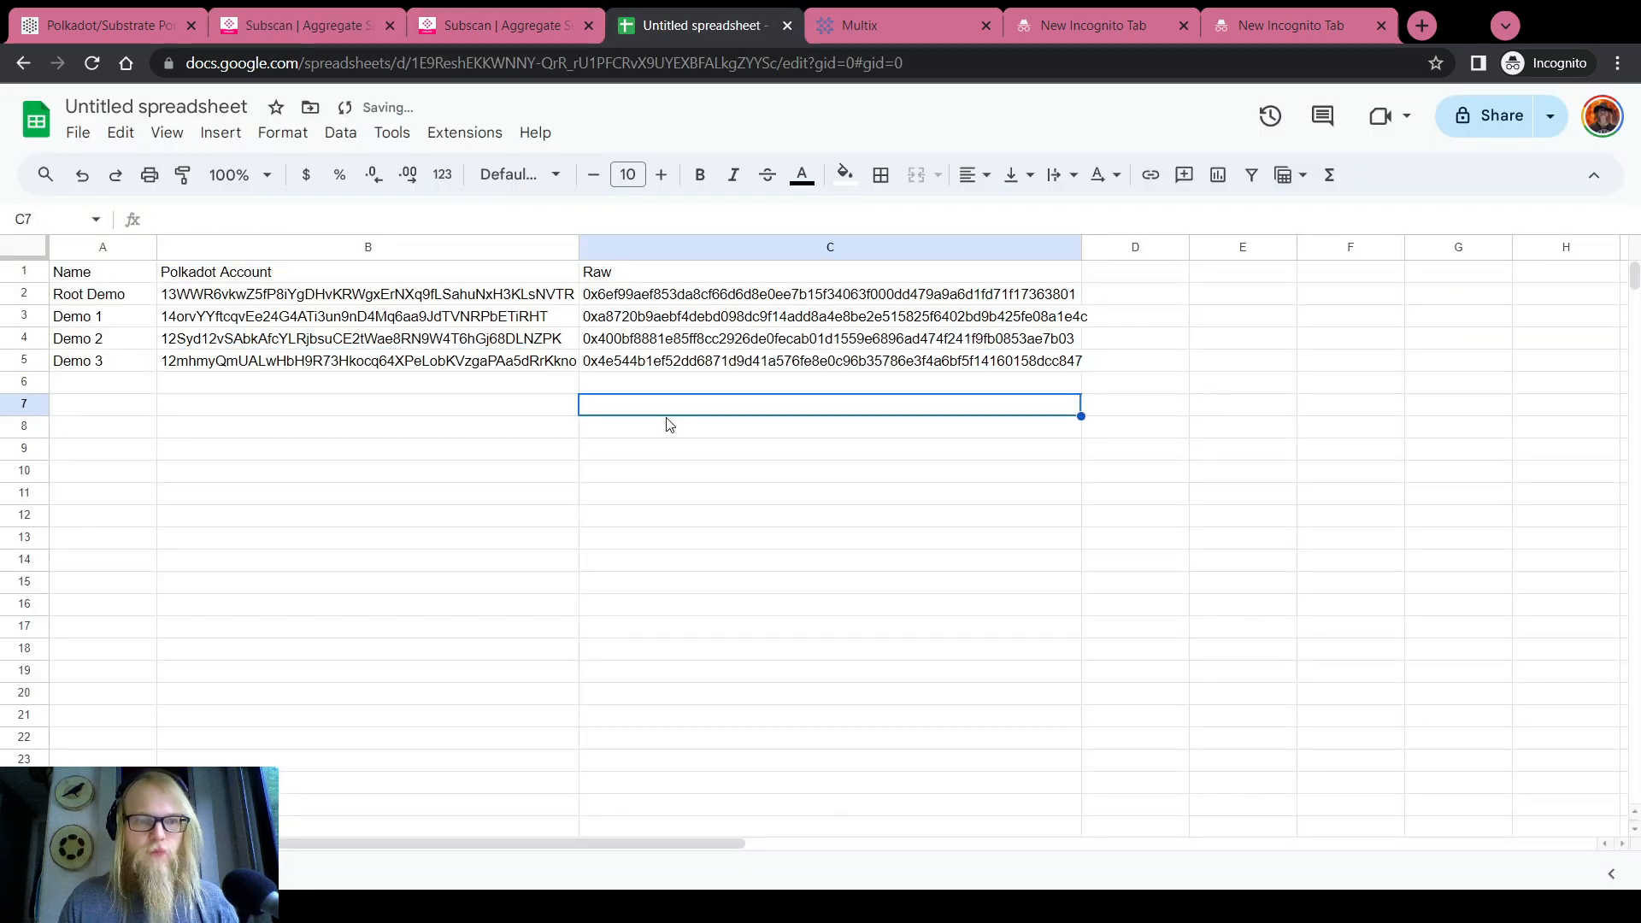
click(623, 295)
click(625, 320)
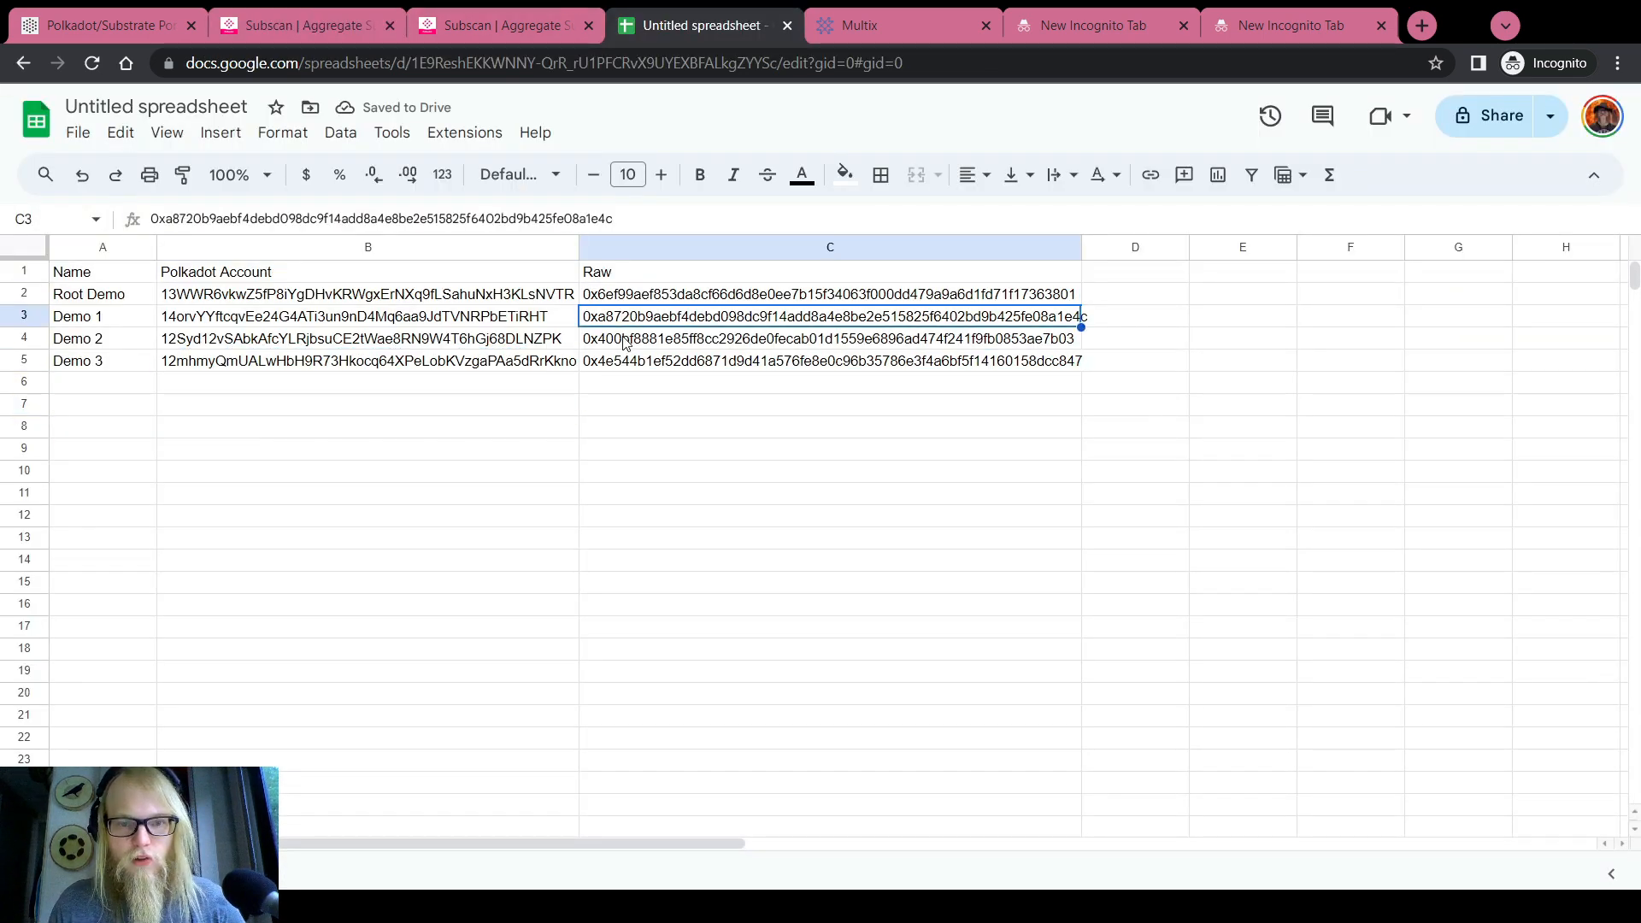
click(625, 340)
click(628, 362)
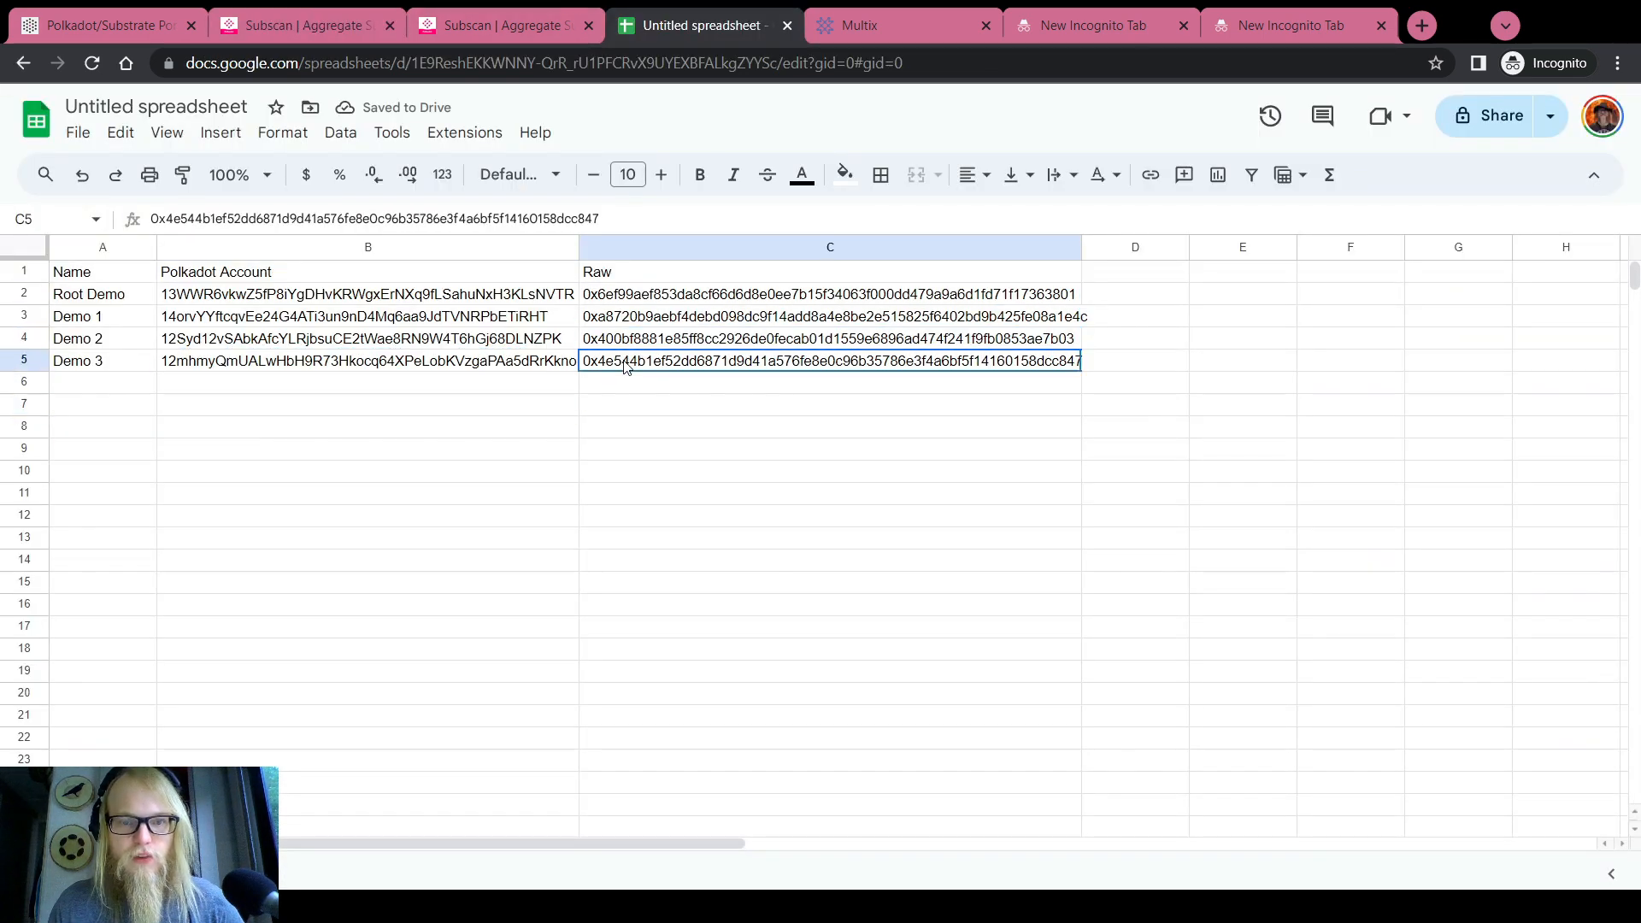
Freeze the header row of the account sheet
right_click(24, 271)
mouse_move(170, 811)
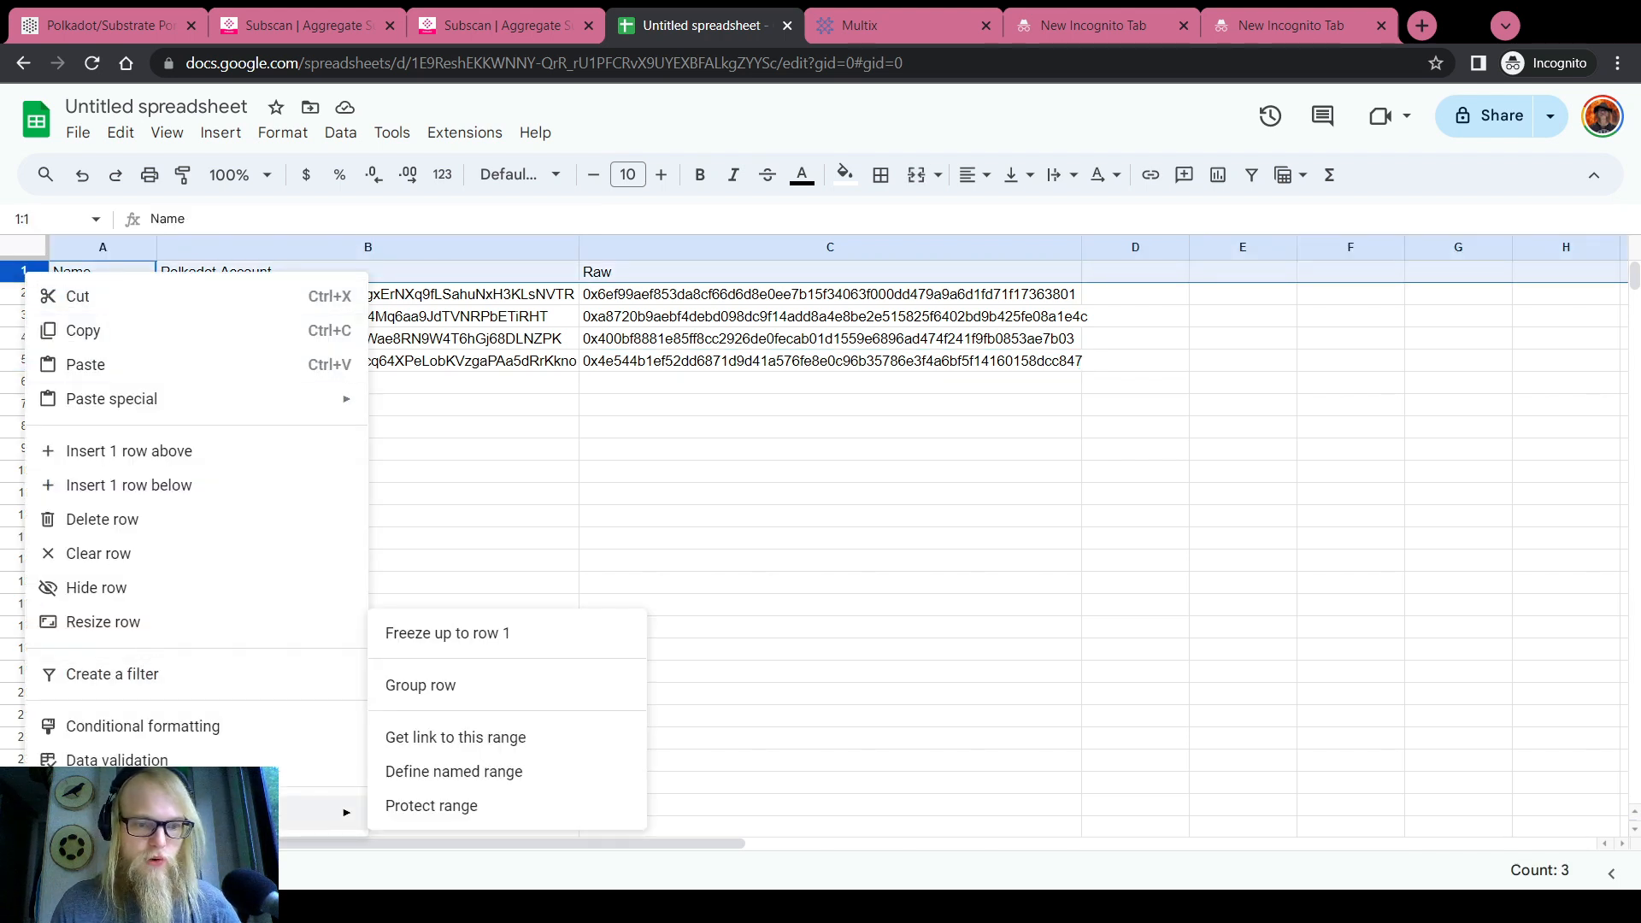
click(443, 640)
click(508, 600)
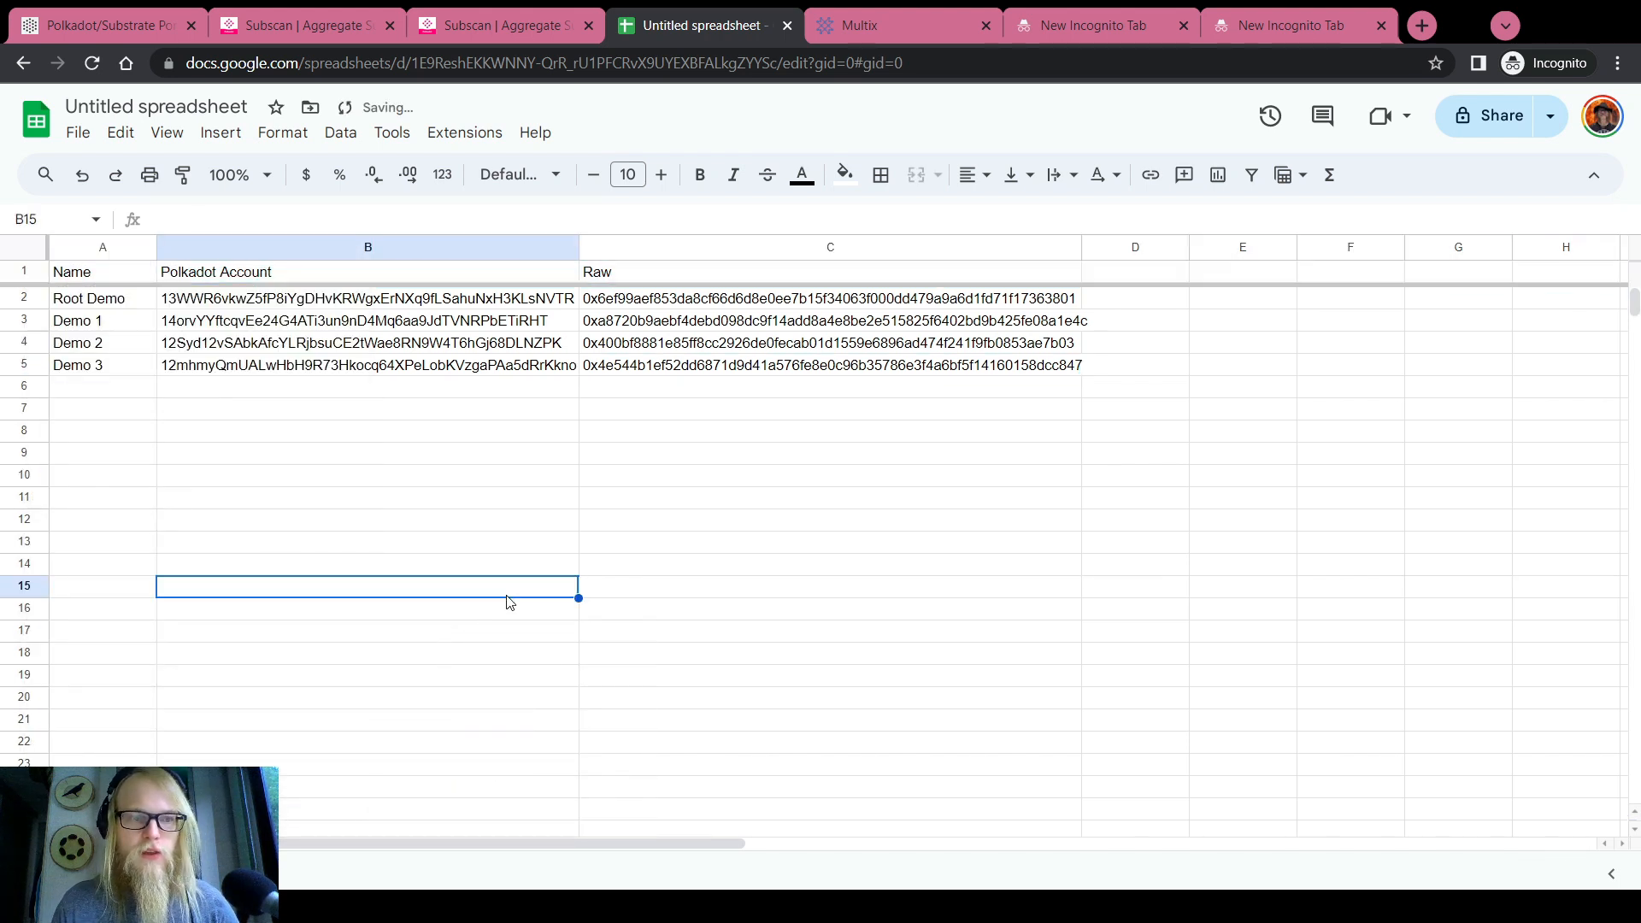
Sort the account rows by their Raw public keys
click(618, 244)
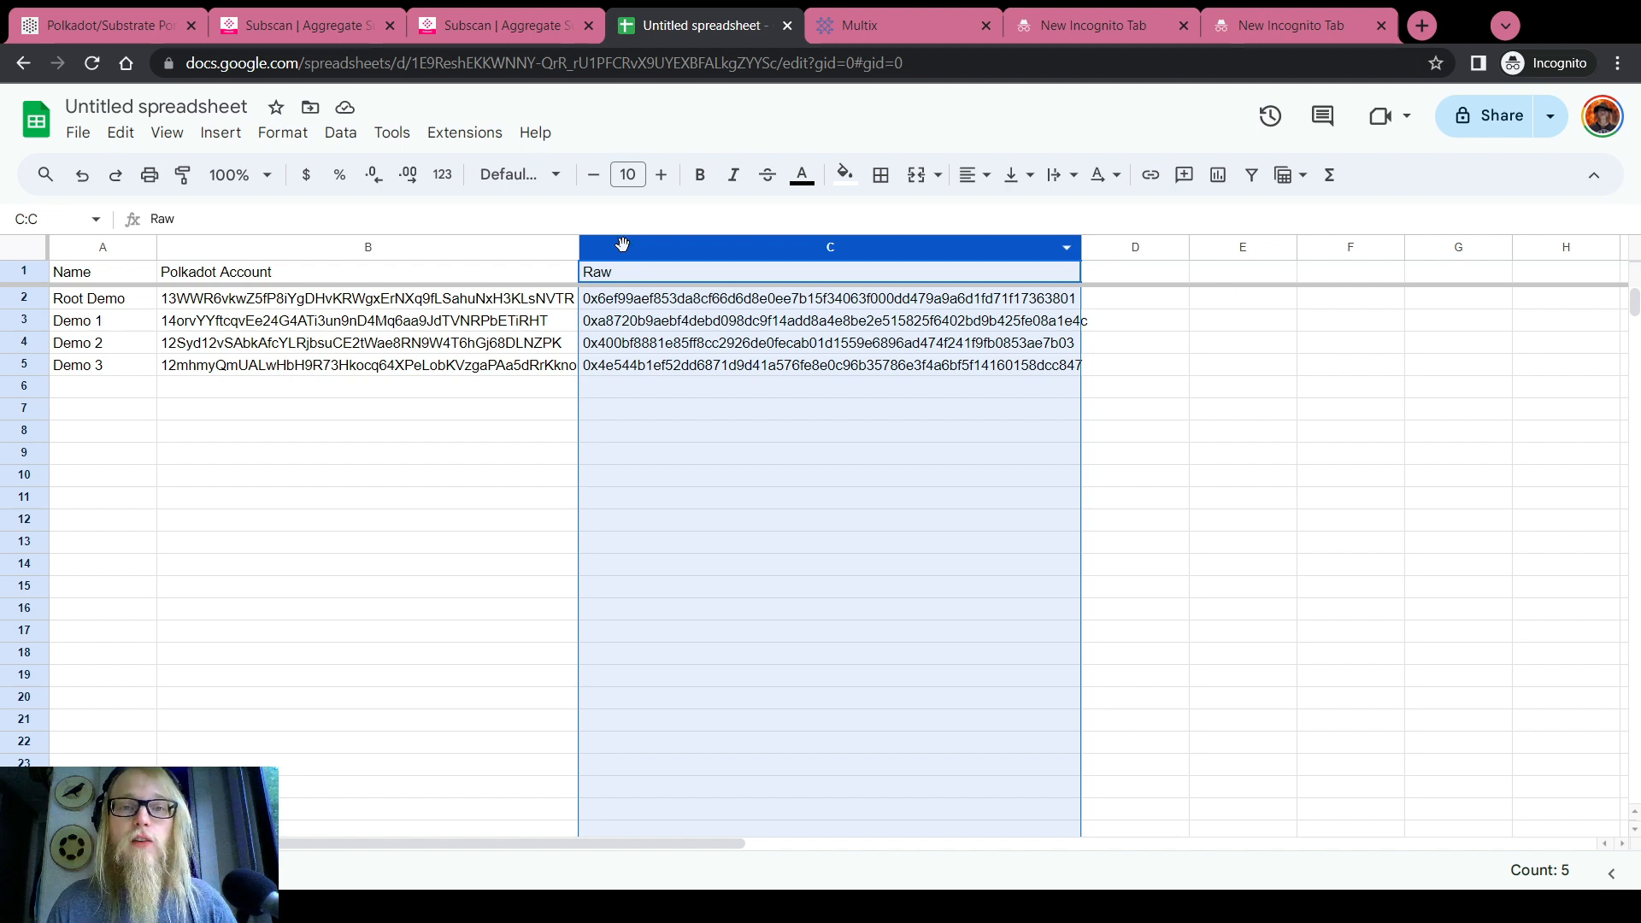
right_click(622, 251)
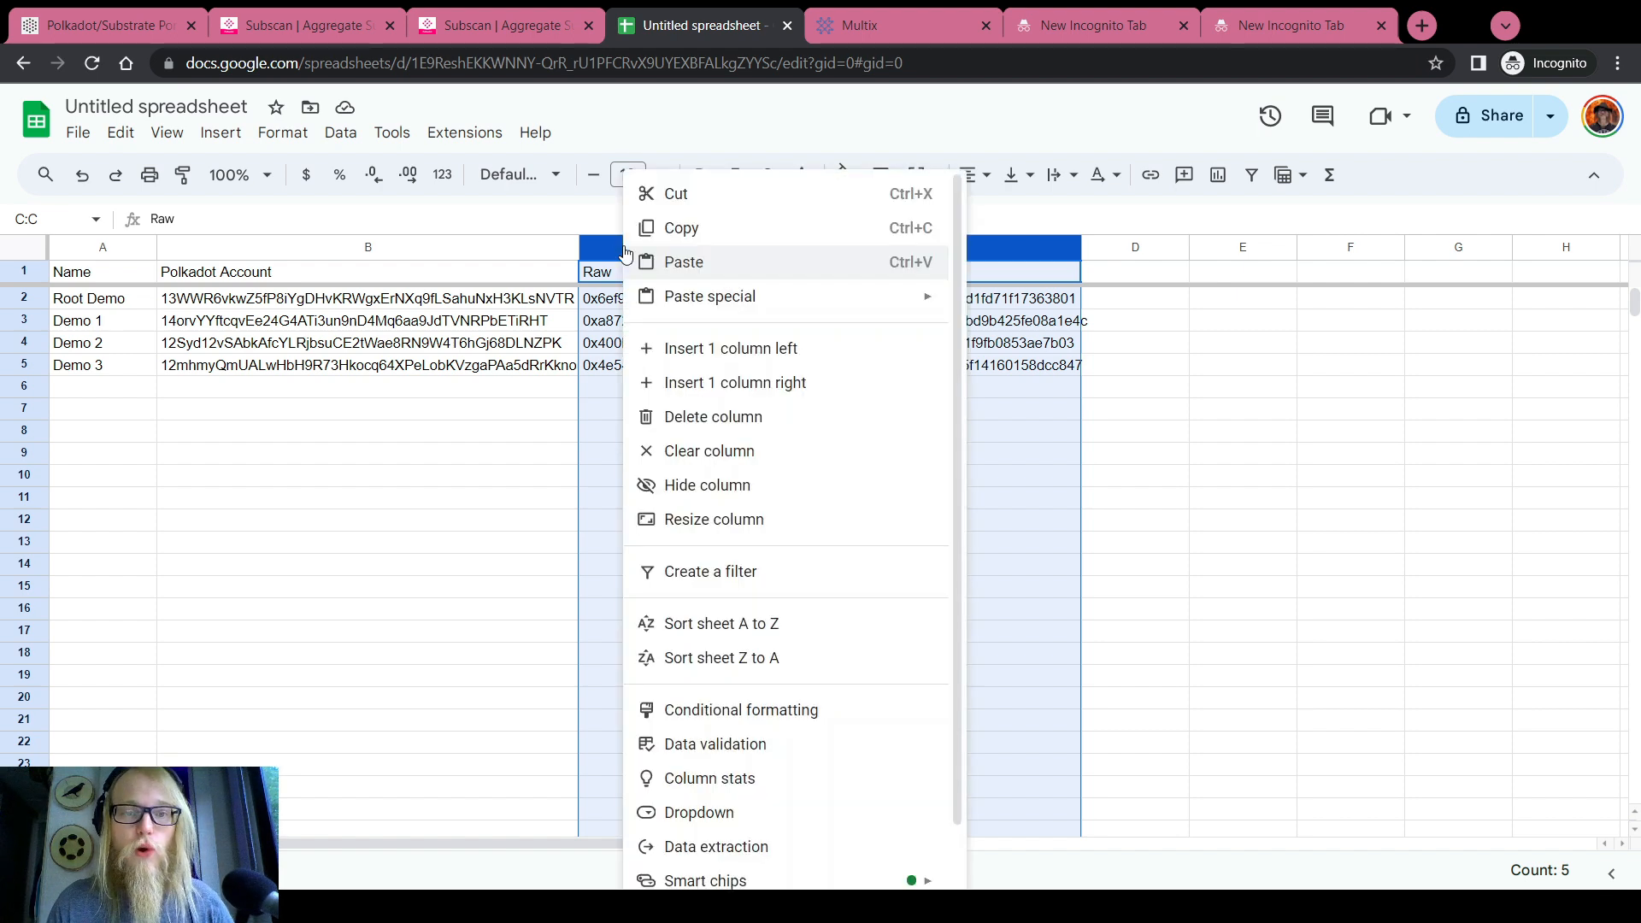
click(765, 620)
click(636, 301)
key(Down)
key(Down)
key(Down)
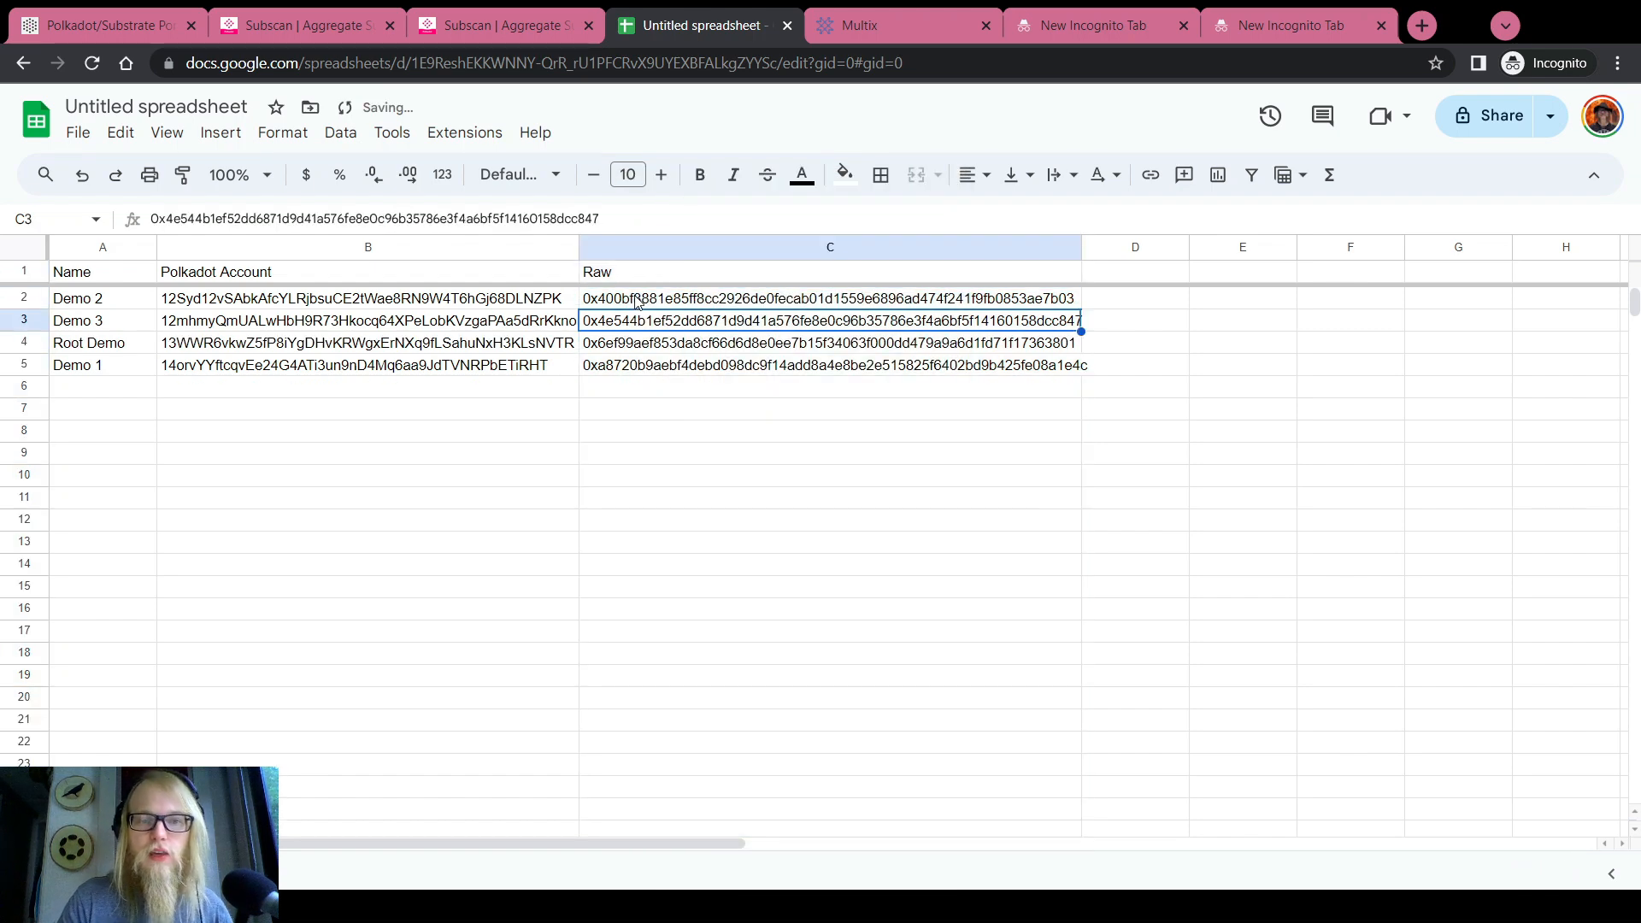
key(Left)
key(Up)
key(Up)
key(Up)
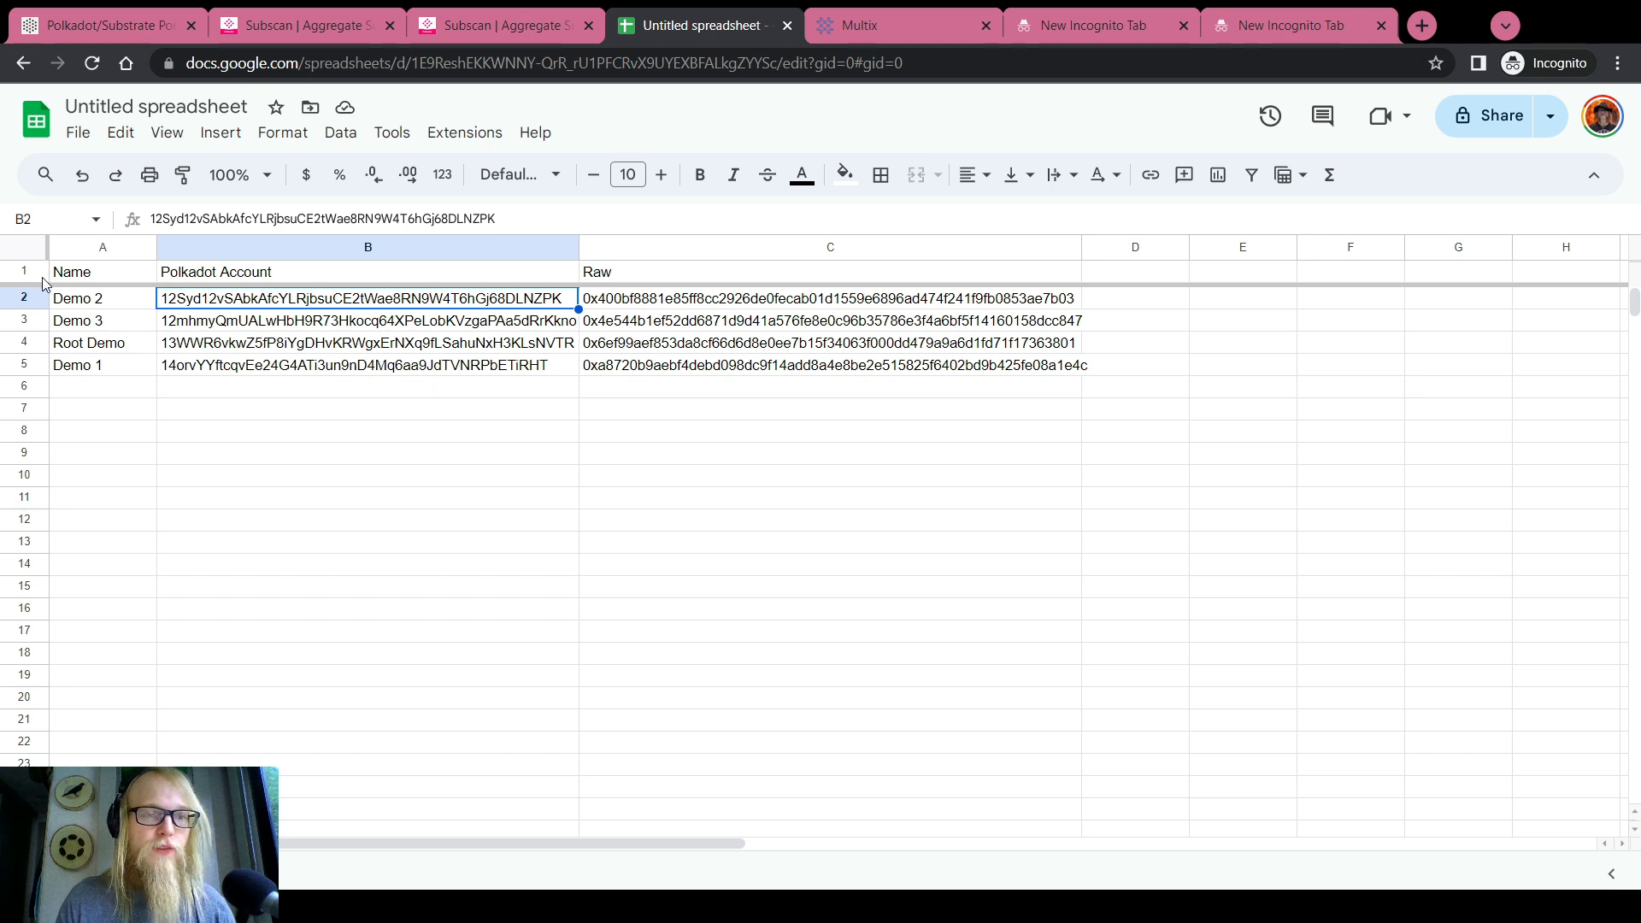
Compare the Demo 2 and Demo 3 addresses against the sorted raw keys C2:C5
click(188, 327)
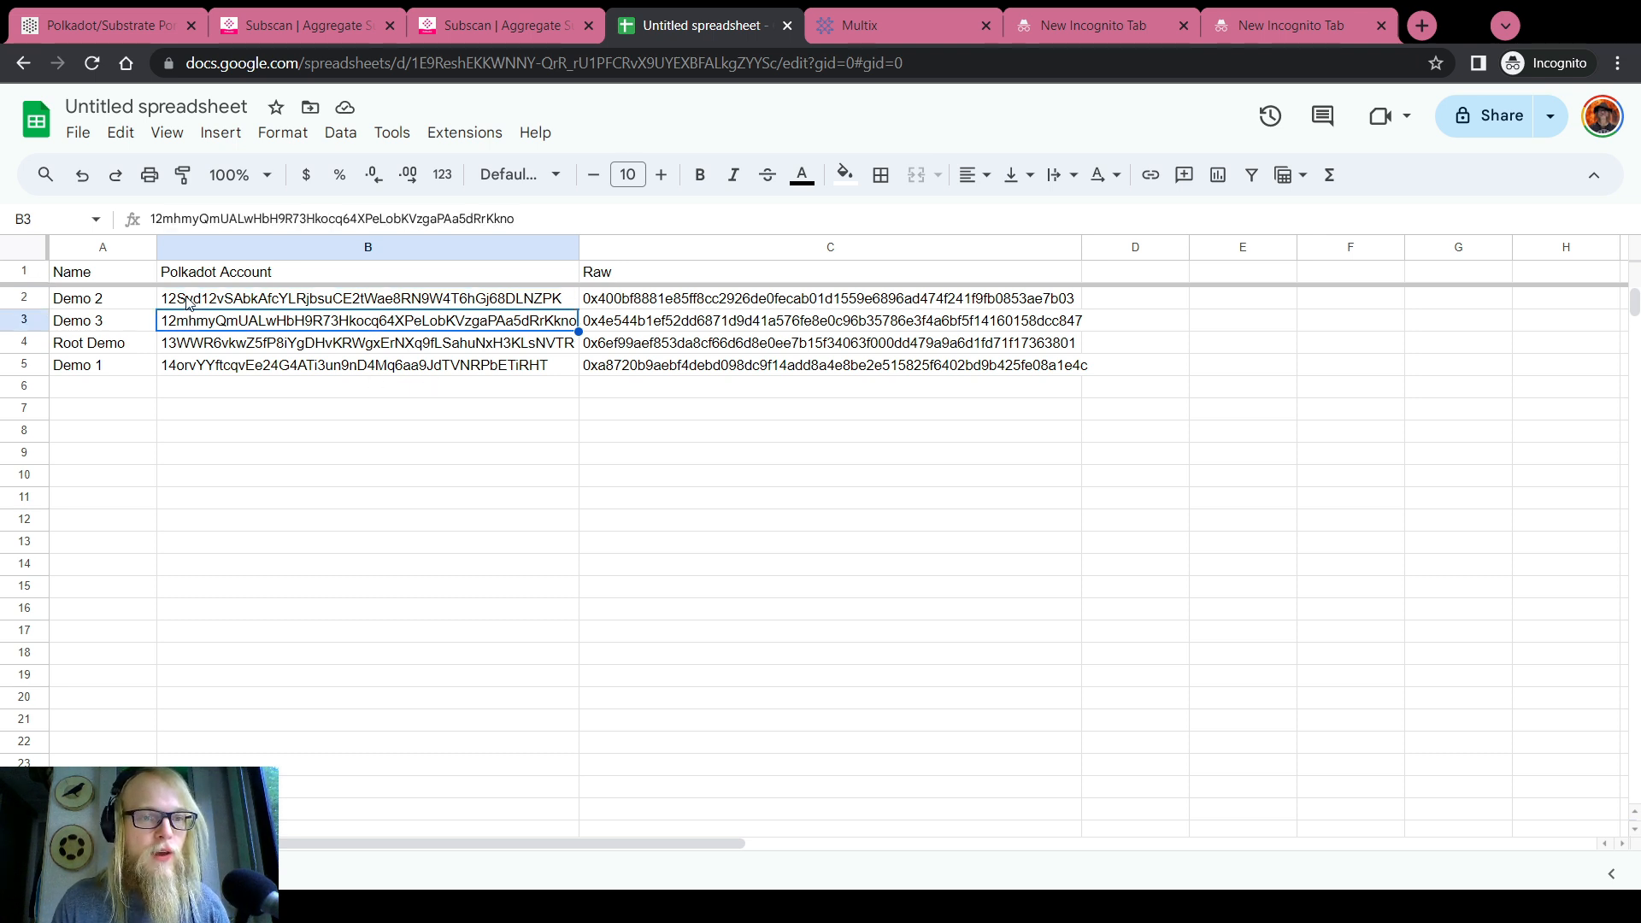
click(188, 304)
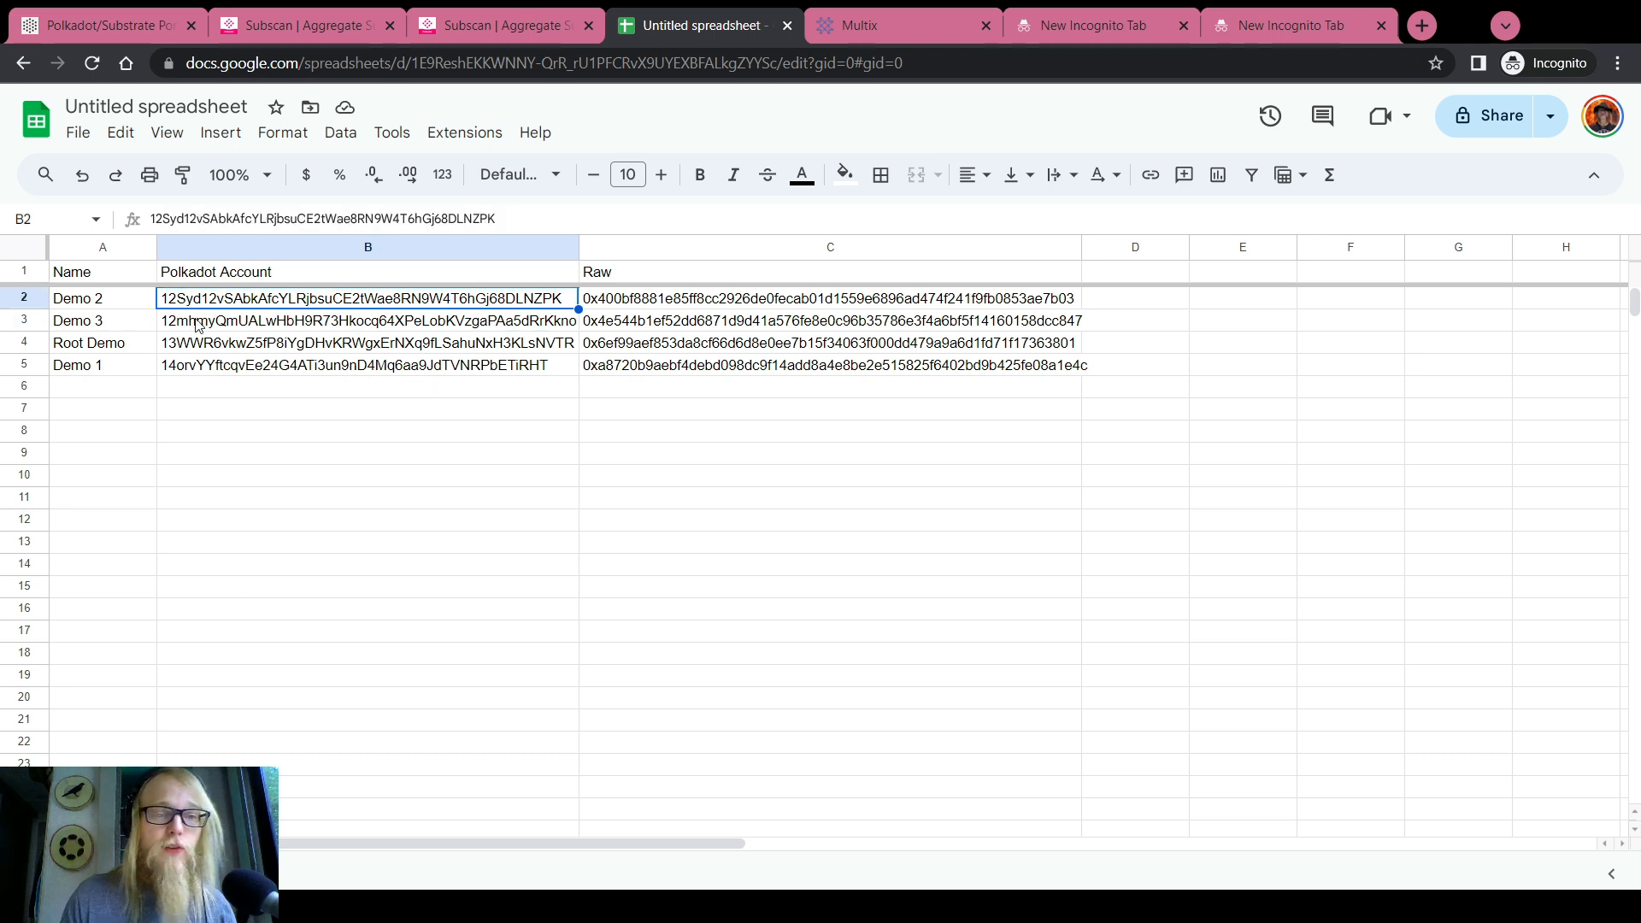
click(203, 327)
click(176, 305)
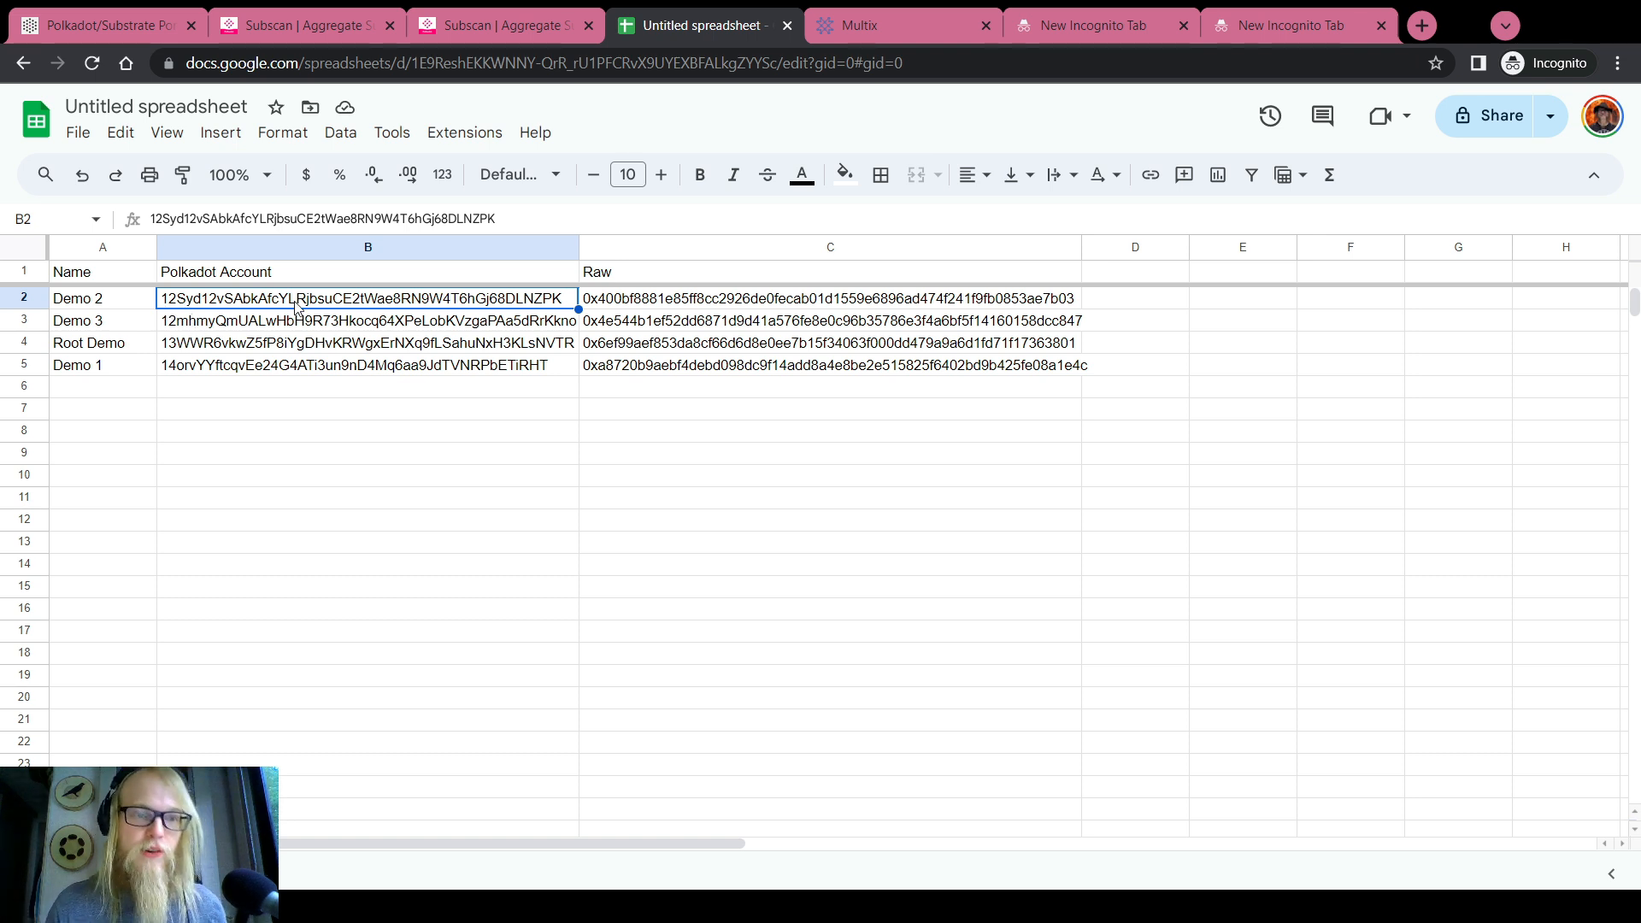
drag(688, 306, 694, 381)
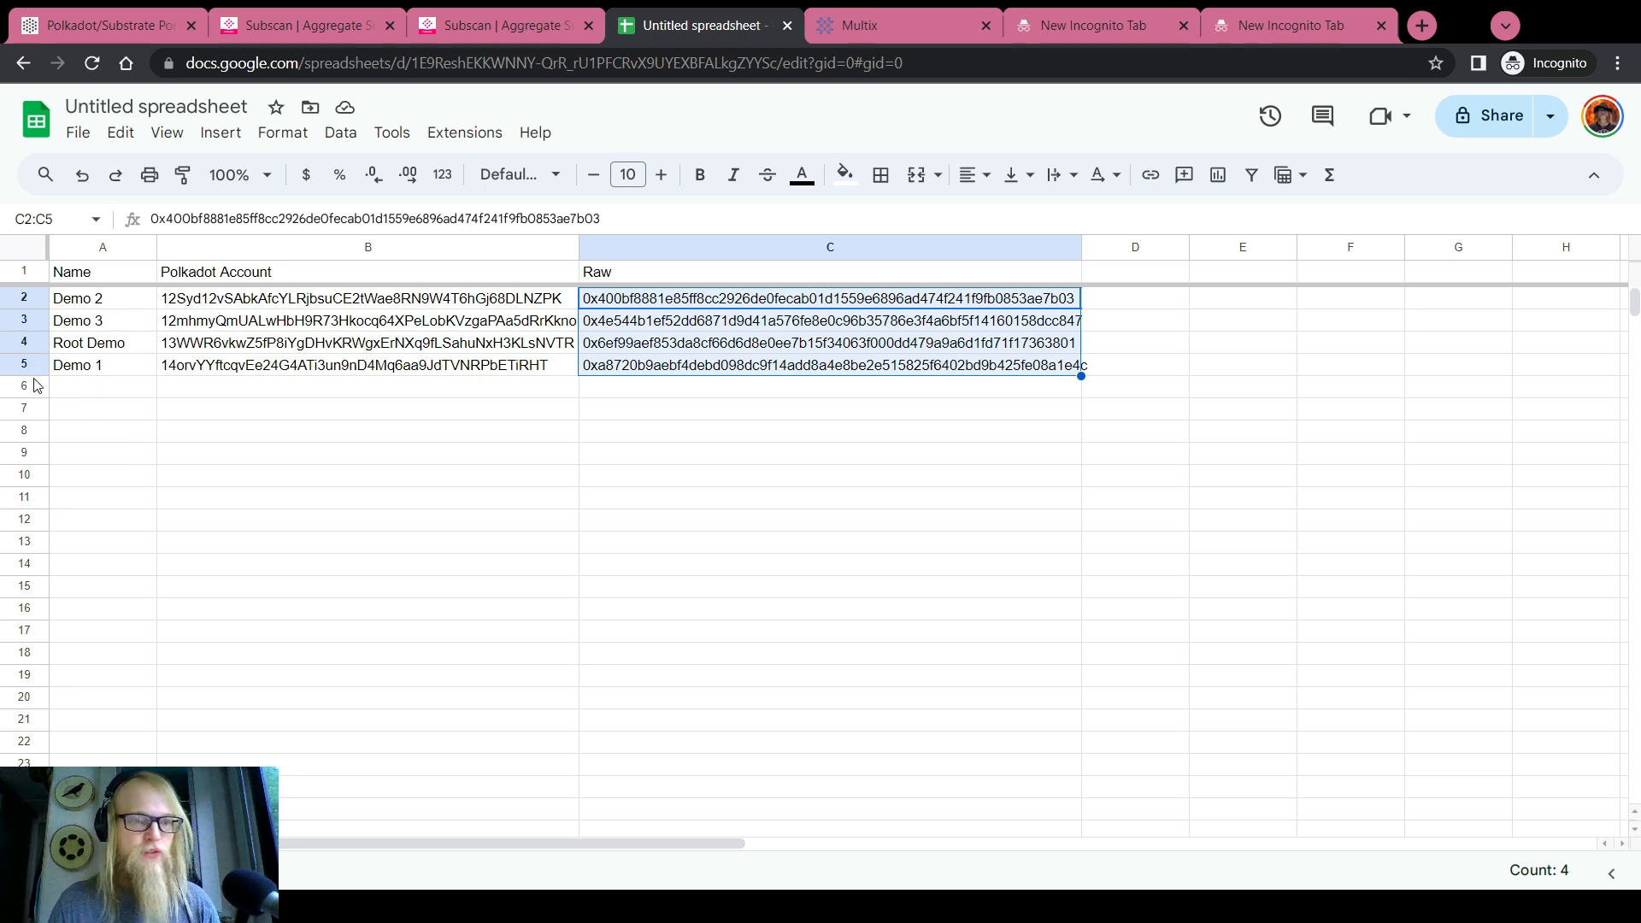
click(98, 387)
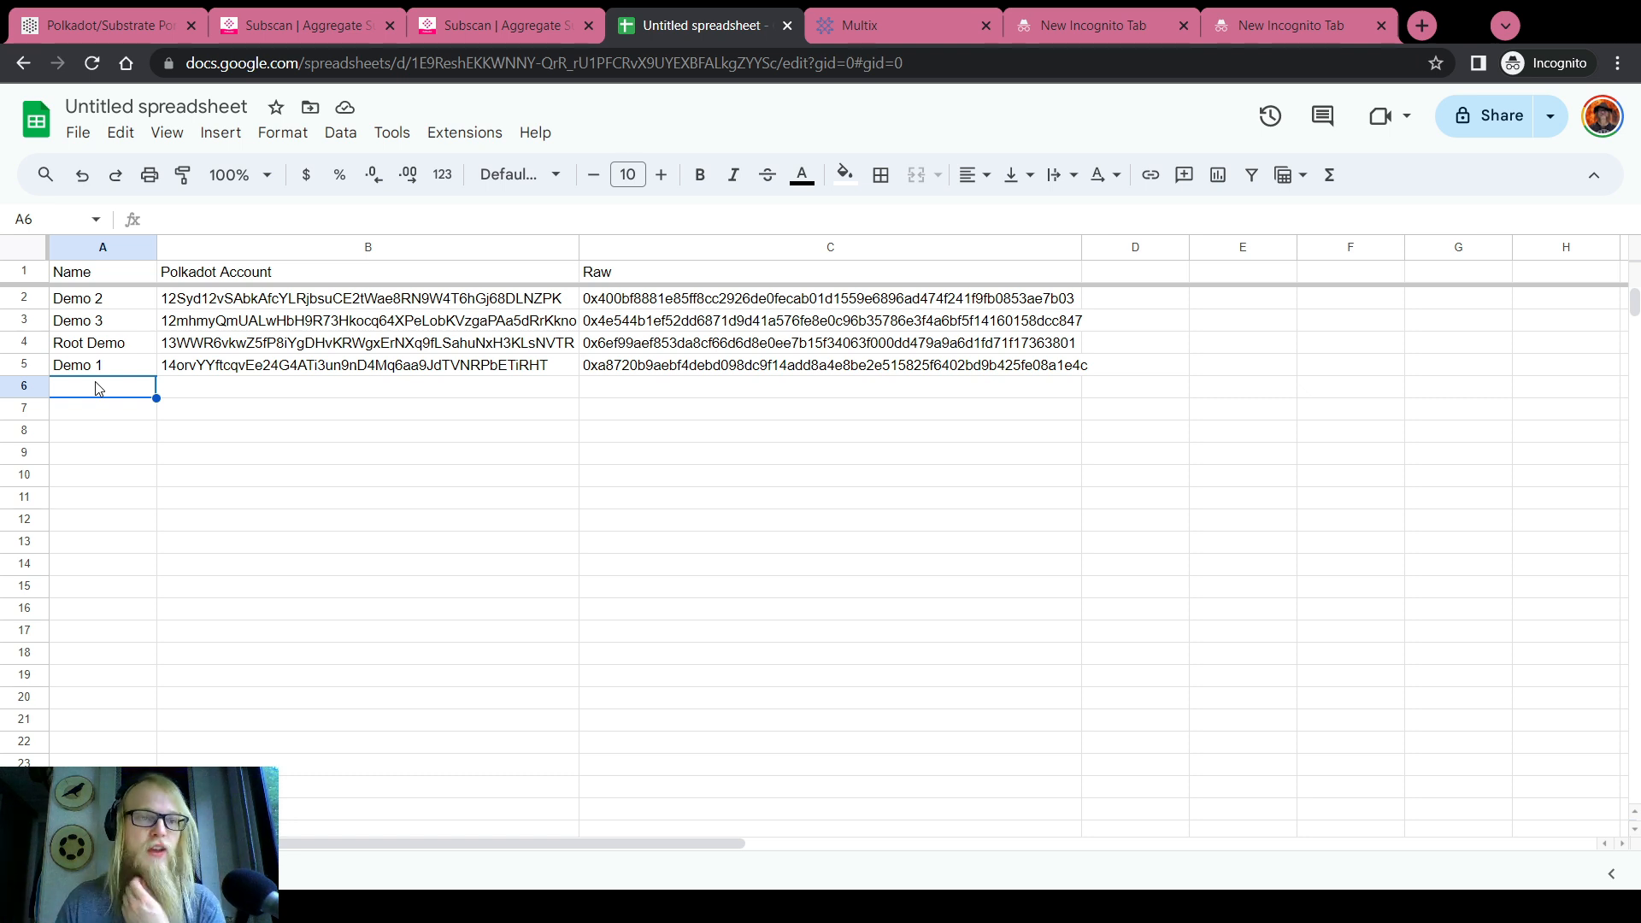
Hide the Demo 1 row from the sorted account list
click(77, 346)
click(83, 302)
click(92, 326)
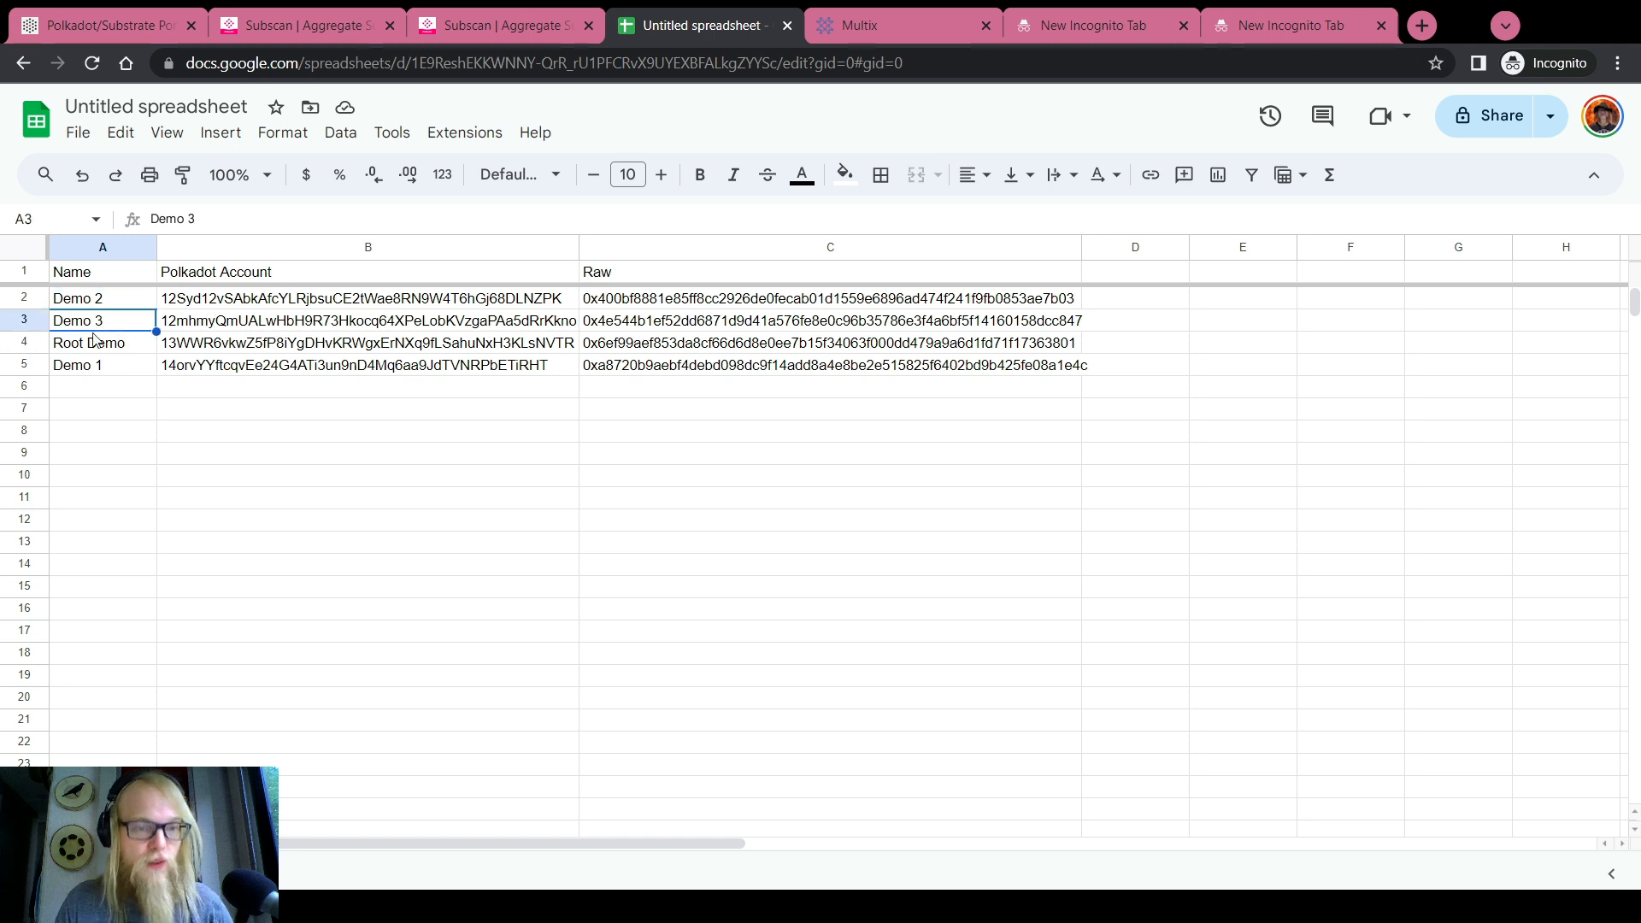
click(94, 342)
click(102, 368)
right_click(24, 368)
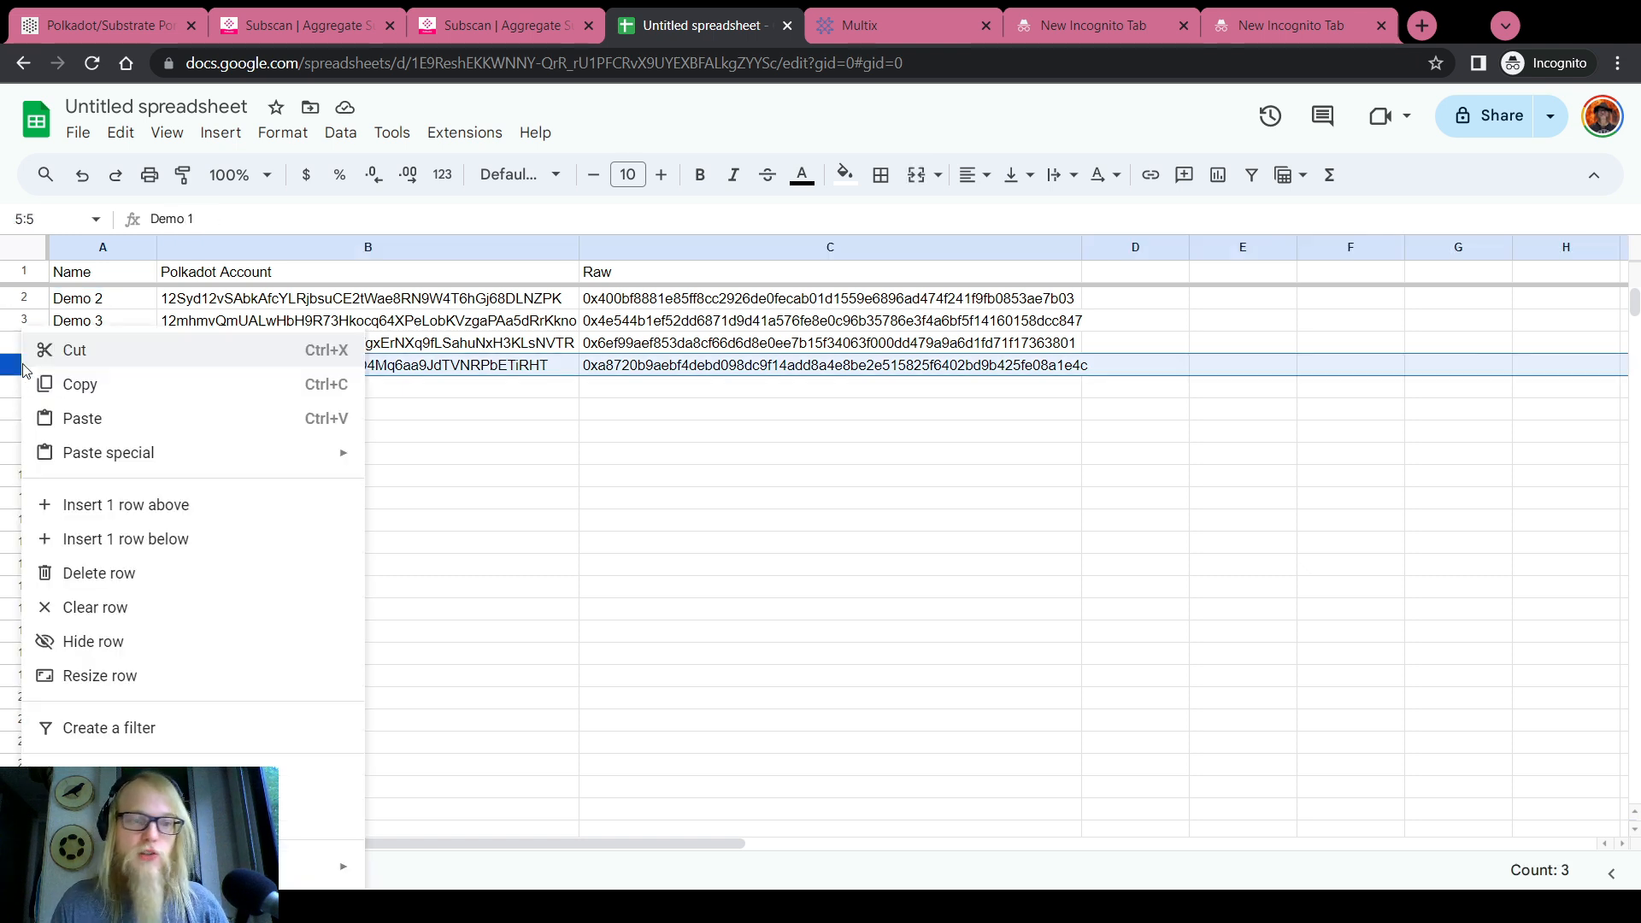
click(129, 643)
Check the remaining Demo 2, Demo 3 and Root Demo keys and names, then return to the portal
click(666, 344)
click(658, 300)
click(672, 345)
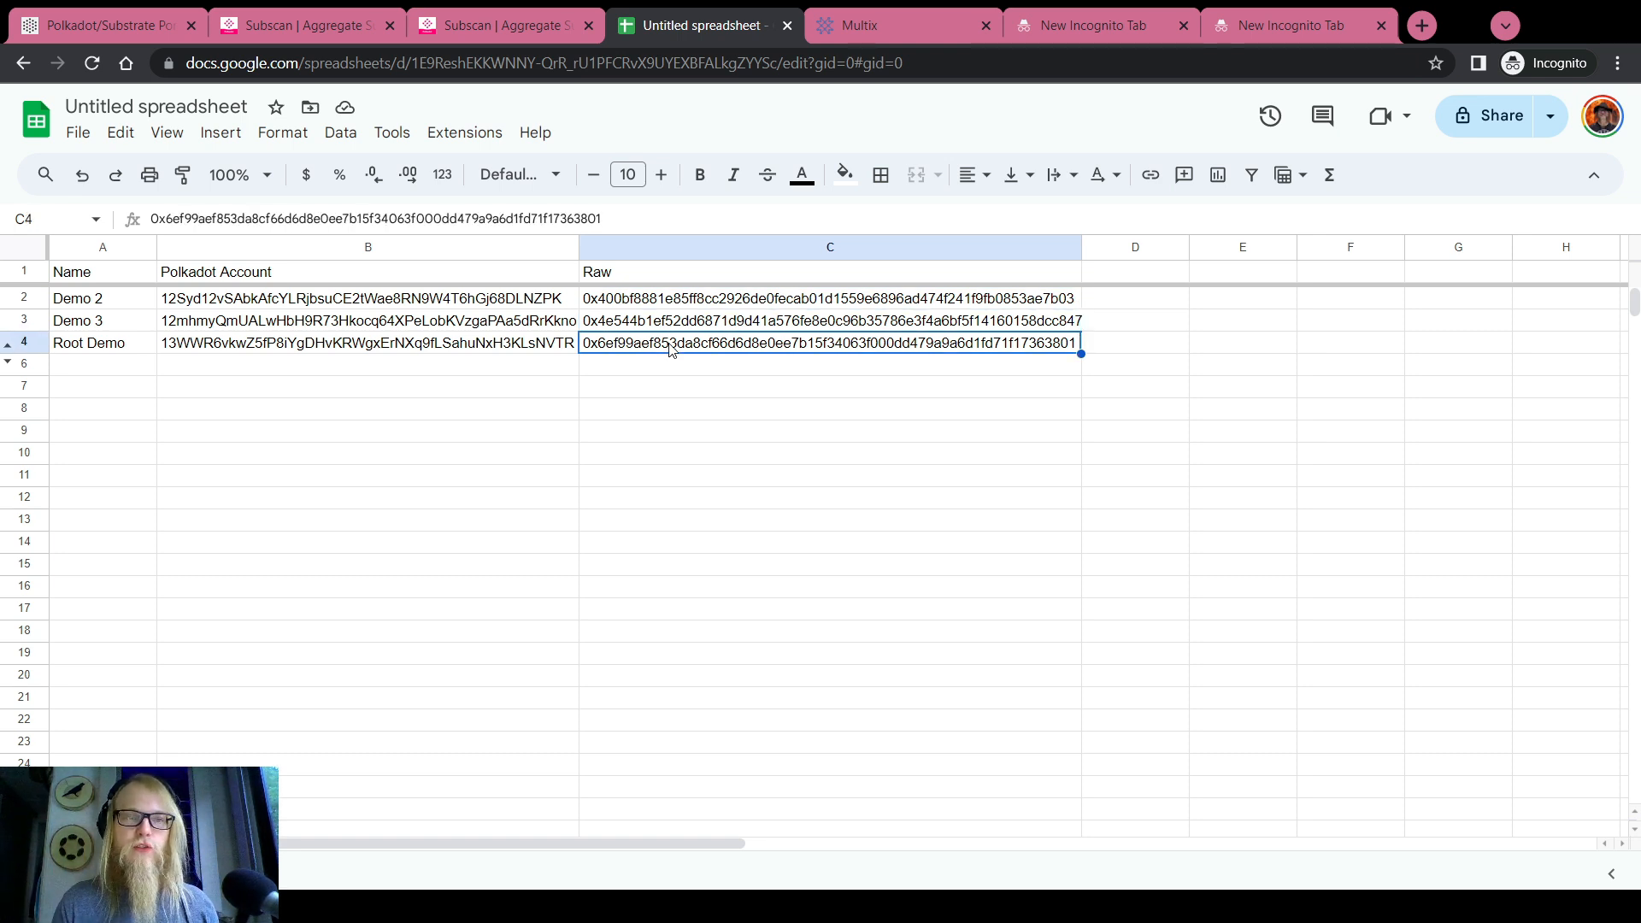
click(129, 272)
click(129, 321)
click(128, 345)
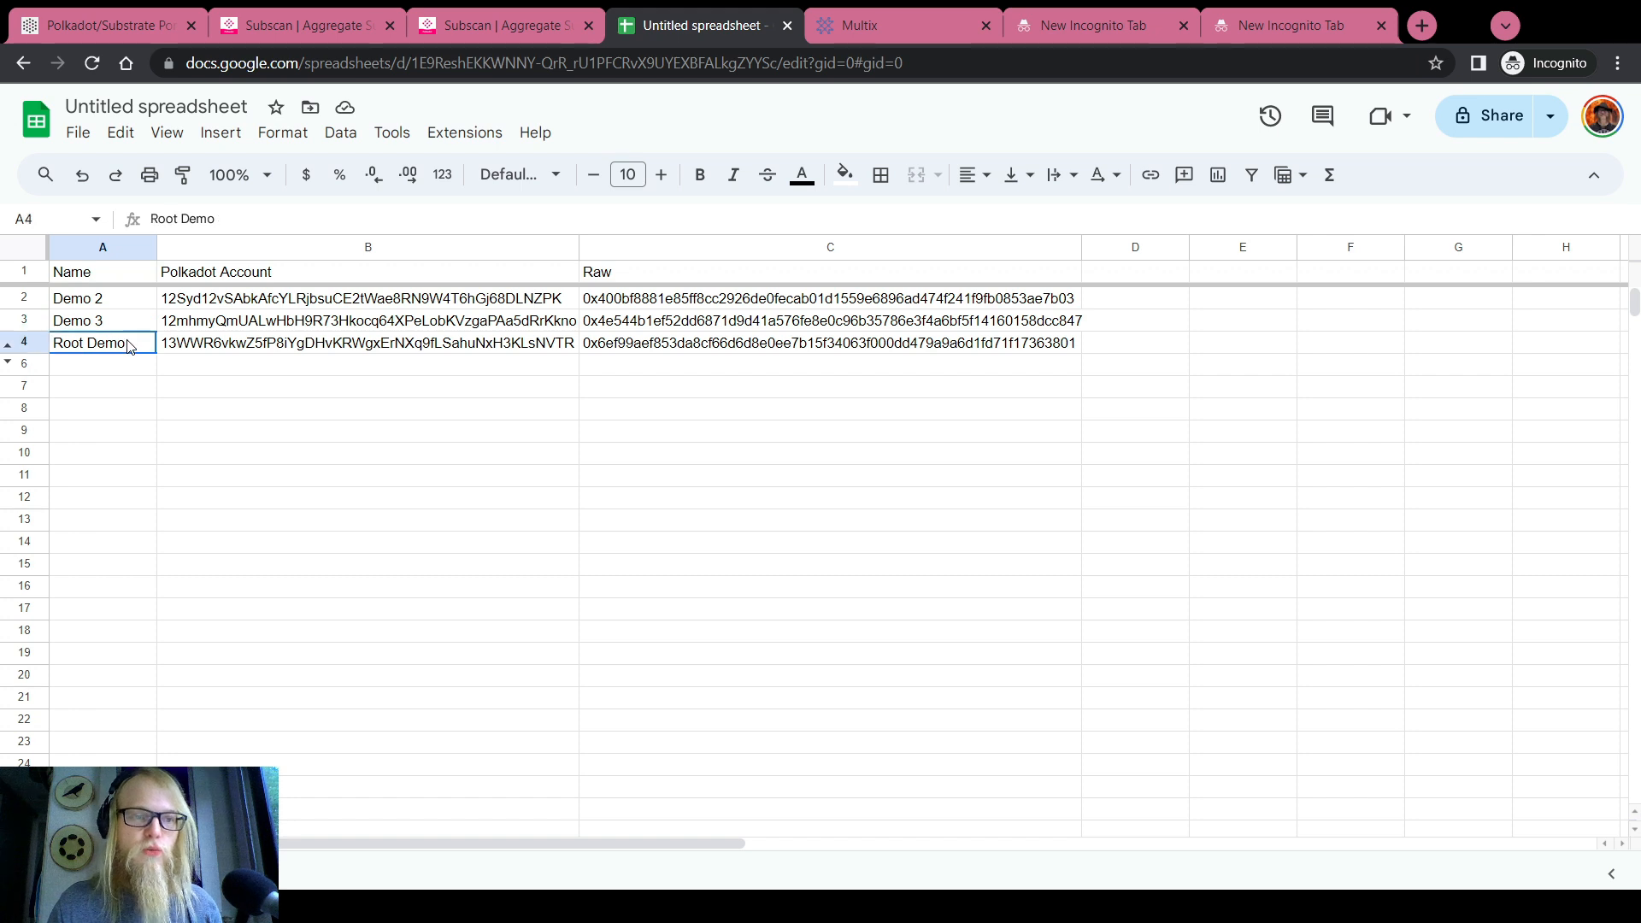
click(133, 24)
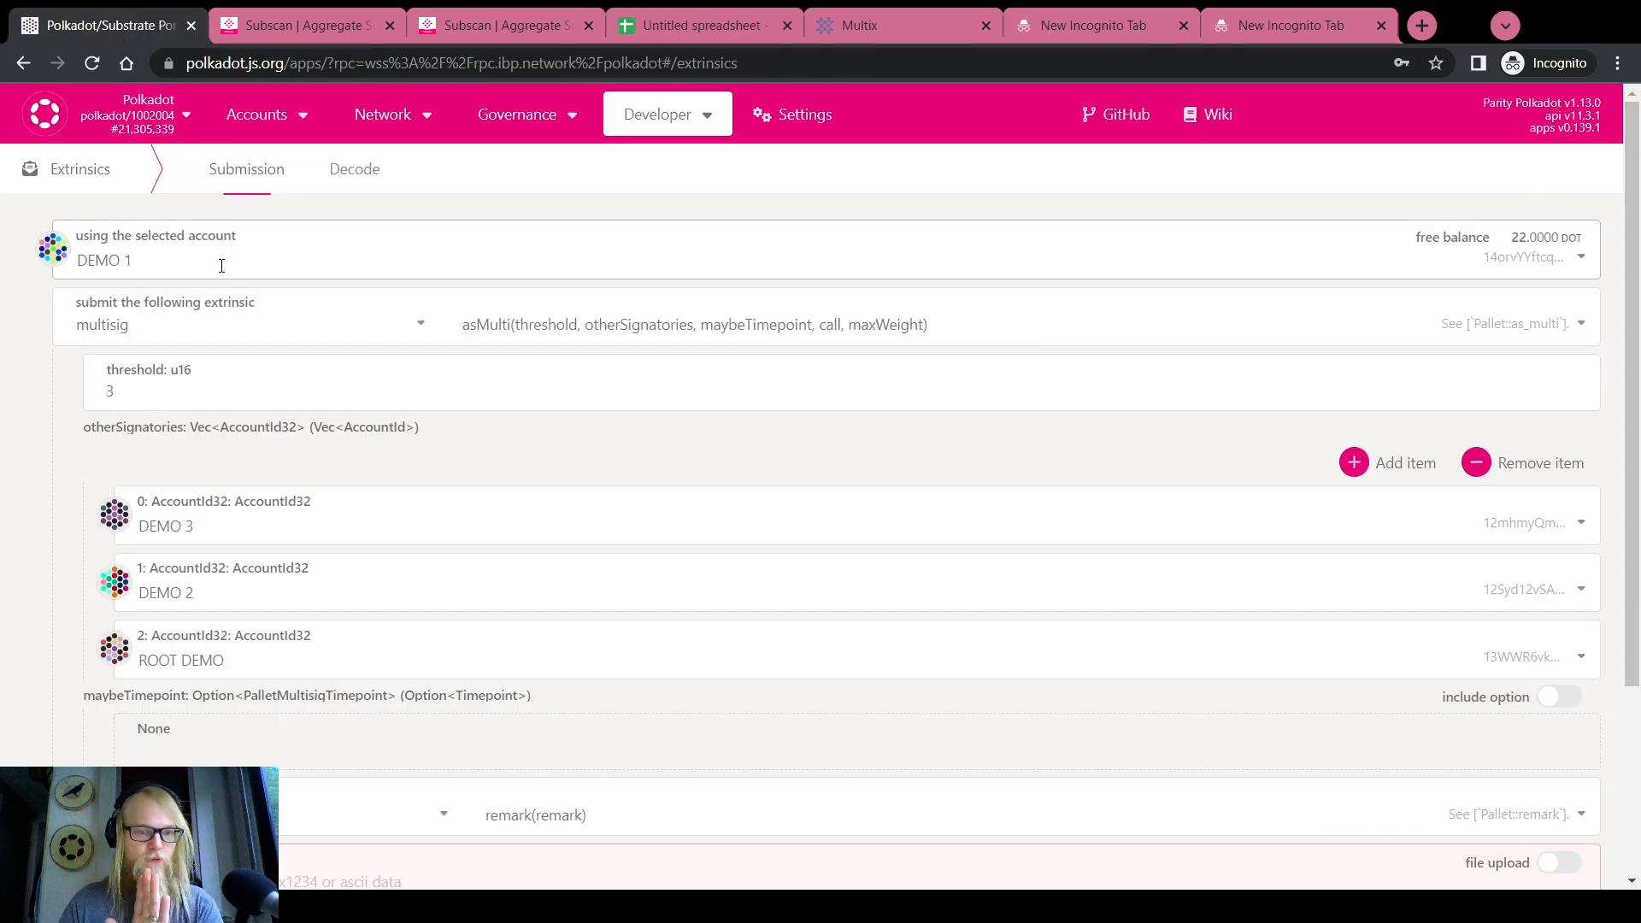
Set other signatory 0 to DEMO 2 and signatory 1 to DEMO 3
click(168, 519)
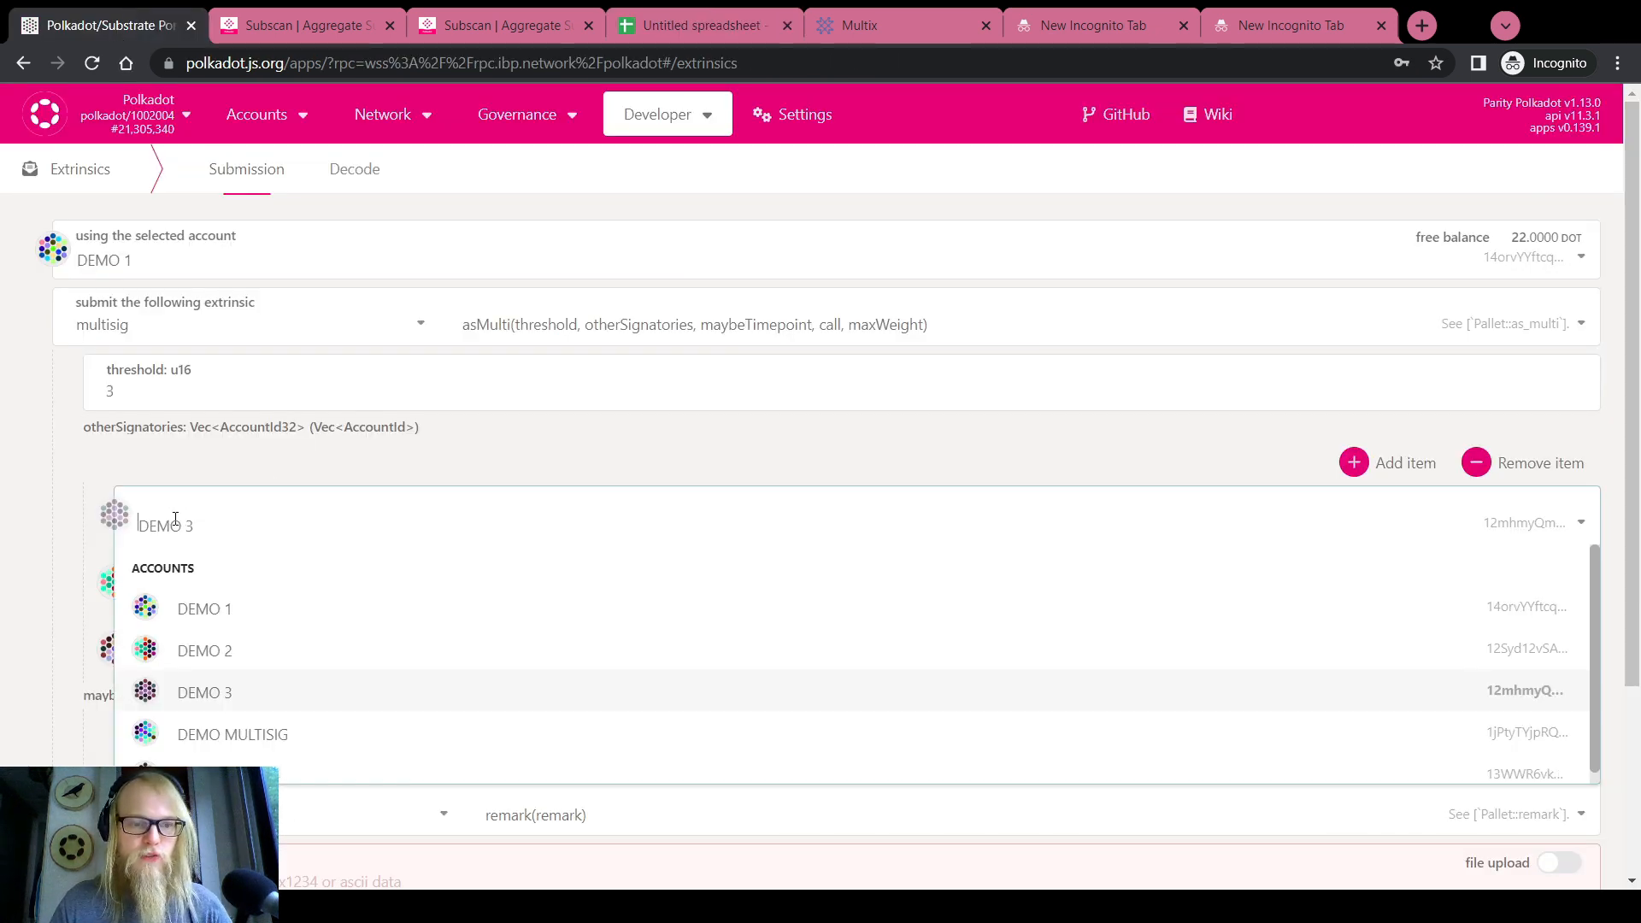
click(207, 662)
click(194, 589)
click(205, 758)
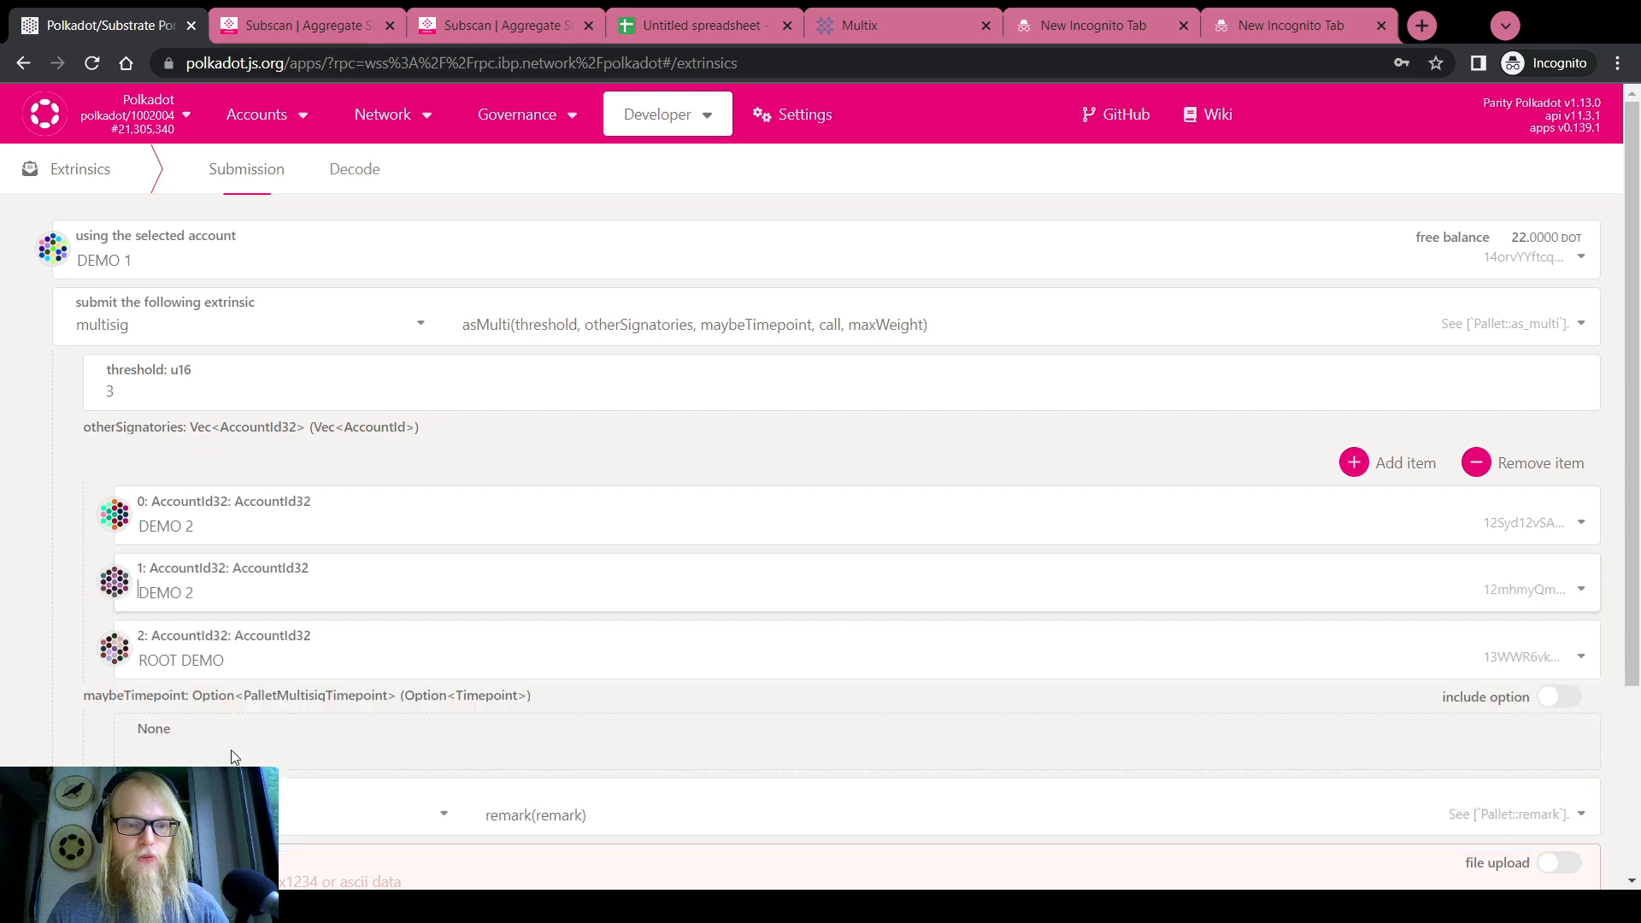
scroll(9, 592, down, 2)
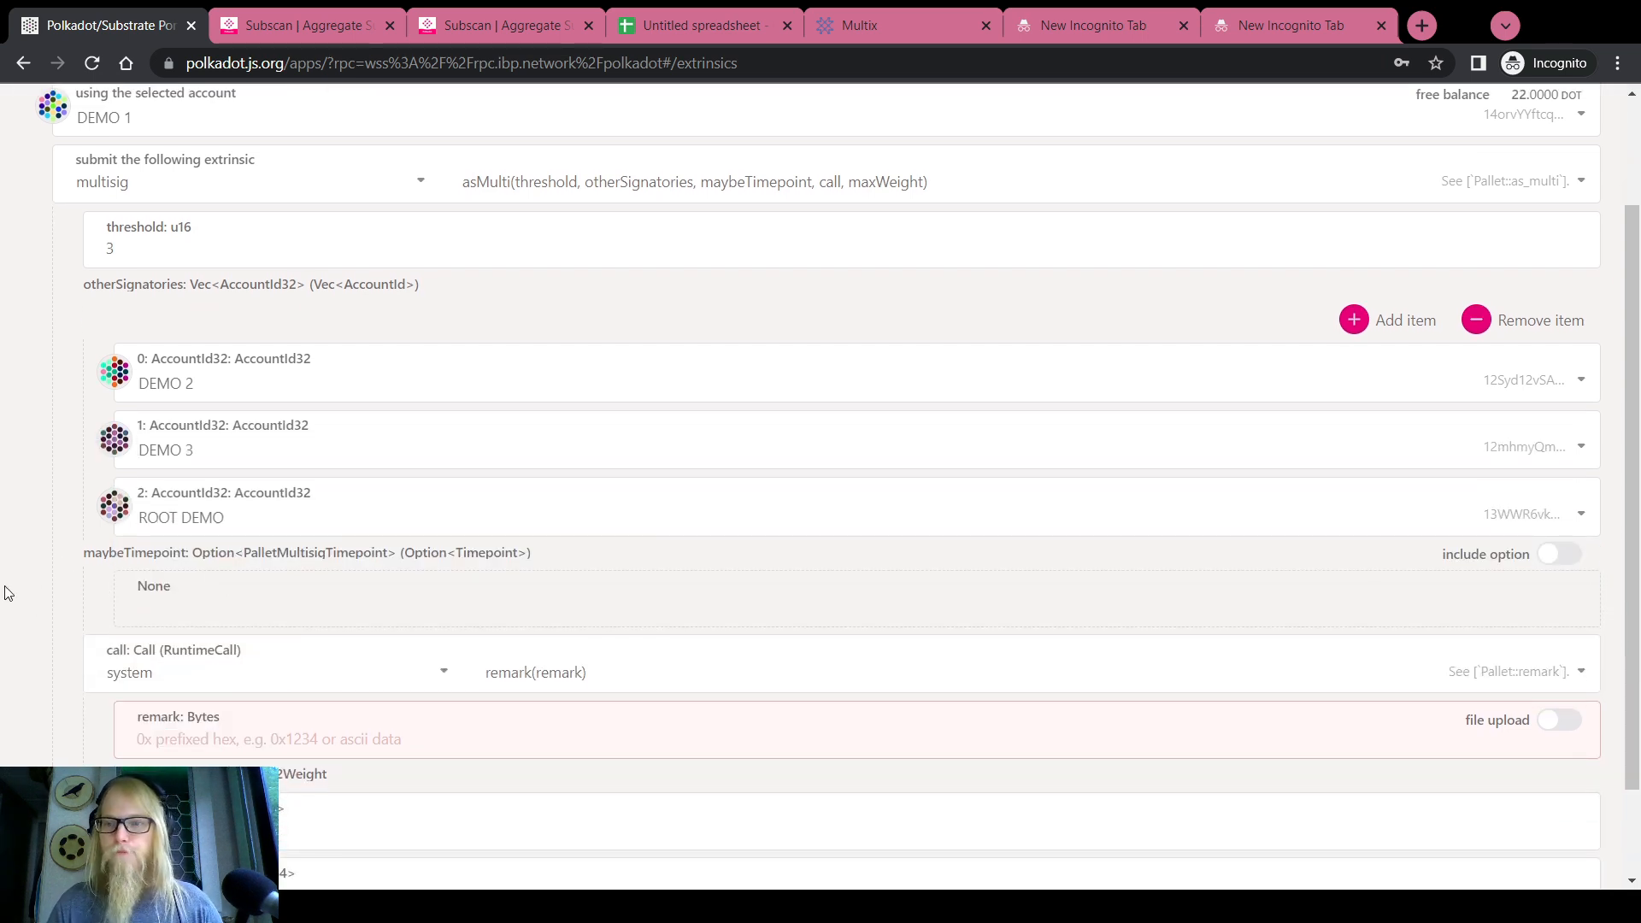
scroll(8, 592, up, 2)
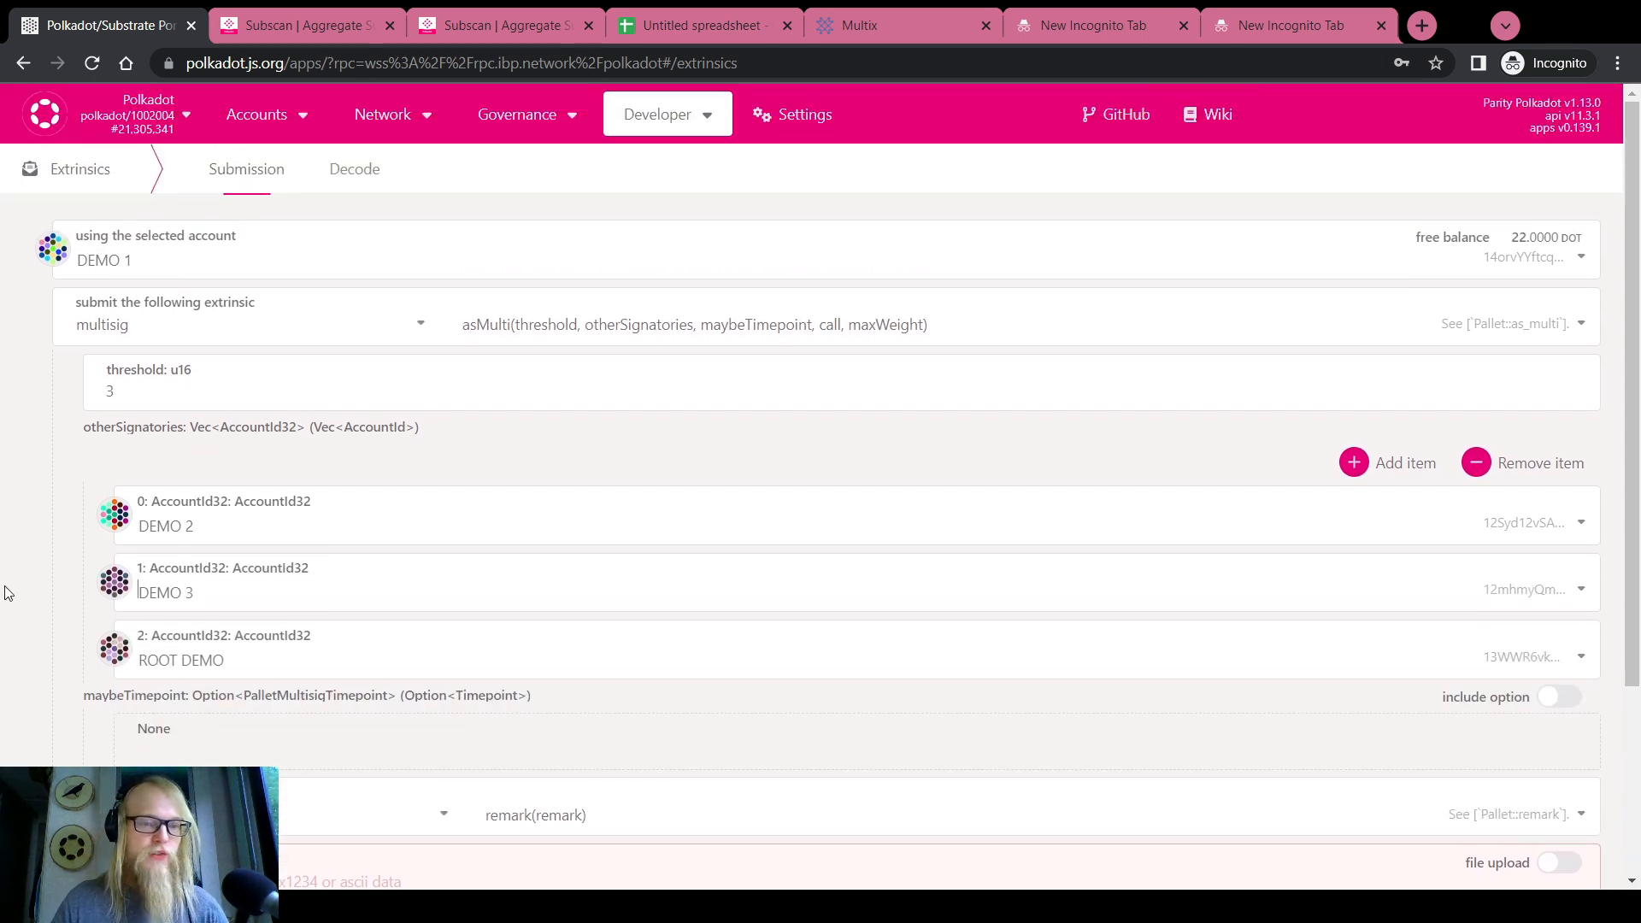
Cross-check the Root Demo address in the spreadsheet against the signatory list
click(677, 25)
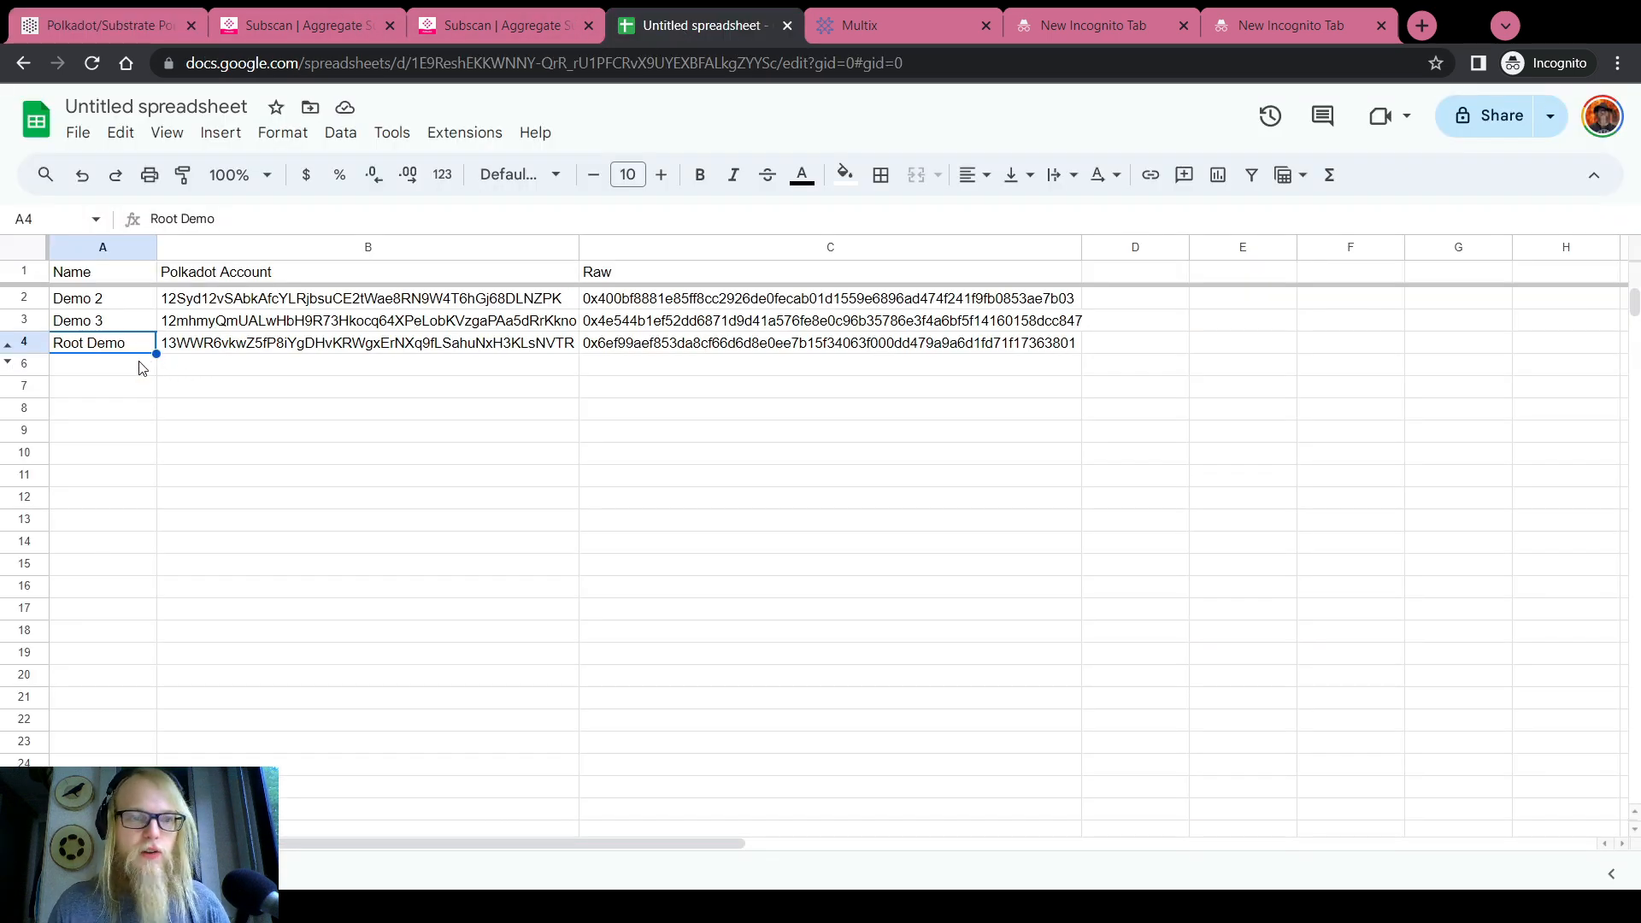
click(190, 344)
click(114, 23)
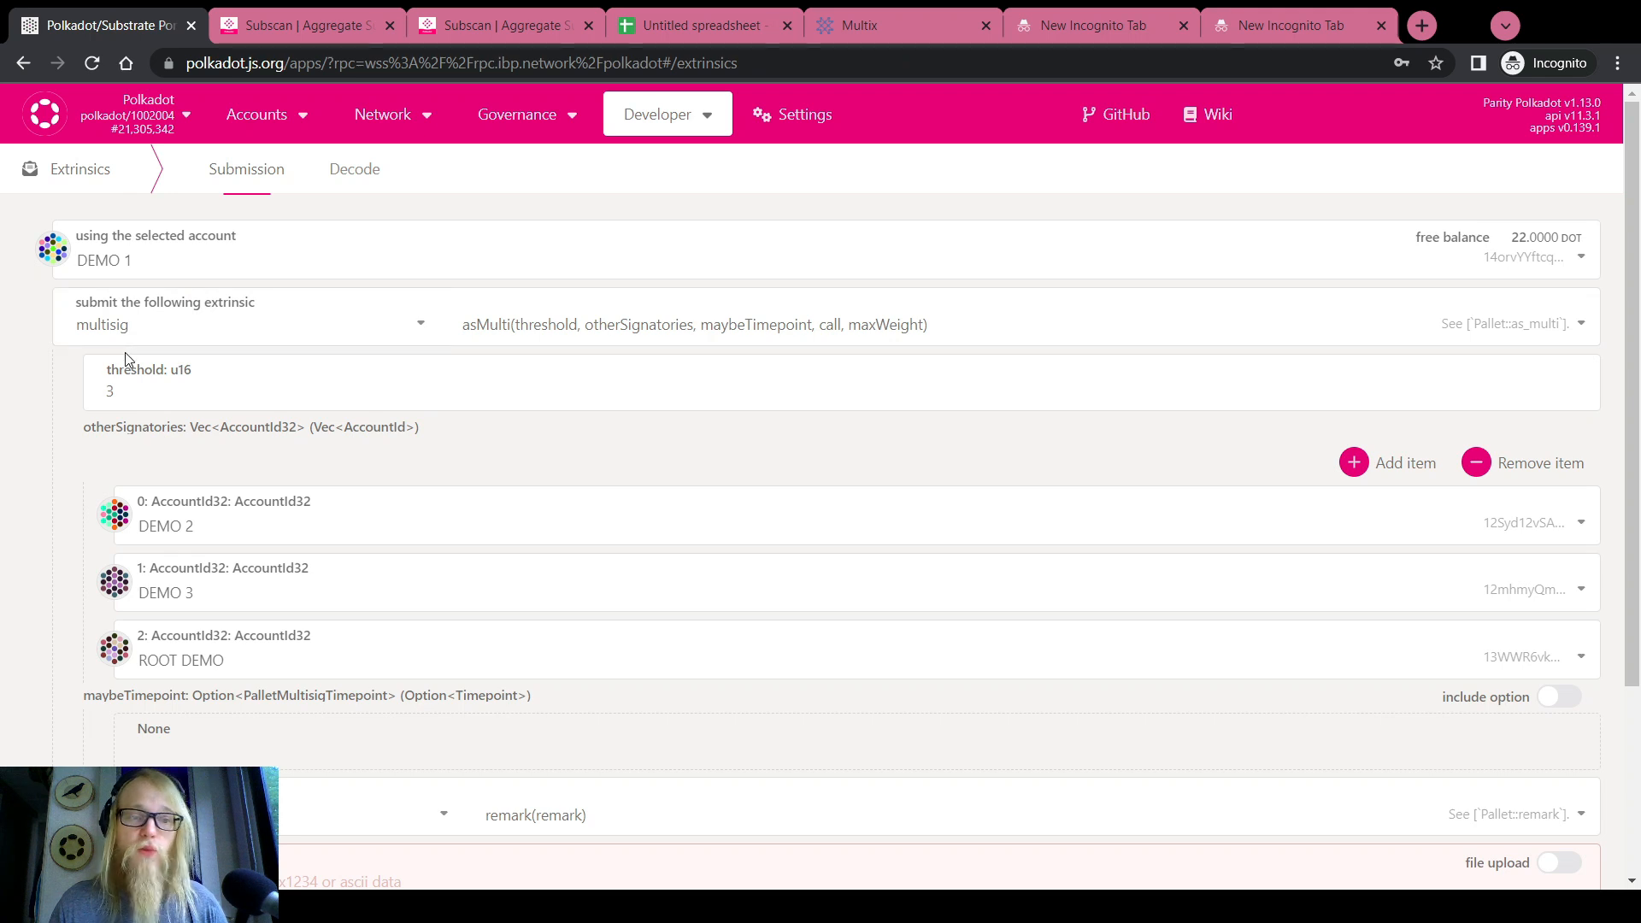
scroll(8, 470, down, 3)
scroll(11, 474, up, 2)
scroll(12, 474, up, 1)
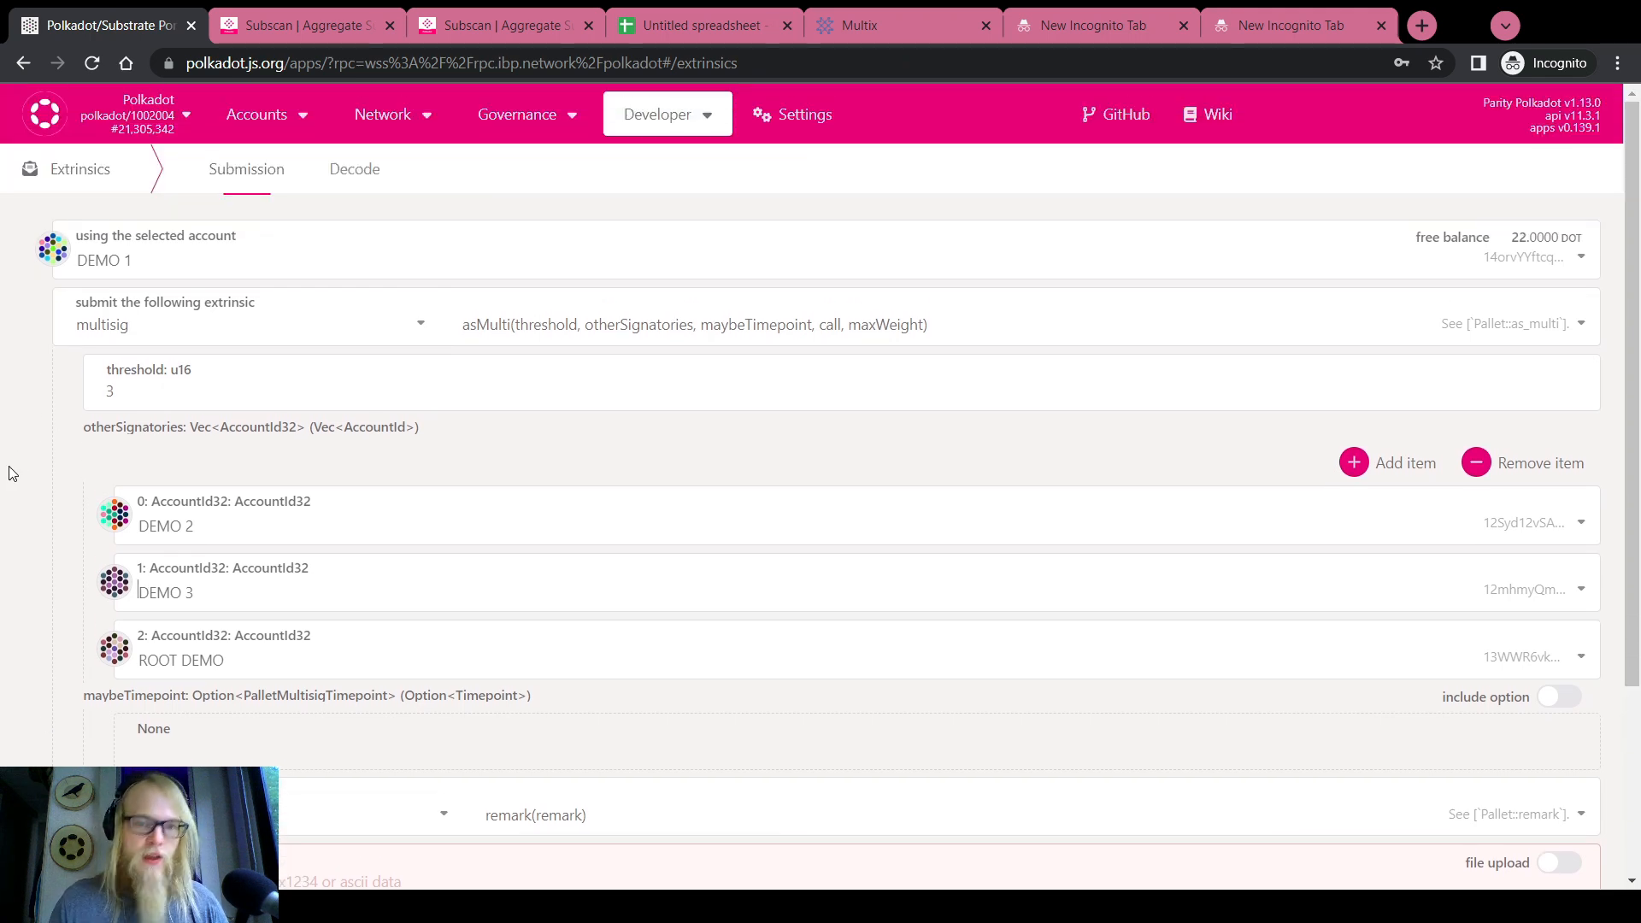
Inspect the threshold value of 3 and the maybeTimepoint parameter
click(107, 391)
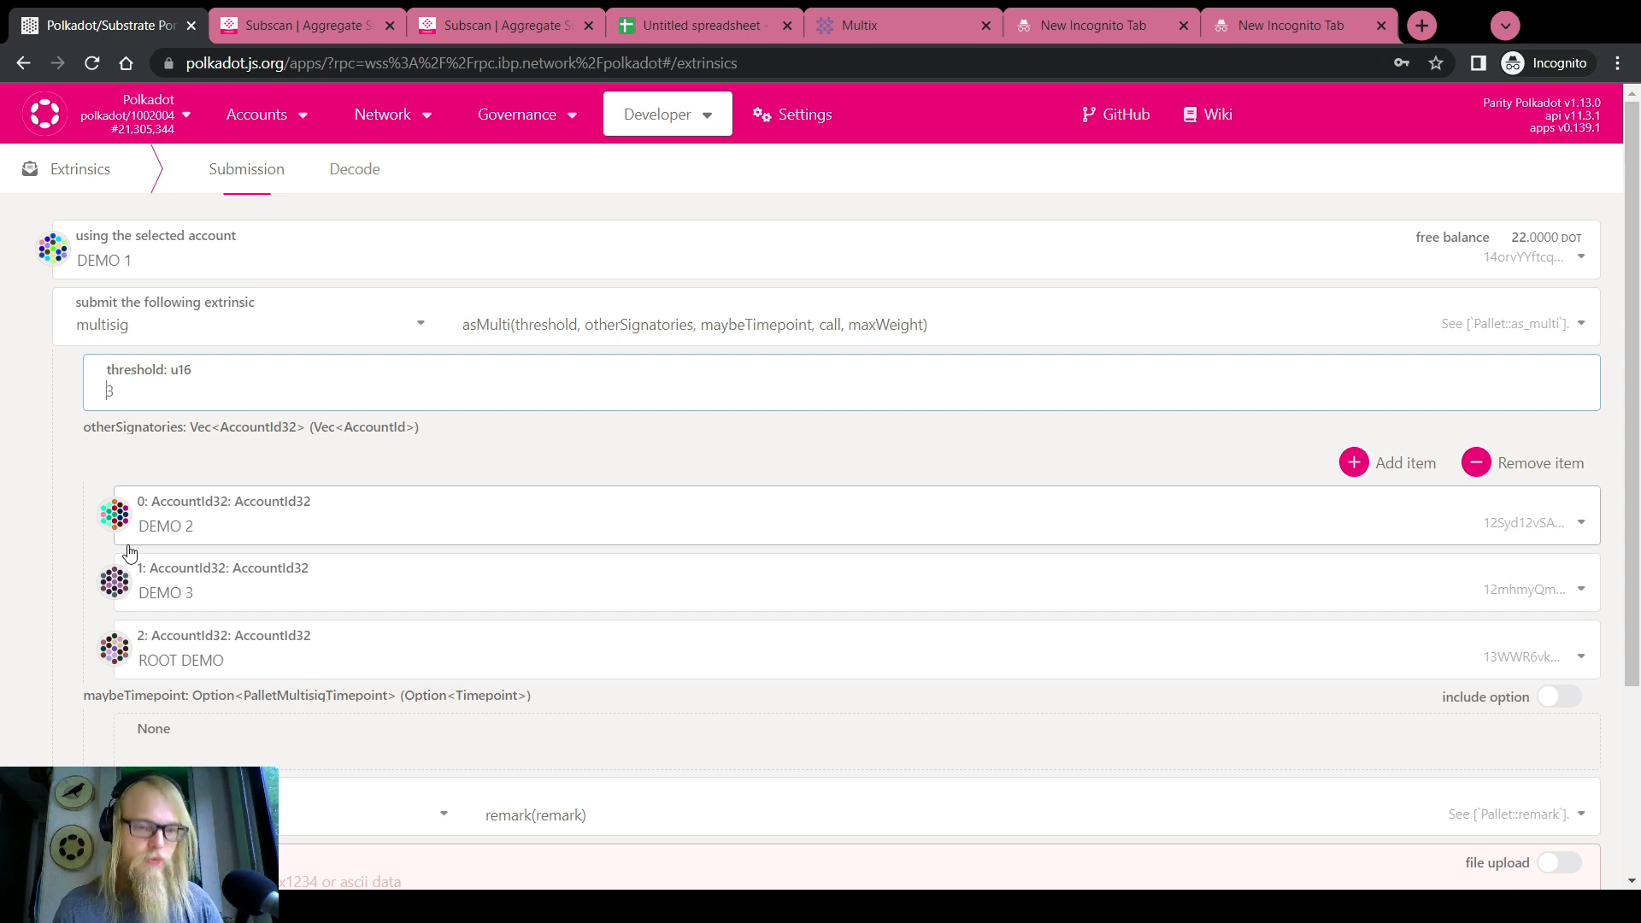
scroll(17, 558, down, 3)
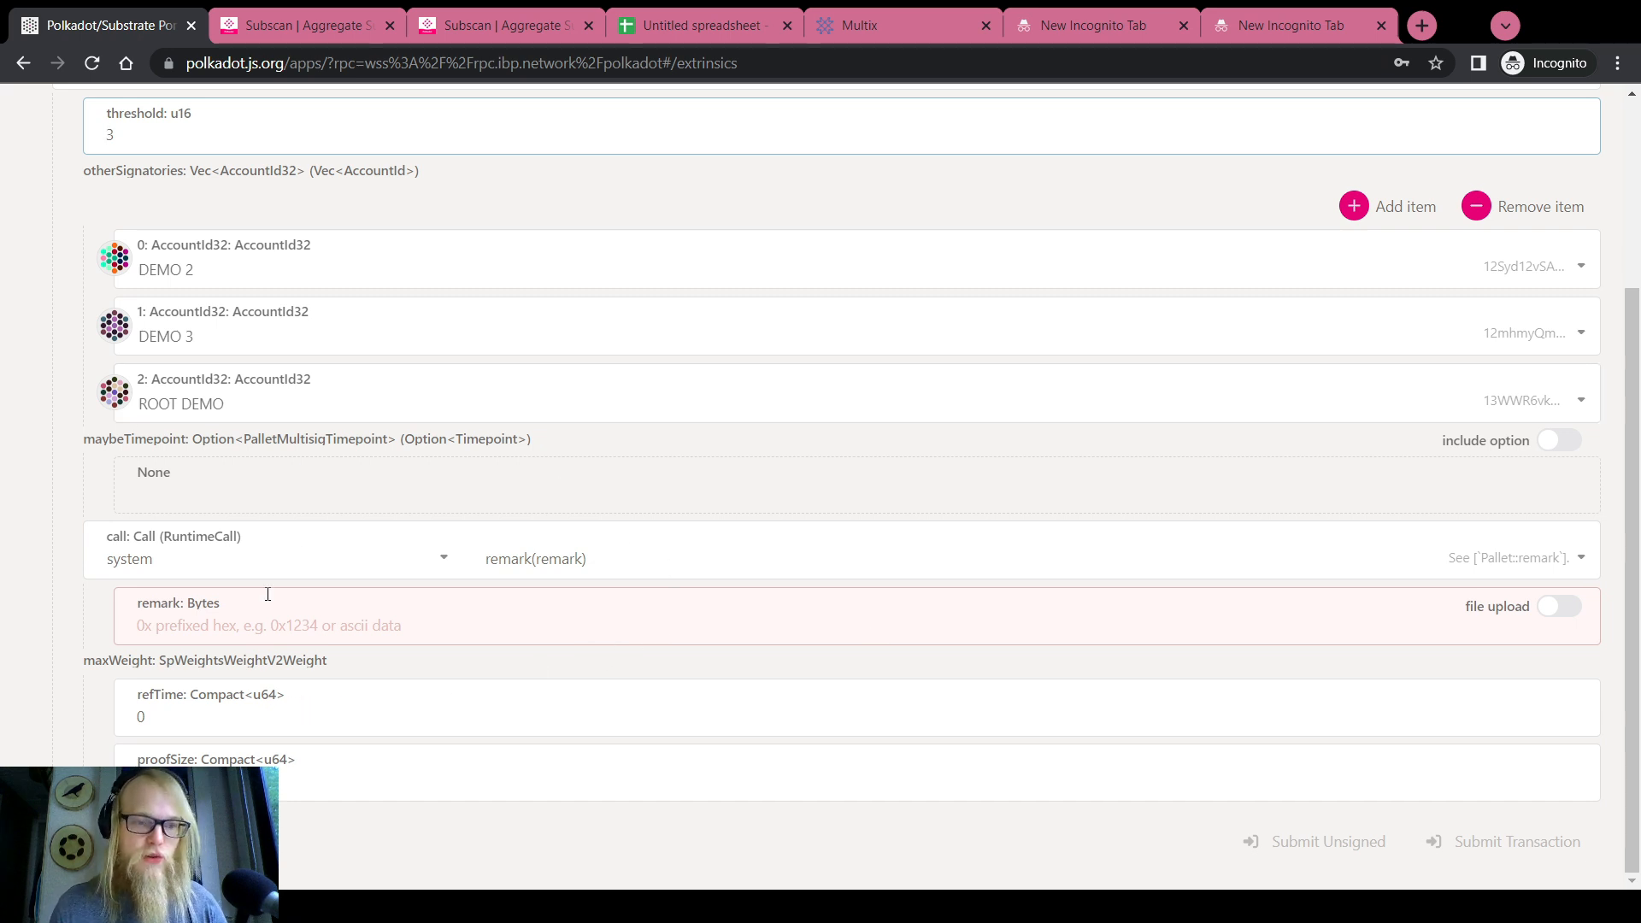
click(85, 444)
drag(86, 444, 154, 446)
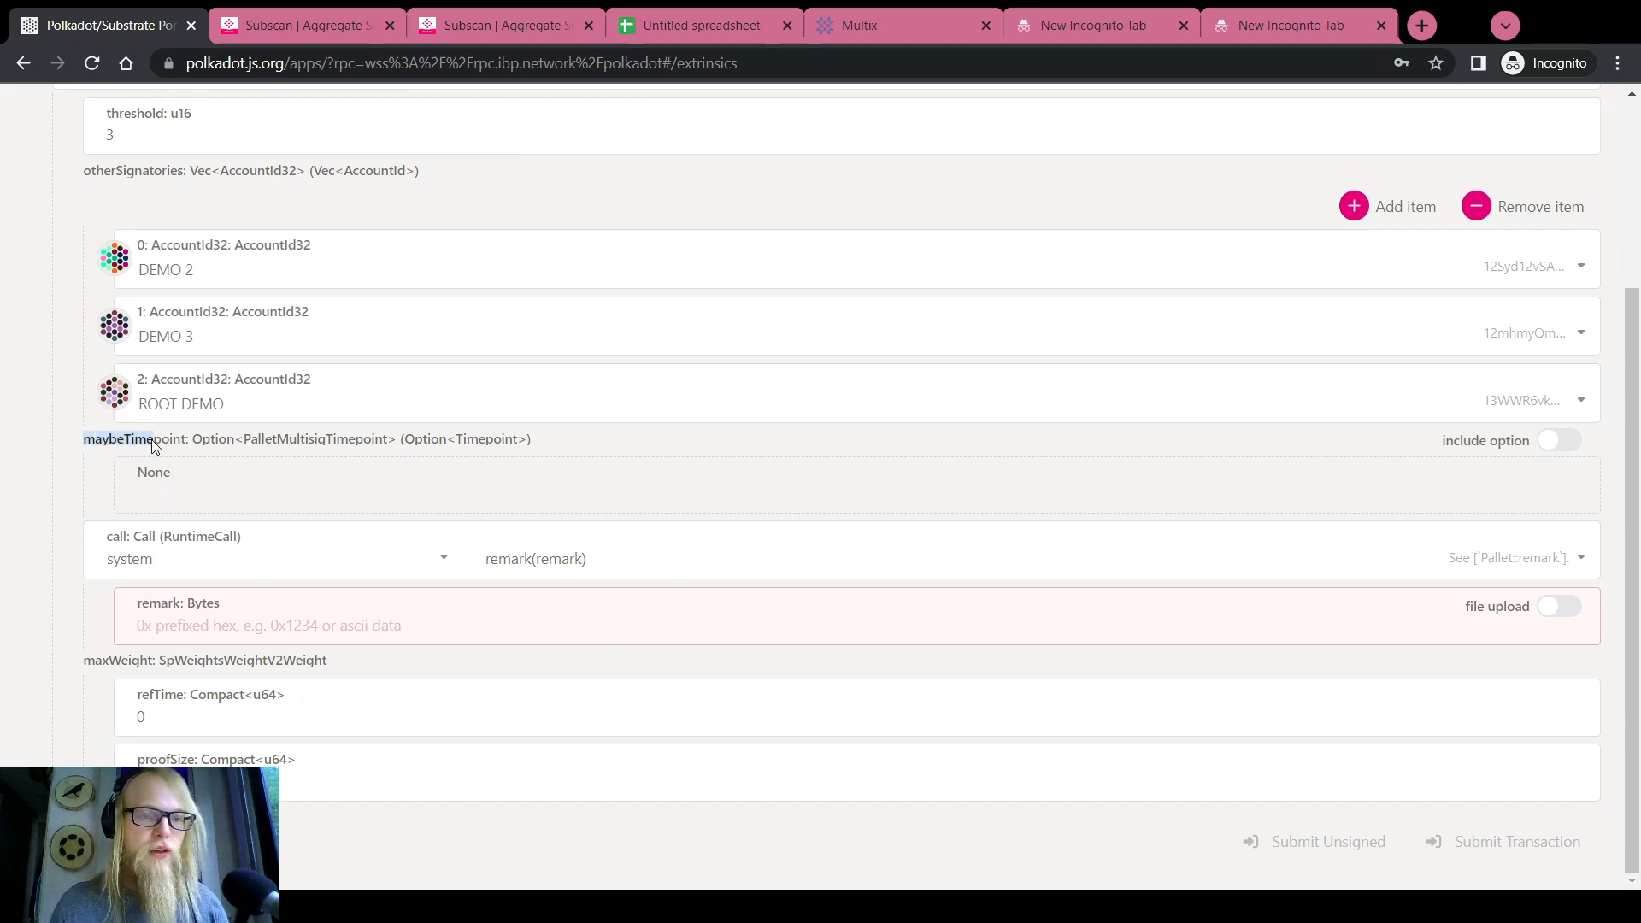
click(28, 429)
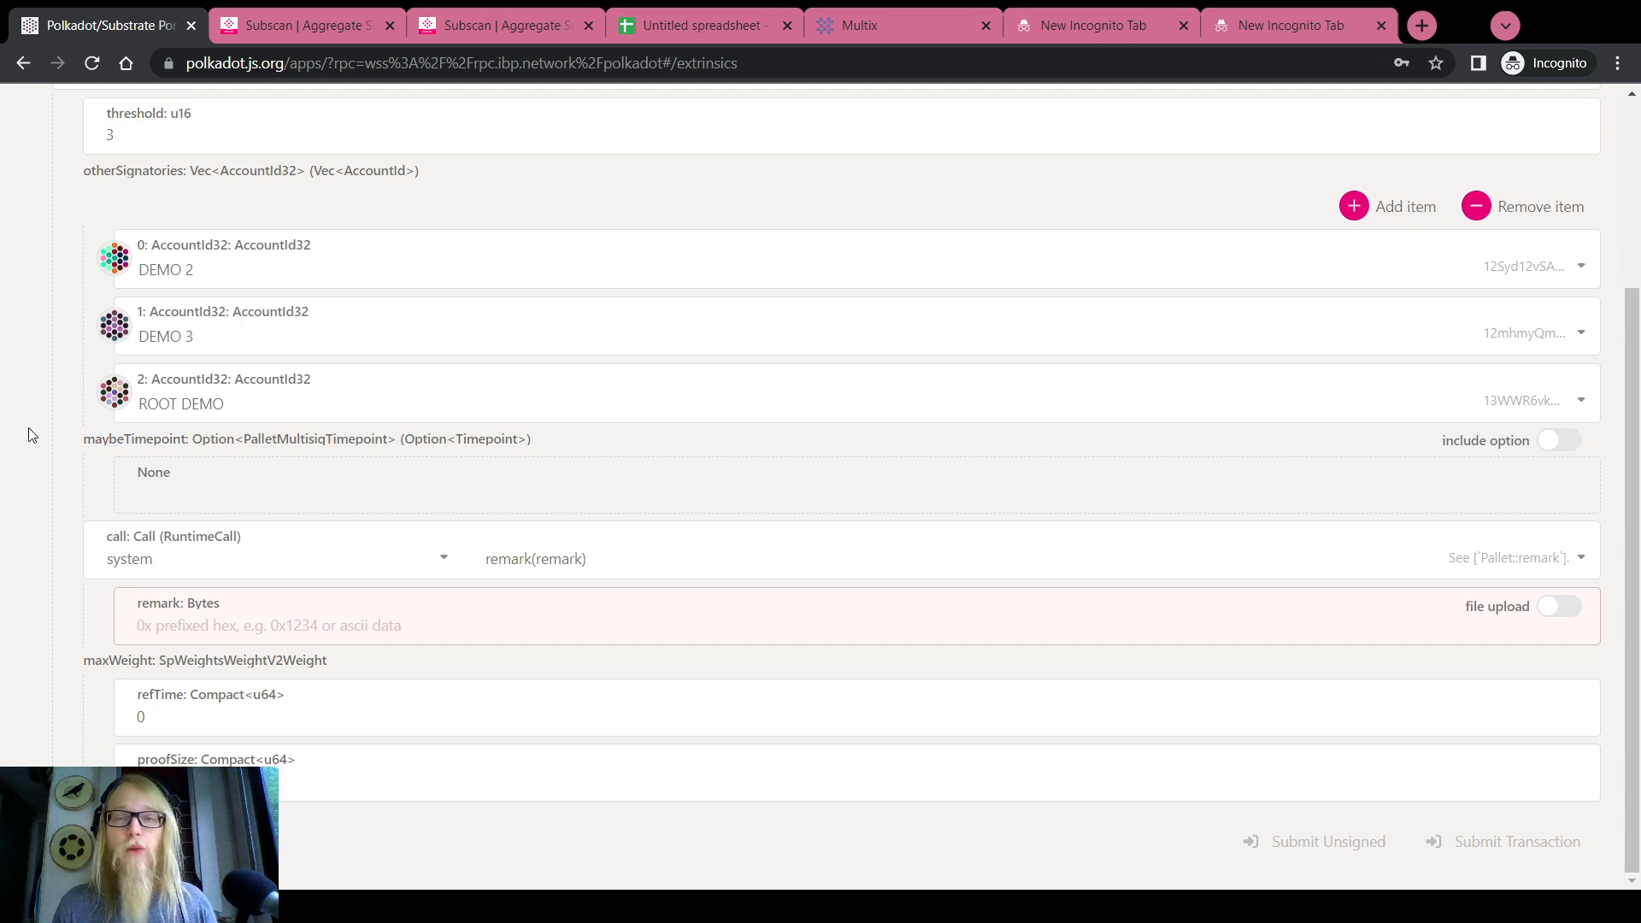
Enter 'Hello world' as the remark Bytes value
click(222, 629)
text(Hello work)
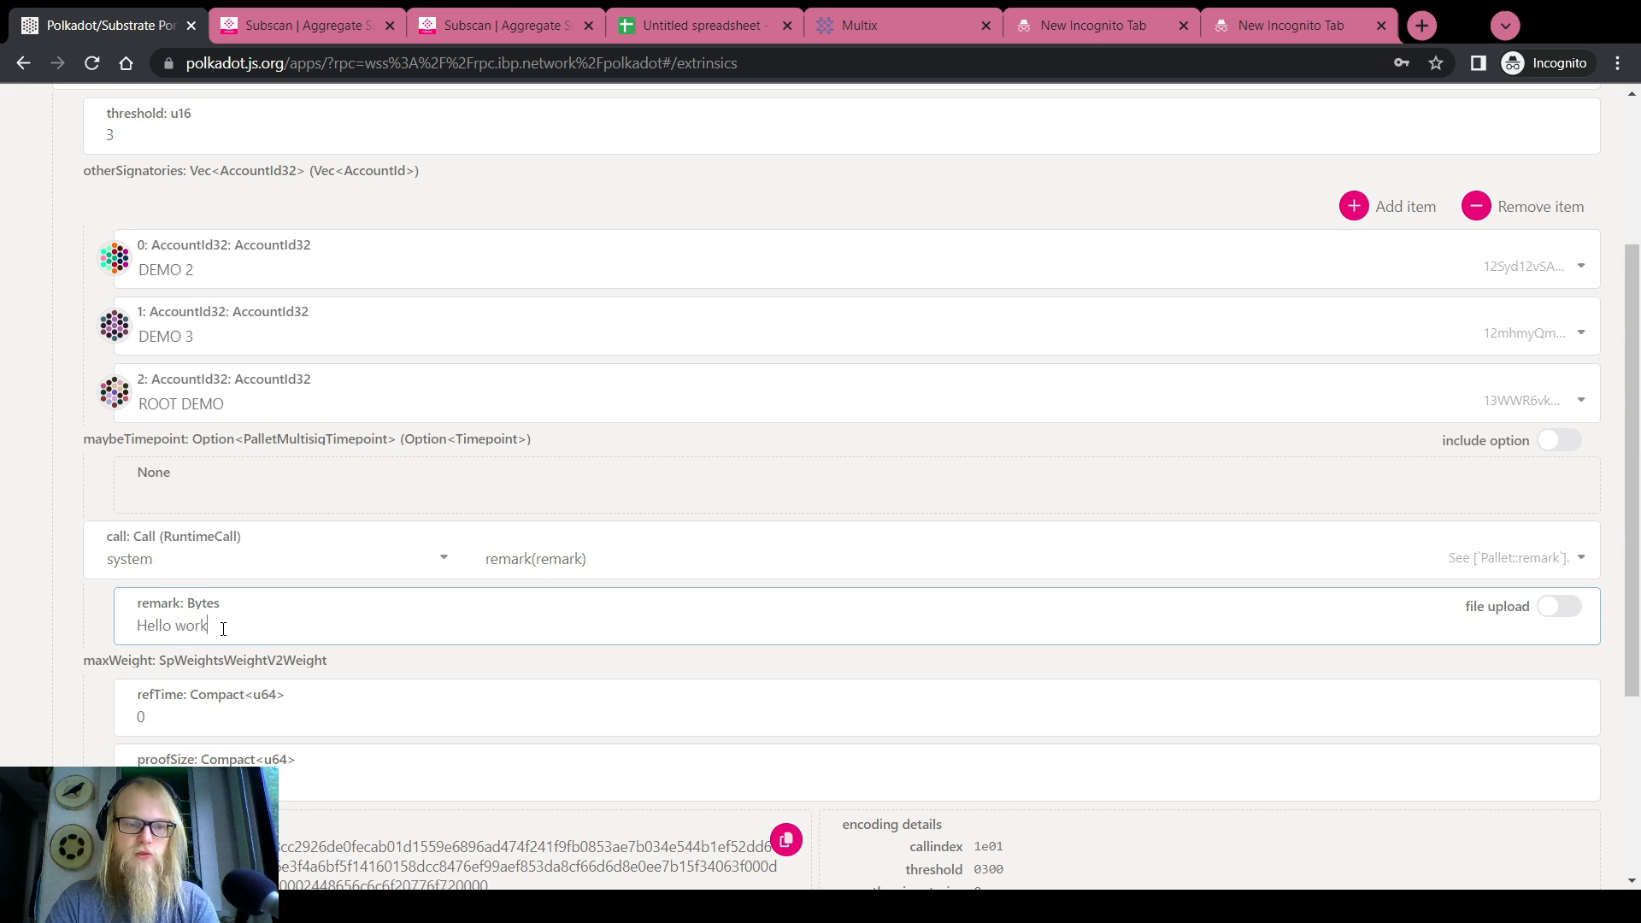
key(BackSpace)
text(ld)
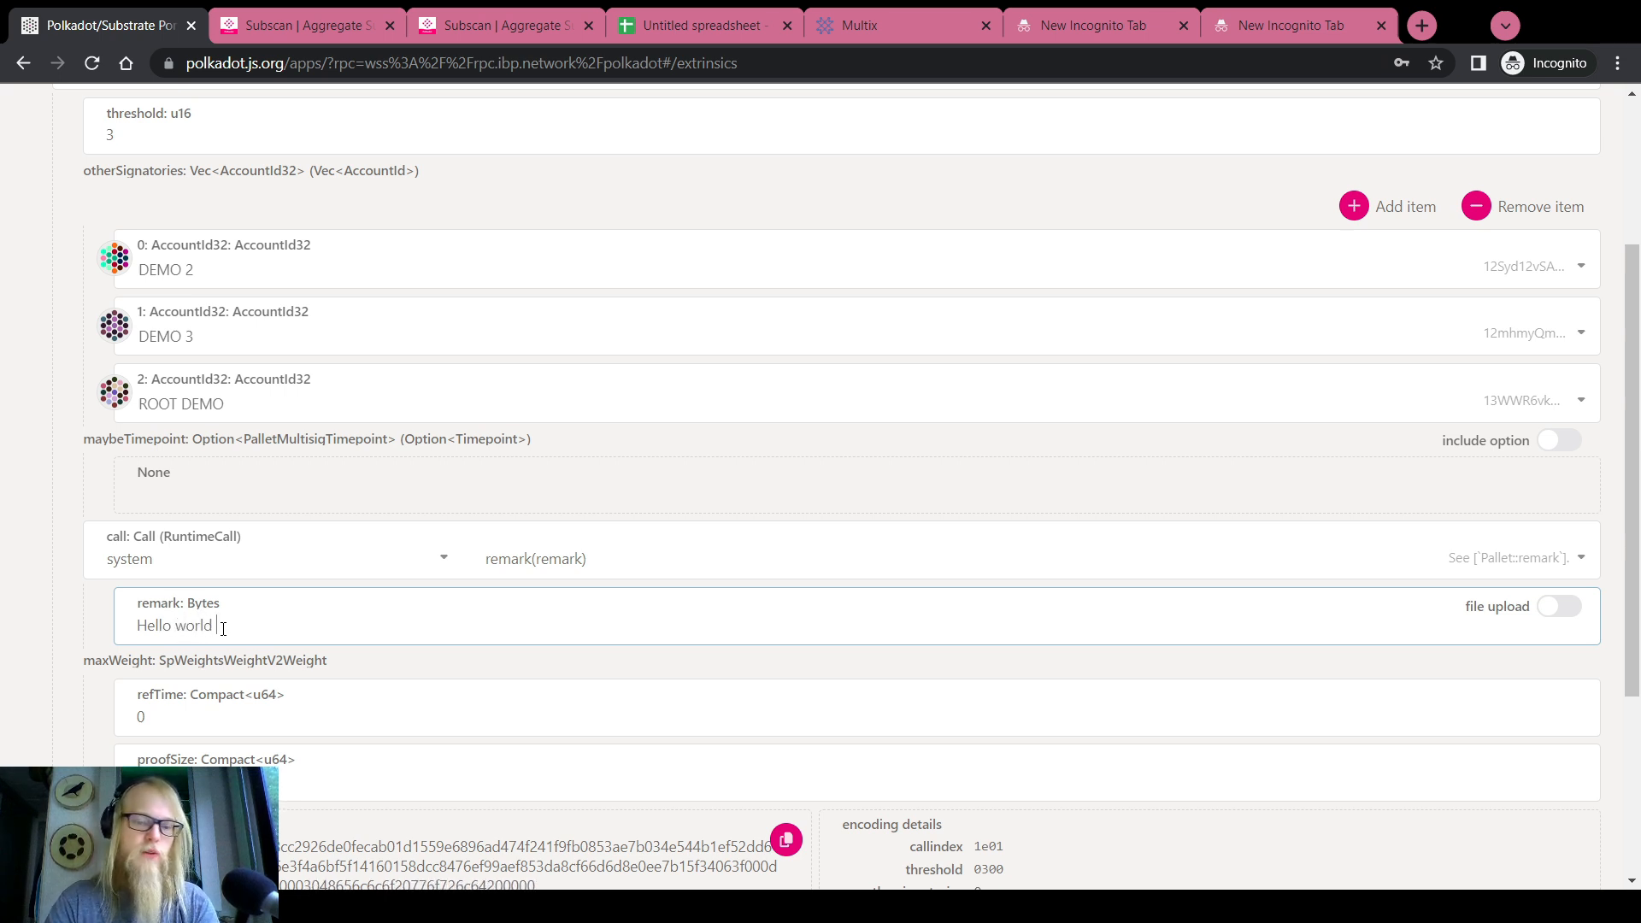
key(BackSpace)
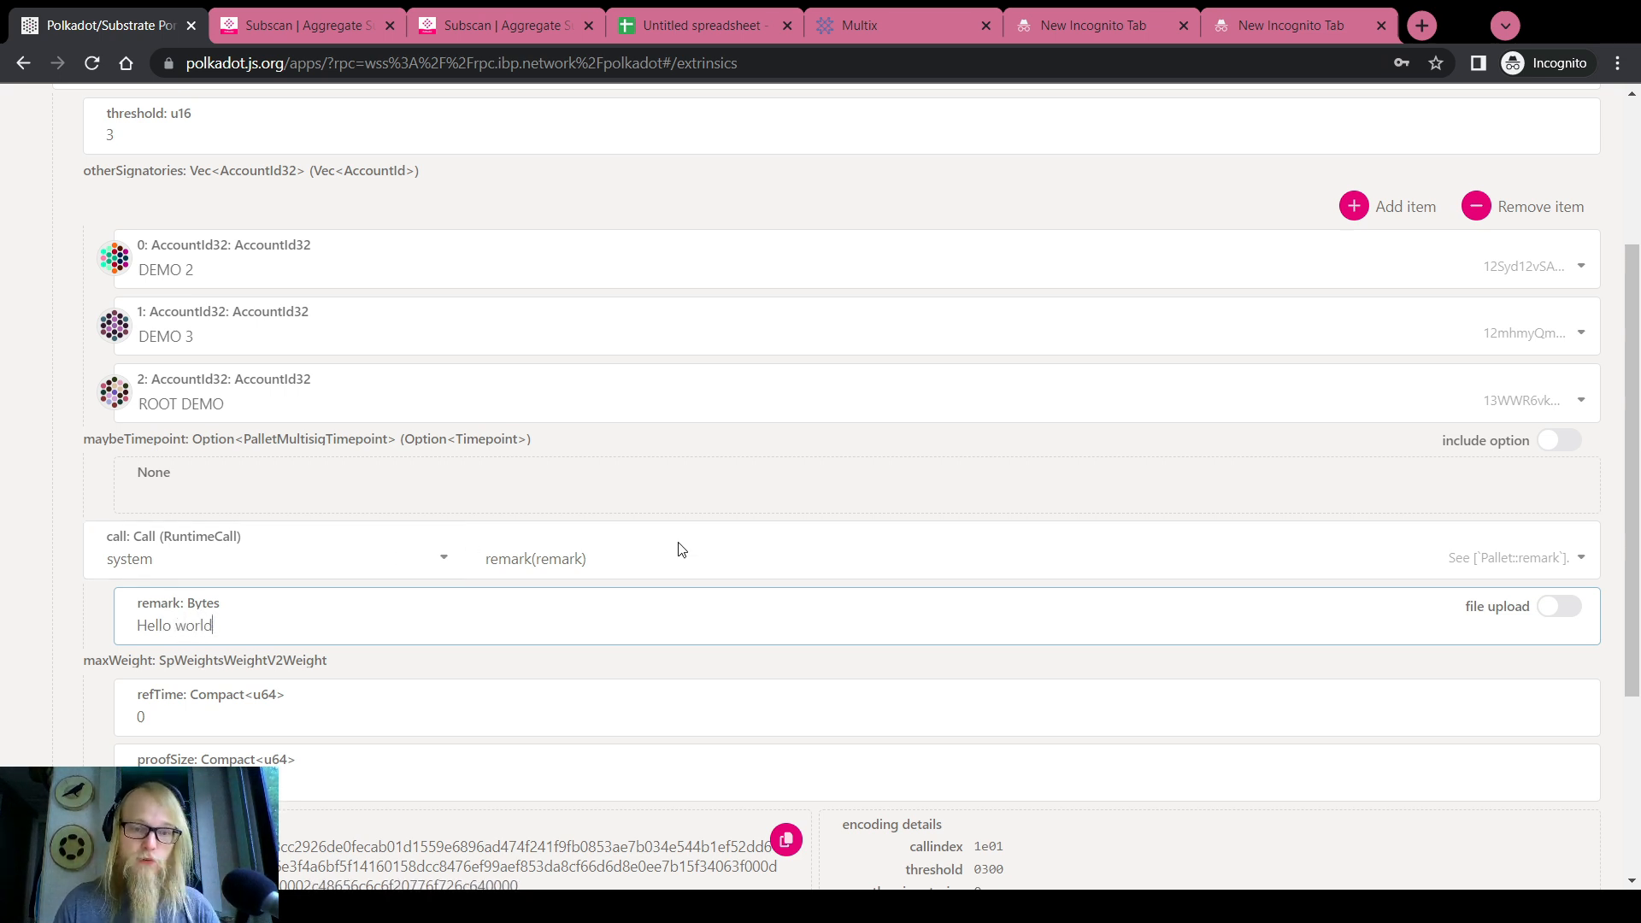
scroll(4, 572, down, 2)
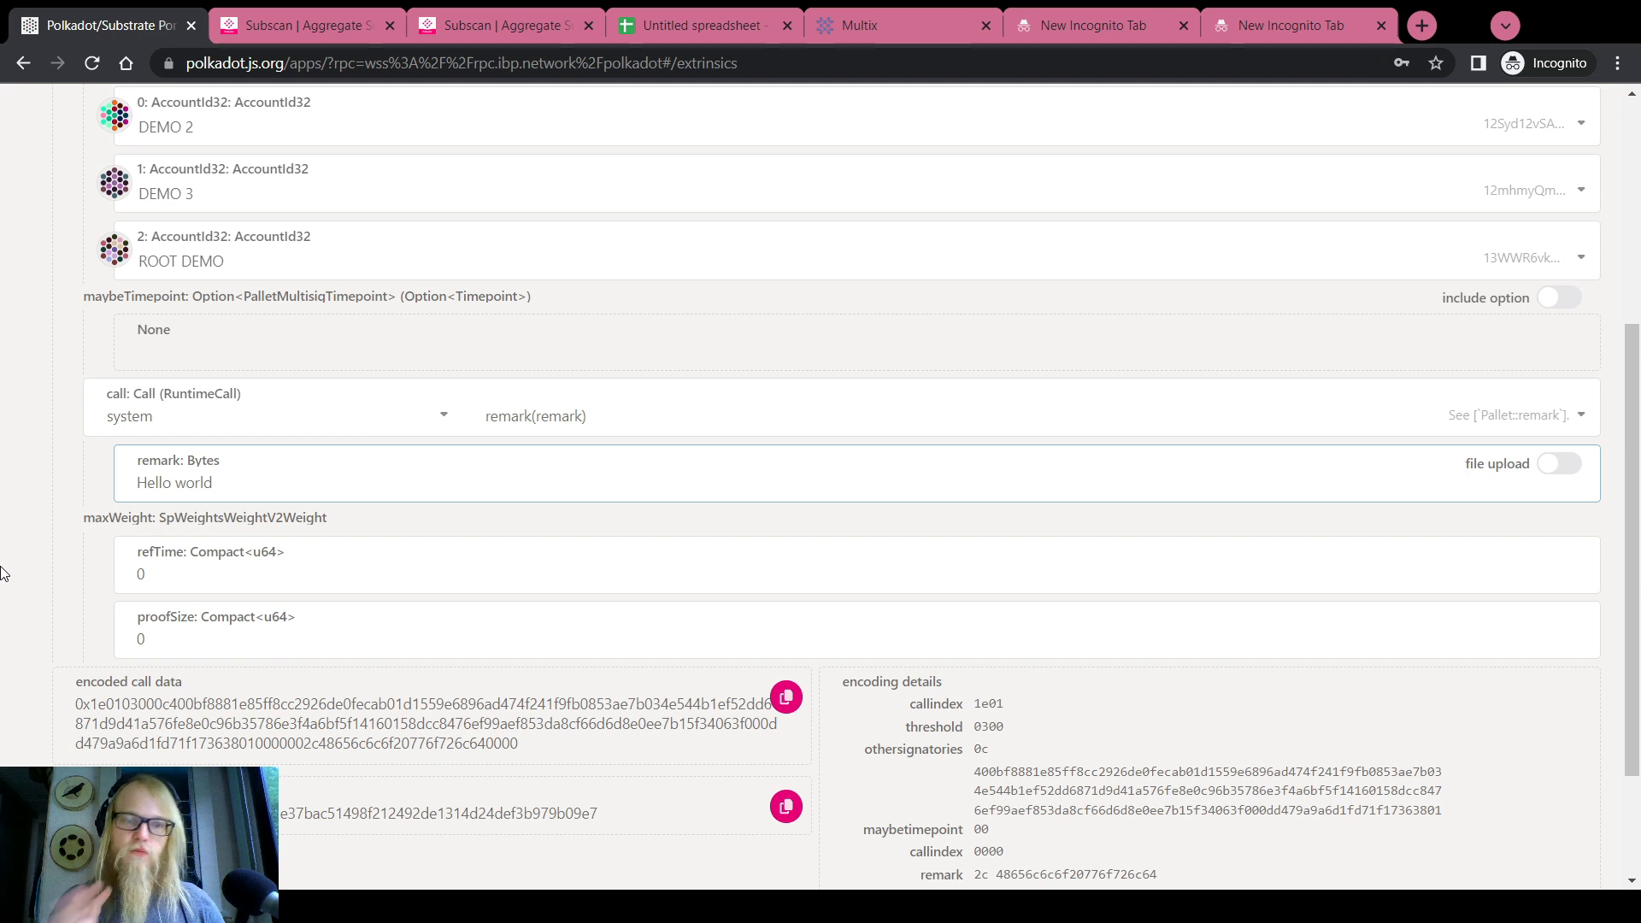
Search the form's encoded call data for the remark hex copied from the spare tab
click(1140, 36)
click(332, 64)
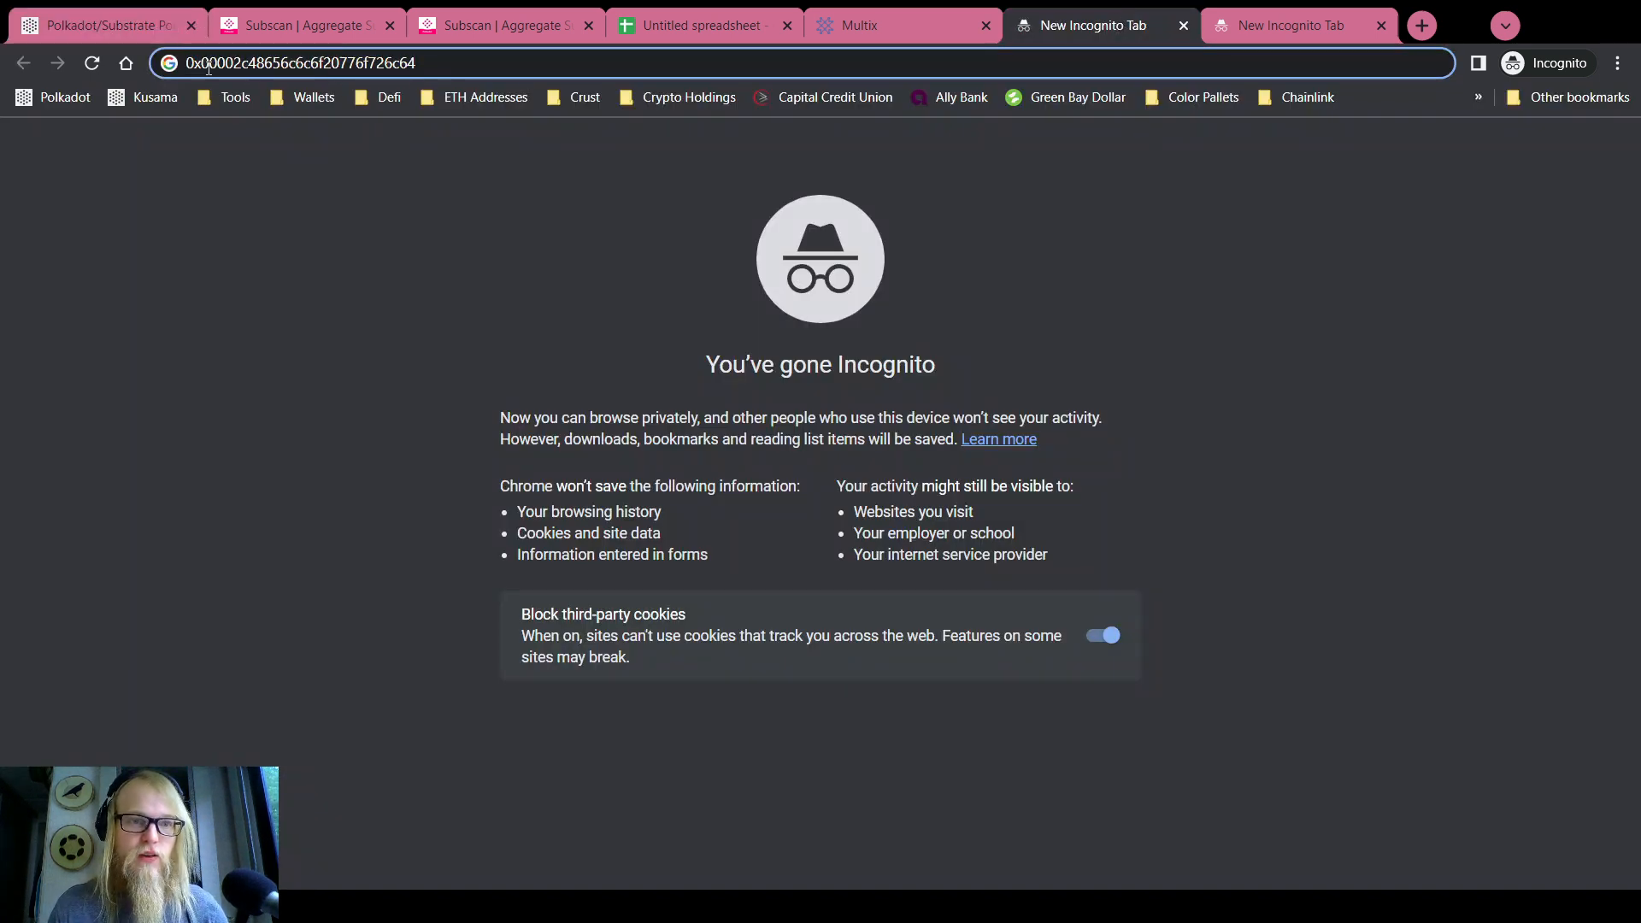
drag(202, 65, 438, 64)
key(ctrl+c)
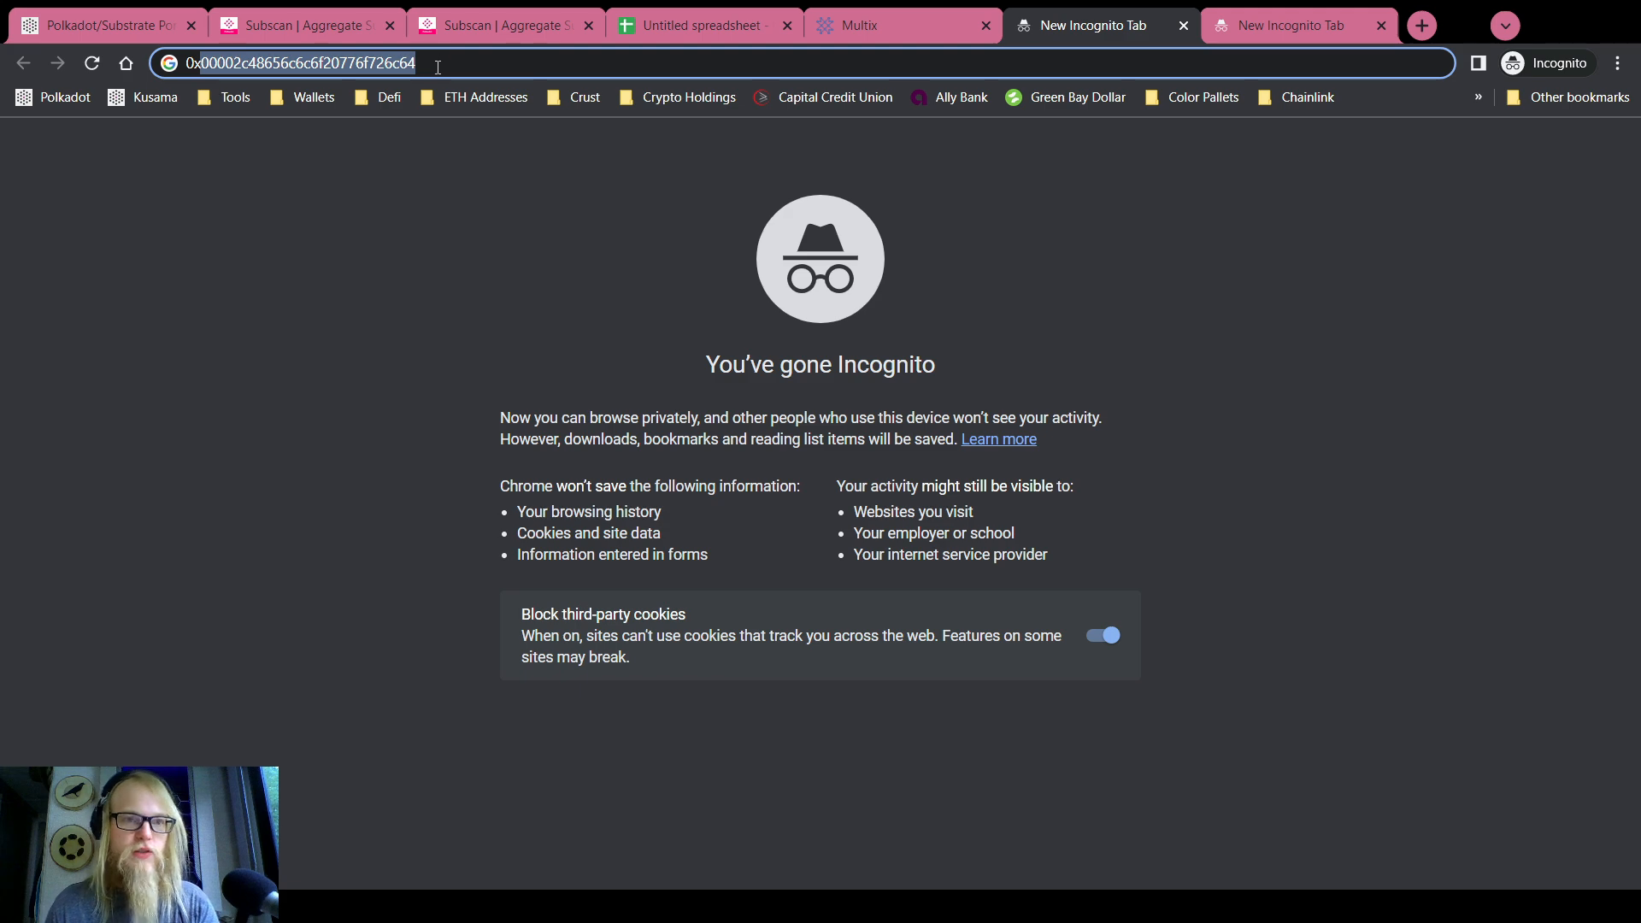
click(201, 63)
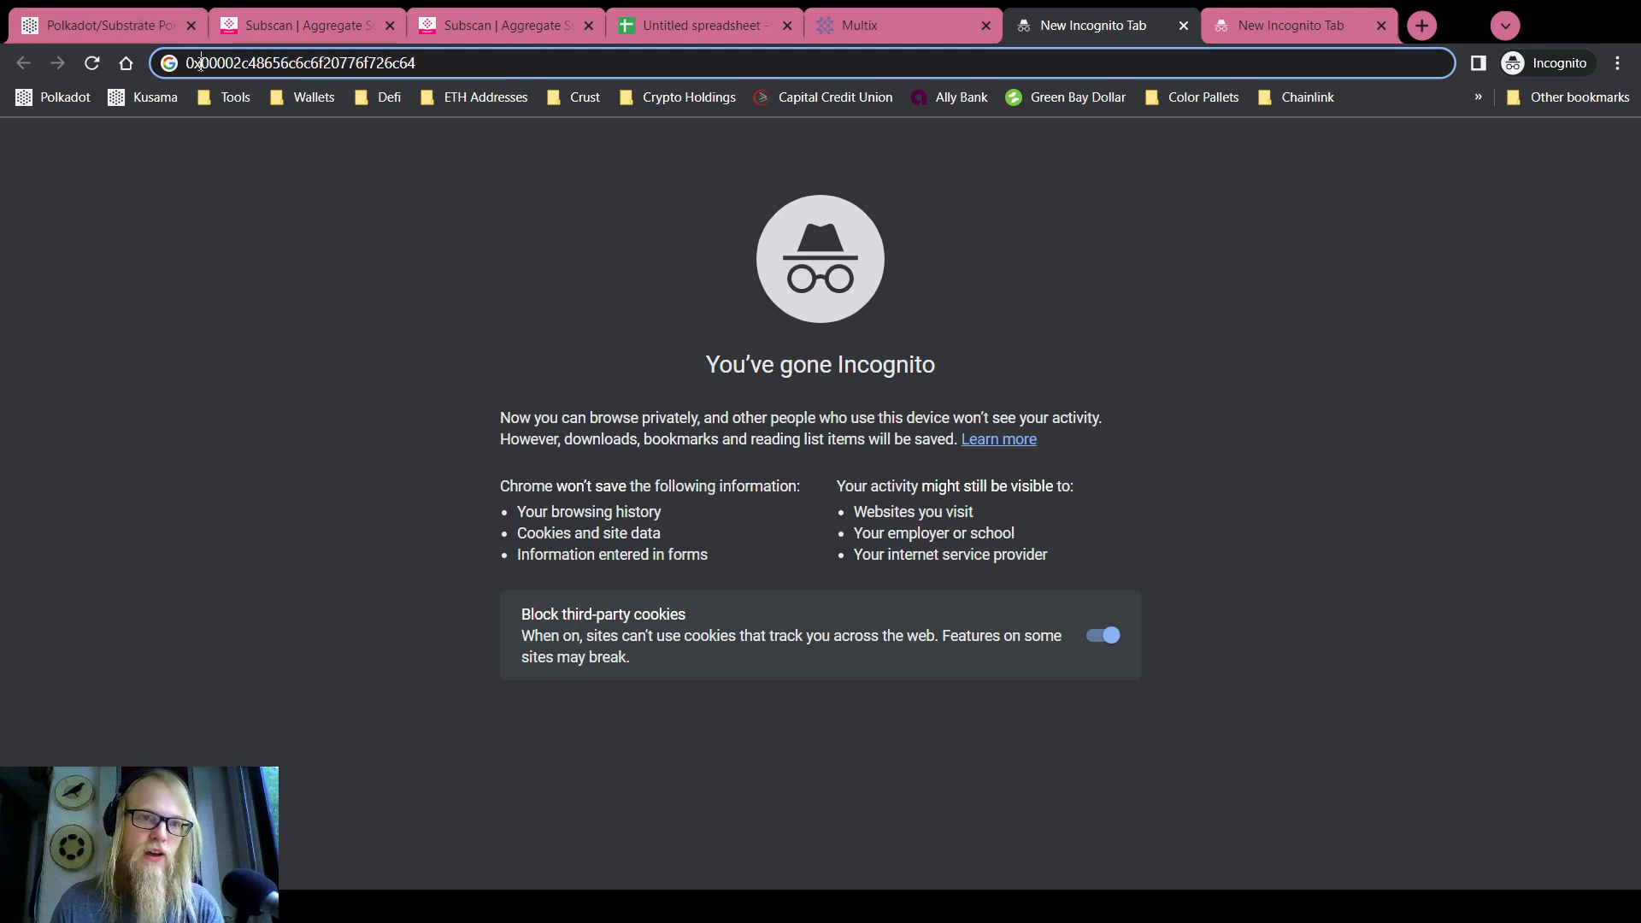
click(144, 26)
key(ctrl+f)
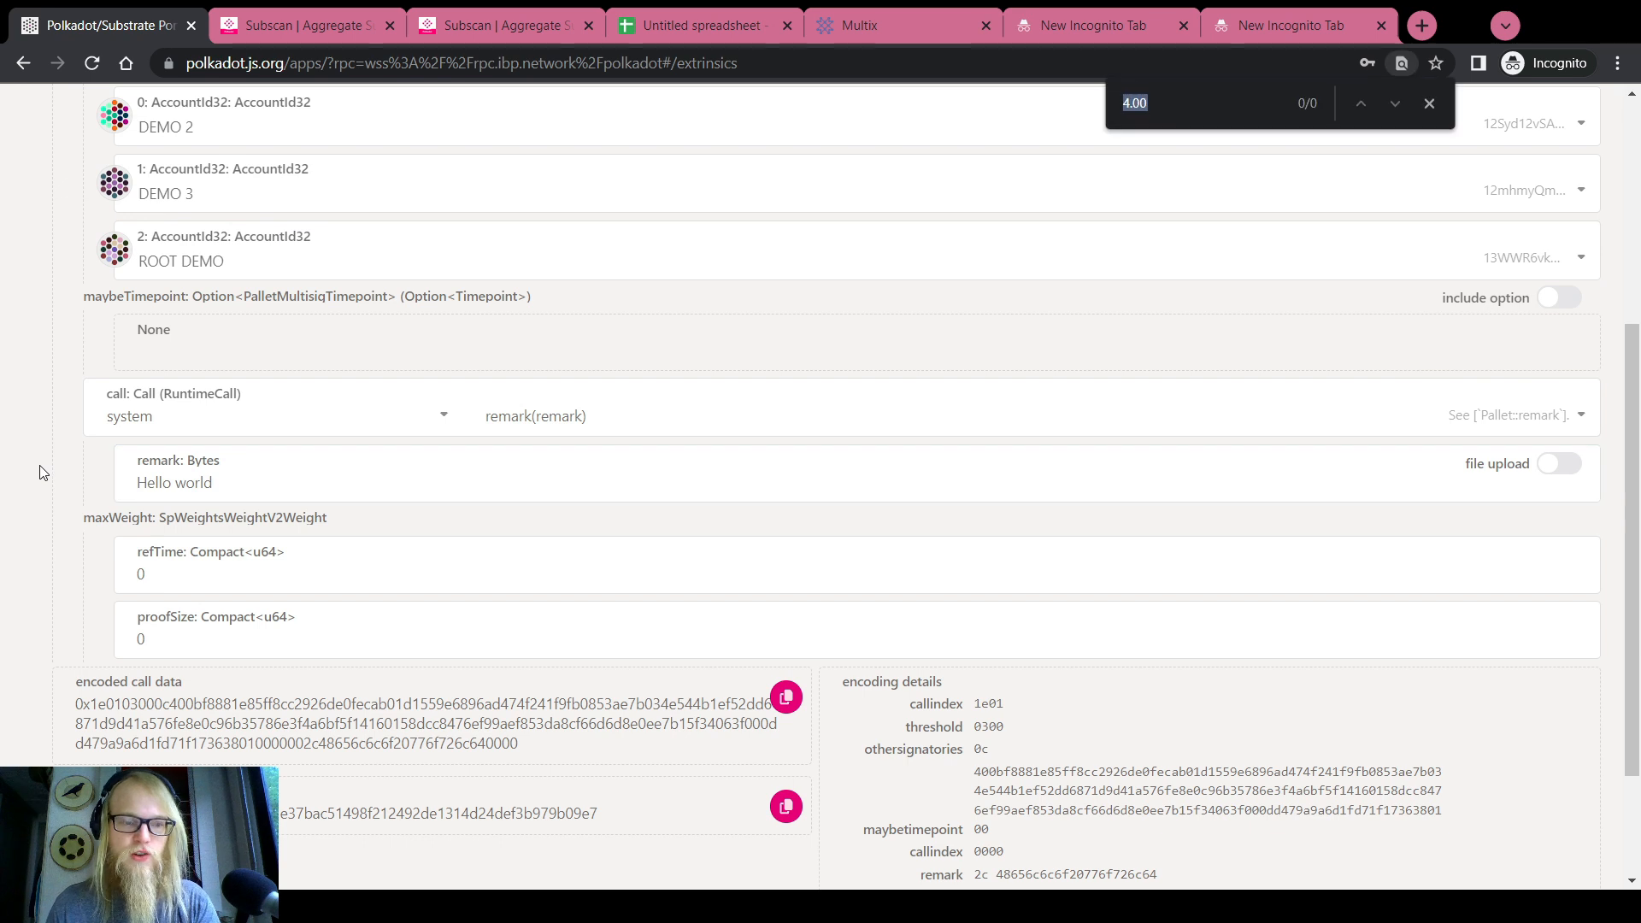
key(ctrl+v)
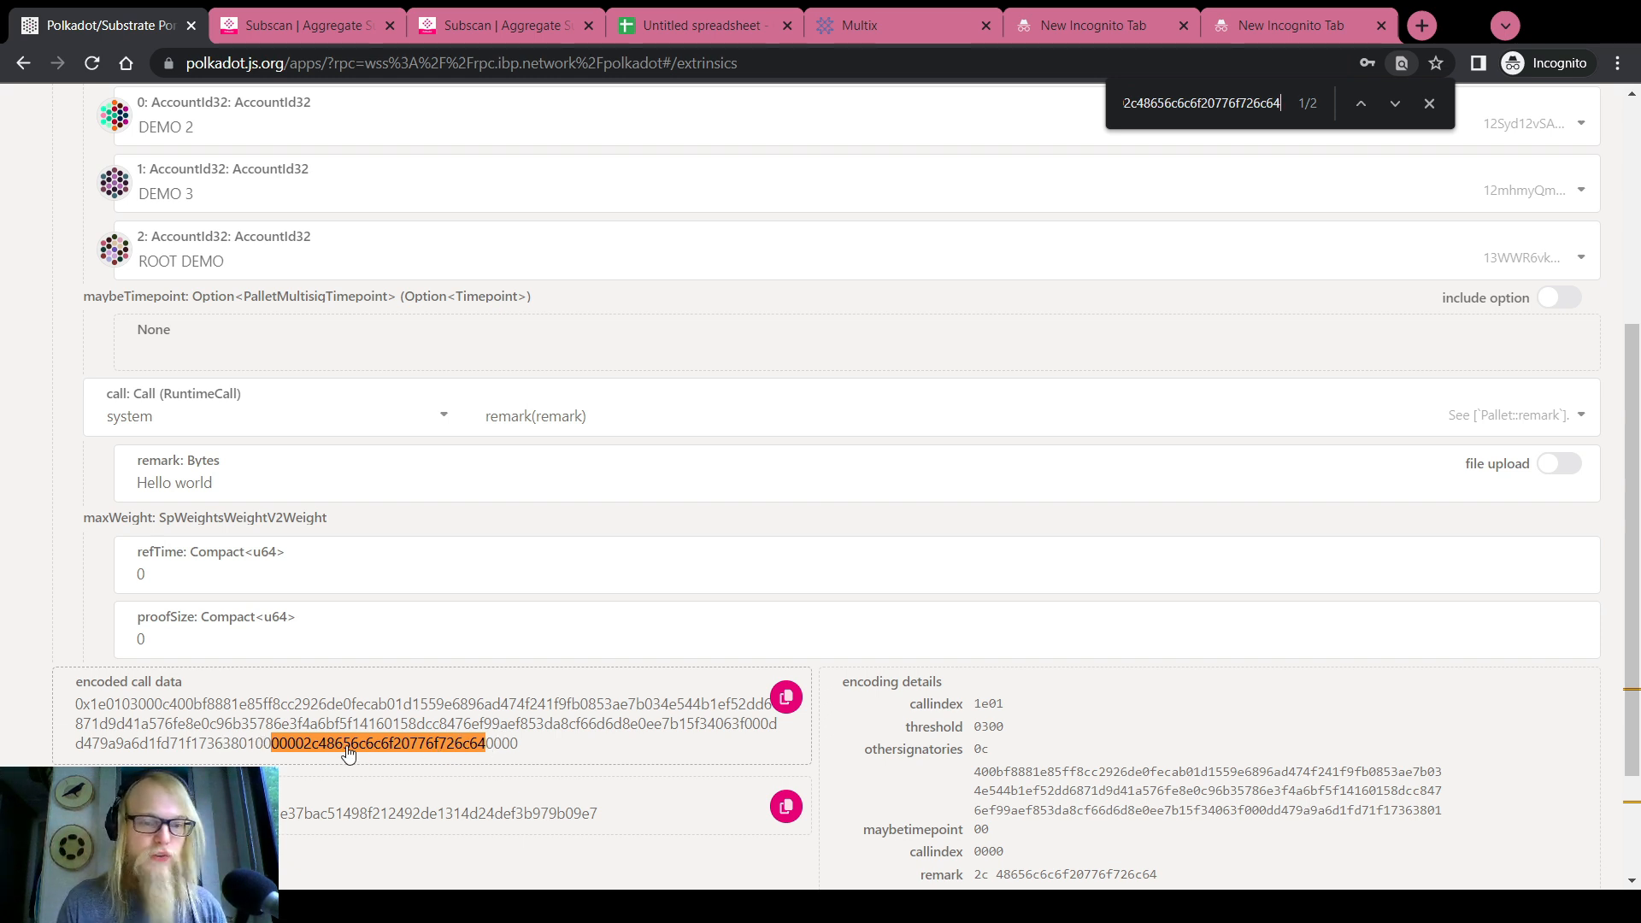
click(1428, 103)
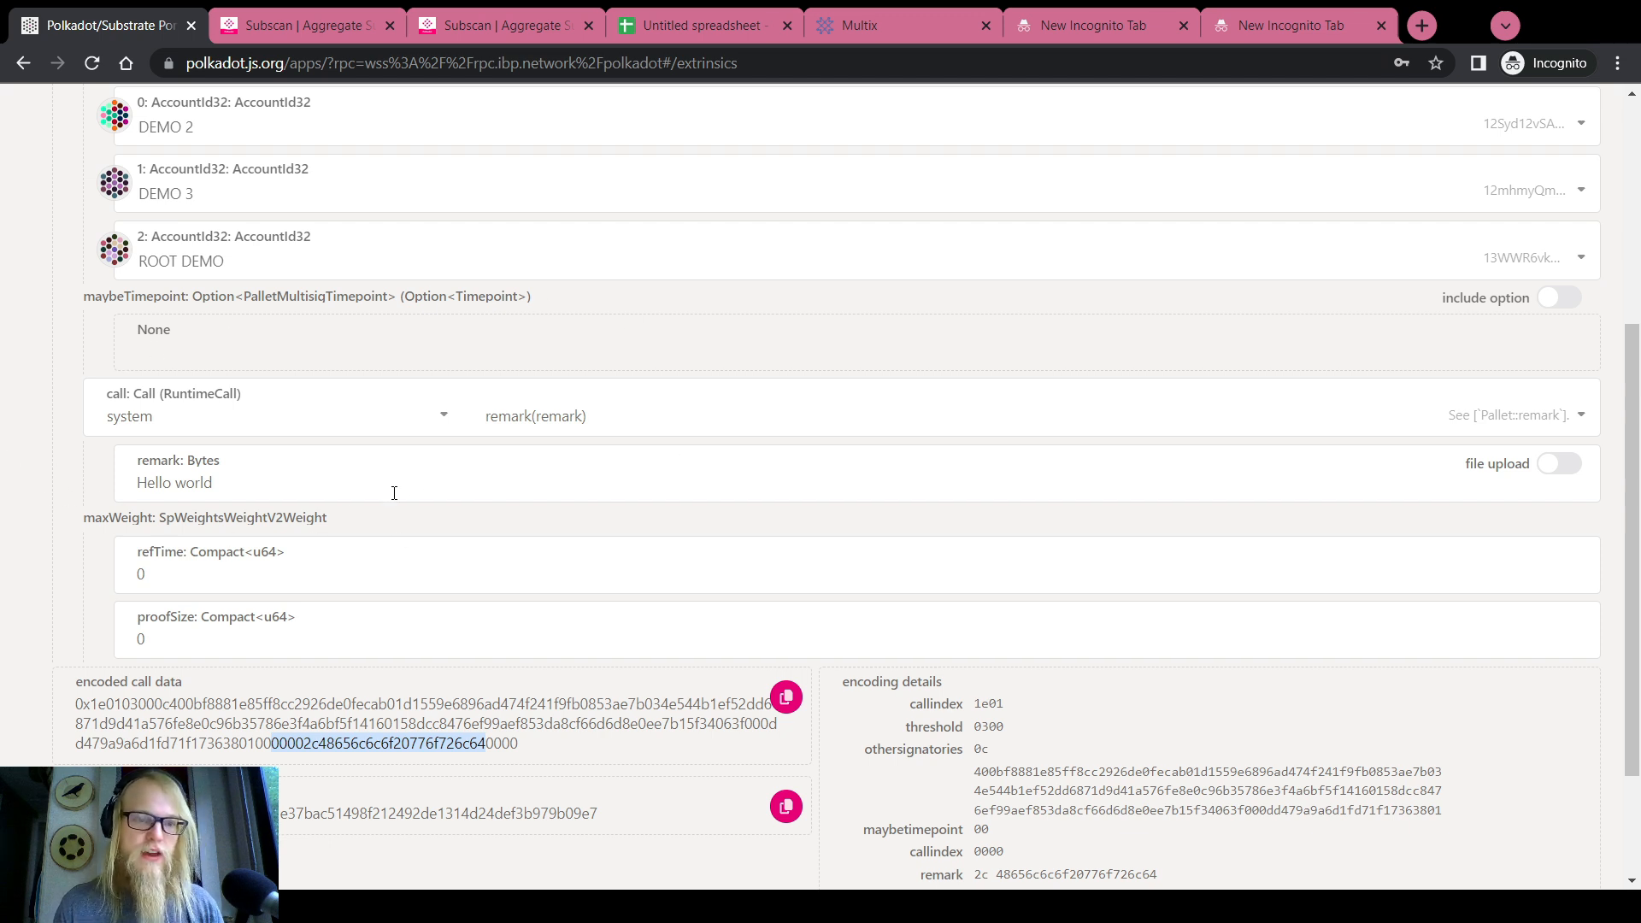
Review the refTime and proofSize weights of 0 and the fully encoded asMulti call
click(11, 494)
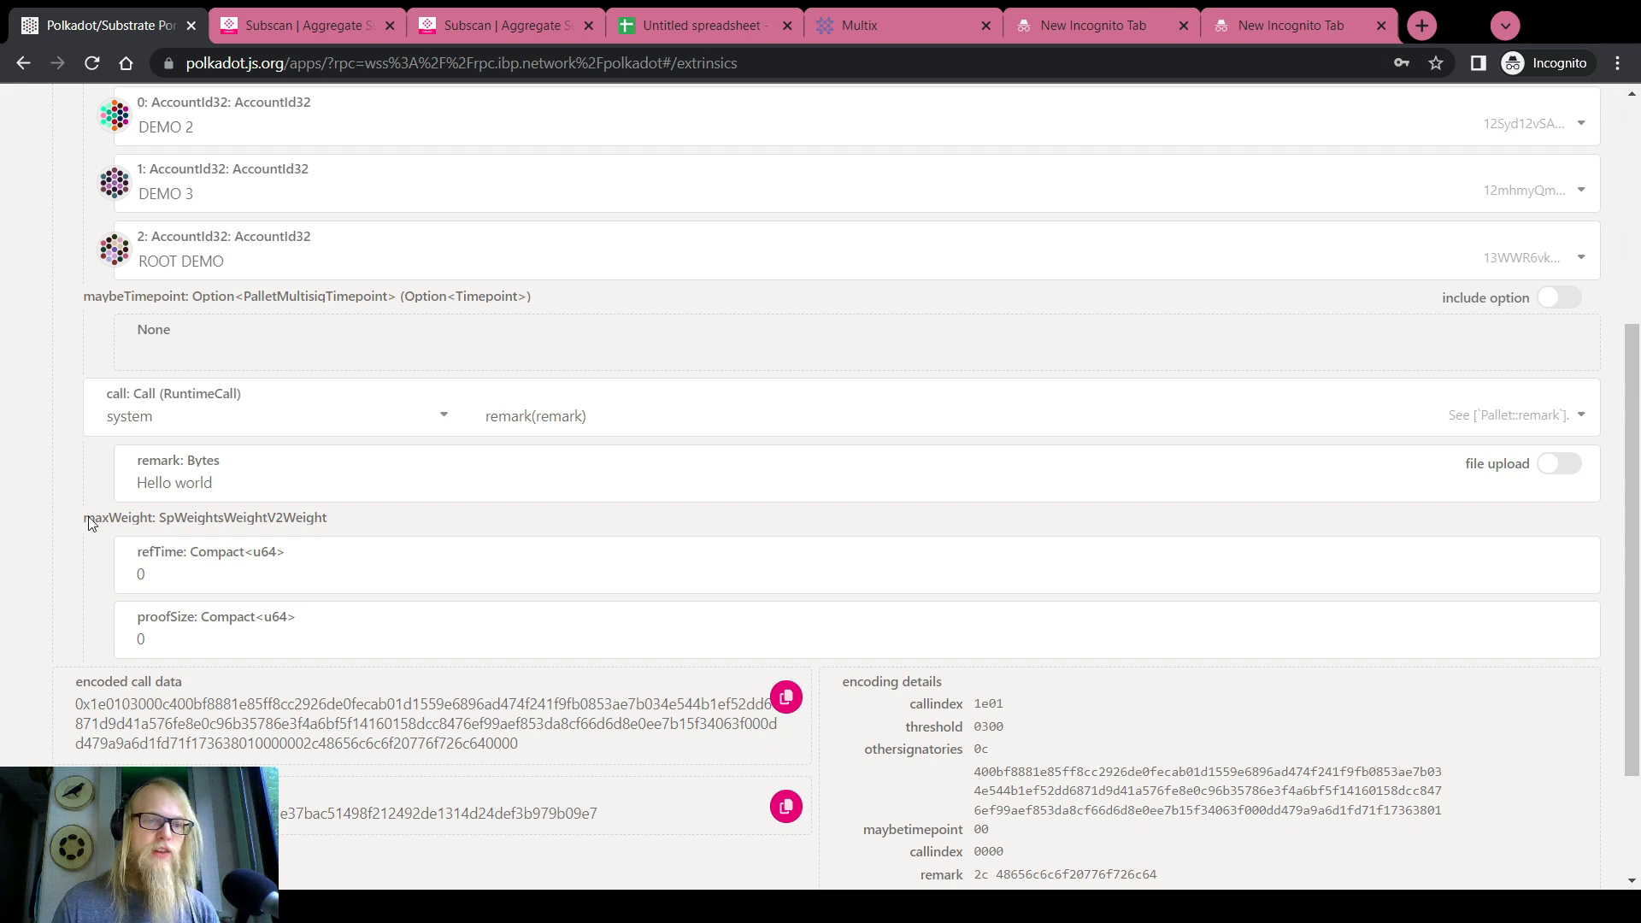
click(154, 575)
click(159, 641)
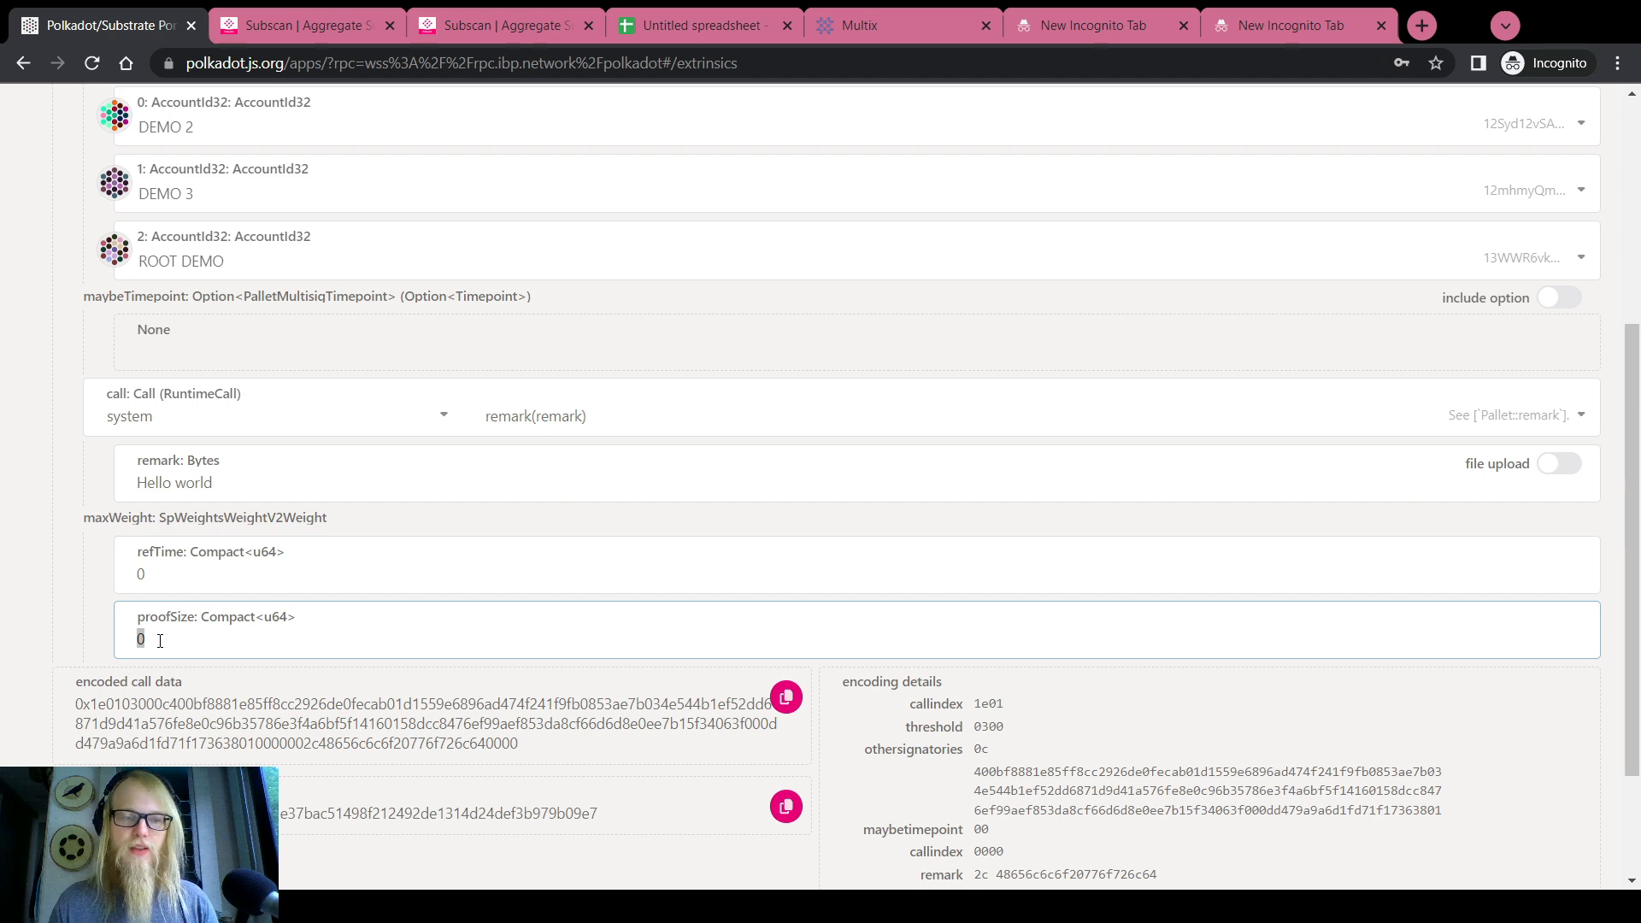
scroll(26, 536, down, 2)
scroll(26, 536, up, 6)
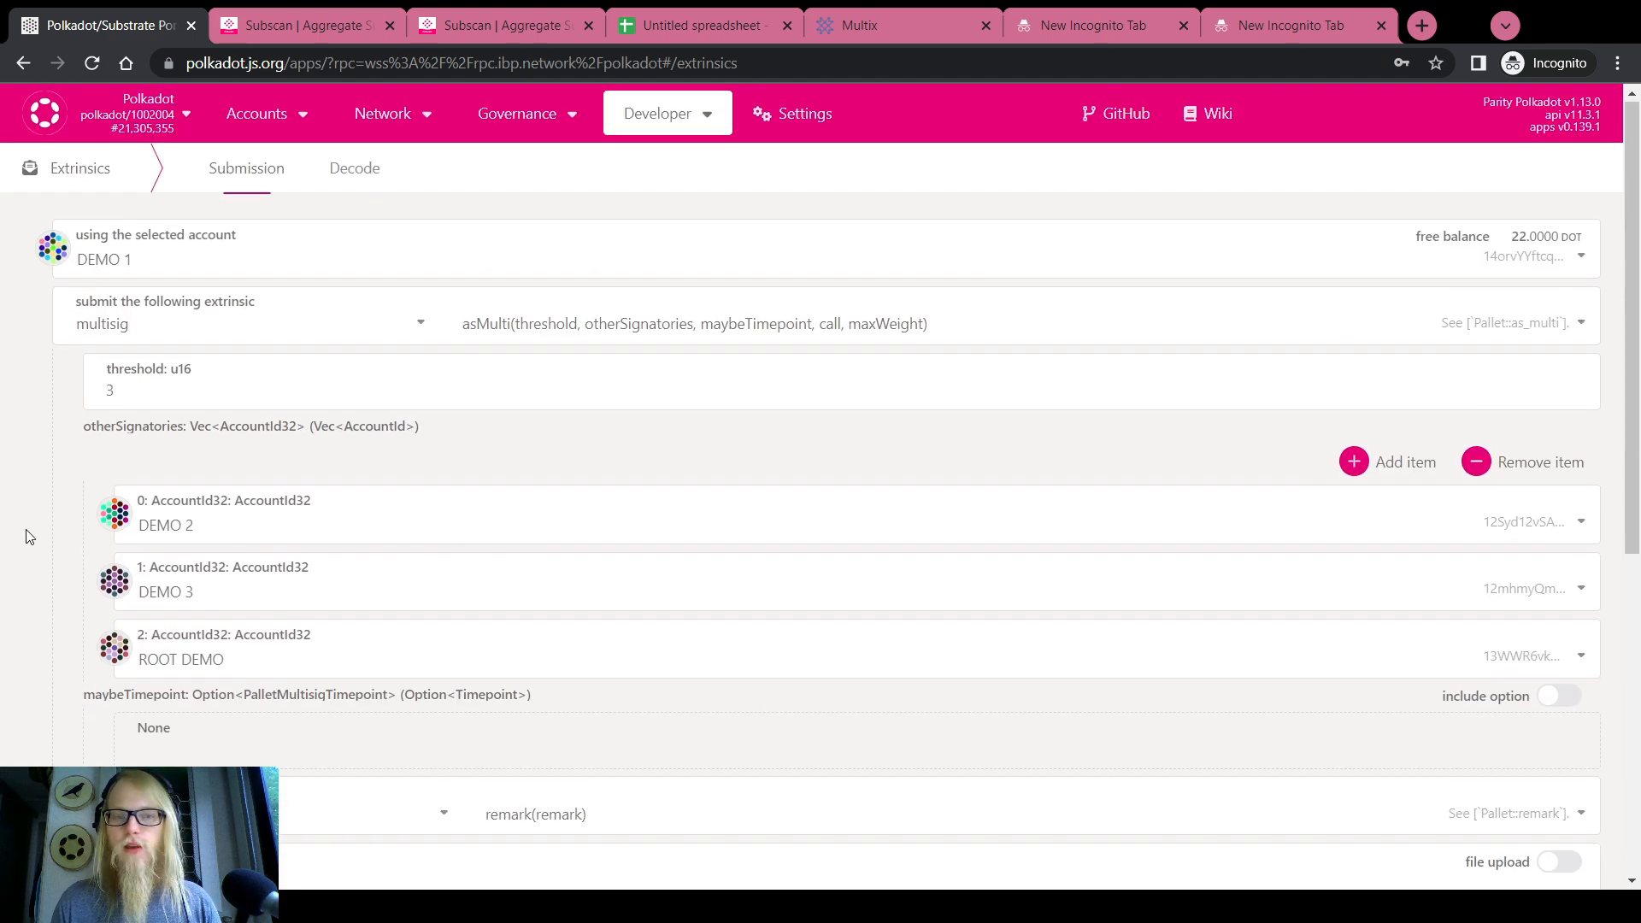
scroll(27, 536, down, 5)
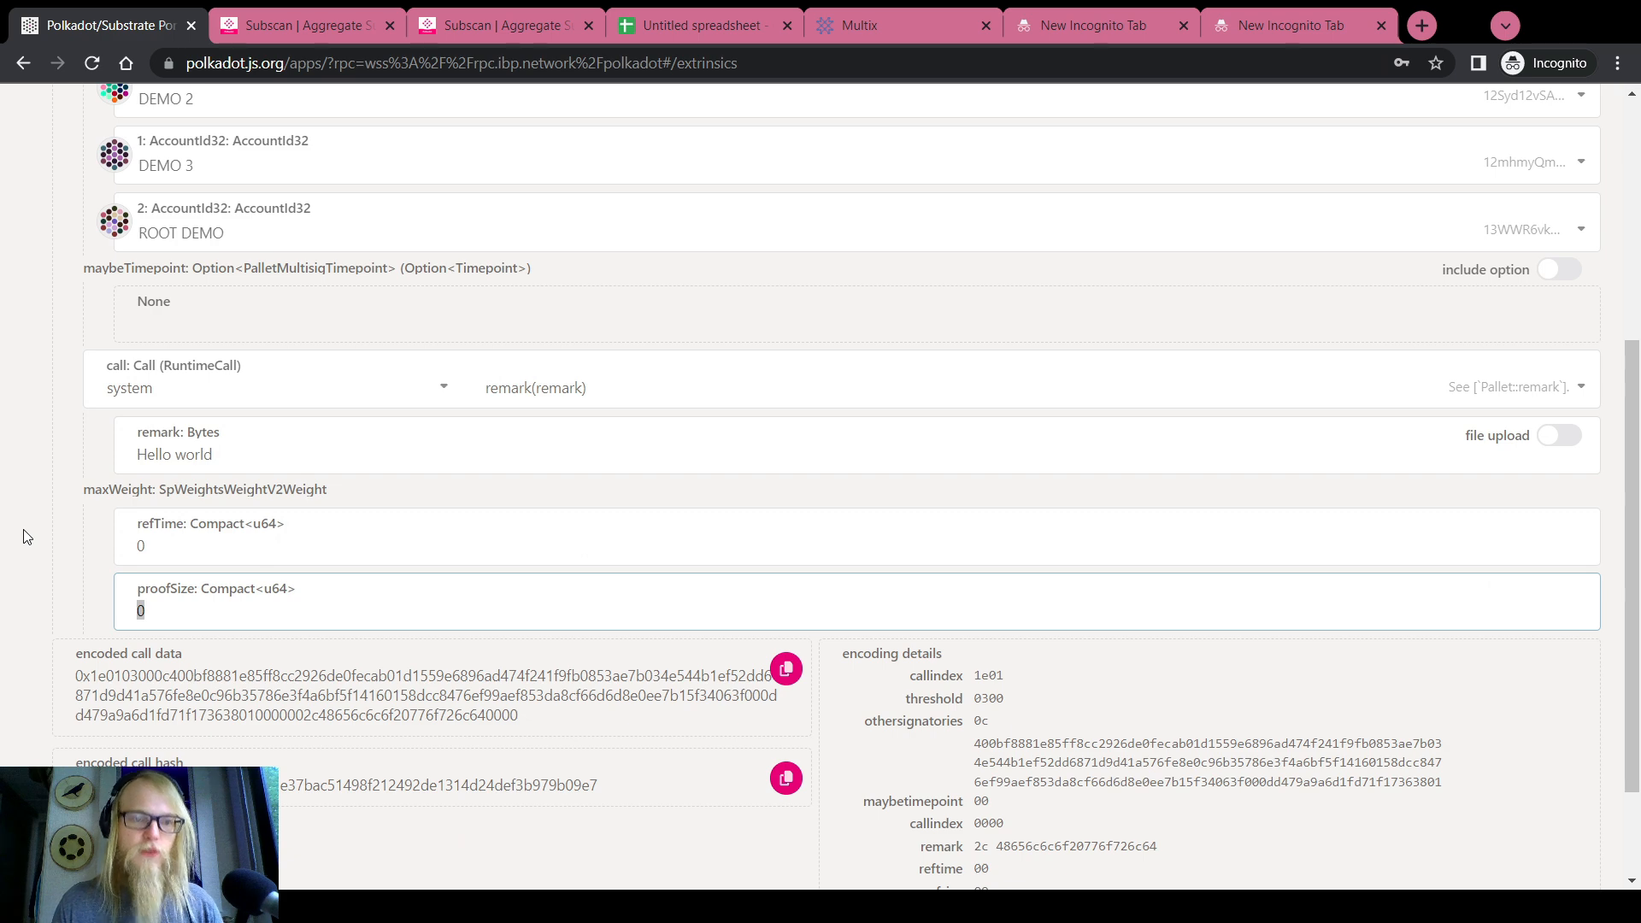
scroll(26, 529, up, 5)
scroll(24, 521, down, 5)
scroll(21, 511, up, 5)
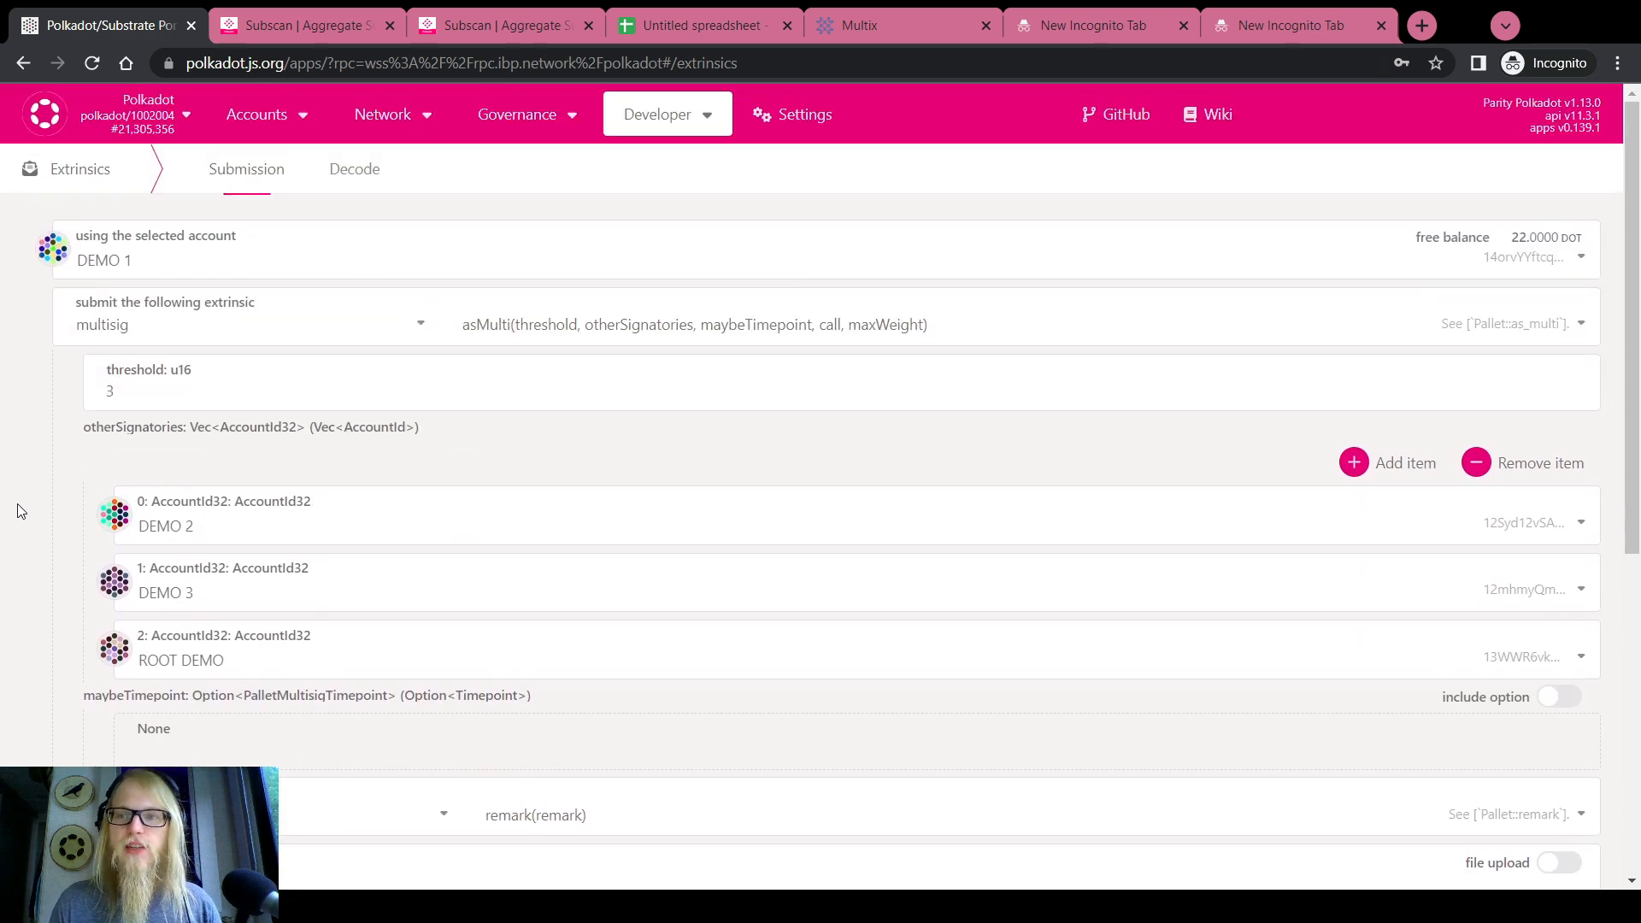
scroll(20, 511, down, 2)
scroll(20, 511, up, 2)
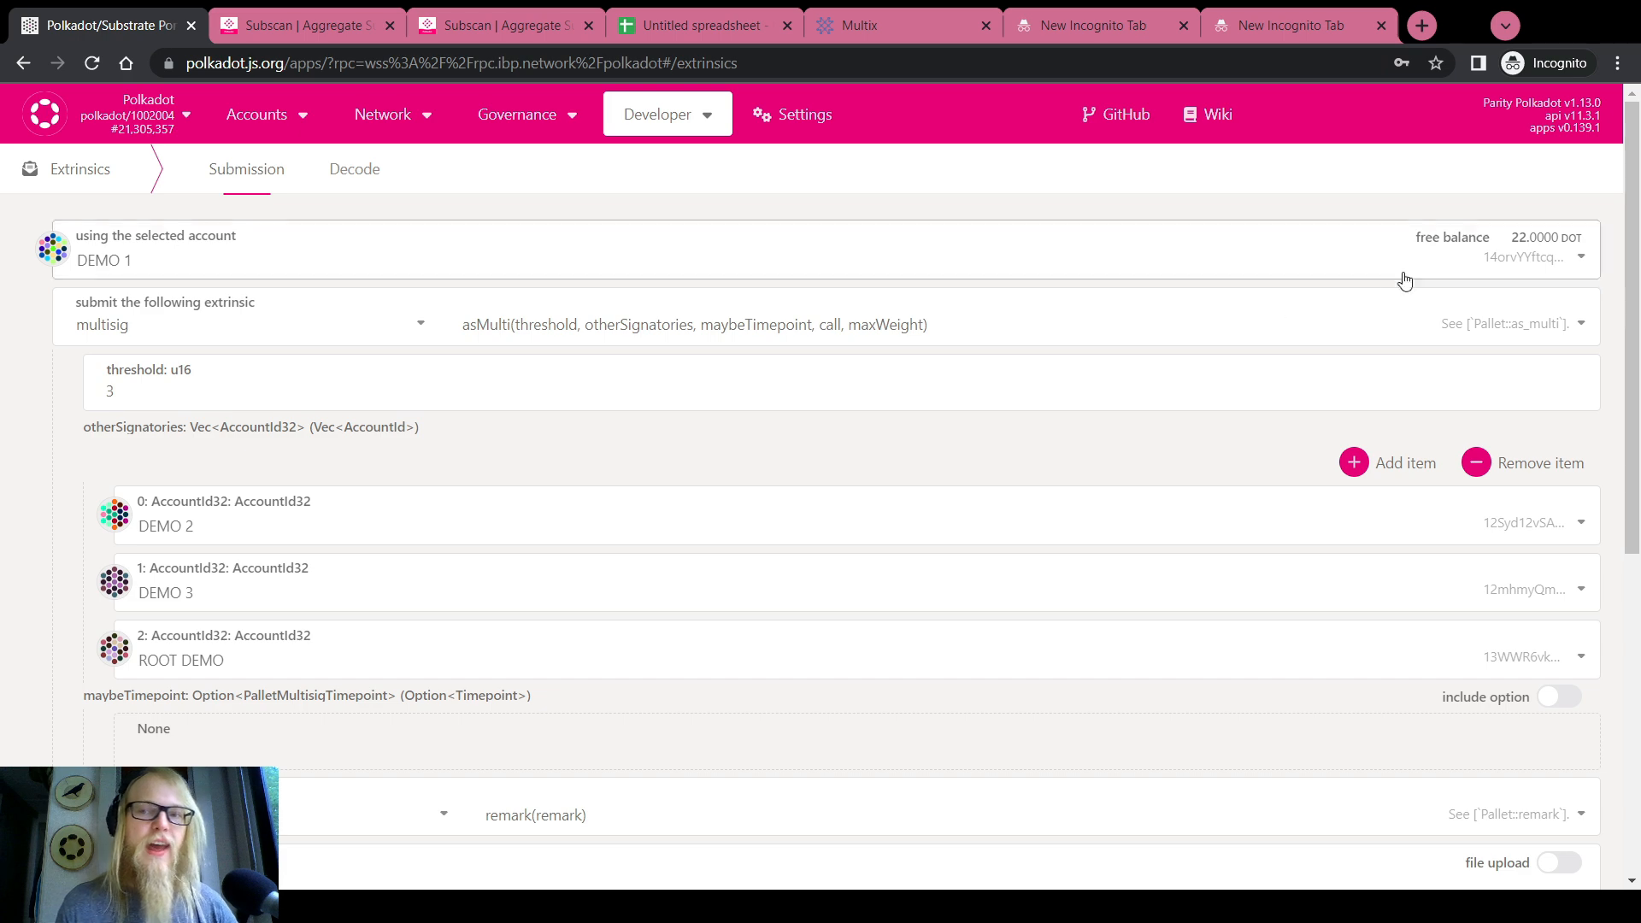
scroll(4, 532, down, 7)
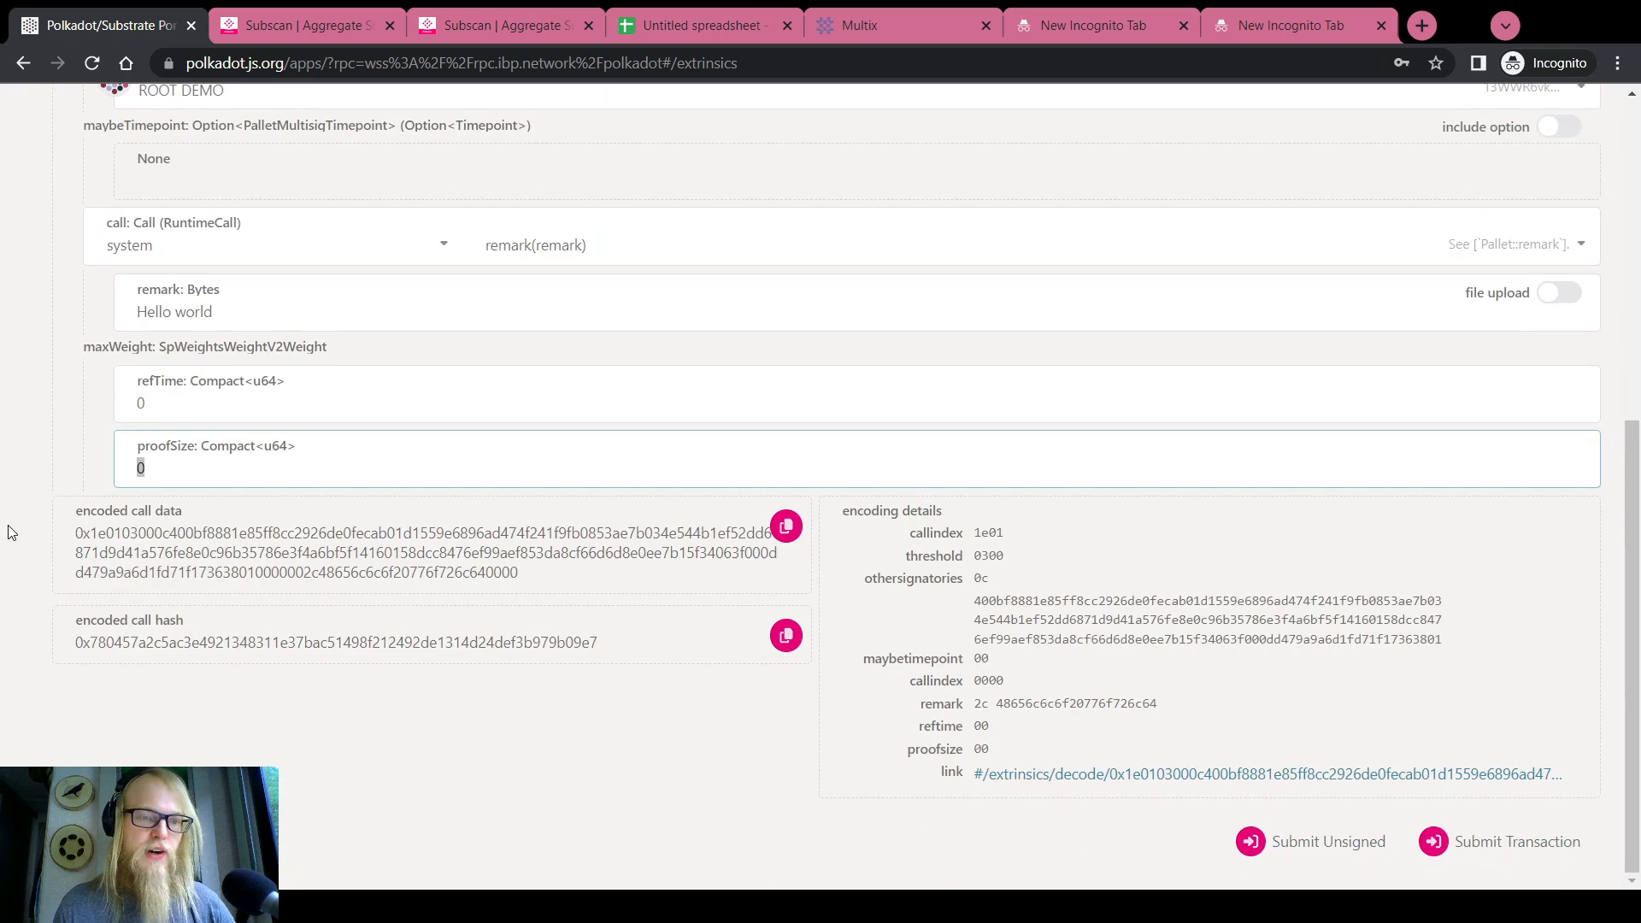
Submit the asMulti extrinsic, unlock it with DEMO 1's account password, and sign it
click(1553, 843)
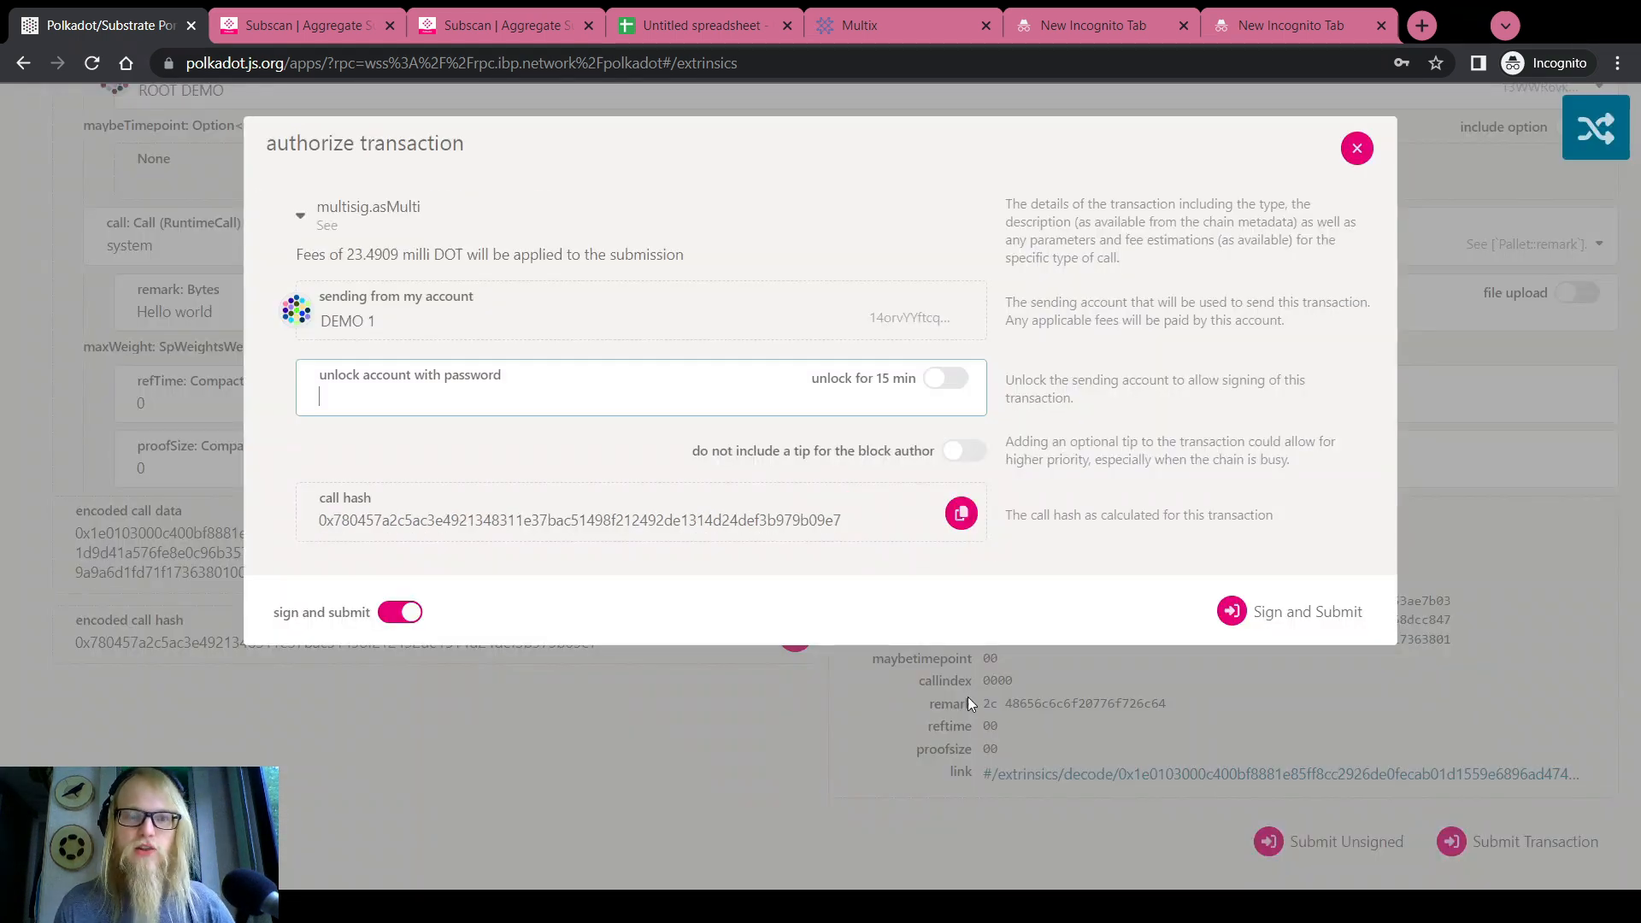
text(••••••••)
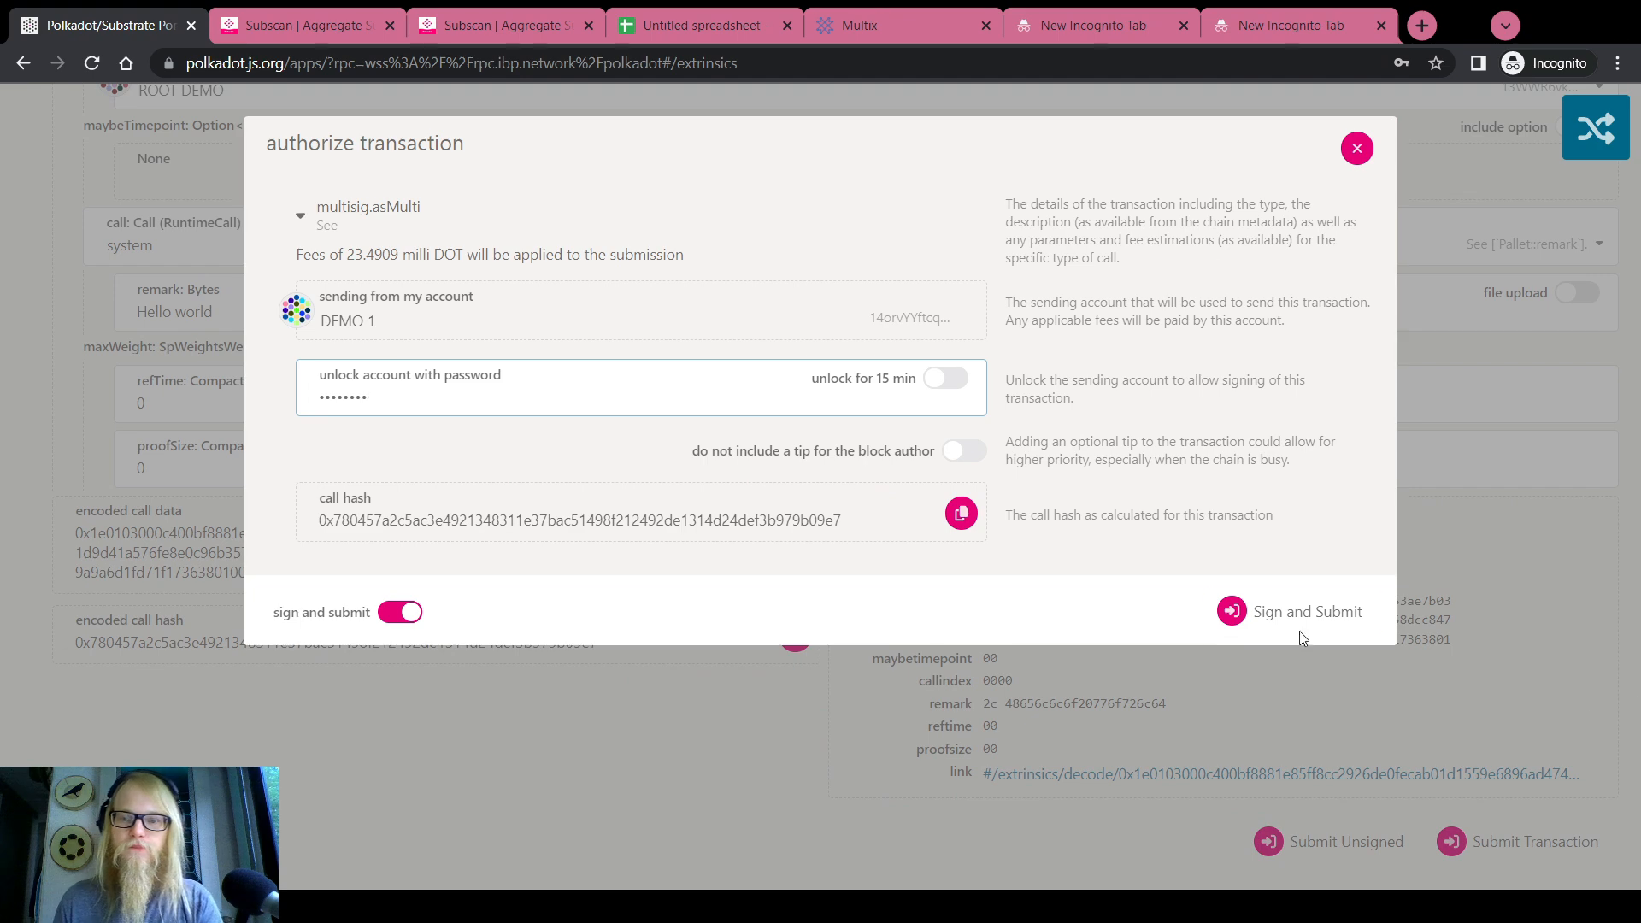
click(1286, 614)
scroll(111, 665, up, 1)
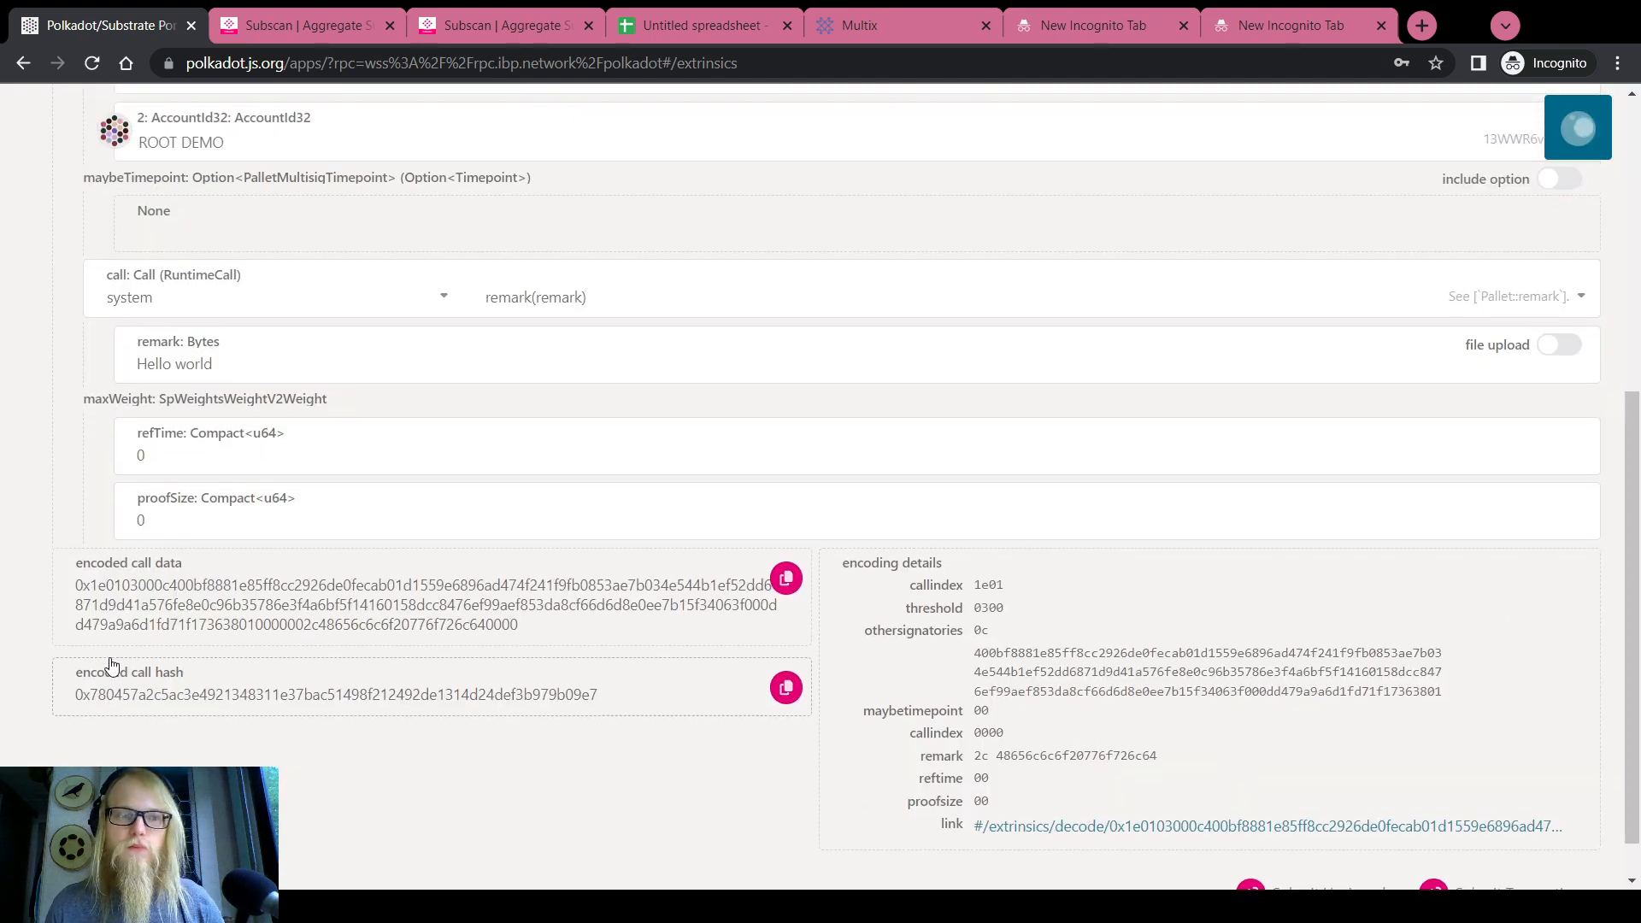
scroll(112, 665, up, 6)
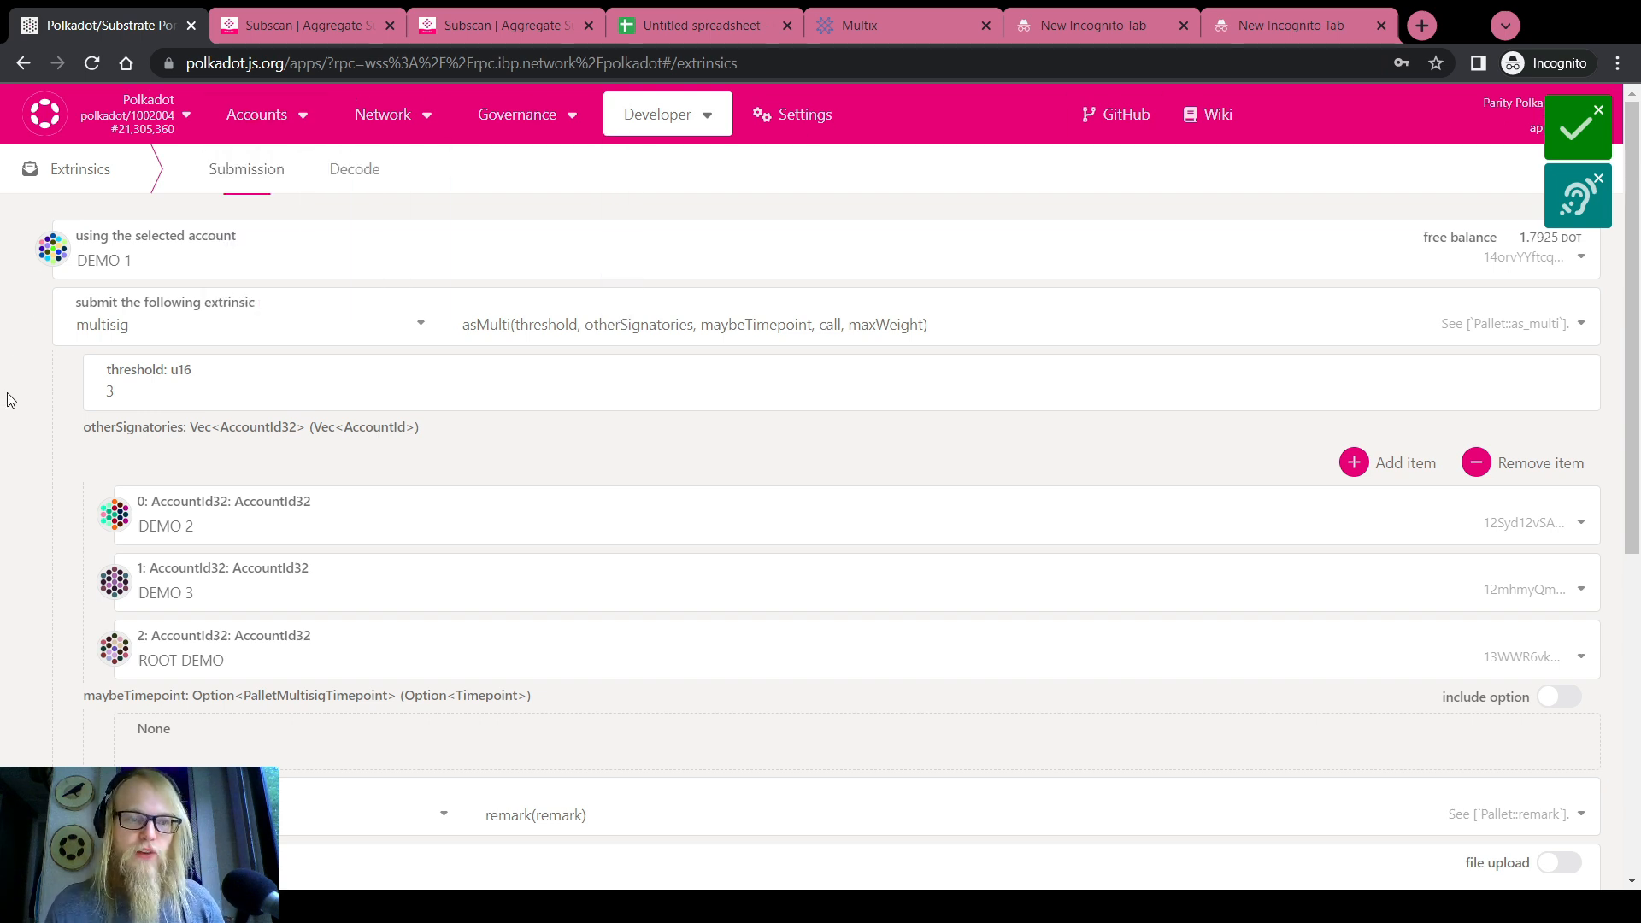
Open the multisig's pending approvals from the Accounts overview
mouse_move(273, 116)
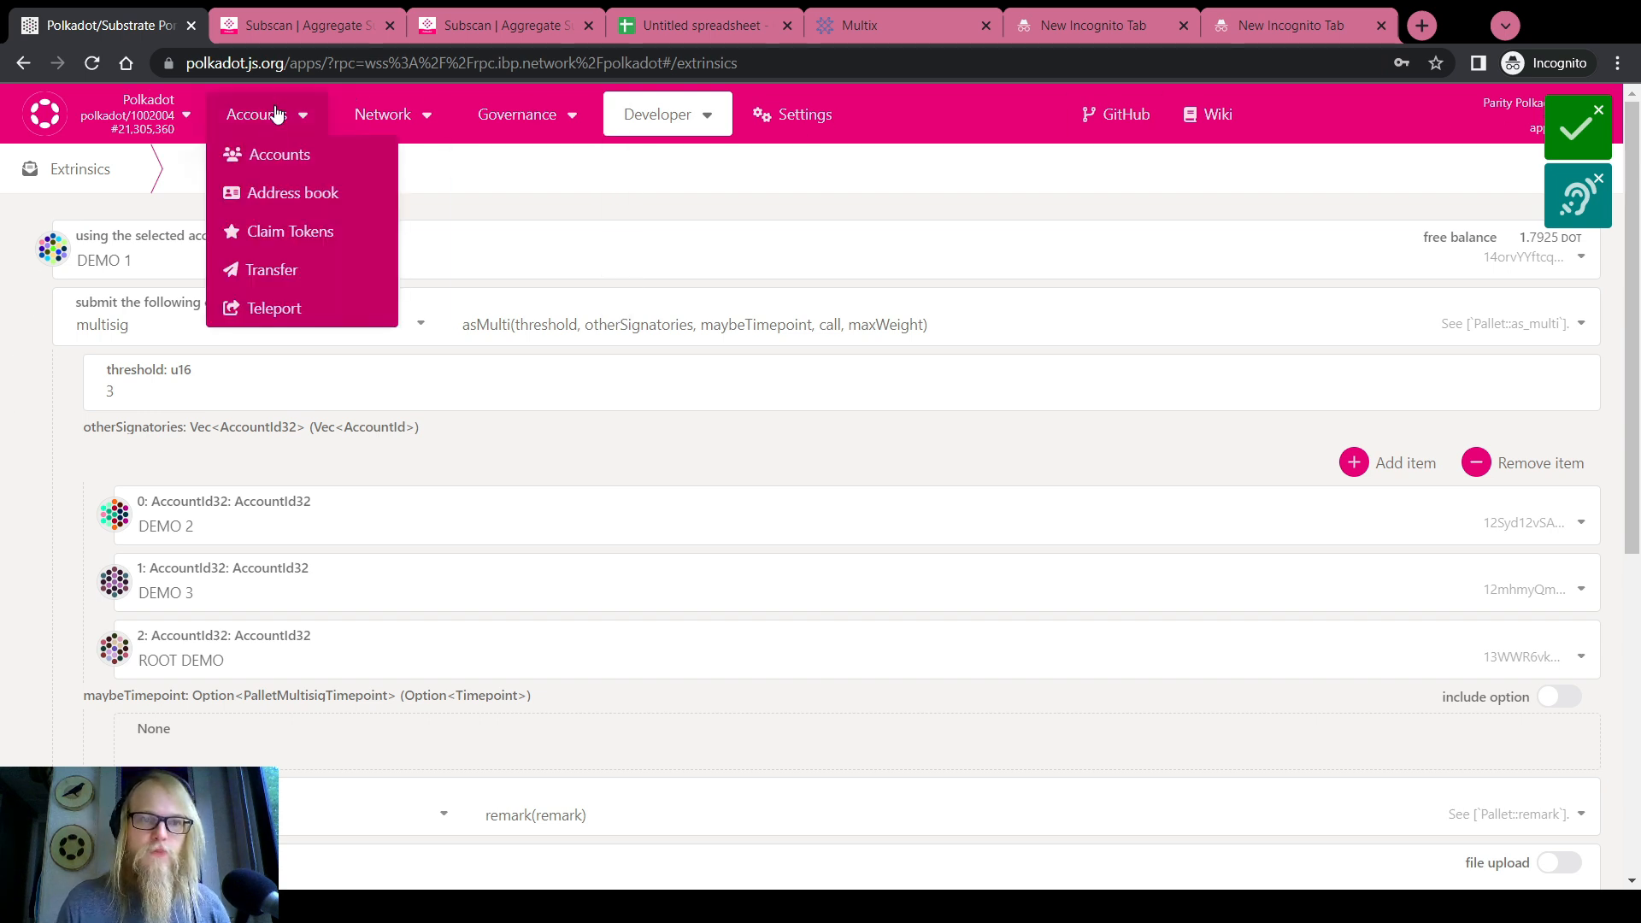
click(311, 159)
scroll(146, 425, down, 2)
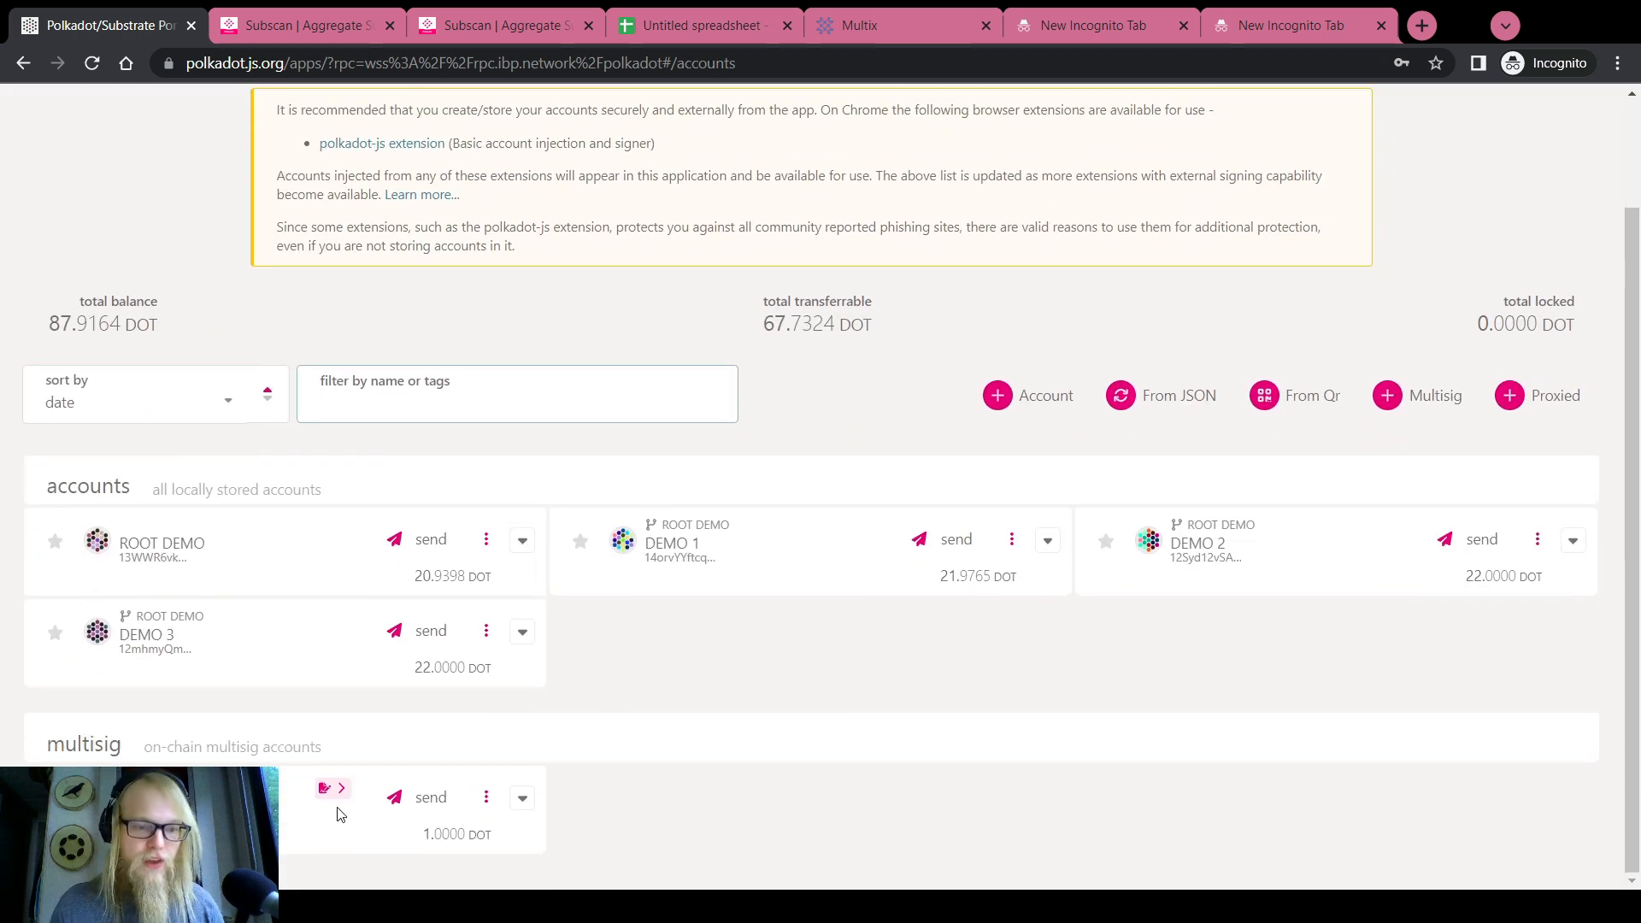
mouse_move(334, 790)
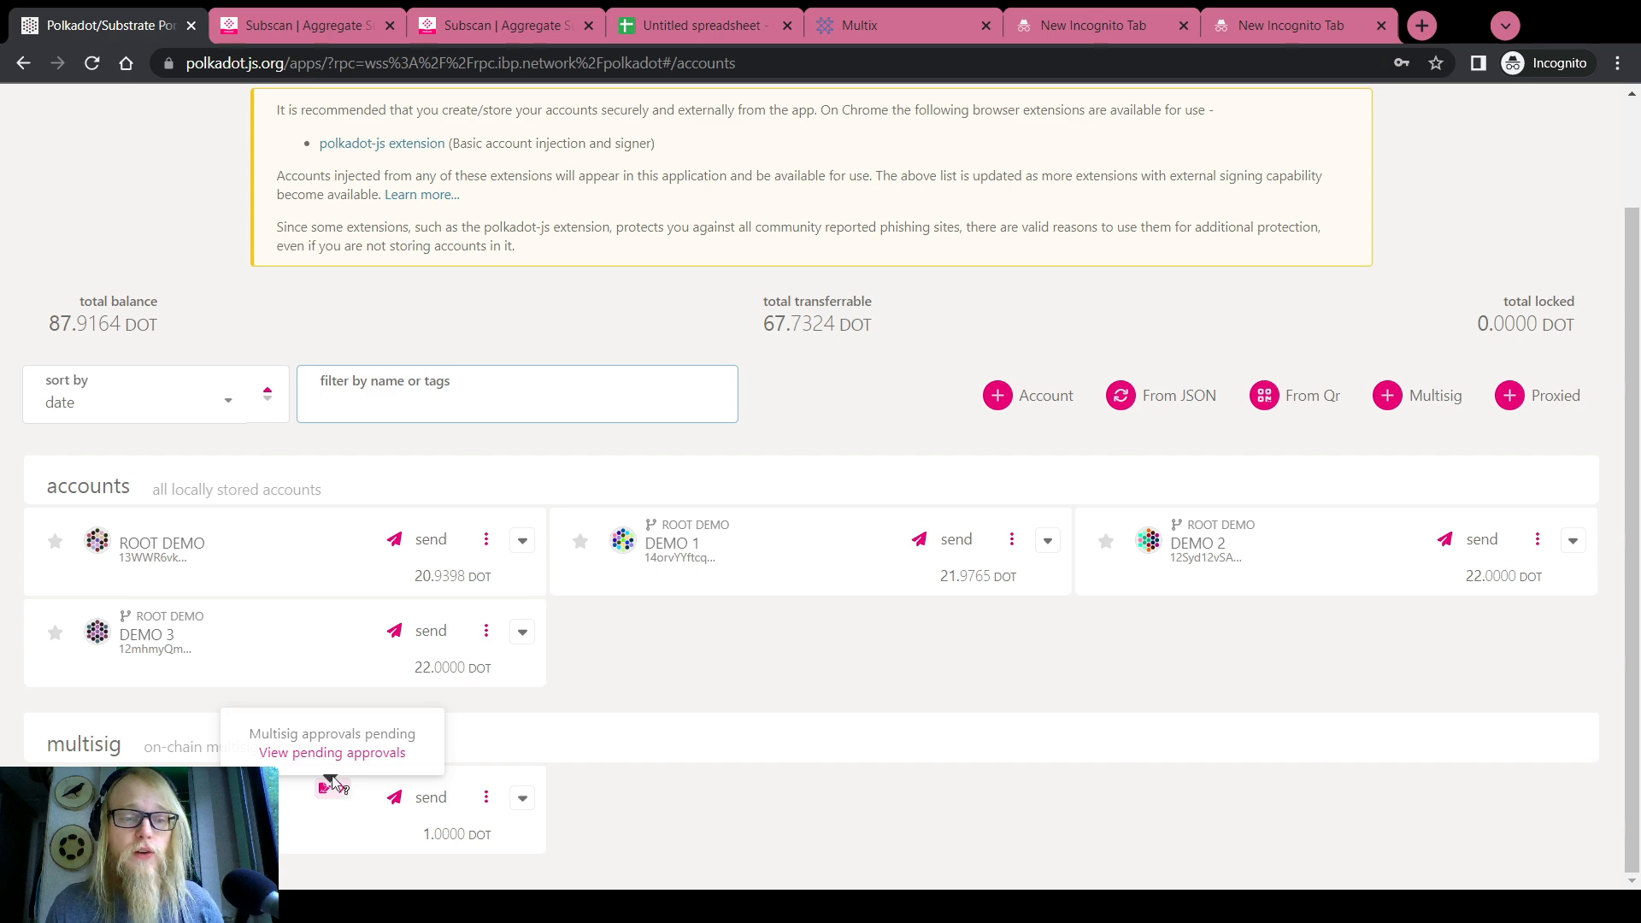
click(333, 754)
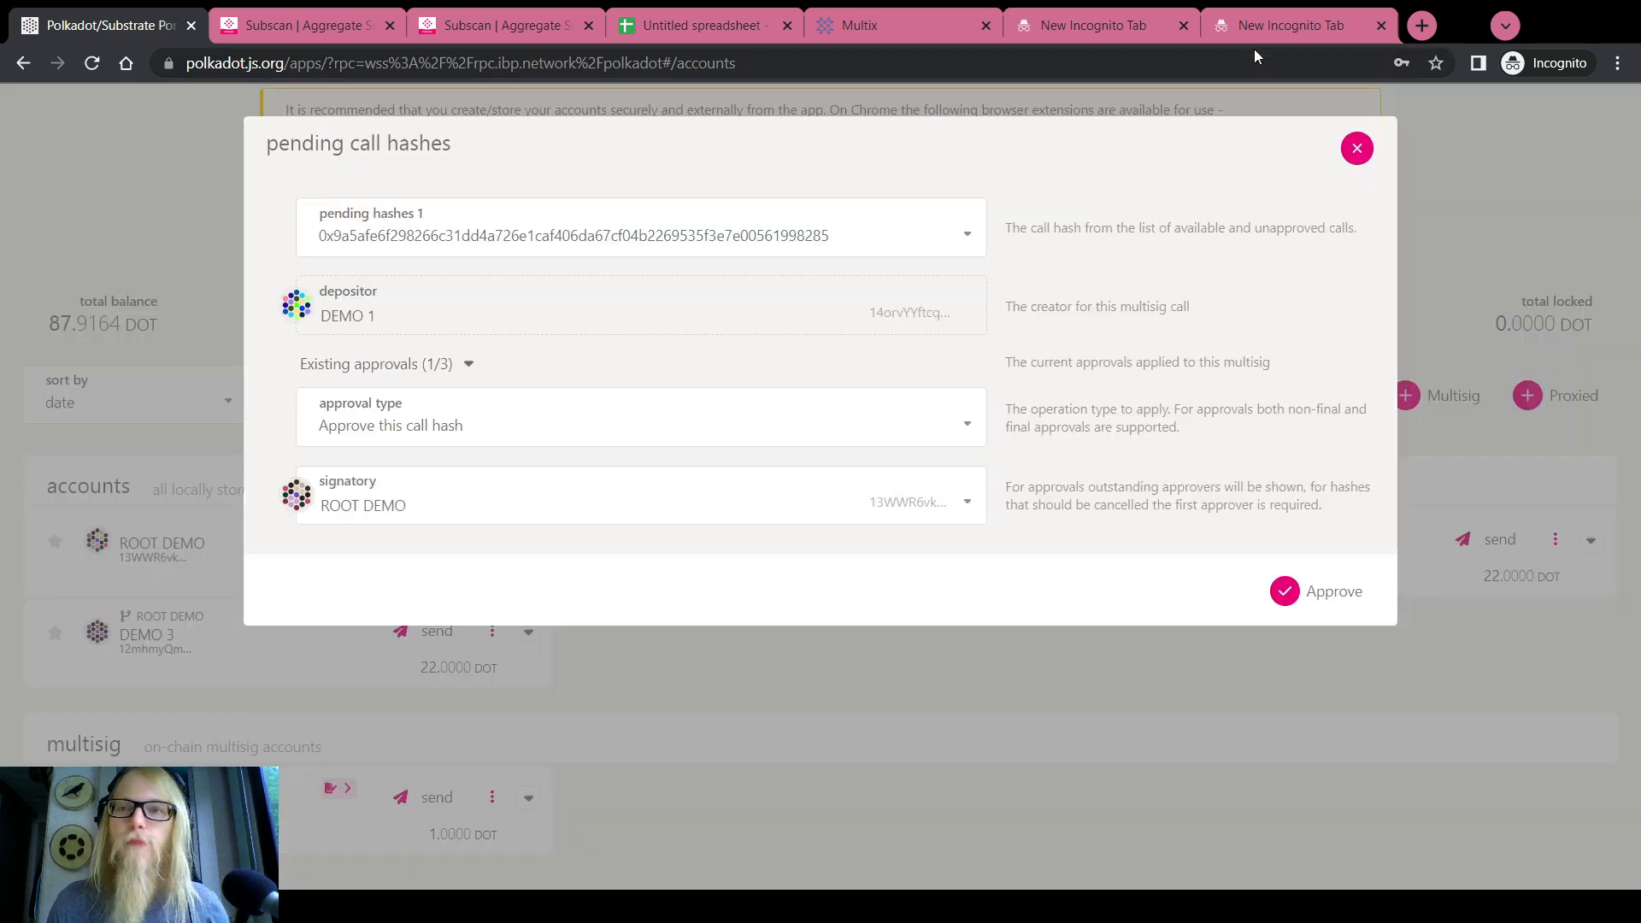
Compare the pending call hash with the saved hash and call data in the other tabs, then close the view
click(1259, 27)
double_click(353, 64)
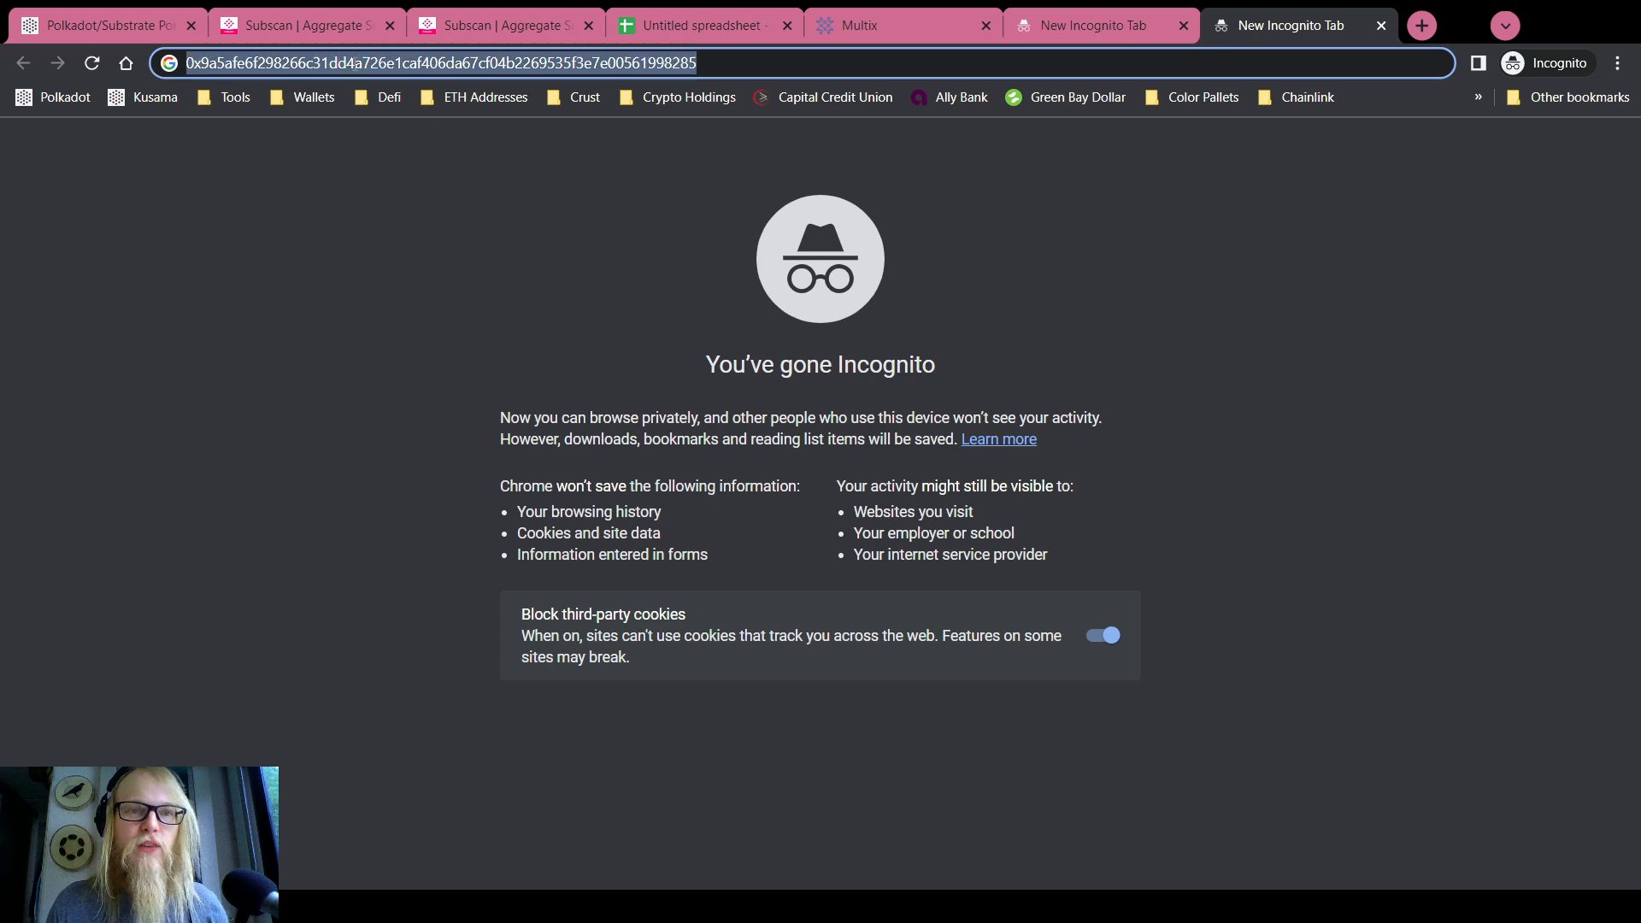
click(141, 25)
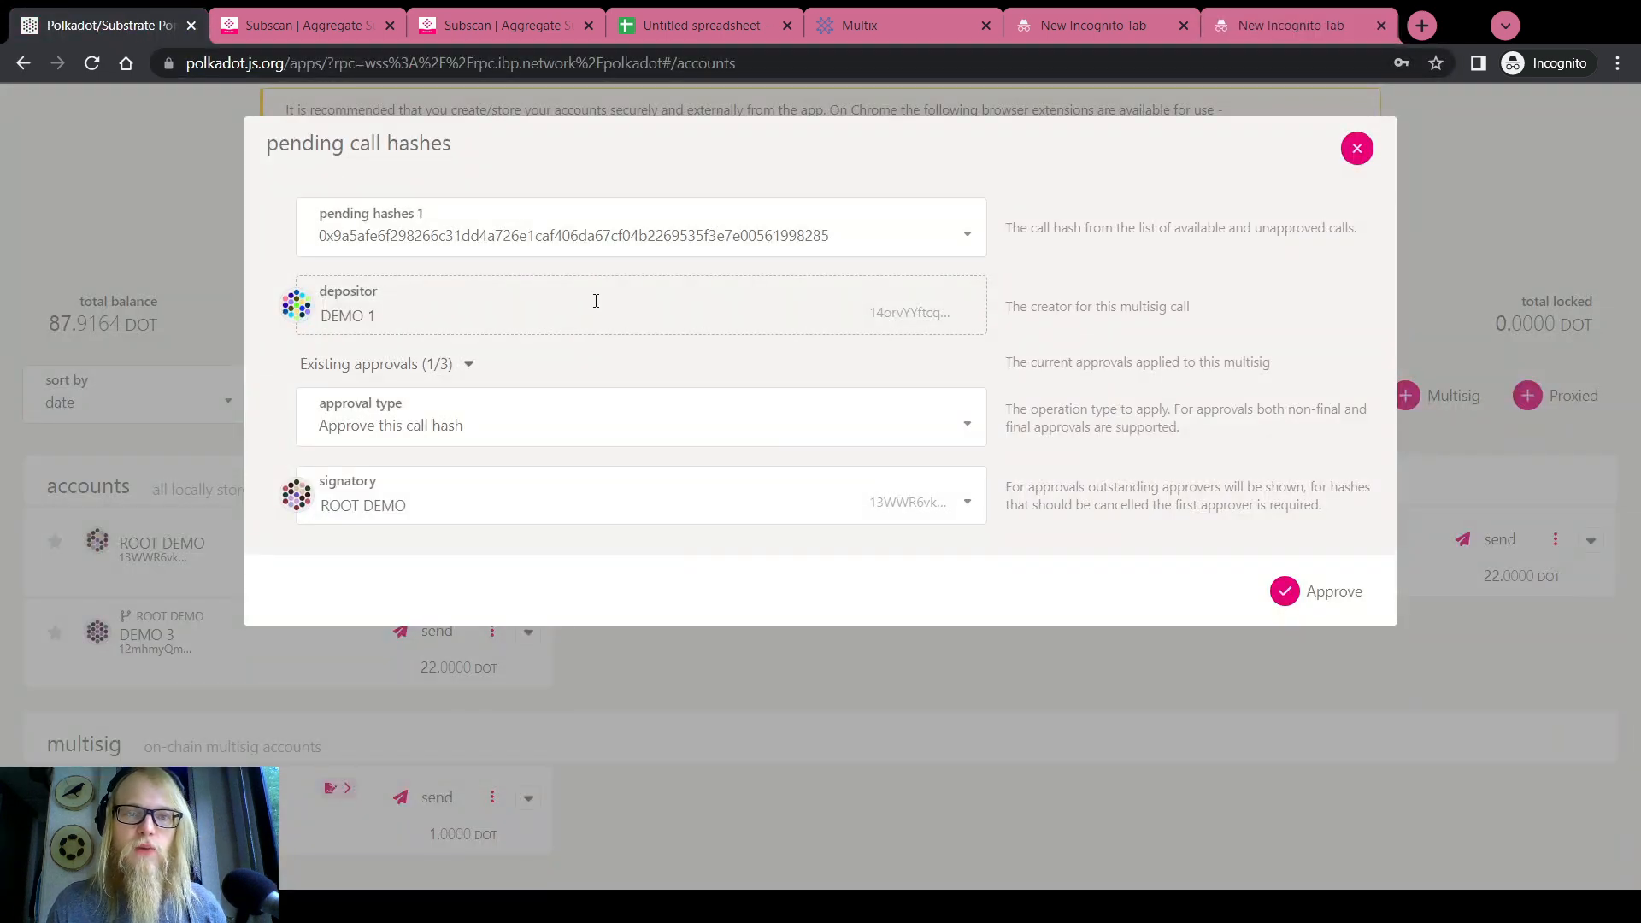
click(1145, 24)
double_click(623, 63)
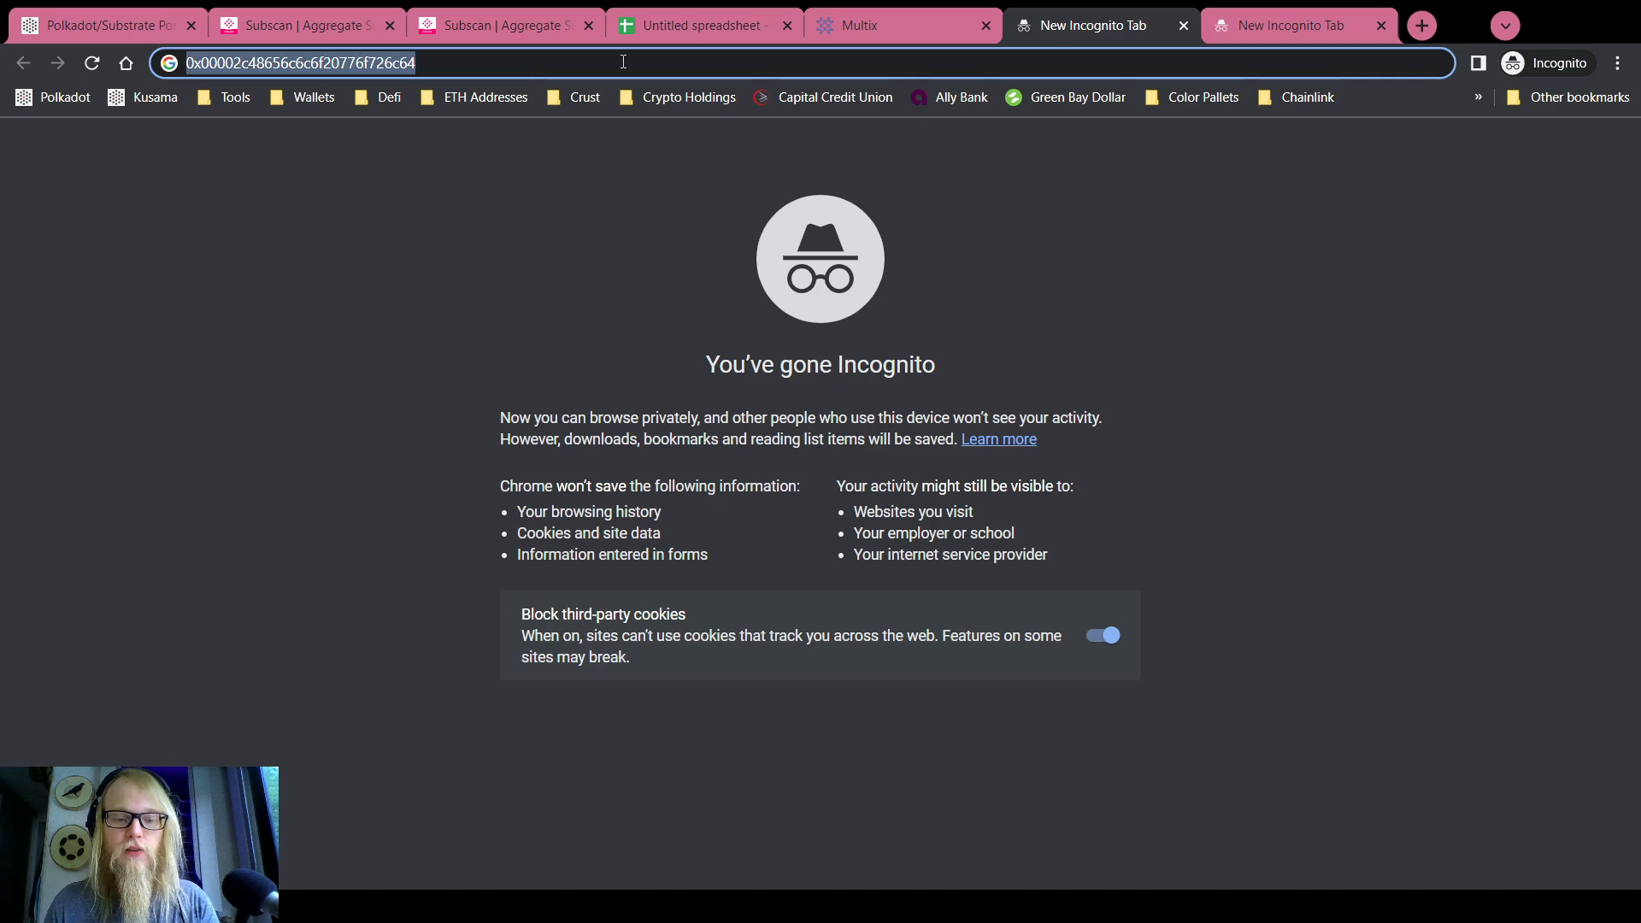
click(126, 24)
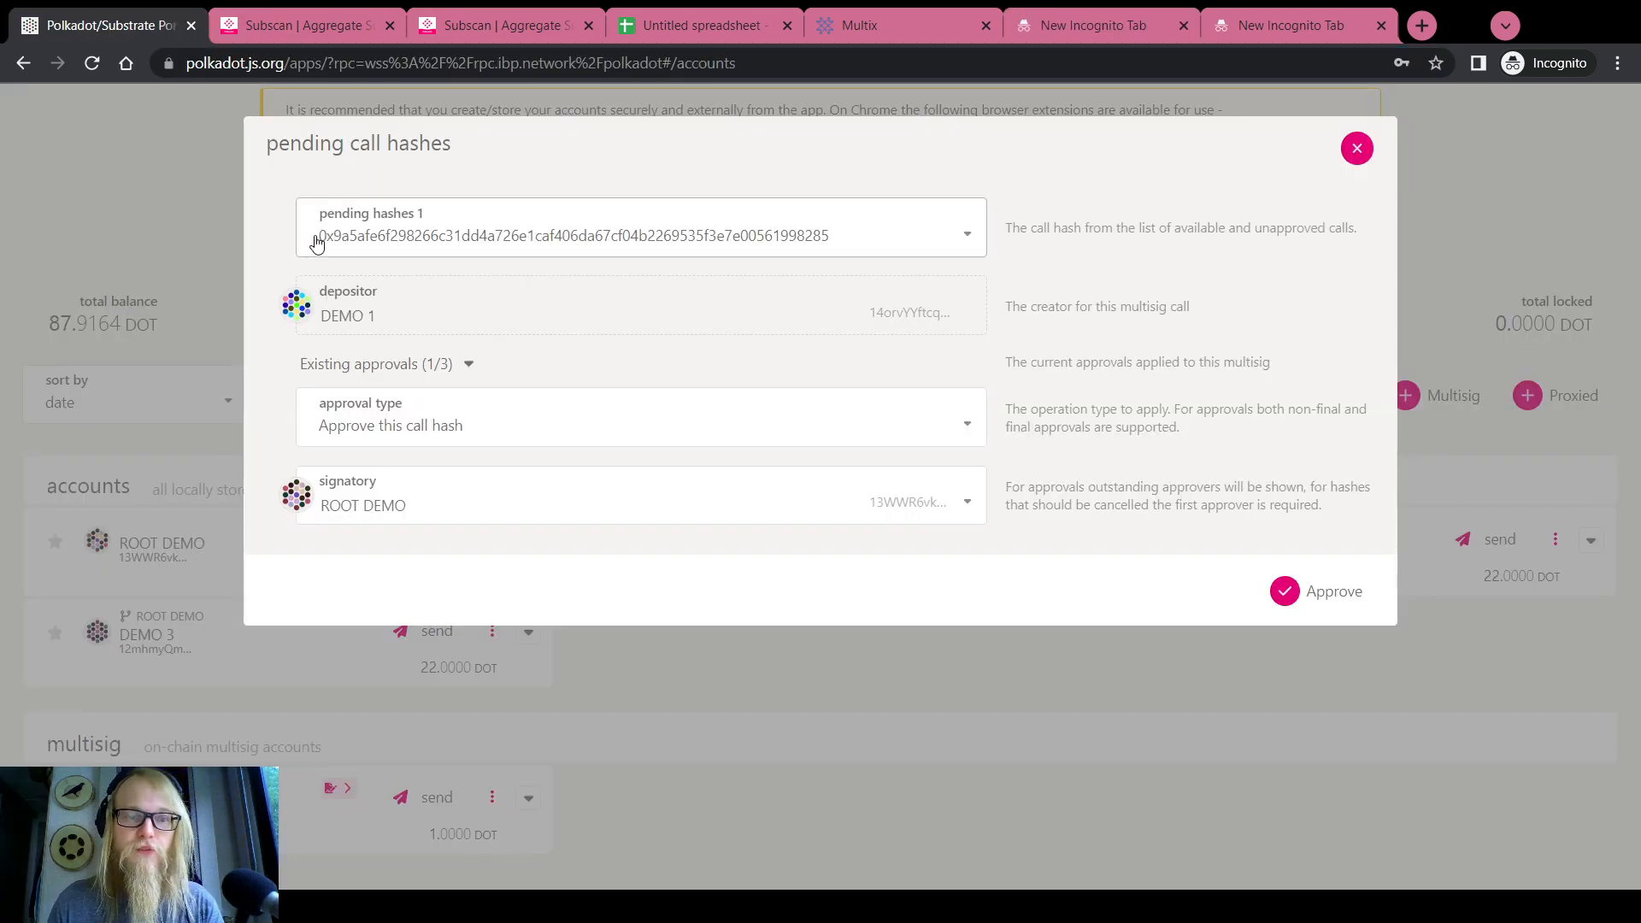
click(1356, 148)
Paste the saved hex call data into Developer > Extrinsics > Decode
scroll(684, 342, up, 2)
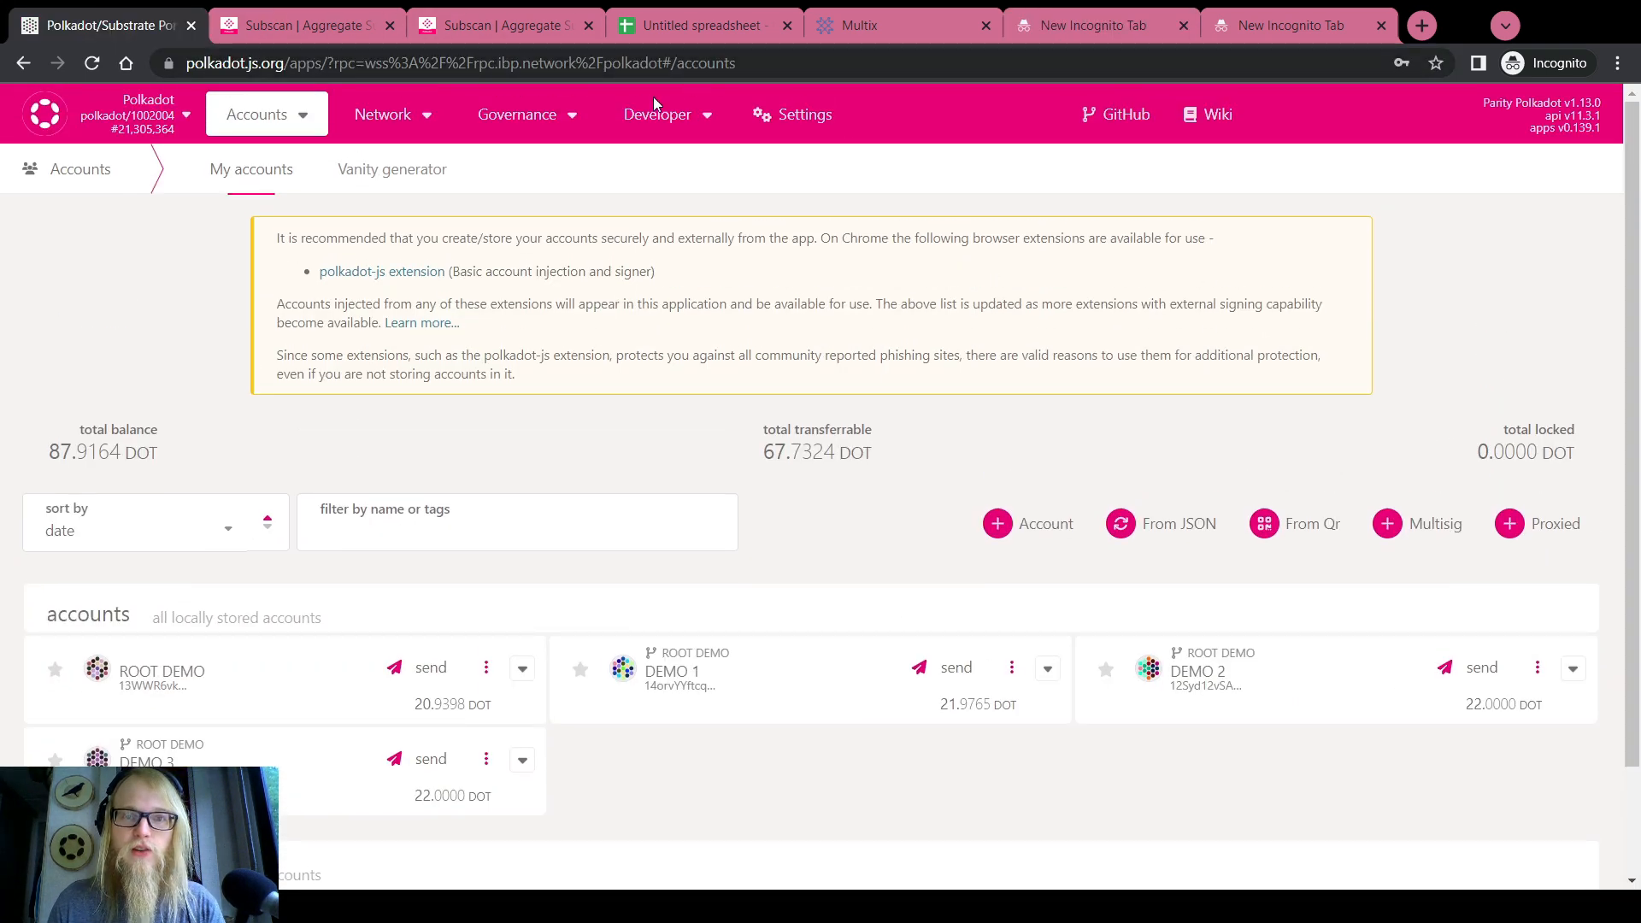
mouse_move(658, 115)
click(662, 192)
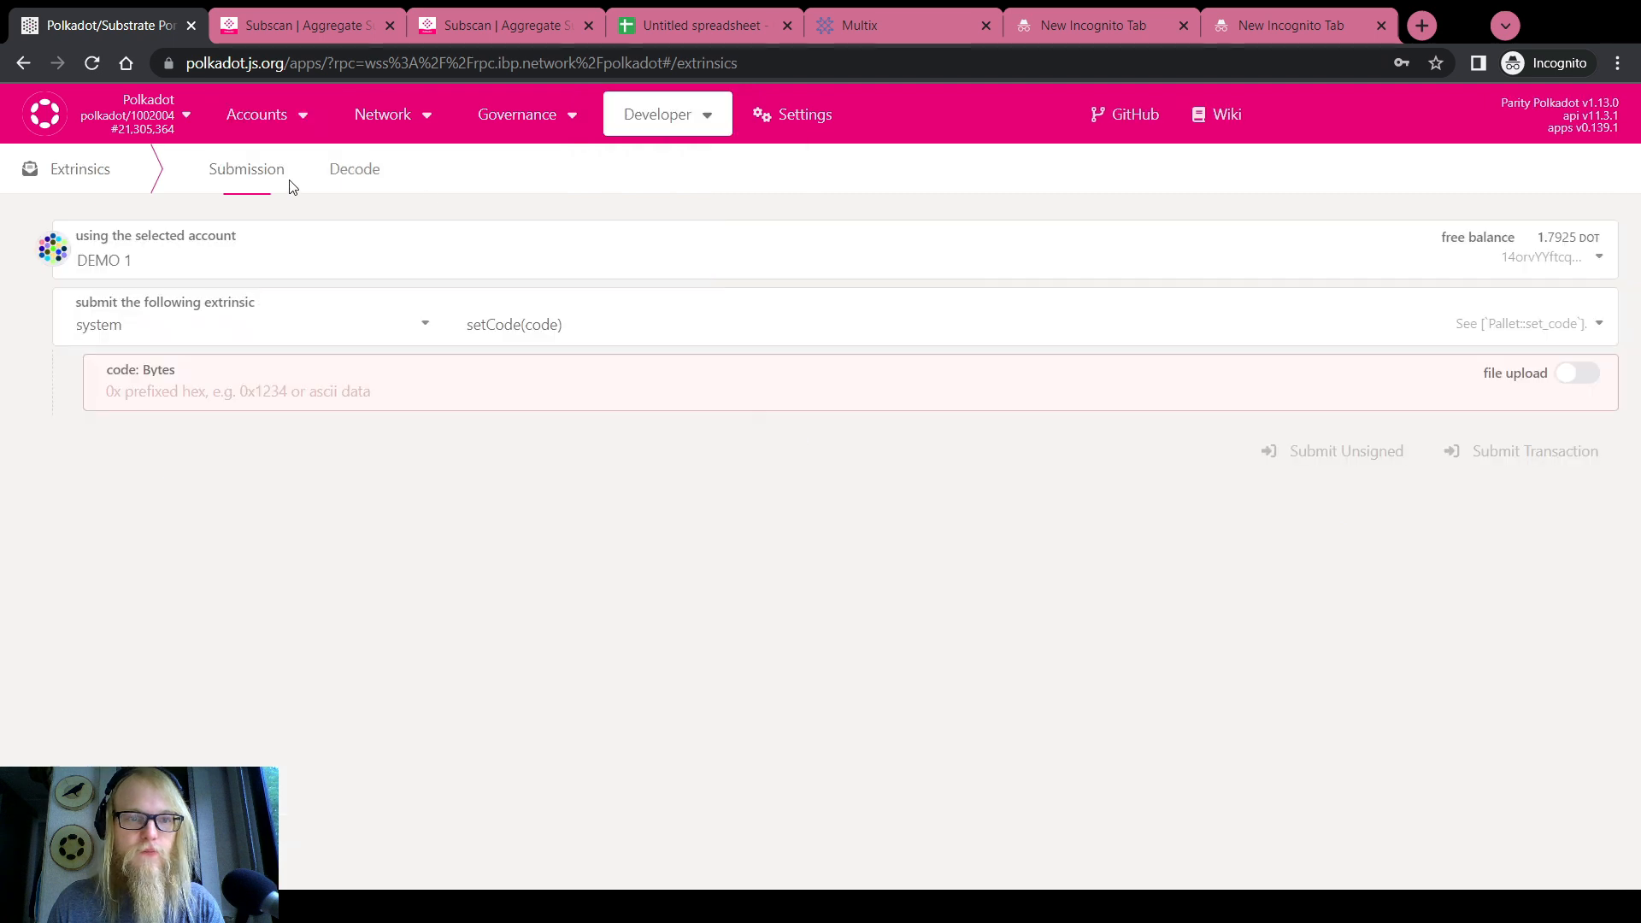
click(352, 171)
mouse_move(658, 114)
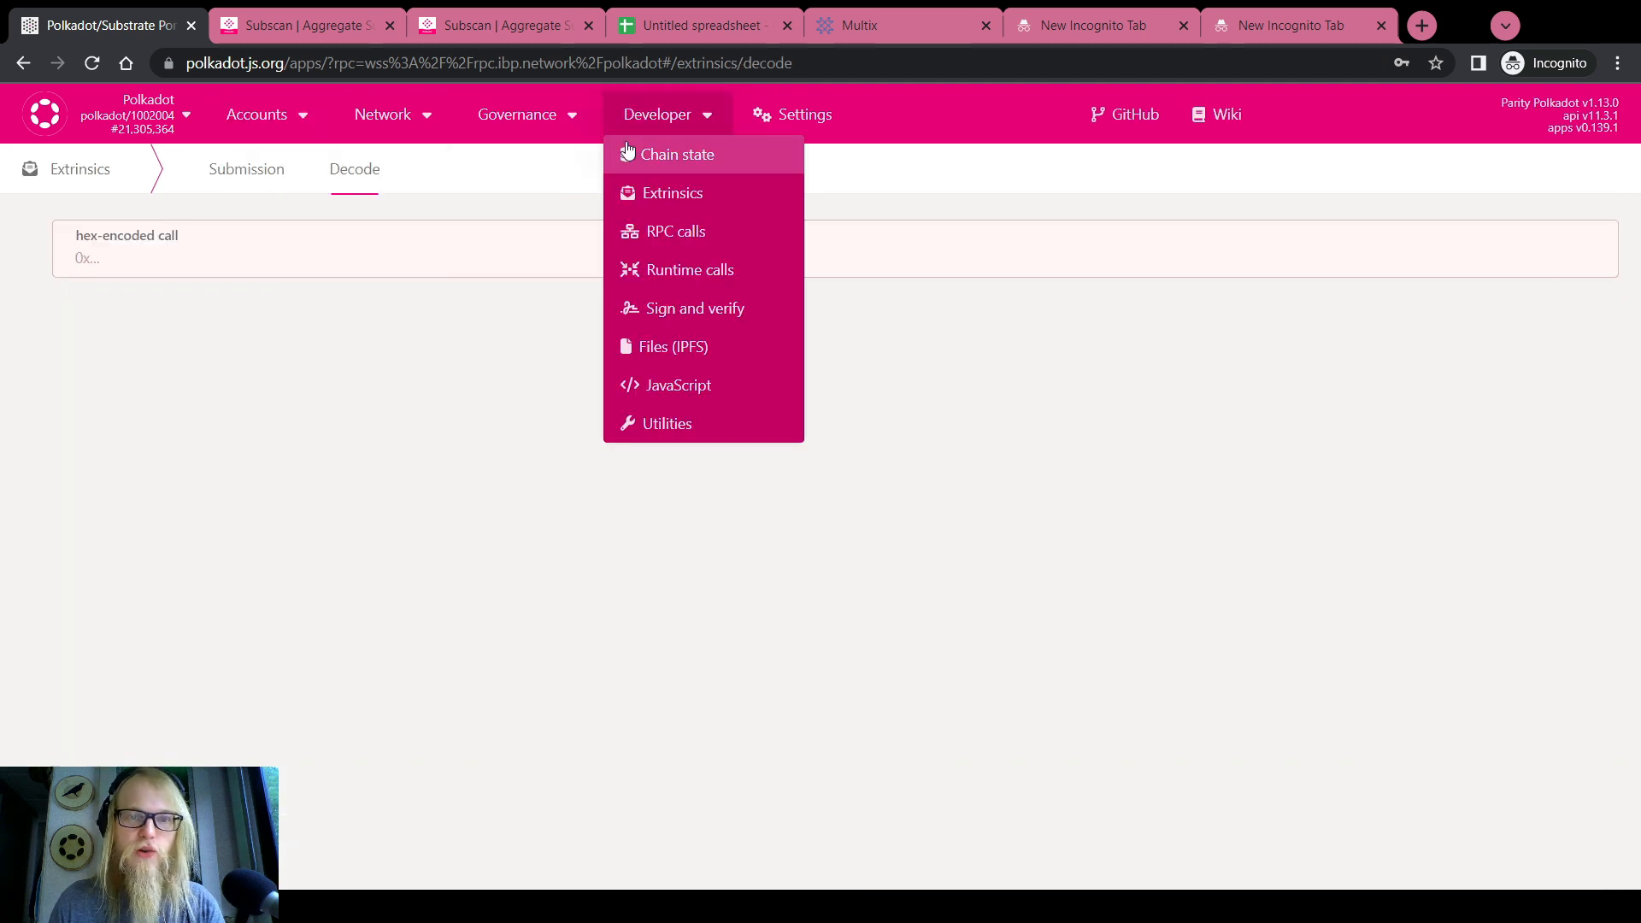
click(675, 194)
click(374, 175)
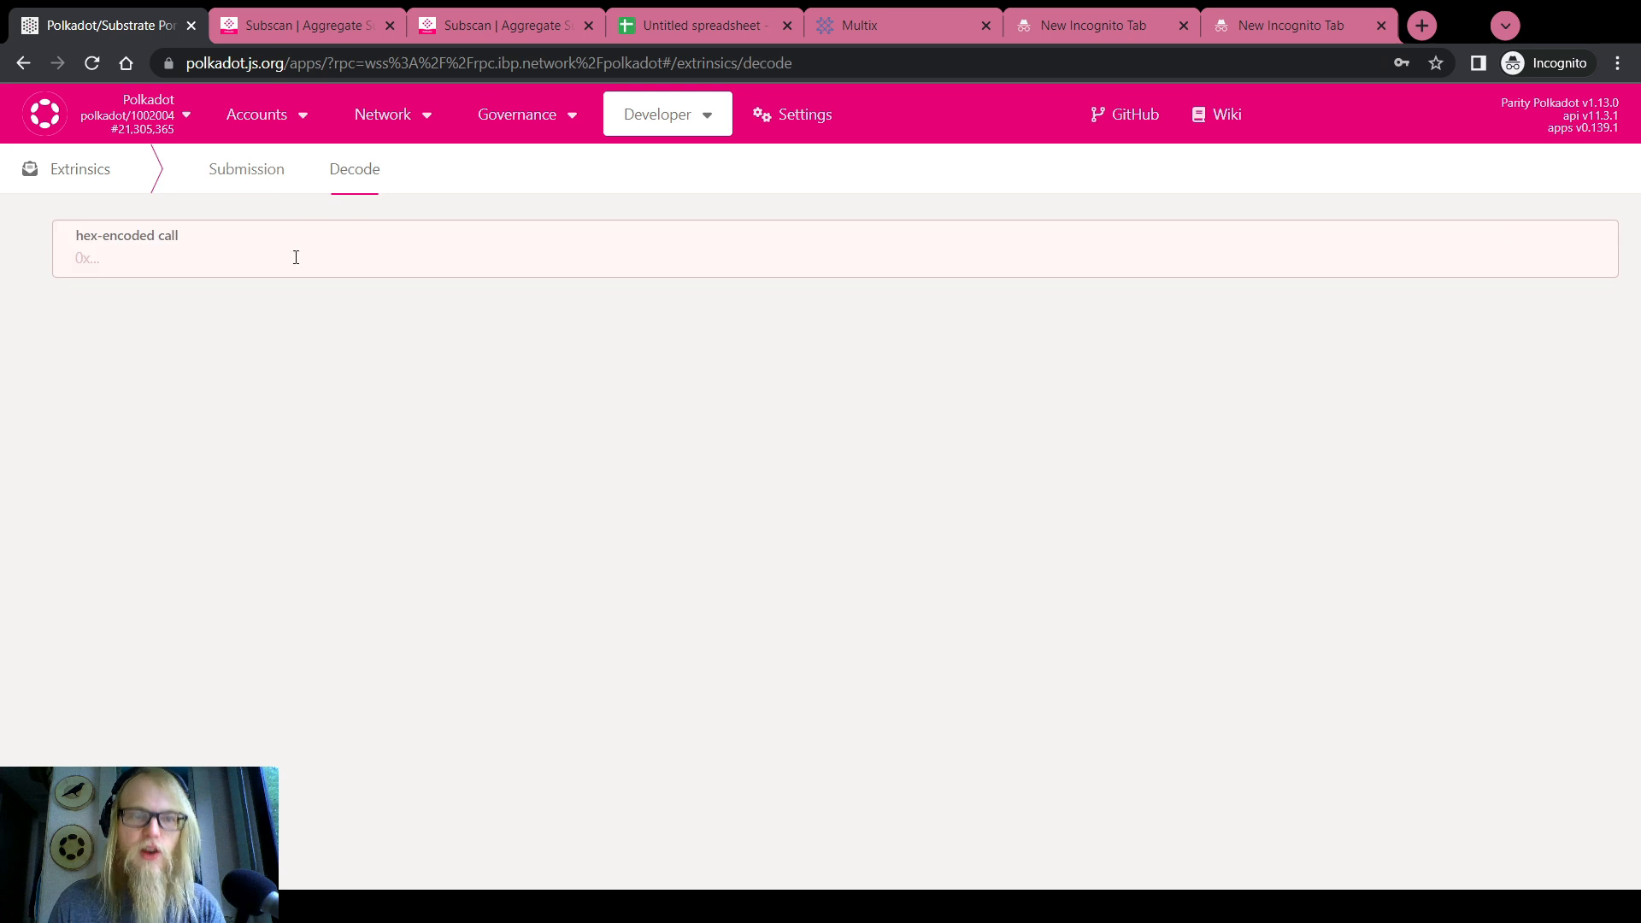
text(0x00002c48656c6c6f20776f726c64)
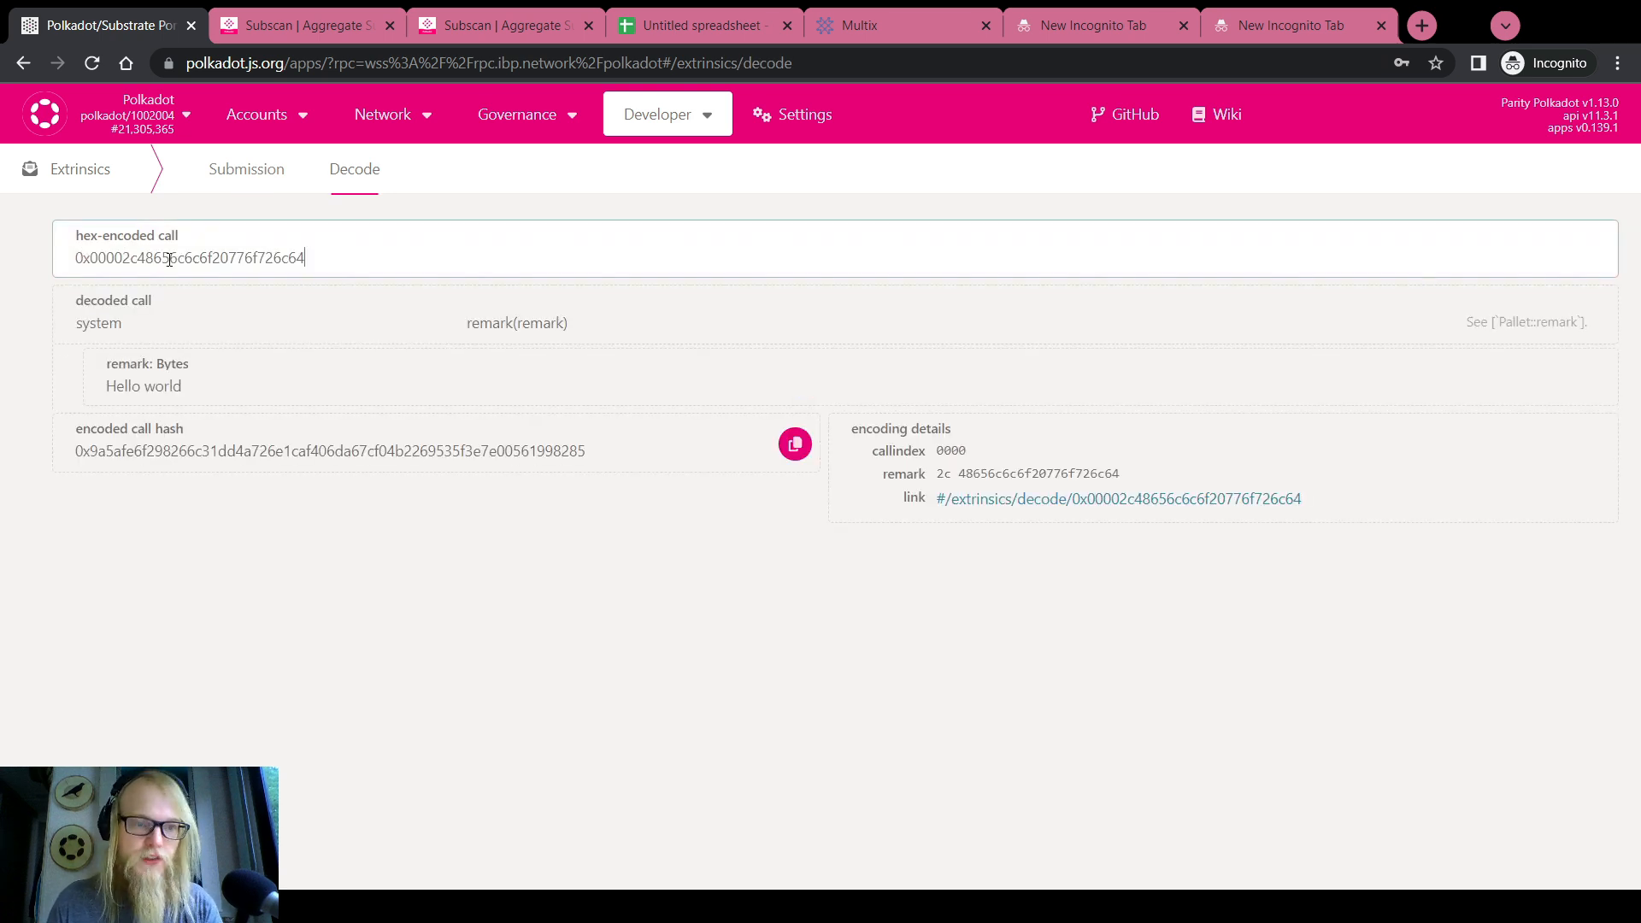
Confirm the decoded call is system.remark 'Hello world' and copy its encoded call hash
double_click(99, 324)
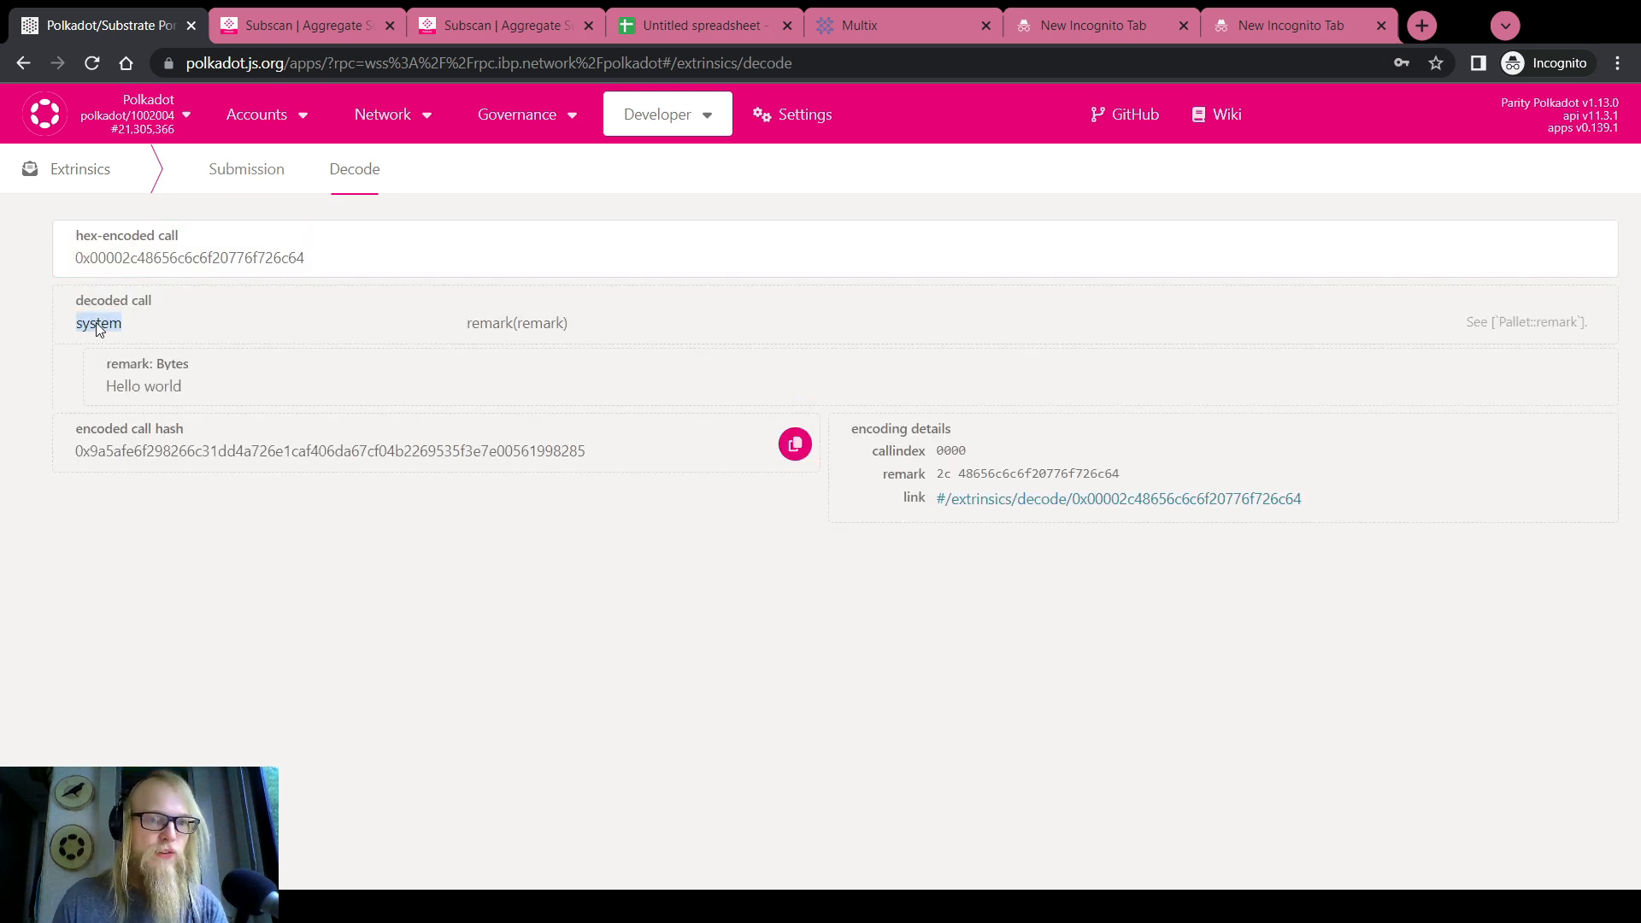
double_click(480, 324)
double_click(128, 387)
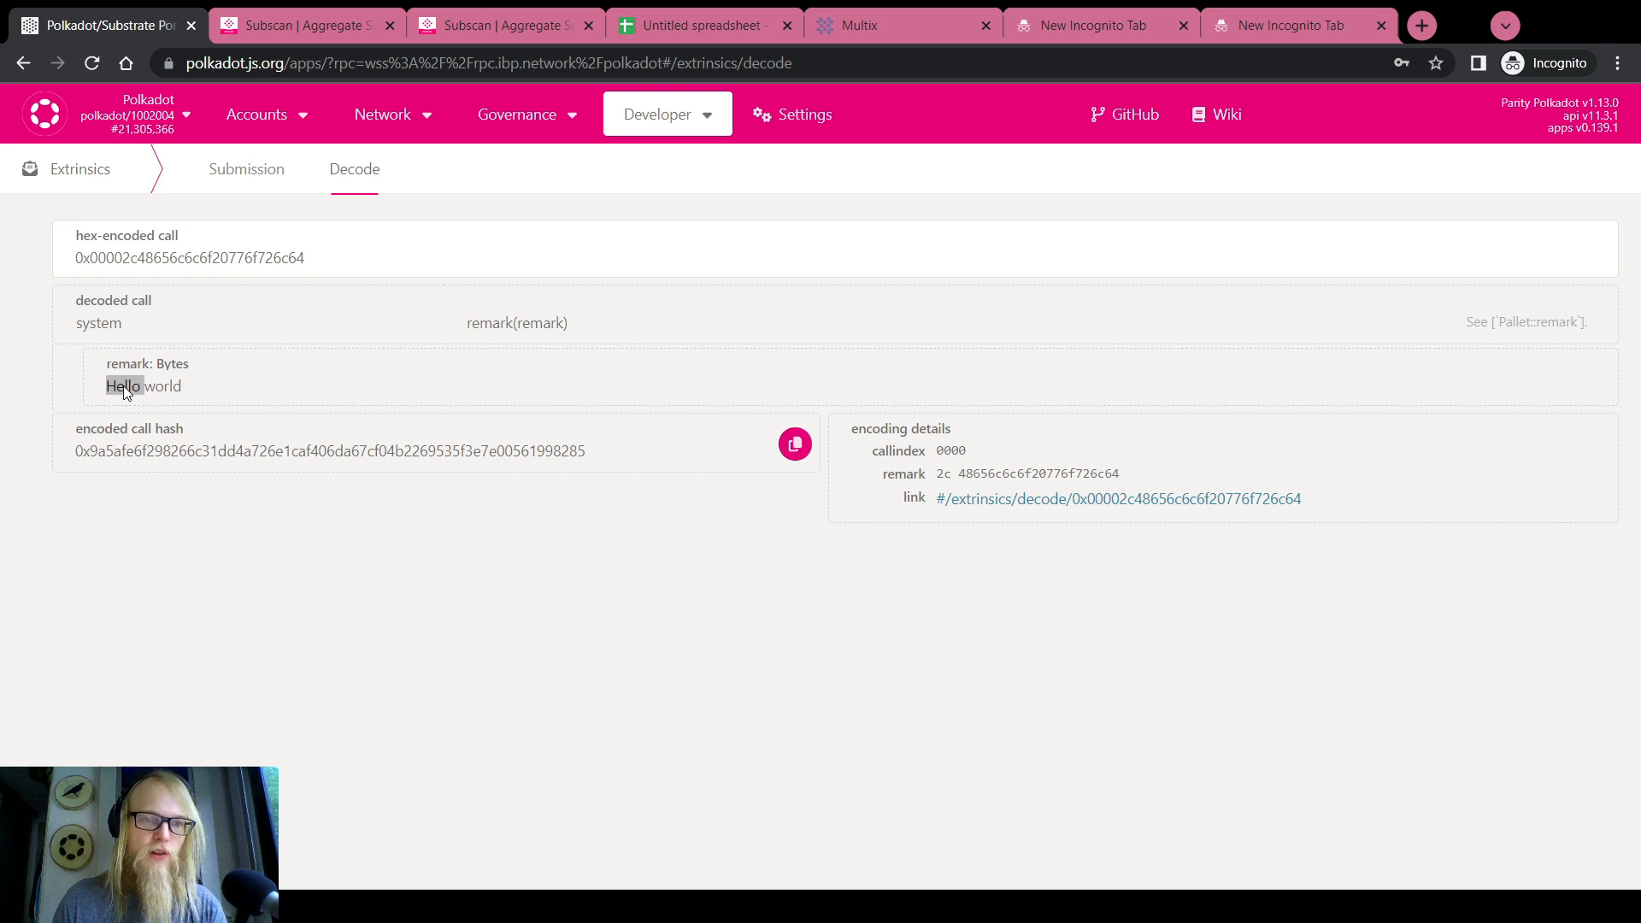
click(131, 455)
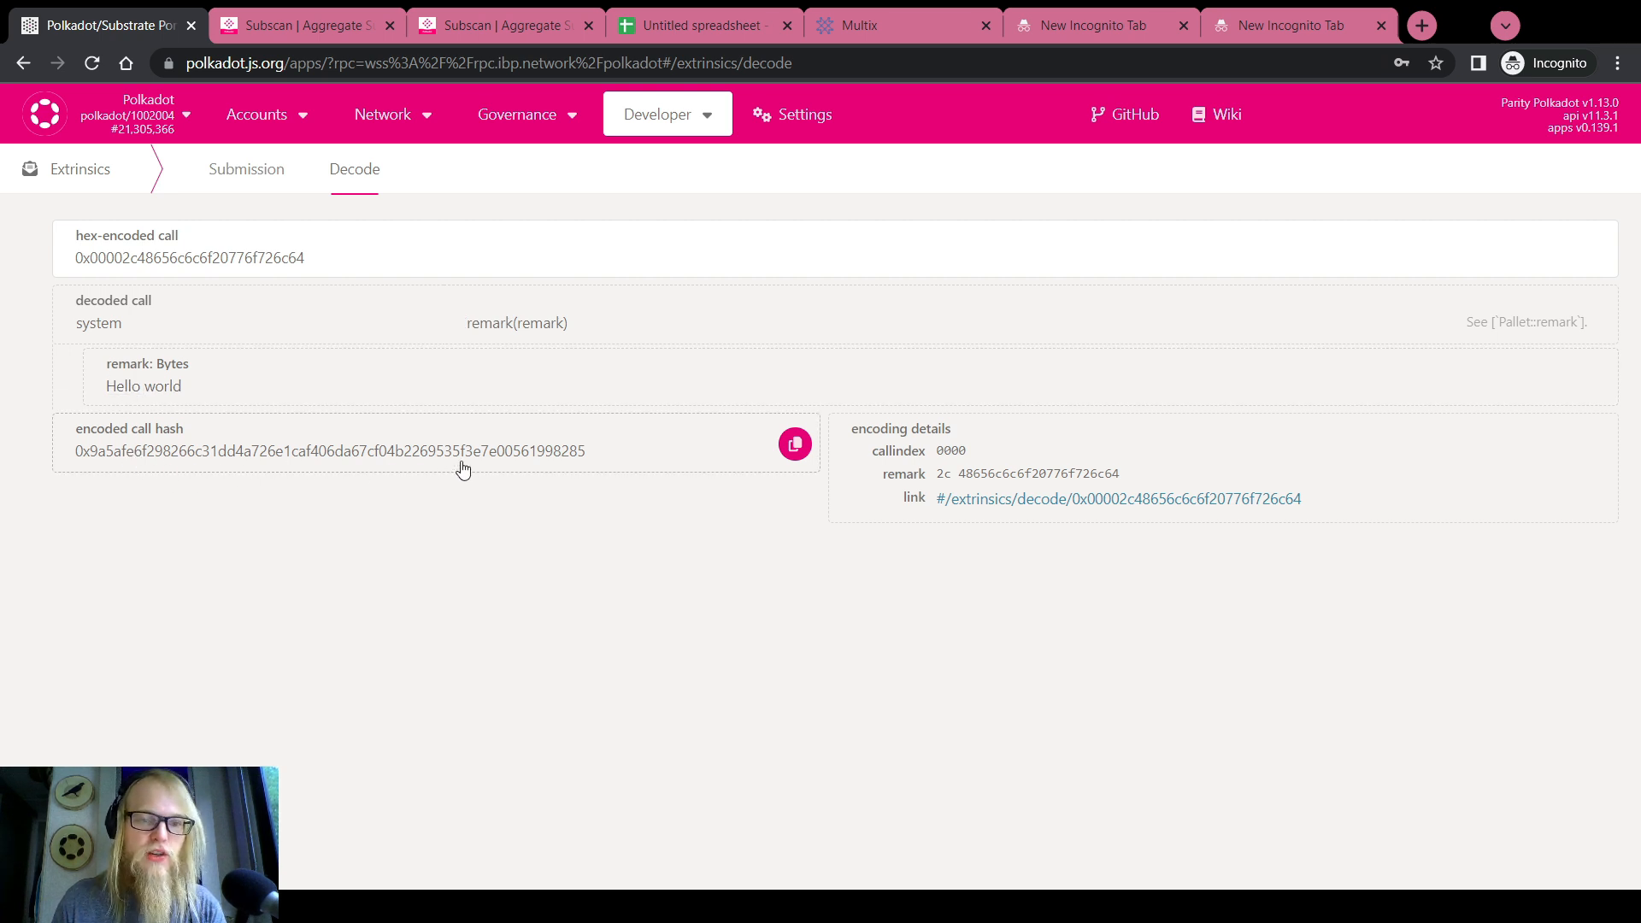
click(790, 451)
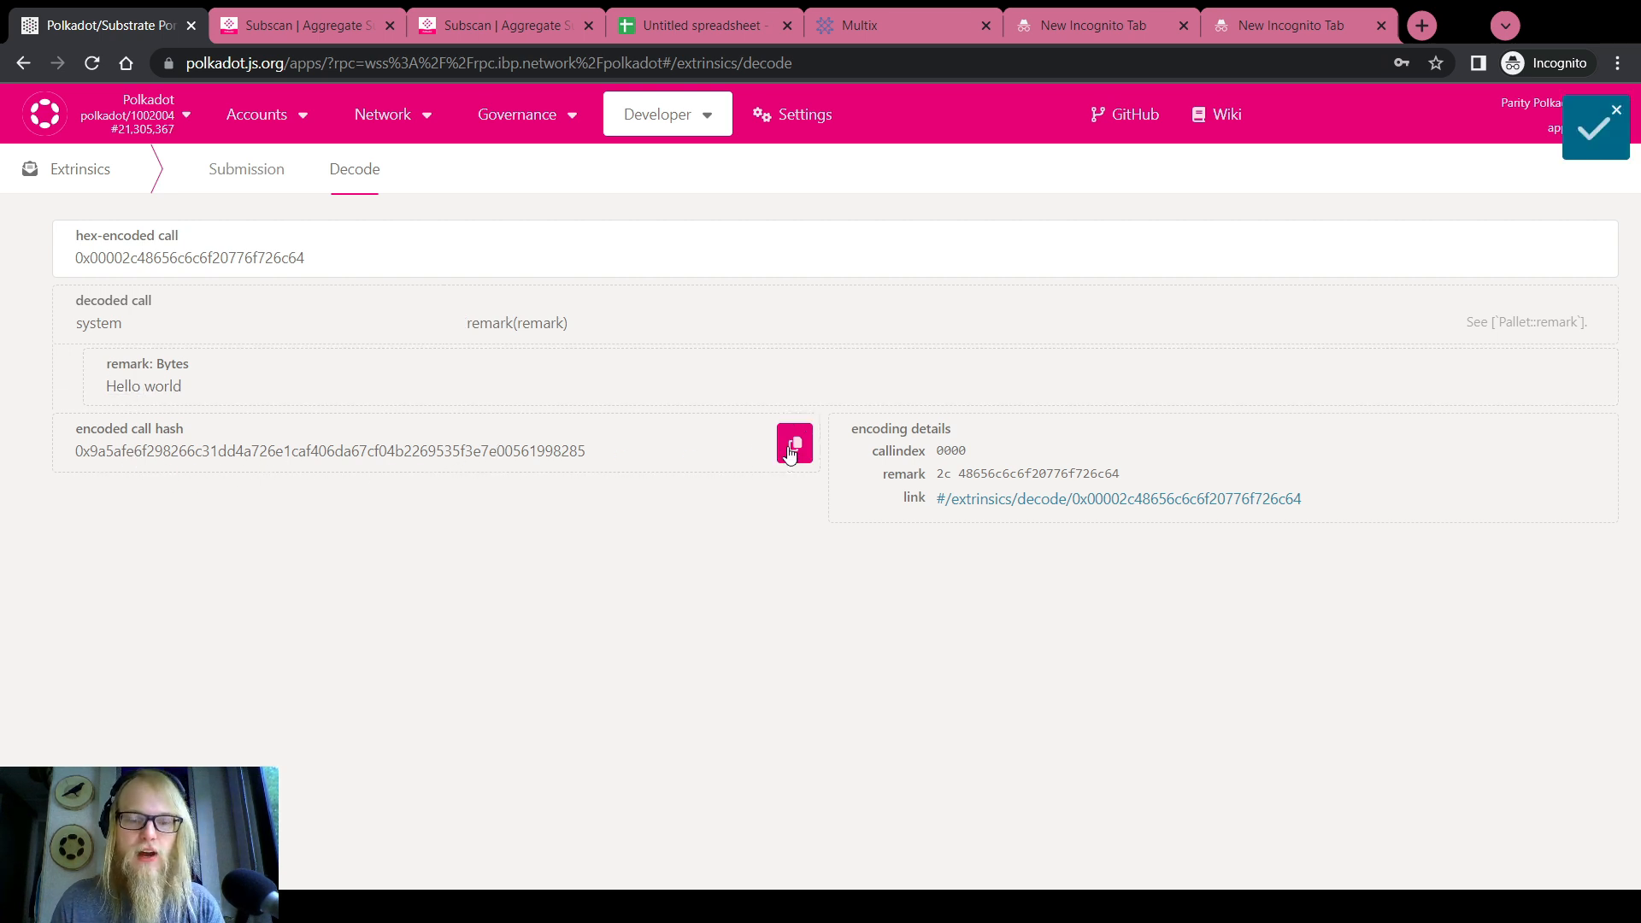
Paste the decoded call hash beside the multisig's pending call hash to compare them
mouse_move(256, 114)
click(256, 153)
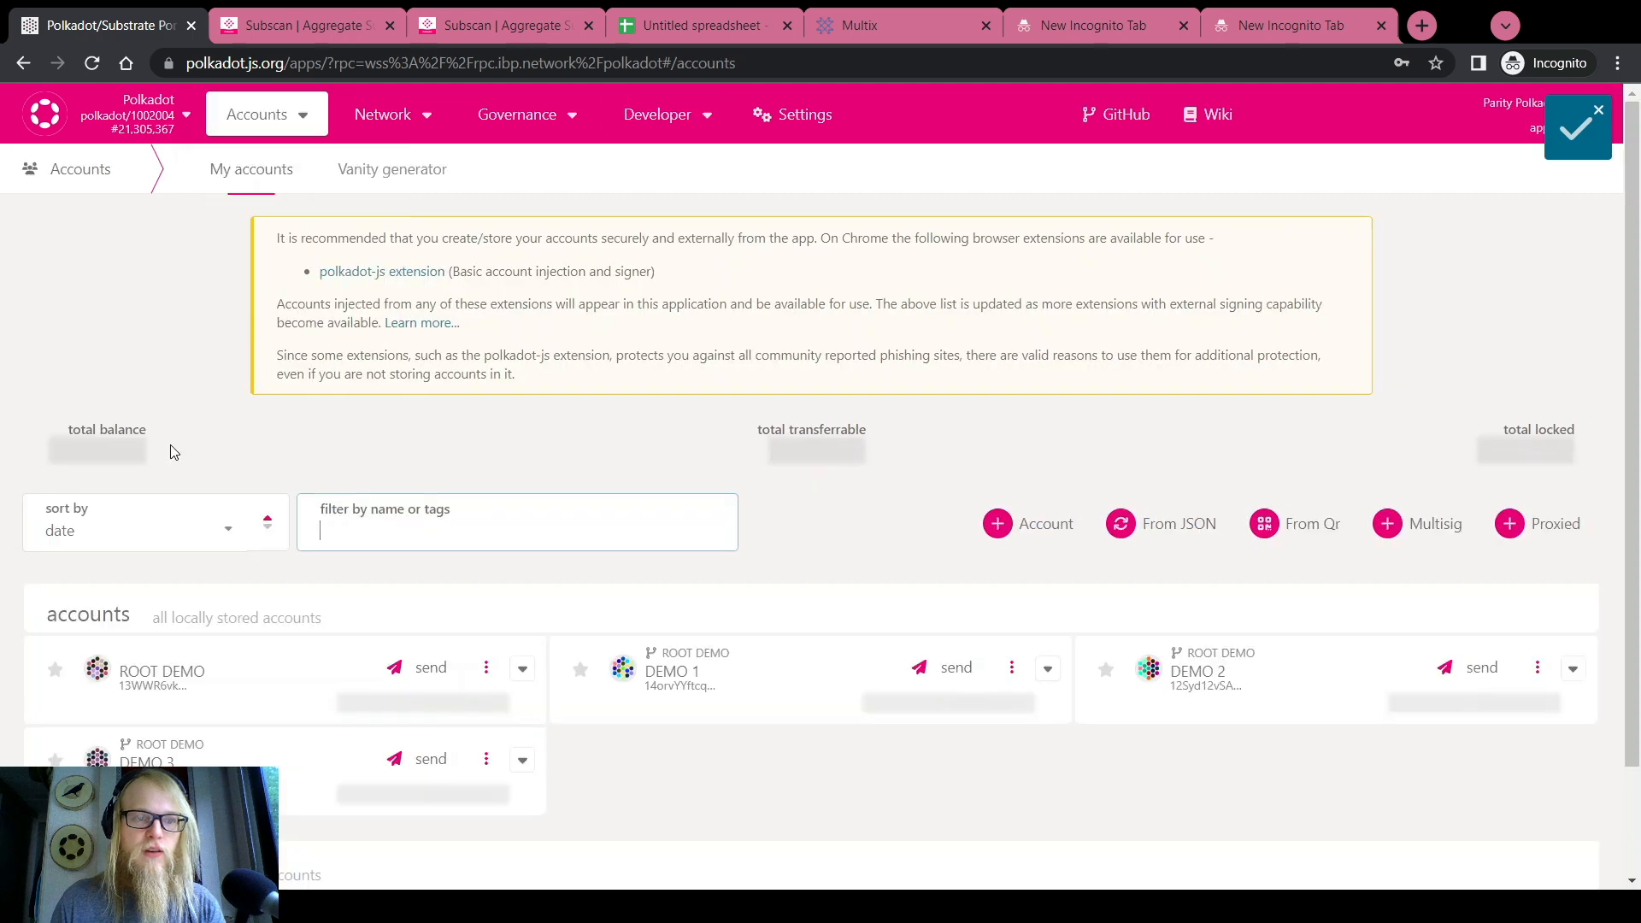
scroll(273, 736, down, 3)
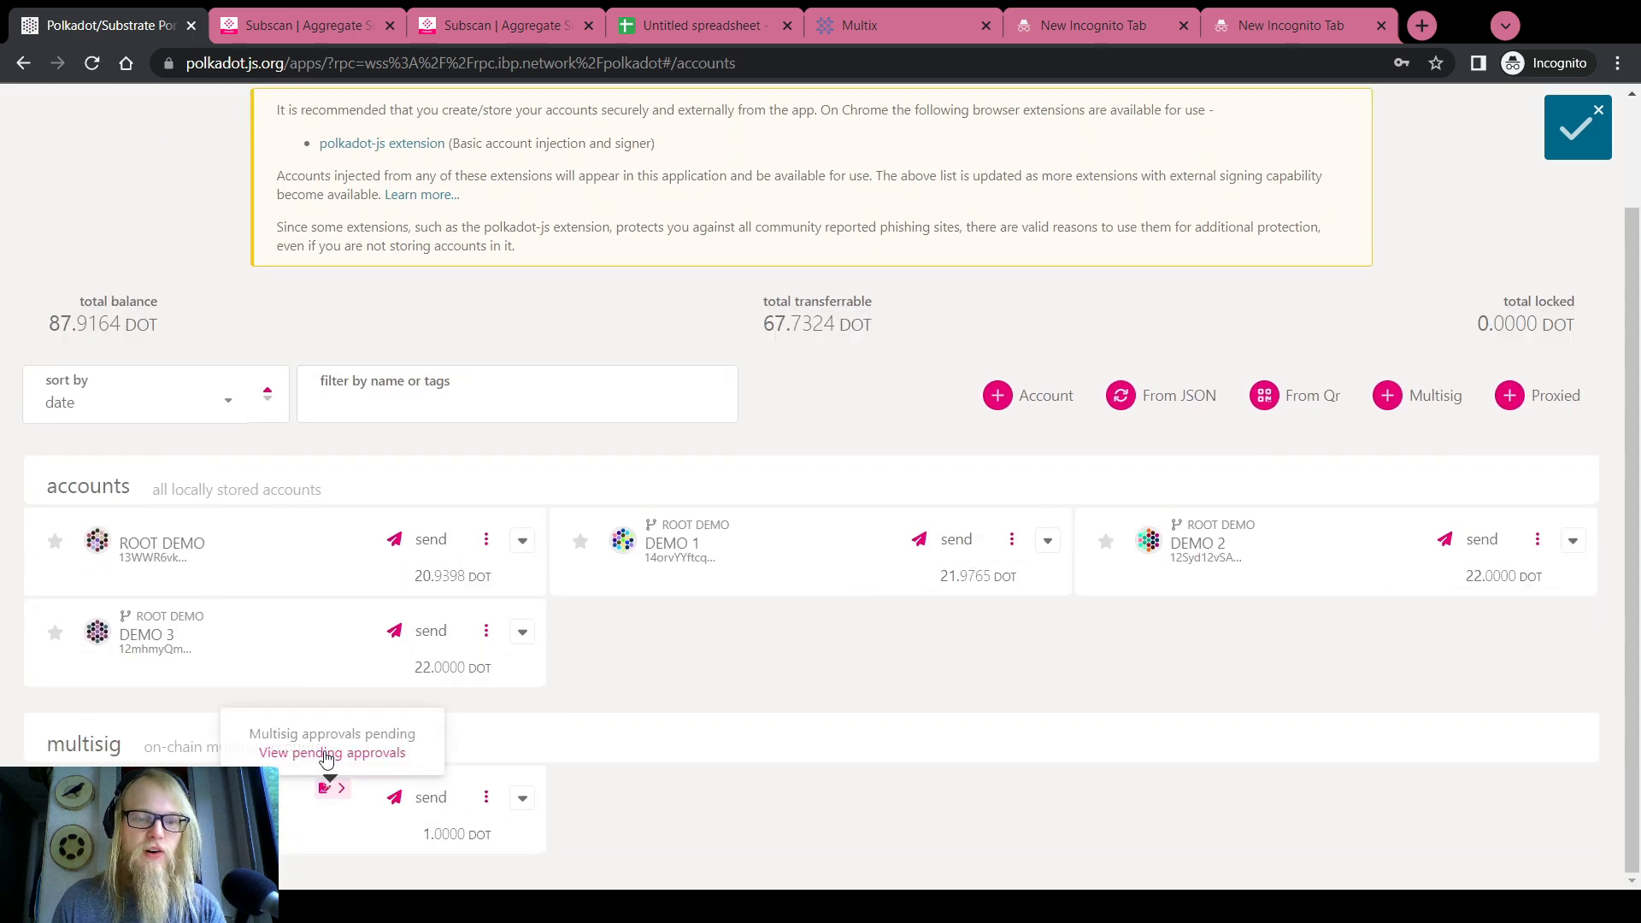
click(329, 785)
click(212, 63)
key(ctrl+v)
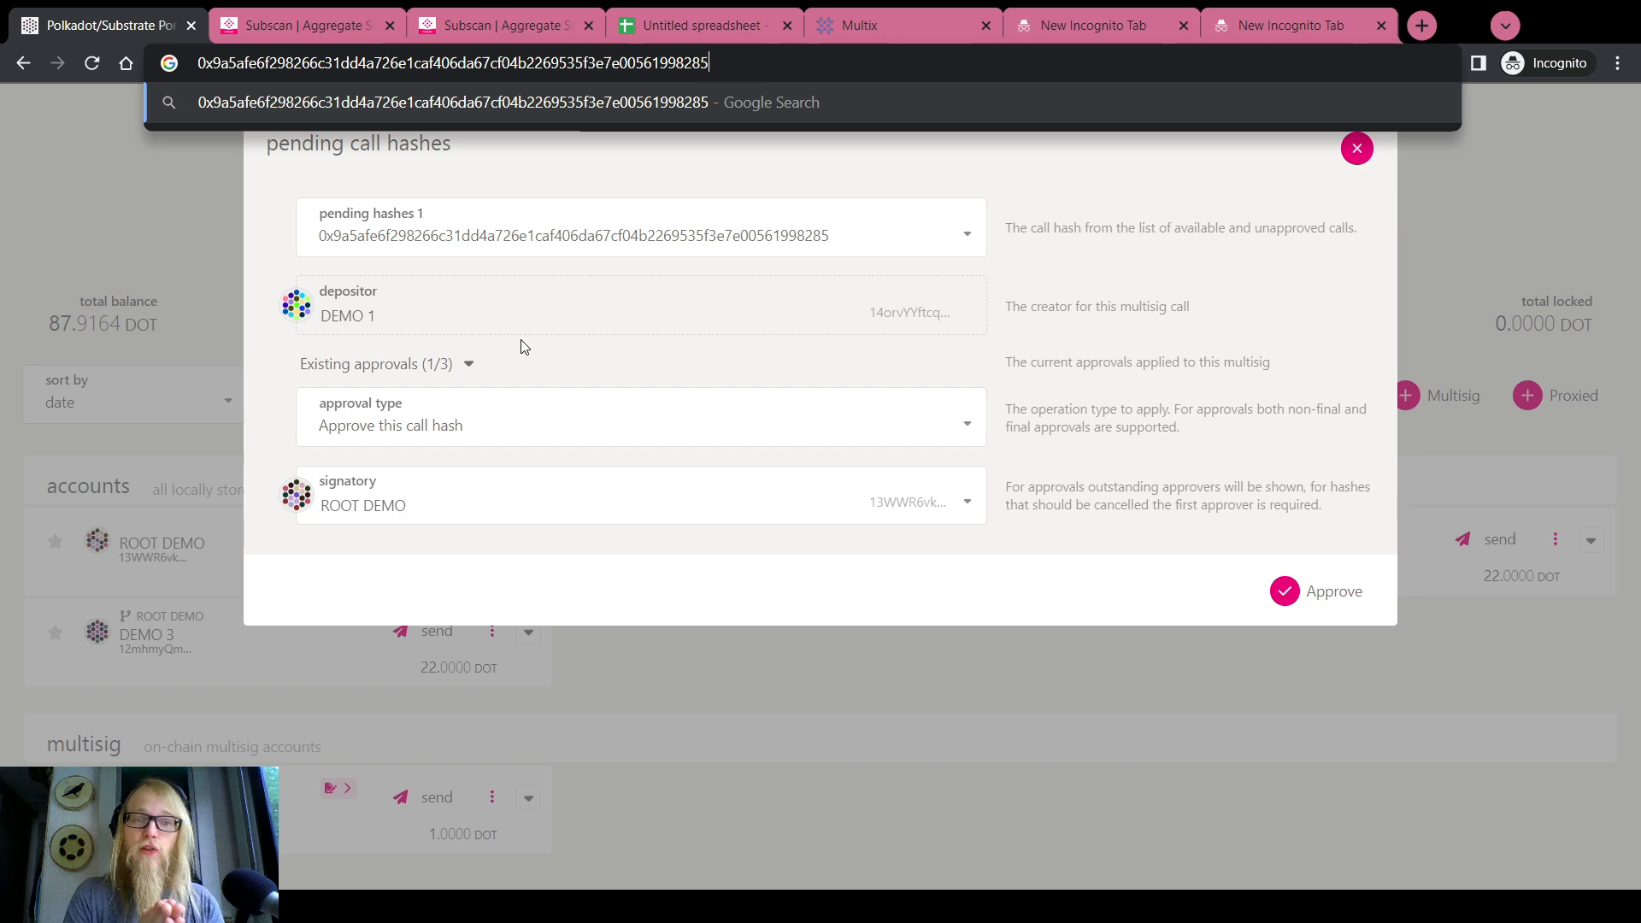
click(1357, 149)
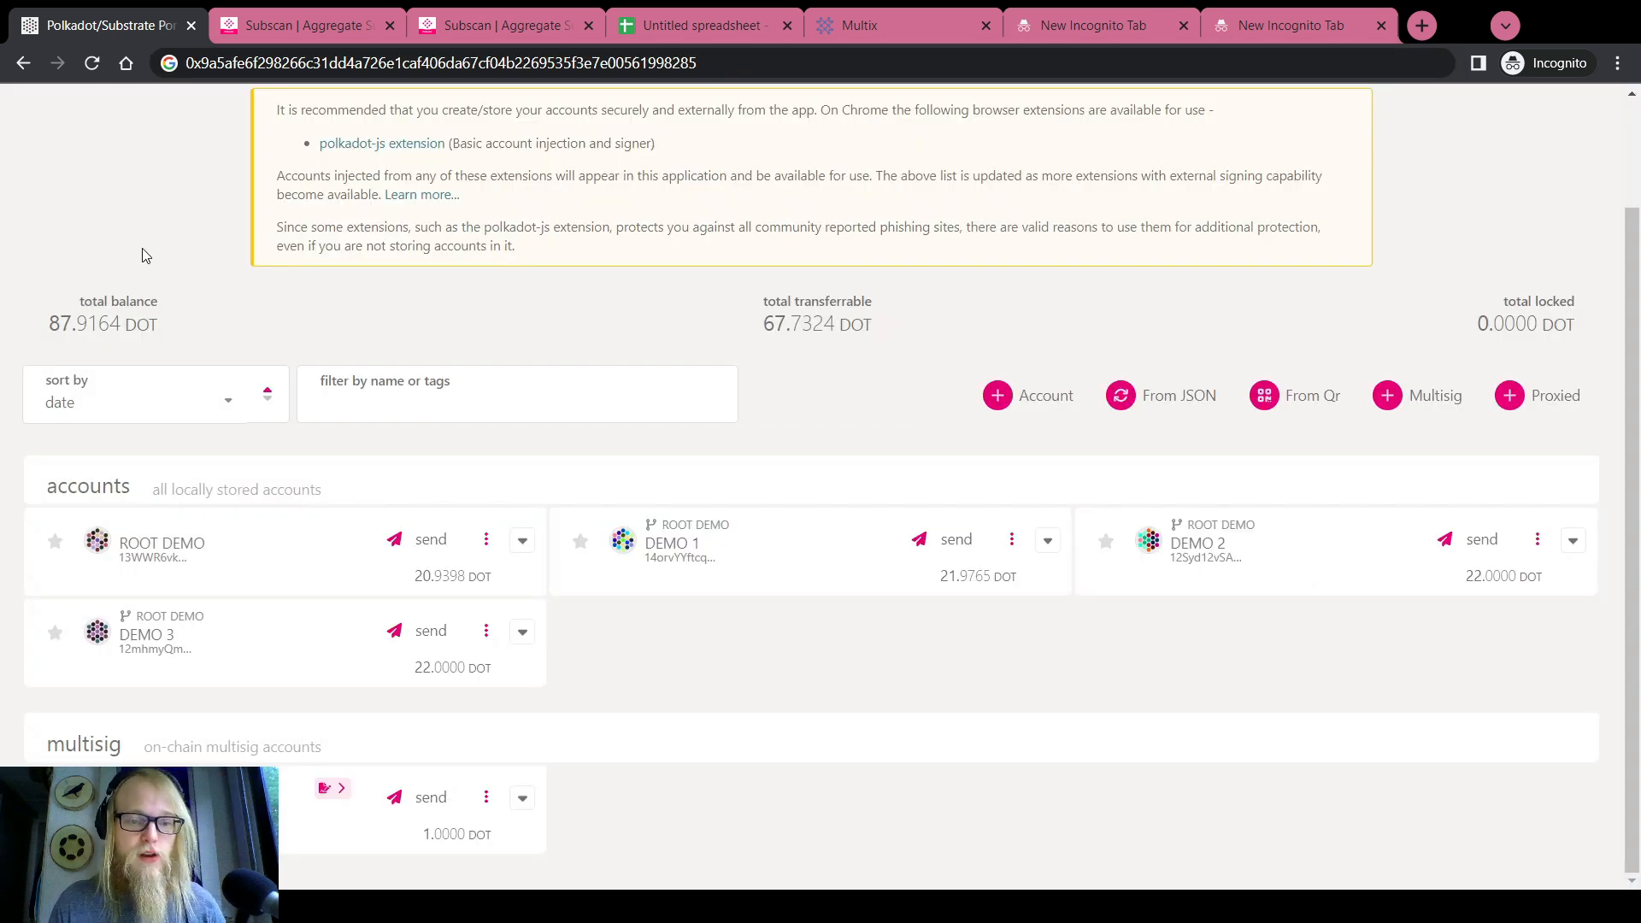
scroll(143, 266, up, 2)
Reload the Subscan account page and open the pending remark from its Multisig (1) list
click(499, 18)
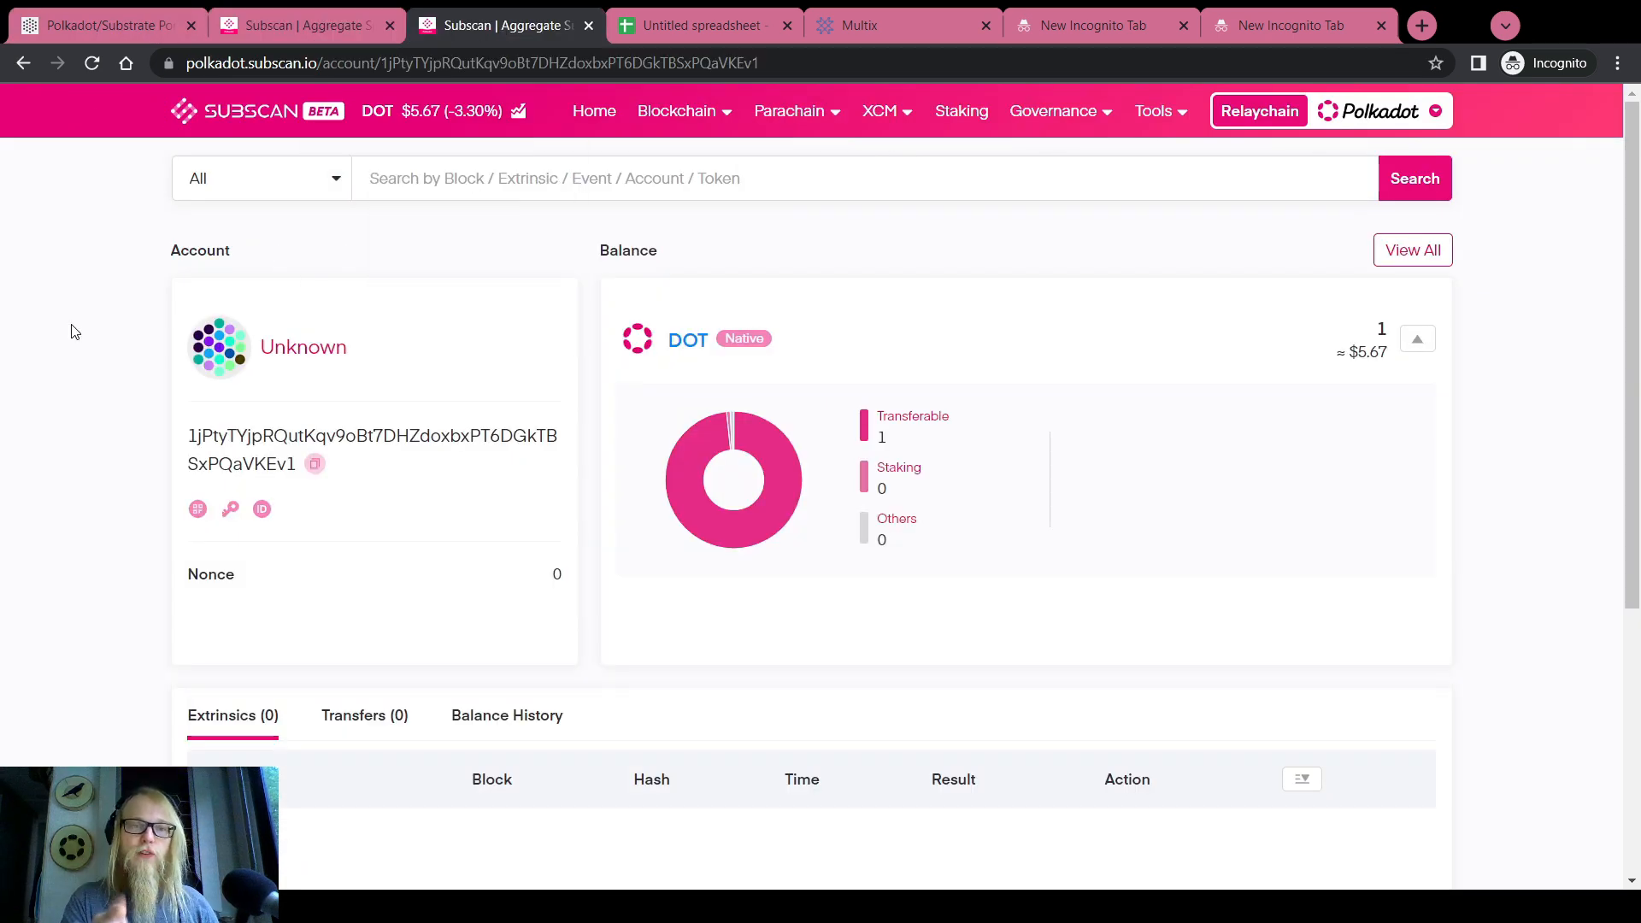
key(F5)
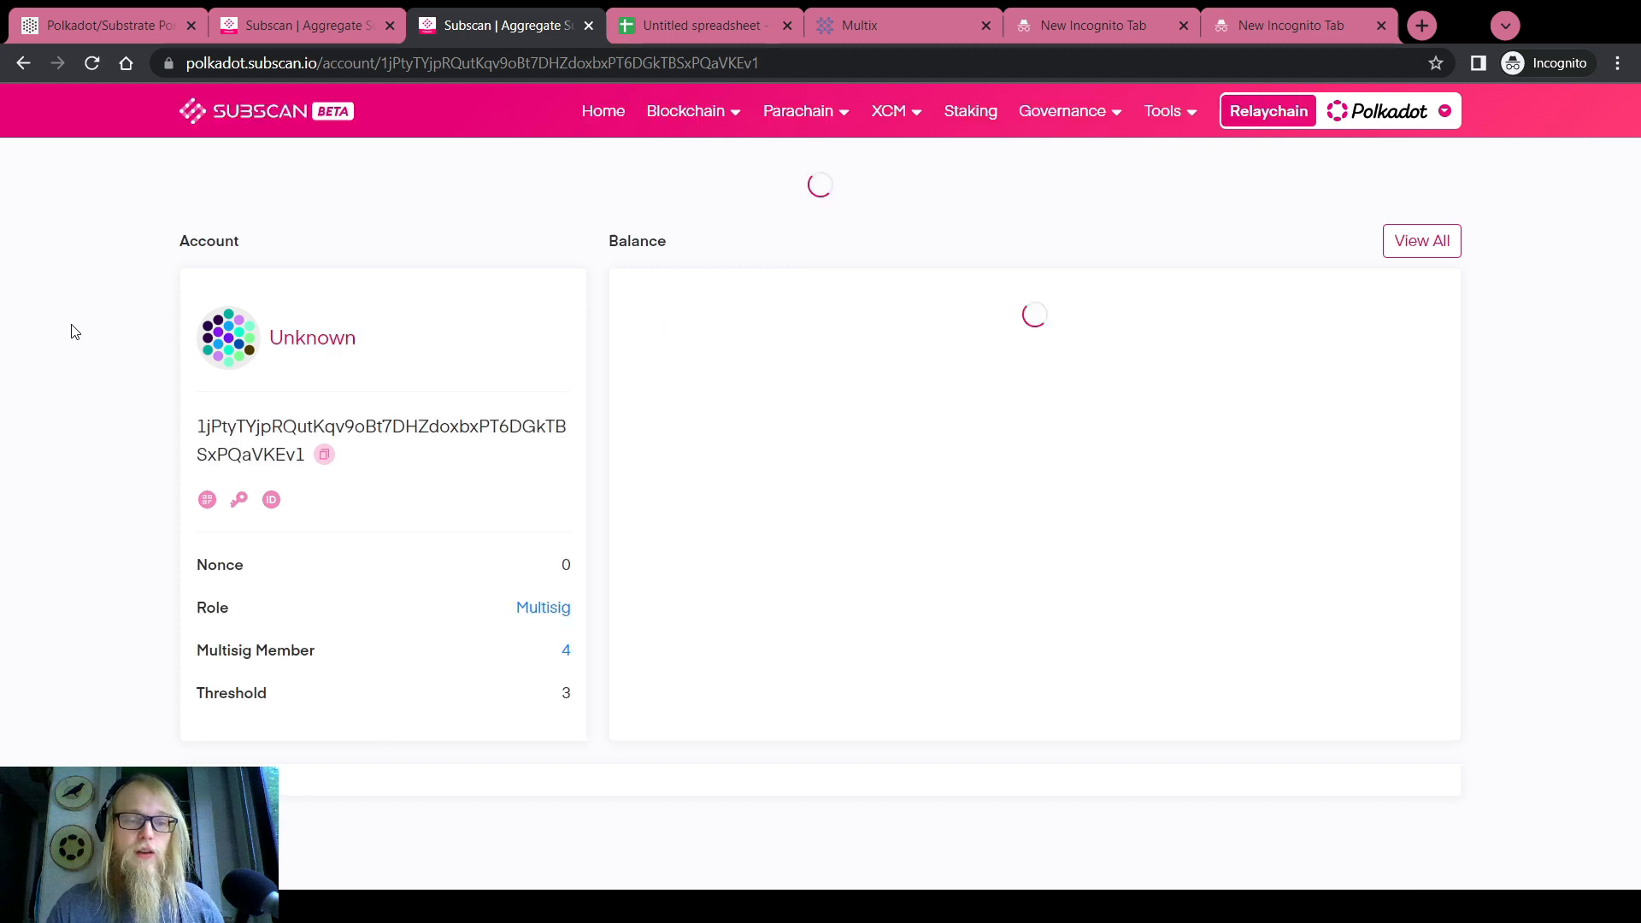
scroll(84, 325, down, 4)
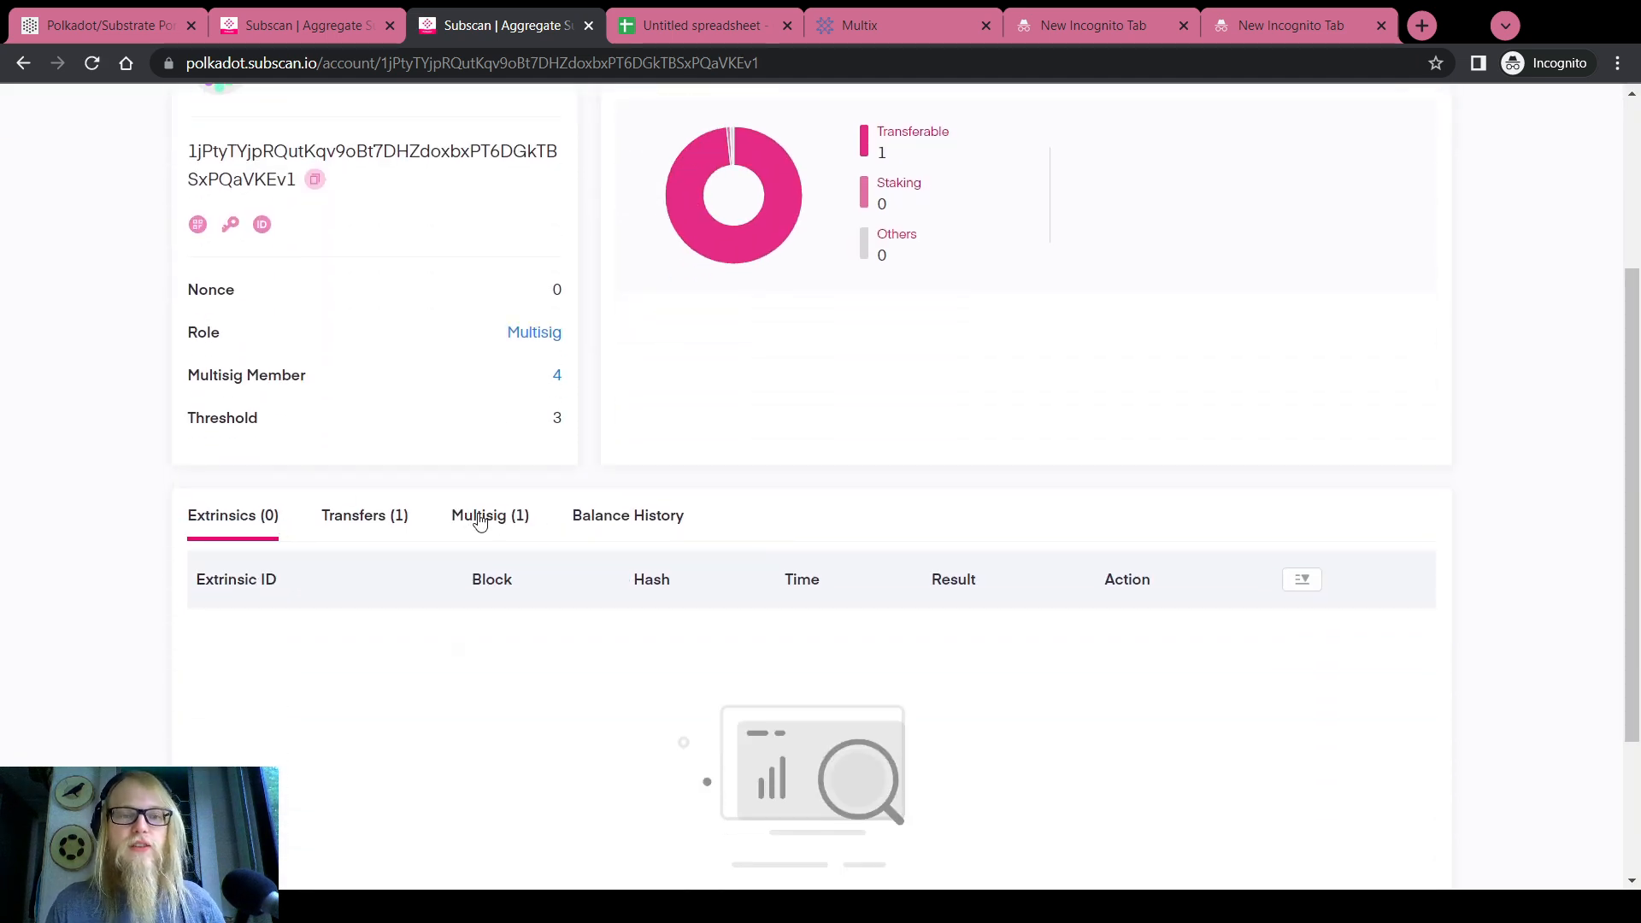
click(479, 516)
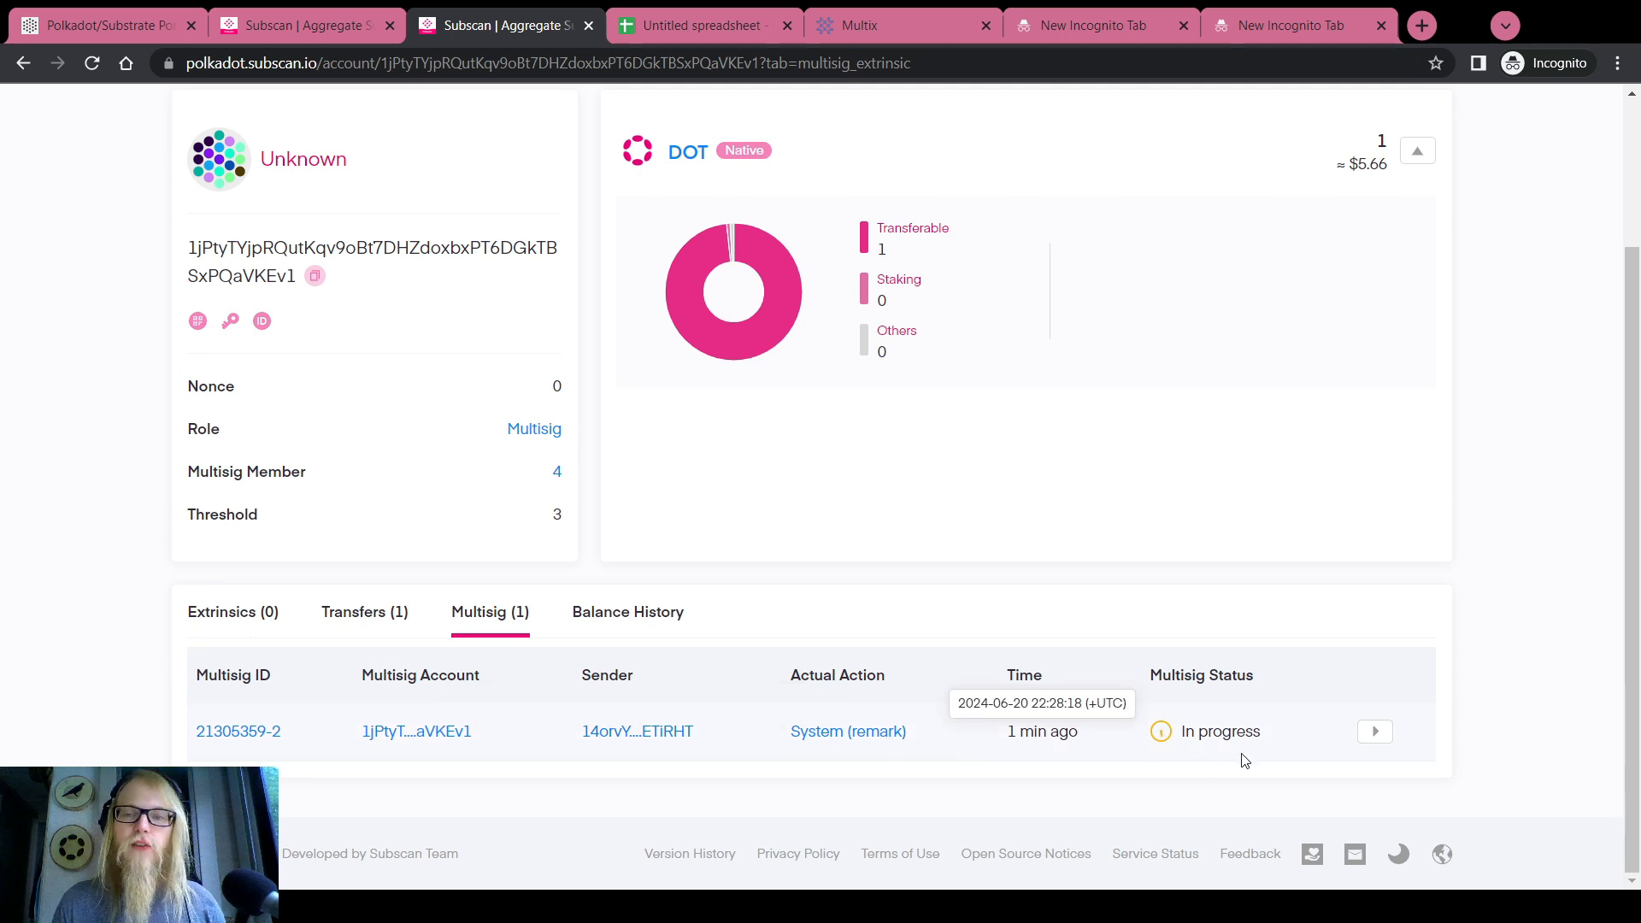
click(1376, 734)
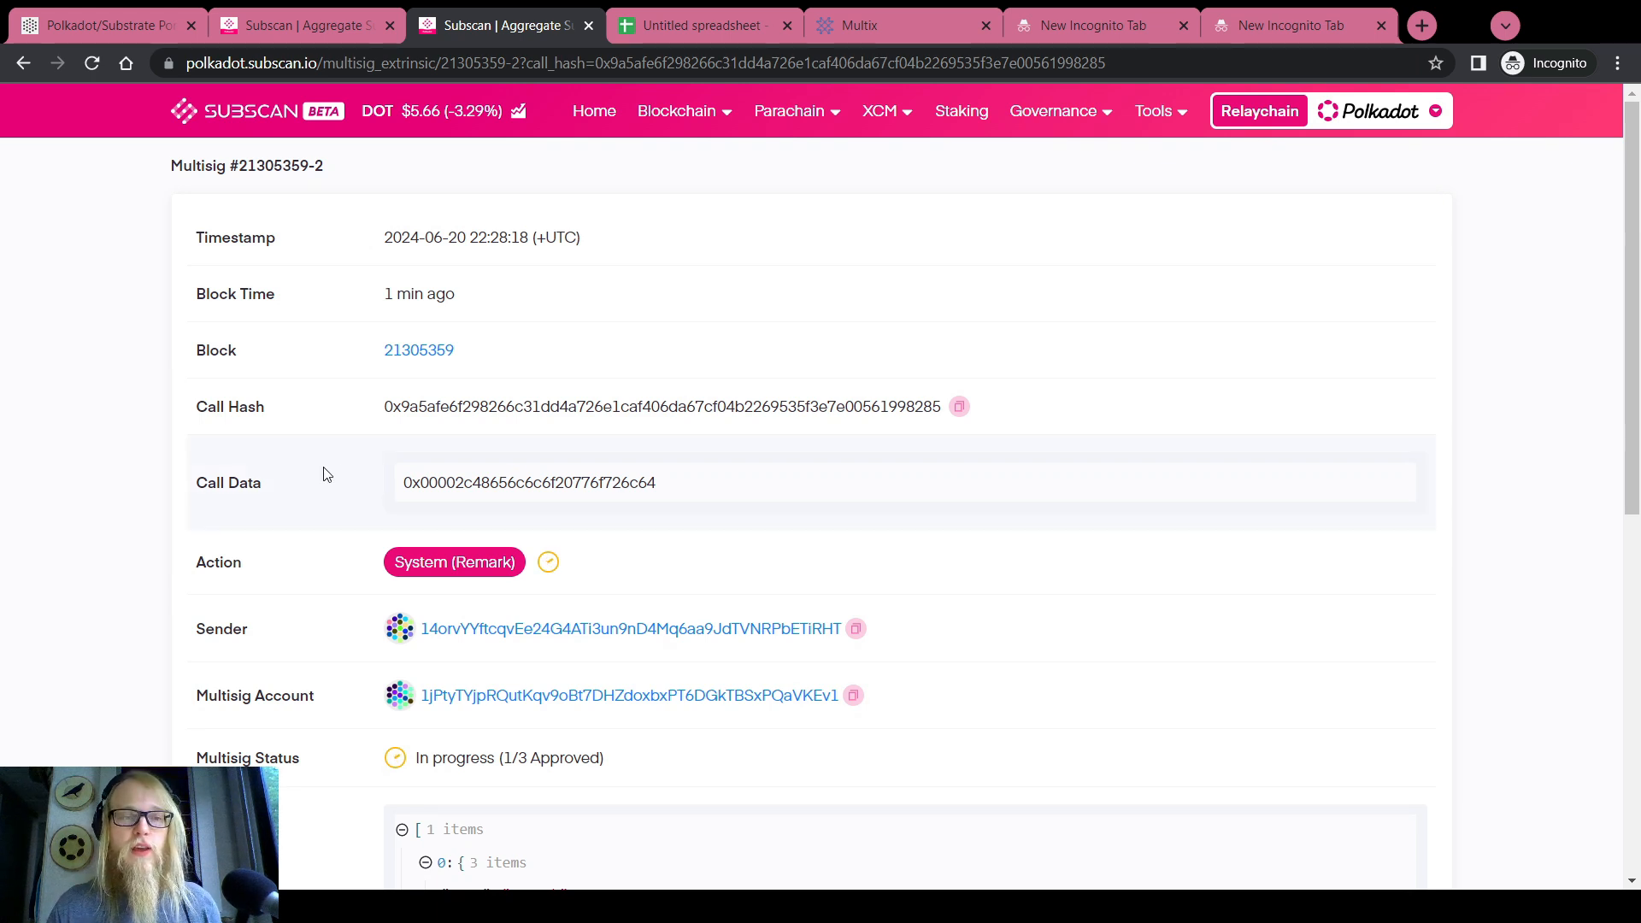
Check the call data and call hash, then decode parameters to reveal the System Remark 'Hello world'
double_click(519, 482)
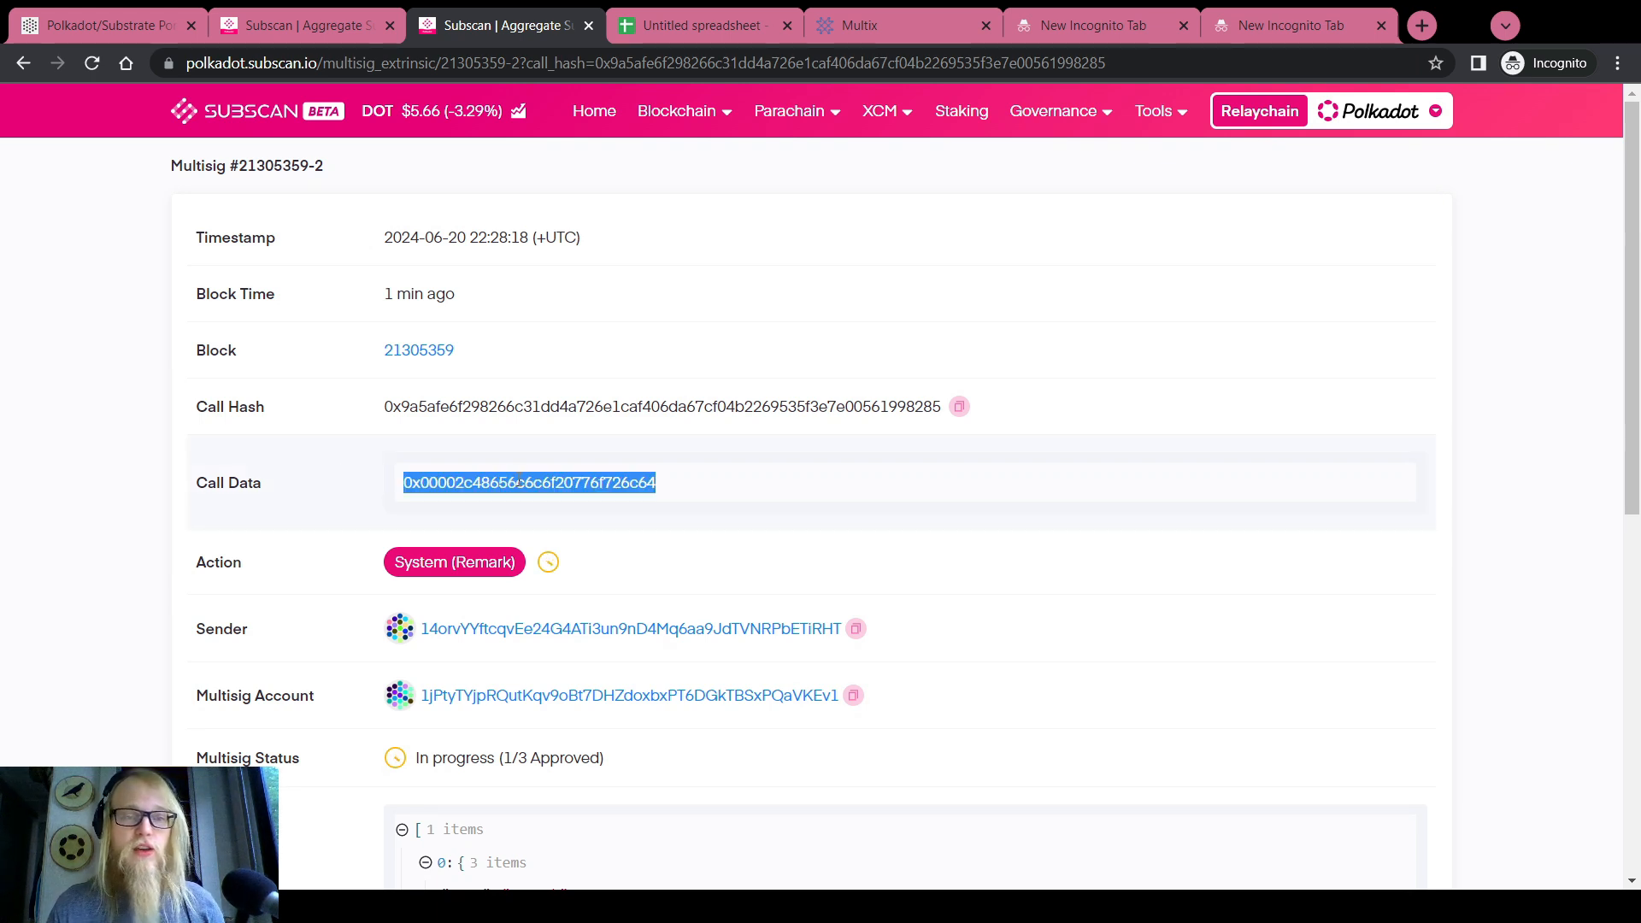
double_click(504, 406)
drag(469, 356, 387, 350)
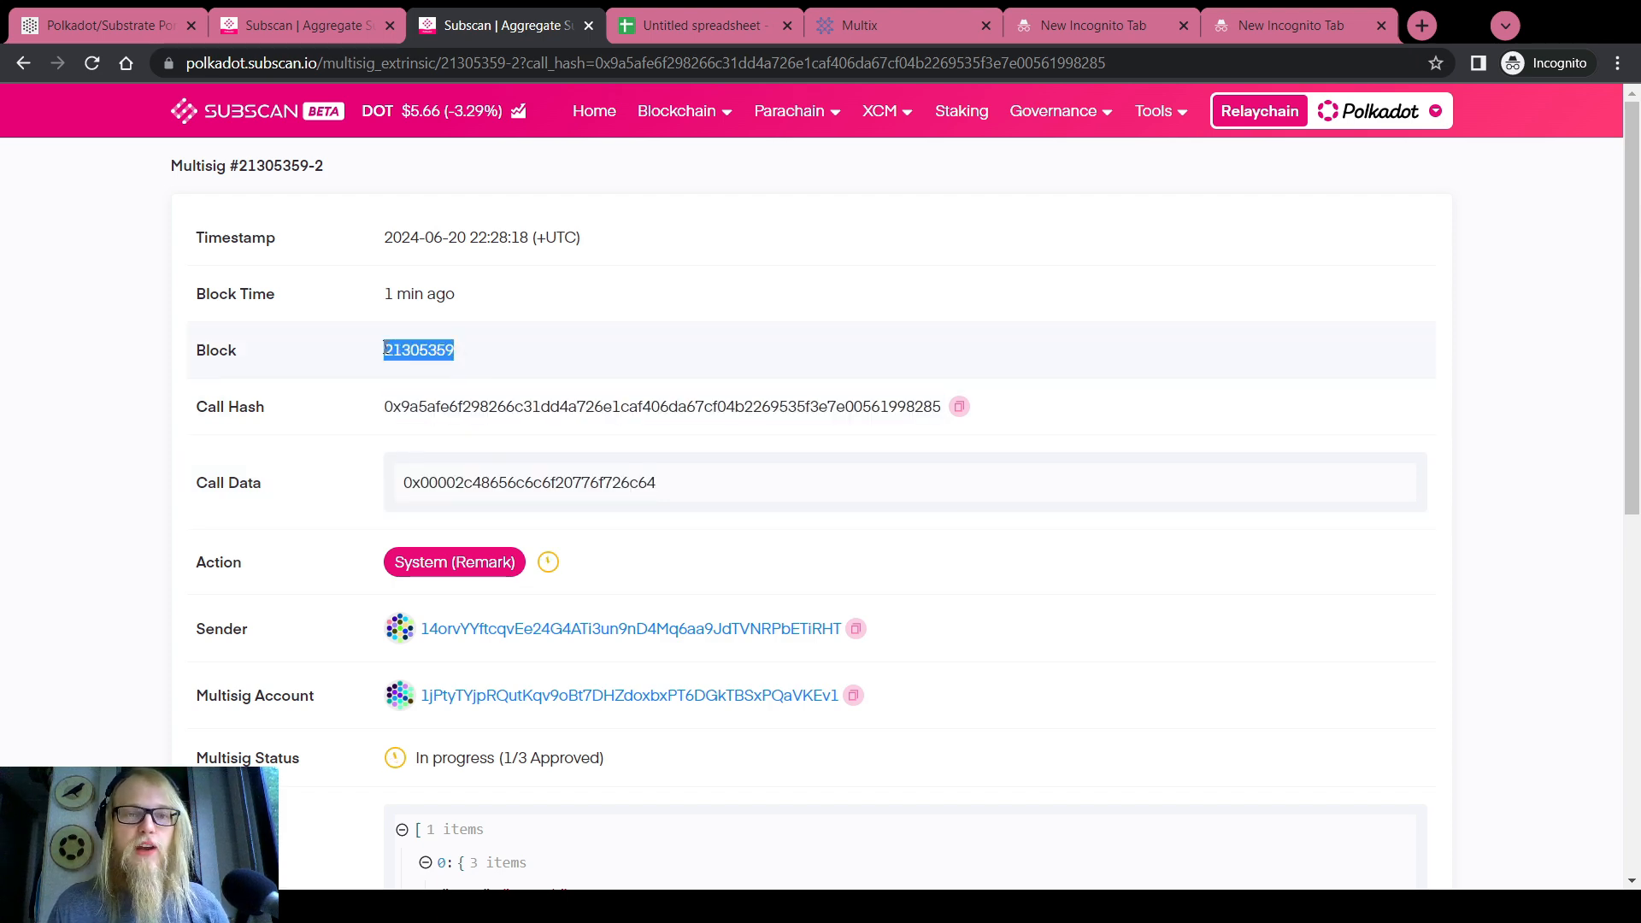
scroll(323, 419, down, 5)
scroll(323, 419, down, 3)
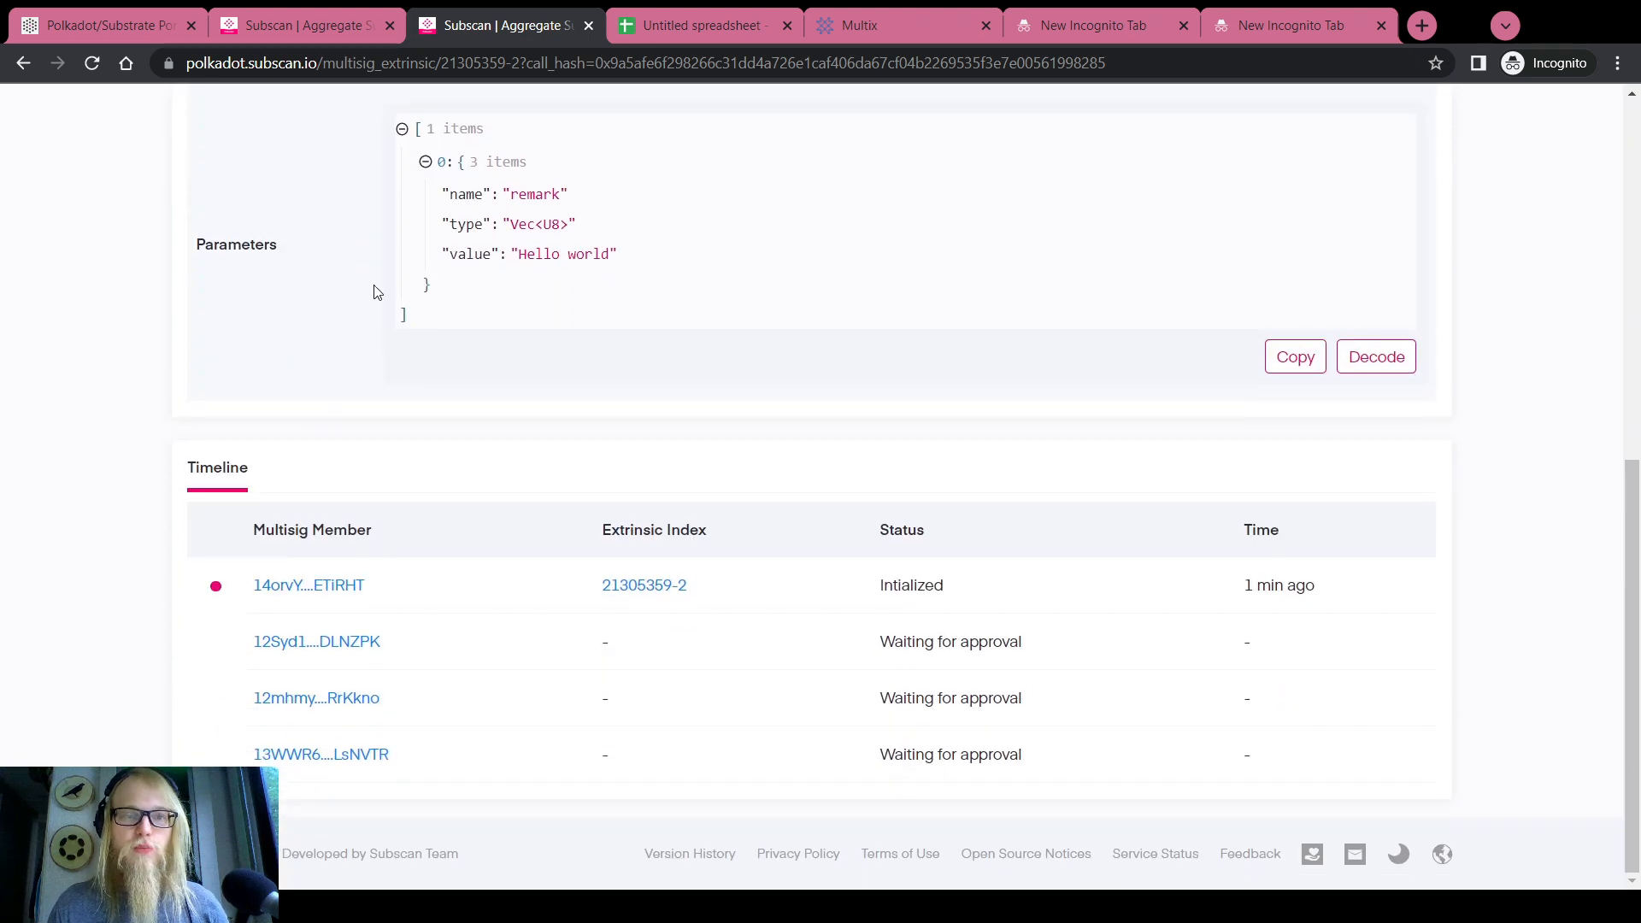
scroll(381, 324, up, 2)
scroll(444, 513, down, 2)
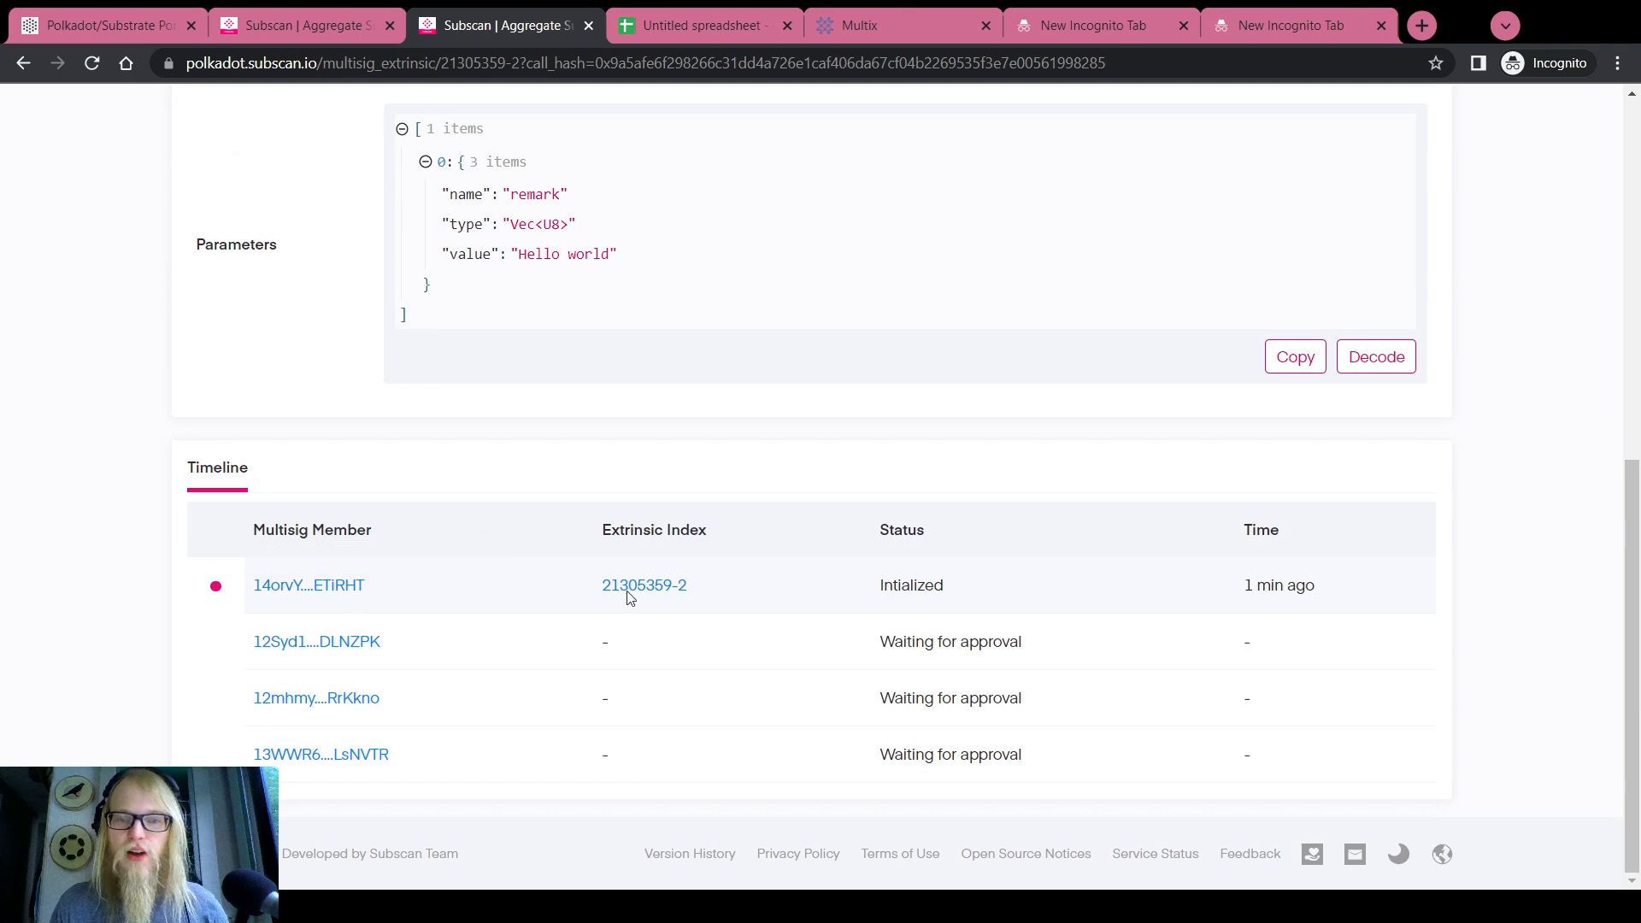
scroll(359, 555, up, 2)
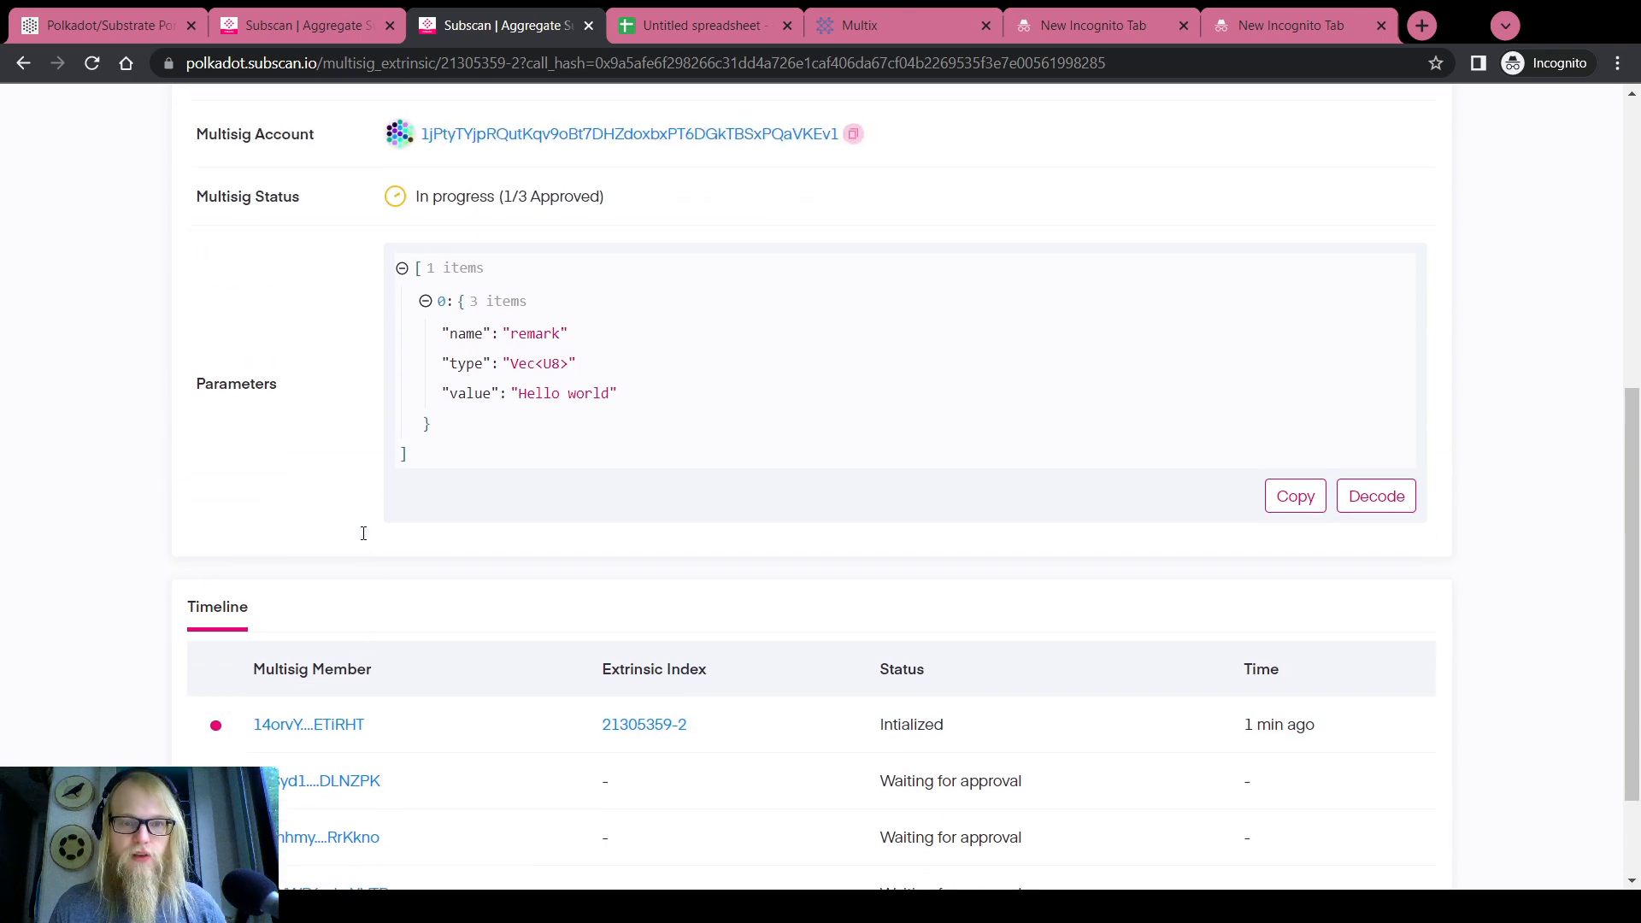
click(1408, 512)
scroll(567, 377, up, 7)
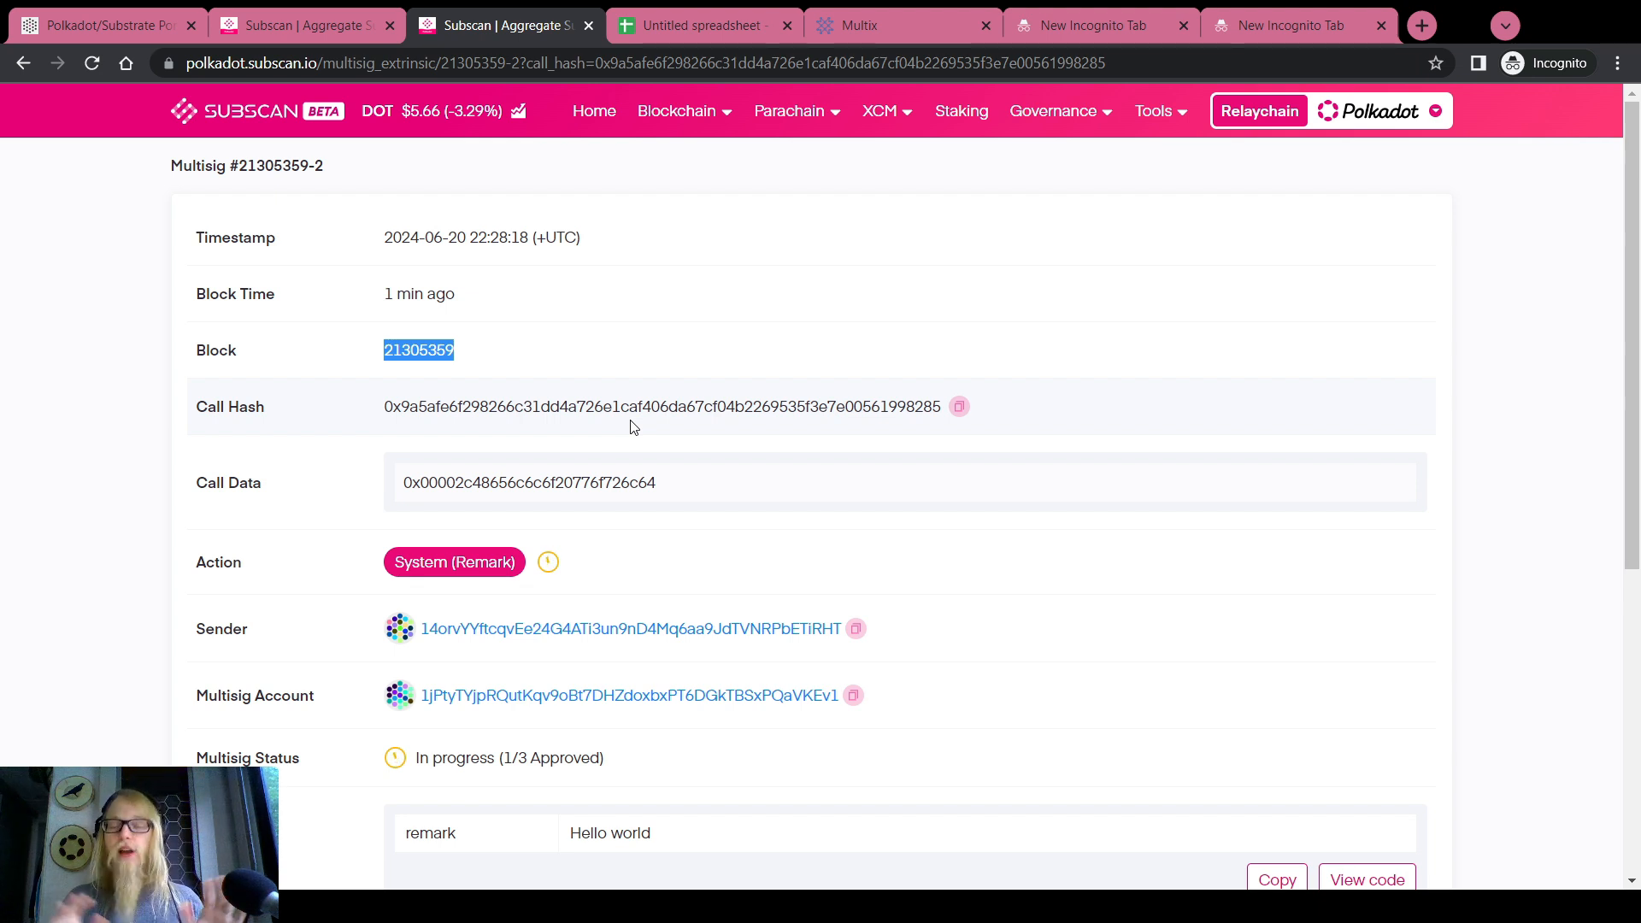
Reload Multix, open the Demo Multisig home page and check the system.remark parameters
click(831, 34)
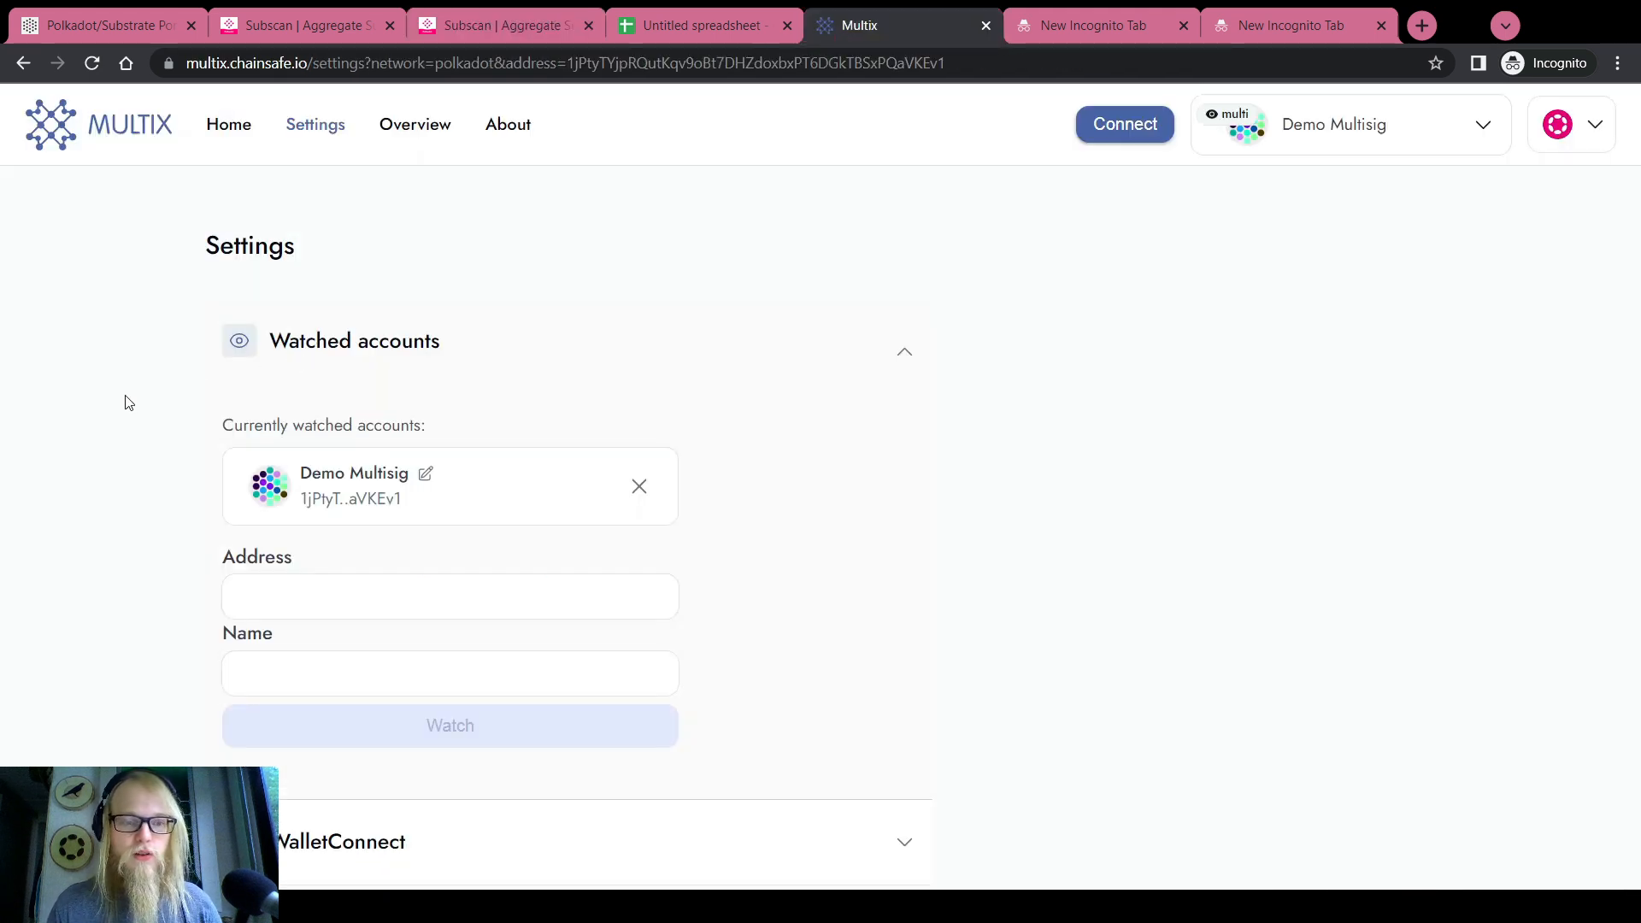
key(F5)
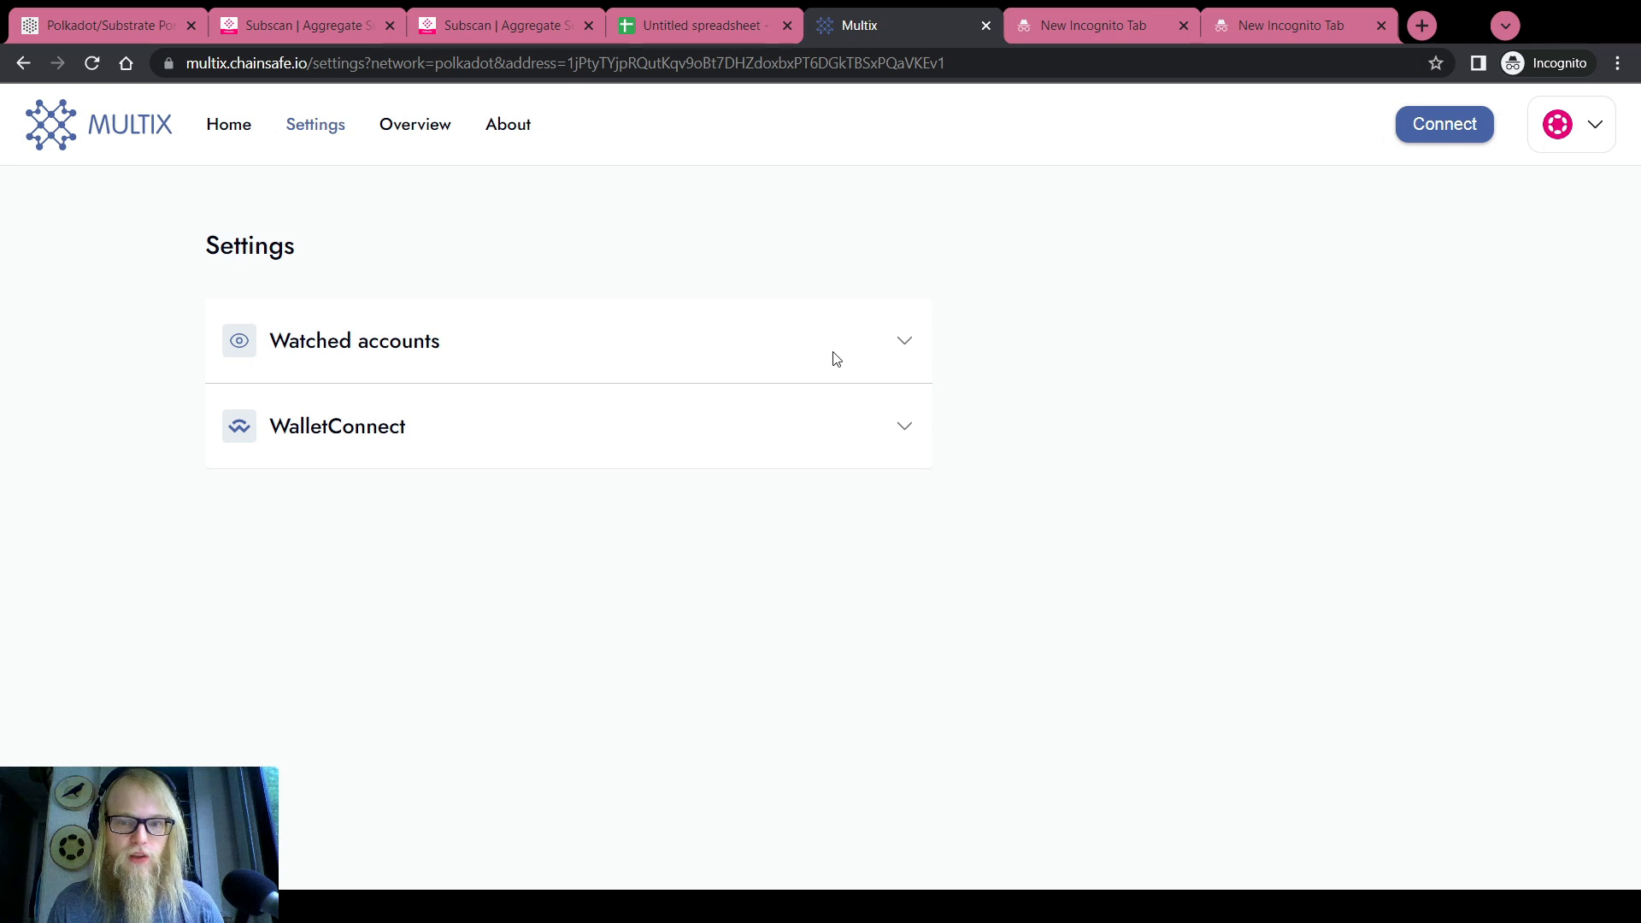
click(902, 351)
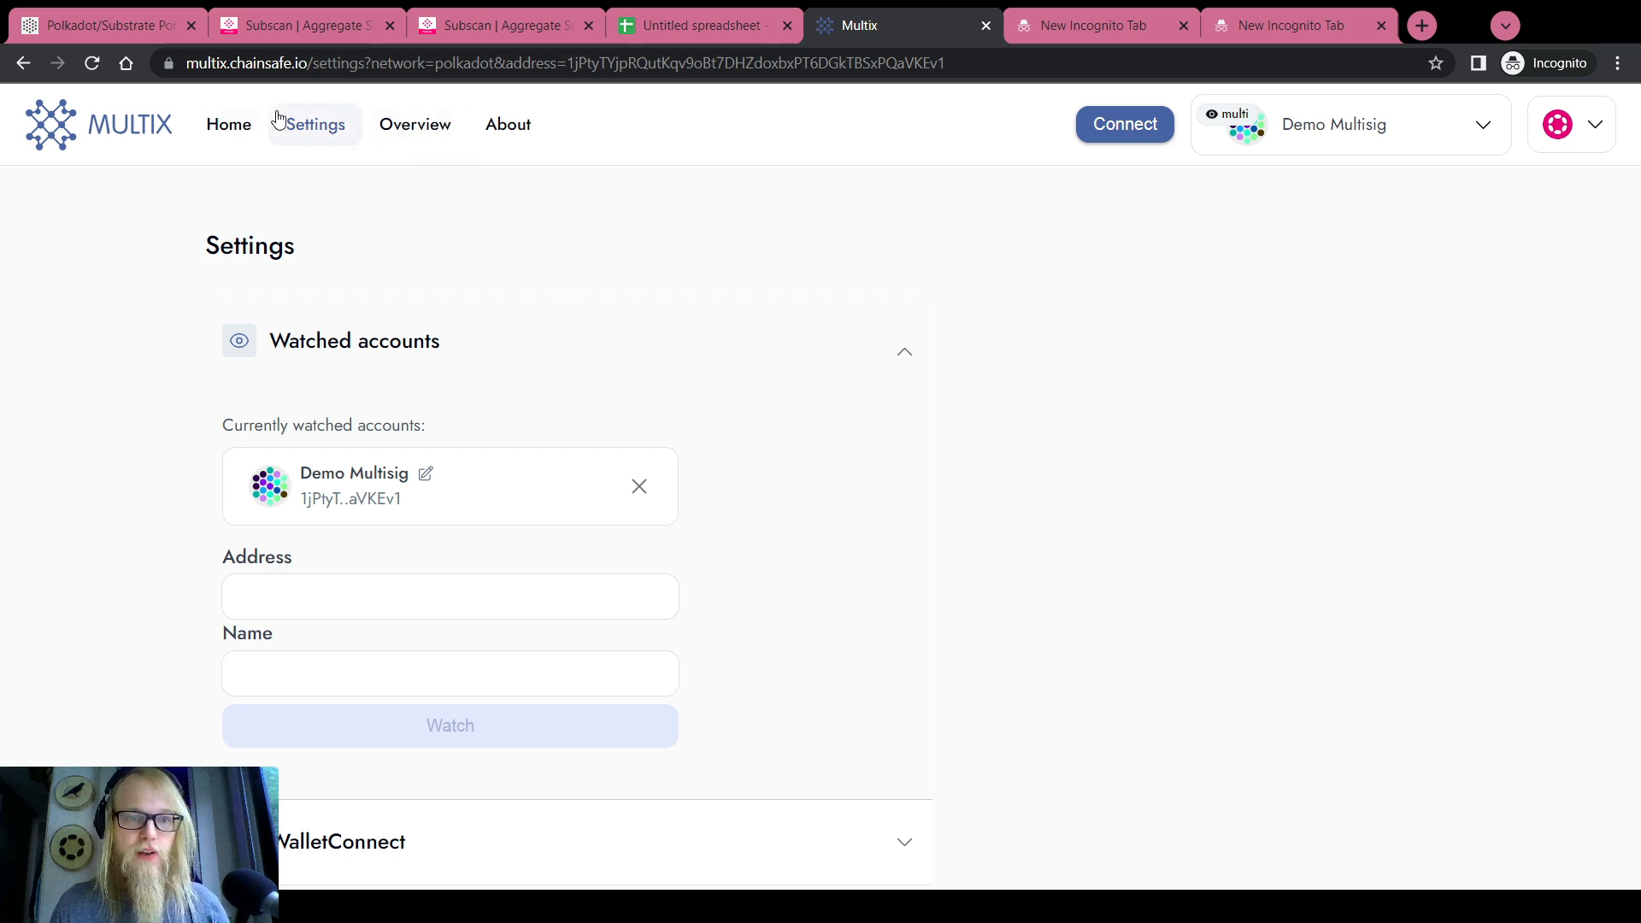
click(221, 131)
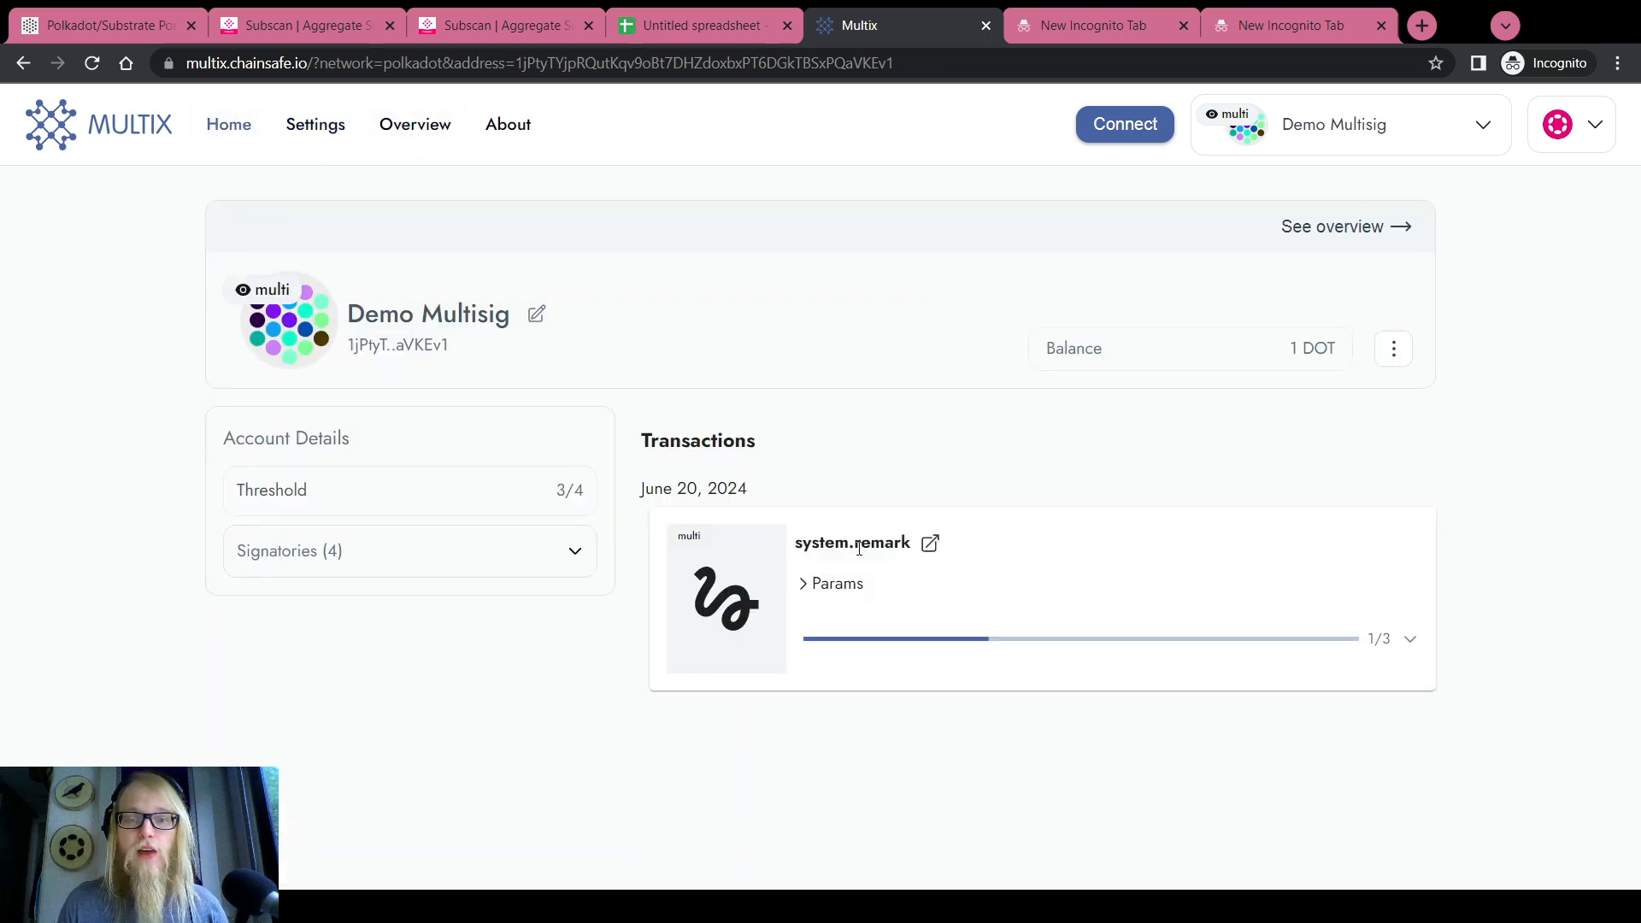
click(807, 588)
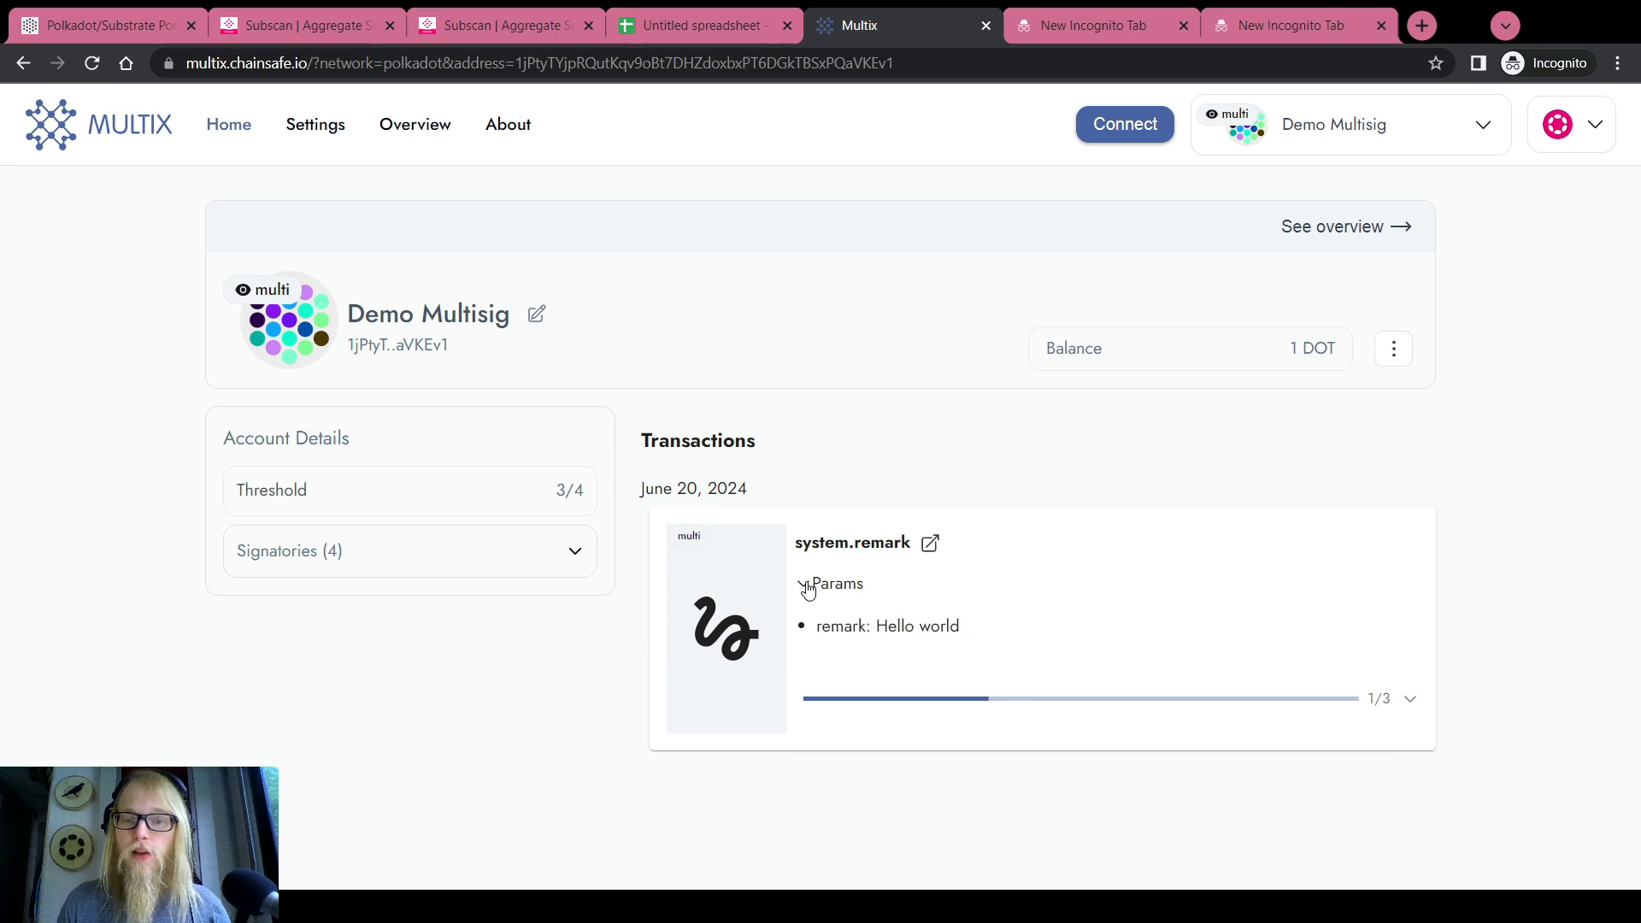
click(807, 588)
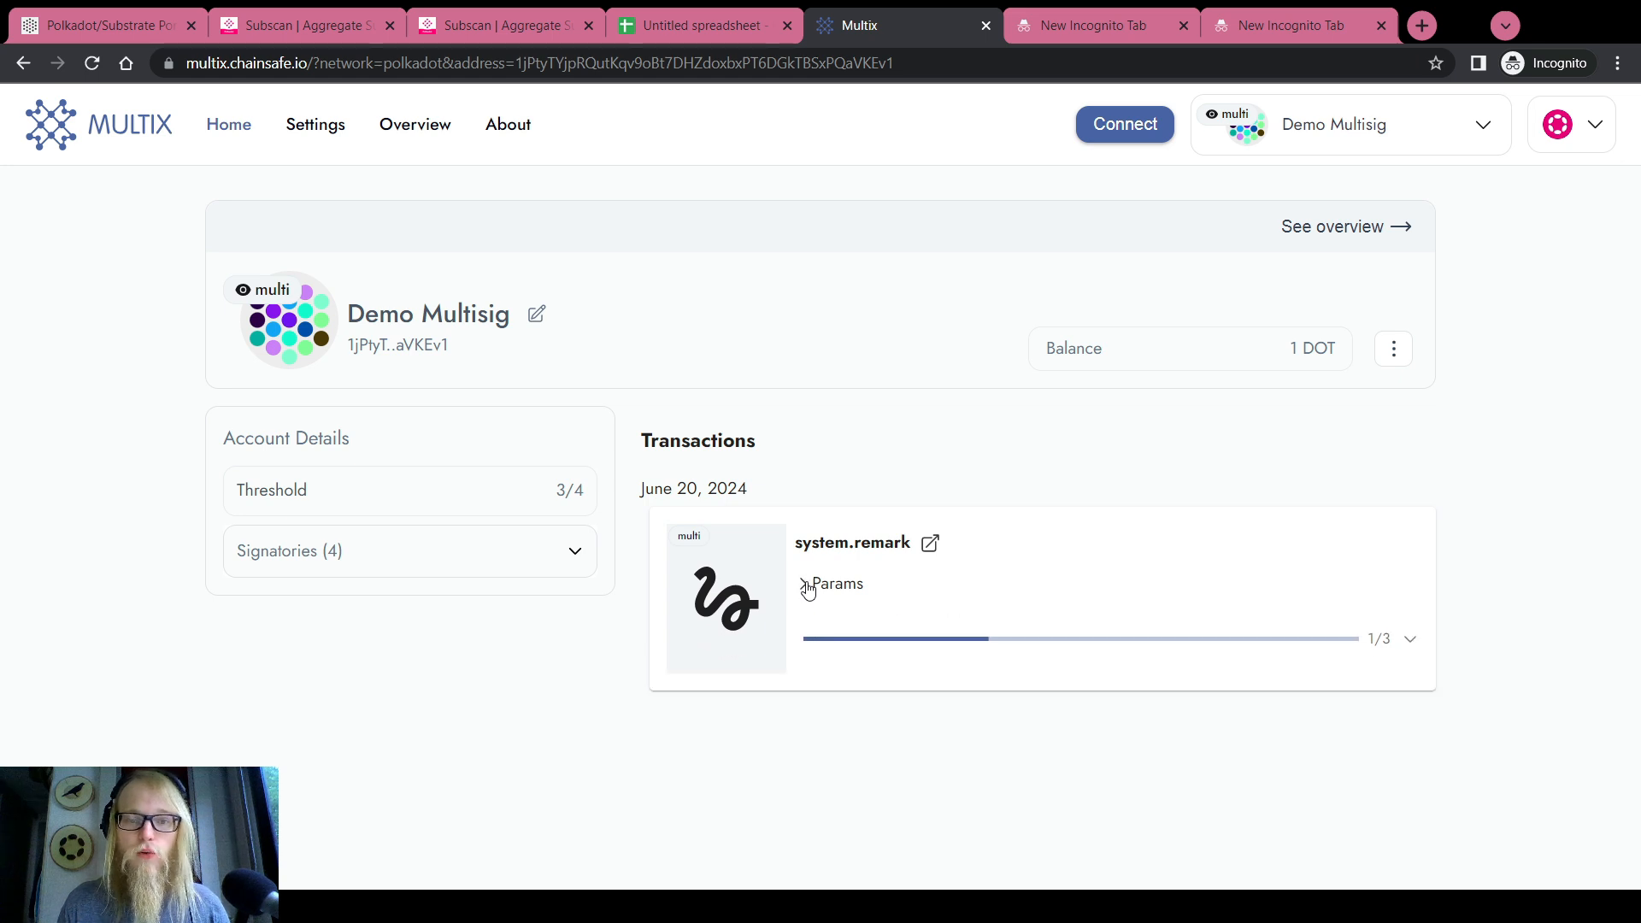
Open the Overview graph and rearrange a signatory node linked to Demo Multisig
click(415, 124)
scroll(139, 403, down, 1)
scroll(141, 407, up, 1)
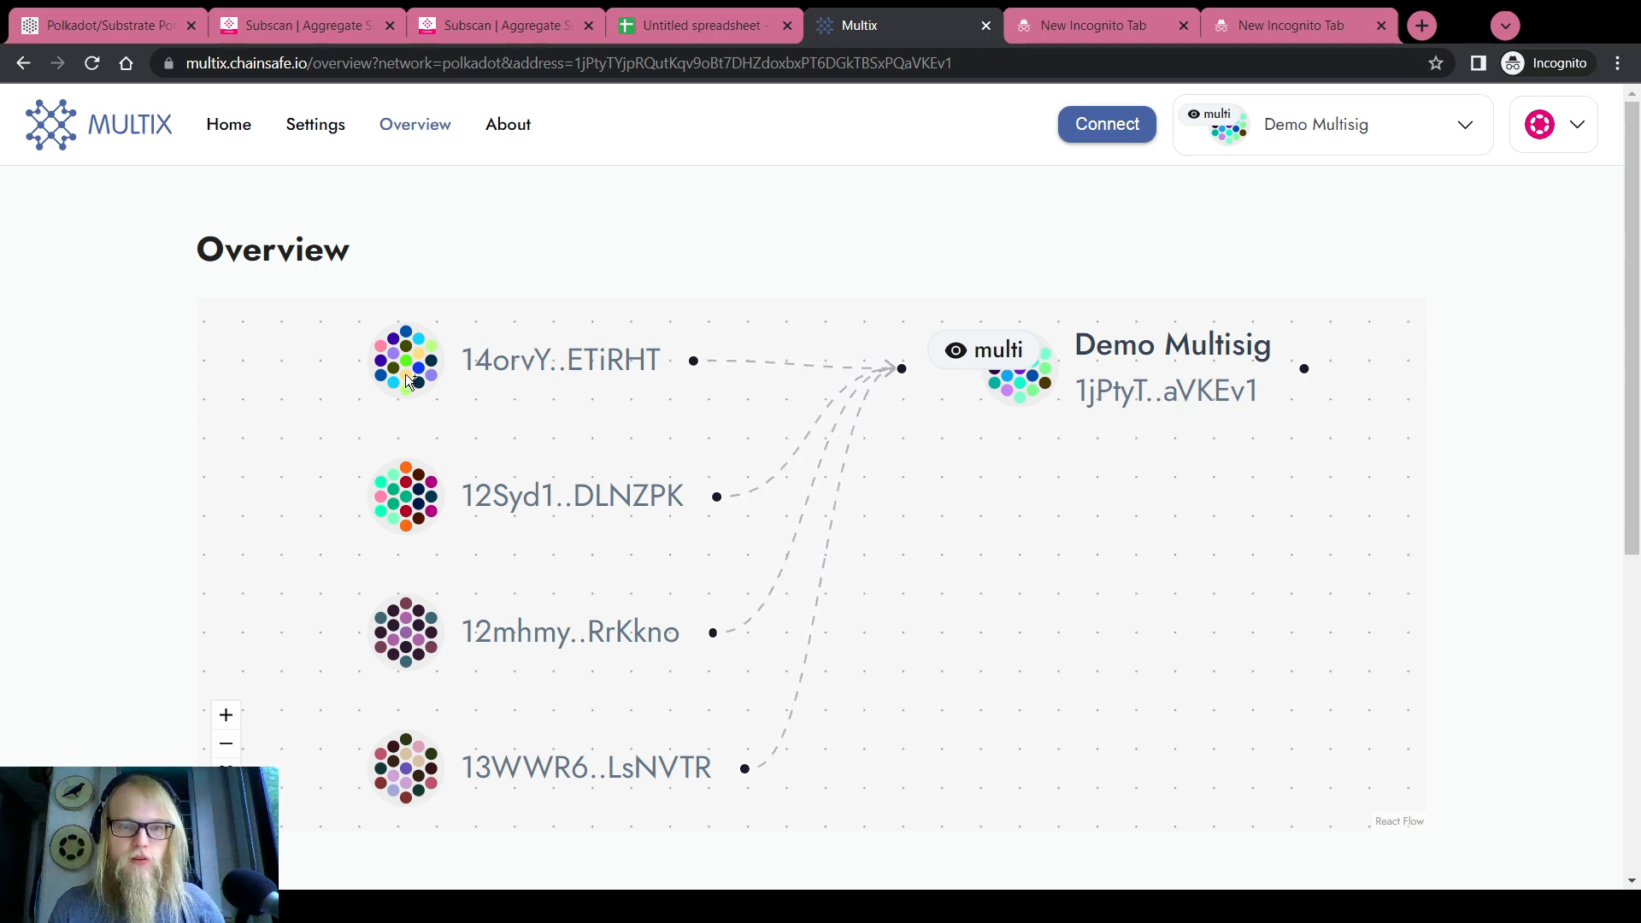
drag(405, 373, 432, 400)
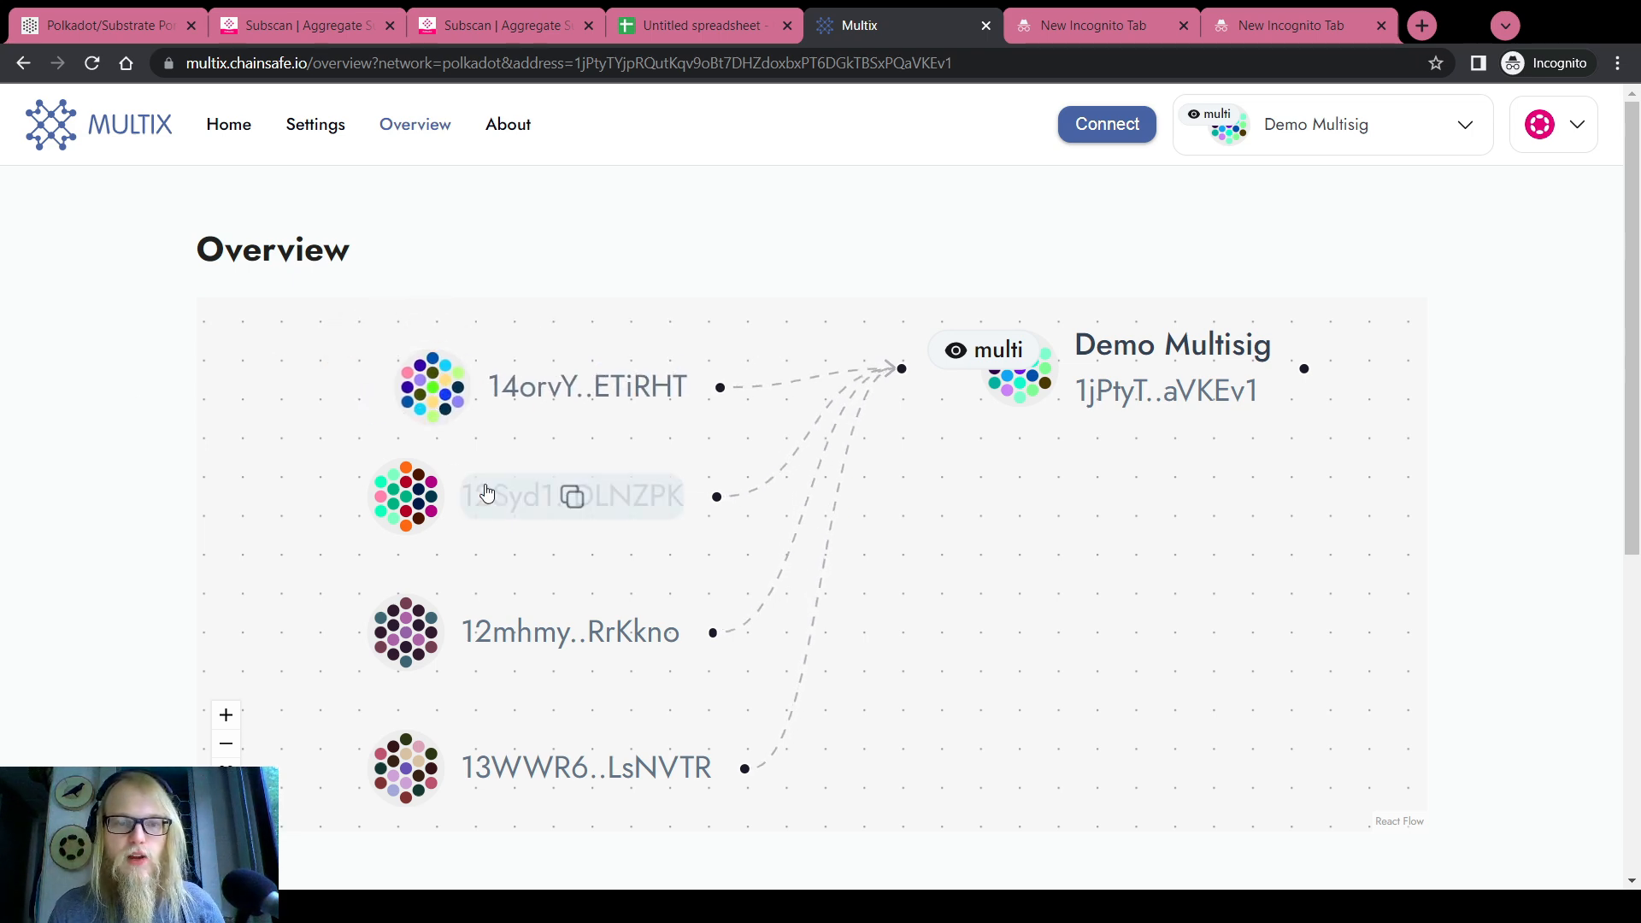
scroll(367, 553, down, 2)
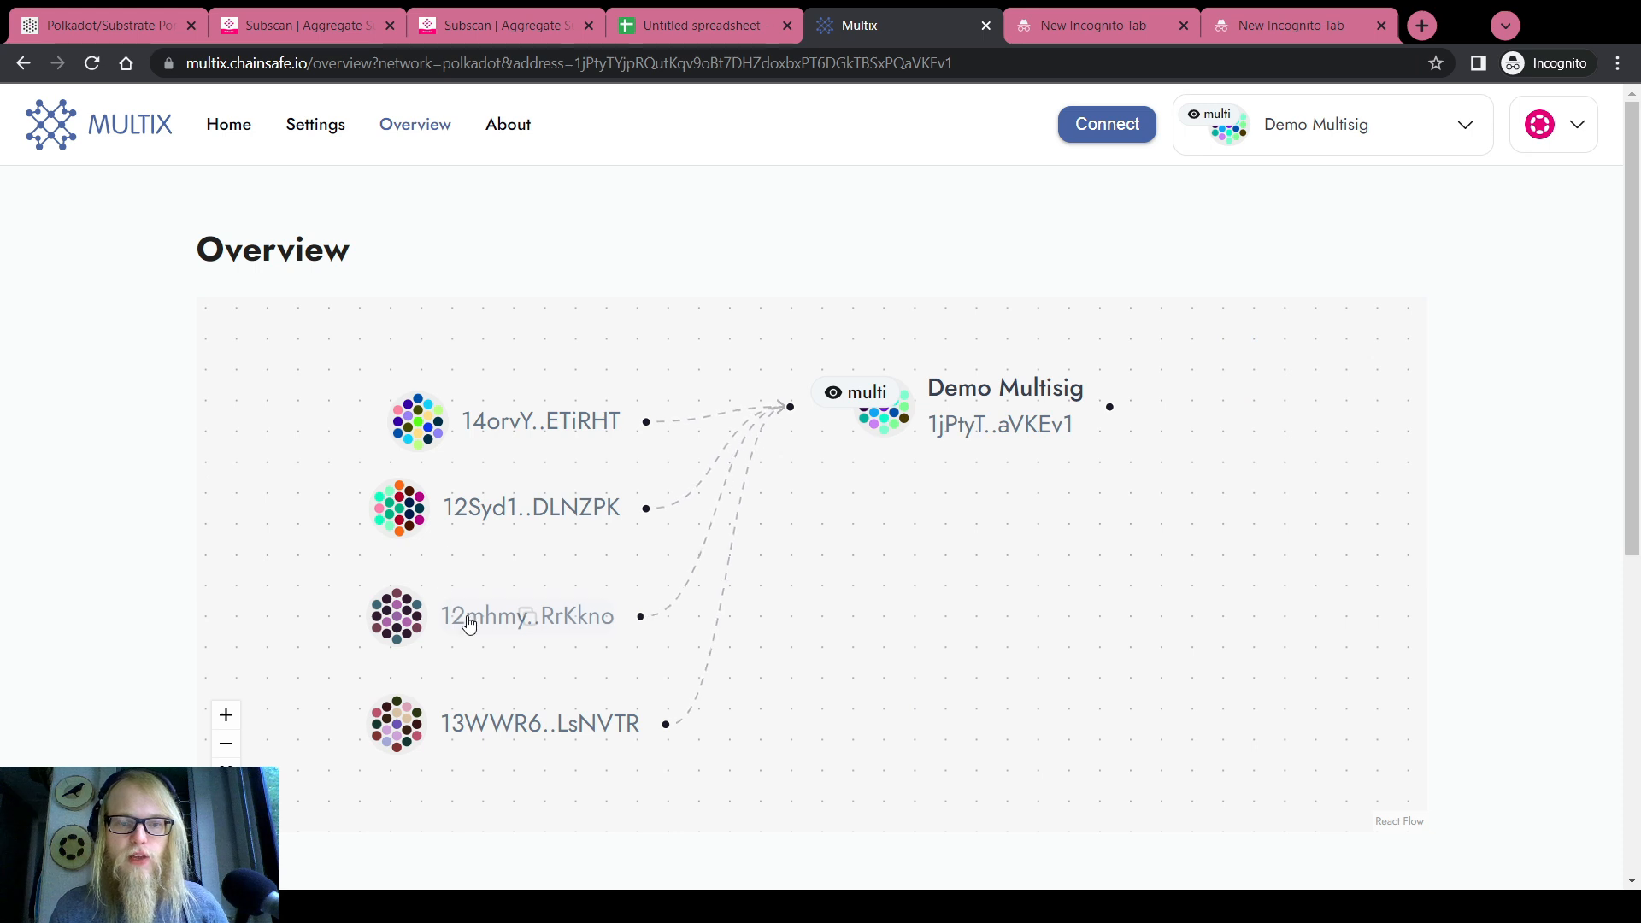
scroll(470, 615, down, 1)
scroll(469, 615, up, 3)
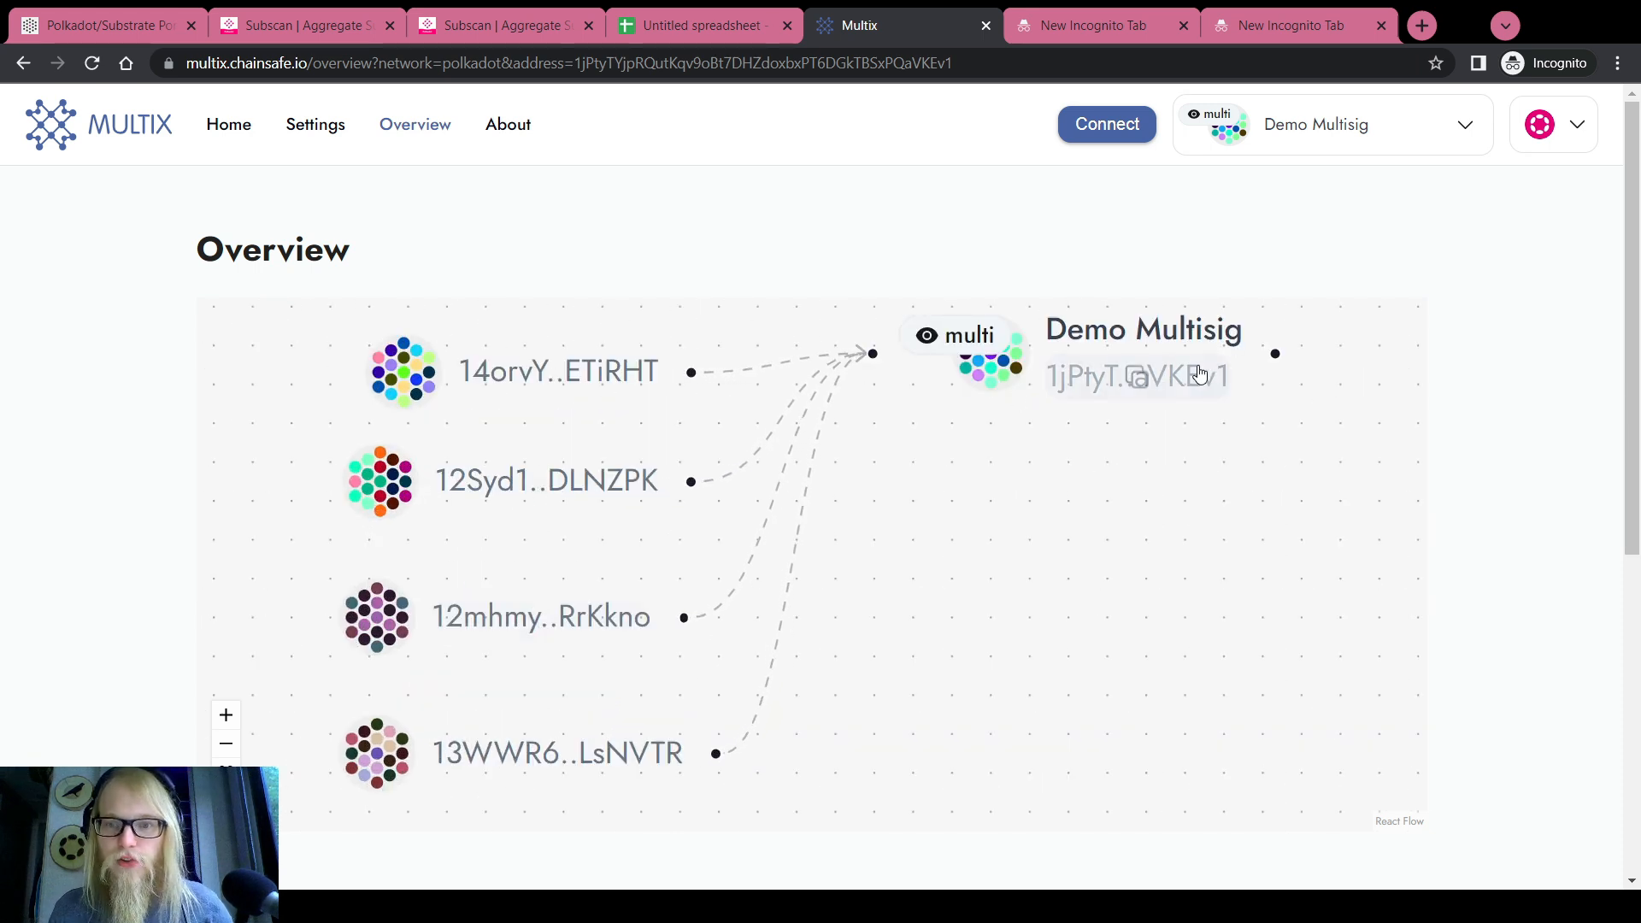
scroll(563, 489, down, 3)
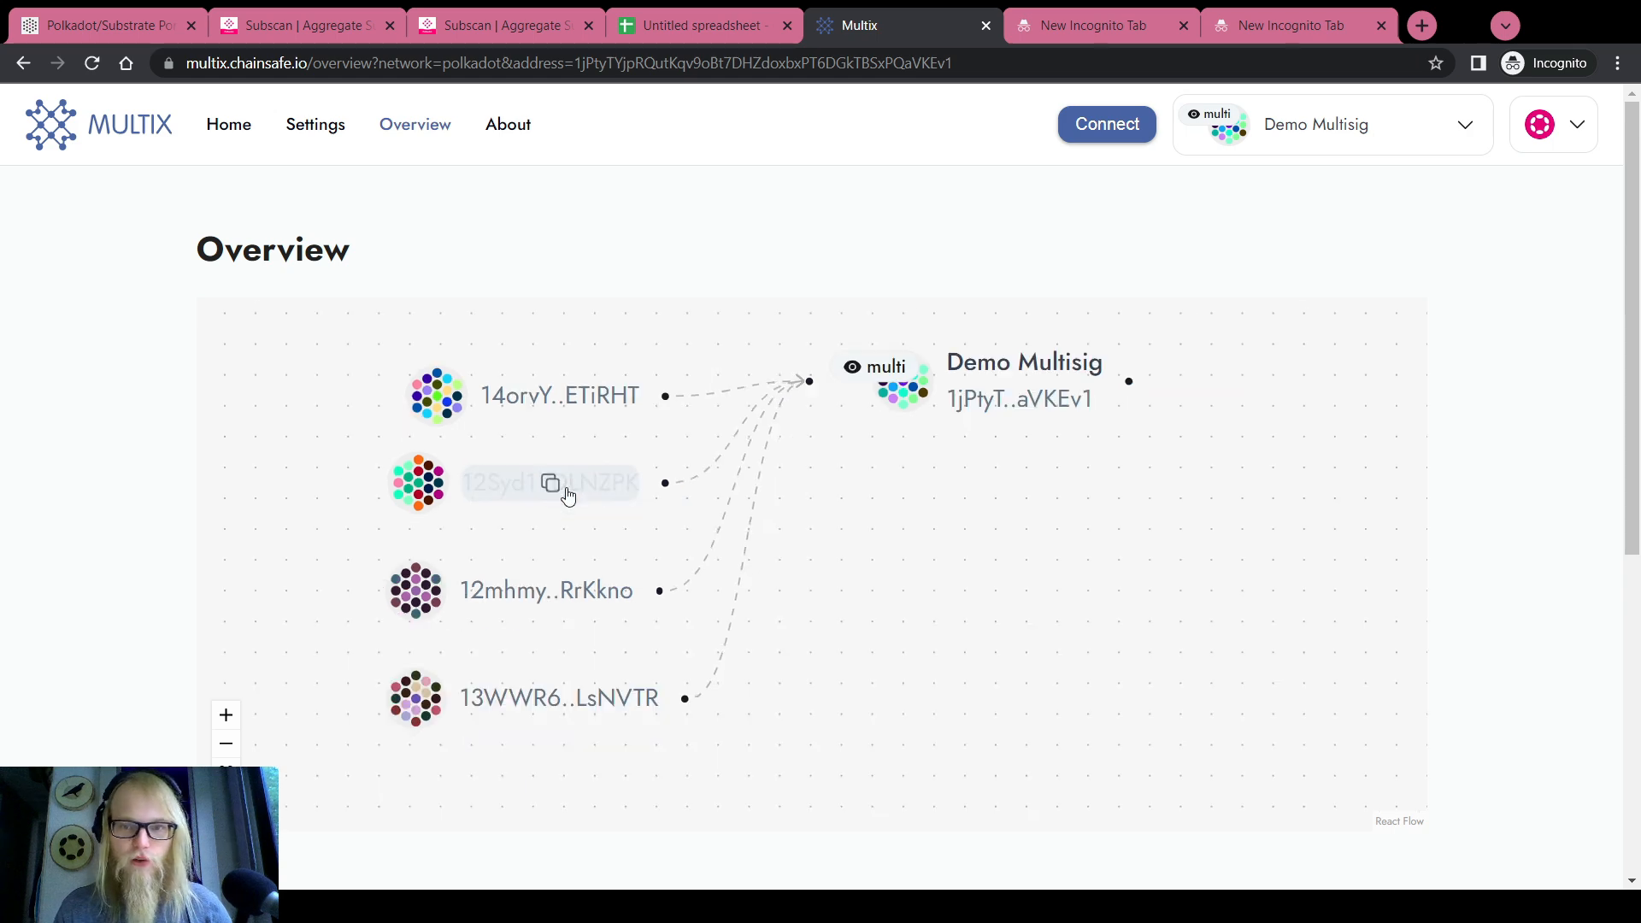
scroll(568, 495, up, 3)
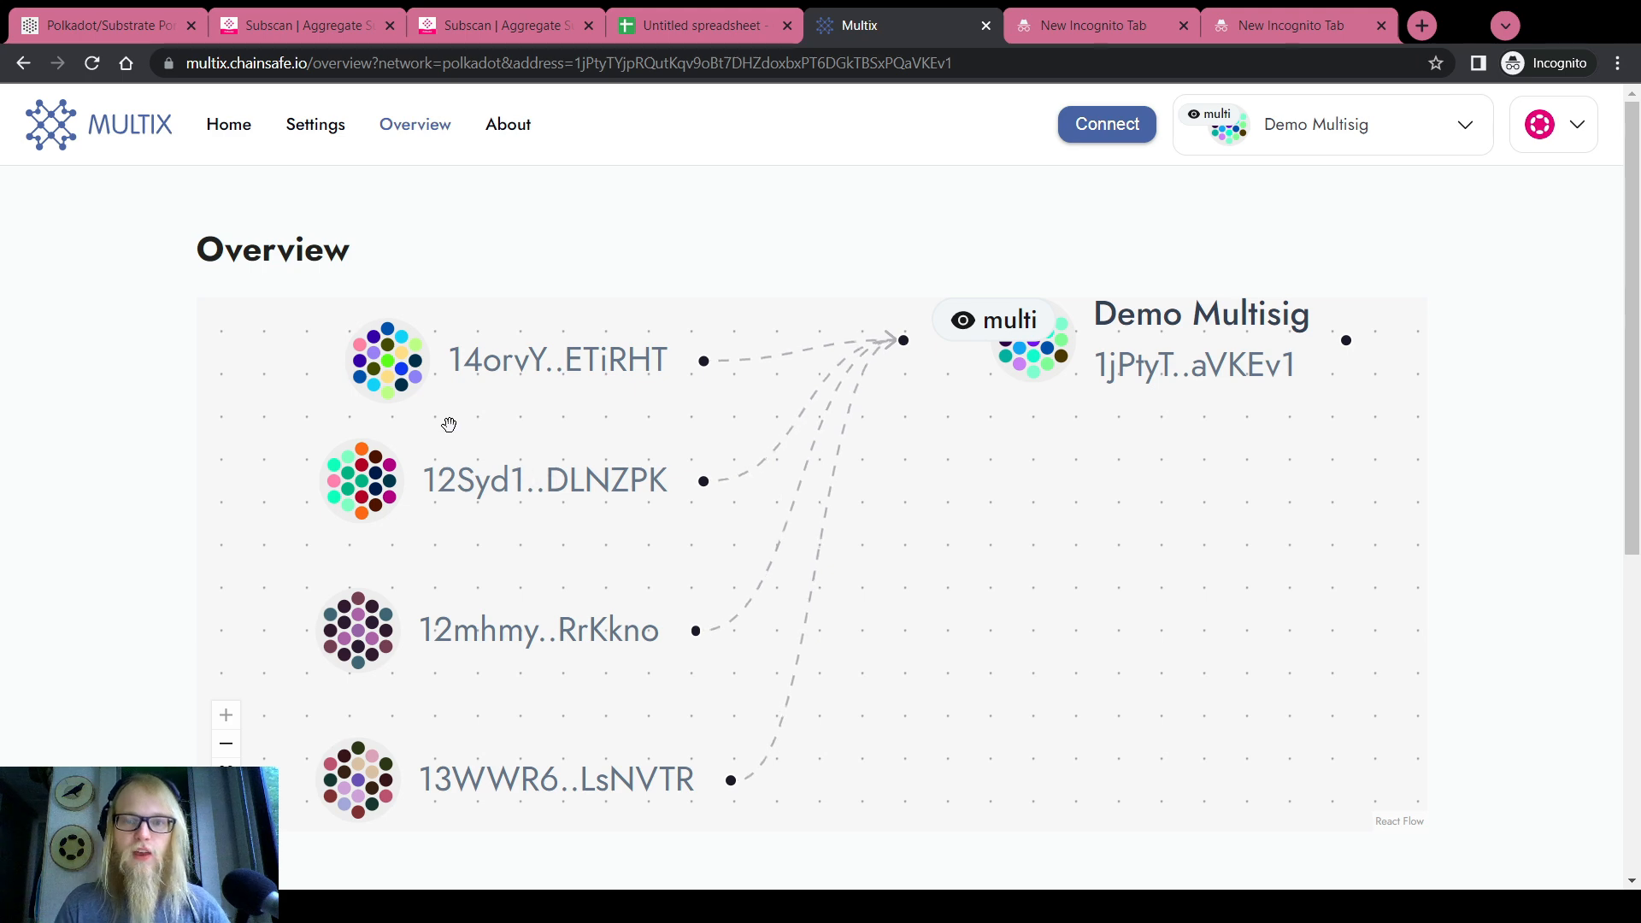
scroll(469, 418, down, 2)
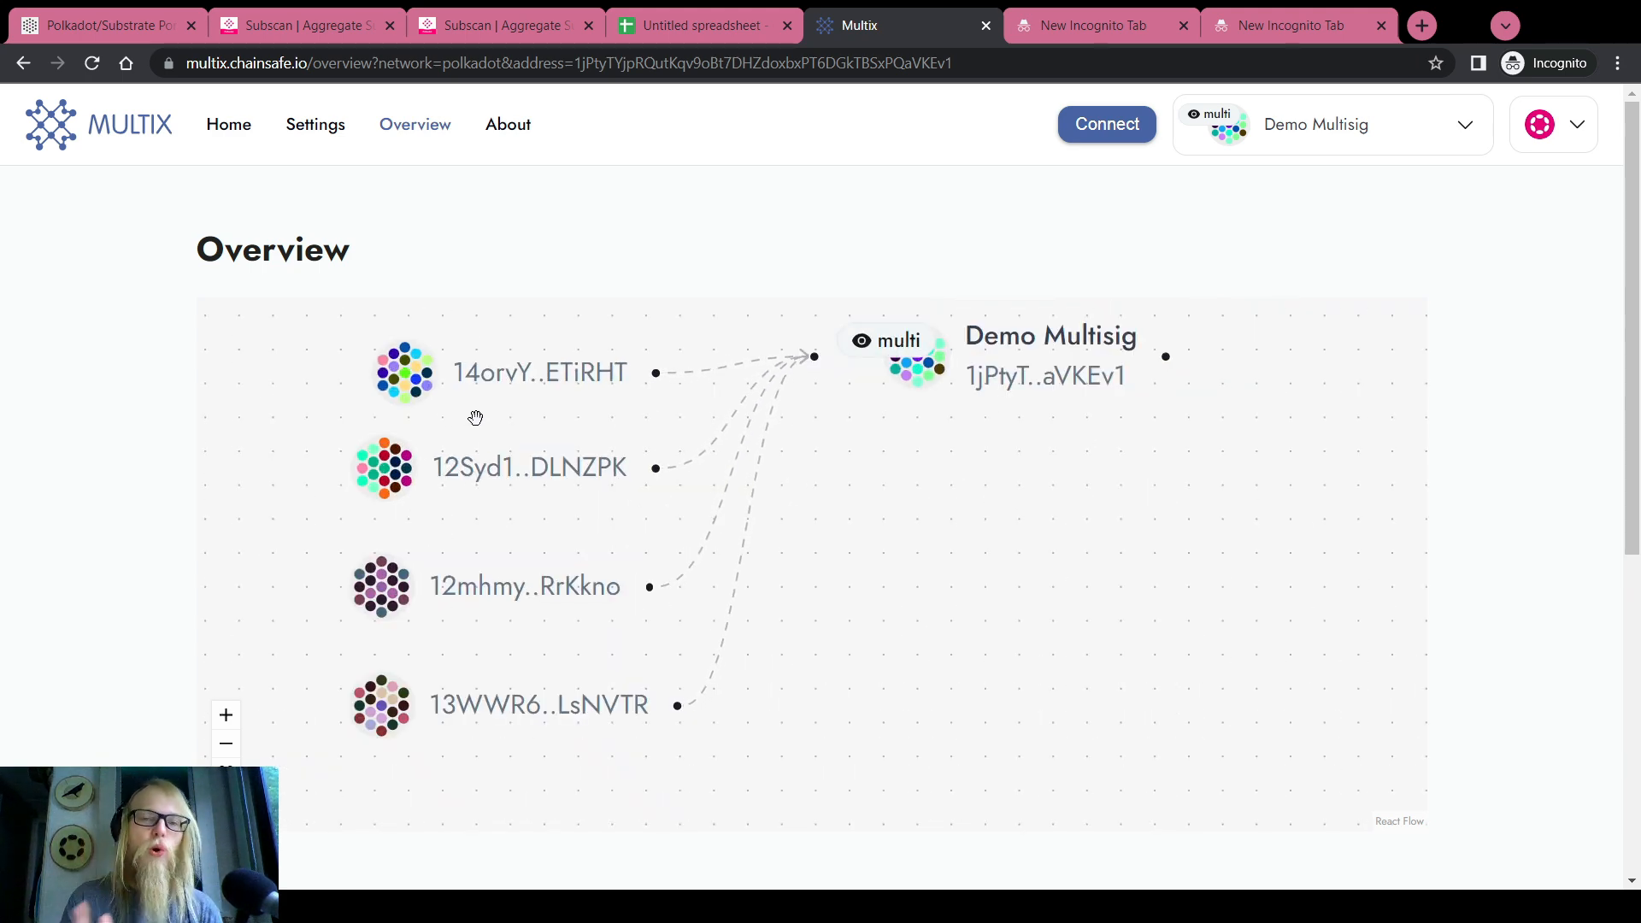
Return to the Polkadot.js Apps accounts page showing 87.9164 DOT total
key(ctrl+1)
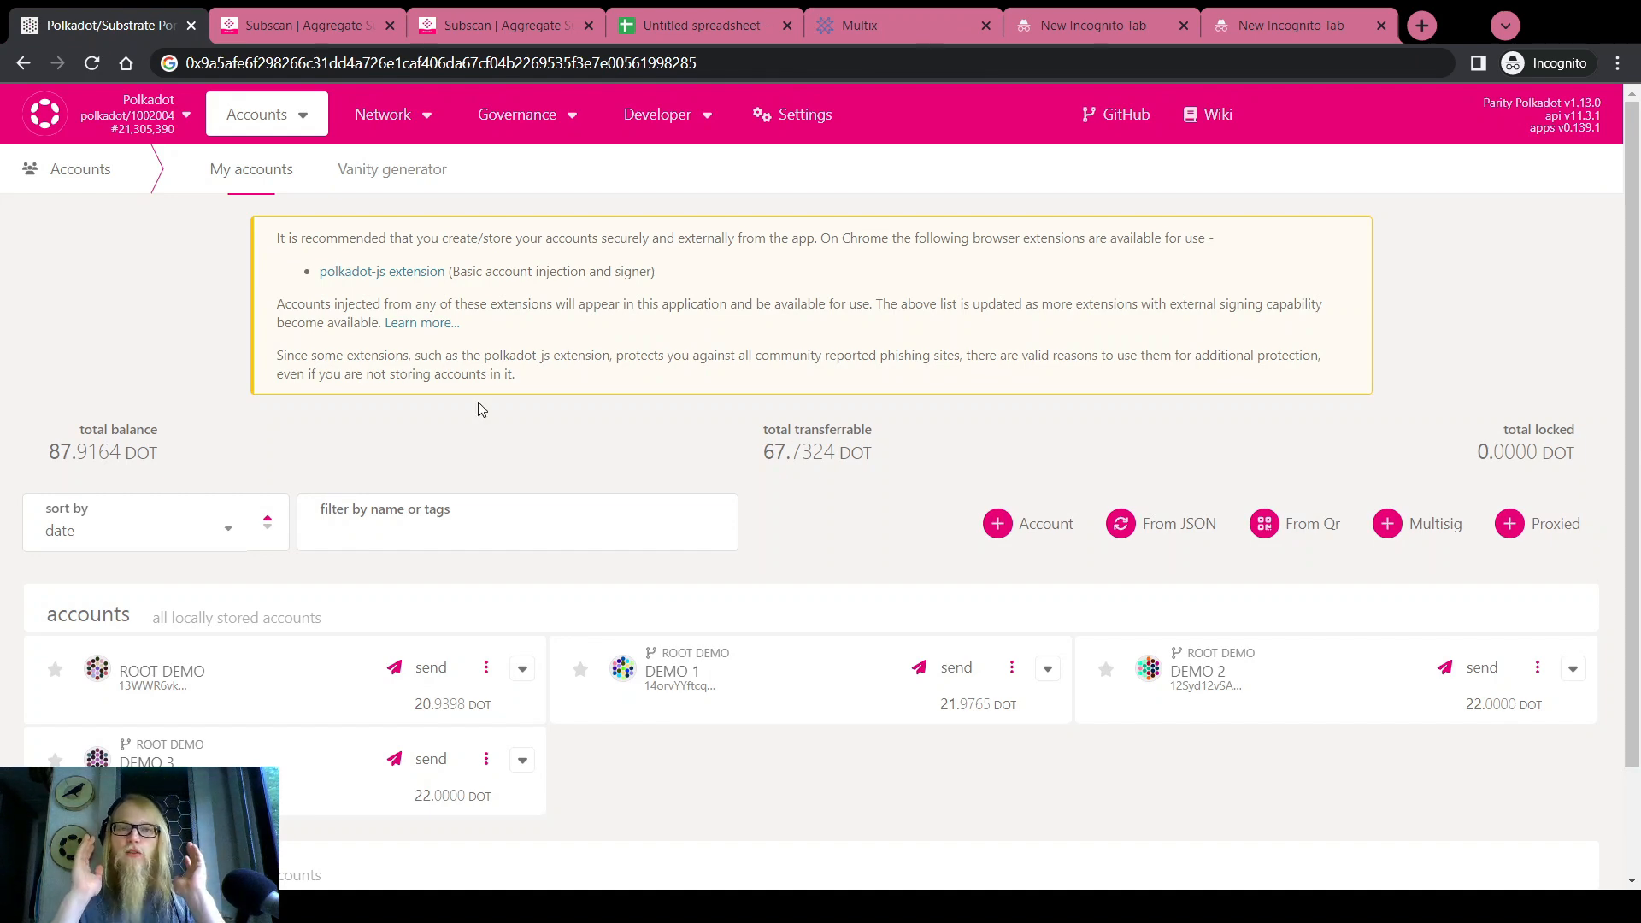
click(834, 29)
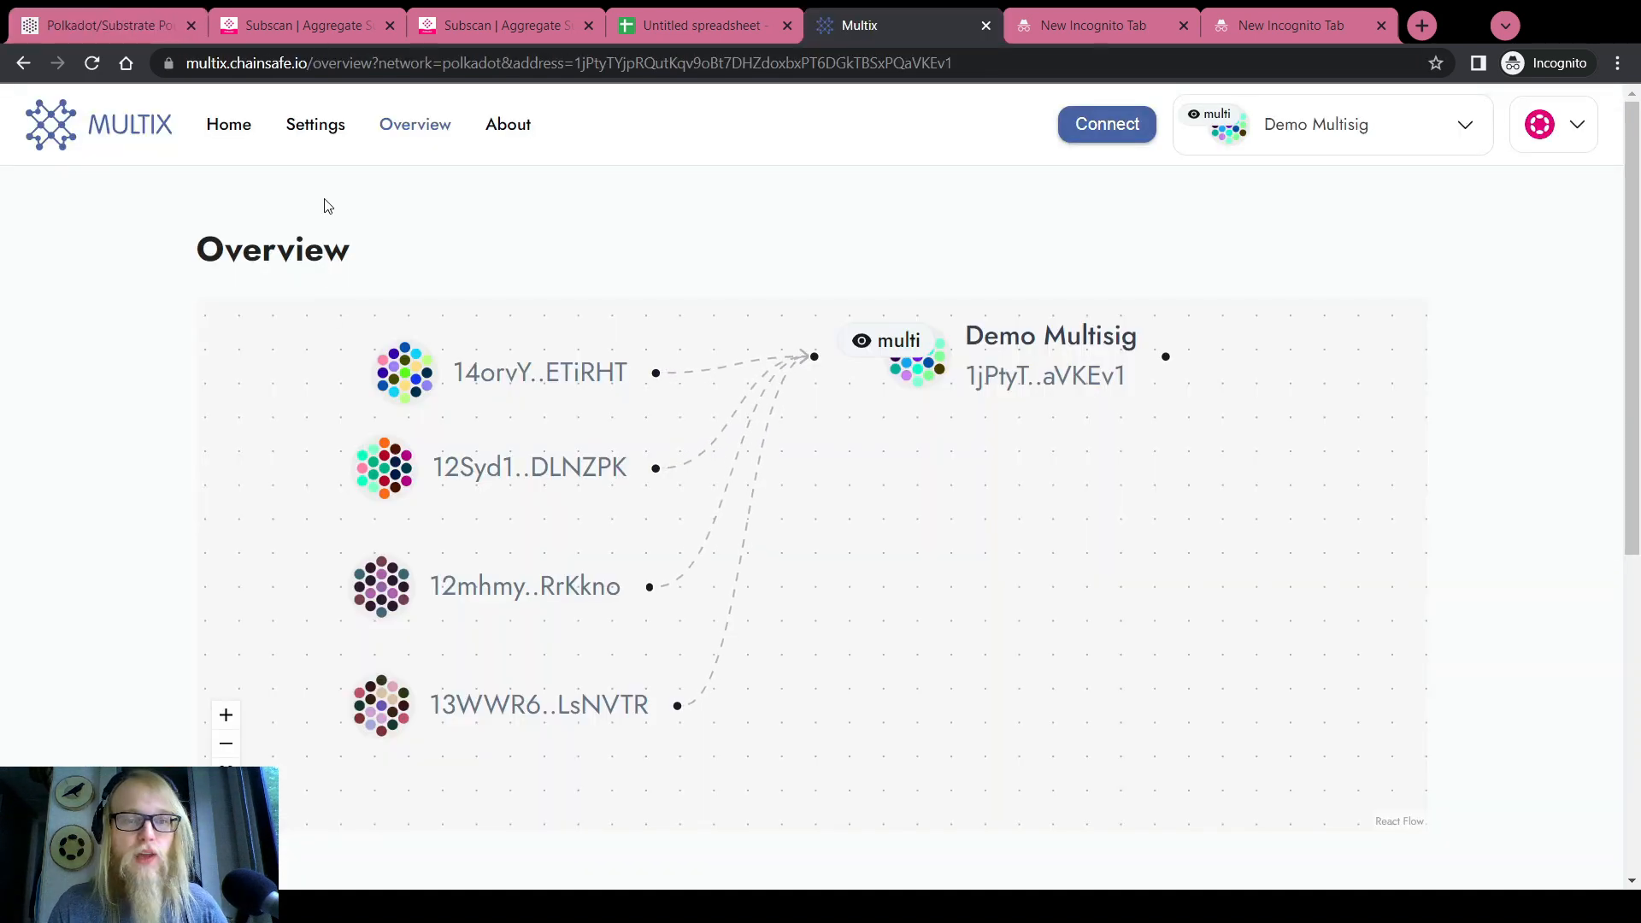
click(121, 23)
Expand DEMO 1's balance details to highlight its 20.1840 DOT reserved amount
scroll(560, 454, down, 2)
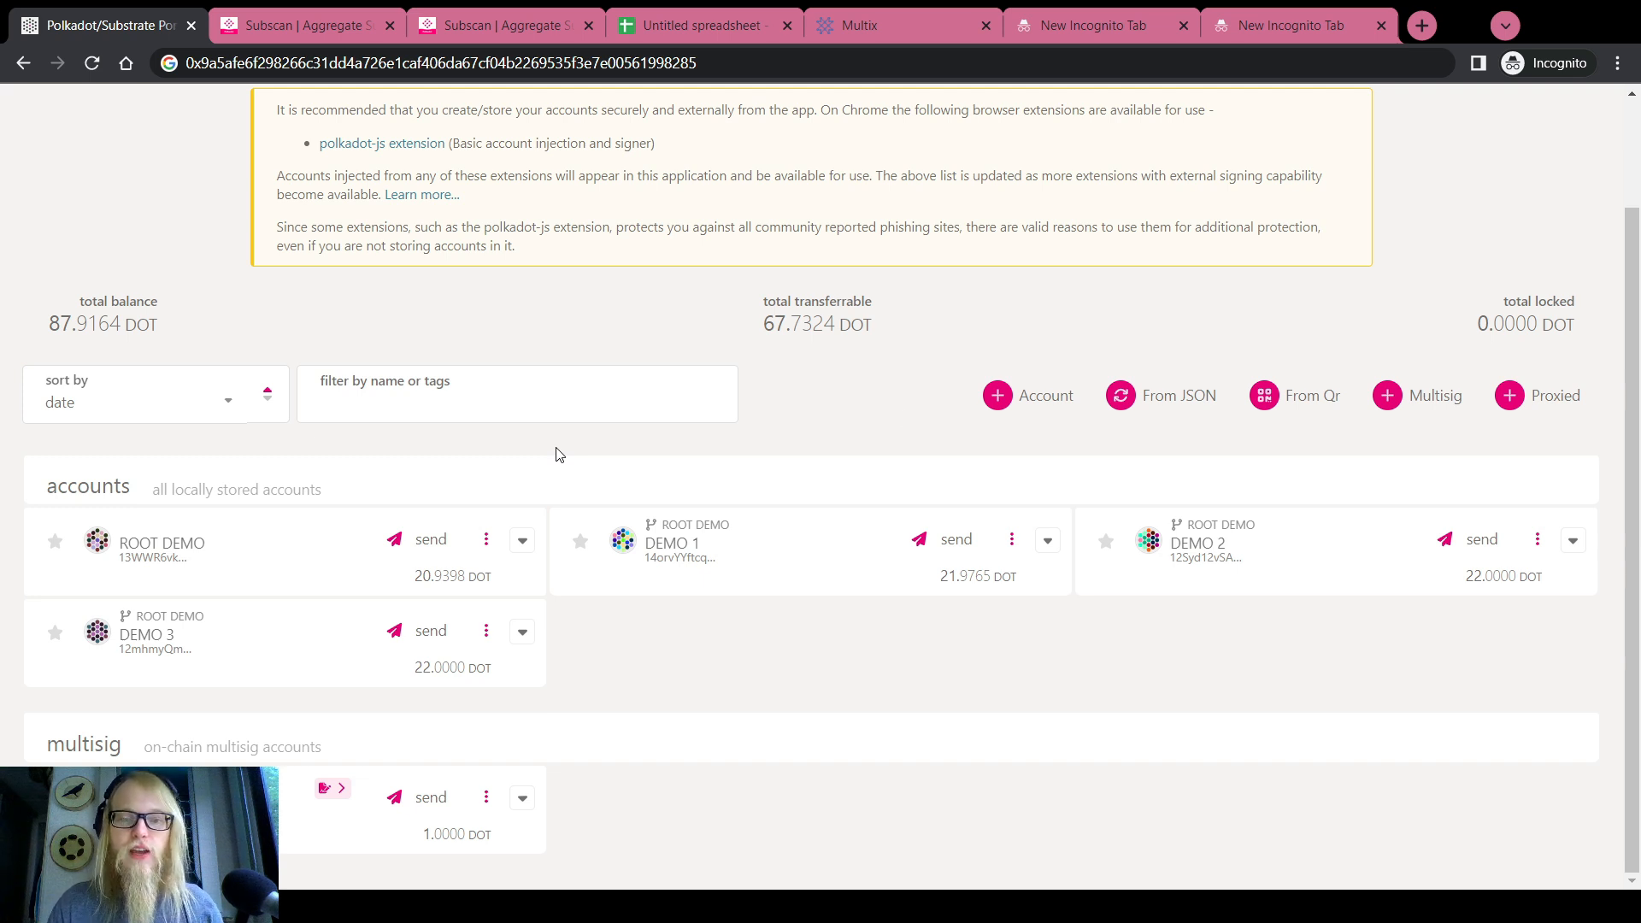
click(1048, 540)
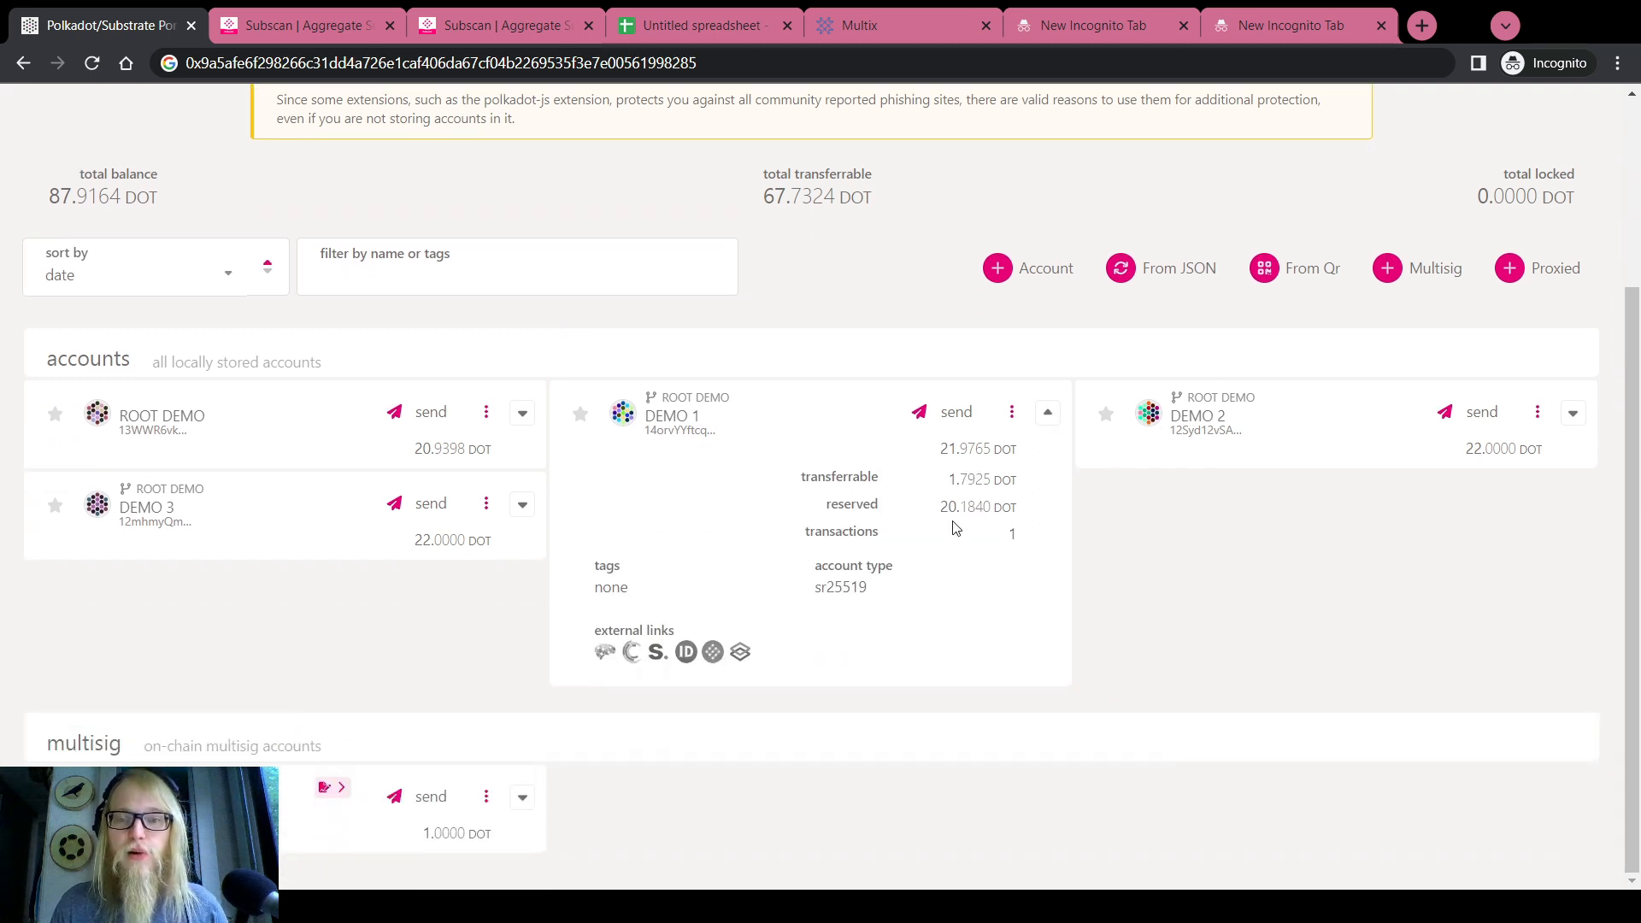
mouse_move(941, 508)
mouse_down()
mouse_move(996, 515)
mouse_move(966, 523)
mouse_up()
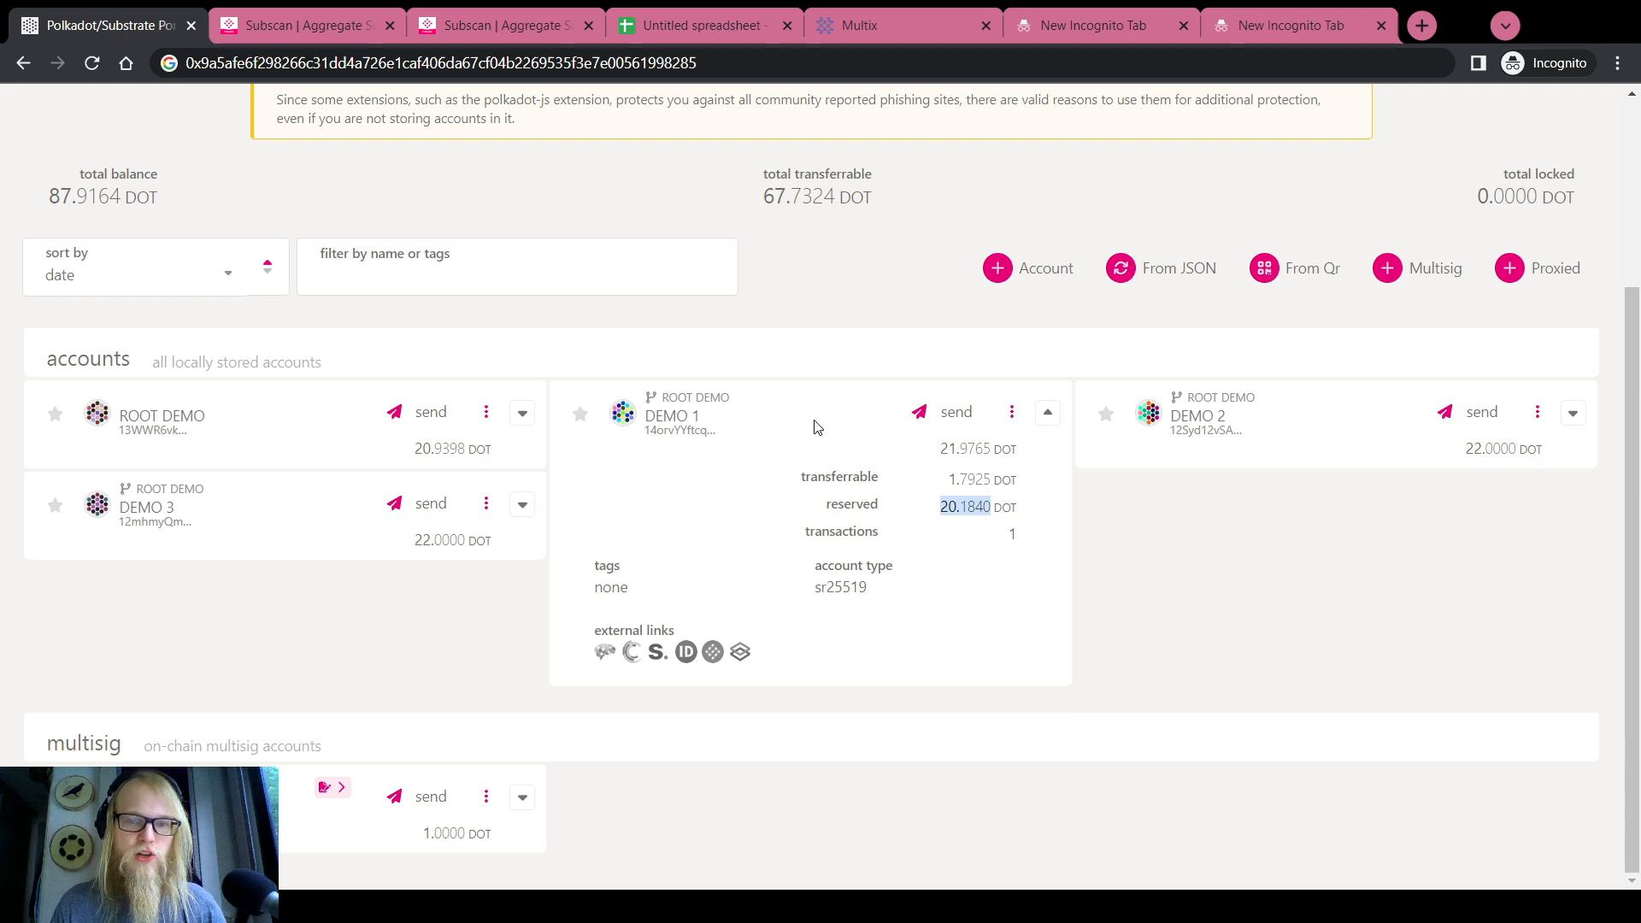
click(720, 344)
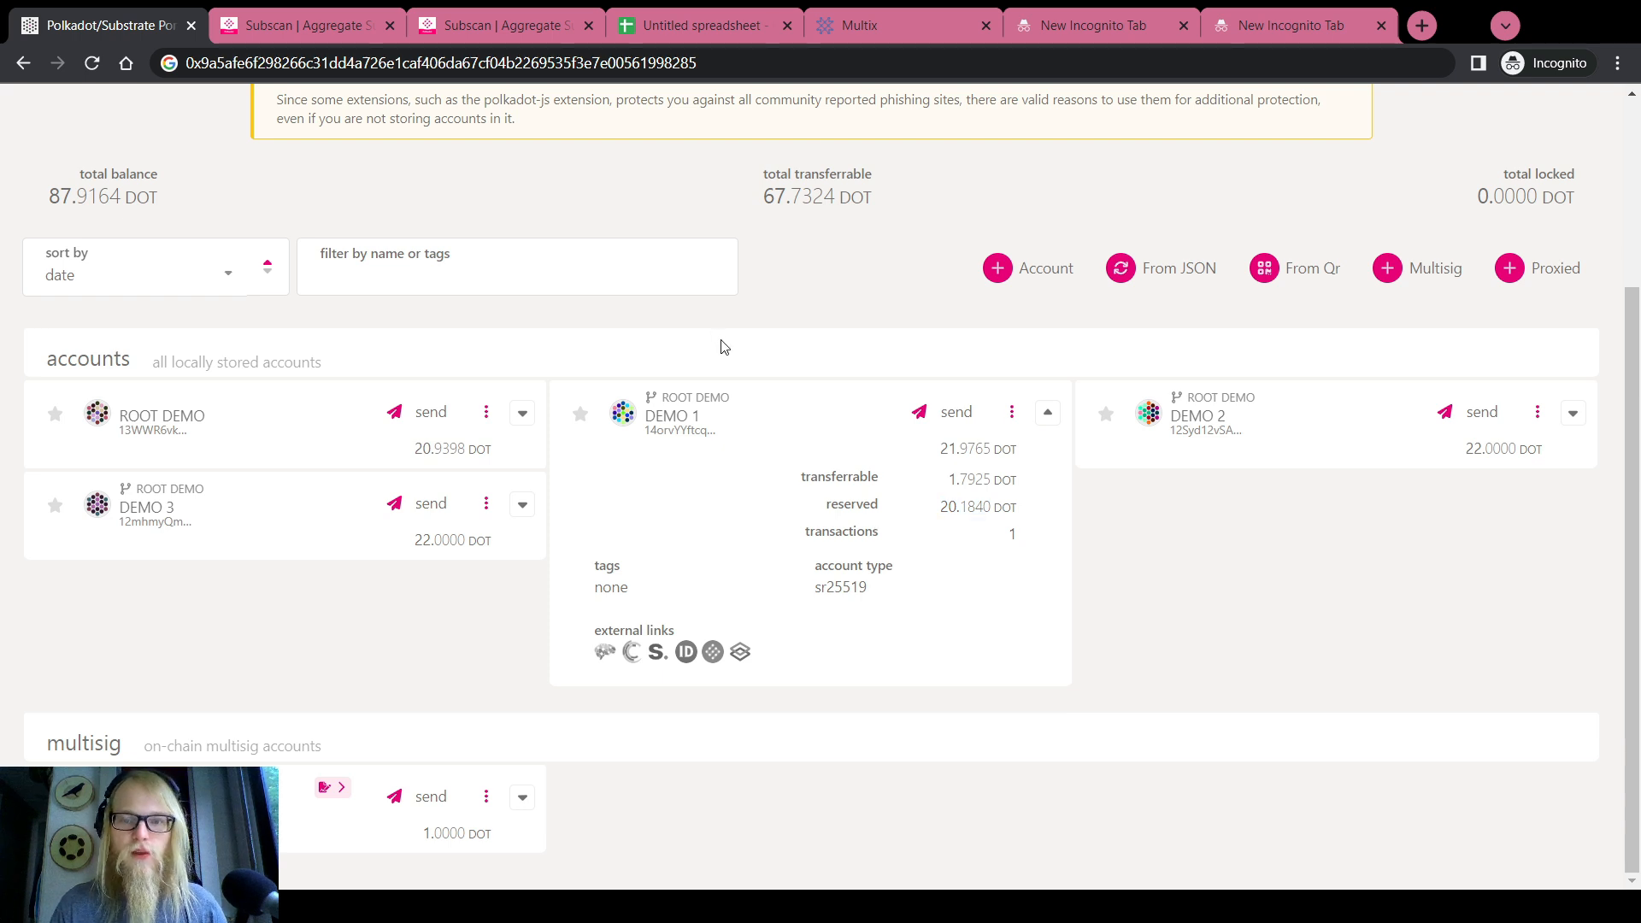
click(1048, 417)
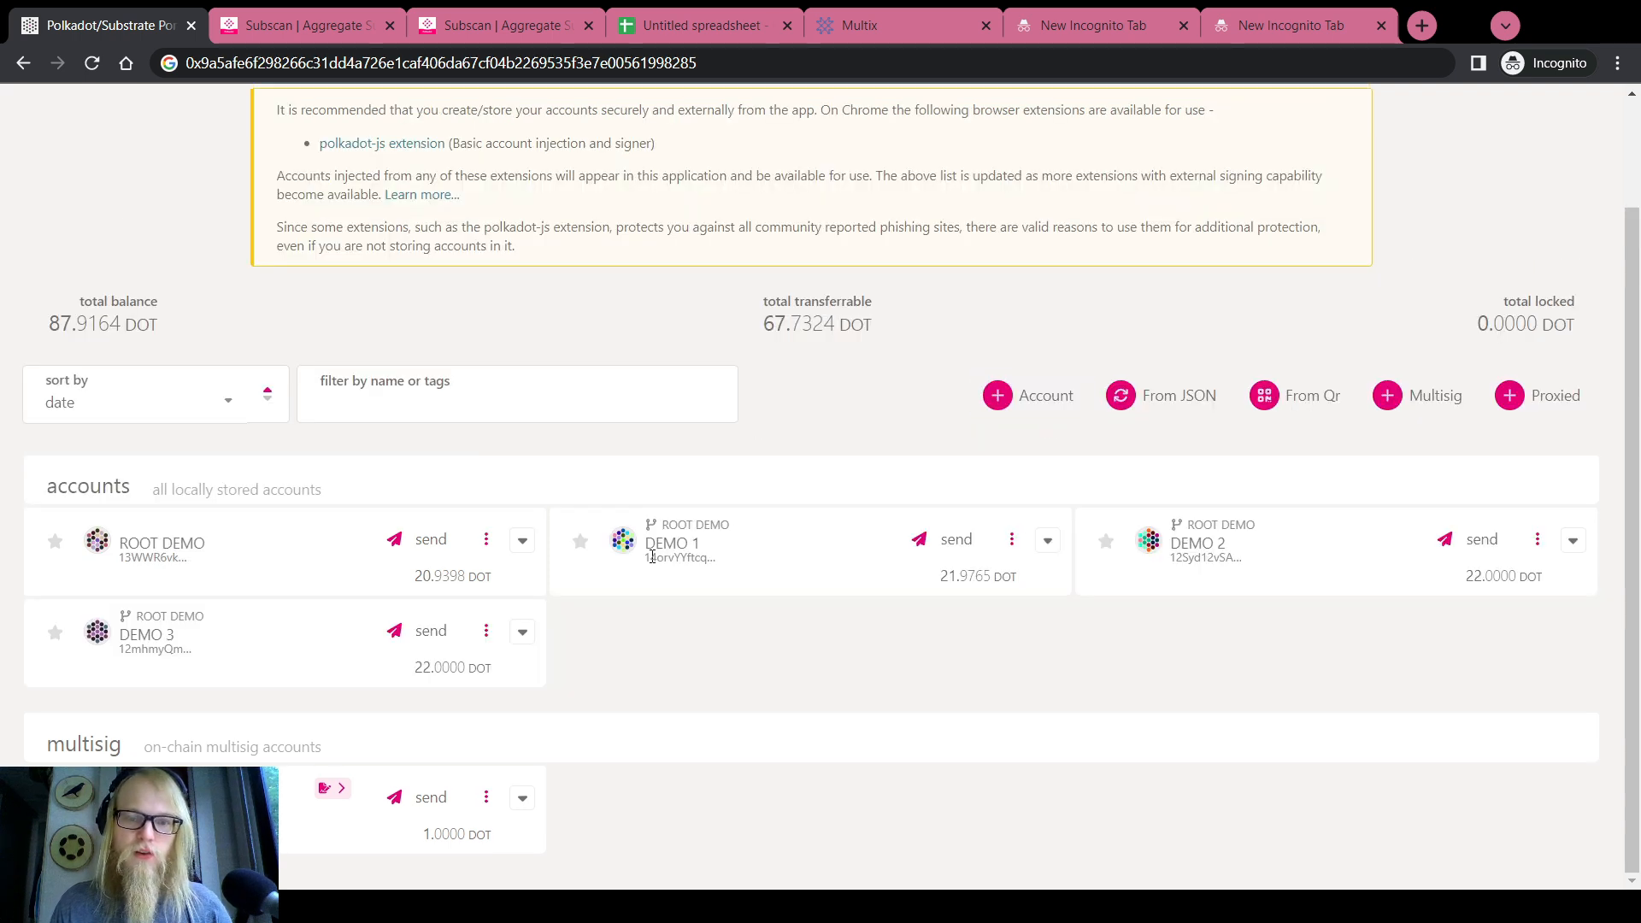
click(1048, 539)
drag(940, 636, 985, 634)
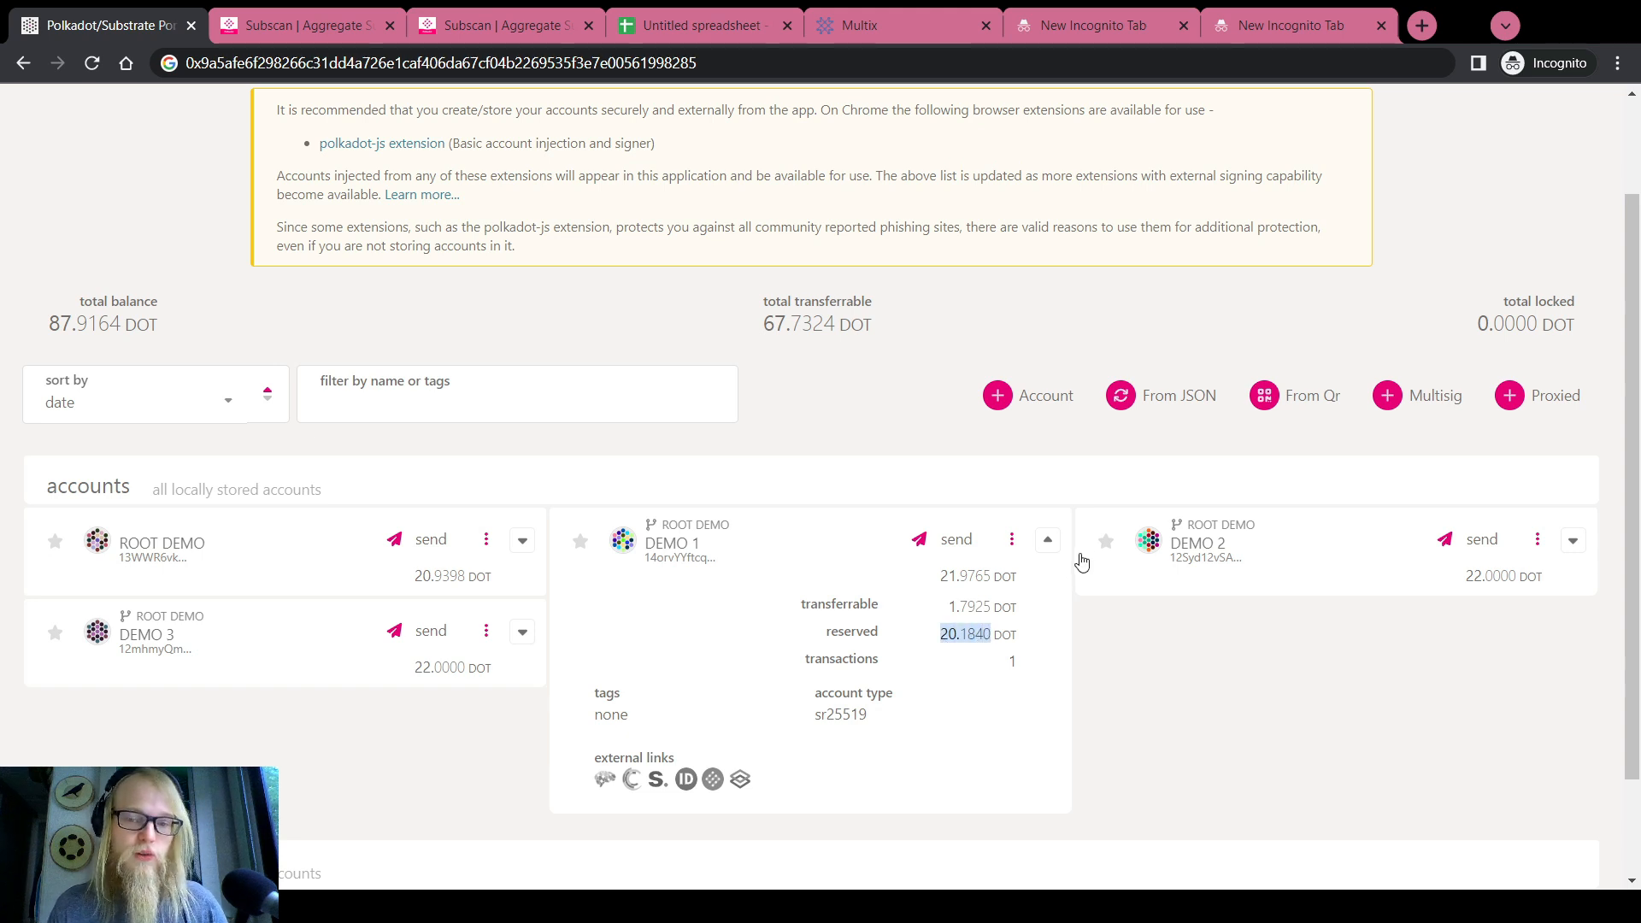
click(1047, 540)
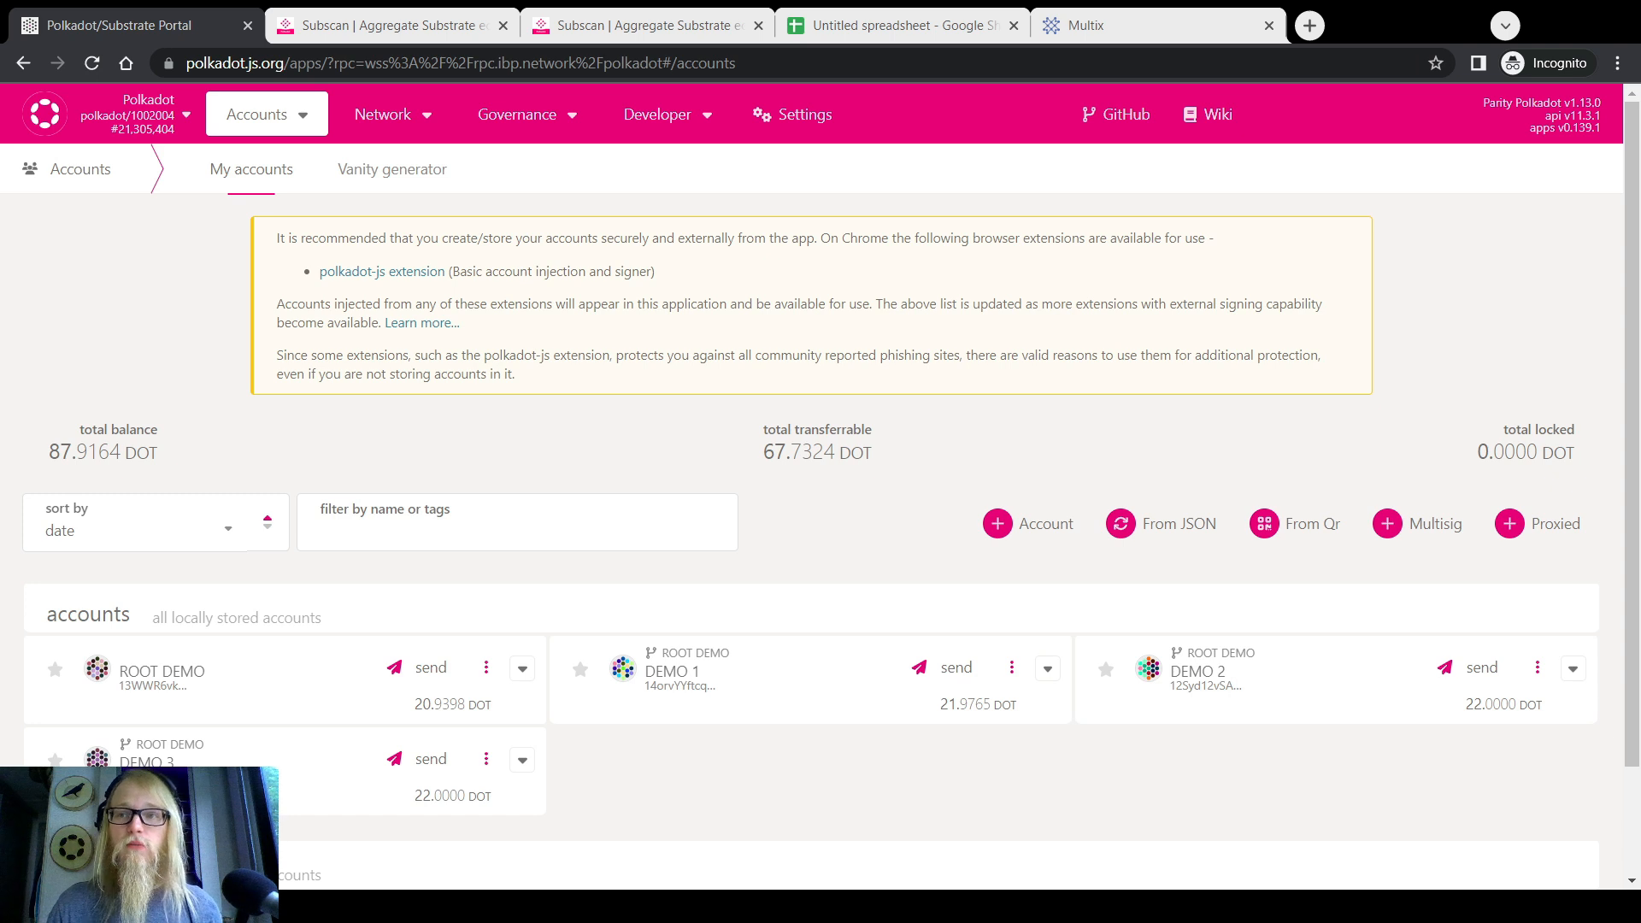
scroll(898, 444, down, 2)
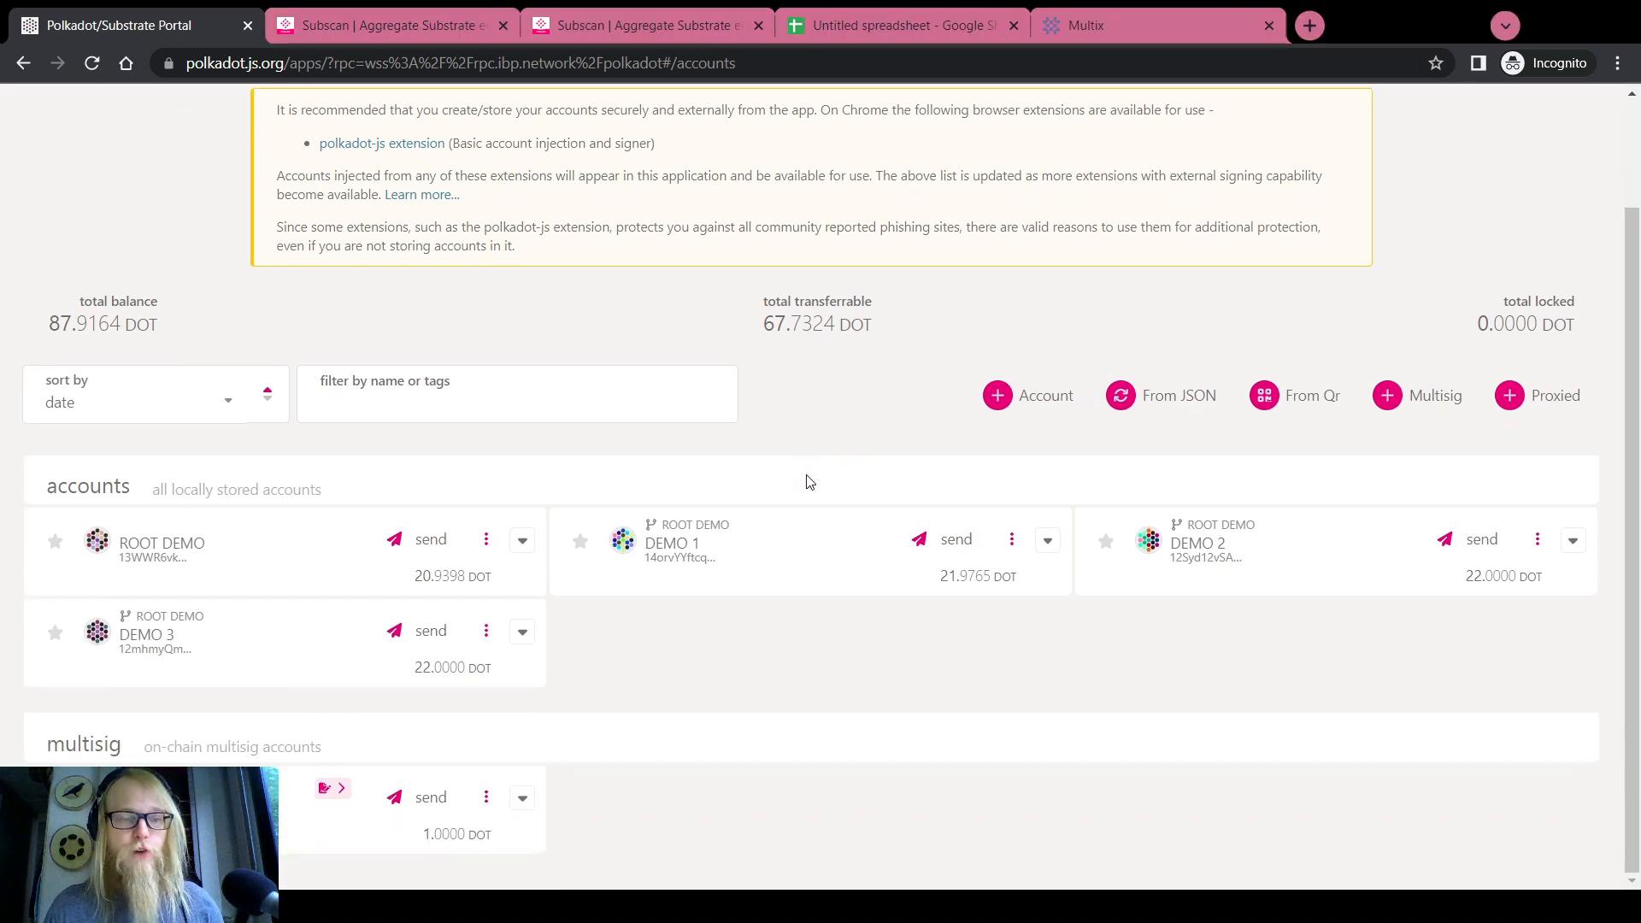
Set the pending approval type to Cancel this call hash, with DEMO 1 as signatory and depositor
mouse_move(338, 788)
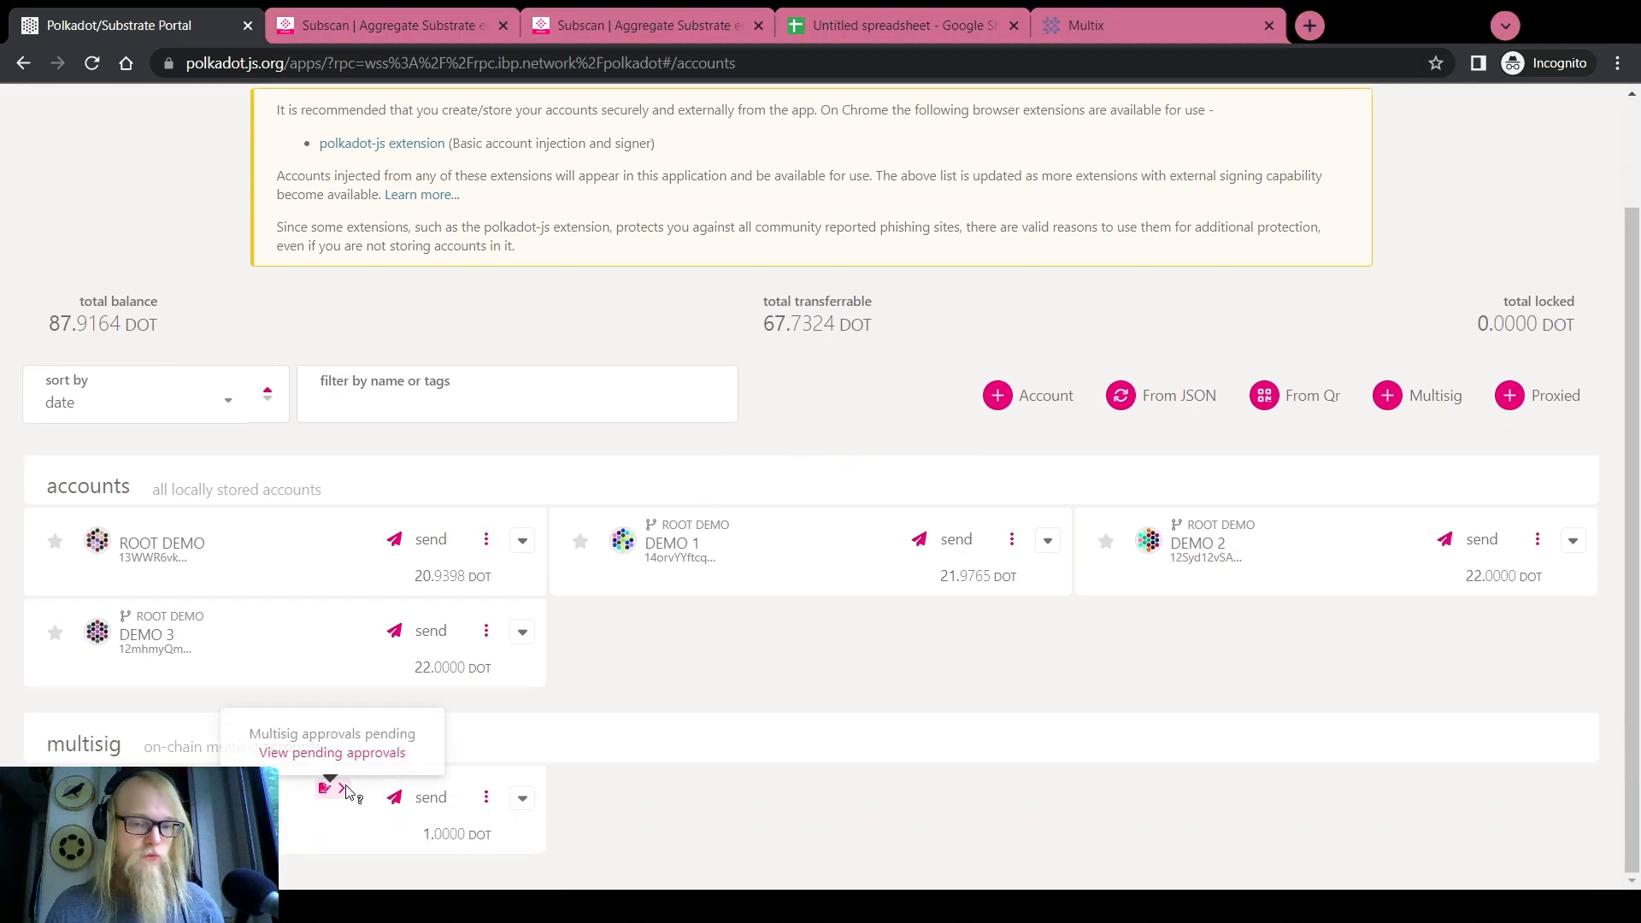
click(338, 754)
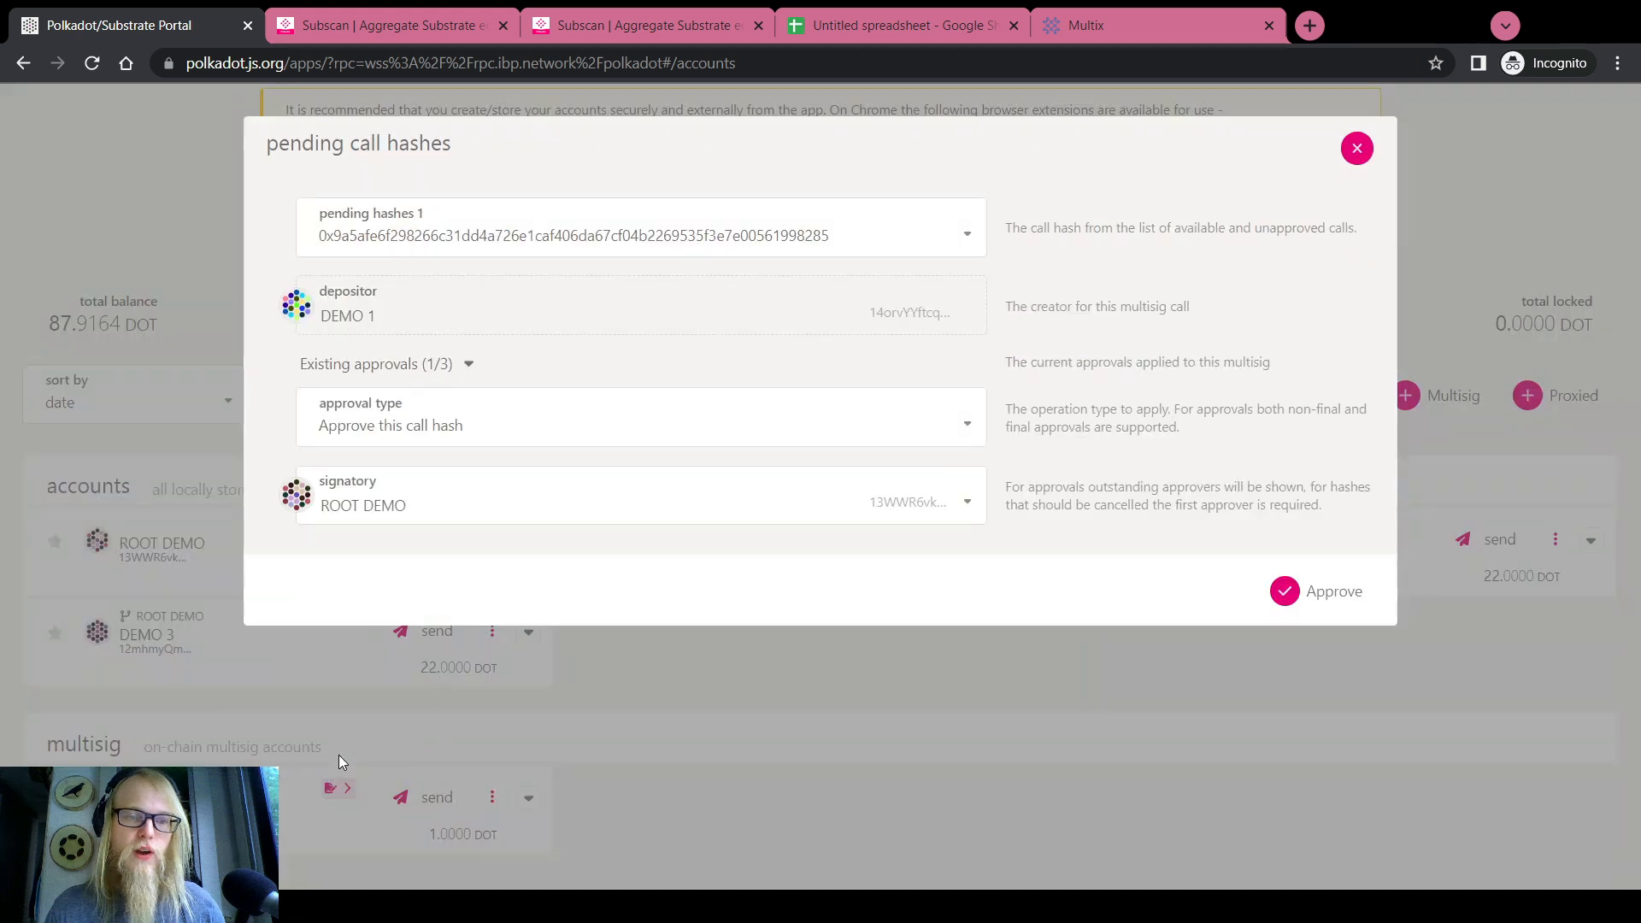
click(385, 425)
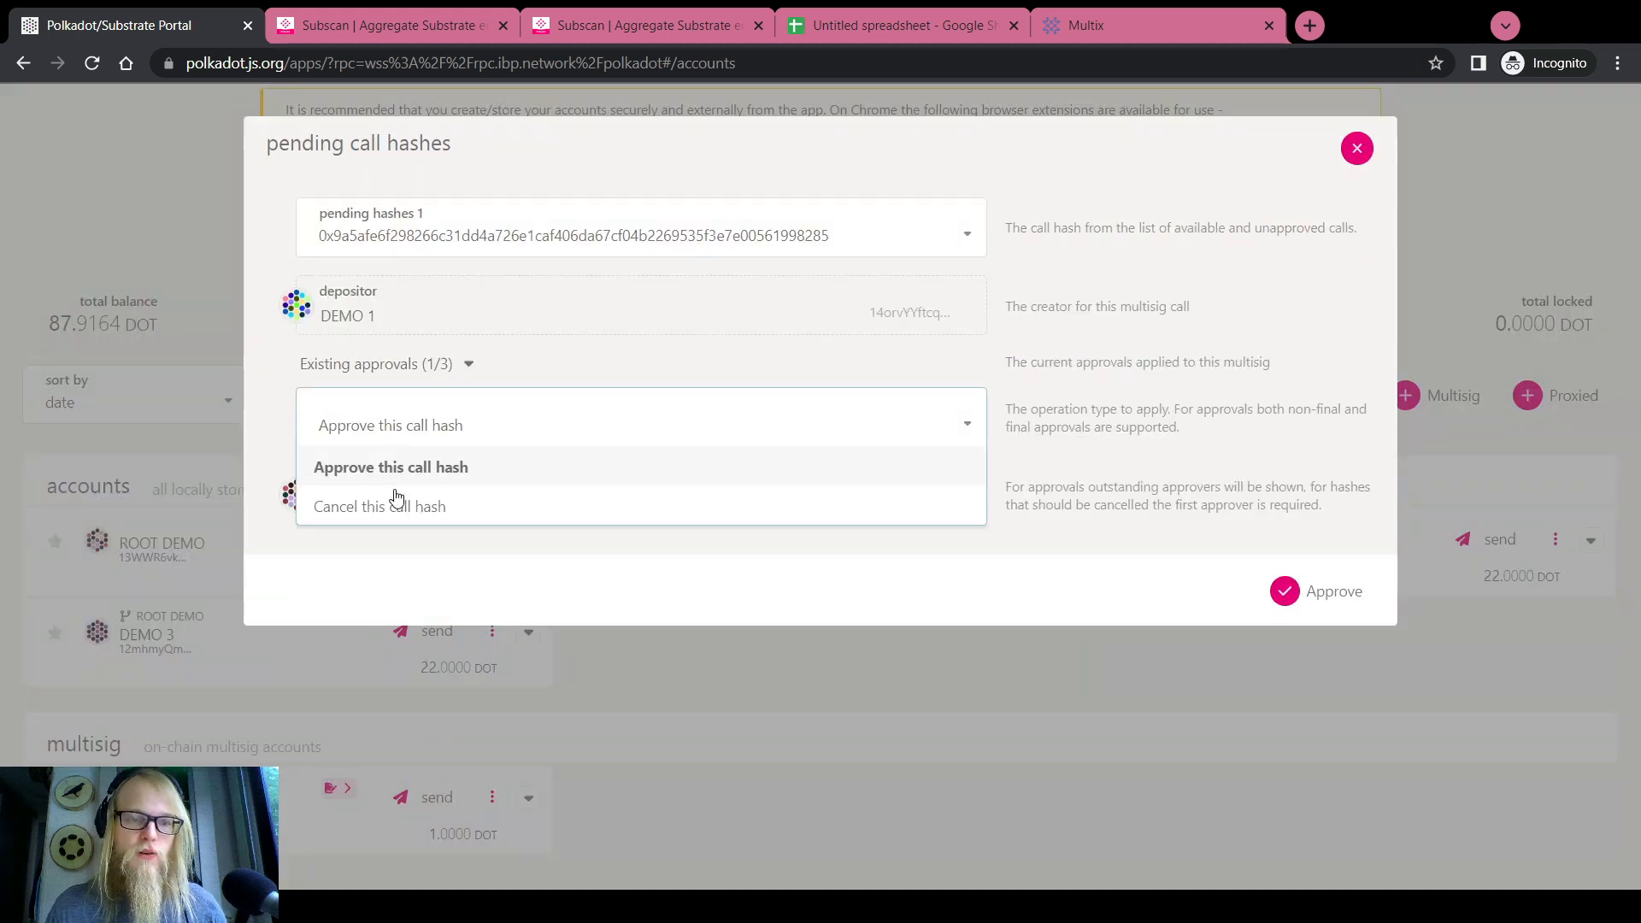
click(397, 509)
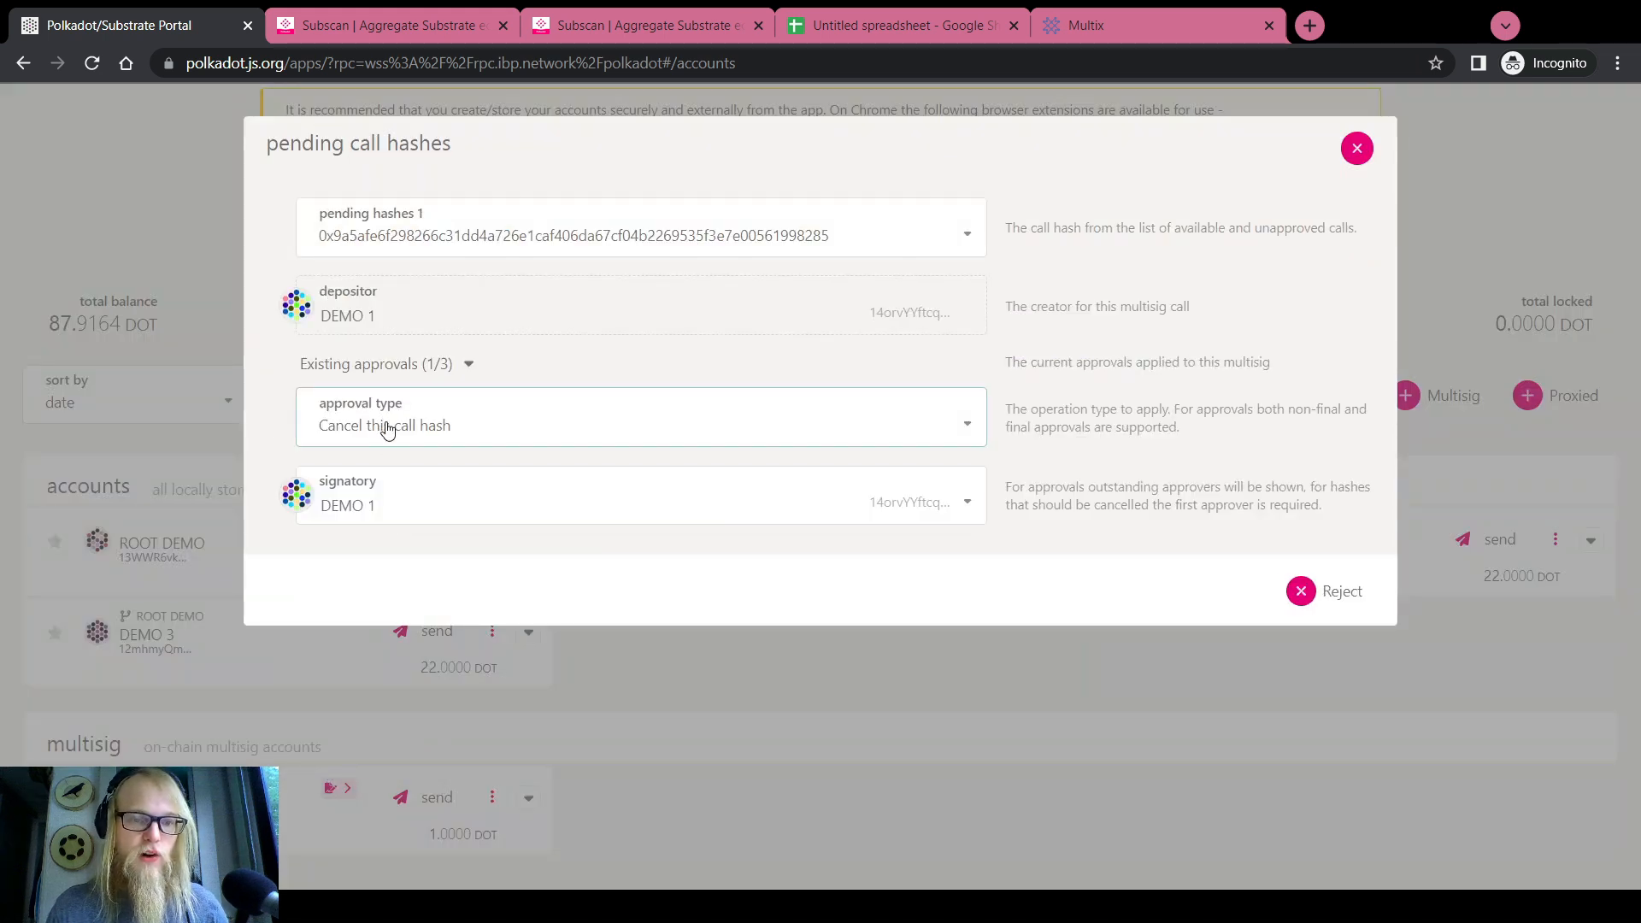
click(411, 503)
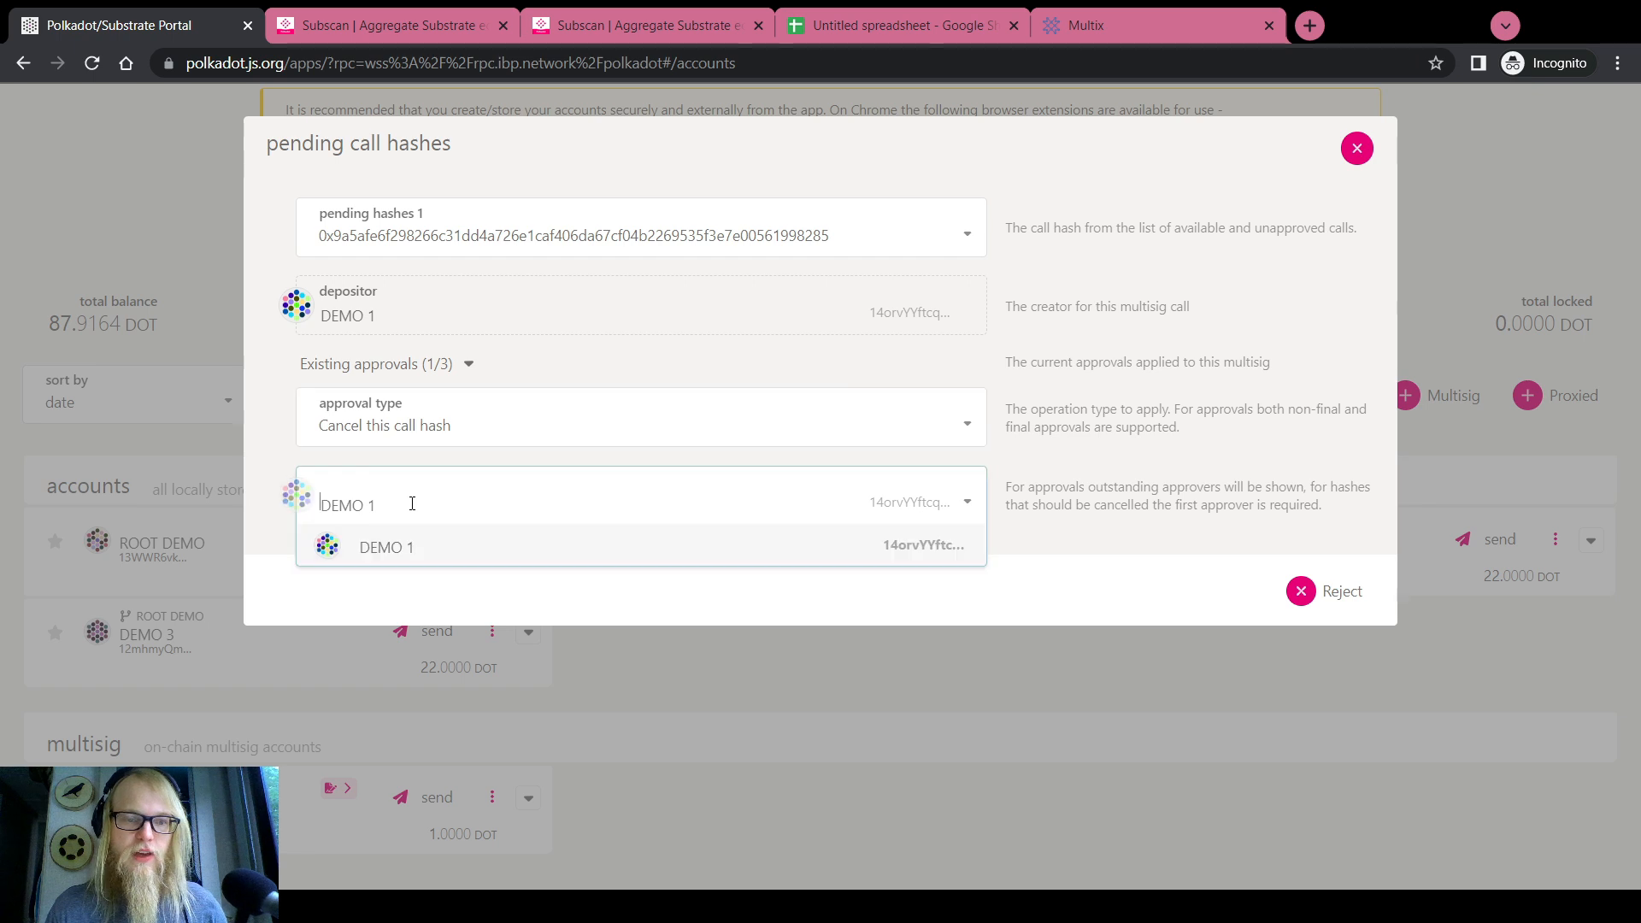
click(976, 511)
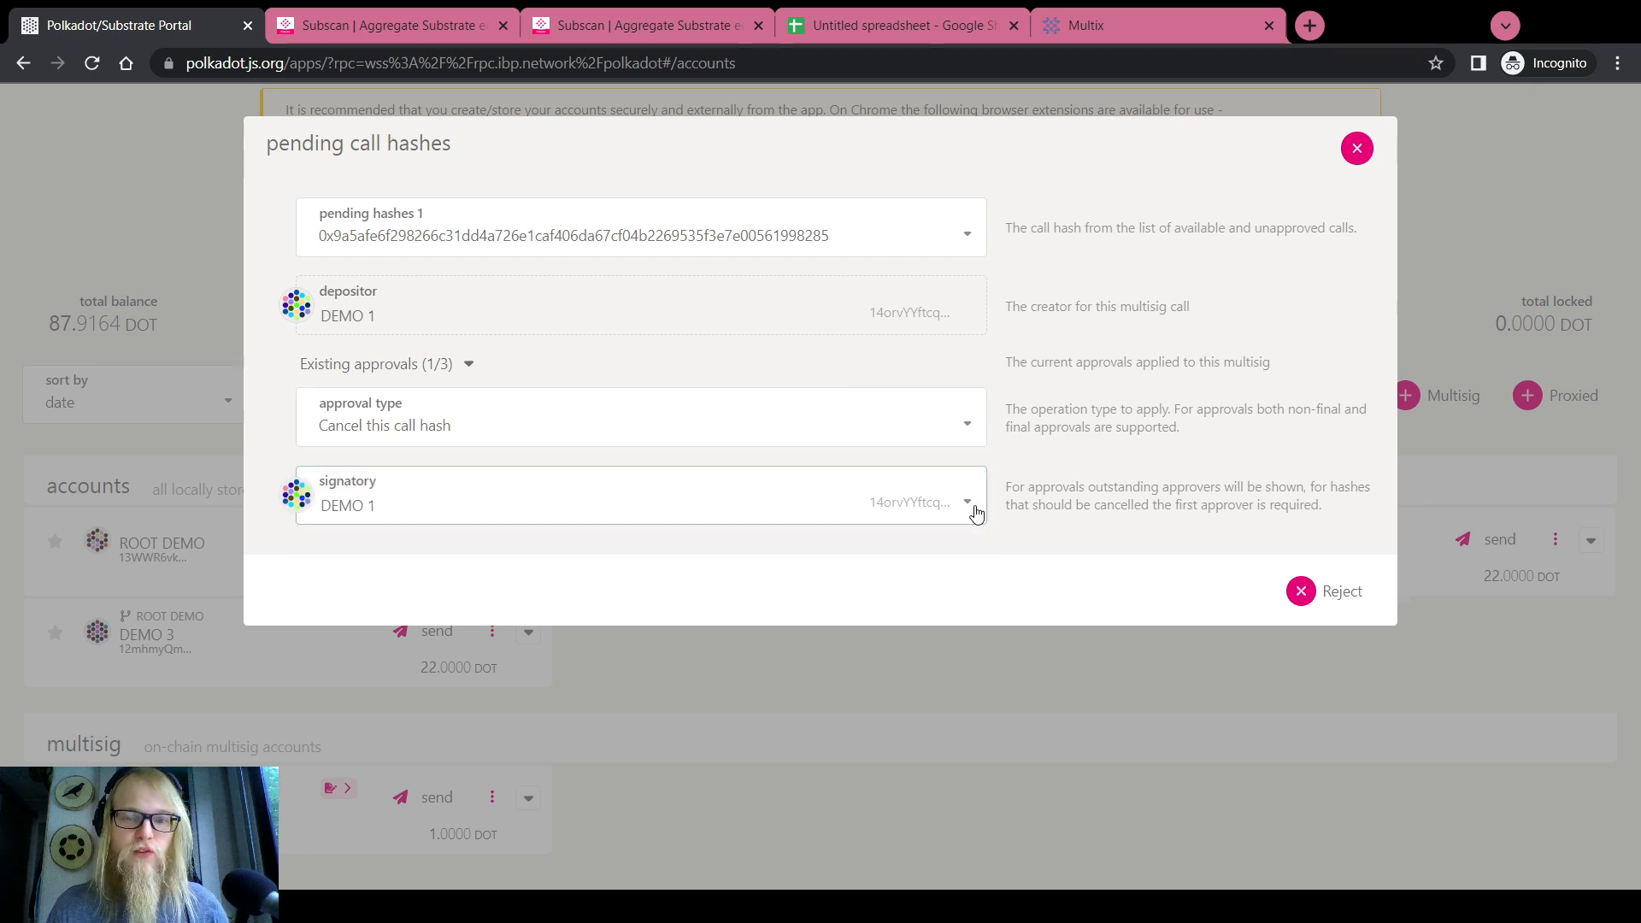
drag(319, 509, 377, 508)
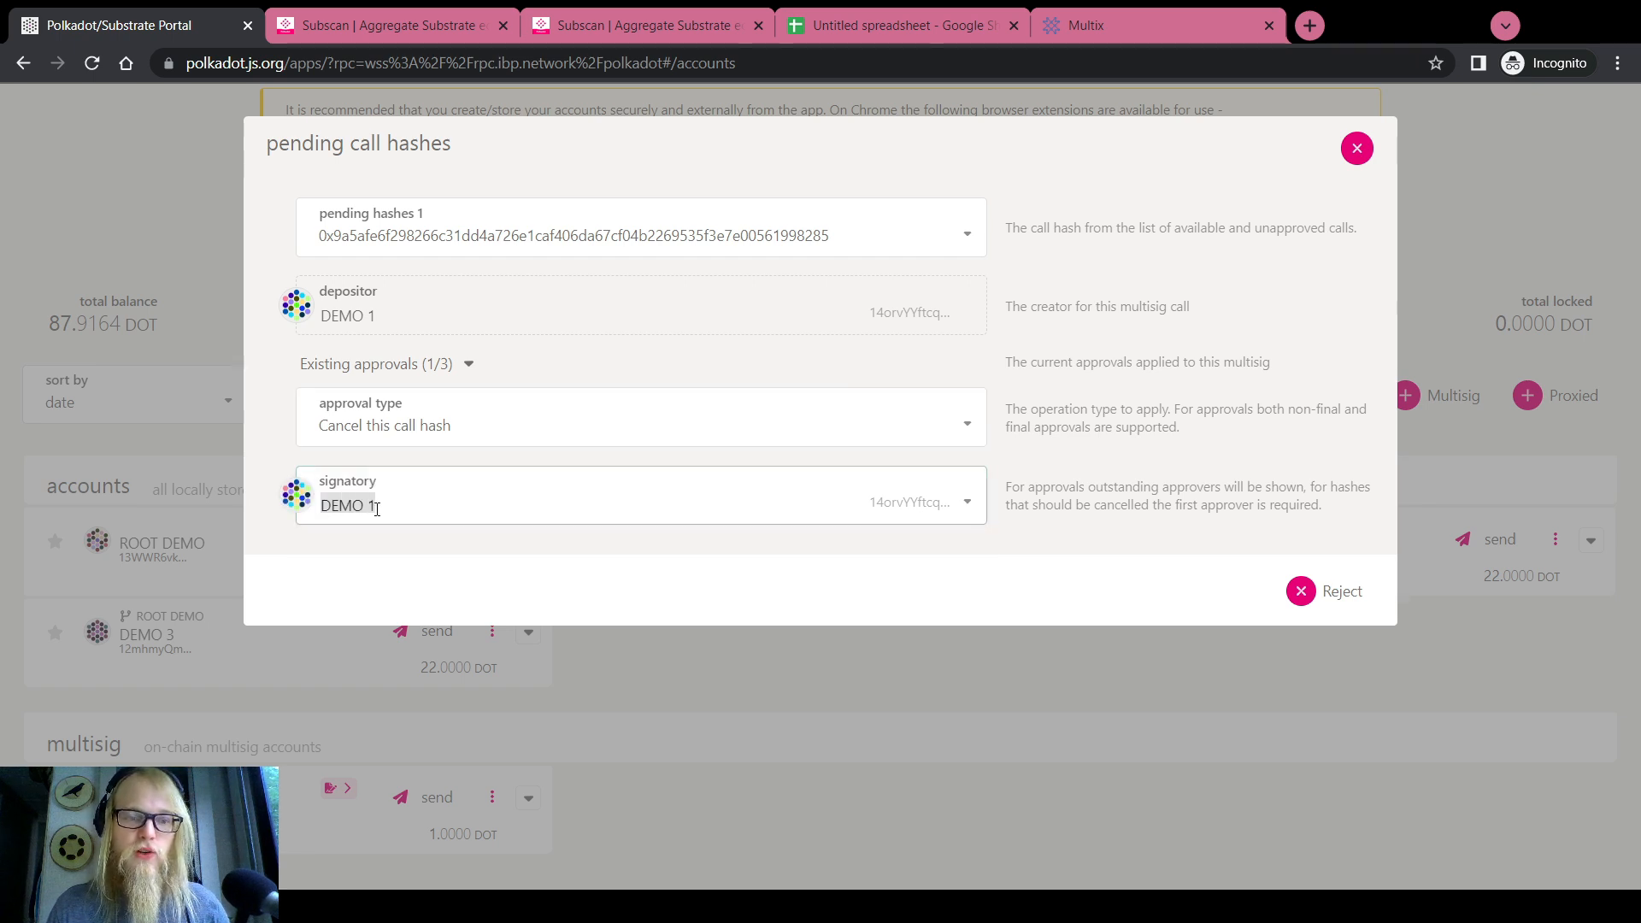
click(349, 323)
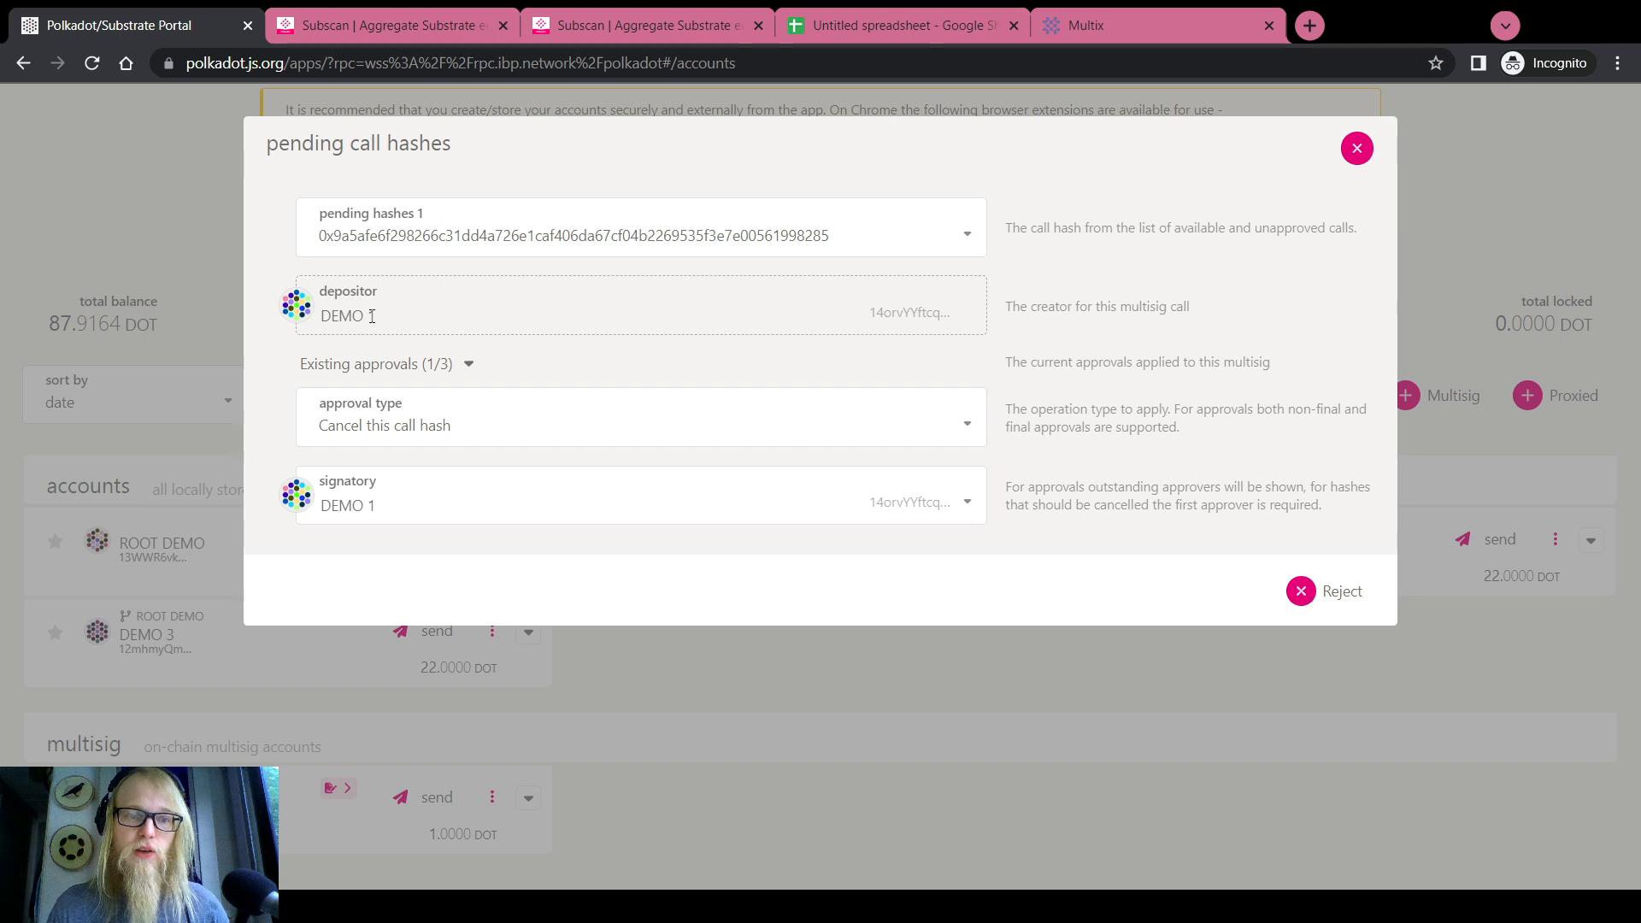
drag(372, 316, 326, 316)
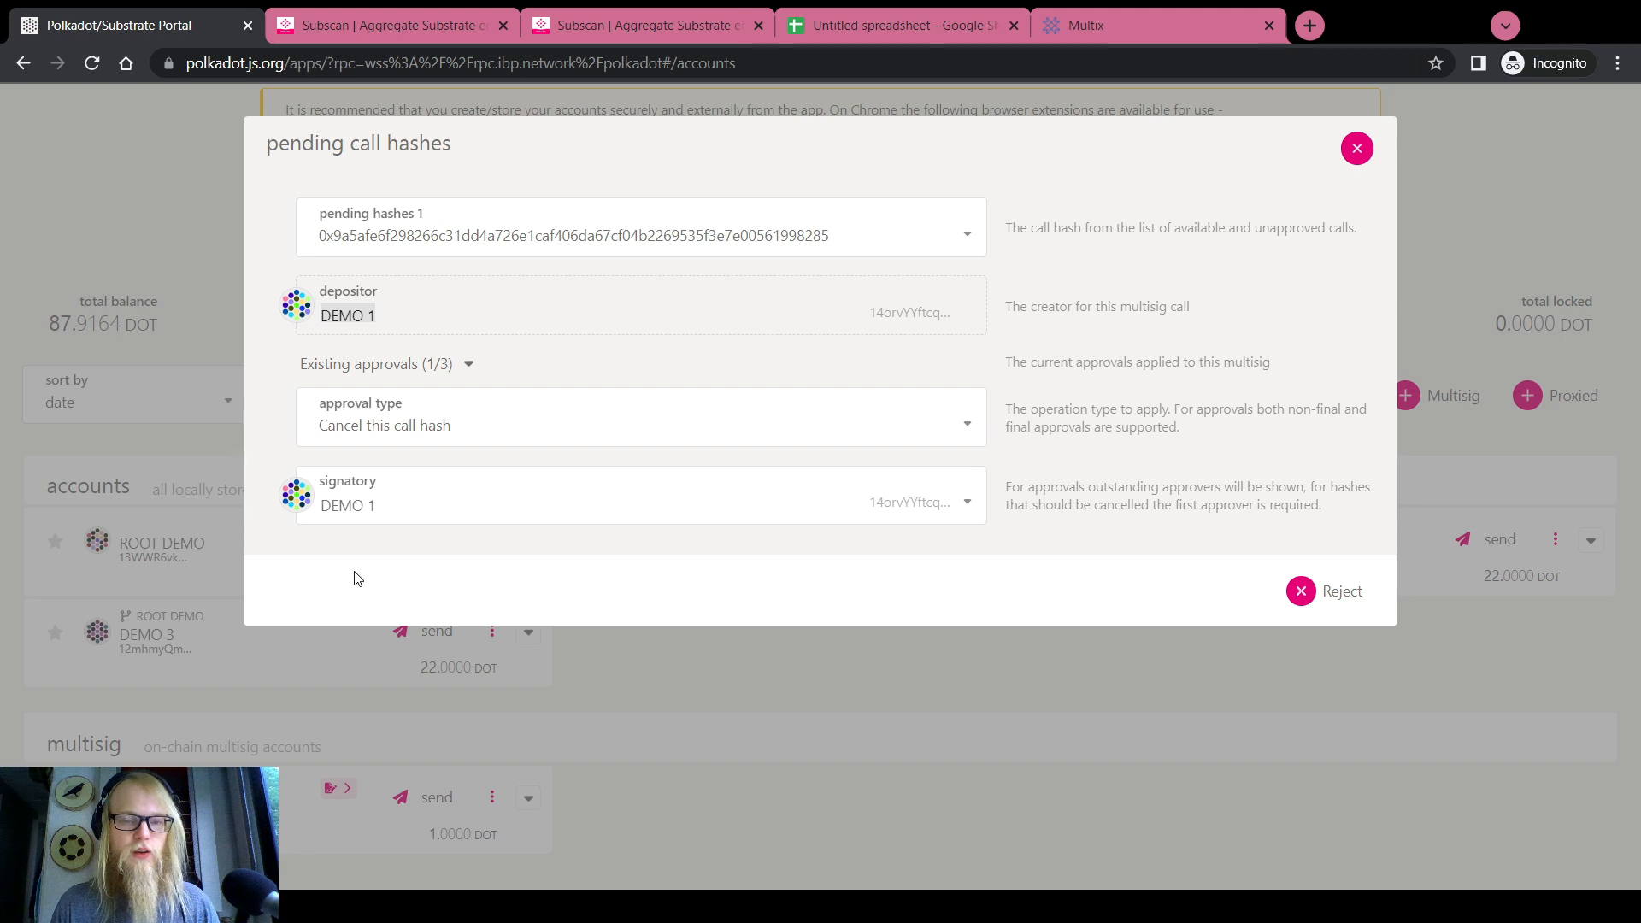
click(466, 505)
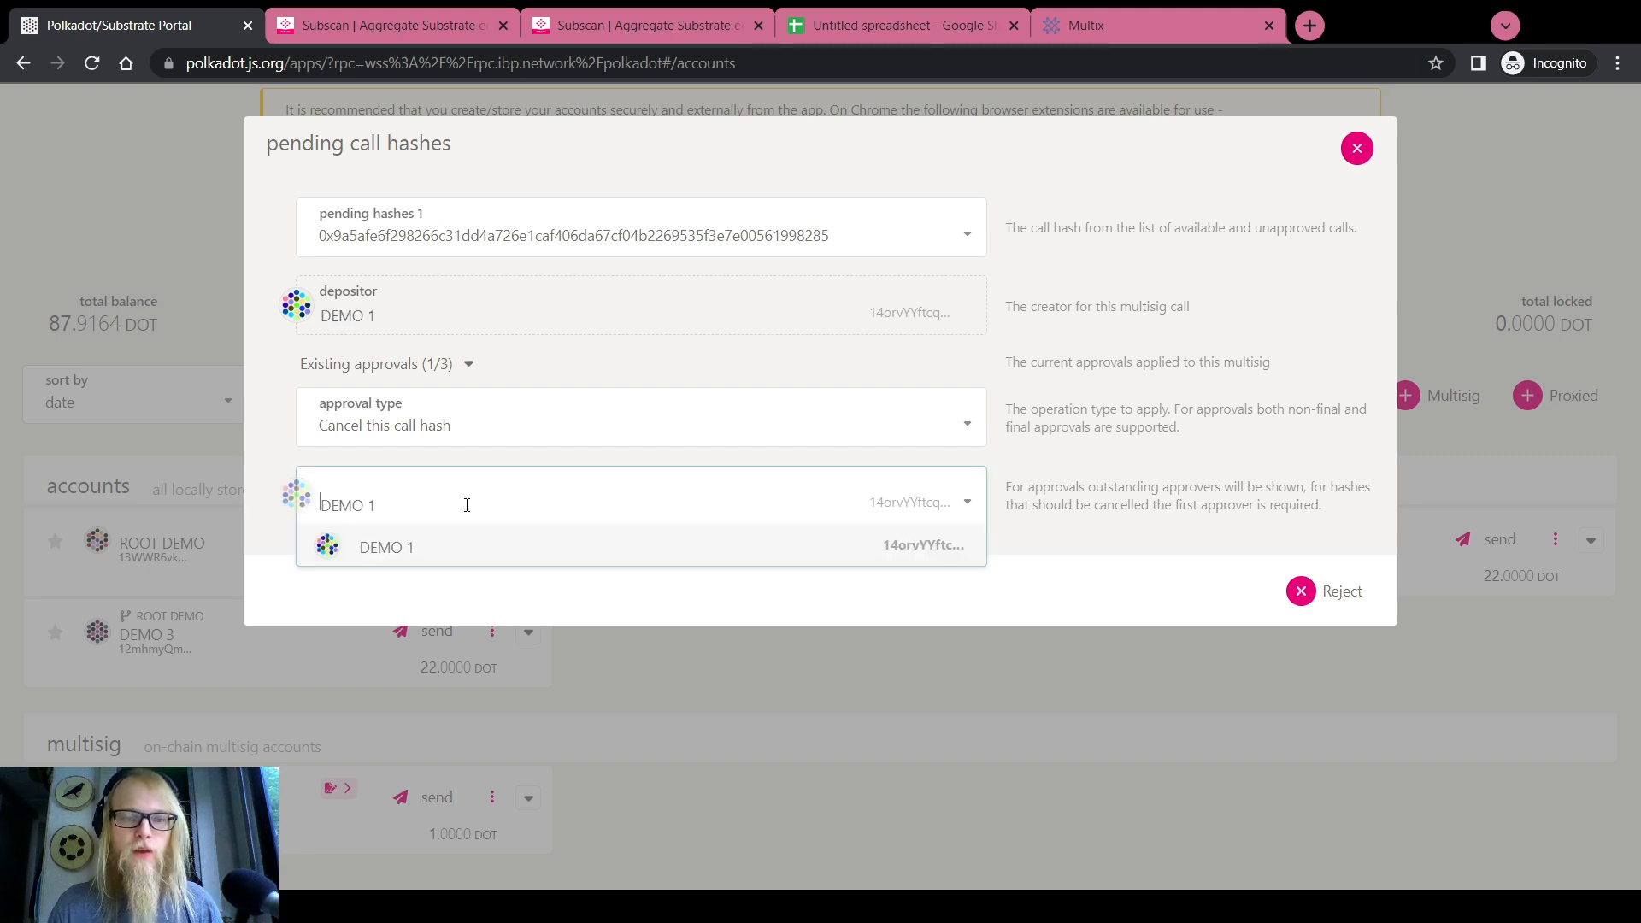
Start the cancellation, then reject signing and close the pending call hashes window
click(1324, 592)
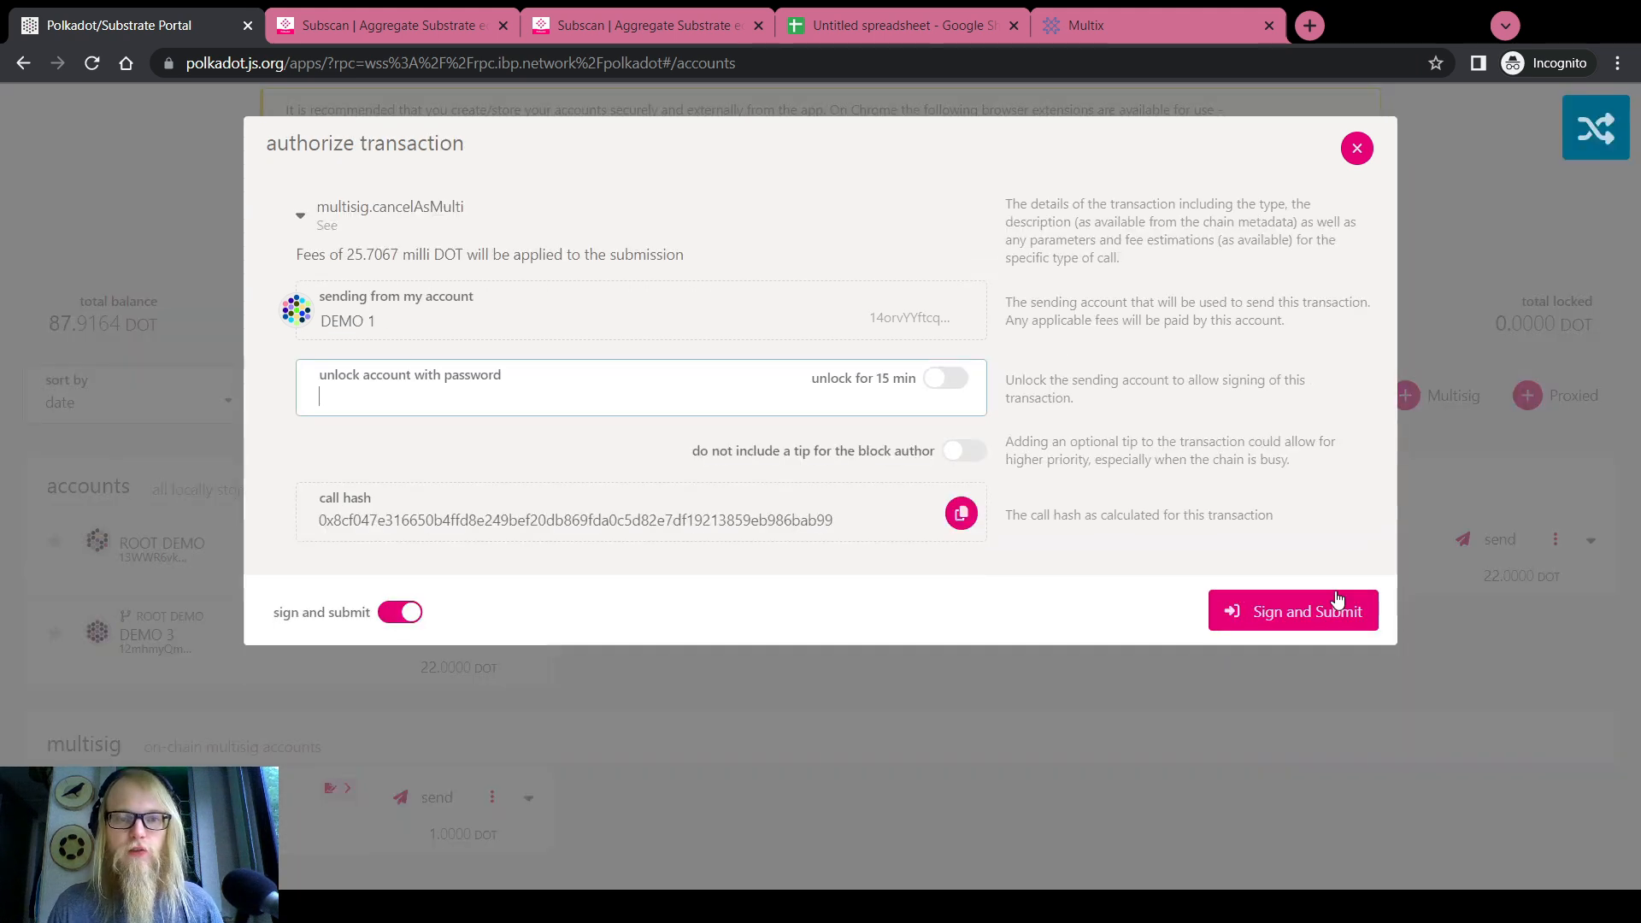
click(1356, 147)
click(1356, 148)
scroll(871, 340, up, 3)
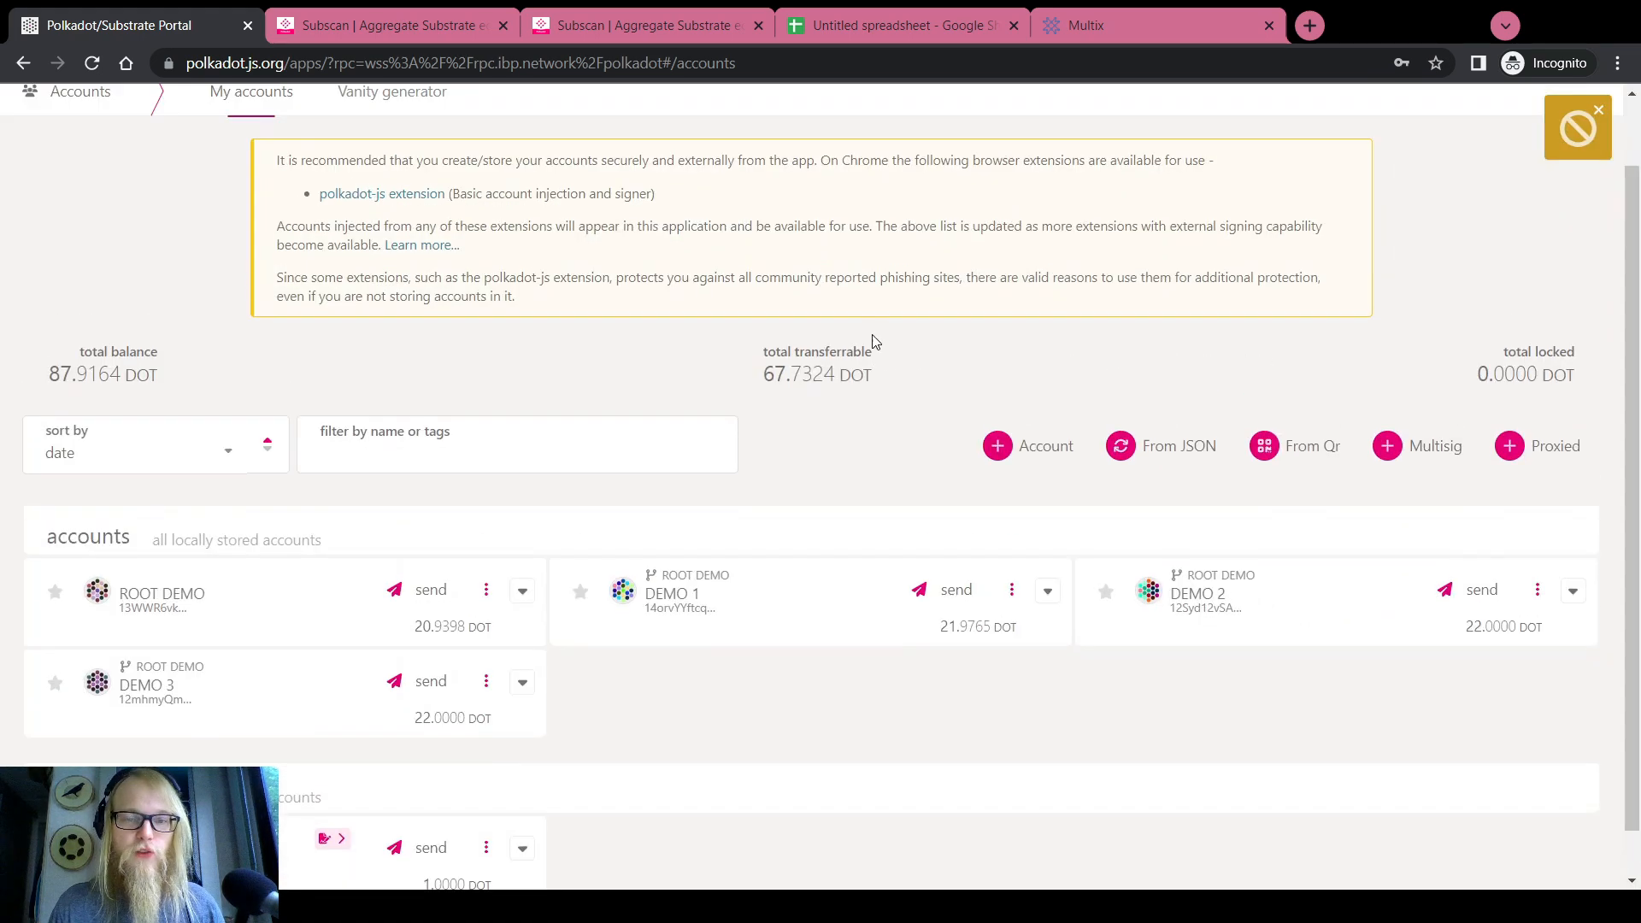
Select the multisig.cancelAsMulti call on the Extrinsics page
mouse_move(654, 118)
click(673, 193)
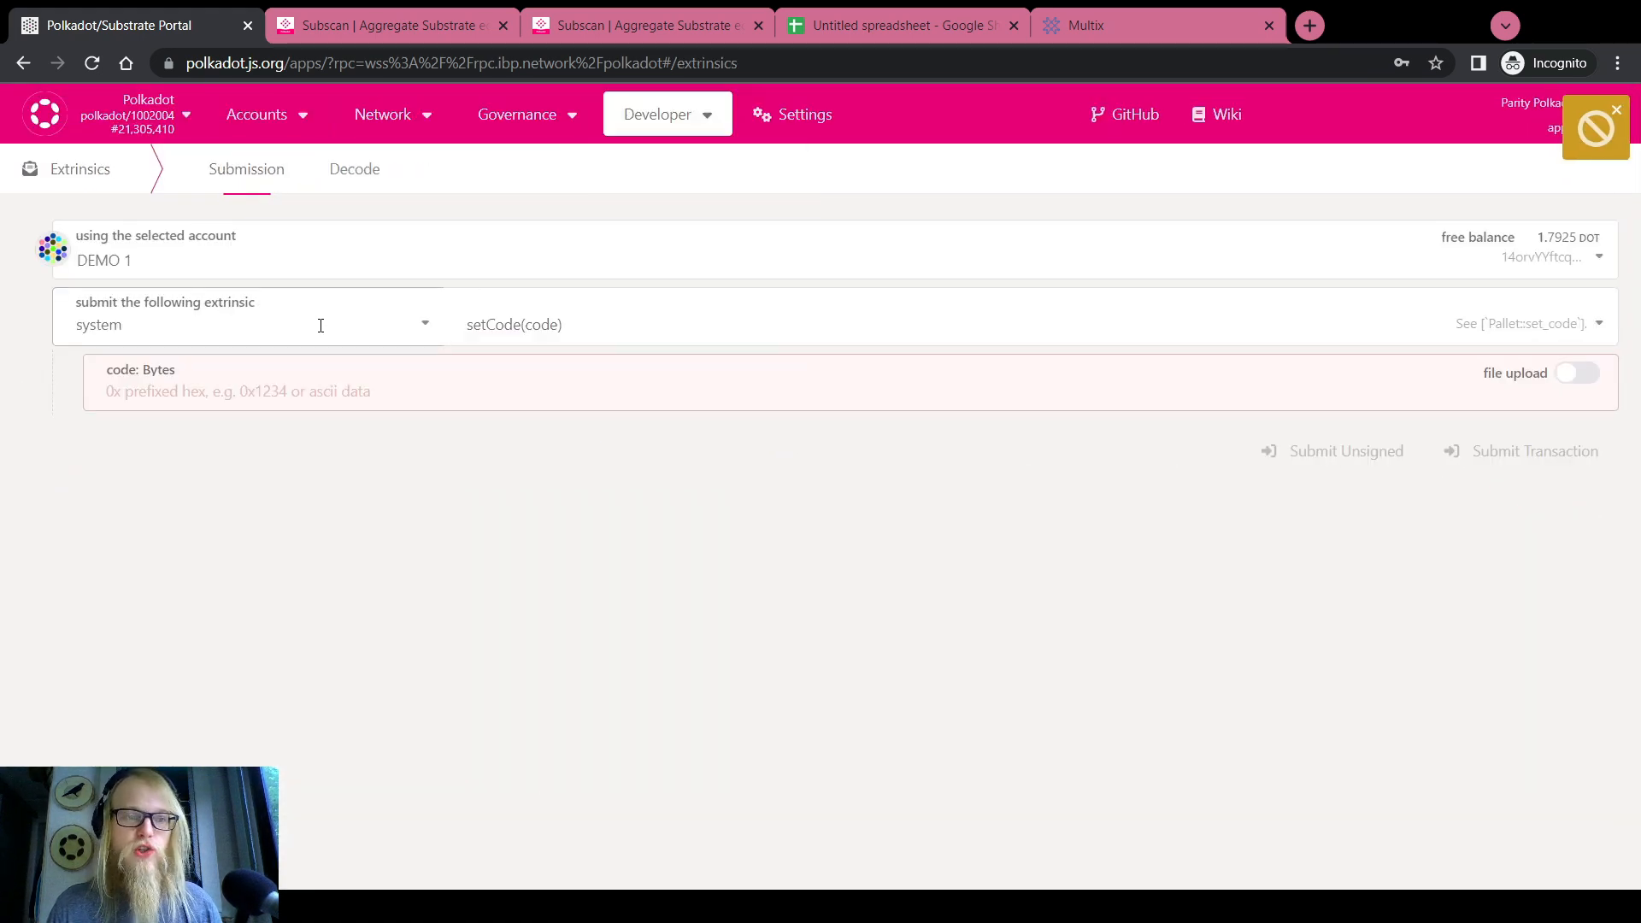
click(171, 324)
scroll(123, 479, up, 2)
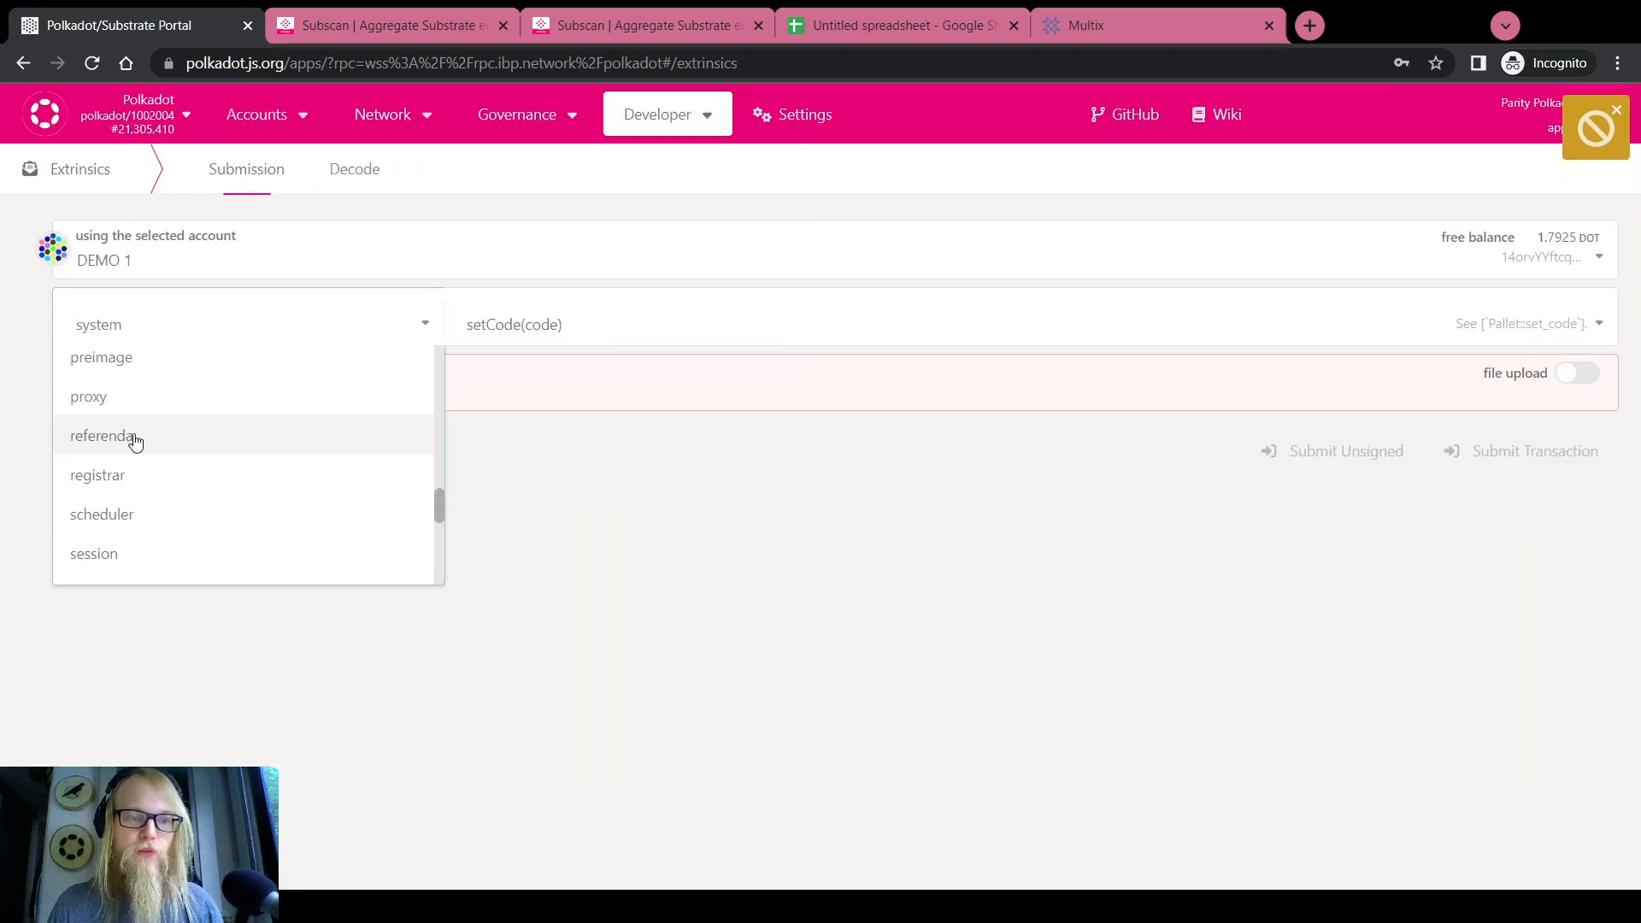
click(10, 441)
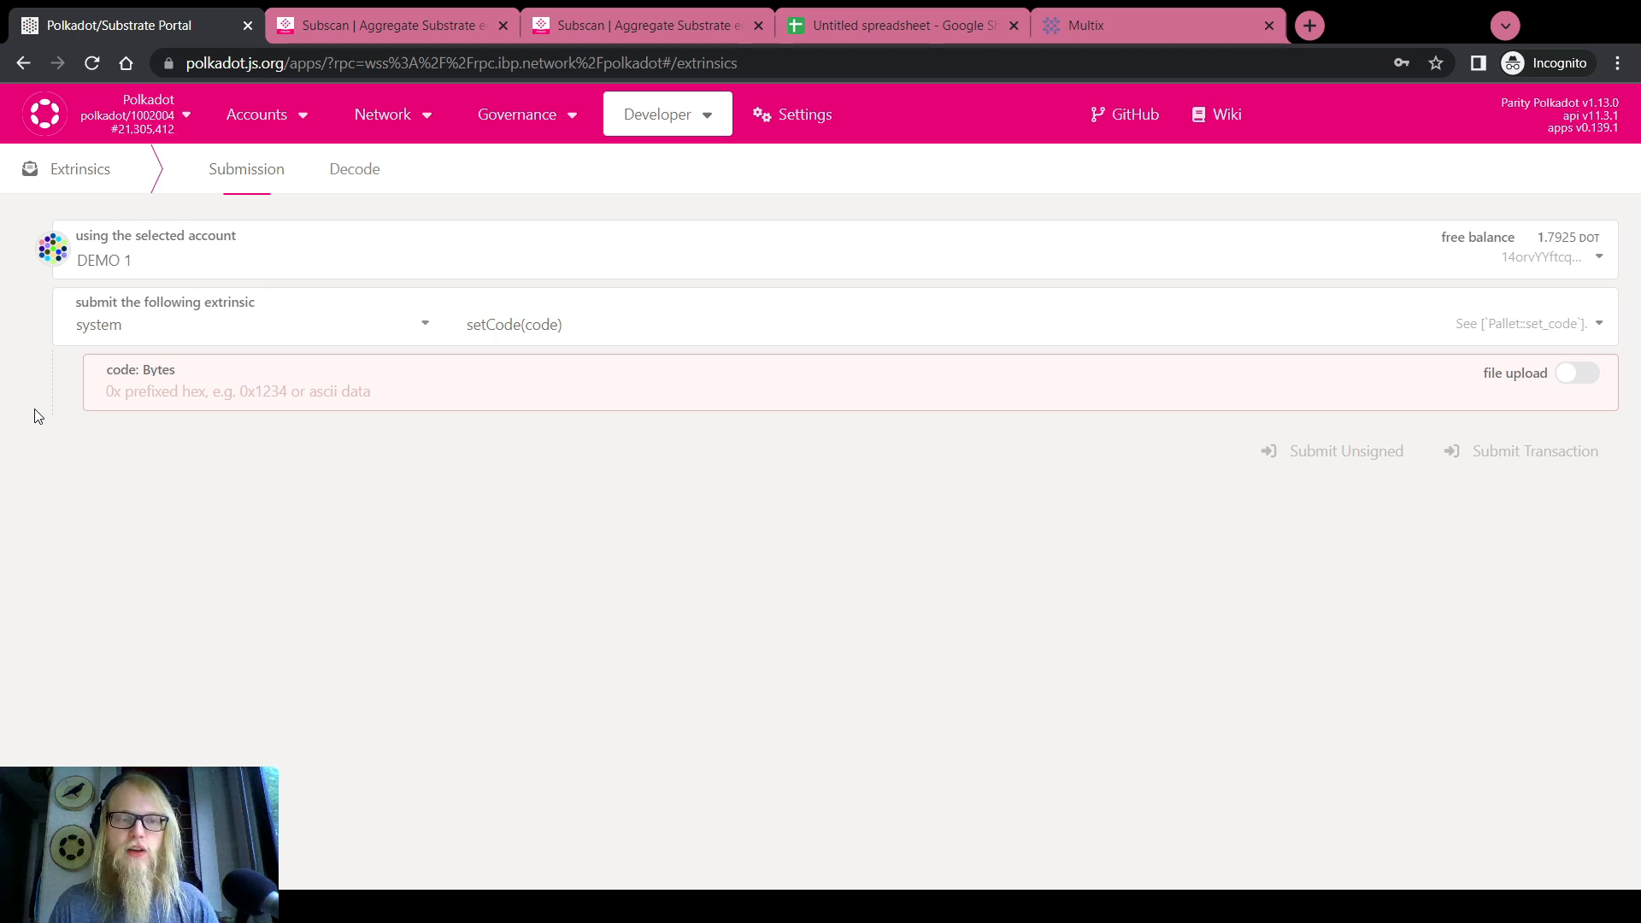
click(401, 325)
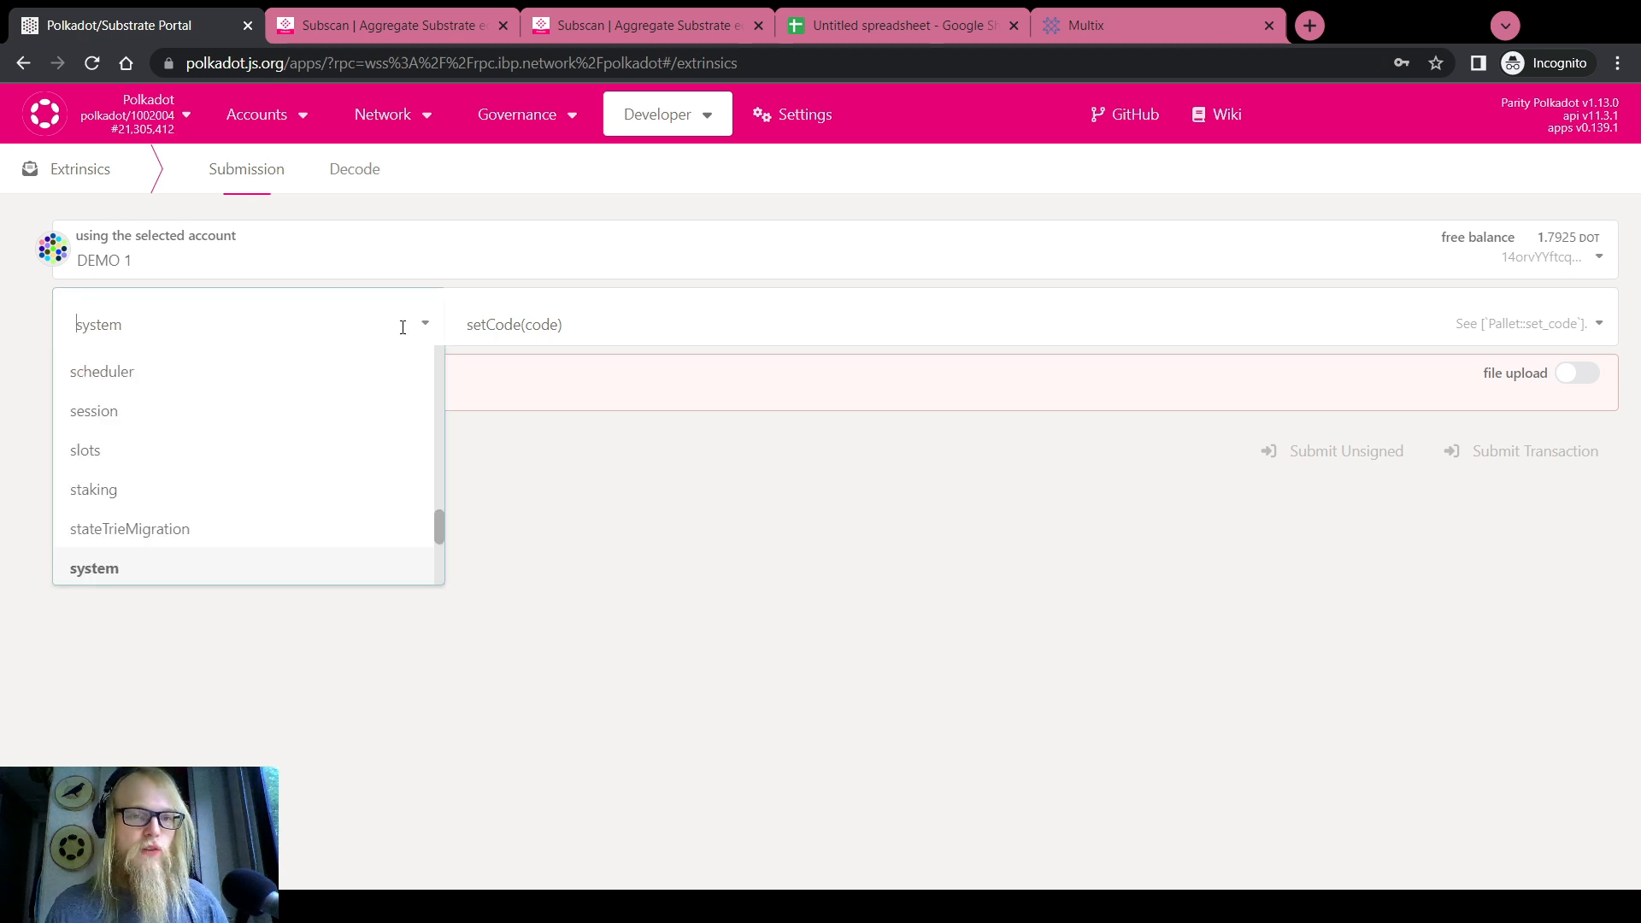
scroll(167, 481, up, 5)
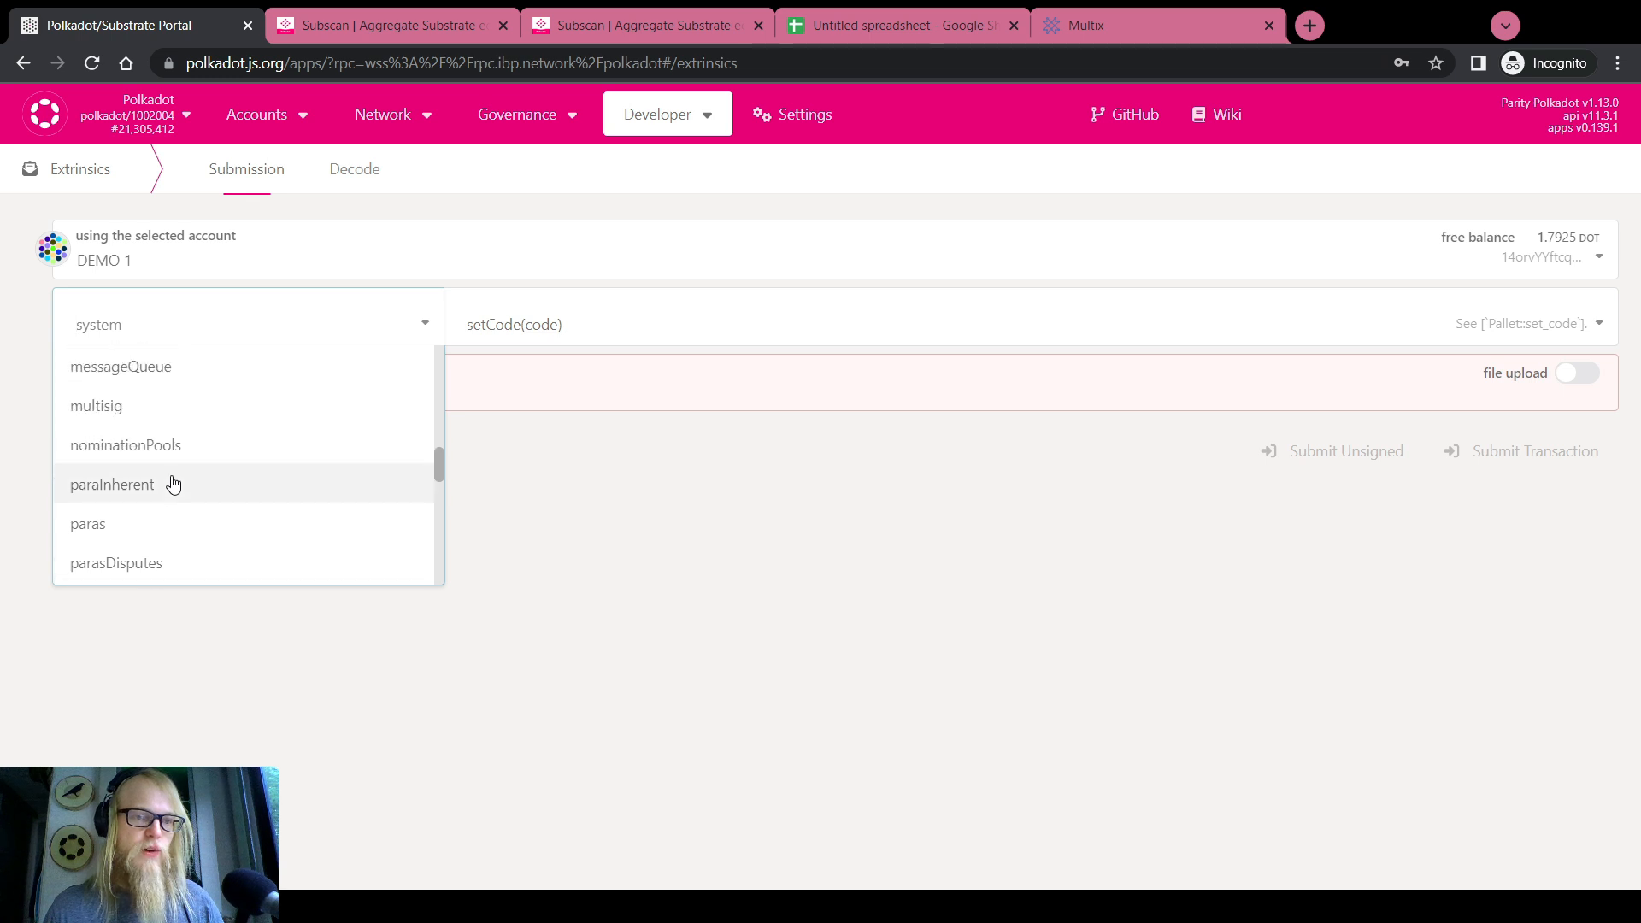
click(135, 425)
click(516, 323)
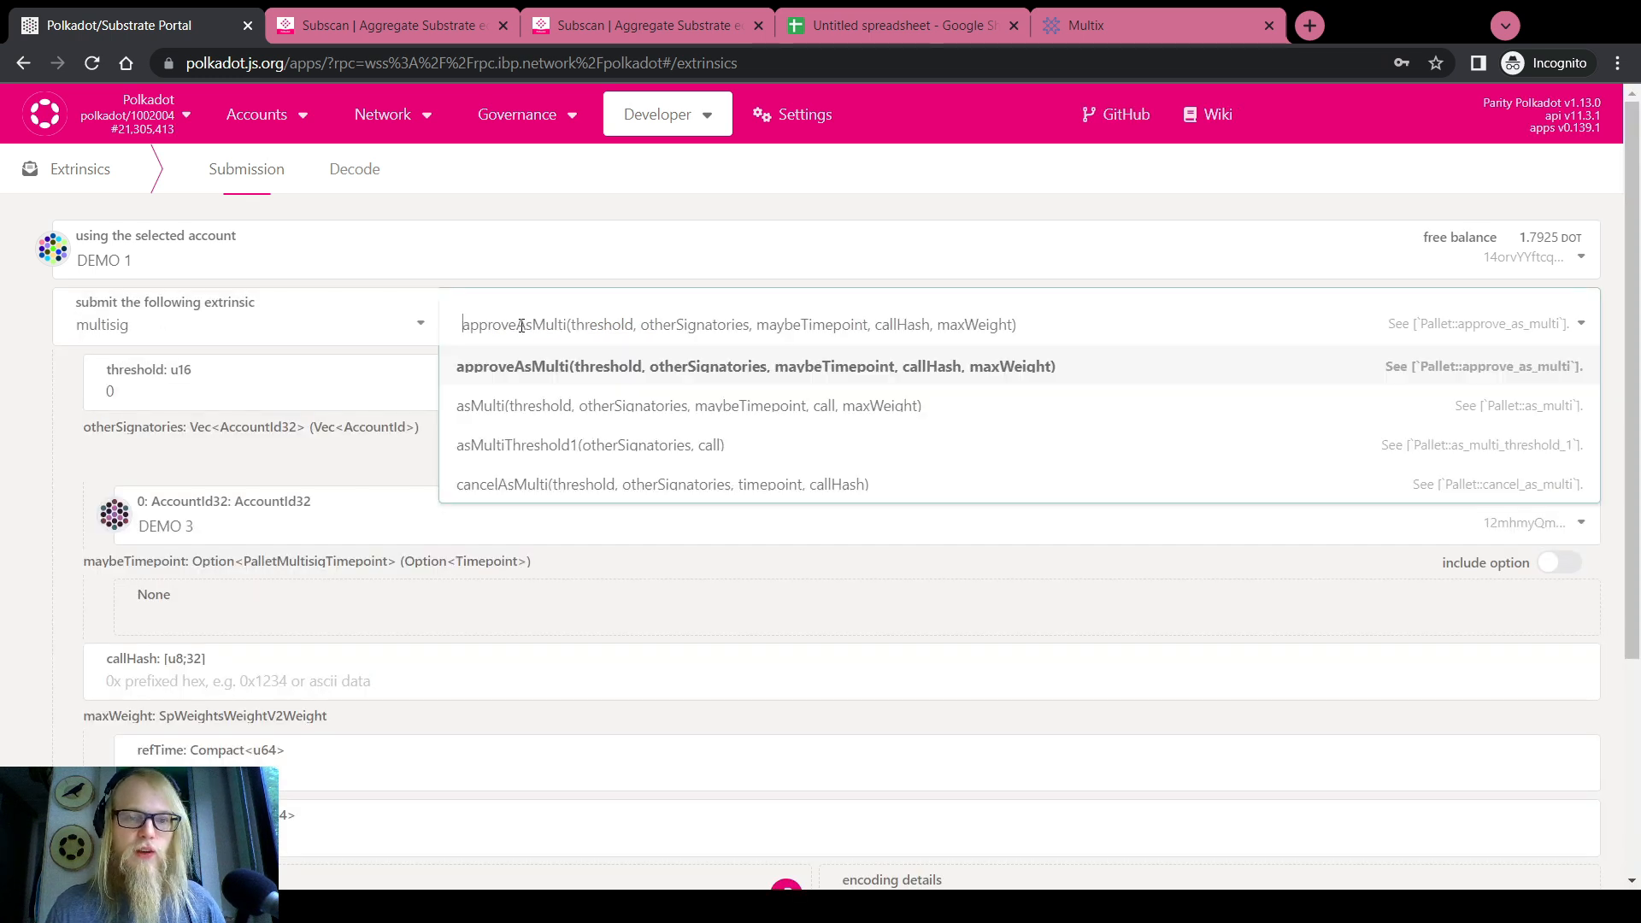
click(549, 483)
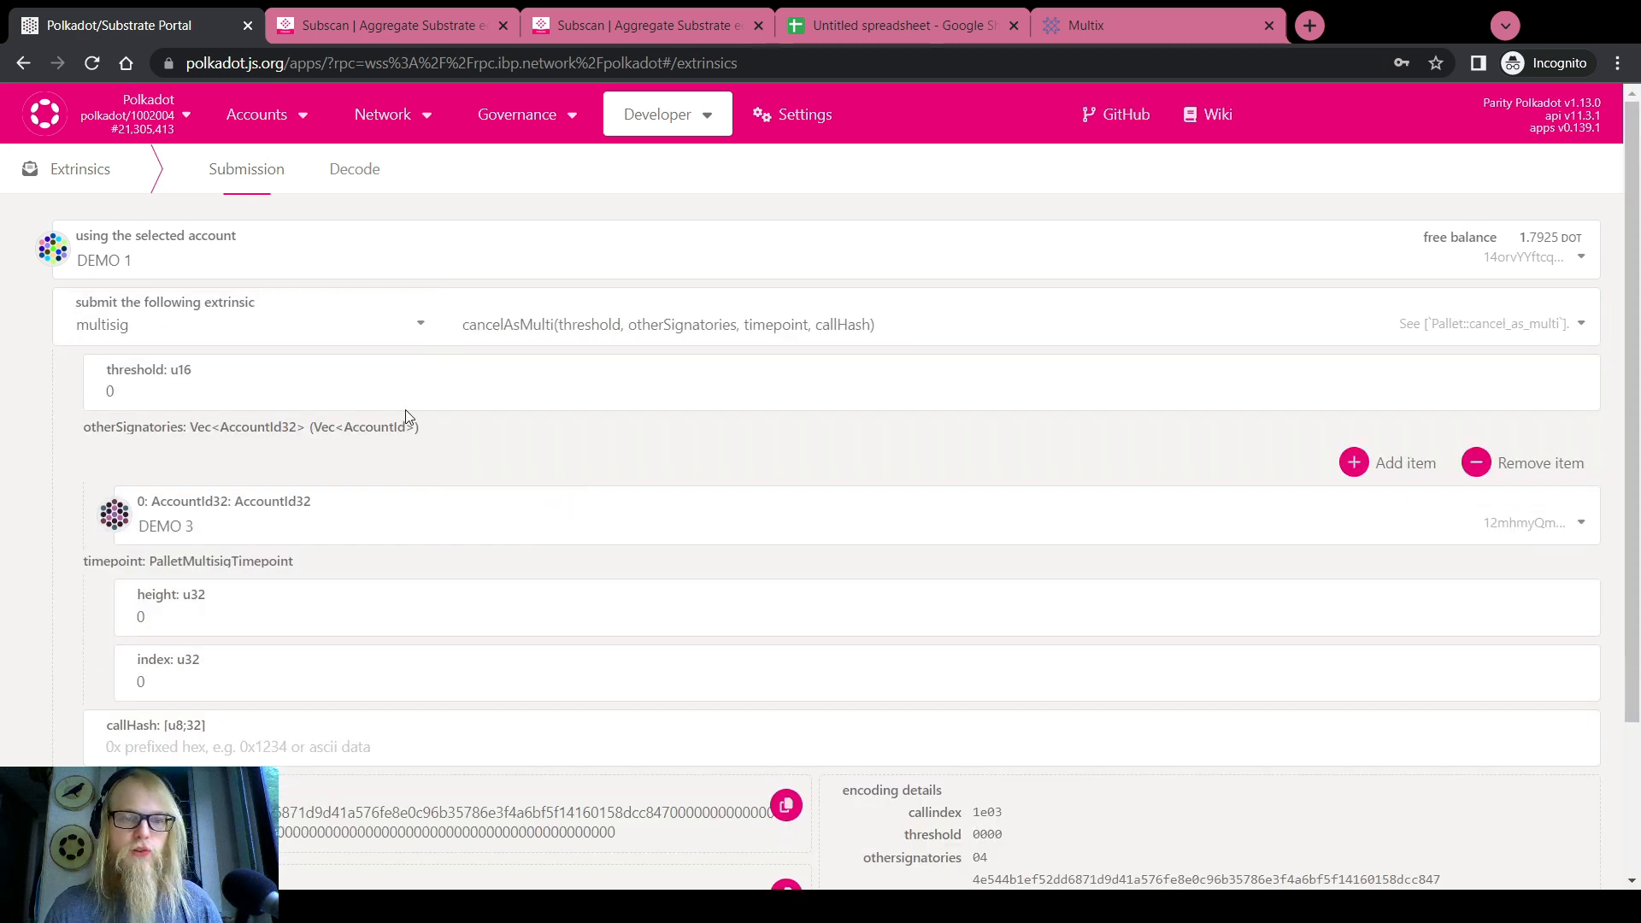
Set threshold 3 with other signatories DEMO 2, DEMO 3 and ROOT DEMO
click(372, 388)
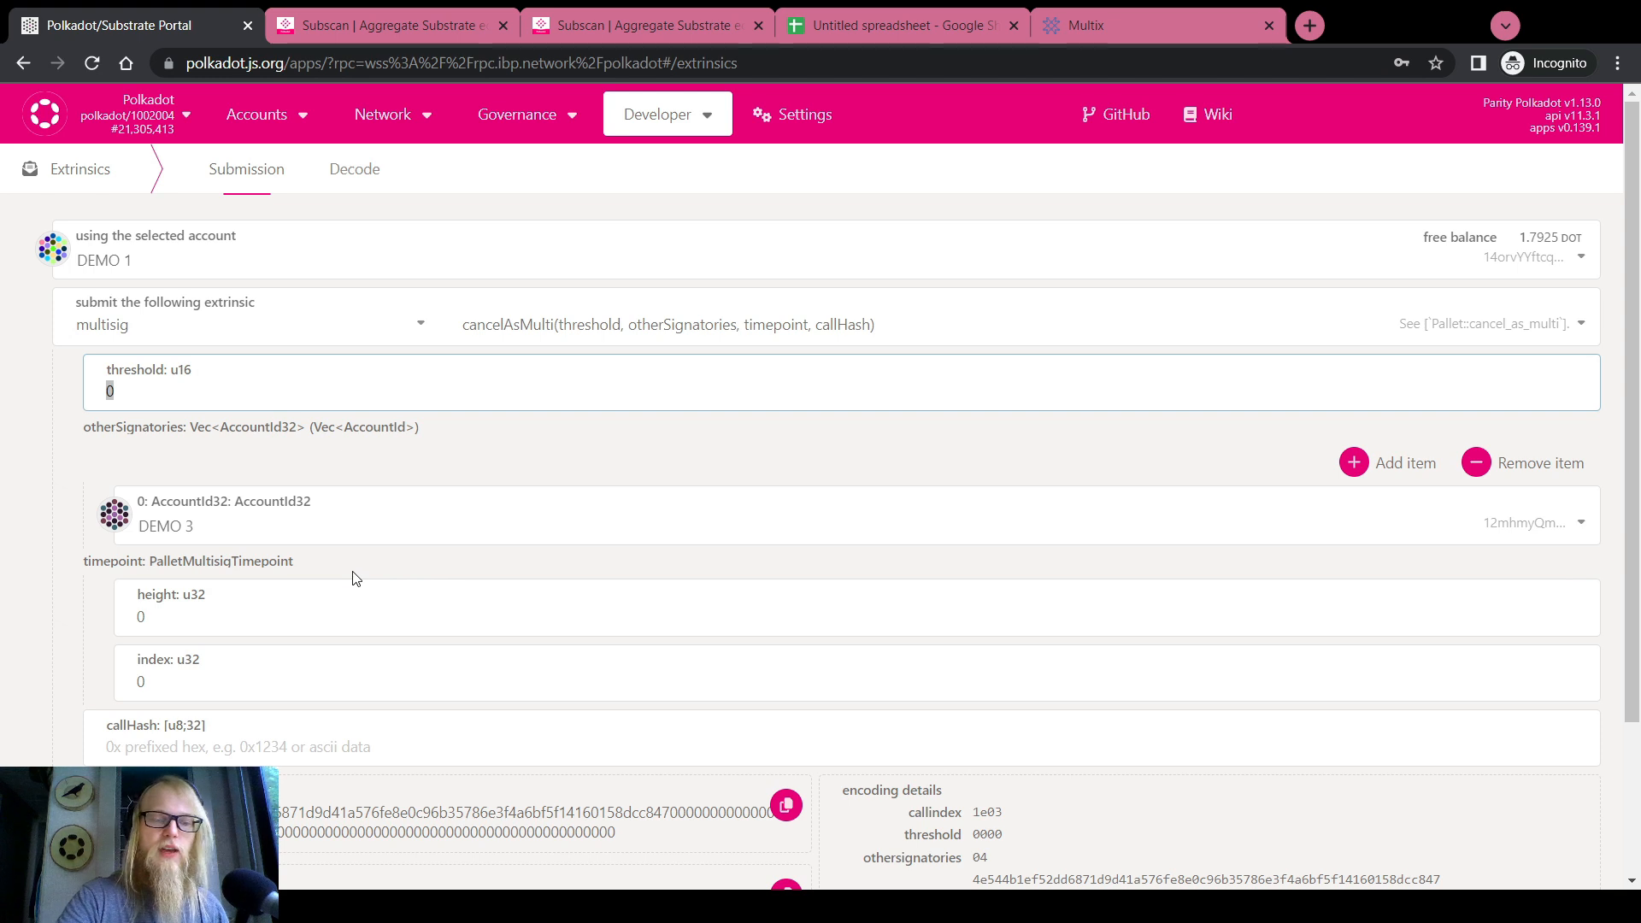
text(3)
click(1384, 462)
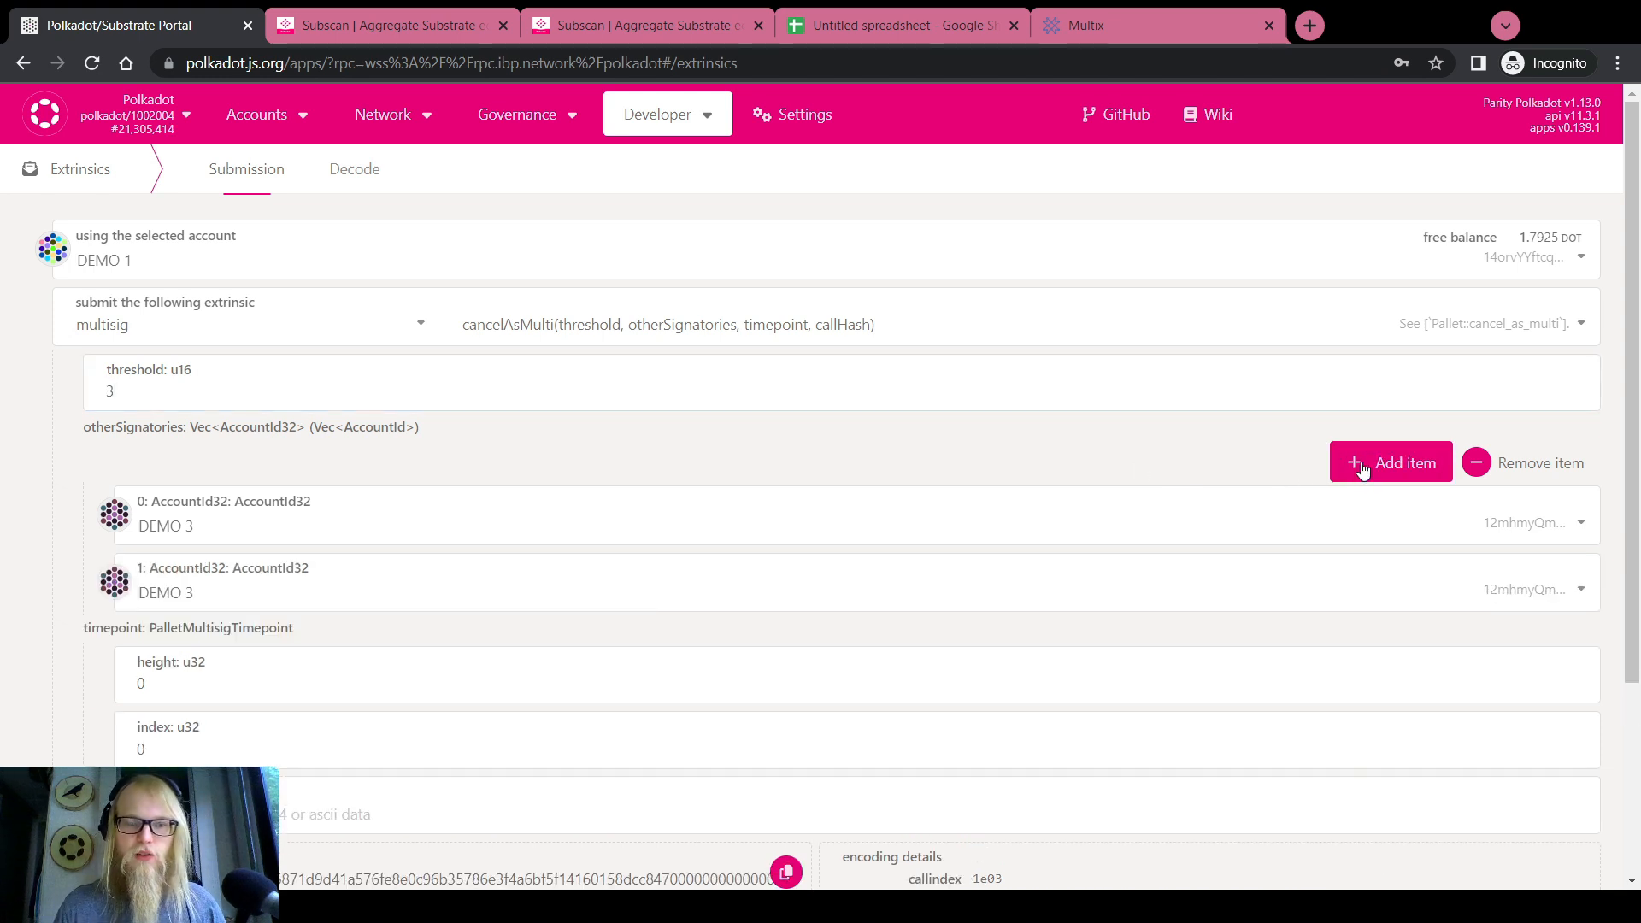
click(1384, 463)
click(309, 538)
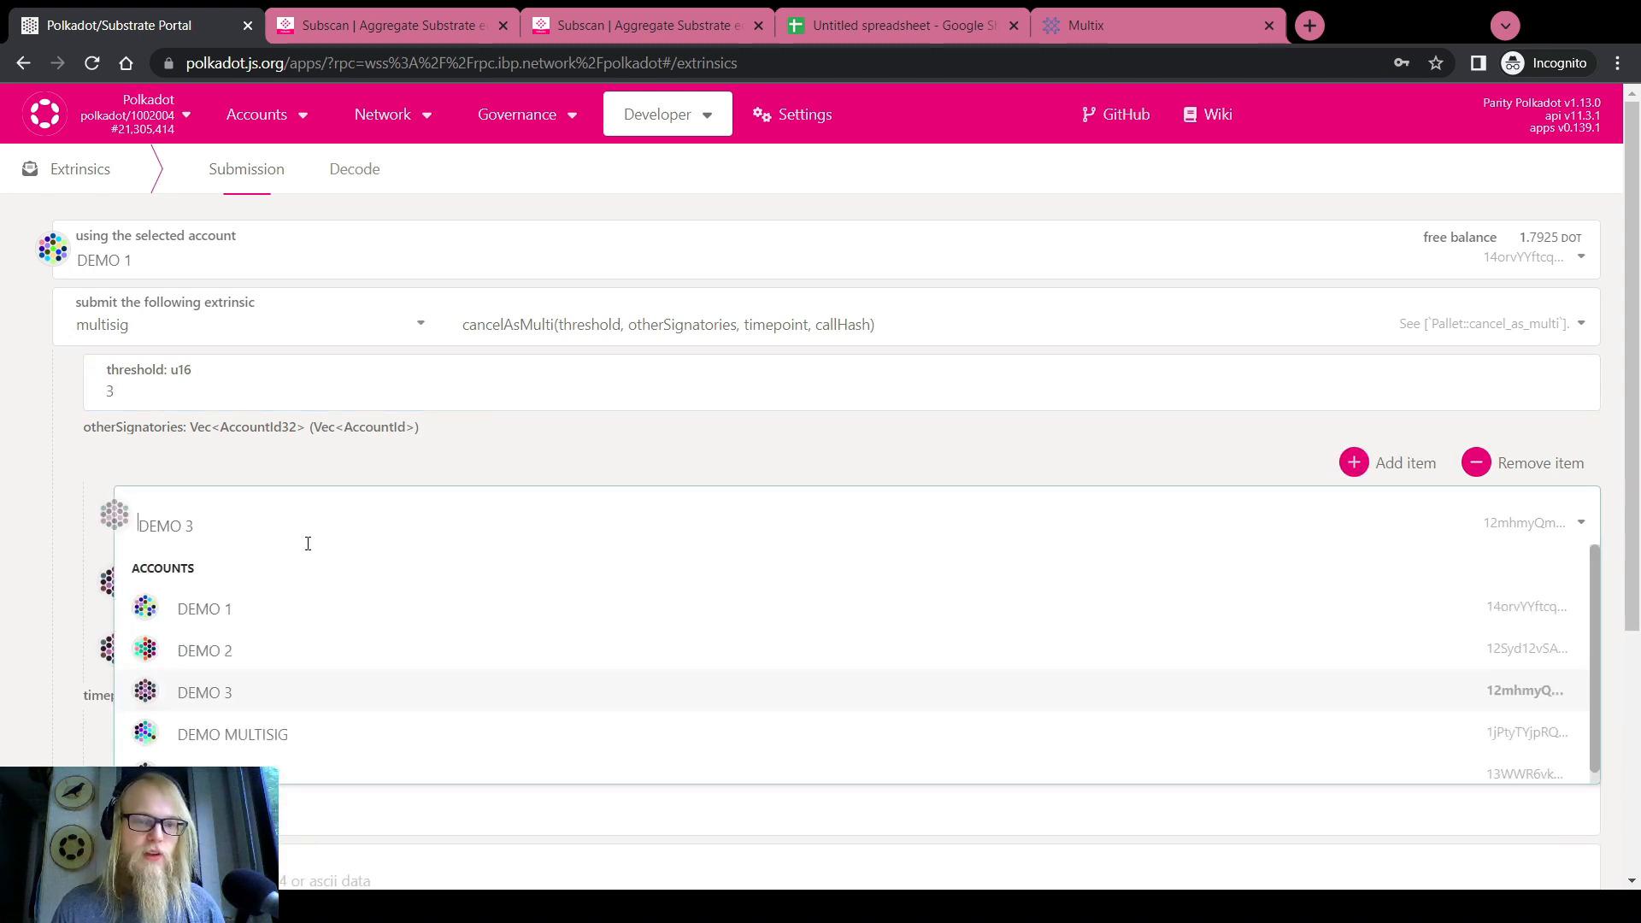
click(228, 650)
click(199, 584)
click(228, 755)
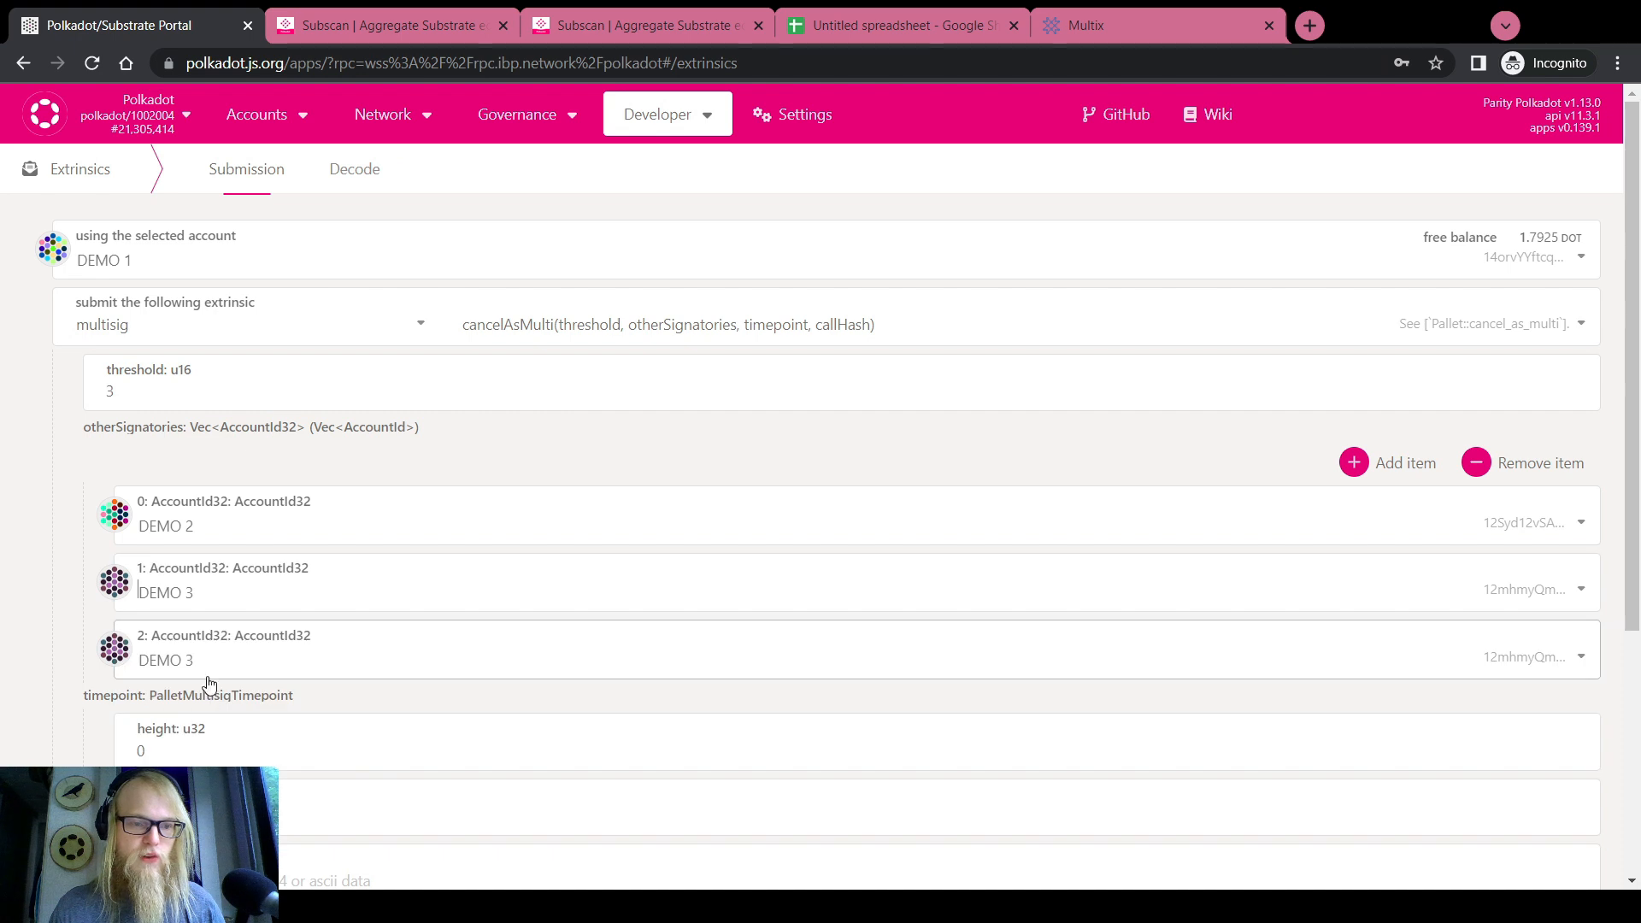
click(207, 667)
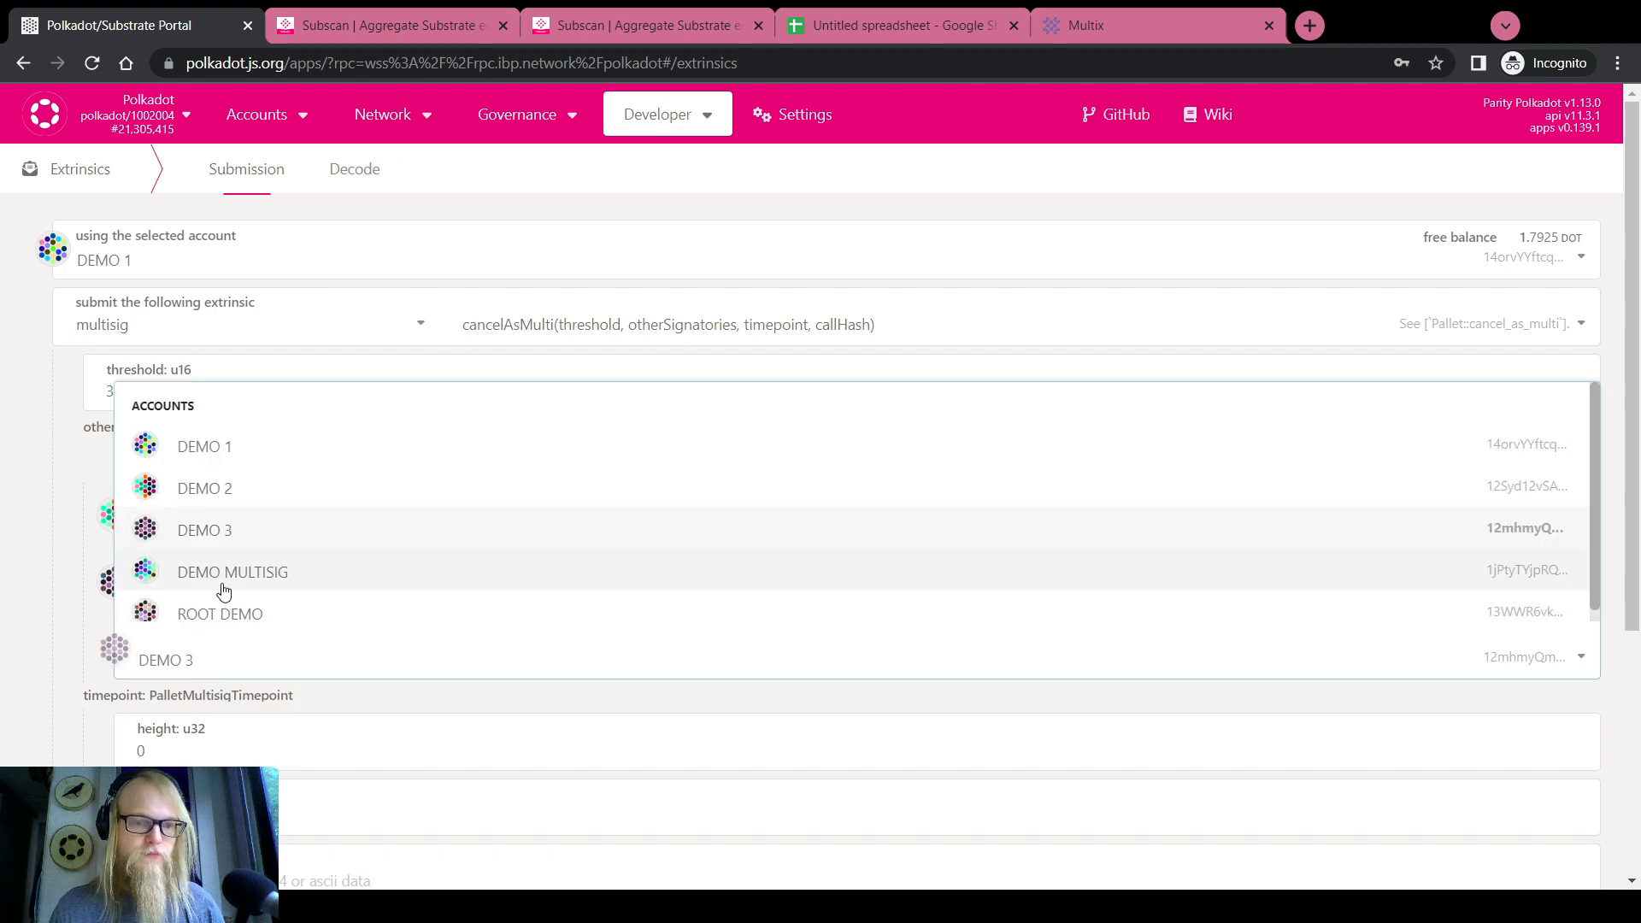
click(224, 616)
Check the timepoint height and index fields against the Subscan multisig details
scroll(15, 605, down, 2)
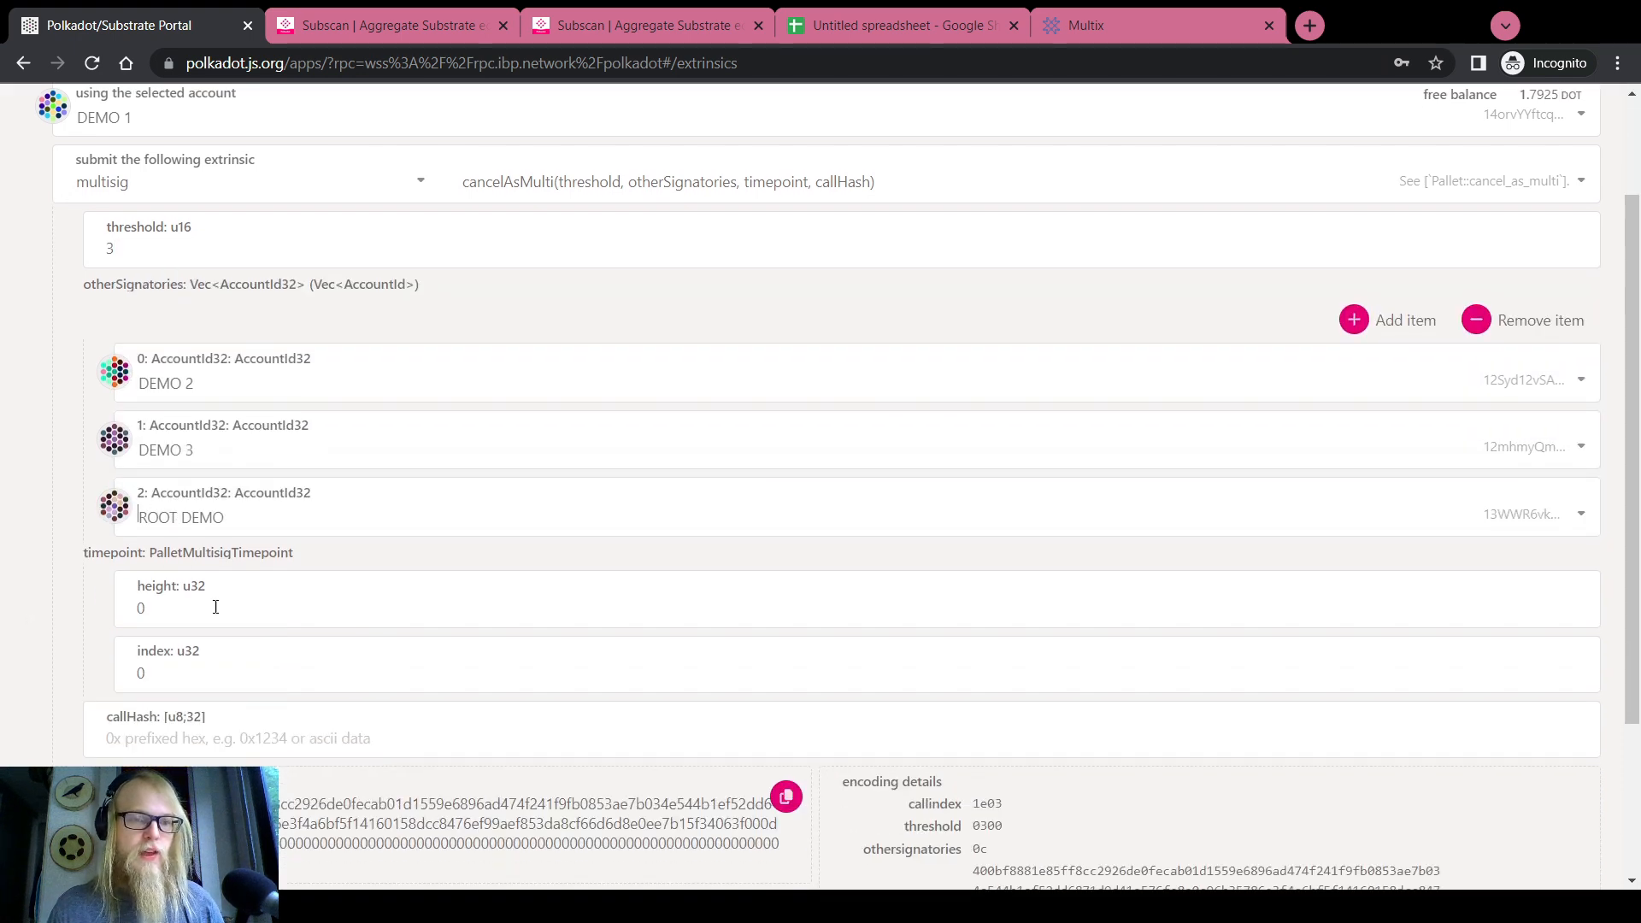
drag(216, 607, 100, 614)
click(173, 673)
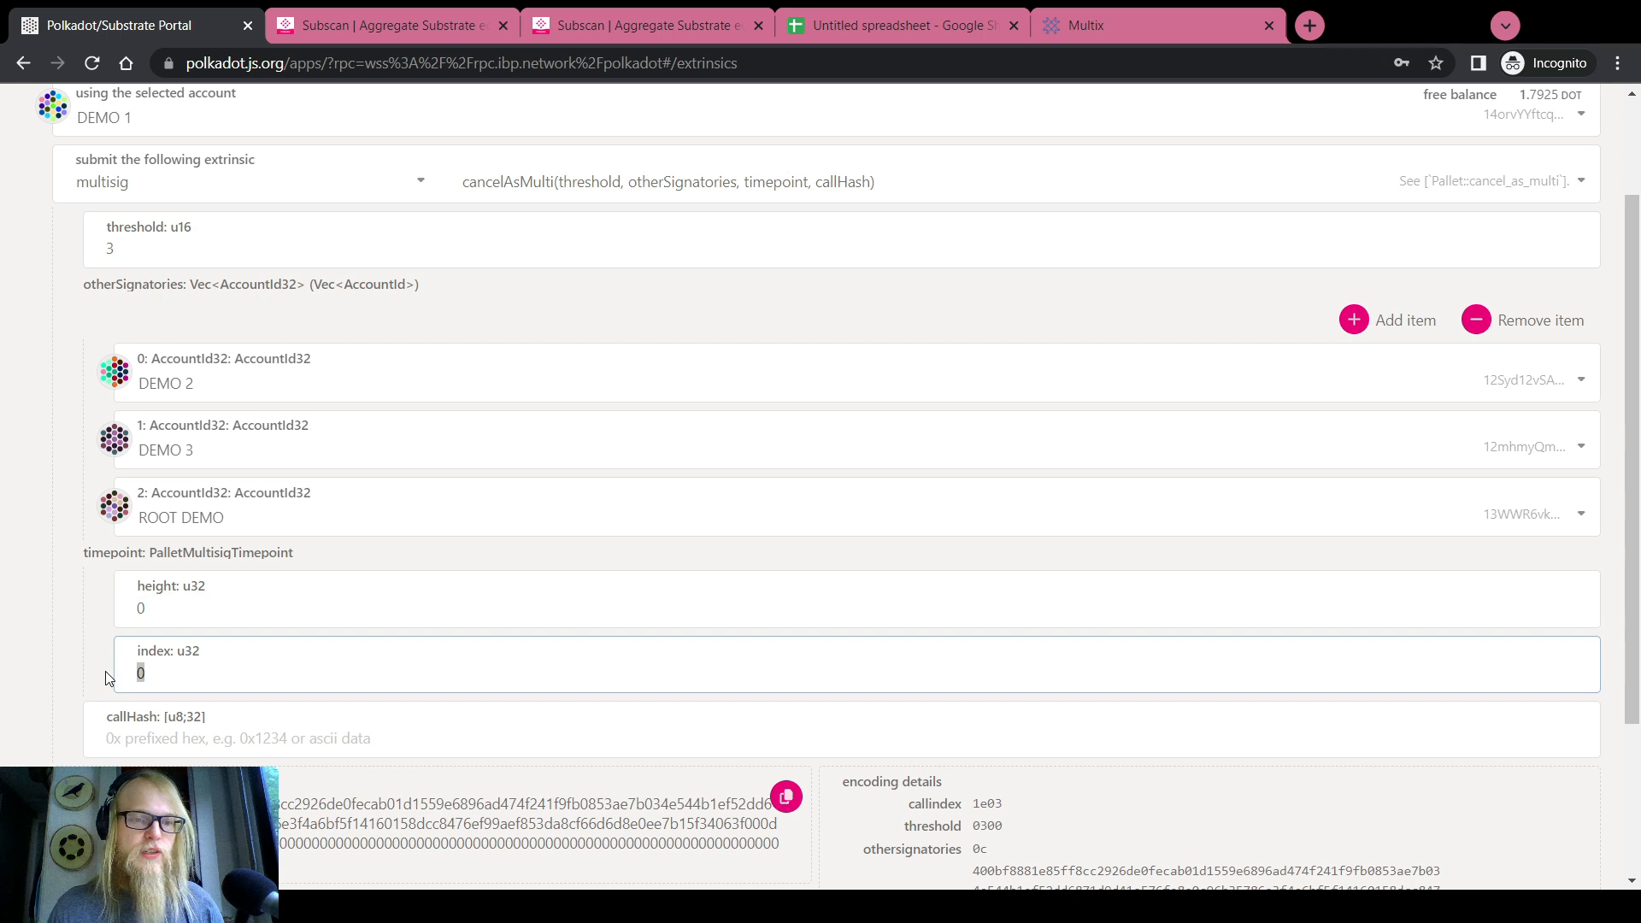
scroll(38, 629, up, 2)
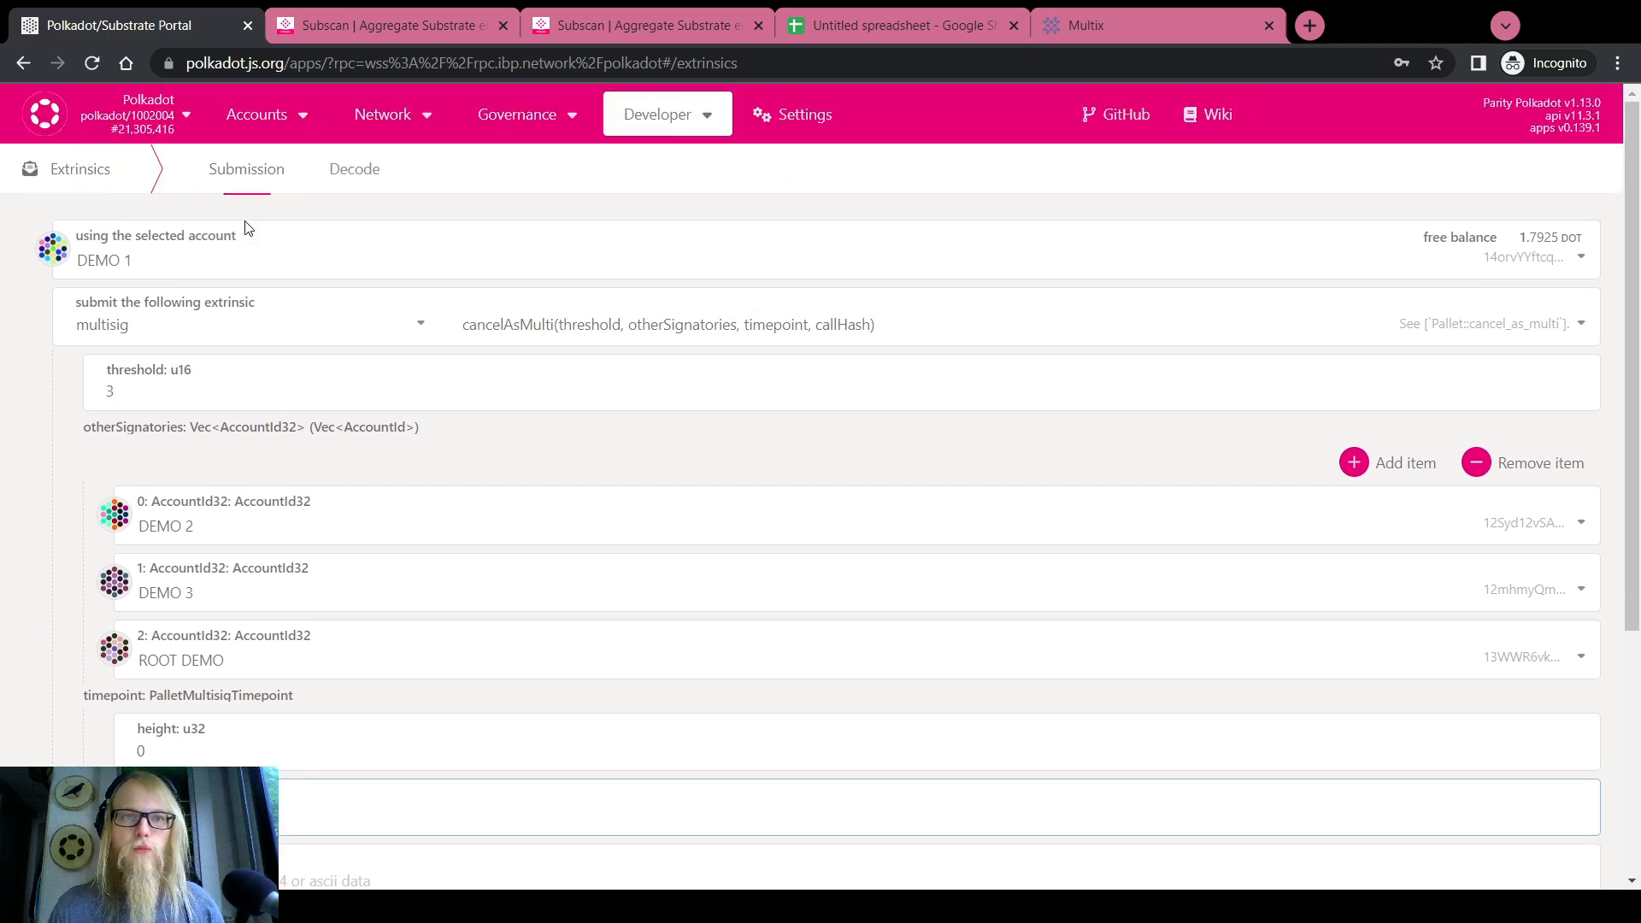
click(551, 33)
click(603, 303)
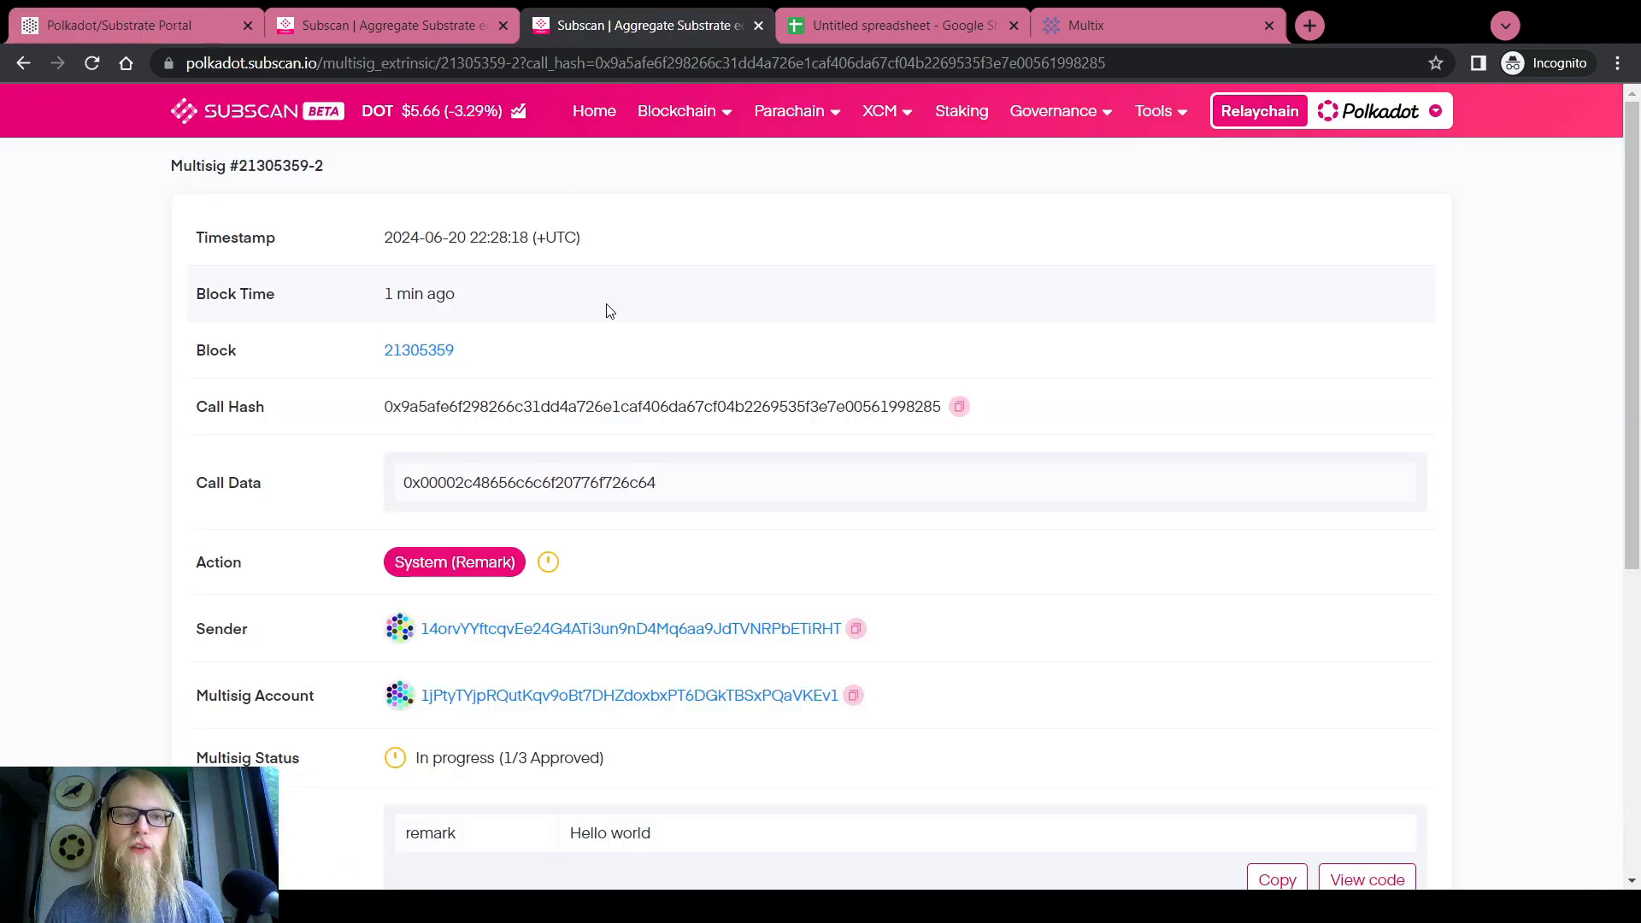
click(204, 21)
Query Chain state multisig.multisigs for DEMO MULTISIG with the call-hash option turned off
mouse_move(349, 127)
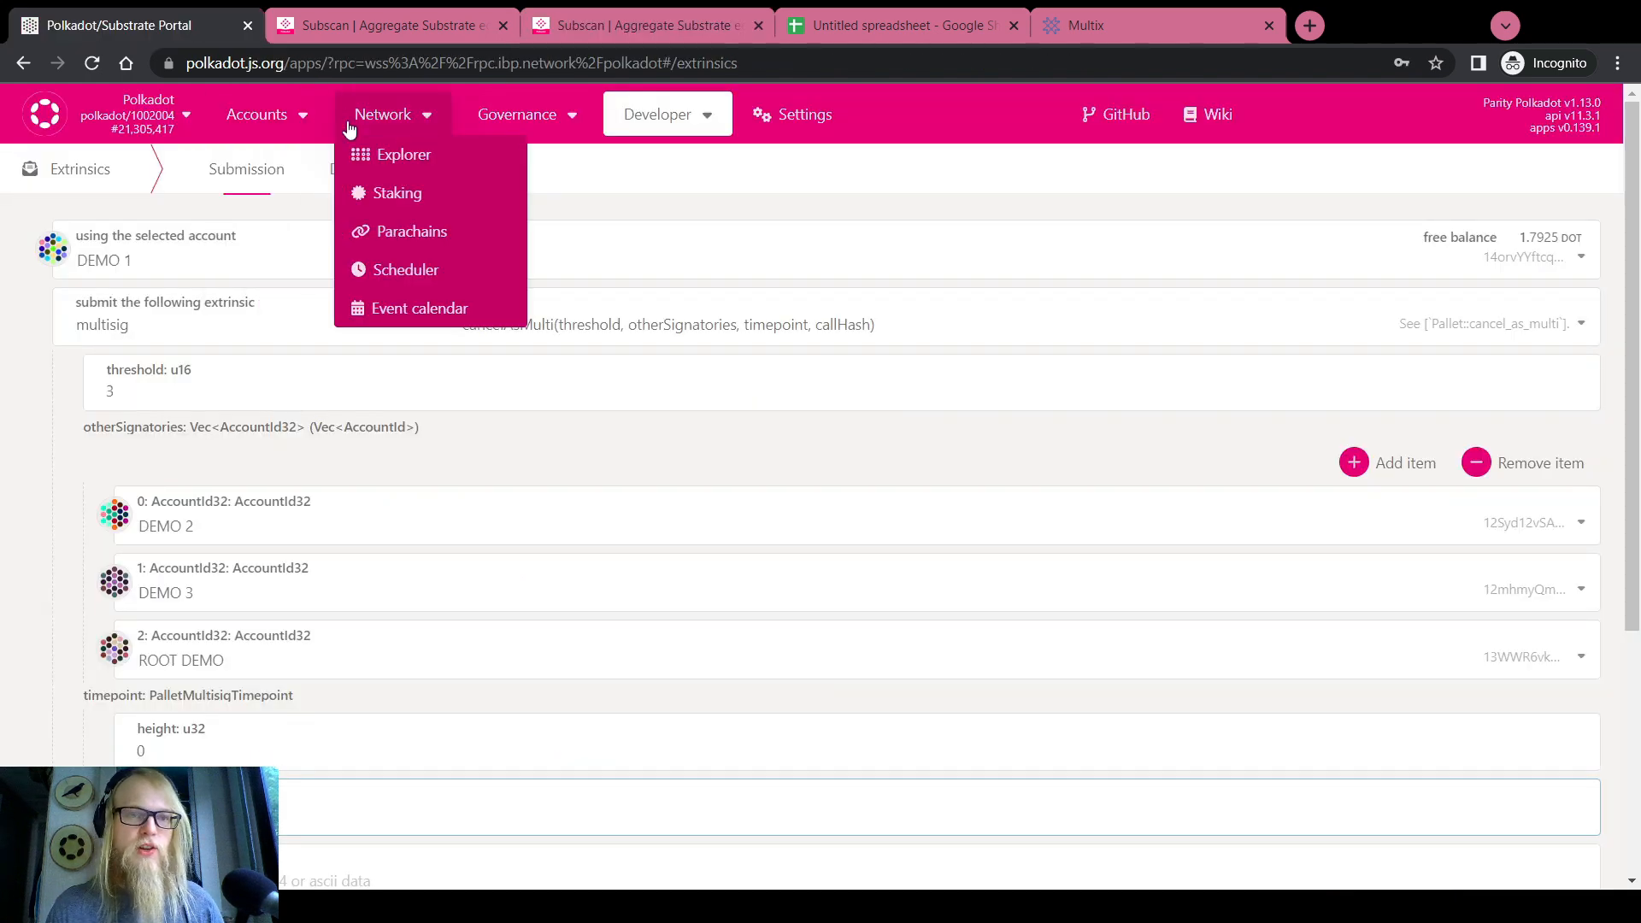
mouse_move(702, 124)
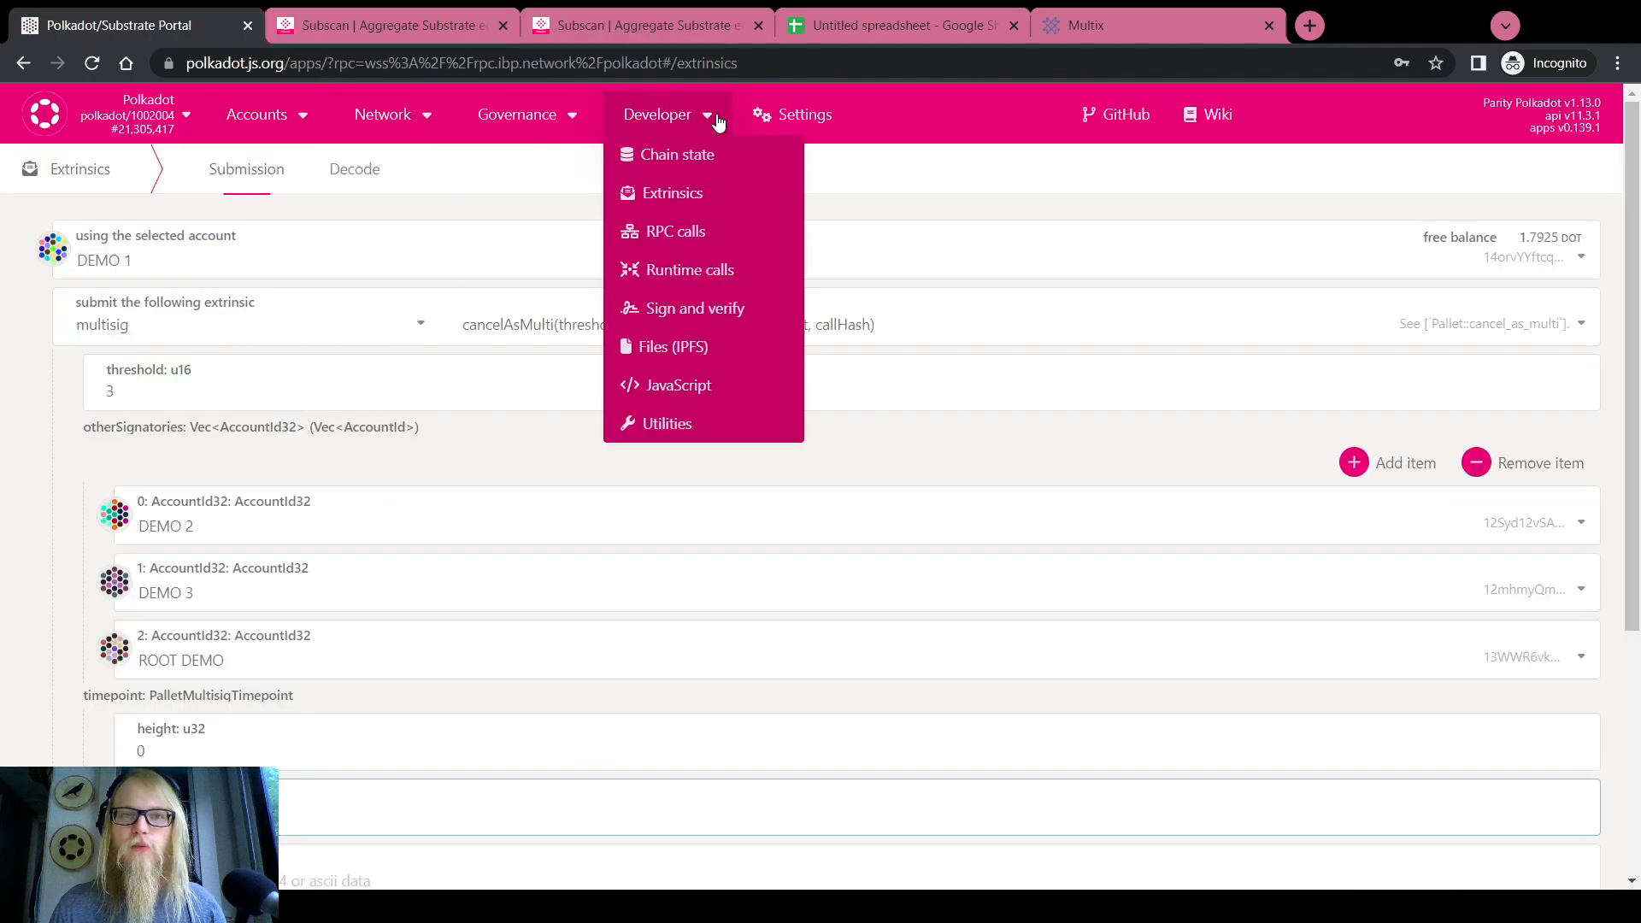
click(697, 161)
click(323, 260)
scroll(129, 479, up, 5)
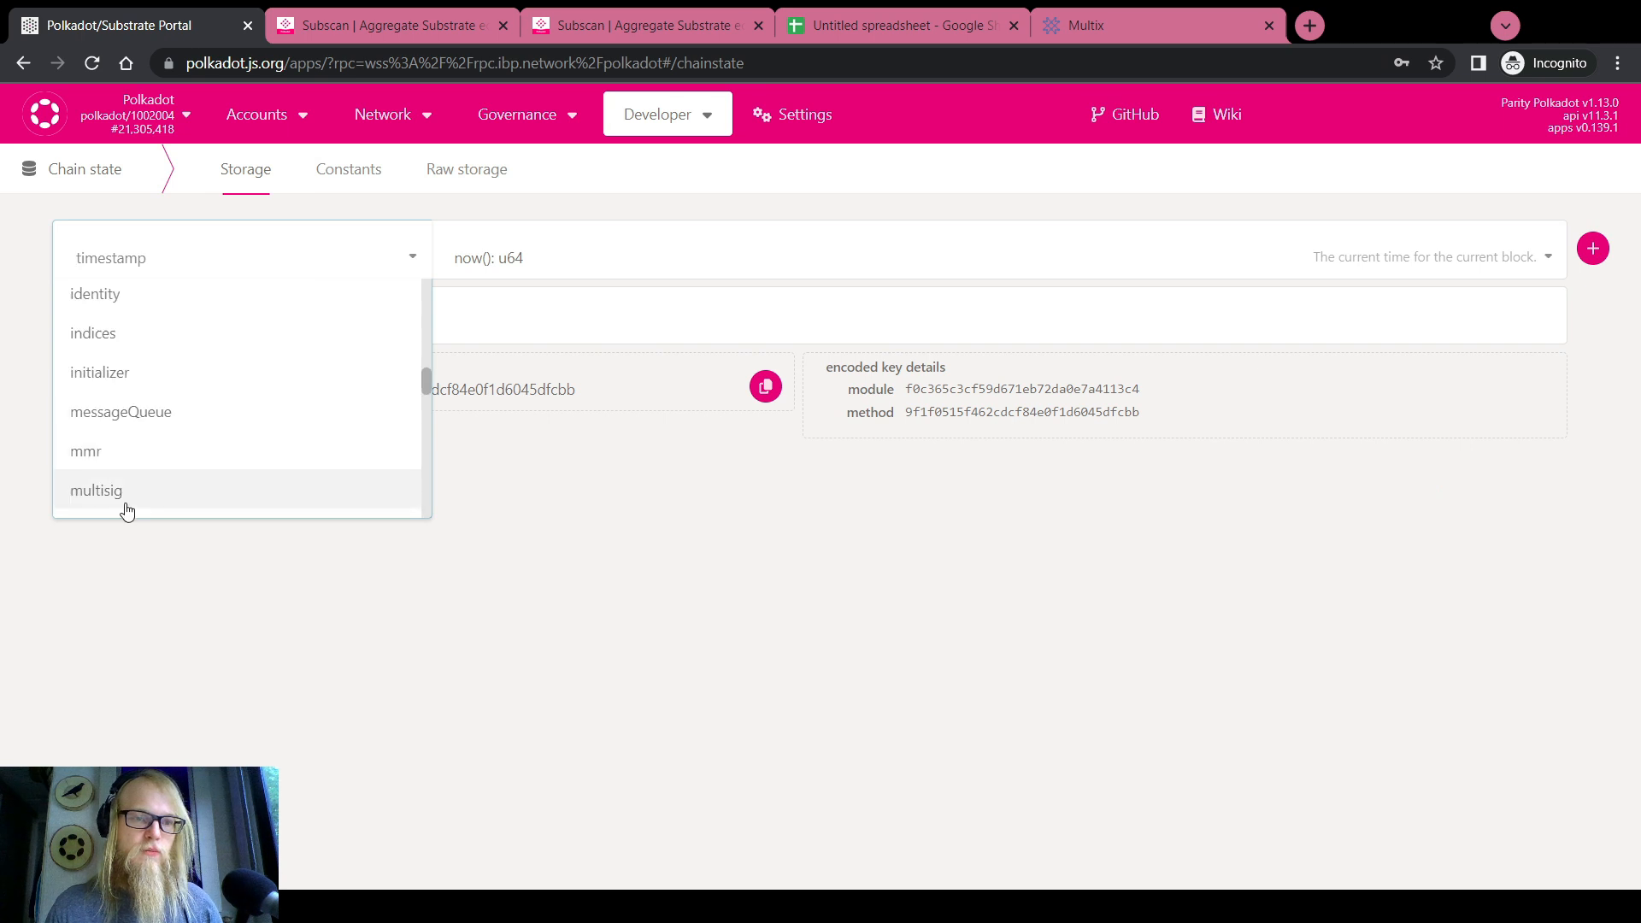
click(125, 503)
click(506, 256)
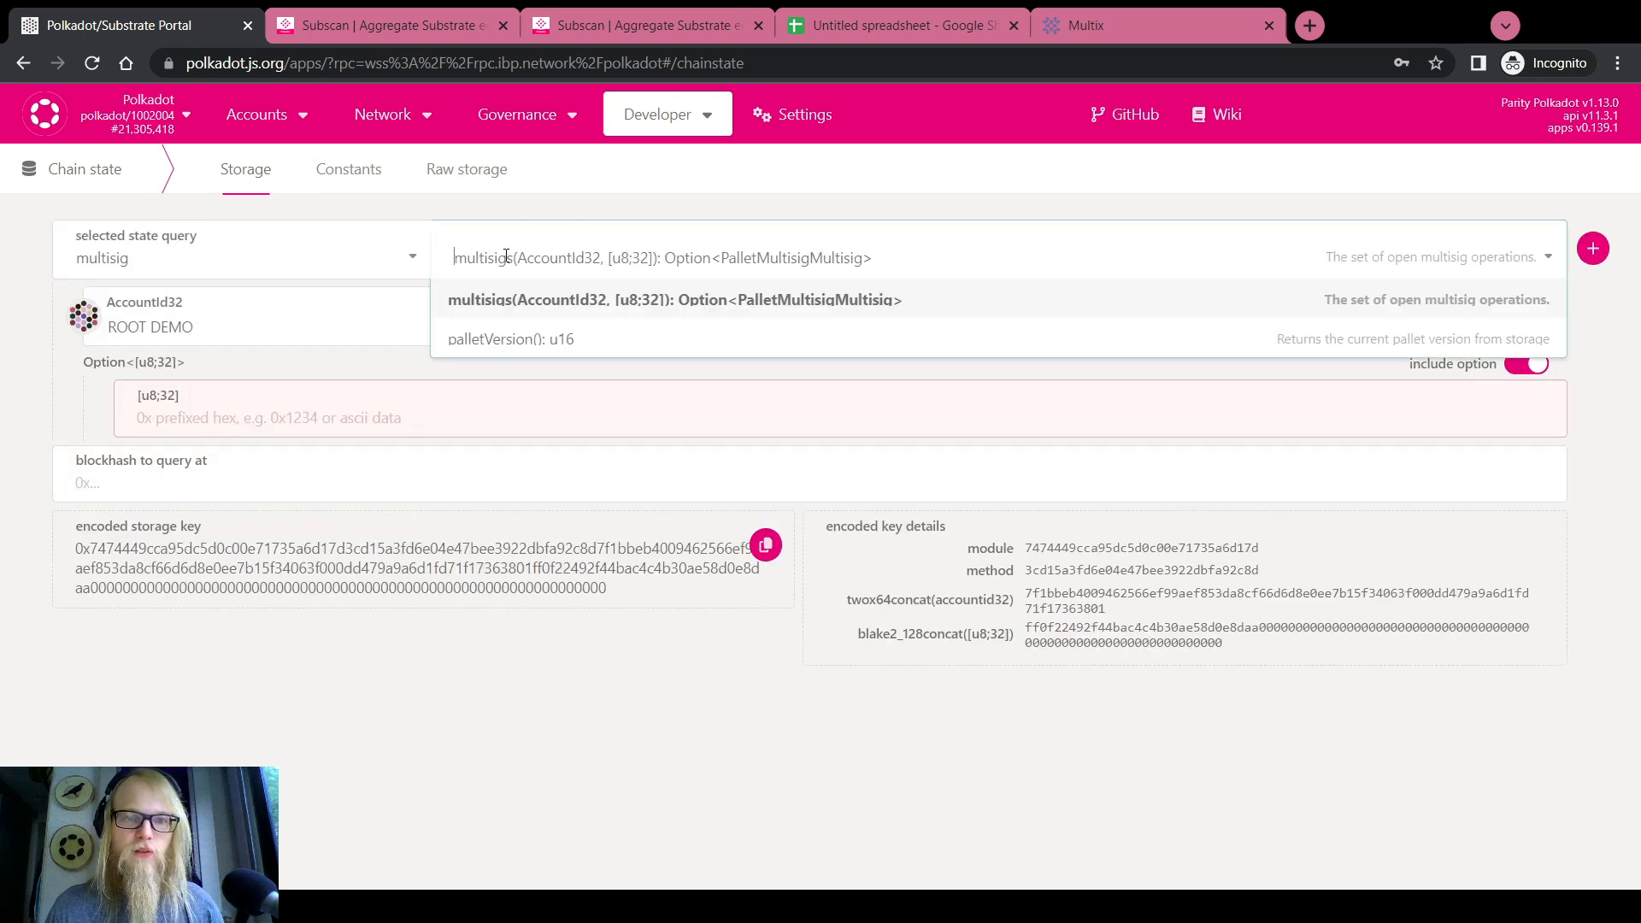
click(268, 315)
click(245, 518)
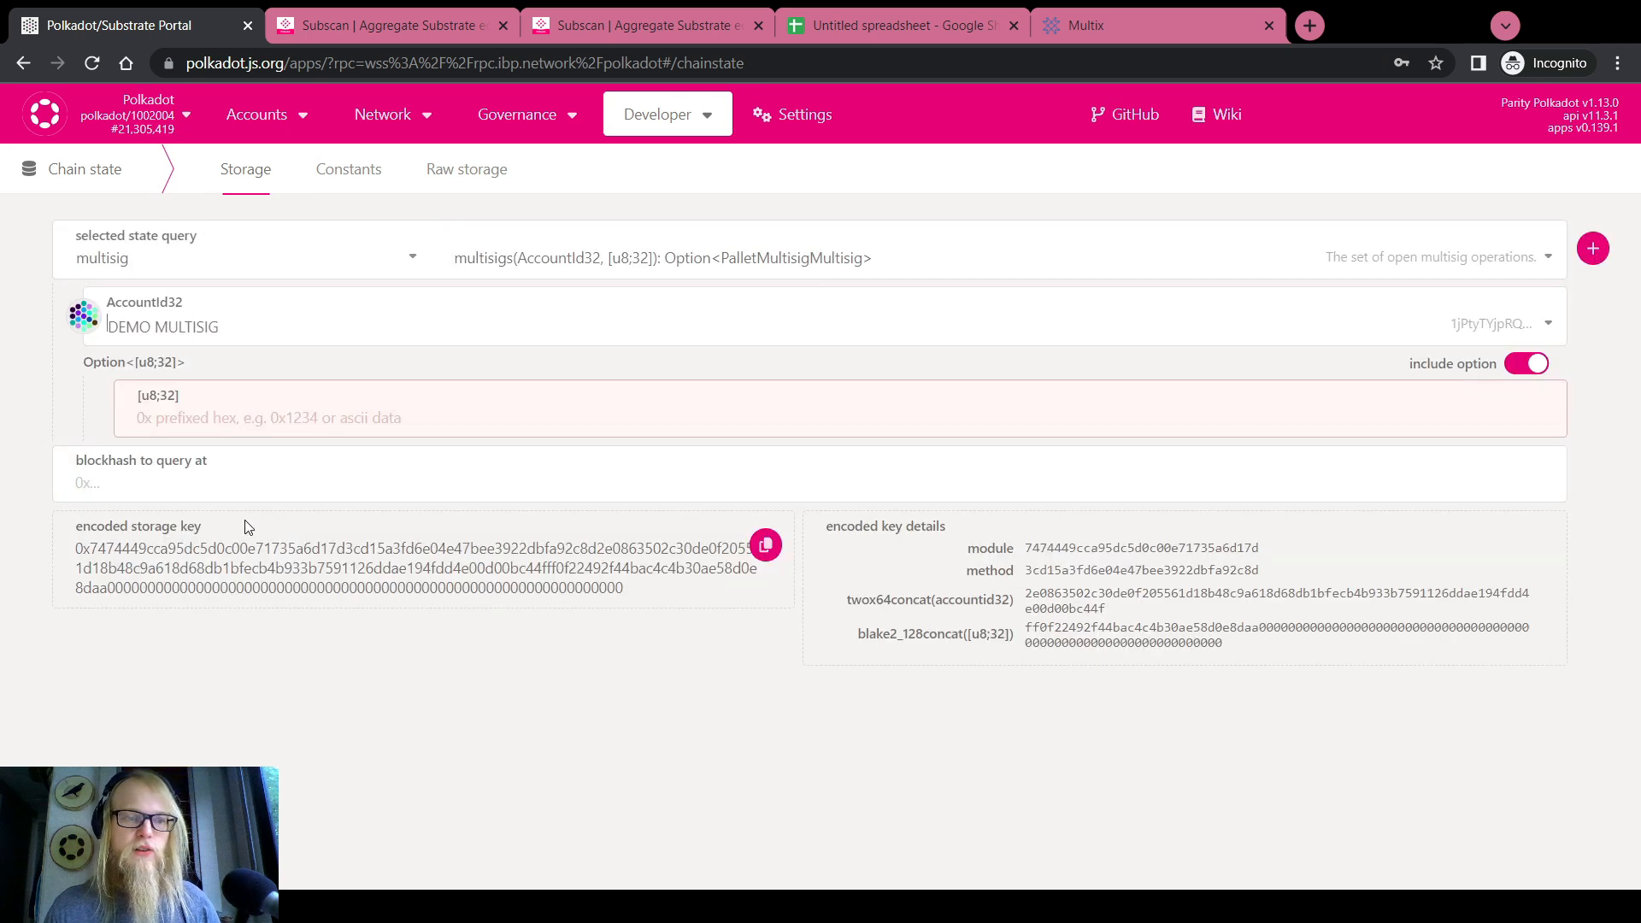
click(1527, 364)
click(1592, 249)
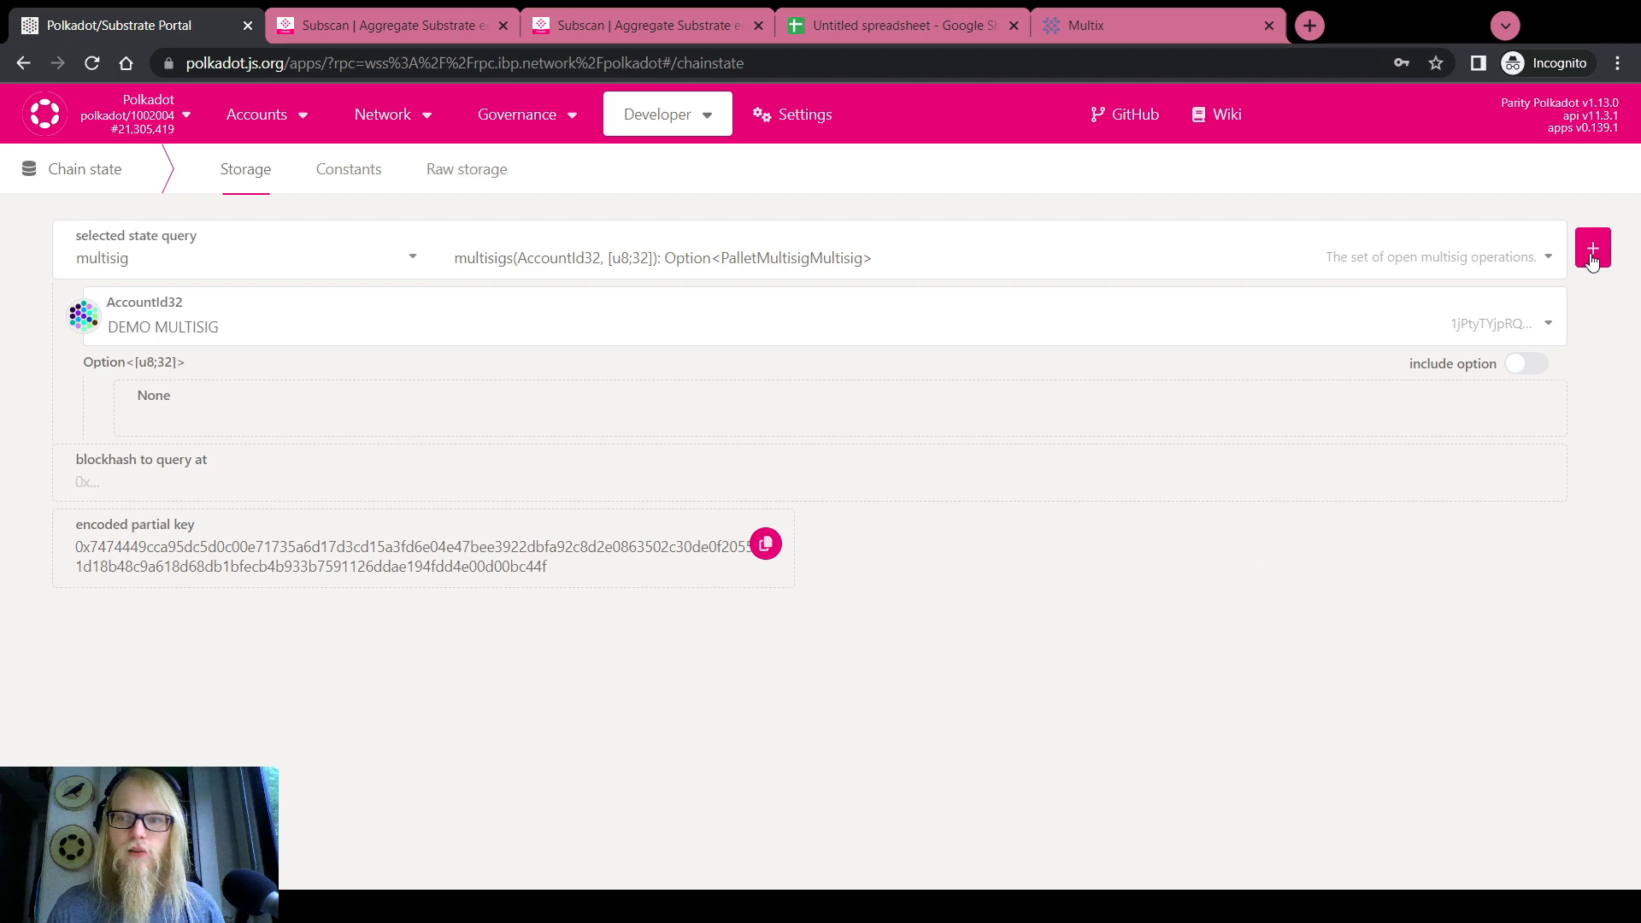
Inspect the result: call hash, timepoint height 21,305,359, deposit 201,840,000,000, depositor and approver
scroll(85, 606, down, 2)
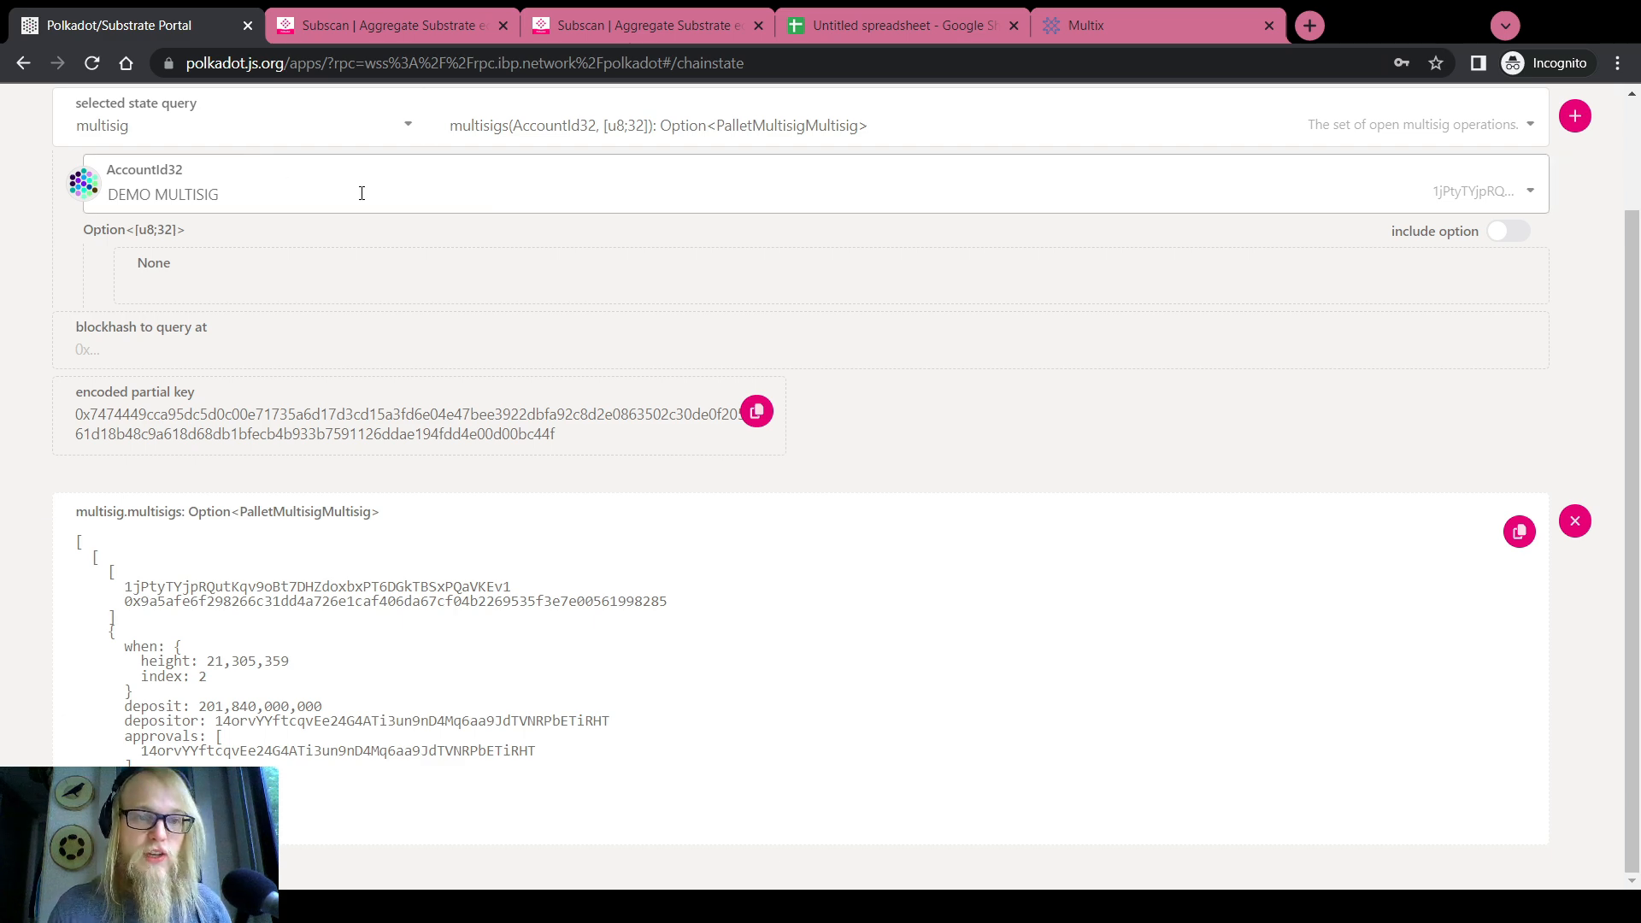
scroll(648, 255, up, 2)
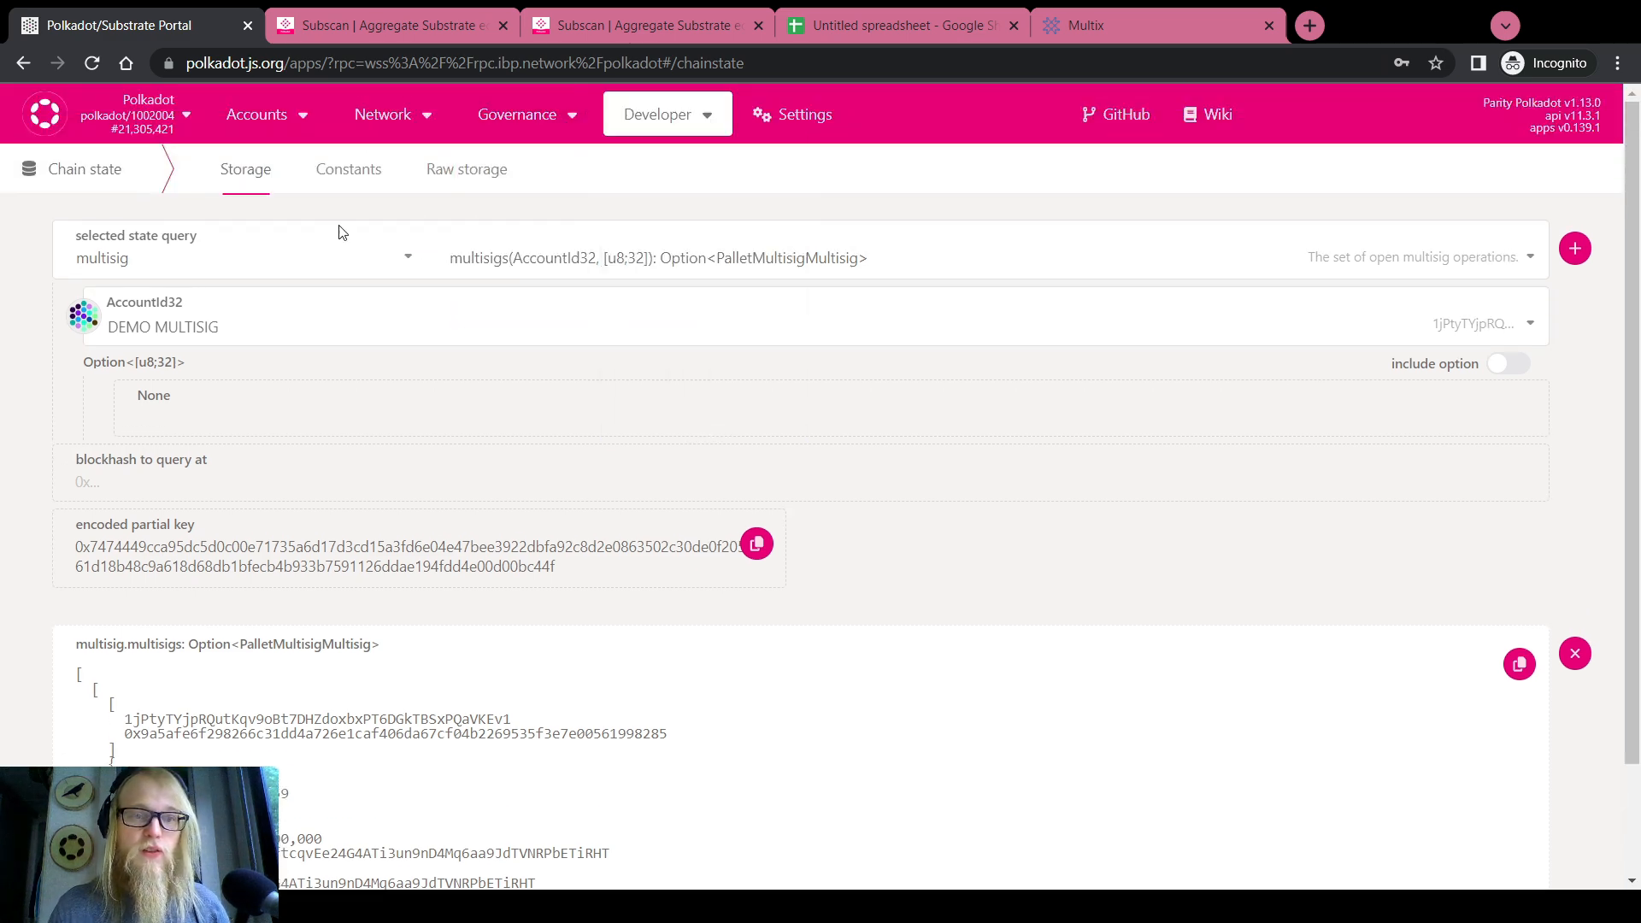
scroll(13, 438, down, 2)
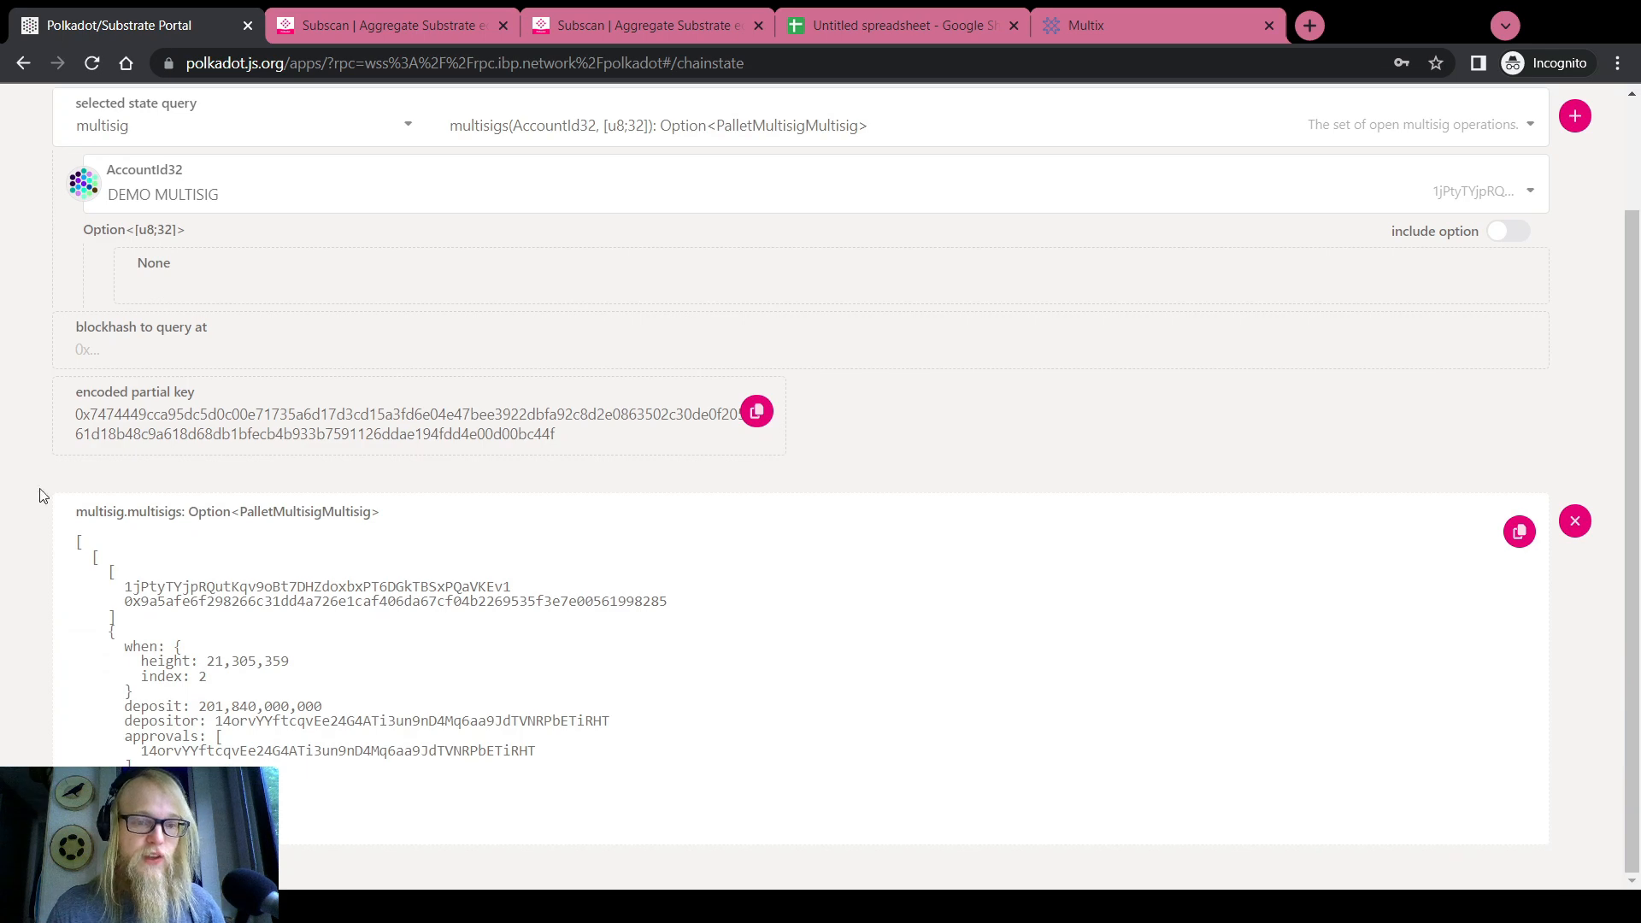
double_click(212, 587)
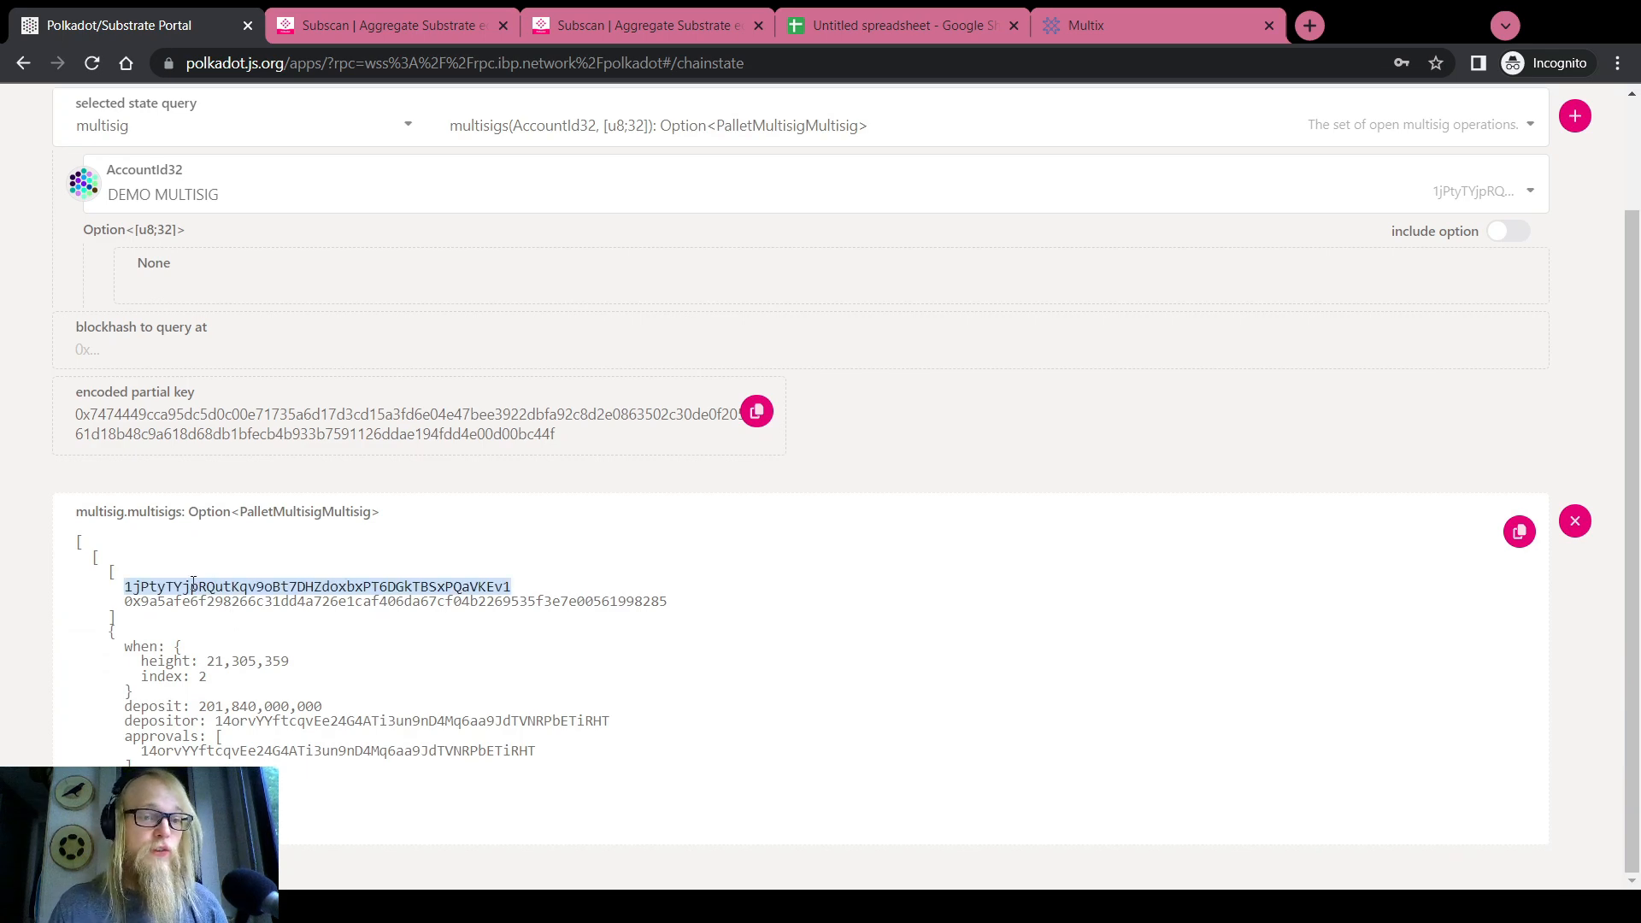
double_click(194, 602)
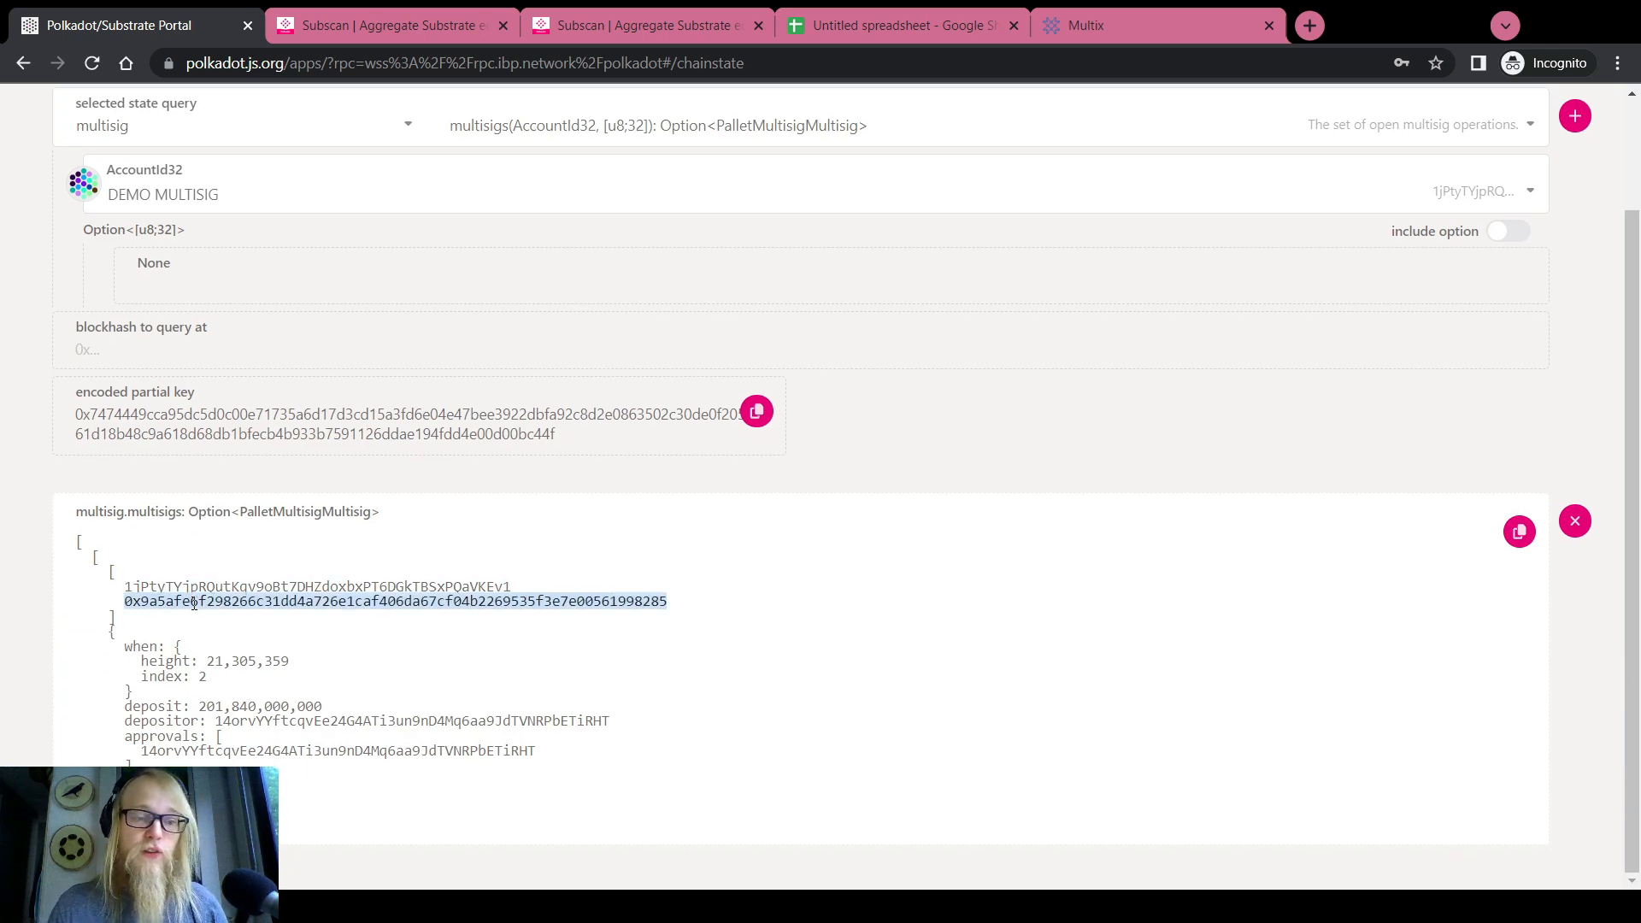
triple_click(217, 662)
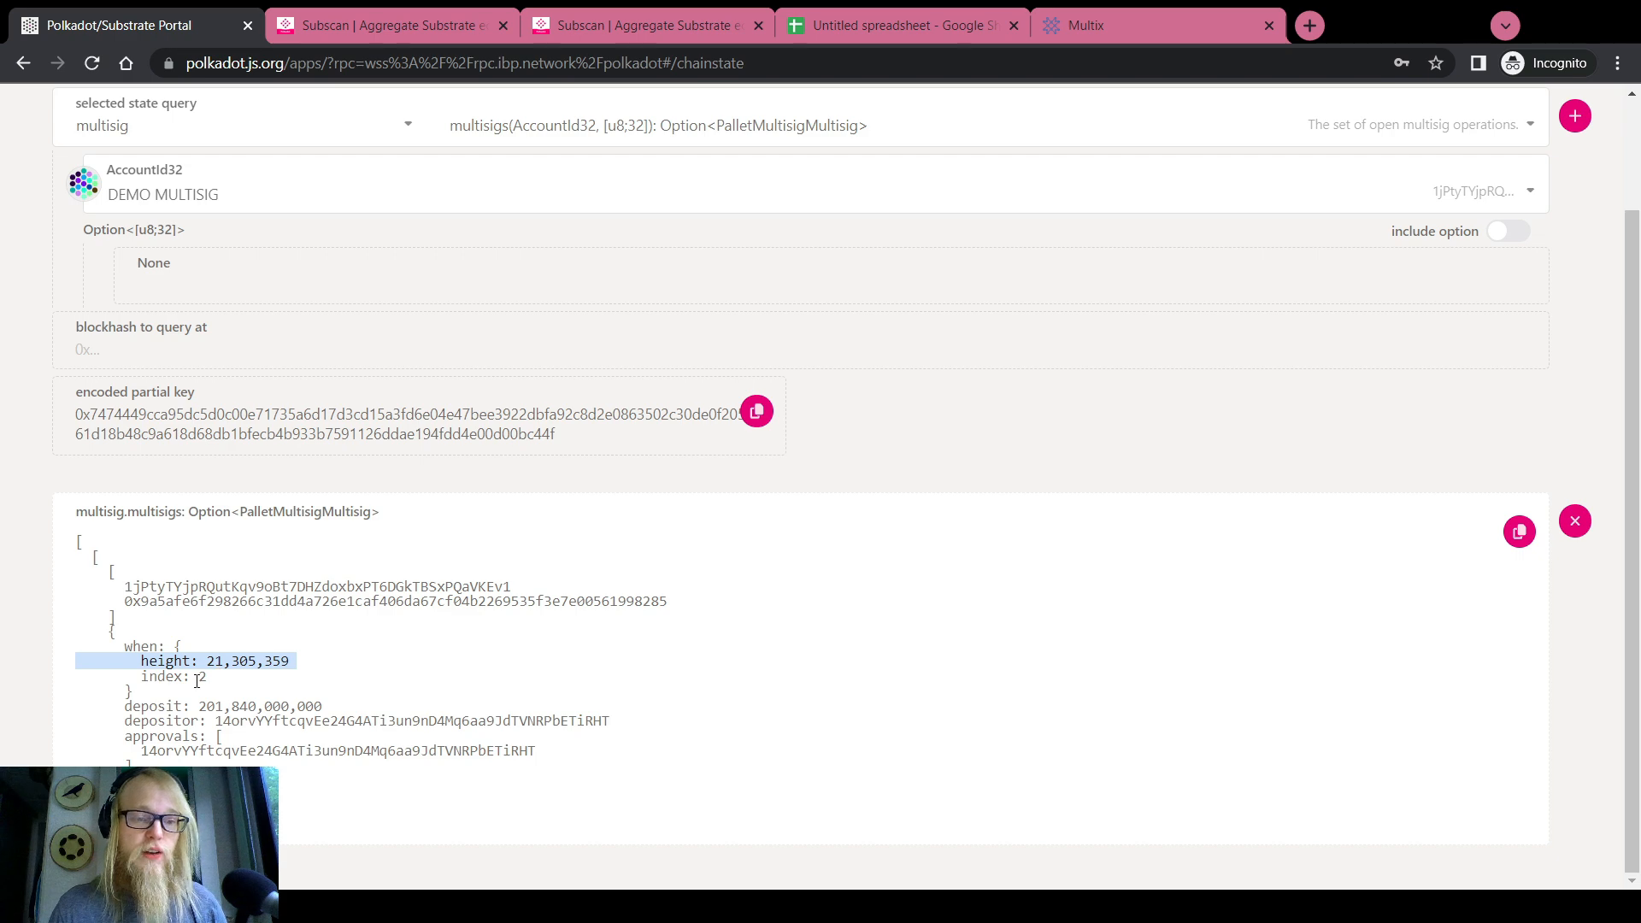
click(200, 678)
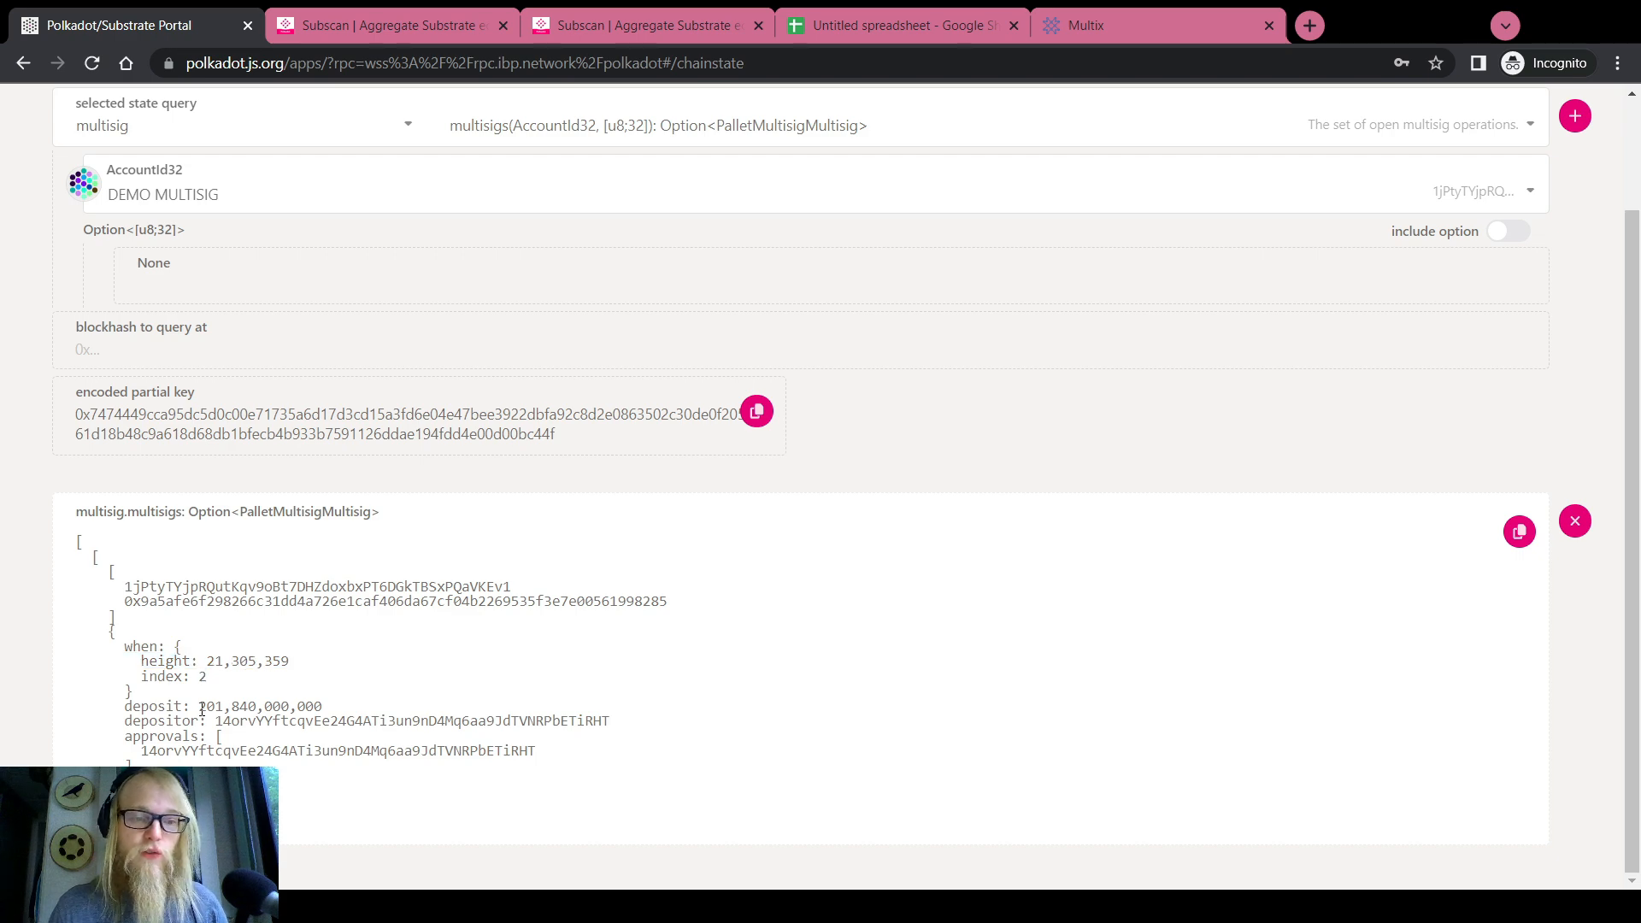
drag(202, 708, 333, 709)
double_click(333, 726)
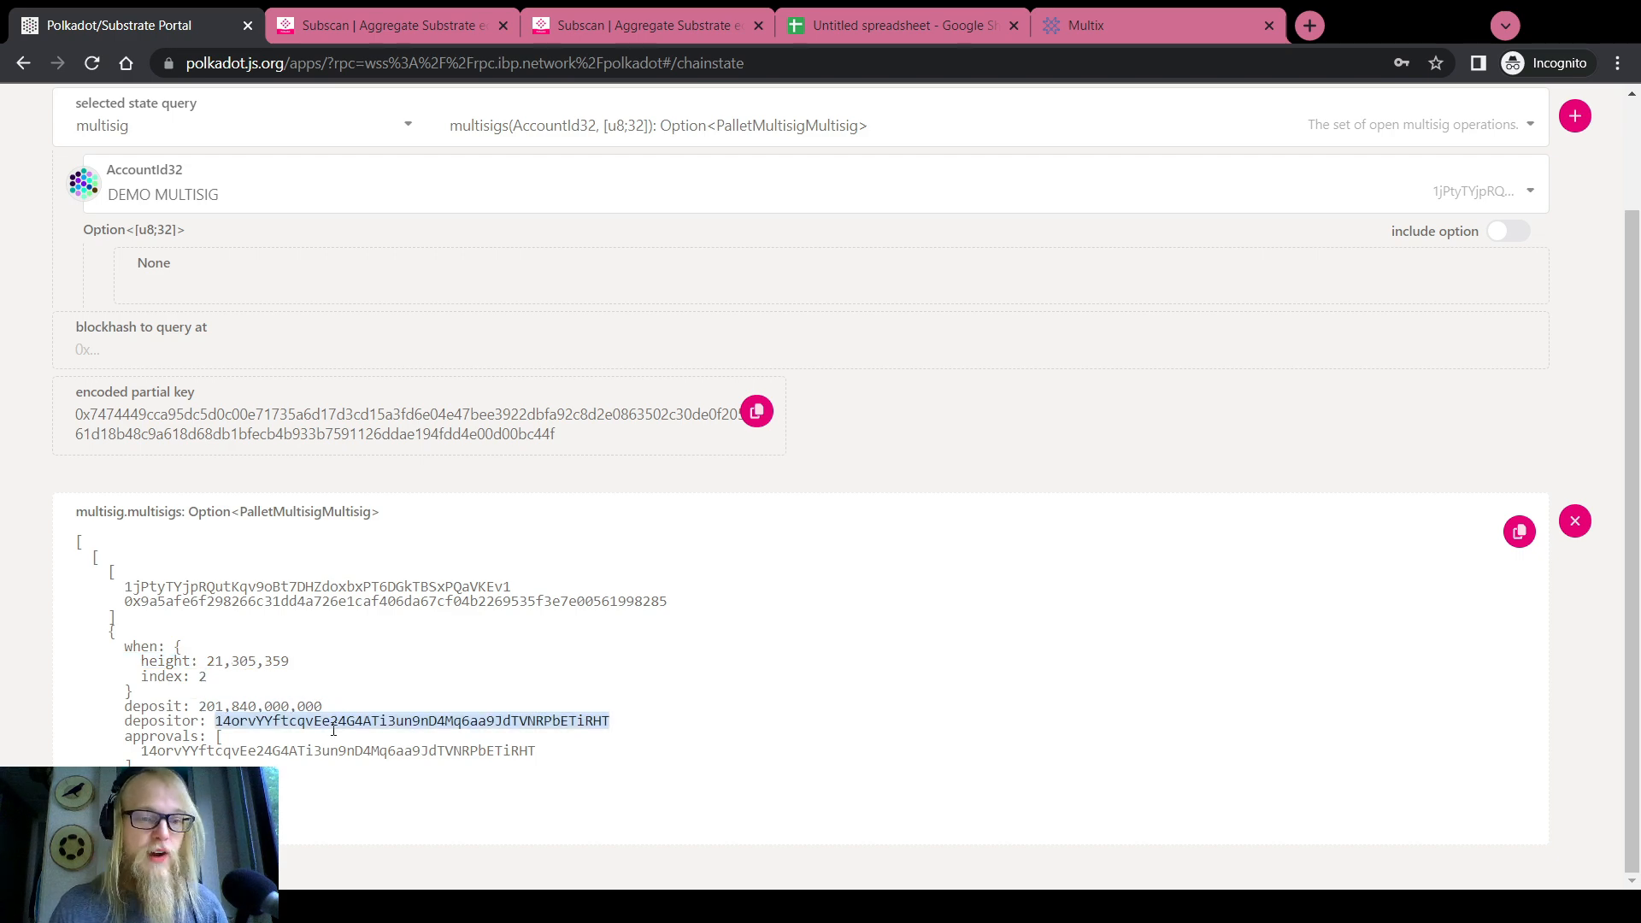
double_click(296, 752)
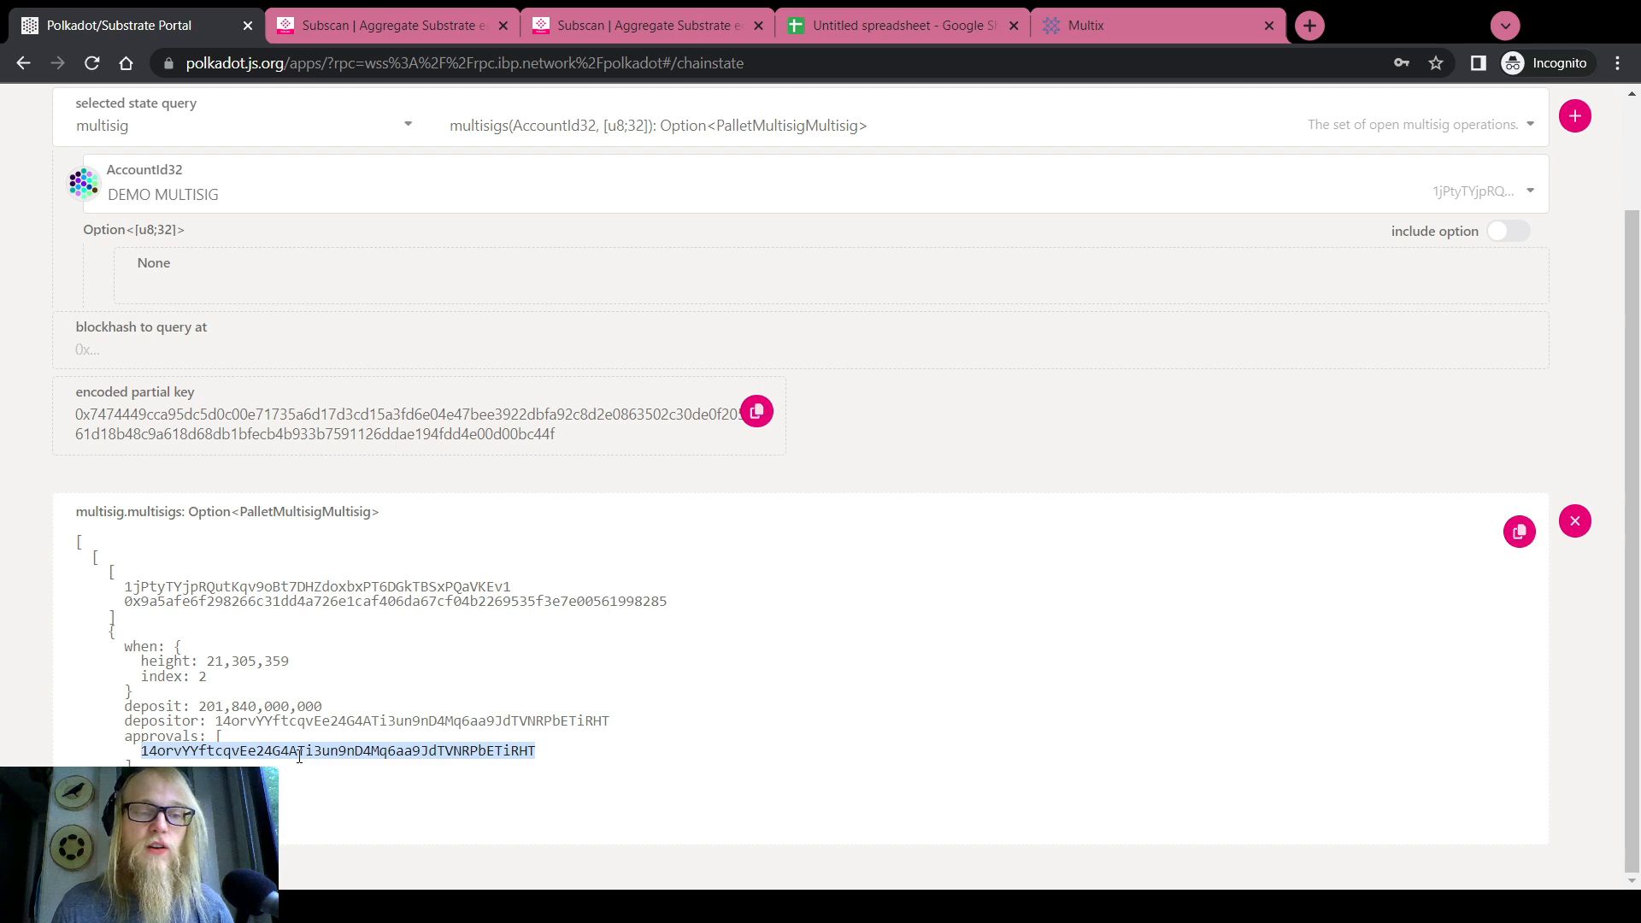
click(2, 568)
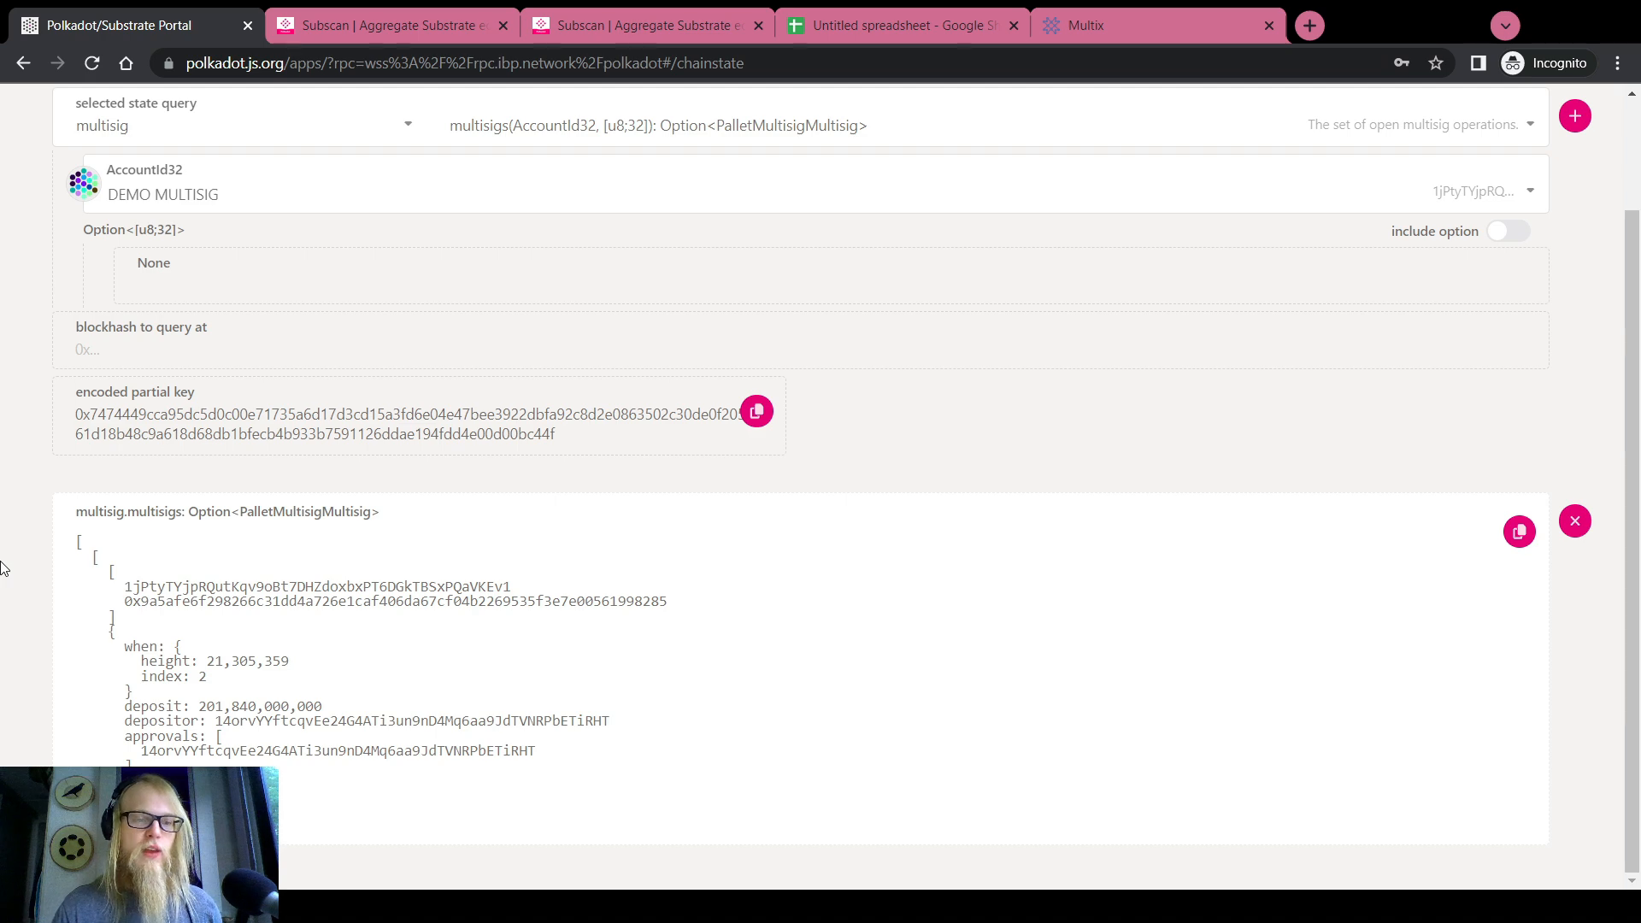
scroll(3, 556, up, 3)
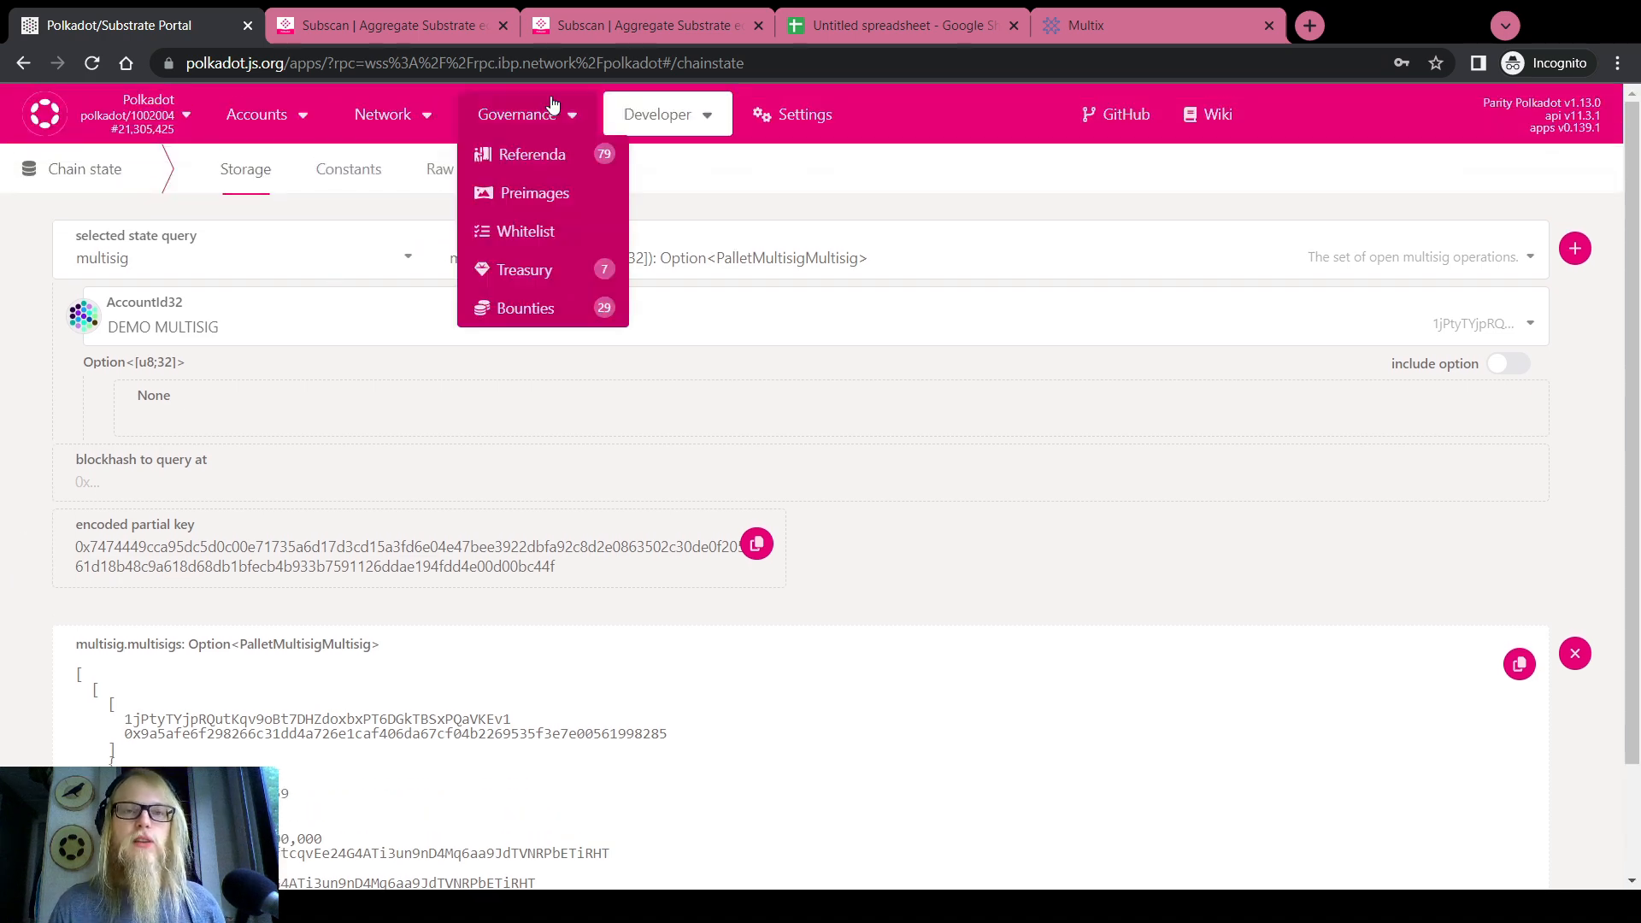
Copy the Call Hash of pending multisig #21305359-2 from its Subscan page
click(593, 26)
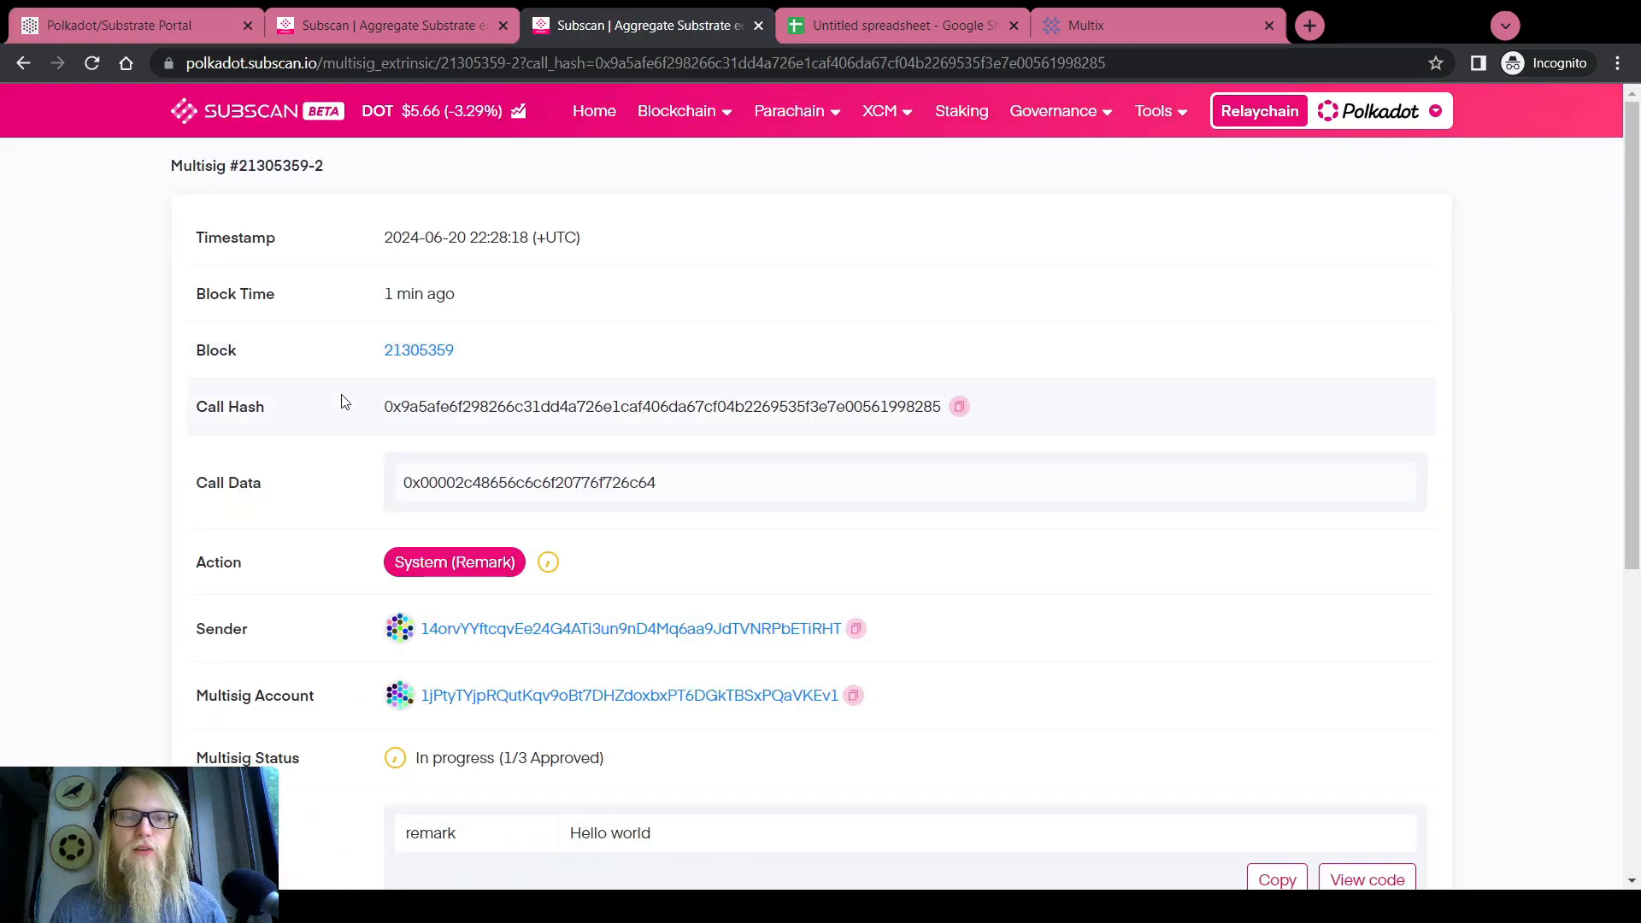
scroll(342, 402, down, 2)
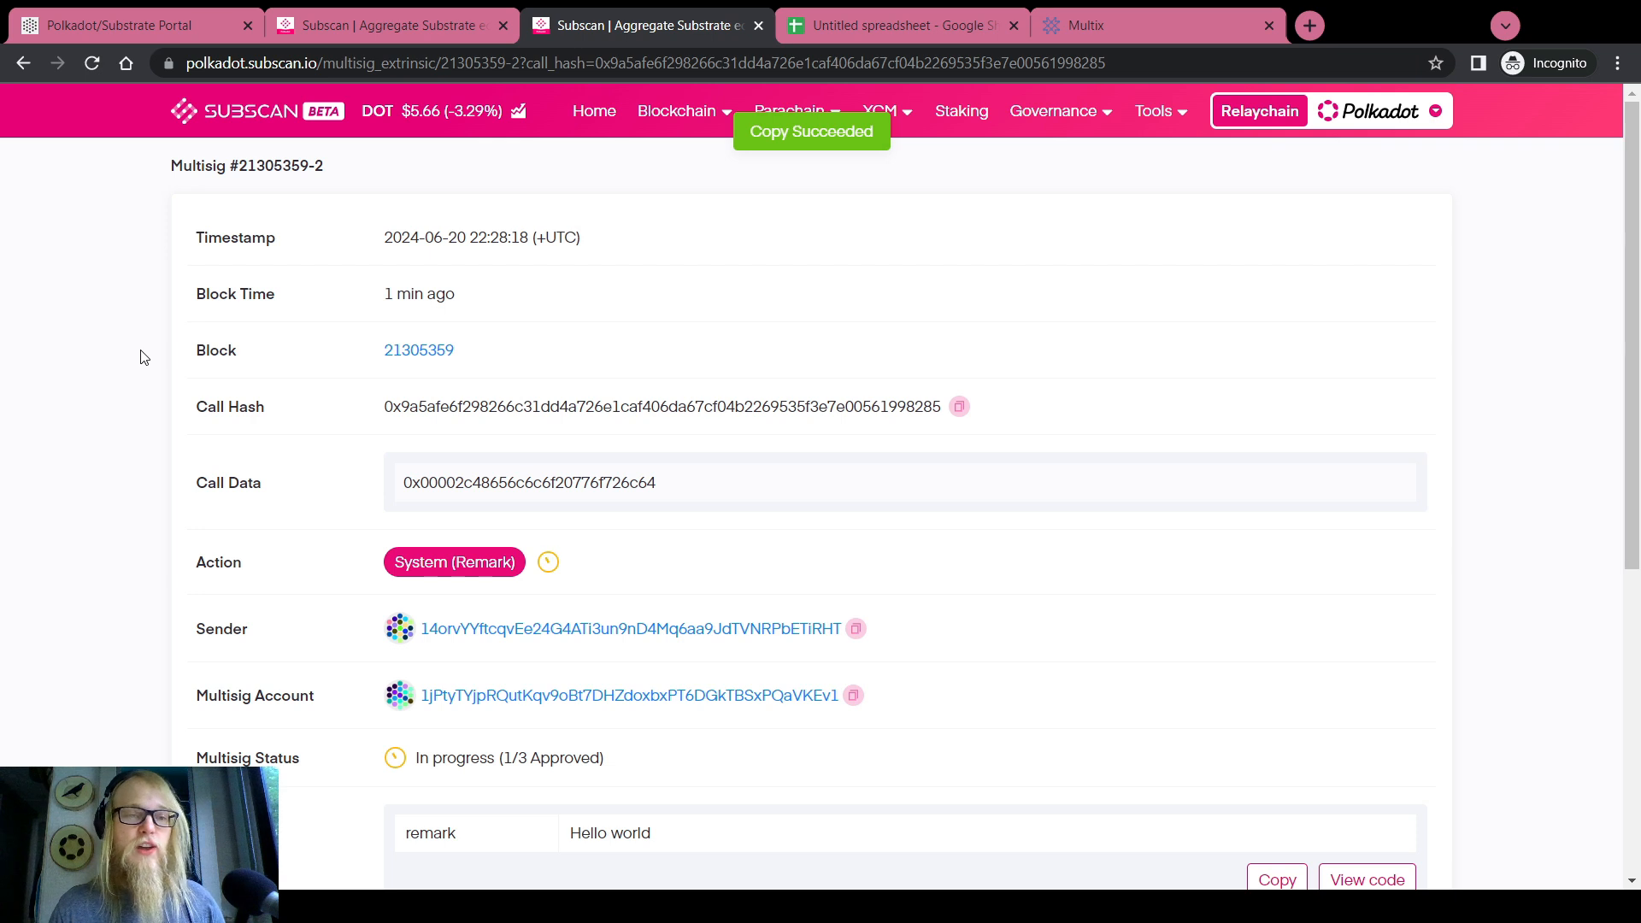
click(958, 406)
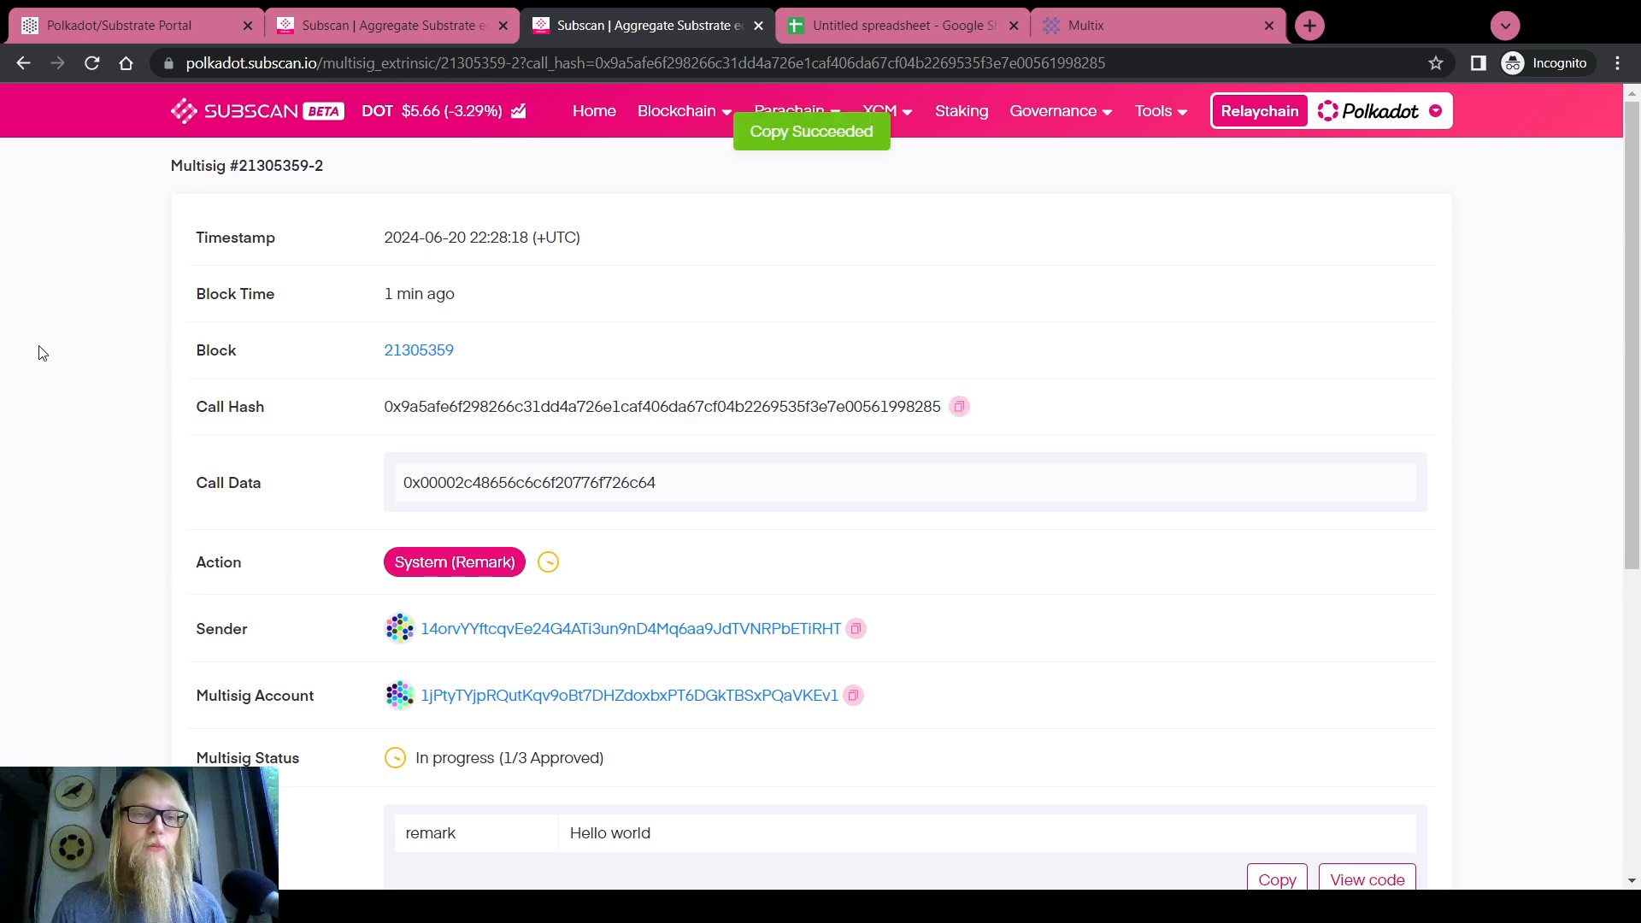
click(129, 25)
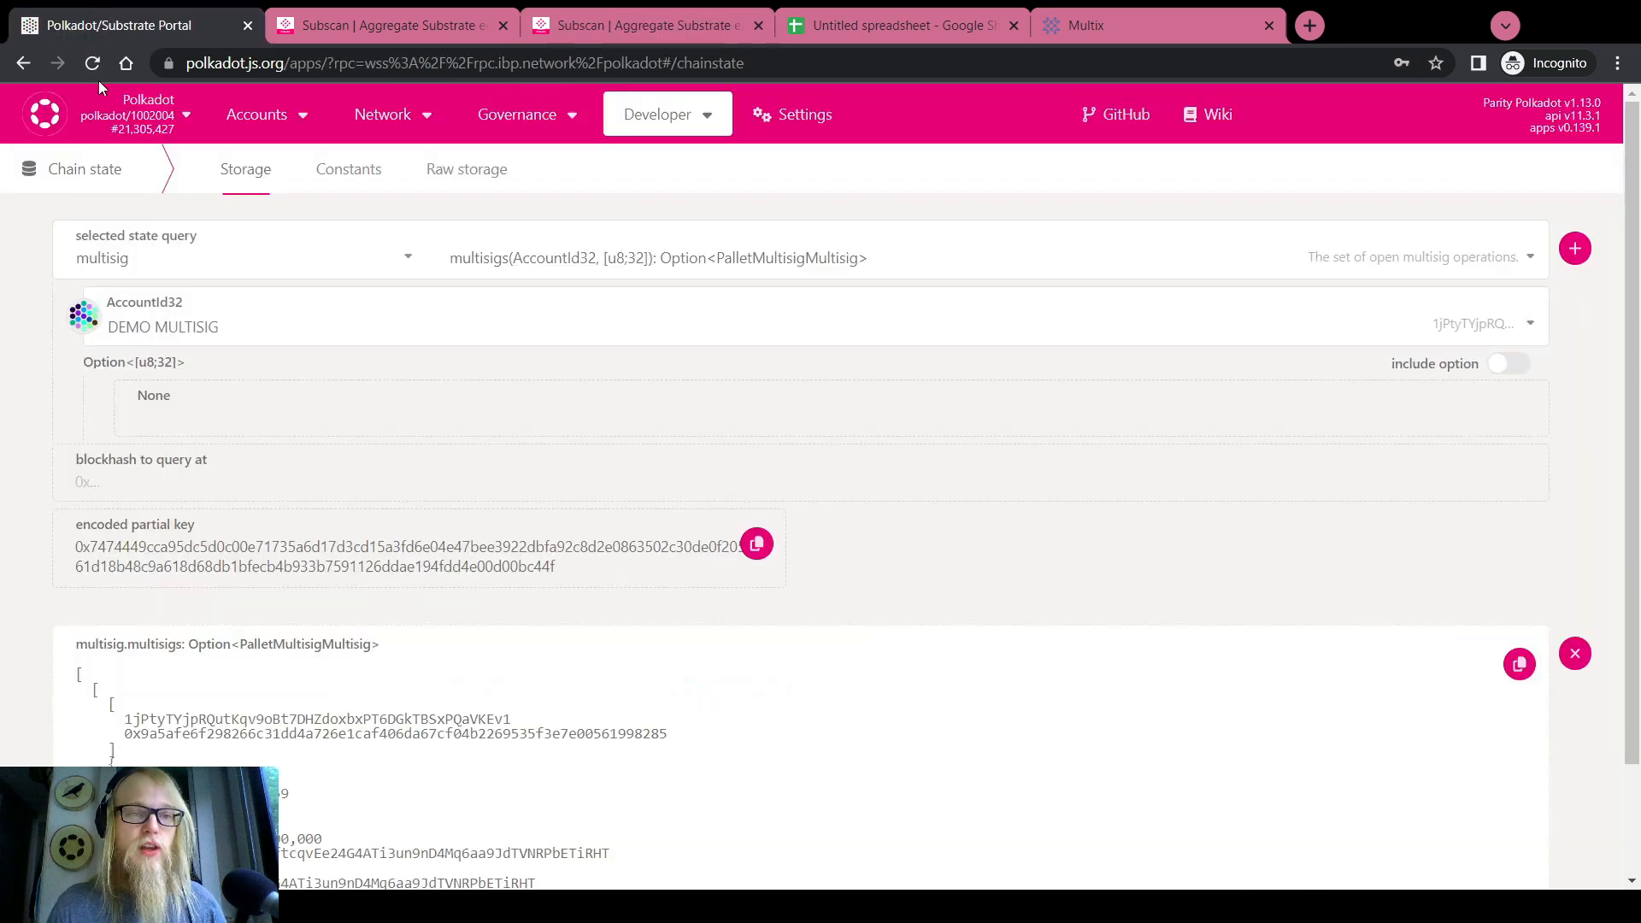
Choose the multisig.cancelAsMulti call on the Extrinsics submission page
mouse_move(673, 108)
click(673, 192)
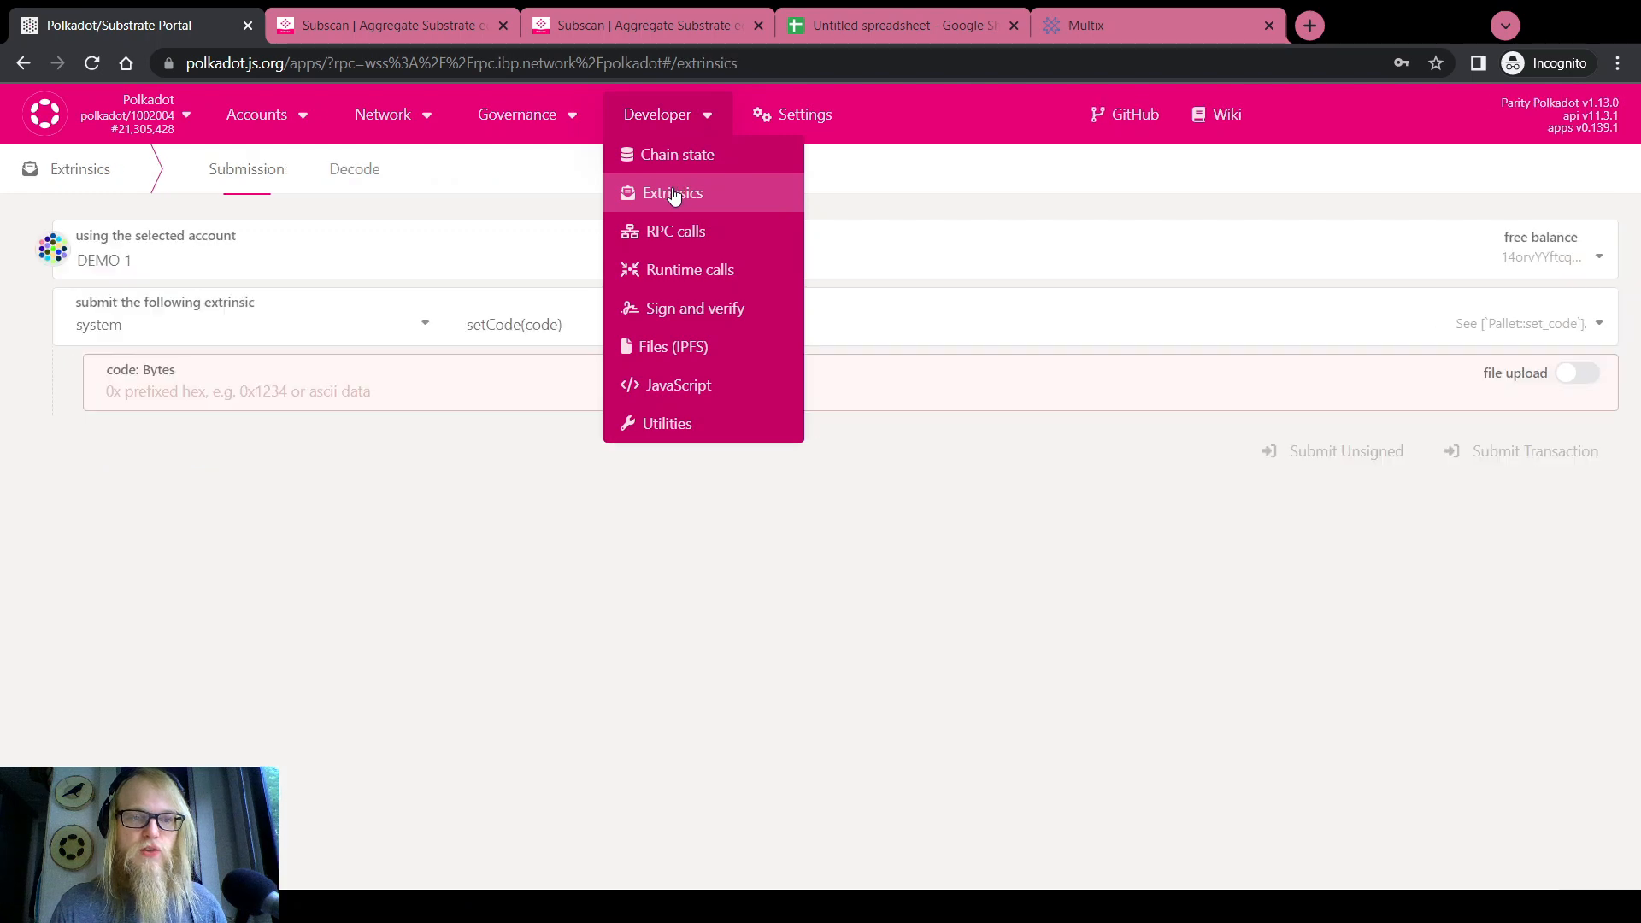
click(313, 328)
scroll(220, 425, up, 8)
scroll(158, 443, down, 2)
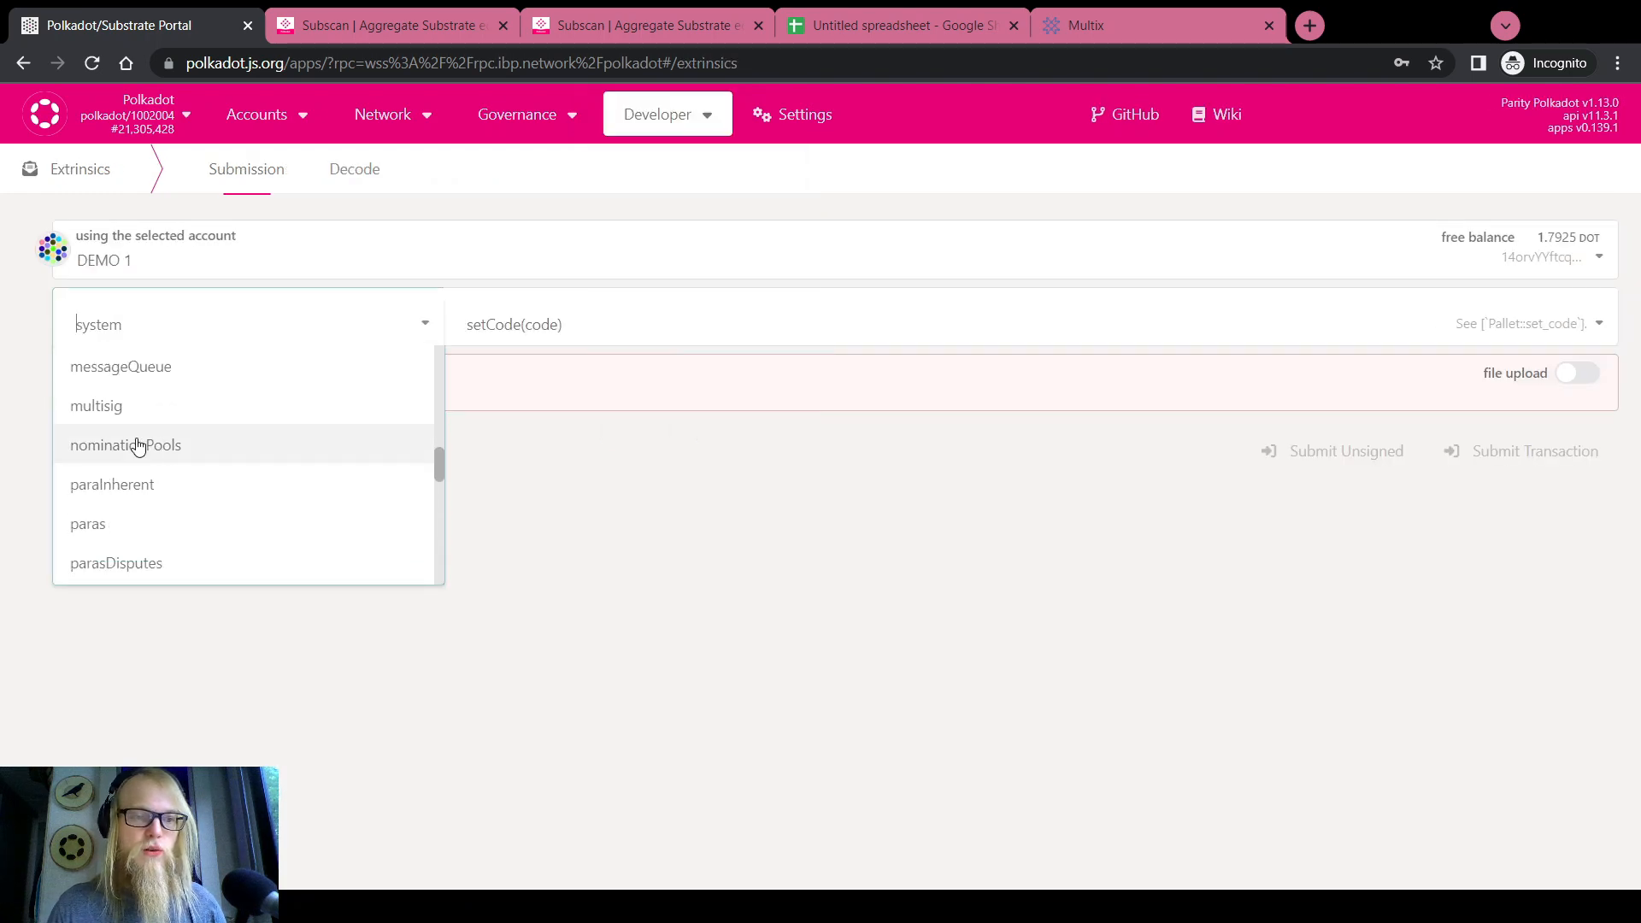
click(98, 403)
click(540, 324)
click(567, 484)
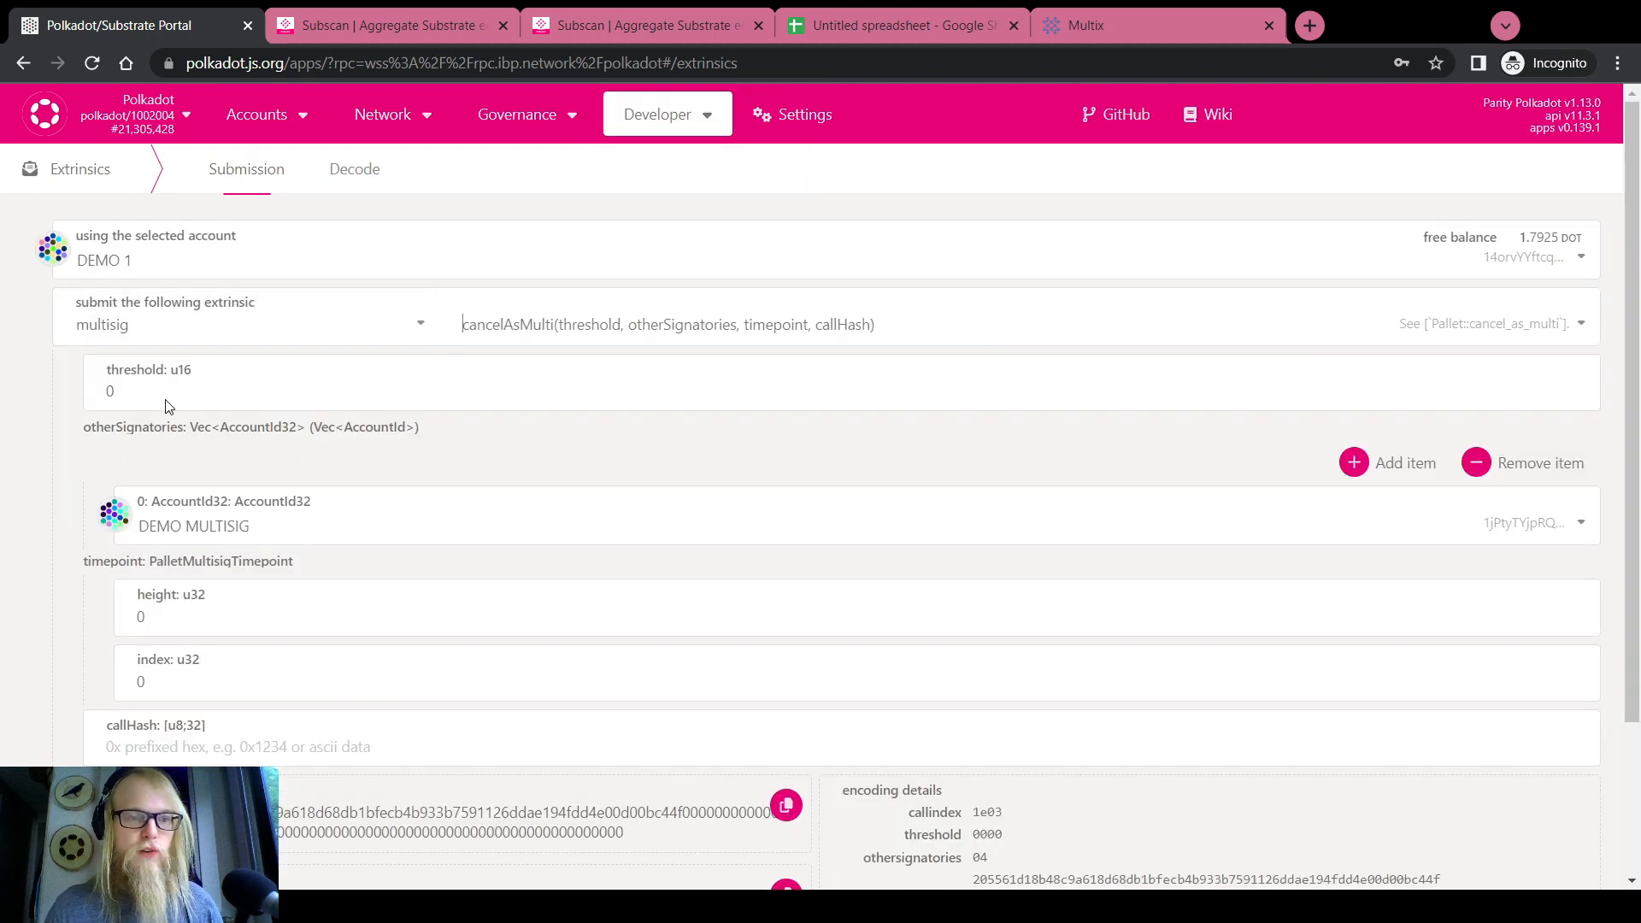
Edit the threshold and set the other signatories to DEMO 2, DEMO 3 and ROOT DEMO
click(148, 386)
click(195, 511)
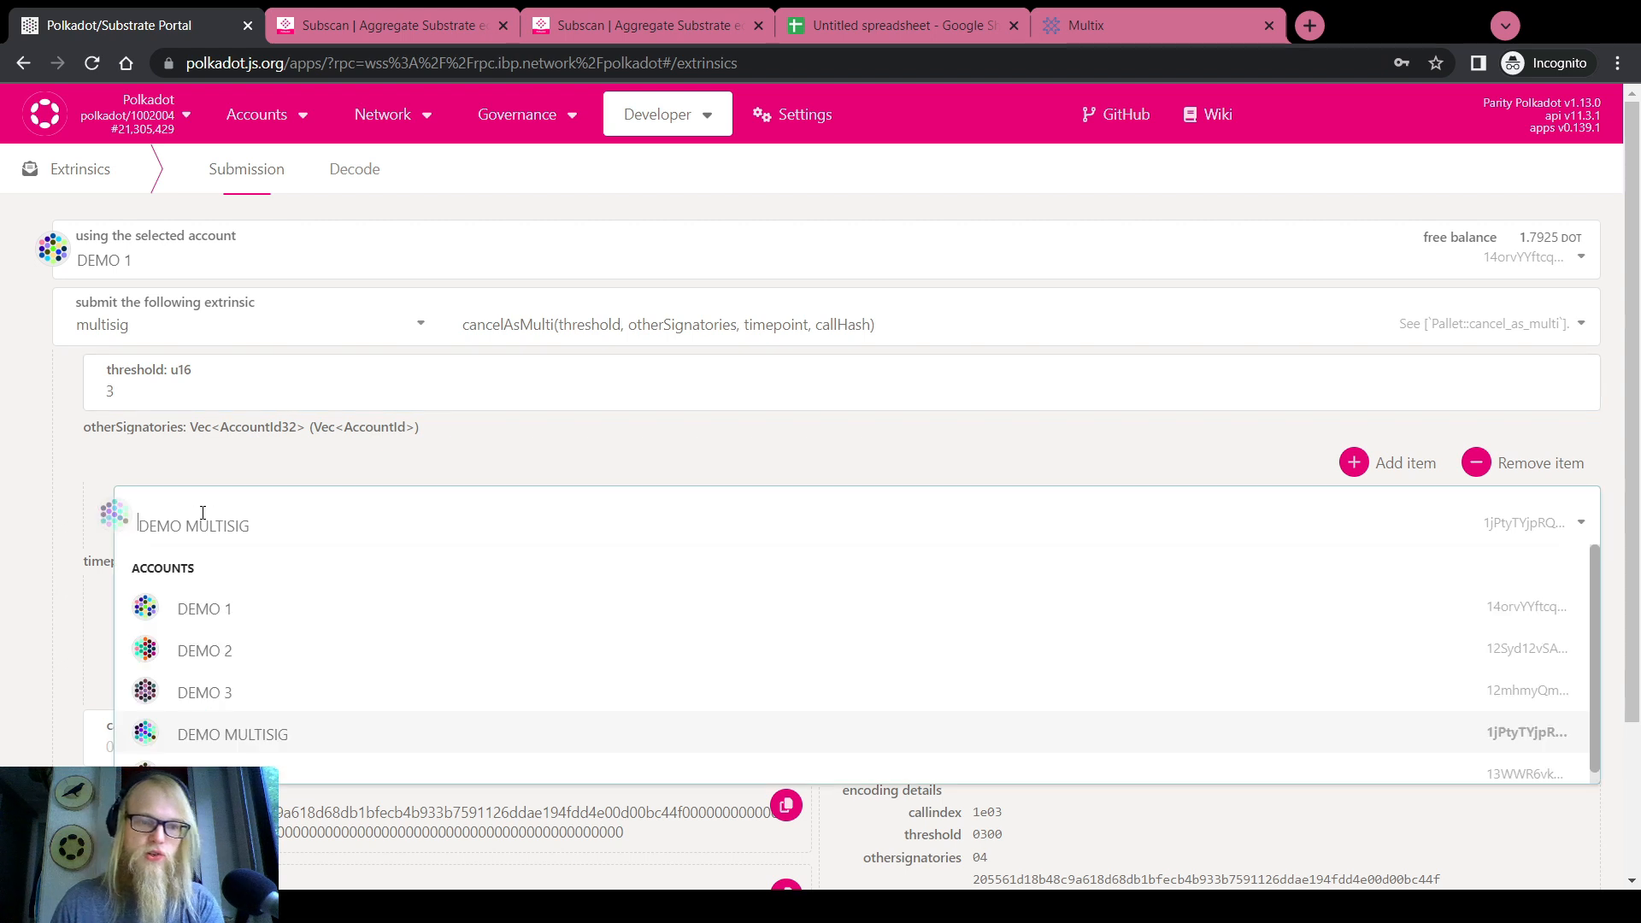
click(208, 632)
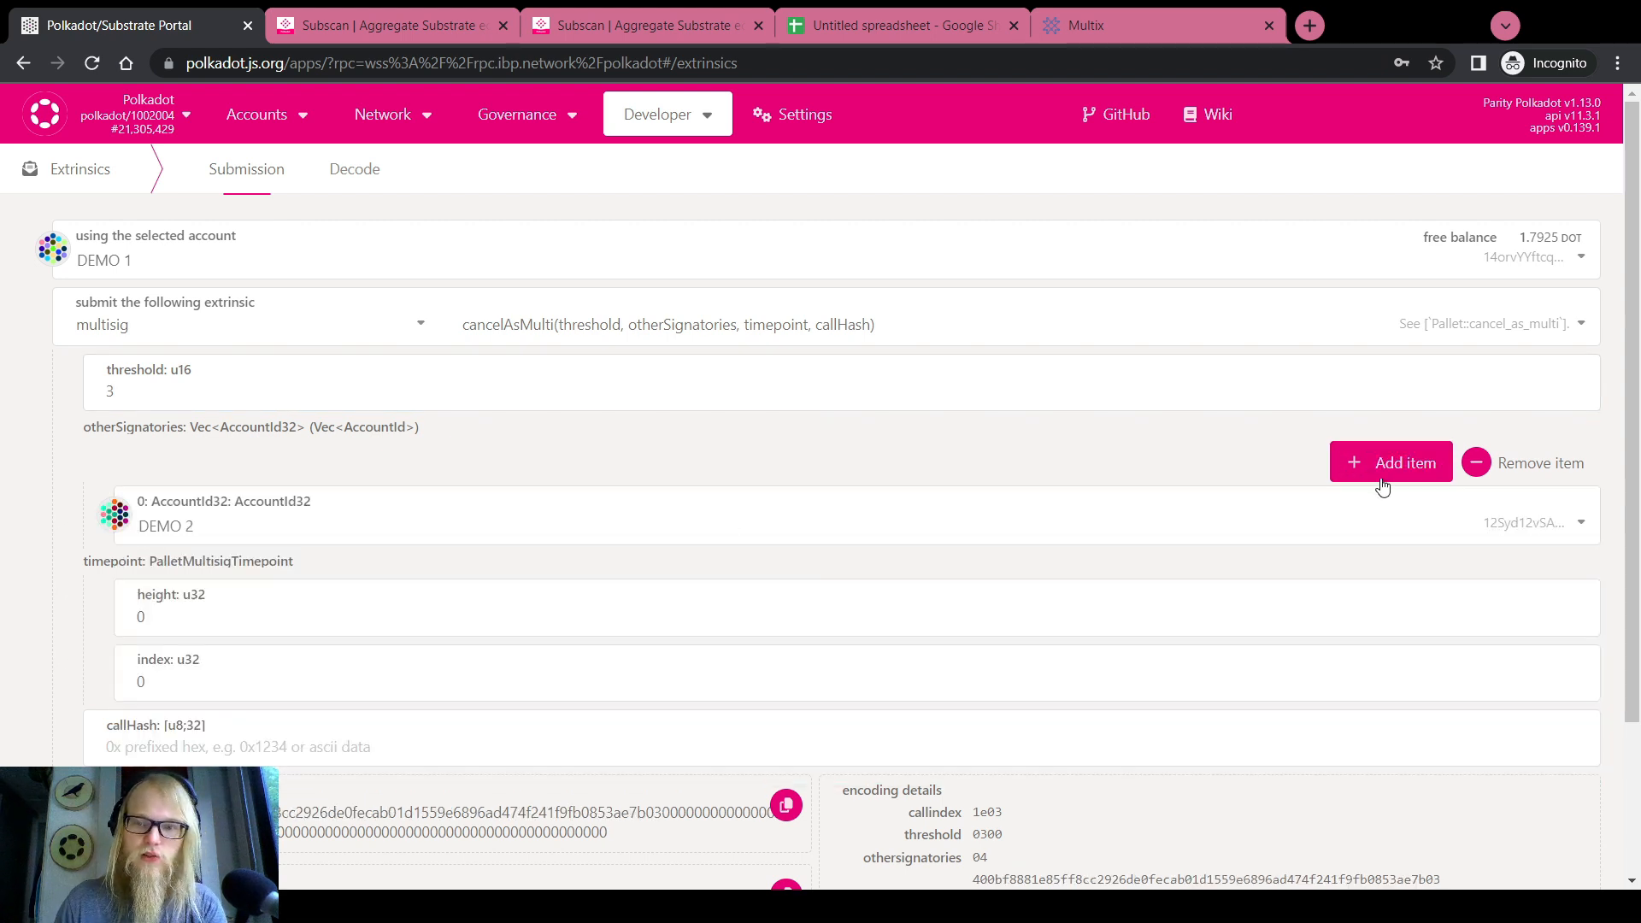
click(1353, 463)
click(1353, 462)
click(159, 593)
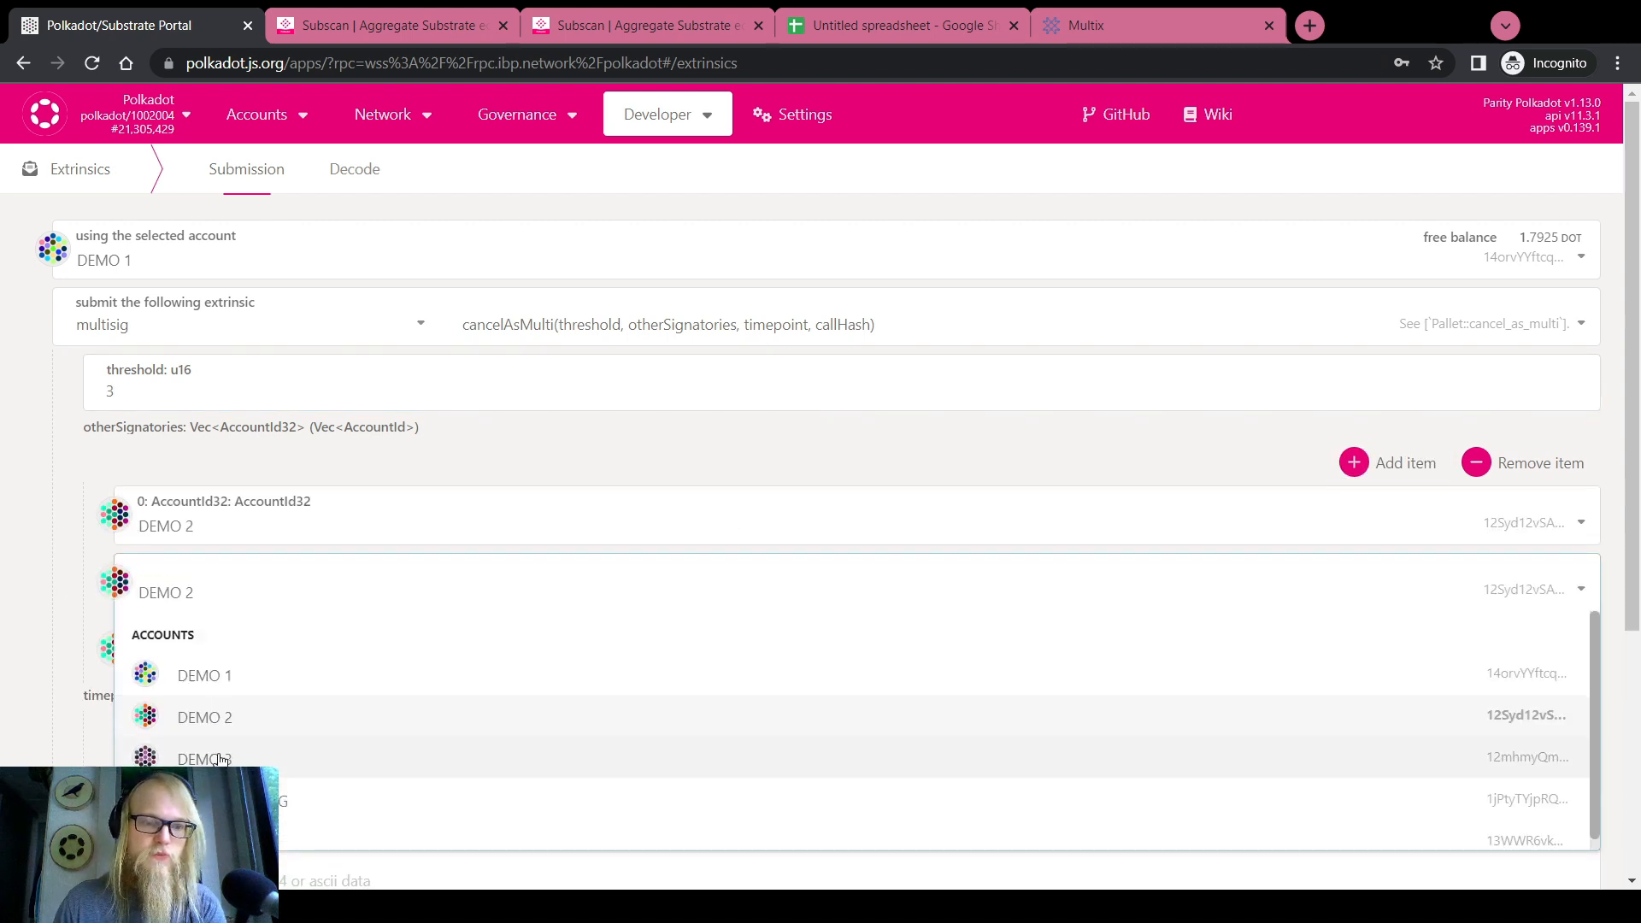
click(198, 671)
click(219, 614)
scroll(169, 374, down, 5)
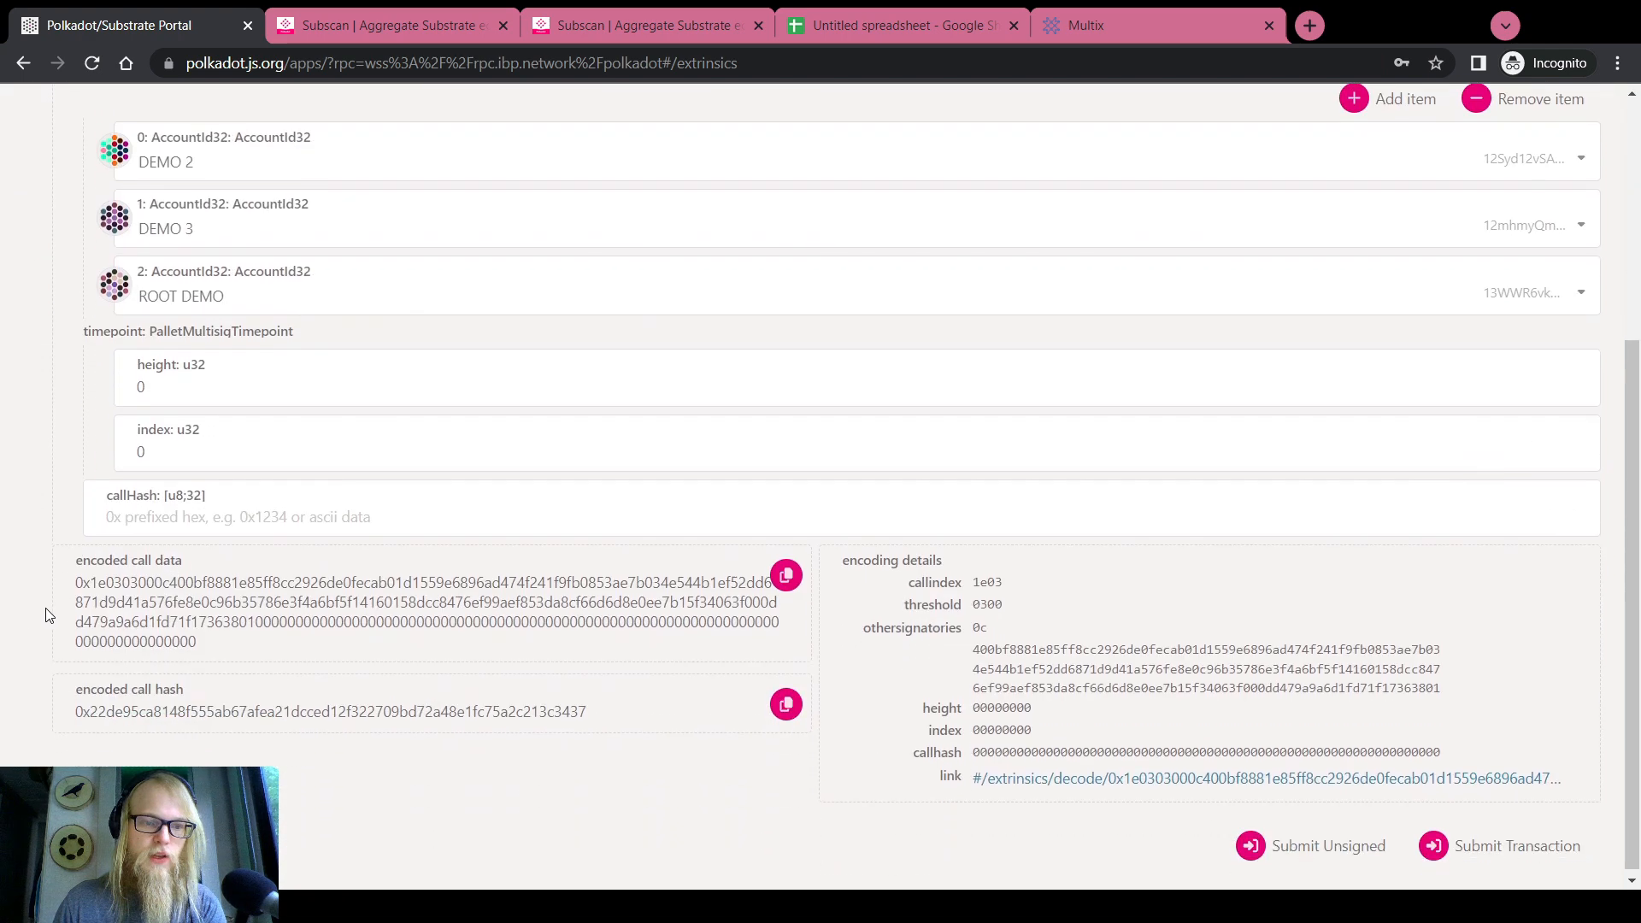
Paste the copied call hash and set the timepoint height to block 21305359
click(158, 516)
key(ctrl+v)
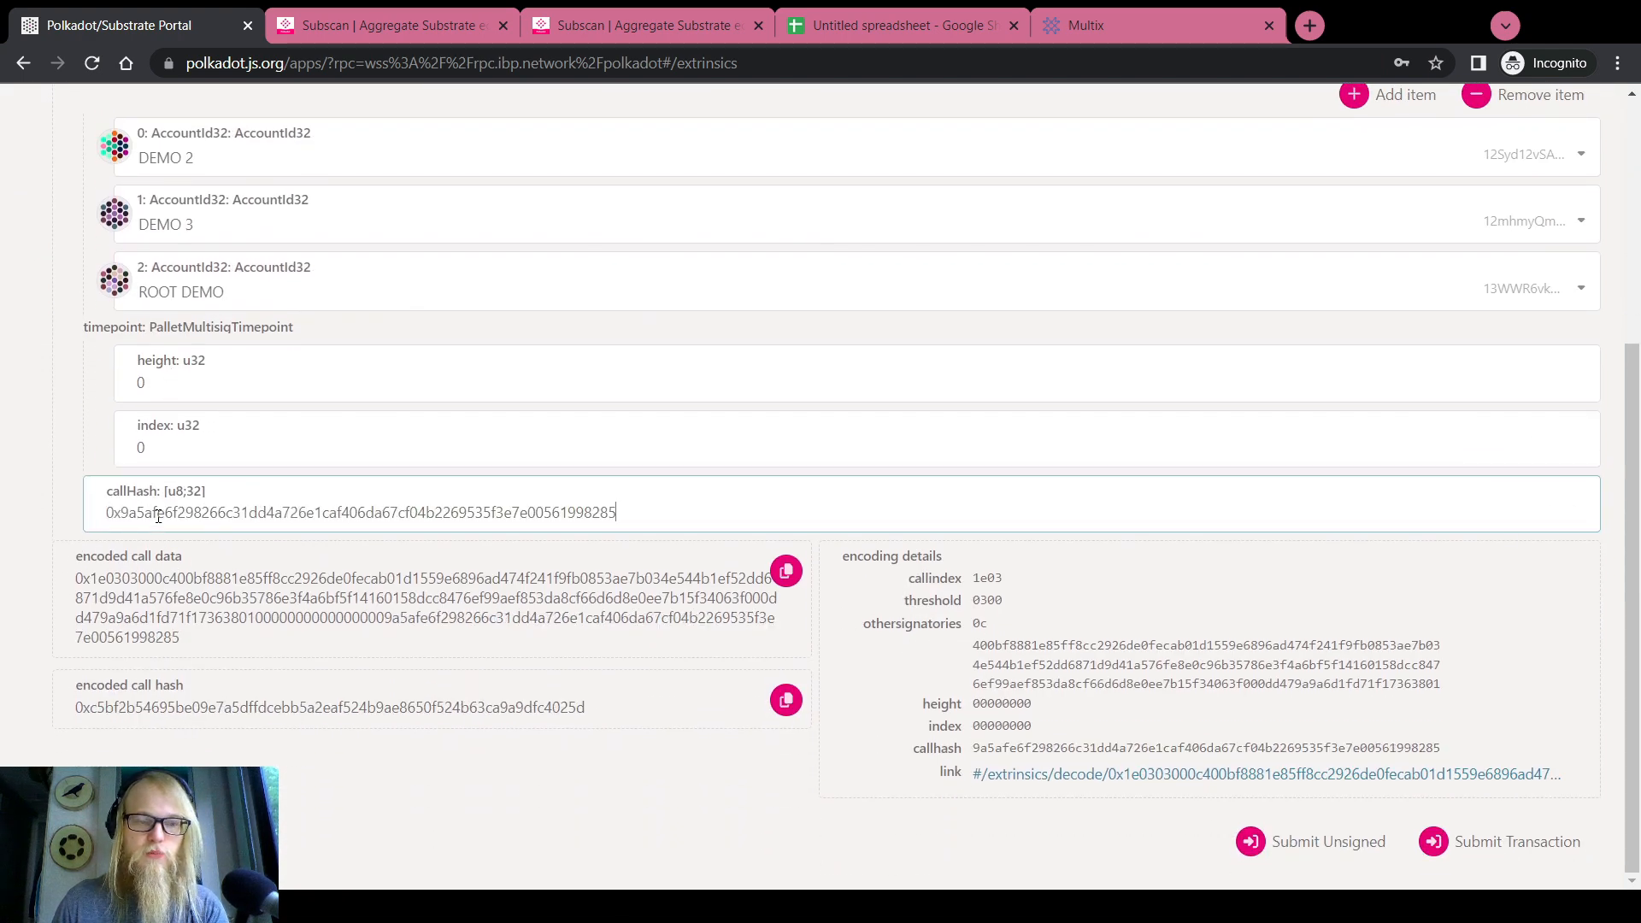
click(615, 25)
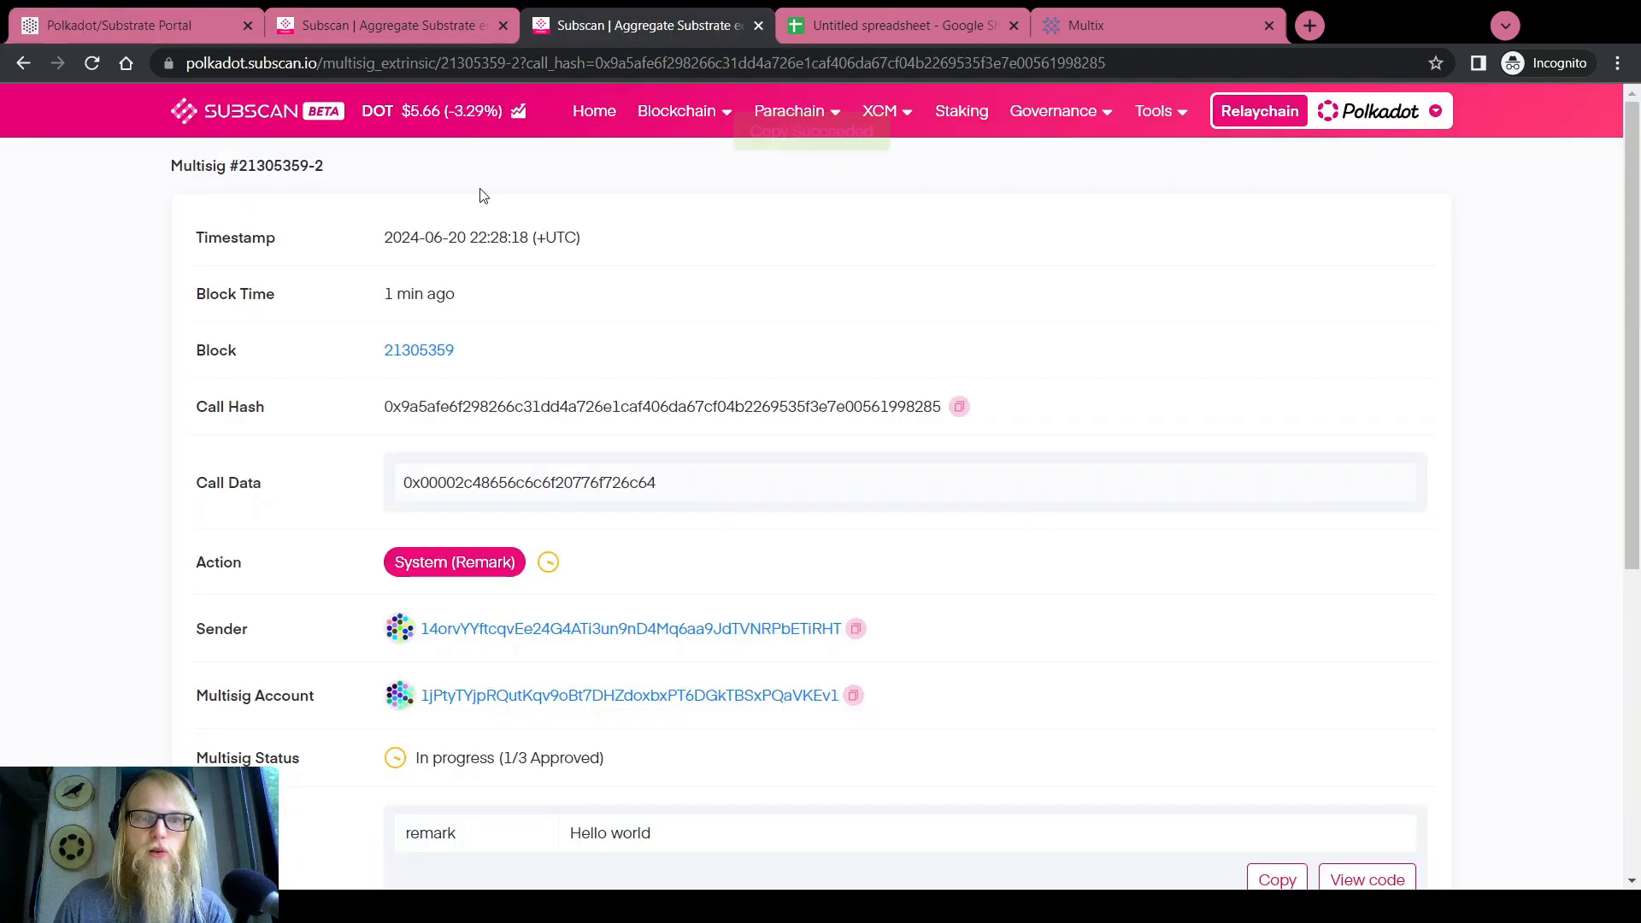
drag(469, 358, 384, 357)
key(ctrl+c)
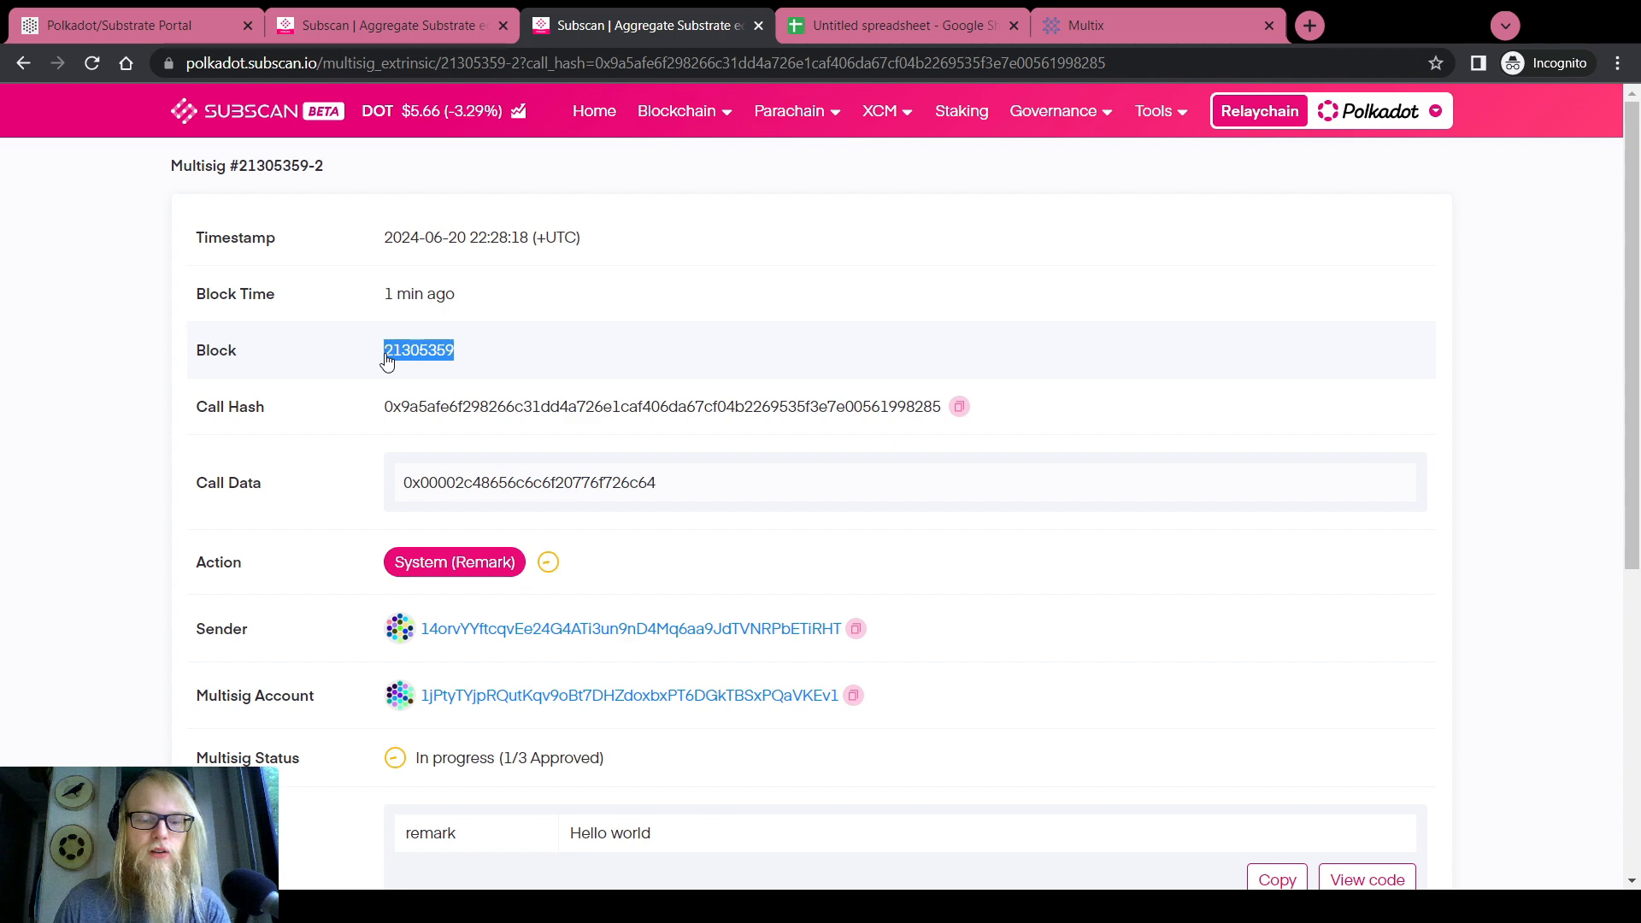
click(205, 24)
click(309, 386)
key(ctrl+v)
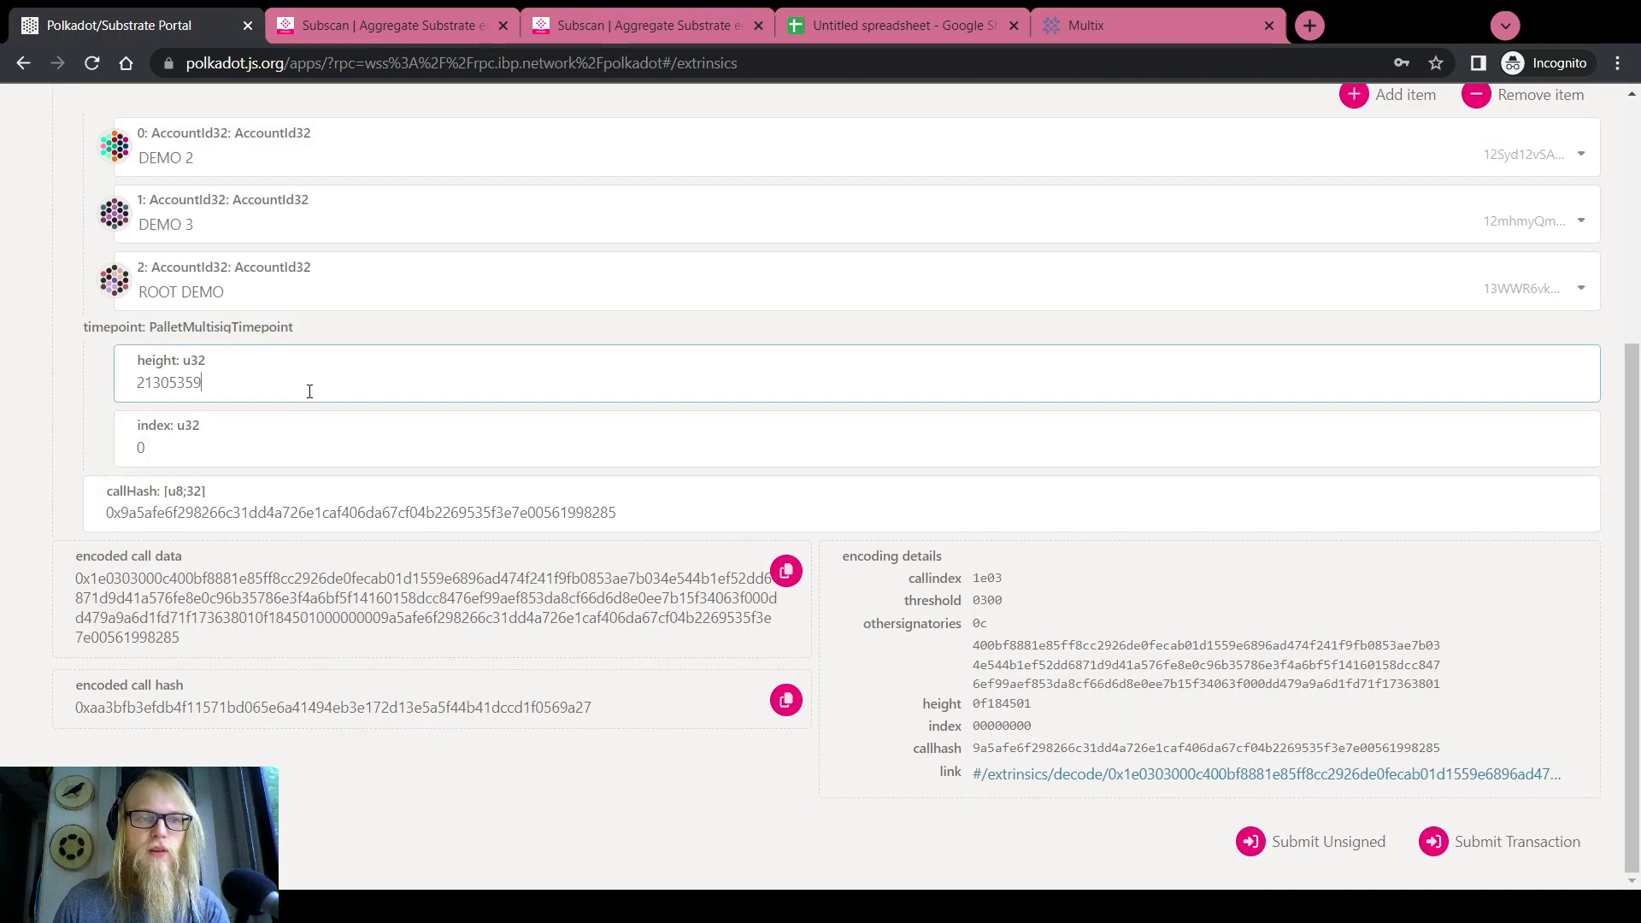
Set the timepoint index to 2, matching the multisig's extrinsic index on Subscan
click(590, 27)
click(608, 324)
scroll(610, 323, down, 1)
scroll(611, 323, down, 5)
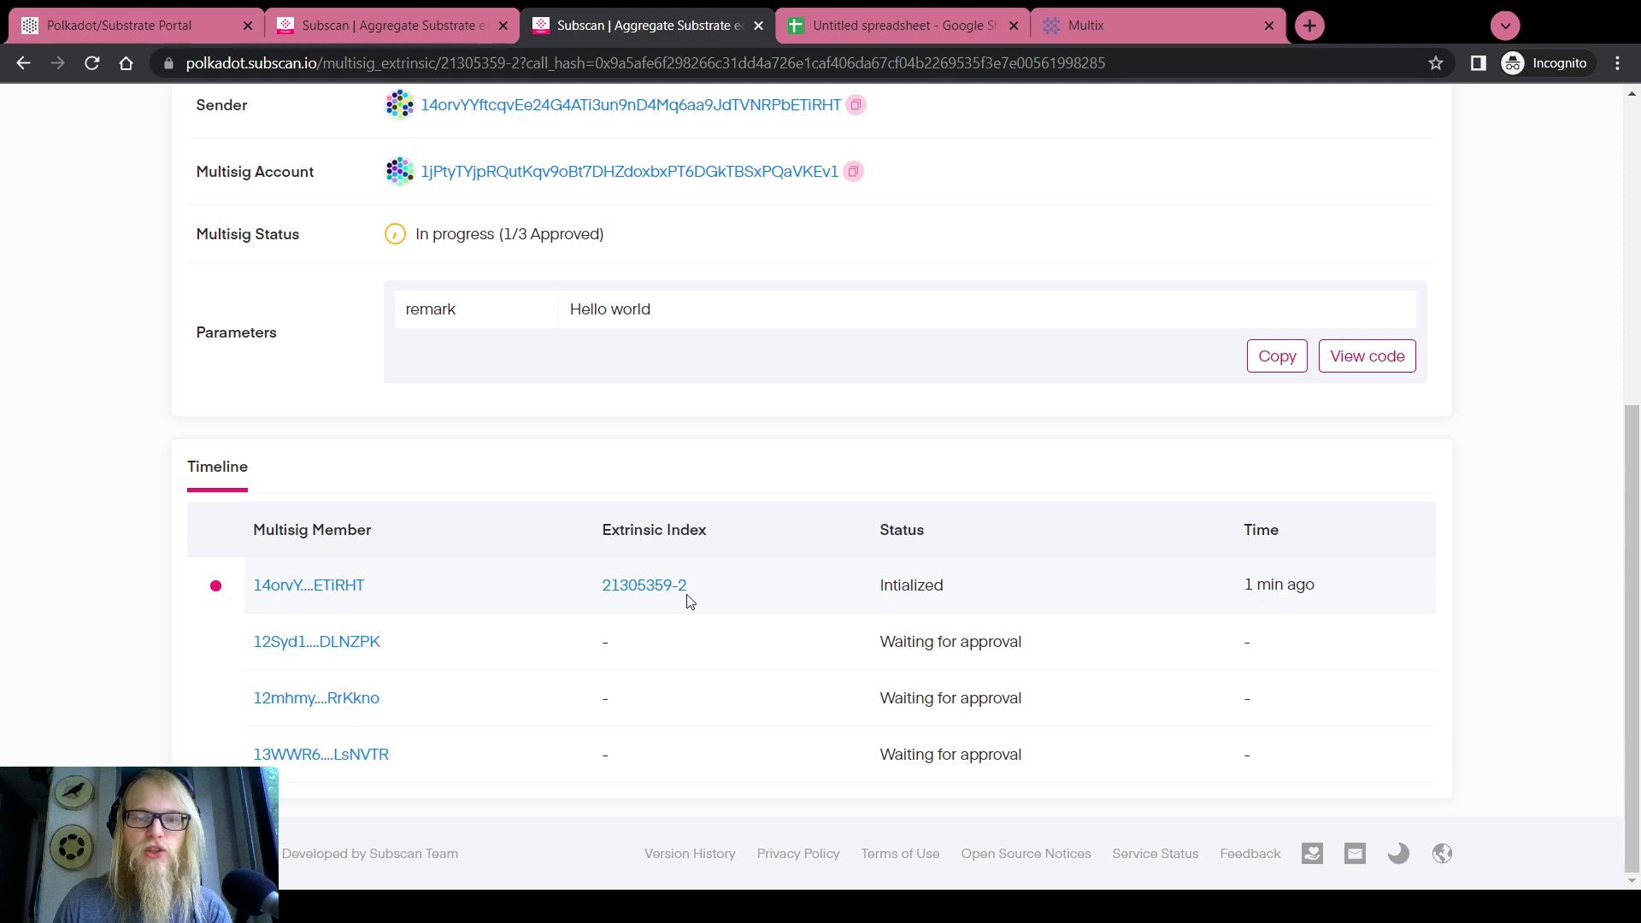
drag(604, 530, 714, 536)
click(120, 25)
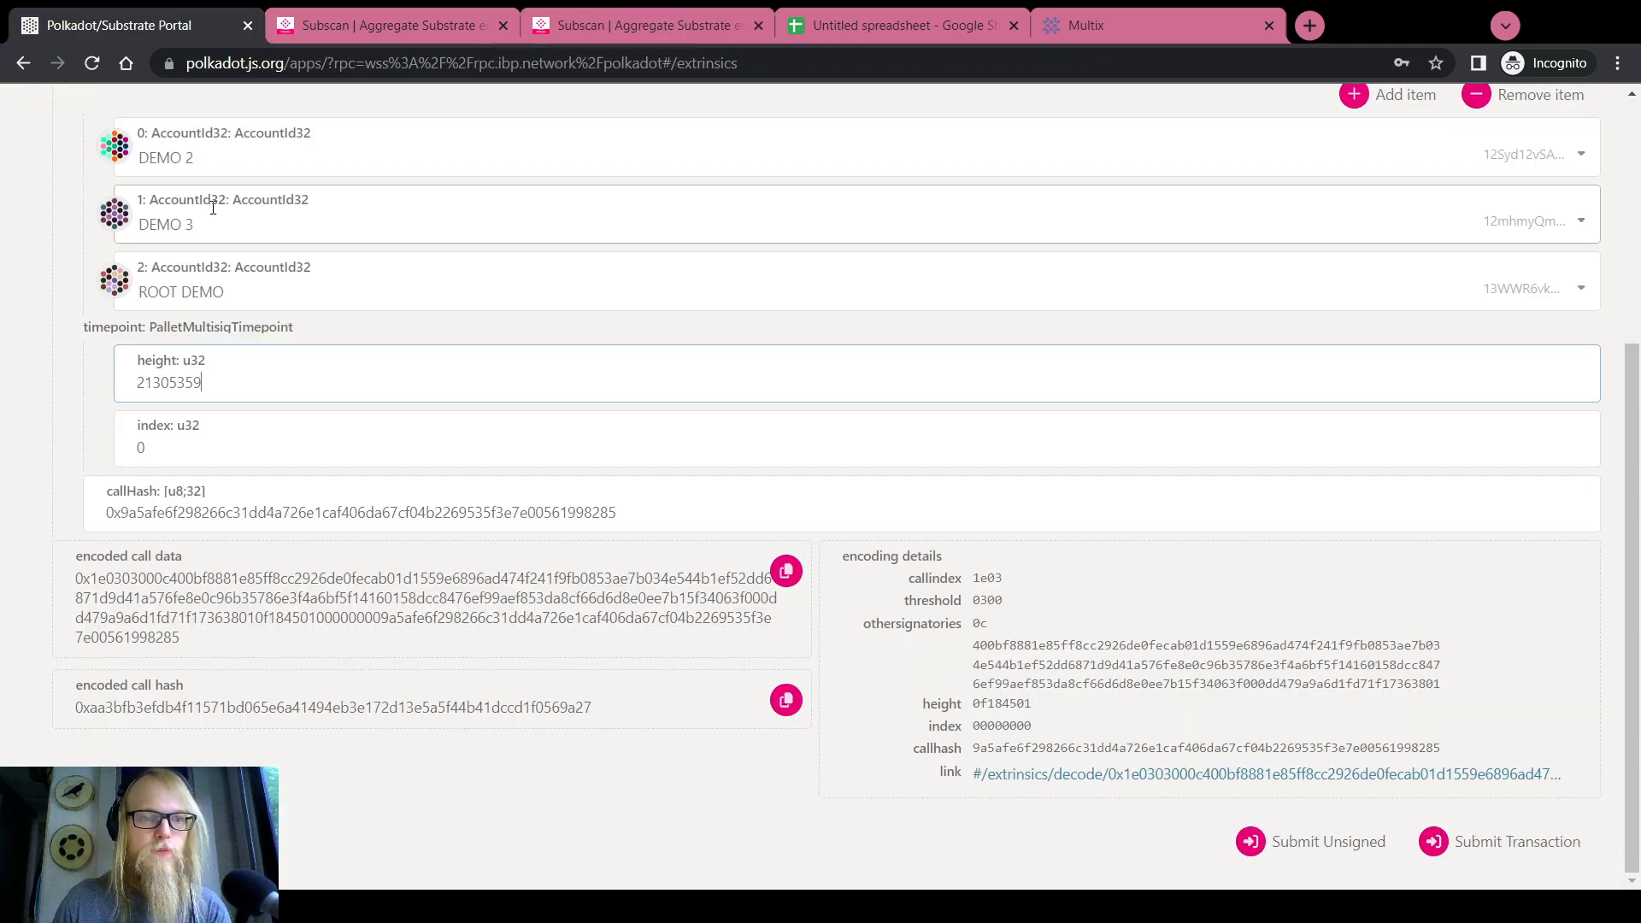
text(2)
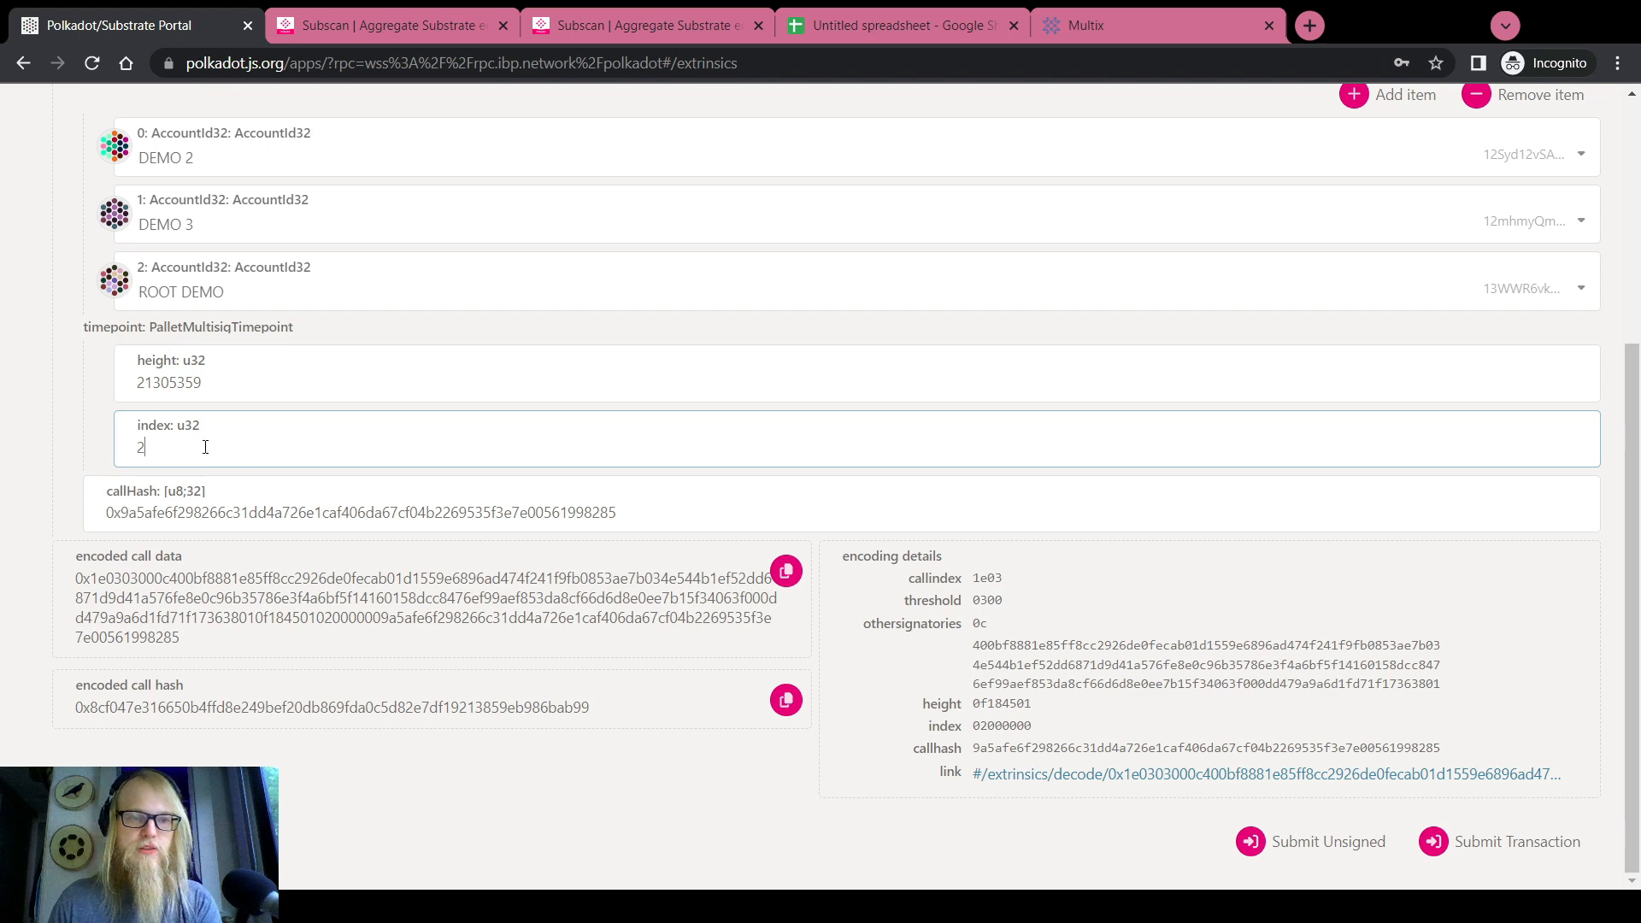
Select DEMO 2 as the account sending the extrinsic
scroll(13, 445, up, 5)
scroll(13, 445, down, 5)
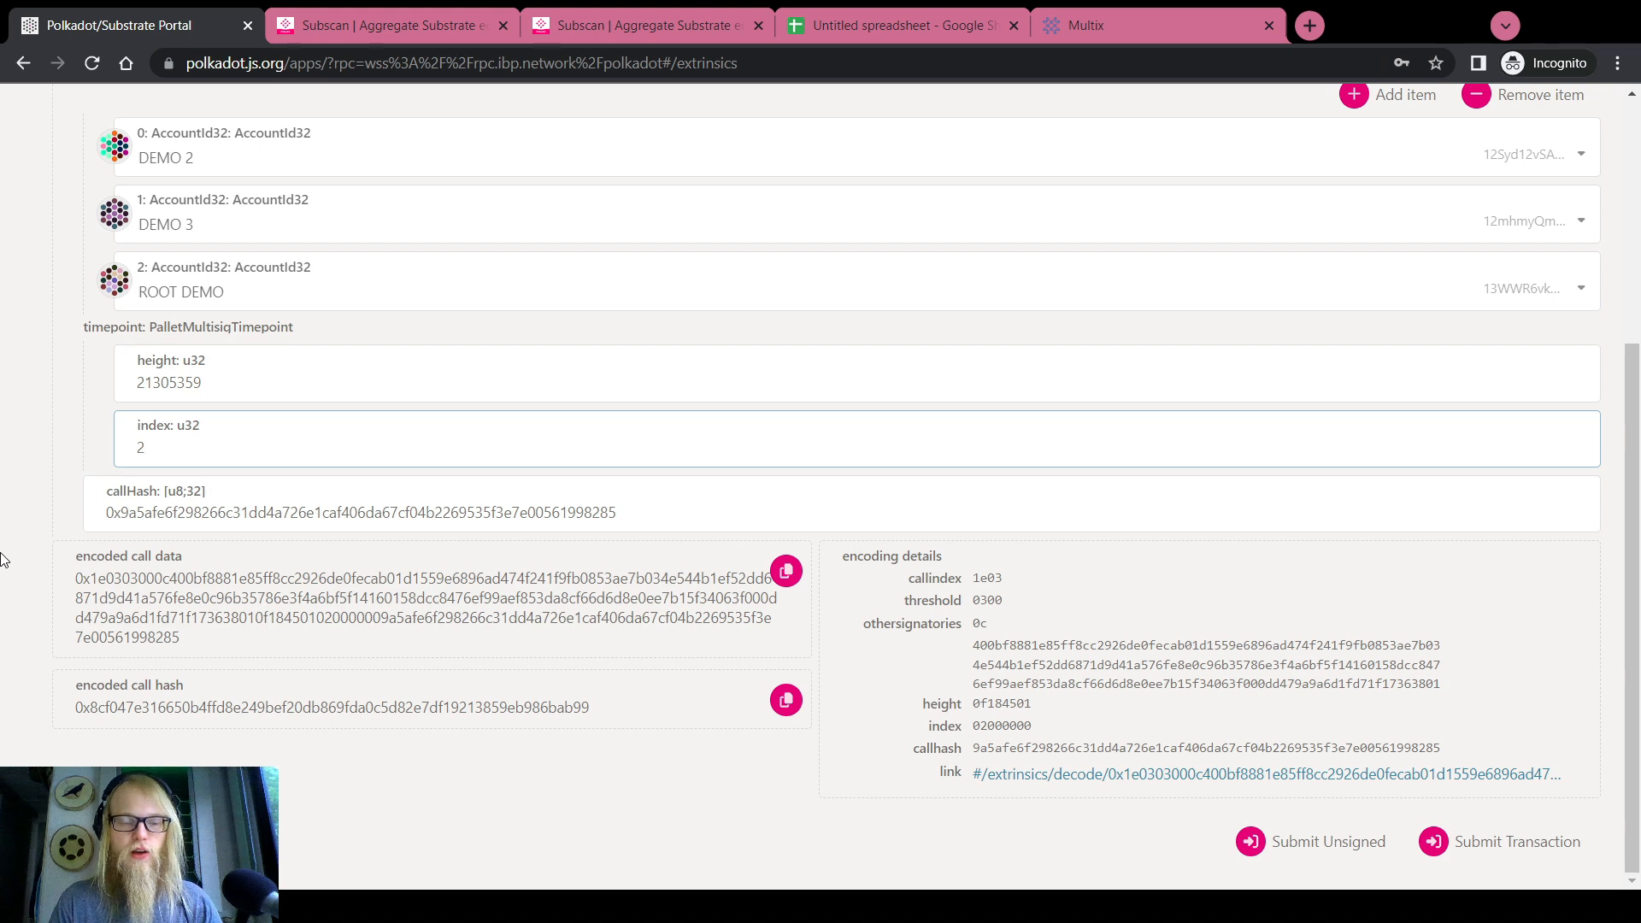
scroll(2, 560, up, 5)
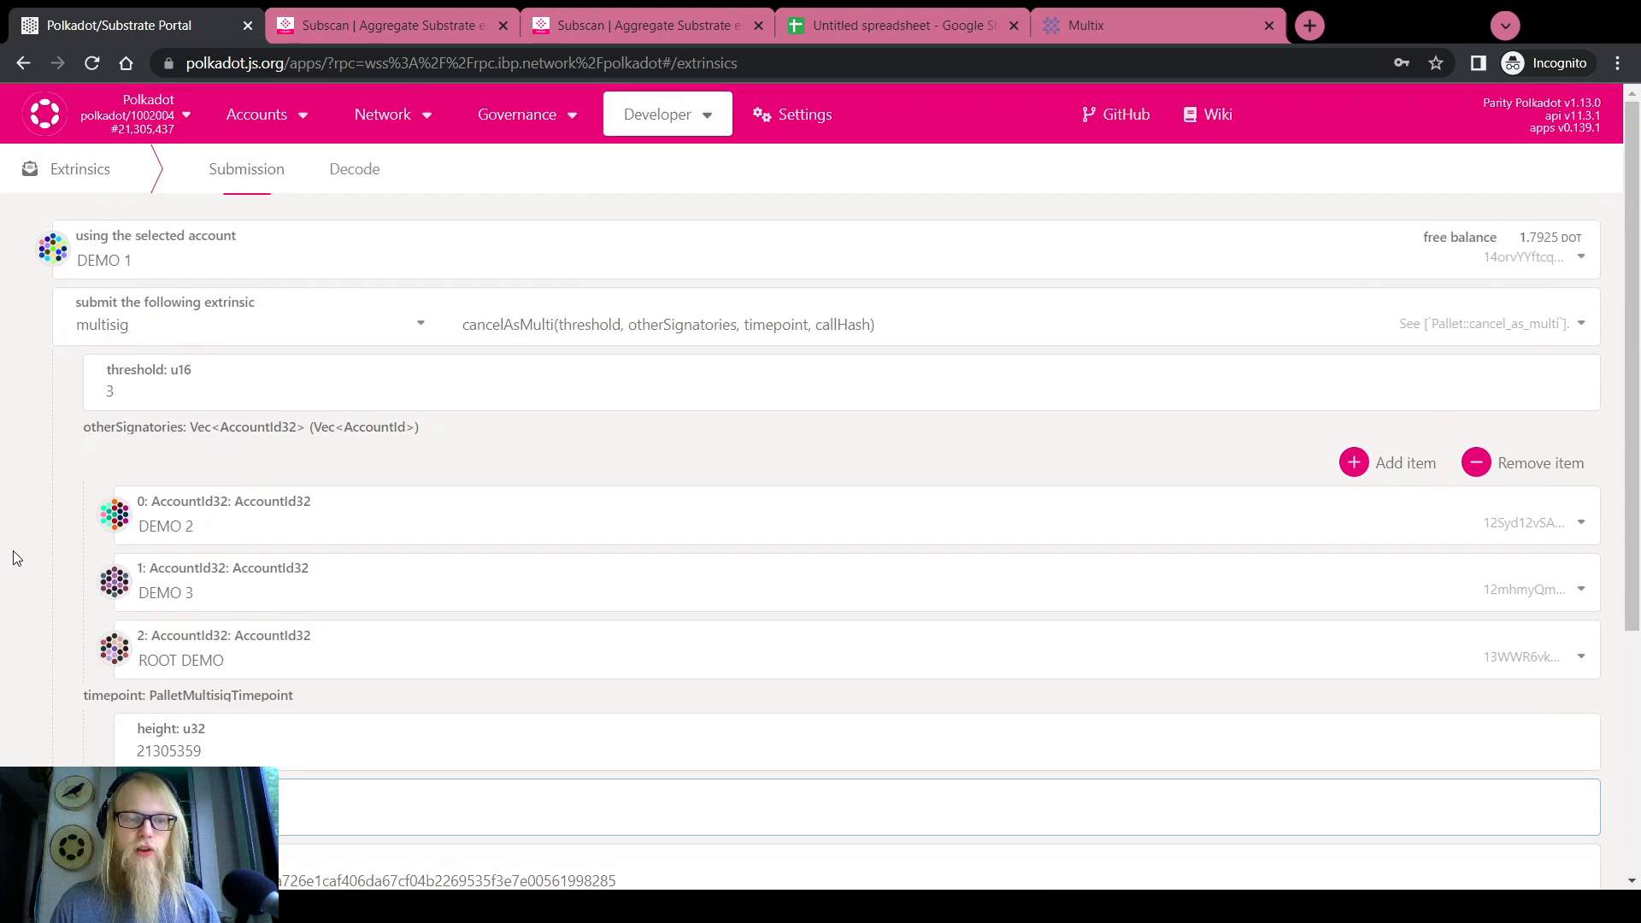
click(148, 247)
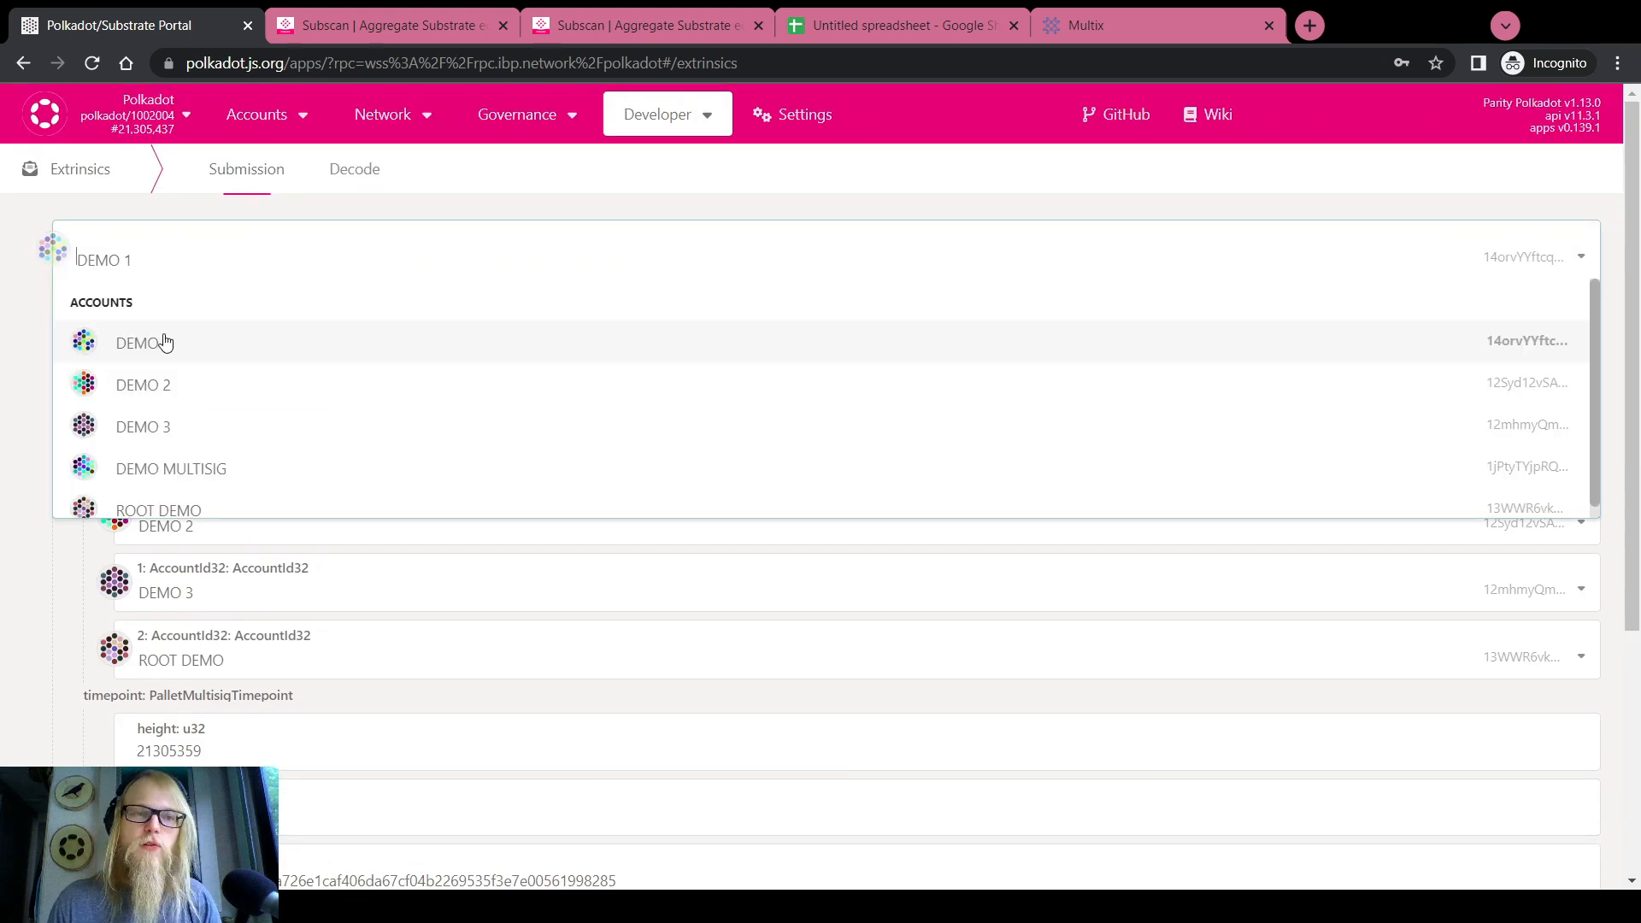
click(162, 385)
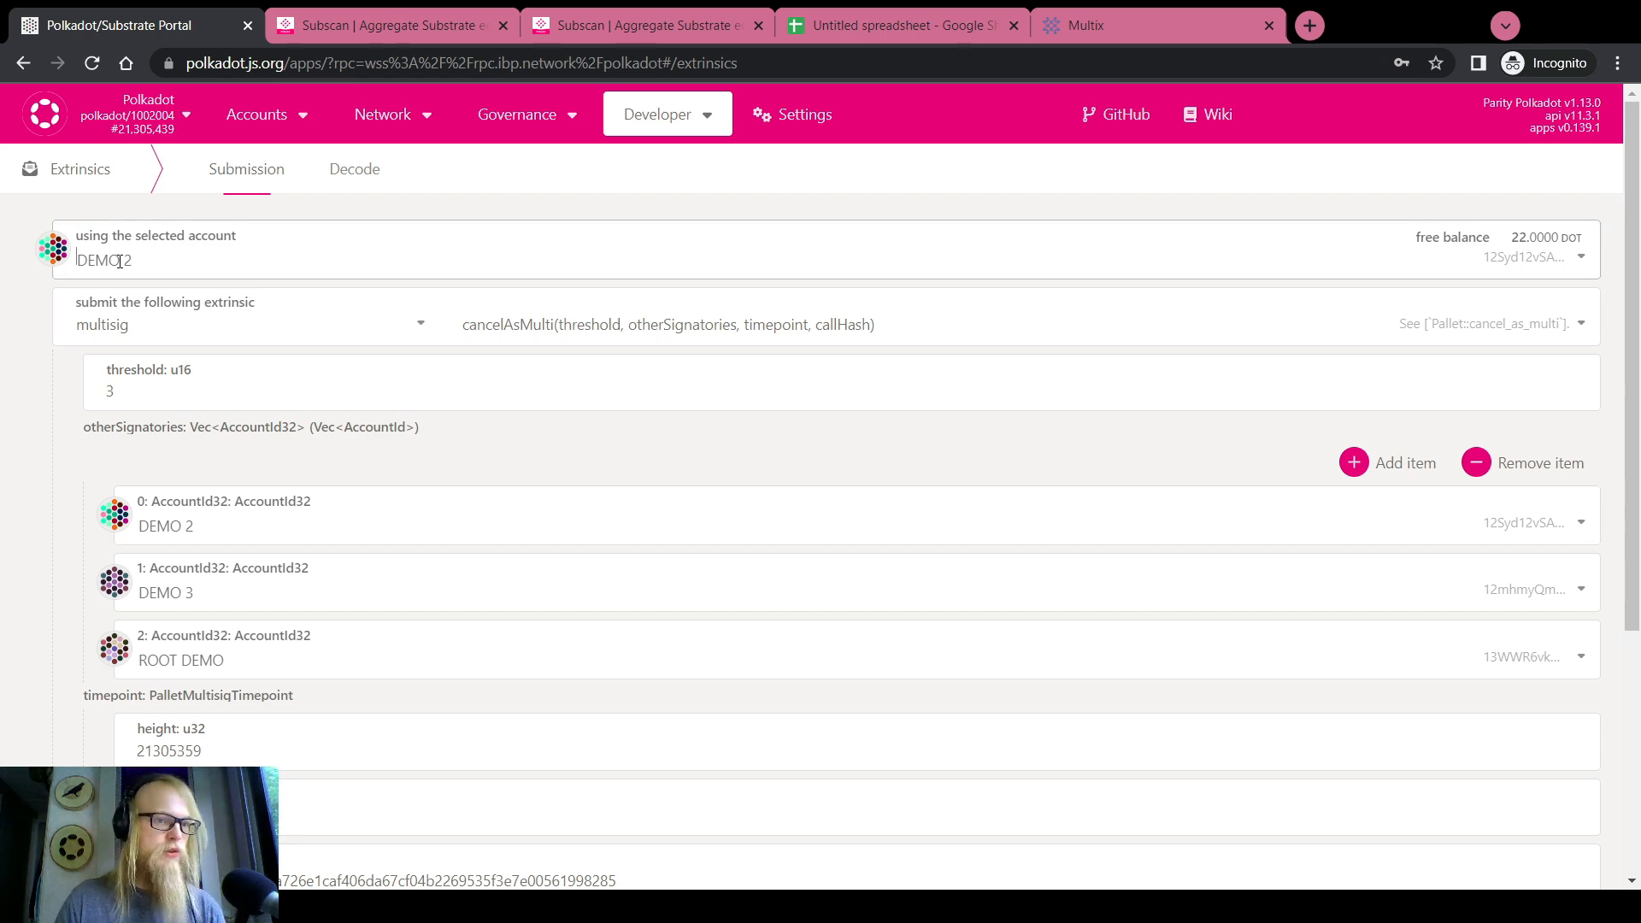
click(897, 24)
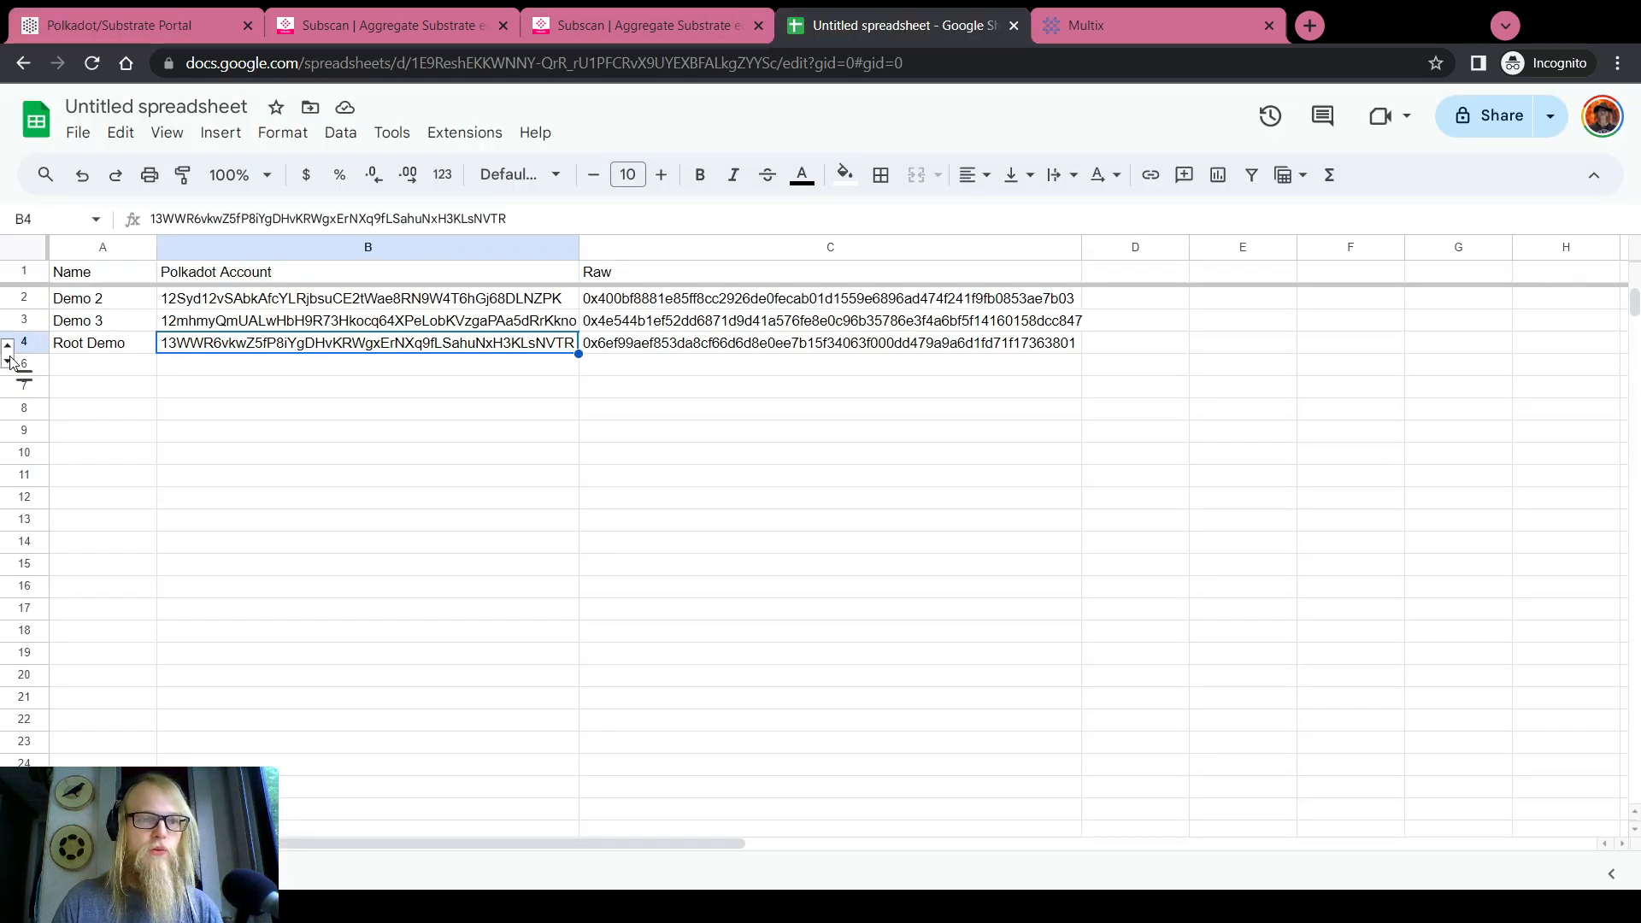
Unhide row 5 (Demo 1) and hide row 2 (Demo 2), then check the Demo 3, Root Demo and Demo 1 entries
click(9, 360)
click(18, 296)
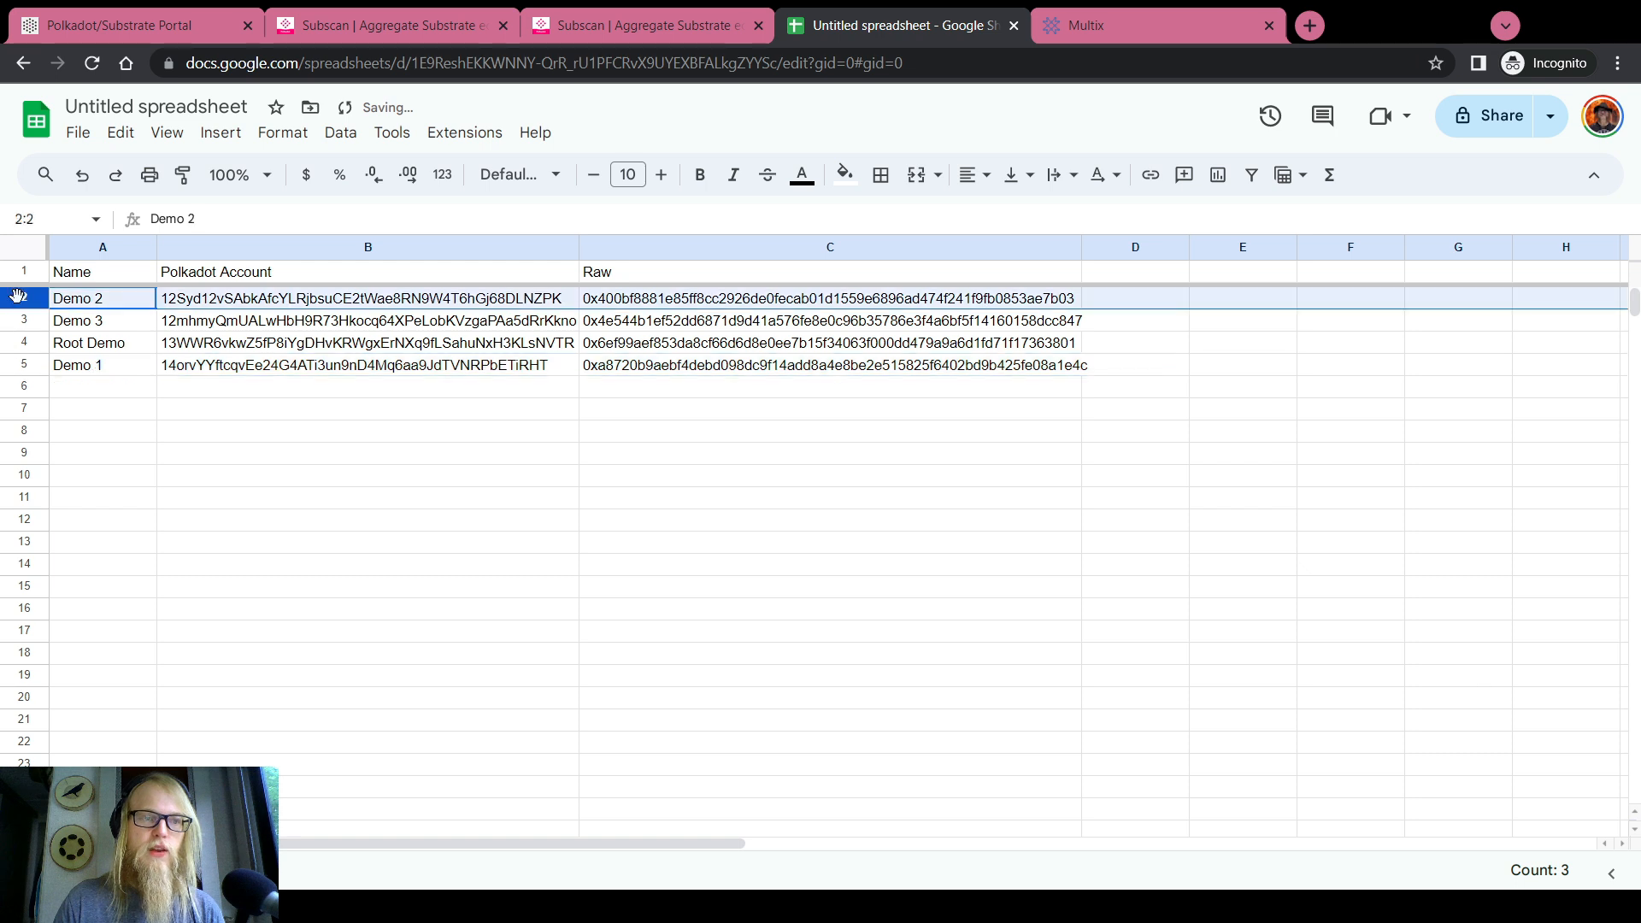
right_click(18, 297)
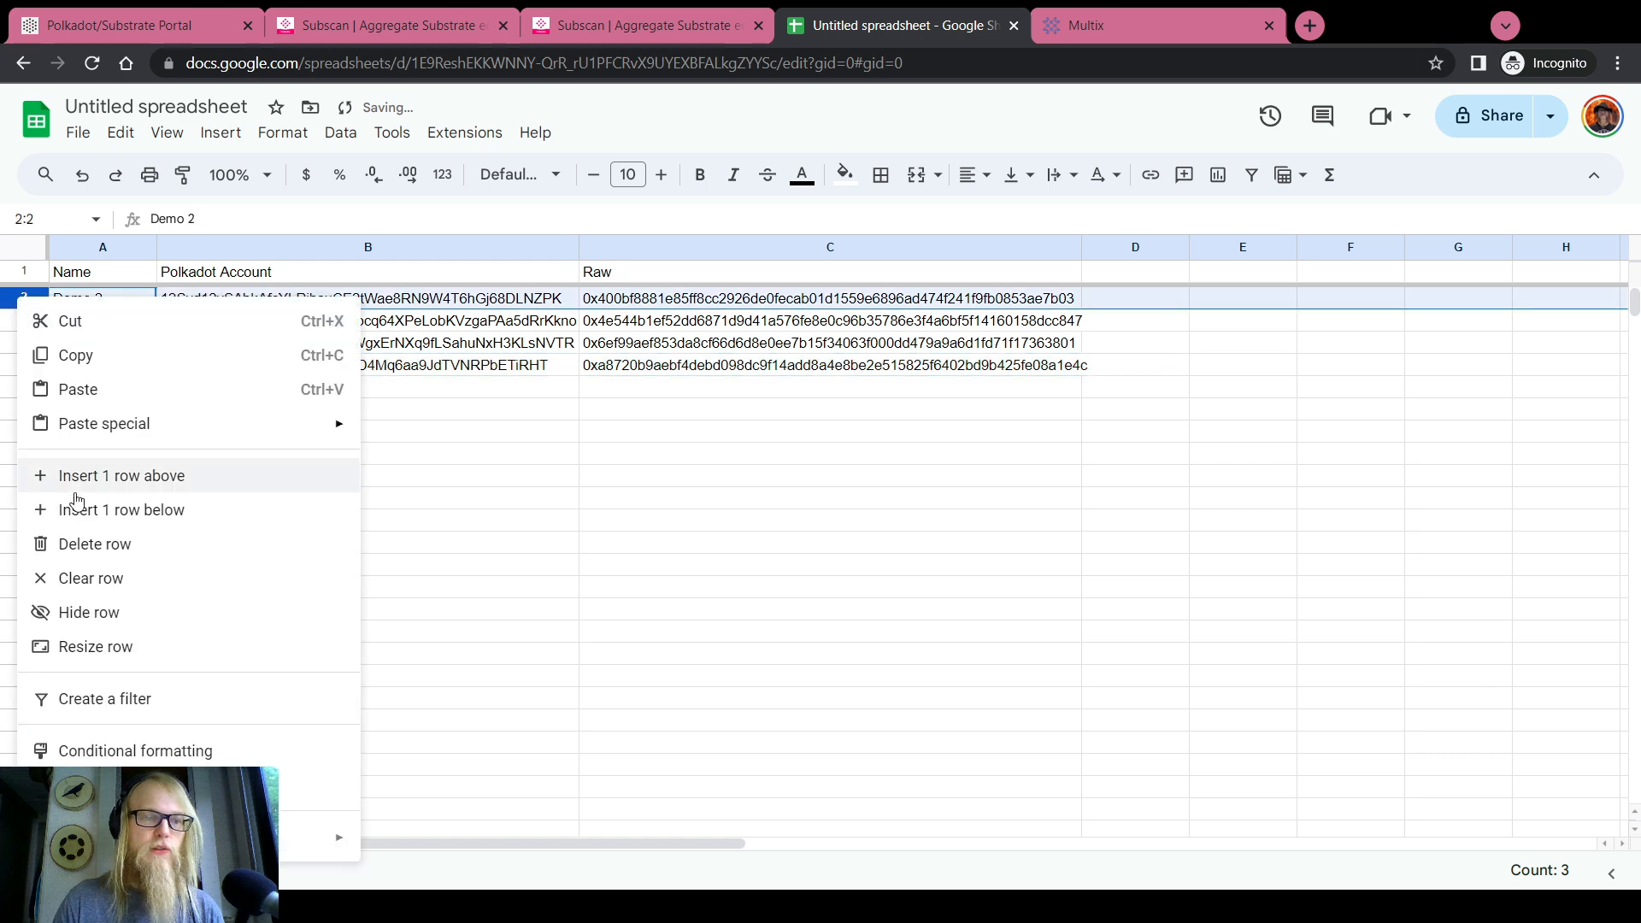
click(116, 617)
click(586, 489)
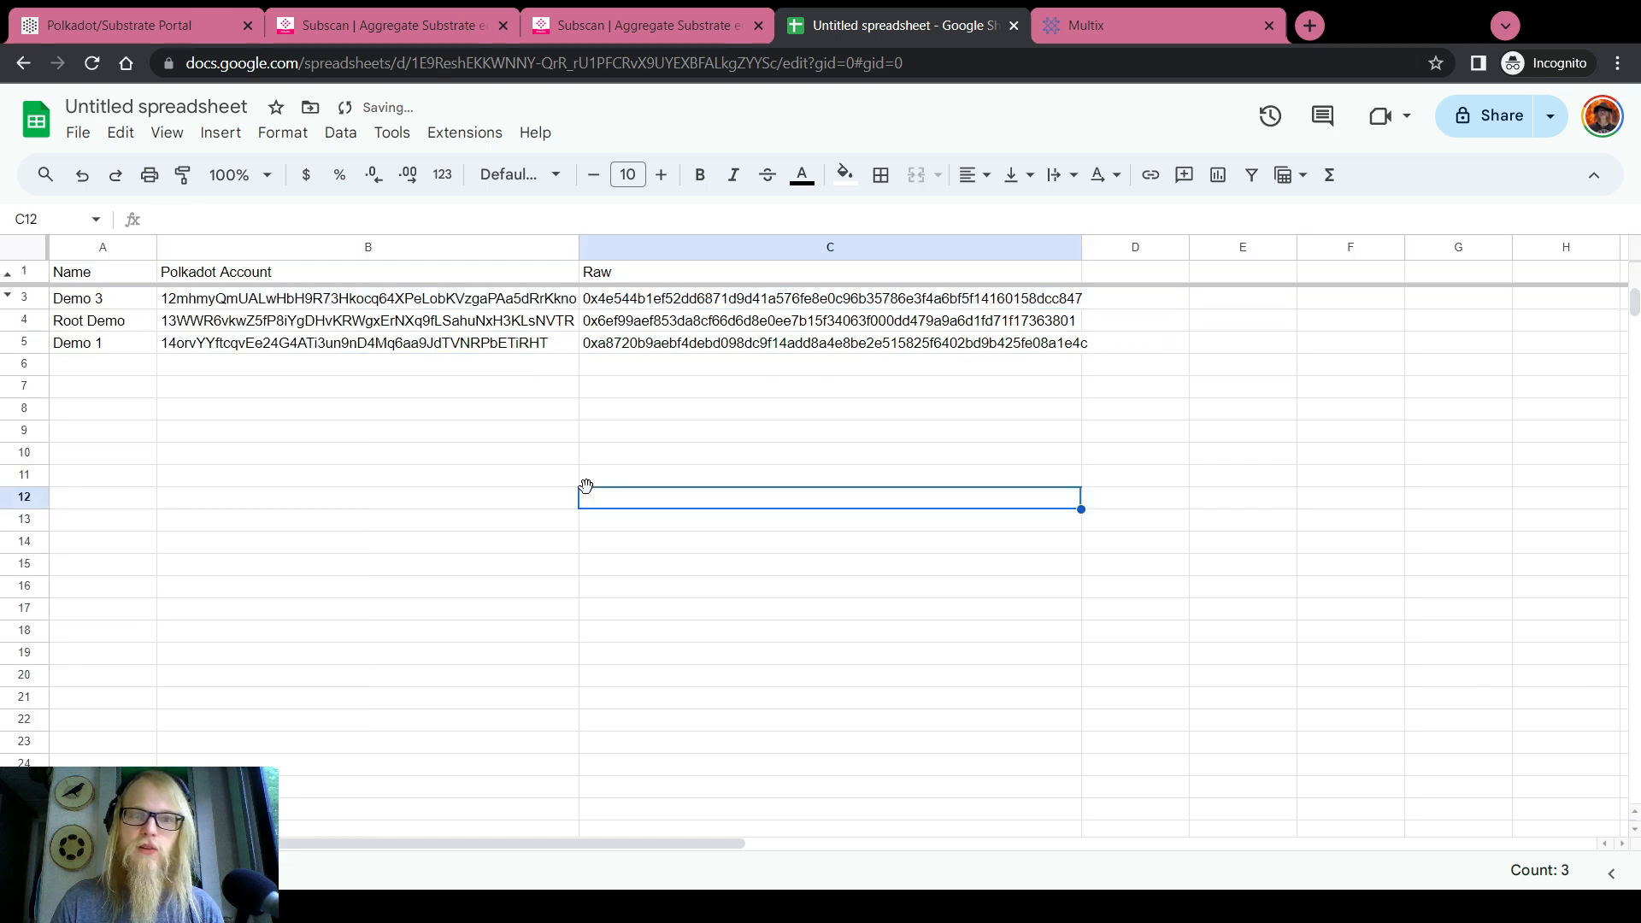
click(77, 300)
click(87, 323)
click(93, 345)
click(136, 25)
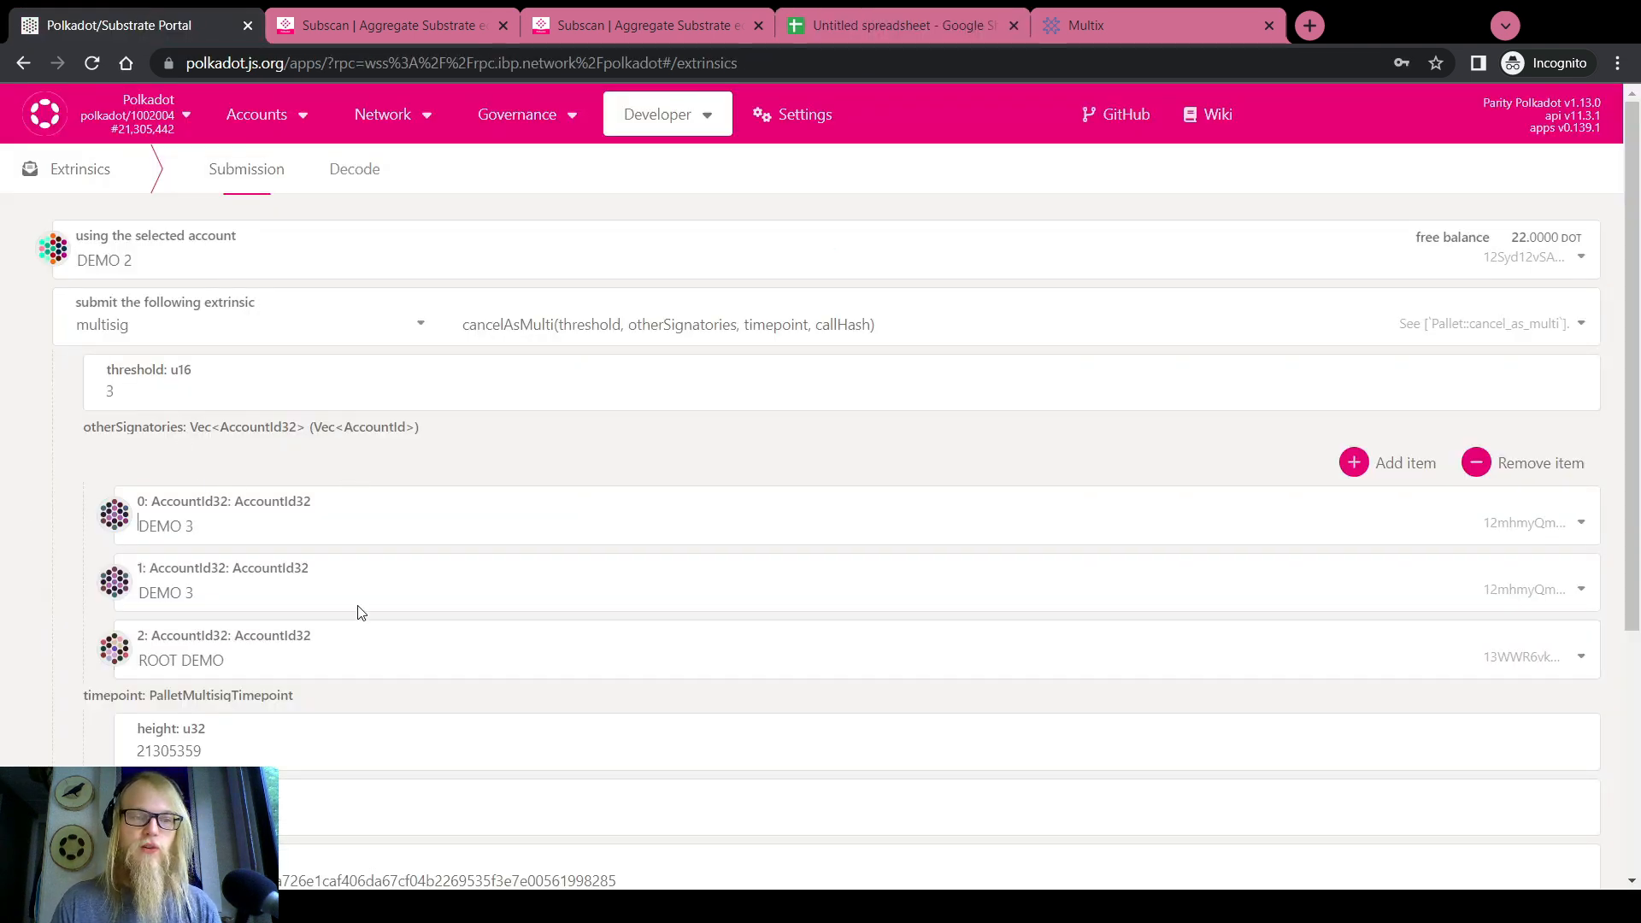
Set the second and third other signatories to ROOT DEMO and DEMO 1
click(205, 582)
click(205, 840)
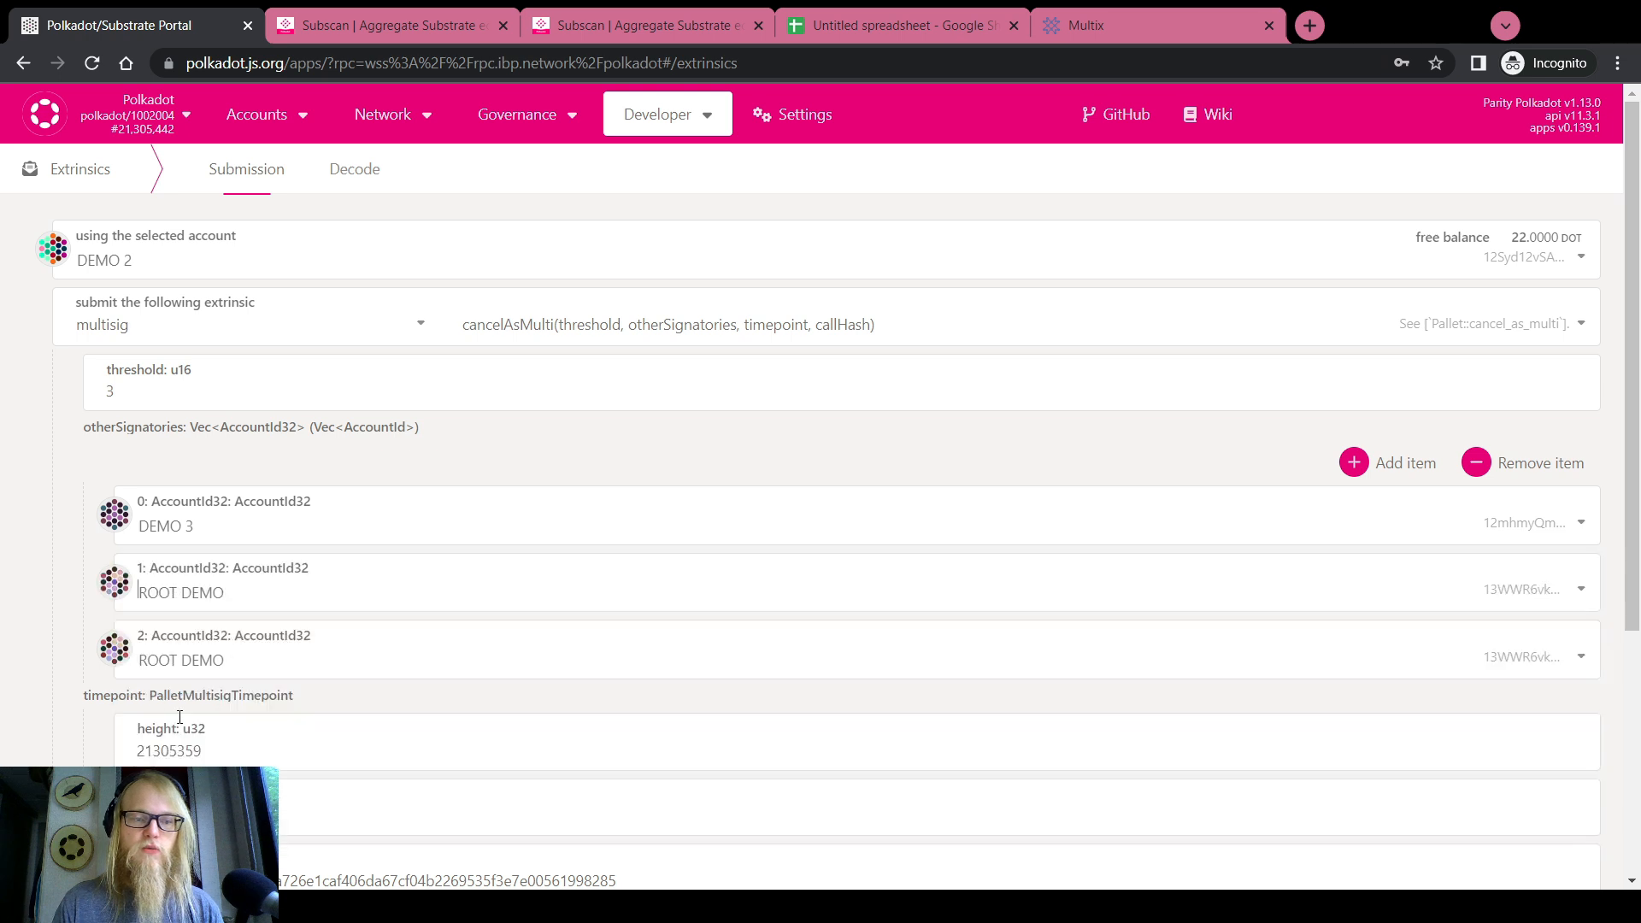
click(205, 654)
click(179, 438)
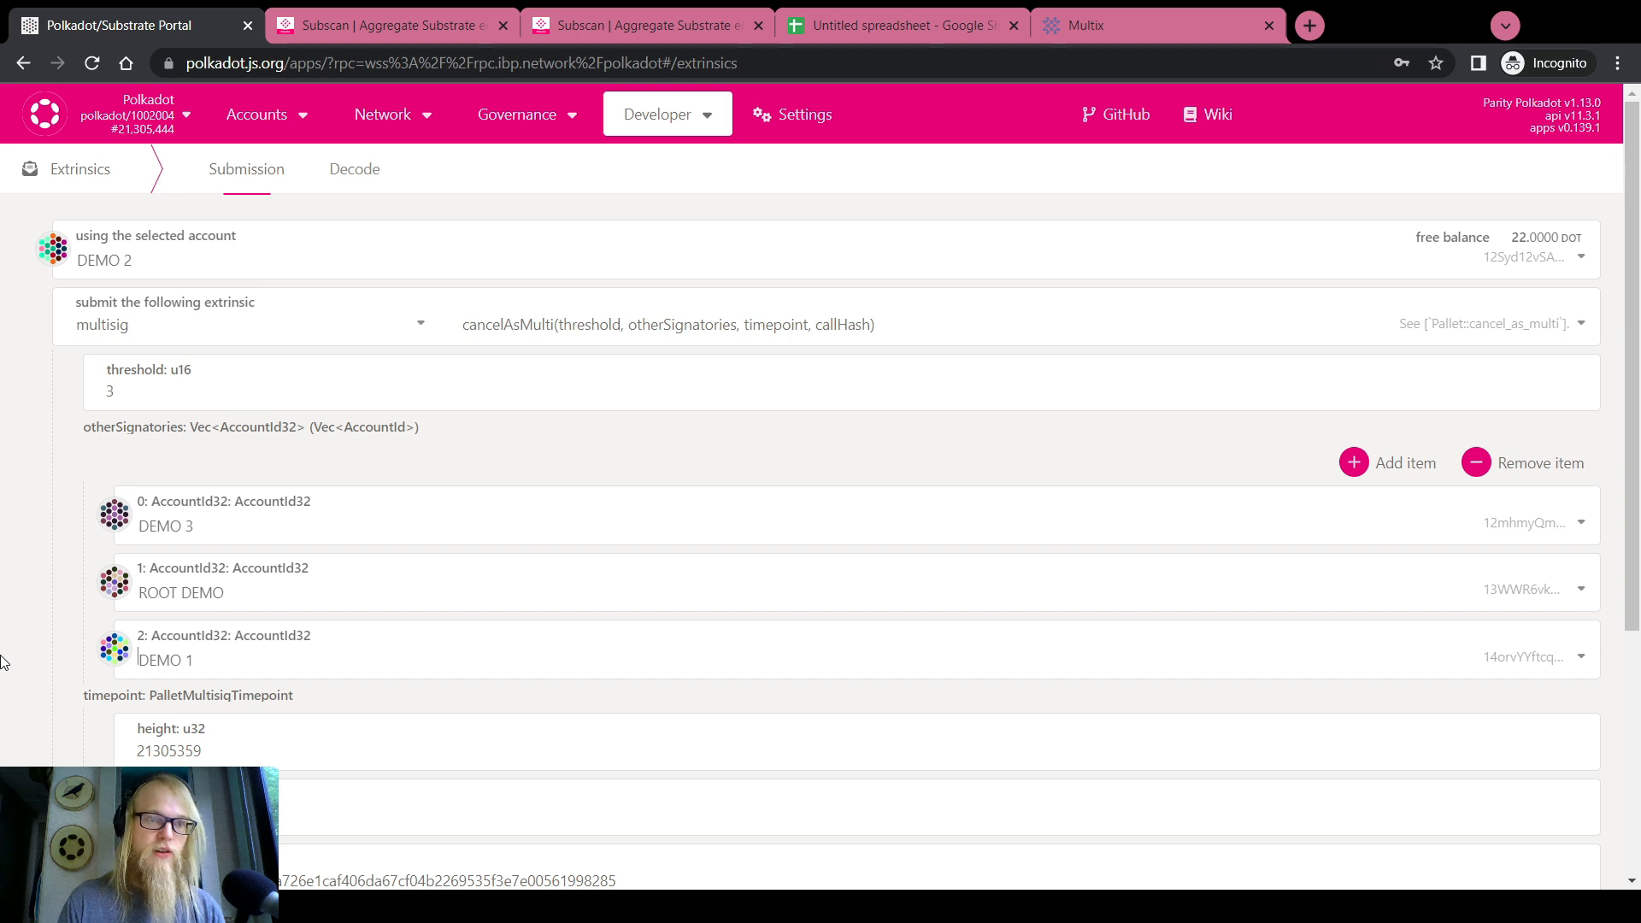
Review the timepoint height, timepoint index 2 and call hash values
scroll(5, 662, down, 2)
drag(179, 256, 89, 263)
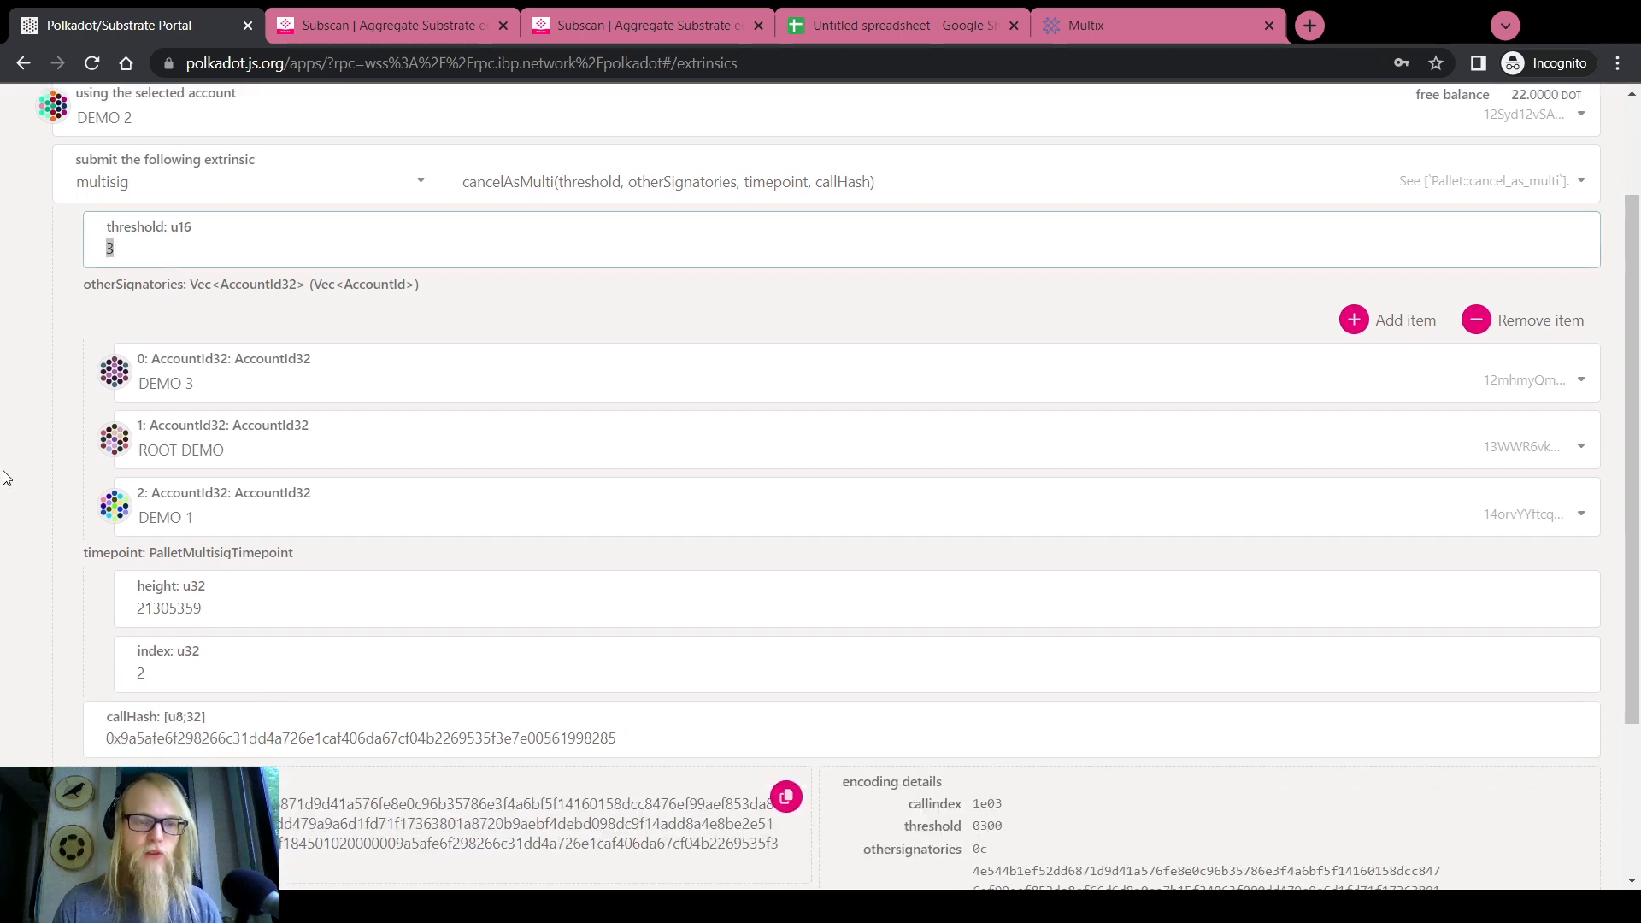
scroll(4, 477, down, 2)
double_click(187, 465)
double_click(172, 521)
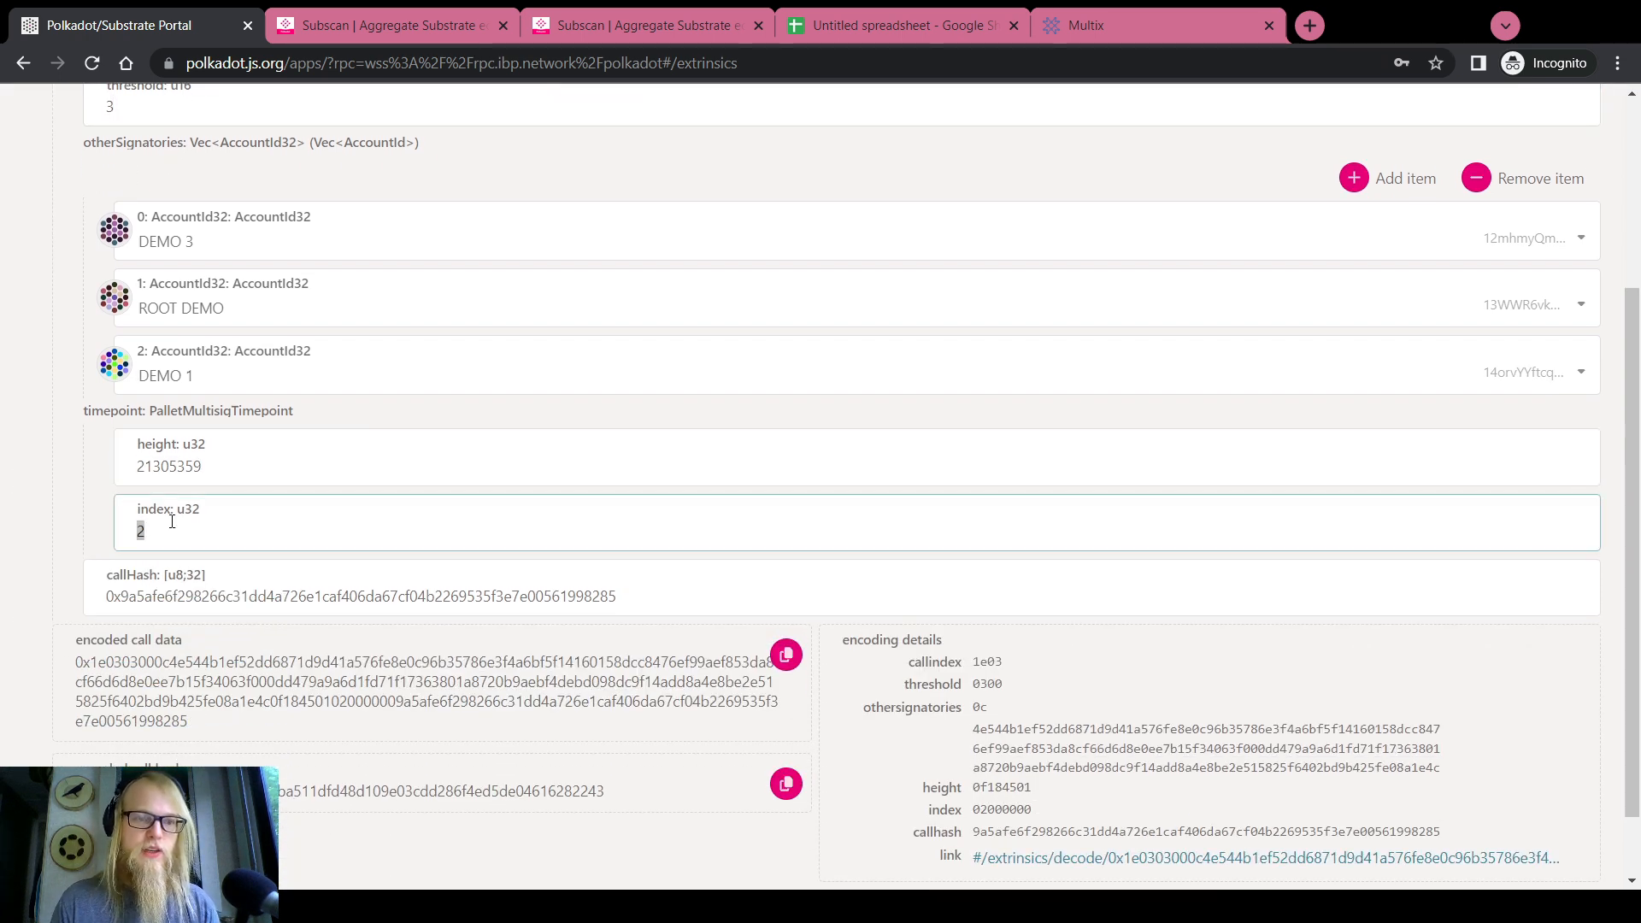
double_click(176, 594)
scroll(3, 555, up, 2)
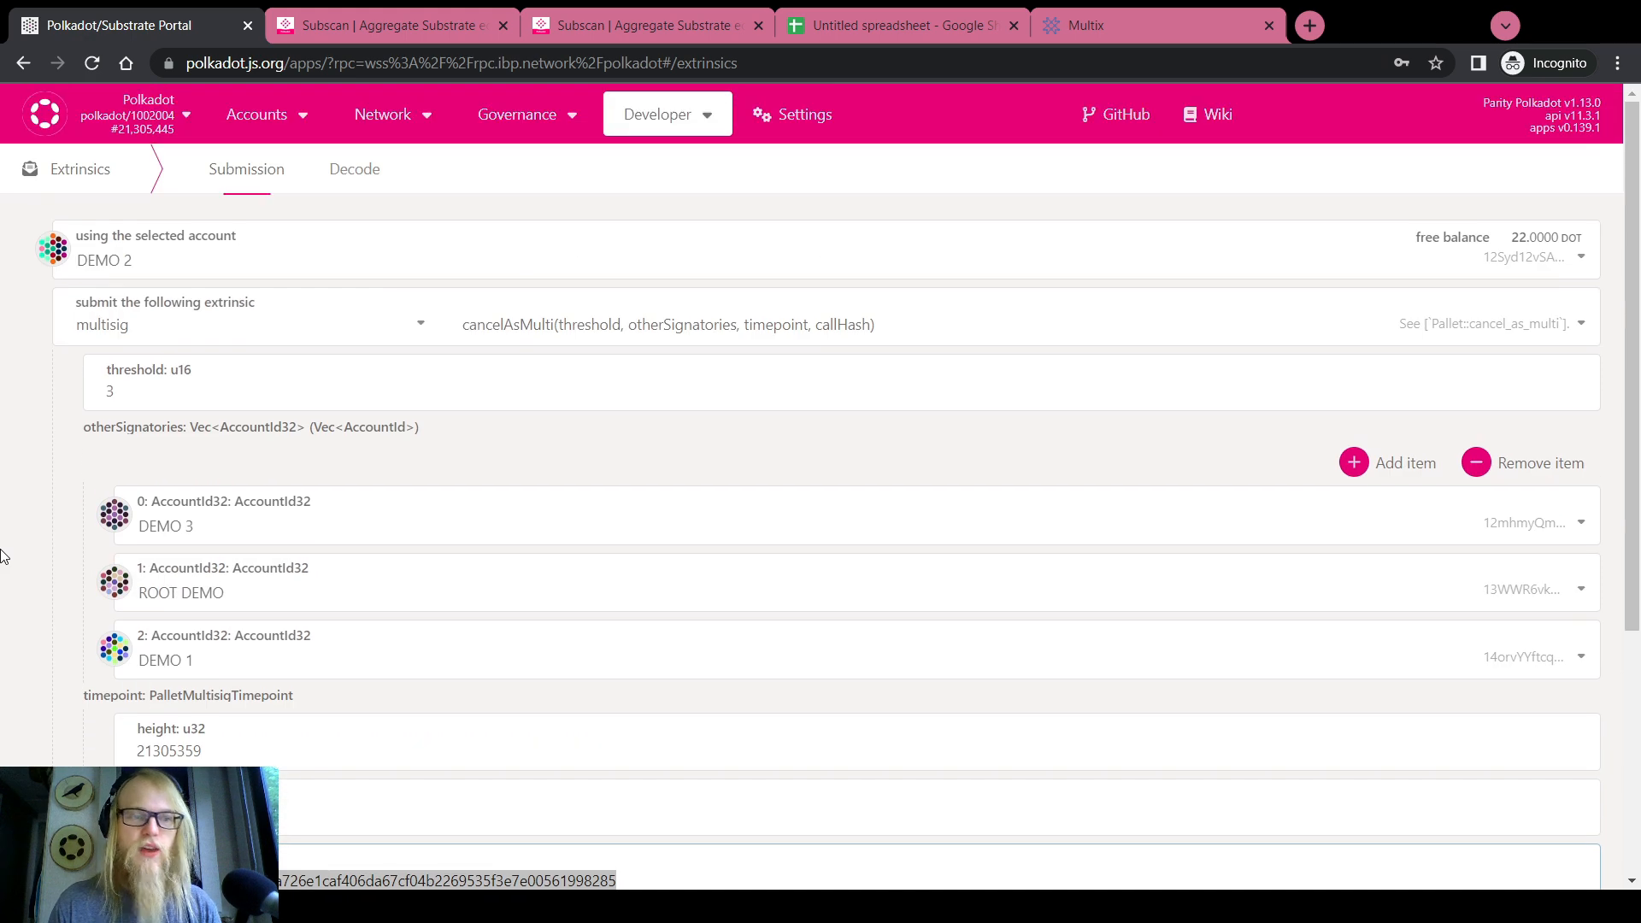
scroll(2, 556, down, 1)
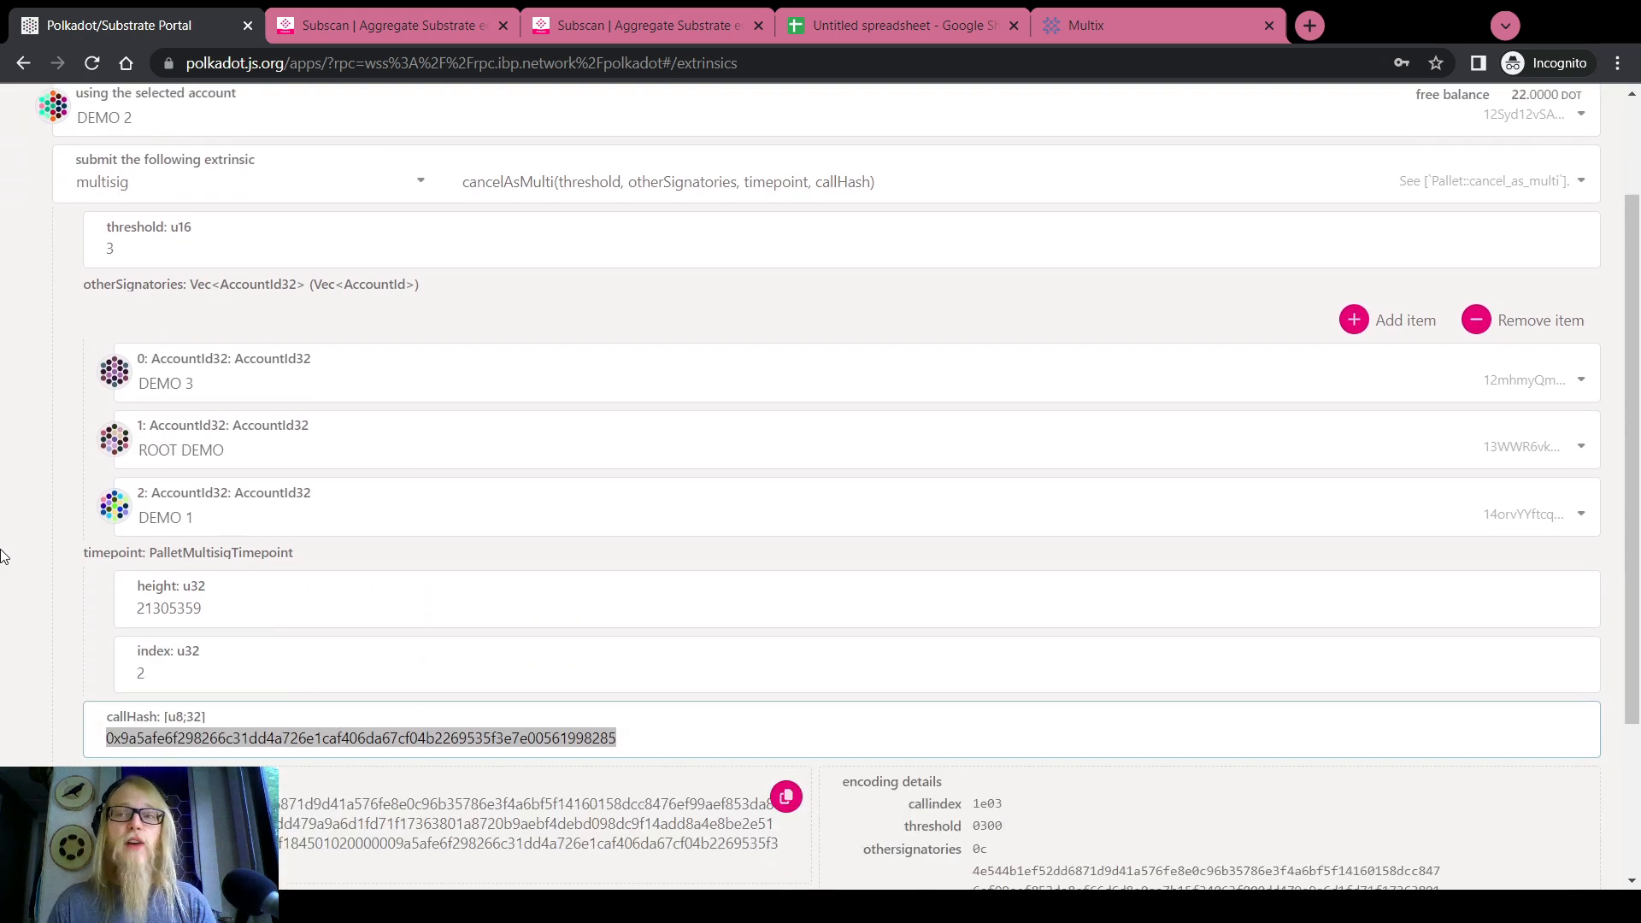
scroll(28, 530, down, 3)
Submit the cancelAsMulti transaction and sign it with the account password
click(1530, 839)
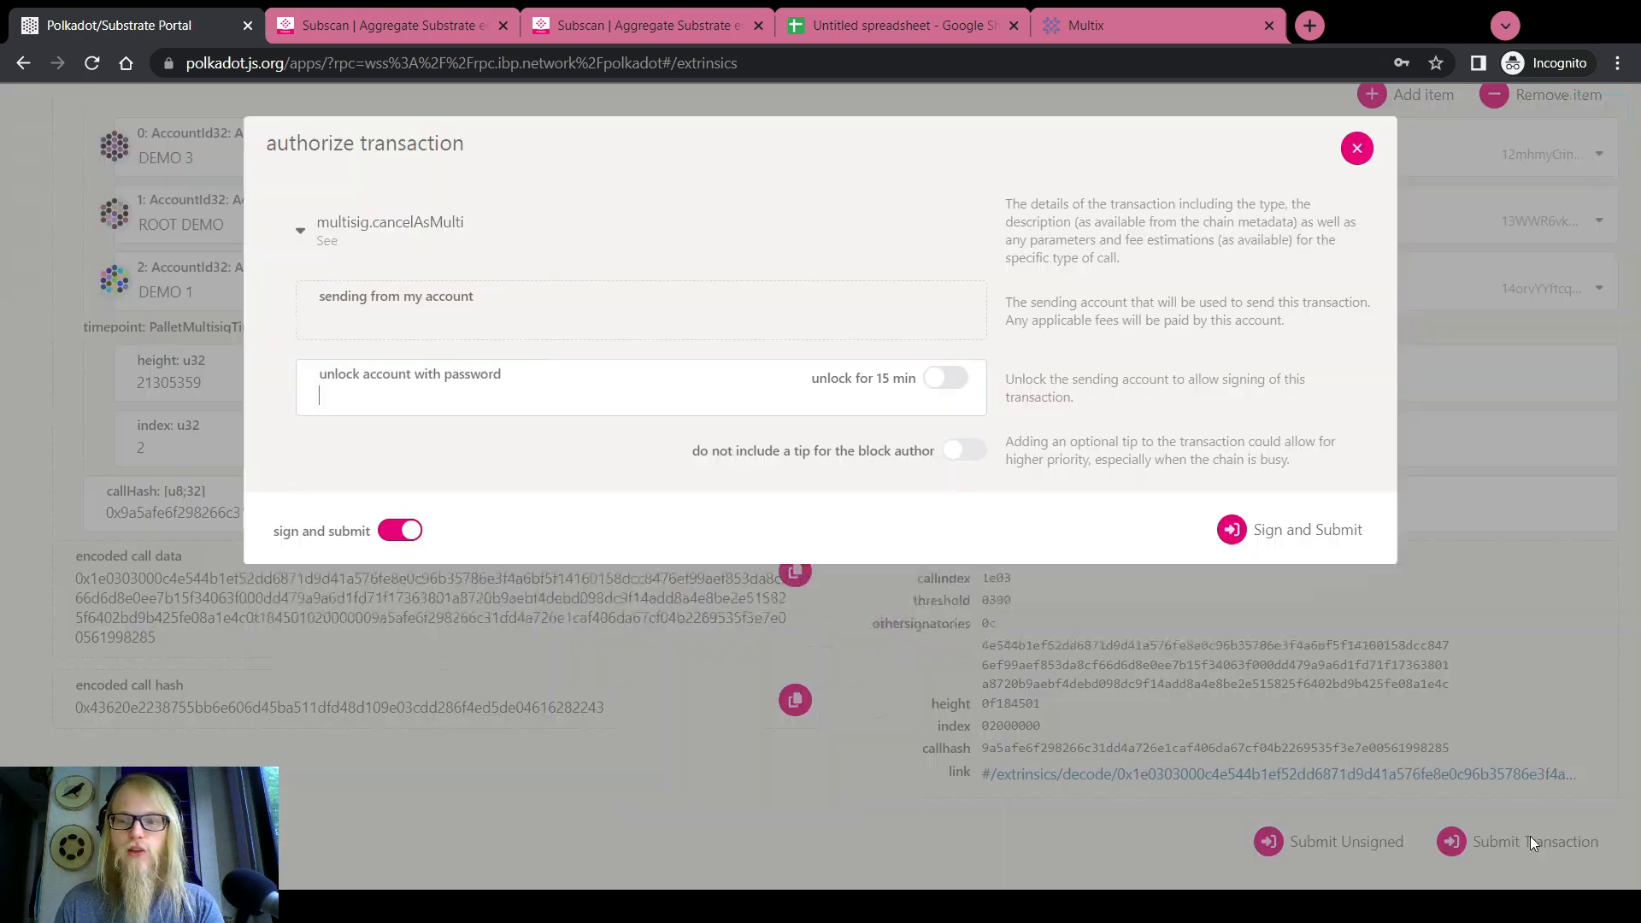
text(••••••••)
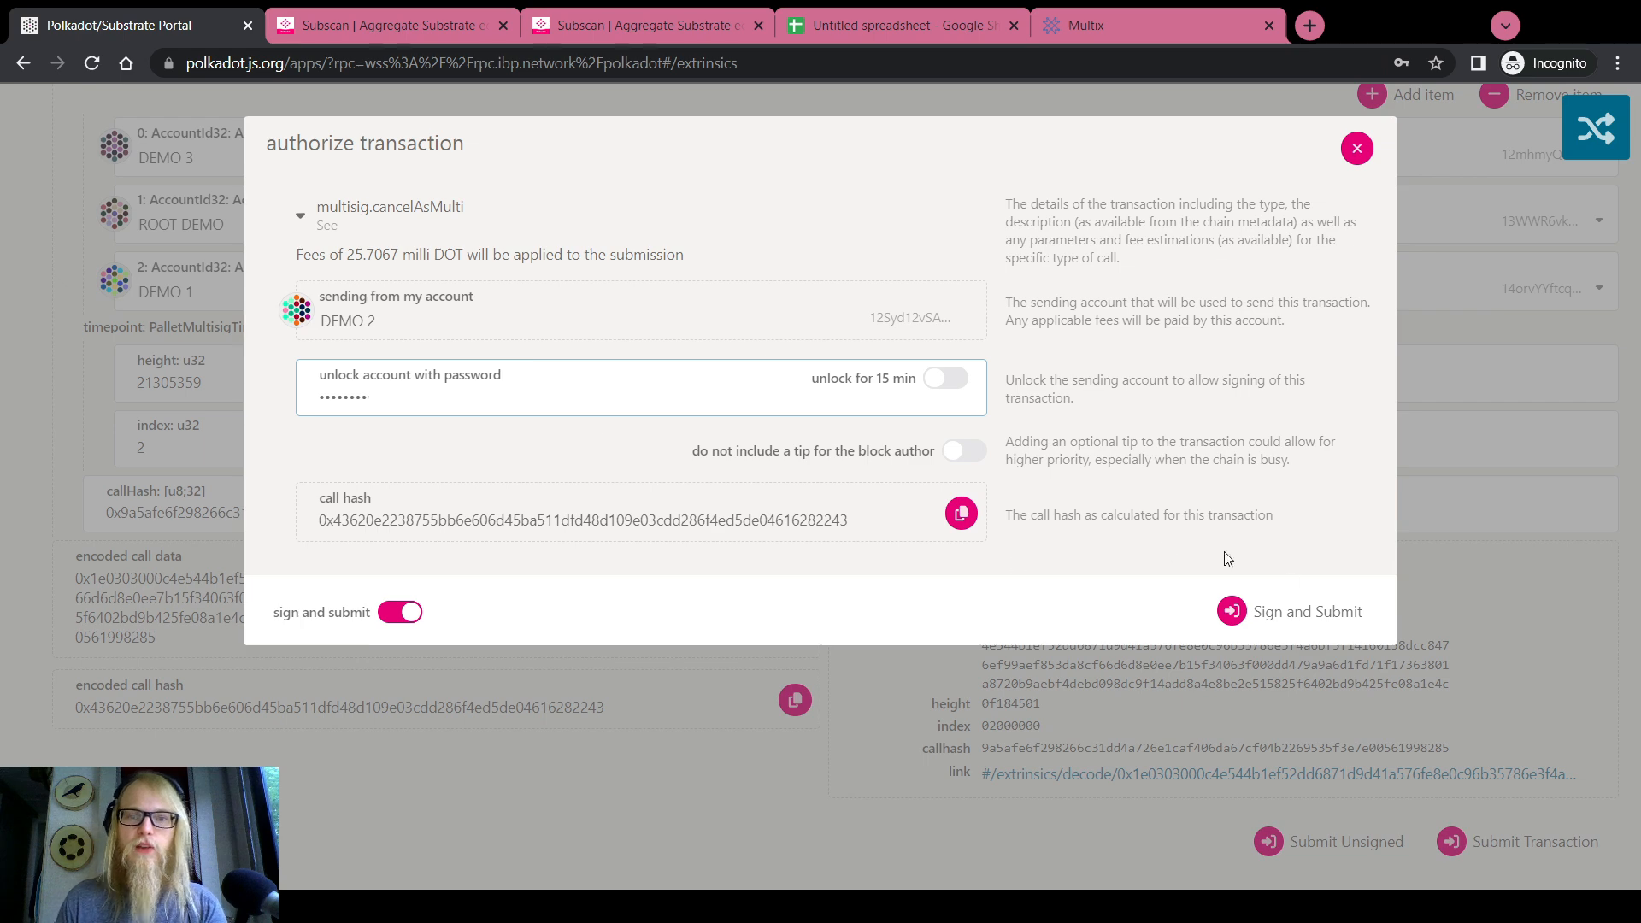
click(1301, 617)
scroll(1587, 130, up, 5)
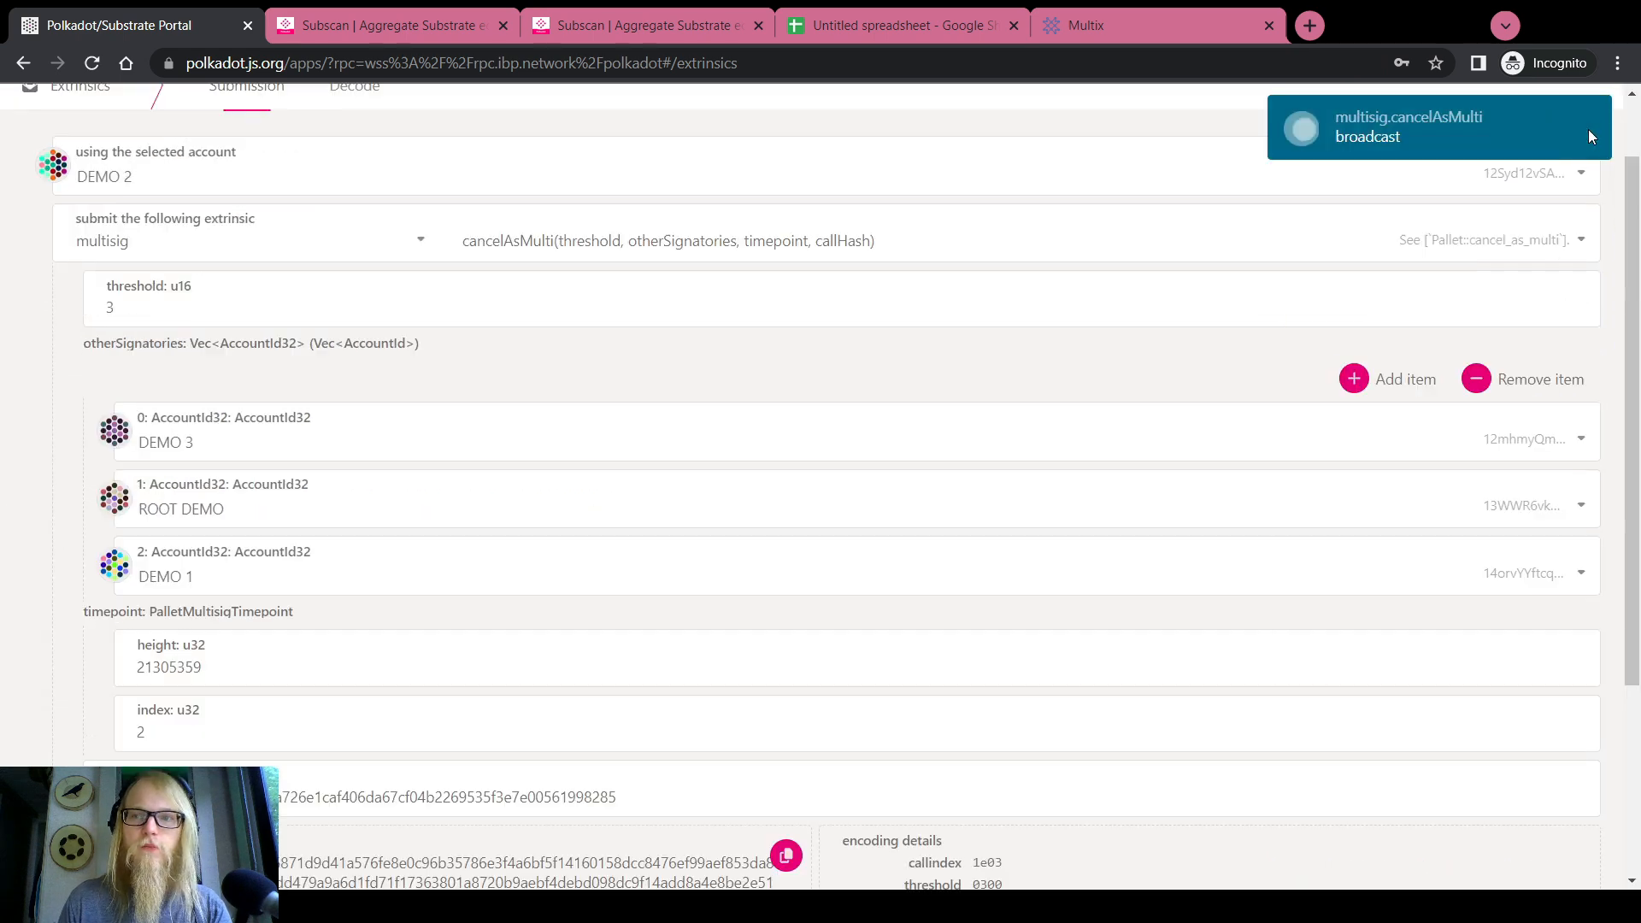
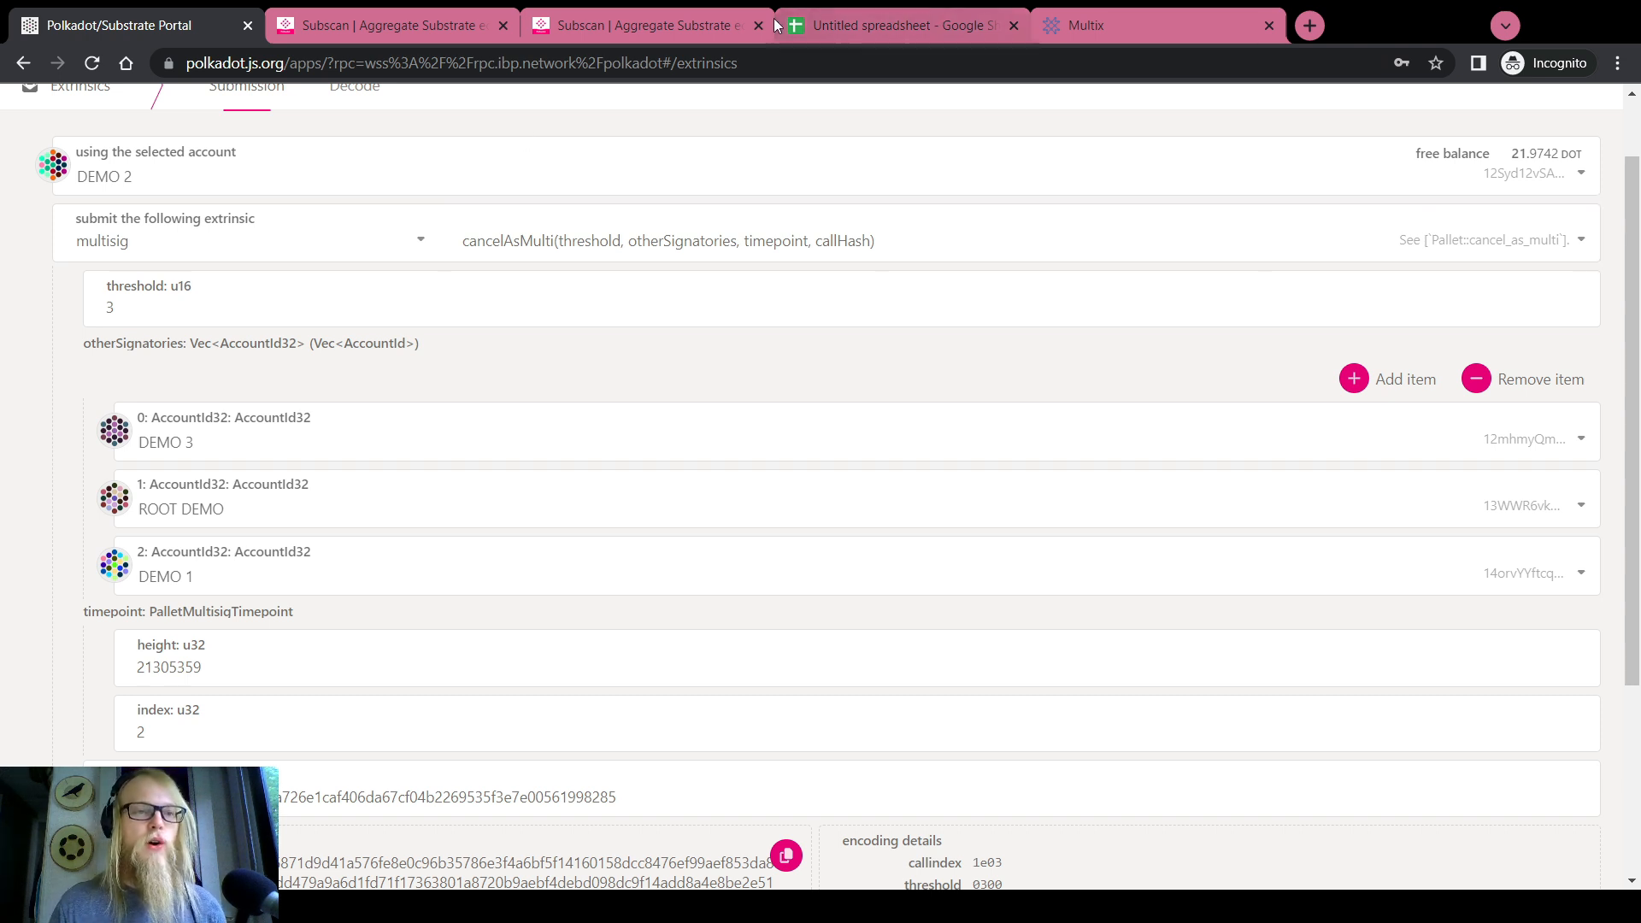
Make DEMO 1 the sender, with DEMO 2, DEMO 3 and ROOT DEMO as other signatories
click(342, 175)
click(150, 257)
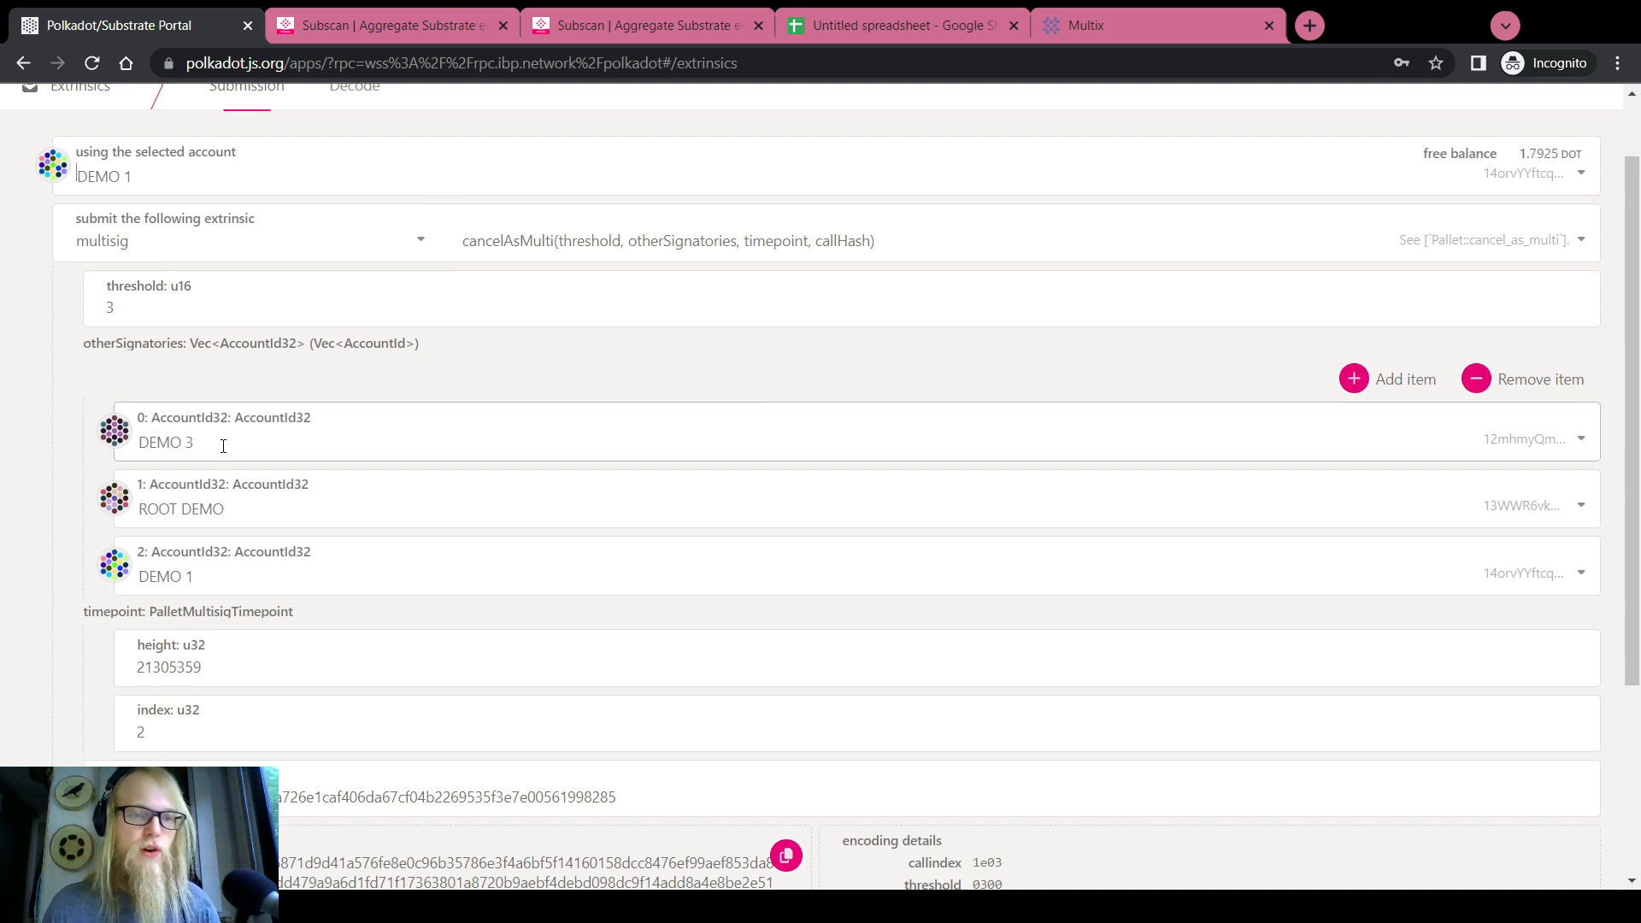
click(251, 431)
click(232, 581)
click(188, 510)
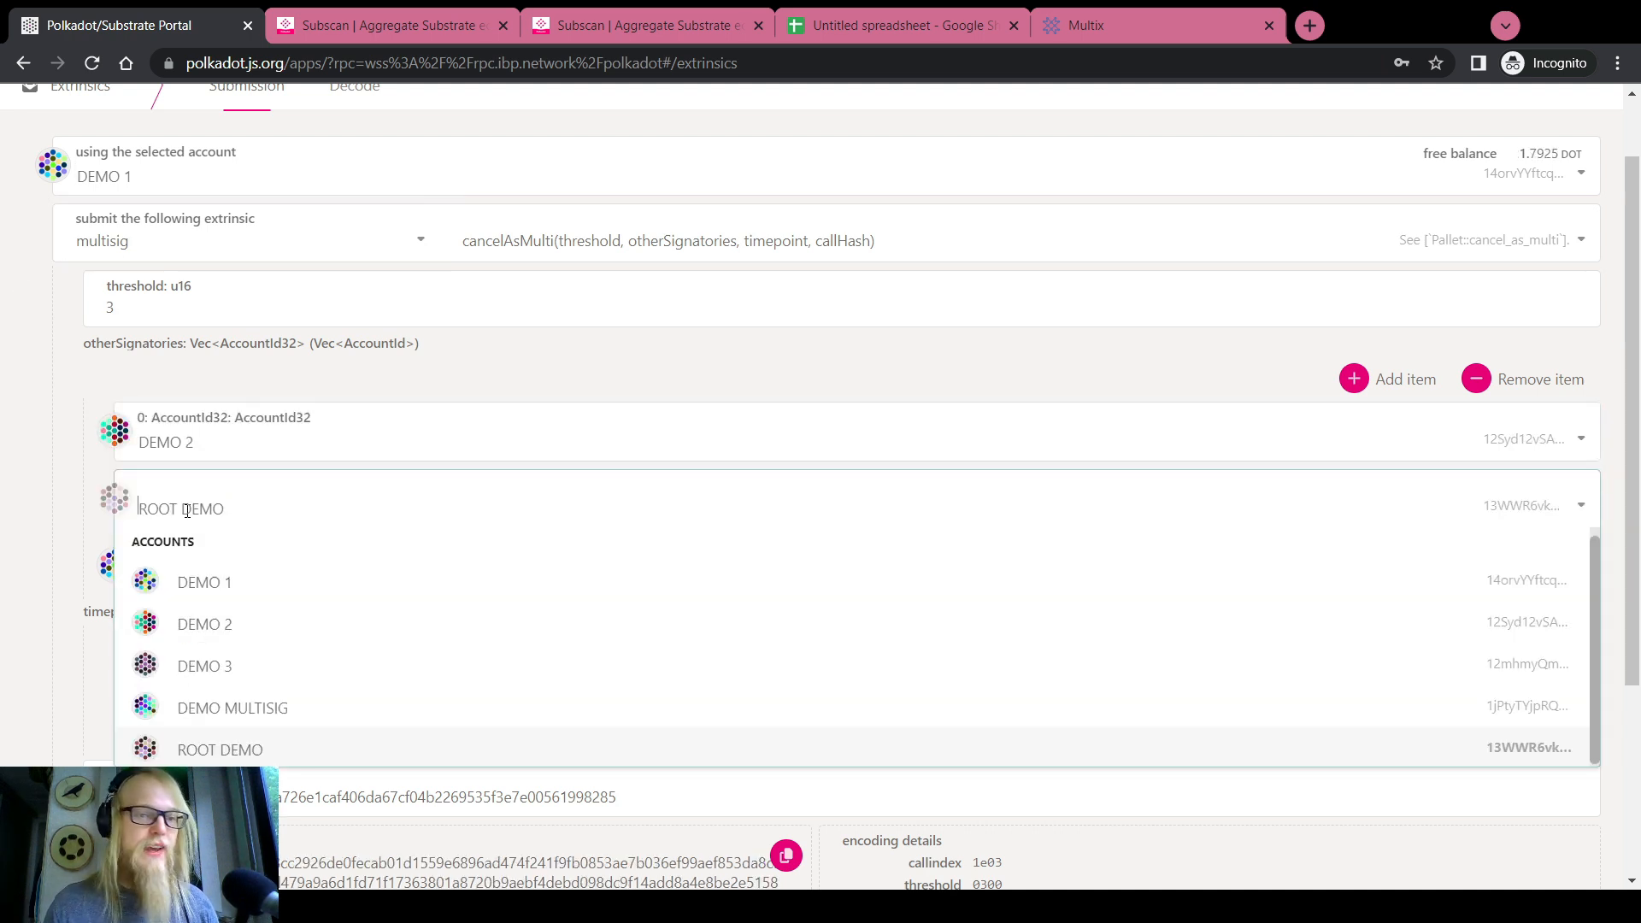
click(206, 666)
click(197, 581)
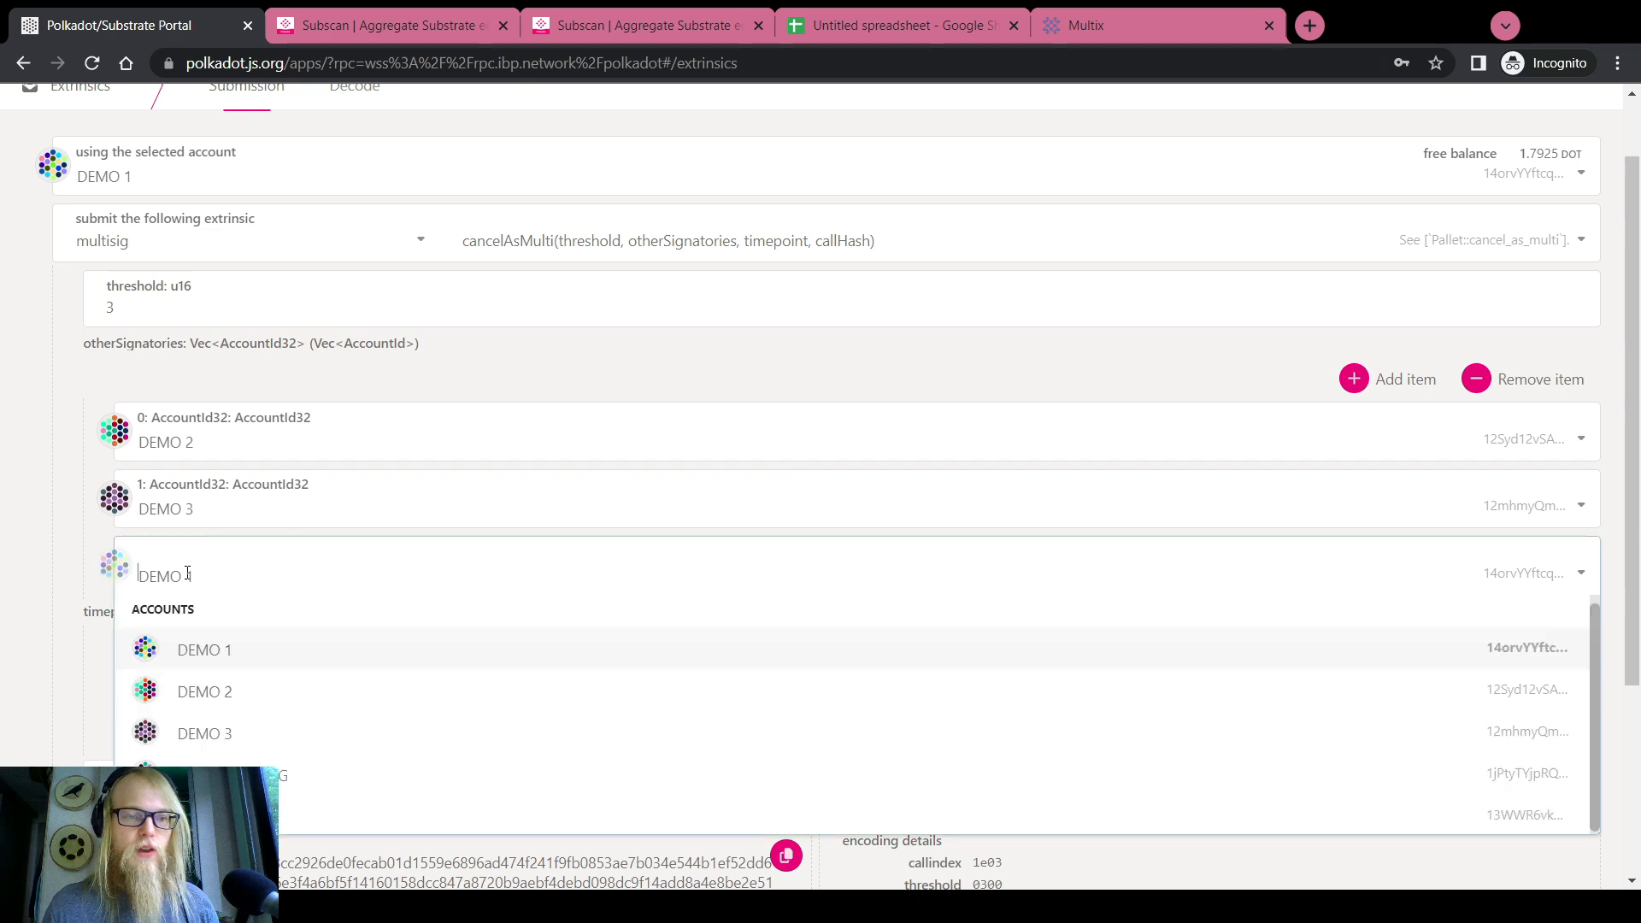
click(205, 814)
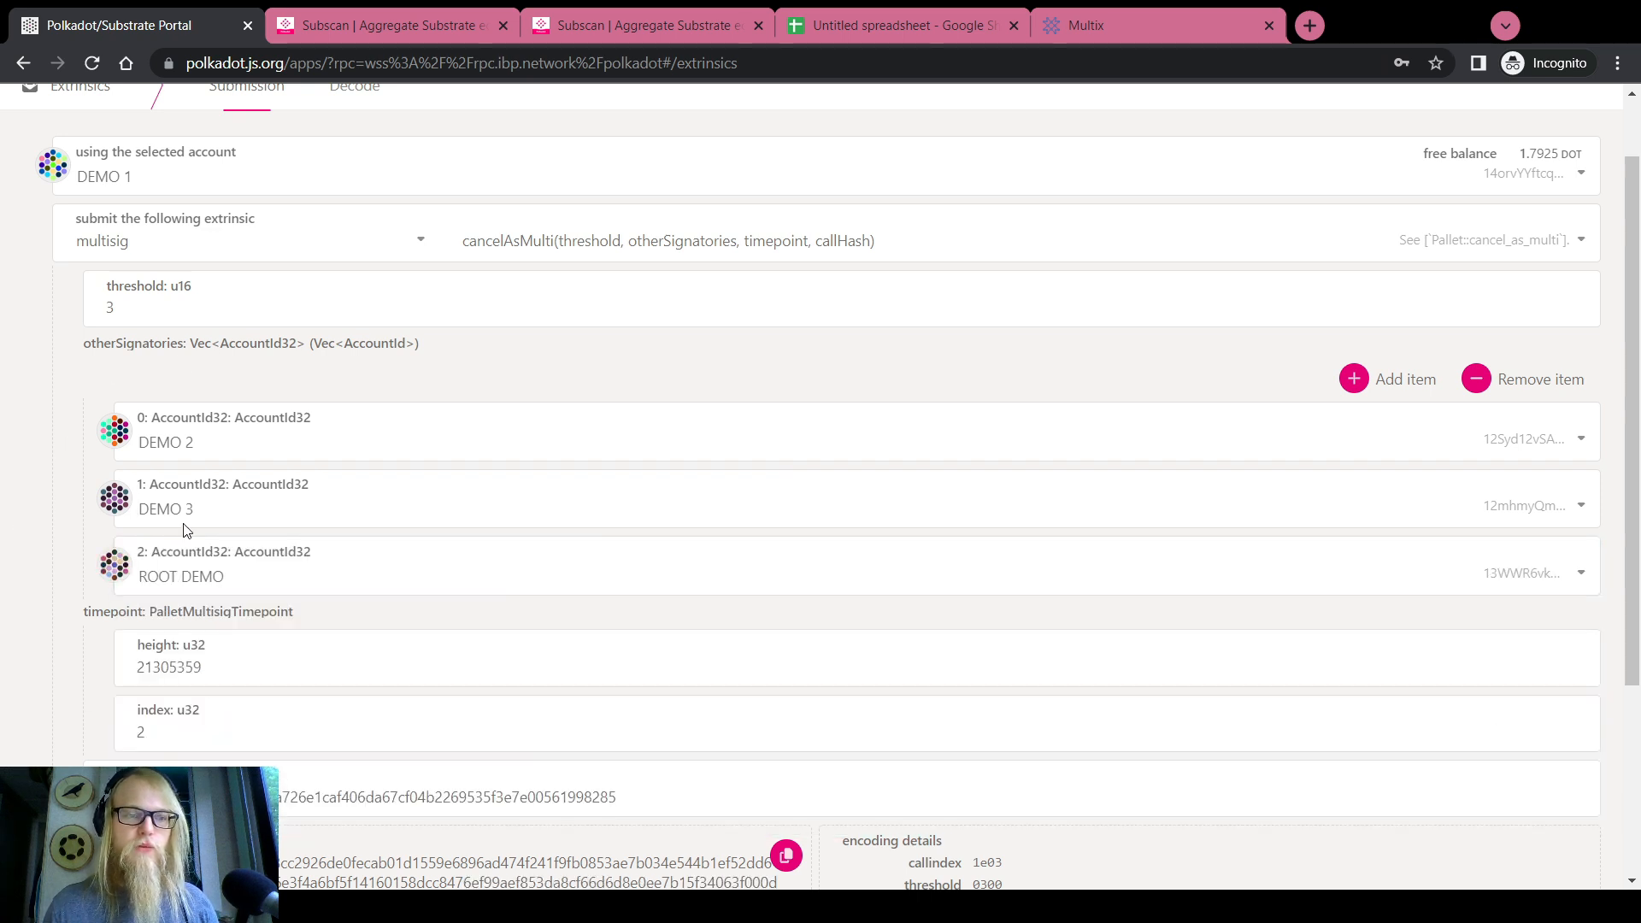
Check the callHash, then submit and sign the cancellation with the account password
scroll(209, 447, down, 2)
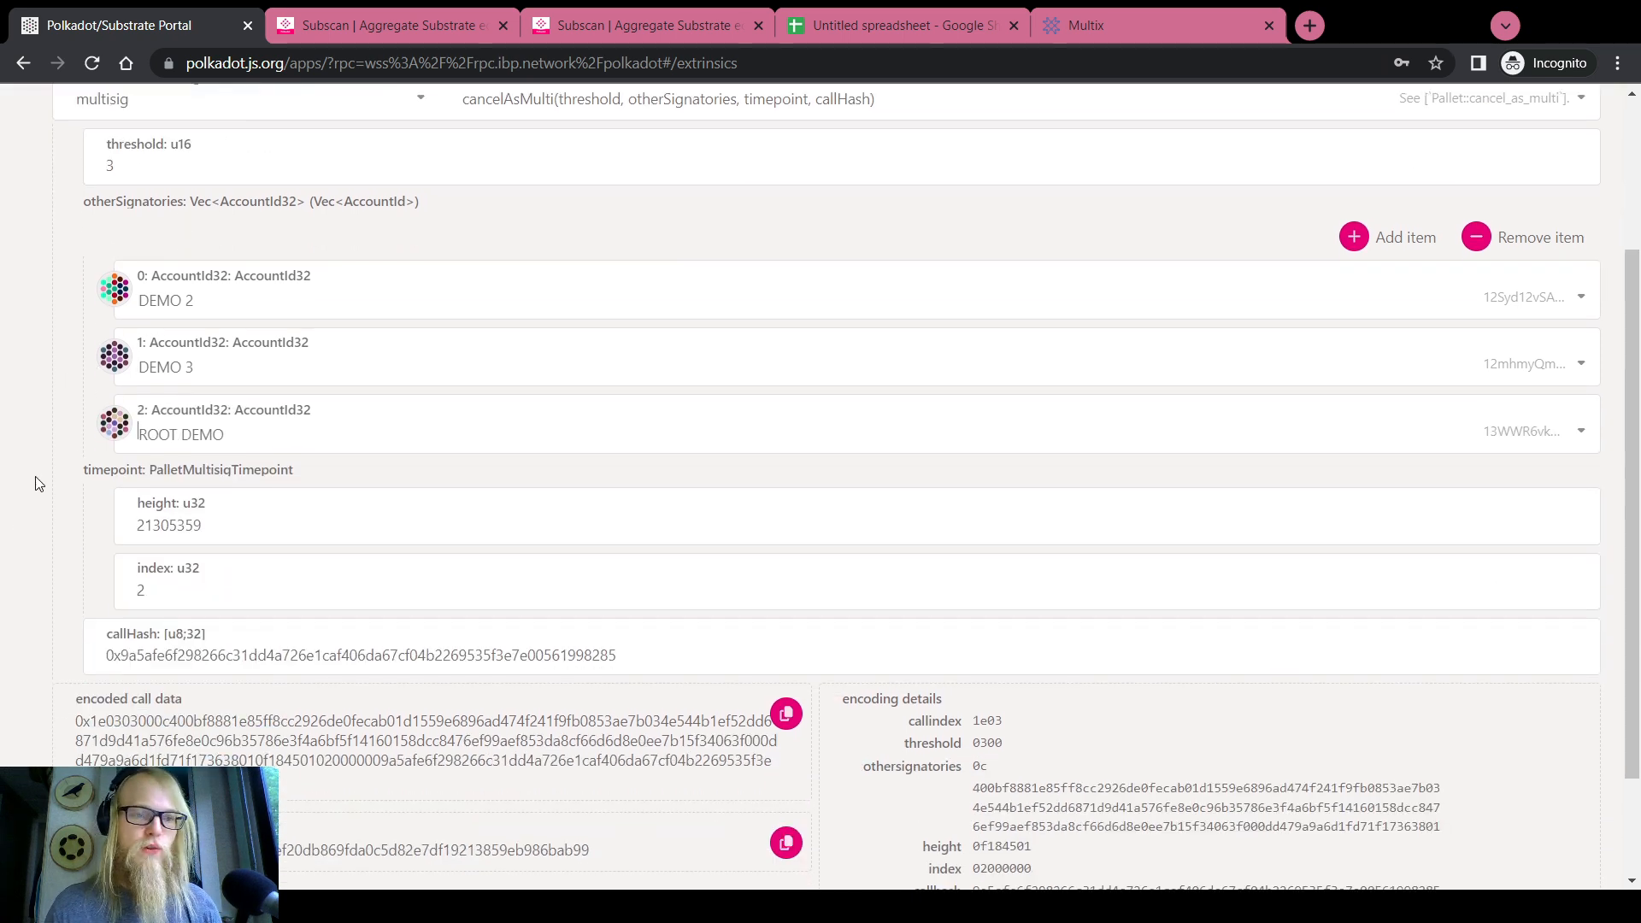
scroll(35, 484, down, 2)
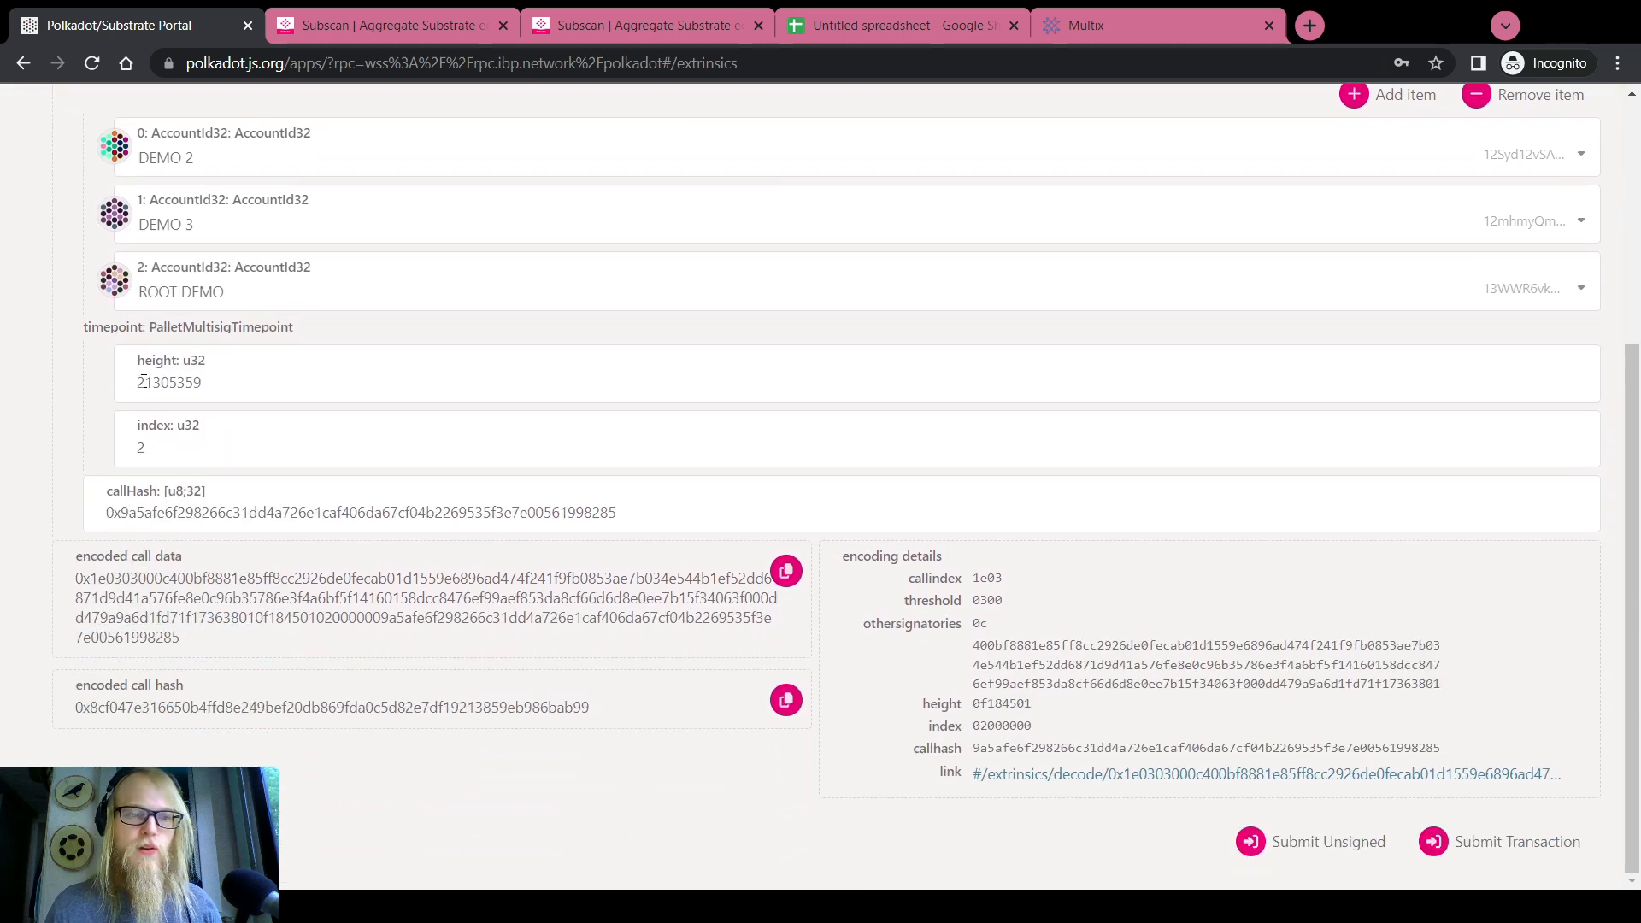
double_click(223, 518)
click(1508, 846)
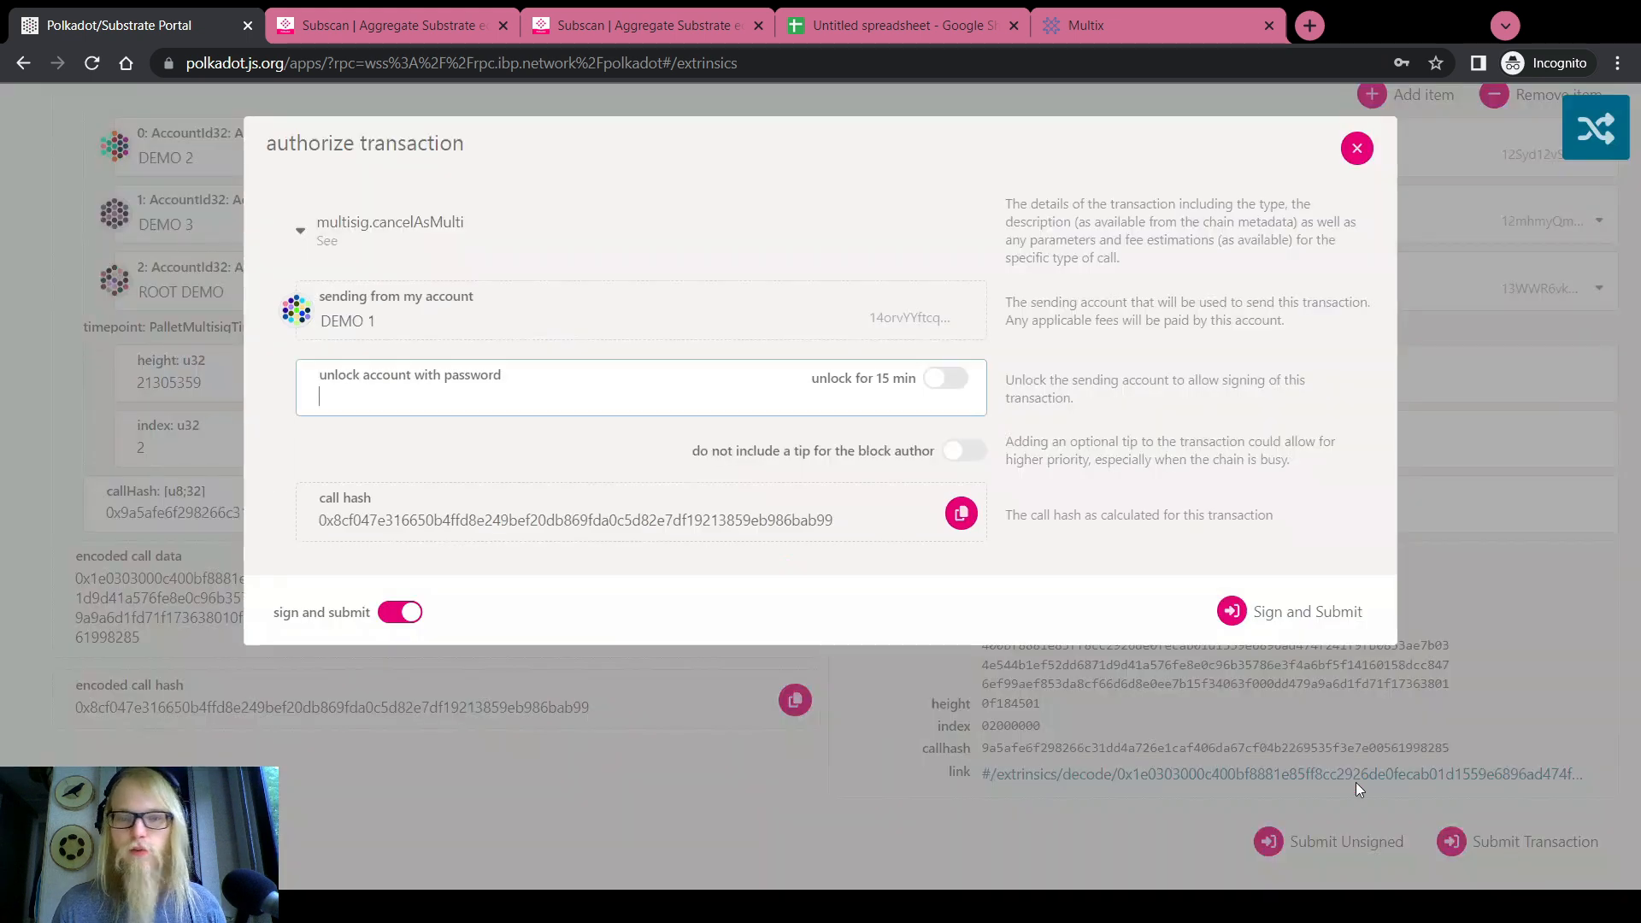
text(********)
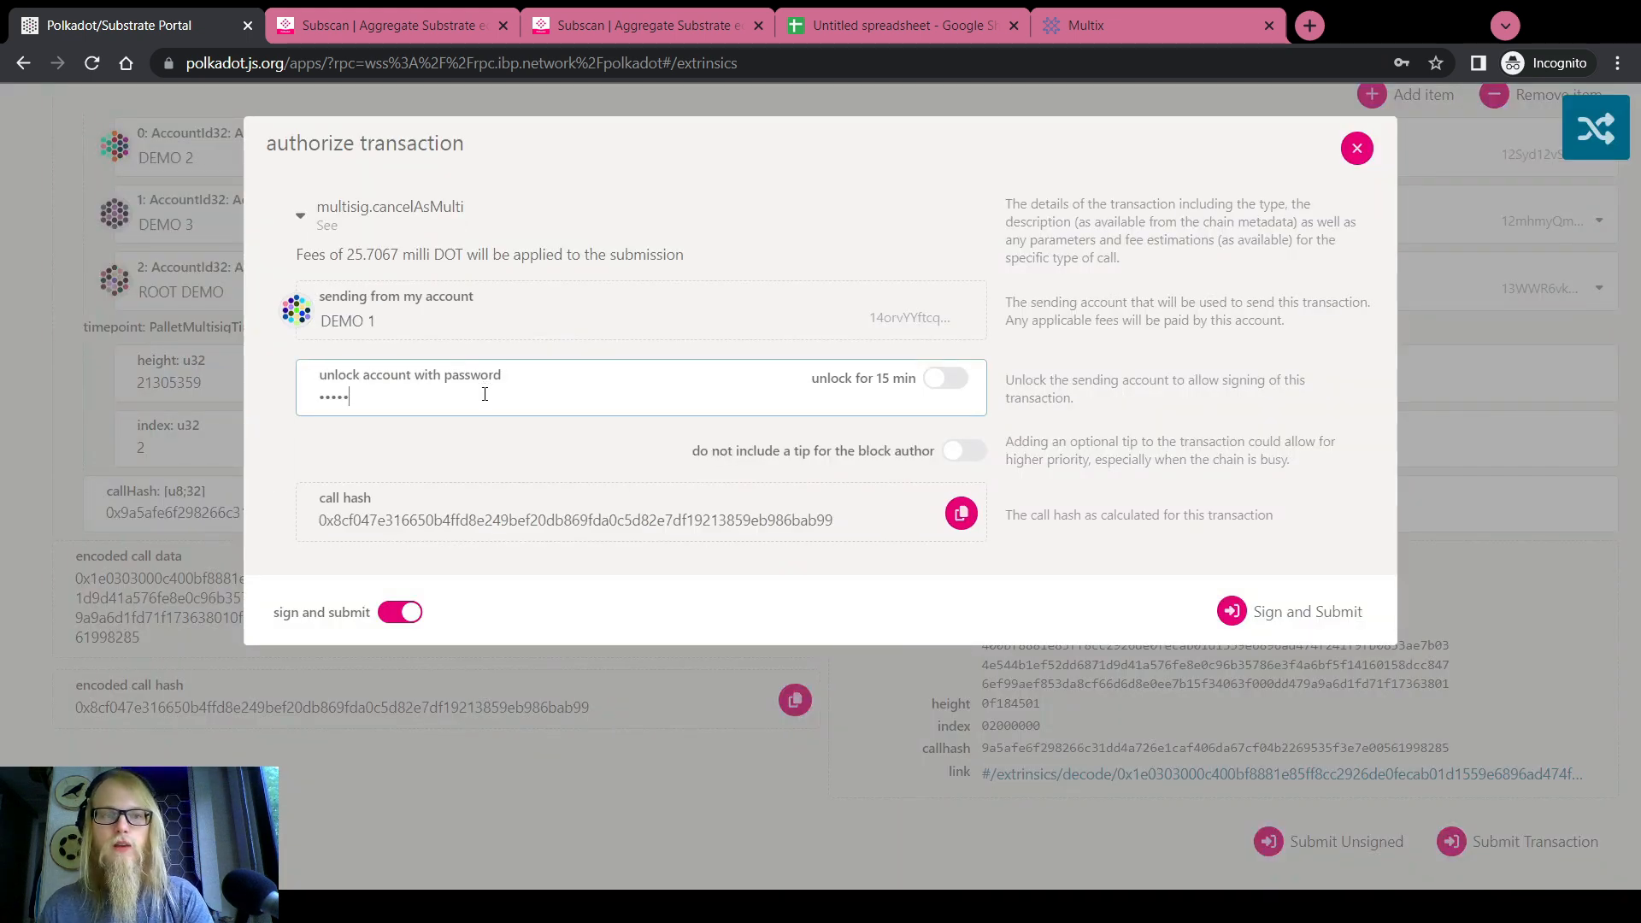
click(1252, 616)
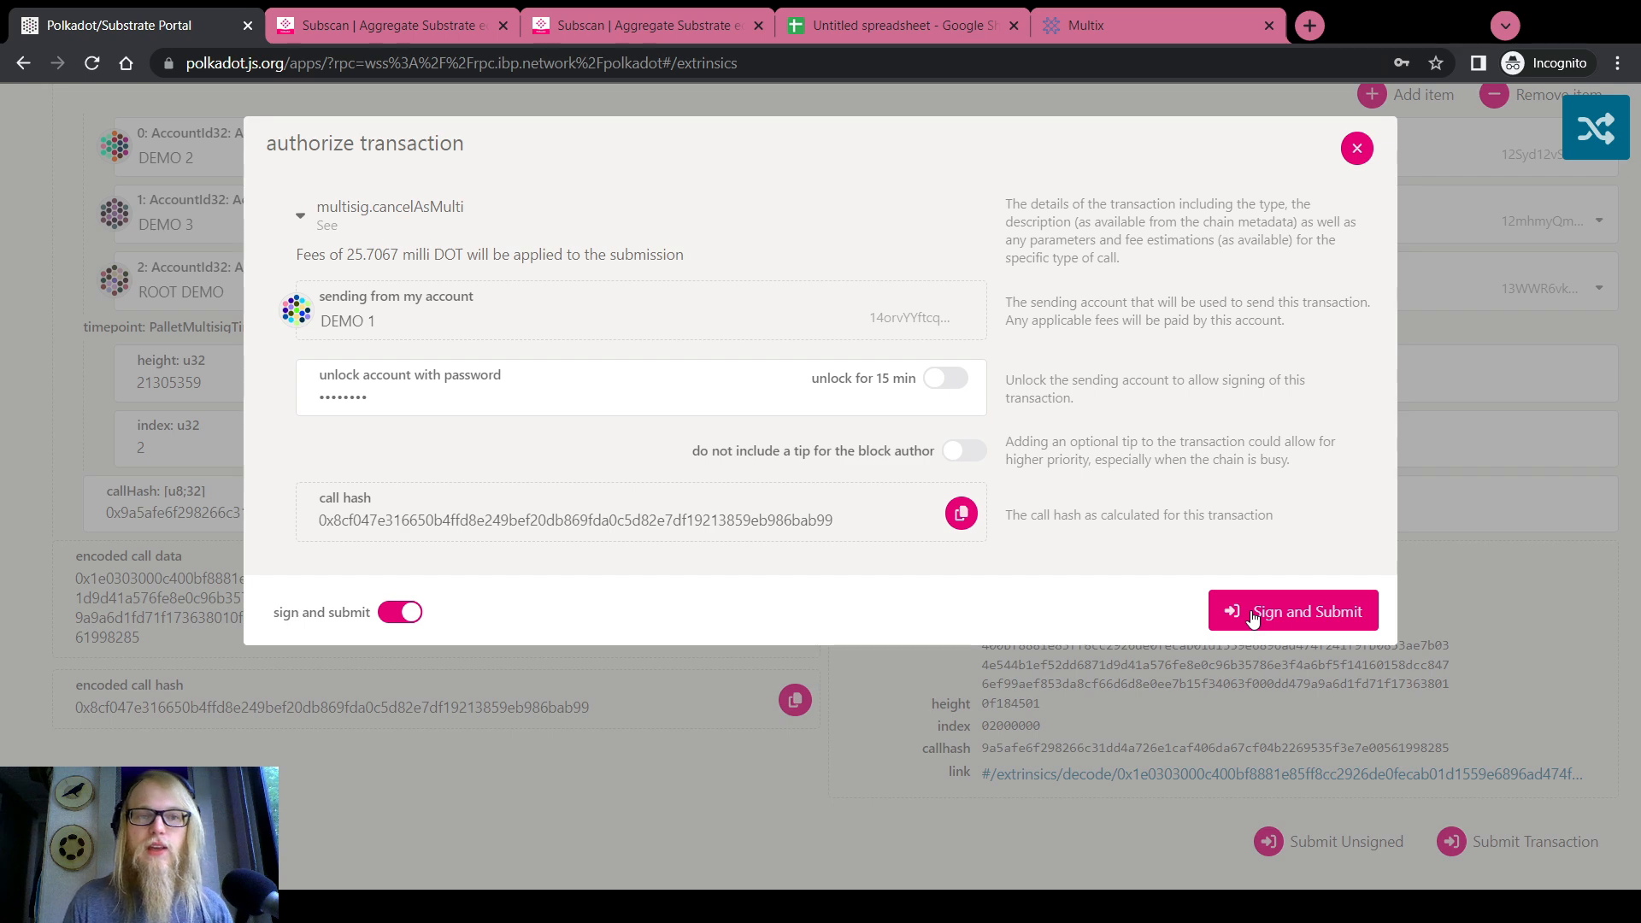
Expand DEMO 1 on the Accounts overview and check its 21.9508 DOT transferrable balance
scroll(1059, 589, up, 5)
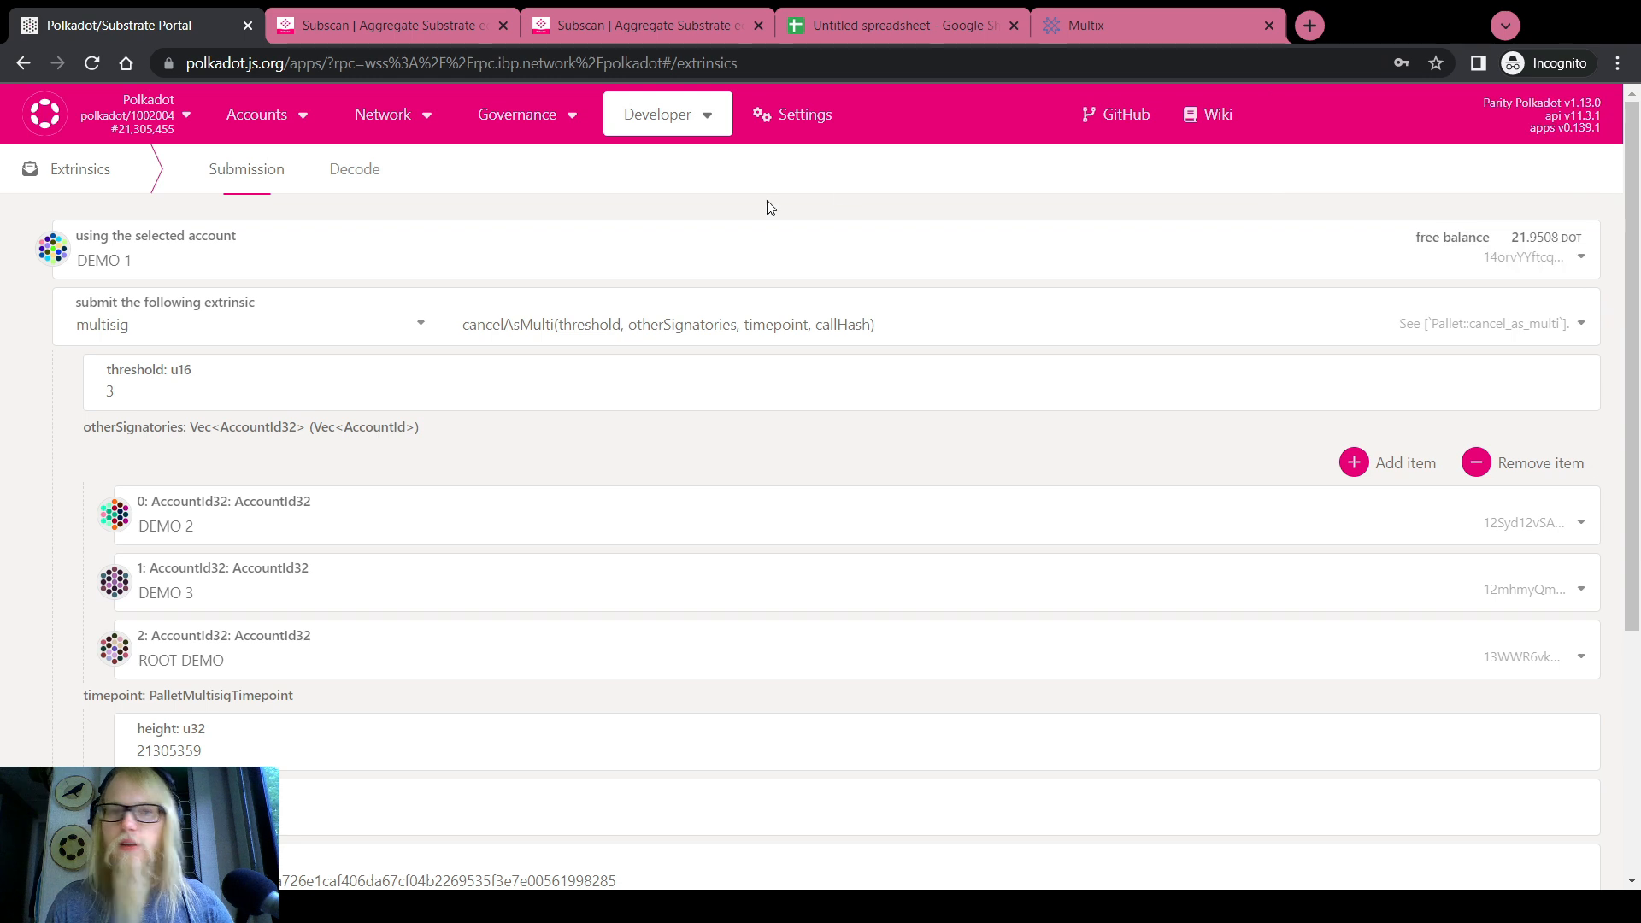
mouse_move(256, 114)
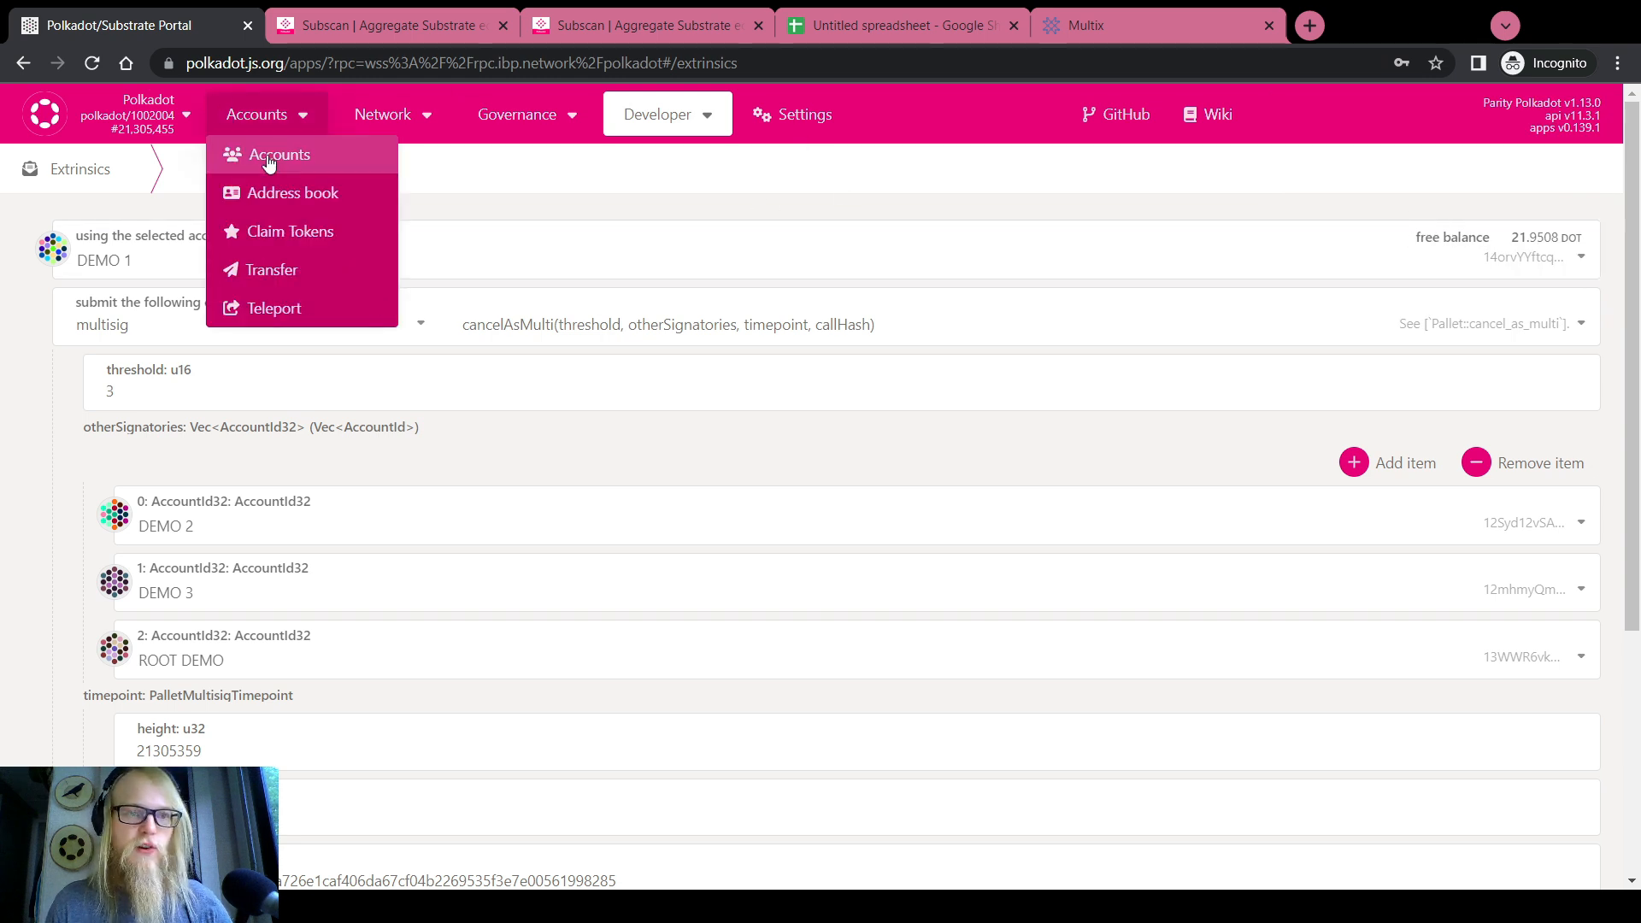
click(267, 160)
scroll(675, 427, down, 3)
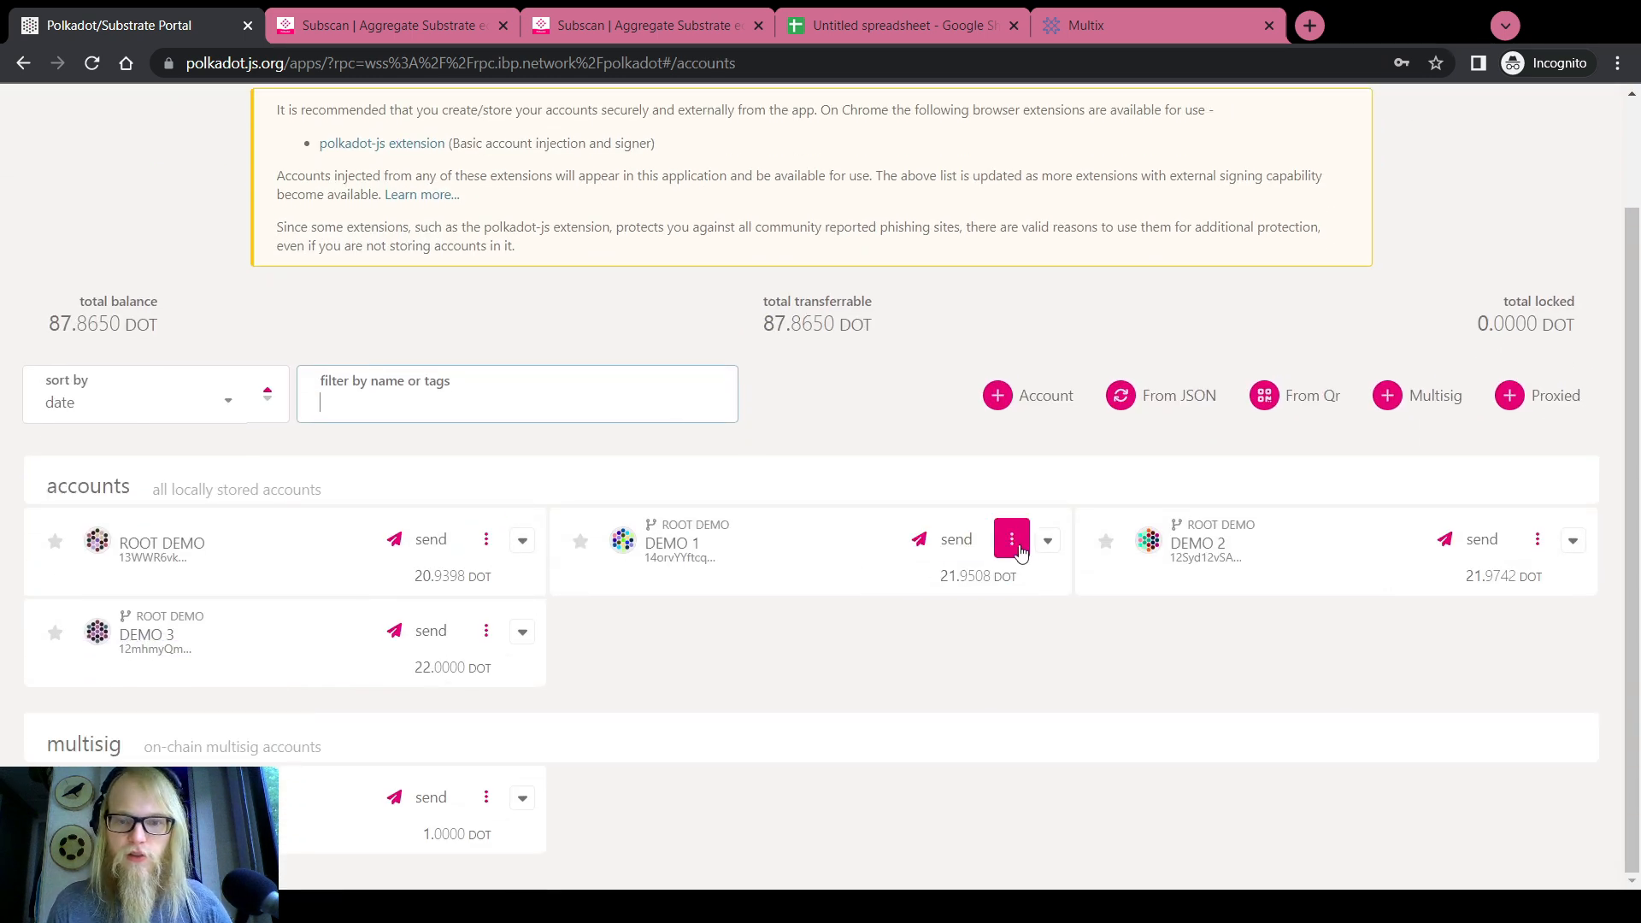
click(1047, 540)
drag(940, 607, 988, 603)
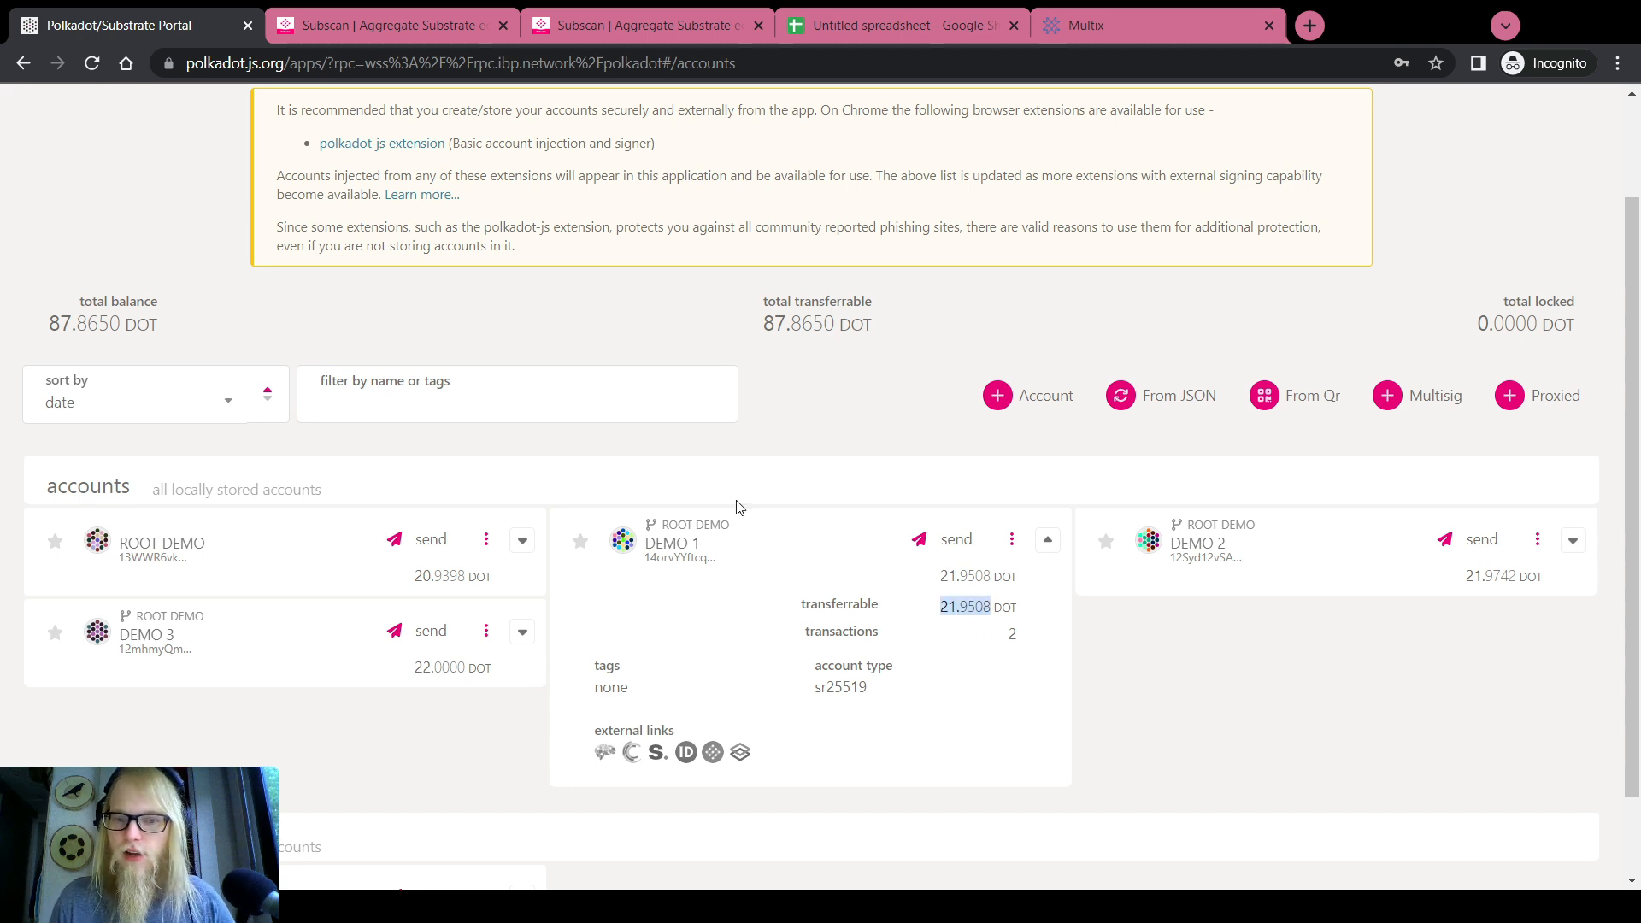
click(642, 473)
scroll(555, 521, down, 2)
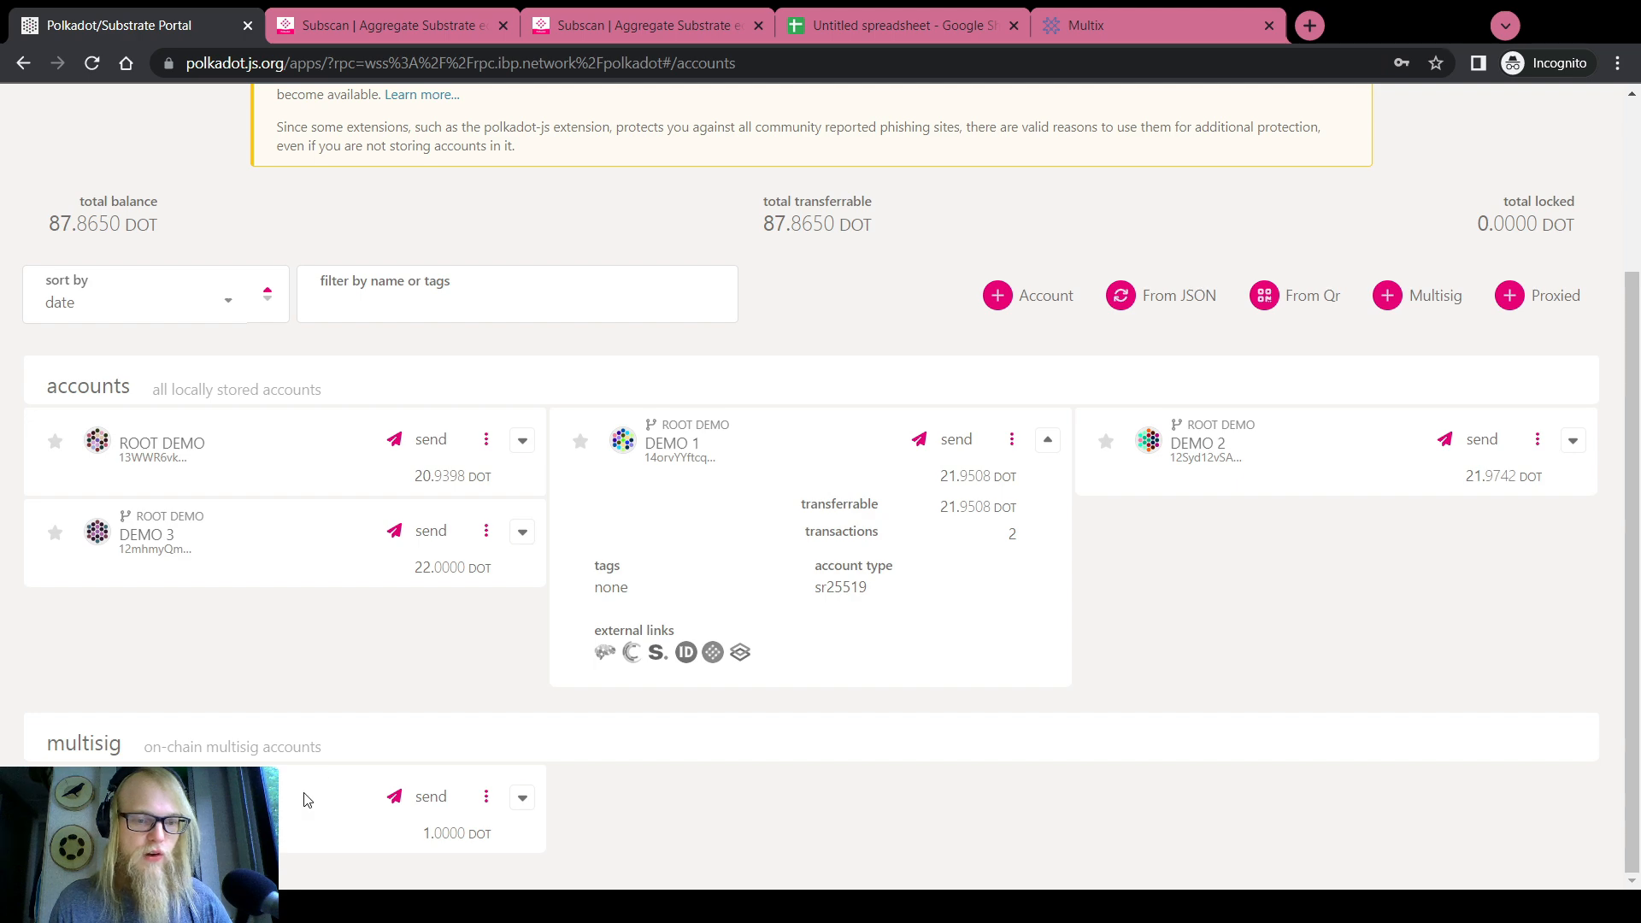
Reload the Subscan multisig page and scroll to the Hello world remark, now Cancelled
key(ctrl+3)
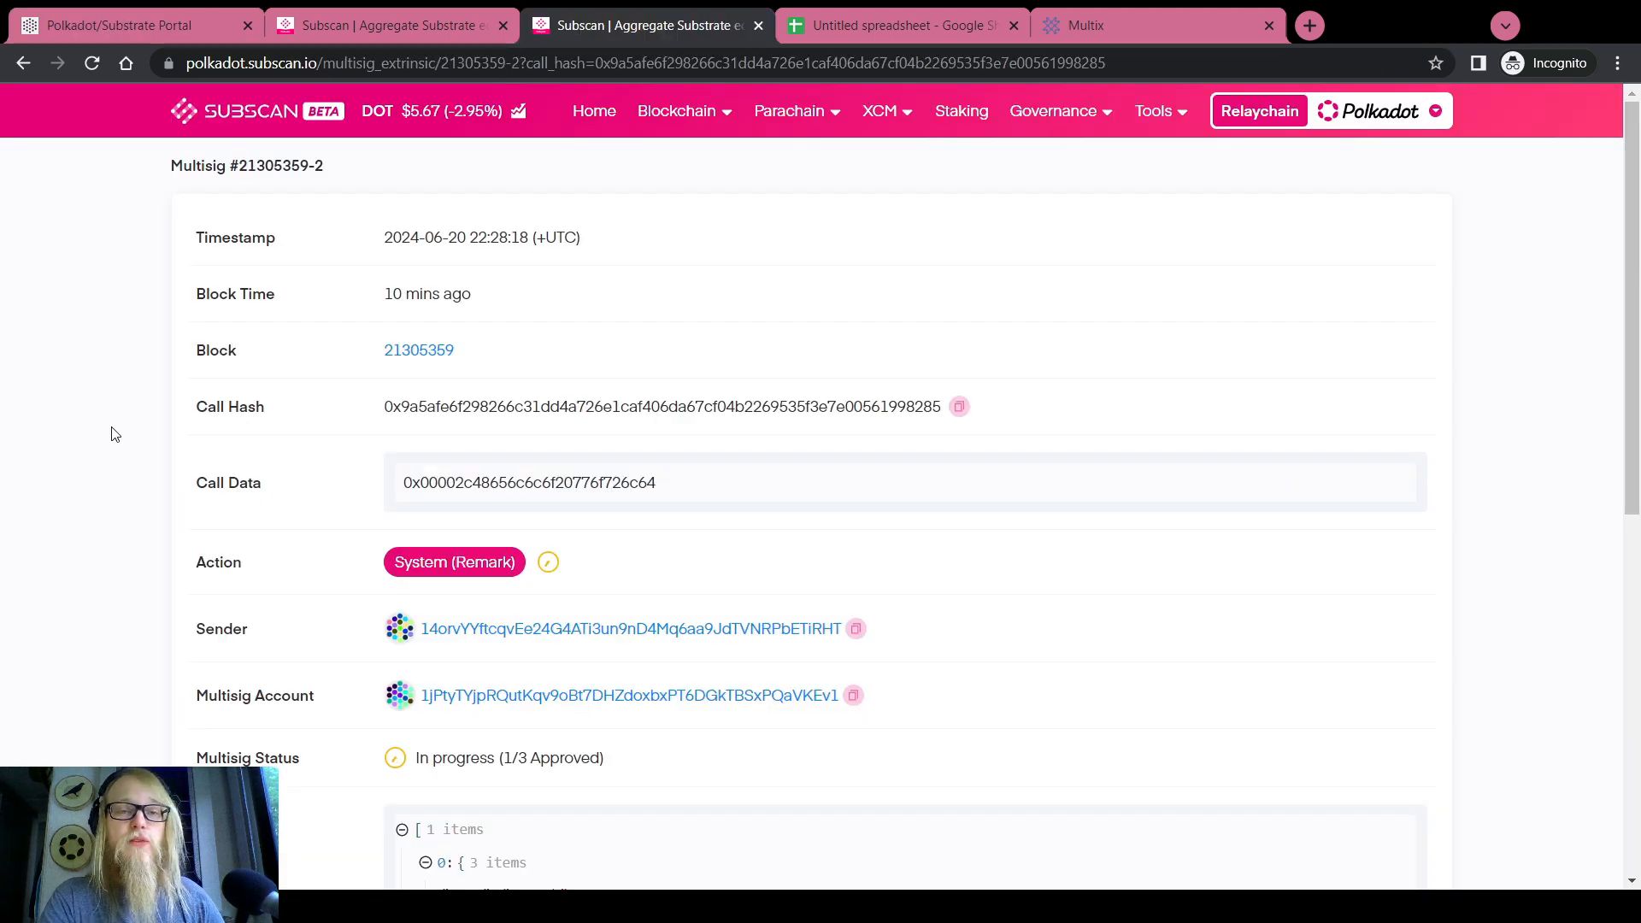
key(F5)
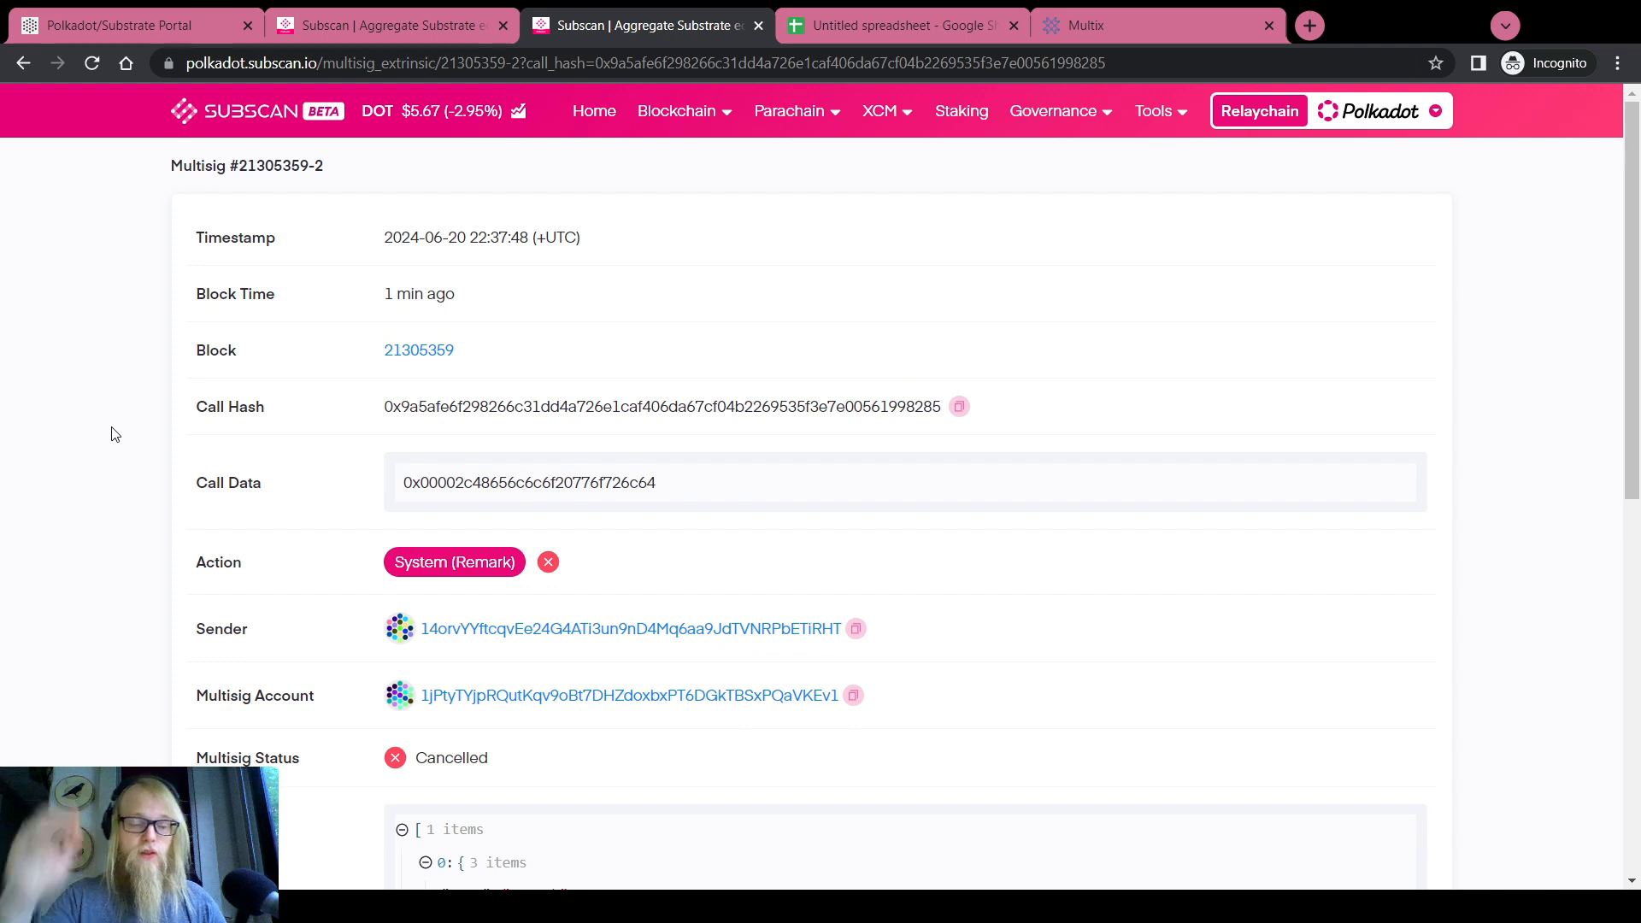
scroll(159, 427, down, 2)
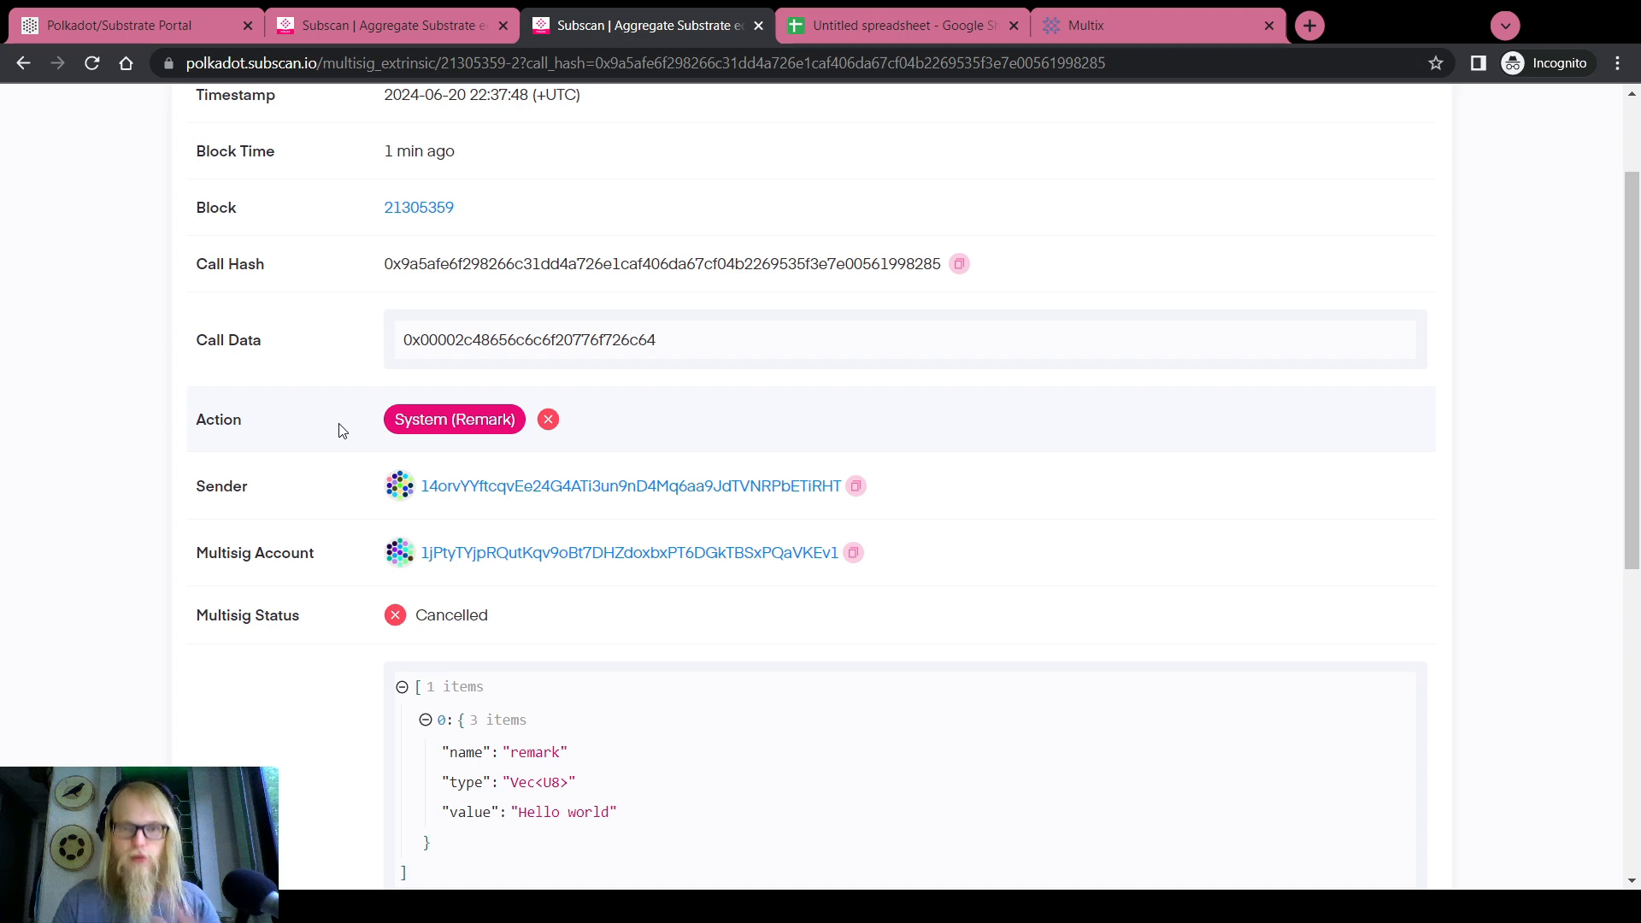
In Multix, open the Demo Multisig home page and expand its four signatories
click(1111, 24)
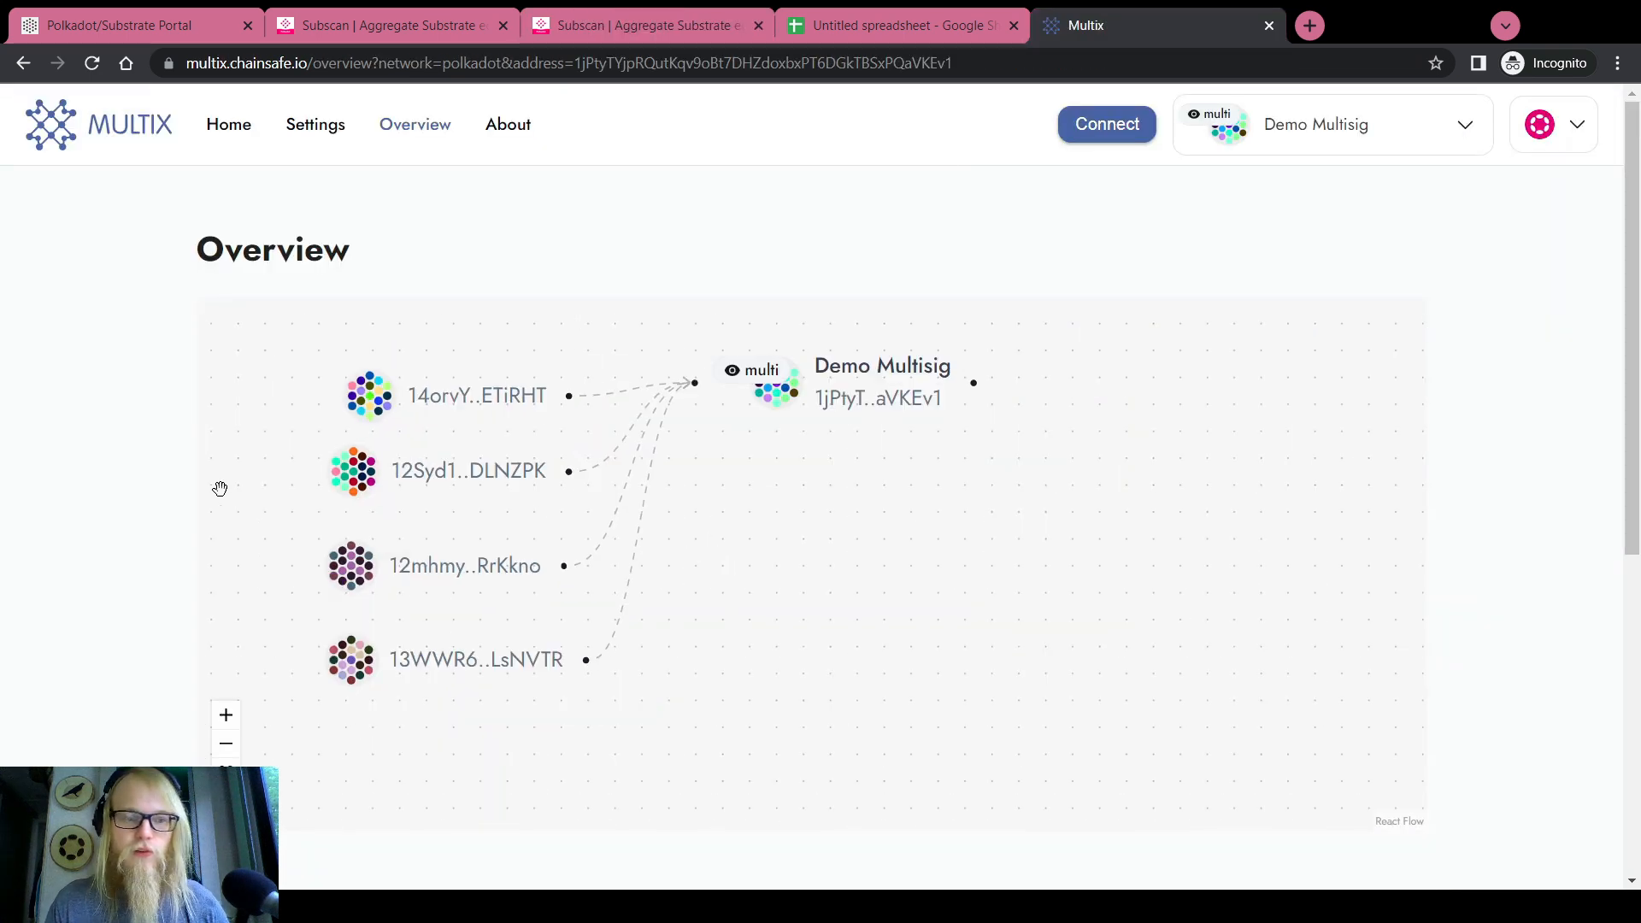
scroll(220, 488, down, 3)
scroll(220, 488, up, 2)
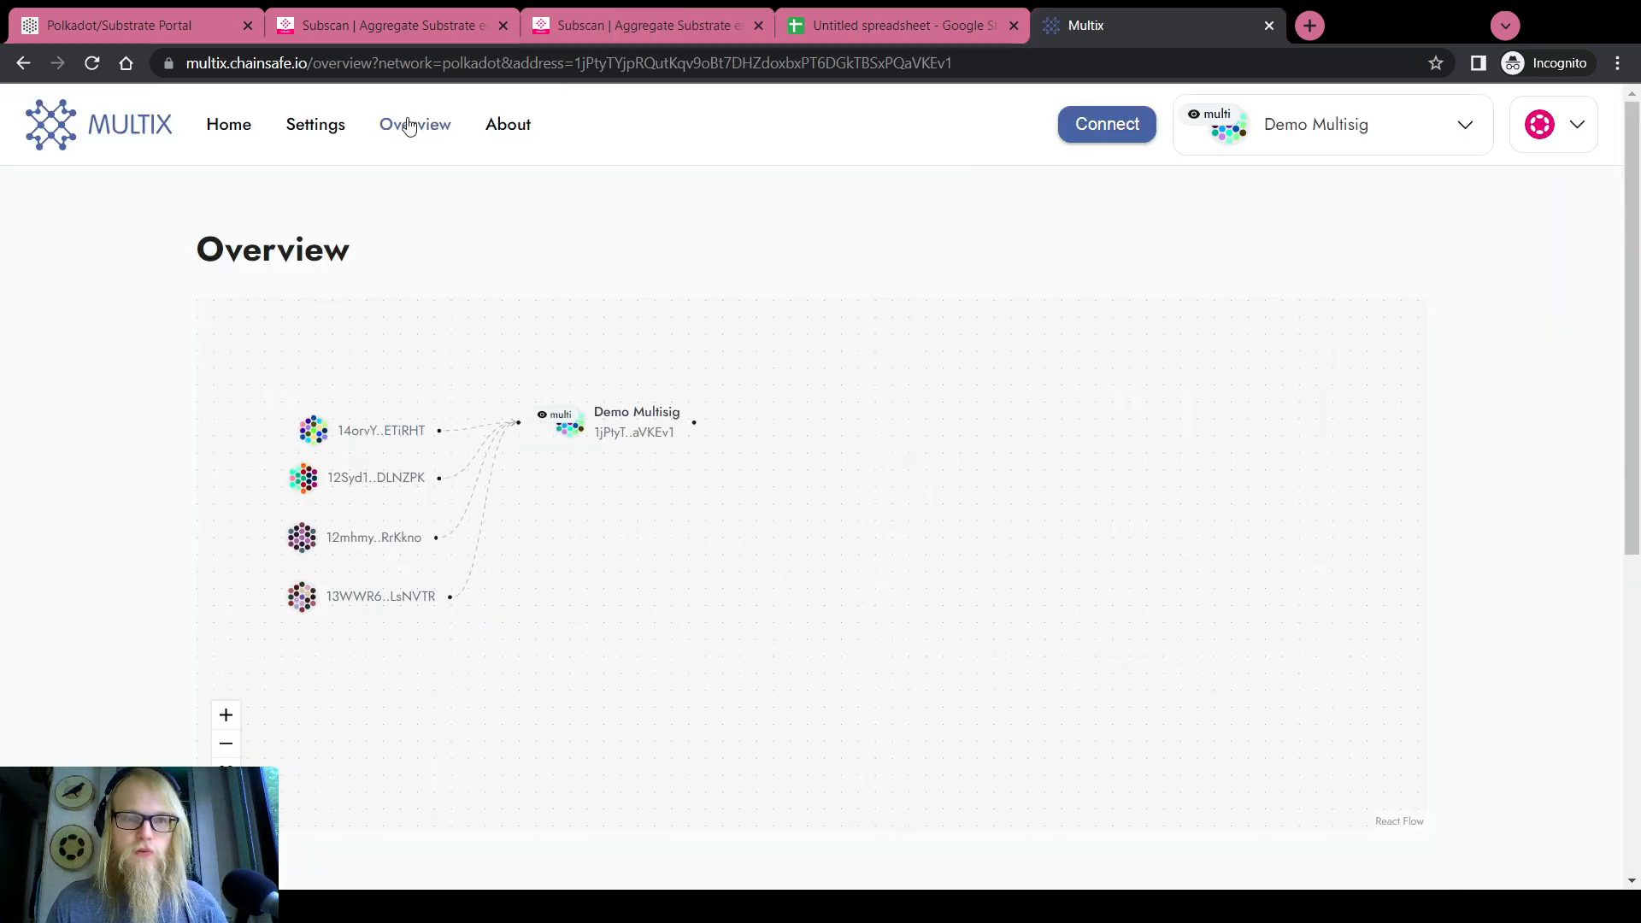
click(247, 129)
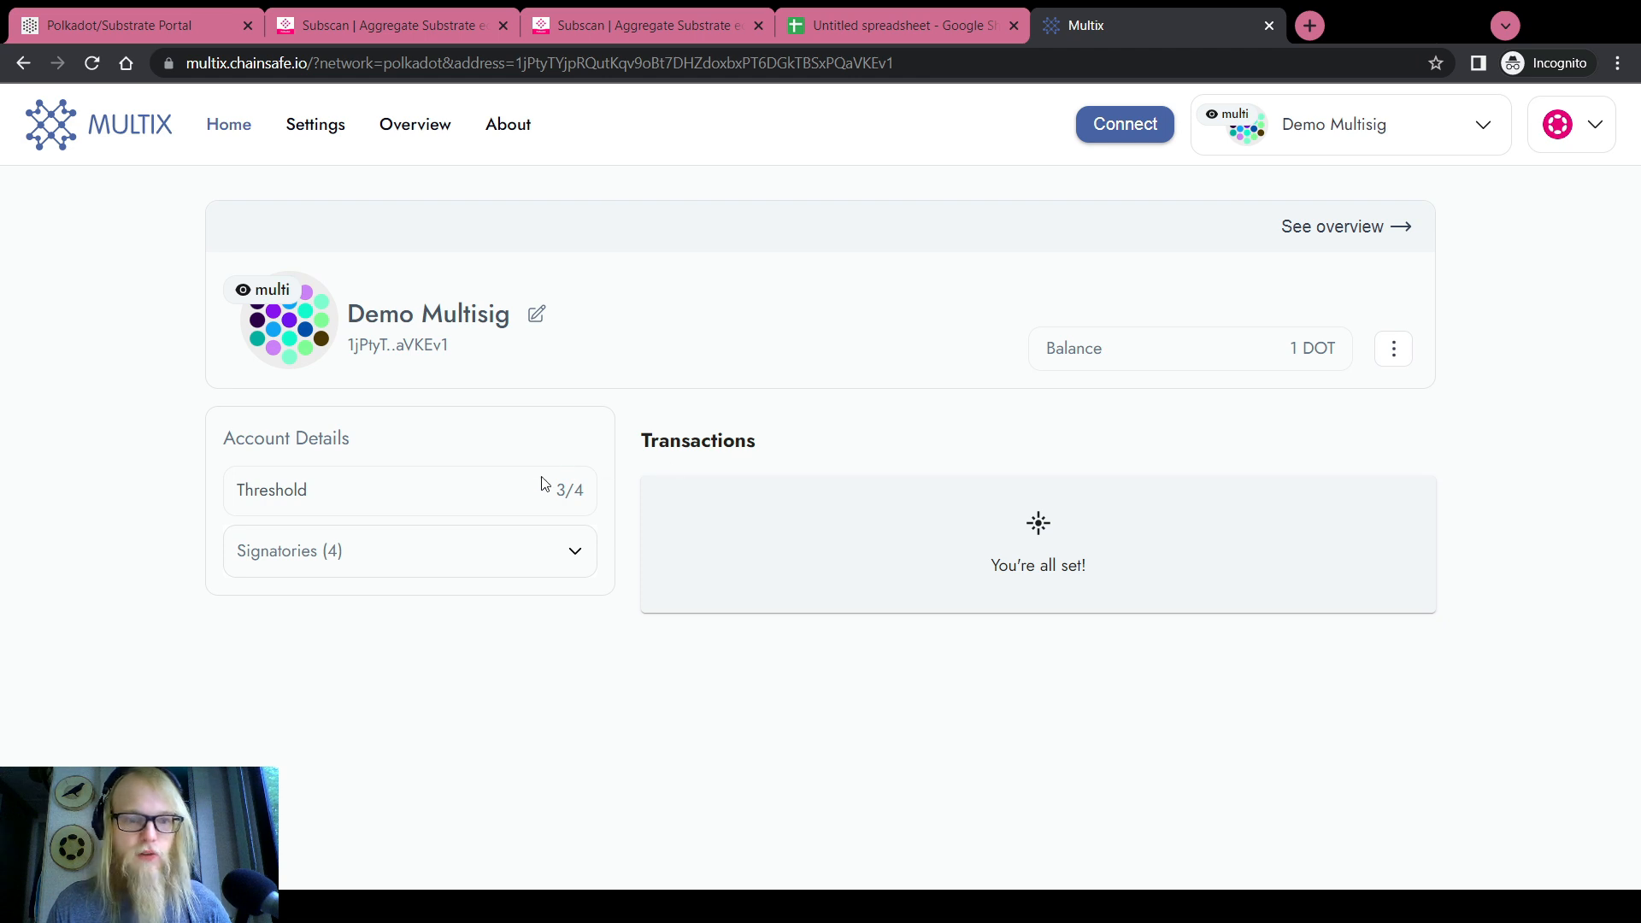
click(575, 552)
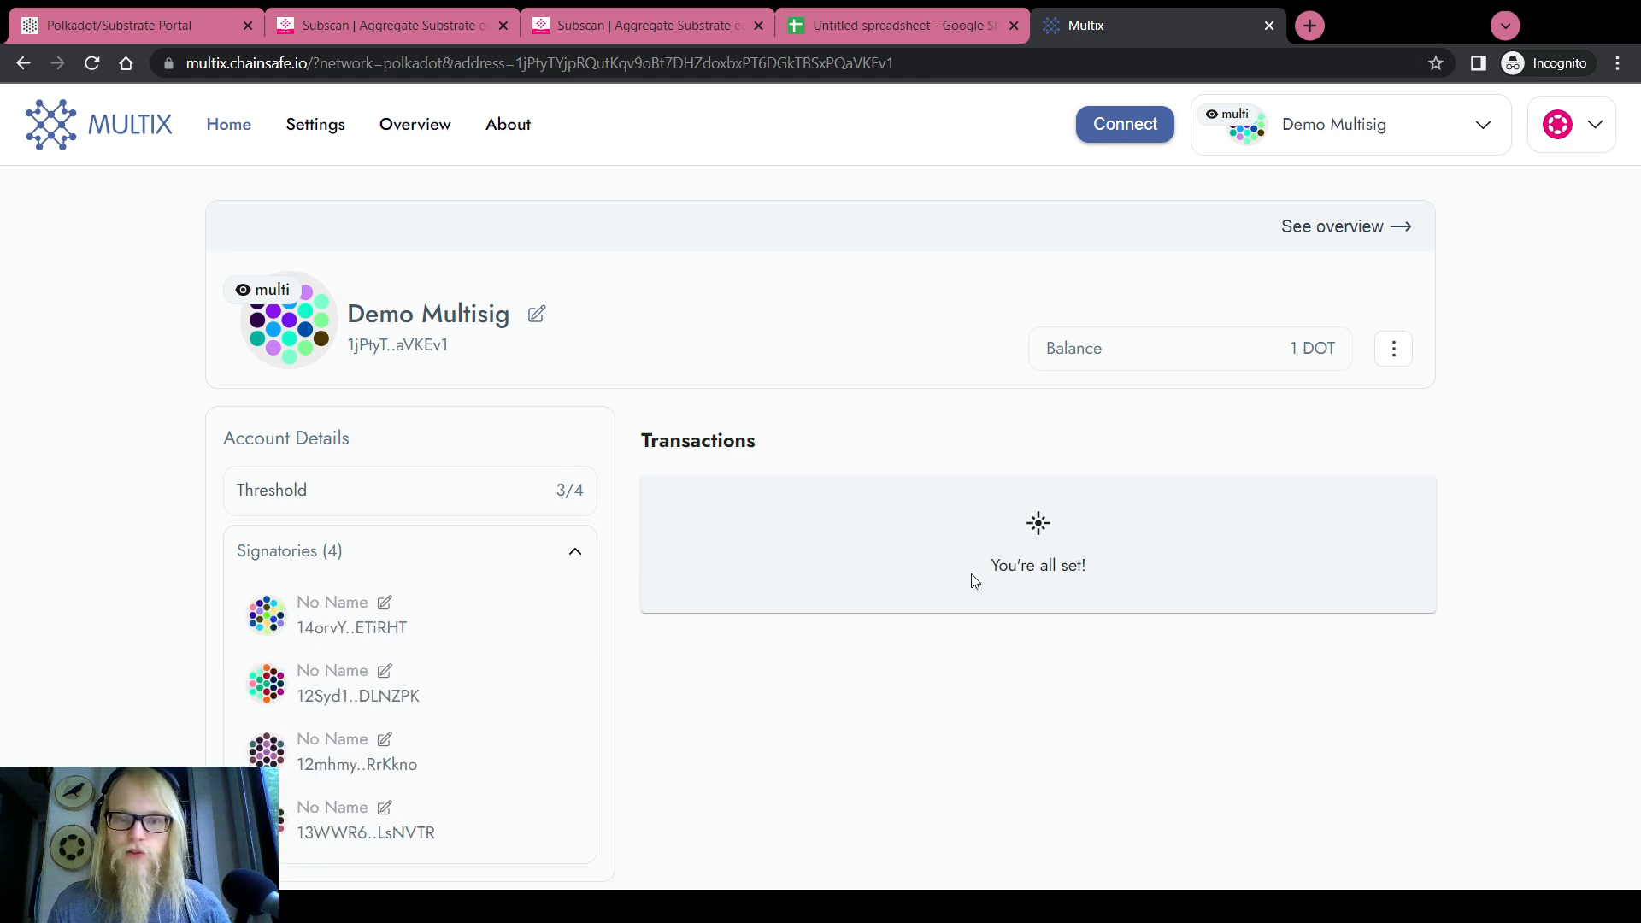
Check the multisig overview graph, then return to the Subscan multisig page
click(416, 125)
scroll(761, 301, down, 3)
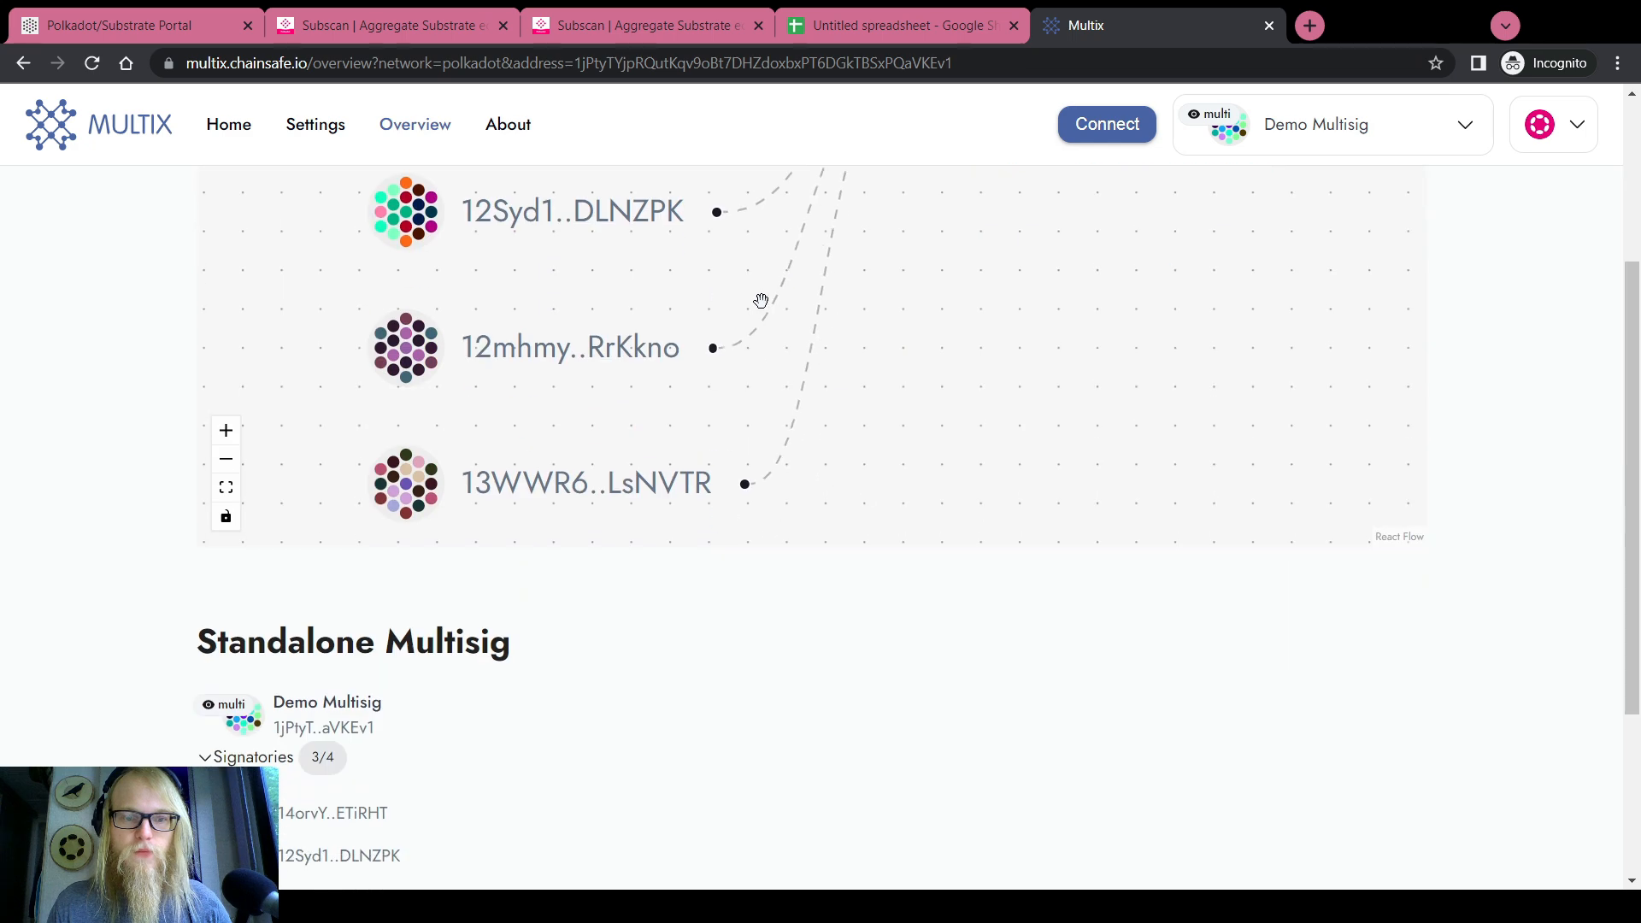
scroll(422, 623, down, 5)
scroll(417, 626, up, 7)
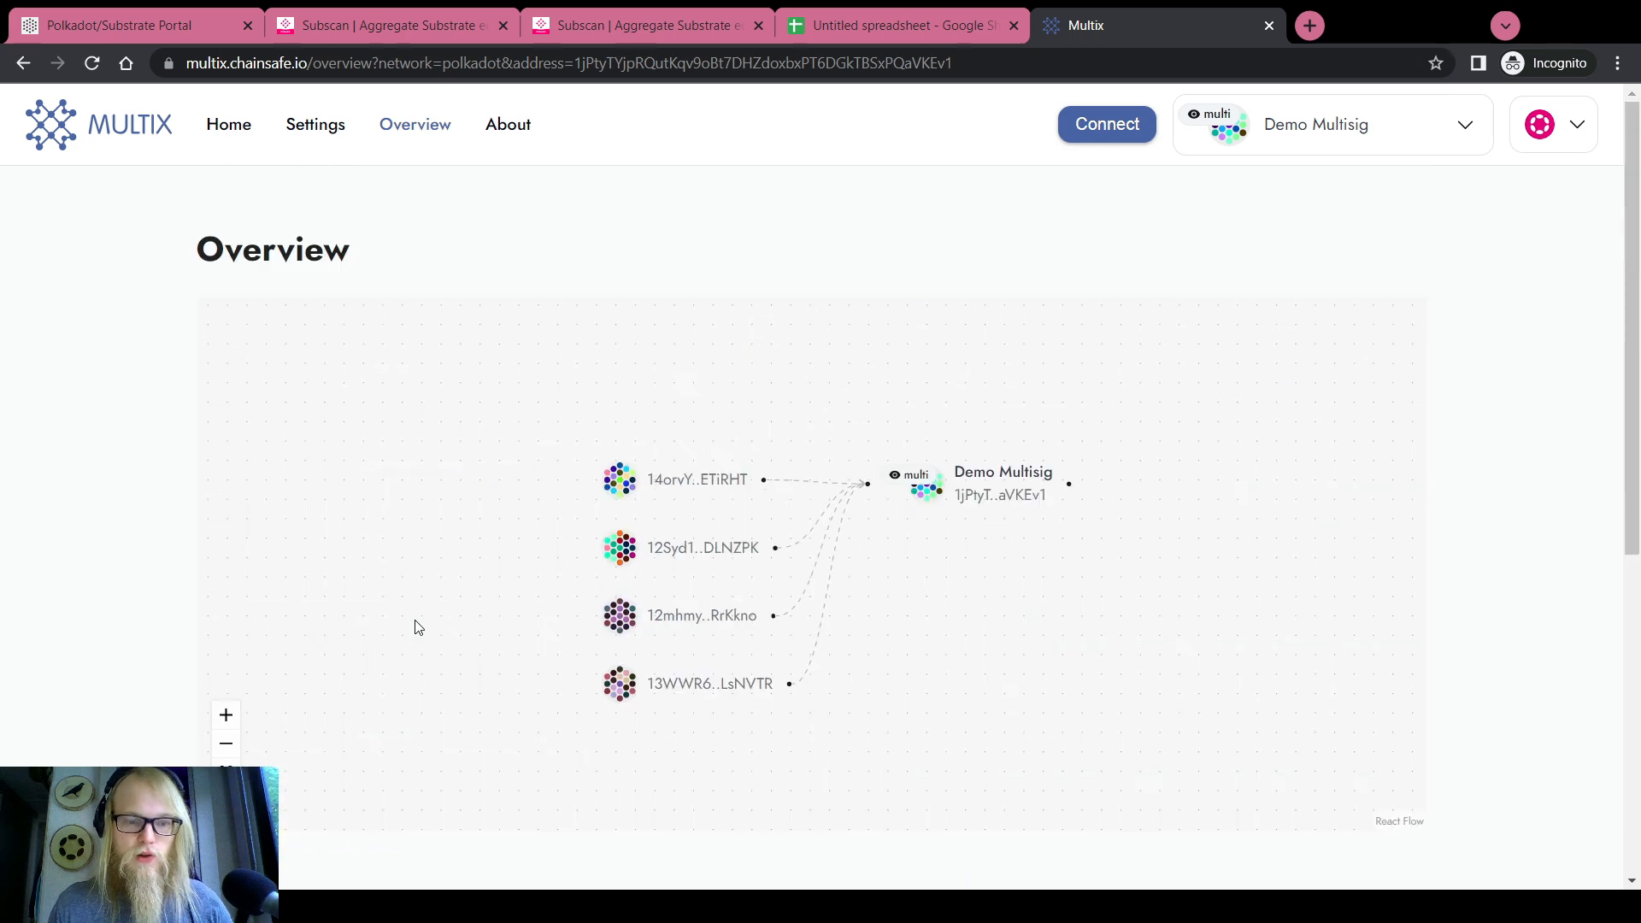
click(632, 25)
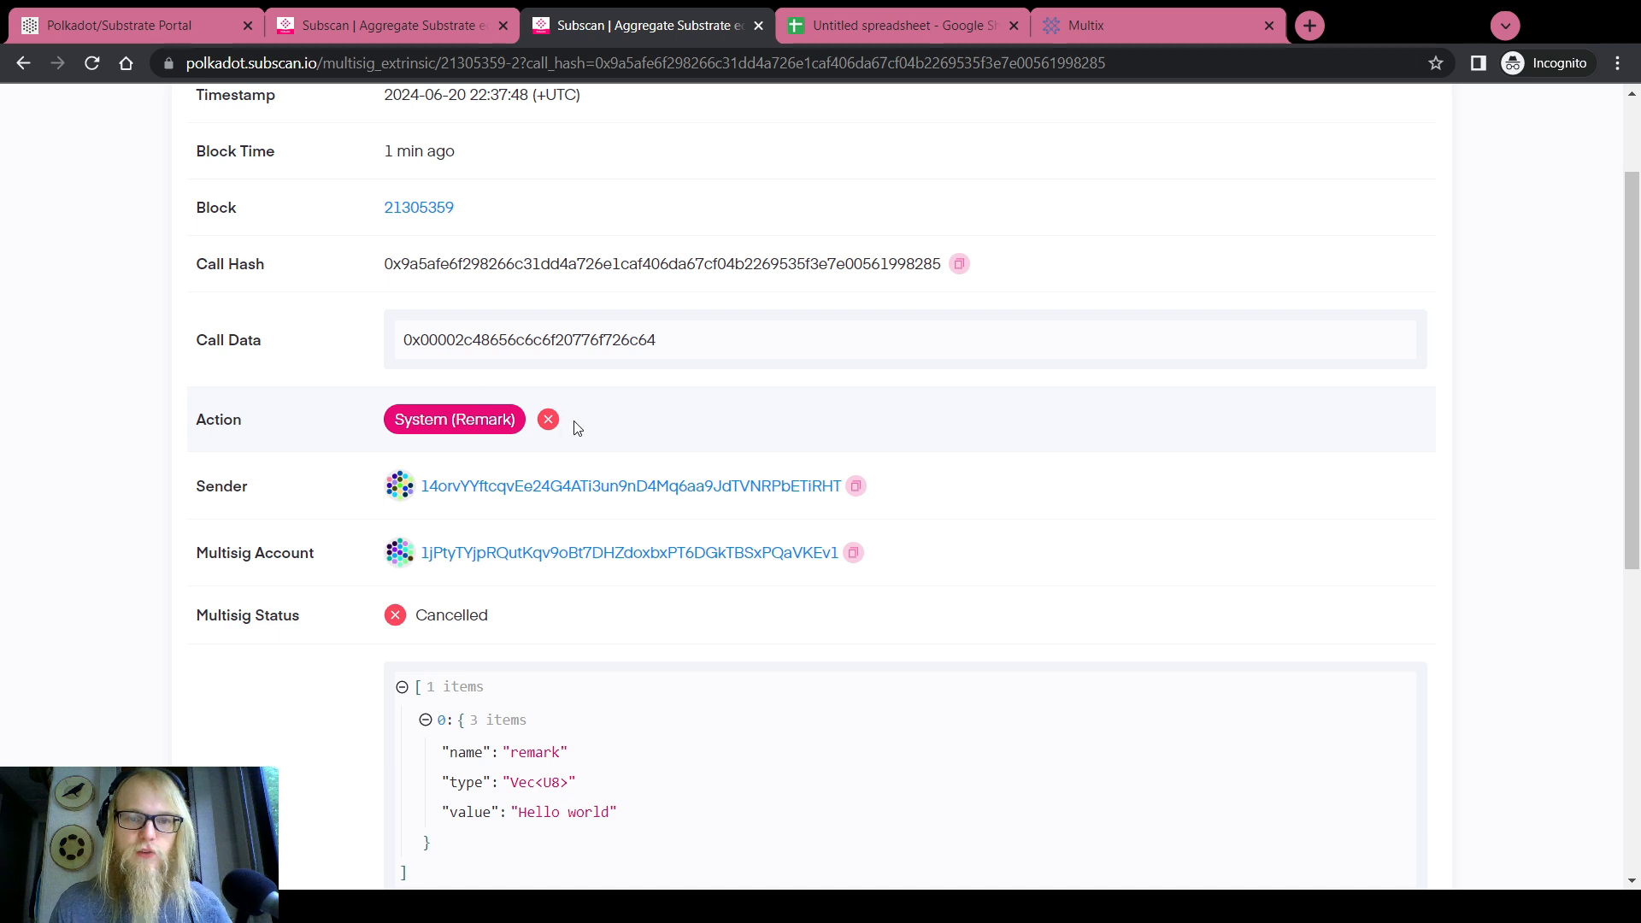
Inspect the timeline's cancelling member and No approval required rows, then return to Polkadot.js
scroll(575, 429, down, 2)
scroll(576, 428, down, 6)
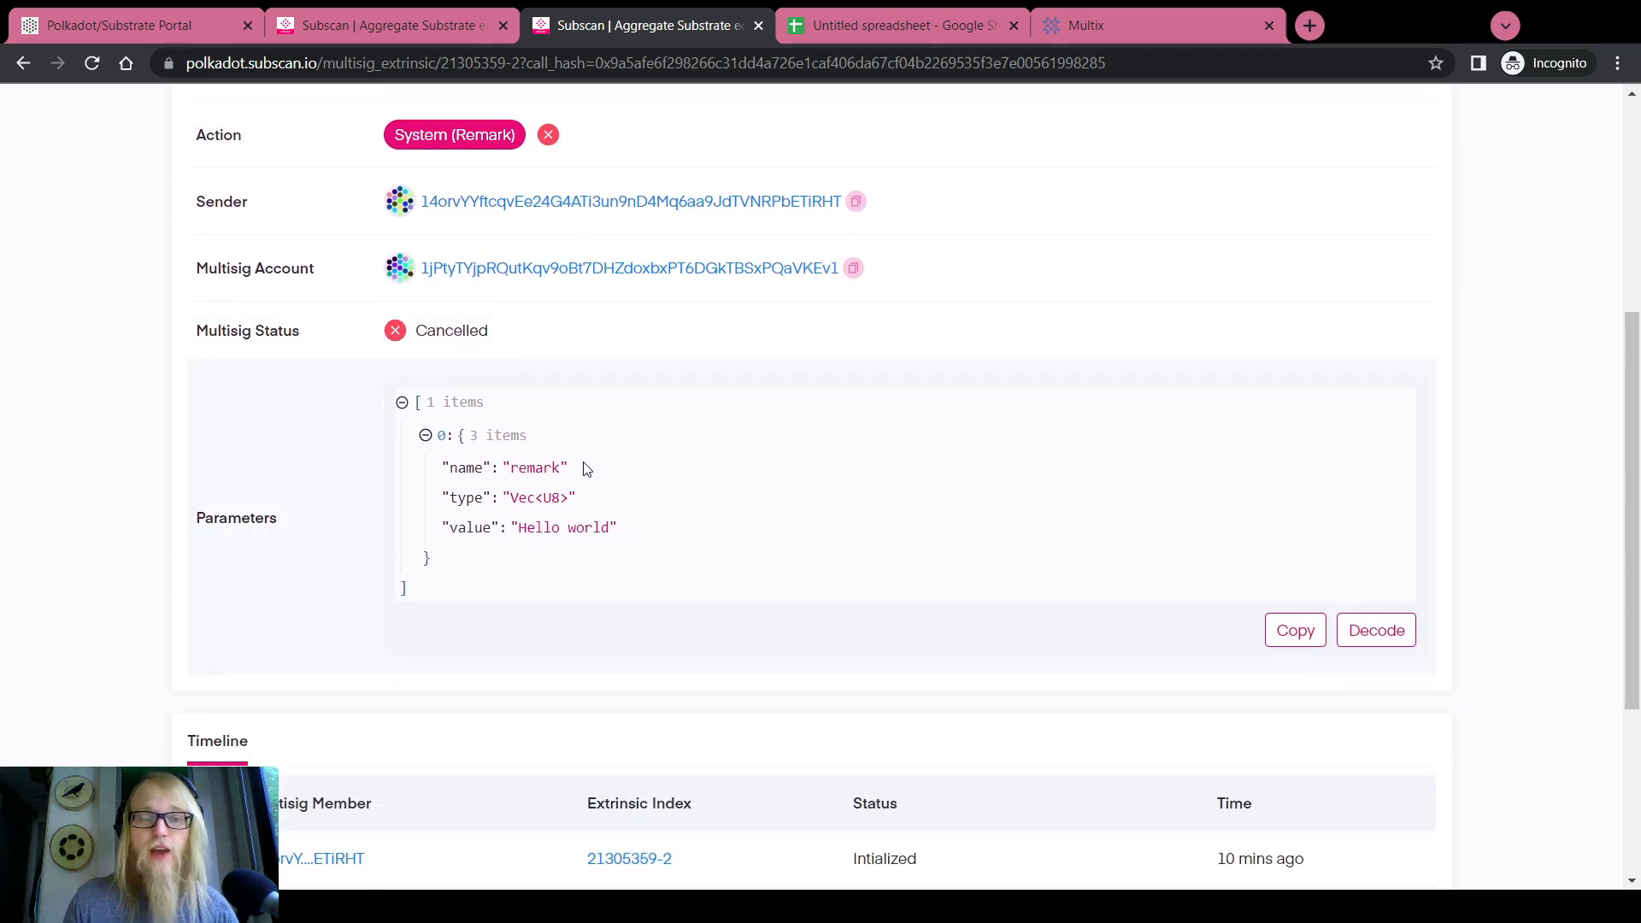
drag(389, 584, 252, 588)
click(985, 567)
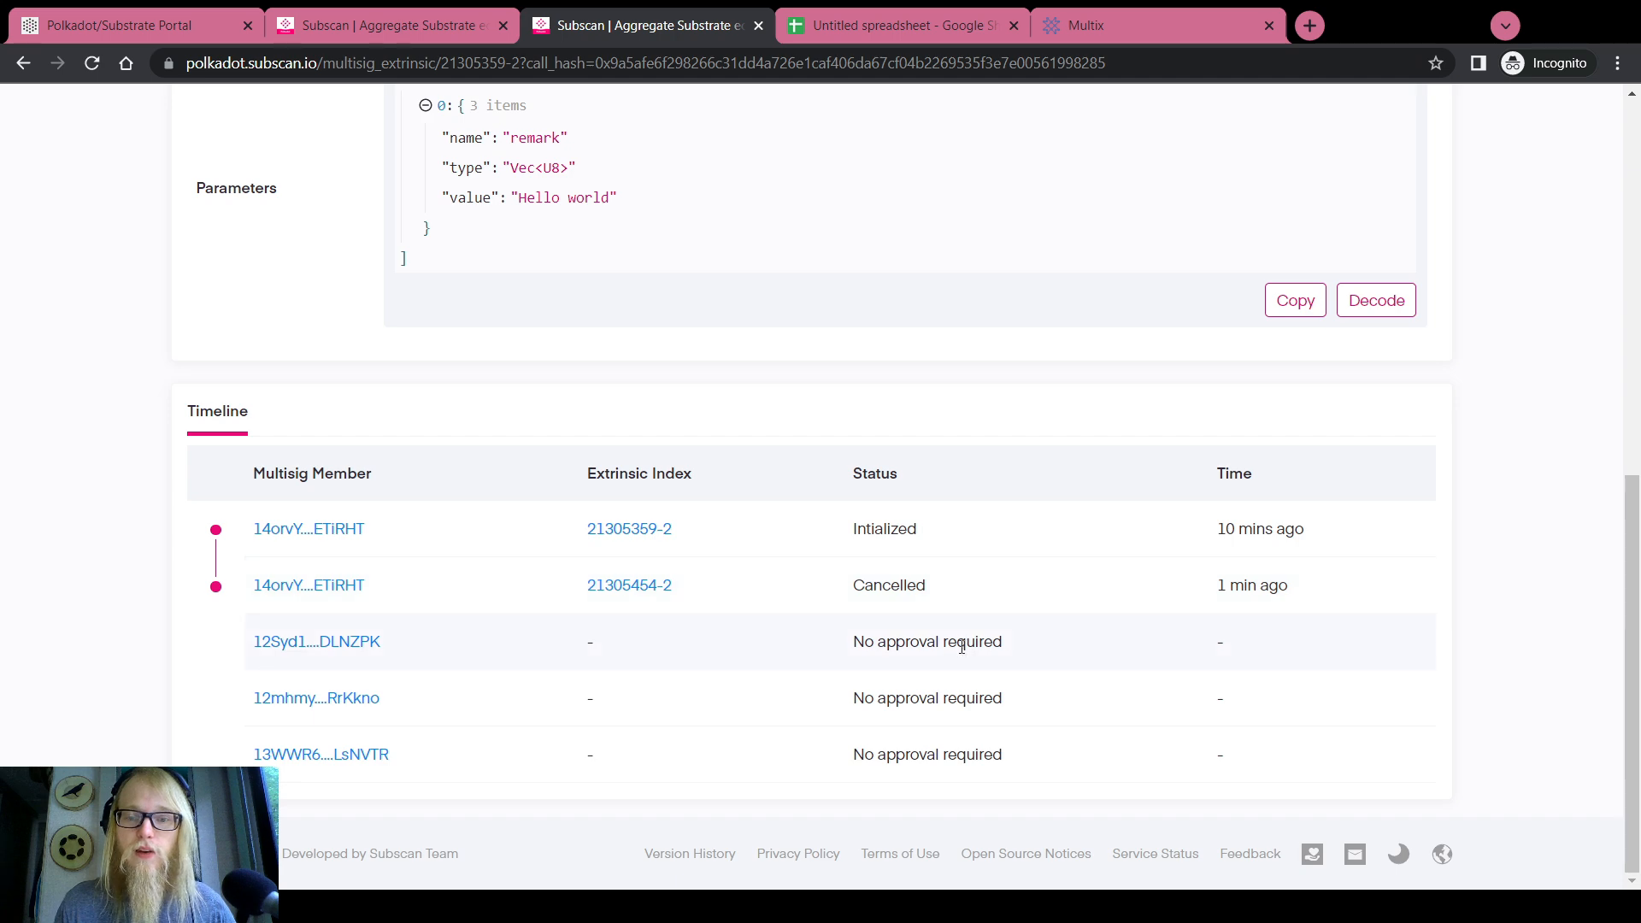
drag(1005, 641, 833, 637)
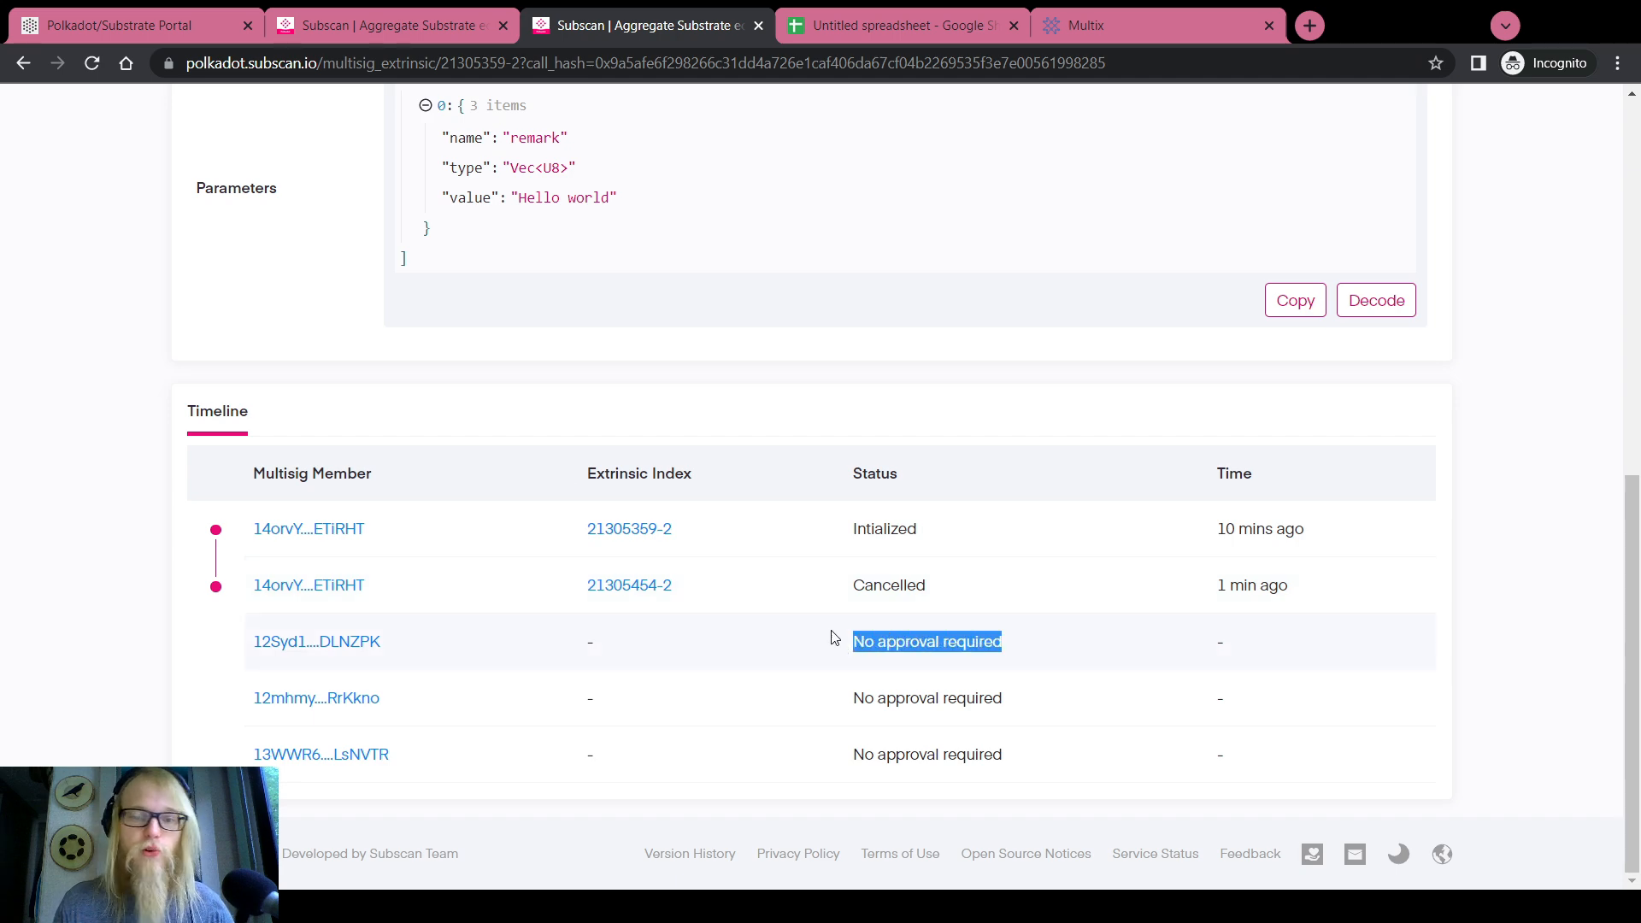
click(149, 23)
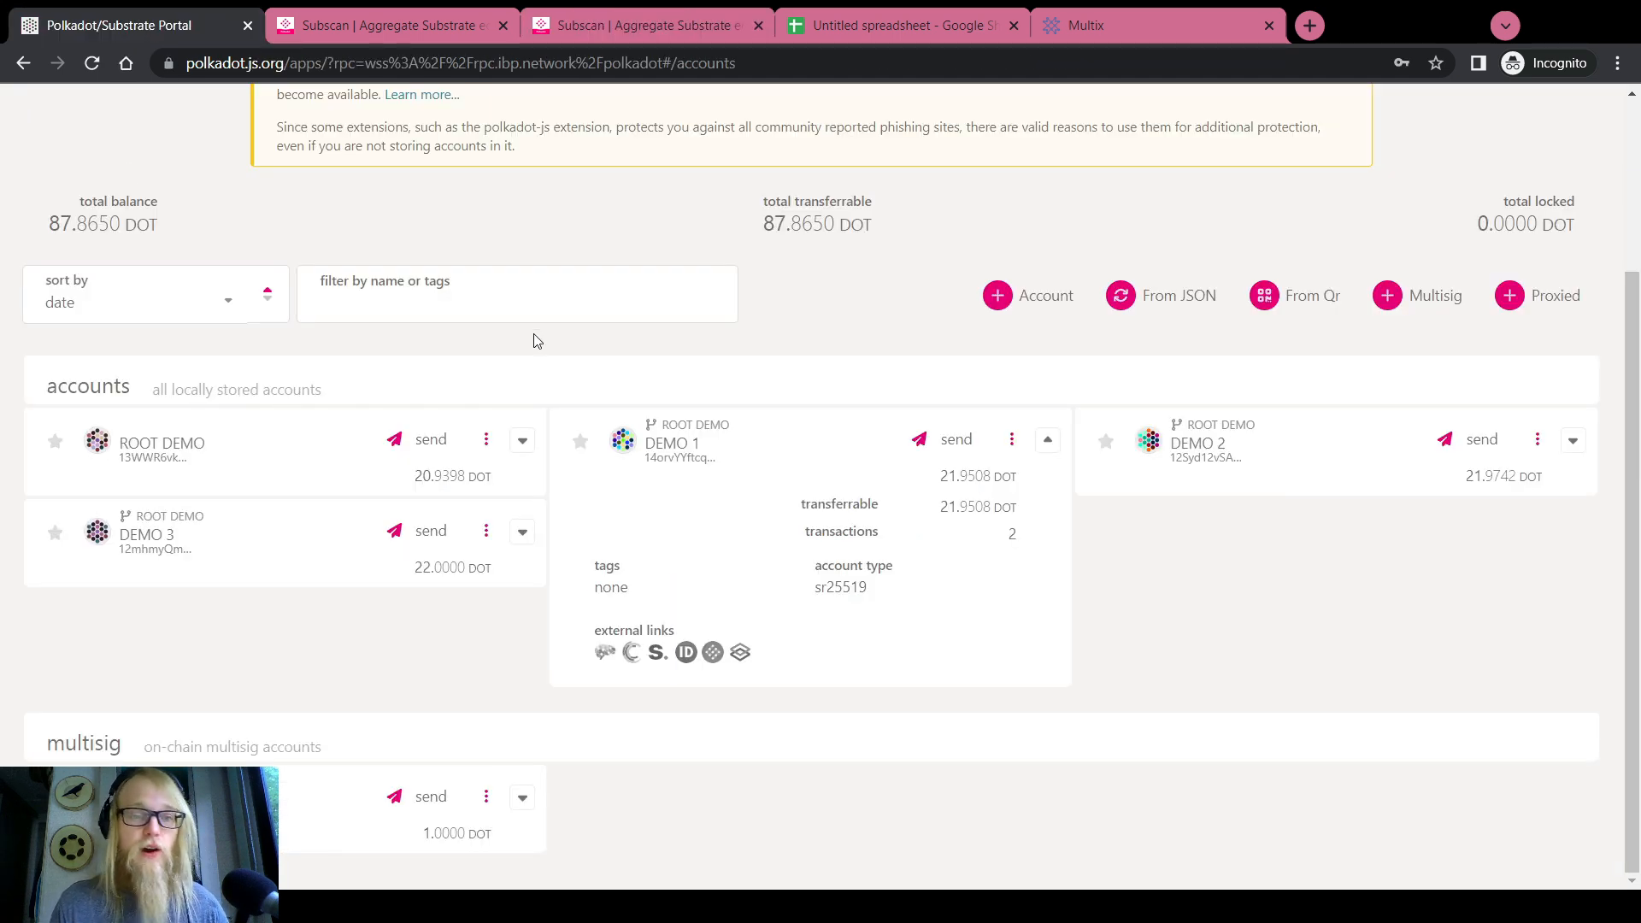
View the multisig's pending approvals, select the pending call hash, and close the dialog
scroll(513, 376, up, 3)
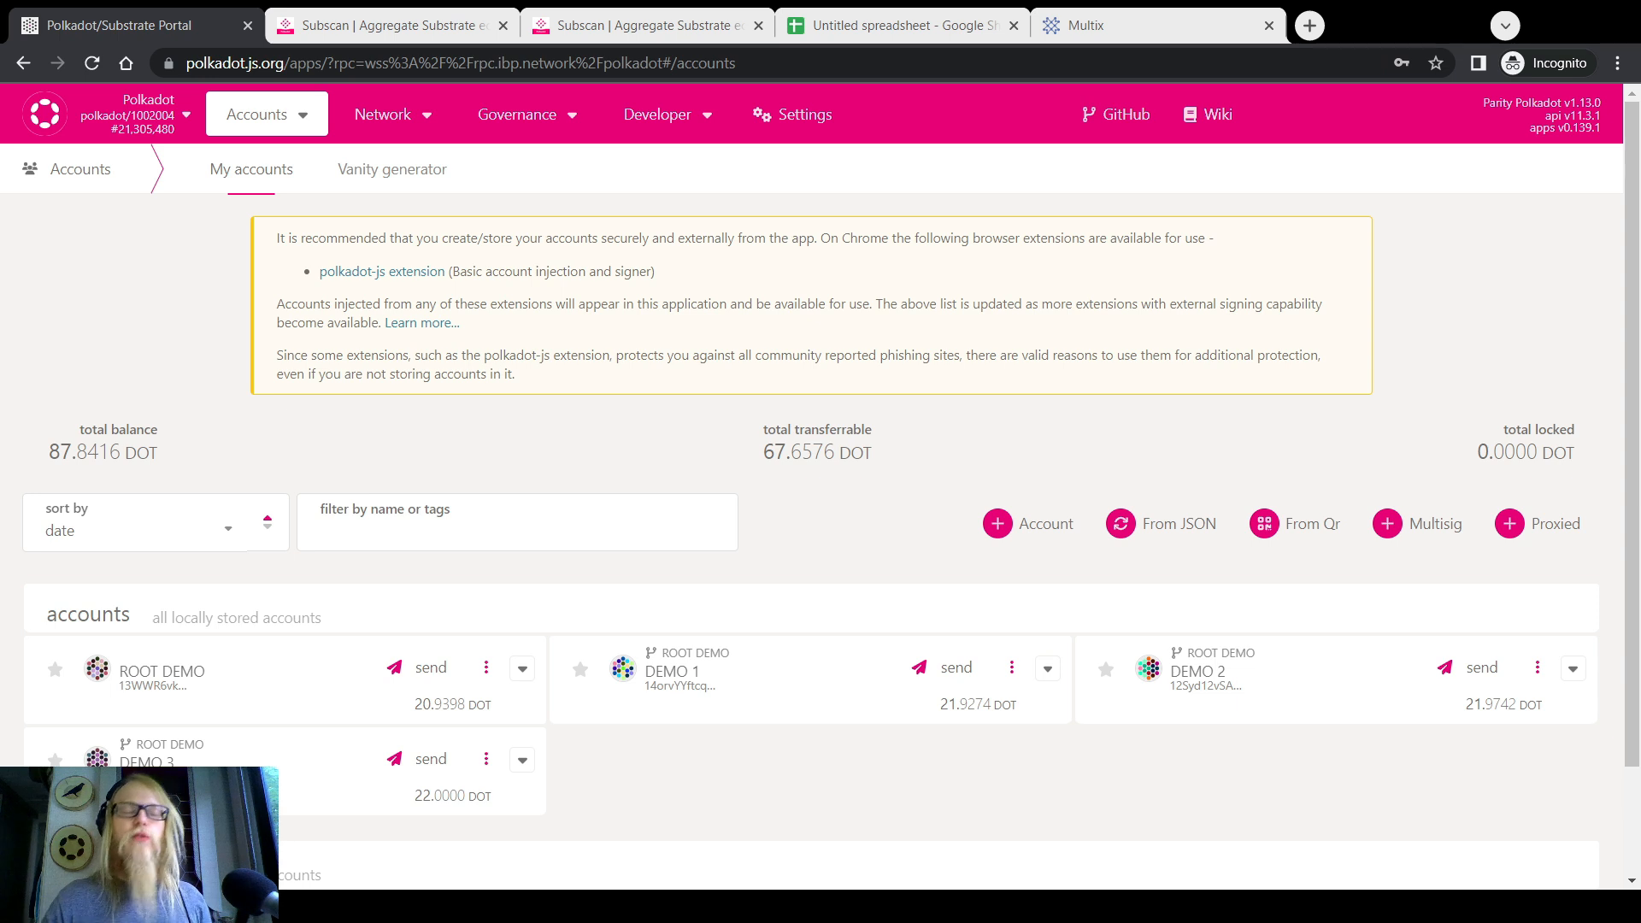
key(alt+Tab)
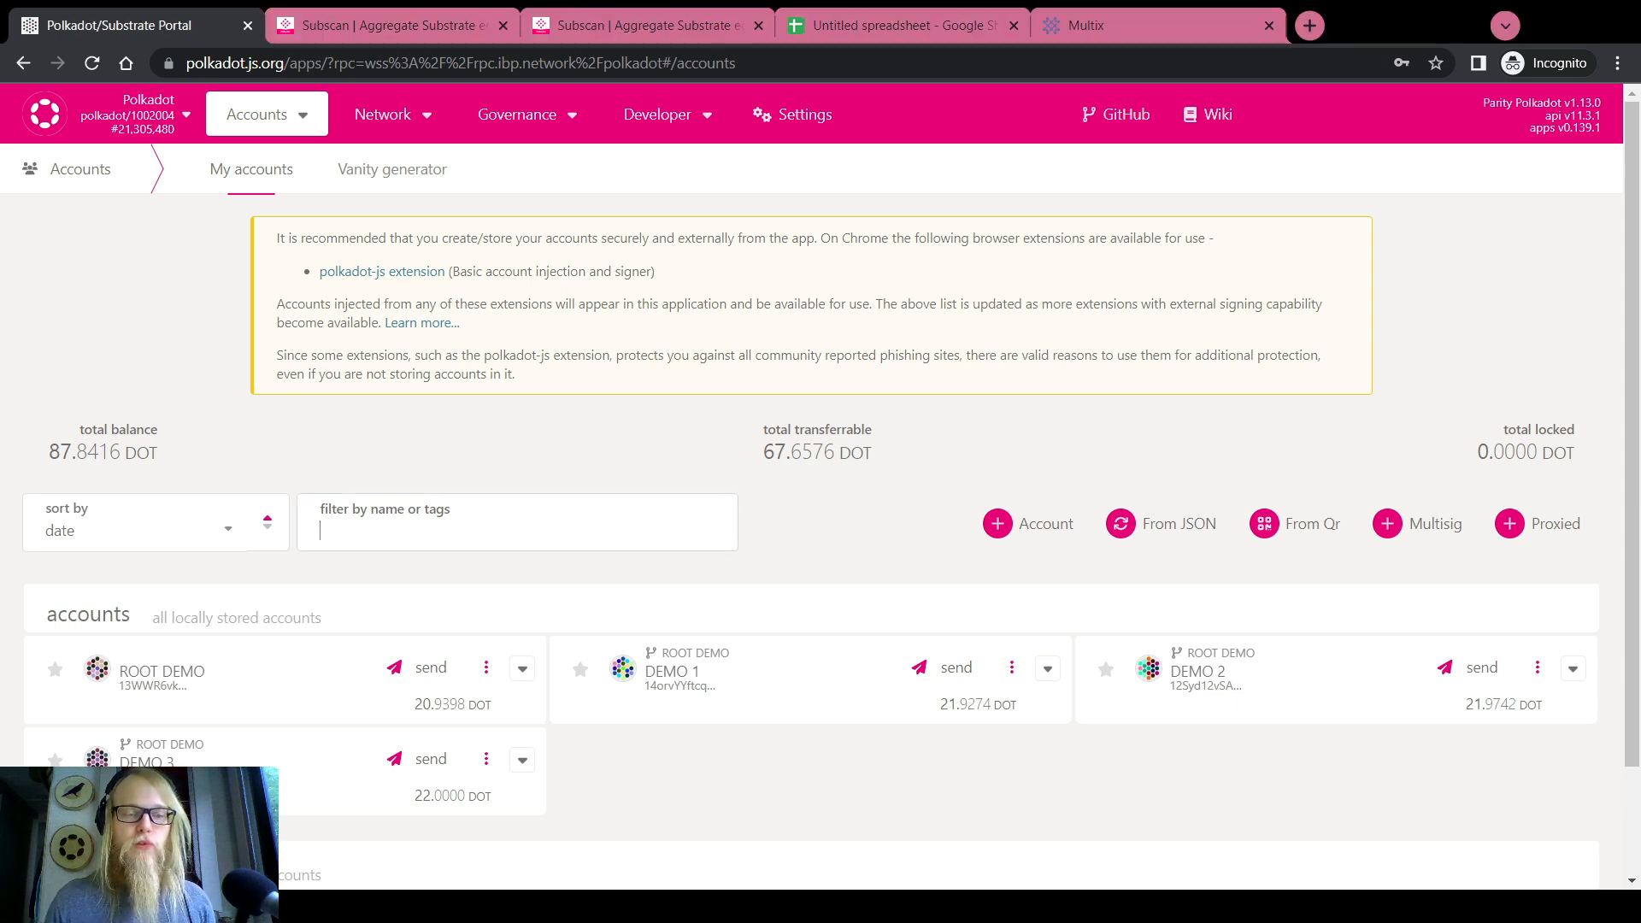
scroll(284, 548, down, 2)
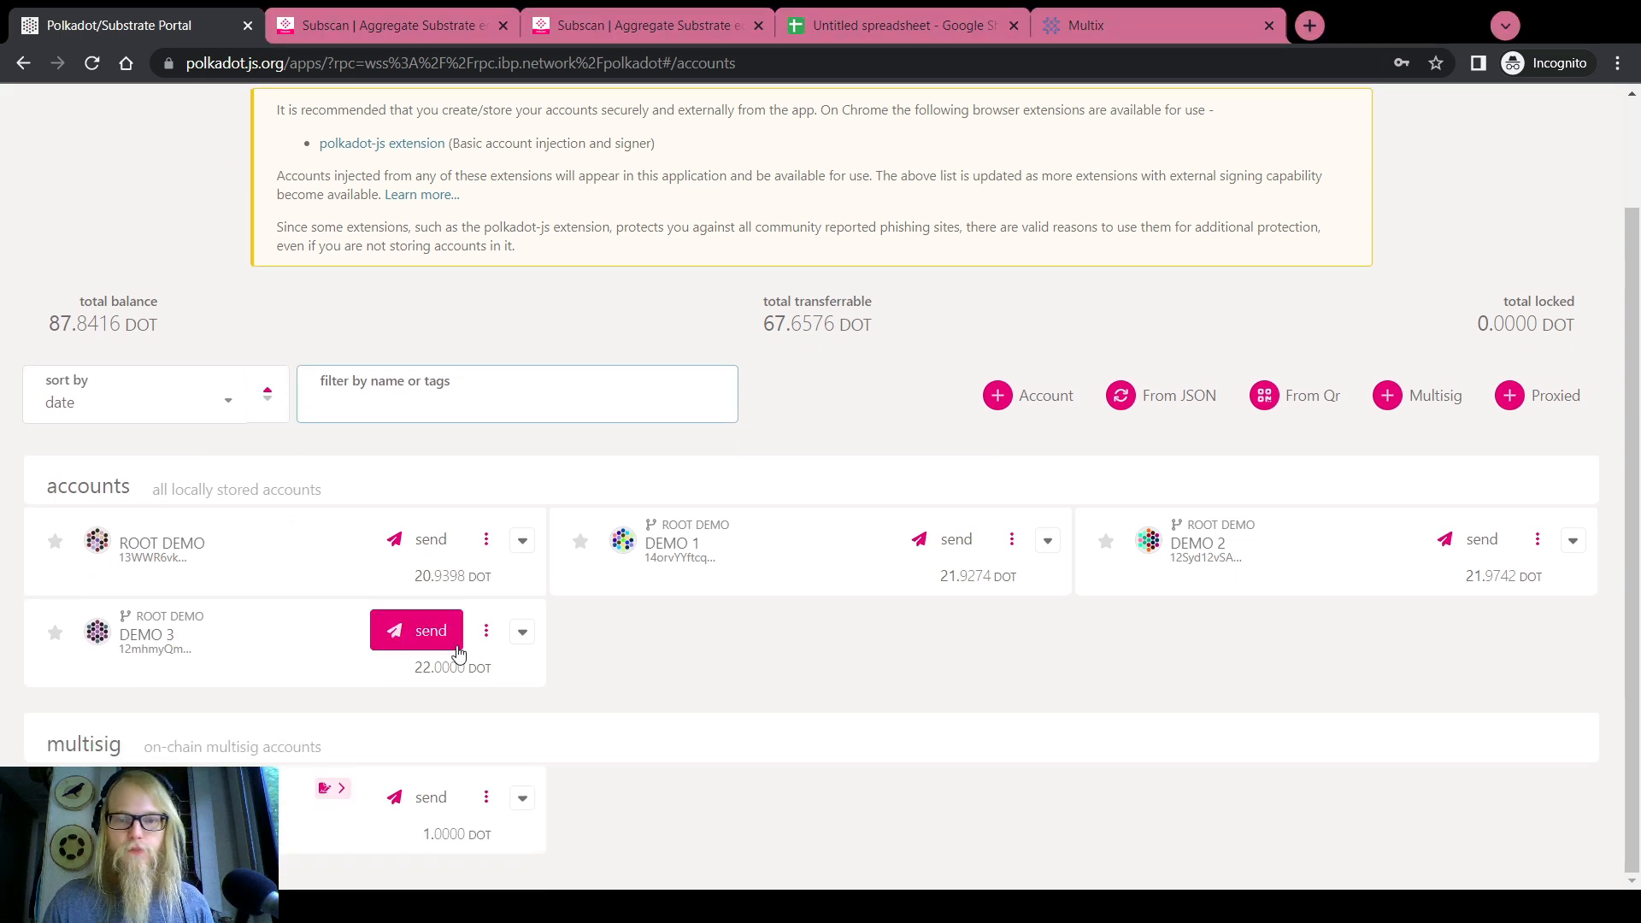
mouse_move(332, 790)
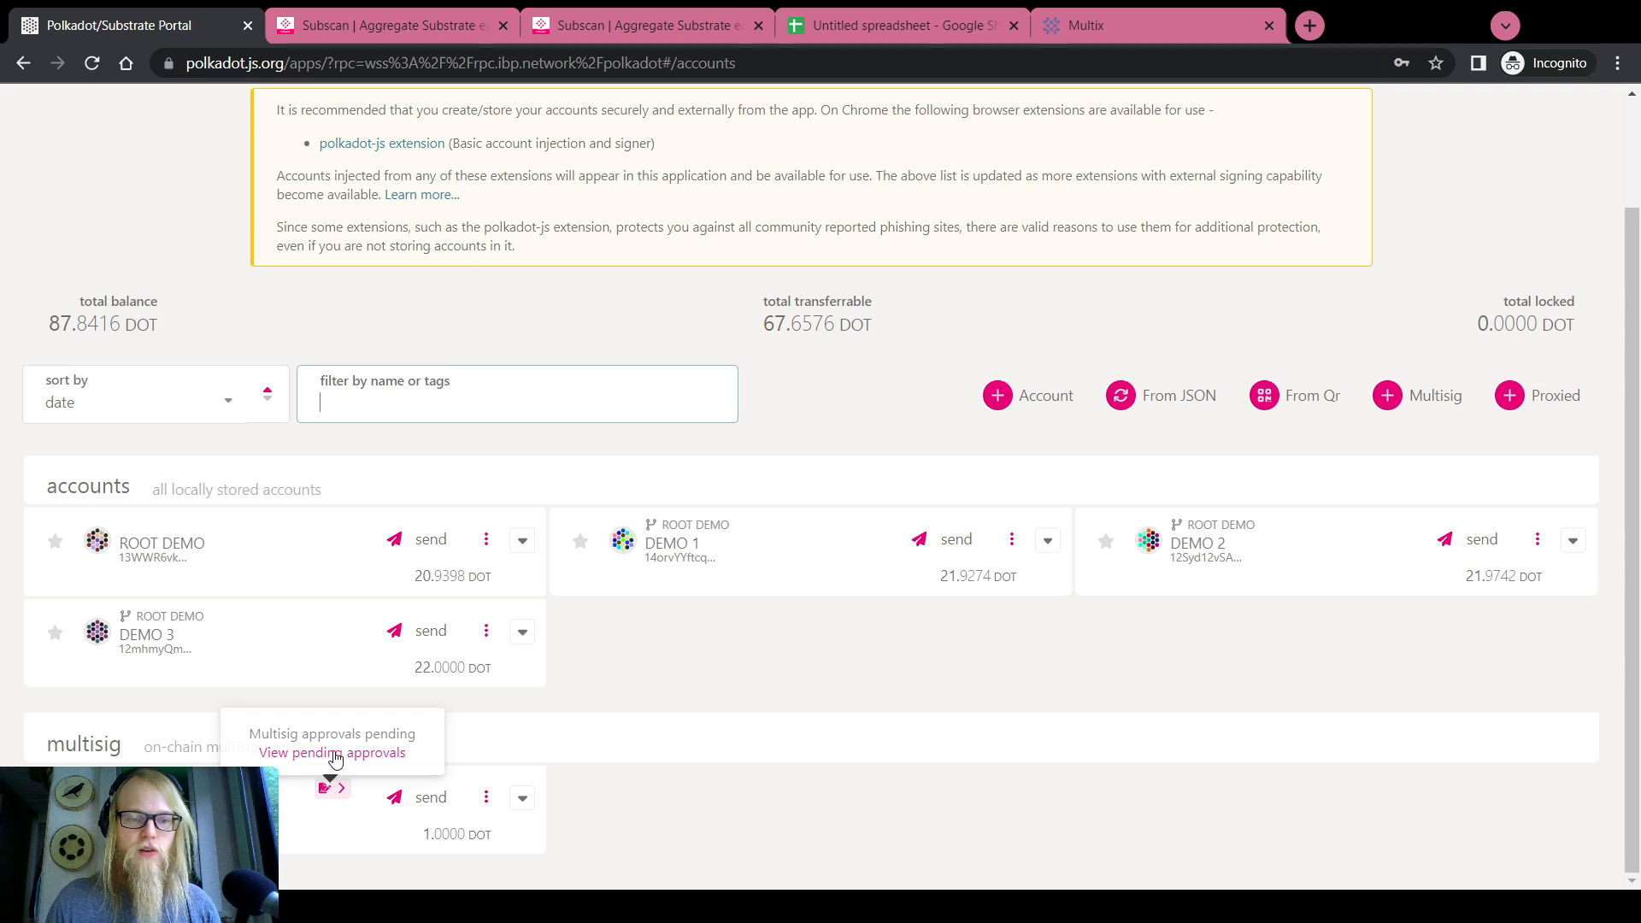
click(332, 751)
double_click(438, 240)
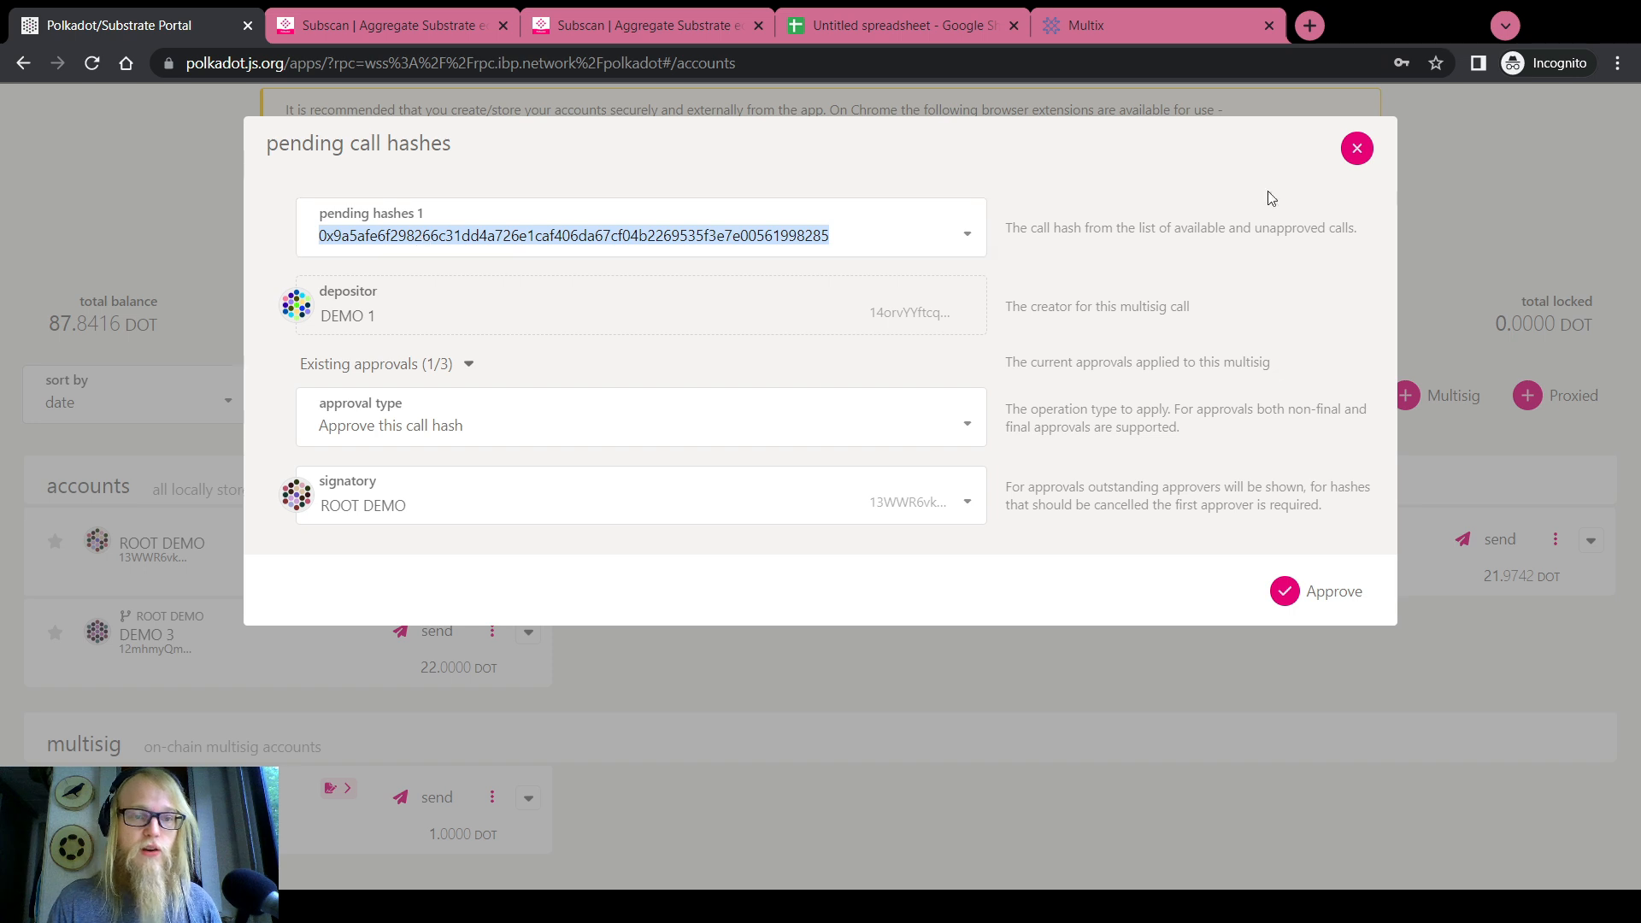
click(1356, 147)
scroll(1026, 256, up, 2)
On the Extrinsics page, choose the system pallet's remark call
mouse_move(658, 114)
click(670, 196)
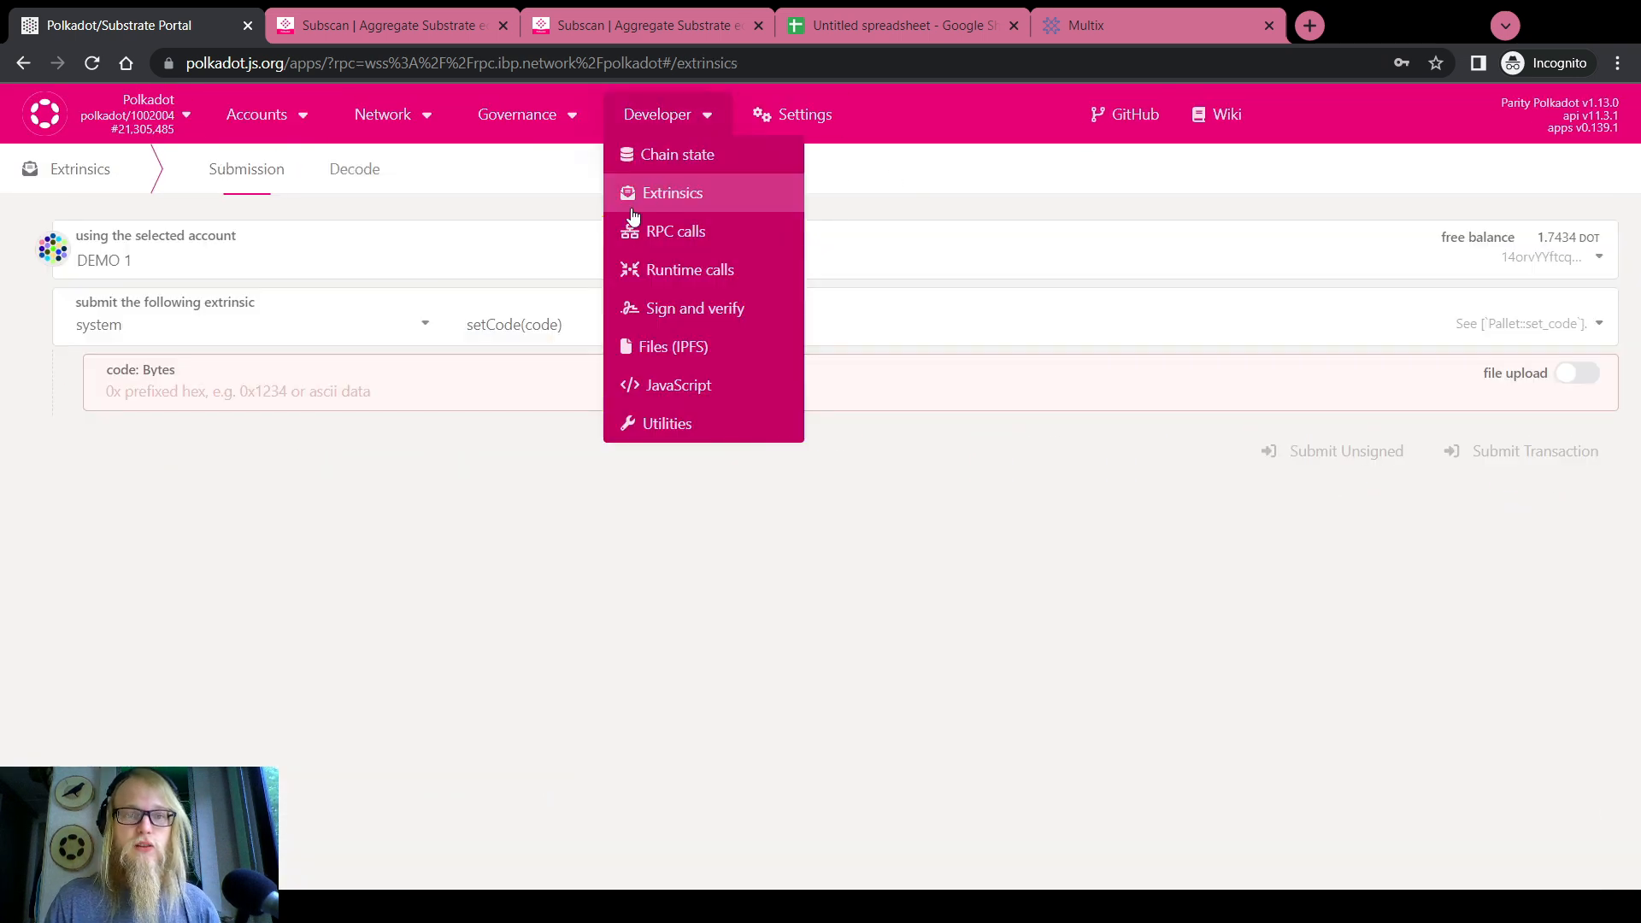
click(330, 323)
scroll(141, 512, up, 1)
scroll(137, 504, up, 1)
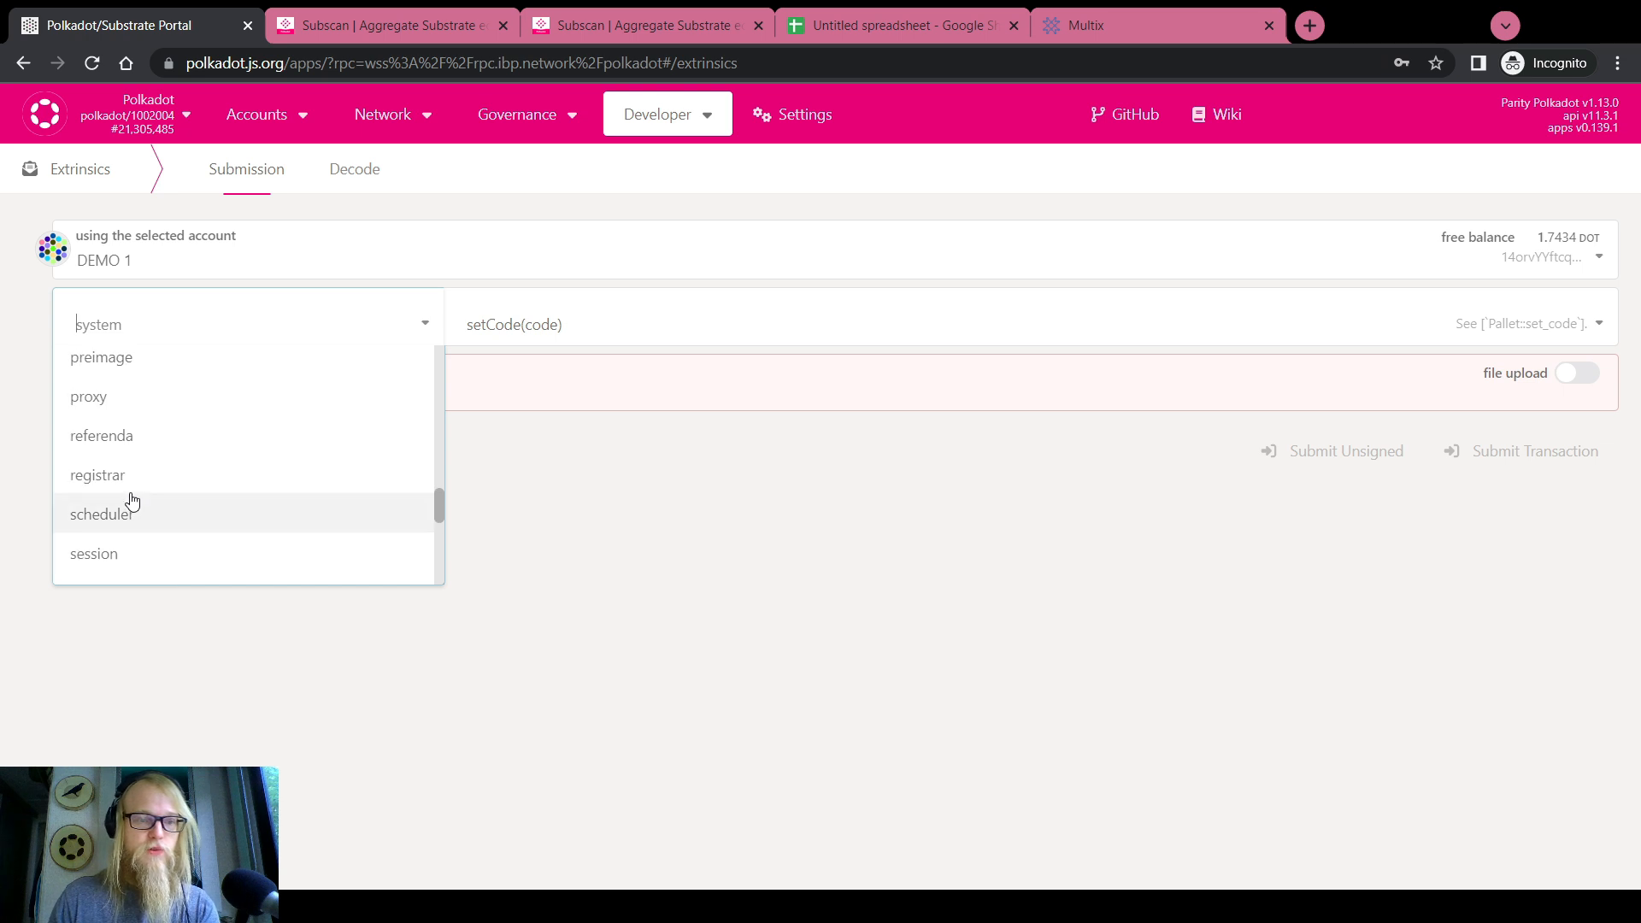
scroll(128, 495, down, 3)
scroll(129, 496, up, 2)
click(115, 578)
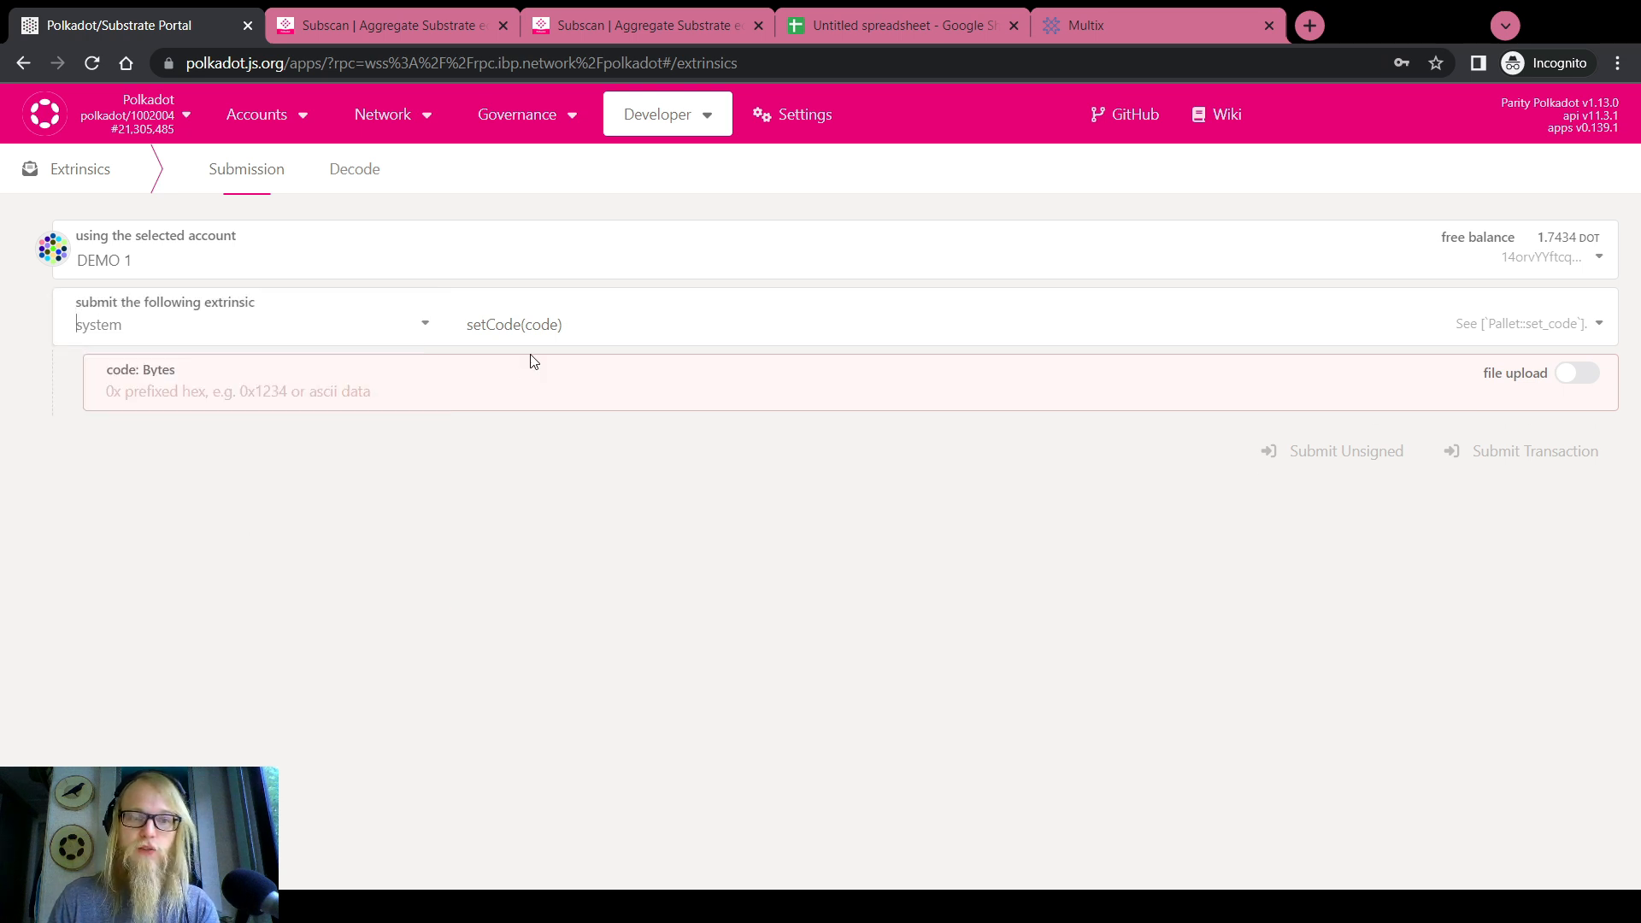
click(532, 329)
click(535, 487)
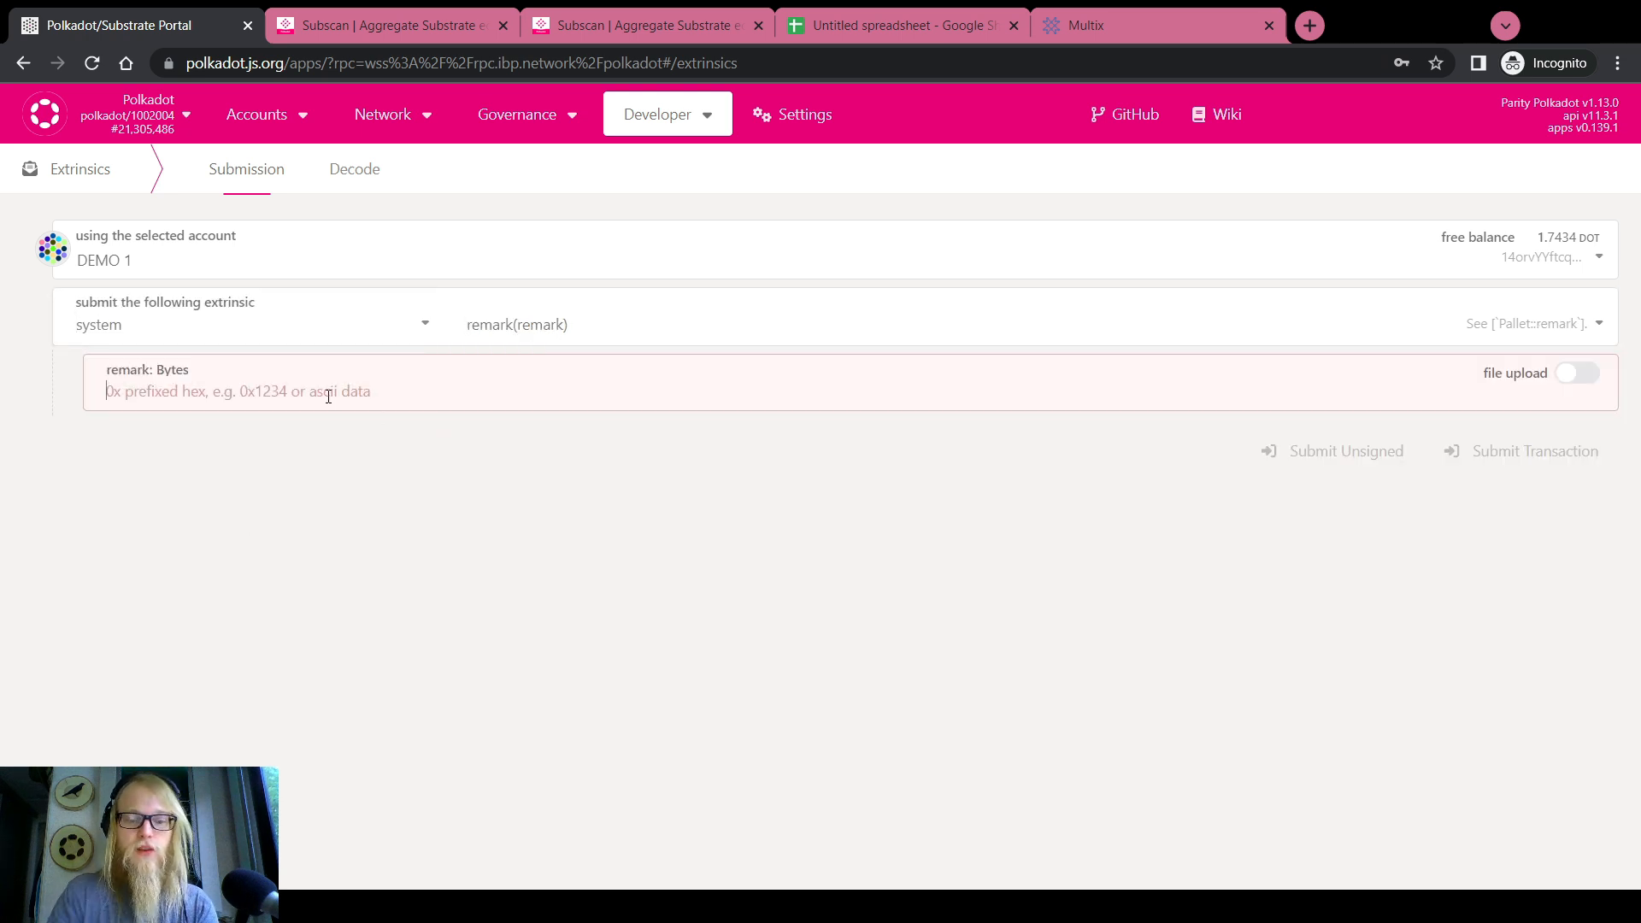
Enter 'Hello world' as the remark and select its encoded call hash for comparison
text(Hello work)
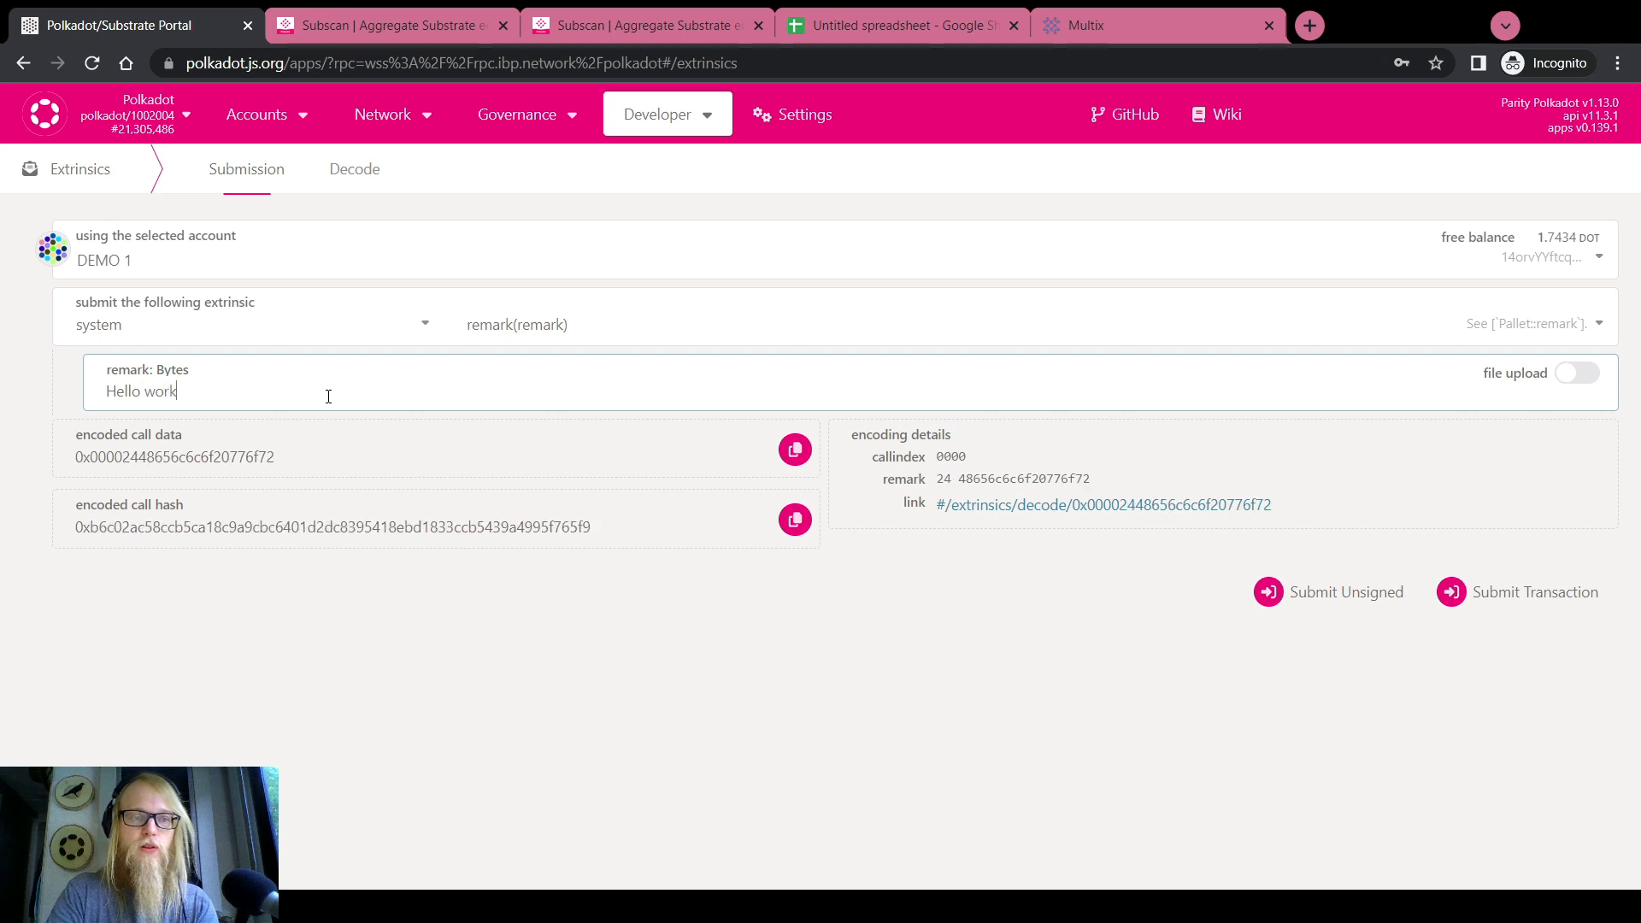
key(BackSpace)
text(ld)
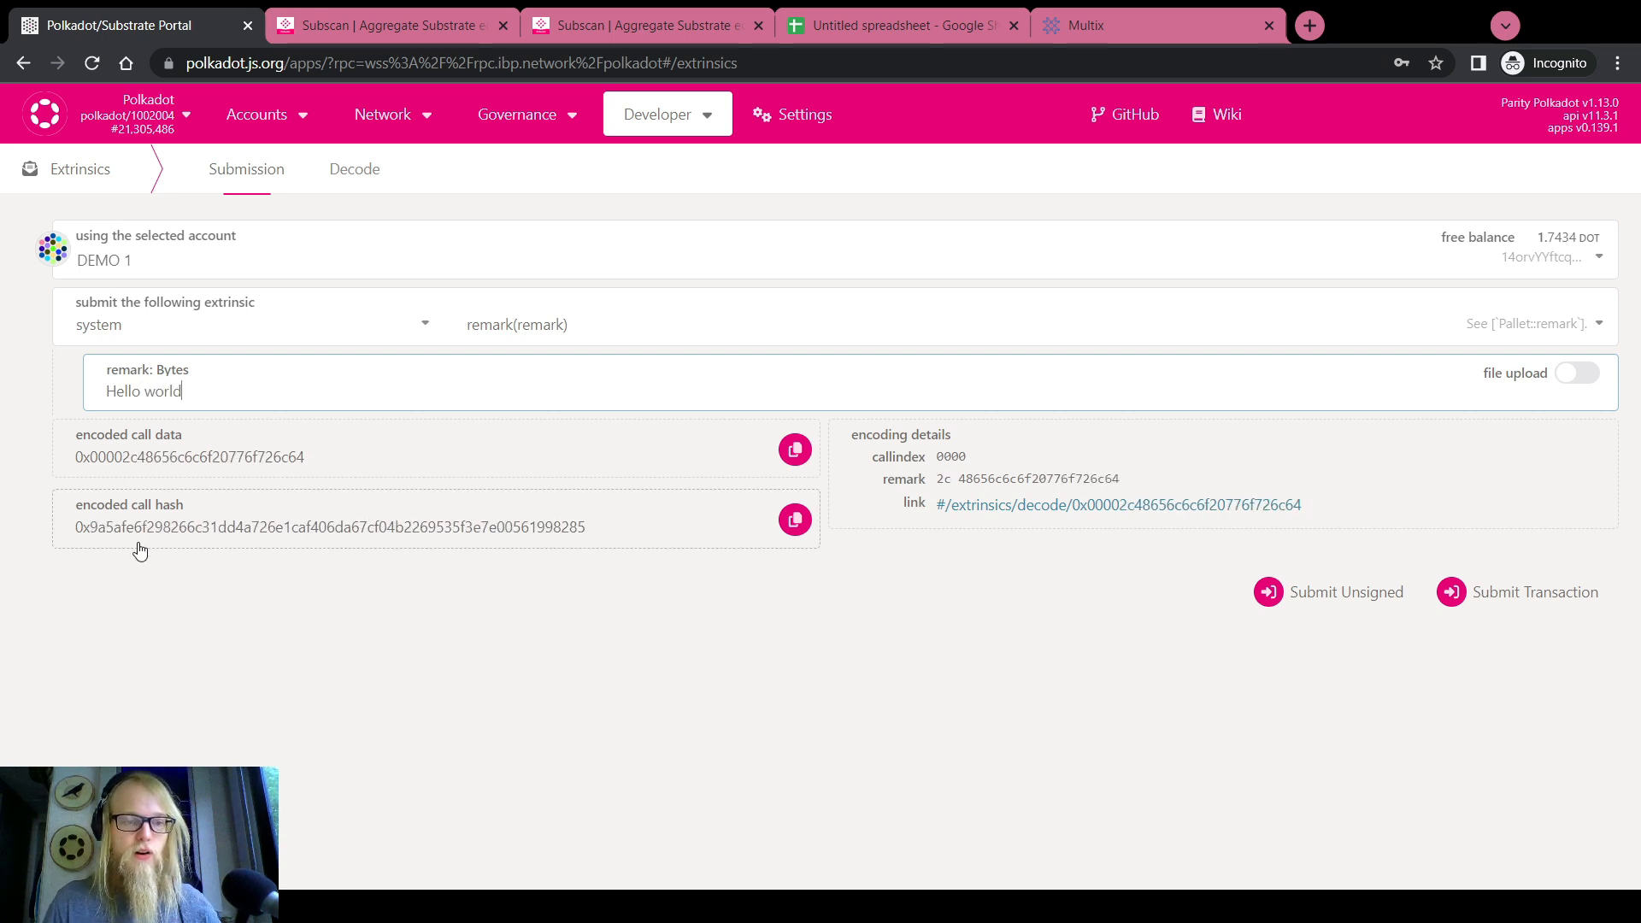
click(92, 536)
double_click(92, 535)
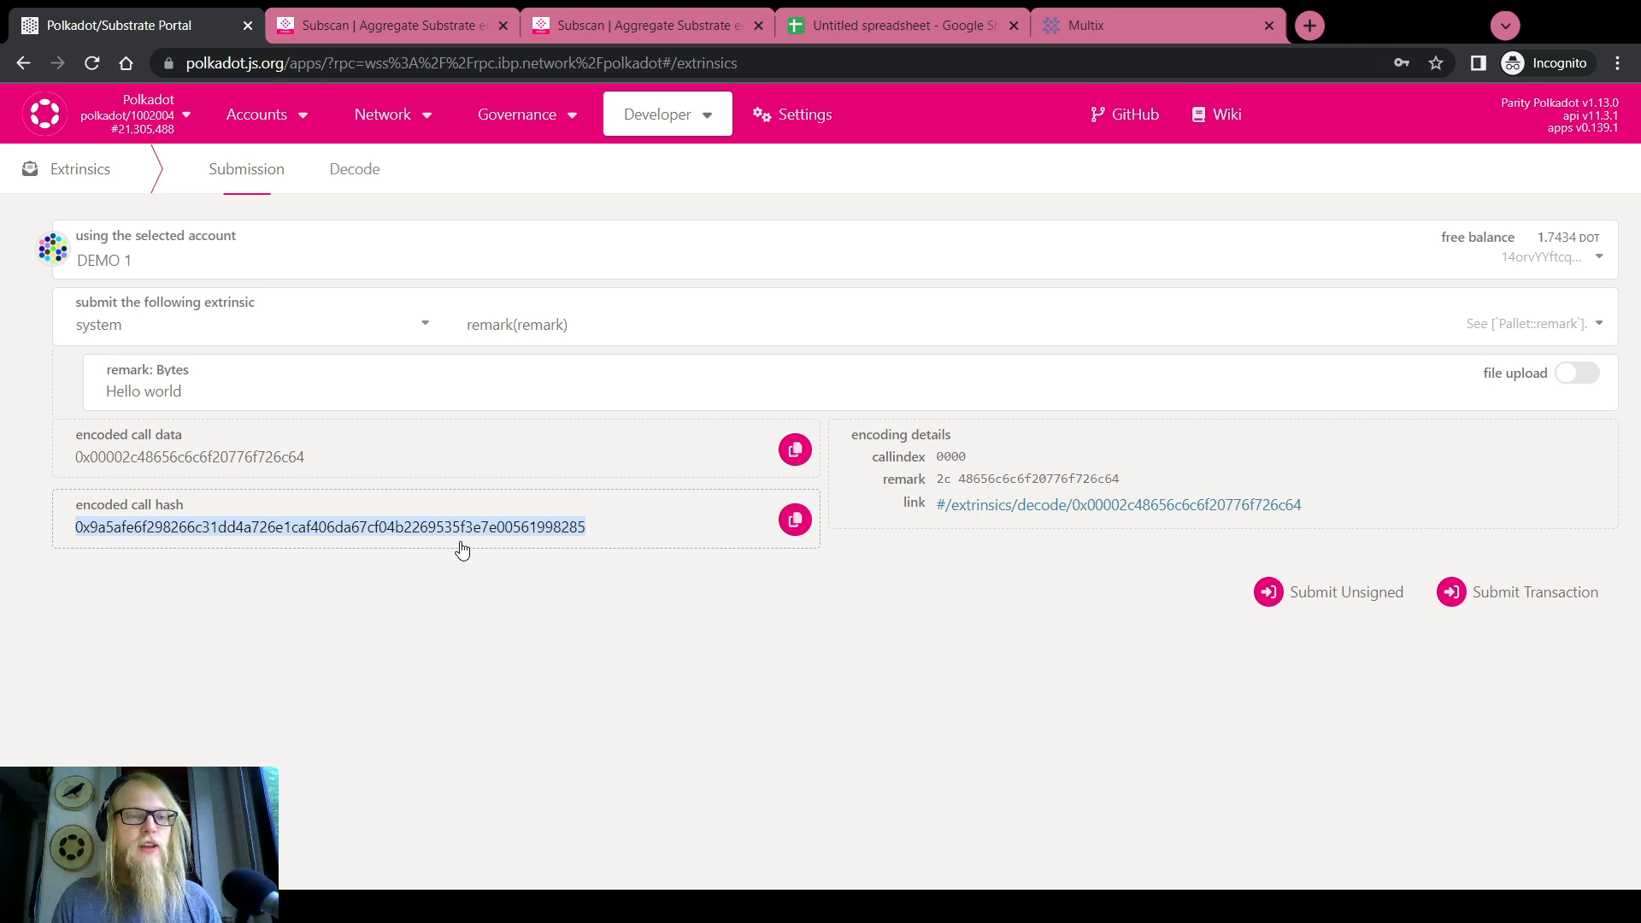
double_click(125, 531)
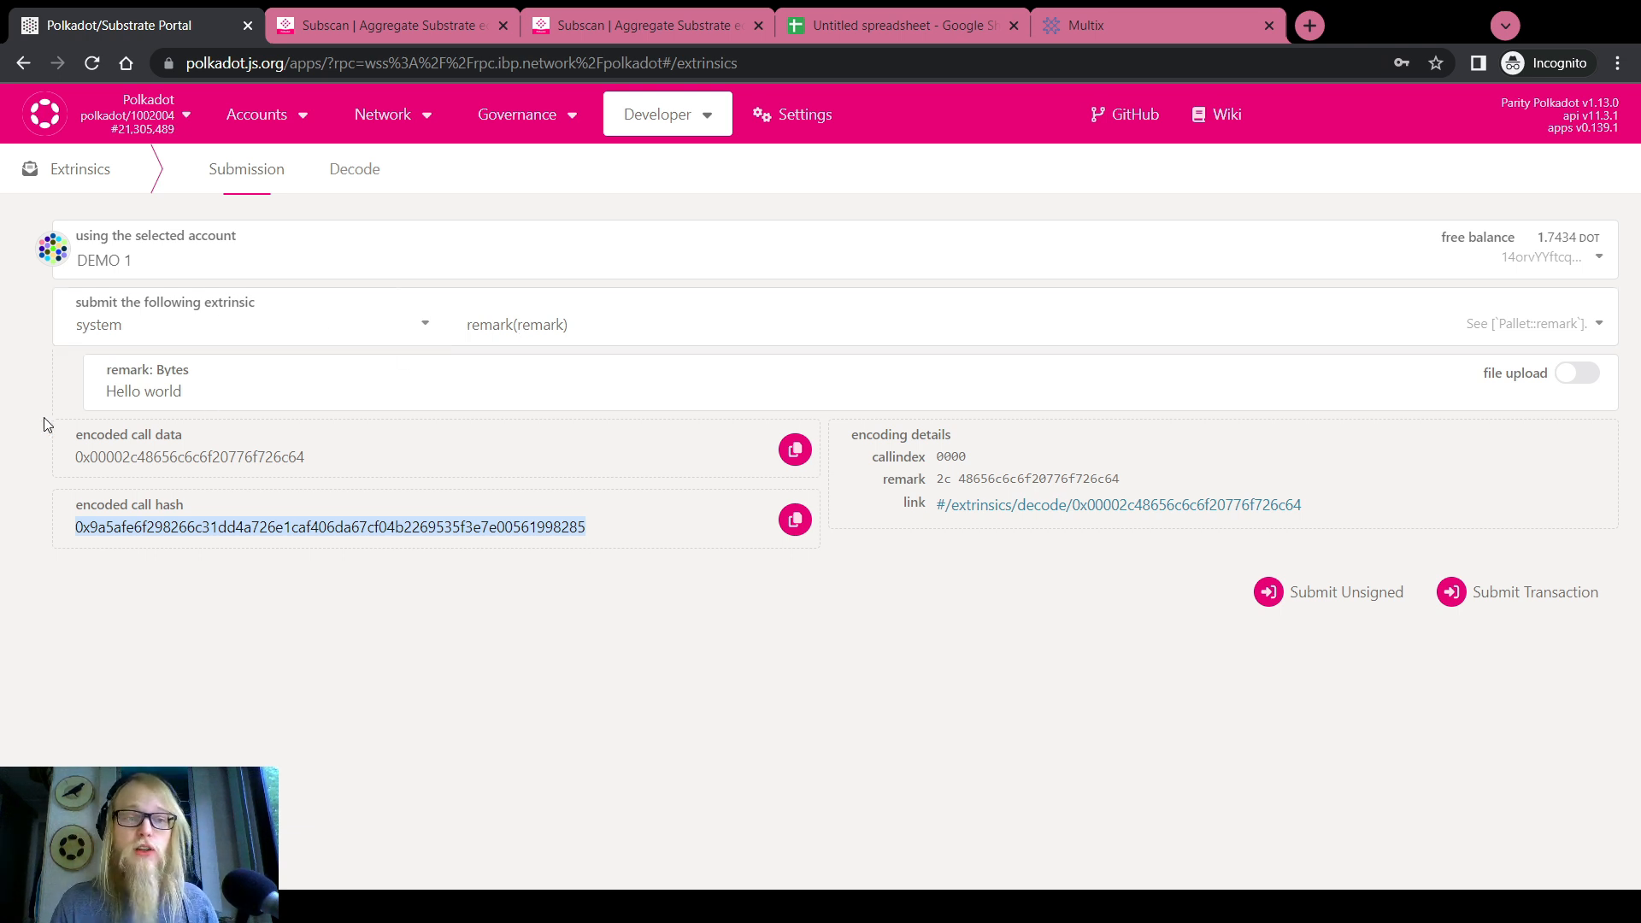
Open the multisig's pending approvals from Accounts and pick DEMO 2 as signatory
mouse_move(227, 130)
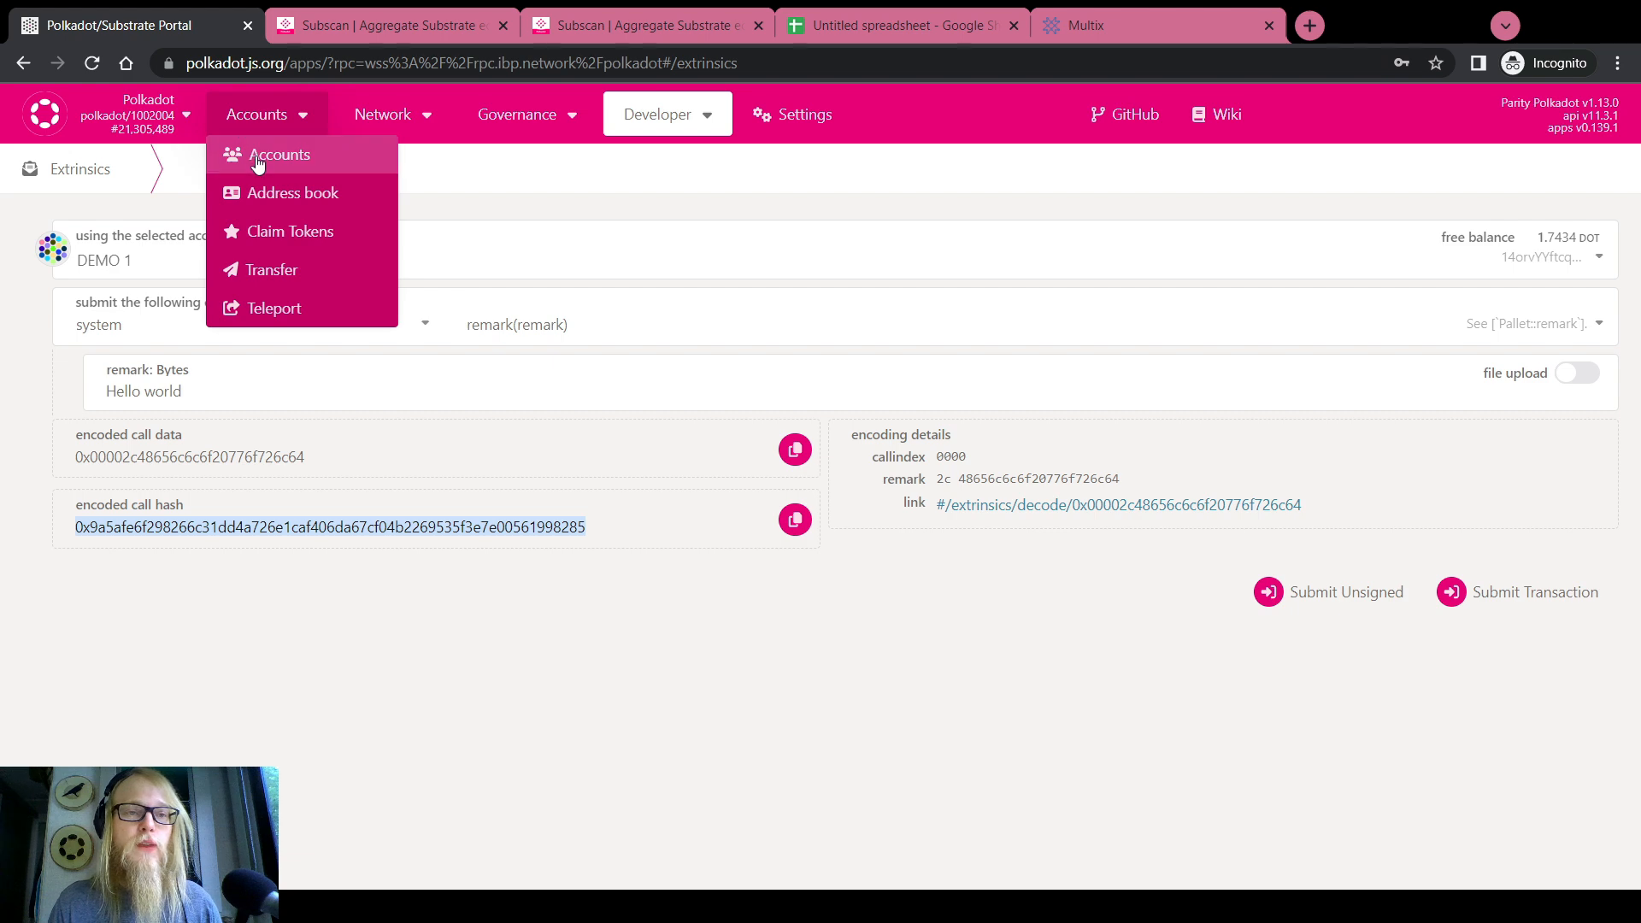
click(255, 157)
scroll(41, 369, down, 2)
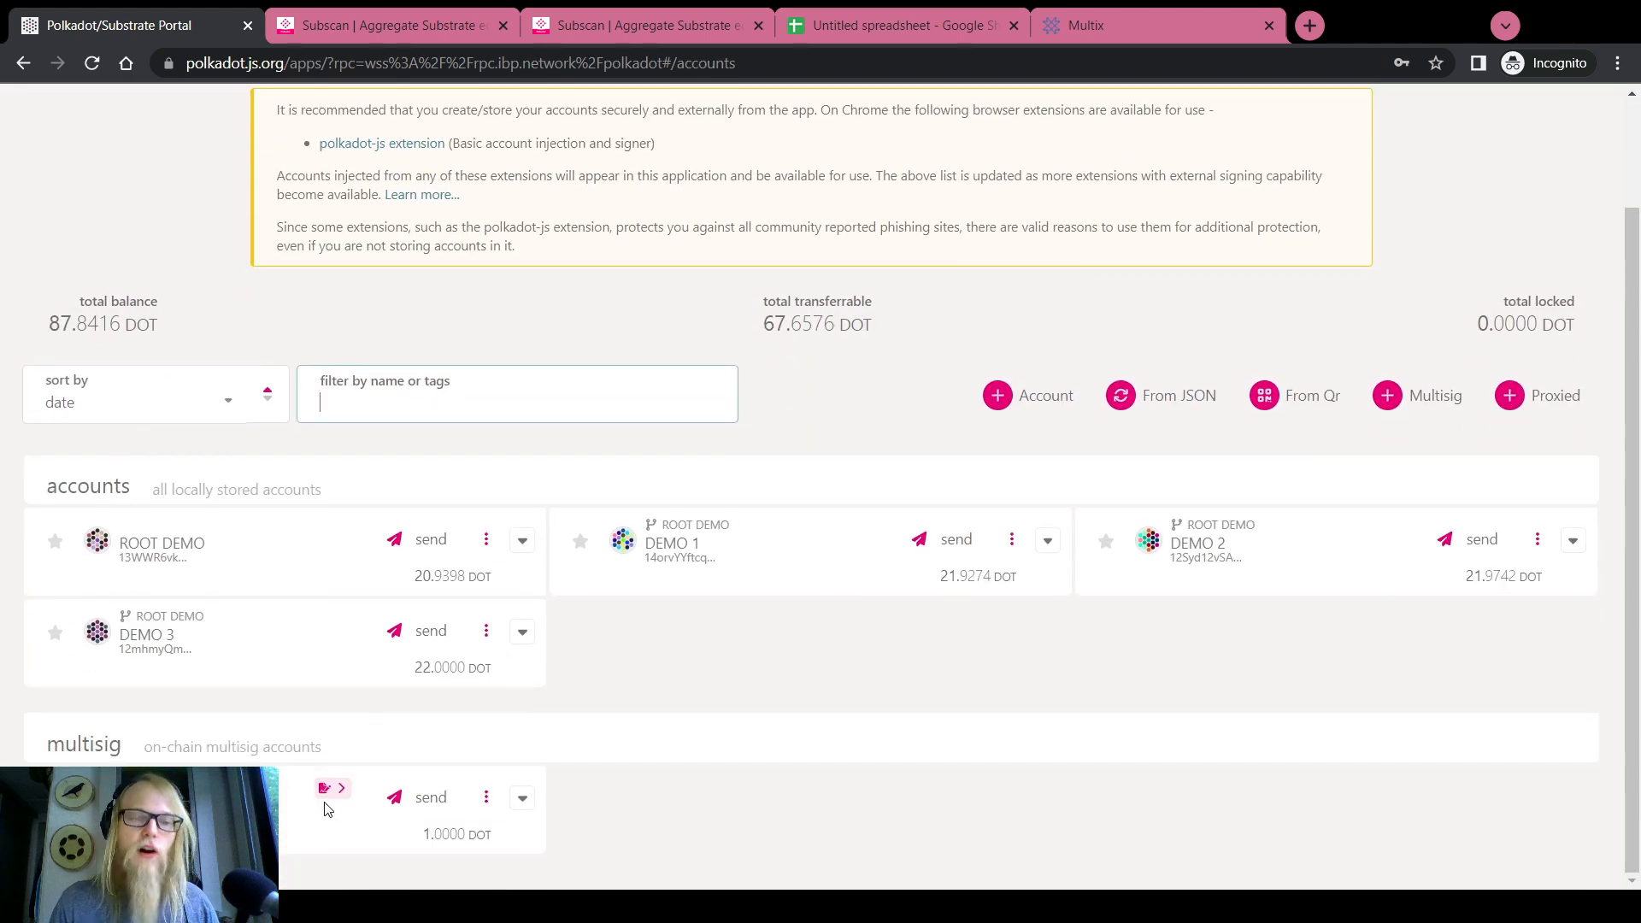
mouse_move(329, 786)
click(332, 753)
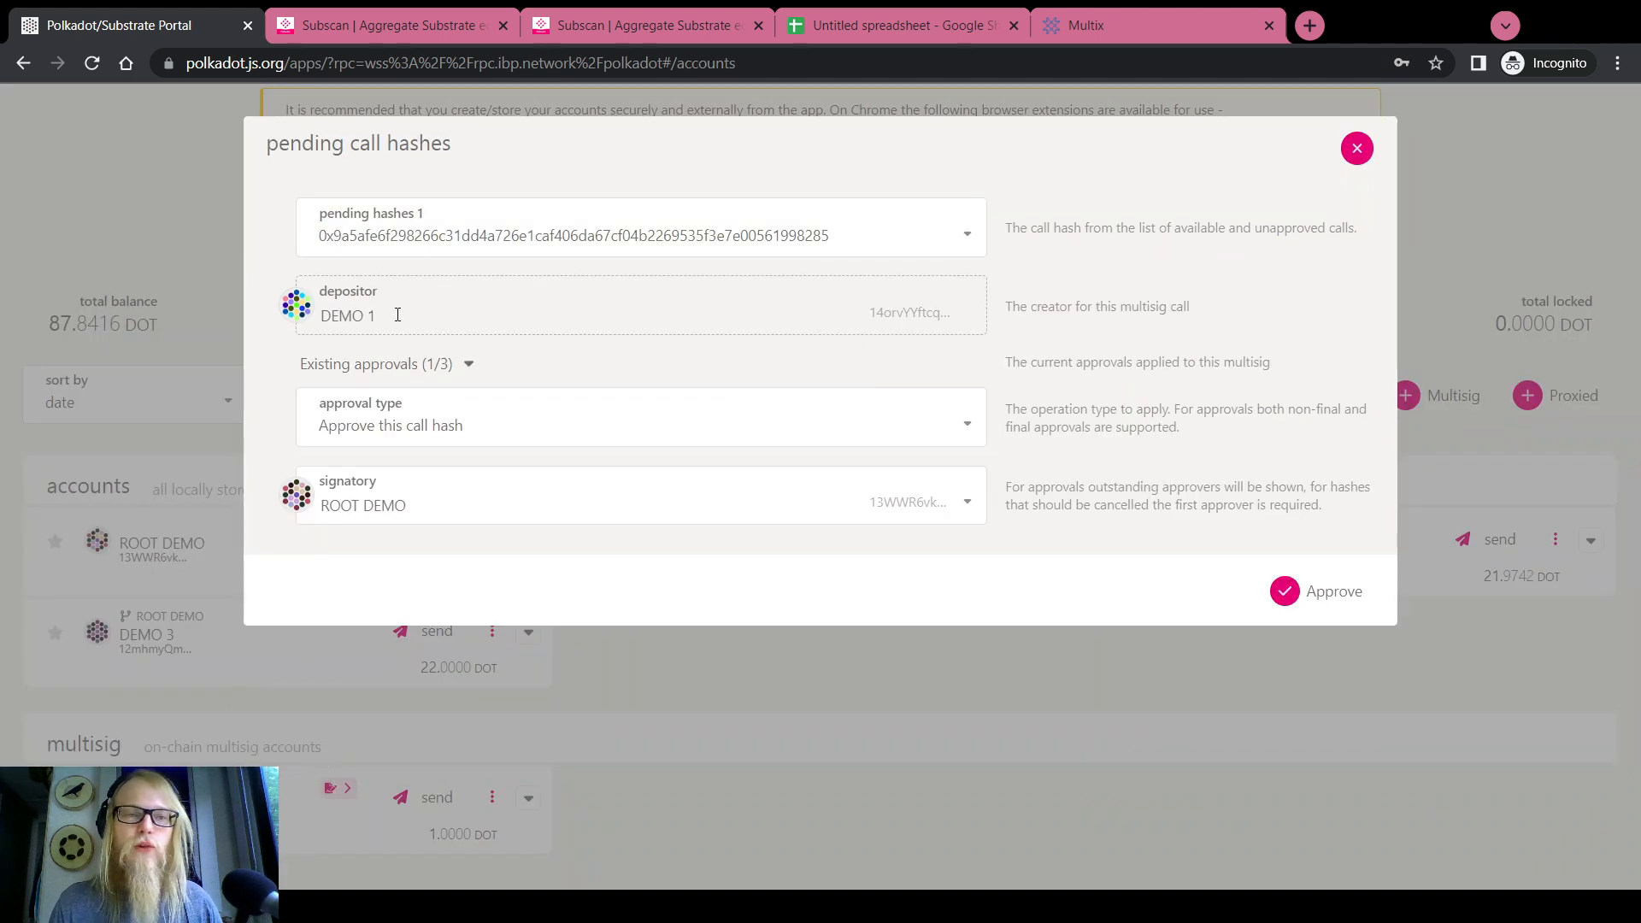
click(410, 495)
click(392, 557)
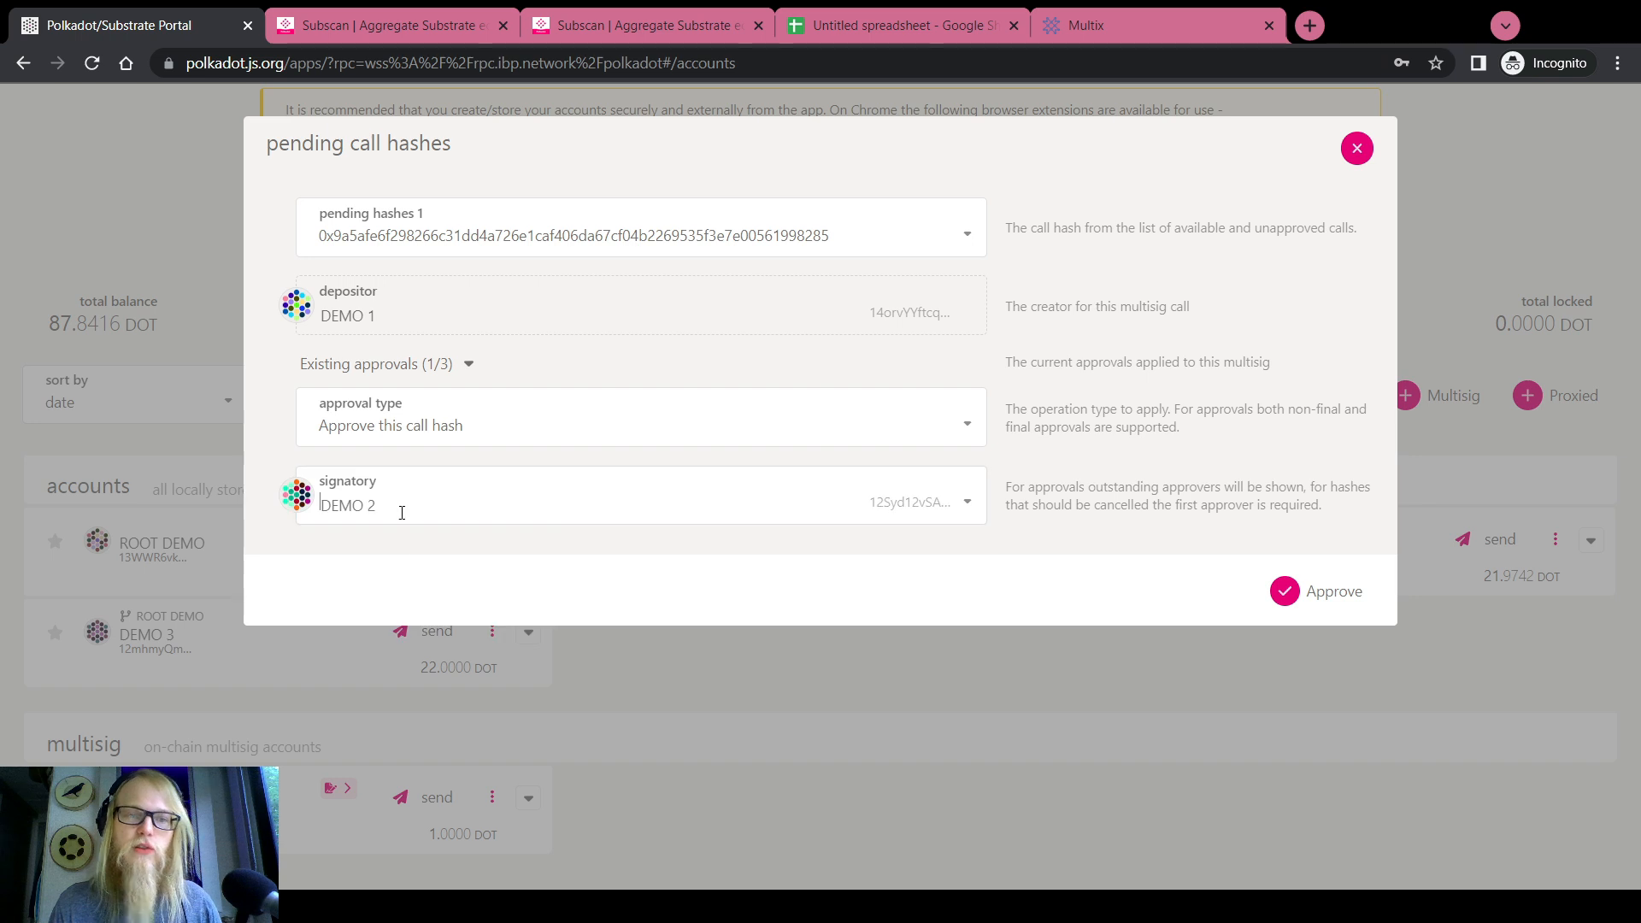
Set approval type to Approve this call hash with DEMO 2, approve, then dismiss authorization
click(408, 430)
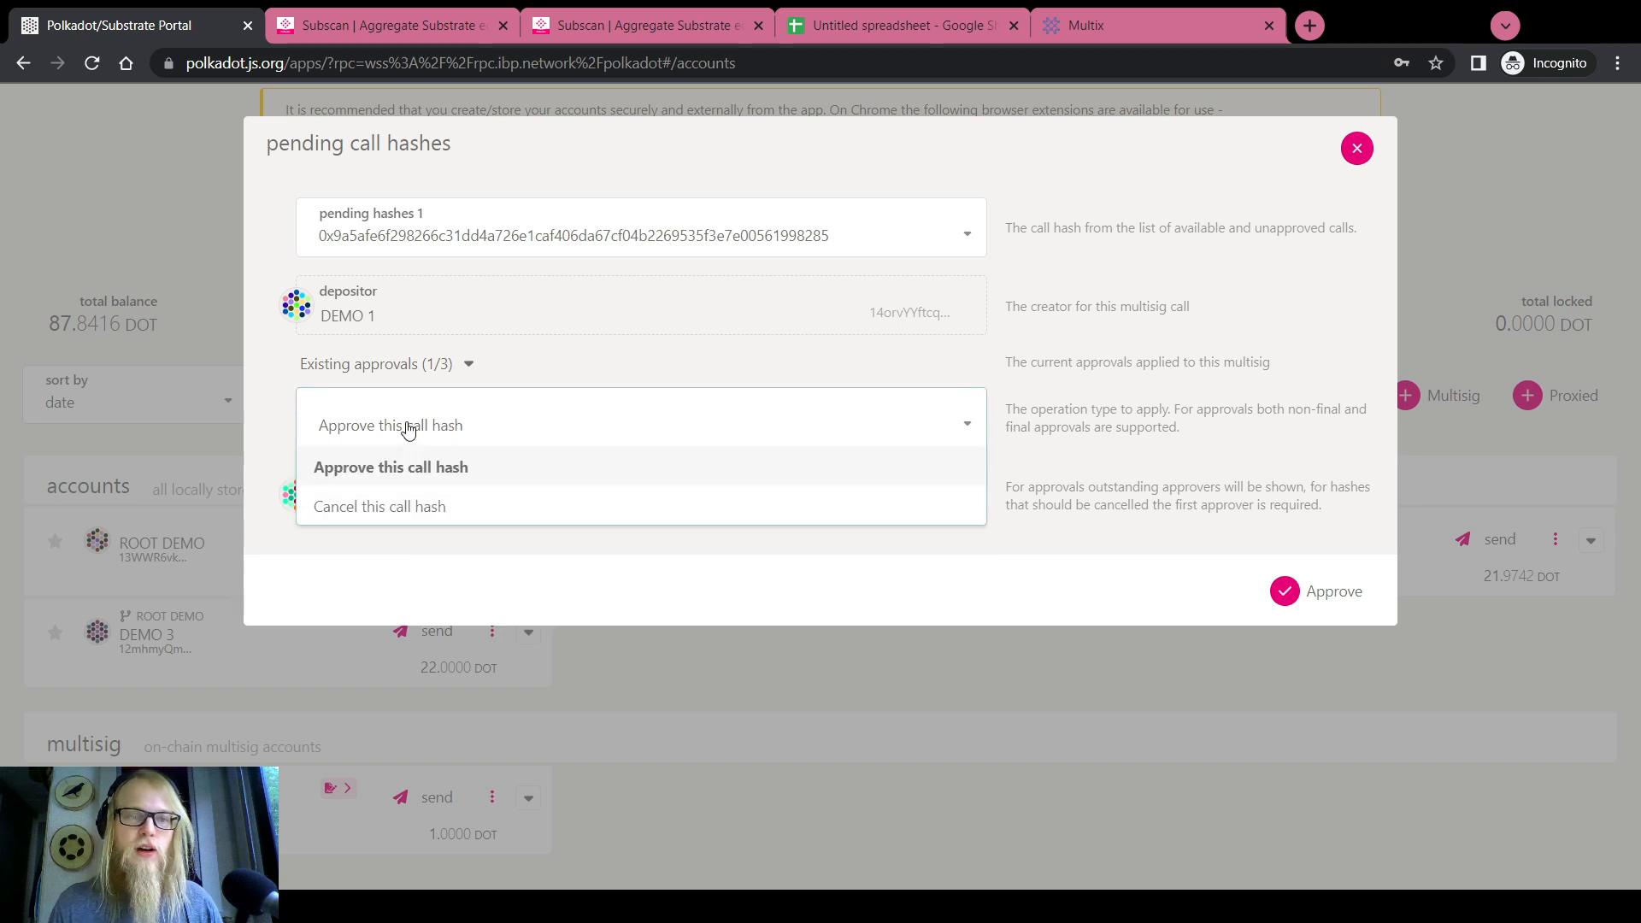
click(395, 506)
click(383, 504)
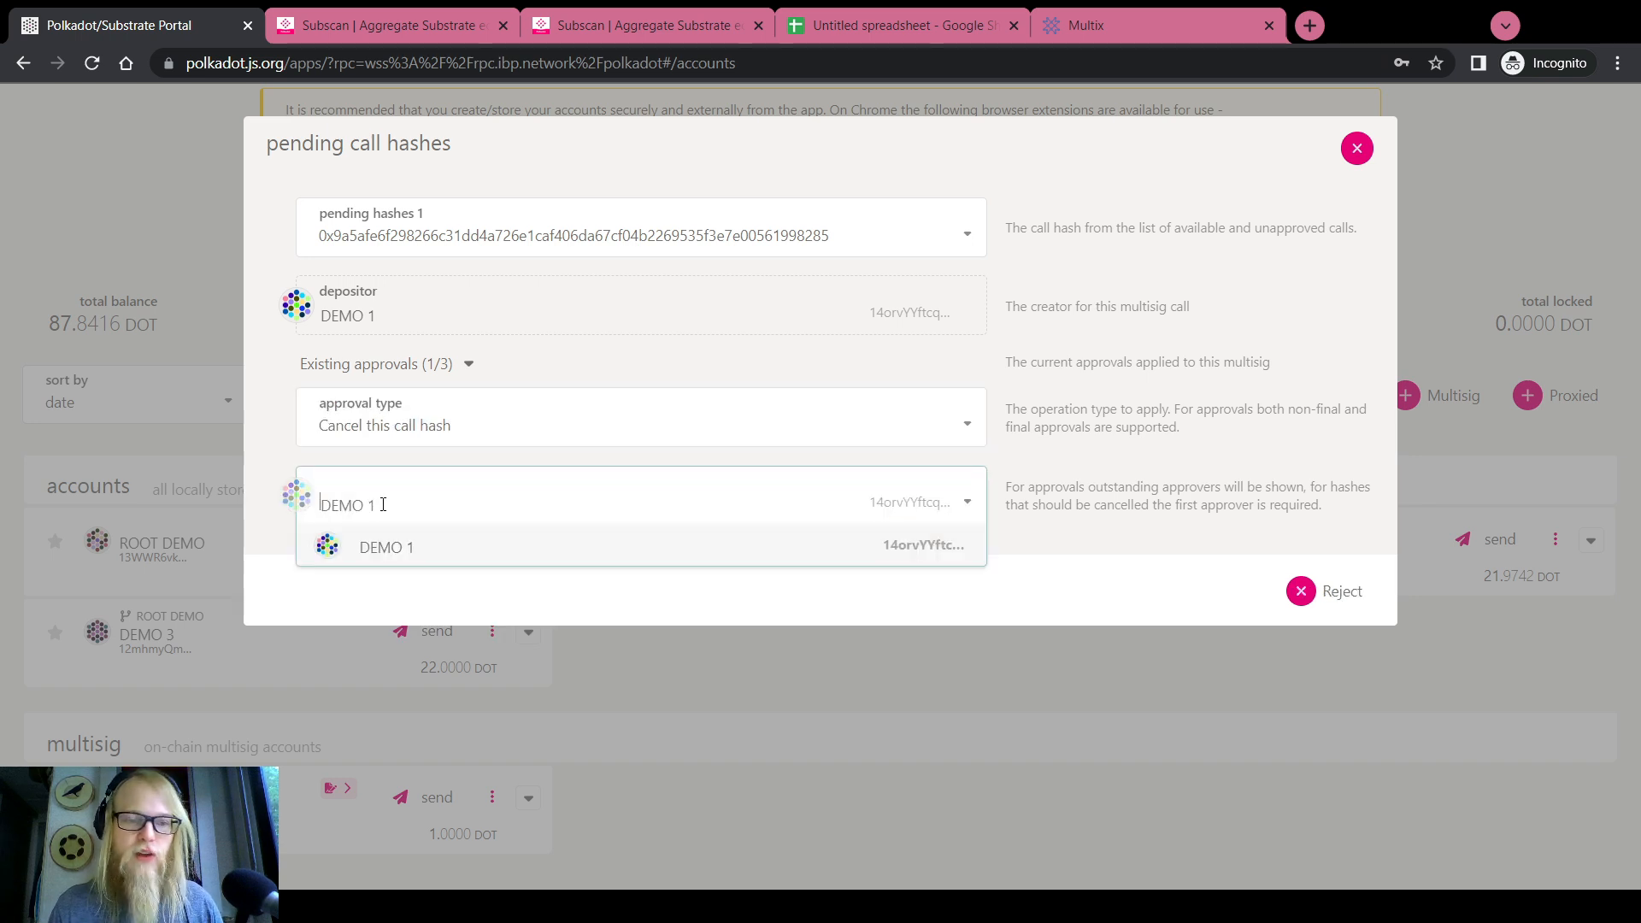
click(420, 431)
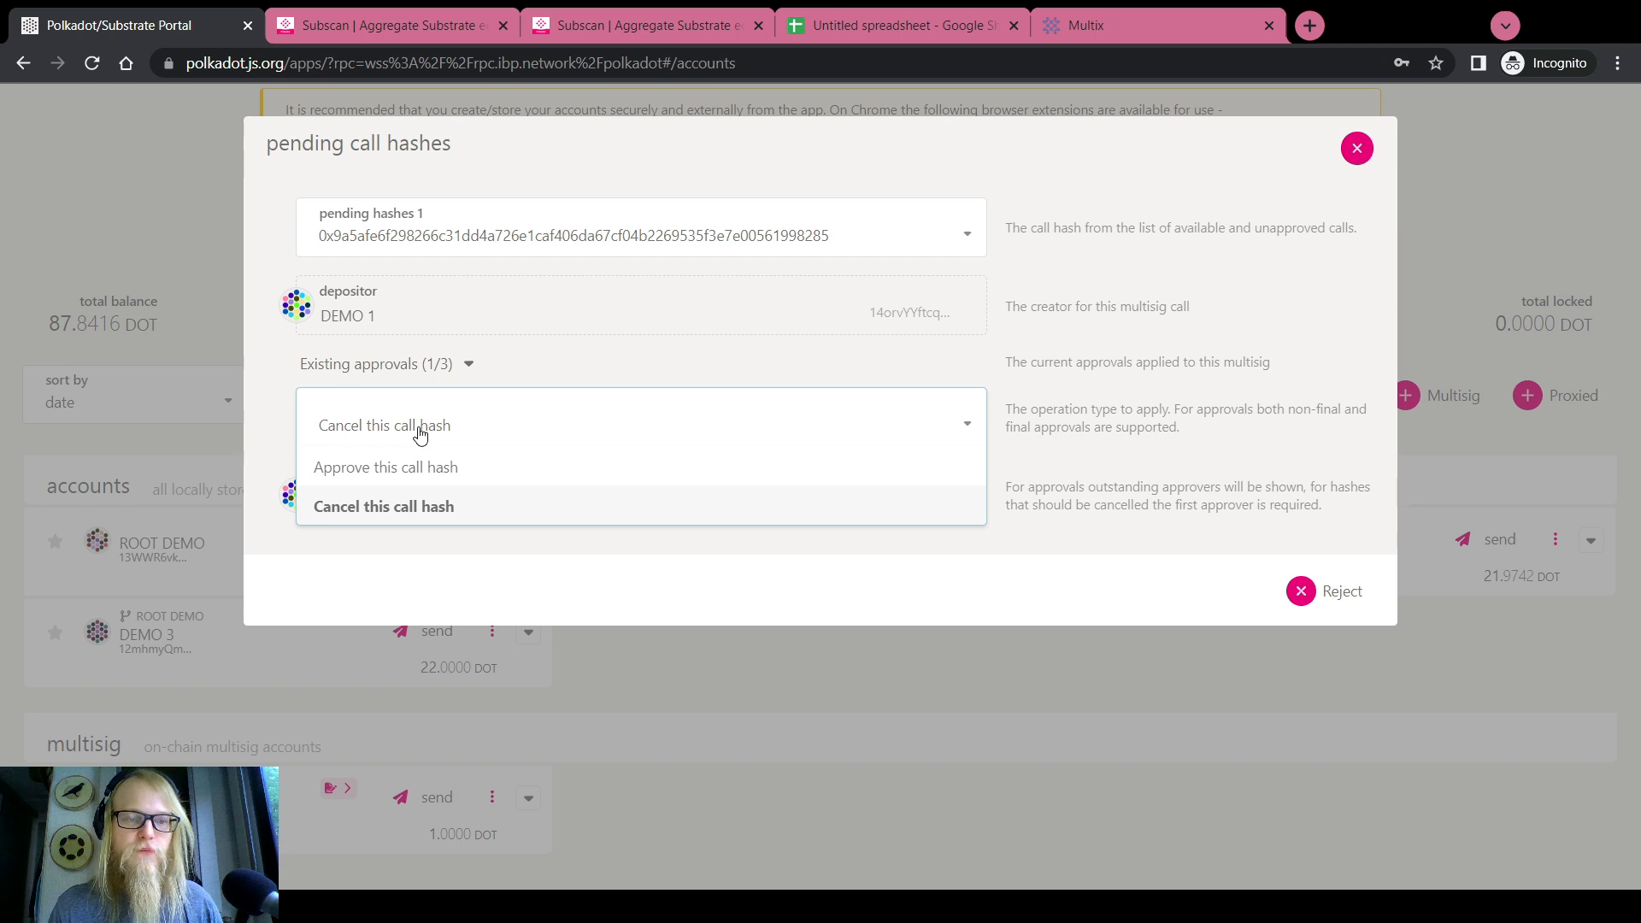
click(418, 467)
click(393, 499)
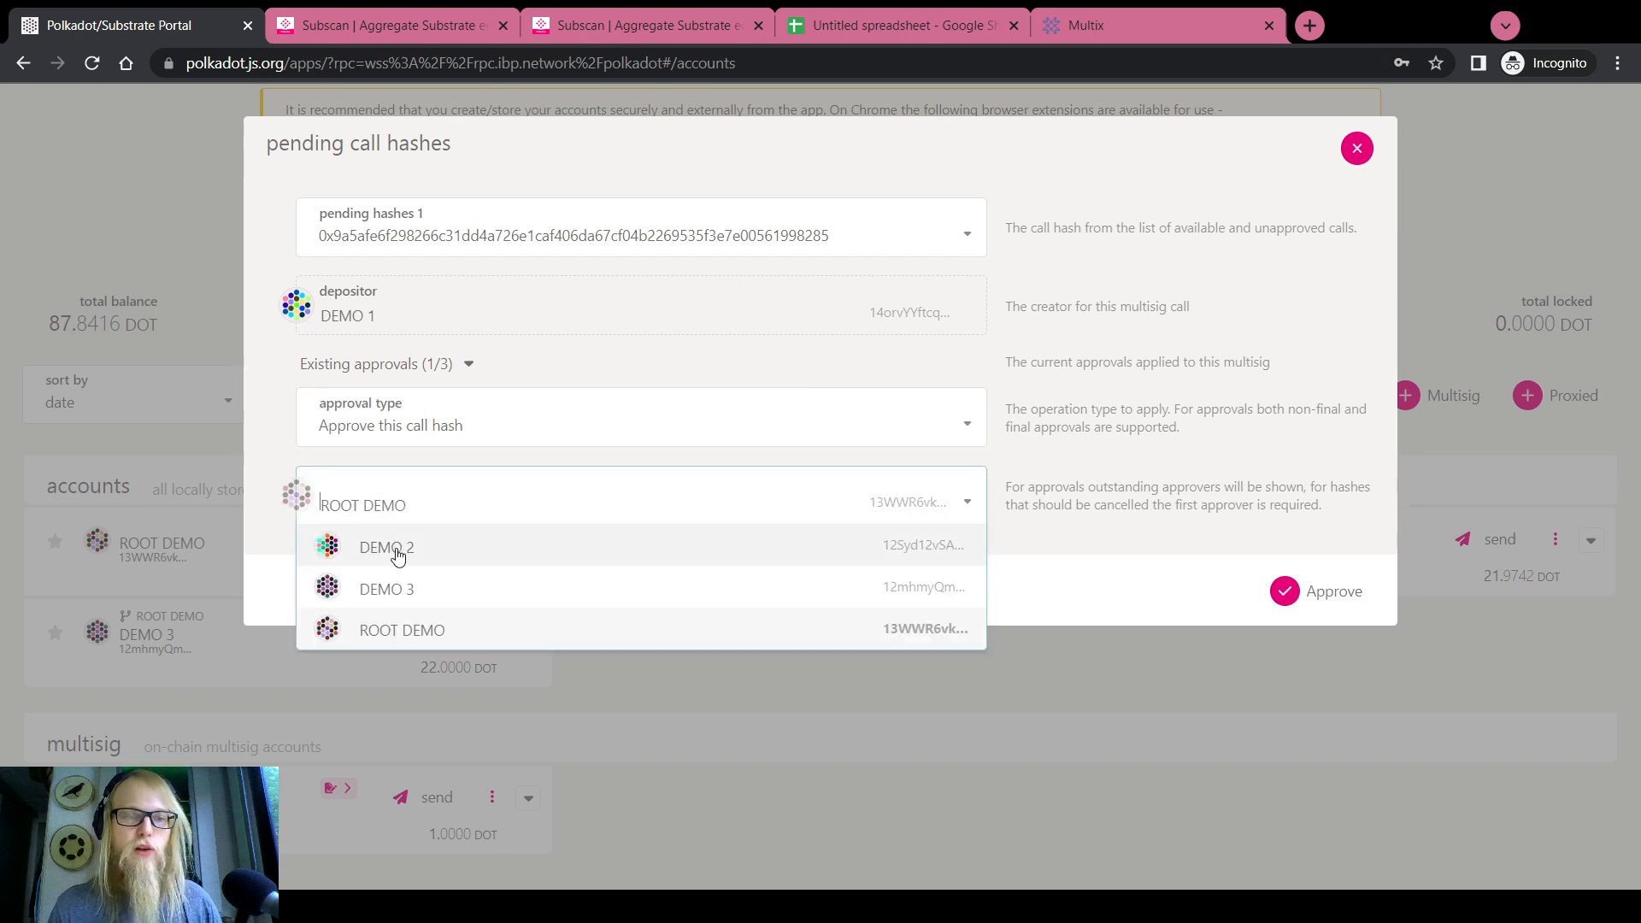
click(399, 549)
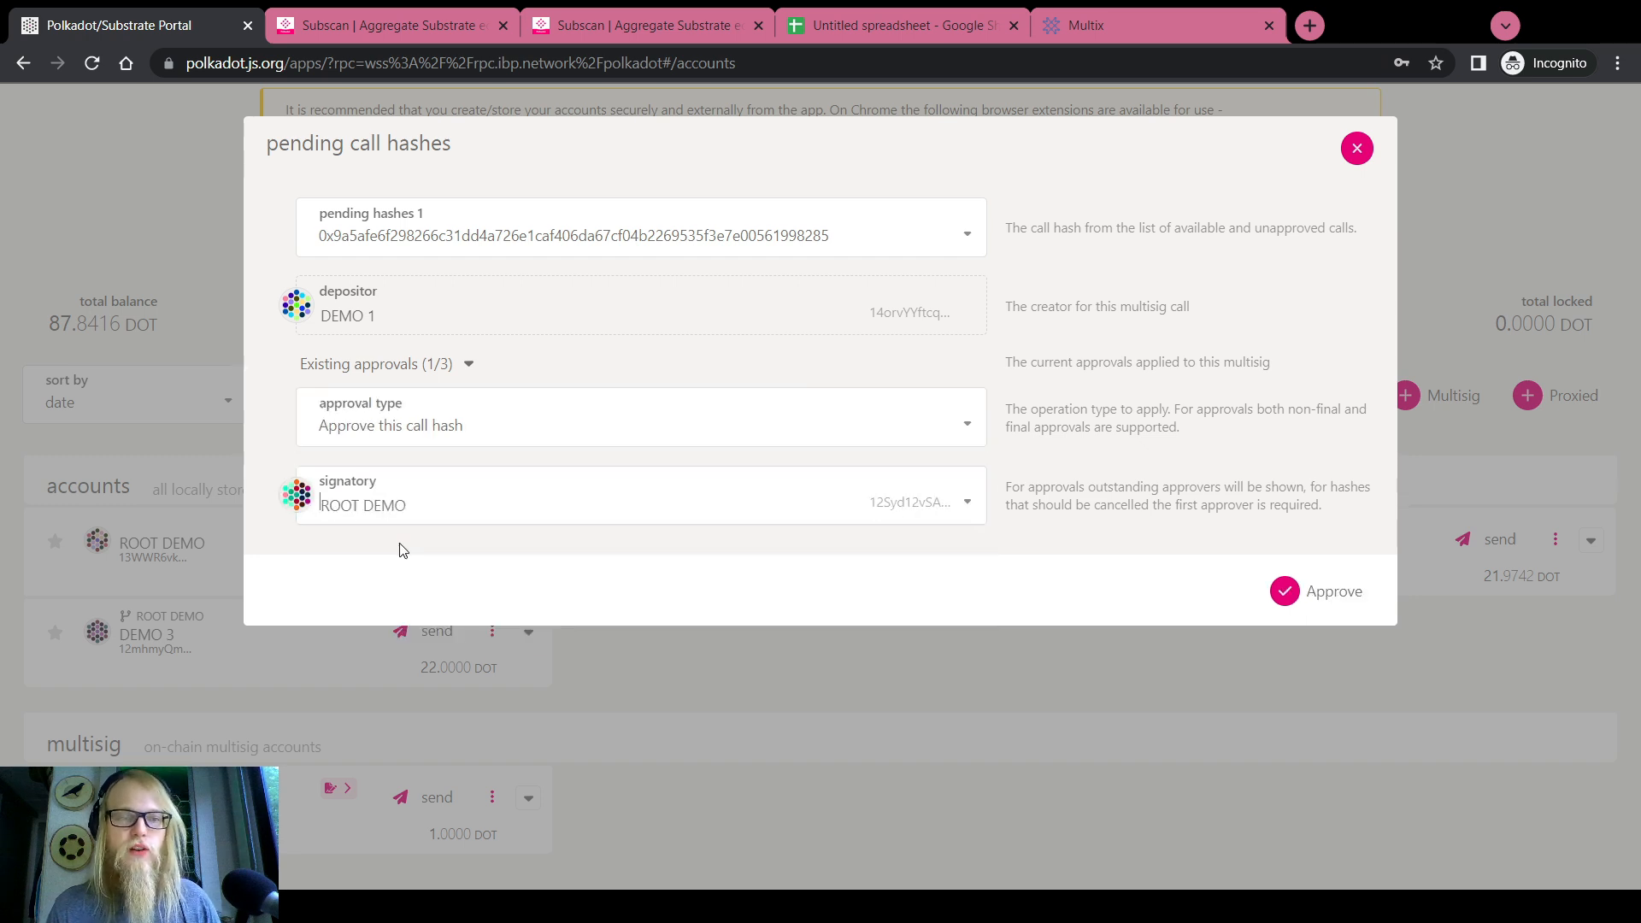
click(1302, 595)
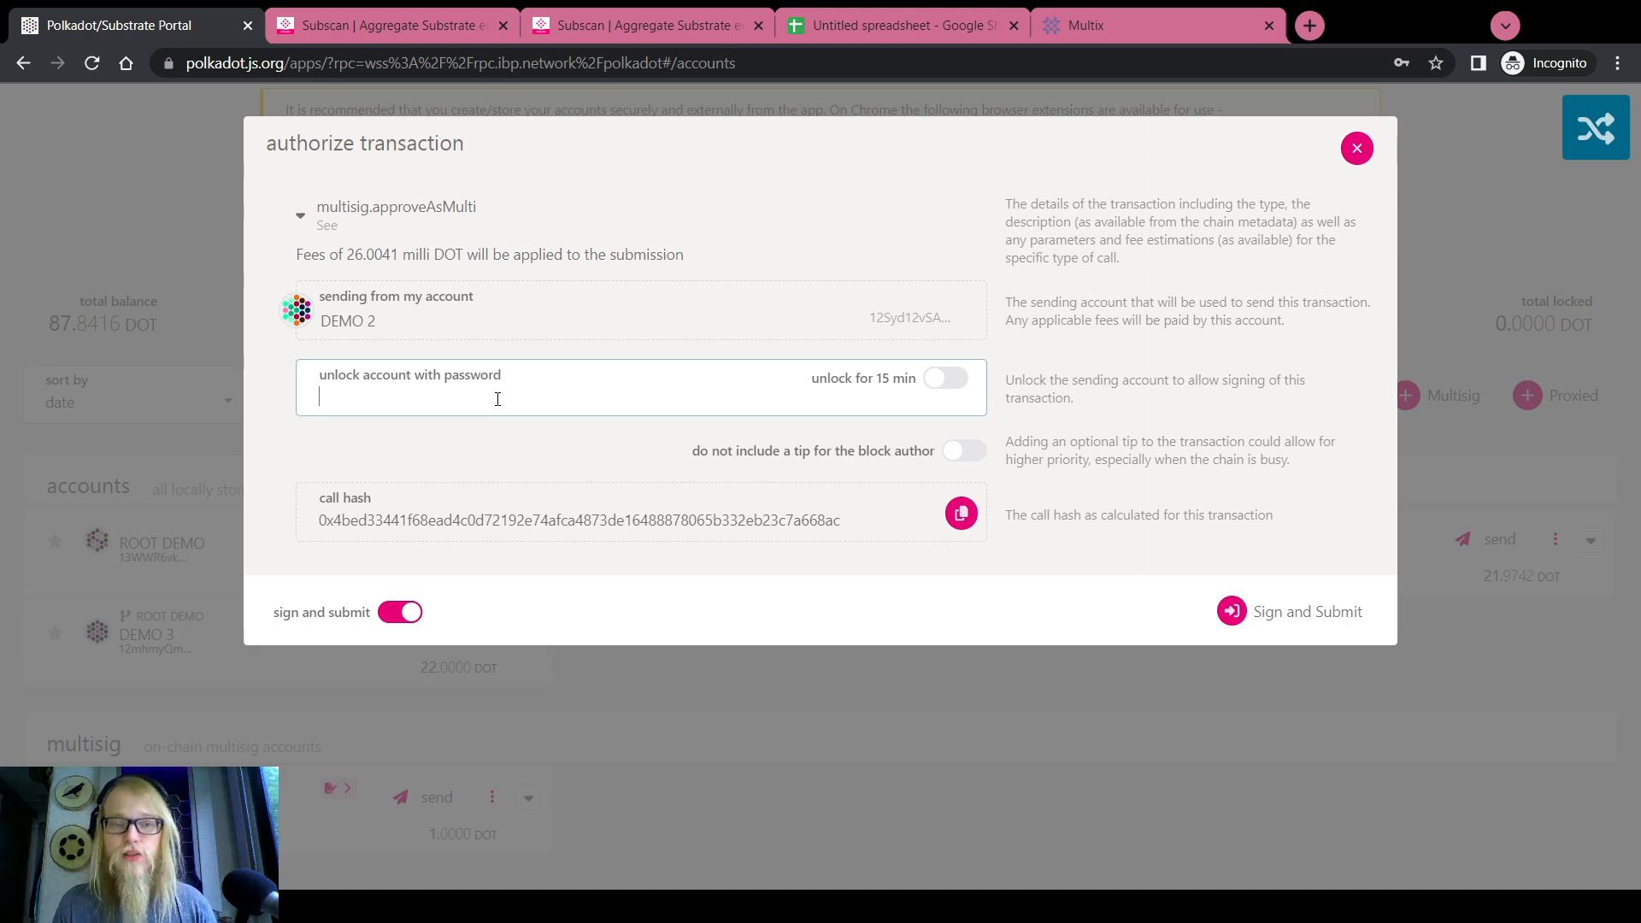
click(1357, 148)
List the multisig pallet's calls on the Extrinsics page, then go back to Subscan's multisig account
click(1357, 146)
scroll(675, 306, up, 2)
mouse_move(667, 123)
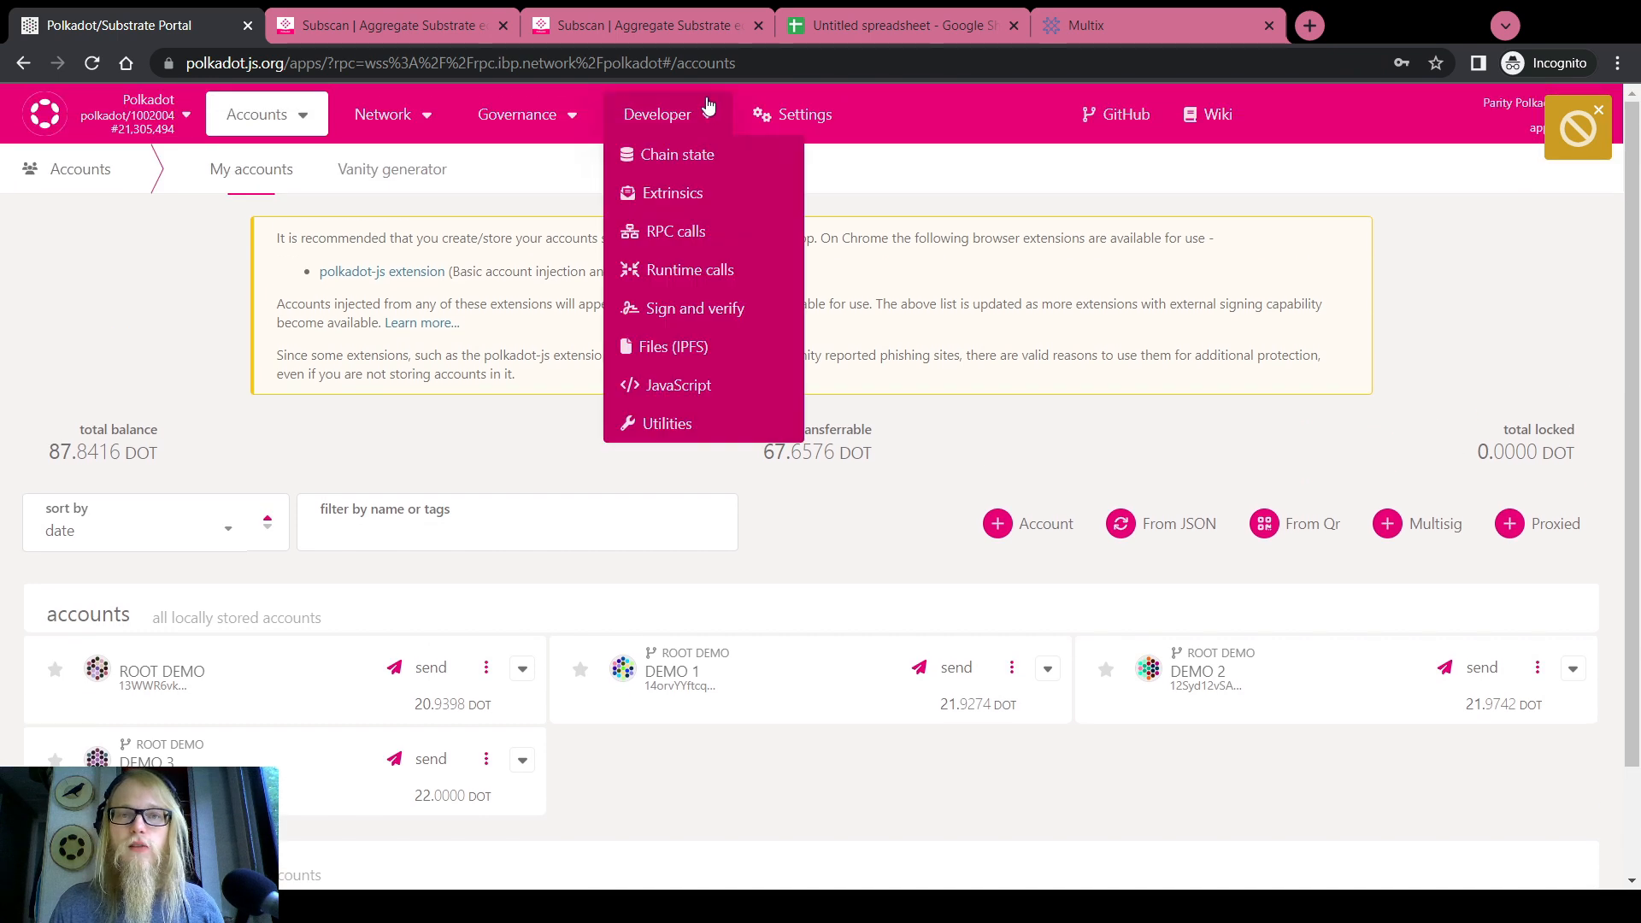
click(692, 208)
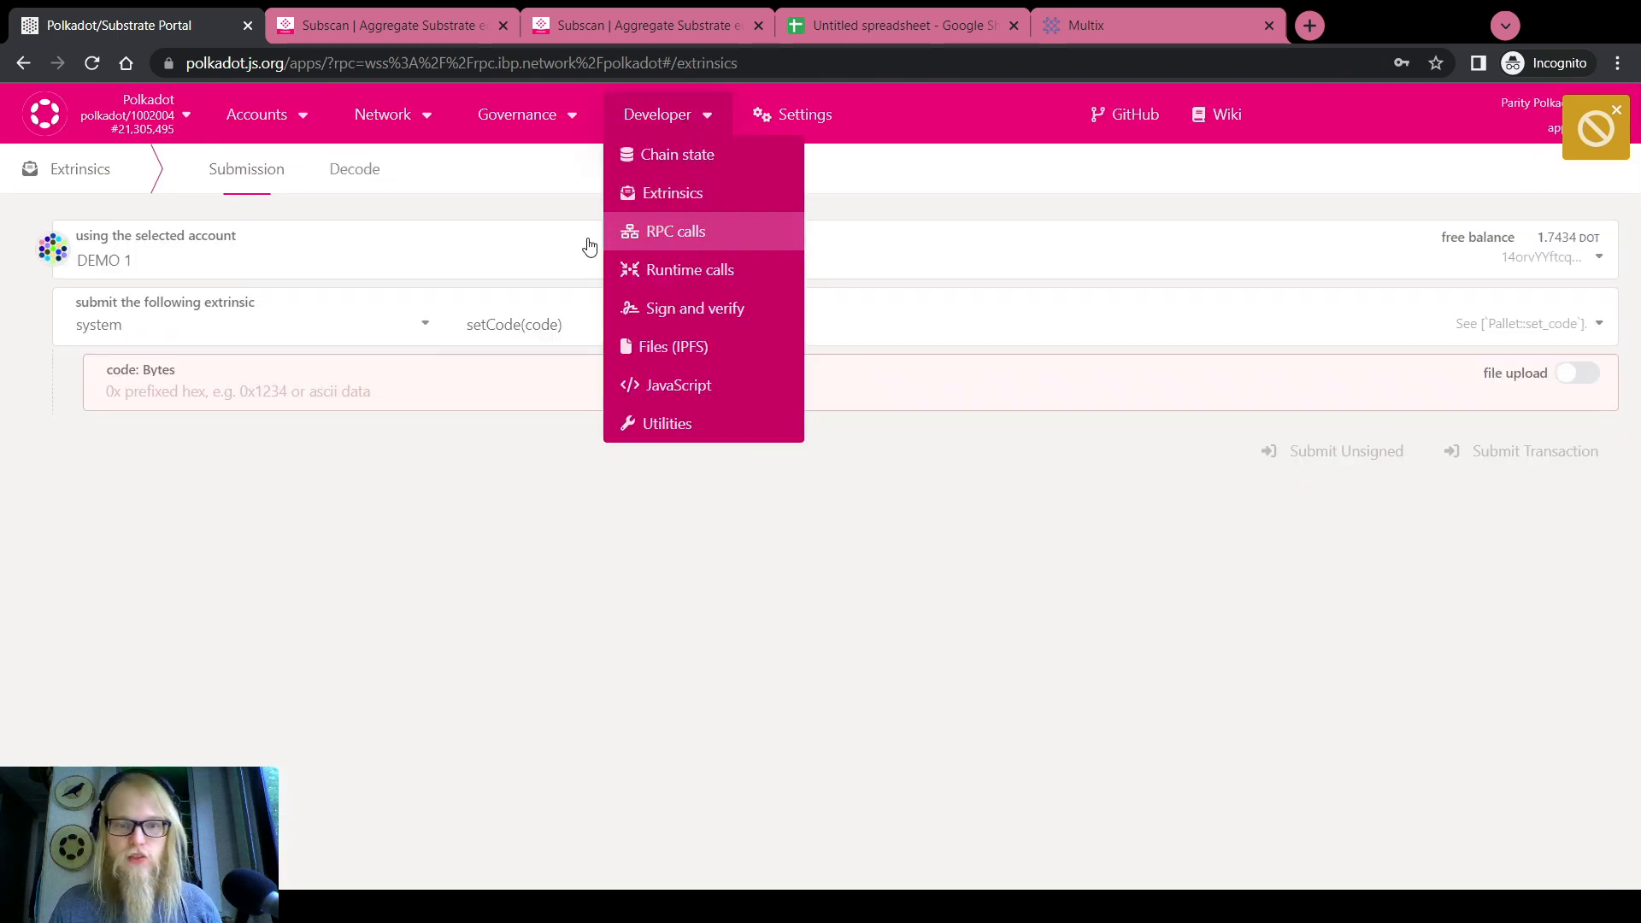
click(329, 323)
scroll(174, 526, up, 3)
scroll(175, 526, up, 4)
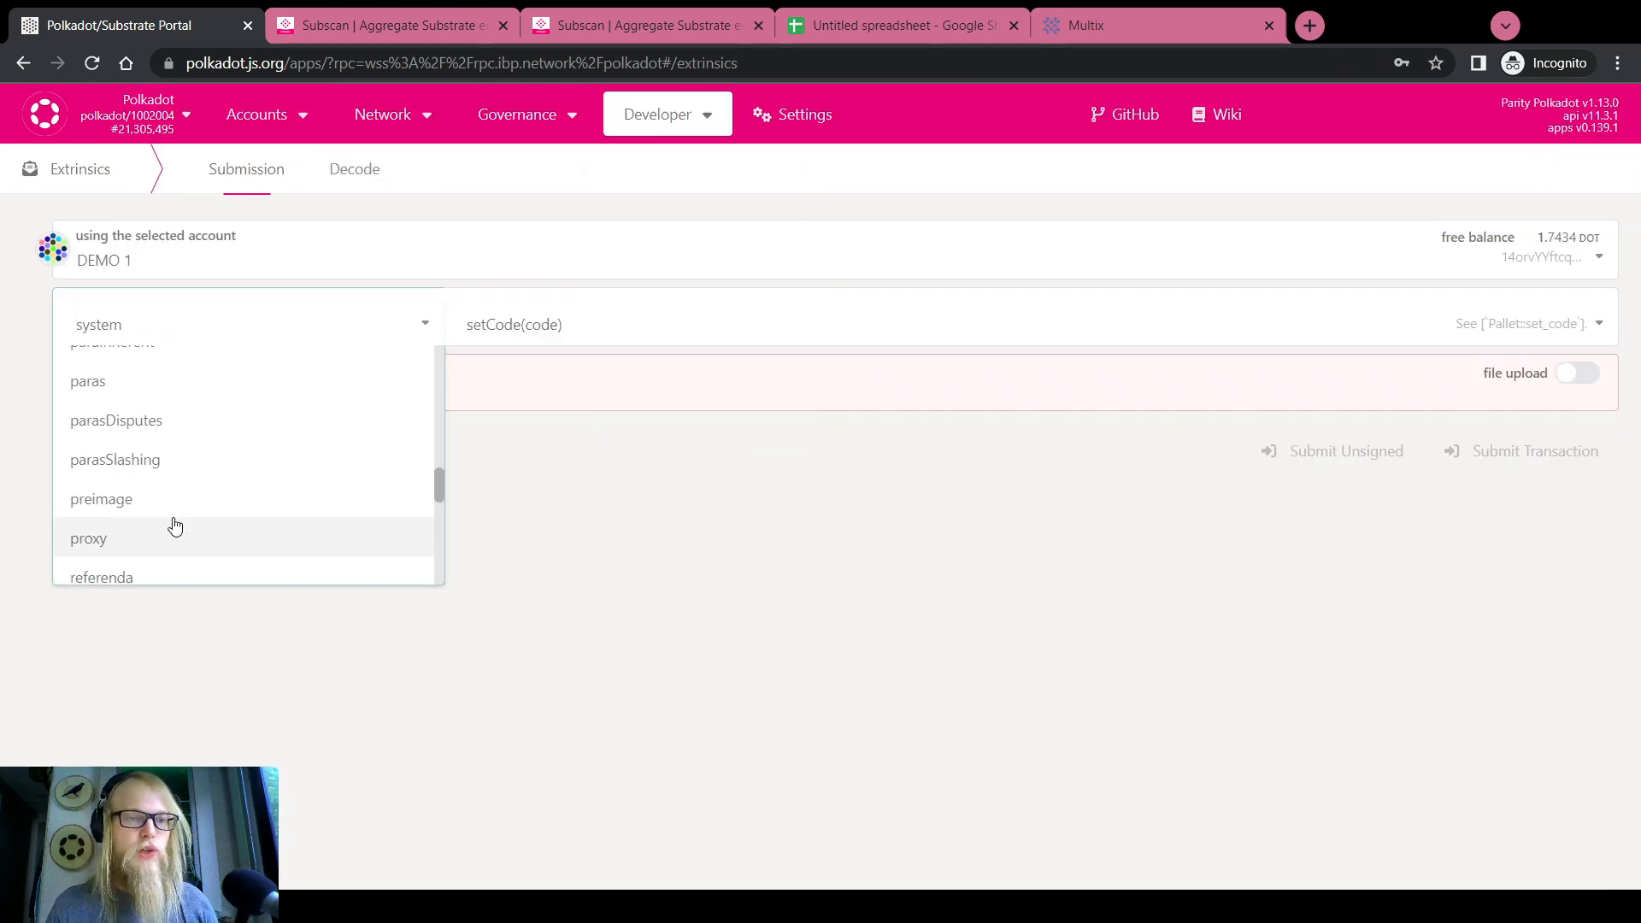
click(121, 404)
click(488, 329)
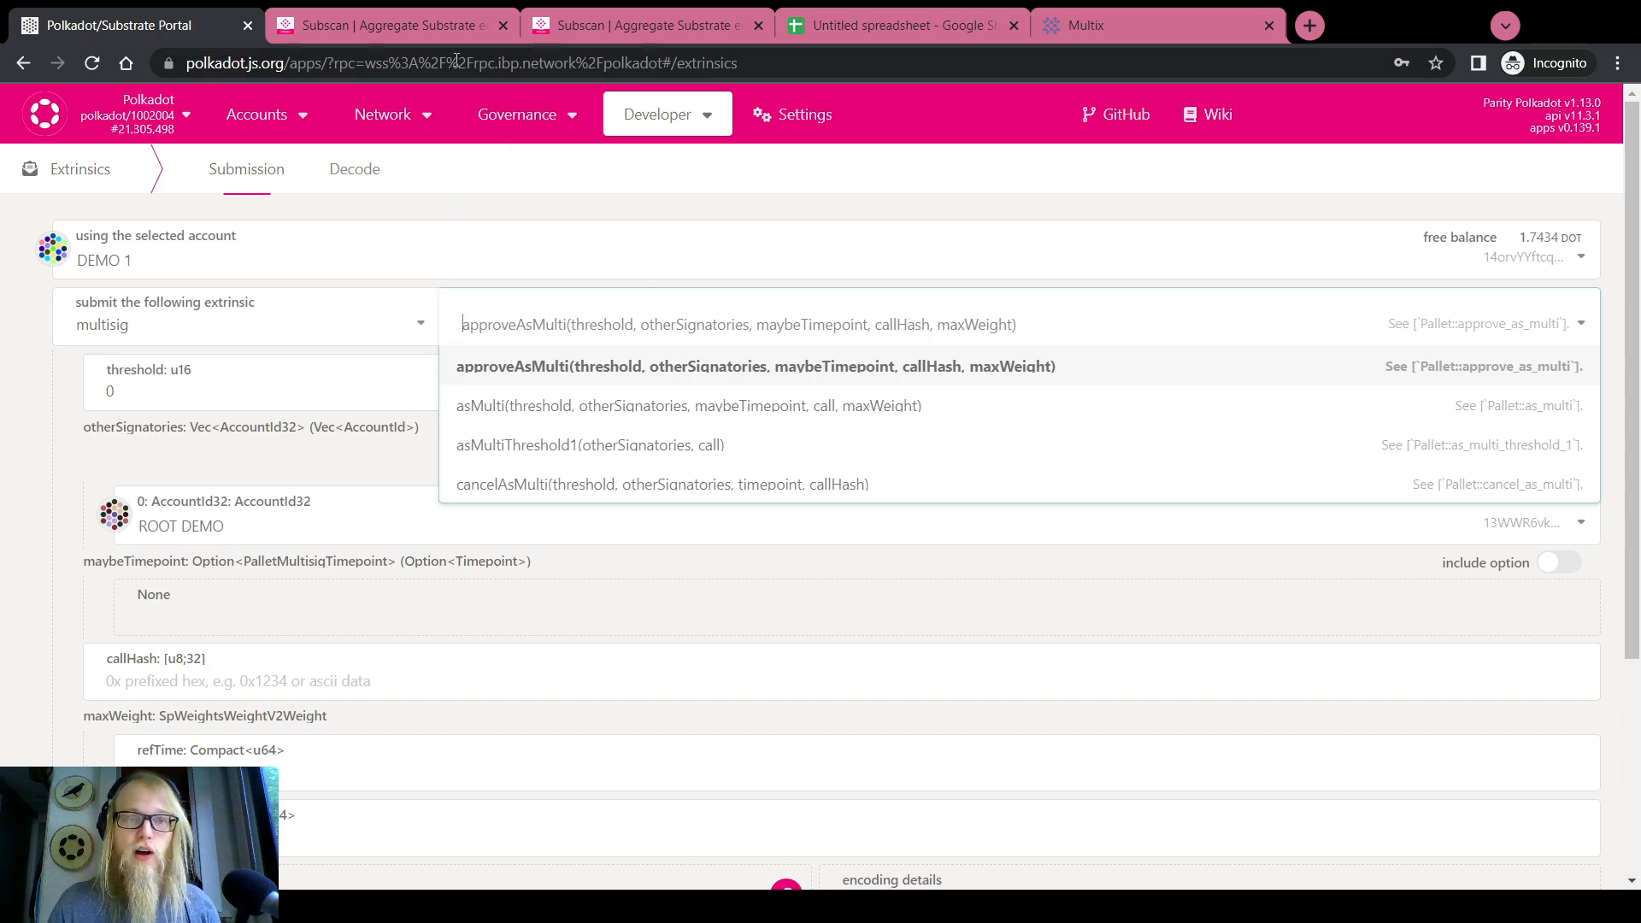
click(551, 30)
key(alt+Left)
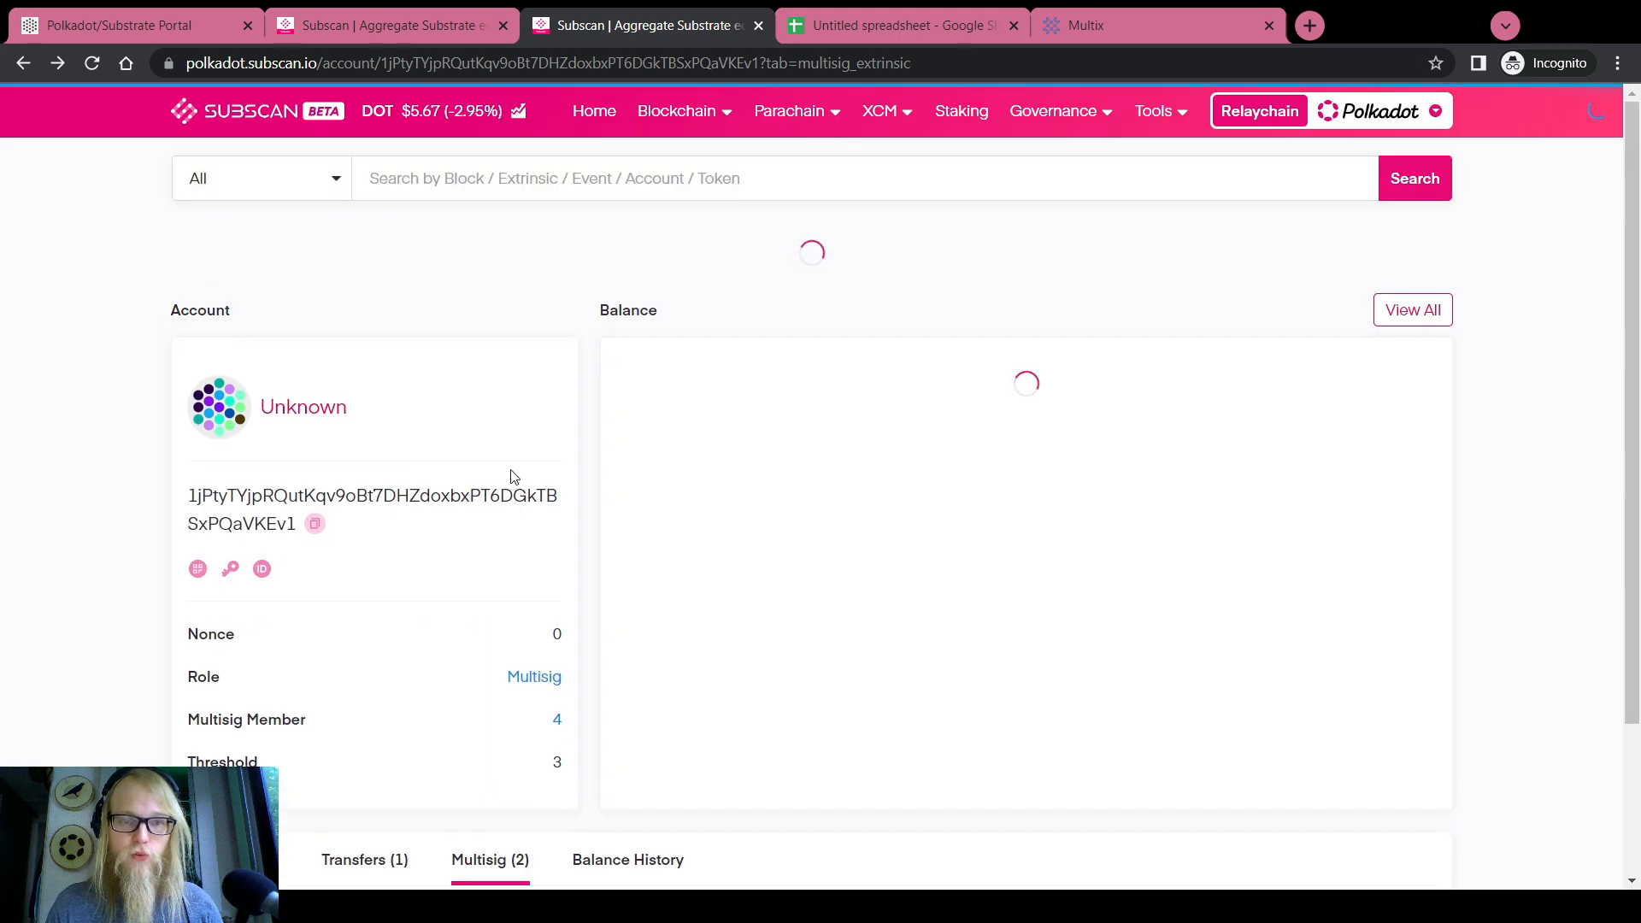
Open the in-progress remark multisig on Subscan, decode it, and select its call hash and call data
scroll(547, 485, down, 3)
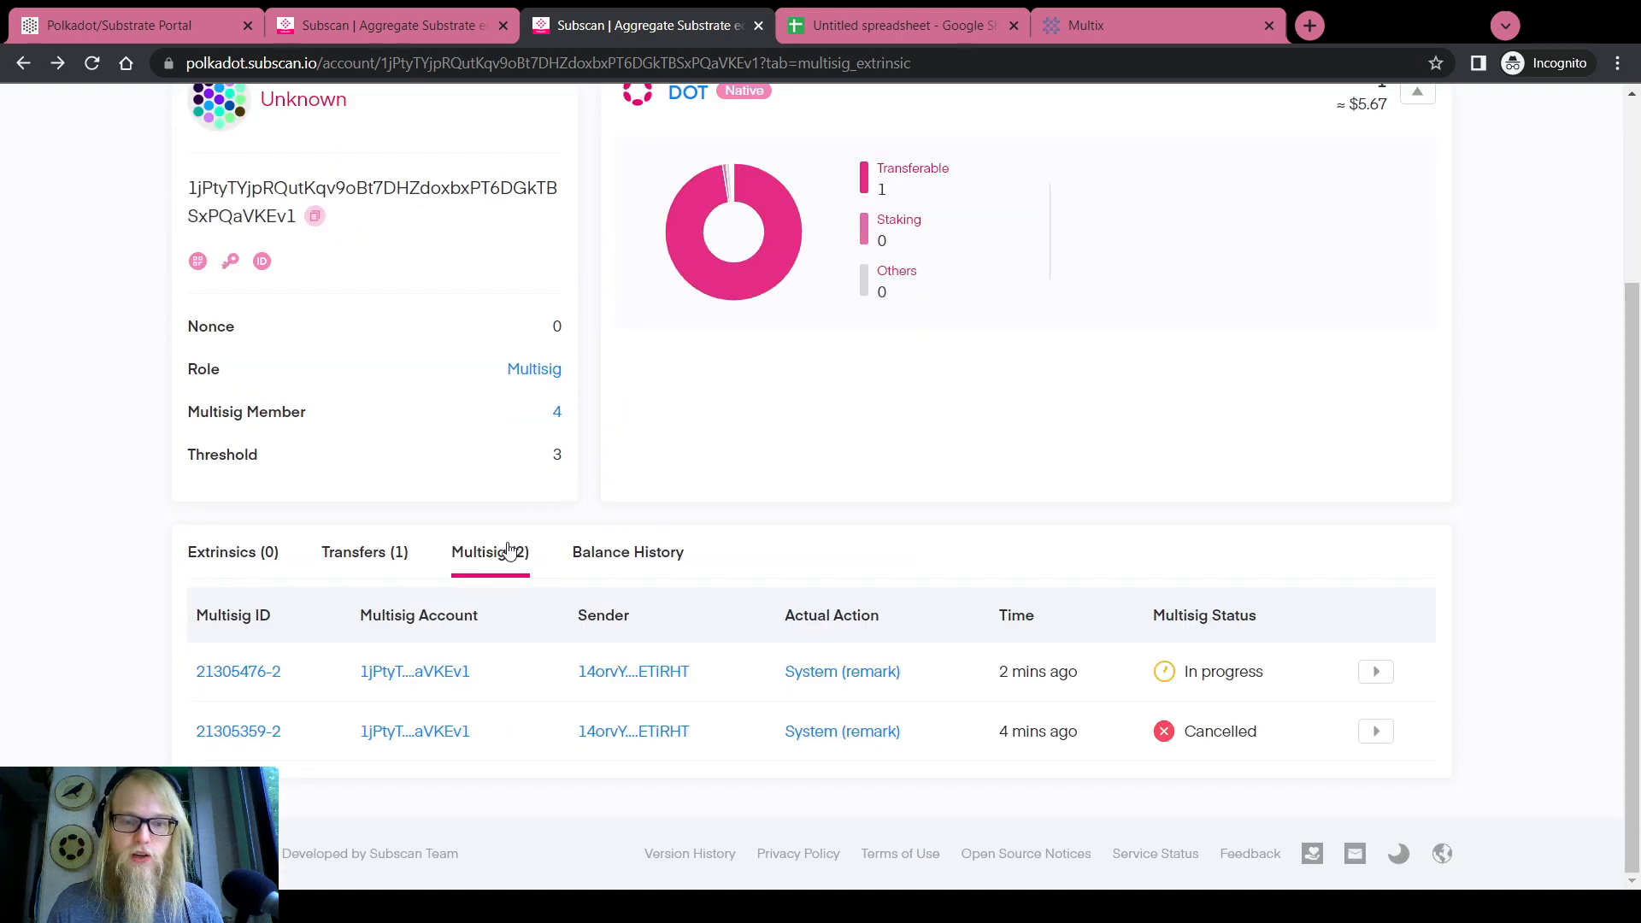
click(1375, 671)
scroll(560, 579, down, 5)
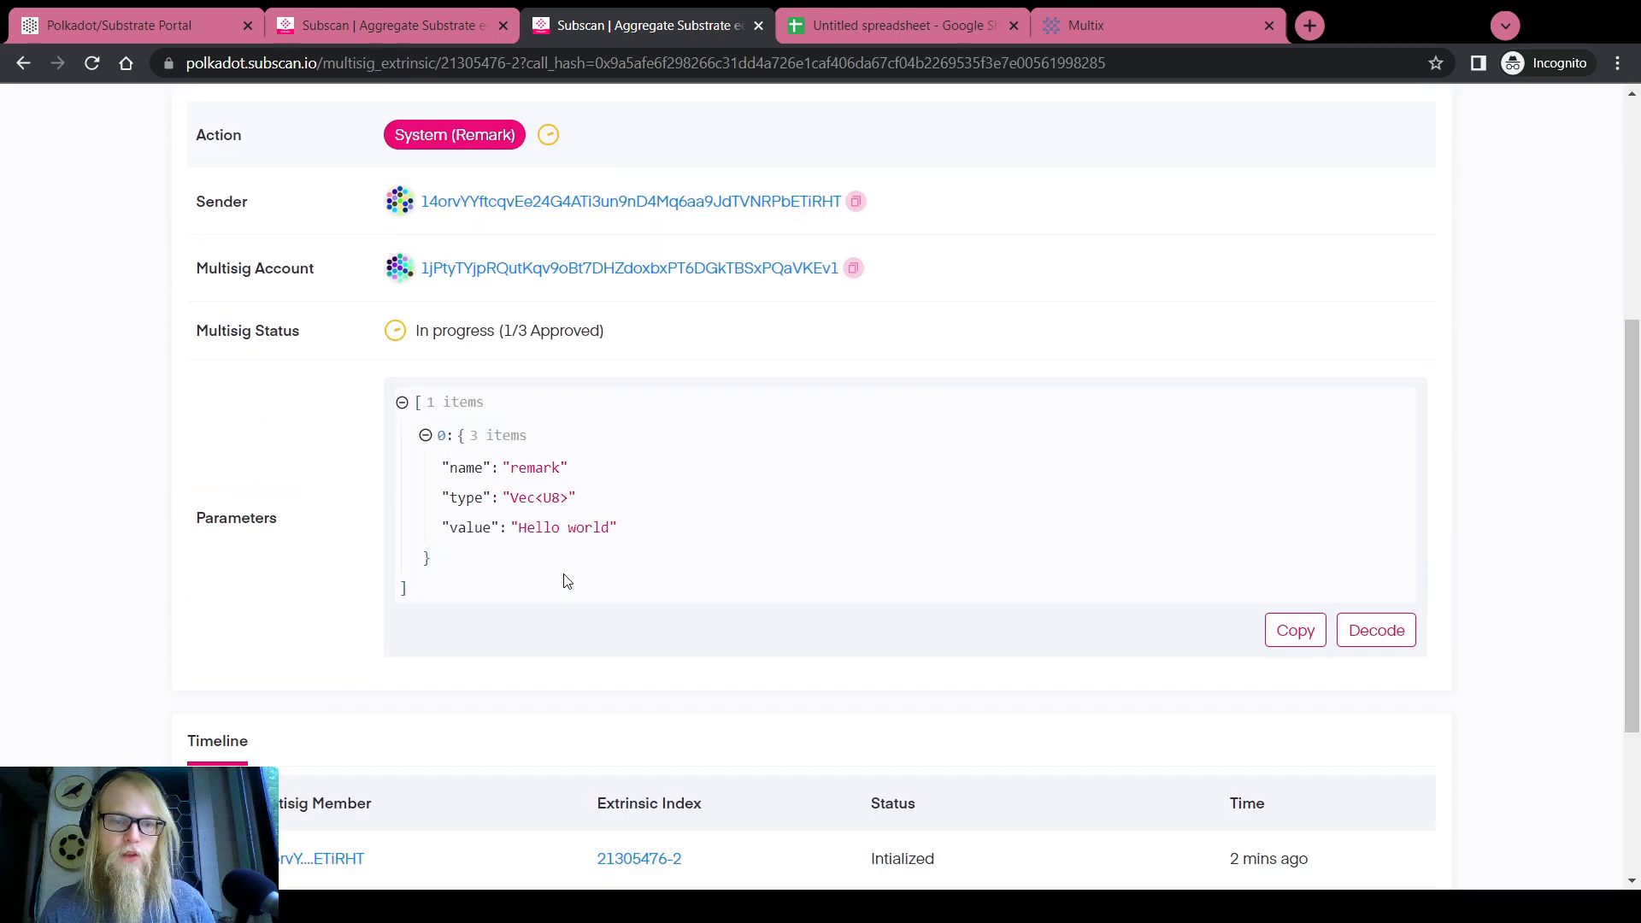
scroll(923, 634, up, 2)
click(1376, 774)
scroll(641, 593, up, 3)
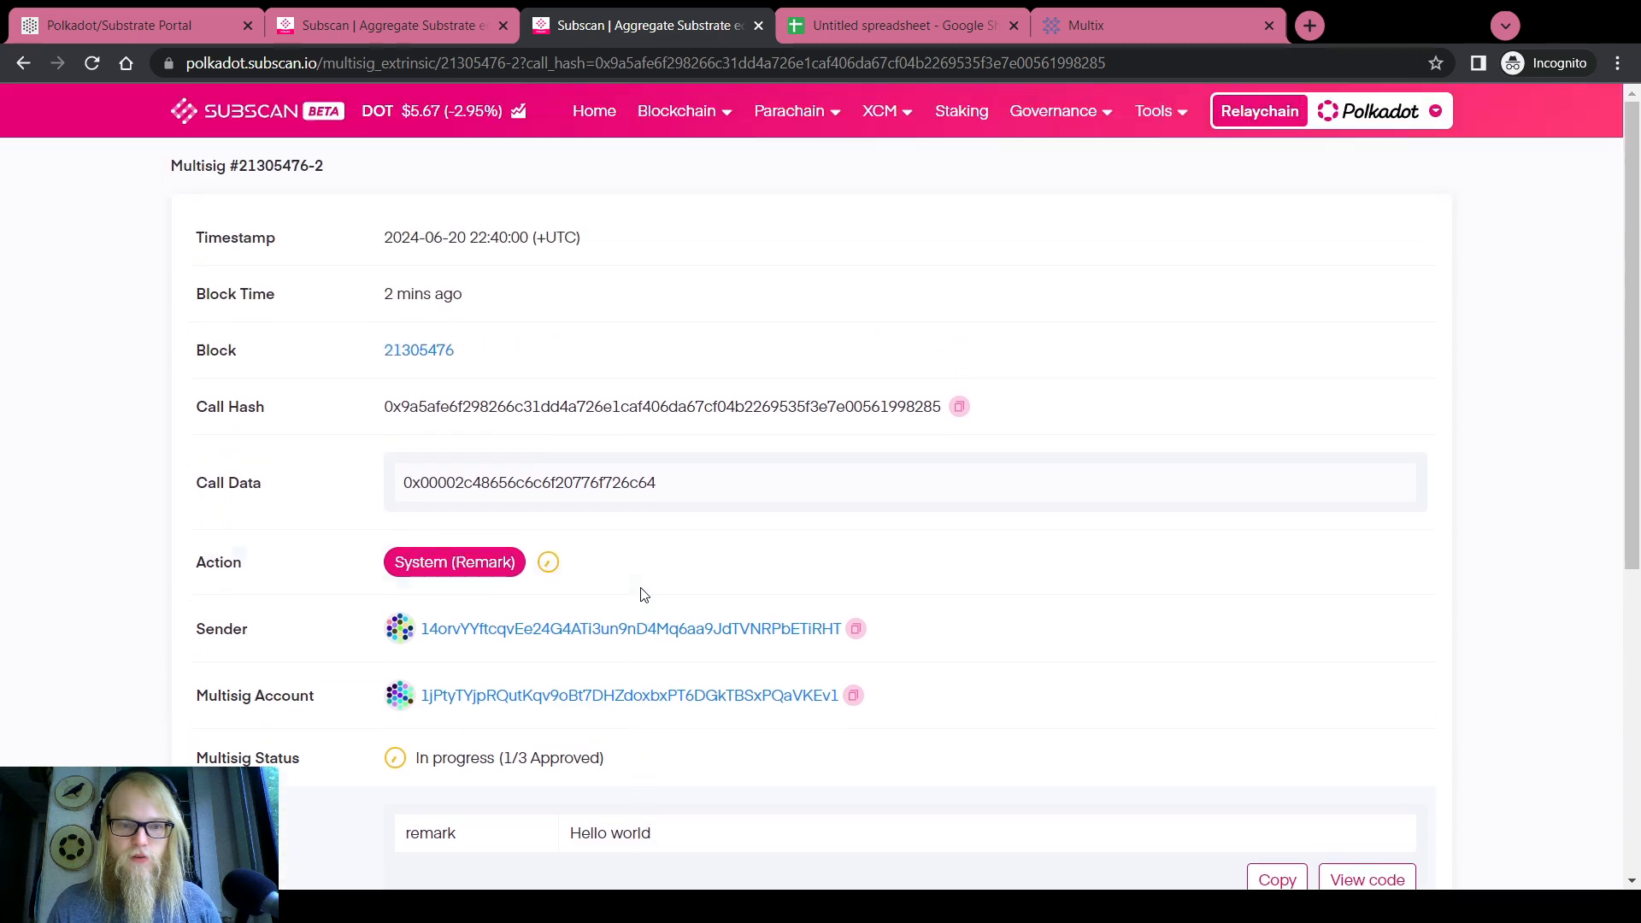
double_click(505, 406)
double_click(506, 481)
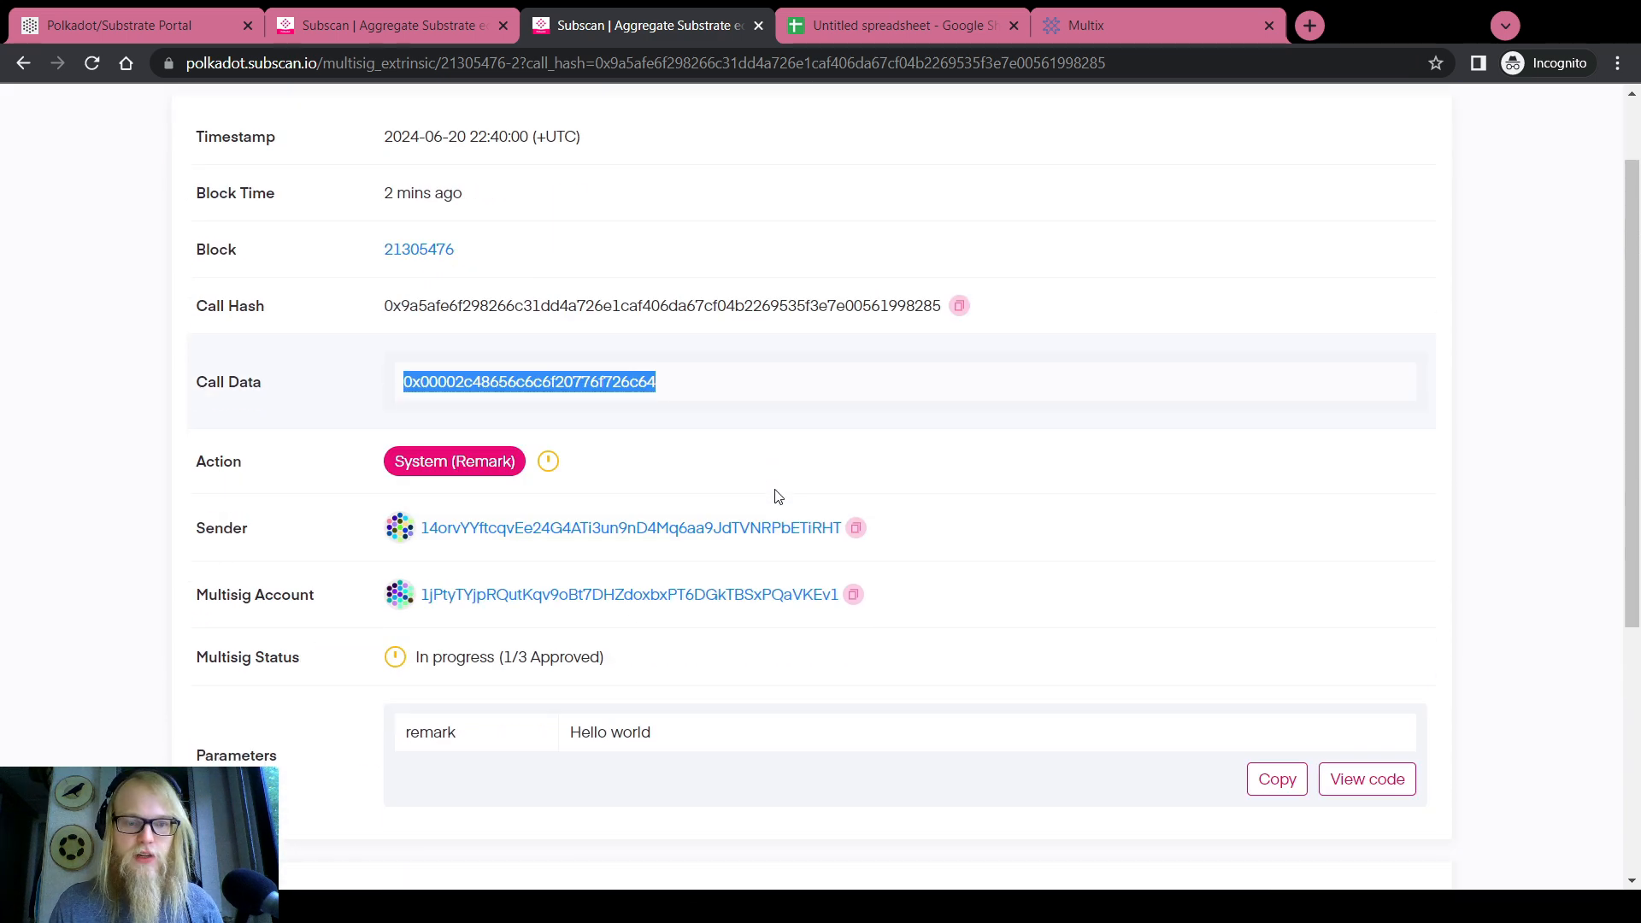
scroll(773, 495, down, 6)
scroll(857, 524, up, 6)
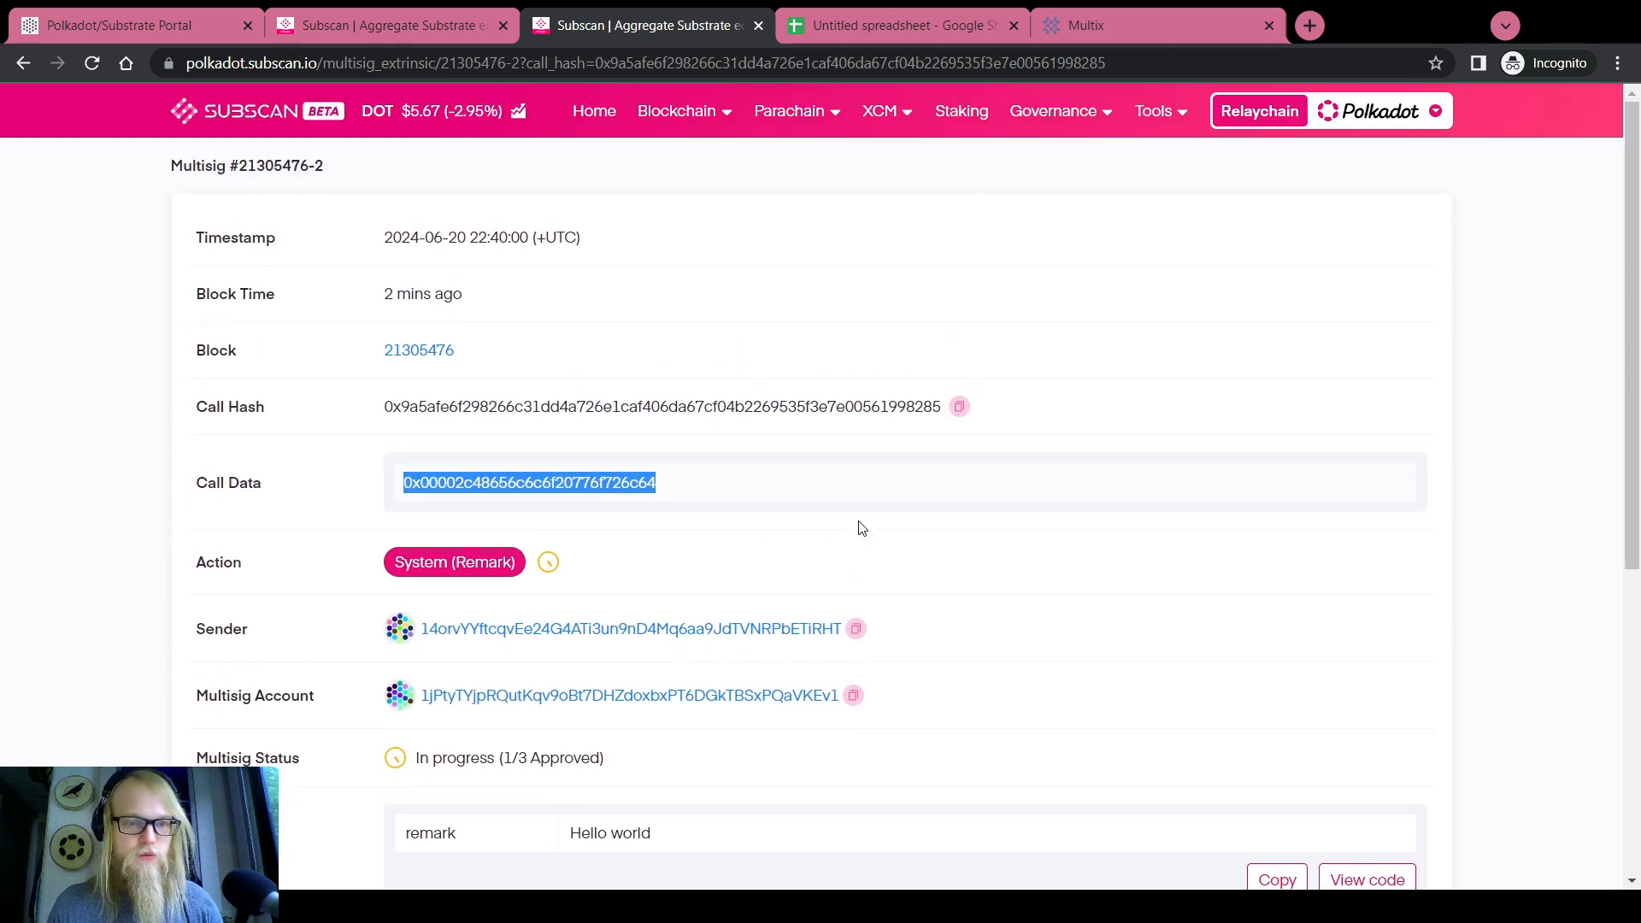
scroll(857, 524, down, 6)
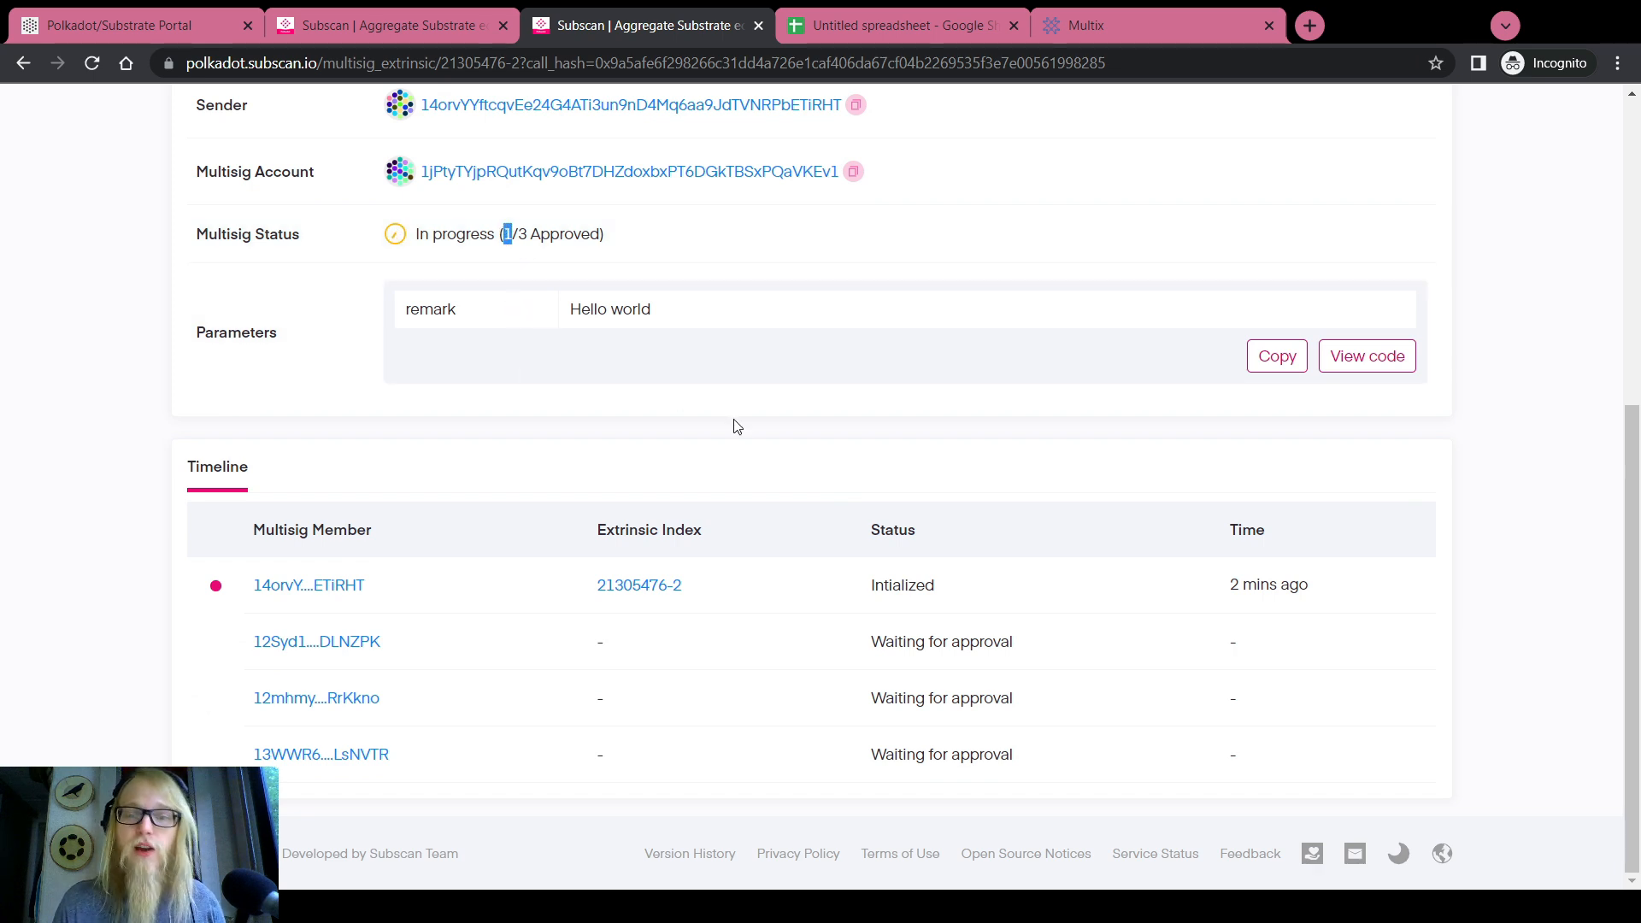
Set up approveAsMulti from DEMO 2 with threshold 3, then open the signer accounts spreadsheet
key(ctrl+1)
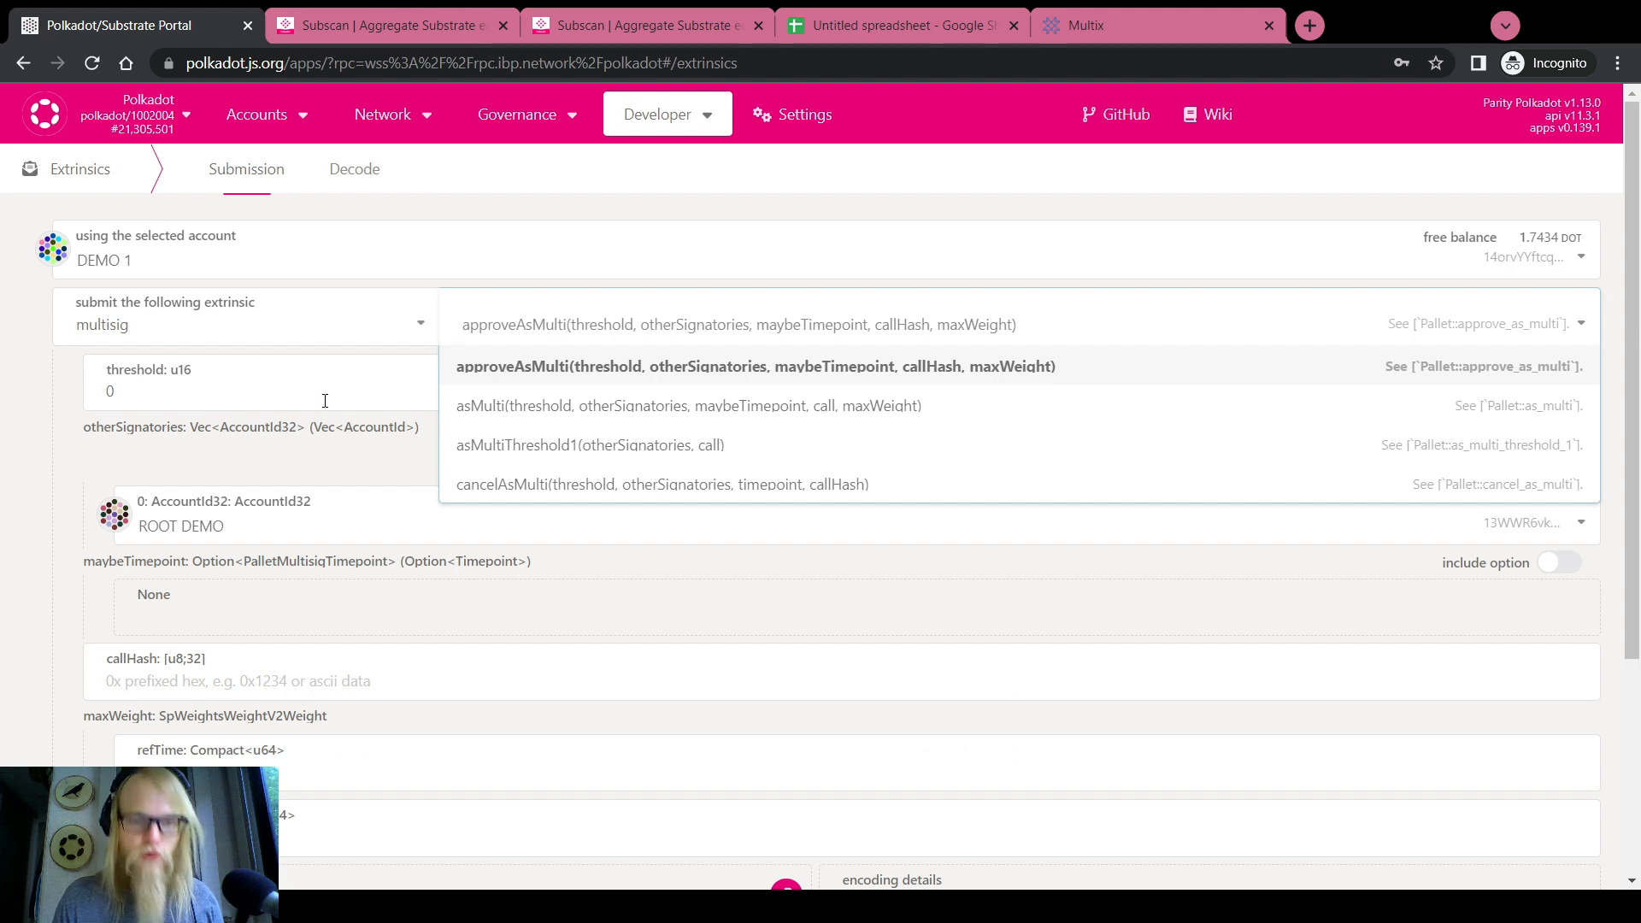
click(525, 376)
double_click(315, 382)
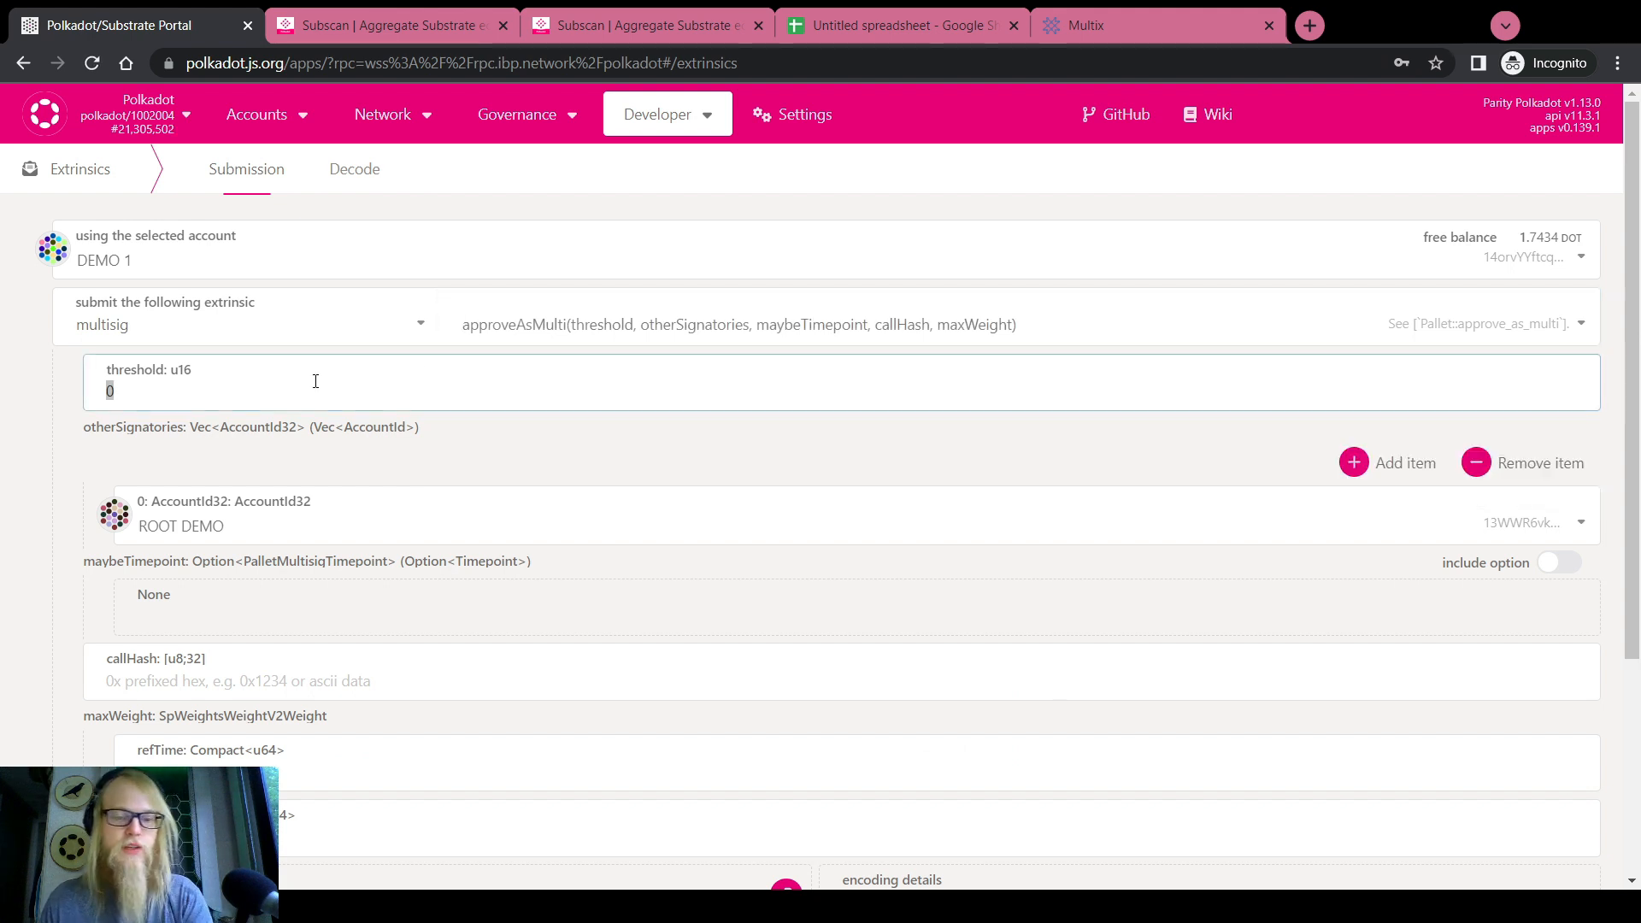
click(130, 244)
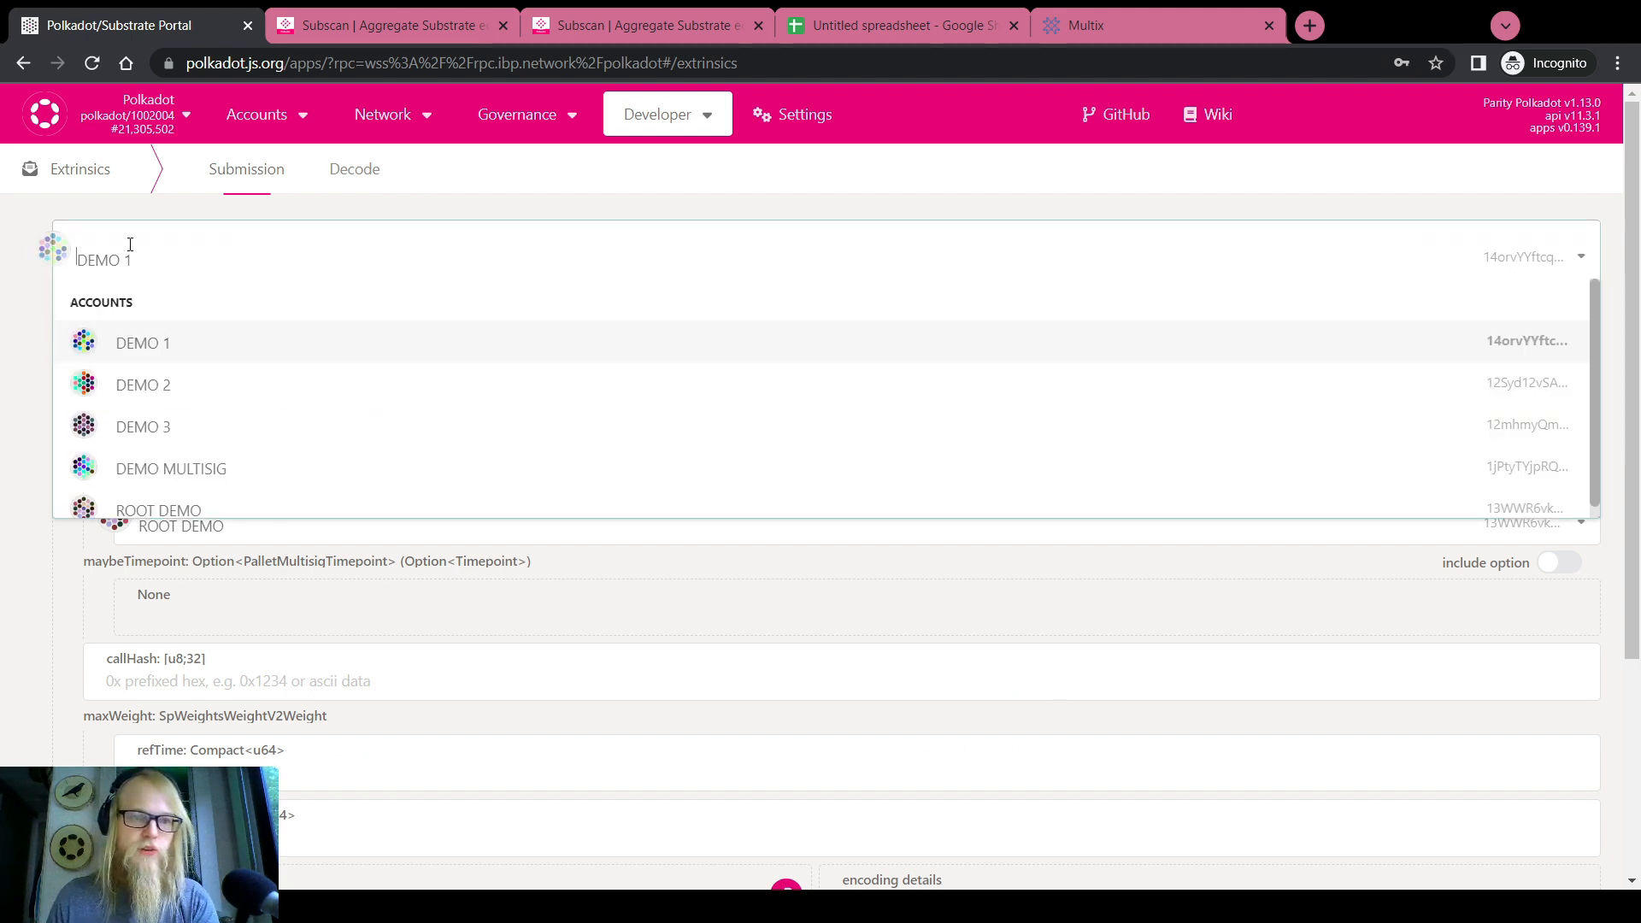
click(155, 376)
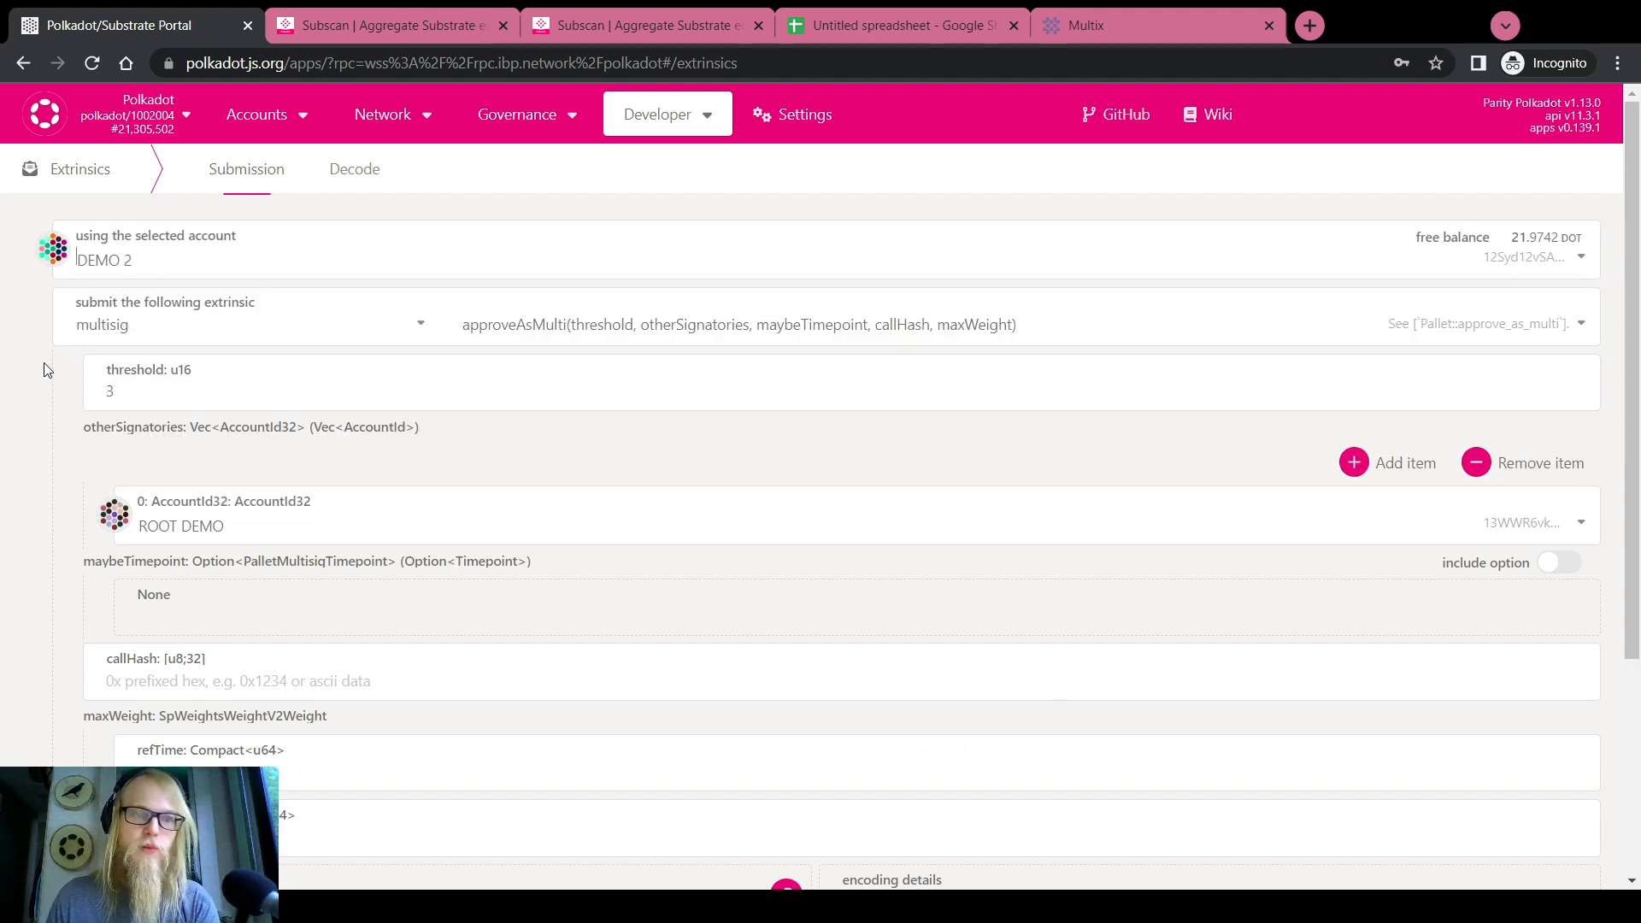
click(872, 24)
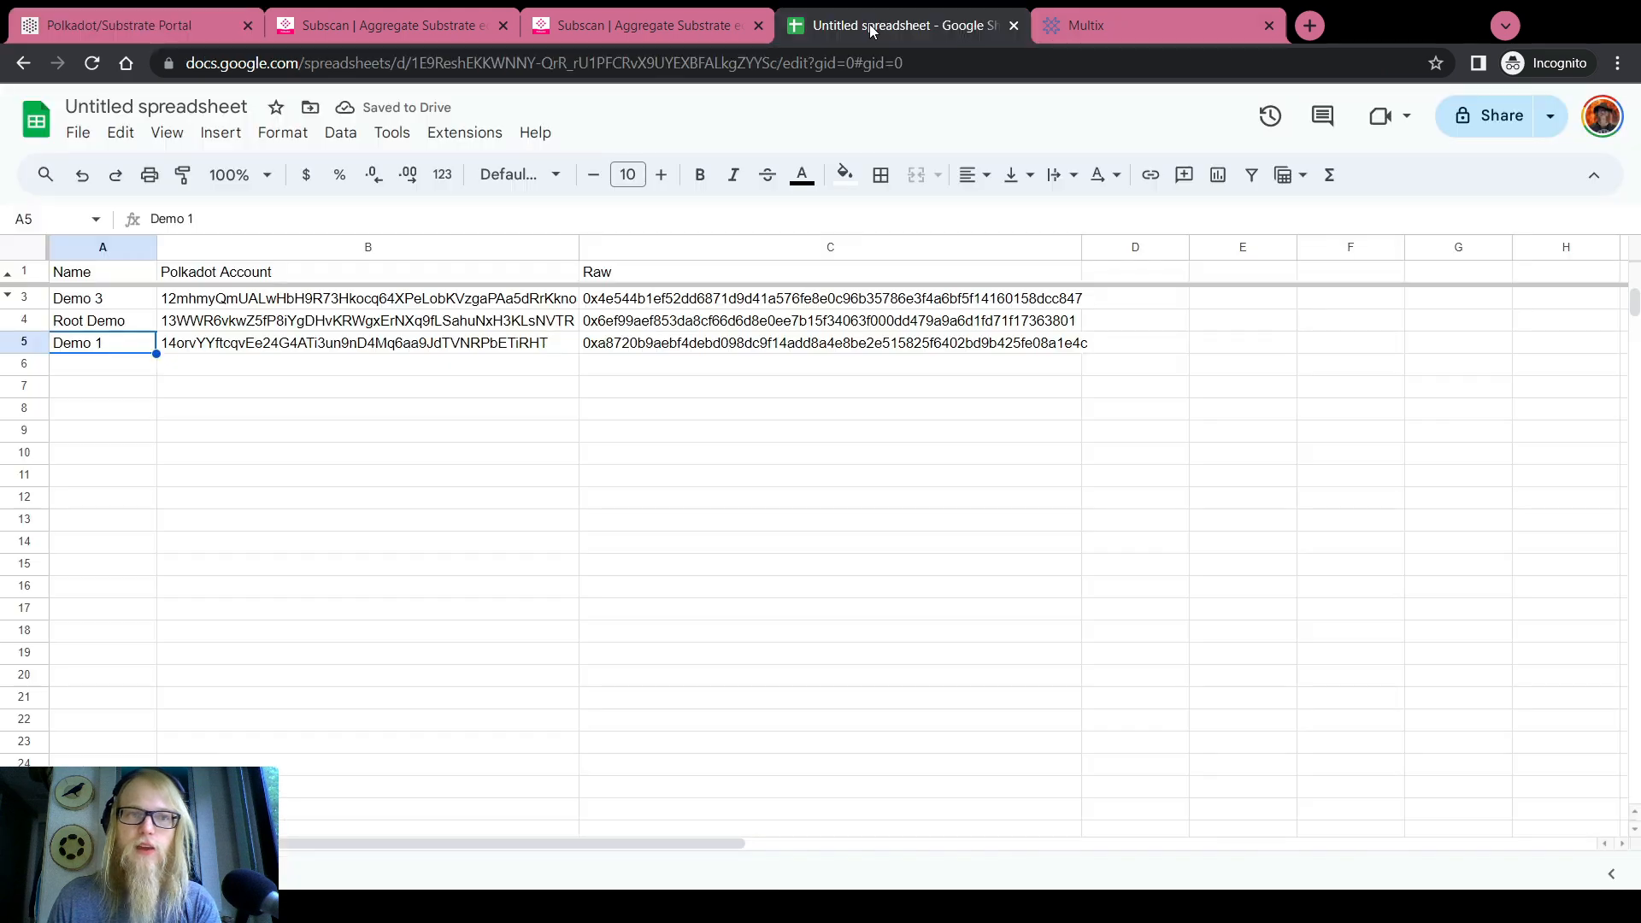
click(83, 327)
click(86, 343)
click(686, 303)
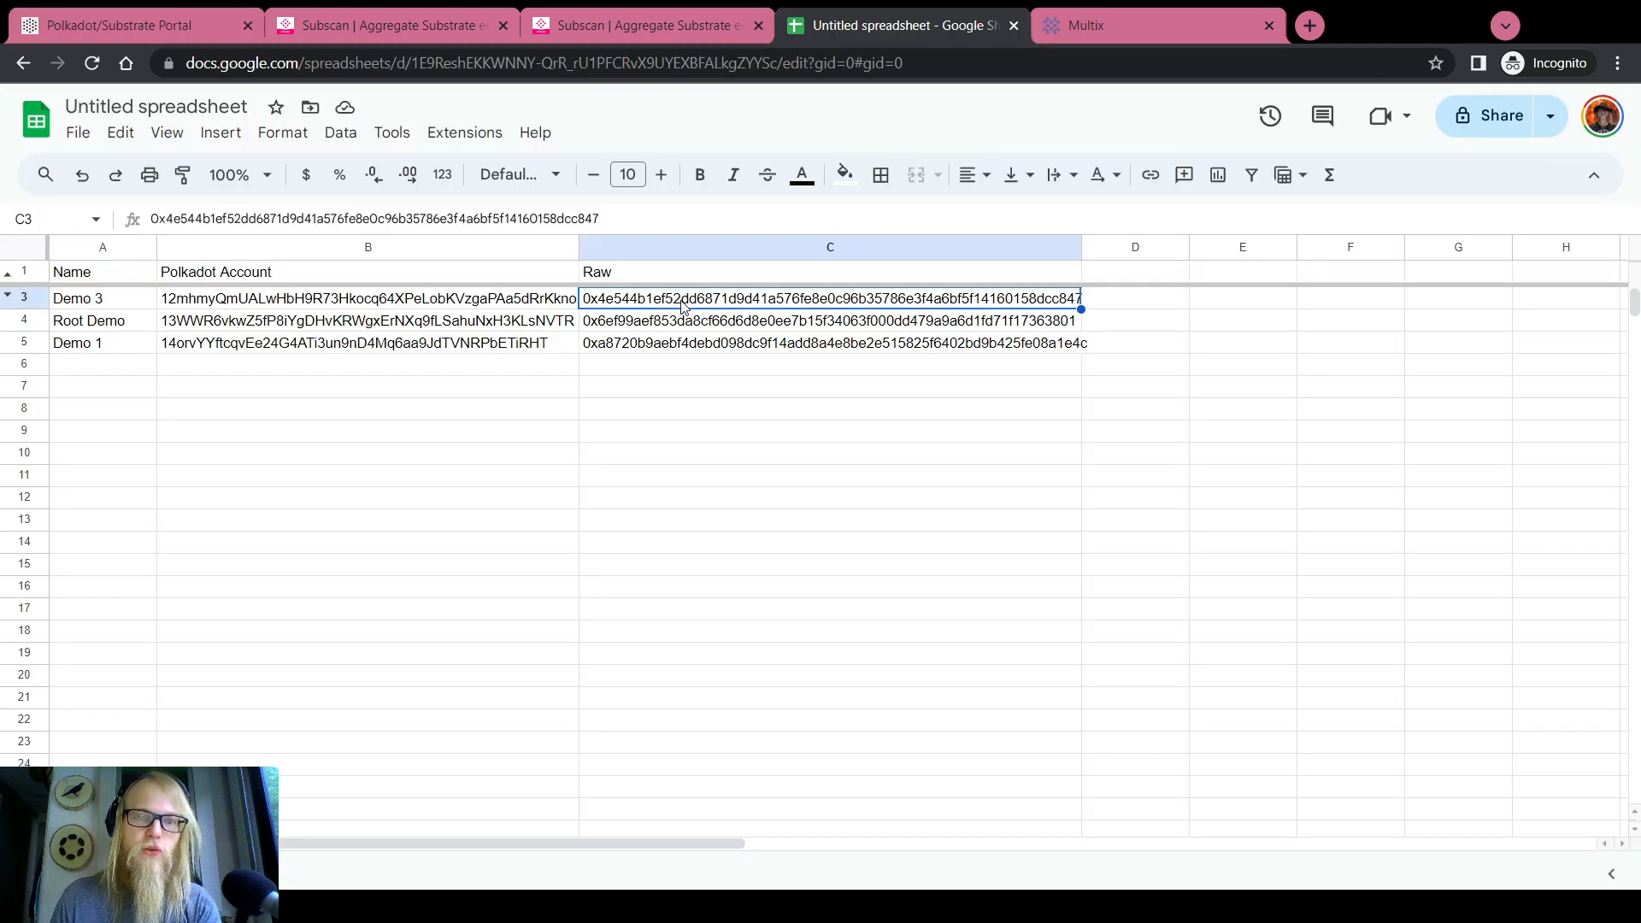
click(685, 325)
click(686, 349)
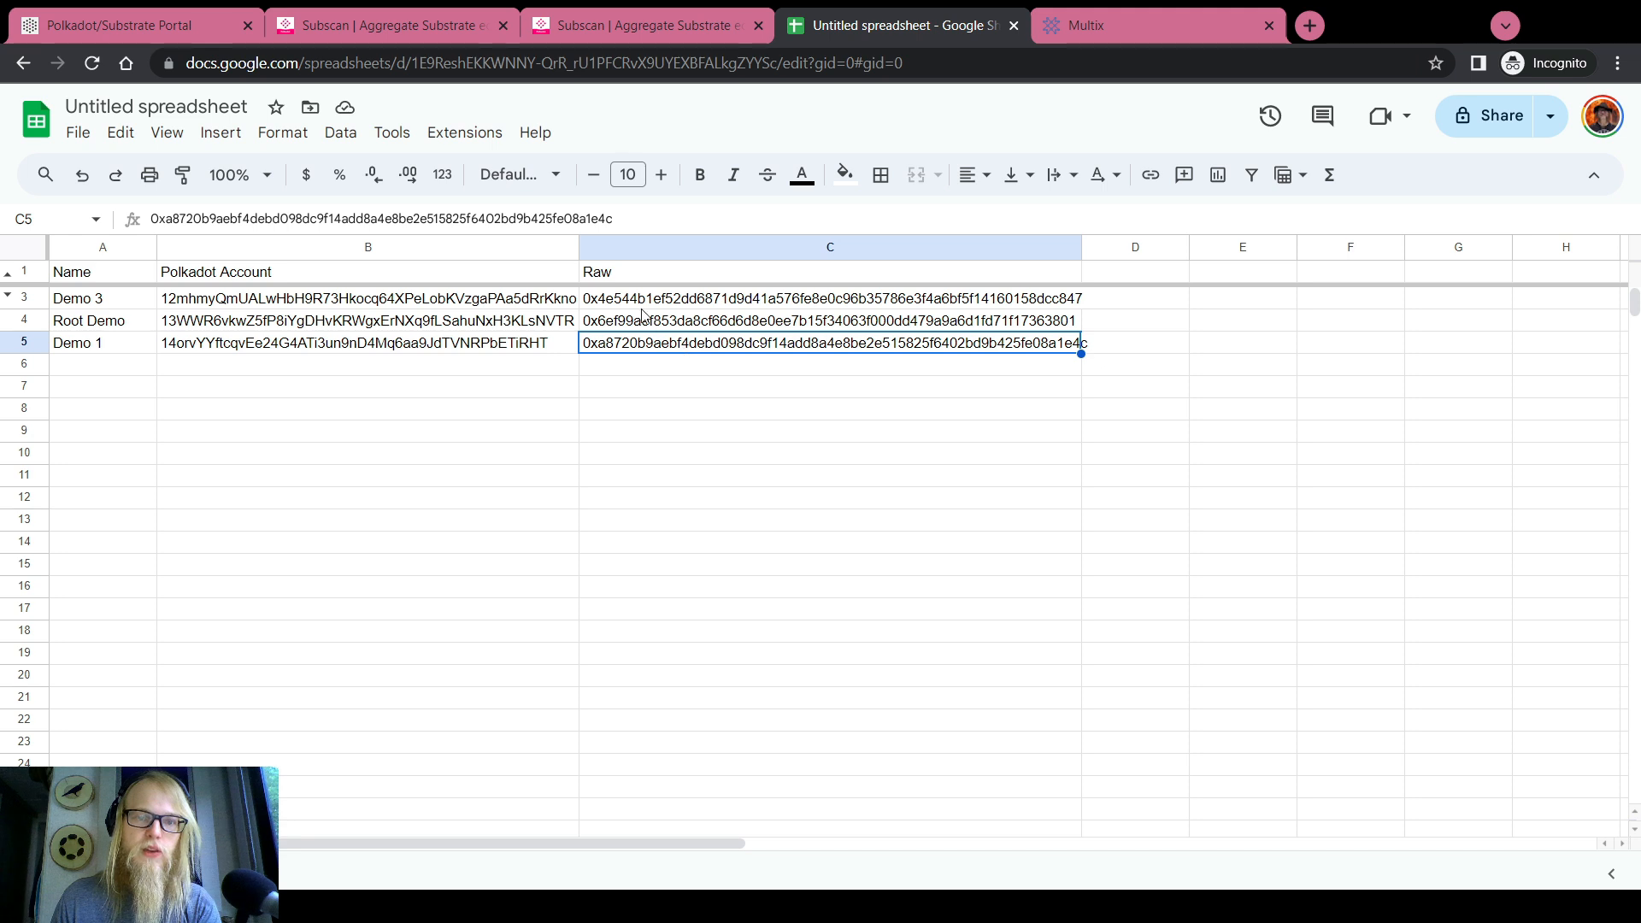
click(135, 305)
click(131, 326)
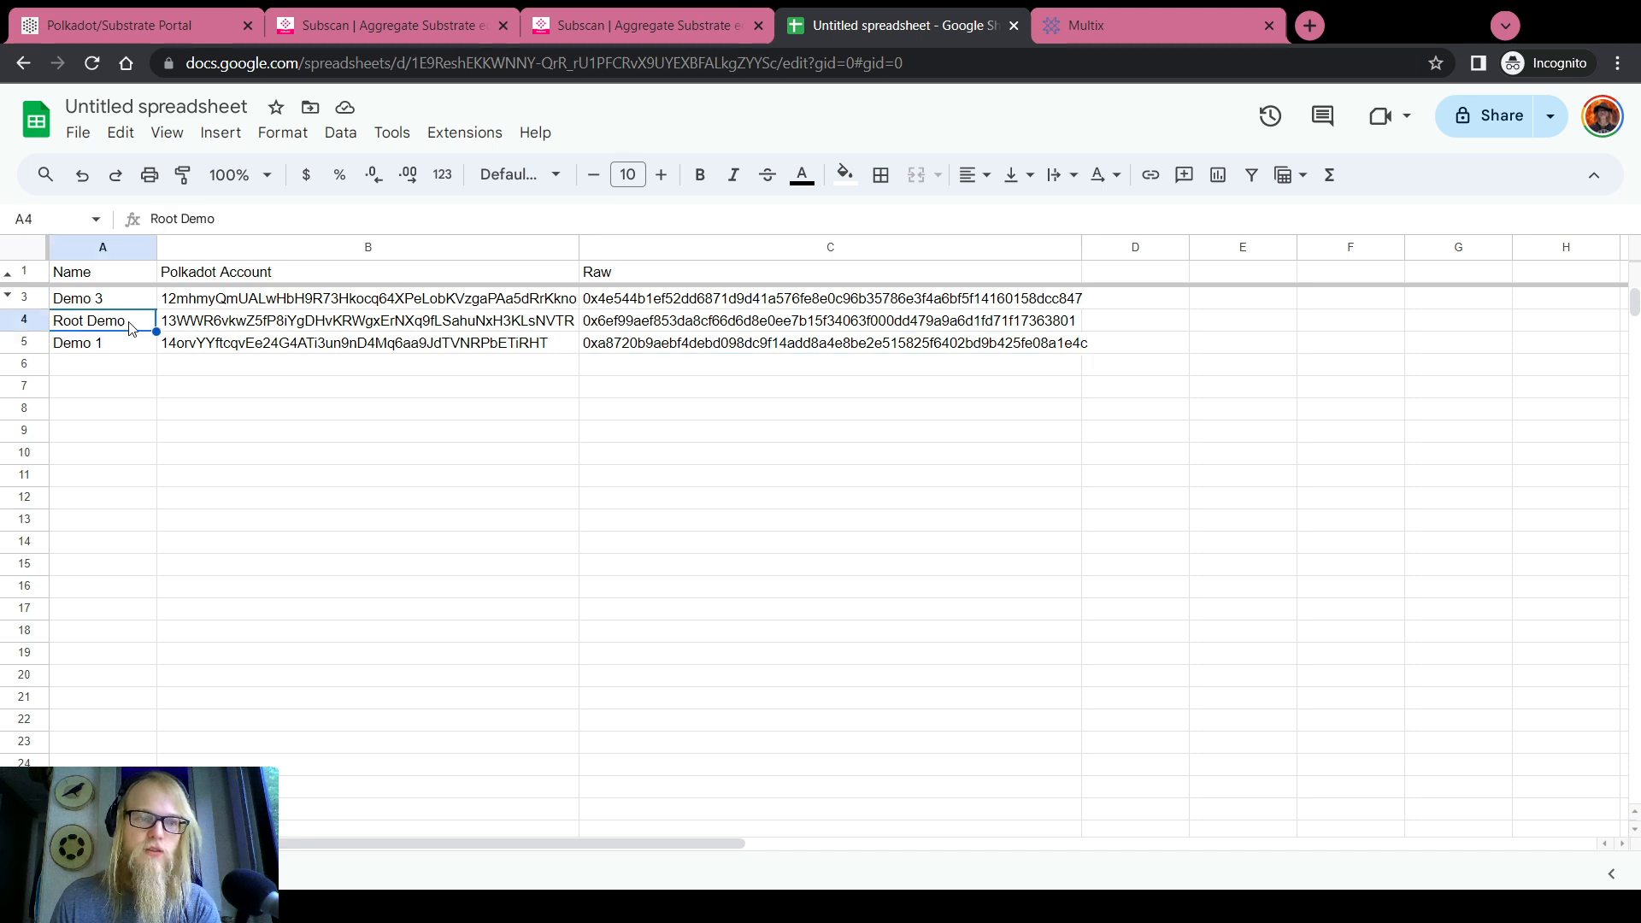
click(126, 344)
click(85, 26)
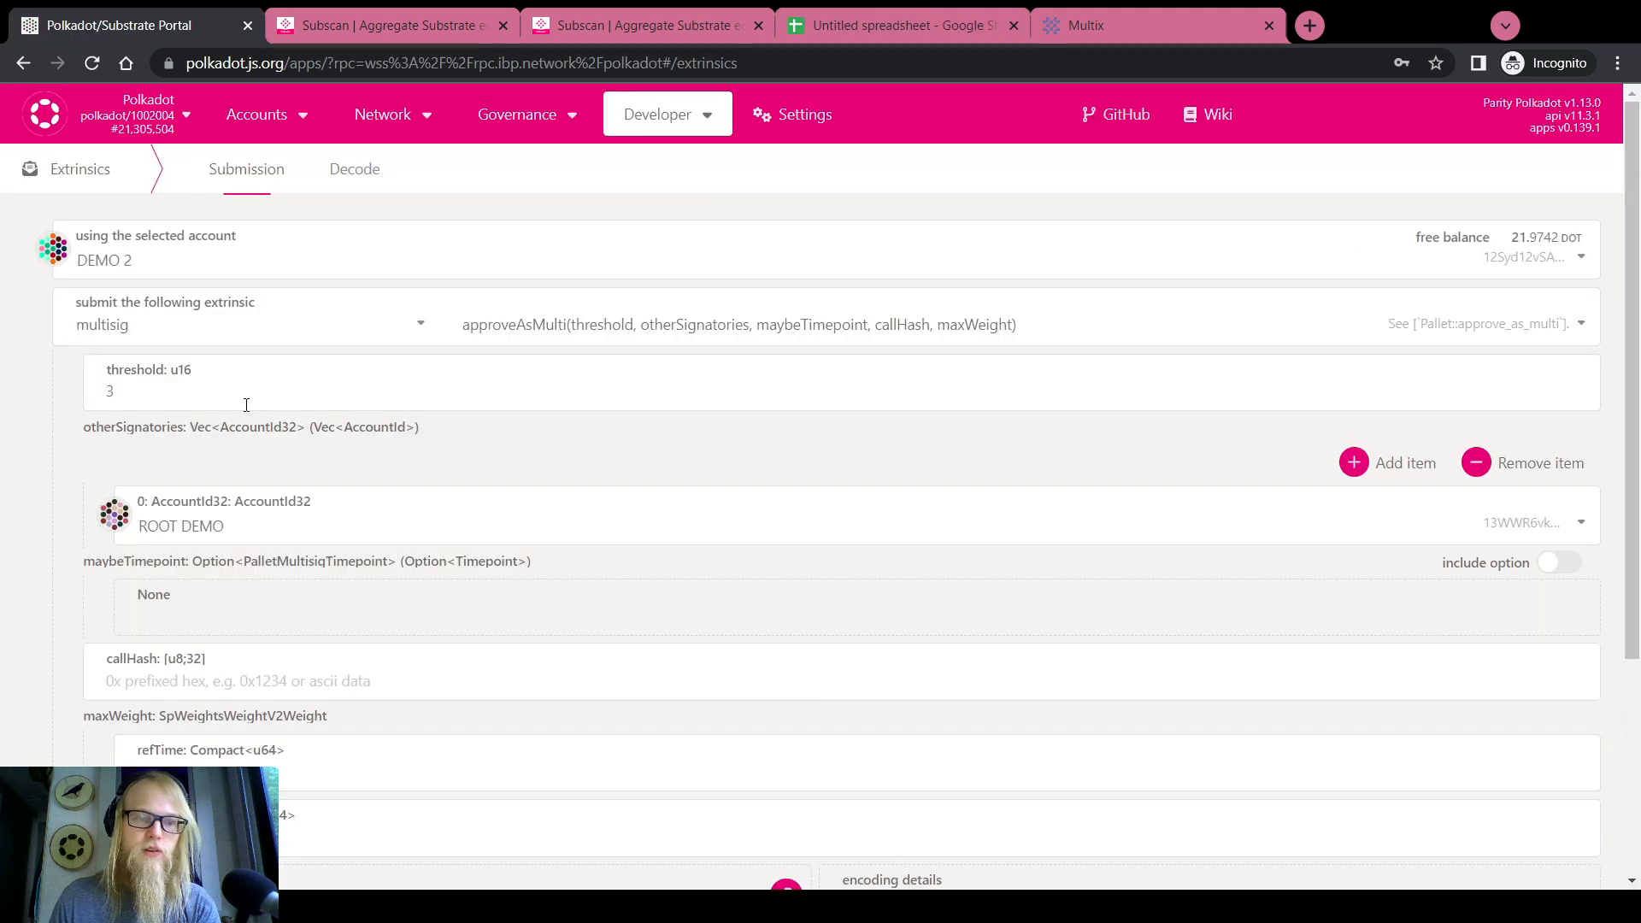
Add two signatory entries and set them to DEMO 3 and DEMO 1, with ROOT DEMO between
click(1389, 462)
click(1388, 462)
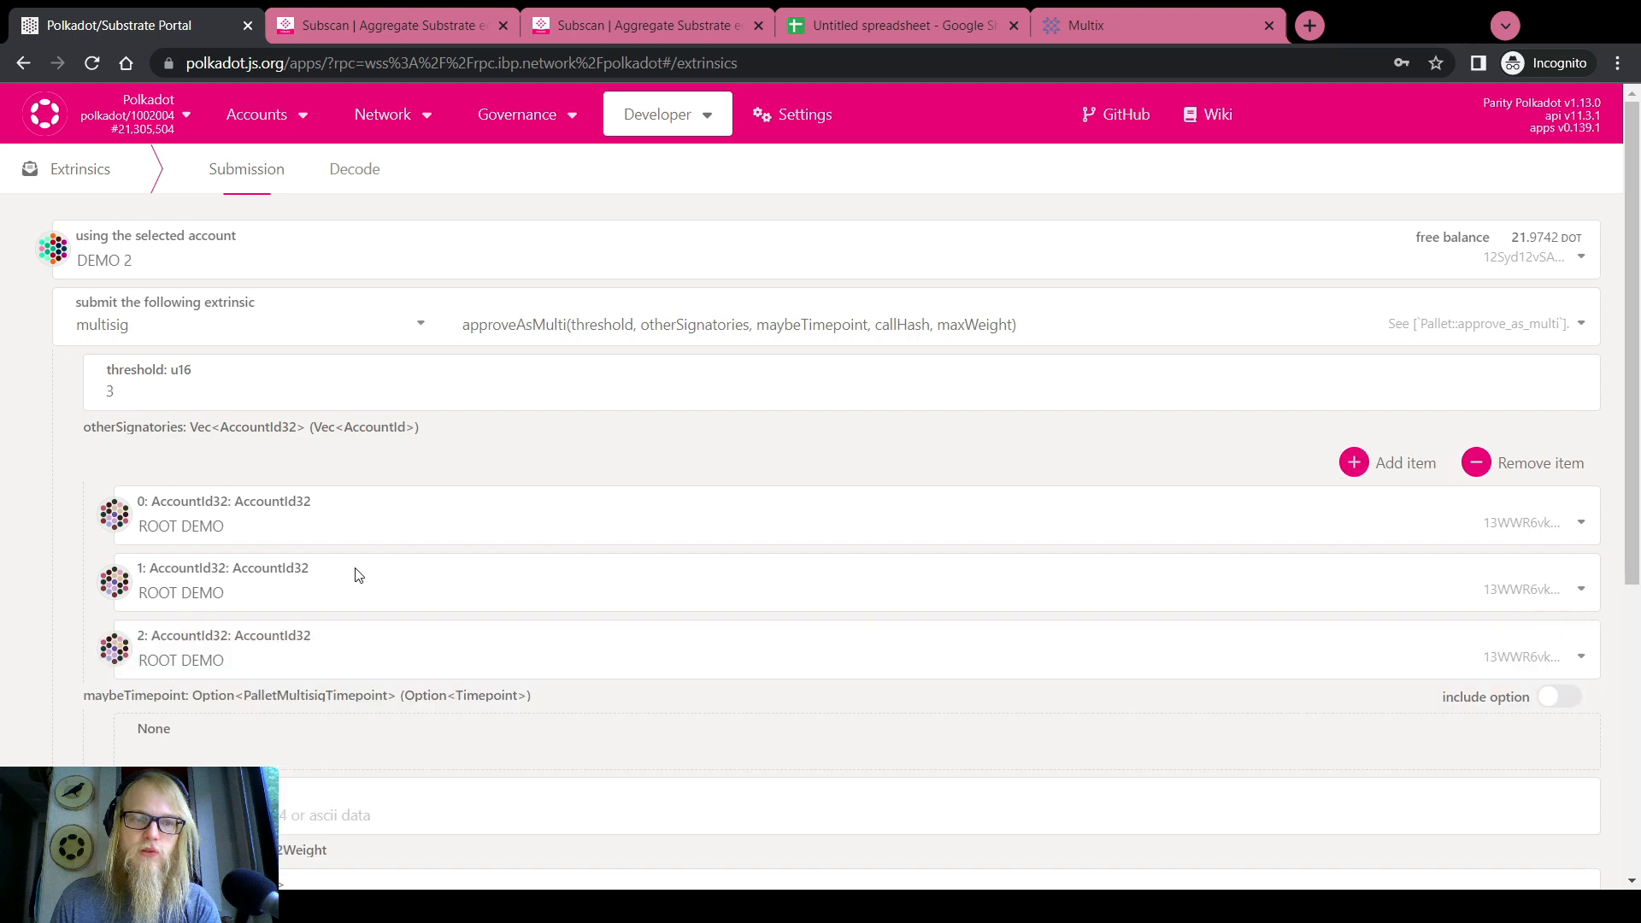
click(265, 540)
click(239, 639)
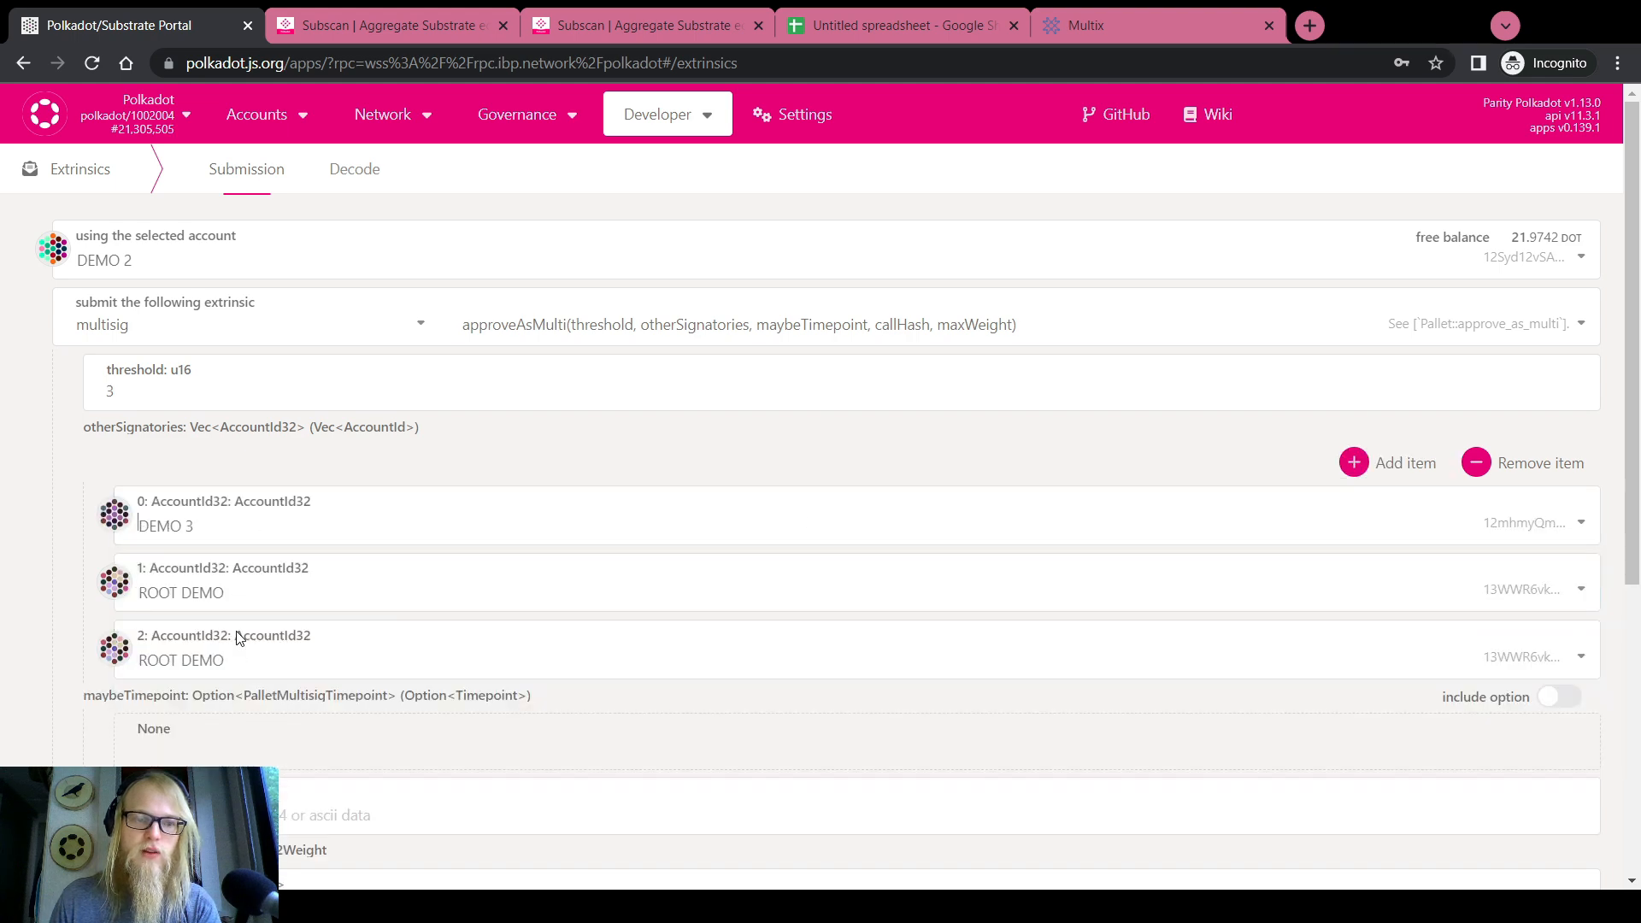
click(239, 639)
click(223, 453)
Turn on the maybeTimepoint option so the timepoint height and index are included
scroll(53, 533, down, 5)
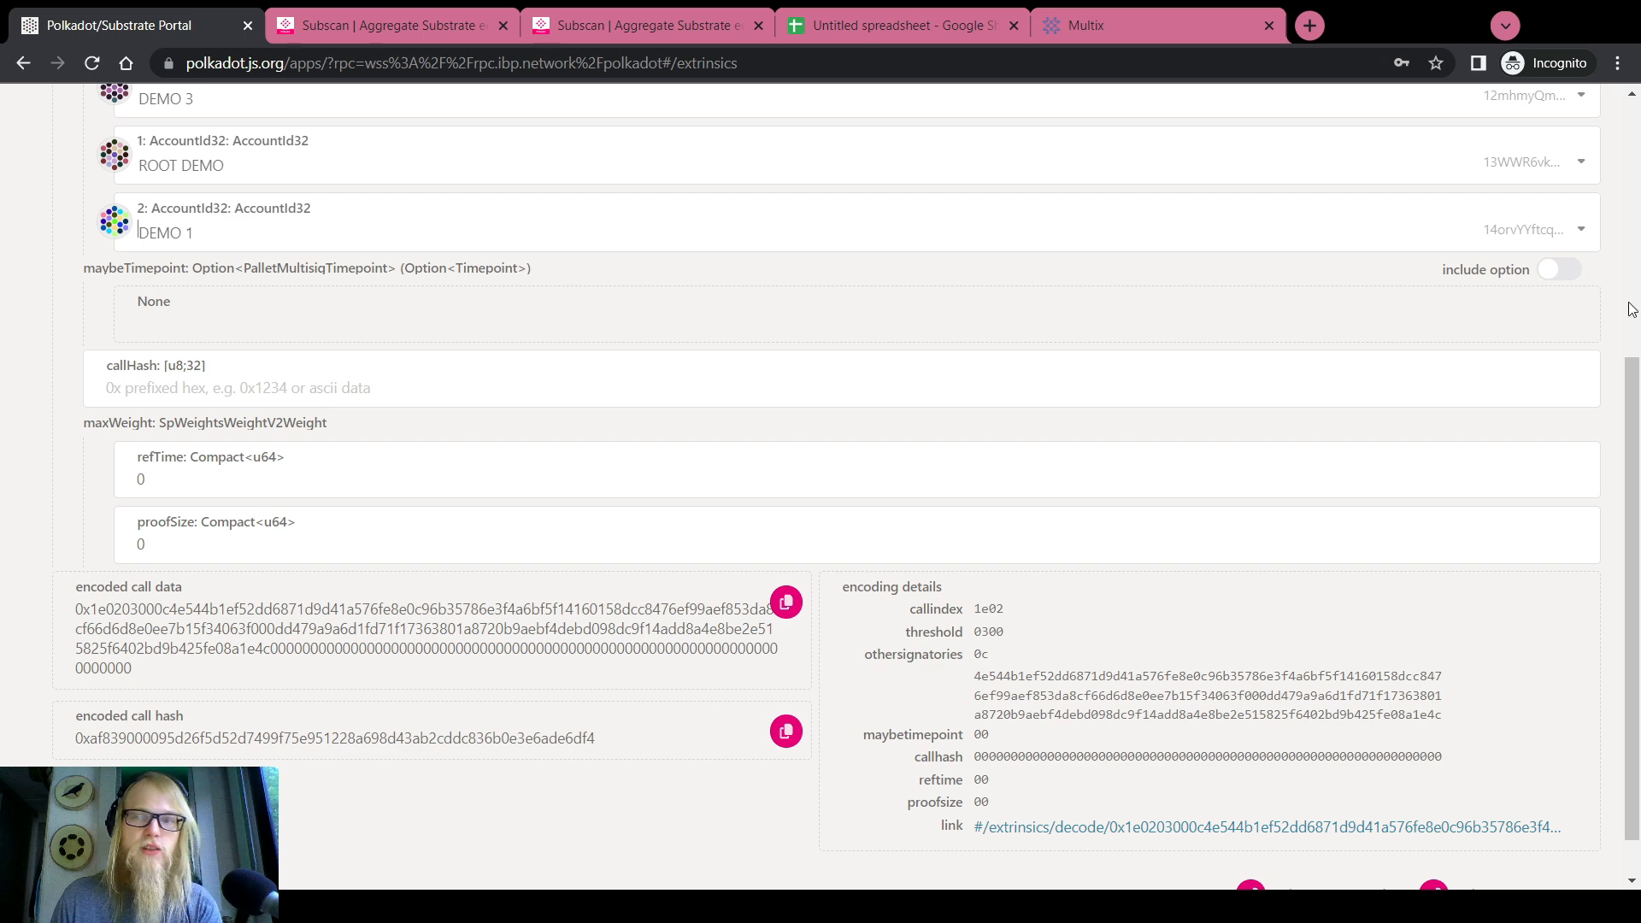
click(1561, 271)
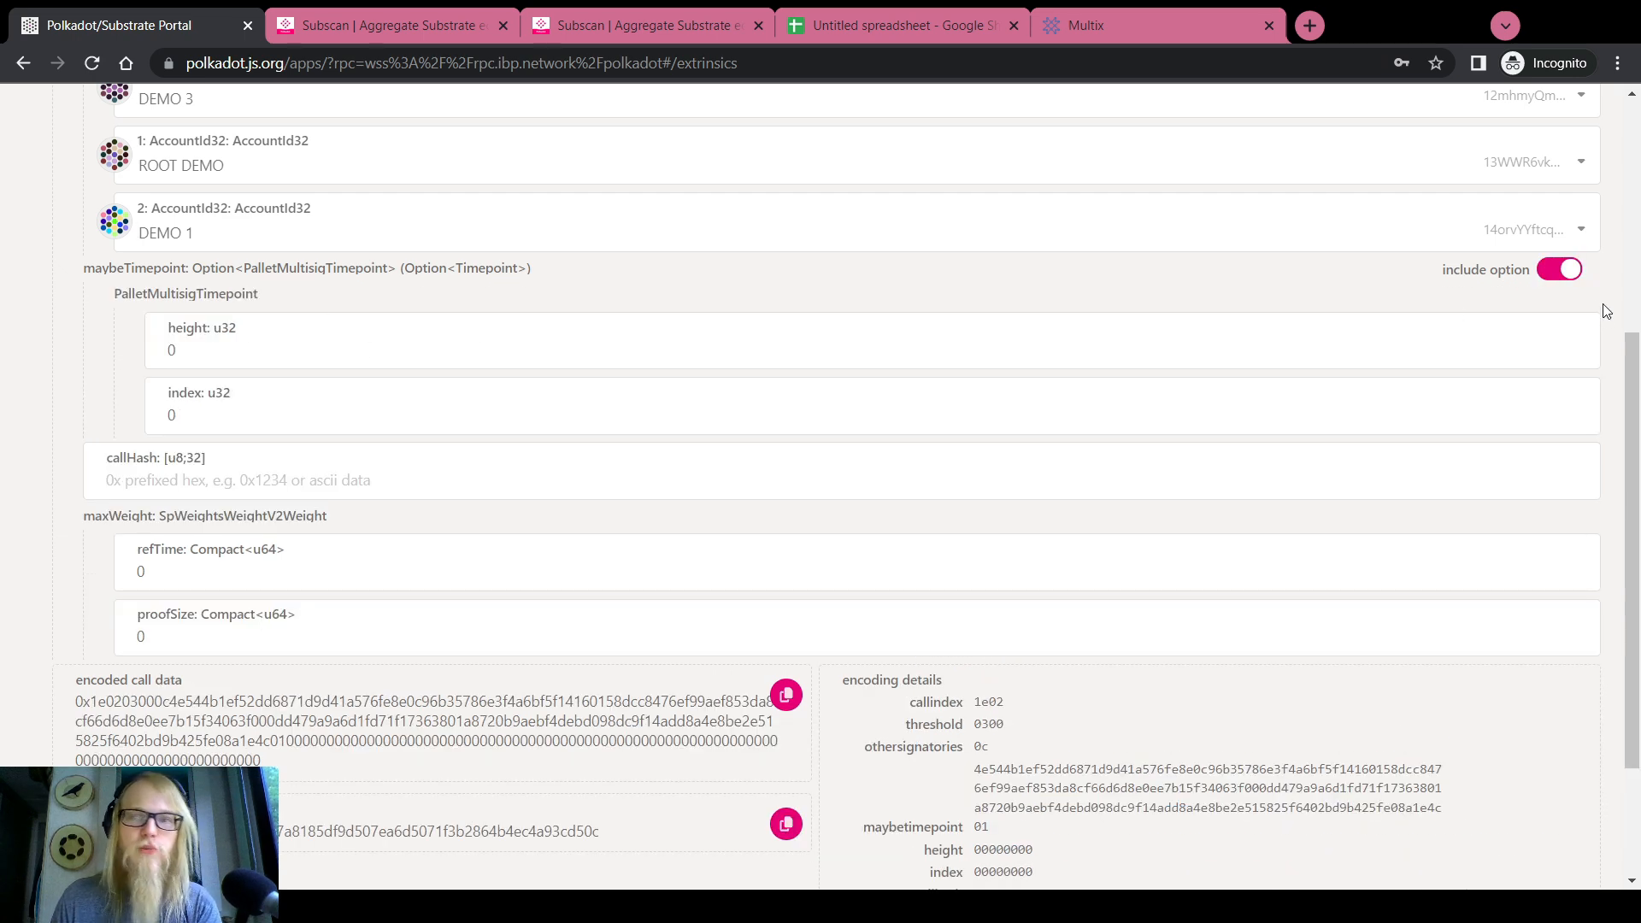
click(1560, 271)
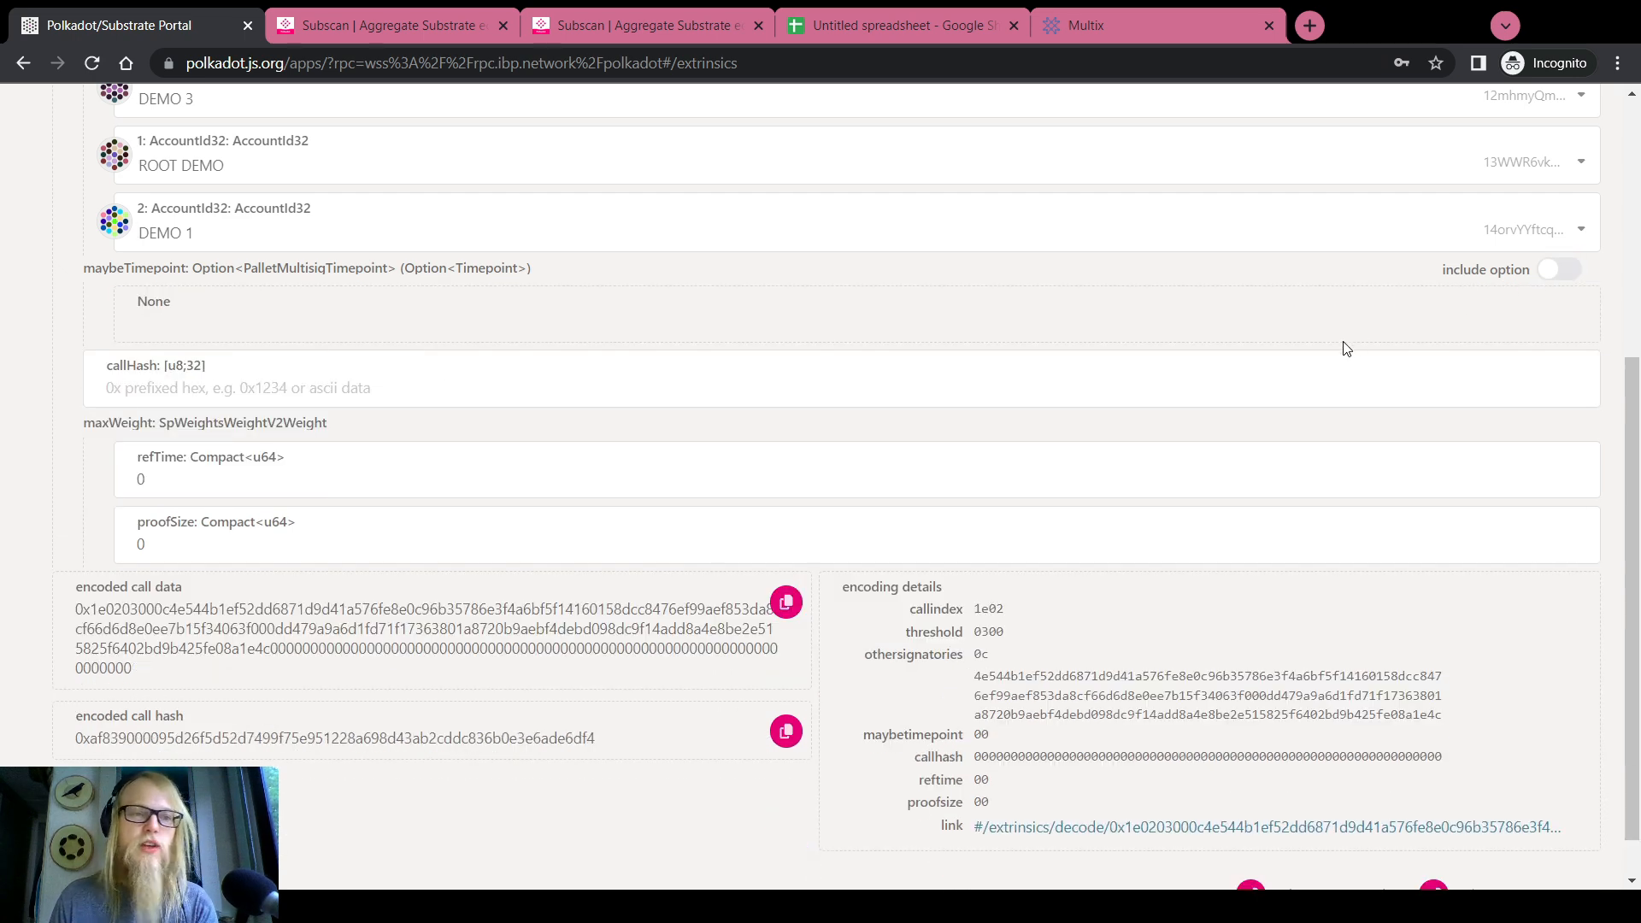
scroll(37, 362, up, 2)
scroll(37, 366, down, 2)
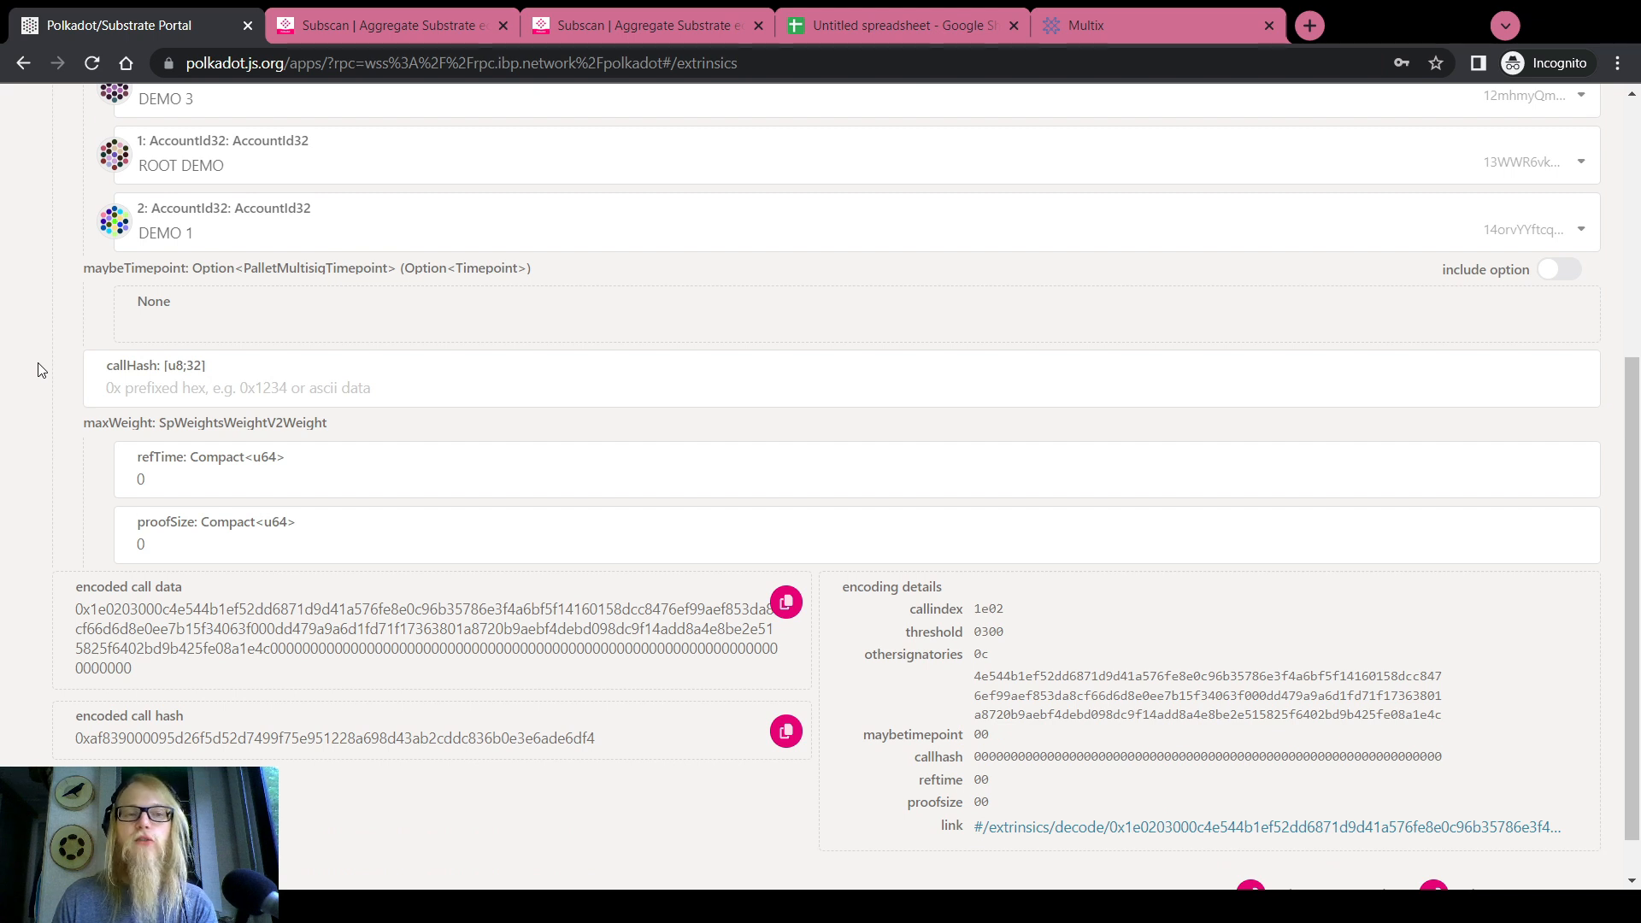
scroll(38, 369, up, 2)
scroll(17, 420, up, 2)
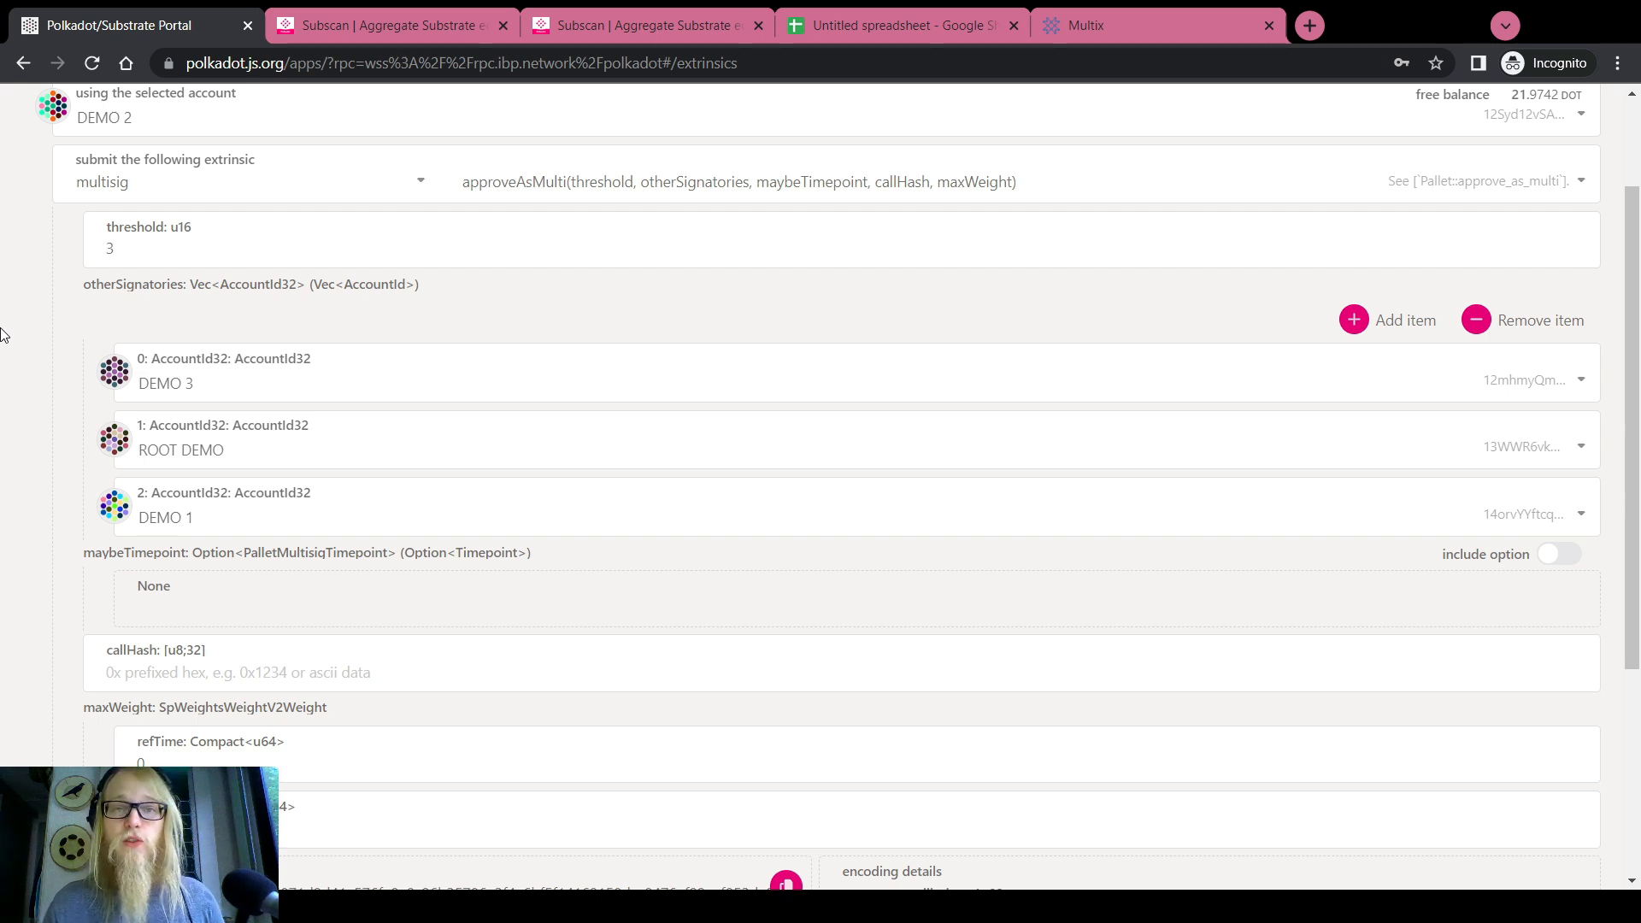
scroll(5, 333, down, 2)
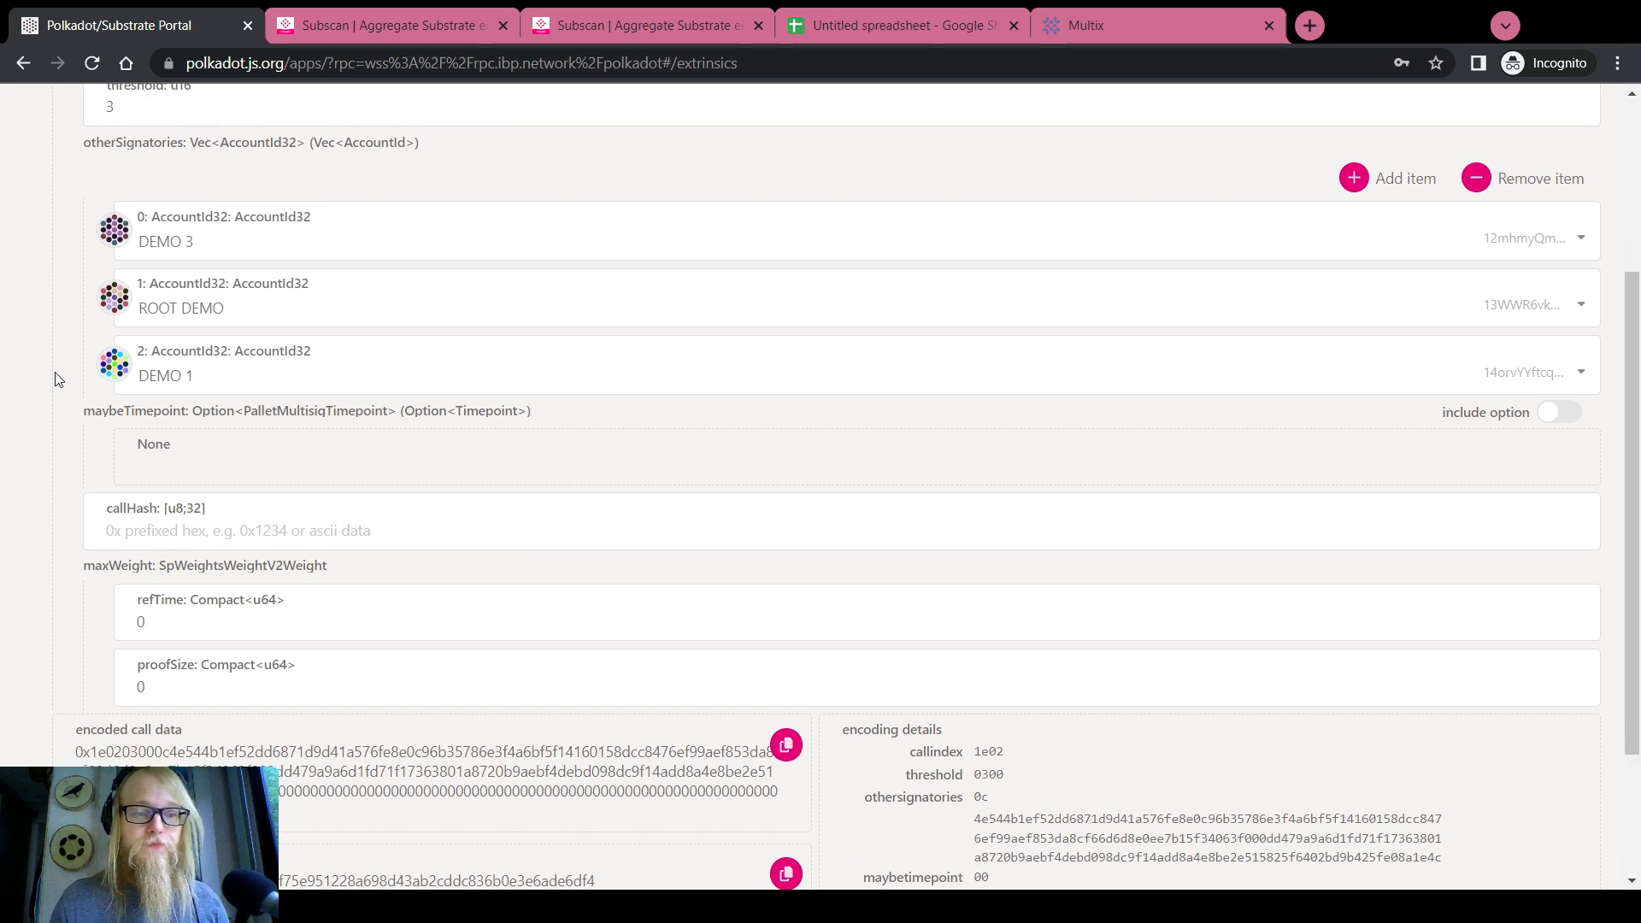
click(1554, 416)
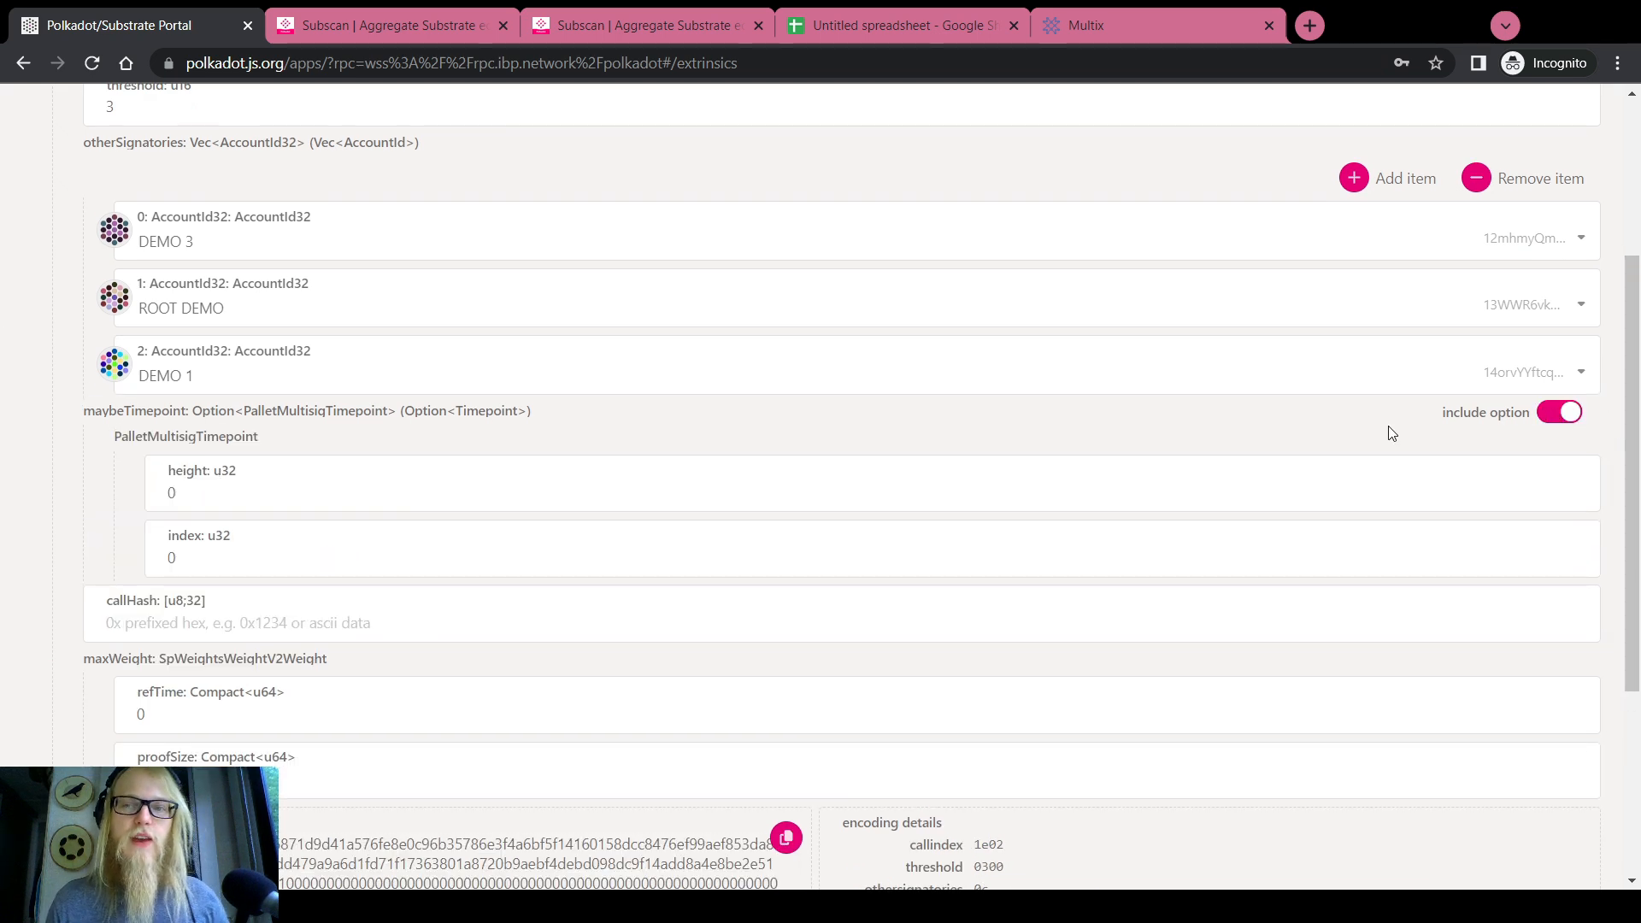
scroll(4, 402, down, 3)
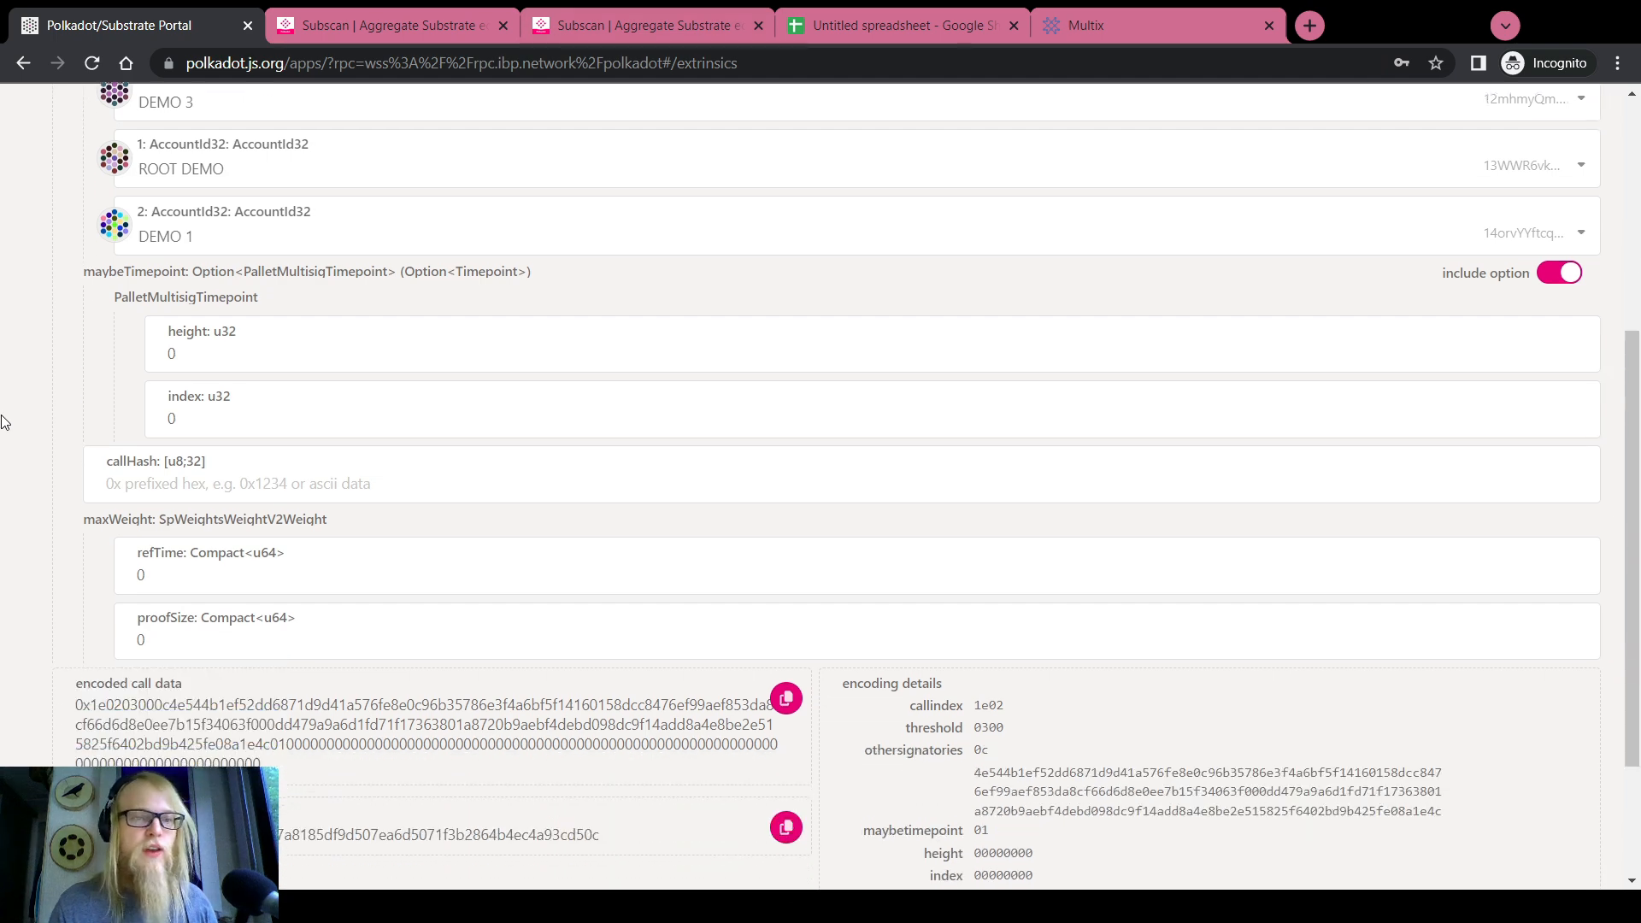
scroll(4, 402, up, 5)
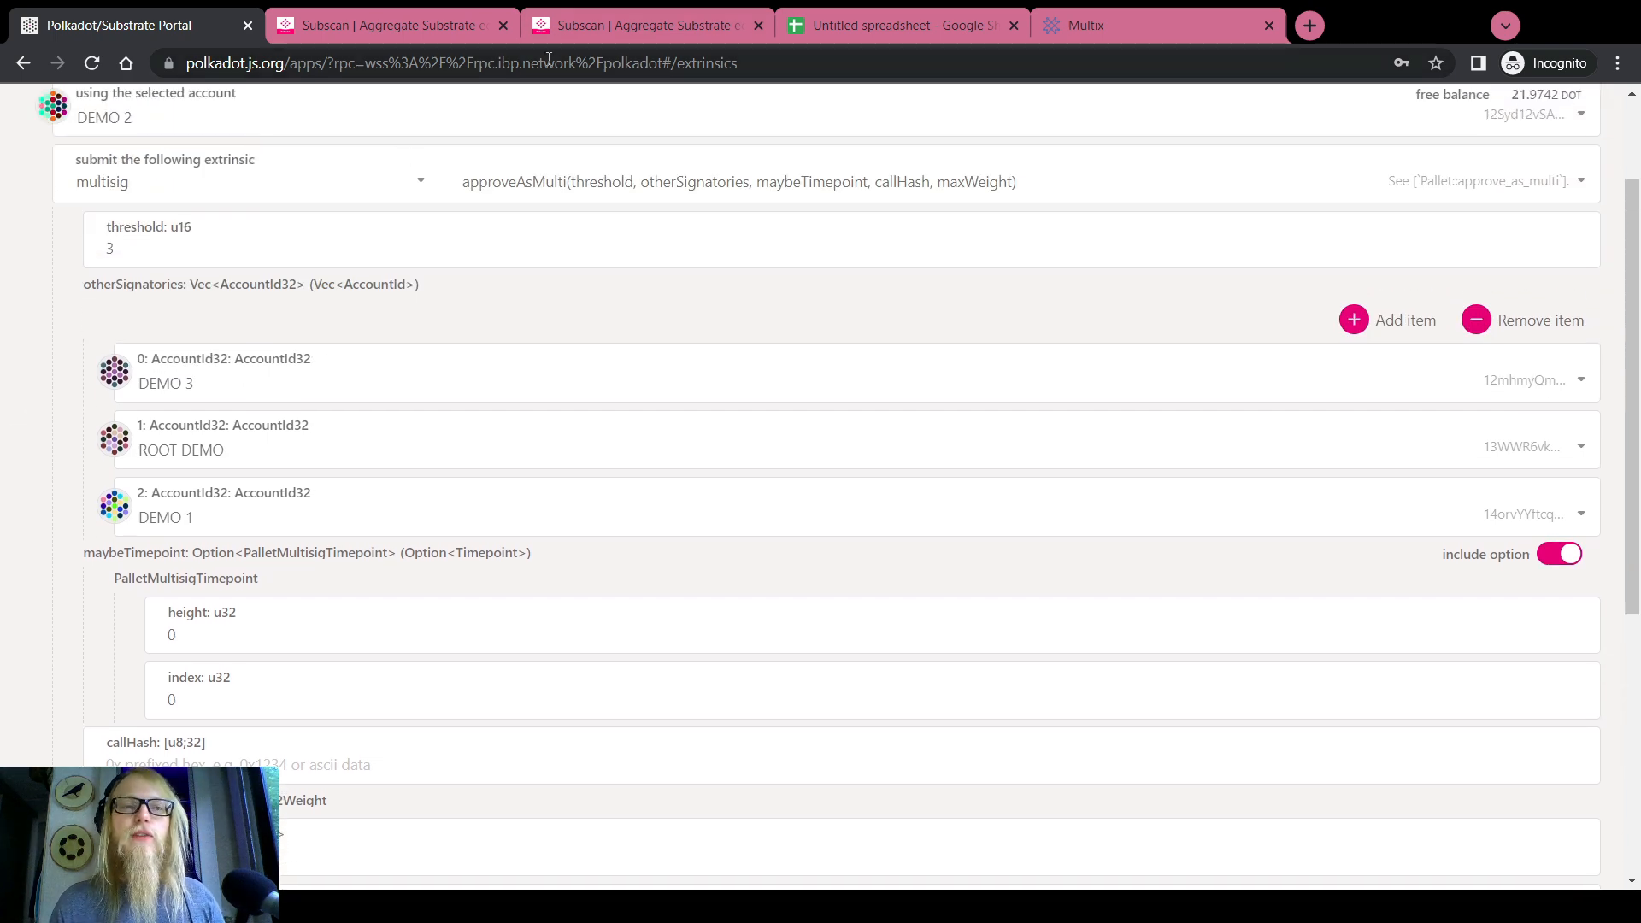
Compare the Subscan multisig page with the form's timepoint height and index fields
click(610, 33)
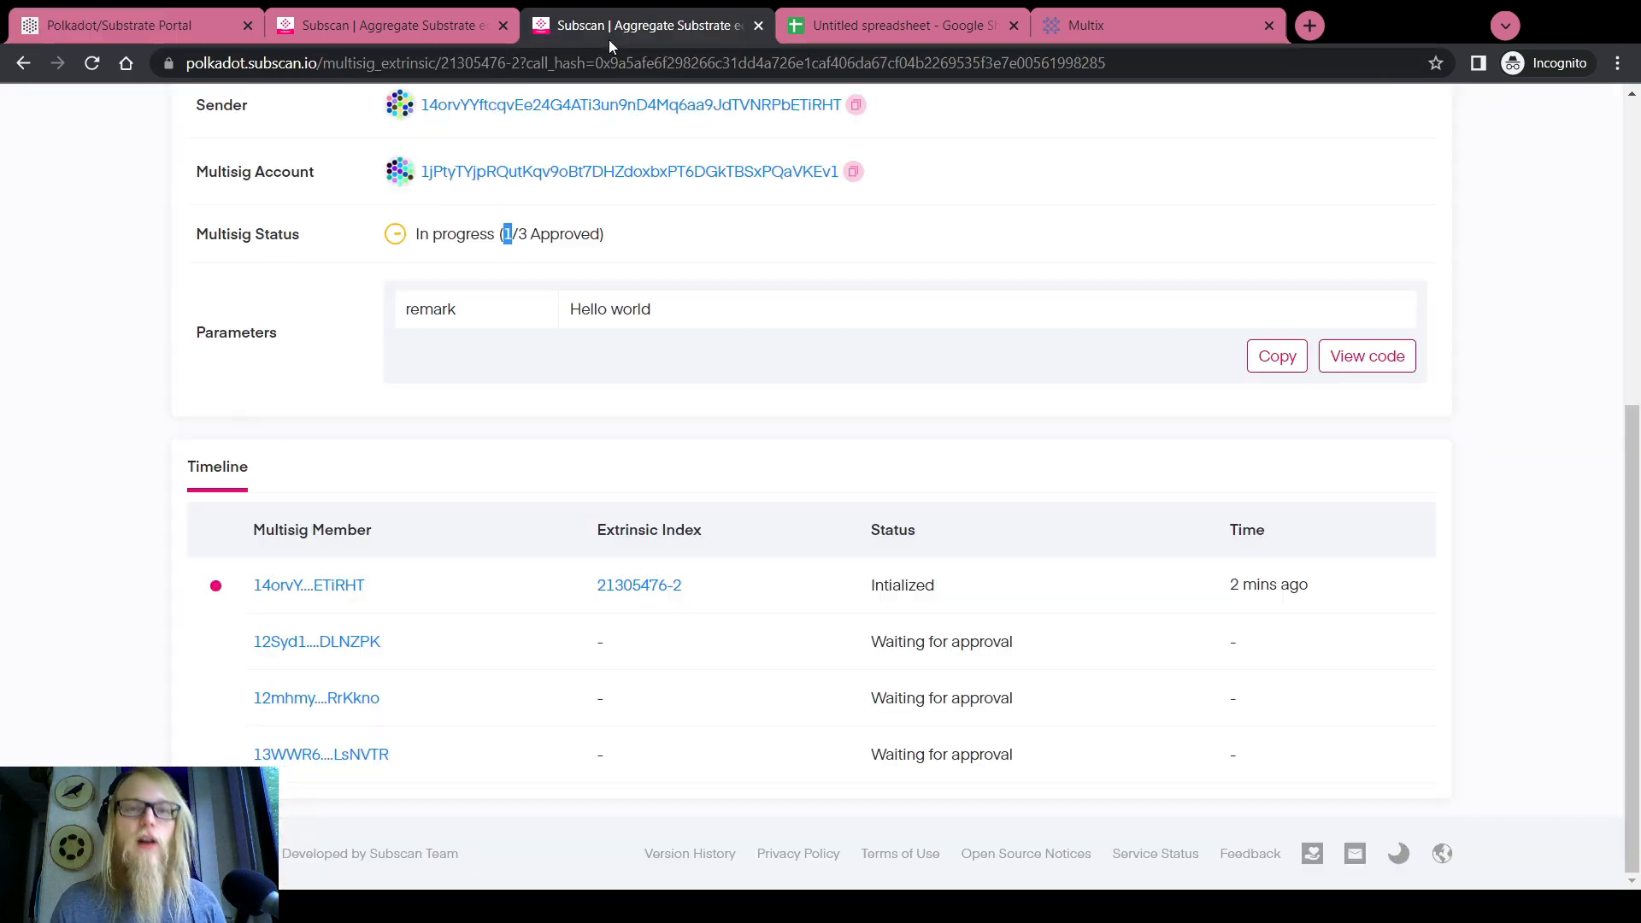
click(228, 285)
scroll(228, 285, up, 6)
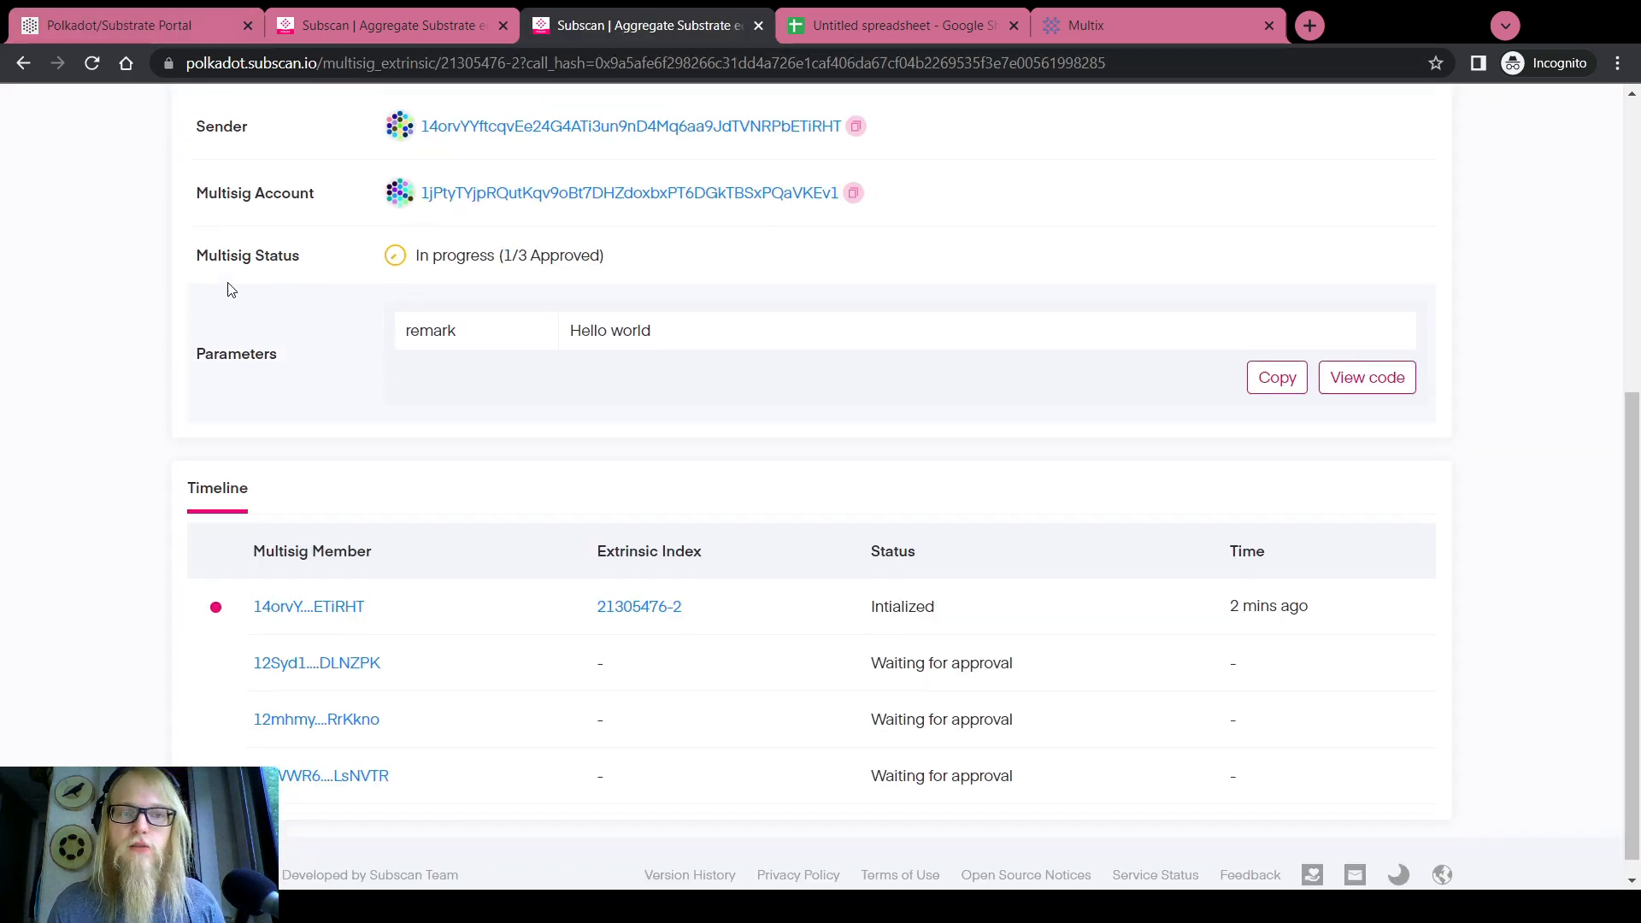
click(145, 14)
scroll(151, 330, up, 3)
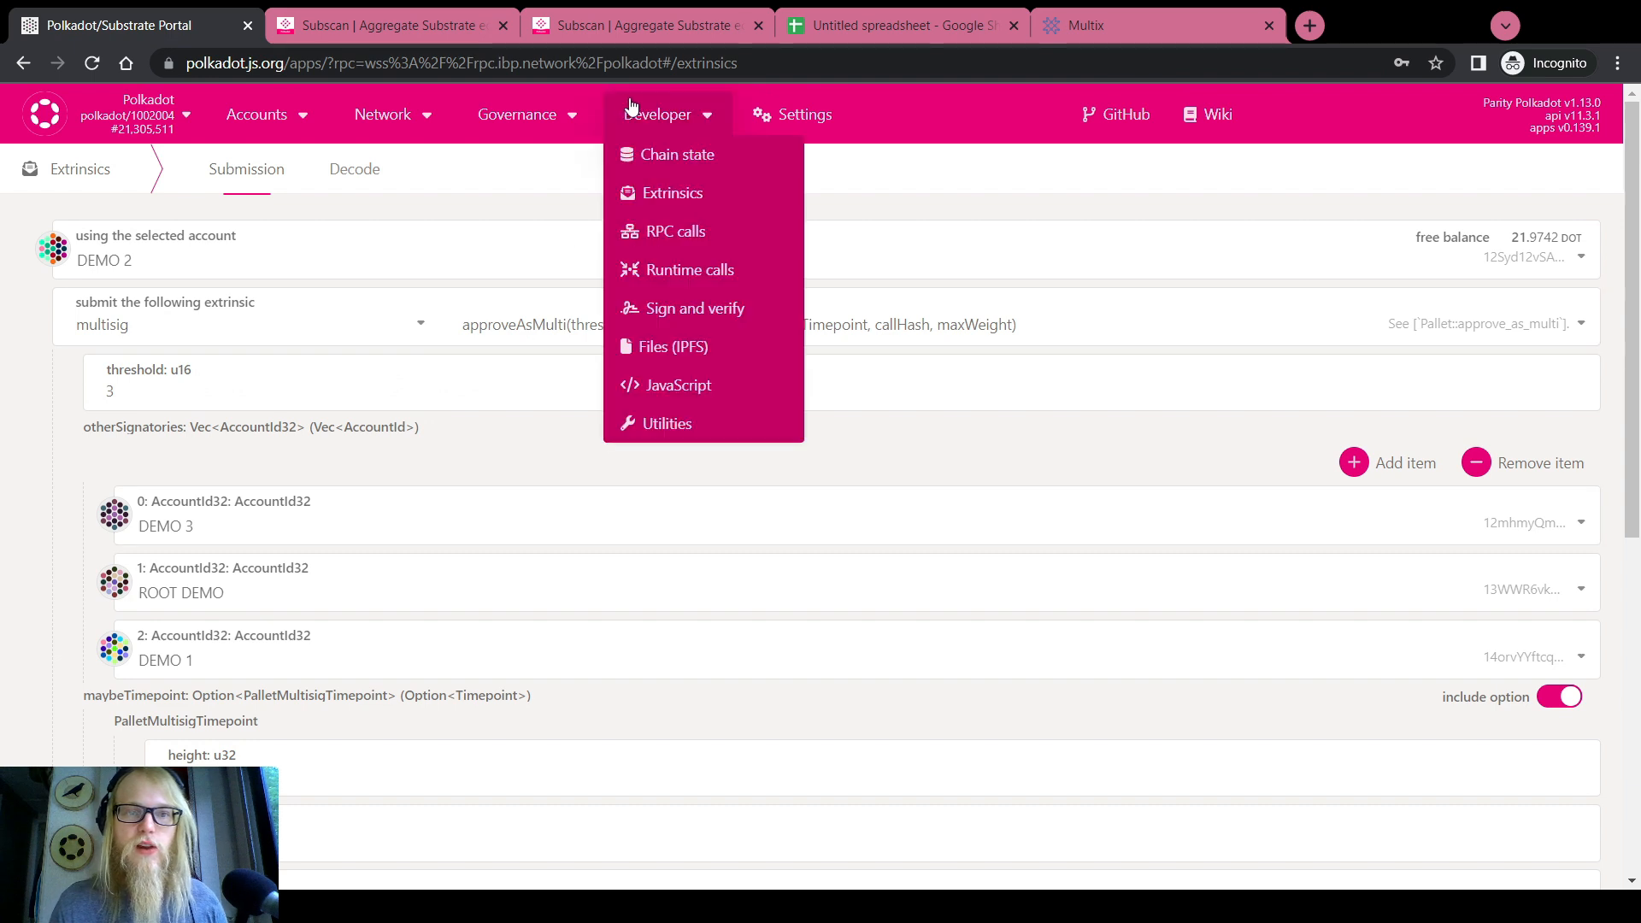
scroll(78, 392, down, 3)
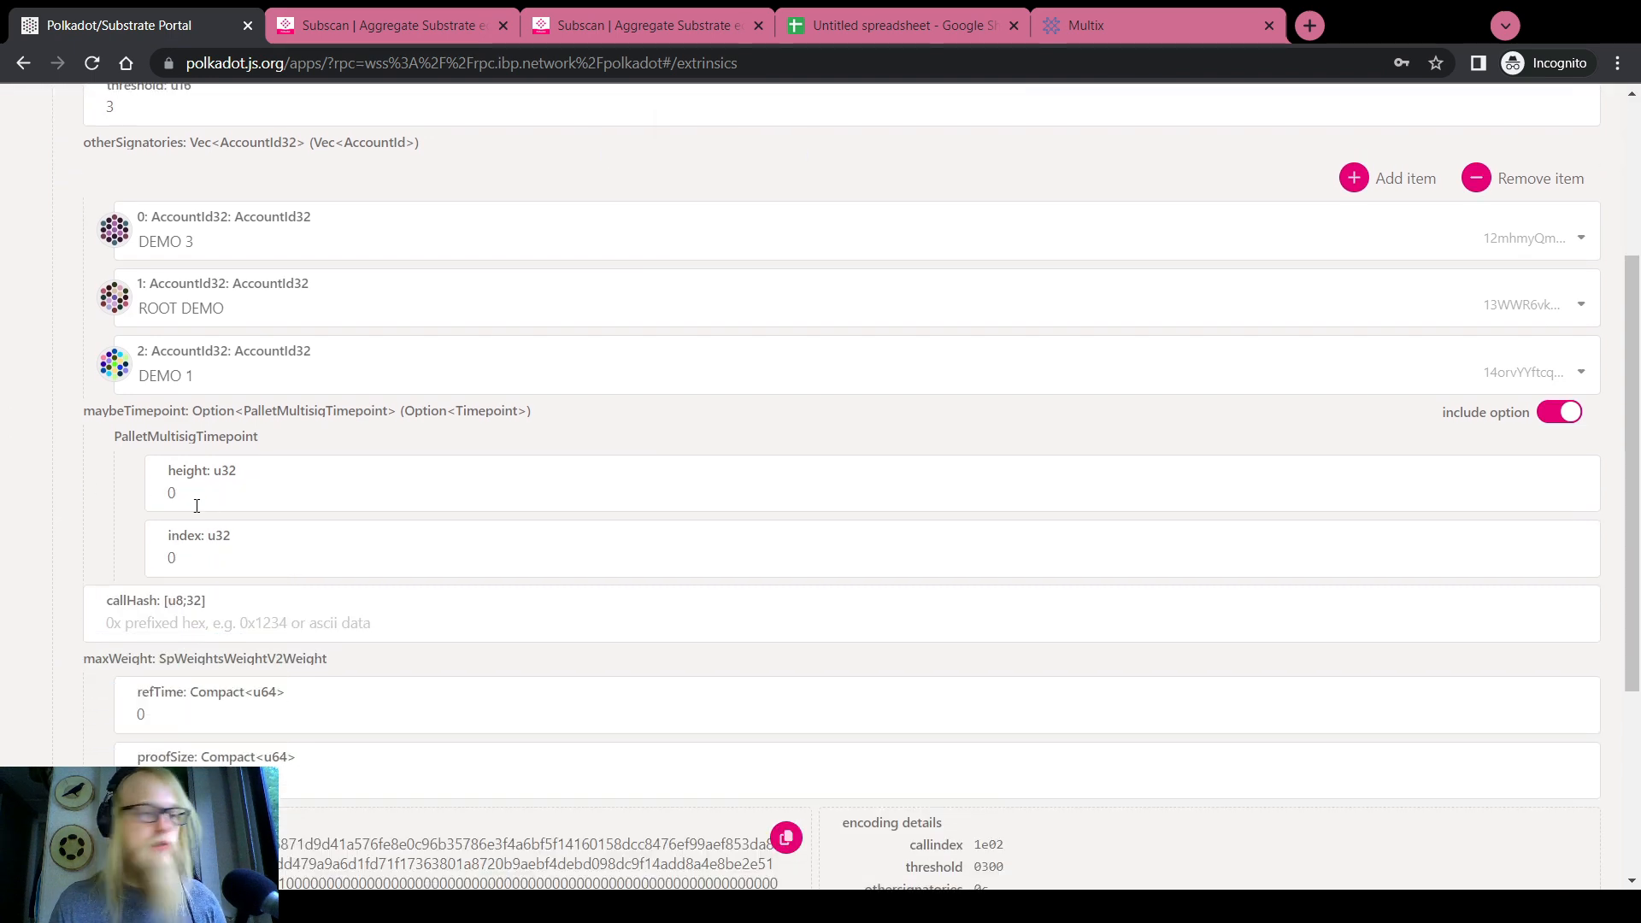
scroll(7, 451, up, 2)
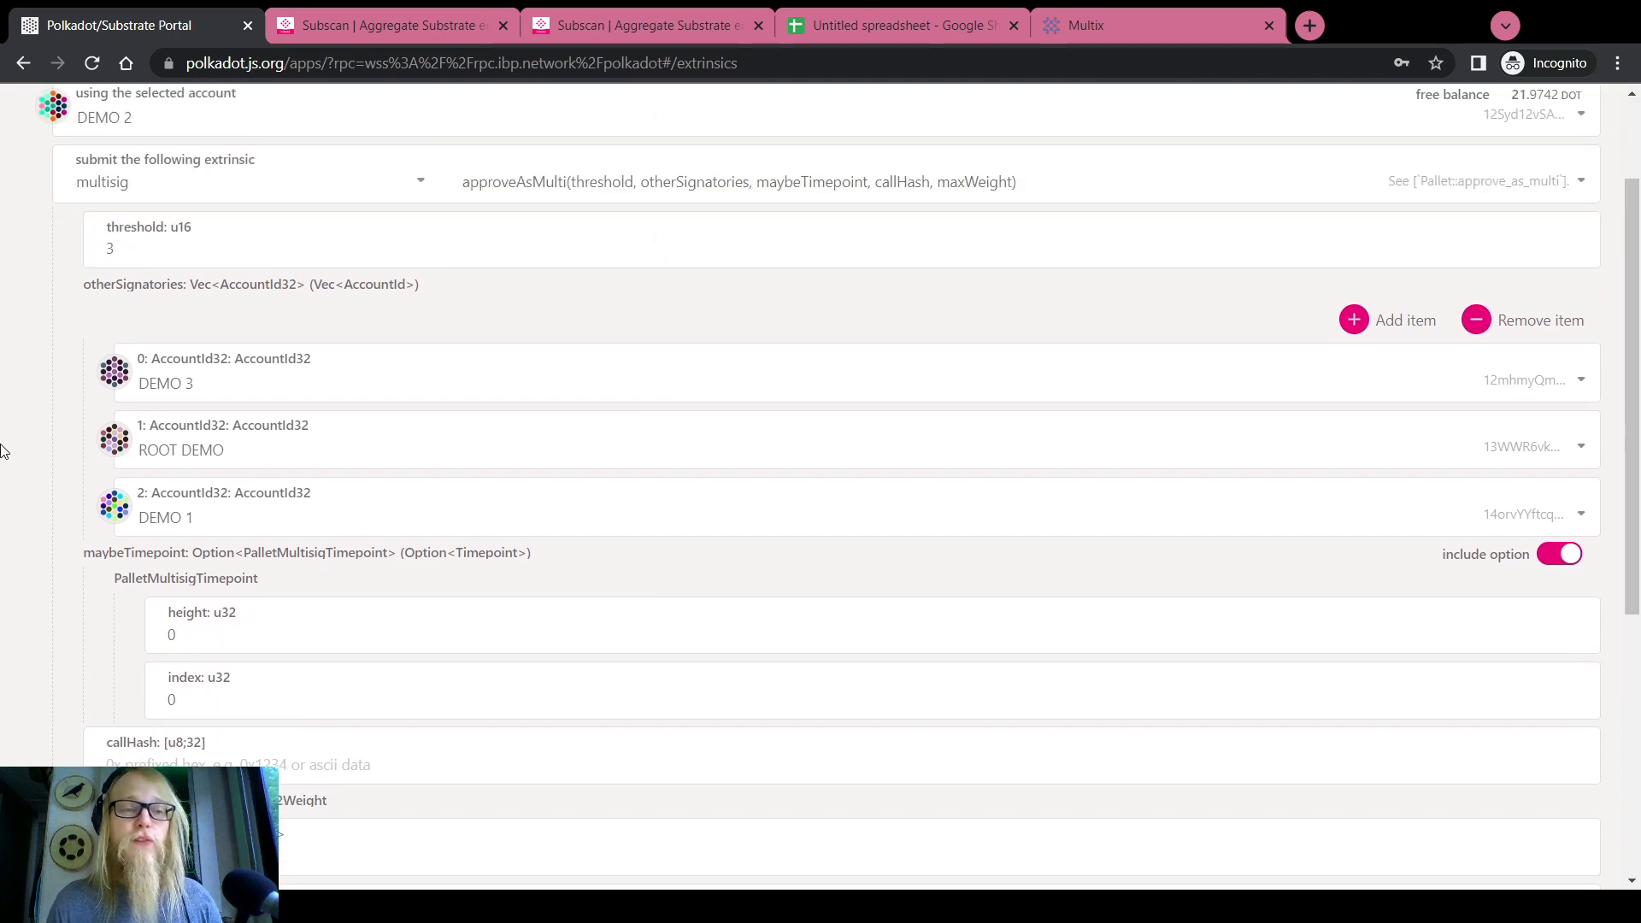
click(207, 643)
click(183, 686)
click(207, 637)
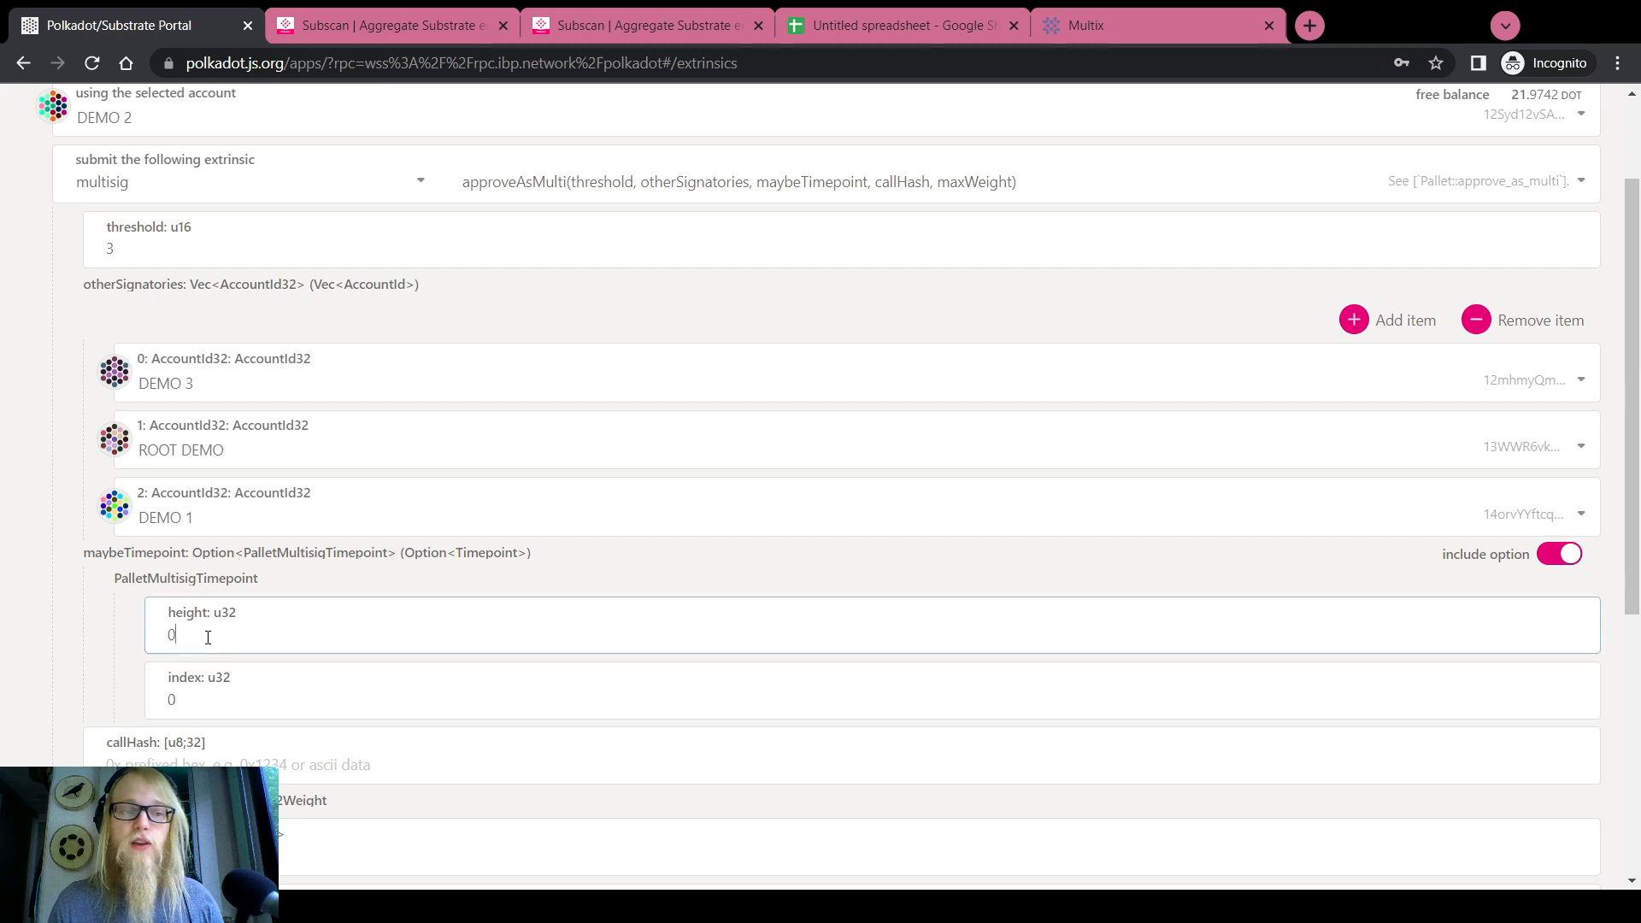
Copy block number 21305476 from Subscan for the timepoint height field
click(576, 30)
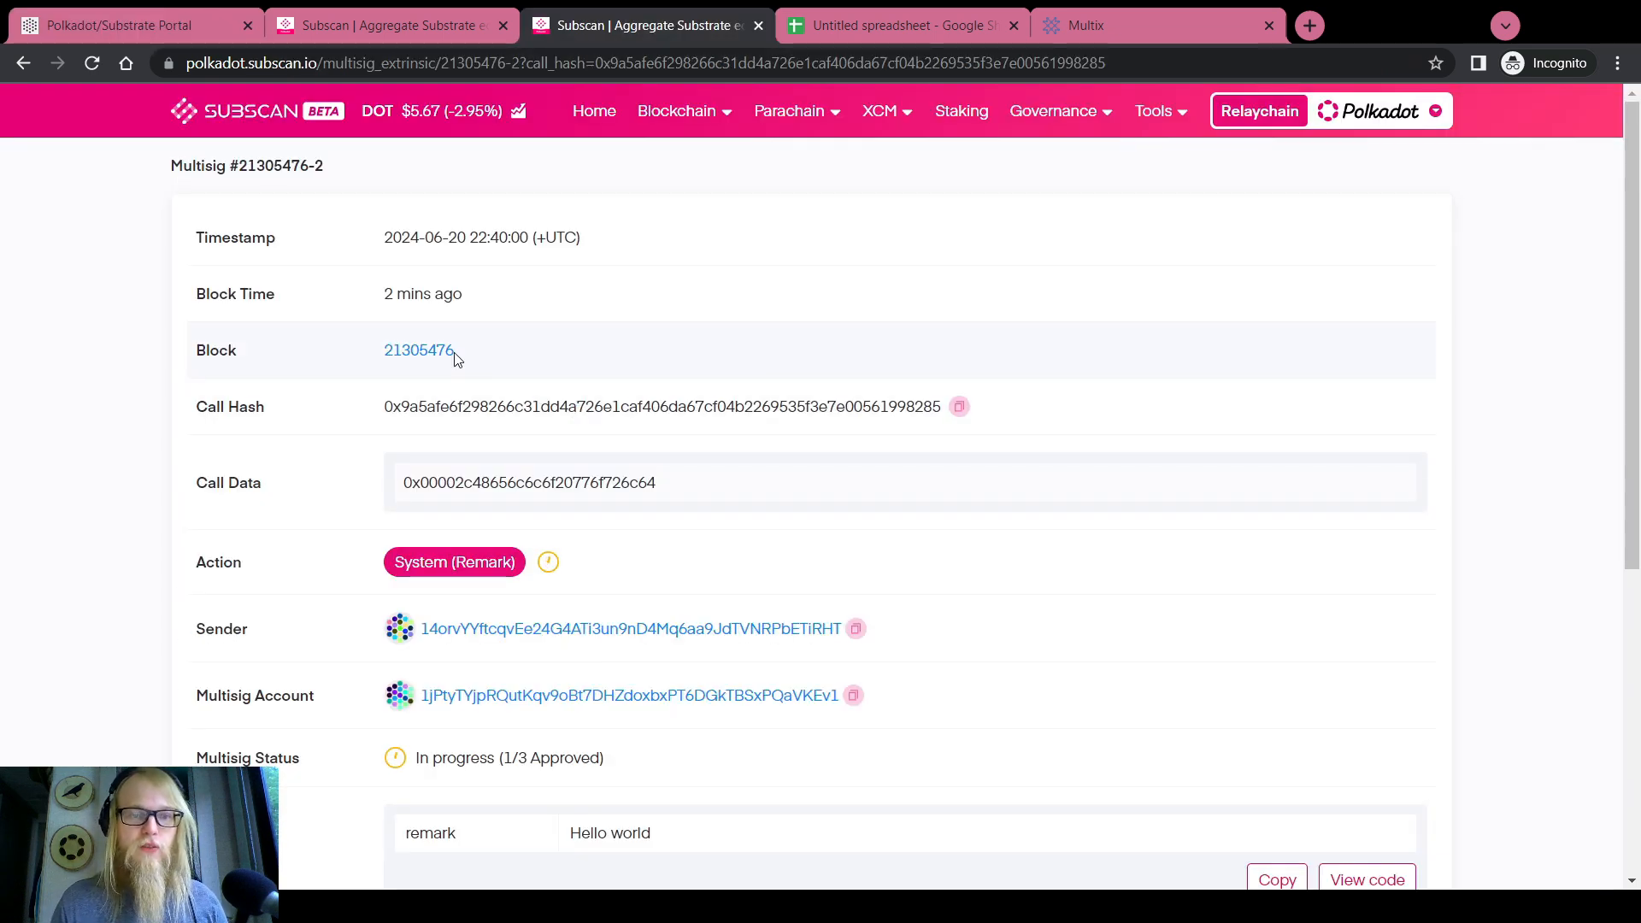
drag(456, 351, 391, 359)
key(ctrl+c)
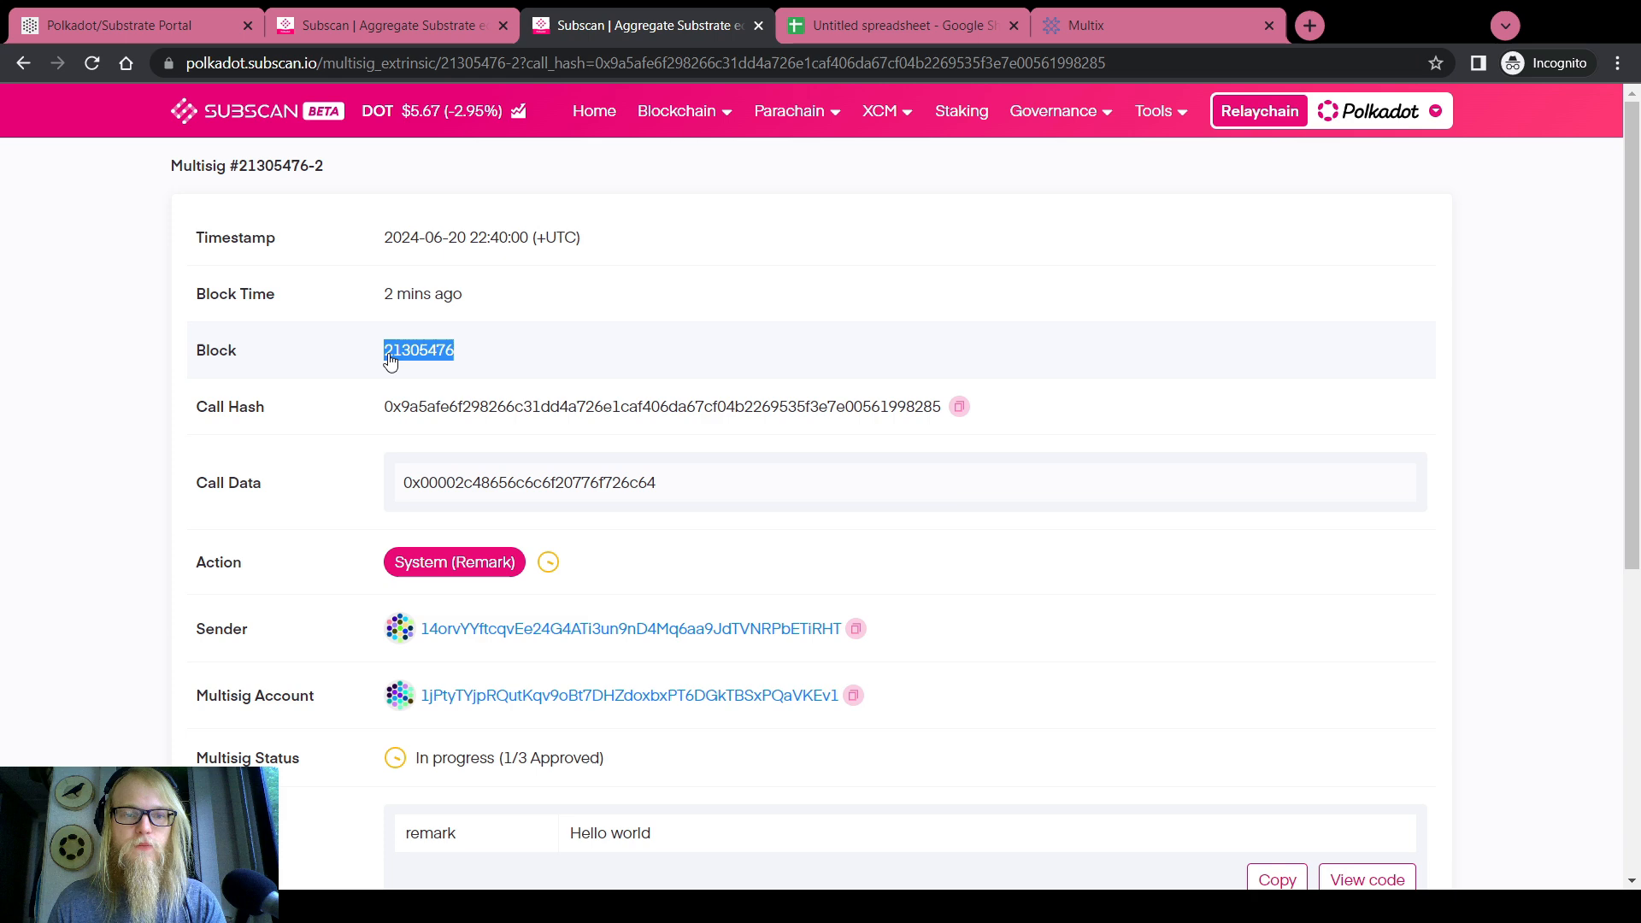
click(115, 30)
click(252, 642)
Paste 21305476 as the timepoint height and move on to the index, set to 2
key(ctrl+v)
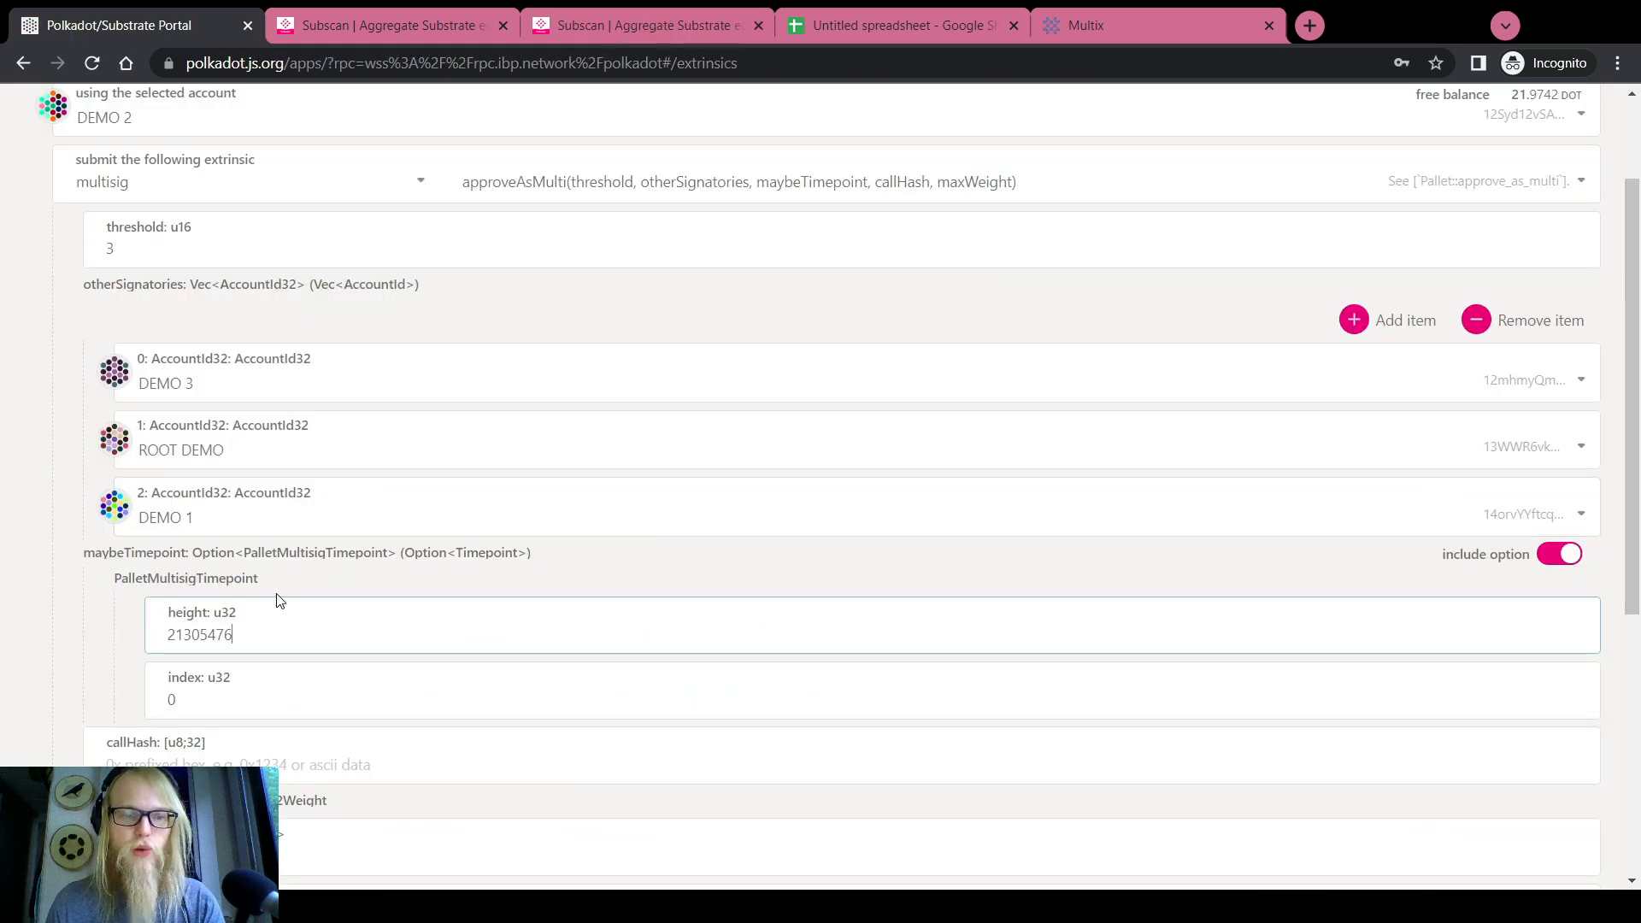
click(656, 28)
scroll(641, 397, down, 5)
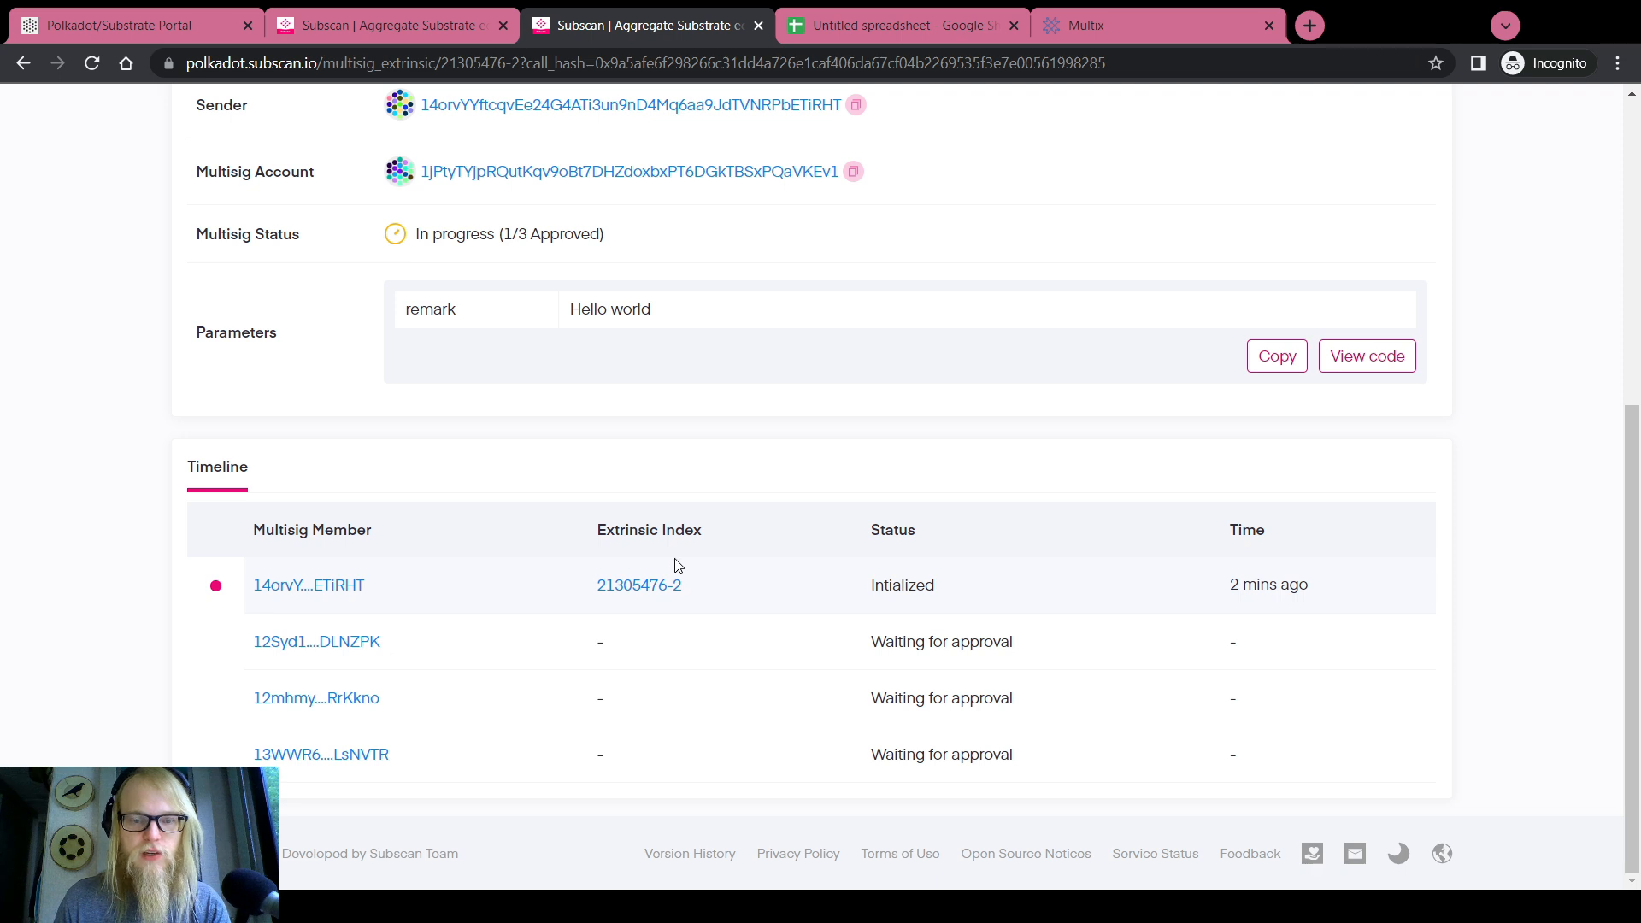
click(162, 34)
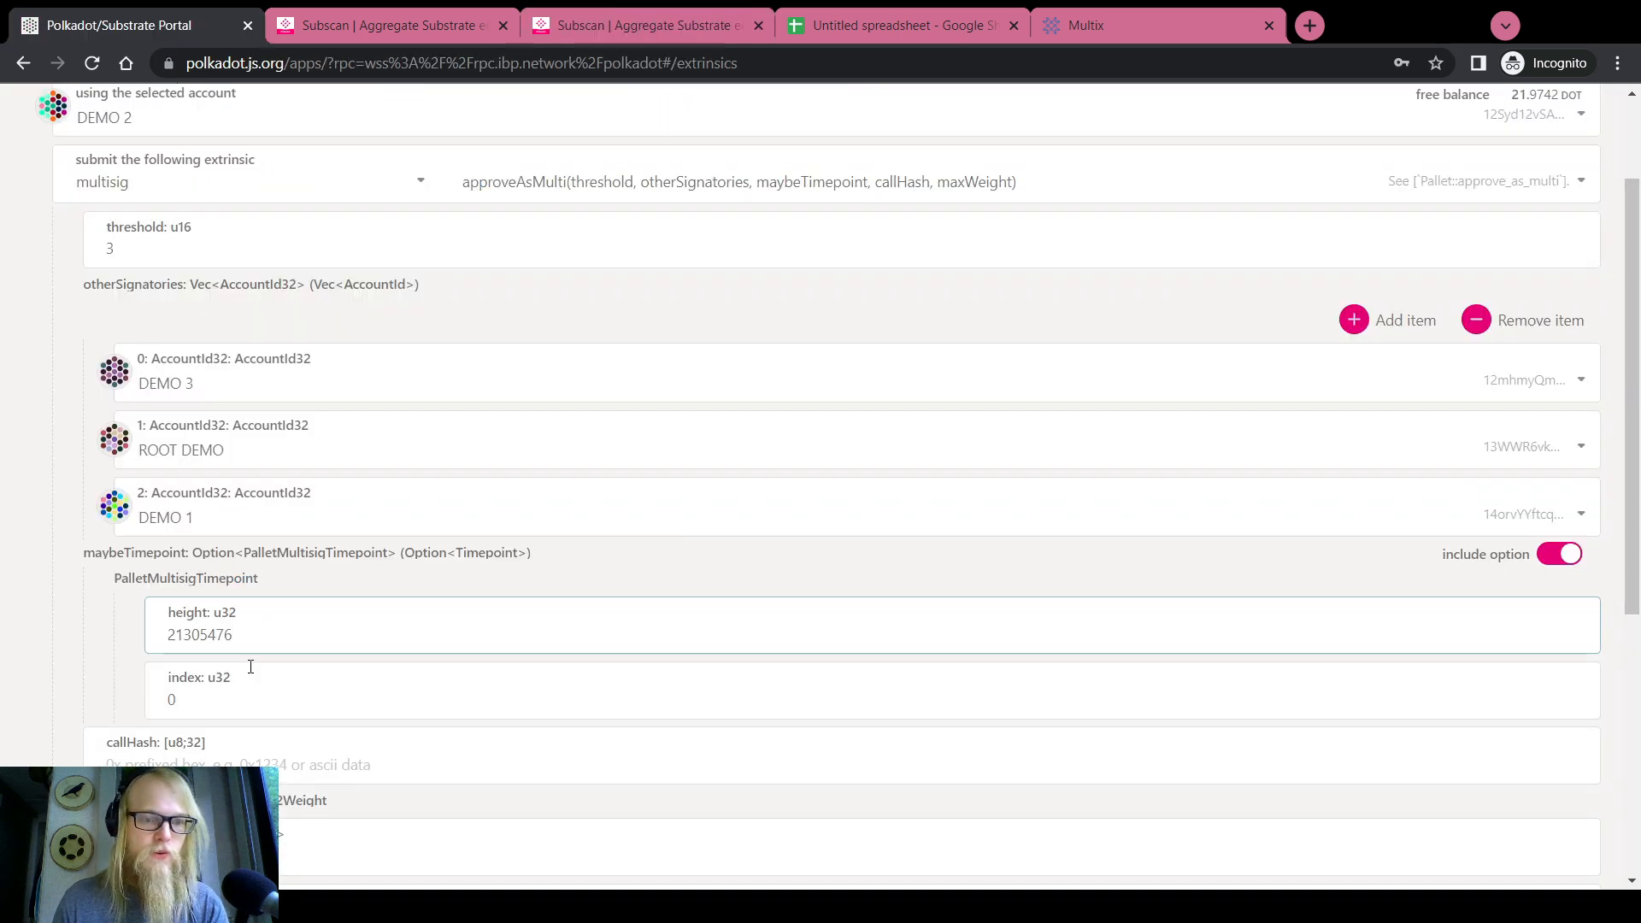
key(Tab)
scroll(25, 675, down, 2)
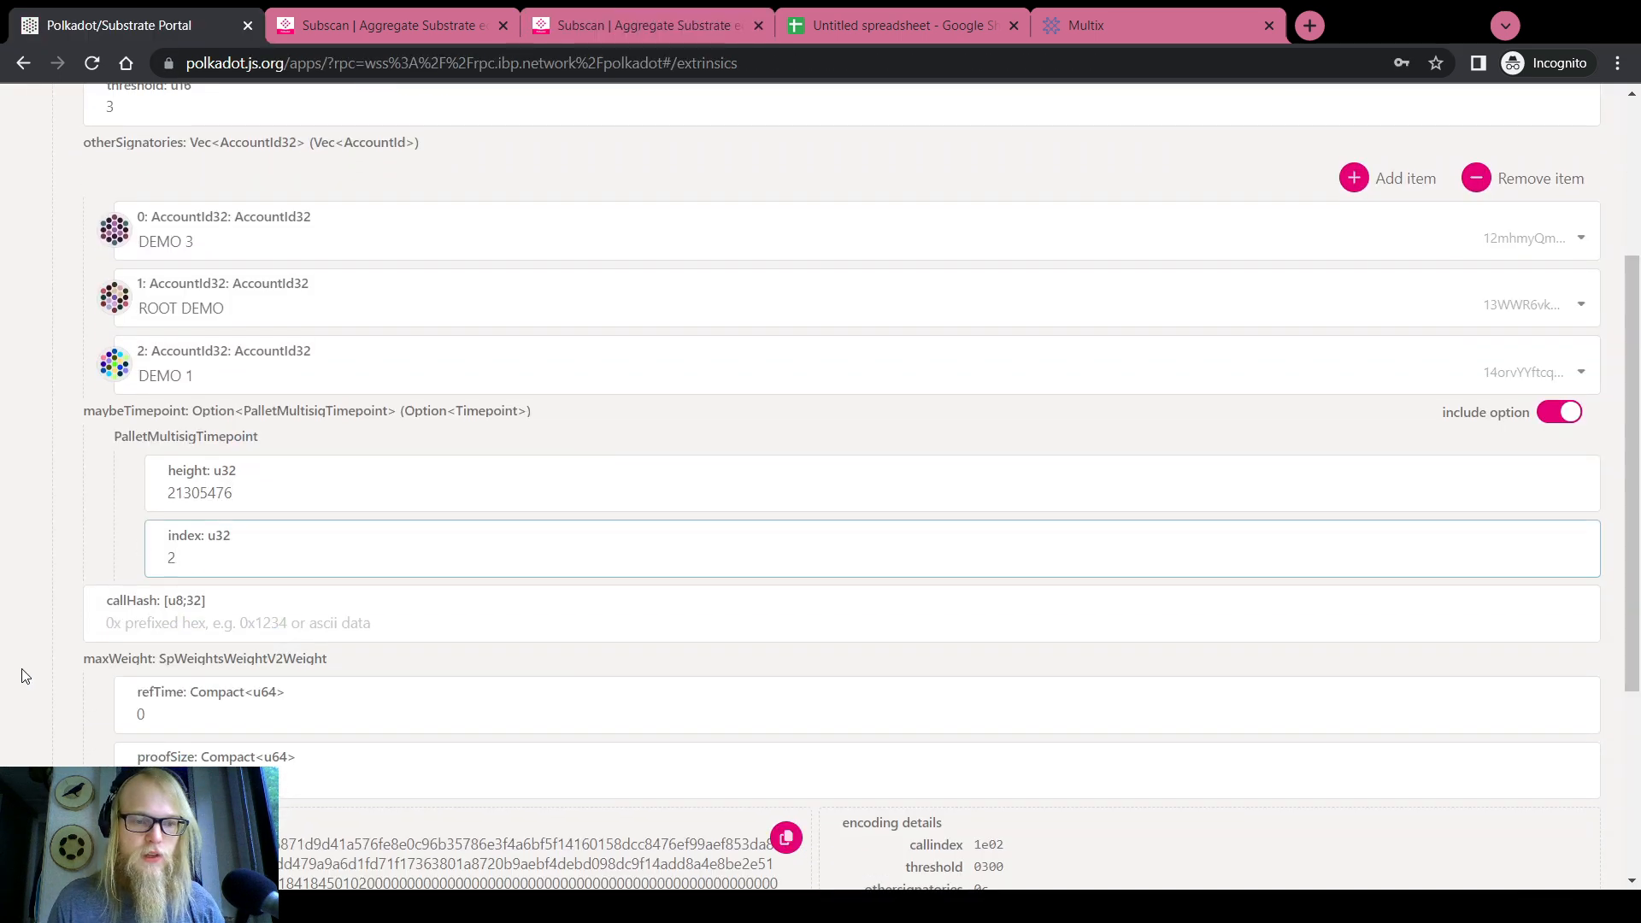
Copy the multisig's call hash from Subscan into the callHash field
click(162, 625)
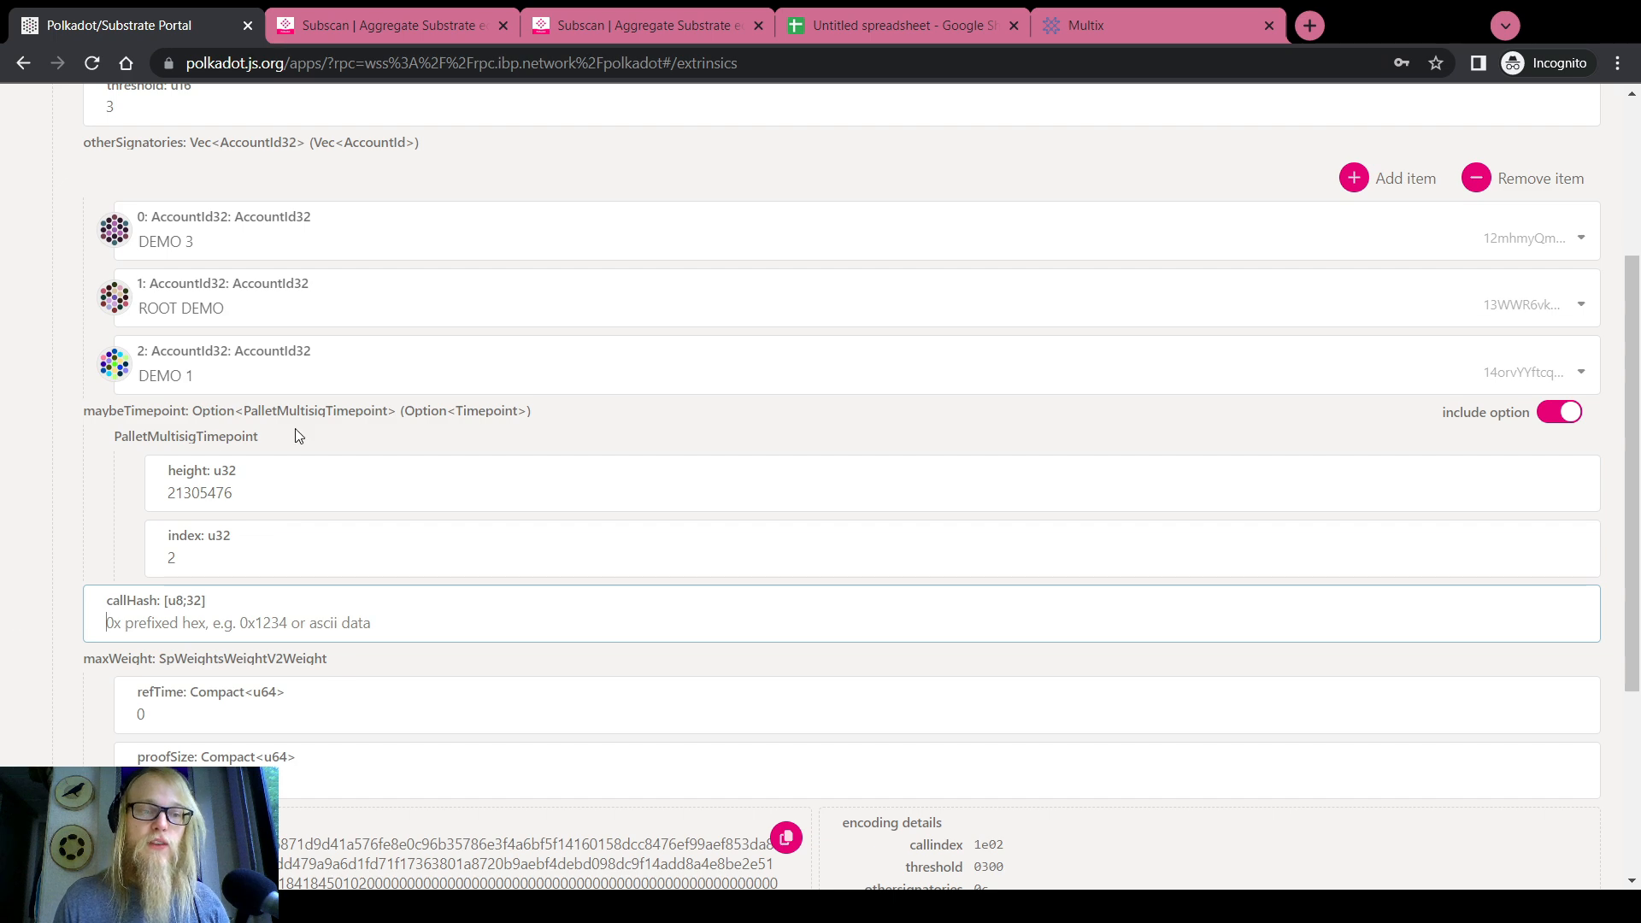
click(598, 26)
scroll(705, 376, up, 6)
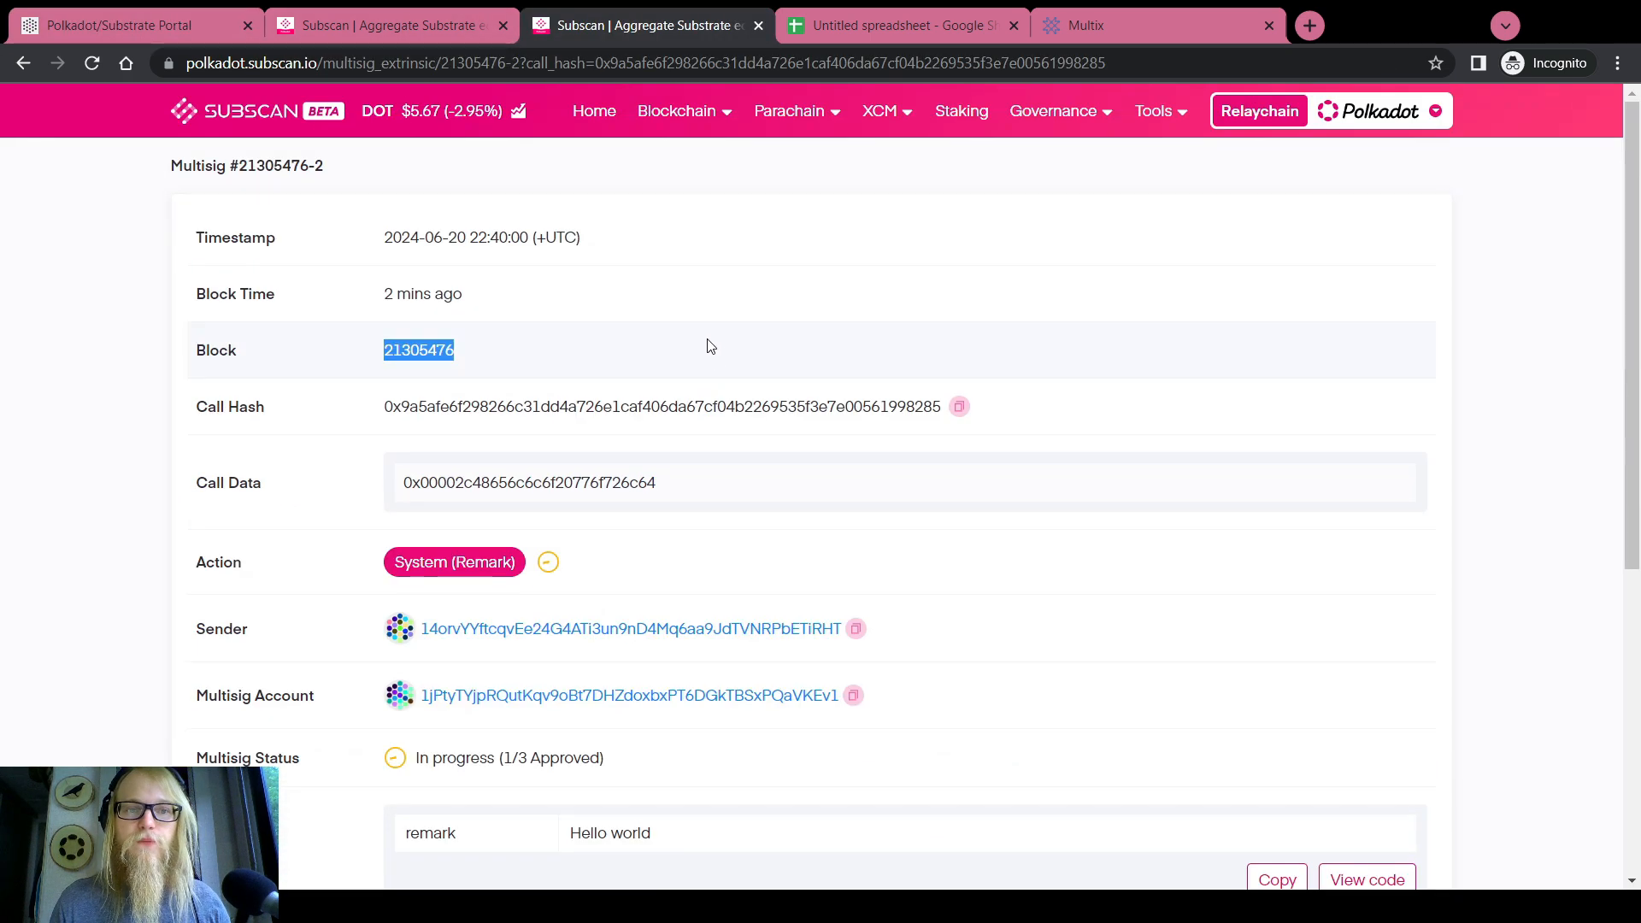
click(966, 415)
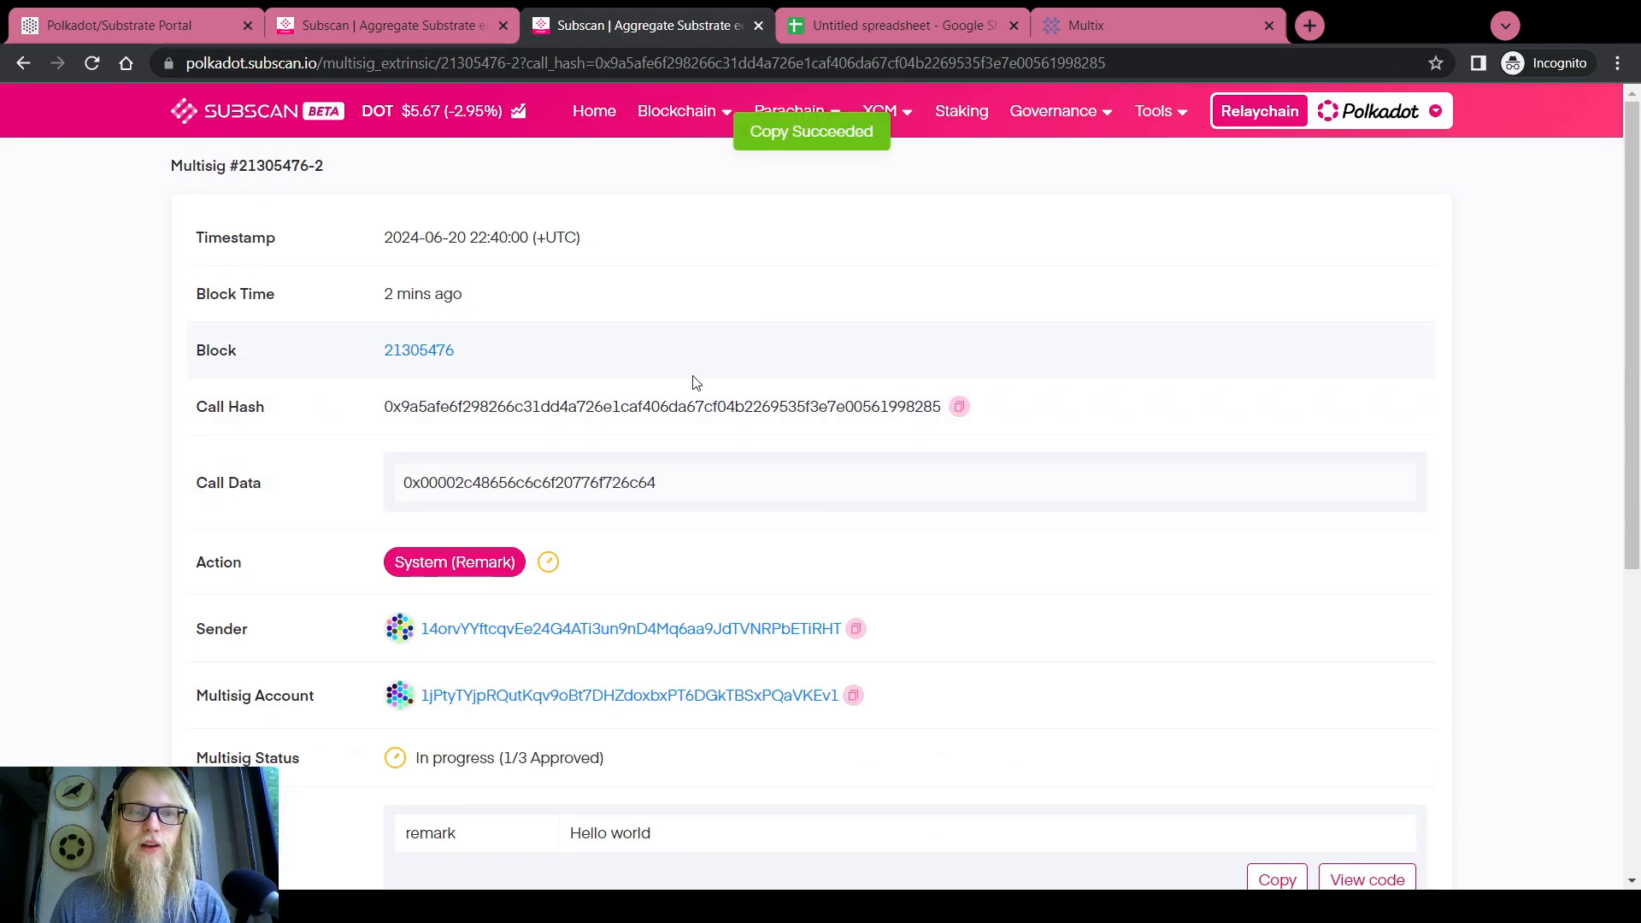
click(171, 27)
scroll(225, 419, down, 3)
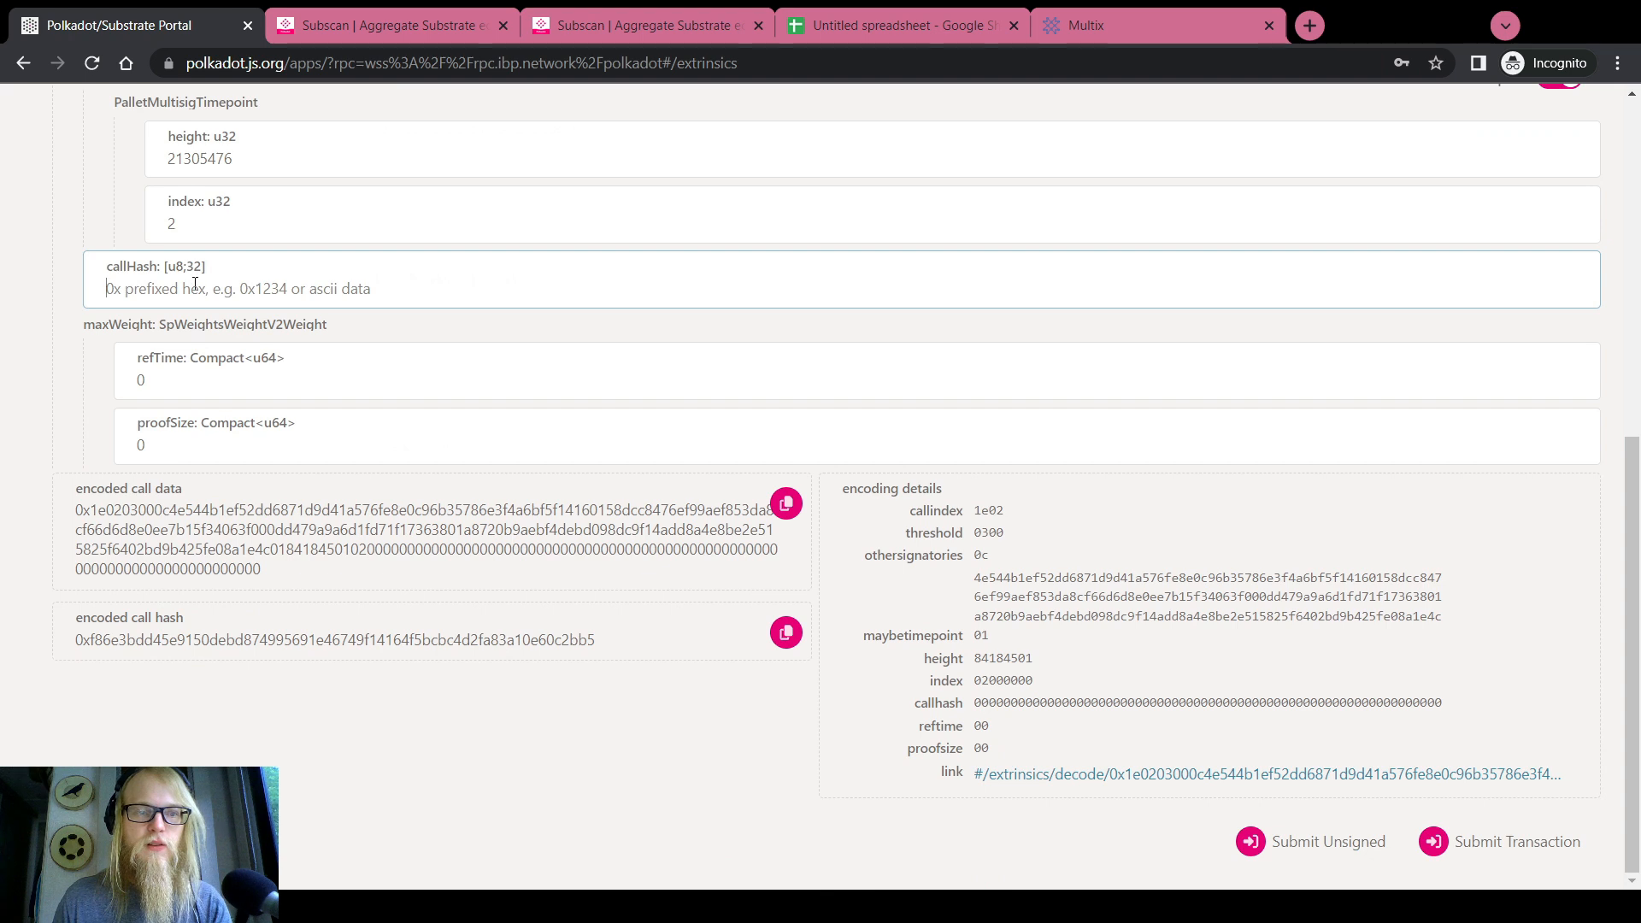
key(ctrl+v)
Review the max weight refTime and proofSize values, left at 0
click(41, 363)
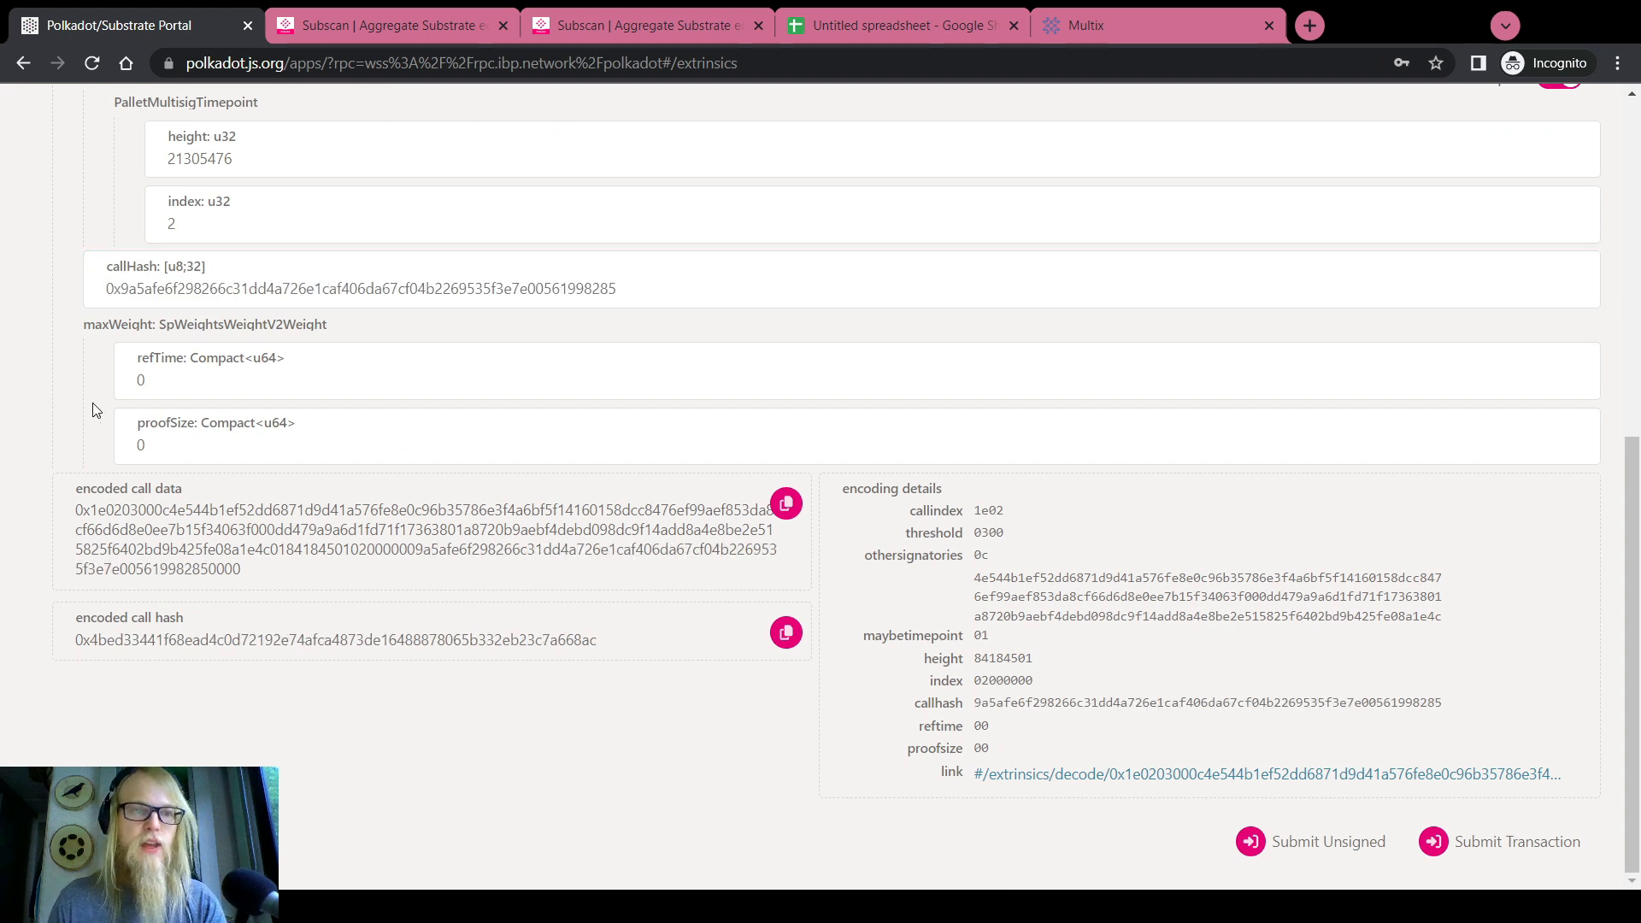
click(152, 445)
mouse_move(152, 445)
mouse_down()
mouse_move(137, 445)
mouse_move(158, 442)
mouse_up()
click(150, 381)
double_click(157, 443)
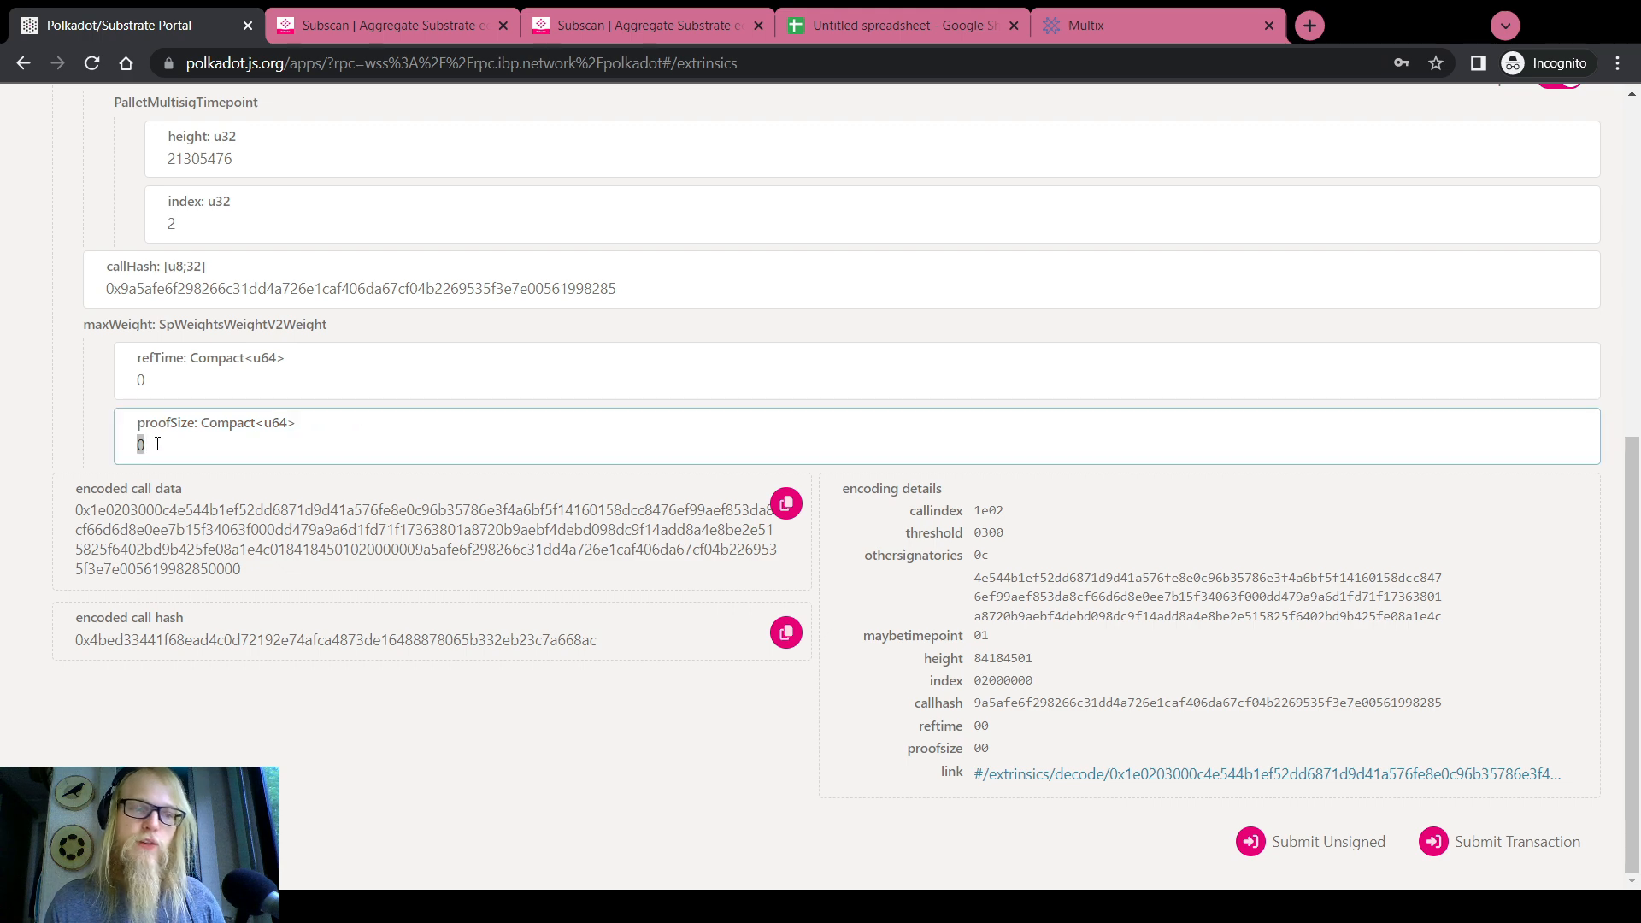
scroll(31, 424, up, 7)
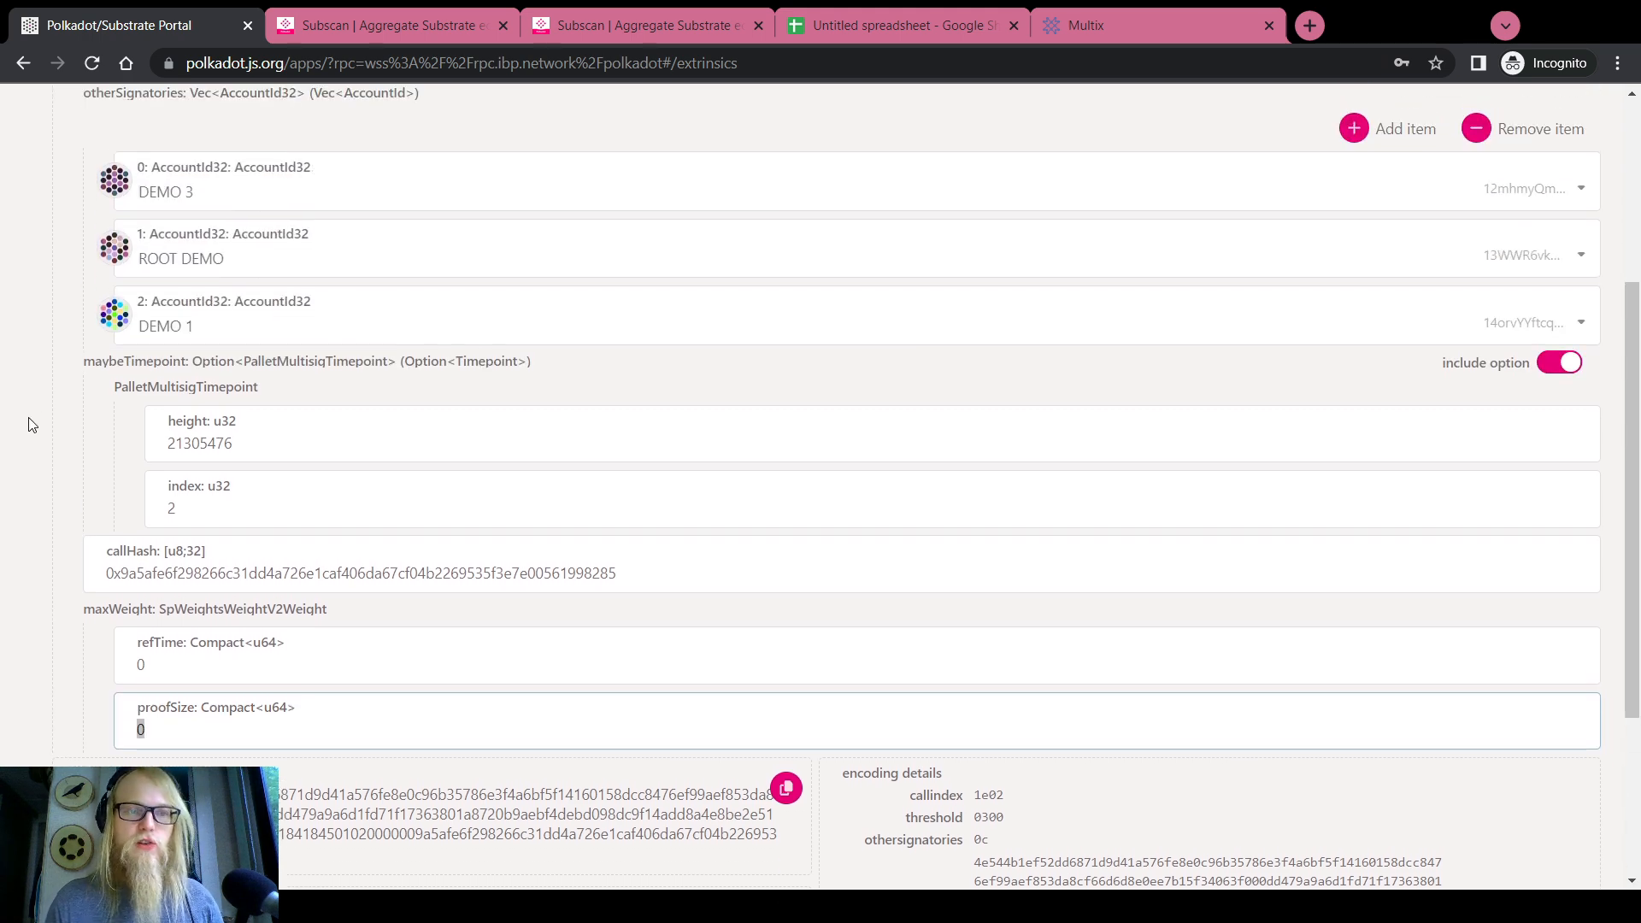
scroll(31, 407, down, 10)
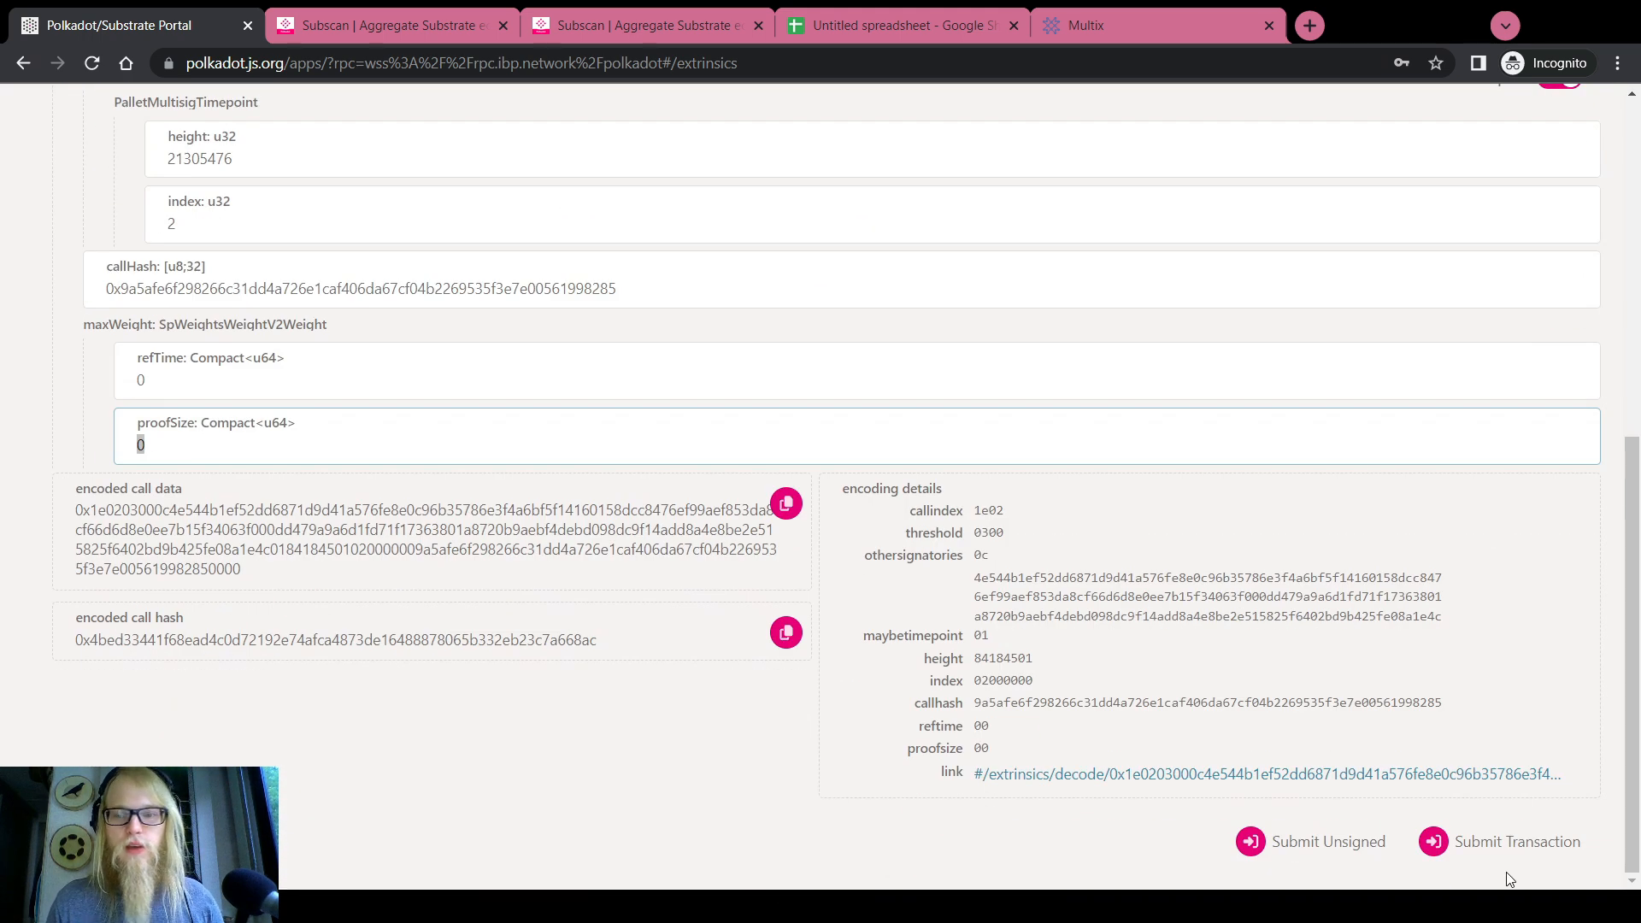
Submit, authorize and sign DEMO 2's approveAsMulti approval of the Hello world remark
click(1504, 841)
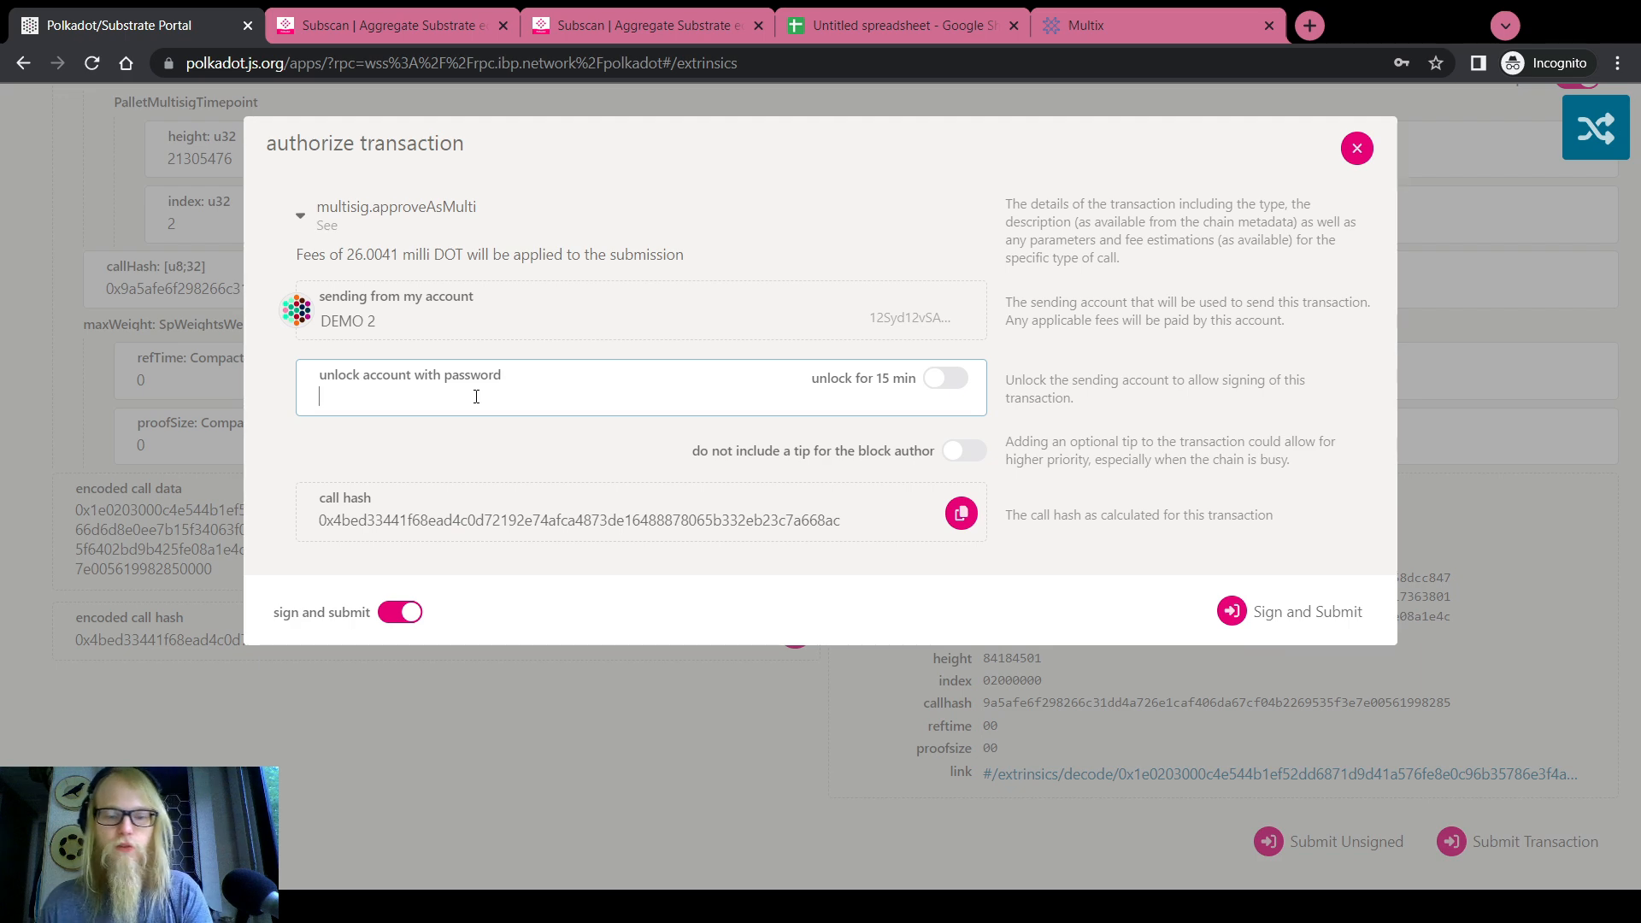
click(1234, 610)
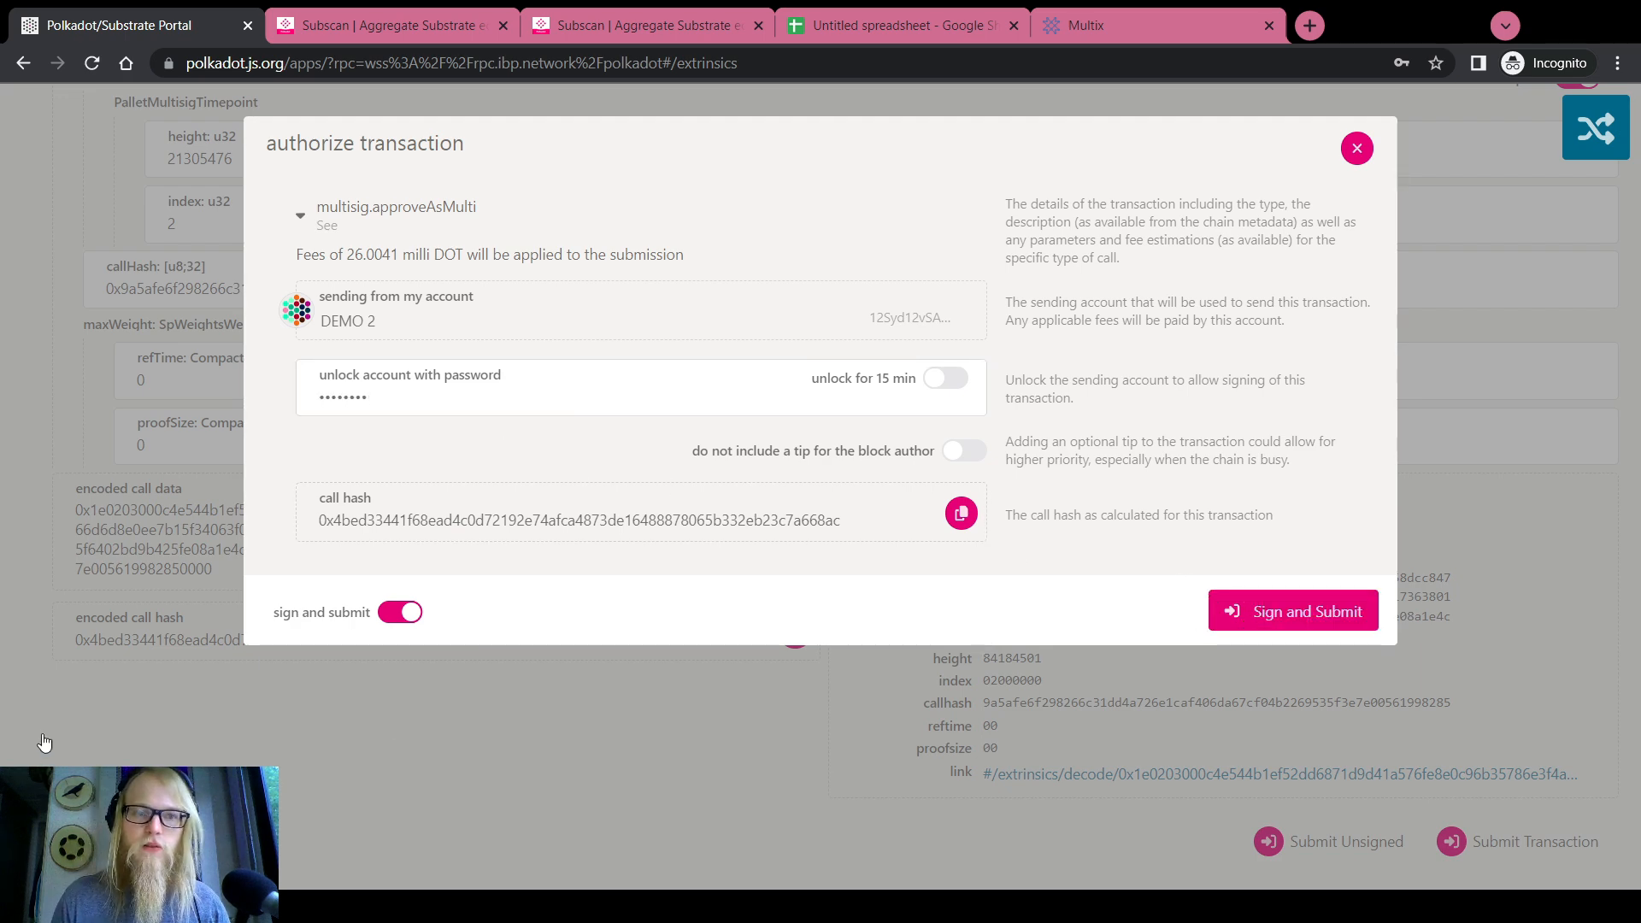
scroll(4, 712, up, 10)
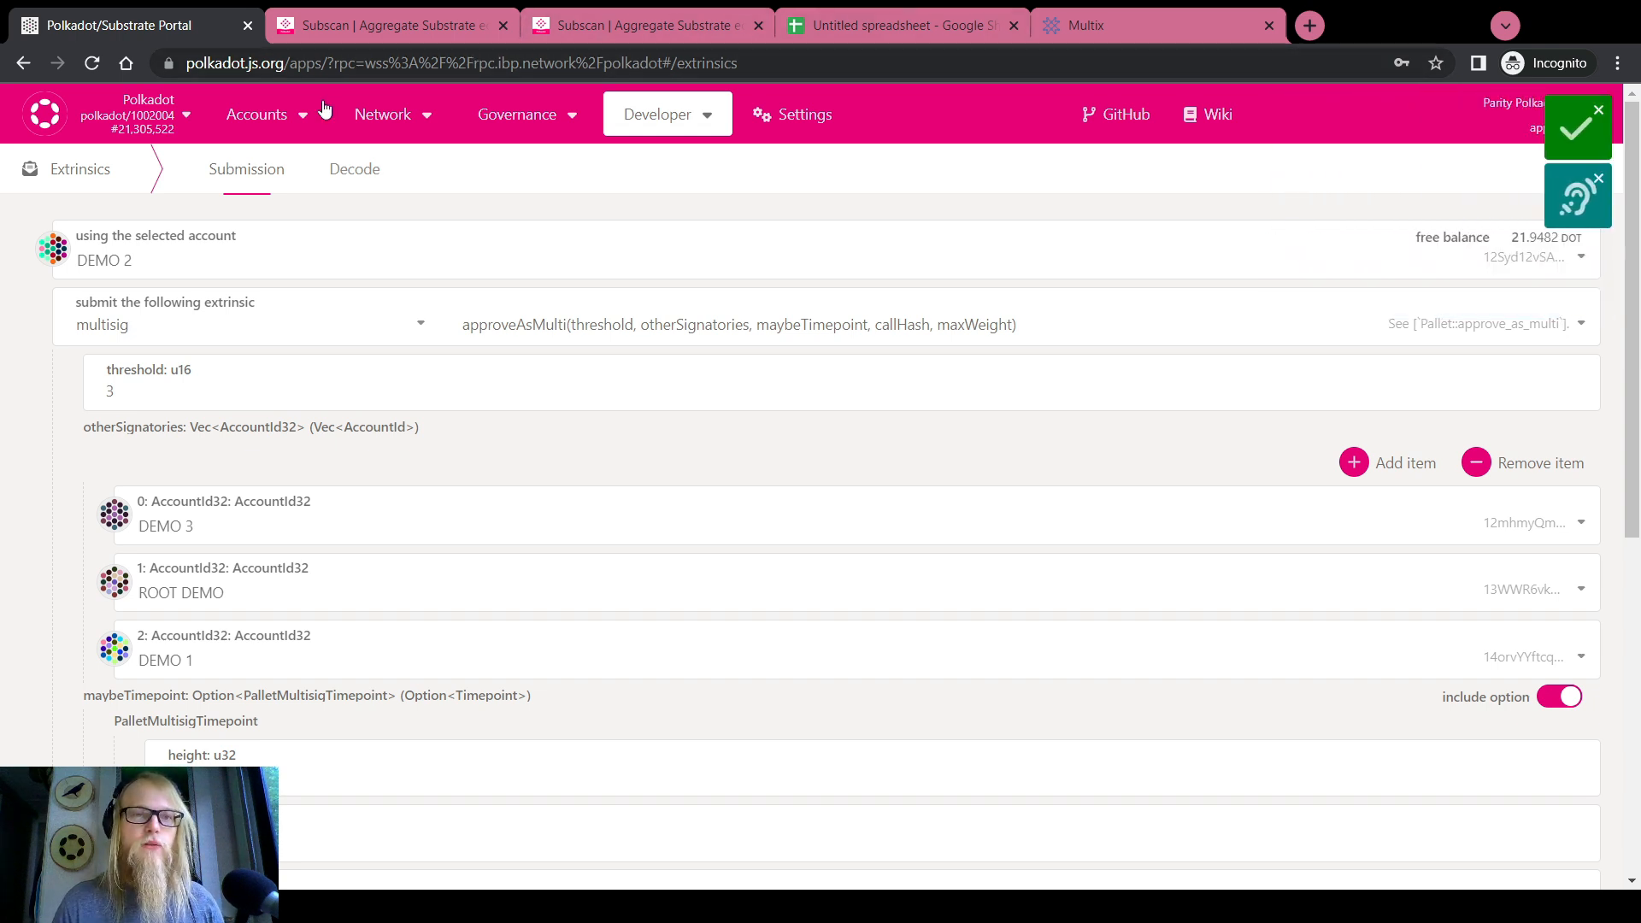
From Accounts, open the multisig's pending call hashes and expand Existing approvals showing DEMO 2 and DEMO 1
click(261, 169)
scroll(84, 330, down, 2)
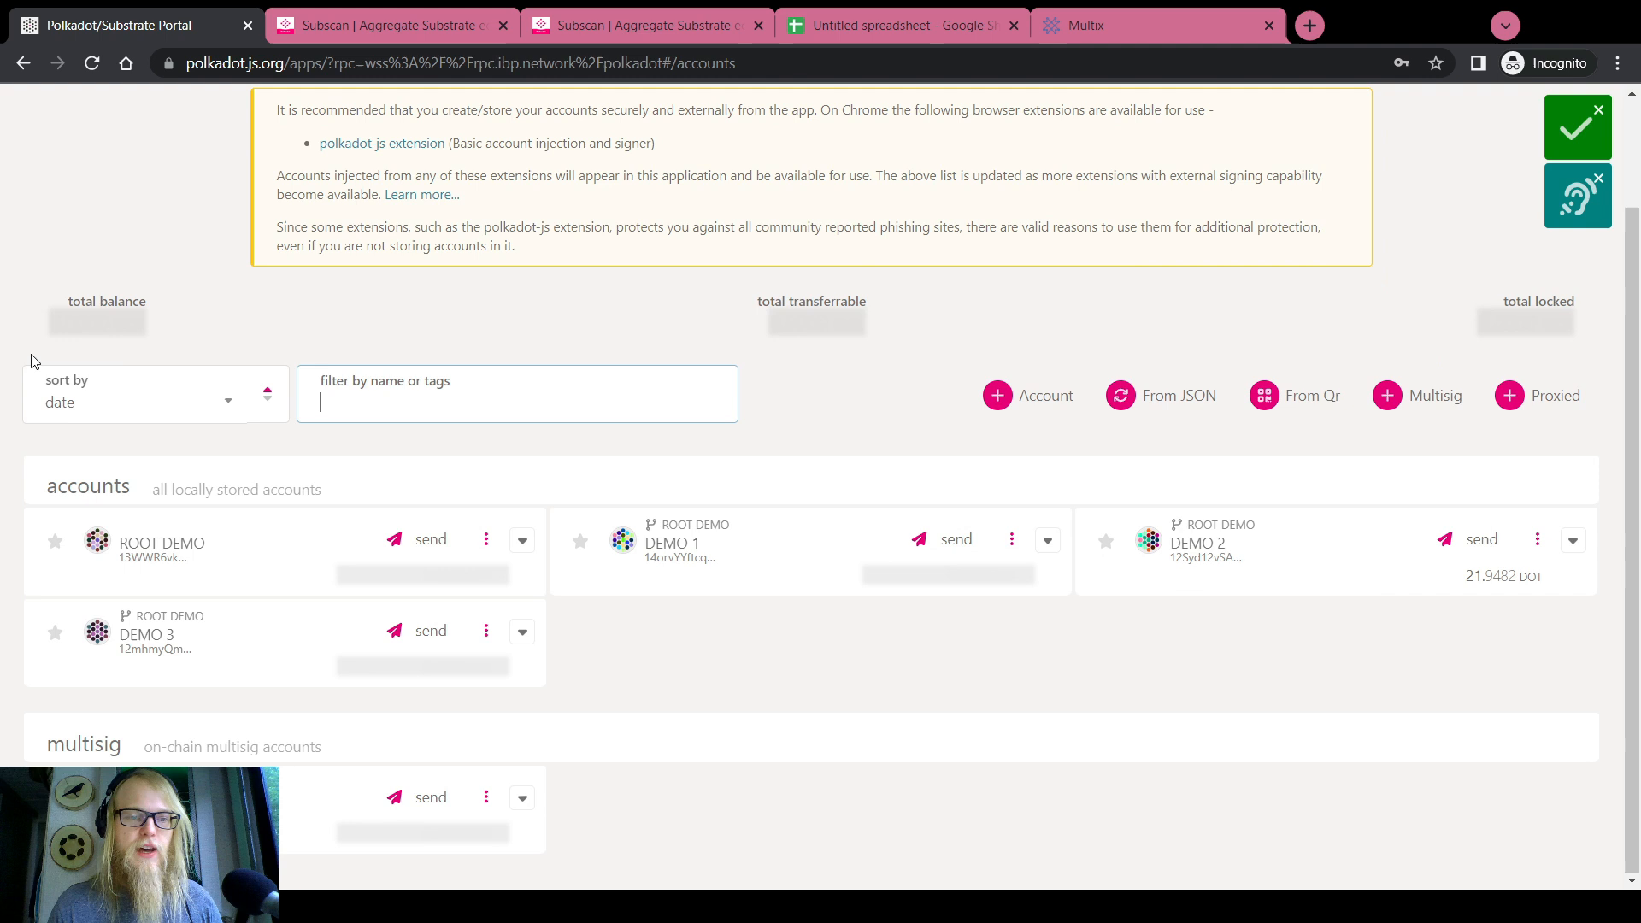
mouse_move(334, 790)
click(331, 753)
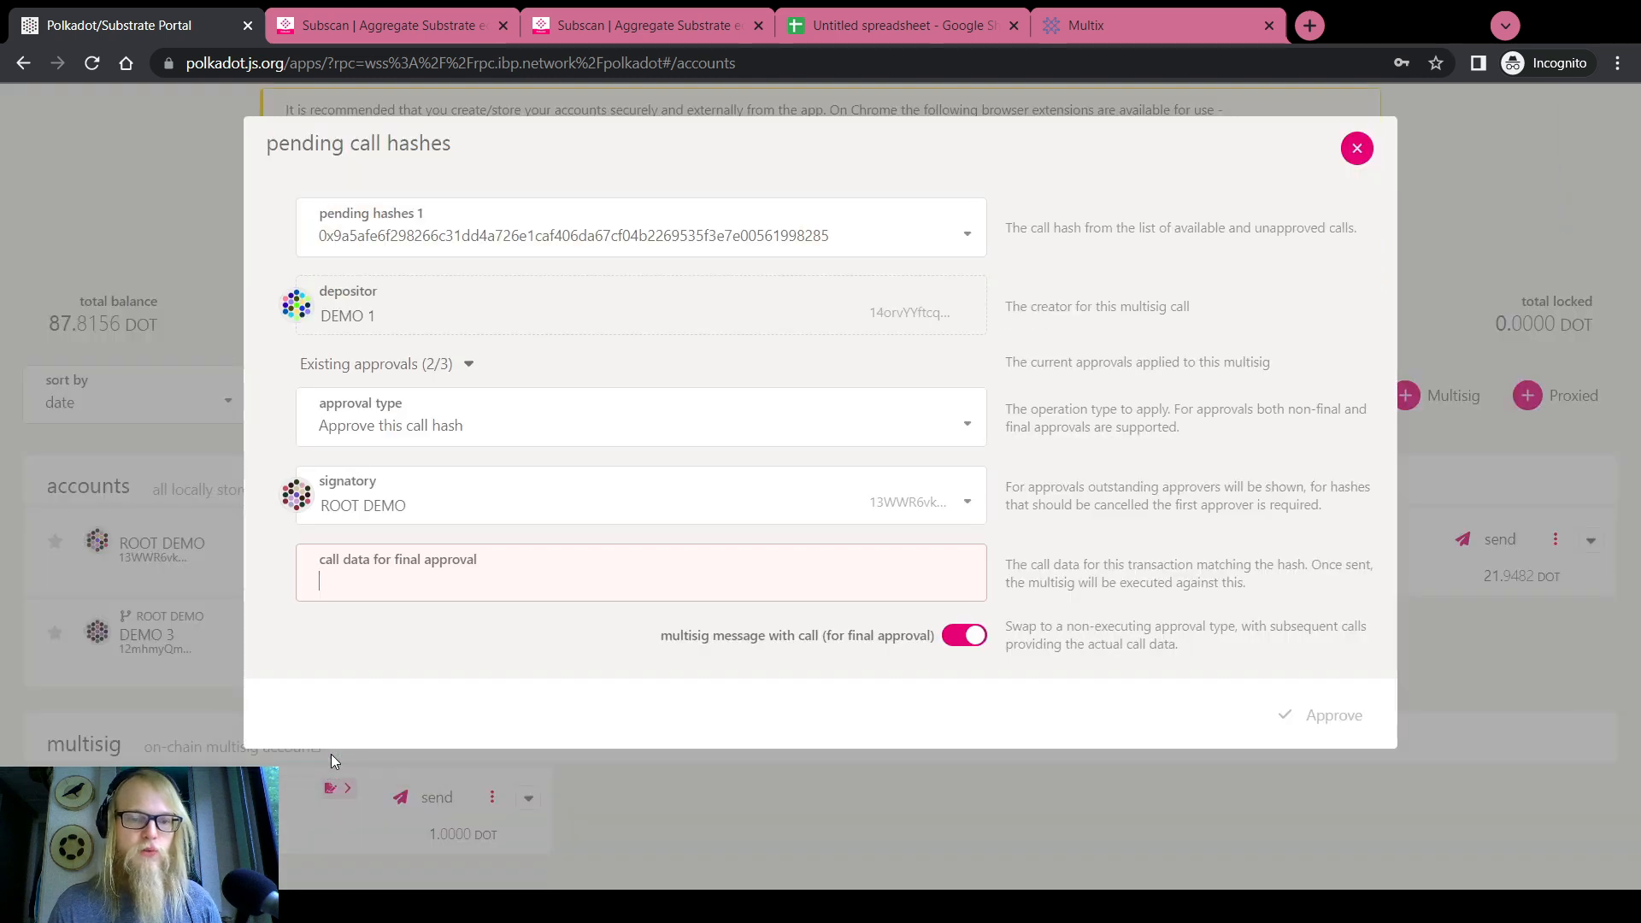
click(468, 364)
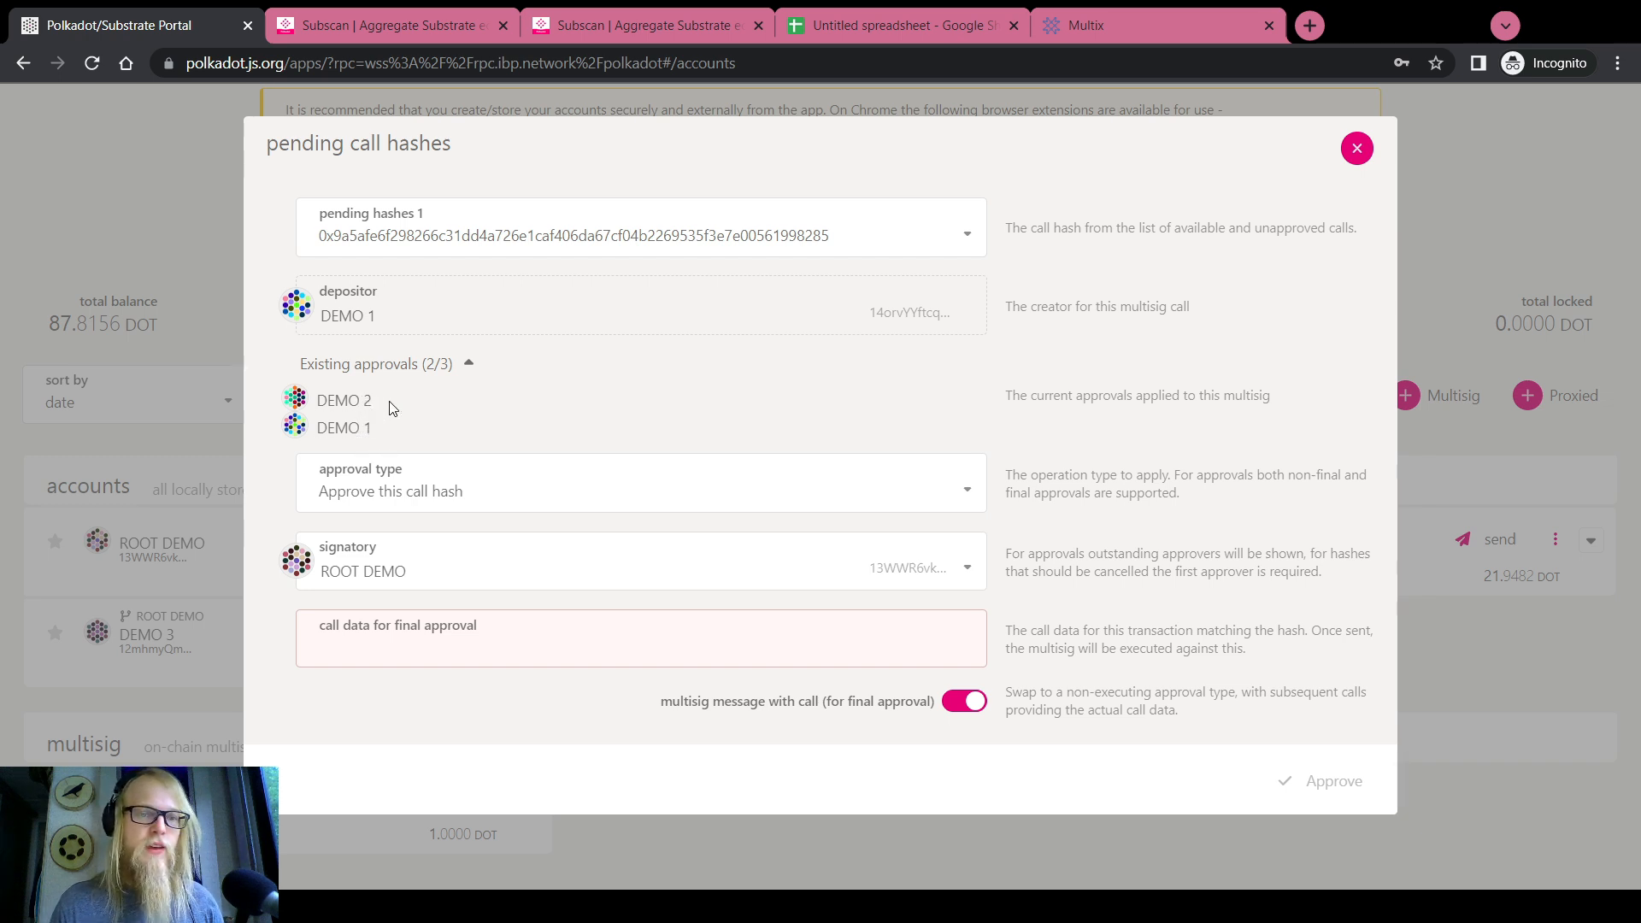
click(608, 10)
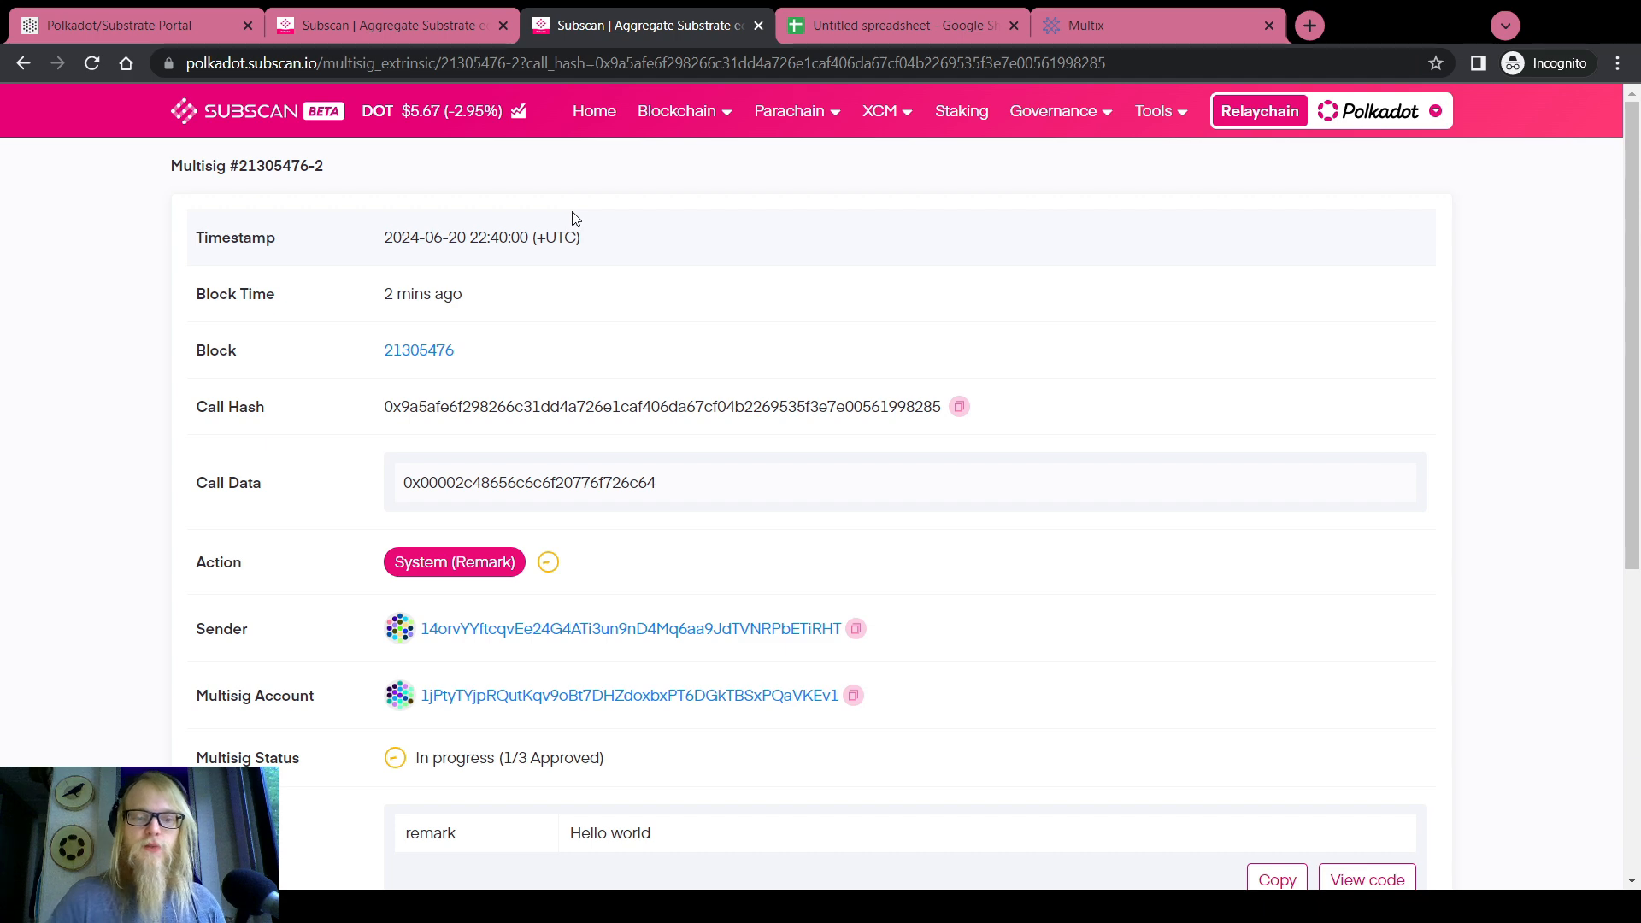
Reload the Subscan multisig page until it reports 2/3 Approved
key(F5)
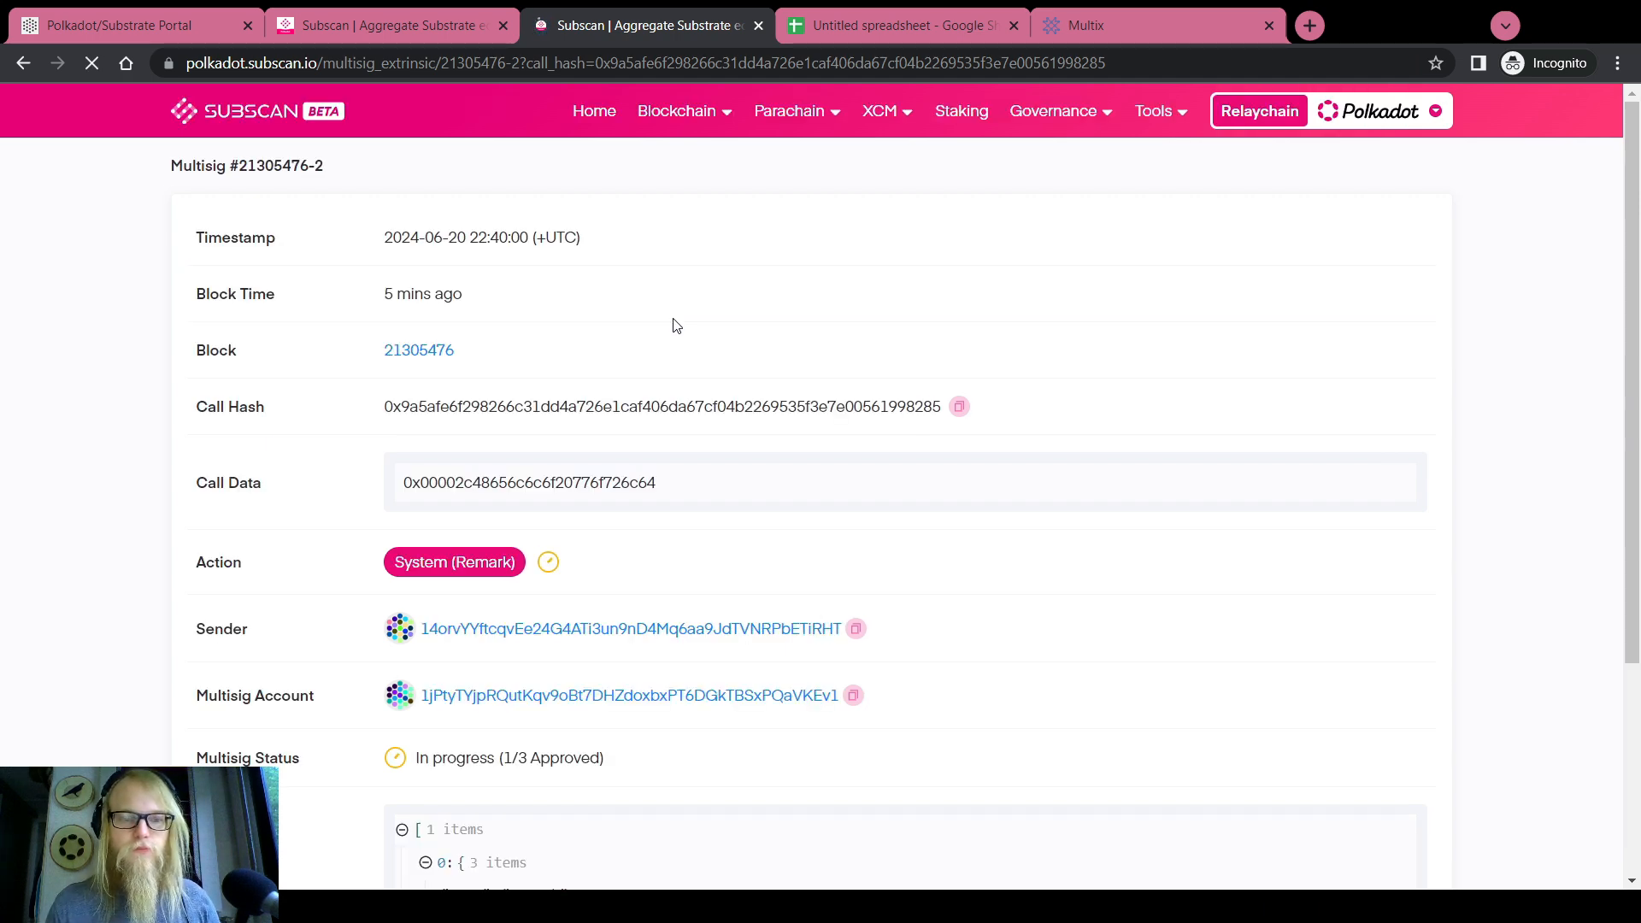
scroll(671, 325, down, 5)
scroll(671, 325, down, 2)
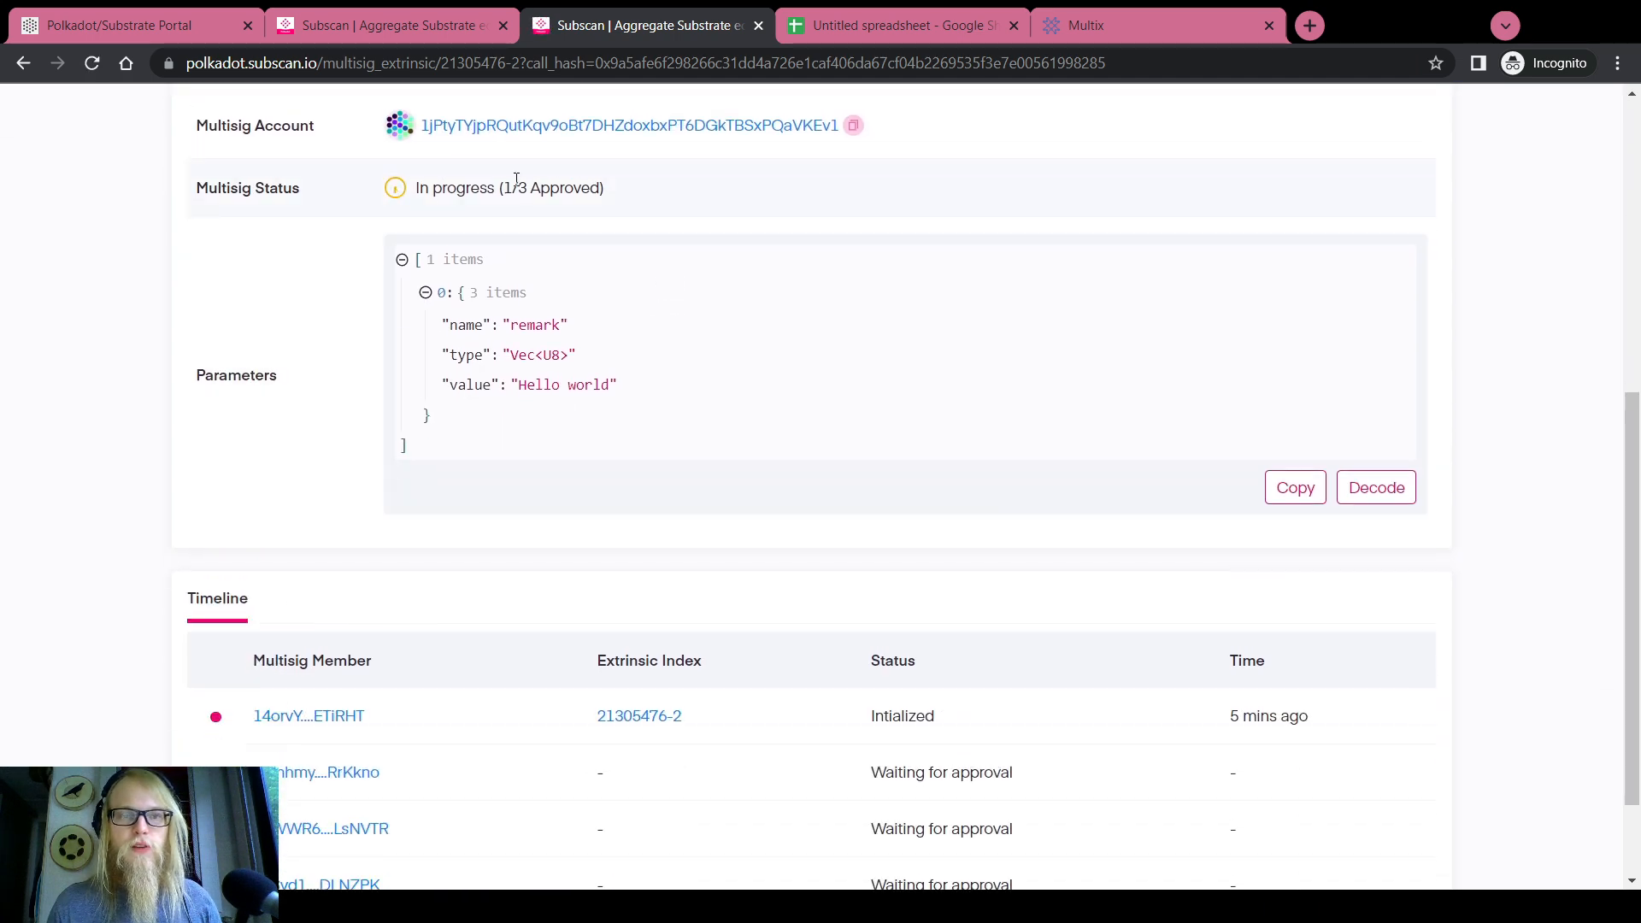
scroll(491, 213, up, 5)
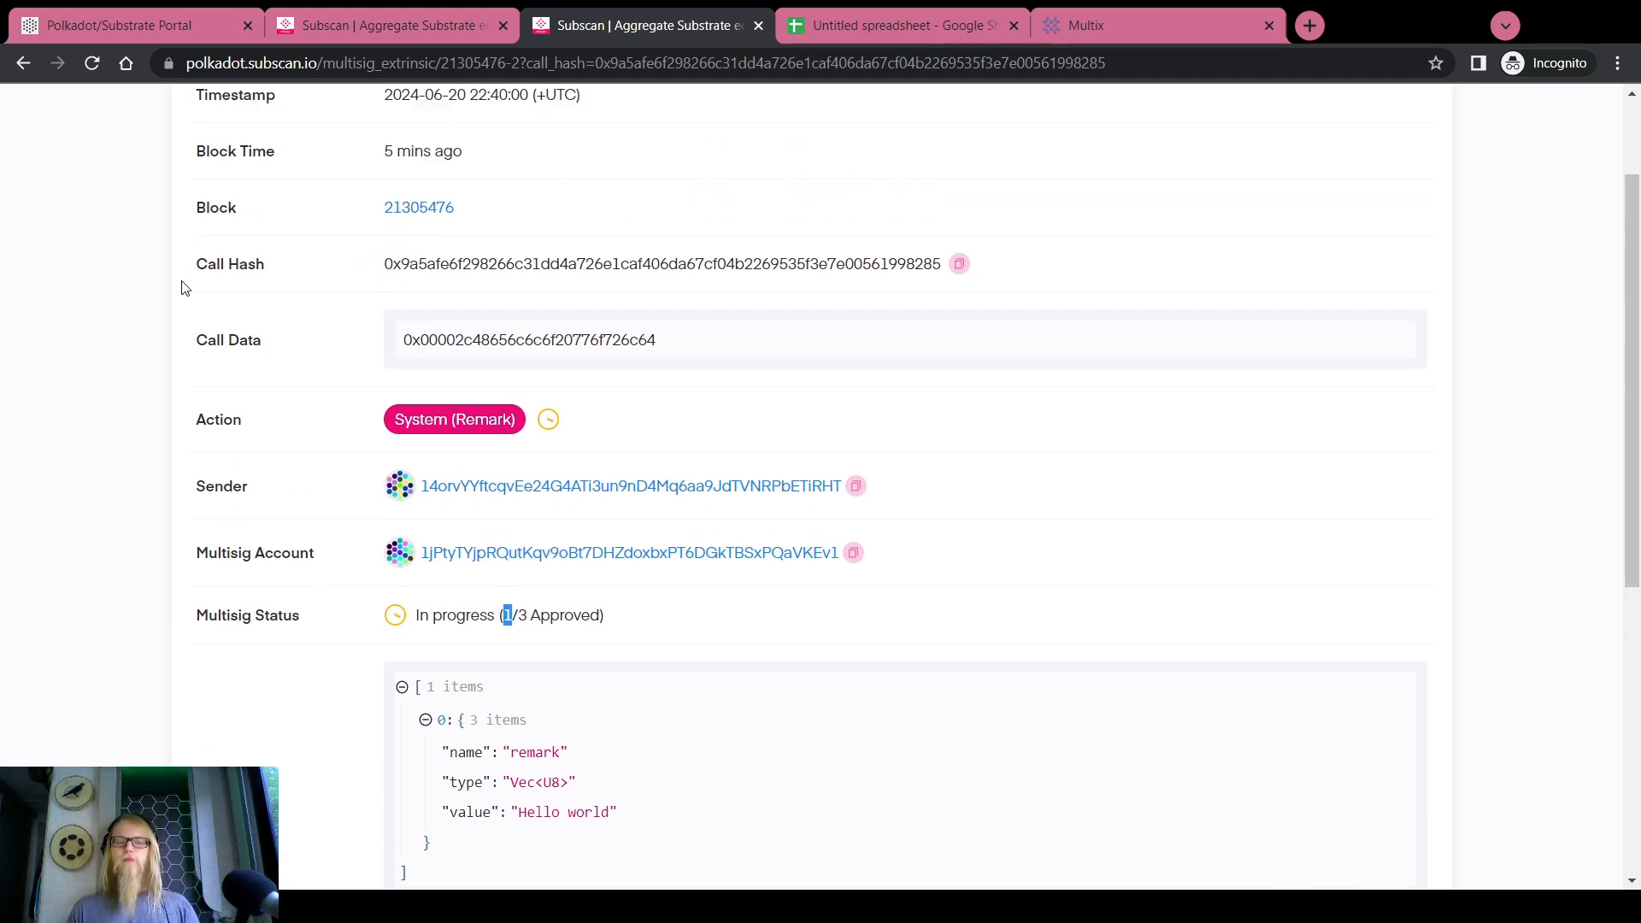
key(F5)
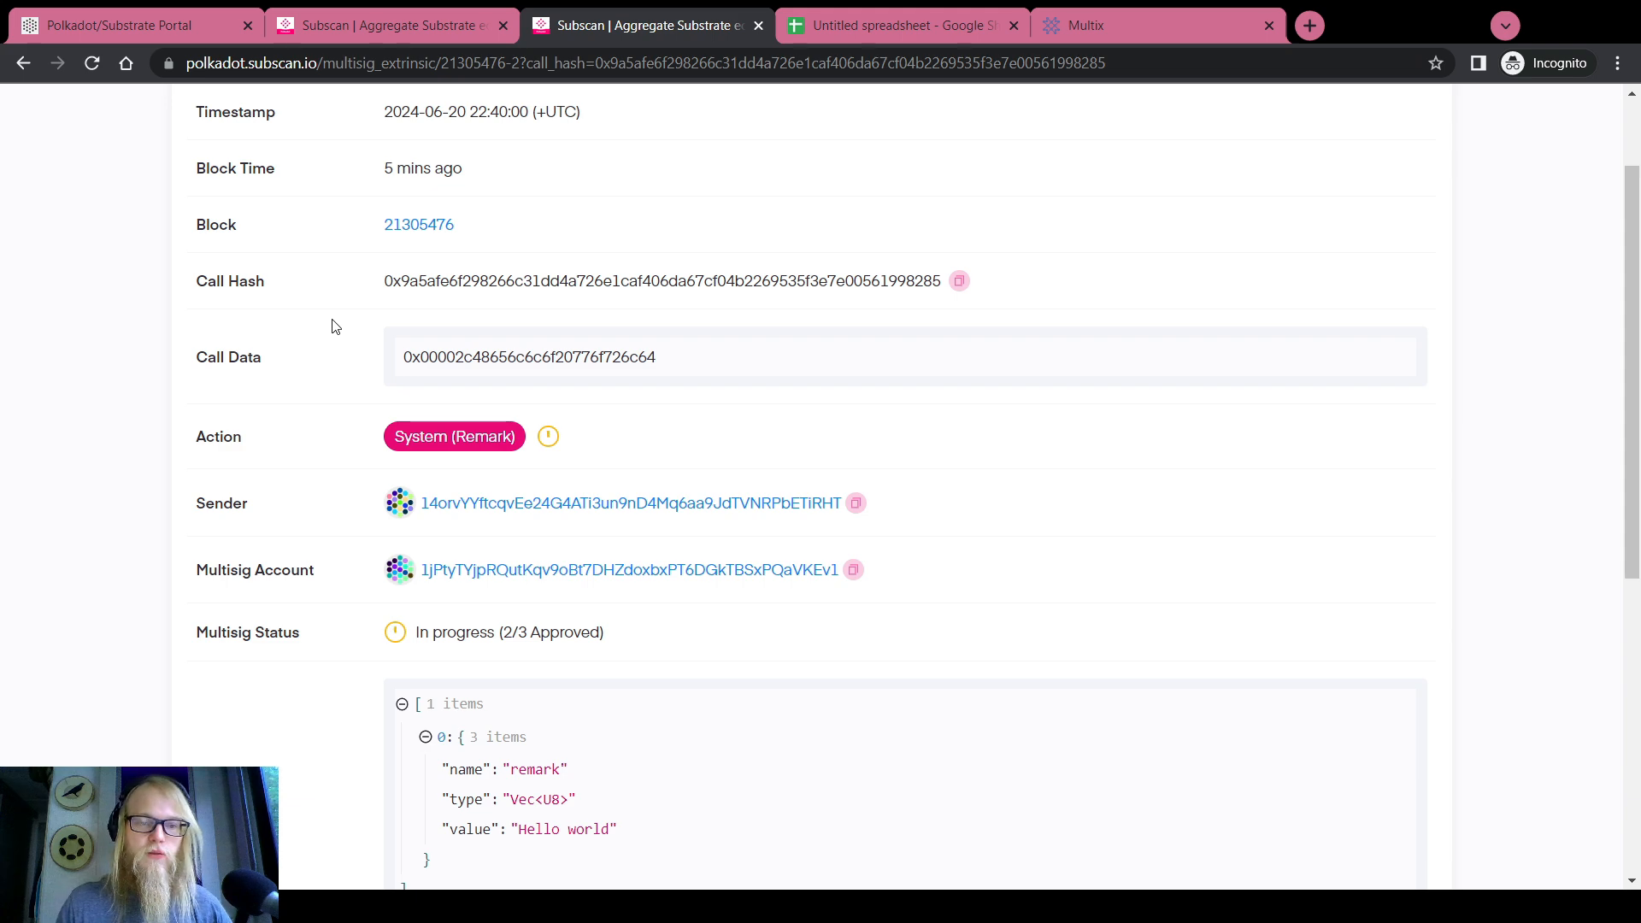
scroll(573, 325, down, 5)
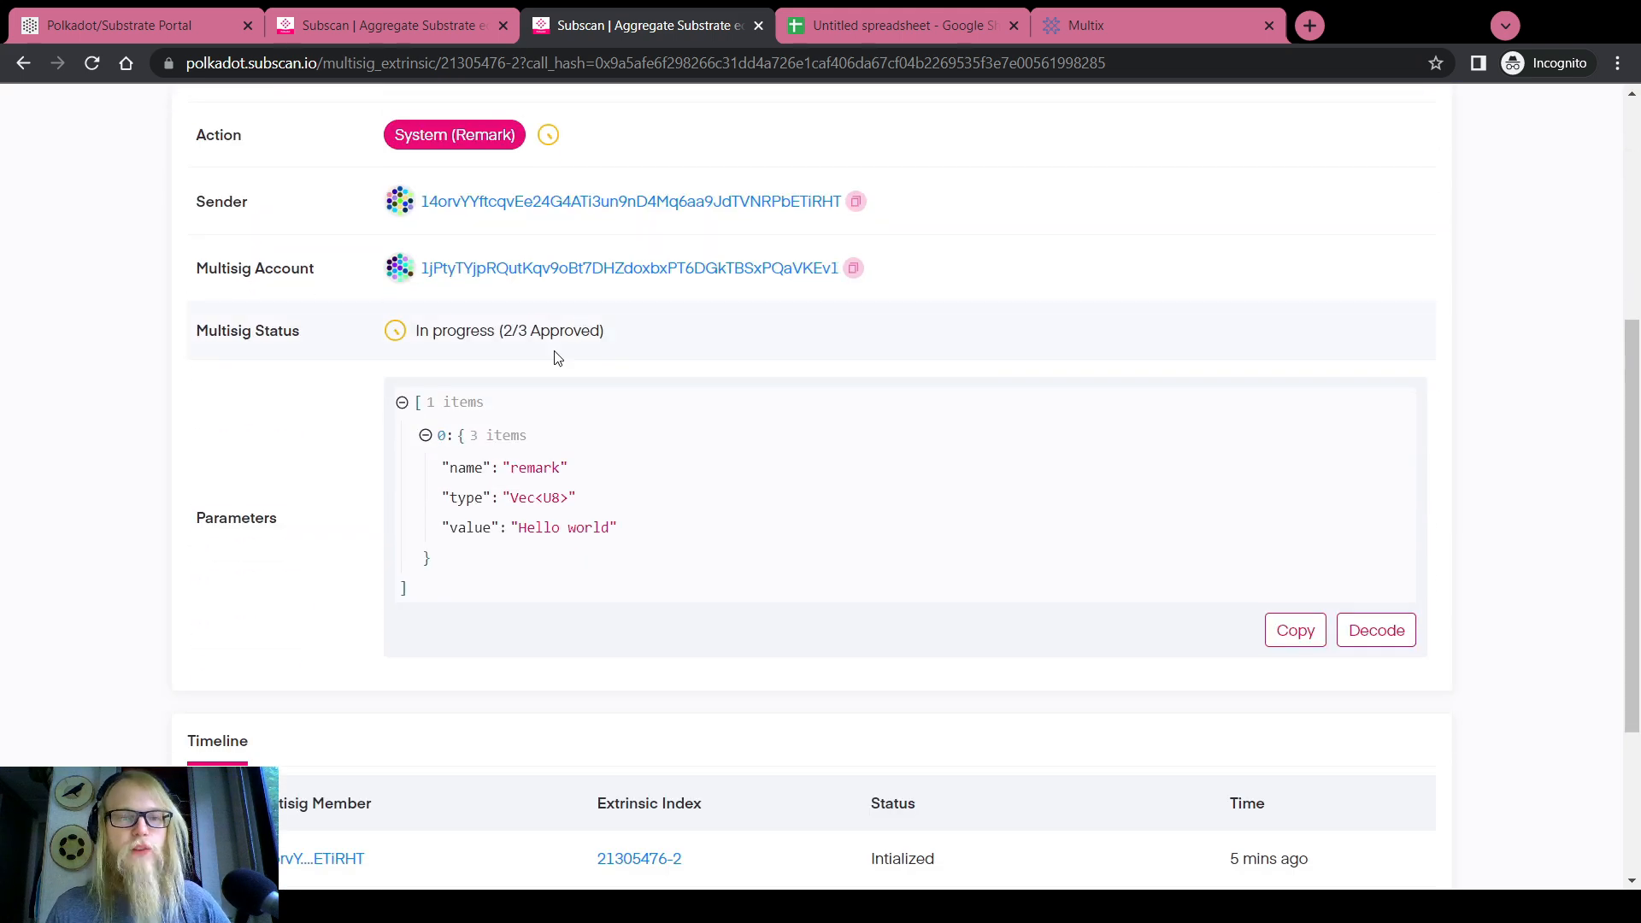
Highlight the Timeline statuses: first signer Initialized, second signer Approved
drag(502, 330, 530, 330)
scroll(673, 403, down, 3)
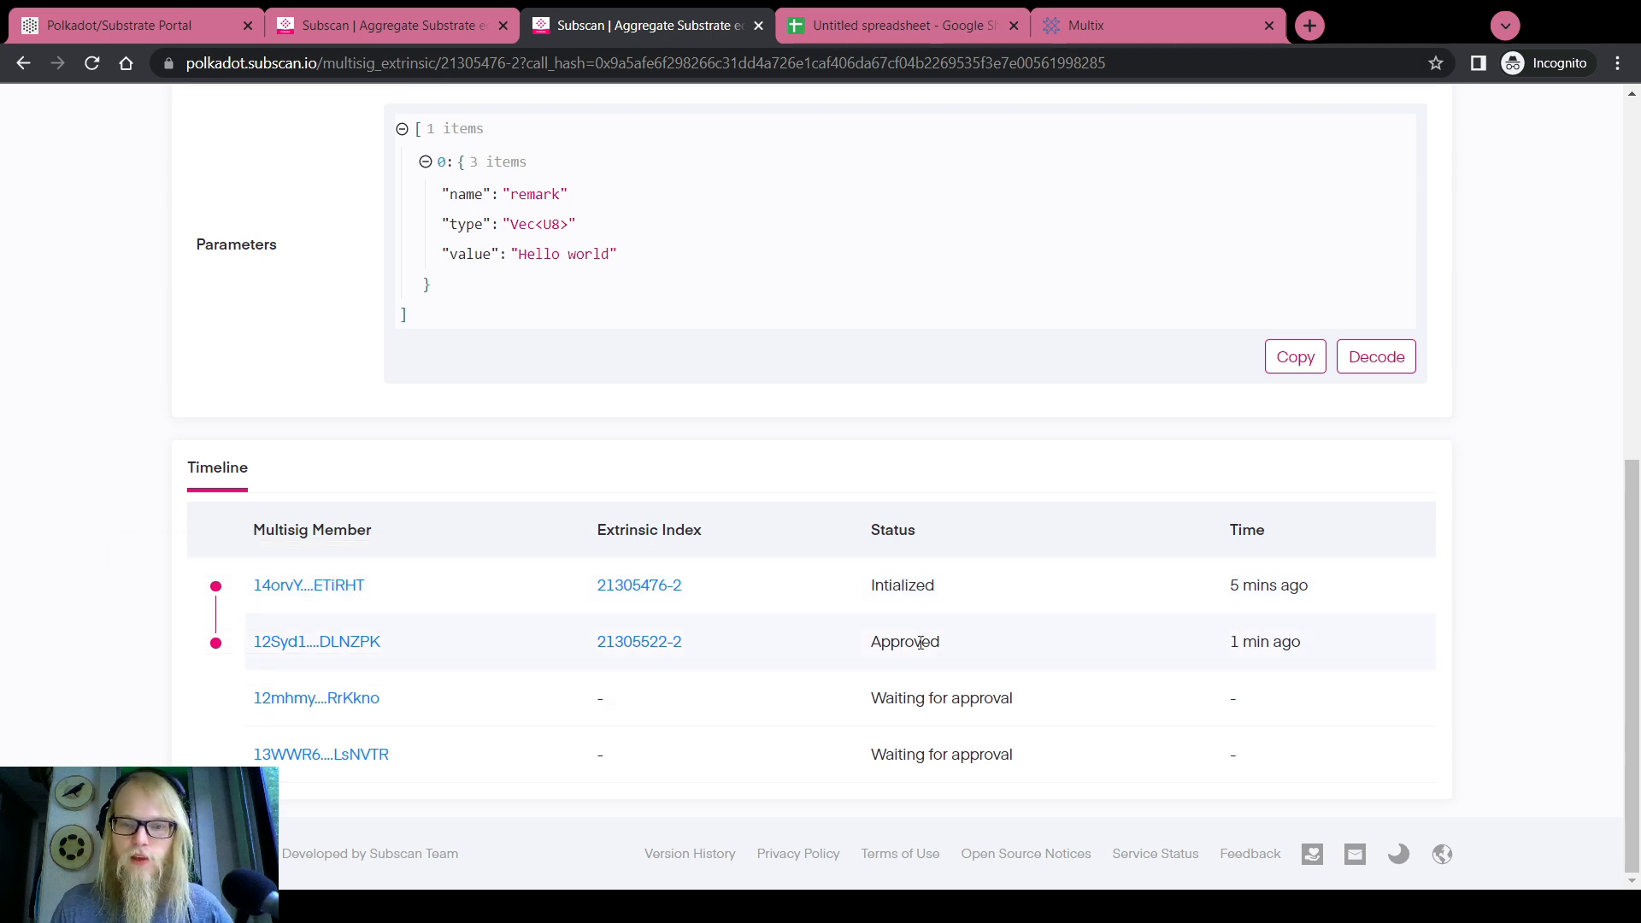
double_click(881, 586)
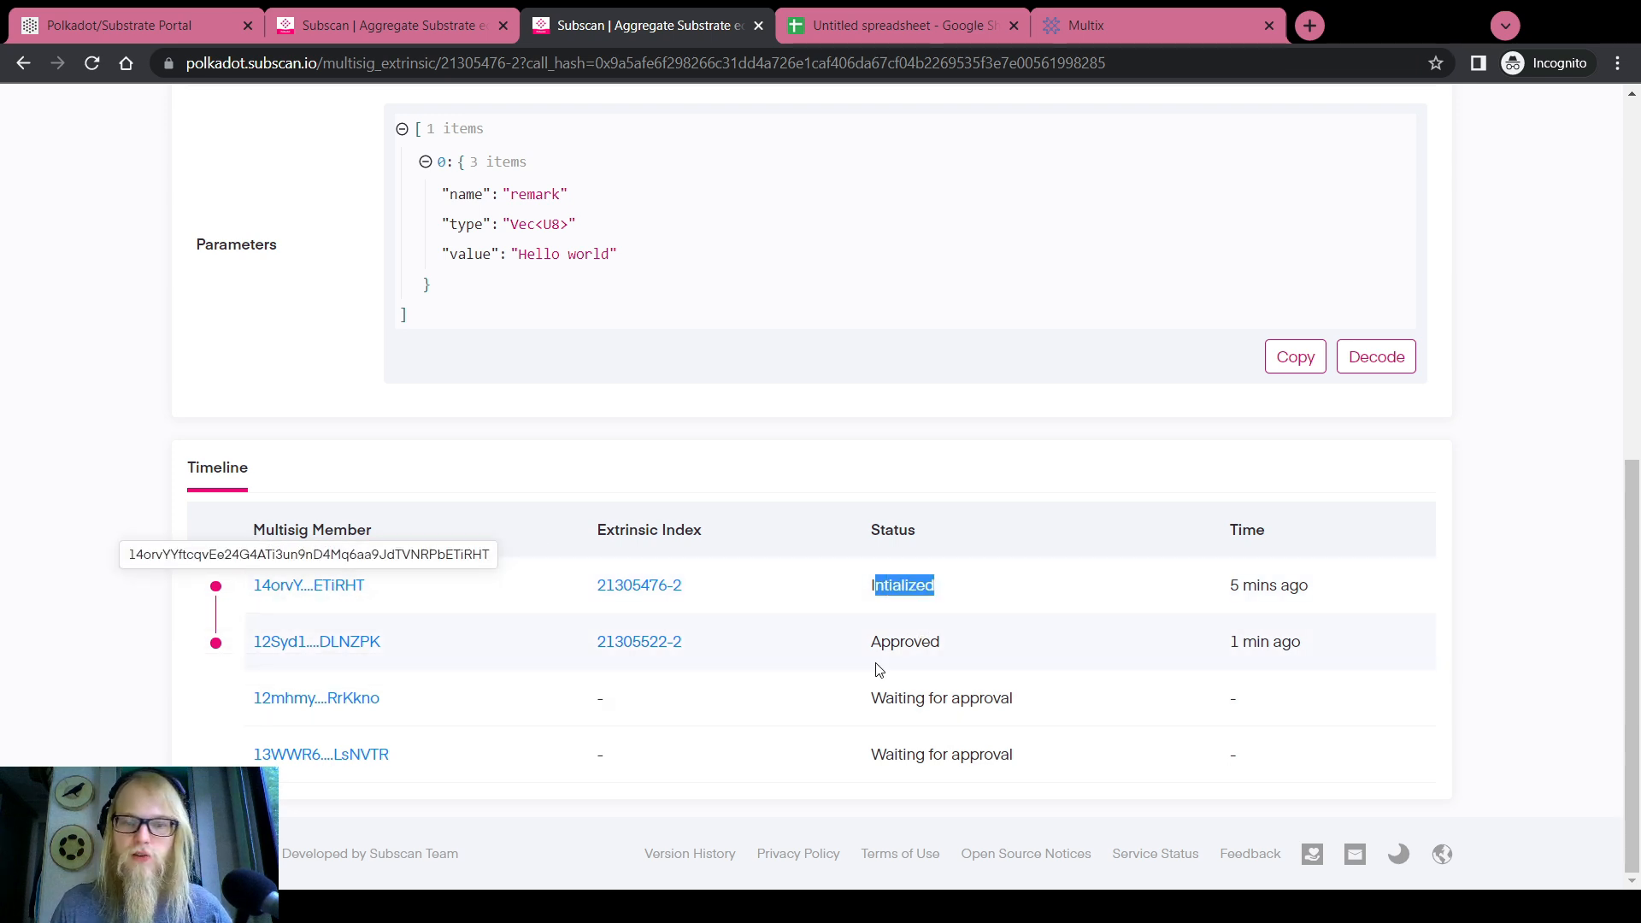
click(904, 643)
drag(905, 641, 974, 647)
click(1232, 650)
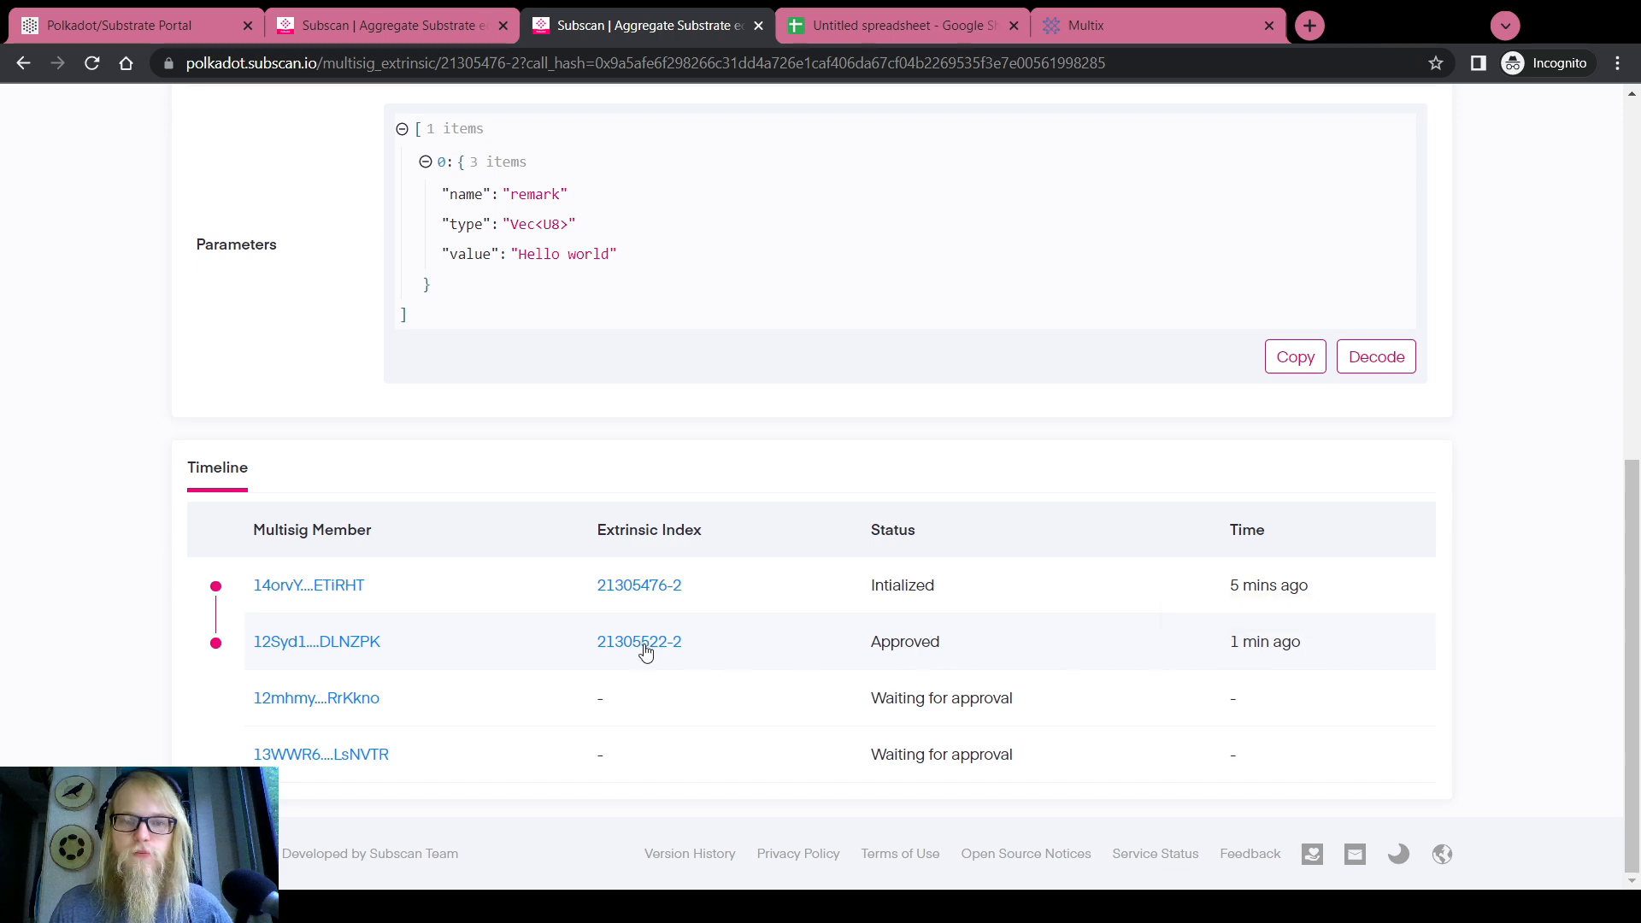
click(119, 24)
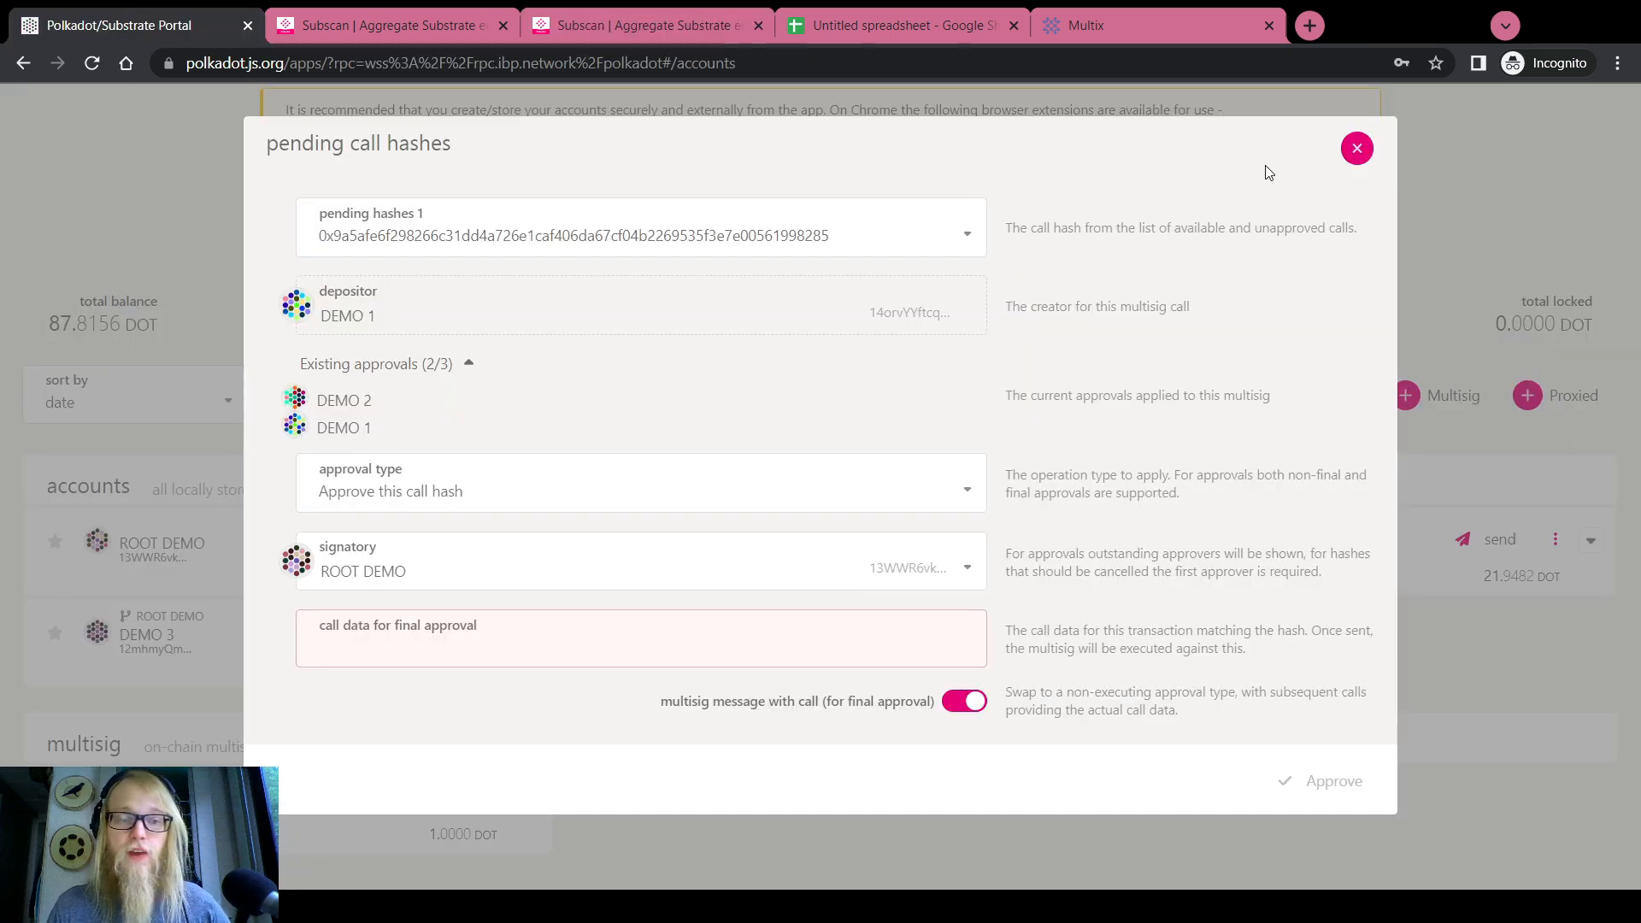
Close the pending call hashes dialog and return to the multisig account on Accounts
click(1357, 147)
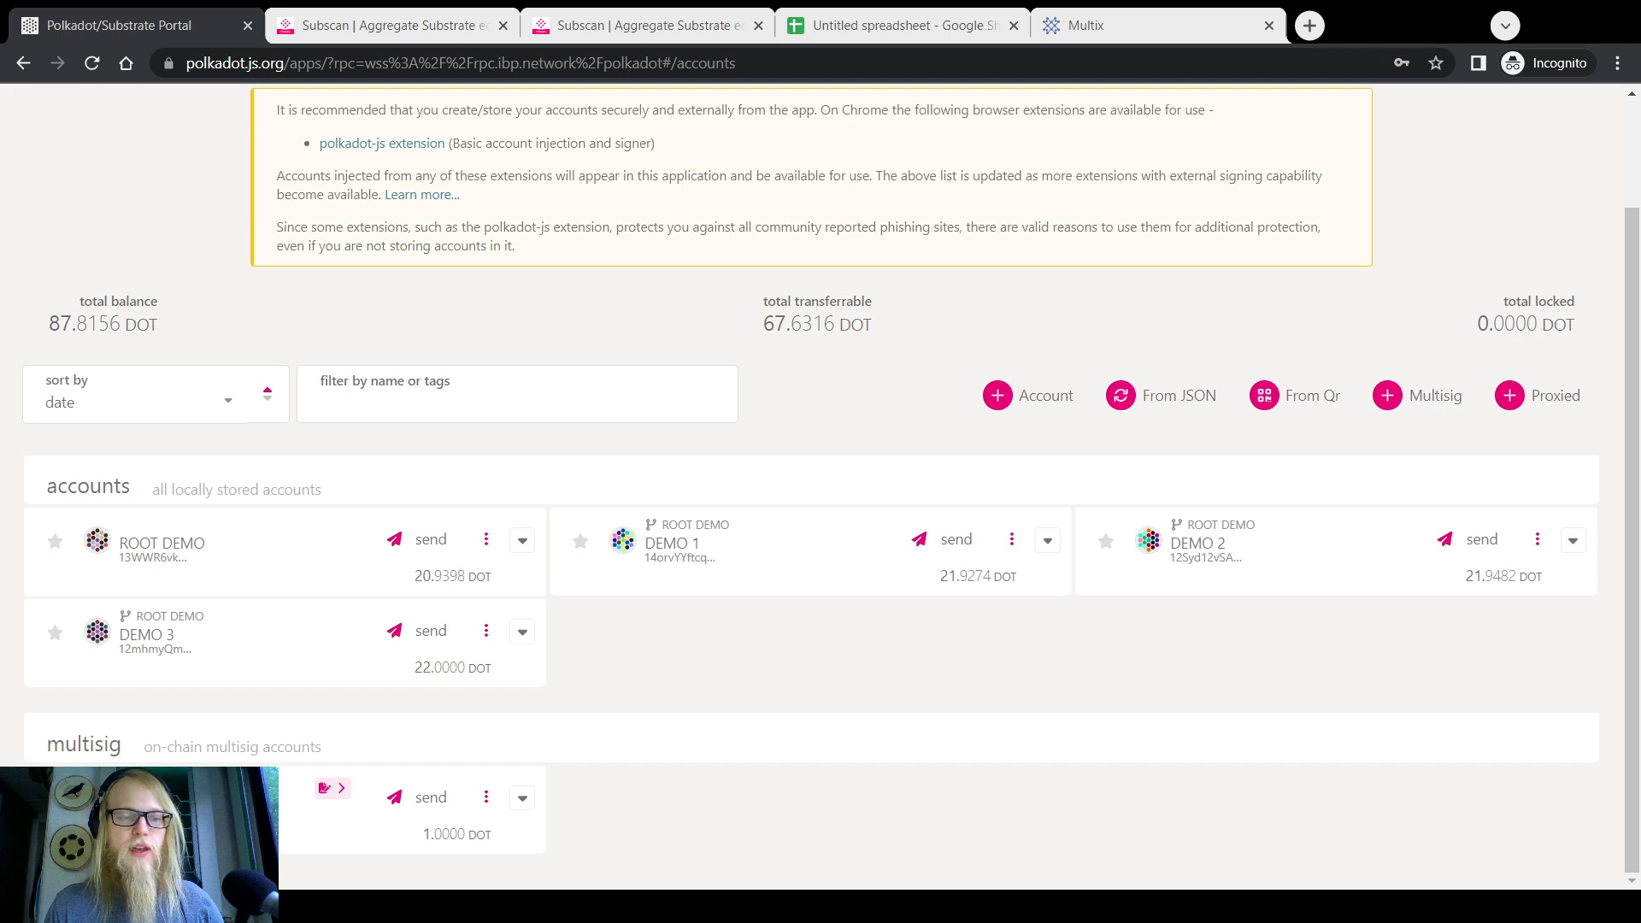
click(359, 830)
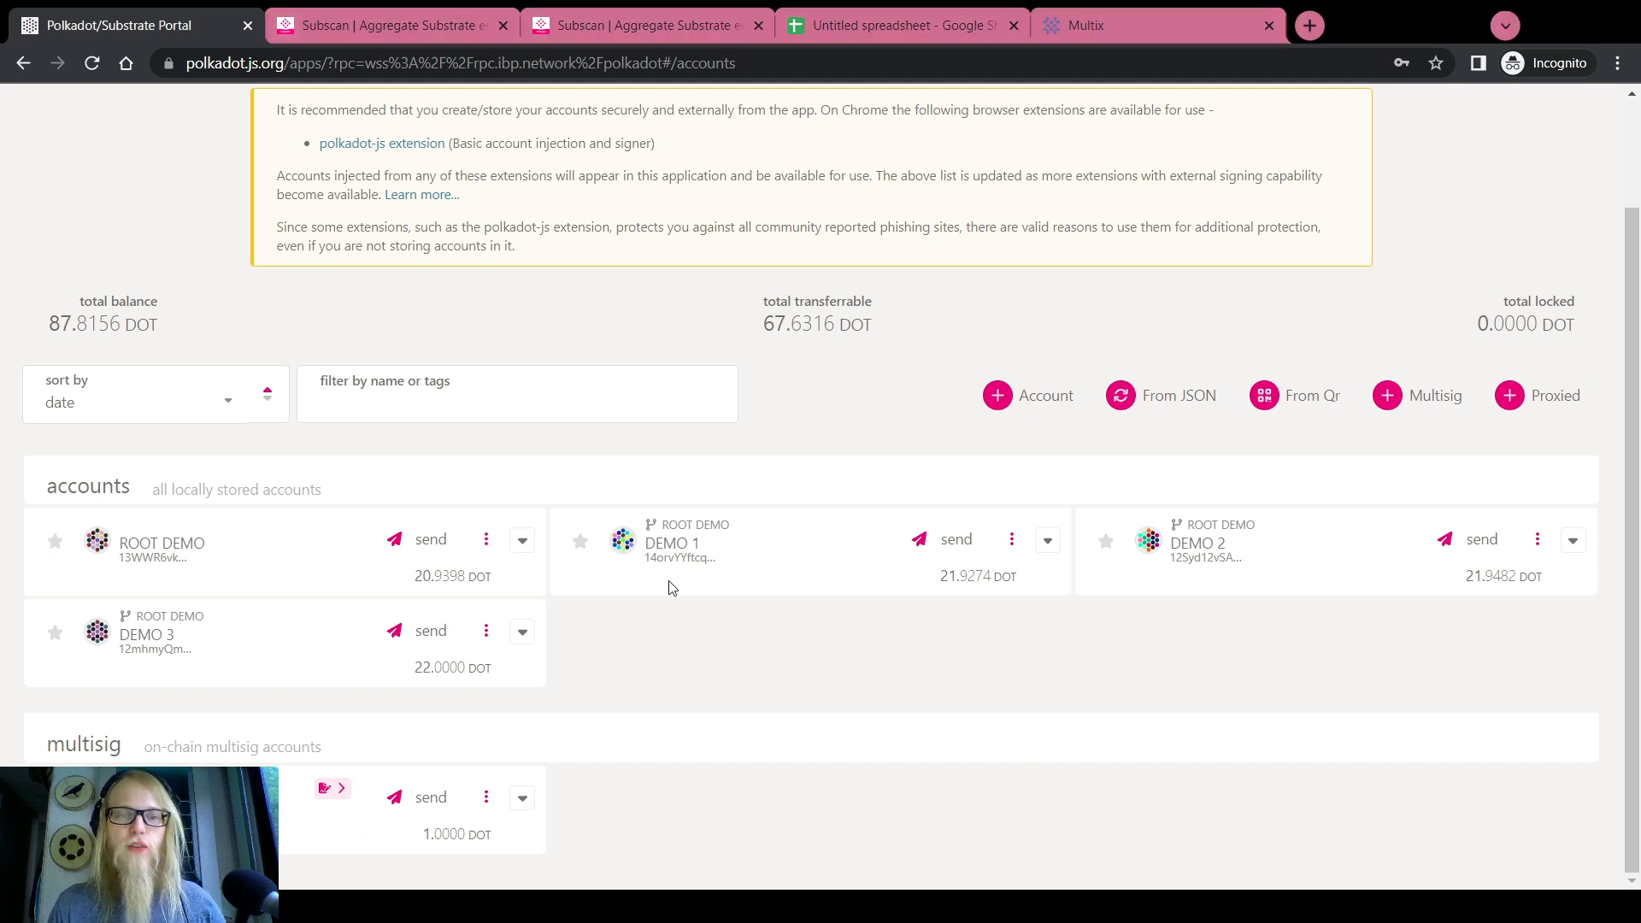
scroll(654, 690, up, 1)
scroll(653, 690, down, 1)
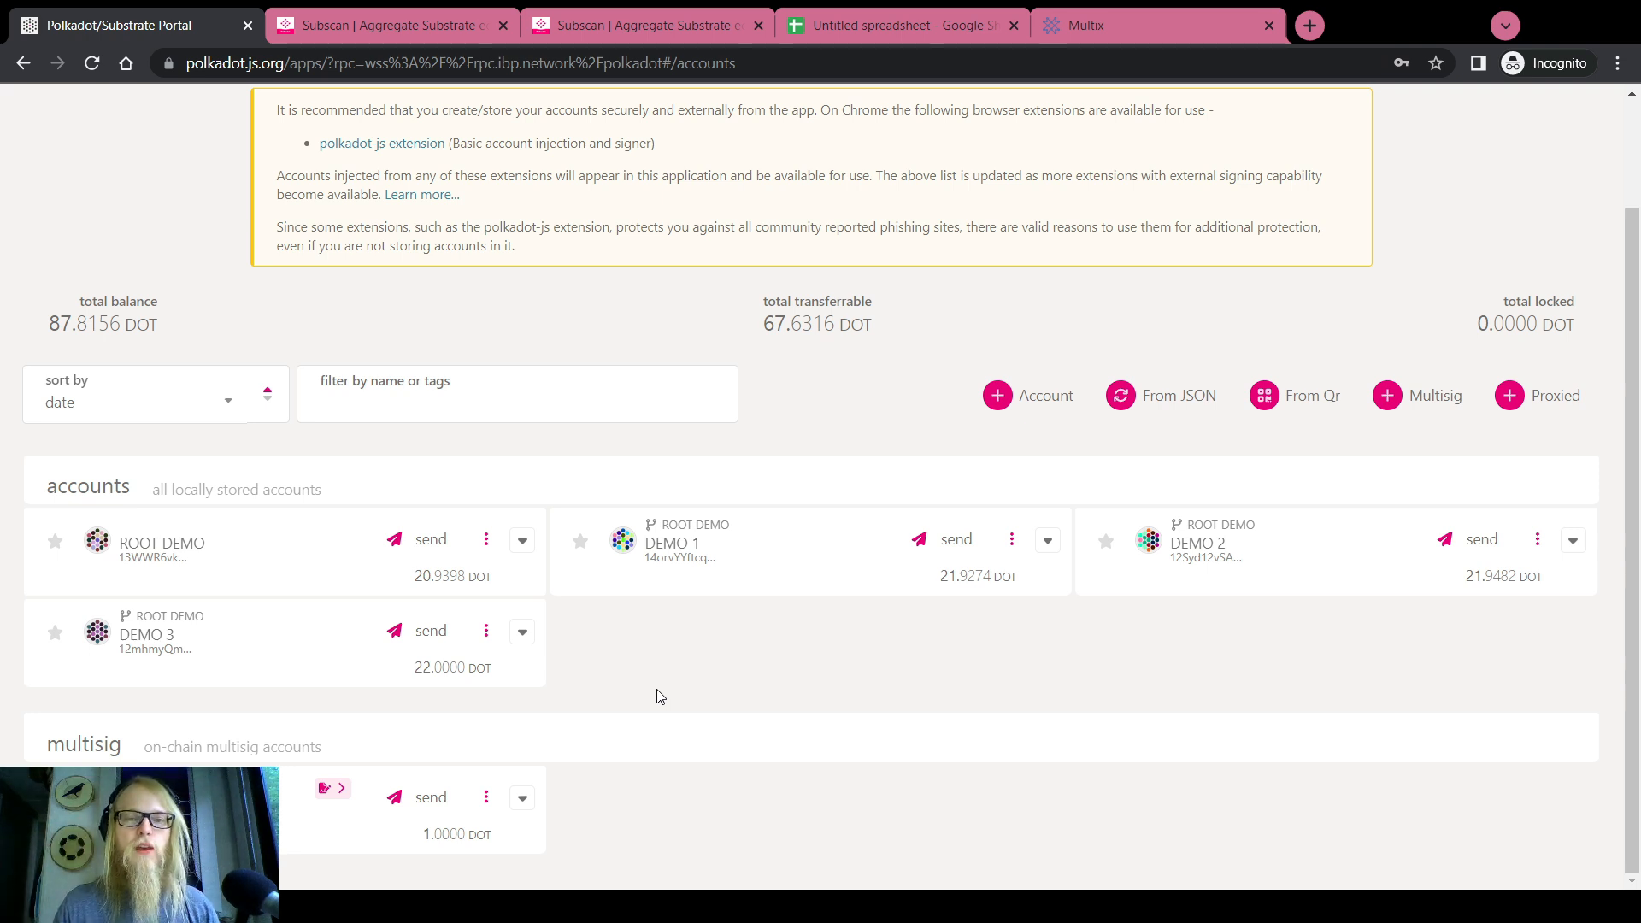
scroll(657, 696, up, 2)
scroll(432, 415, down, 2)
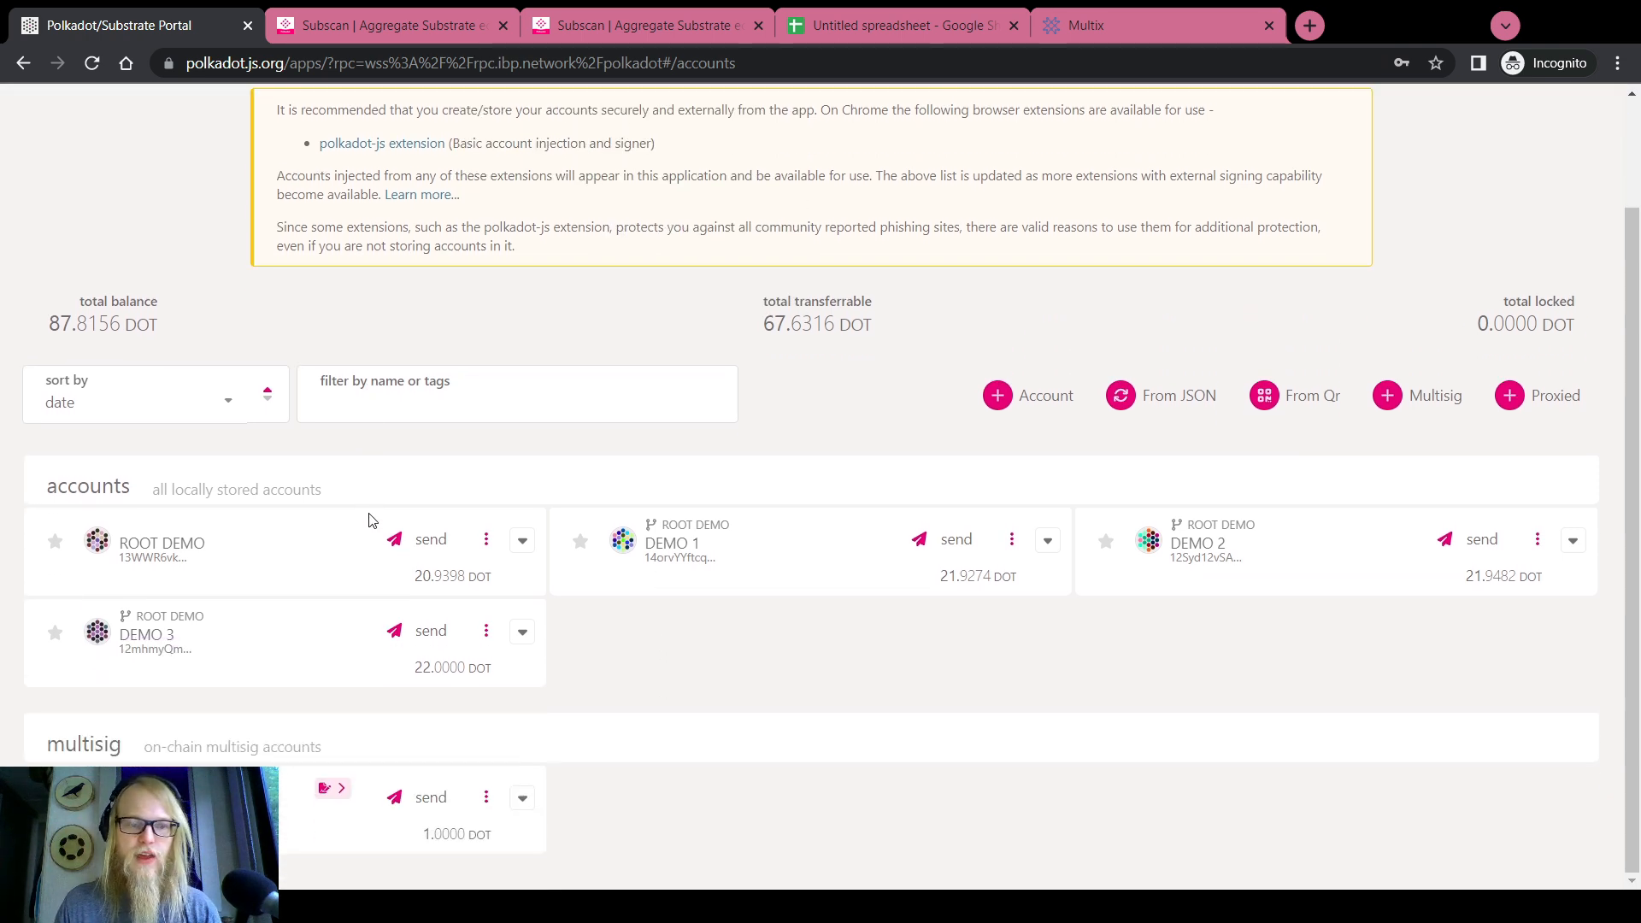
mouse_move(331, 786)
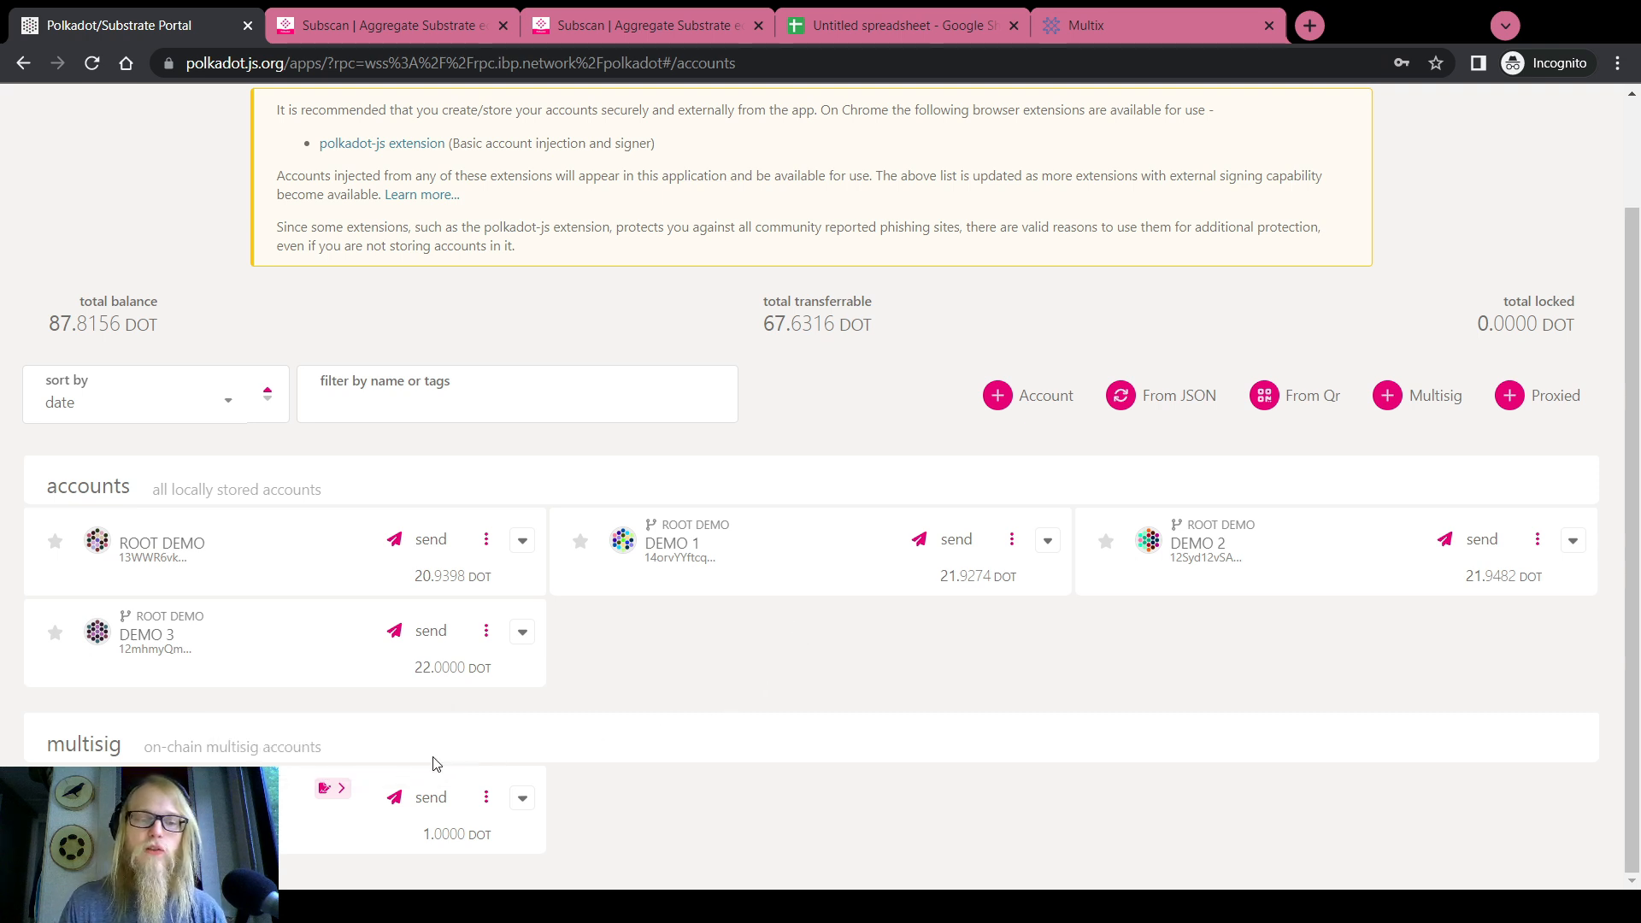
Open the multisig's pending approvals and choose DEMO 3 as the approving signatory
click(335, 753)
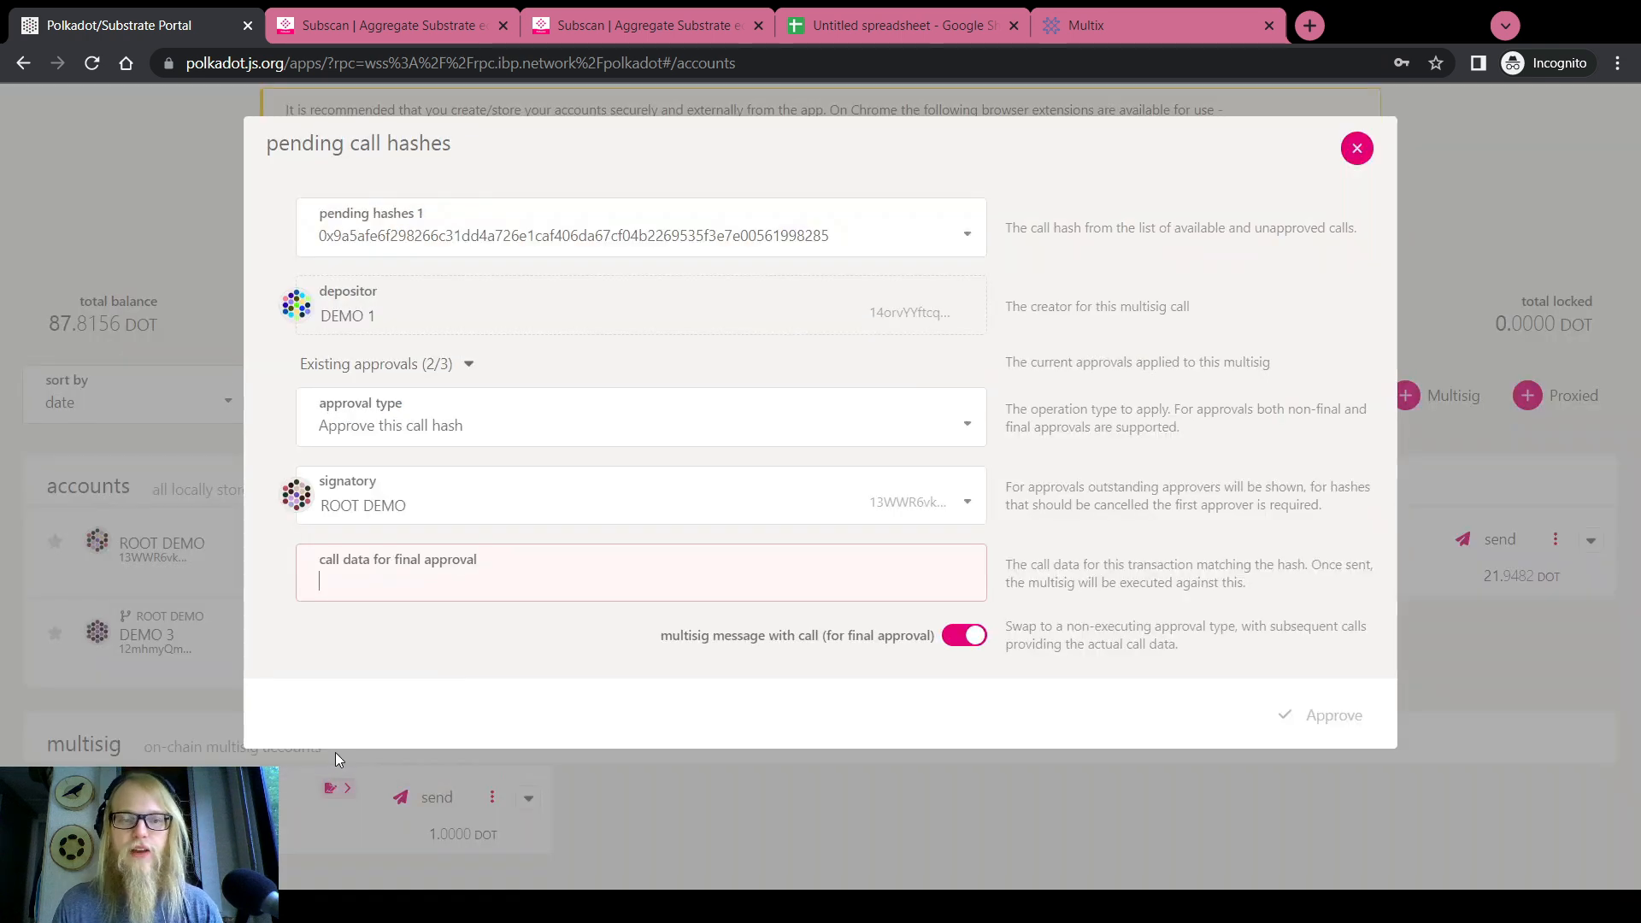
click(441, 507)
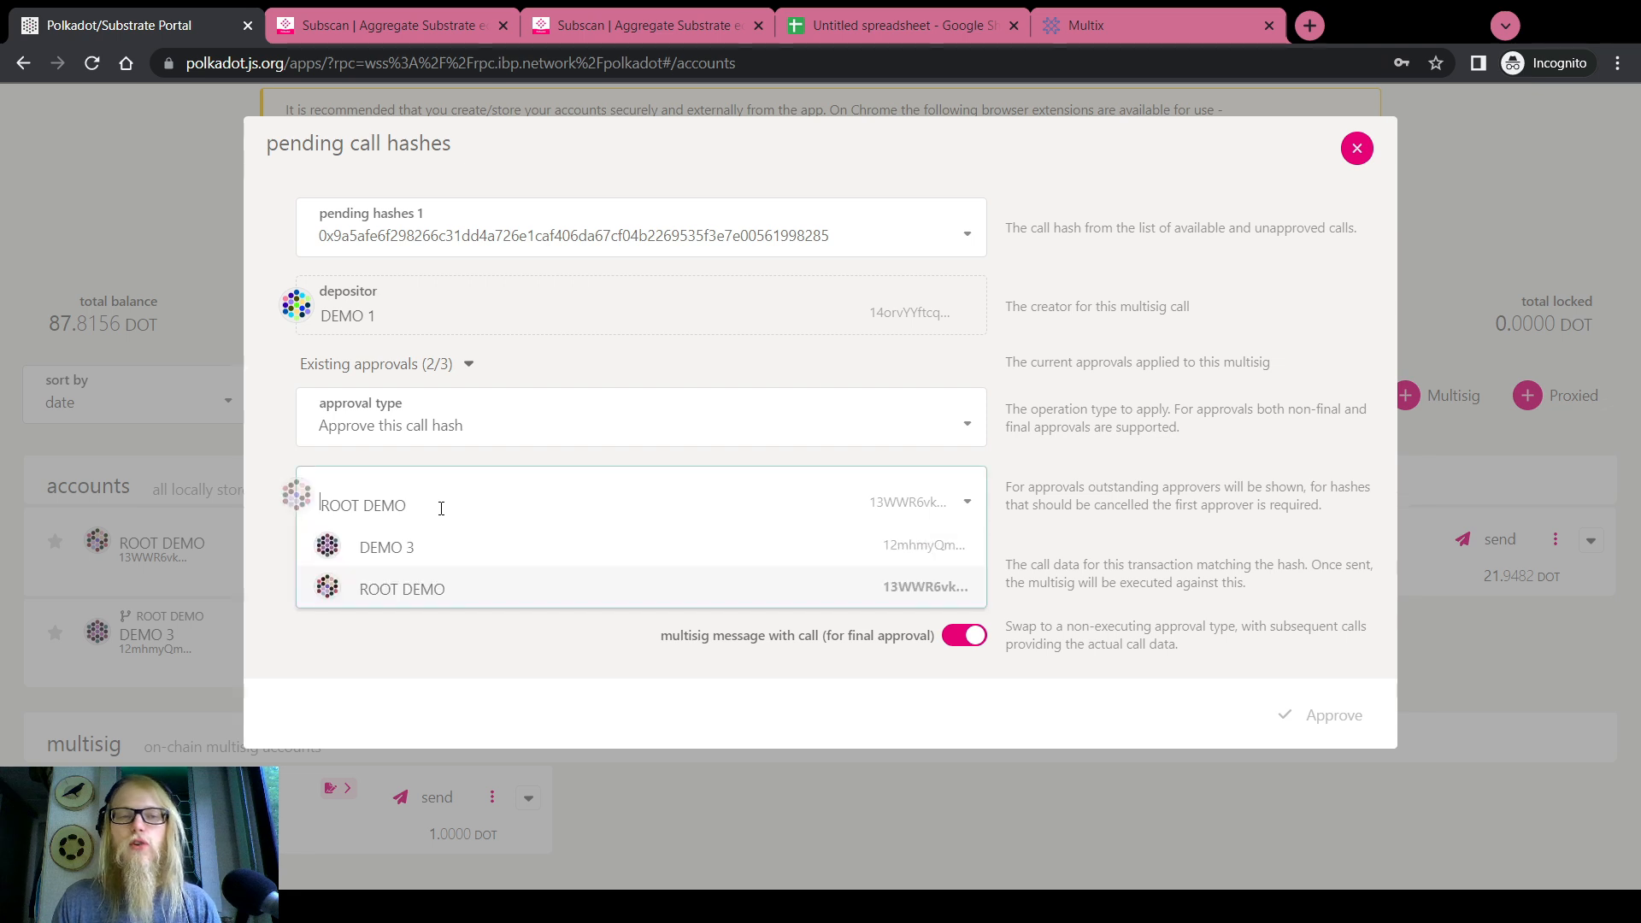
click(409, 545)
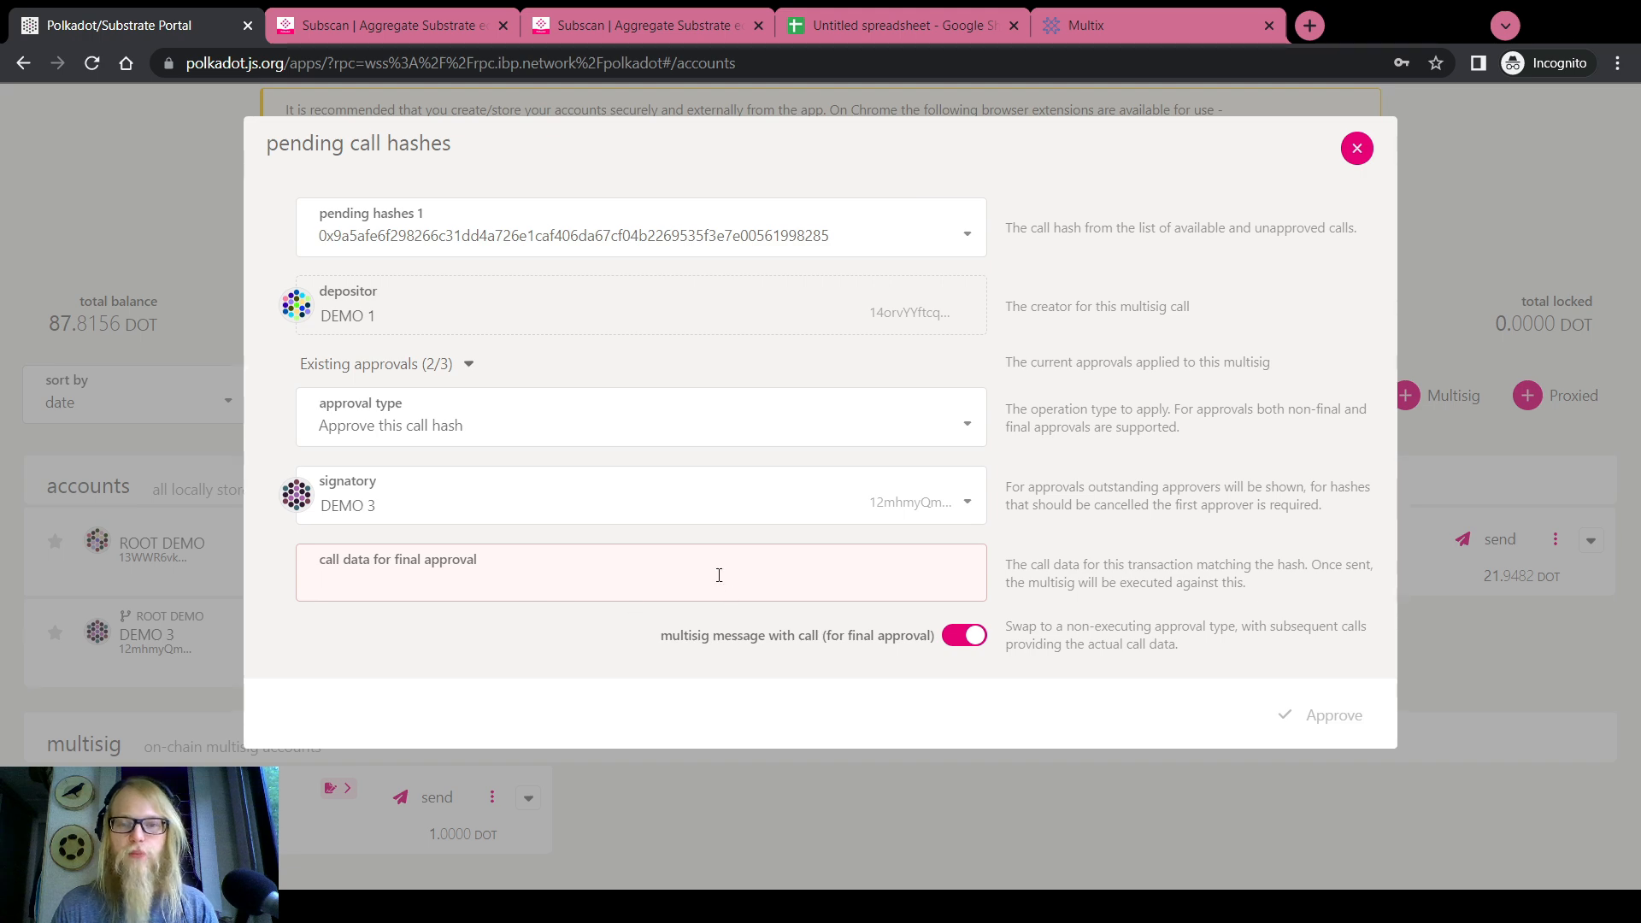
Copy the remark's Call Data hex from Subscan and paste it into the approval
click(602, 19)
scroll(539, 315, up, 10)
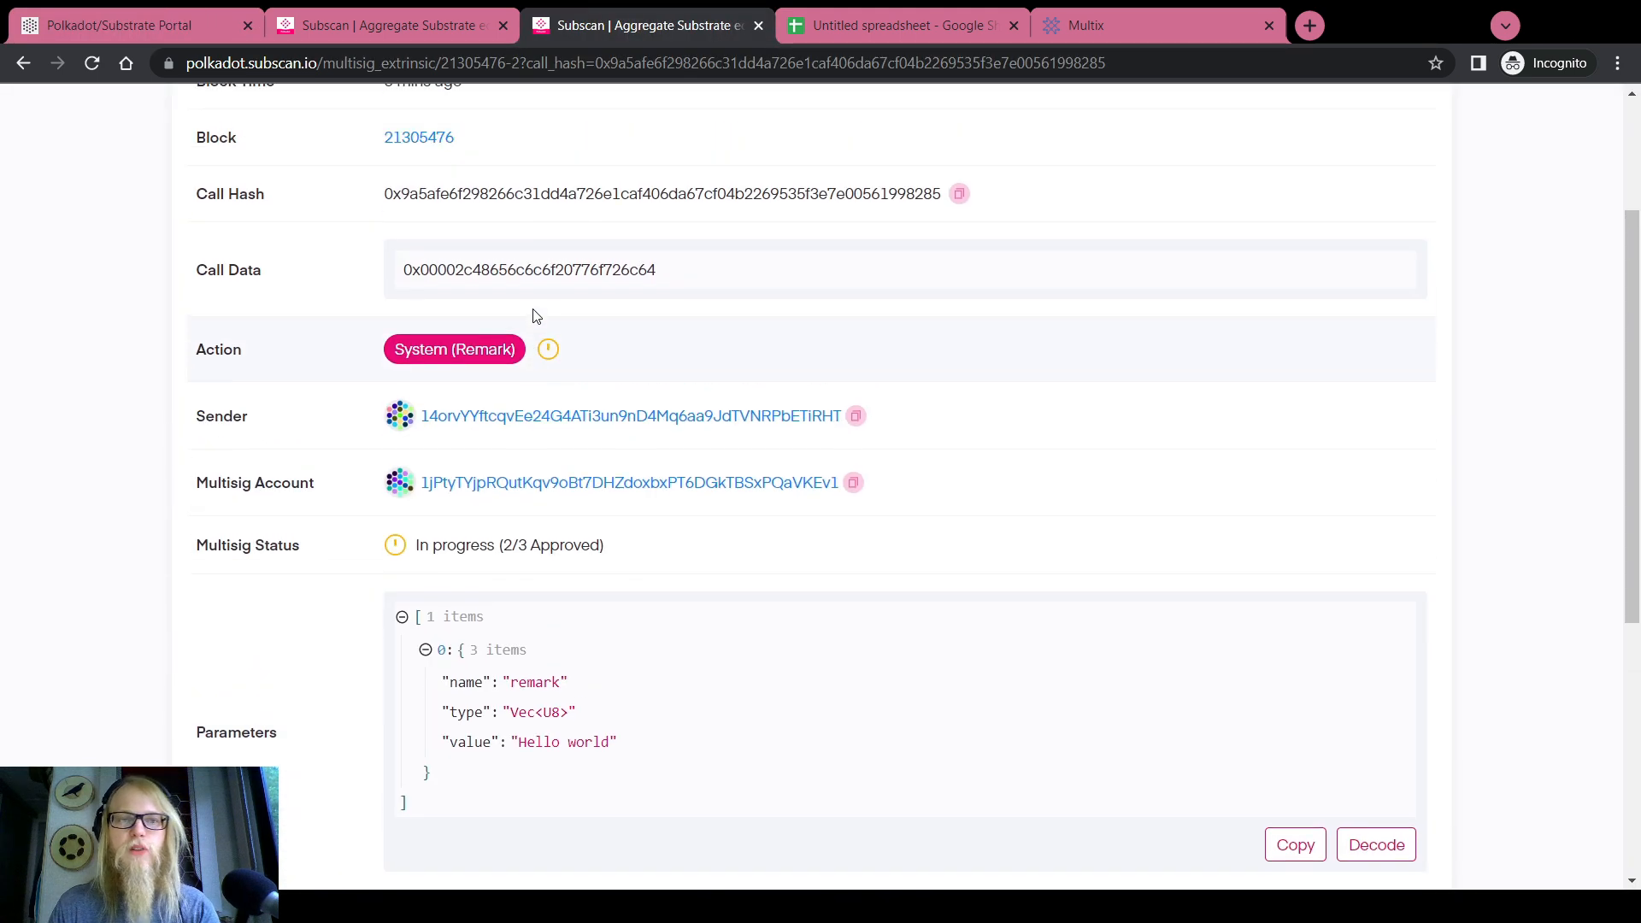
click(387, 65)
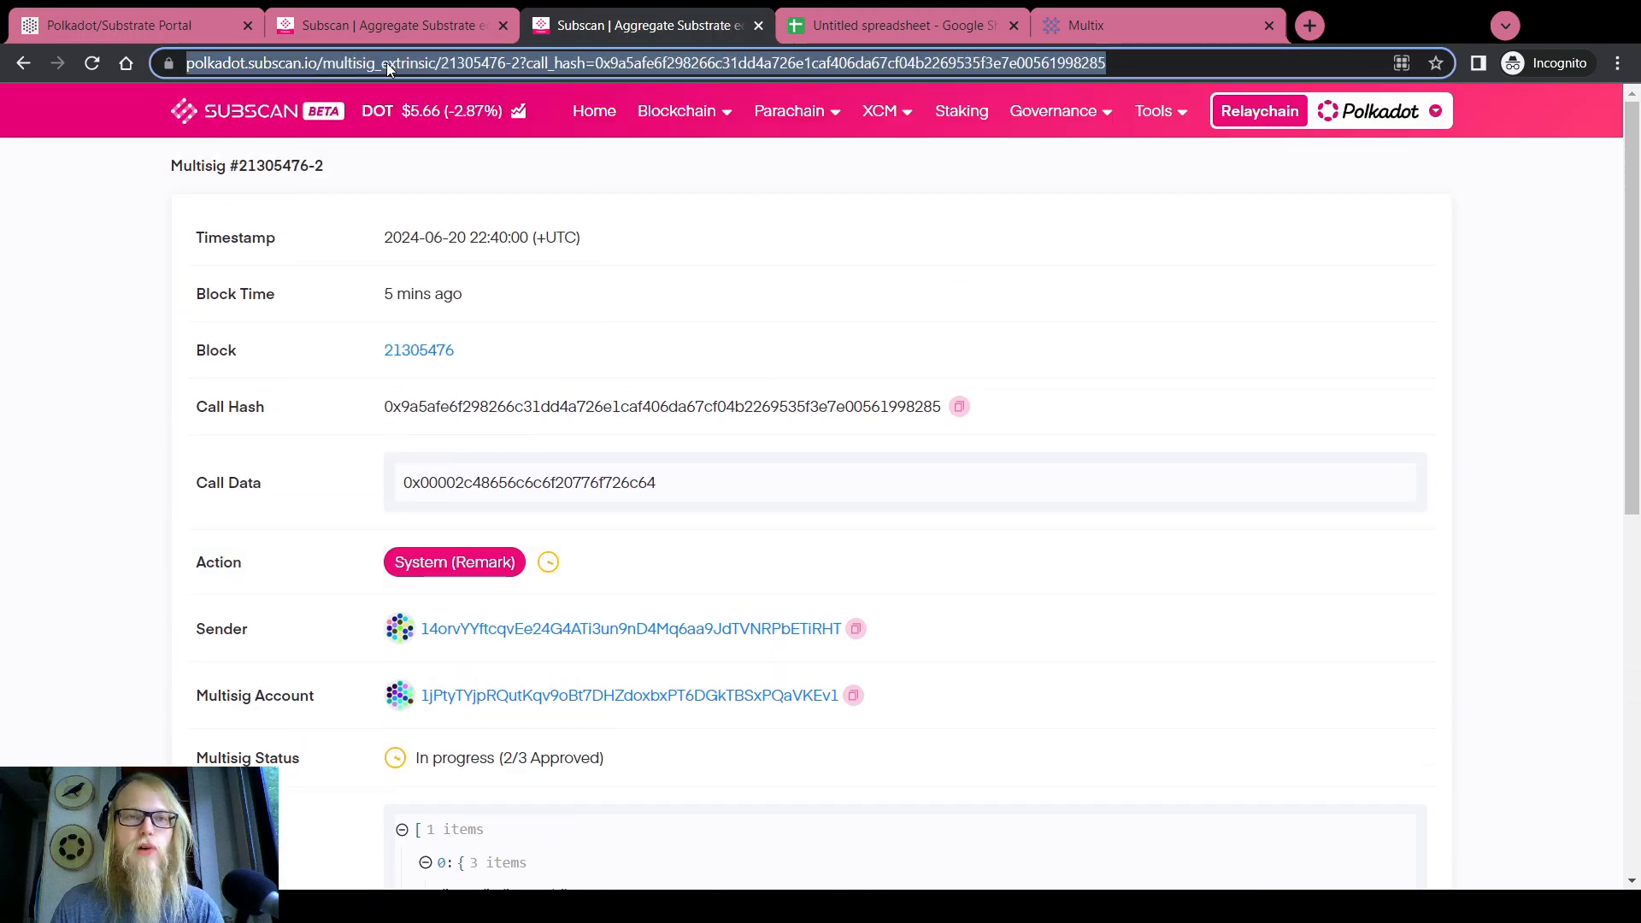
click(547, 59)
click(588, 400)
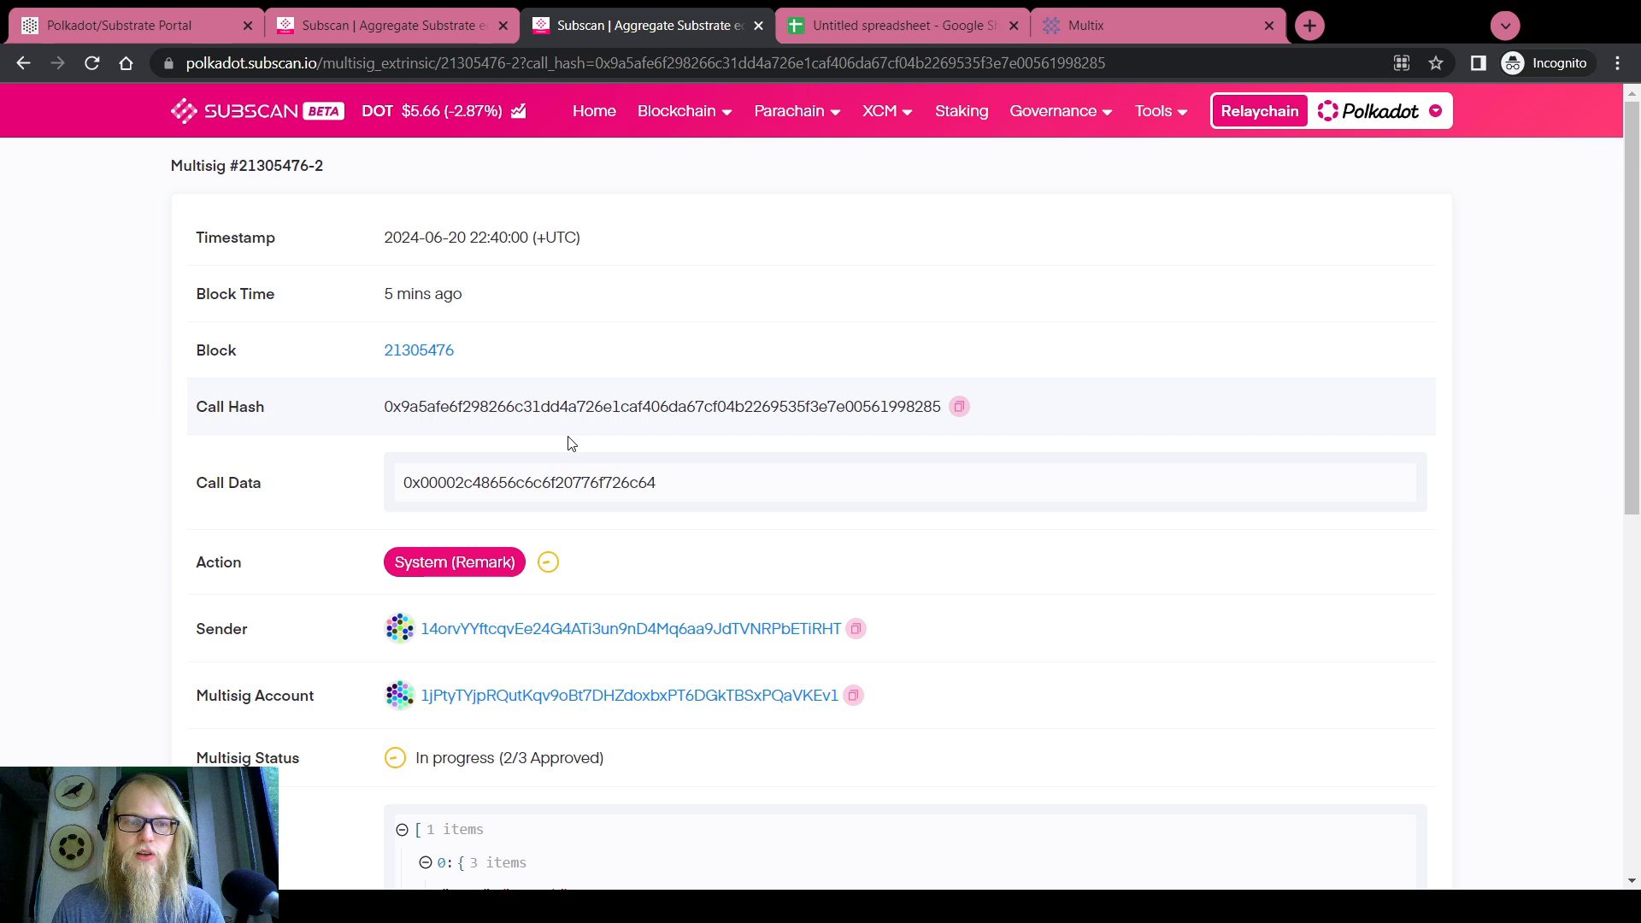
double_click(552, 482)
key(ctrl+c)
click(190, 32)
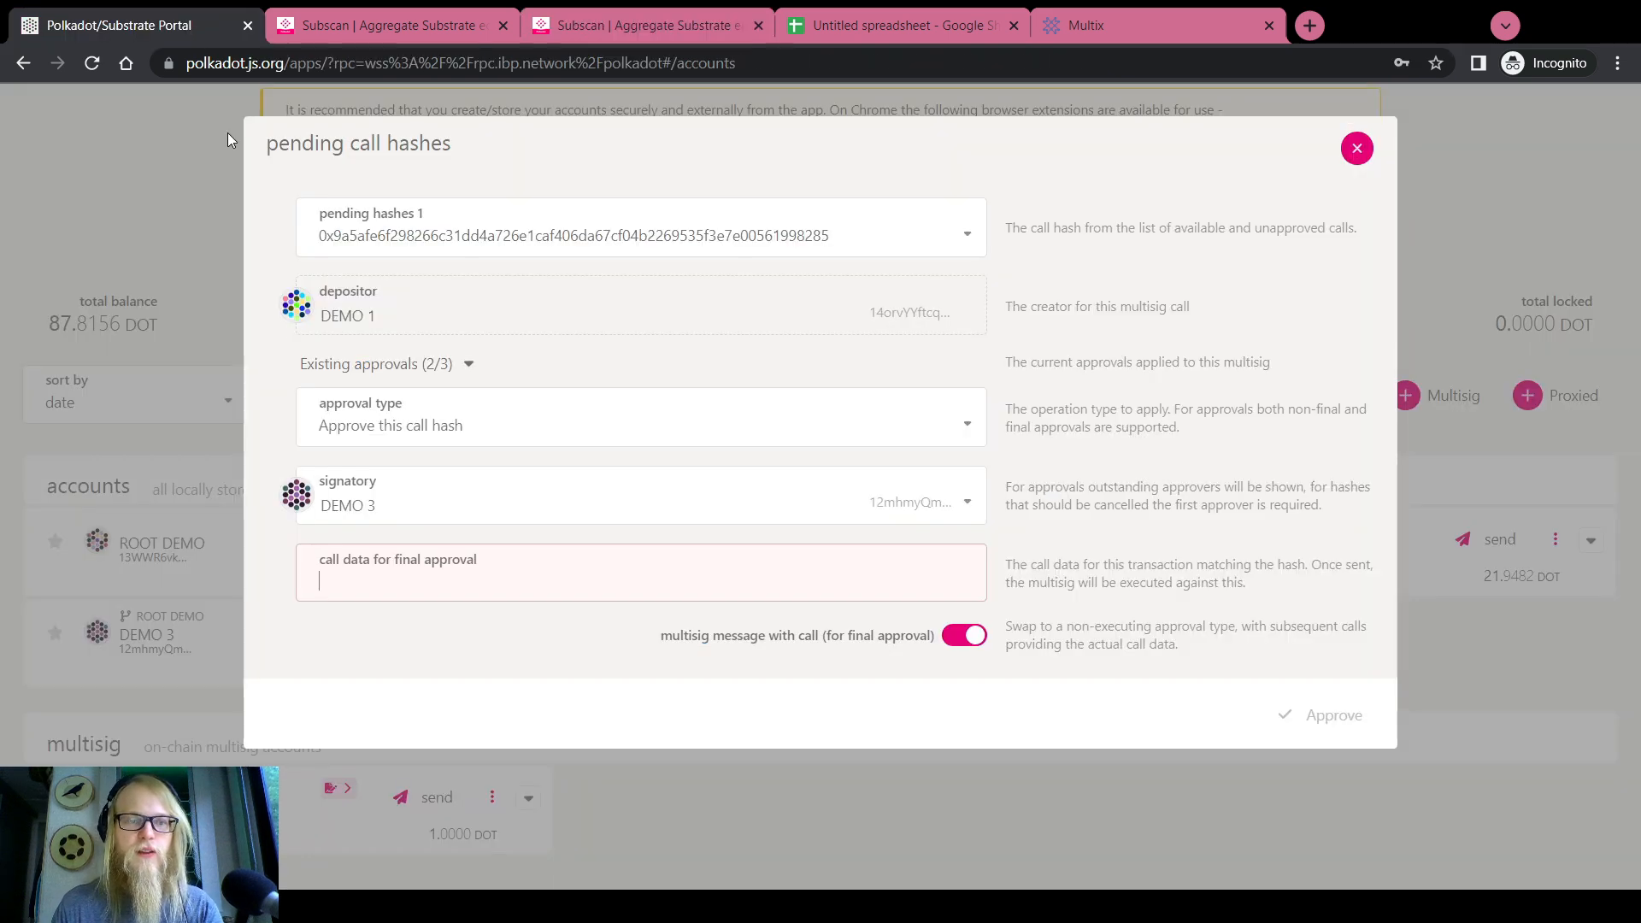
key(ctrl+v)
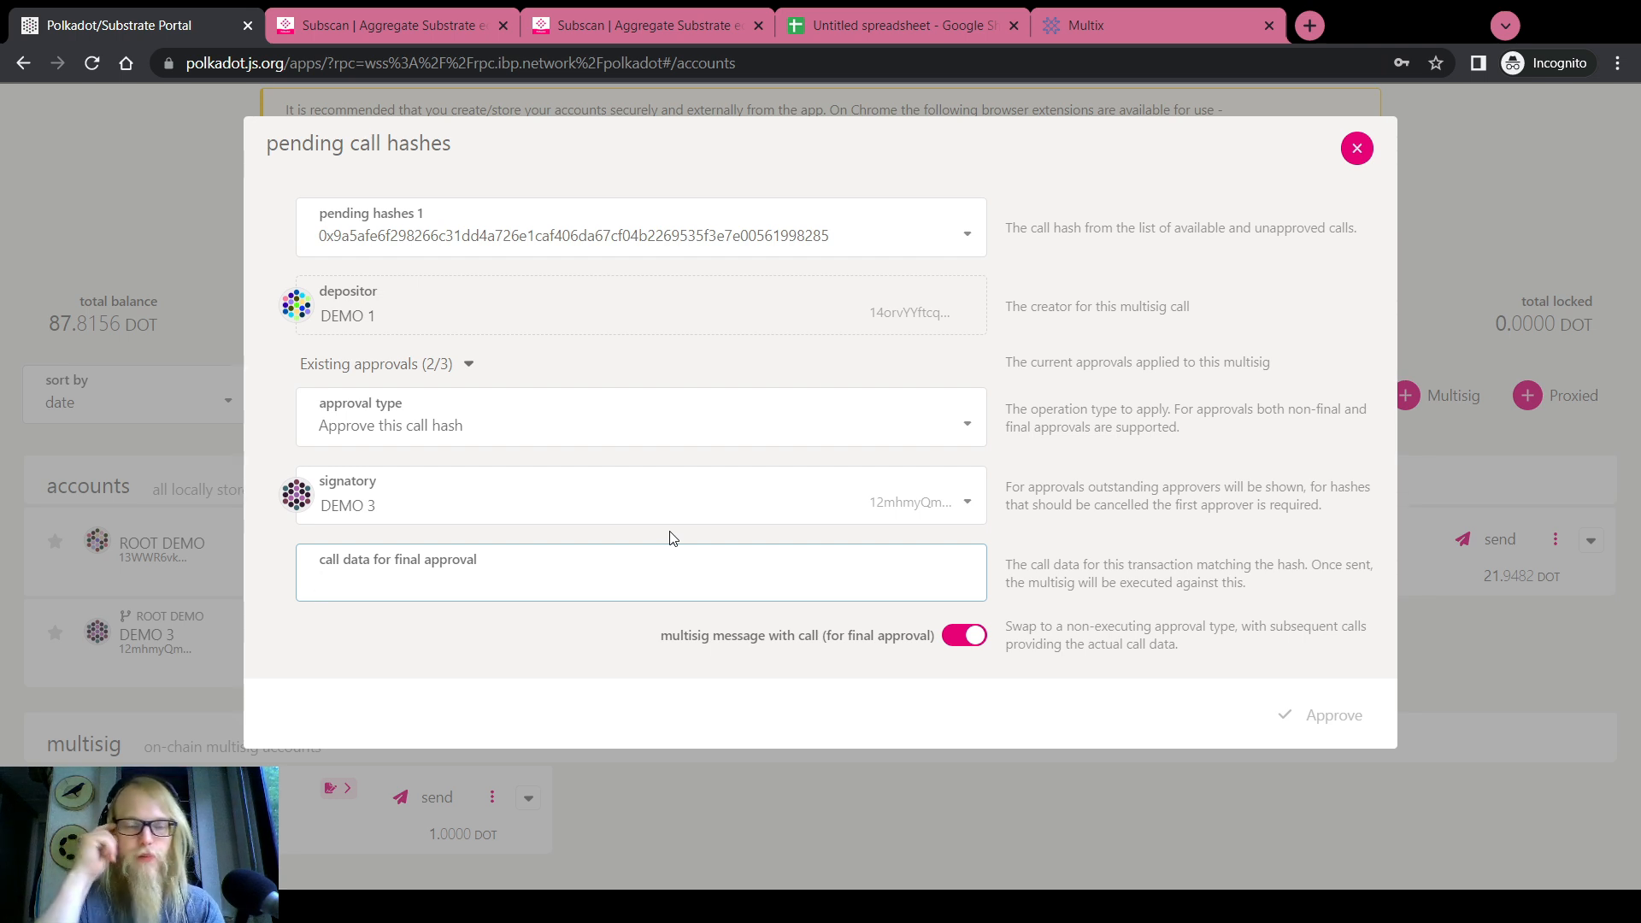
key(ctrl+v)
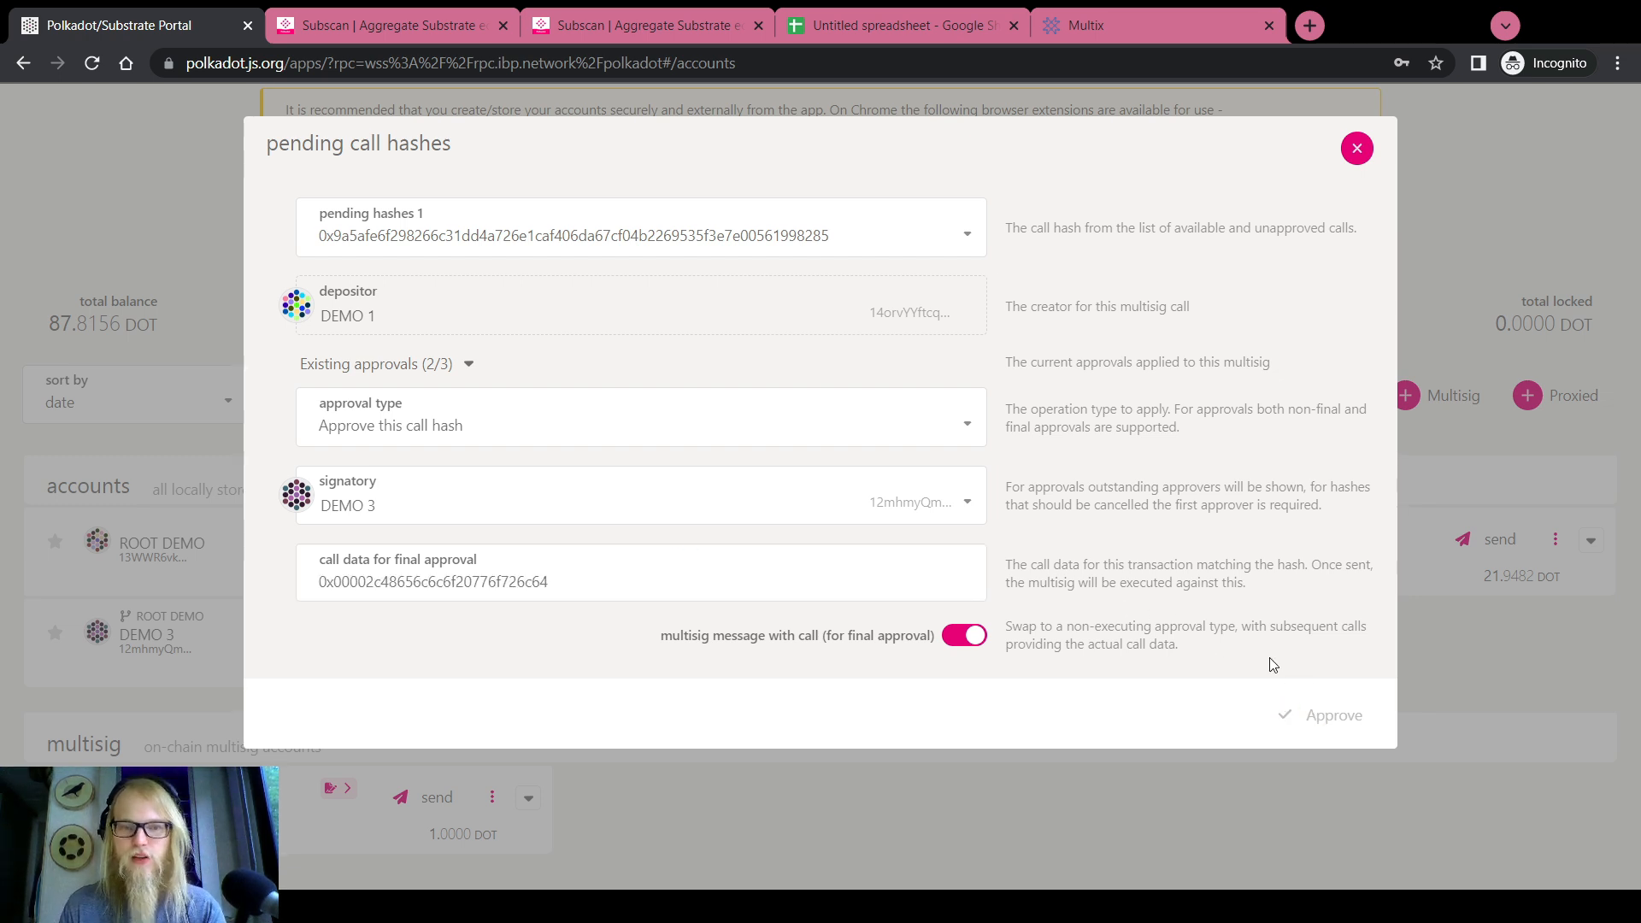
triple_click(723, 587)
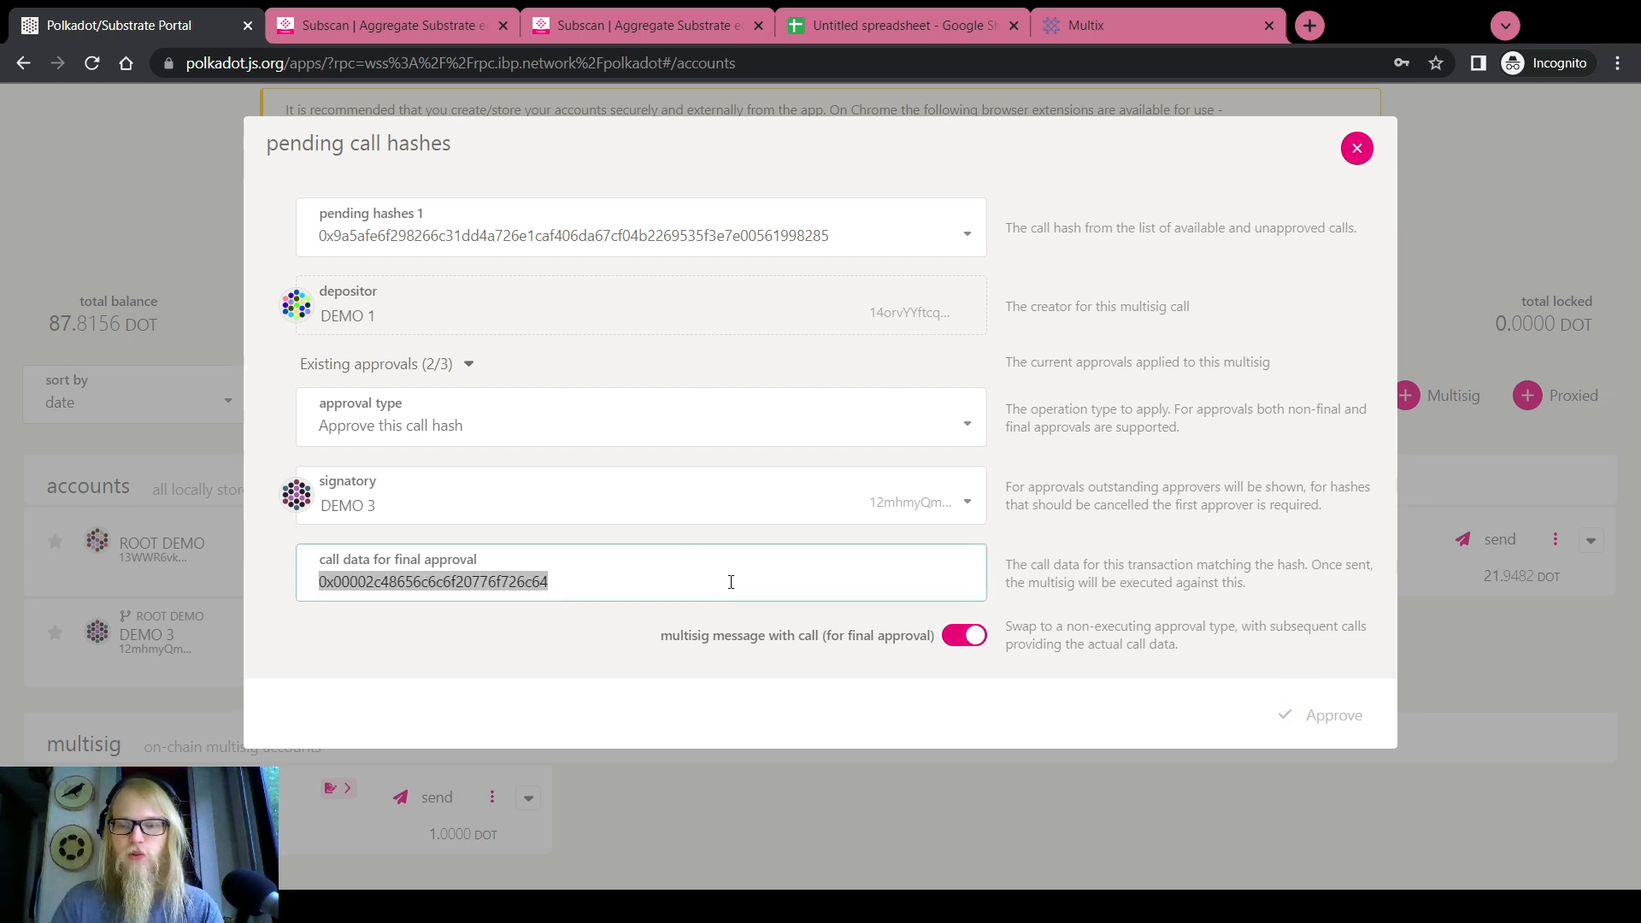
Reopen pending approvals, select DEMO 3, paste the call data and submit the final approval
click(1356, 148)
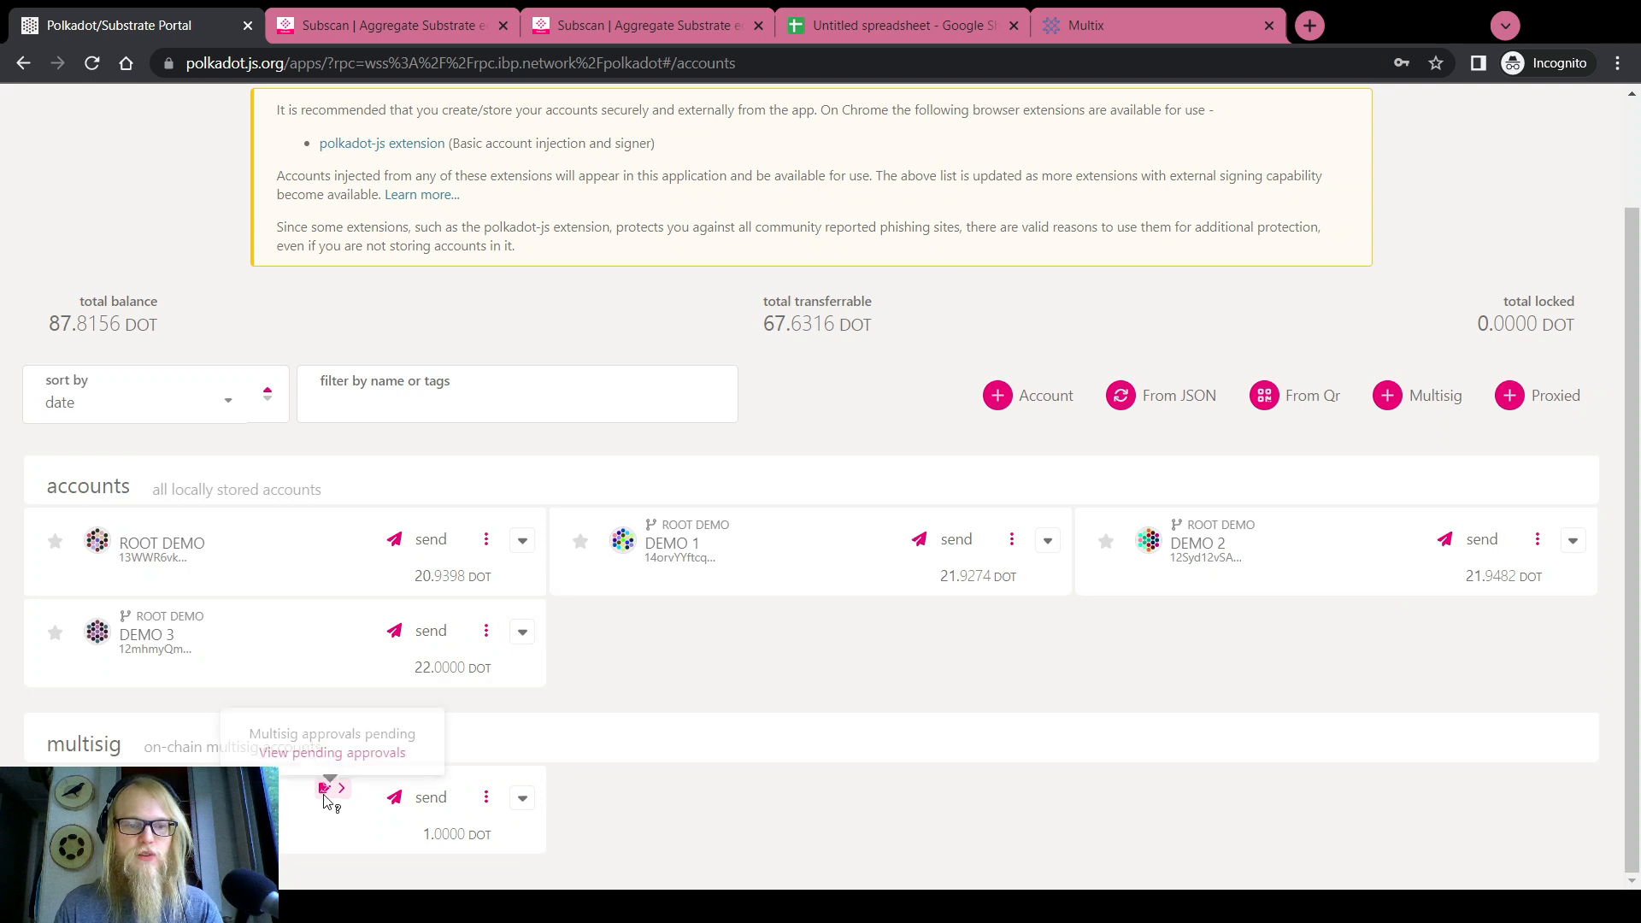
click(333, 755)
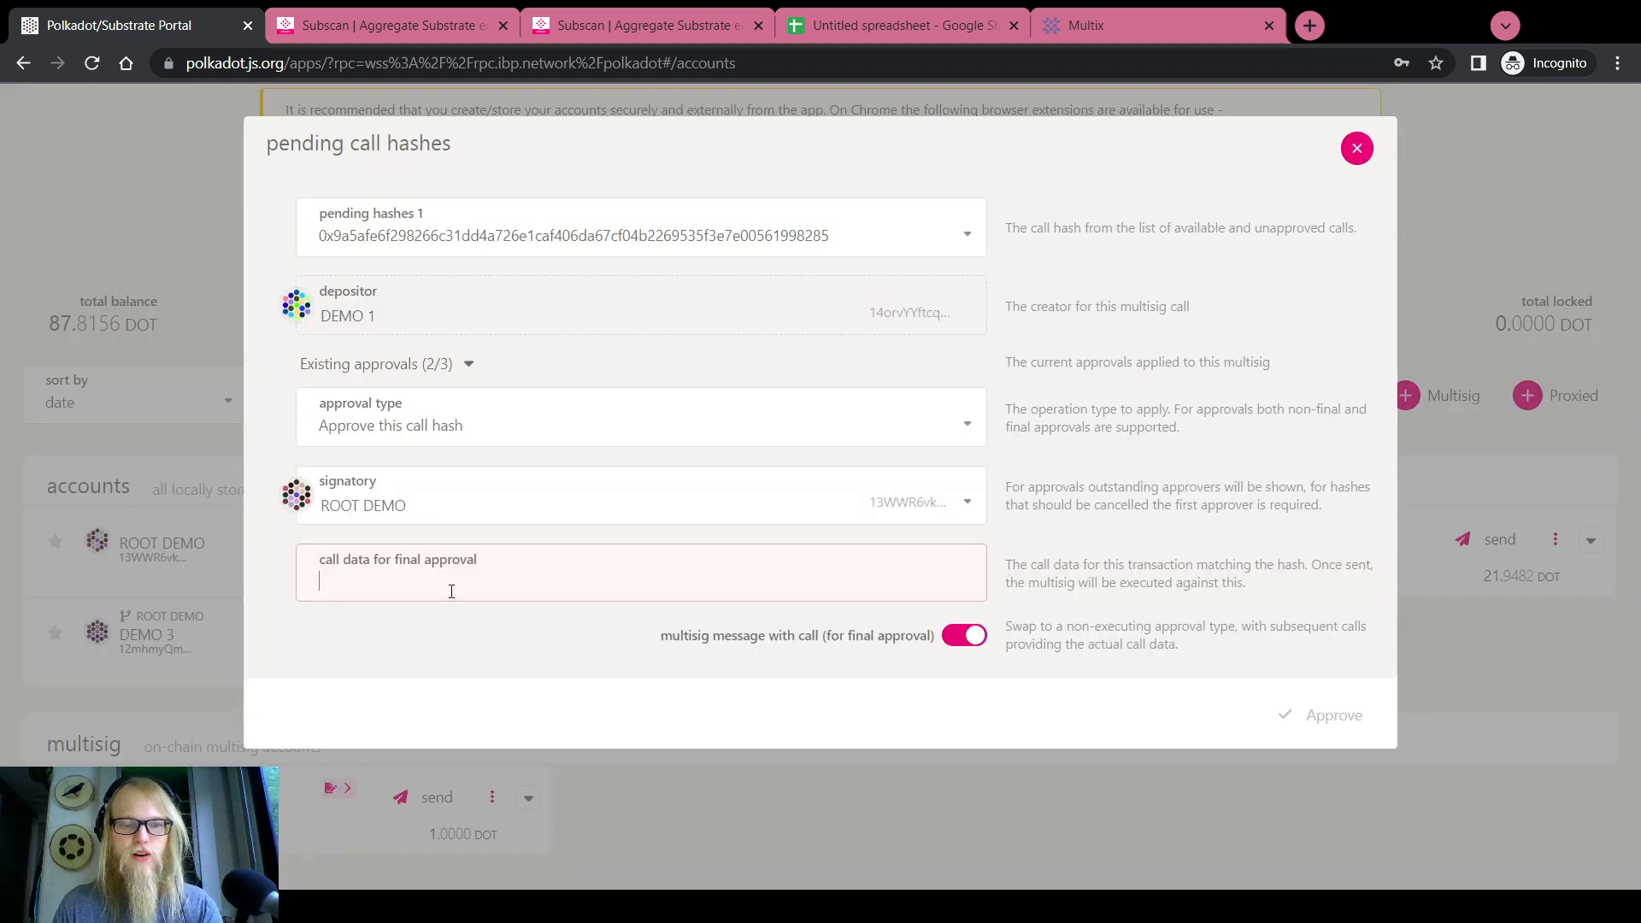
click(410, 496)
click(384, 558)
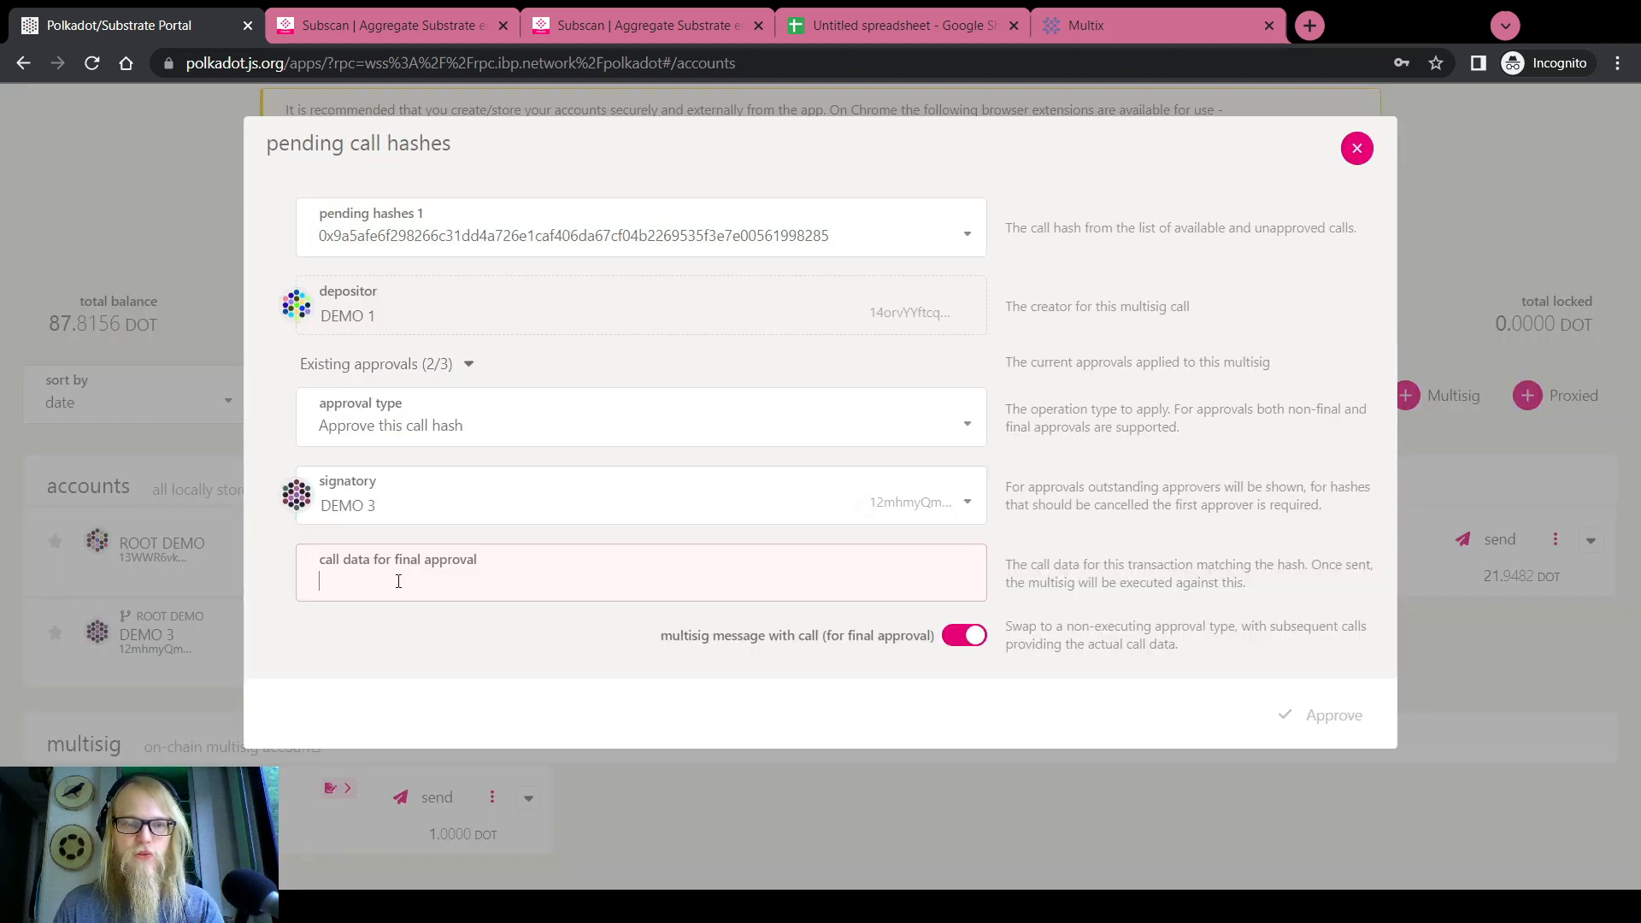
key(ctrl+v)
click(1300, 682)
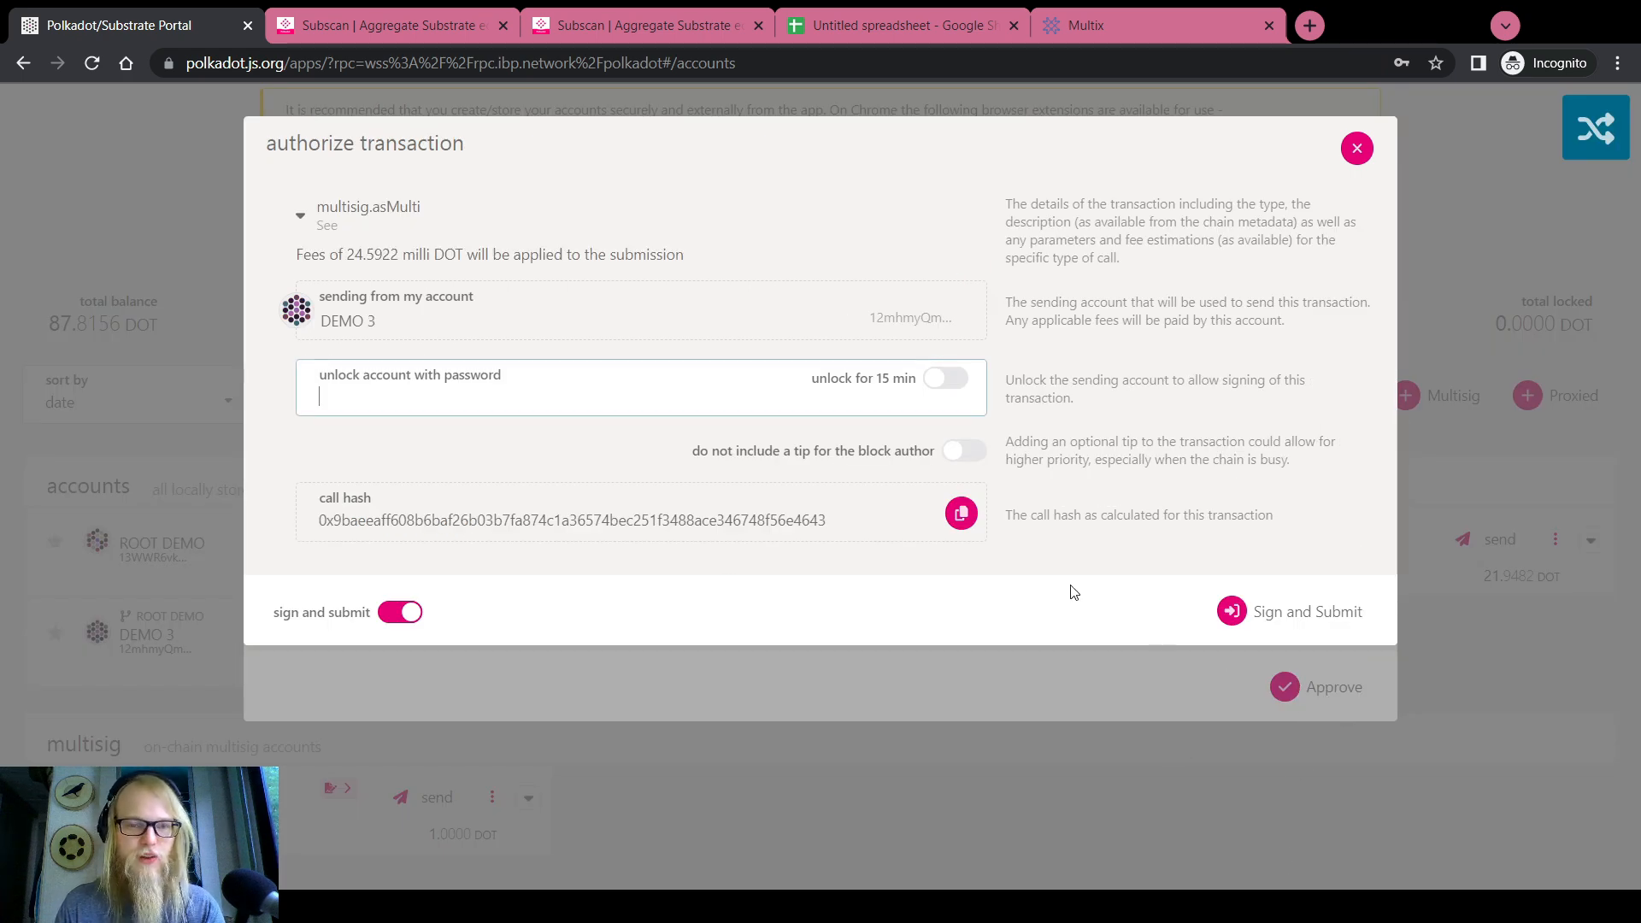
Cancel the authorization unsigned and close the pending call hashes dialog
click(1367, 142)
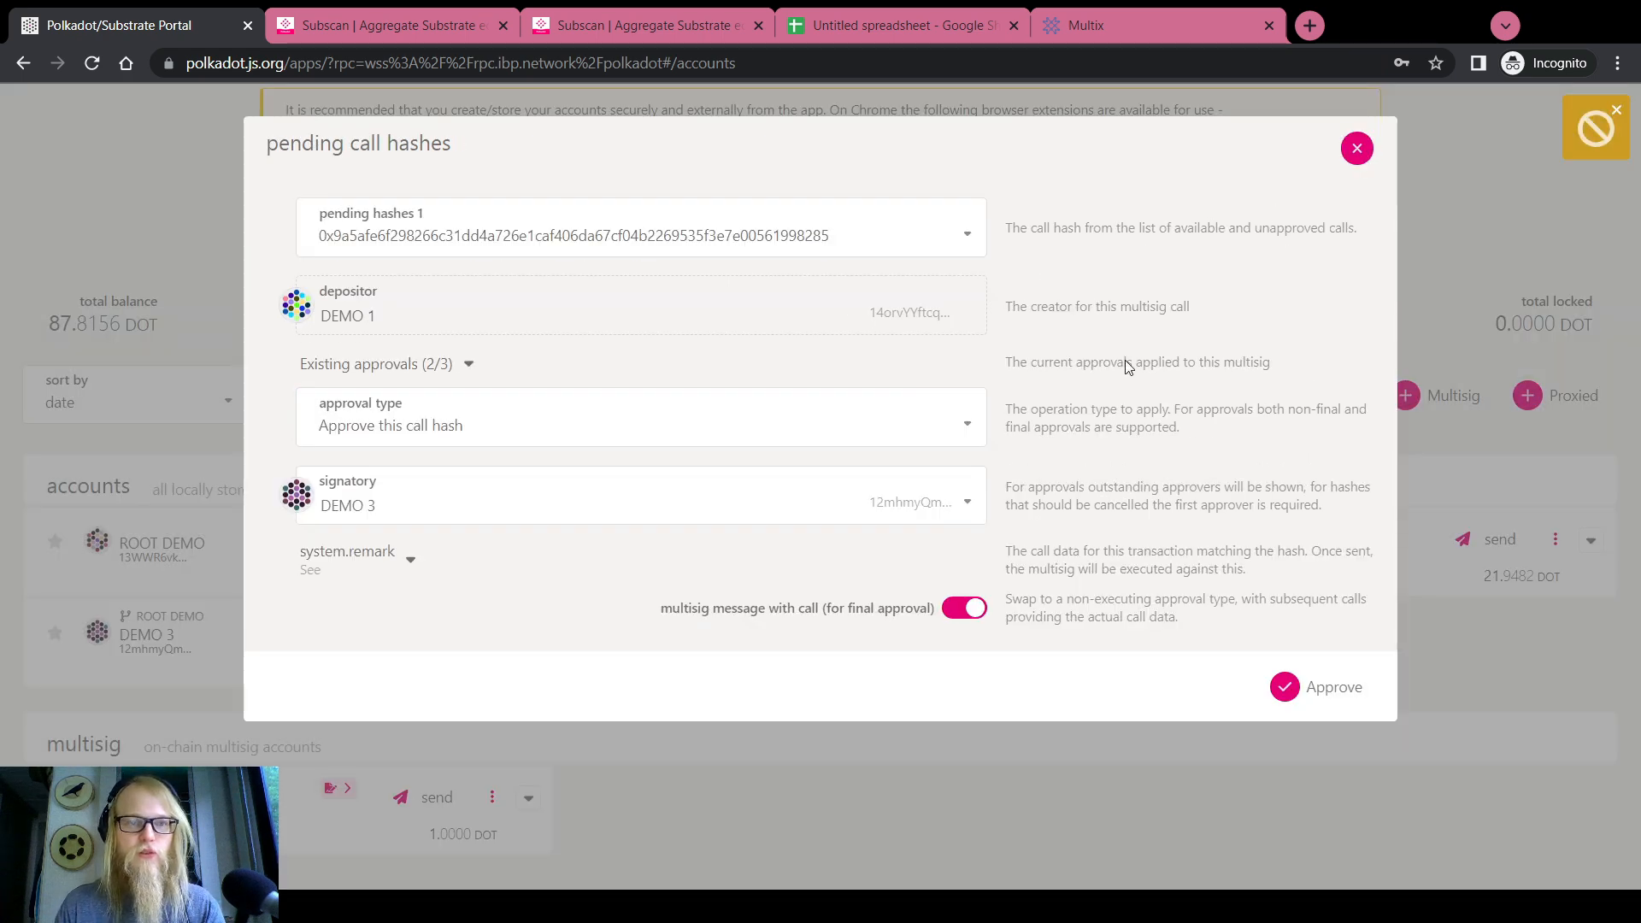
click(1354, 148)
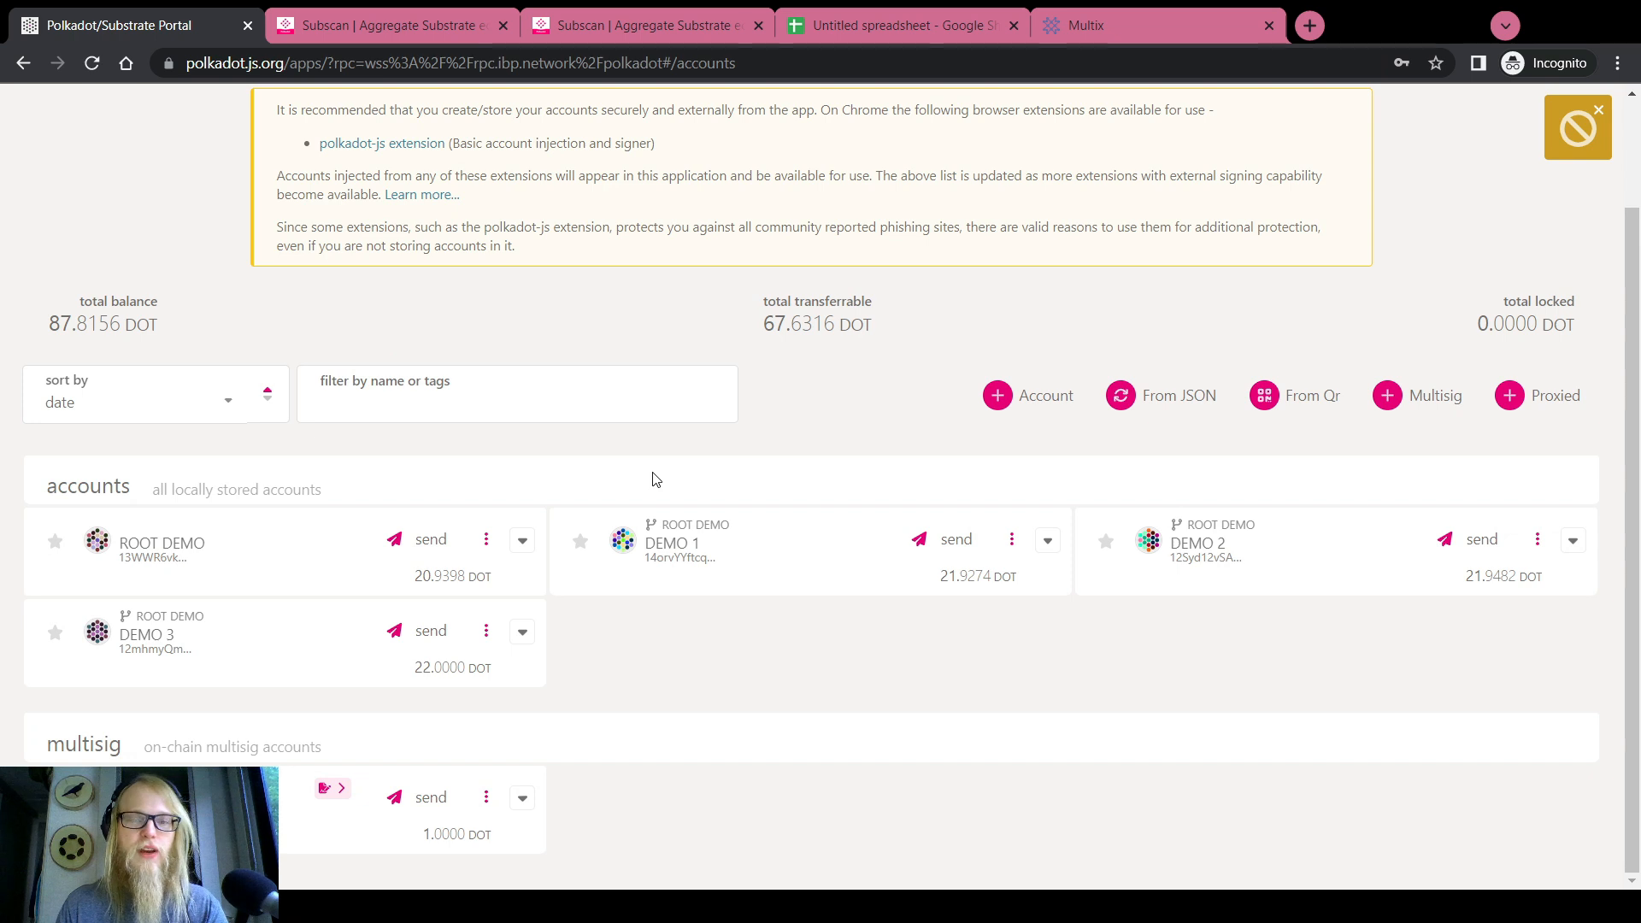
scroll(655, 478, up, 2)
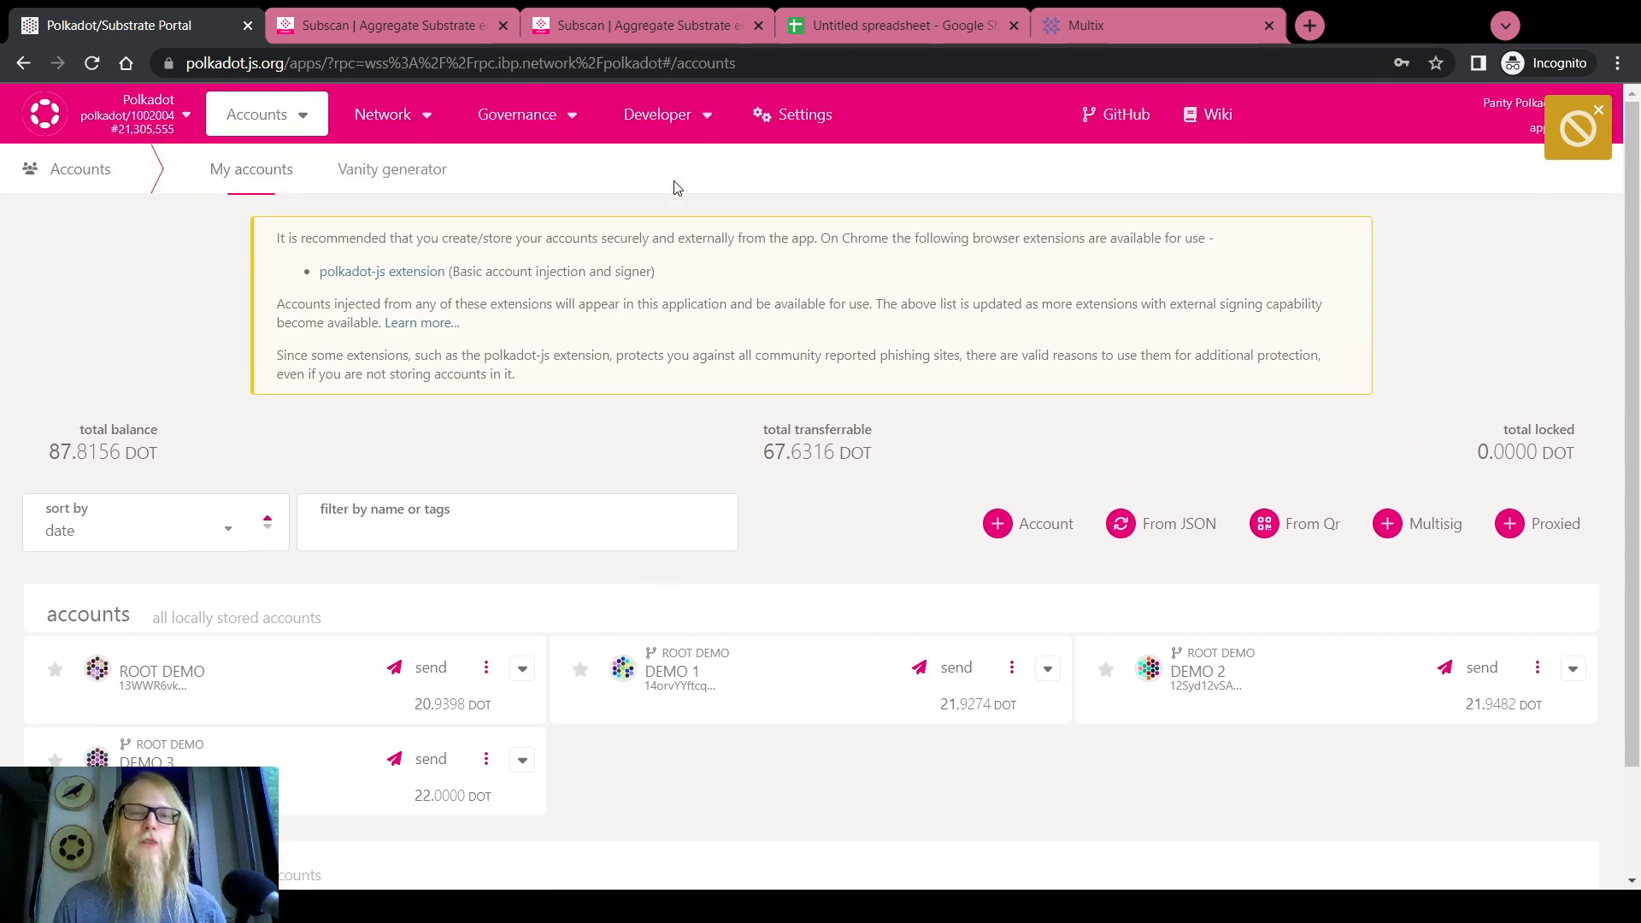
On the Extrinsics page, choose the multisig.asMulti call
mouse_move(659, 134)
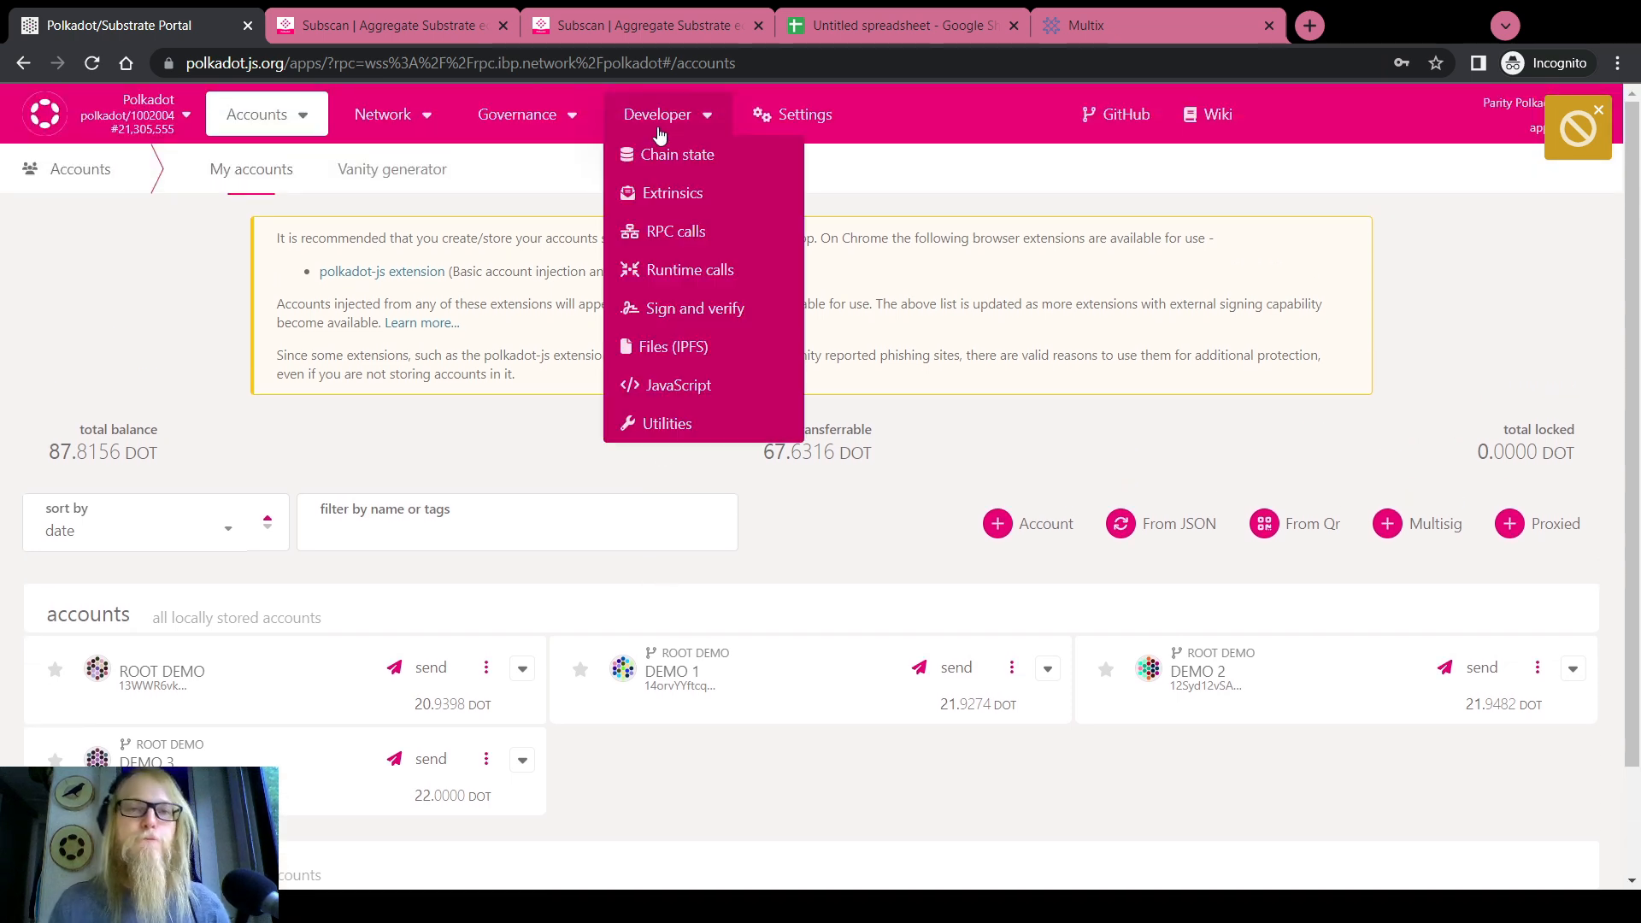
click(671, 193)
click(369, 329)
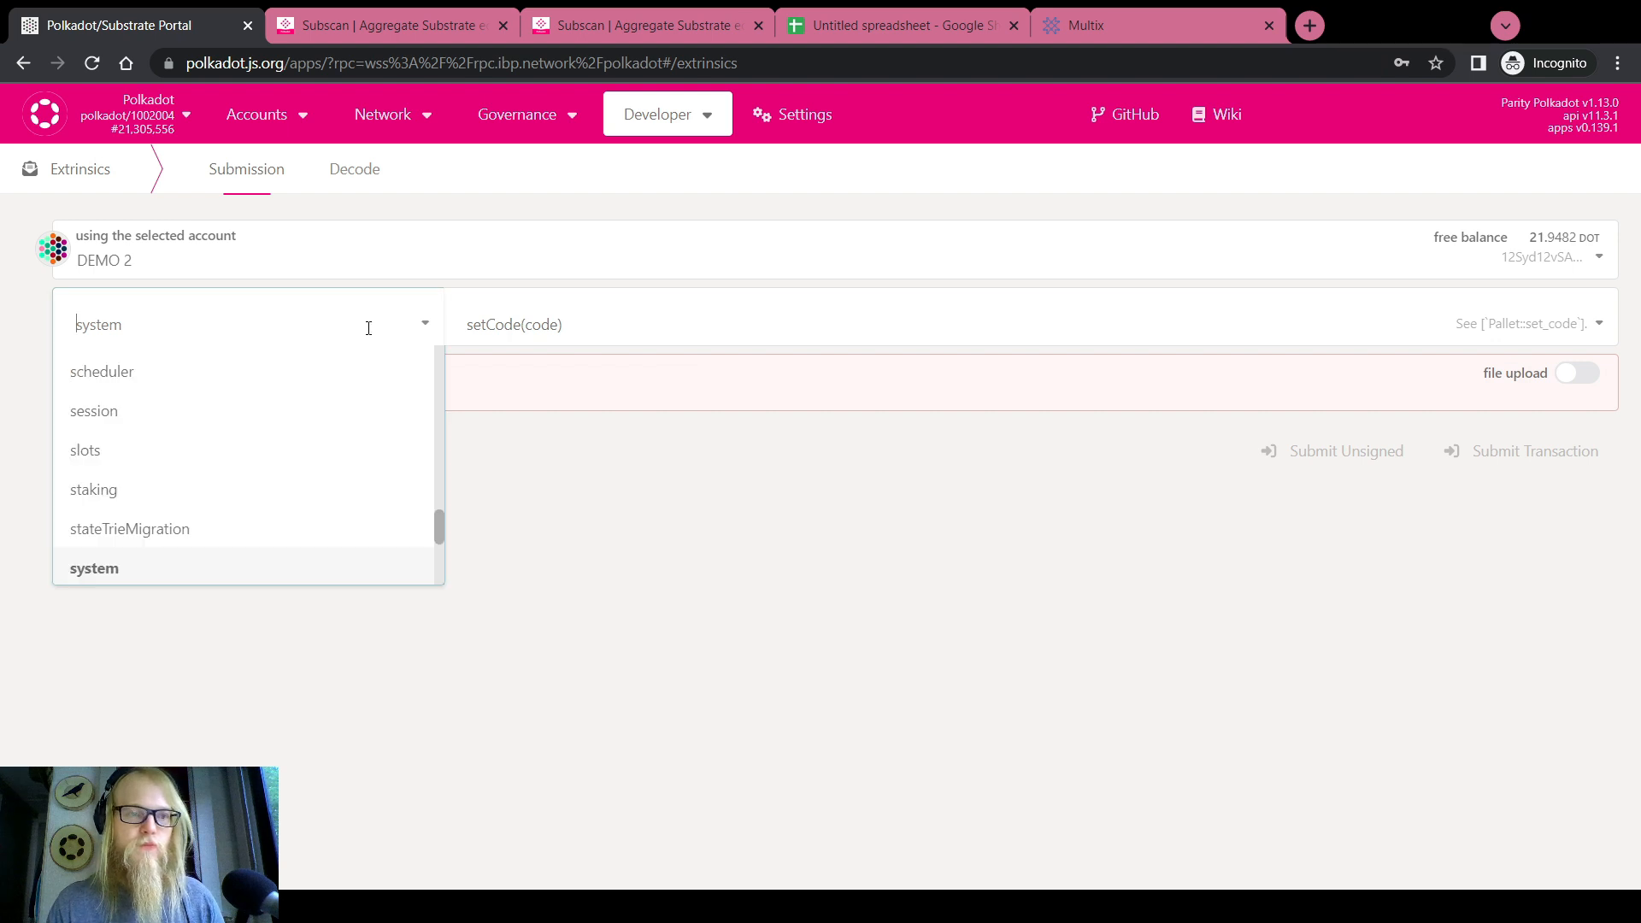
scroll(147, 476, up, 5)
click(135, 397)
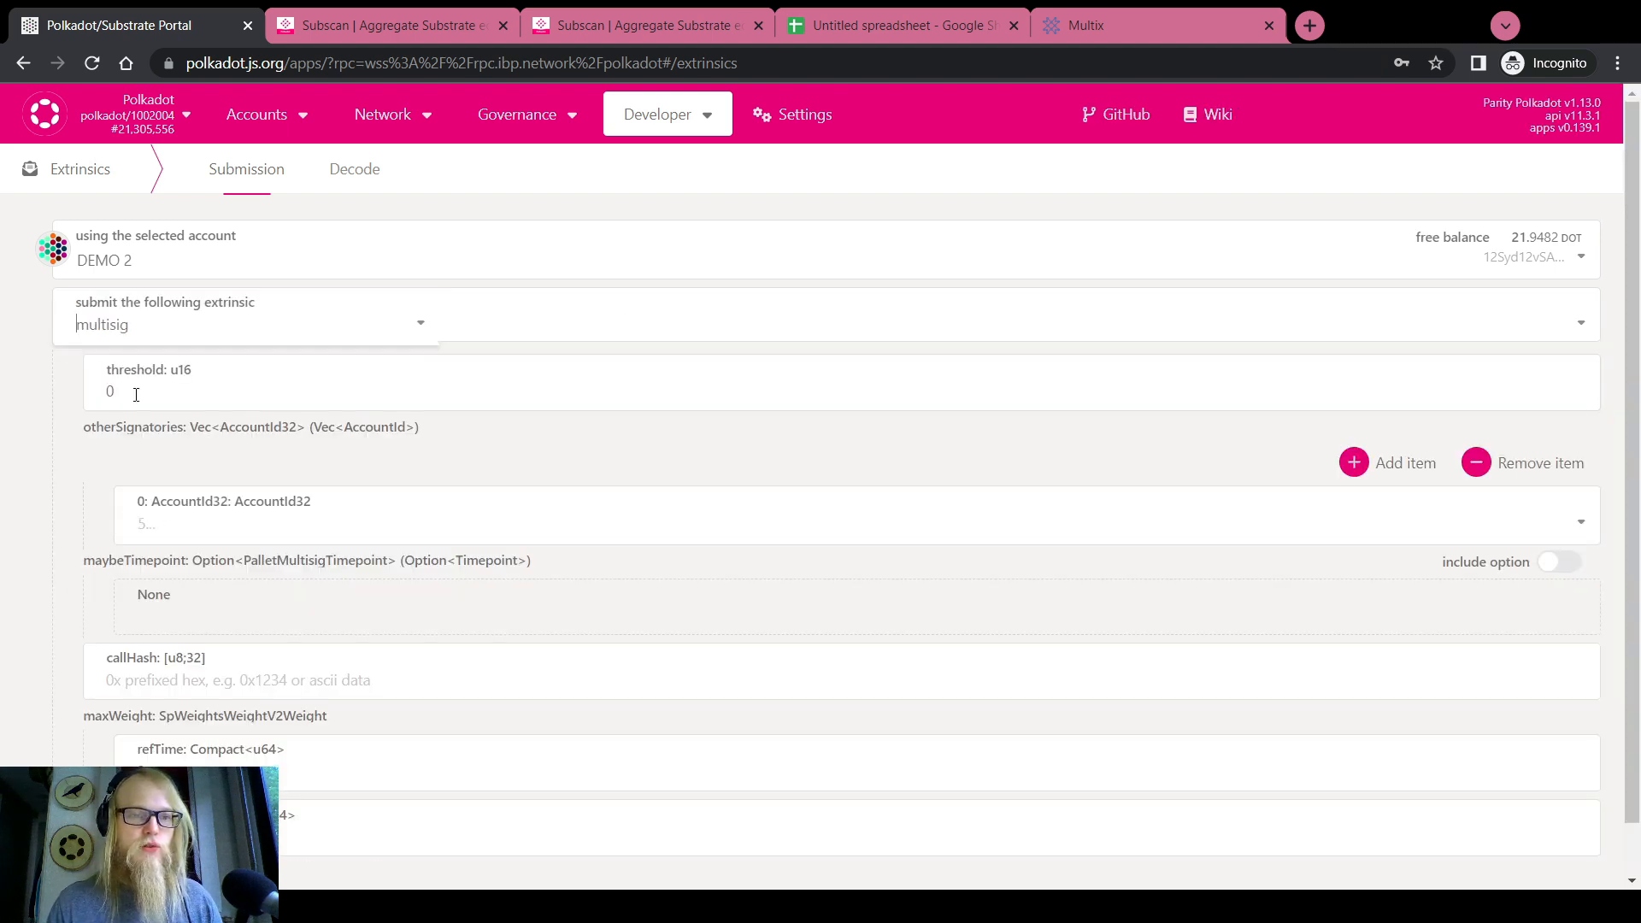
click(513, 324)
click(537, 410)
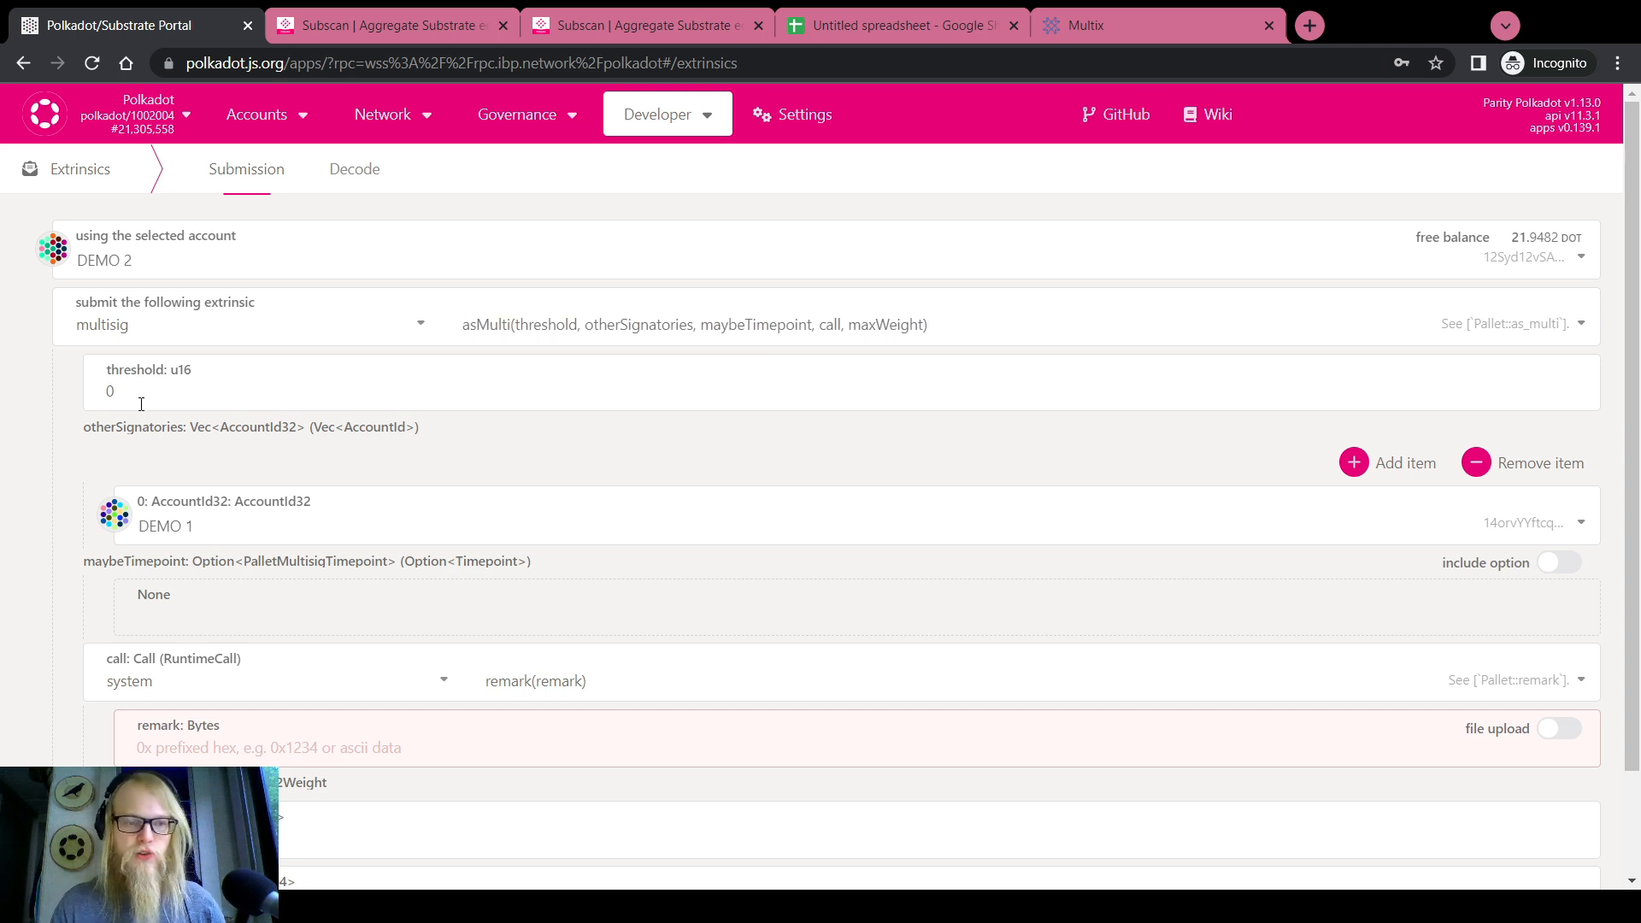
Send from DEMO 3 with threshold 3 and add two more other-signatory entries
click(111, 391)
click(145, 270)
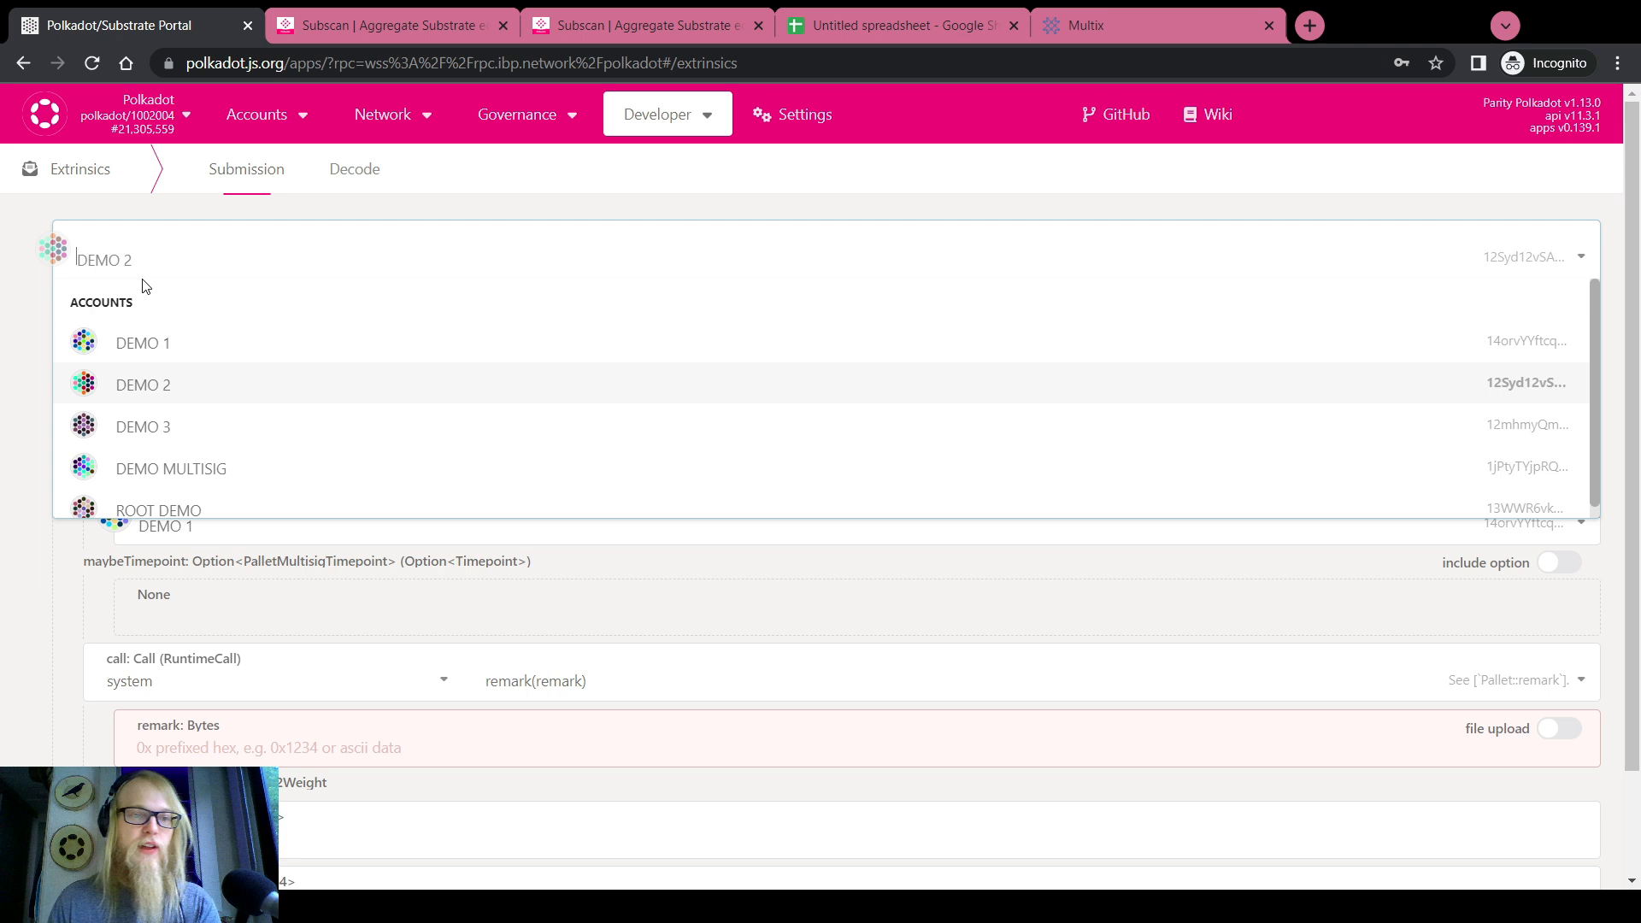
click(158, 427)
click(191, 393)
key(BackSpace)
text(3)
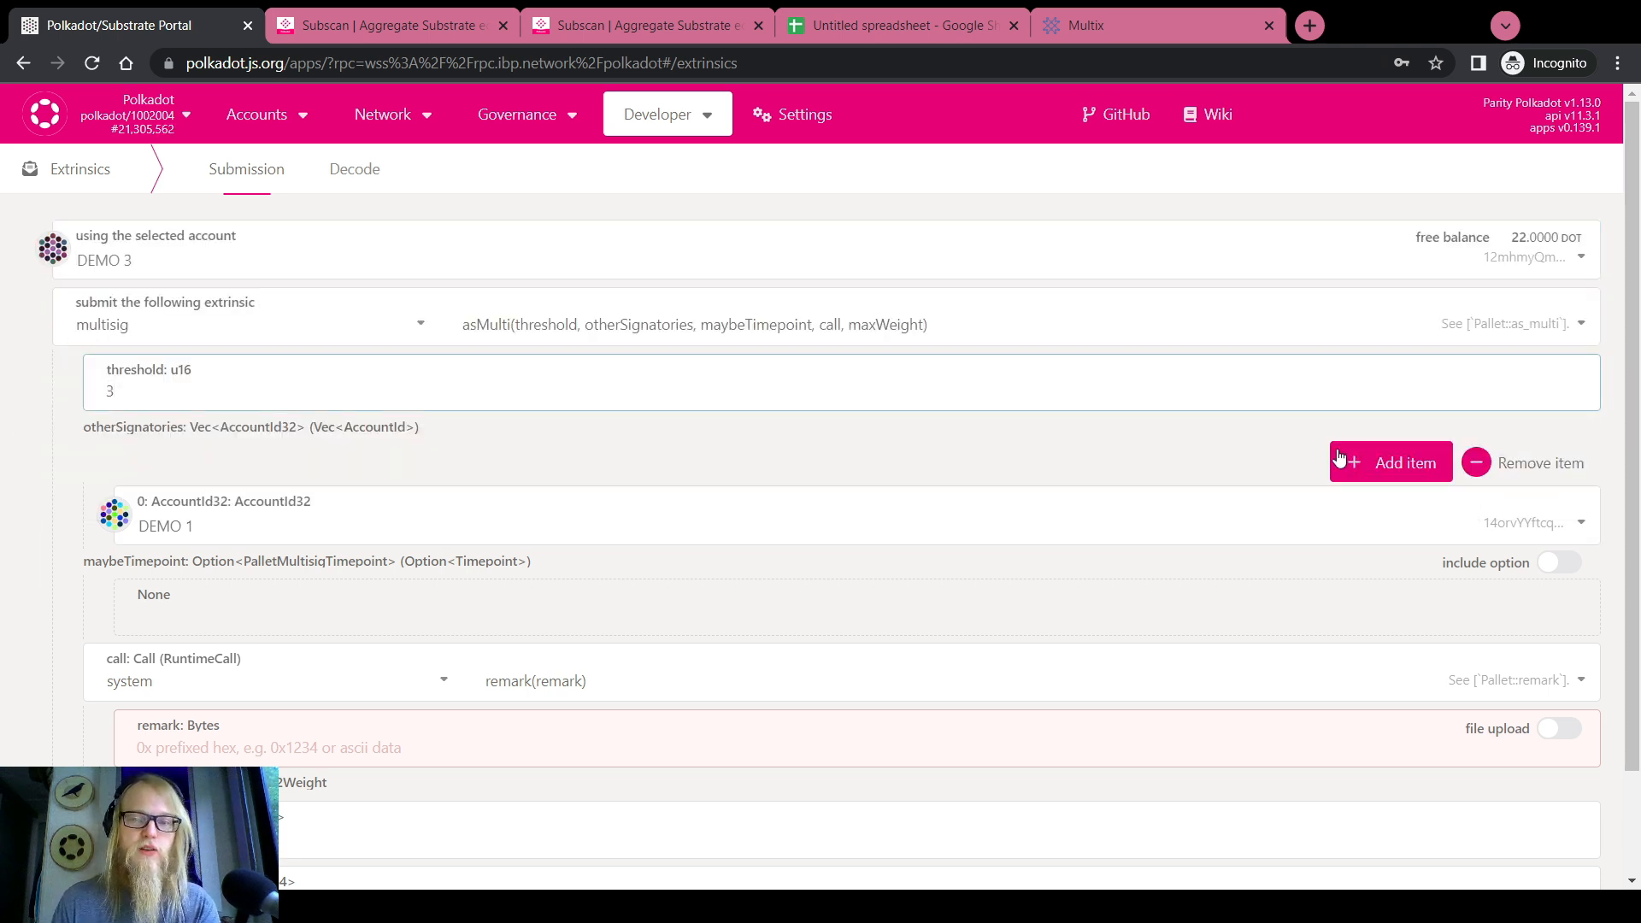
click(1393, 463)
click(1393, 463)
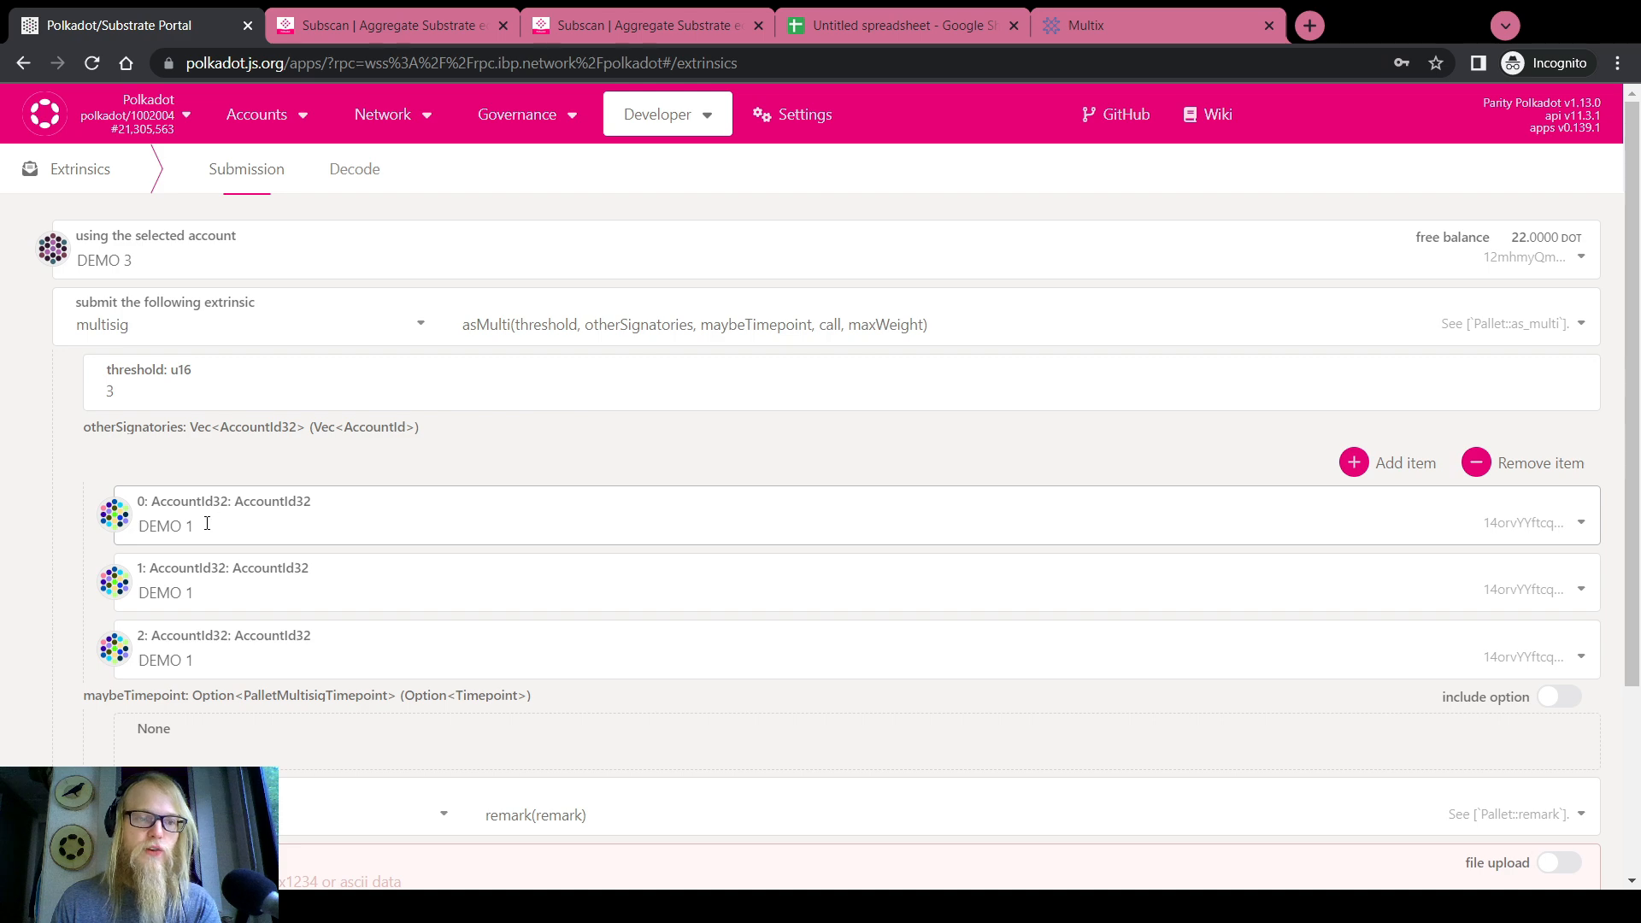
click(872, 28)
Hide the Demo 3 row (row 3), leaving Demo 2, Root Demo and Demo 1 listed
click(15, 281)
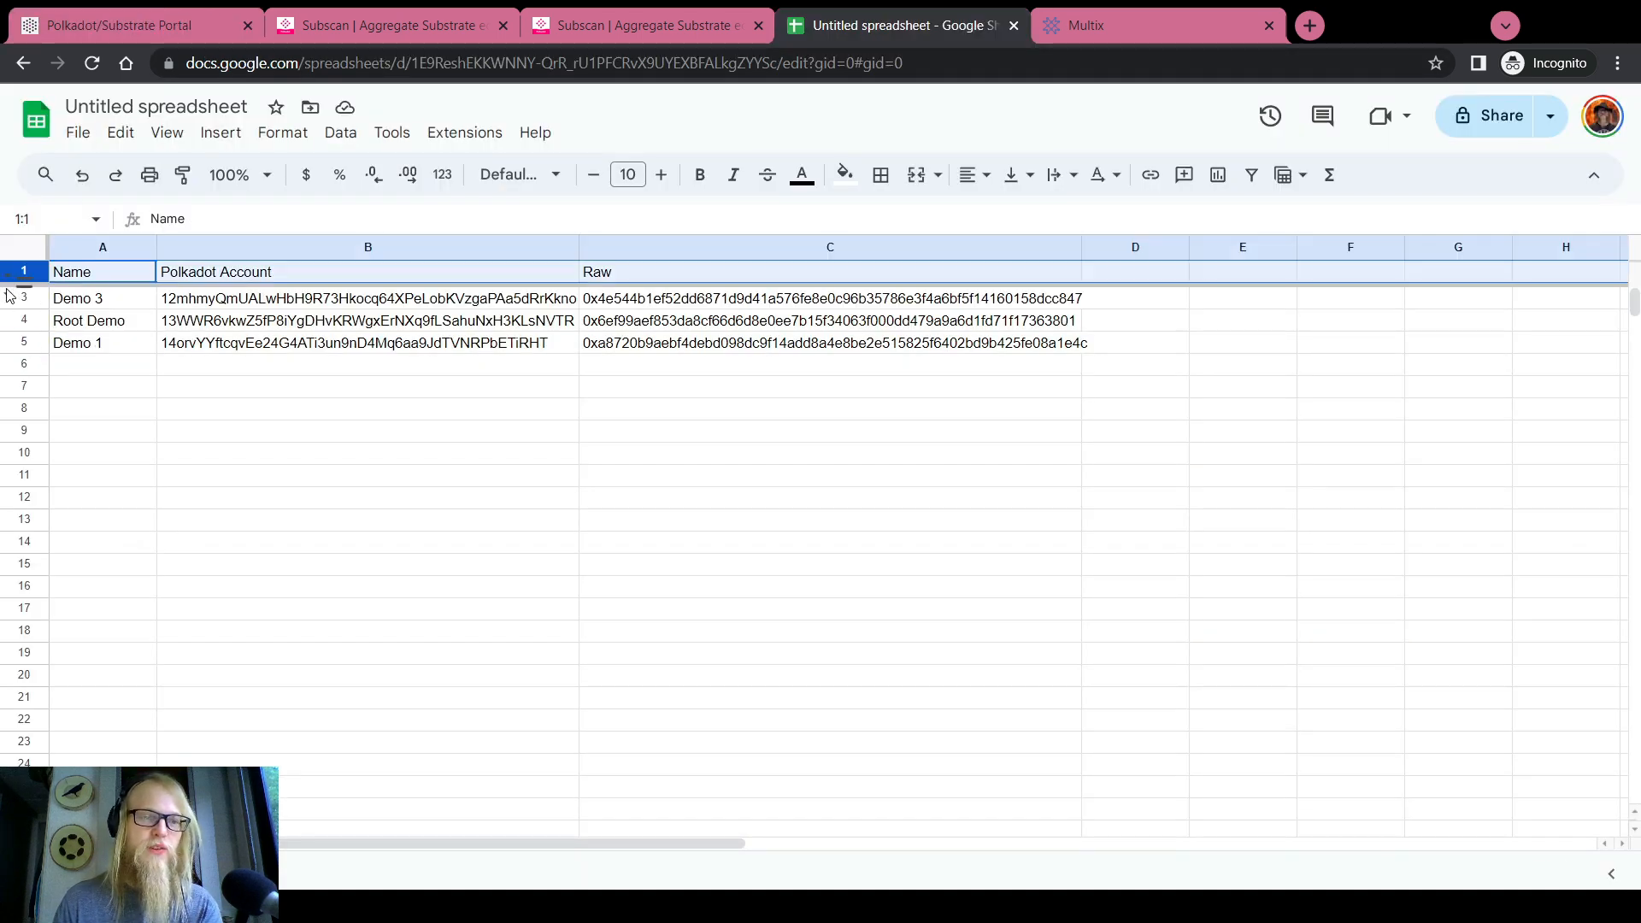
click(8, 296)
click(10, 320)
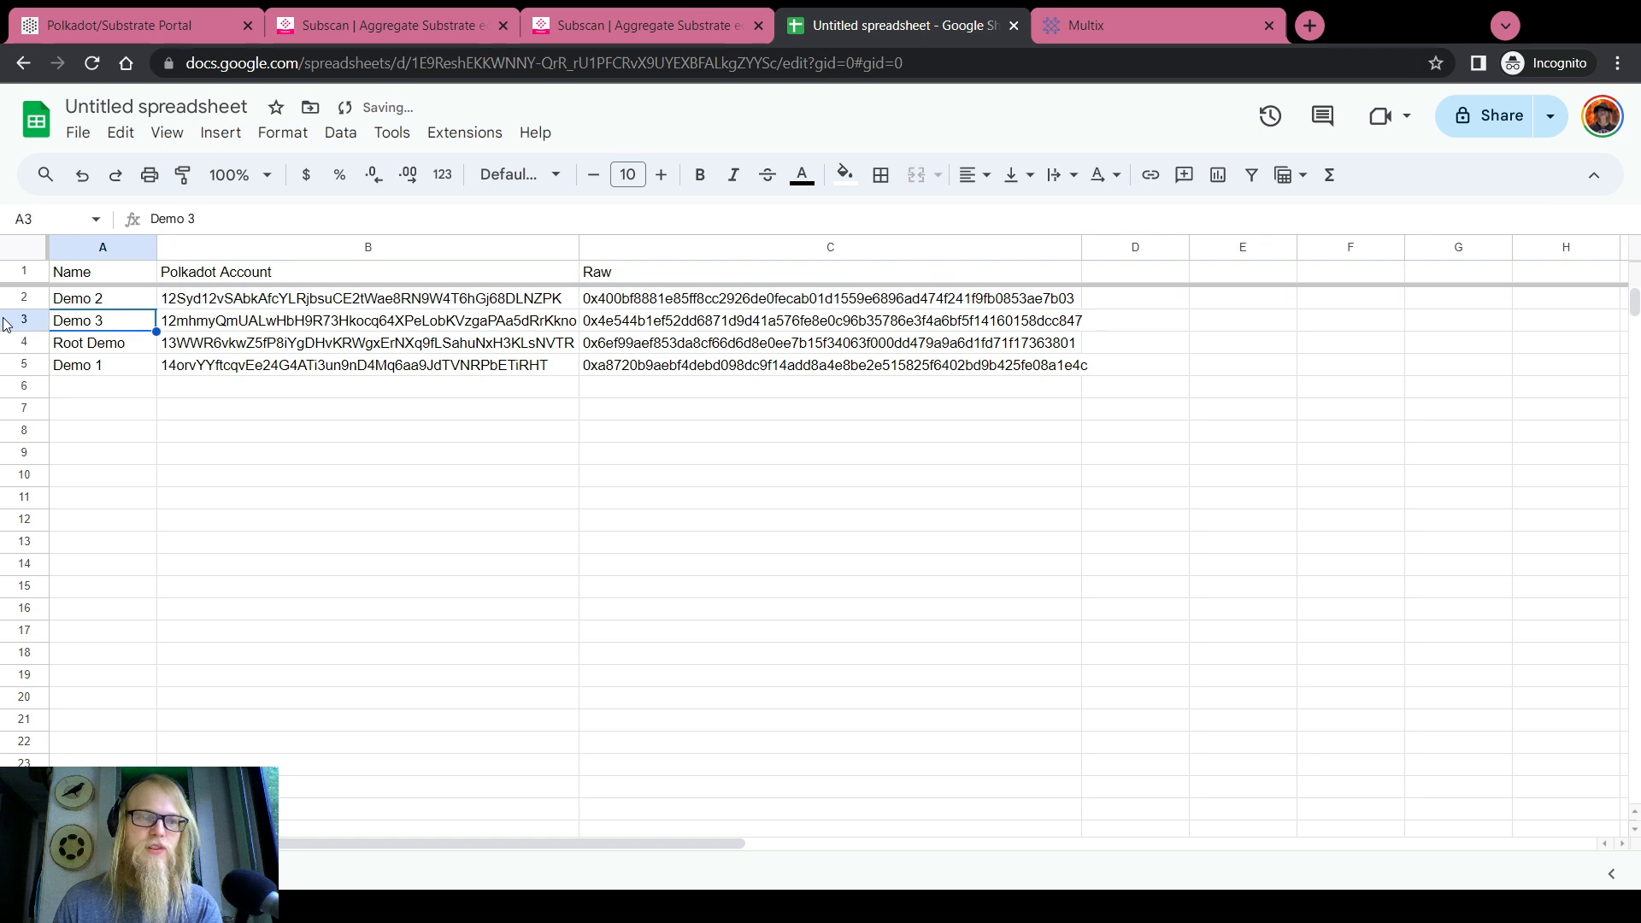
right_click(10, 320)
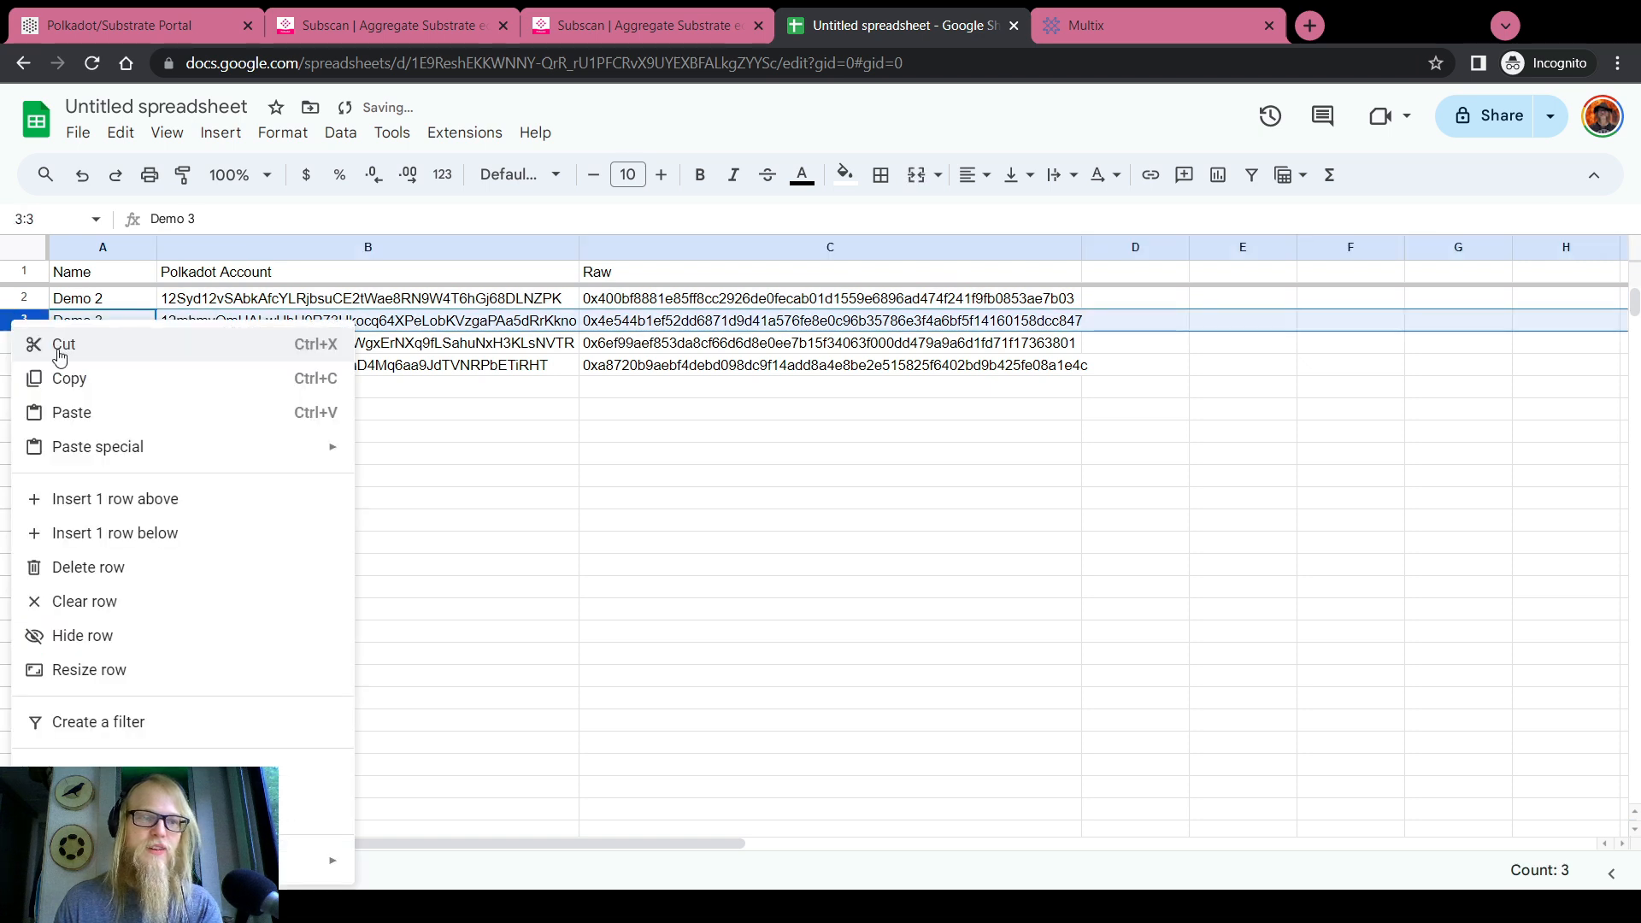
click(100, 636)
click(104, 300)
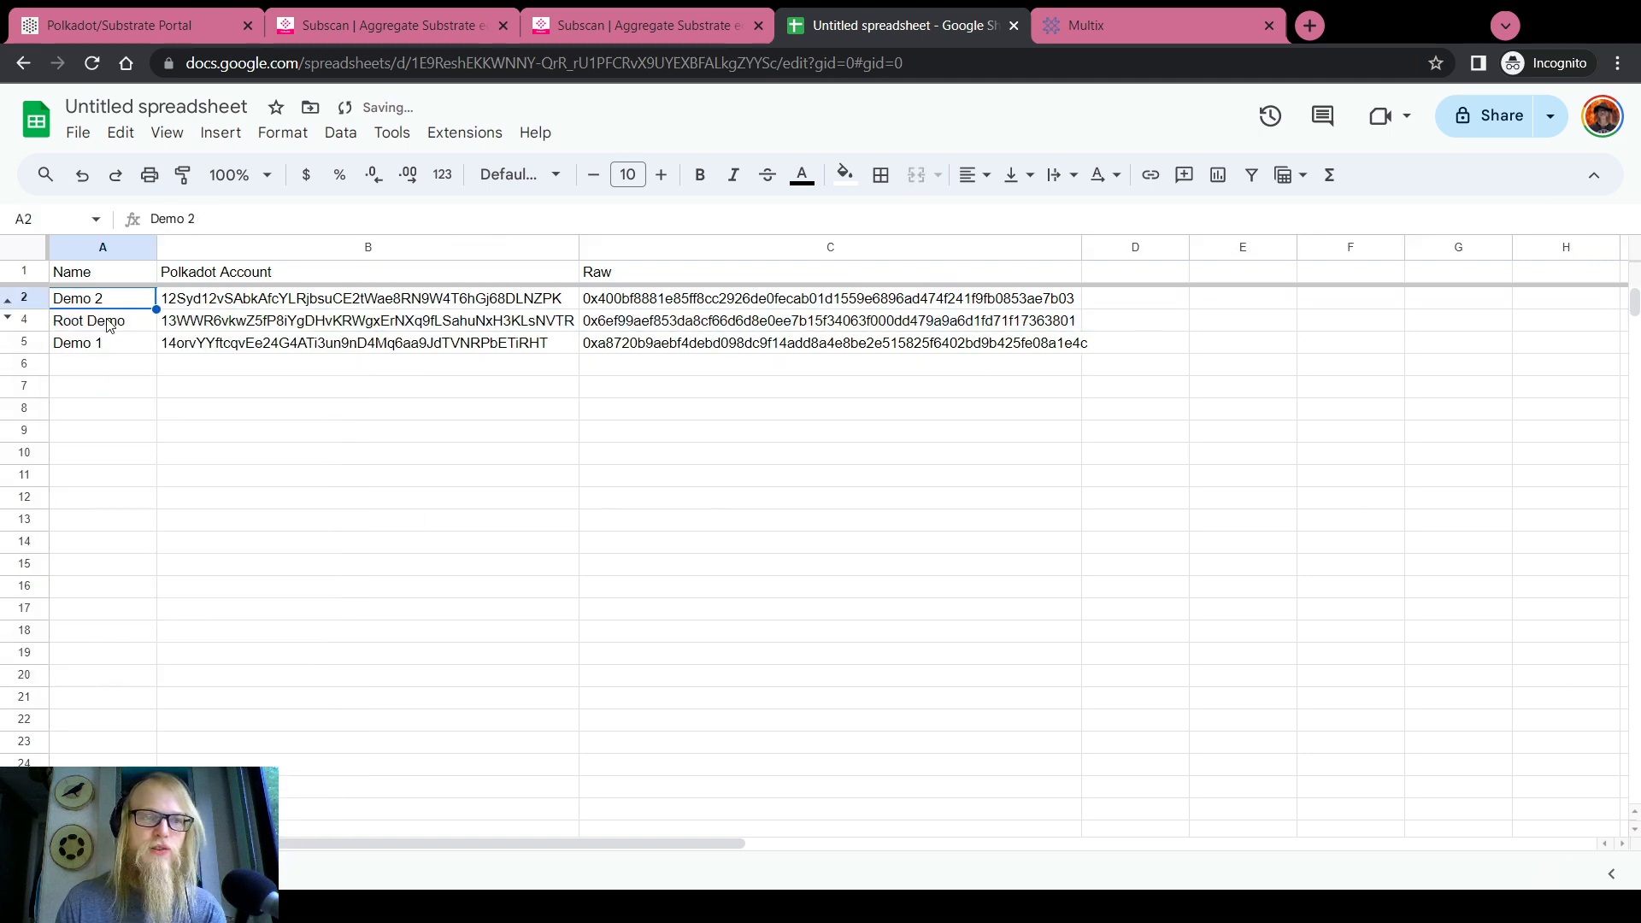
click(111, 346)
Set the other signatories to DEMO 2, ROOT DEMO and DEMO 1 in the multisig form
click(119, 26)
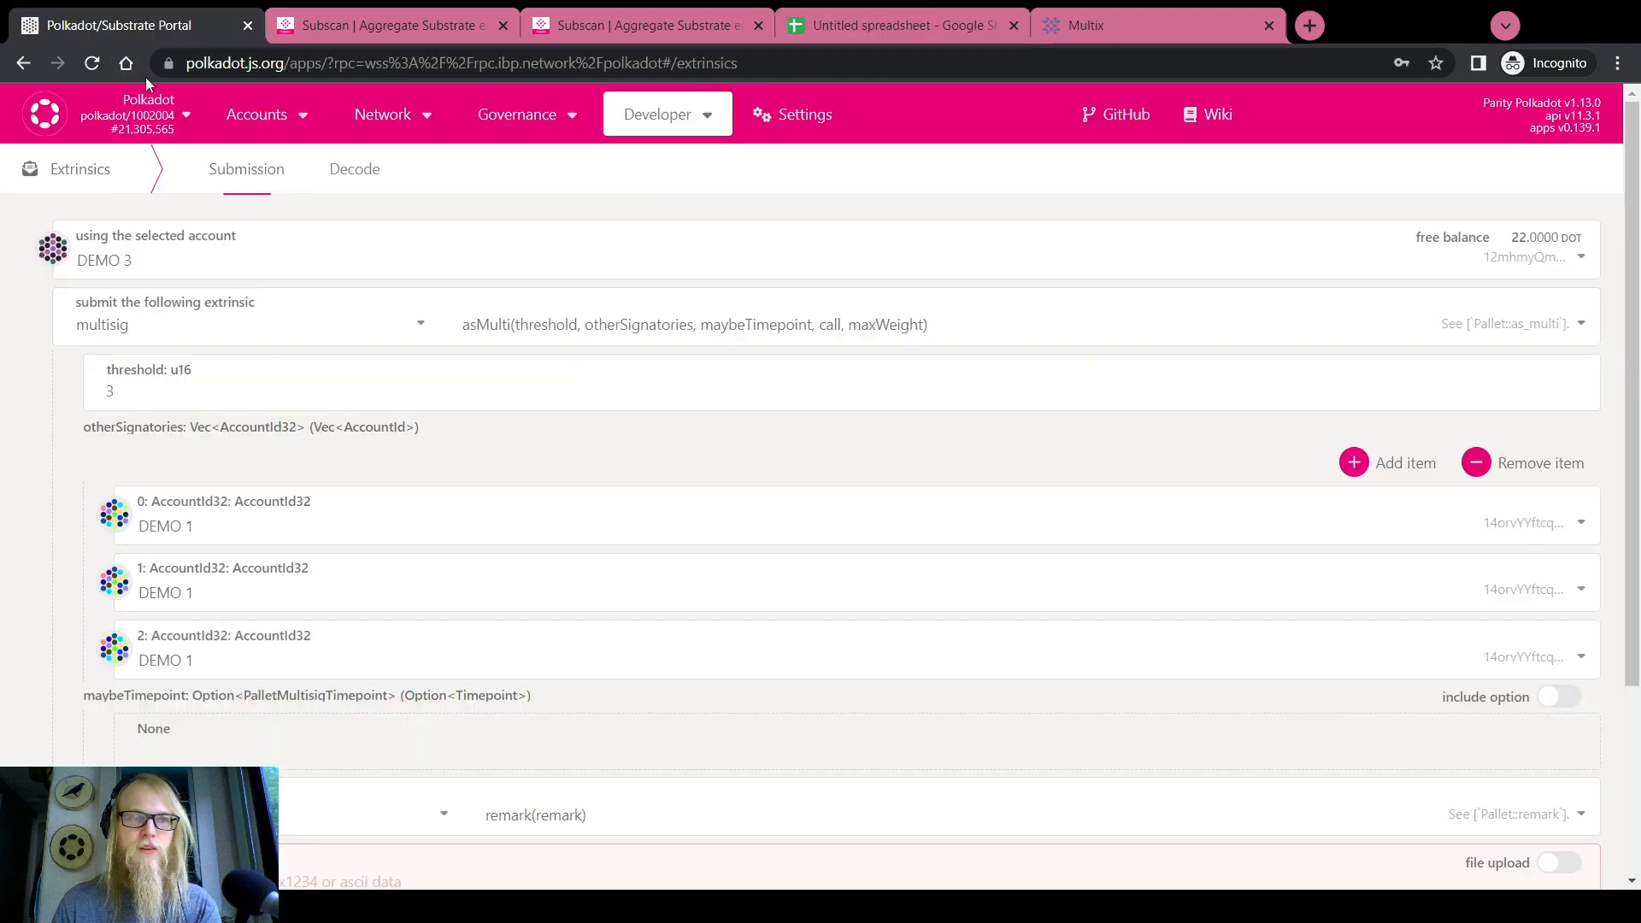
click(220, 525)
click(220, 648)
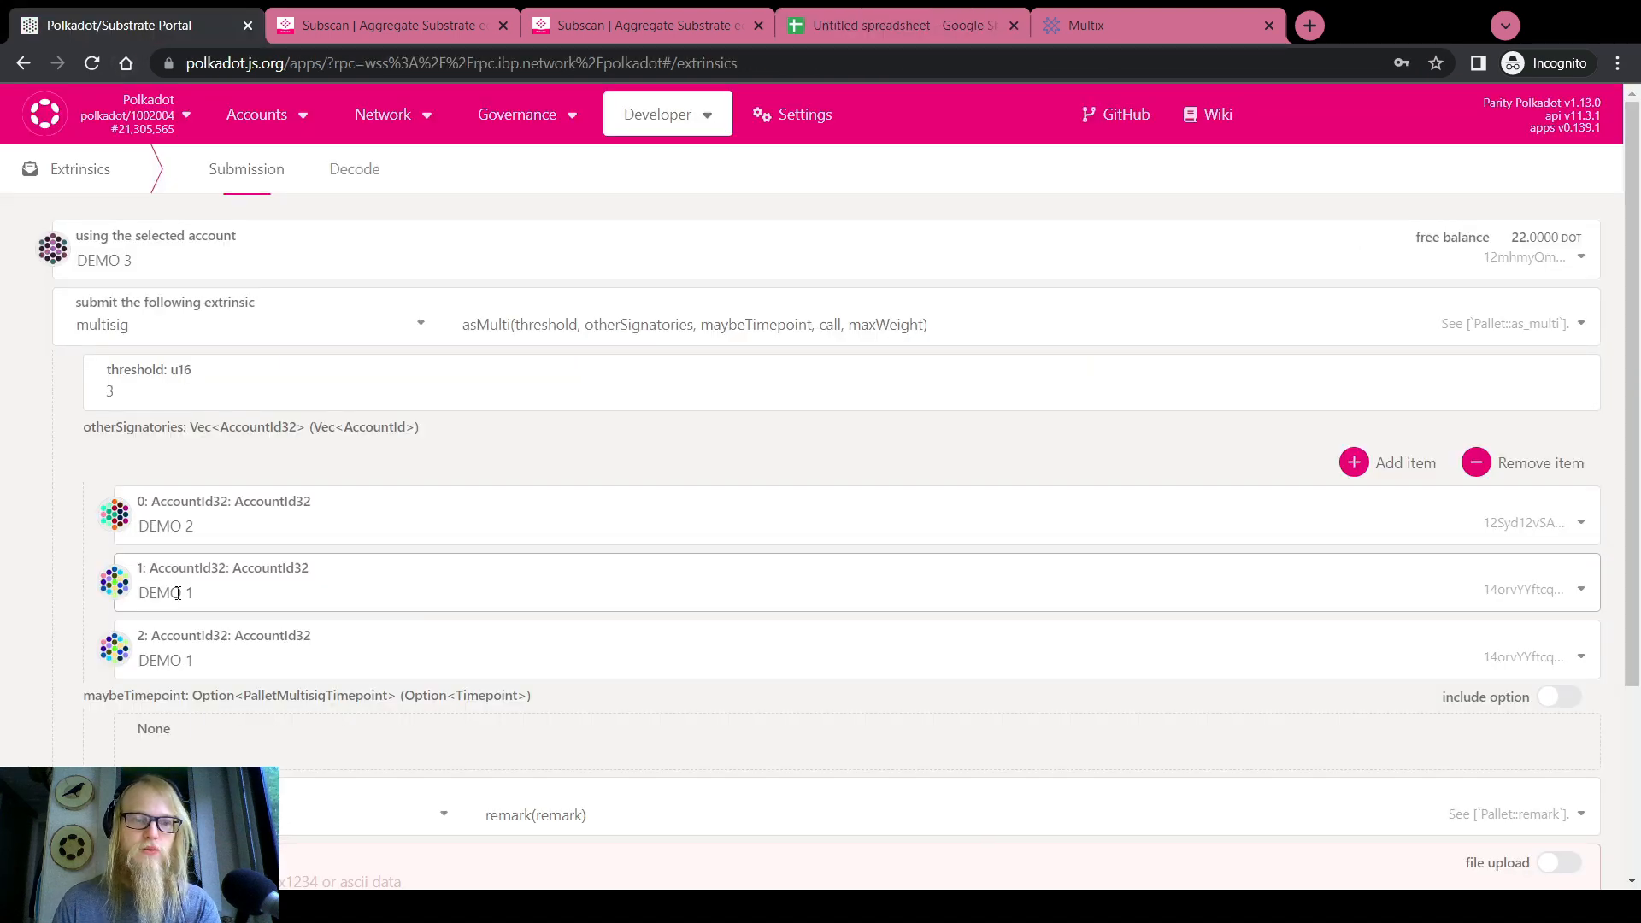
click(177, 602)
click(308, 841)
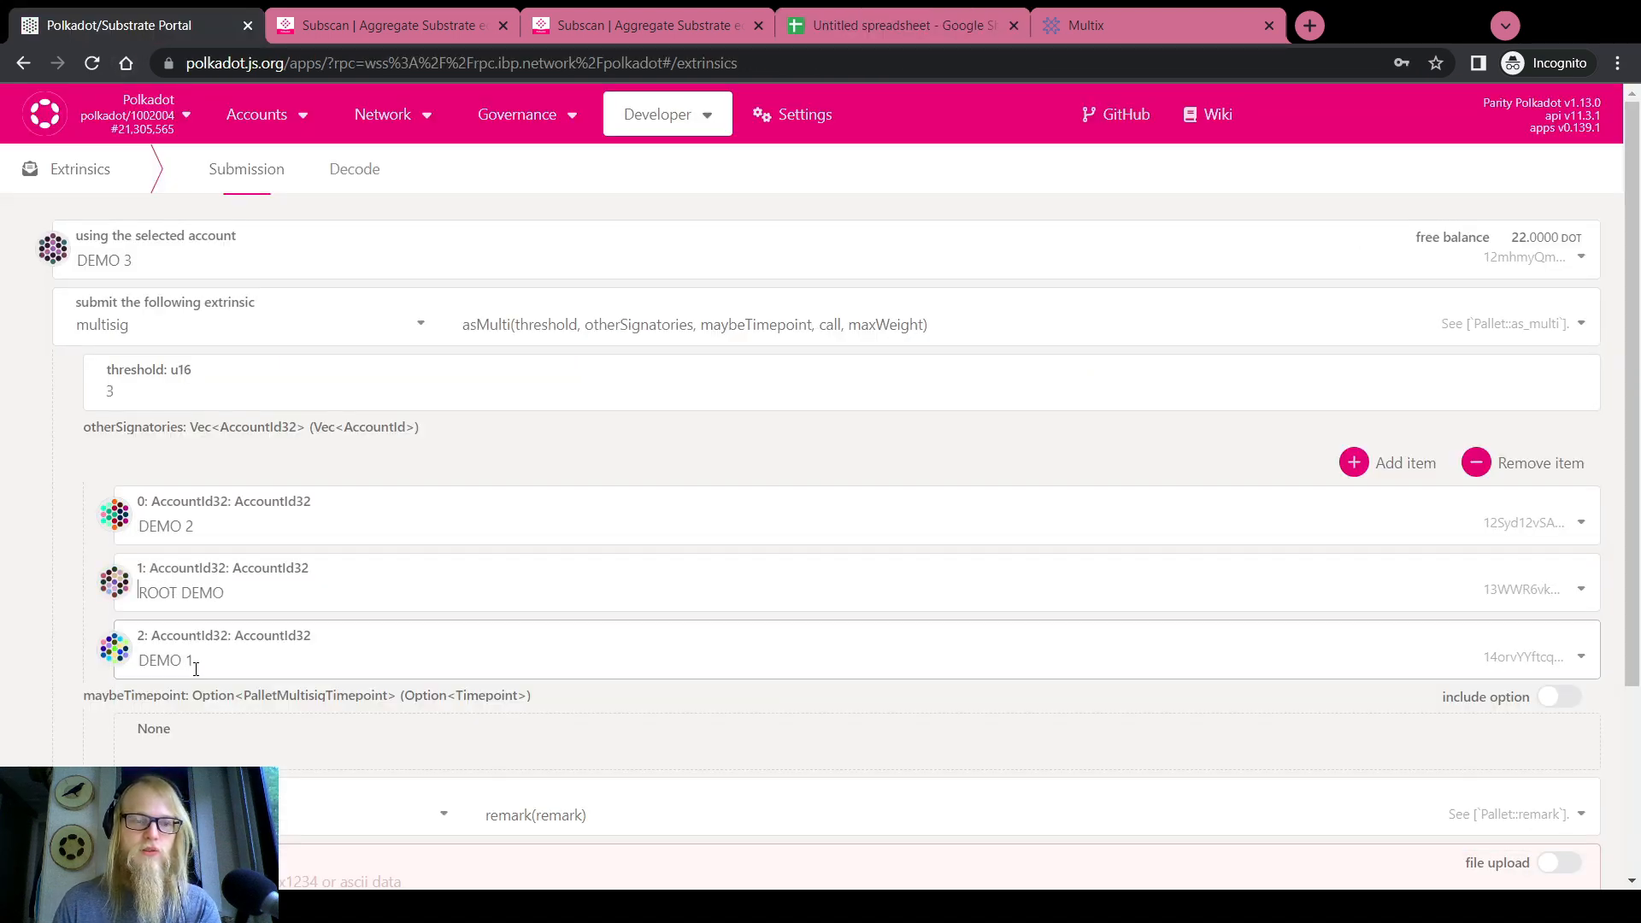
click(196, 666)
click(195, 665)
Enable the maybeTimepoint option and begin editing the timepoint height
scroll(1560, 442, down, 3)
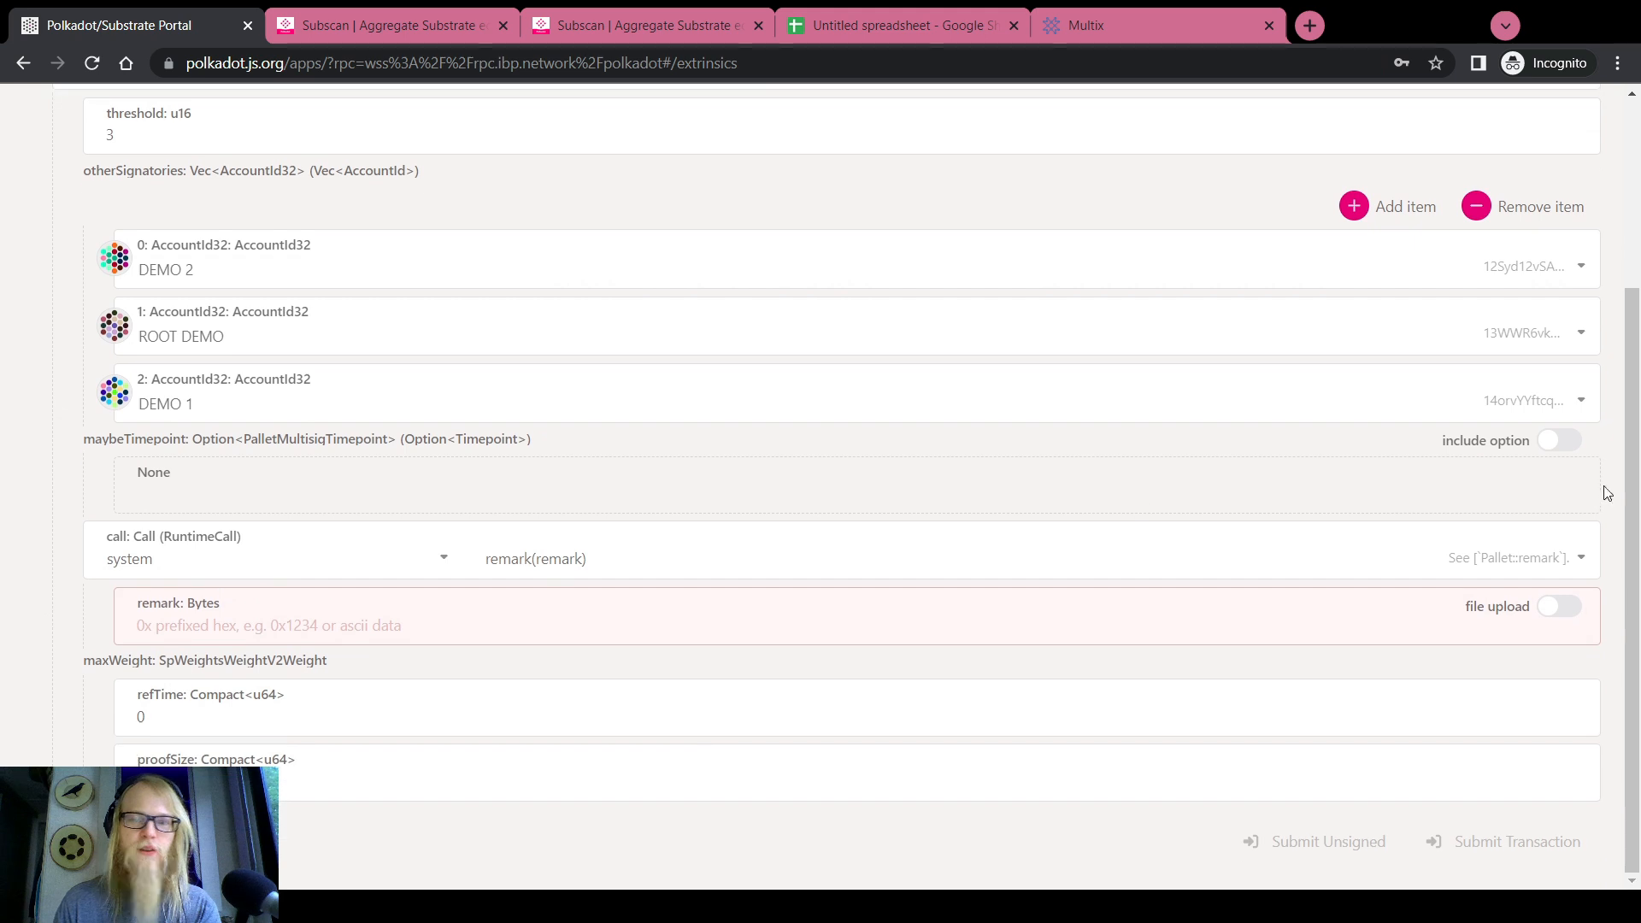
click(1560, 442)
click(233, 510)
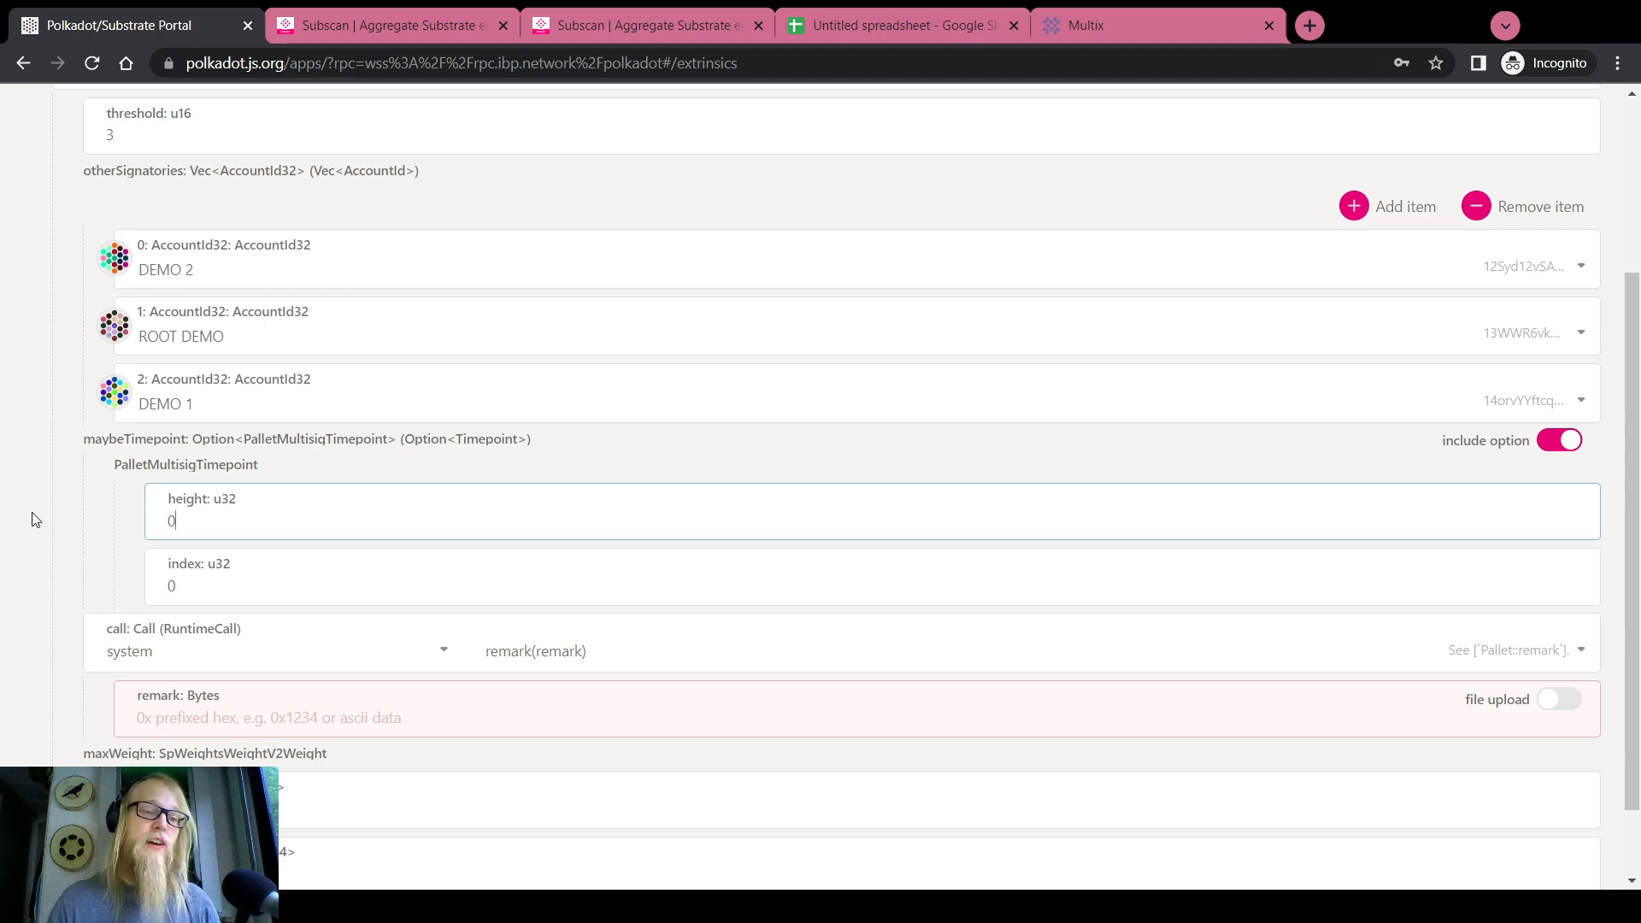
click(419, 22)
On Subscan's multisig page, find extrinsic 21305476-2 and copy block number 21305476
click(526, 28)
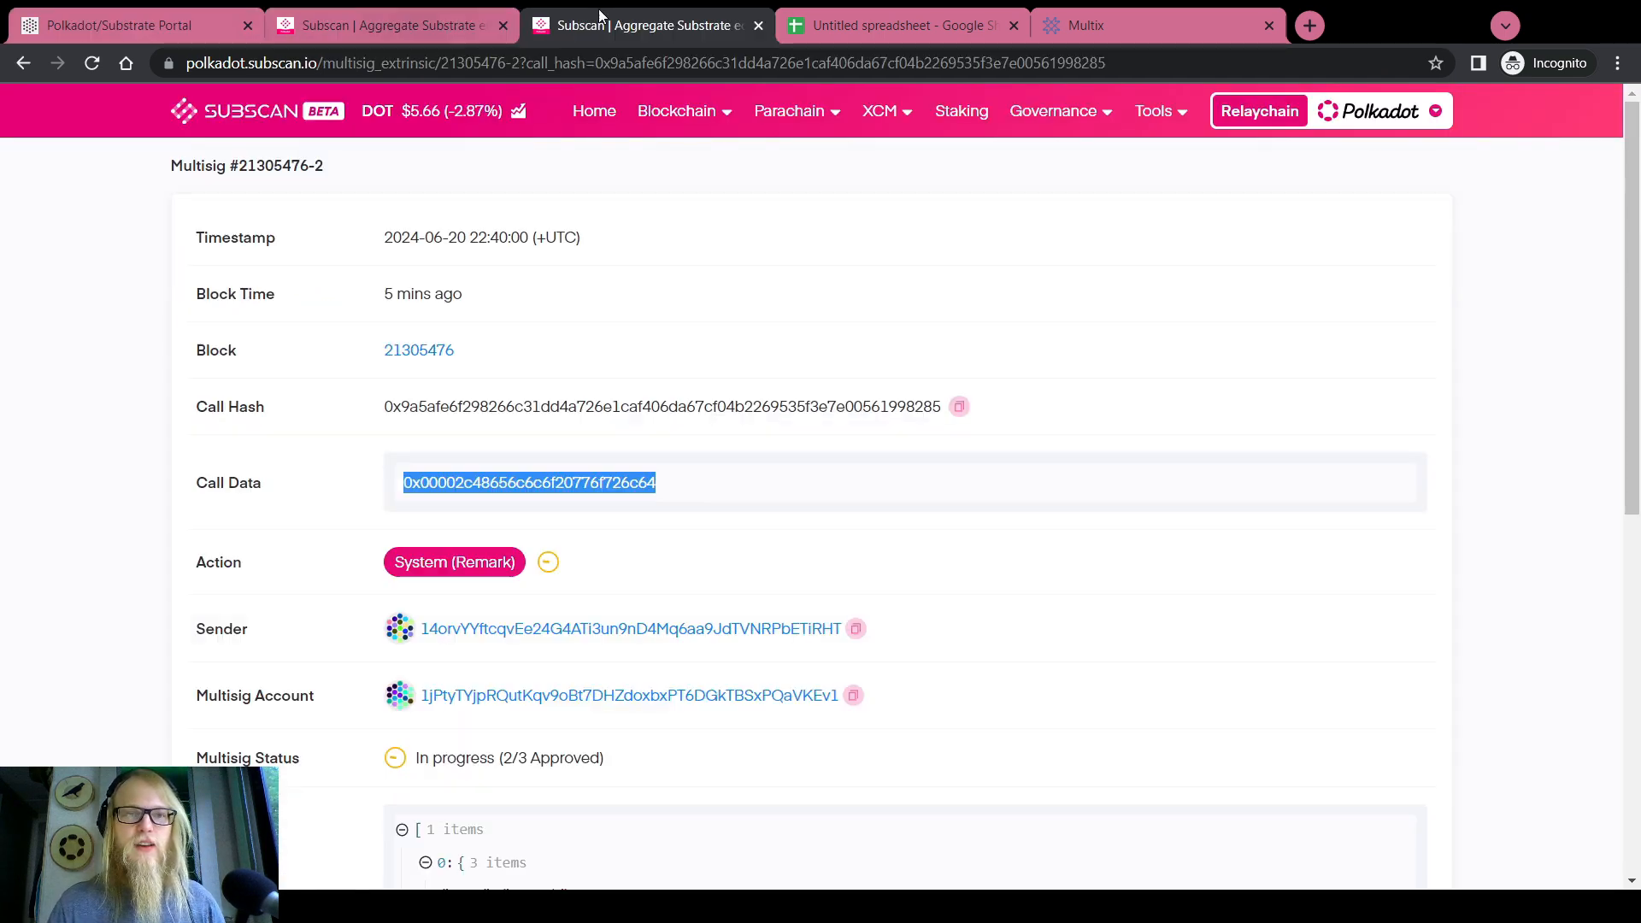
click(721, 479)
scroll(721, 479, down, 2)
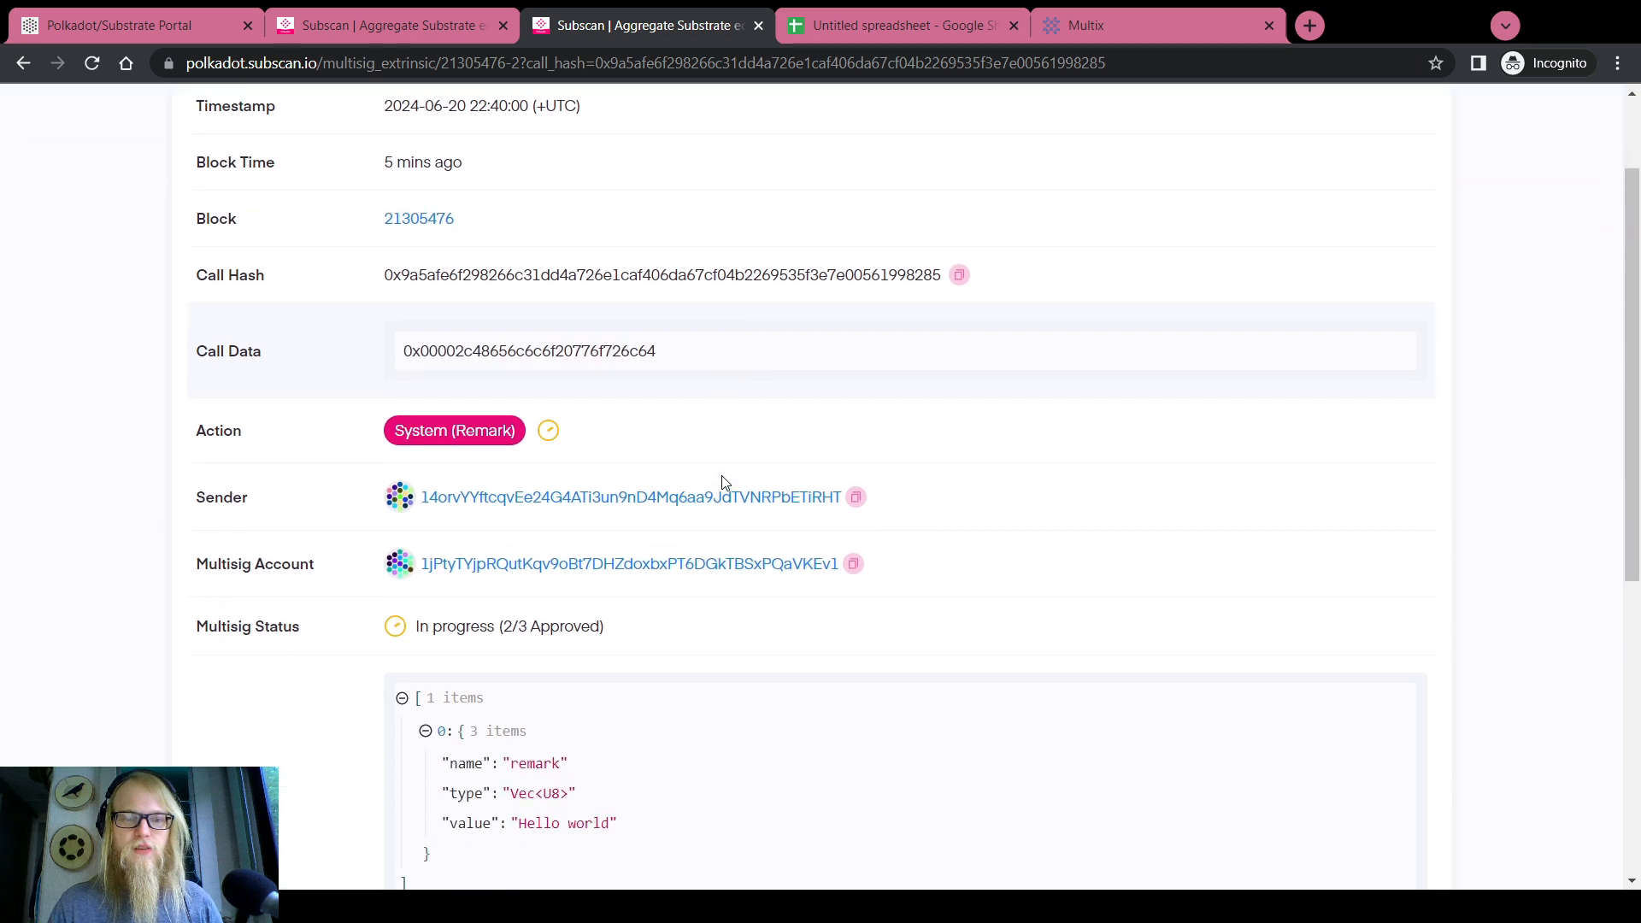
drag(472, 208, 385, 213)
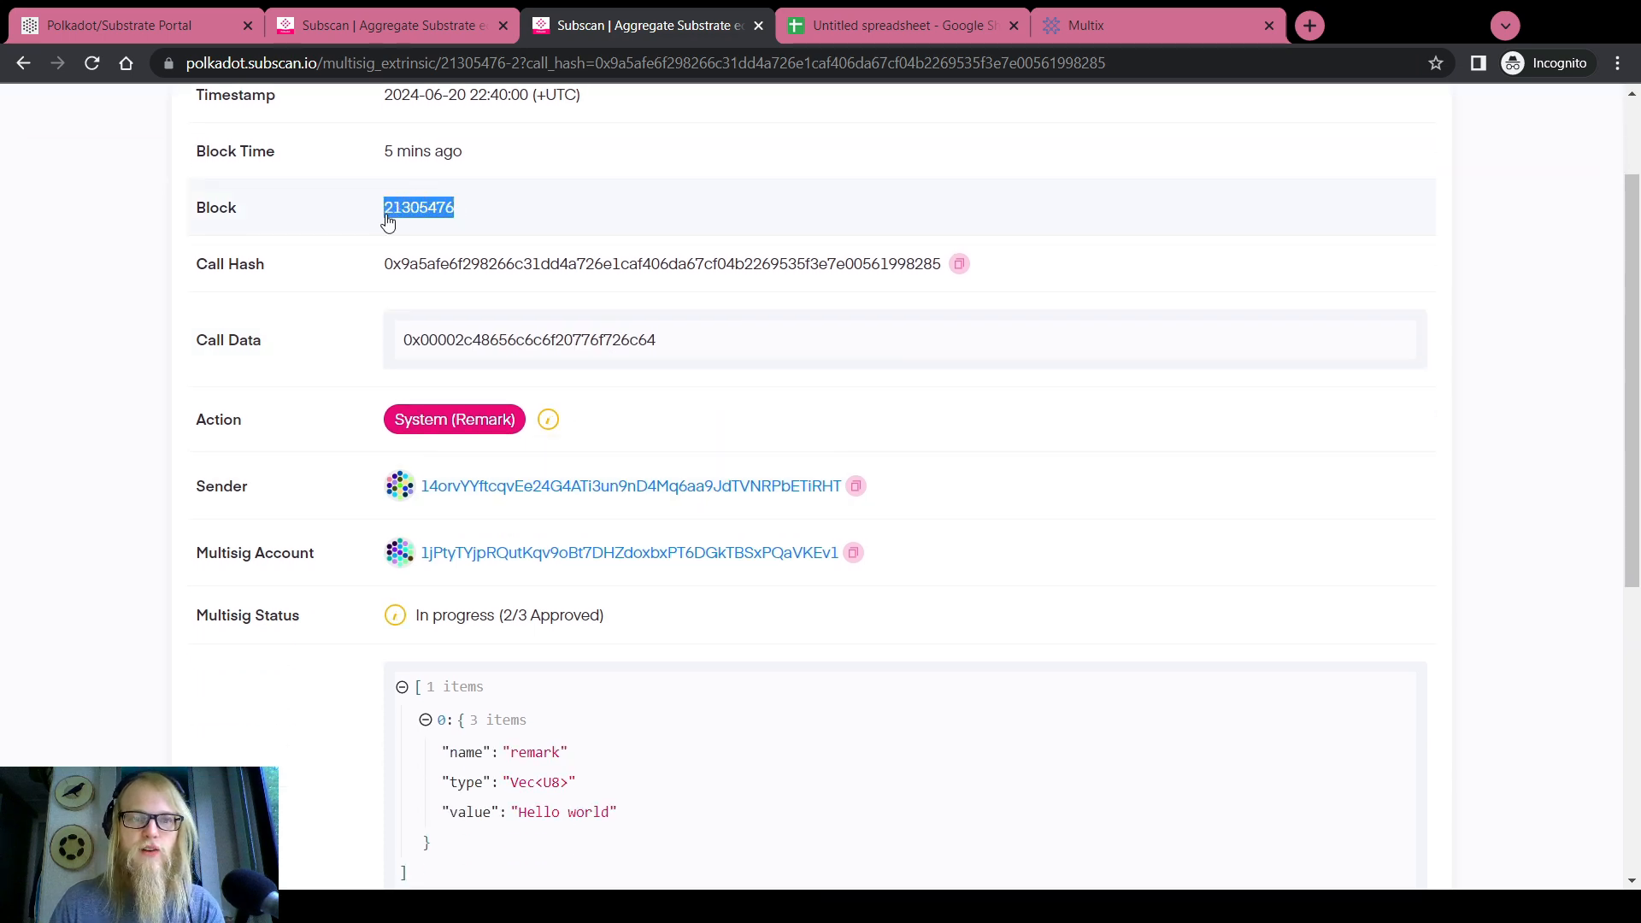
scroll(326, 245, down, 6)
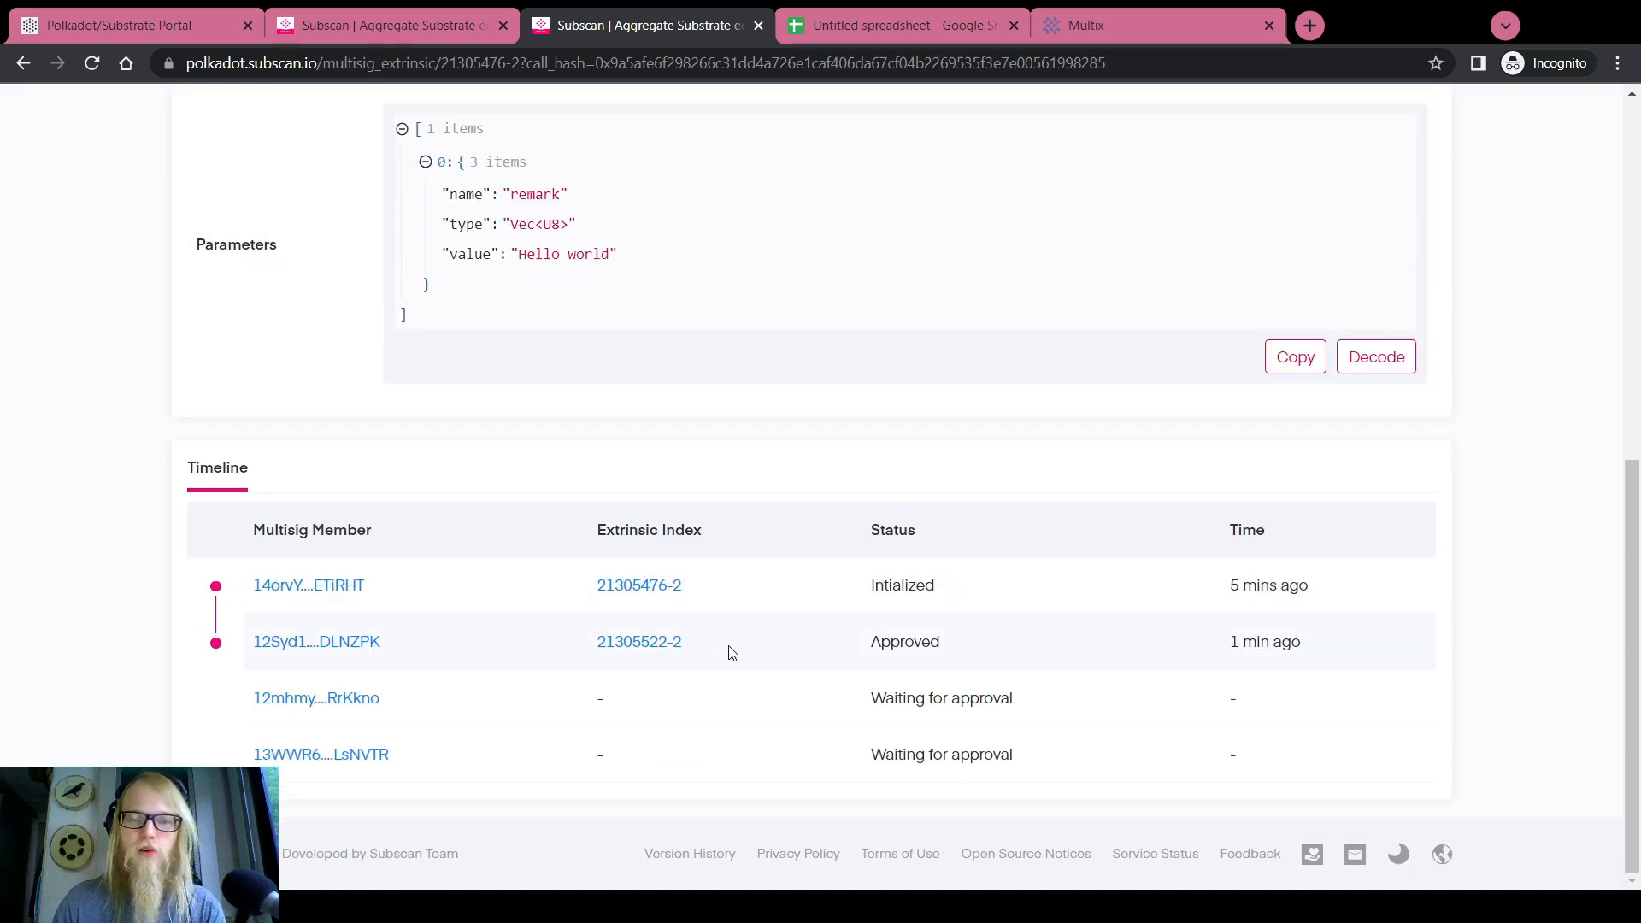
mouse_move(591, 589)
mouse_down()
mouse_move(769, 574)
mouse_move(596, 590)
mouse_up()
click(545, 587)
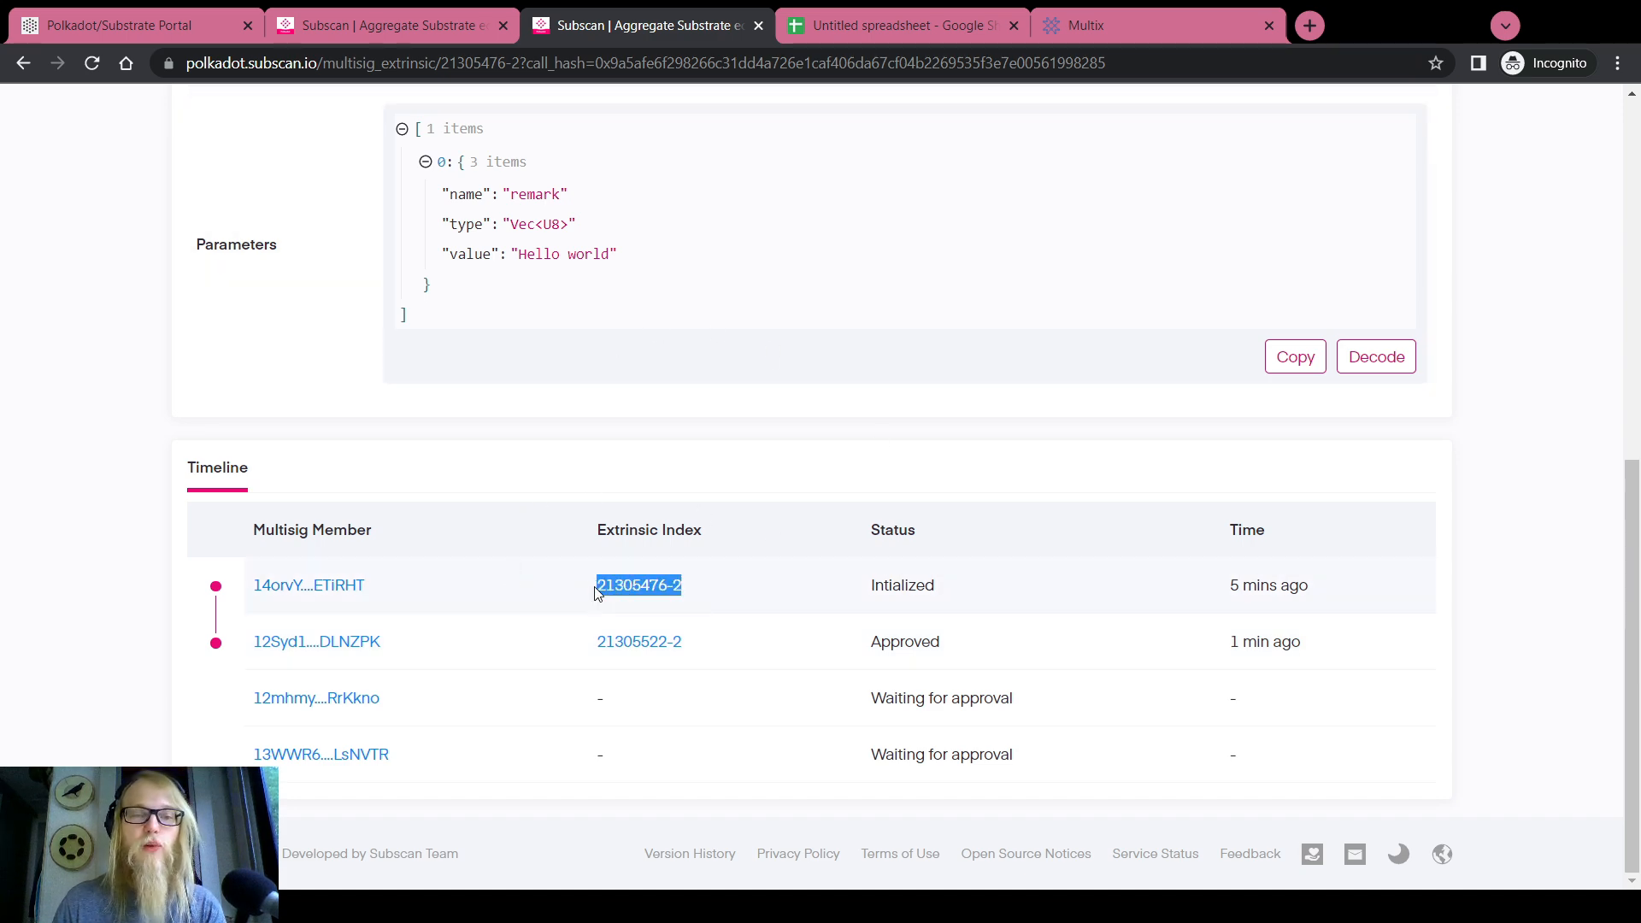
double_click(904, 586)
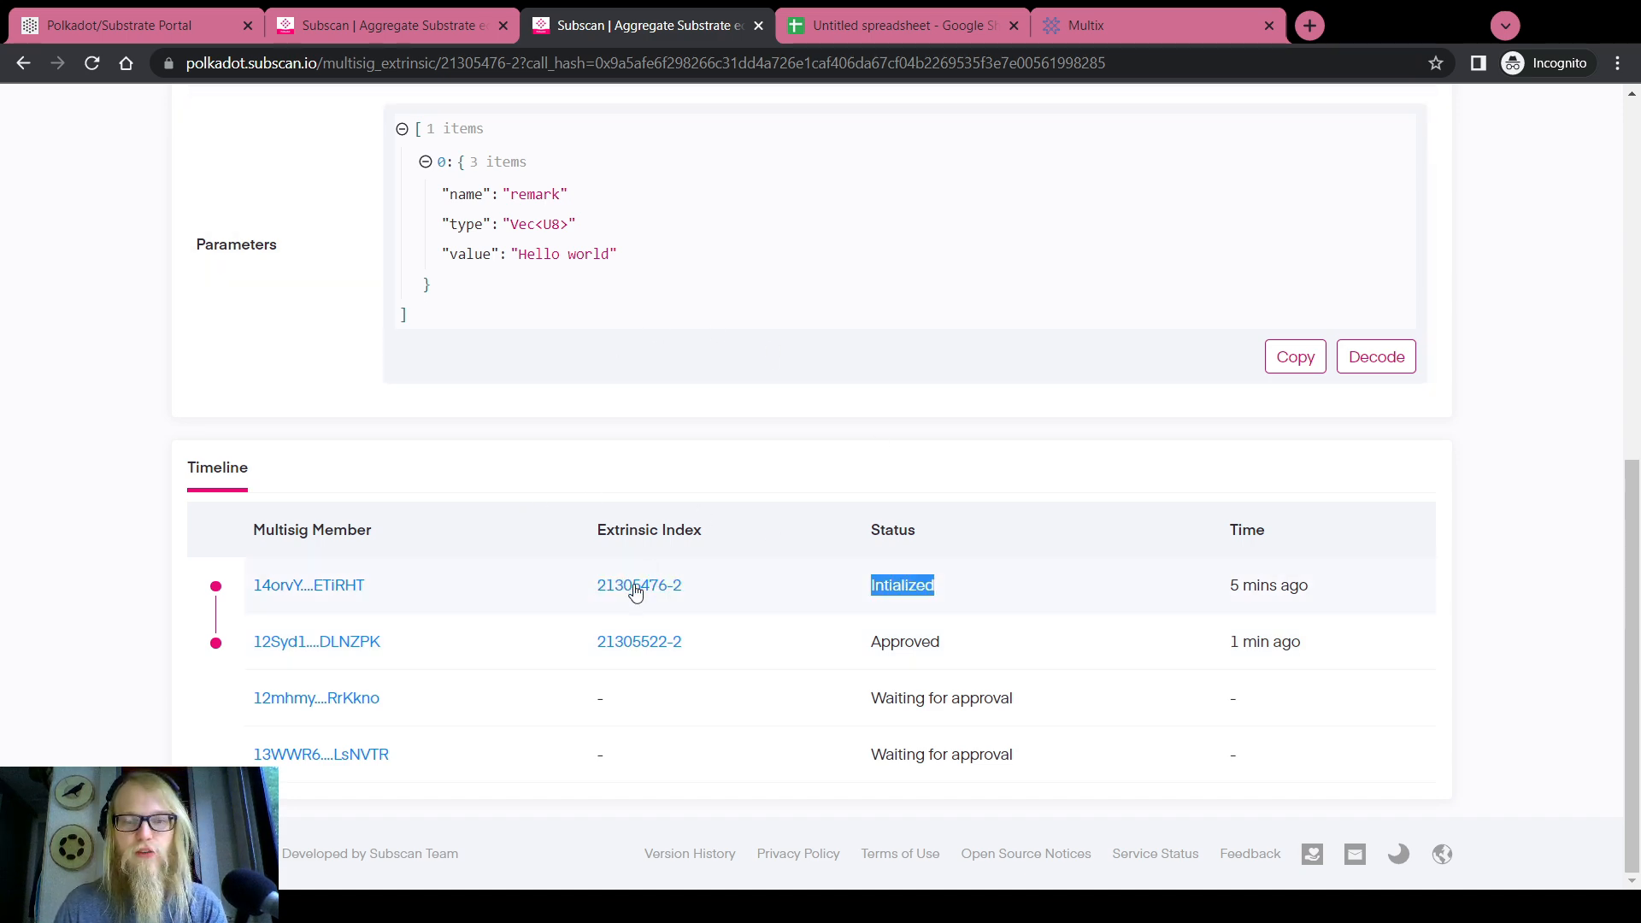
scroll(534, 577, up, 8)
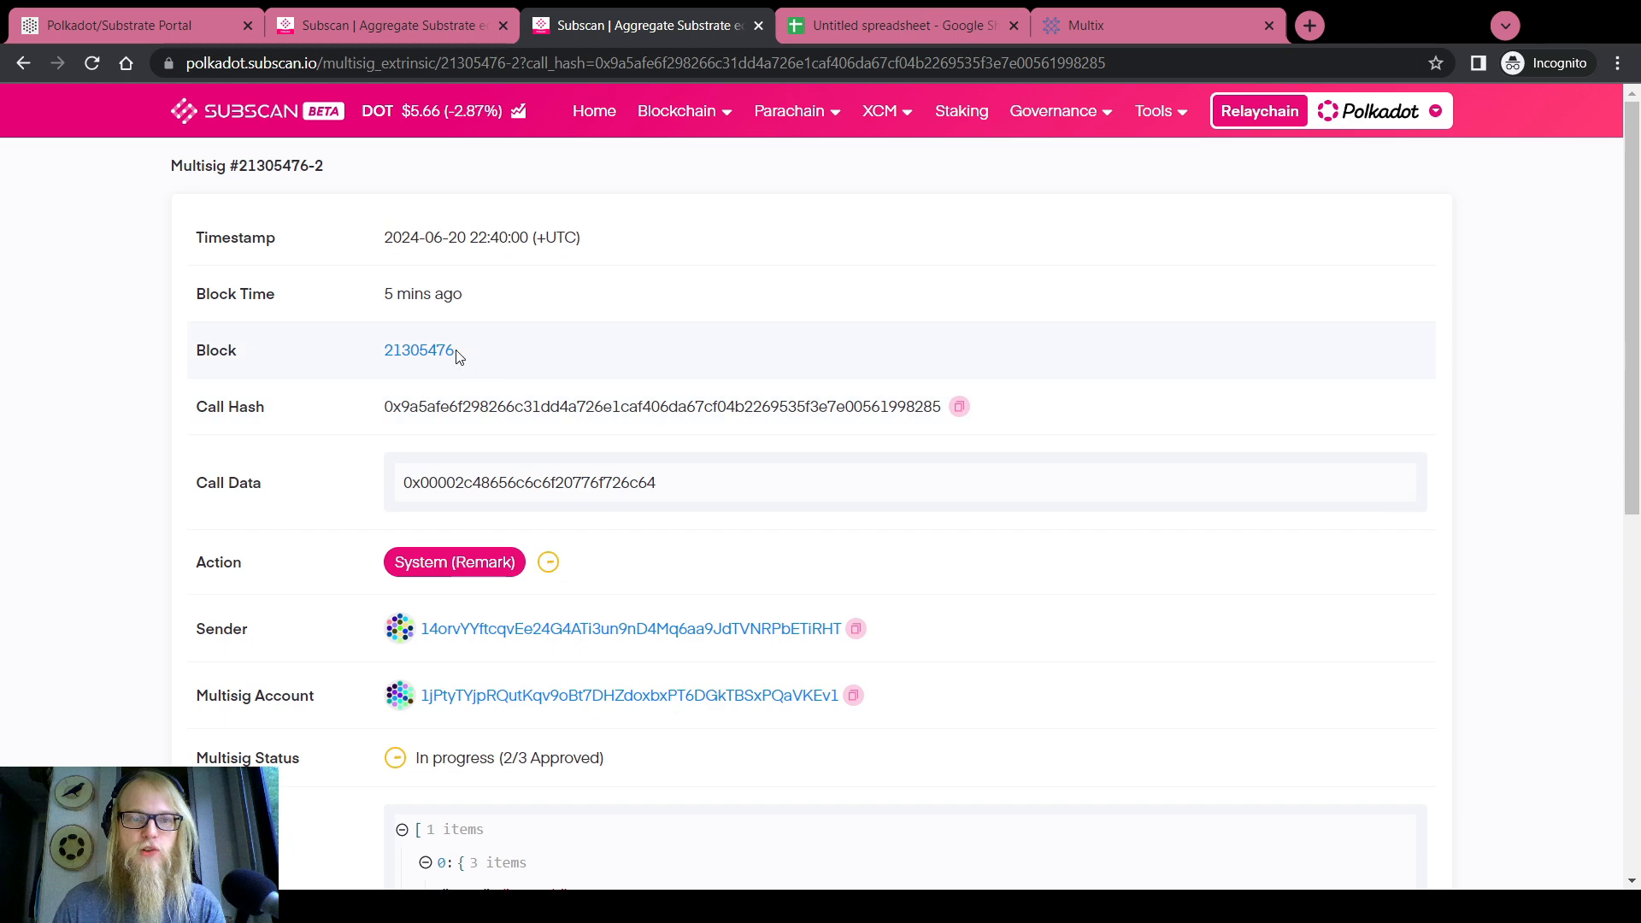
drag(470, 352, 378, 350)
key(ctrl+c)
Paste 21305476 into the portal's timepoint height and recheck the Subscan timeline
click(172, 8)
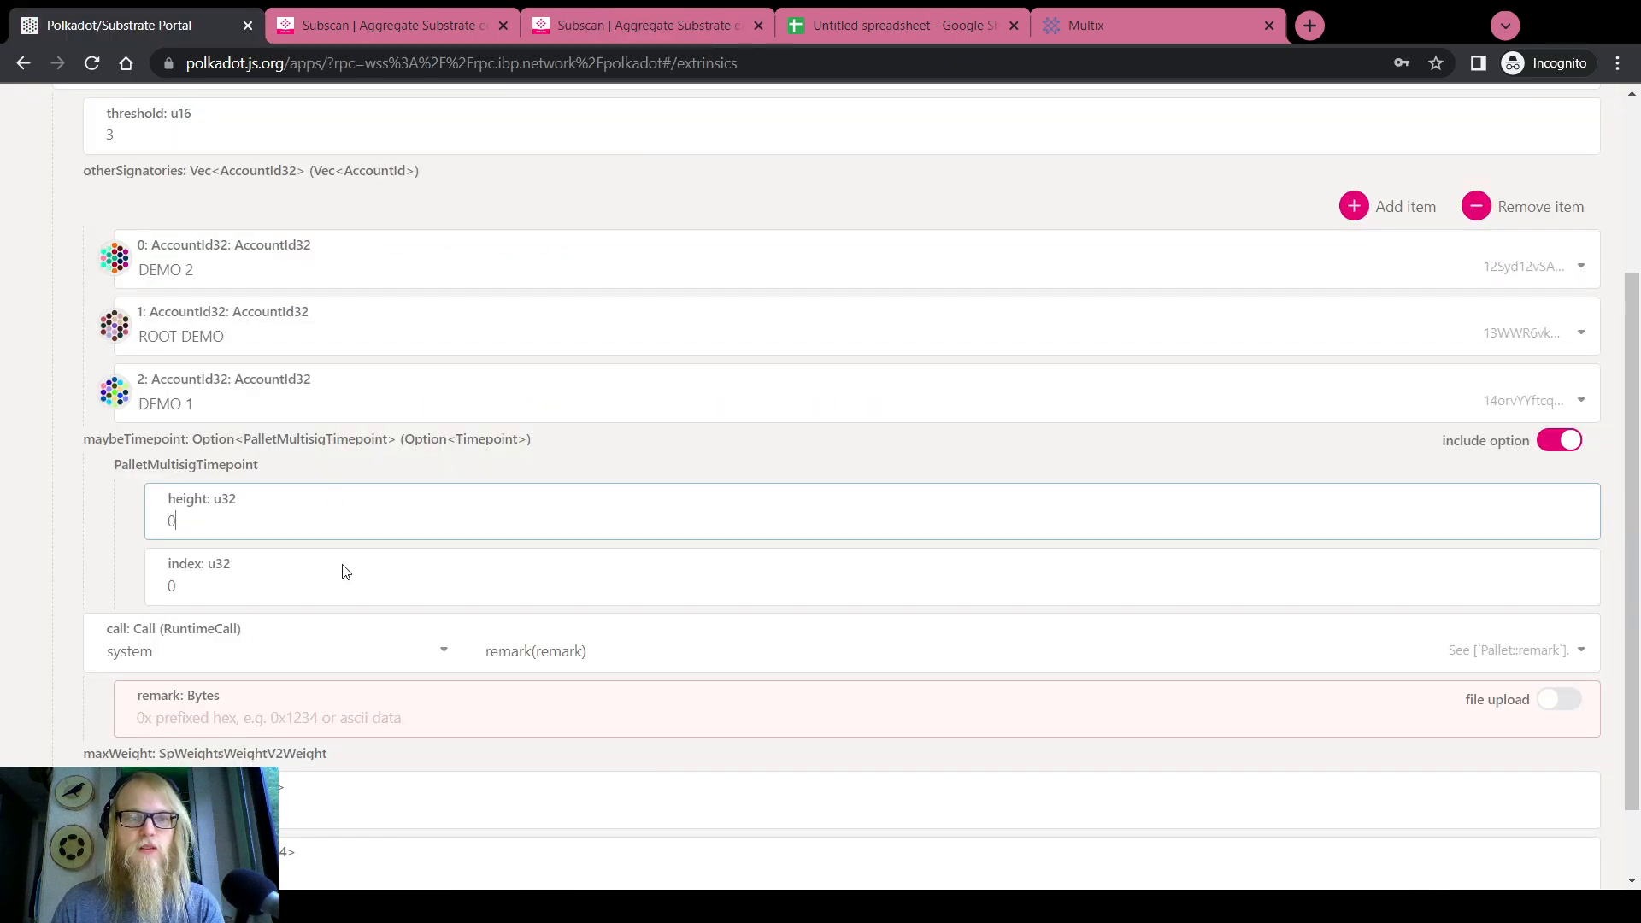
click(264, 522)
key(ctrl+v)
click(640, 26)
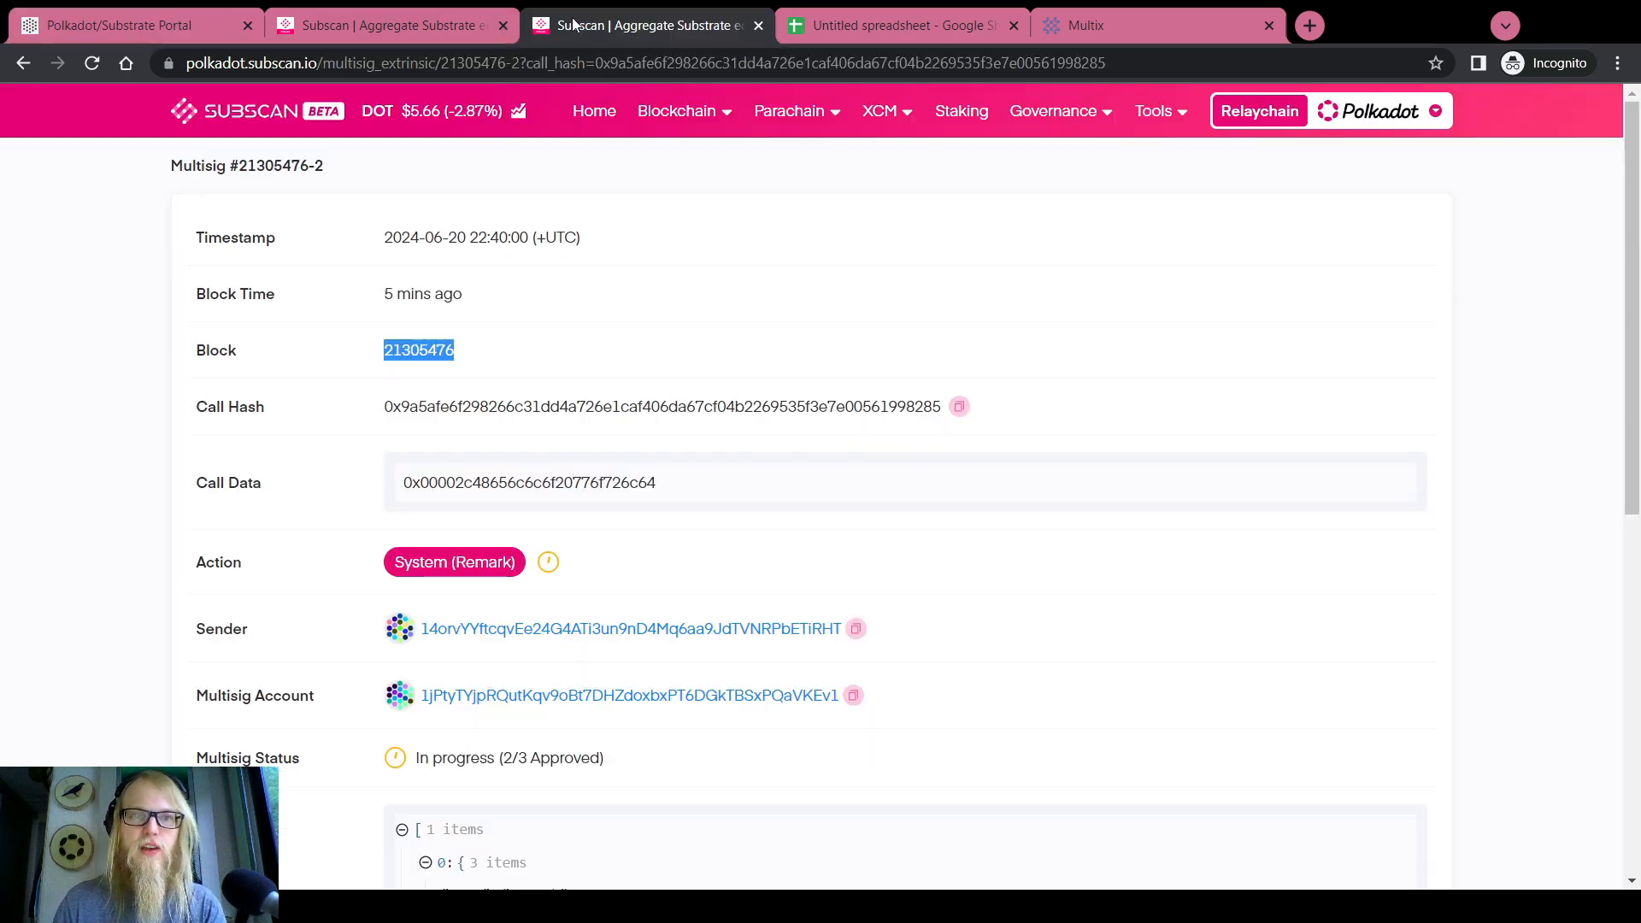
scroll(586, 423, down, 10)
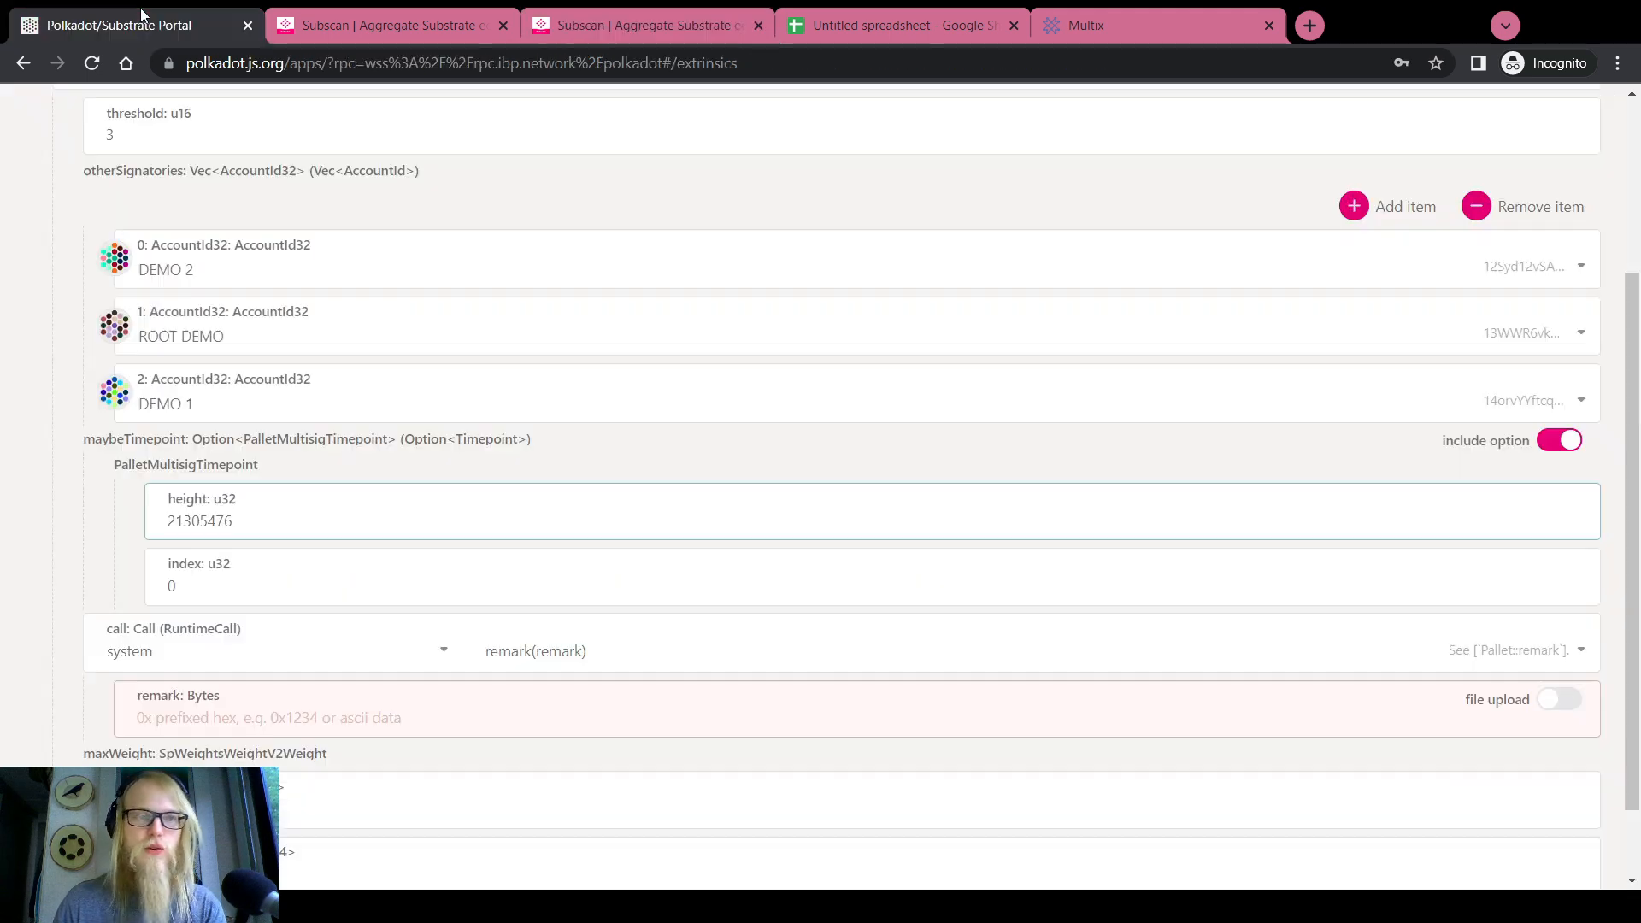
key(ctrl+1)
Set the timepoint index to 2 and enter the remark 'Hello world'
double_click(282, 588)
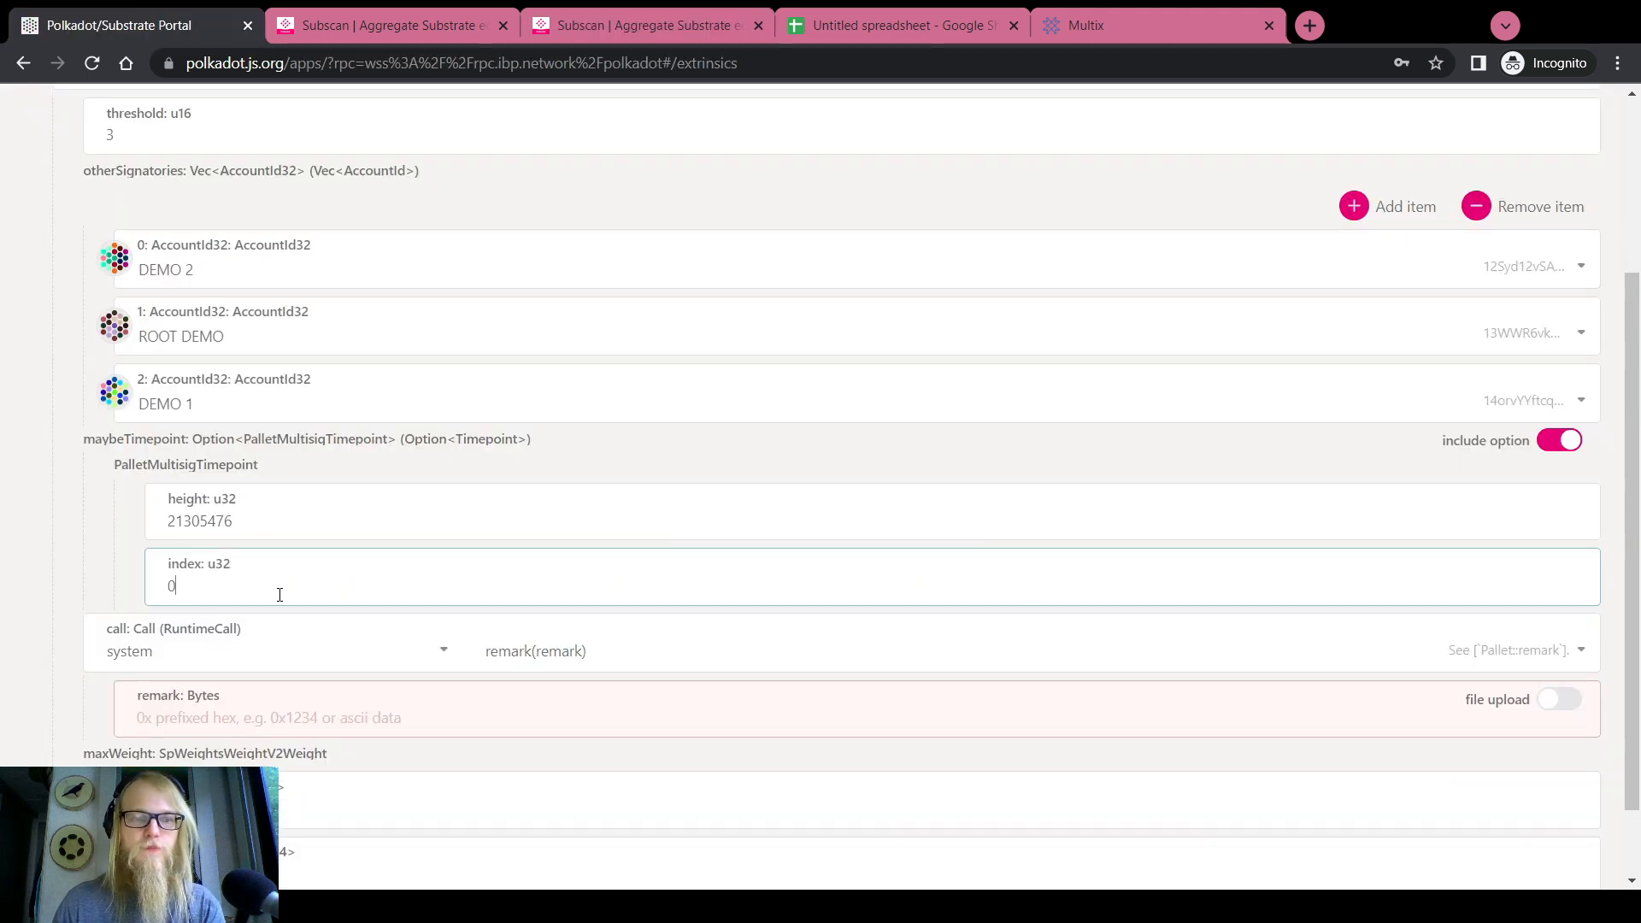
text(2)
scroll(3, 549, down, 1)
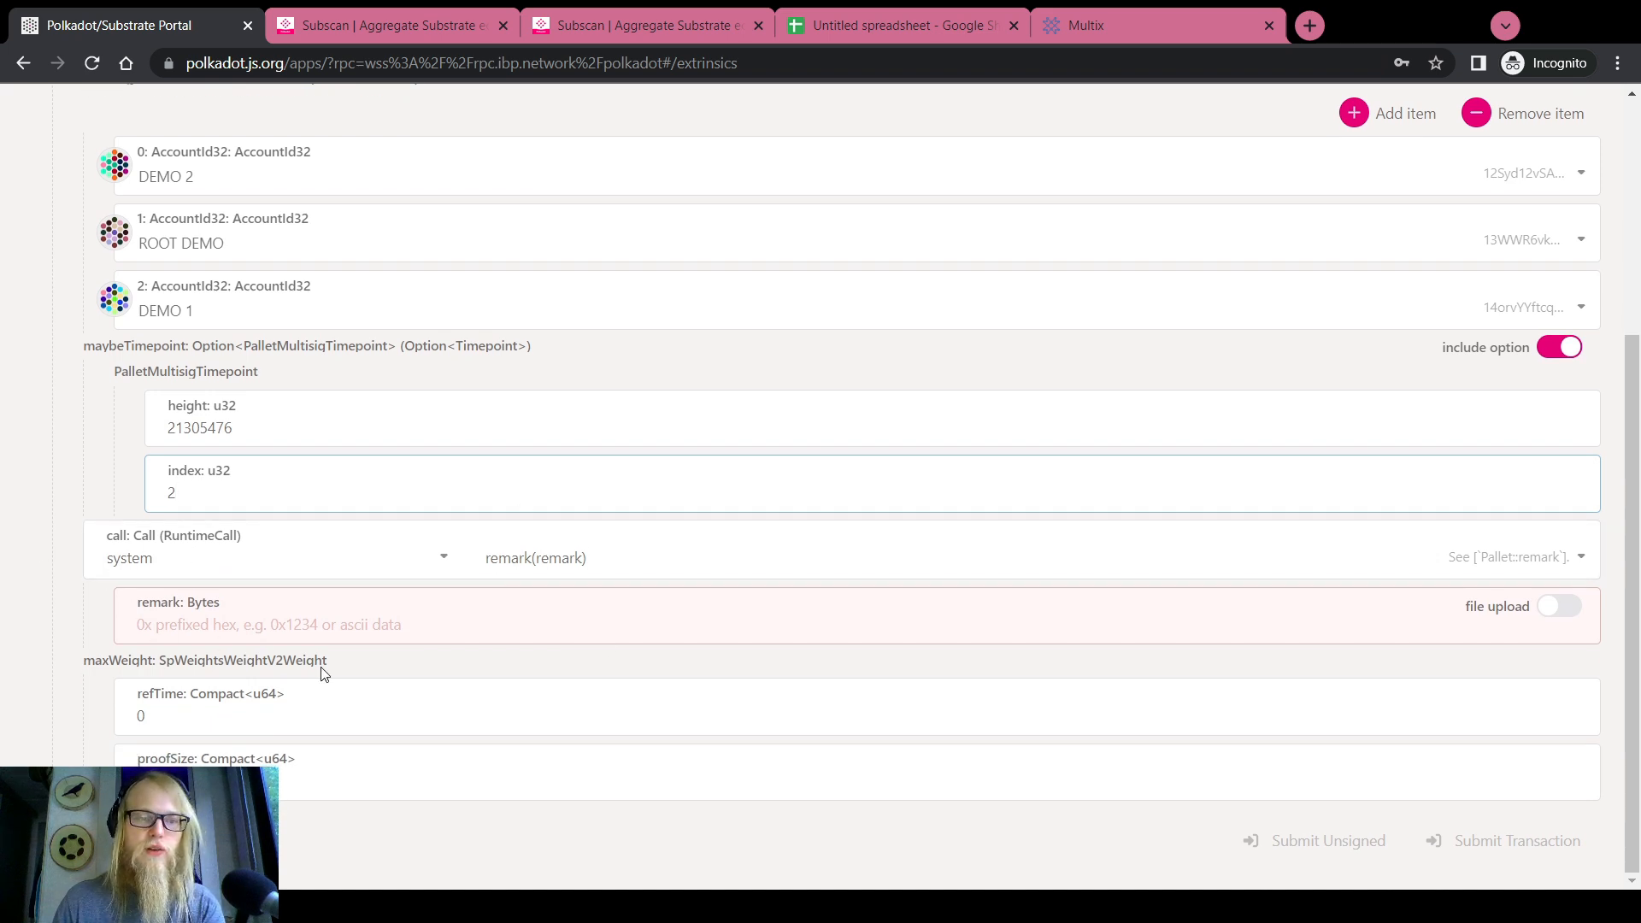
click(457, 651)
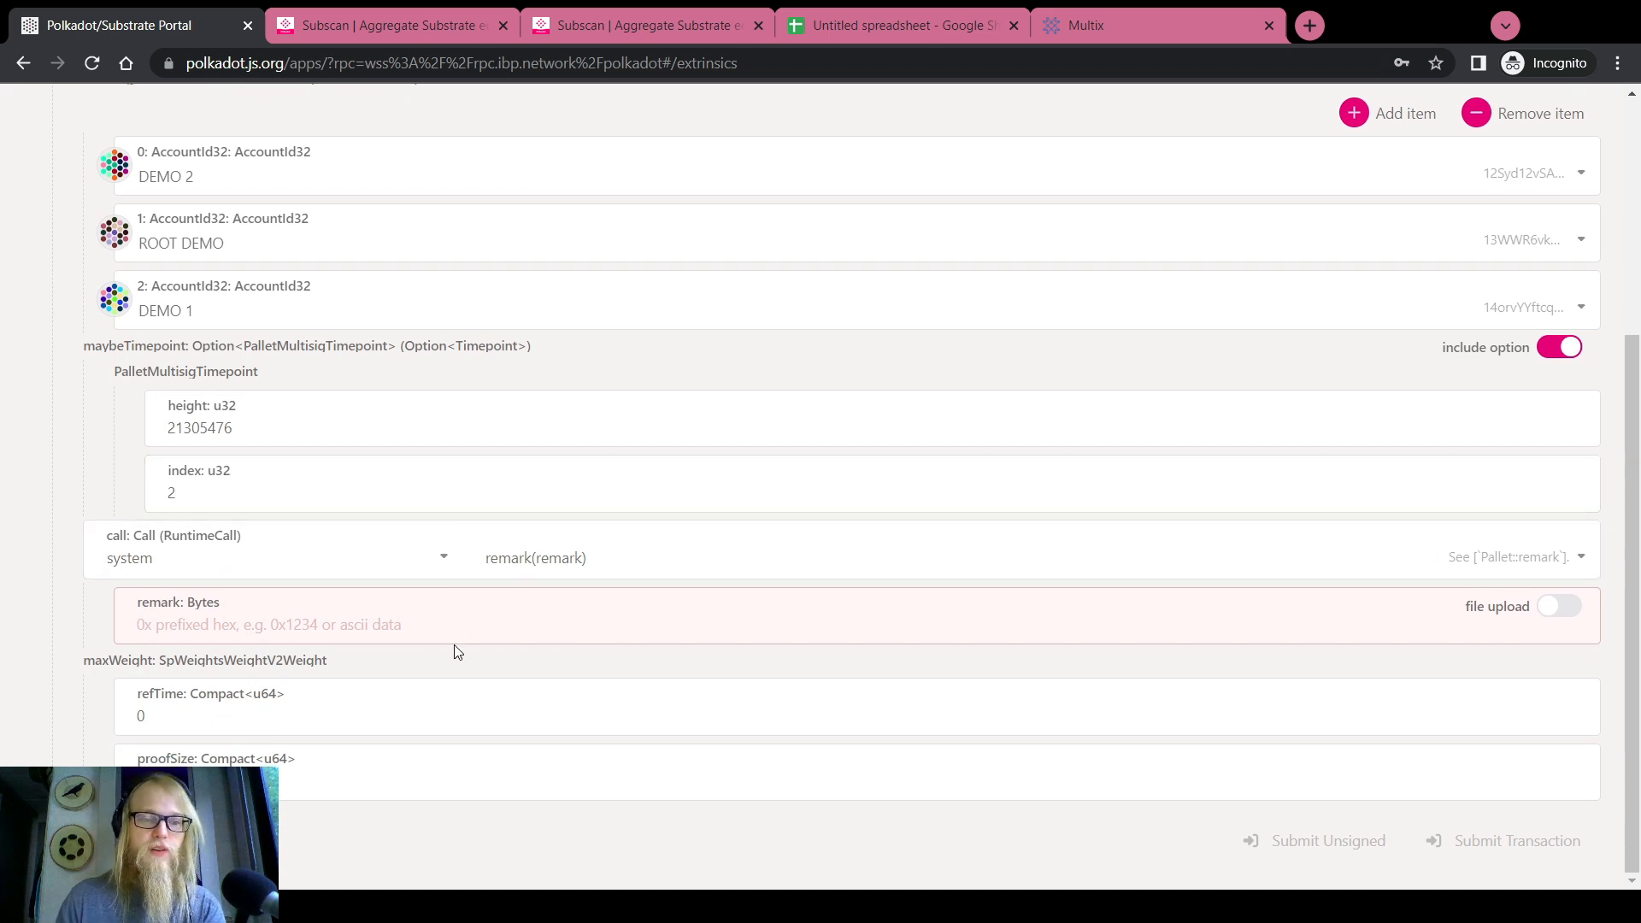
click(460, 624)
text(Hello )
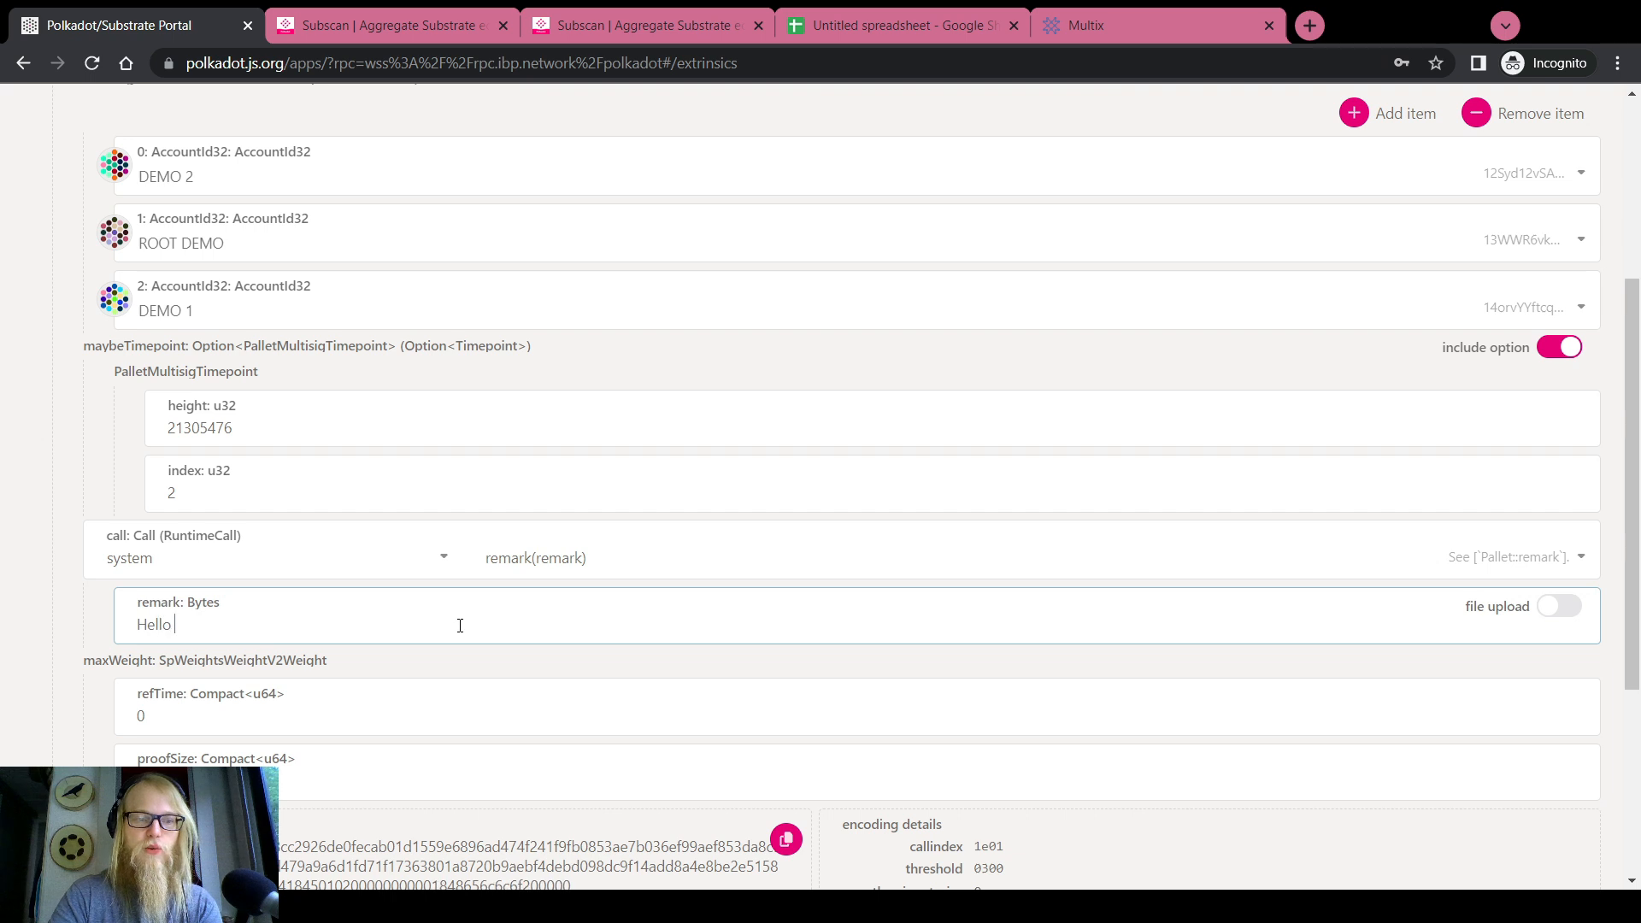
text(world)
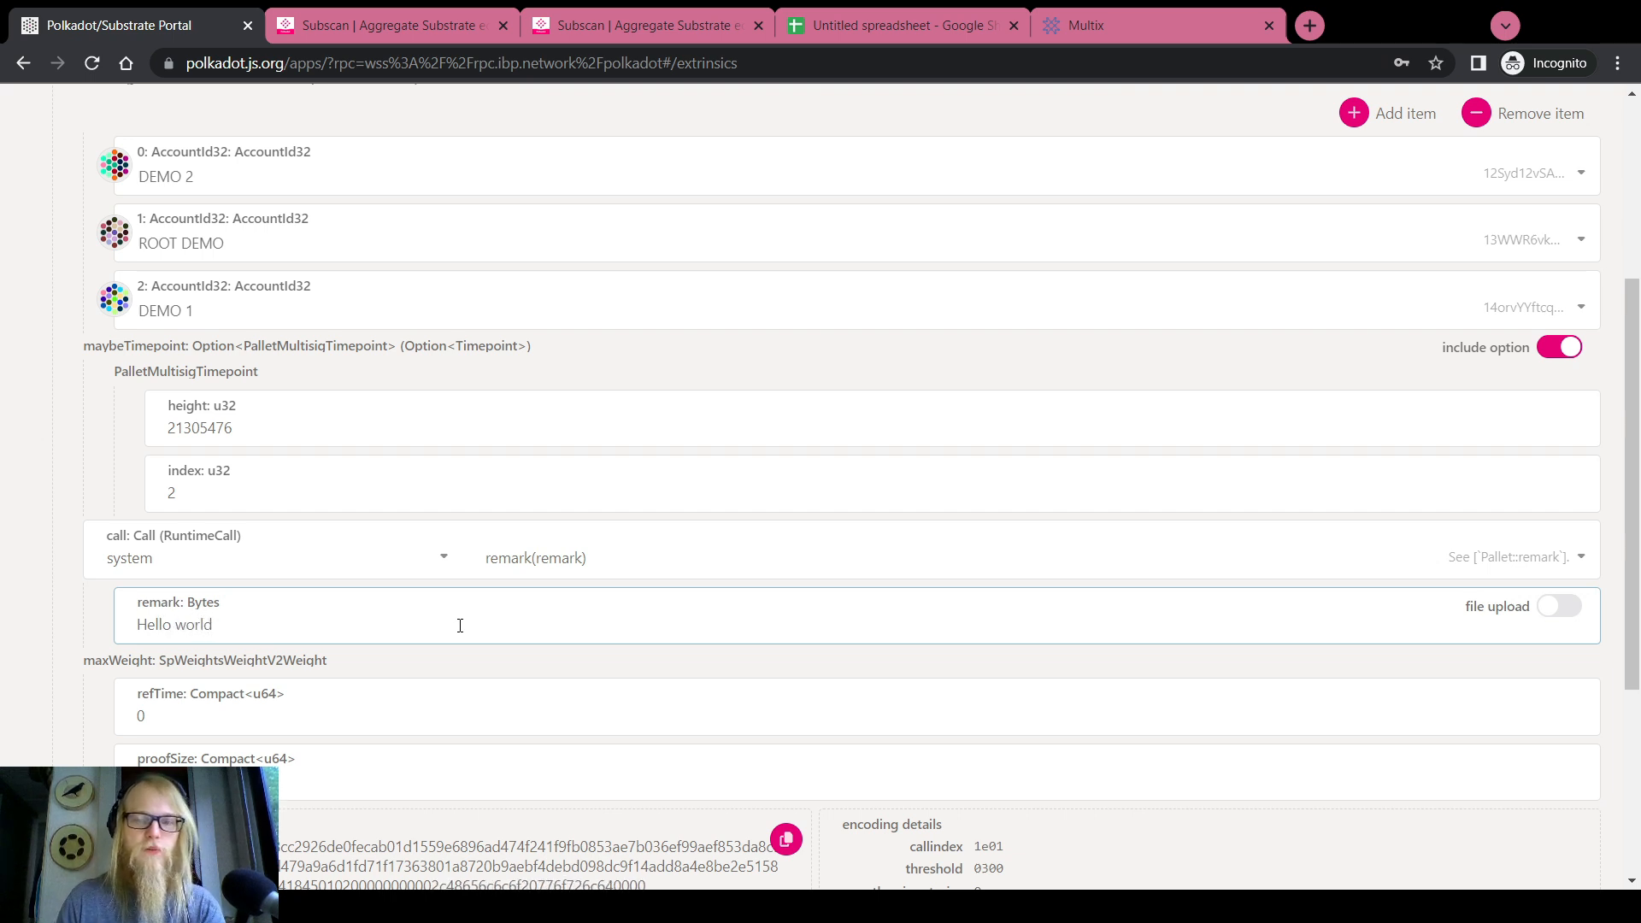
Review the maxWeight refTime and proofSize values on the asMulti form
scroll(112, 613, down, 3)
click(141, 432)
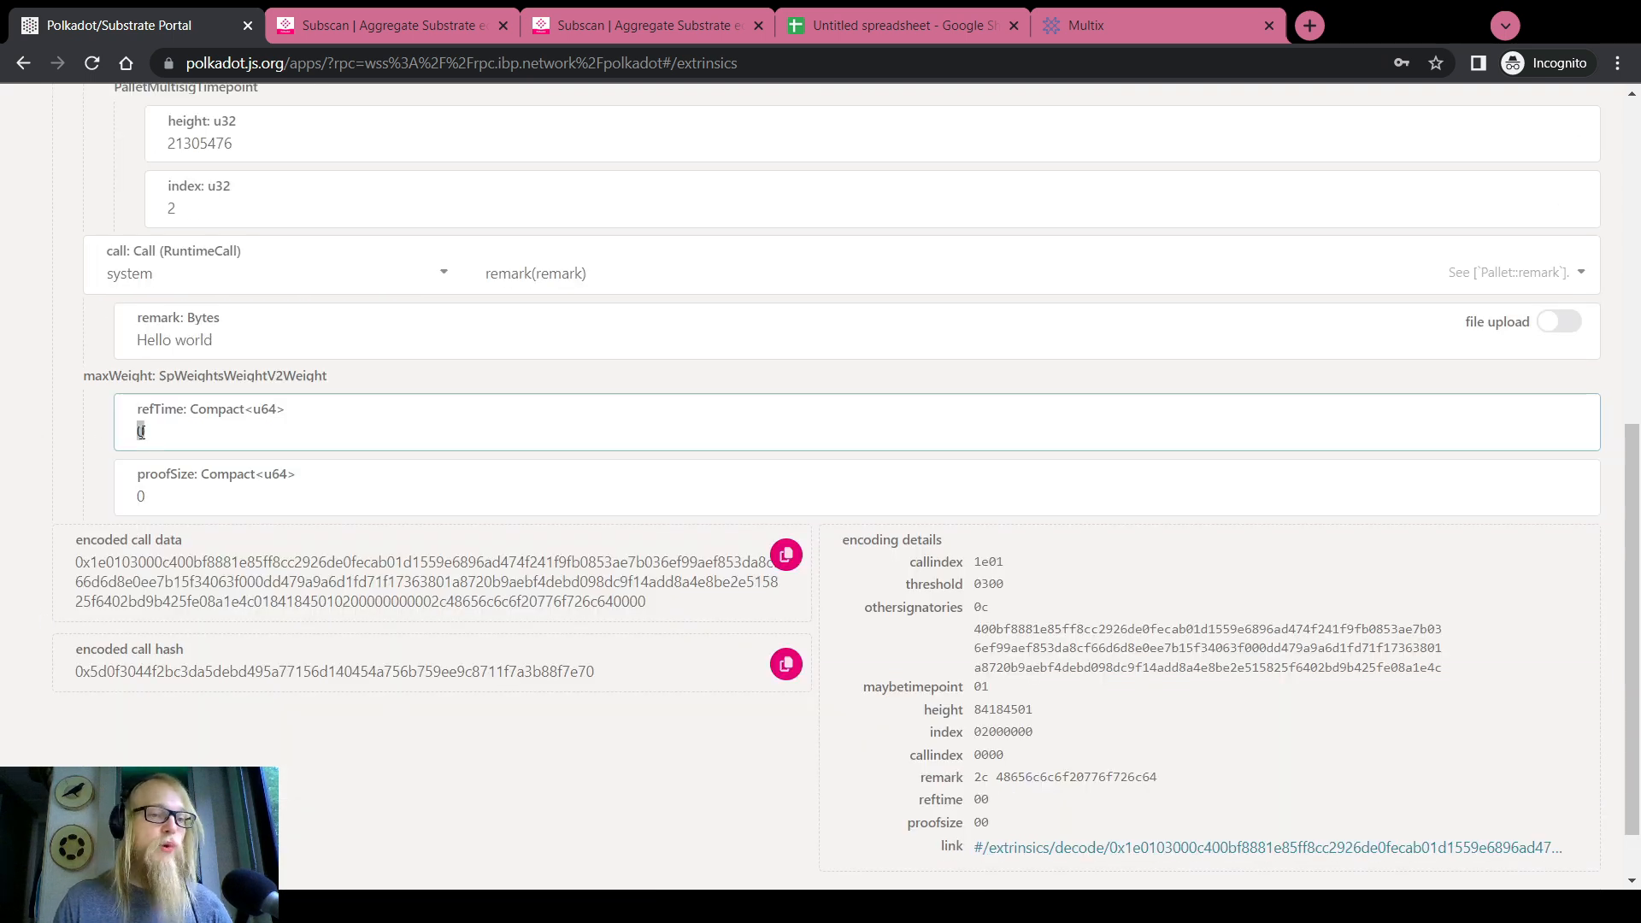
click(149, 496)
click(170, 431)
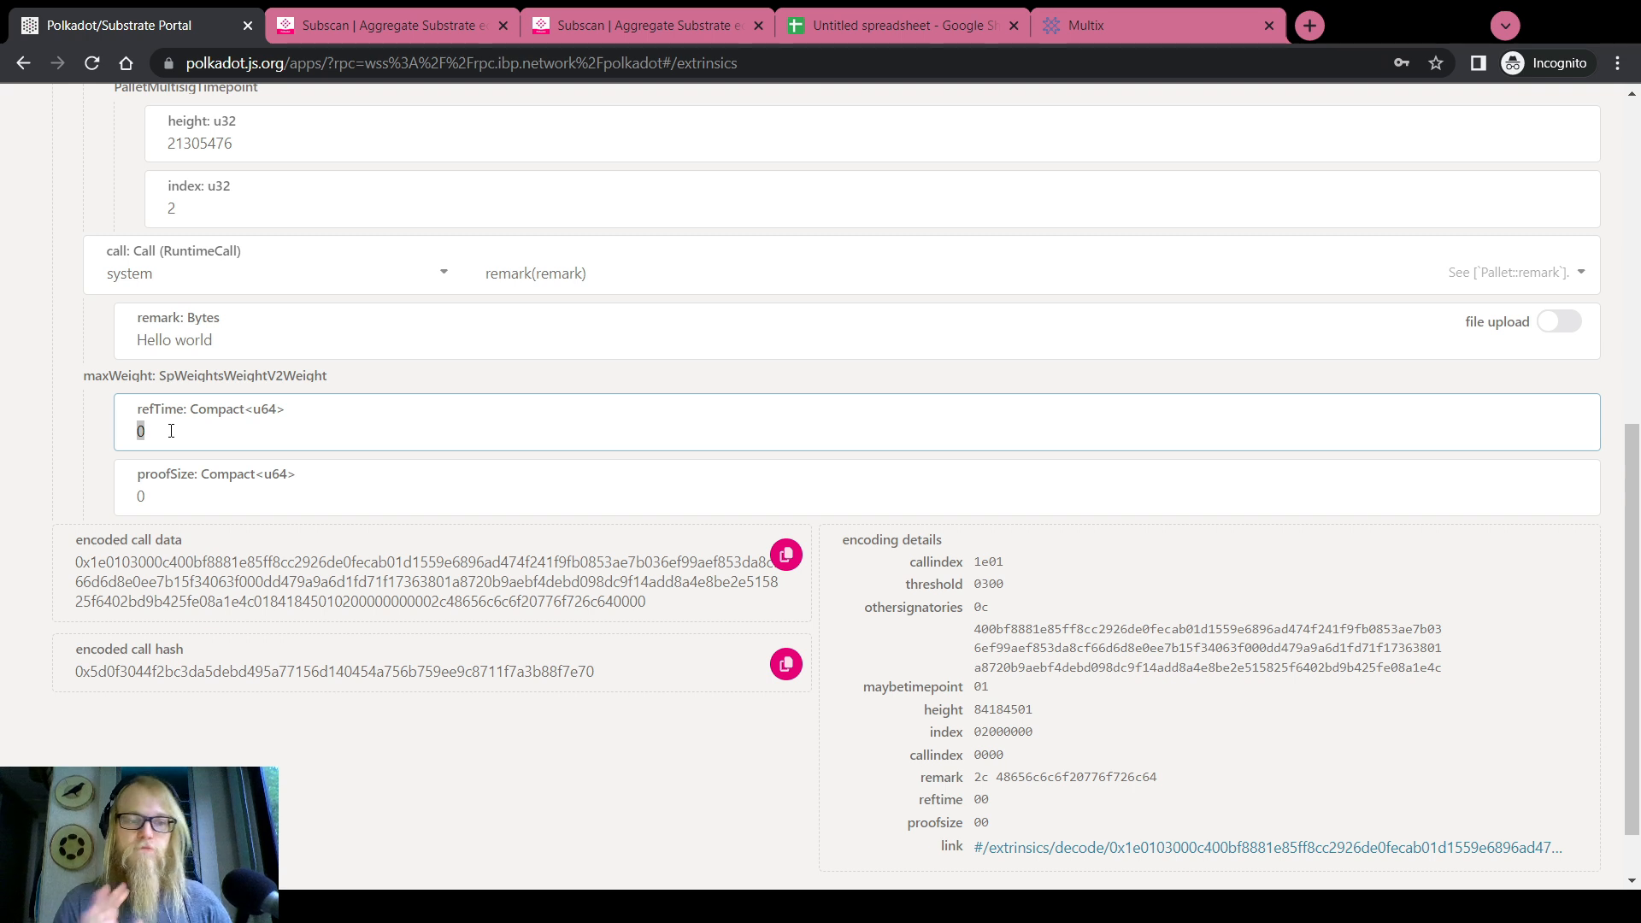
scroll(34, 437, down, 1)
scroll(34, 436, up, 4)
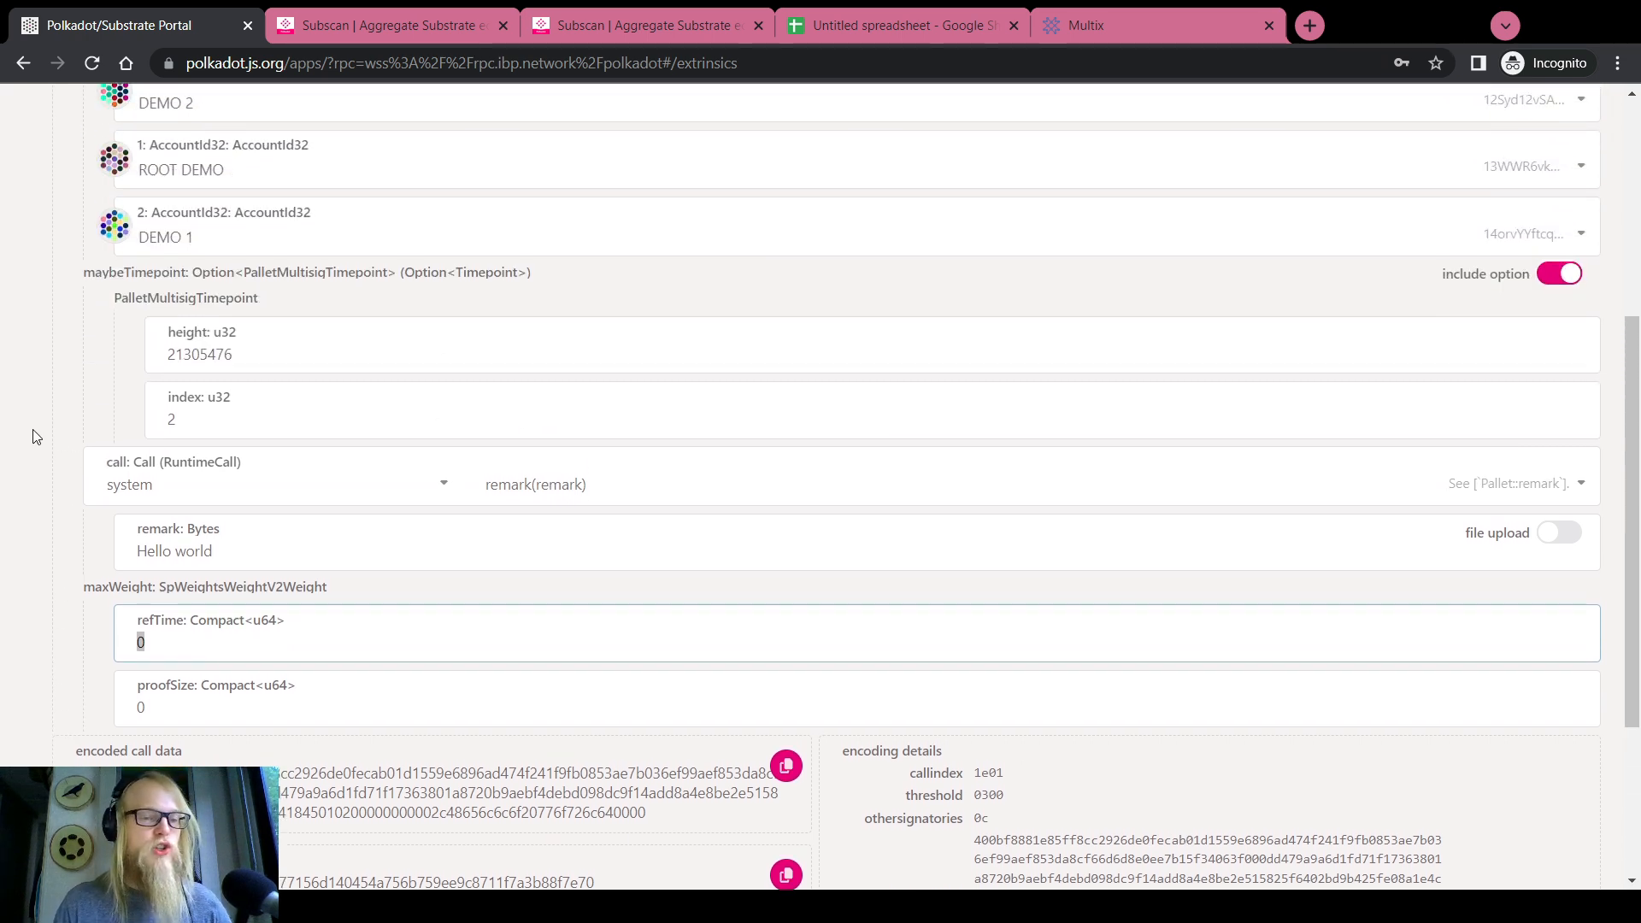
scroll(34, 437, down, 2)
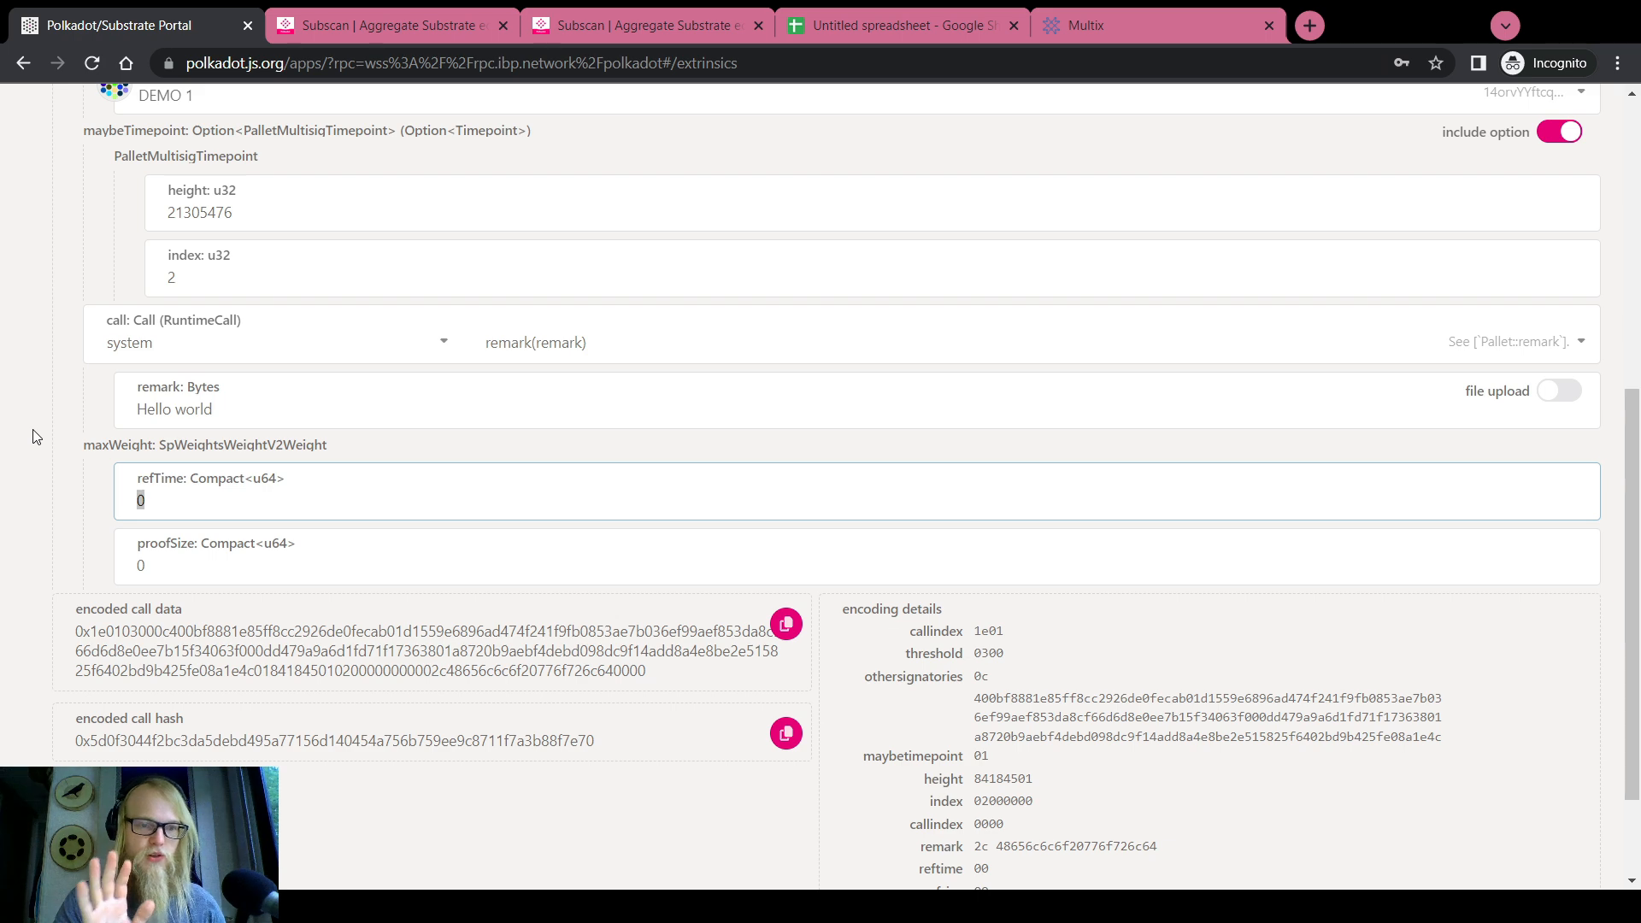
scroll(34, 437, up, 2)
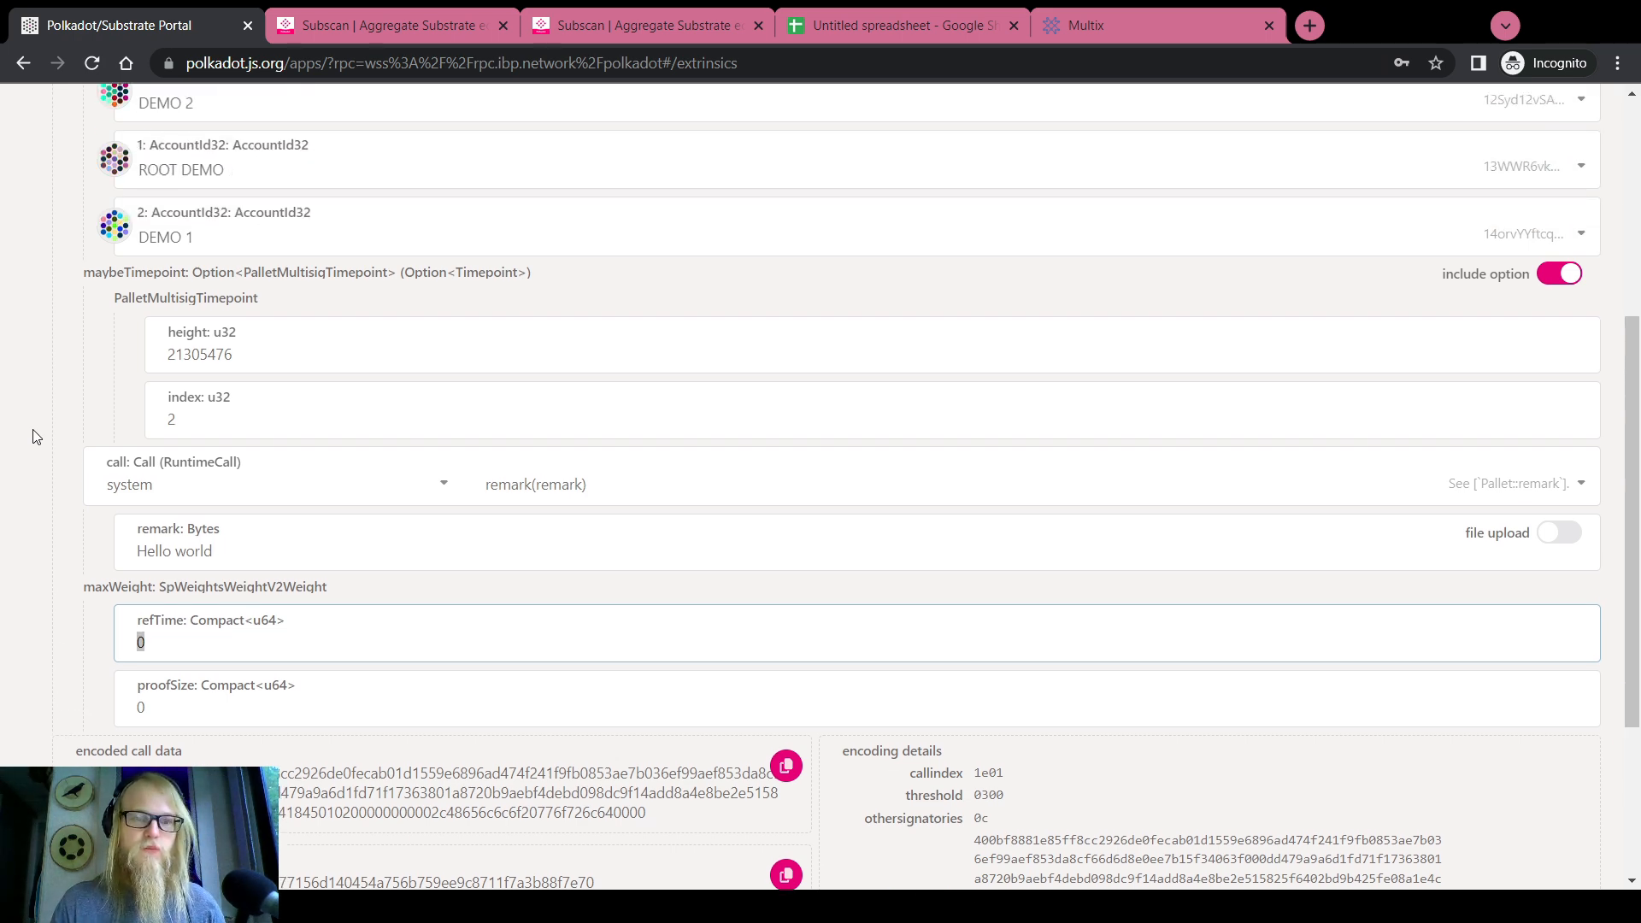
scroll(34, 436, down, 2)
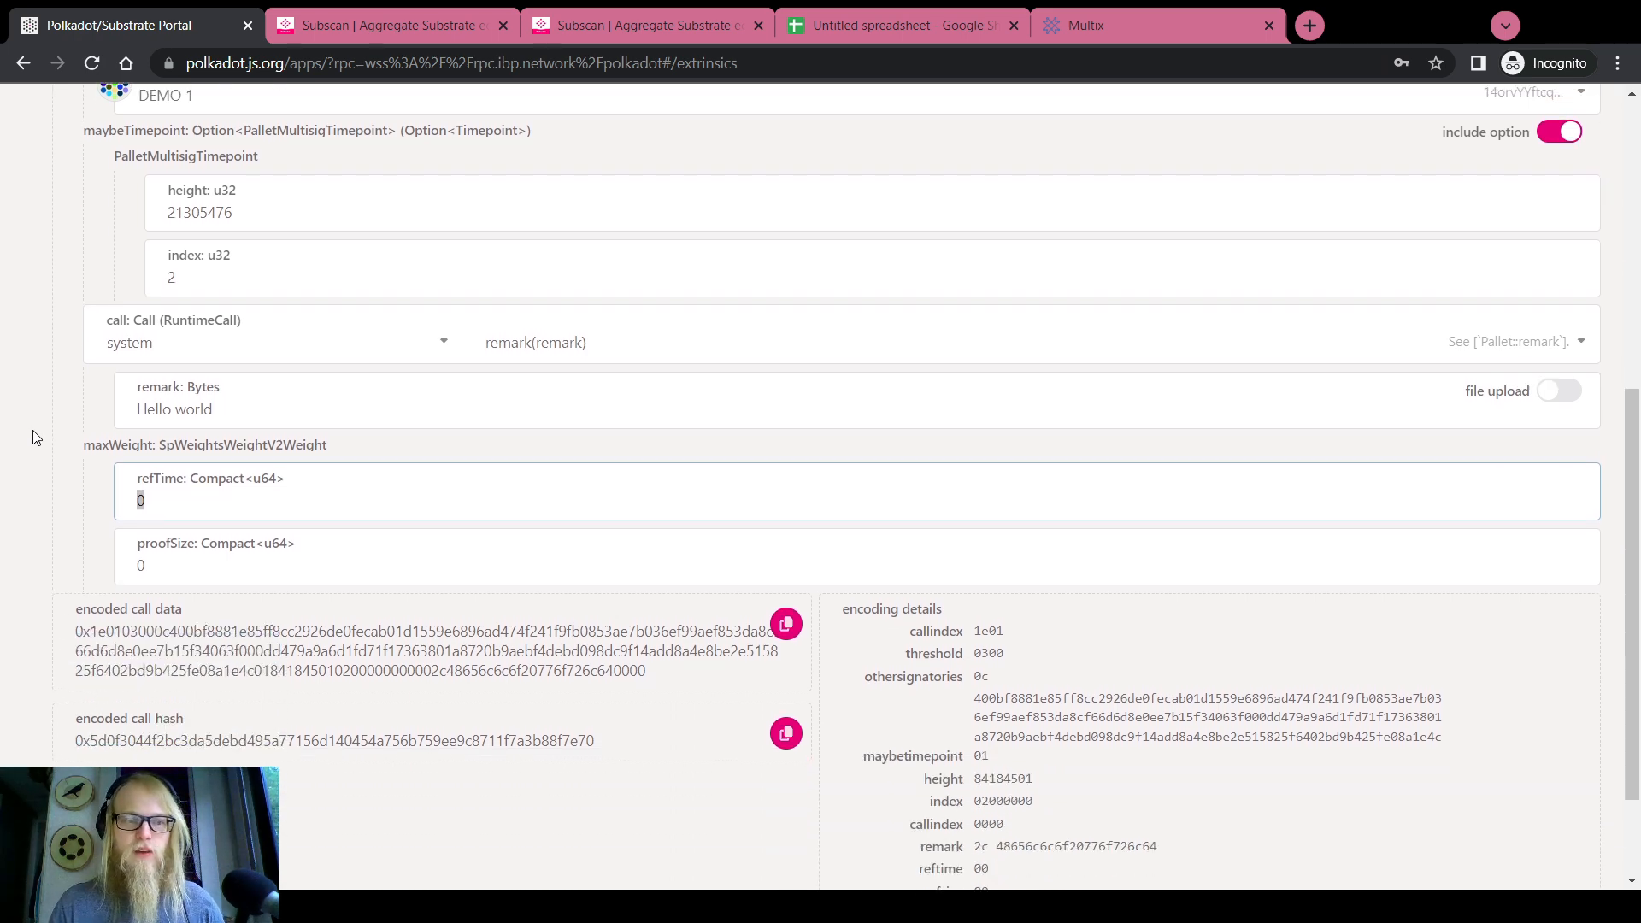
scroll(25, 510, up, 4)
scroll(22, 505, down, 6)
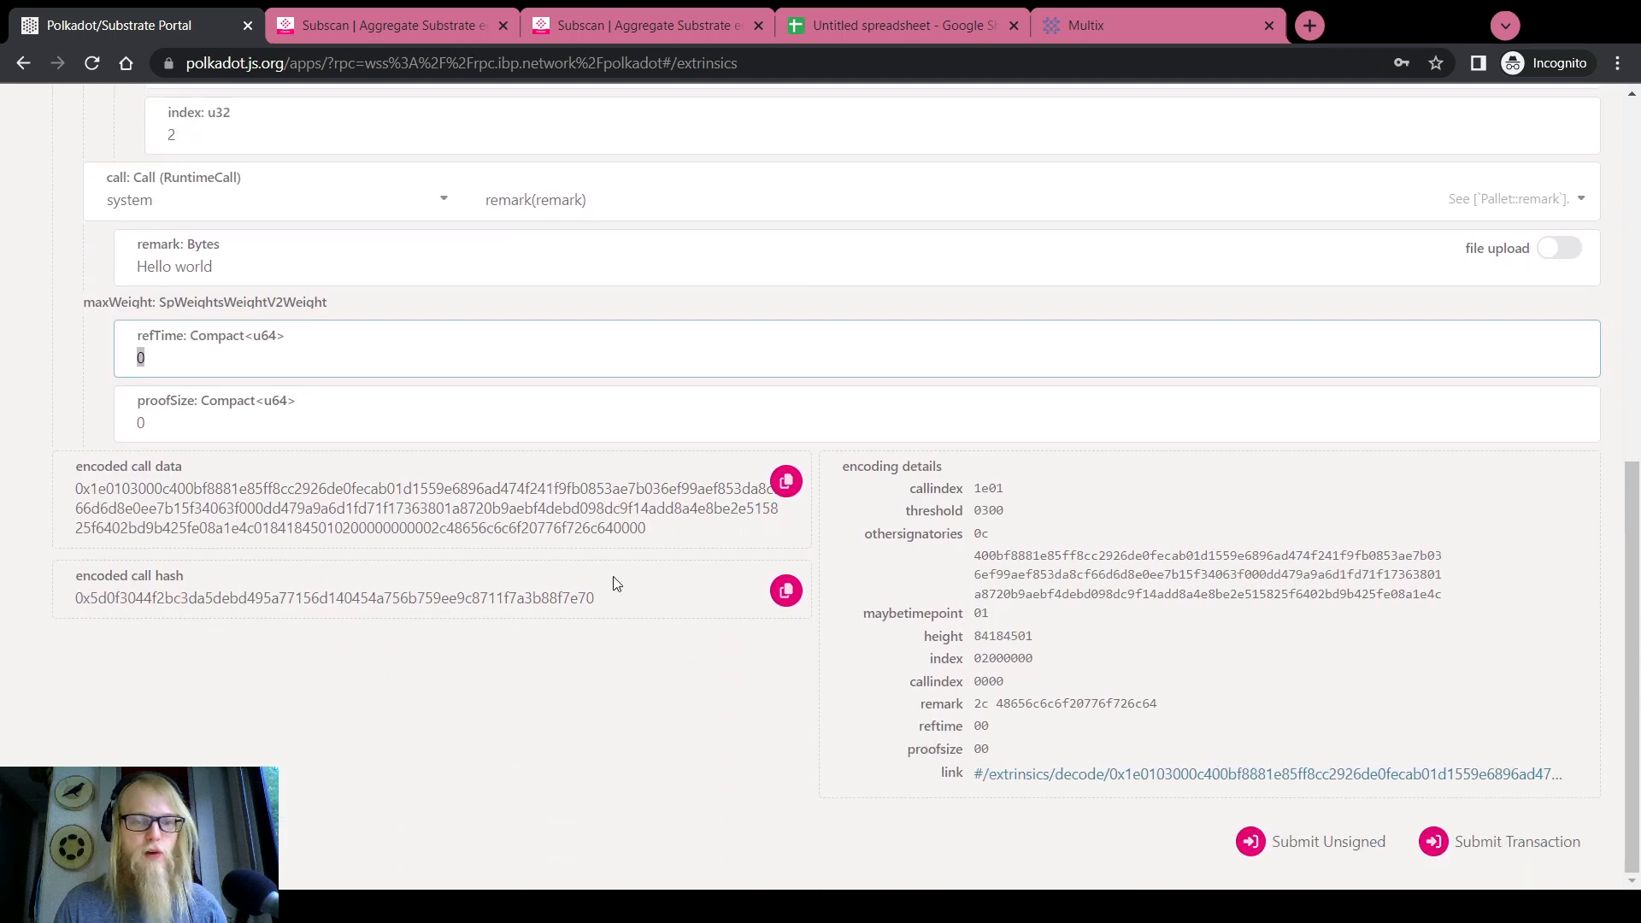
Copy the encoded call data into a new browser tab for safekeeping
click(785, 485)
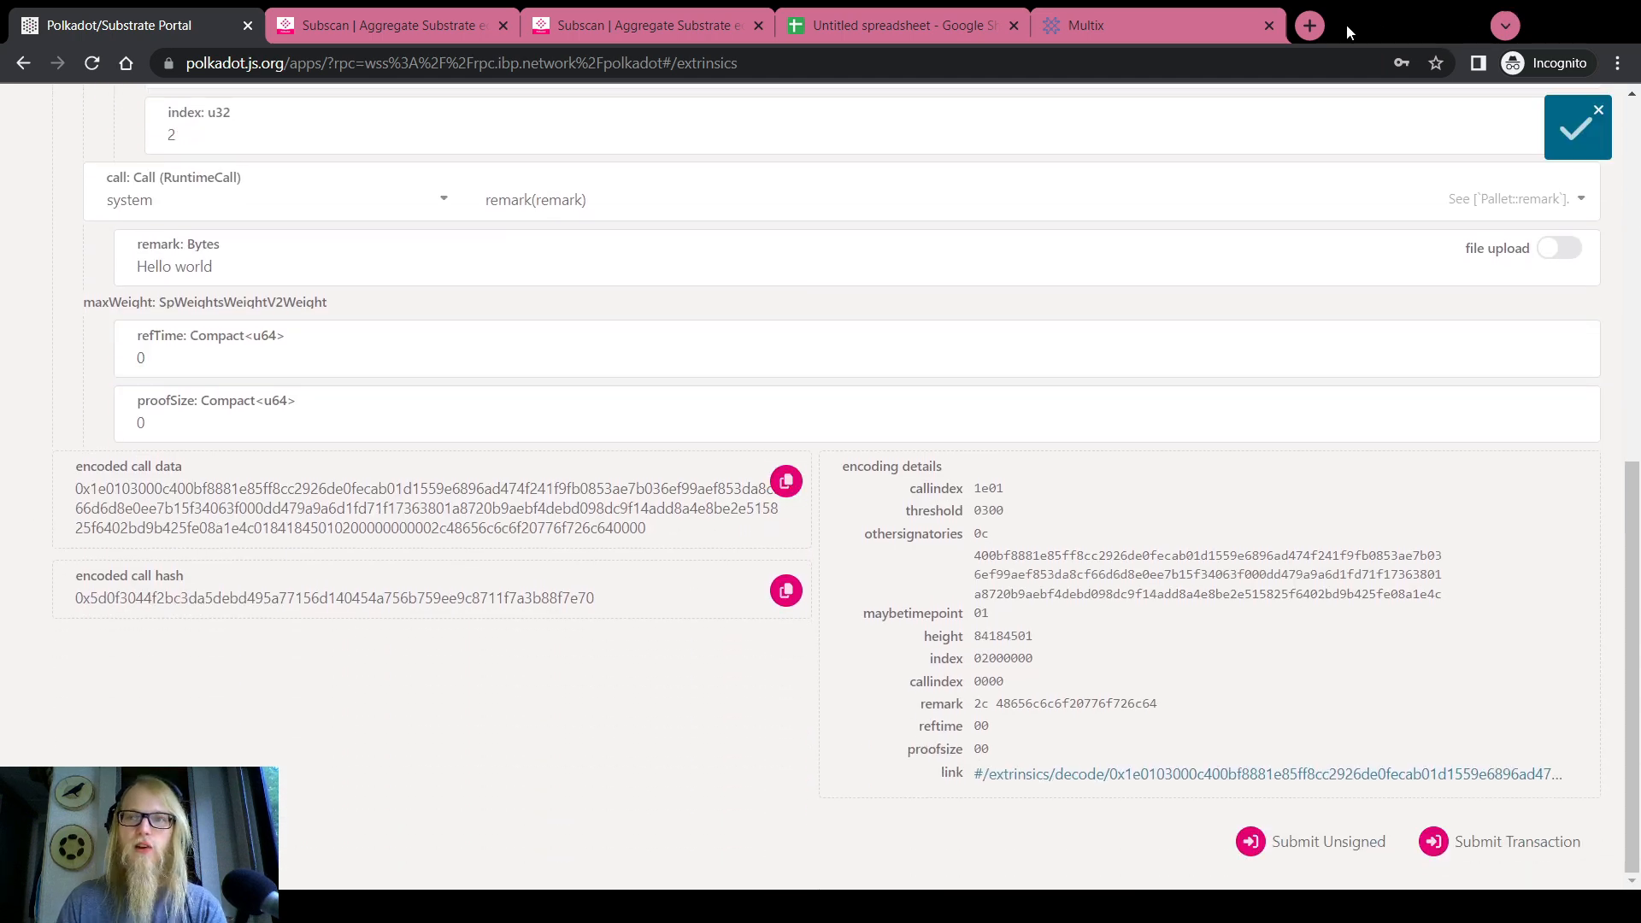
click(1309, 24)
key(ctrl+v)
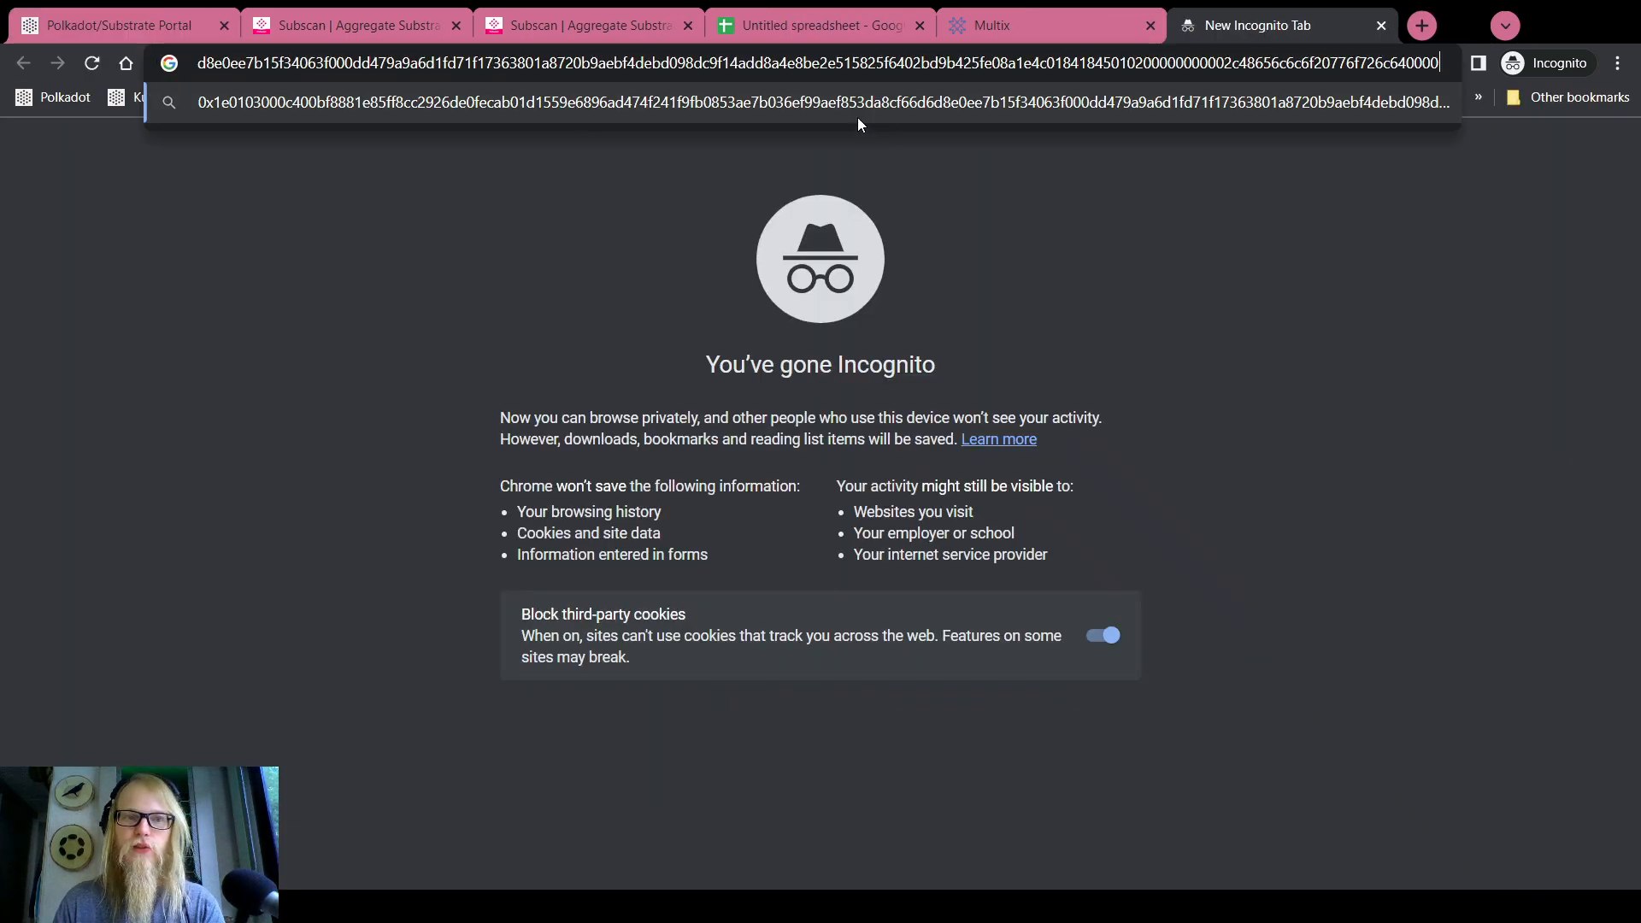
click(153, 8)
Recheck the refTime and proofSize weights, then go to Developer > Runtime calls
scroll(106, 264, up, 3)
mouse_move(630, 122)
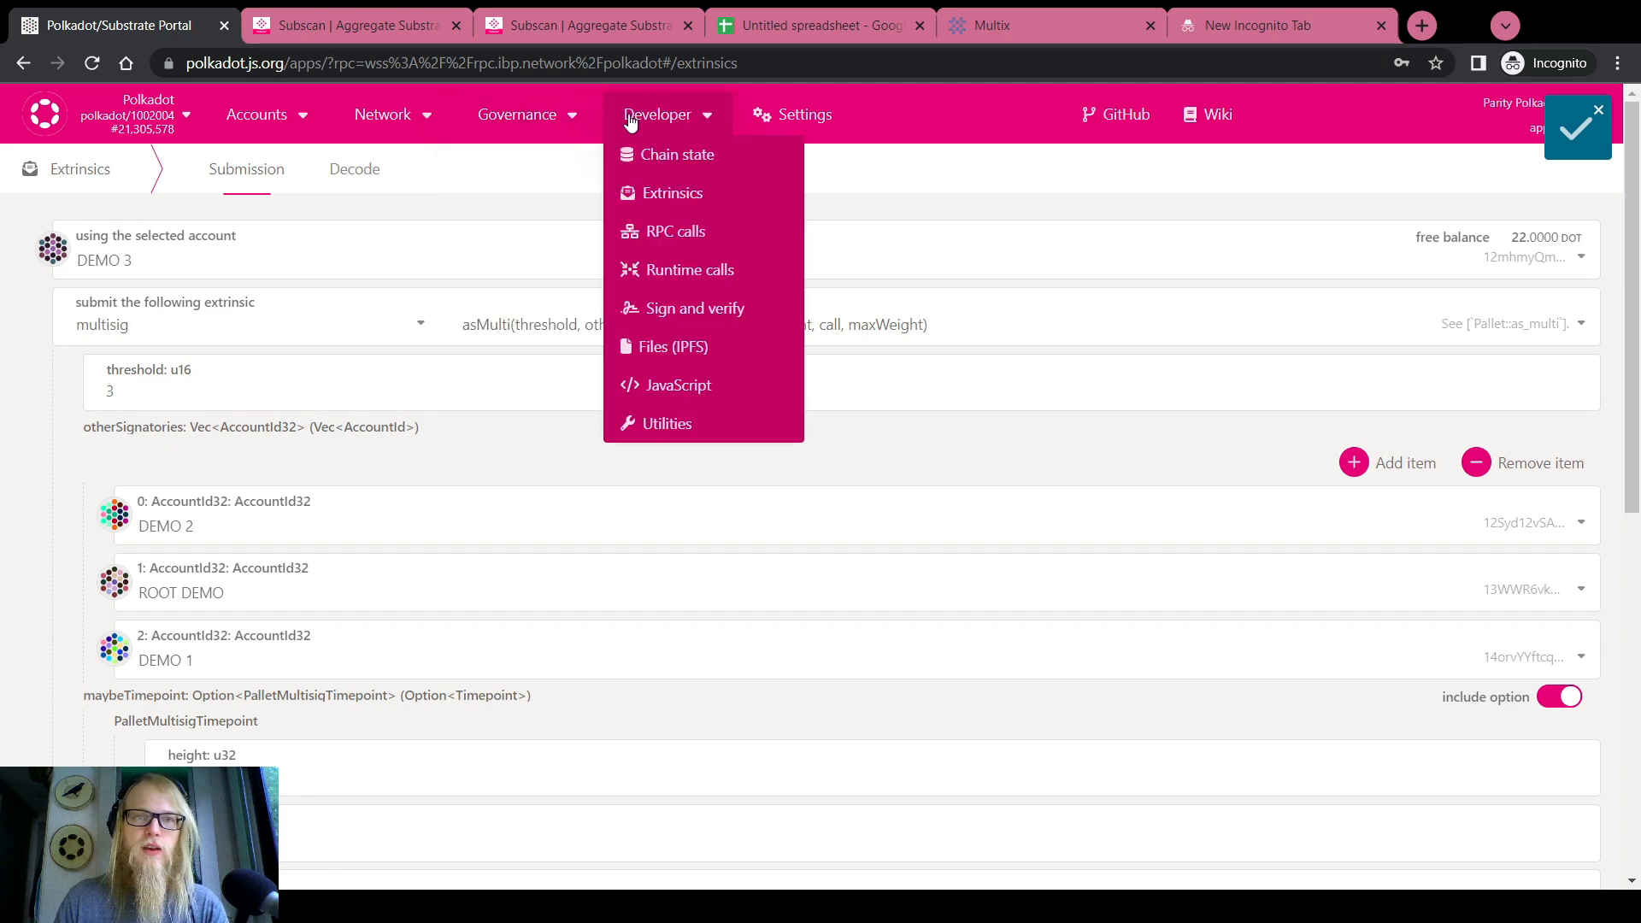
scroll(11, 392, down, 8)
double_click(167, 354)
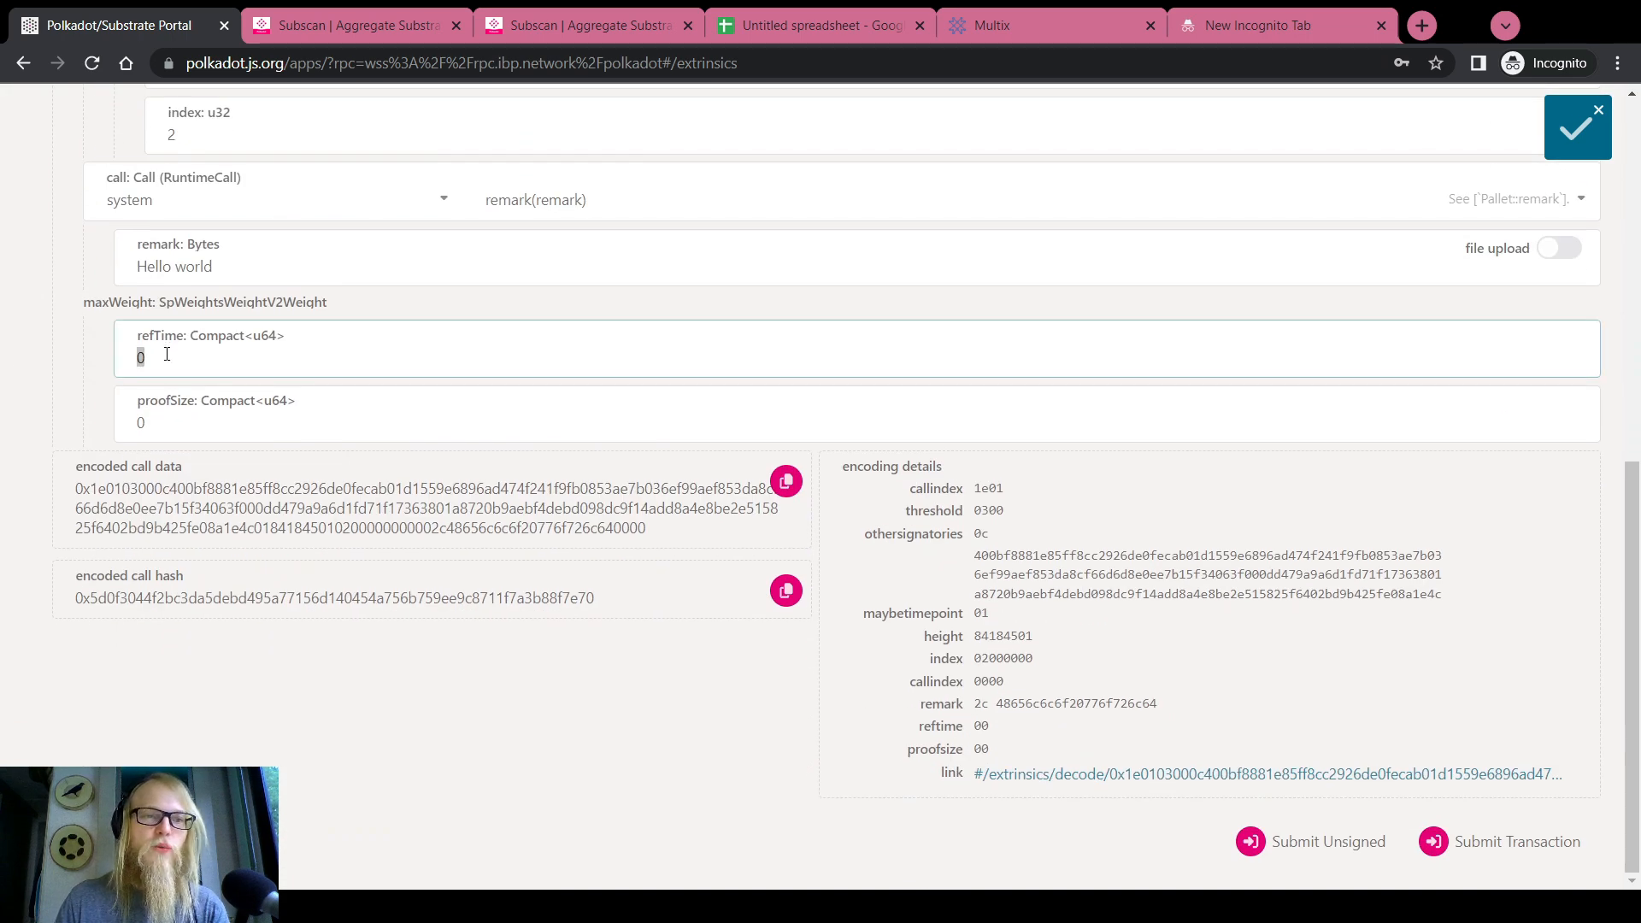
click(166, 430)
double_click(174, 359)
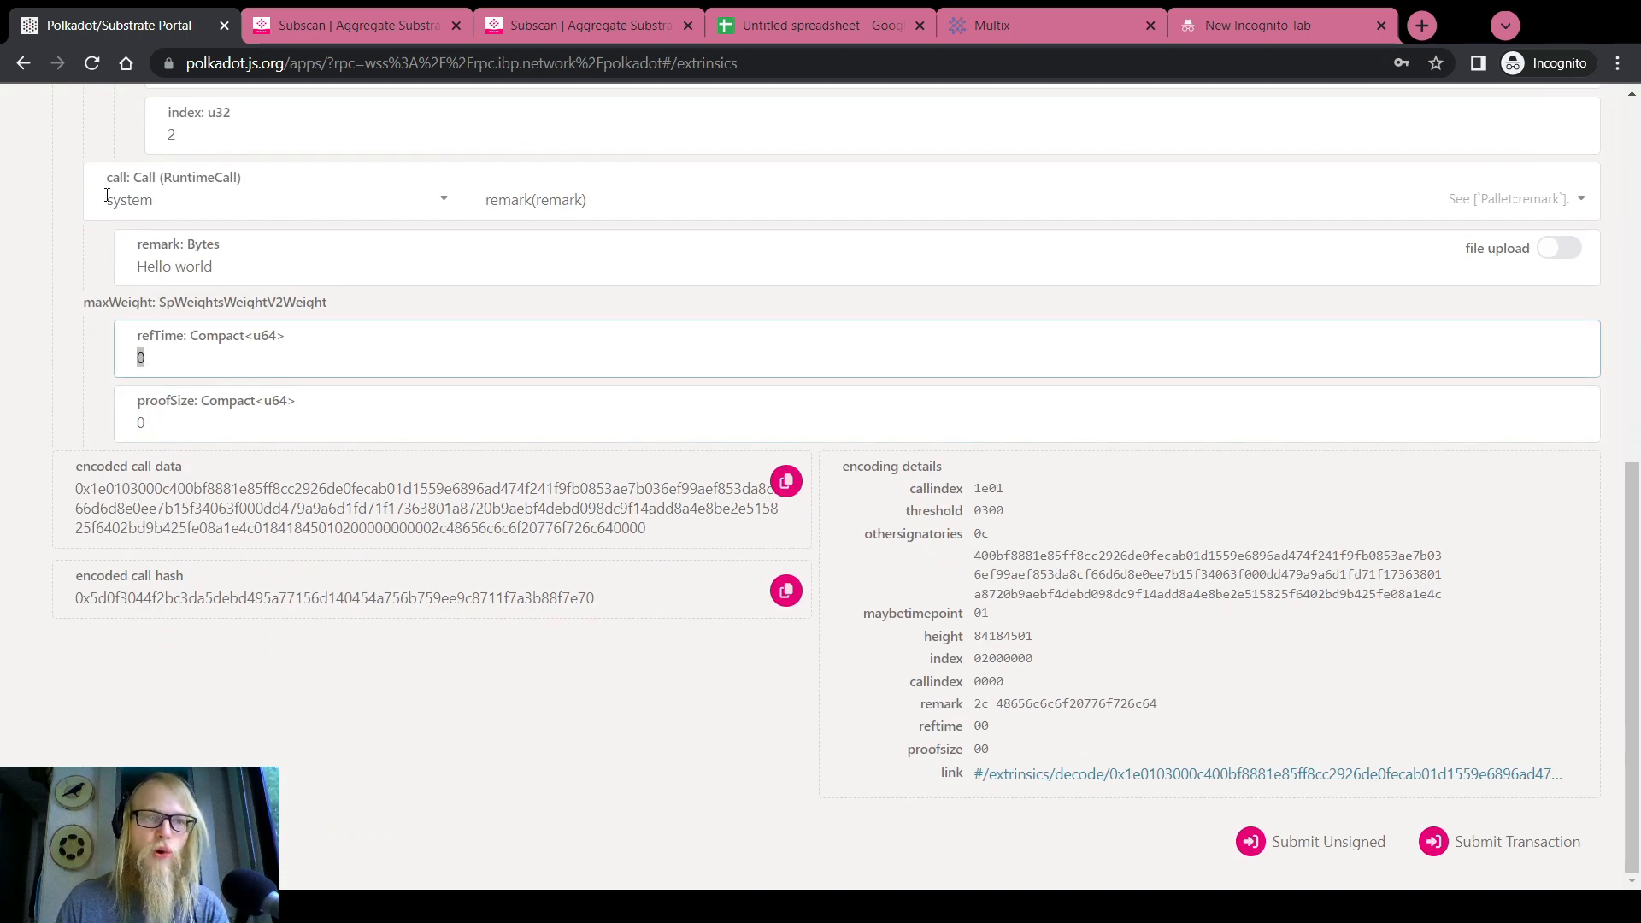
scroll(21, 381, up, 10)
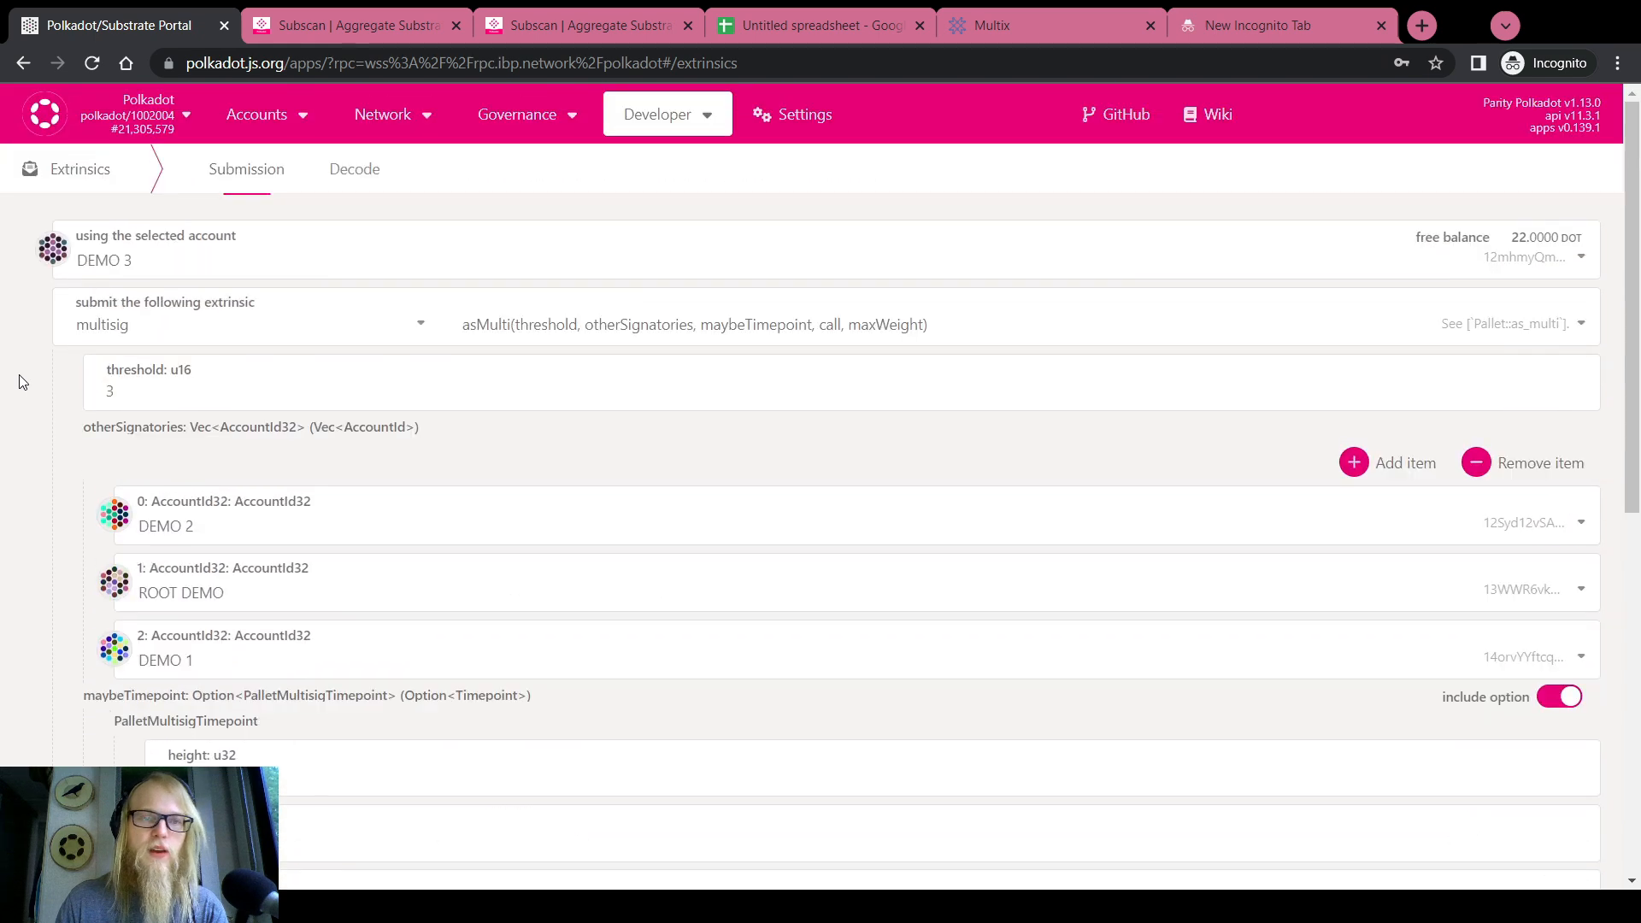
mouse_move(636, 114)
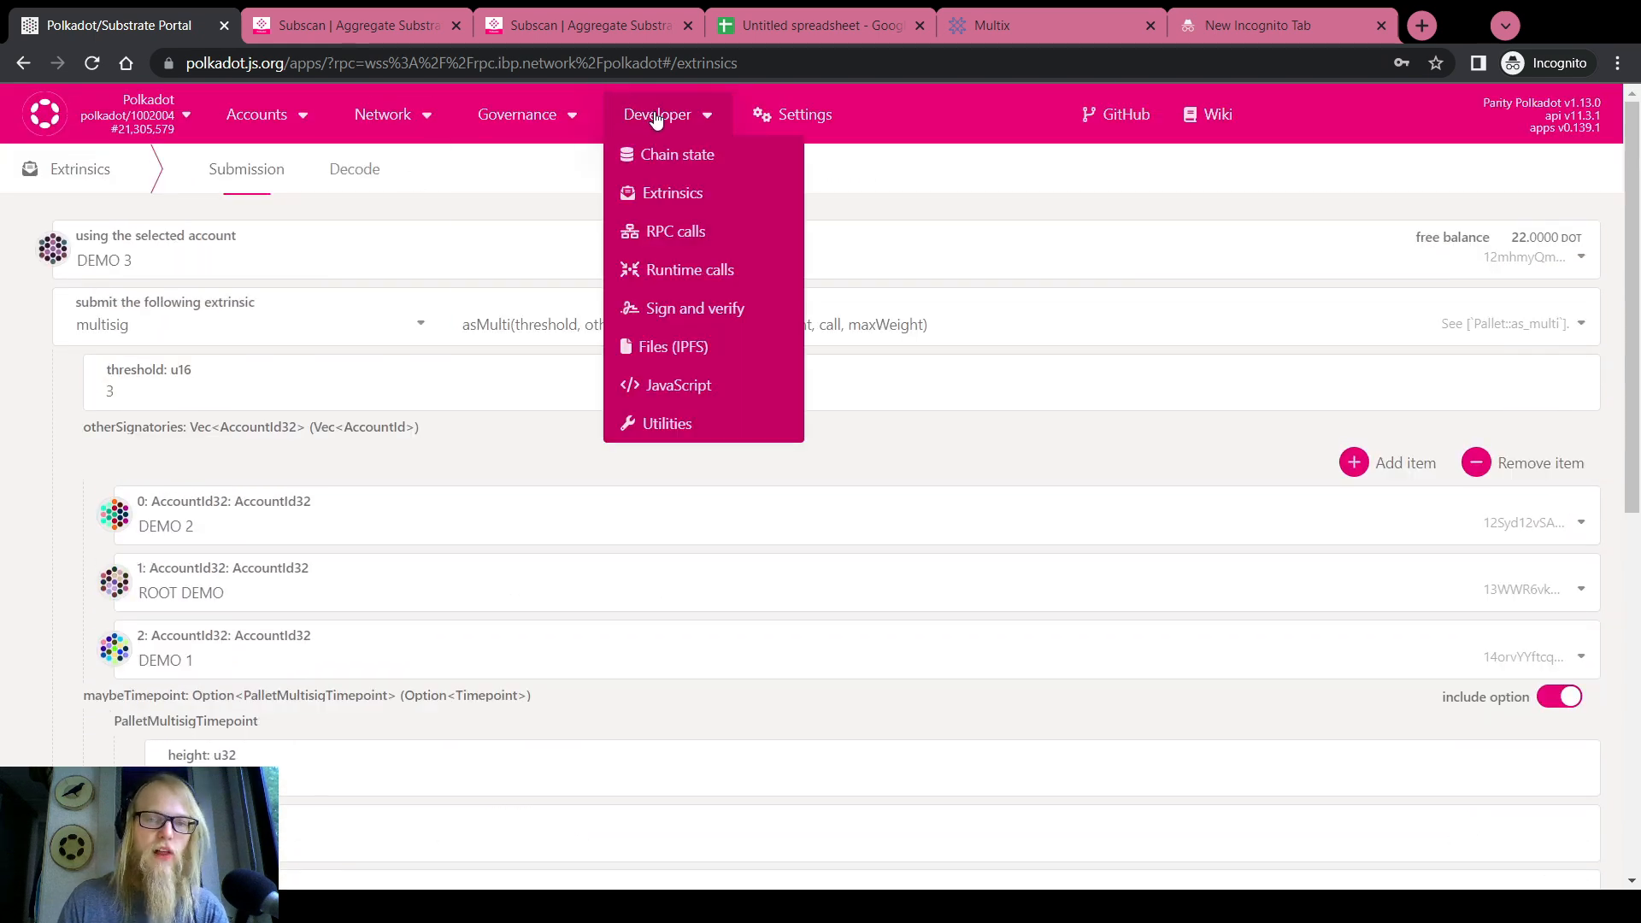
click(684, 275)
Choose the transactionPaymentCallApi module with its queryCallInfo method
click(414, 261)
scroll(224, 400, down, 5)
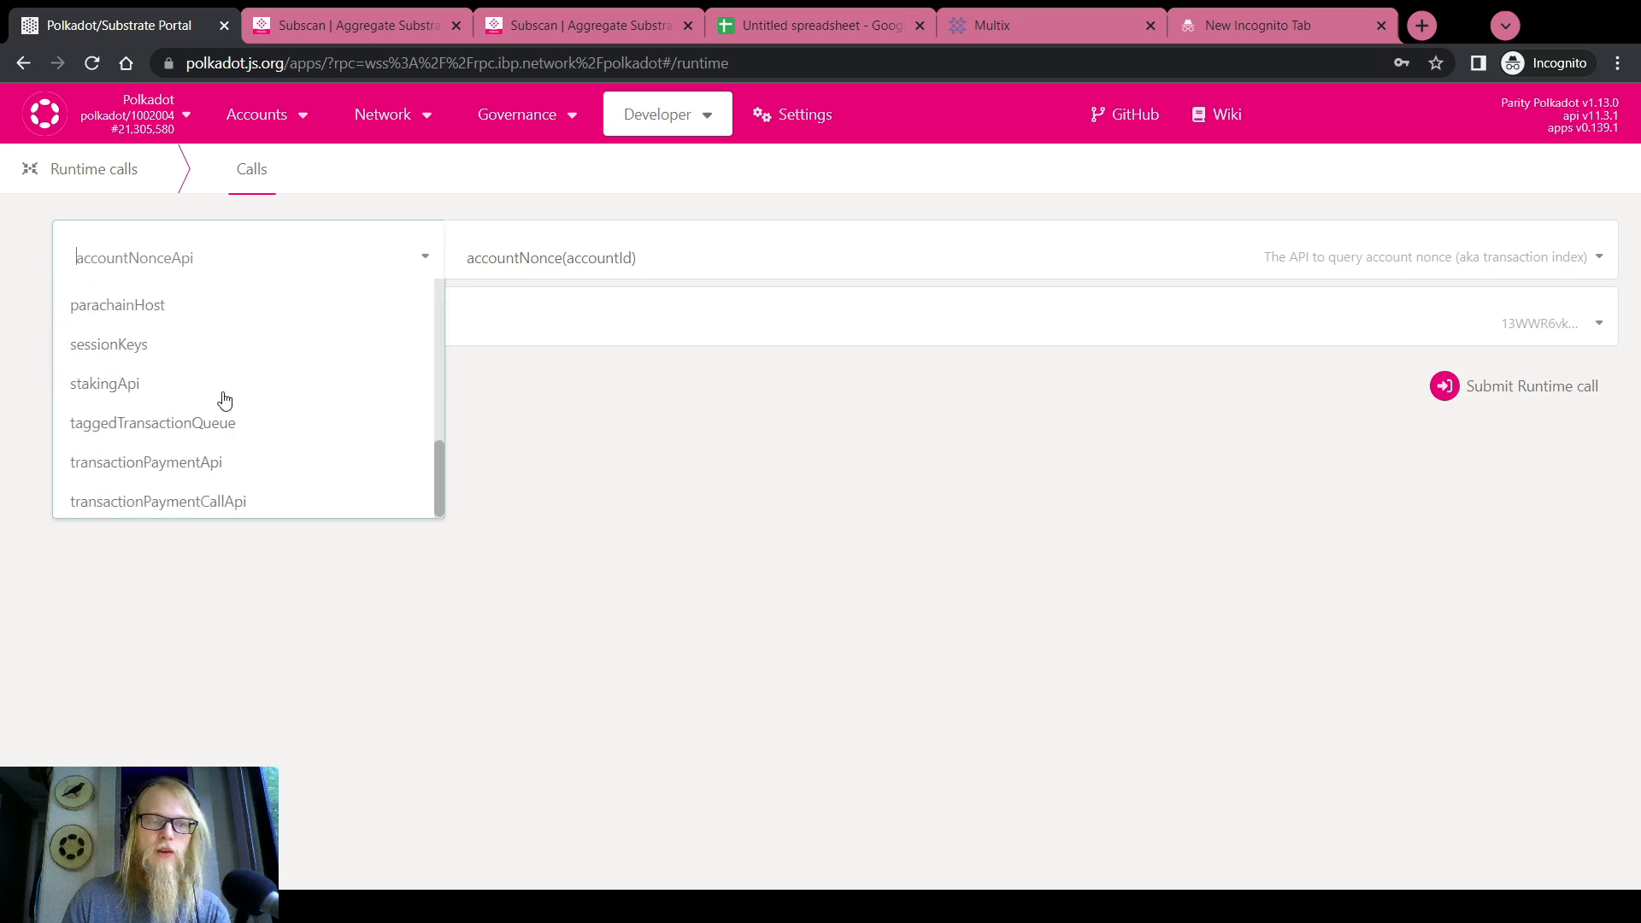
click(200, 504)
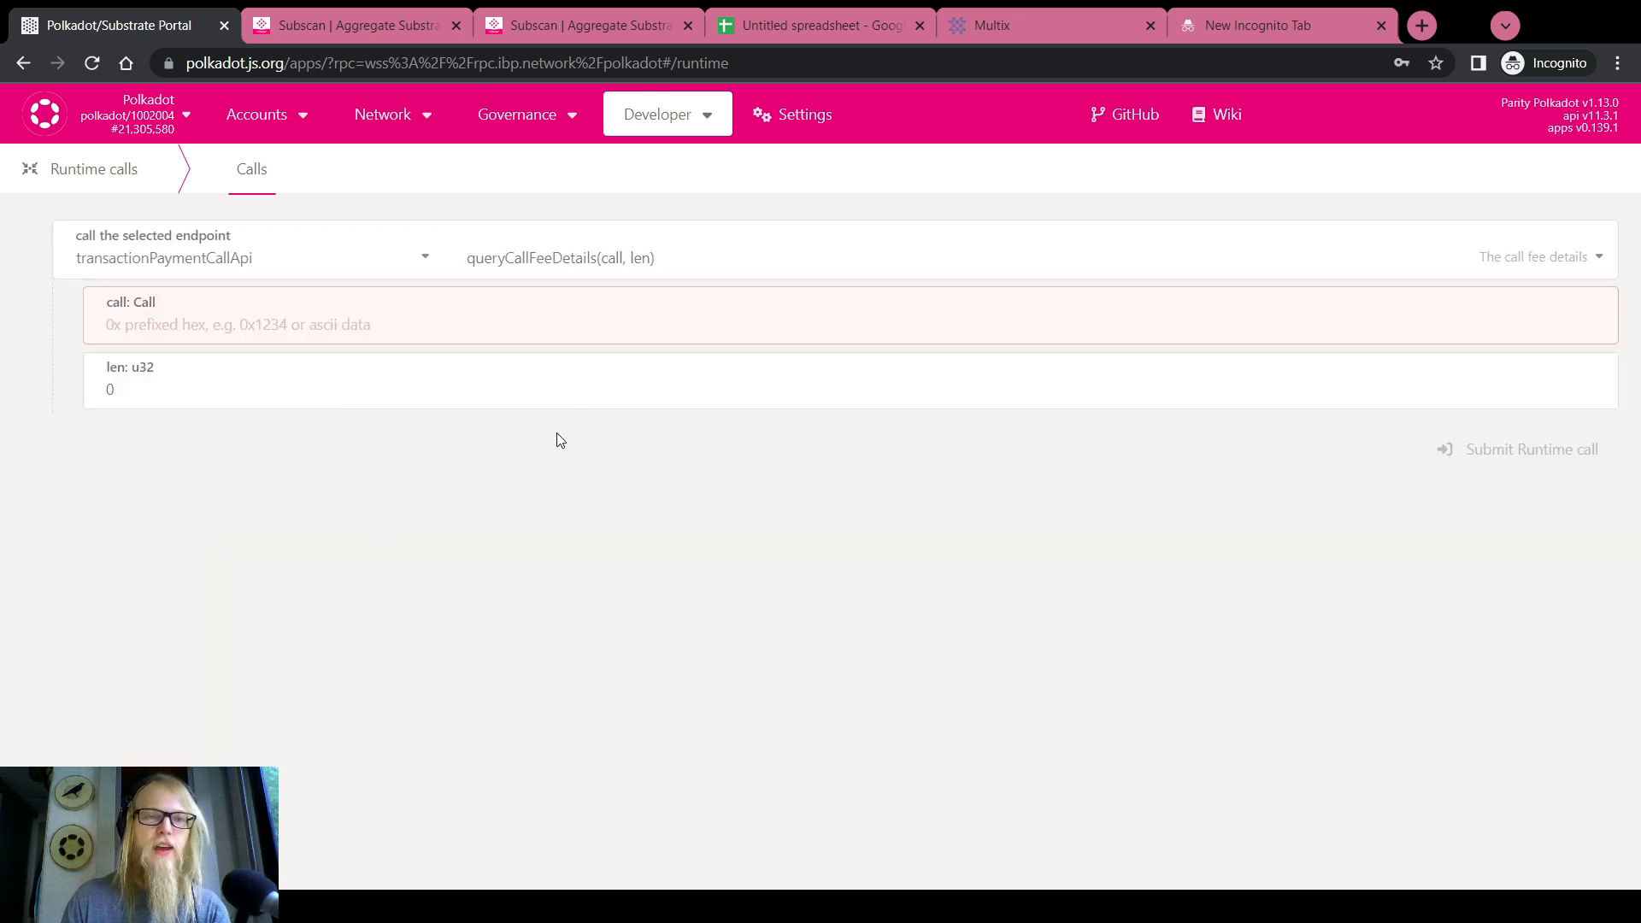
click(619, 260)
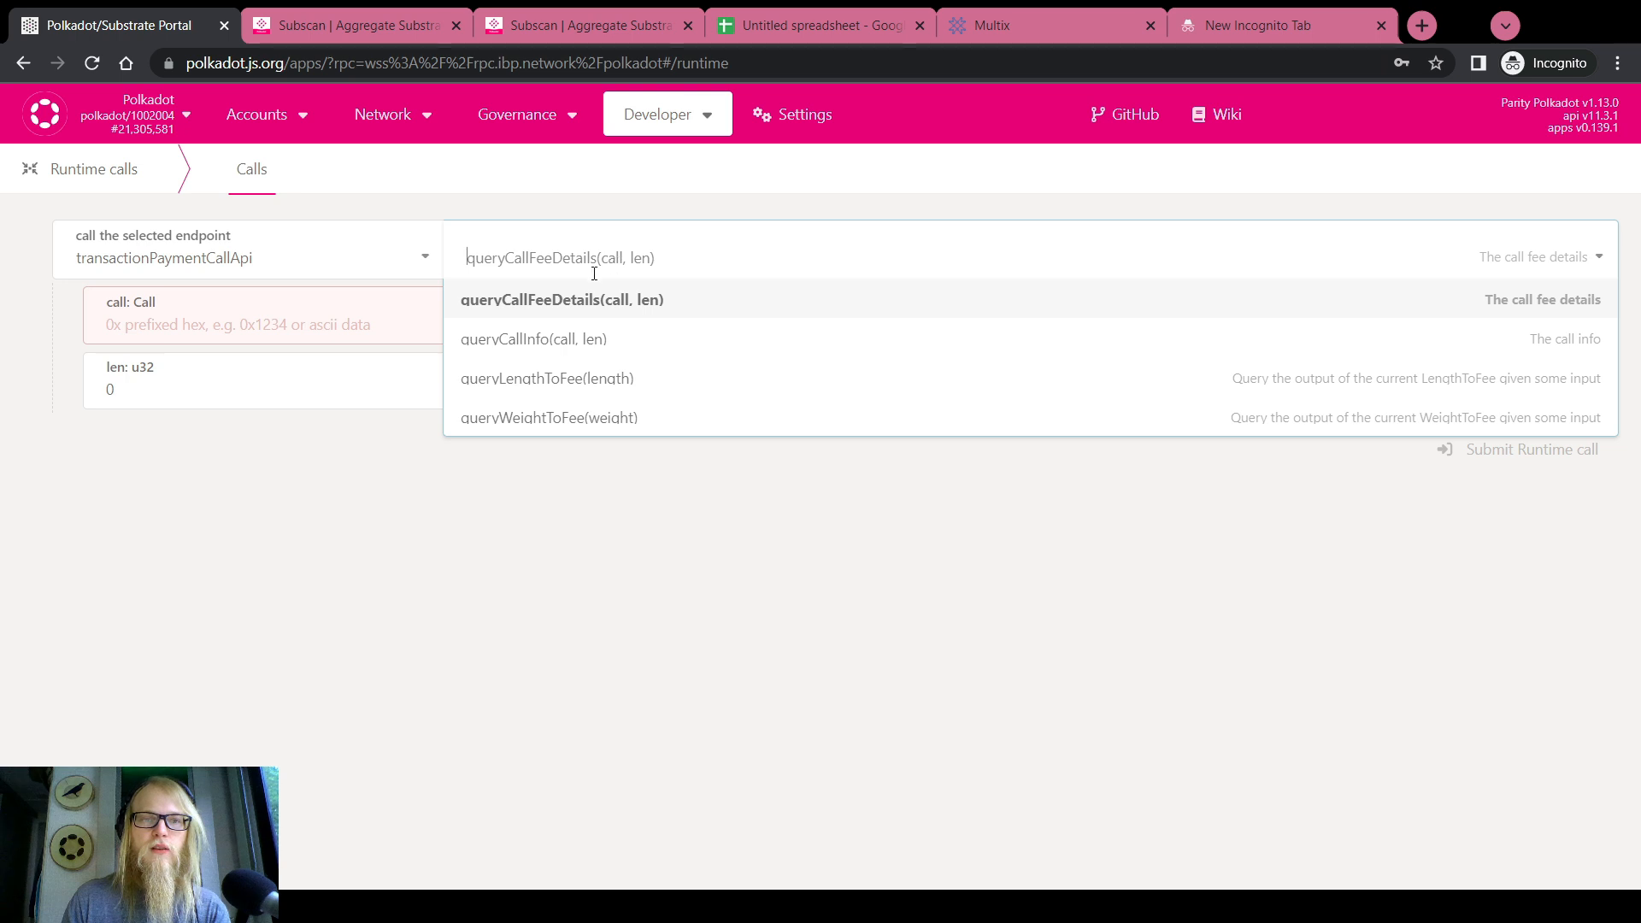
click(540, 339)
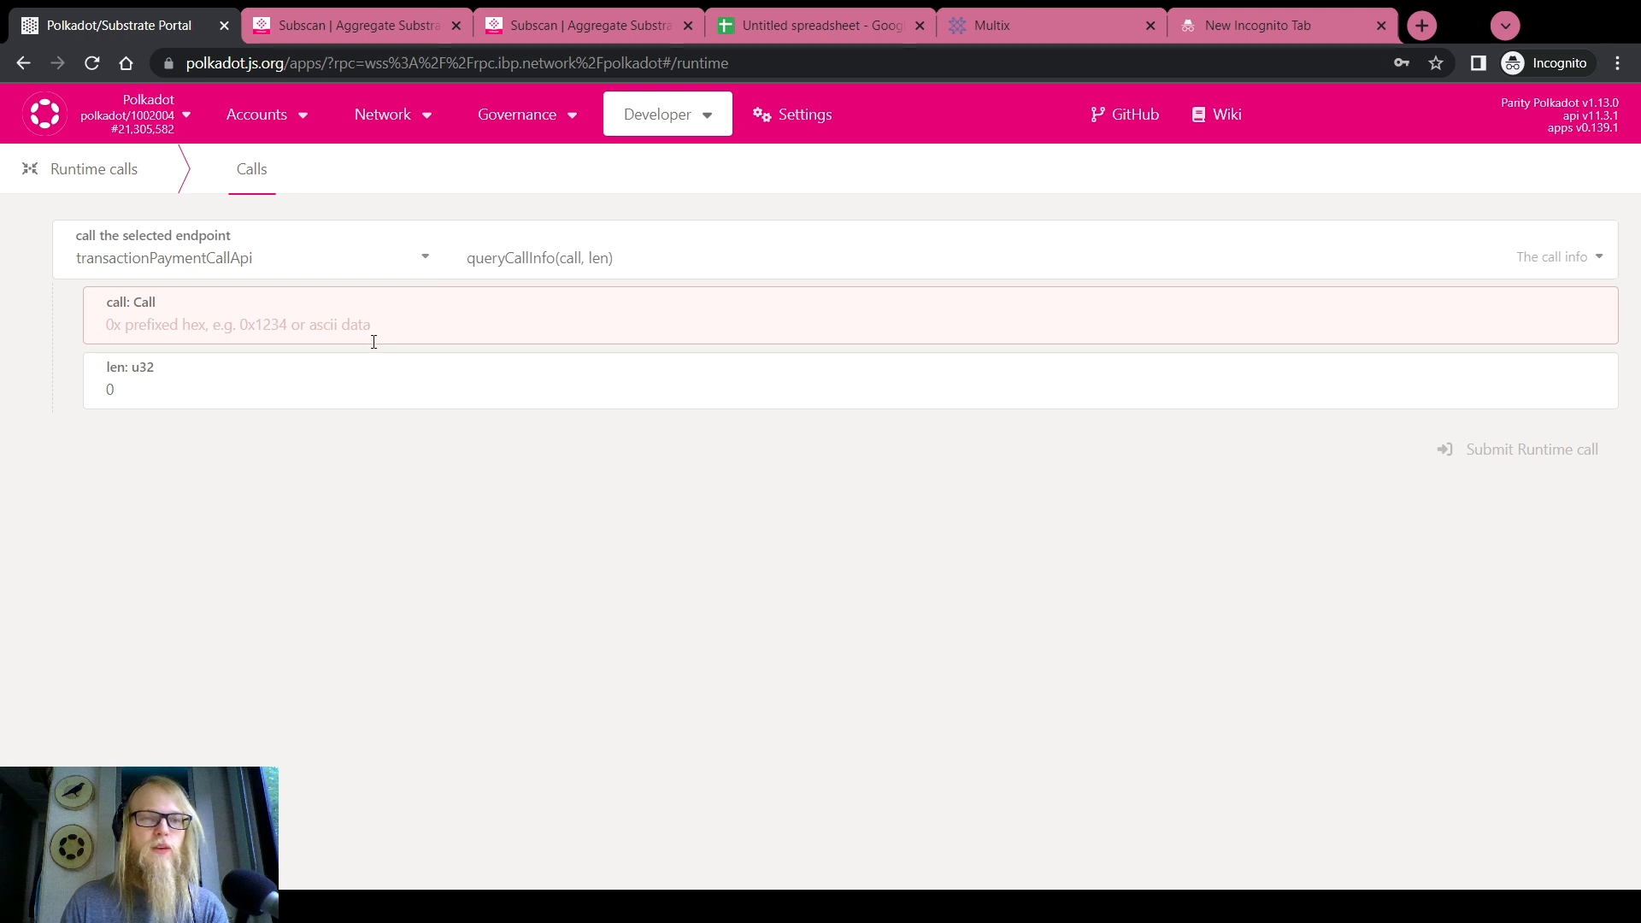
click(344, 337)
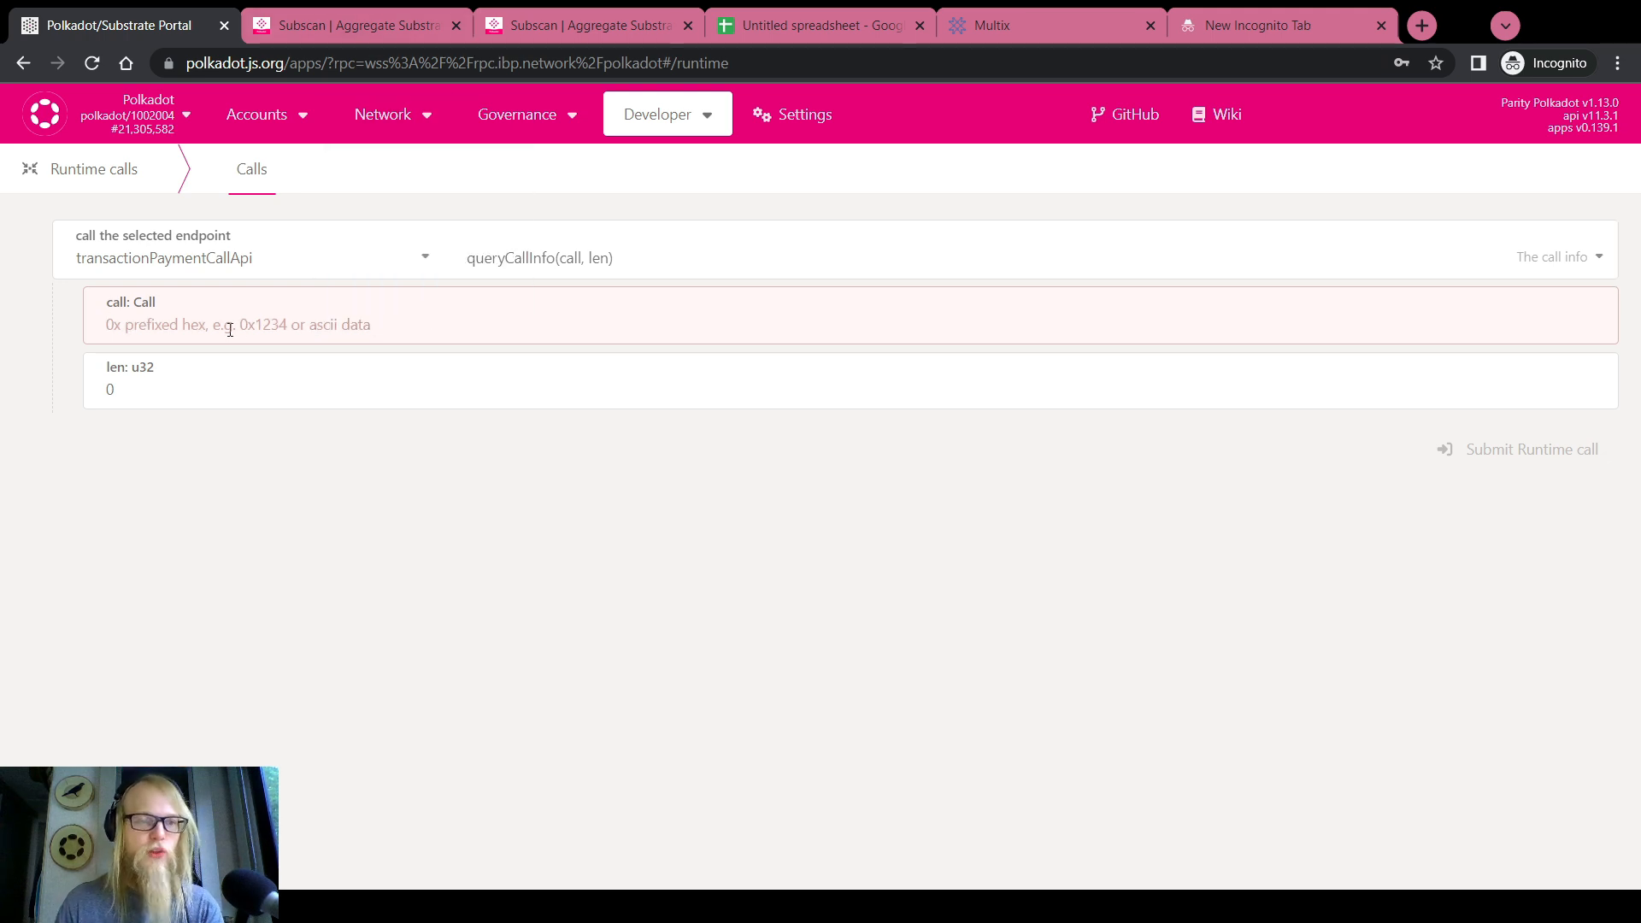
Copy the Call Data hex from Subscan into the queryCallInfo call field
click(367, 26)
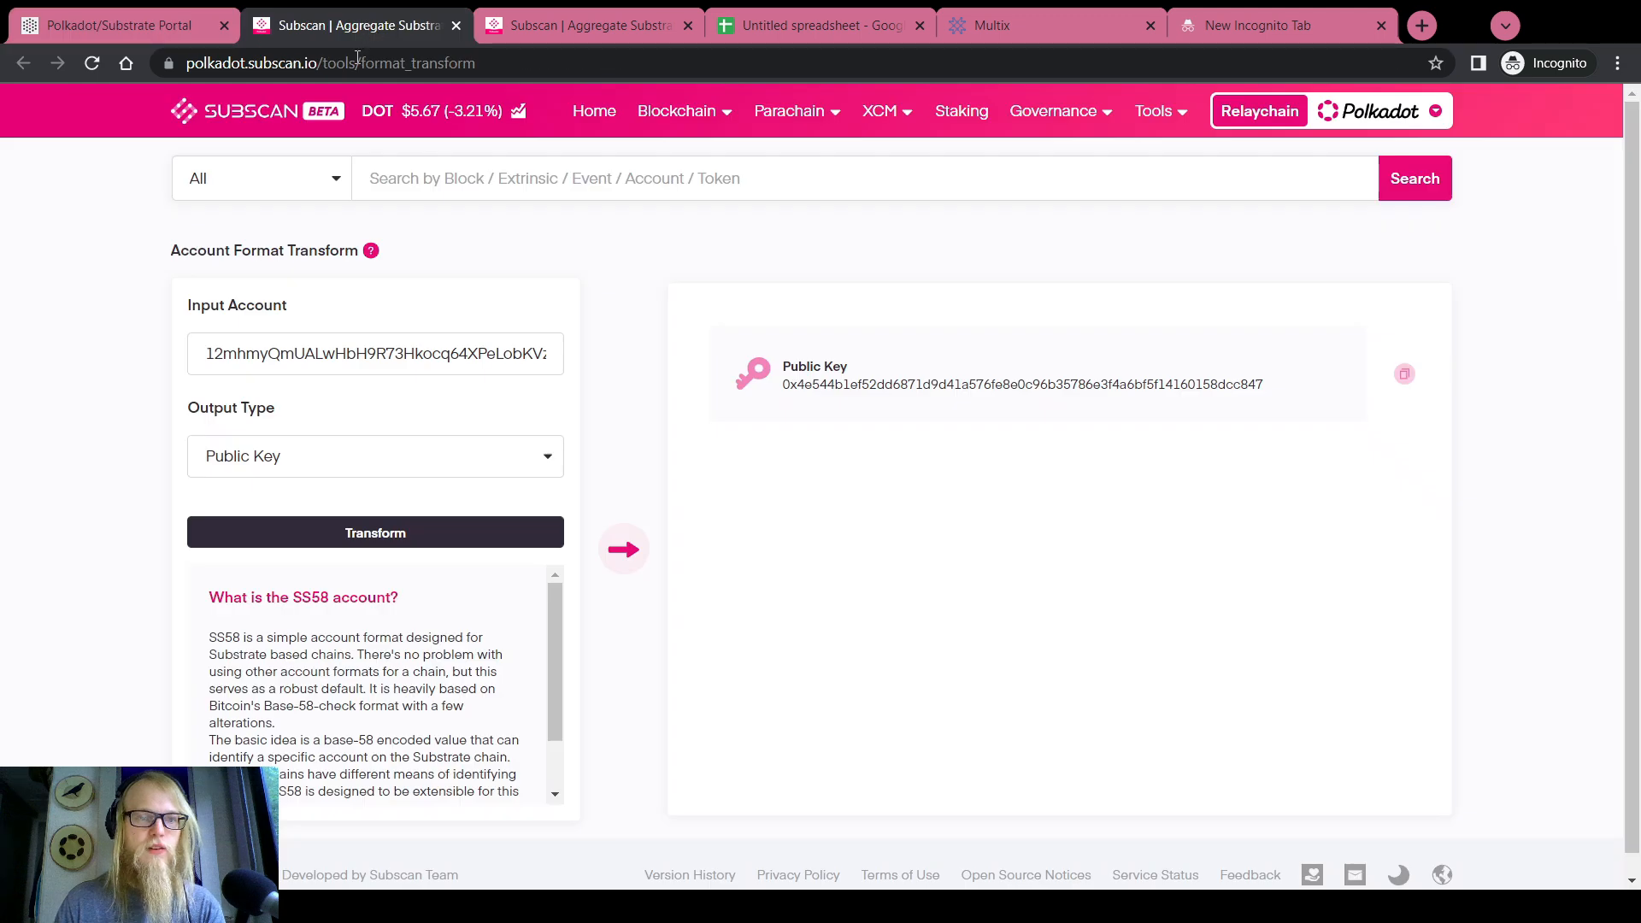
click(589, 26)
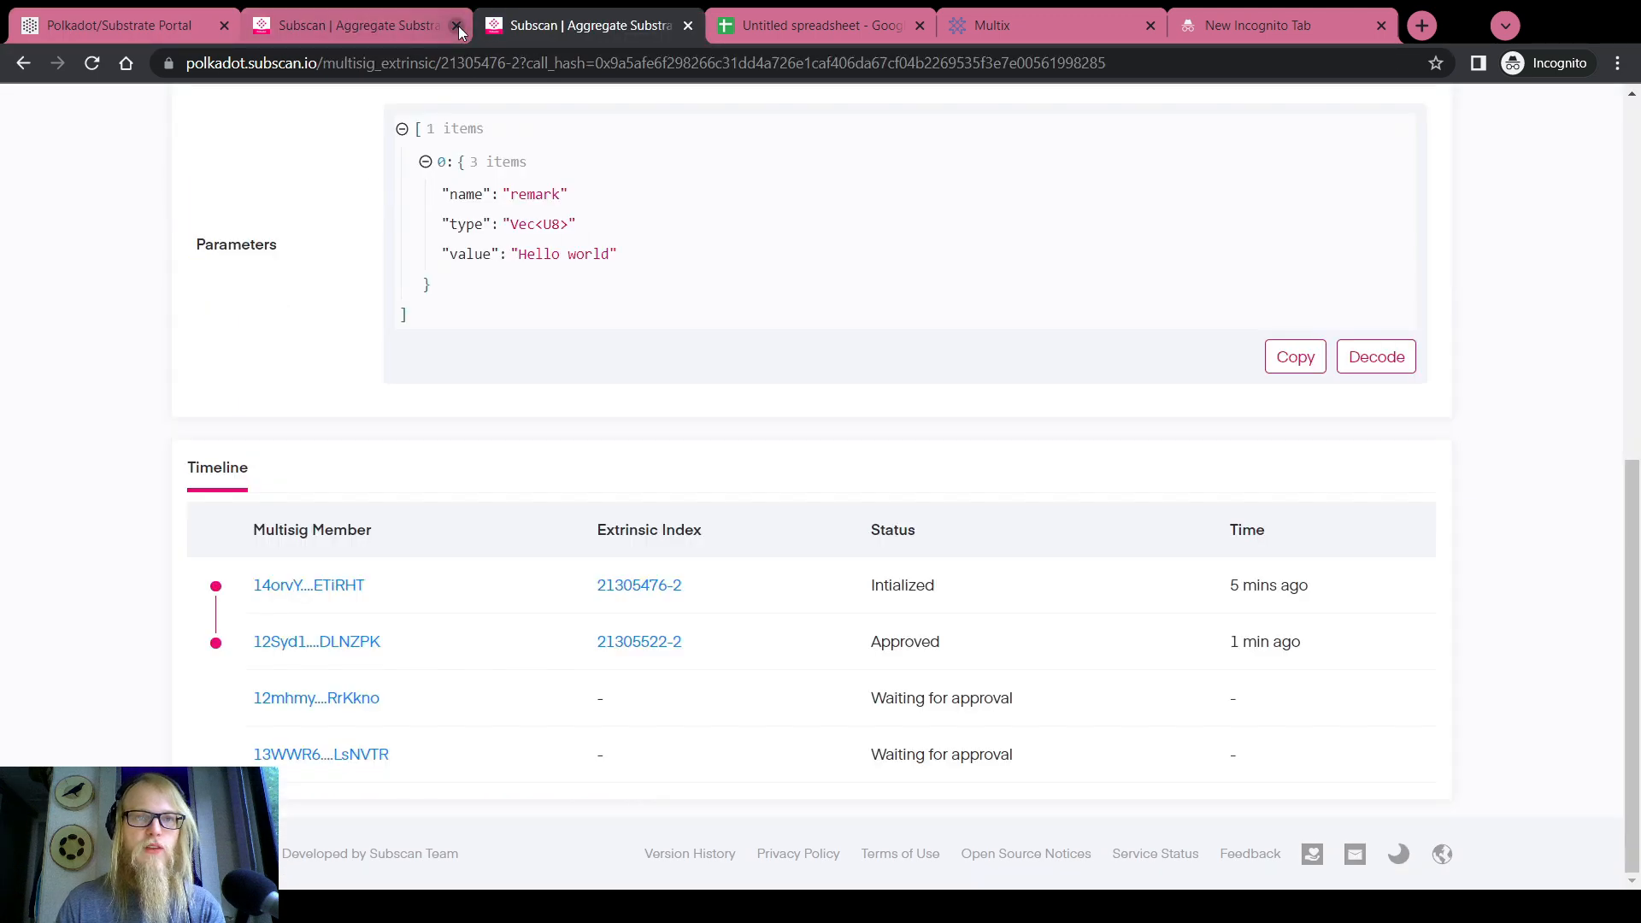
click(456, 25)
scroll(586, 413, up, 6)
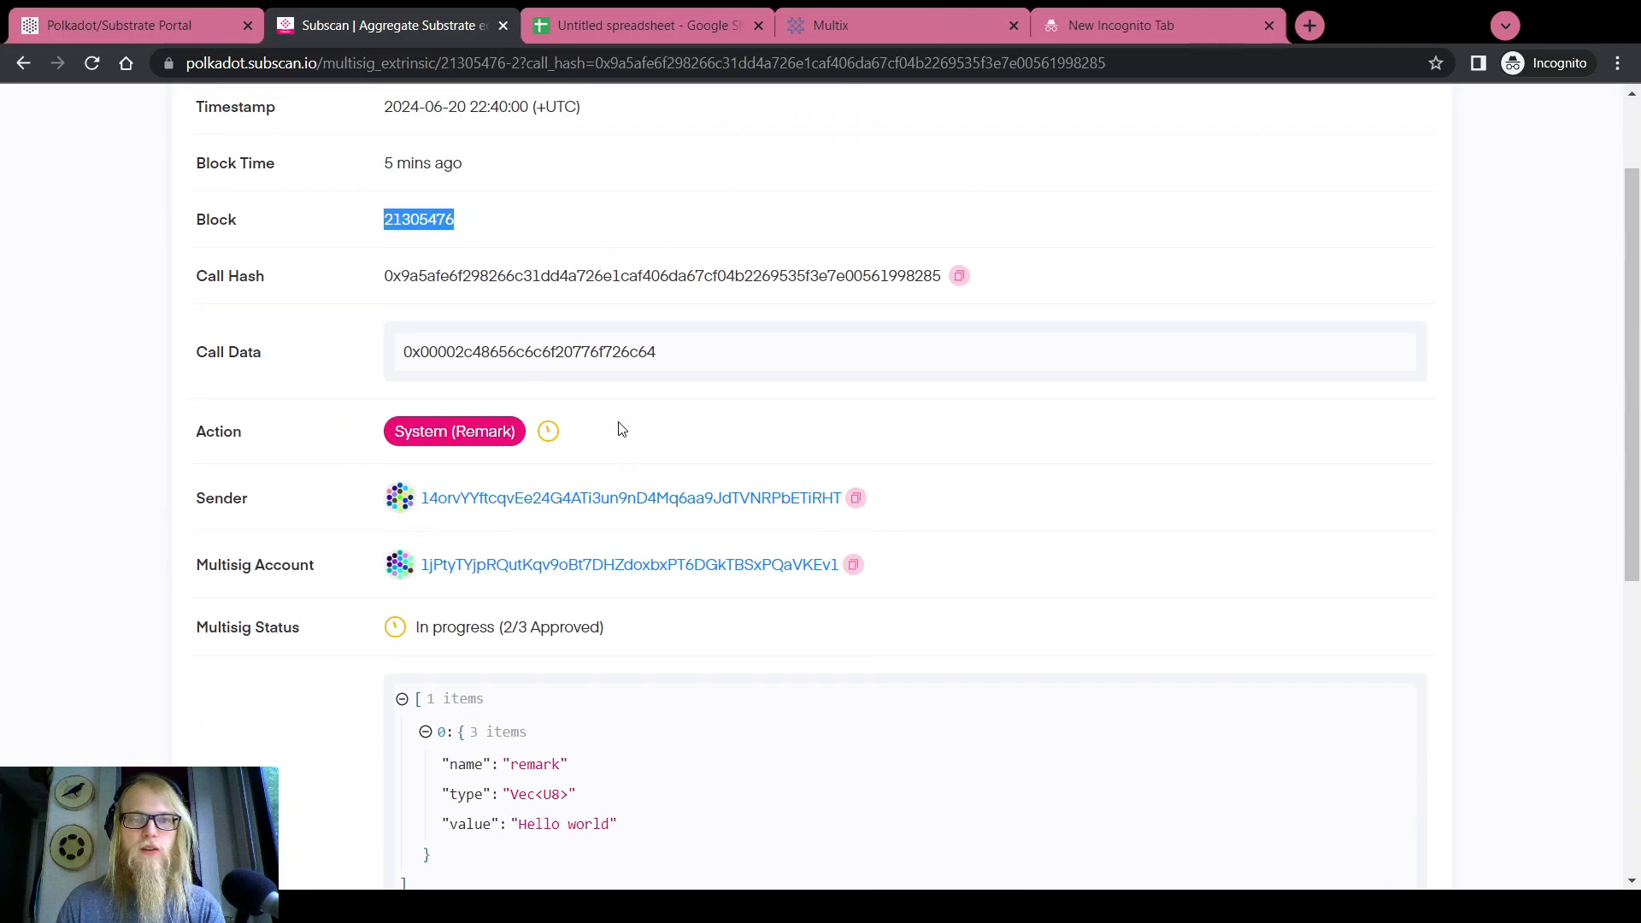
double_click(521, 353)
key(ctrl+c)
click(159, 12)
click(165, 311)
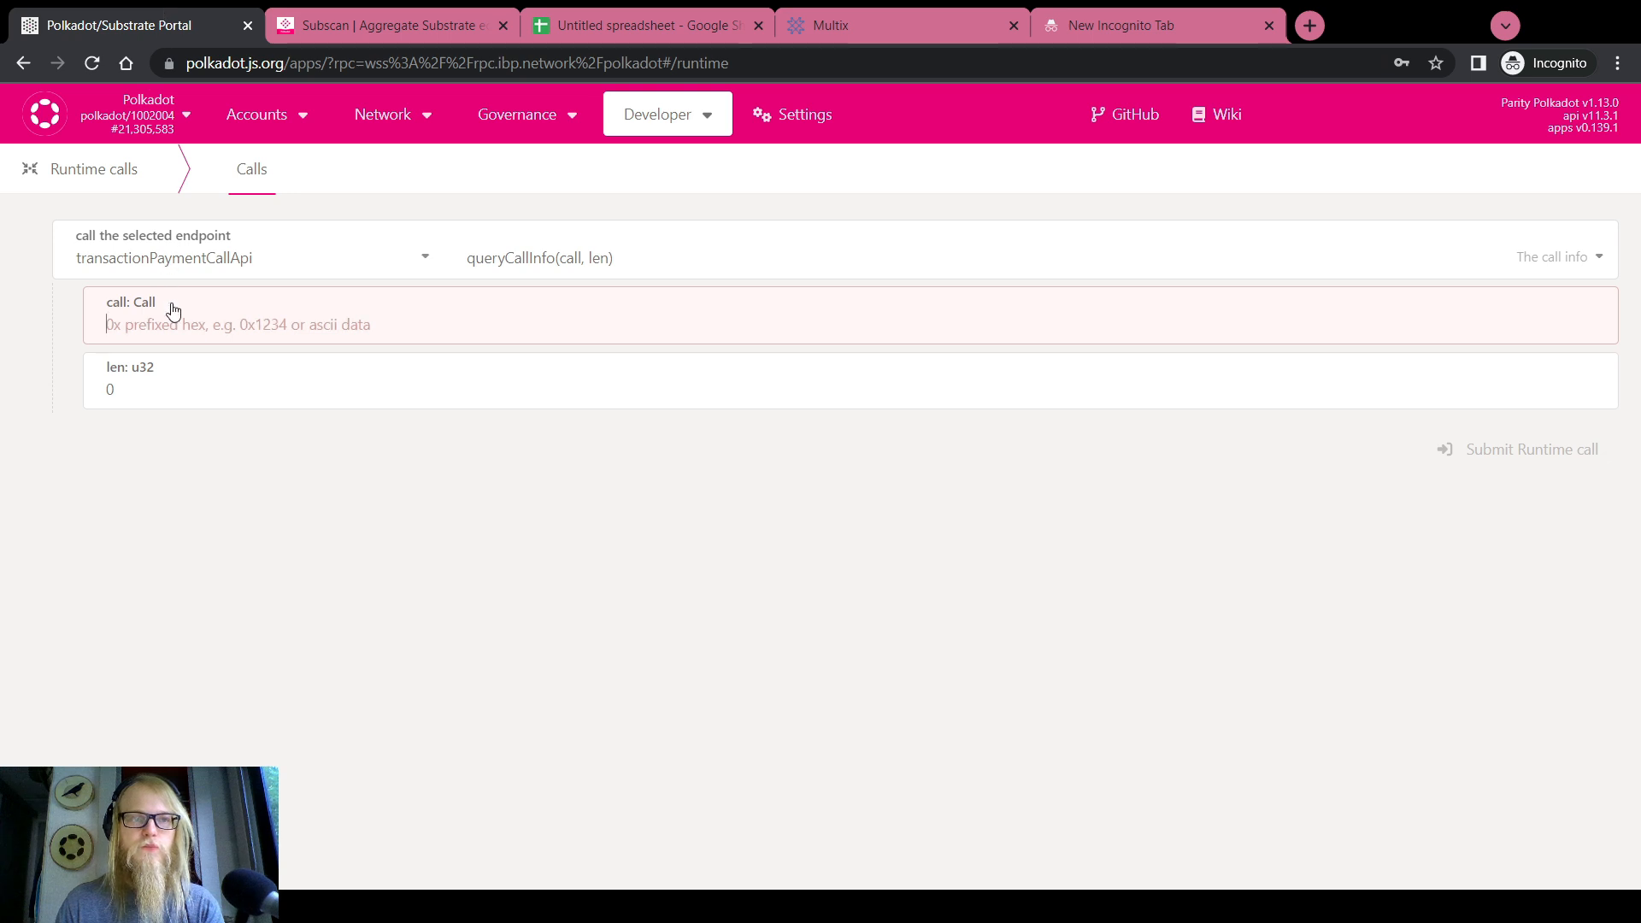
key(ctrl+v)
key(Tab)
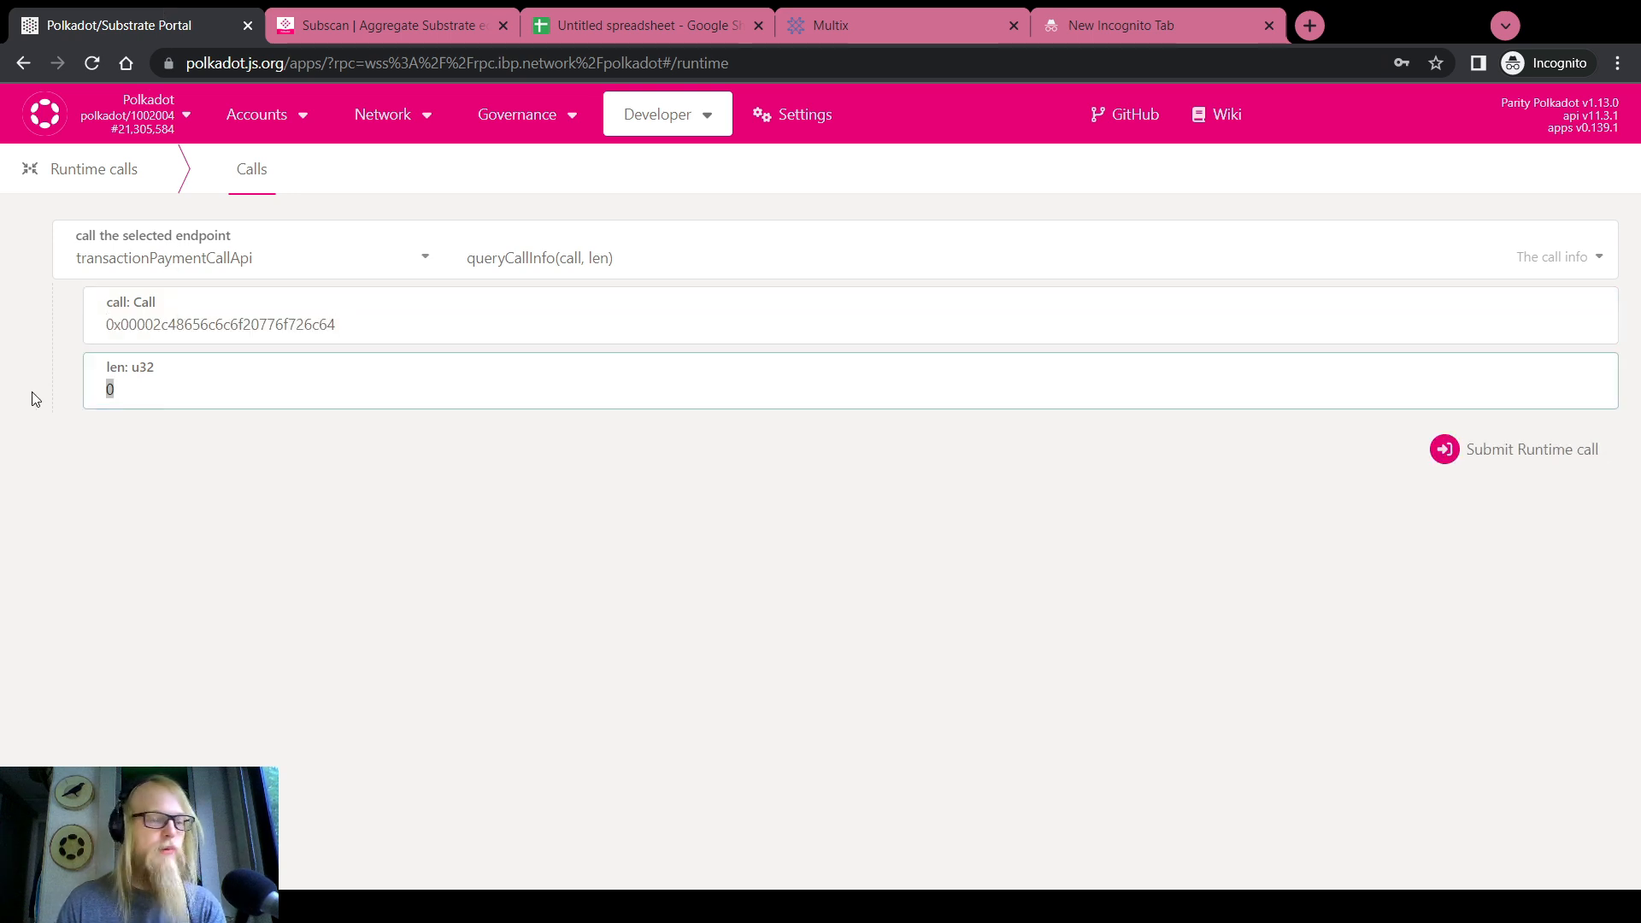
Run queryCallInfo, then rerun with len 11111, reading refTime 1,696,290 and fee 1.1121 DOT
click(1452, 450)
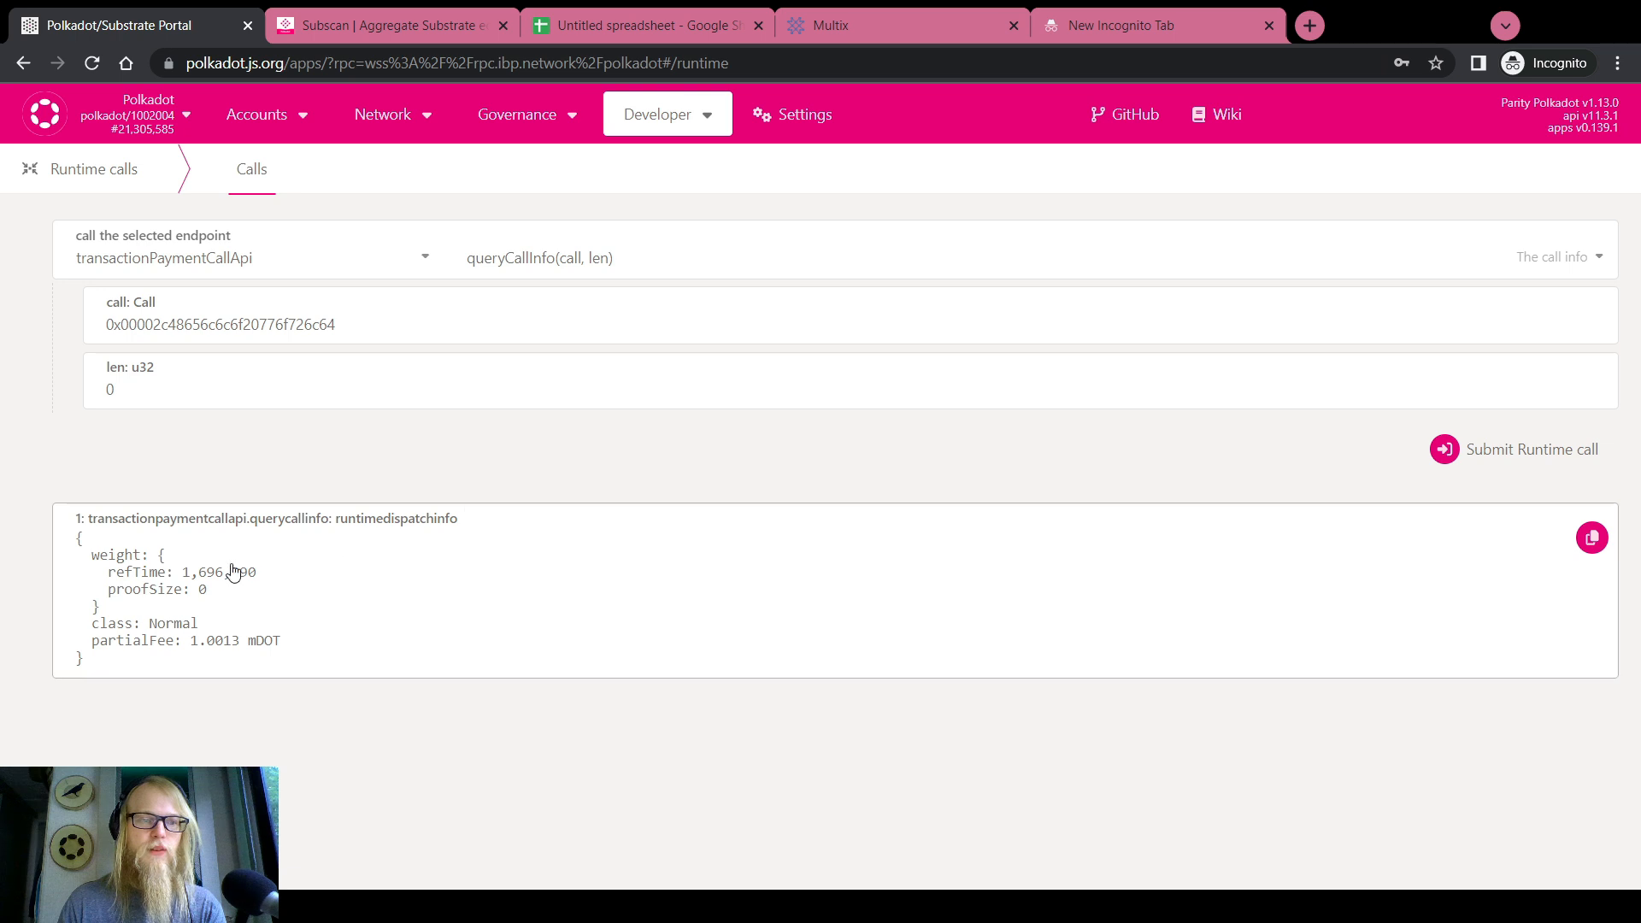
drag(183, 576, 257, 587)
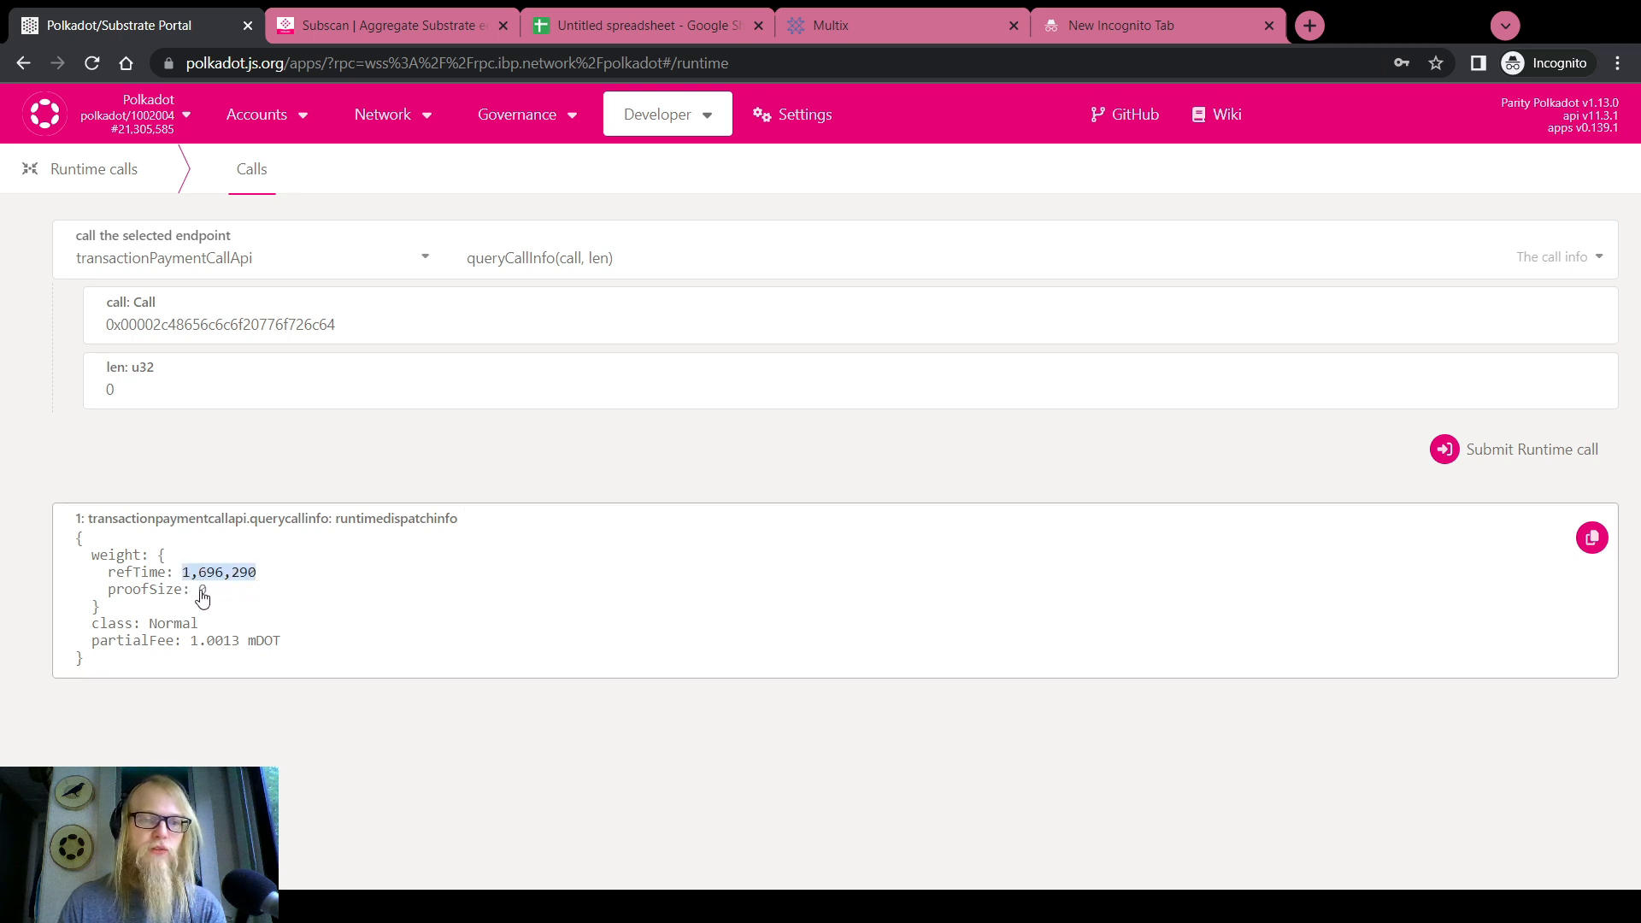
click(149, 384)
text(11111)
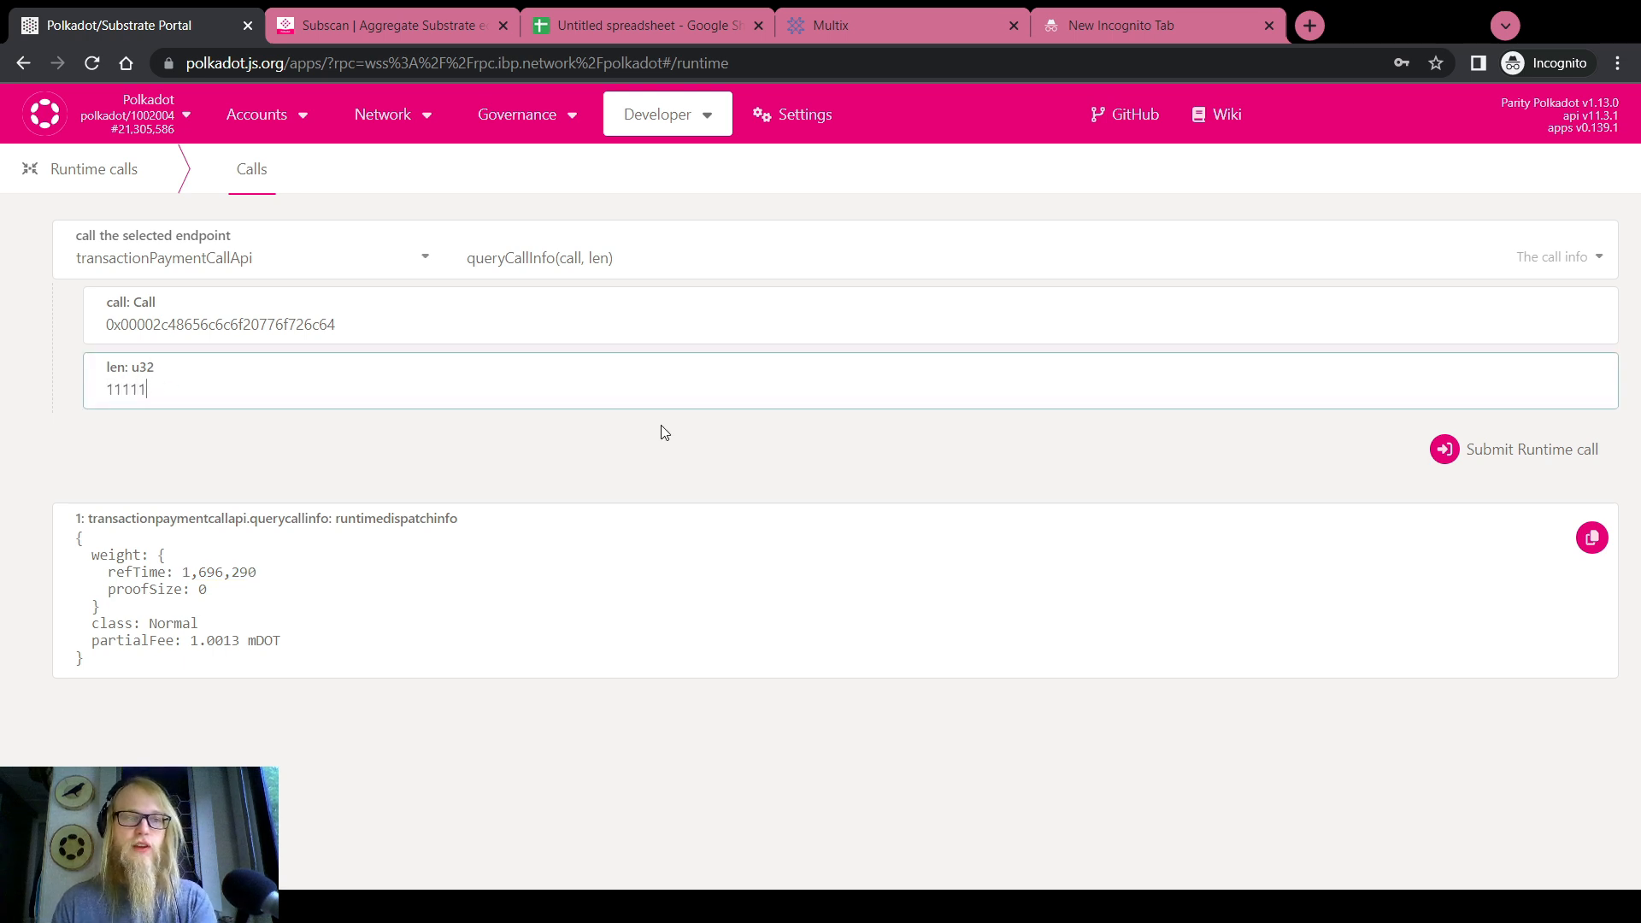
click(1502, 450)
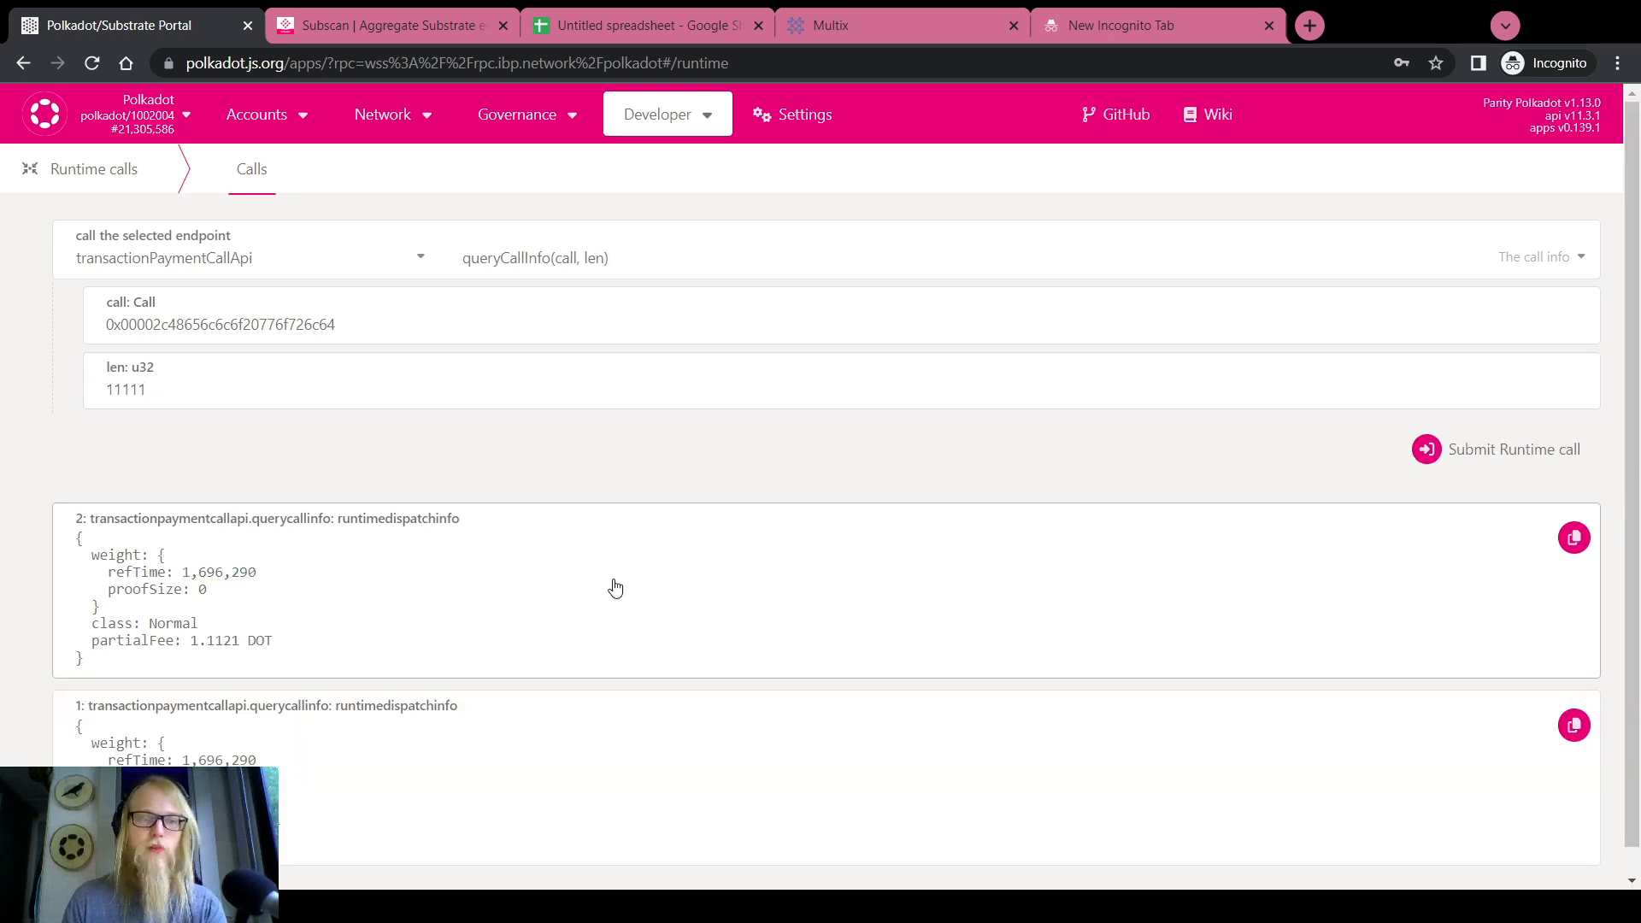
drag(189, 641, 290, 643)
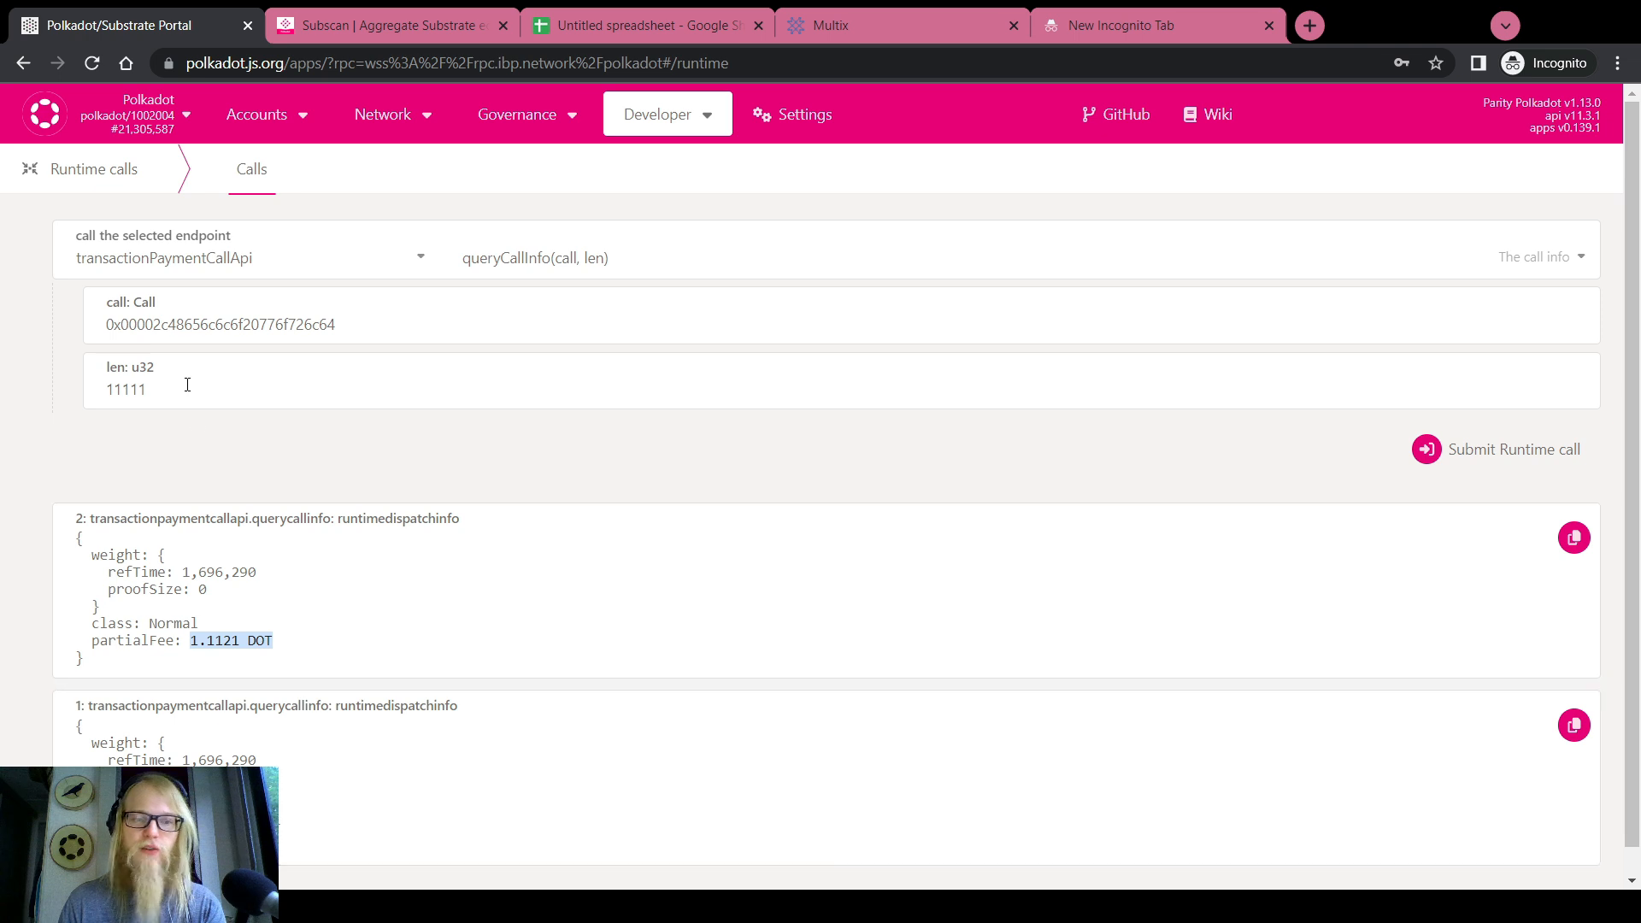
double_click(149, 390)
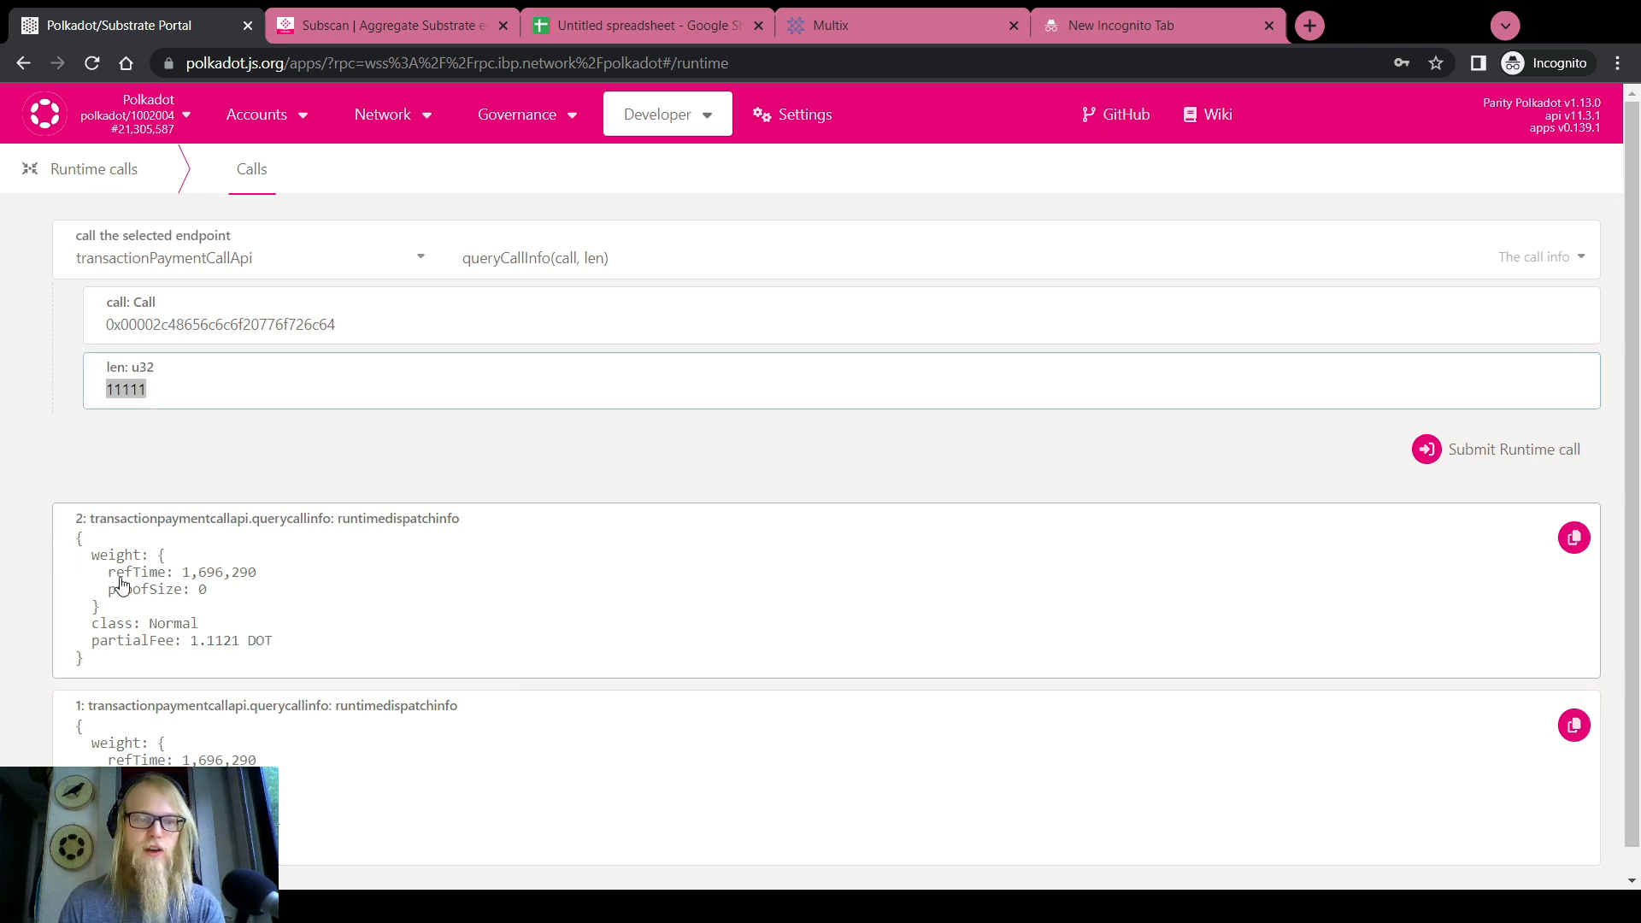
scroll(204, 676, down, 1)
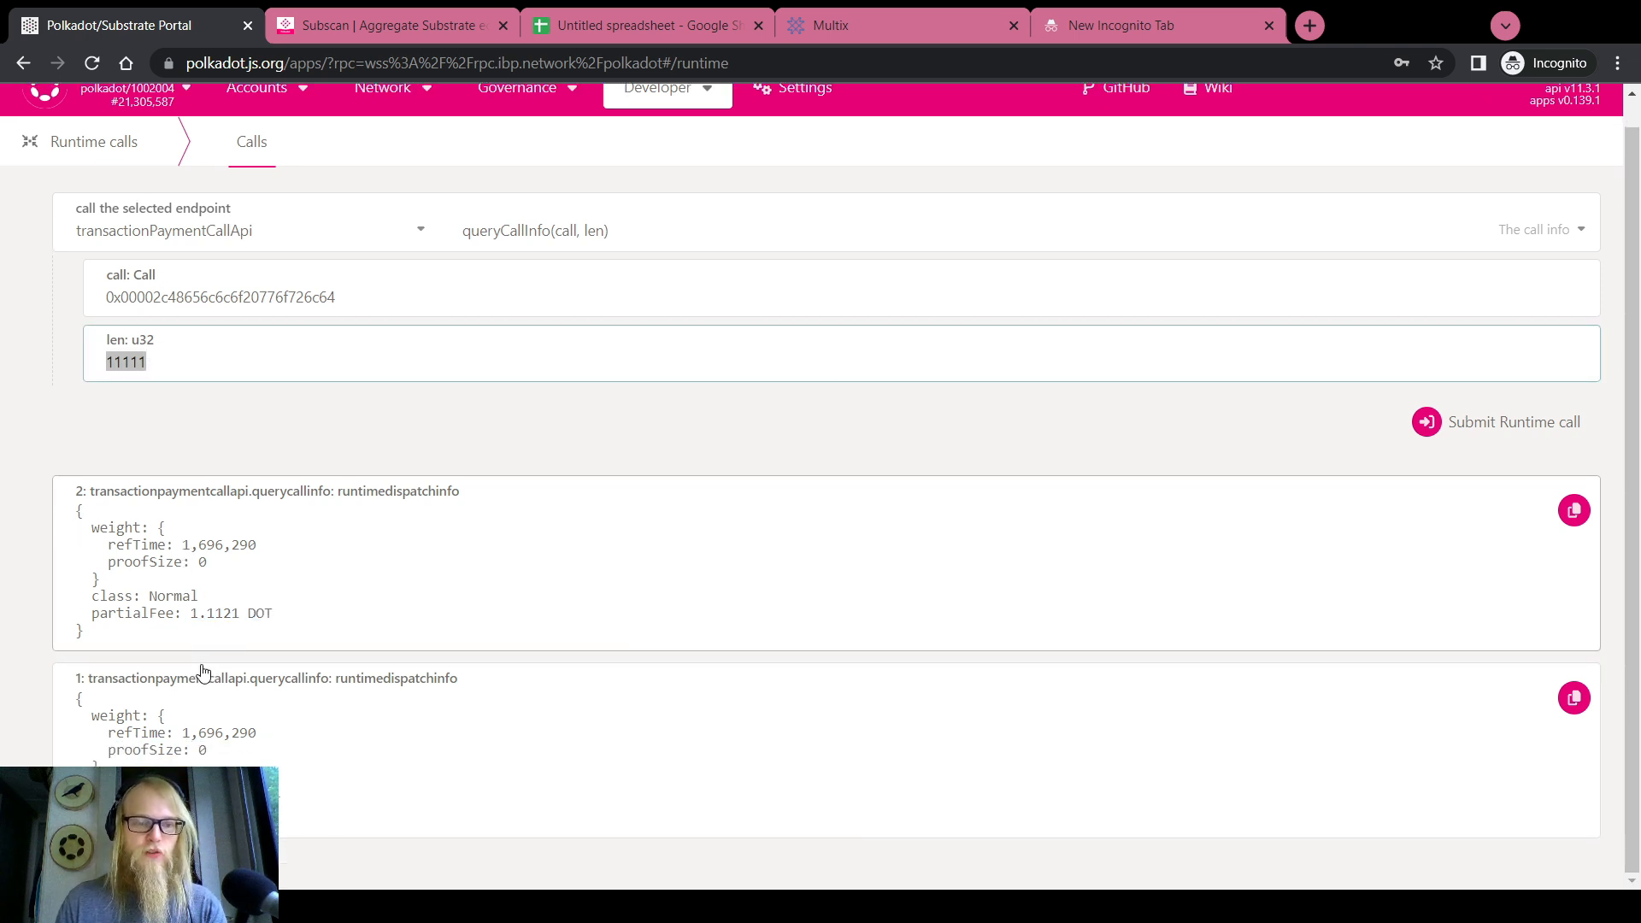
drag(182, 733, 257, 741)
key(ctrl+c)
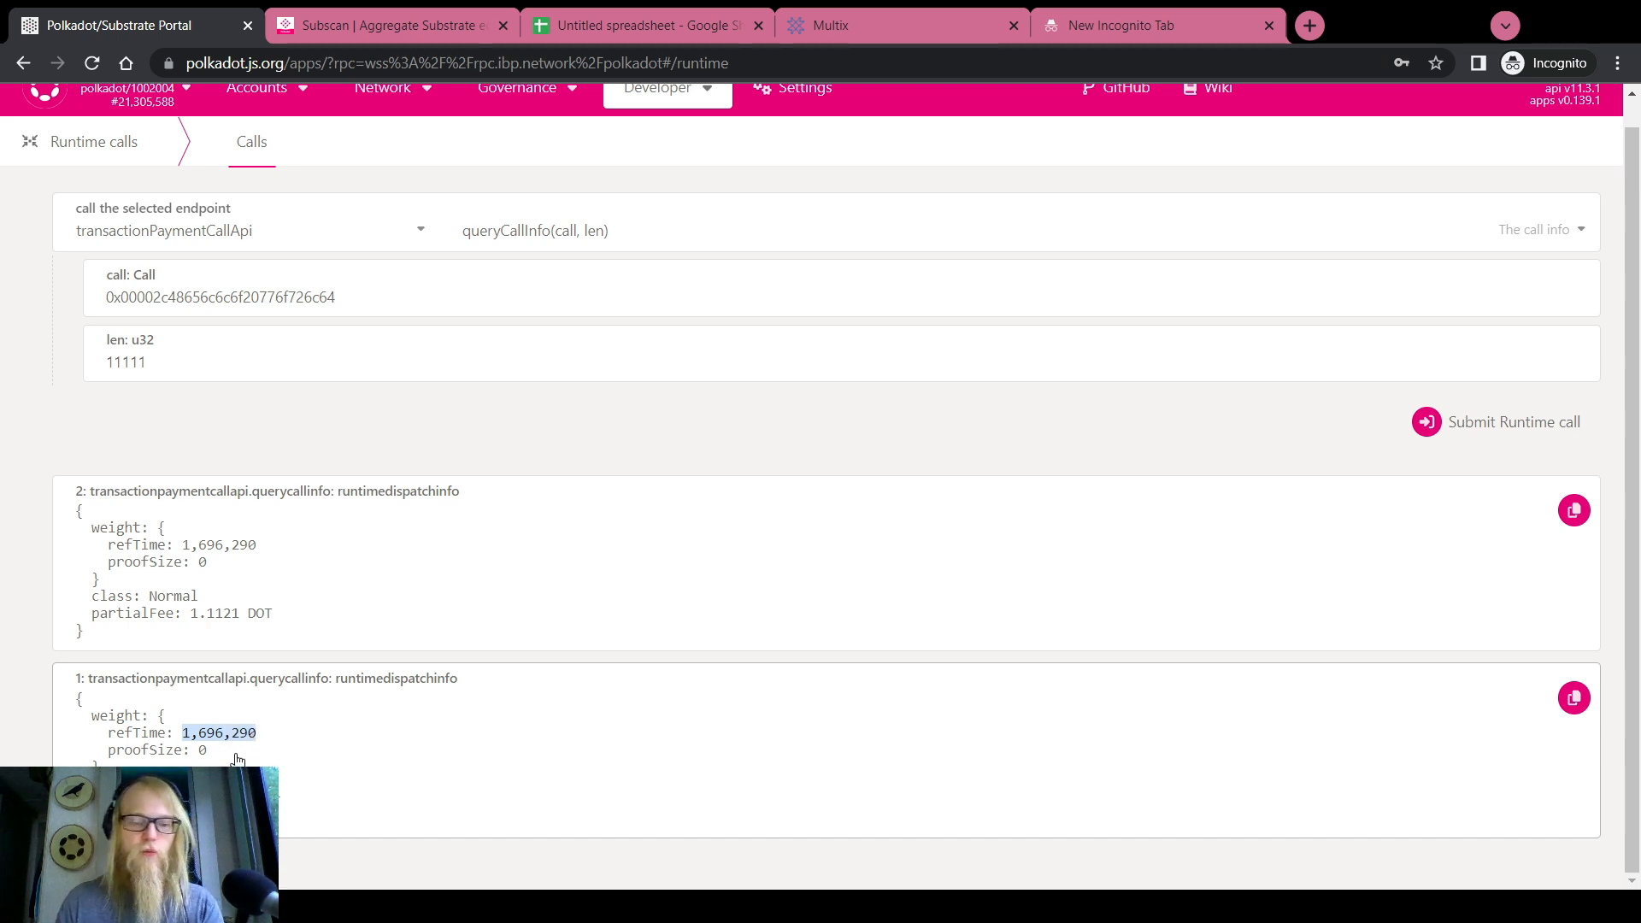
scroll(17, 429, up, 1)
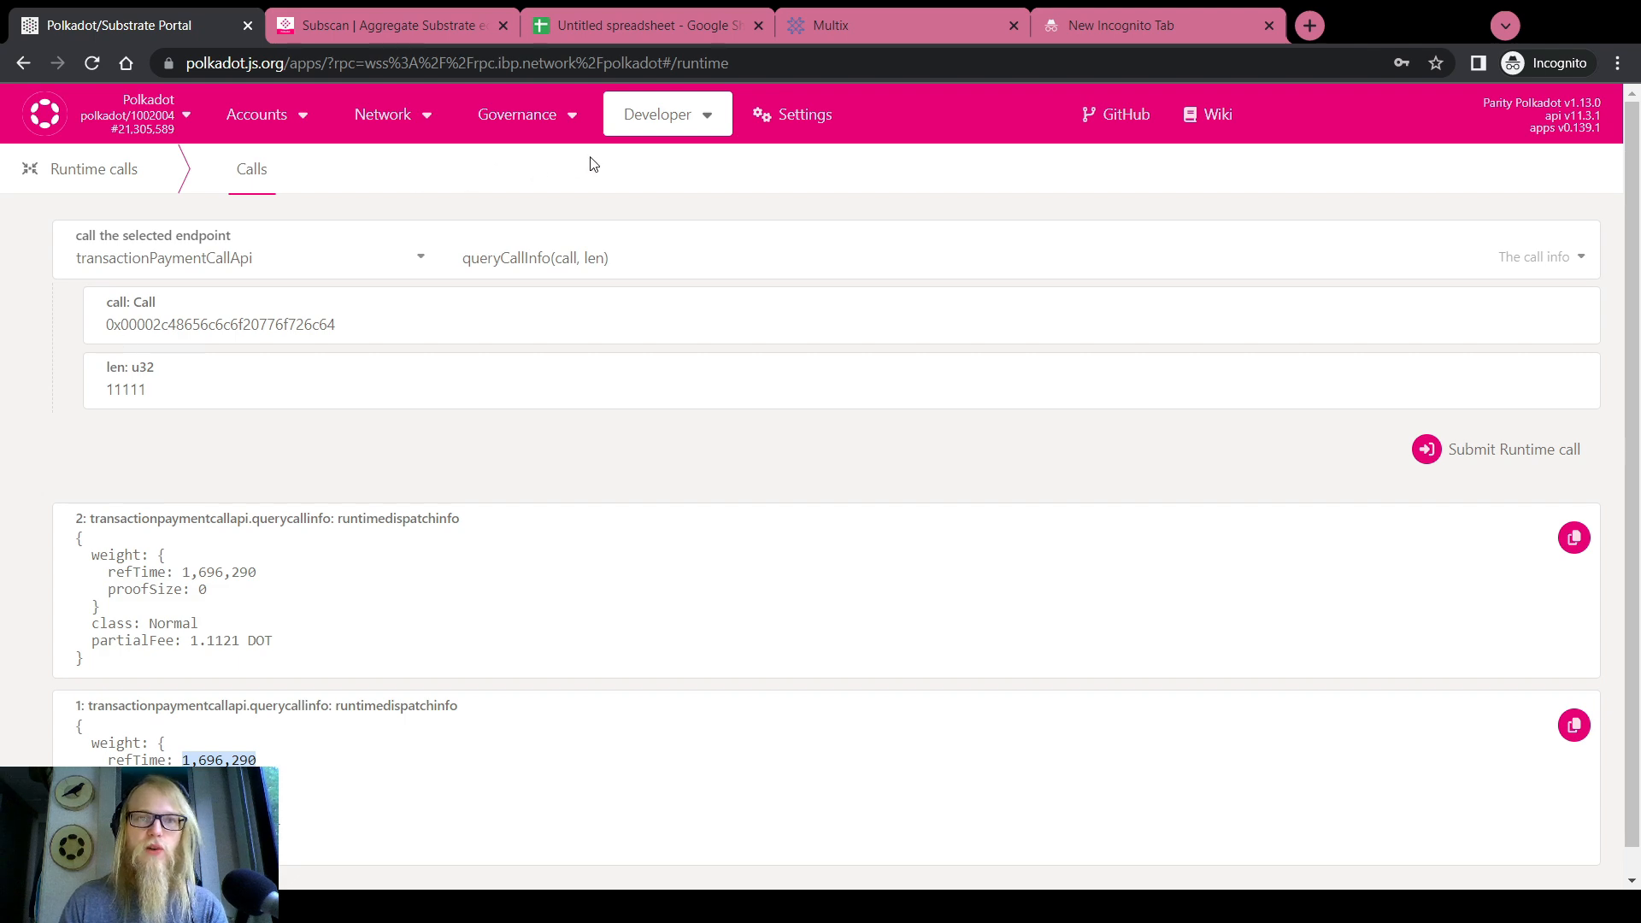
Save the copied refTime value in a blank tab and go to the Extrinsics page
click(1307, 25)
key(ctrl+v)
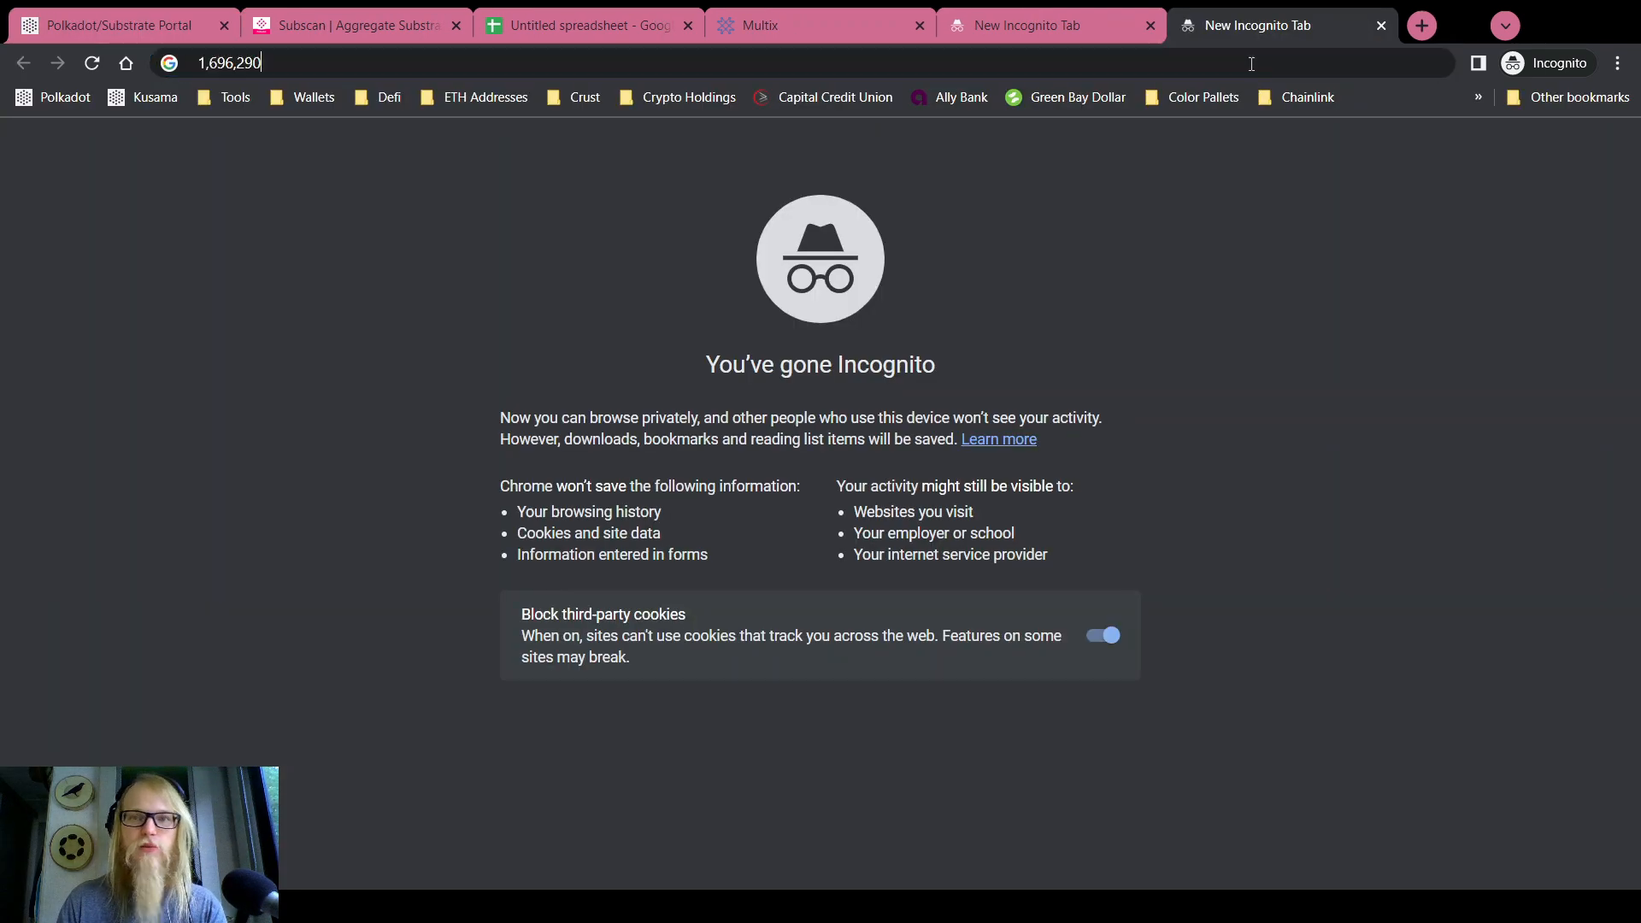
click(166, 11)
mouse_move(654, 126)
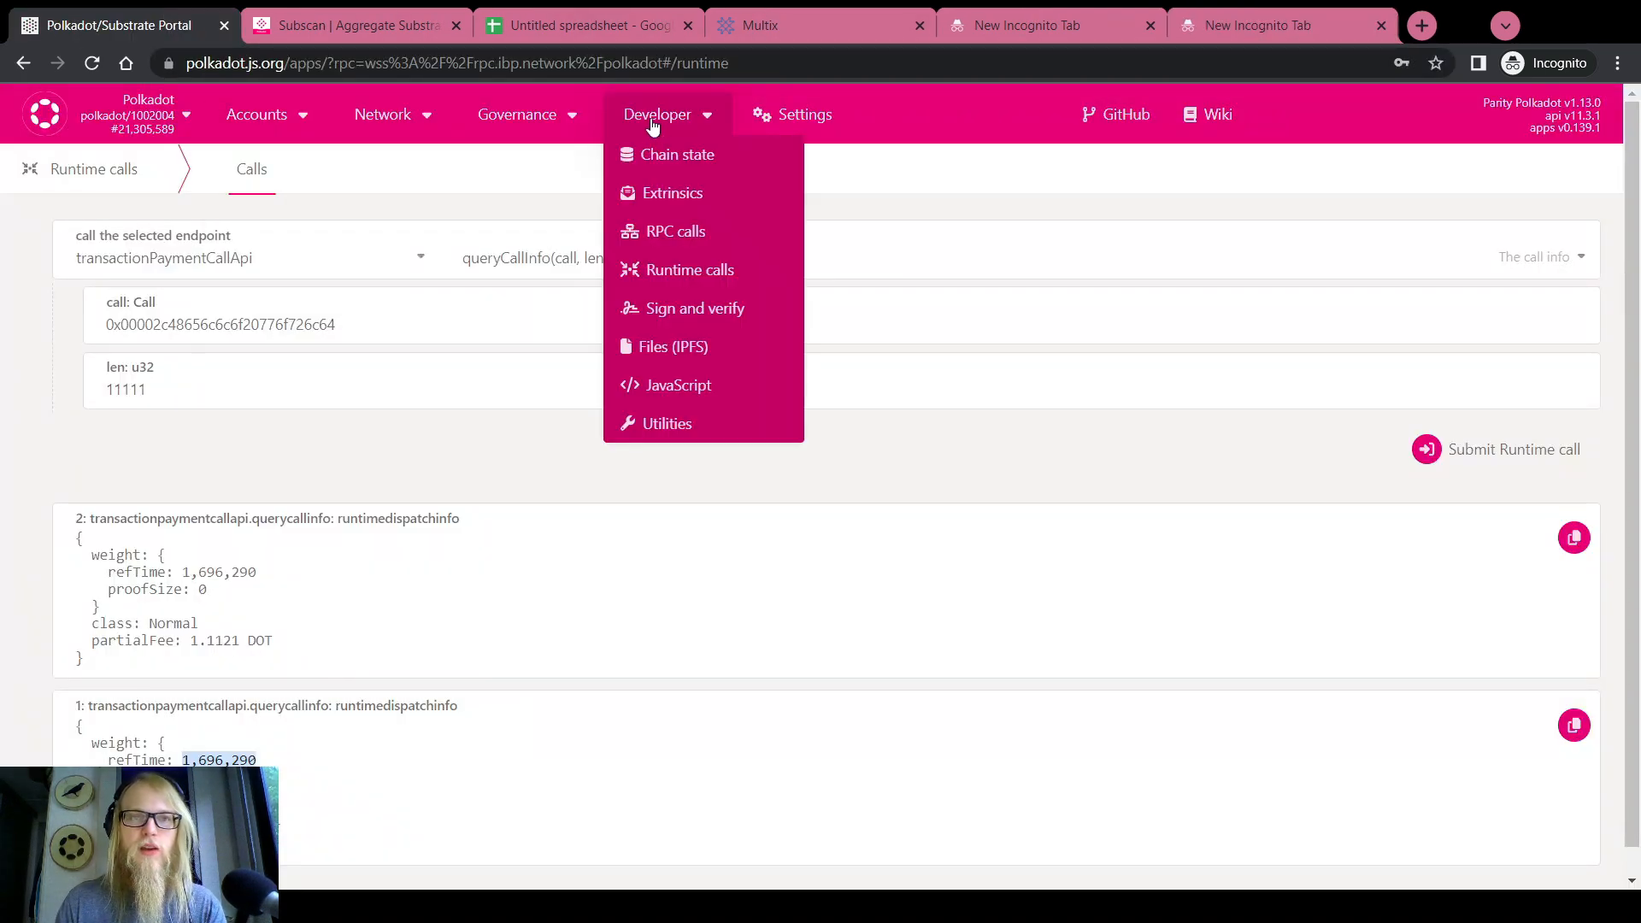
click(654, 194)
Decode the saved encoded asMulti call and load it into the submission form
click(335, 181)
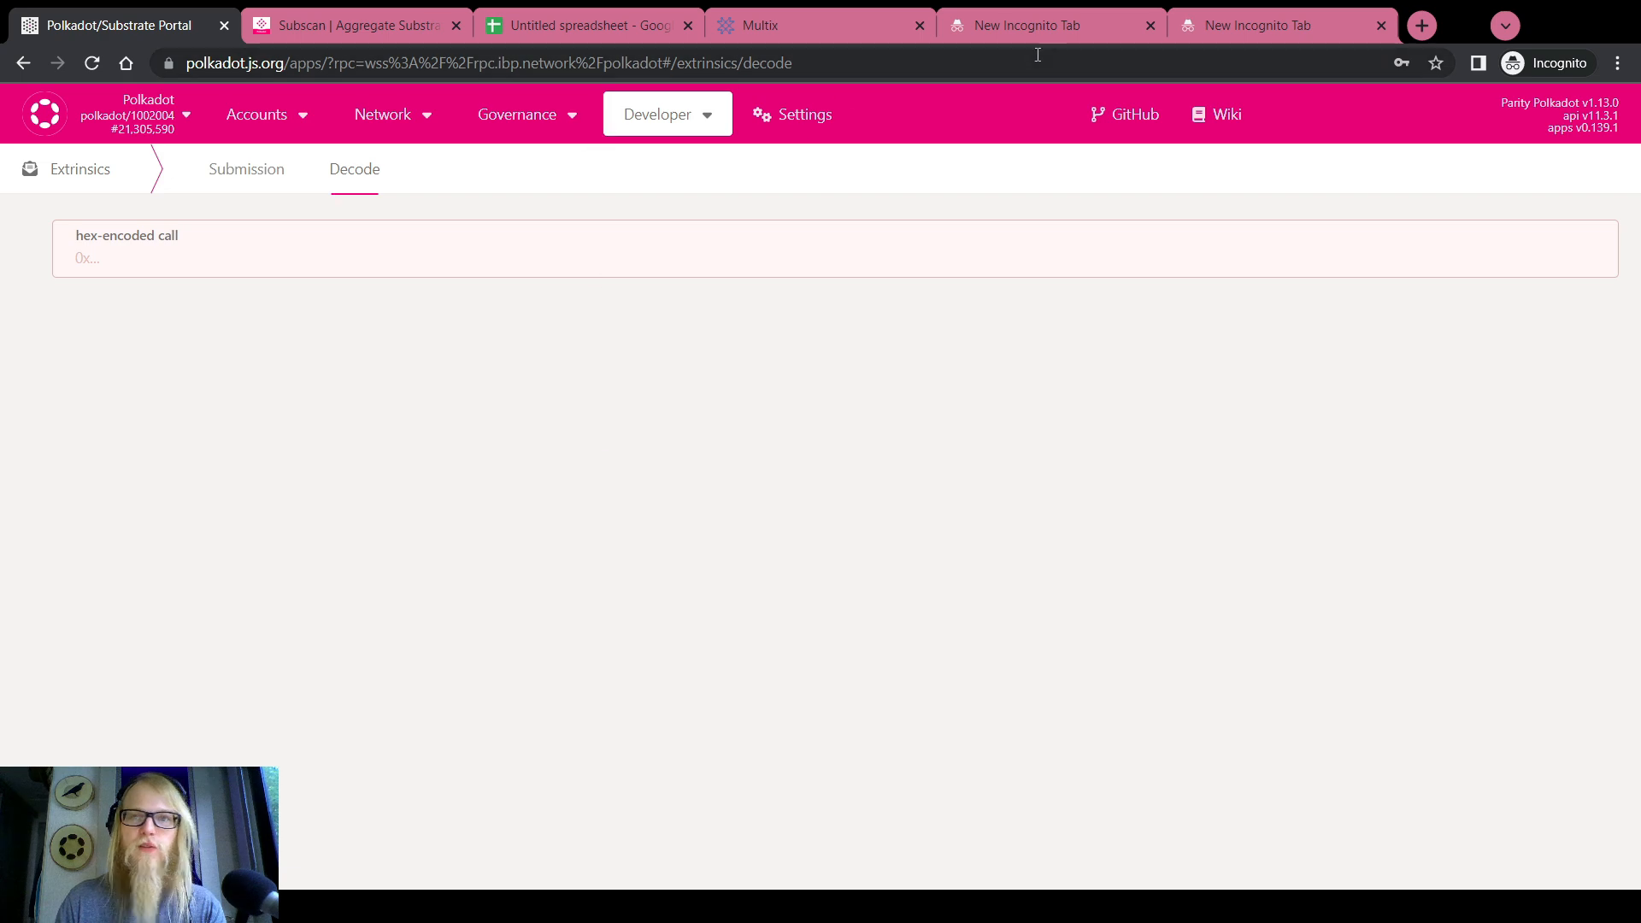
click(1034, 26)
click(904, 62)
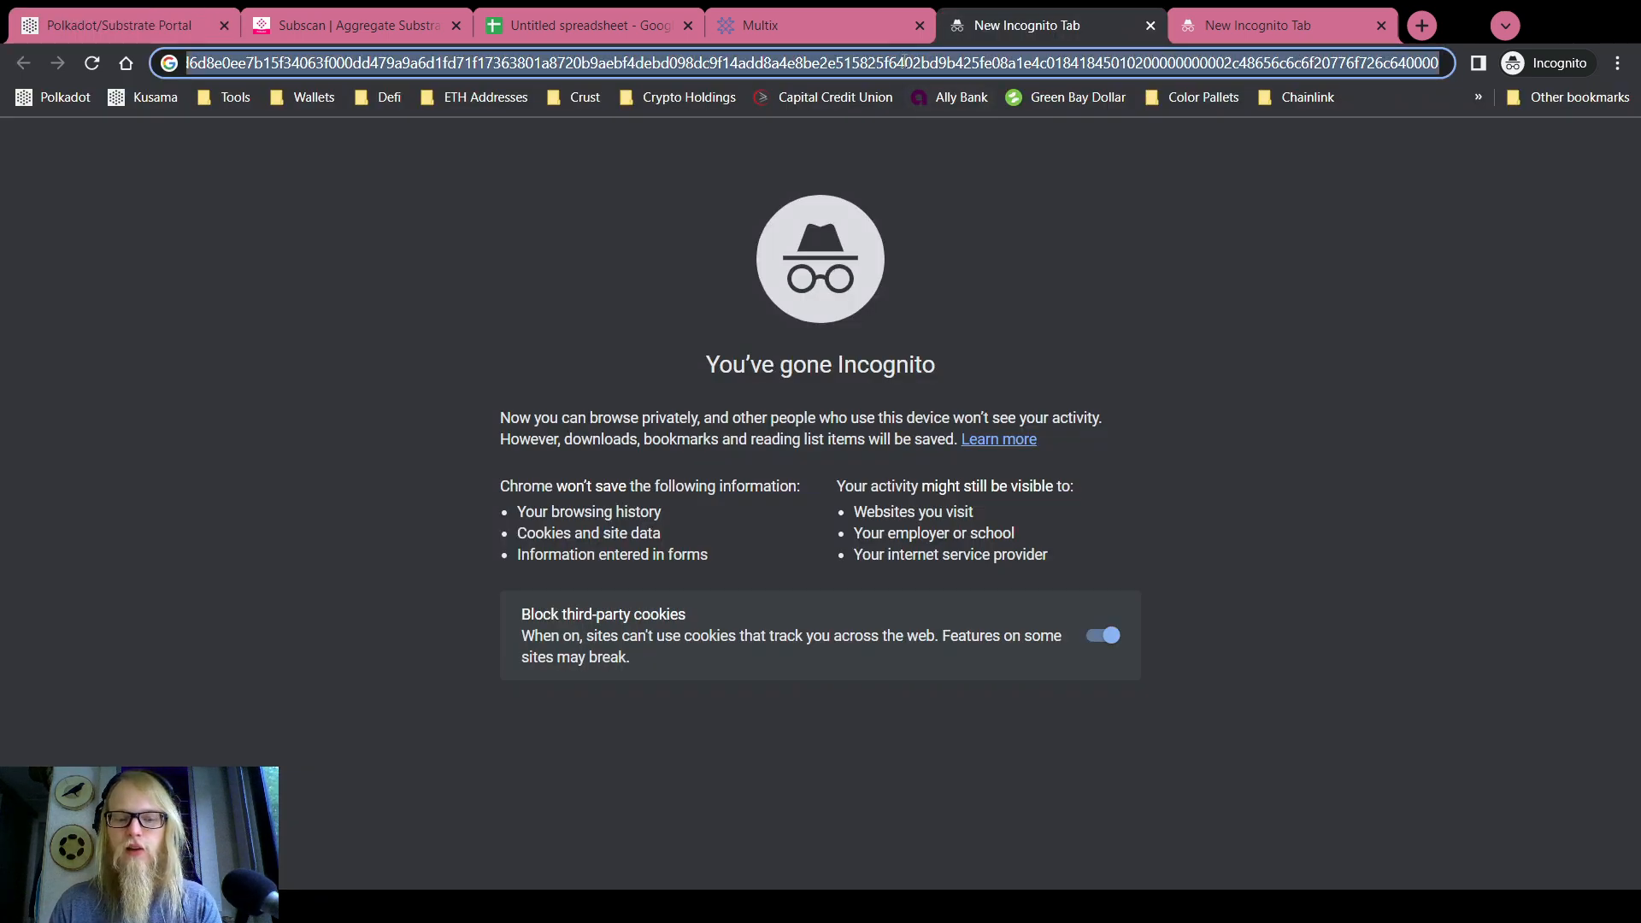
click(189, 21)
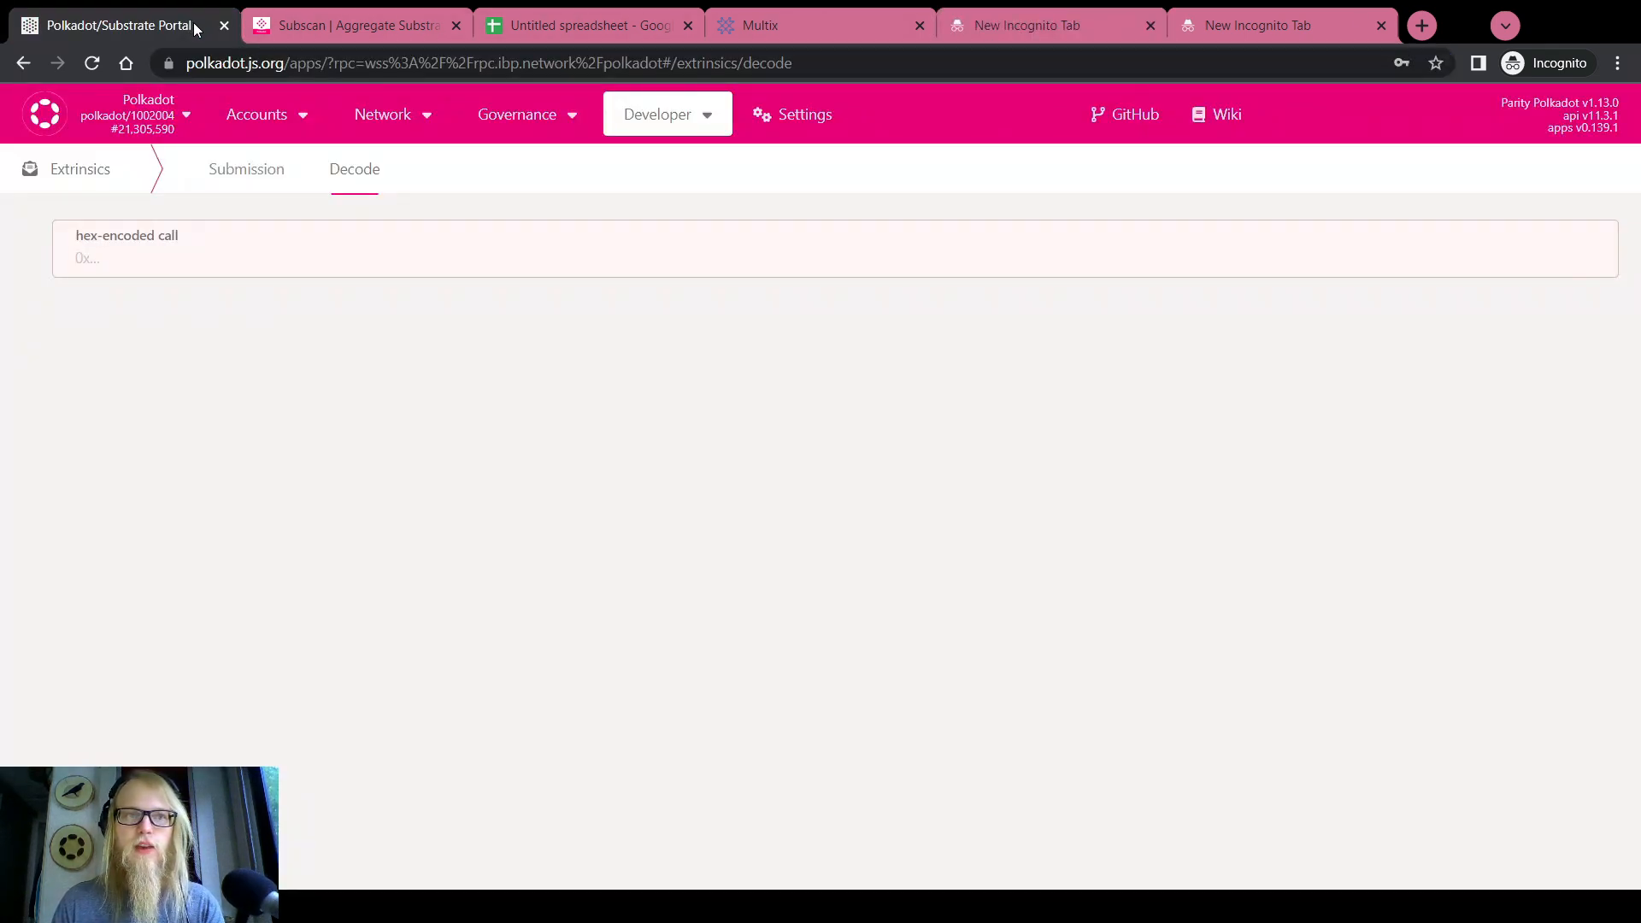
click(164, 256)
key(ctrl+v)
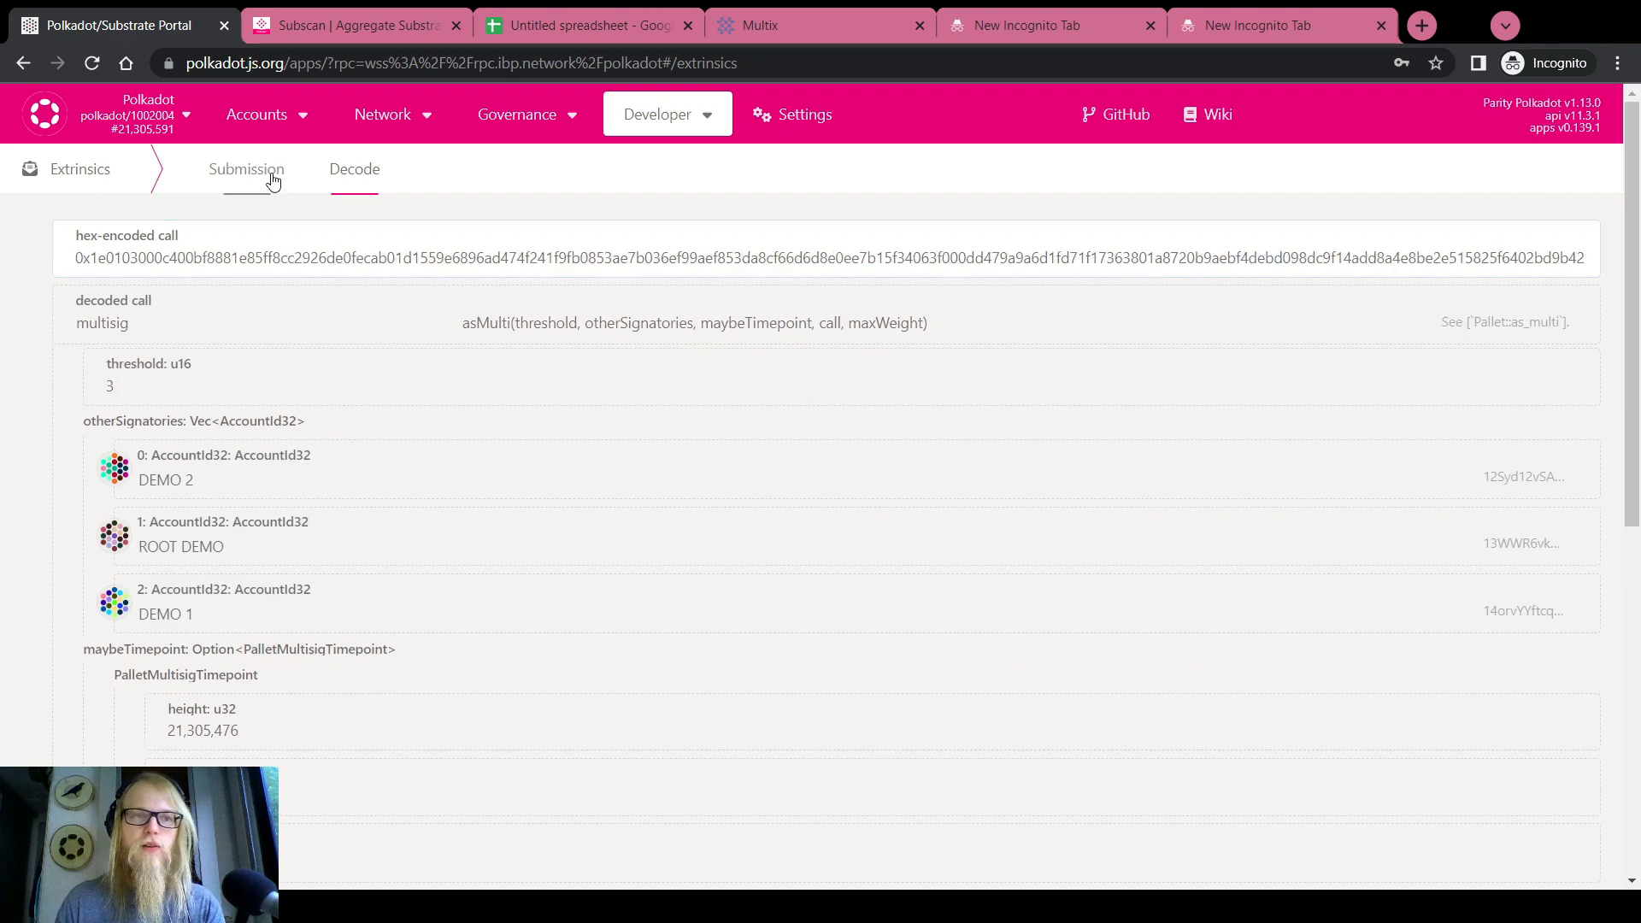
click(256, 174)
Replace the maxWeight refTime with 1696290, keeping proofSize at 0
scroll(51, 393, down, 6)
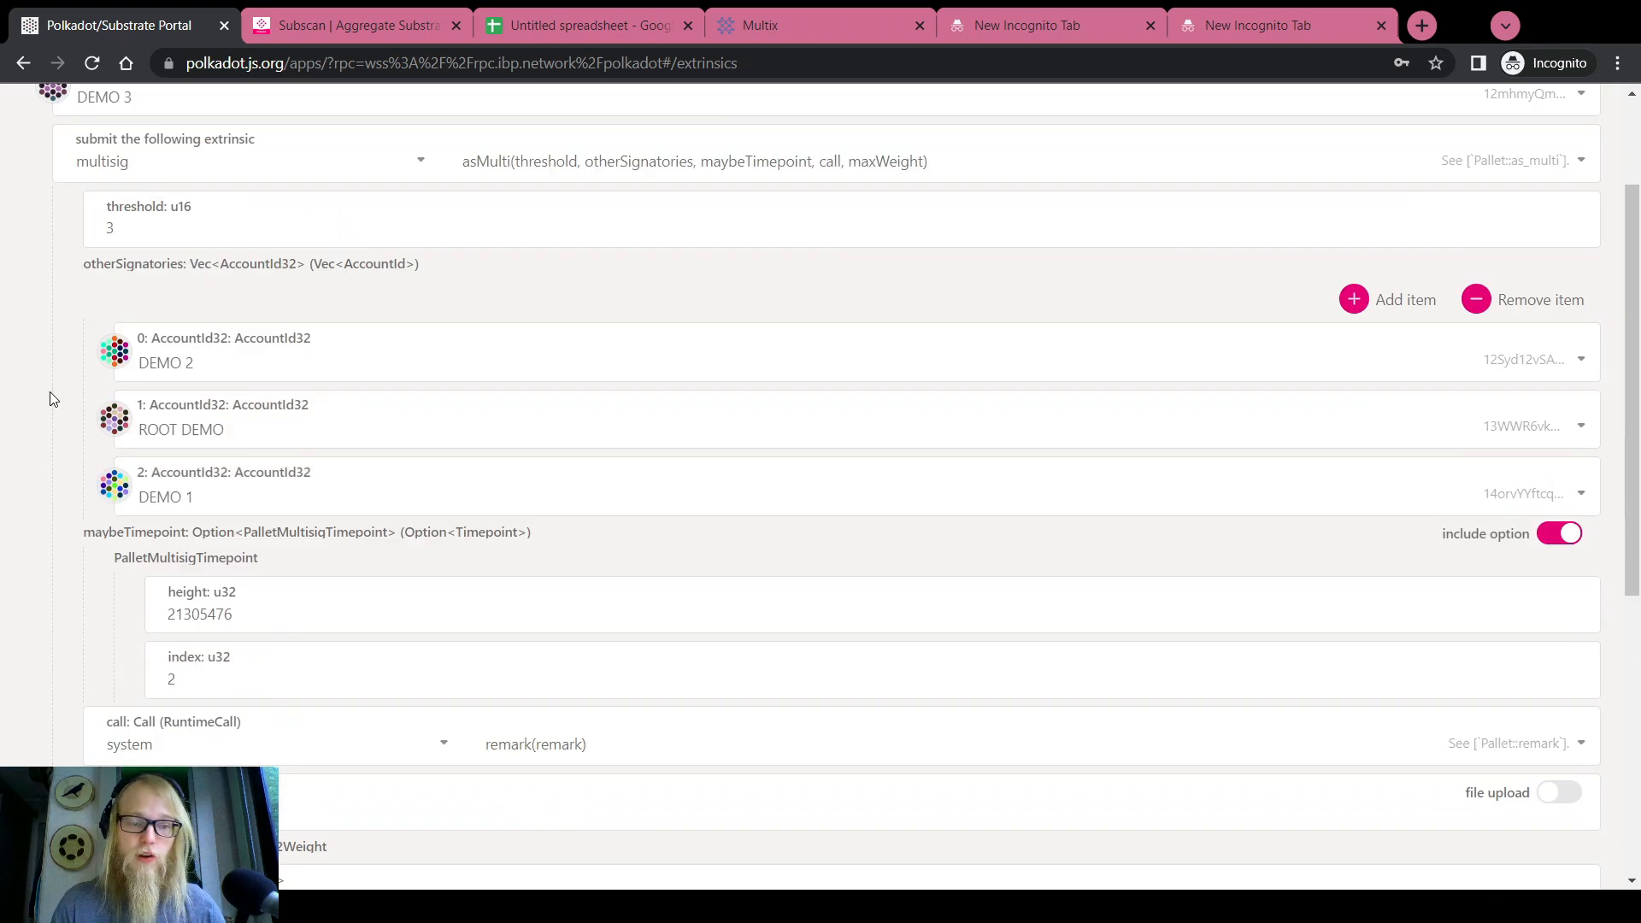
double_click(196, 504)
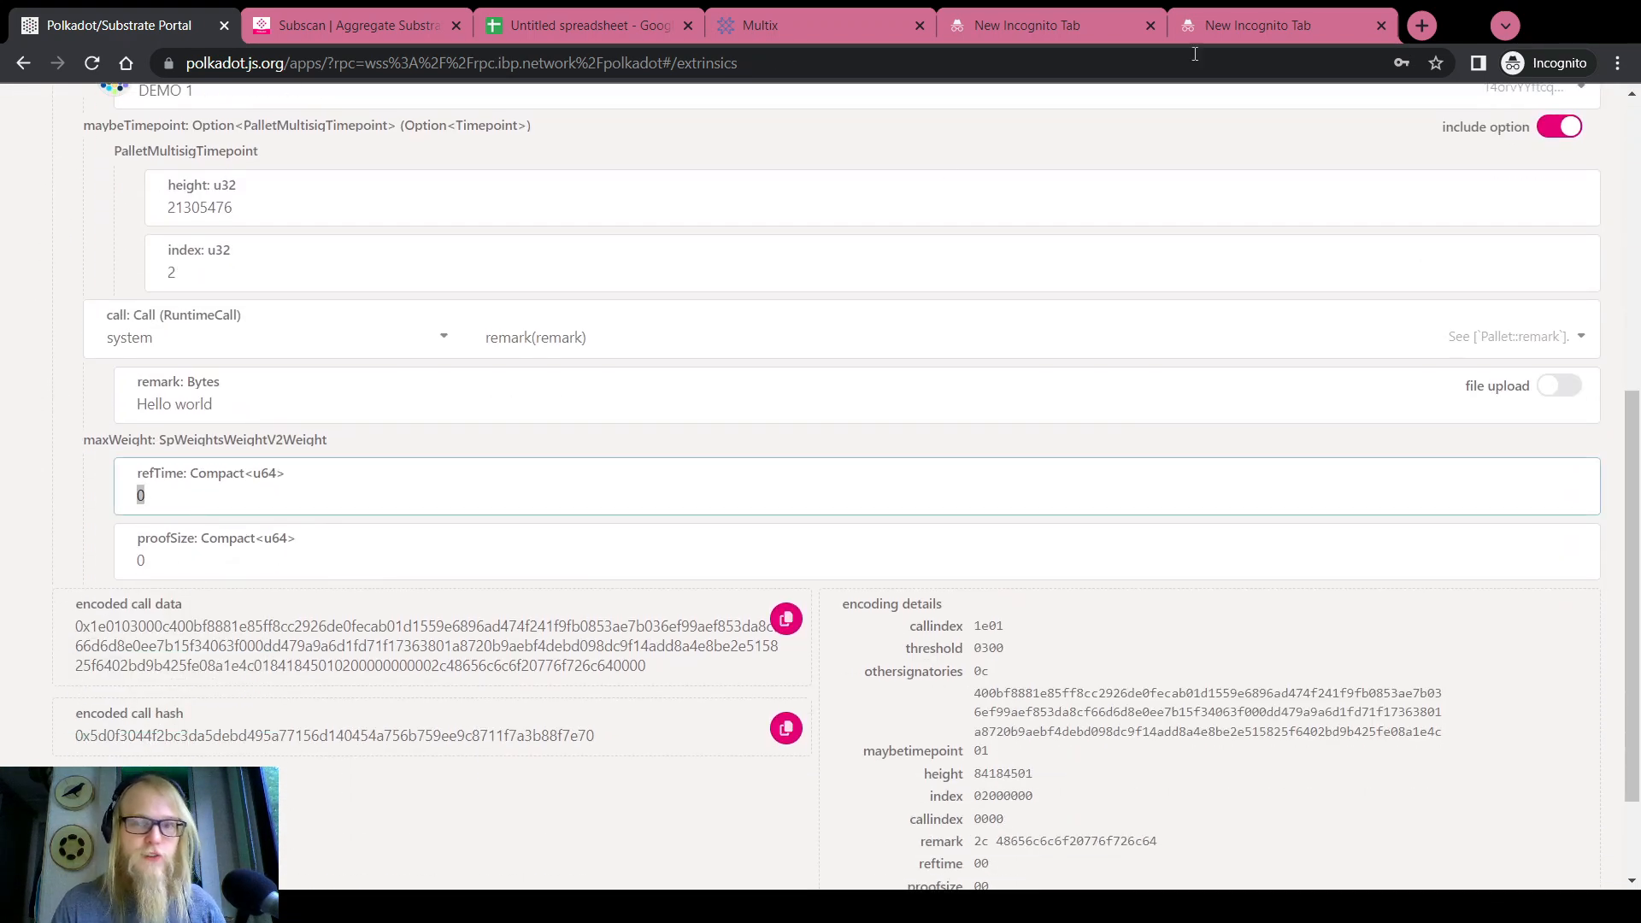
click(1201, 26)
click(410, 58)
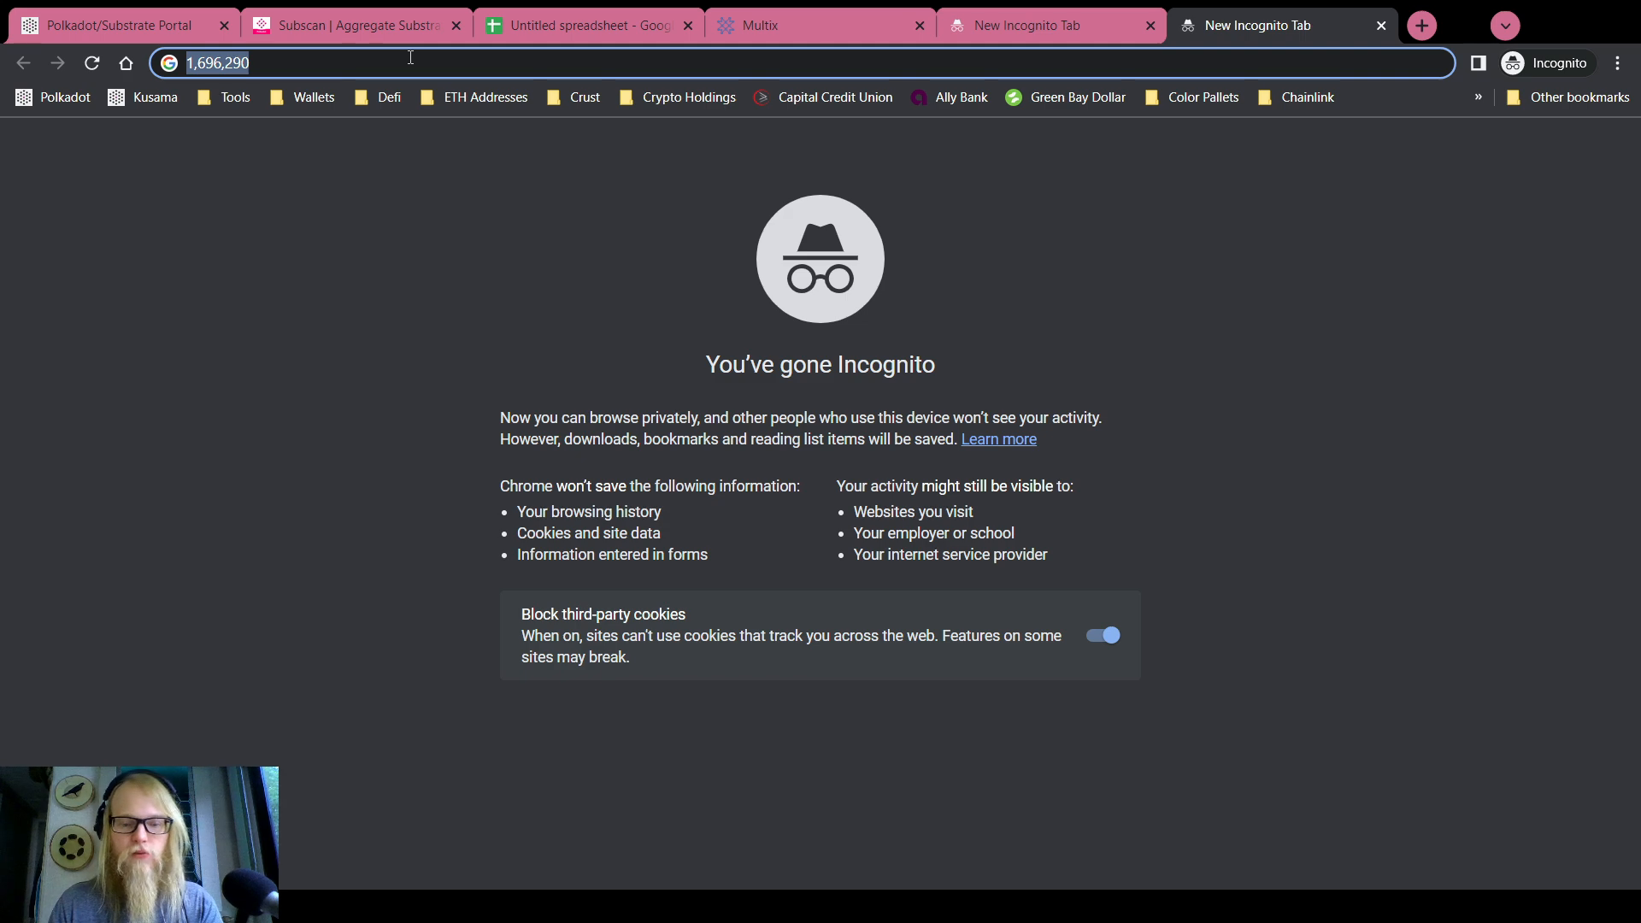
key(ctrl+c)
click(102, 10)
key(ctrl+v)
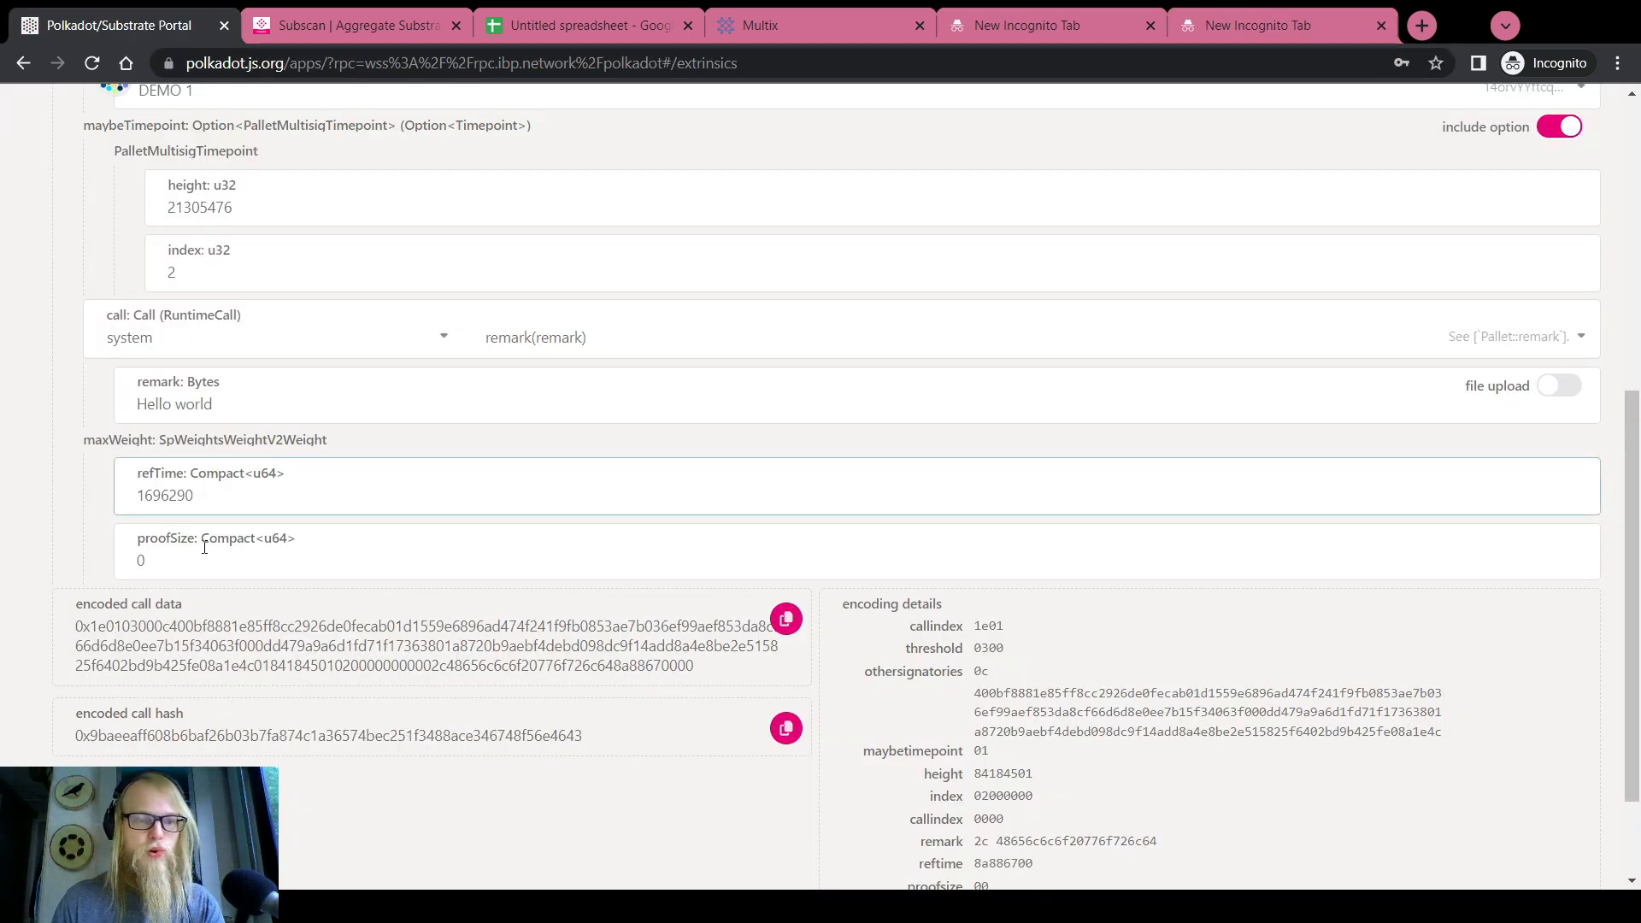
double_click(186, 561)
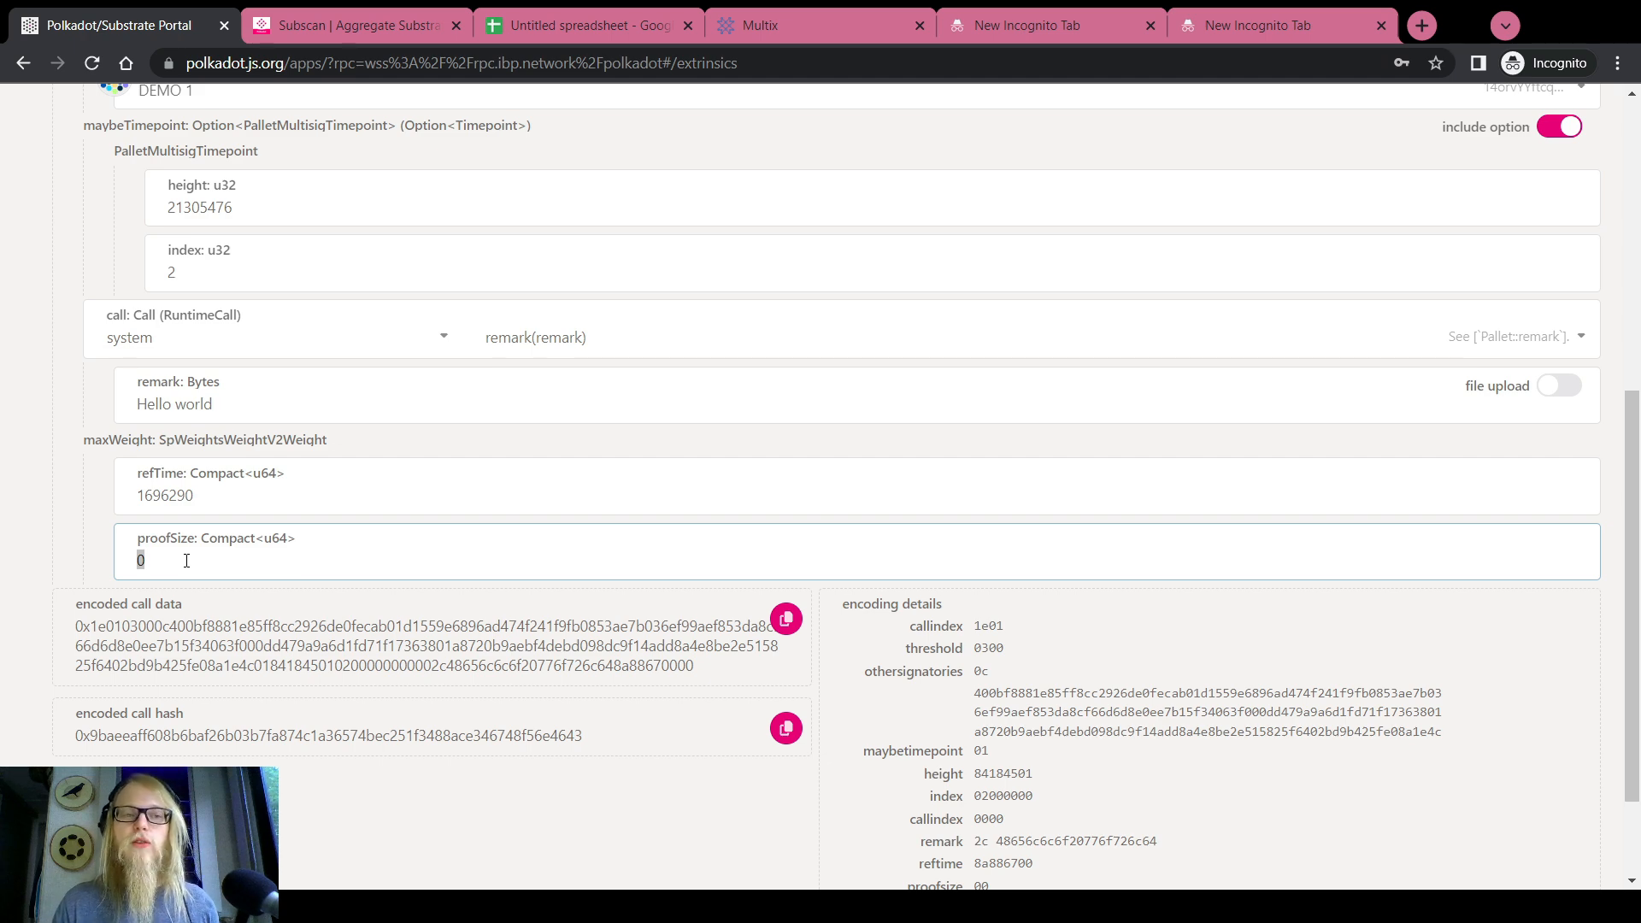
Copy the updated encoded call data into the scratch tab
scroll(60, 532, up, 6)
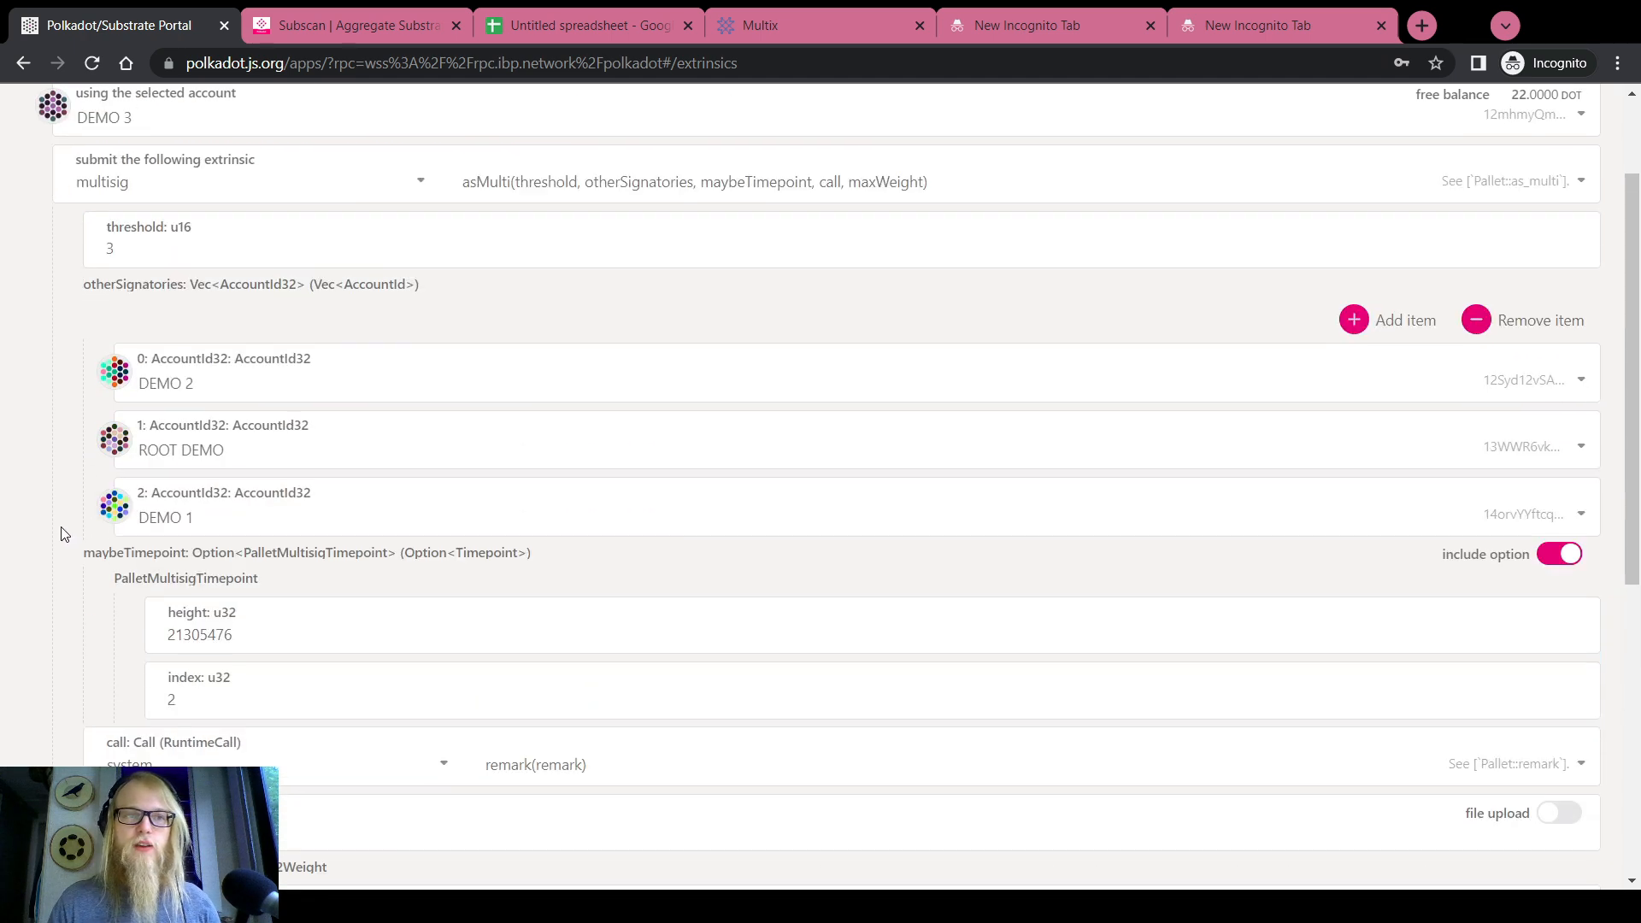
scroll(26, 524, down, 5)
scroll(25, 524, down, 3)
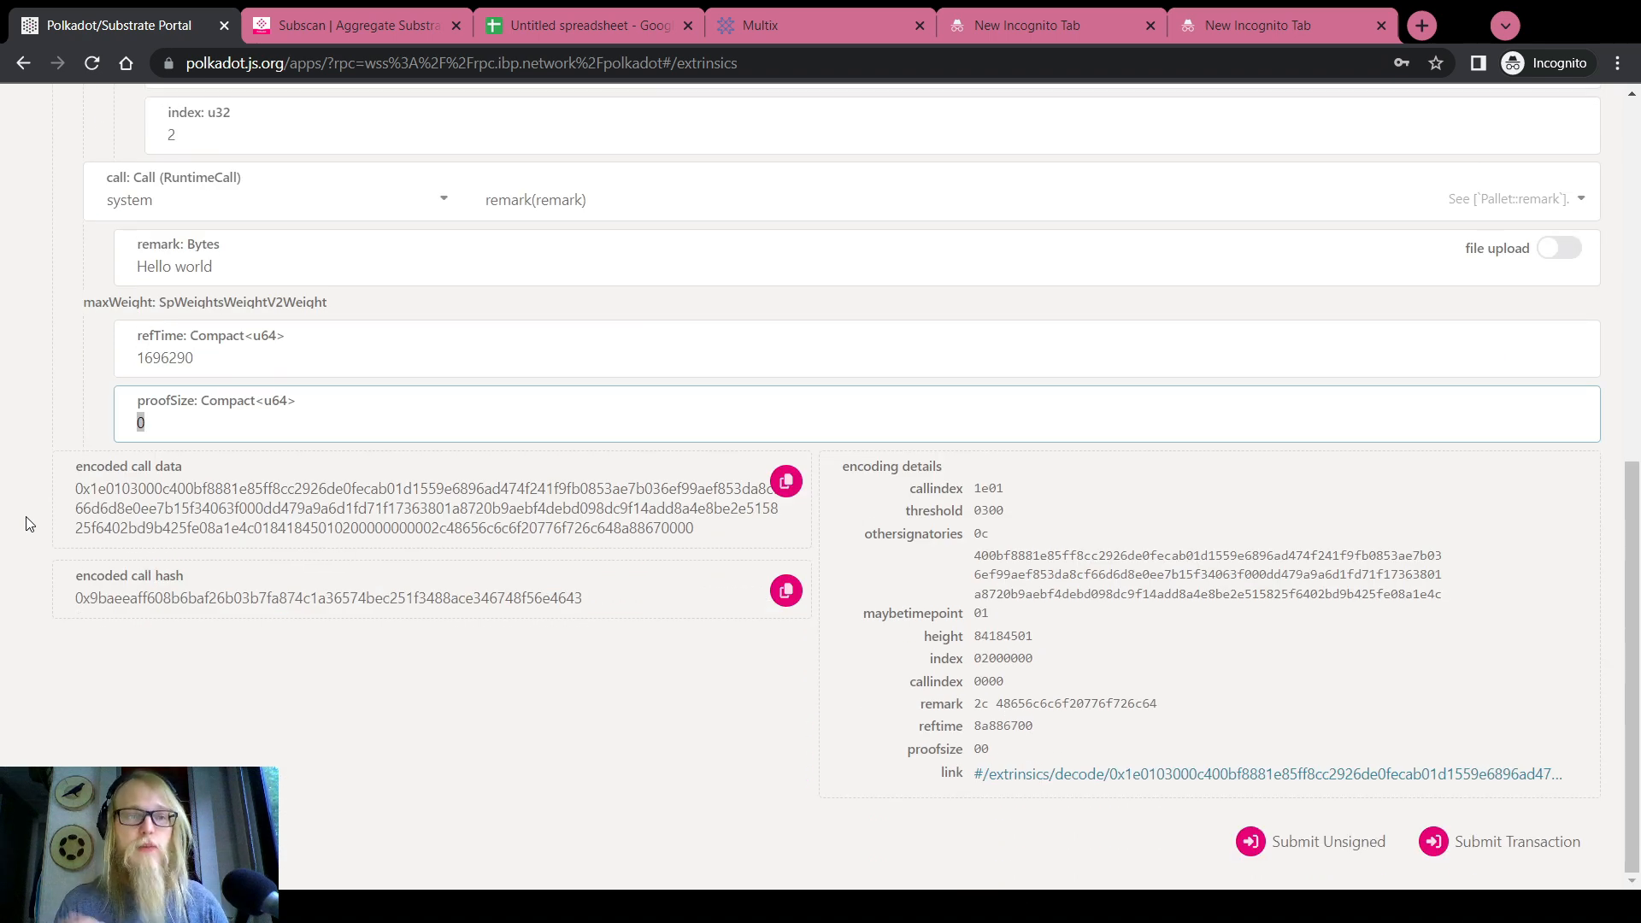
click(785, 481)
click(1288, 8)
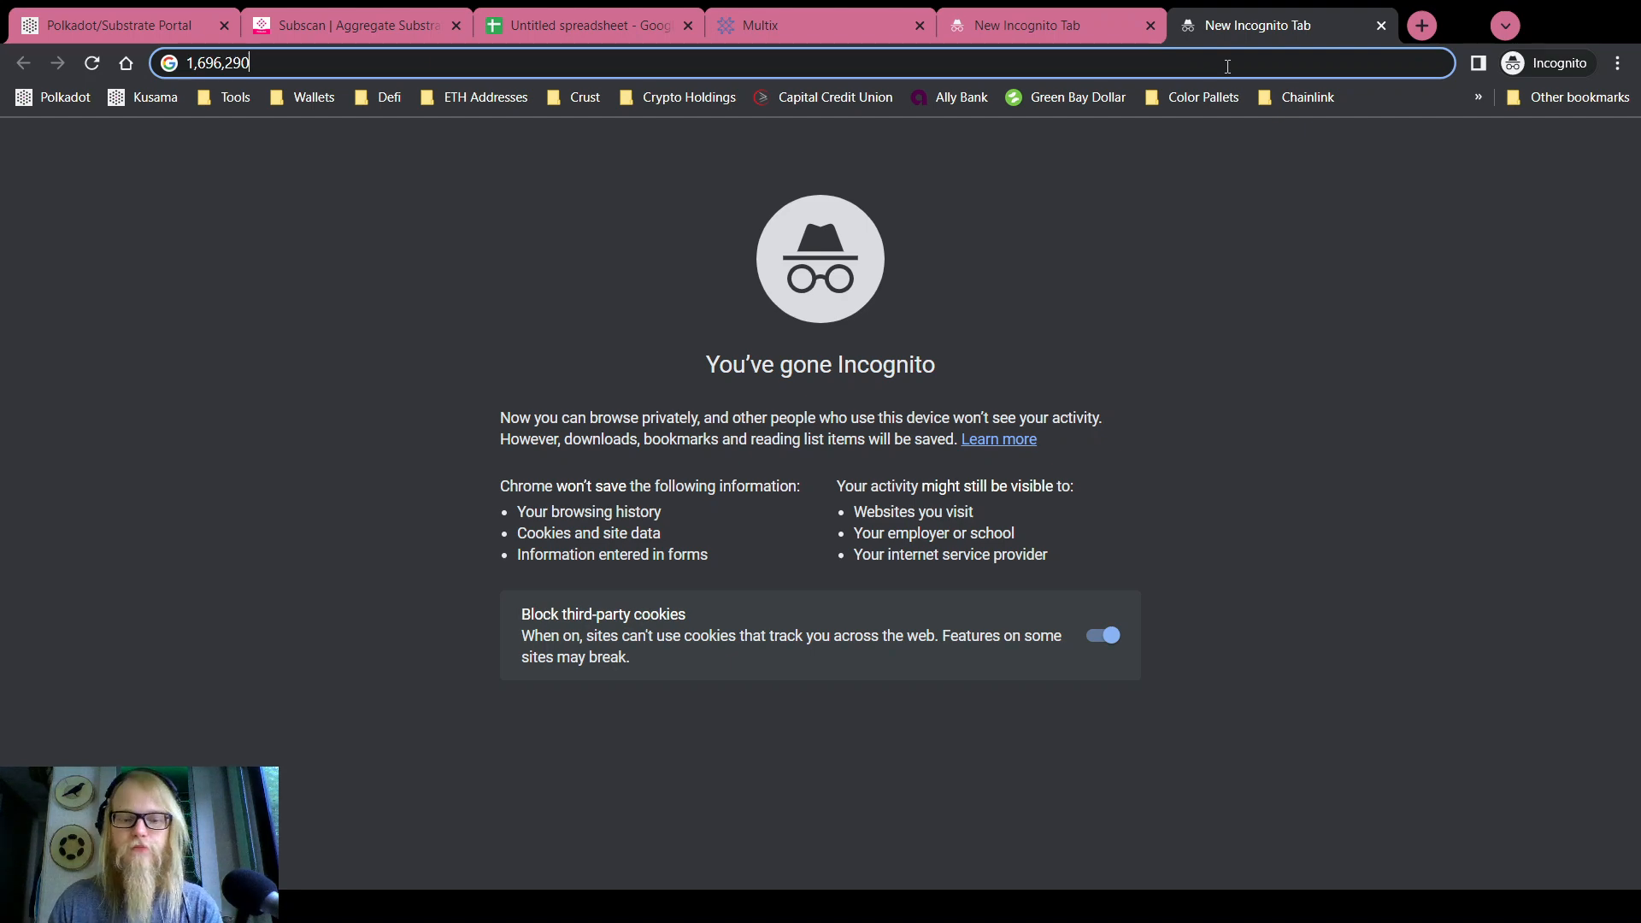
click(1227, 66)
key(ctrl+v)
key(ctrl+w)
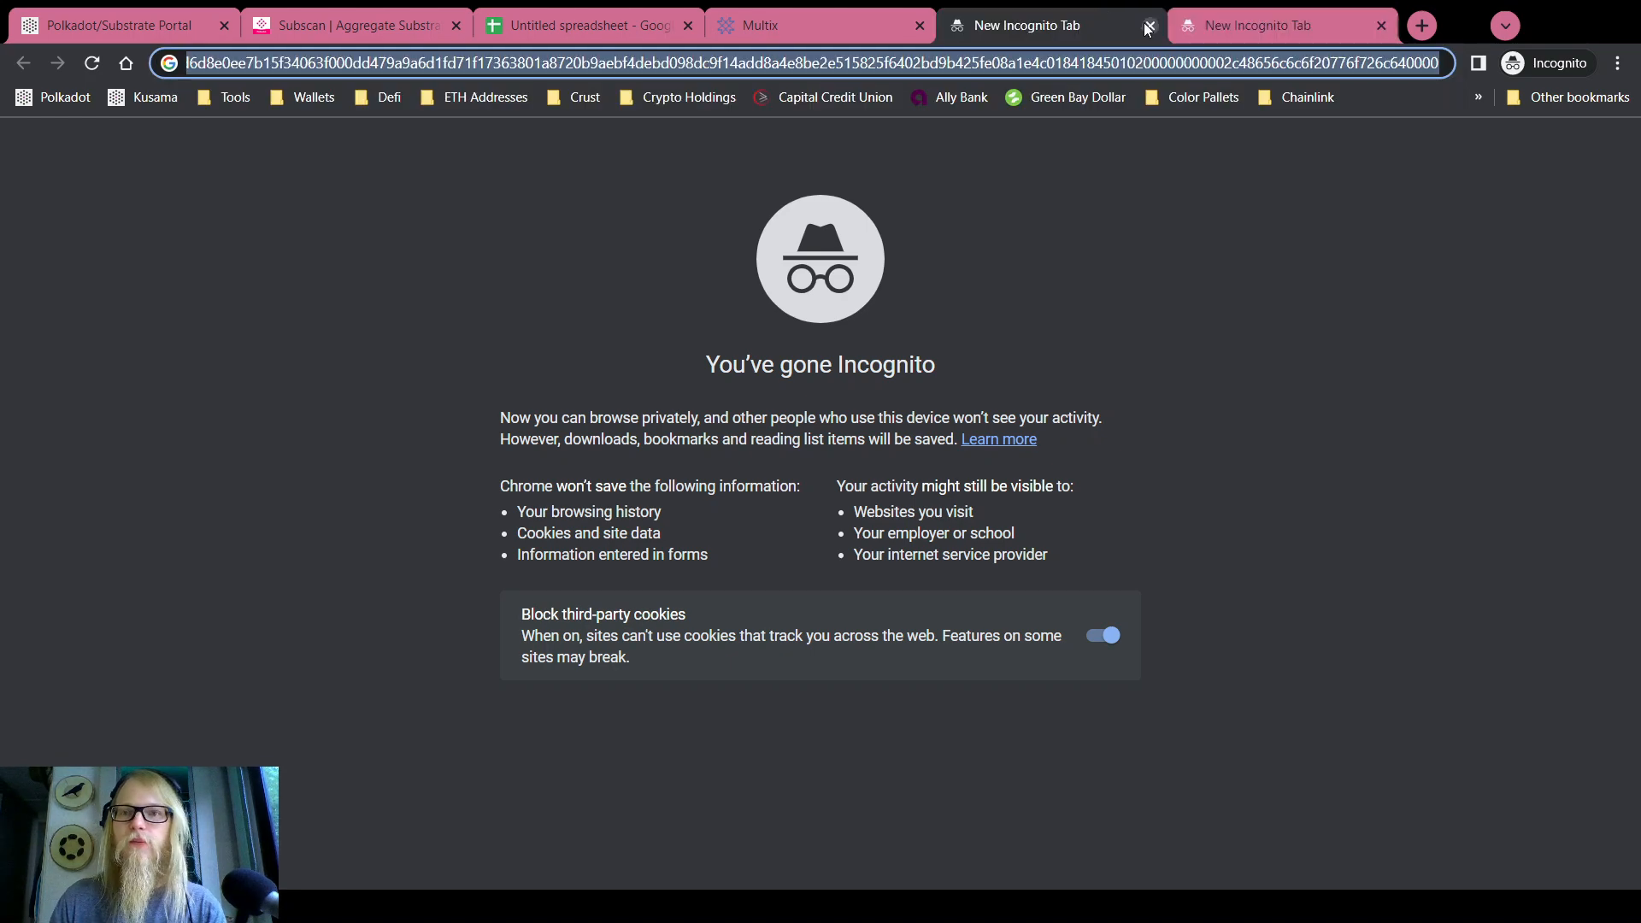
Copy refTime 1696290 into a fresh blank tab for later reference
click(74, 19)
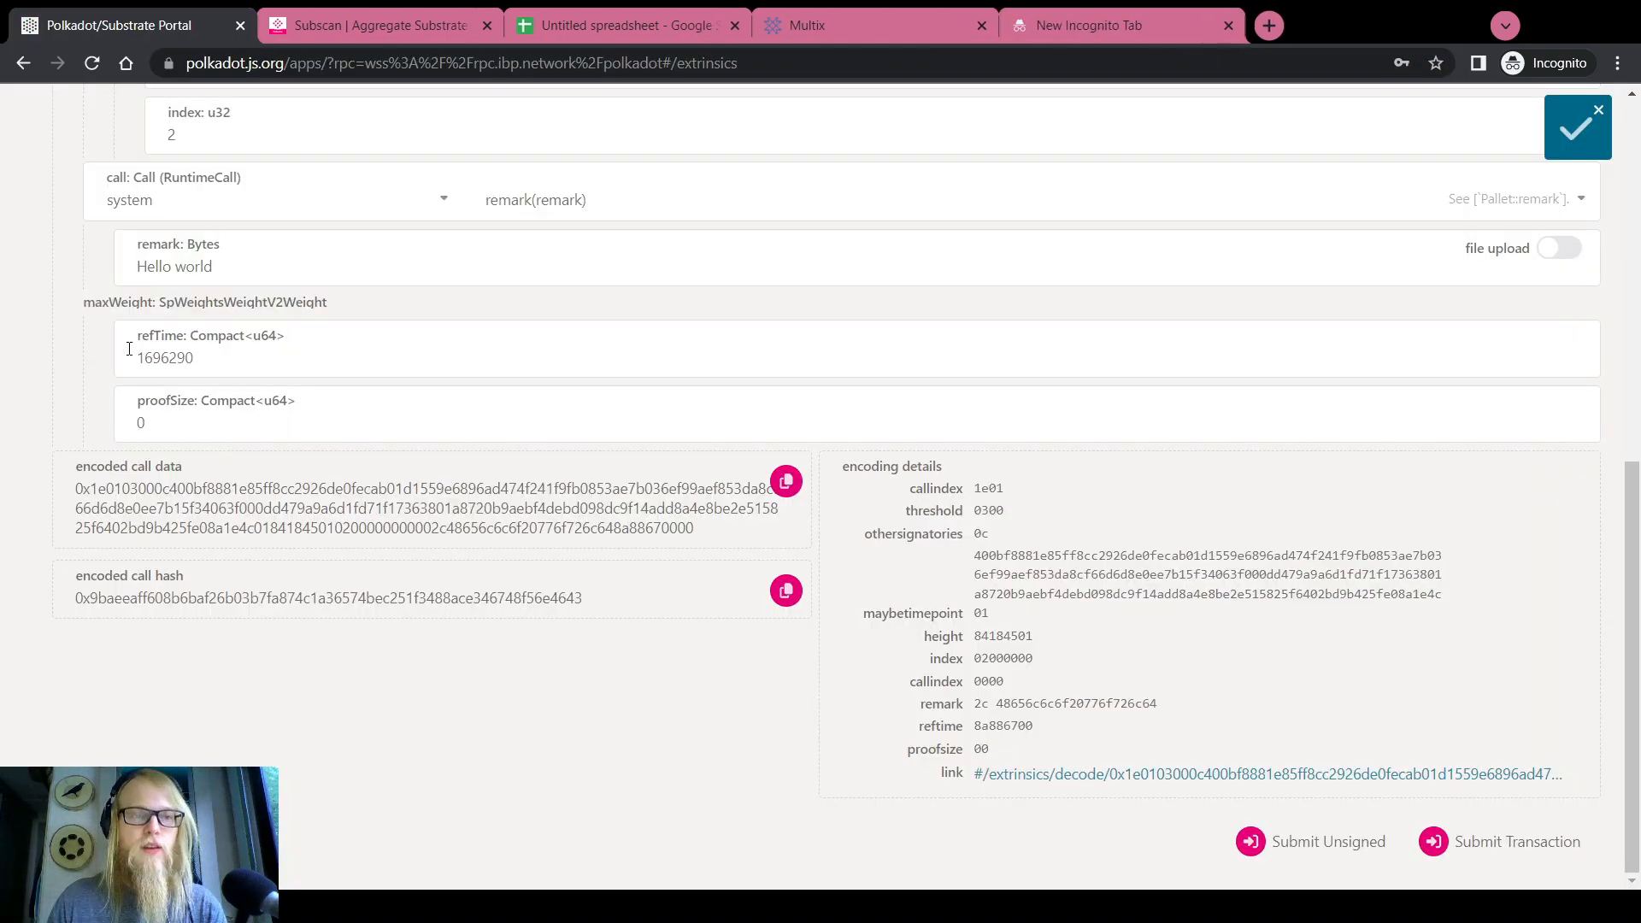
double_click(173, 359)
key(ctrl+c)
click(1310, 25)
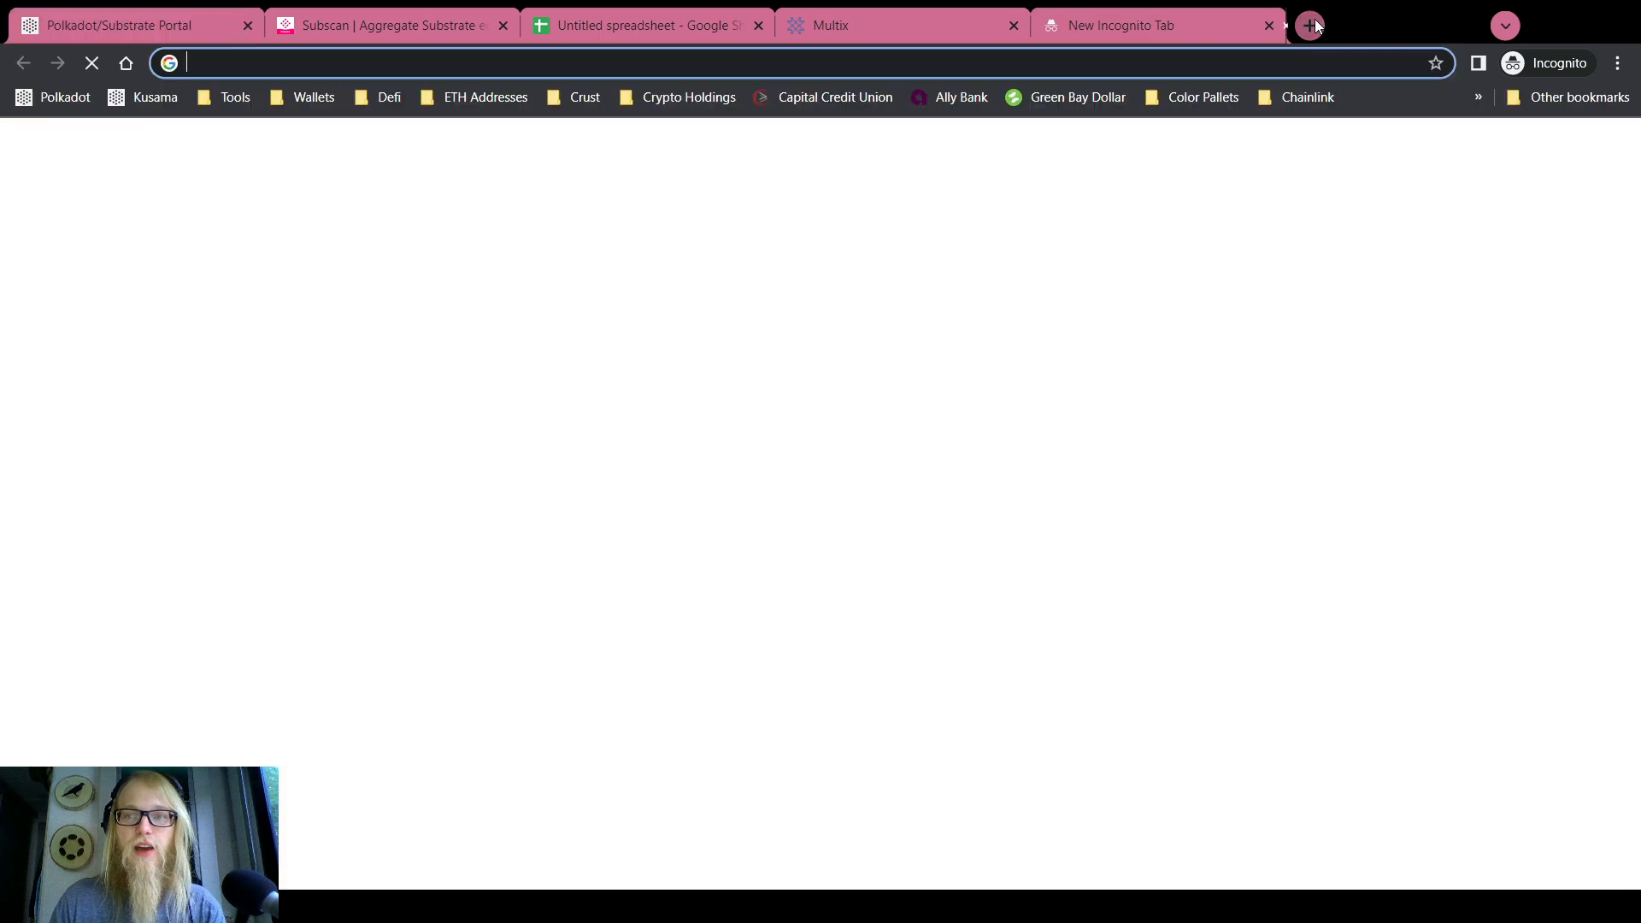
key(ctrl+v)
click(171, 15)
scroll(821, 461, up, 10)
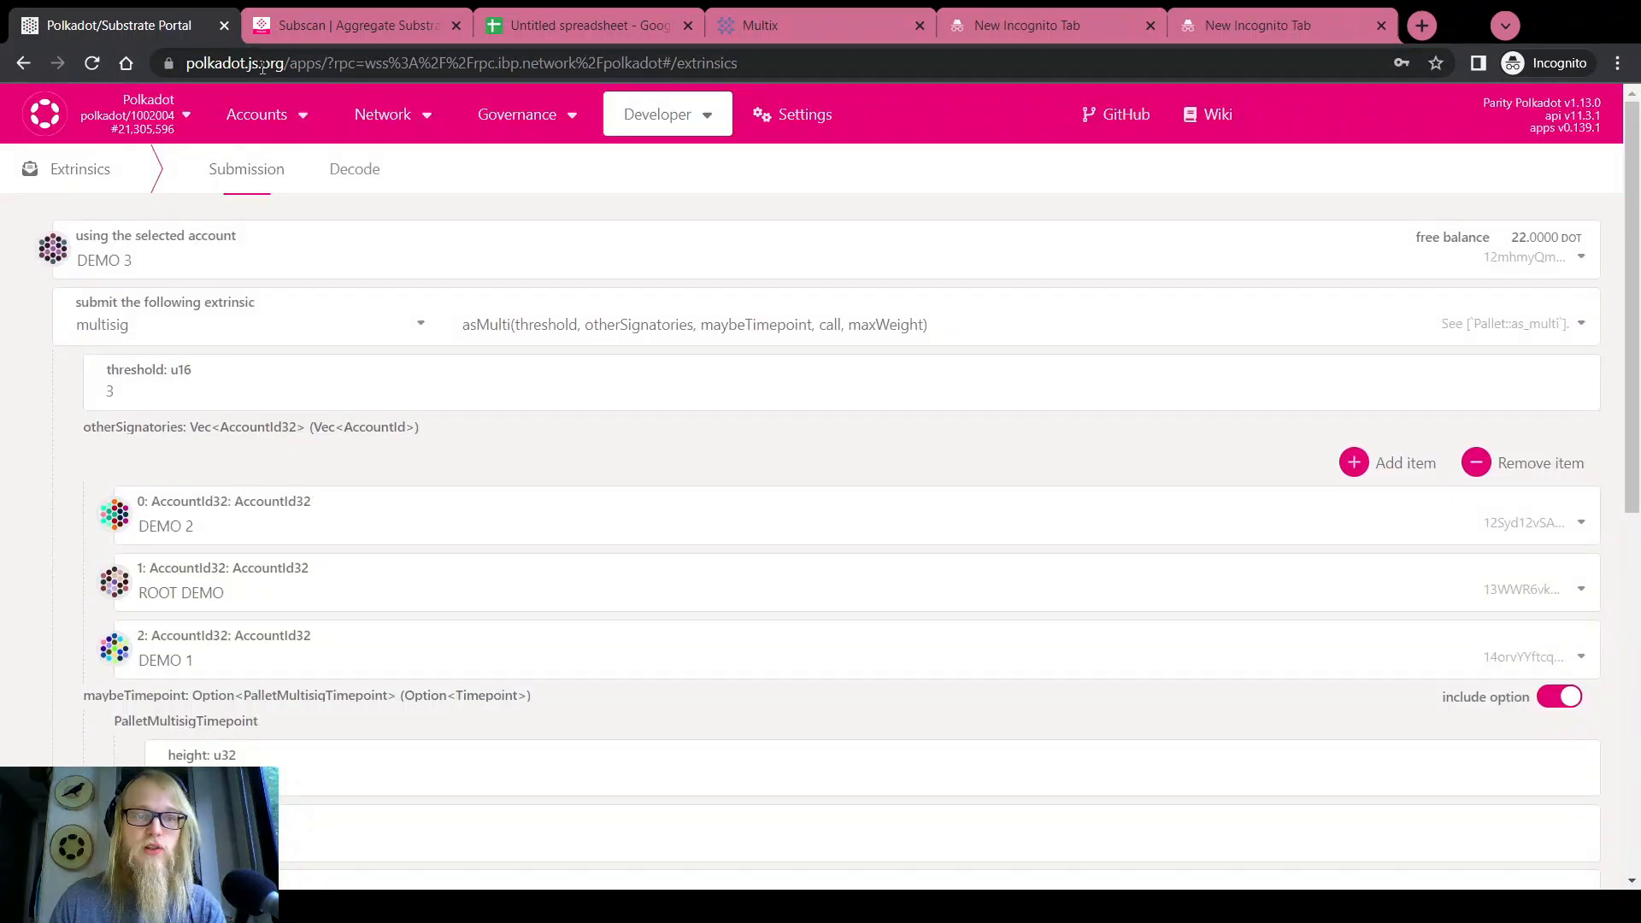
From Accounts' pending approvals, choose DEMO 3 and approve with the remark call data pasted from Subscan
mouse_move(267, 114)
click(274, 157)
scroll(21, 415, down, 1)
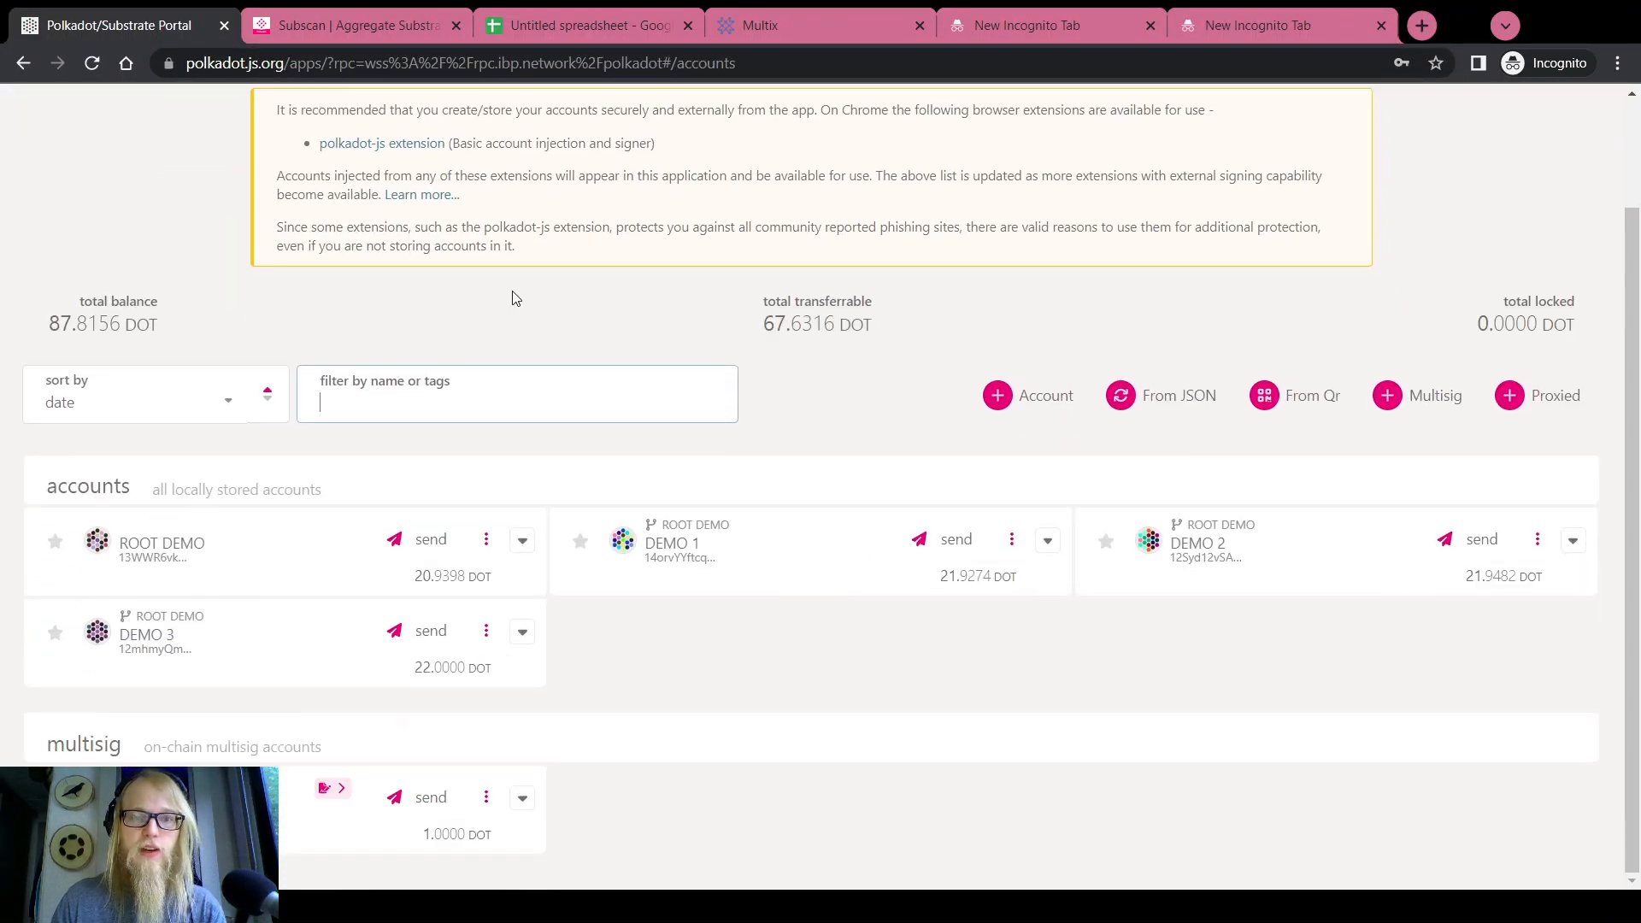
click(326, 787)
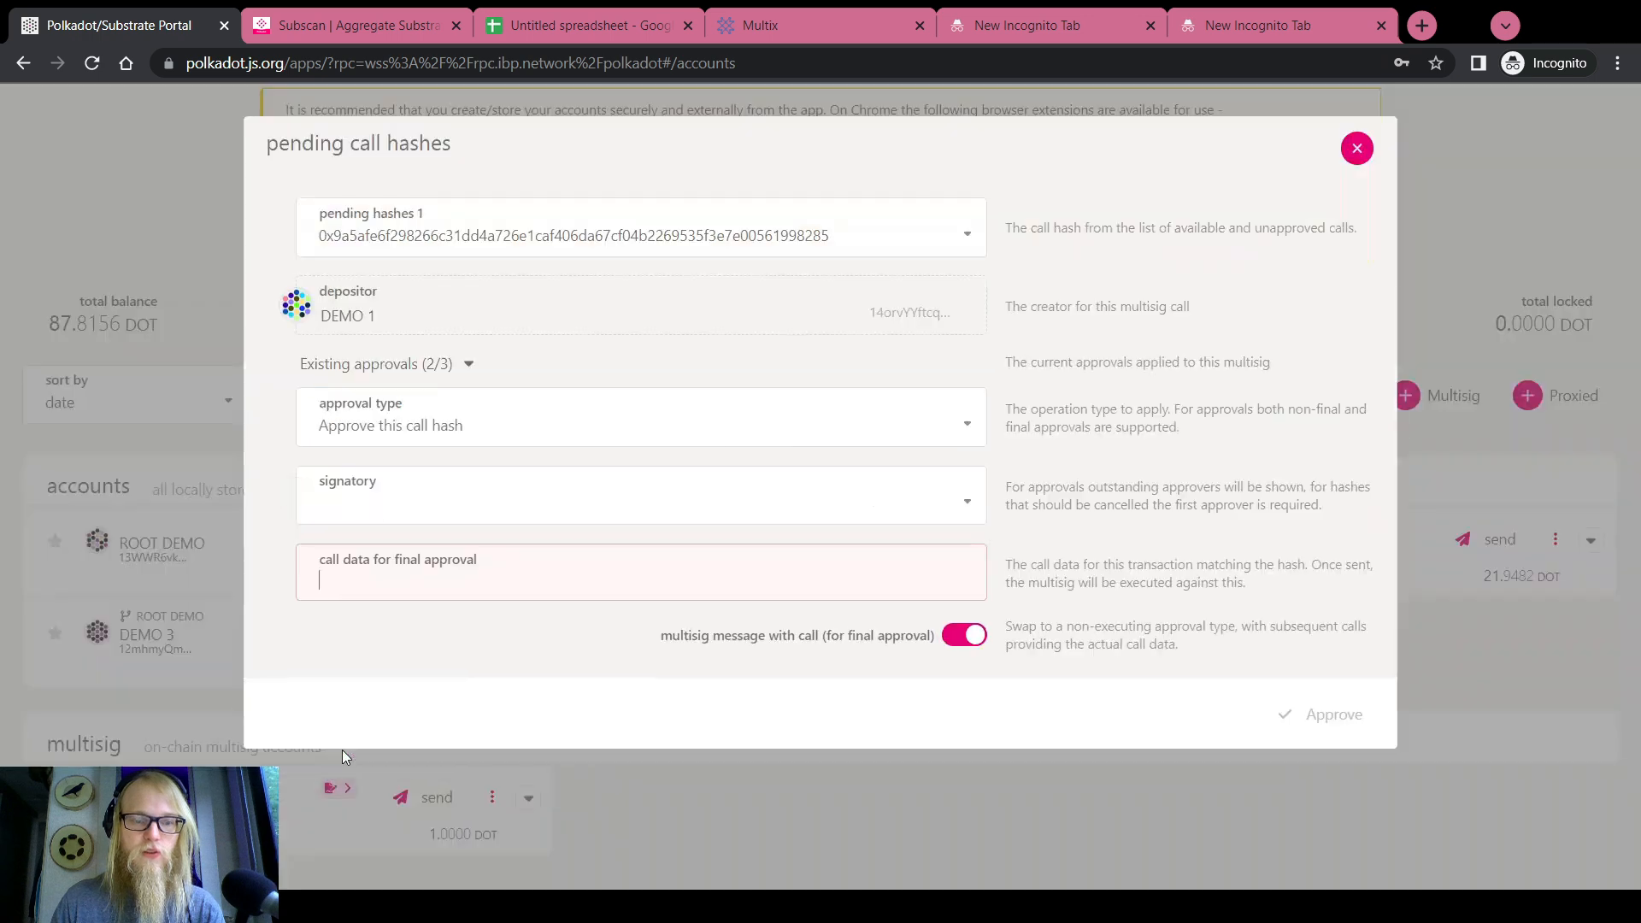
click(410, 502)
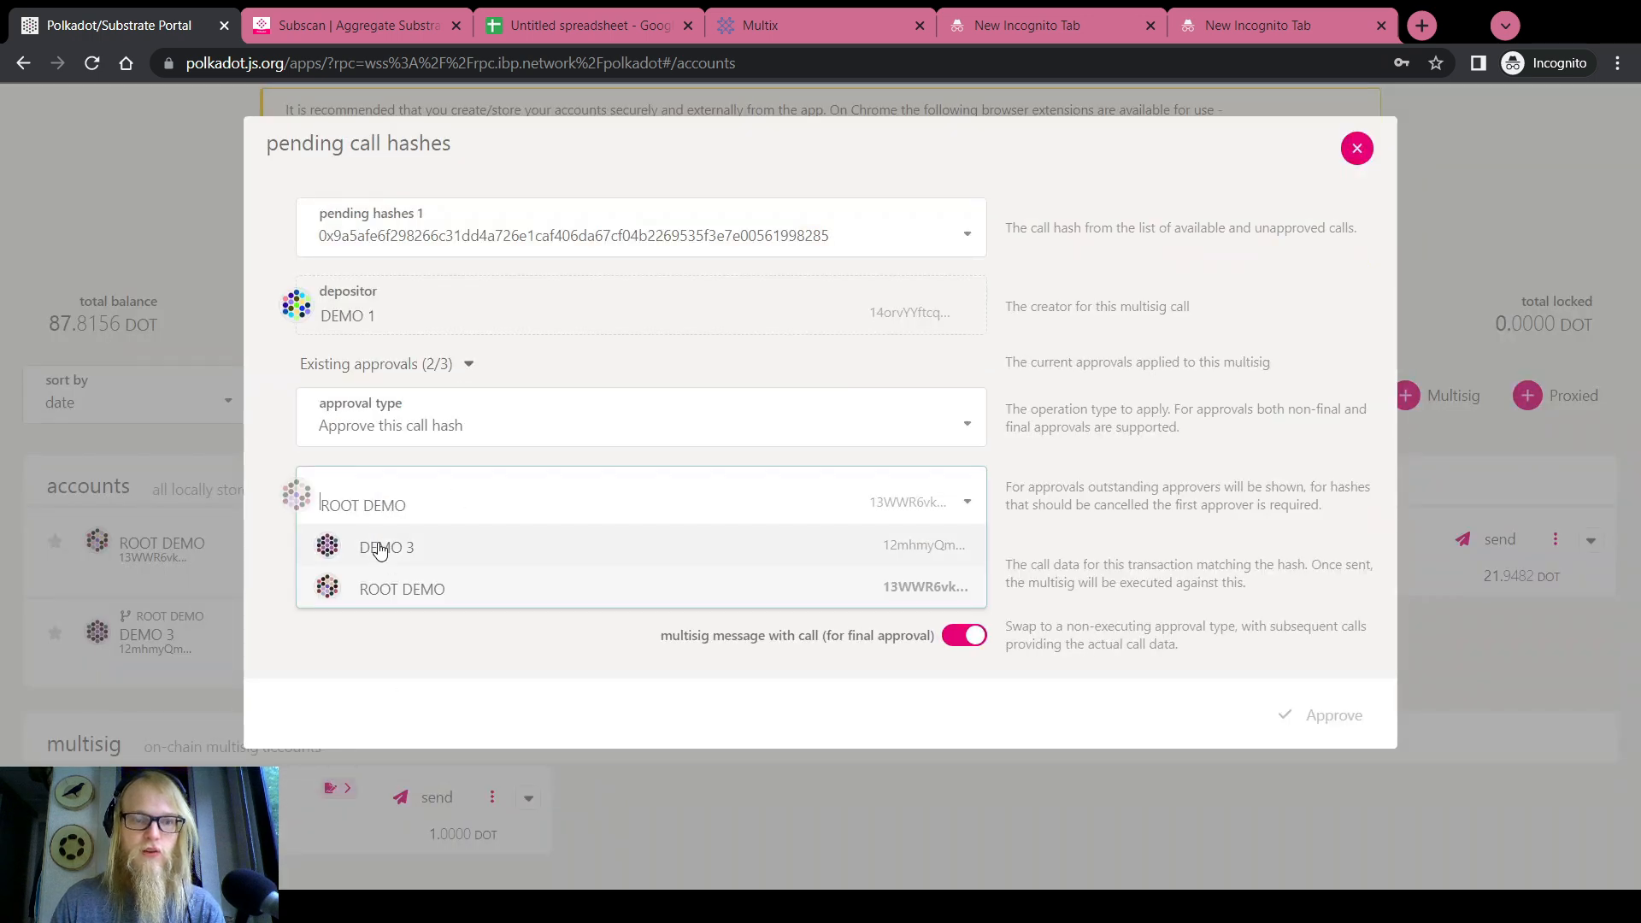
click(374, 543)
click(346, 12)
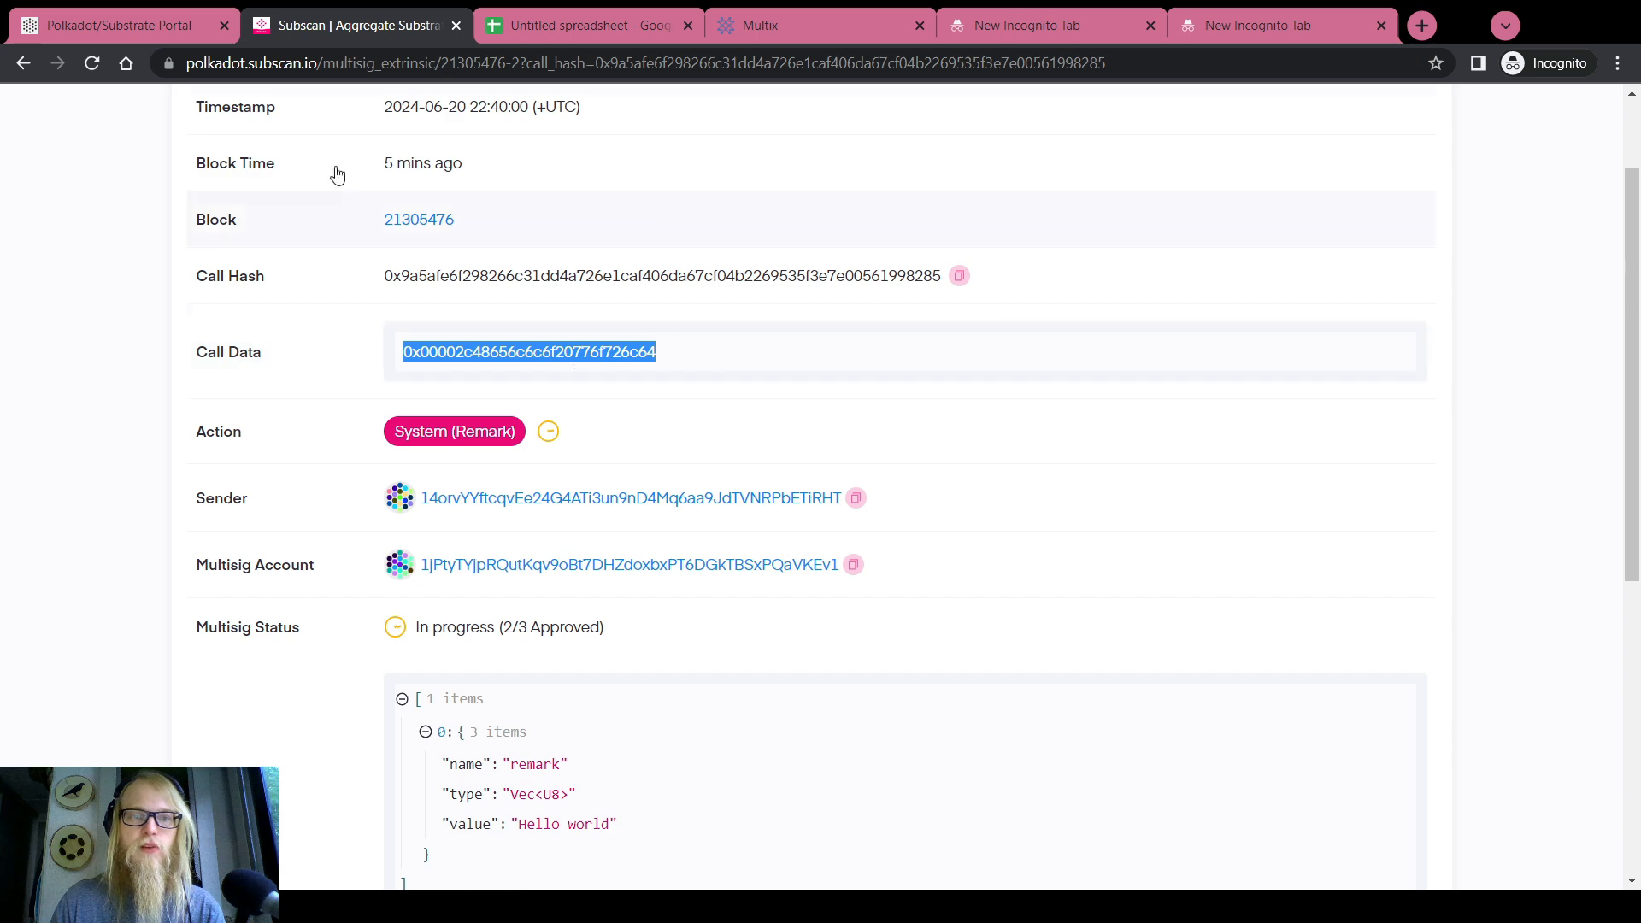
click(128, 25)
click(429, 582)
text(0x00002c48656c6c6f20776f726c64)
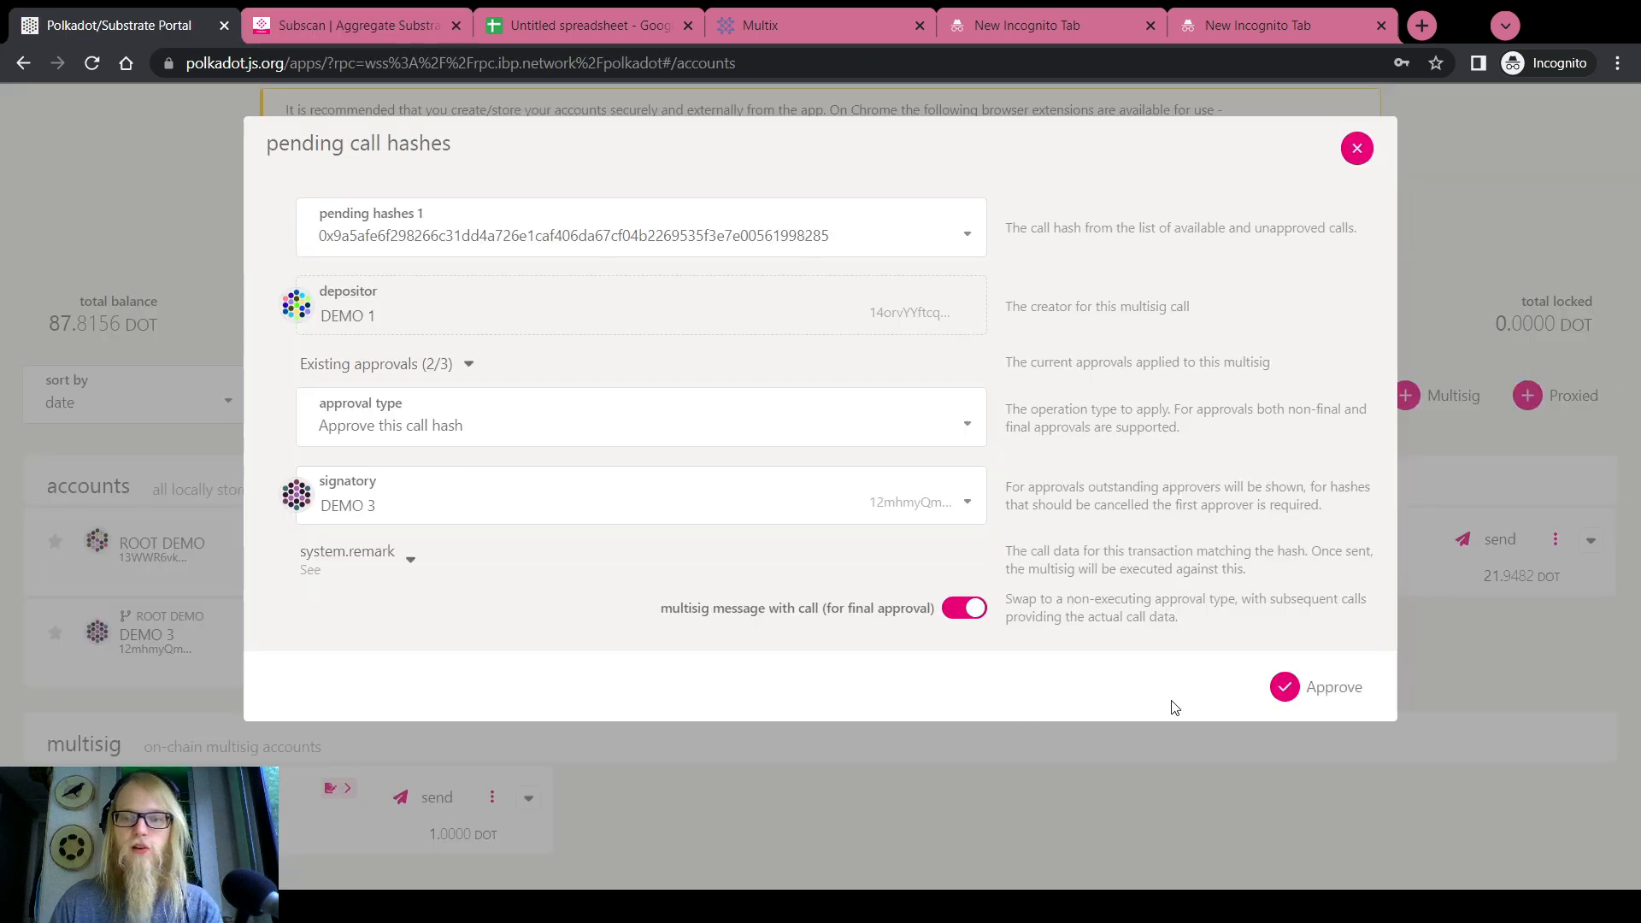
click(1316, 692)
Expand the asMulti details and compare its refTime with the noted 1,696,290
click(381, 229)
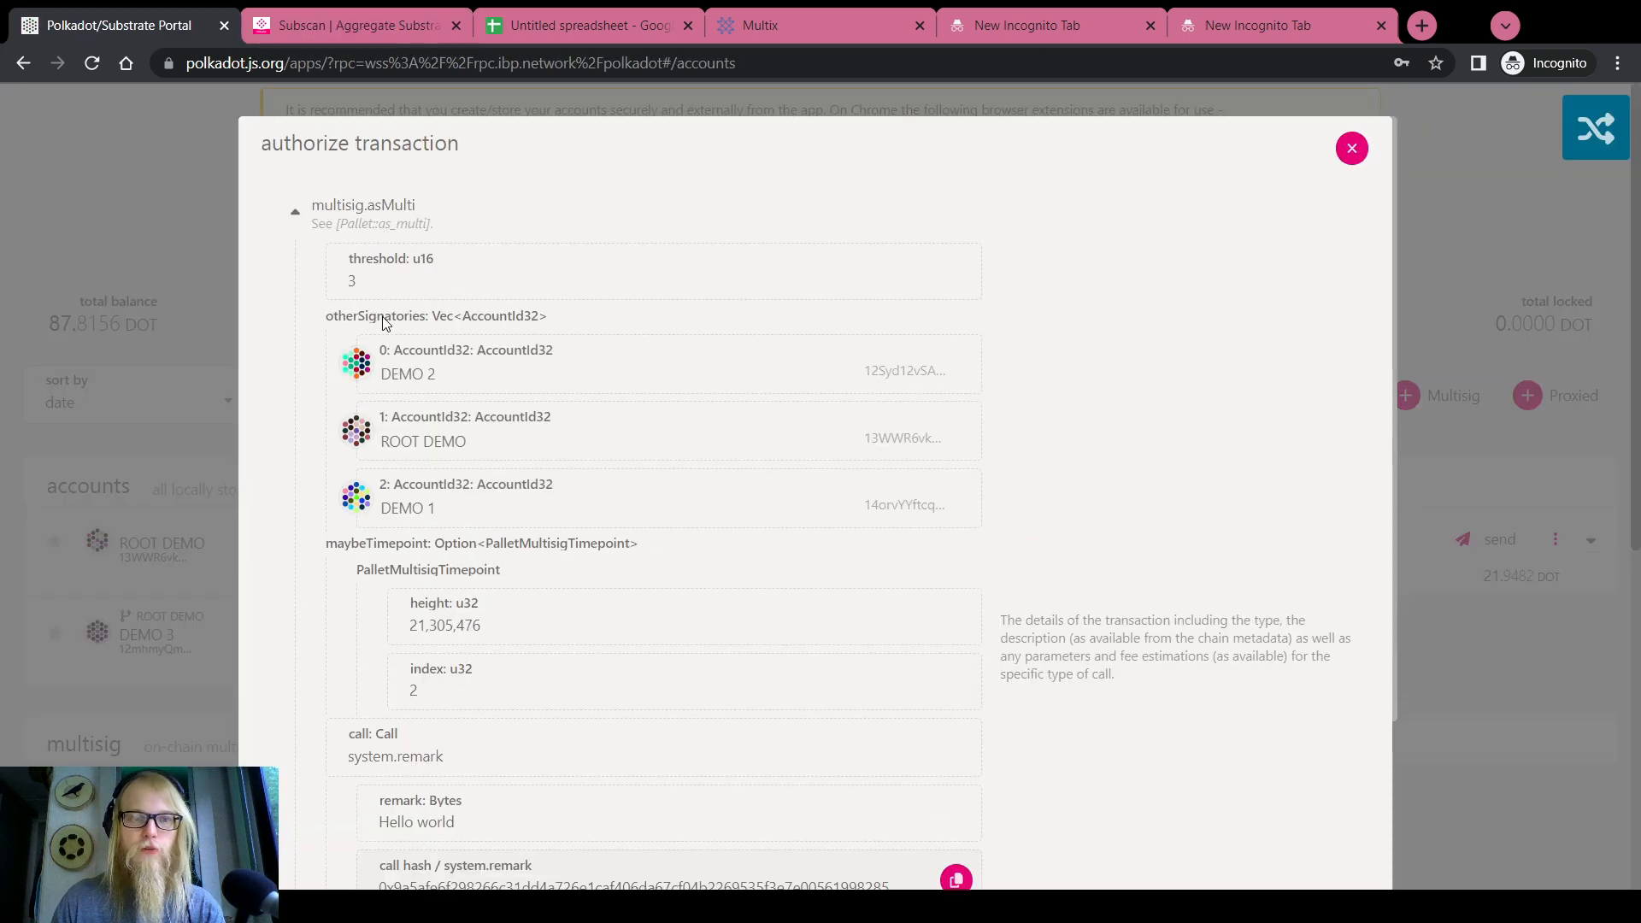
scroll(400, 341, down, 7)
drag(450, 393, 386, 393)
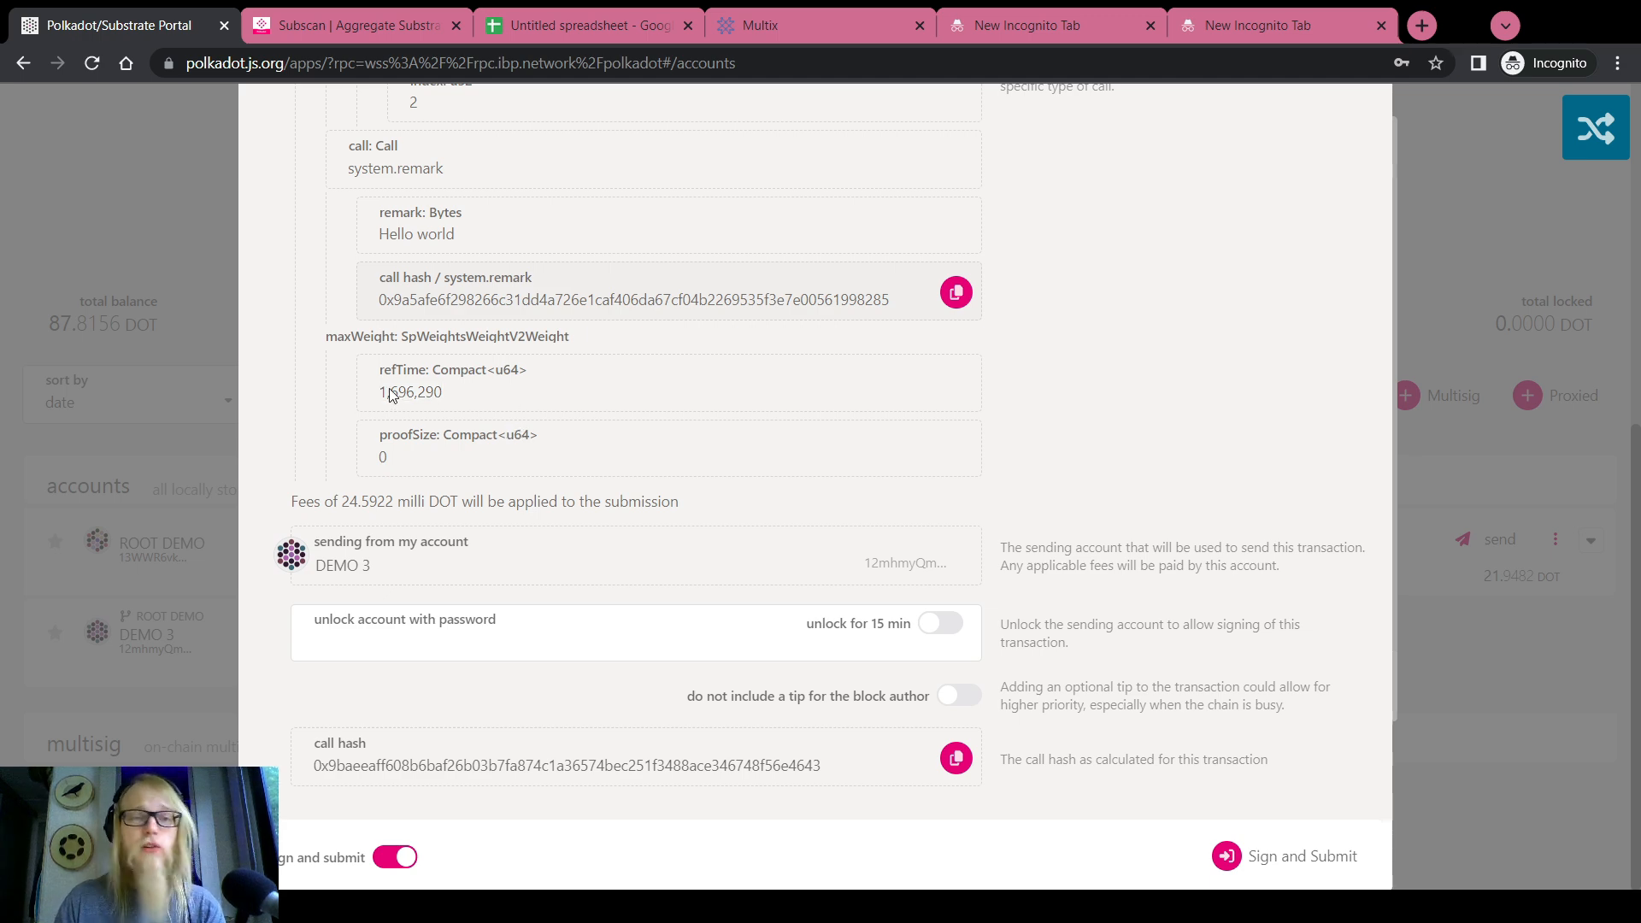
drag(380, 393, 459, 403)
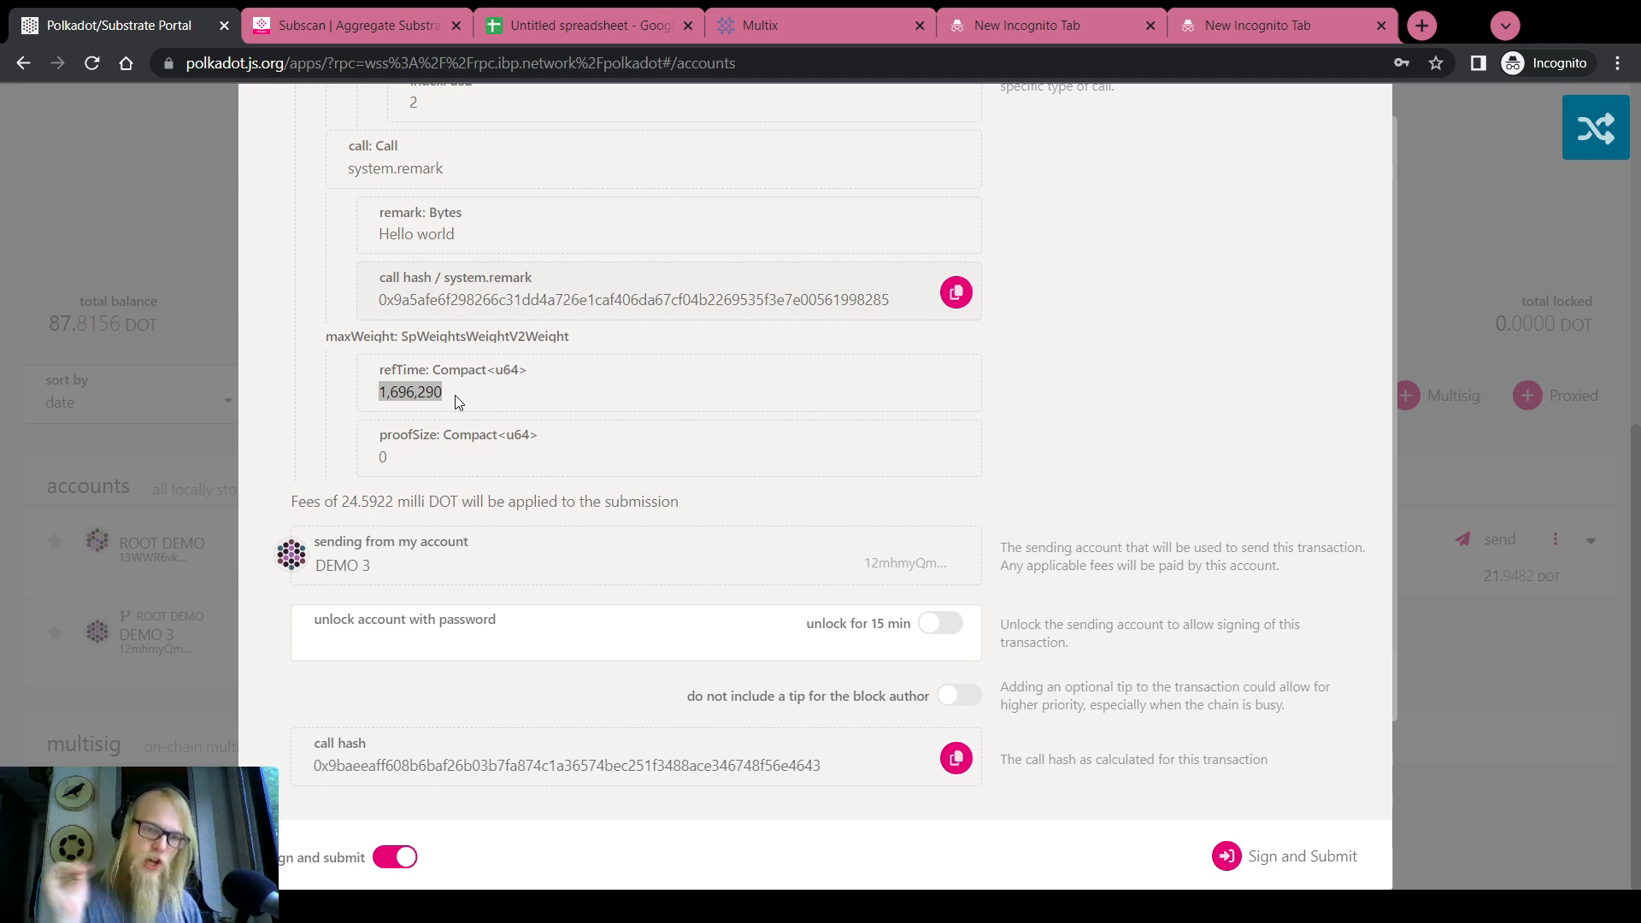
click(1231, 10)
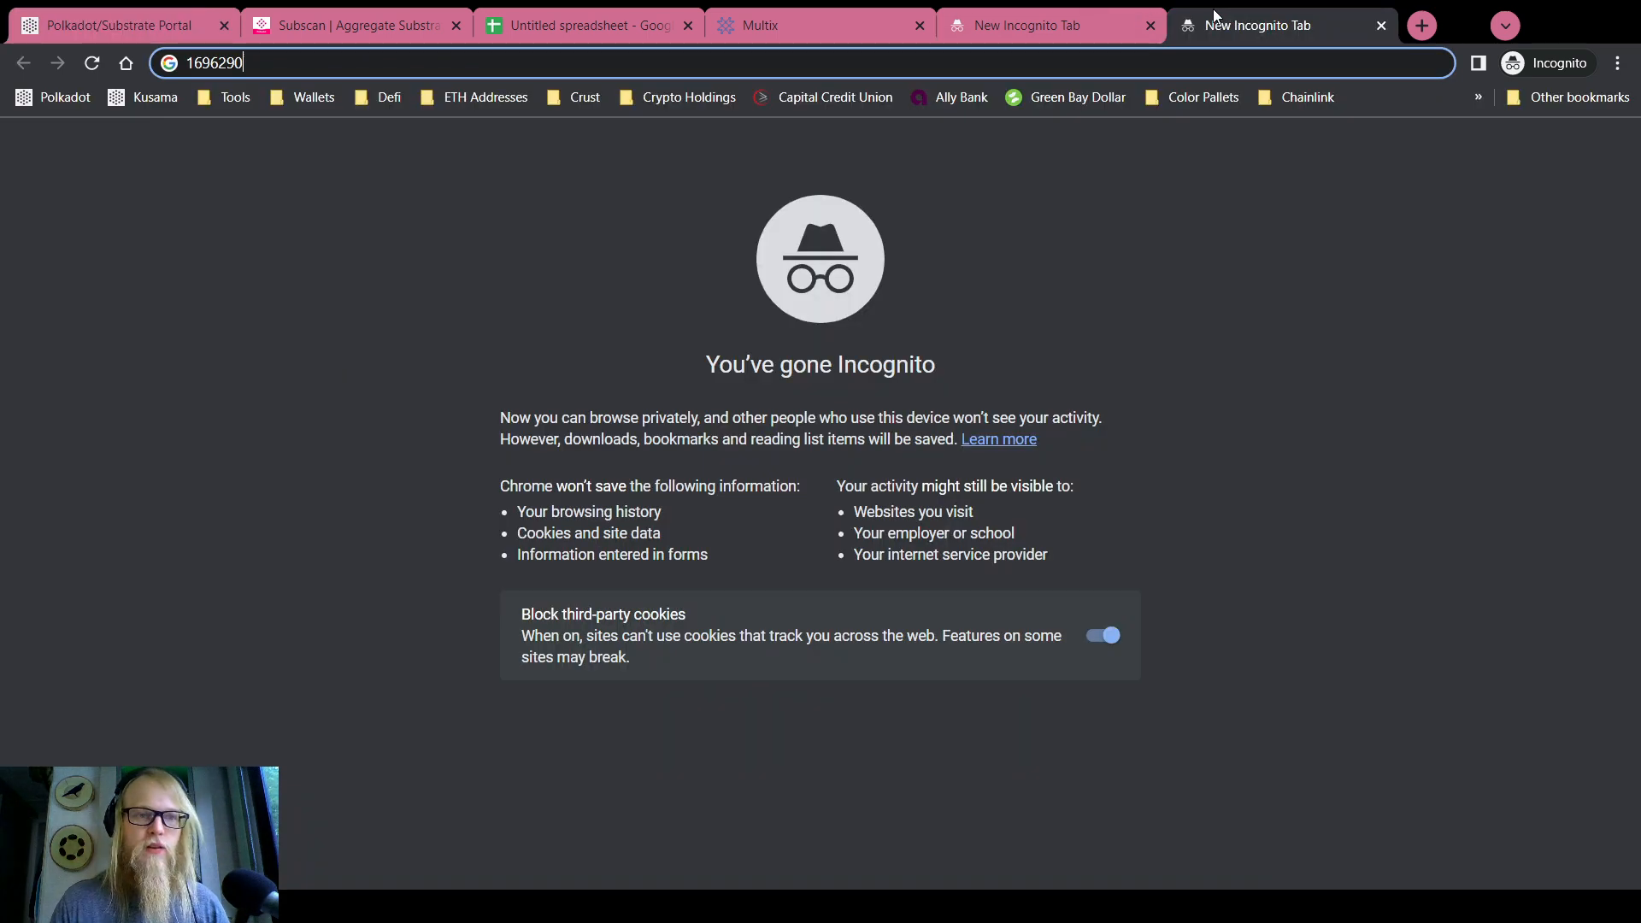
click(183, 38)
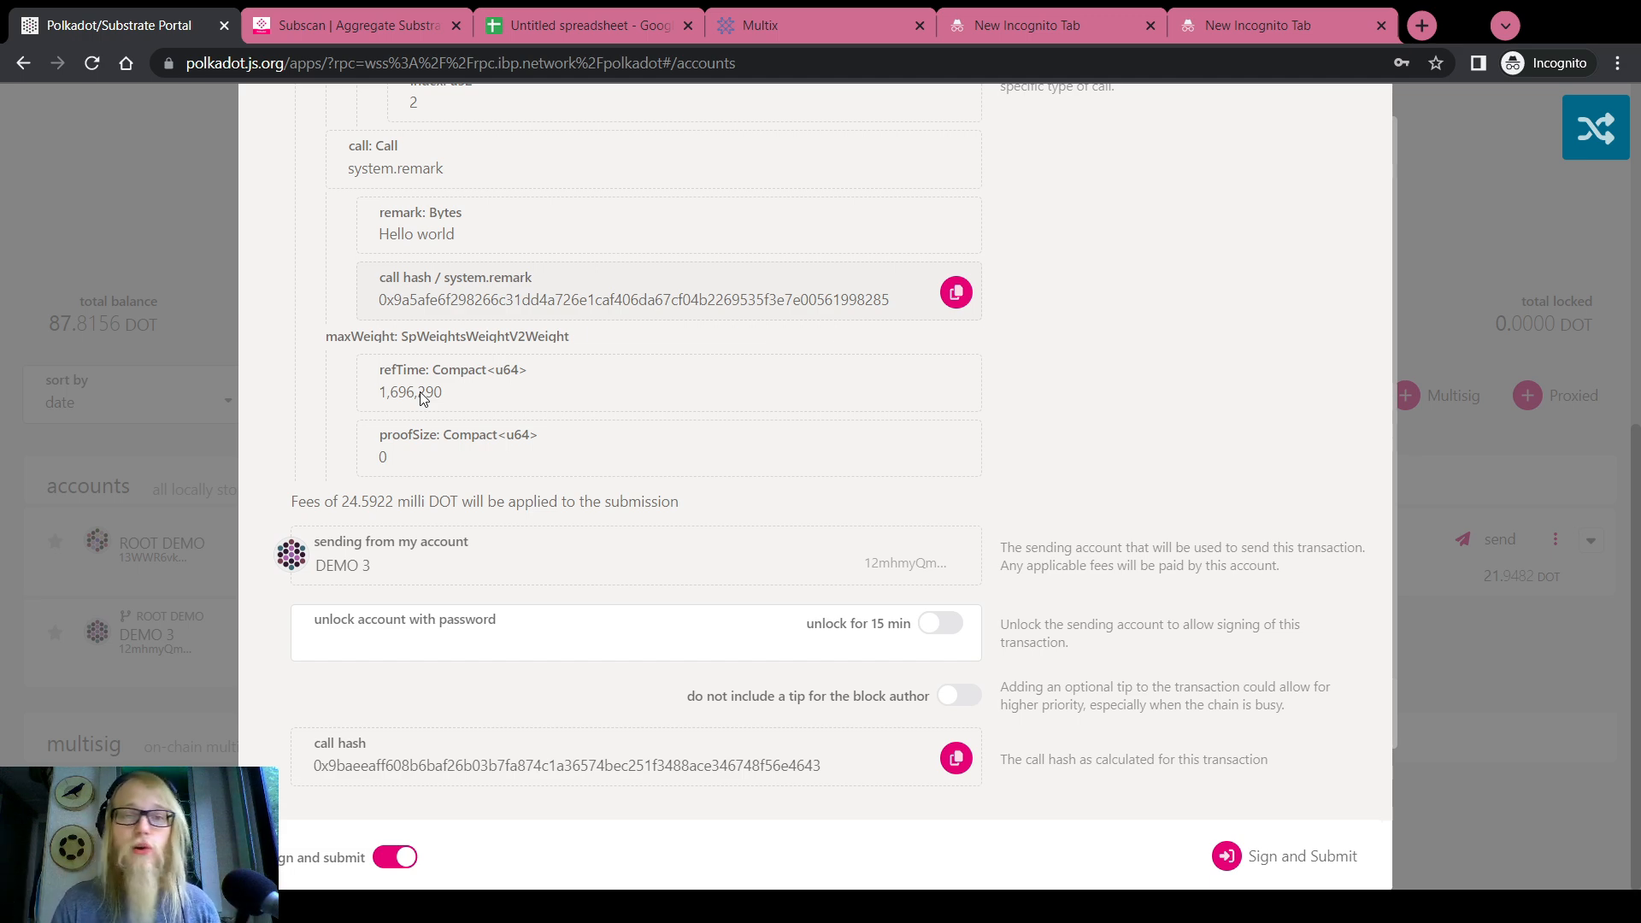
Recheck the refTime, then cancel the authorization without signing
scroll(422, 397, up, 5)
scroll(436, 537, down, 3)
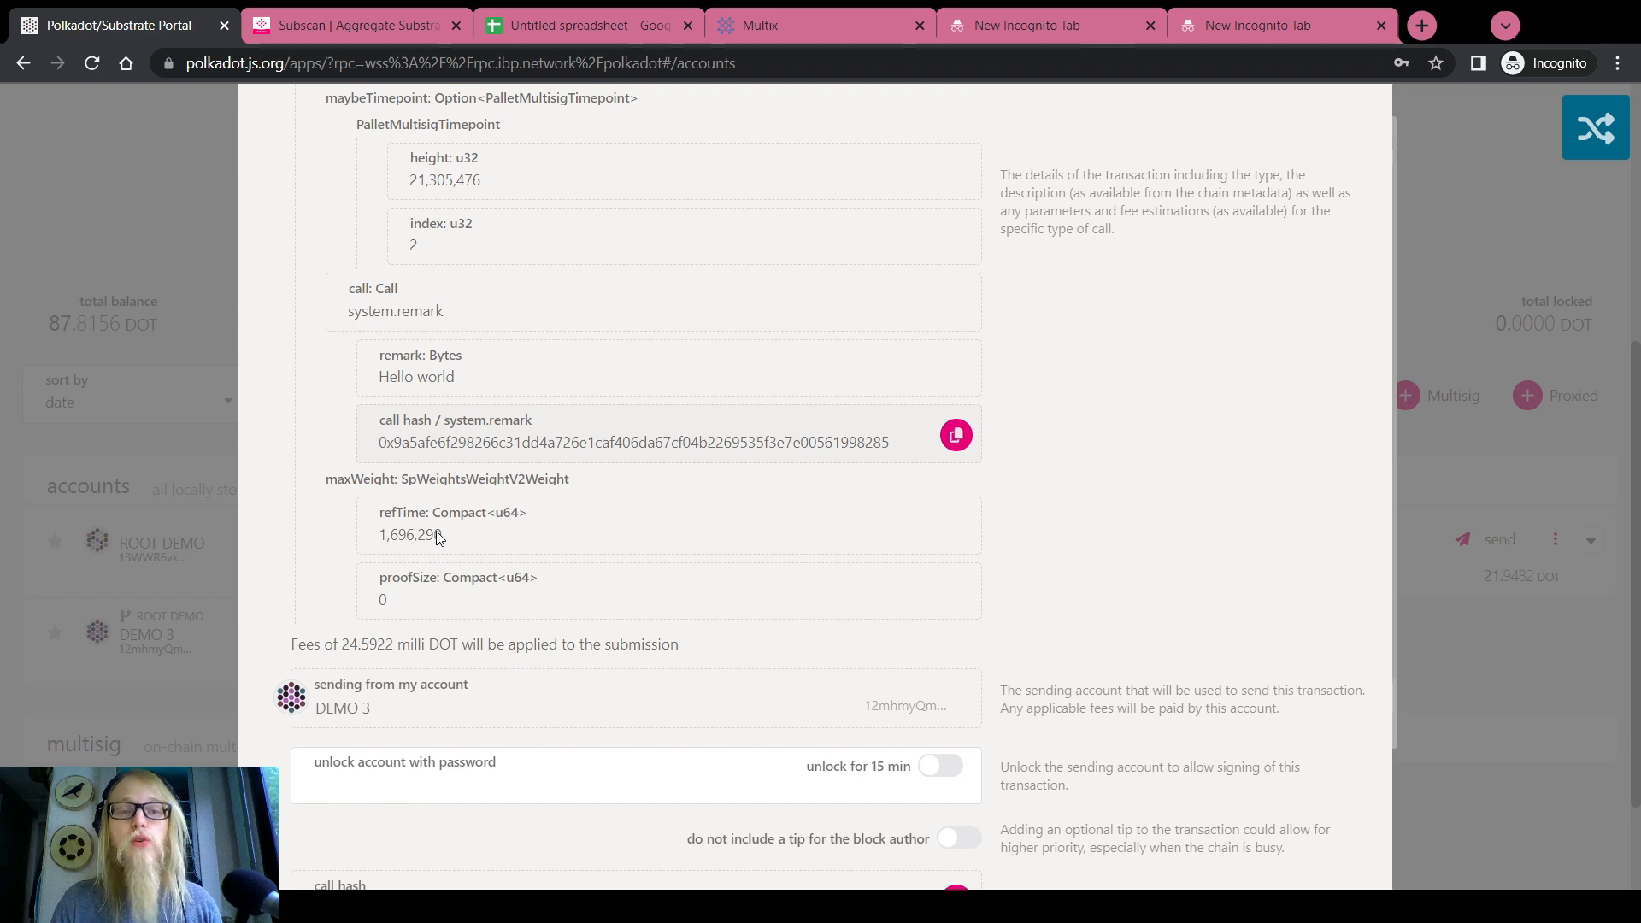
drag(437, 536, 381, 537)
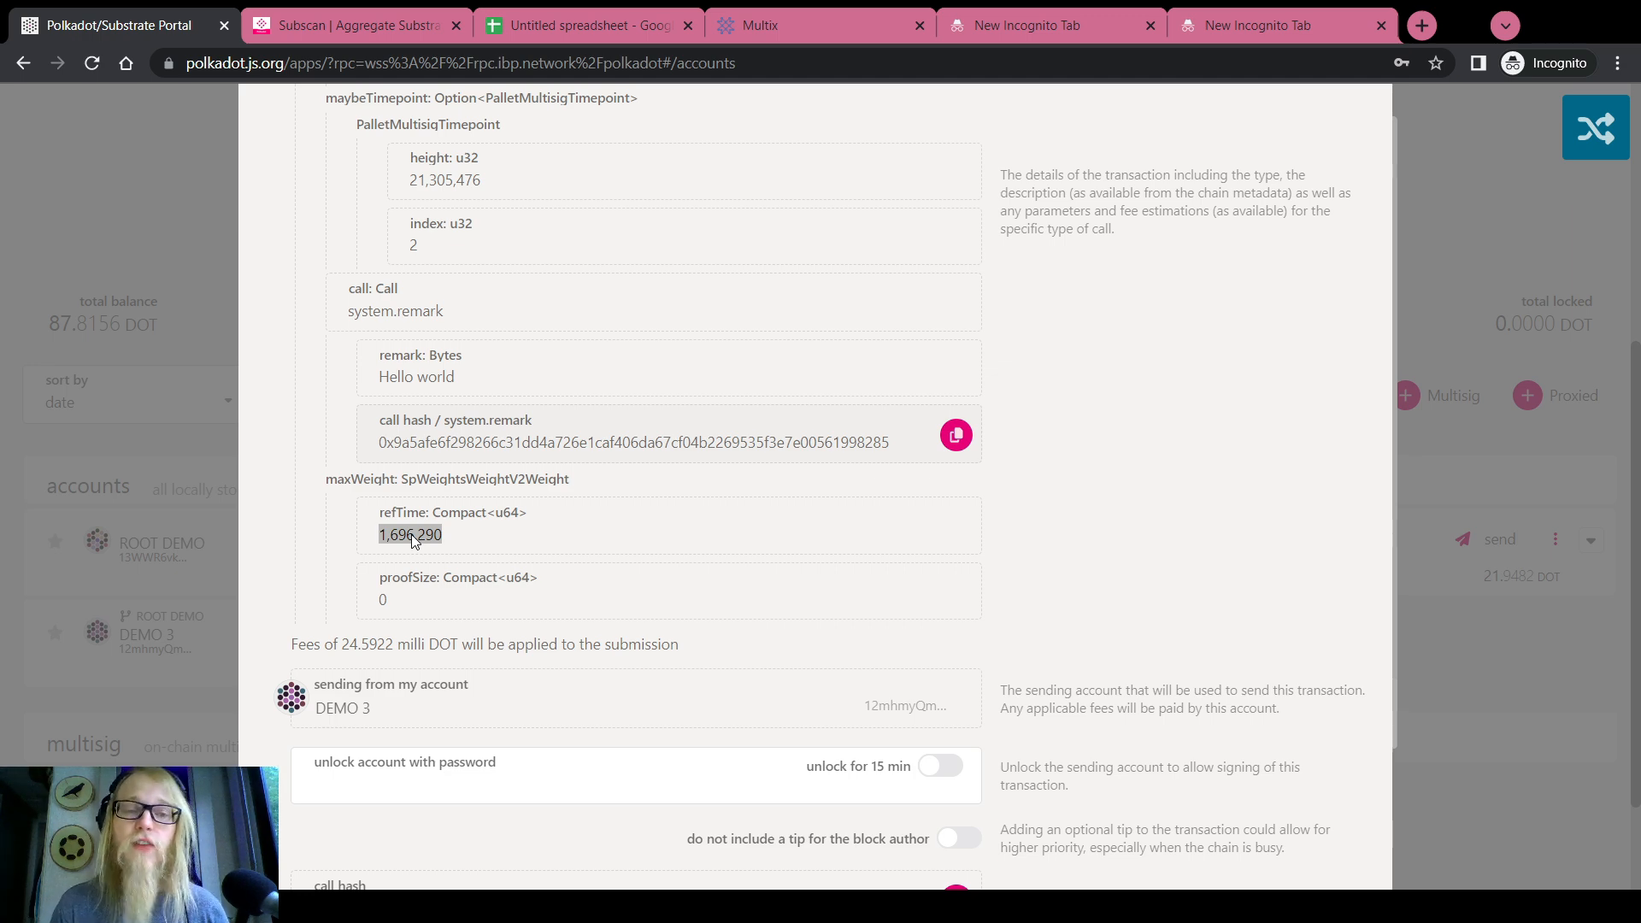
scroll(680, 441, up, 5)
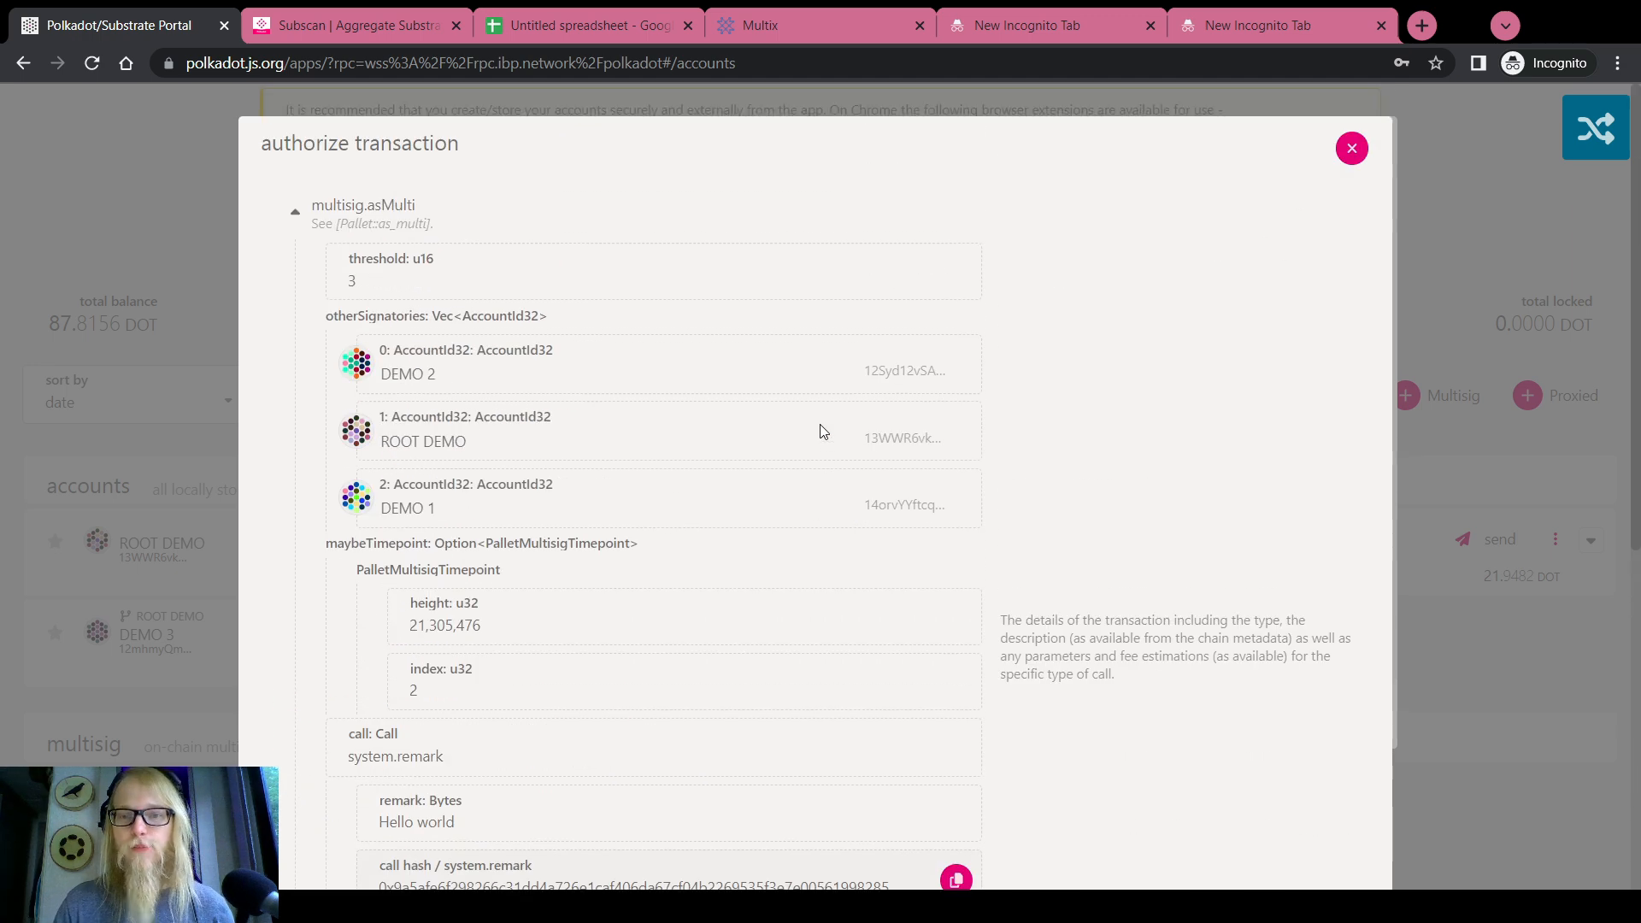
click(1344, 152)
Close the pending approvals and go to the Extrinsics submission page
click(1350, 147)
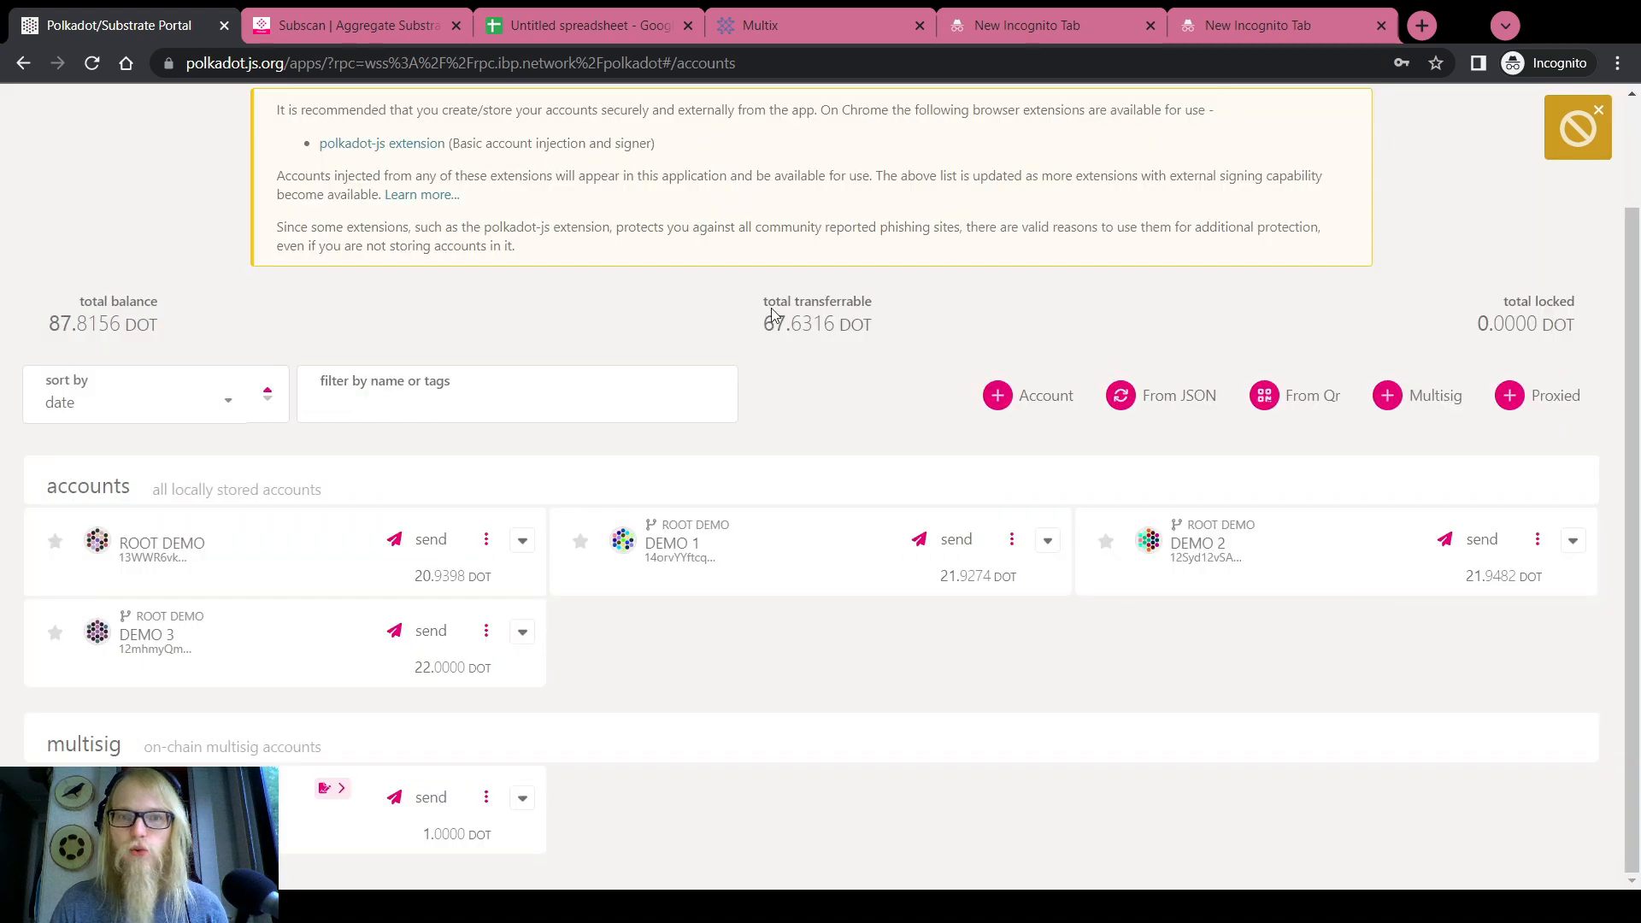
scroll(773, 315, up, 3)
mouse_move(665, 123)
click(666, 186)
Copy the encoded call data from the other tab and decode it into a submission
click(983, 29)
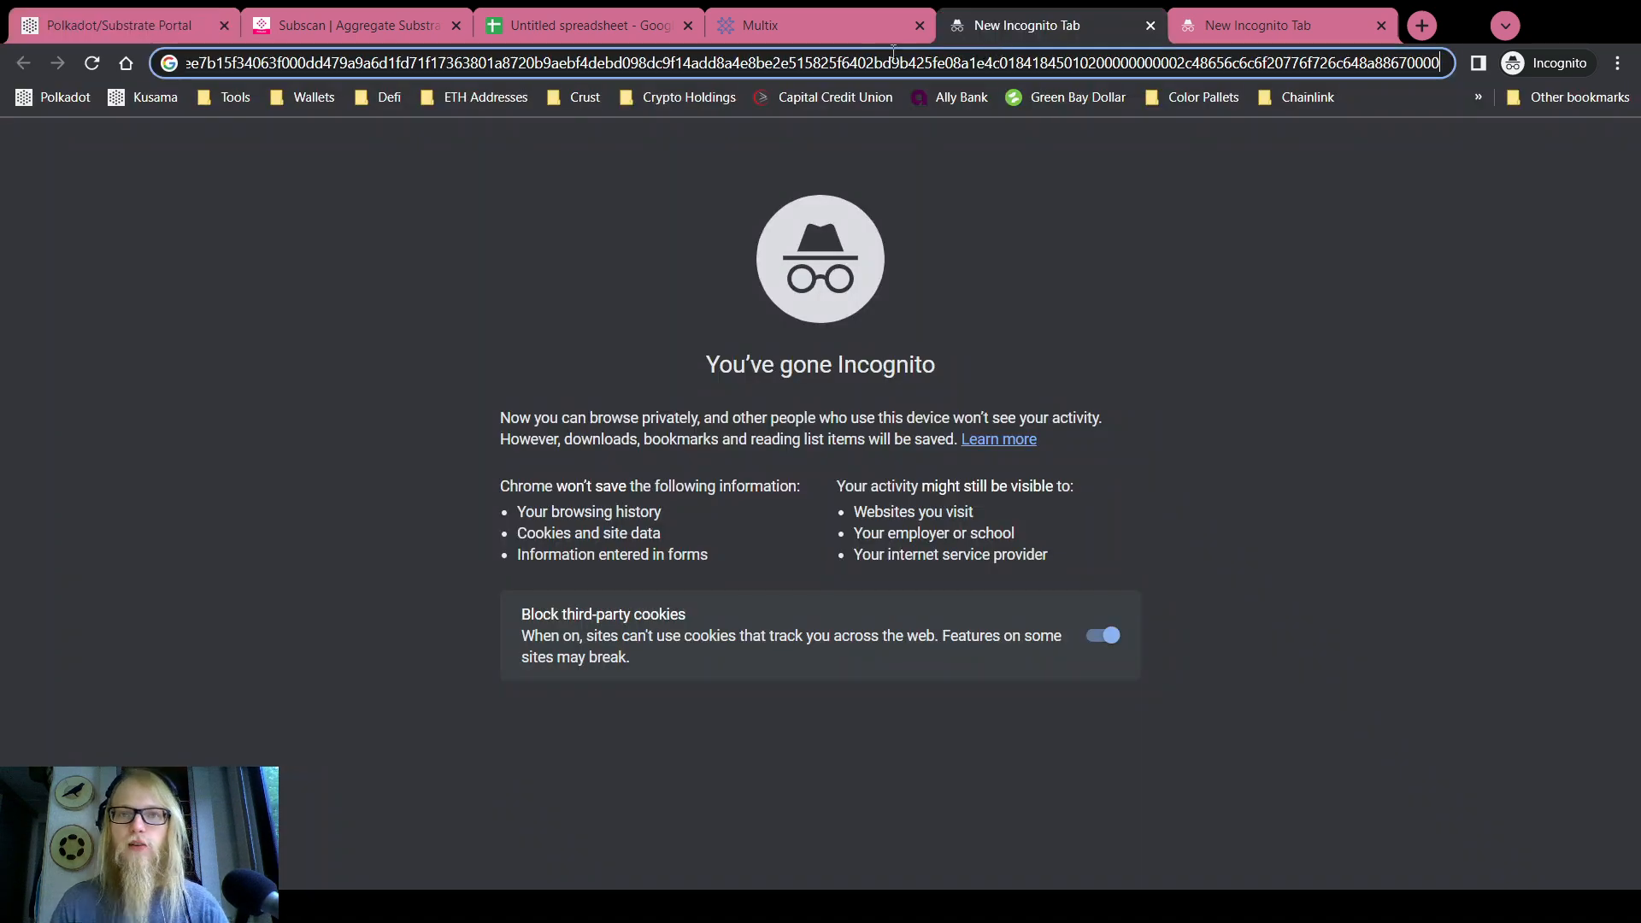
key(ctrl+a)
click(193, 21)
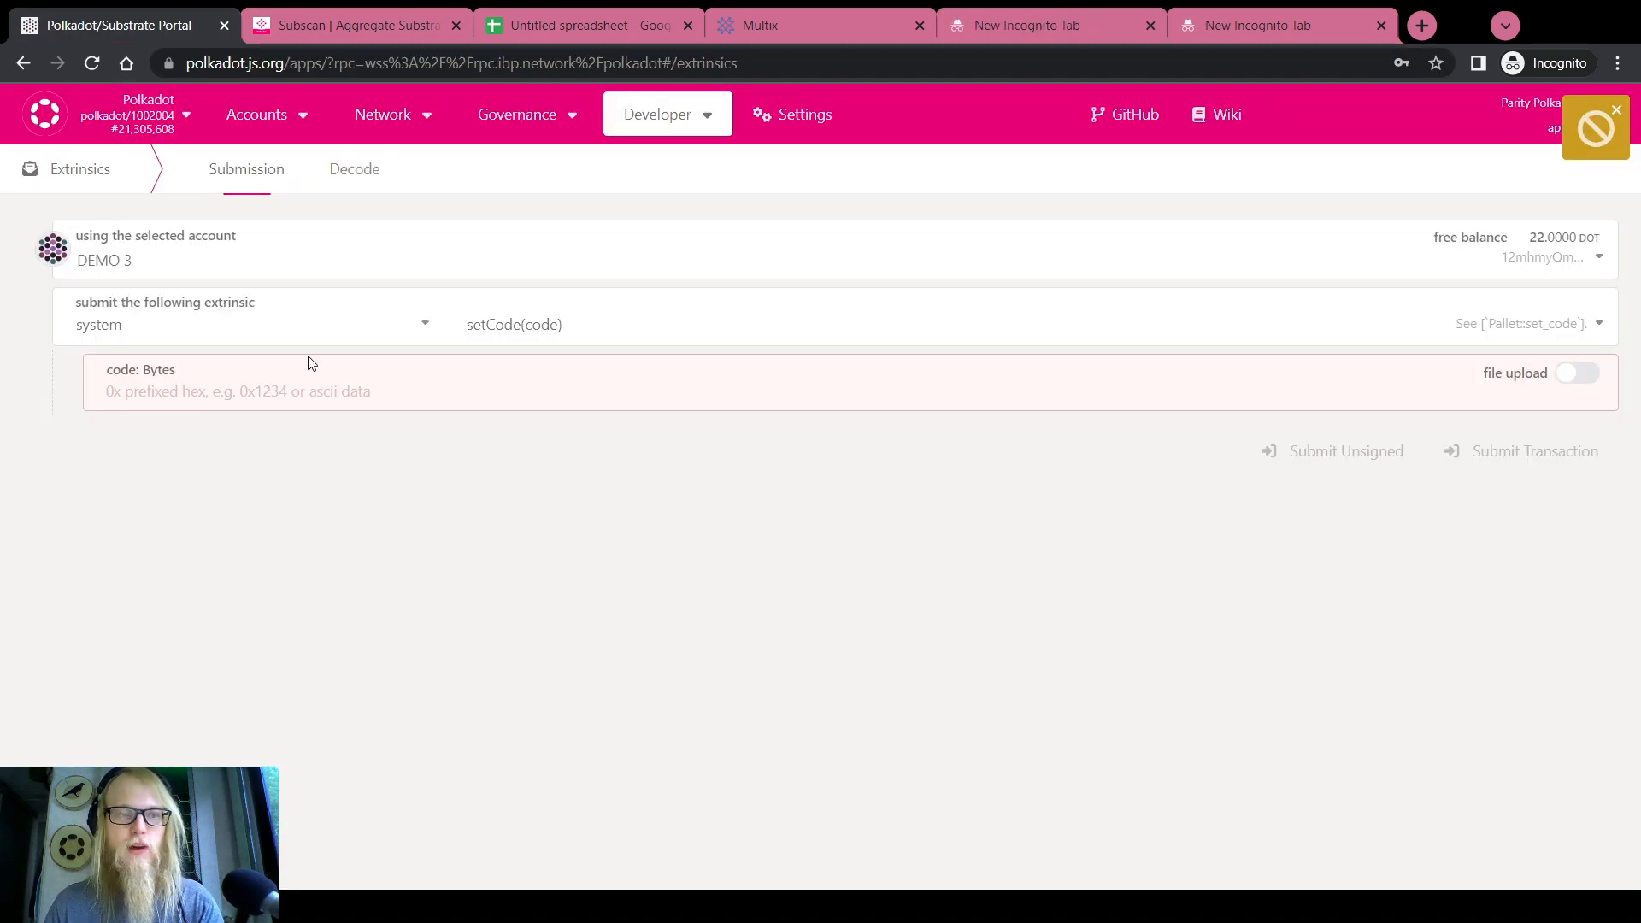
click(351, 175)
click(319, 245)
key(ctrl+v)
click(246, 168)
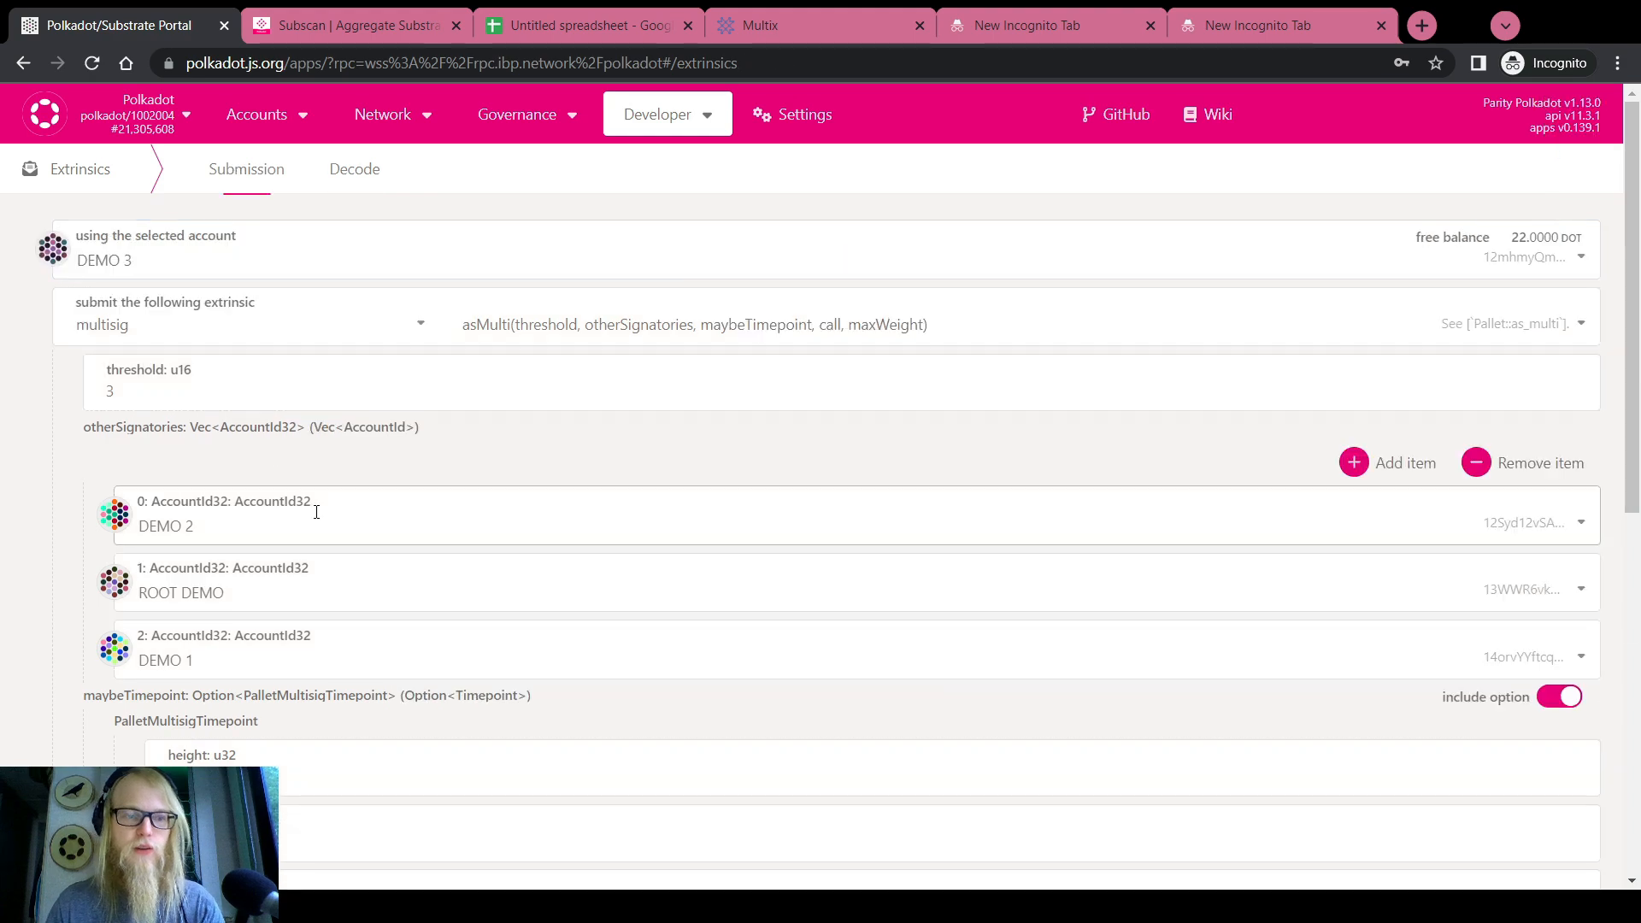
Verify the asMulti fields: threshold 3, timepoint 21305476 index 2, refTime weight 1696290
scroll(316, 511, down, 1)
scroll(316, 511, down, 10)
scroll(312, 513, up, 10)
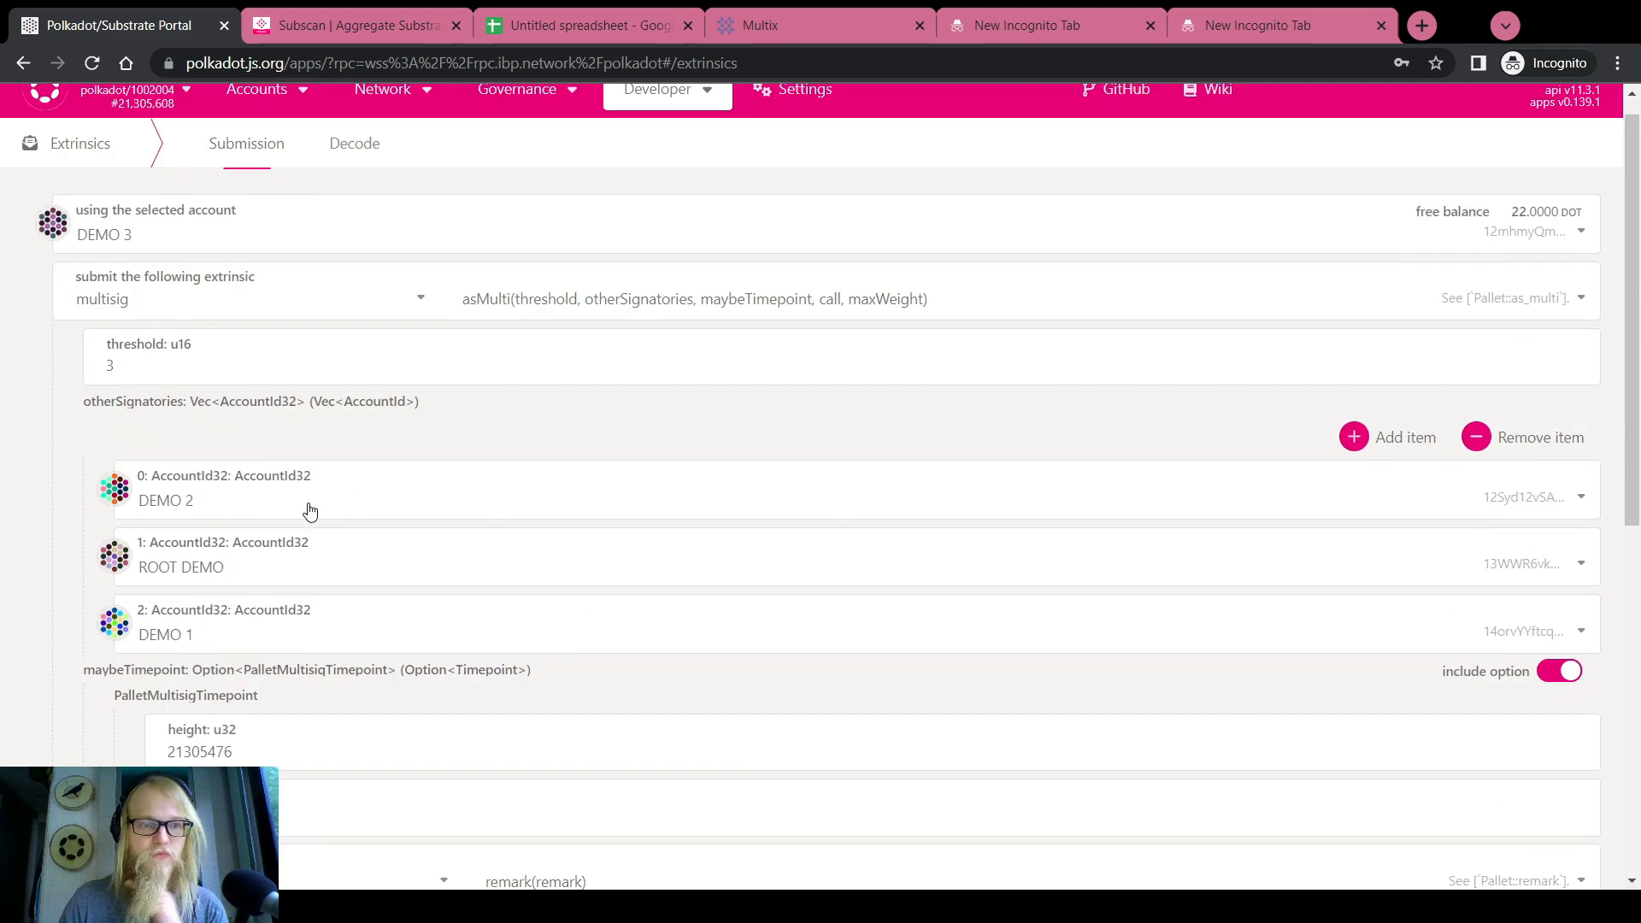
scroll(81, 519, down, 8)
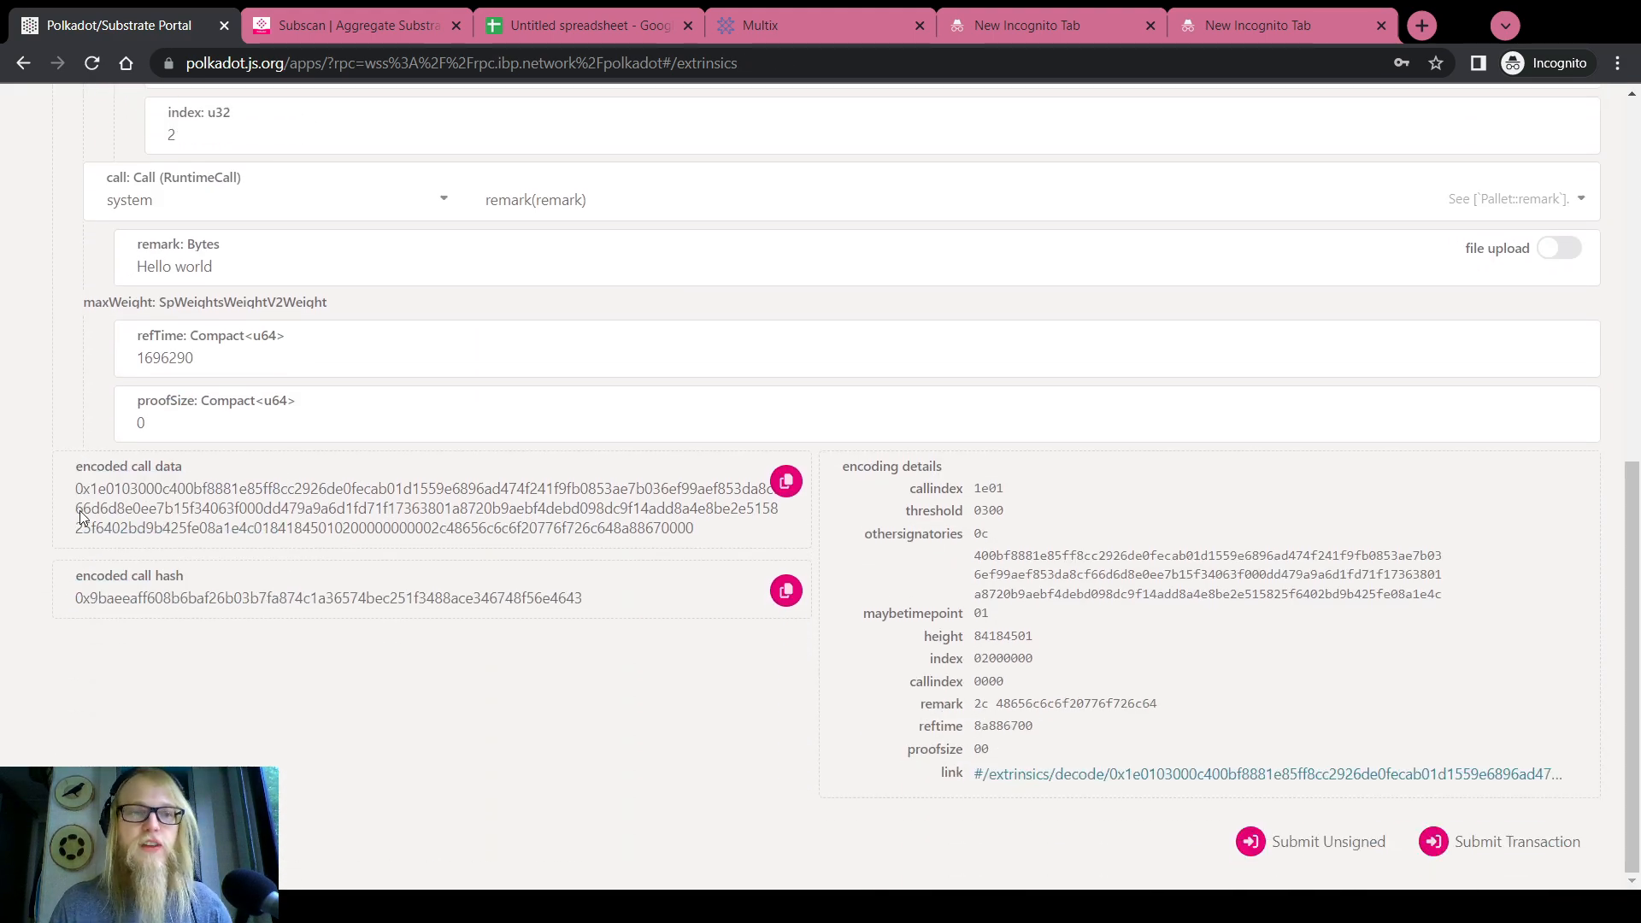
scroll(83, 518, up, 5)
scroll(83, 518, up, 2)
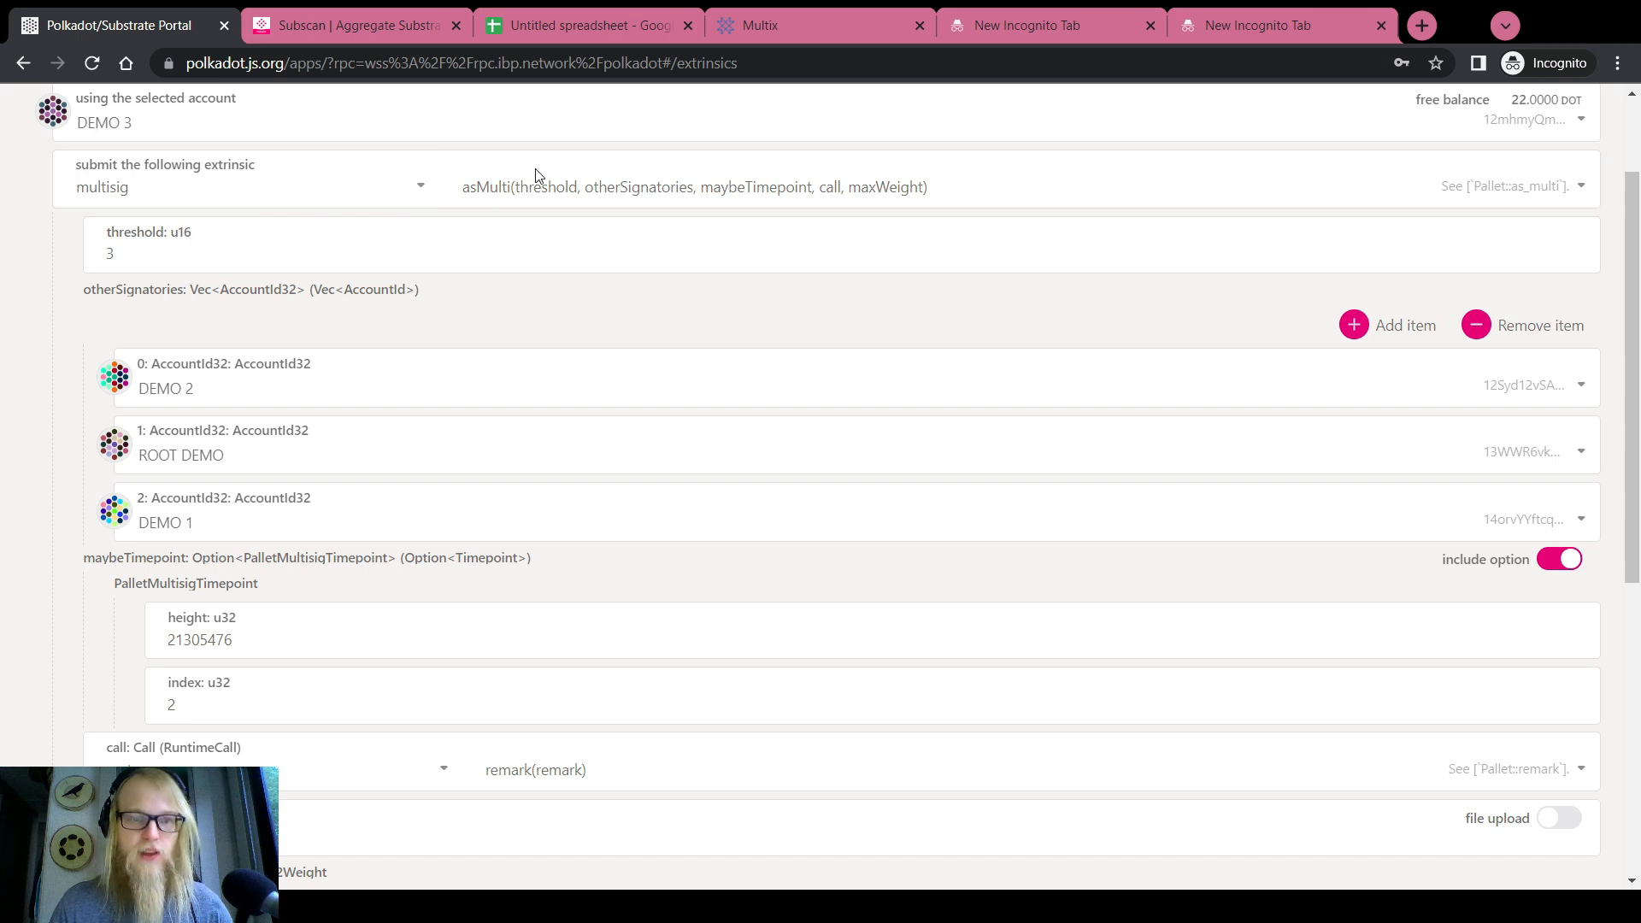
double_click(128, 253)
scroll(208, 442, down, 3)
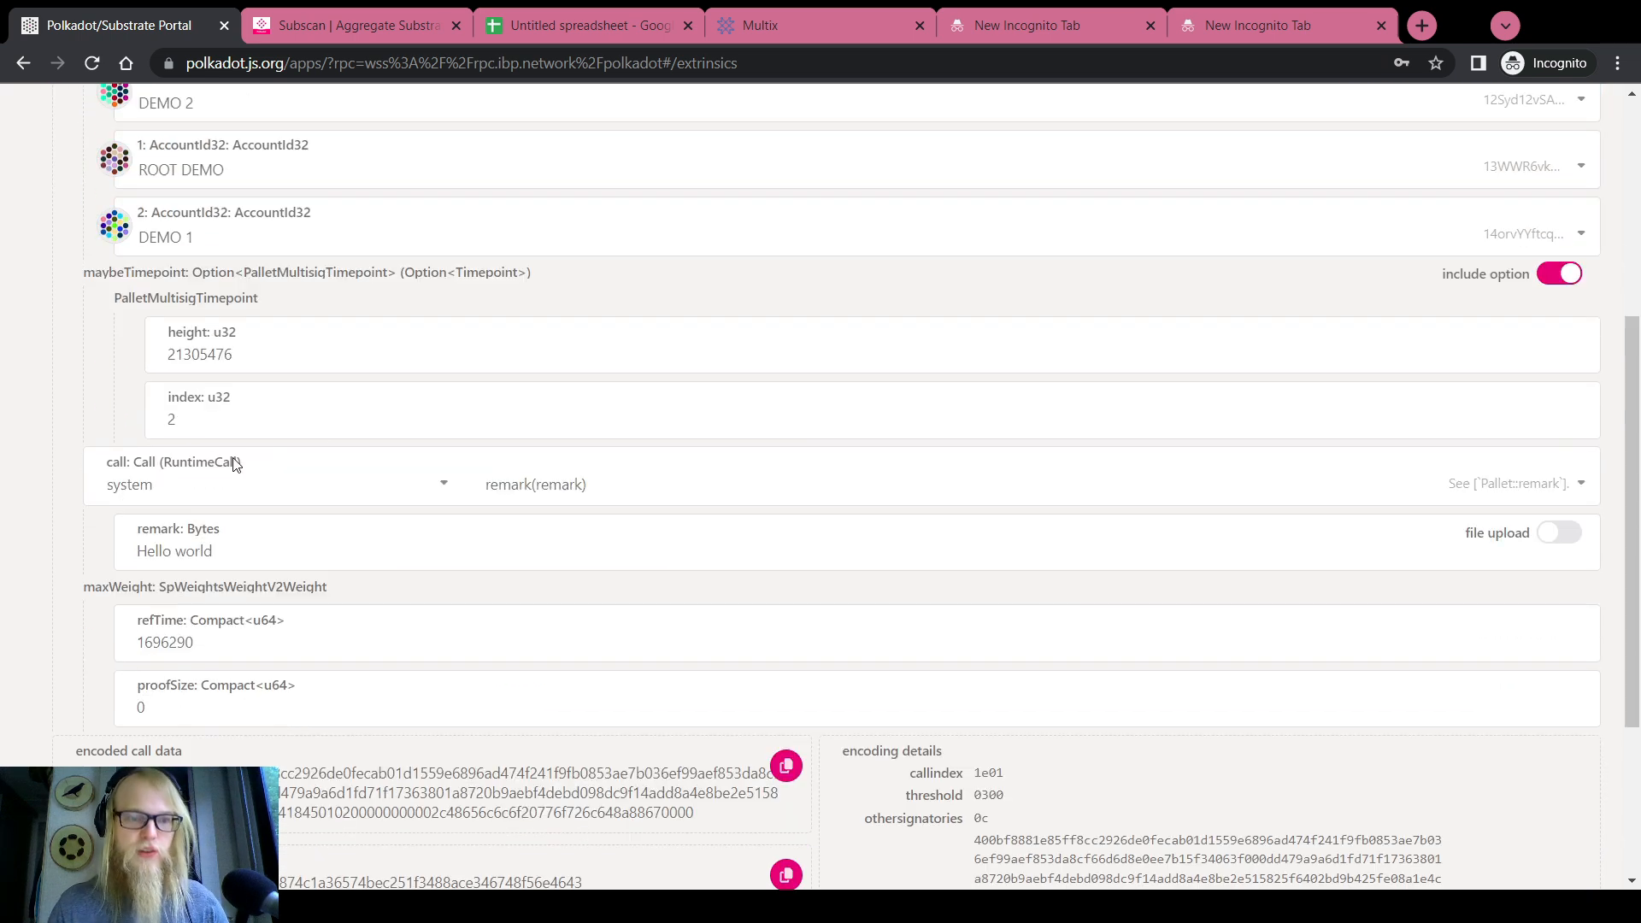
double_click(185, 354)
double_click(181, 427)
scroll(181, 427, down, 2)
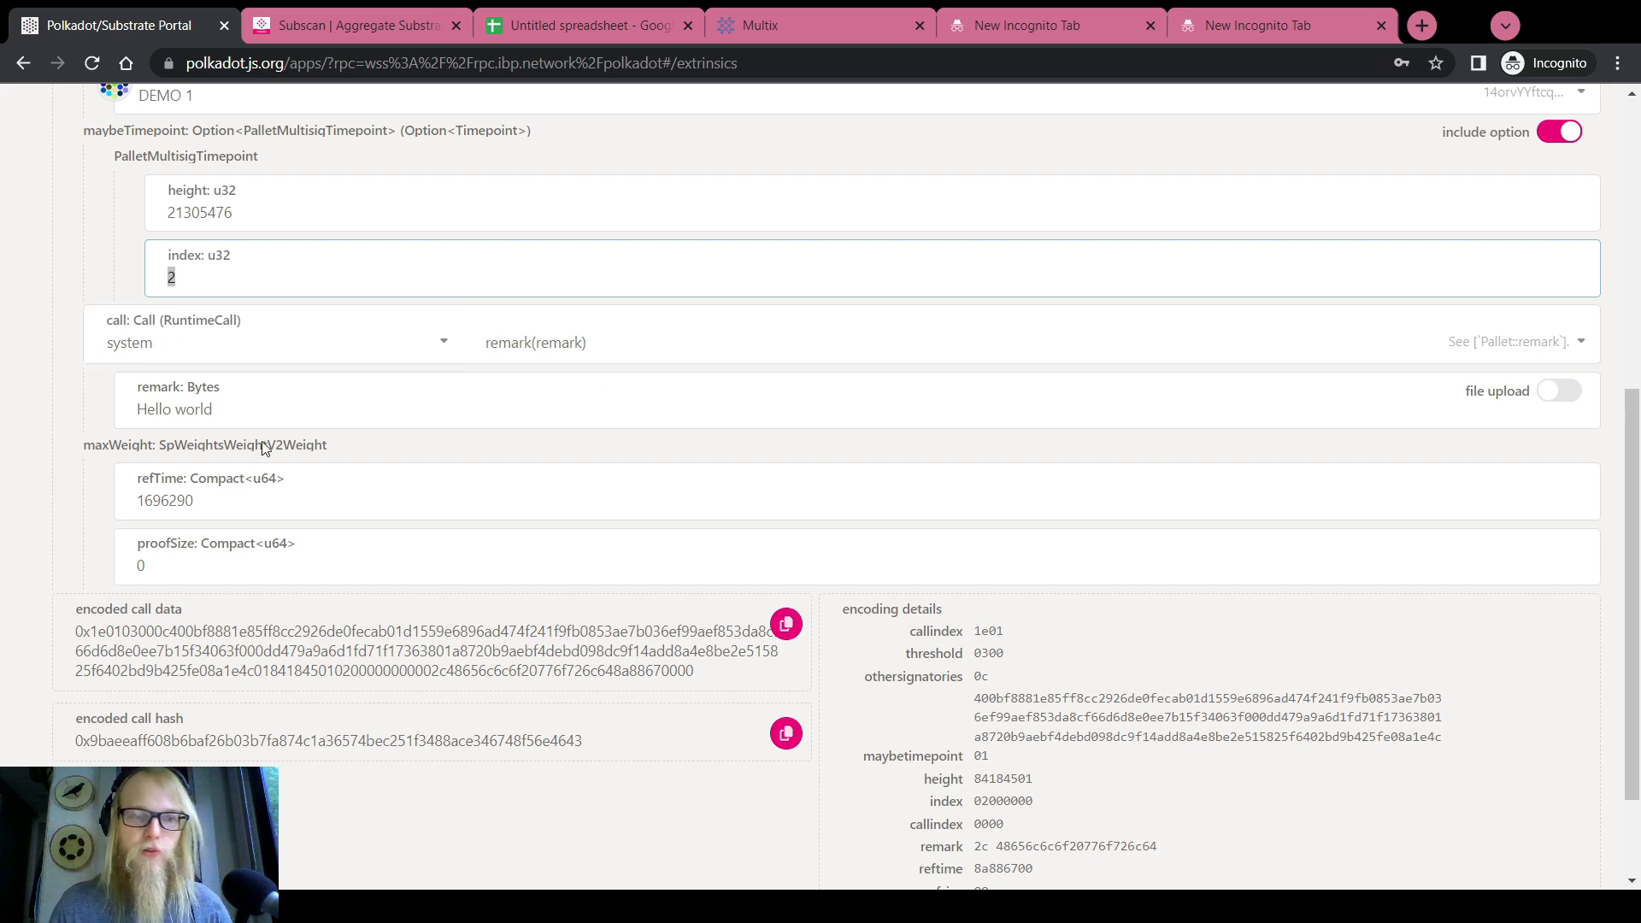
double_click(165, 500)
scroll(1167, 799, down, 2)
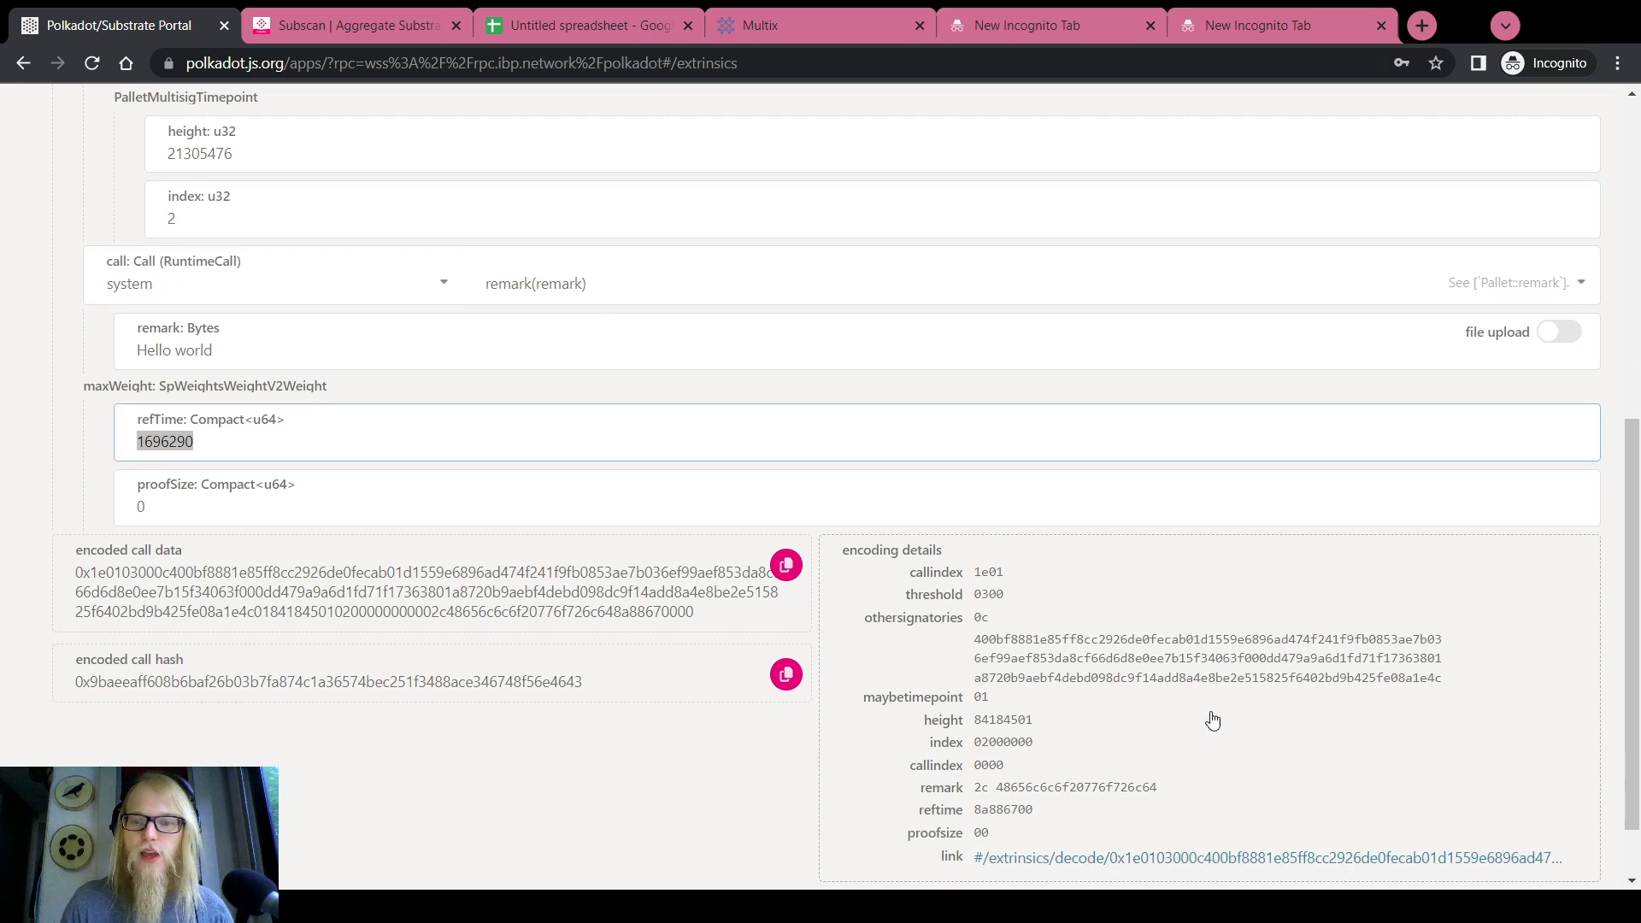
Submit the asMulti transaction and sign it with DEMO 3's account password
click(1474, 839)
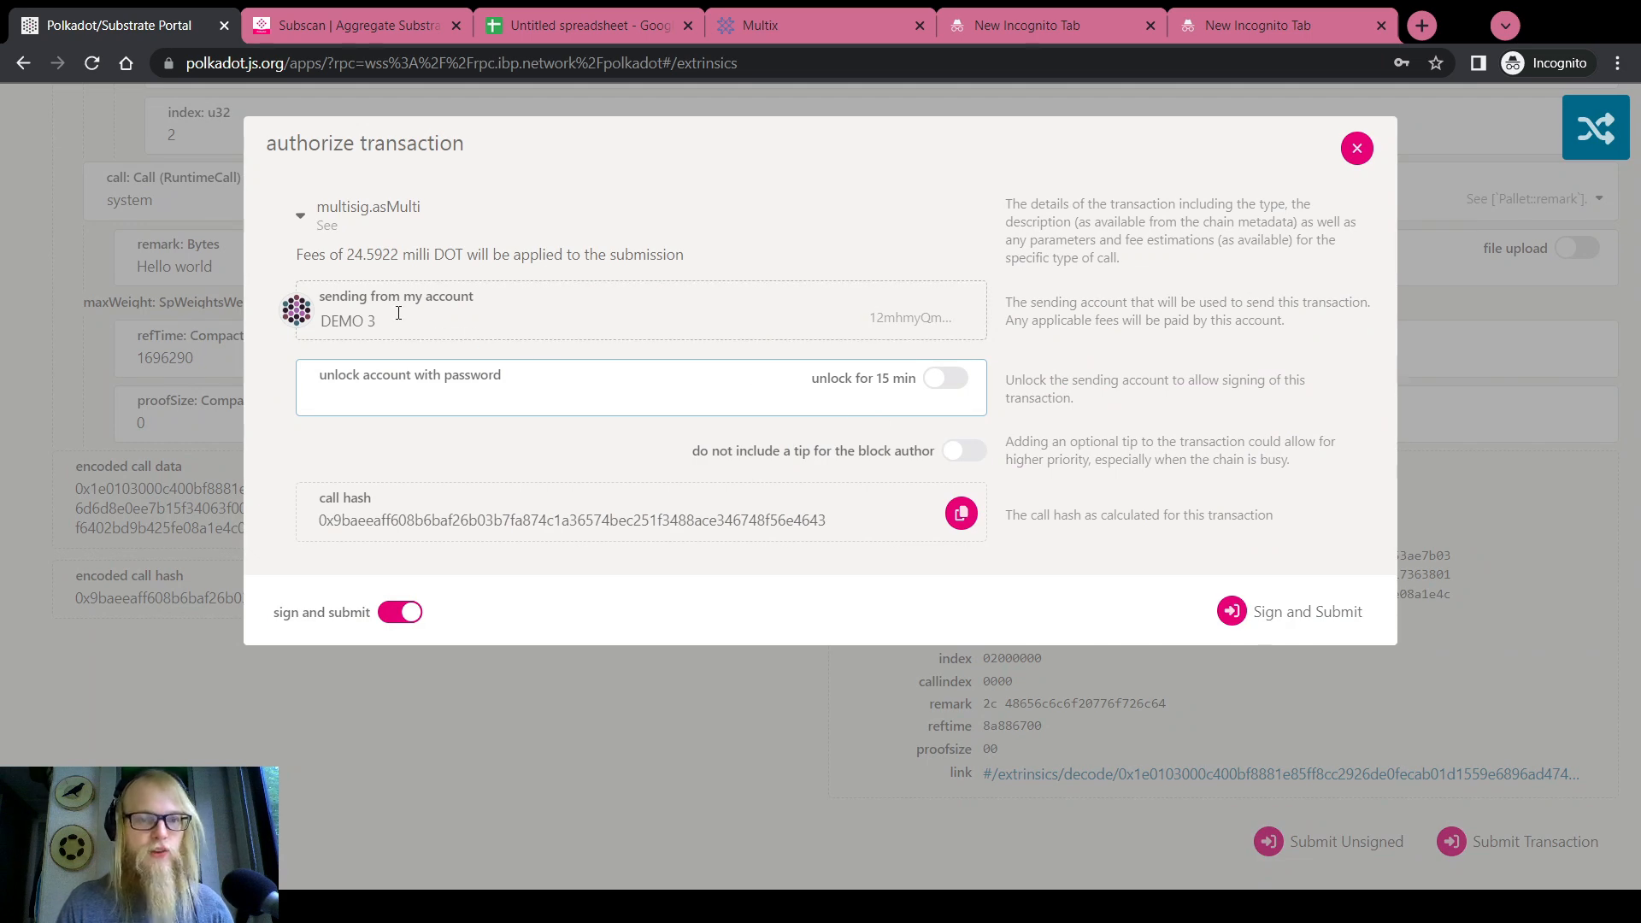
text(*****)
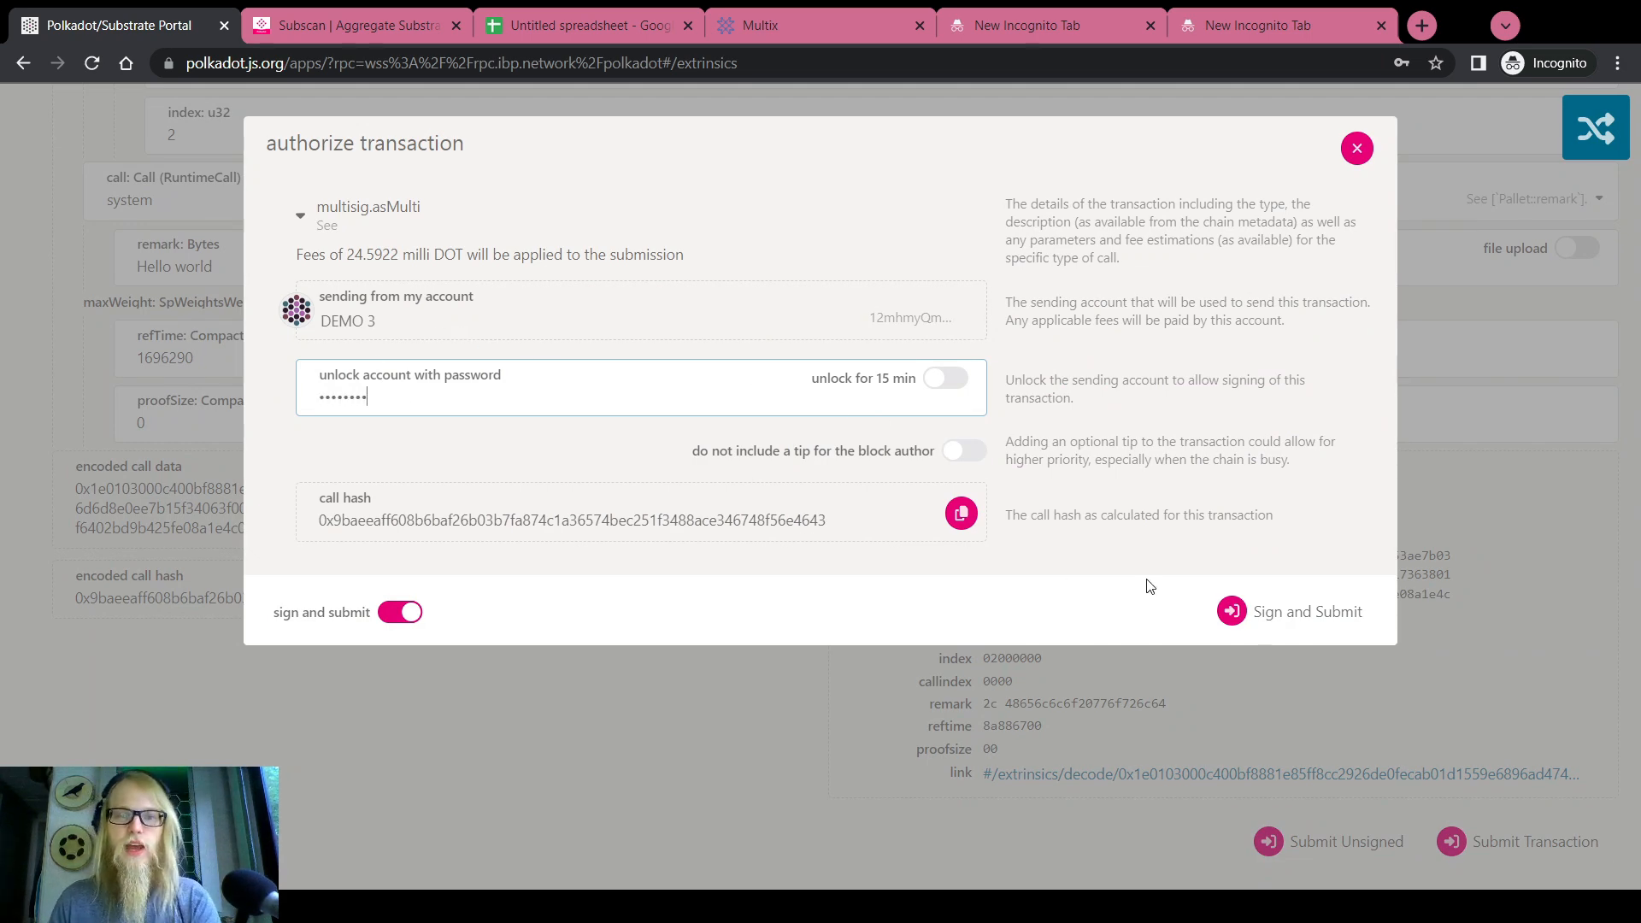
click(1235, 612)
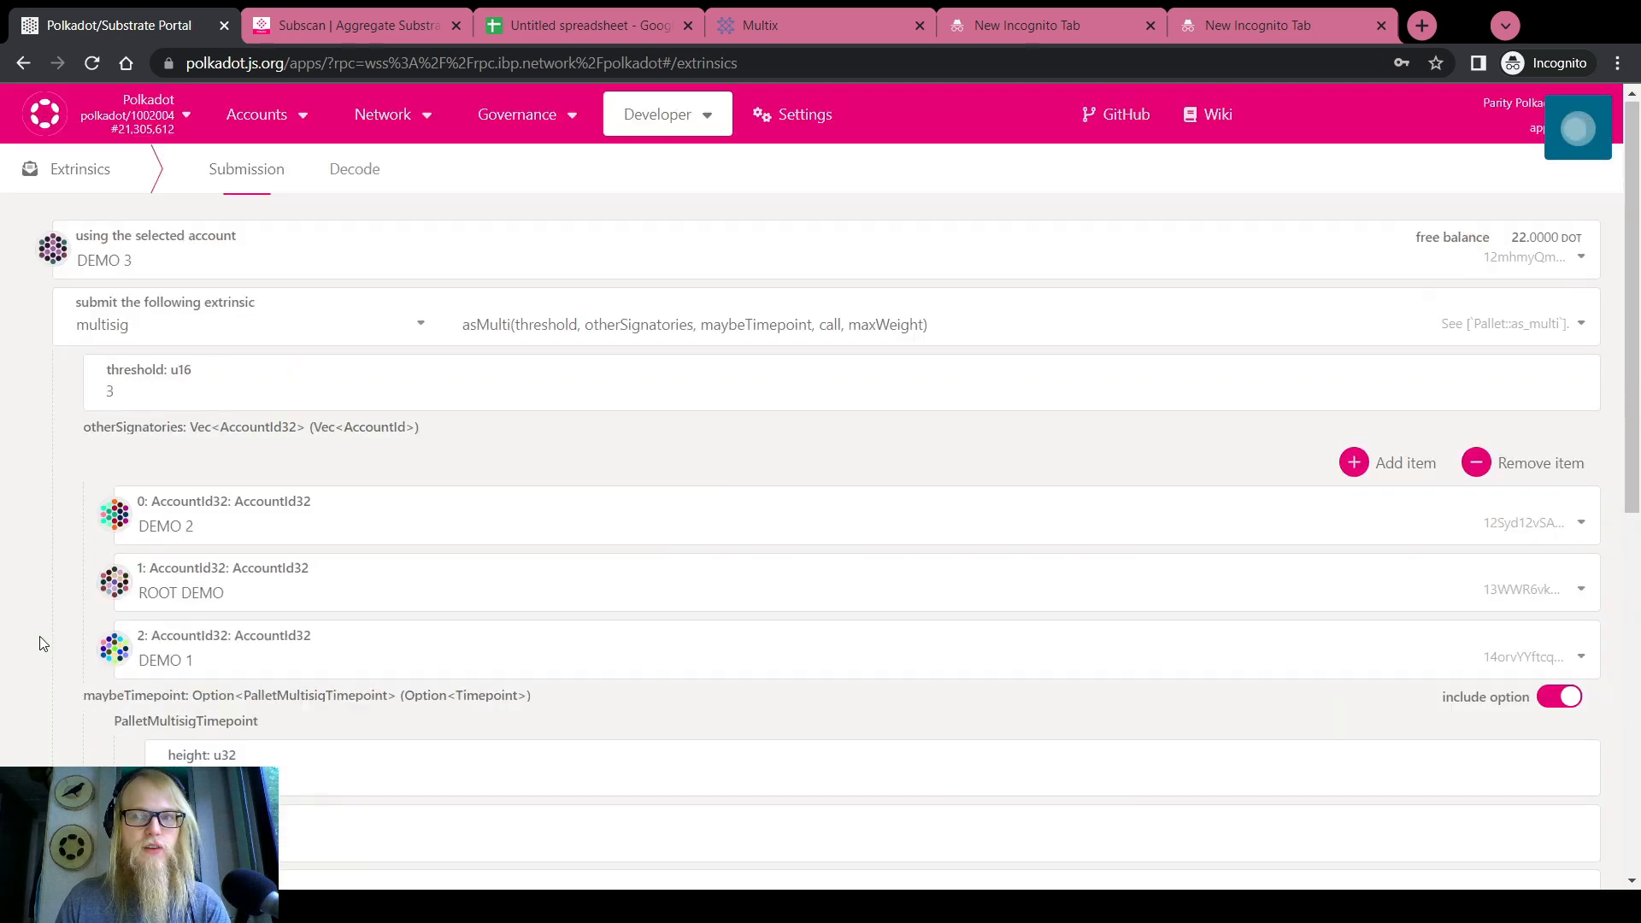
View My accounts, then glance at the multisig record on Subscan
mouse_move(256, 113)
click(275, 154)
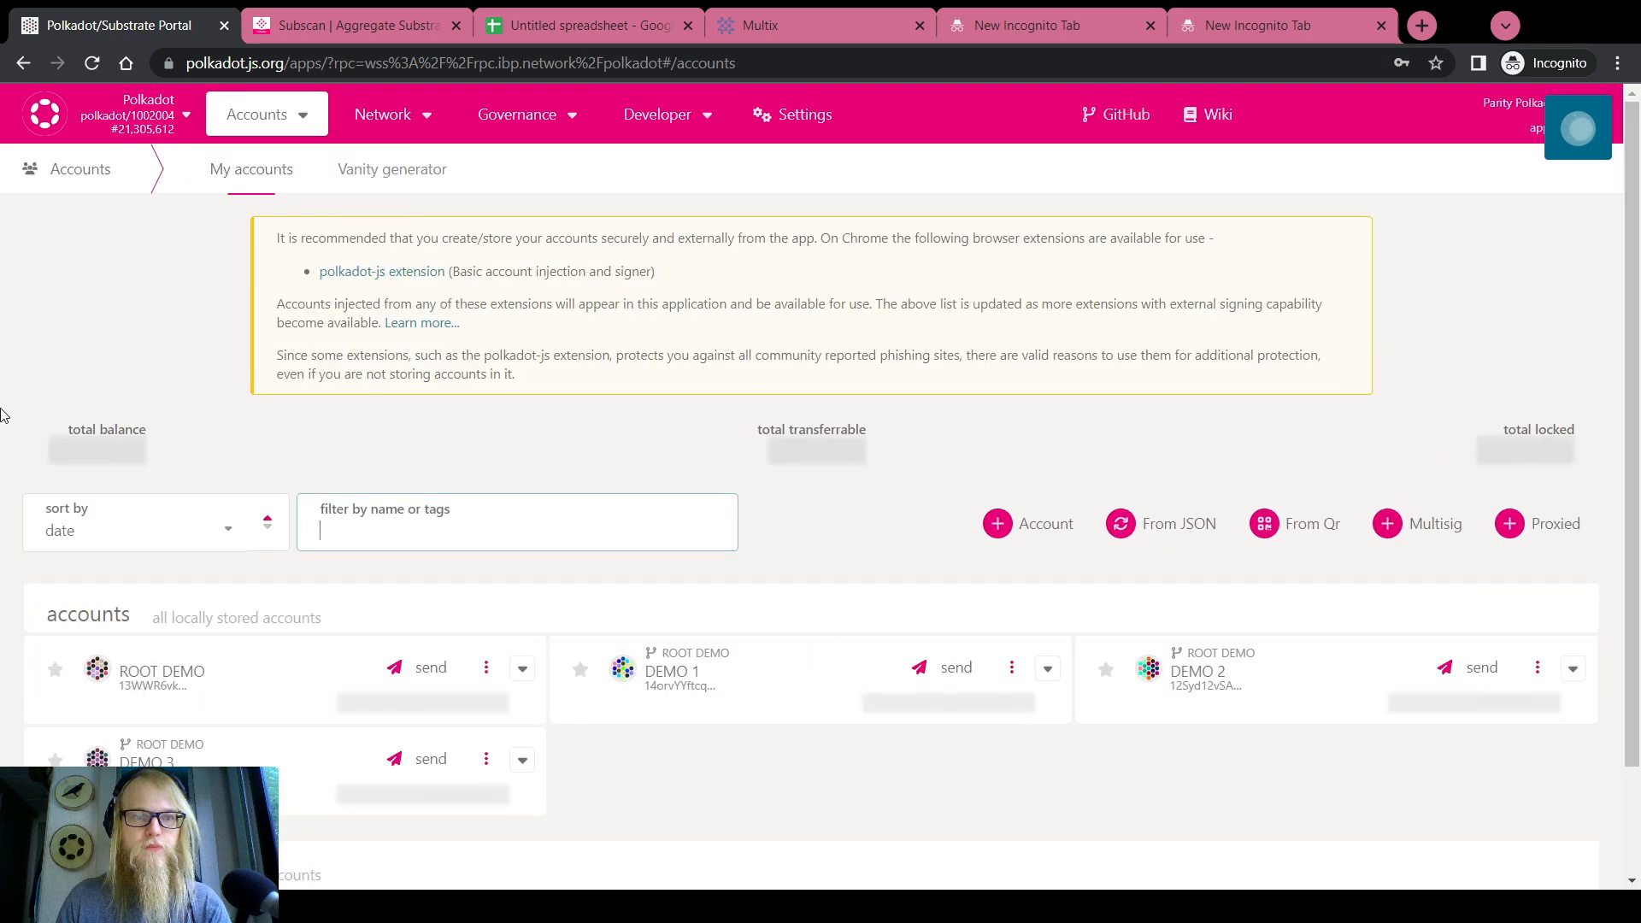
scroll(3, 415, down, 2)
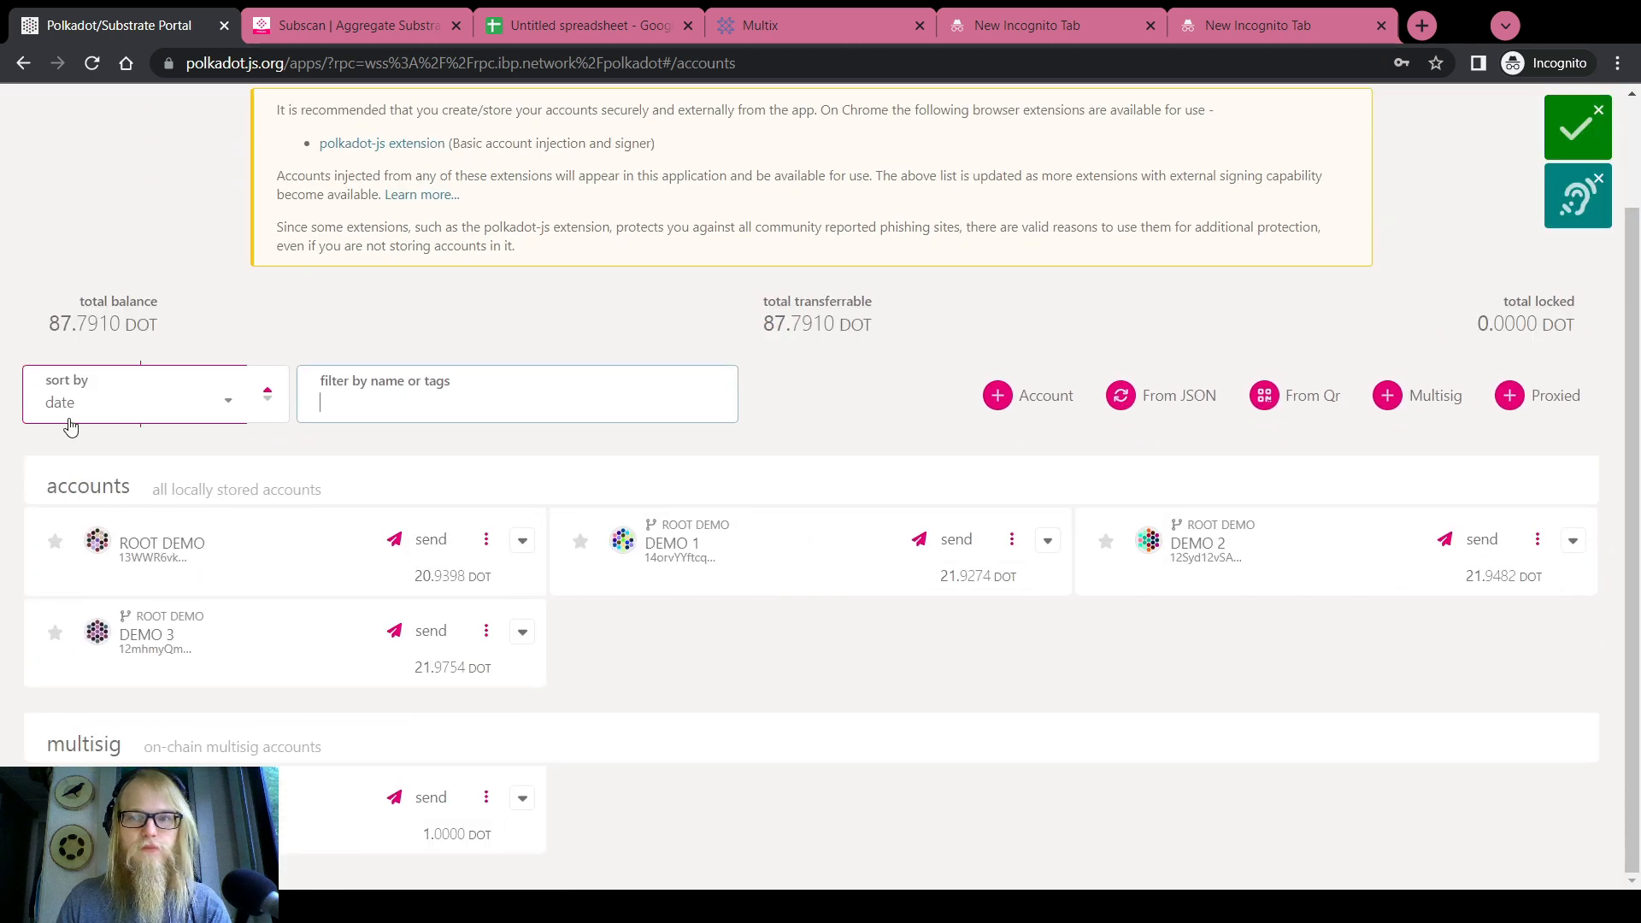
mouse_move(1558, 128)
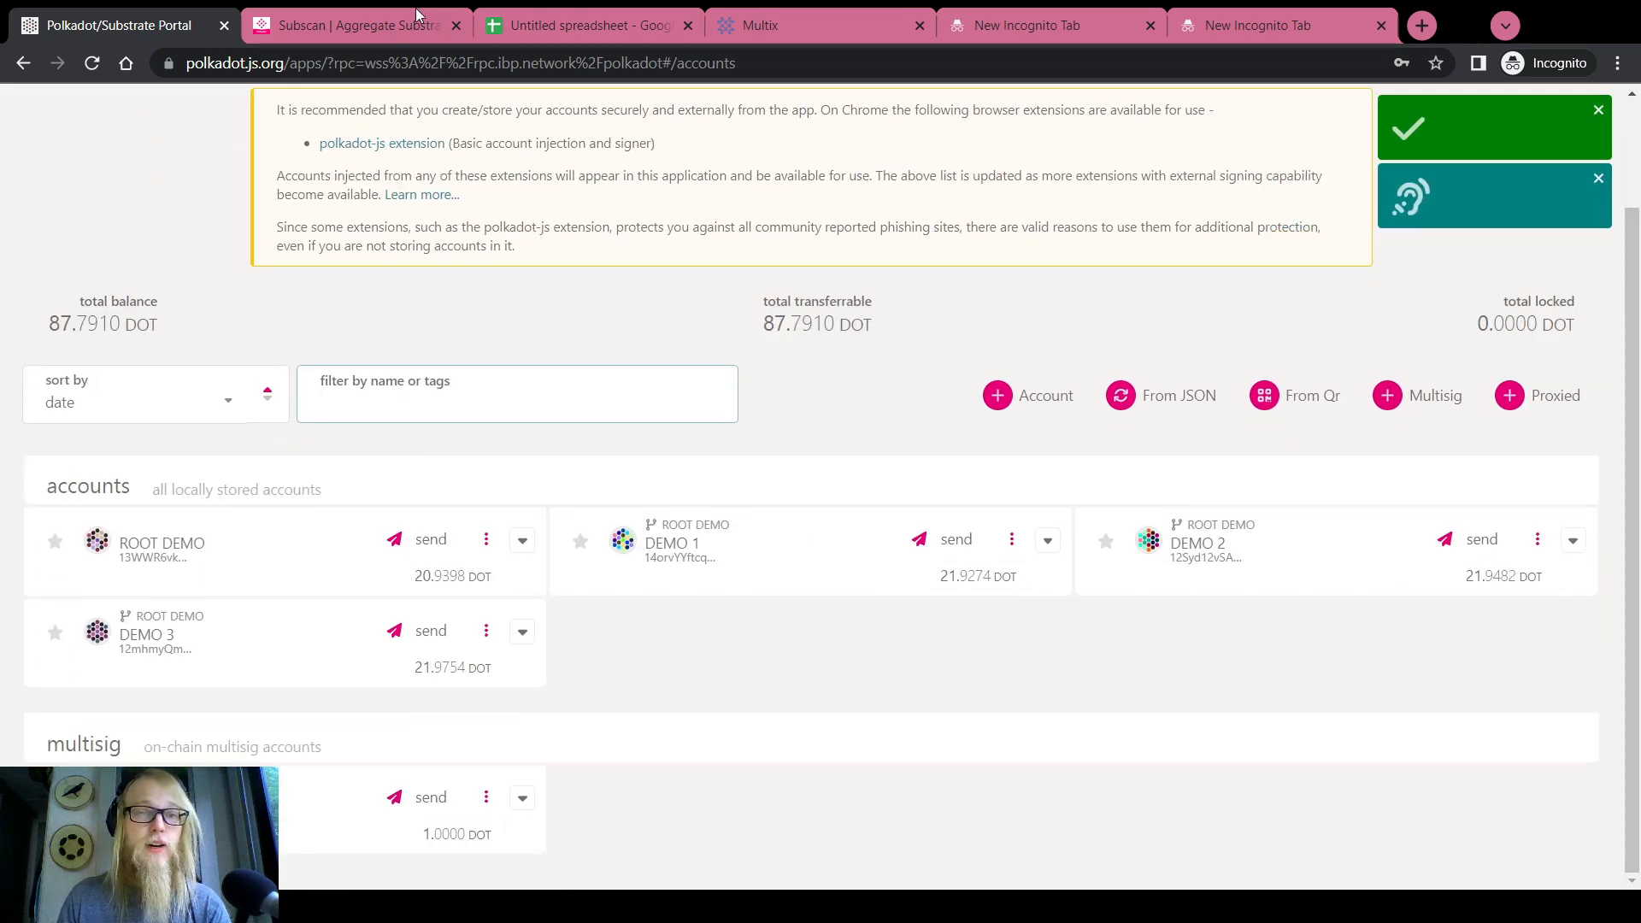
click(345, 25)
scroll(746, 334, down, 3)
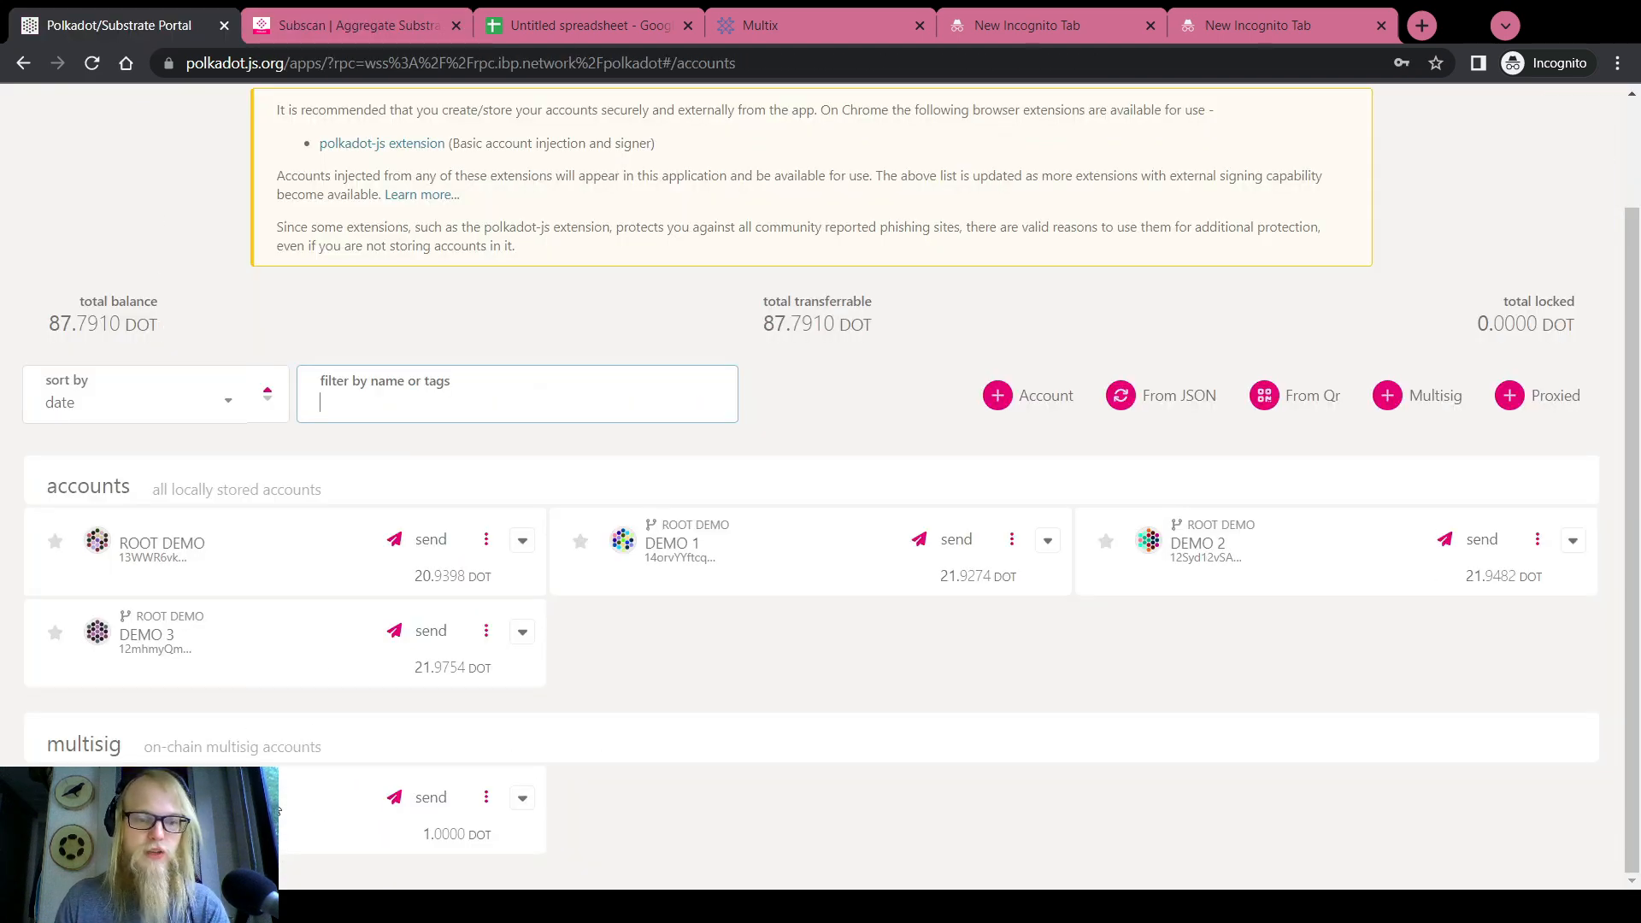
scroll(311, 747, up, 2)
In the chain explorer, expand MultisigExecuted and open block 21,305,613
mouse_move(382, 114)
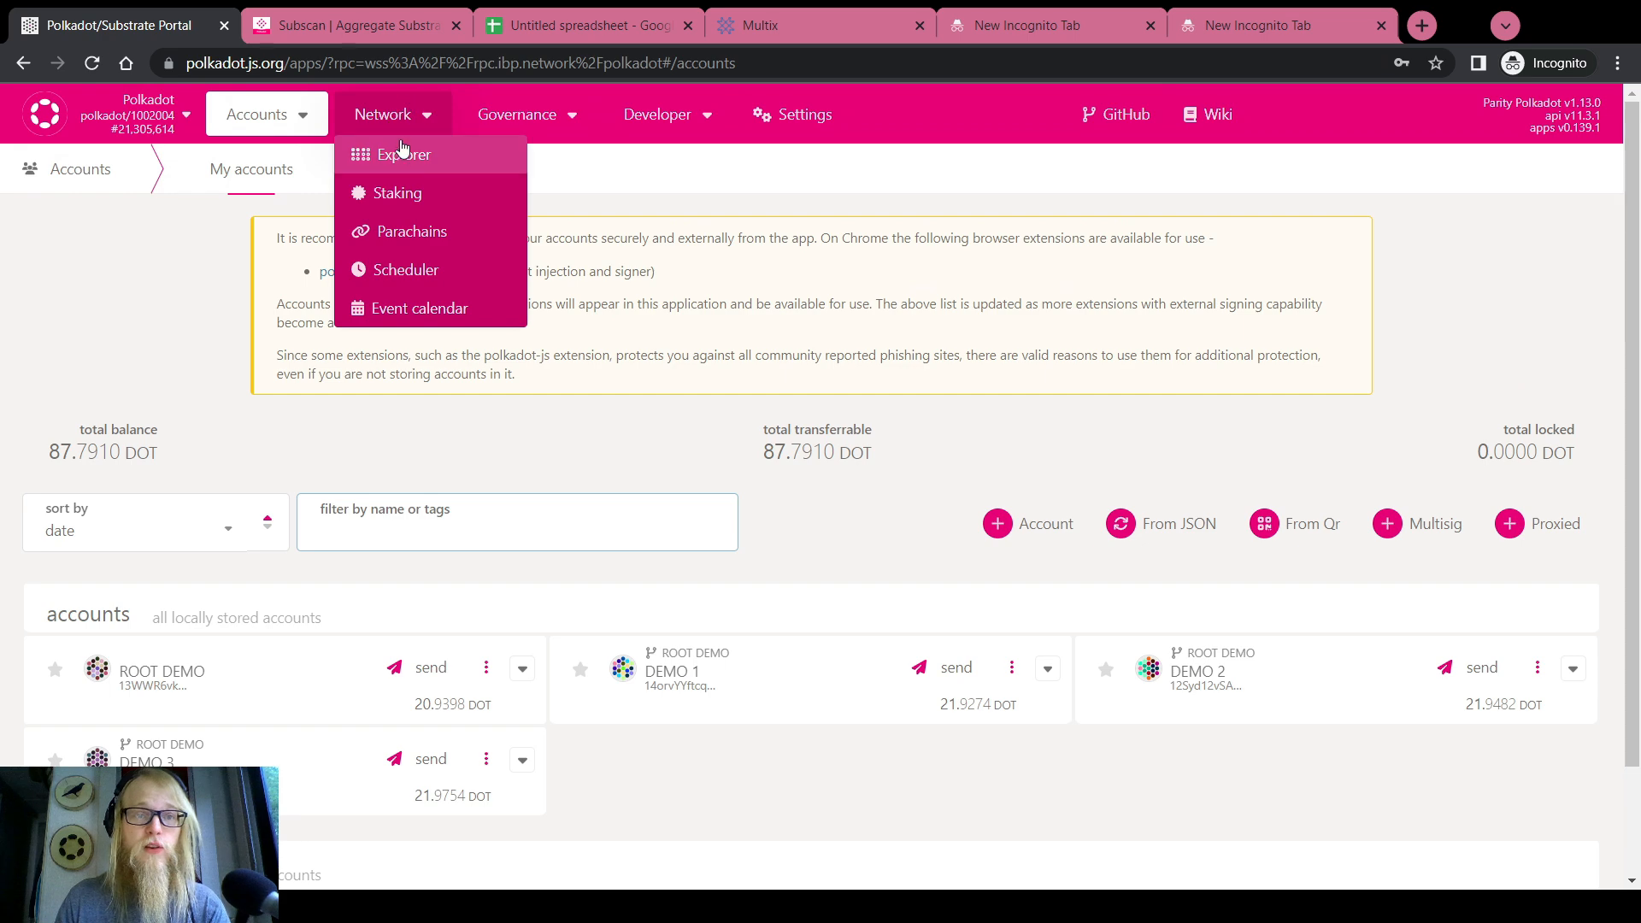
click(402, 155)
scroll(1004, 307, down, 2)
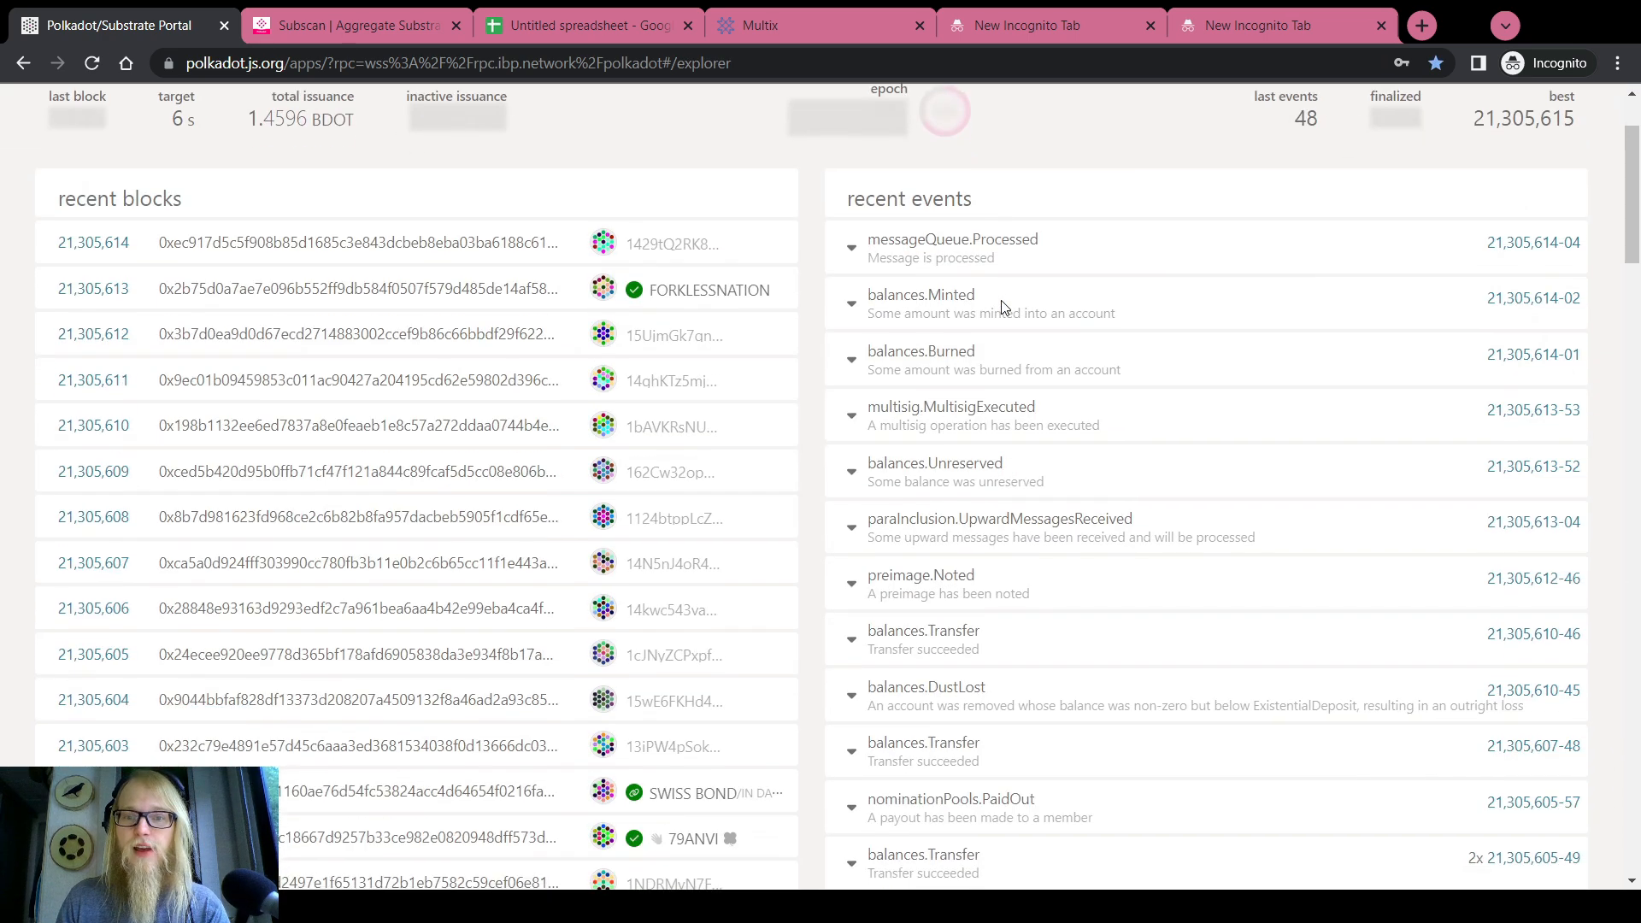
click(974, 413)
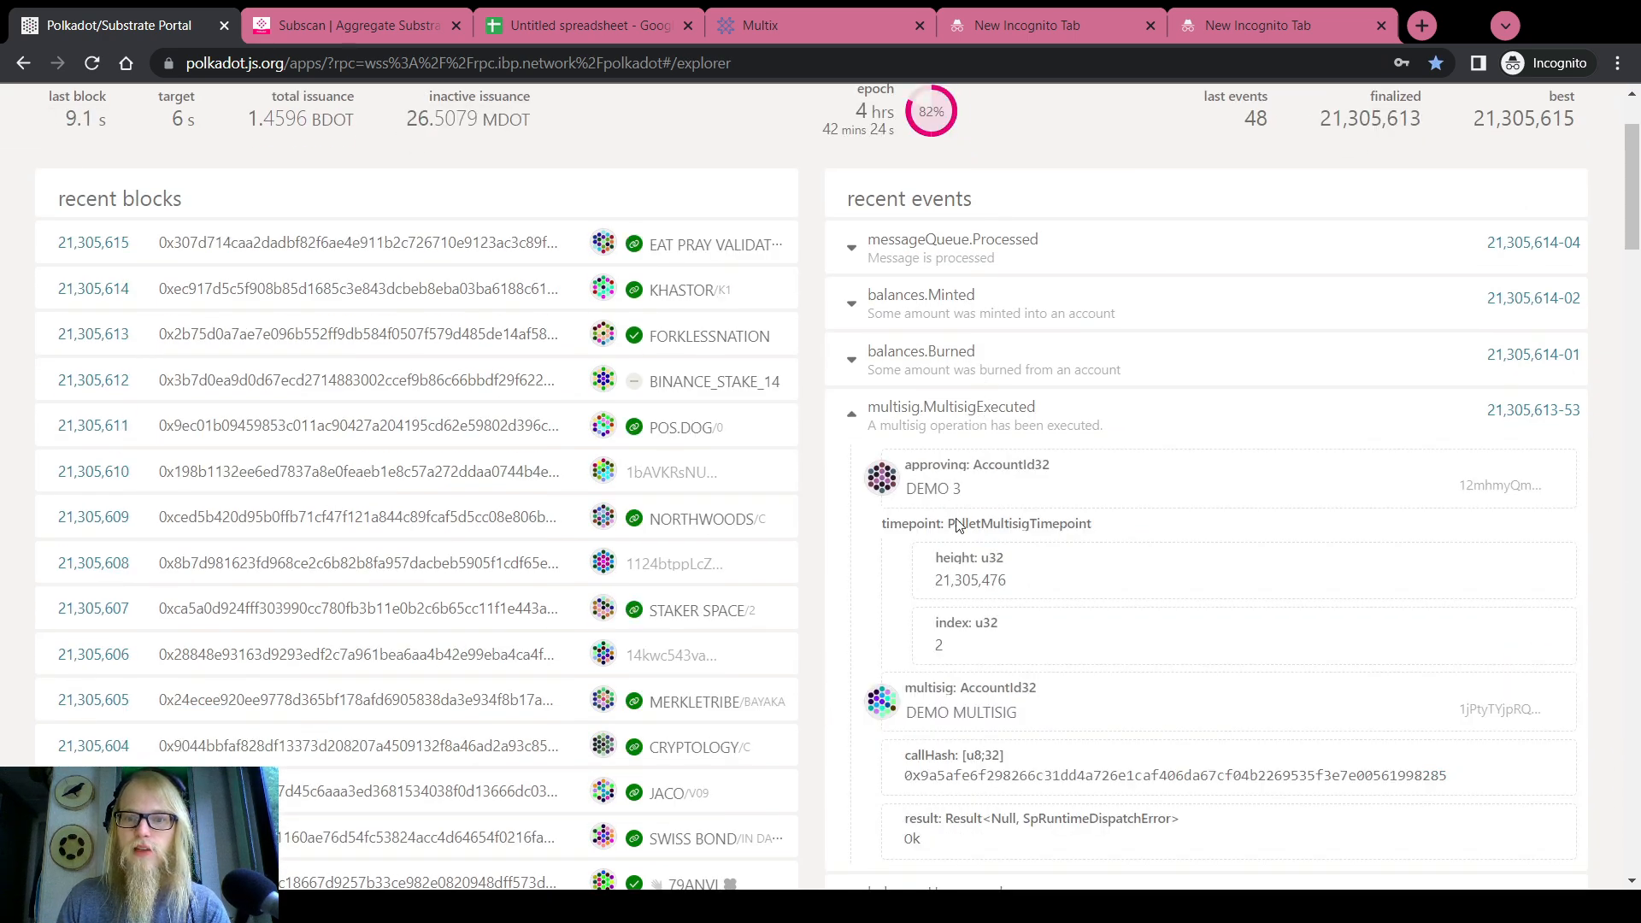
click(1568, 413)
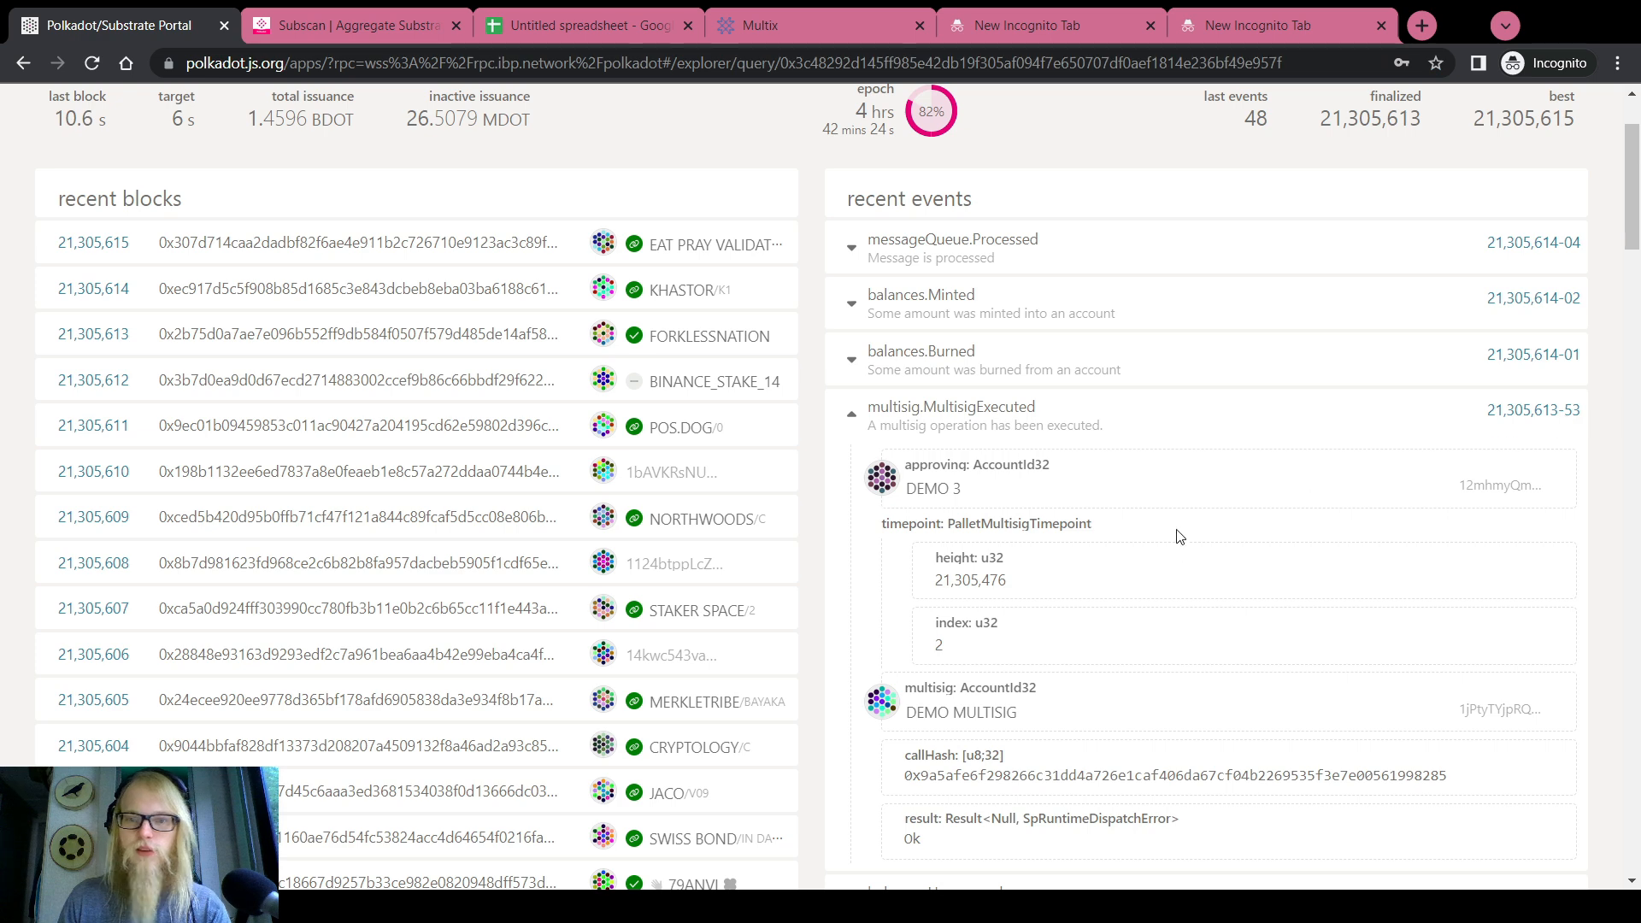
scroll(530, 514, down, 15)
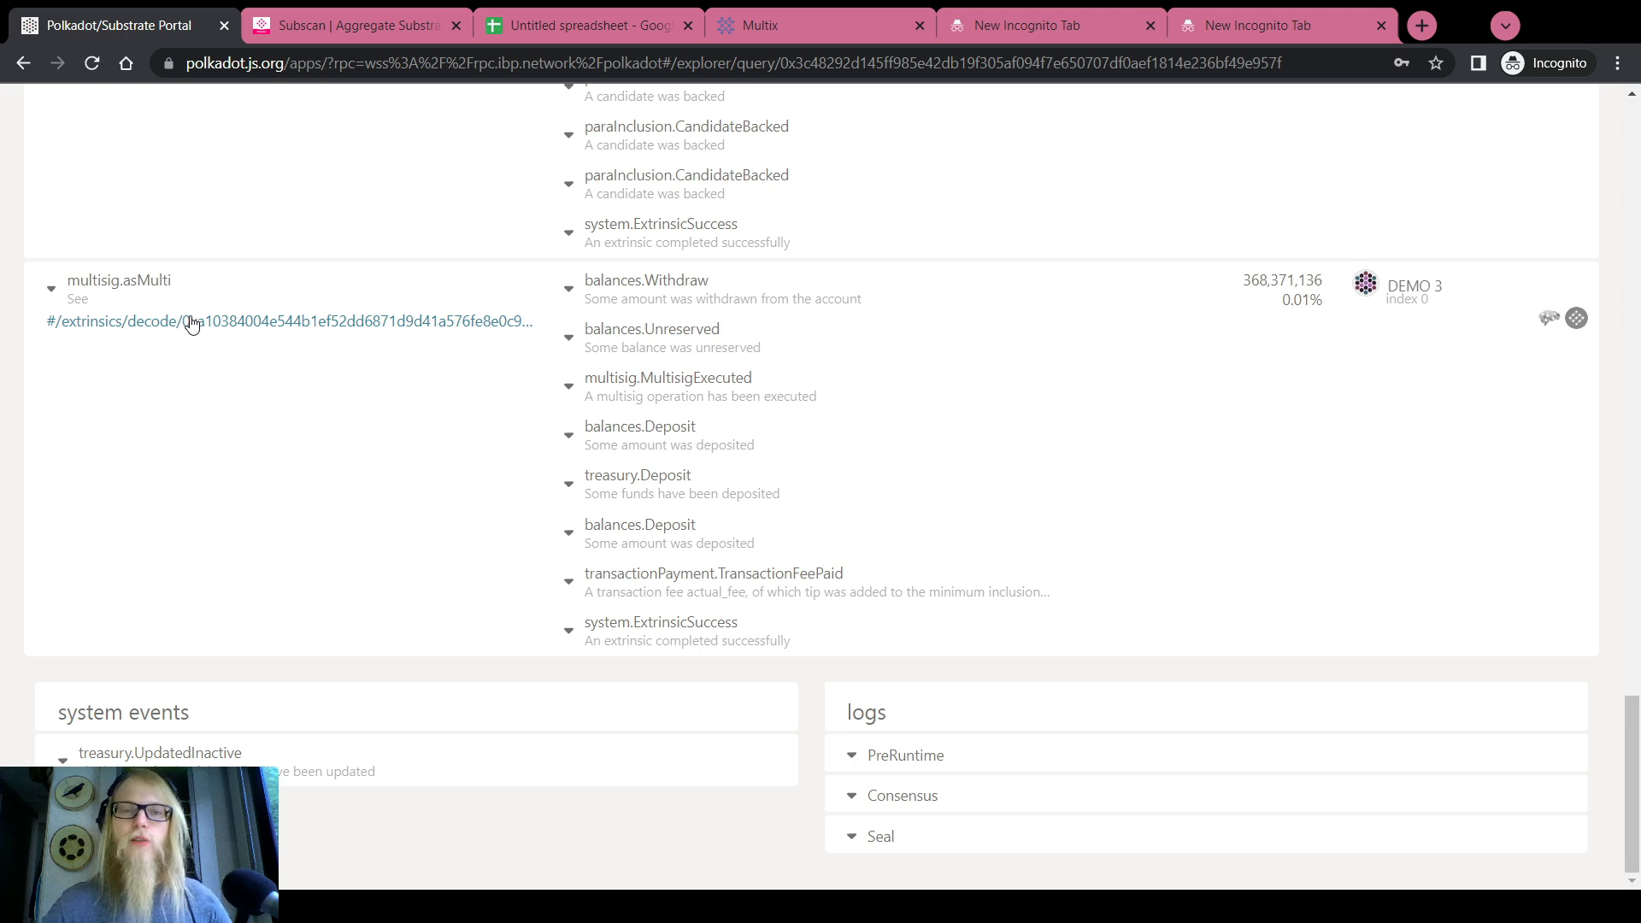
Return to the Subscan multisig record and reload it until the status updates to Executed
click(330, 11)
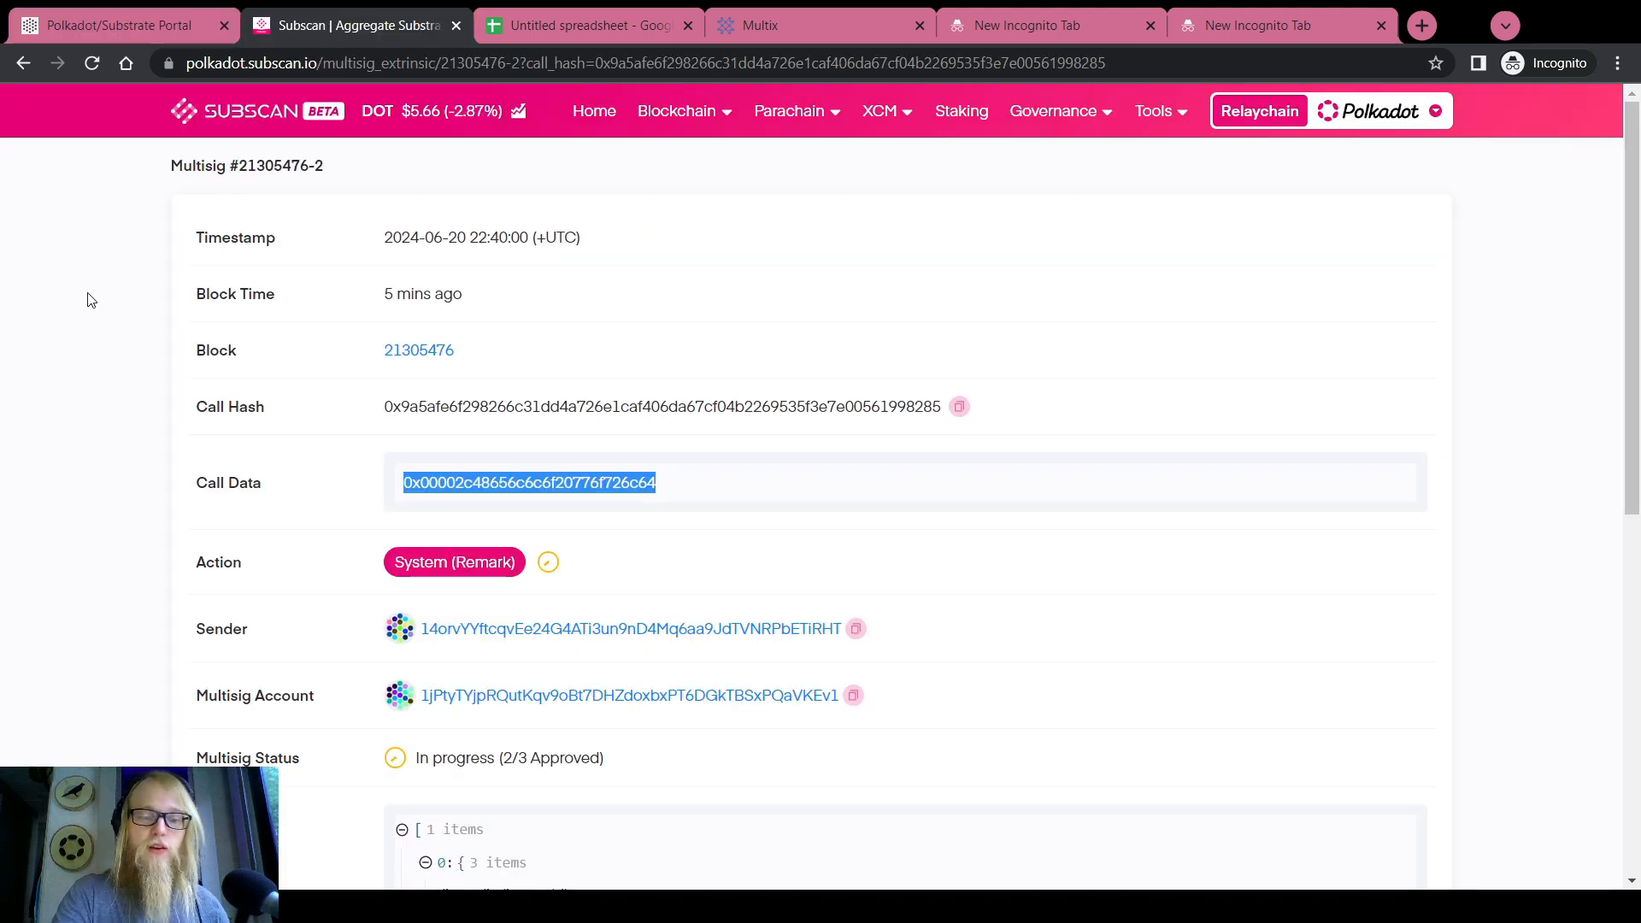
key(F5)
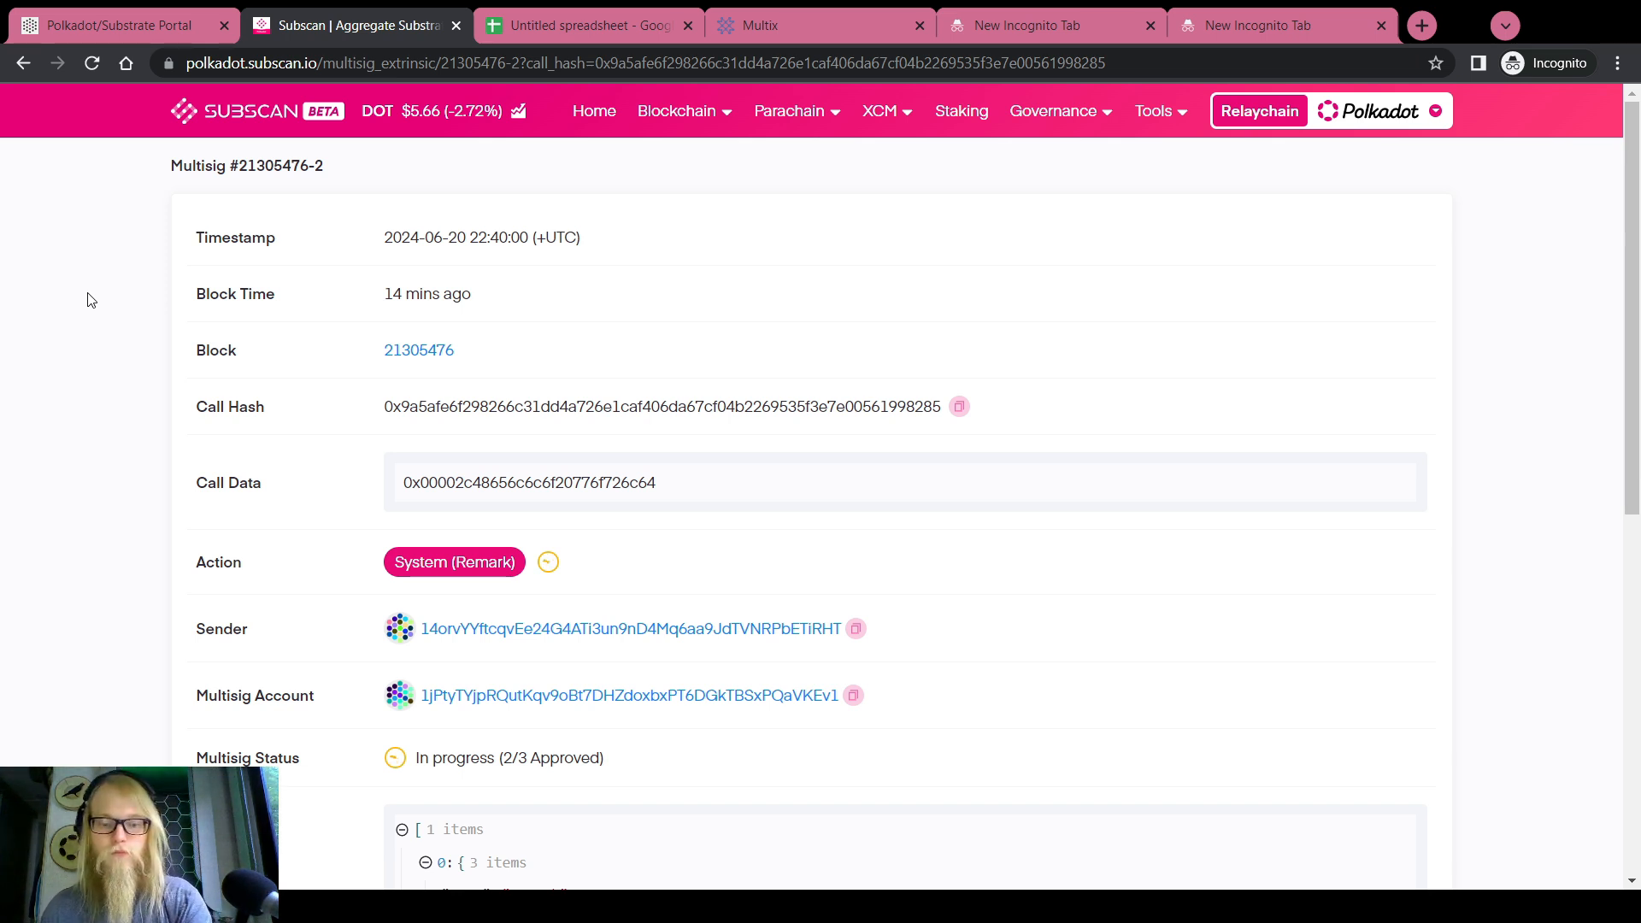
key(F5)
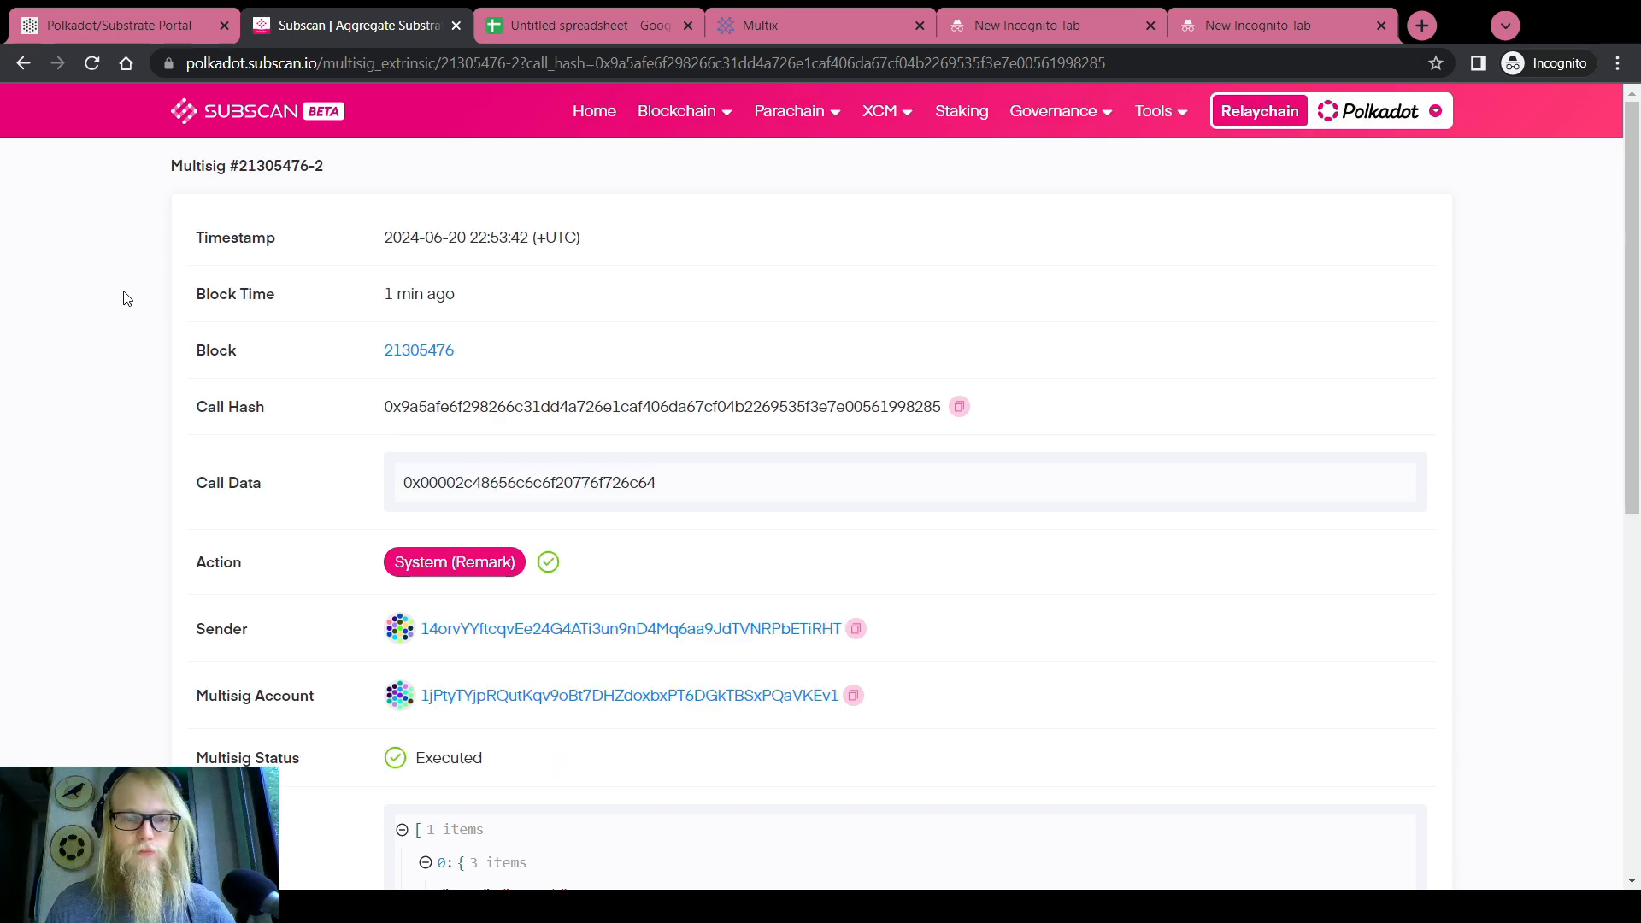
Decode the Parameters section to reveal the Hello world remark
scroll(146, 350, down, 2)
scroll(128, 317, down, 5)
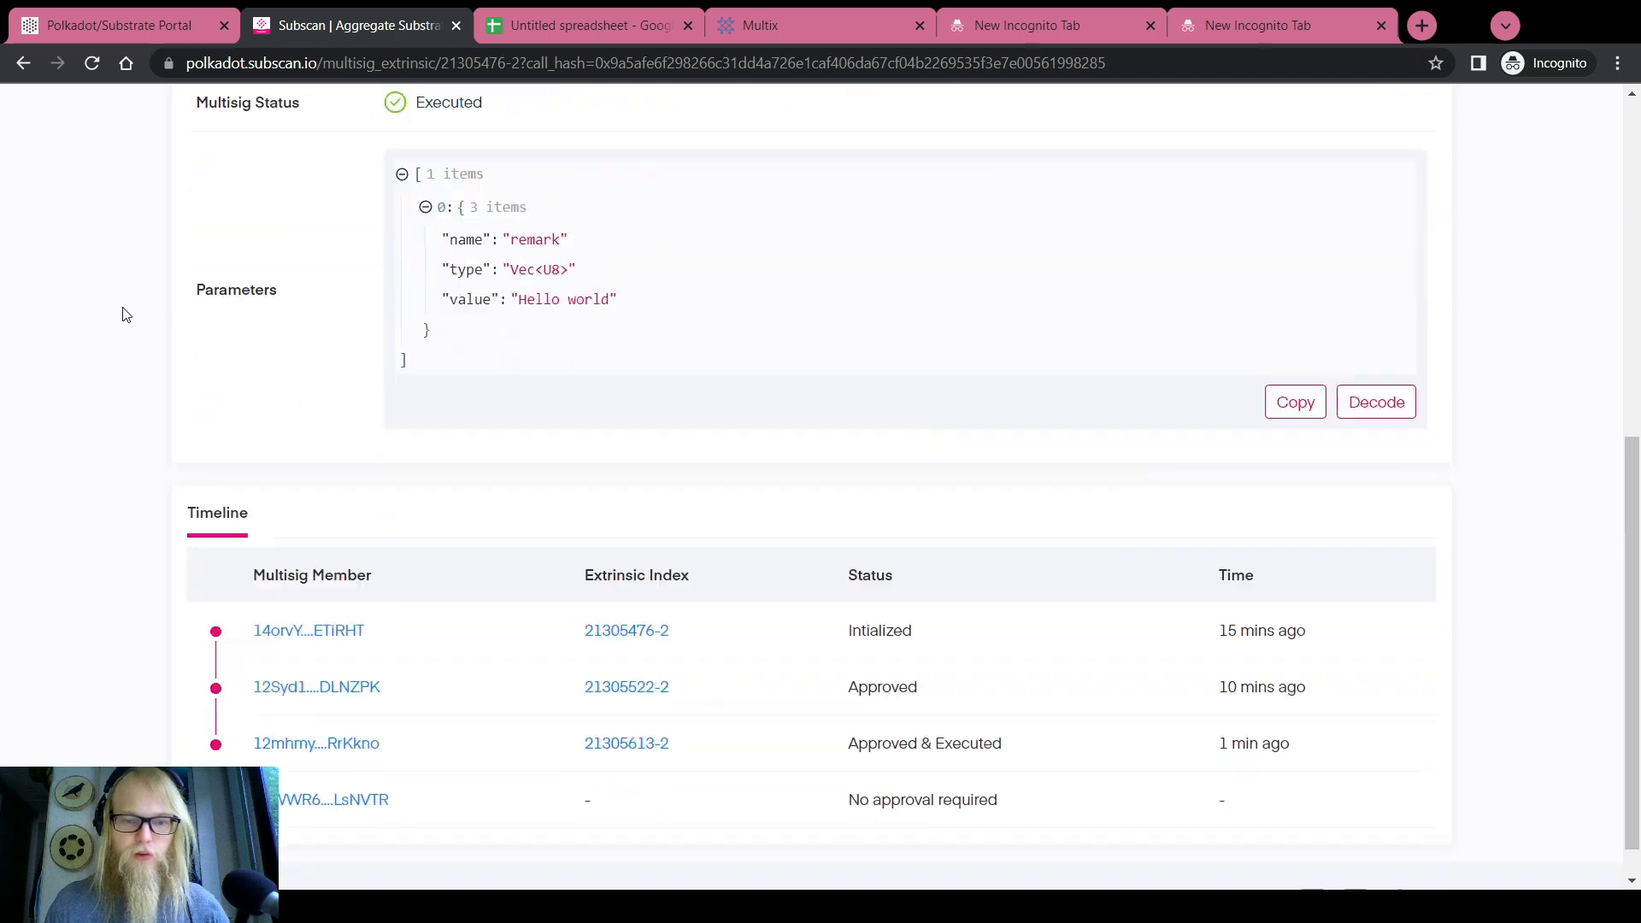
scroll(312, 345, up, 1)
scroll(1008, 504, down, 2)
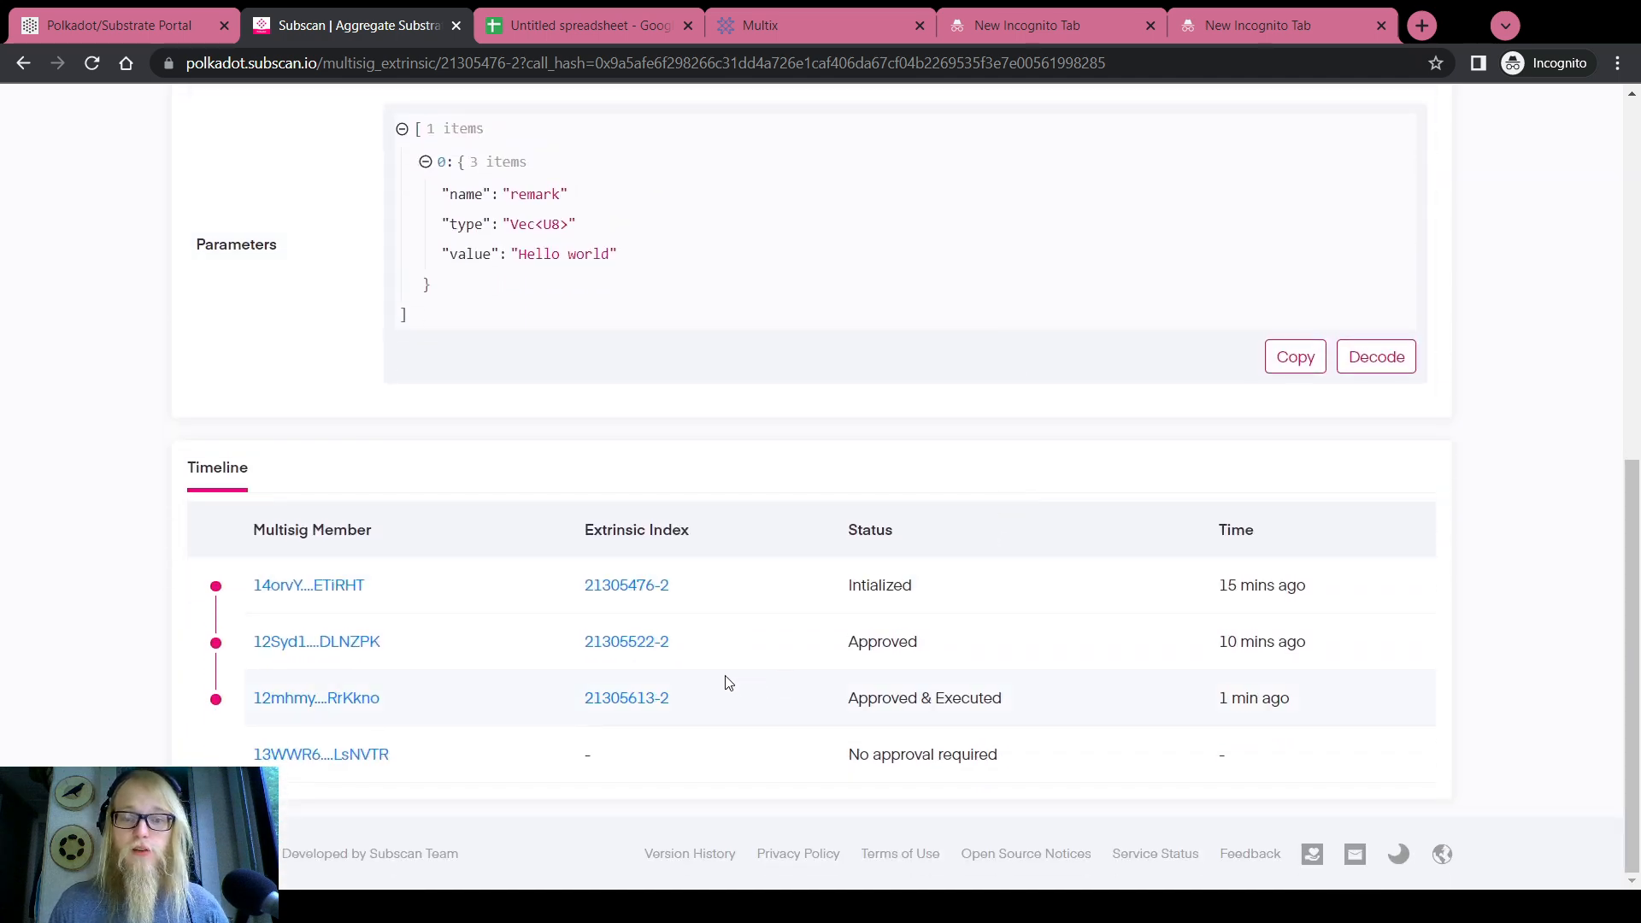
click(1377, 358)
scroll(758, 442, up, 6)
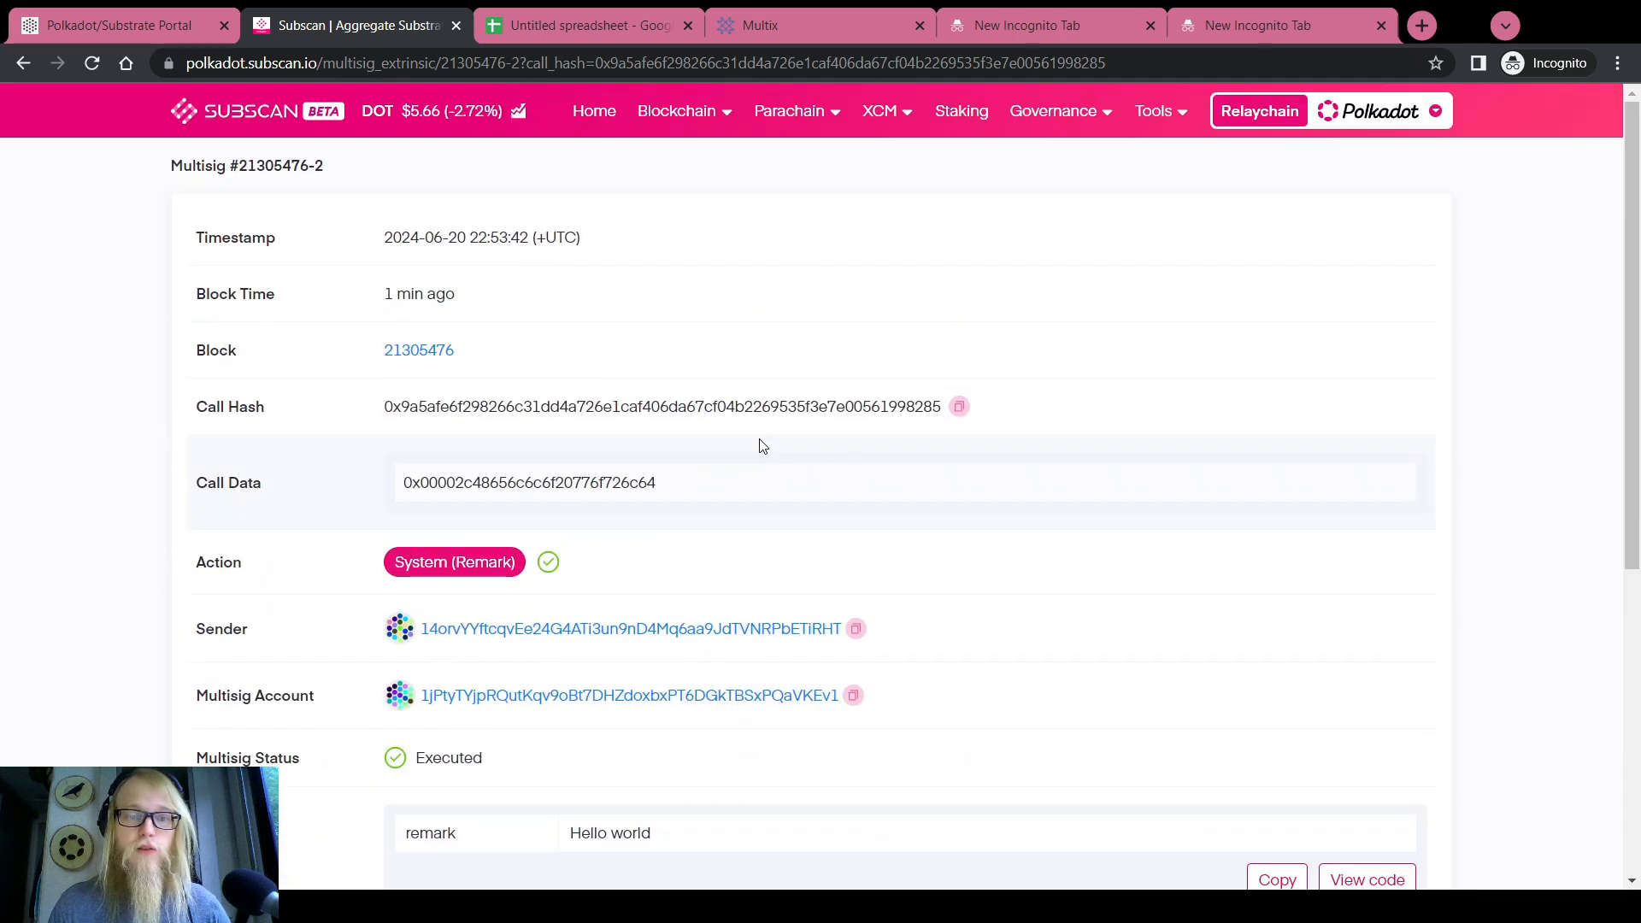
scroll(758, 442, down, 5)
scroll(758, 445, up, 2)
scroll(758, 443, up, 3)
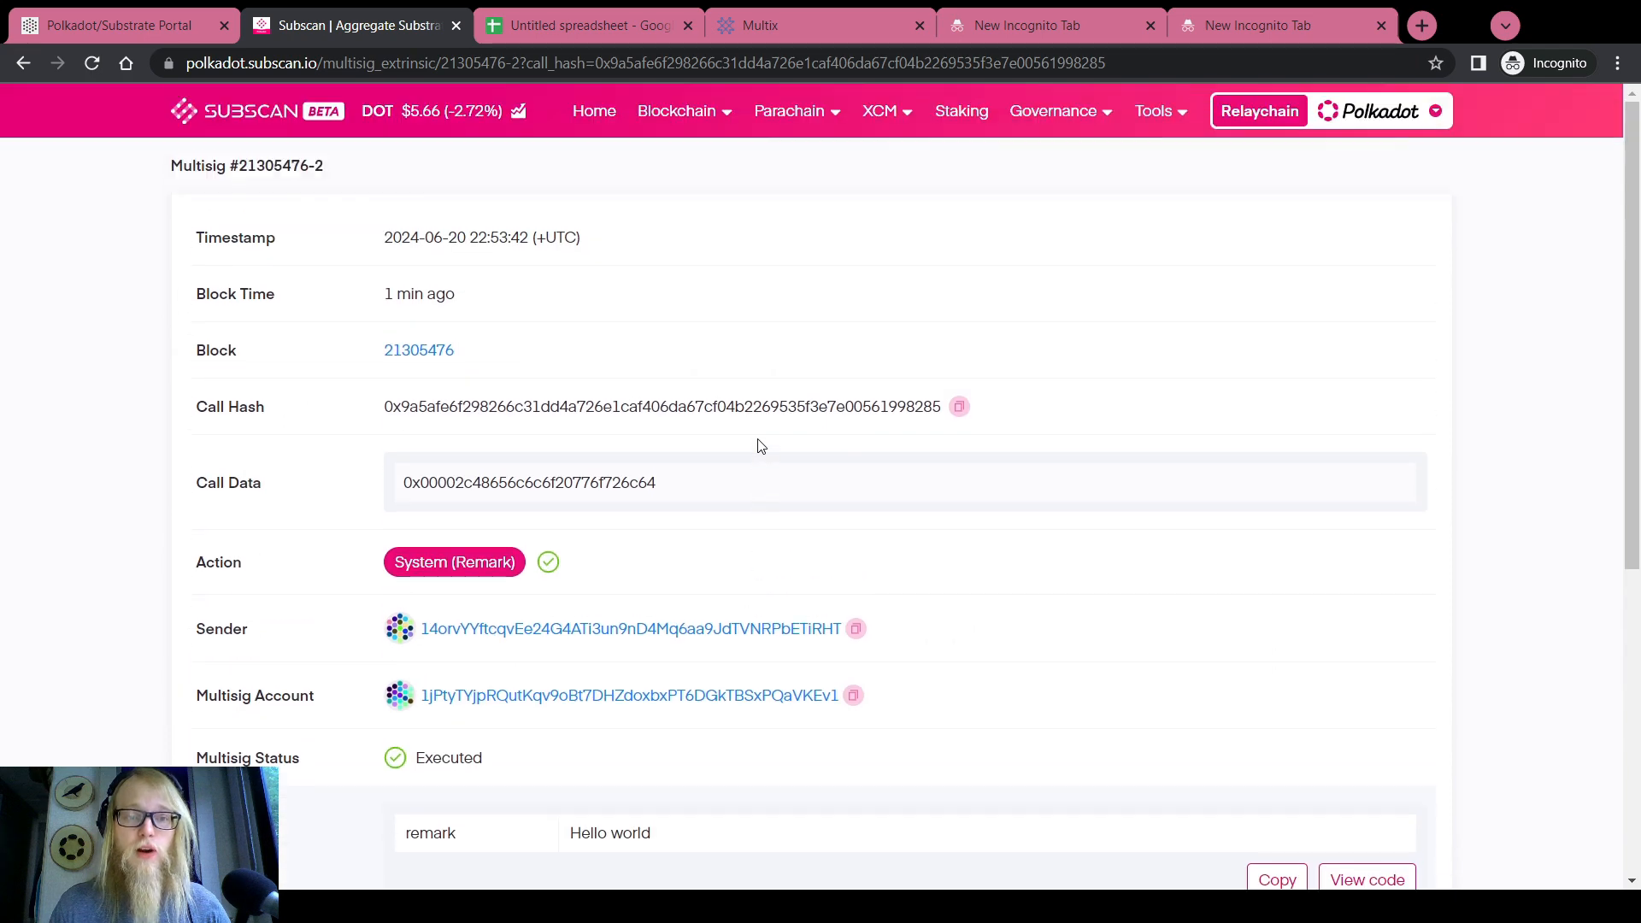
scroll(761, 447, down, 3)
scroll(524, 428, up, 3)
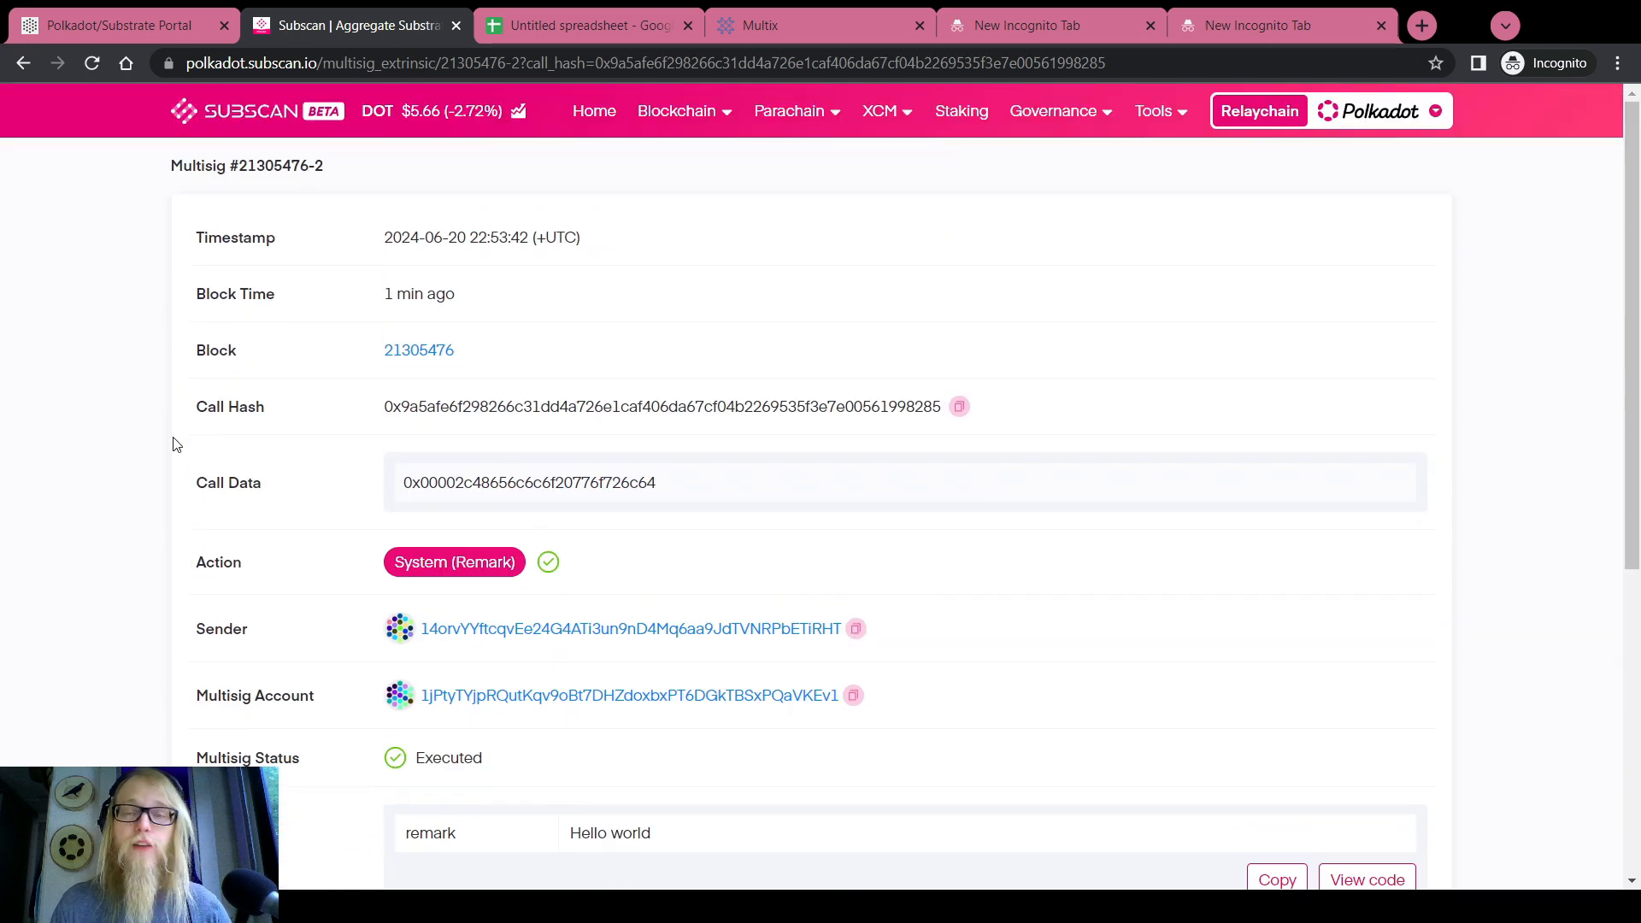
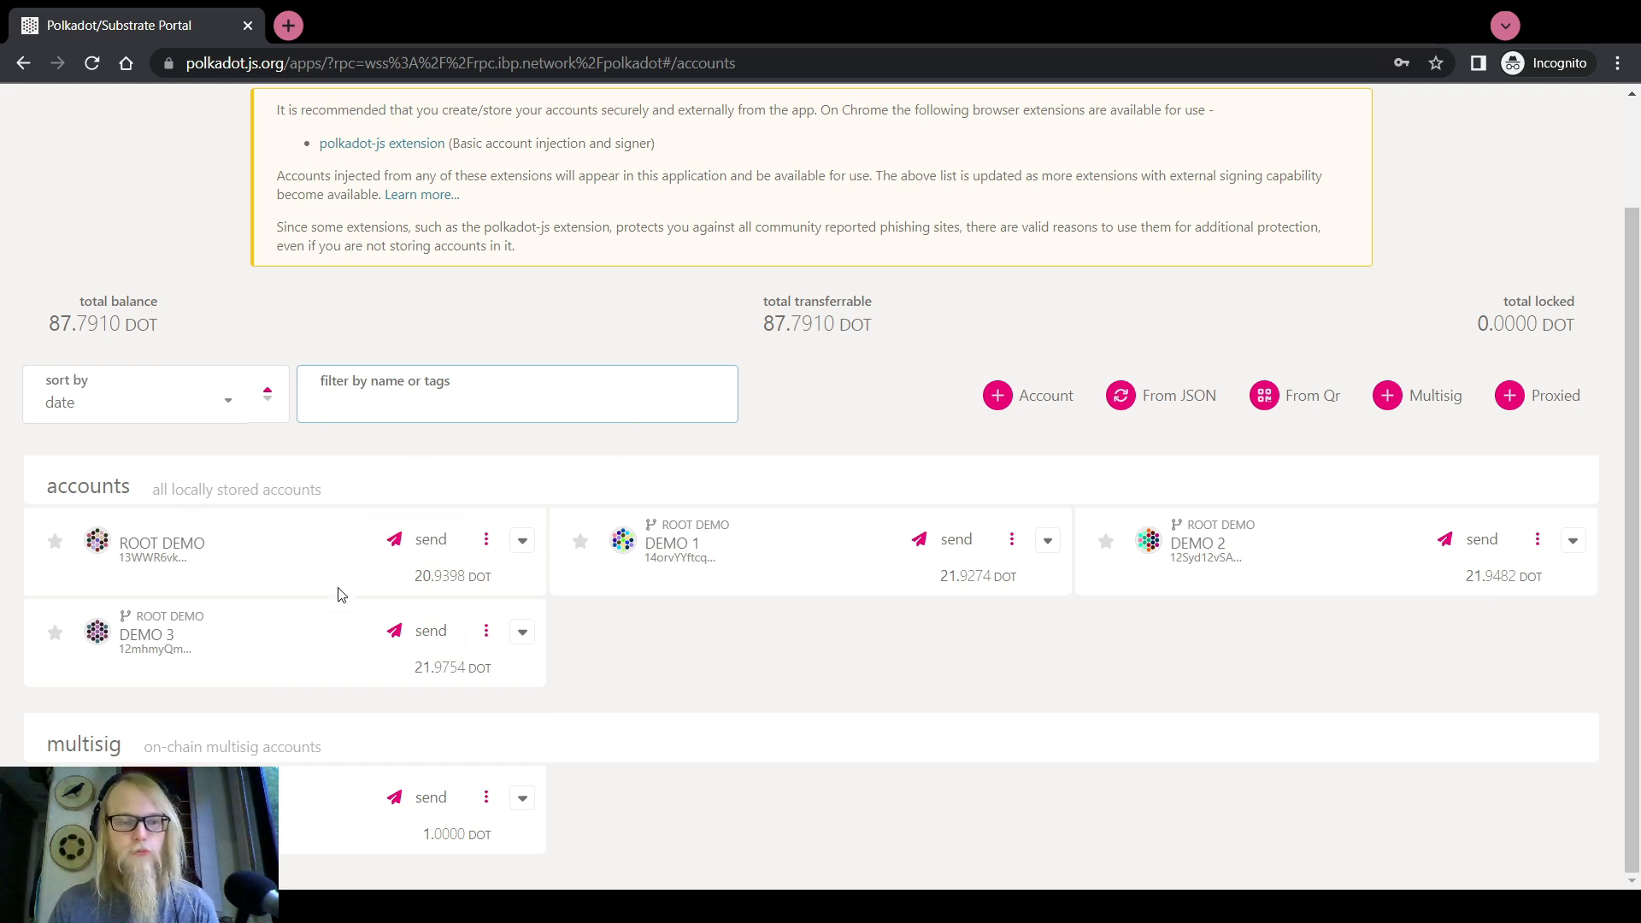
Try adding a proxy in DEMO 3's proxy overview, then close it without submitting
click(487, 632)
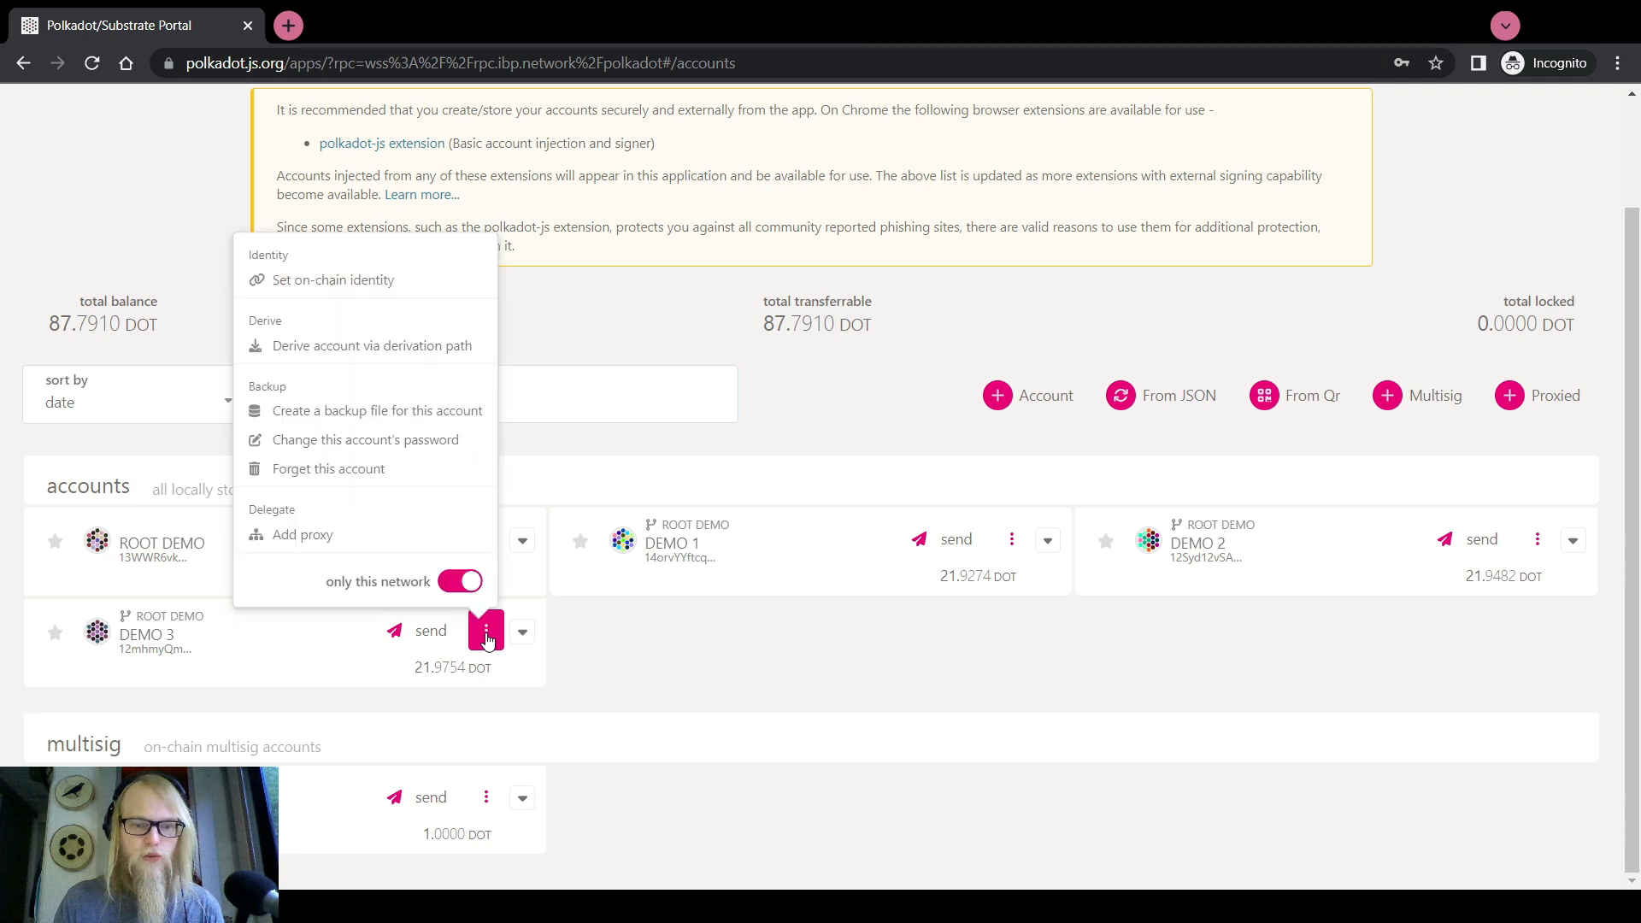
click(348, 536)
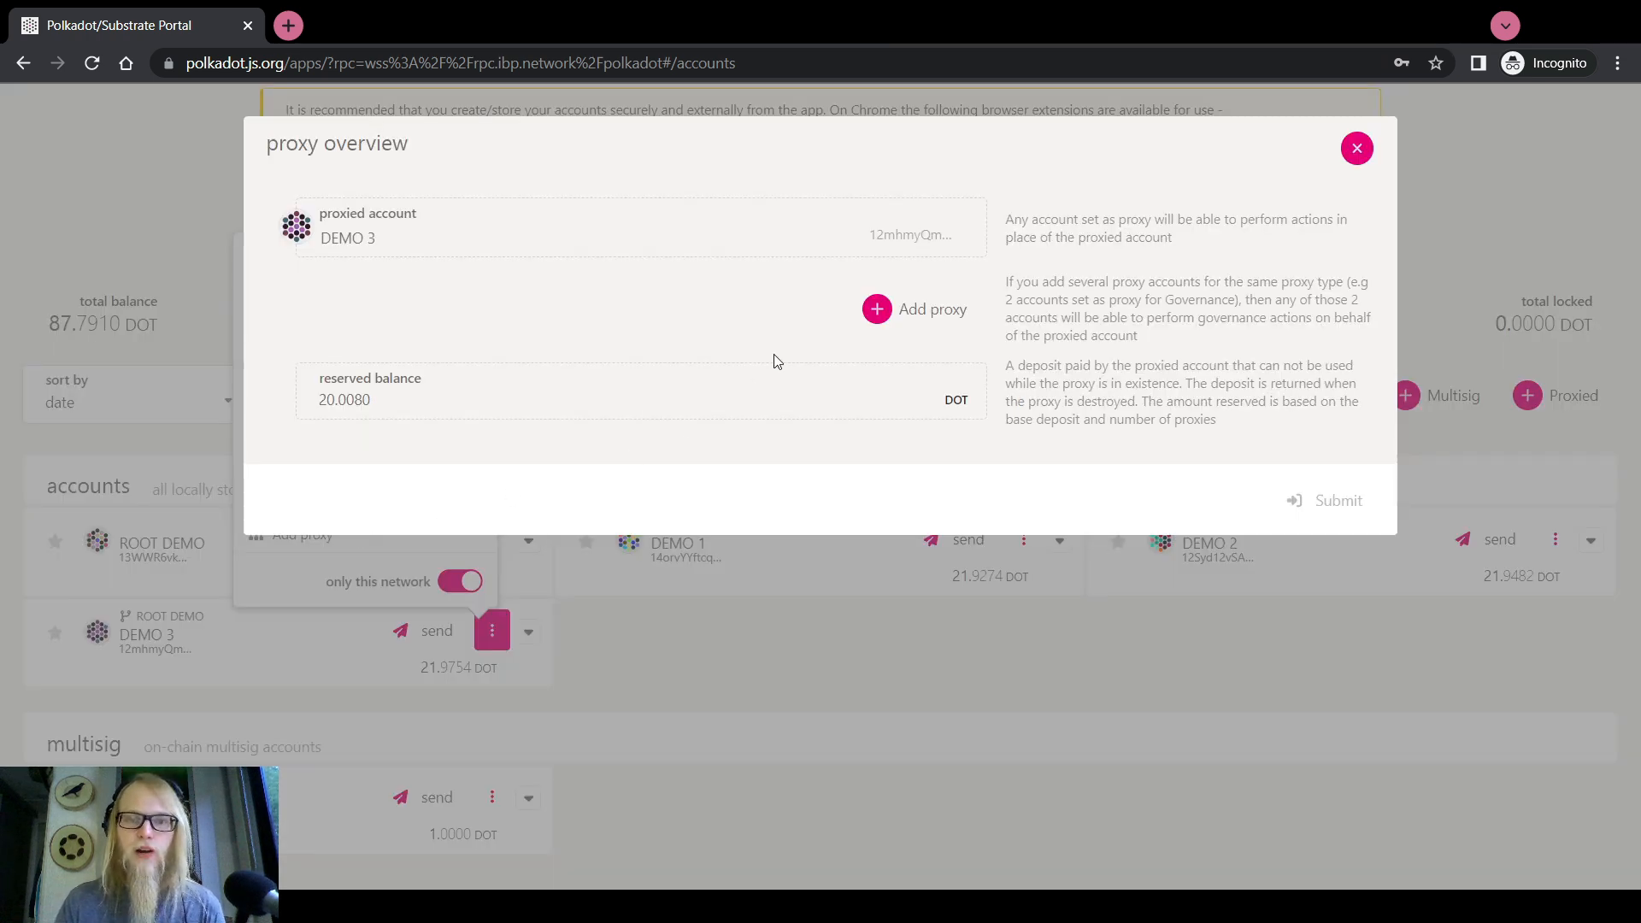
click(876, 309)
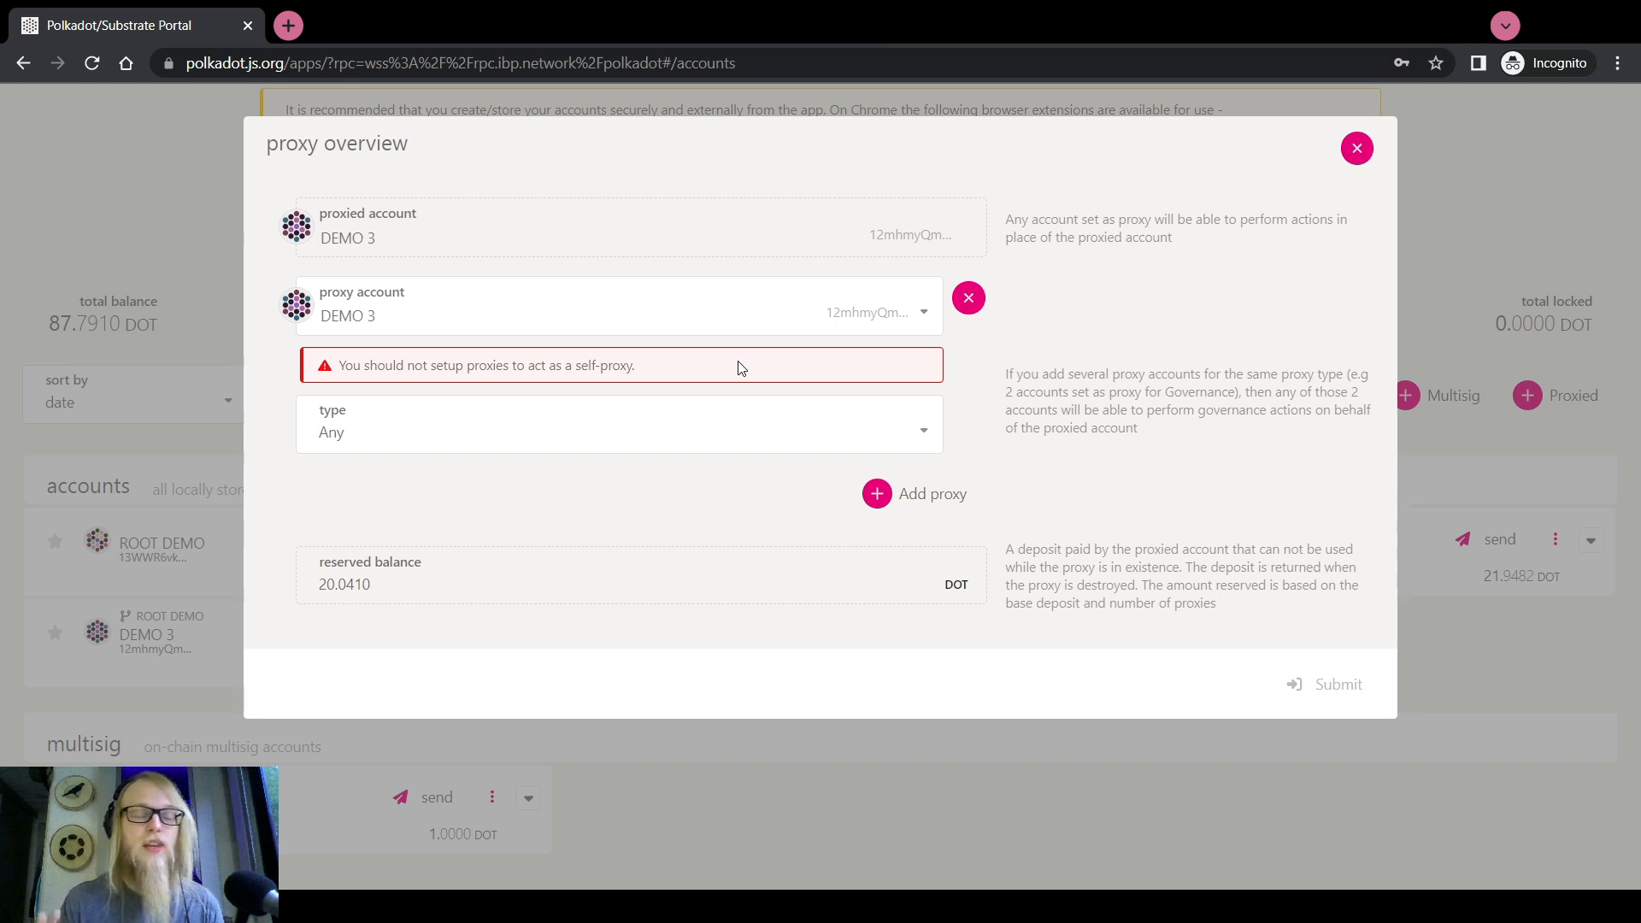
click(1357, 148)
scroll(807, 219, up, 2)
On the Extrinsics page, choose the proxy pallet's addProxy call
mouse_move(696, 114)
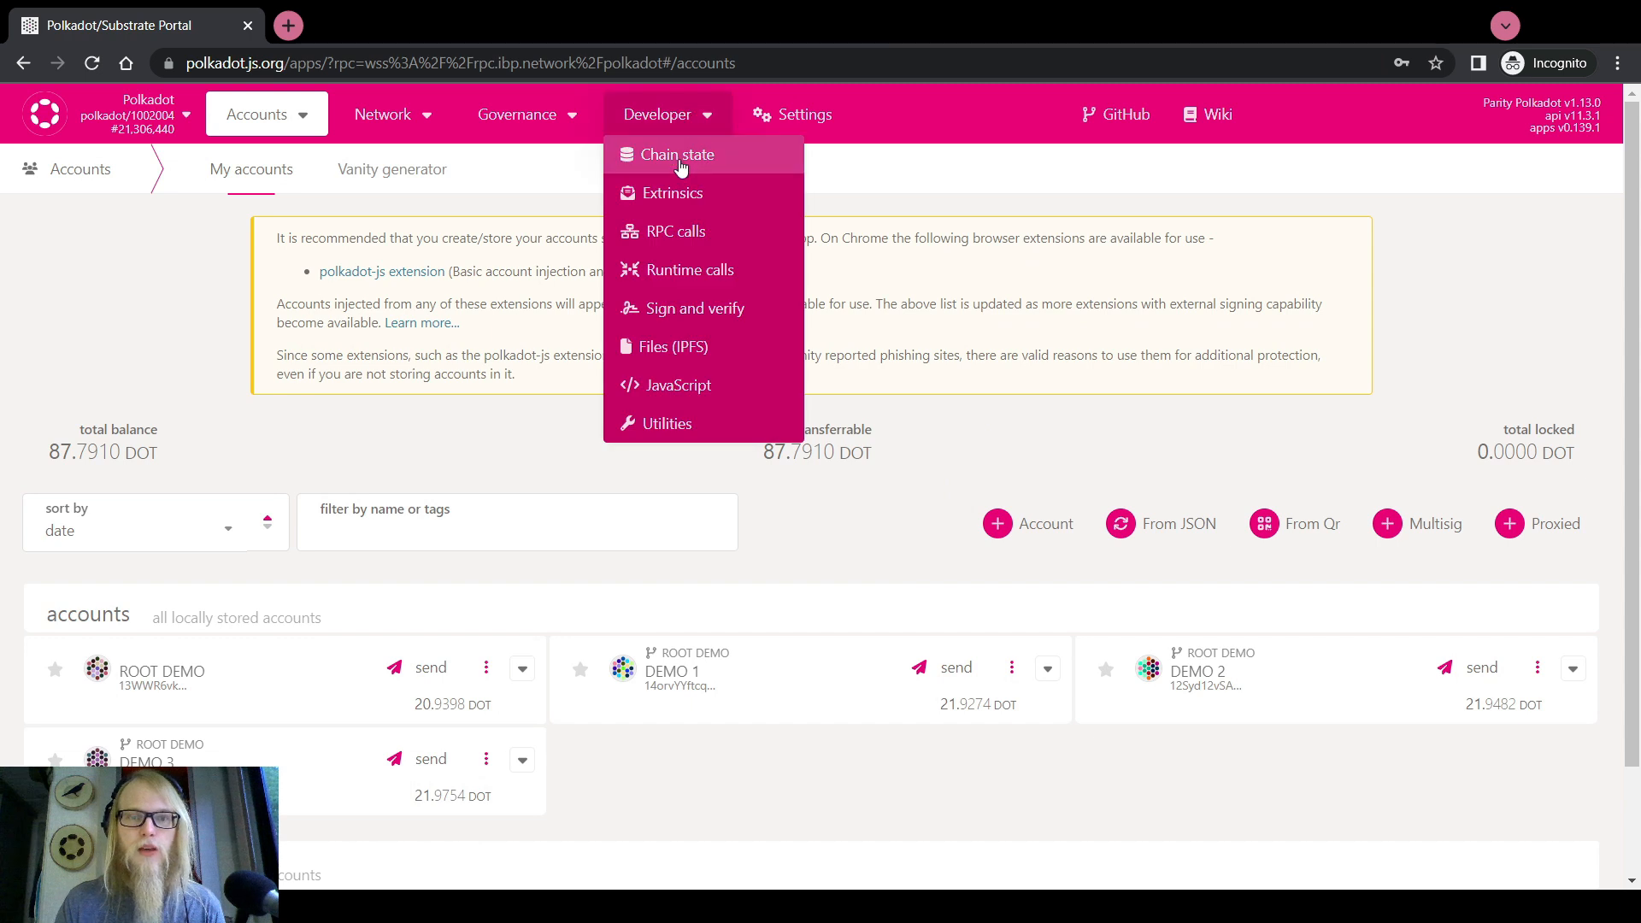
click(686, 198)
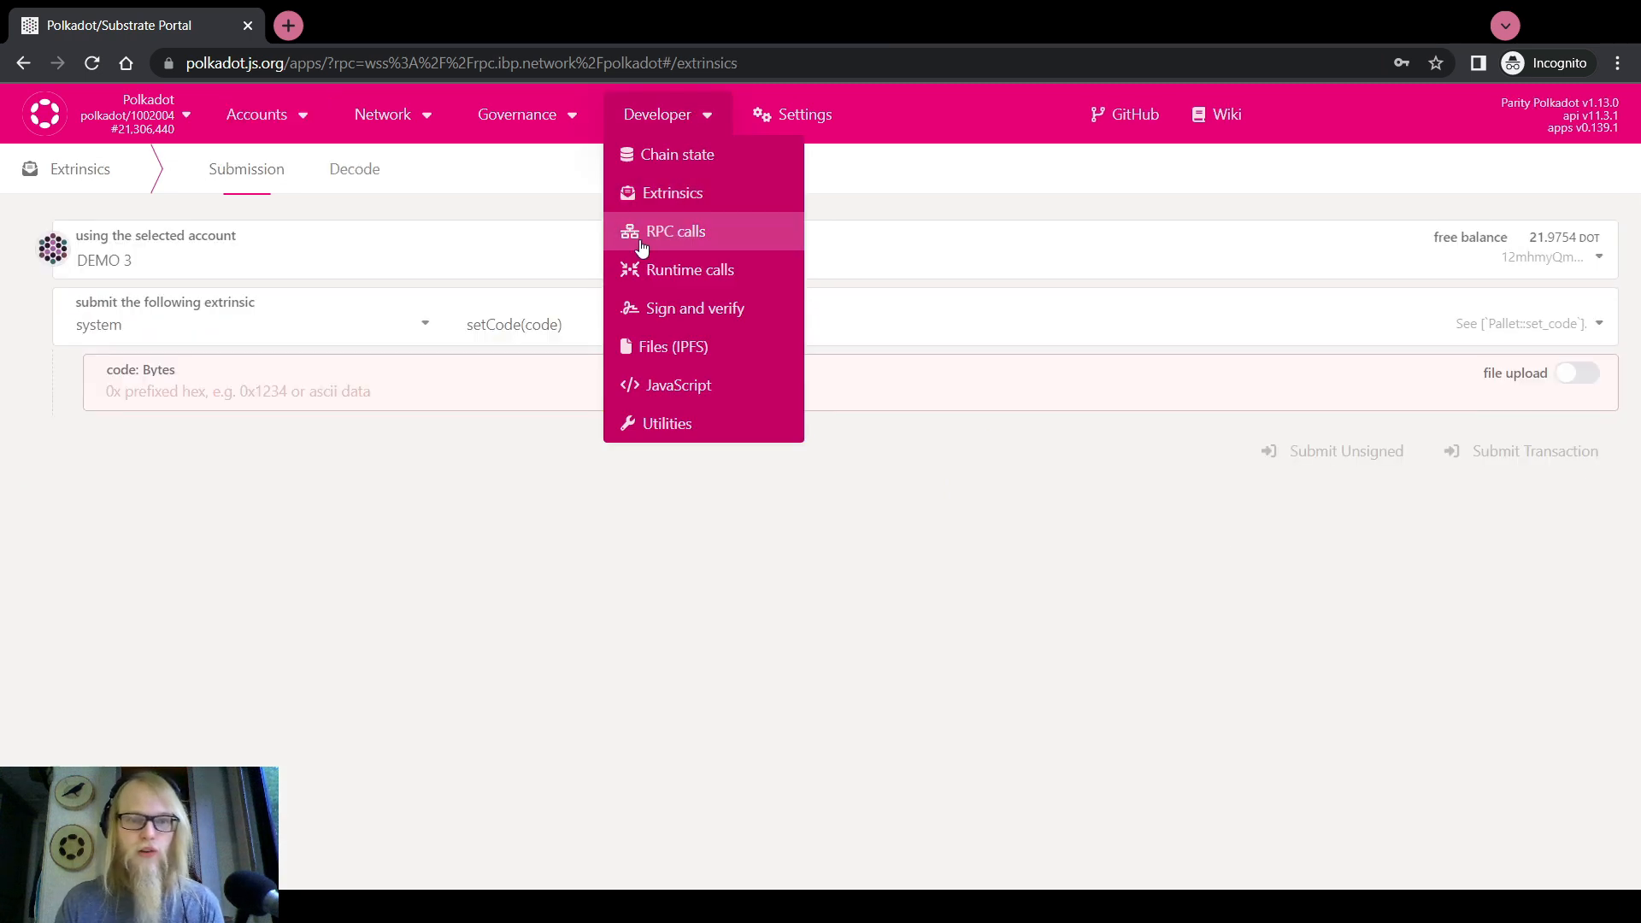
click(299, 322)
scroll(206, 417, up, 2)
click(146, 399)
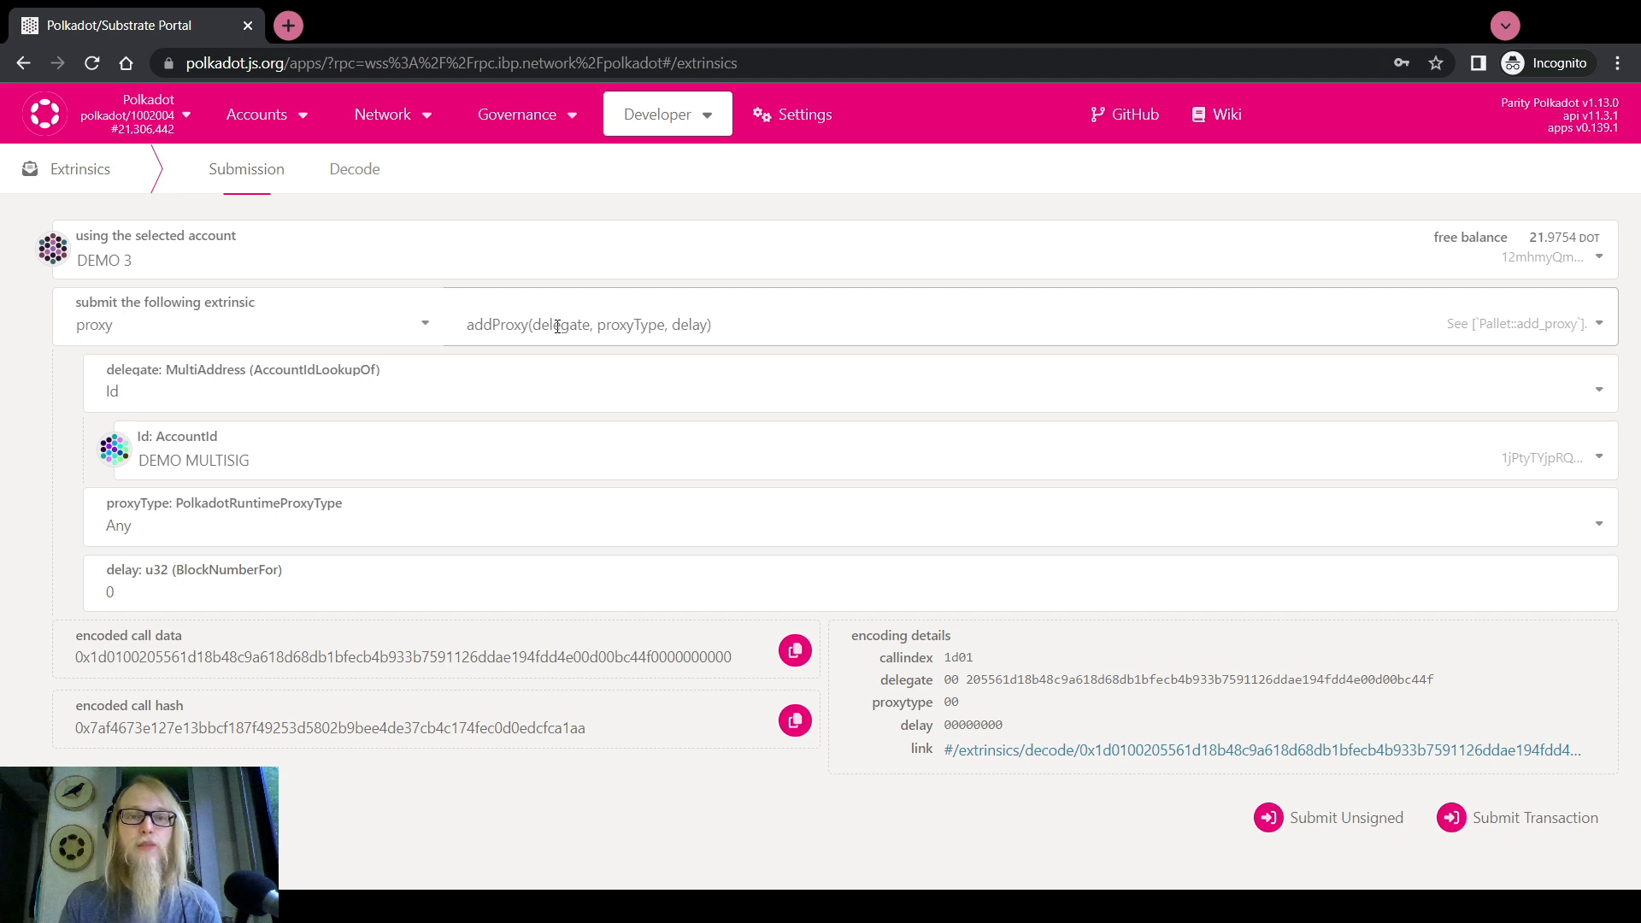
Set the addProxy delegate to DEMO 1, proxy type Any and delay 0
click(186, 462)
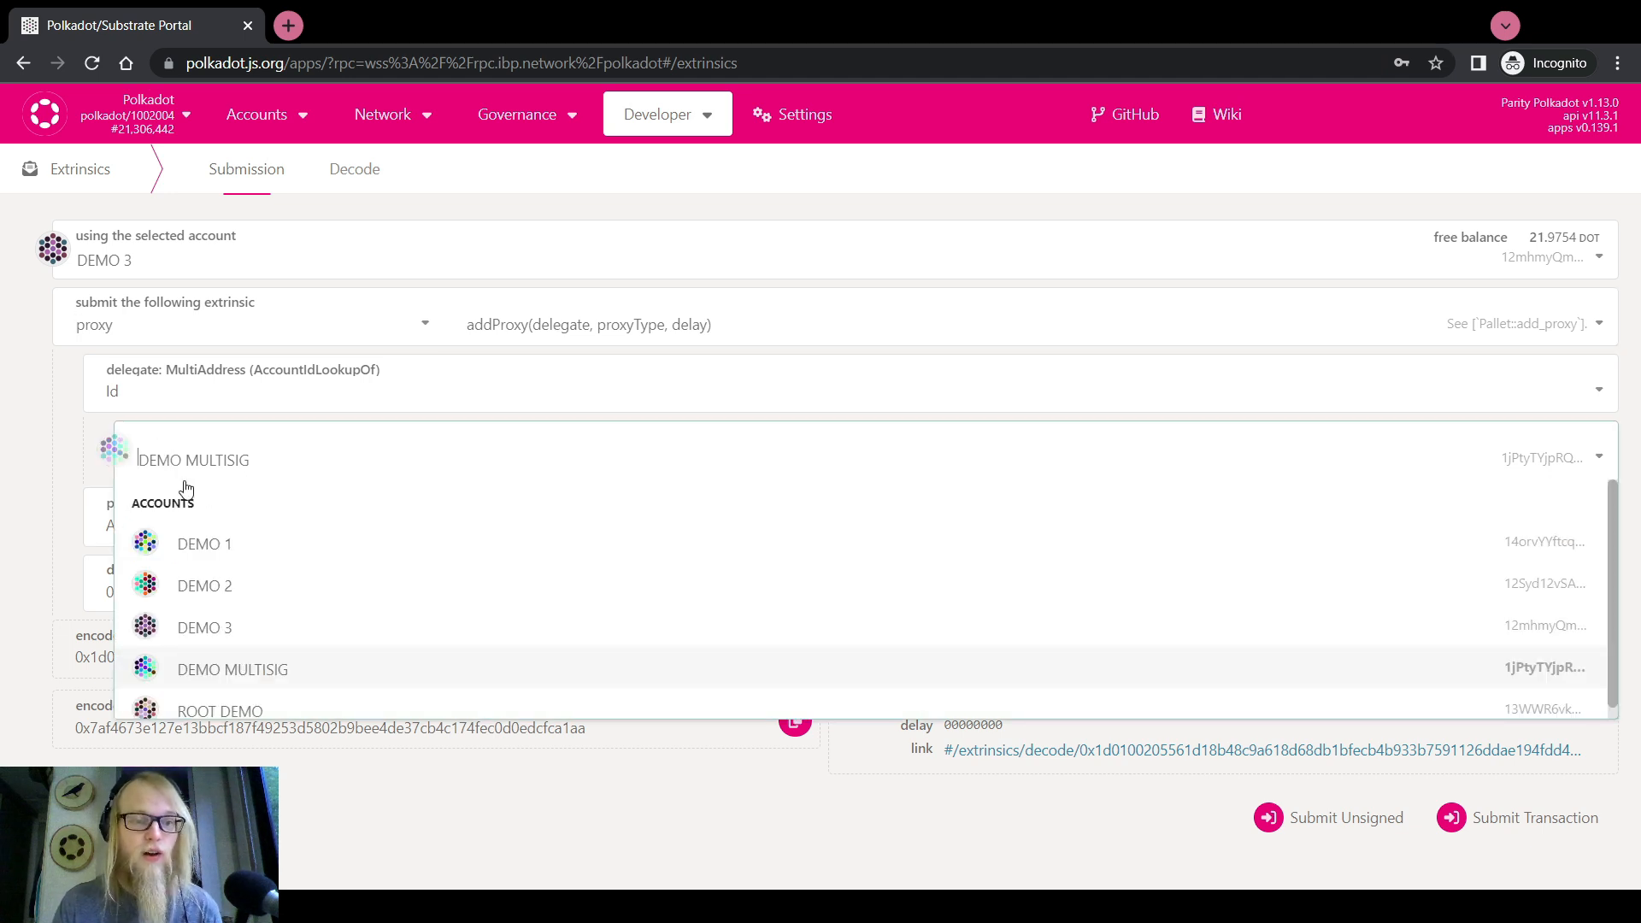
click(222, 552)
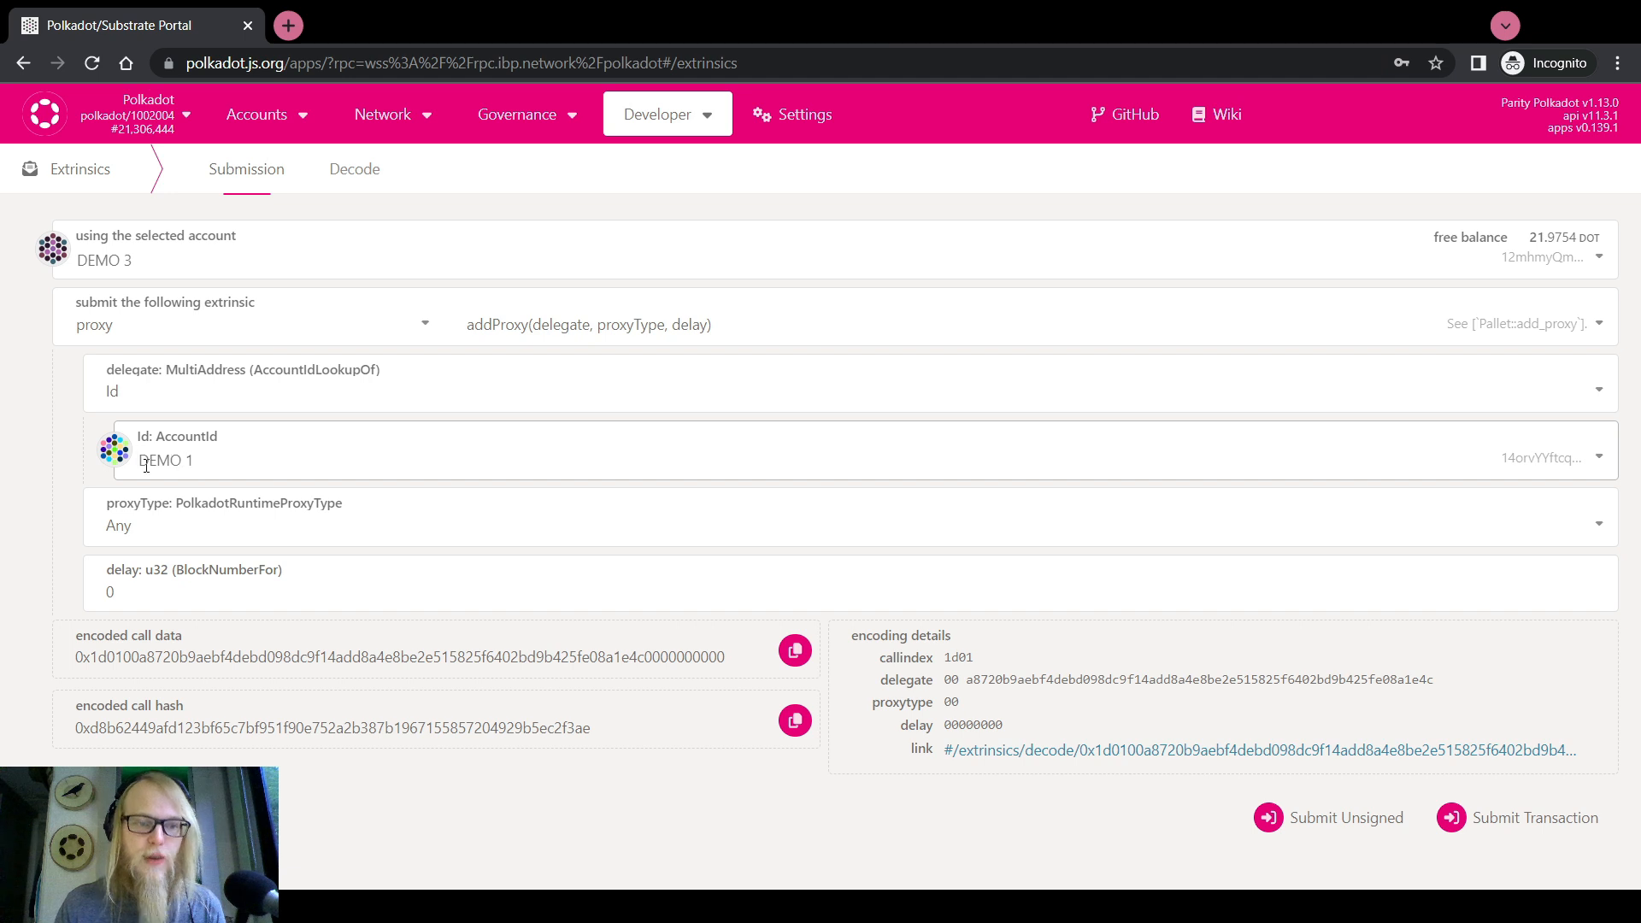
click(120, 528)
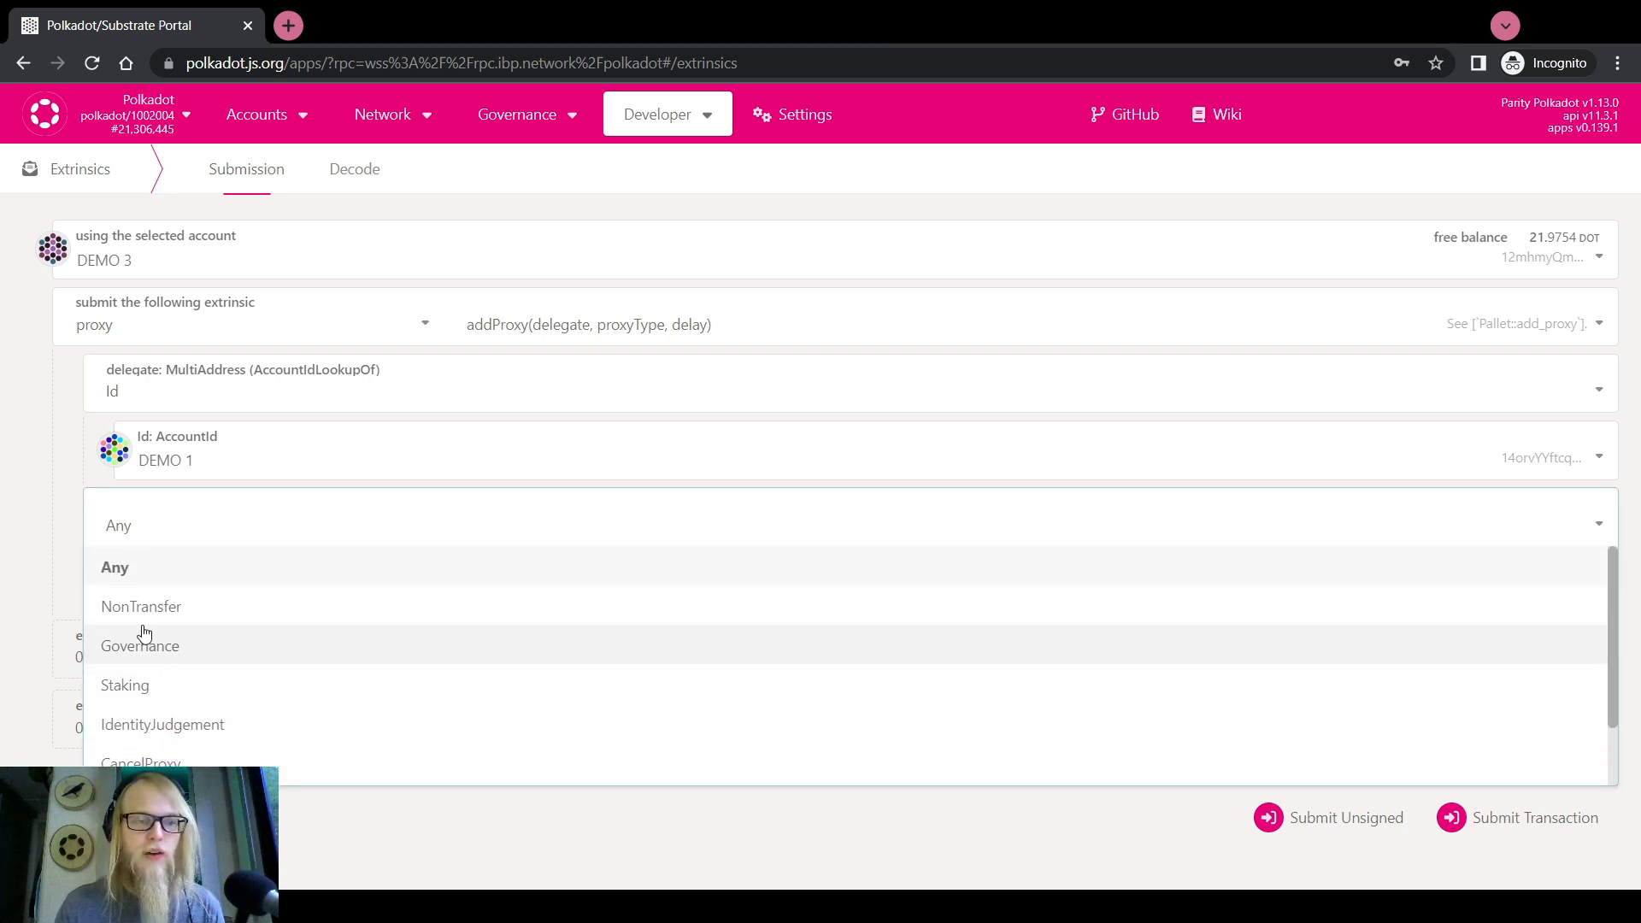
click(115, 567)
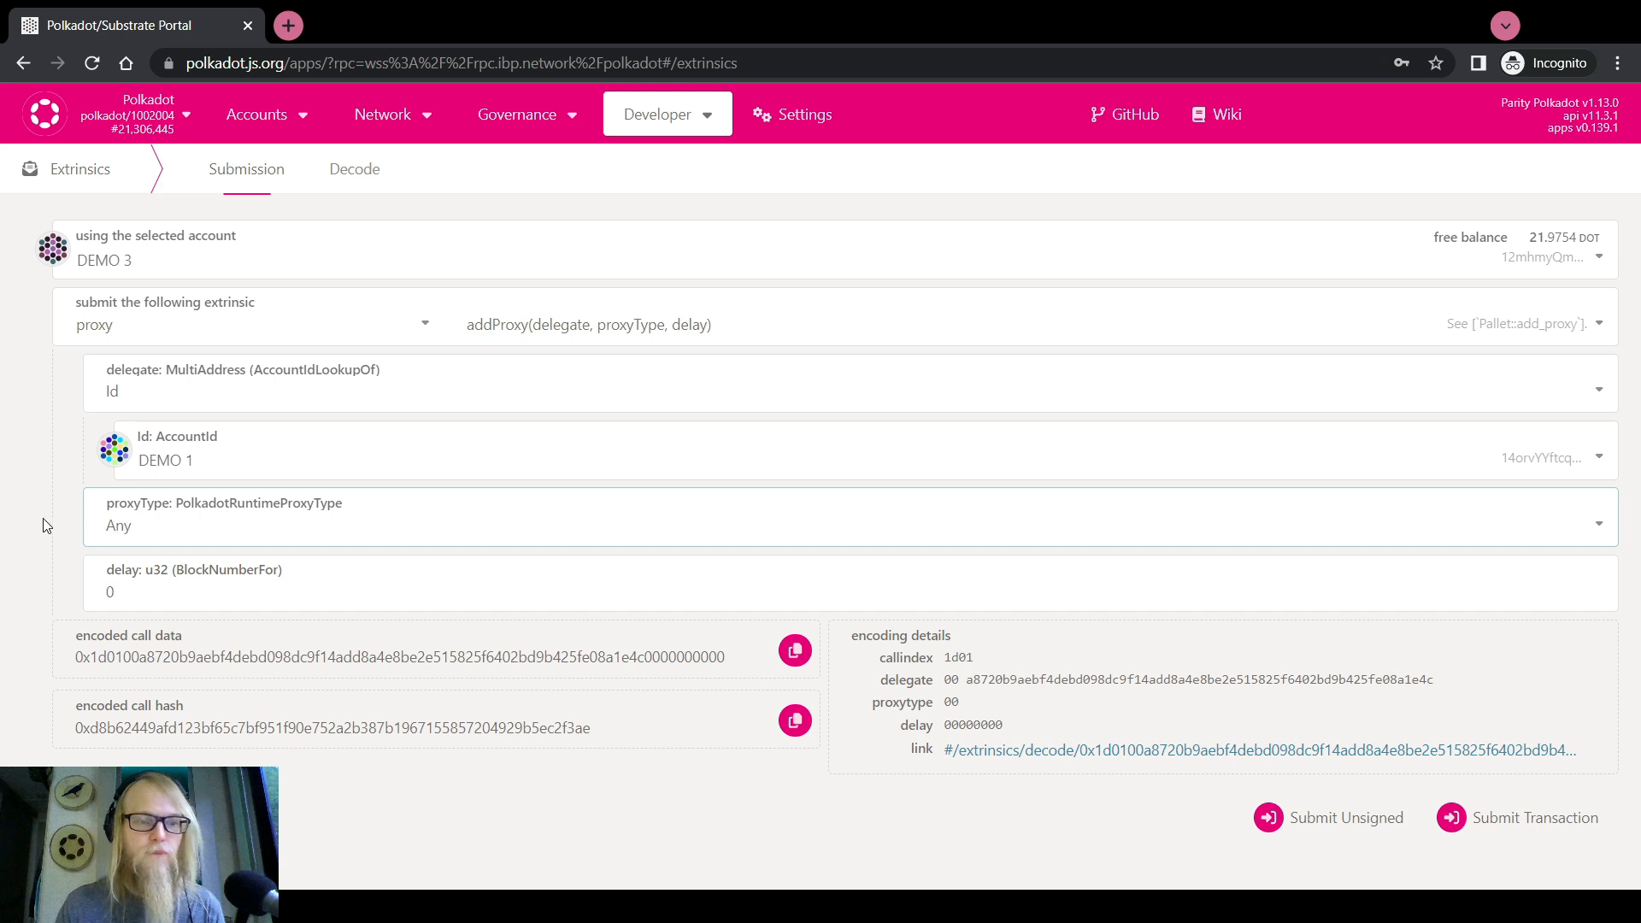
drag(129, 588, 102, 588)
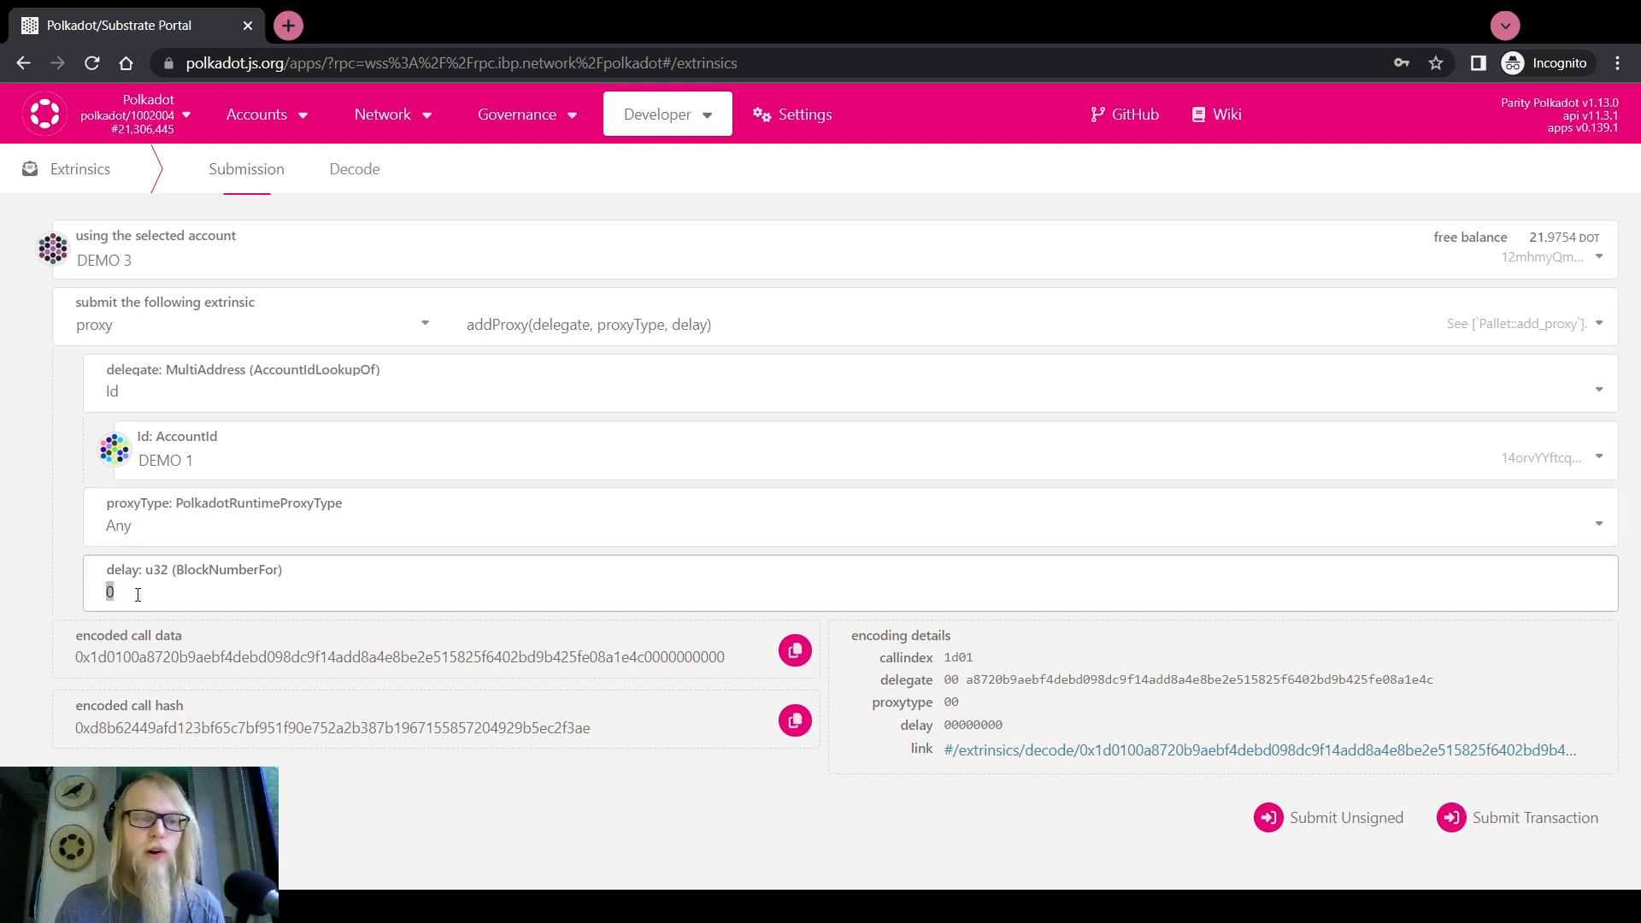
click(137, 595)
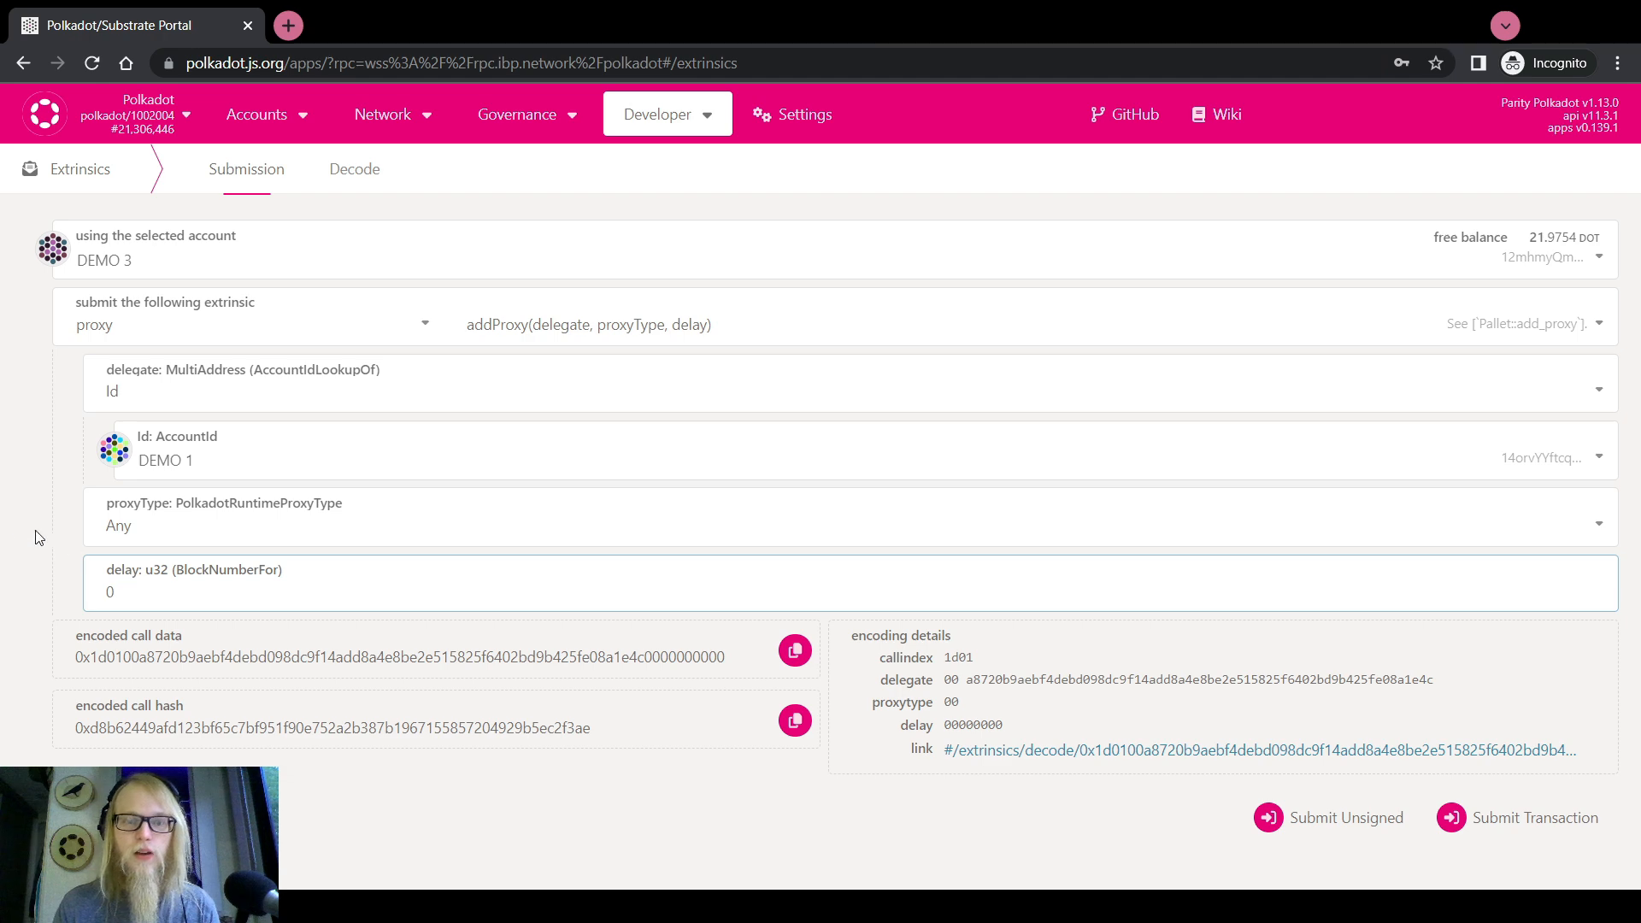
Sign and submit DEMO 3's addProxy transaction with the account password
click(1507, 822)
text(********)
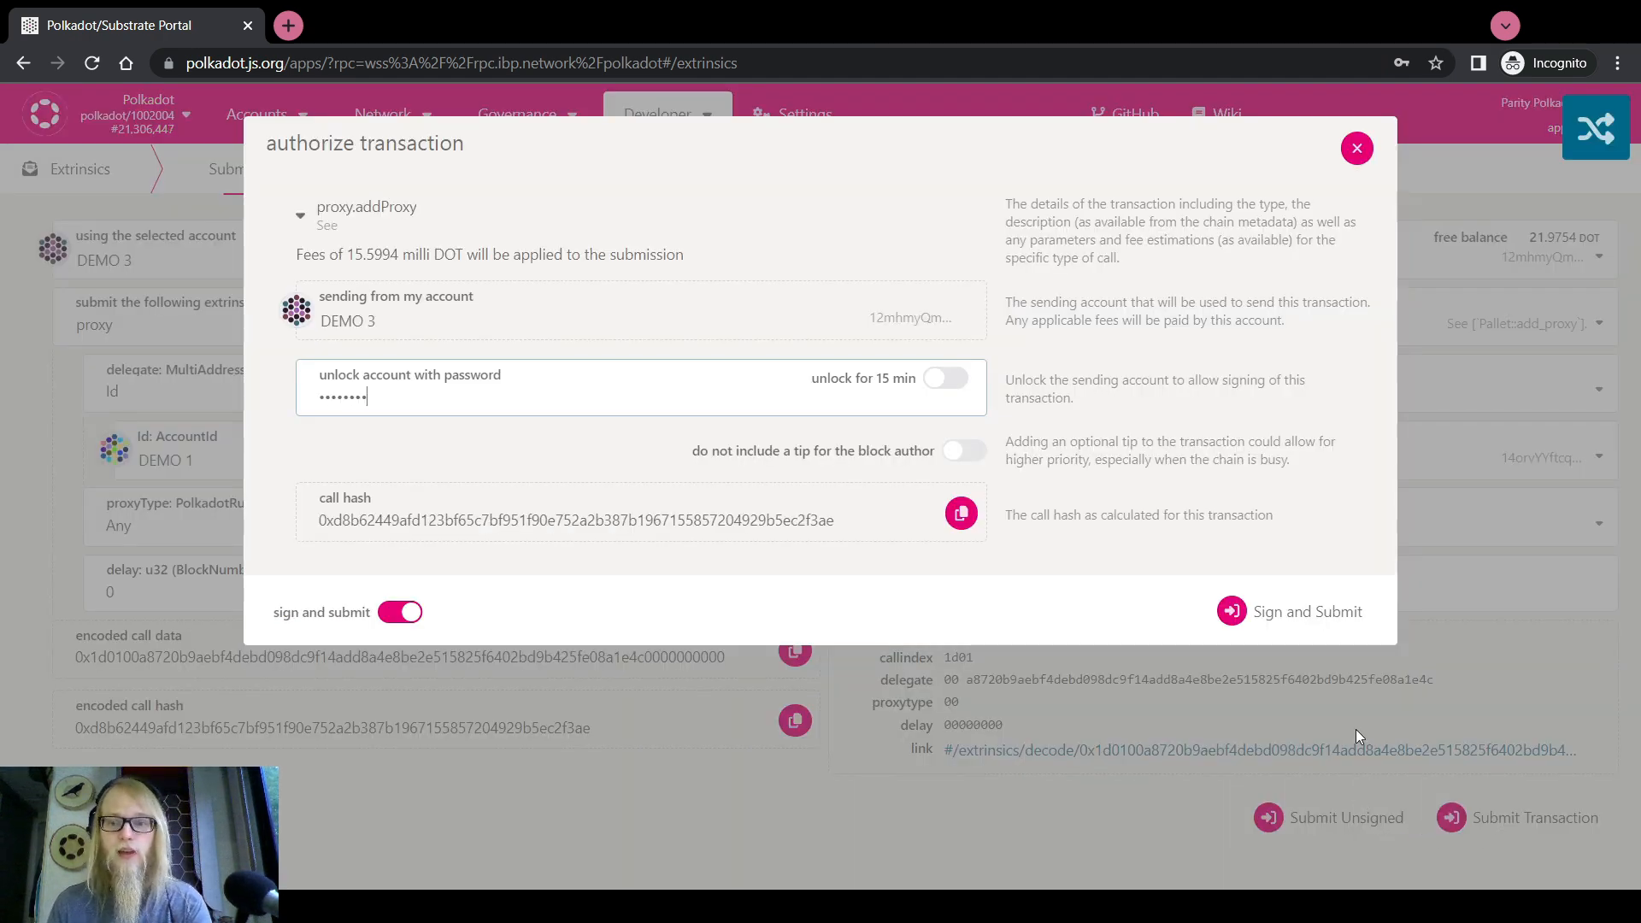
click(1292, 617)
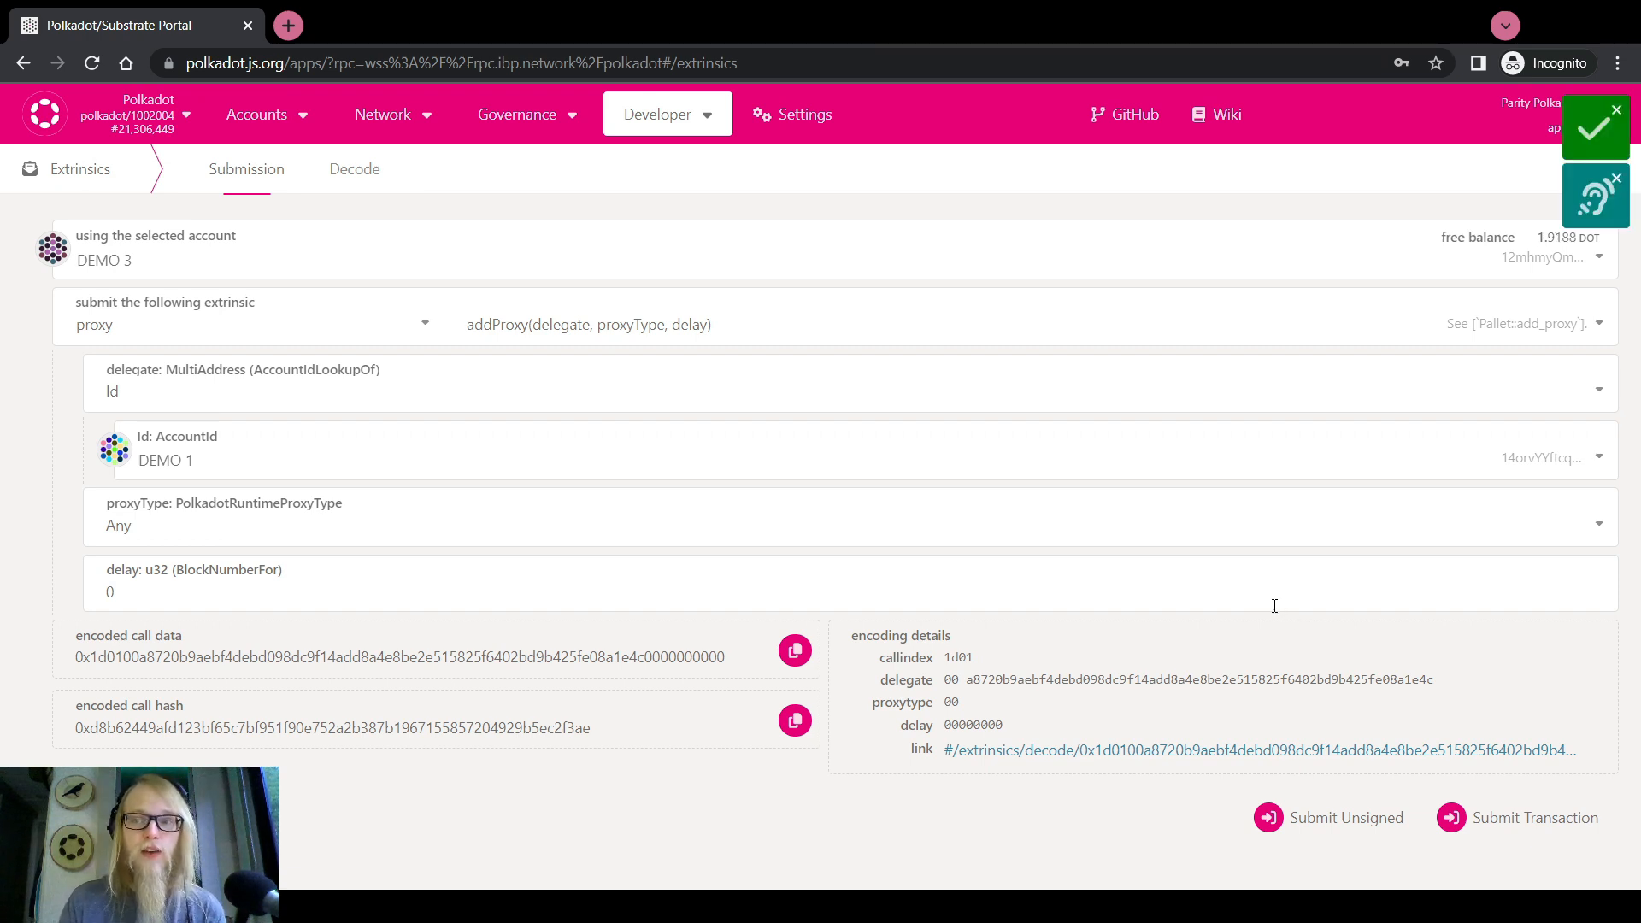
Check DEMO 3's proxy list on the accounts page, then open the add proxied account form
mouse_move(282, 117)
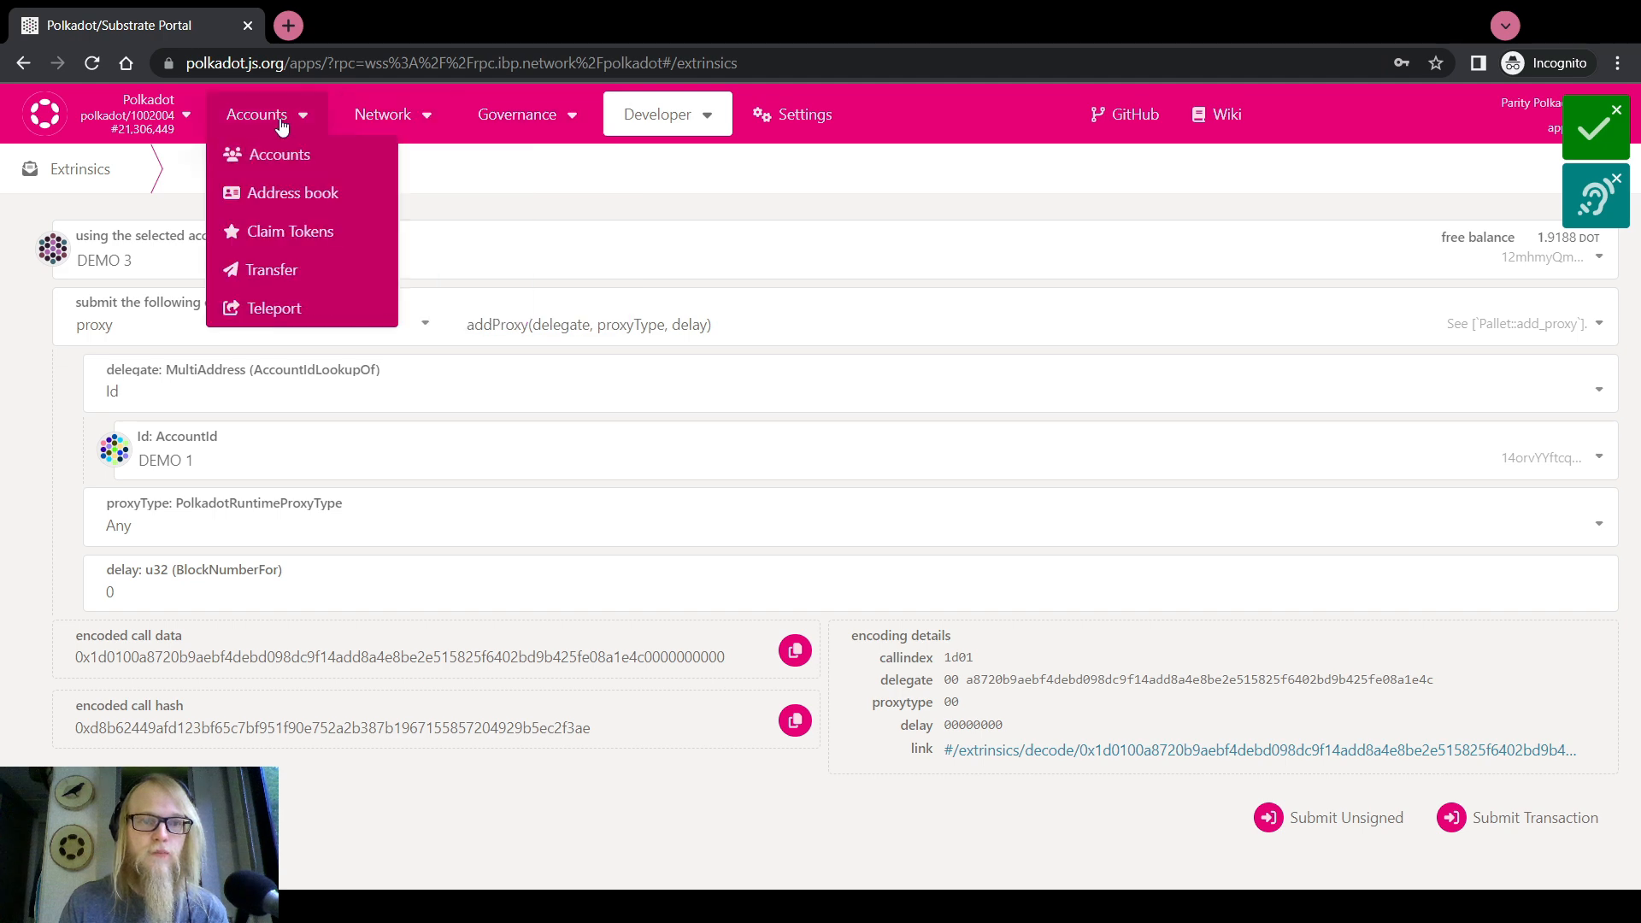
click(279, 159)
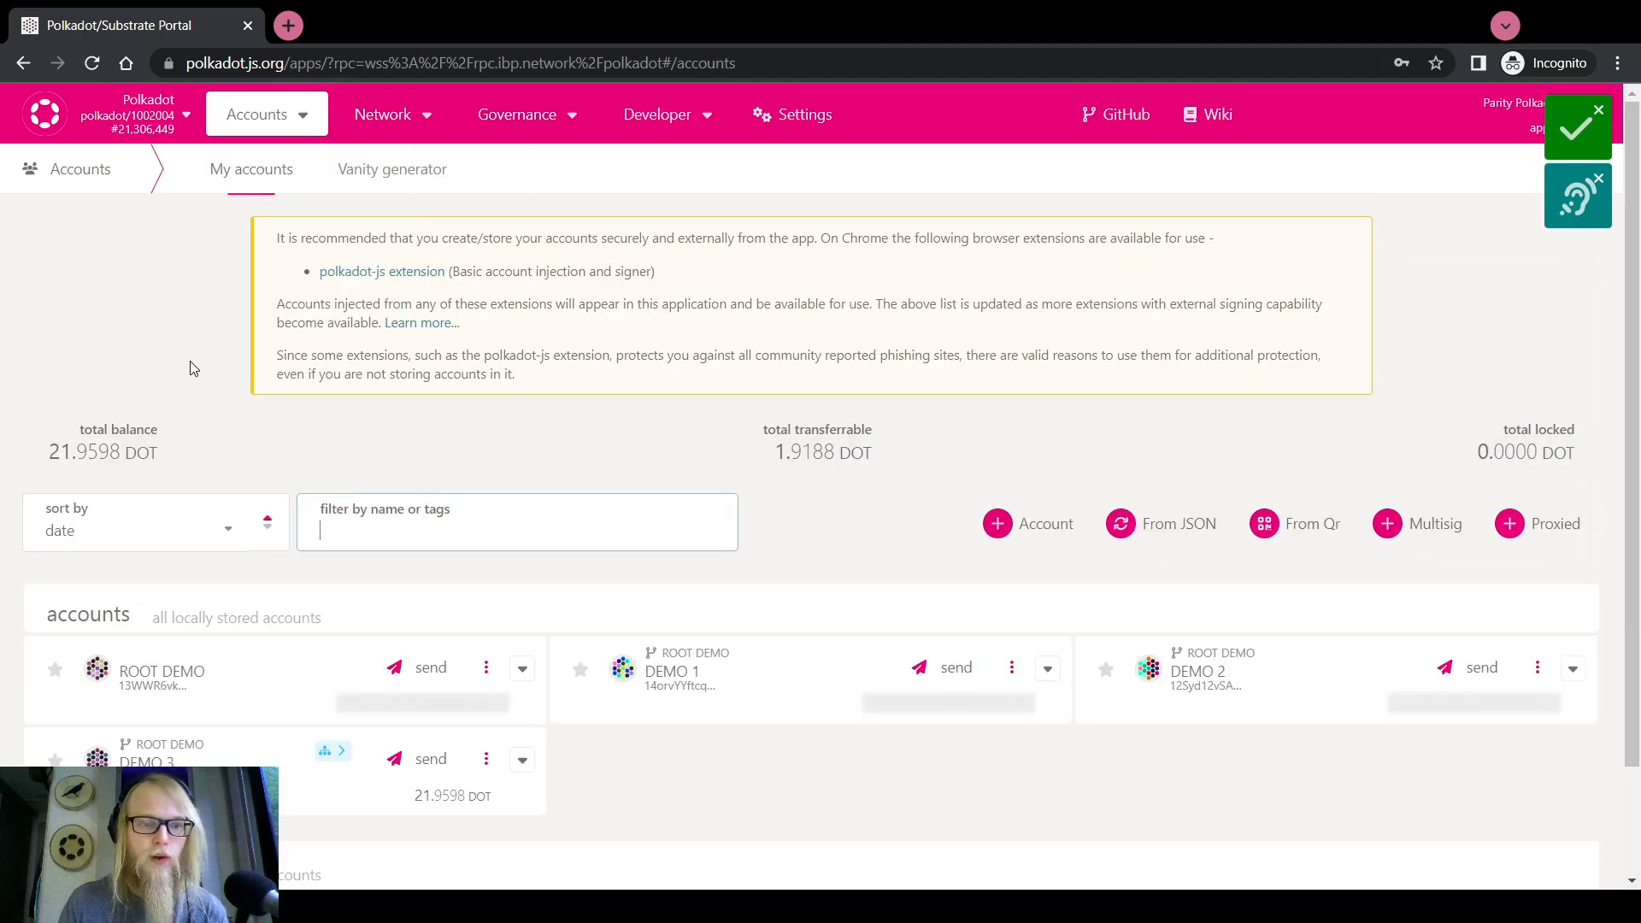
scroll(191, 366, down, 1)
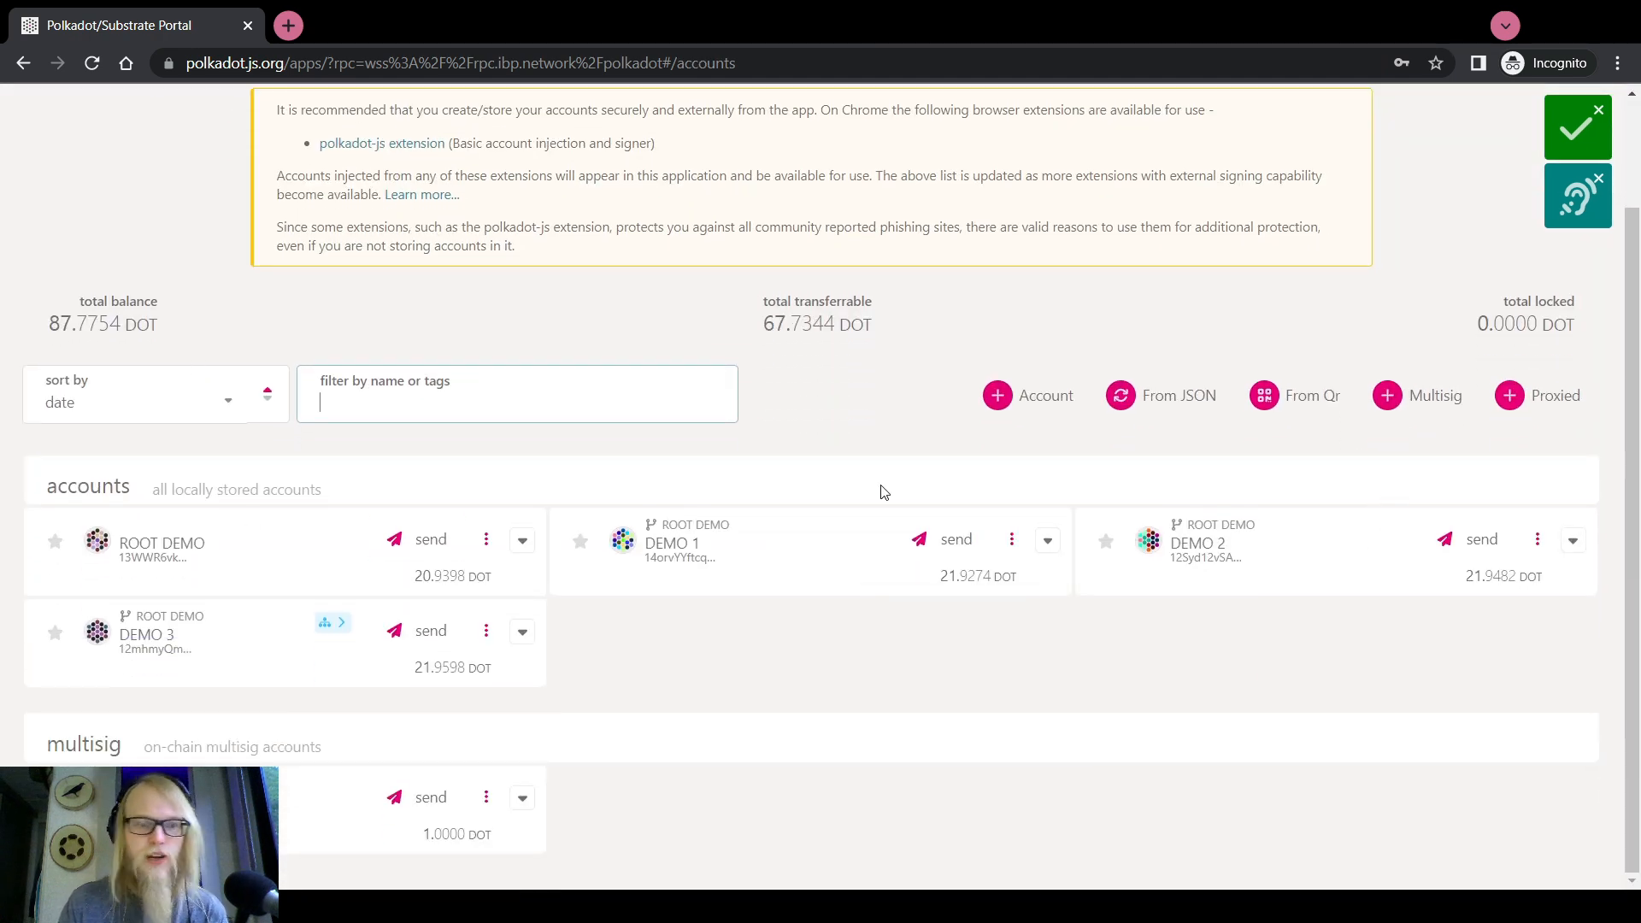
mouse_move(324, 624)
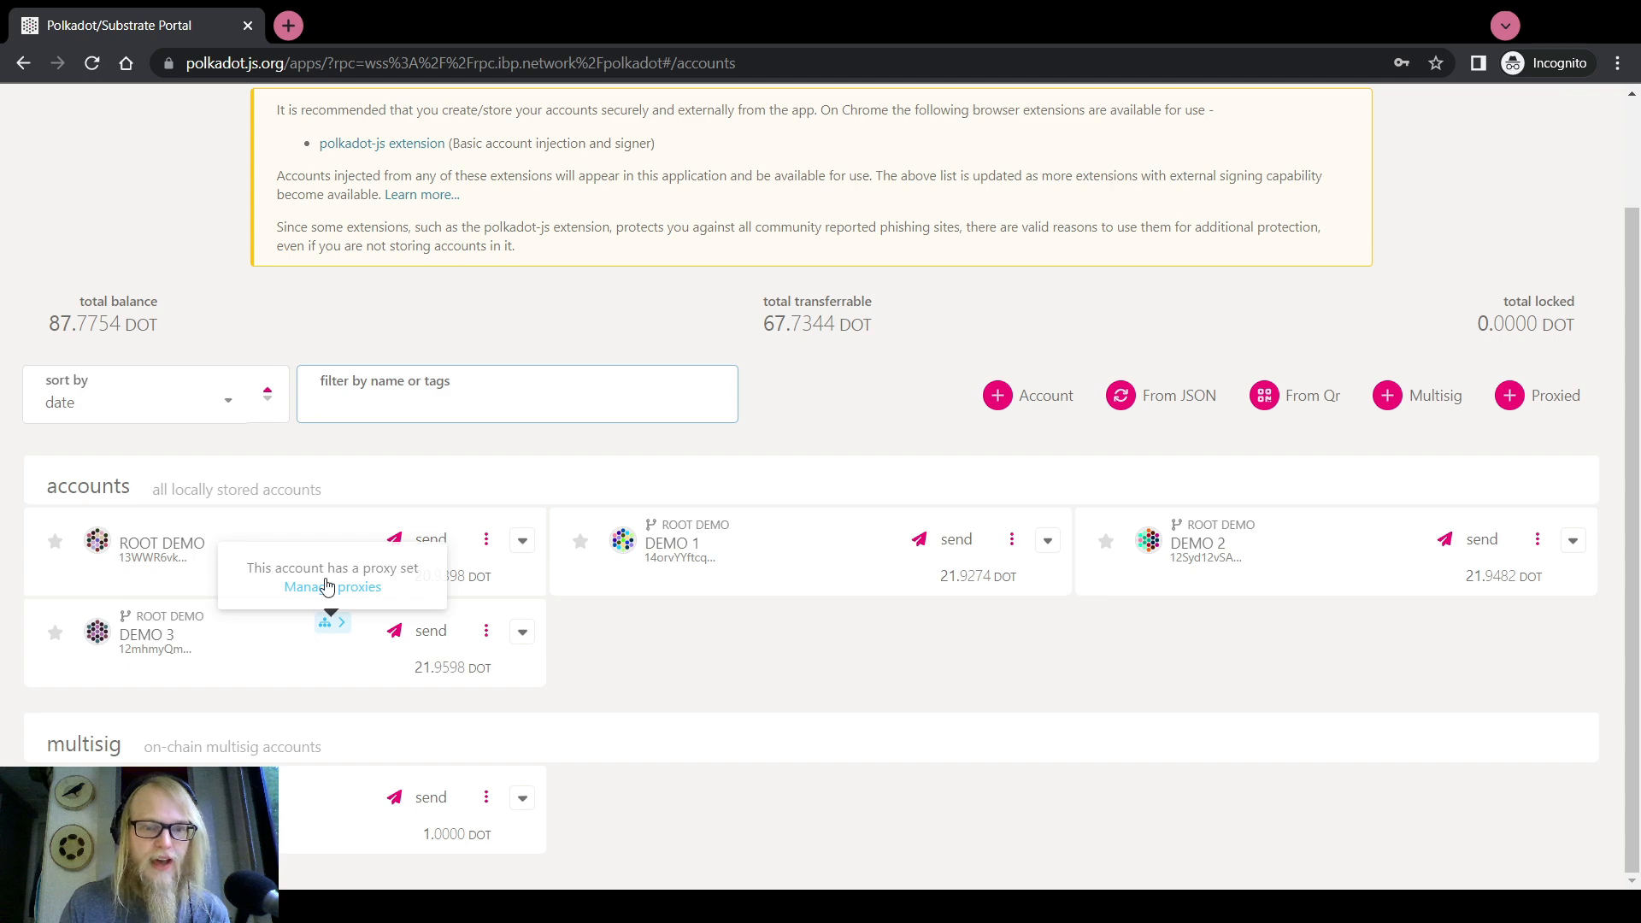
click(332, 588)
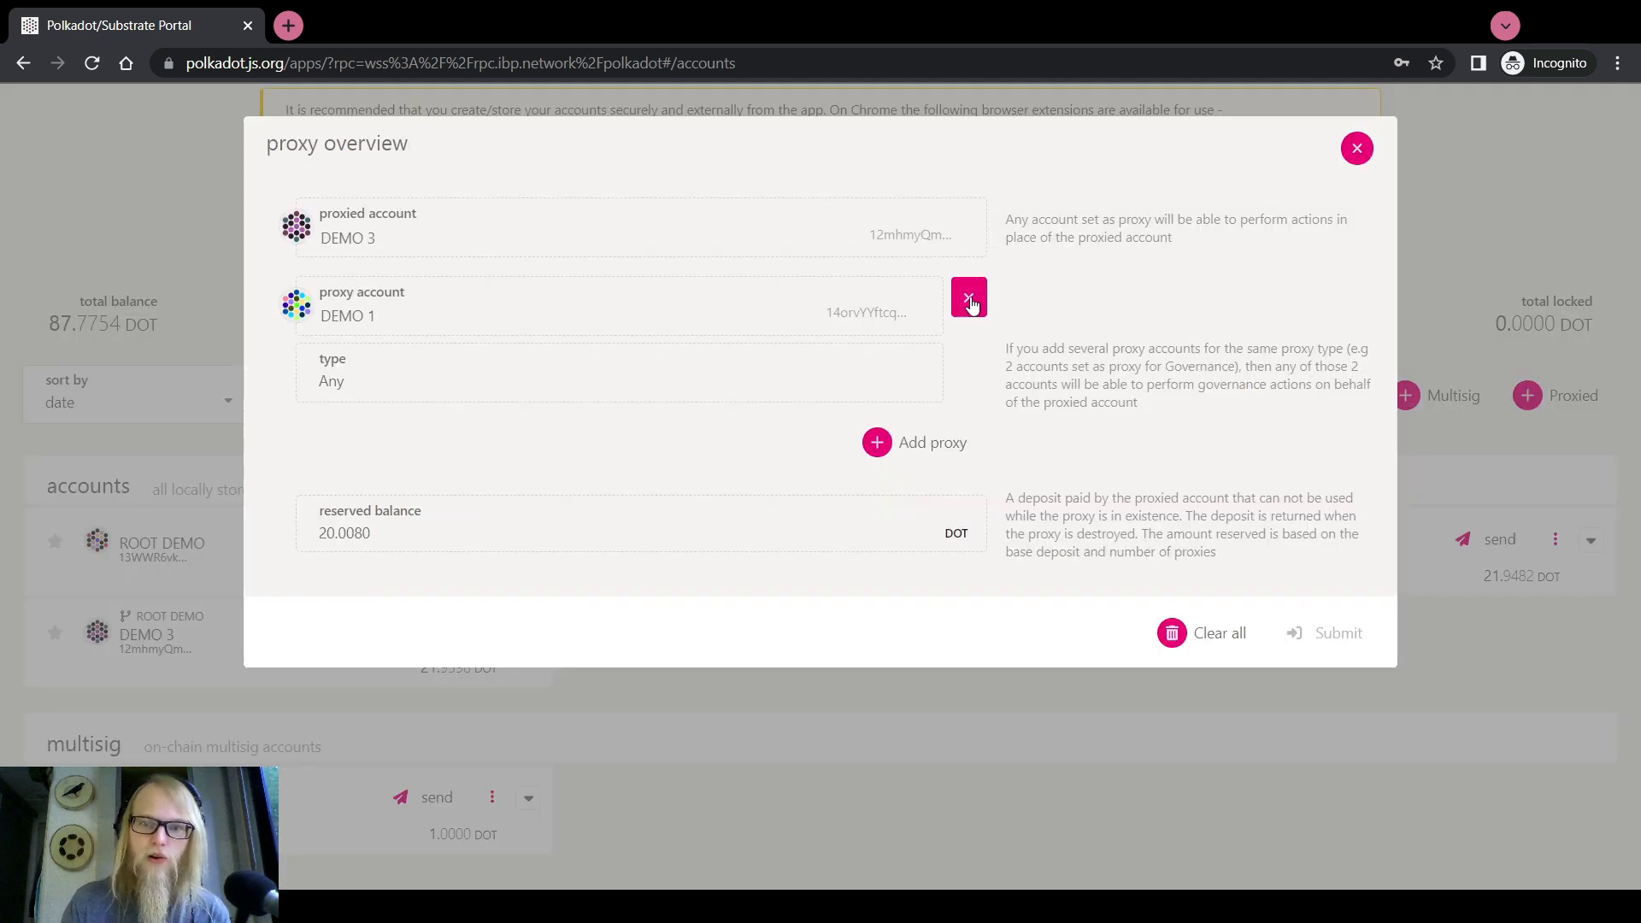
click(1357, 148)
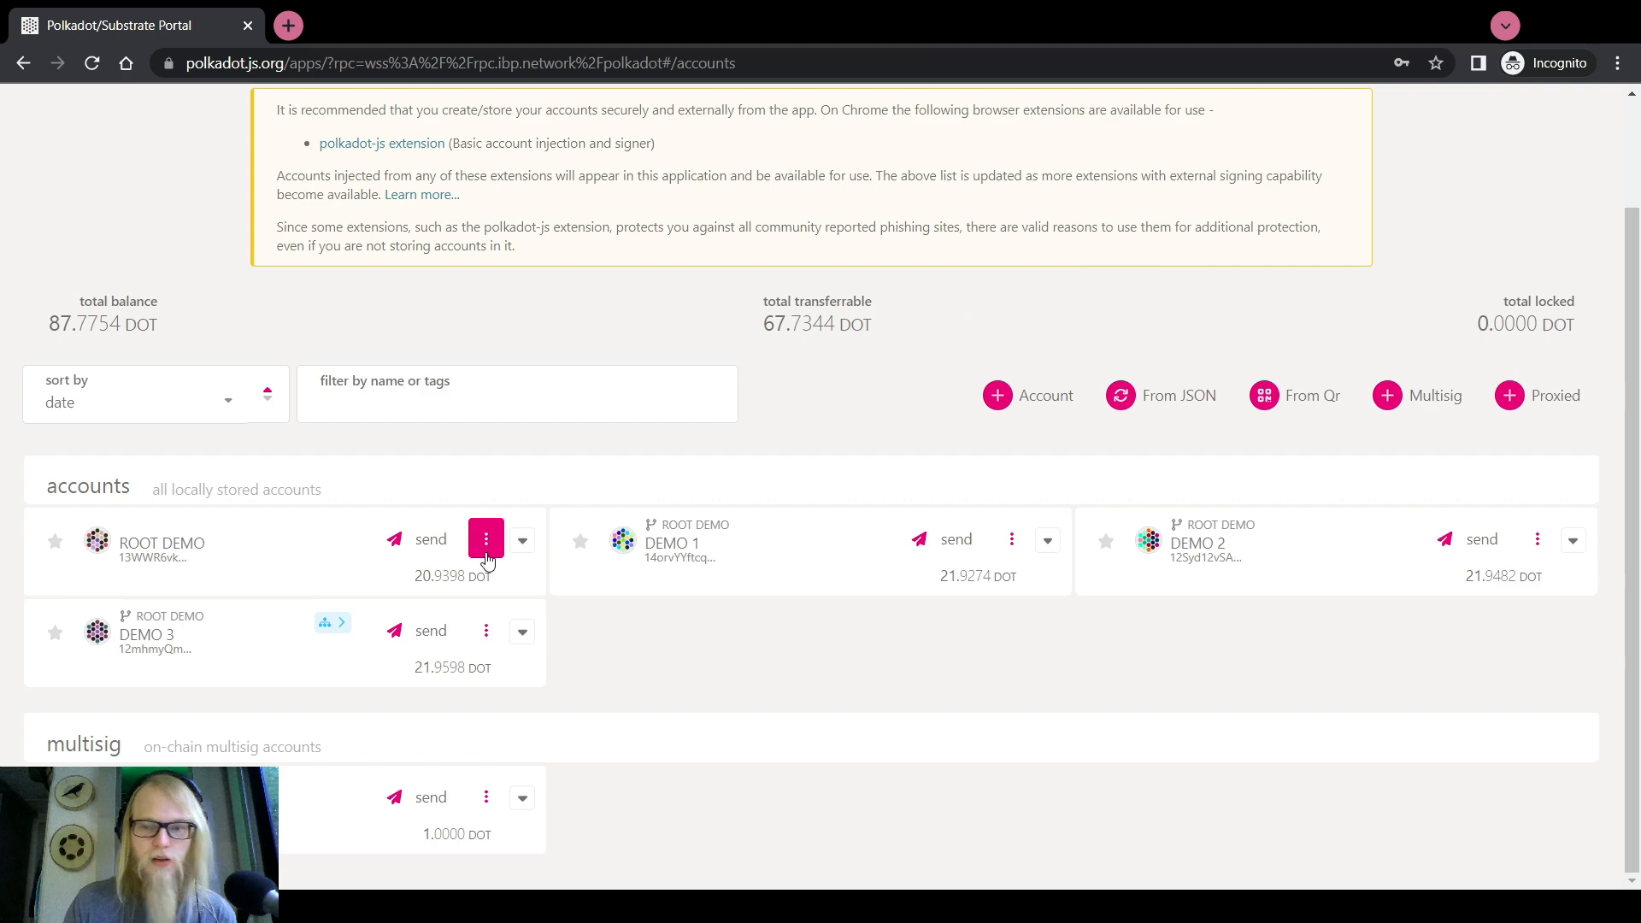
click(1551, 393)
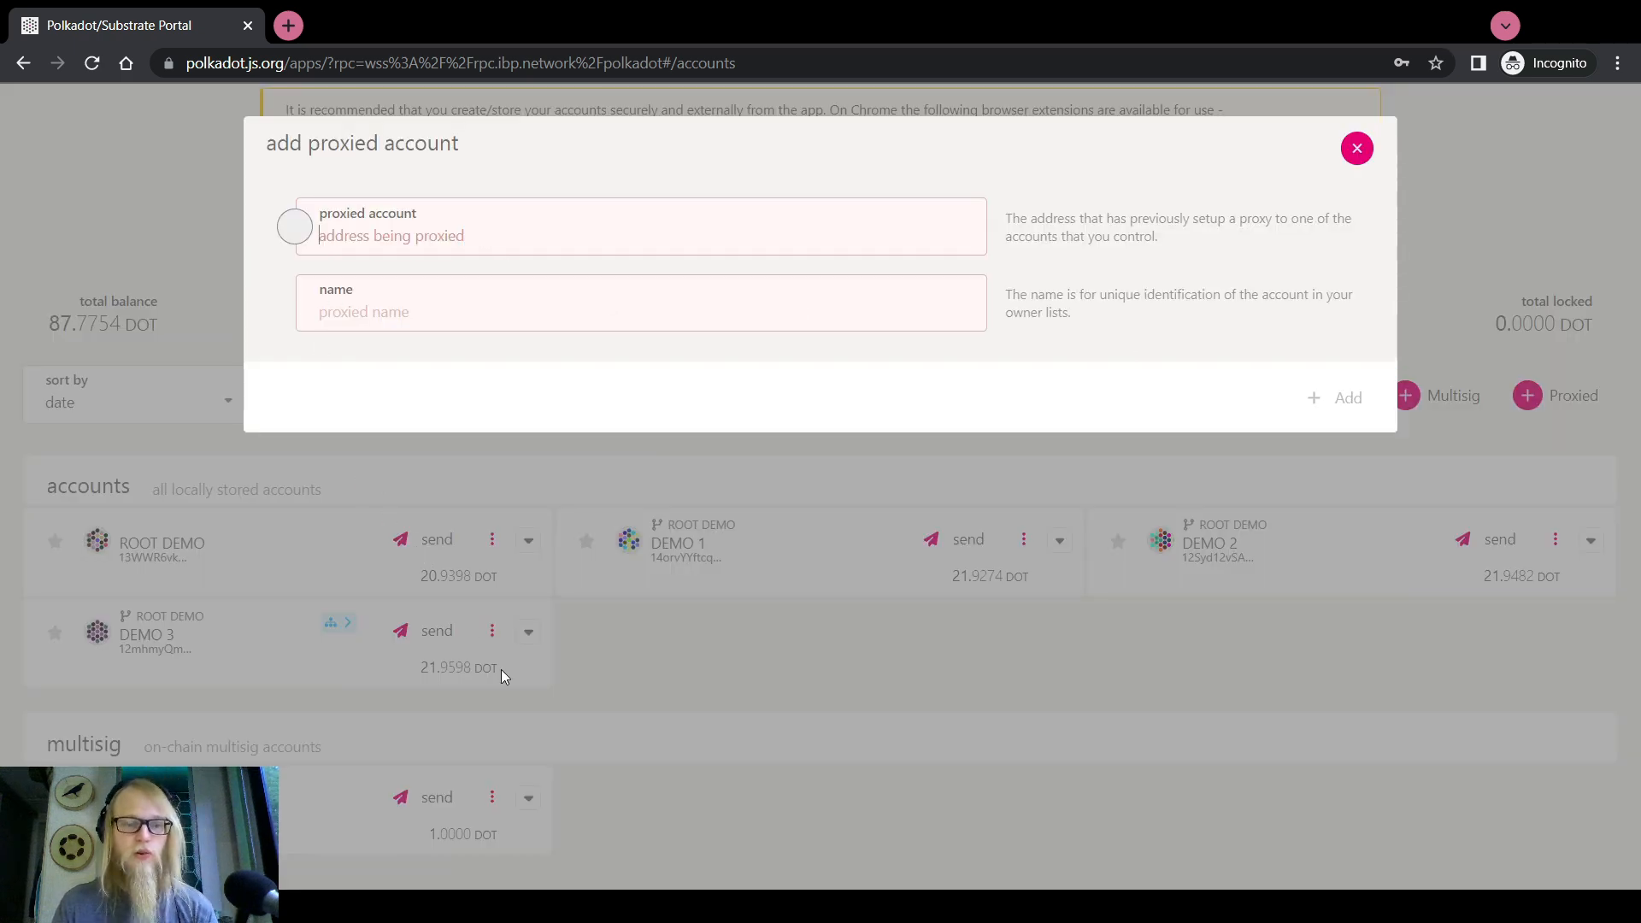
click(742, 667)
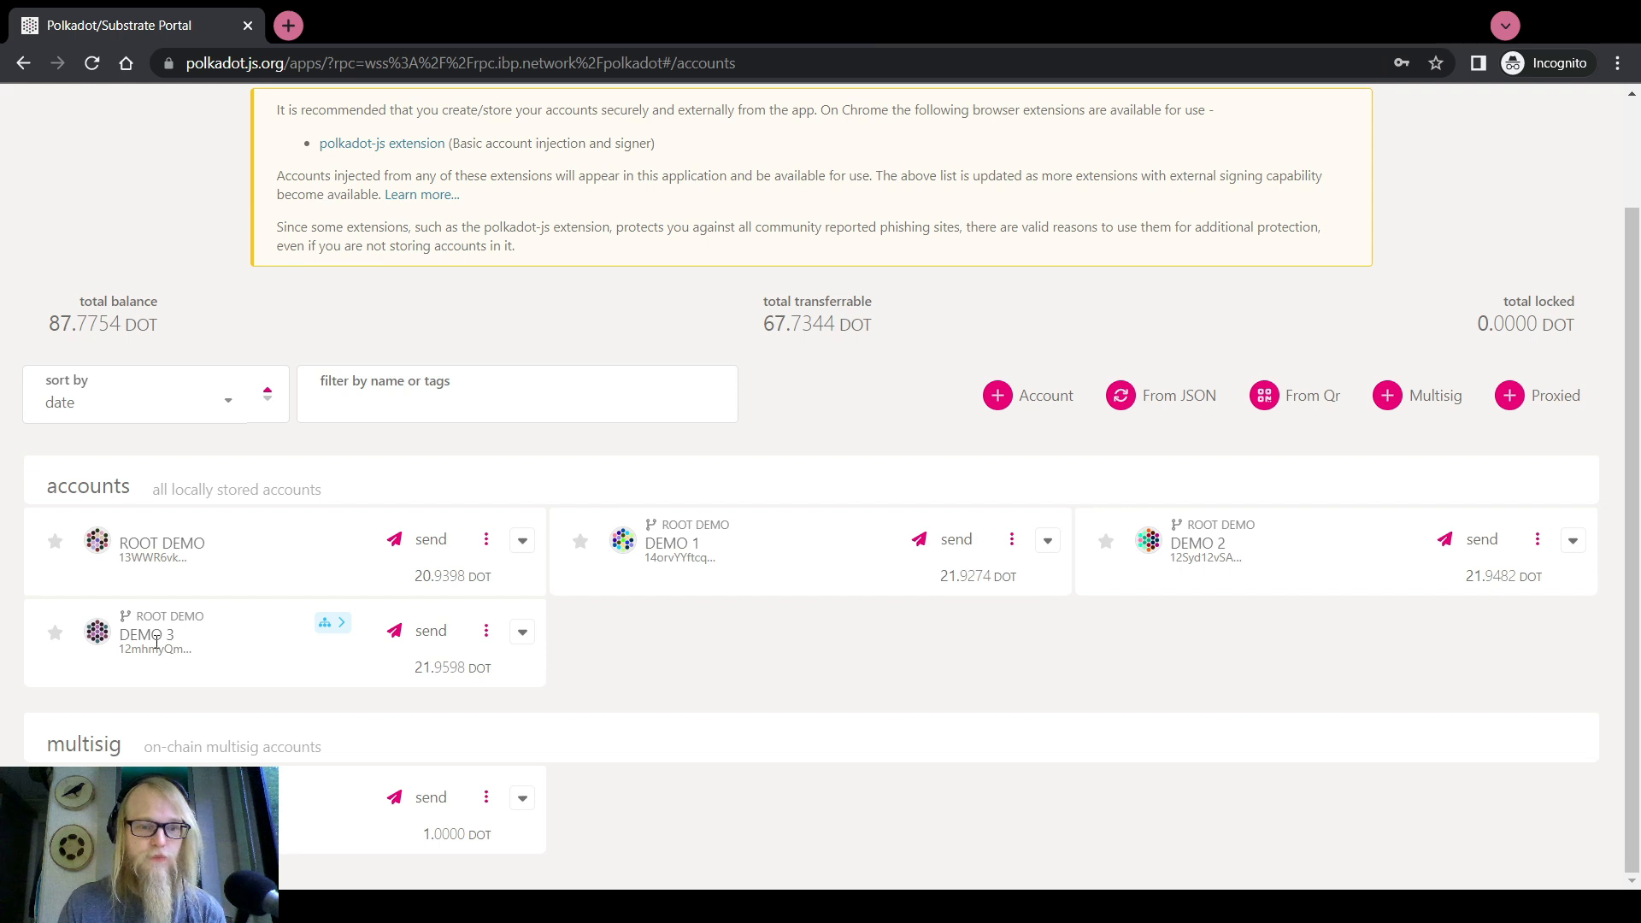
click(1538, 395)
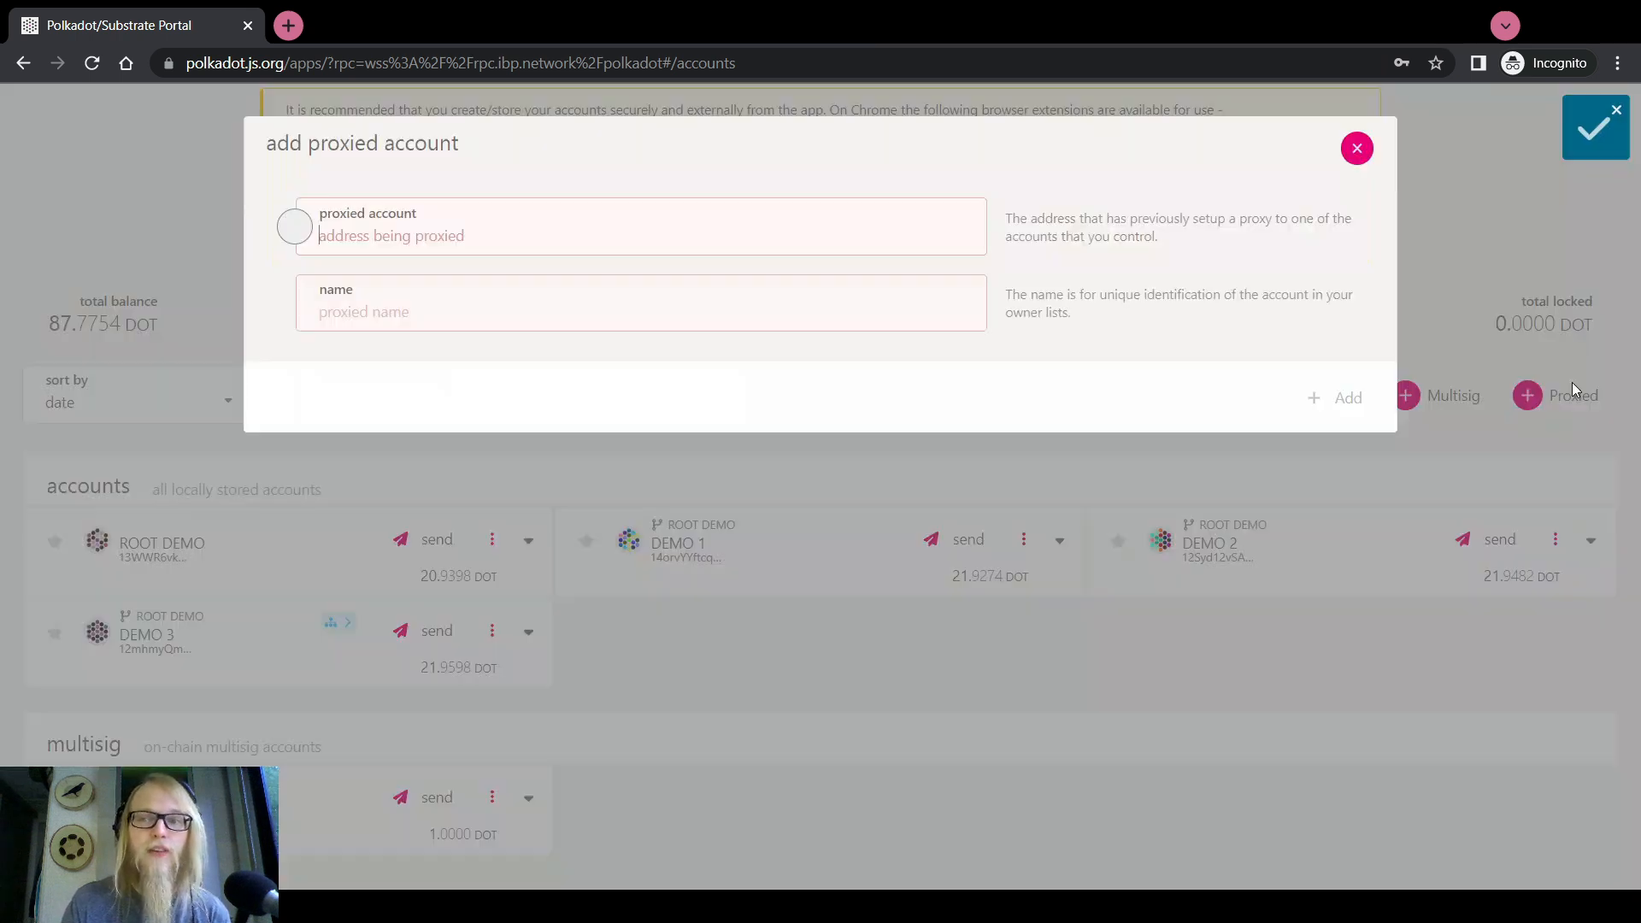
text(12mhmyQmUALwHbH9R73Hkocq64XPeLobKVzgaPAa5dRrKkno)
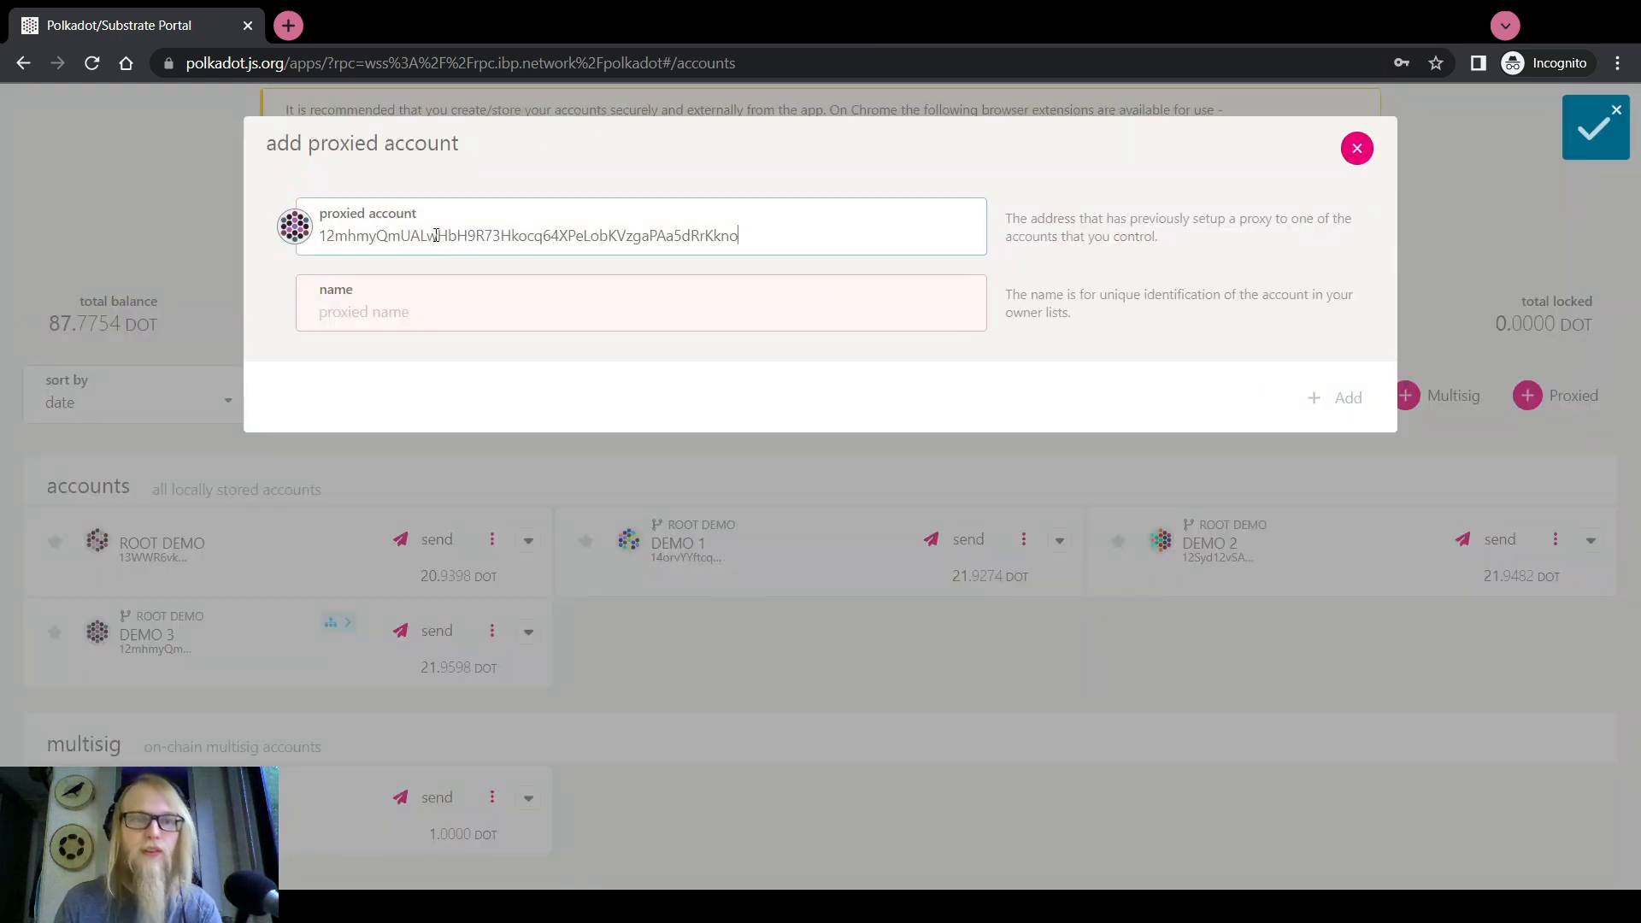
click(404, 316)
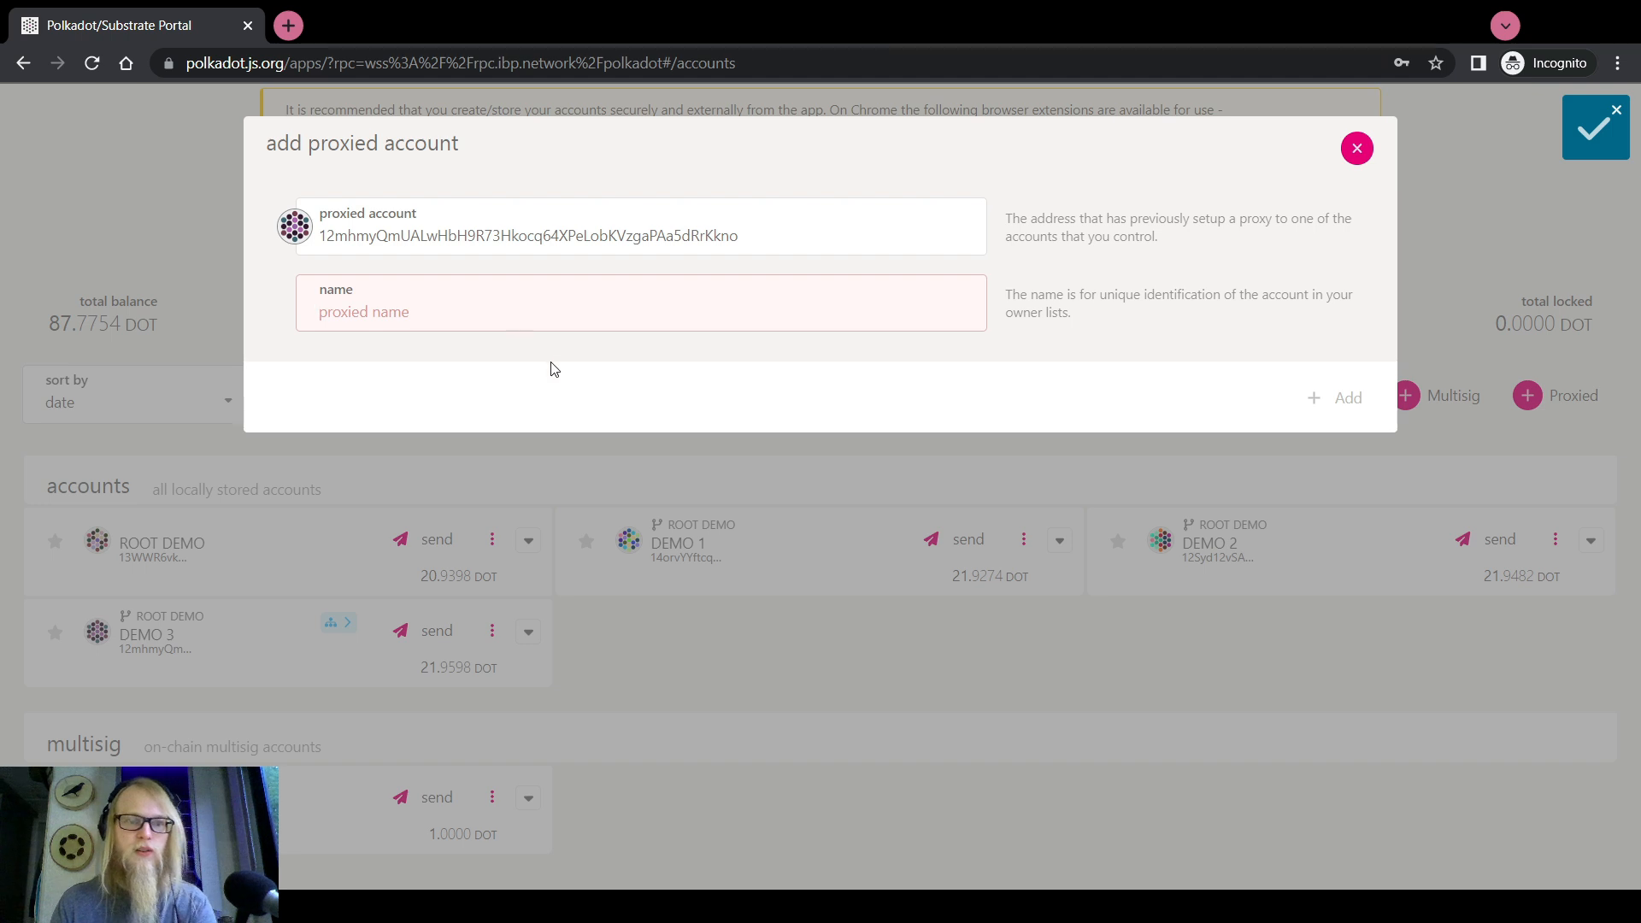
text(Demo 3)
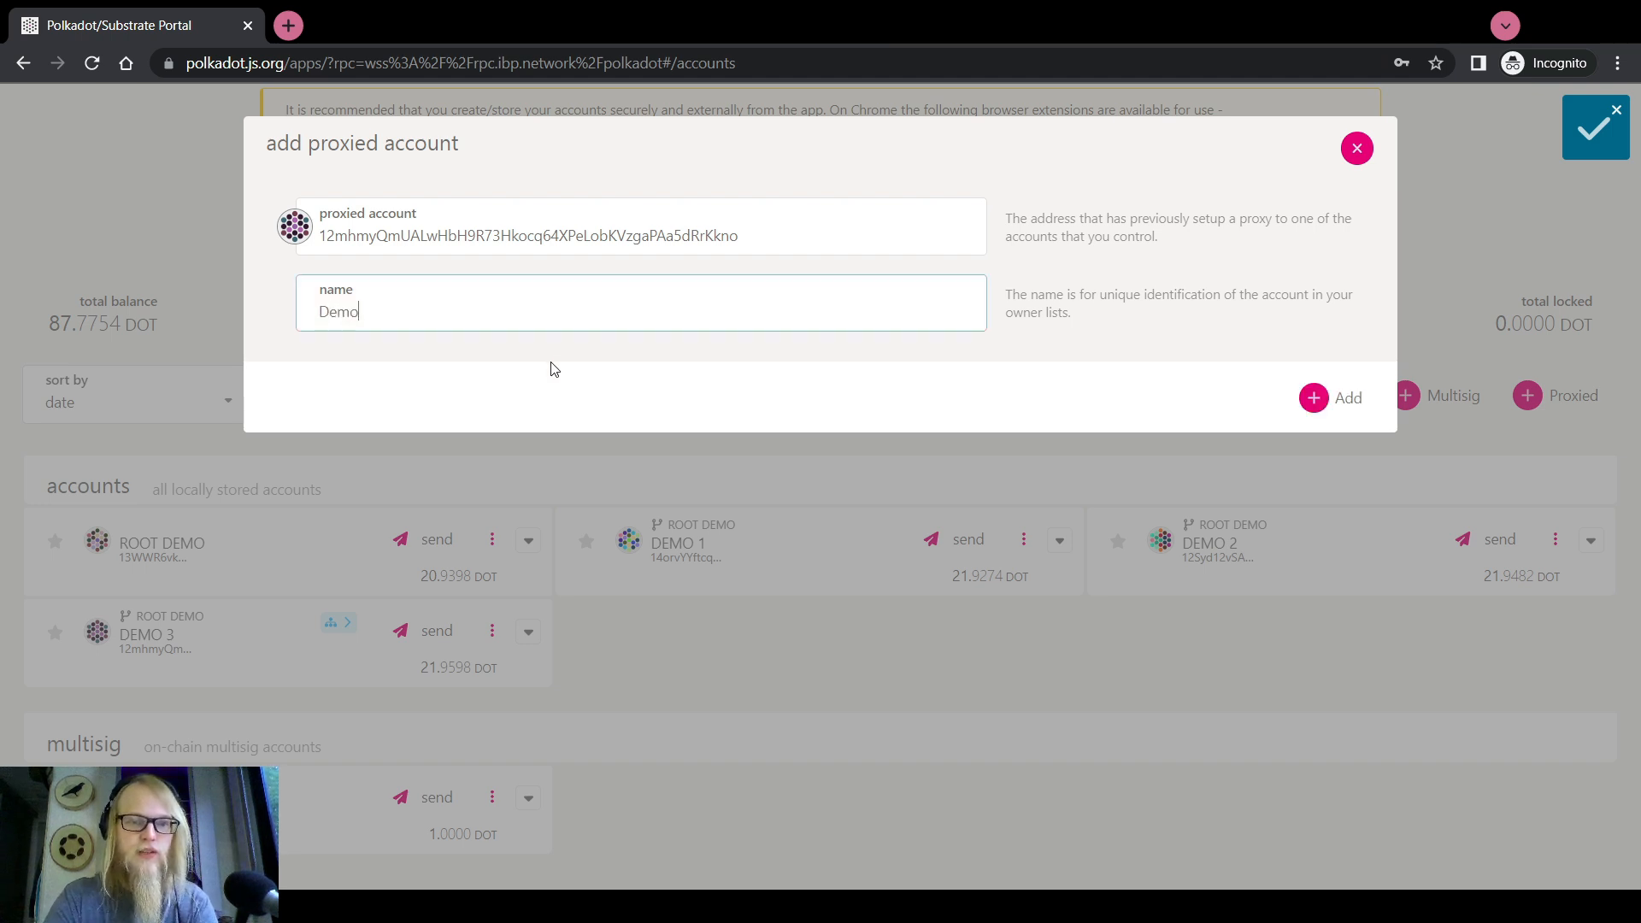
click(1299, 396)
scroll(491, 604, down, 1)
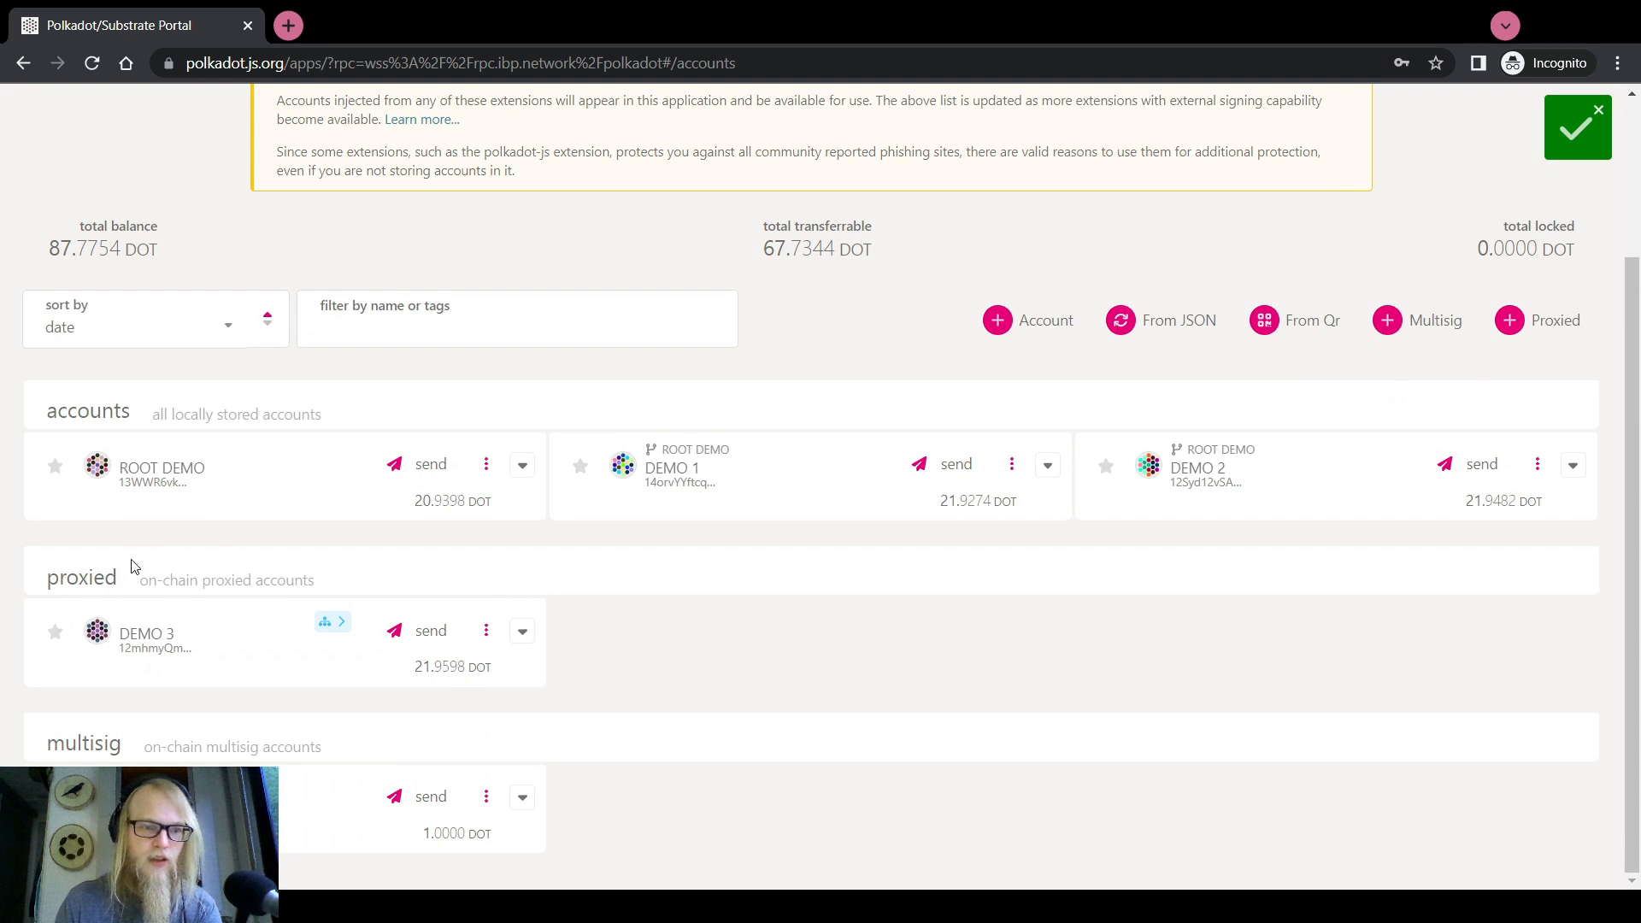
drag(118, 579, 48, 586)
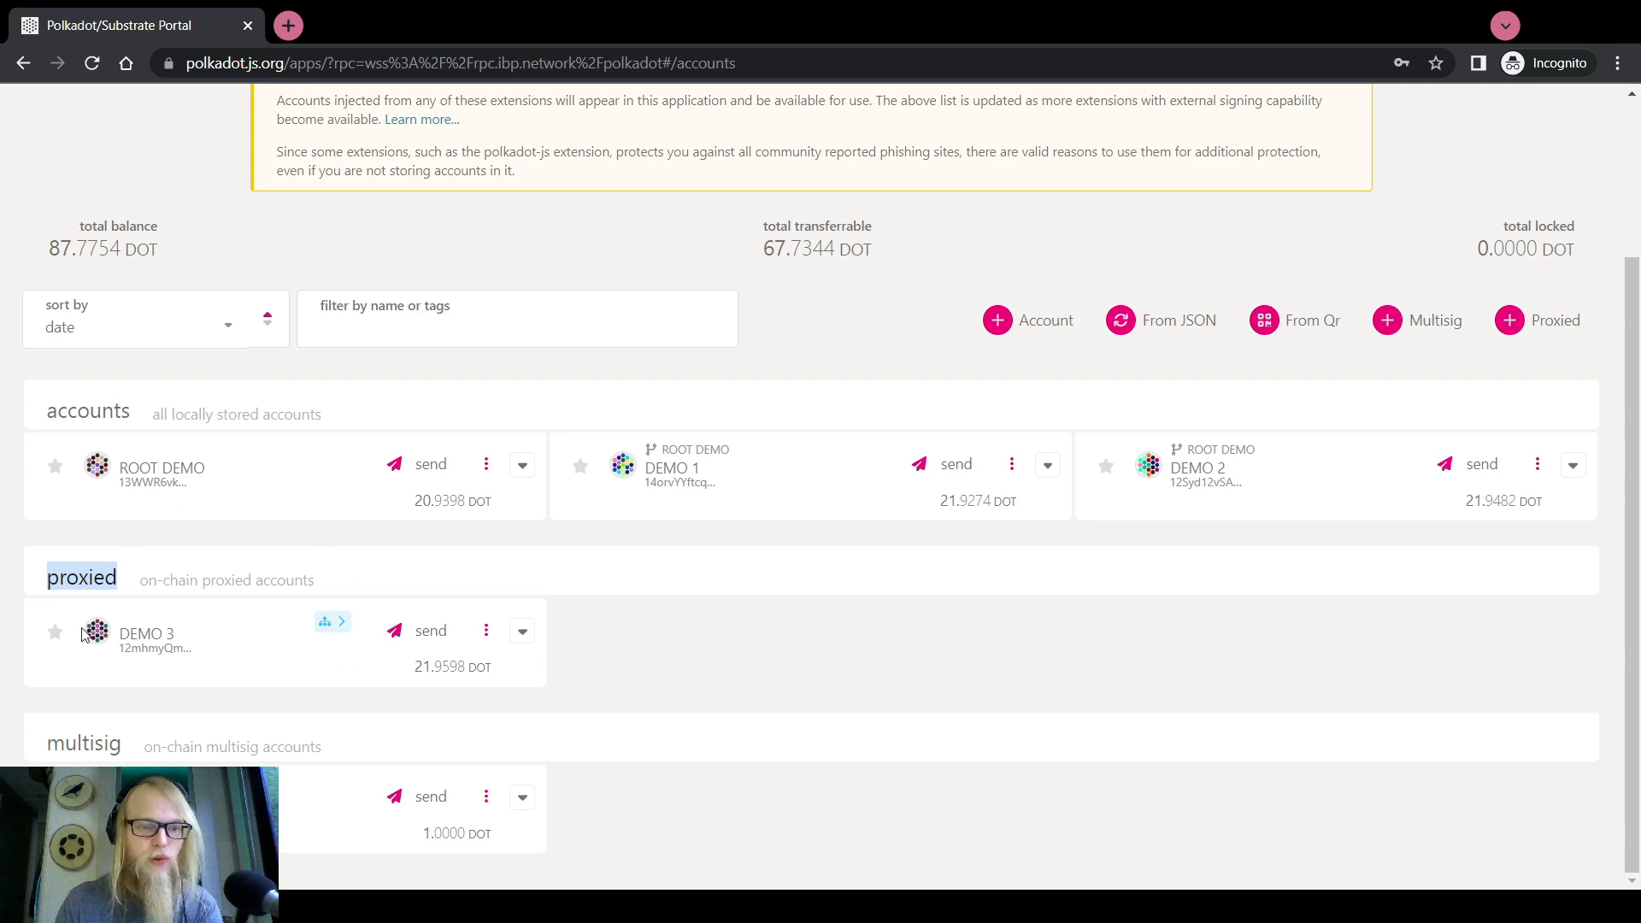
mouse_move(333, 622)
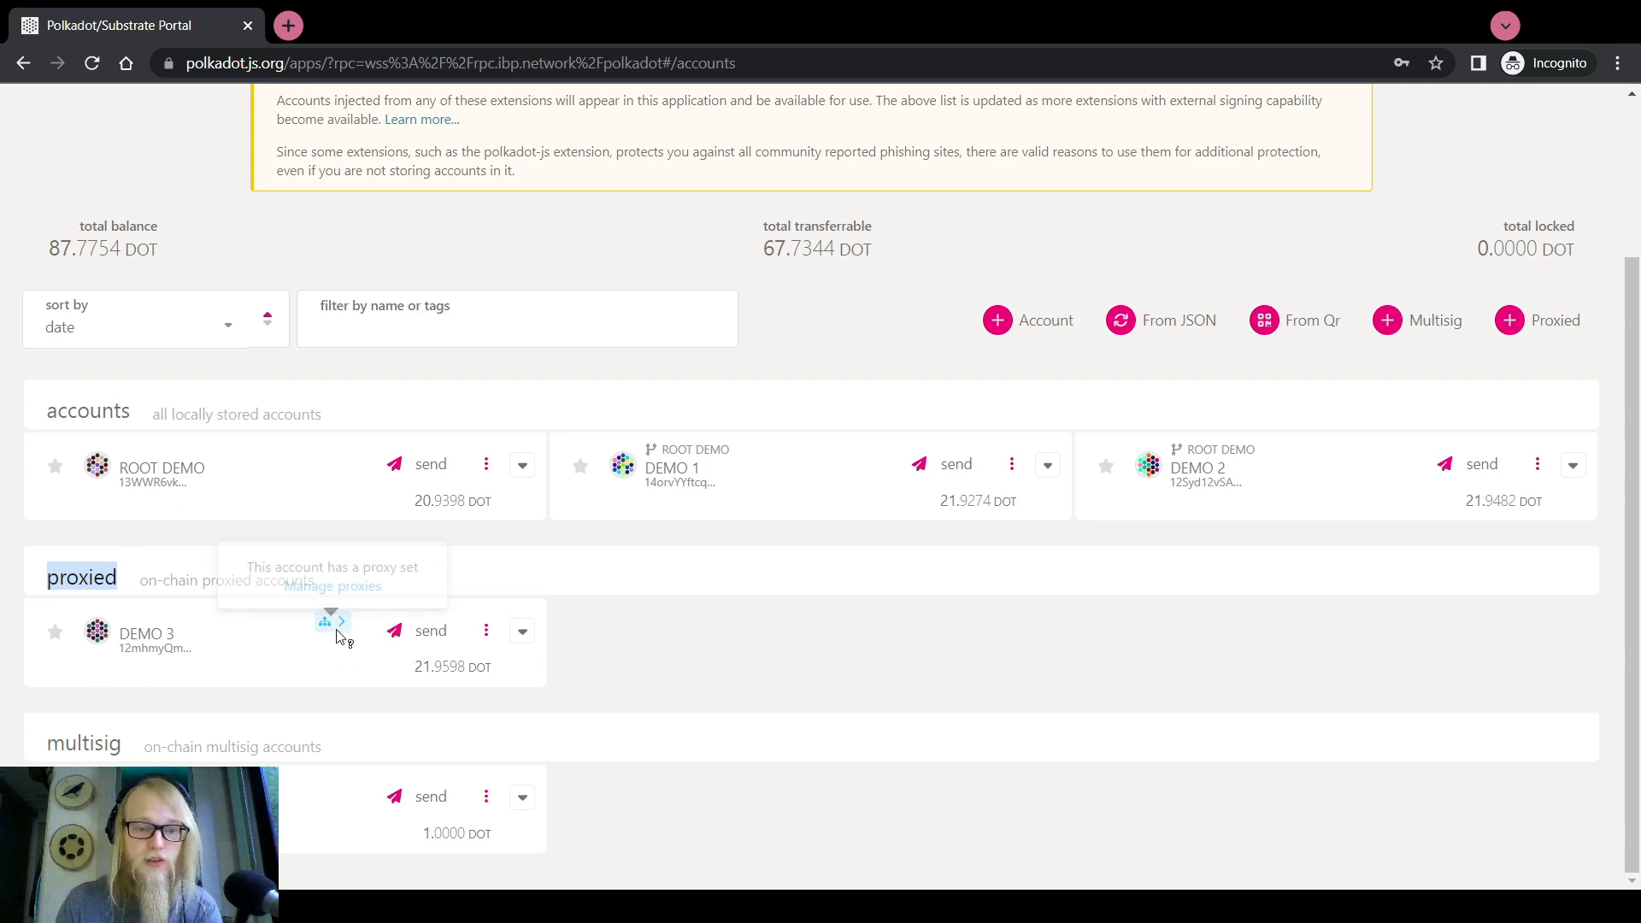
click(343, 591)
click(111, 643)
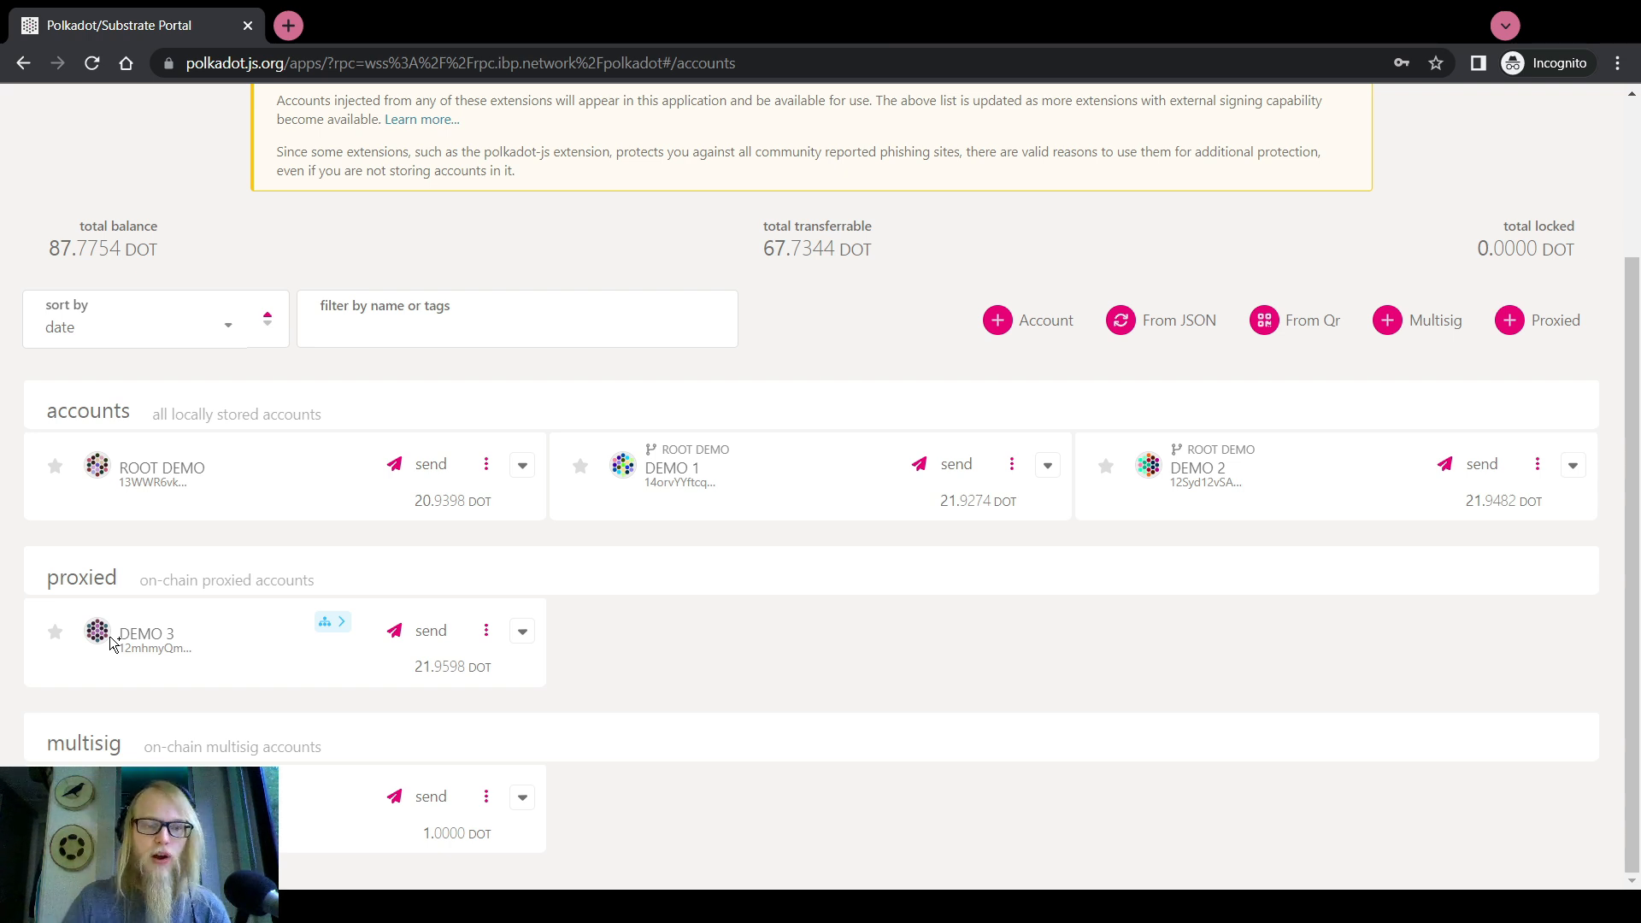
scroll(132, 641, up, 3)
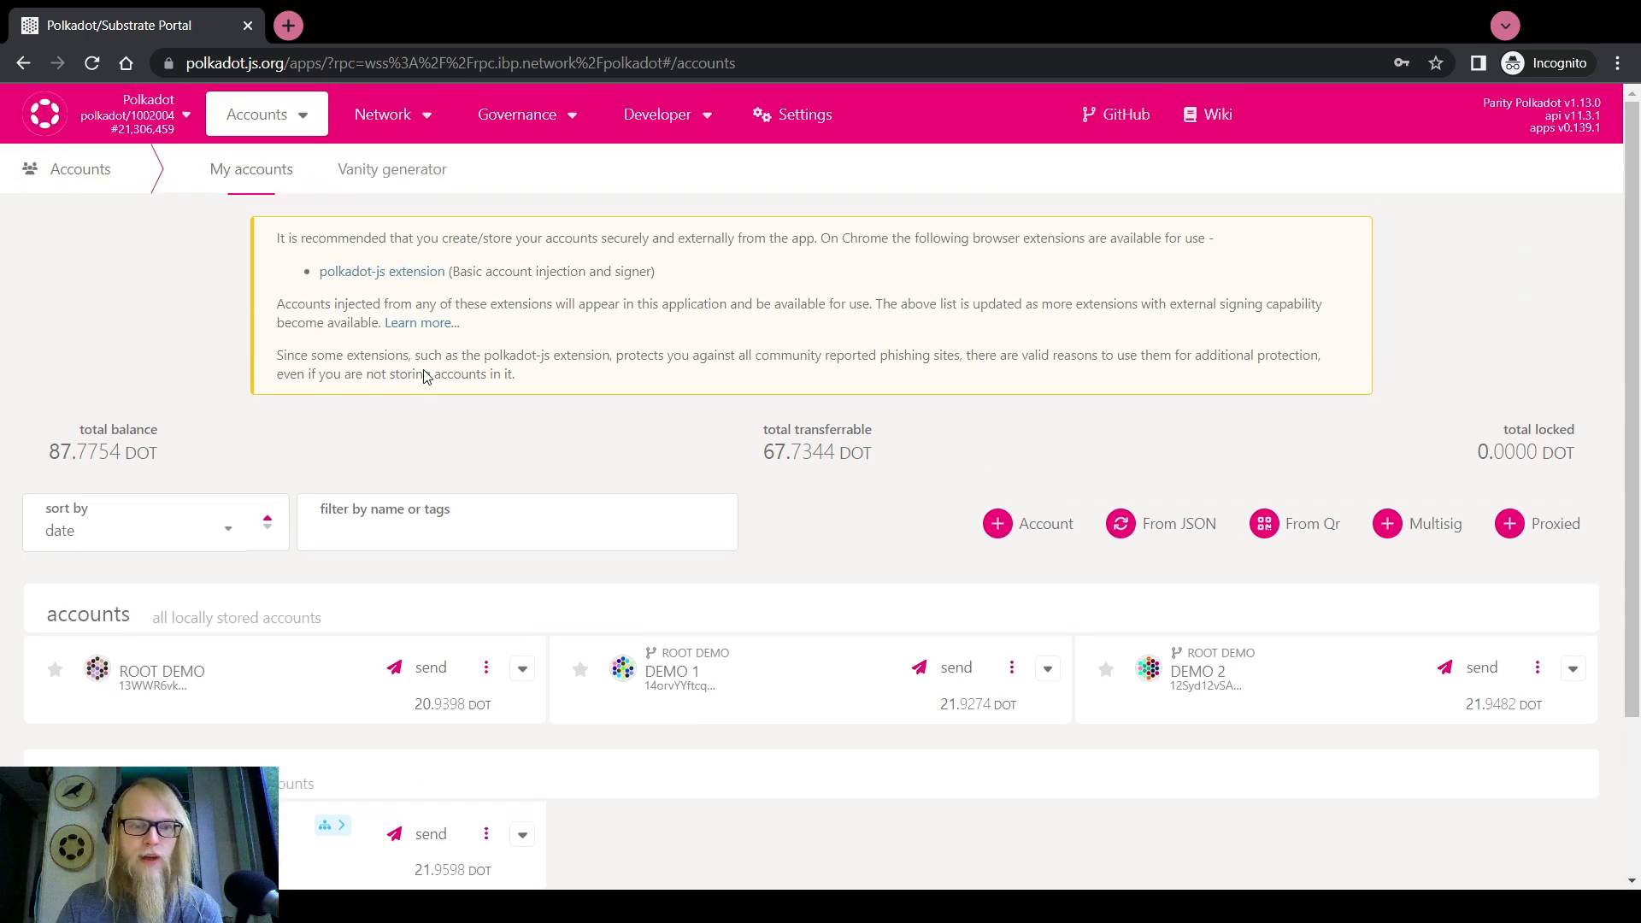
mouse_move(658, 114)
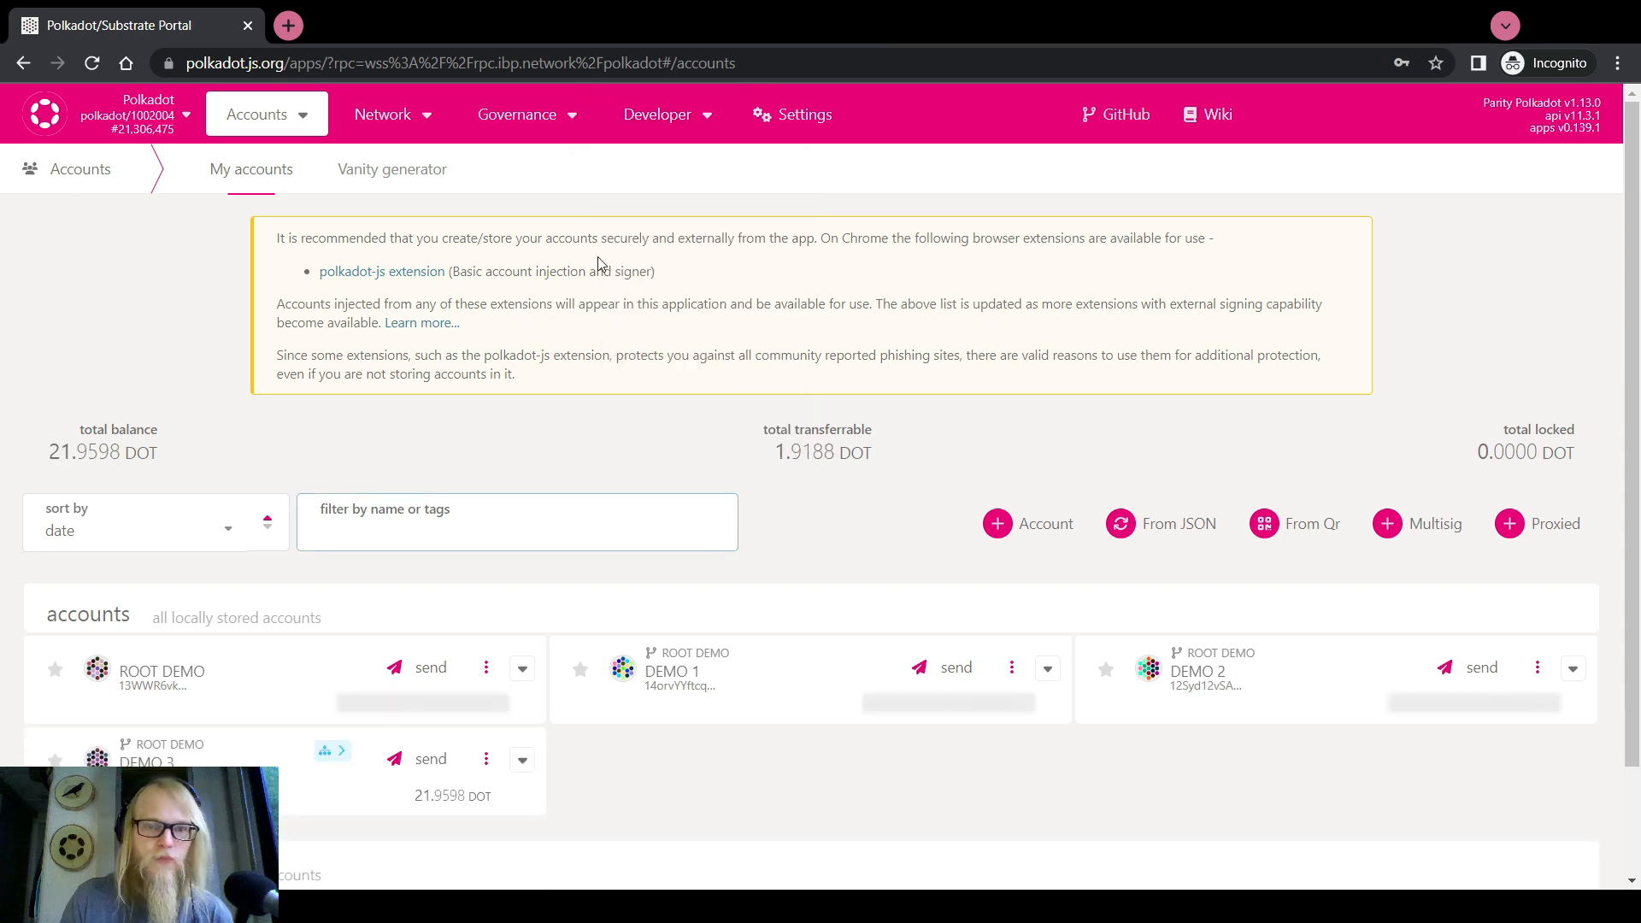
Prepare DEMO 3's proxy.addProxy call delegating DEMO 2 with type Any and delay 0
click(692, 207)
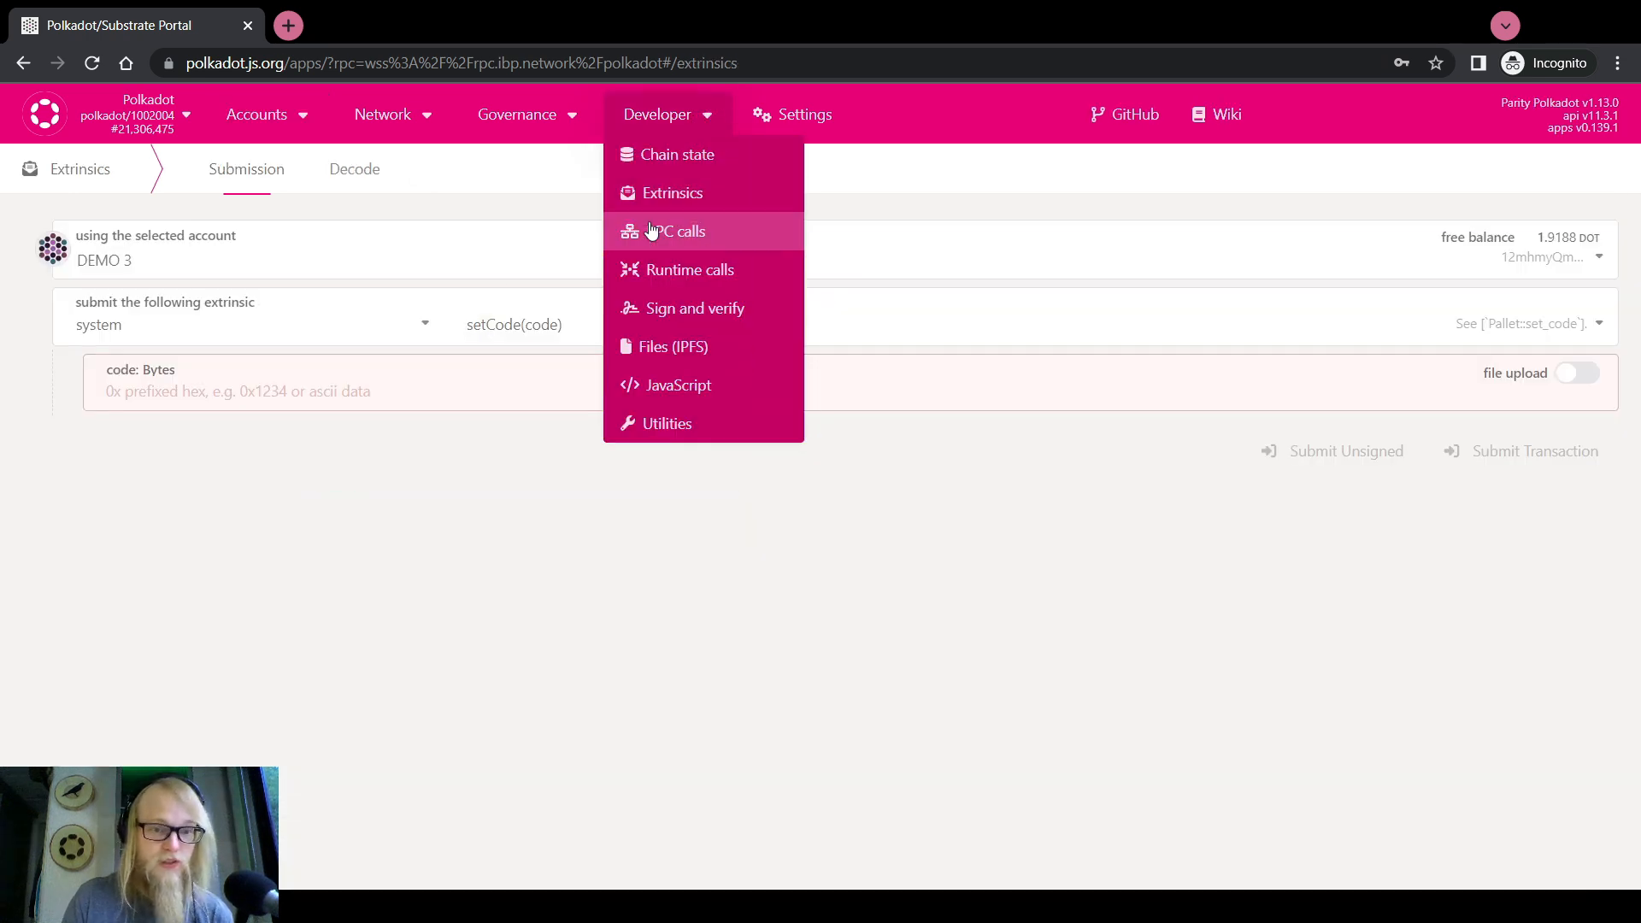
click(344, 331)
scroll(160, 513, up, 2)
click(94, 393)
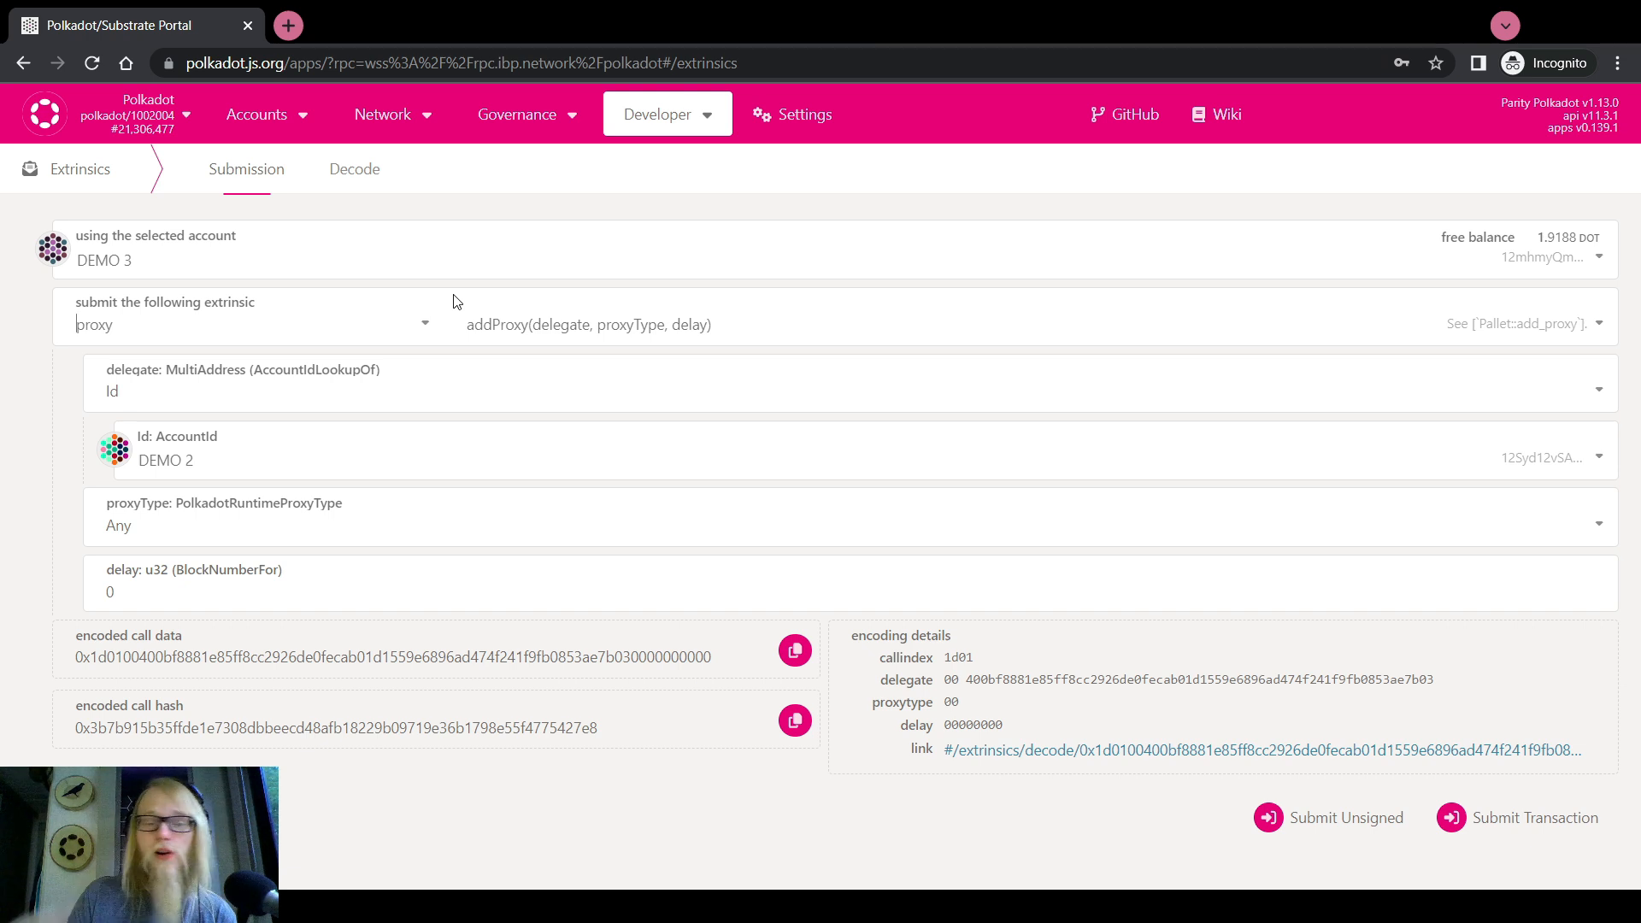
drag(1537, 237, 1577, 238)
click(8, 392)
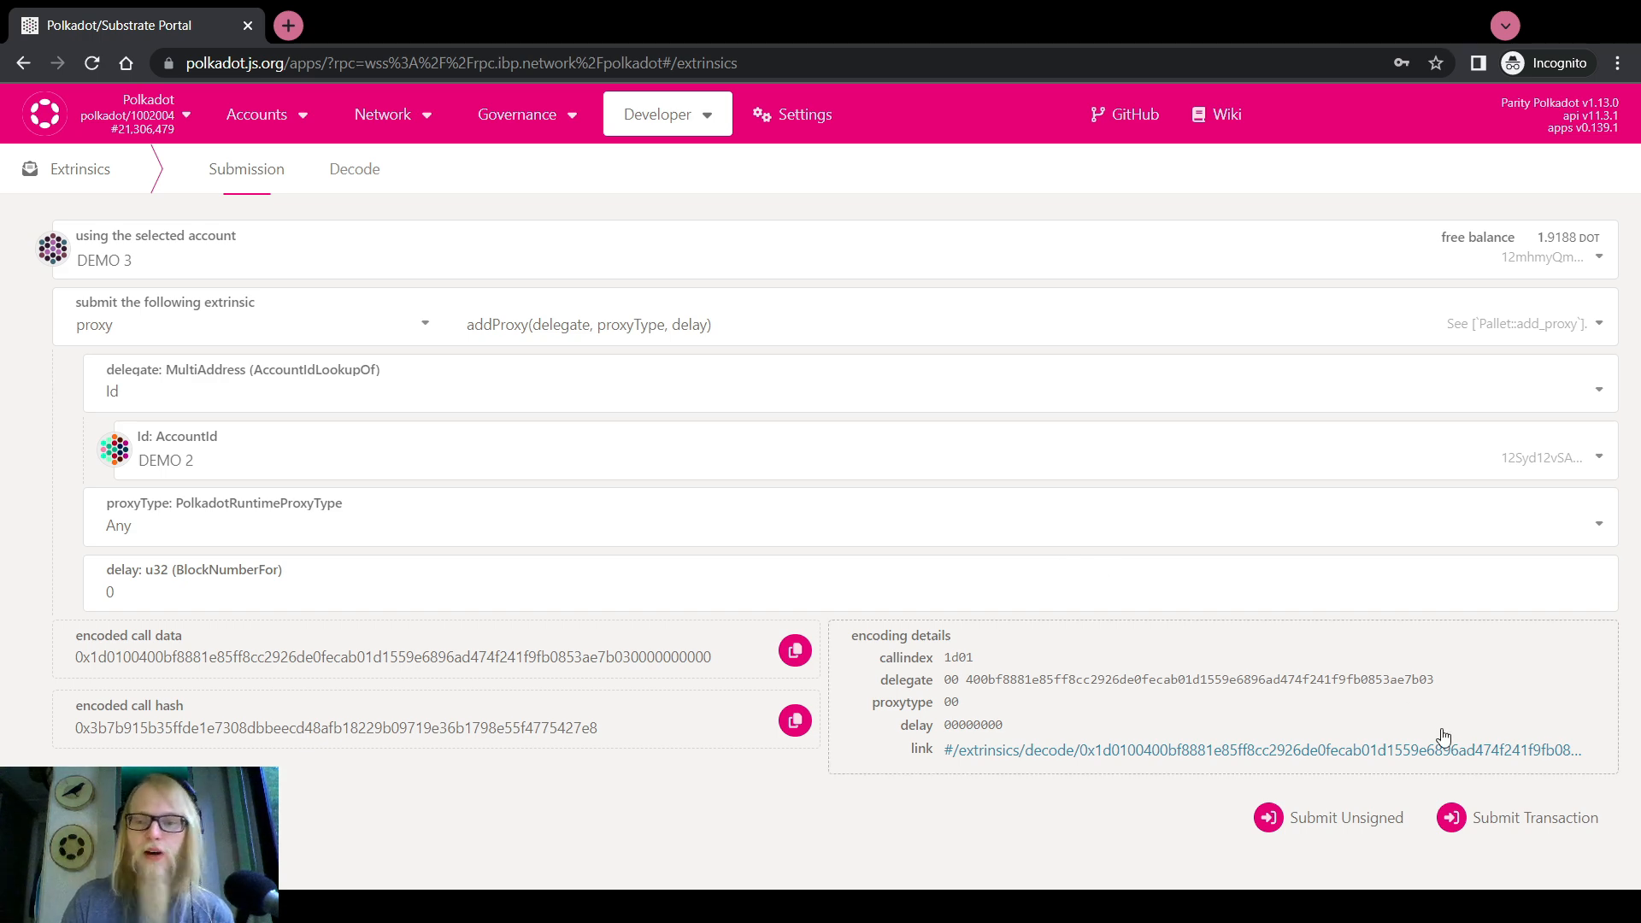
Sign and submit the addProxy call directly from DEMO 3, with the proxy option off
click(1476, 806)
text(********)
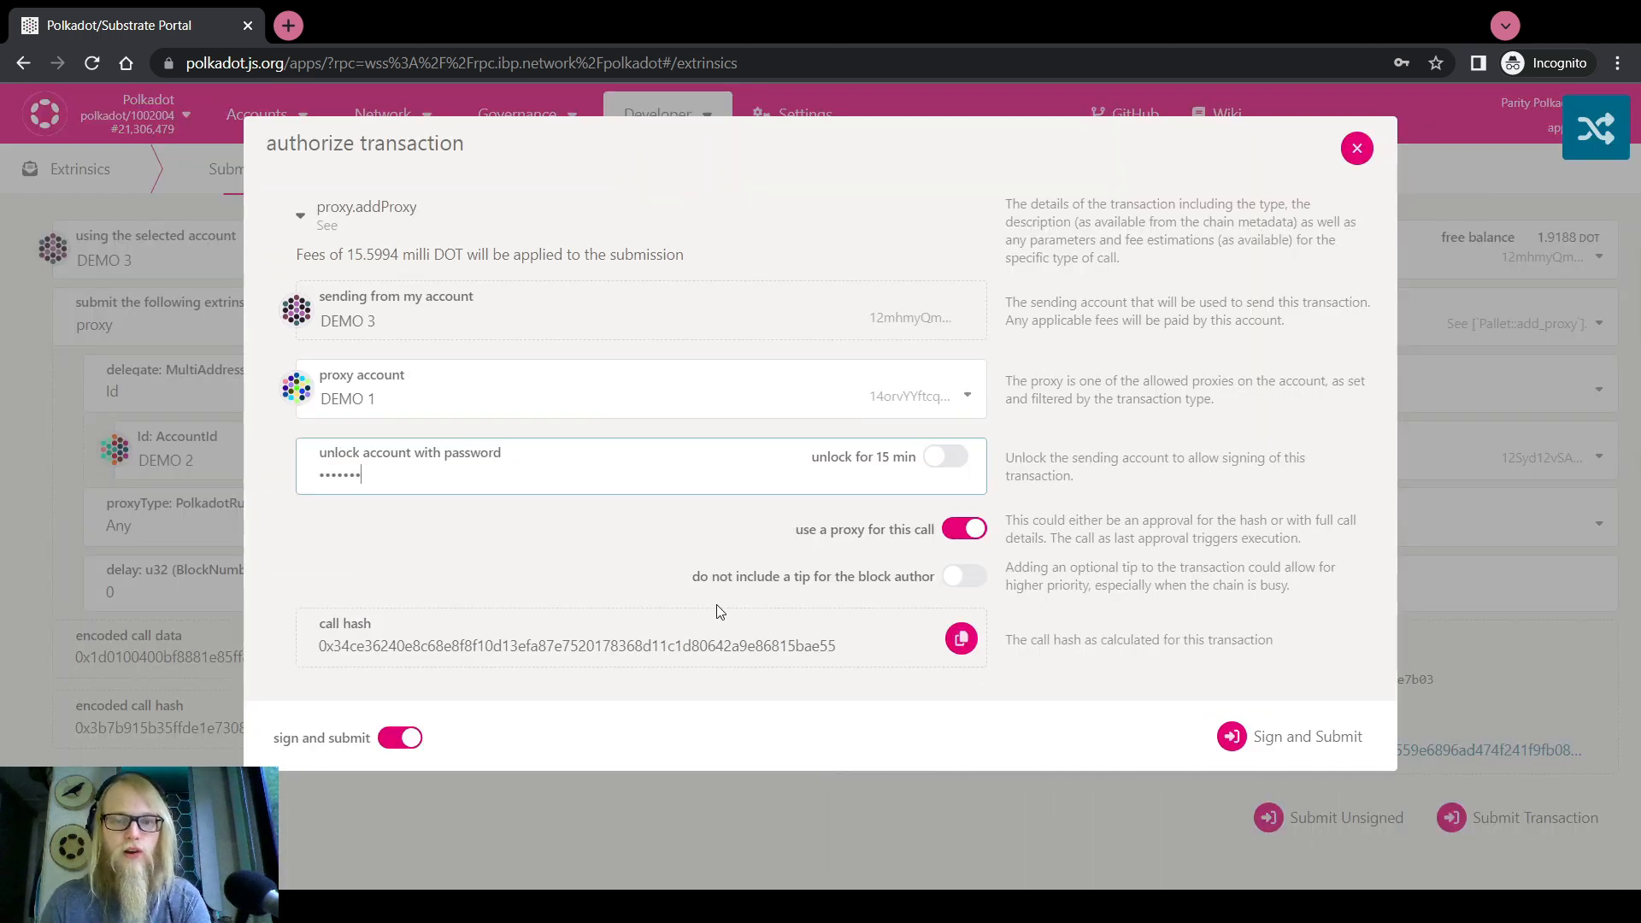
click(964, 528)
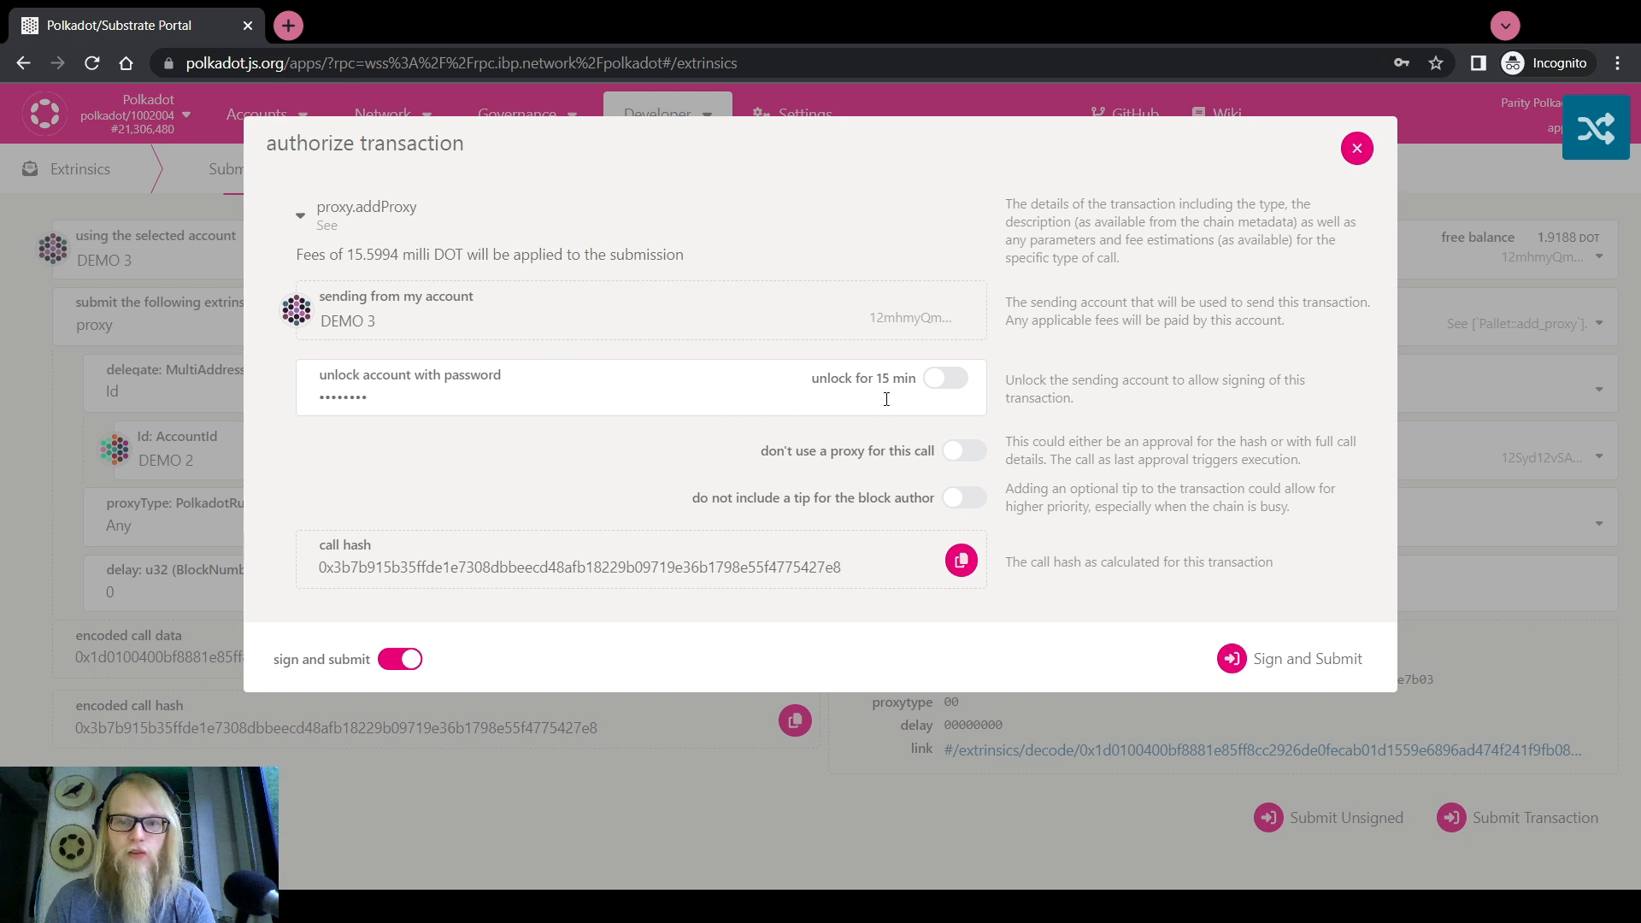
click(964, 451)
double_click(357, 477)
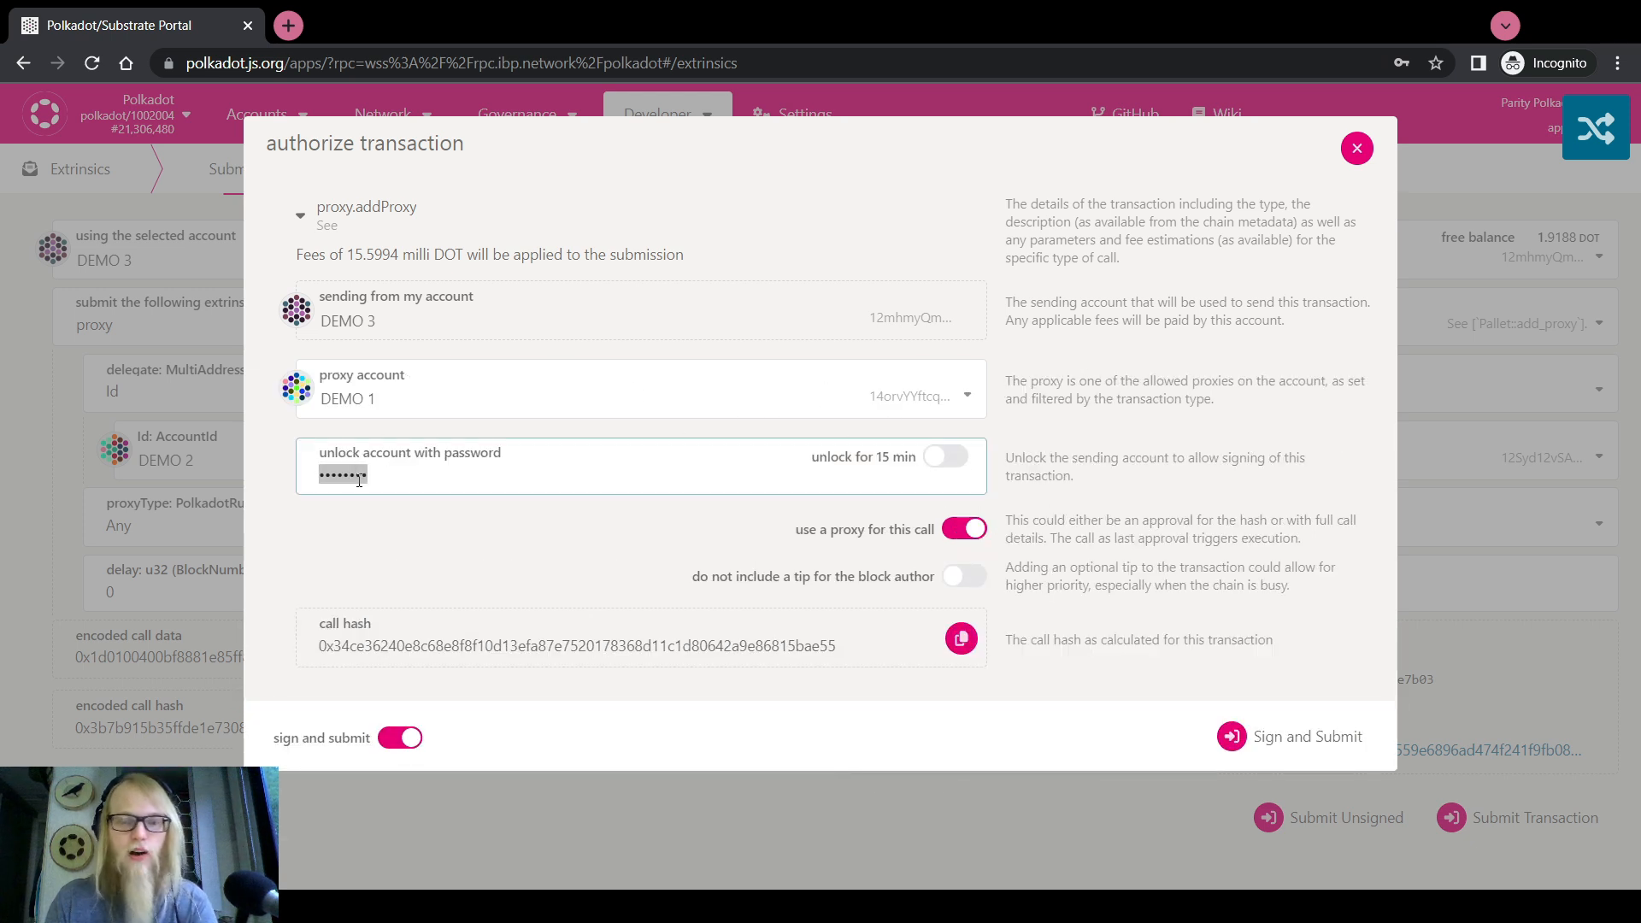
key(BackSpace)
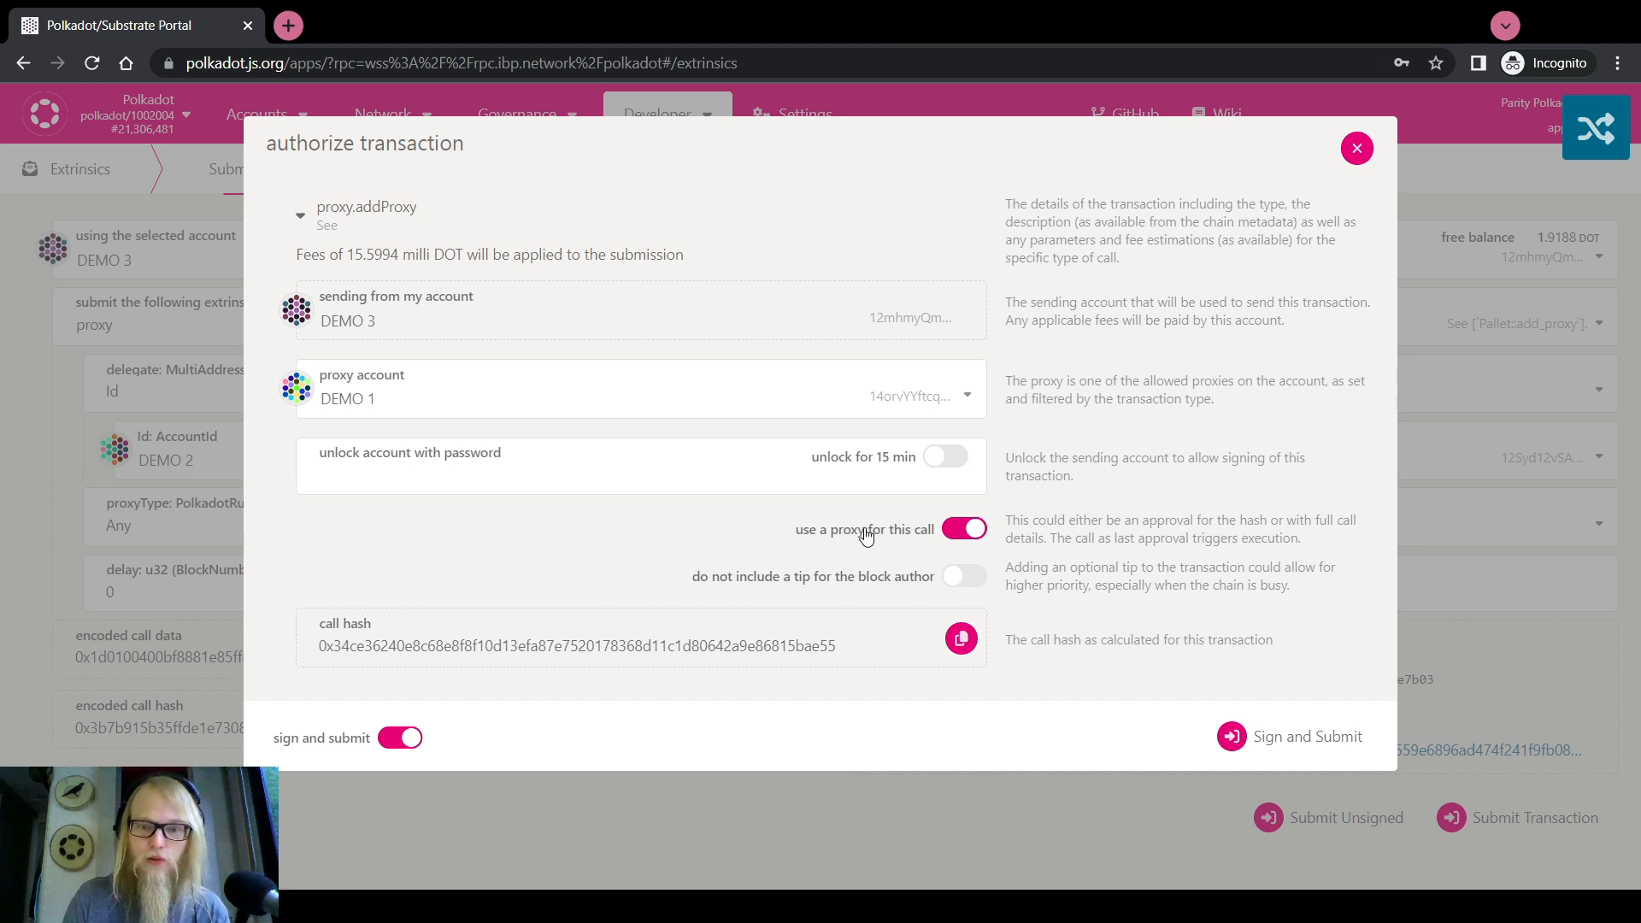
click(965, 529)
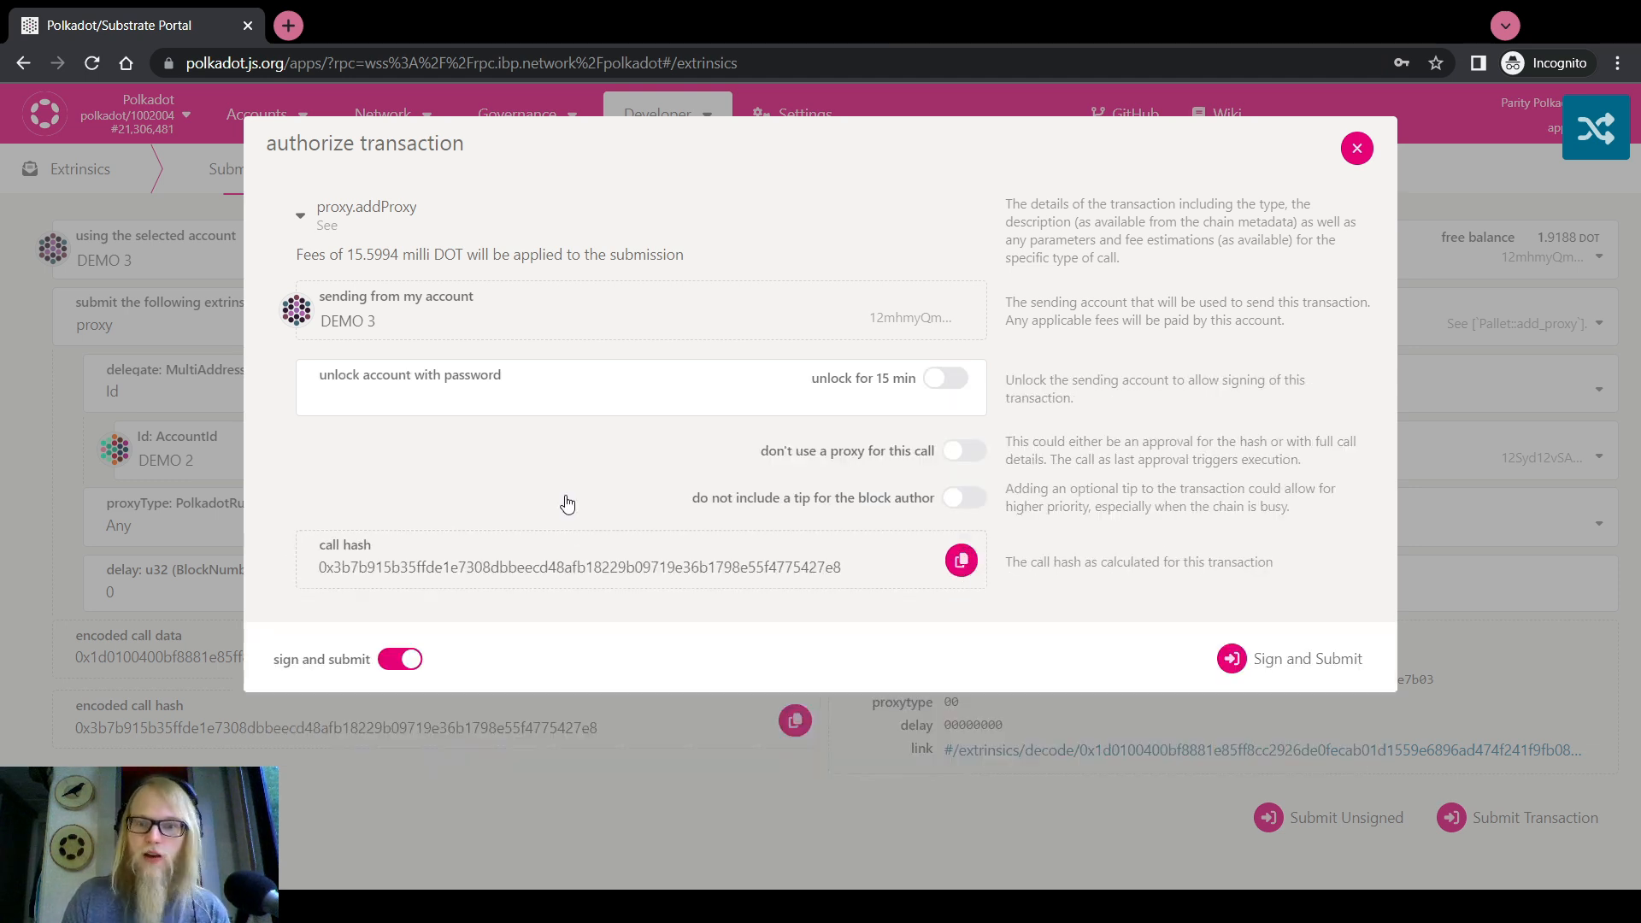
click(450, 402)
text(••)
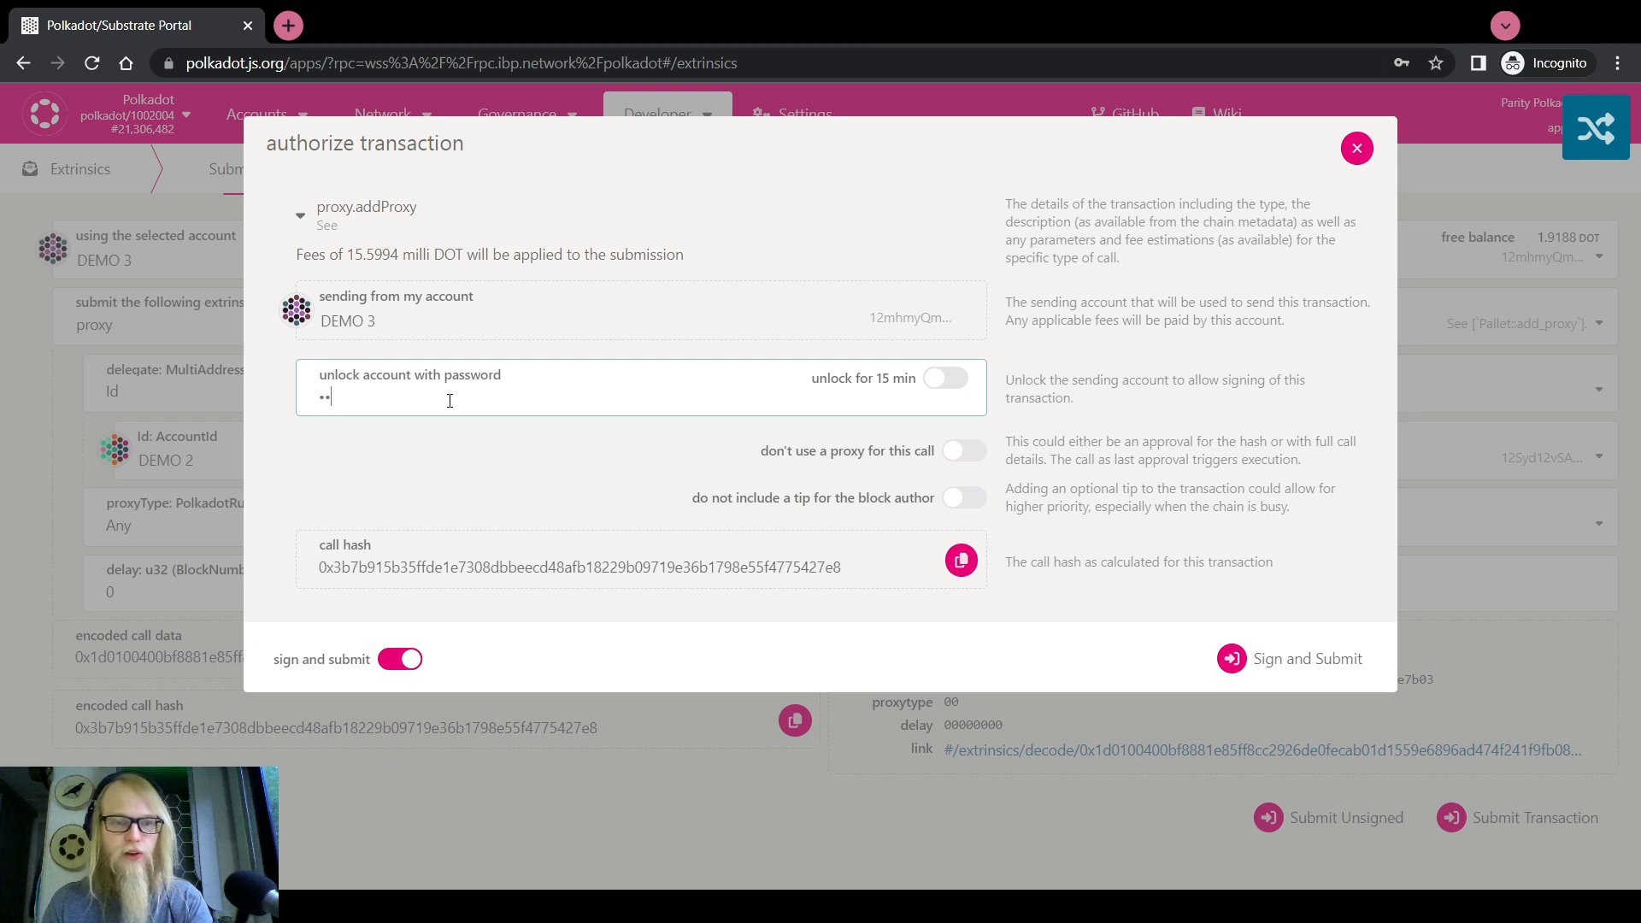
text(••••••)
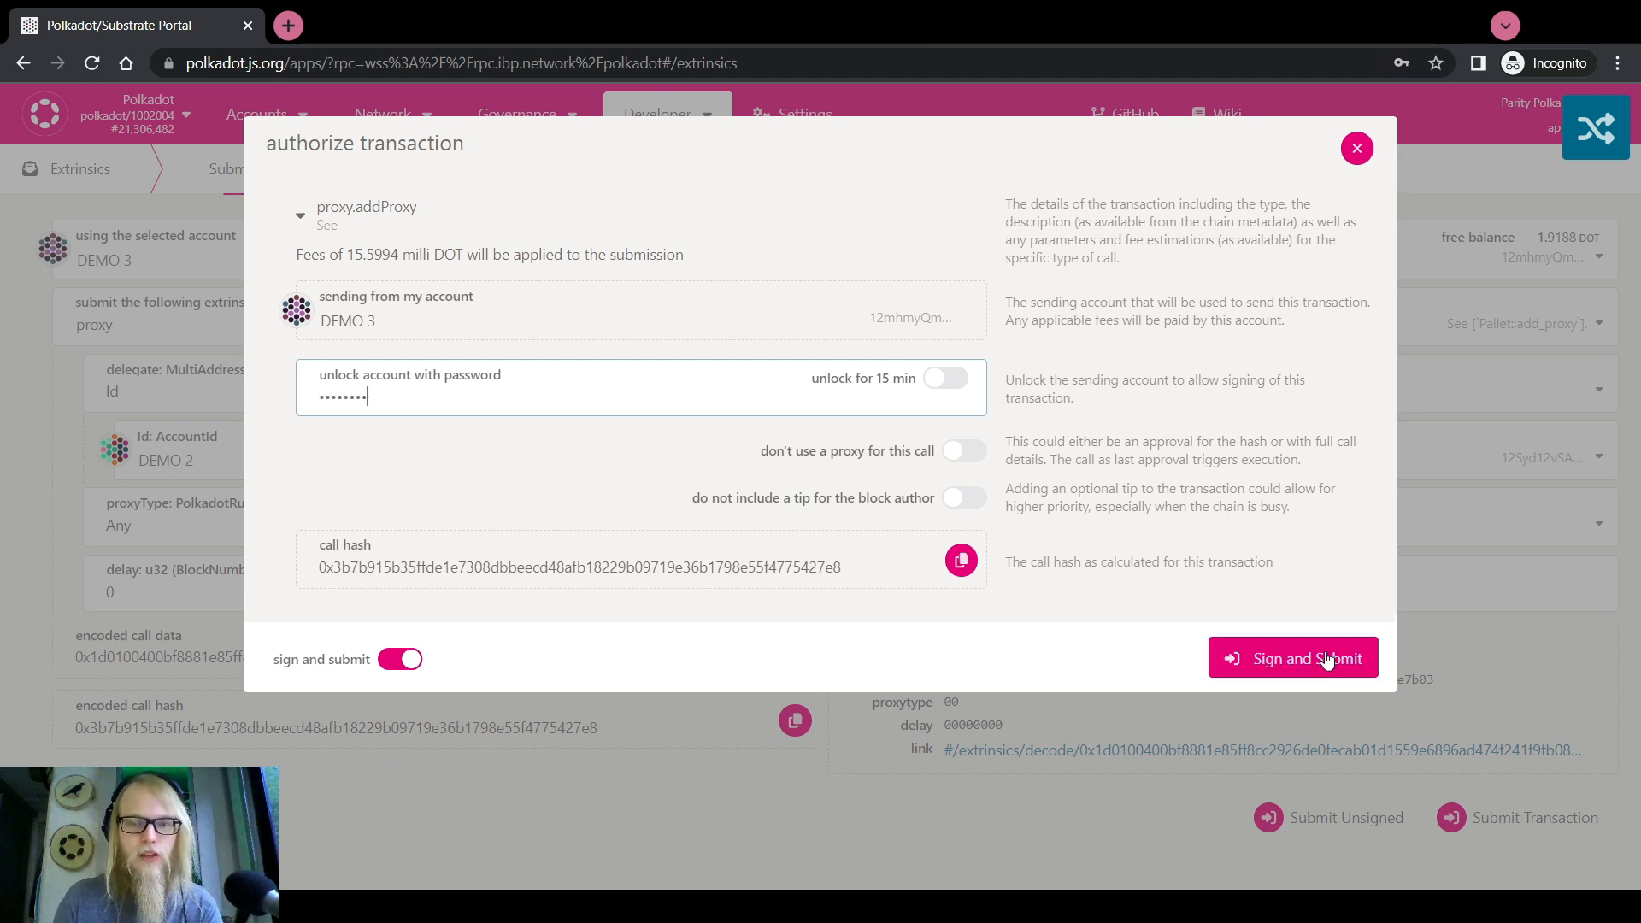
click(1326, 660)
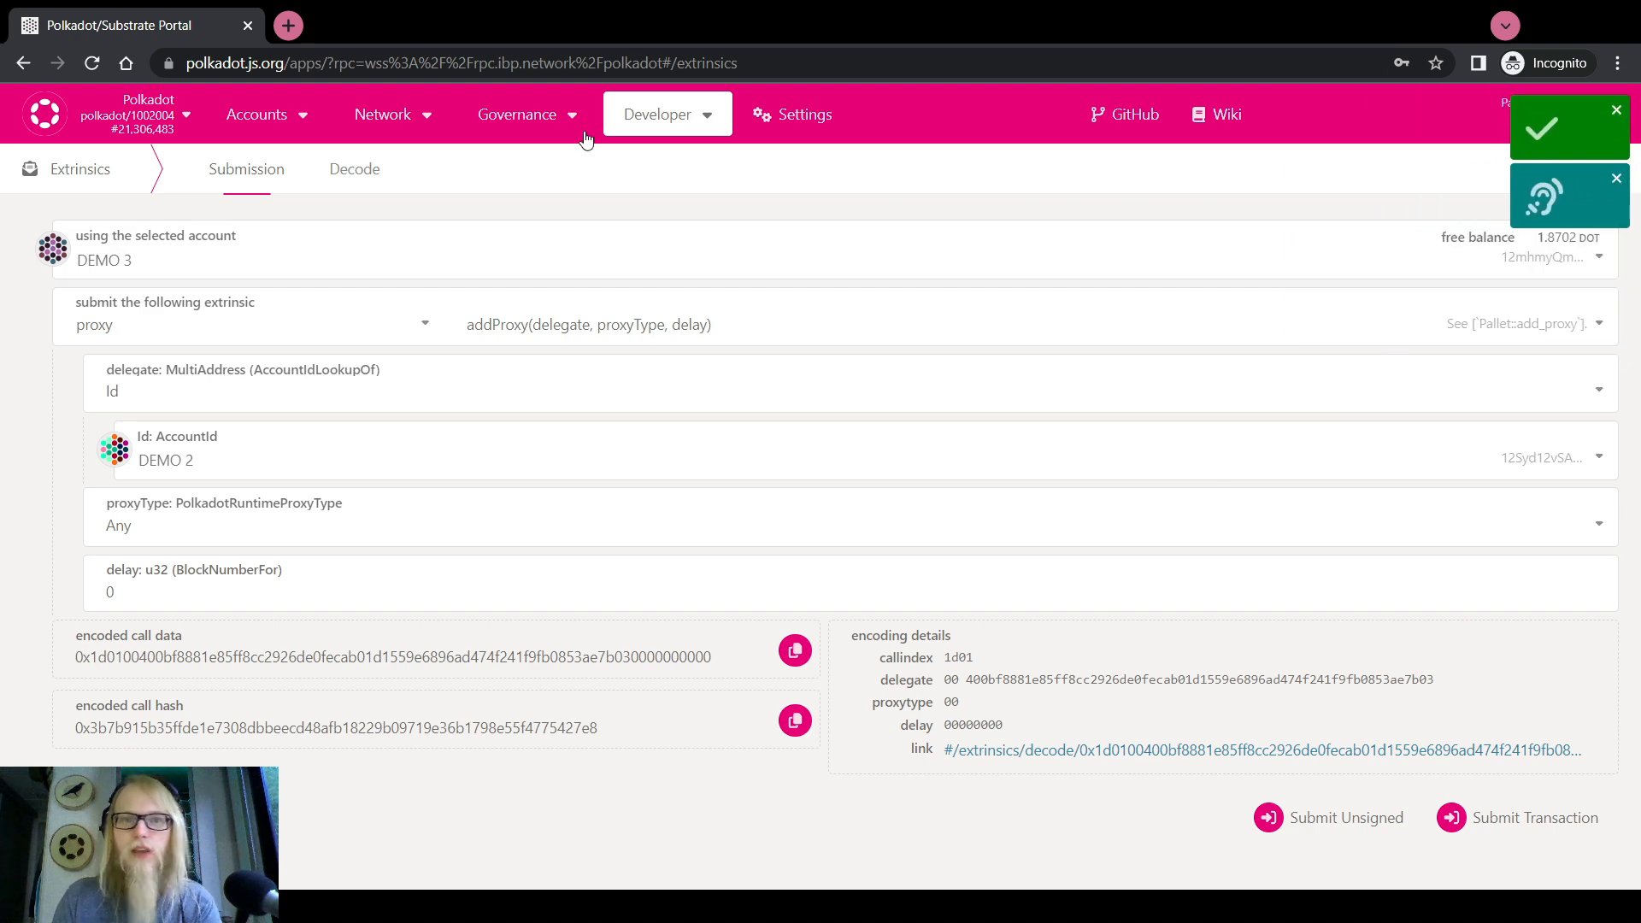
Open block 21,306,483 from the ProxyAdded event and inspect the 330,000,000 reserved deposit
mouse_move(383, 120)
click(383, 157)
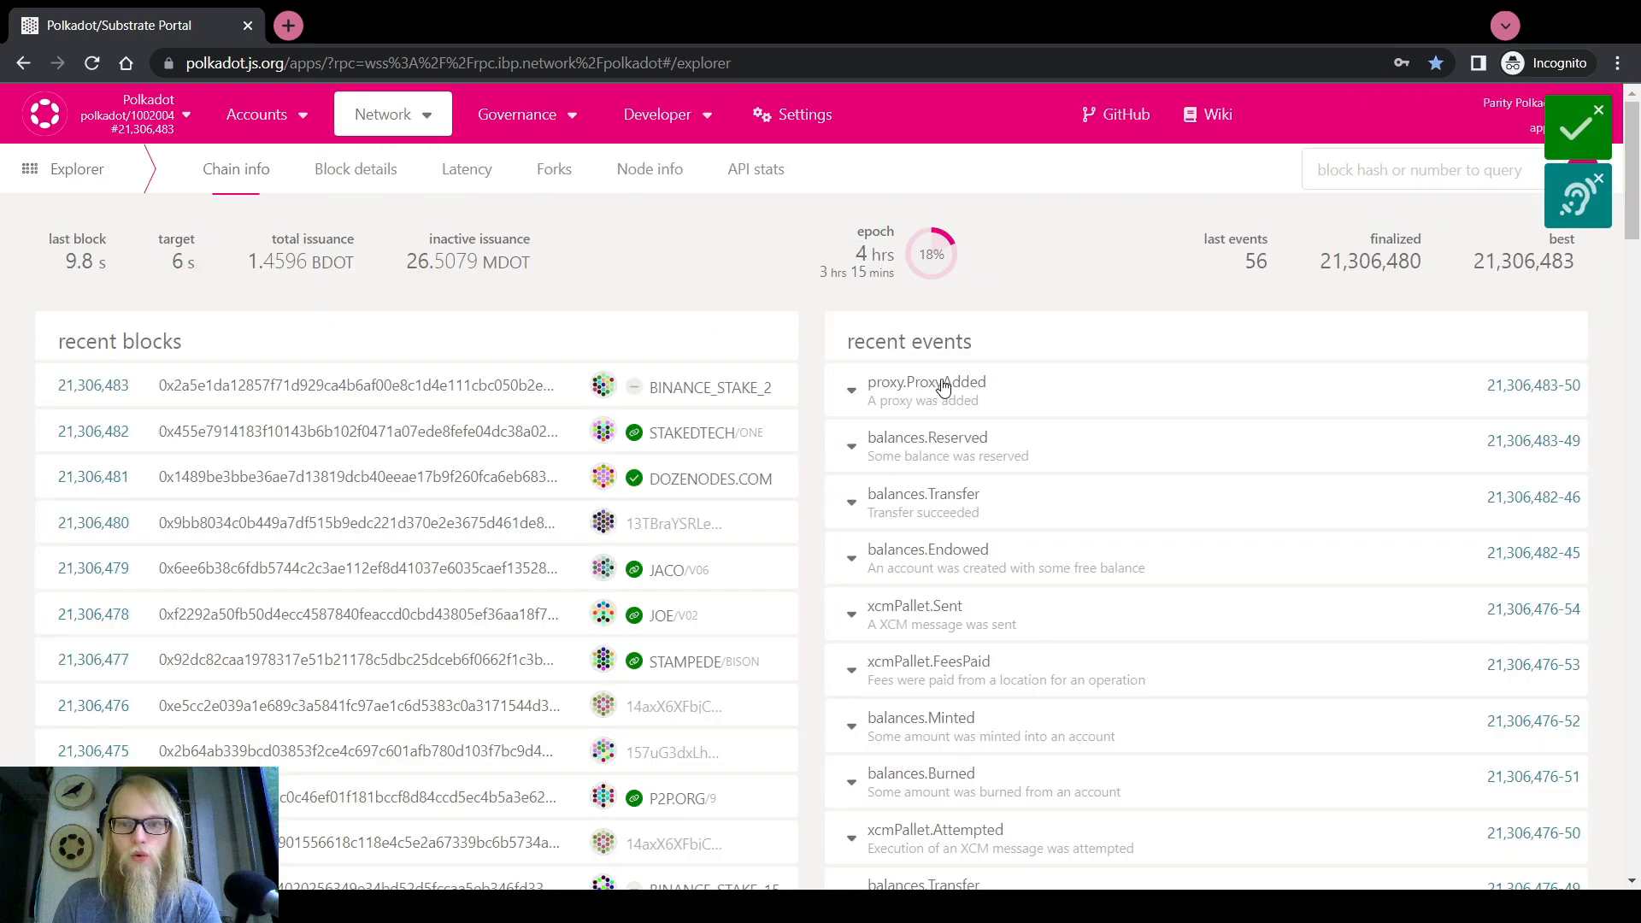
click(1528, 385)
scroll(598, 538, down, 20)
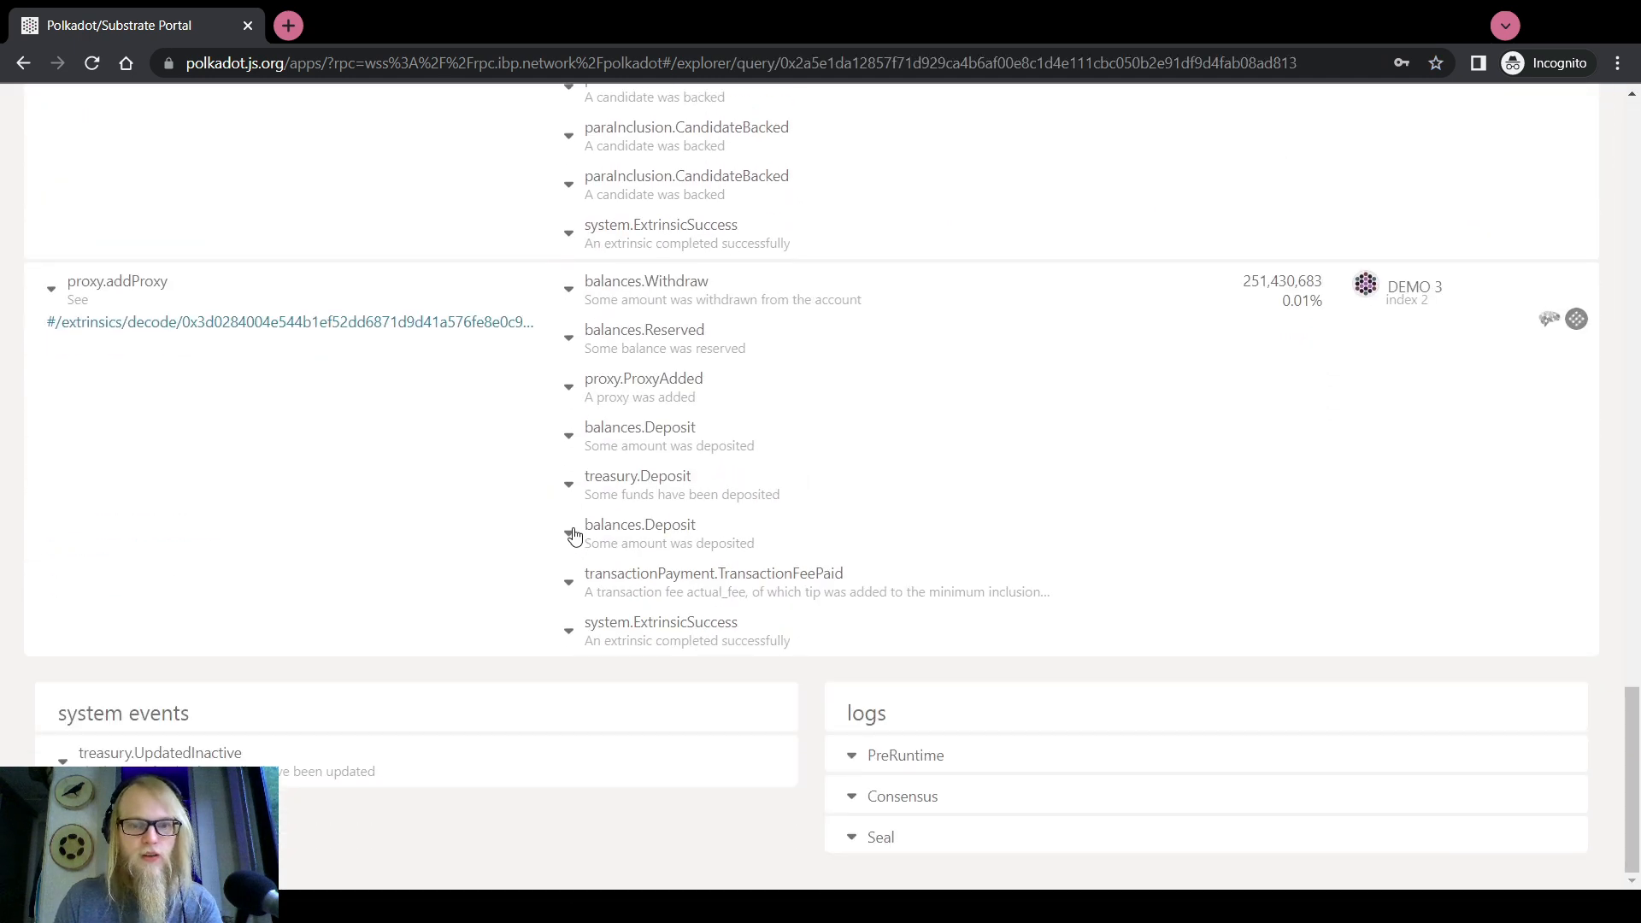
click(645, 334)
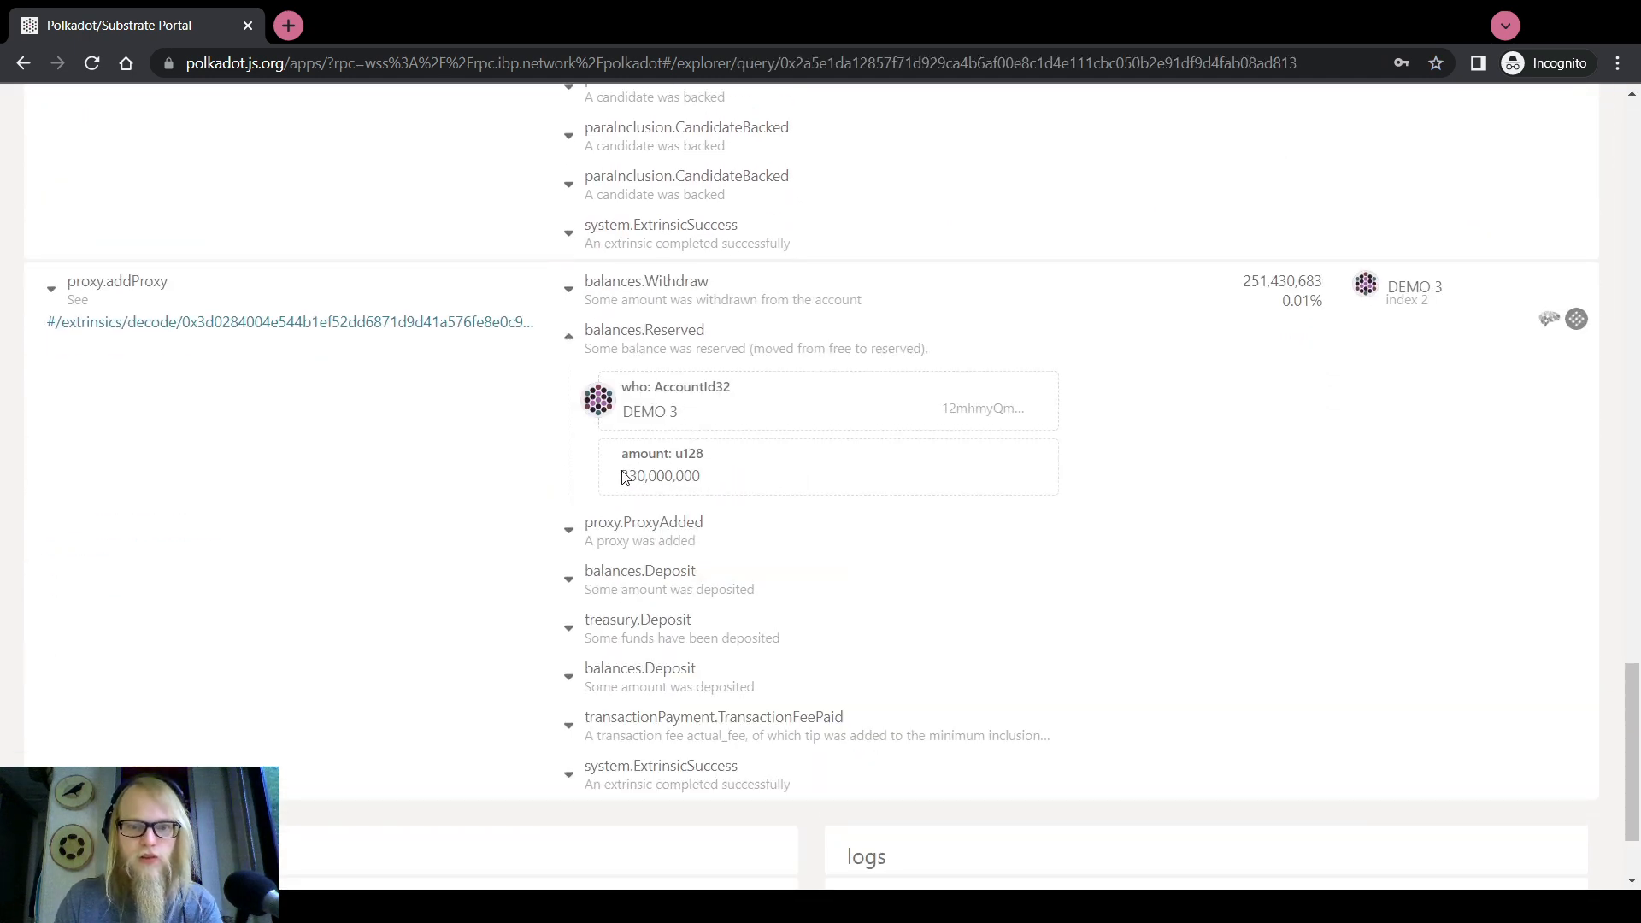
mouse_move(622, 475)
mouse_down()
mouse_move(711, 476)
mouse_move(622, 485)
mouse_up()
click(651, 478)
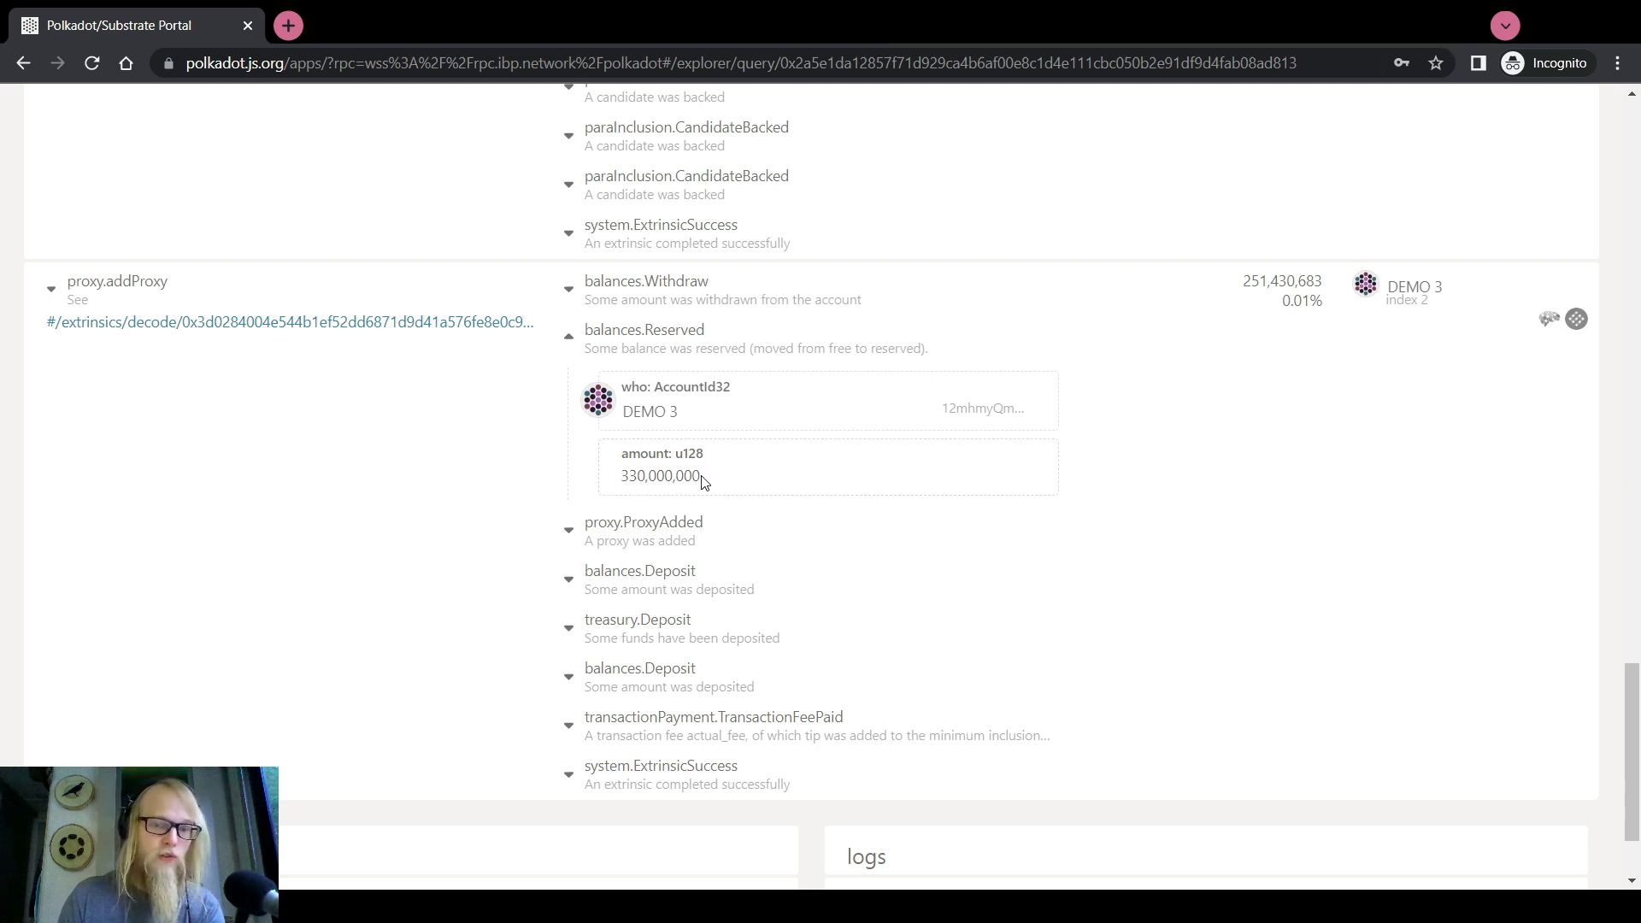
scroll(470, 462, up, 20)
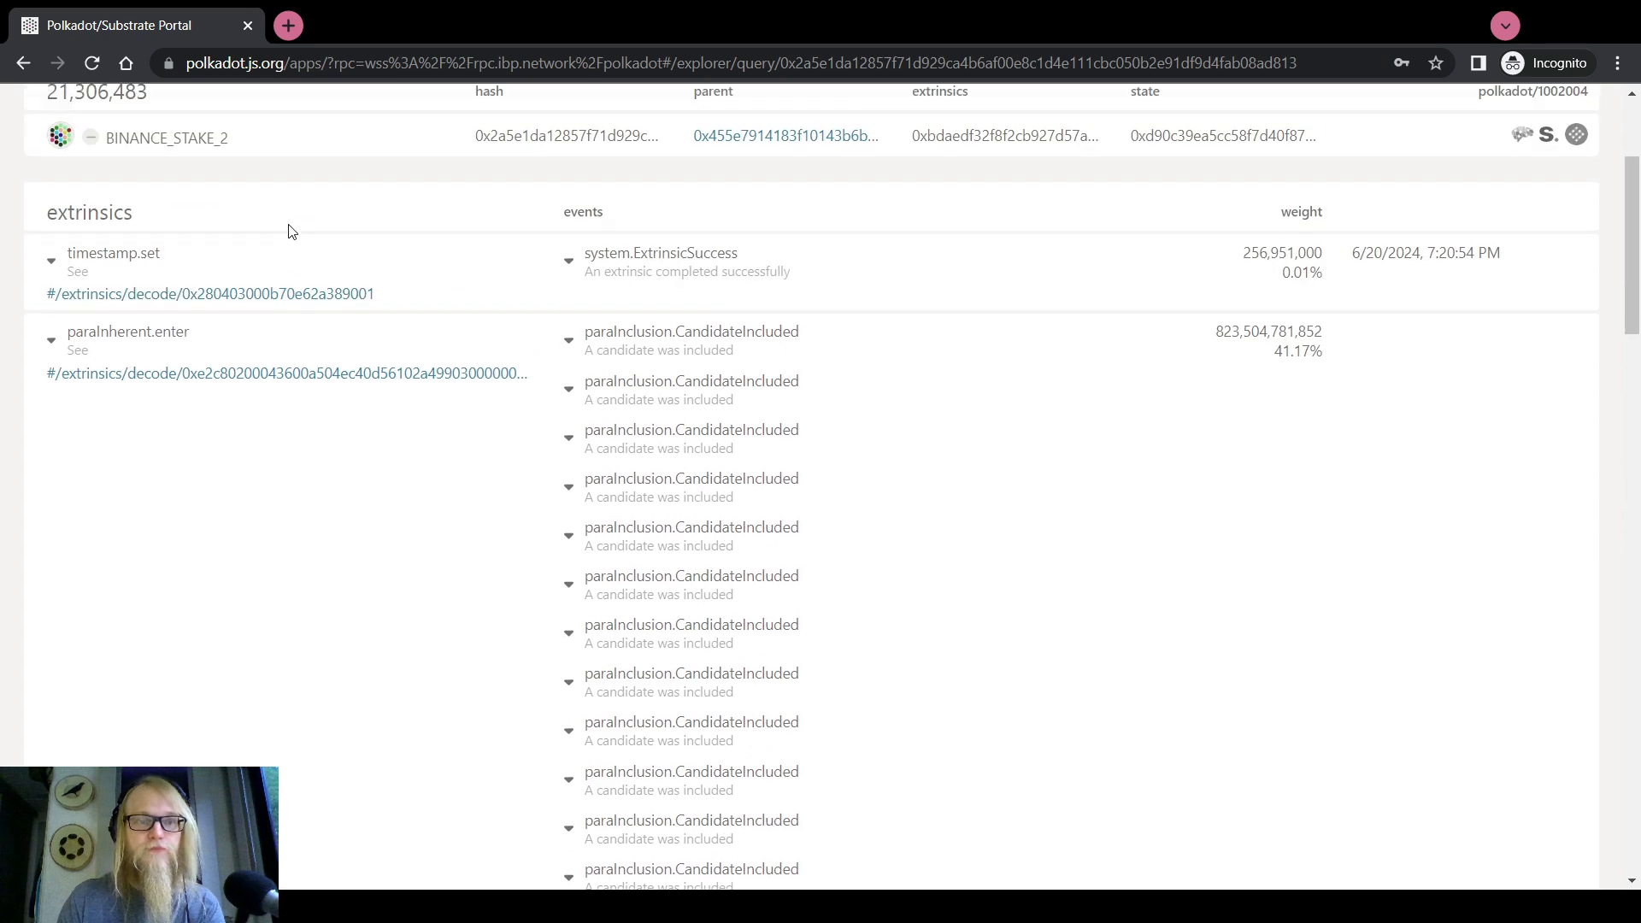
scroll(289, 230, up, 3)
Mark DEMO 1 for removal in DEMO 3's proxy overview, then close it unsubmitted
mouse_move(256, 115)
click(274, 158)
scroll(322, 520, down, 3)
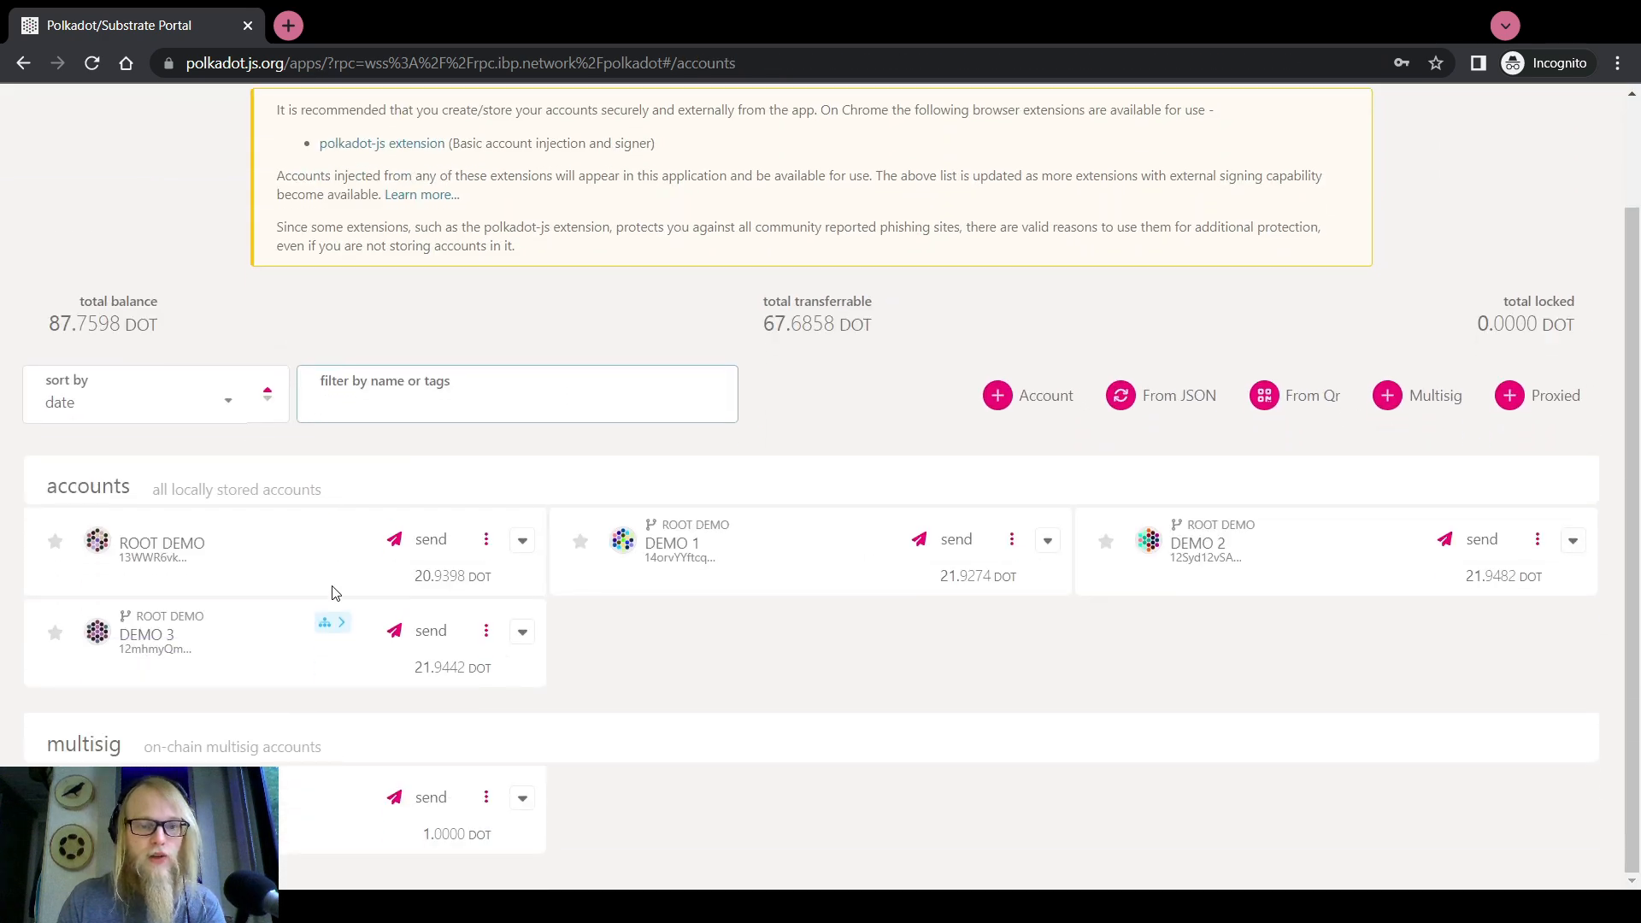
click(331, 592)
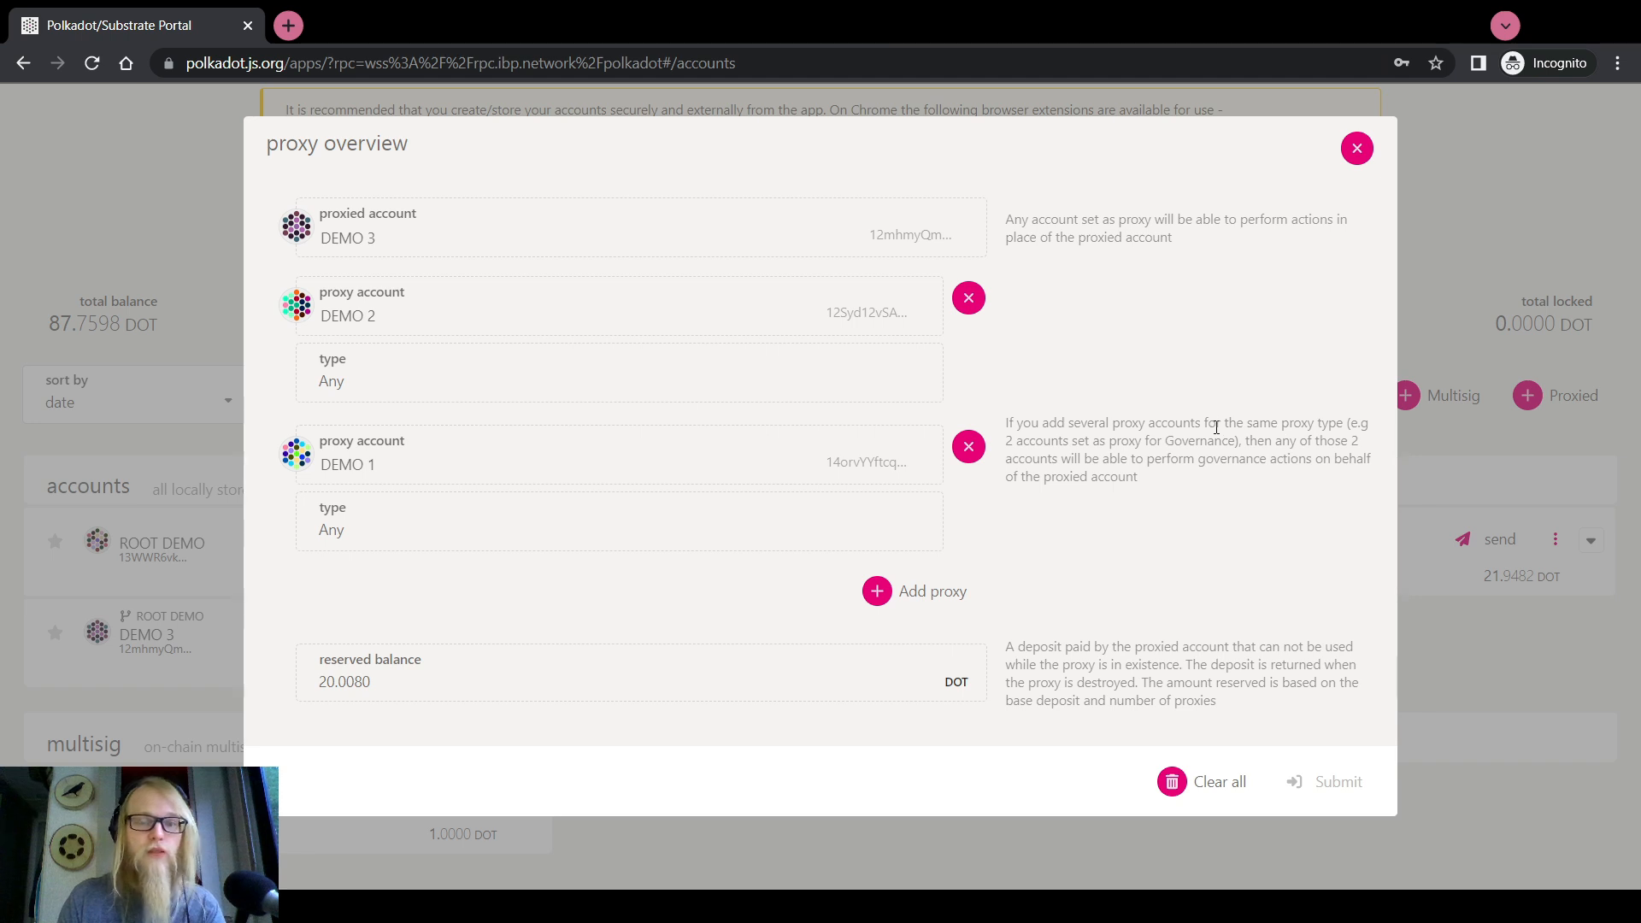
click(969, 447)
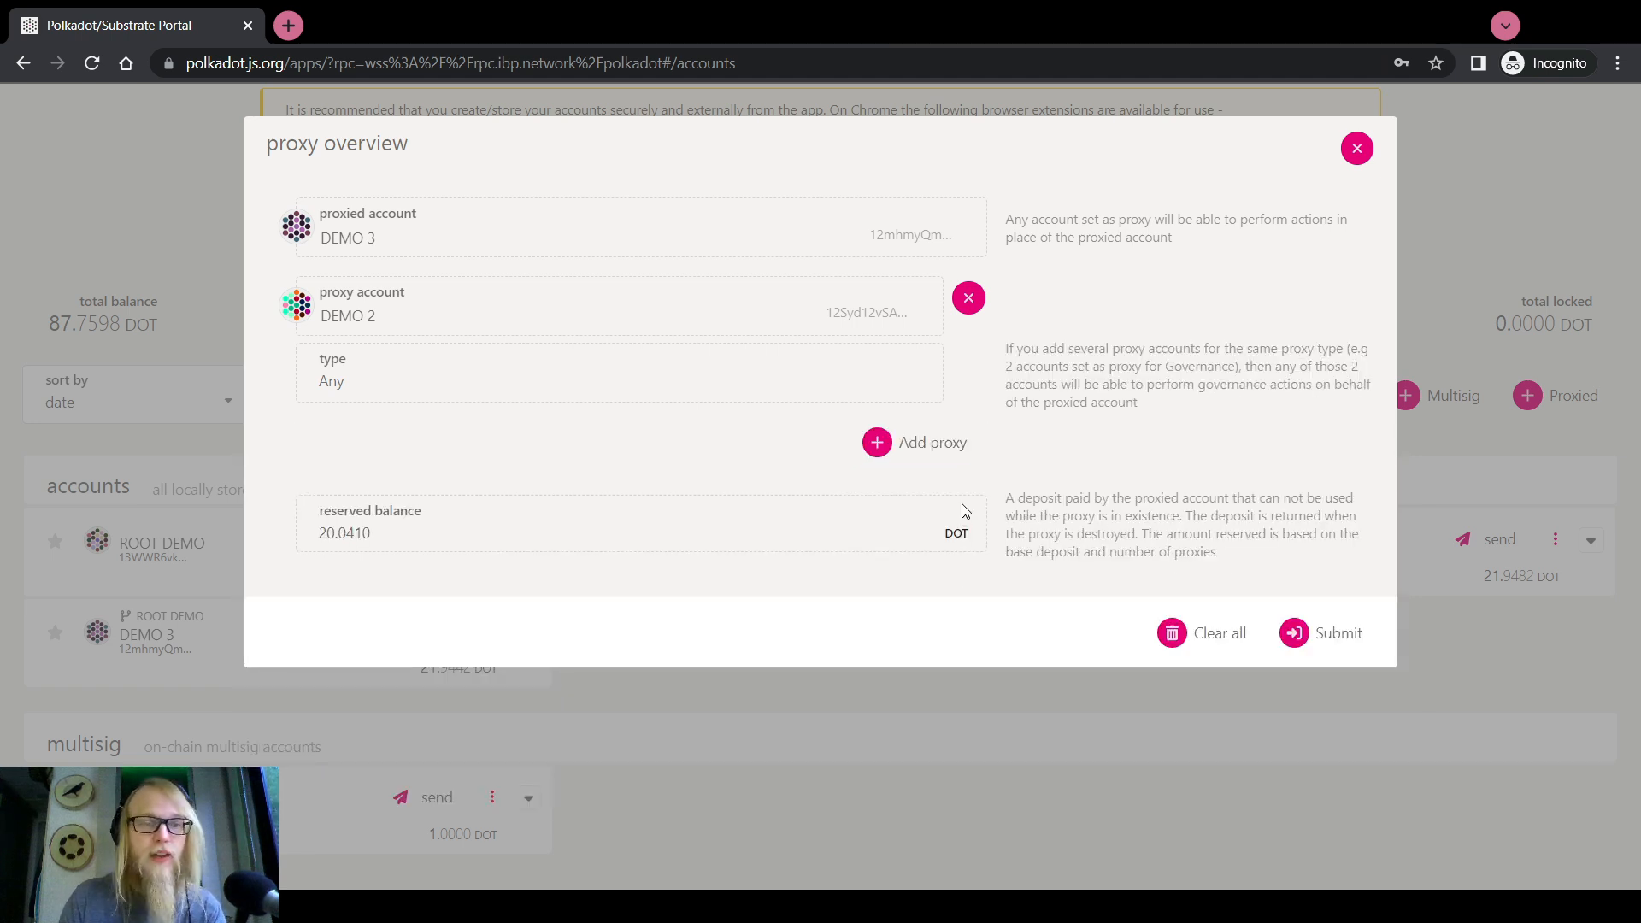
click(1355, 149)
scroll(696, 196, up, 2)
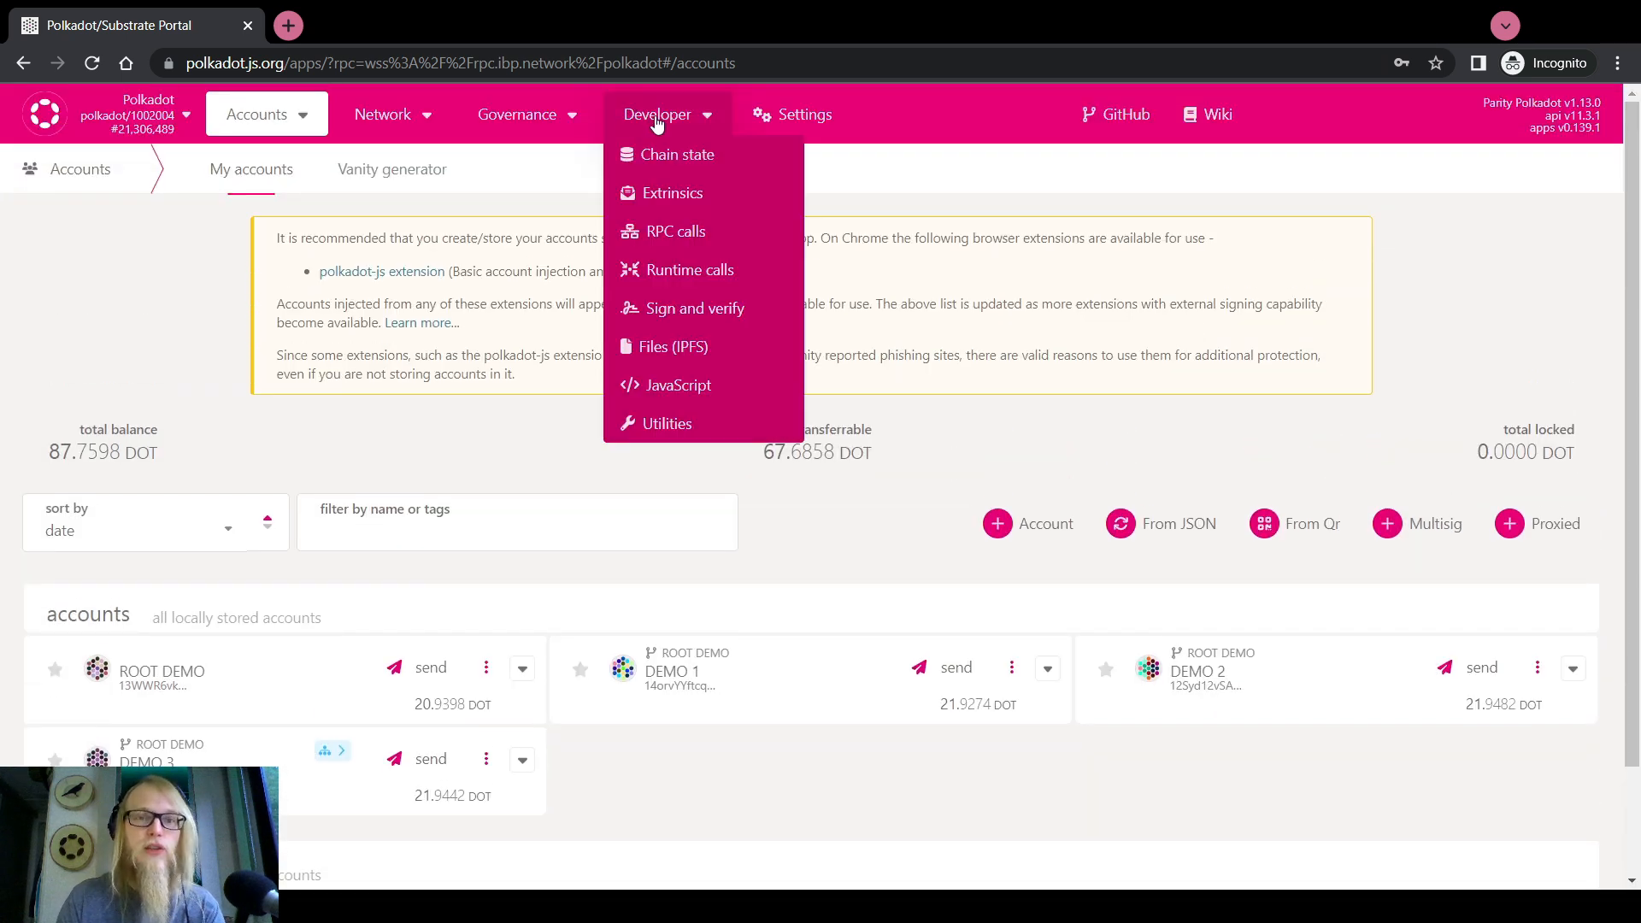
Select the proxy pallet's removeProxy call, after briefly trying removeProxies
click(675, 193)
click(352, 329)
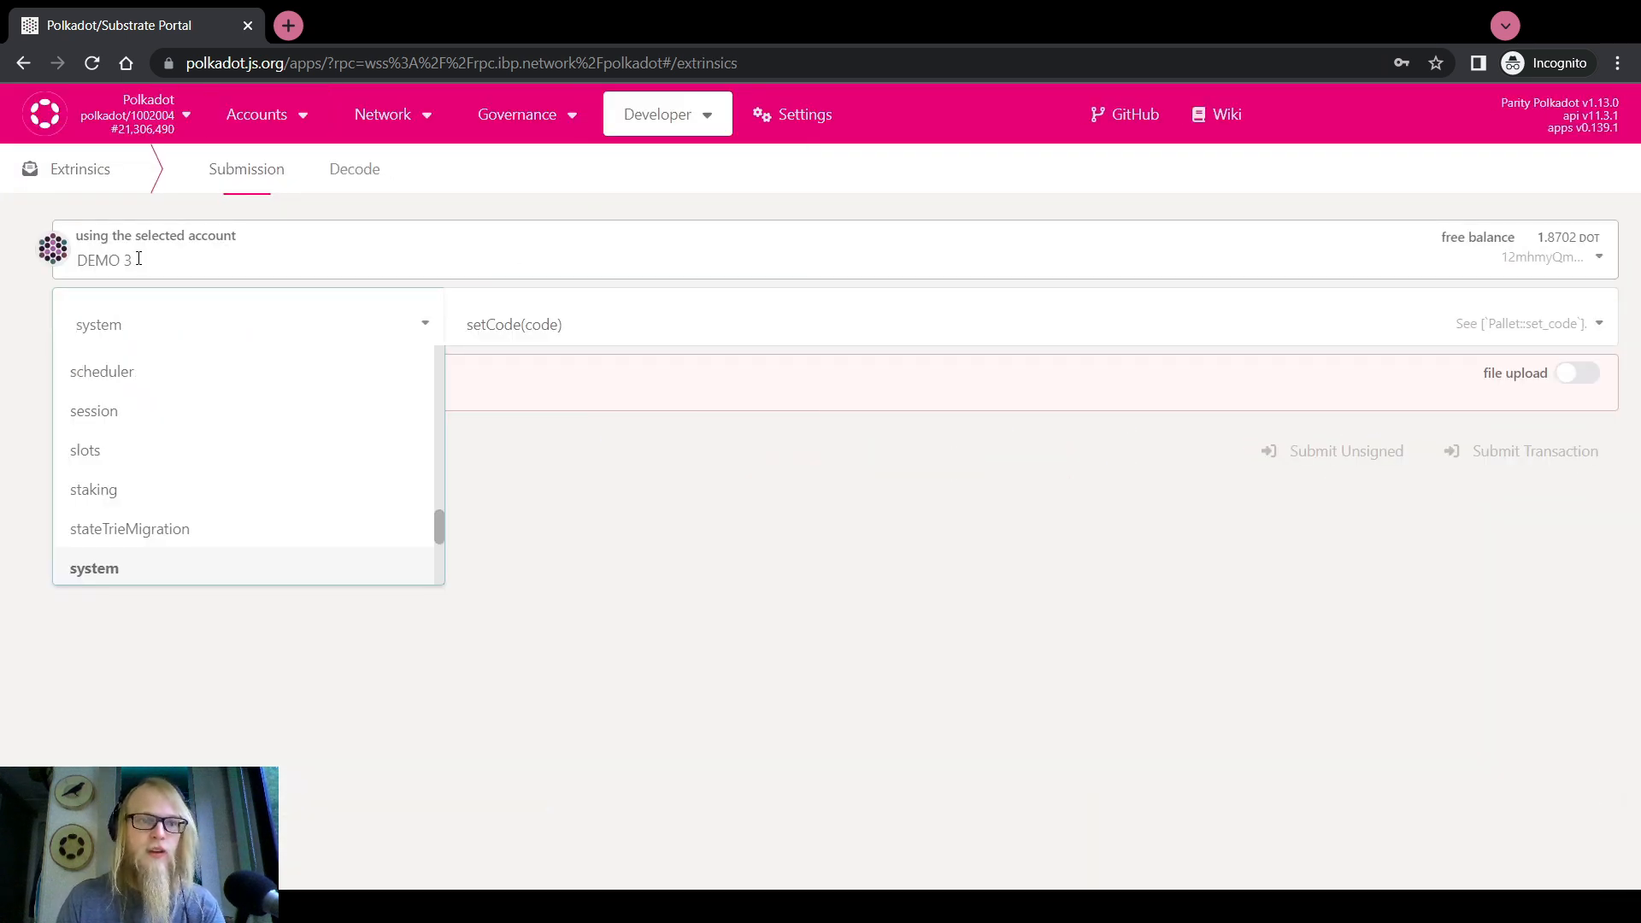
scroll(132, 450, up, 2)
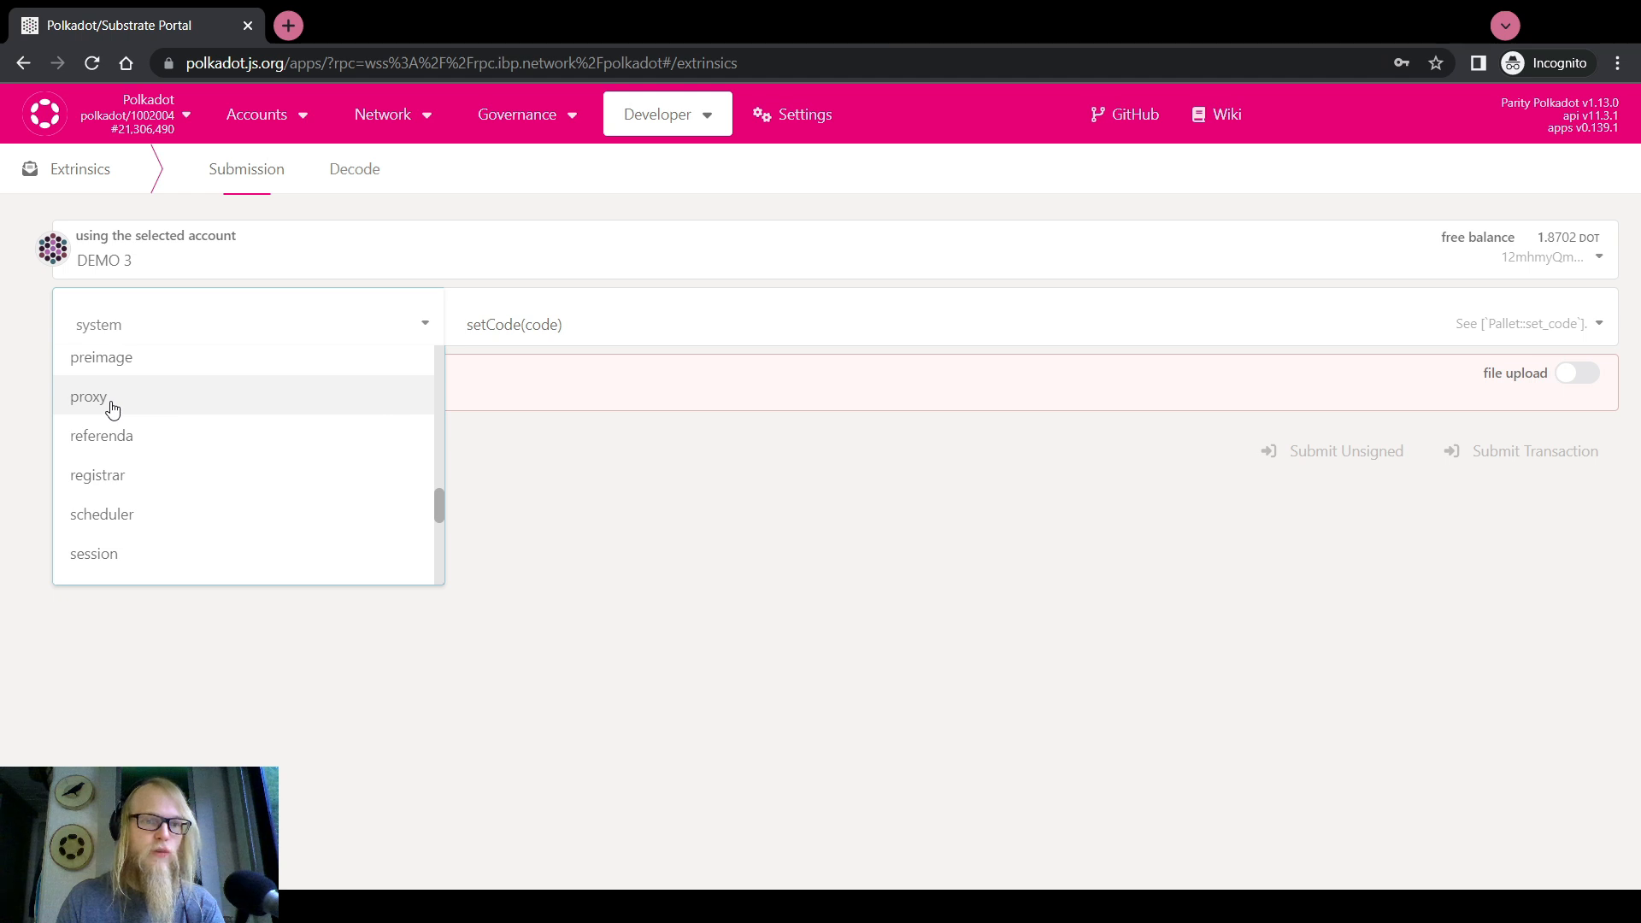
click(112, 408)
click(512, 325)
scroll(536, 560, down, 2)
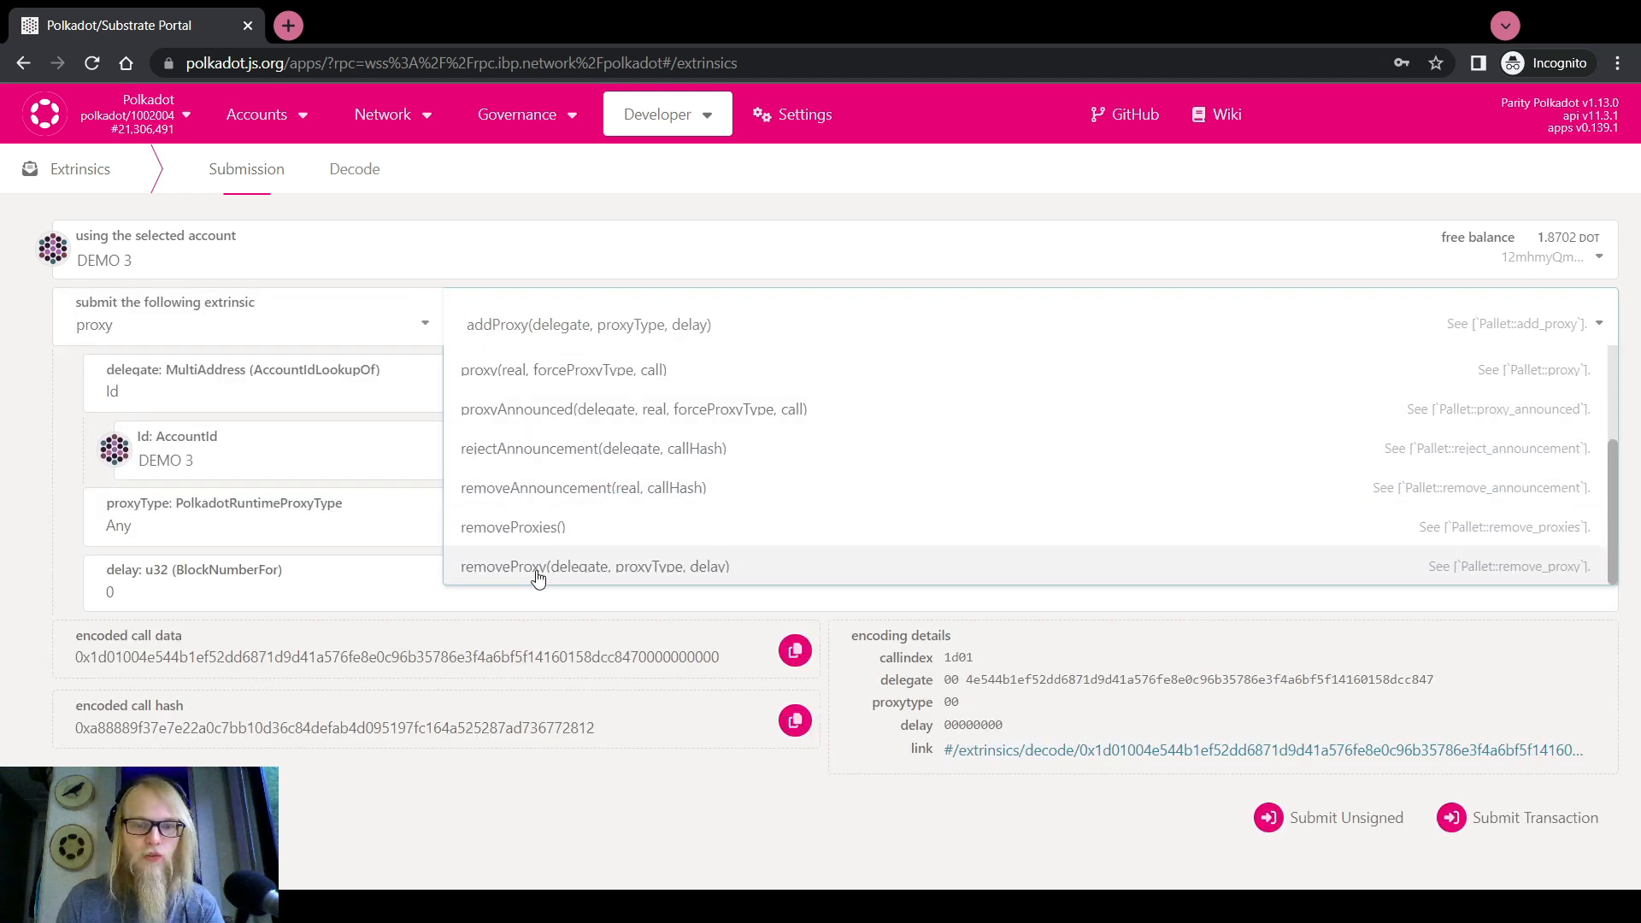
click(537, 568)
click(479, 325)
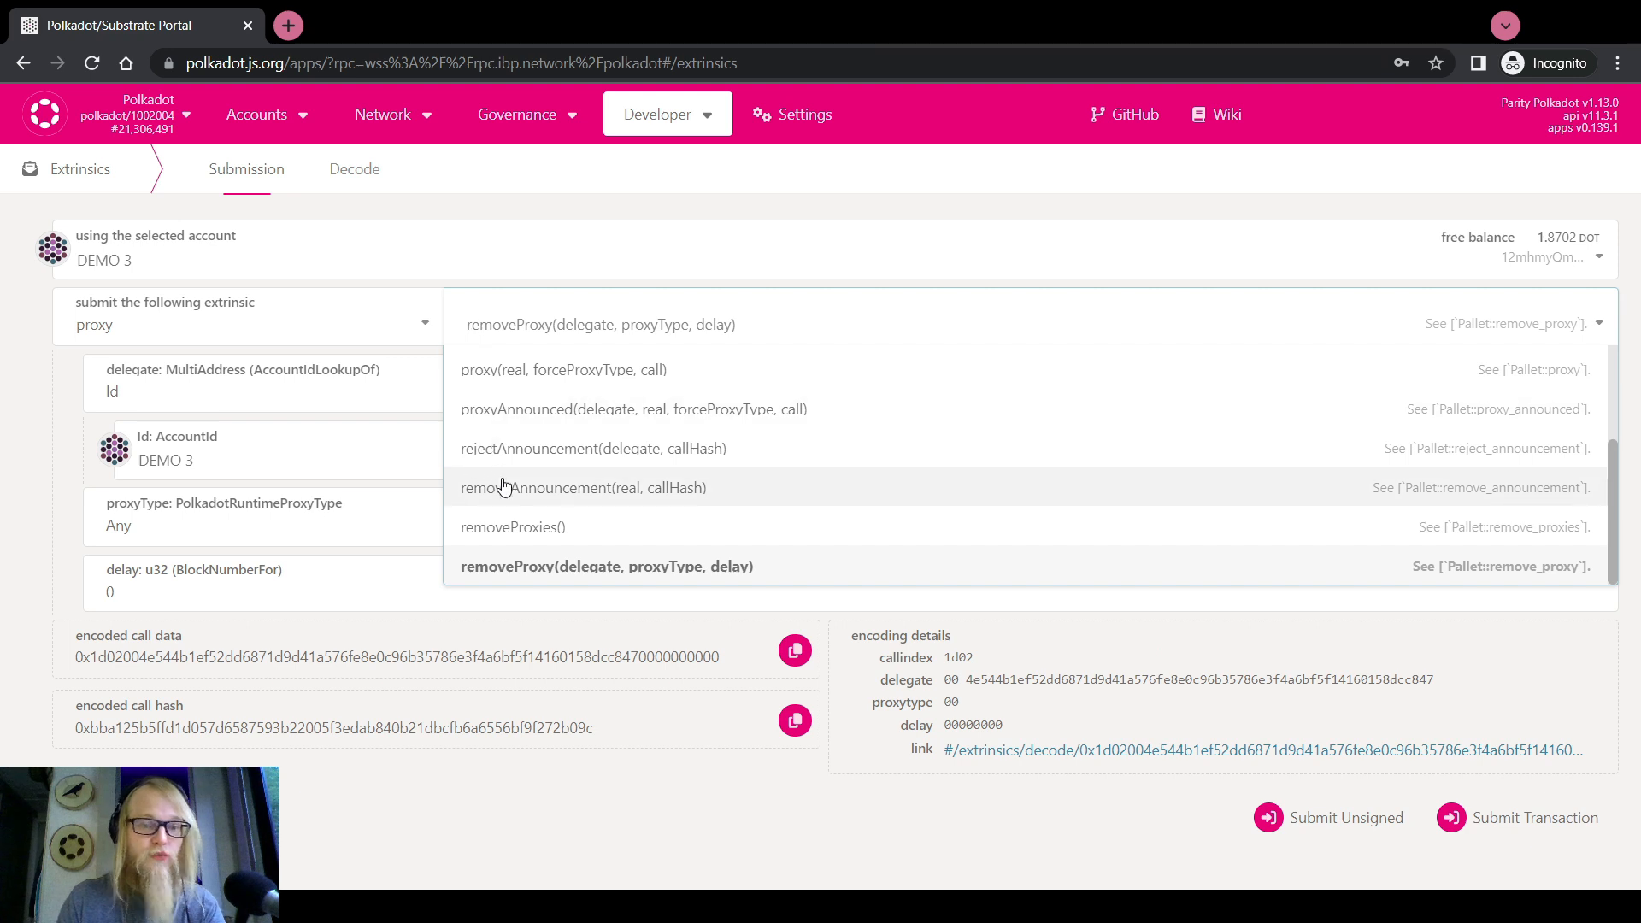
click(516, 530)
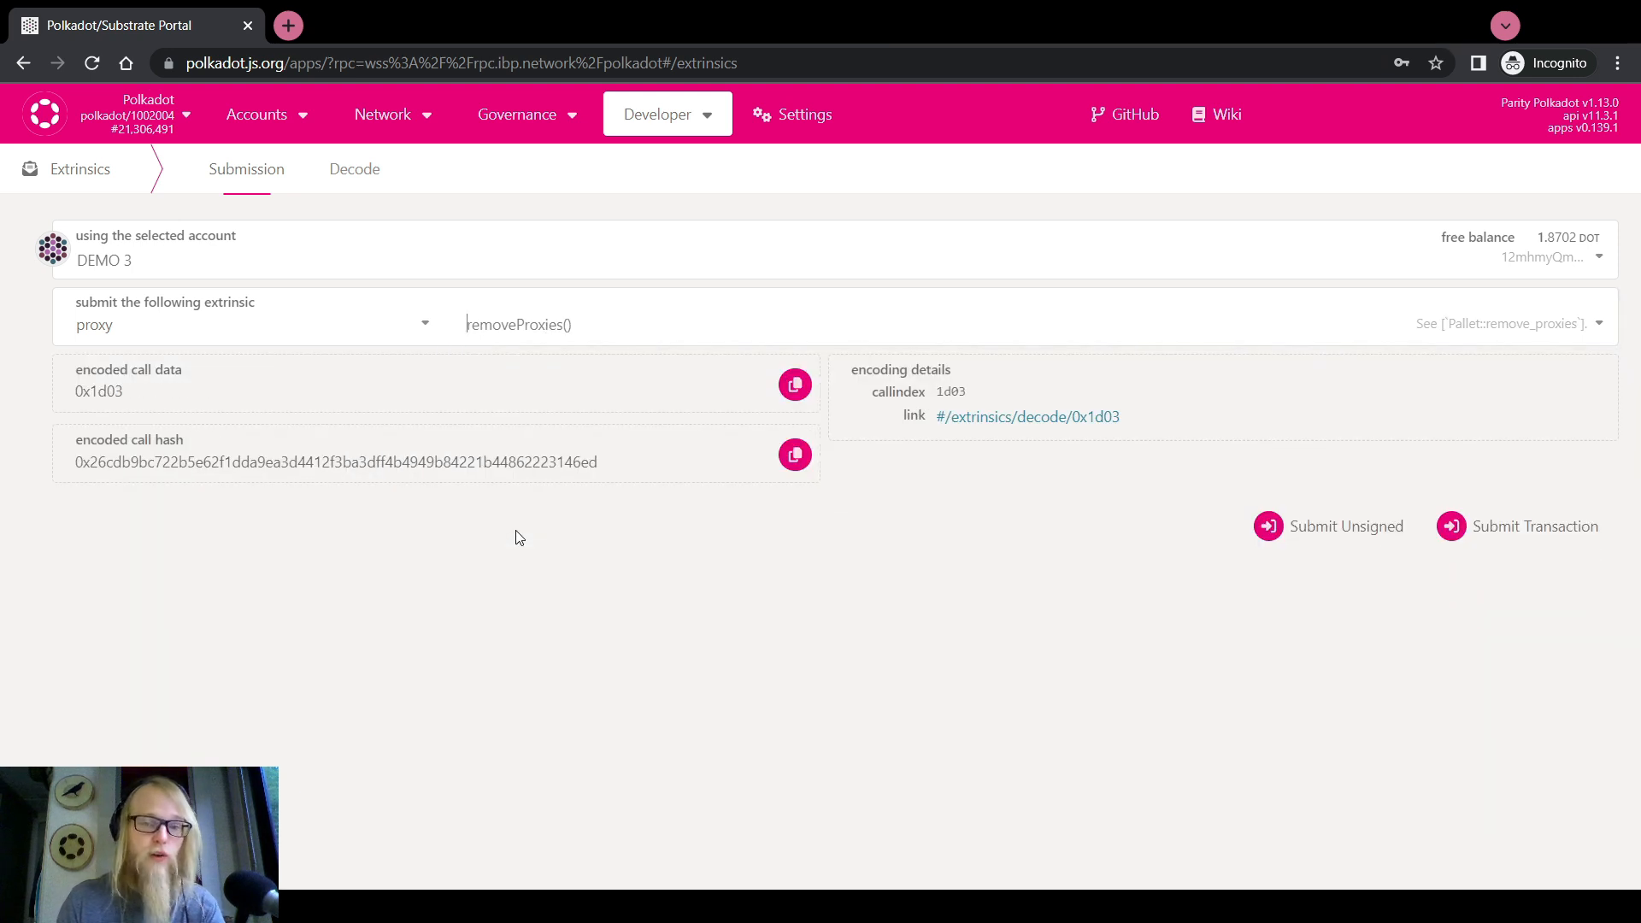
click(499, 323)
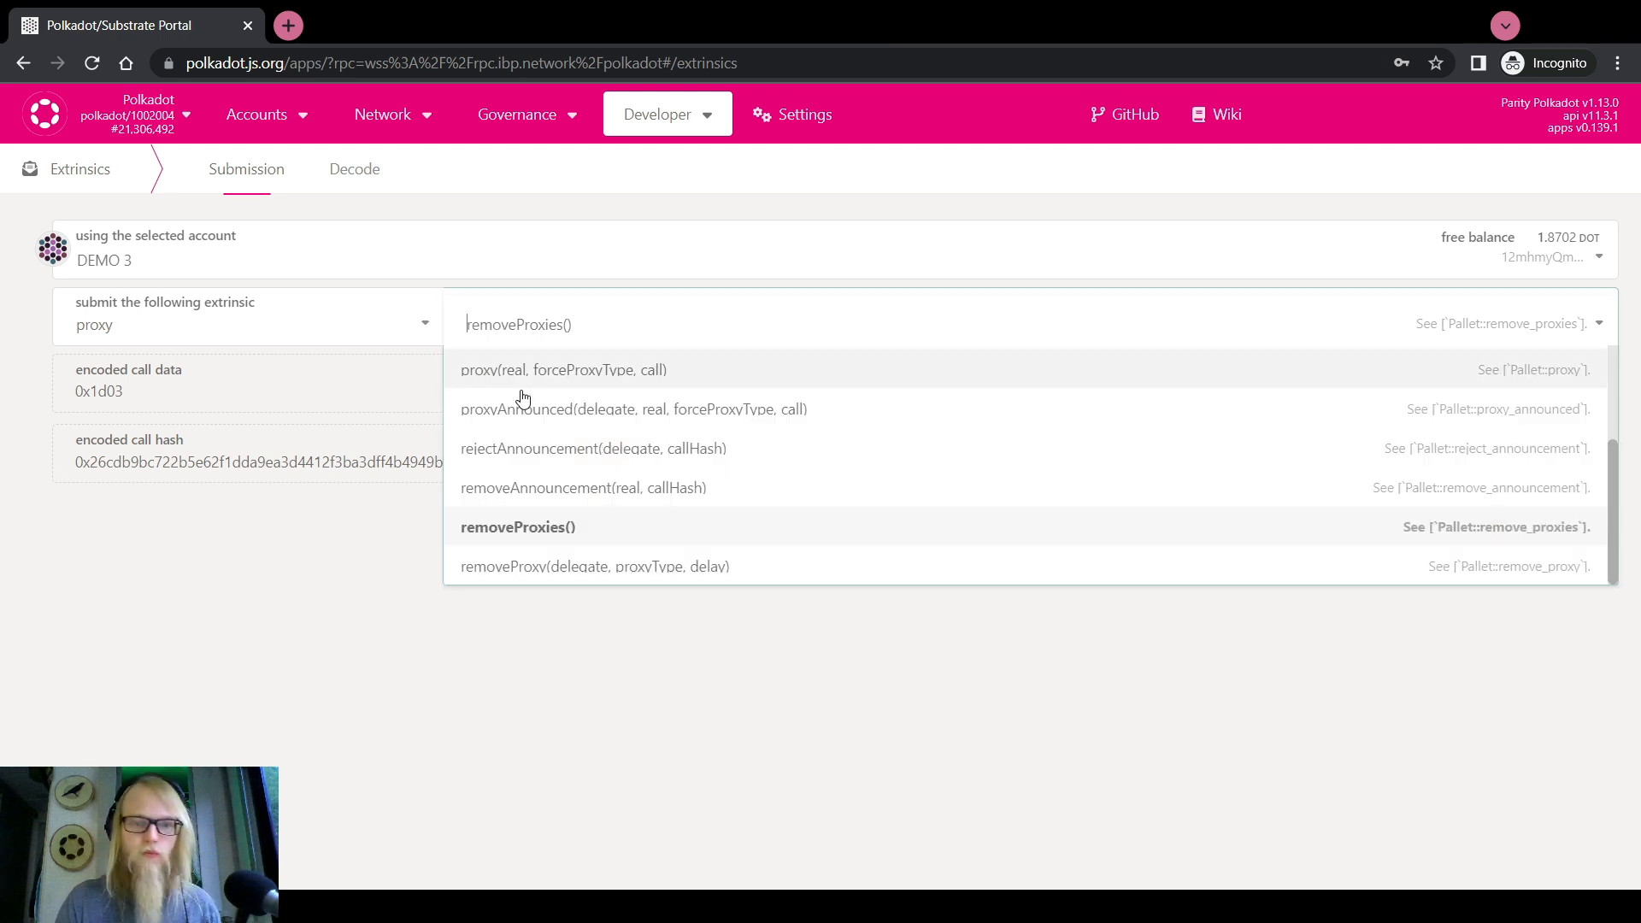
click(551, 534)
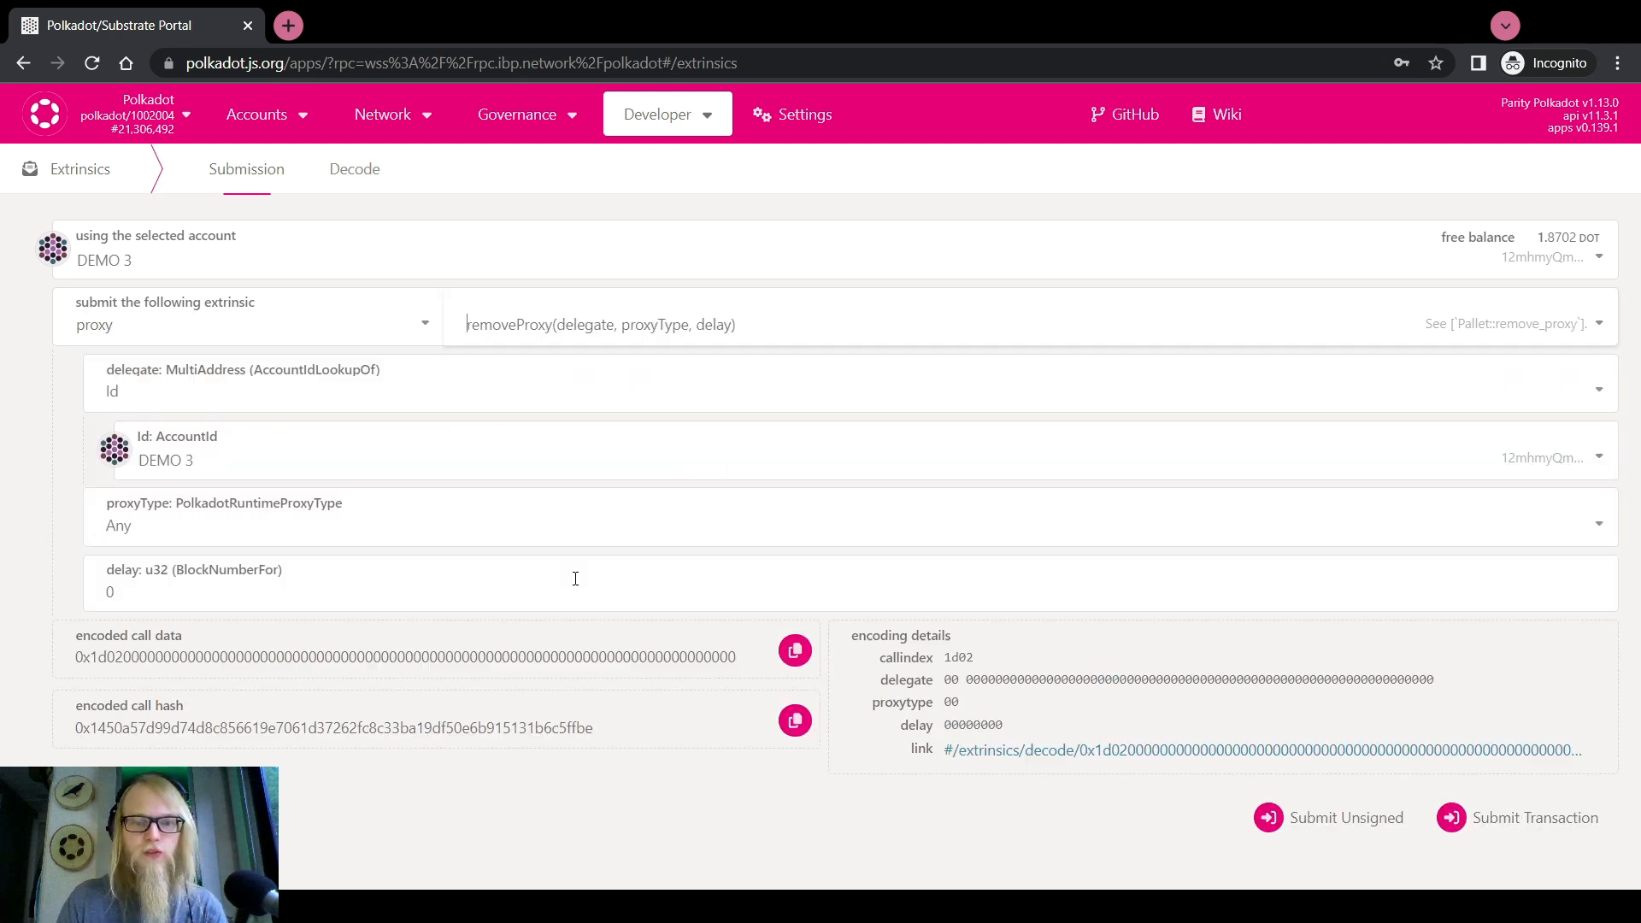
Set the removeProxy delegate to DEMO 2 with delay 0 and begin submitting
click(205, 460)
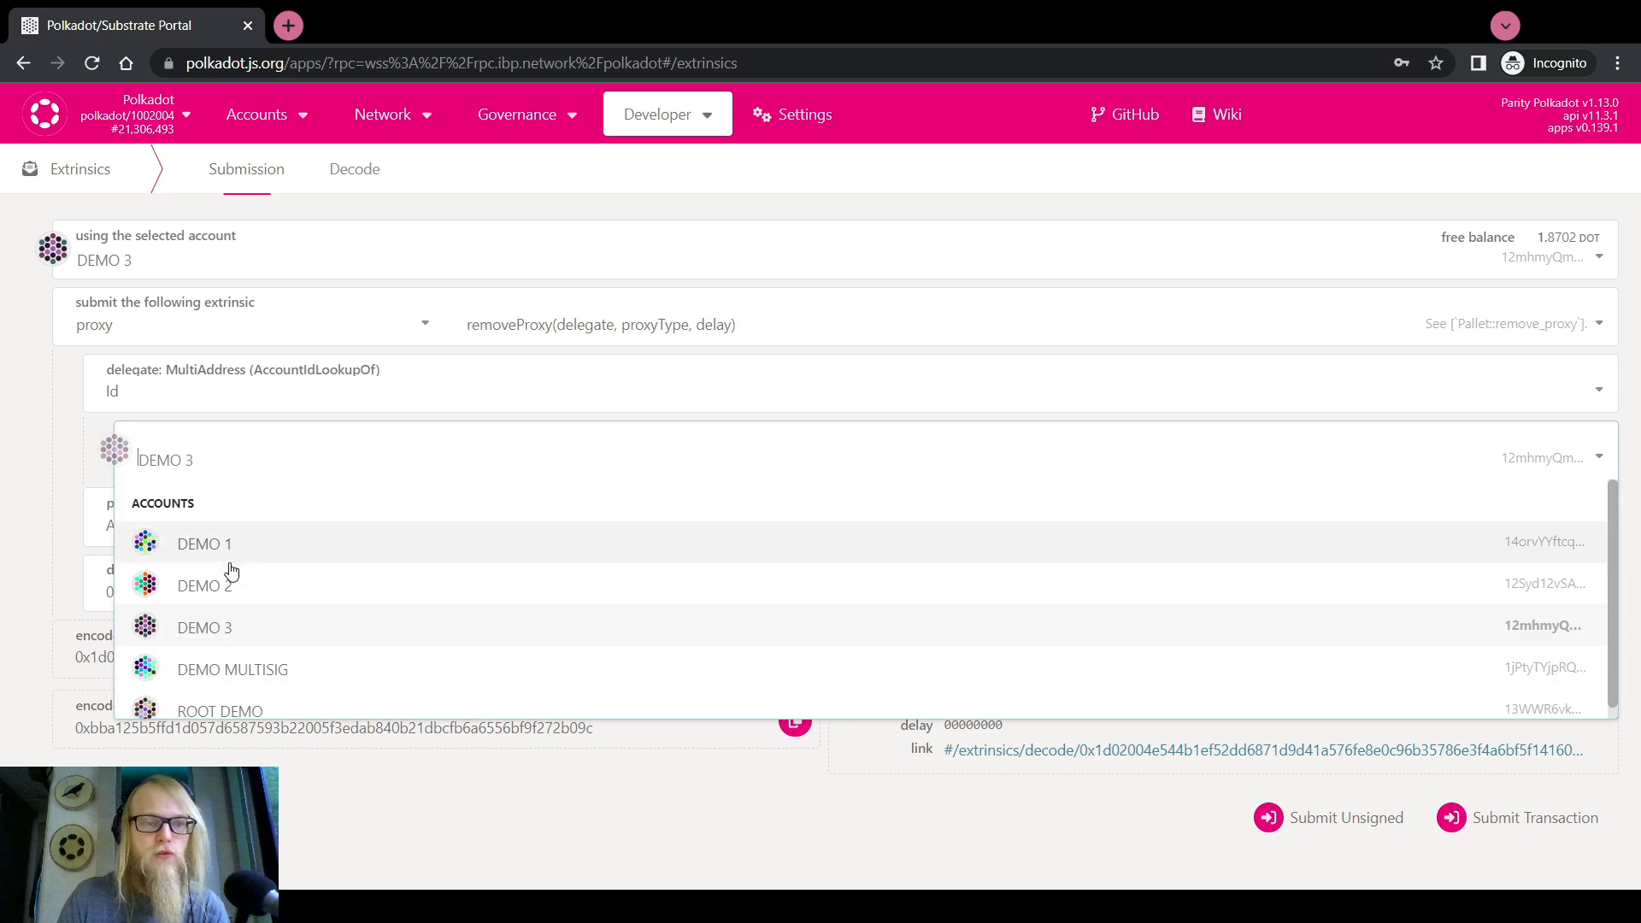
click(224, 577)
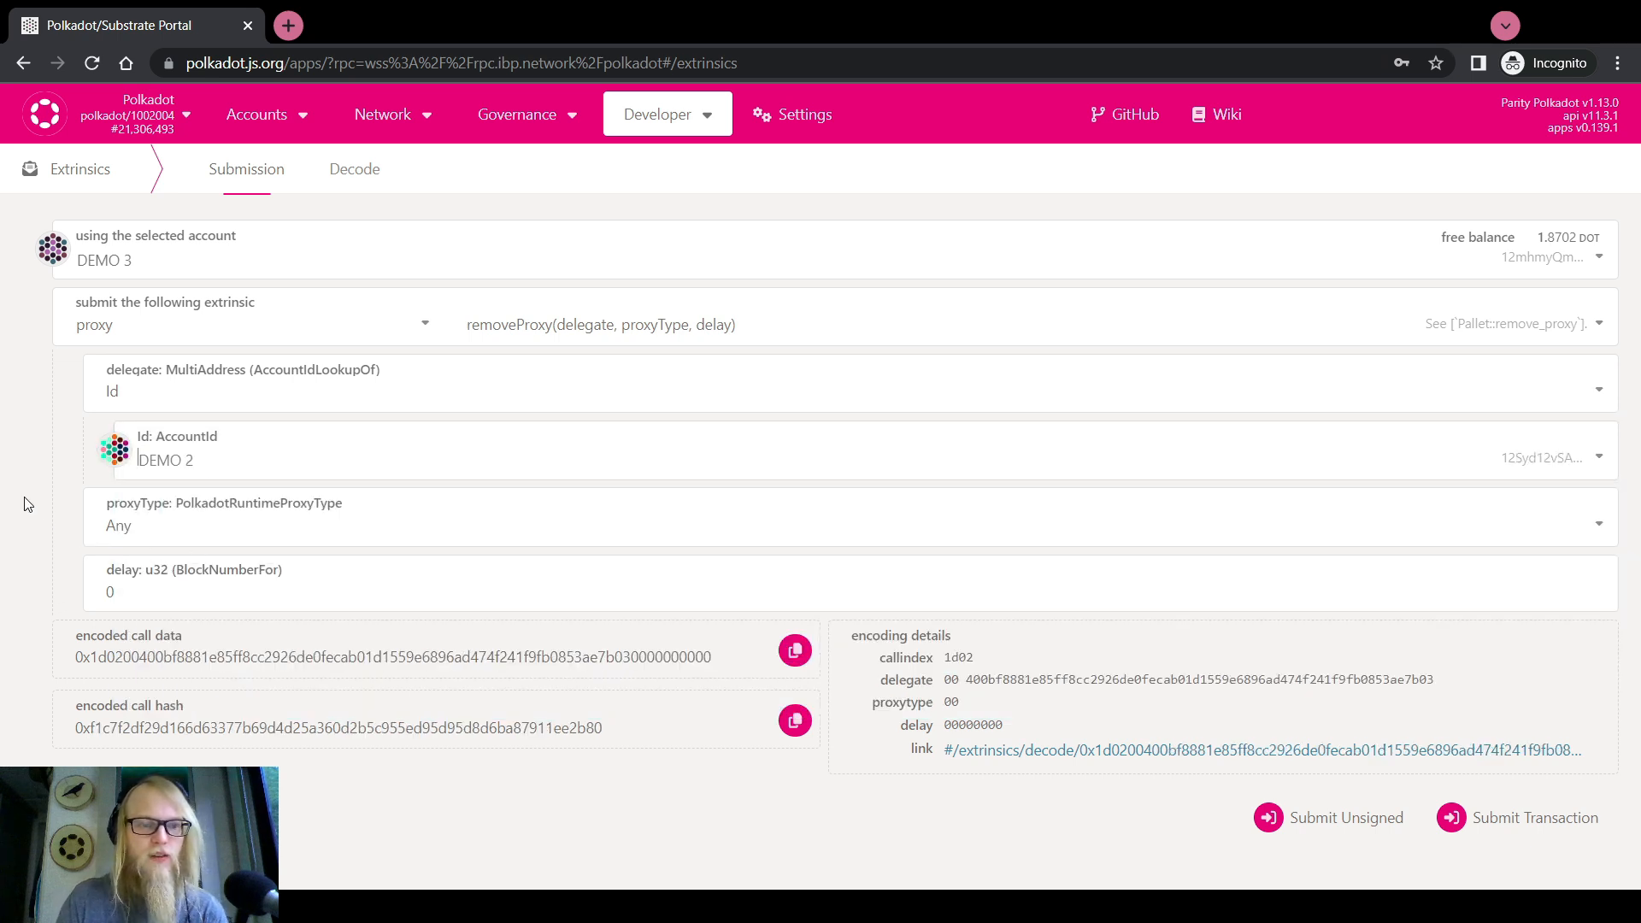
click(147, 598)
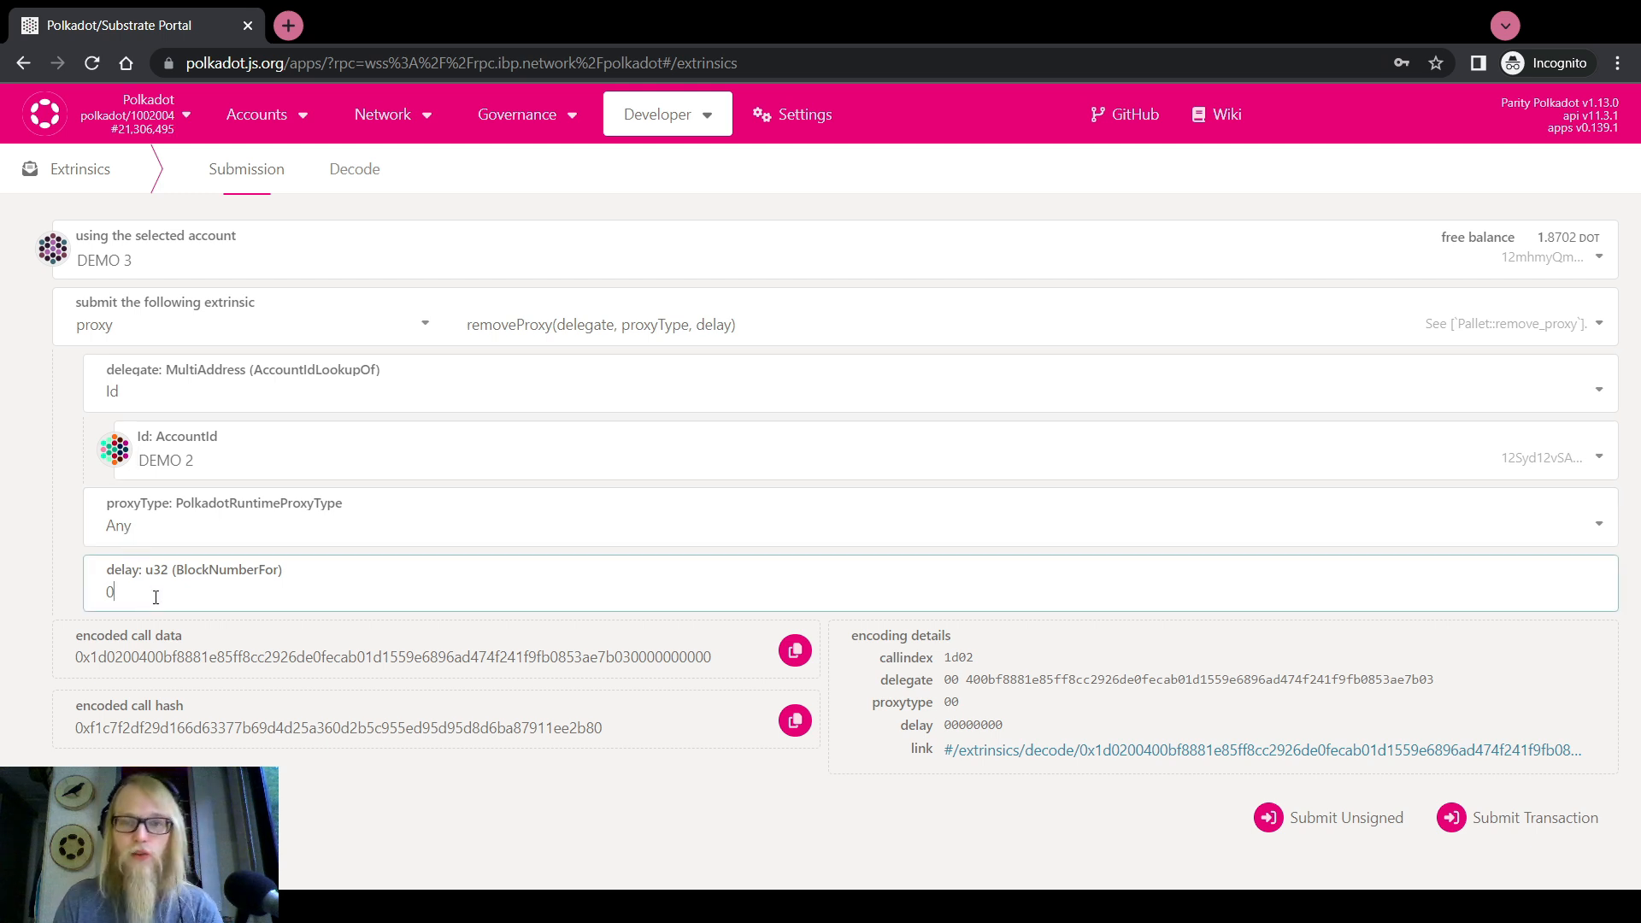
click(1508, 814)
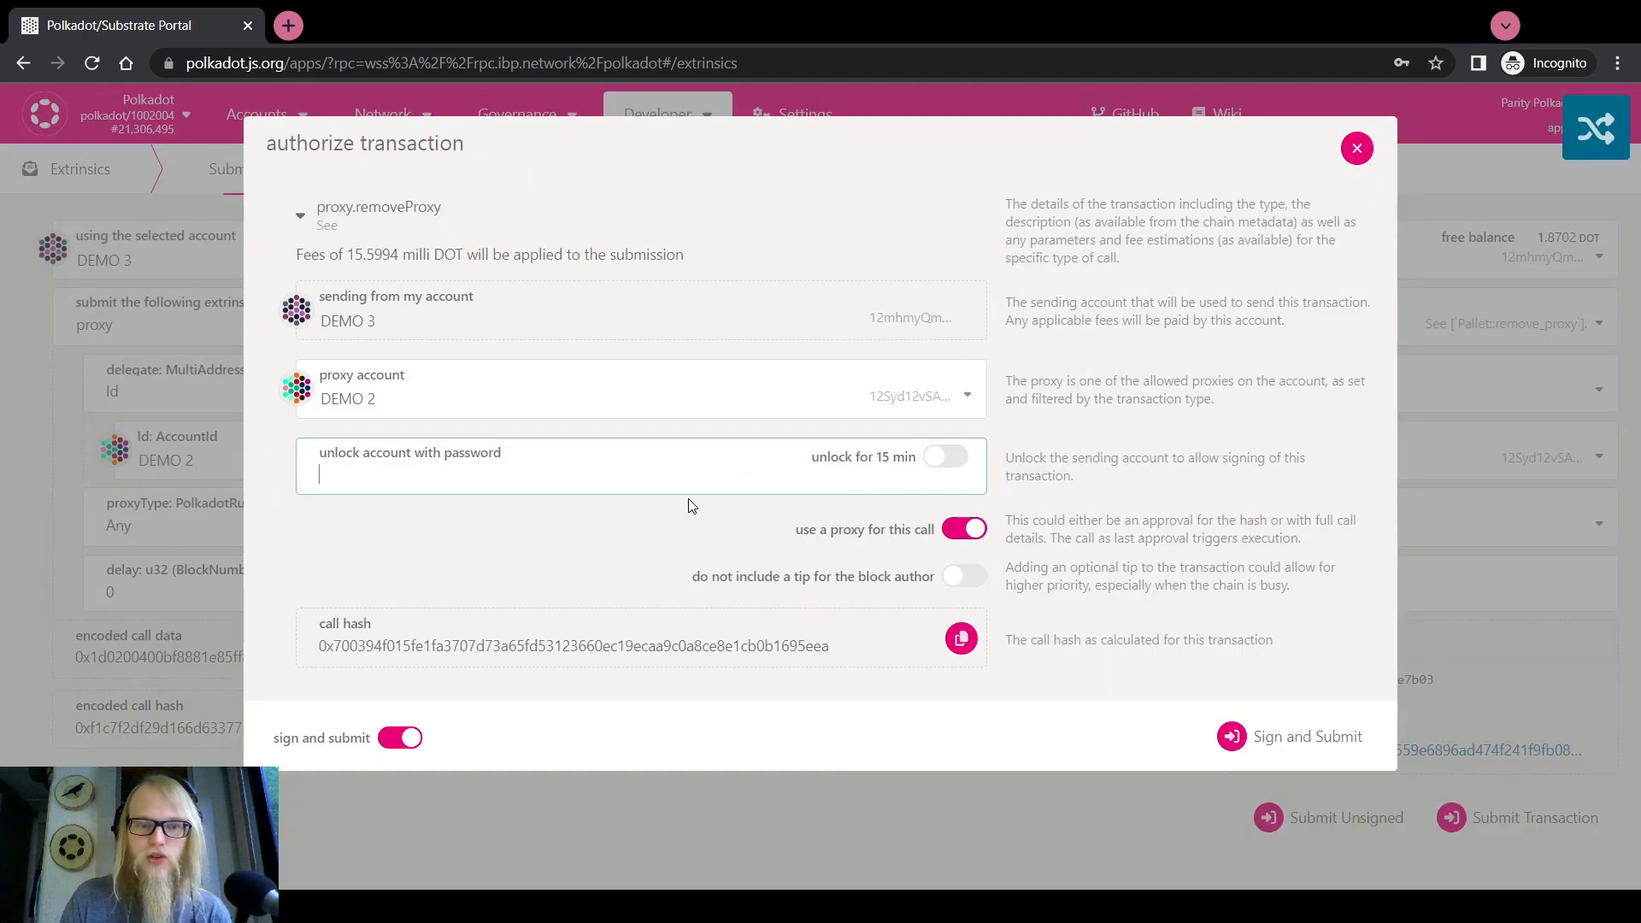
Sign and submit the DEMO 2 proxy removal directly from DEMO 3, without a proxy
click(966, 529)
click(619, 396)
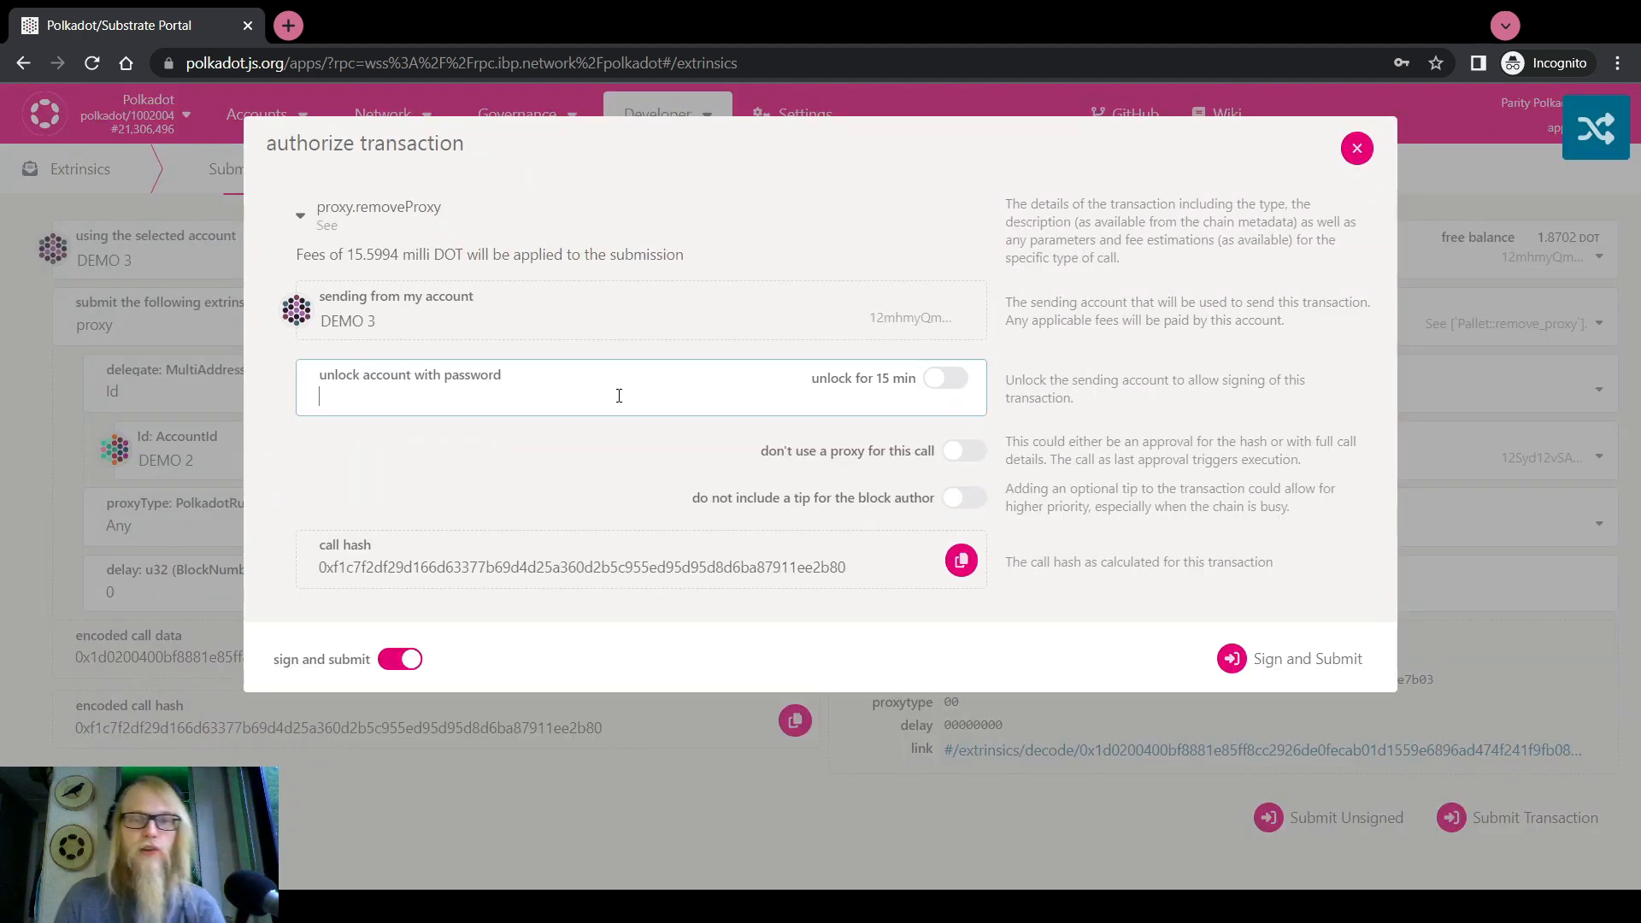
text(••••••••)
click(1273, 659)
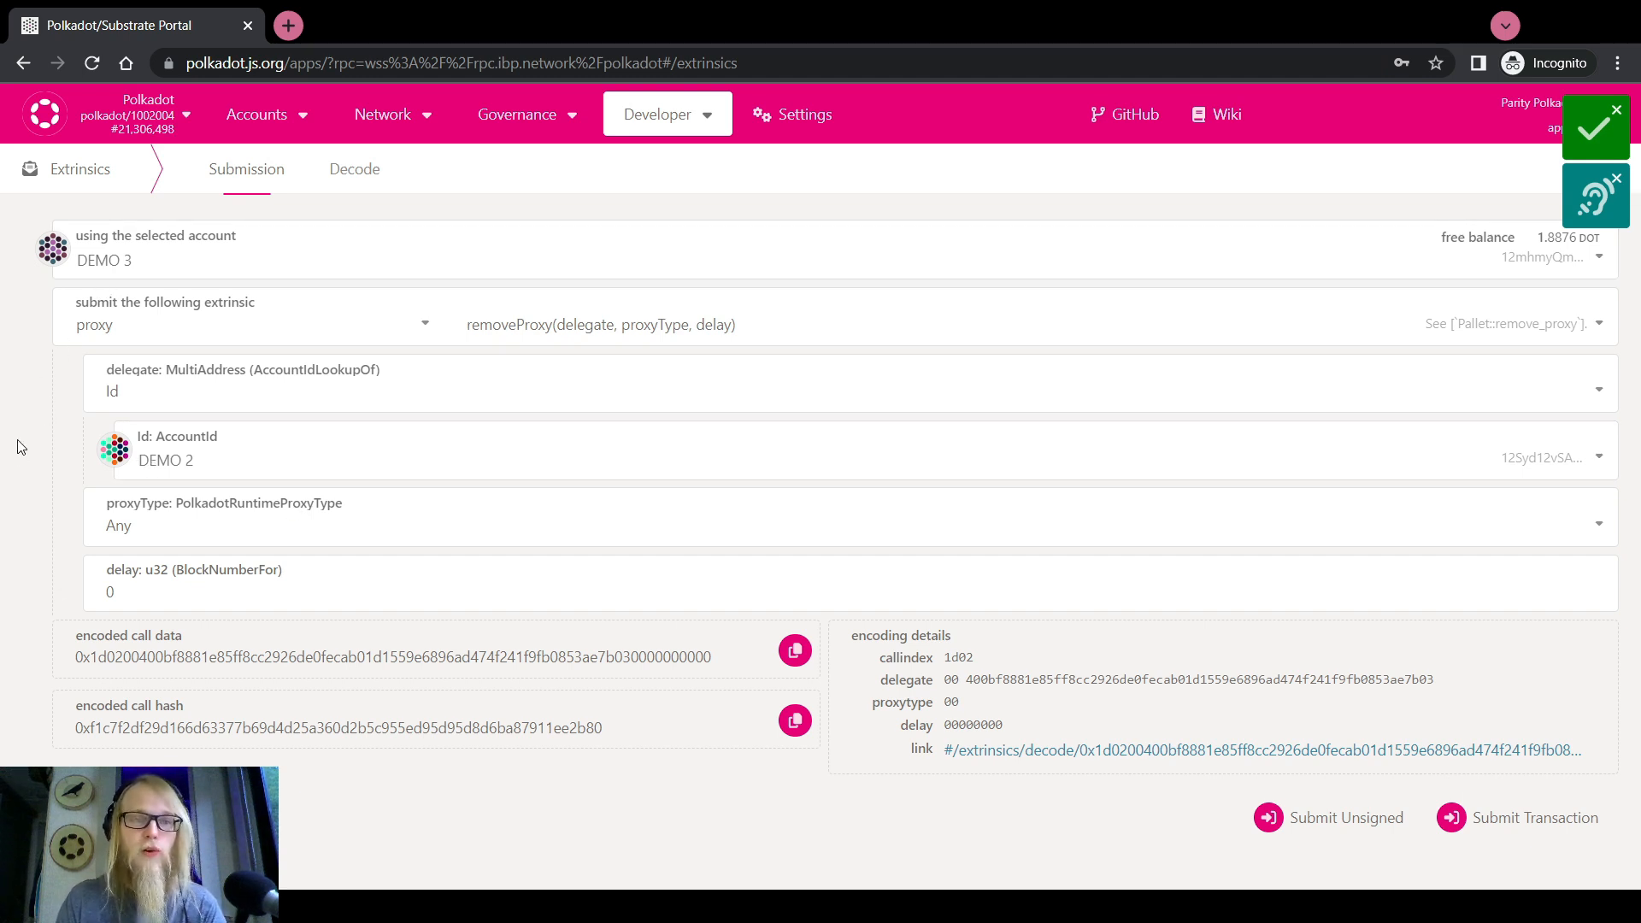
Switch the delegate to DEMO 1 and sign and submit that removeProxy call too
click(128, 461)
click(209, 543)
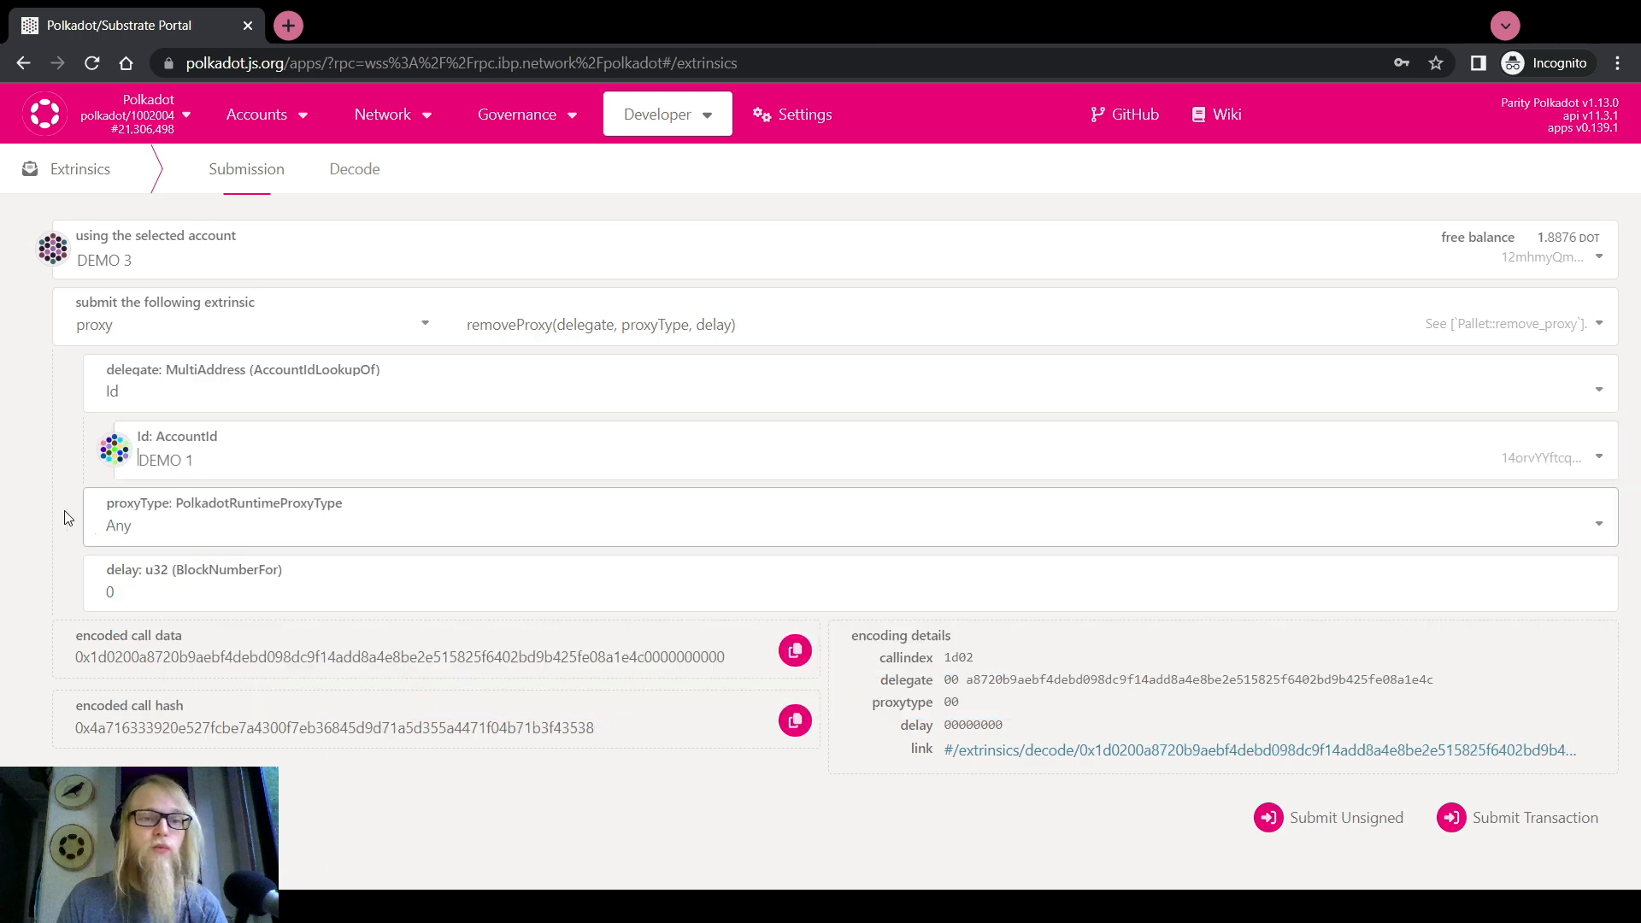
click(1534, 817)
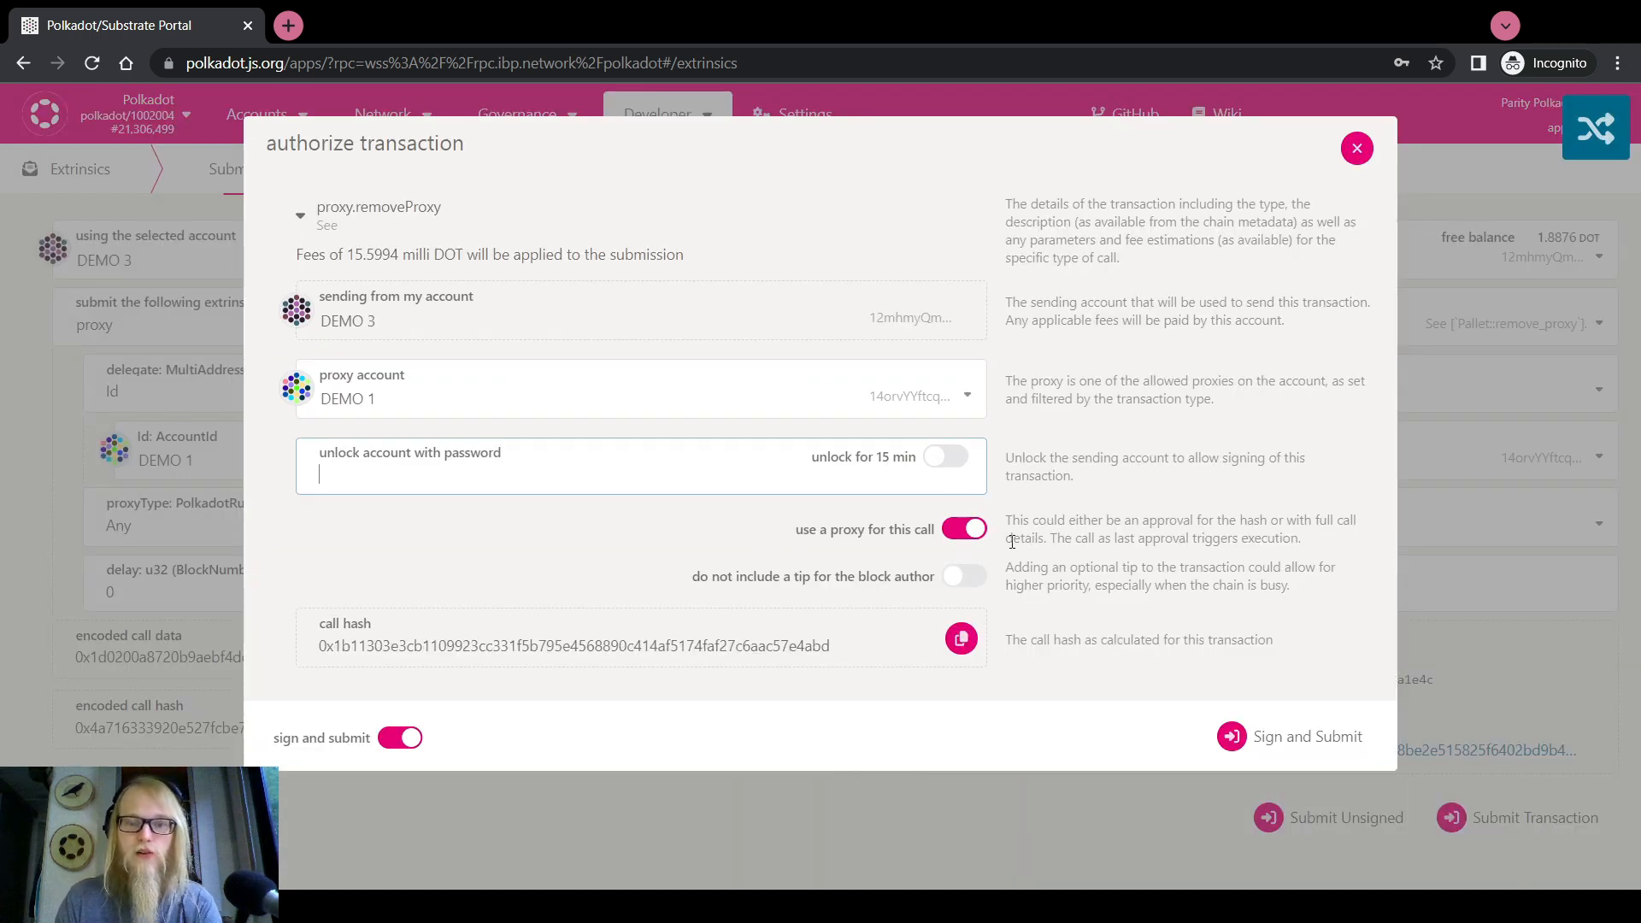
click(593, 396)
text(********)
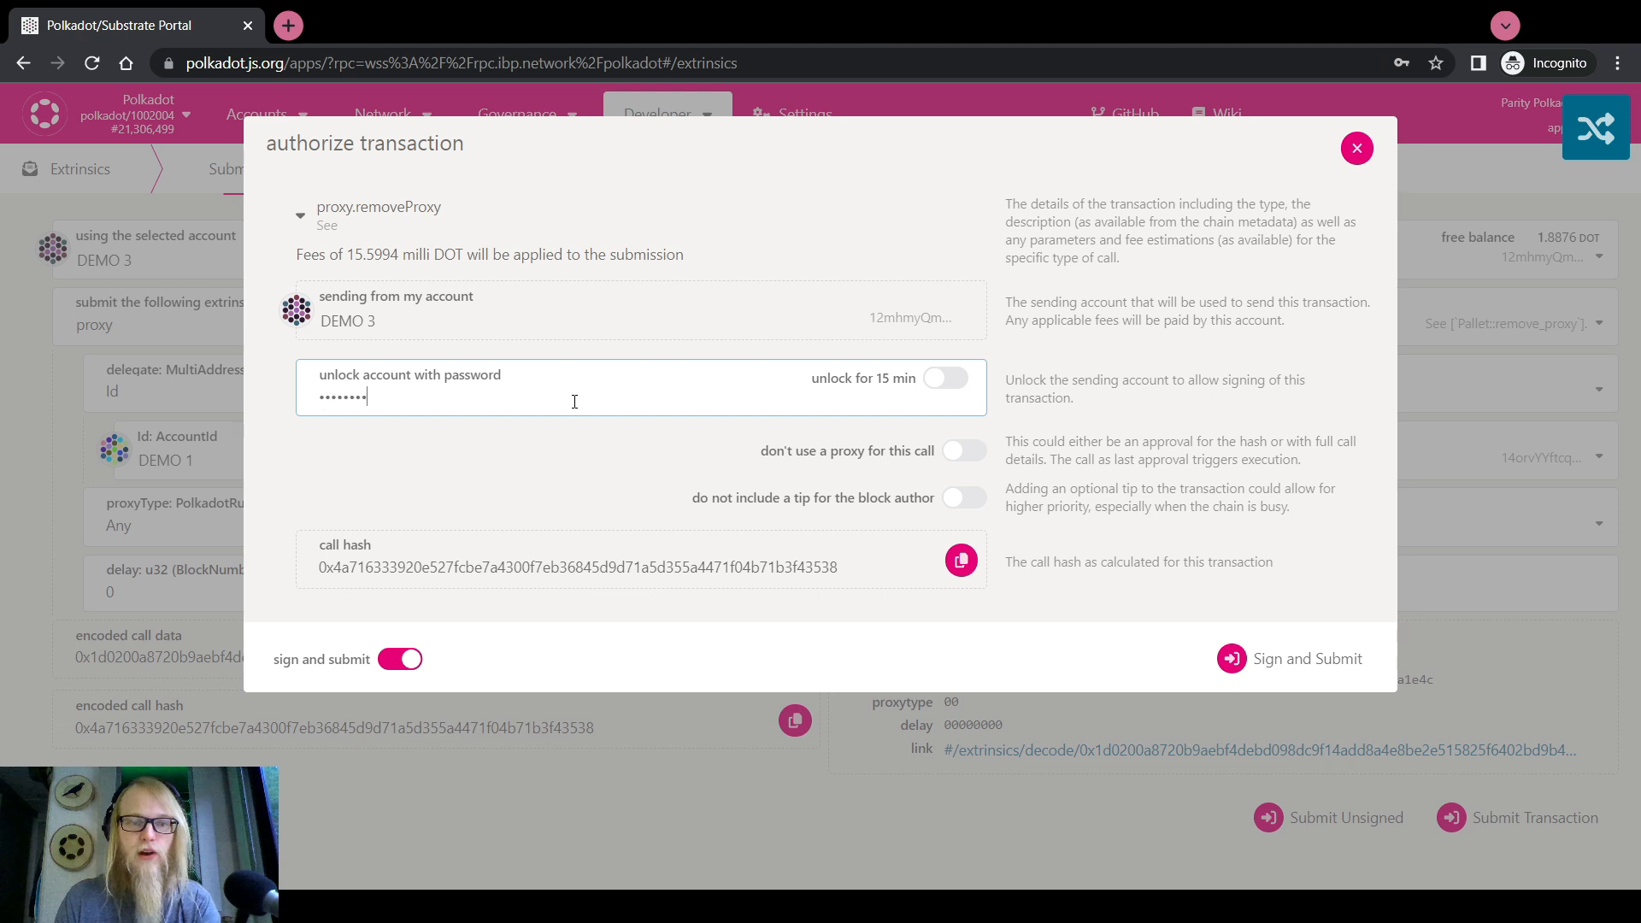
click(1281, 659)
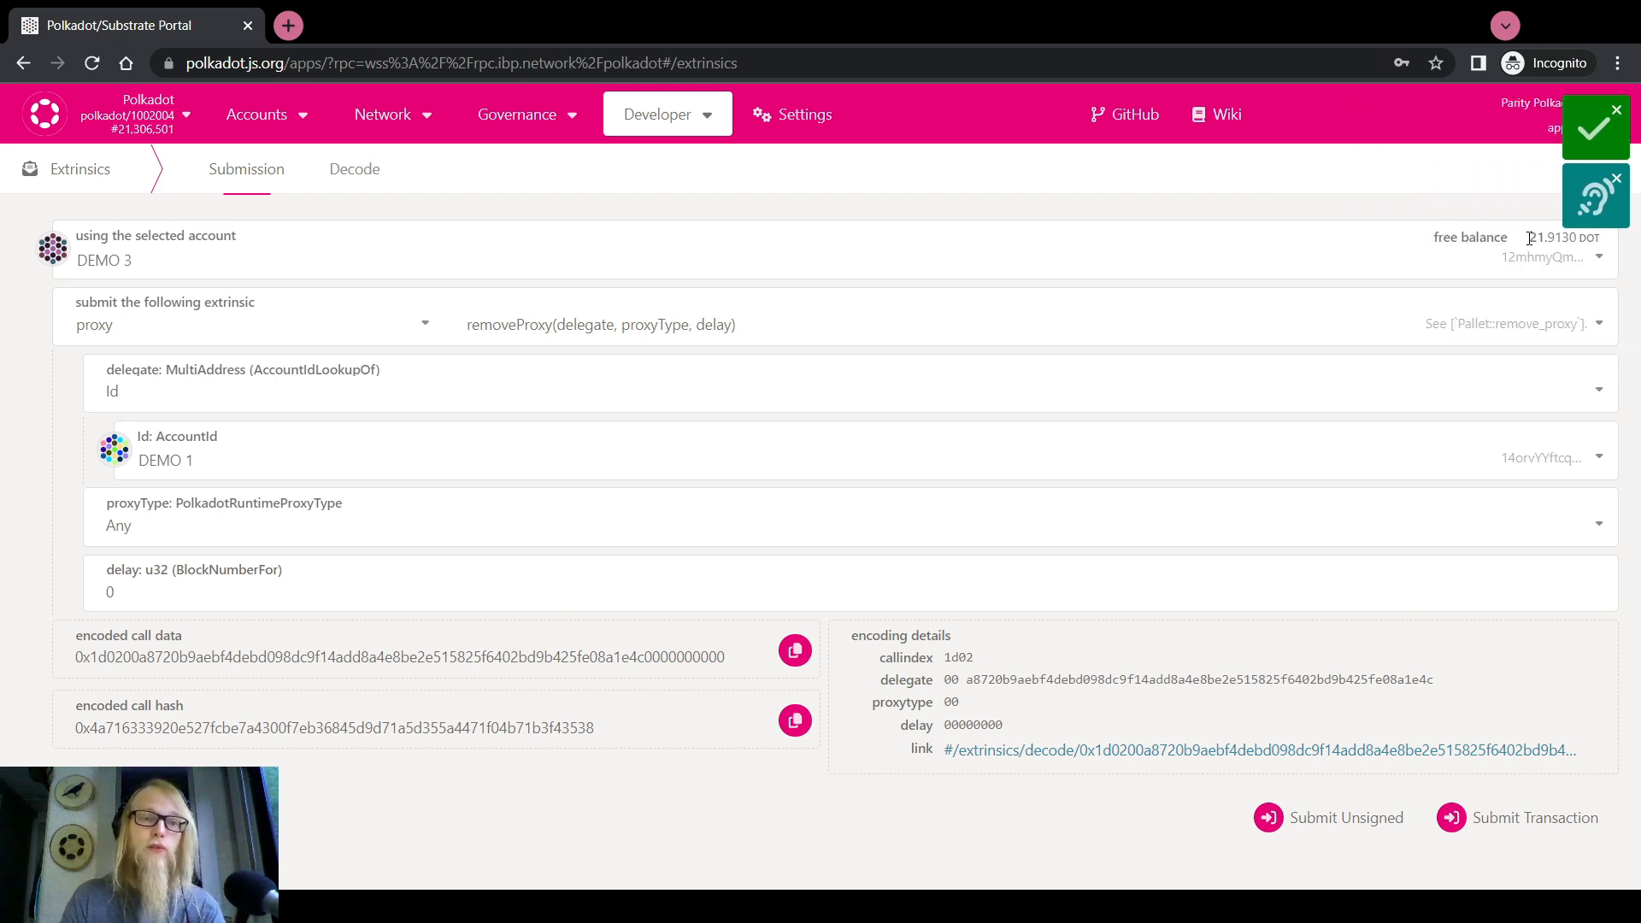
Open the accounts overview and scroll down to the multisig section and back up
mouse_move(261, 114)
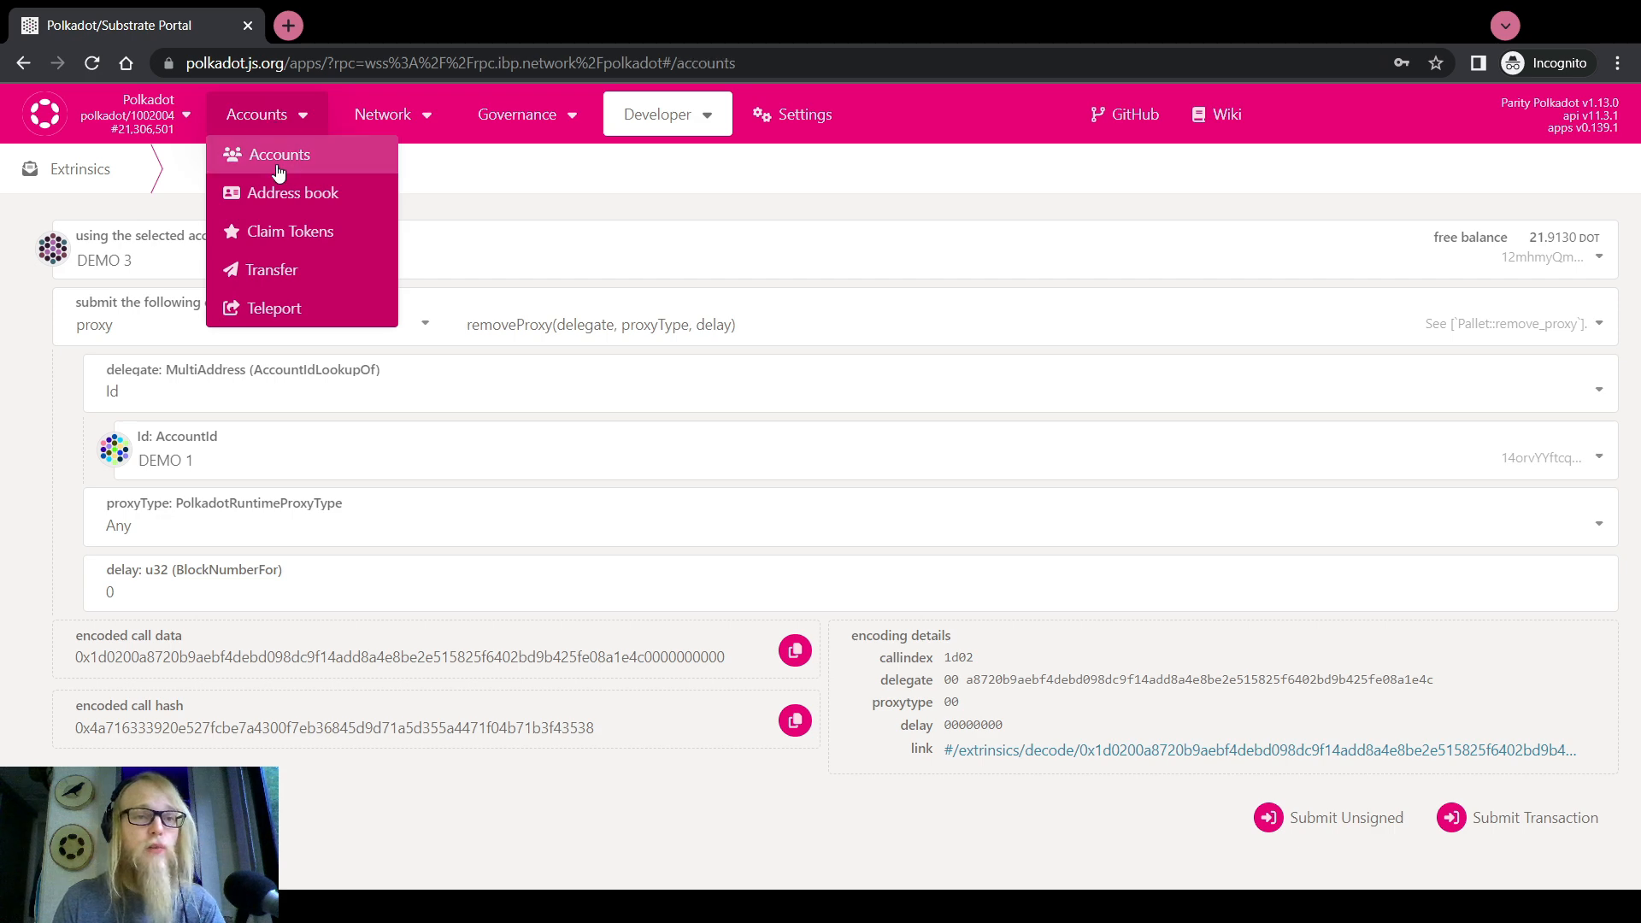
click(275, 155)
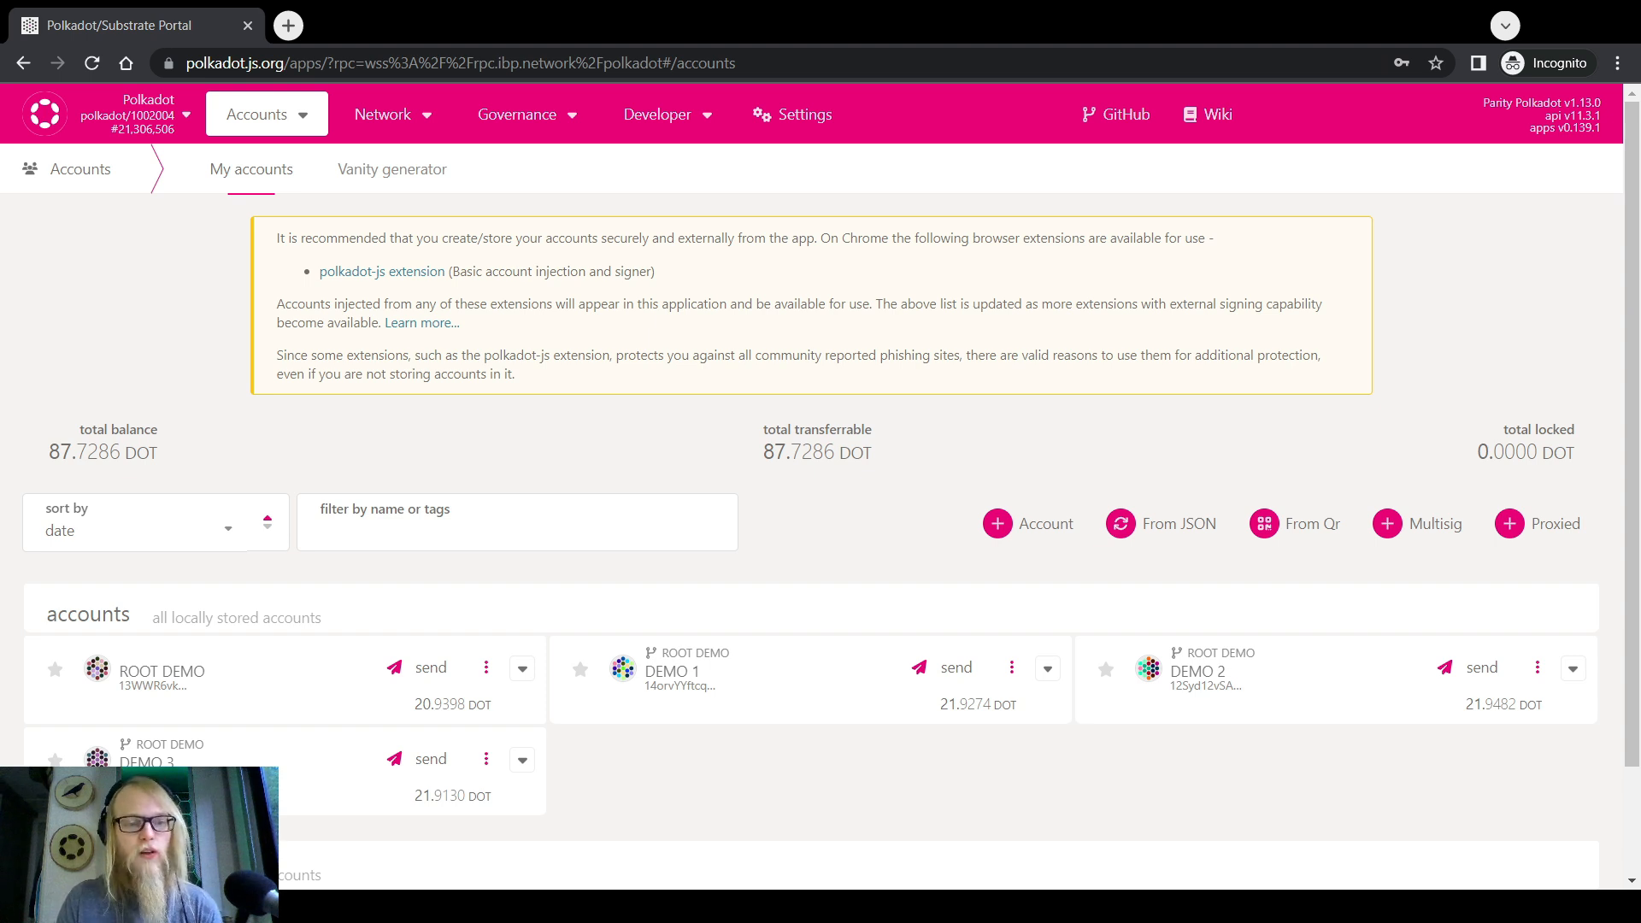
scroll(596, 714, down, 2)
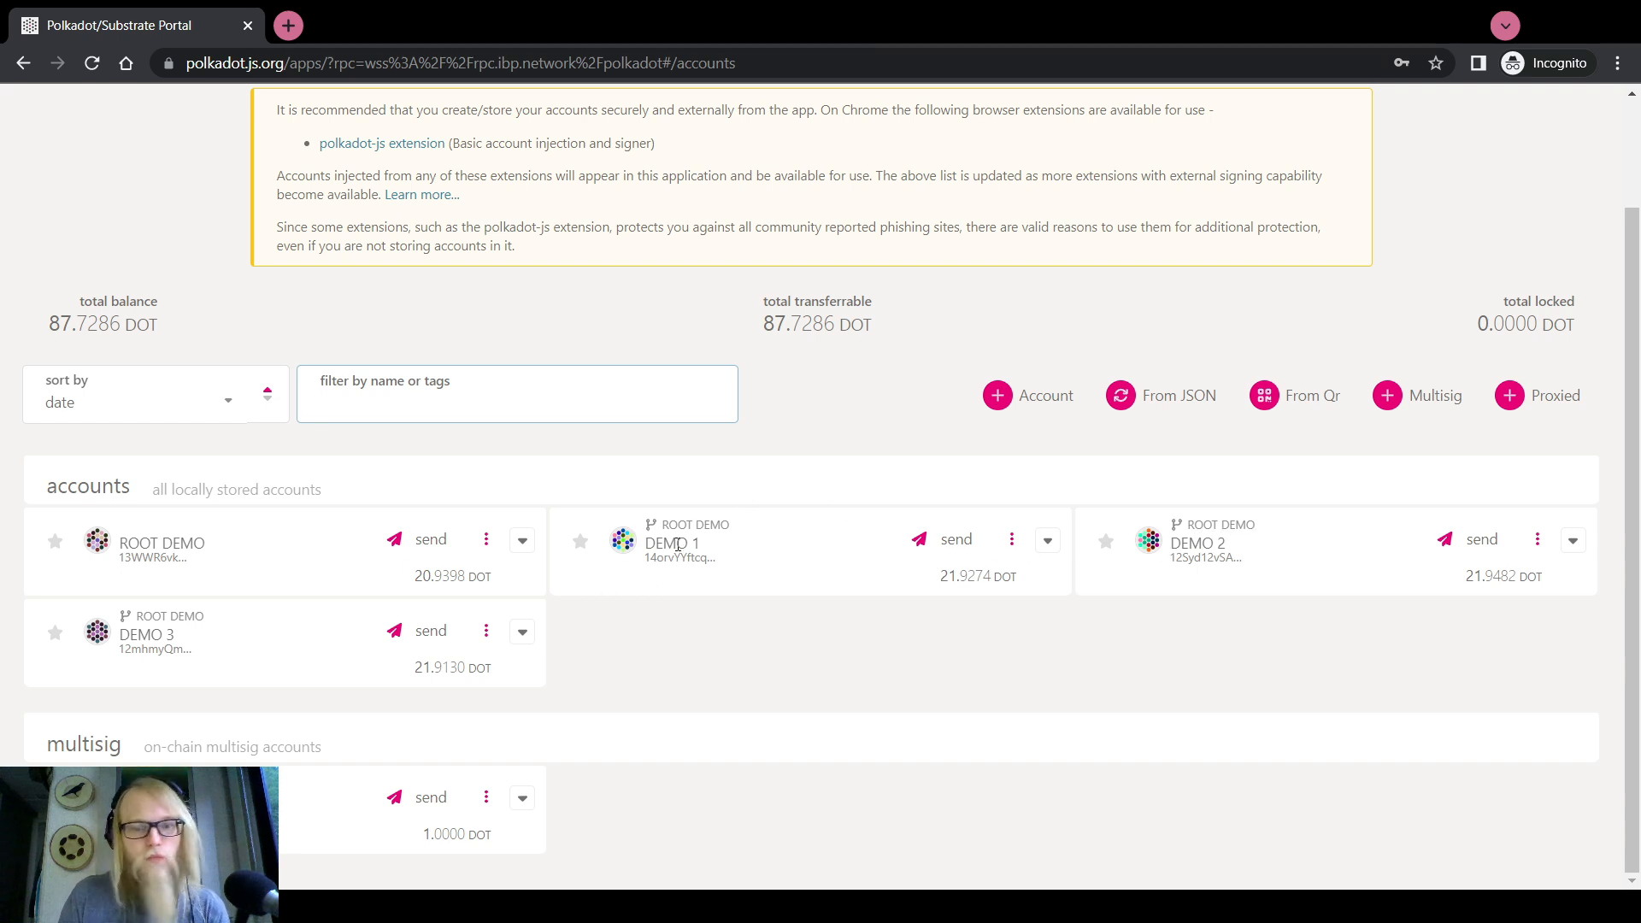
scroll(670, 629, up, 2)
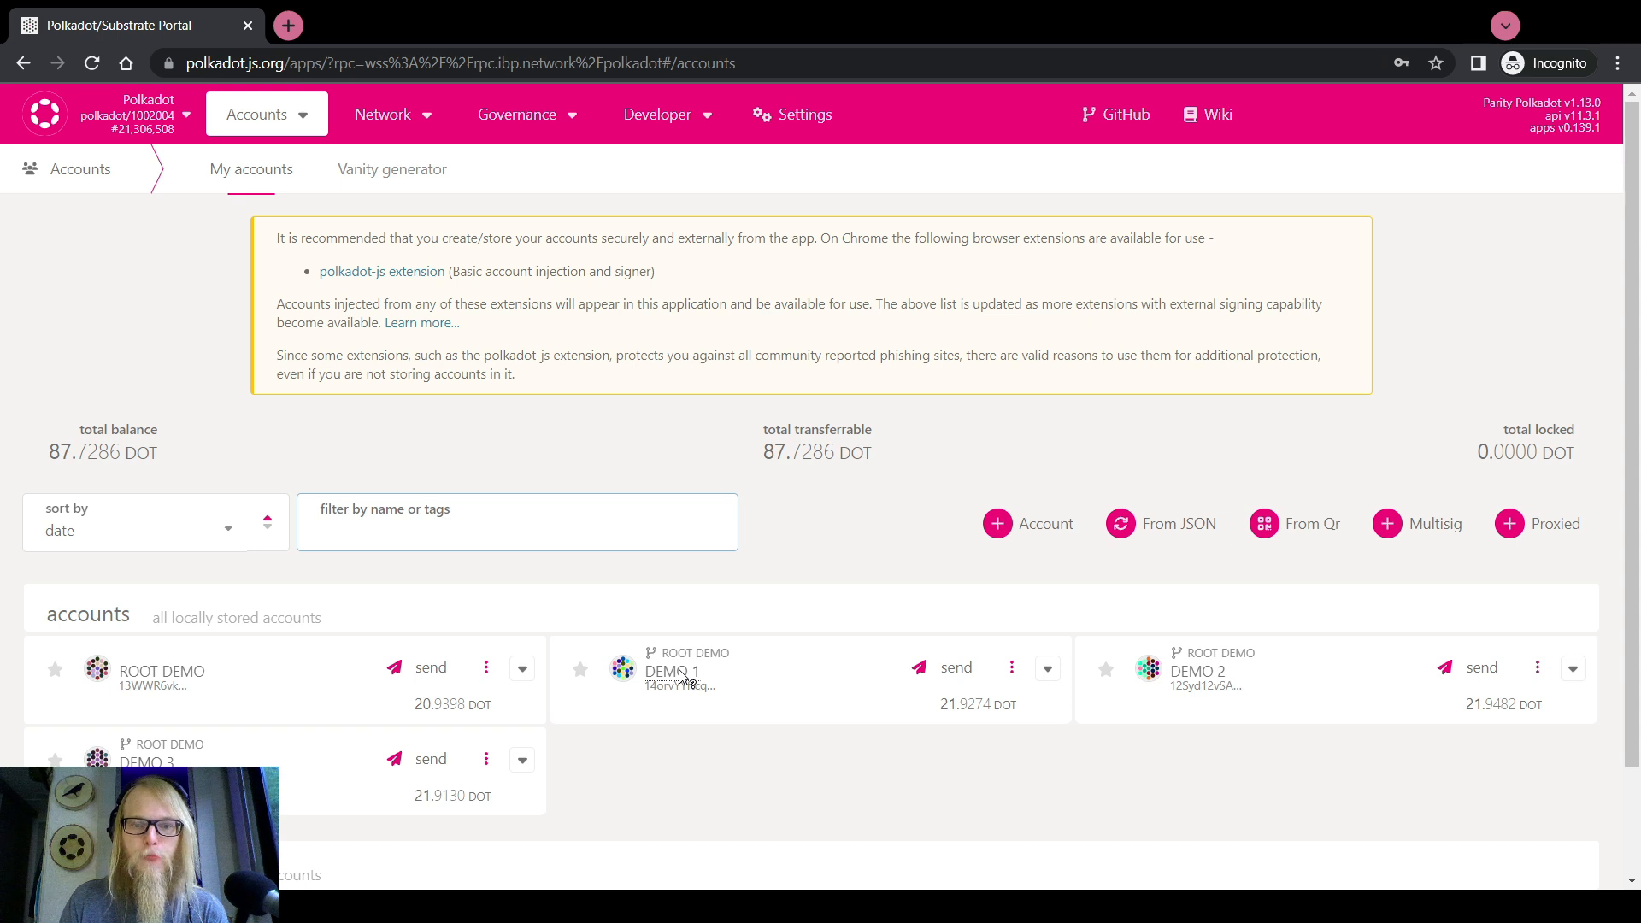
On the Extrinsics page, make DEMO 1 the sender and choose the proxy pallet
mouse_move(641, 128)
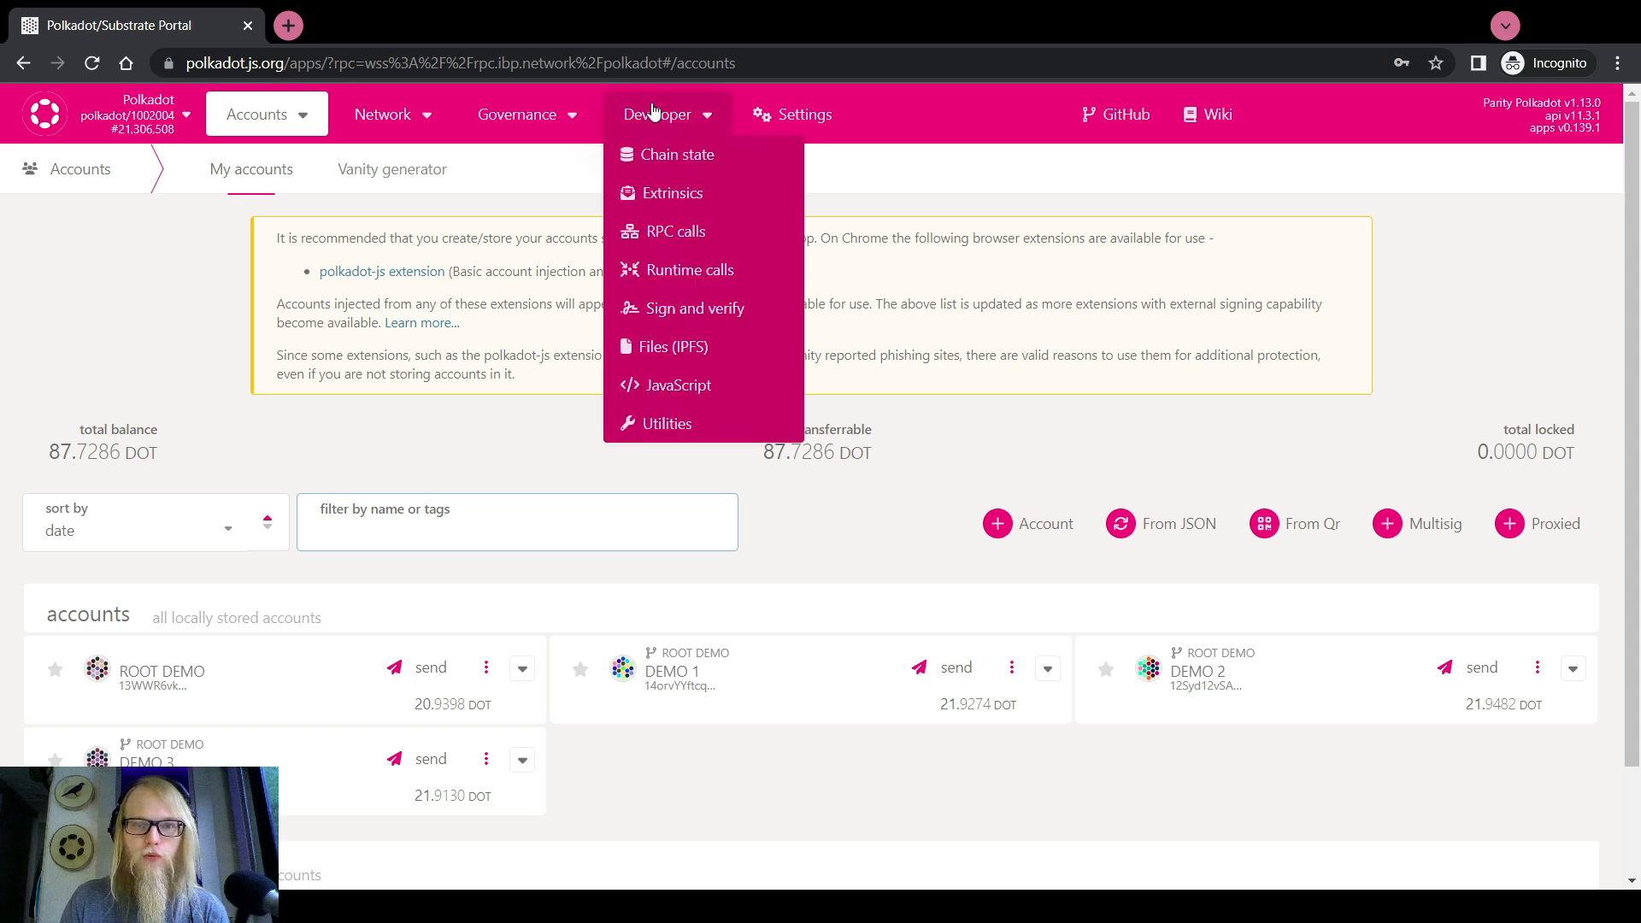
click(675, 195)
click(356, 253)
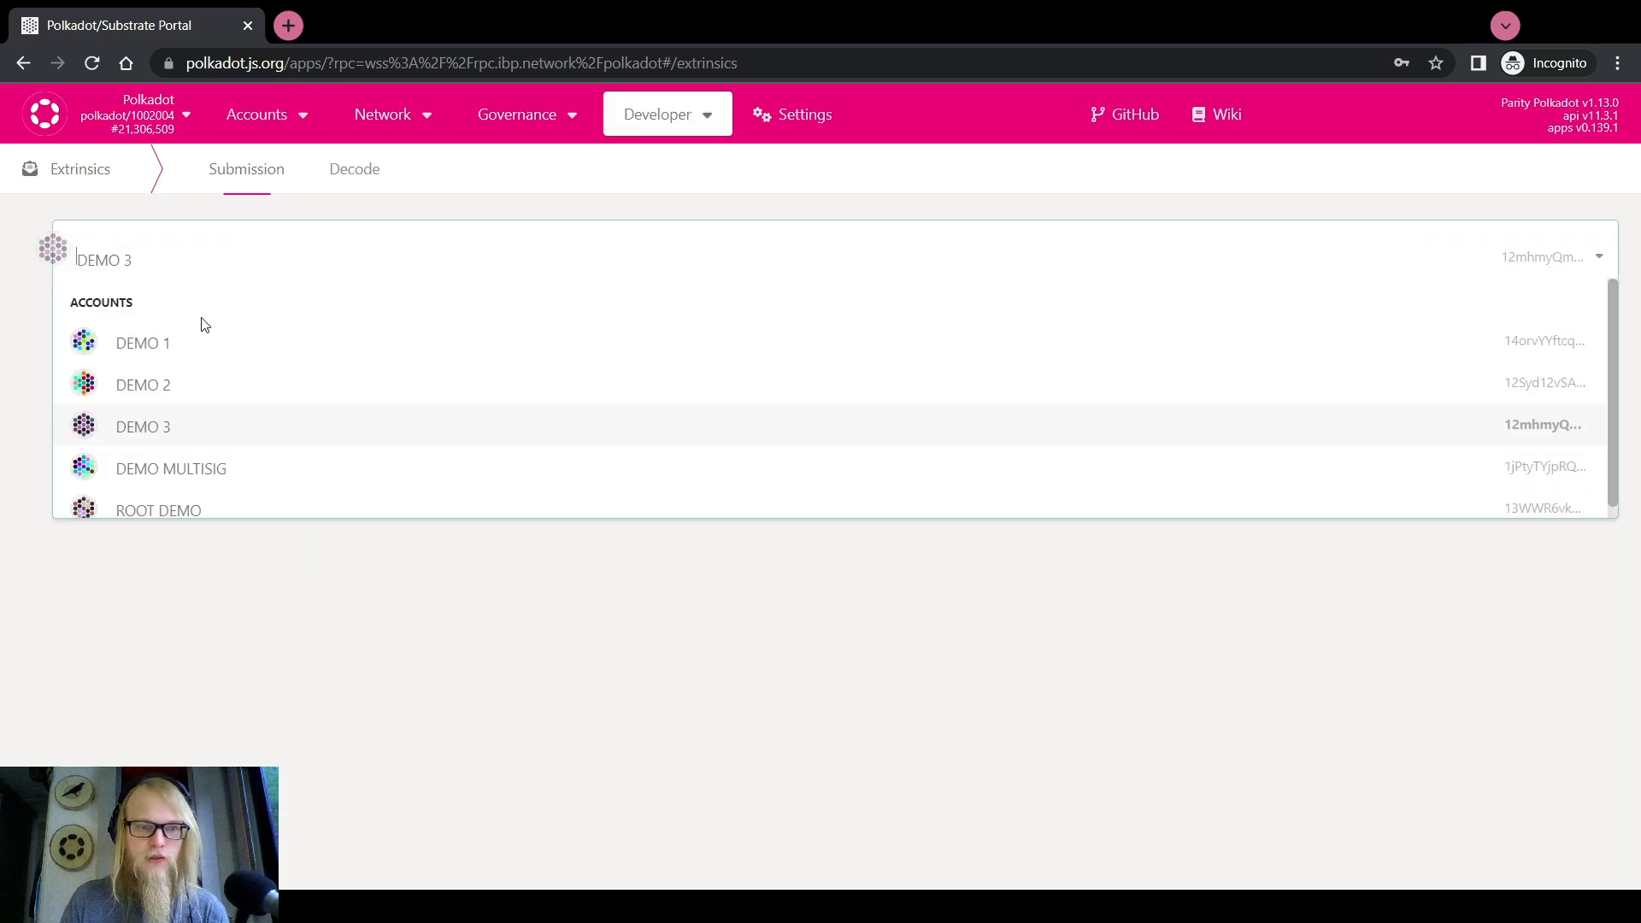
click(139, 343)
click(141, 331)
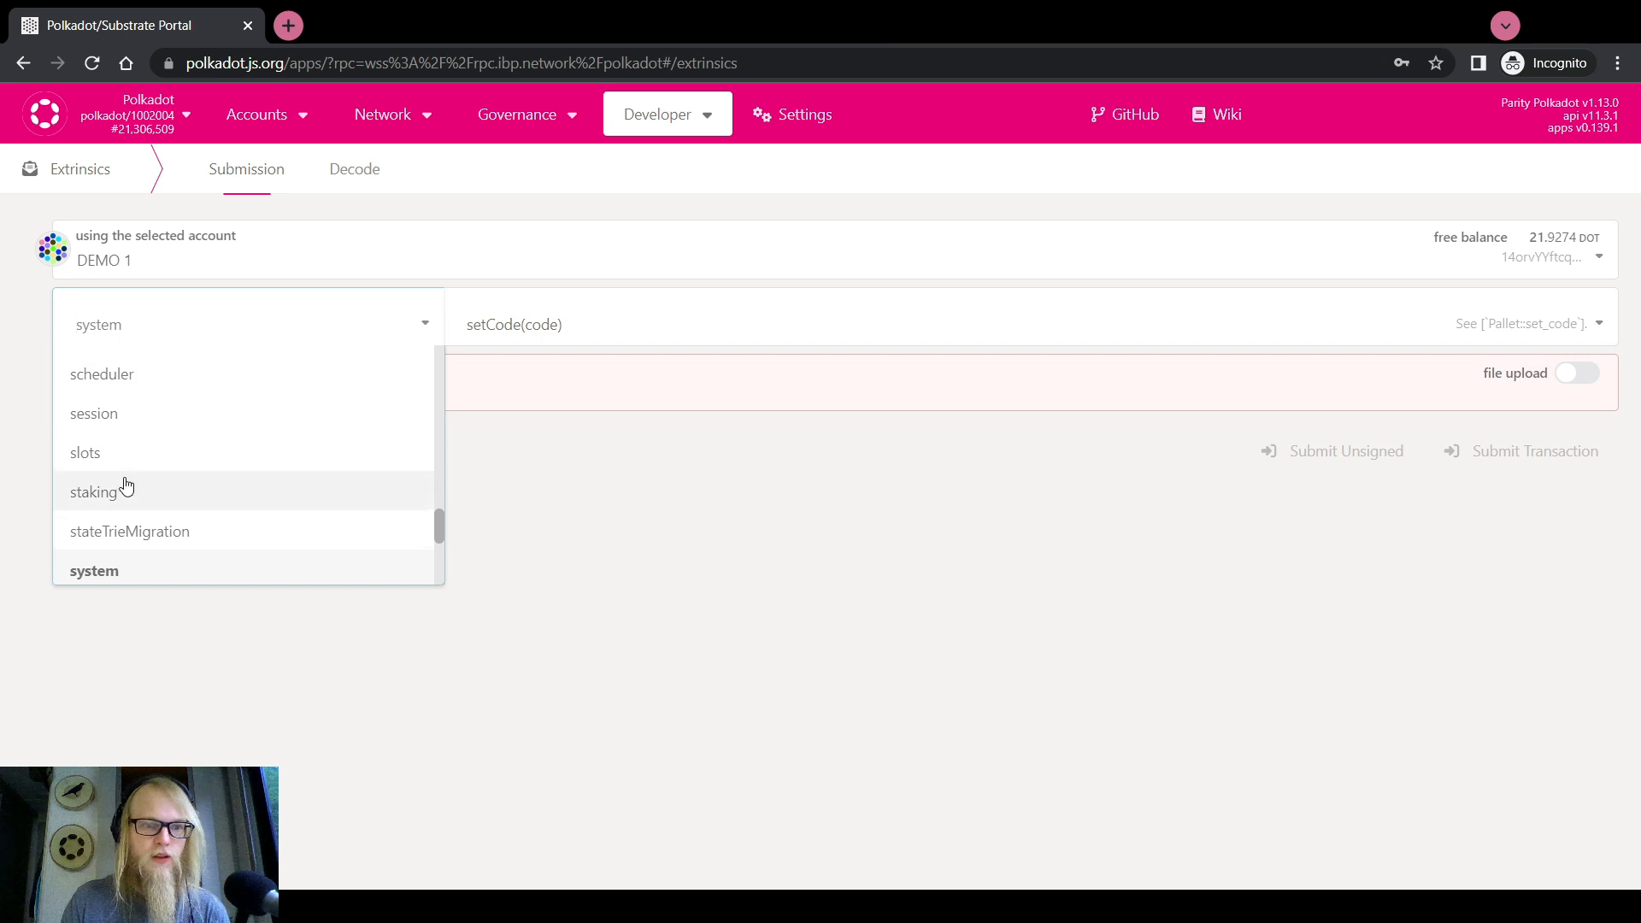
scroll(126, 485, up, 3)
click(109, 532)
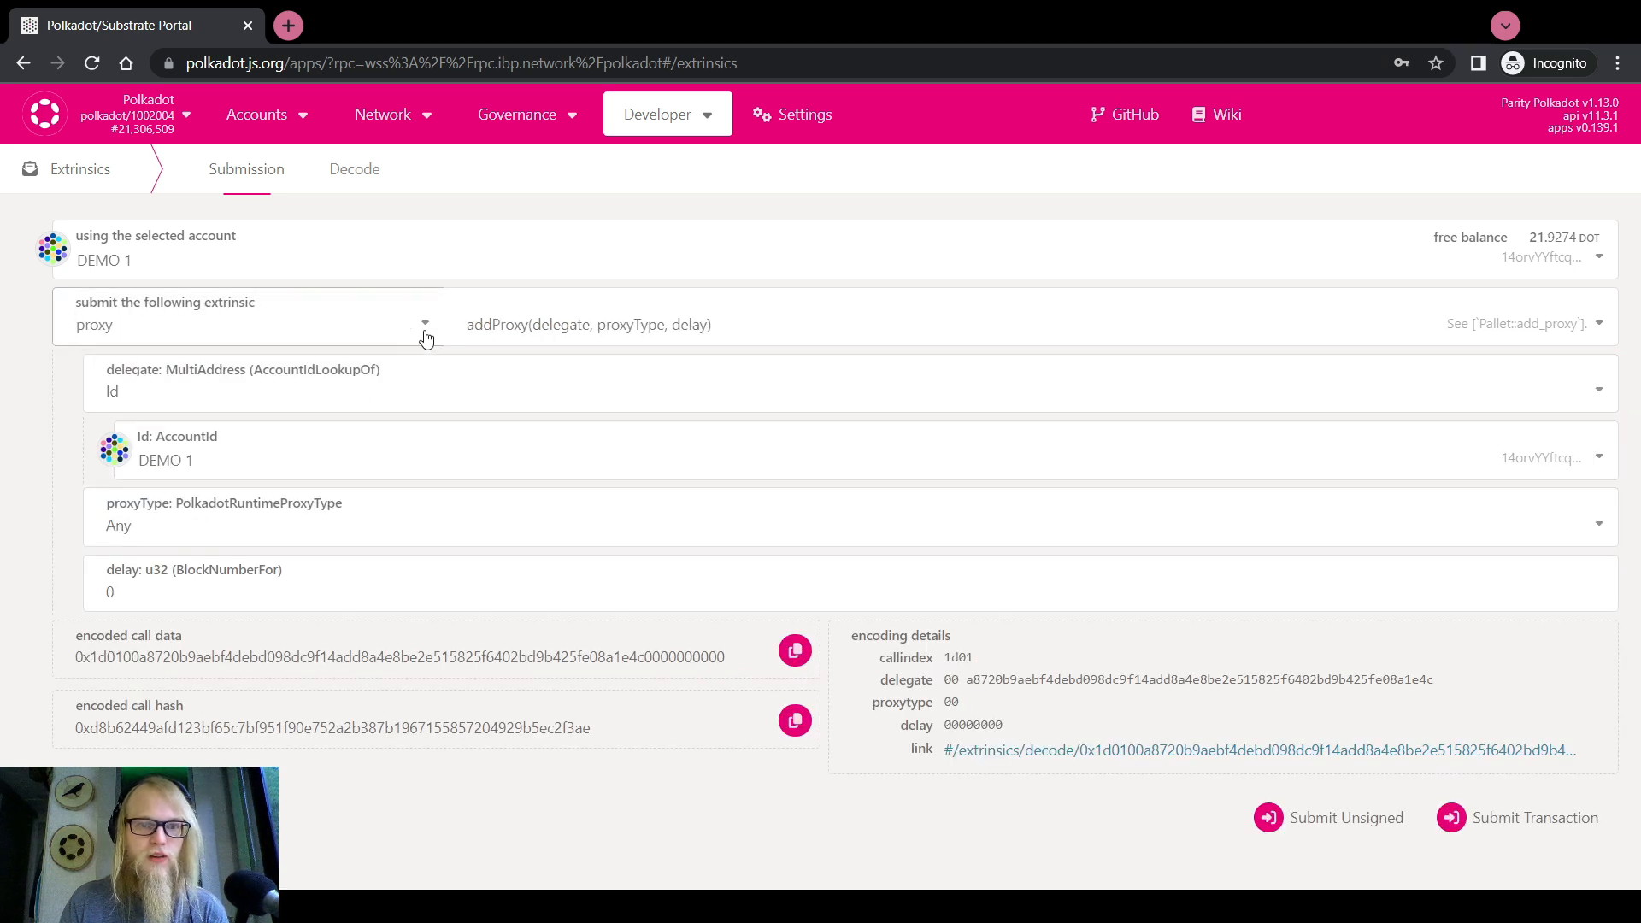
Choose the createPure call with type Any, delay 0 and index 69, then submit it
click(492, 324)
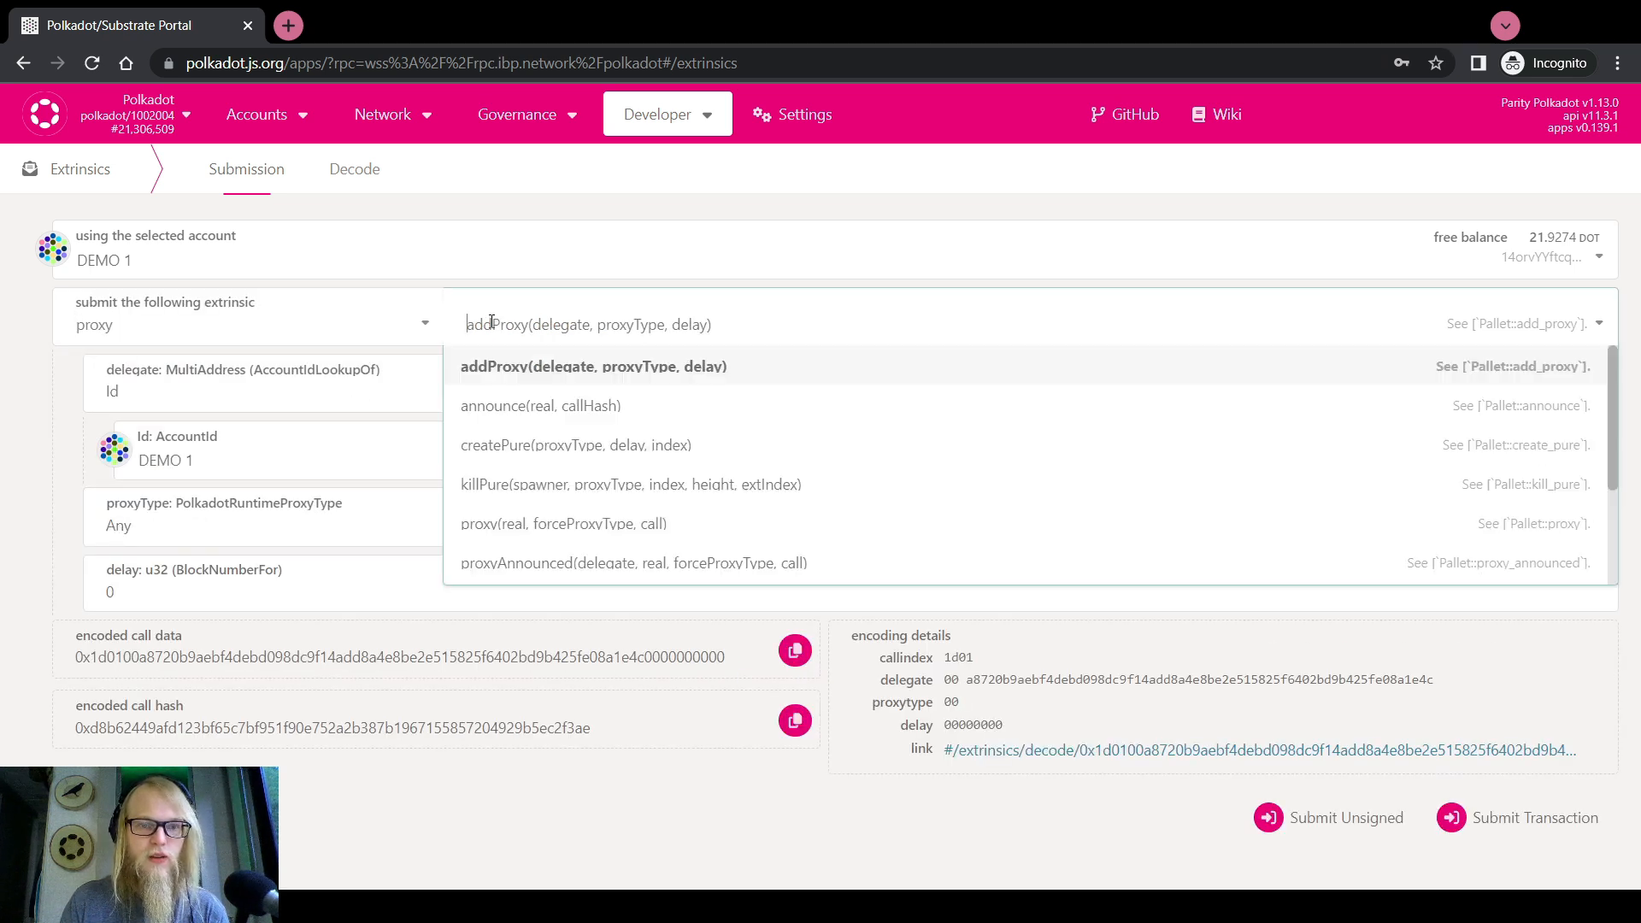
click(529, 449)
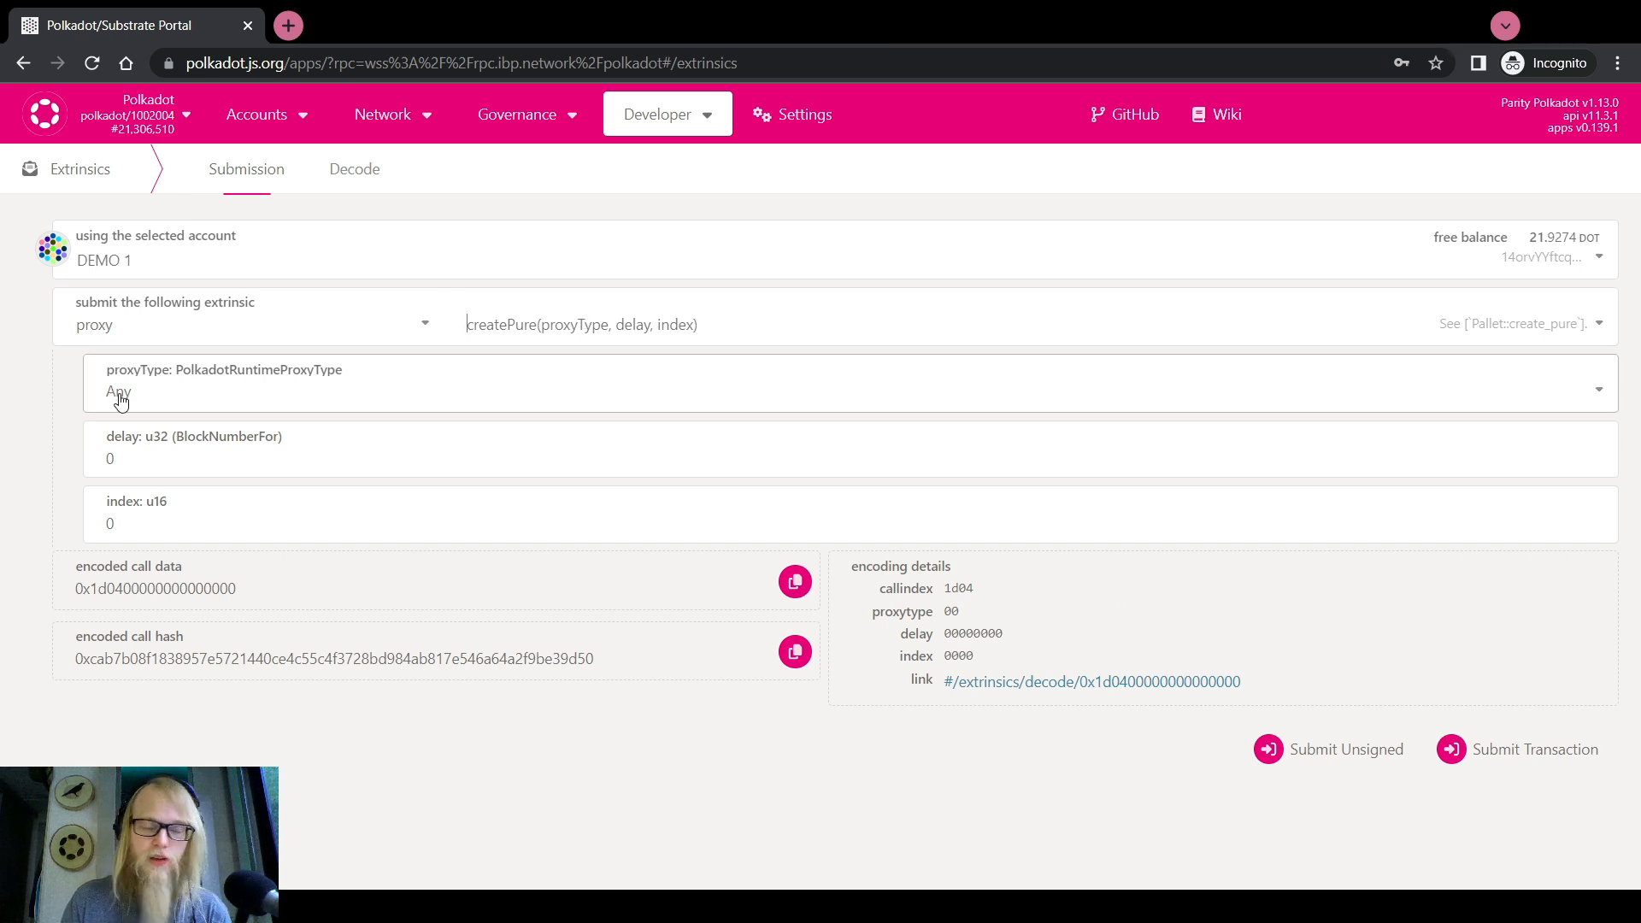
click(122, 468)
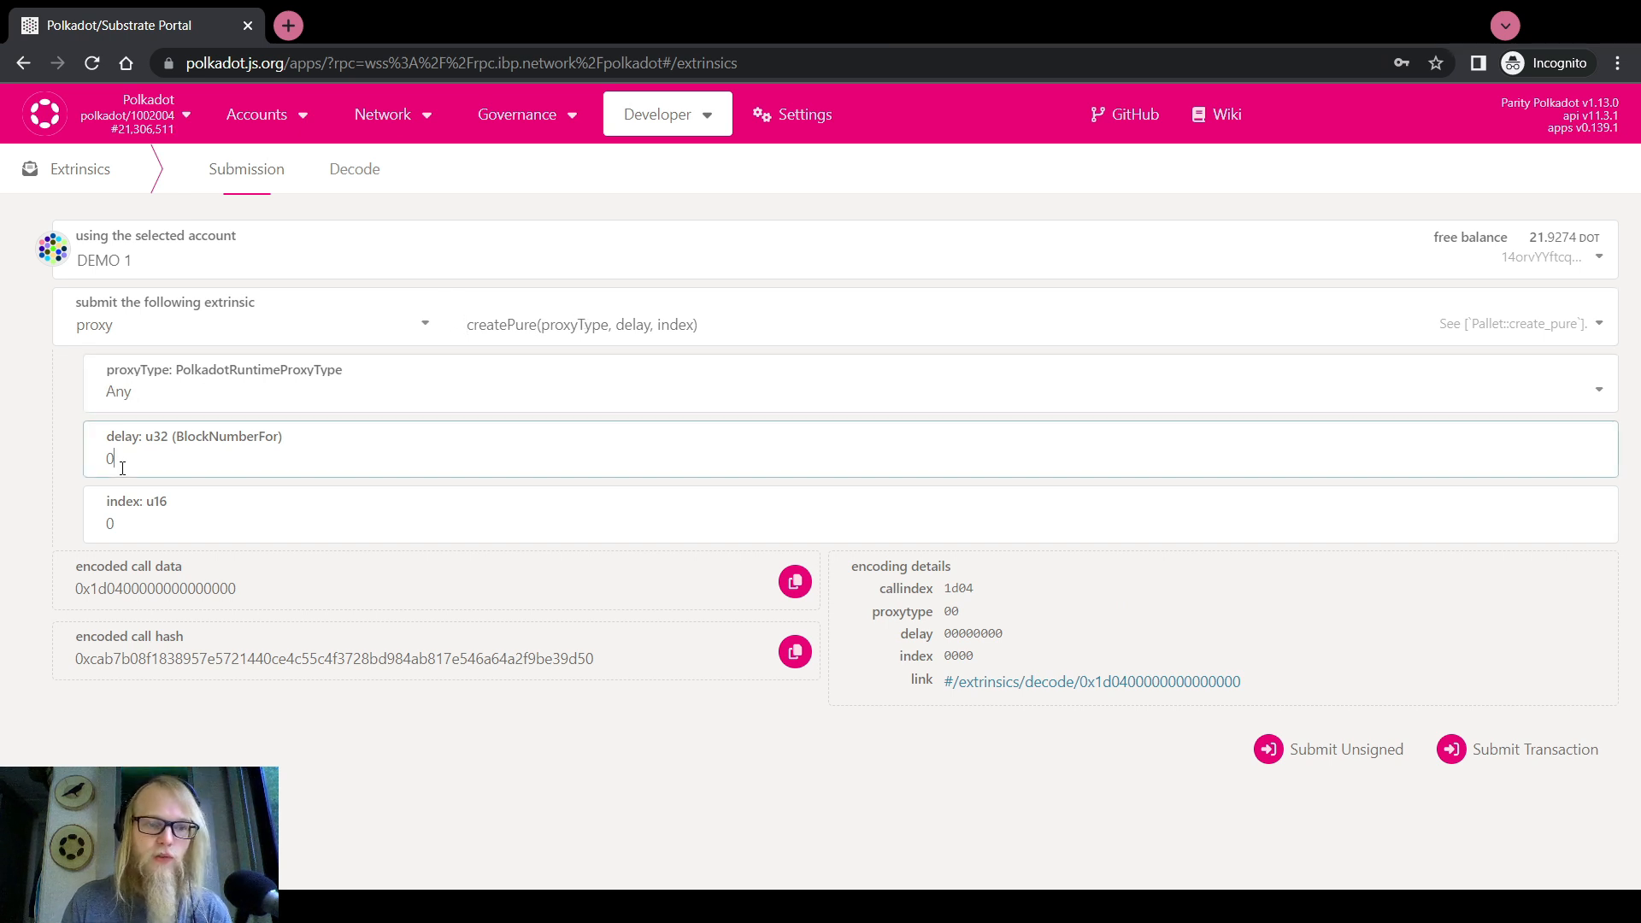
click(129, 513)
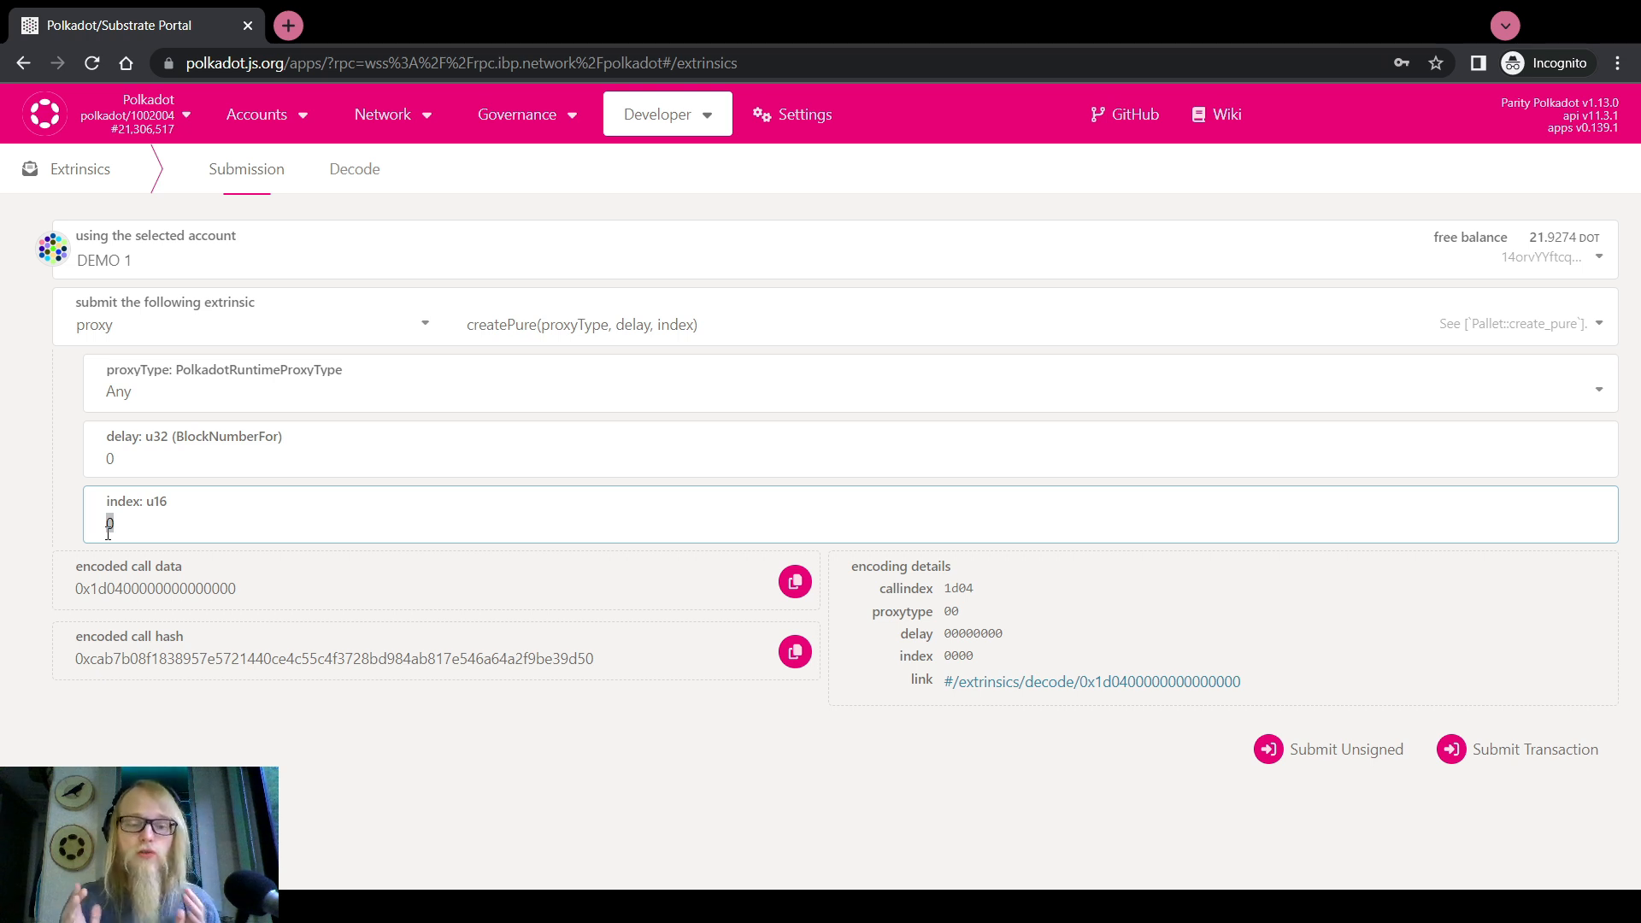
text(69)
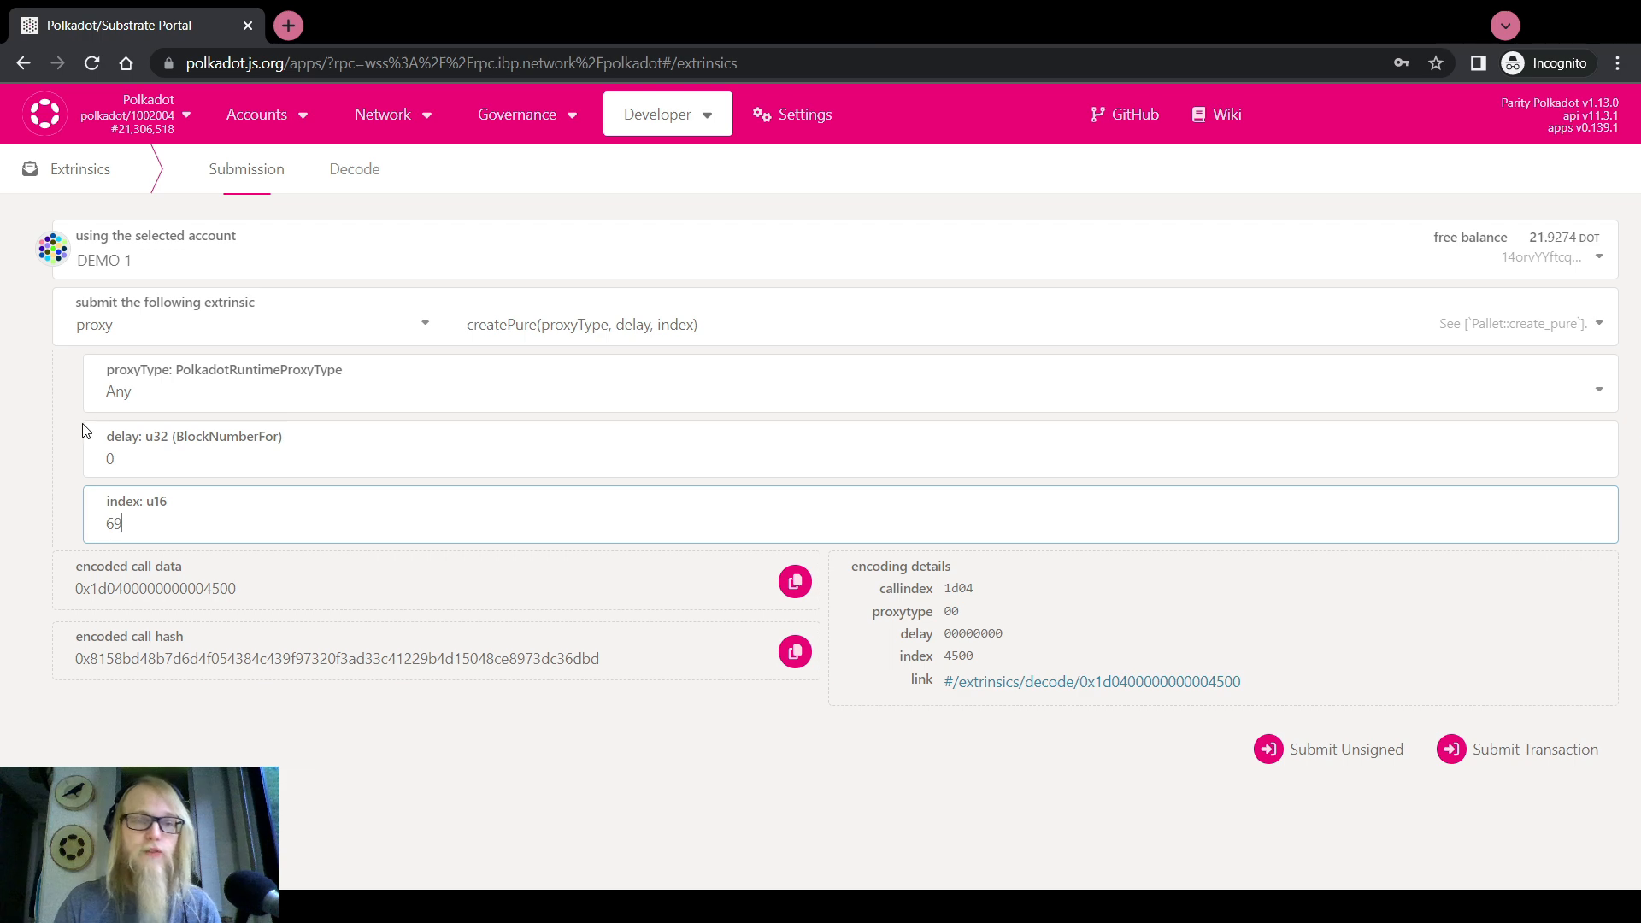
click(1521, 749)
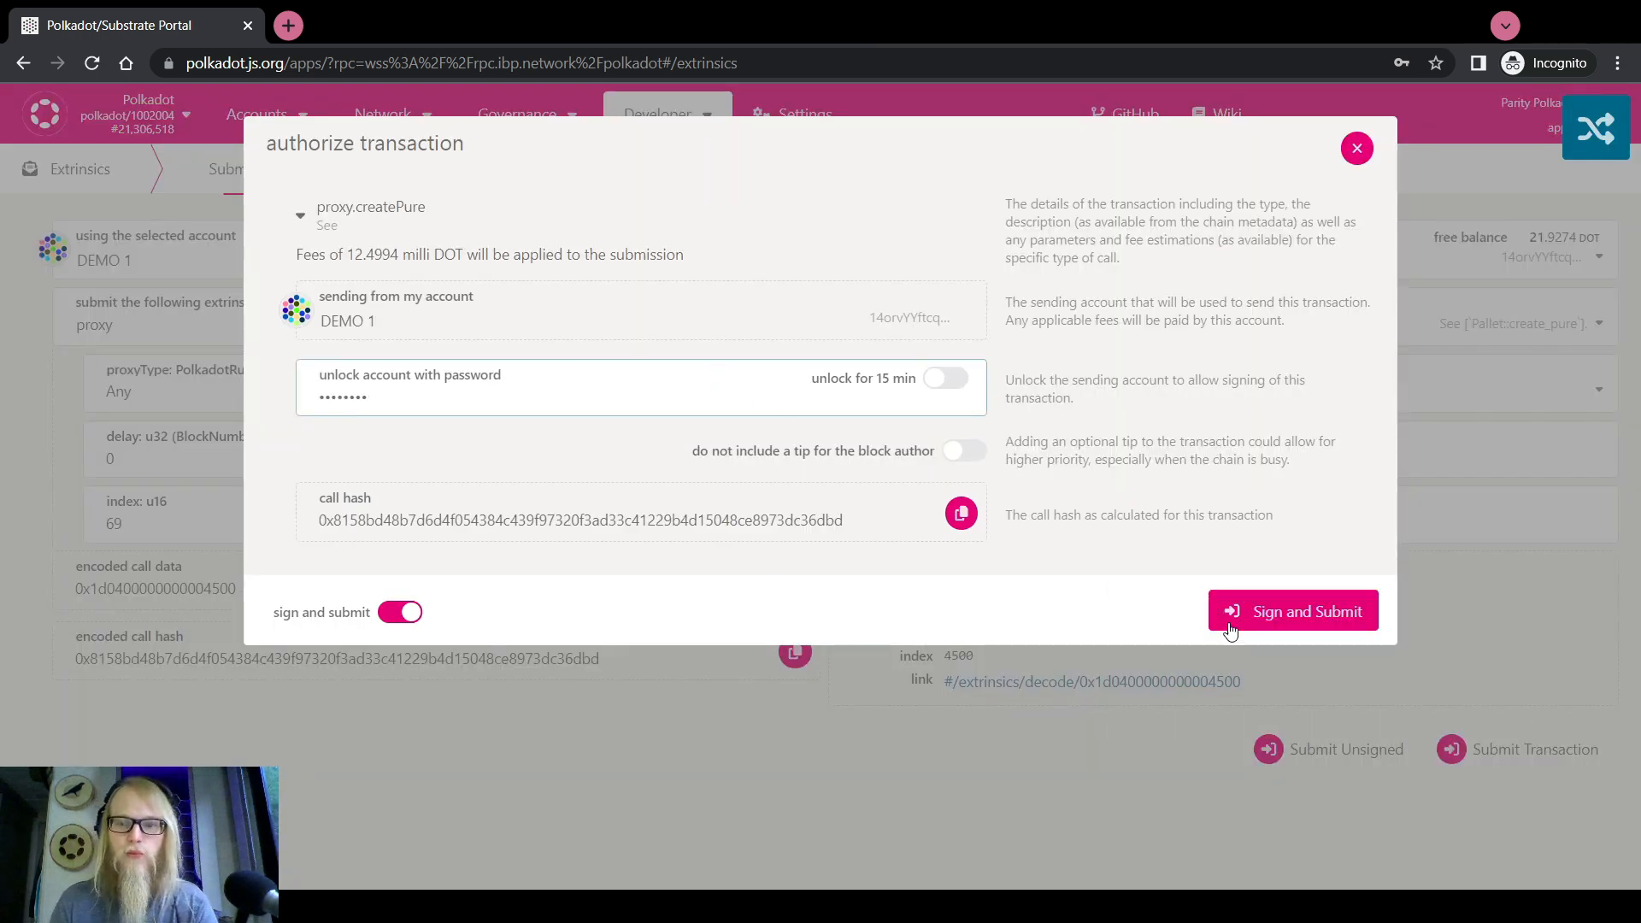
Sign and submit DEMO 1's createPure transaction and wait for the in-block notification
click(1268, 622)
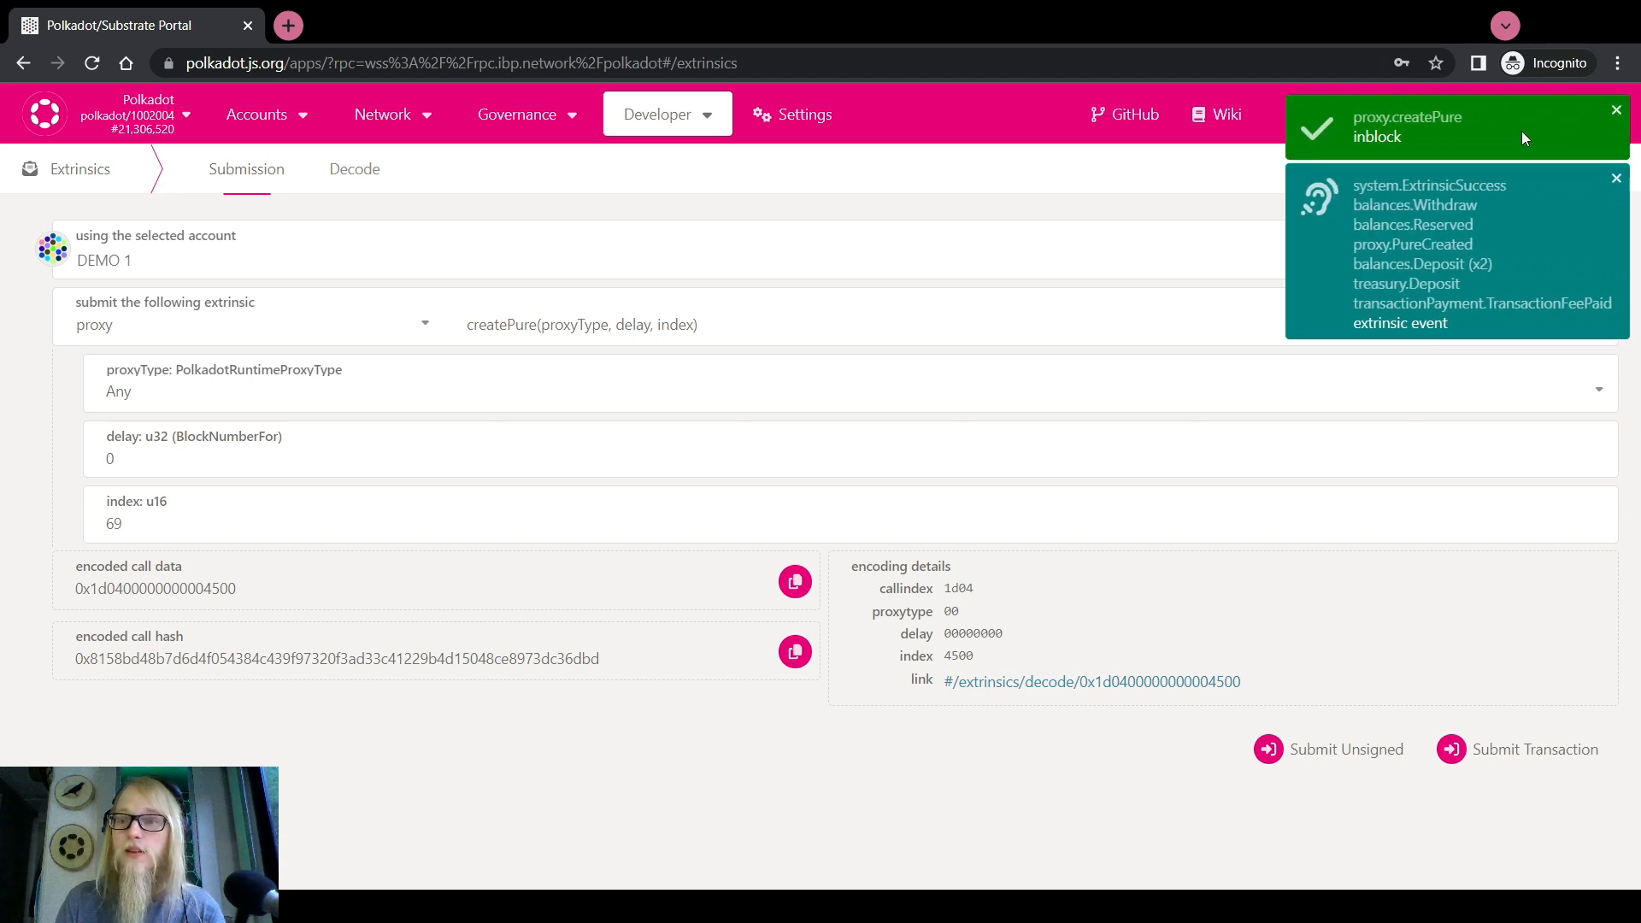
mouse_move(1494, 123)
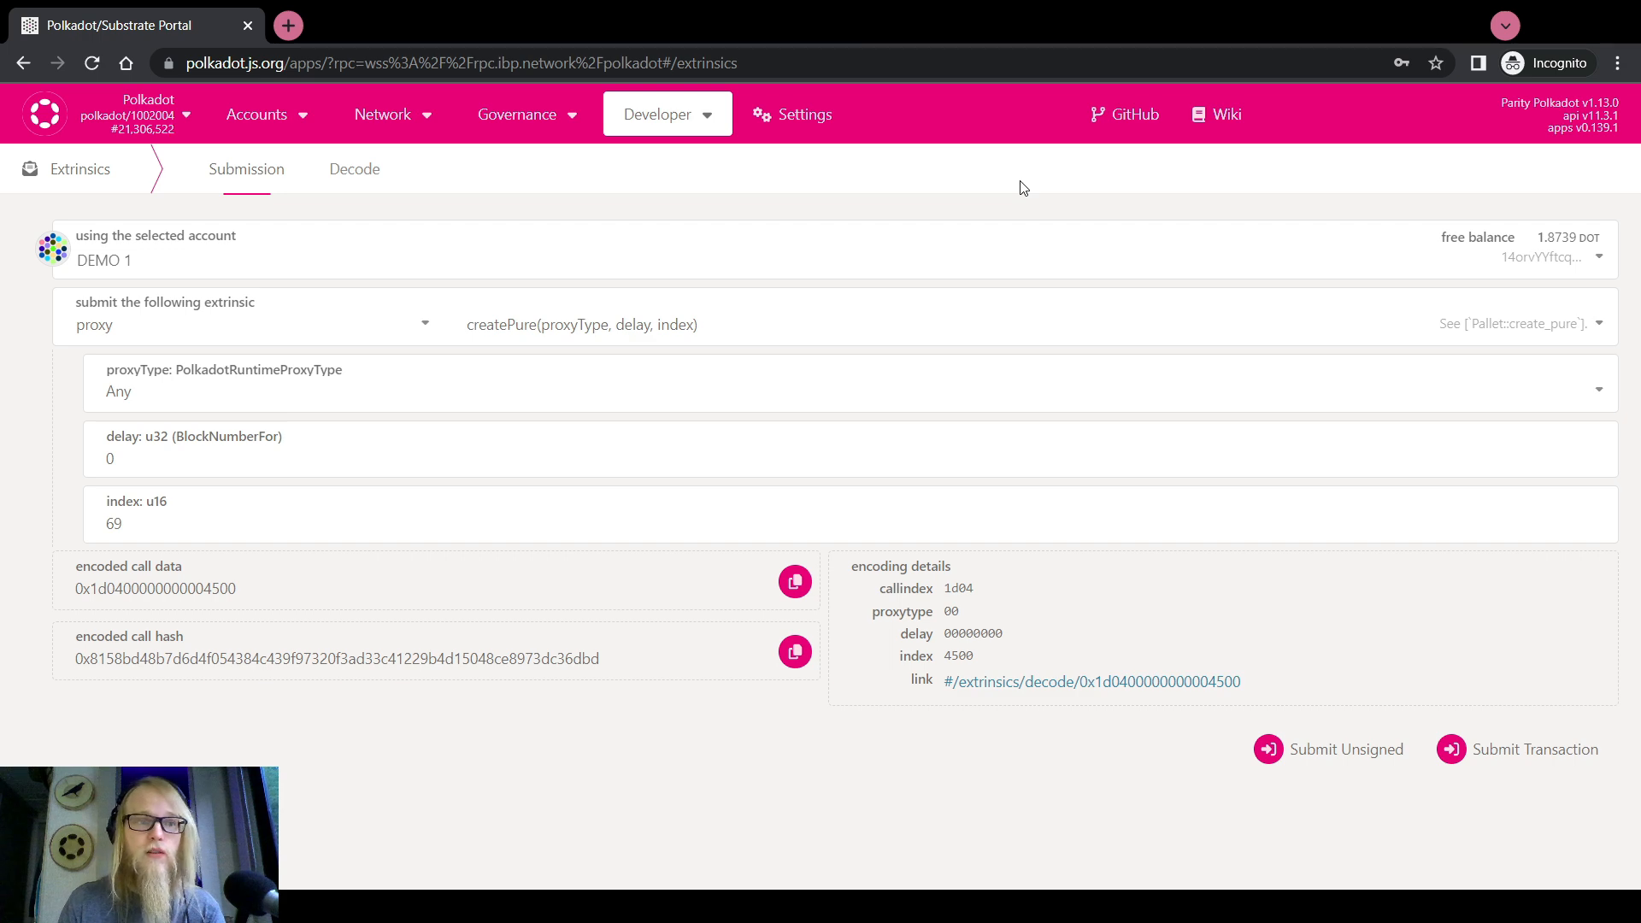
In the chain explorer, expand the PureCreated event from the pure proxy creation
mouse_move(428, 117)
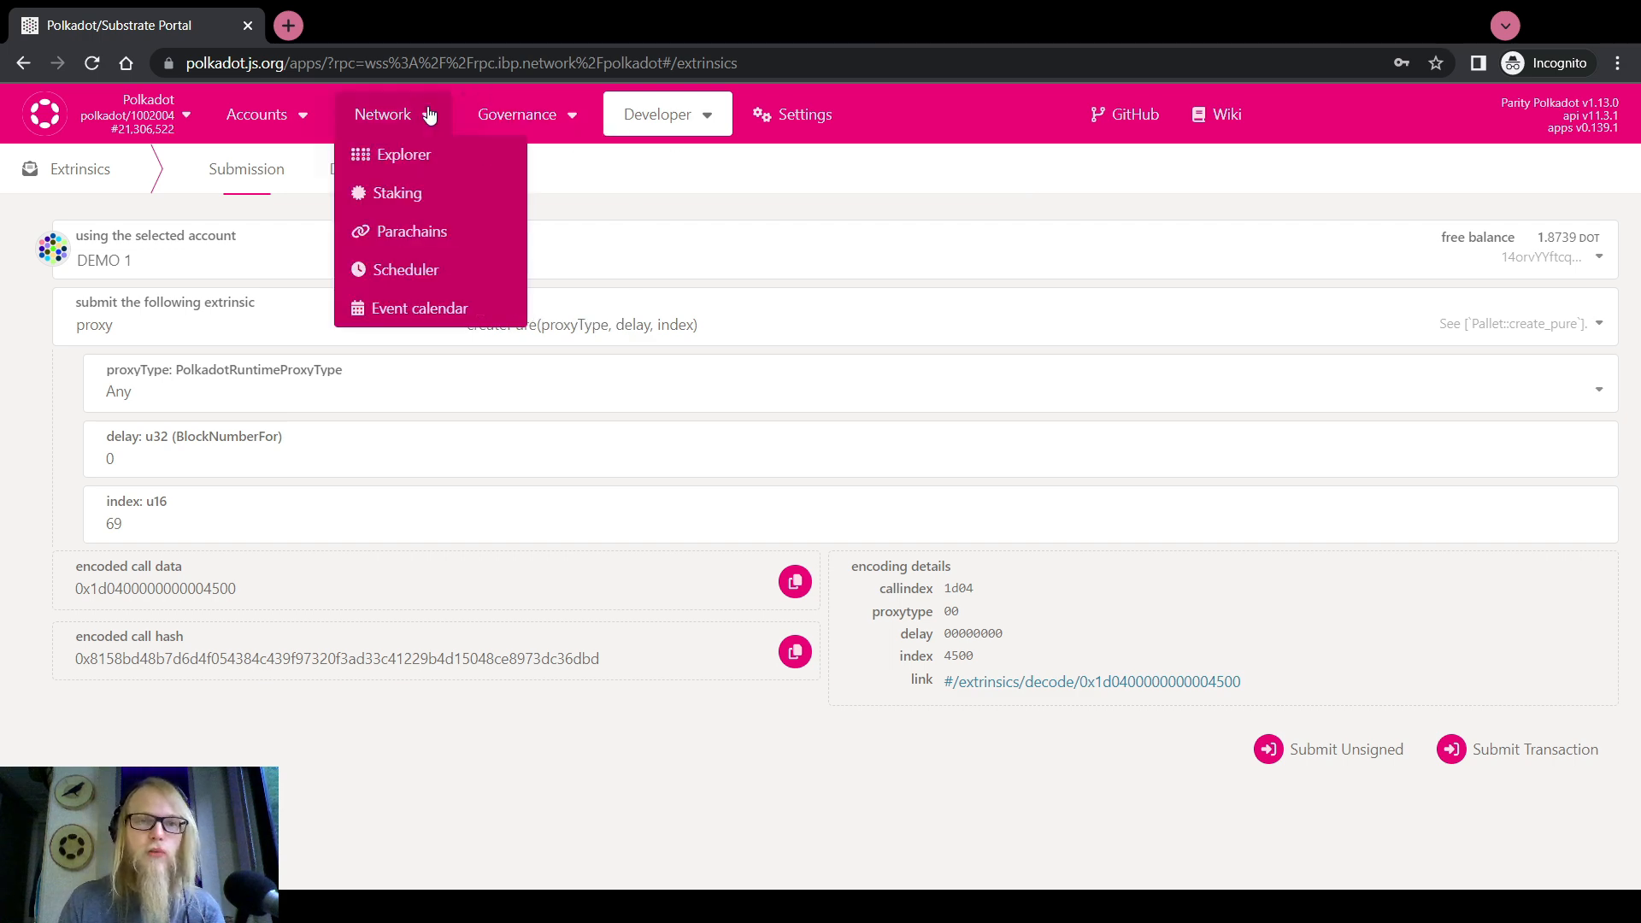
click(415, 155)
scroll(825, 325, down, 3)
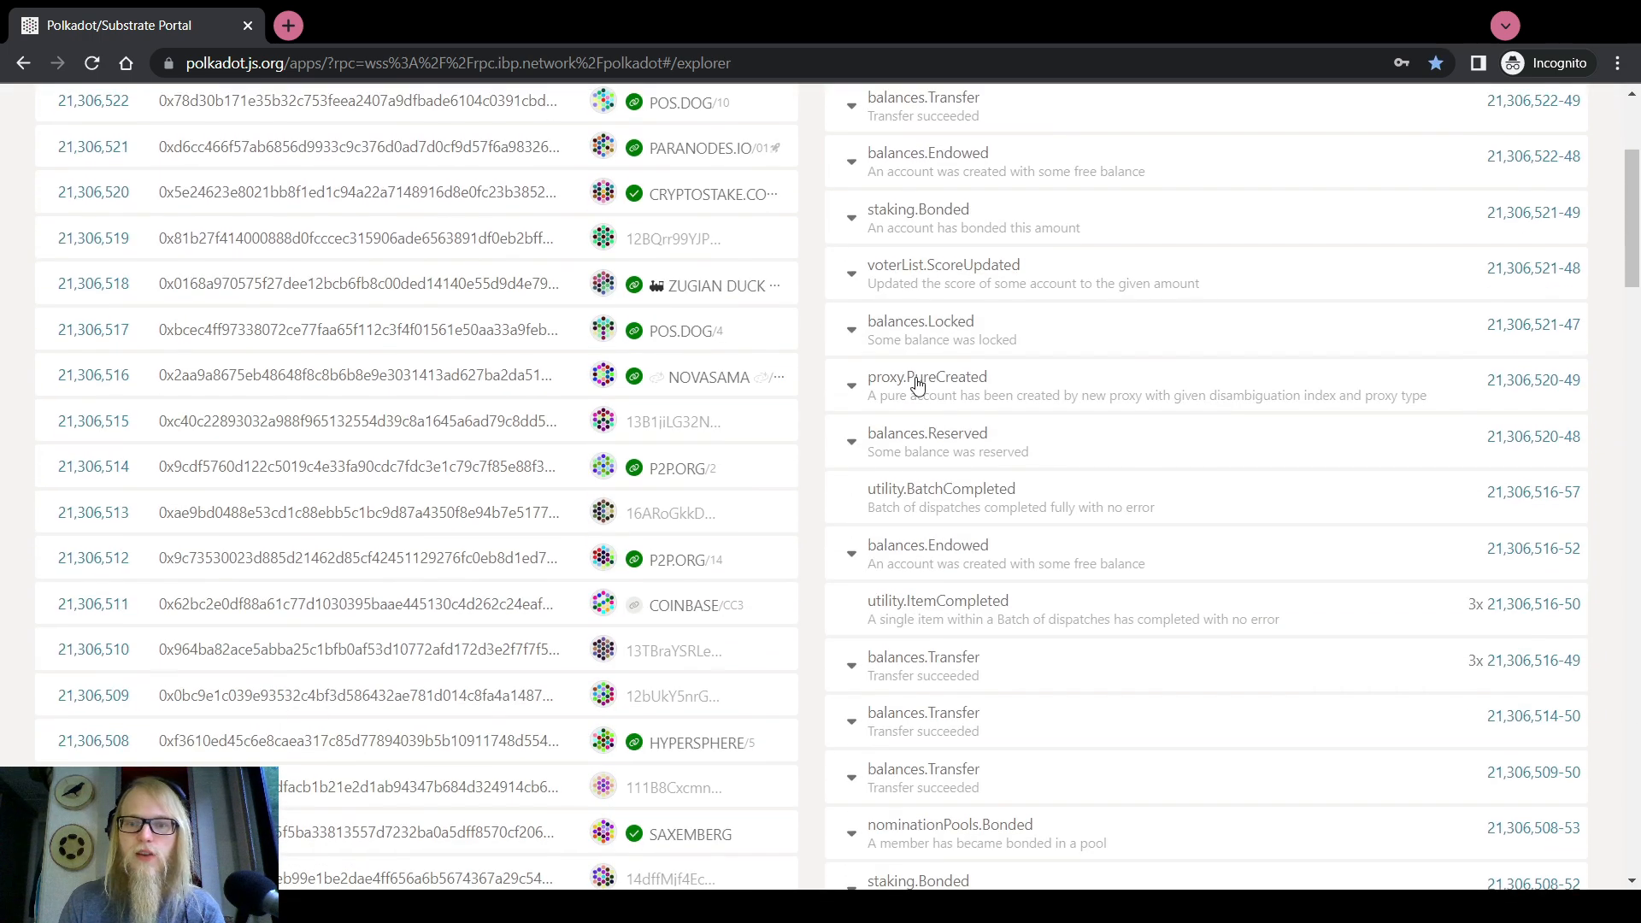
click(934, 397)
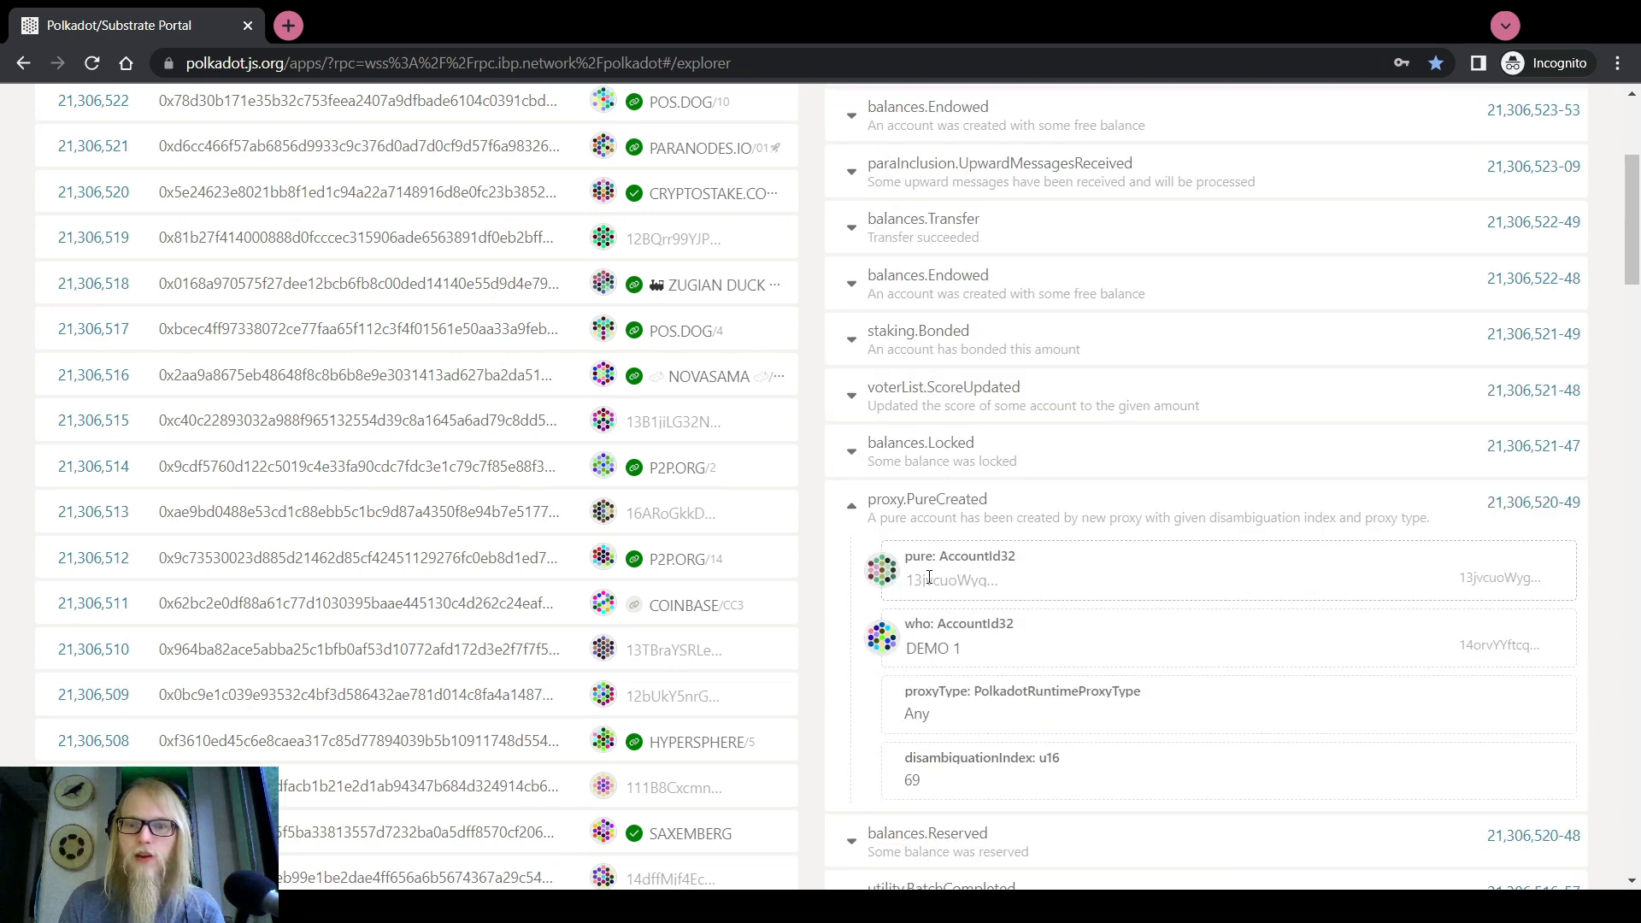
scroll(926, 540, down, 2)
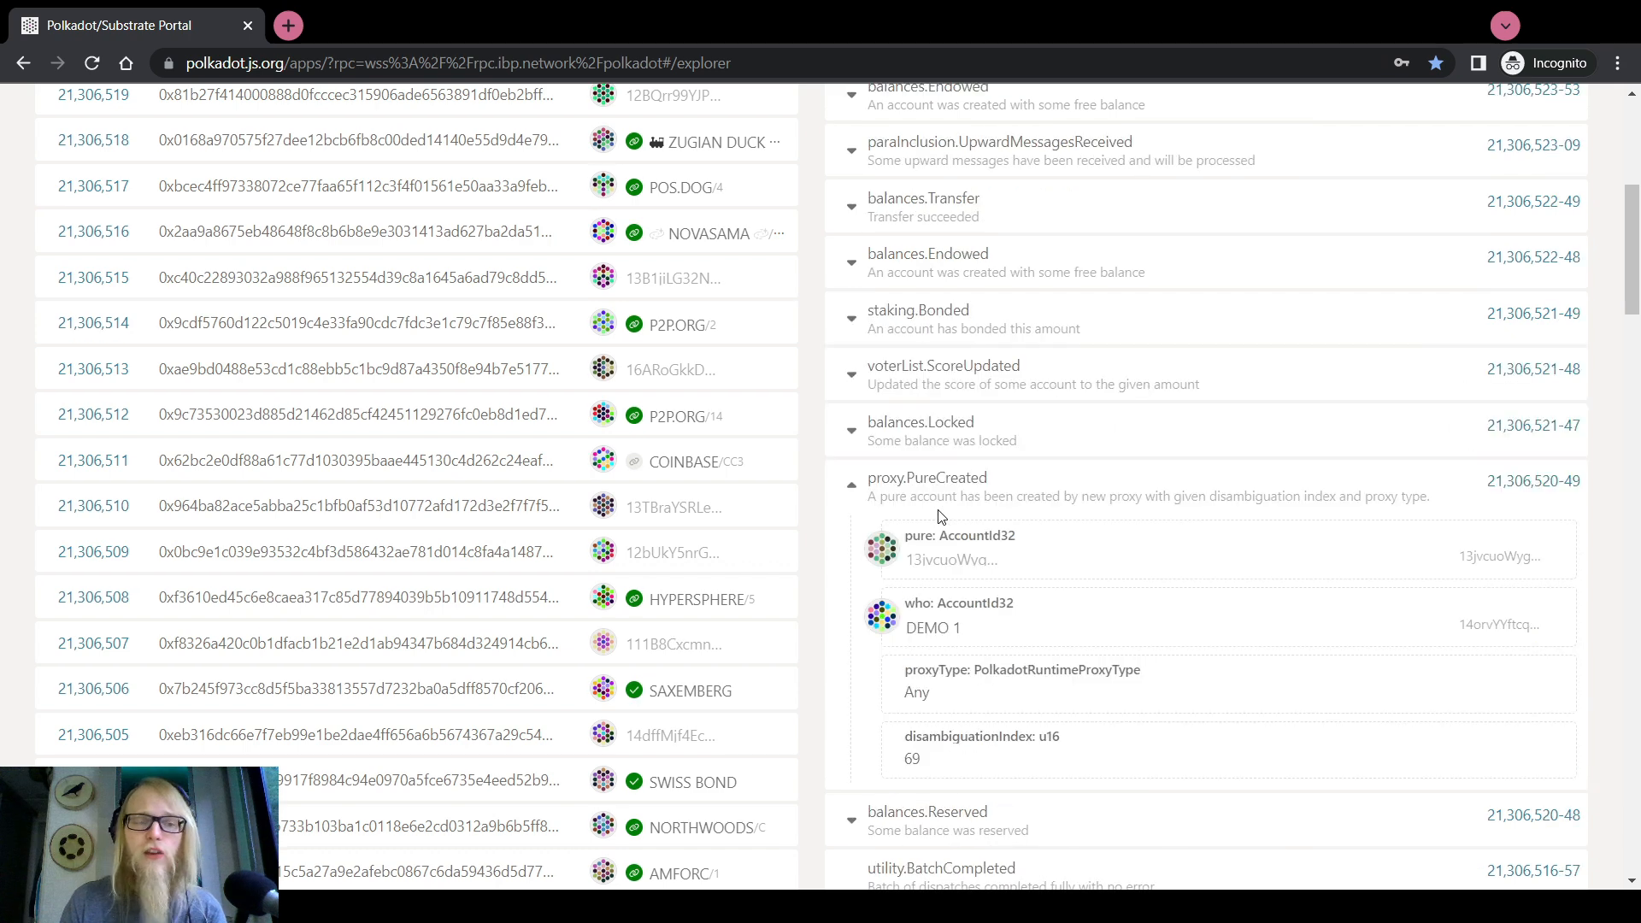
scroll(940, 517, down, 2)
Open the creation block's details, then paste DEMO 1's address into a new browser tab
click(1502, 344)
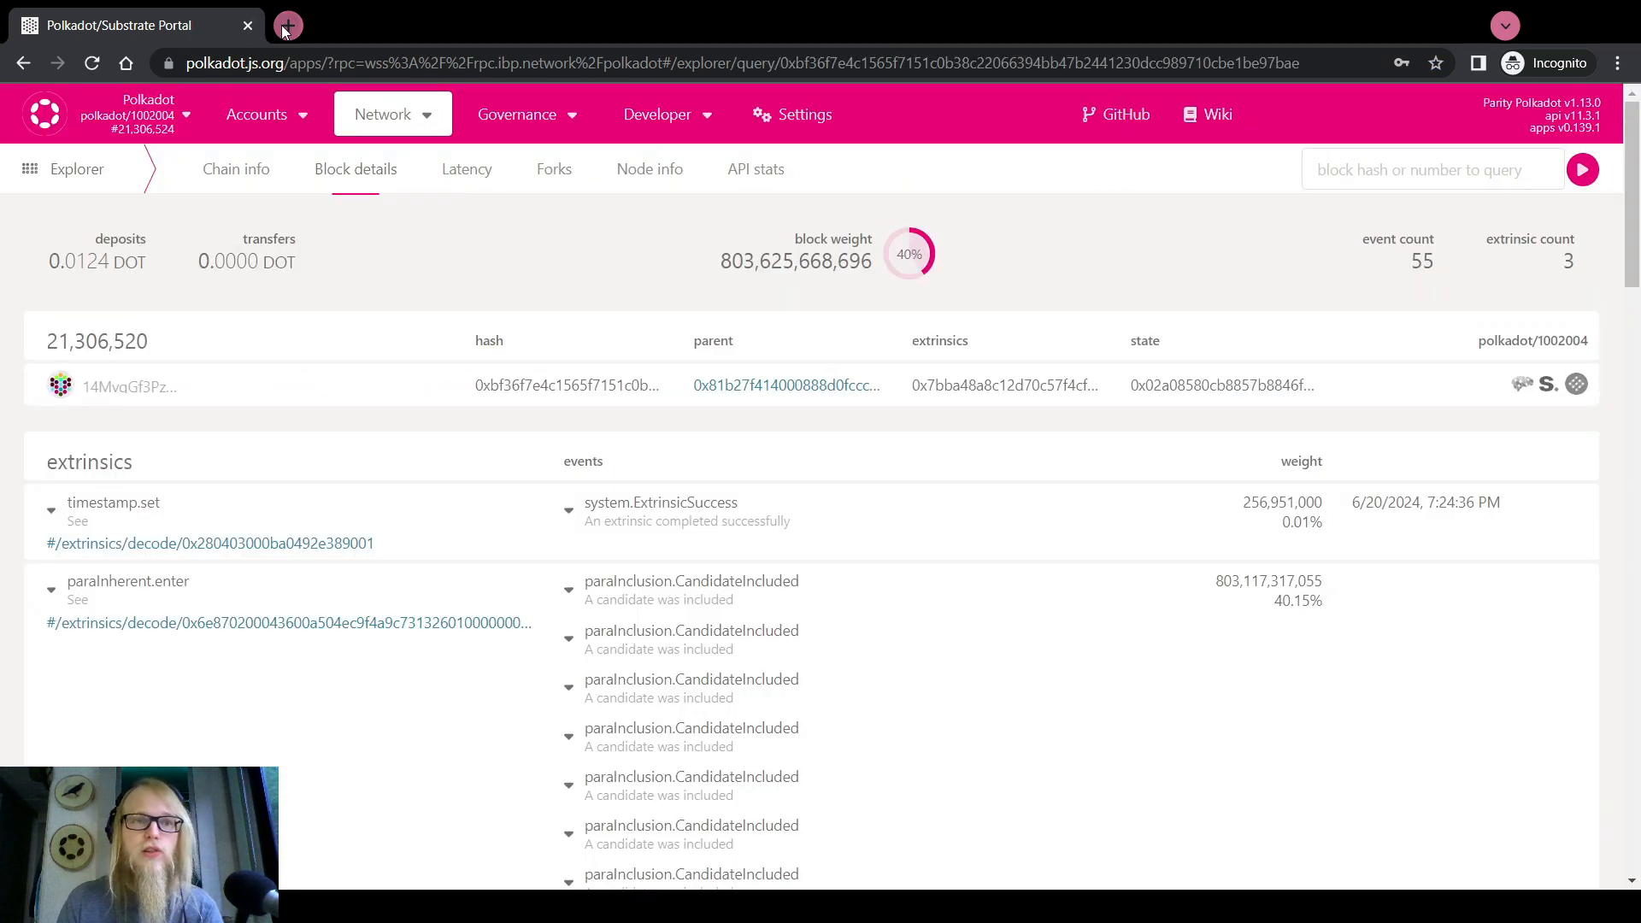
click(282, 25)
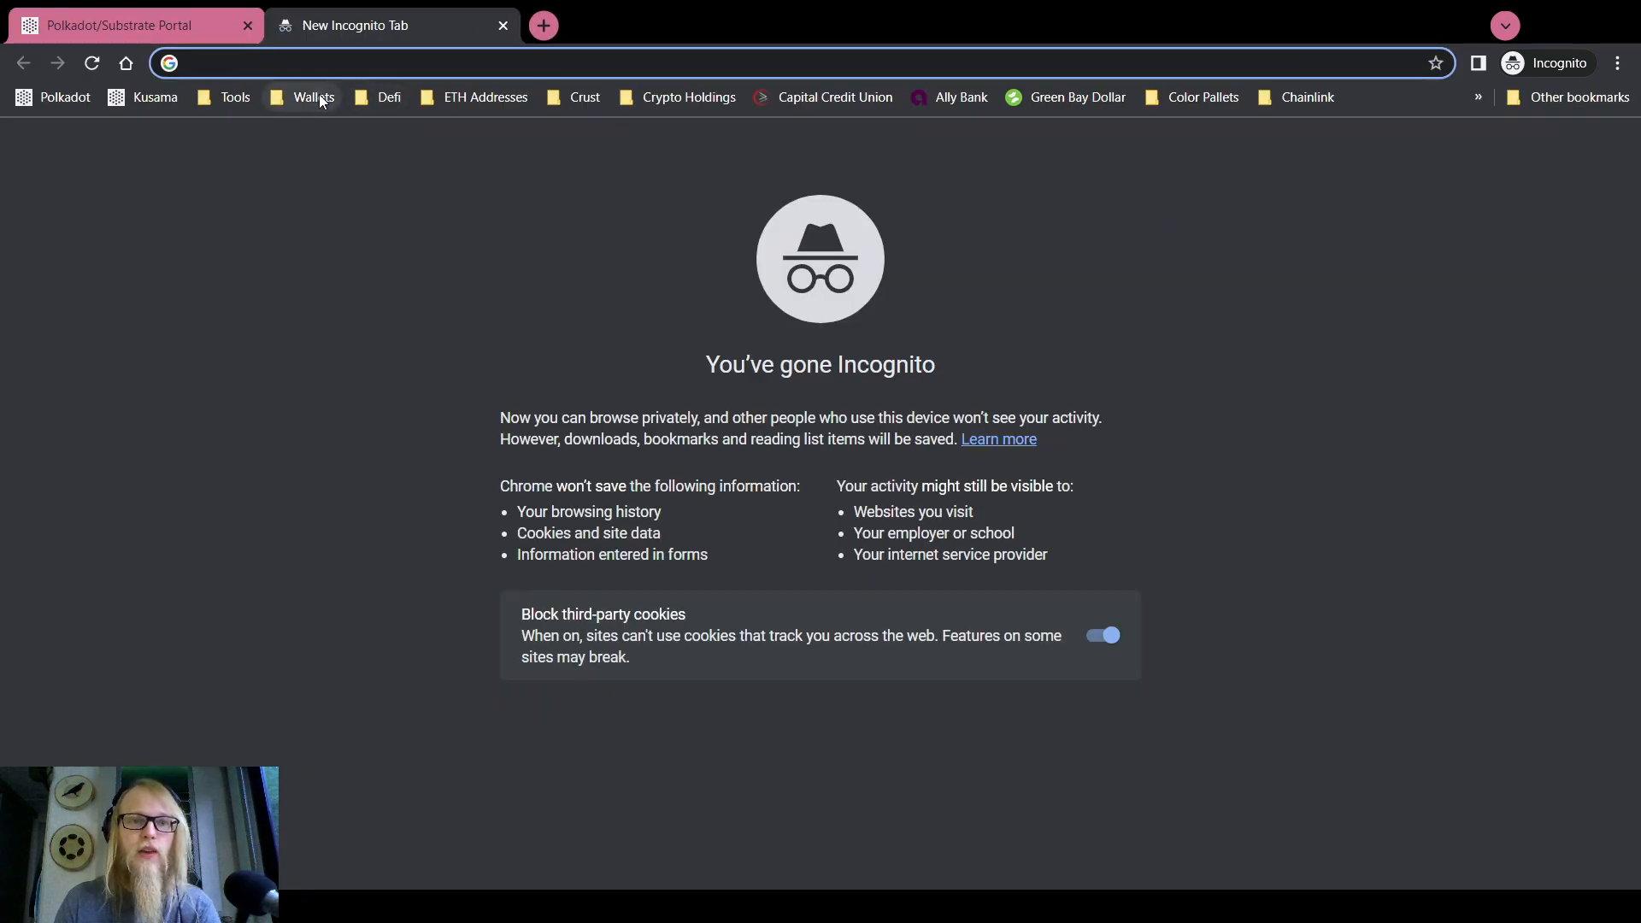
text(14orvYYftcqvEe24G4ATi3un9nD4Mq6aa9JdTVNRPbETiRHT)
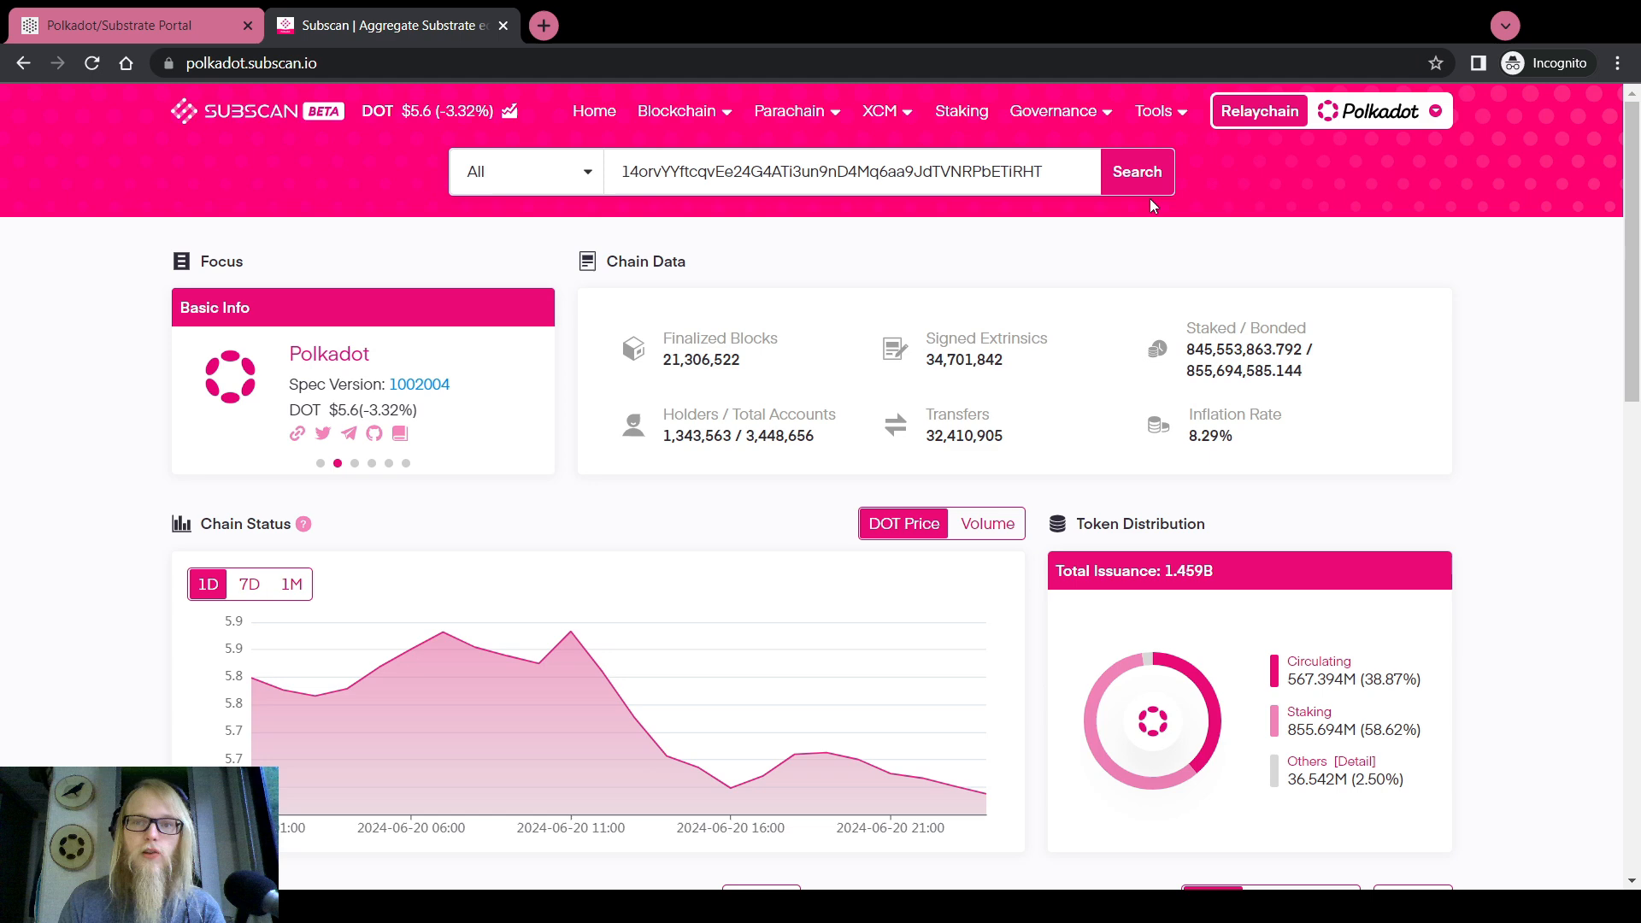
On Subscan, copy the pure address from DEMO 1's create_pure PureCreated event, then return to the portal
click(1142, 171)
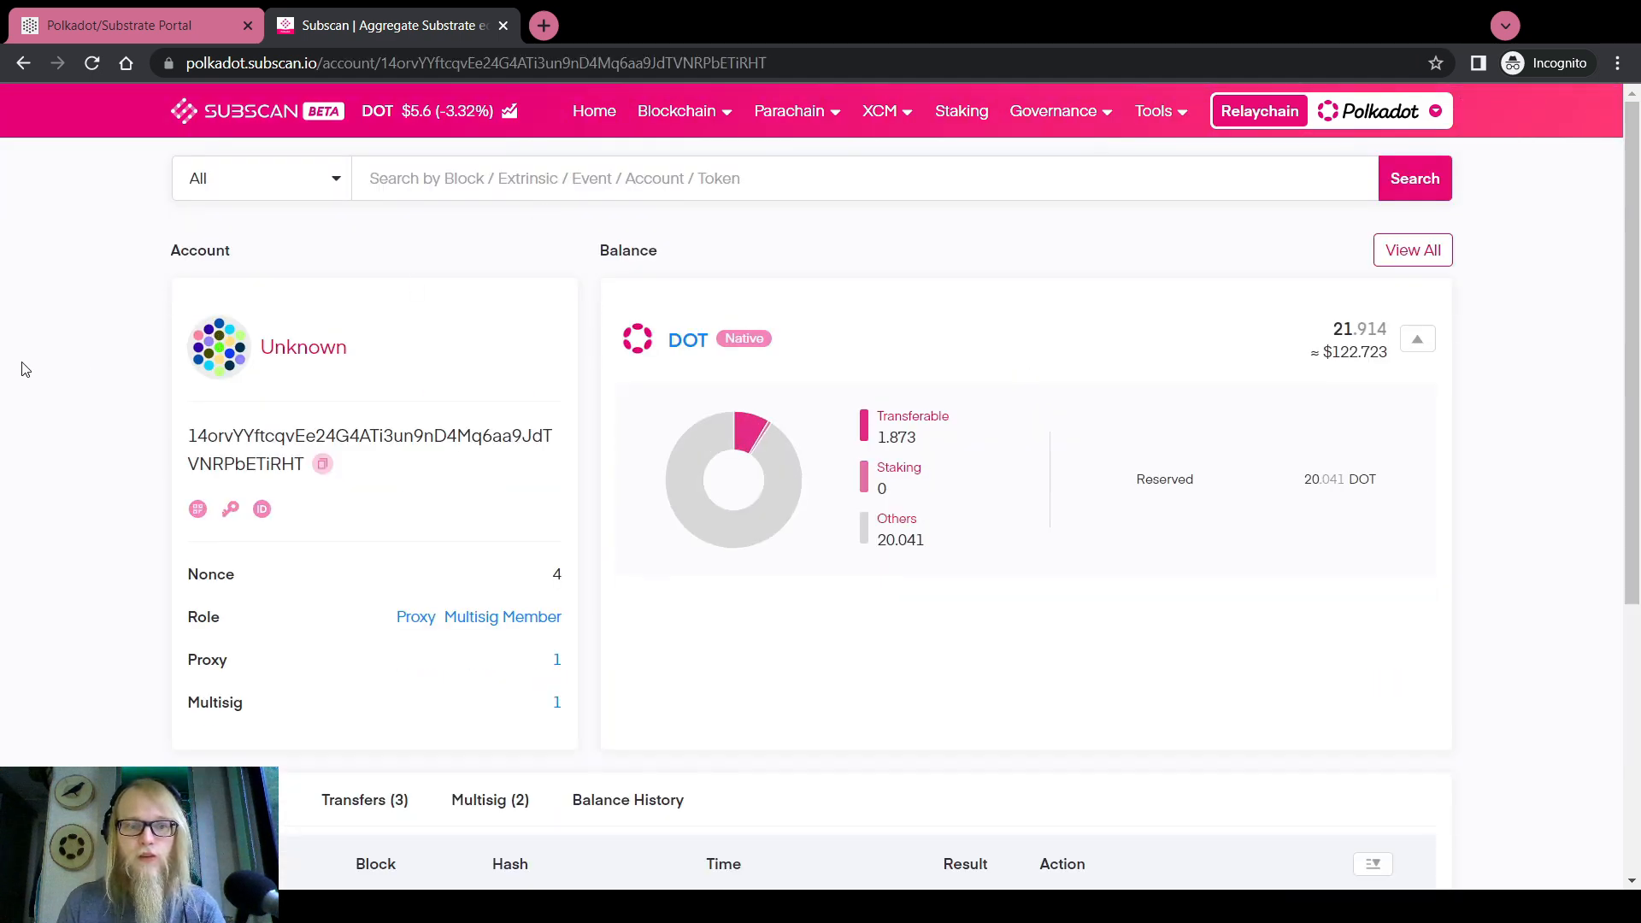
scroll(25, 370, down, 5)
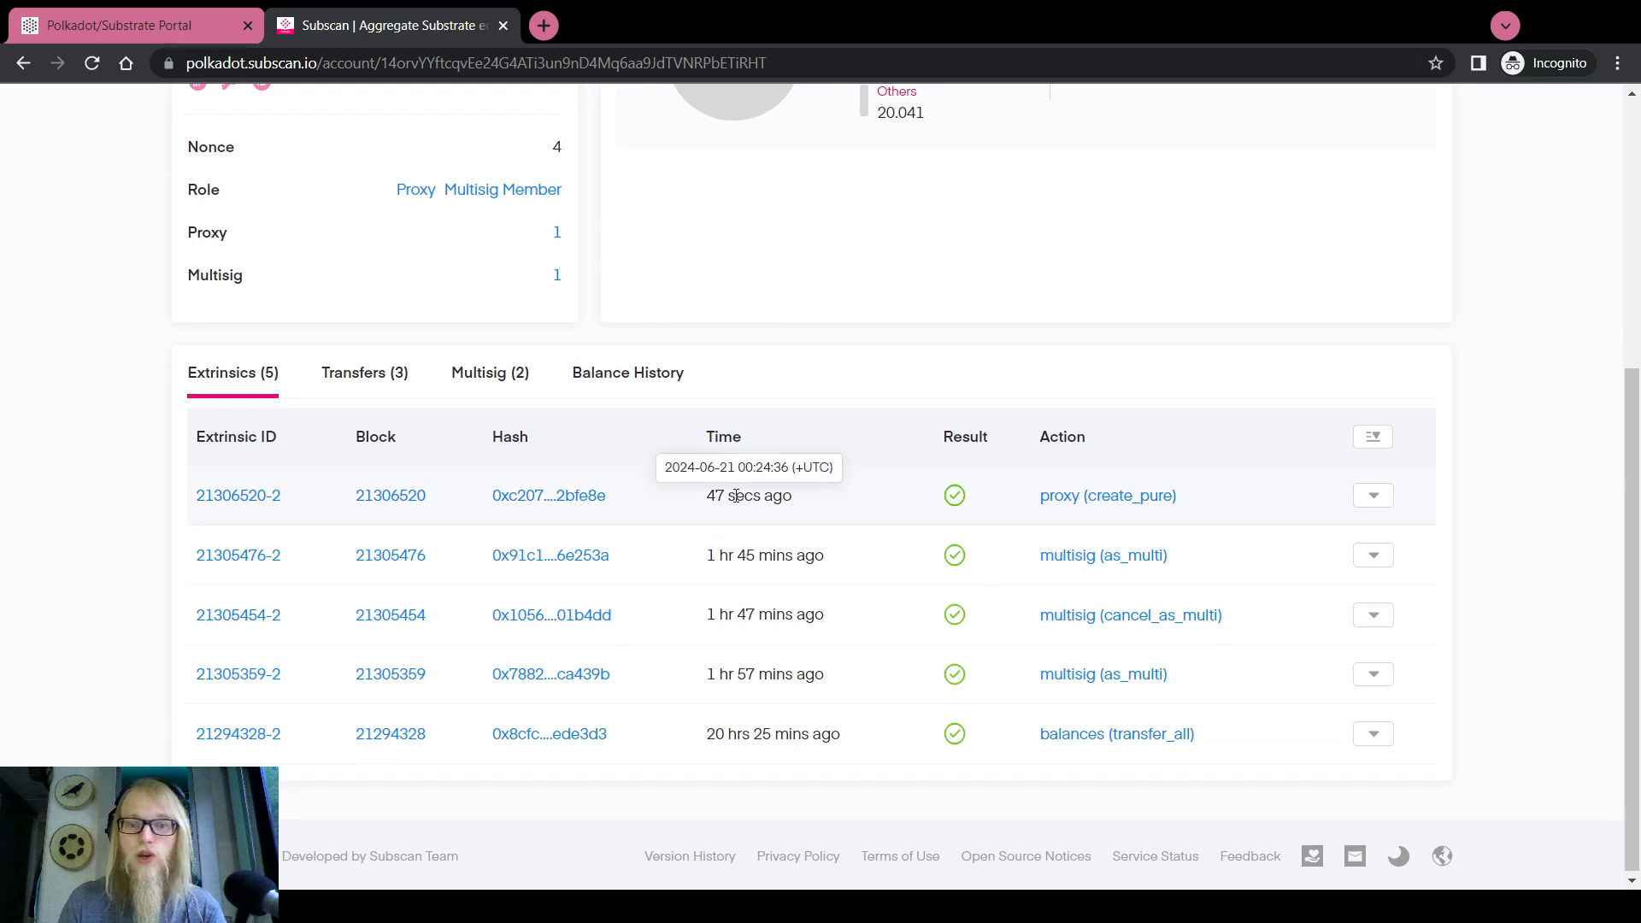
click(570, 498)
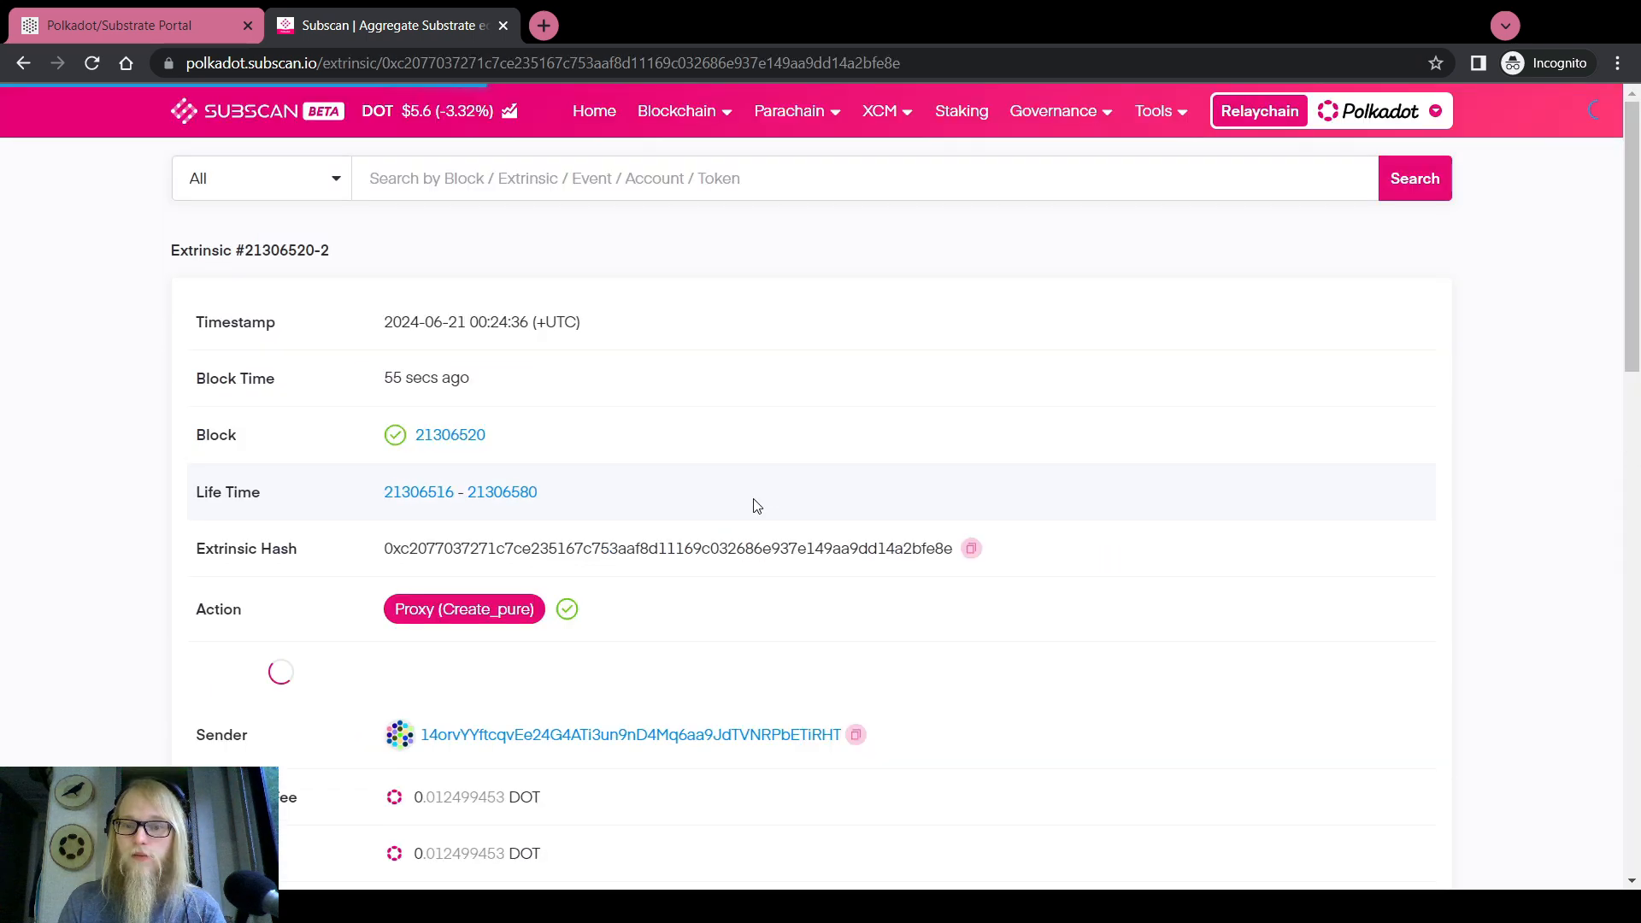
scroll(753, 508, down, 7)
scroll(755, 506, down, 10)
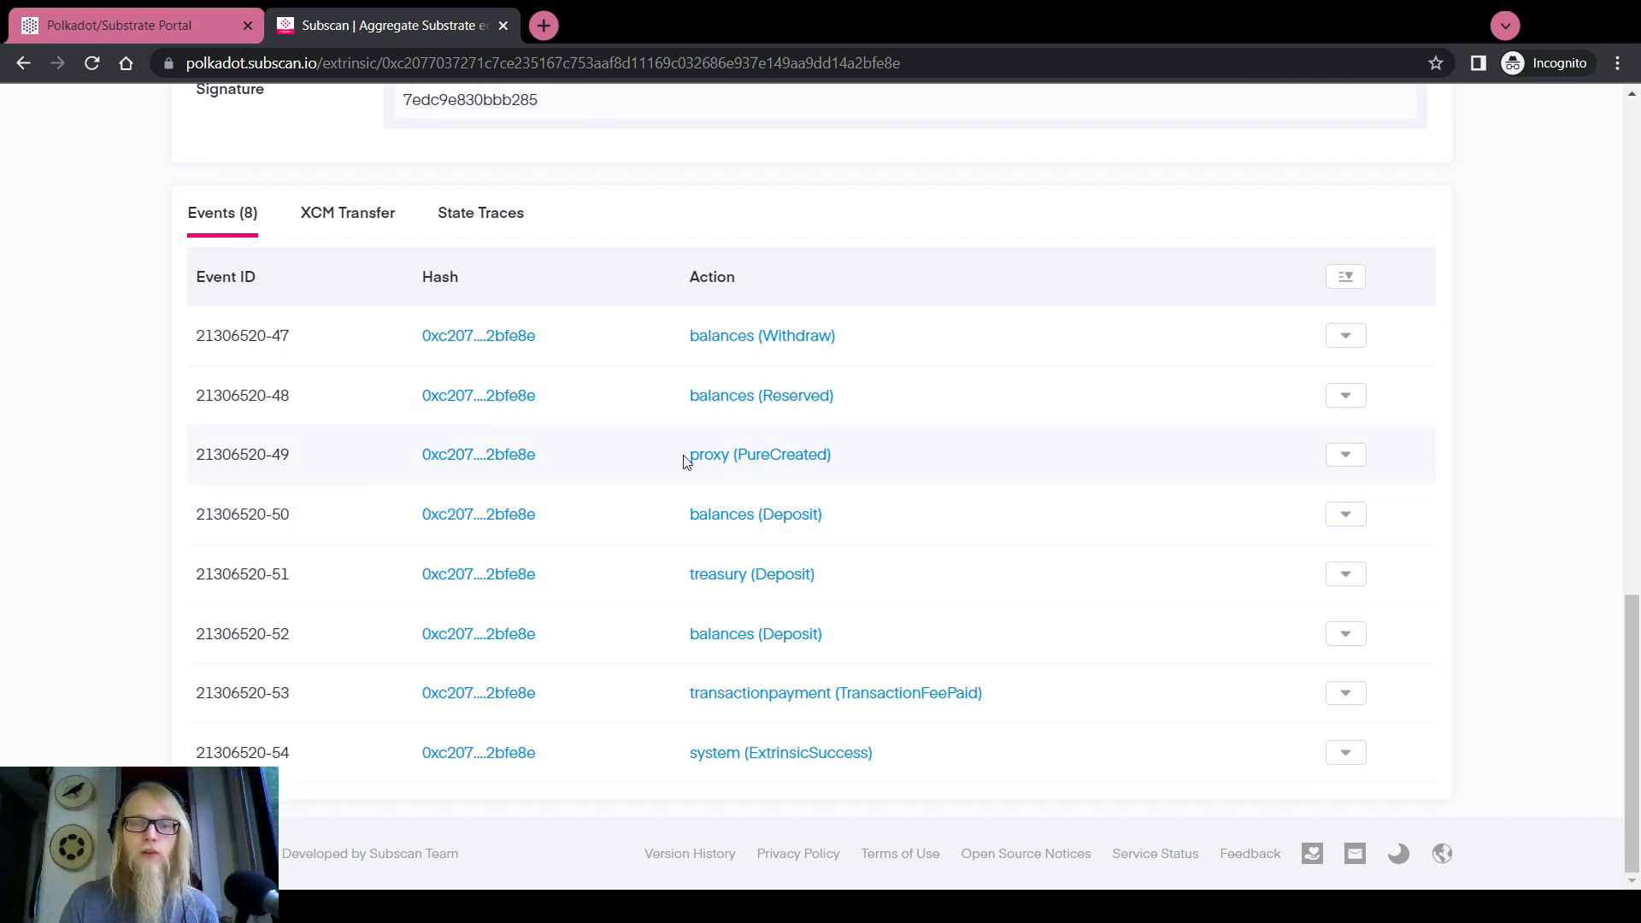
click(1346, 454)
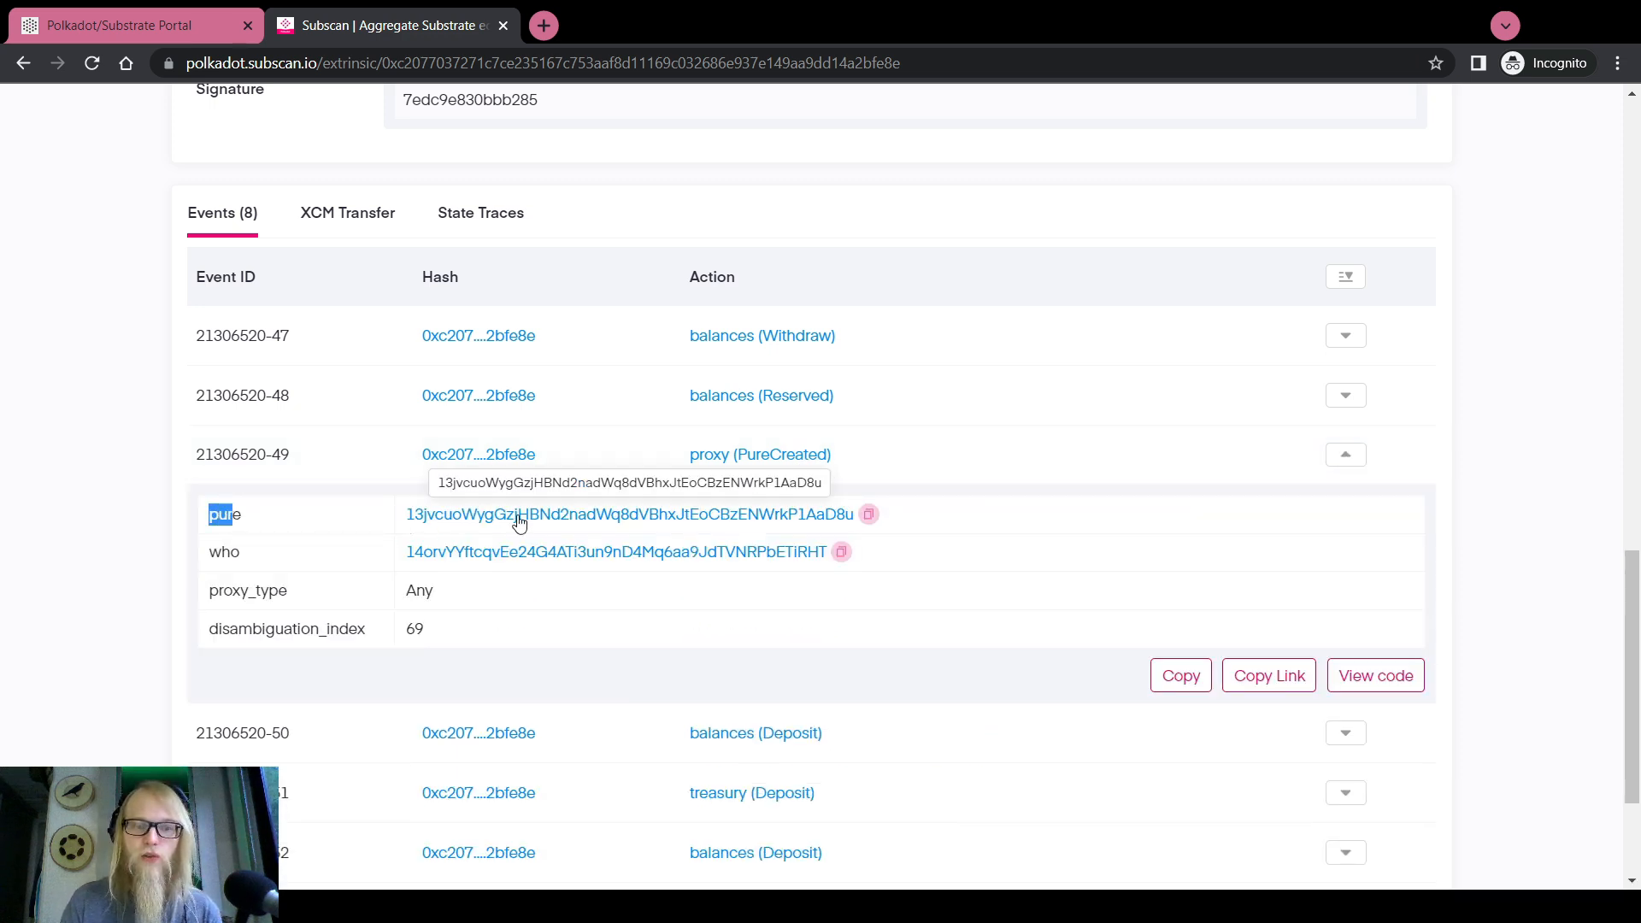
click(873, 515)
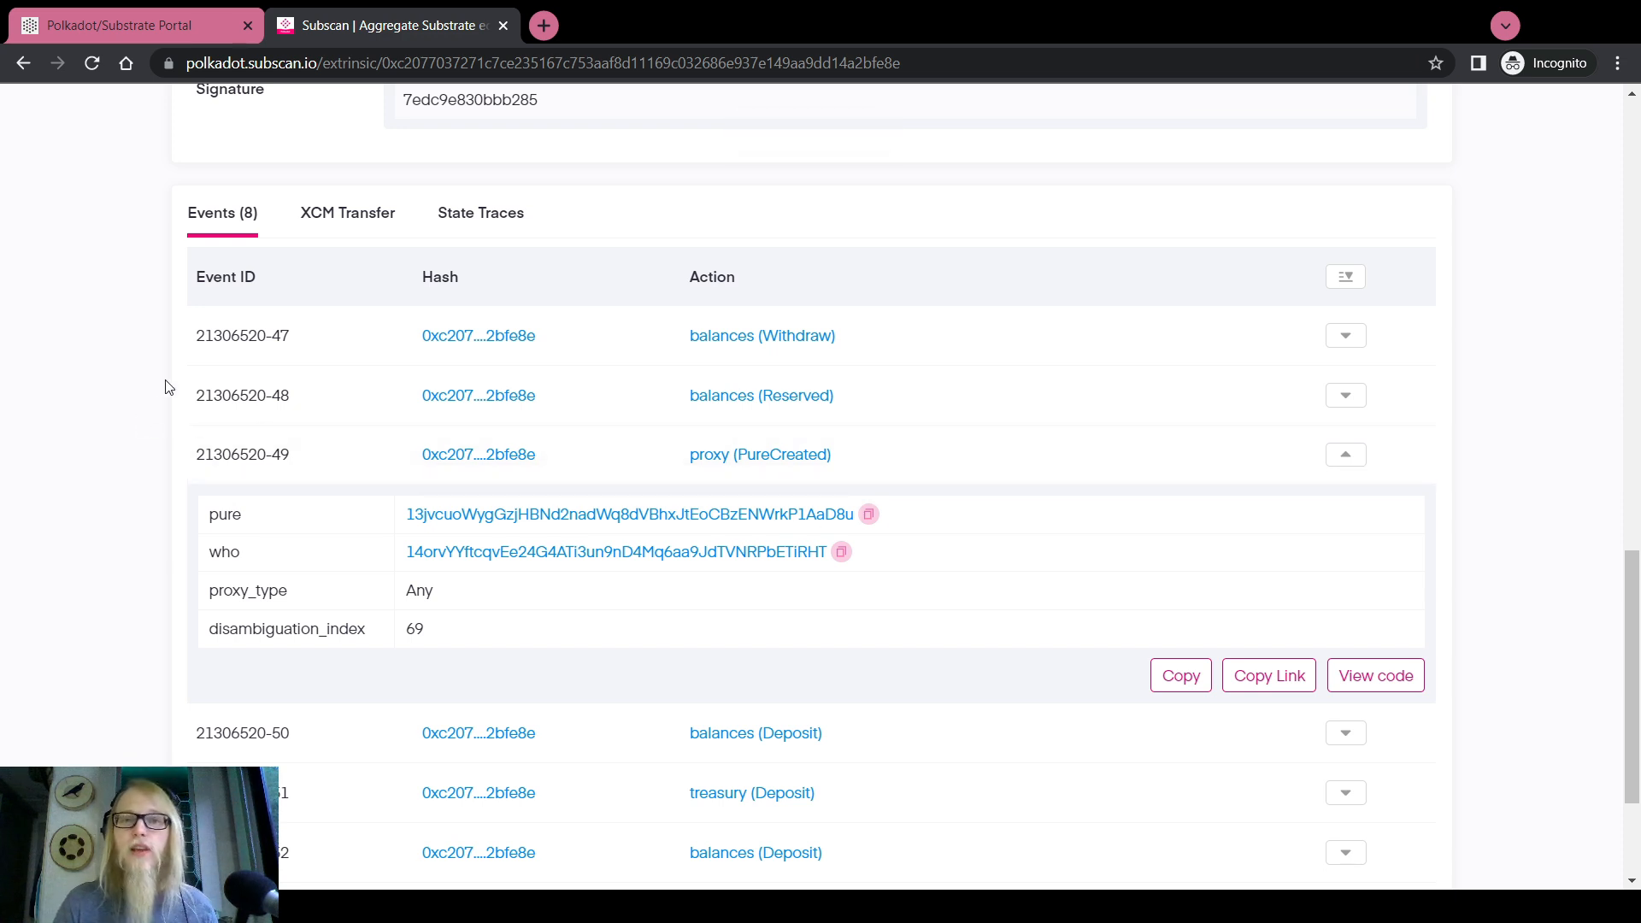
click(128, 18)
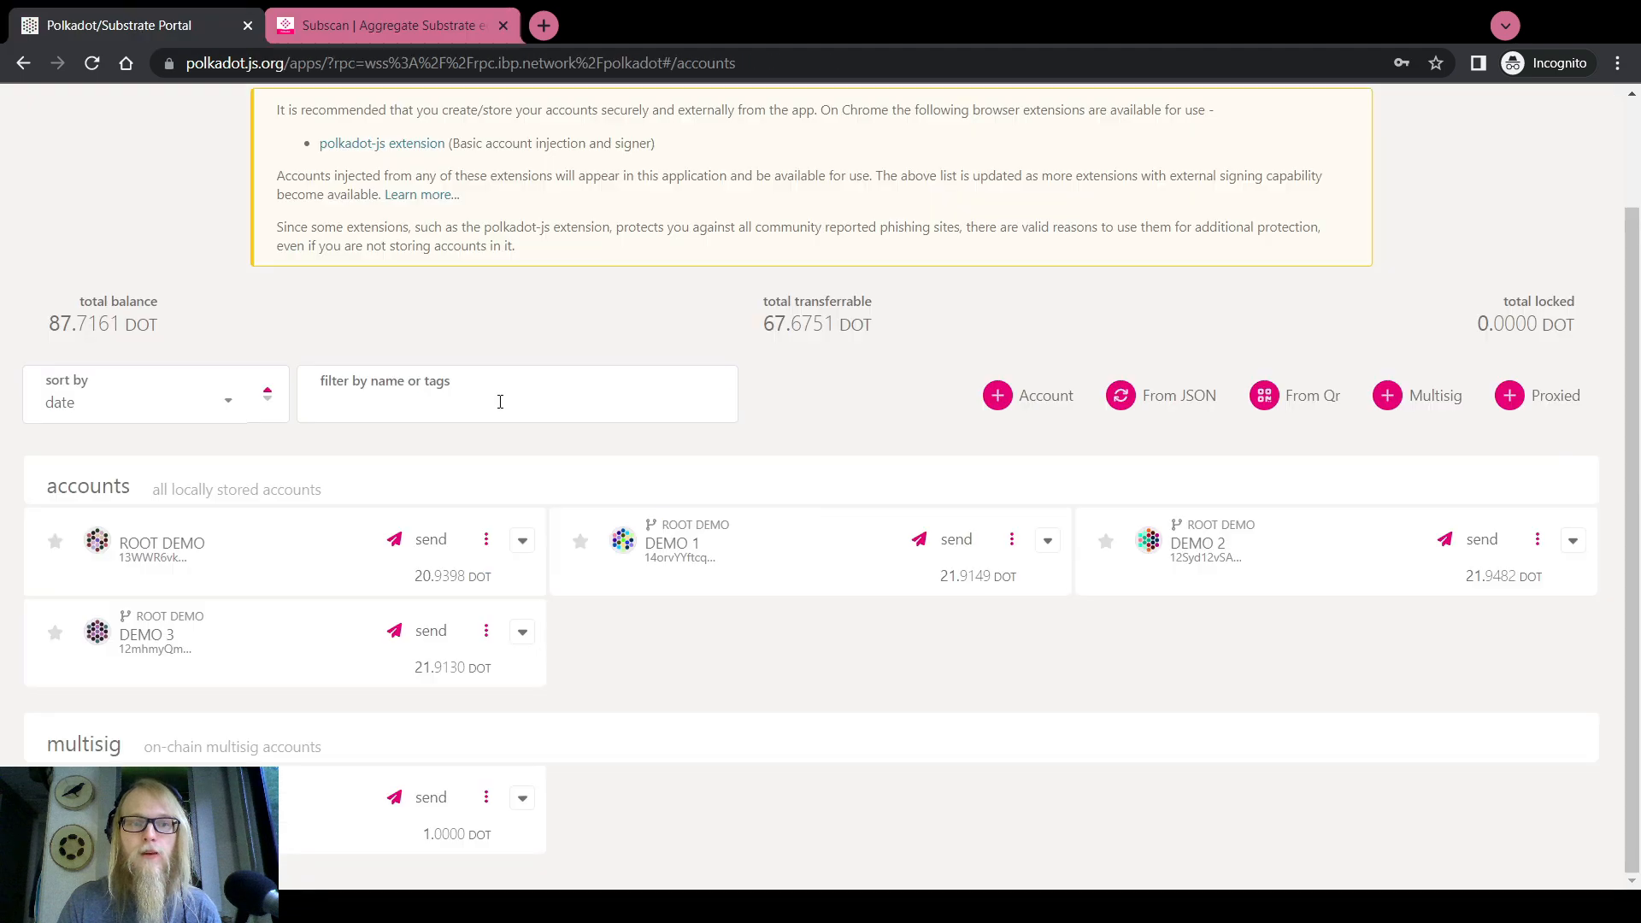
Add the pasted pure address as a proxied account named 'Demo 1 Proxied Pure'
click(1548, 396)
key(ctrl+v)
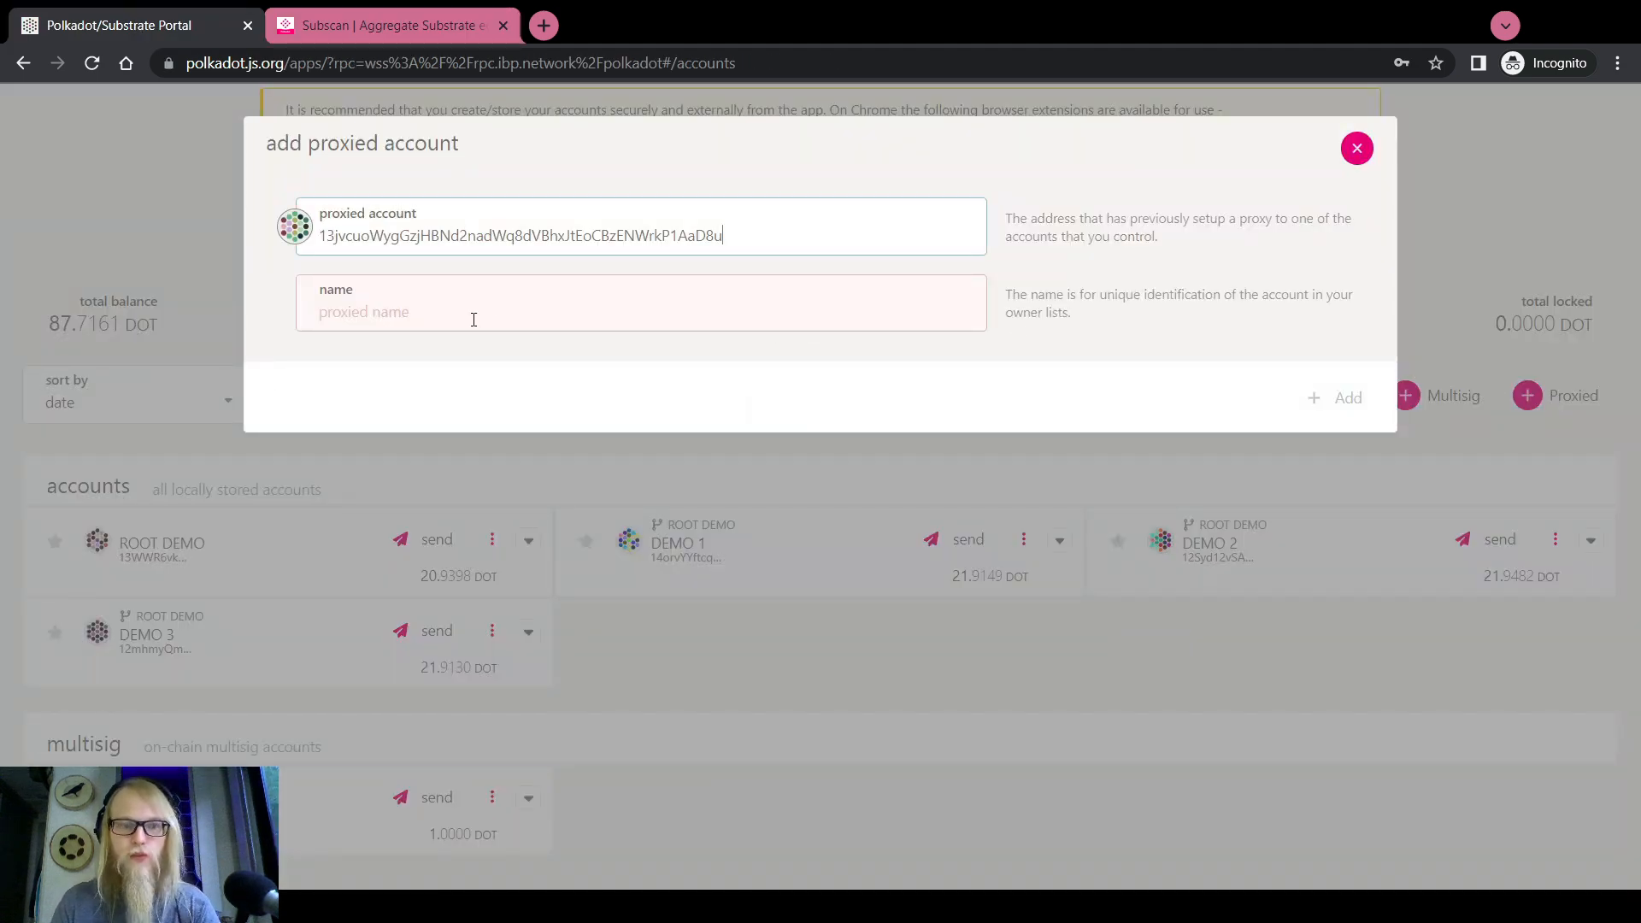
click(473, 318)
text(Demo 1 Proxied Pure)
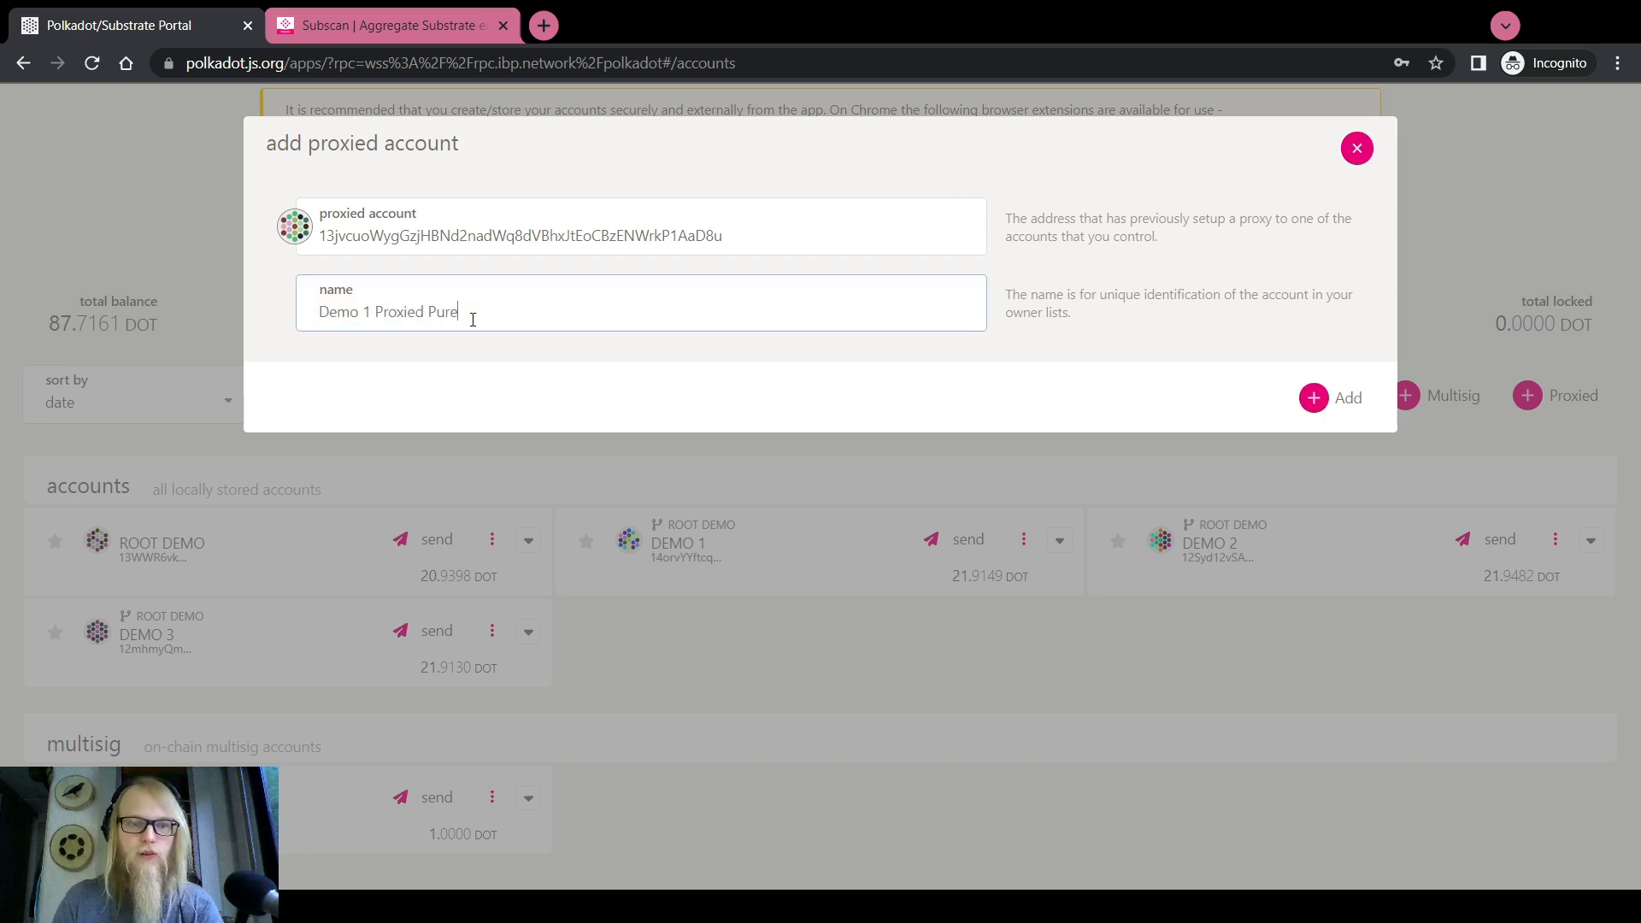
click(1325, 400)
Check the pure account's proxies show DEMO 1 with proxy type Any
scroll(632, 518, down, 2)
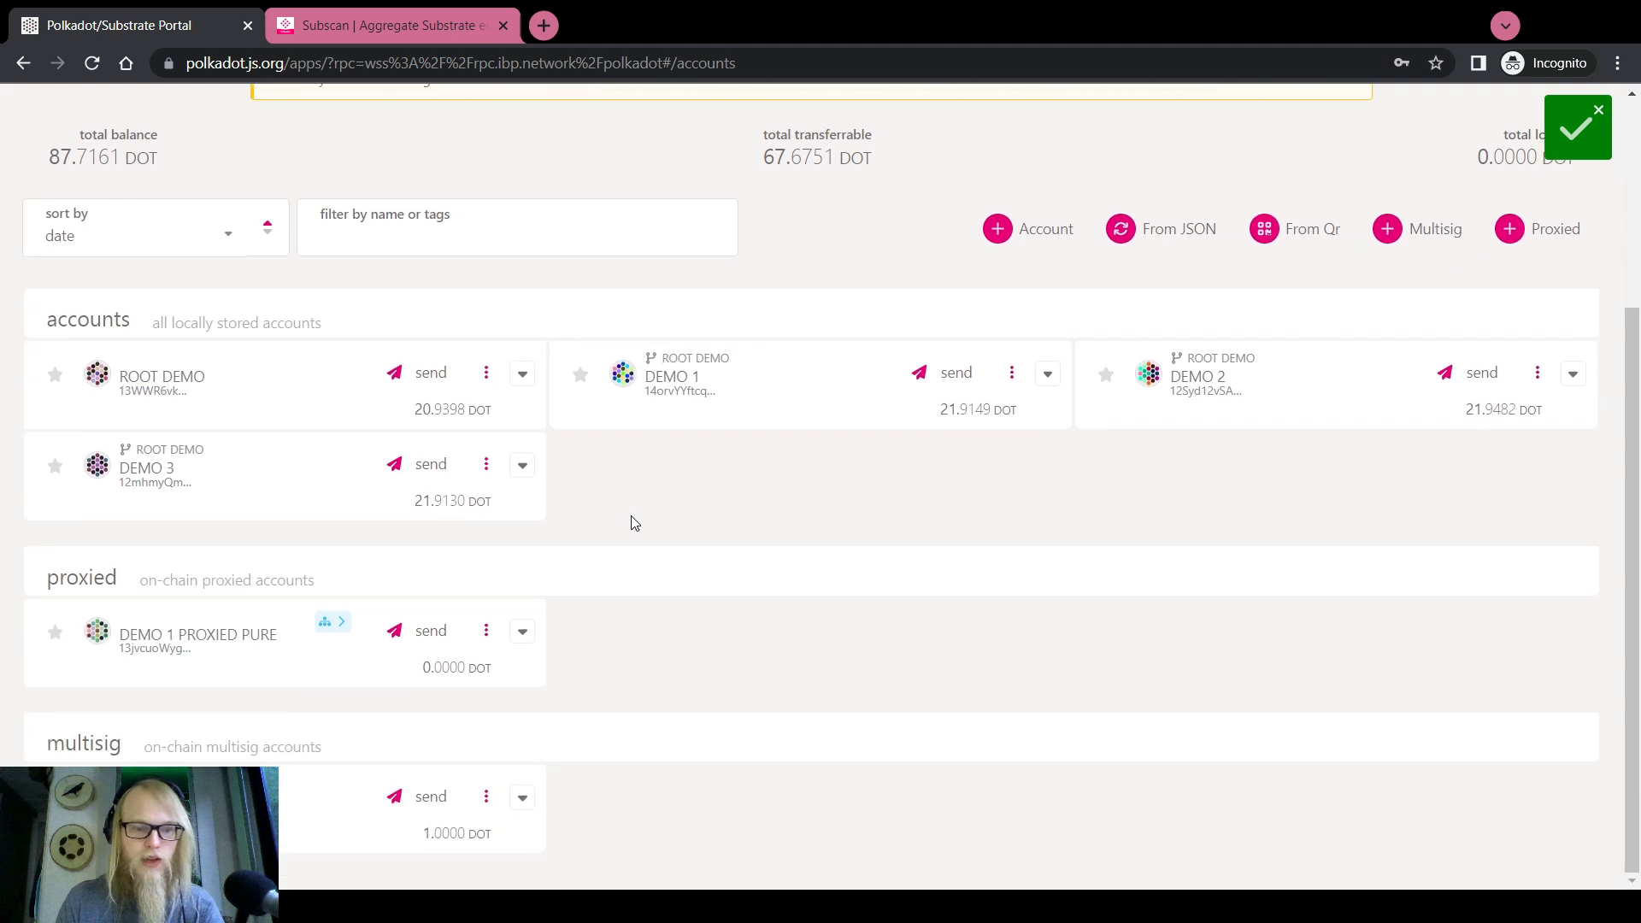
mouse_move(332, 622)
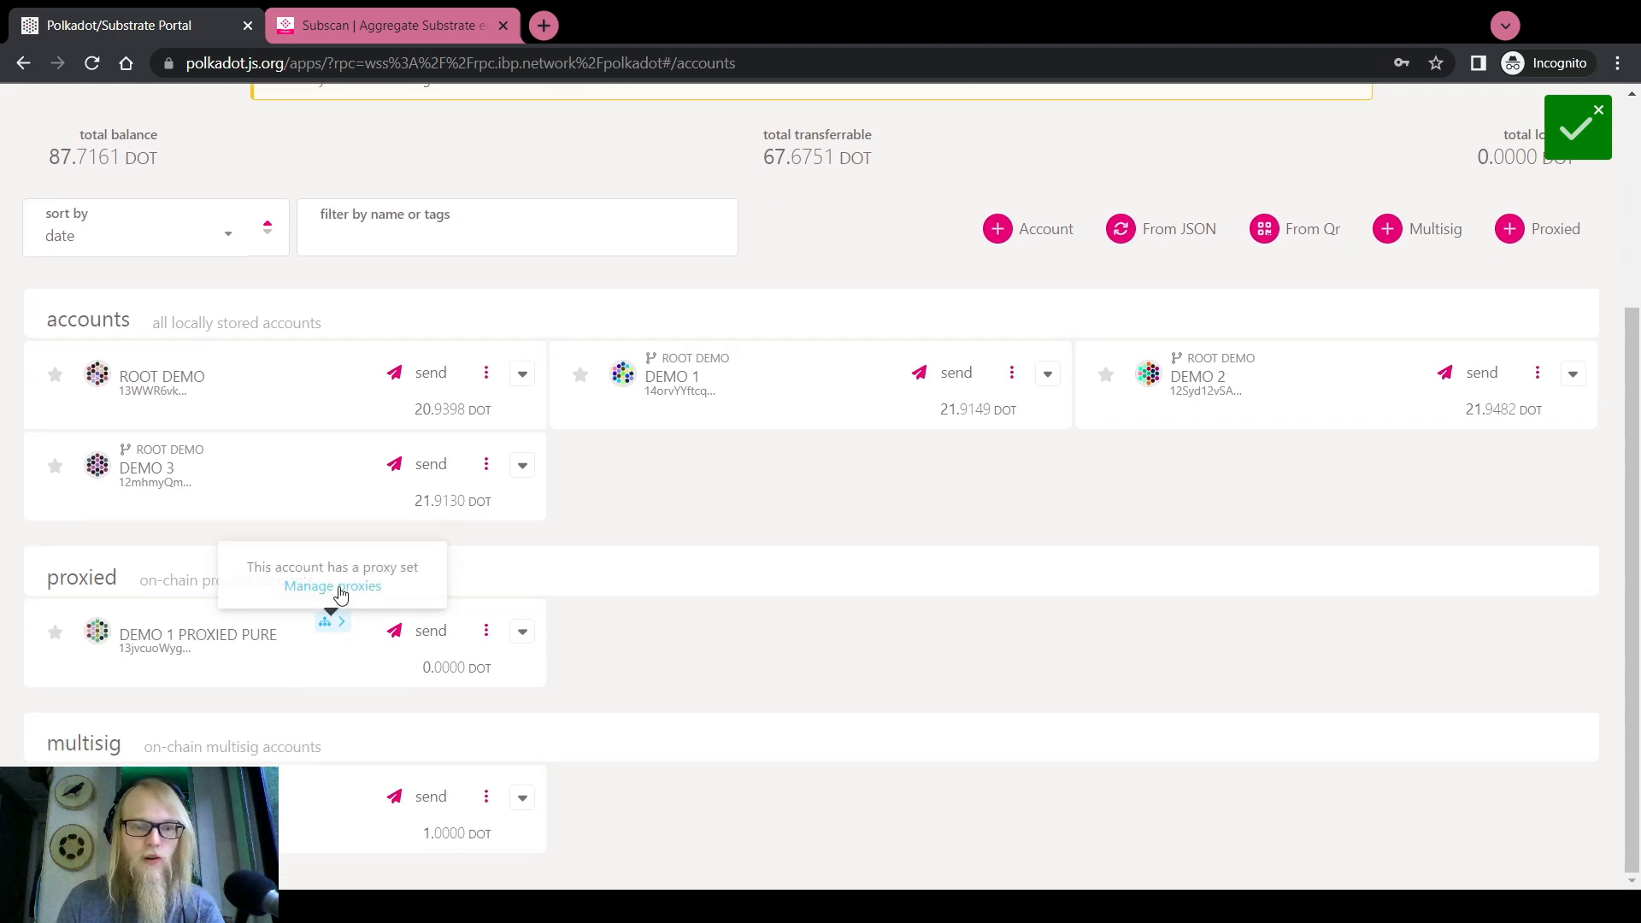
click(341, 590)
drag(323, 240, 476, 240)
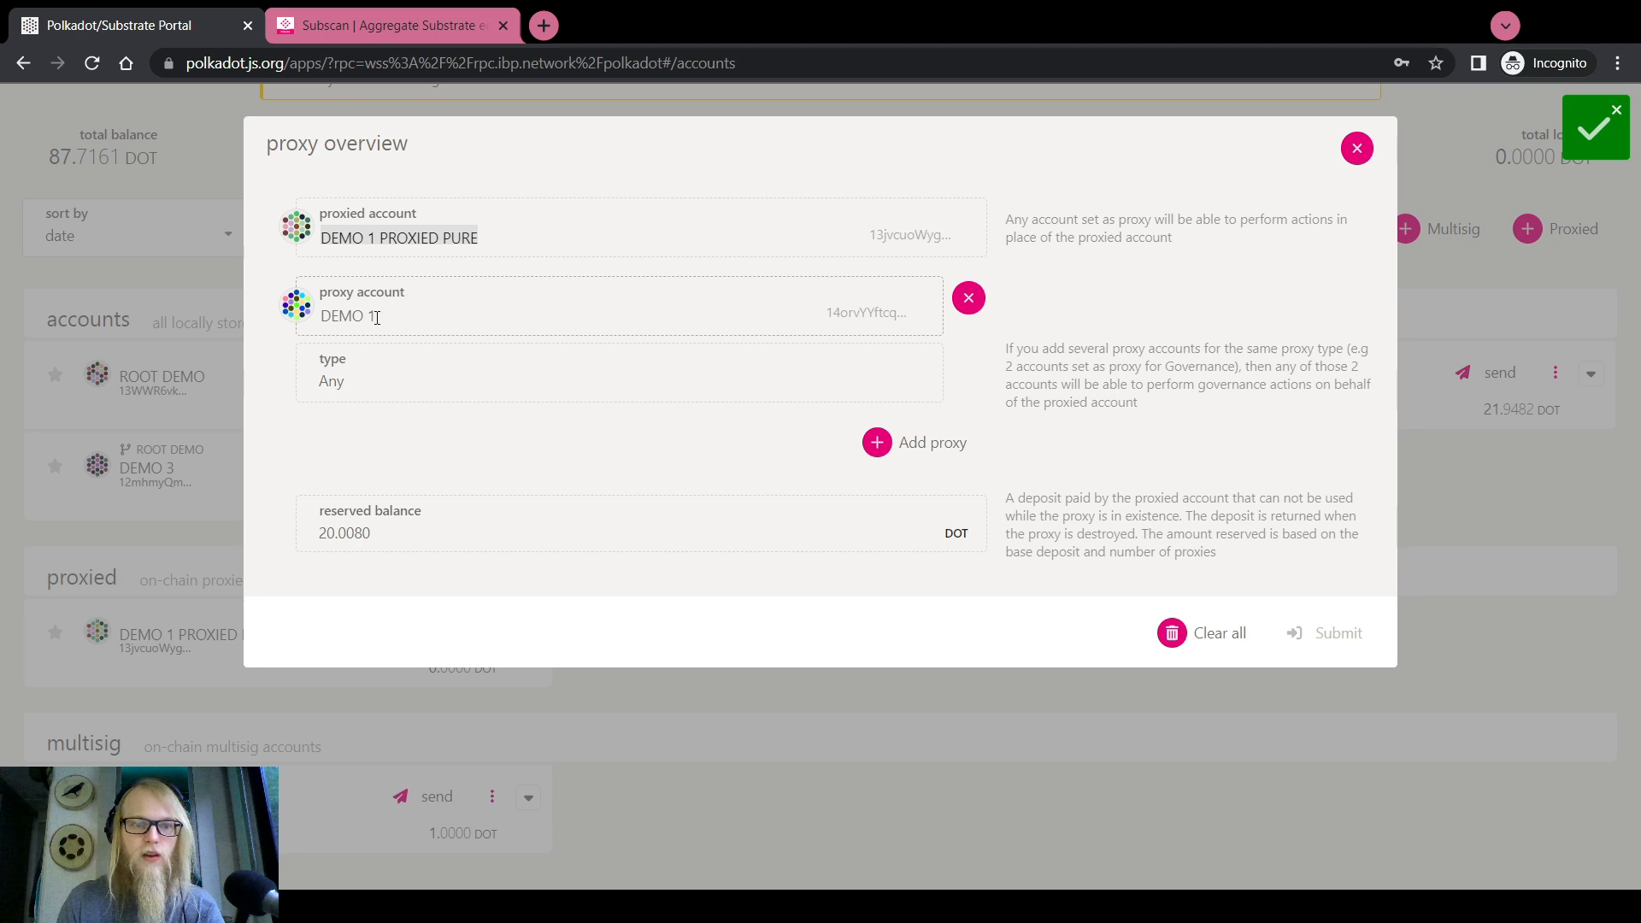
drag(377, 318, 324, 318)
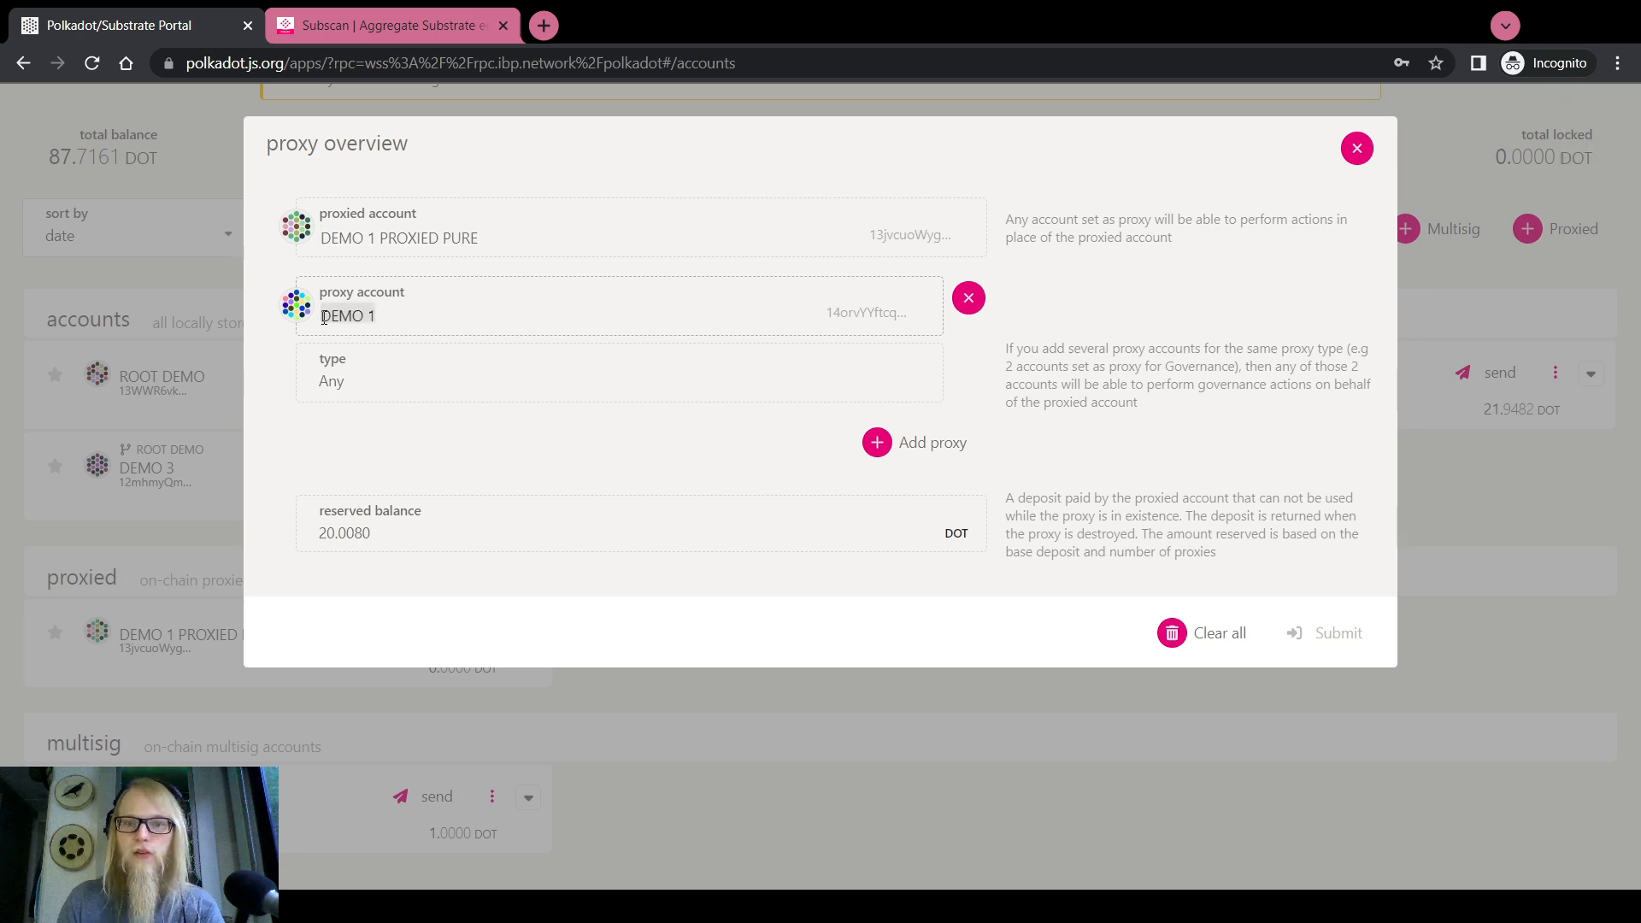
double_click(331, 384)
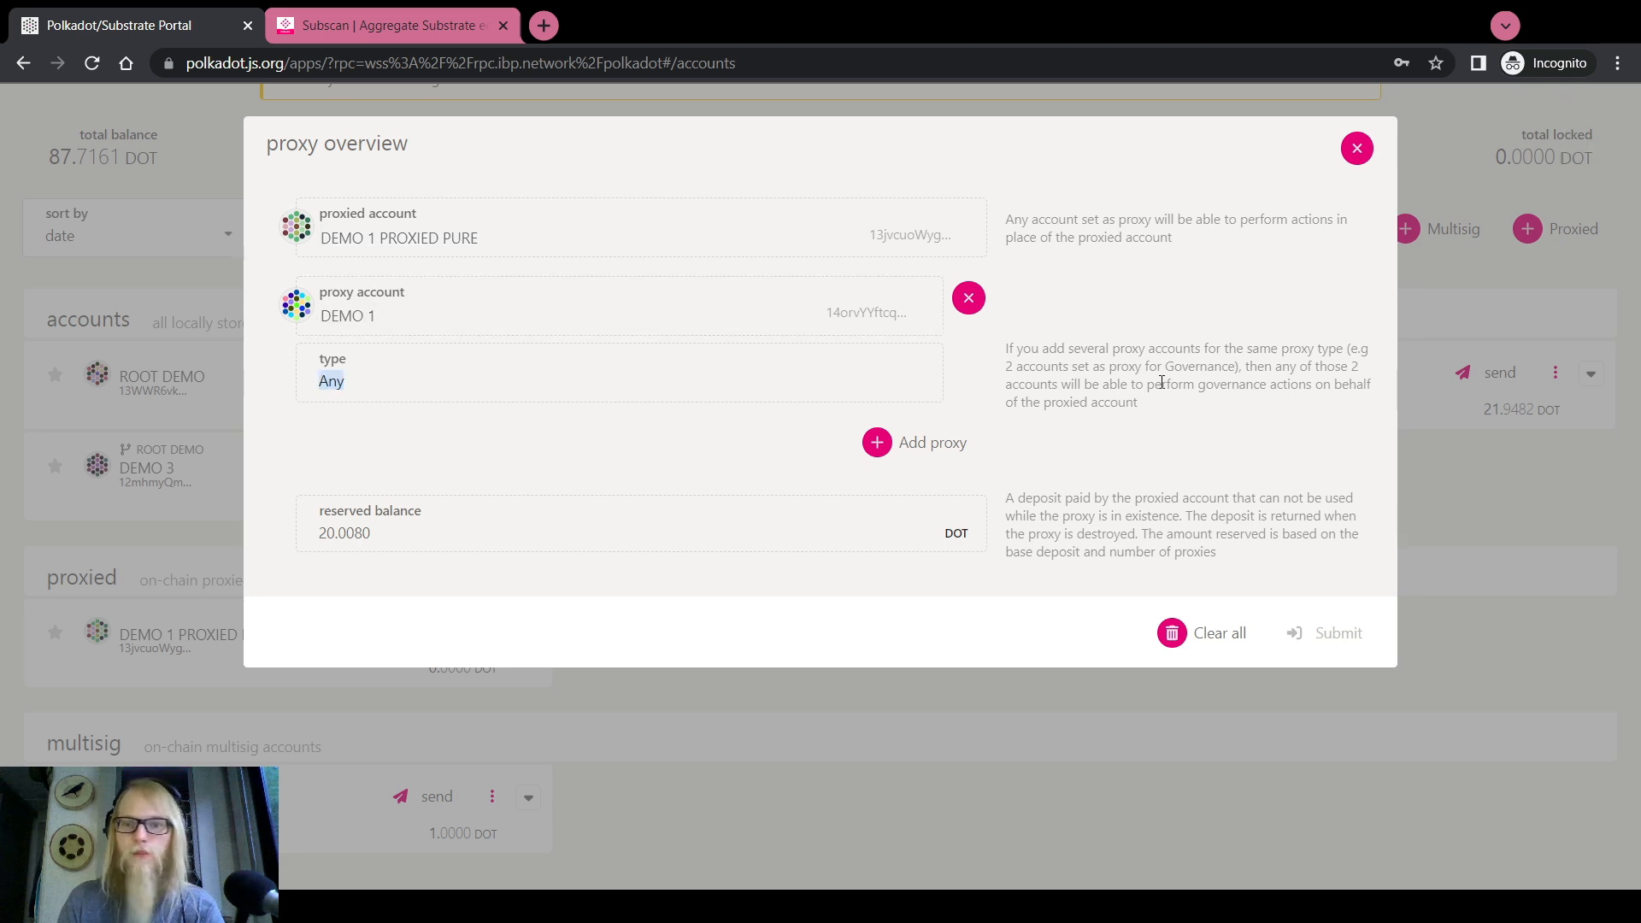
click(1350, 151)
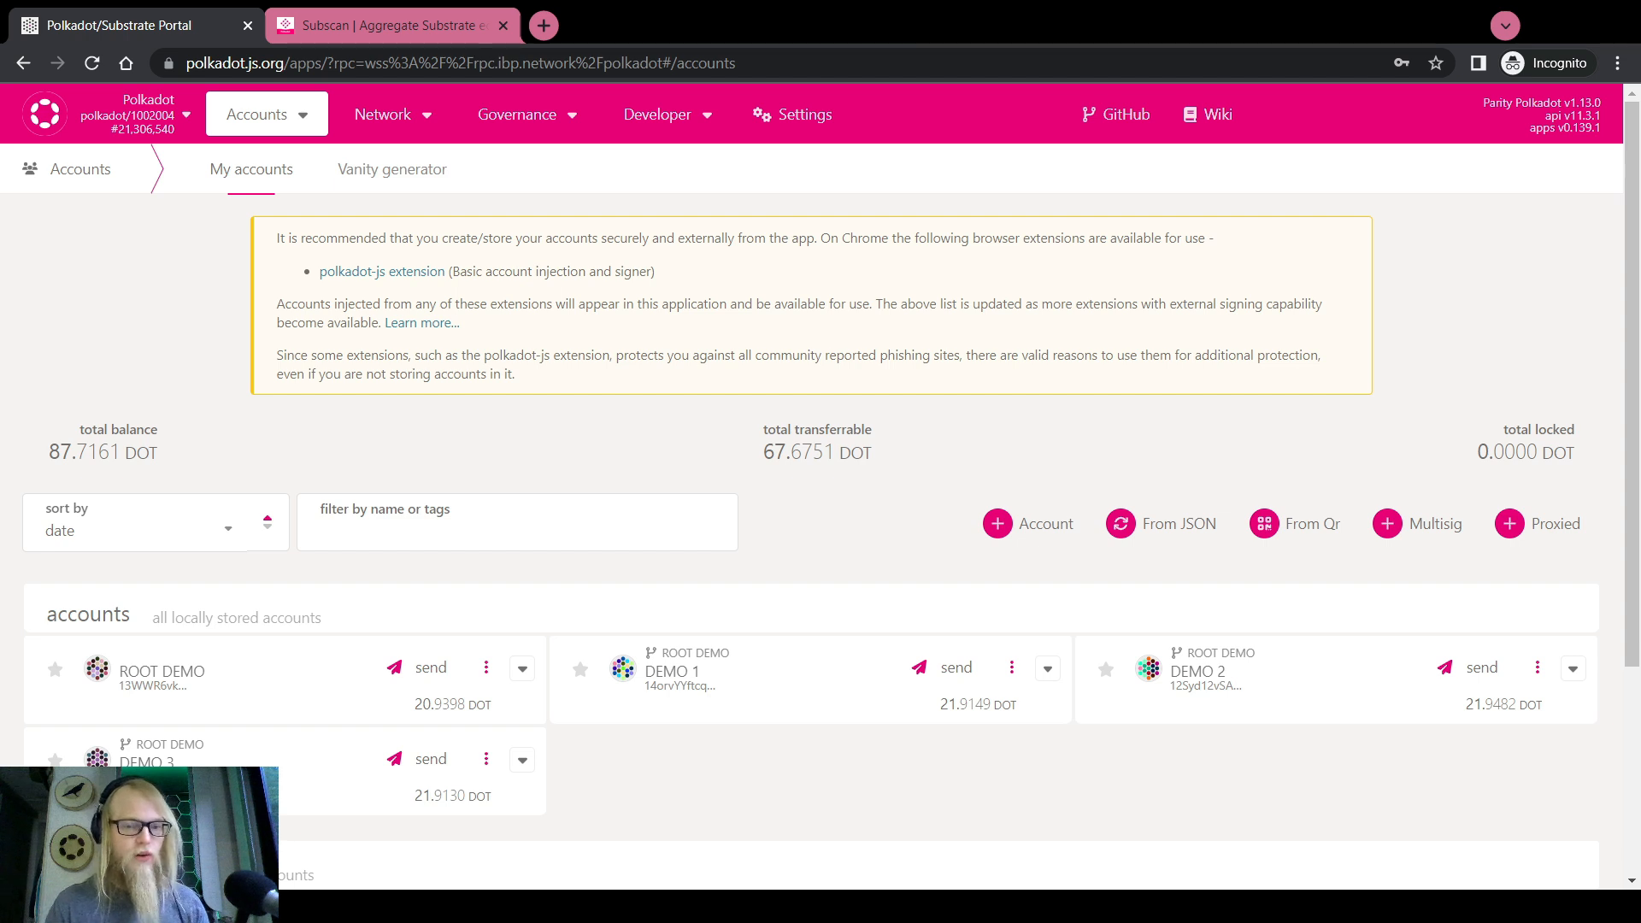
Send 5 DOT from DEMO 2 to DEMO 1 PROXIED PURE and confirm its 5.0000 DOT balance
scroll(581, 808, down, 3)
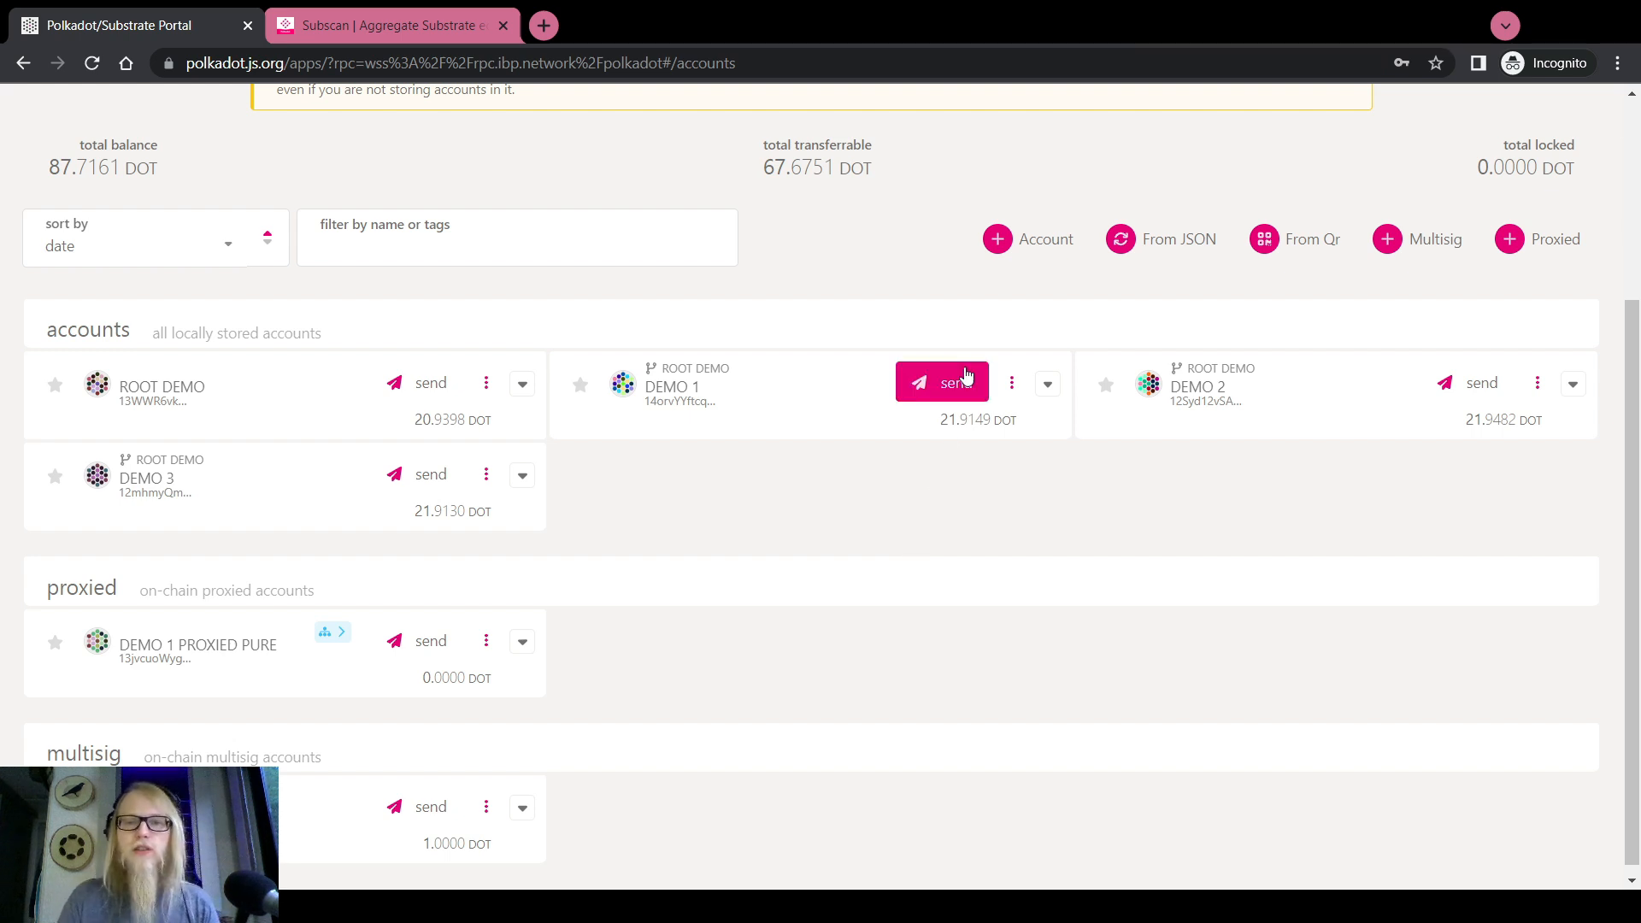
click(1457, 388)
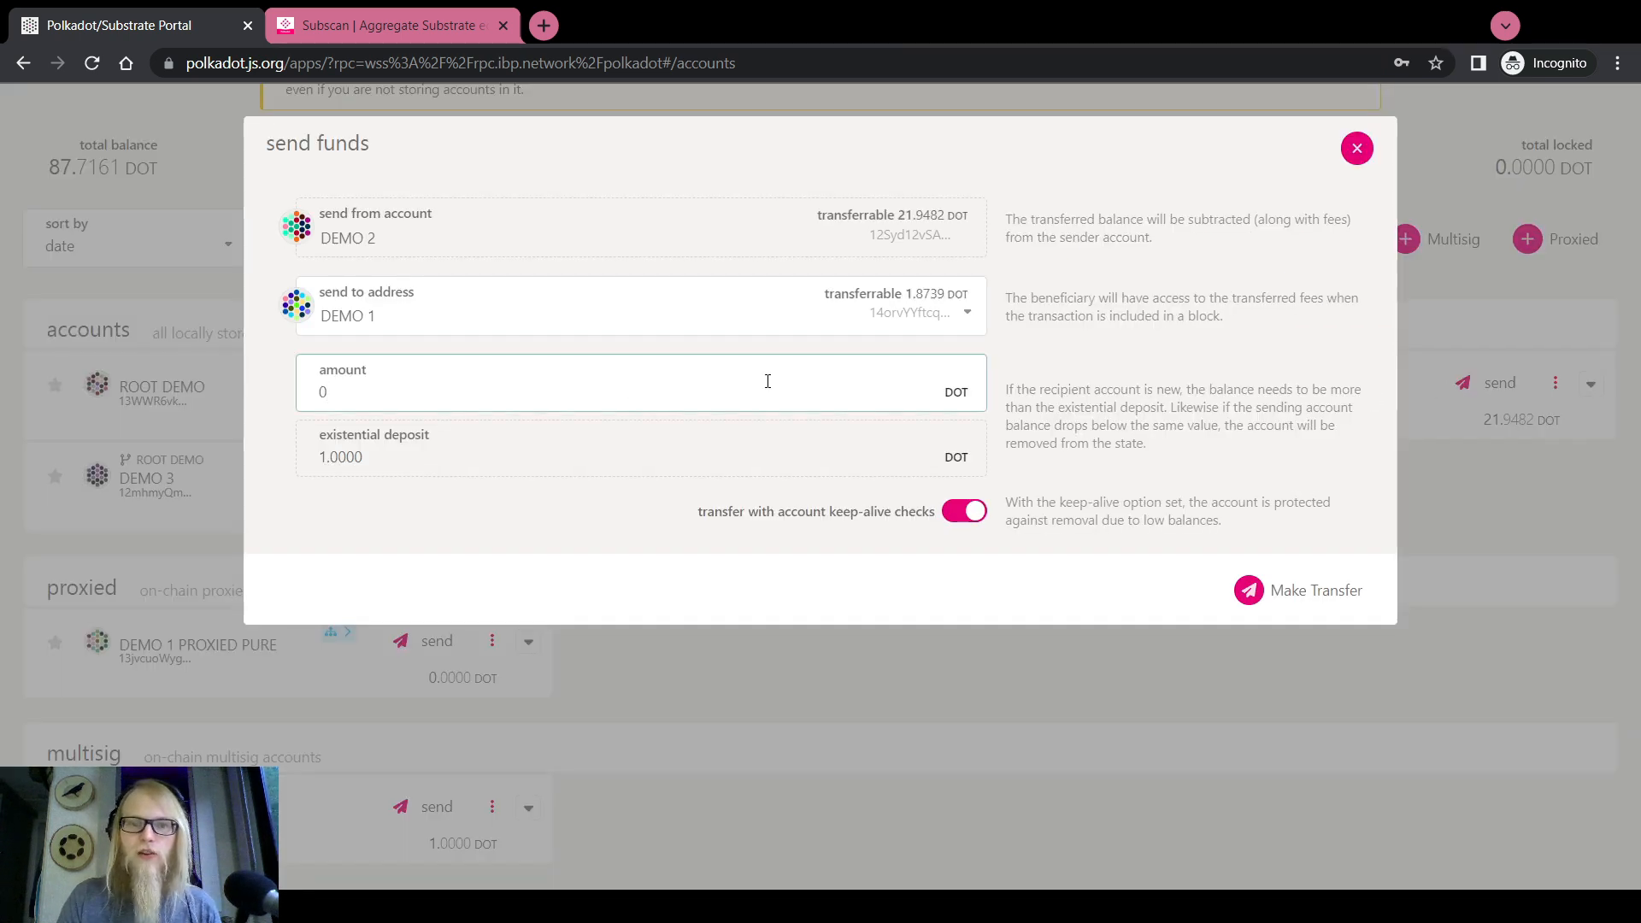
double_click(553, 392)
text(5)
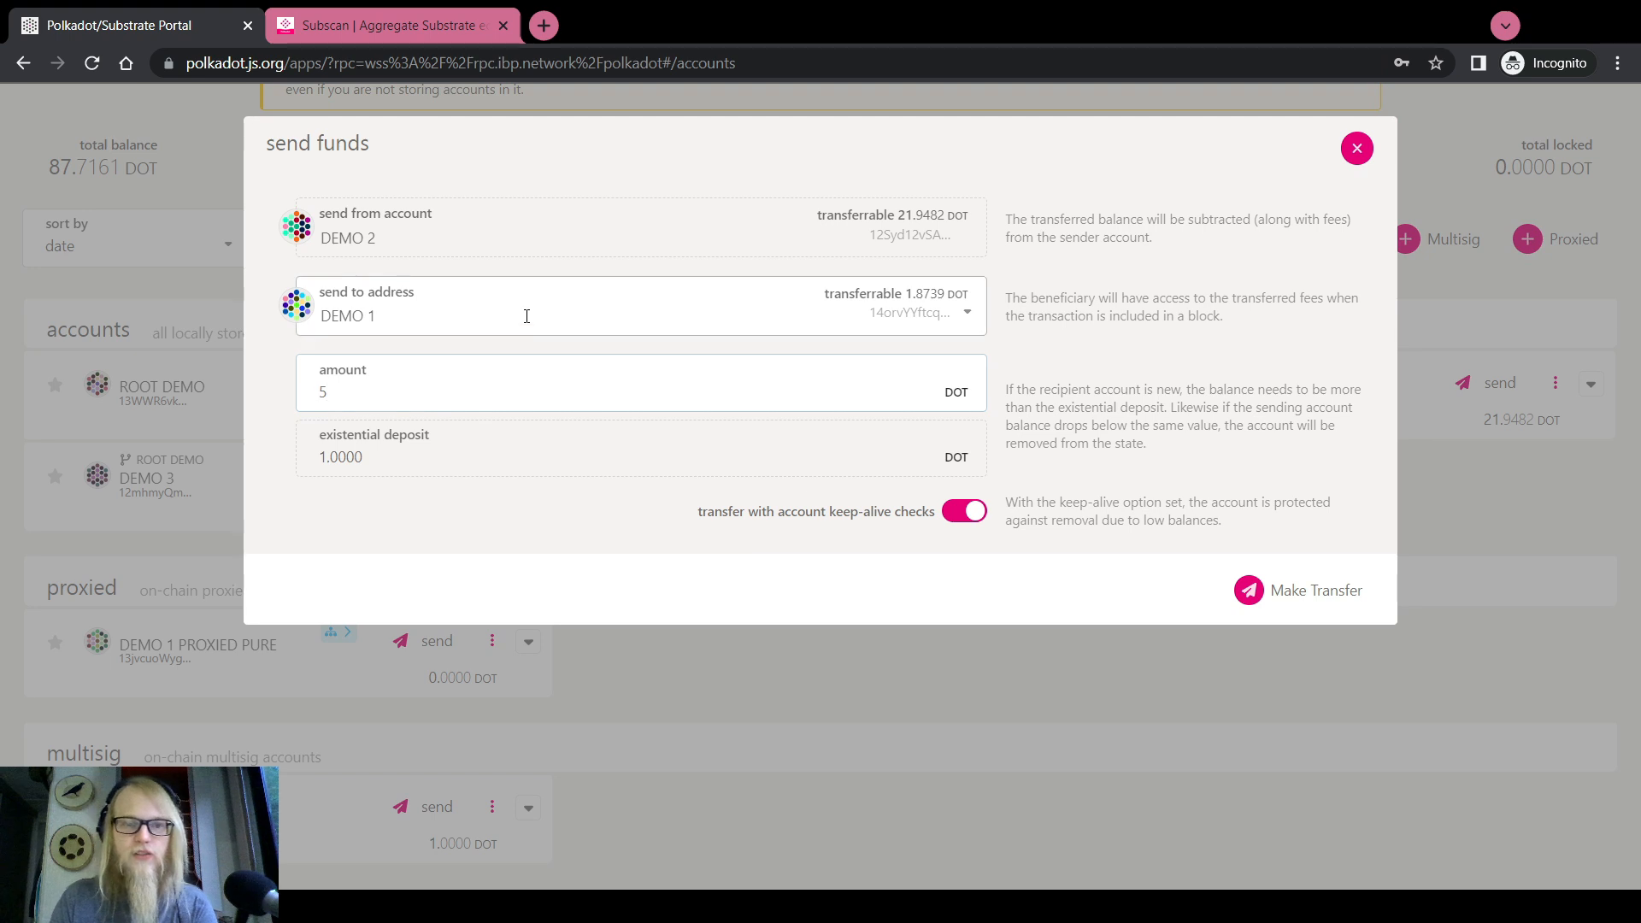
click(520, 320)
click(444, 437)
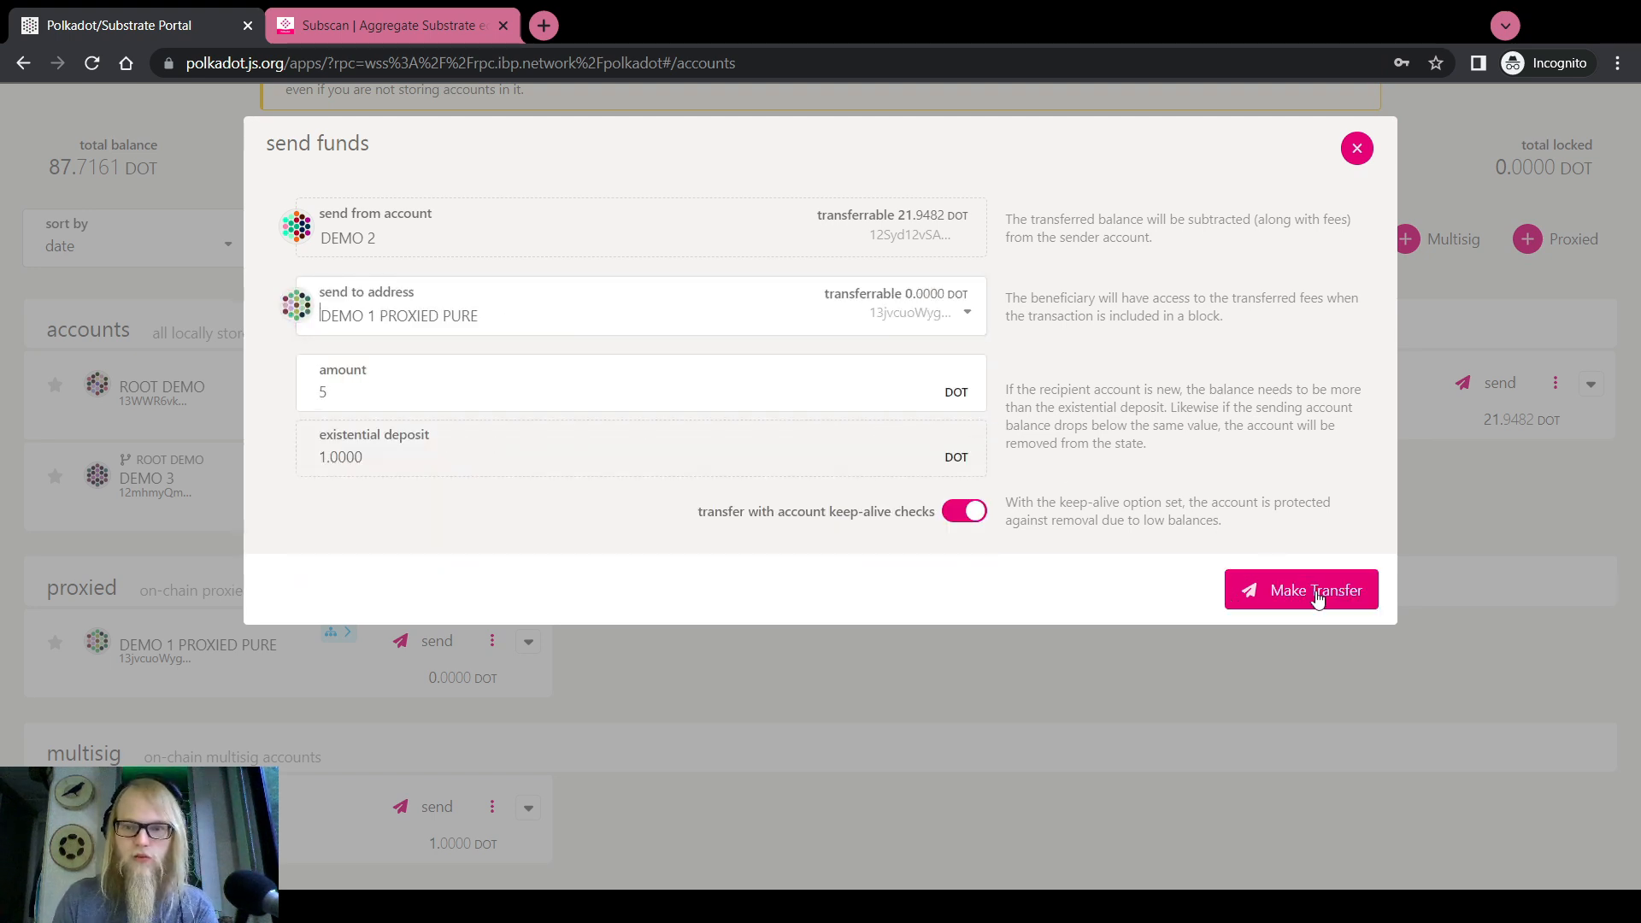
click(1317, 598)
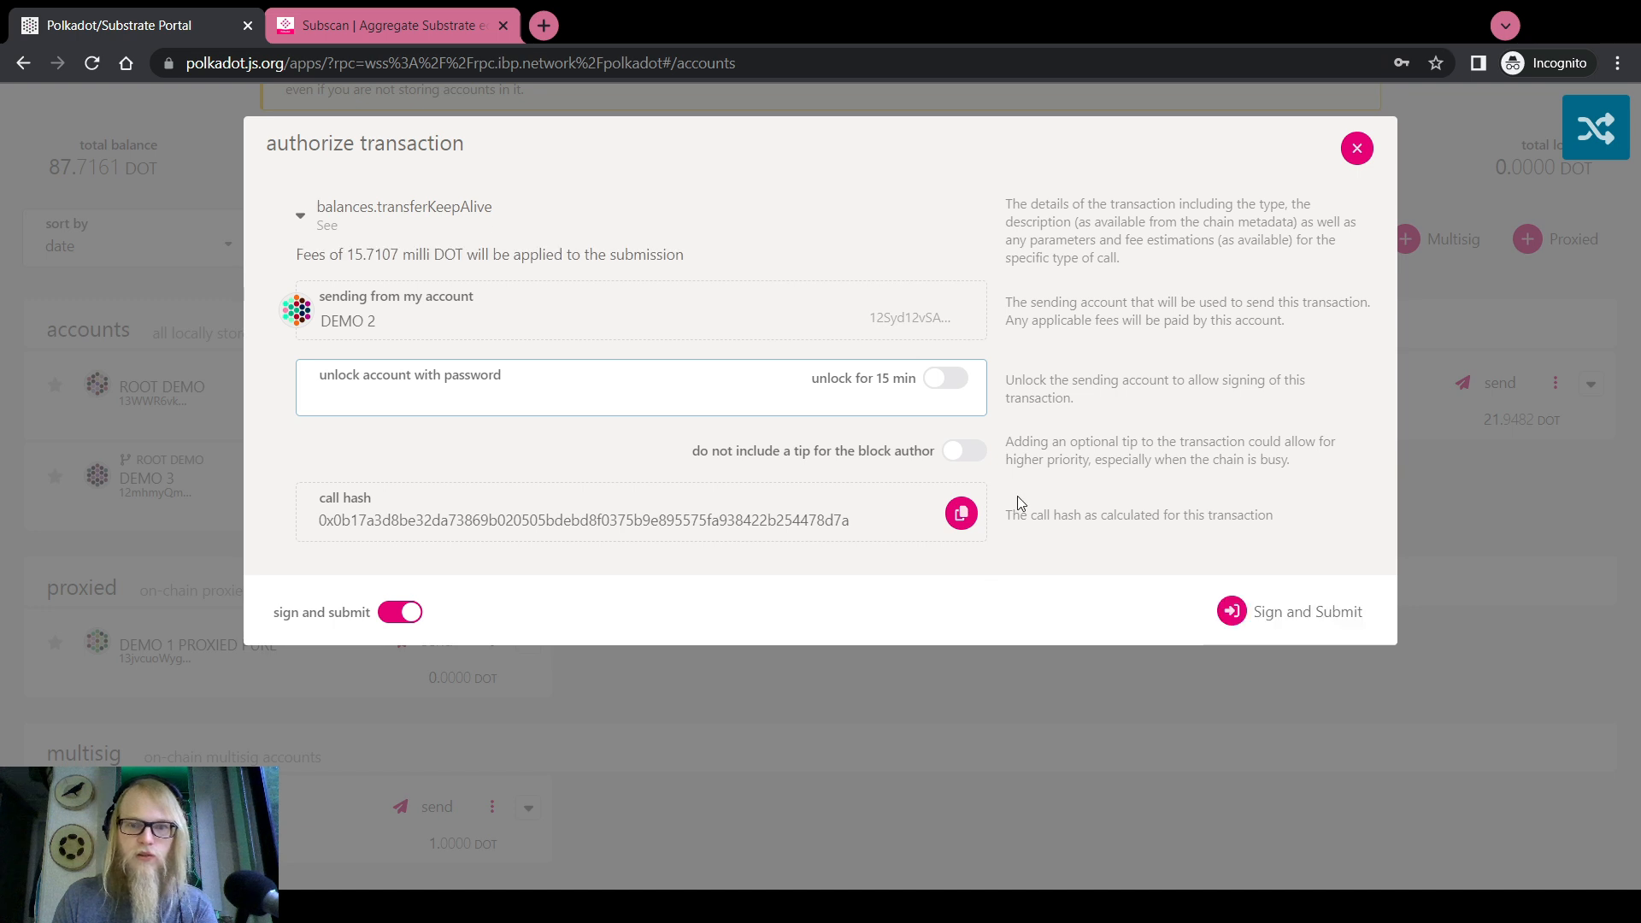
click(1300, 611)
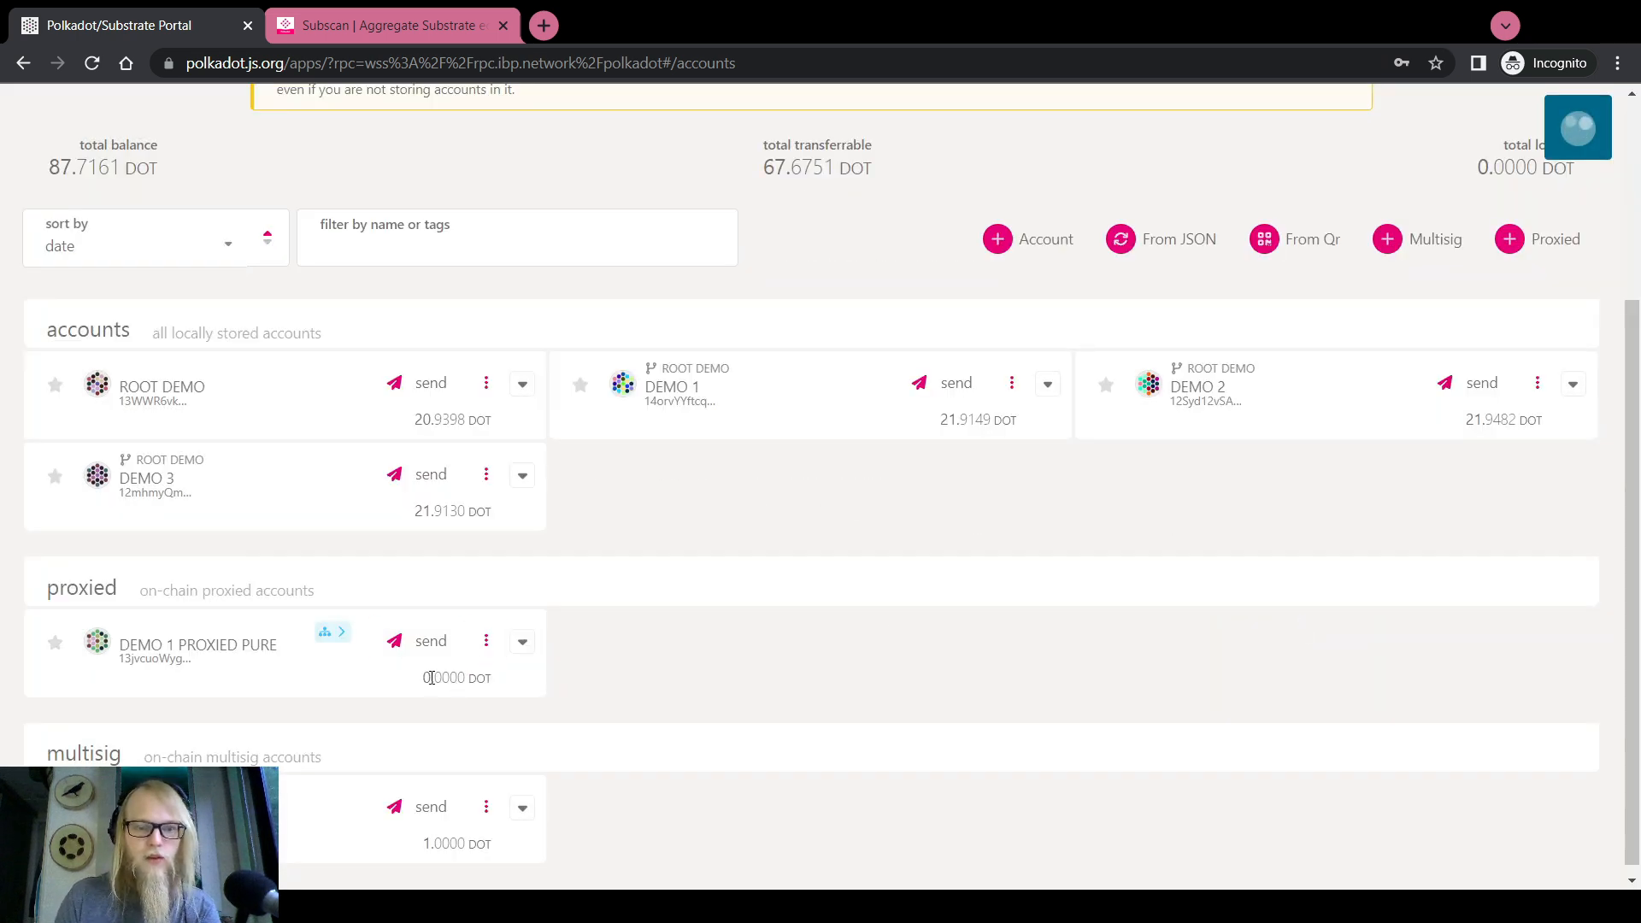
drag(431, 677, 459, 681)
click(468, 680)
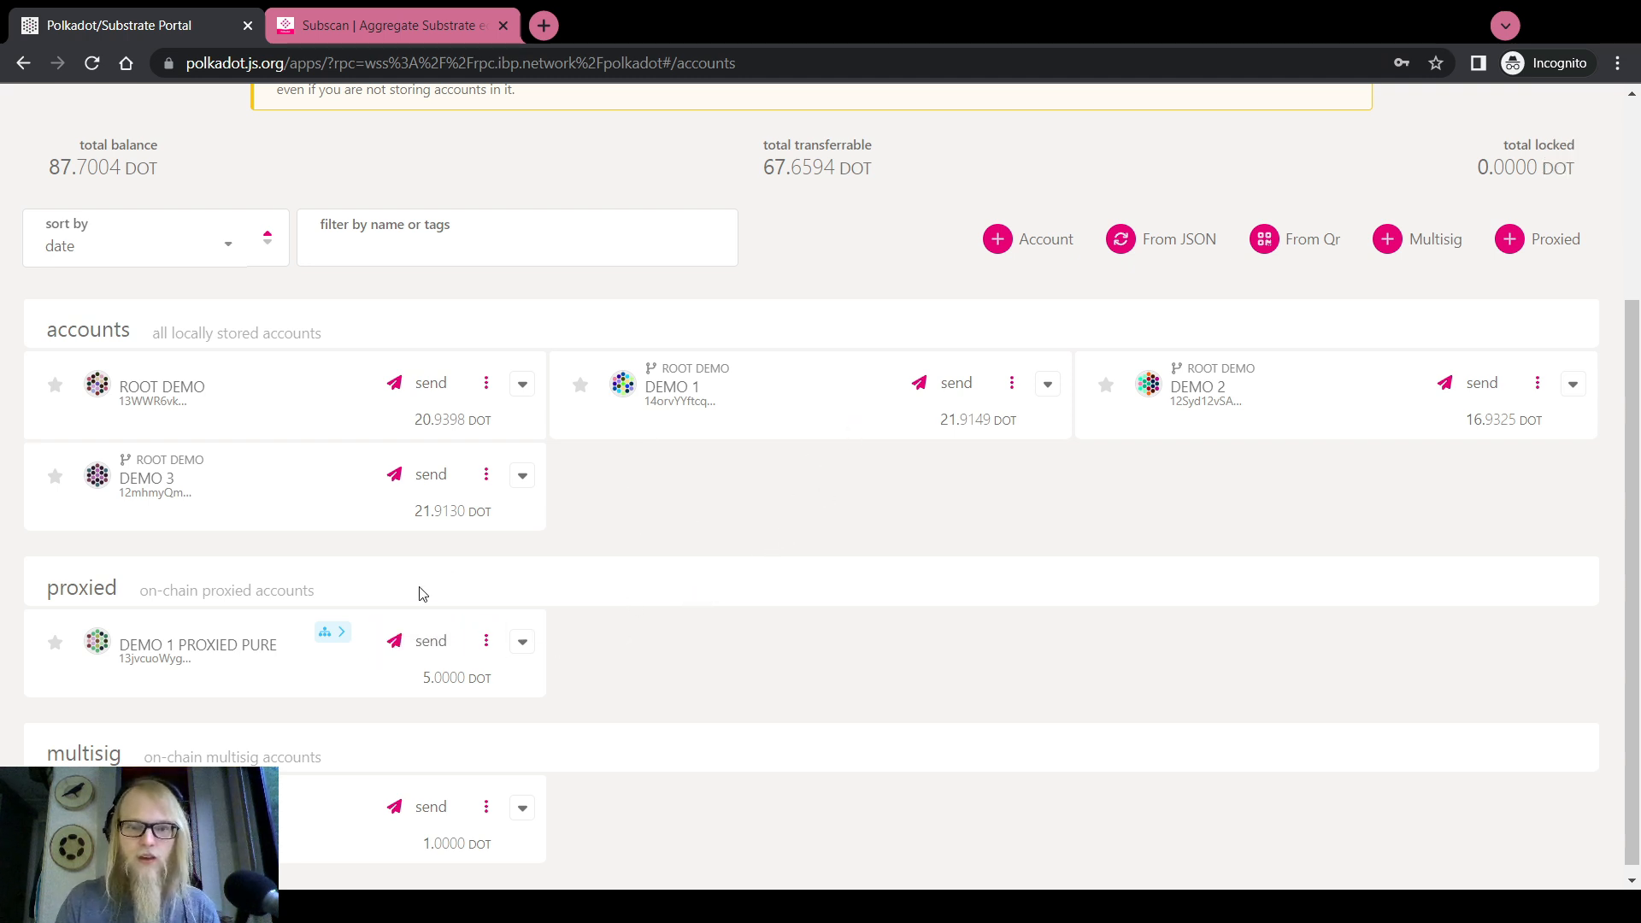
click(425, 641)
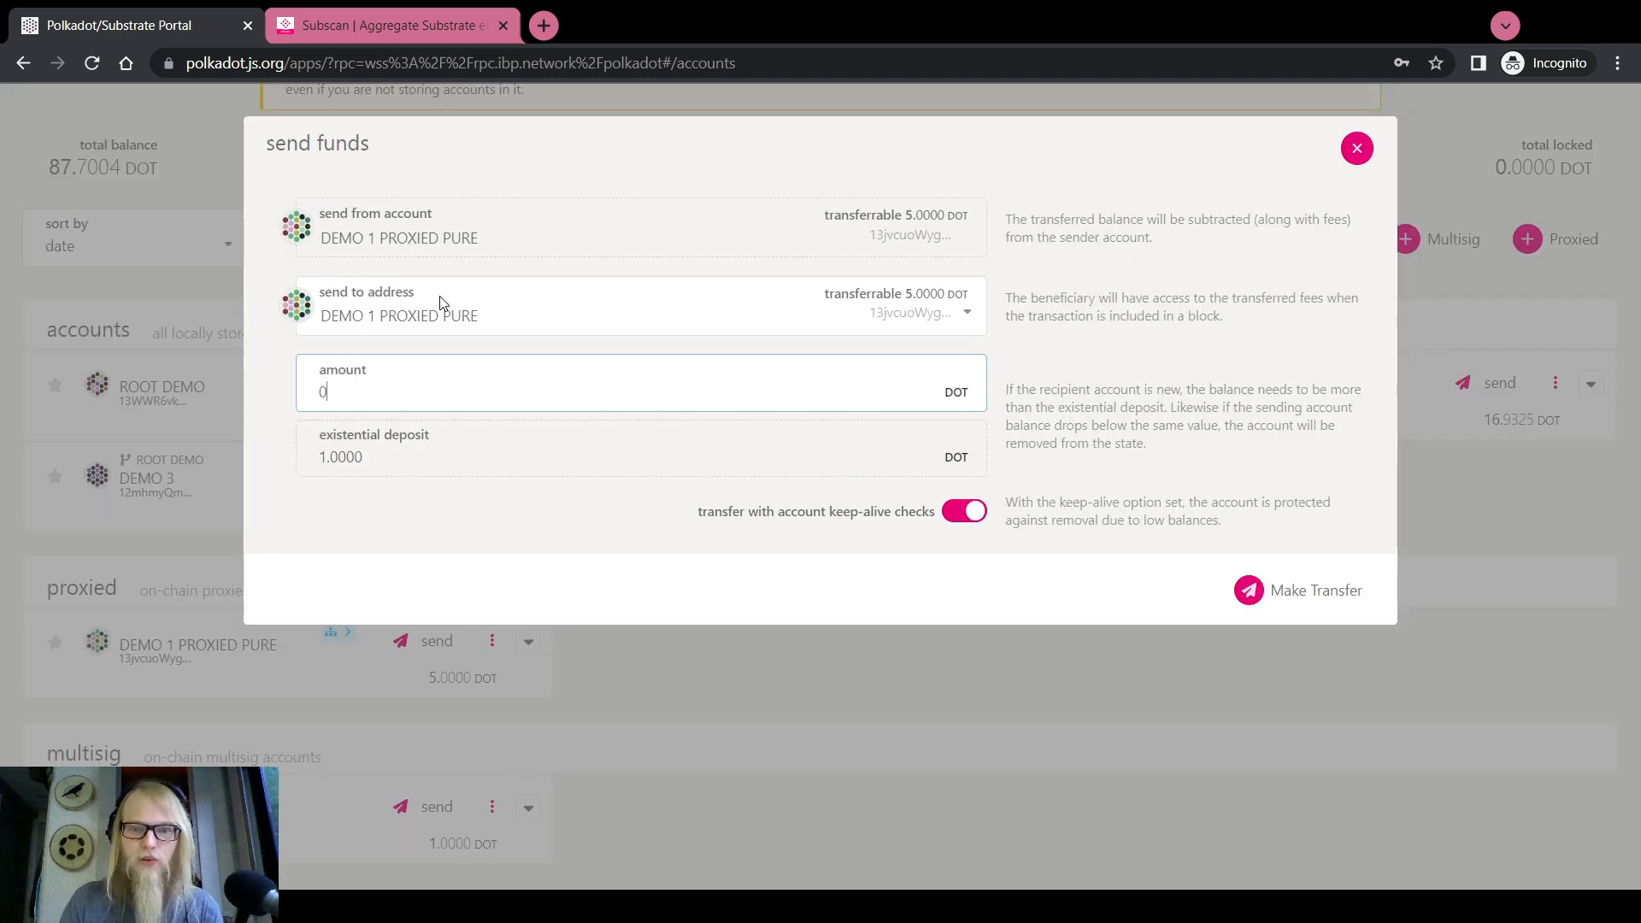
click(396, 243)
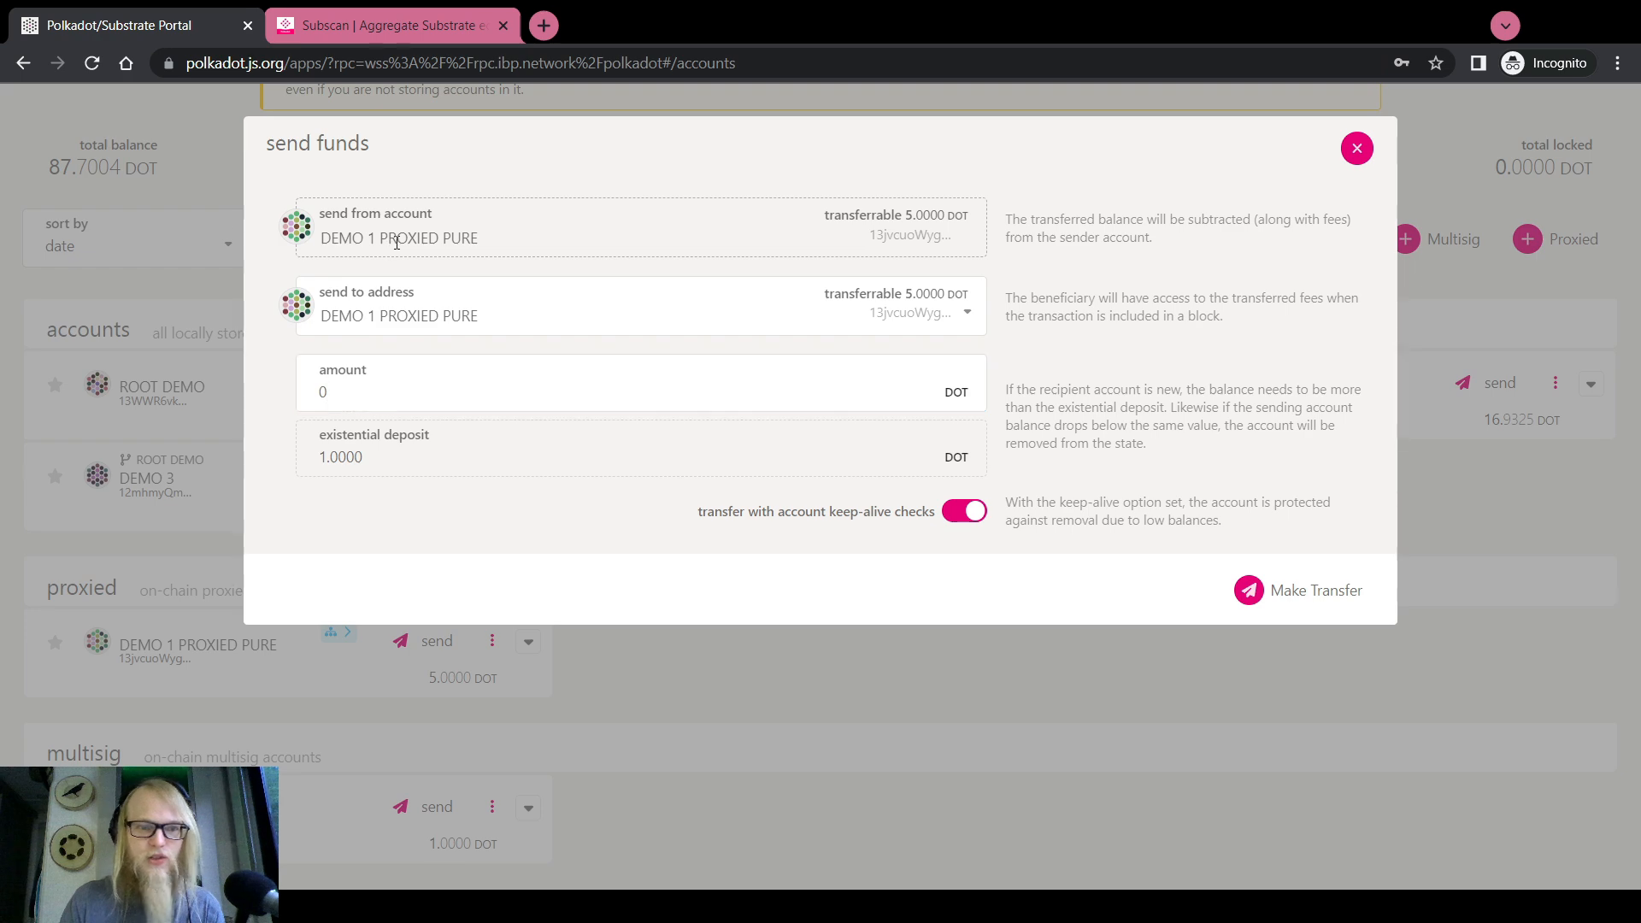
click(1356, 148)
scroll(922, 171, up, 3)
mouse_move(641, 128)
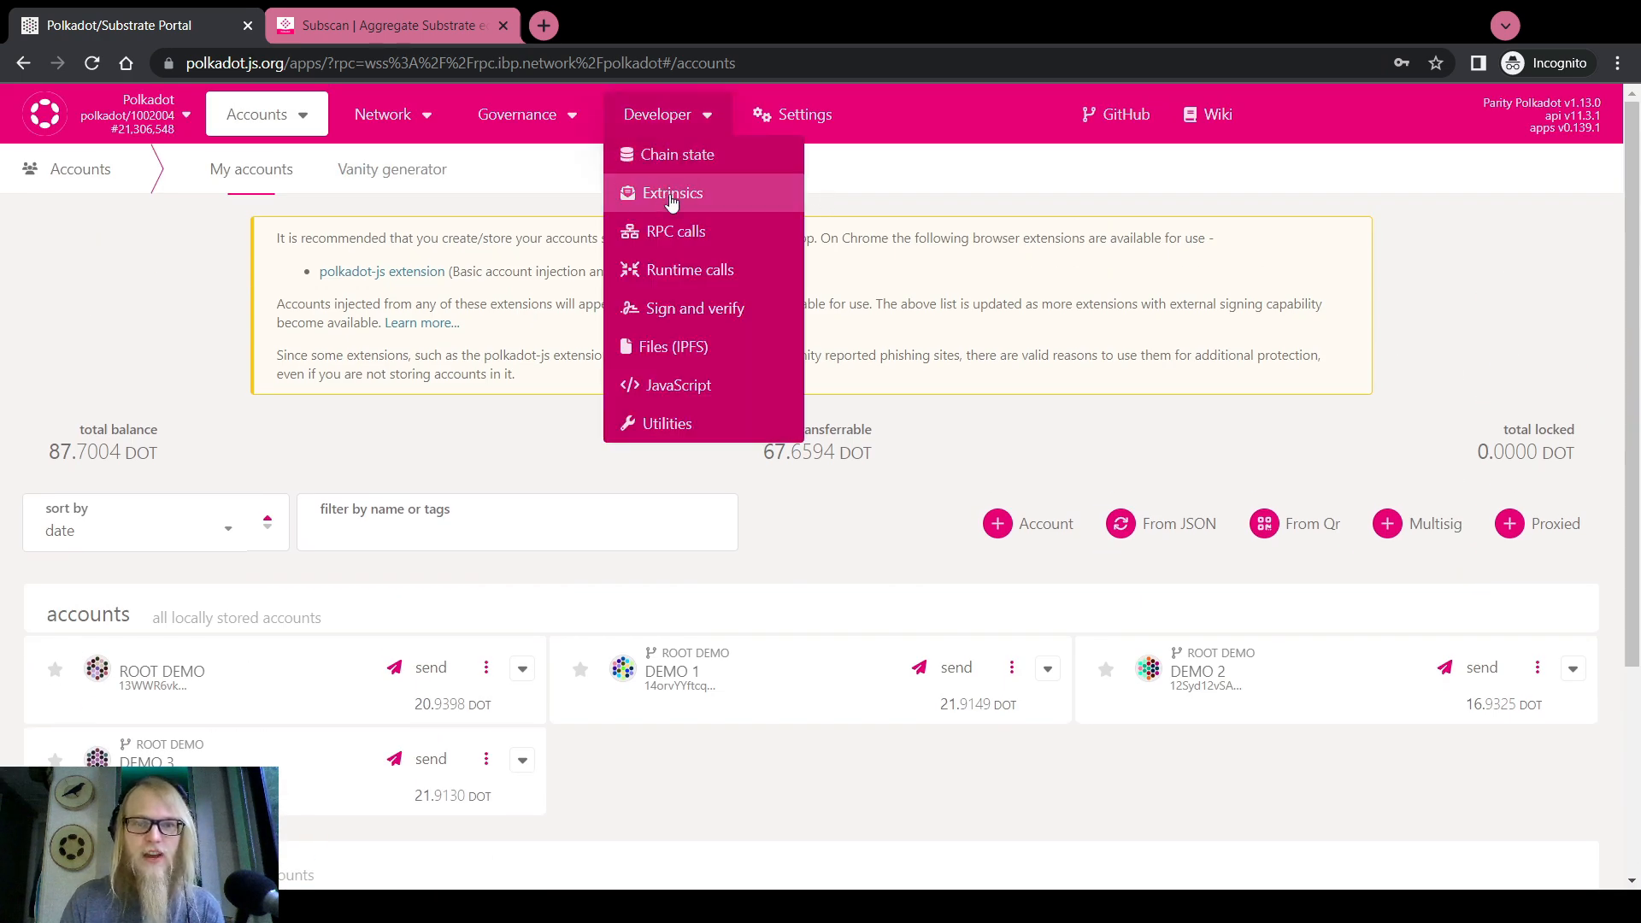
scroll(940, 278, down, 3)
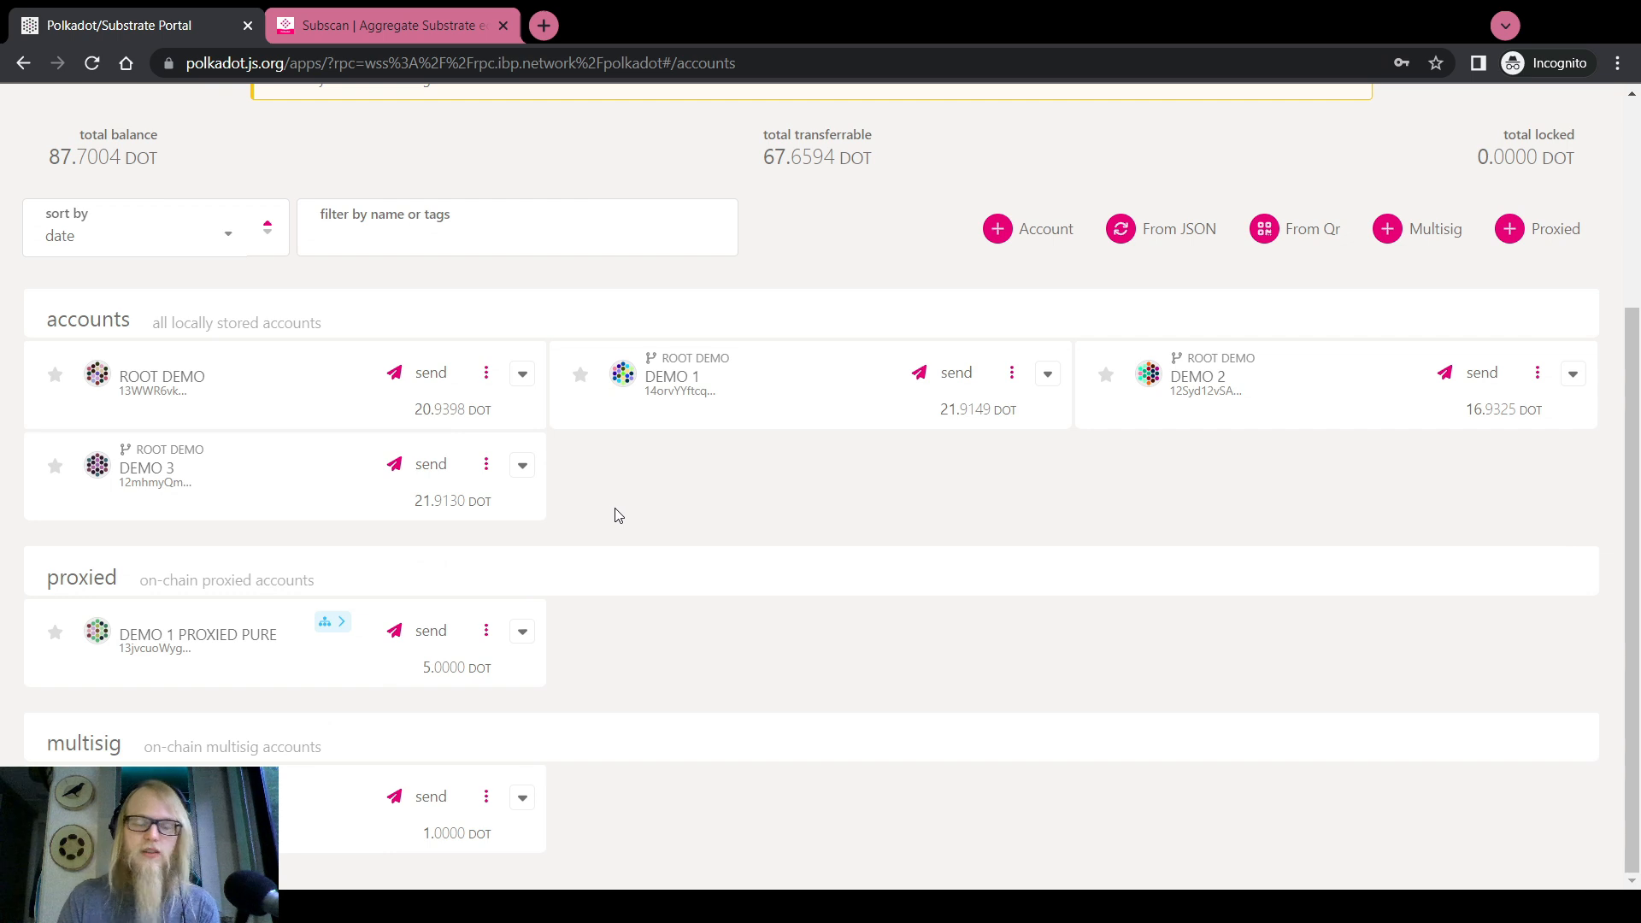
click(434, 630)
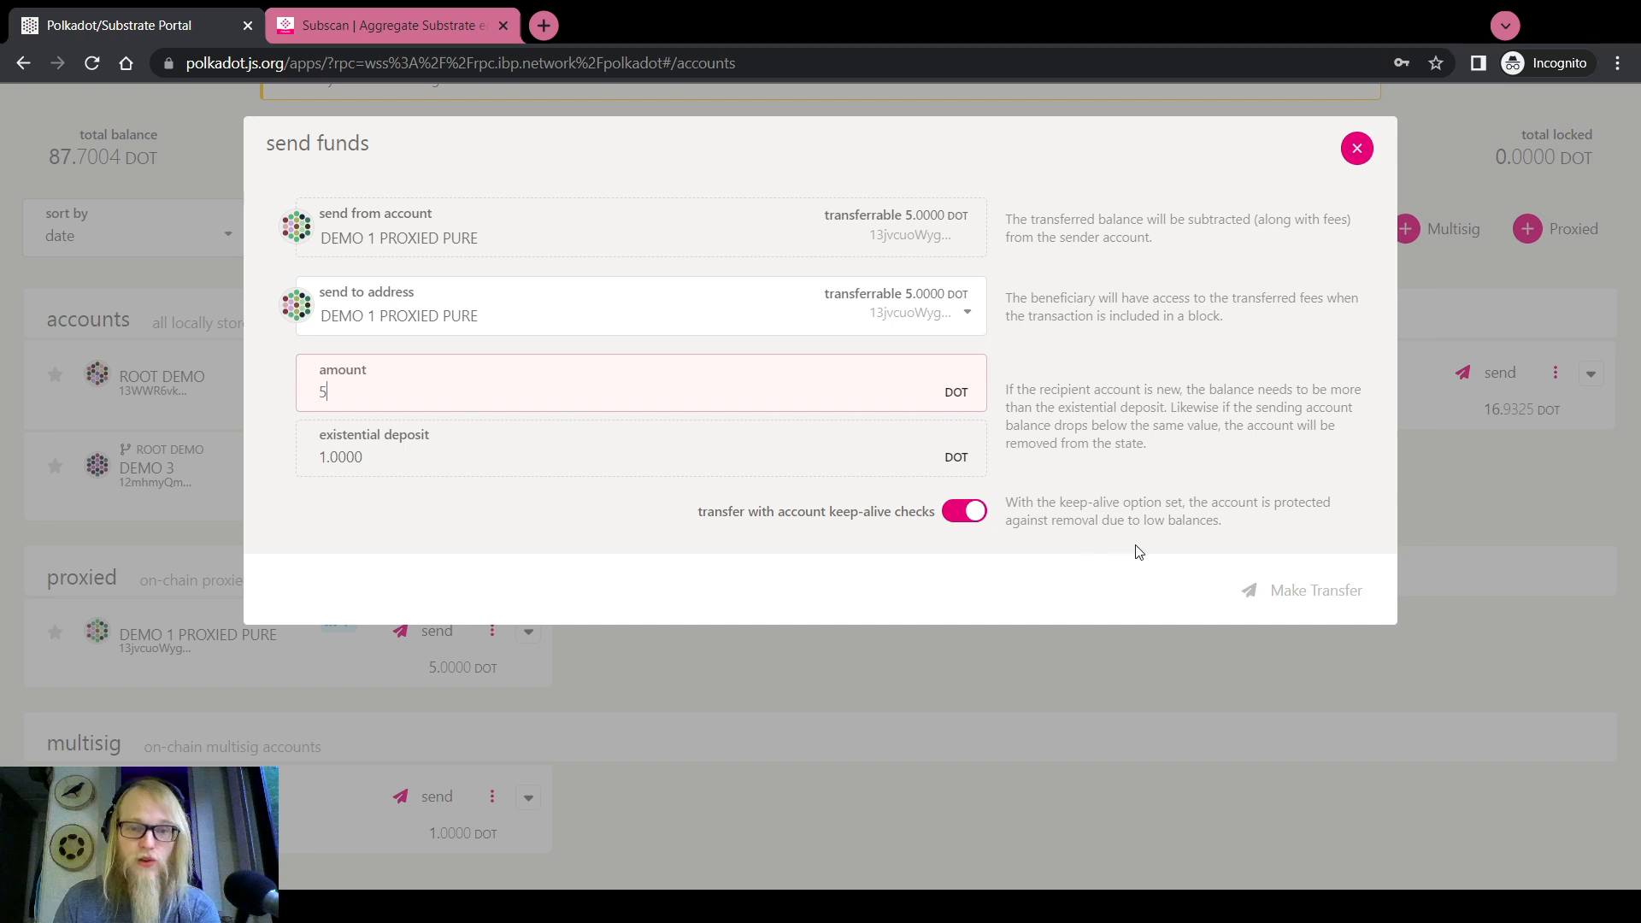
click(967, 515)
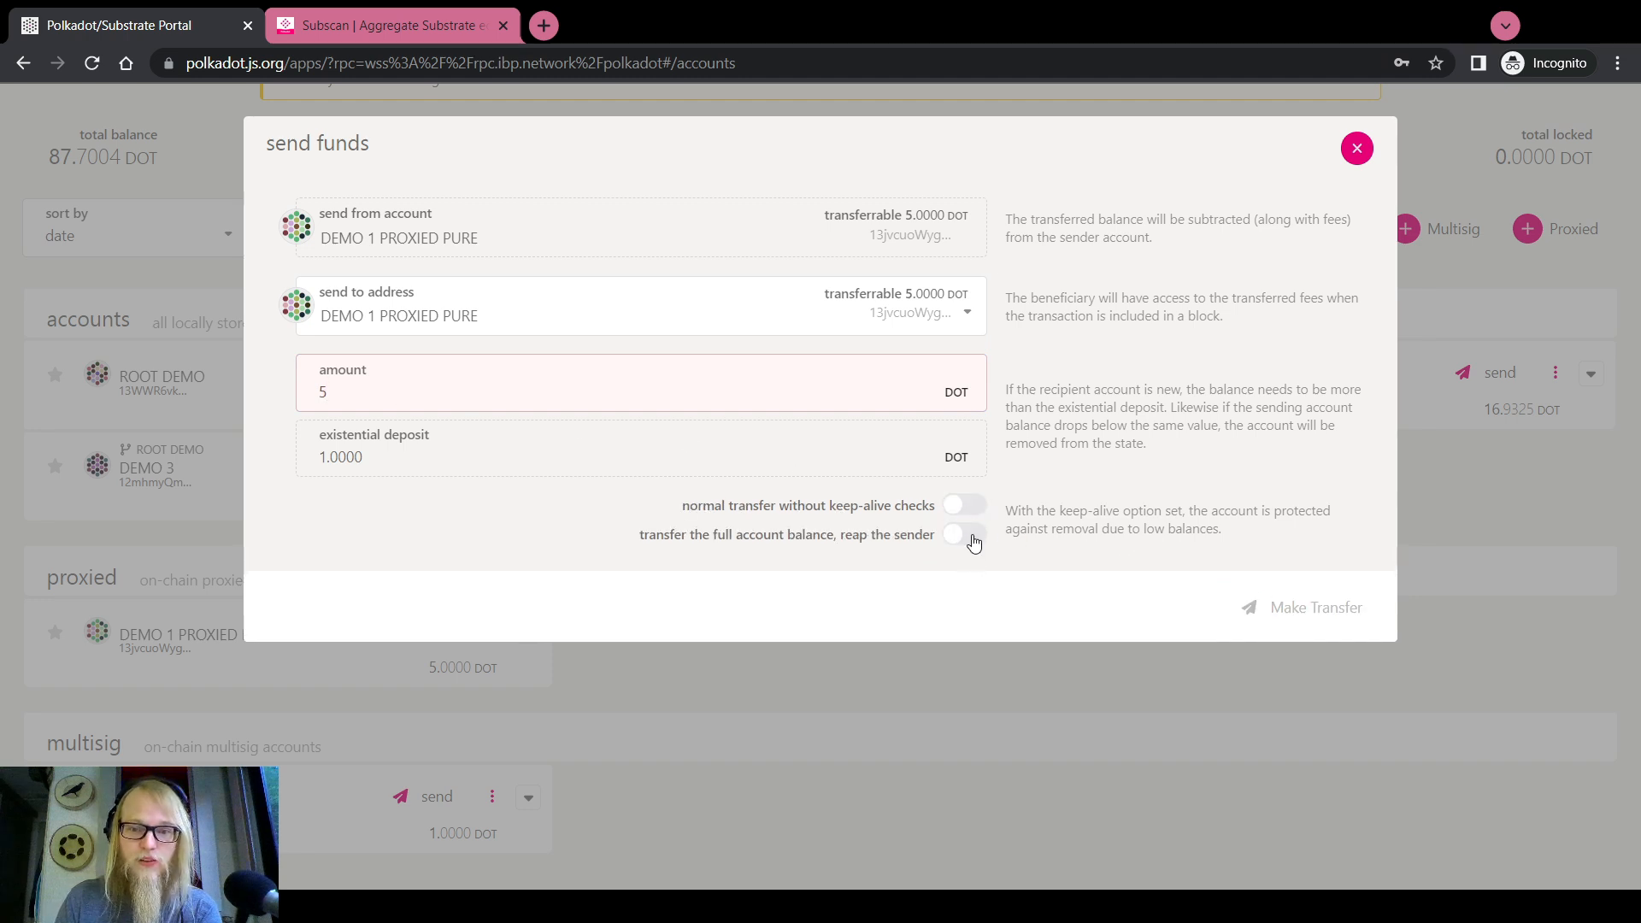
click(972, 536)
click(1291, 554)
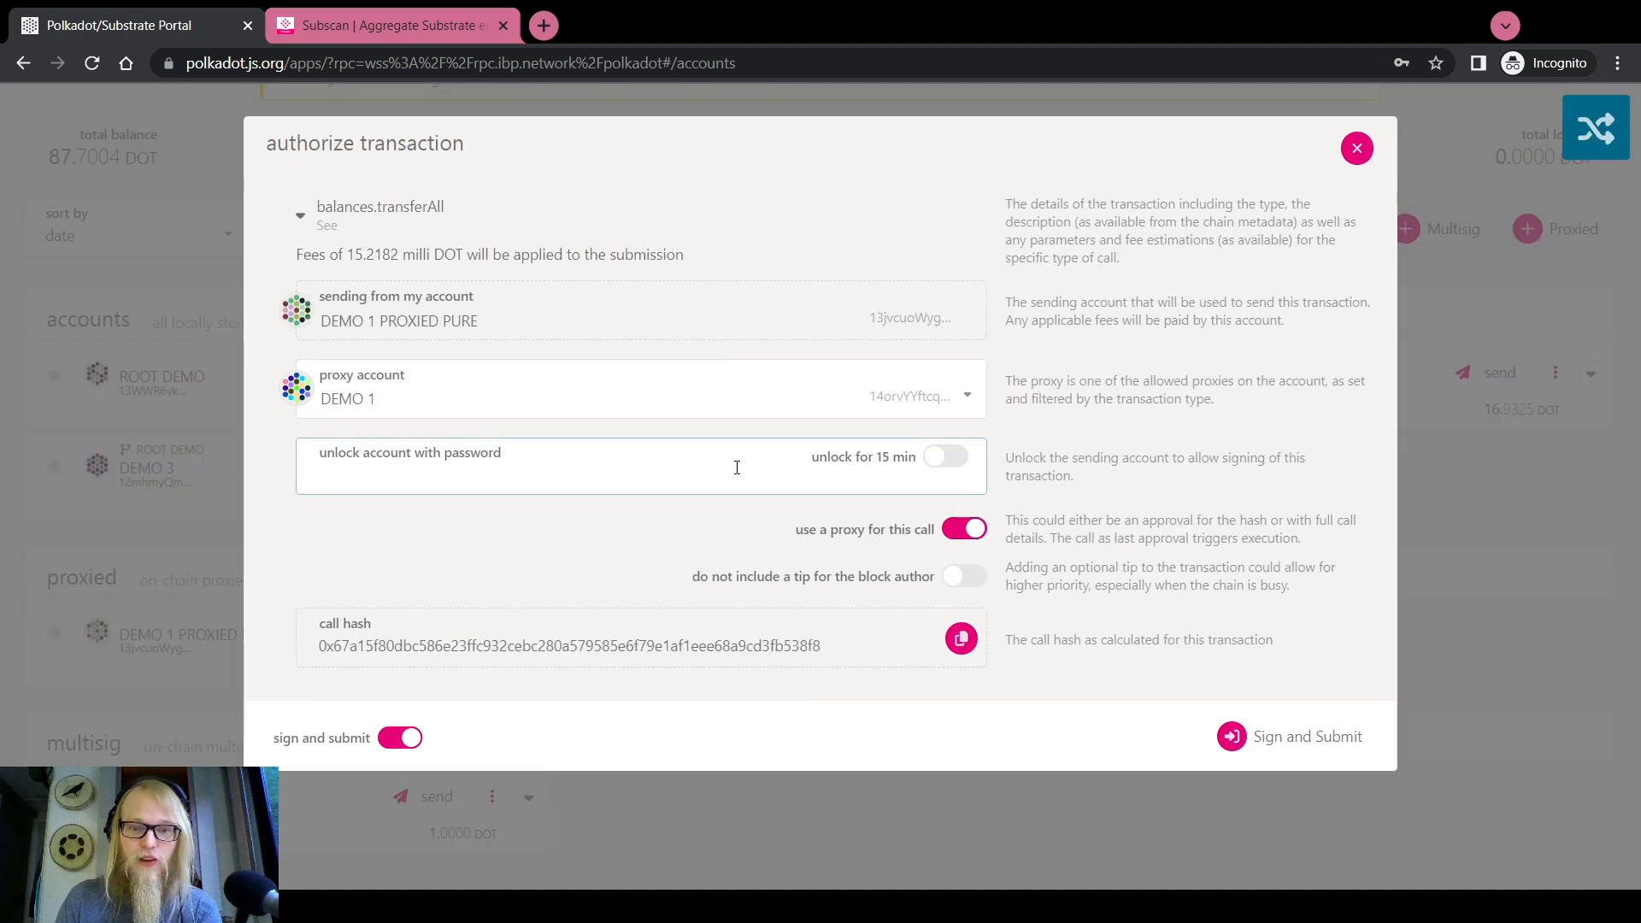
triple_click(914, 537)
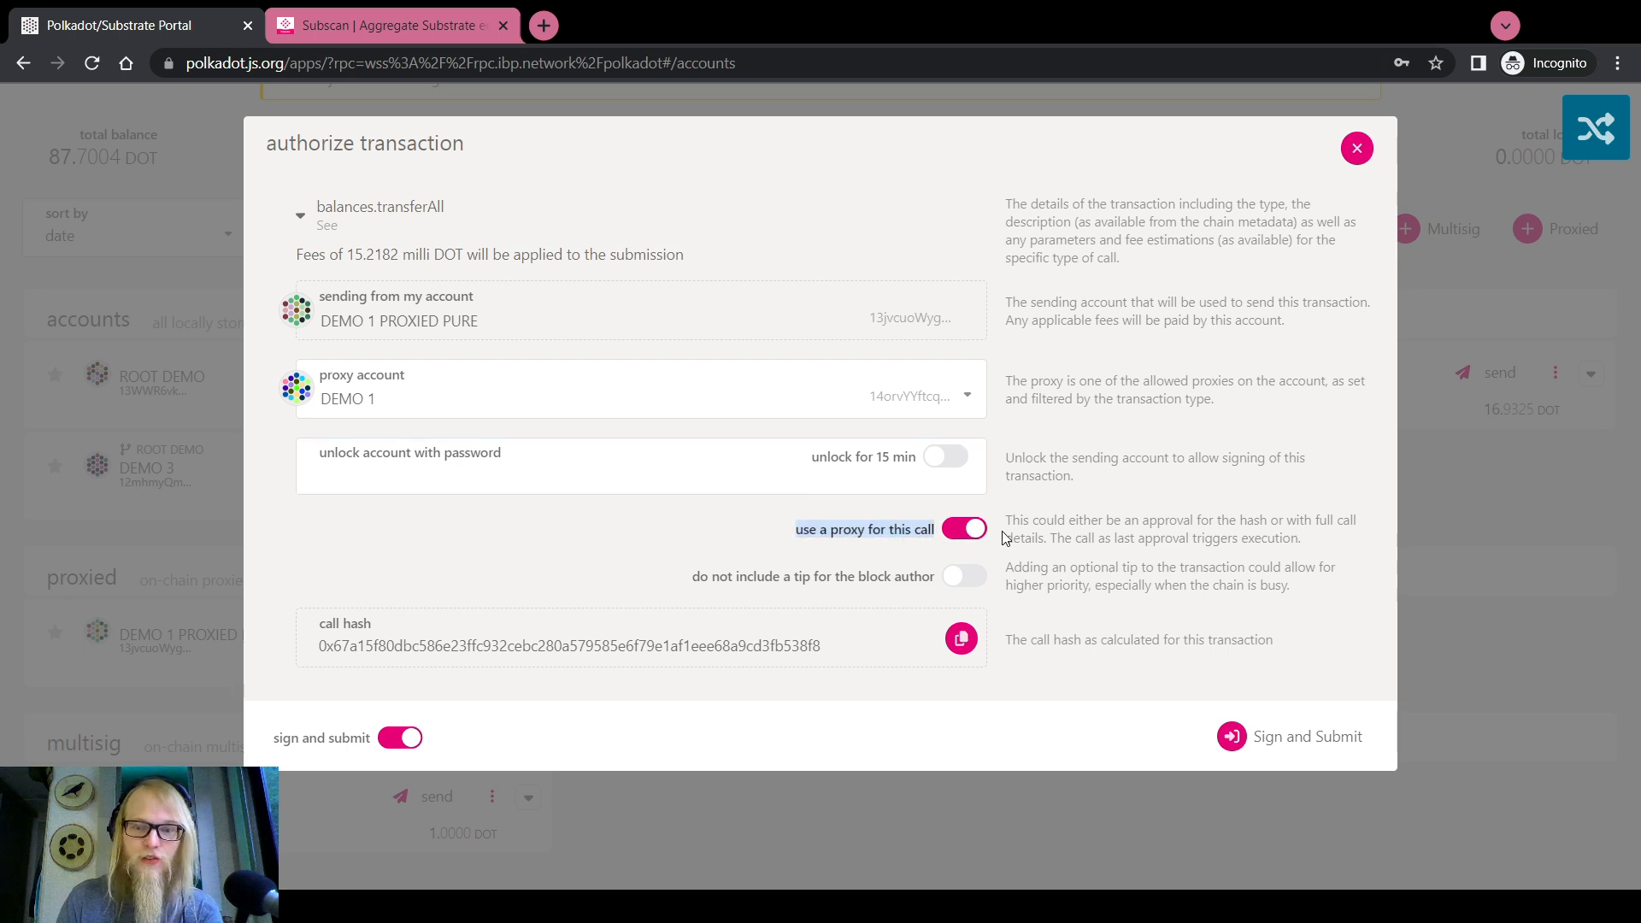
click(997, 549)
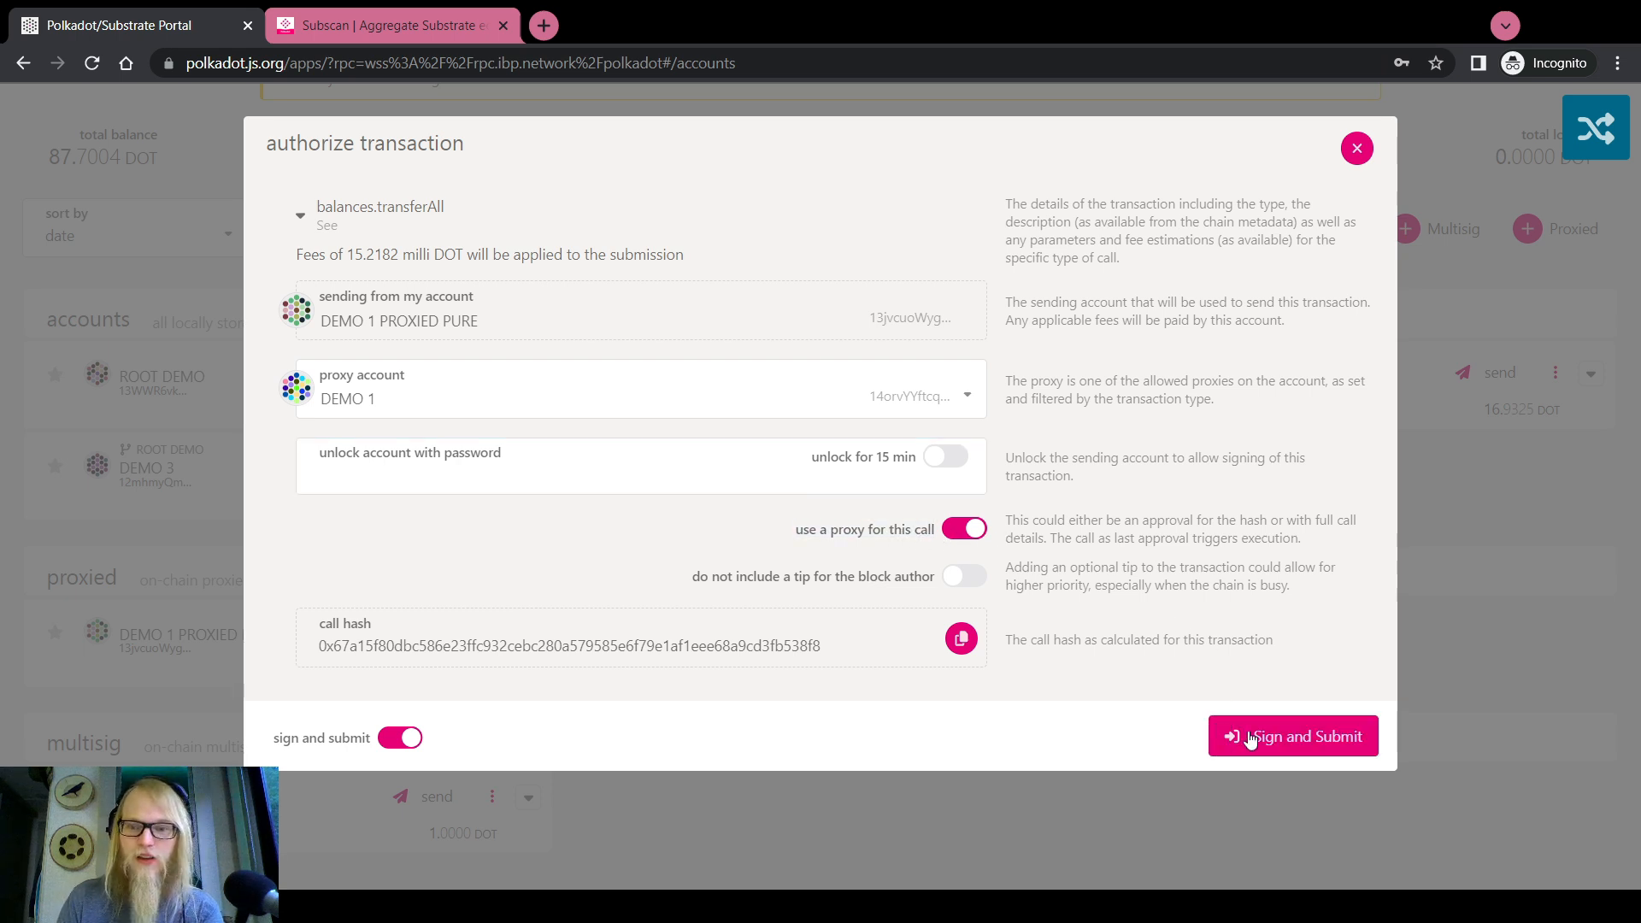
click(372, 212)
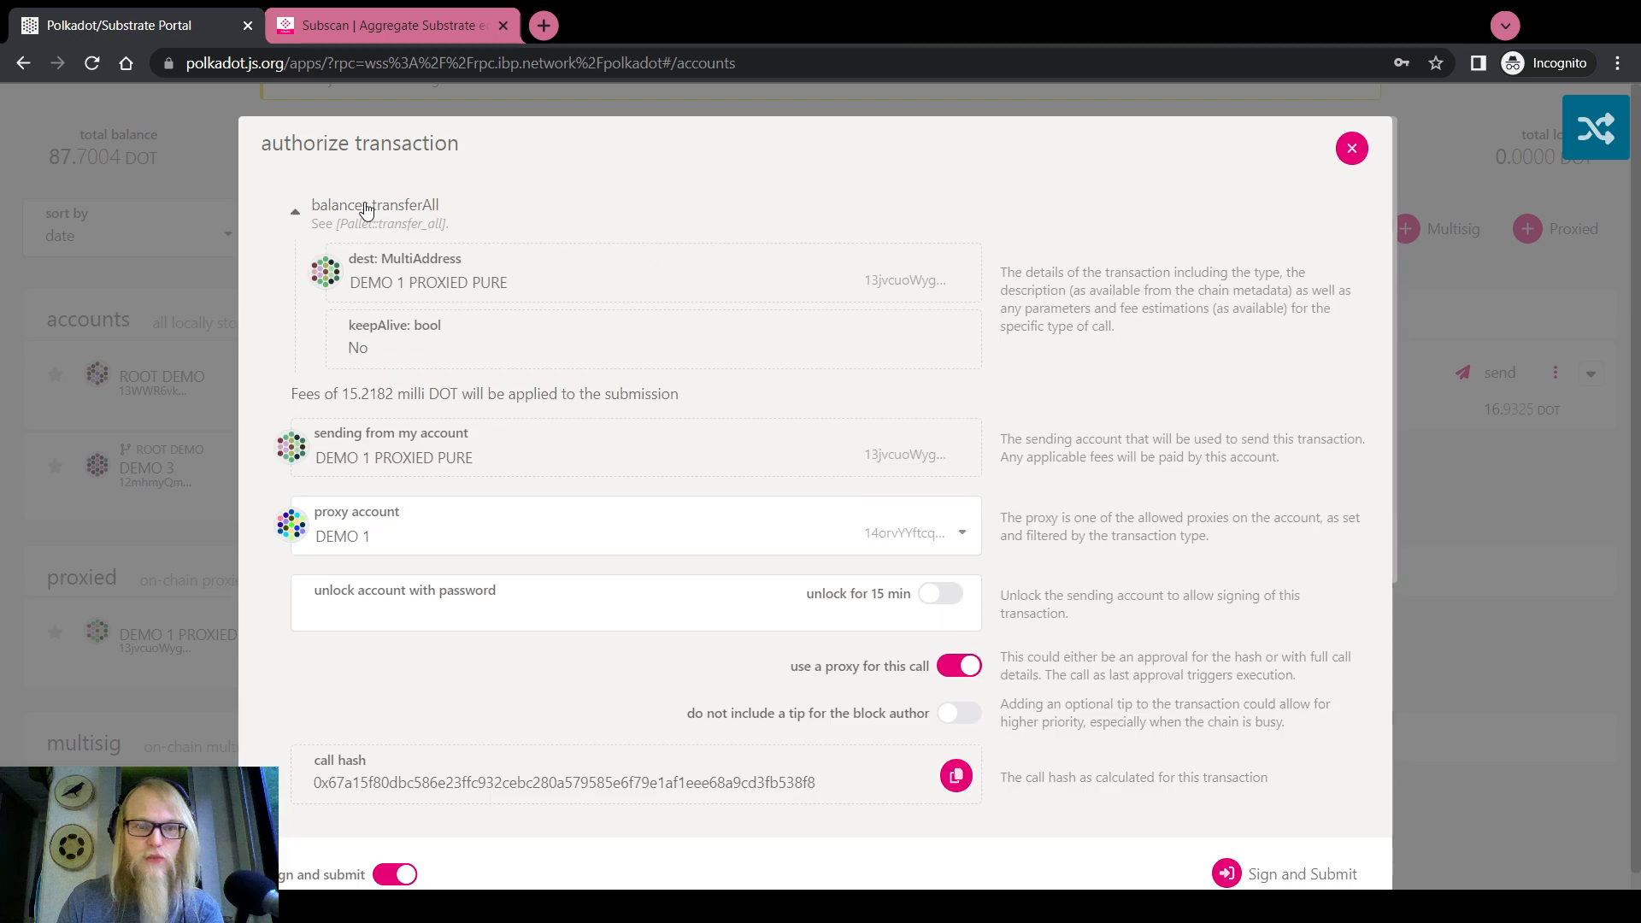
click(364, 211)
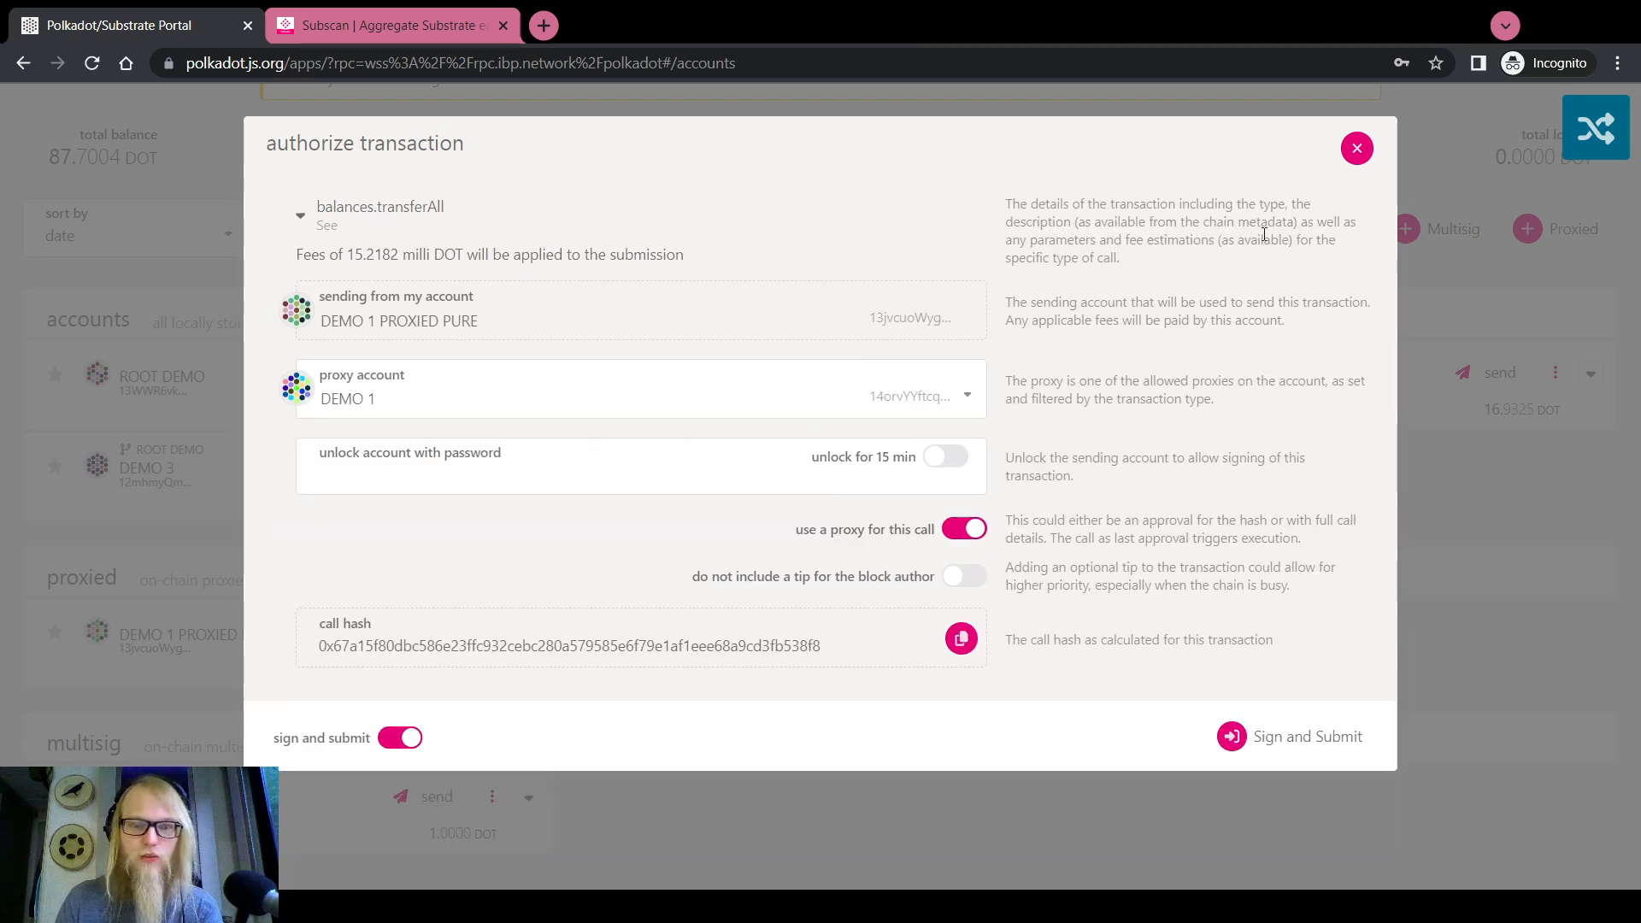
click(1357, 152)
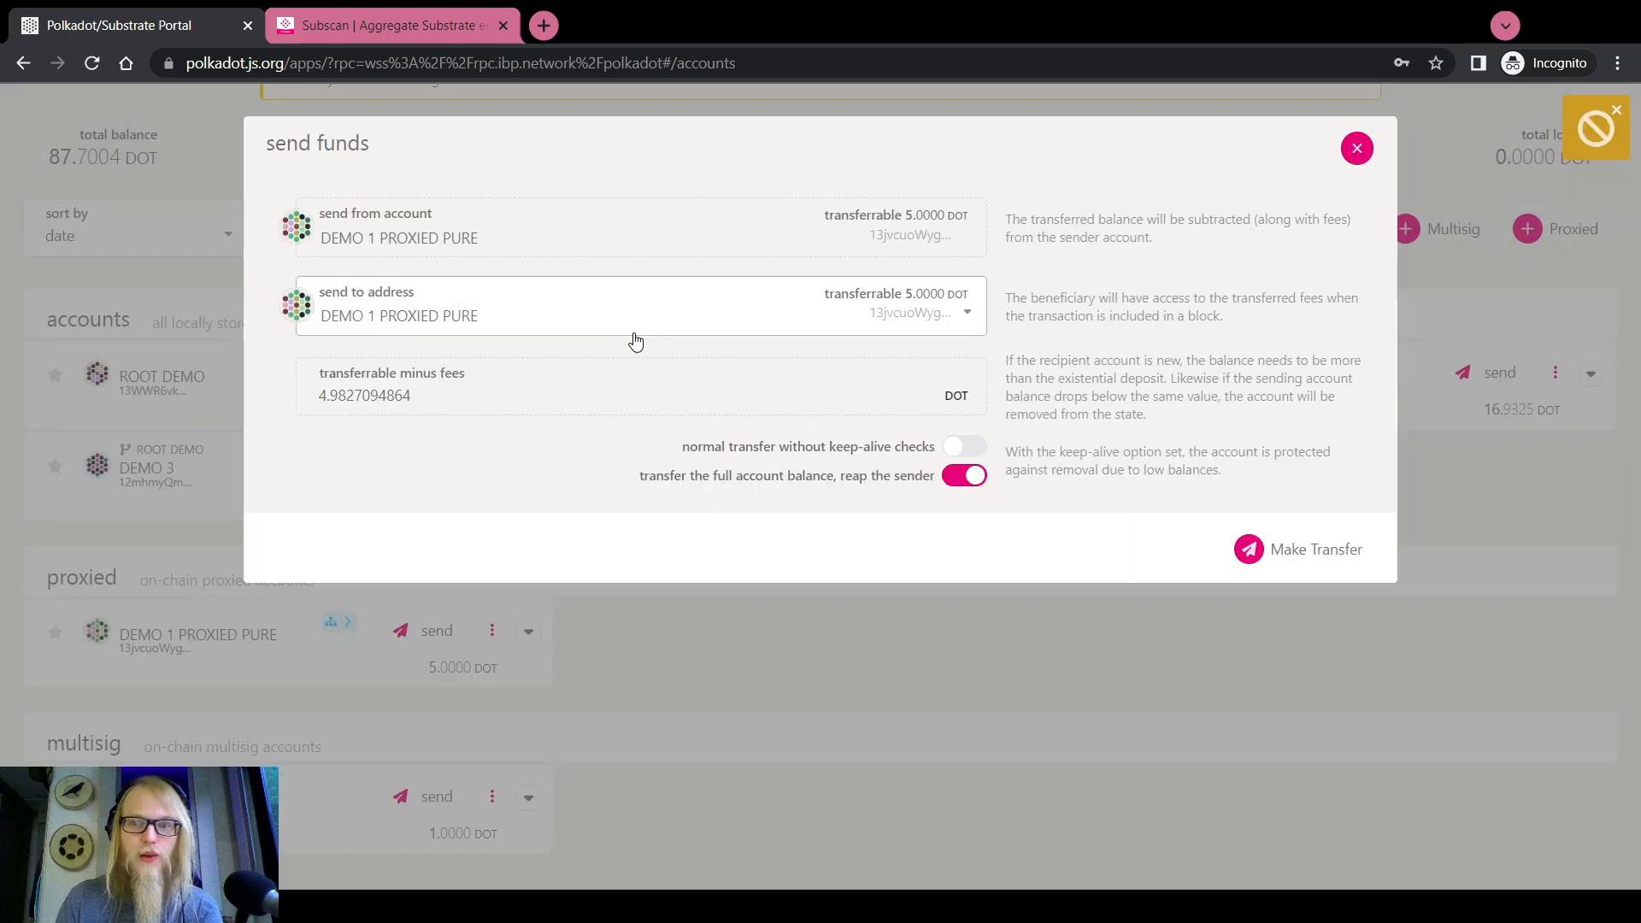
click(1357, 151)
mouse_move(654, 117)
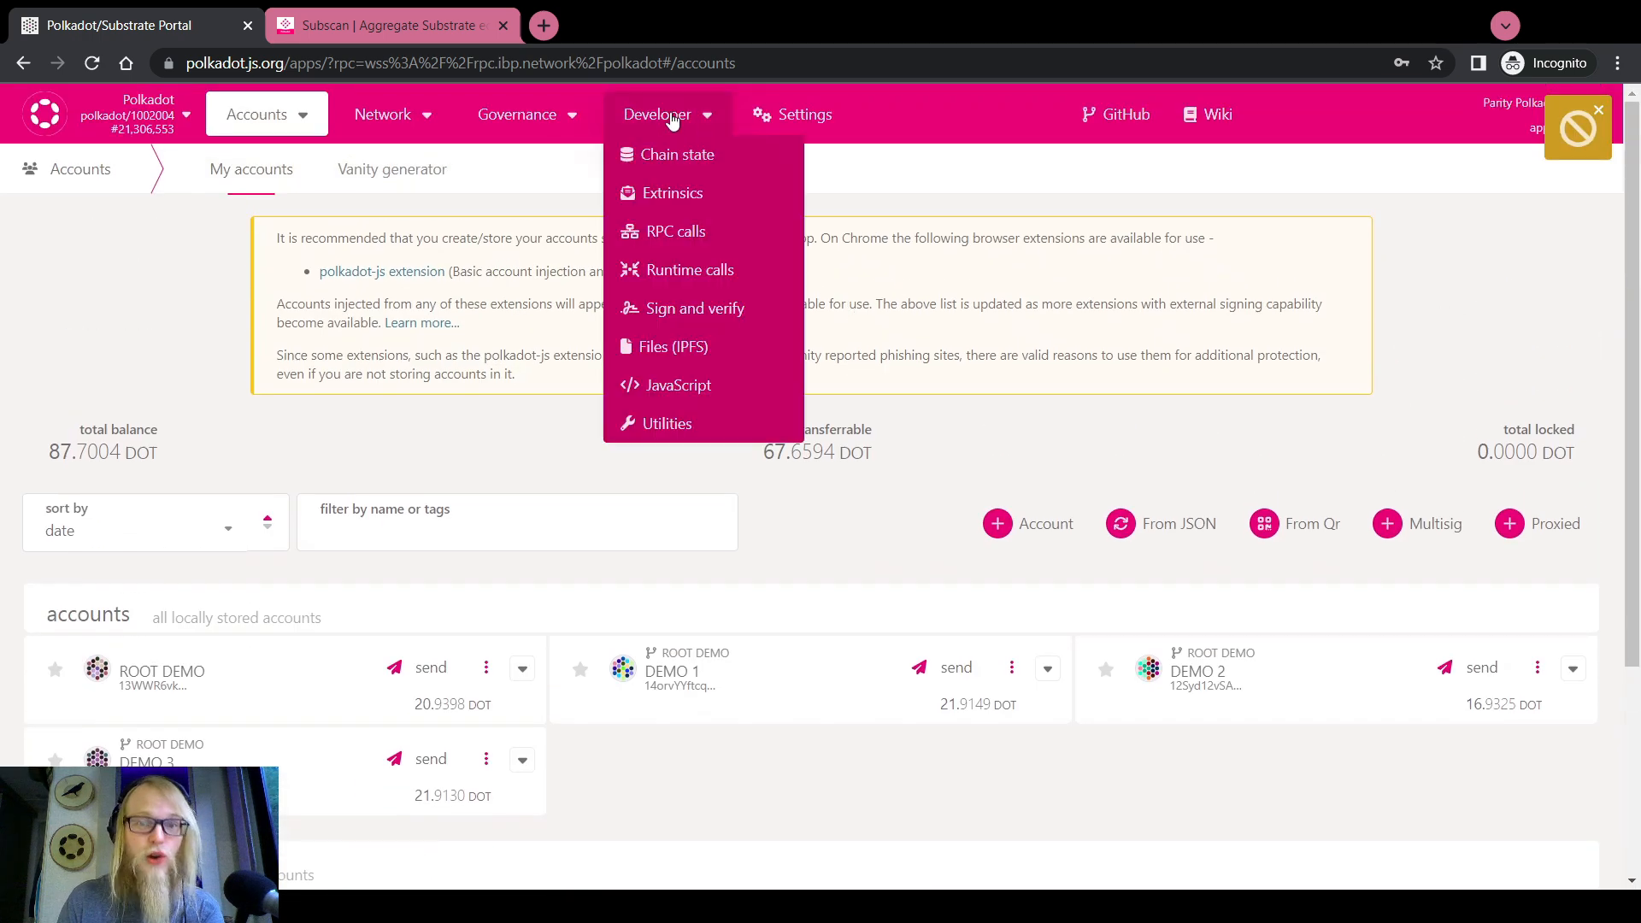
On the Extrinsics page, make DEMO 1 the sender and choose the proxy pallet
click(670, 195)
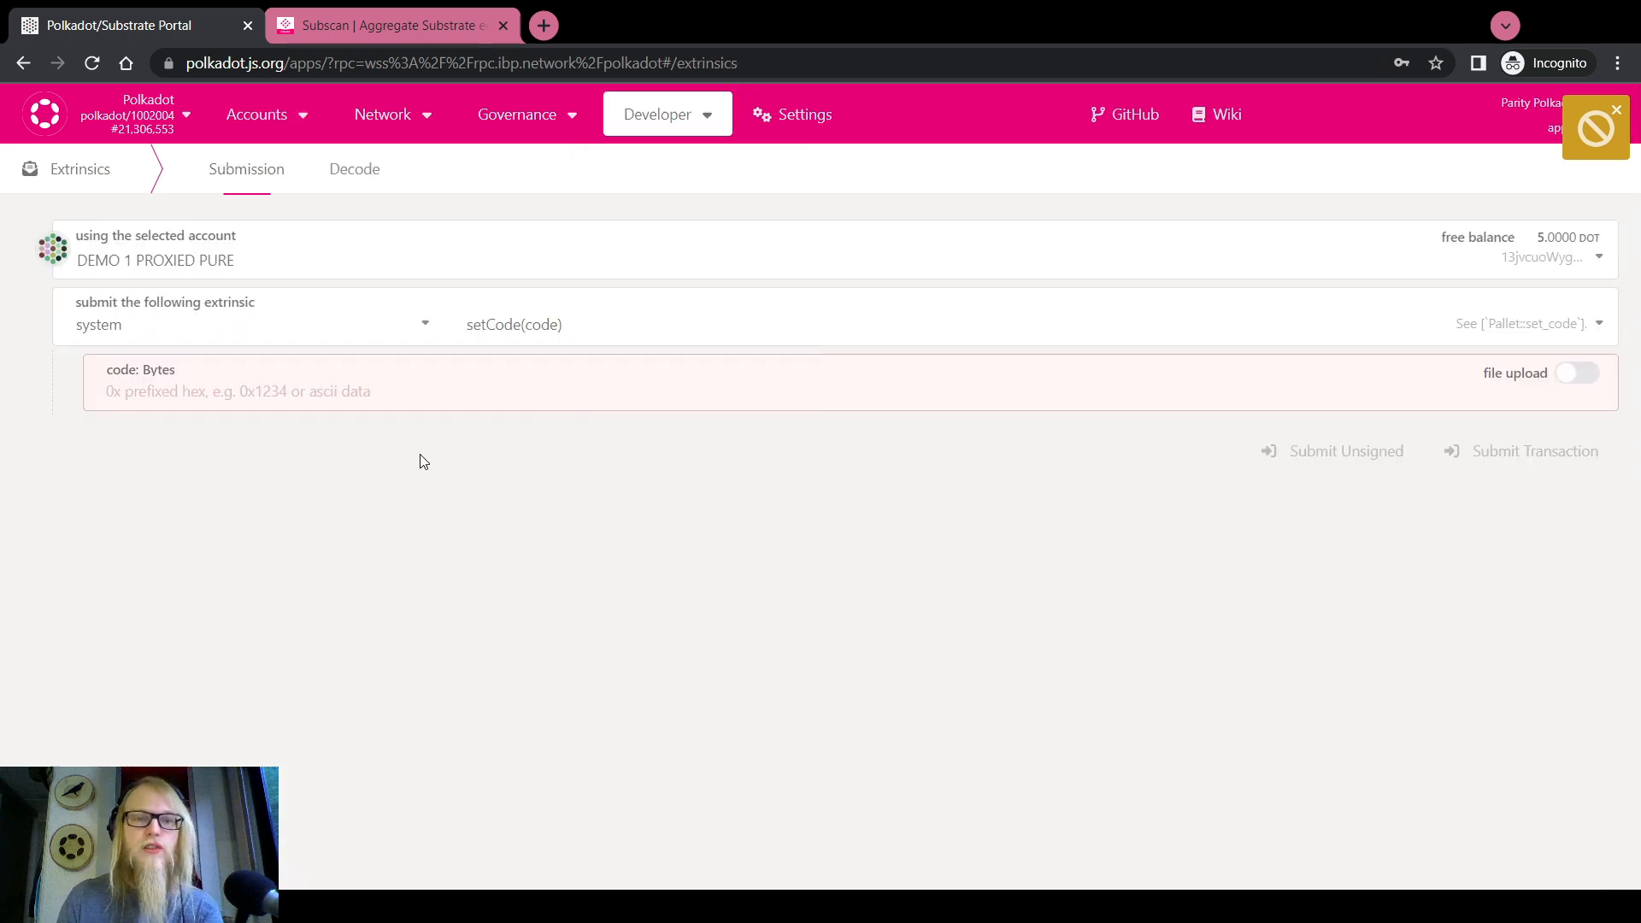
click(248, 255)
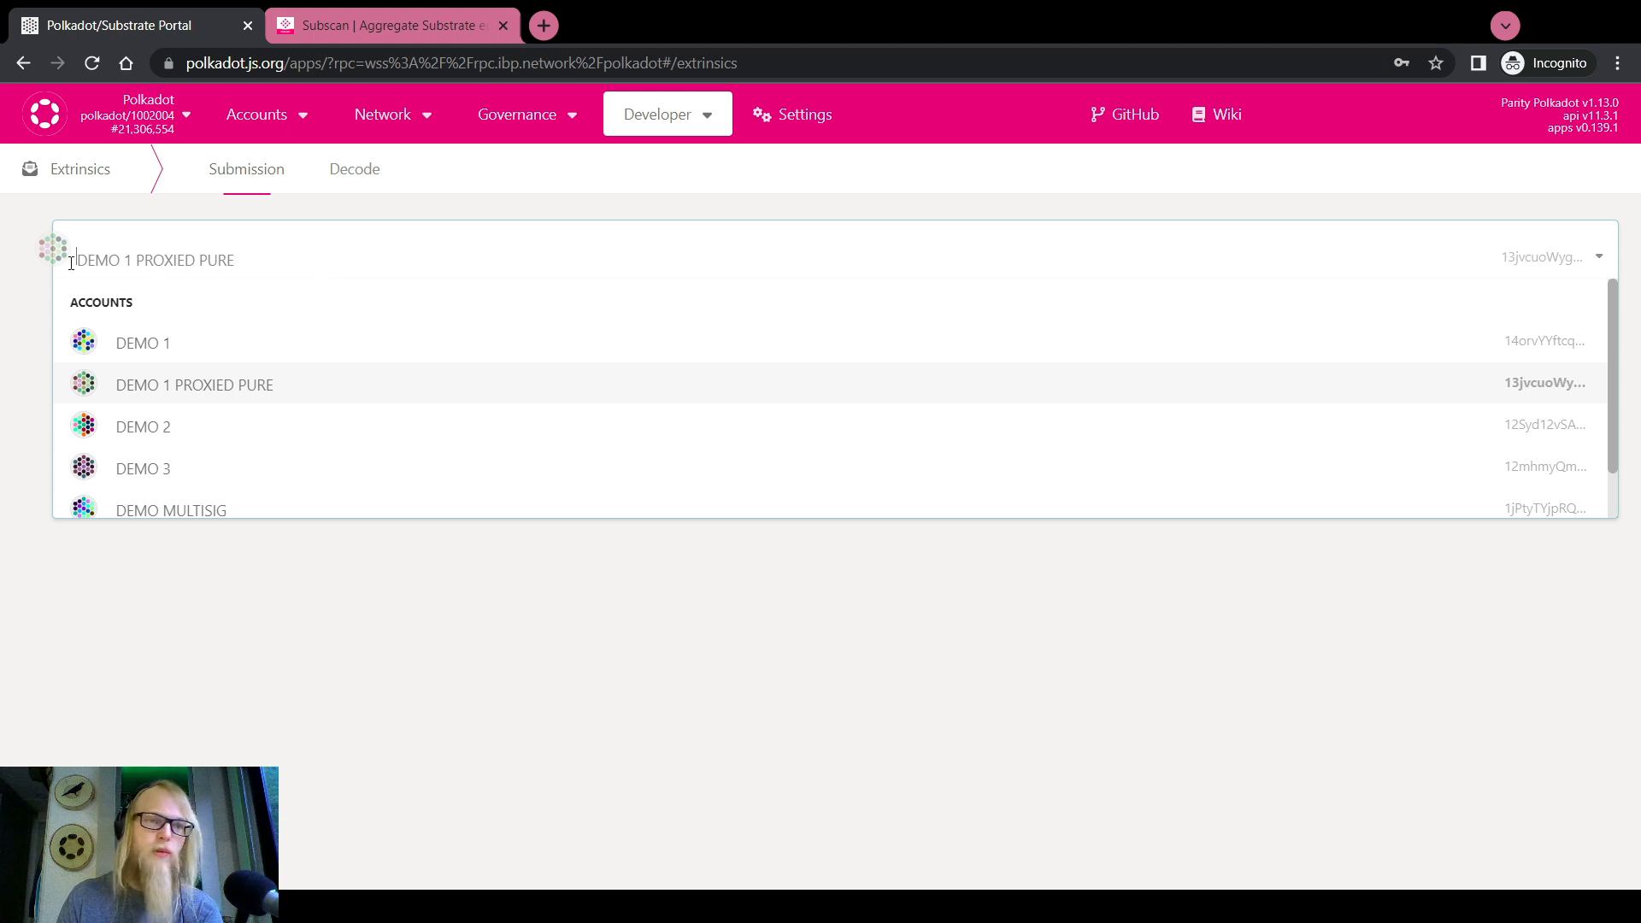
click(154, 341)
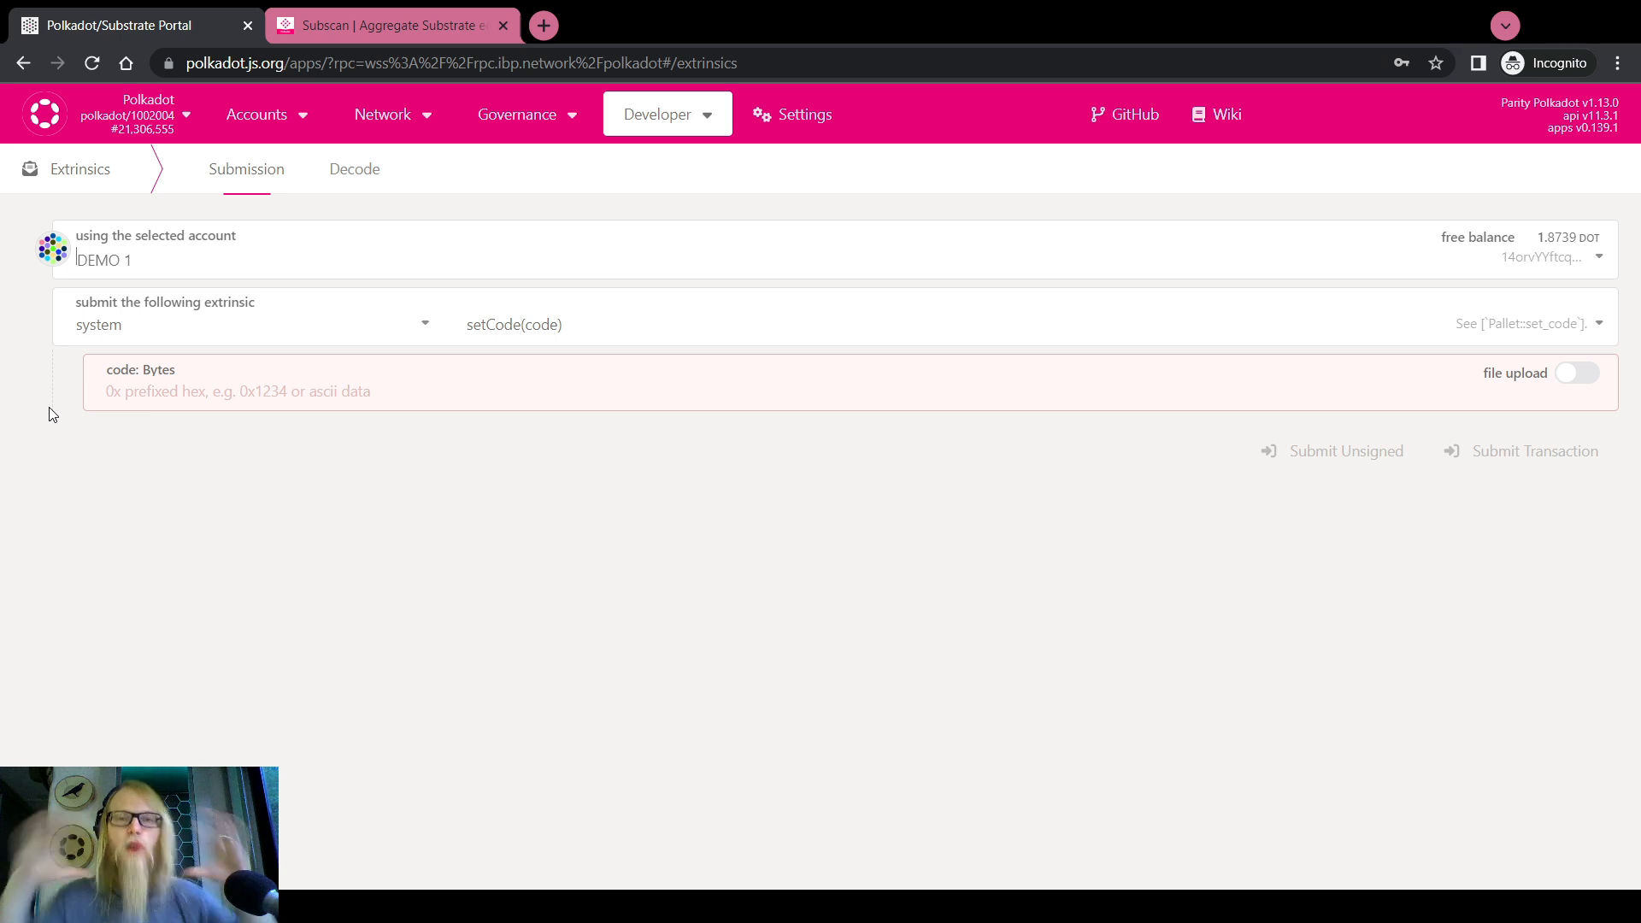
click(183, 322)
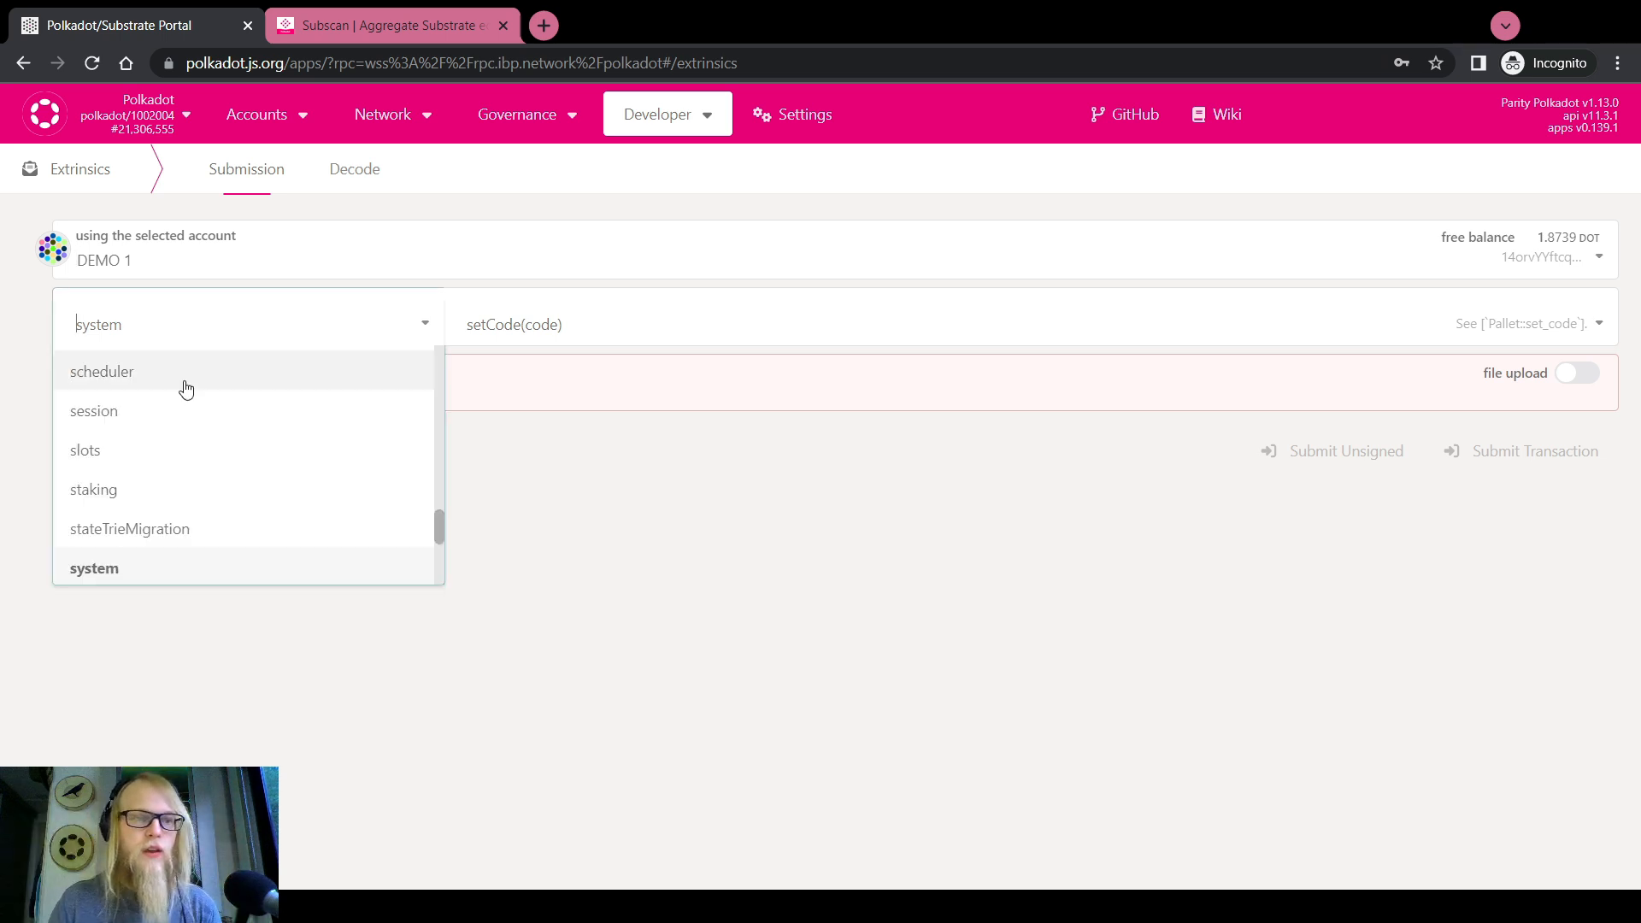
scroll(165, 469, up, 2)
click(93, 402)
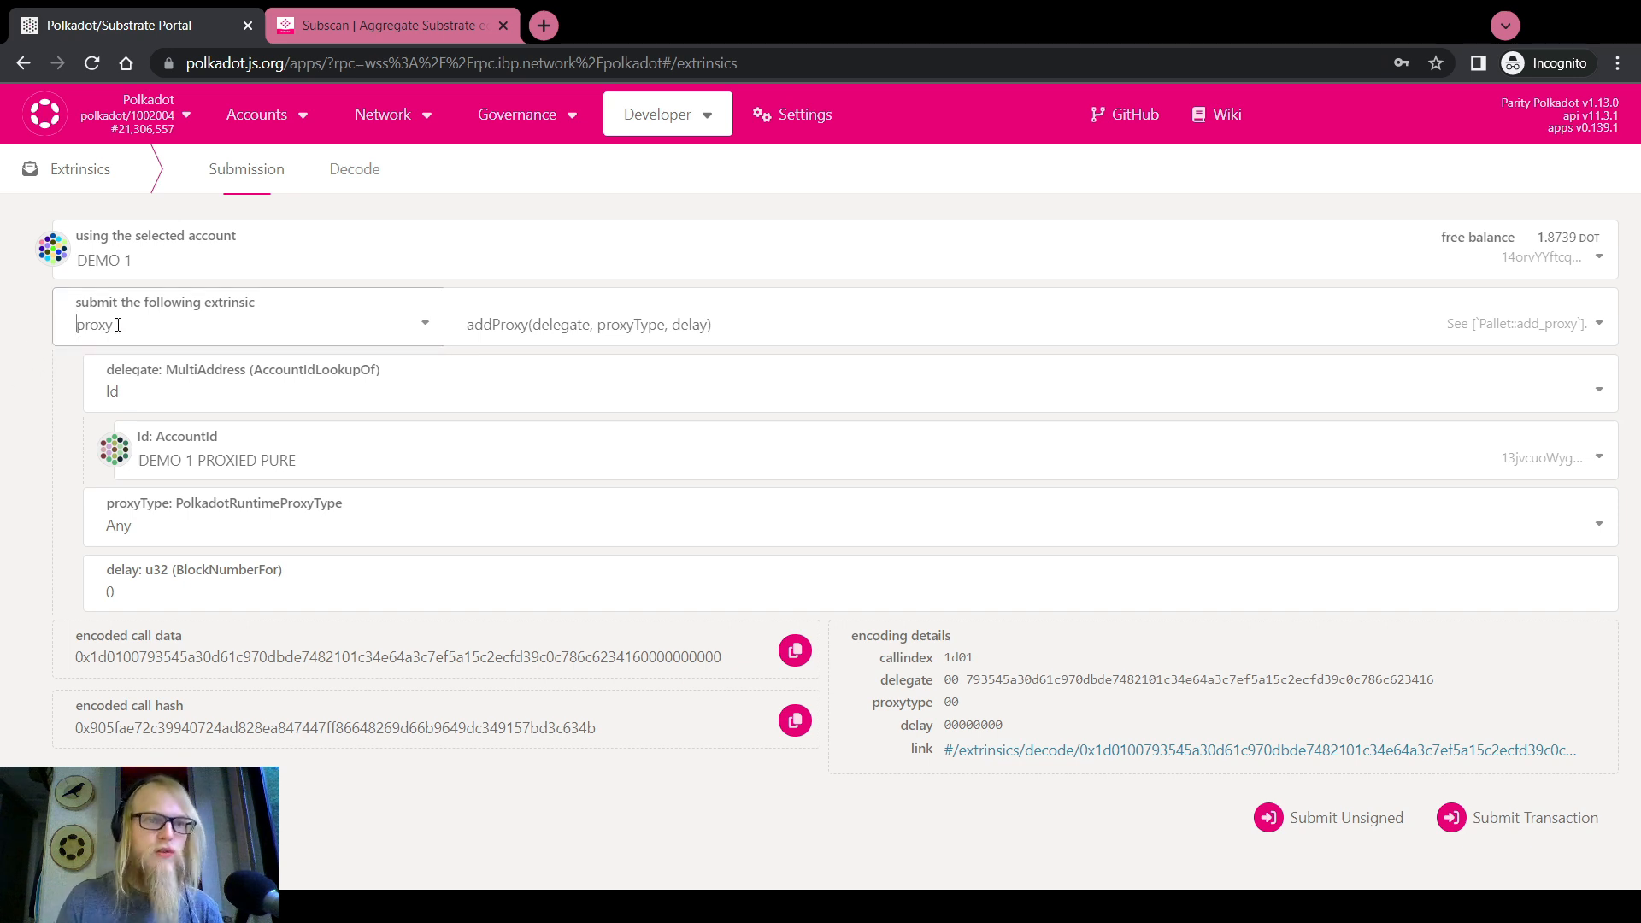
click(84, 326)
click(213, 316)
Choose the proxy.proxy call with forced proxy type Any included
click(496, 317)
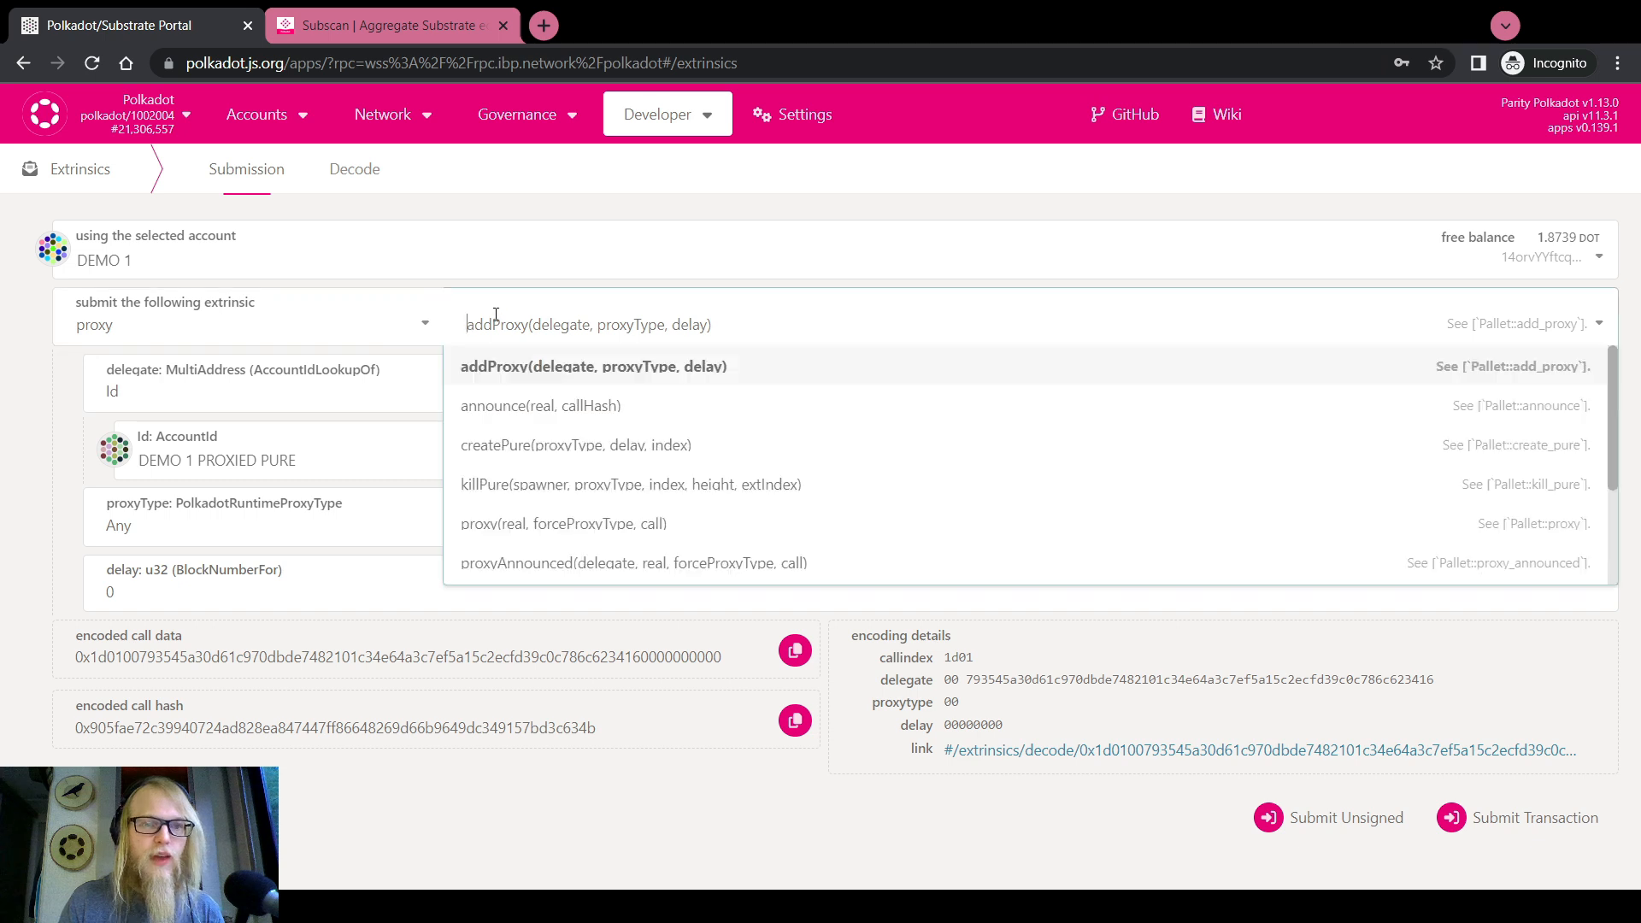
click(546, 523)
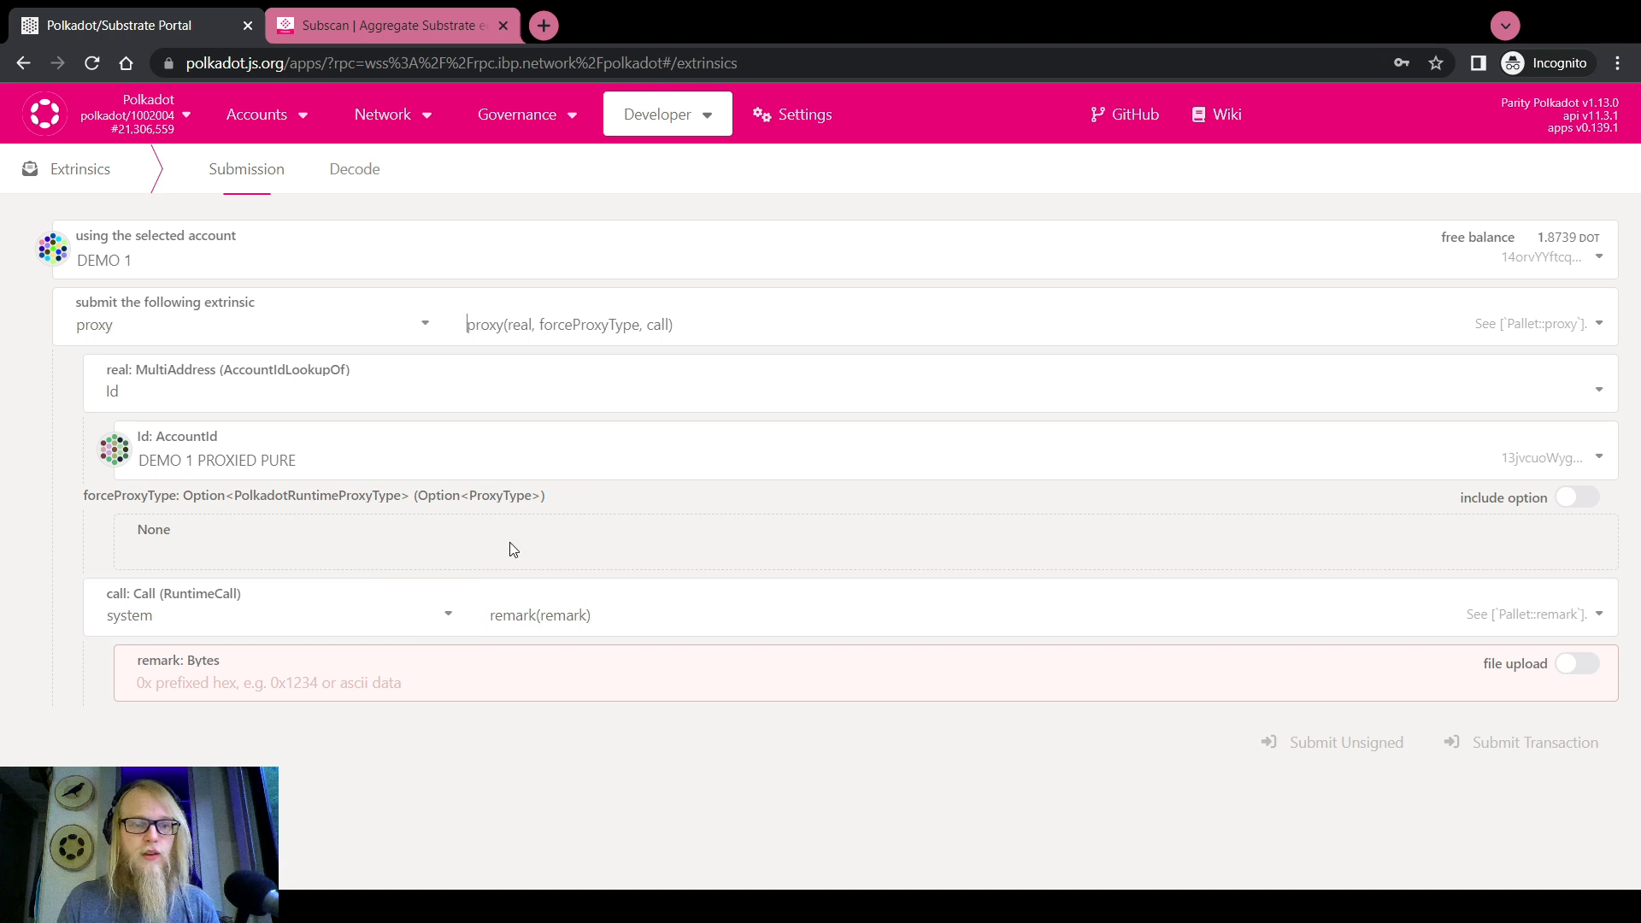
click(1583, 503)
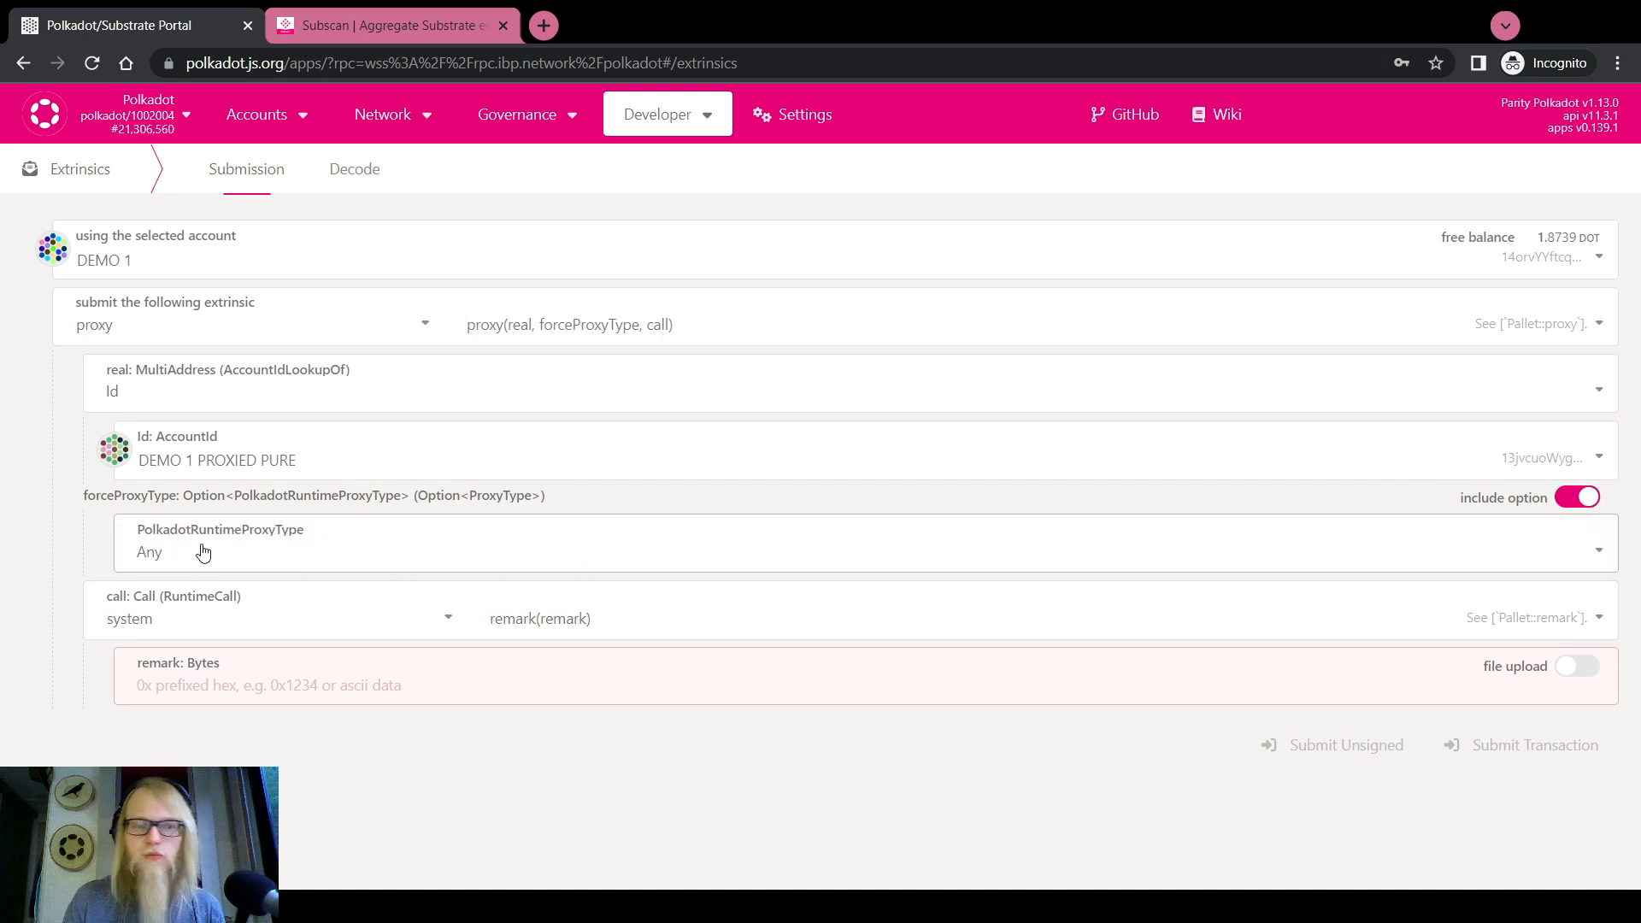
click(1592, 505)
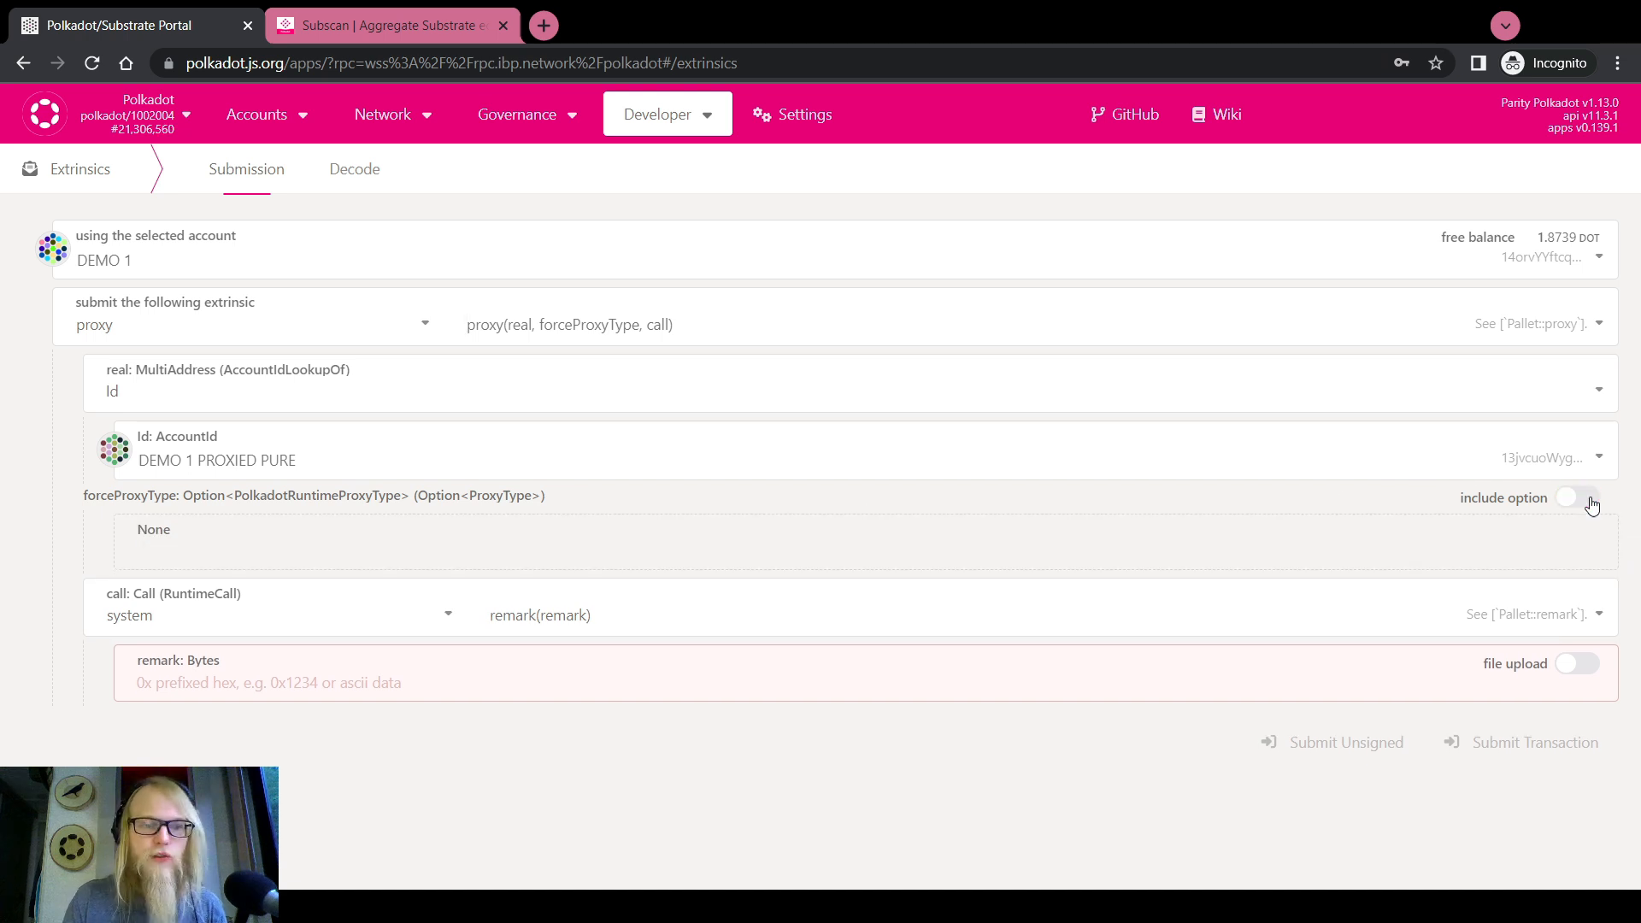
click(1591, 504)
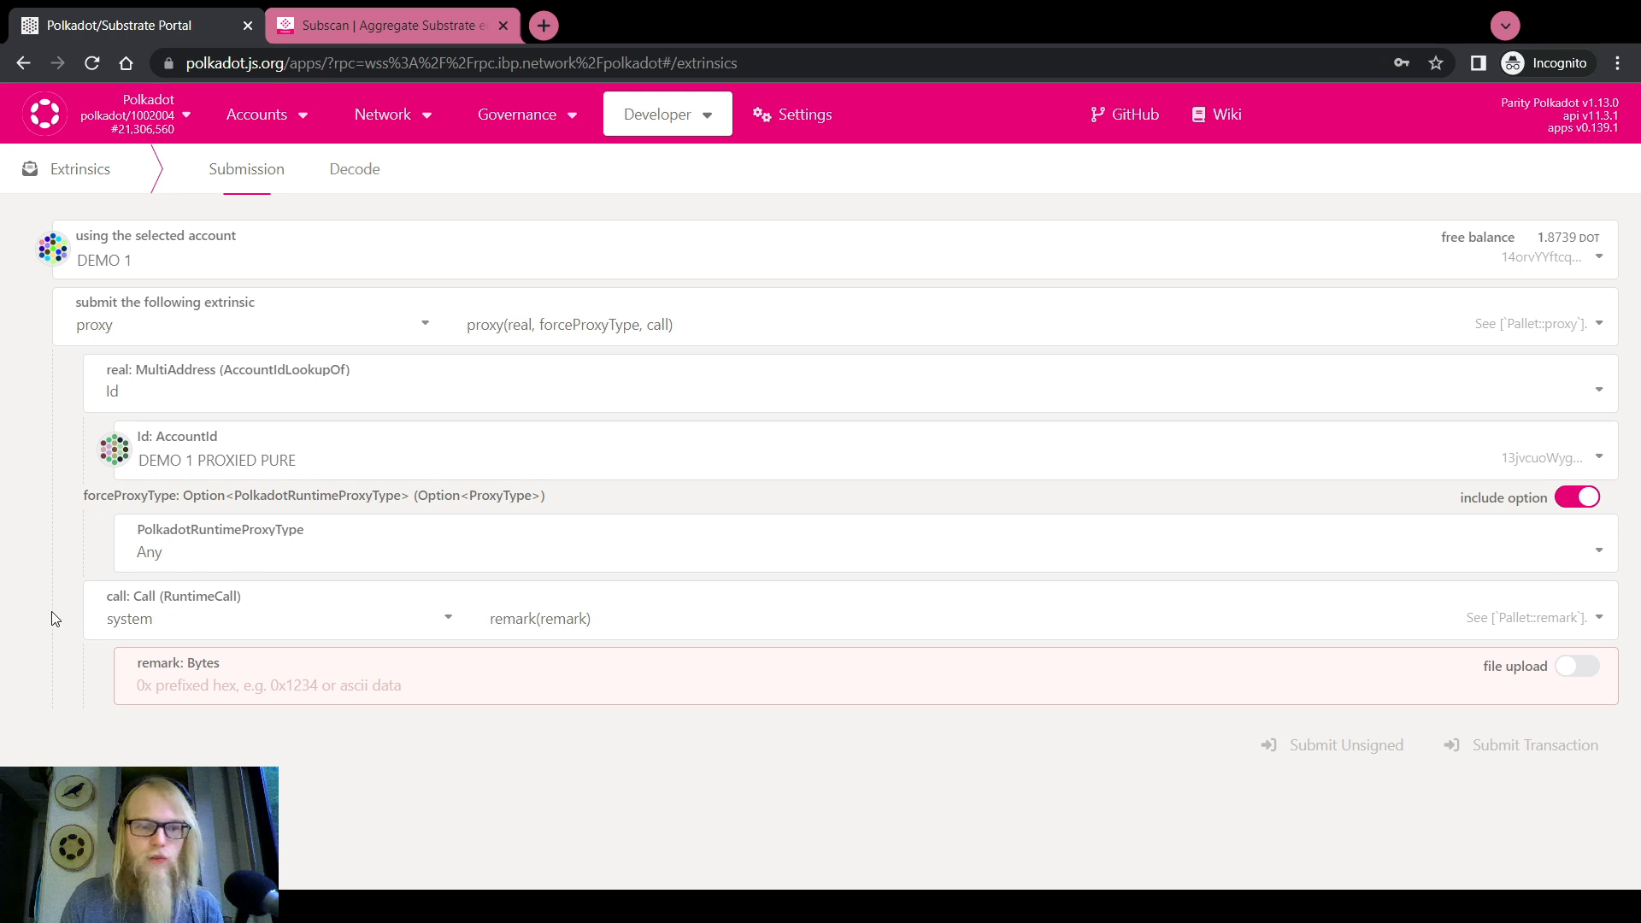
Set the wrapped call to balances.transferAll
click(184, 619)
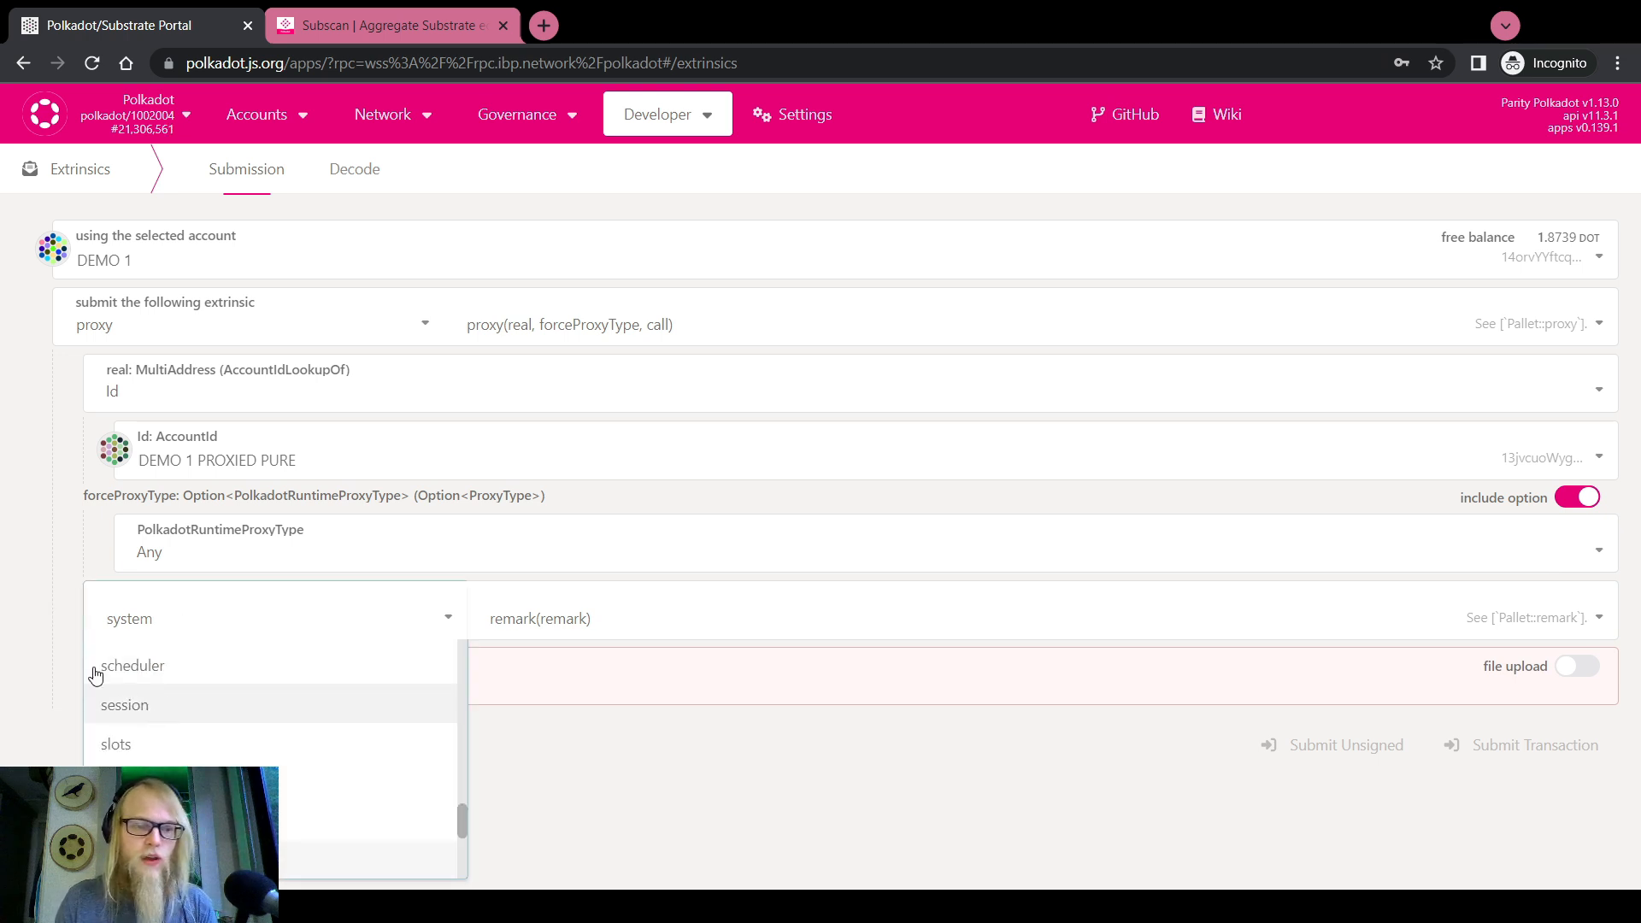
scroll(137, 723, up, 8)
scroll(137, 728, up, 5)
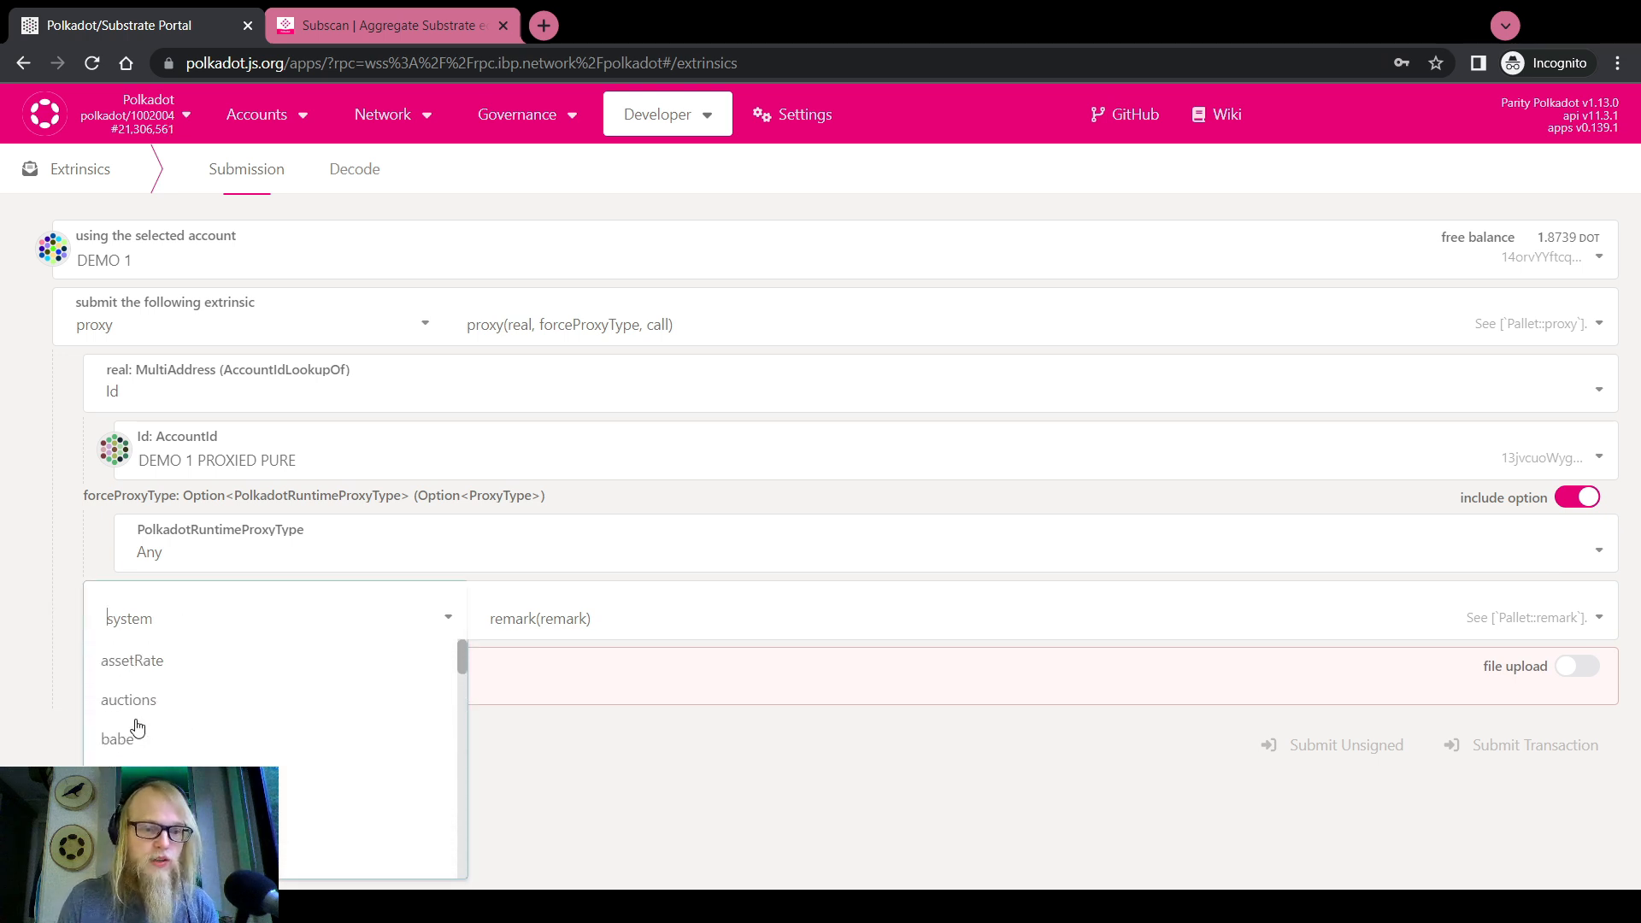
click(7, 633)
click(166, 623)
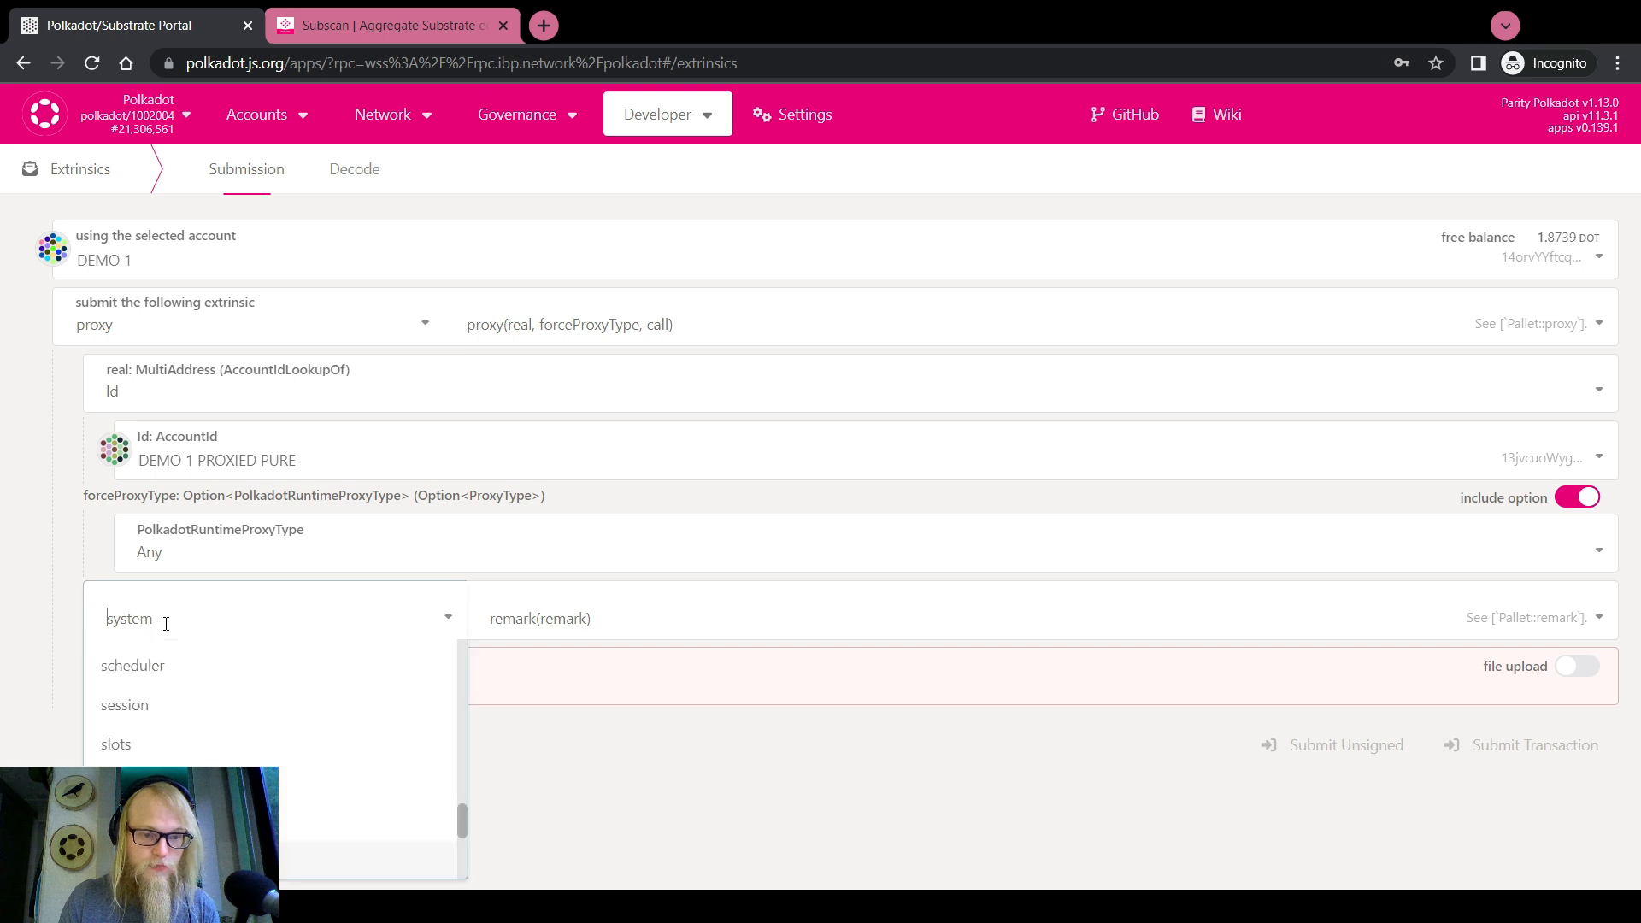
scroll(165, 732, up, 8)
scroll(164, 733, up, 10)
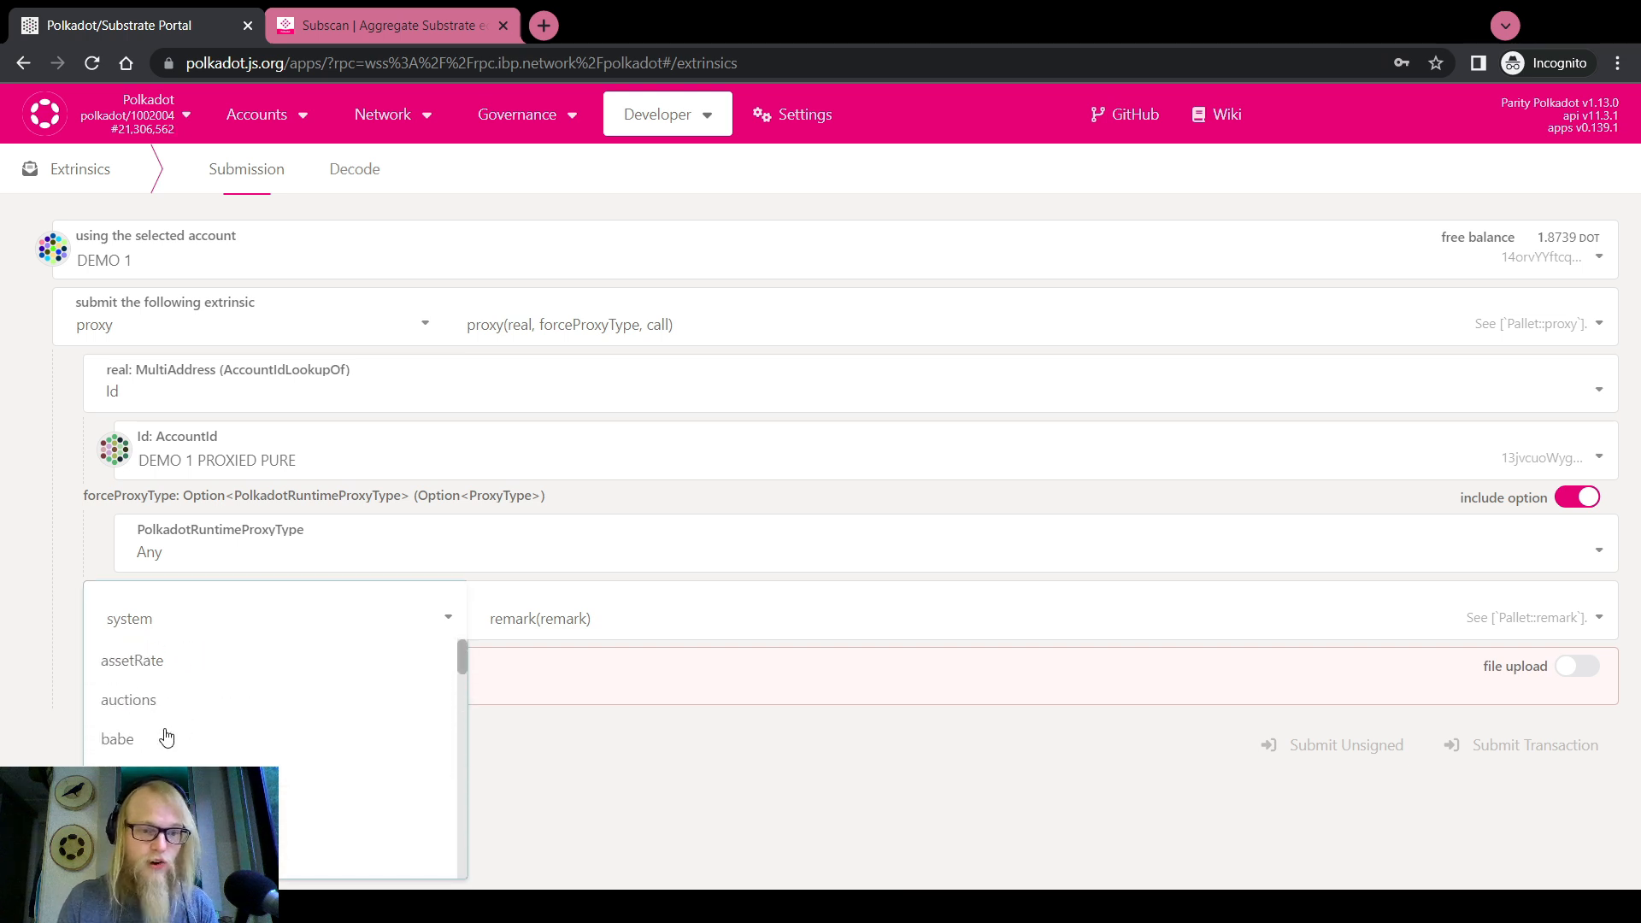
click(162, 735)
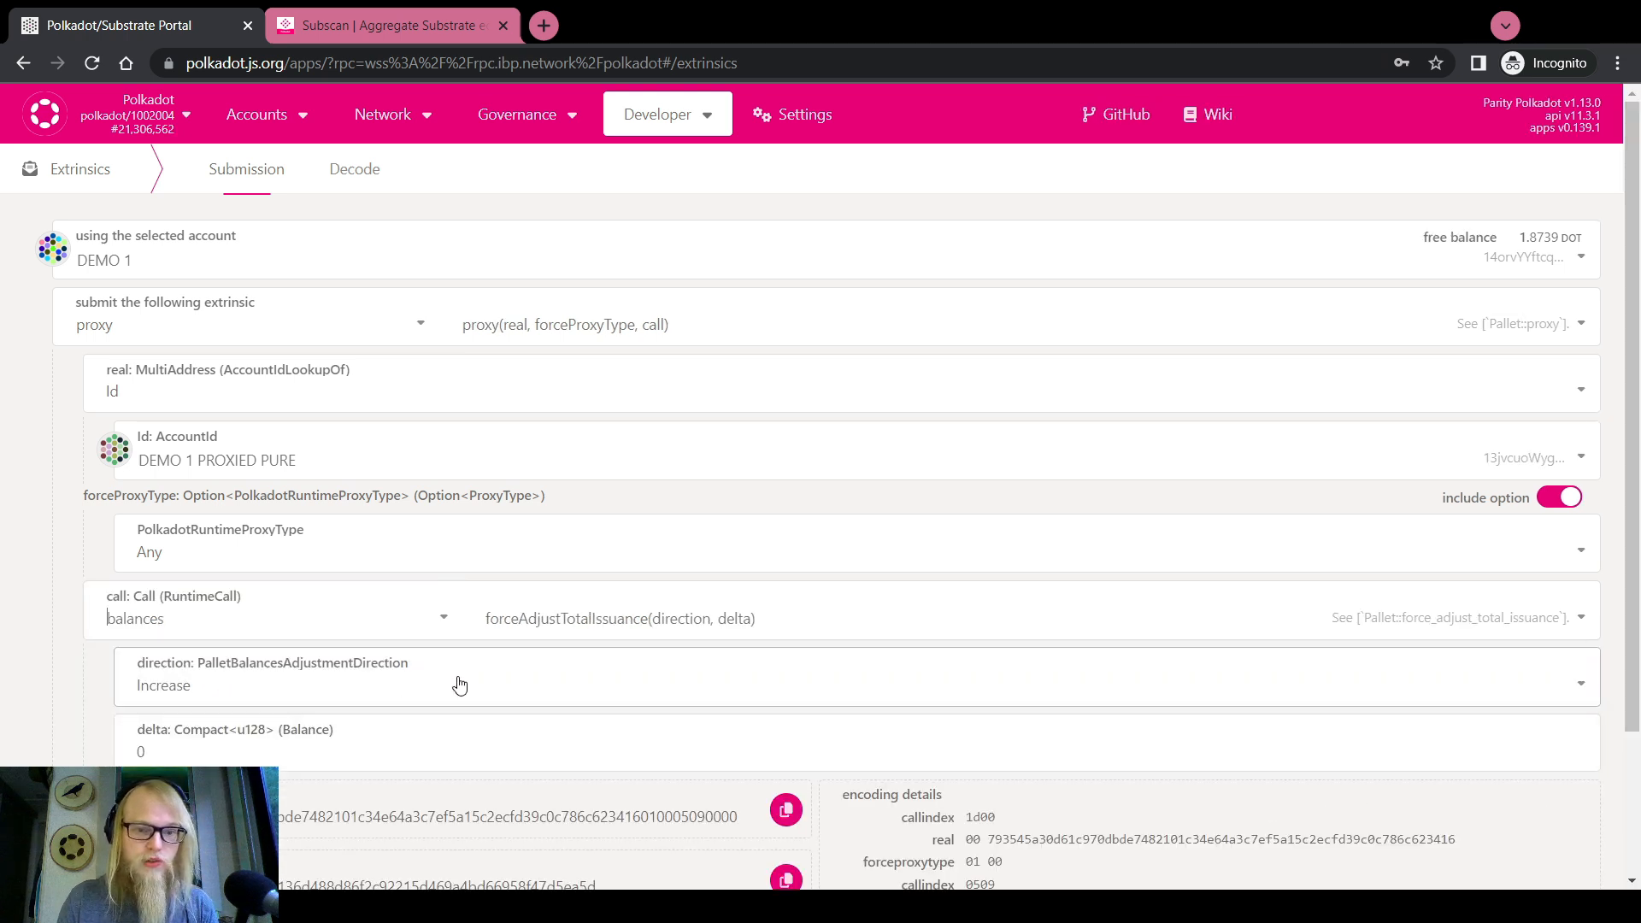
click(489, 615)
scroll(578, 754, down, 2)
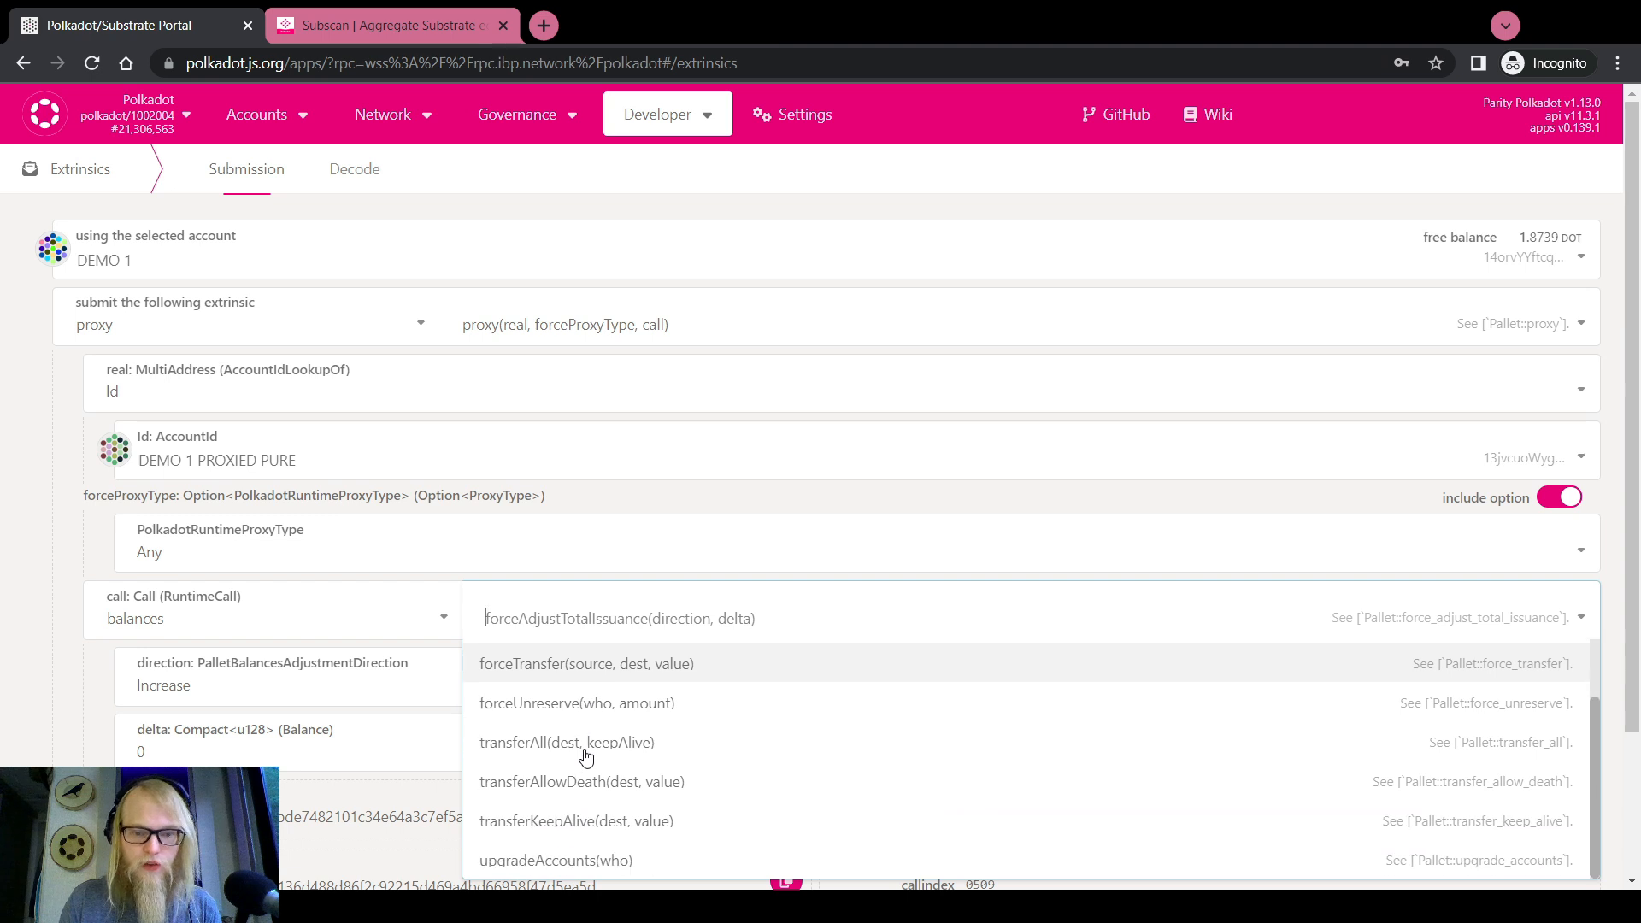
click(583, 757)
scroll(0, 681, down, 1)
scroll(0, 681, down, 2)
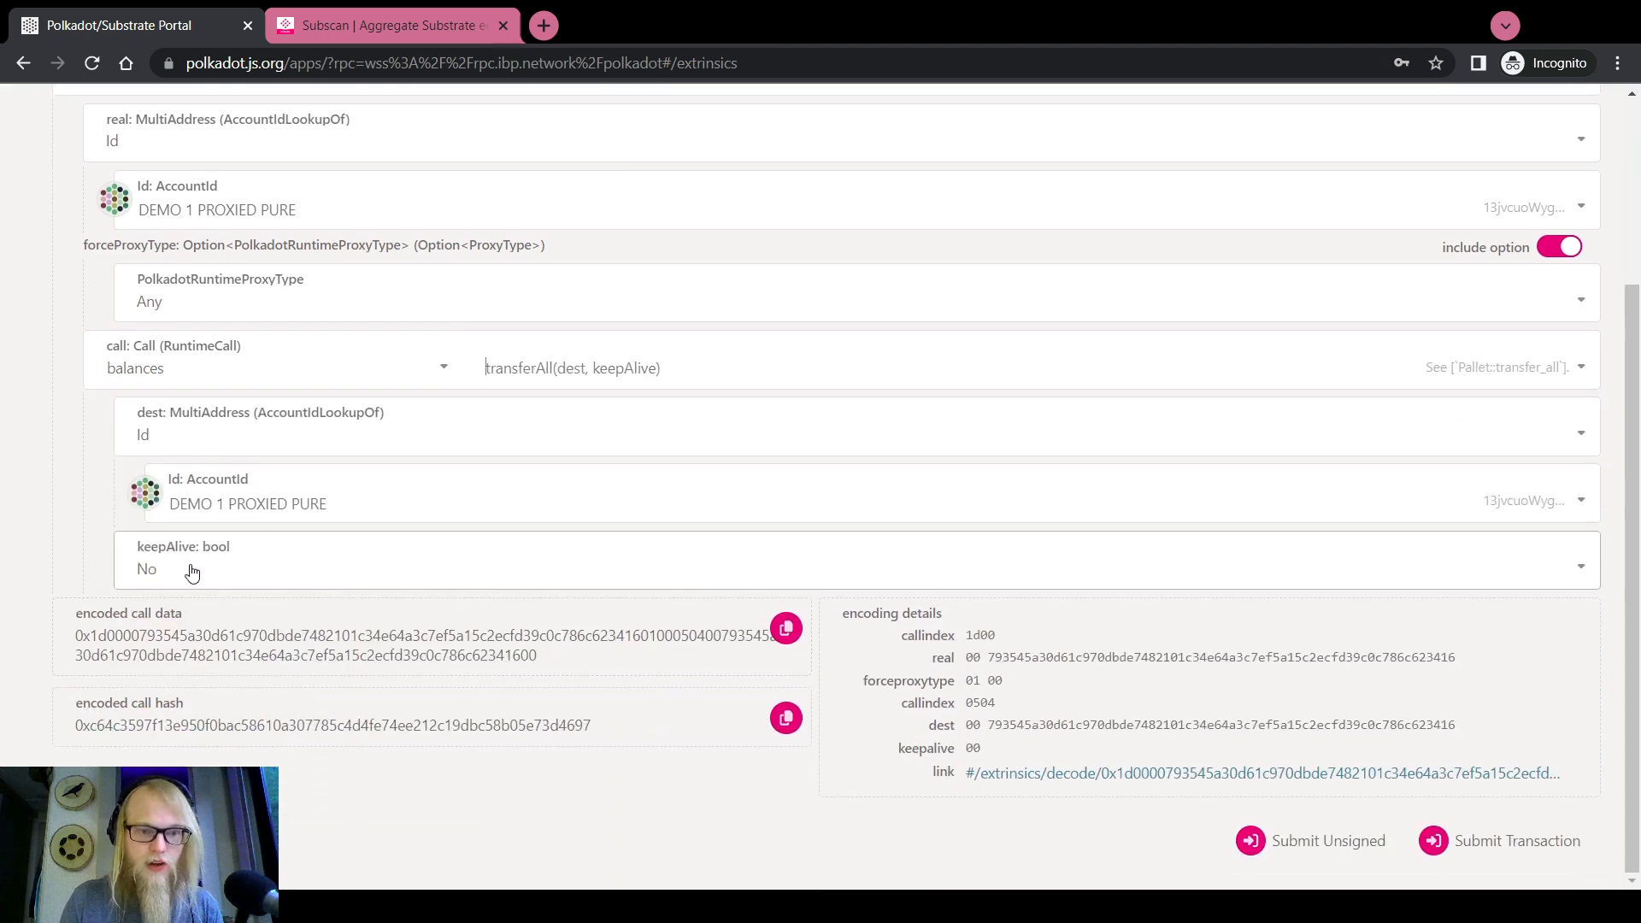
Set the transferAll destination to DEMO 2
click(212, 505)
click(248, 670)
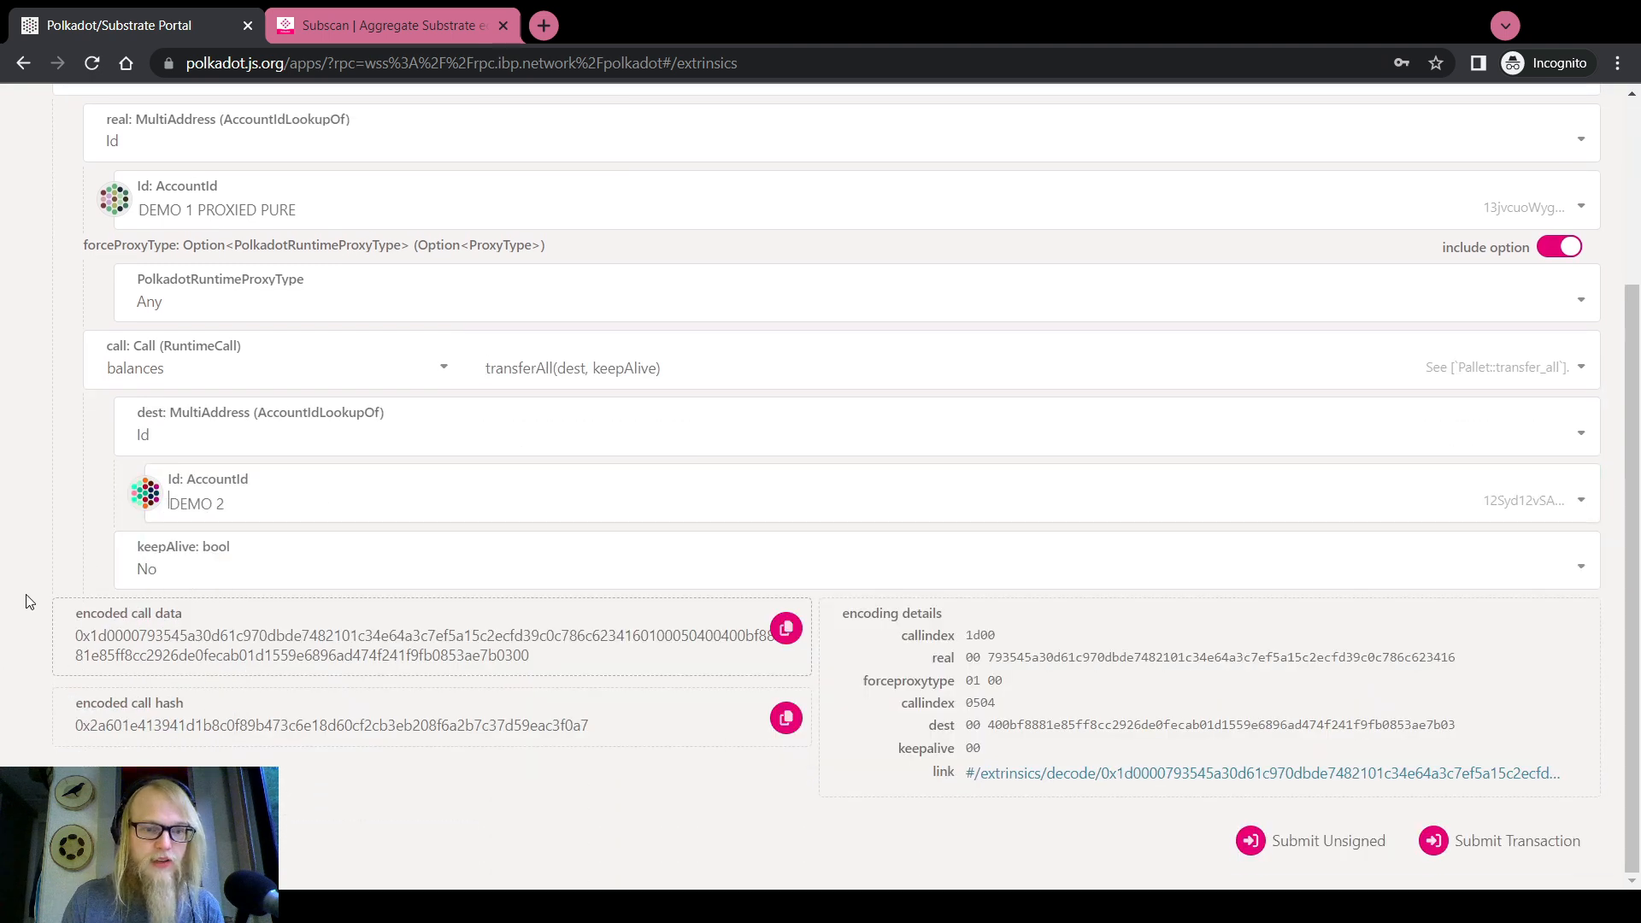
scroll(2, 593, up, 2)
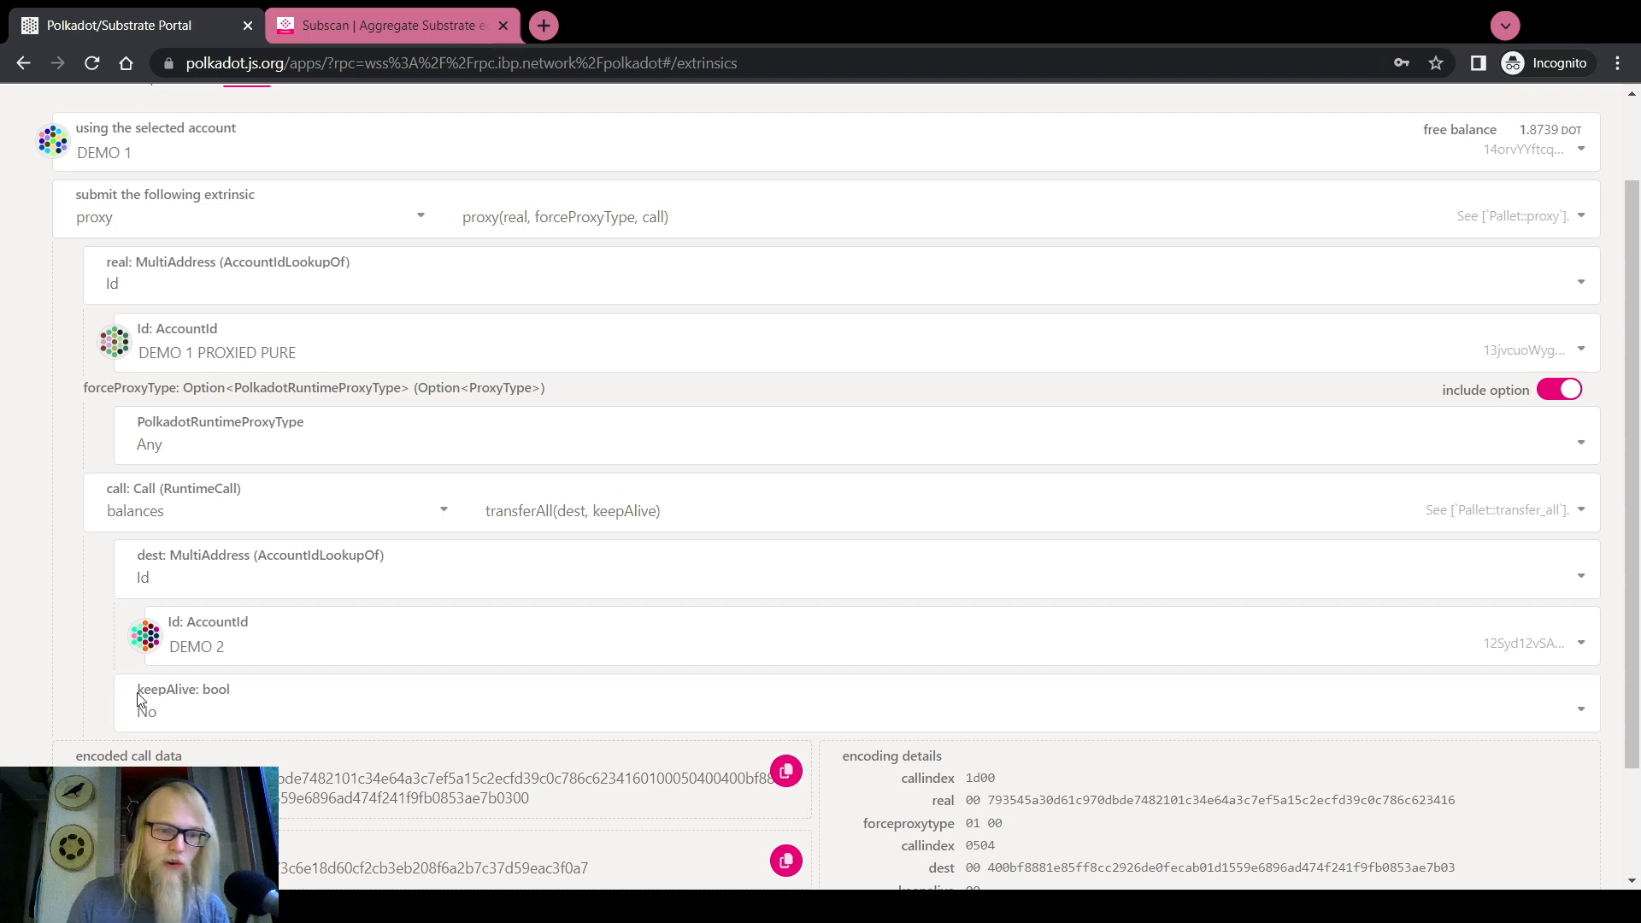
scroll(17, 654, up, 2)
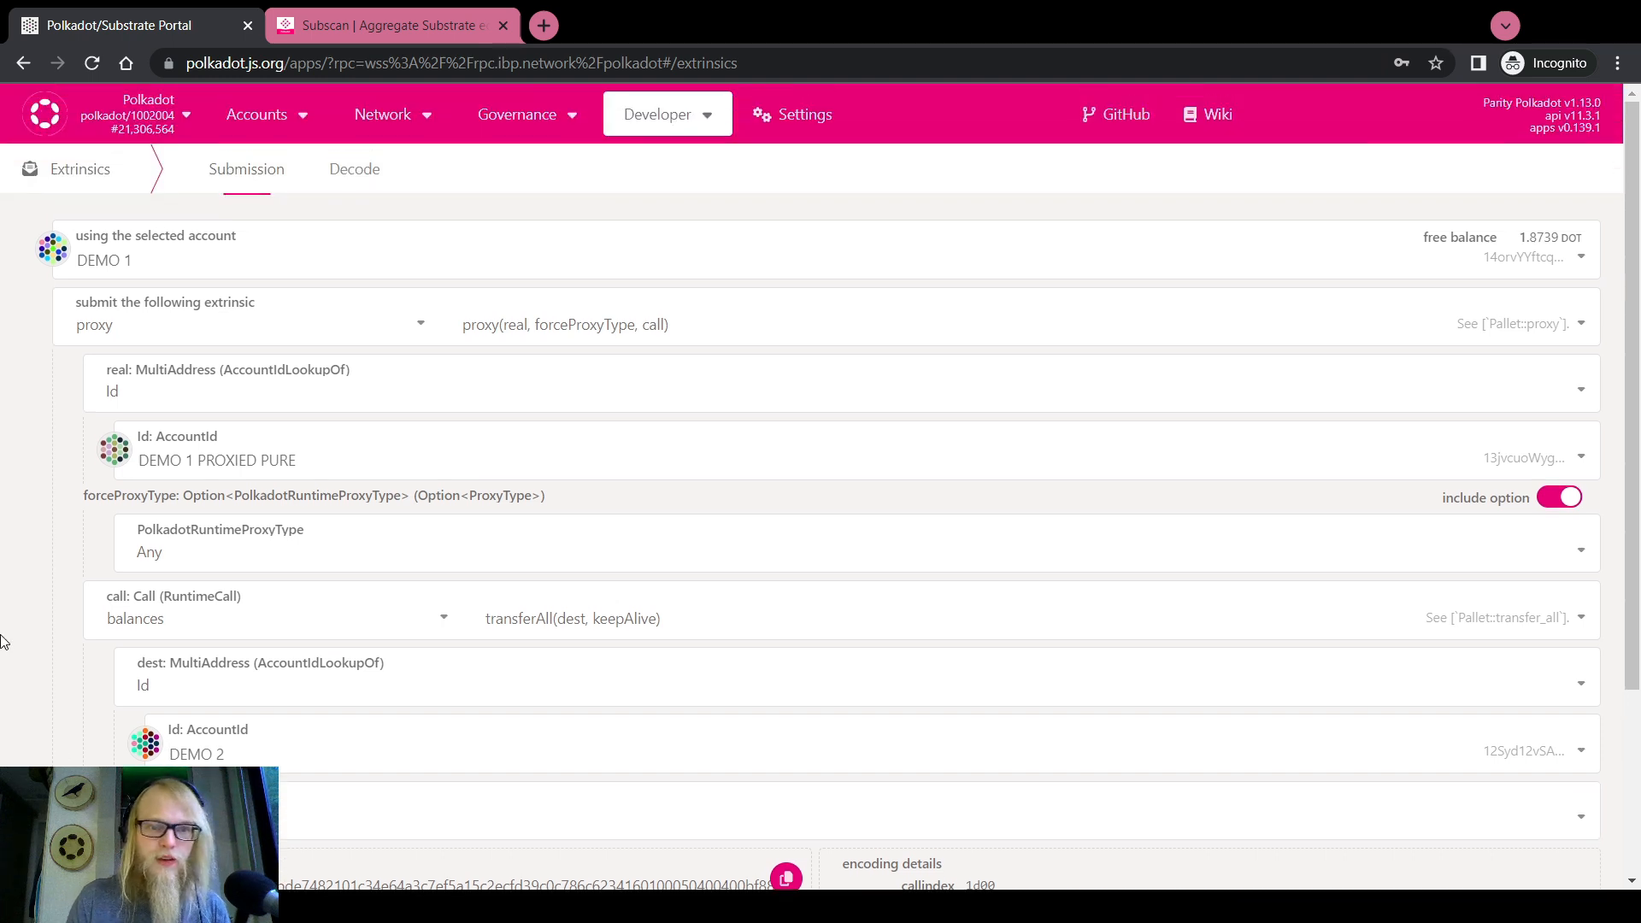
Submit the proxy.proxy transferAll call, enter the account password, and sign and submit it
scroll(2, 642, down, 2)
scroll(4, 615, up, 2)
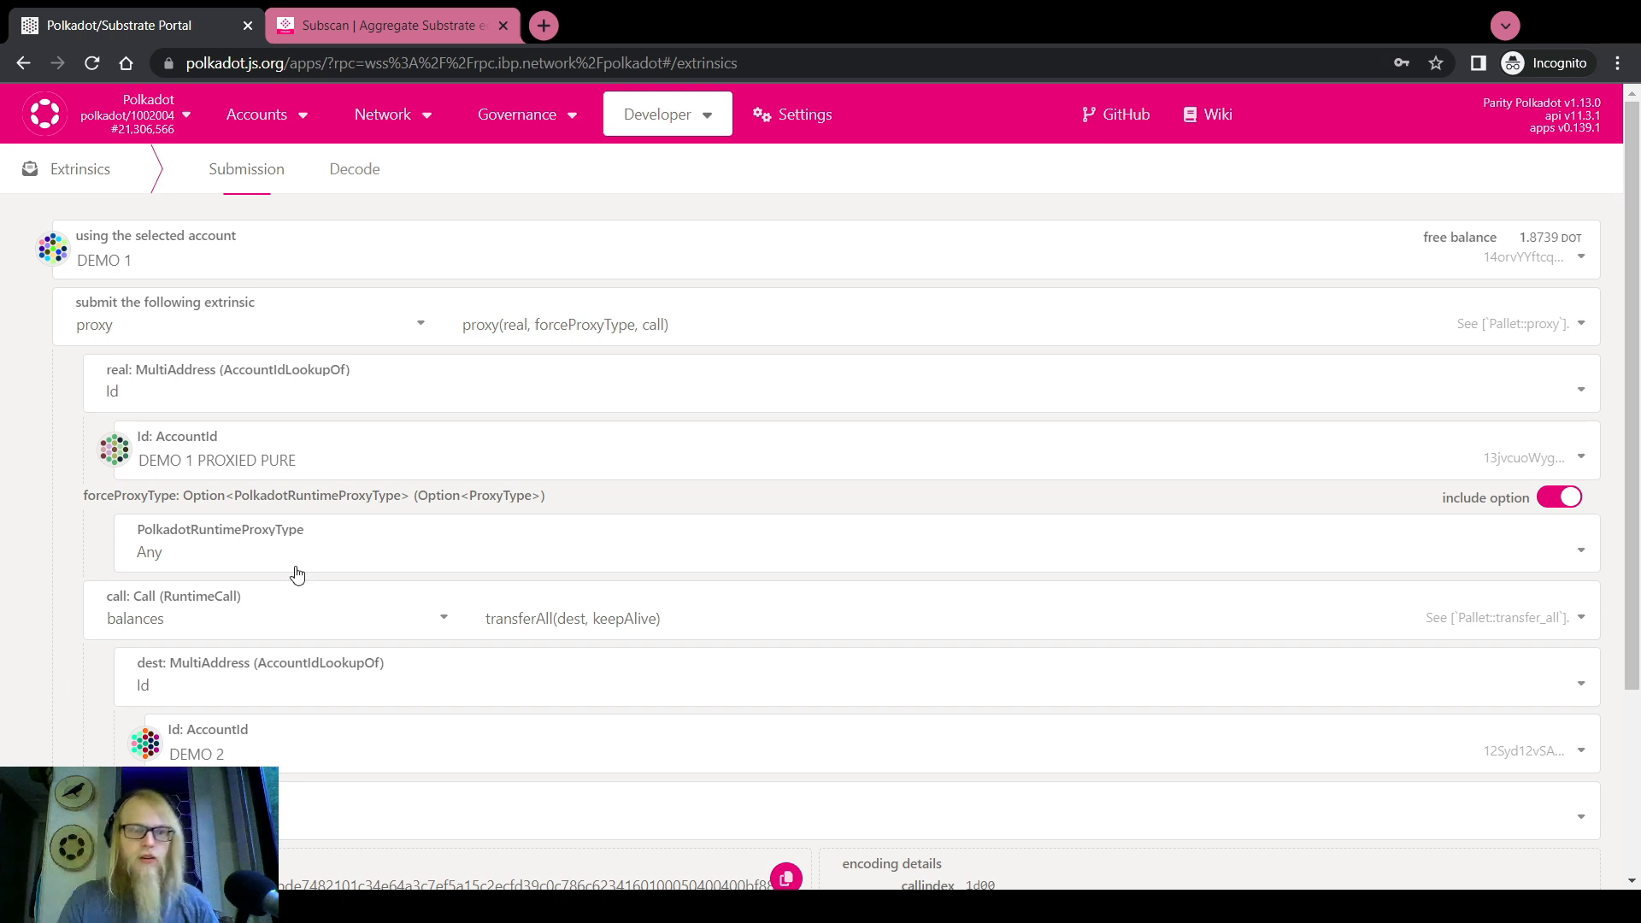
scroll(45, 734, down, 2)
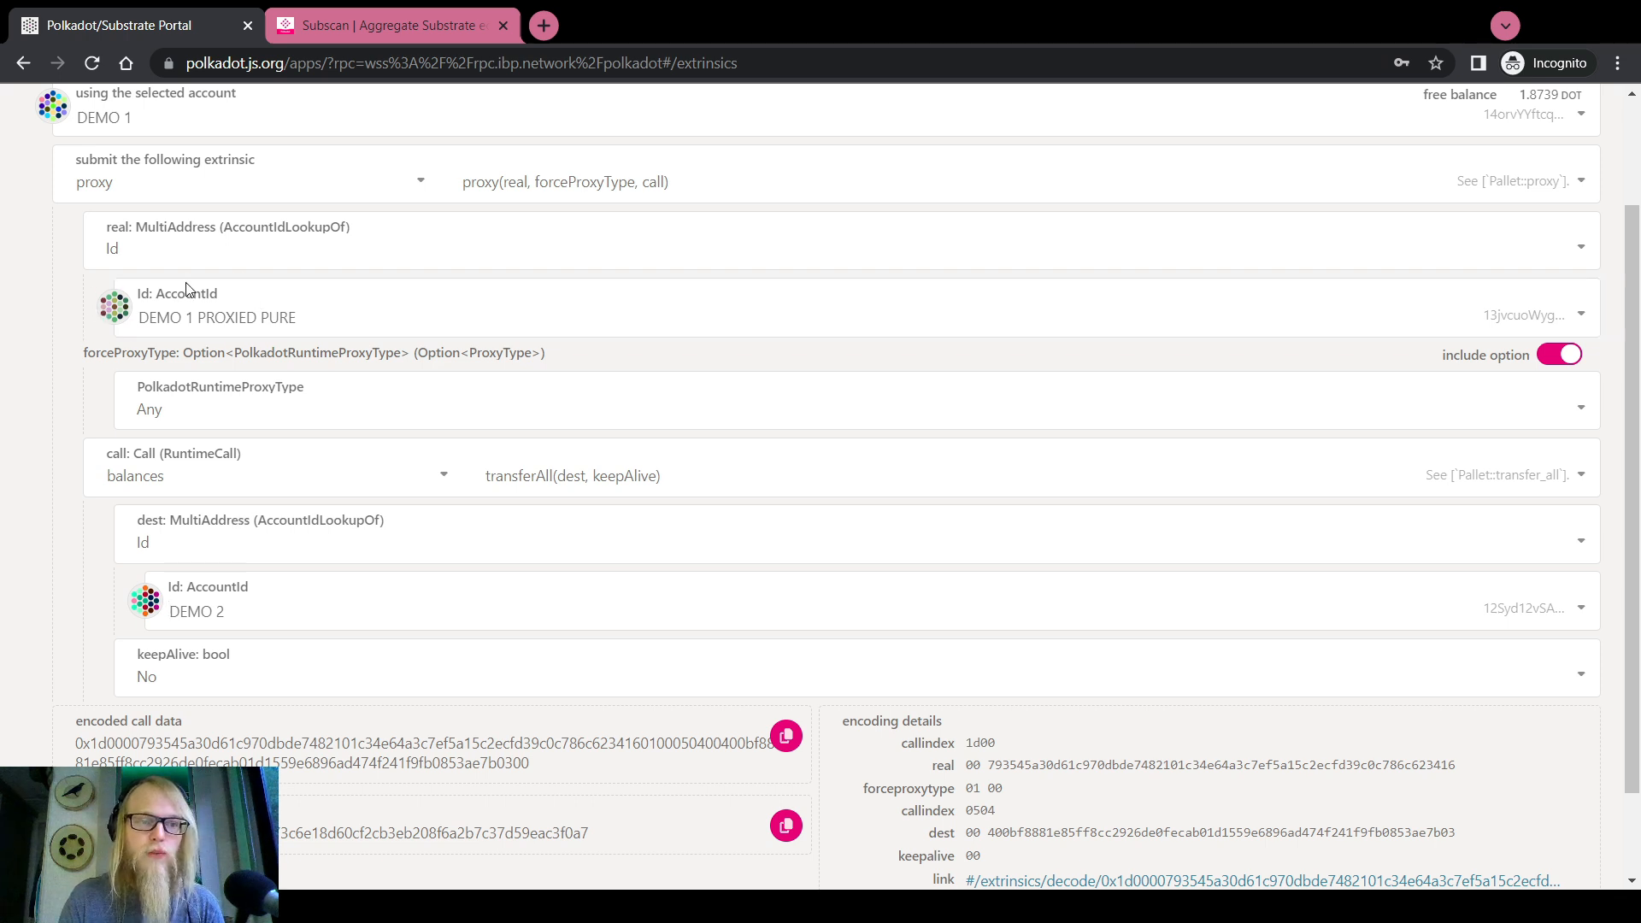
scroll(85, 359, down, 2)
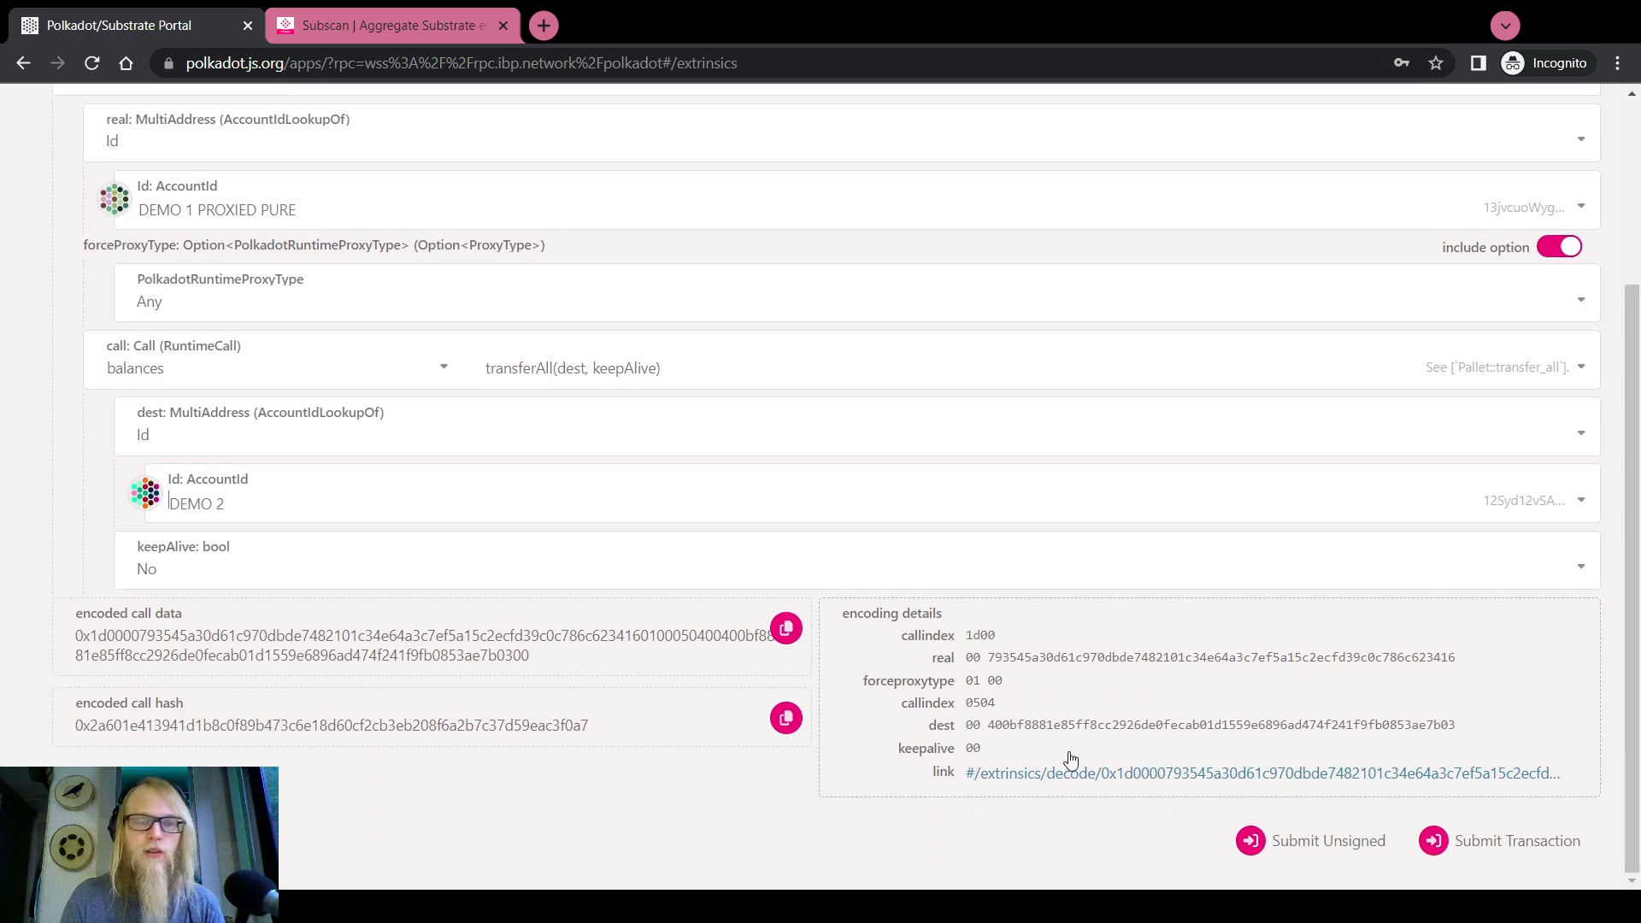
click(1457, 831)
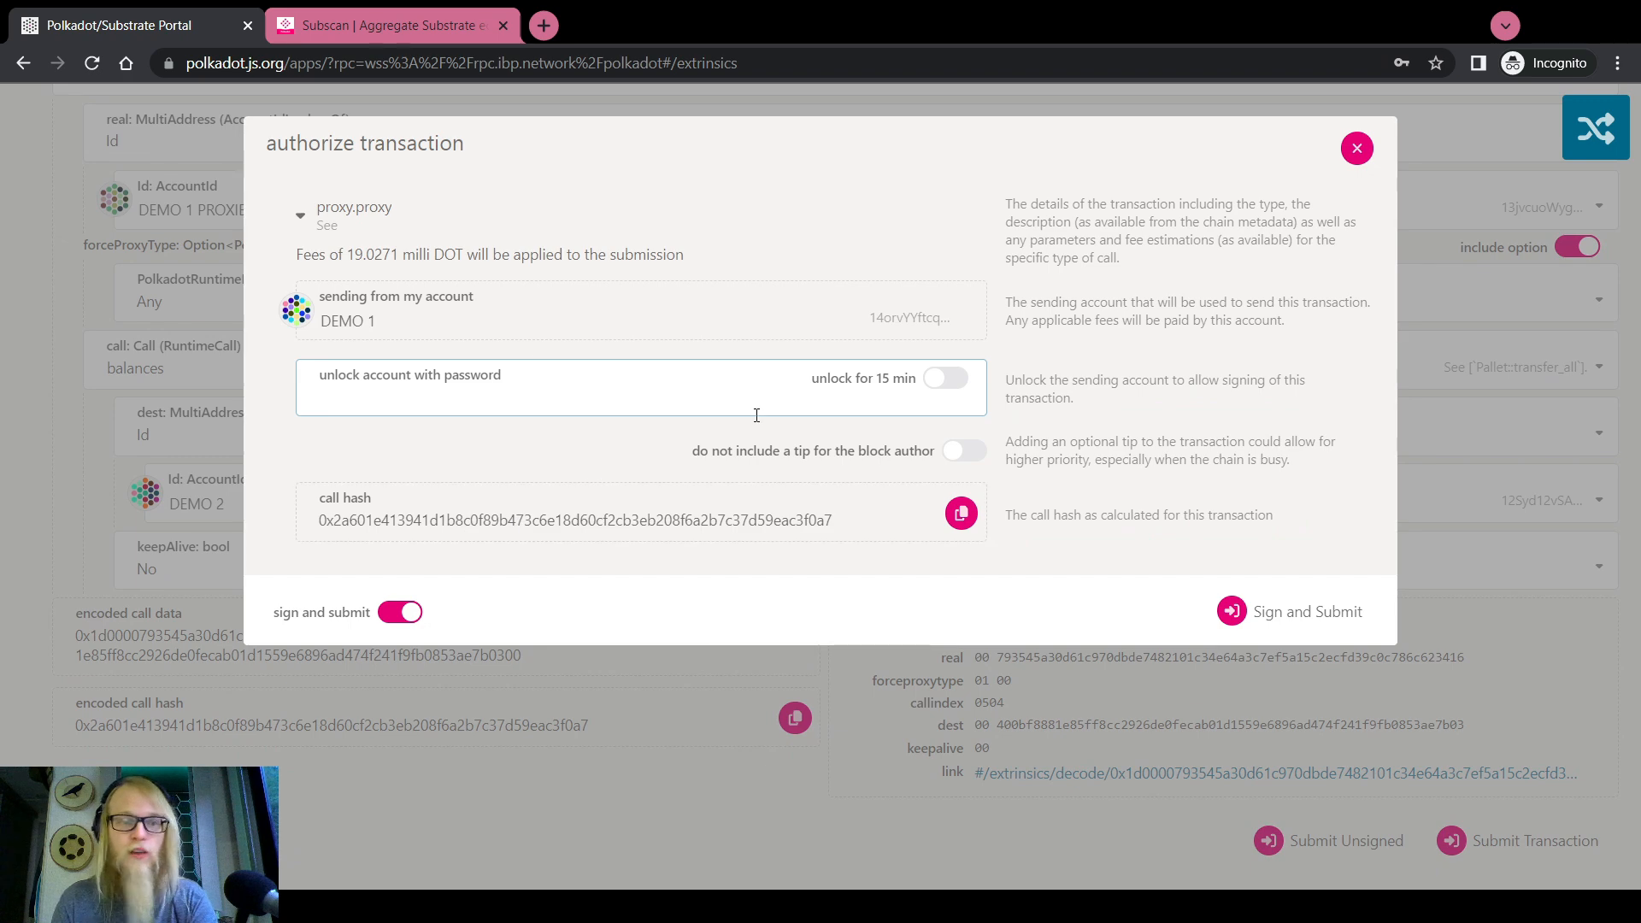
text(••••••••••)
click(1290, 612)
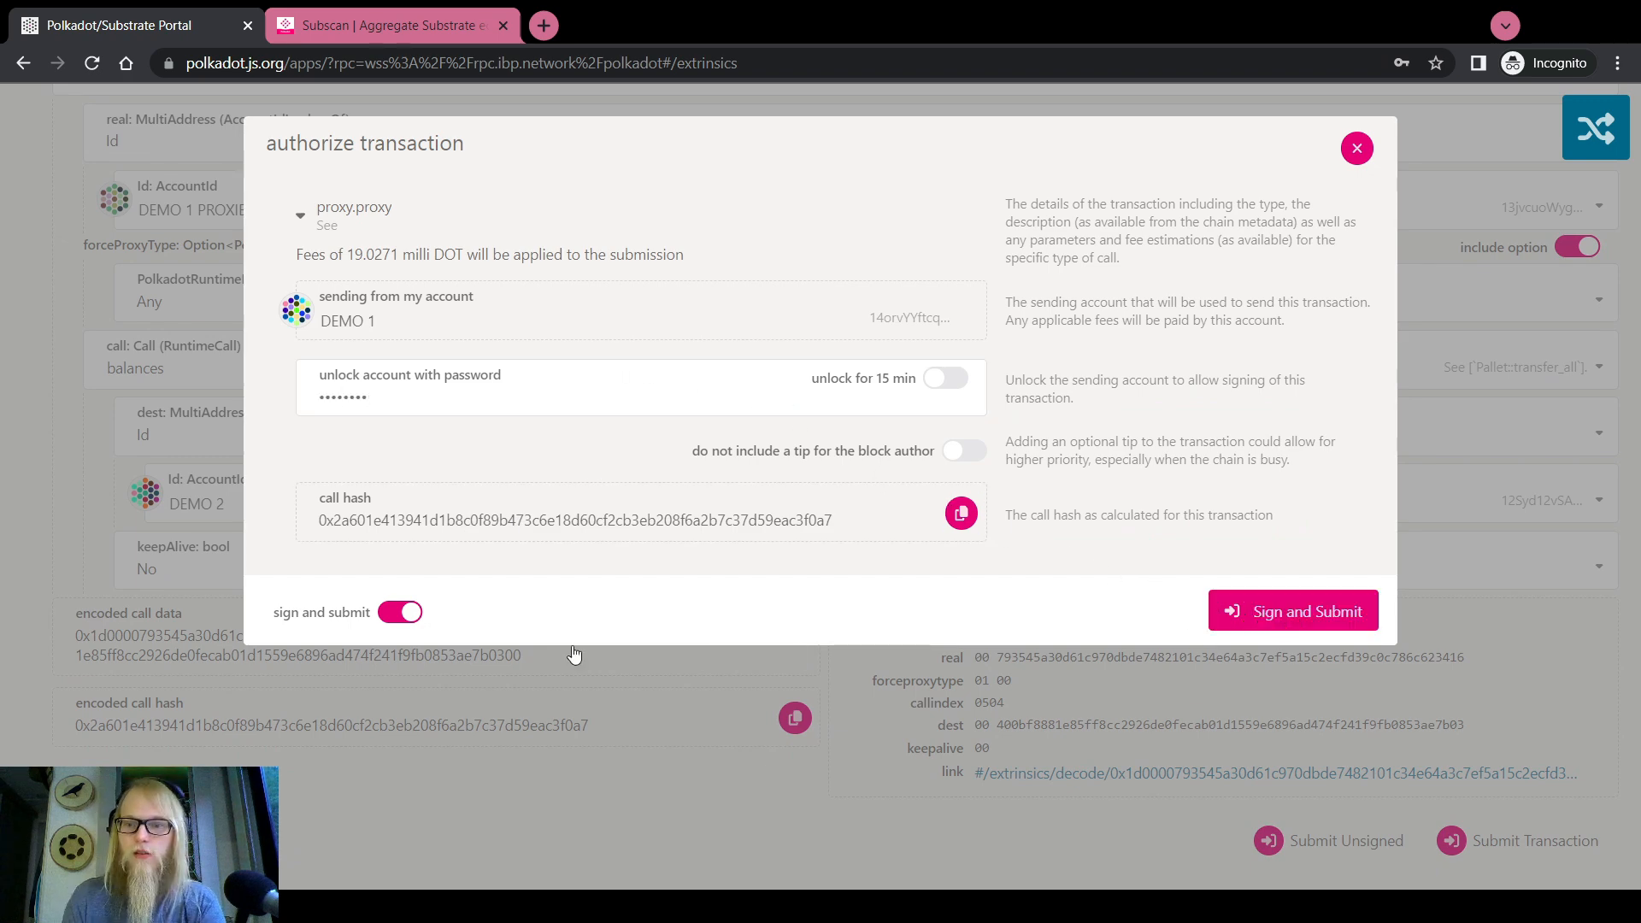
scroll(6, 542, up, 3)
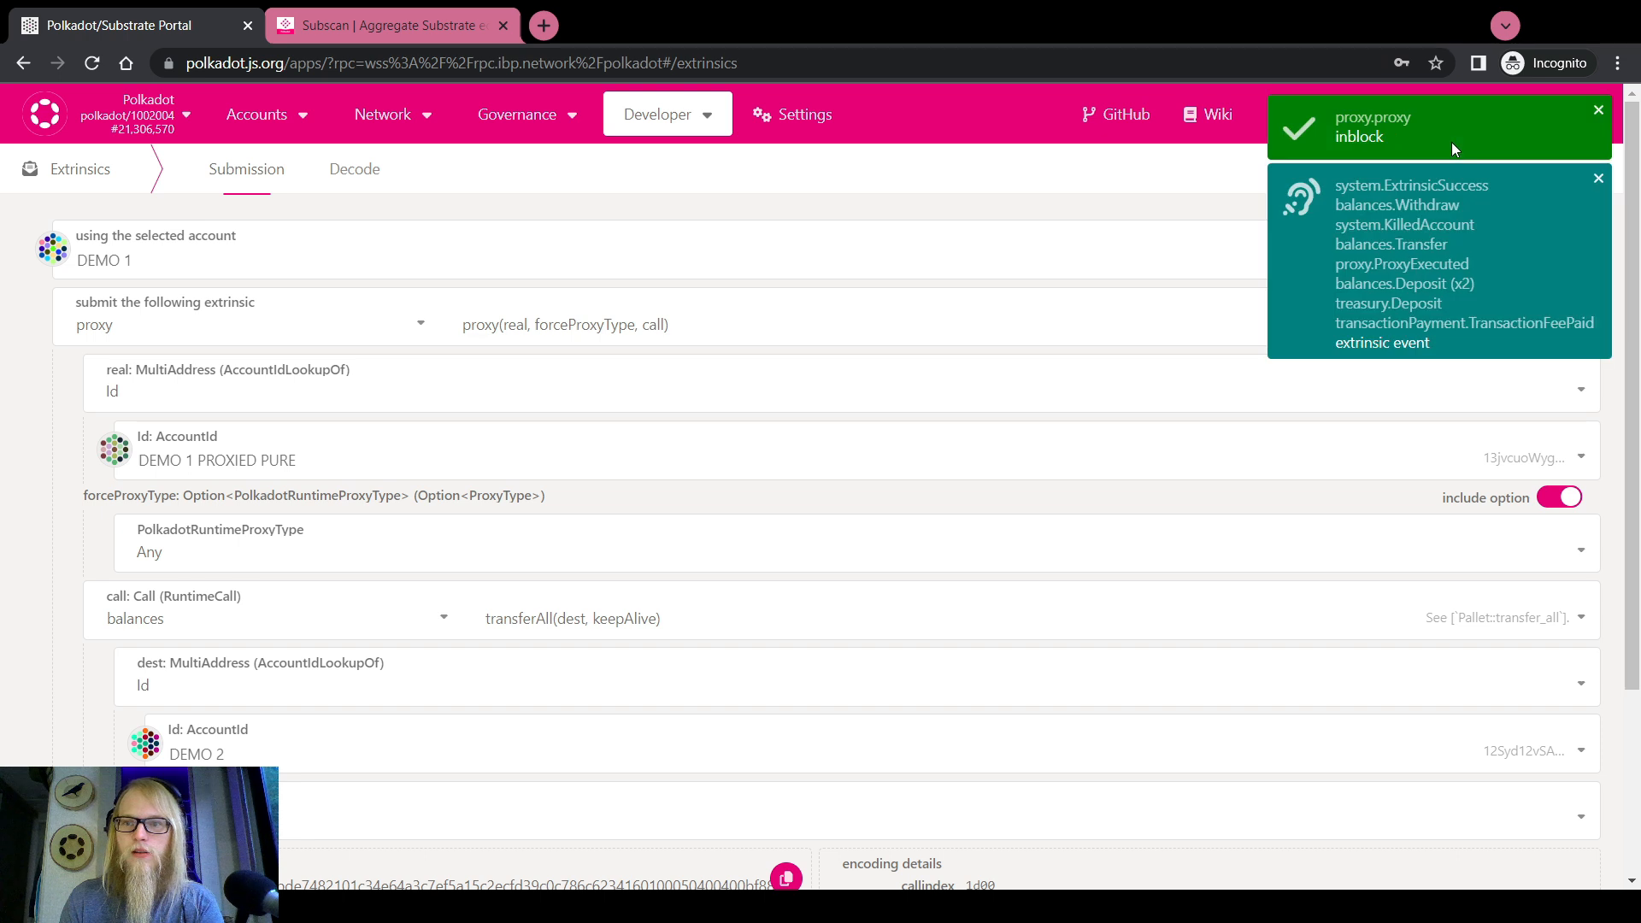
On the accounts page, expand DEMO 1's card to view its 20.0410 DOT reserved balance
mouse_move(256, 113)
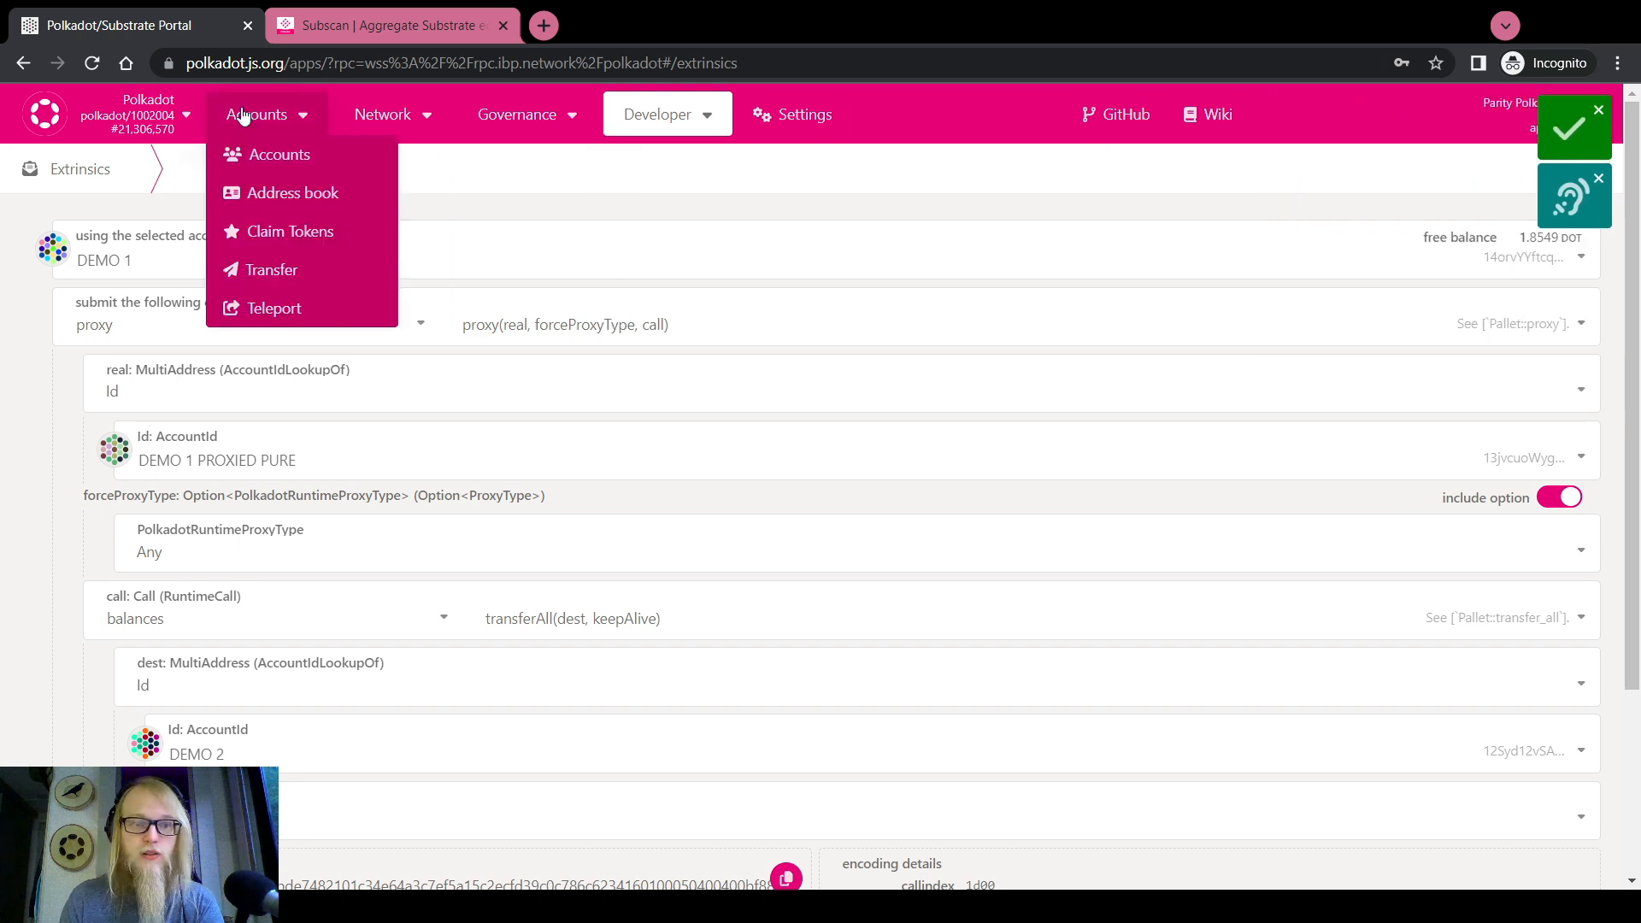
click(265, 154)
scroll(446, 359, down, 3)
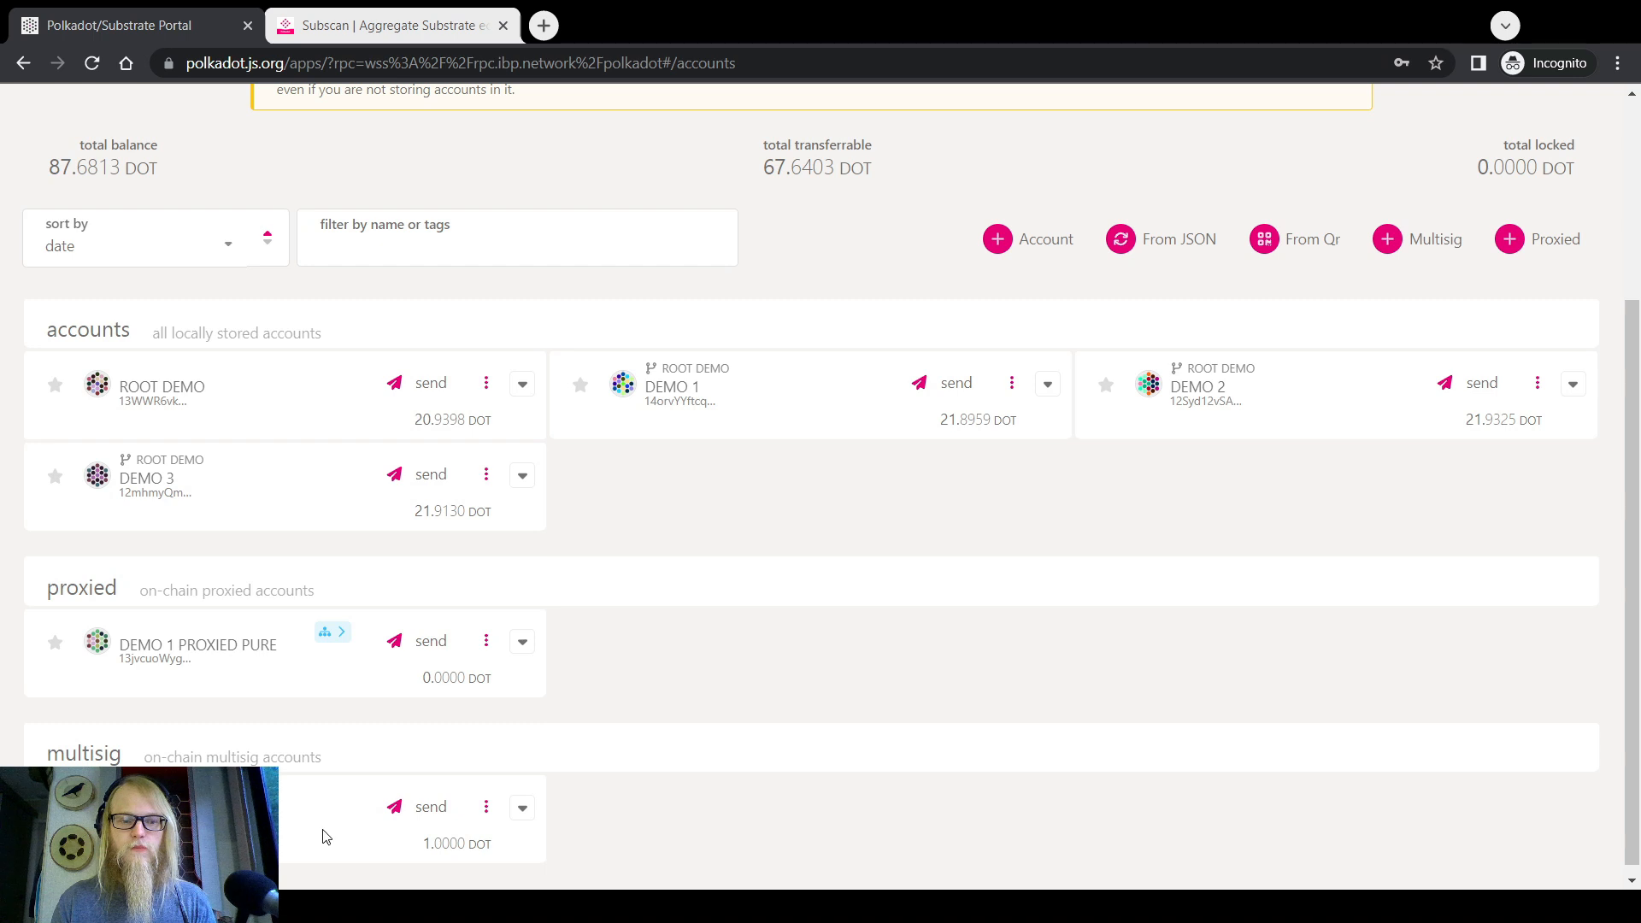
key(alt+Tab)
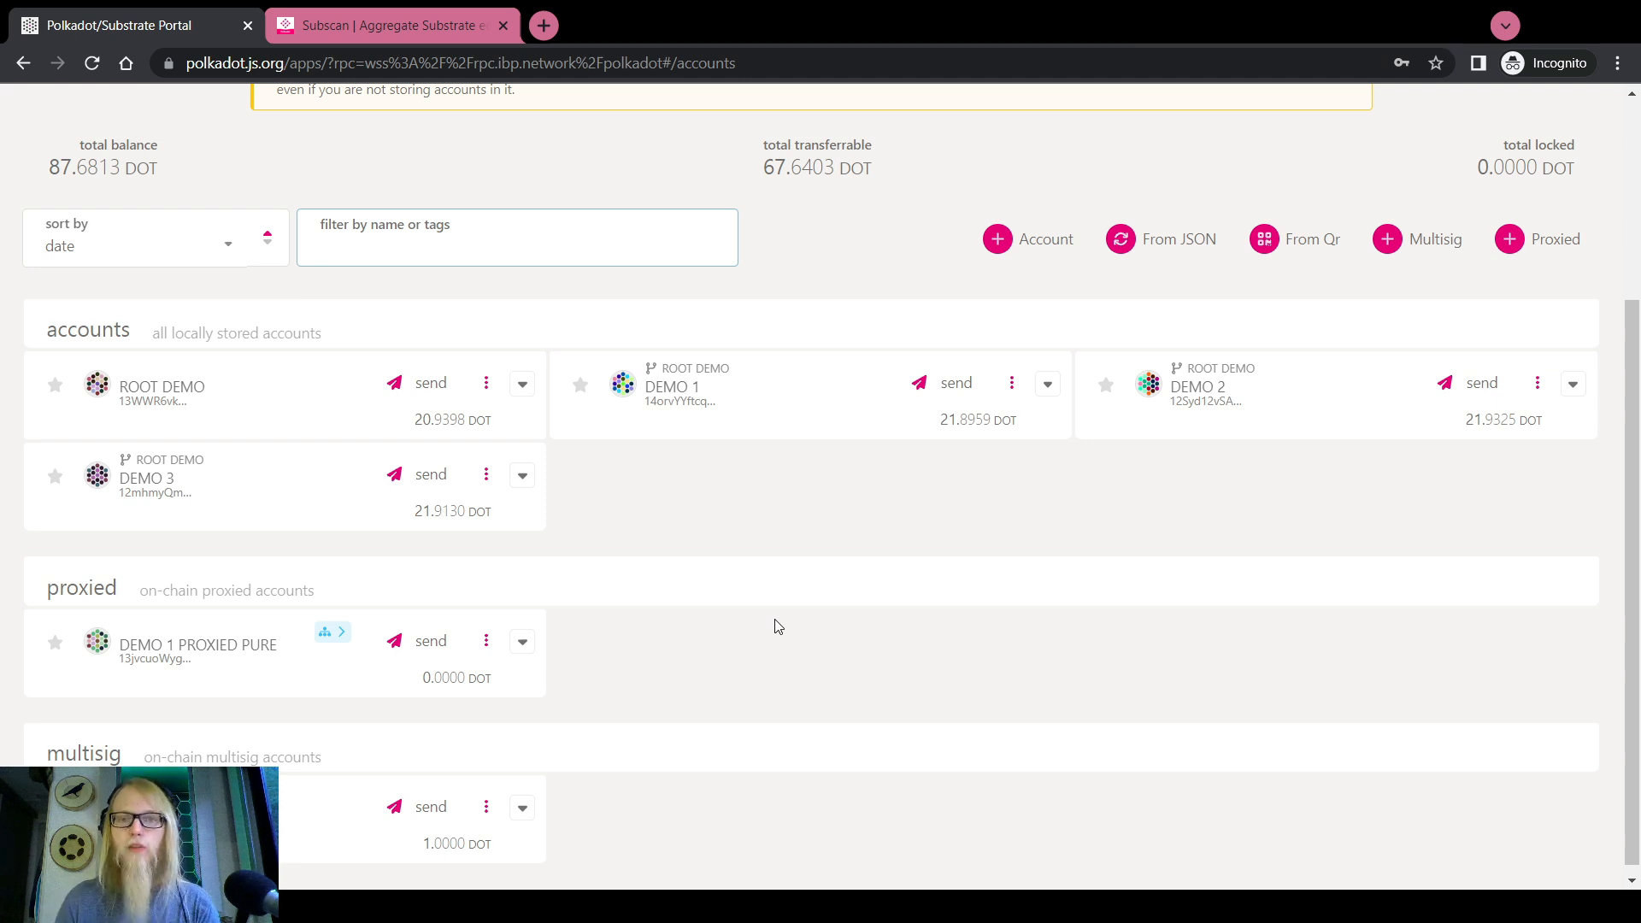
double_click(1047, 386)
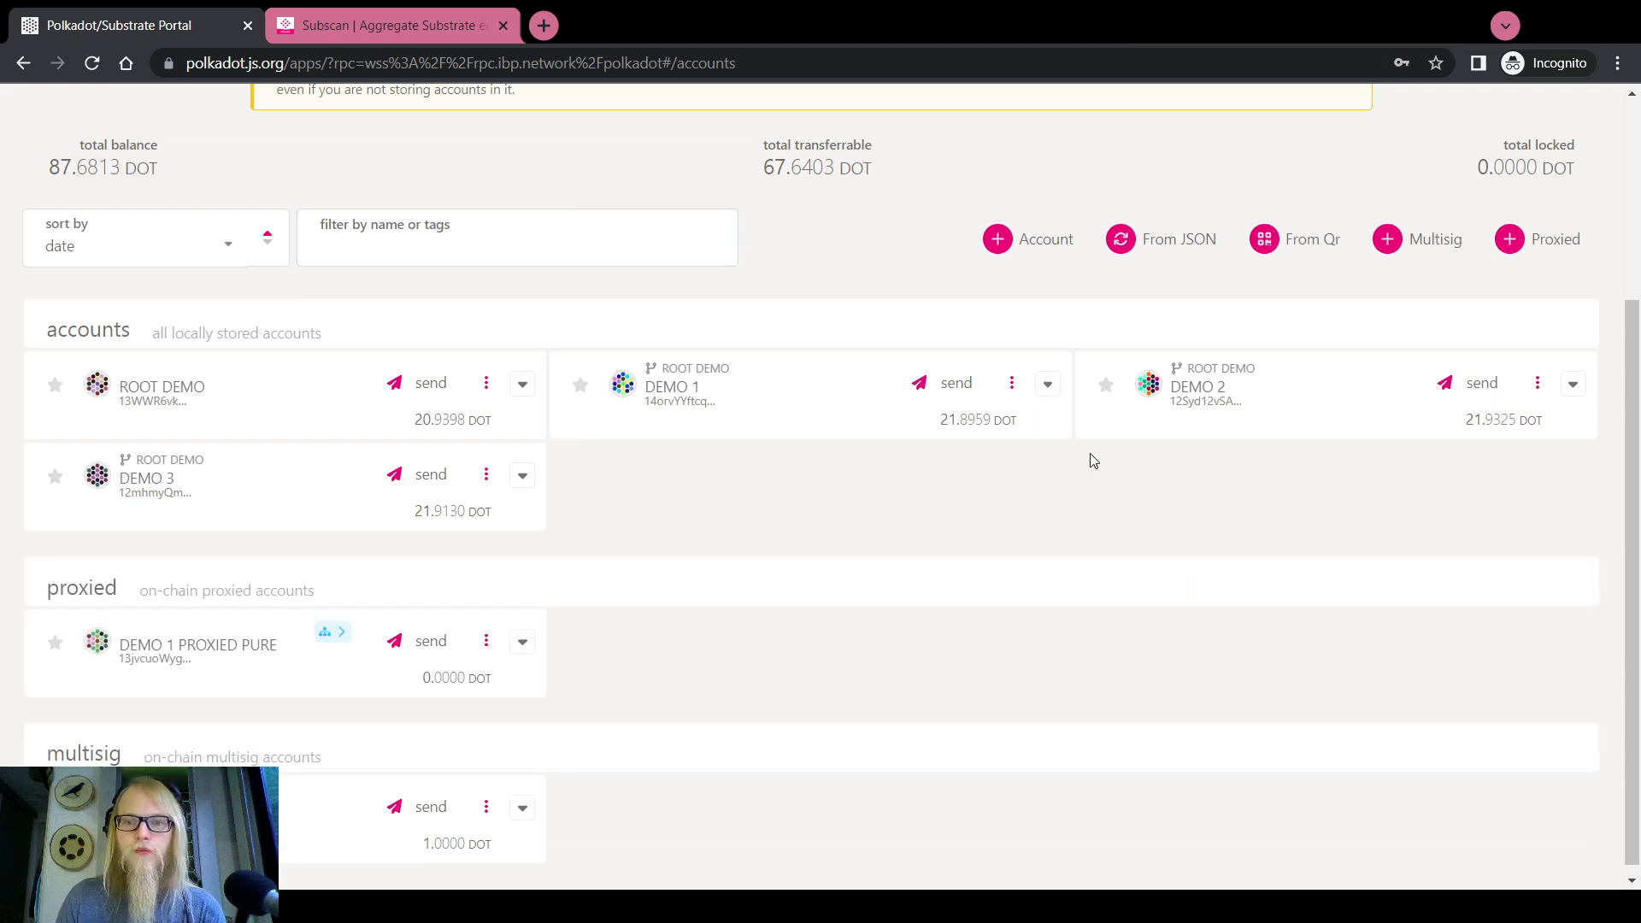
click(1048, 386)
double_click(982, 479)
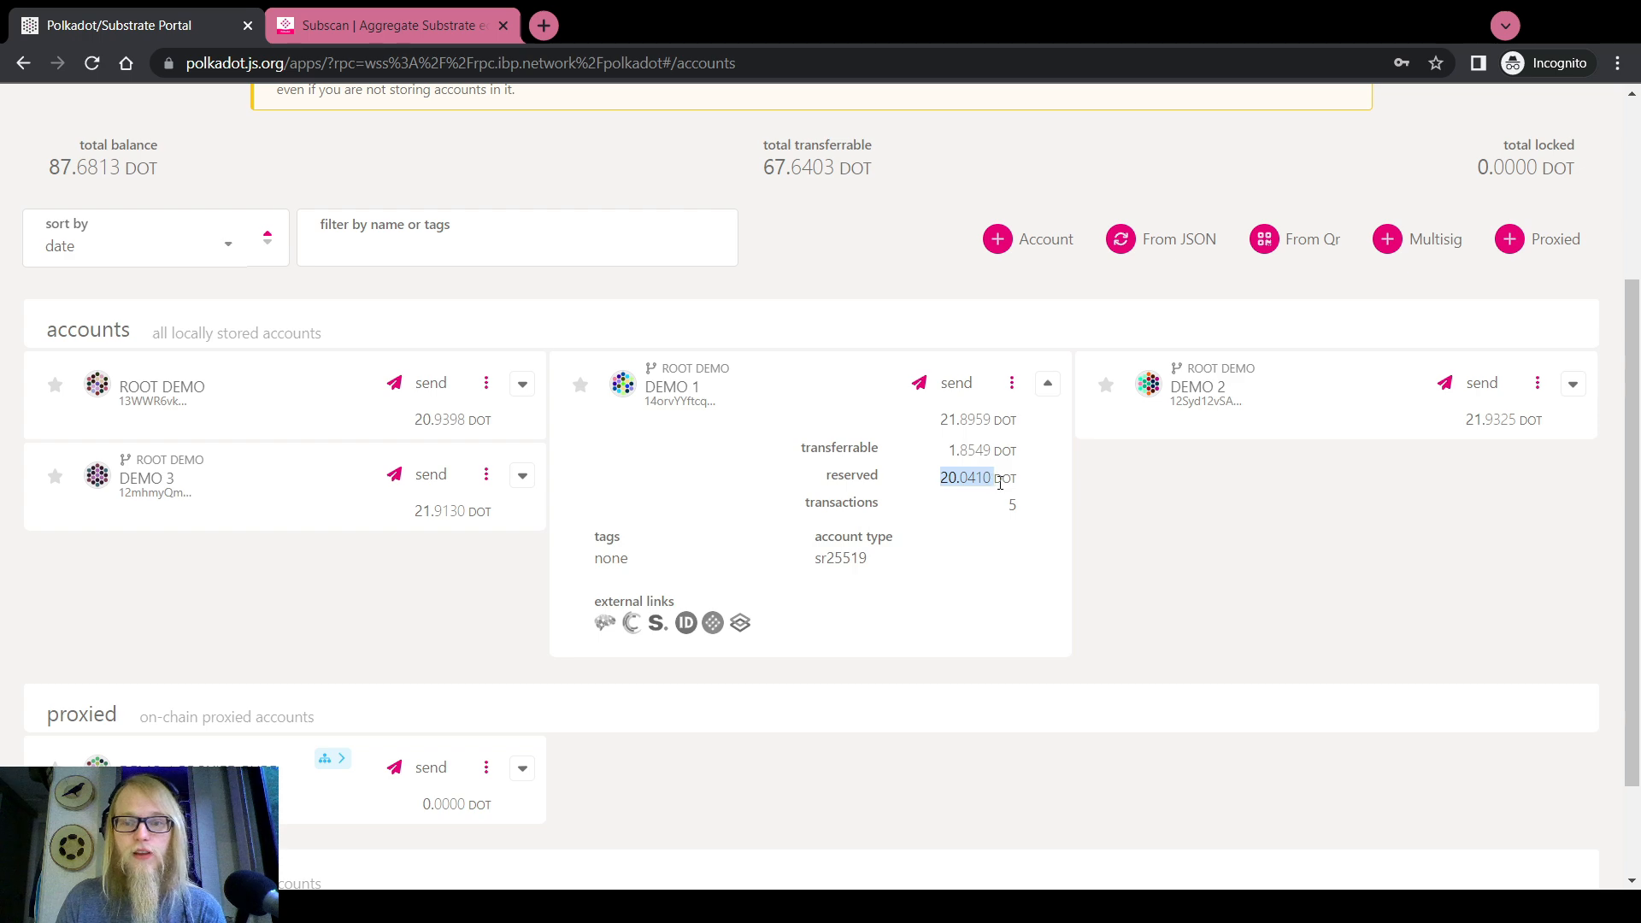
click(1078, 508)
scroll(1080, 510, down, 2)
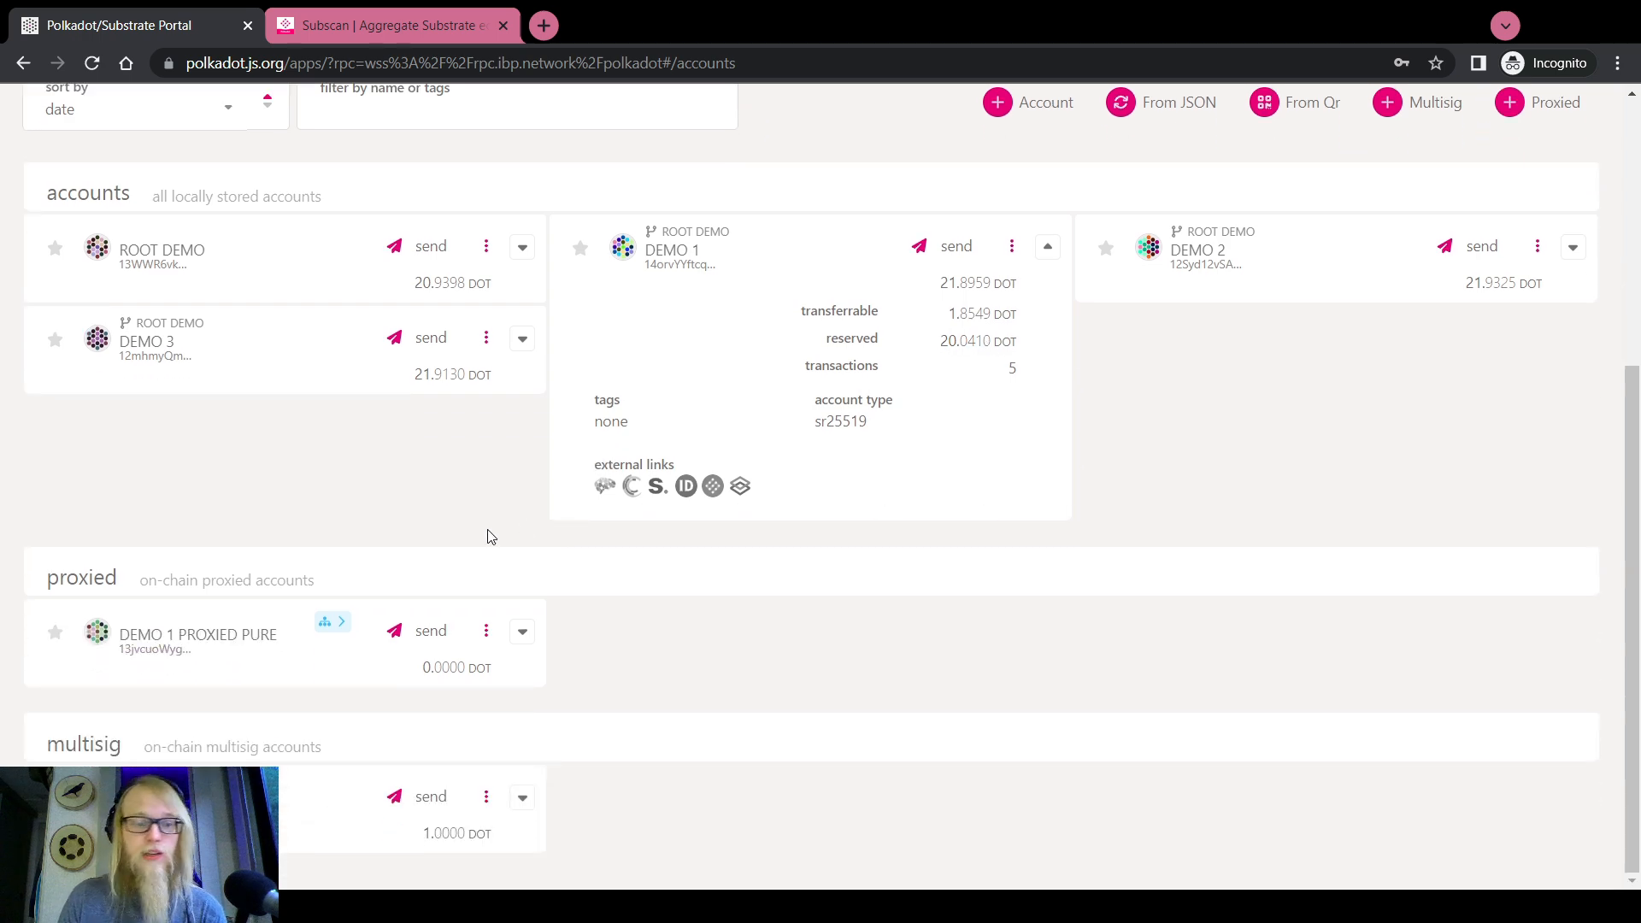
scroll(608, 557, up, 5)
In Developer > Extrinsics, select the proxy pallet's removeProxy call
mouse_move(670, 121)
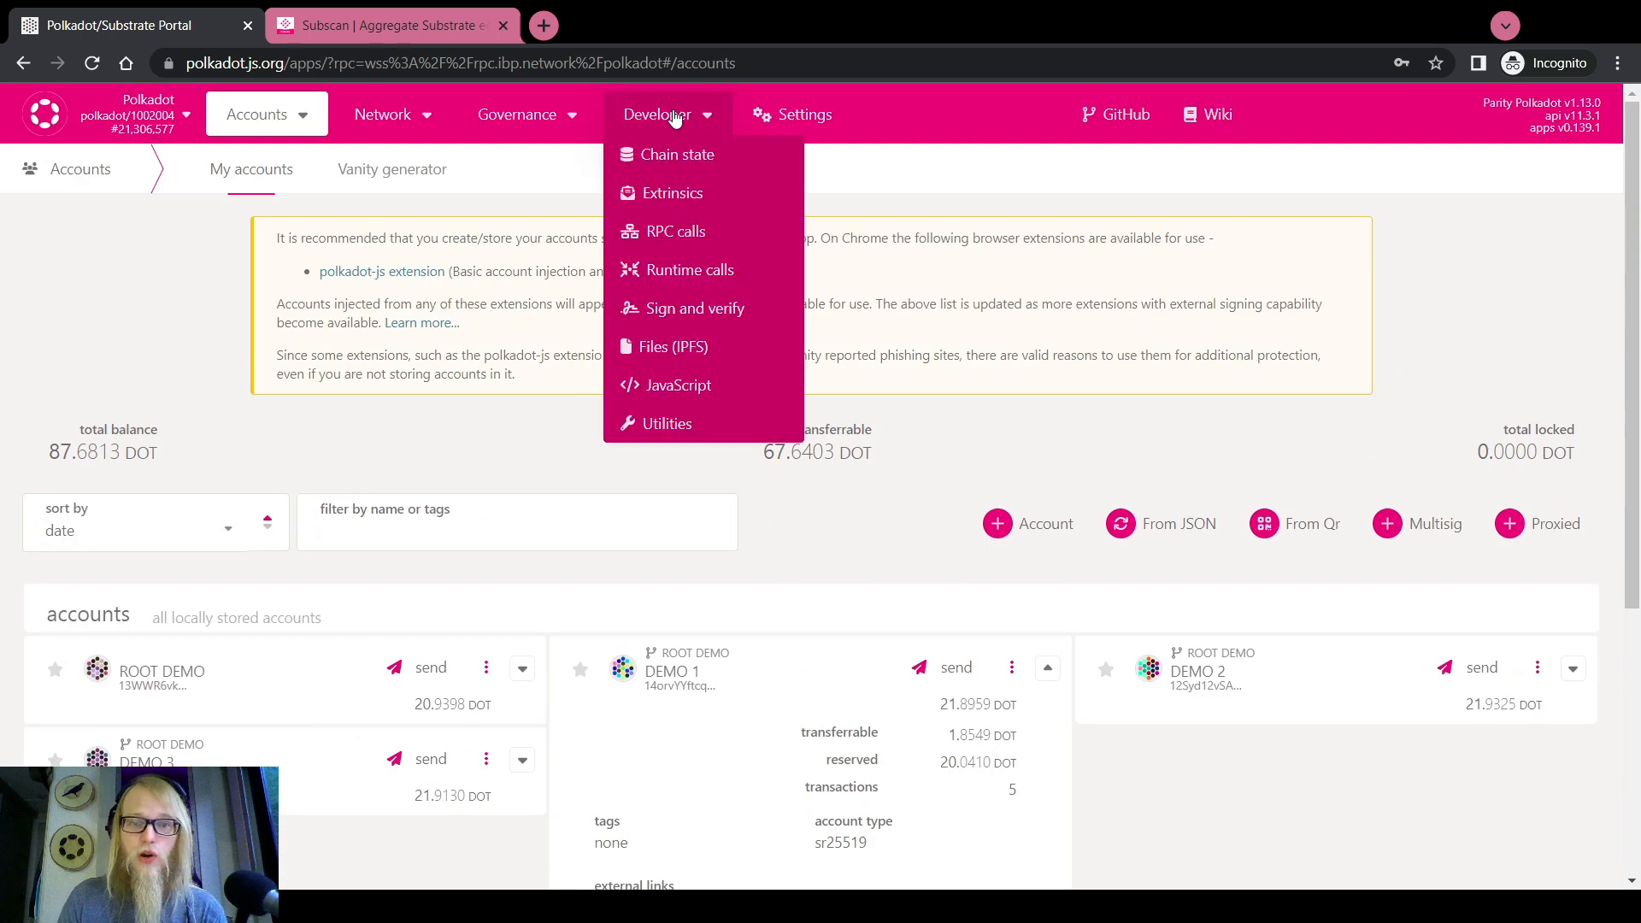
click(681, 192)
click(300, 314)
scroll(187, 449, up, 5)
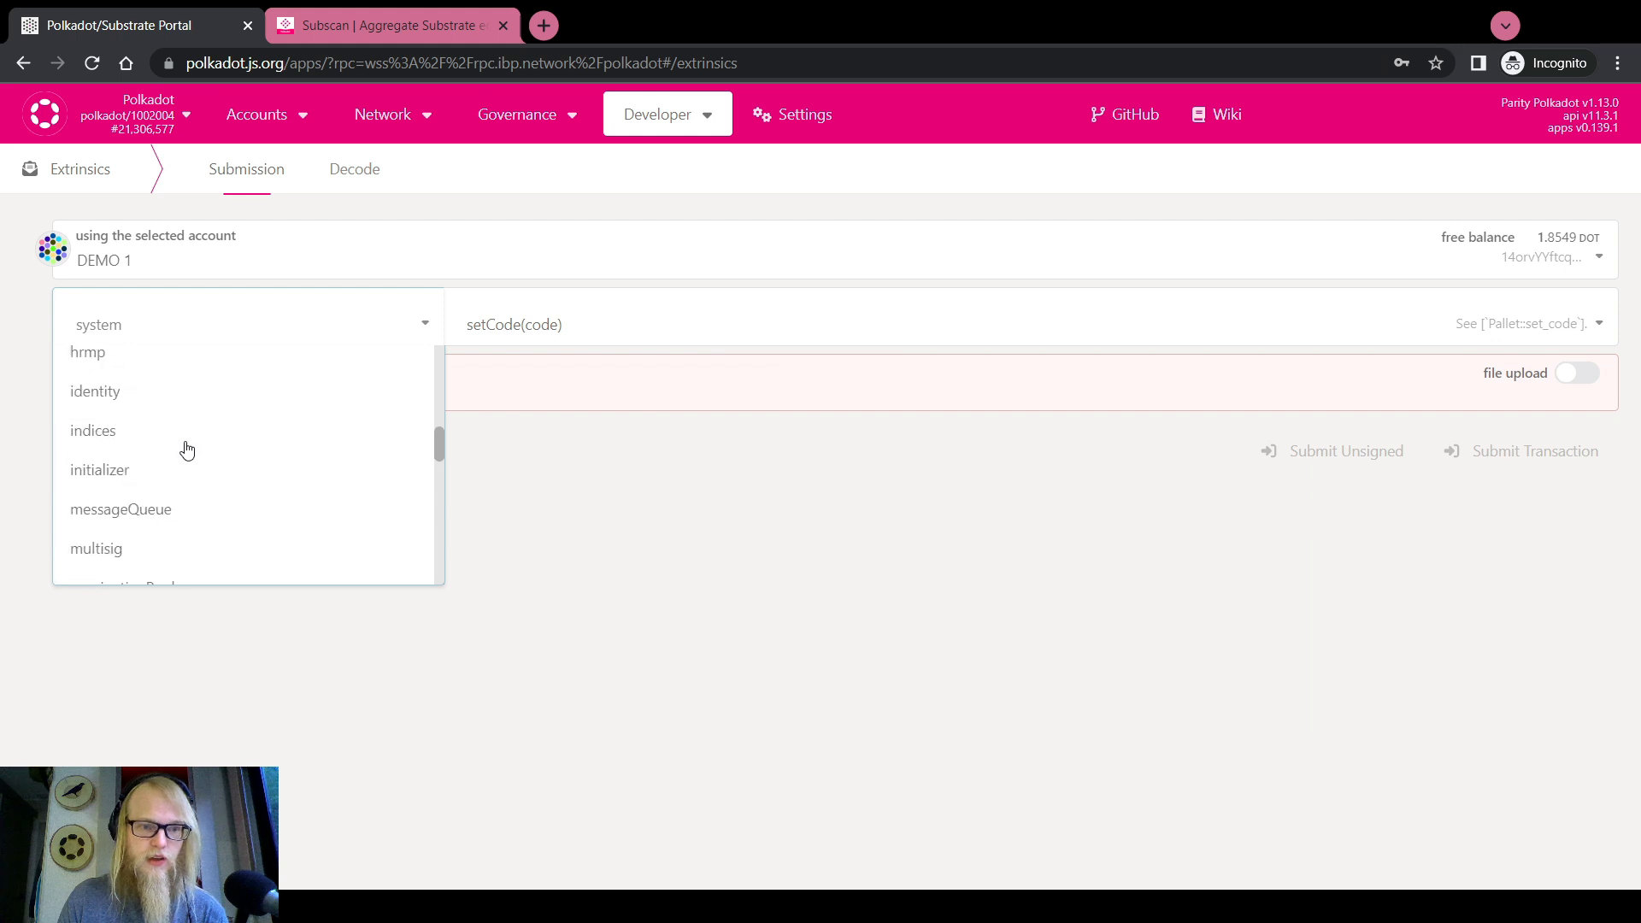
scroll(187, 449, up, 3)
scroll(150, 439, down, 10)
scroll(150, 439, up, 3)
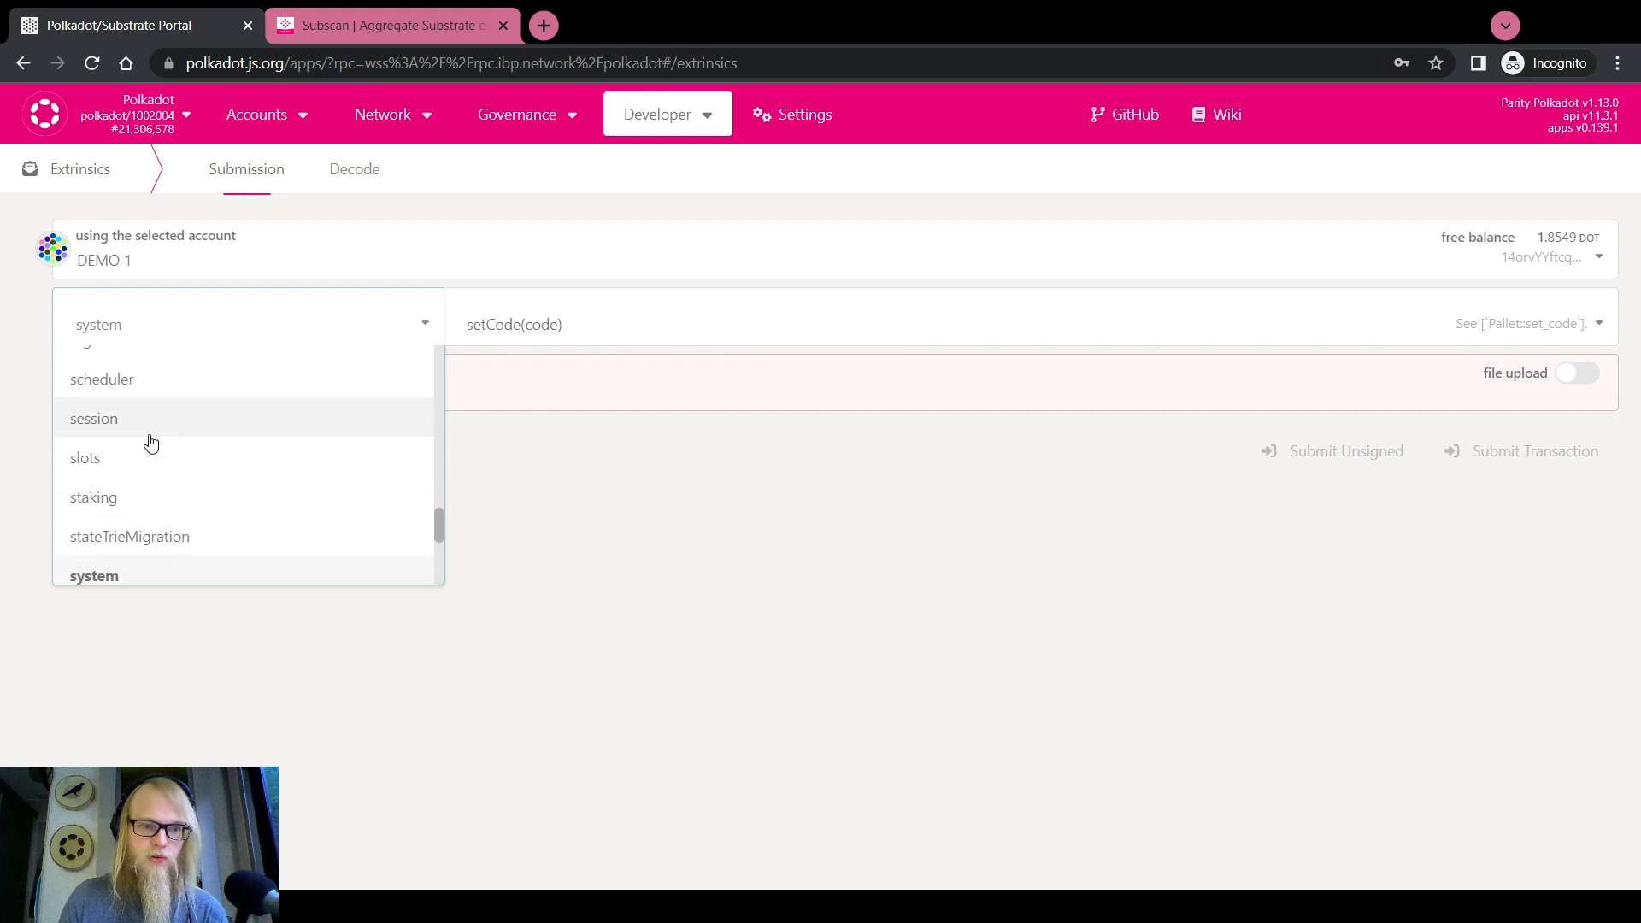
scroll(150, 441, up, 3)
click(99, 403)
click(495, 322)
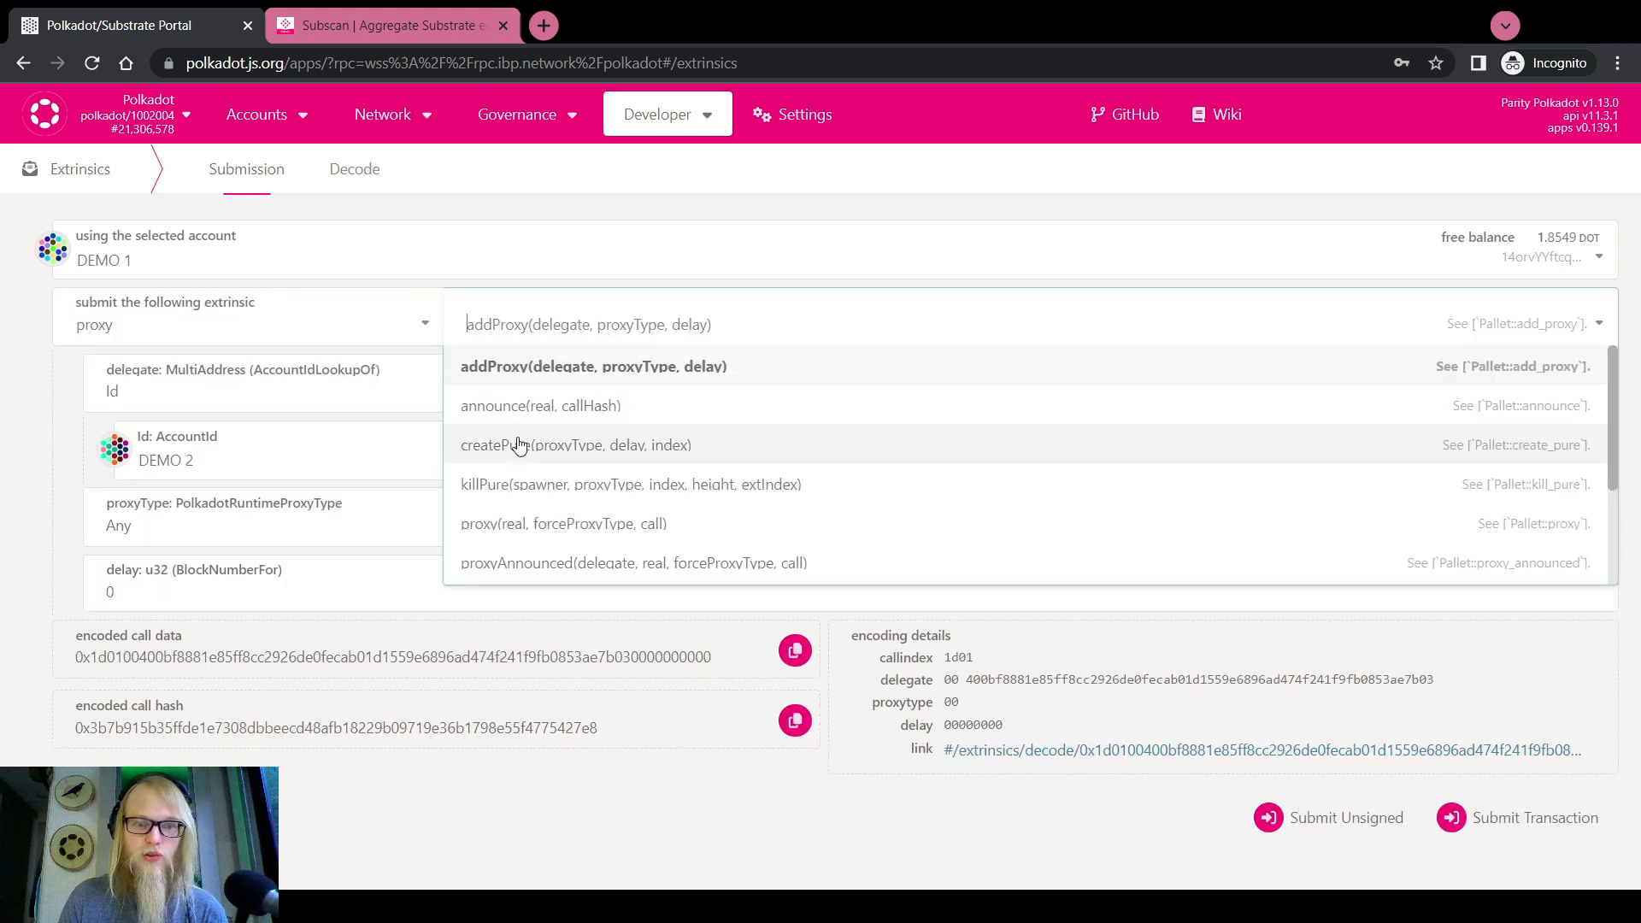
scroll(533, 536, down, 2)
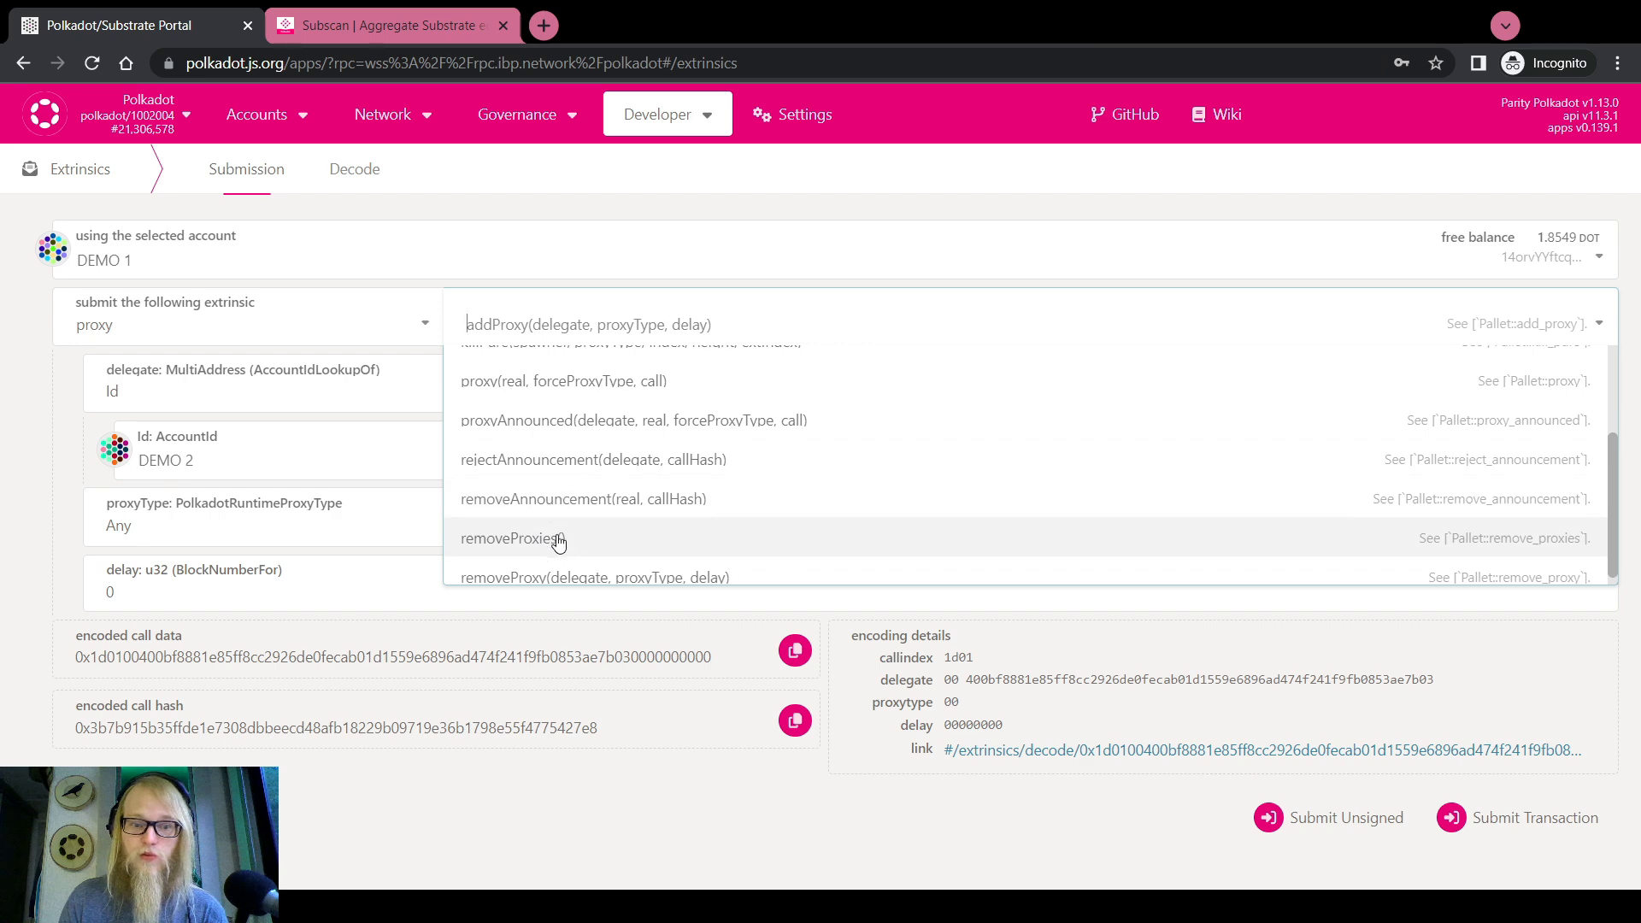
click(555, 578)
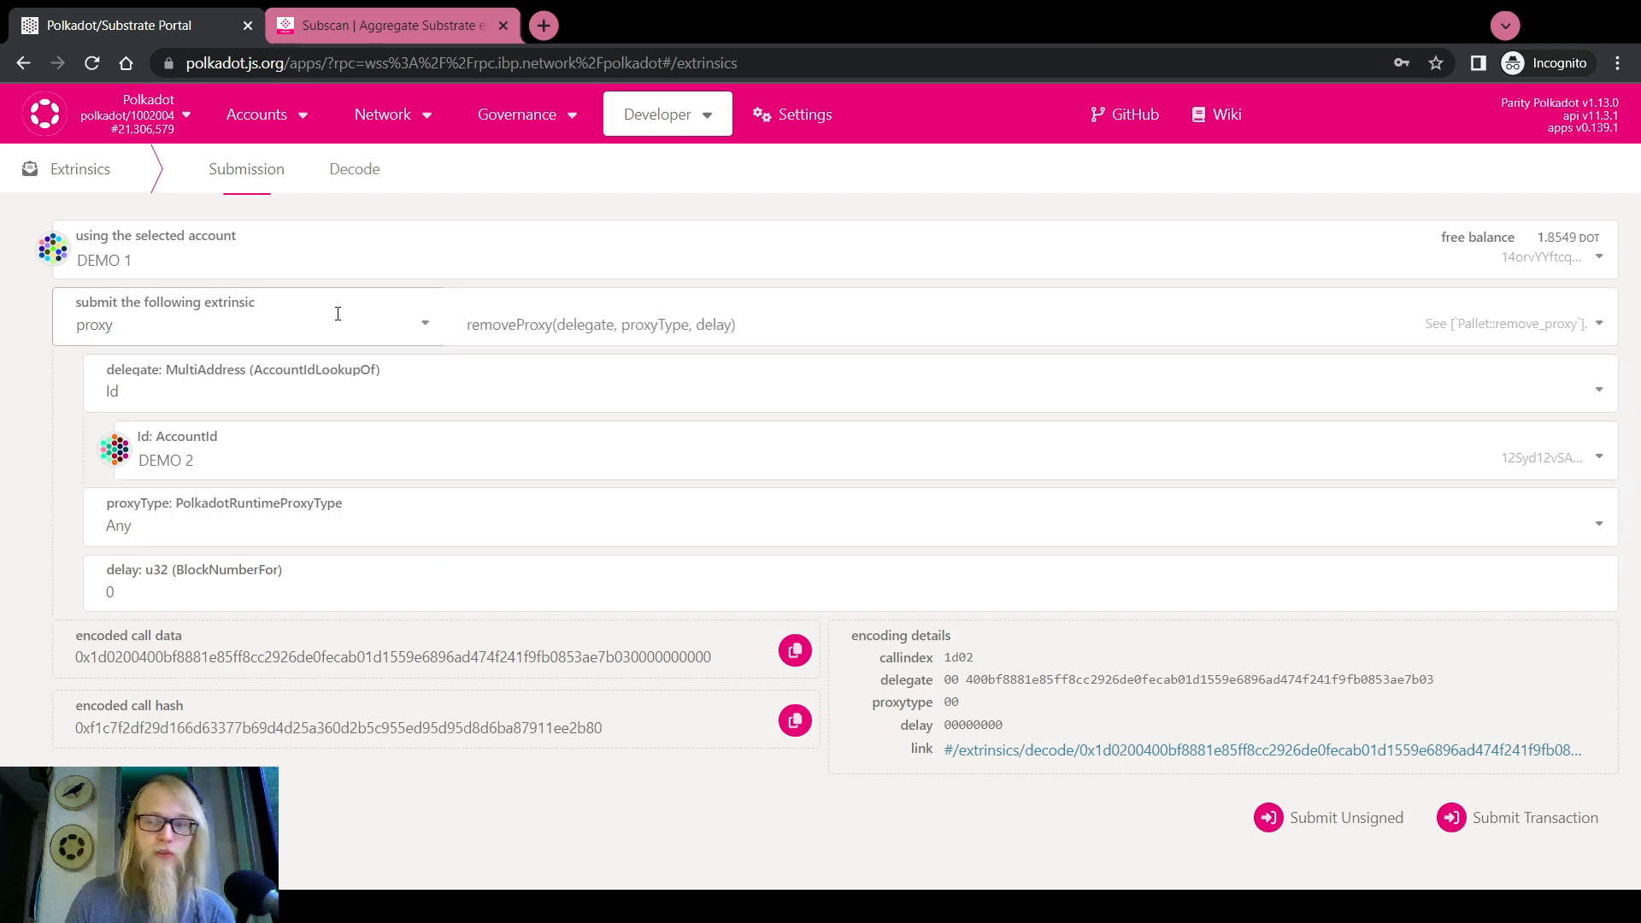
Switch the call to proxy.proxy with real account DEMO 1 PROXIED PURE
click(466, 324)
scroll(535, 517, up, 2)
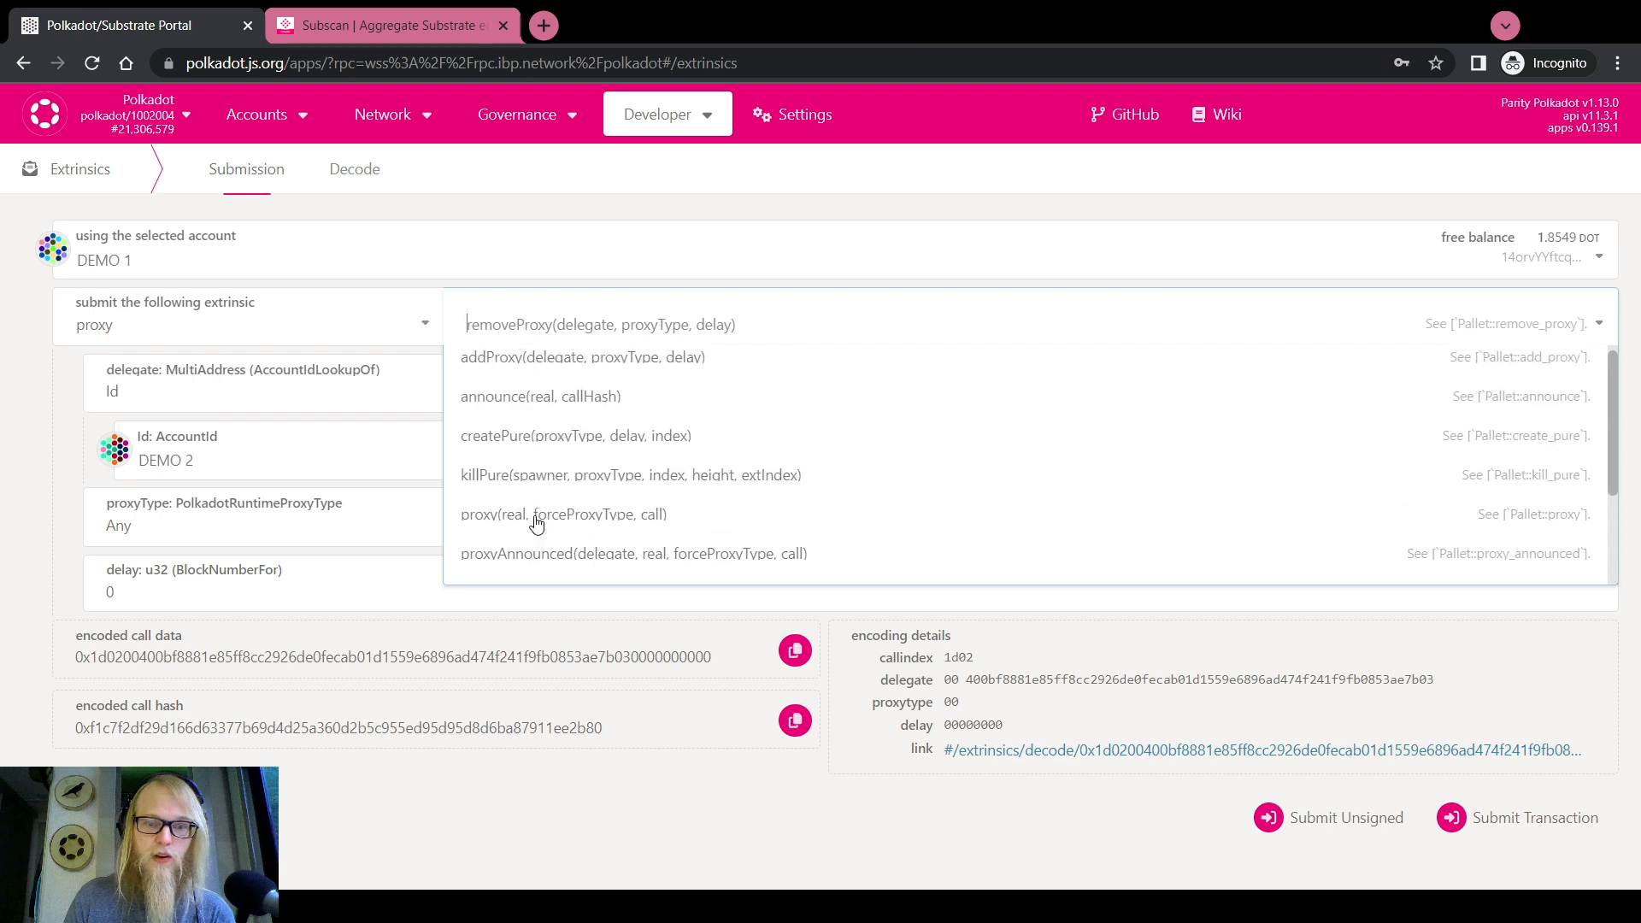
click(536, 517)
click(227, 462)
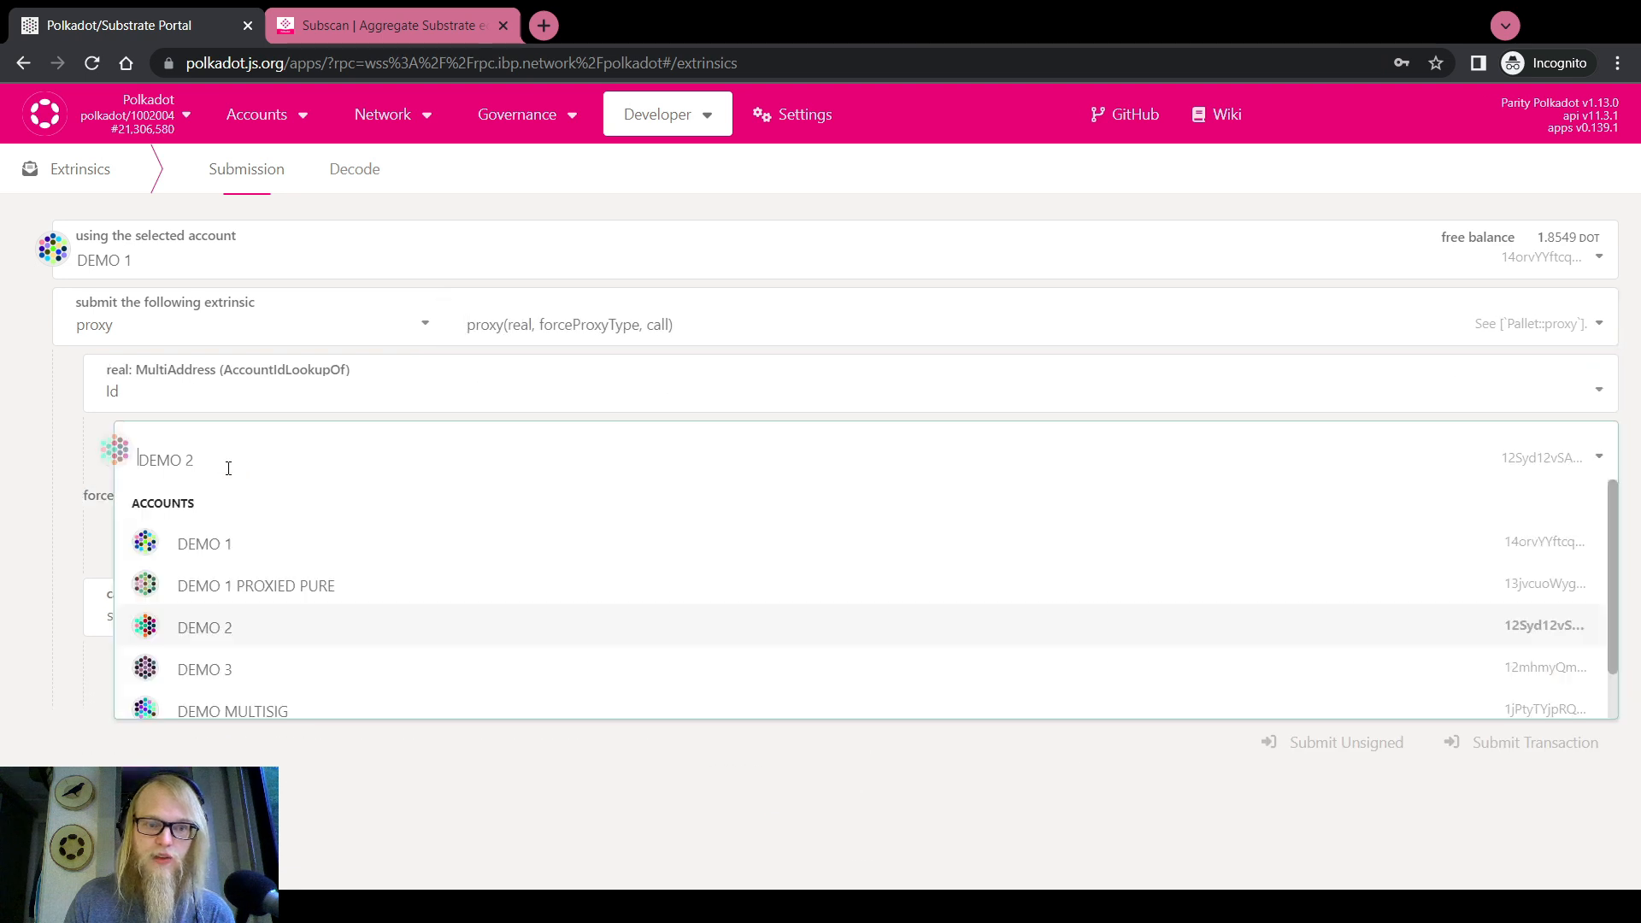
click(243, 579)
Make the wrapped call proxy.removeProxy with DEMO 1 as the delegate
click(424, 615)
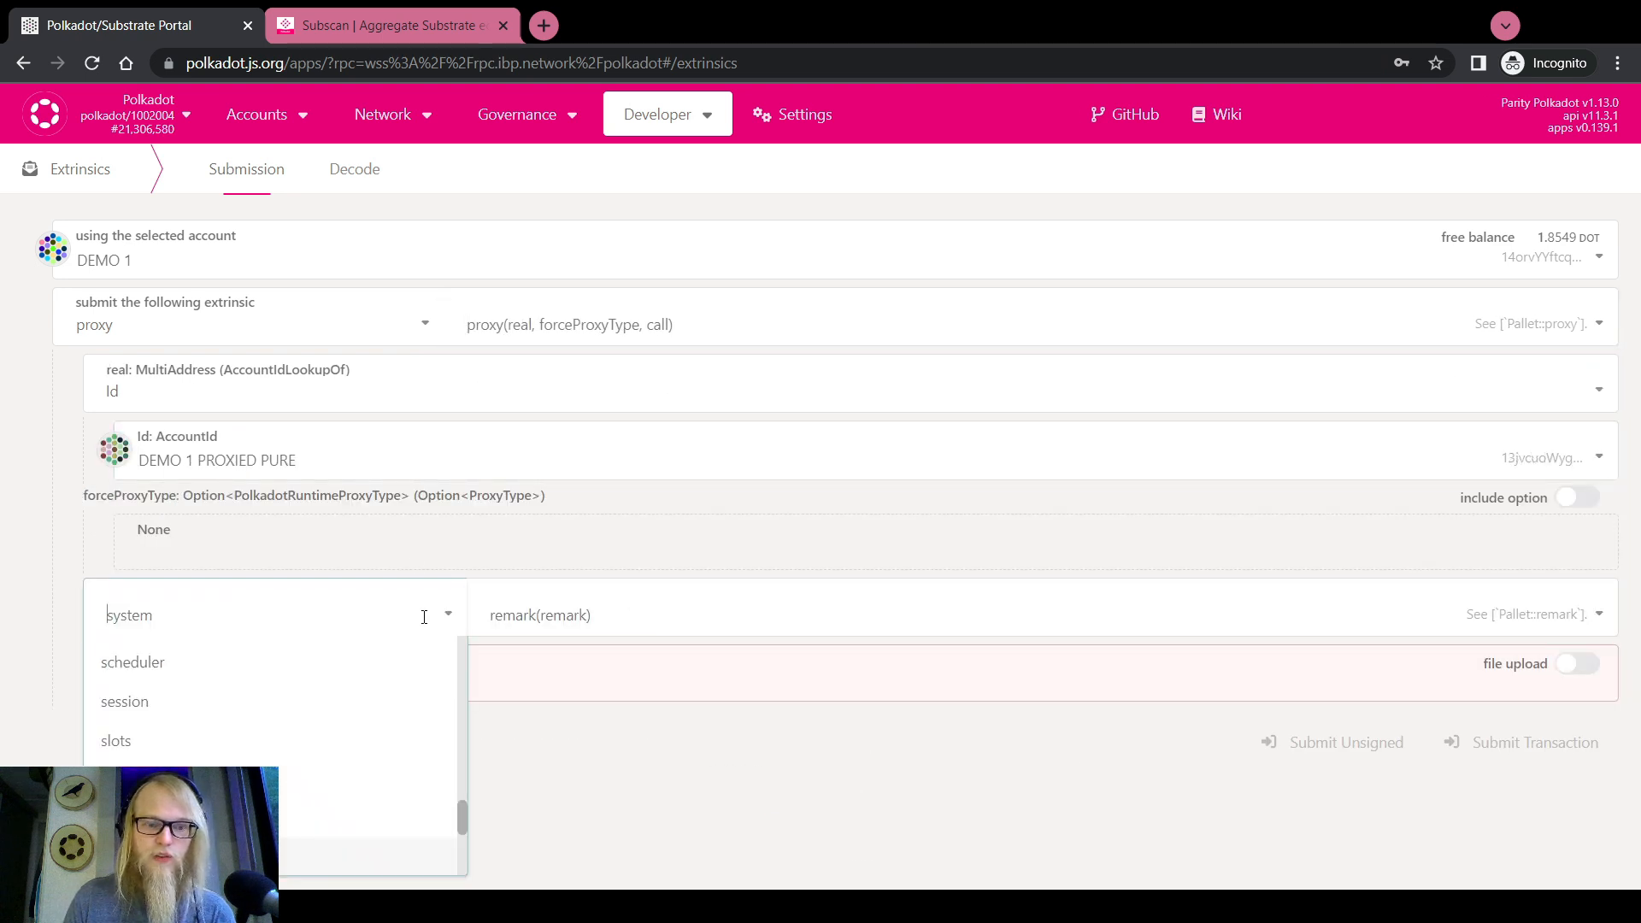
scroll(219, 751, up, 3)
click(205, 791)
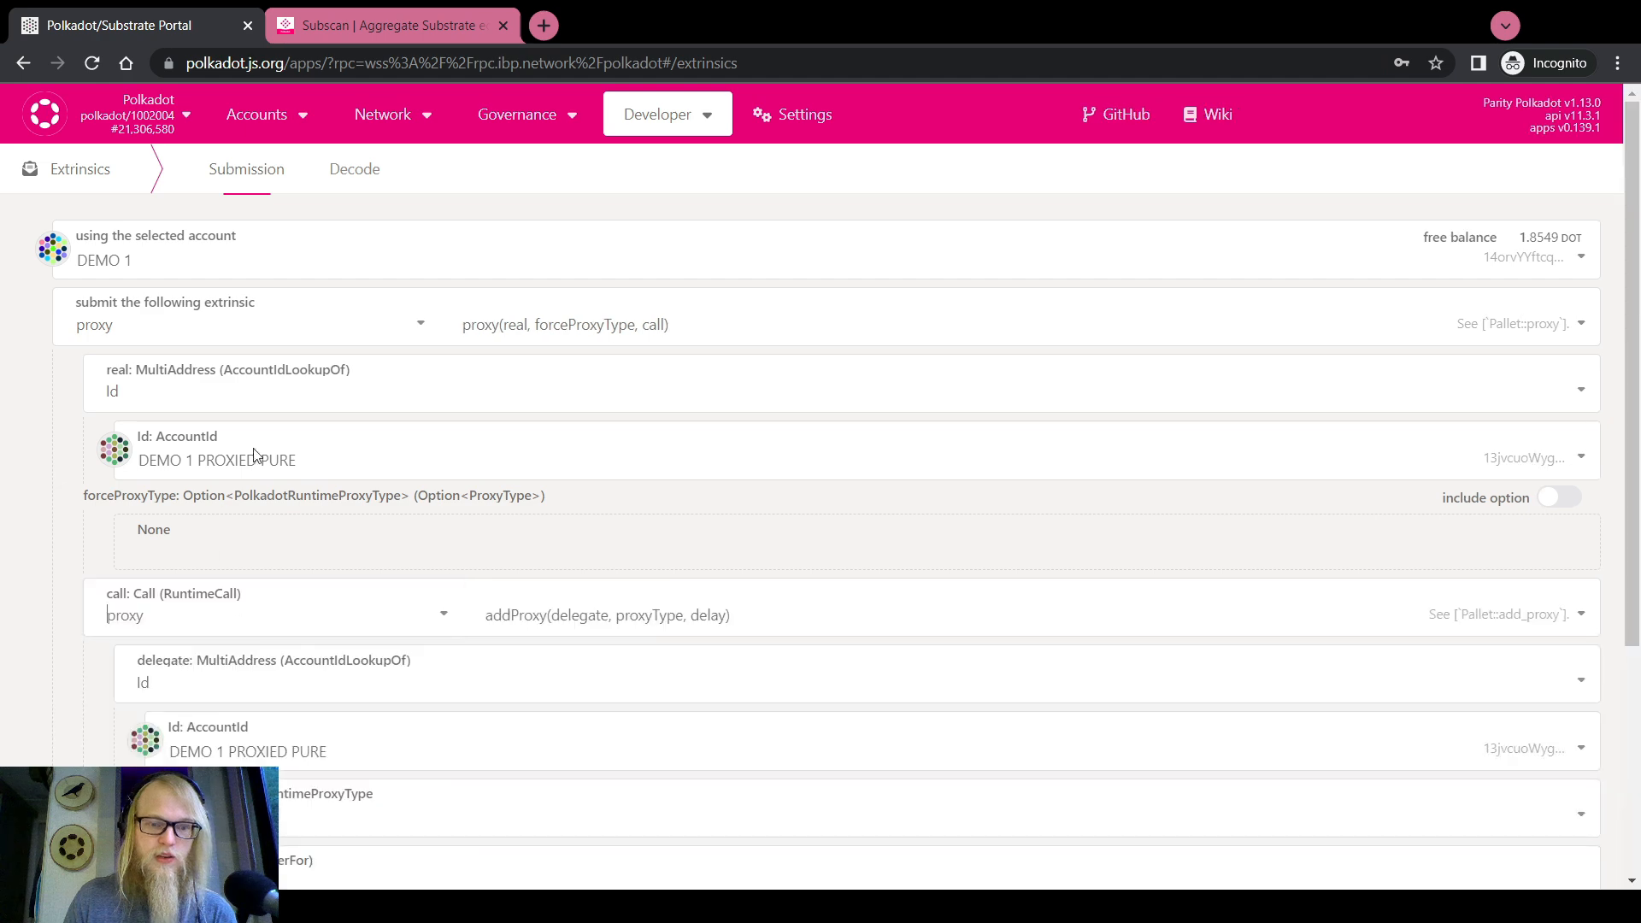
scroll(254, 455, down, 3)
click(526, 333)
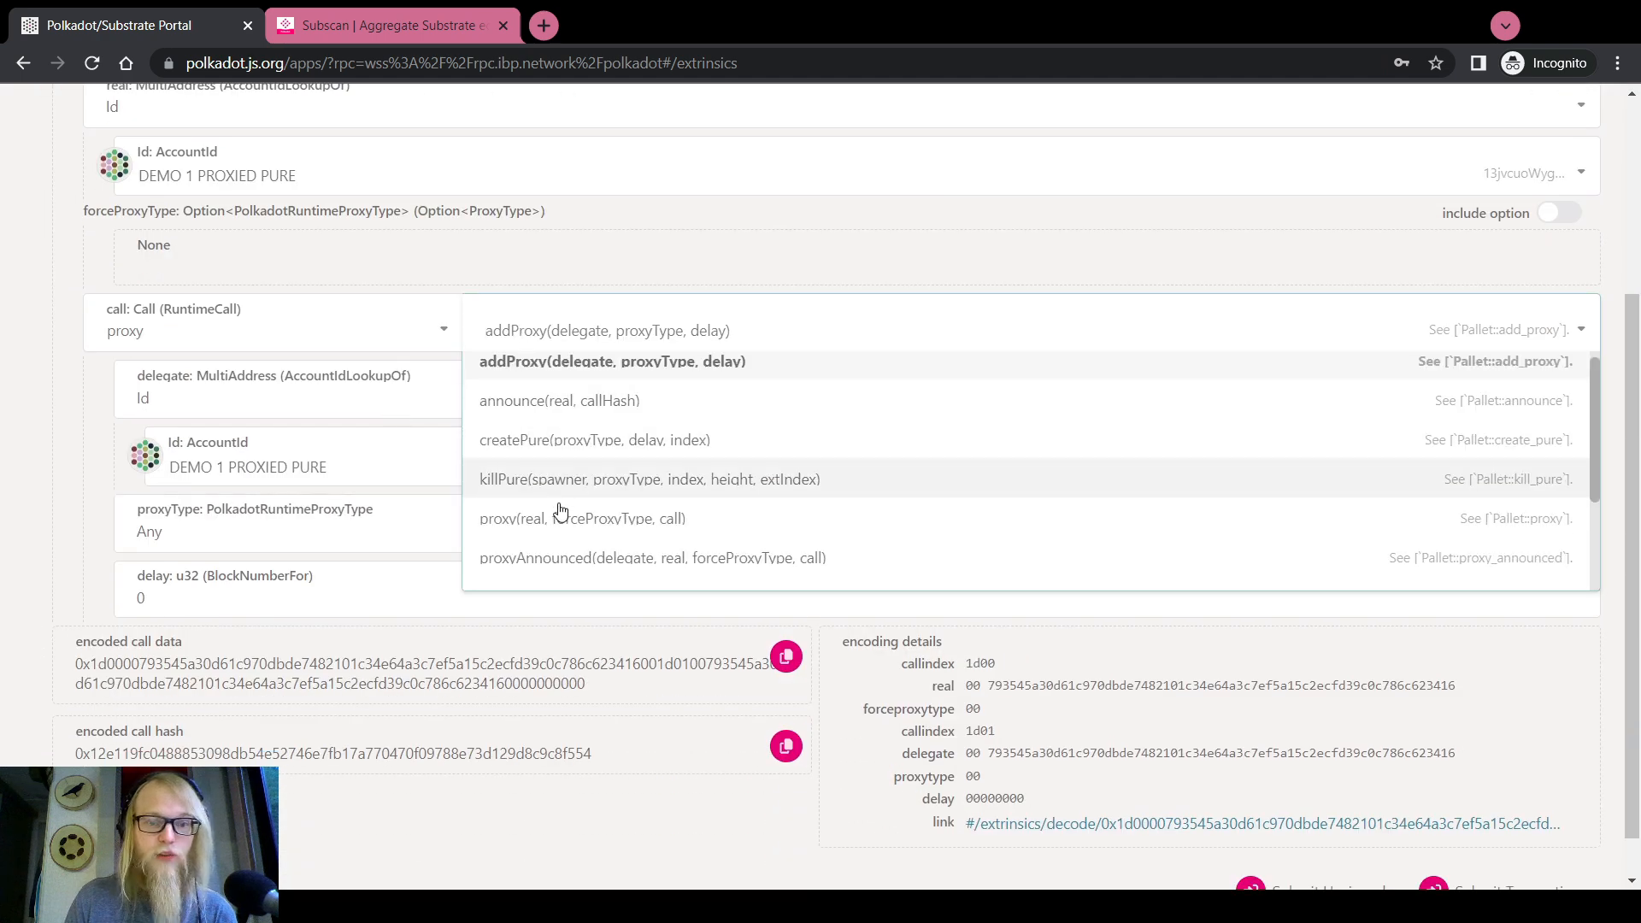
scroll(564, 517, down, 2)
click(586, 575)
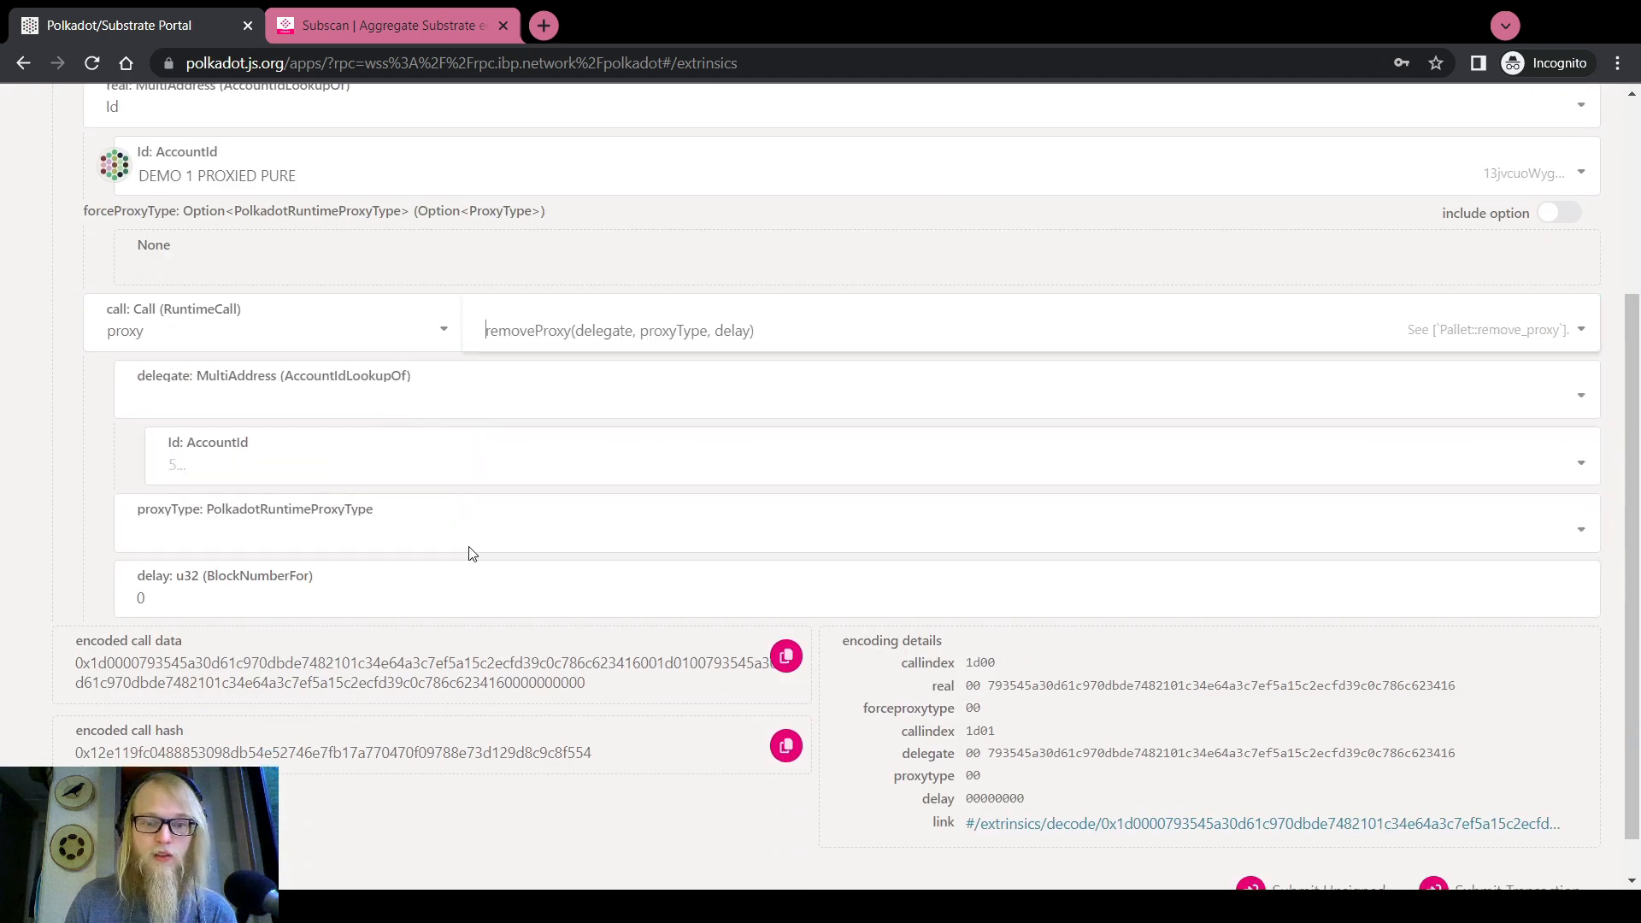
click(256, 464)
click(242, 551)
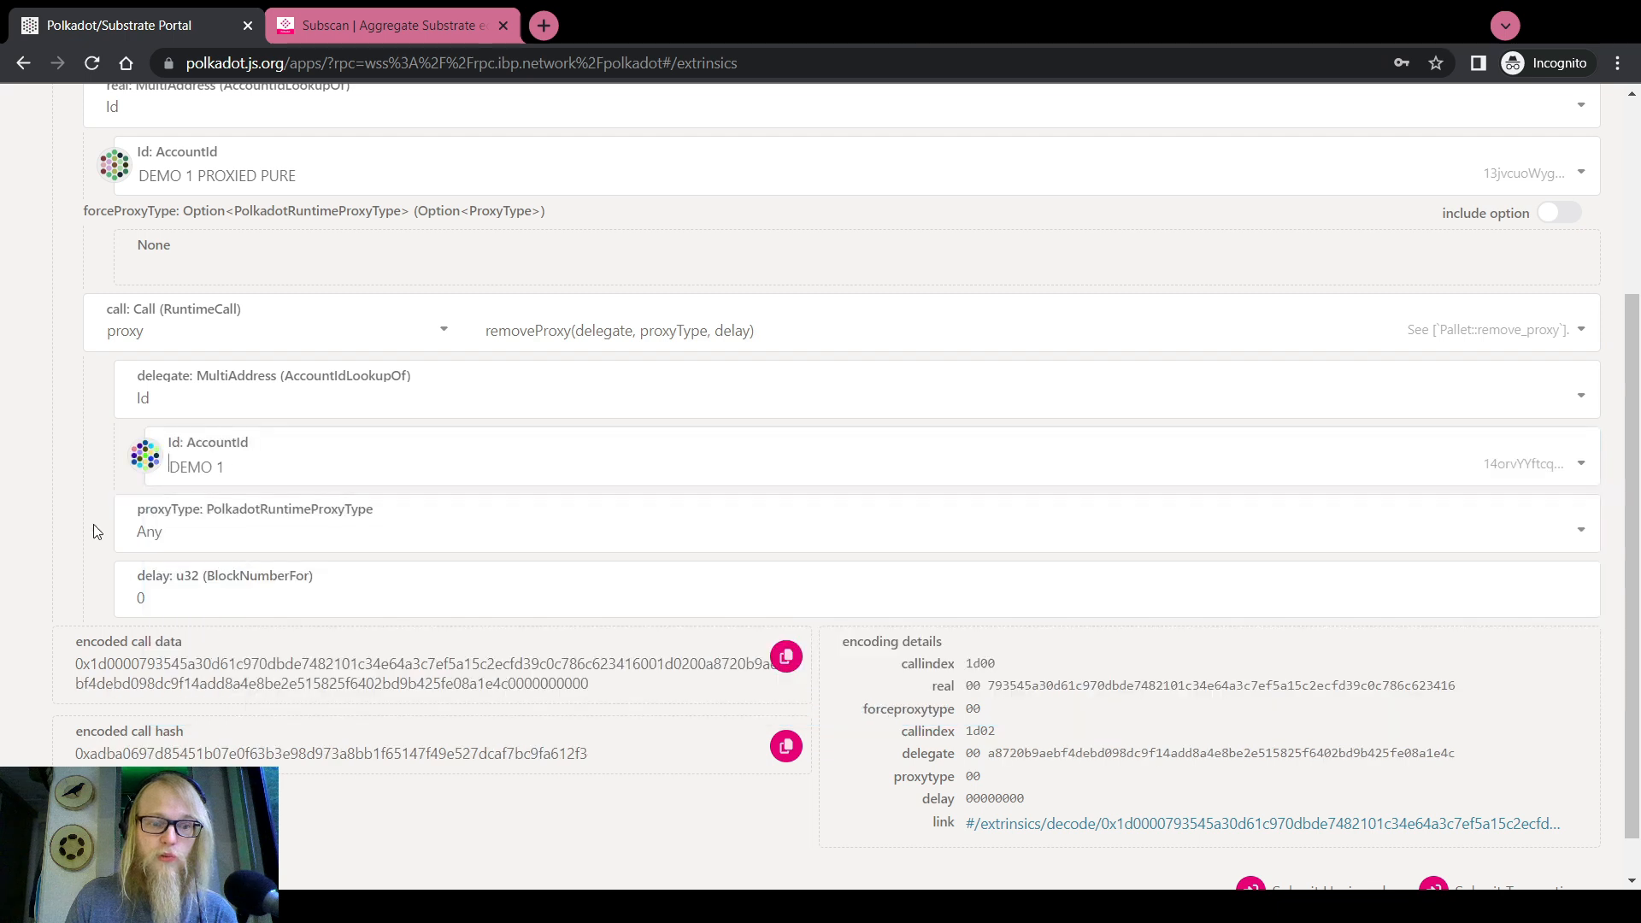
scroll(94, 531, up, 3)
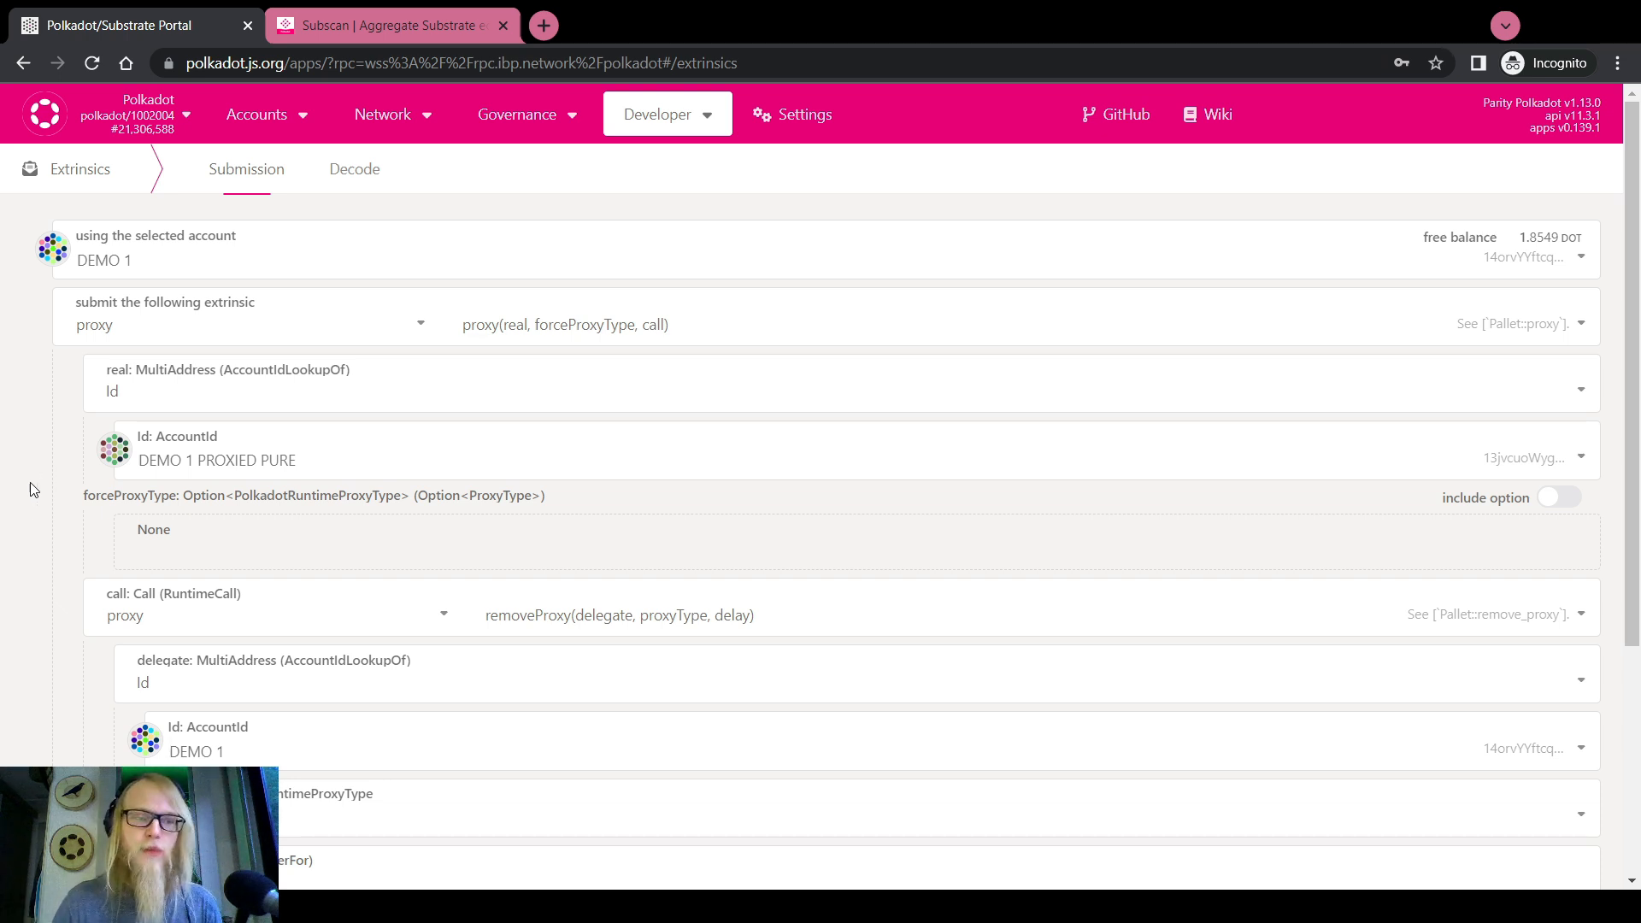
scroll(30, 486, down, 2)
scroll(32, 490, up, 2)
Set up a proxy.killPure extrinsic in Developer > Extrinsics
mouse_move(657, 114)
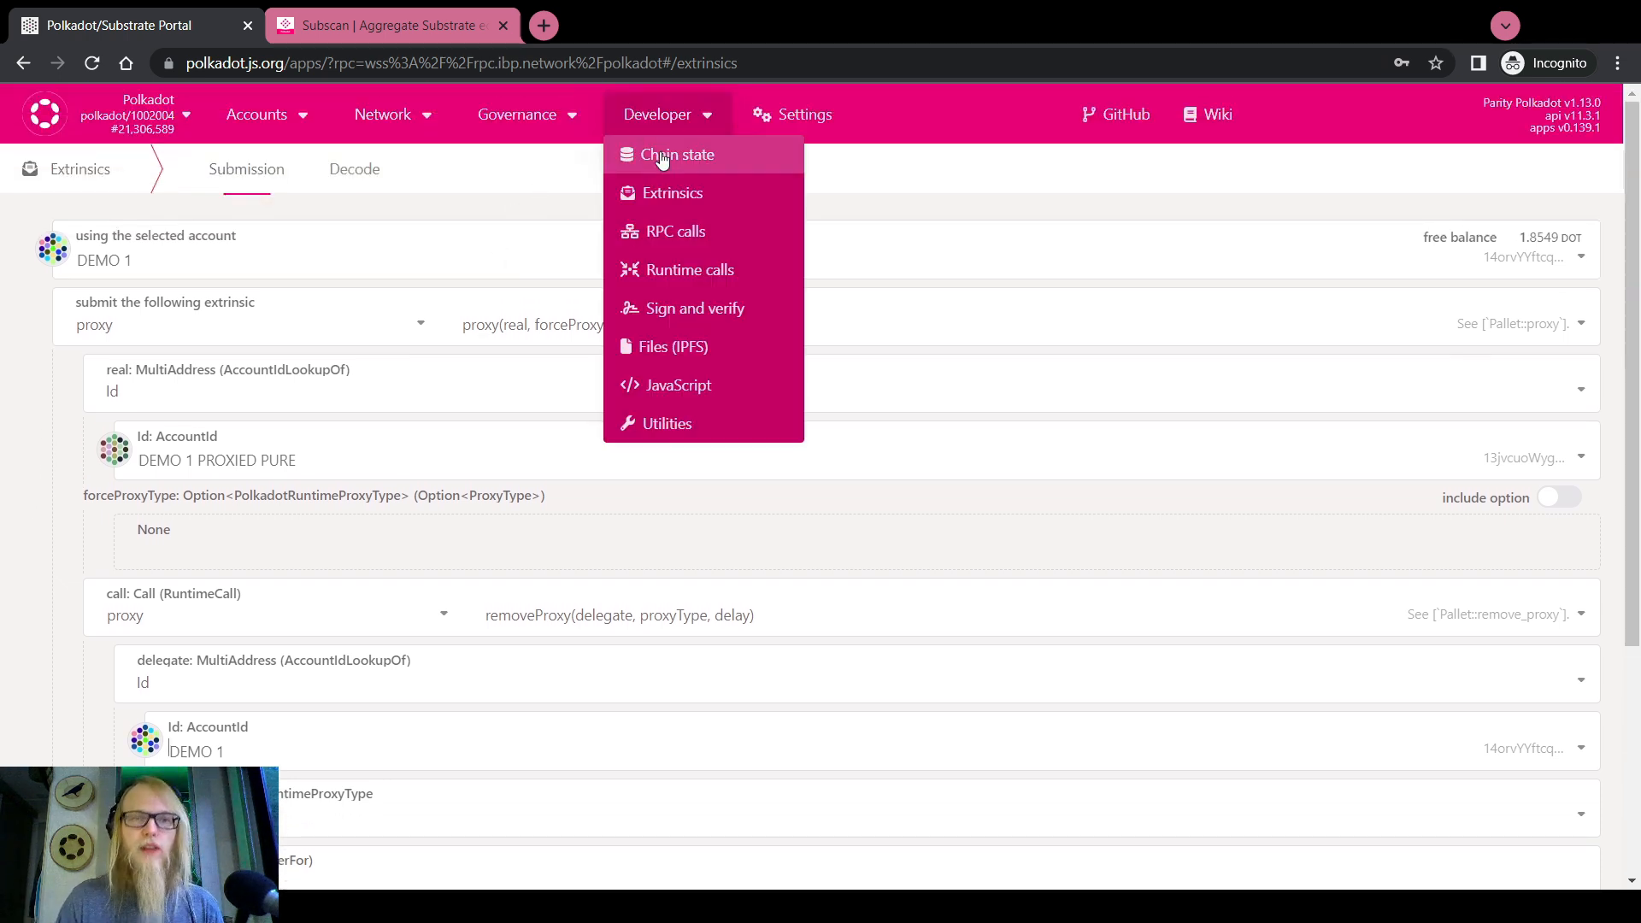
click(662, 160)
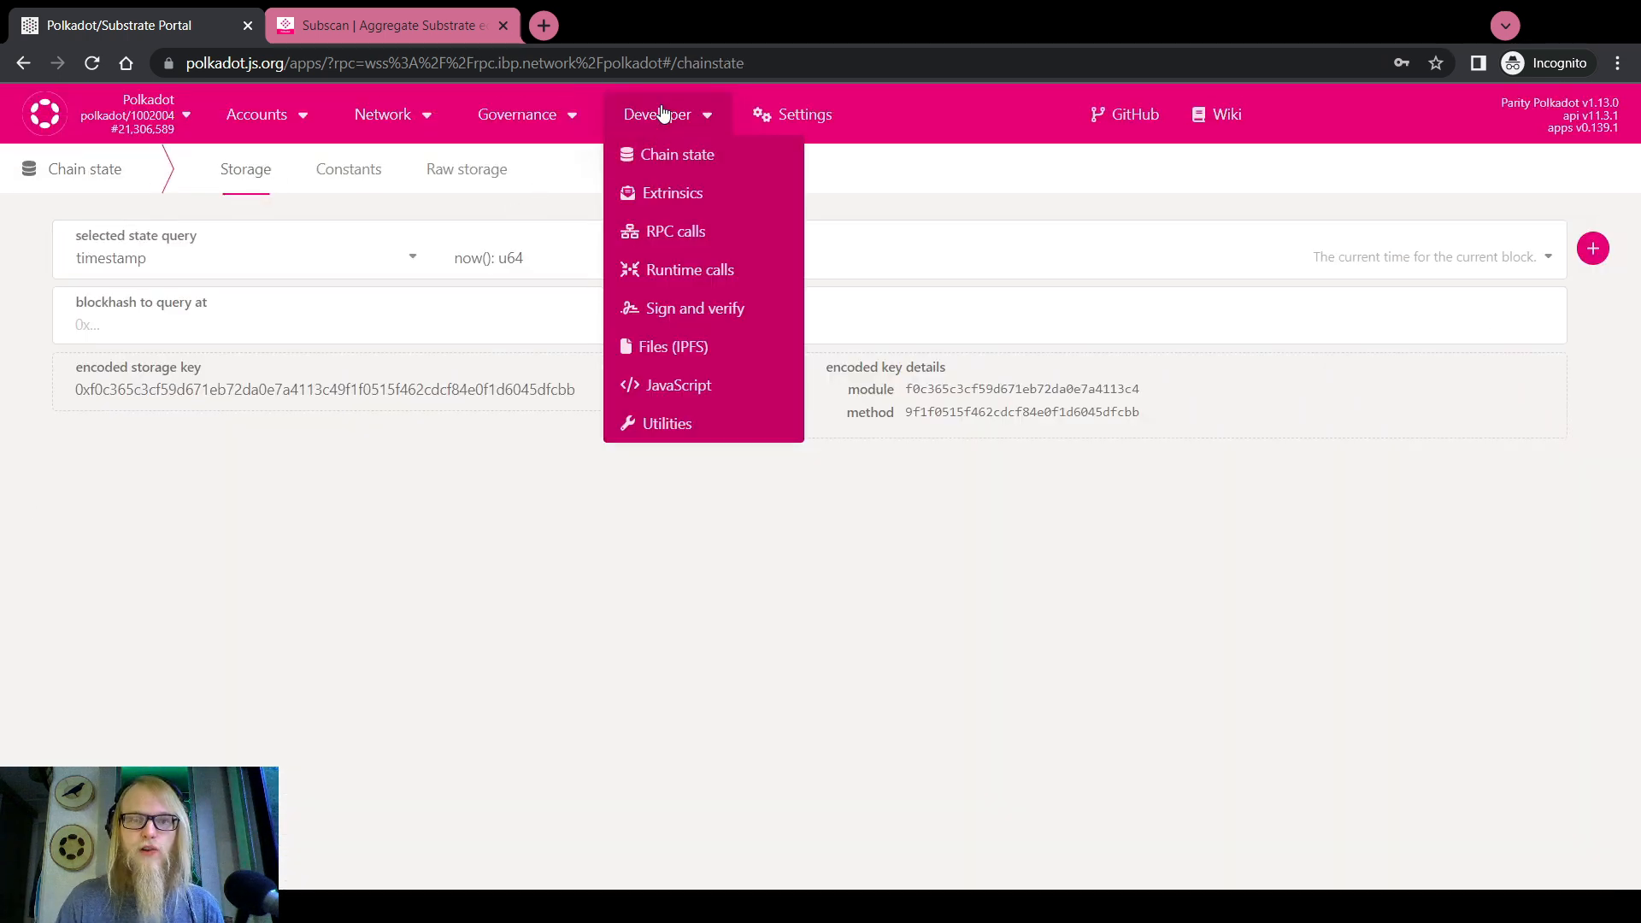
click(671, 195)
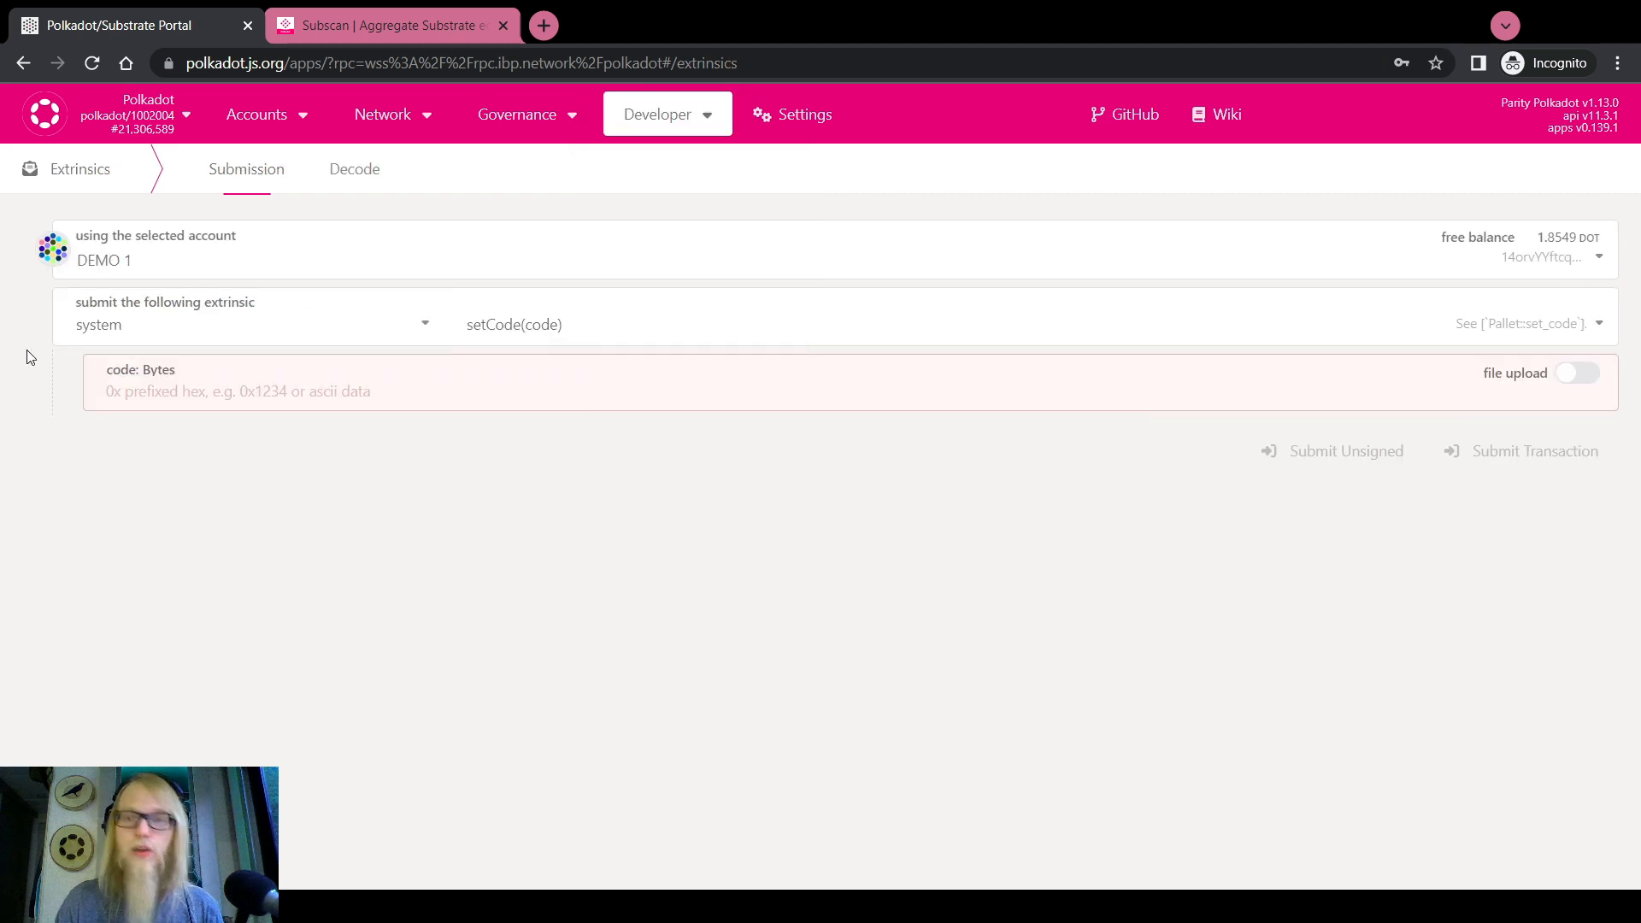
click(255, 323)
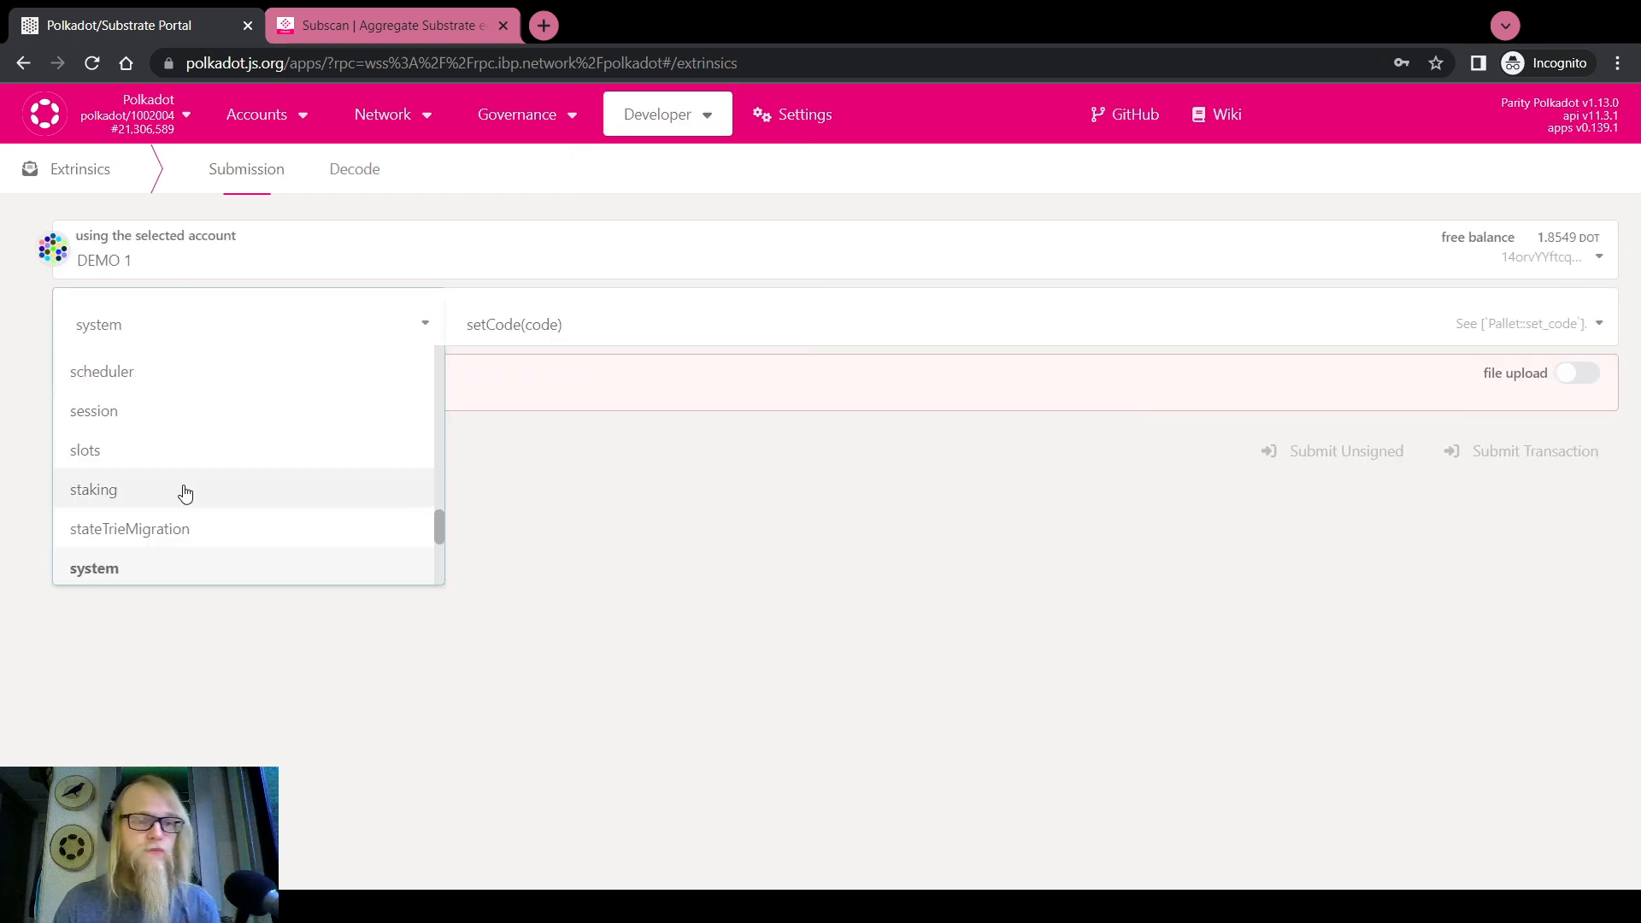
scroll(183, 487, up, 2)
click(96, 398)
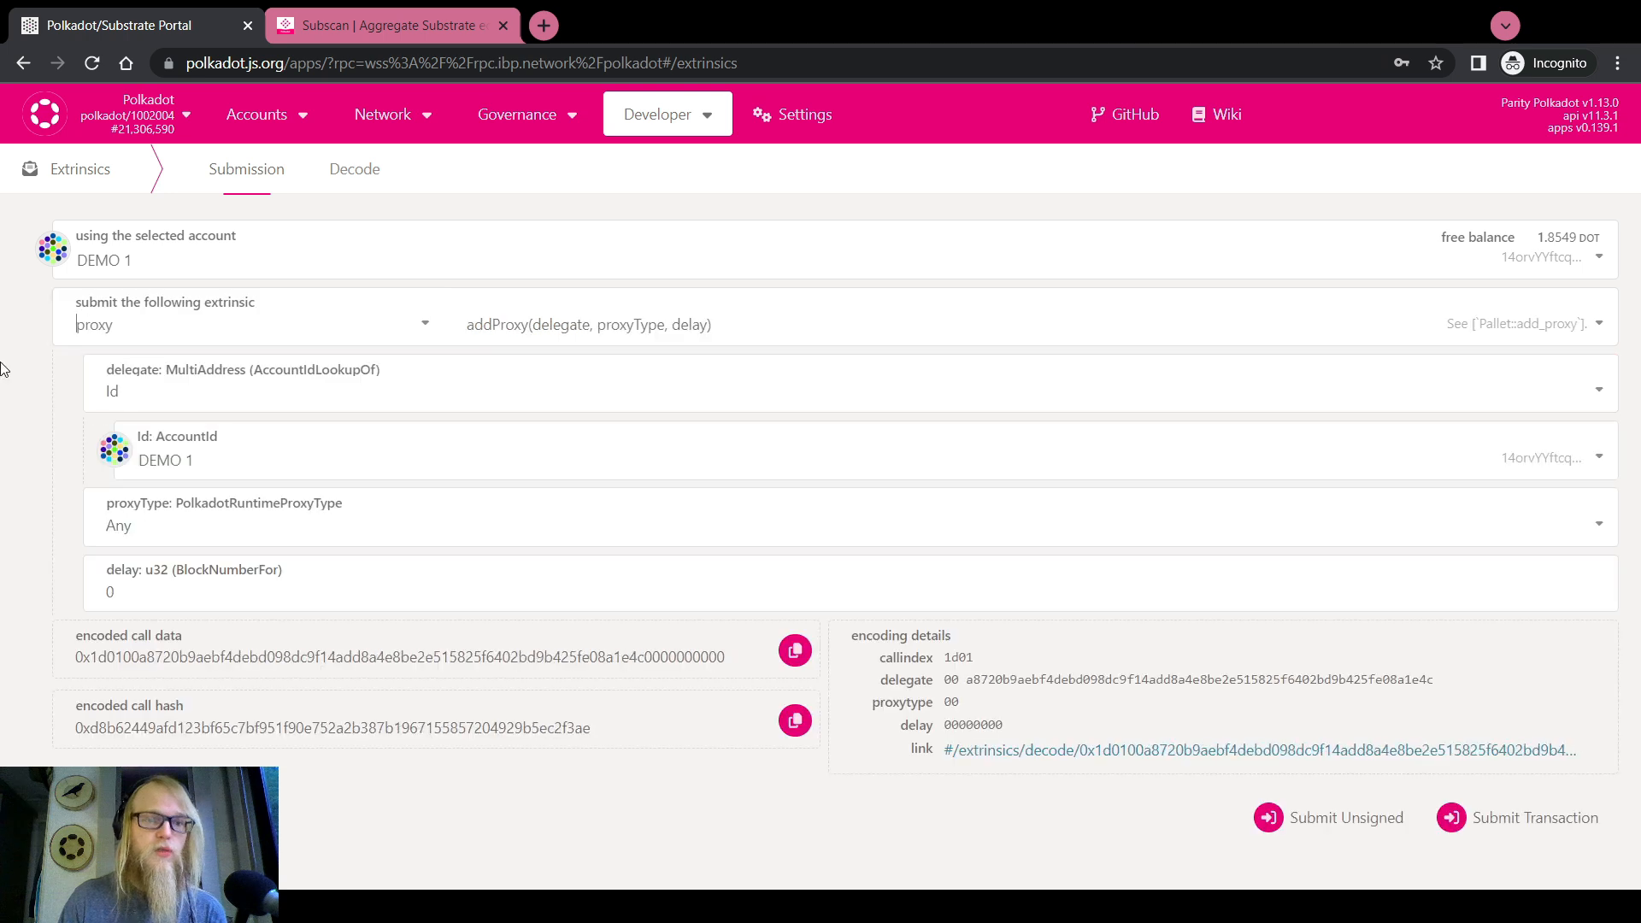
click(495, 329)
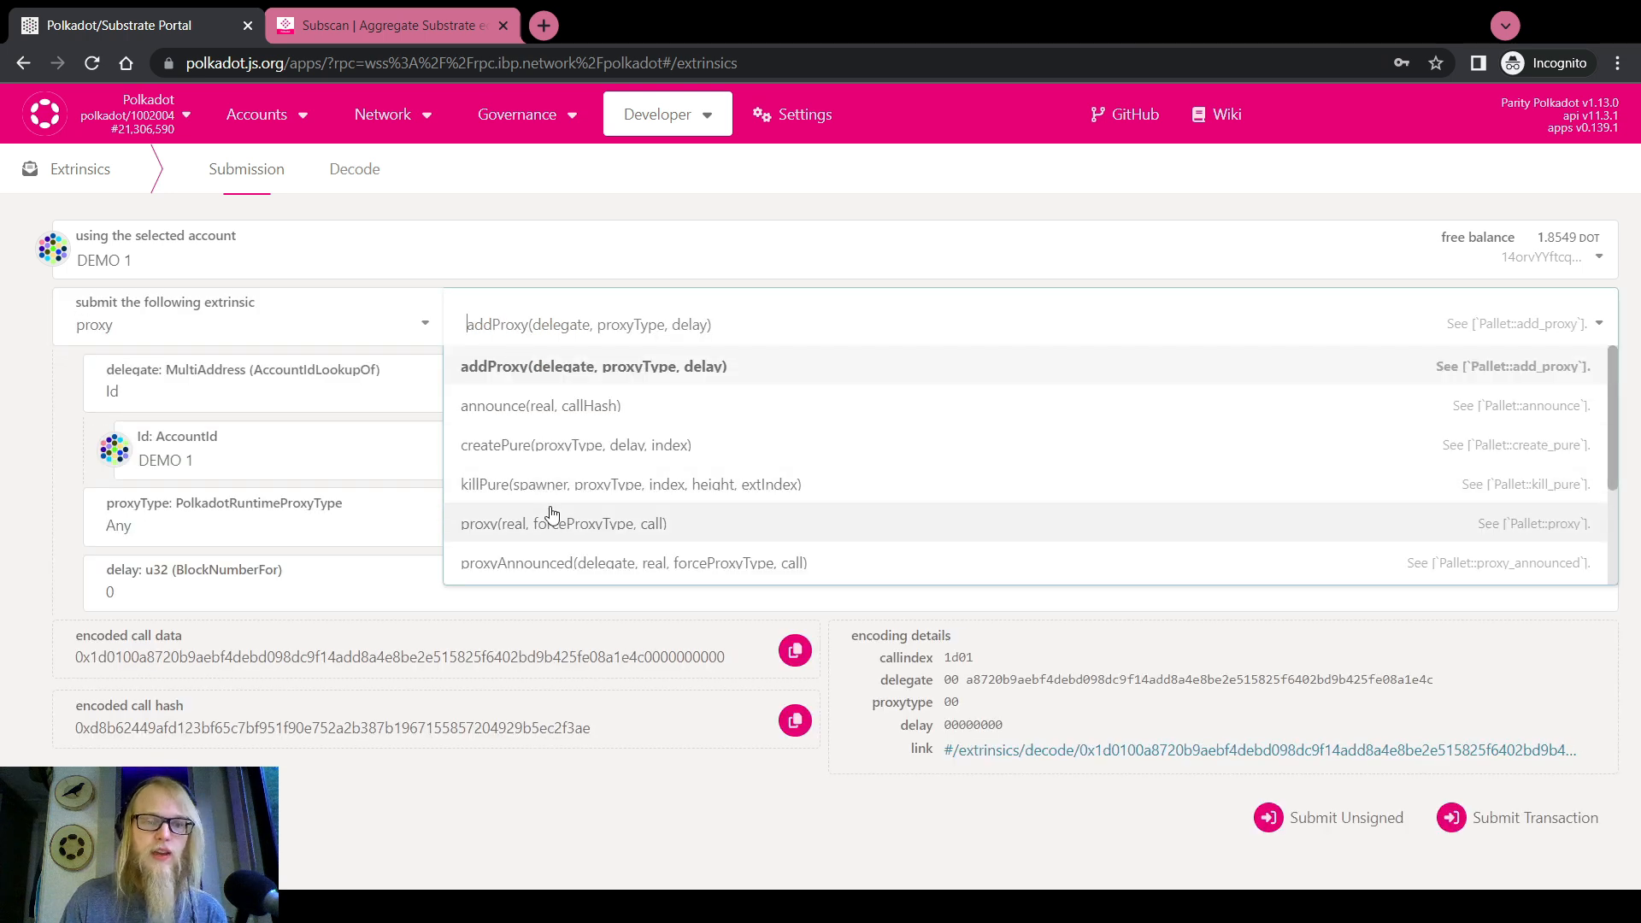
click(530, 484)
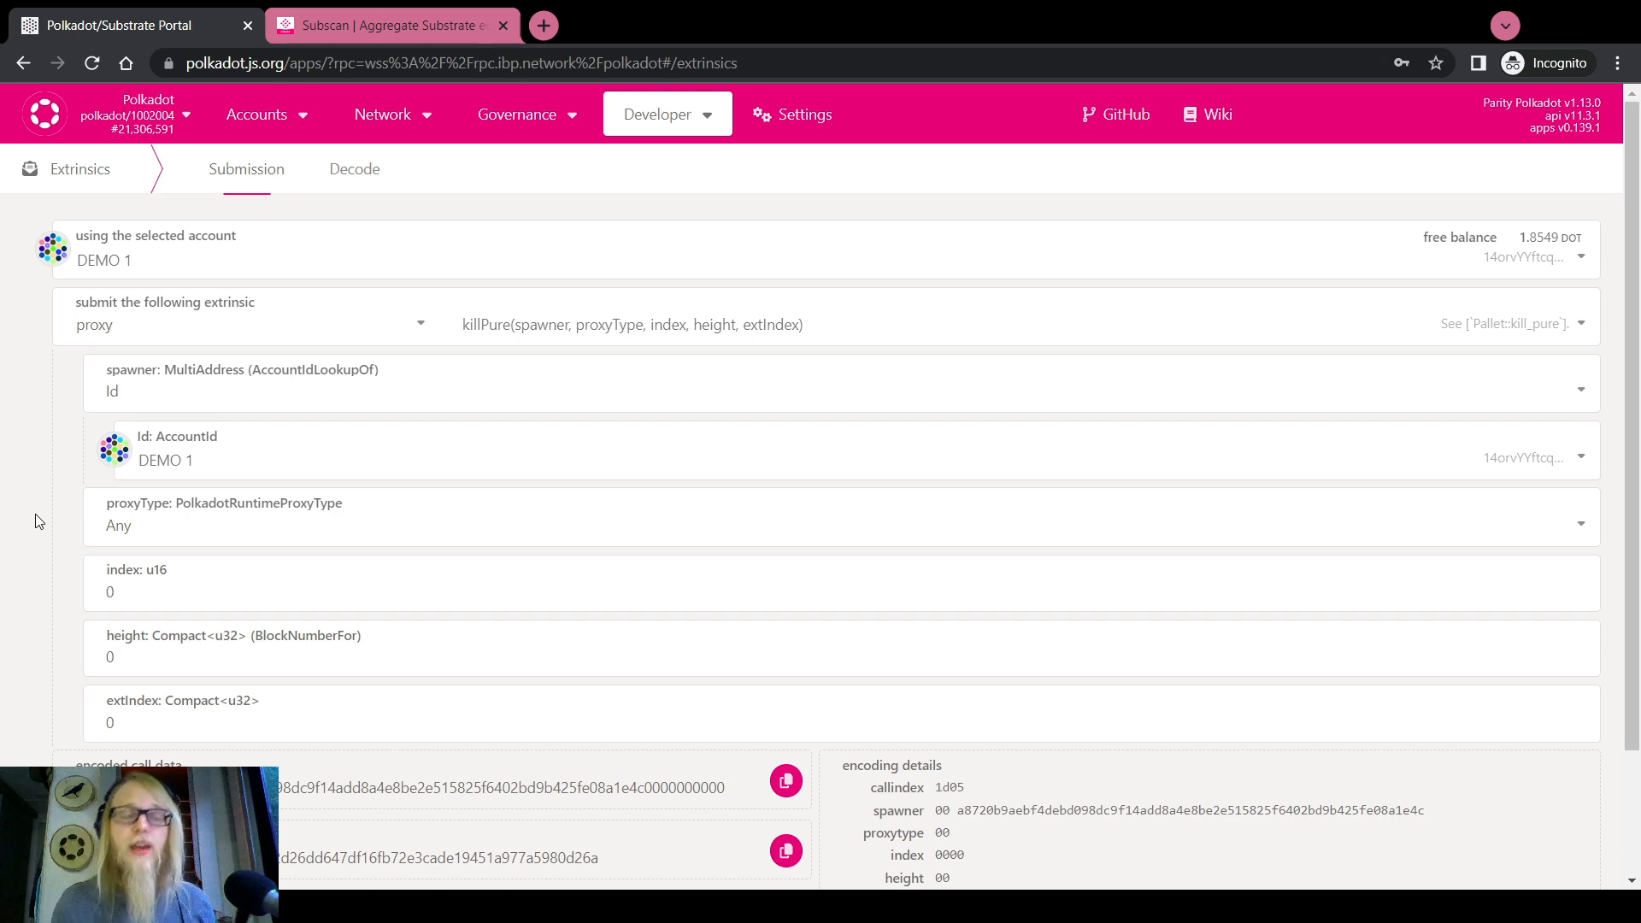
Keep DEMO 1 as the spawner and view the PureCreated event in Subscan
click(201, 461)
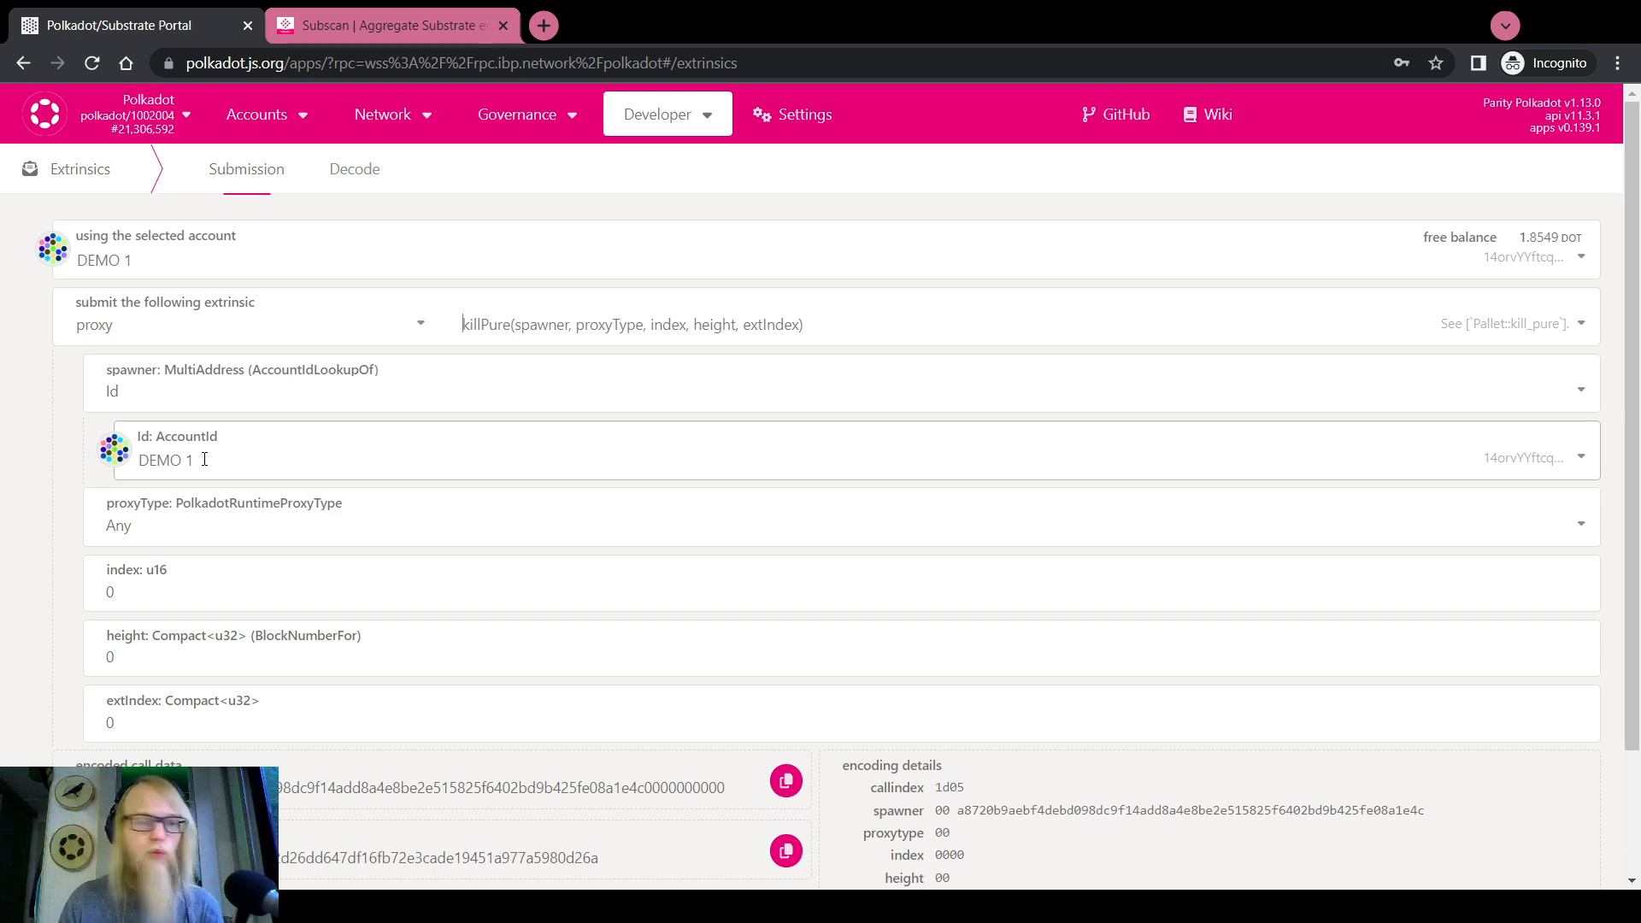
click(53, 475)
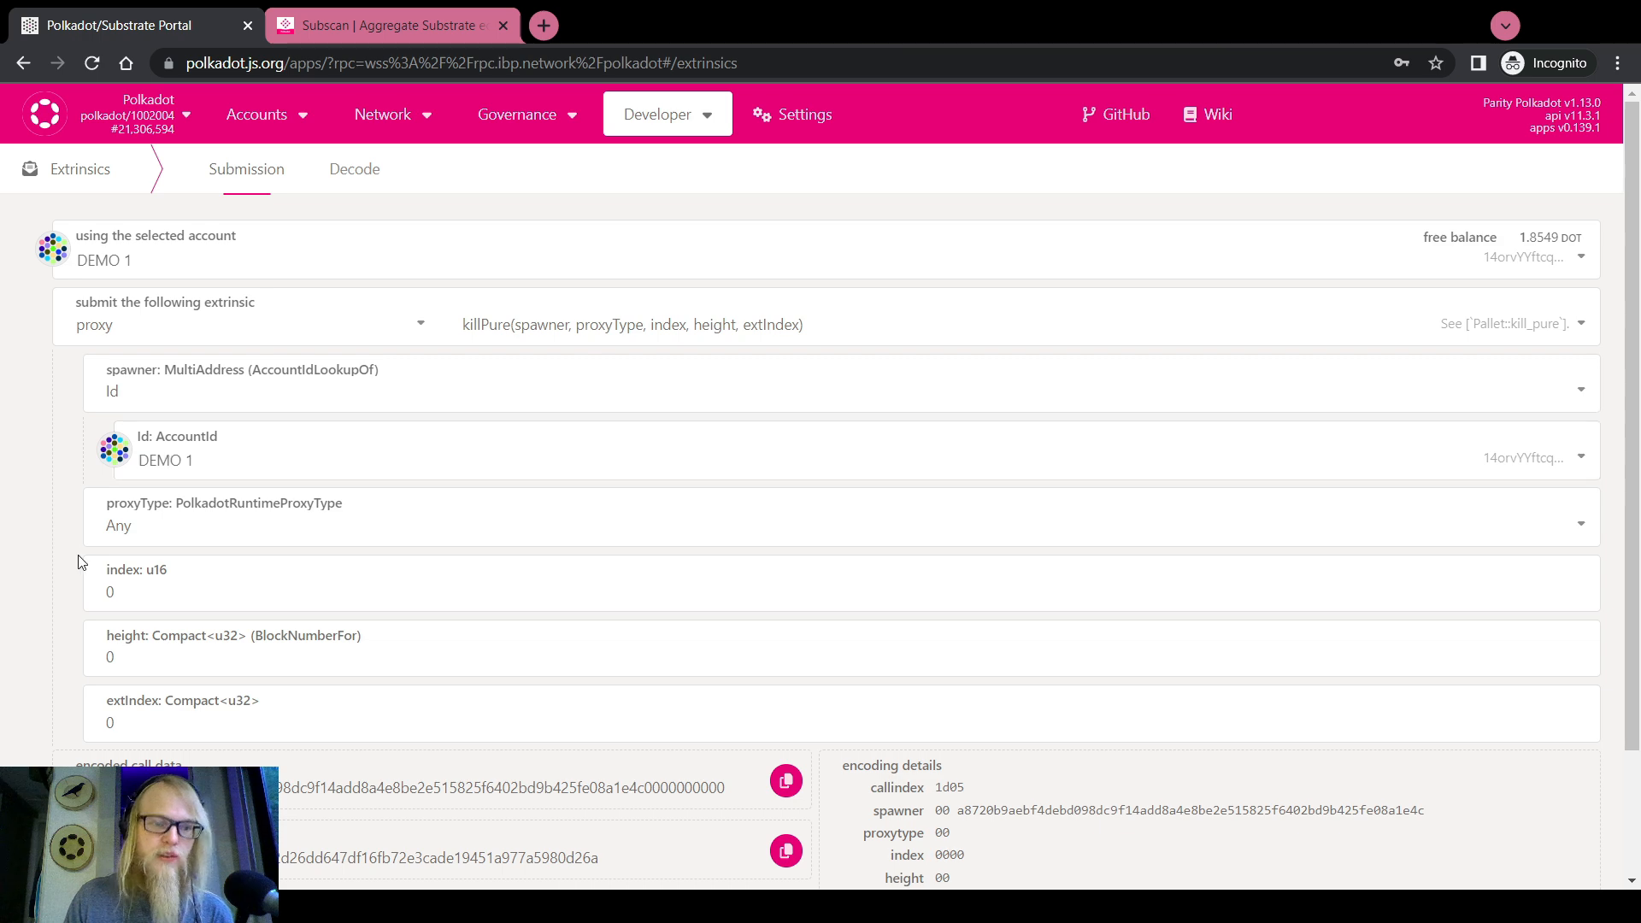
click(368, 8)
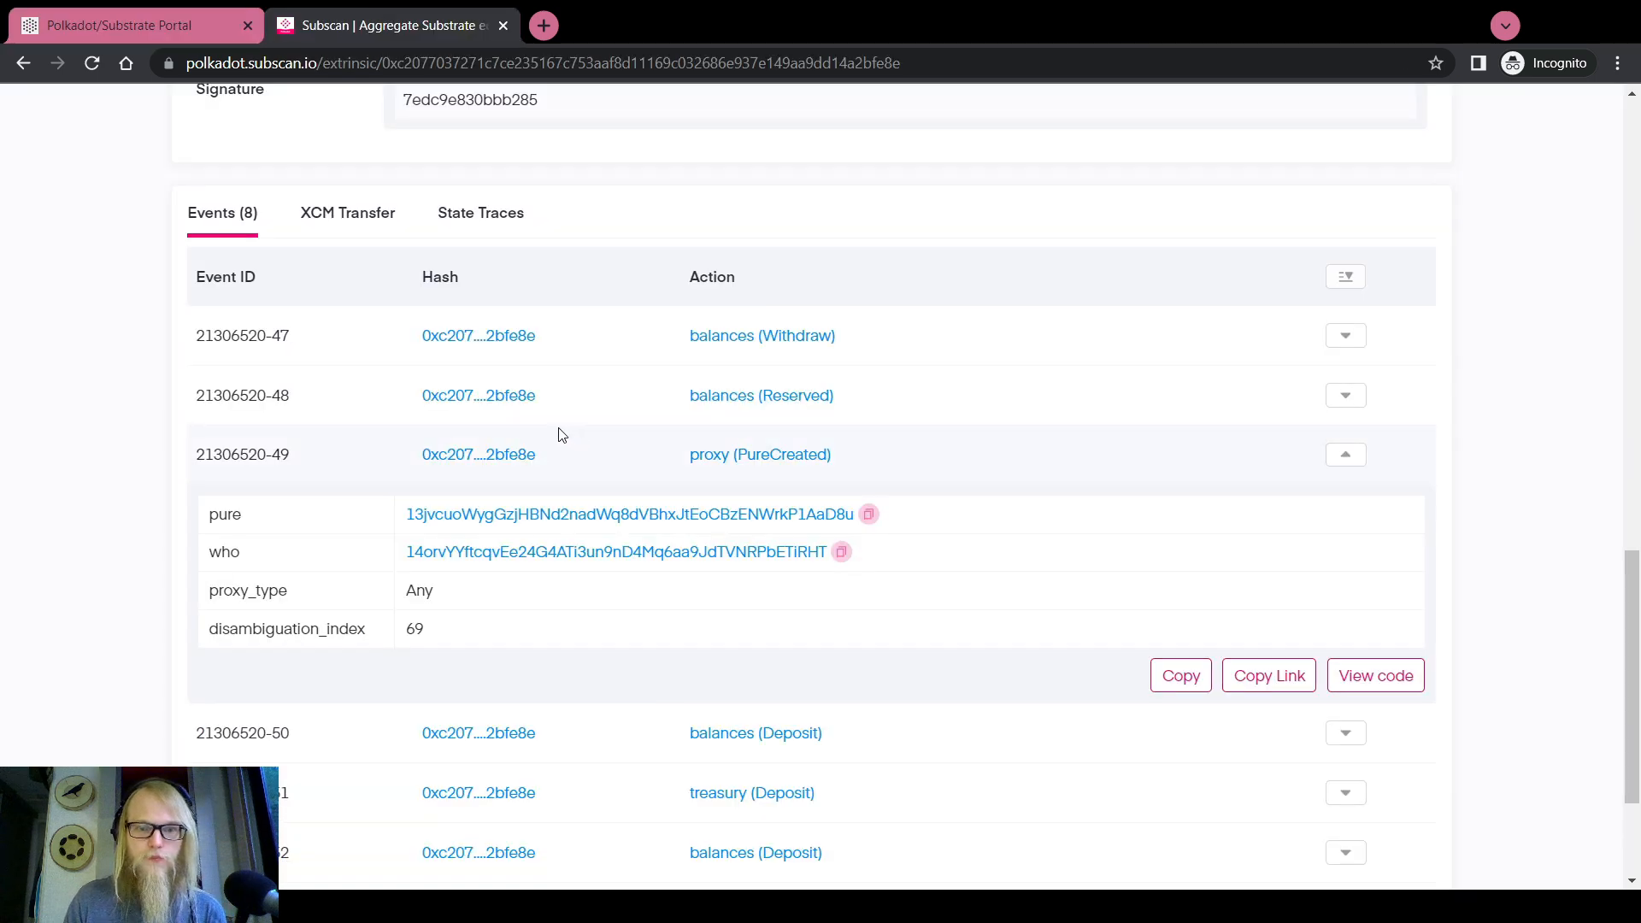
Copy block number 21306520 from Subscan into the killPure height field
scroll(459, 448, up, 10)
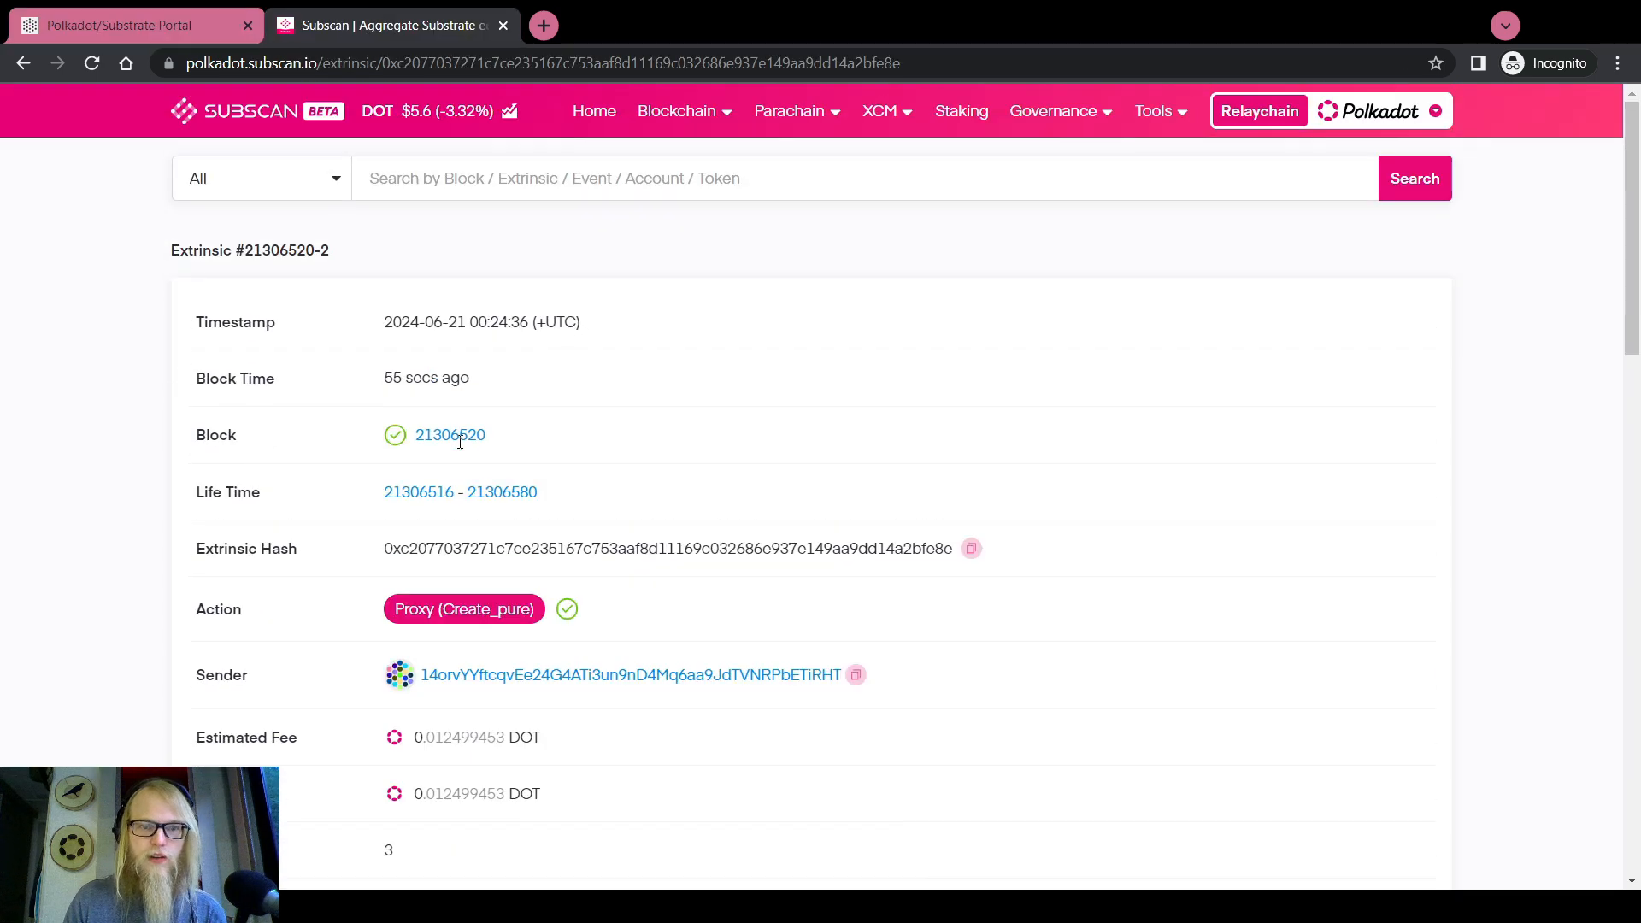
scroll(481, 395, down, 1)
drag(502, 295, 419, 297)
key(ctrl+c)
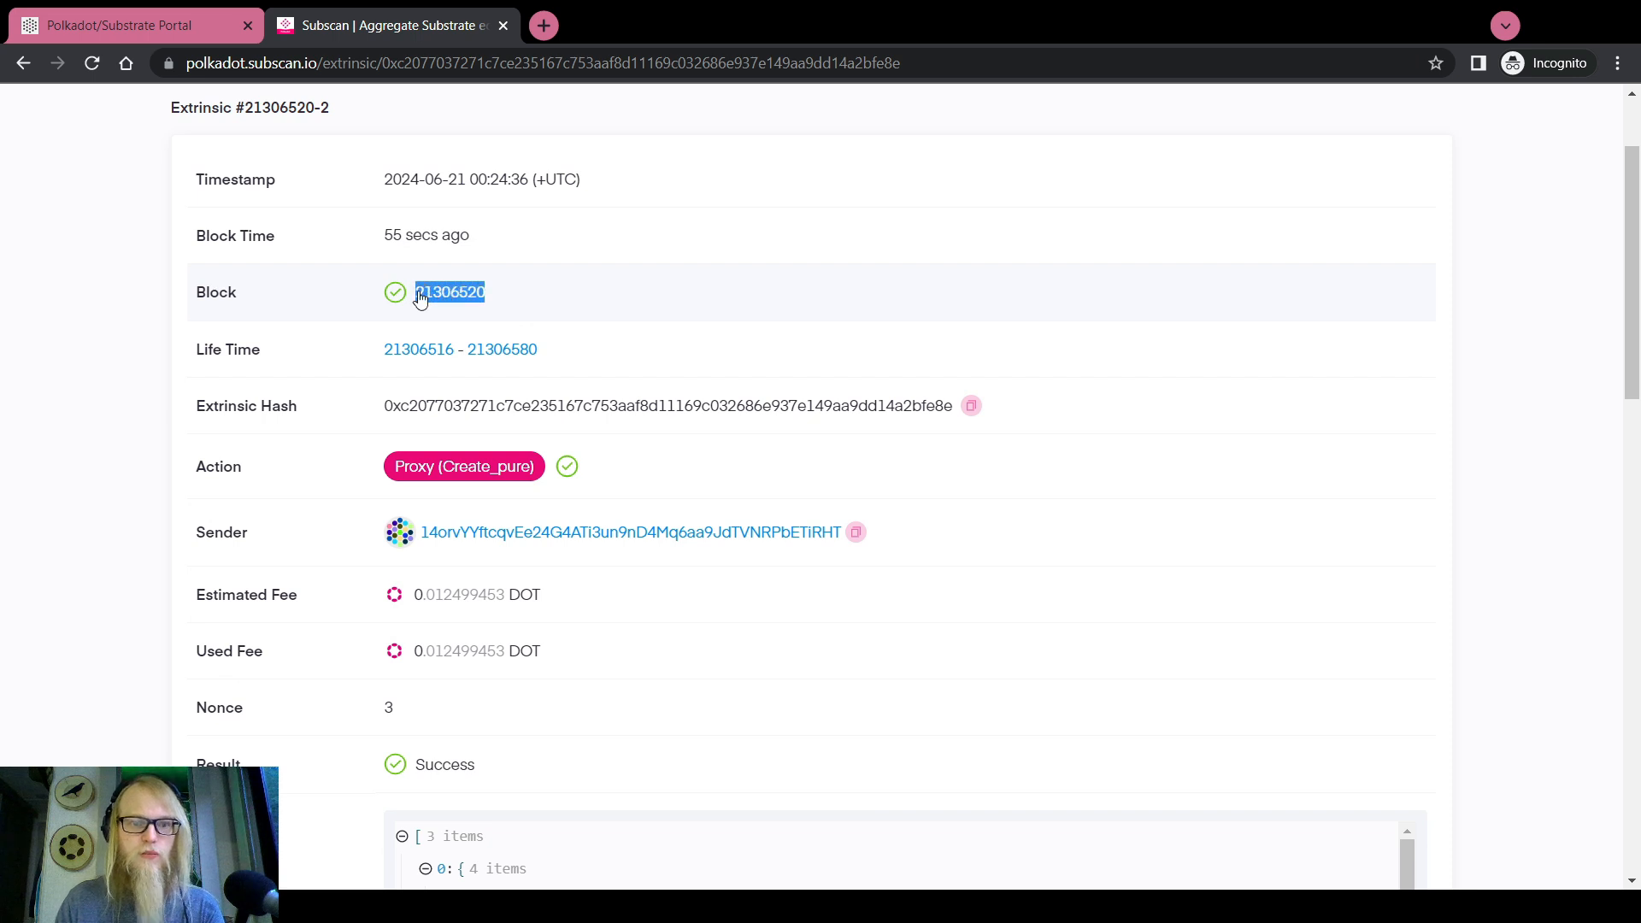
click(172, 21)
click(120, 655)
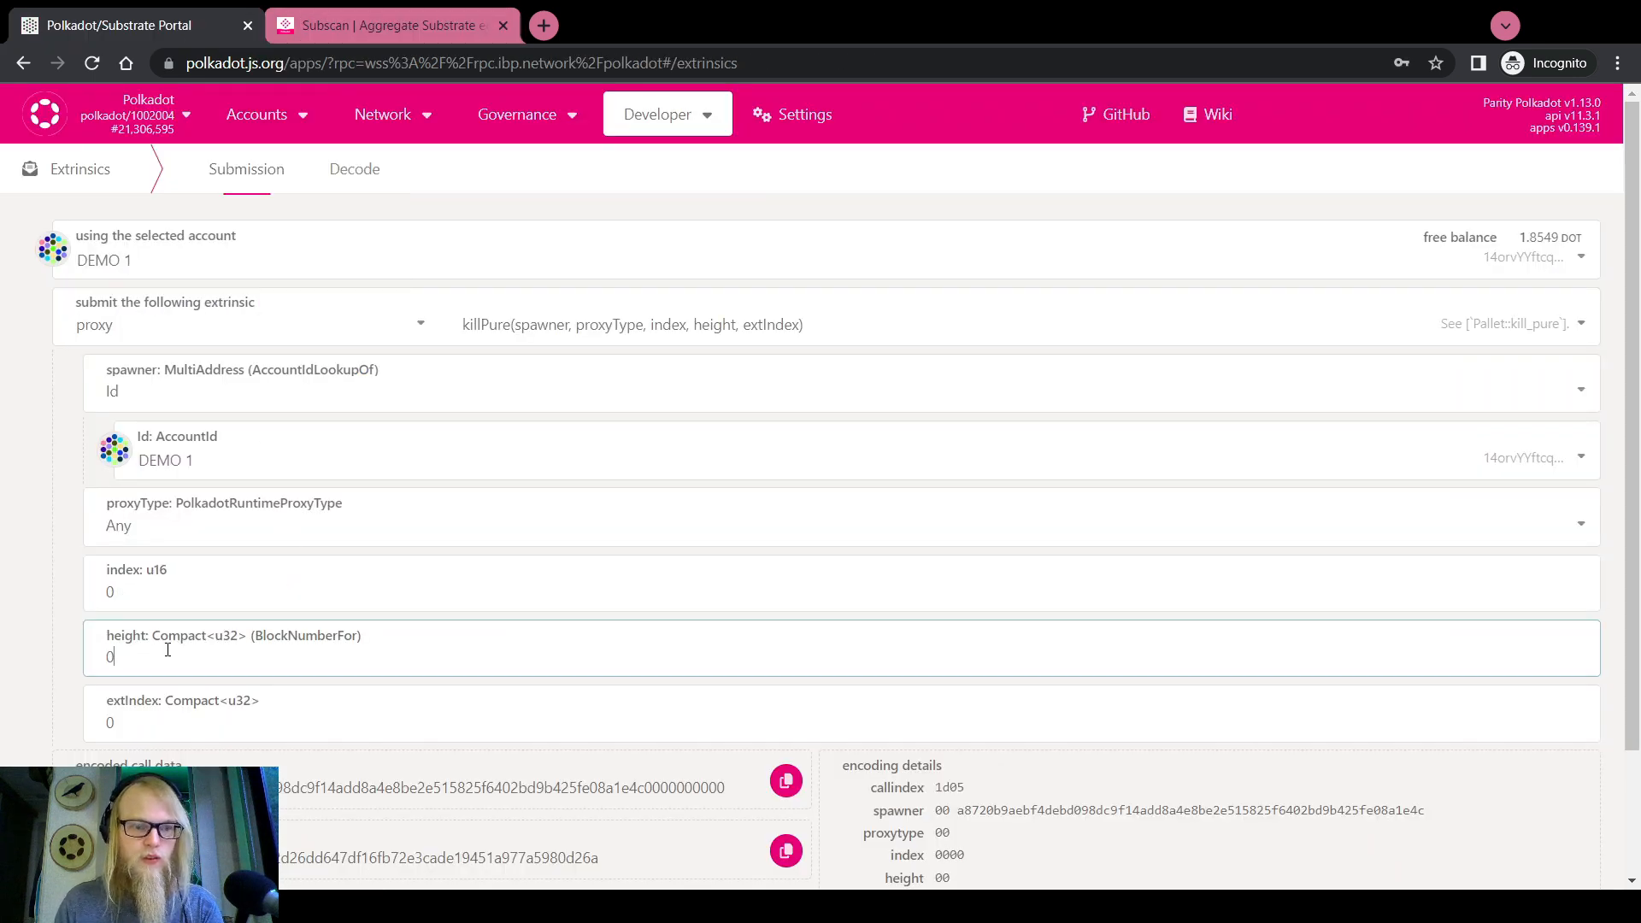
key(BackSpace)
key(ctrl+v)
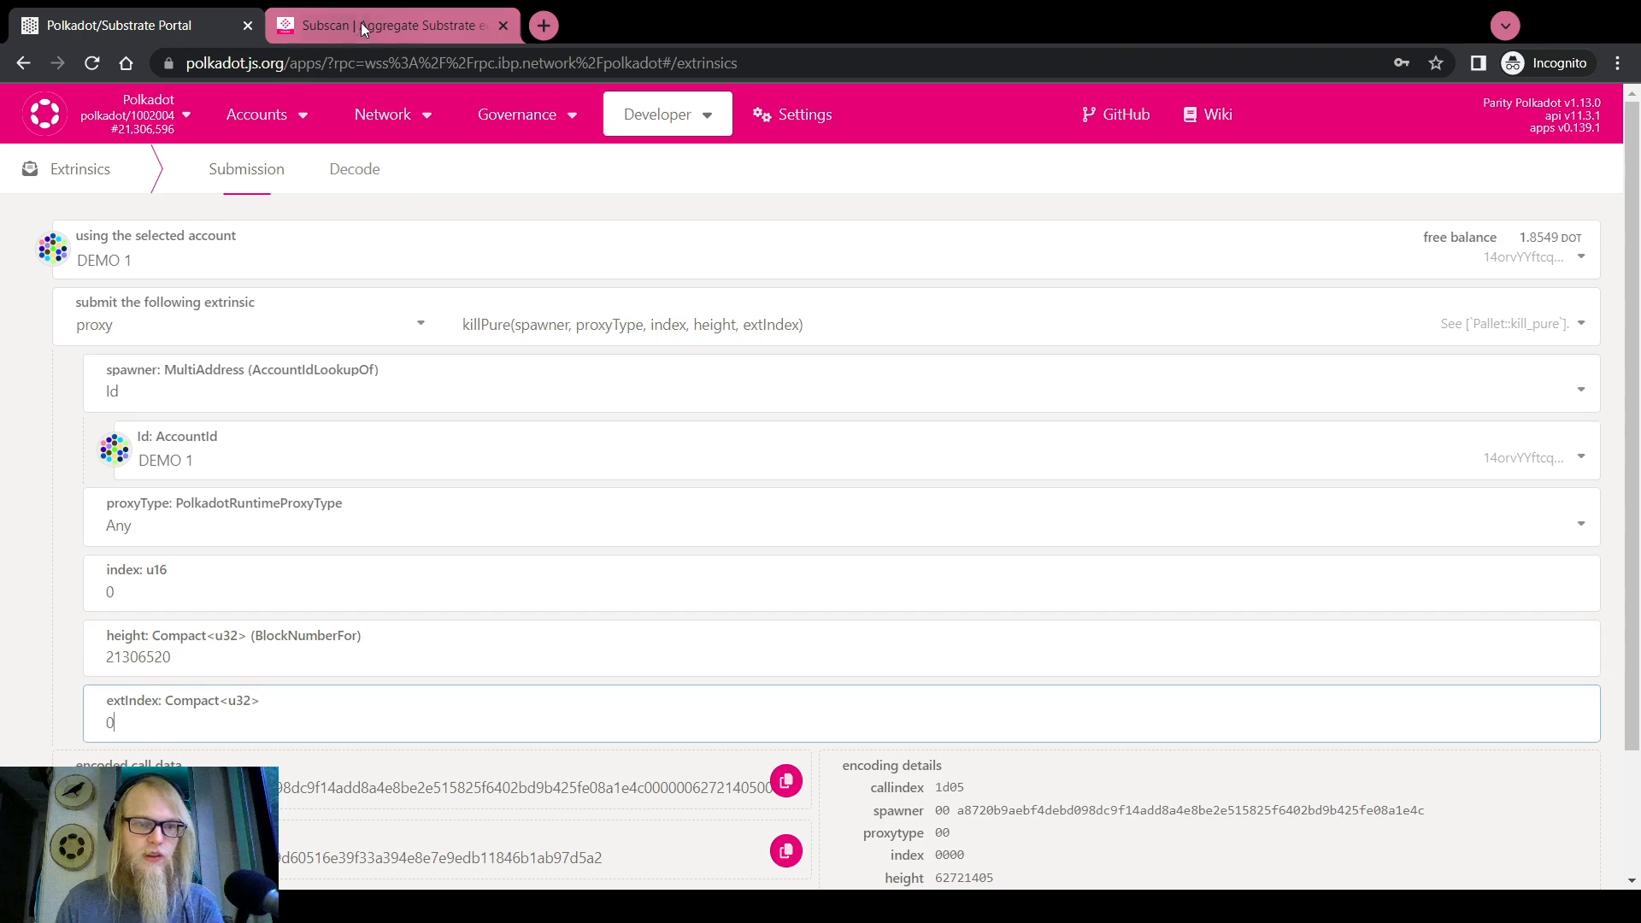
Open block 21306520 in Subscan and note create_pure's extrinsic ID 21306520-2
click(367, 25)
scroll(121, 436, down, 10)
scroll(117, 444, down, 3)
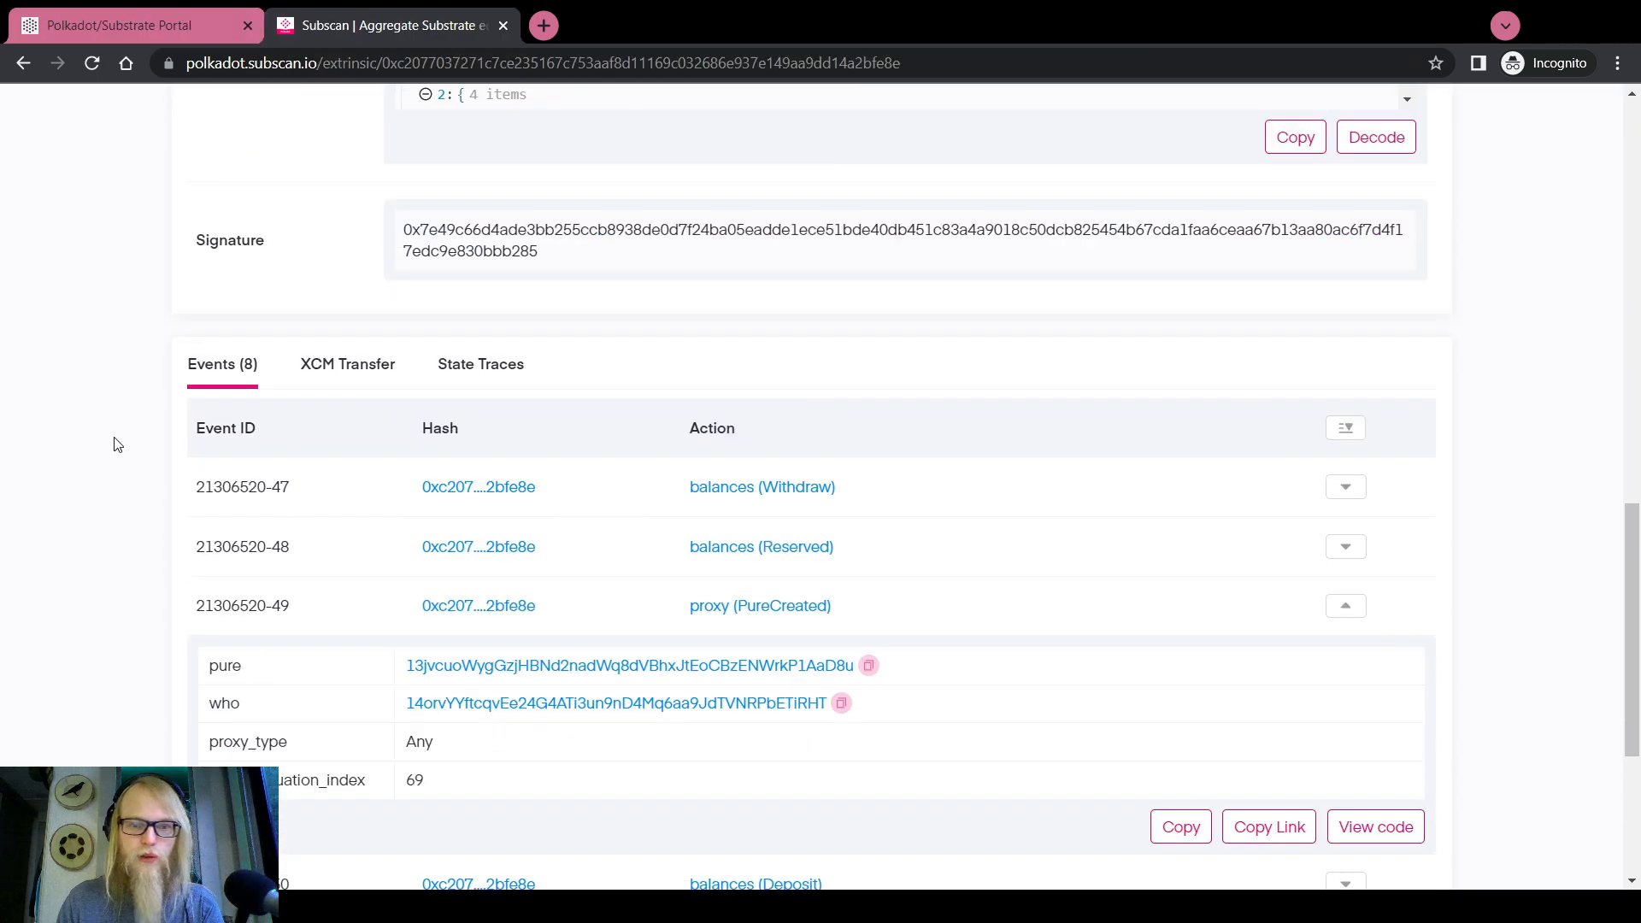
scroll(117, 444, down, 3)
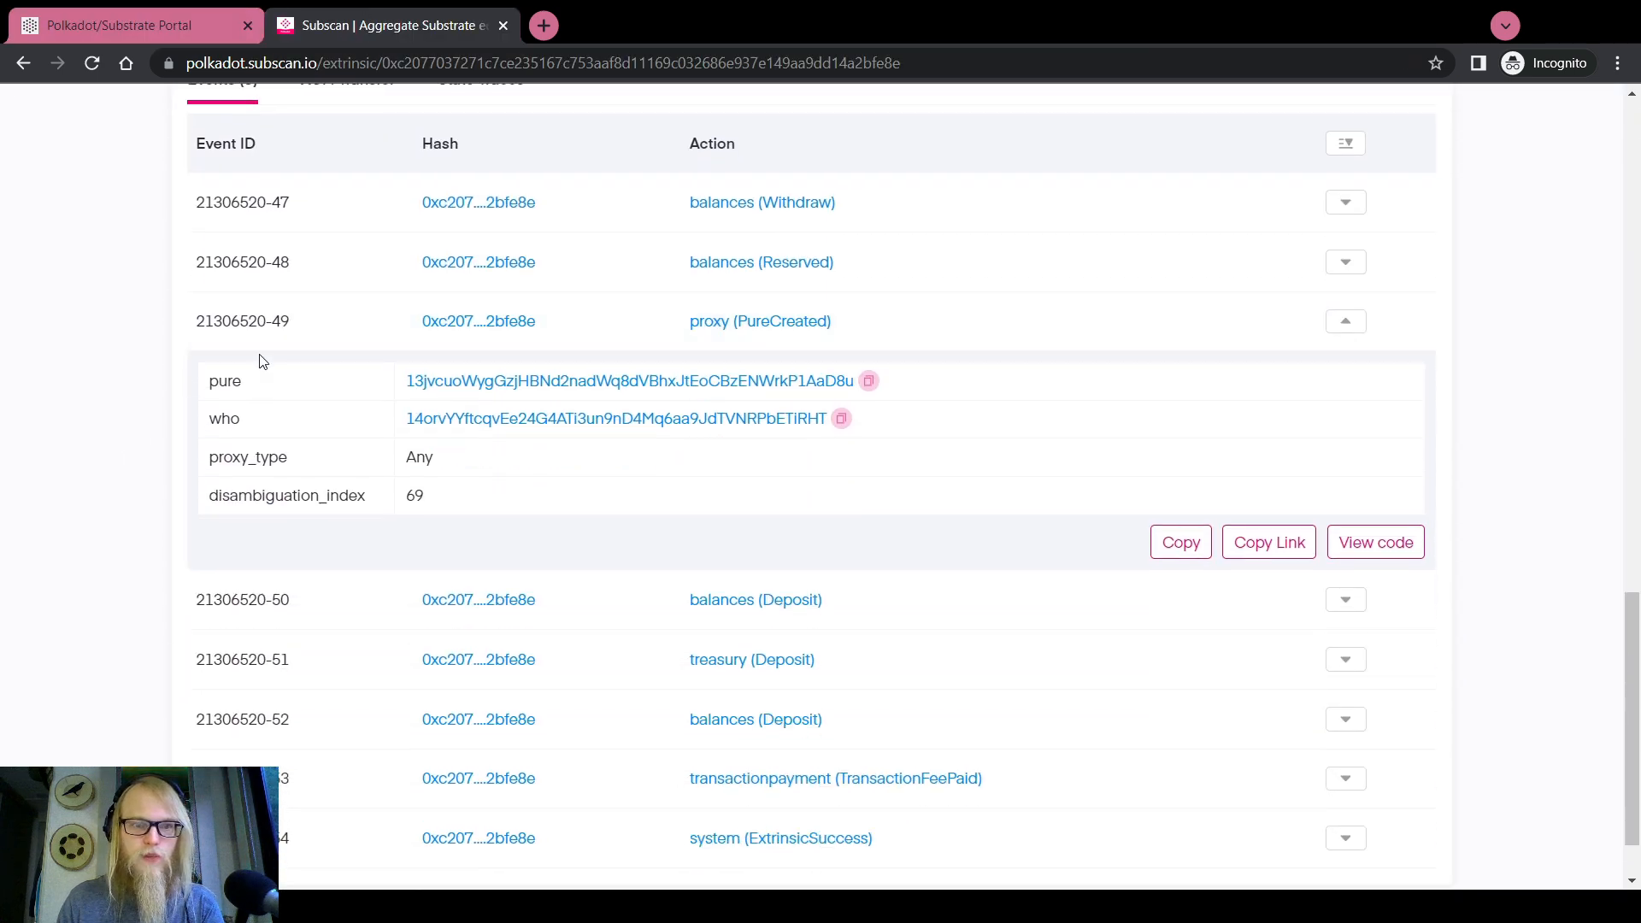
scroll(248, 453, up, 15)
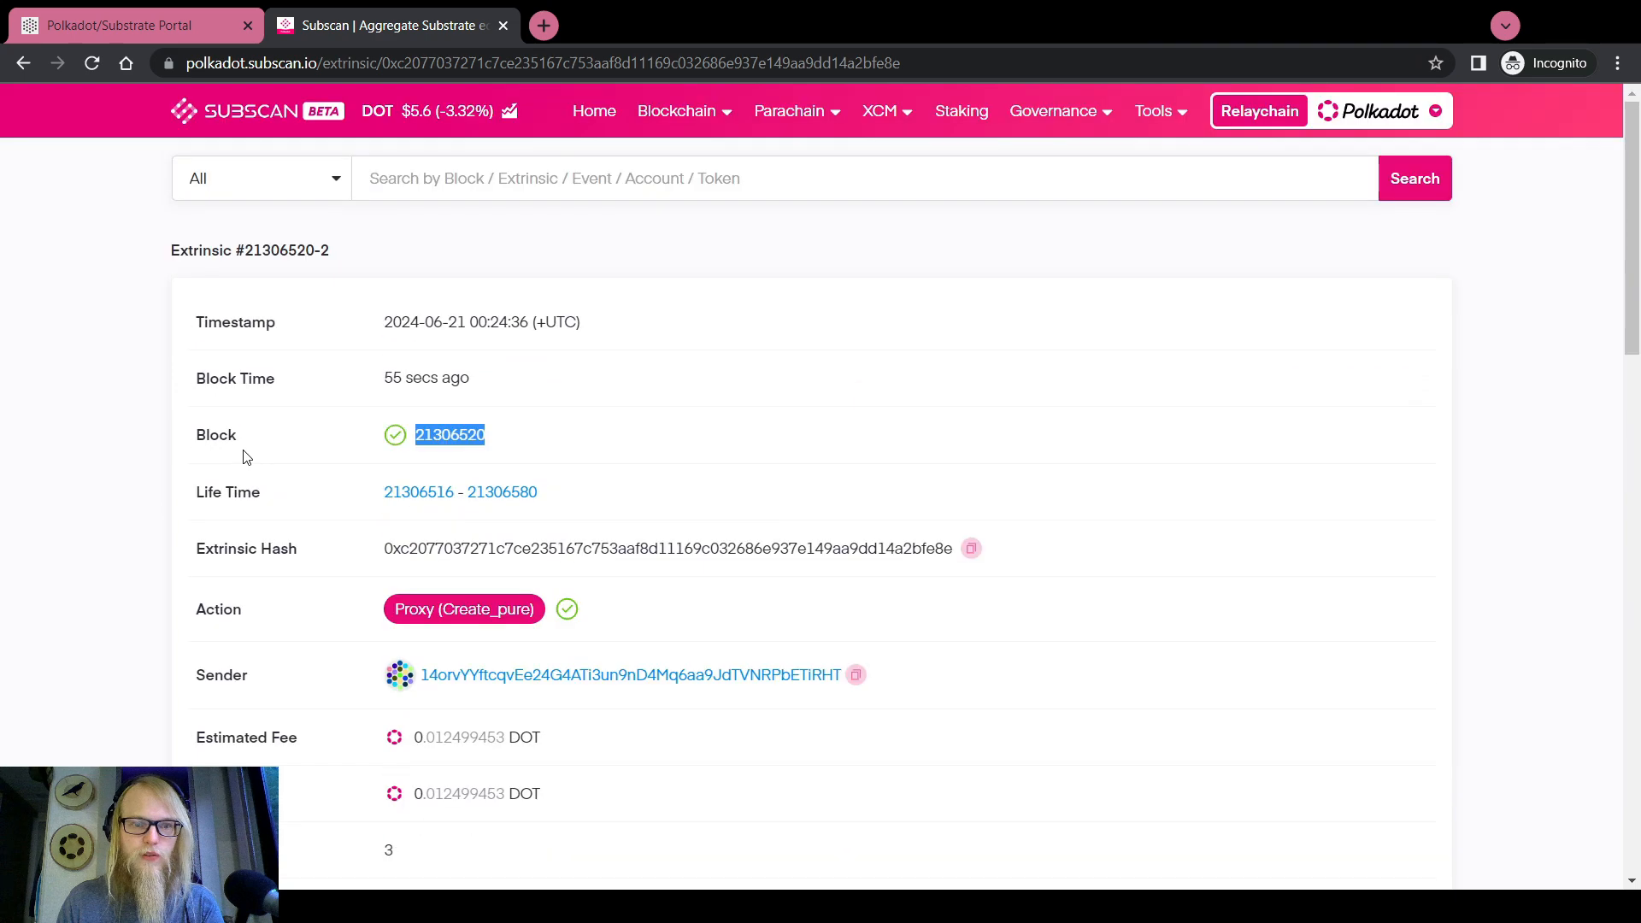
click(453, 438)
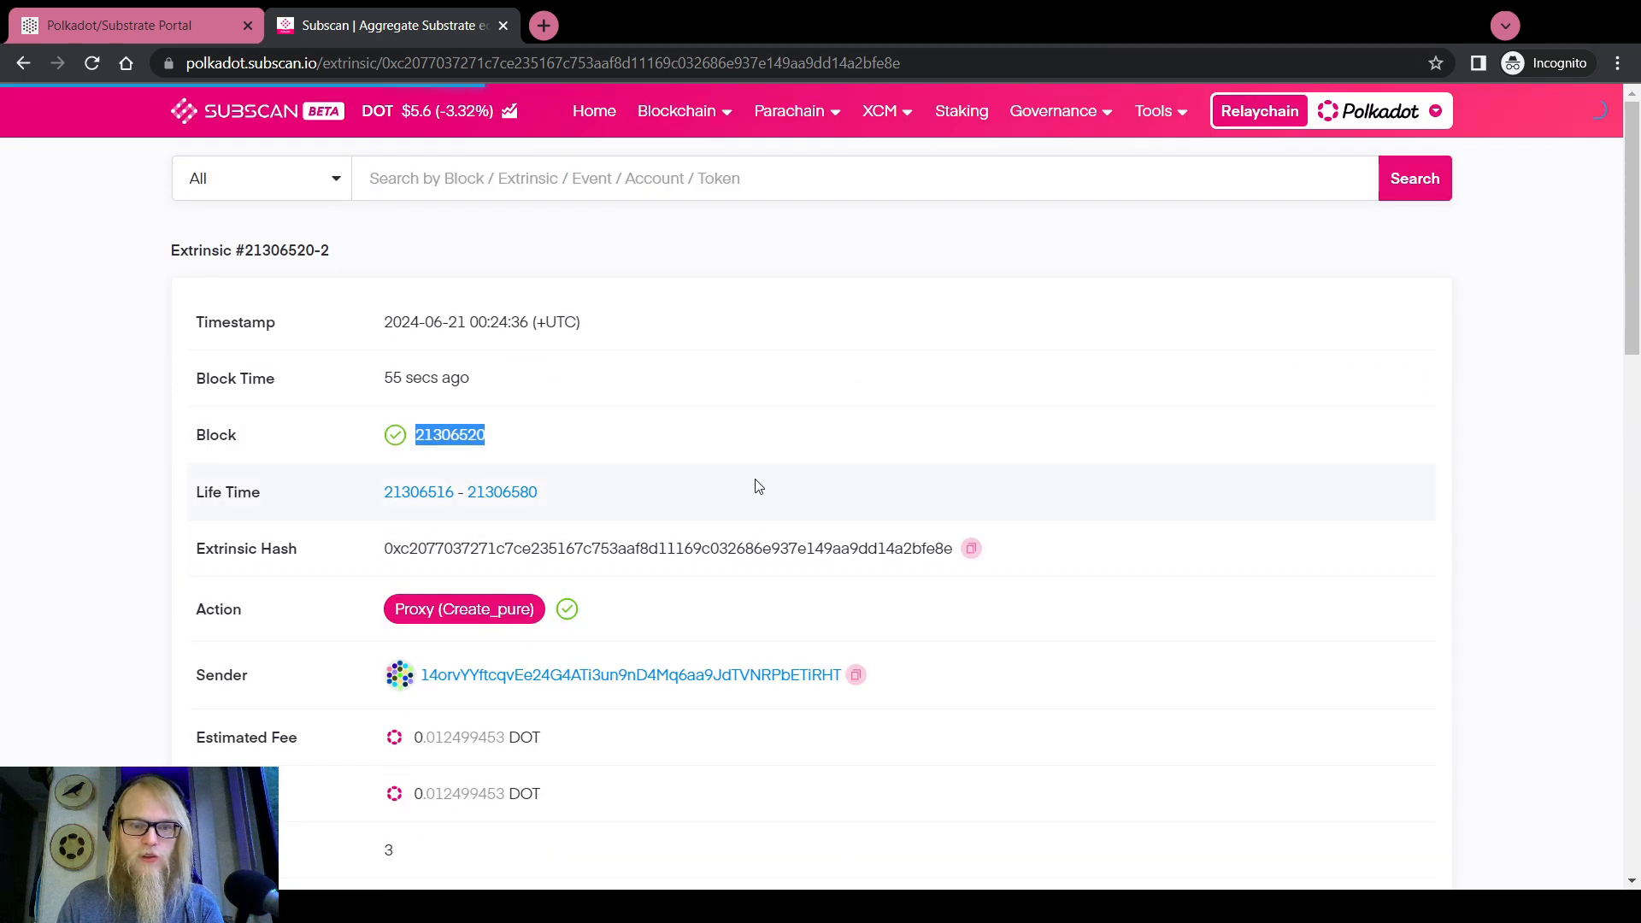
scroll(786, 487, down, 5)
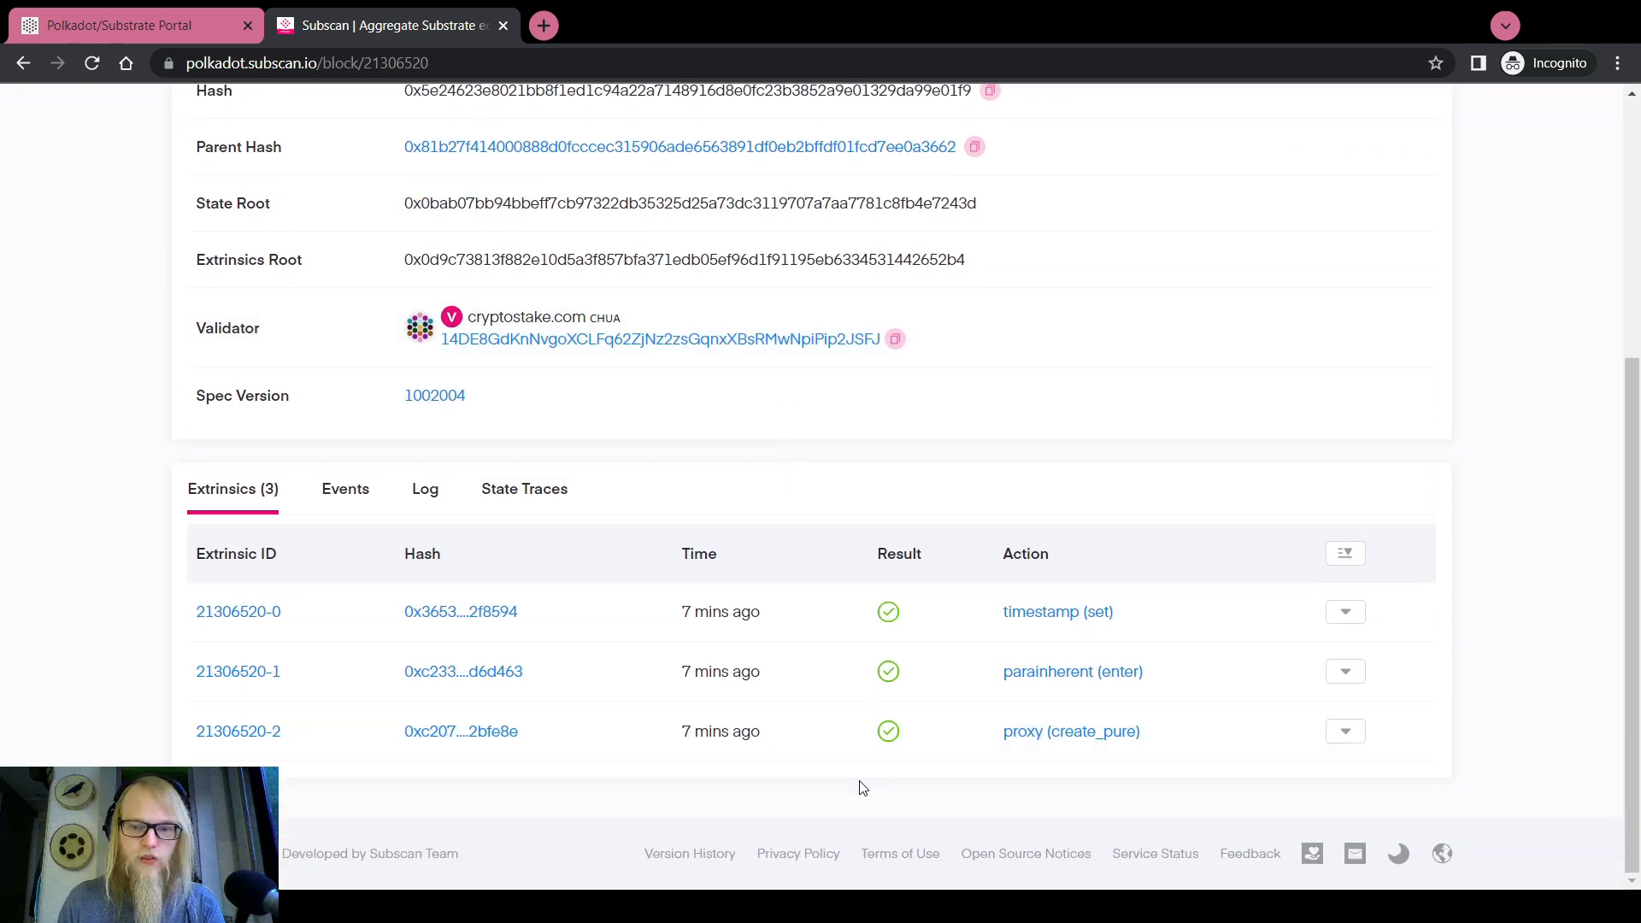
drag(293, 733, 274, 730)
key(ctrl+c)
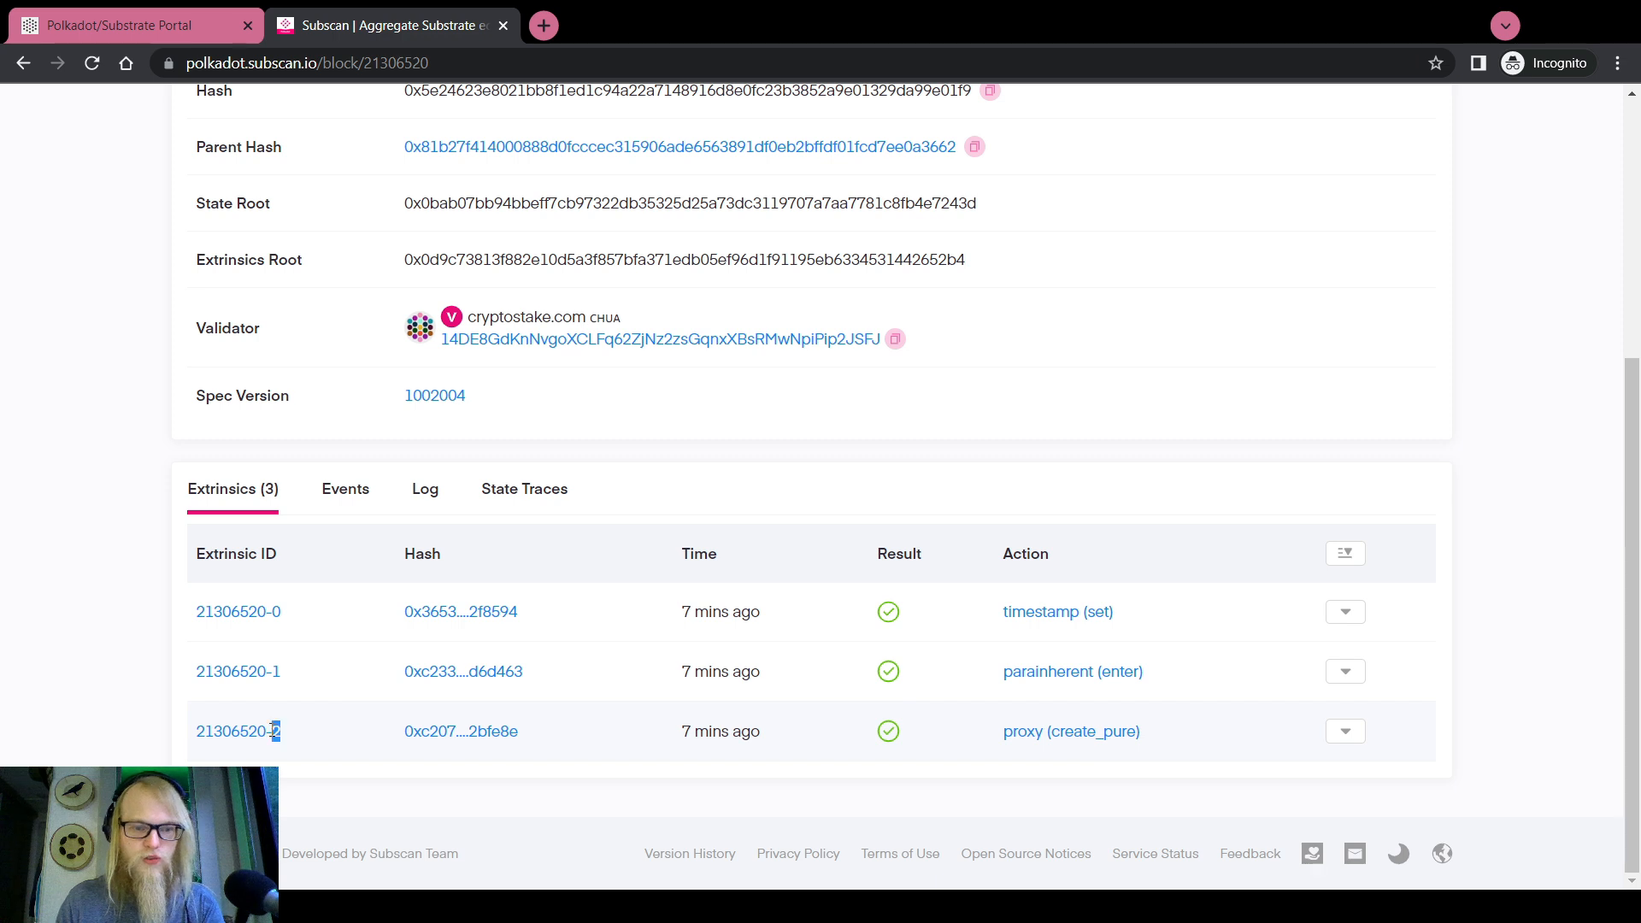
click(128, 30)
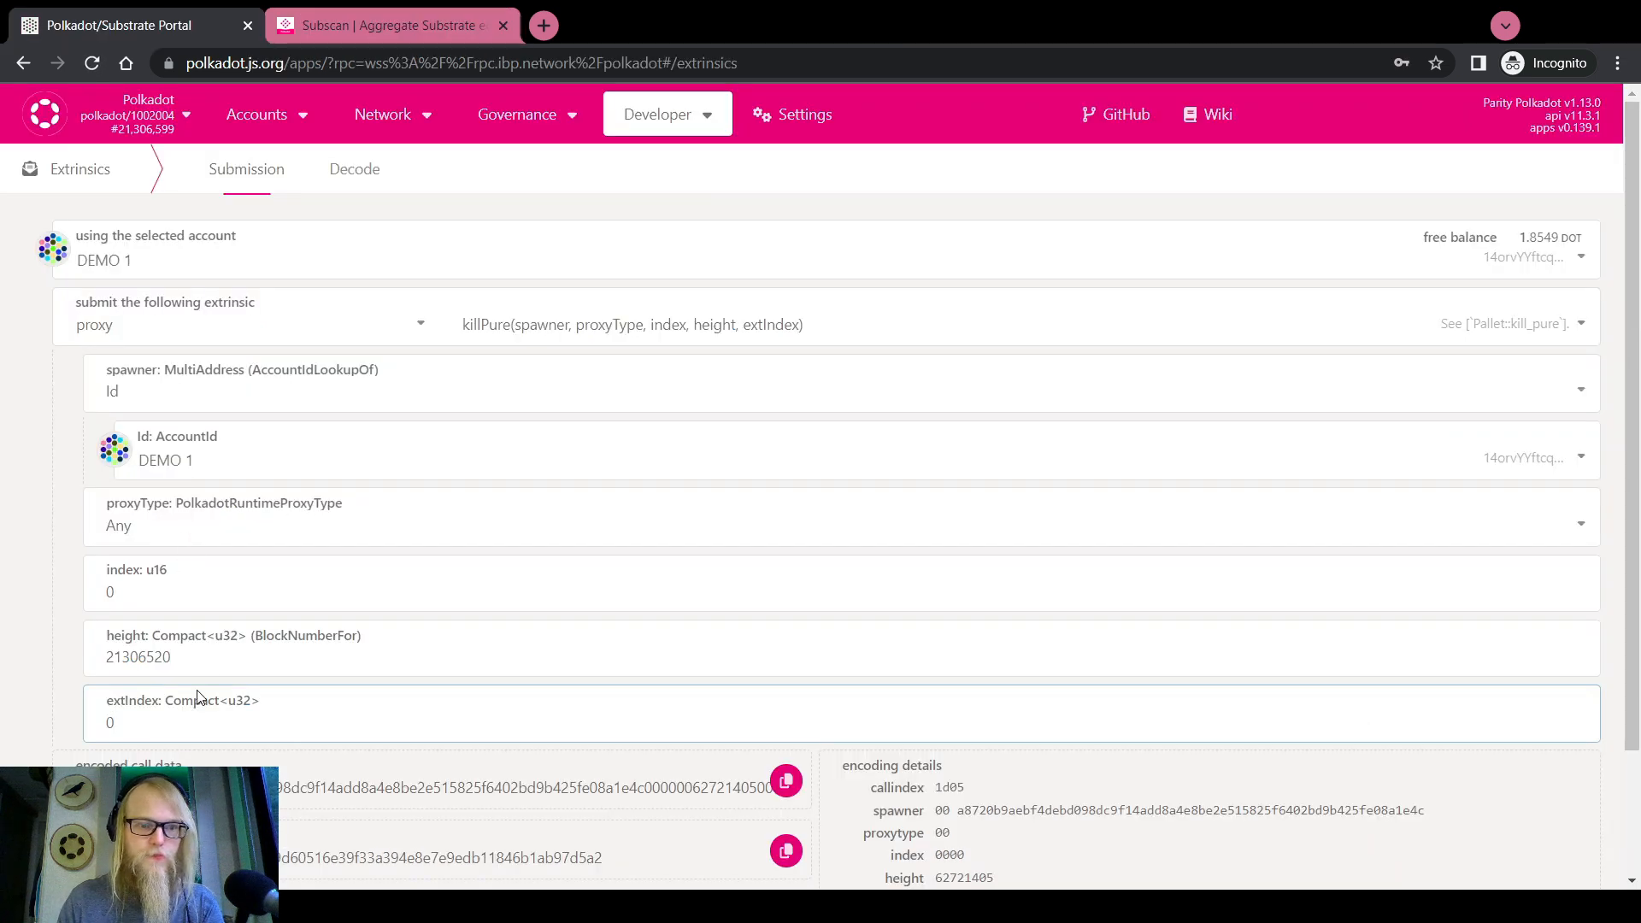
Set the killPure extIndex to 2 and index to 69
double_click(173, 724)
key(ctrl+v)
double_click(143, 601)
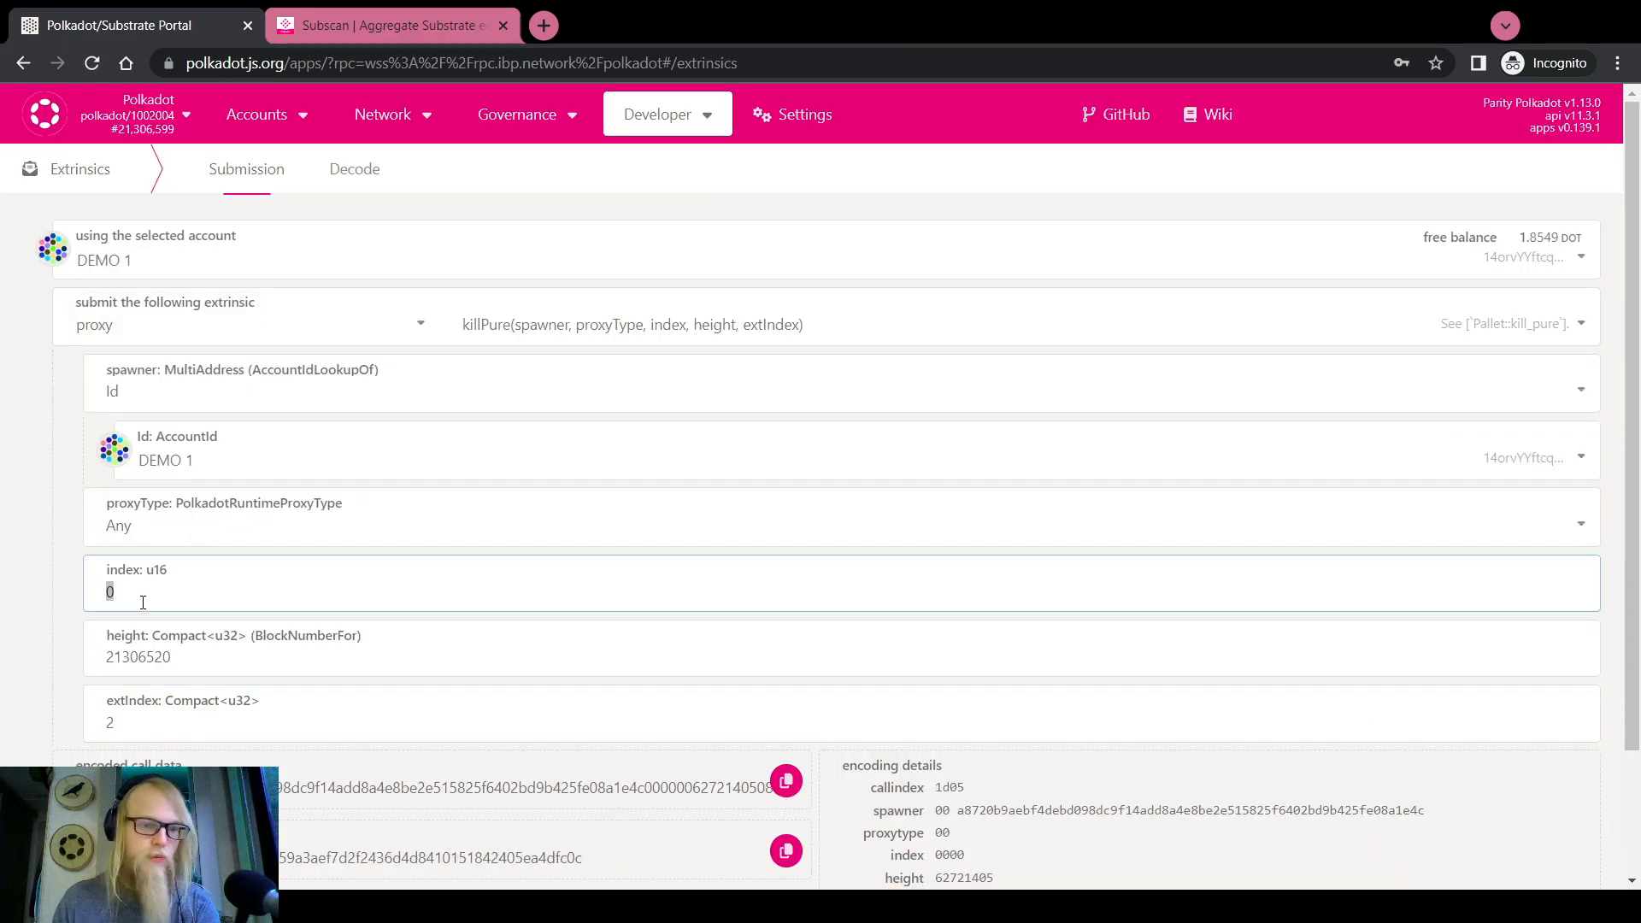
text(69)
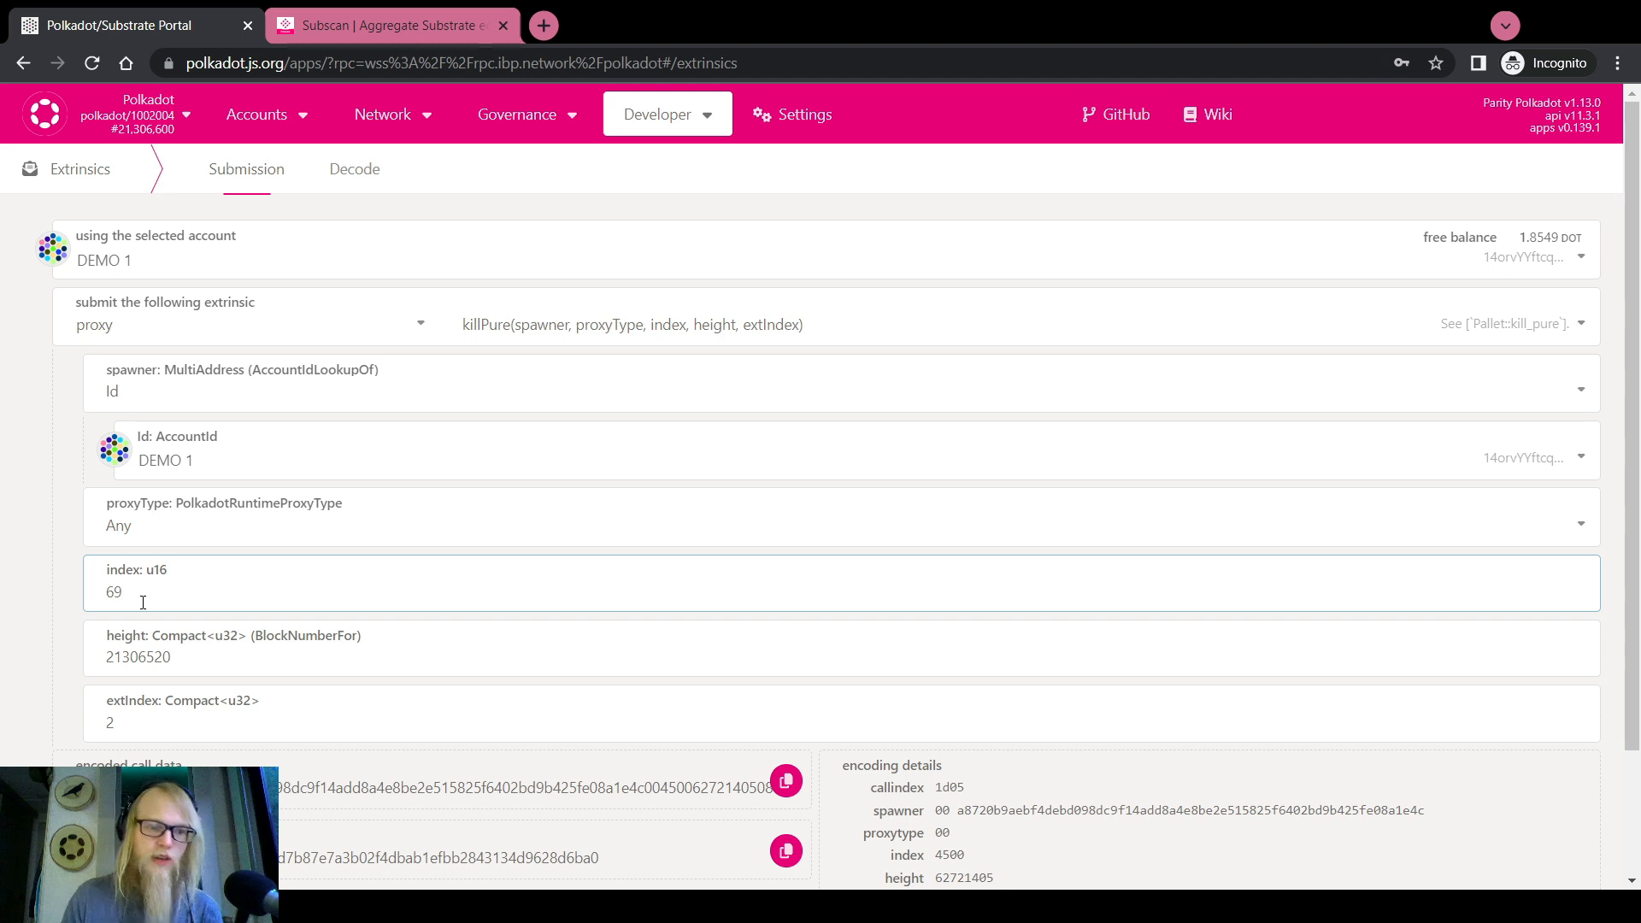
click(25, 508)
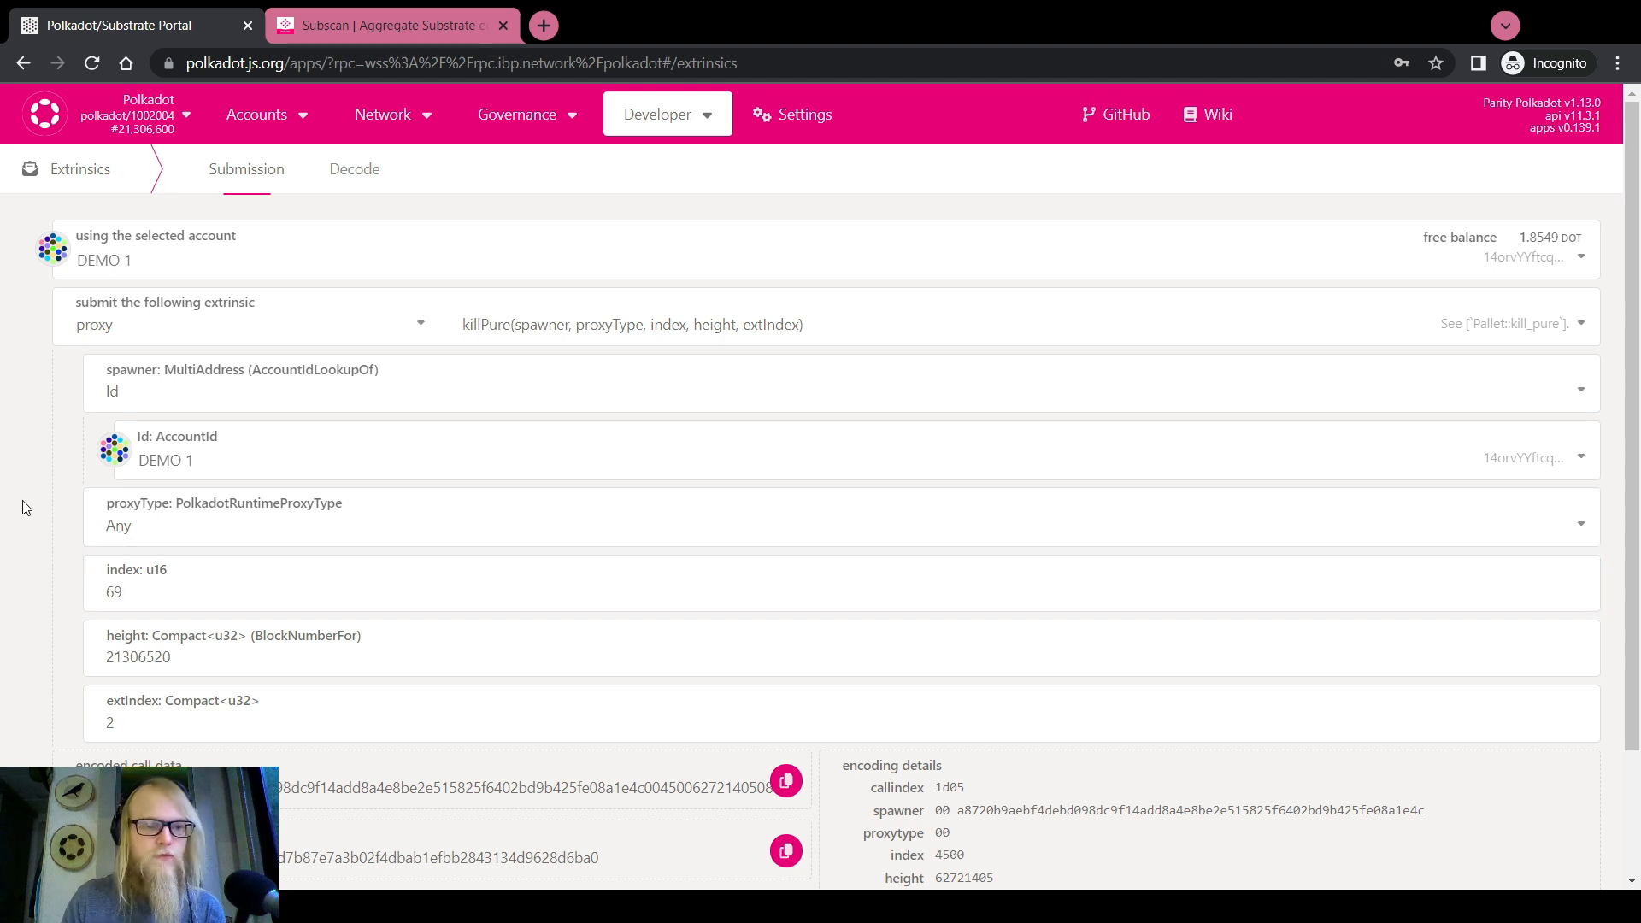
Sign and submit the killPure transaction with the account password
scroll(5, 556, down, 2)
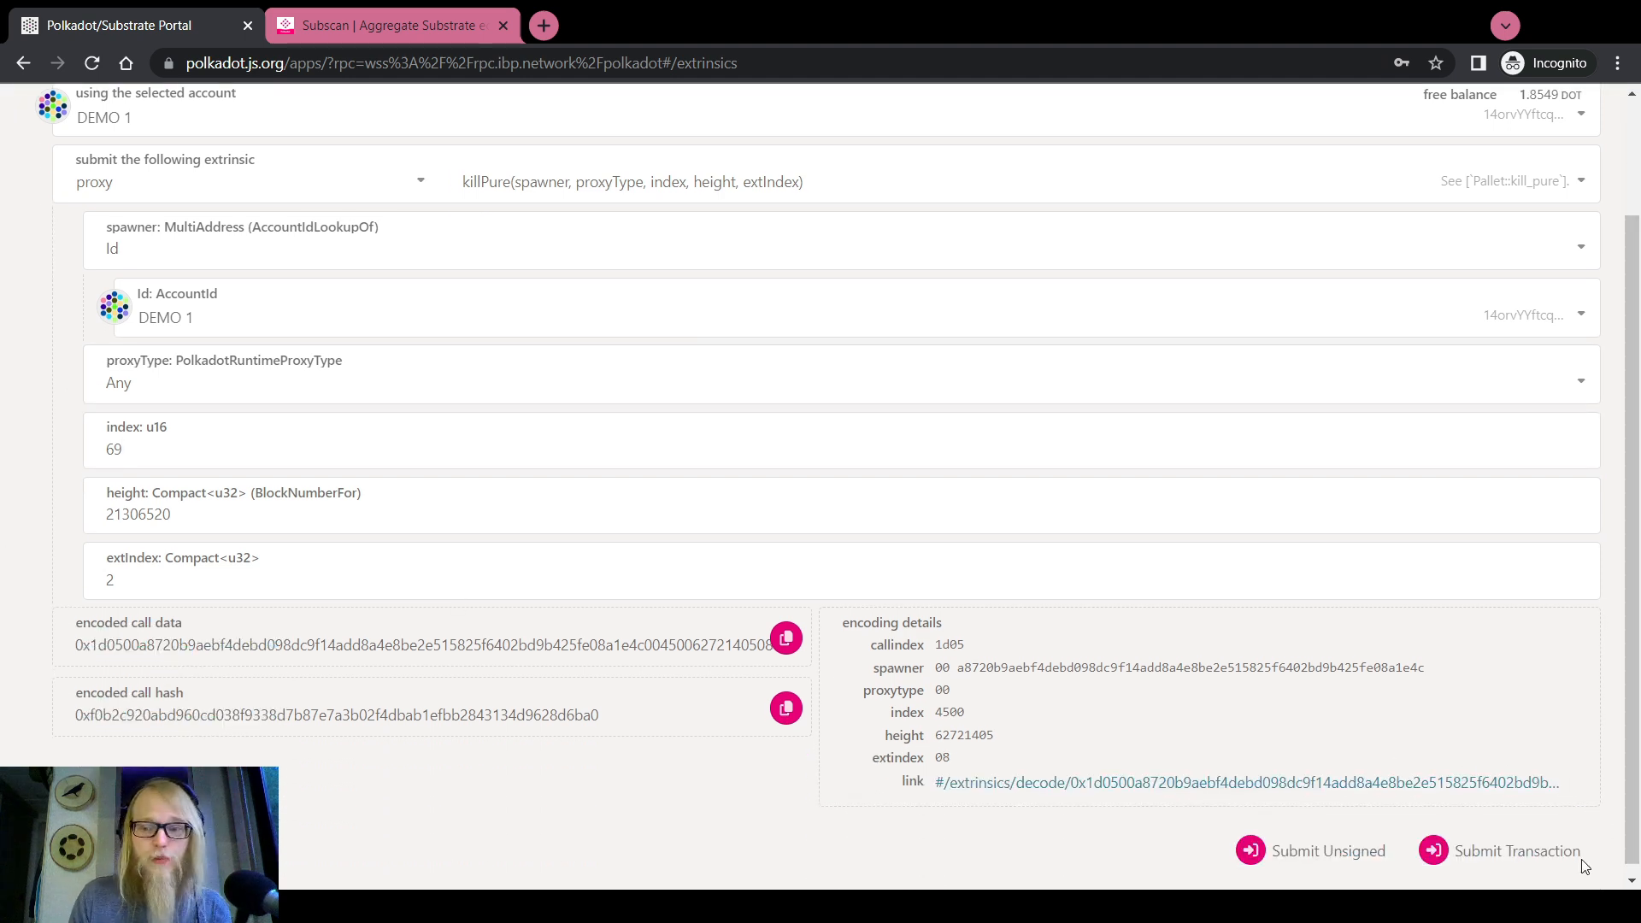
scroll(1500, 855, down, 1)
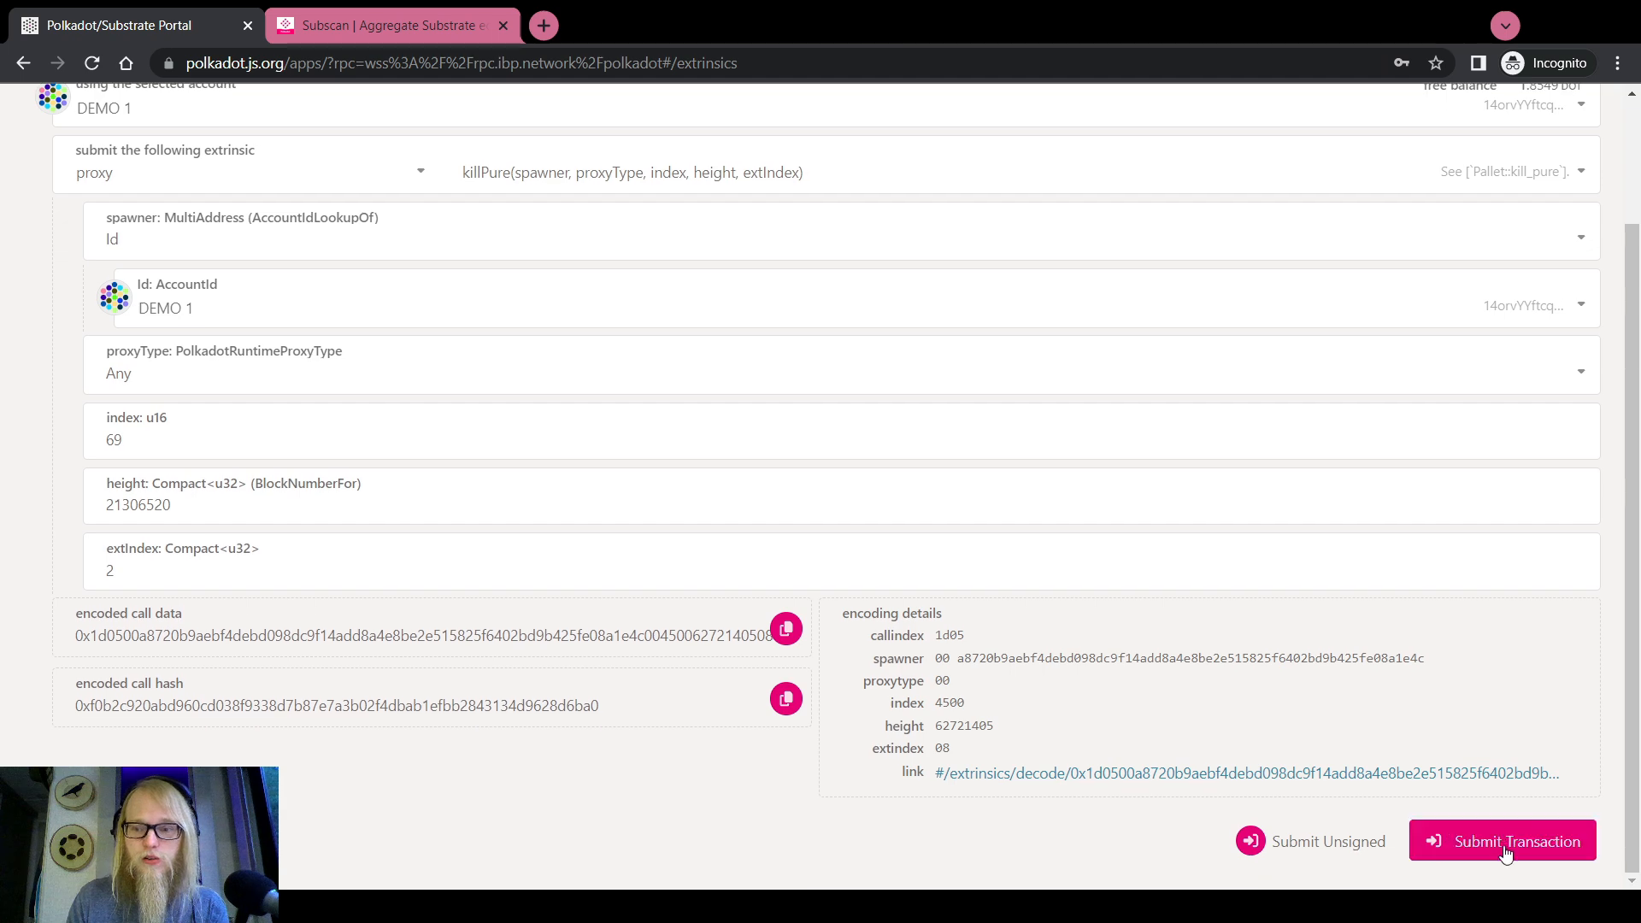
click(1504, 850)
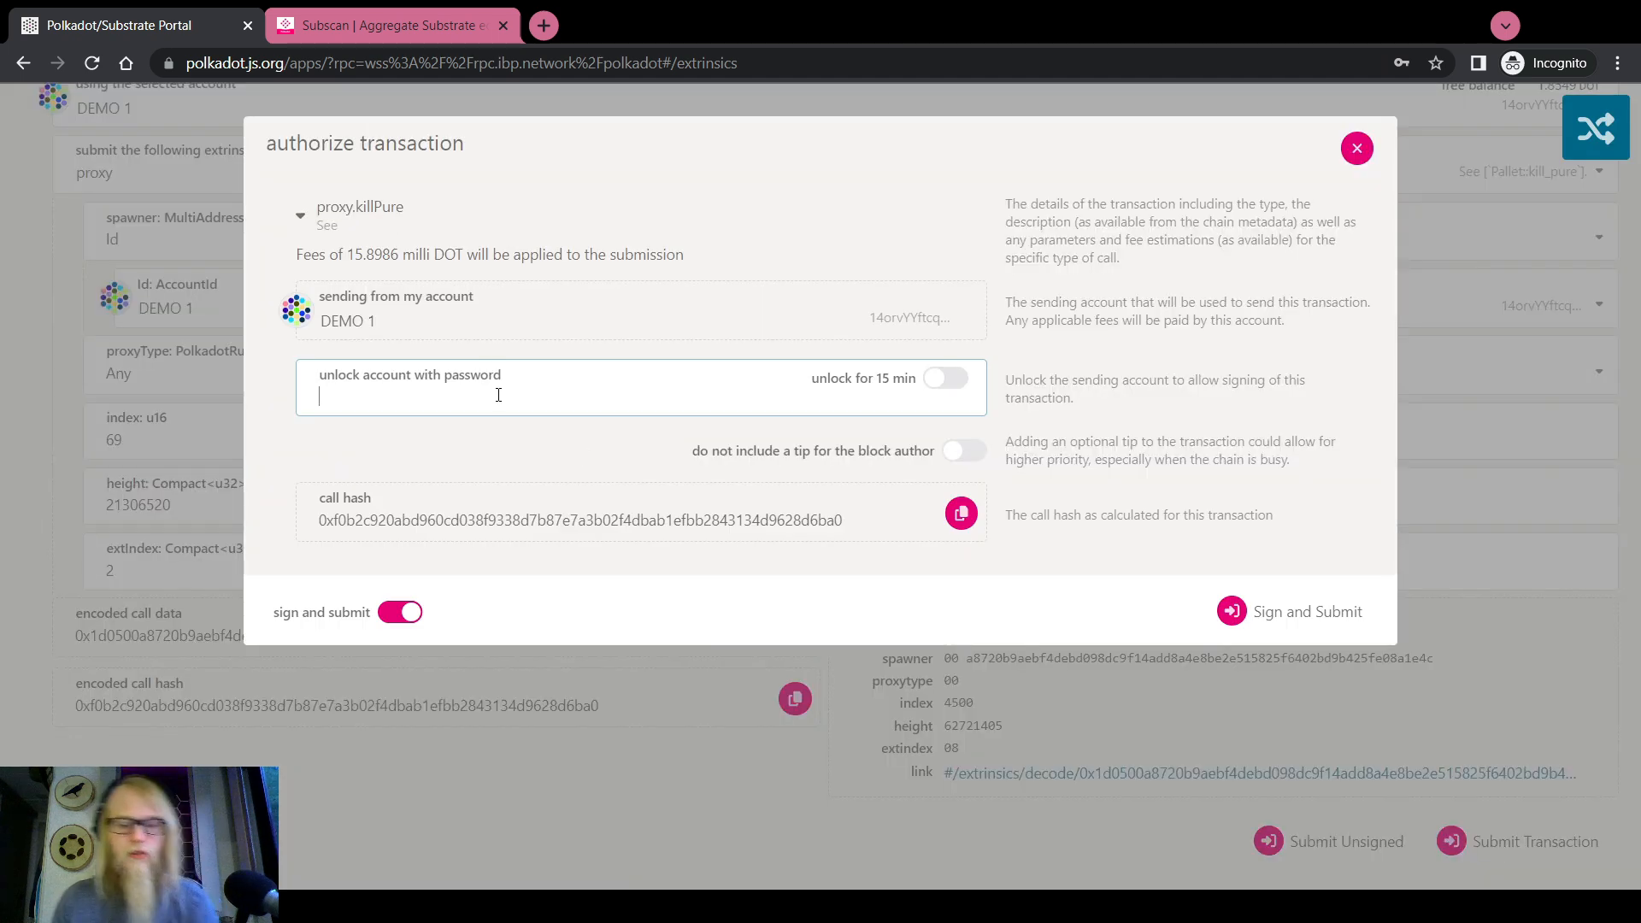
text(********)
click(1286, 611)
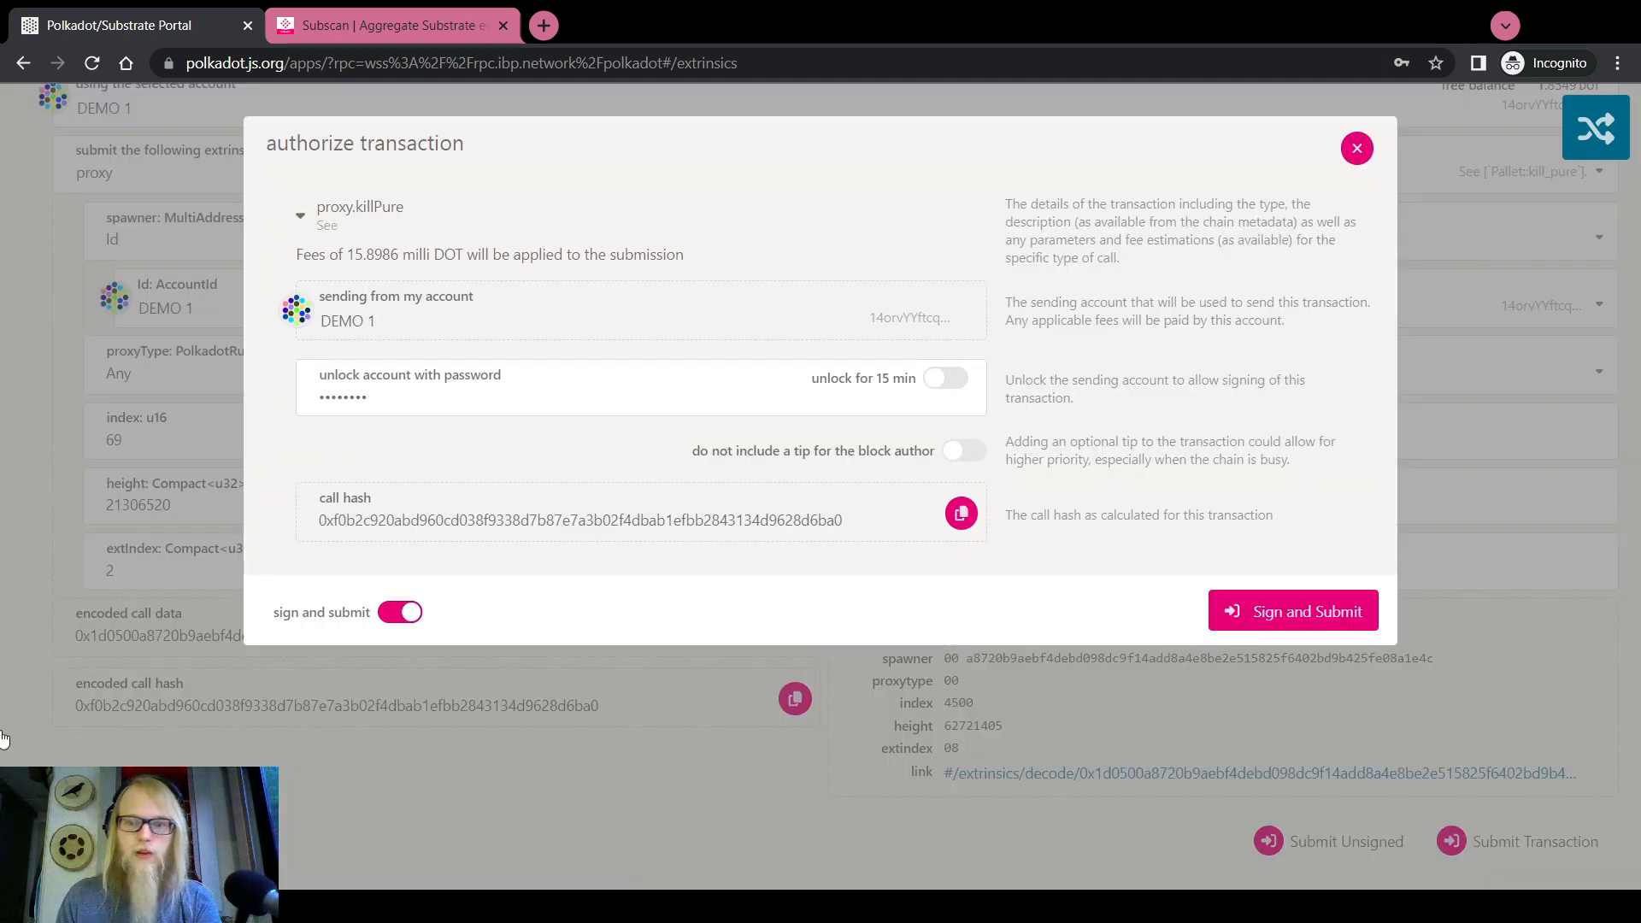
scroll(4, 559, up, 2)
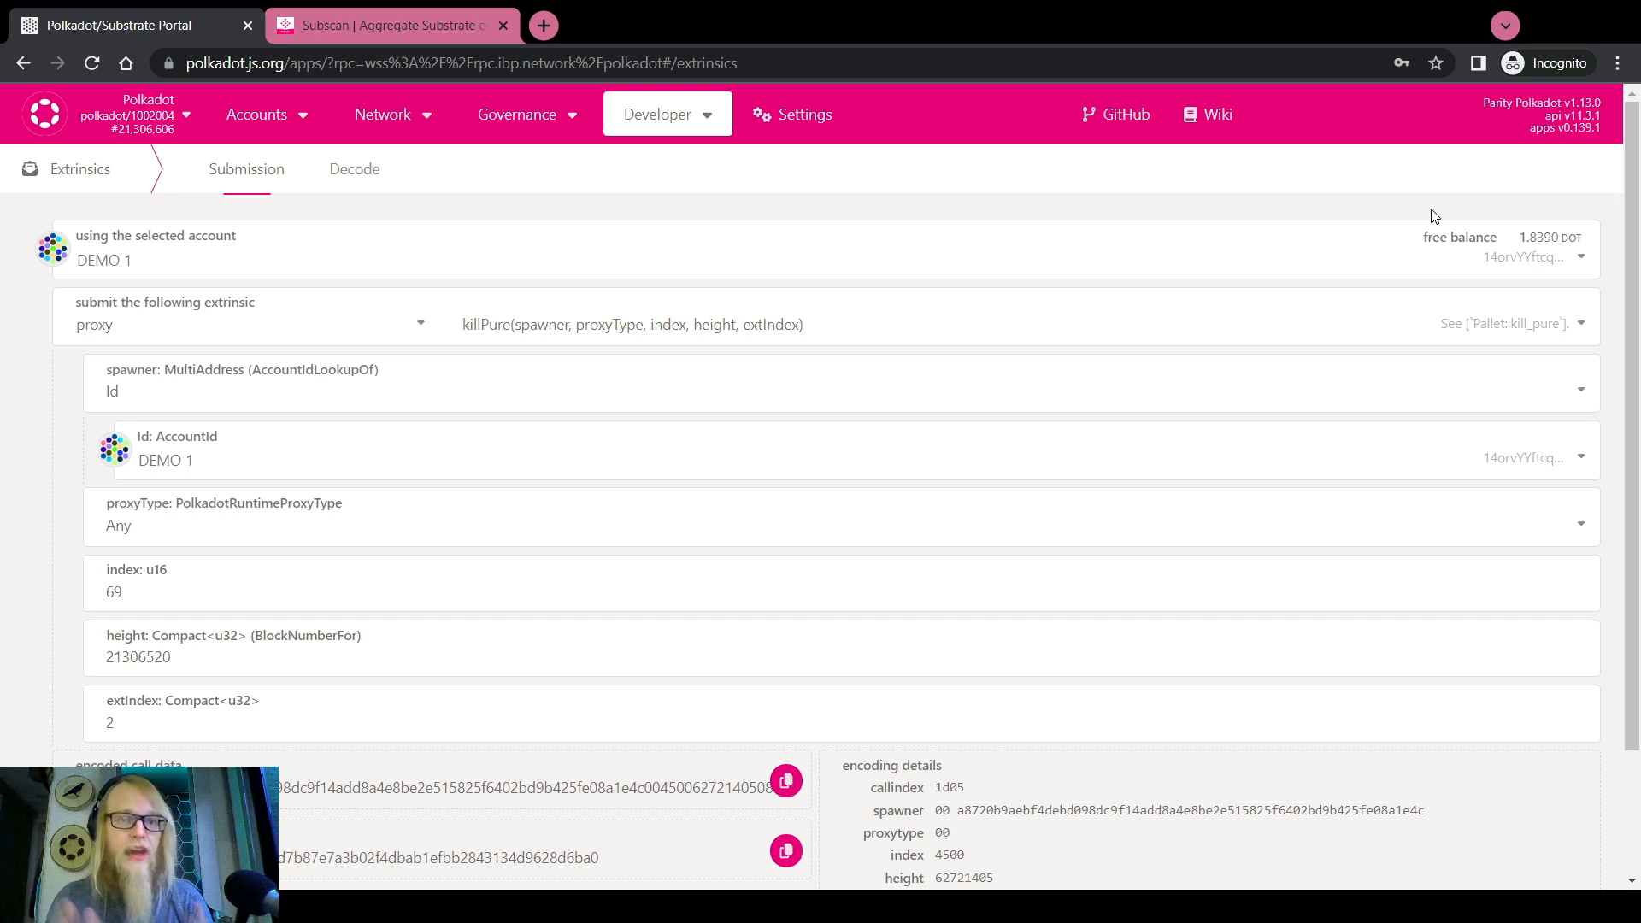
Build a proxy.proxy call with forced proxy type Any, wrapping proxy.killPure
click(638, 324)
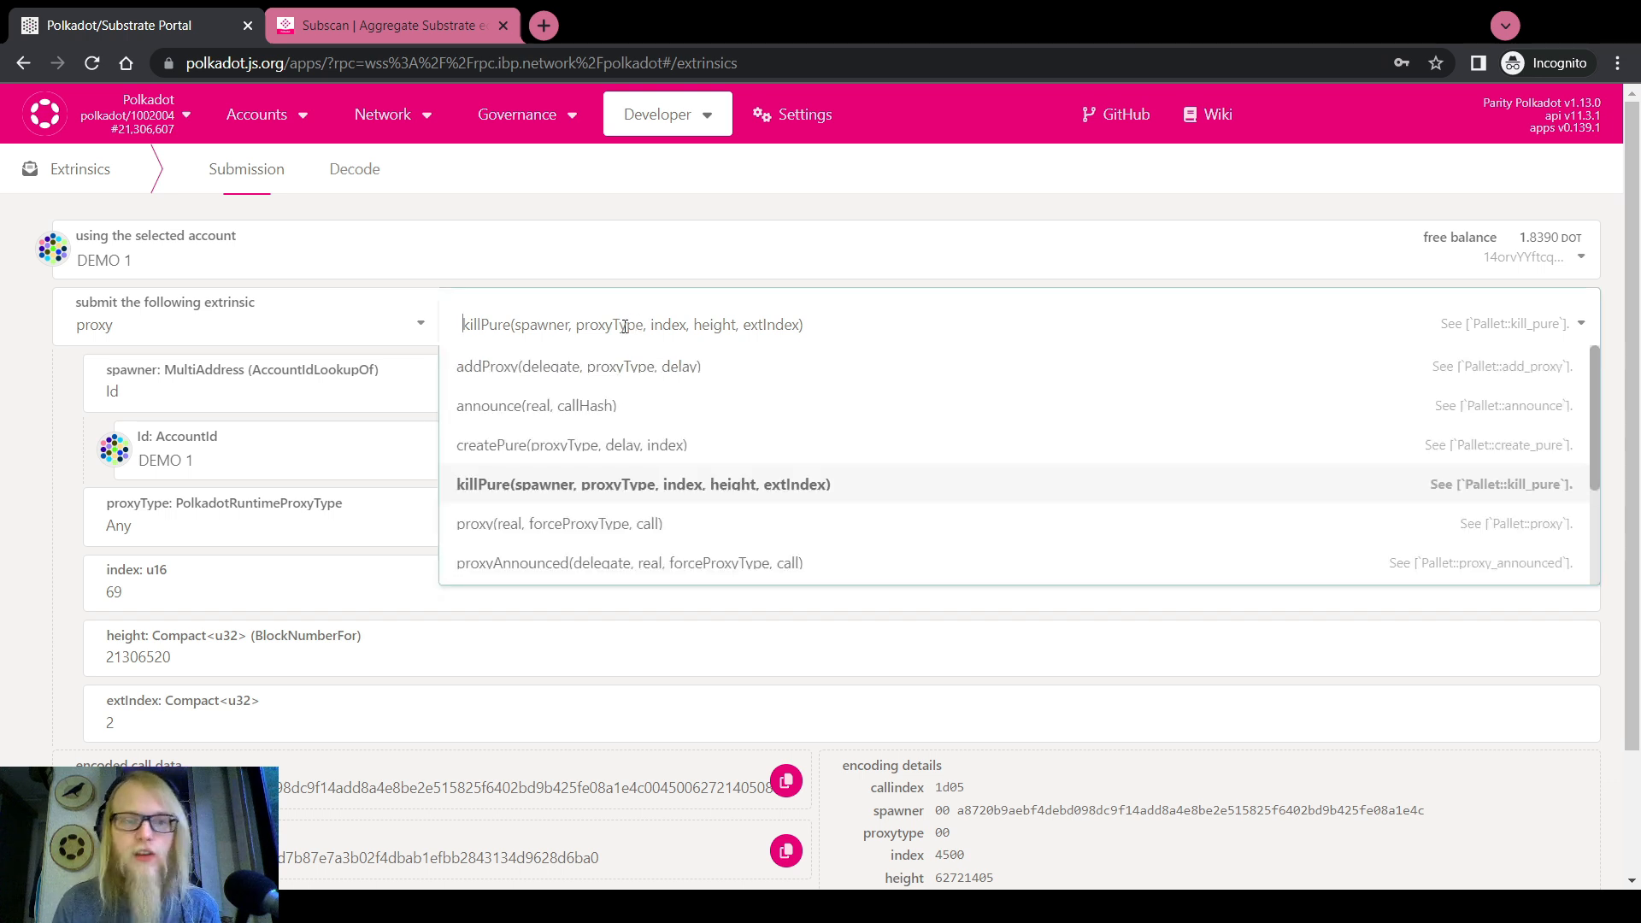
click(540, 520)
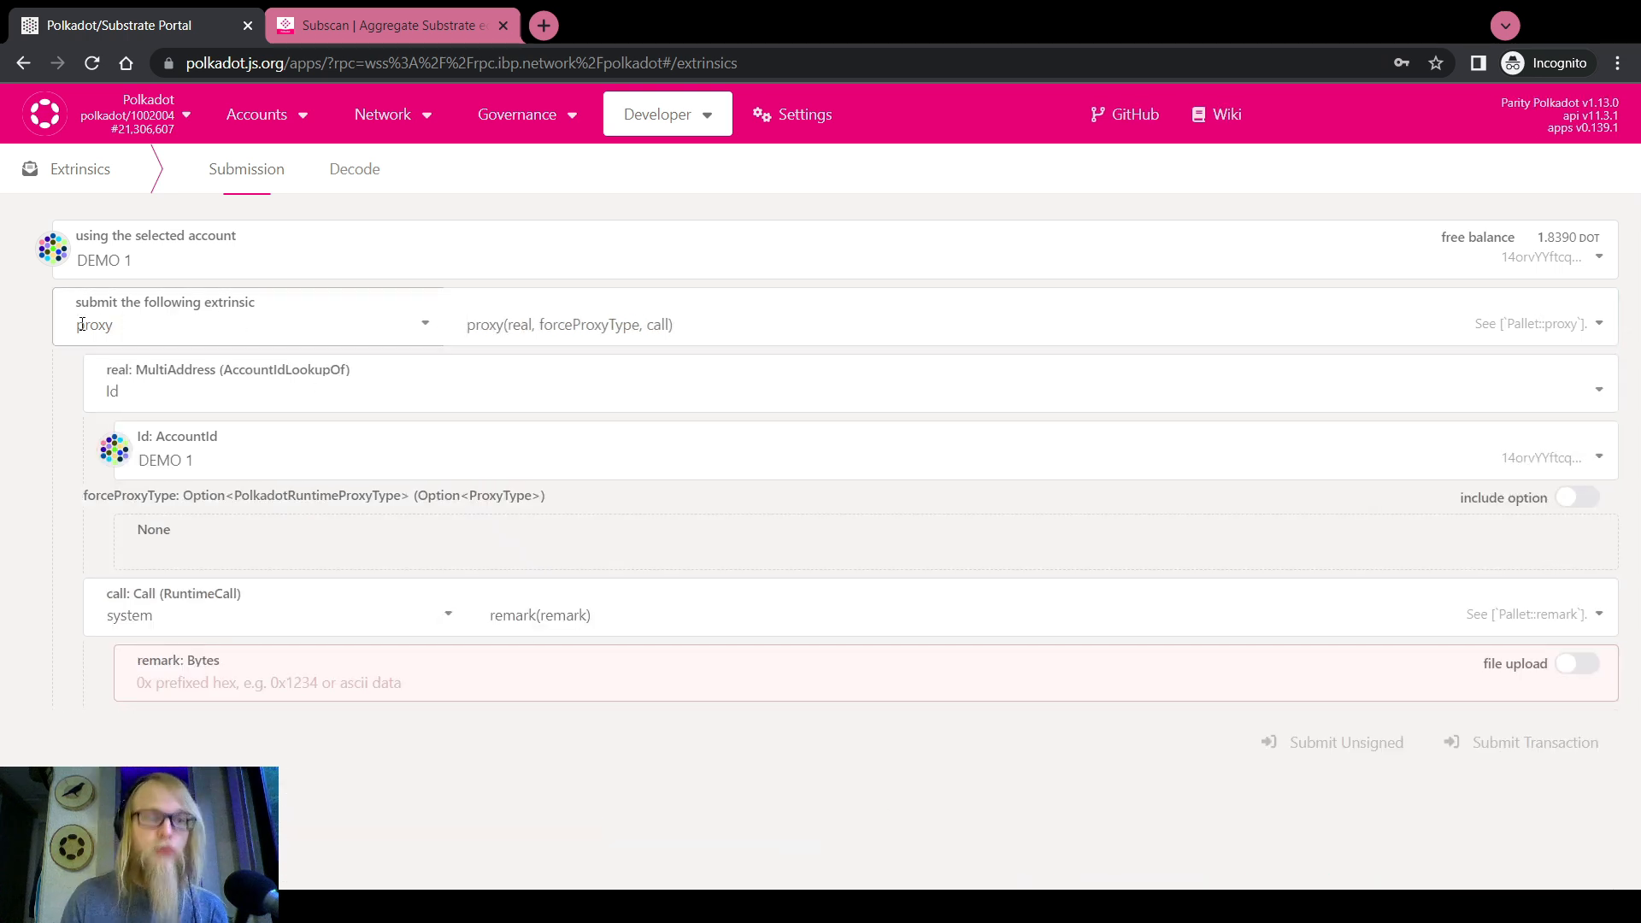
click(154, 458)
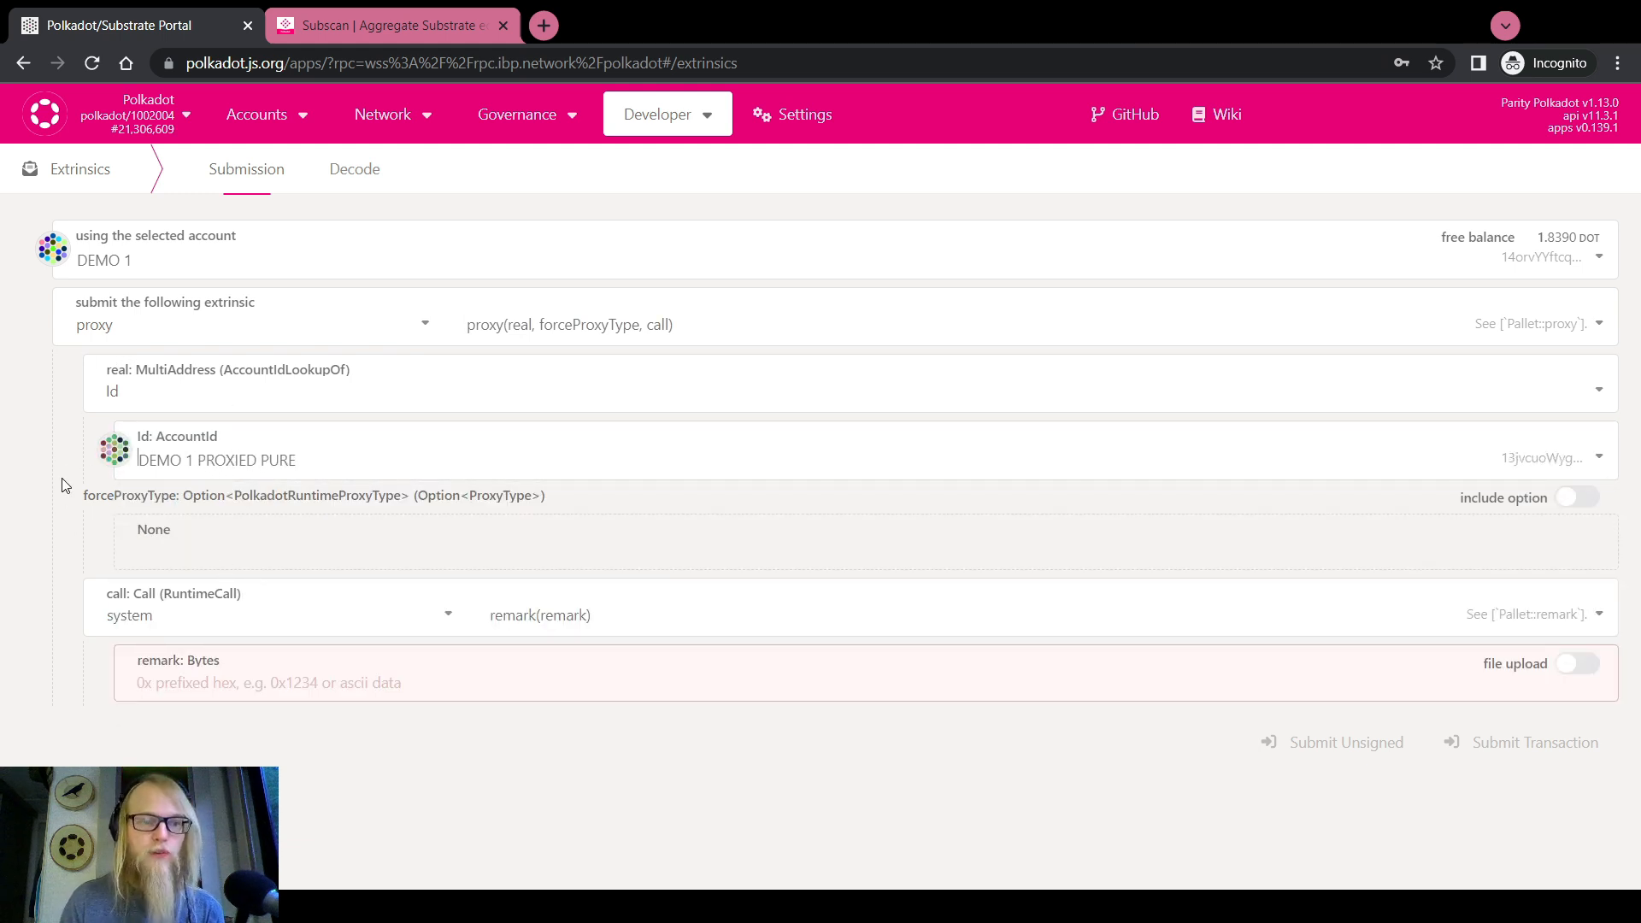
click(1574, 498)
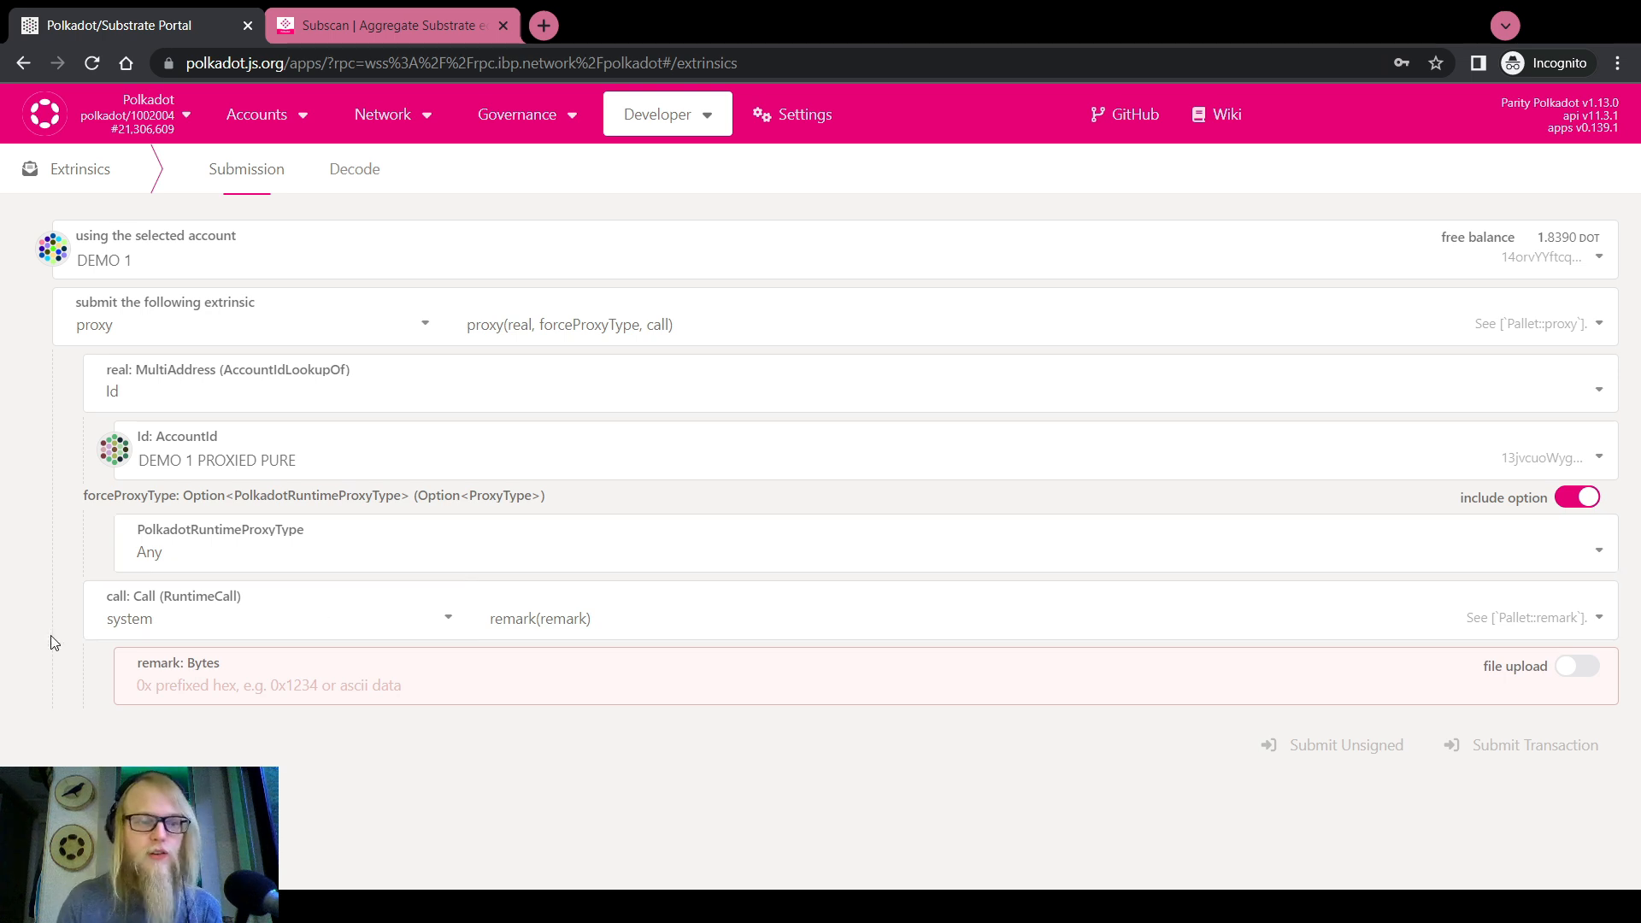
click(130, 617)
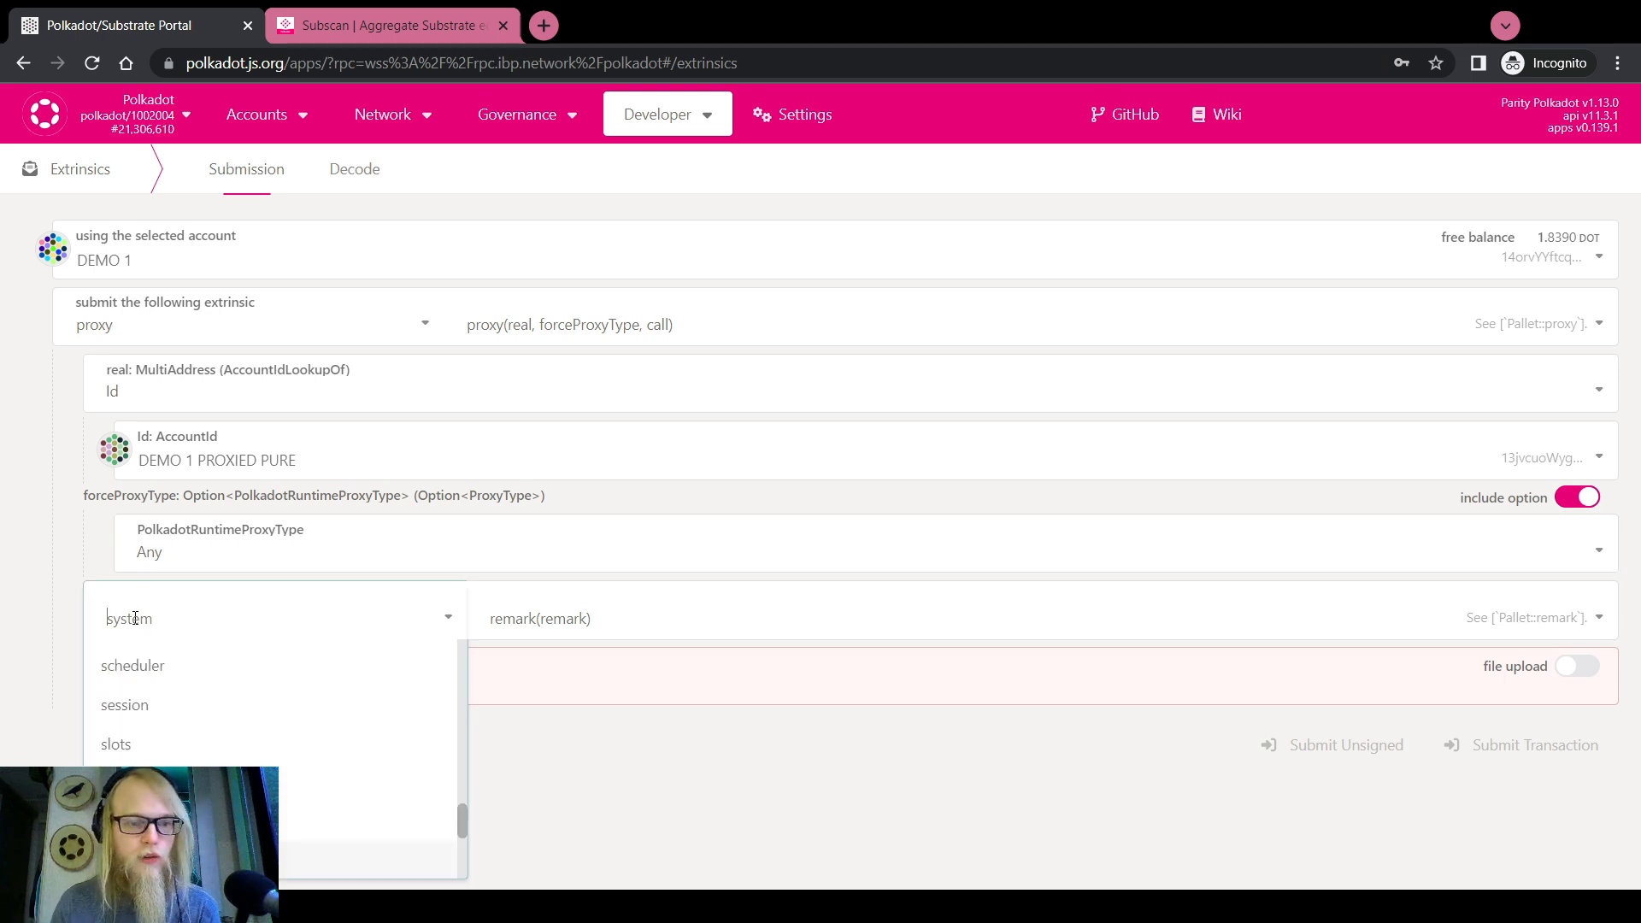
scroll(132, 733, up, 2)
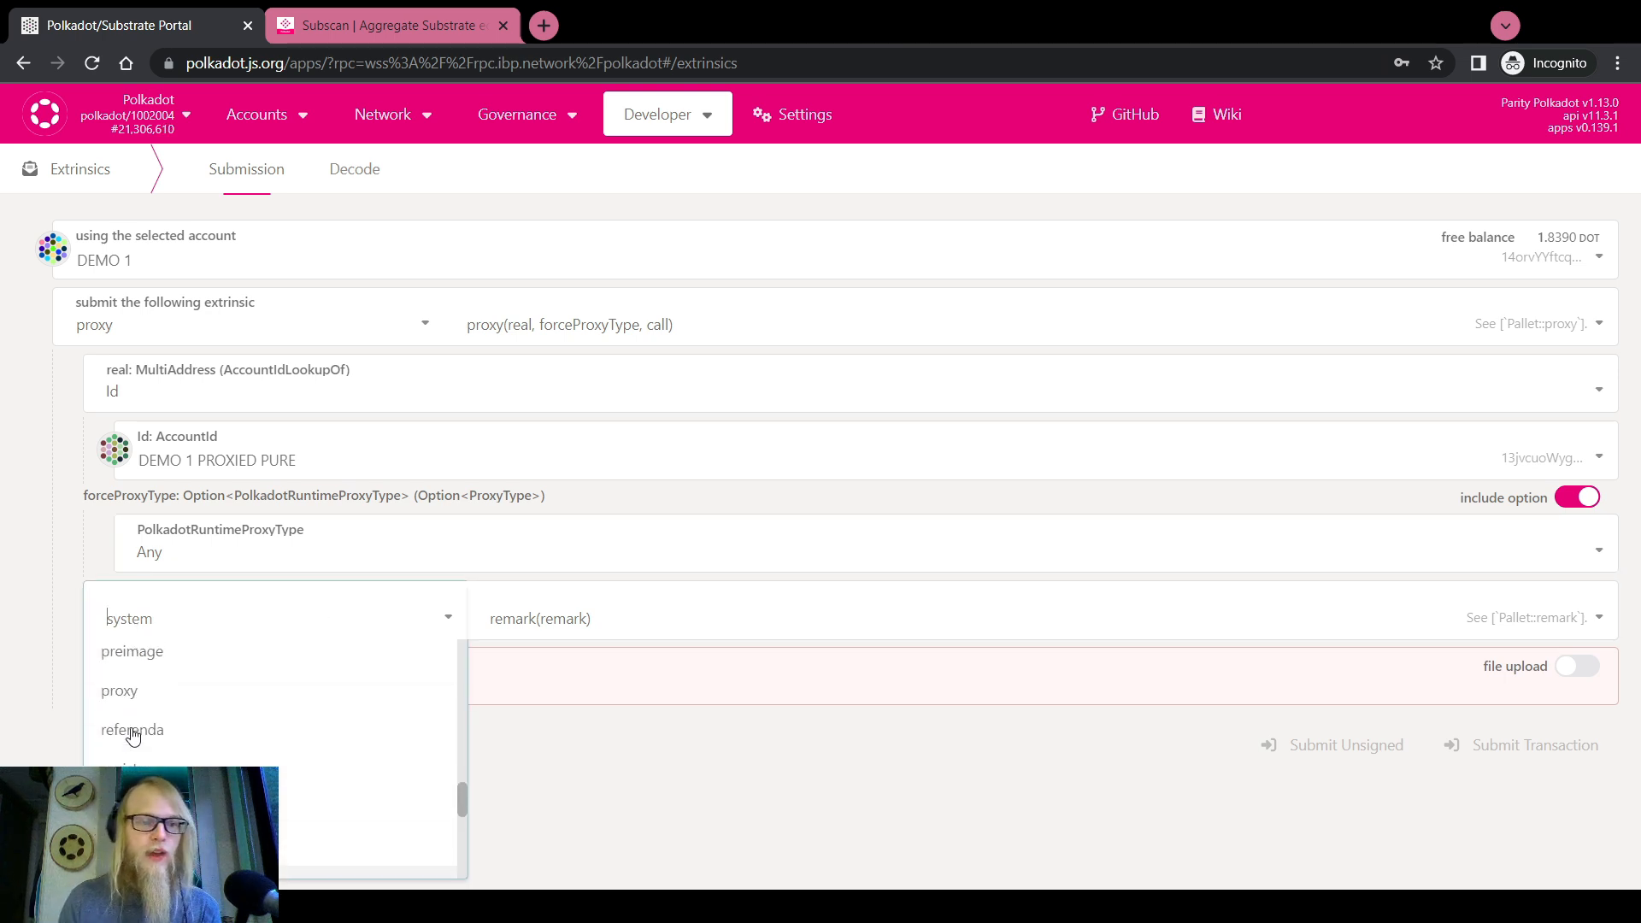
click(229, 689)
click(597, 778)
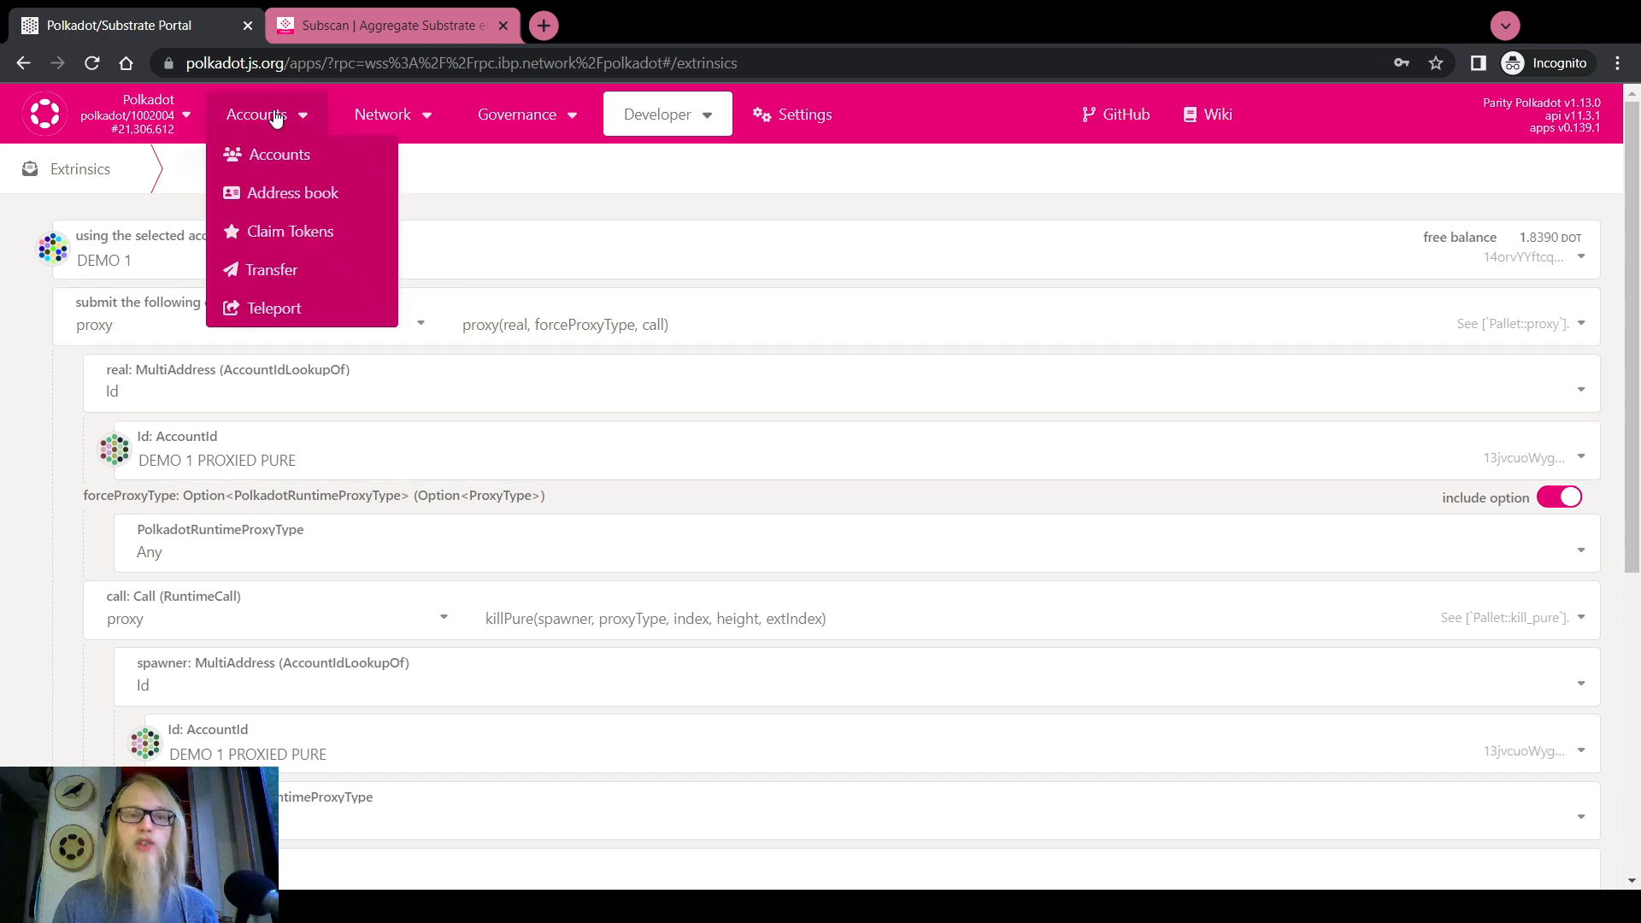
Select the system.account storage query in Chain state
mouse_move(669, 125)
click(682, 154)
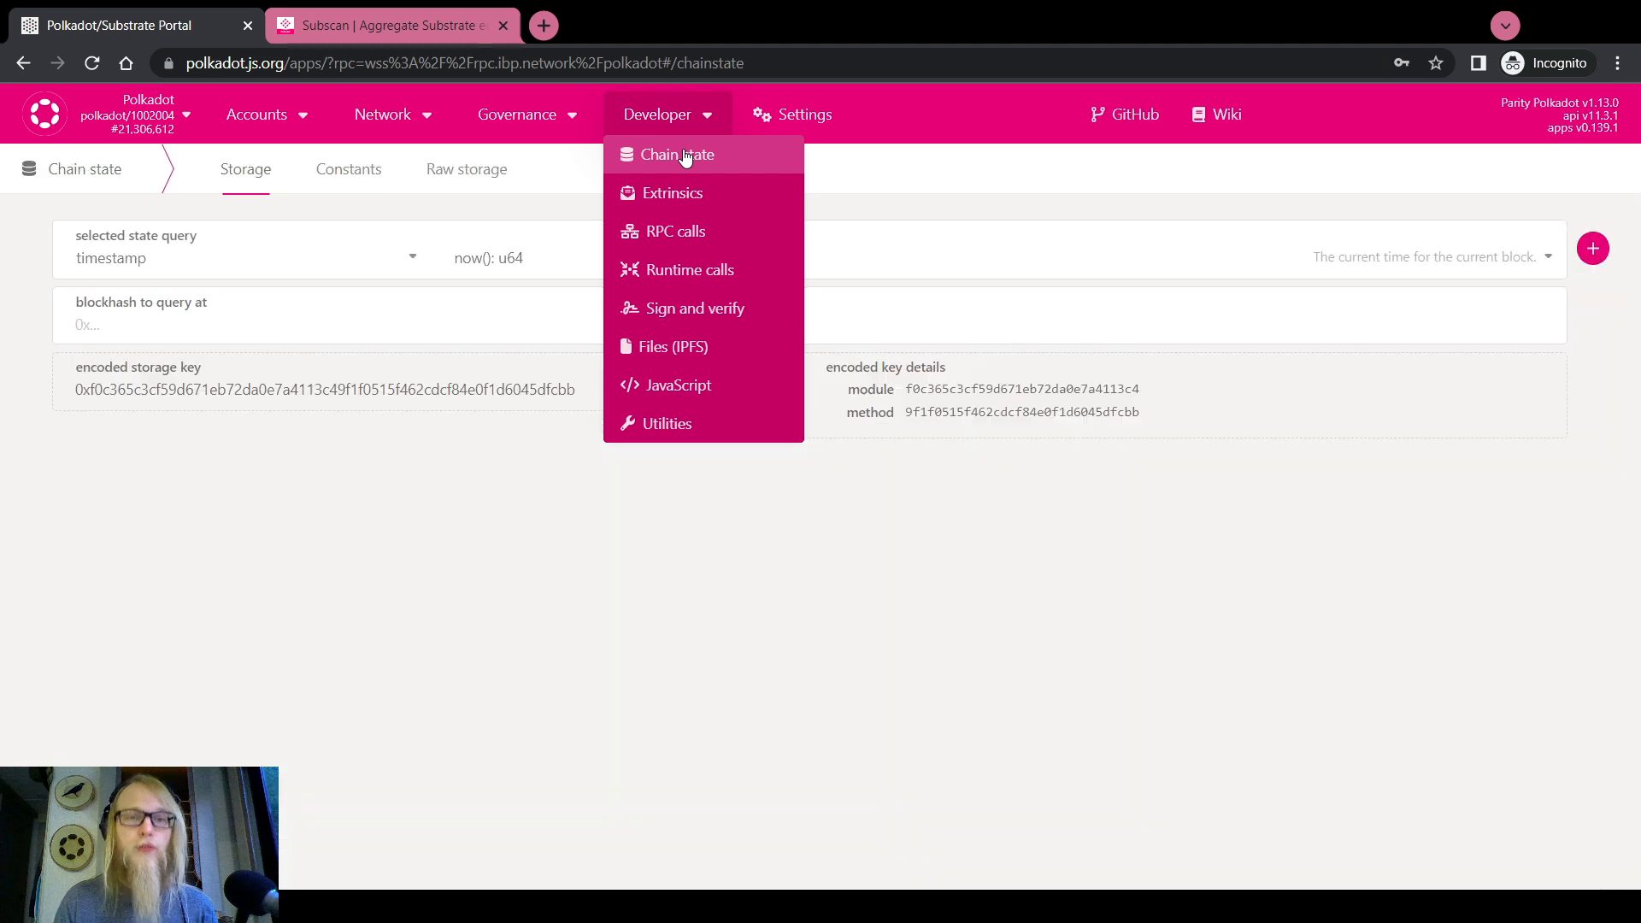
click(403, 256)
scroll(220, 418, up, 2)
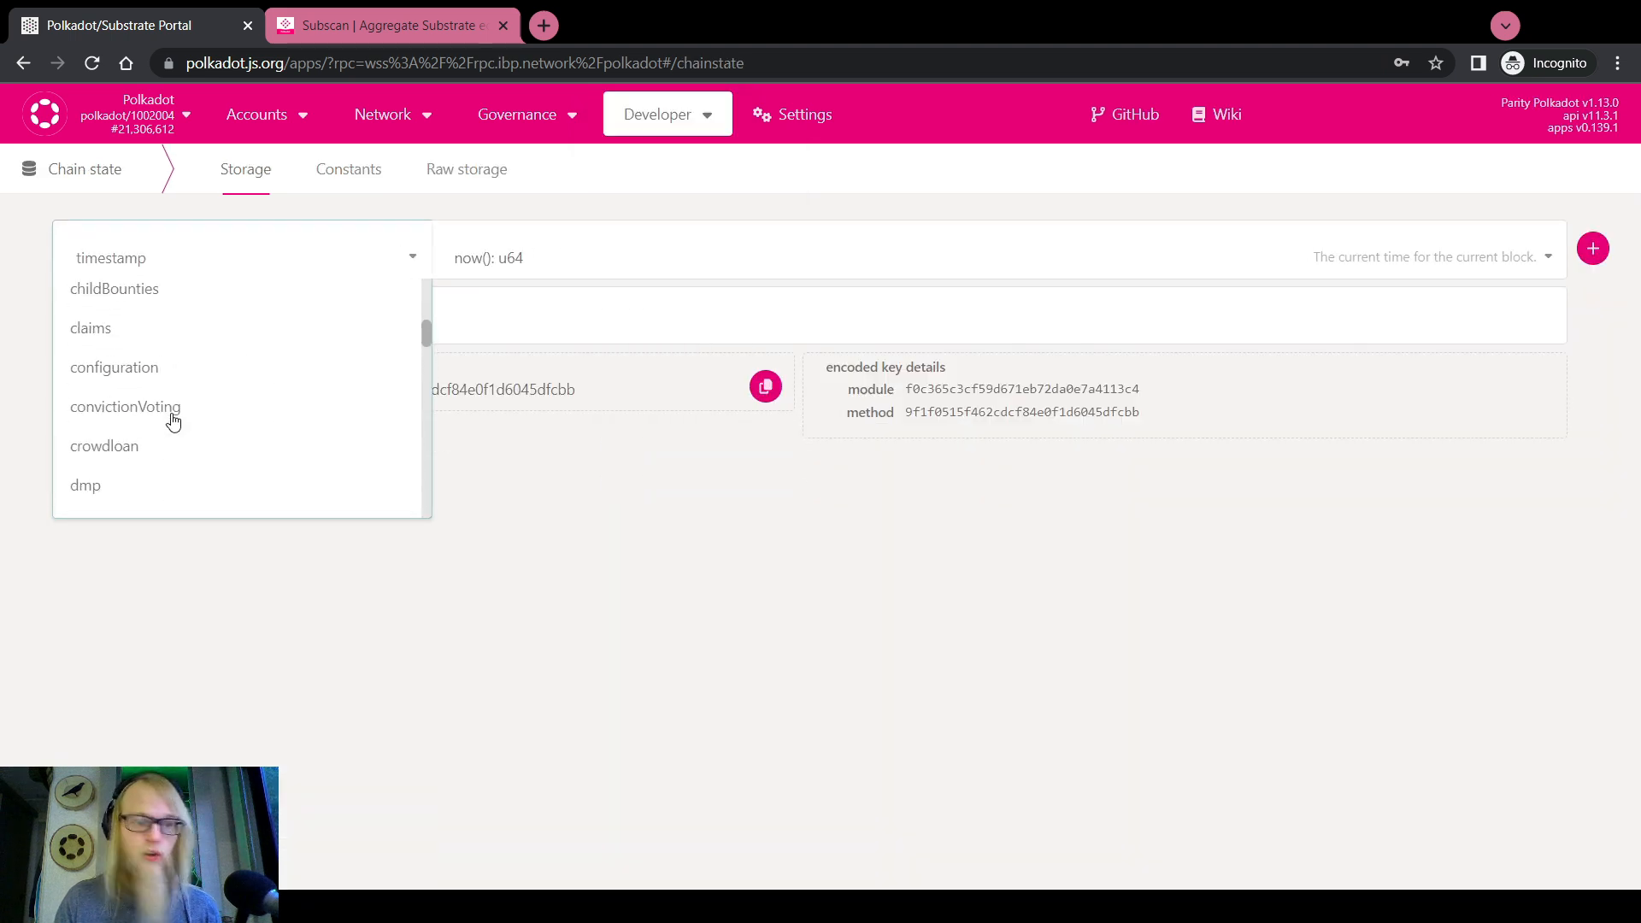
scroll(110, 350, up, 2)
scroll(113, 376, up, 2)
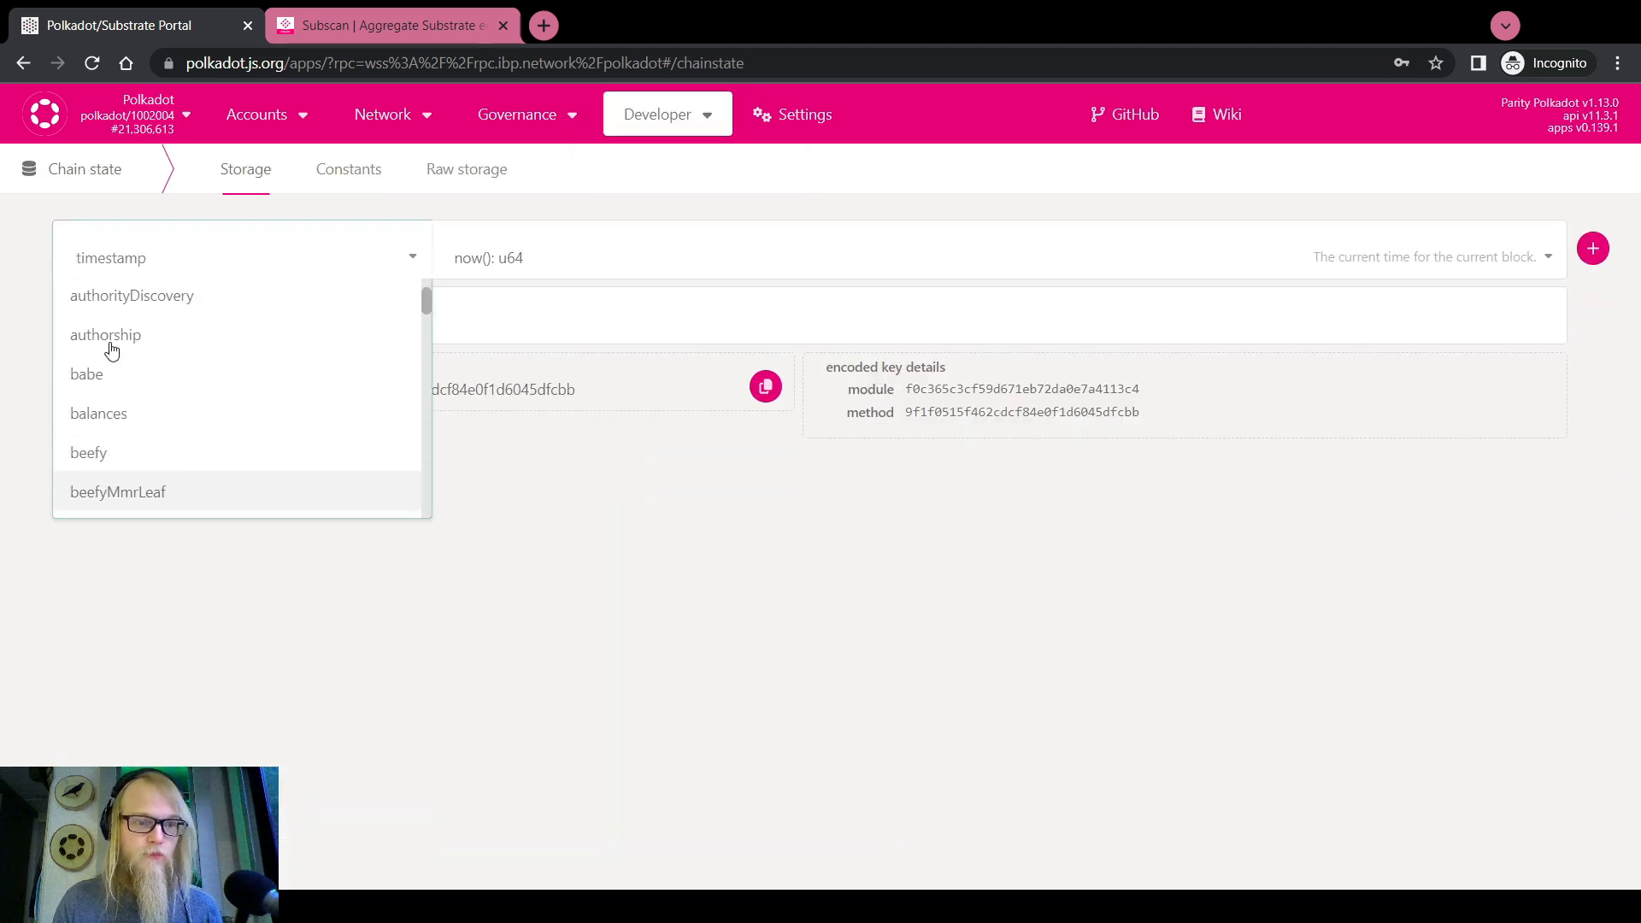
click(125, 418)
click(285, 263)
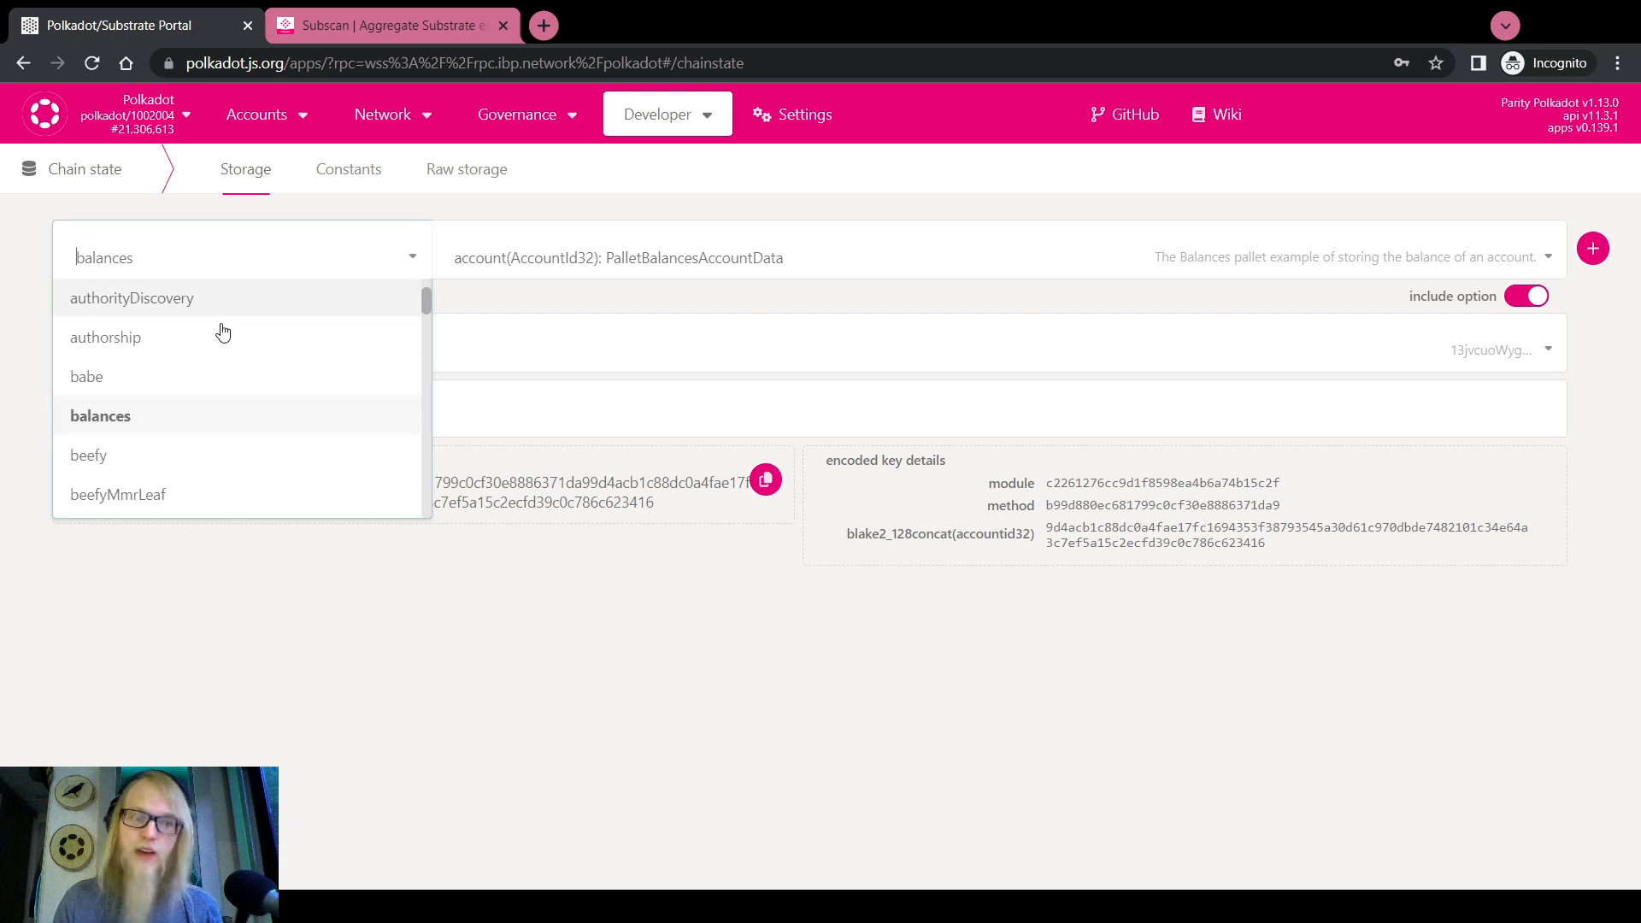
scroll(164, 398, down, 10)
scroll(167, 410, up, 4)
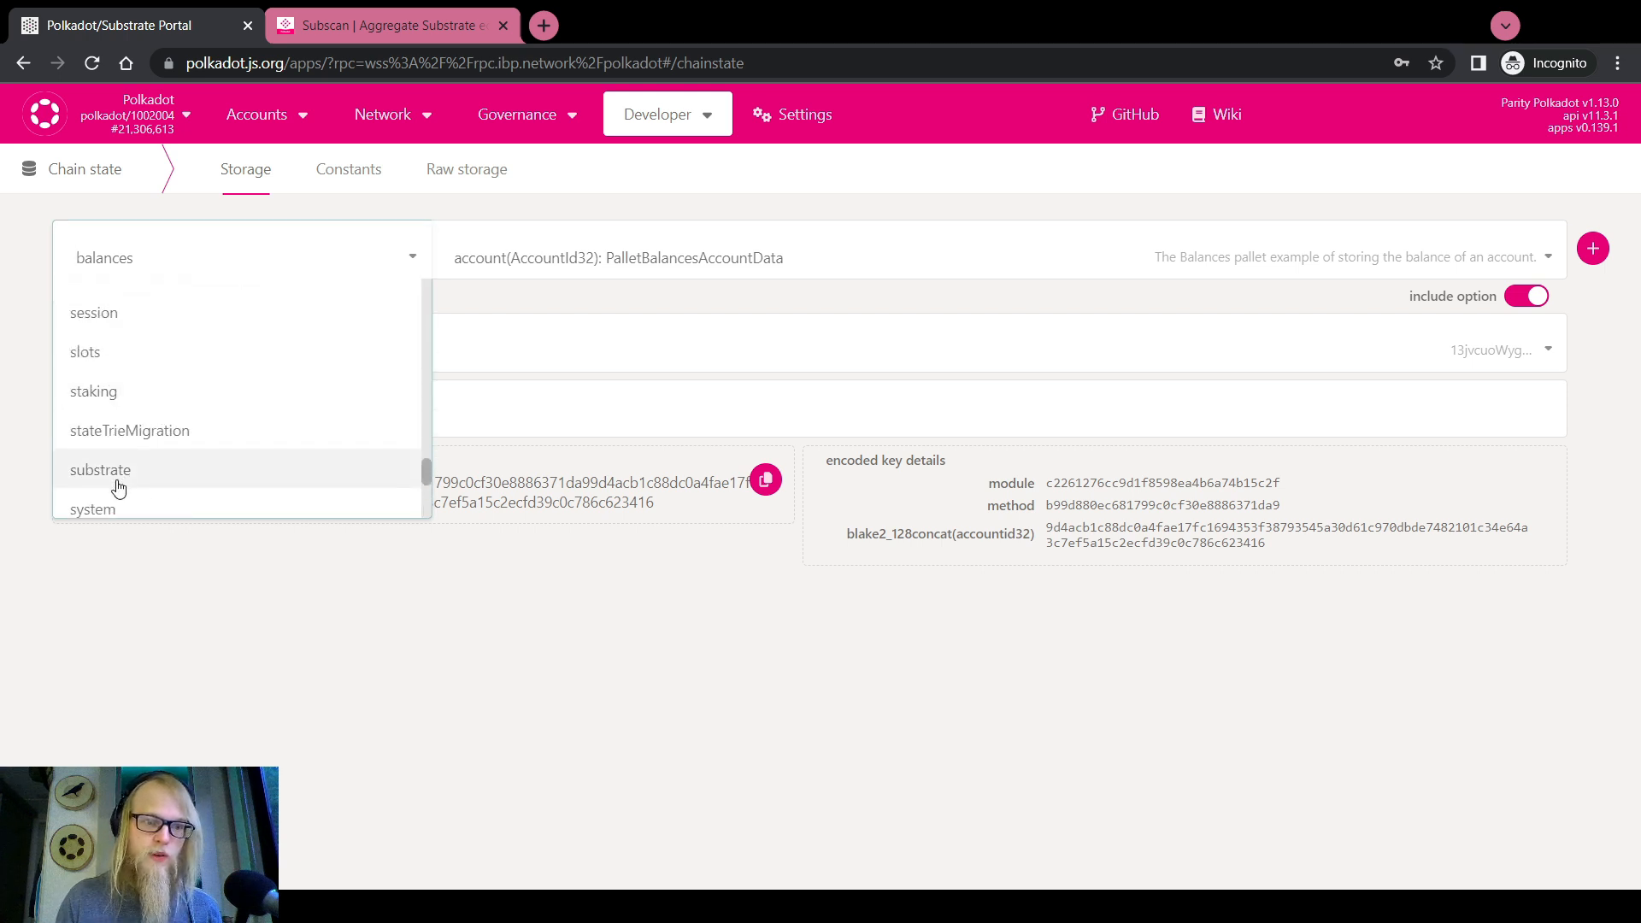
scroll(154, 410, down, 2)
click(125, 370)
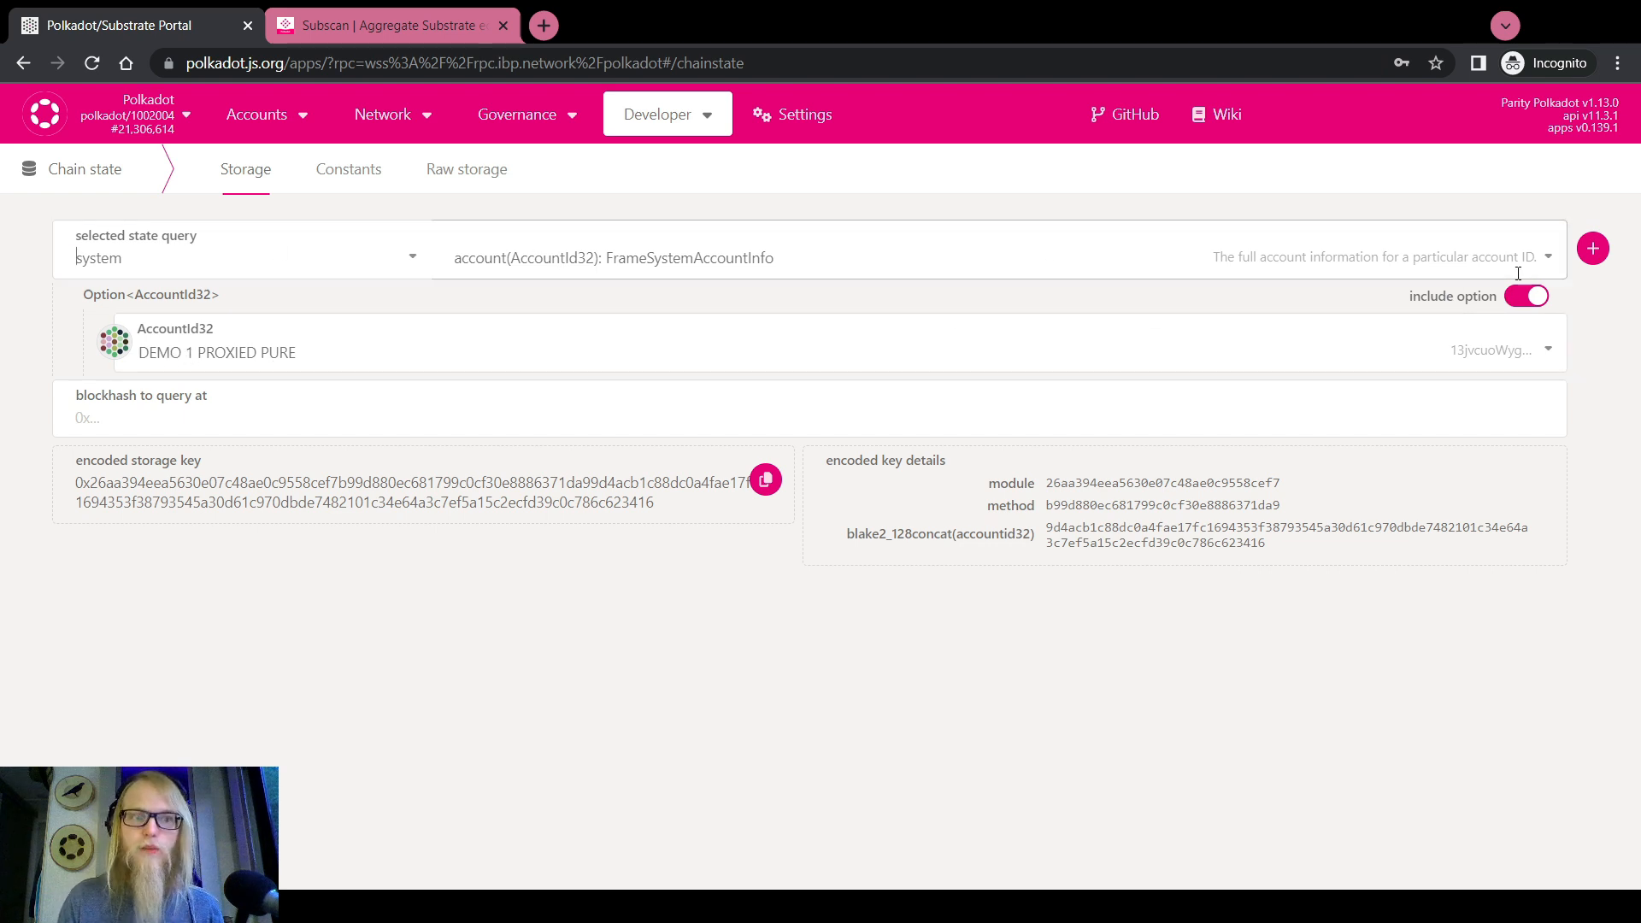
Run it for DEMO 1 PROXIED PURE and inspect the zero nonce, providers and balance
click(1592, 250)
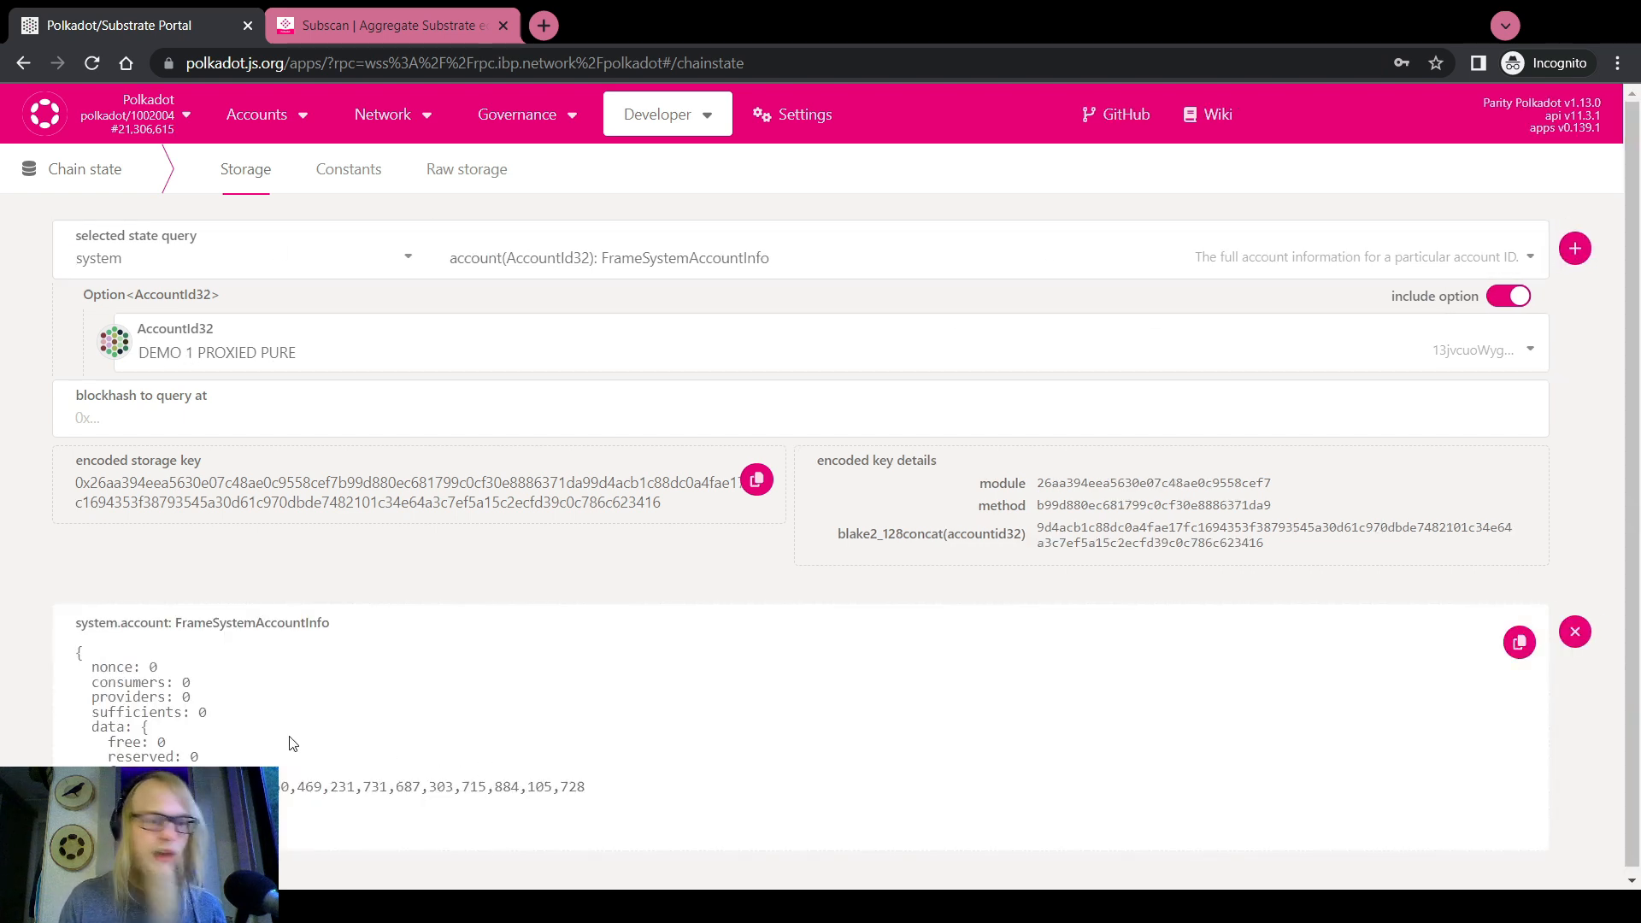
drag(193, 763, 53, 654)
click(15, 700)
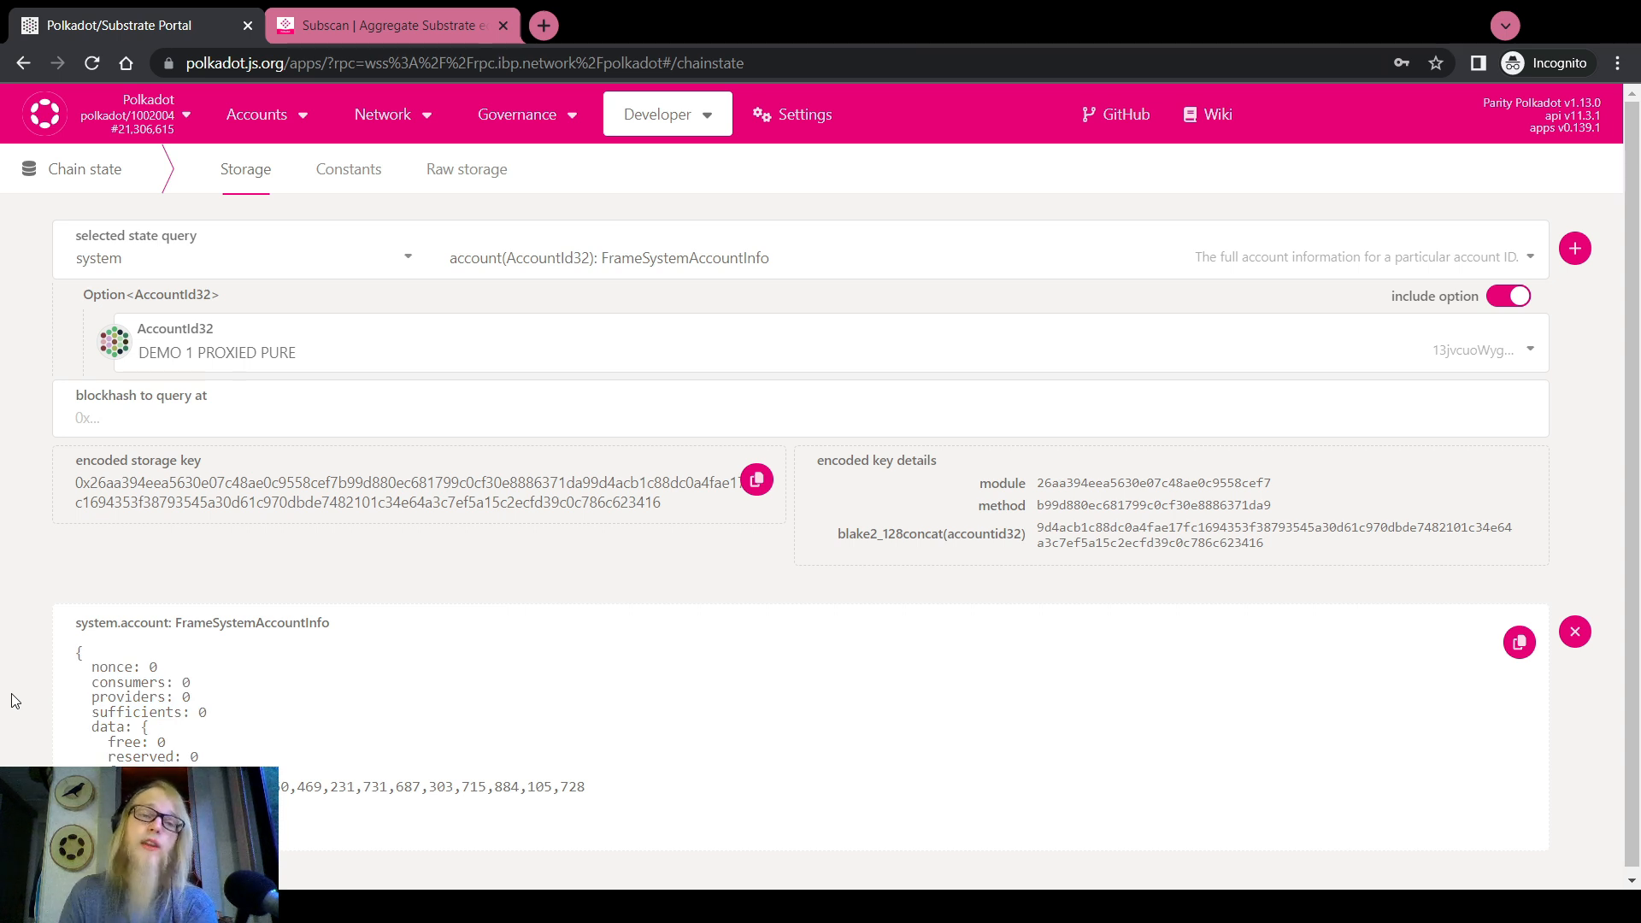
Set up a proxy.proxy extrinsic with forced proxy type Any
mouse_move(696, 121)
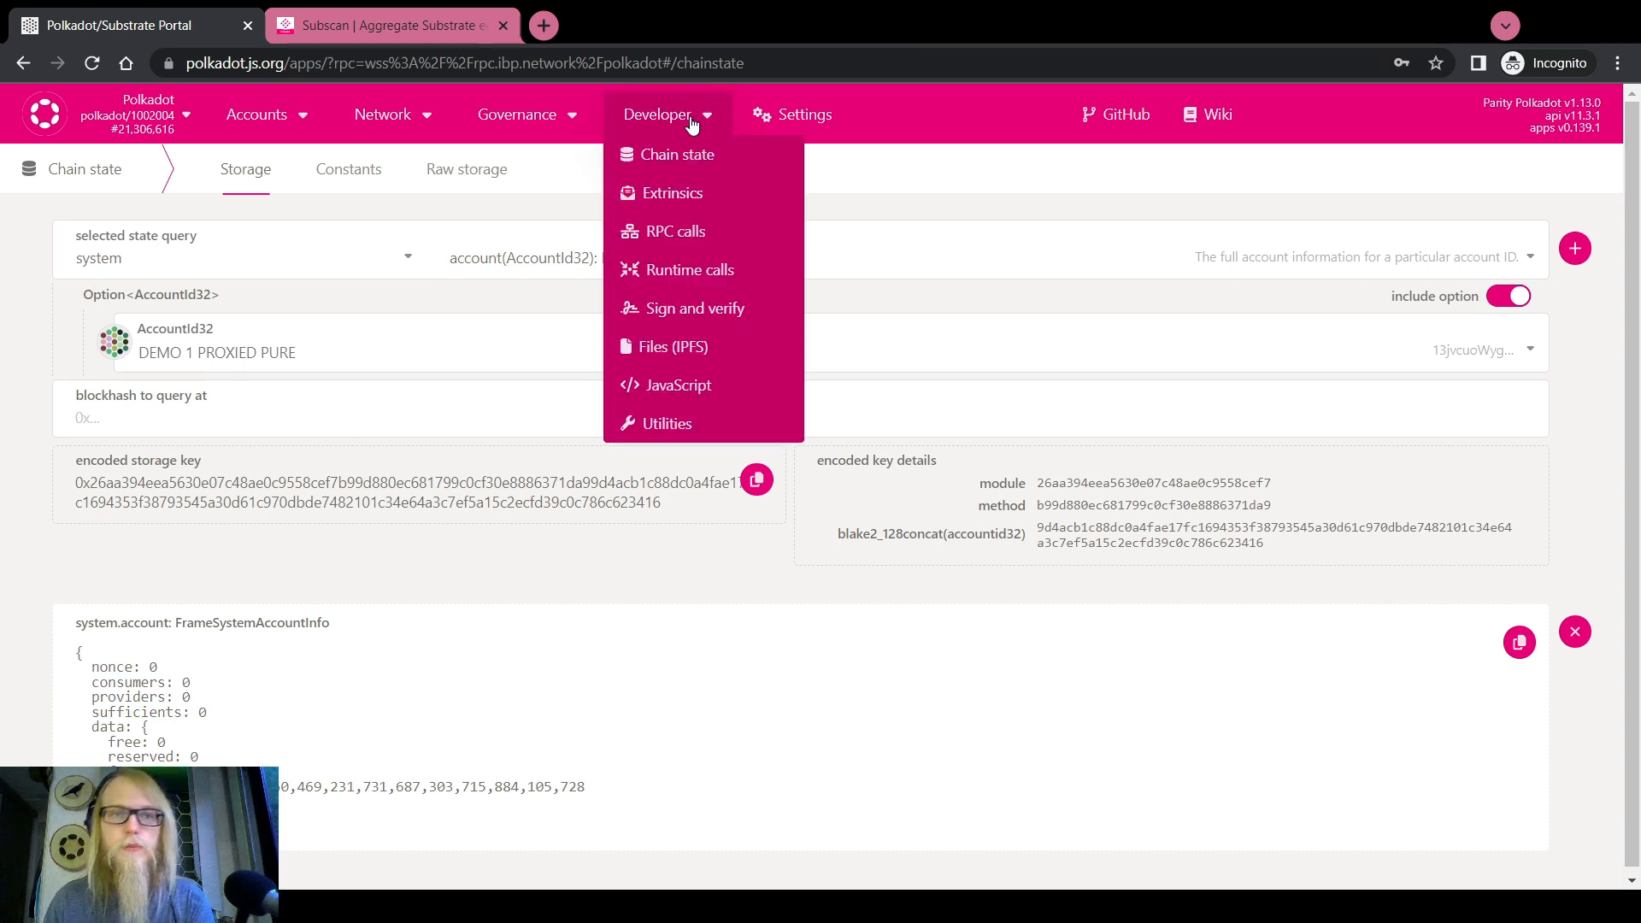
click(690, 192)
click(231, 326)
scroll(214, 512, up, 4)
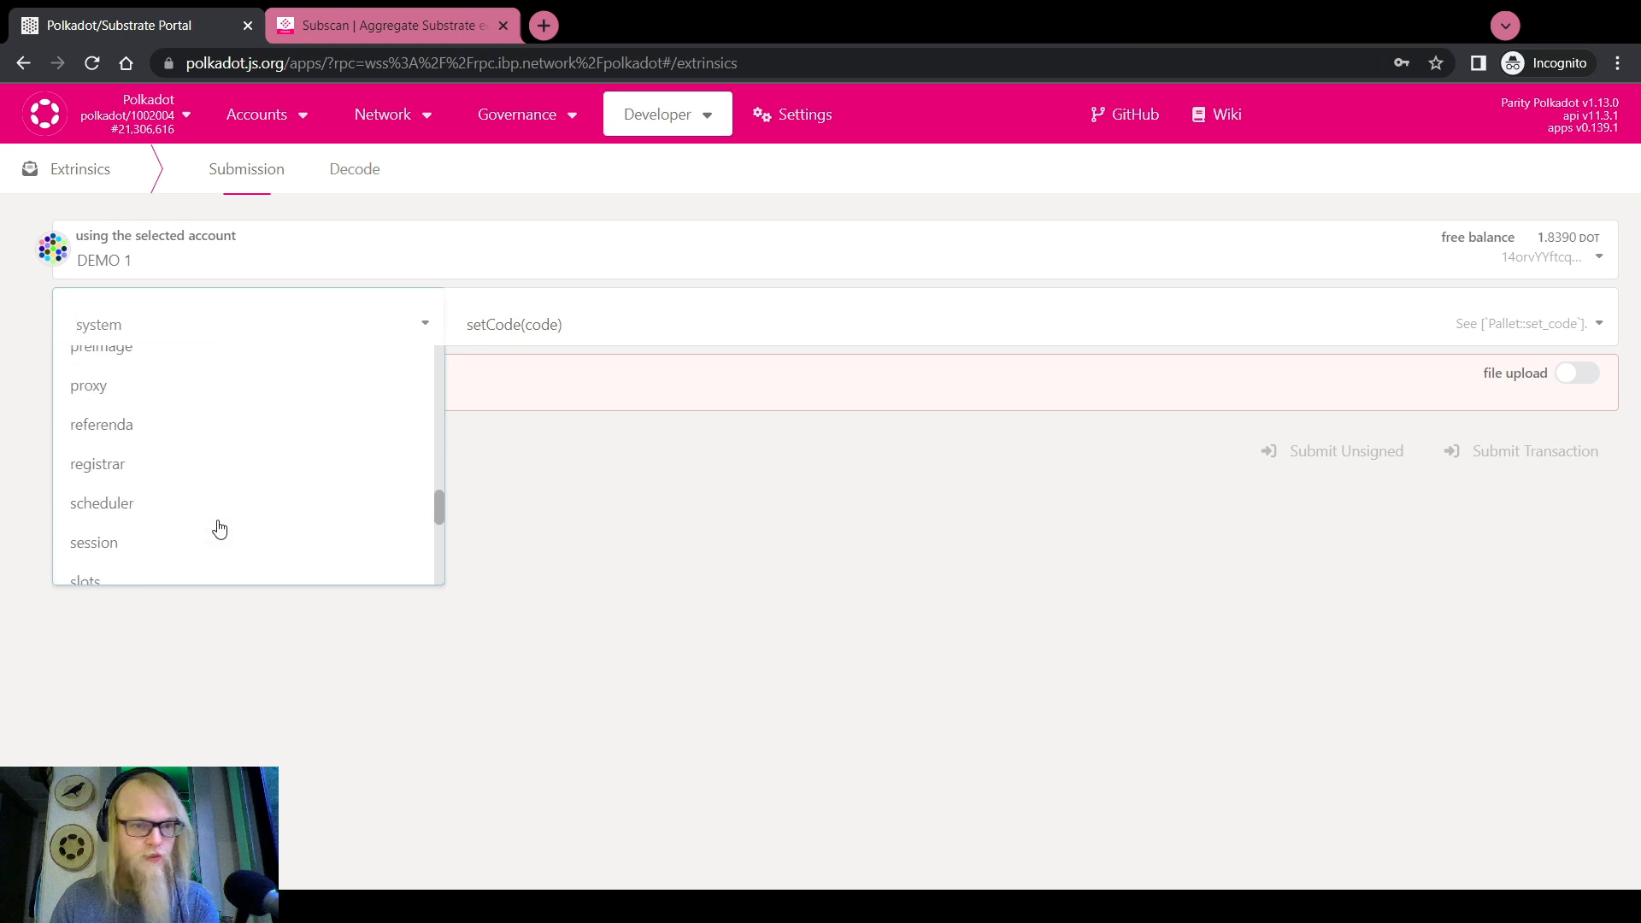
click(89, 538)
click(538, 327)
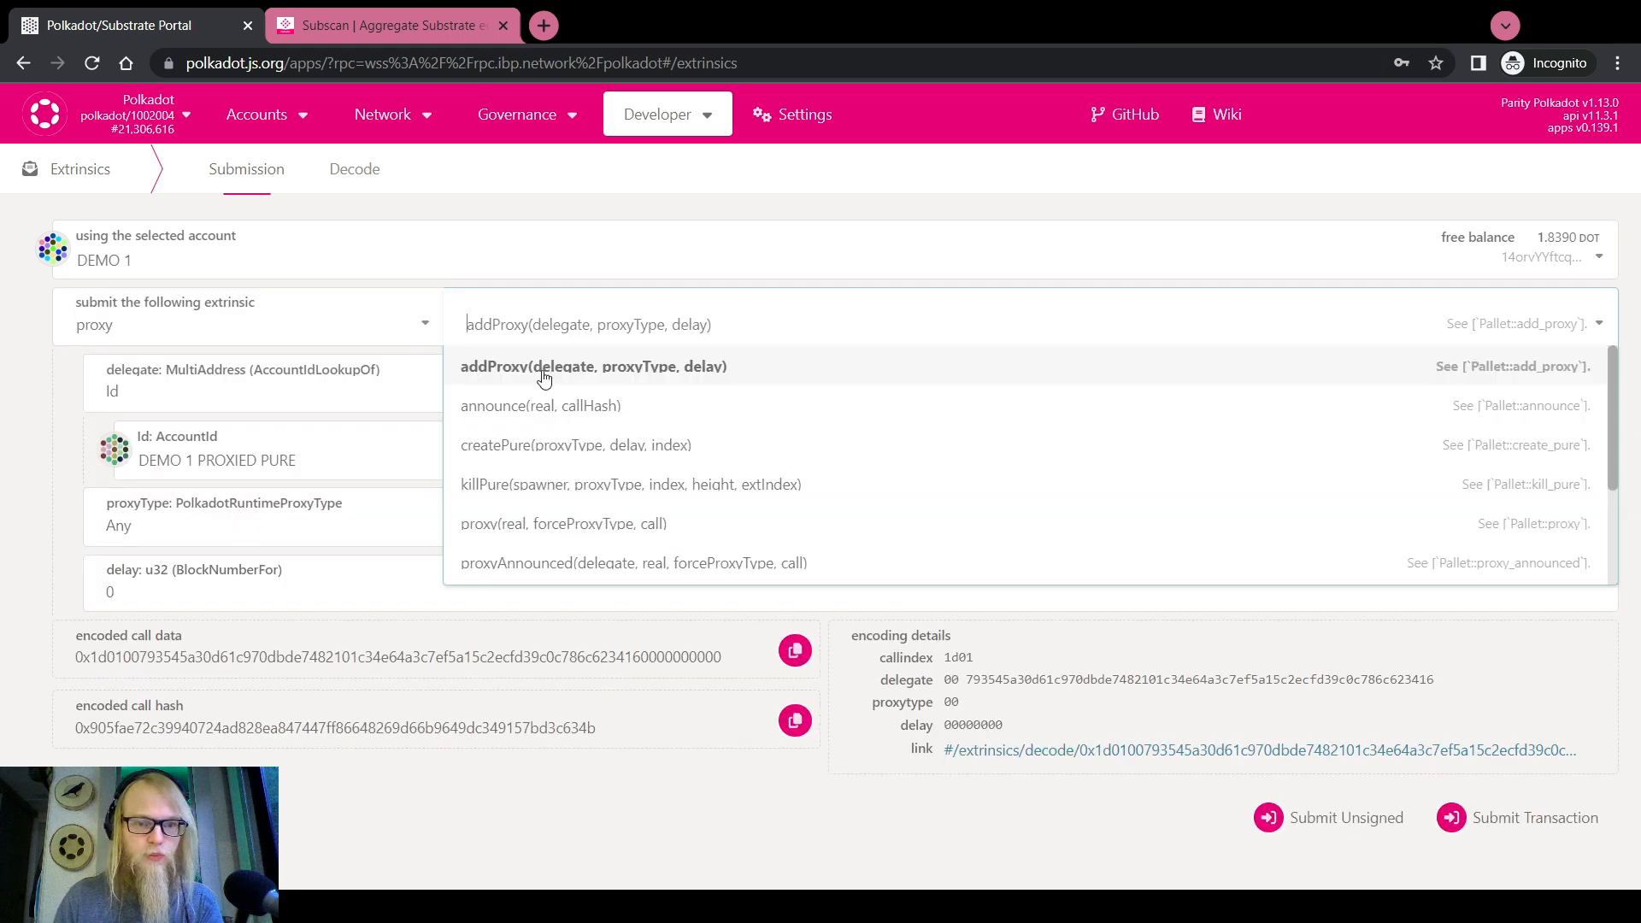
click(542, 524)
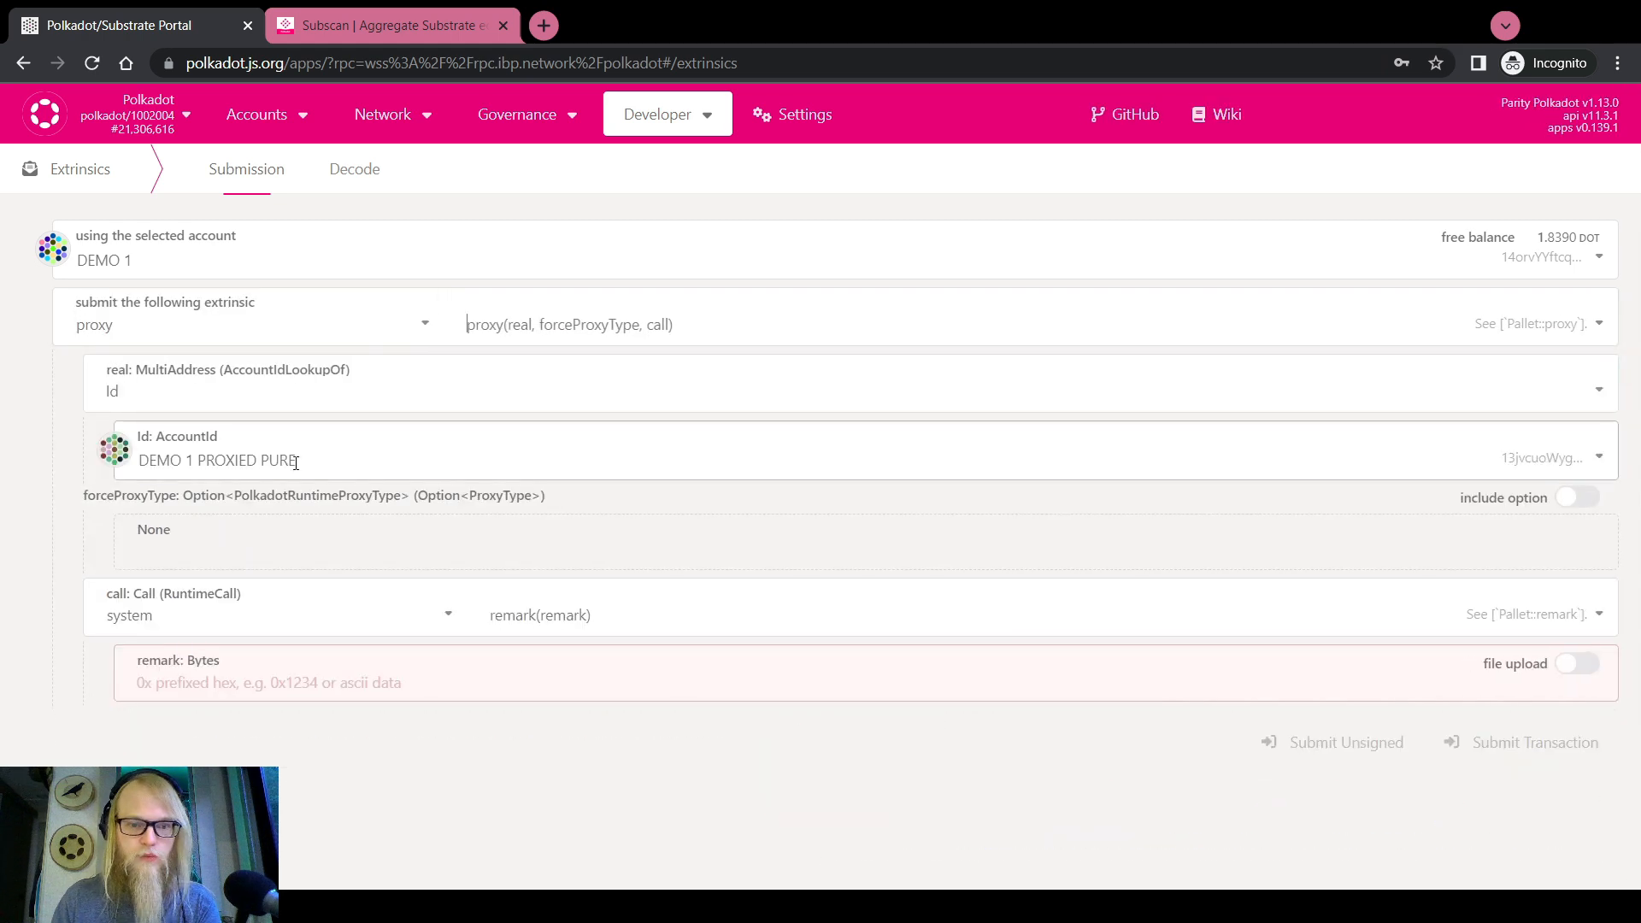
click(1577, 497)
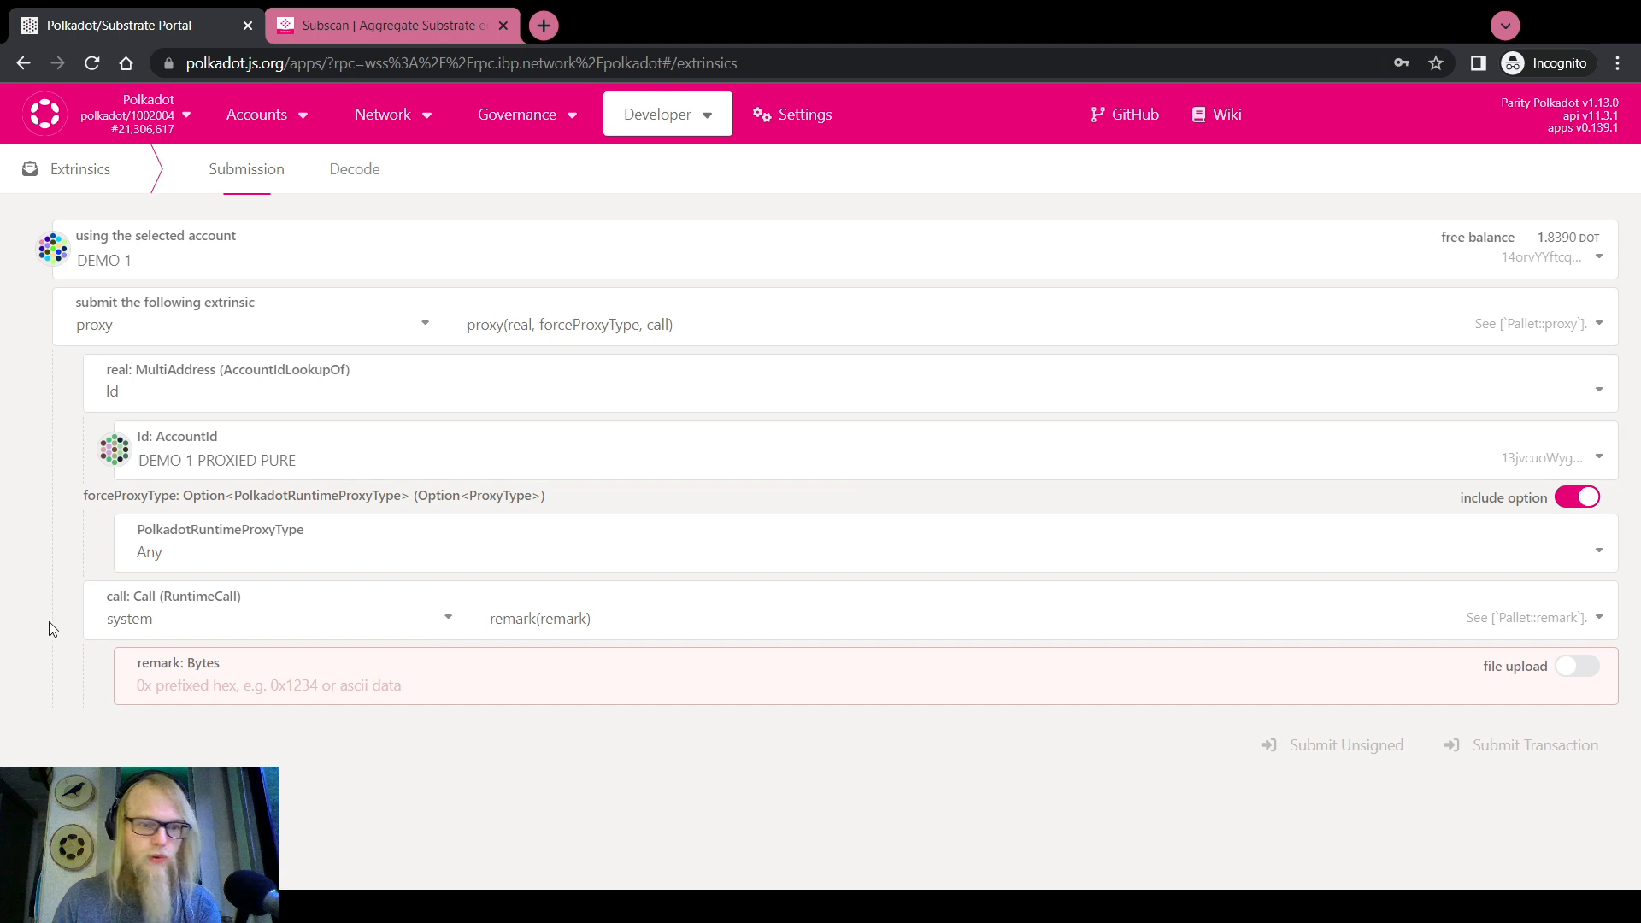
Wrap a proxy.killPure call with DEMO 1 as the spawner
click(211, 630)
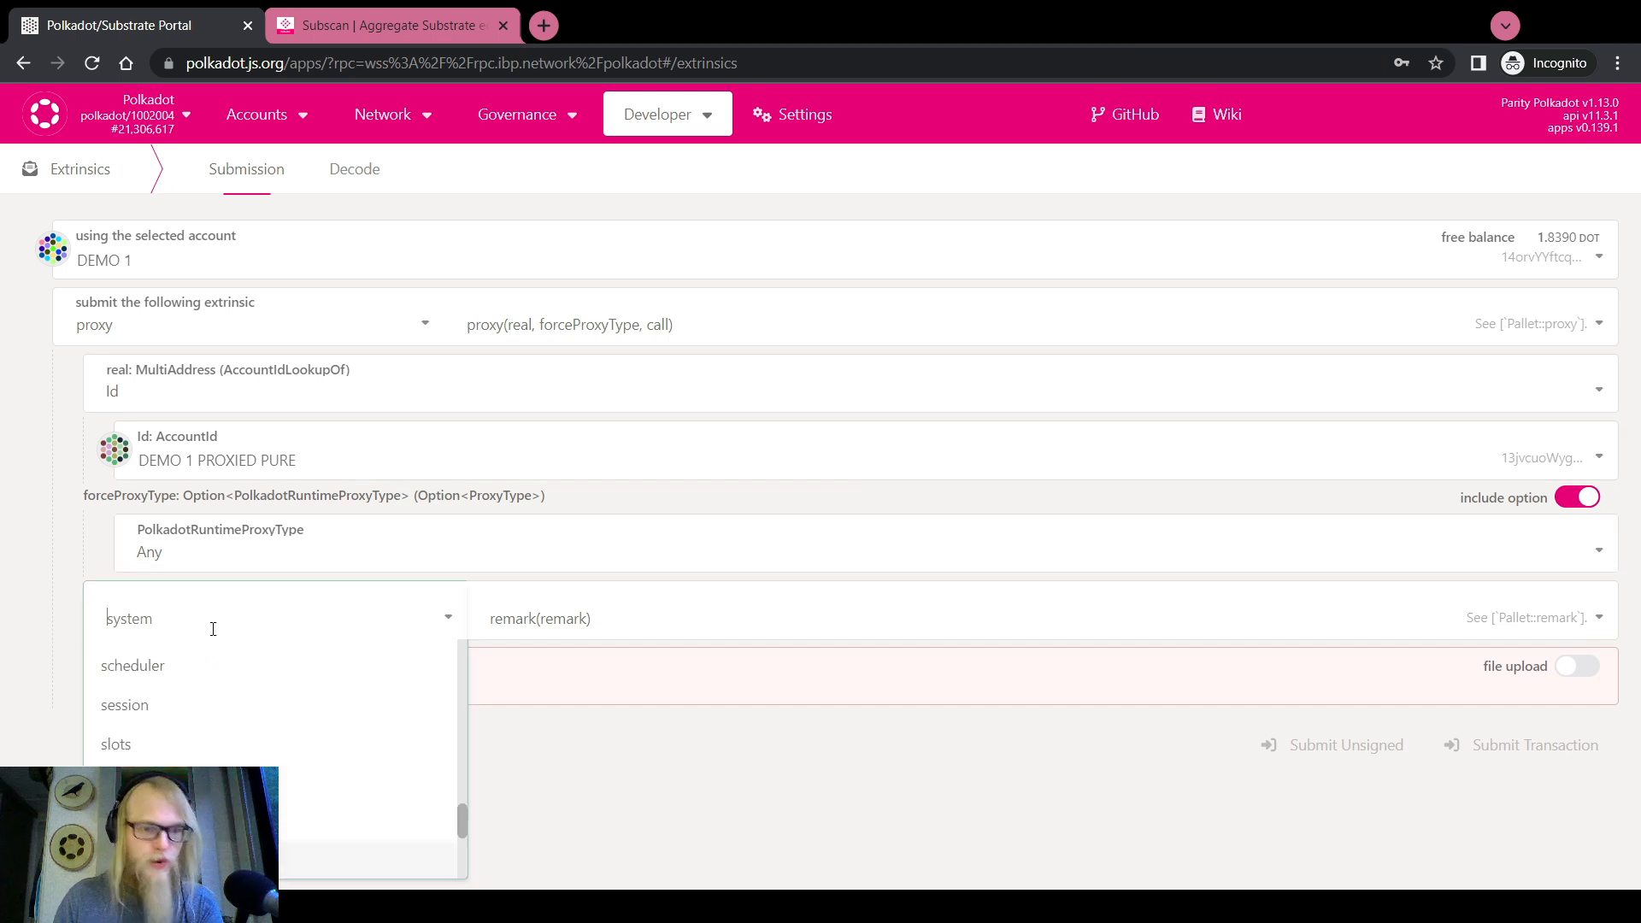
scroll(189, 752, up, 3)
click(192, 831)
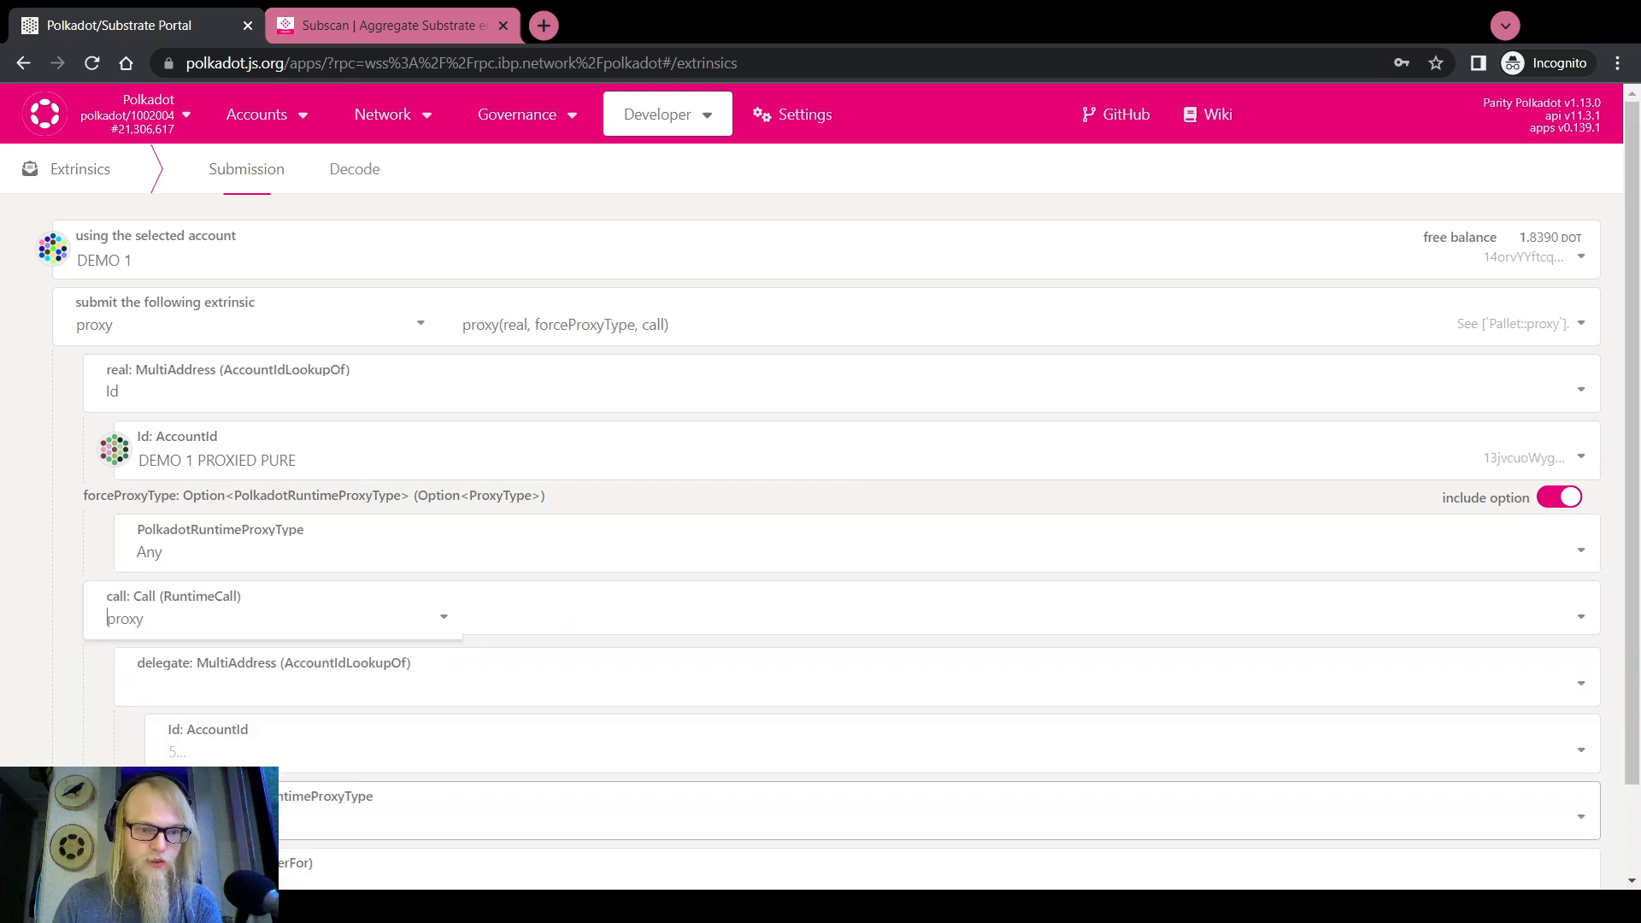
click(568, 619)
scroll(561, 690, down, 2)
scroll(561, 690, up, 2)
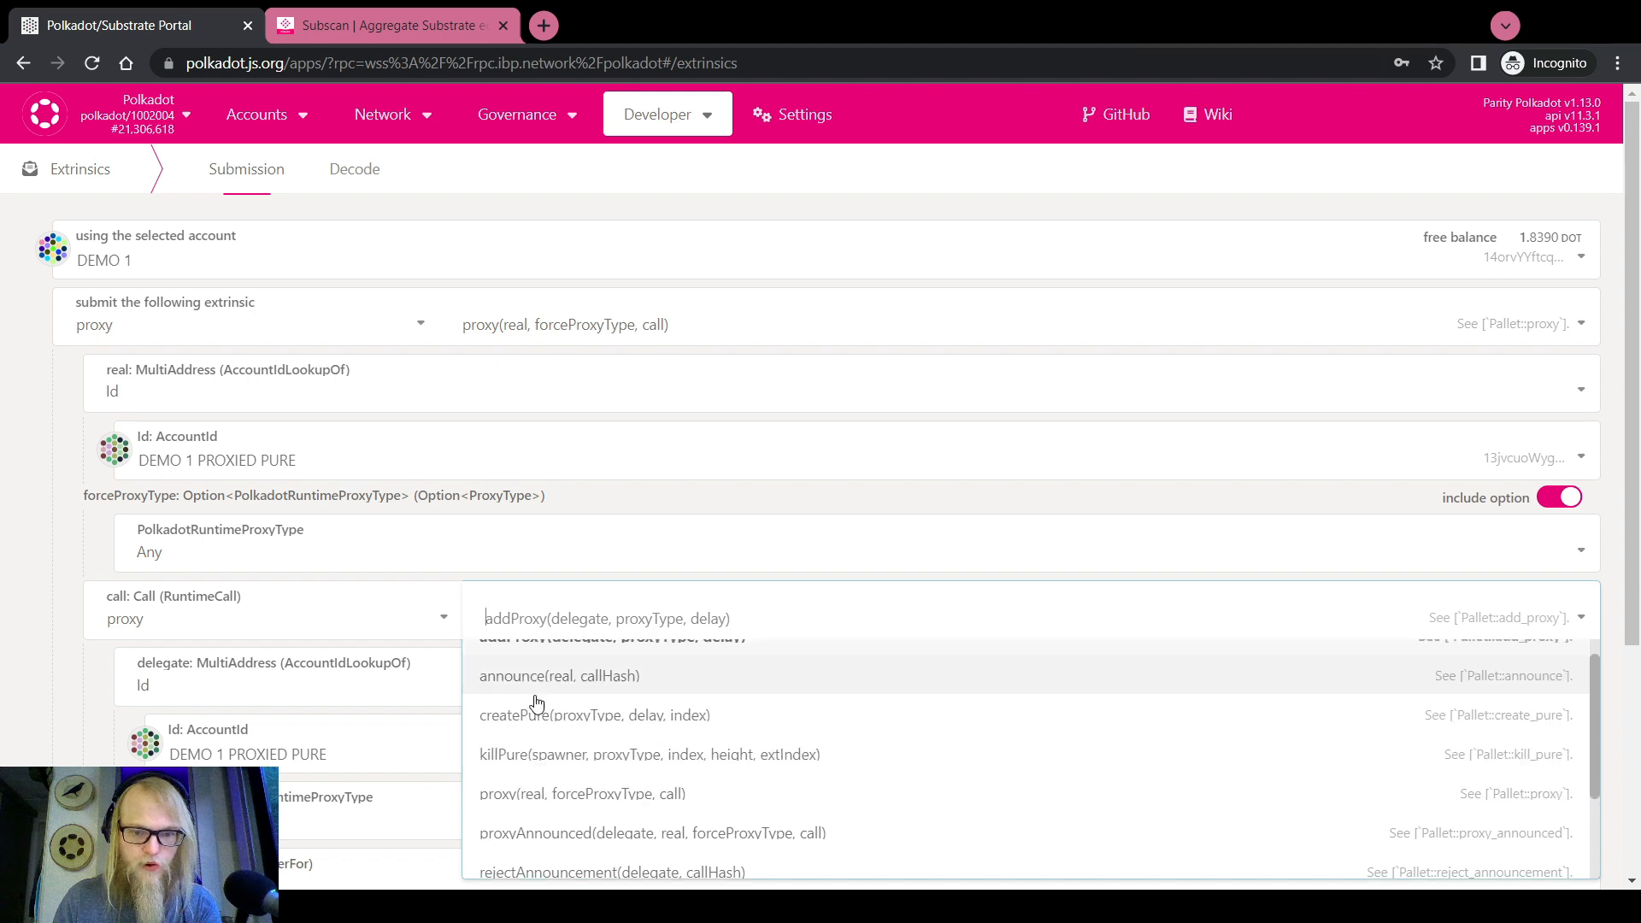
click(576, 779)
scroll(4, 698, down, 3)
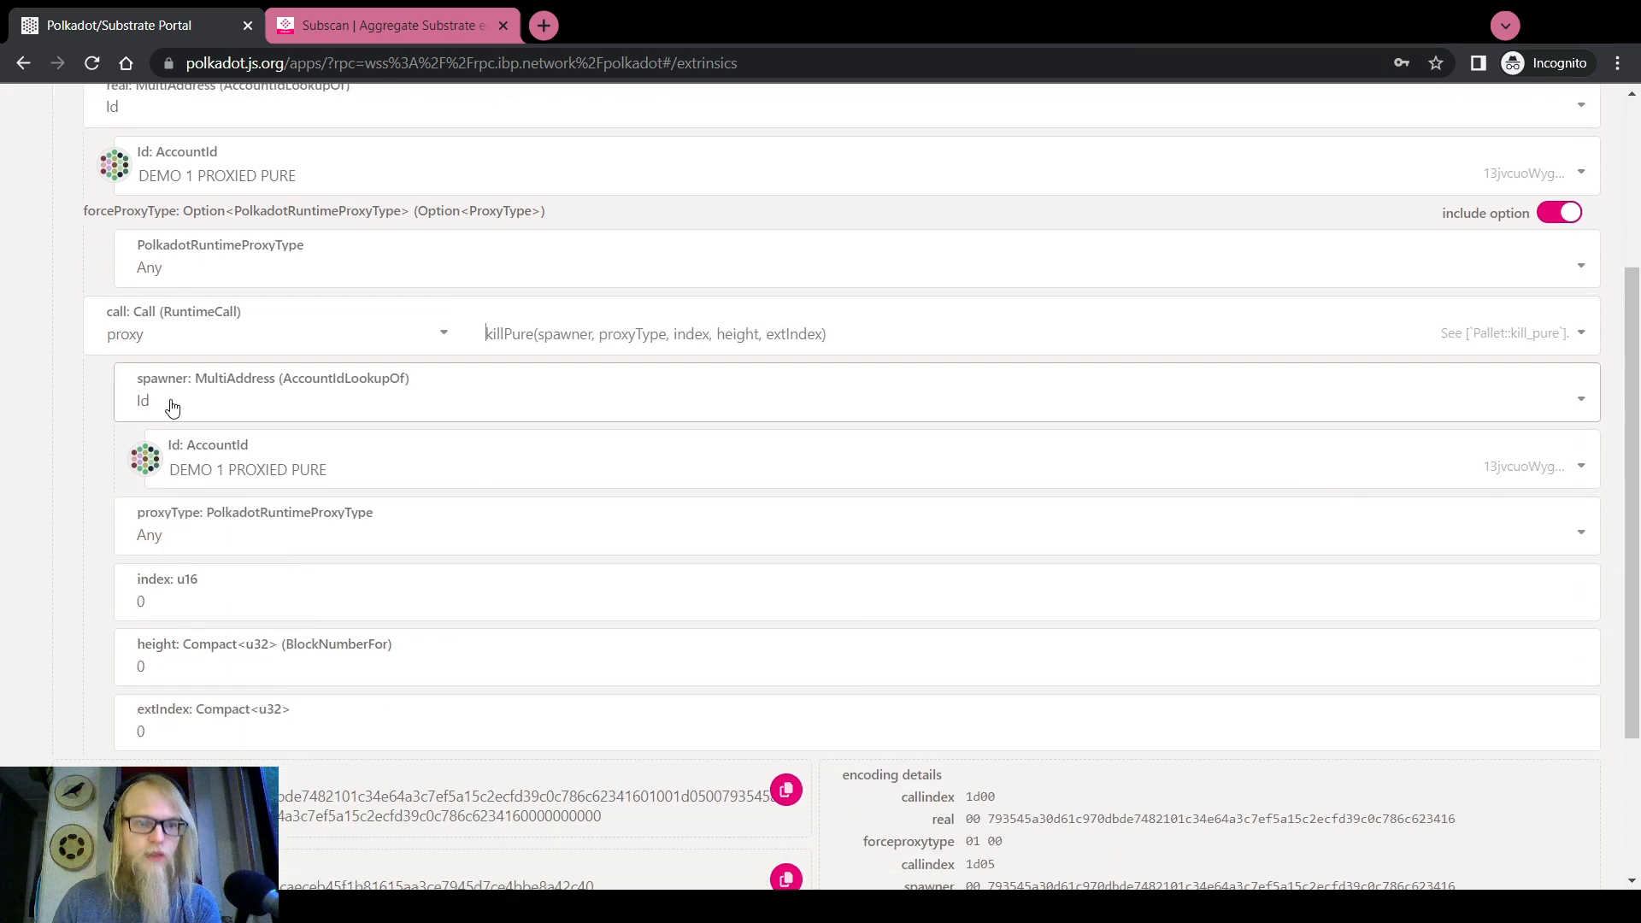
click(201, 485)
click(235, 560)
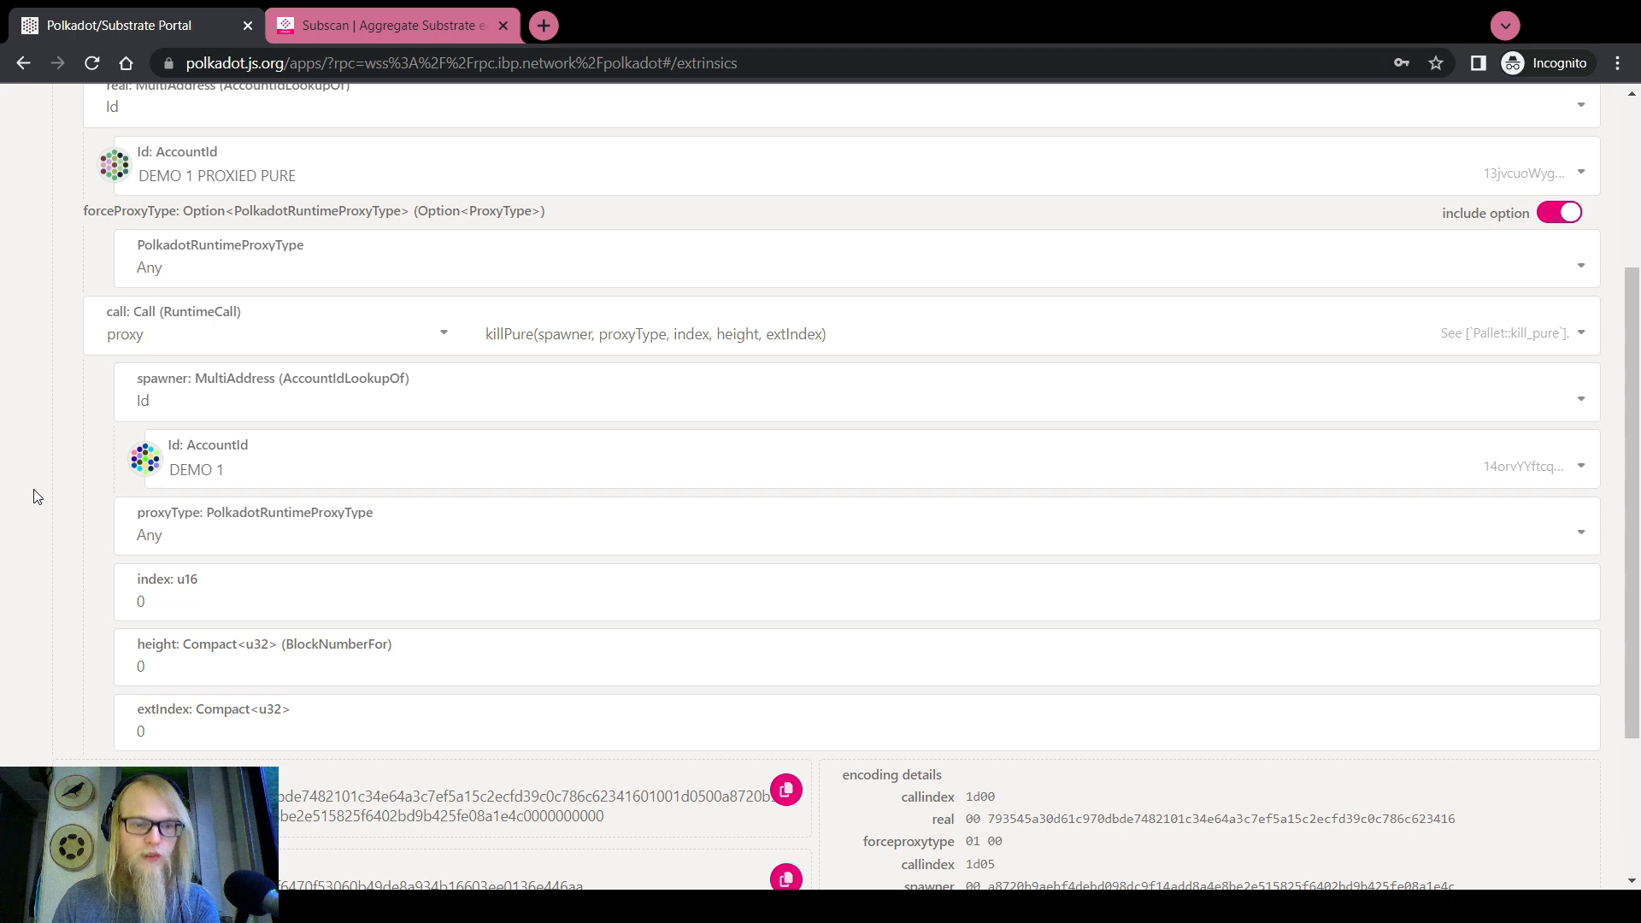
Enter index 69, height 21306520 copied from Subscan, and the extIndex value
scroll(37, 496, down, 2)
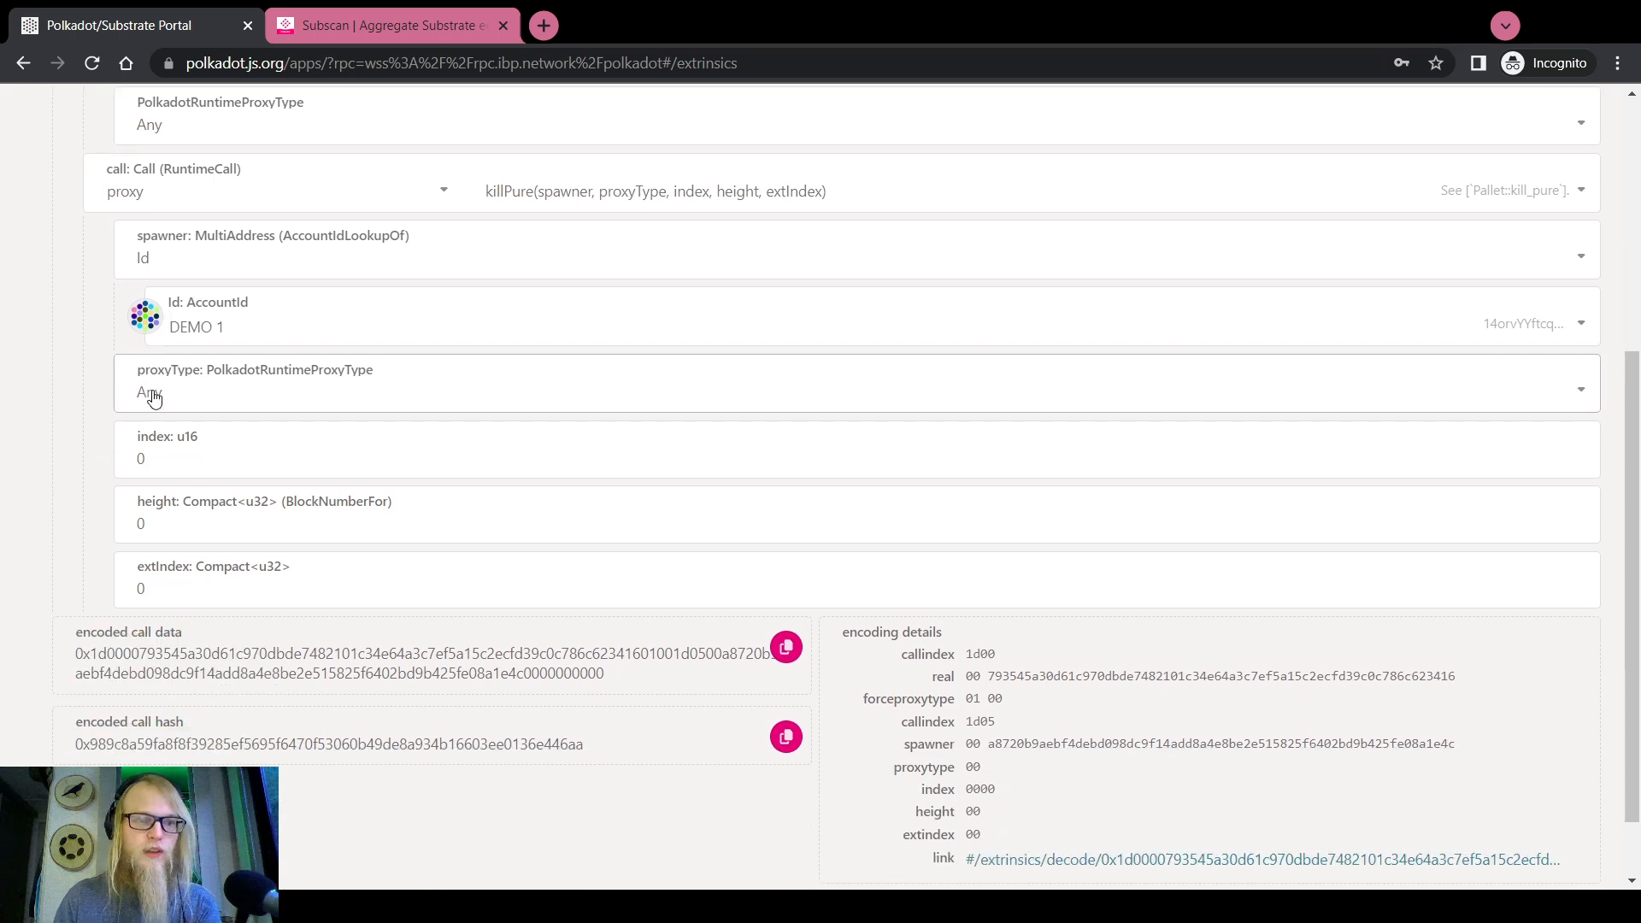
click(148, 455)
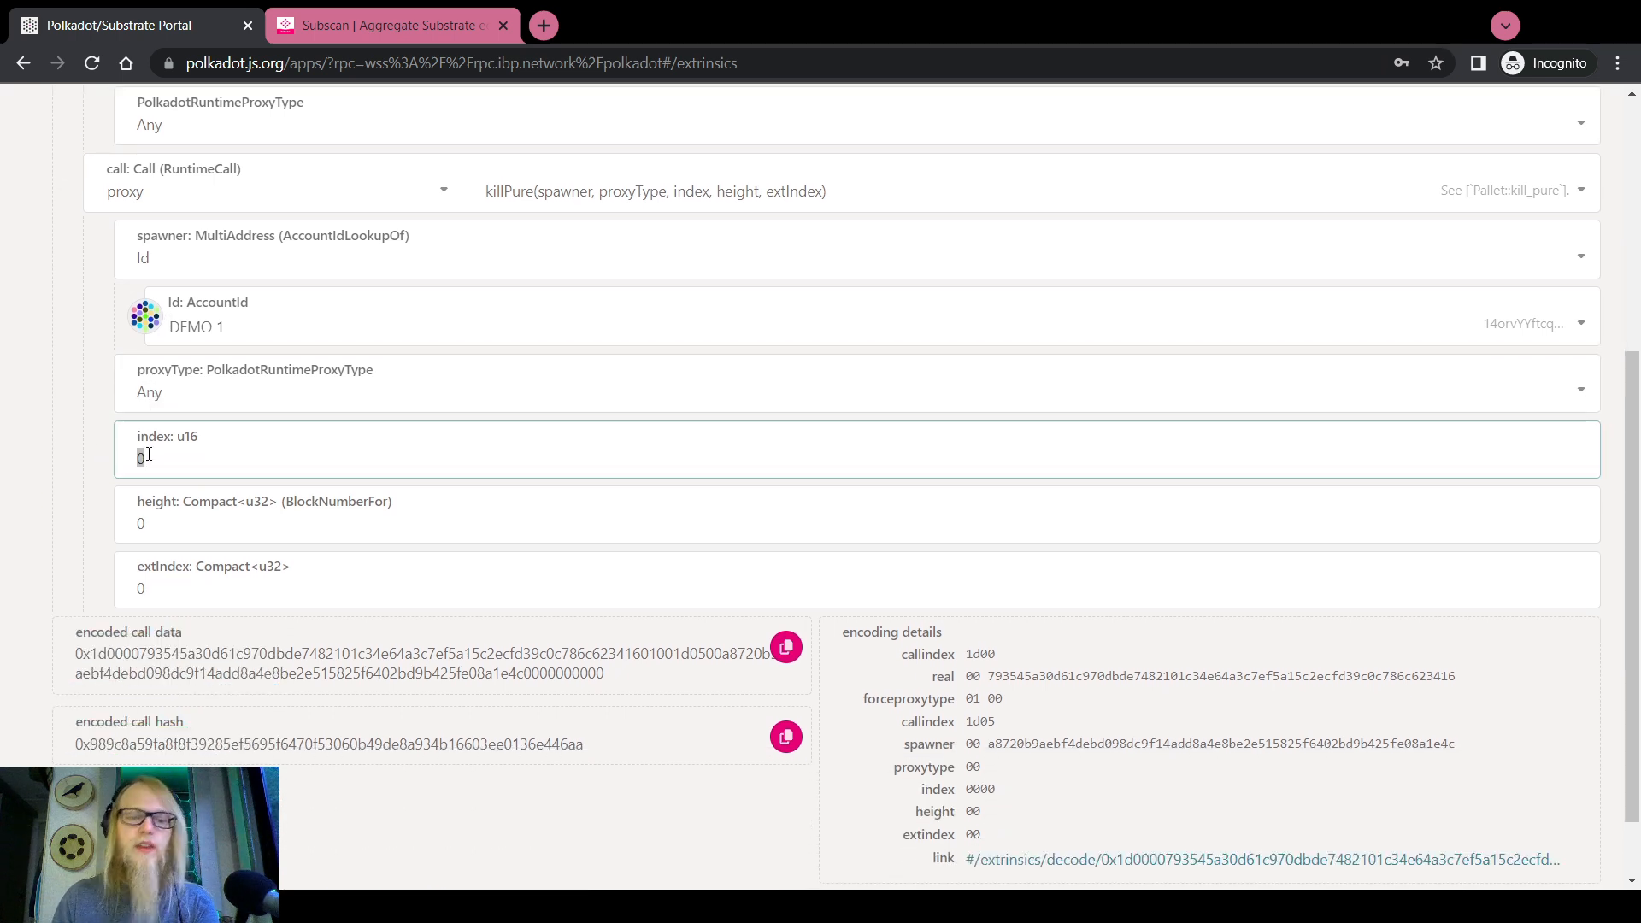
text(69)
click(169, 523)
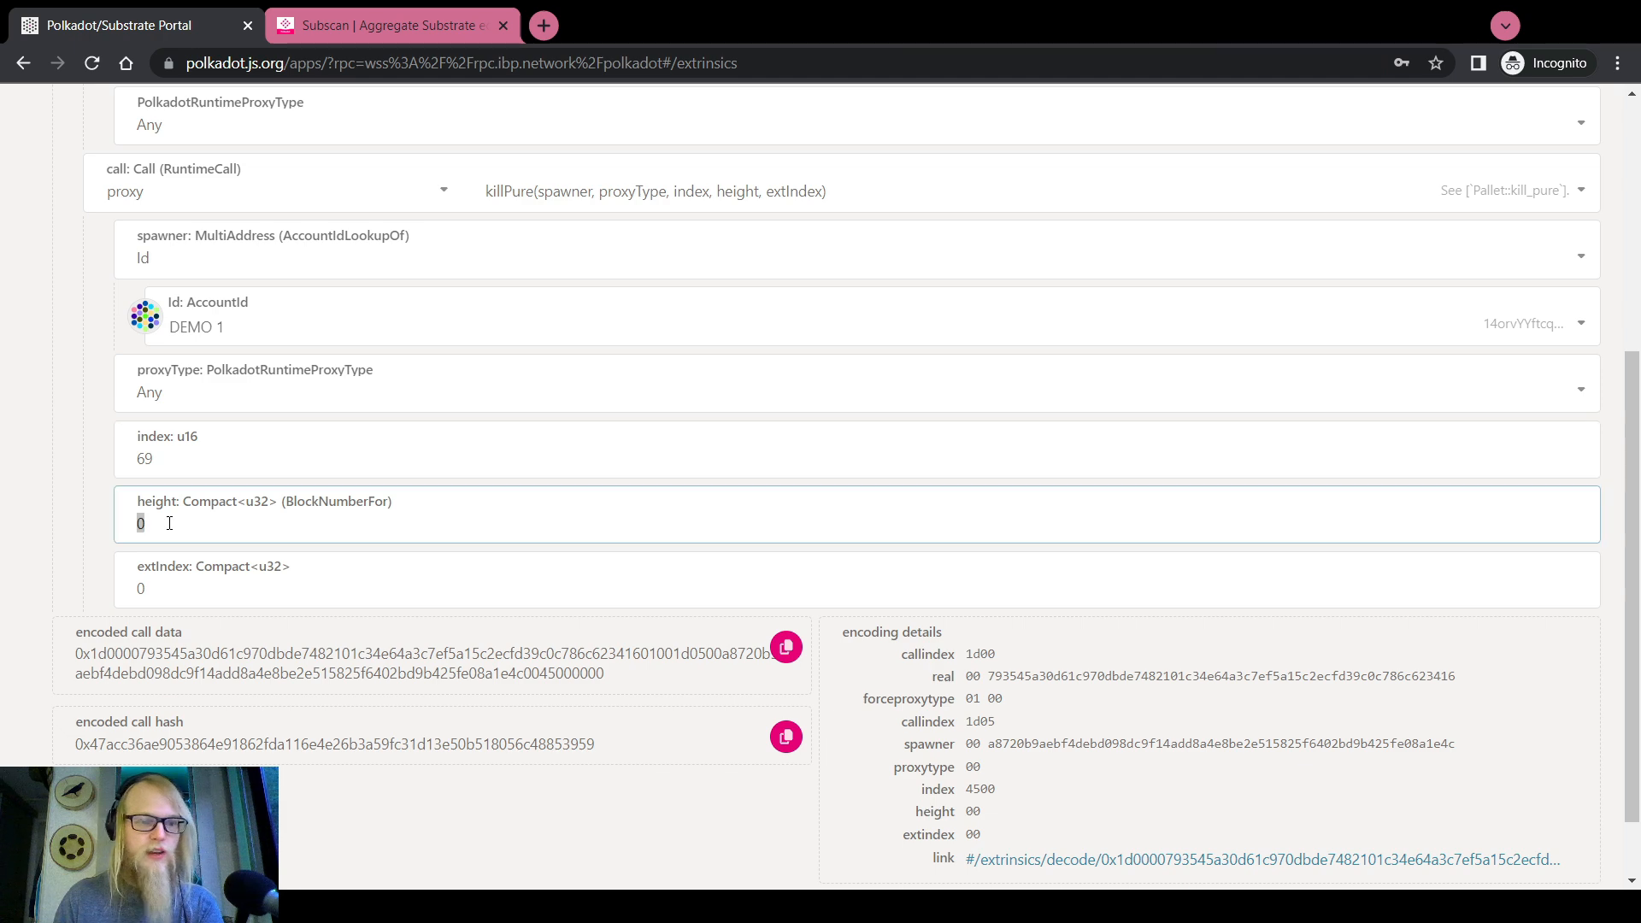
click(389, 25)
scroll(326, 474, up, 5)
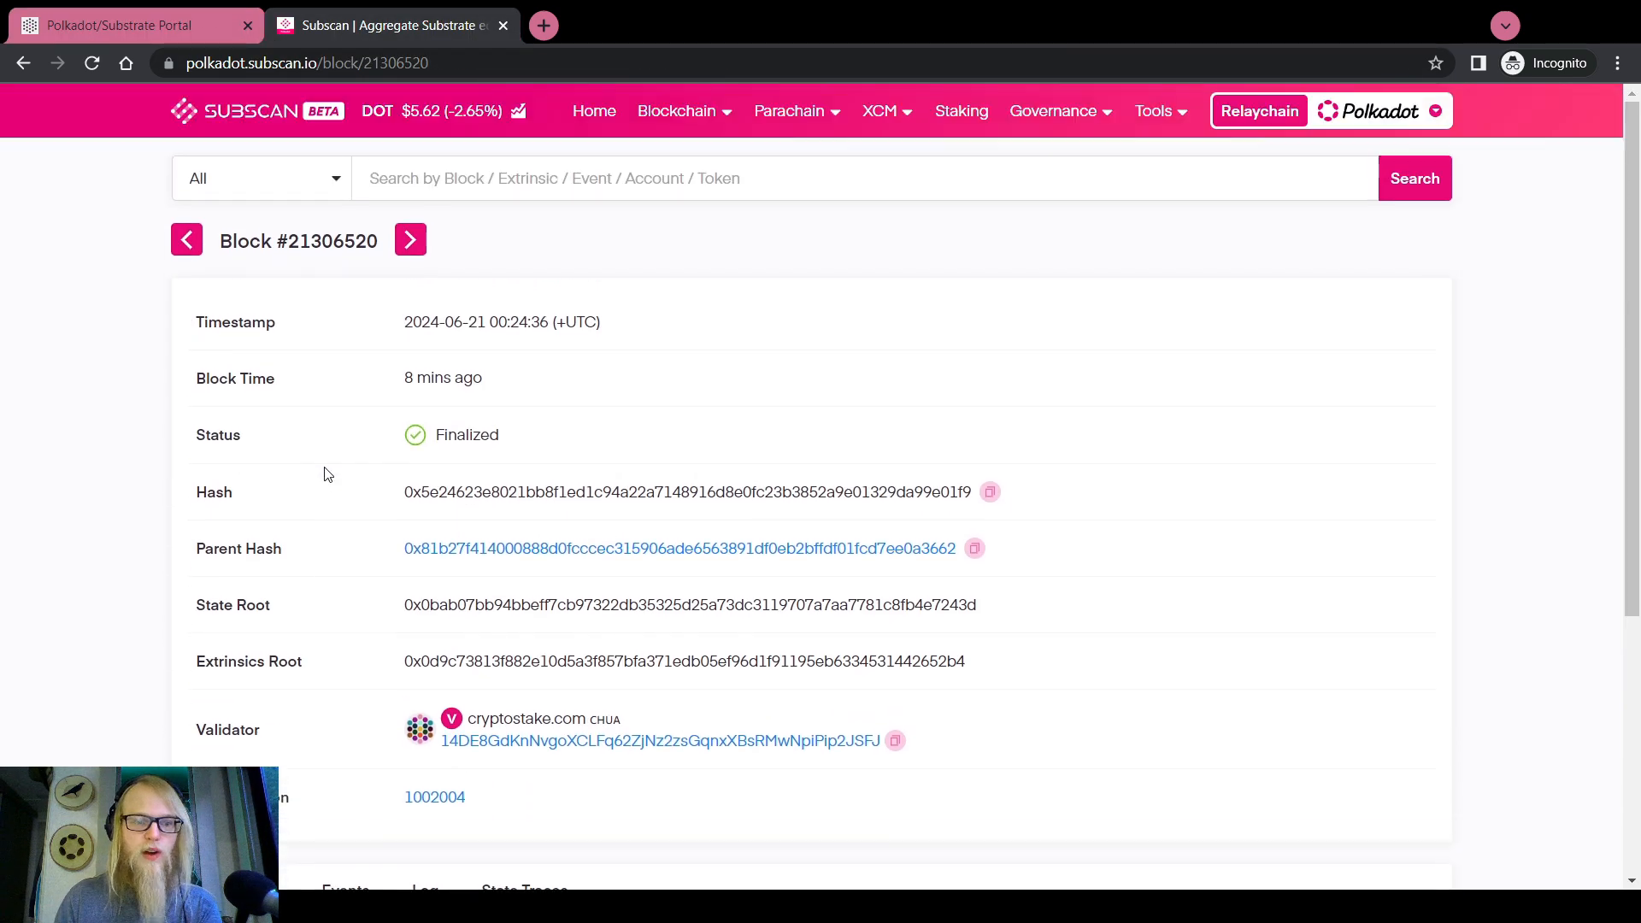
drag(378, 241, 286, 240)
key(ctrl+c)
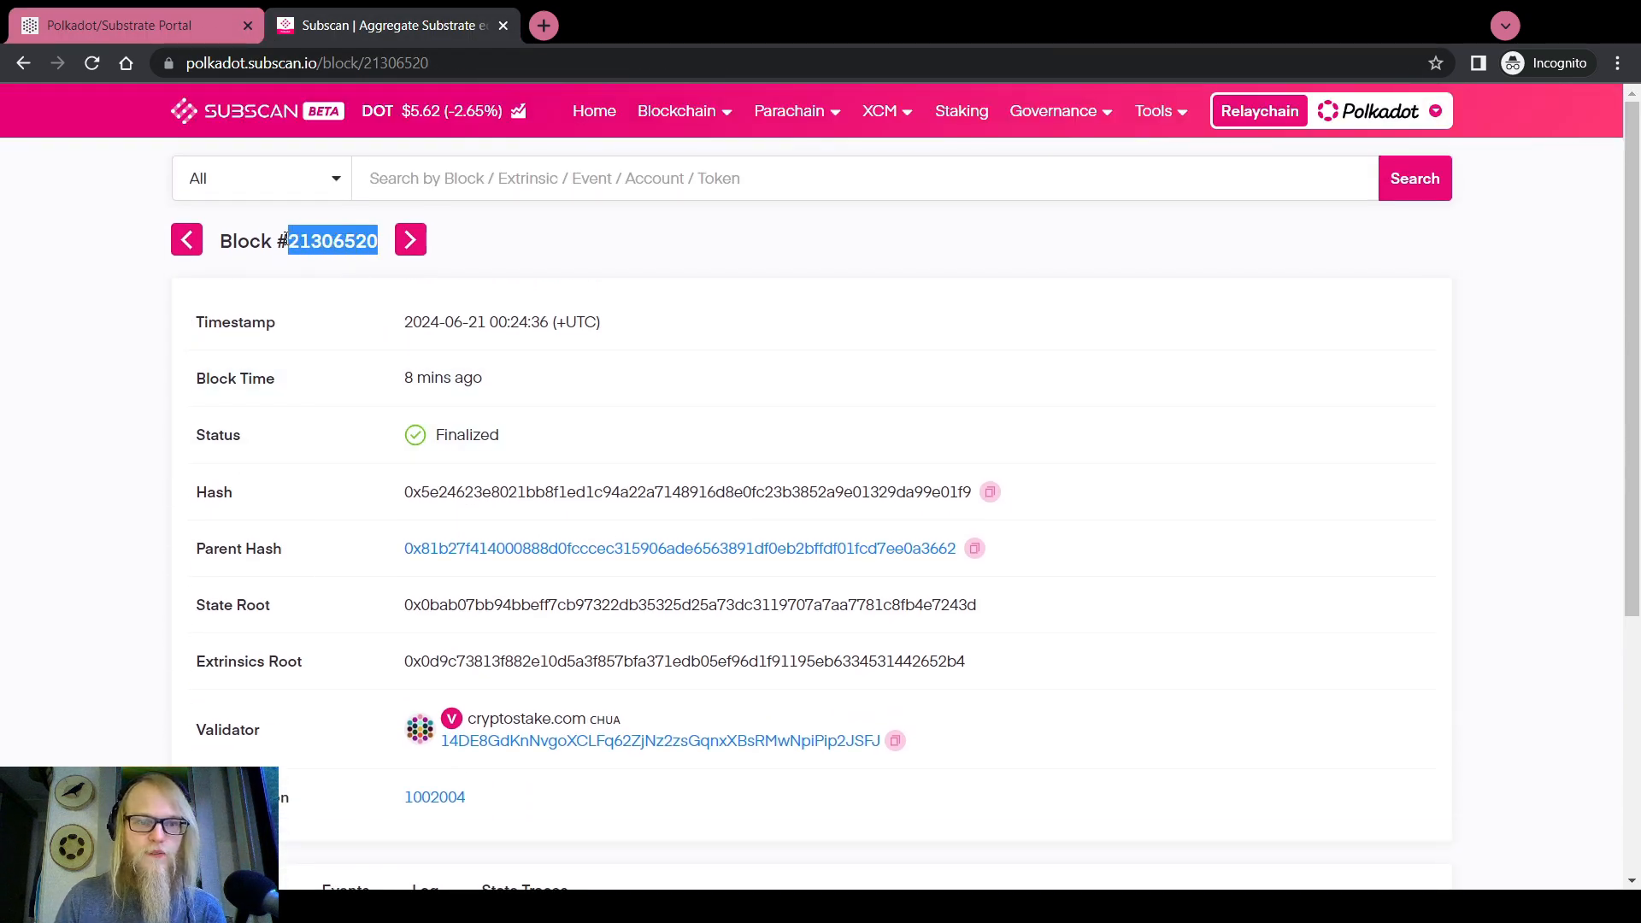
click(166, 17)
key(ctrl+v)
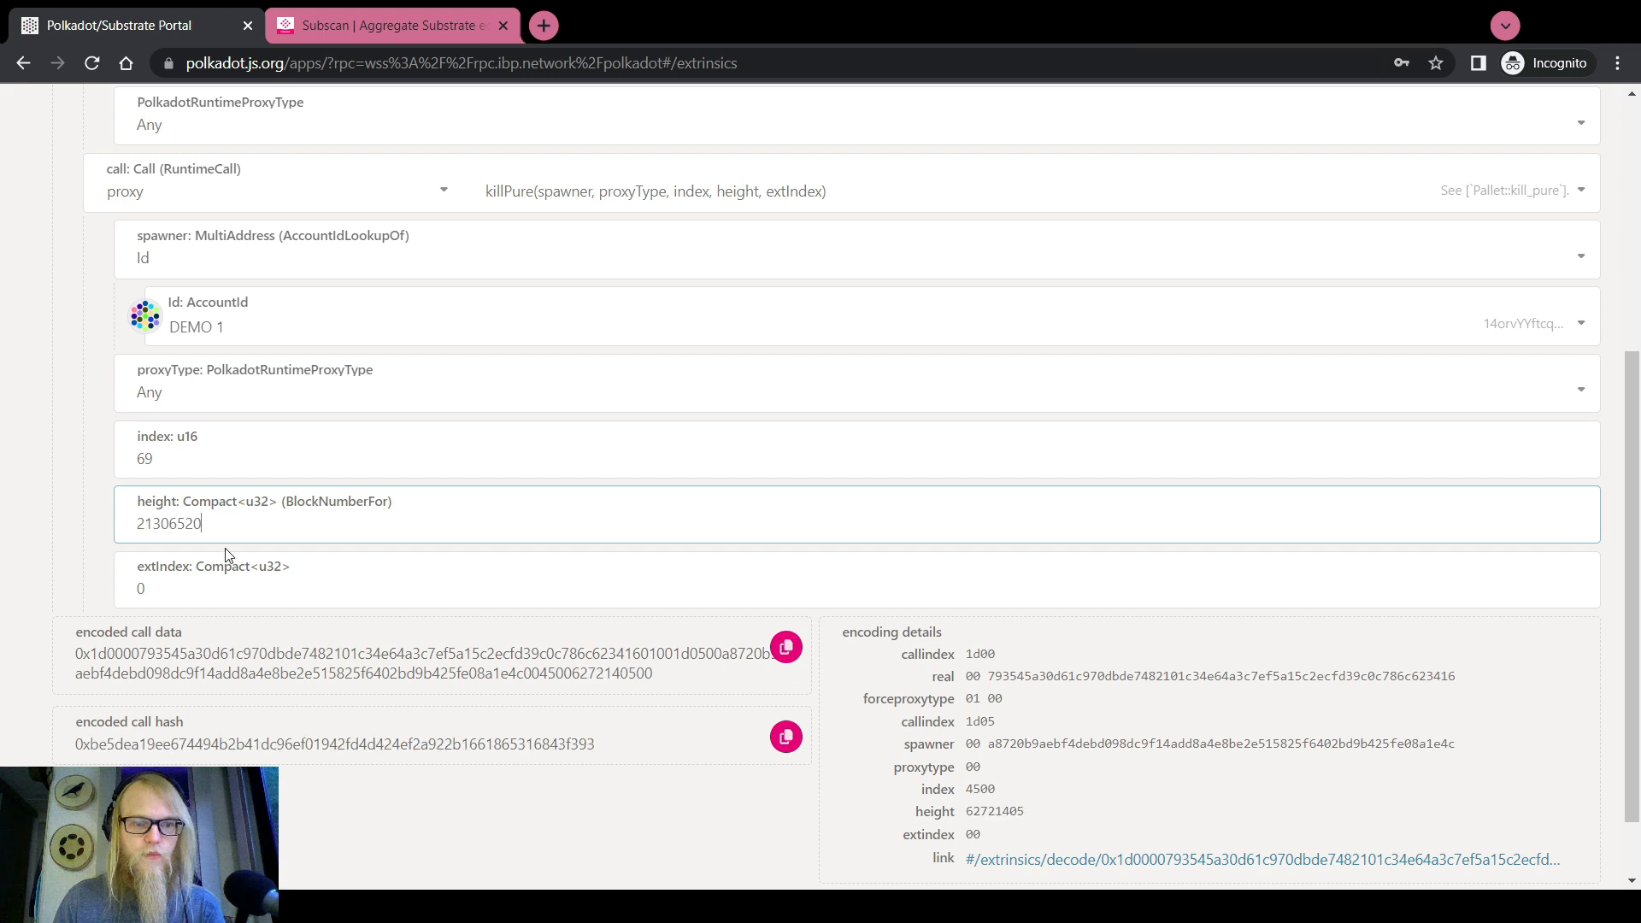
click(211, 596)
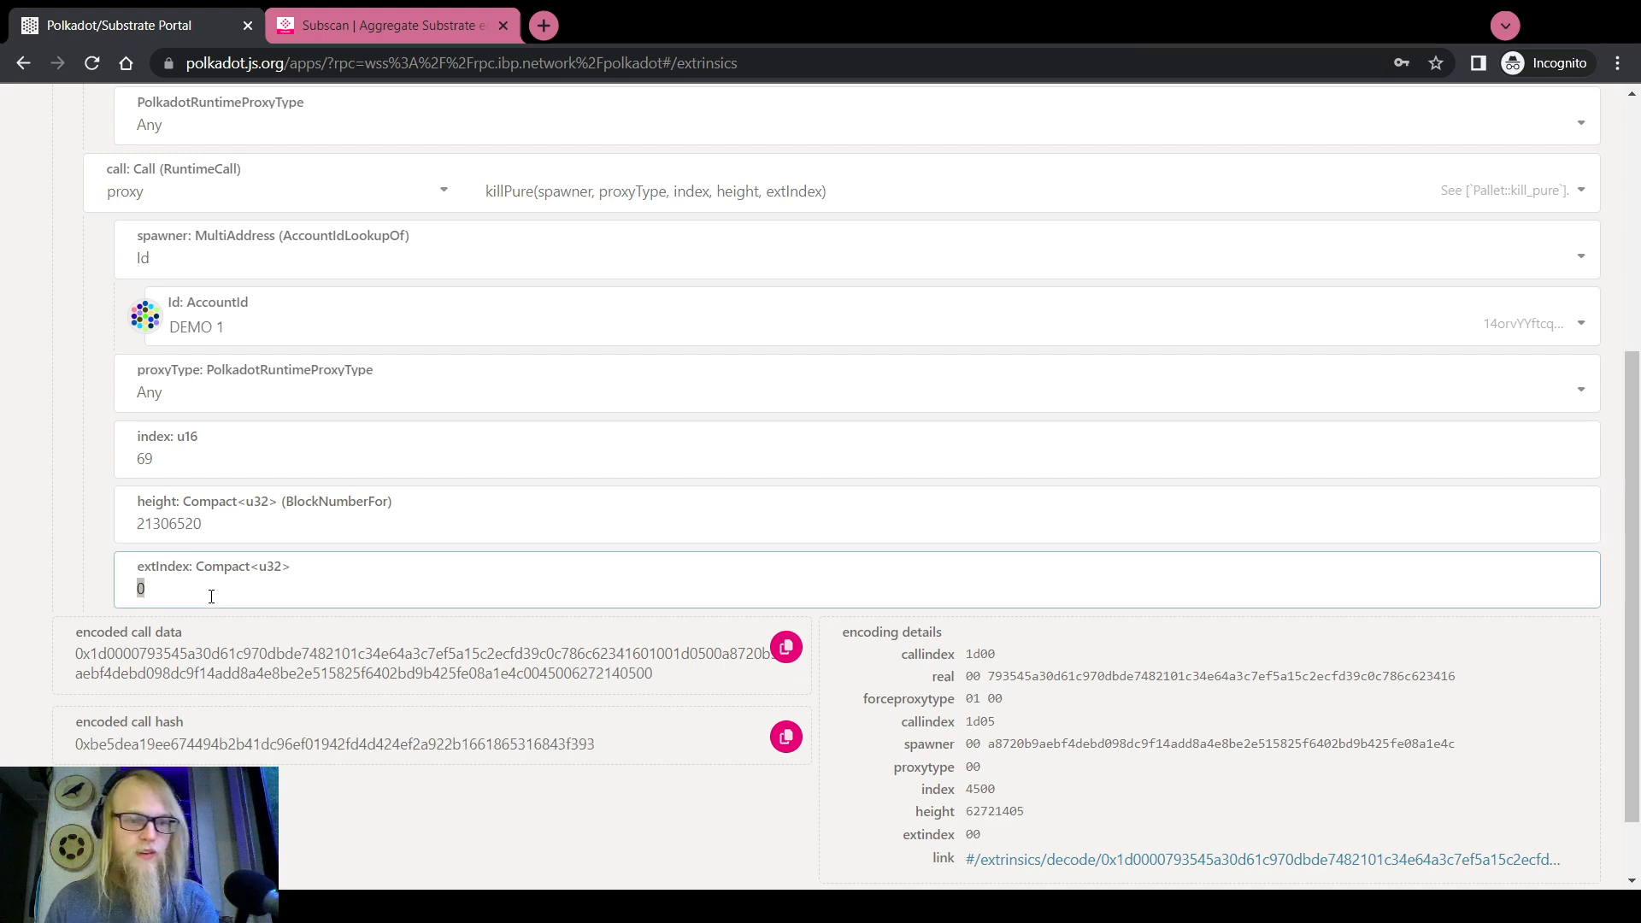
click(56, 525)
Scroll through the form to review the proxy.proxy(killPure) parameters
scroll(34, 534, up, 5)
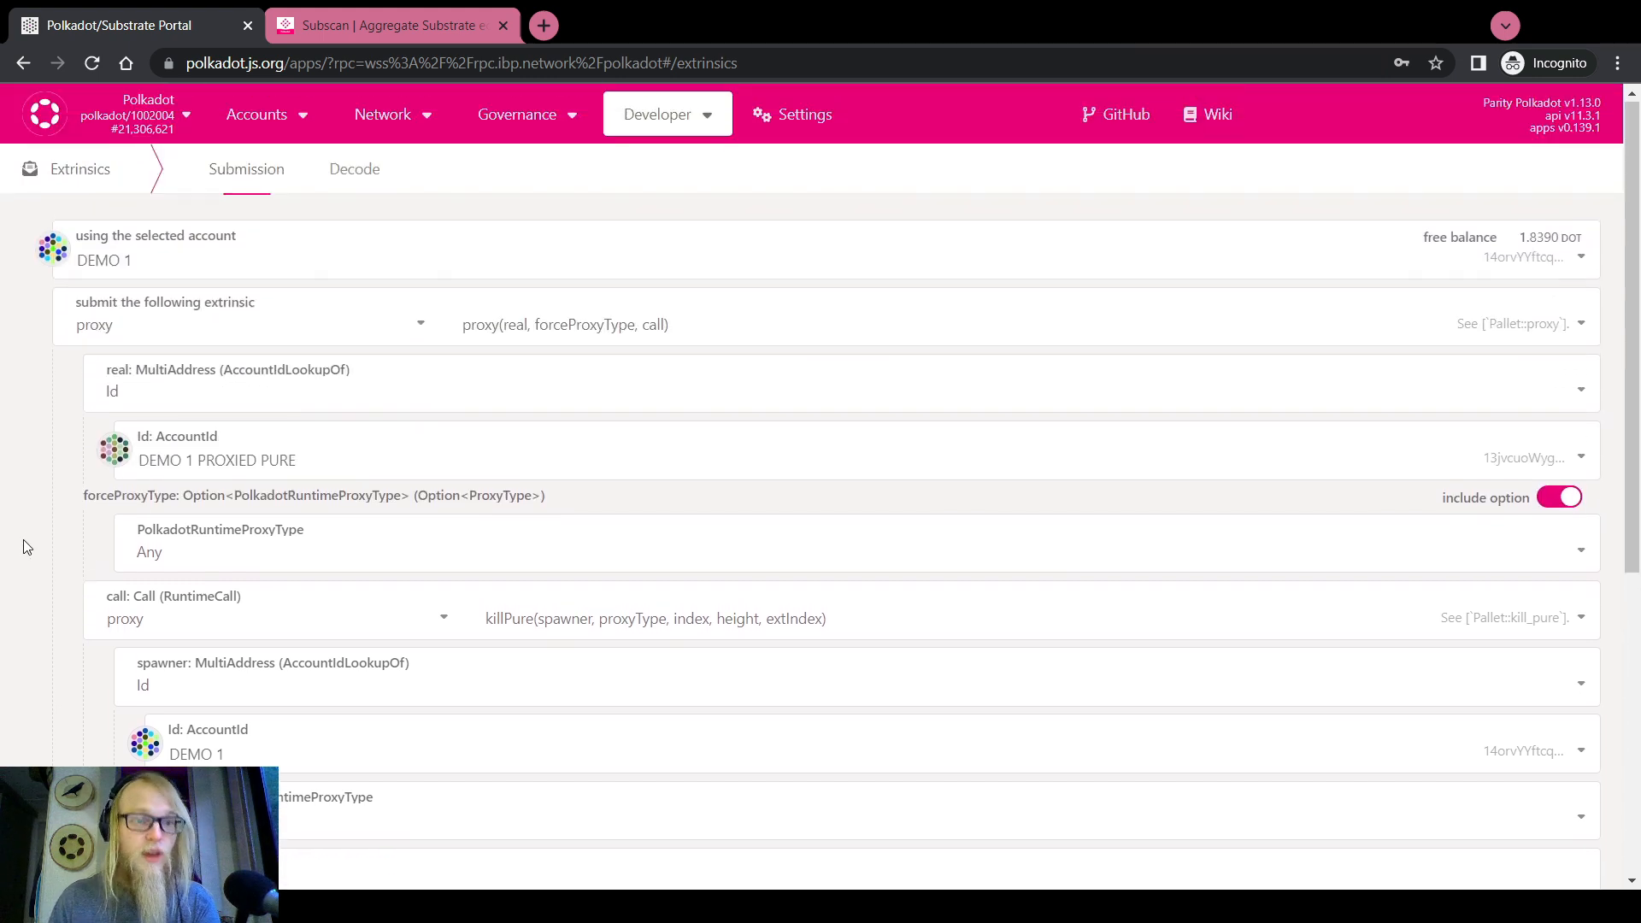
scroll(23, 541, down, 2)
scroll(23, 540, up, 2)
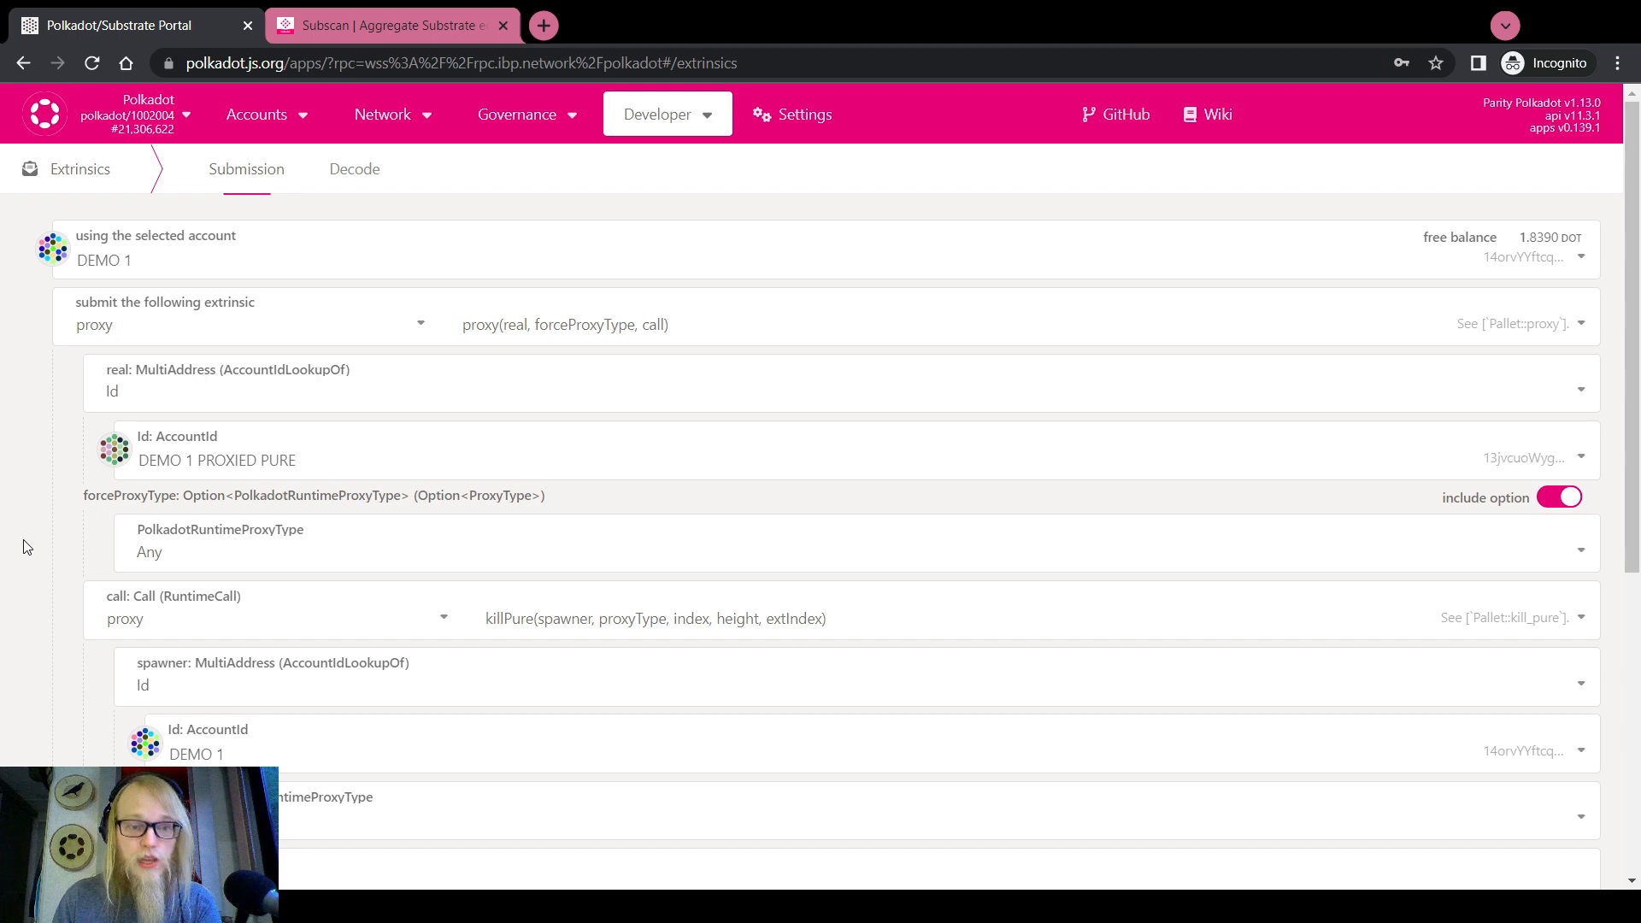
scroll(24, 546, down, 1)
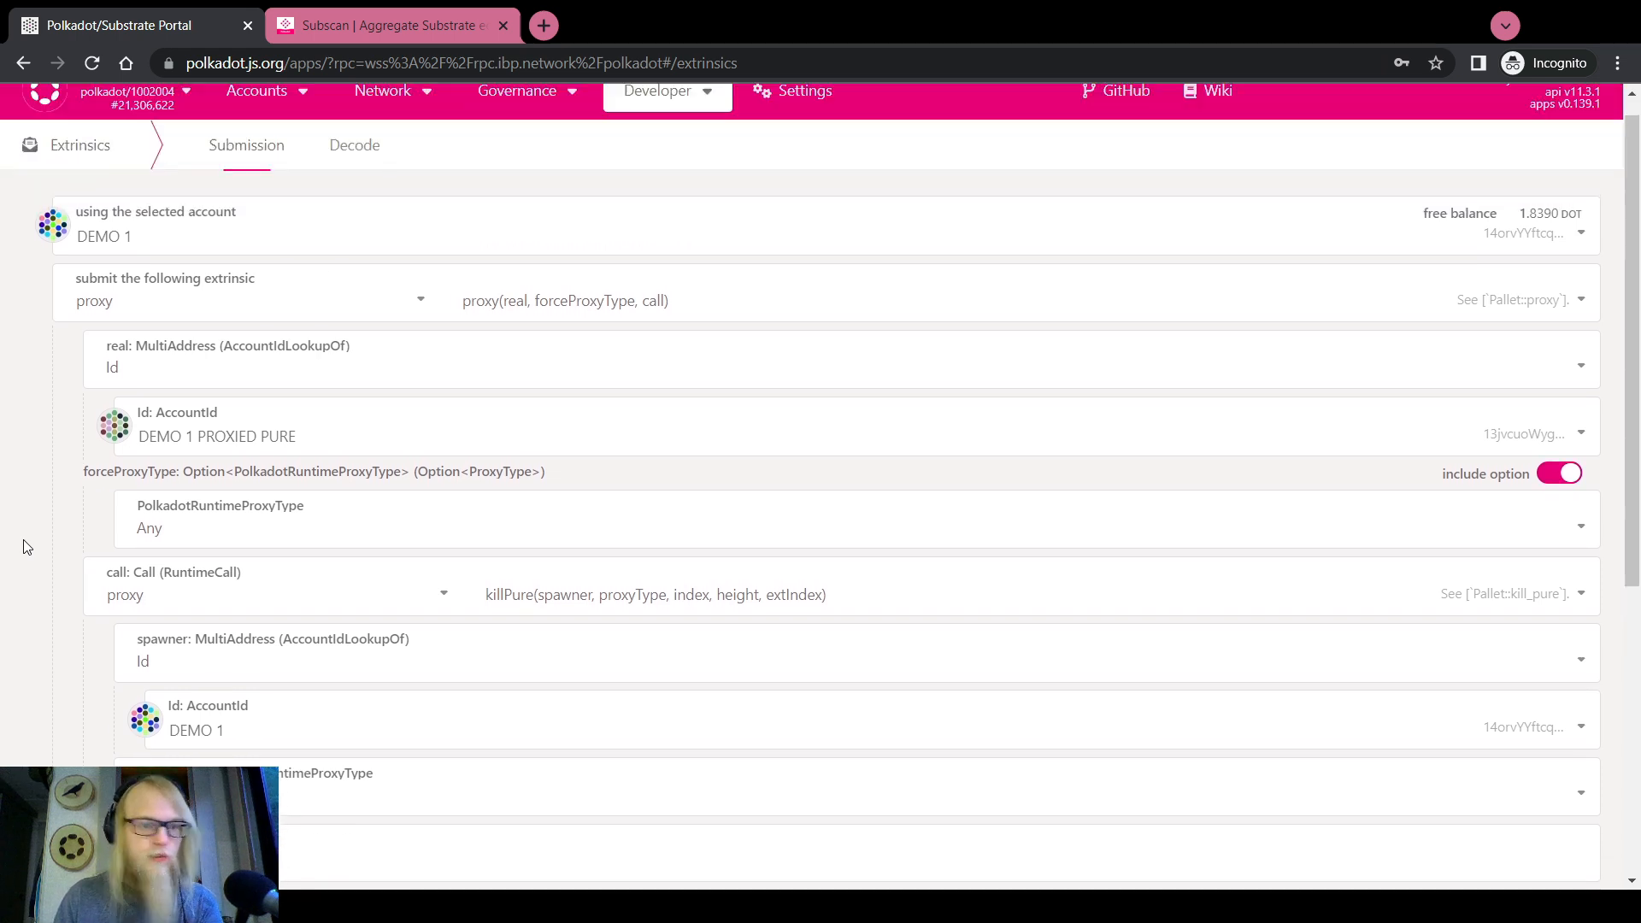
scroll(26, 543, up, 1)
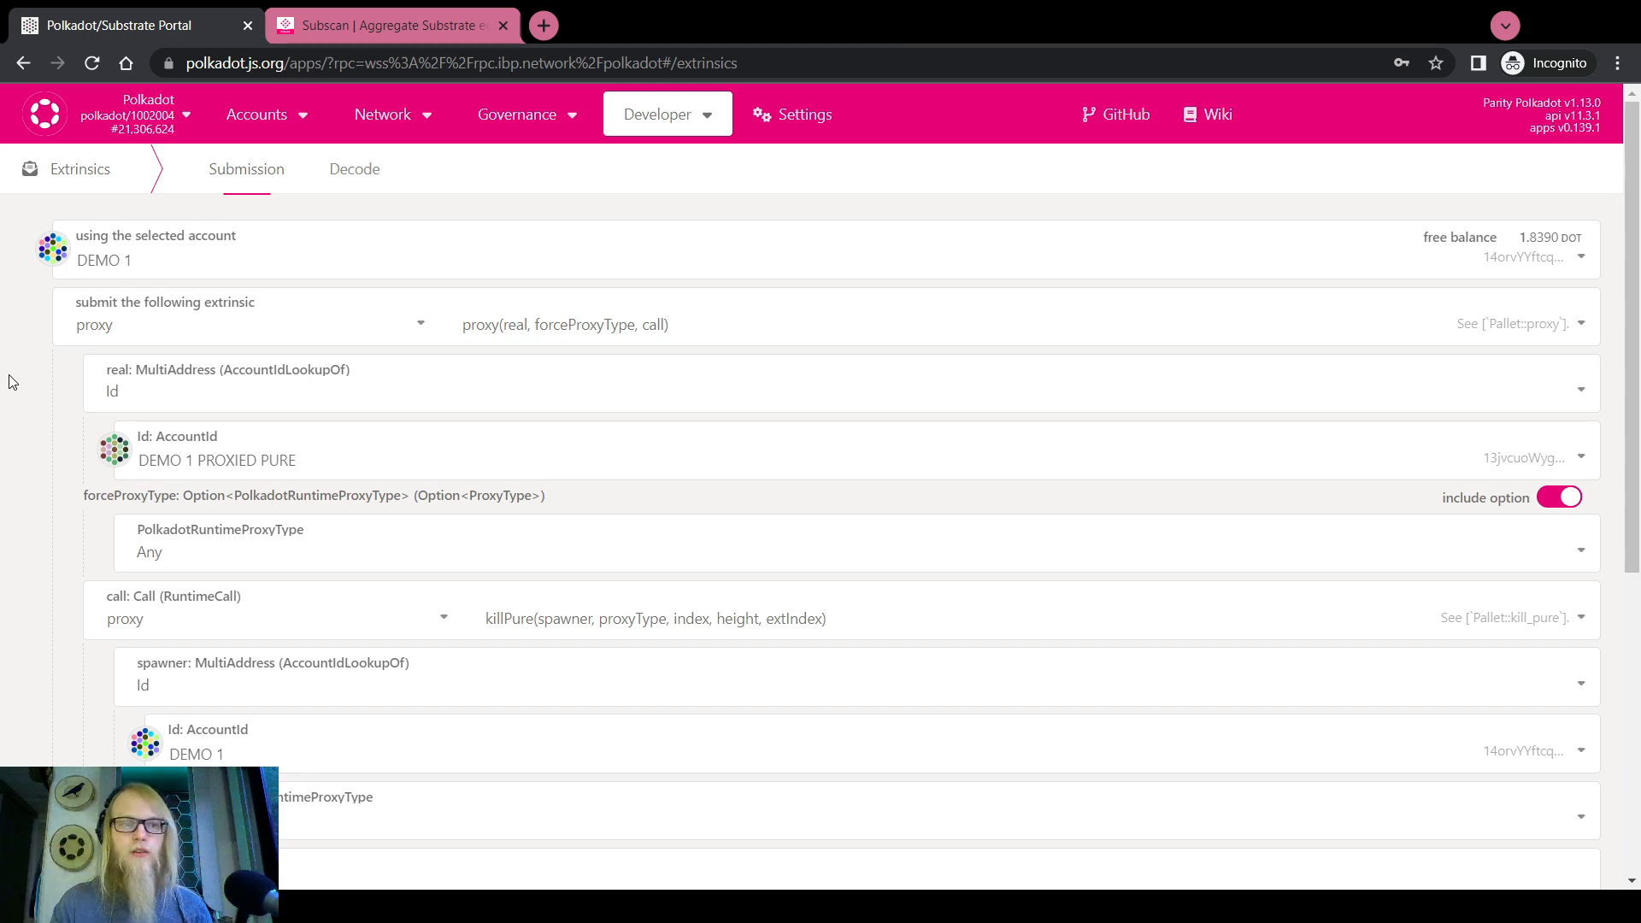
scroll(11, 382, down, 6)
Sign and submit DEMO 1's proxy.proxy transaction with the account password
click(1518, 835)
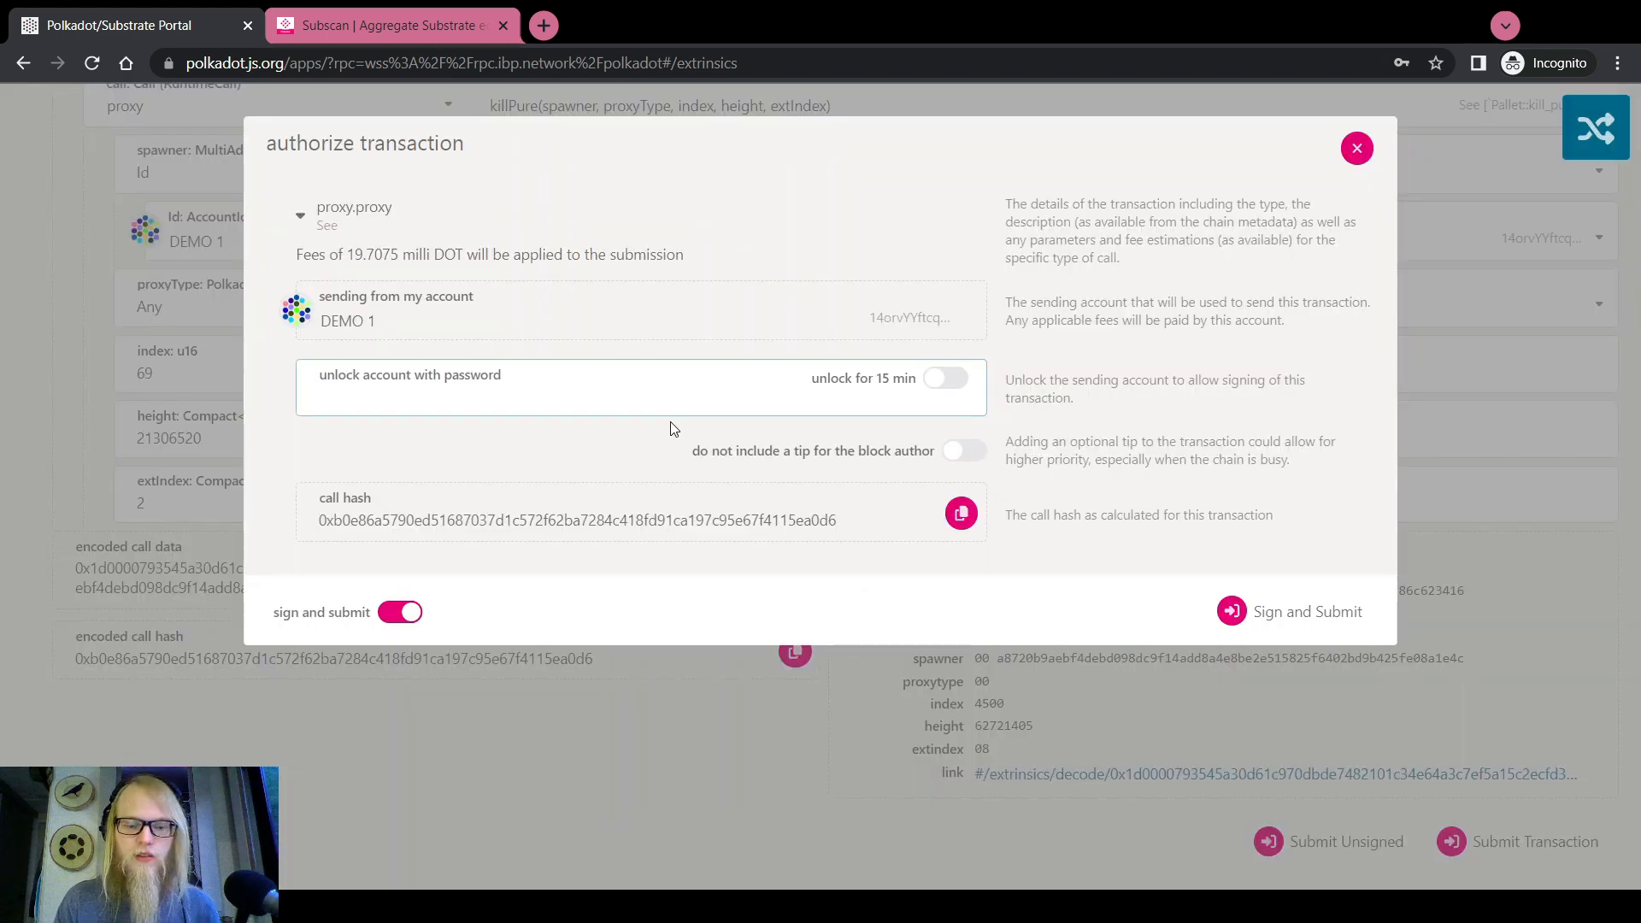
text(••••••••)
click(1237, 609)
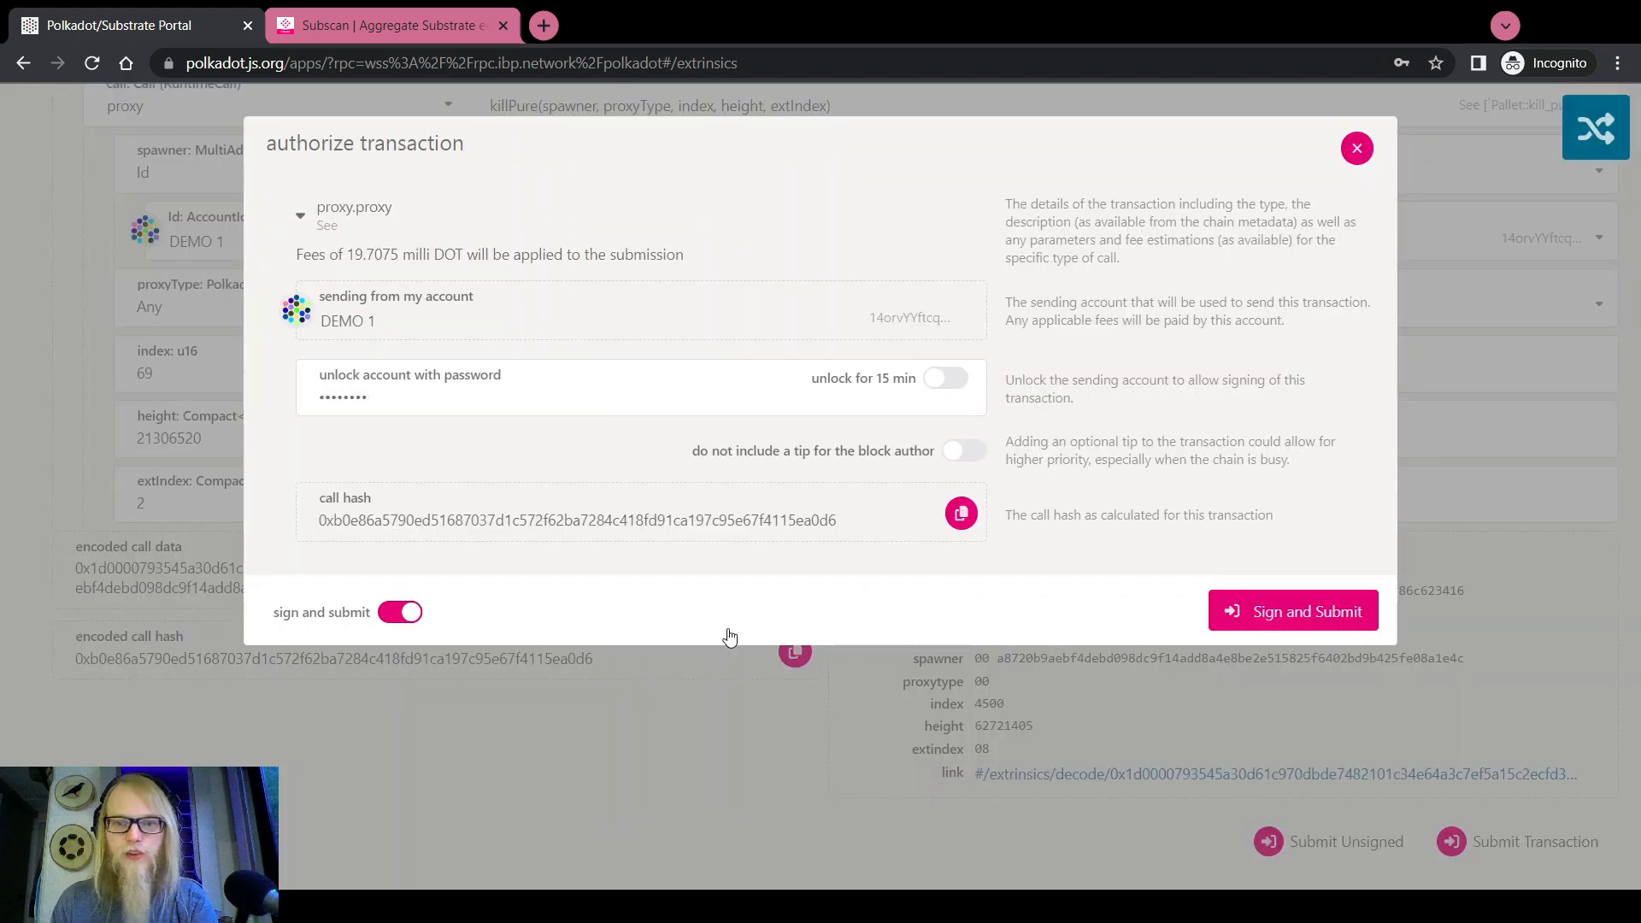
scroll(395, 702, up, 6)
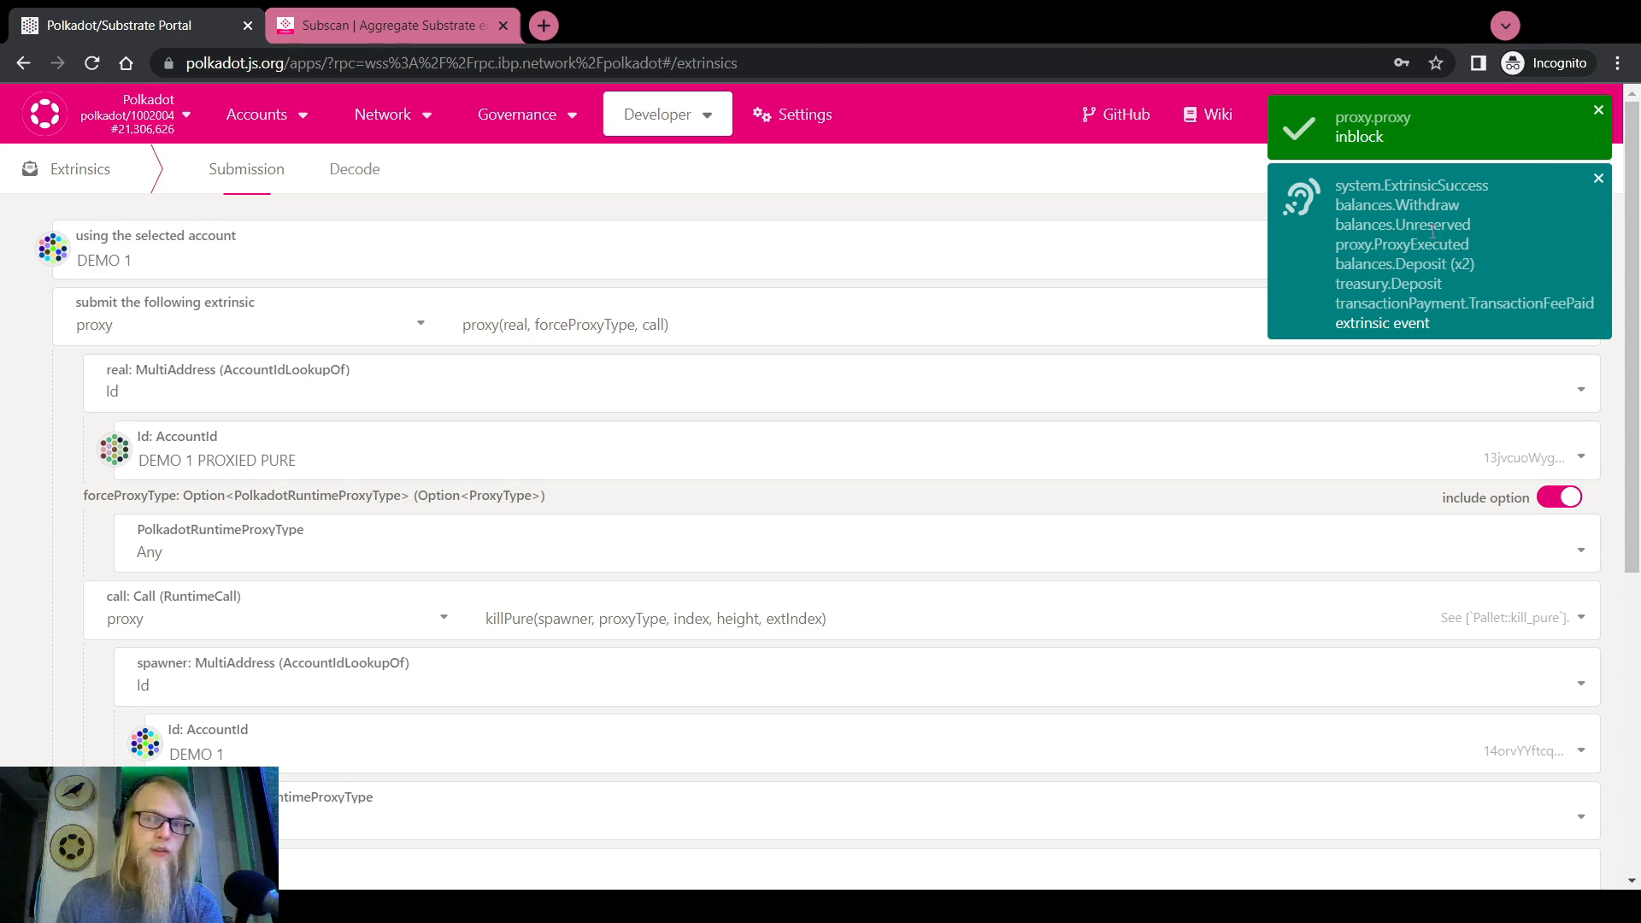
In the explorer, confirm the ProxyExecuted result and the 20.0410 DOT Unreserved event
mouse_move(383, 114)
click(388, 154)
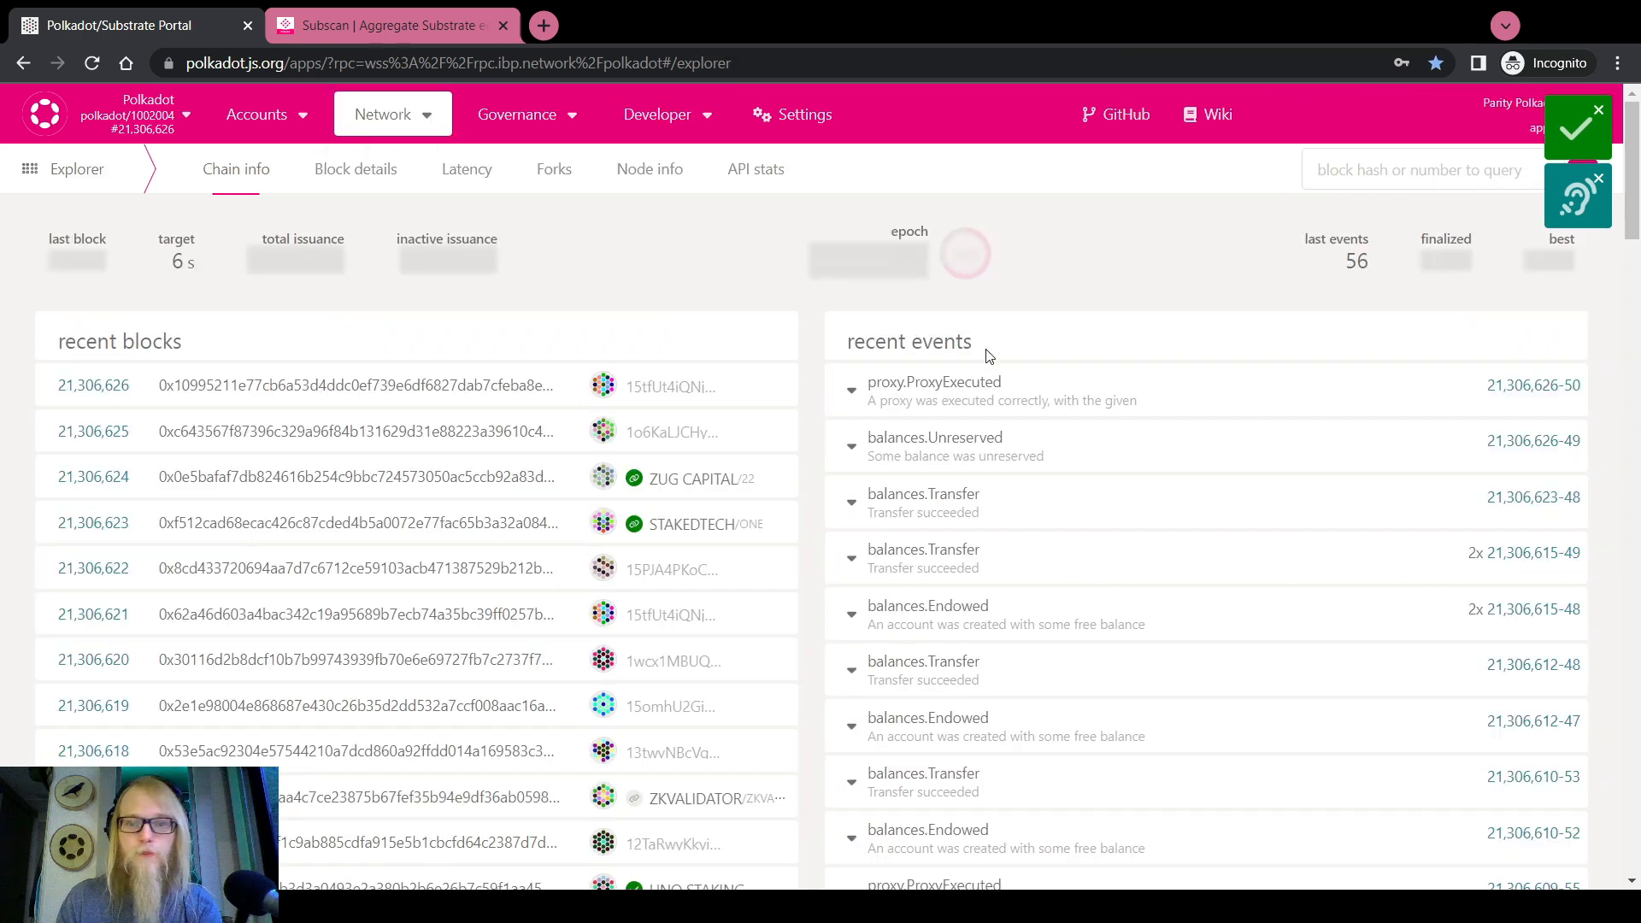
click(908, 384)
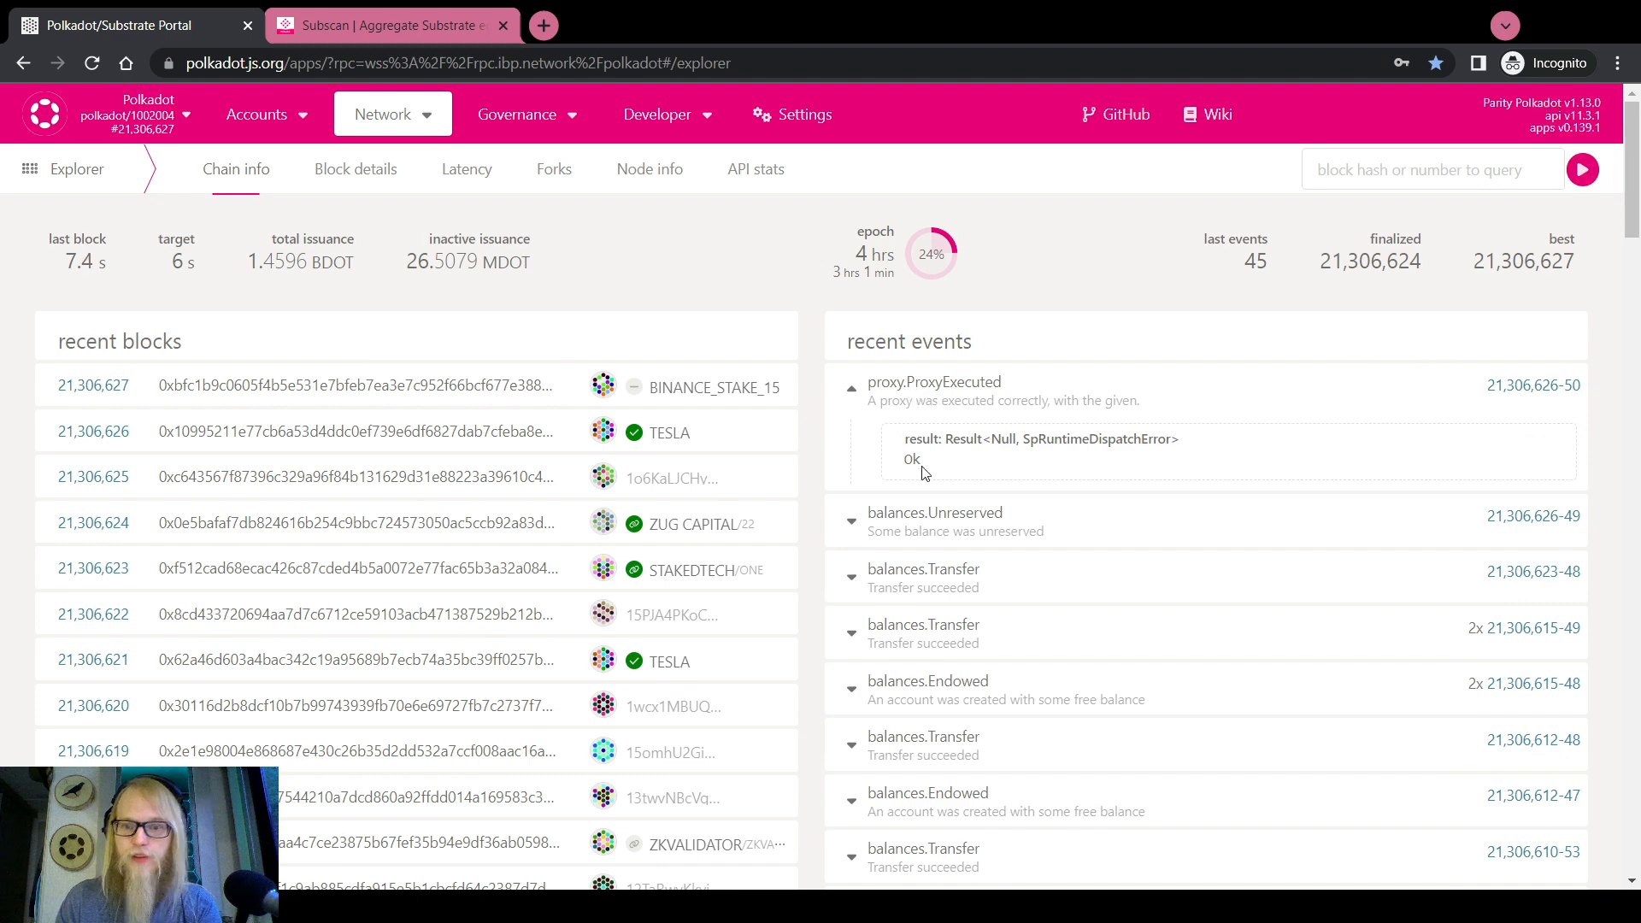
click(958, 517)
scroll(958, 540, down, 1)
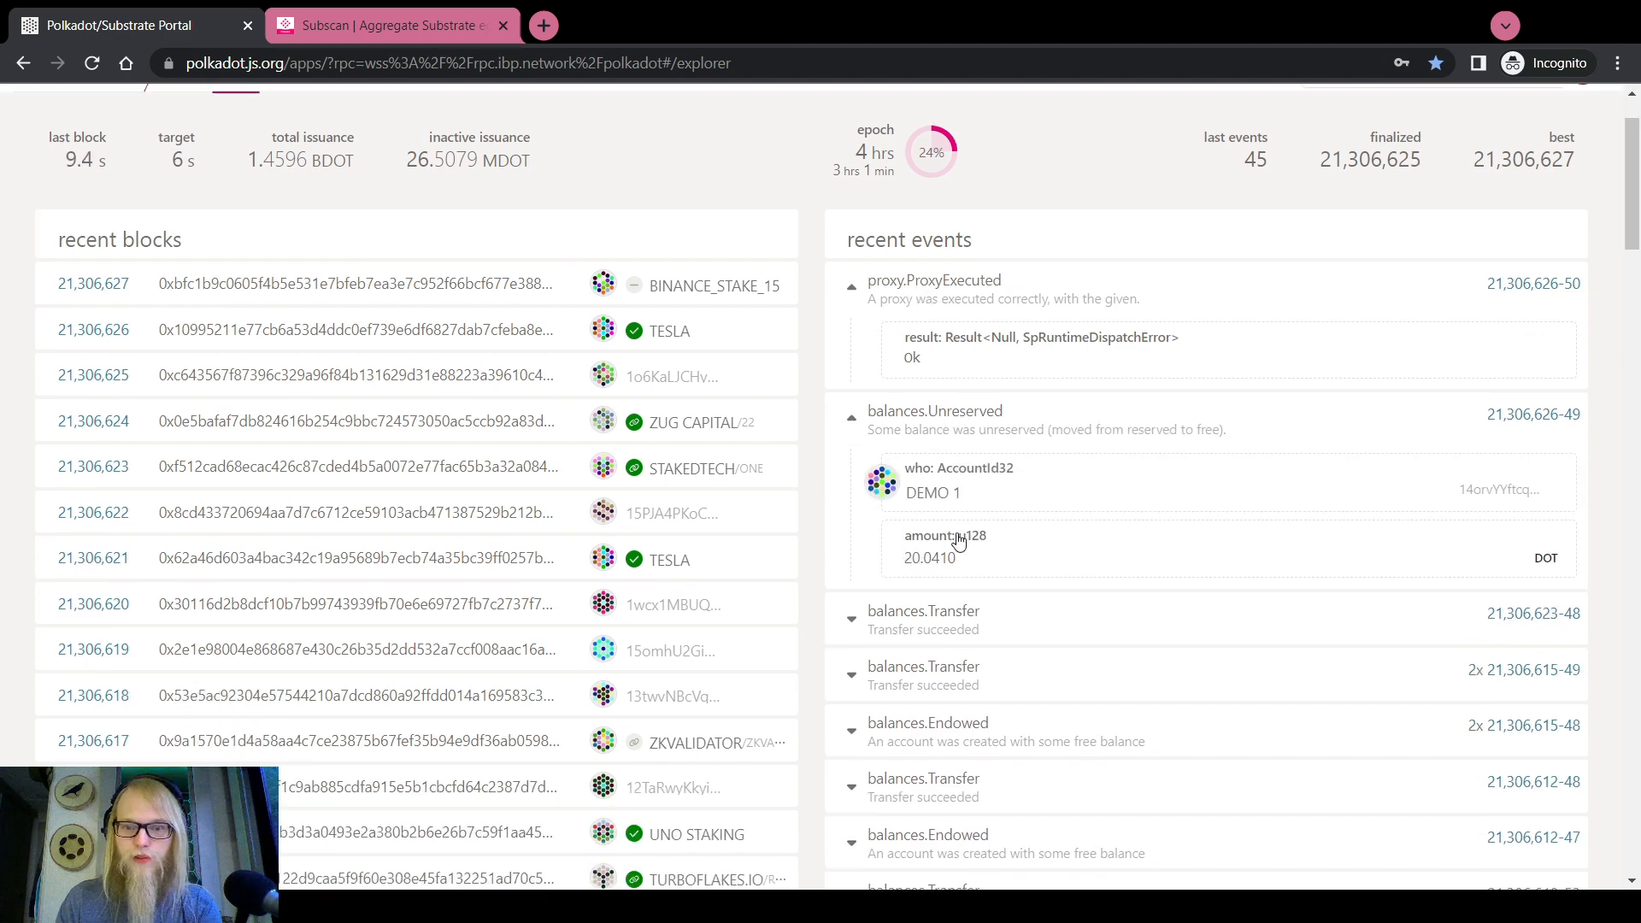
drag(905, 517, 962, 525)
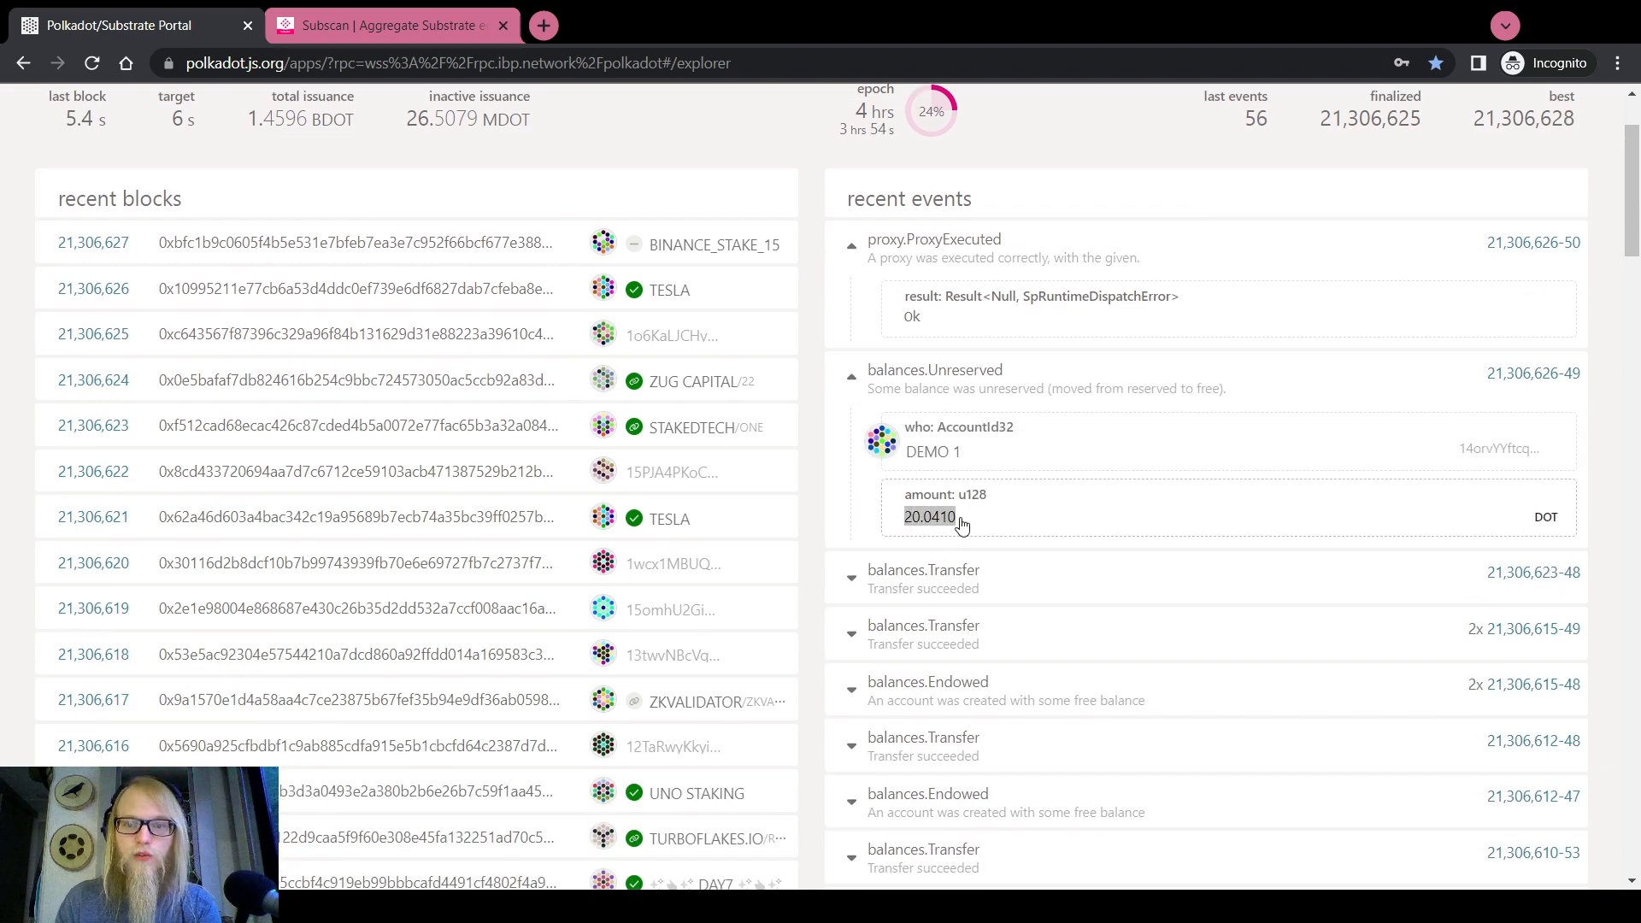
scroll(773, 377, up, 3)
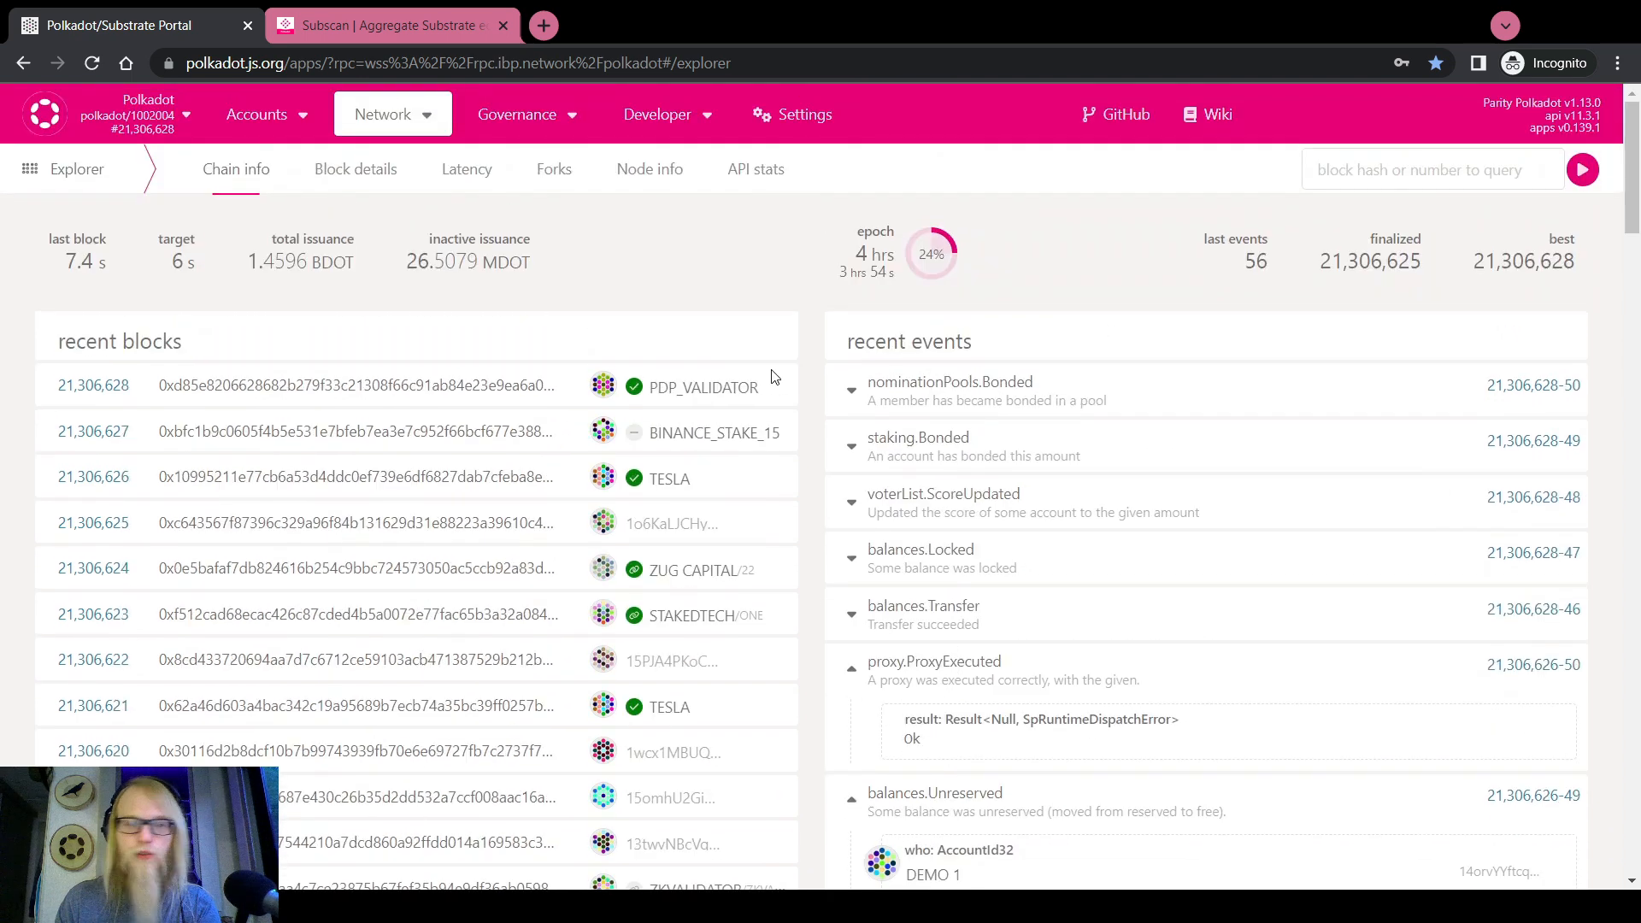
Check the accounts list to see DEMO 1 PROXIED PURE no longer has any proxies
mouse_move(257, 114)
click(257, 154)
scroll(481, 410, down, 2)
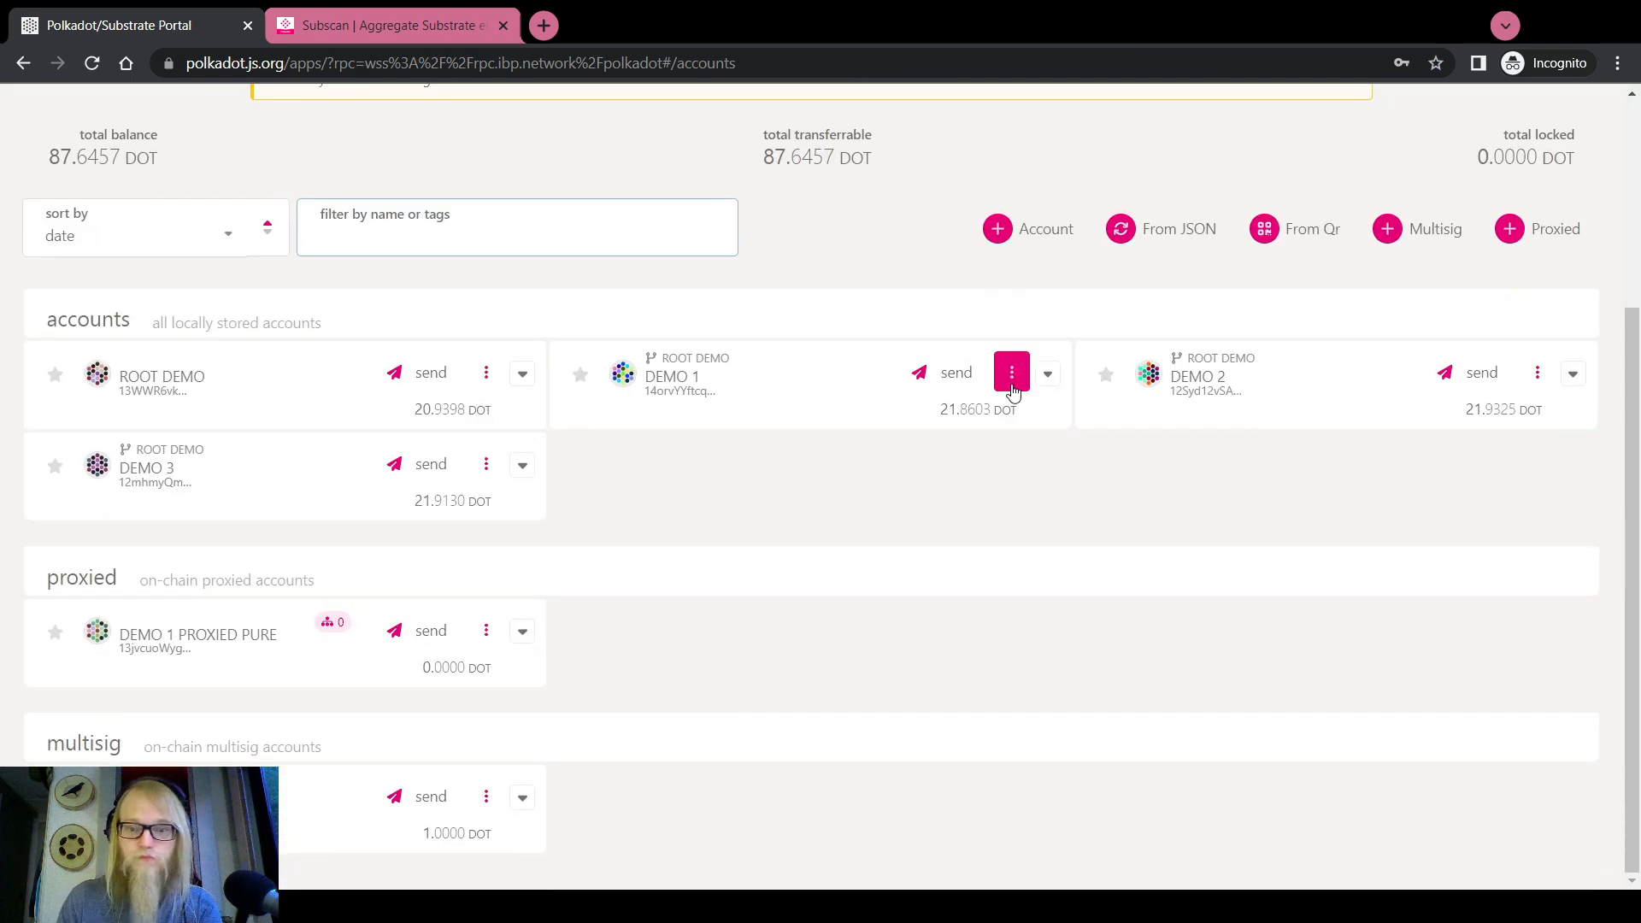
click(1048, 377)
click(1048, 377)
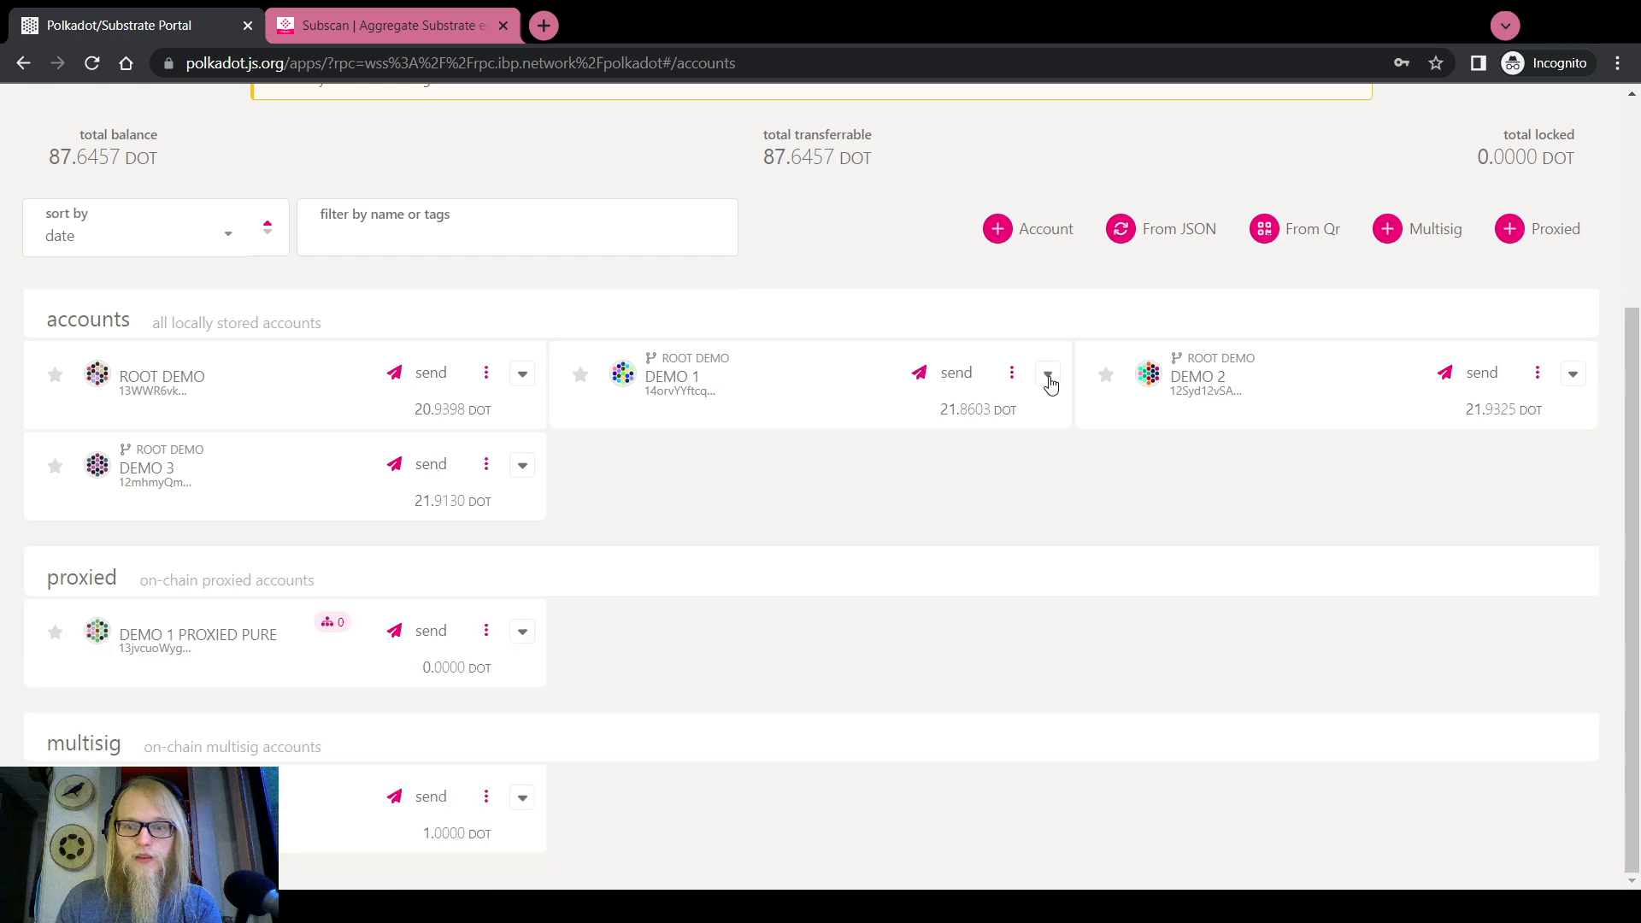
click(1049, 377)
click(1047, 377)
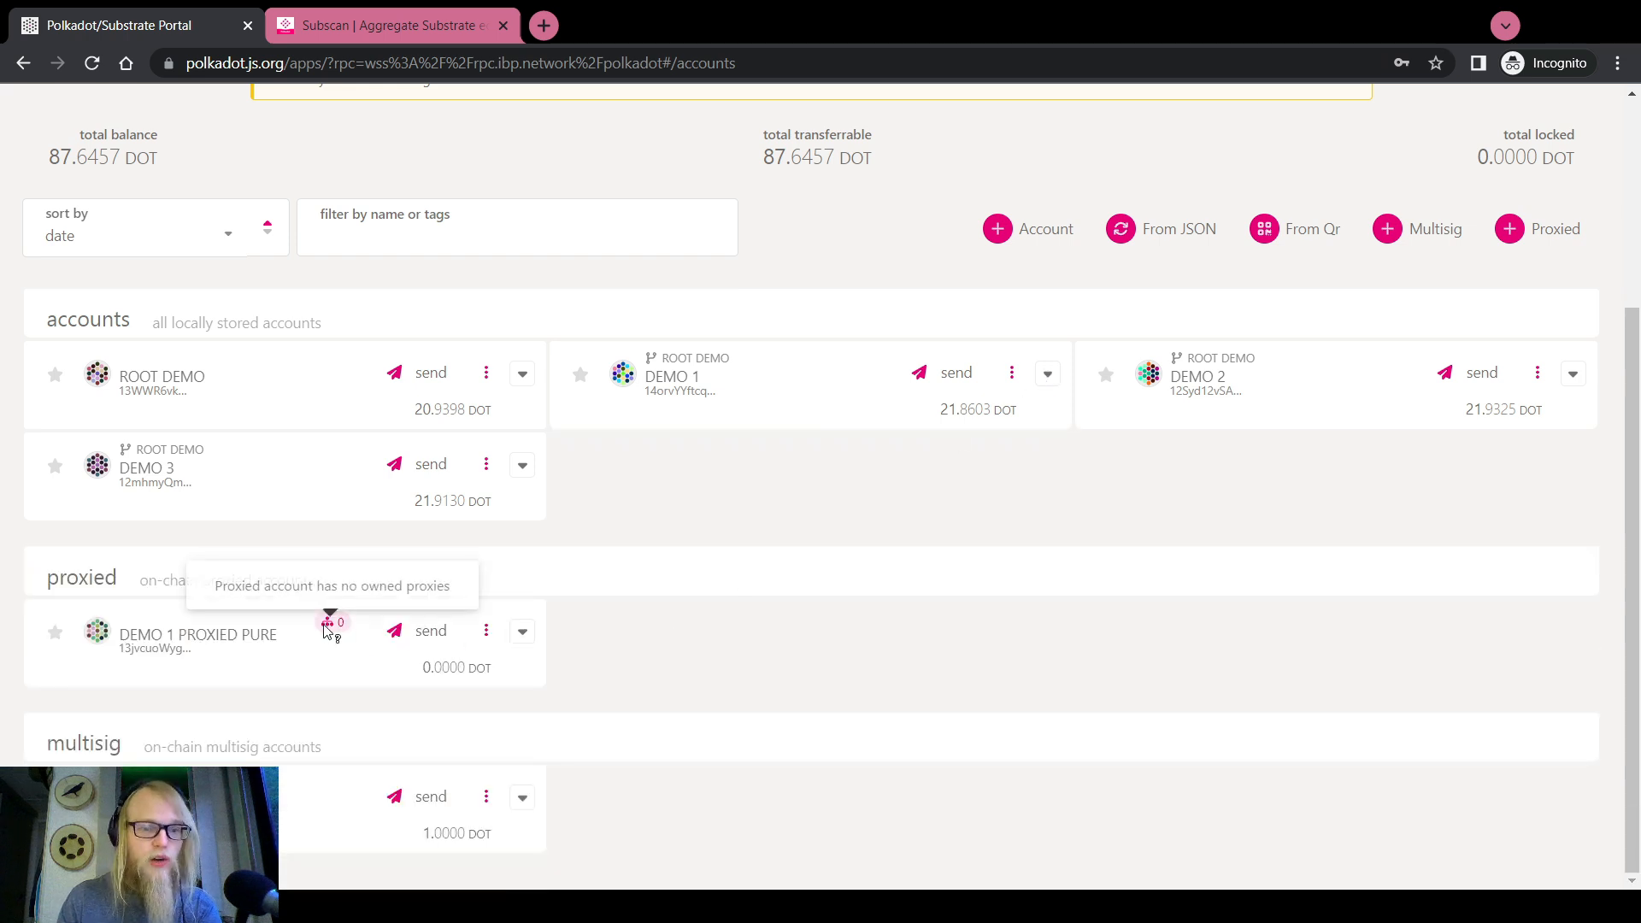
mouse_move(341, 627)
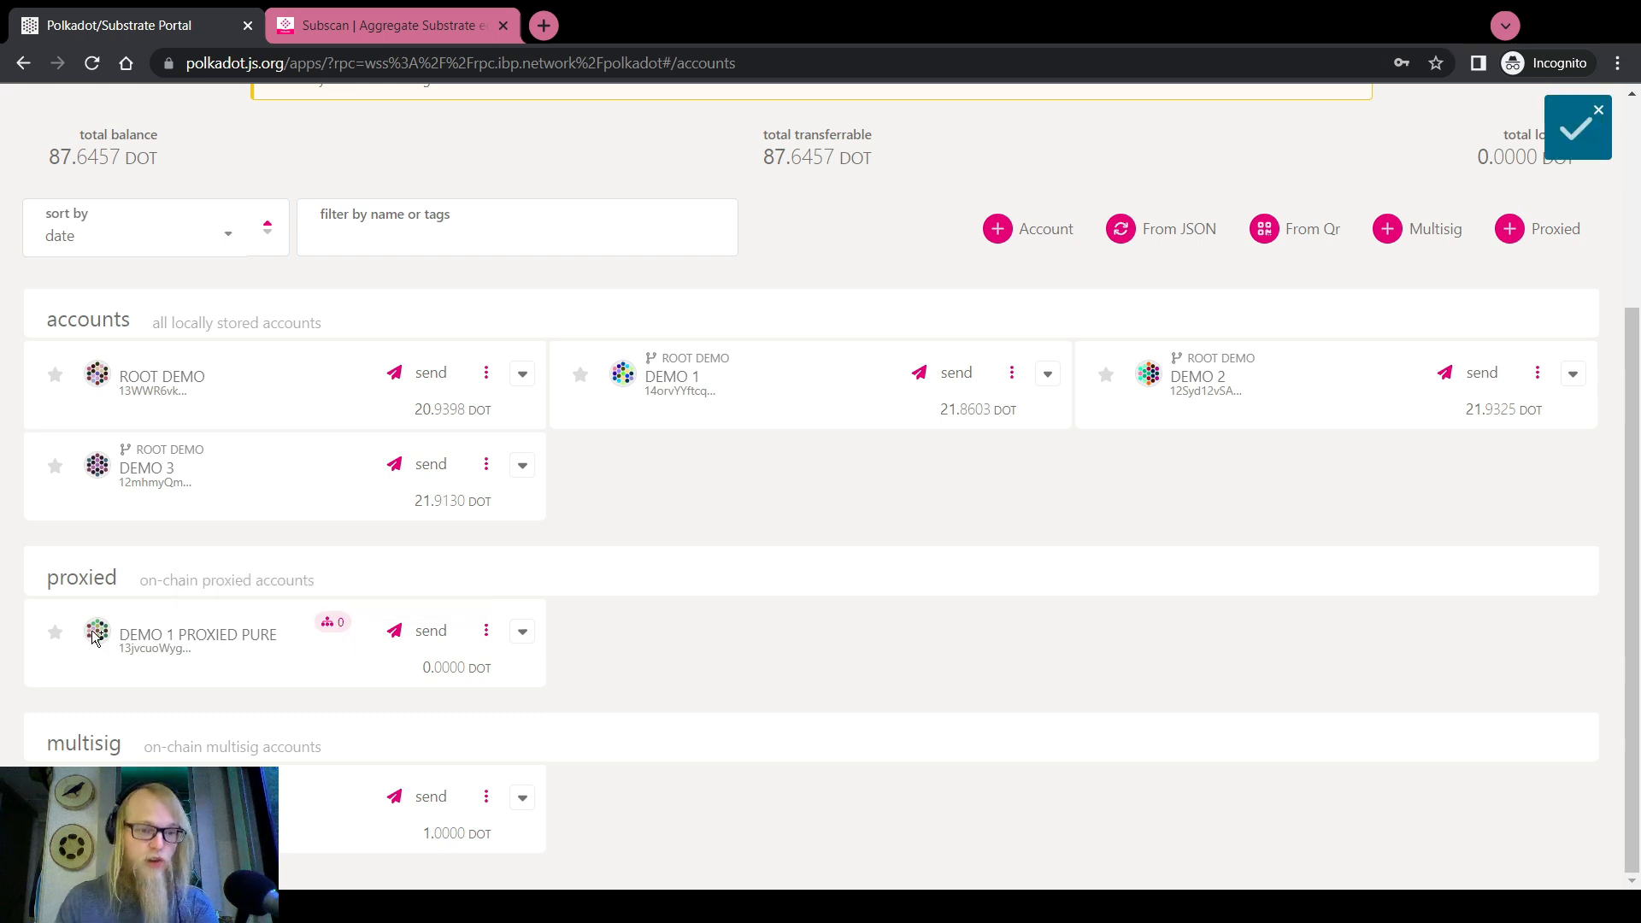
scroll(652, 556, up, 3)
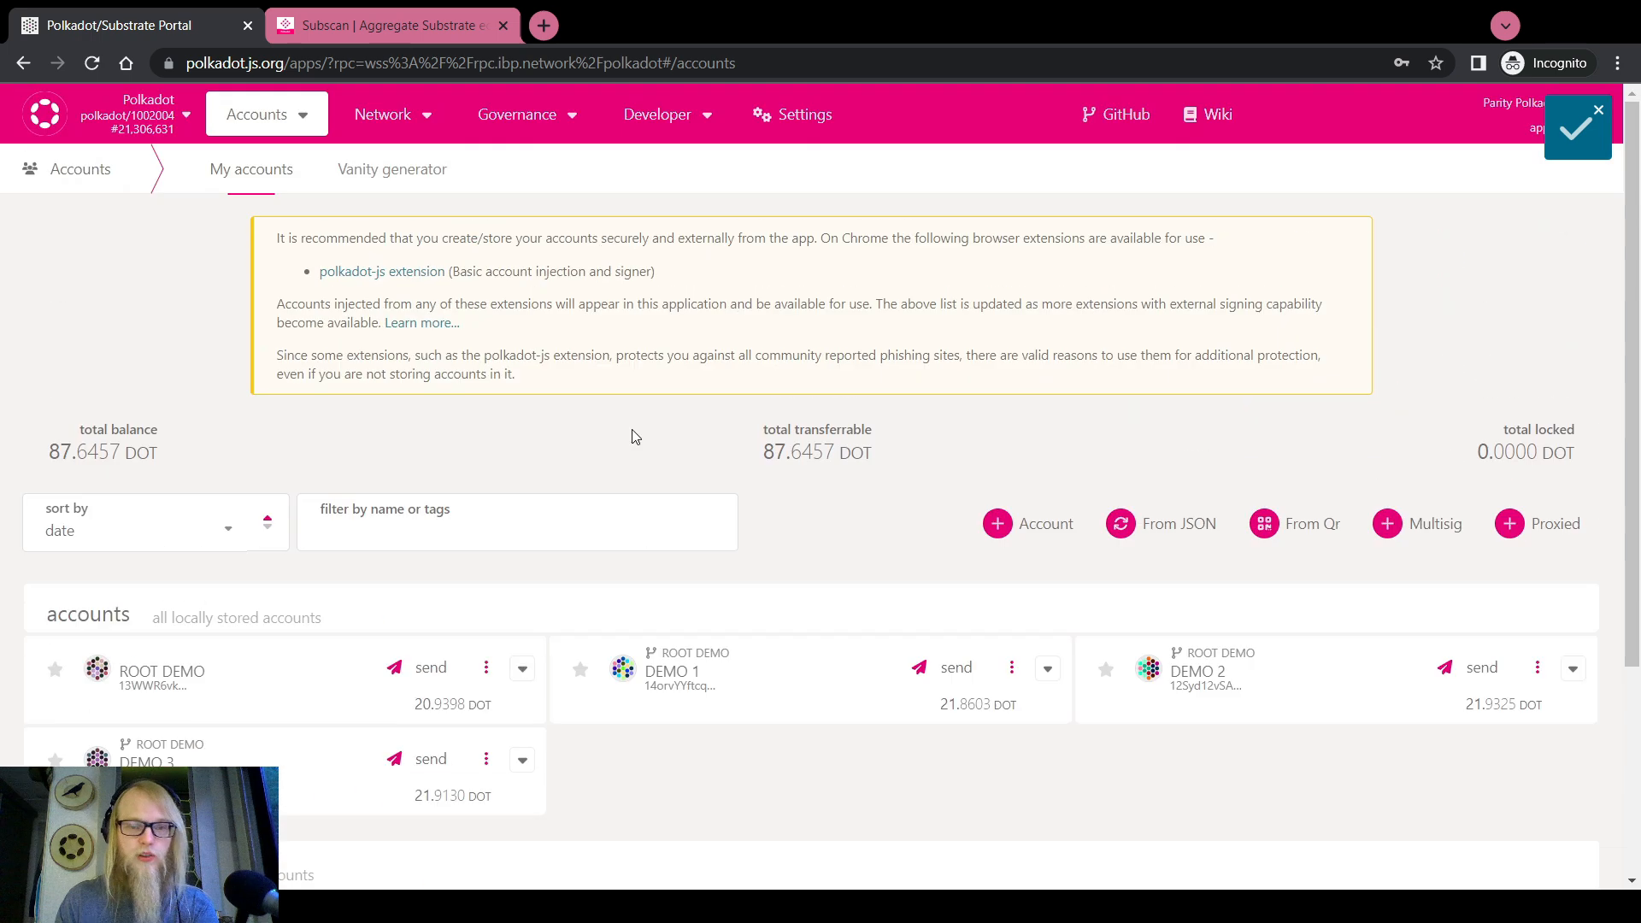
scroll(683, 299, down, 4)
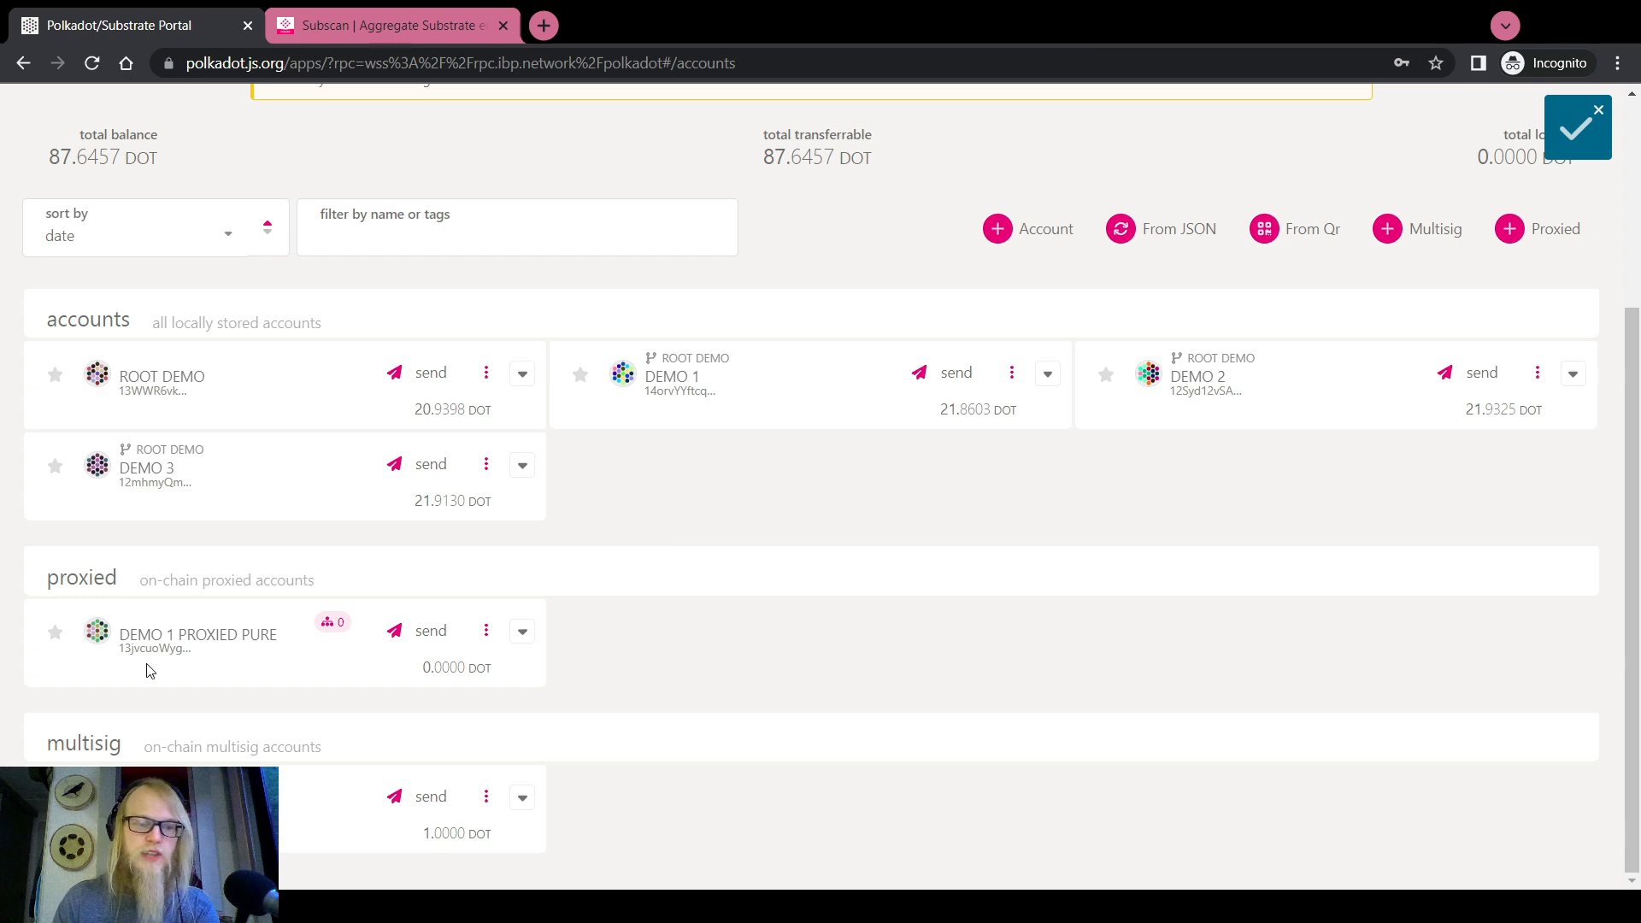
scroll(550, 616, up, 5)
Select the proxy > proxies storage item in Chain state
mouse_move(667, 120)
click(671, 154)
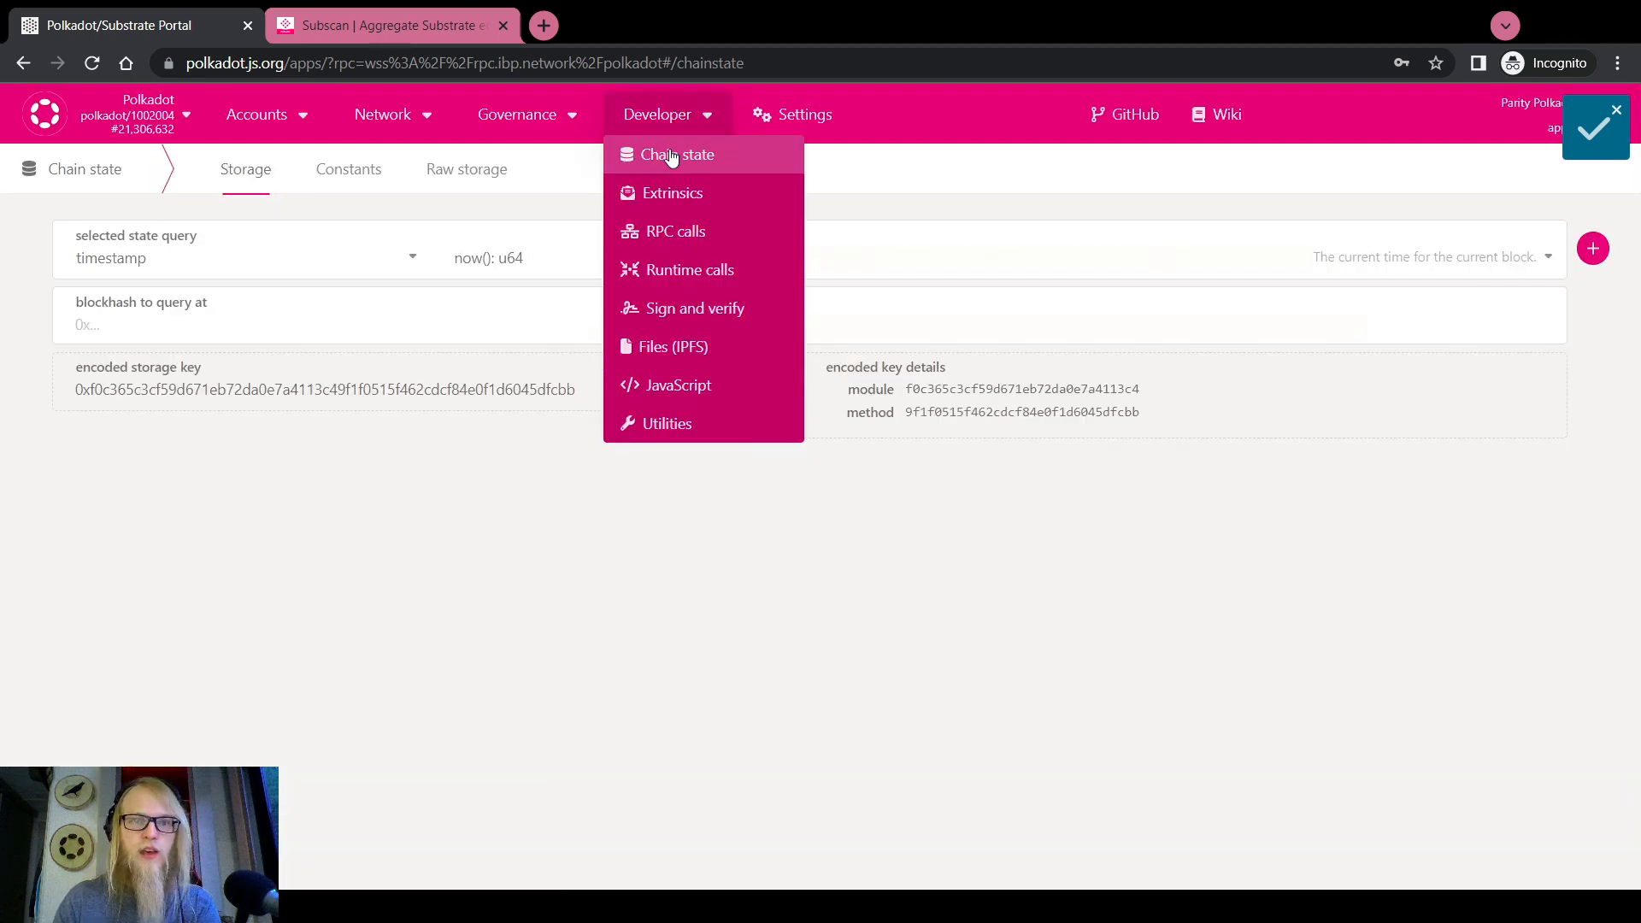
click(303, 260)
scroll(226, 431, up, 4)
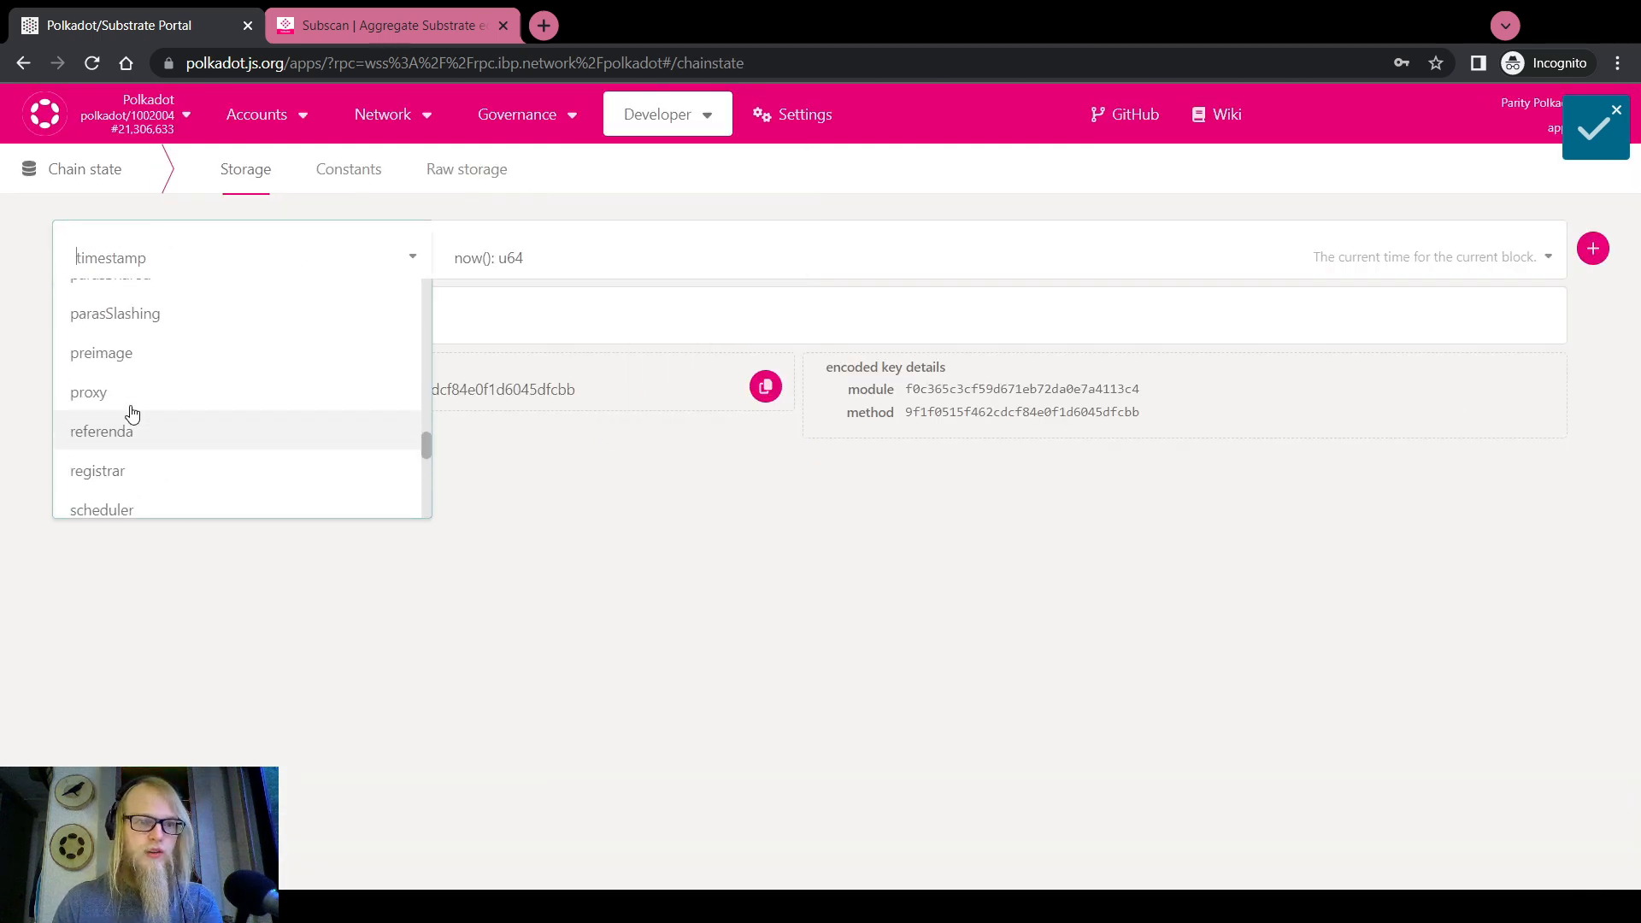
click(103, 393)
click(510, 256)
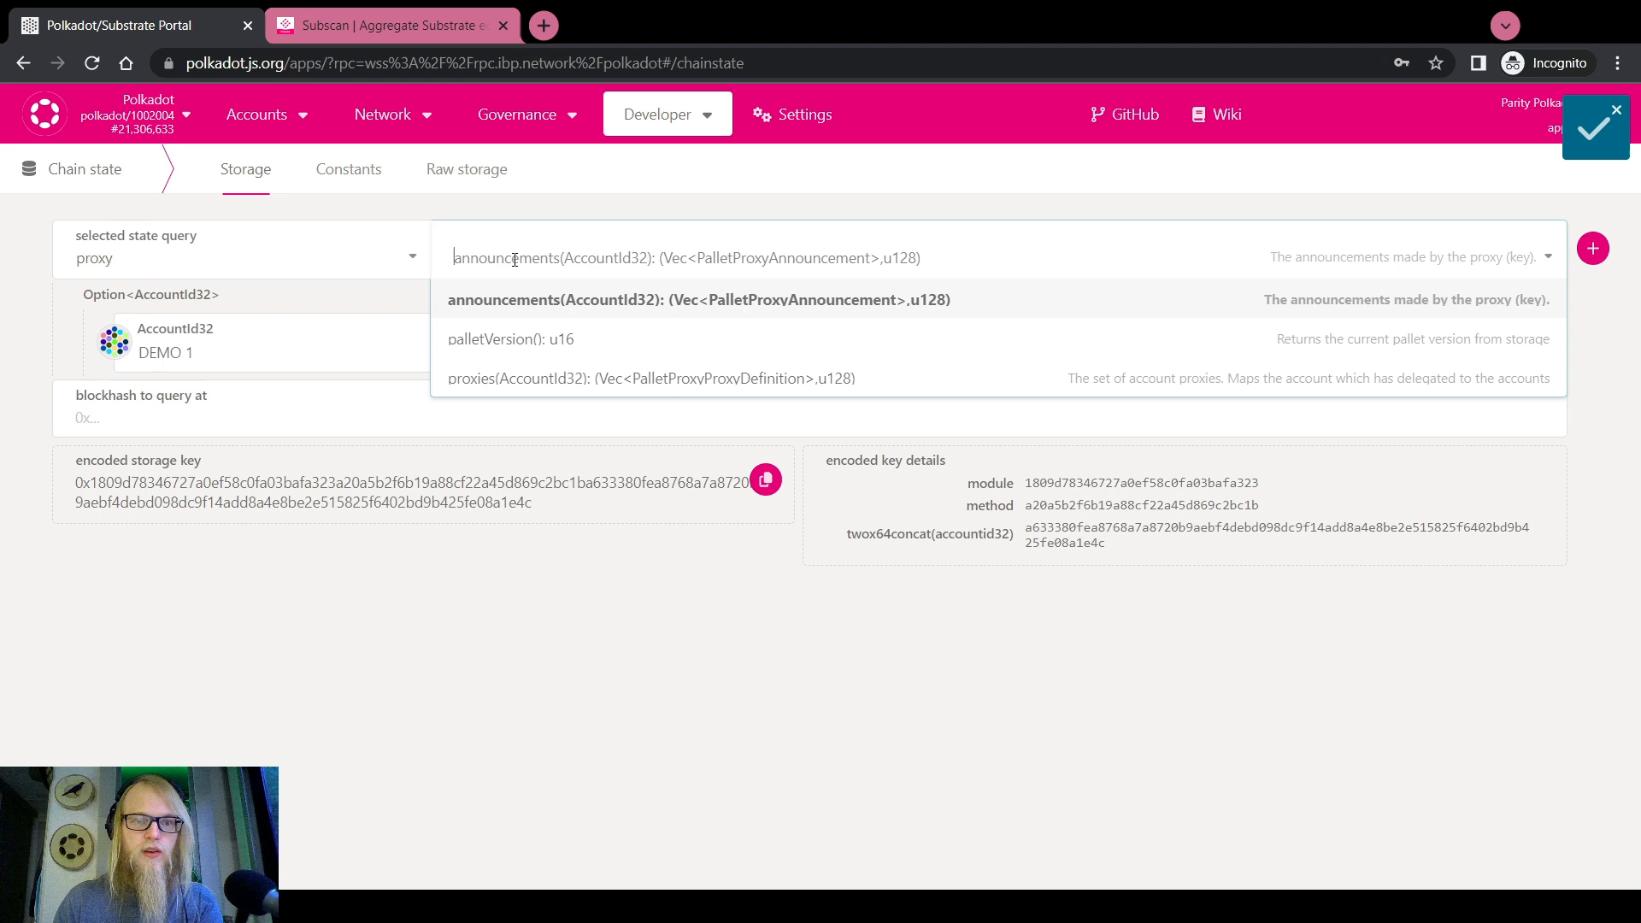
click(514, 374)
Query proxies for DEMO 1 PROXIED PURE, confirming an empty proxy list and 0 deposit
click(234, 351)
text(13jvcuoWyqGzjHBNd2nadWq8dVBhxJtEoCBzENWrkP1AaD8u)
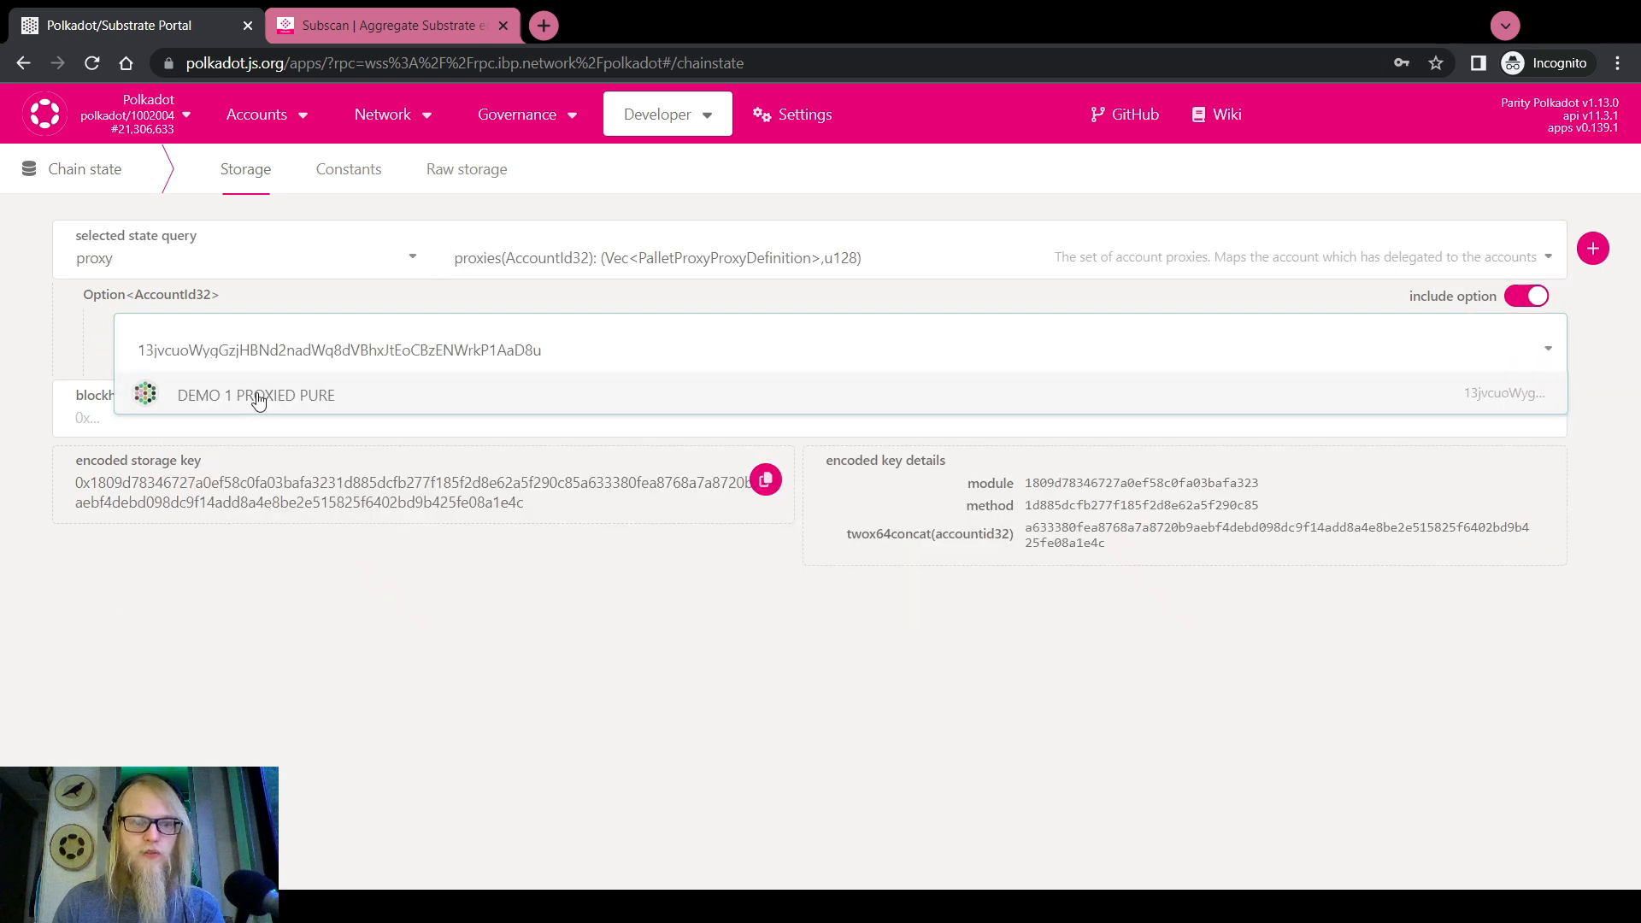
click(259, 398)
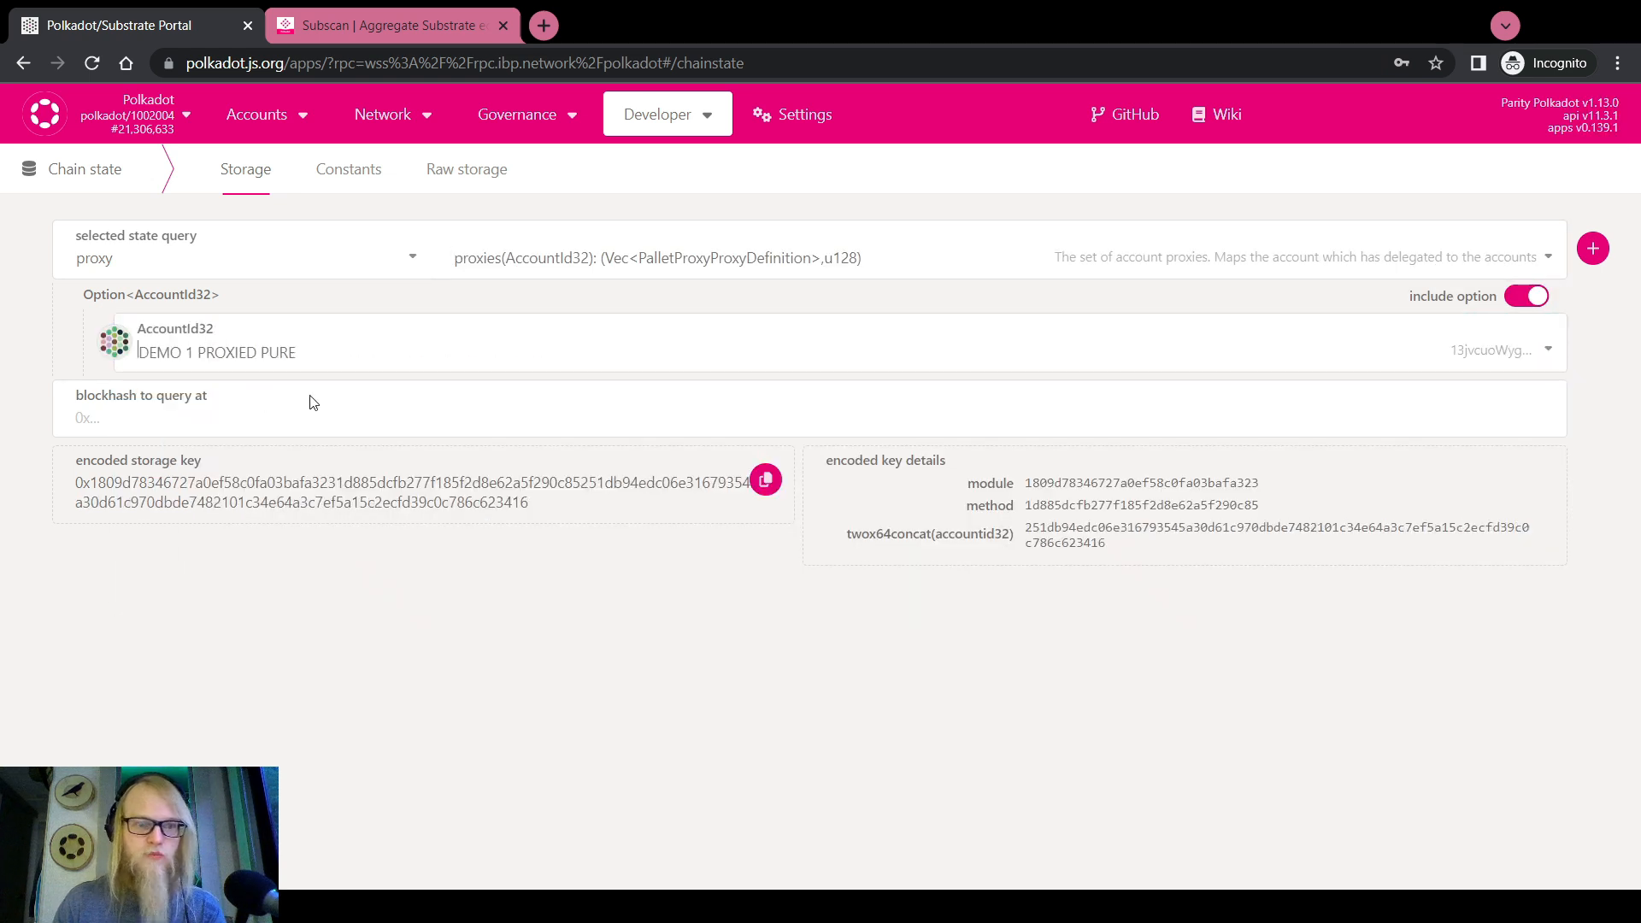
click(1594, 249)
drag(74, 710, 41, 642)
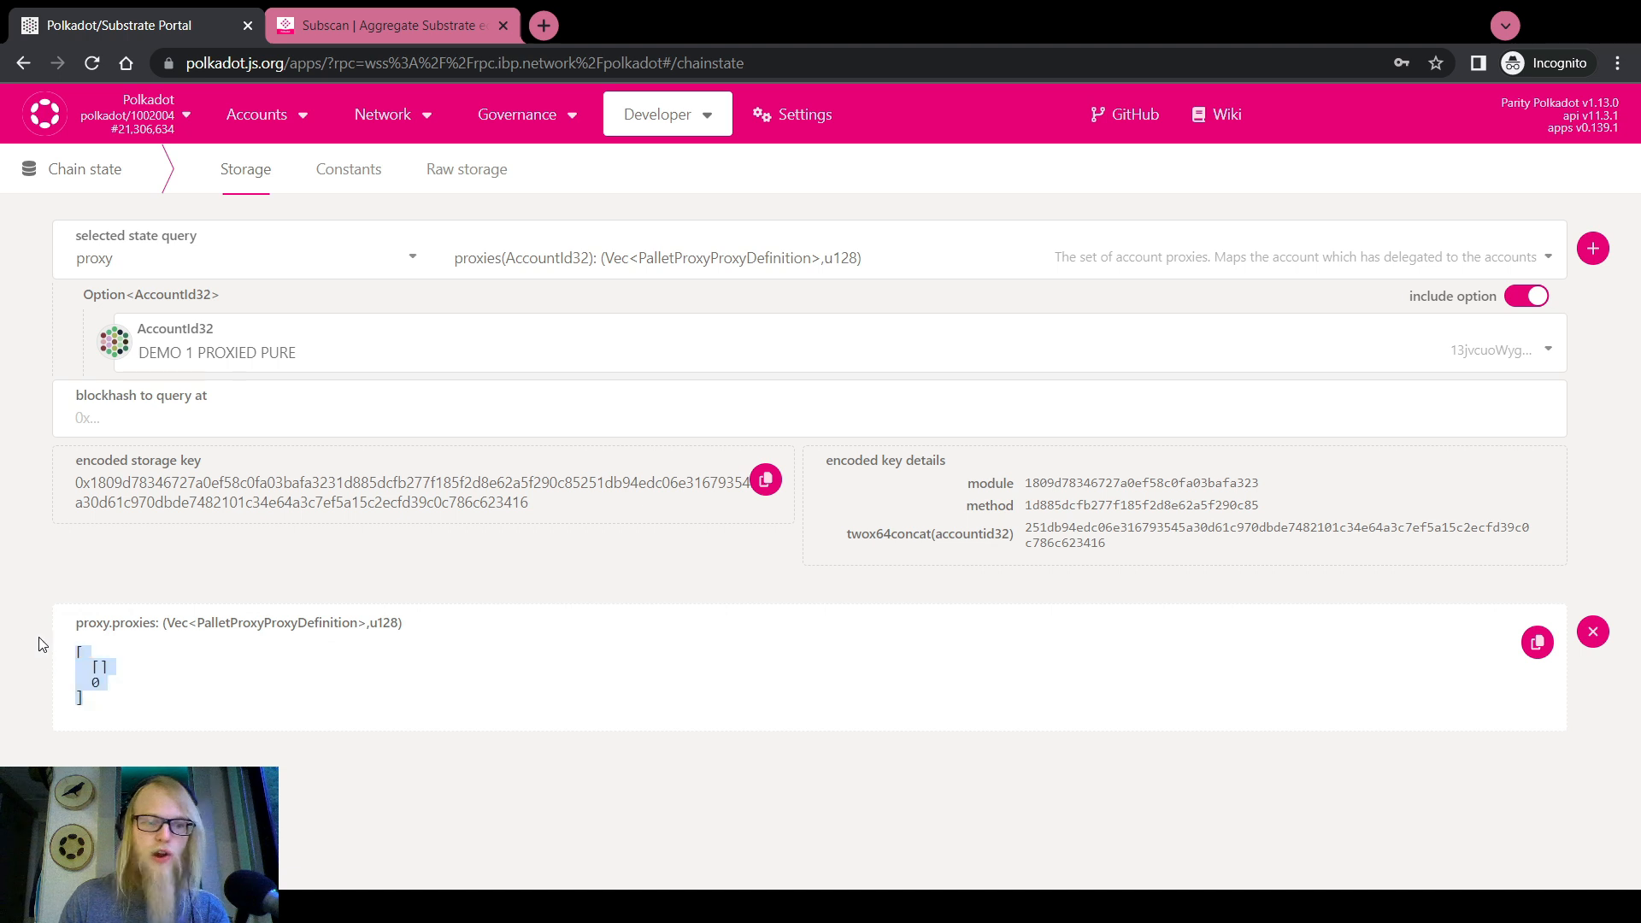
drag(101, 688, 21, 636)
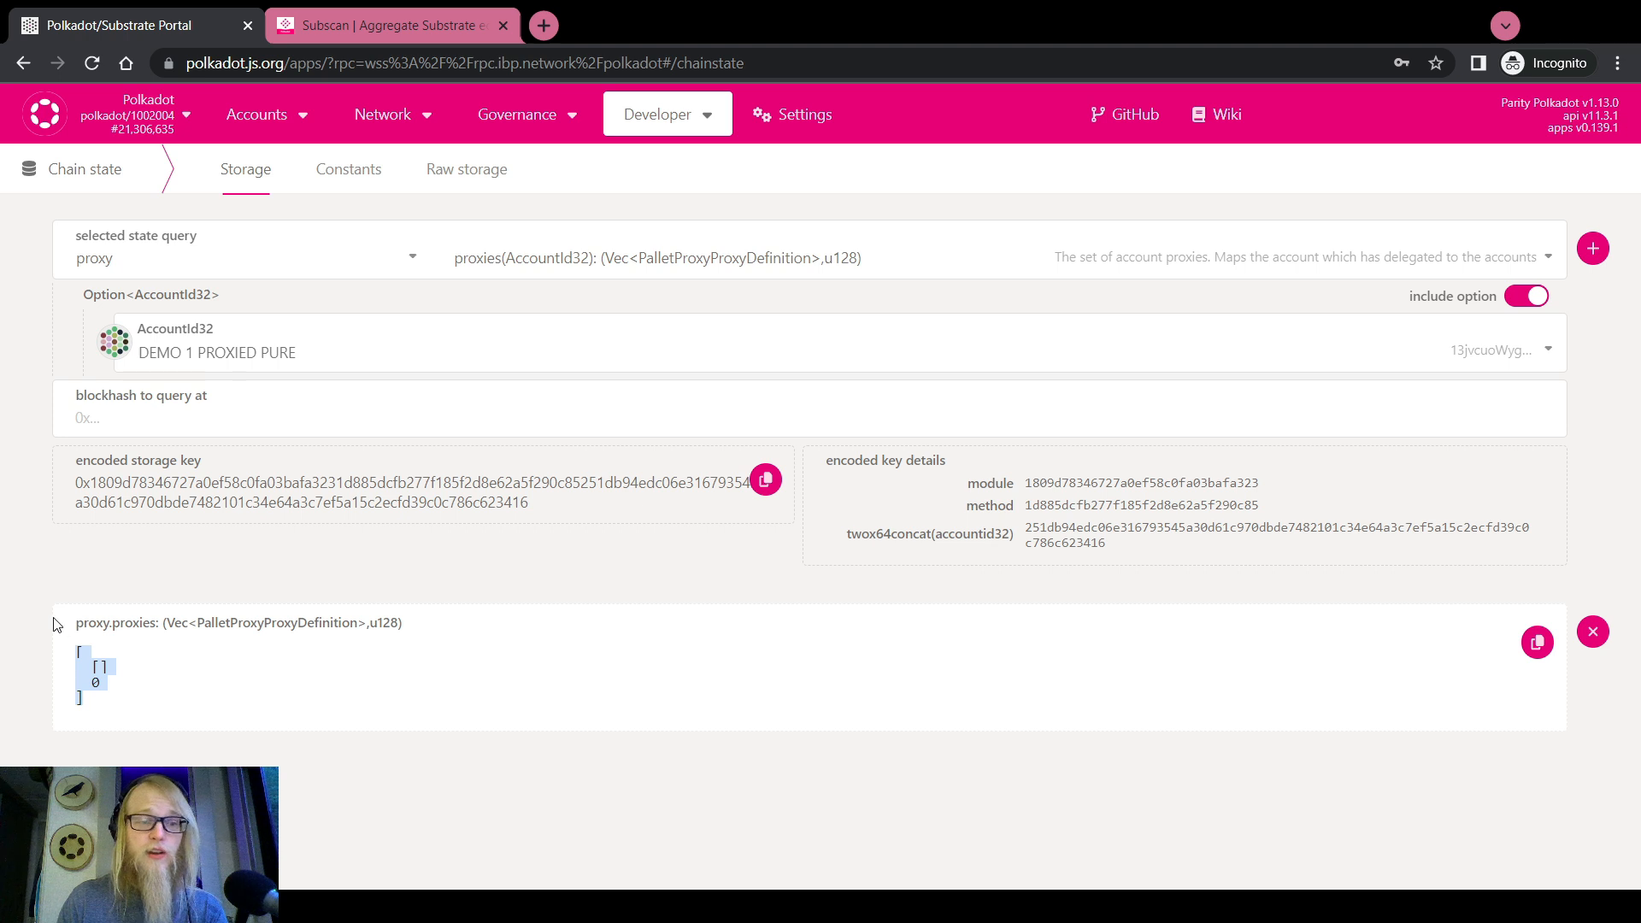
click(36, 584)
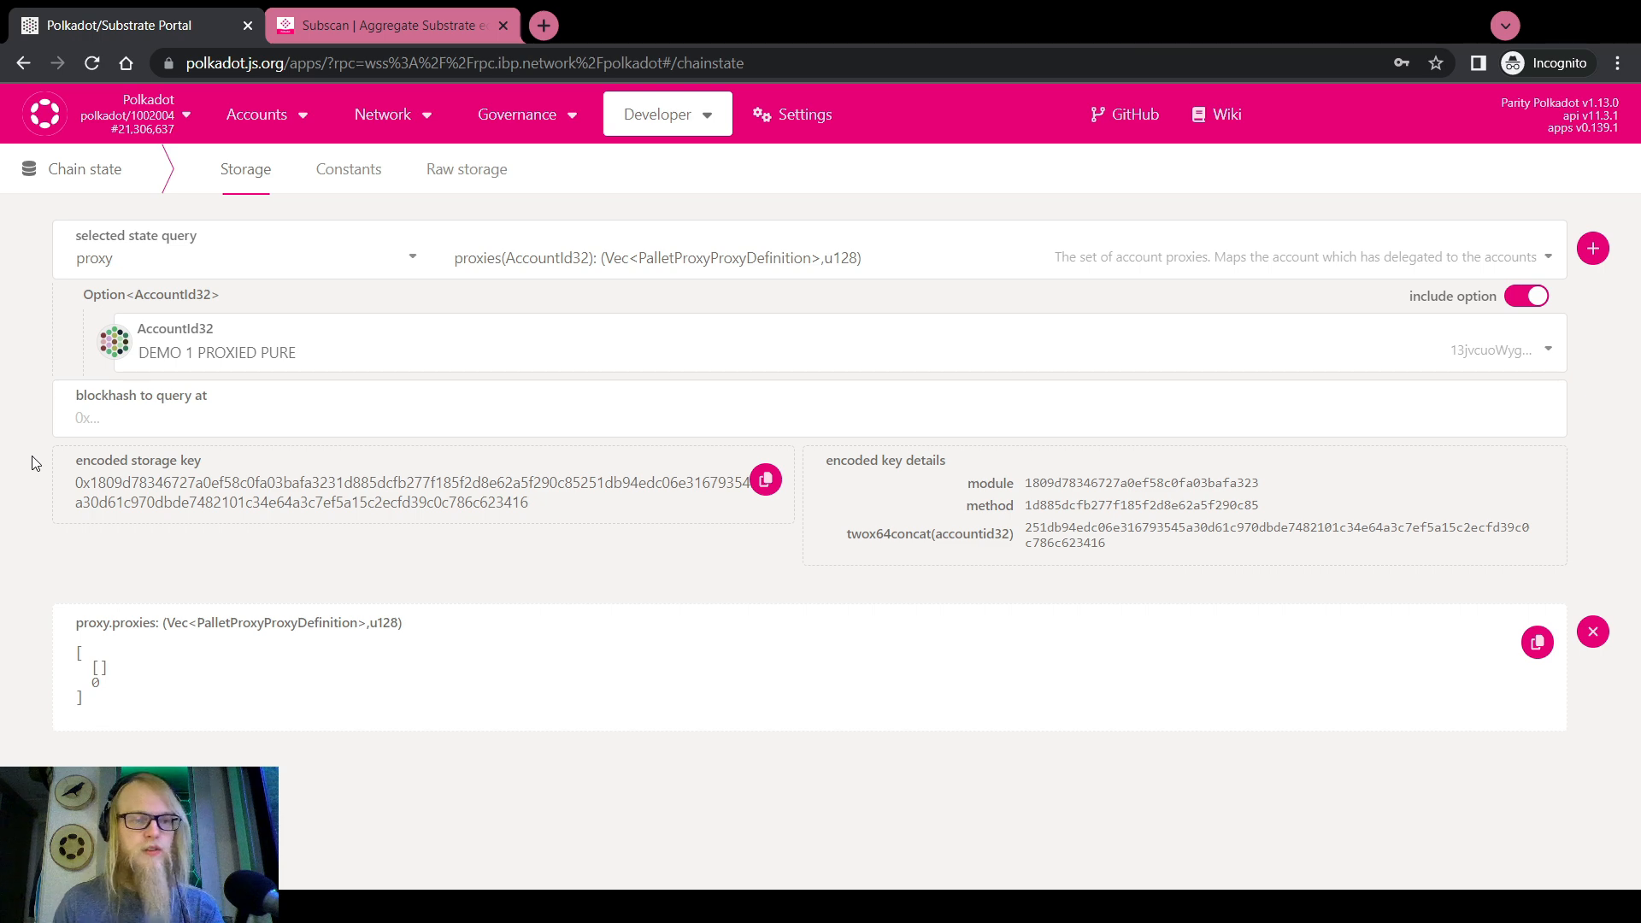
Return to the accounts overview, where DEMO 1 PROXIED PURE holds 0.0000 DOT
mouse_move(256, 120)
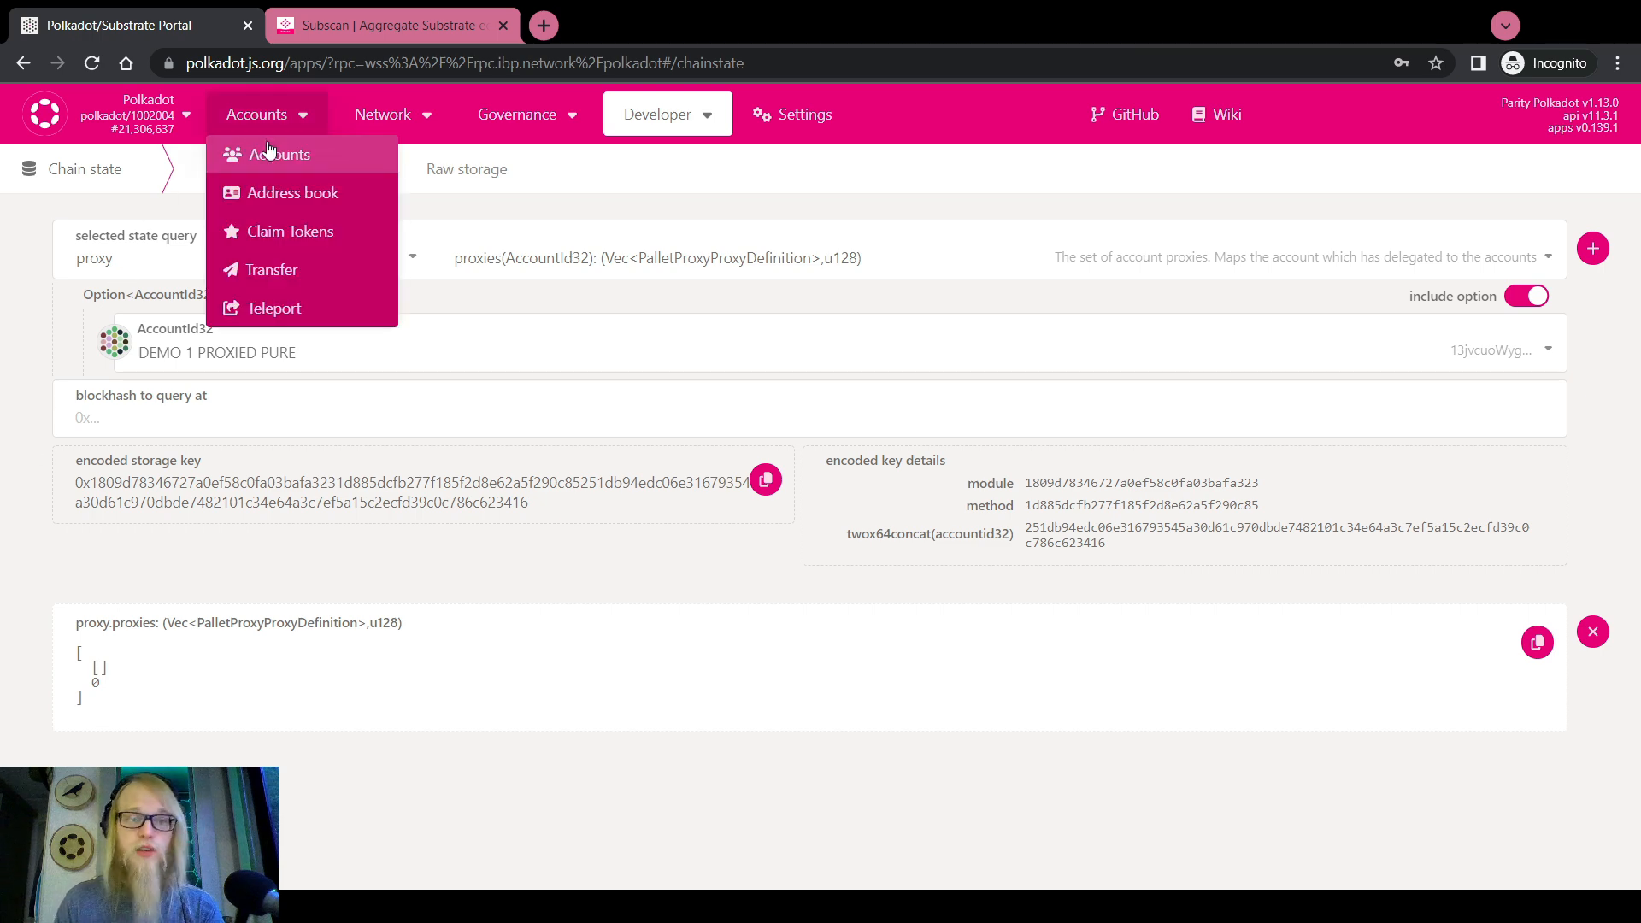
click(252, 152)
scroll(407, 470, down, 3)
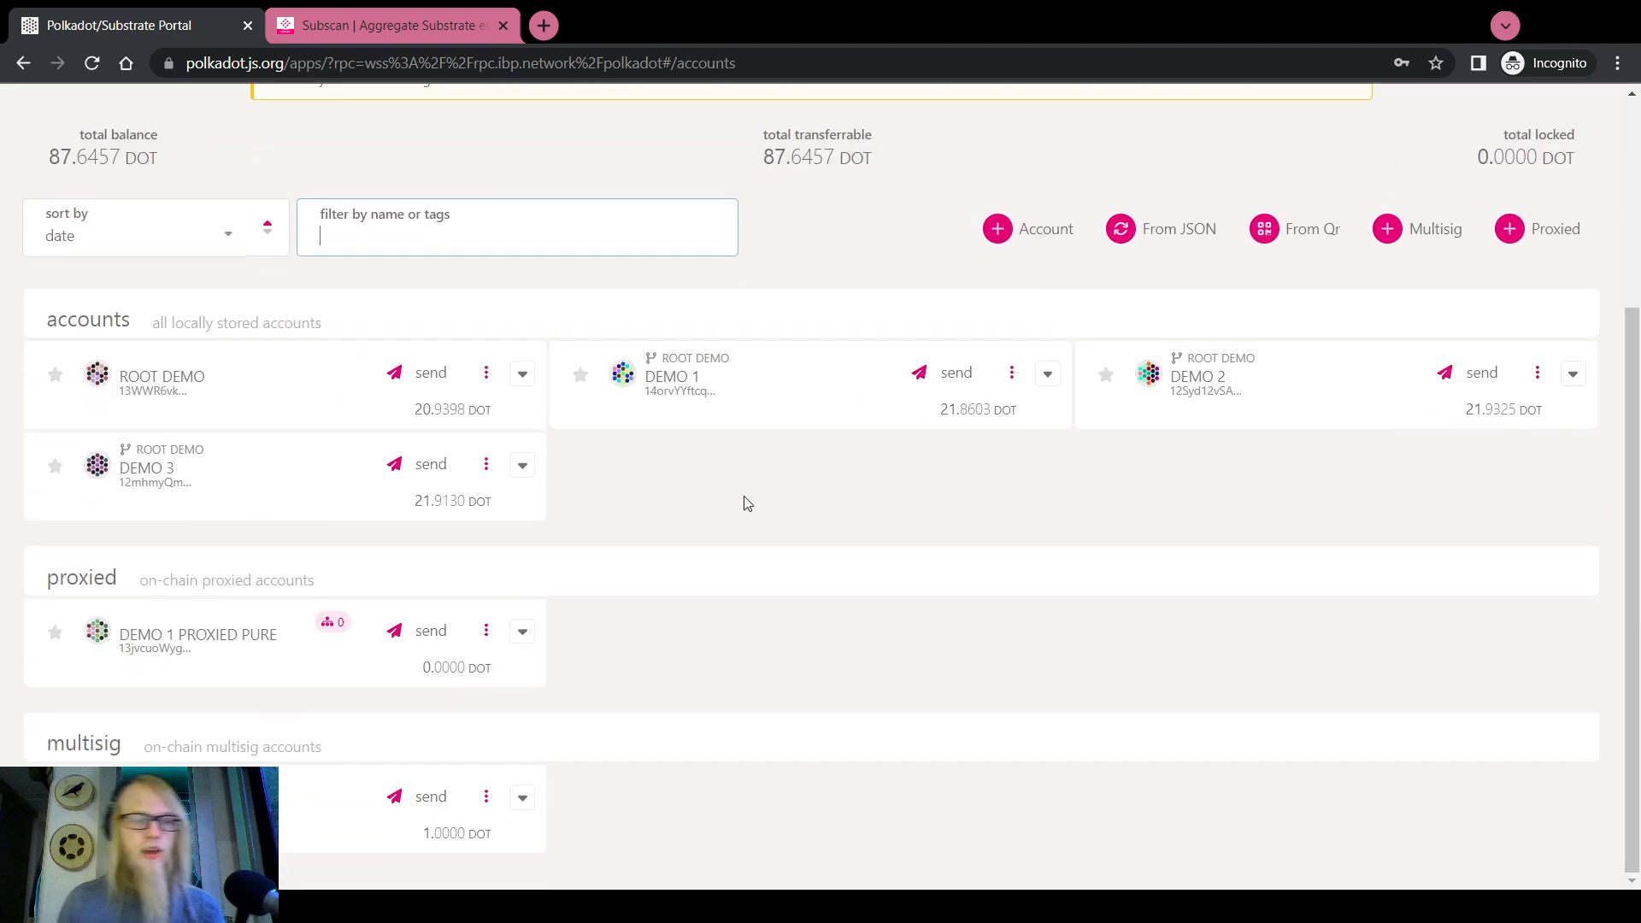
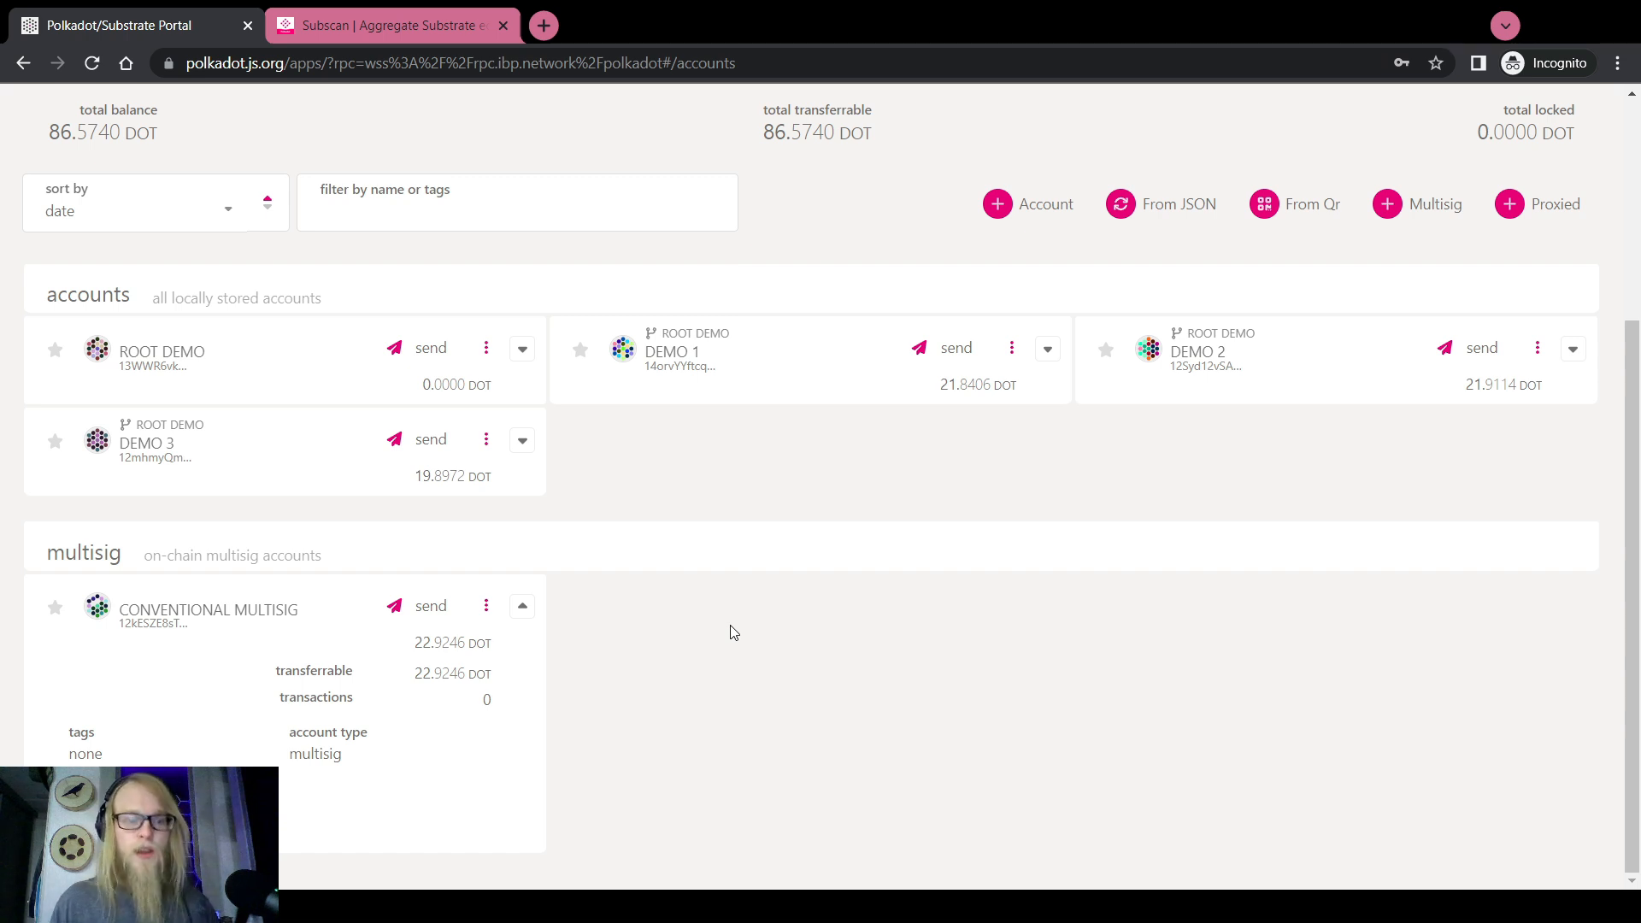
Inspect the CONVENTIONAL MULTISIG account details, confirming its 2/3 threshold, then close them
click(265, 617)
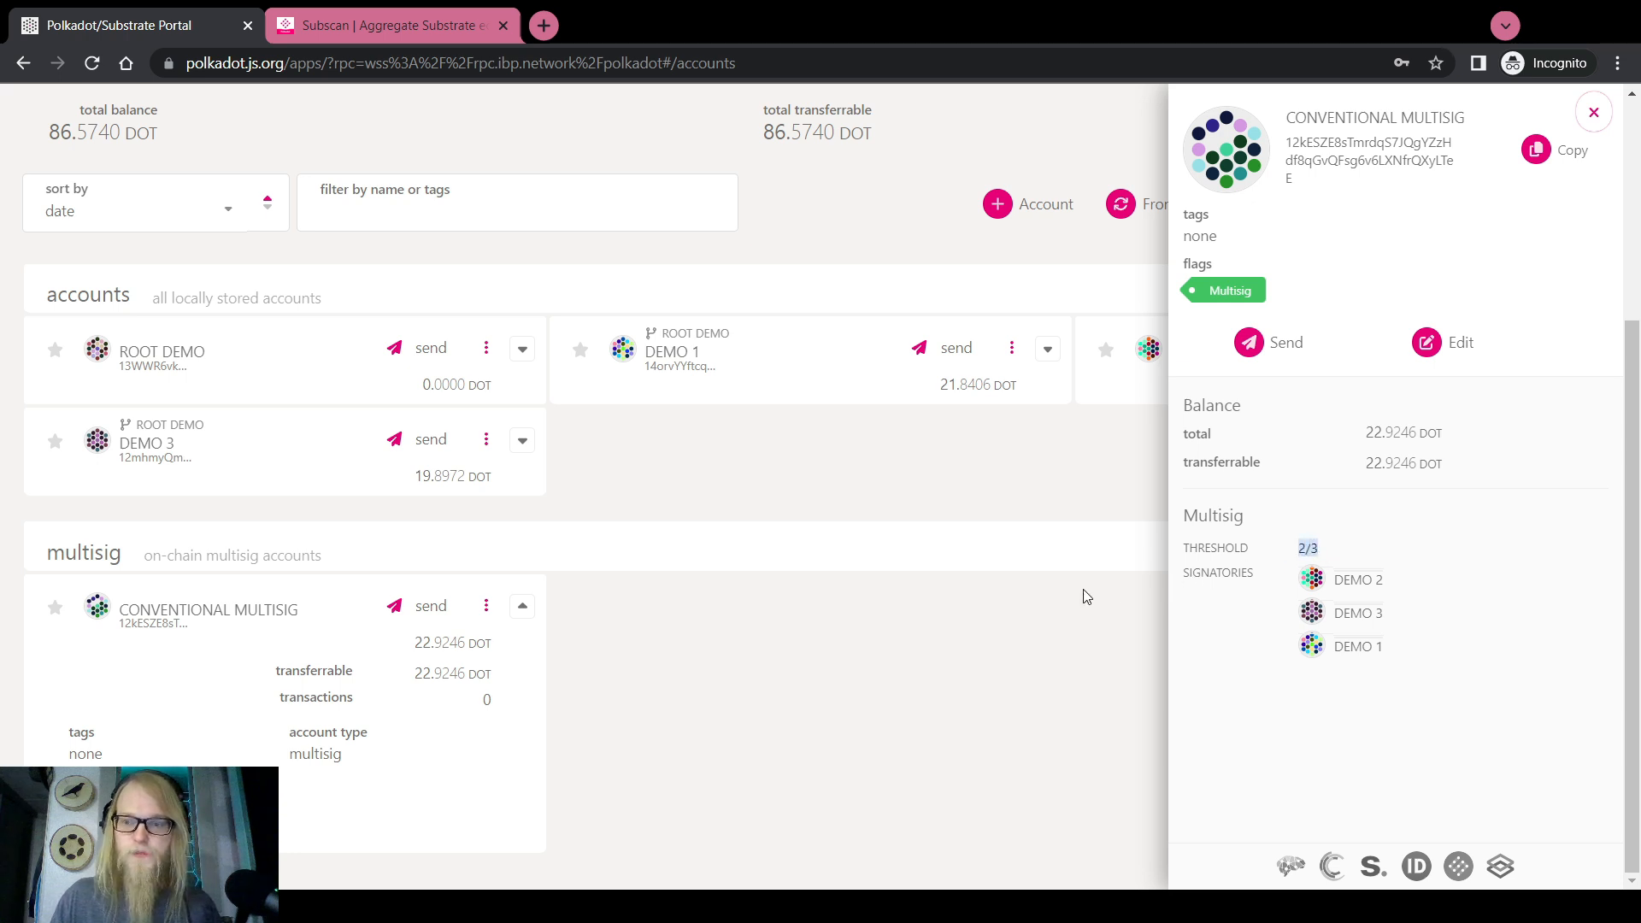
click(895, 630)
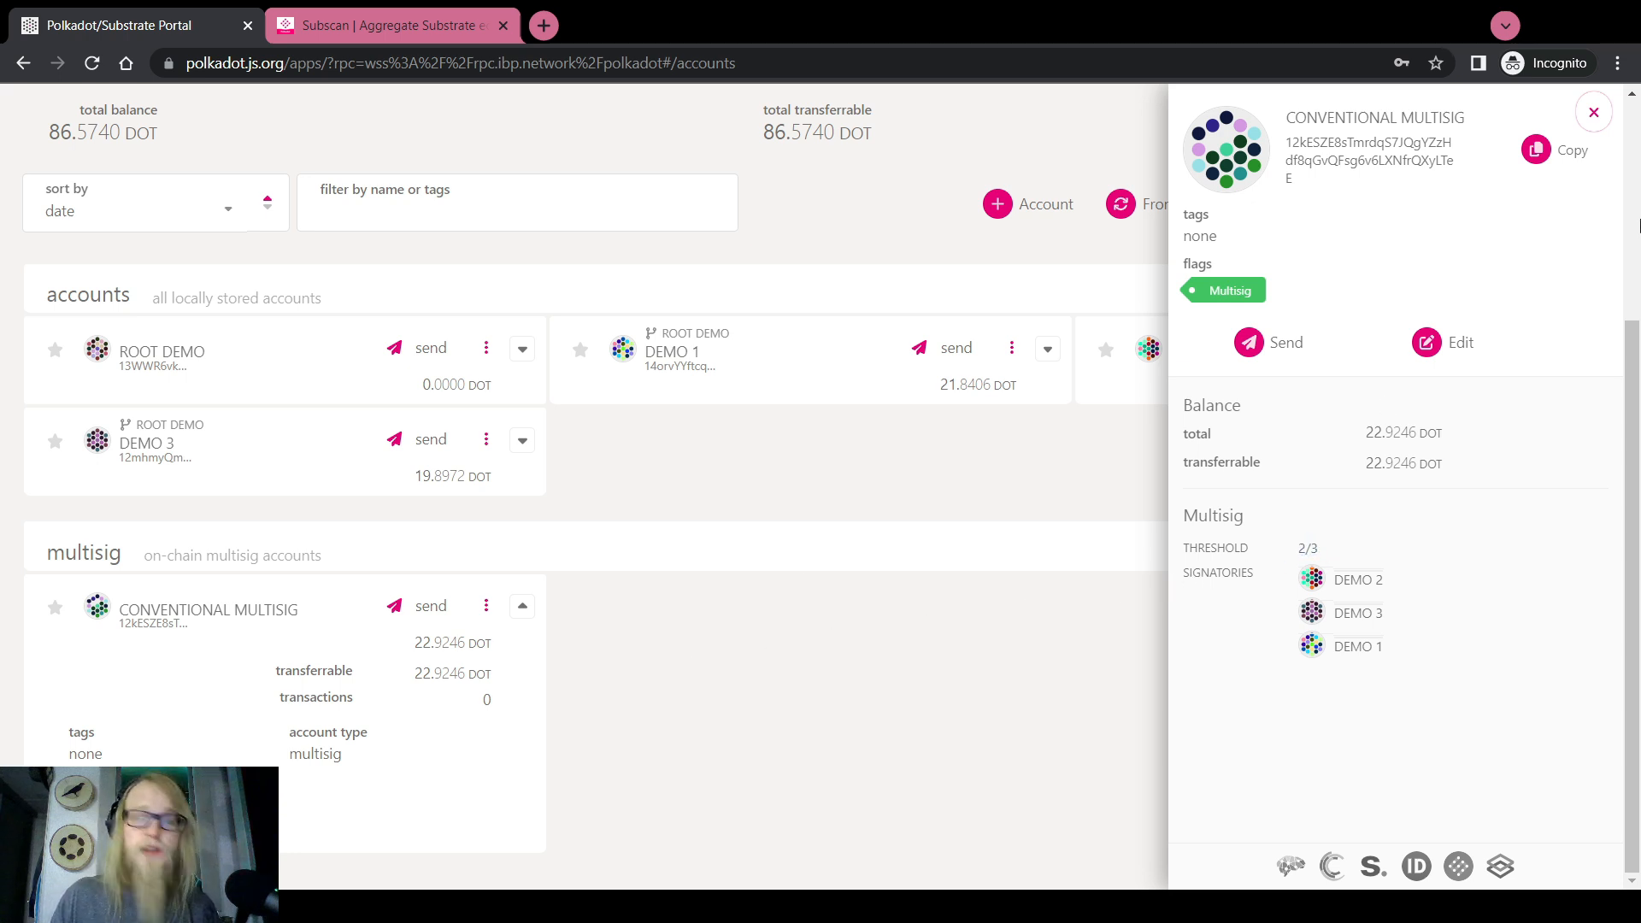
click(1593, 112)
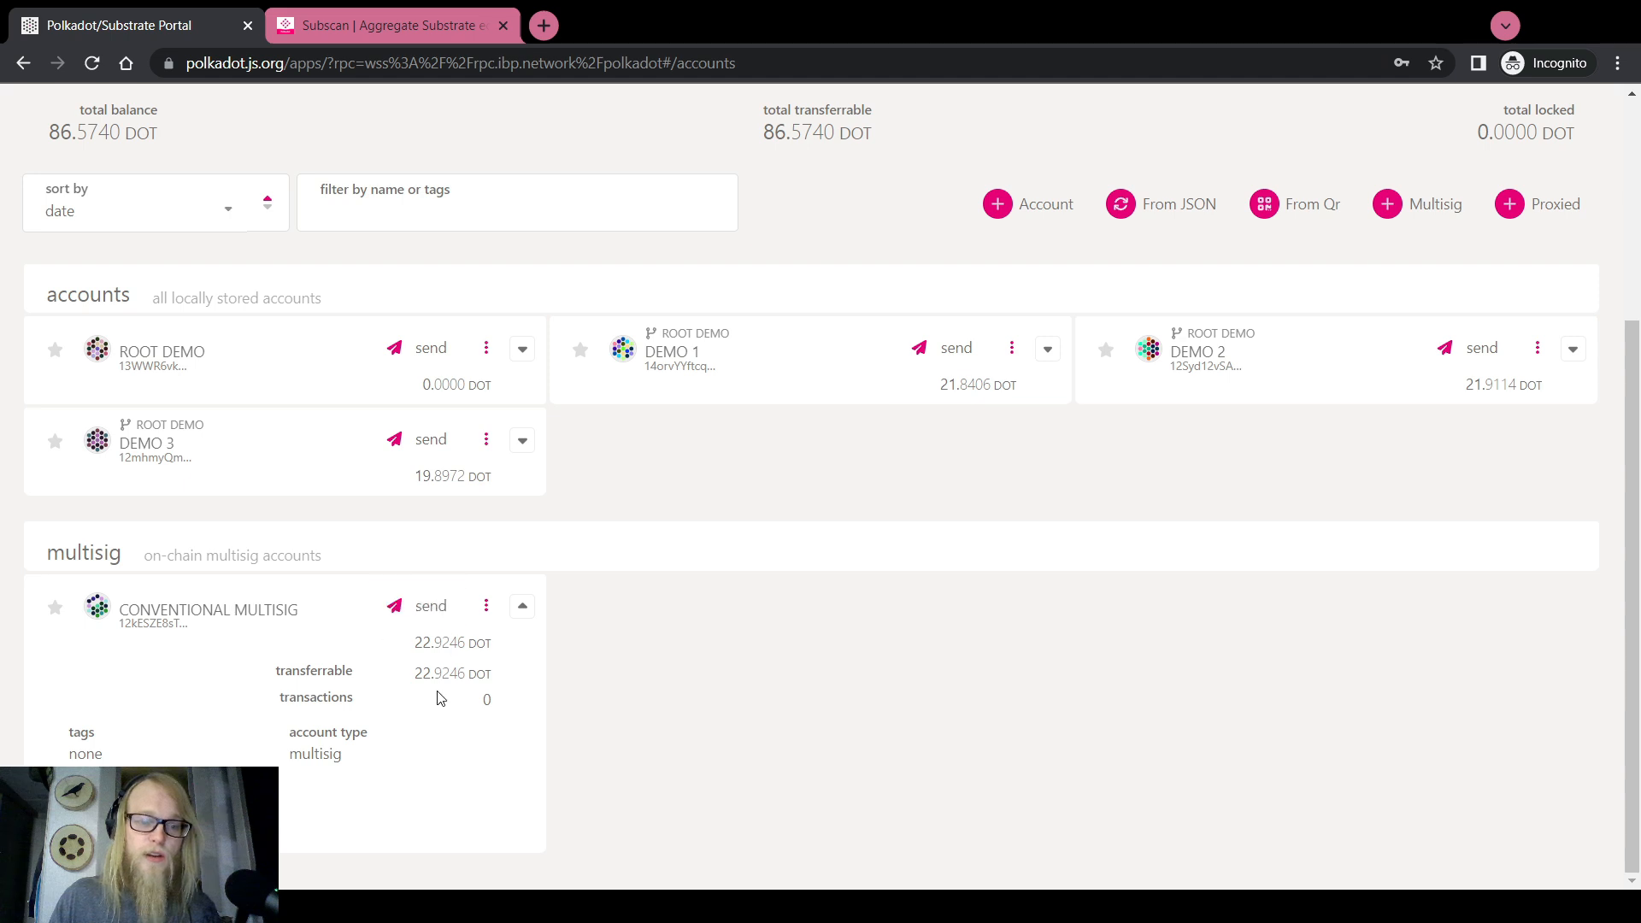
click(192, 610)
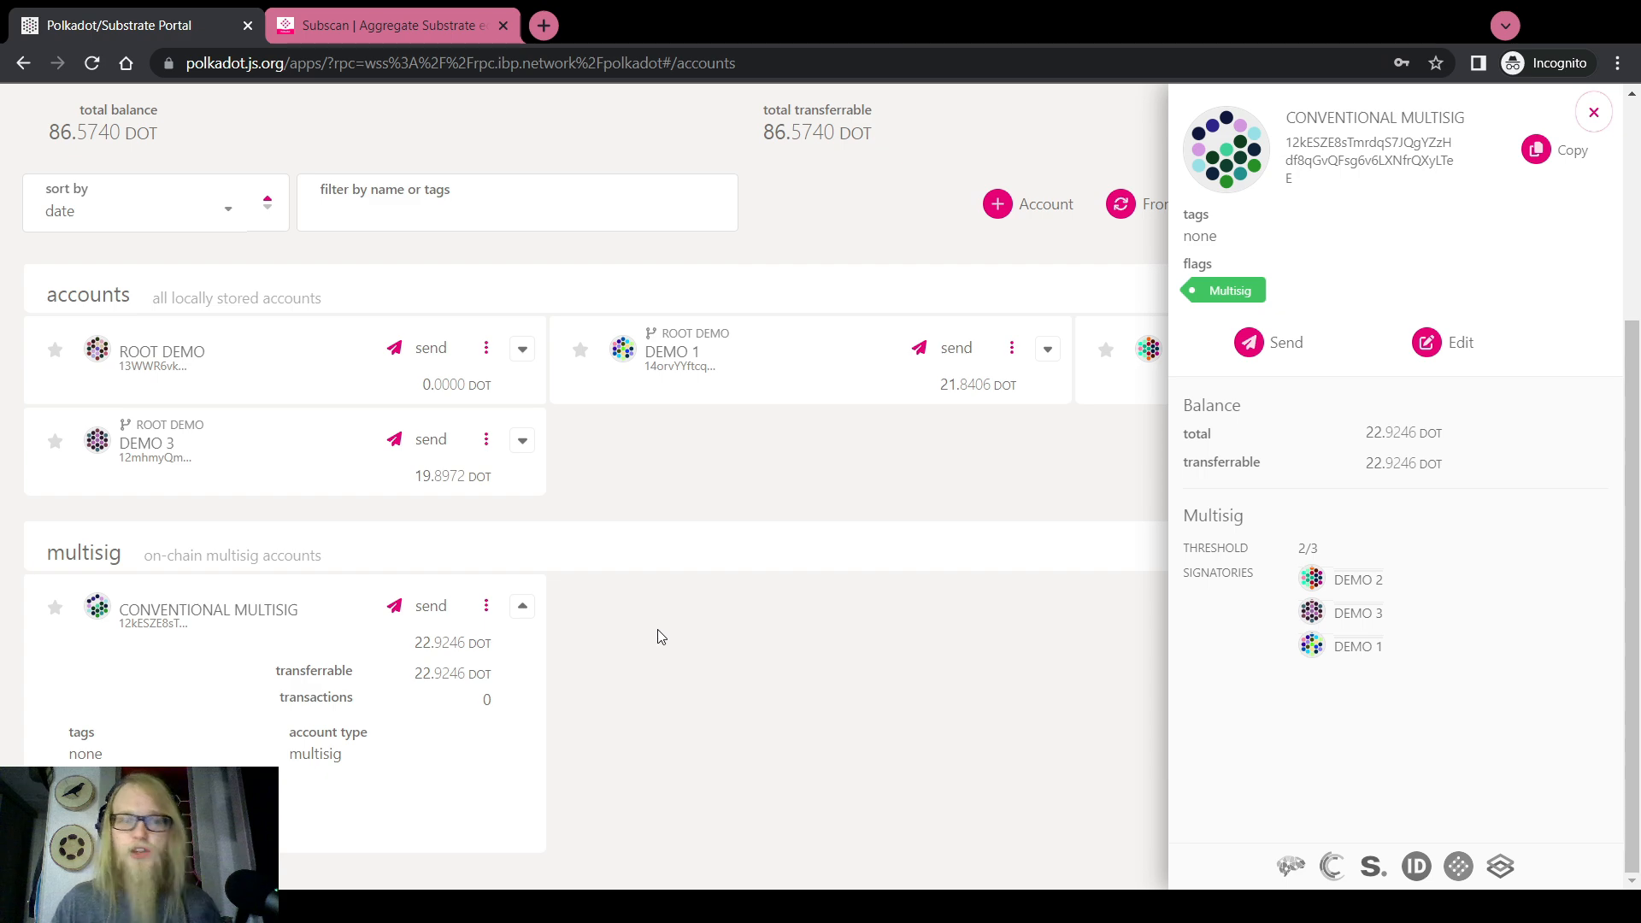
click(1594, 112)
scroll(641, 548, up, 5)
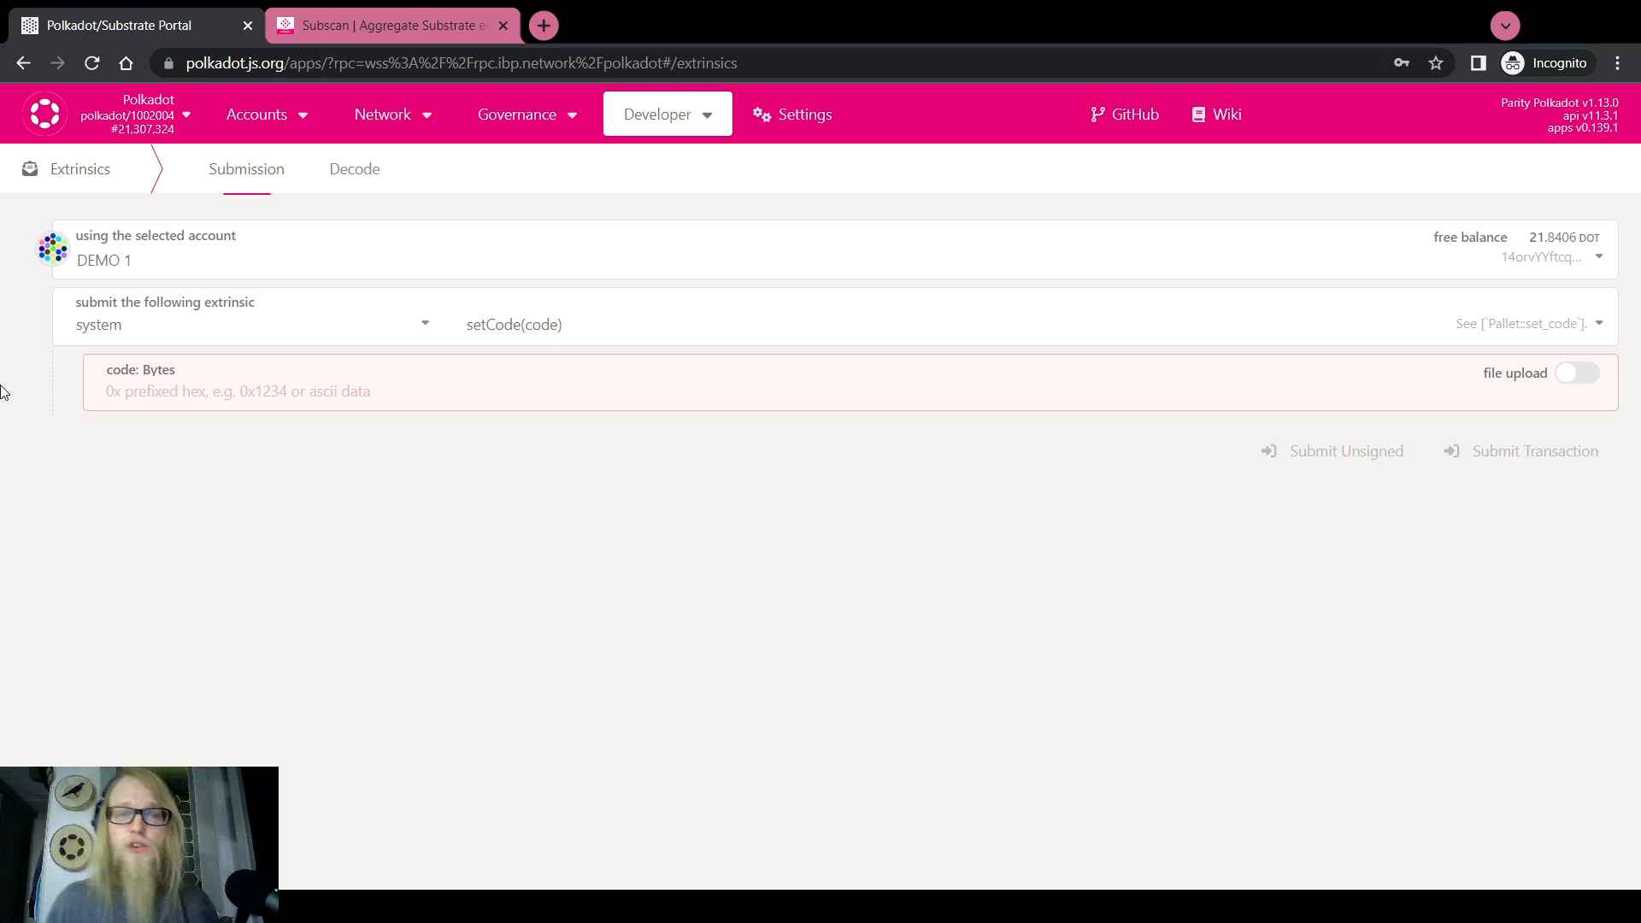
Choose the multisig.asMulti extrinsic with threshold 2
click(339, 329)
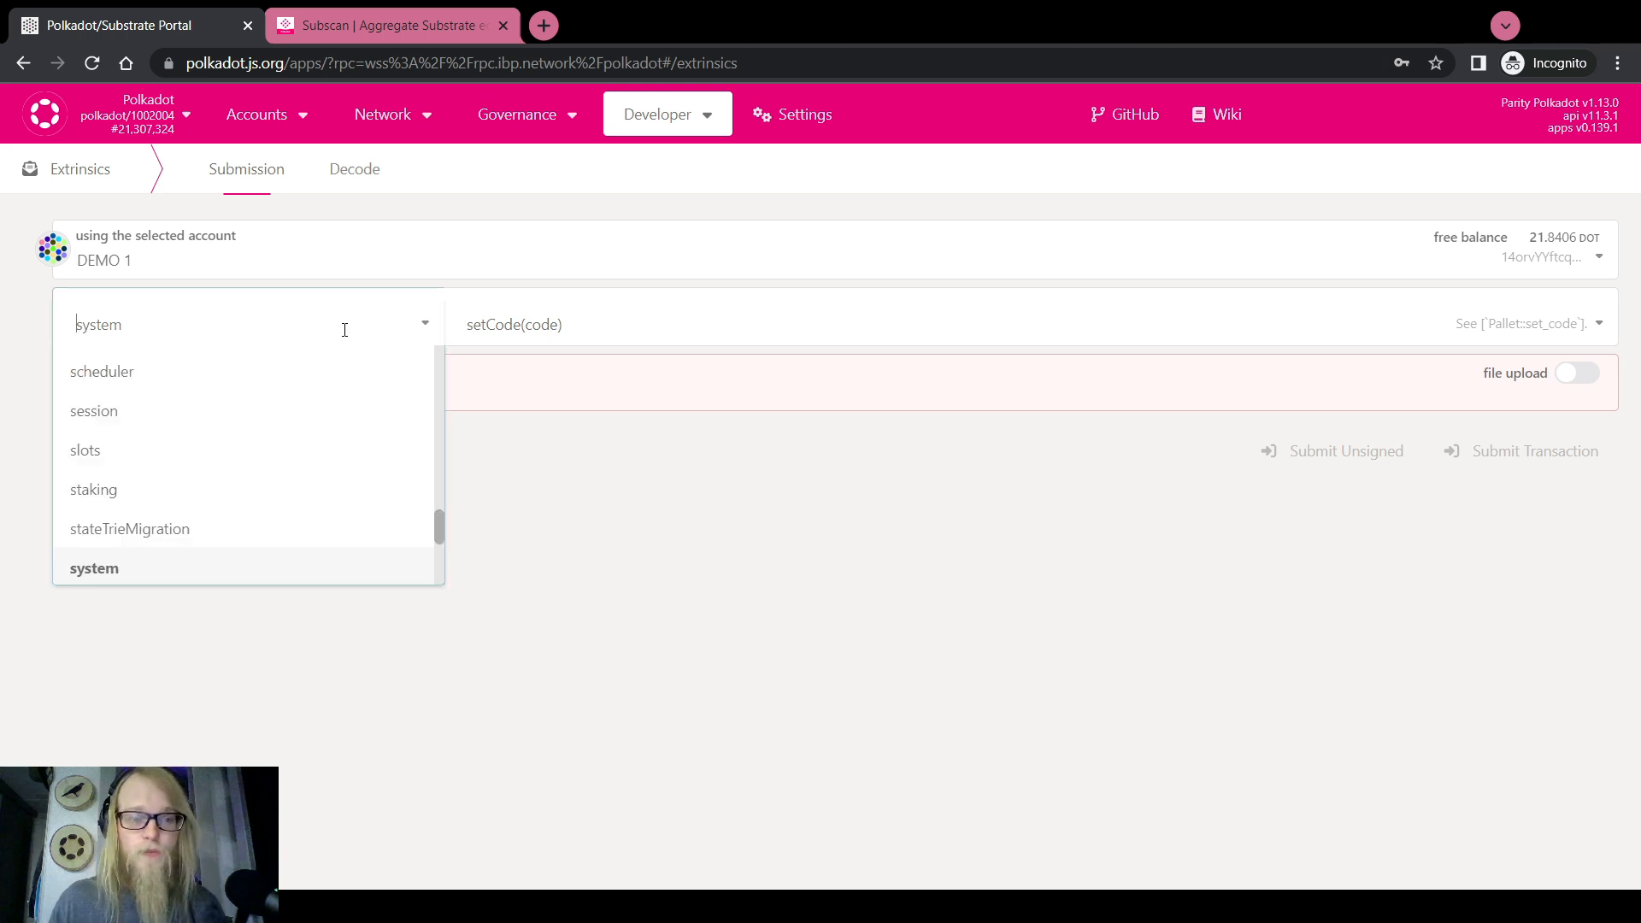
scroll(154, 524, up, 2)
scroll(120, 465, up, 3)
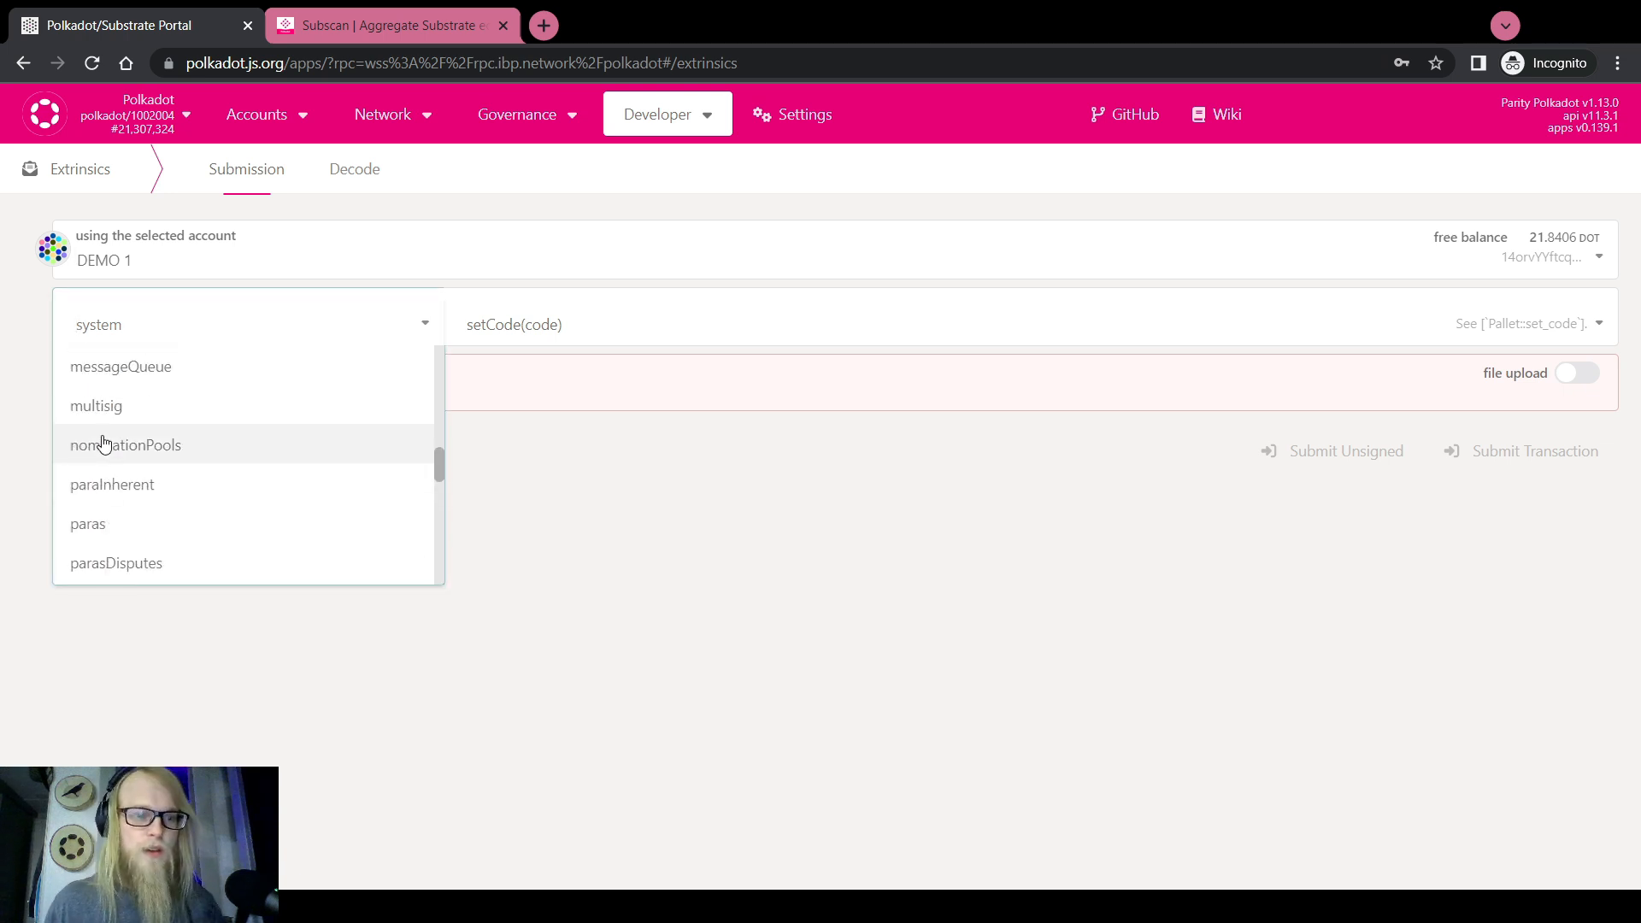
click(101, 402)
click(500, 329)
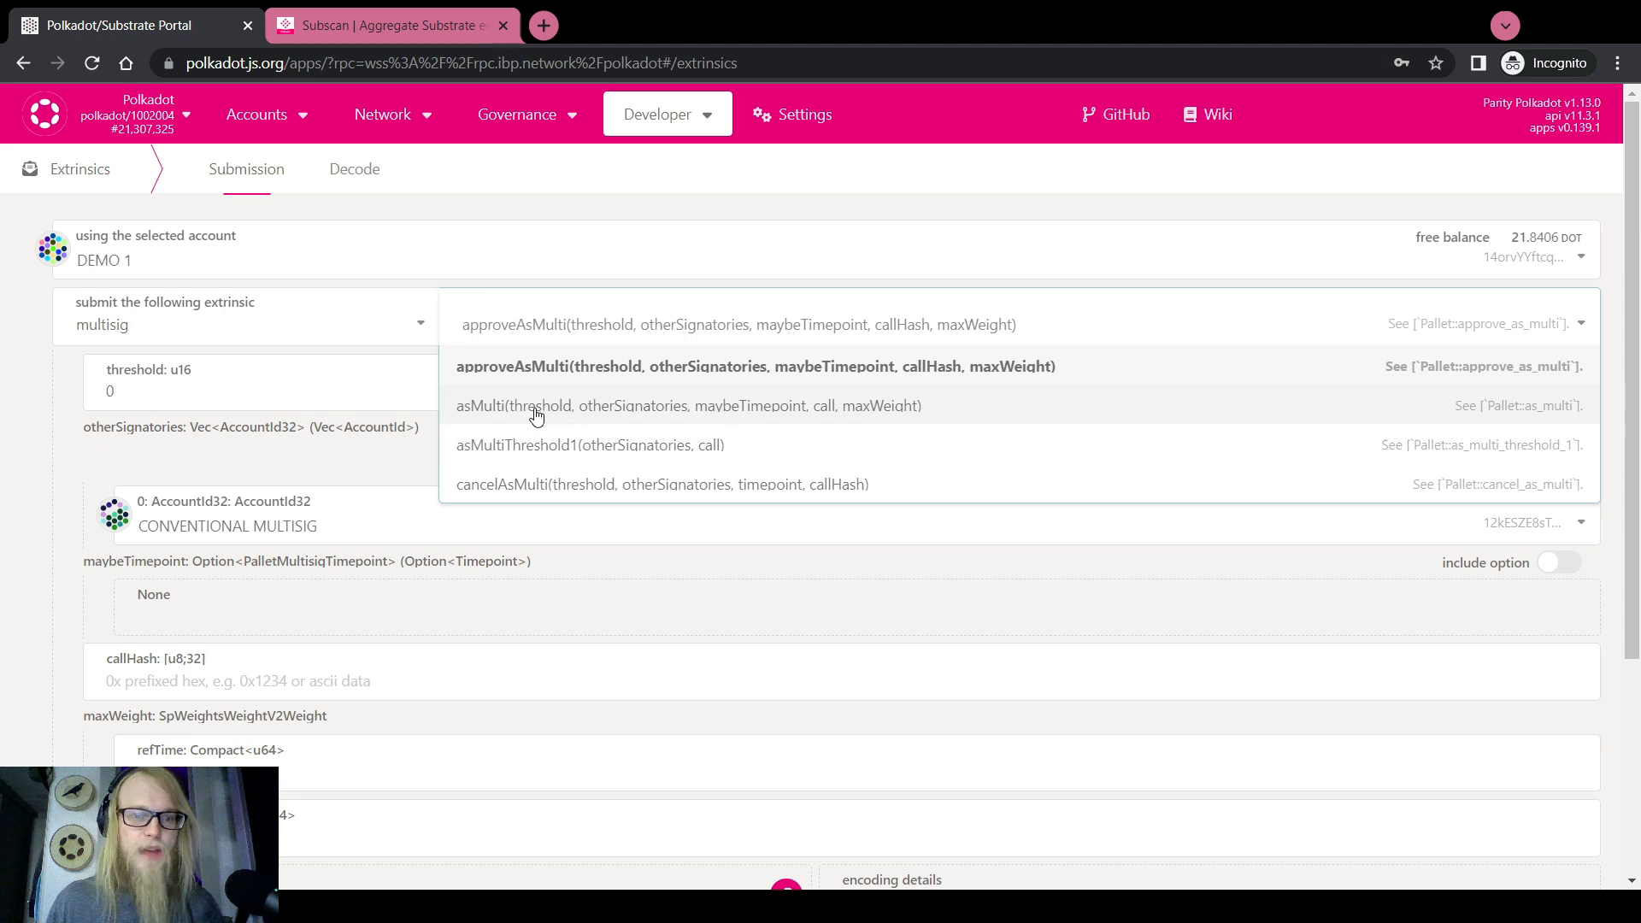
click(531, 414)
click(135, 385)
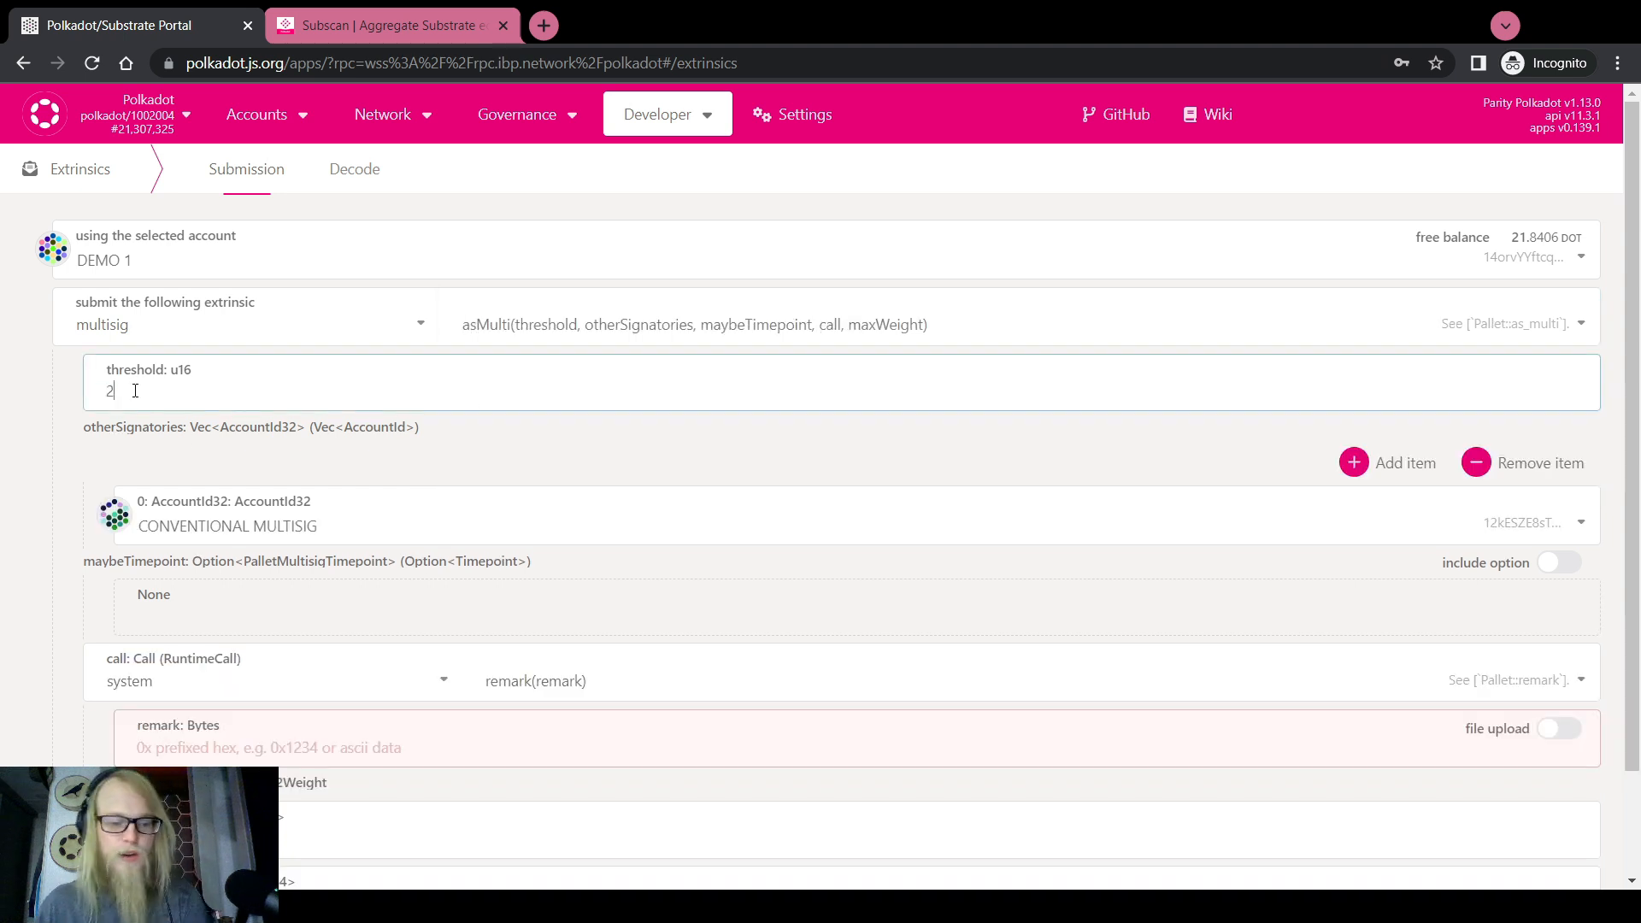
text(2)
Add DEMO 2 and DEMO 3 as the other signatories
click(1359, 462)
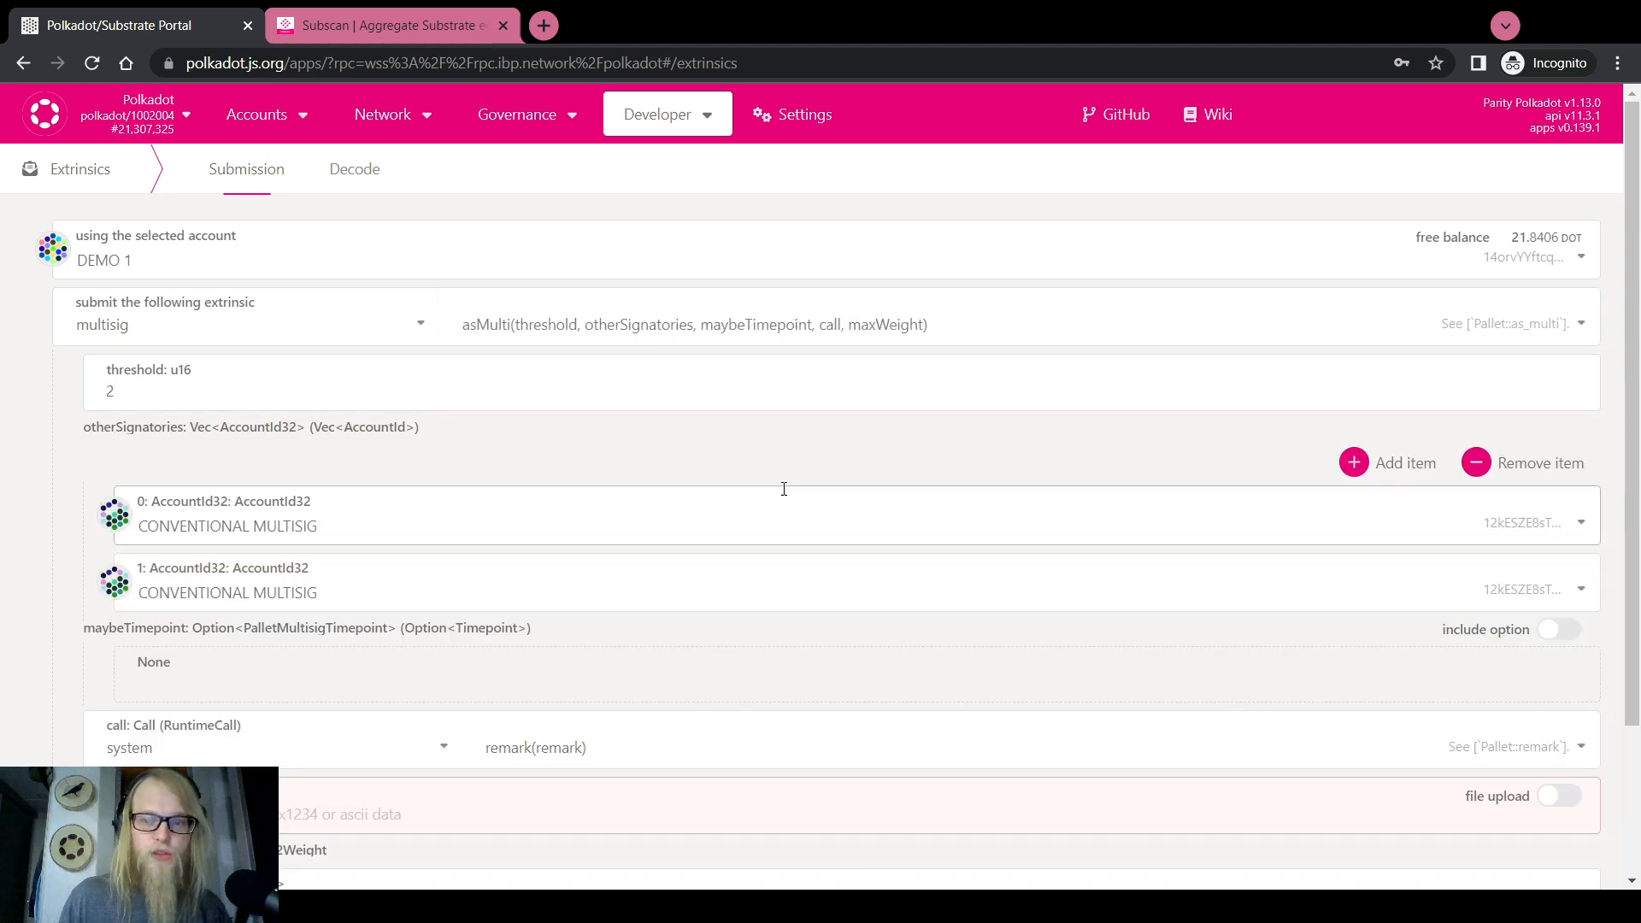
click(468, 512)
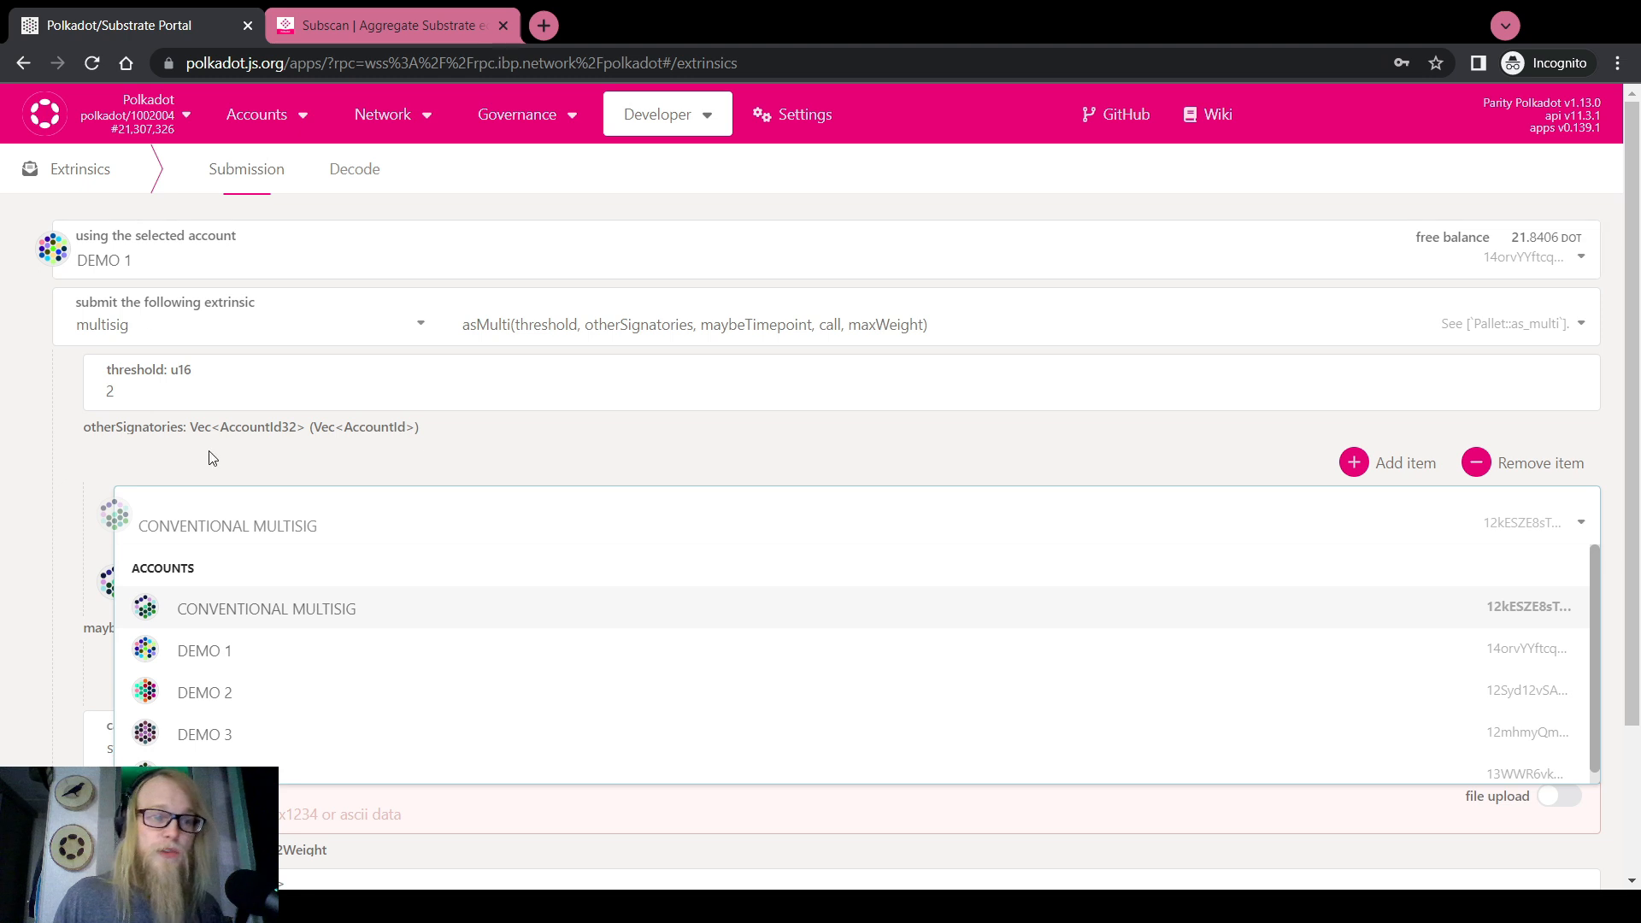
click(229, 688)
click(227, 598)
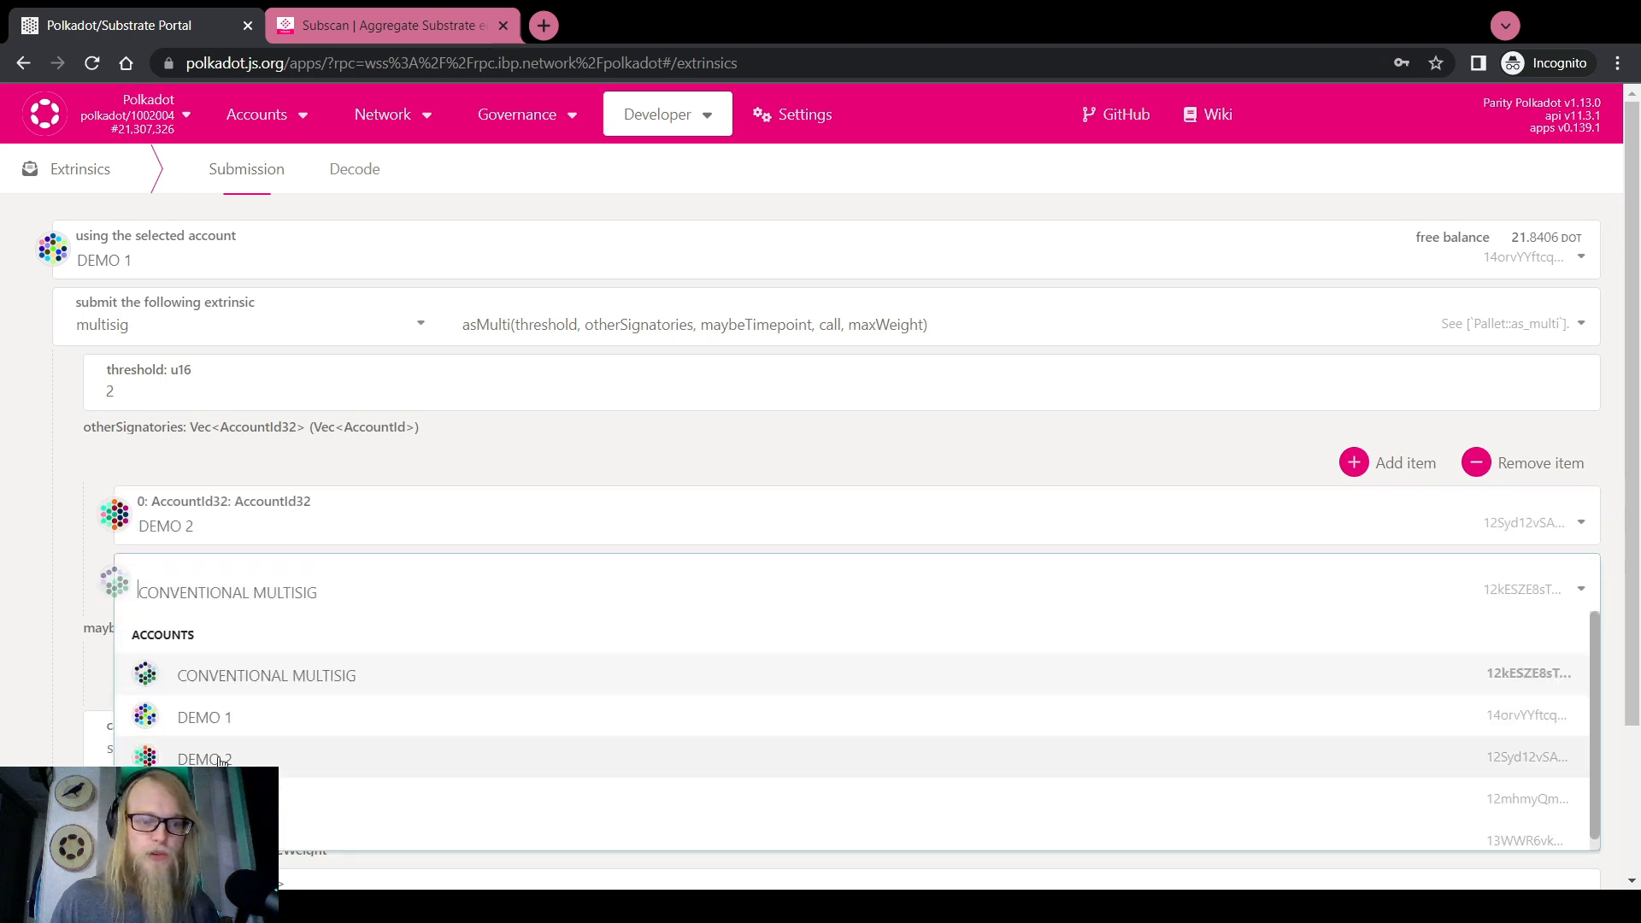
click(184, 758)
Set the wrapped call to proxy.createPure with index 420
scroll(10, 620, down, 2)
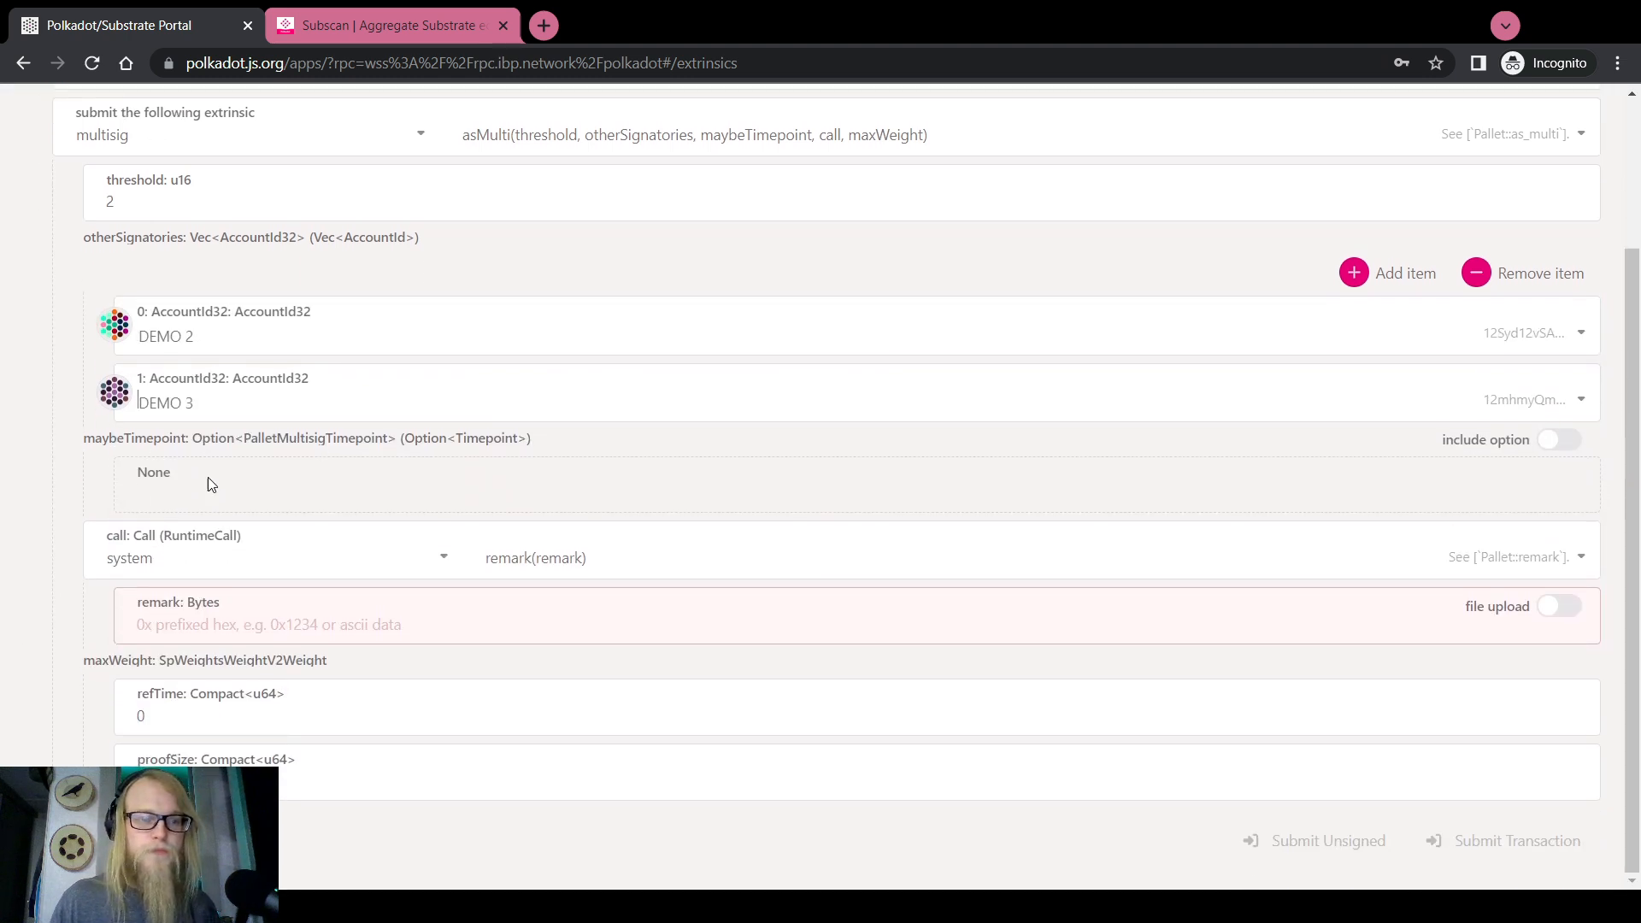
click(303, 560)
scroll(204, 704, up, 2)
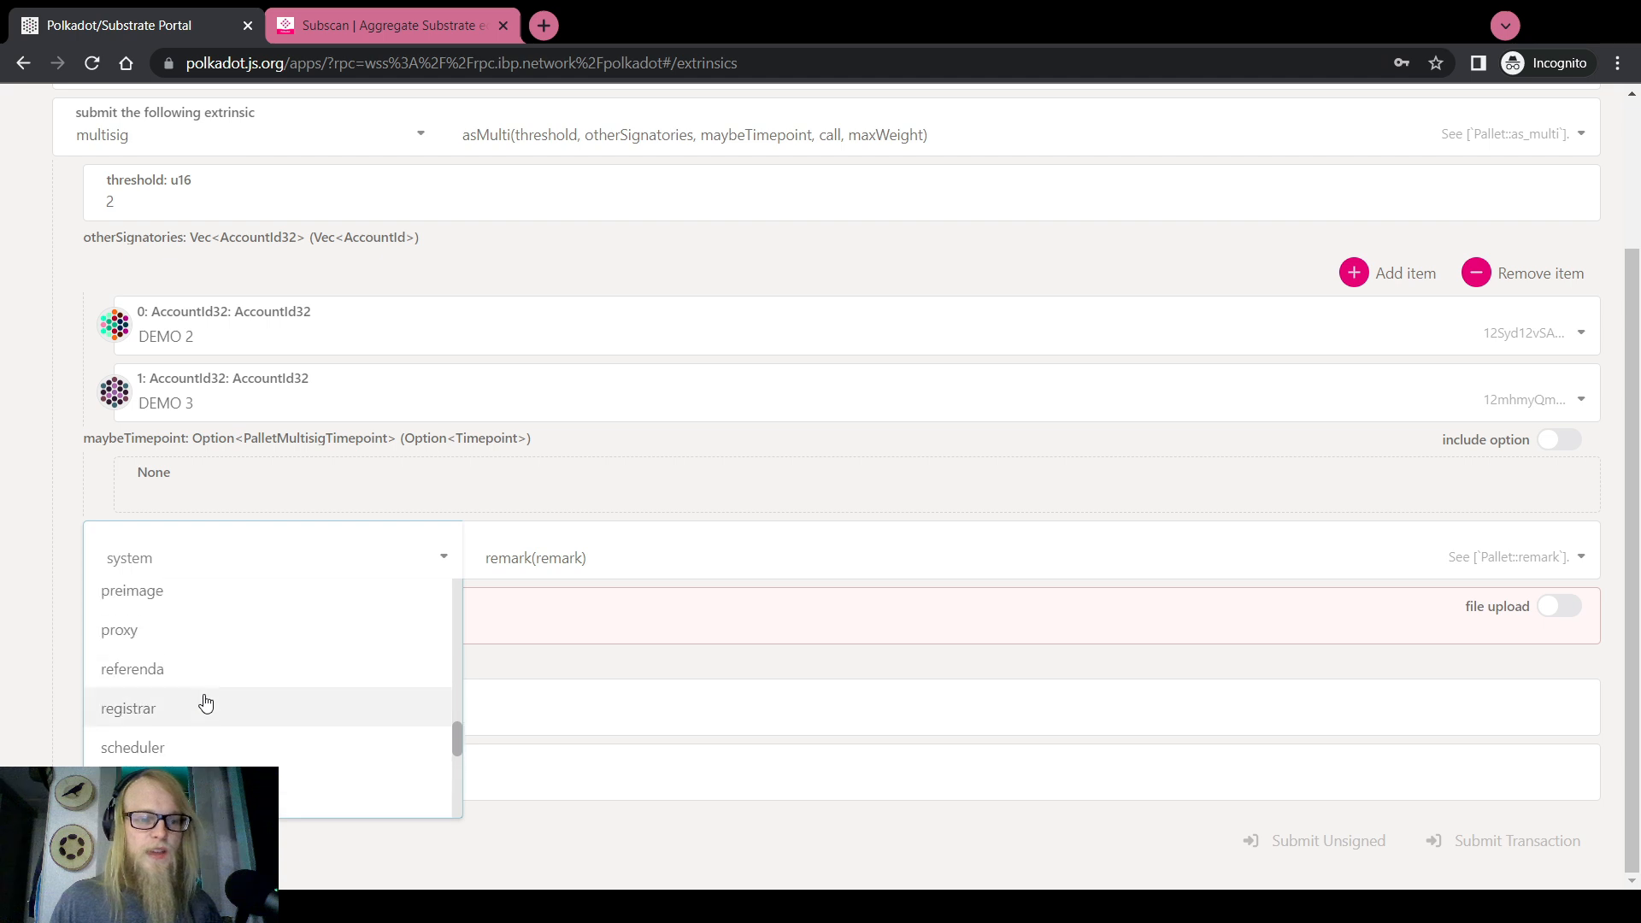
click(165, 639)
click(598, 558)
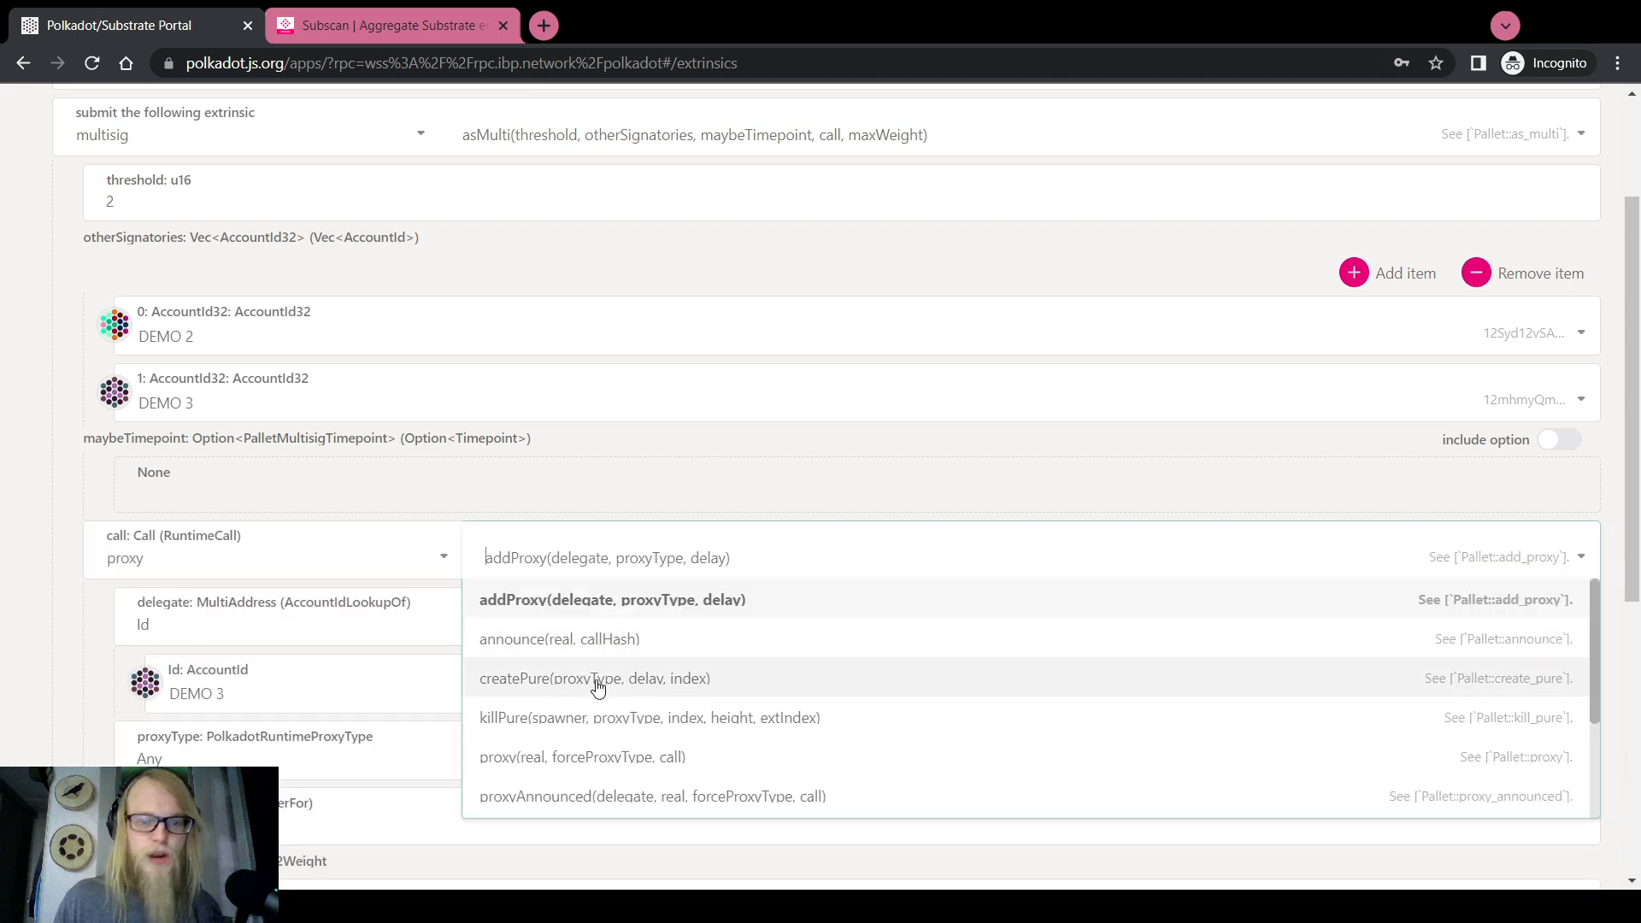
click(597, 681)
scroll(75, 647, down, 2)
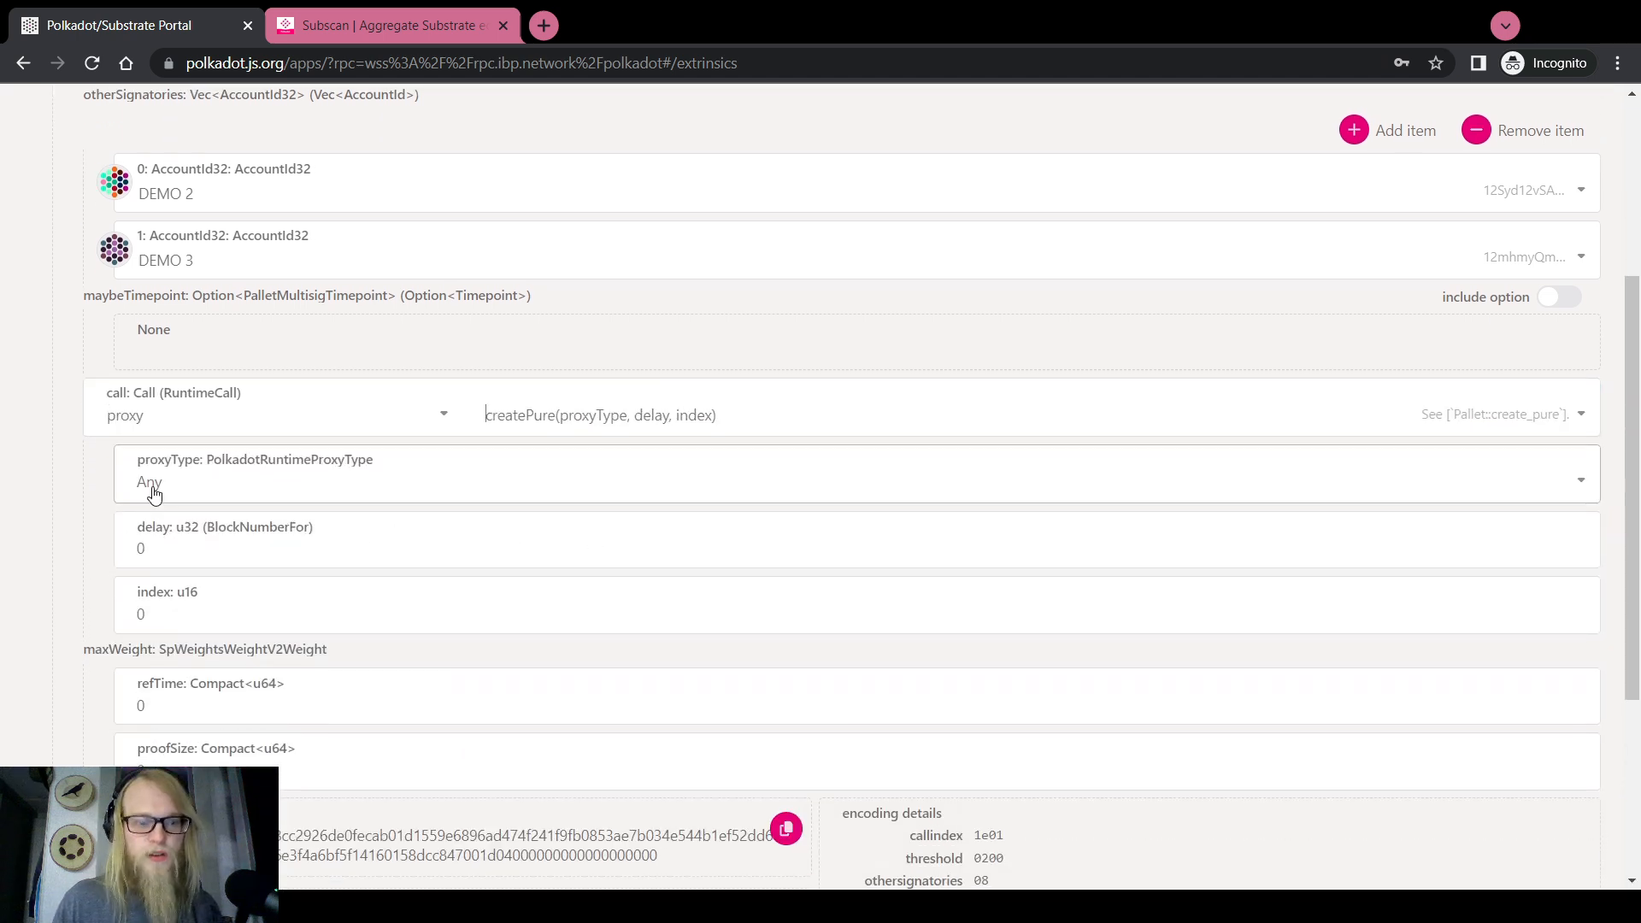
double_click(160, 554)
double_click(151, 608)
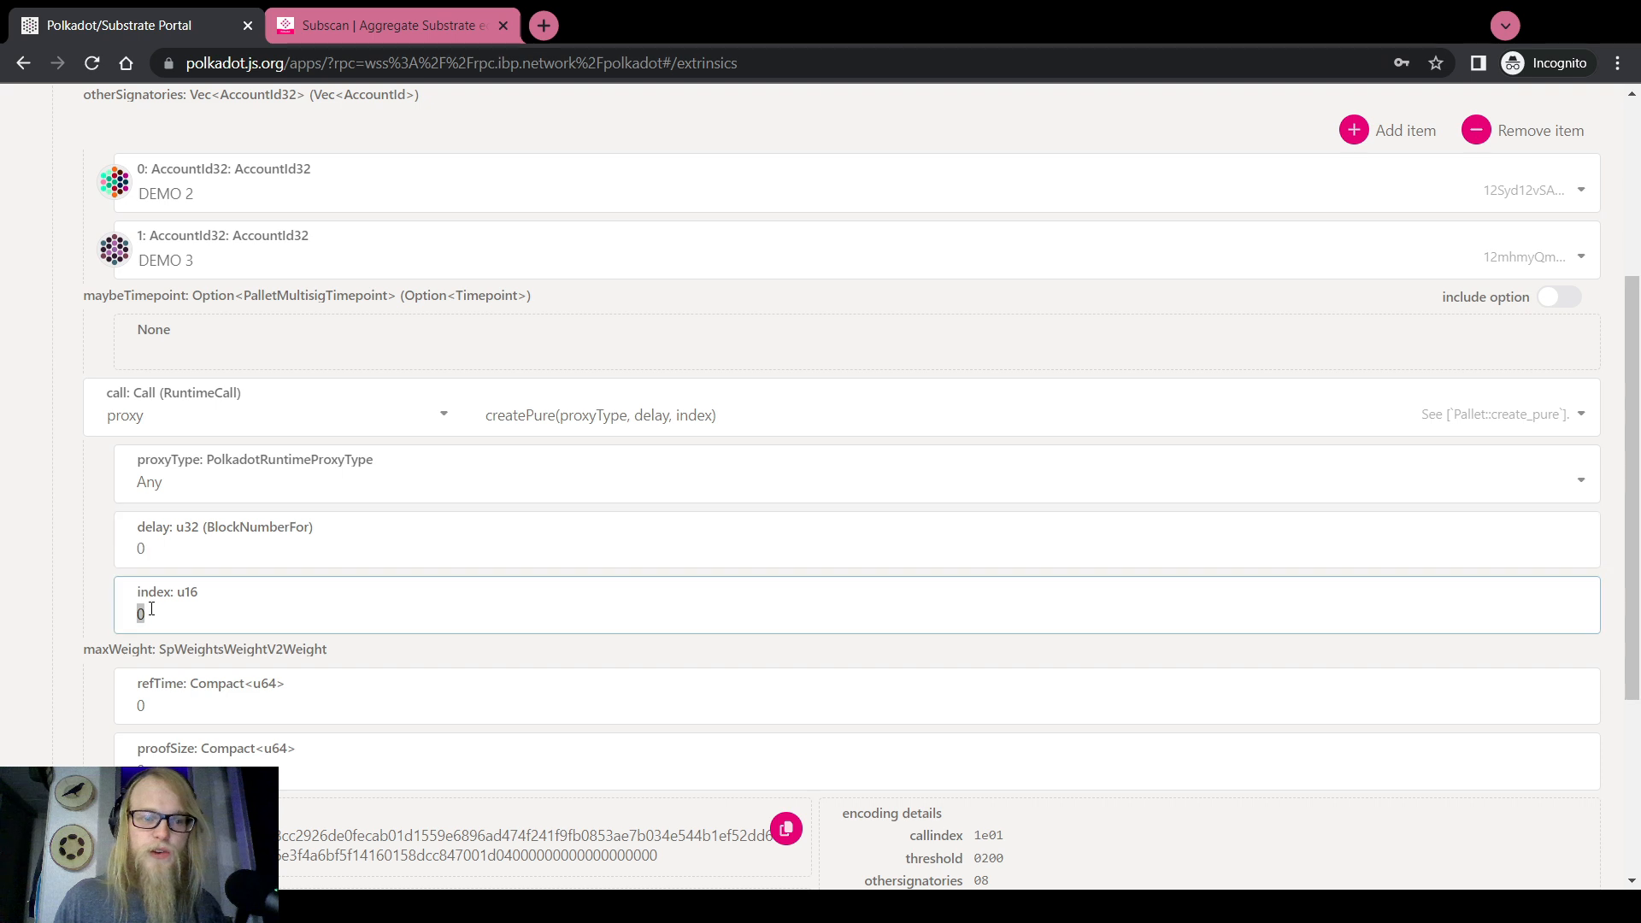
text(420)
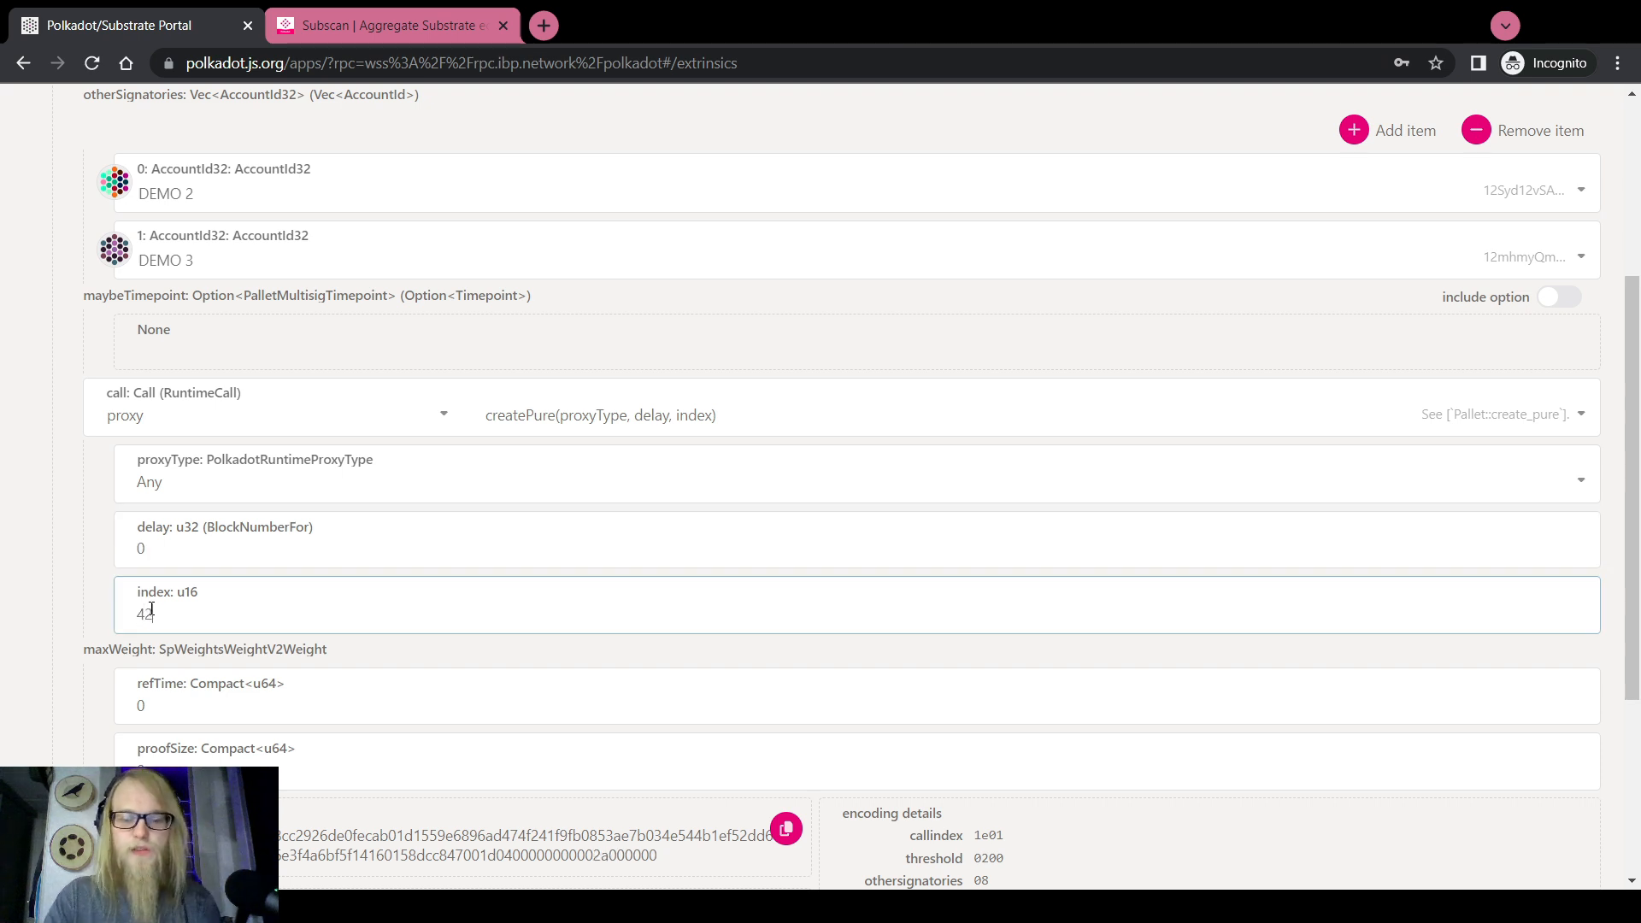
click(28, 579)
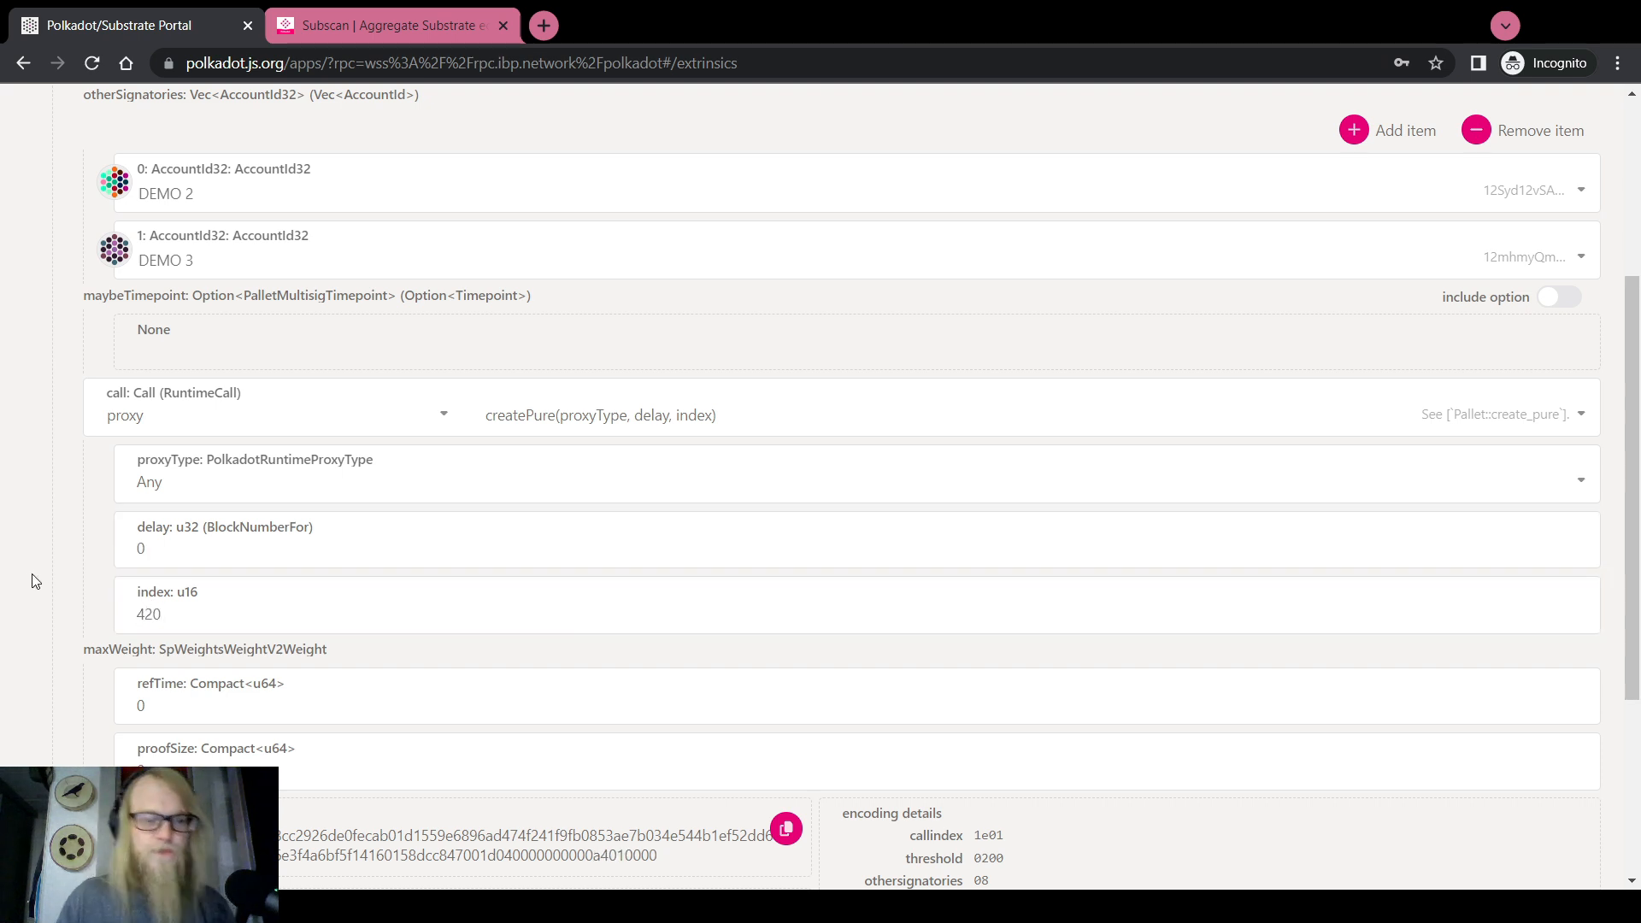
Submit the asMulti transaction from DEMO 1, entering the account password and signing
scroll(36, 586, down, 2)
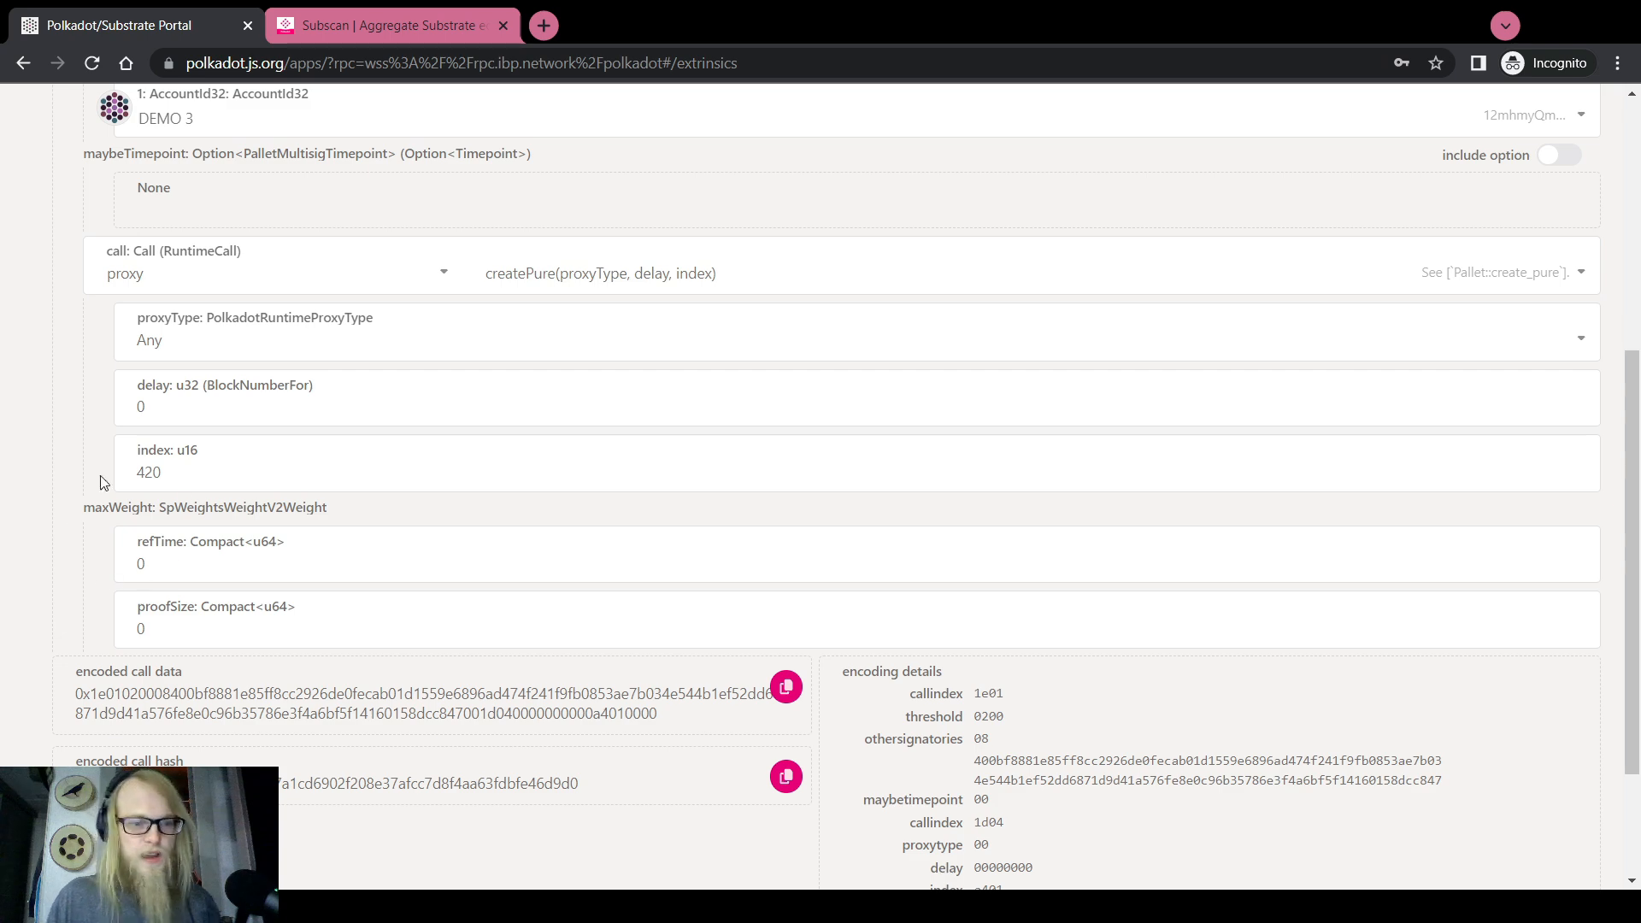
scroll(159, 633, down, 3)
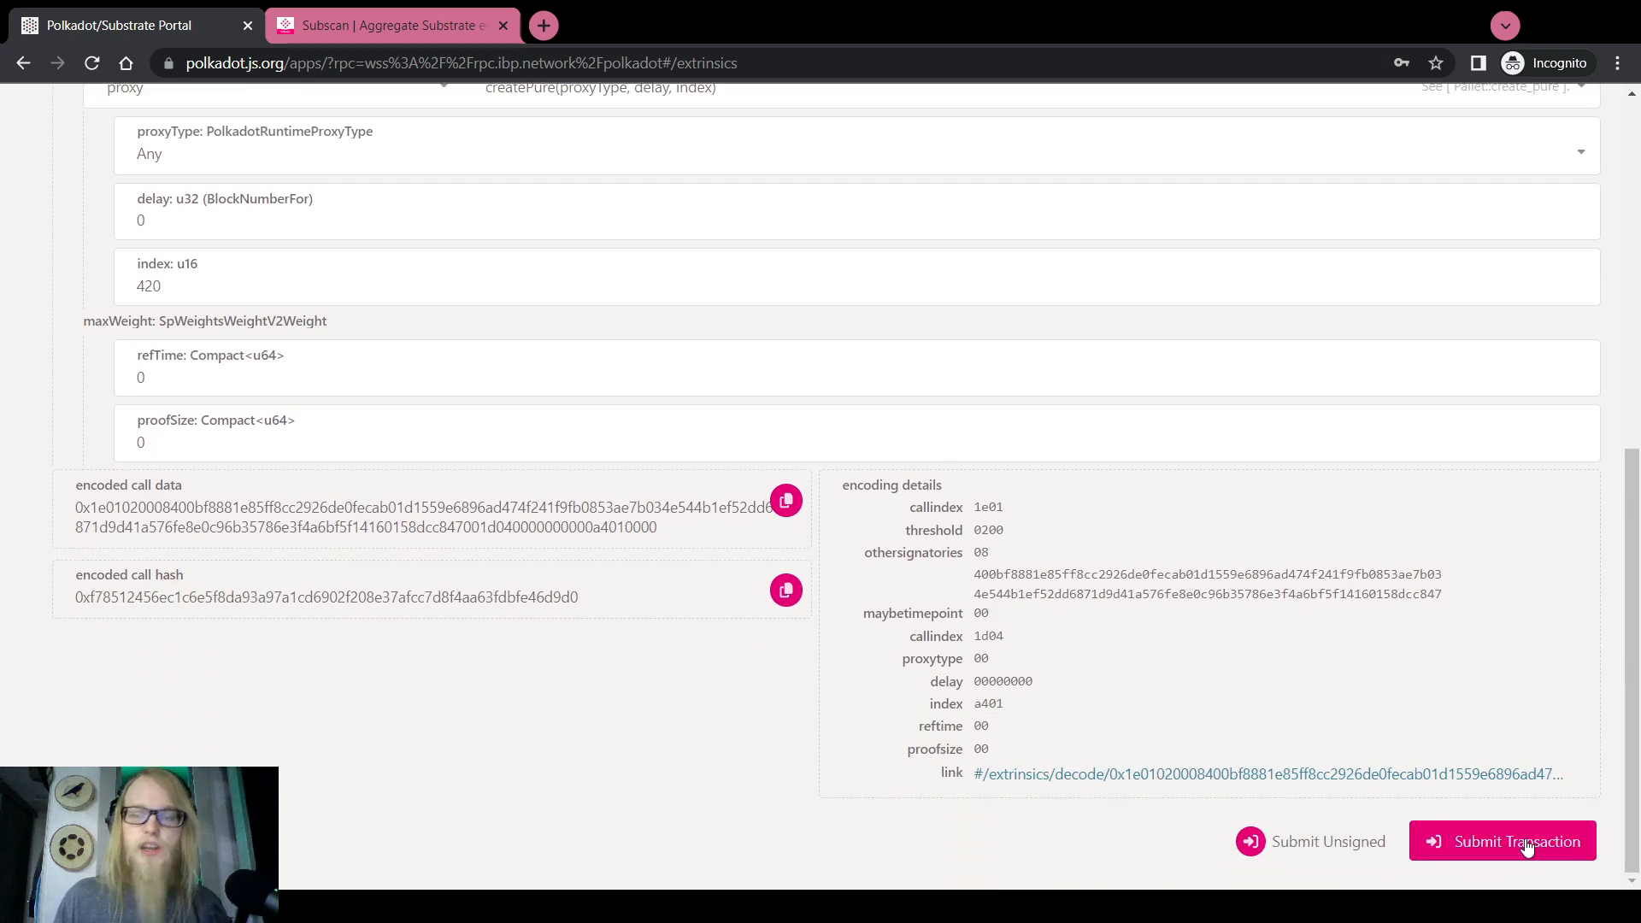
click(1532, 853)
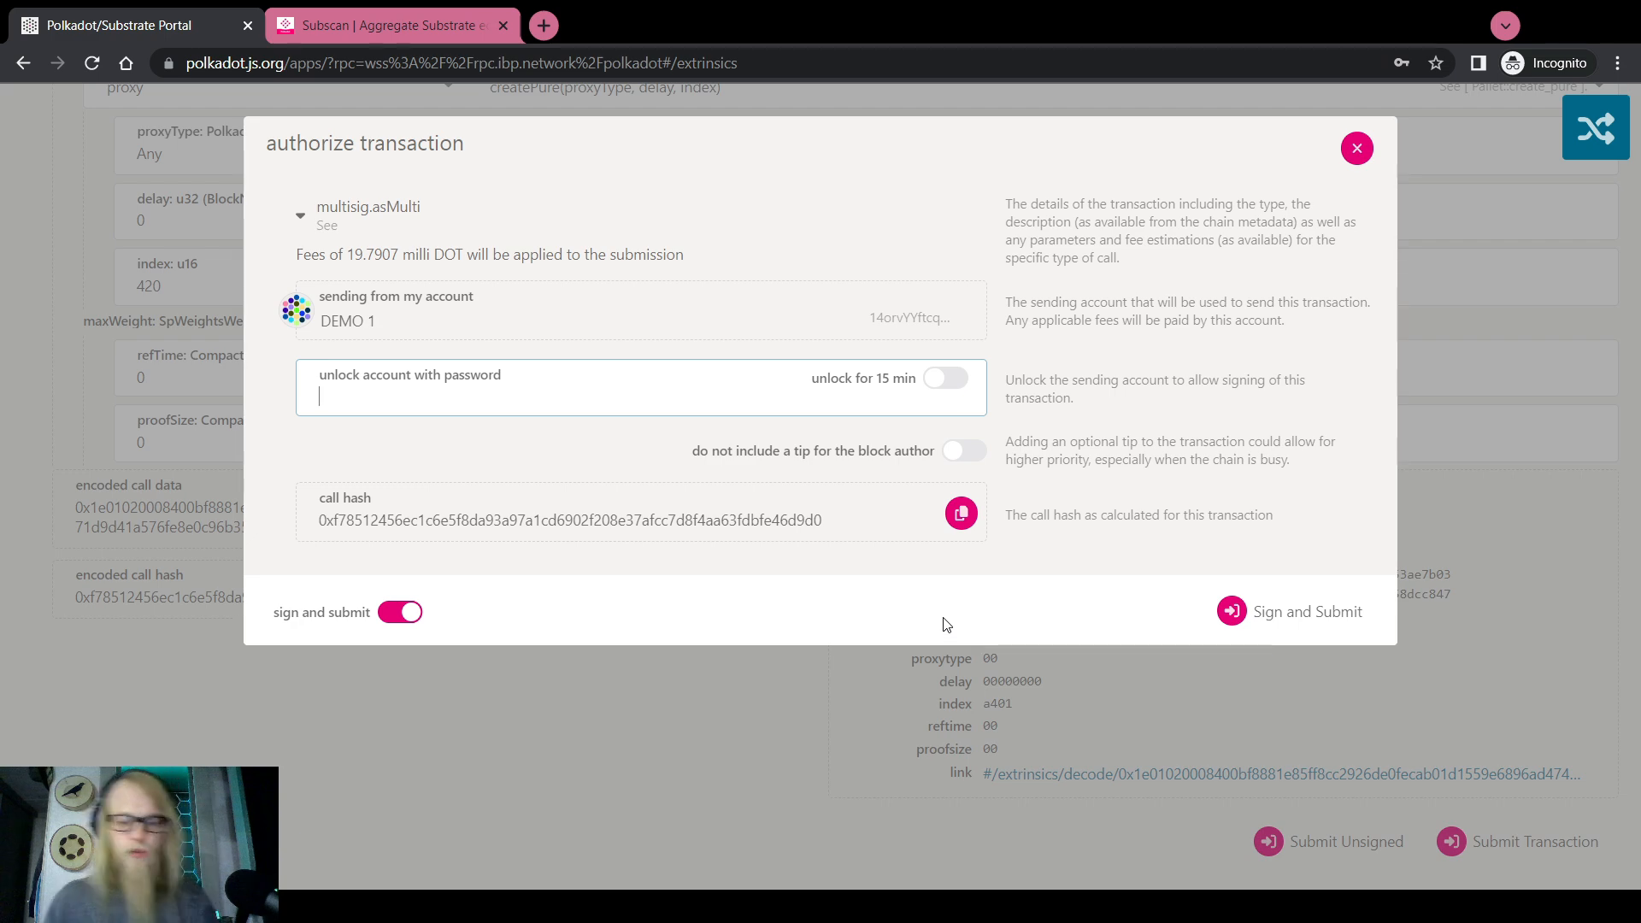
text(********)
click(1246, 608)
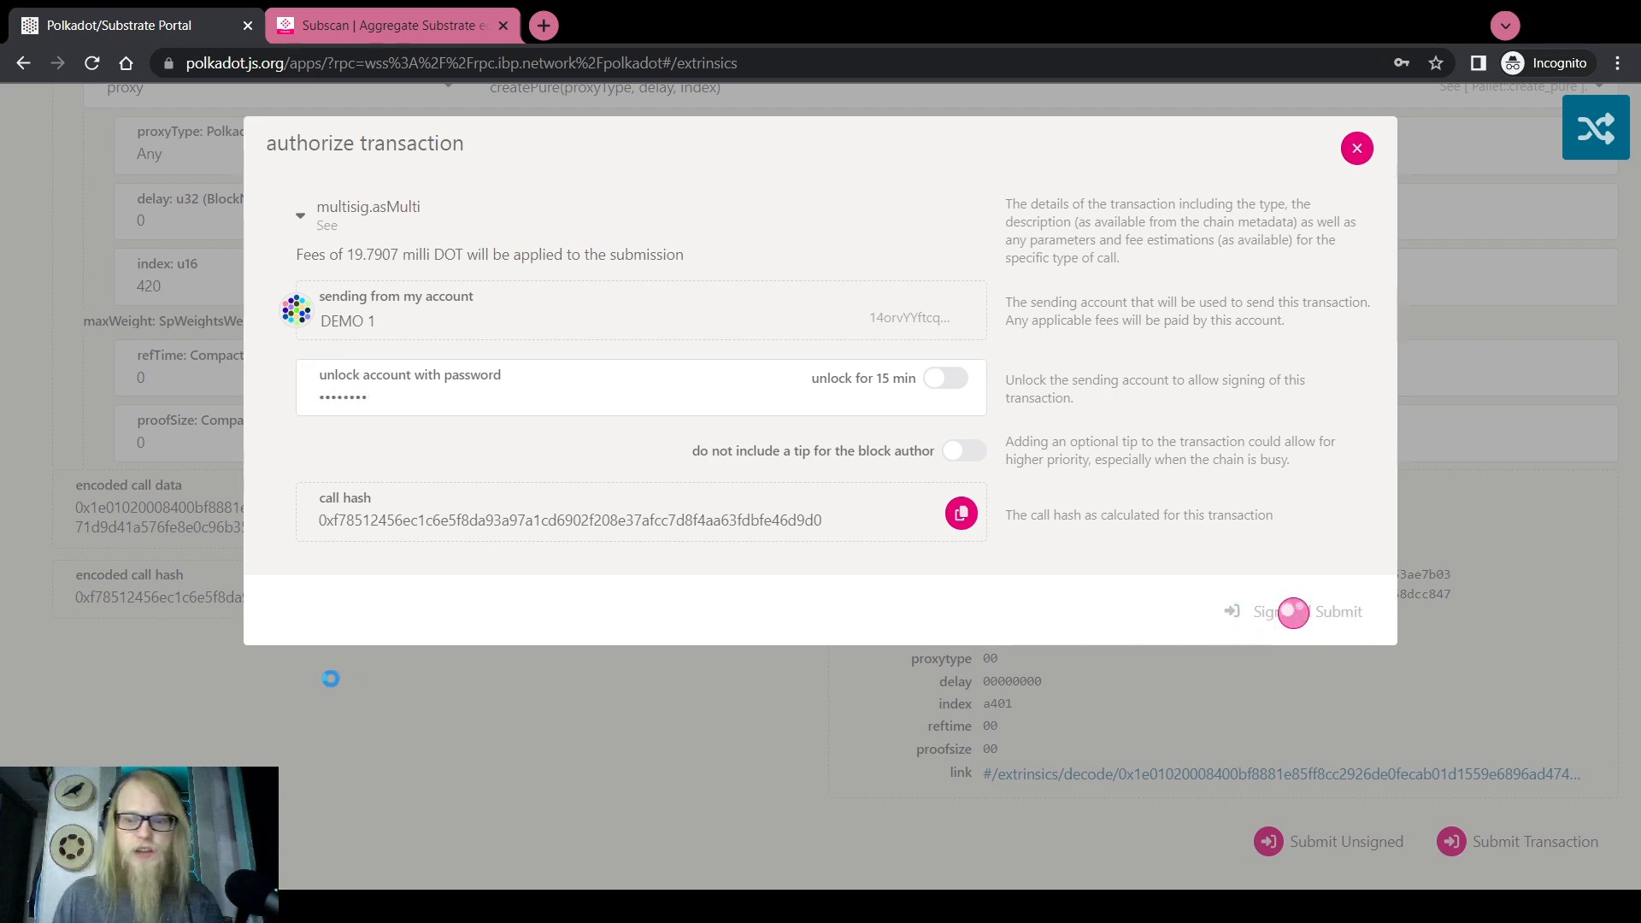
scroll(143, 667, up, 8)
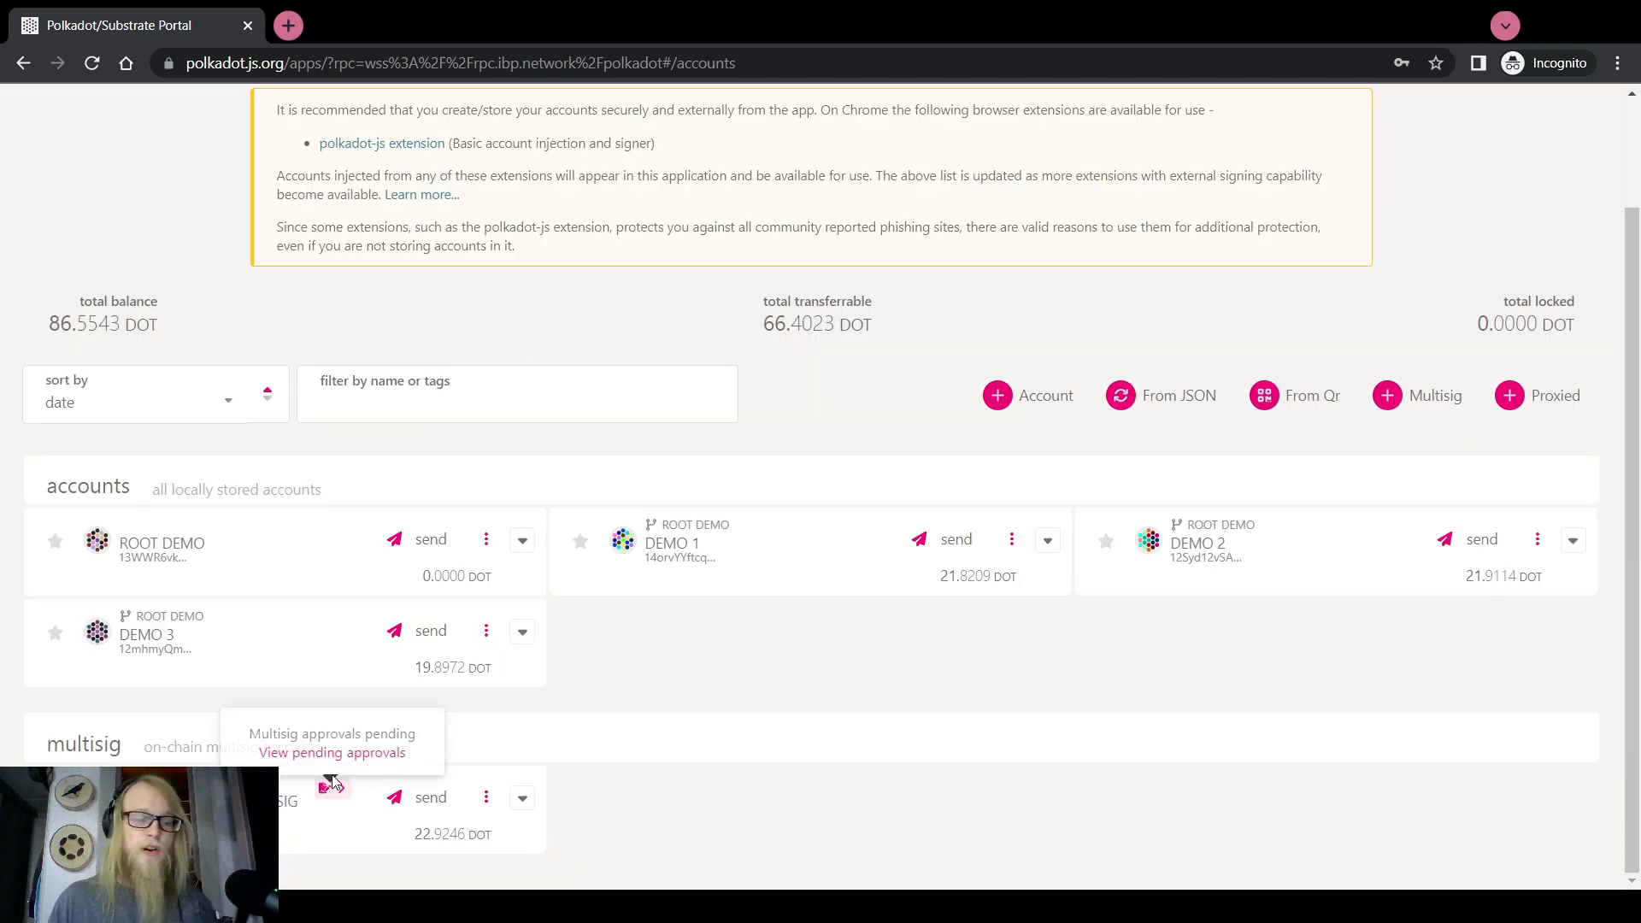
Return to the Developer > Extrinsics submission page
scroll(629, 743, up, 2)
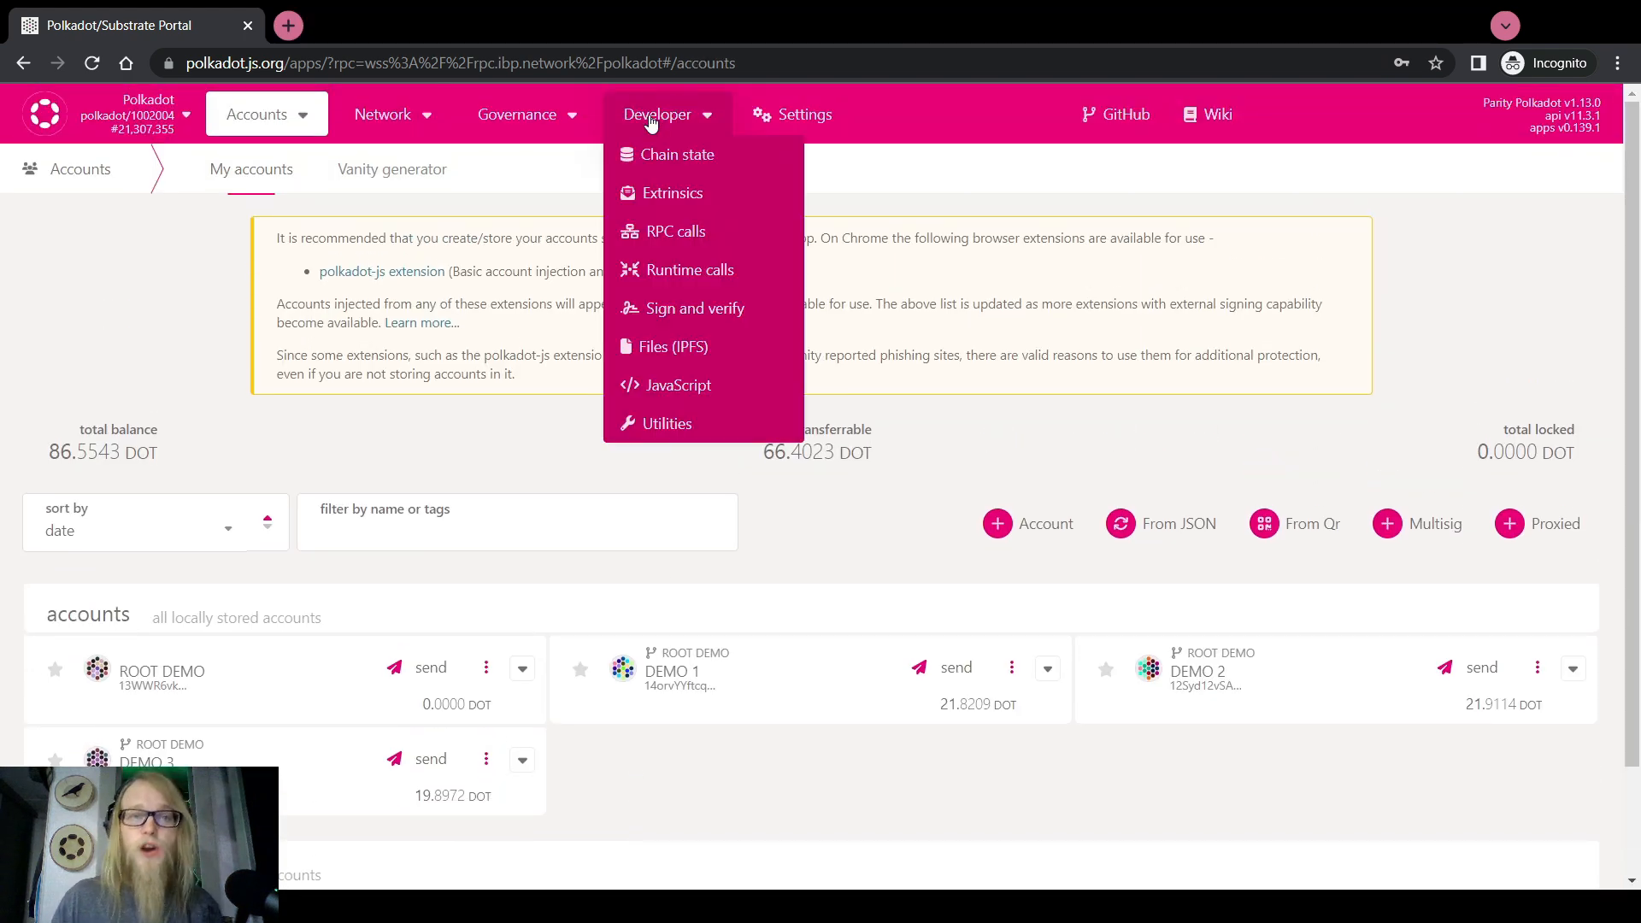
scroll(514, 357, down, 2)
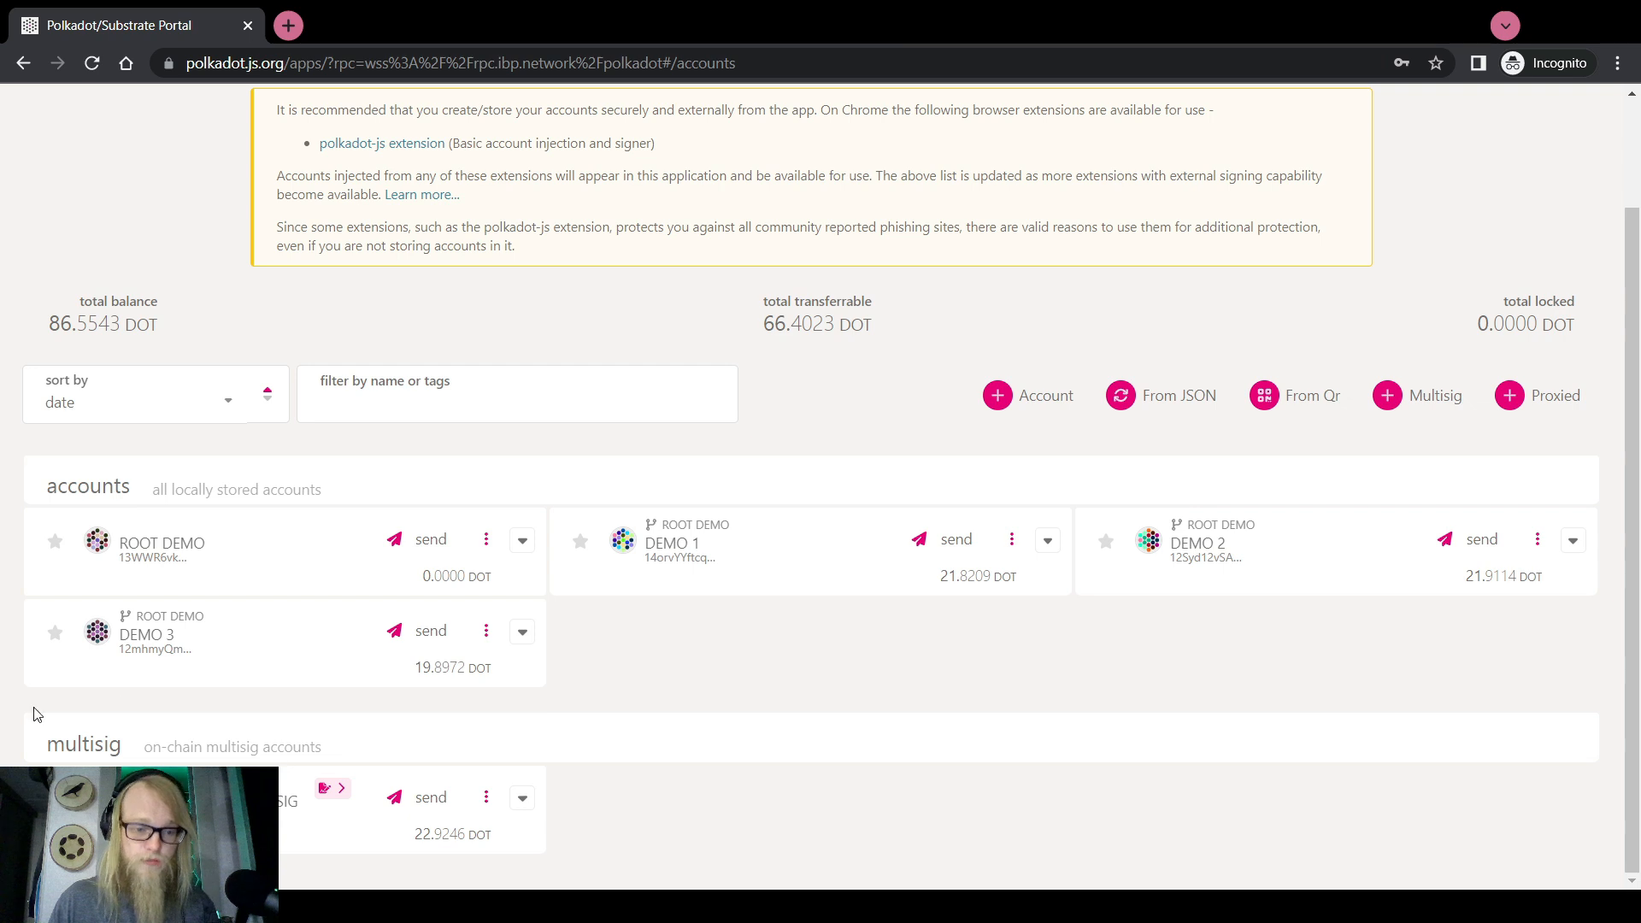
scroll(509, 694, up, 2)
mouse_move(696, 124)
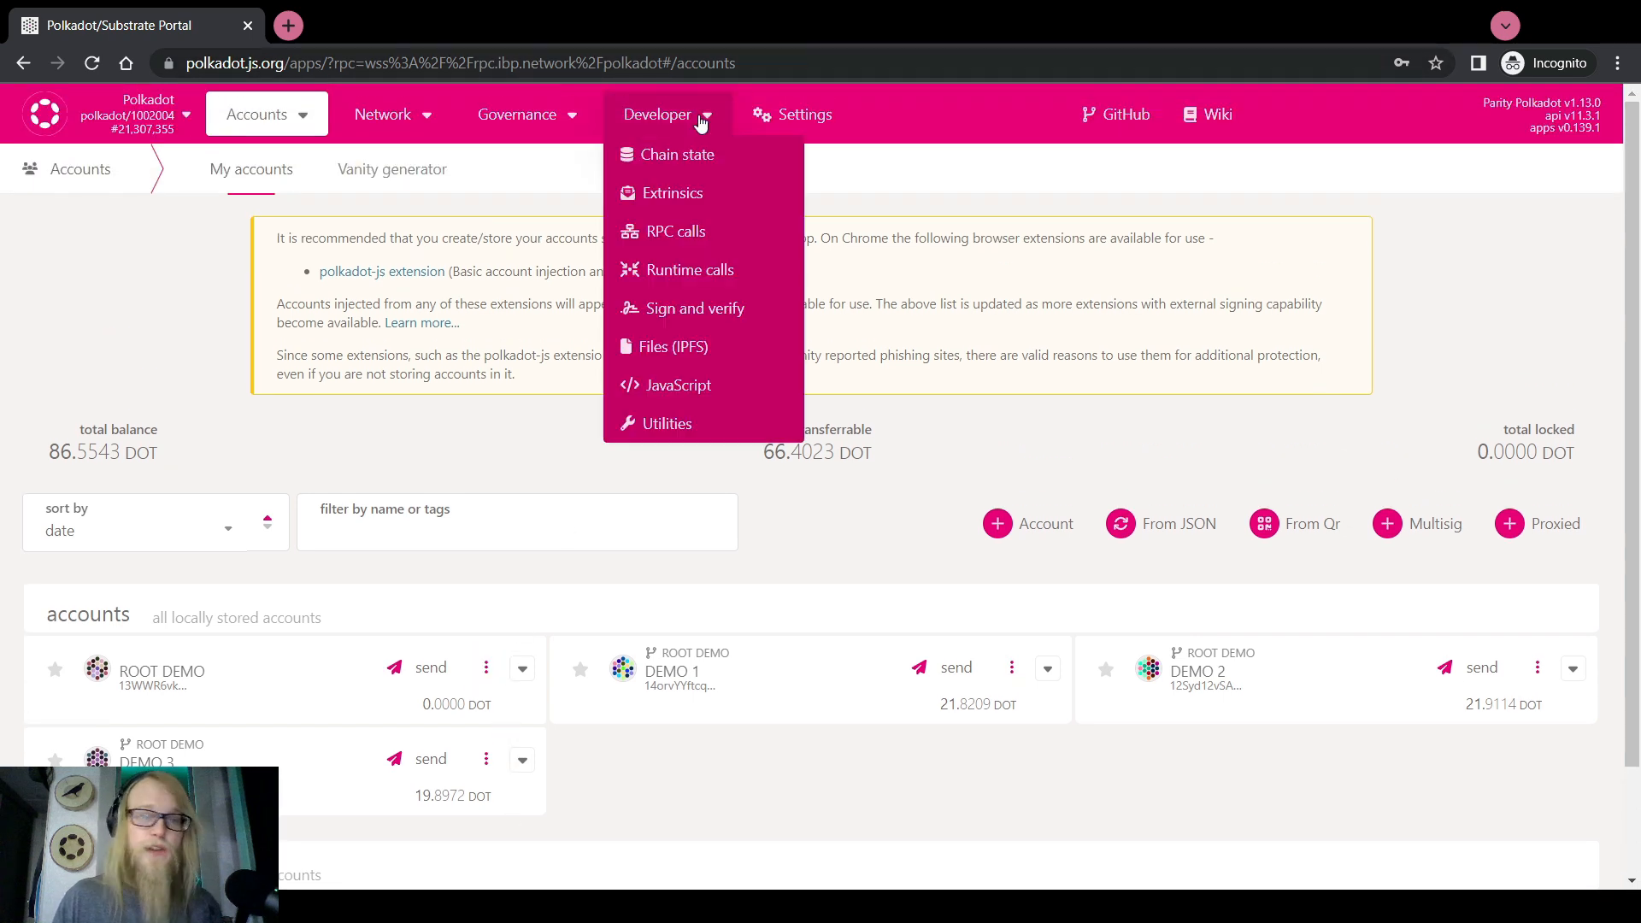
click(694, 203)
Compose a standalone proxy.createPure call with proxy type Any and index 420
click(216, 322)
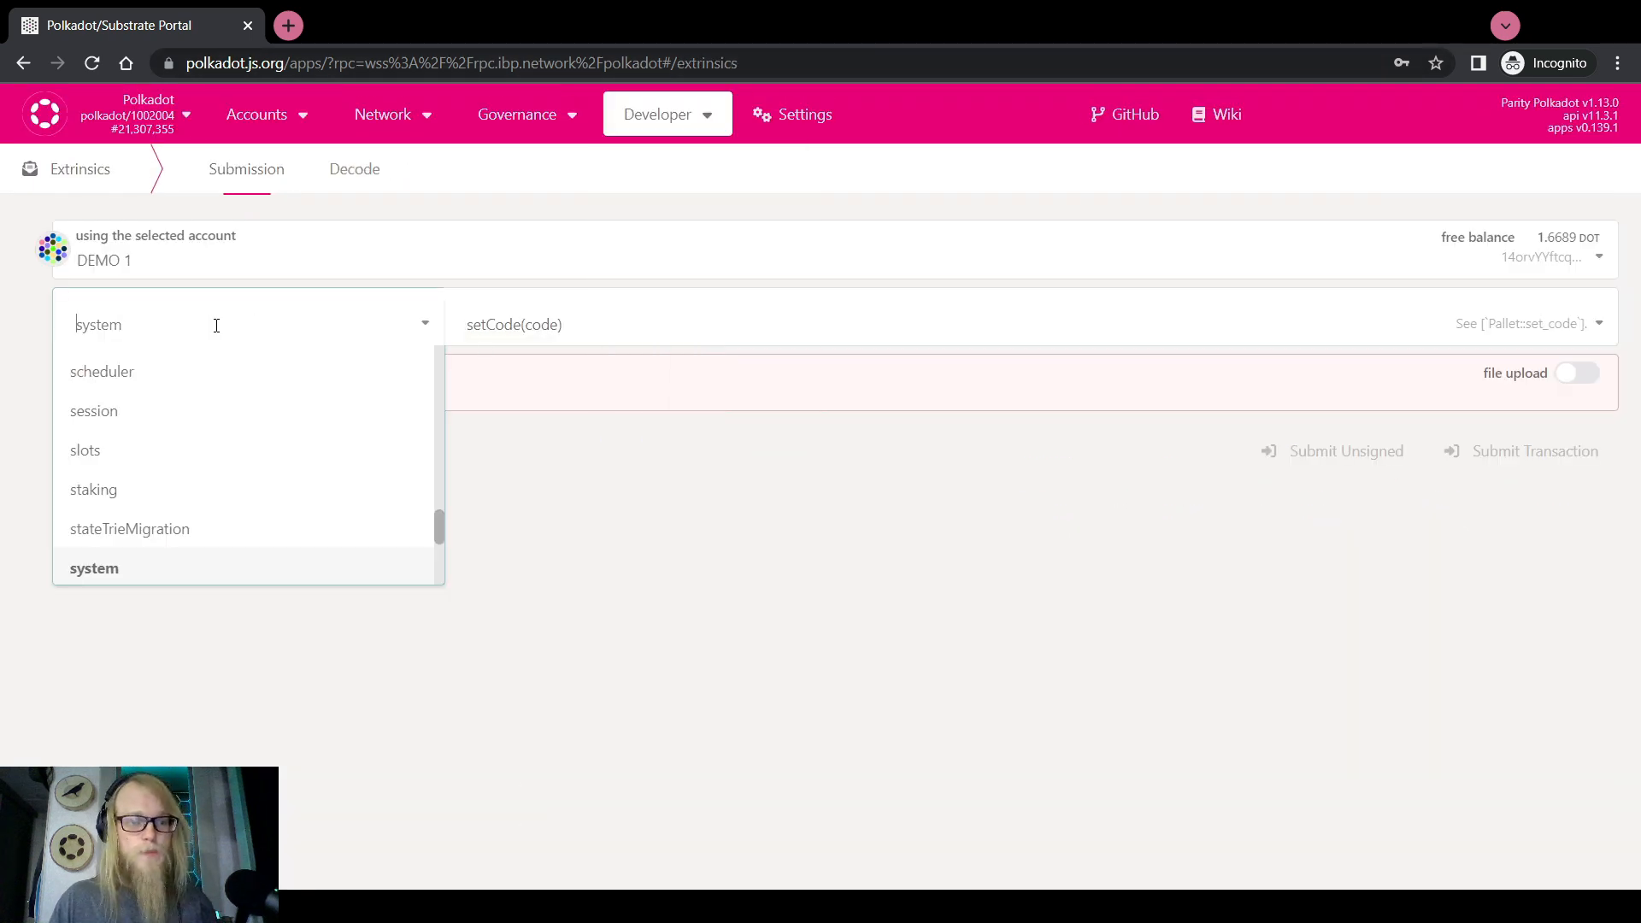
scroll(146, 530, up, 10)
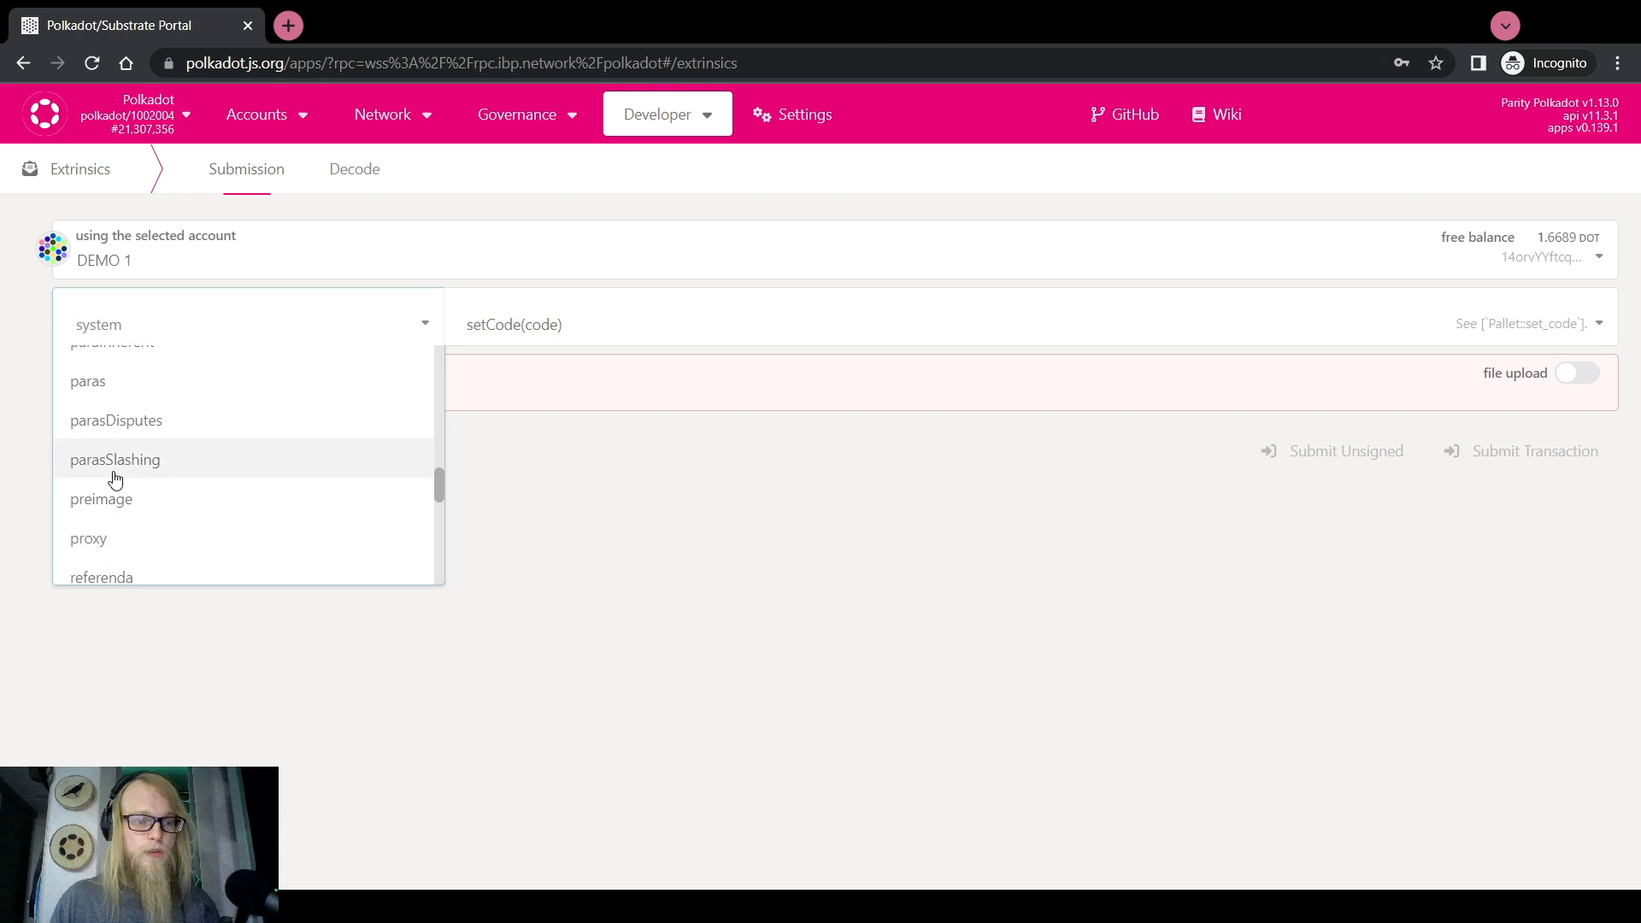
scroll(114, 476, down, 5)
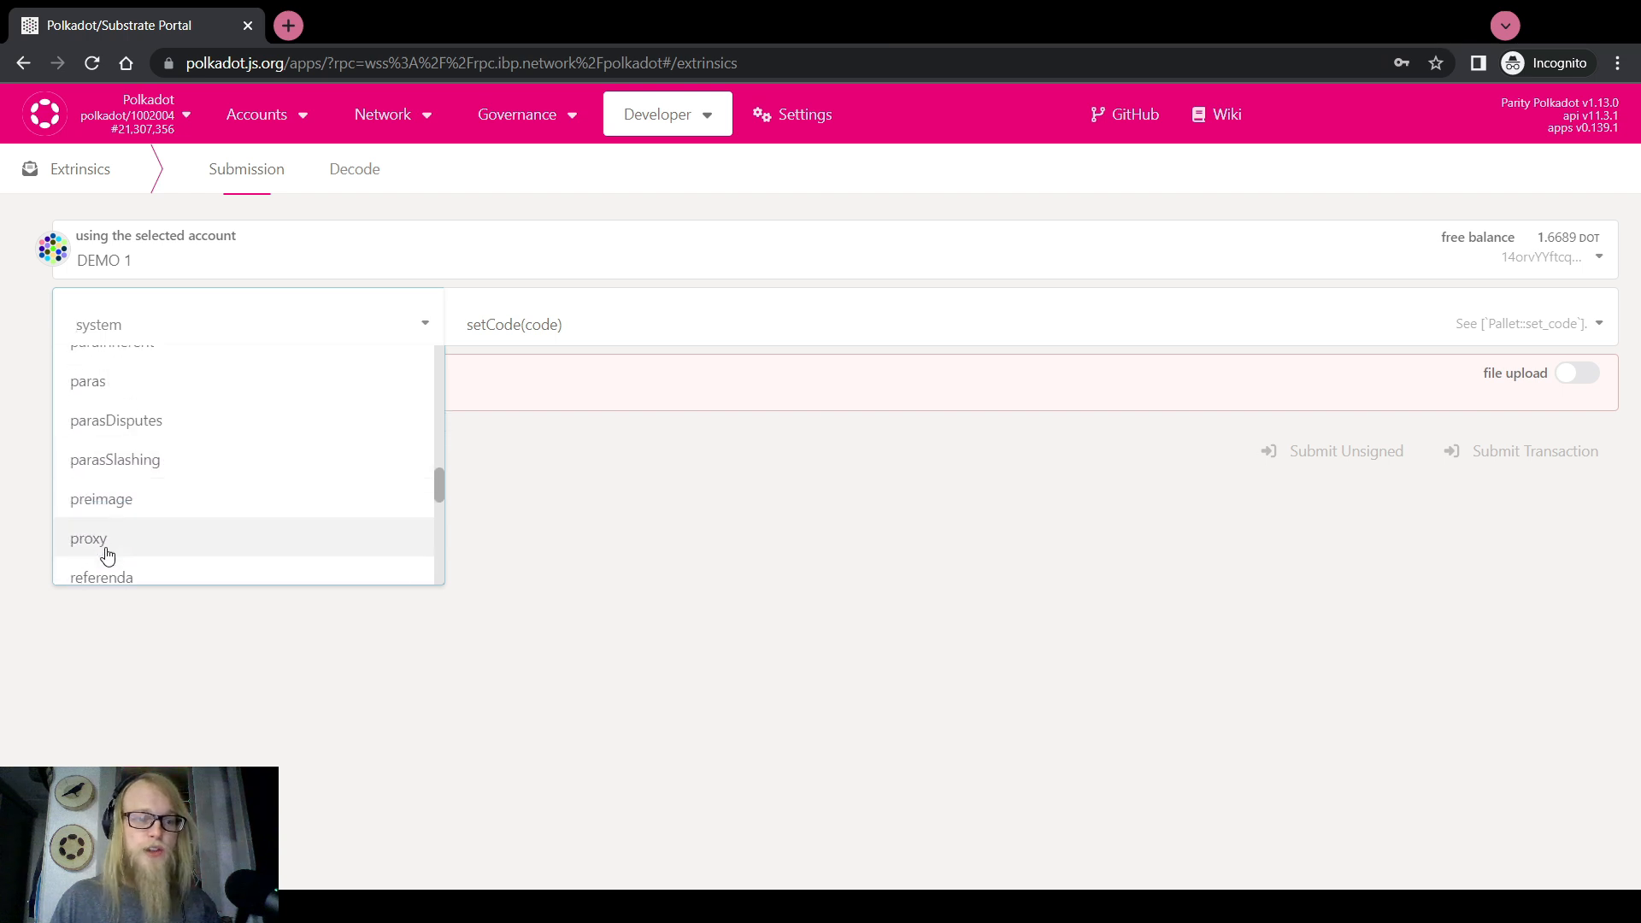
click(86, 535)
click(750, 325)
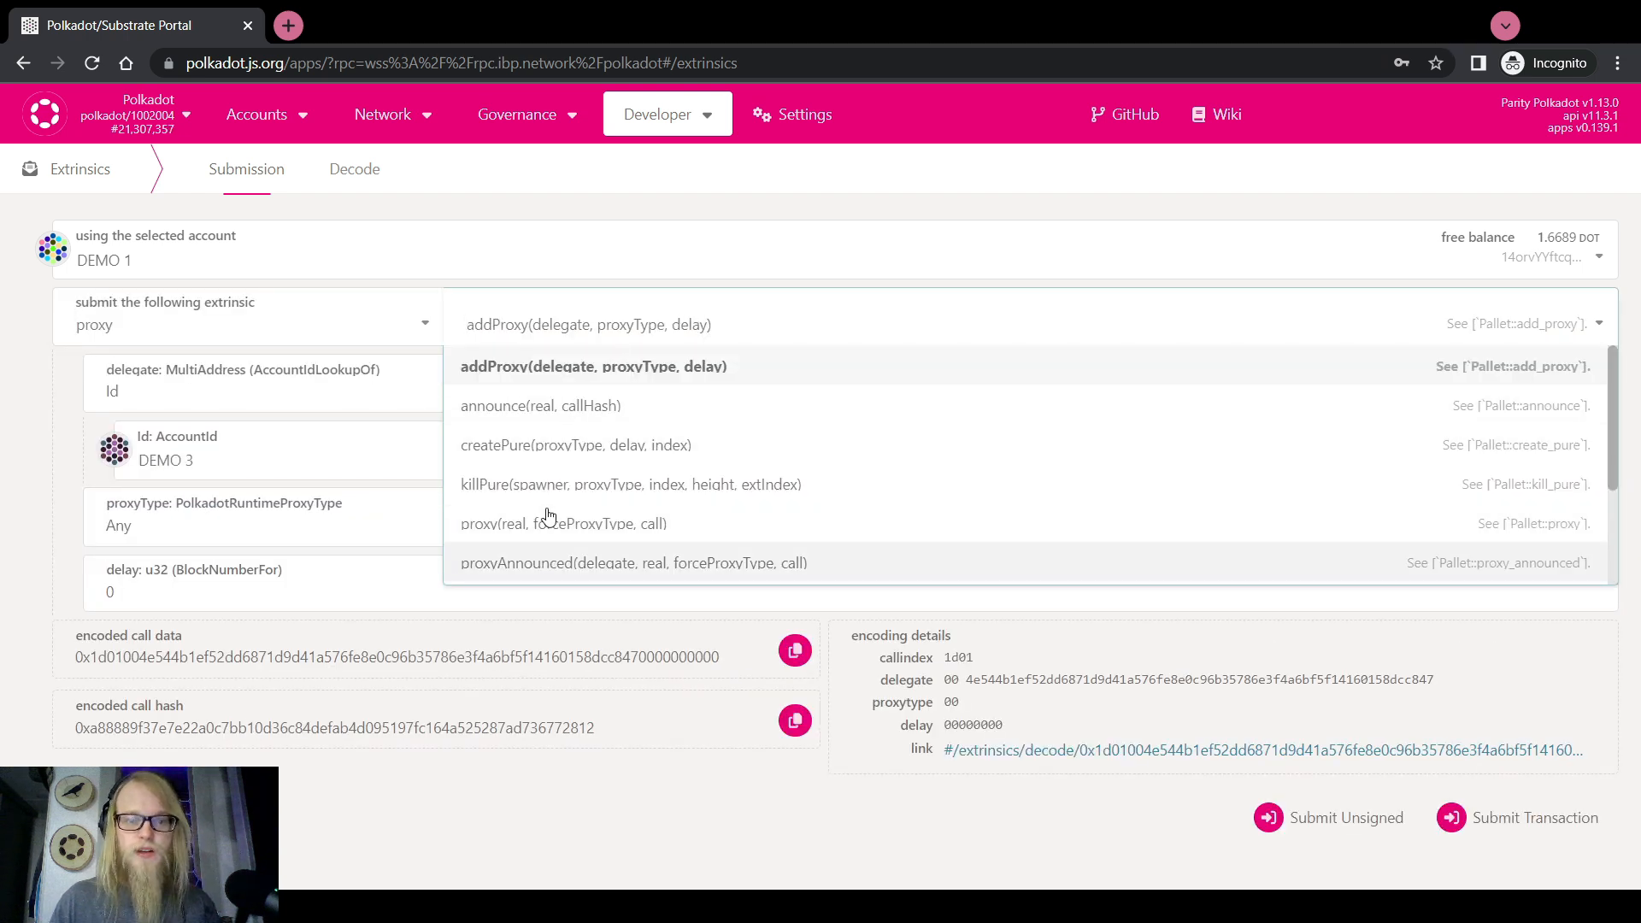
click(544, 447)
click(173, 520)
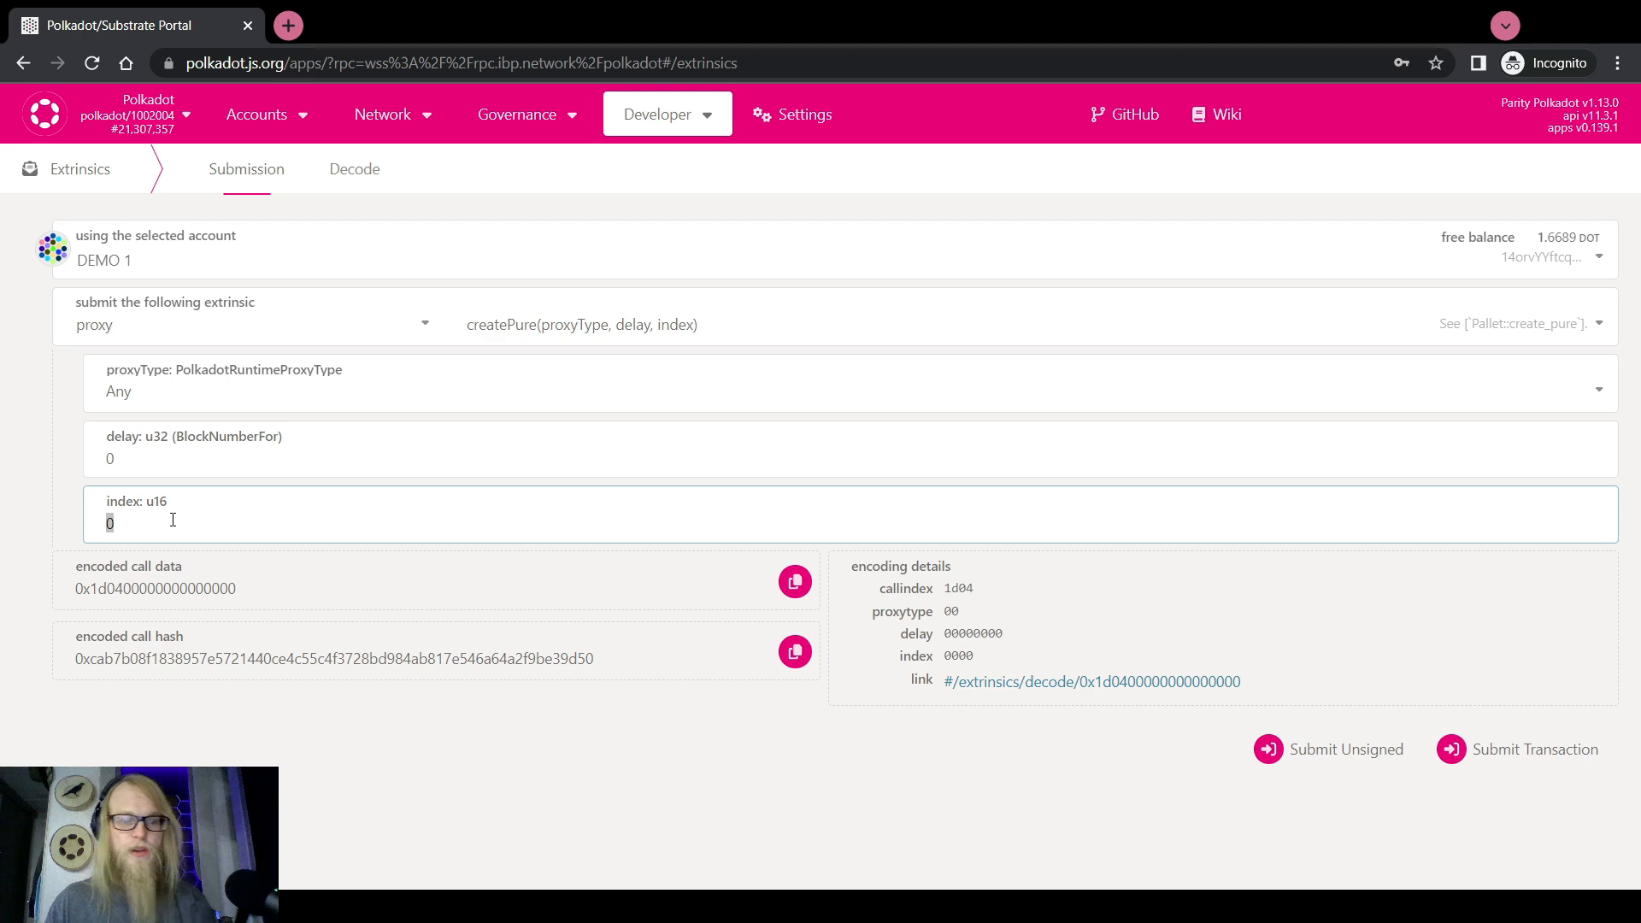
text(420)
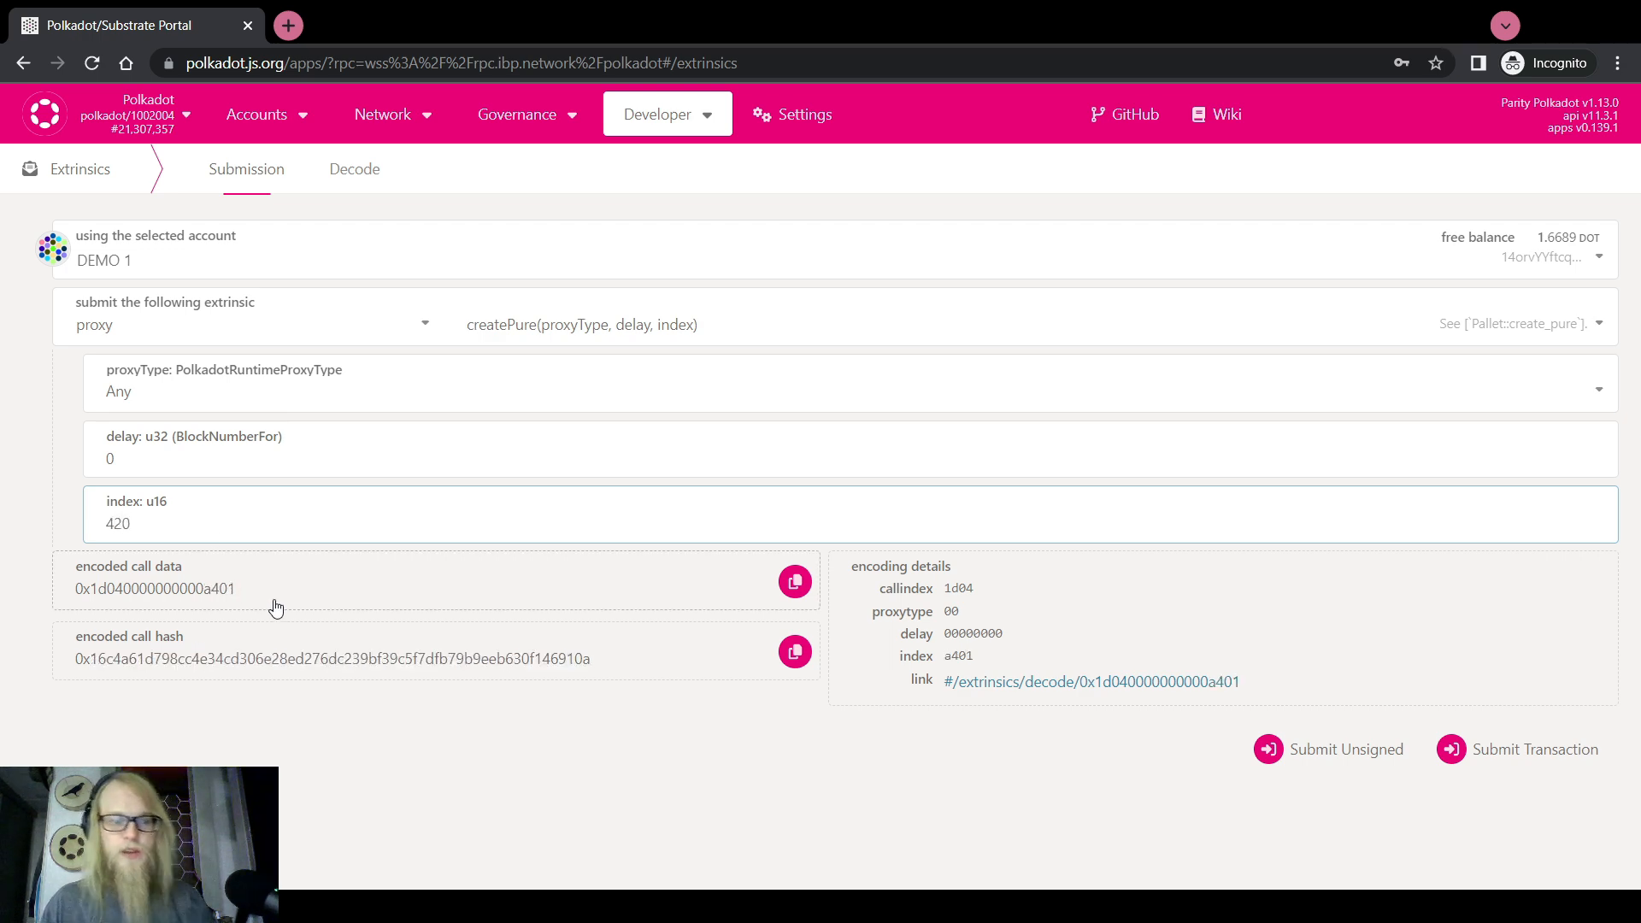
Copy the encoded call data and go to the Accounts overview
click(794, 581)
mouse_move(261, 120)
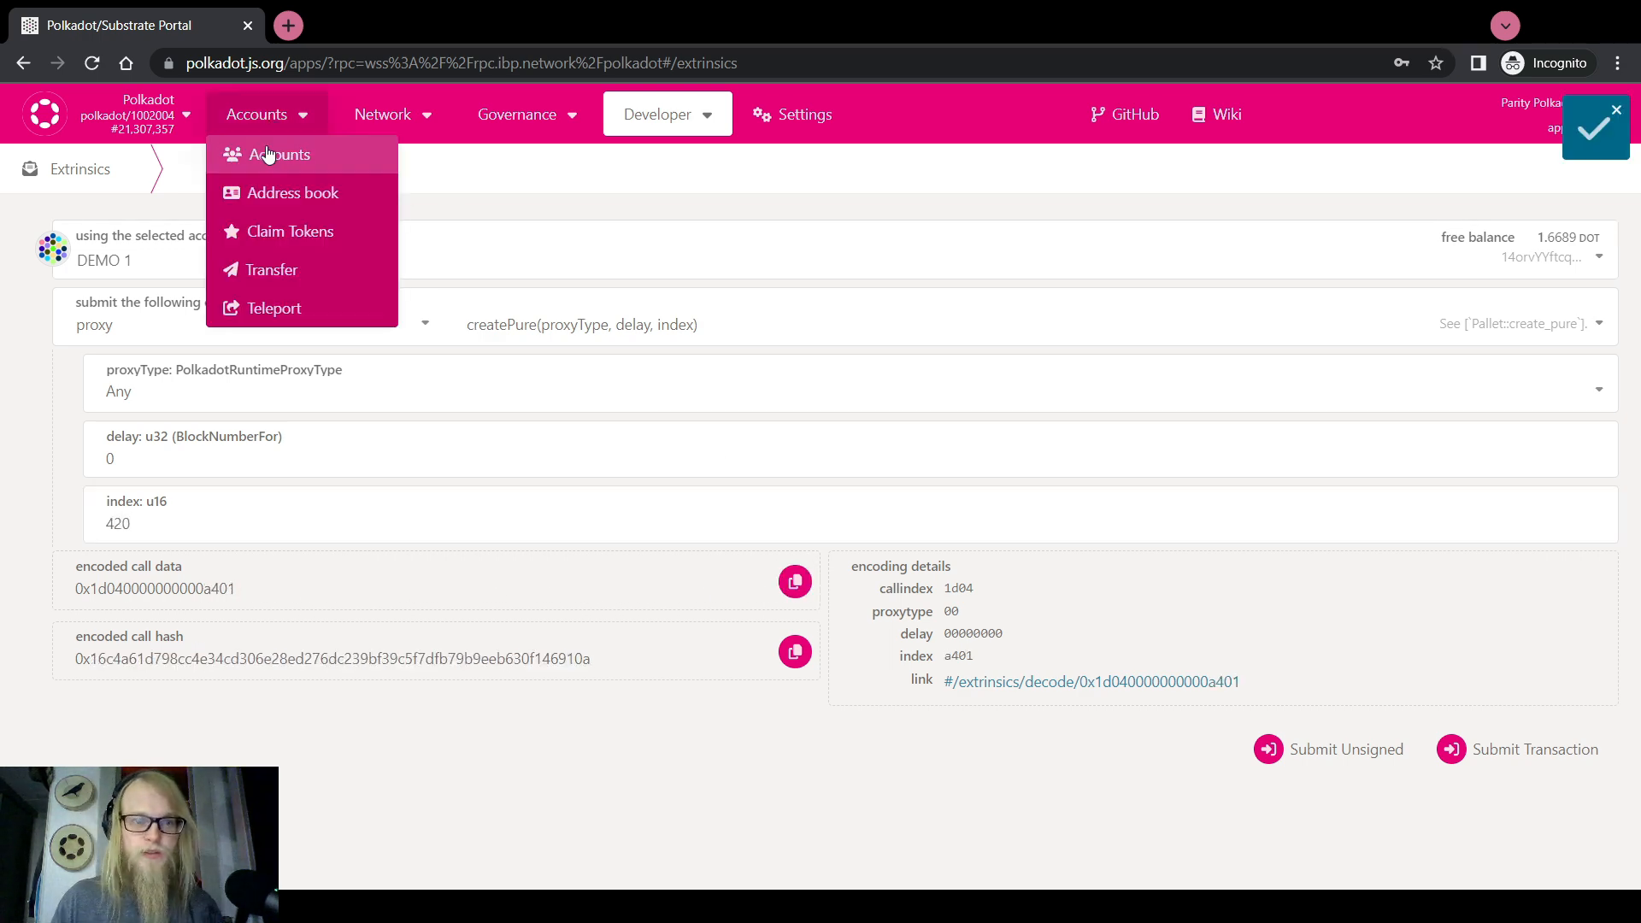
click(267, 154)
scroll(469, 707, down, 1)
Open the multisig's pending approvals with DEMO 2 as signatory and paste the call data
mouse_move(336, 790)
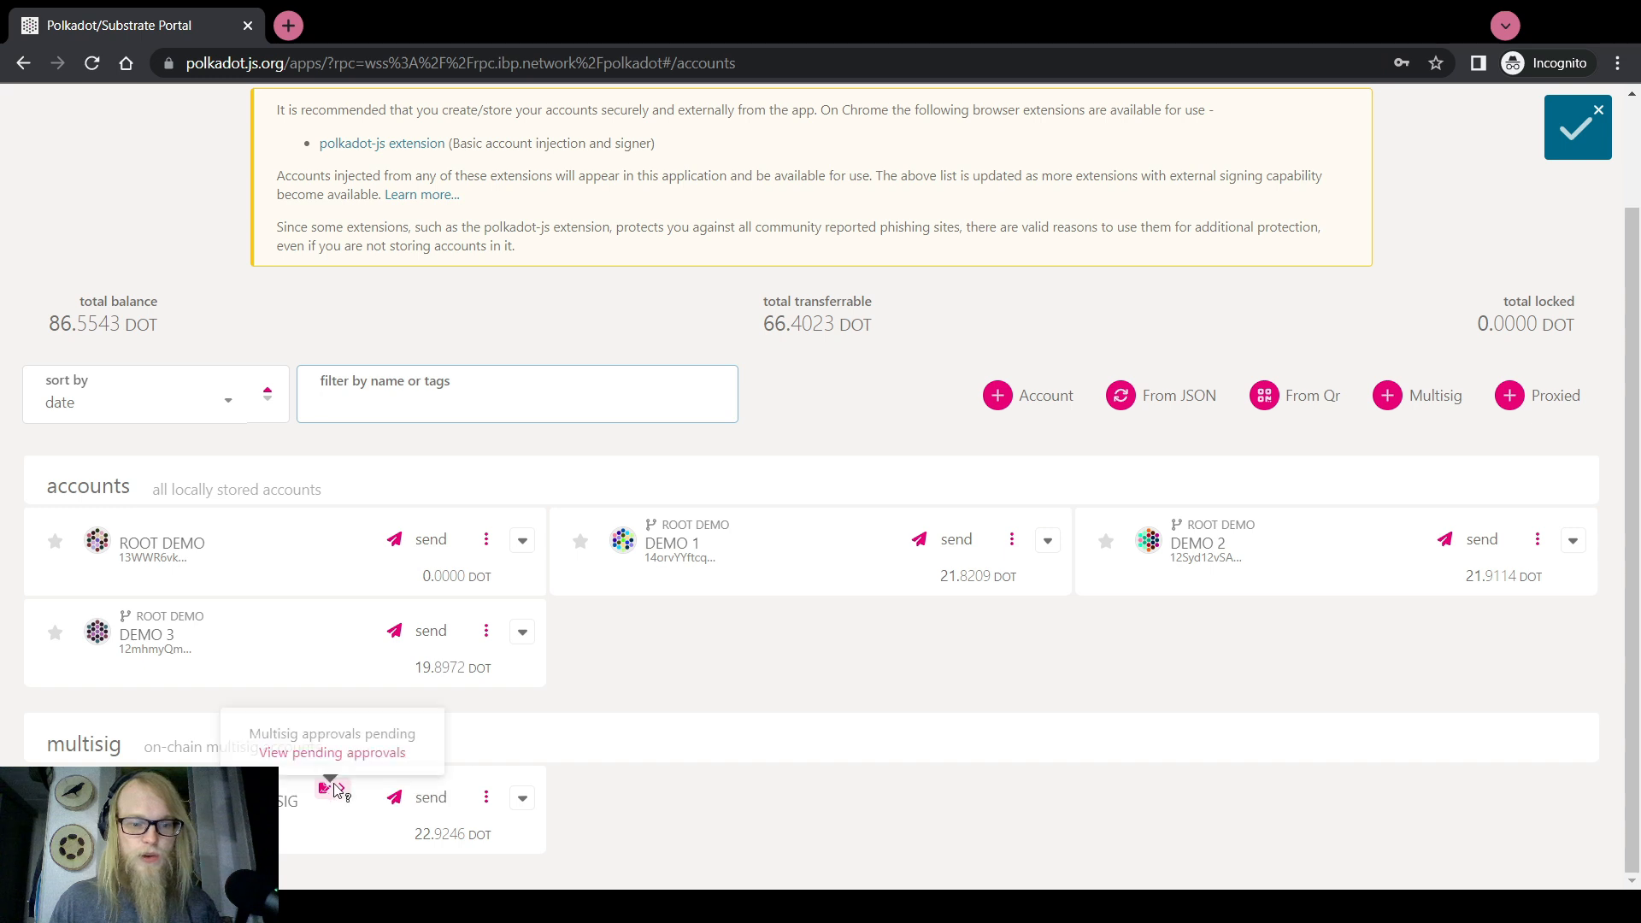
click(333, 752)
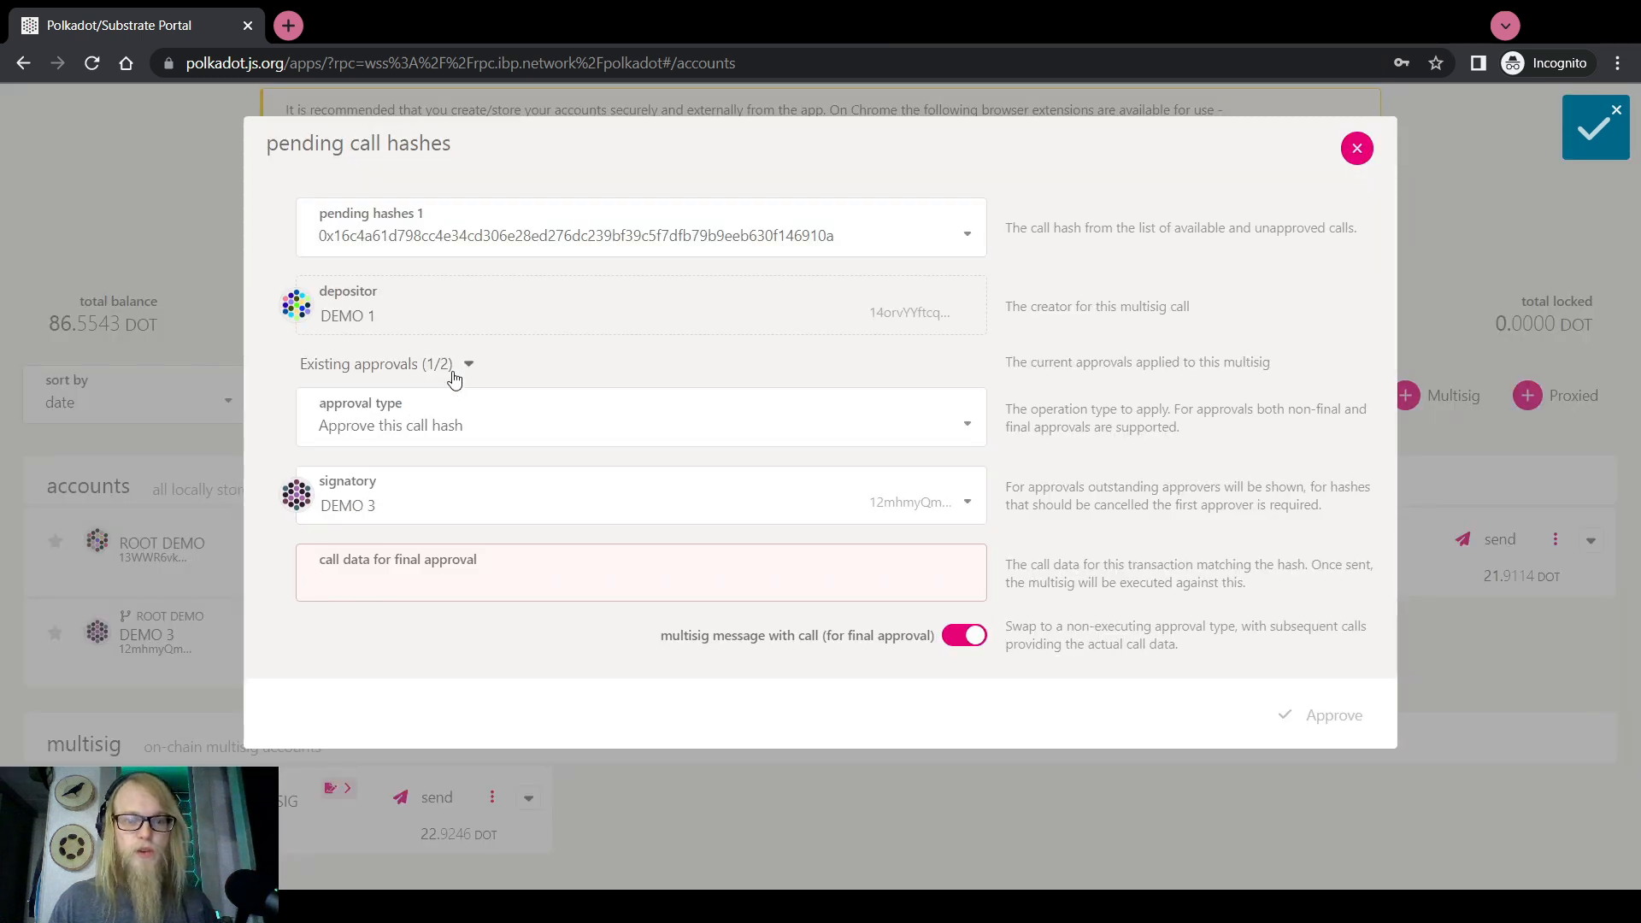
click(396, 485)
click(395, 550)
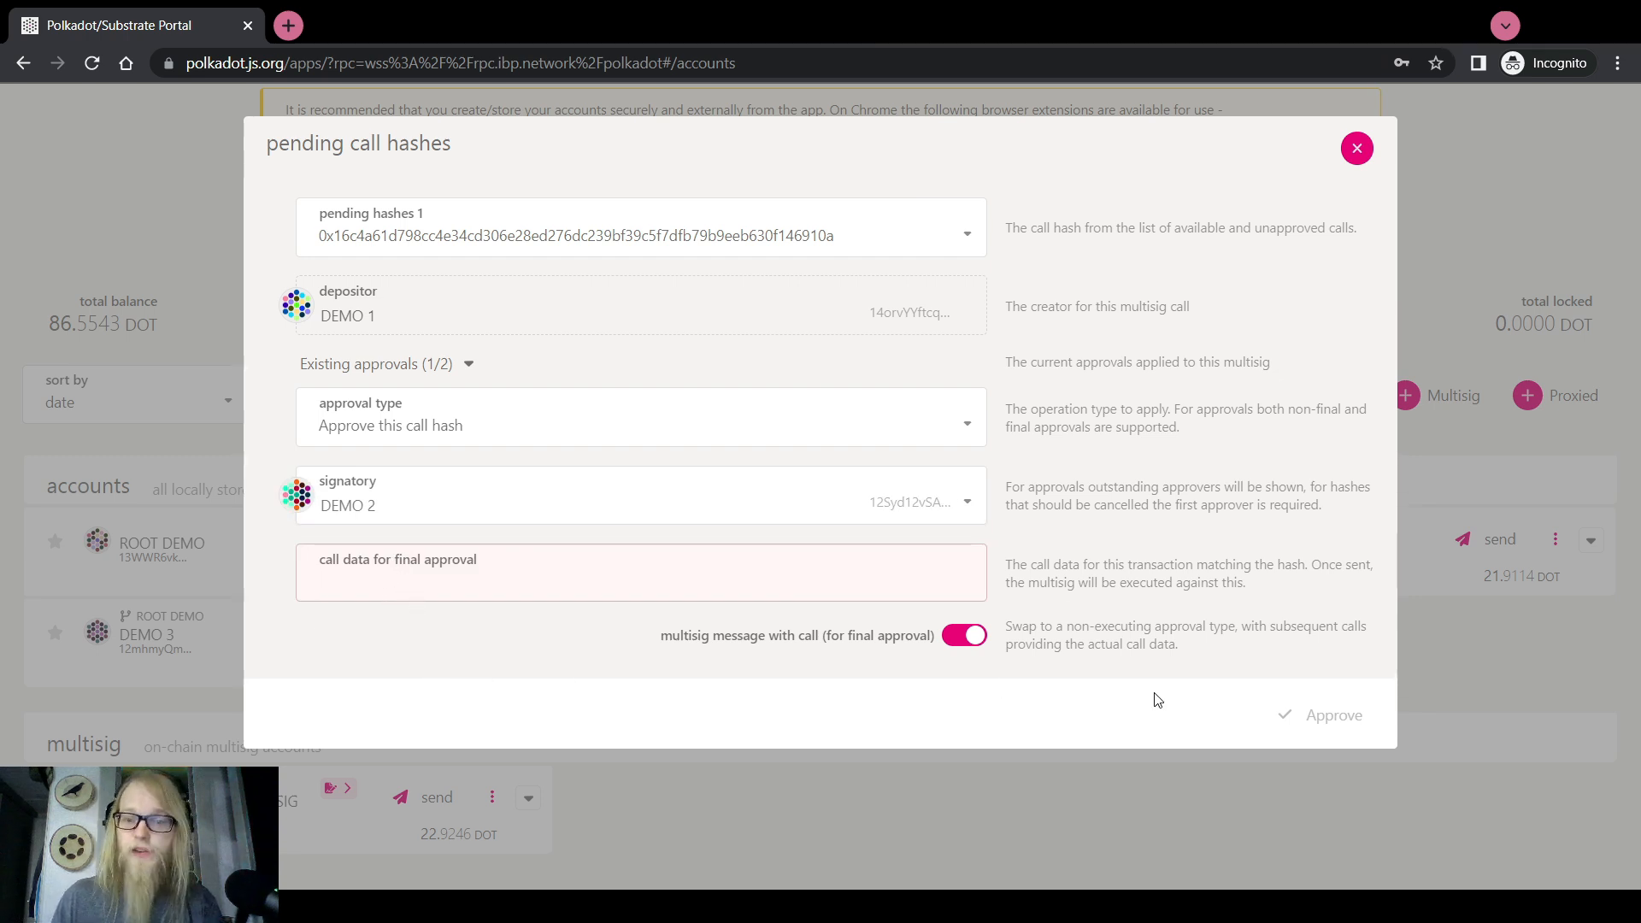
key(ctrl+v)
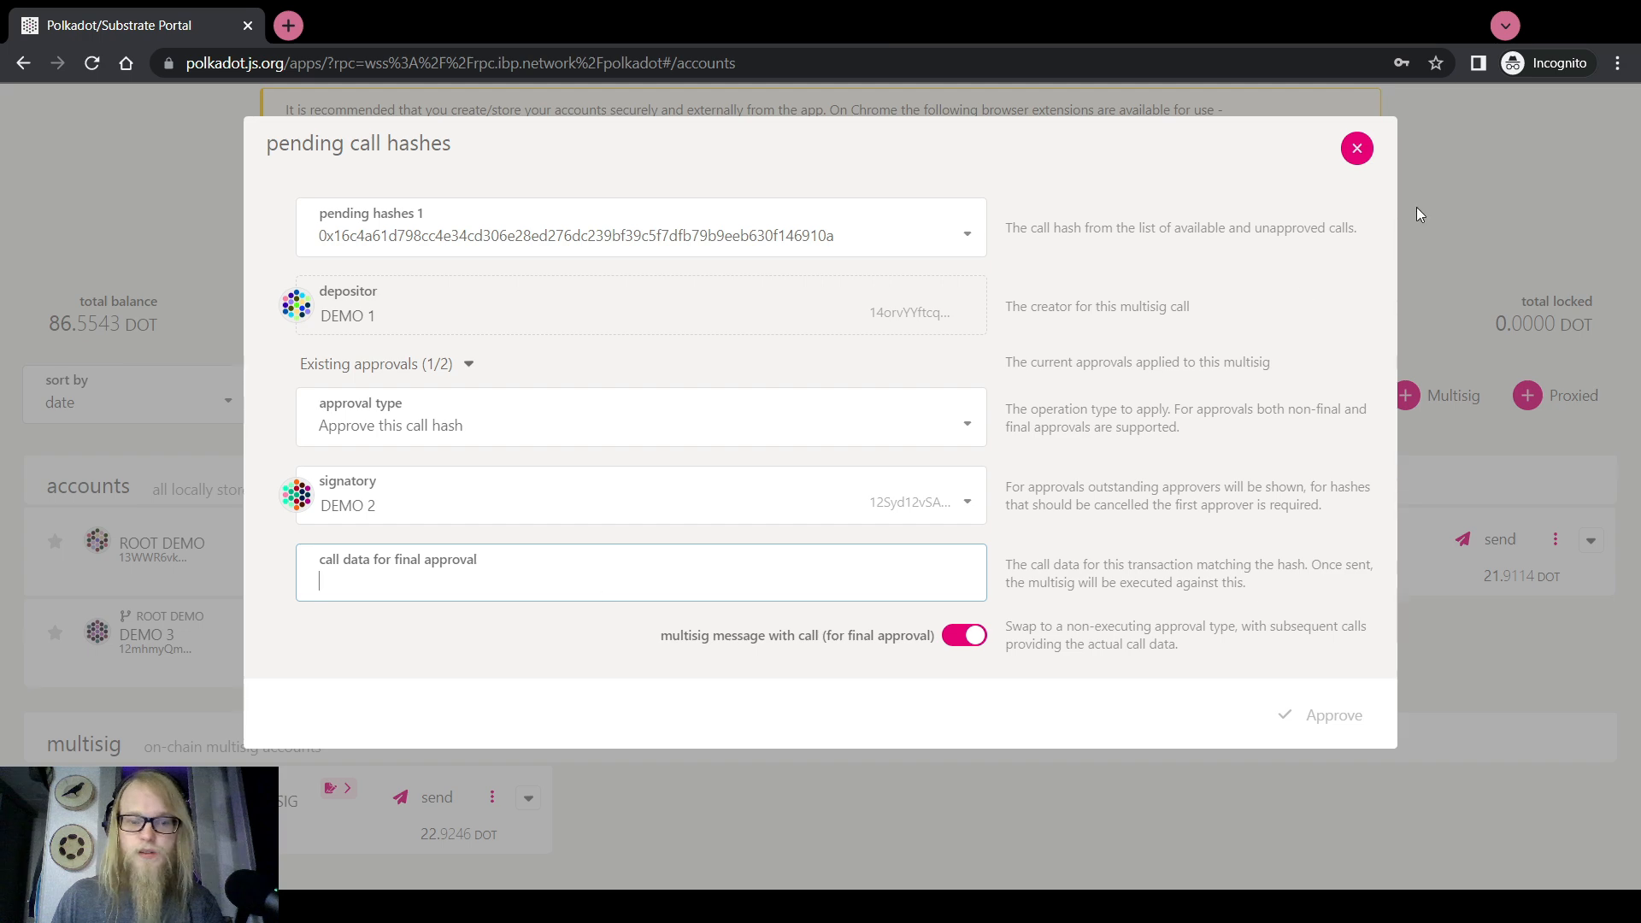
click(1356, 148)
Reopen pending approvals, keep DEMO 2, paste the call data and approve the call hash
mouse_move(325, 790)
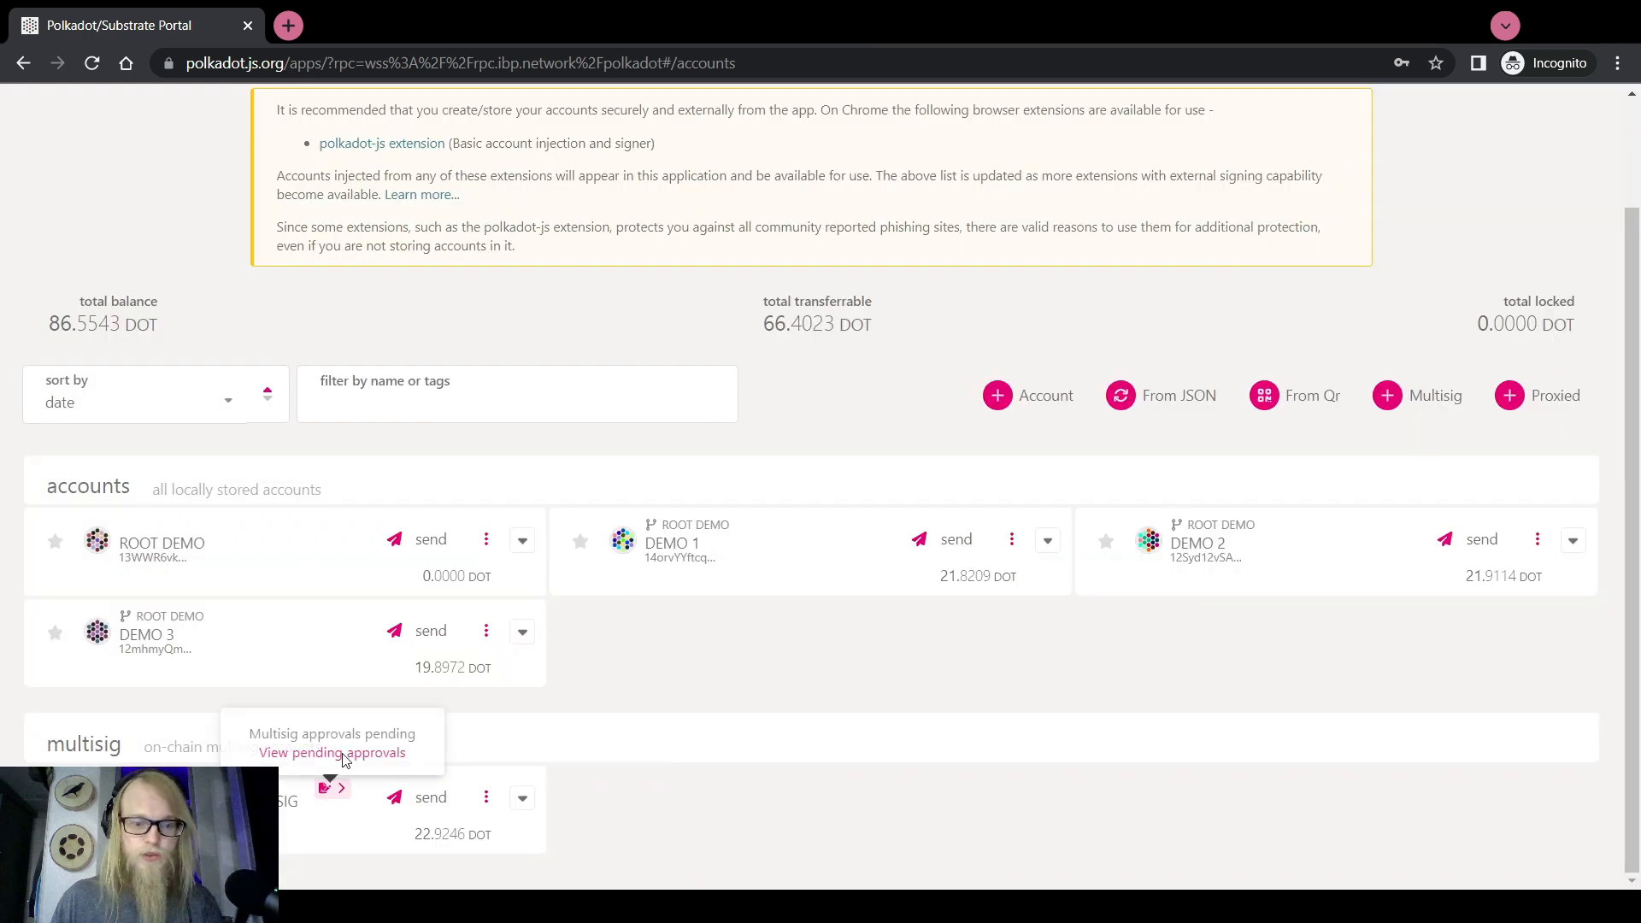
click(345, 760)
click(422, 512)
click(385, 547)
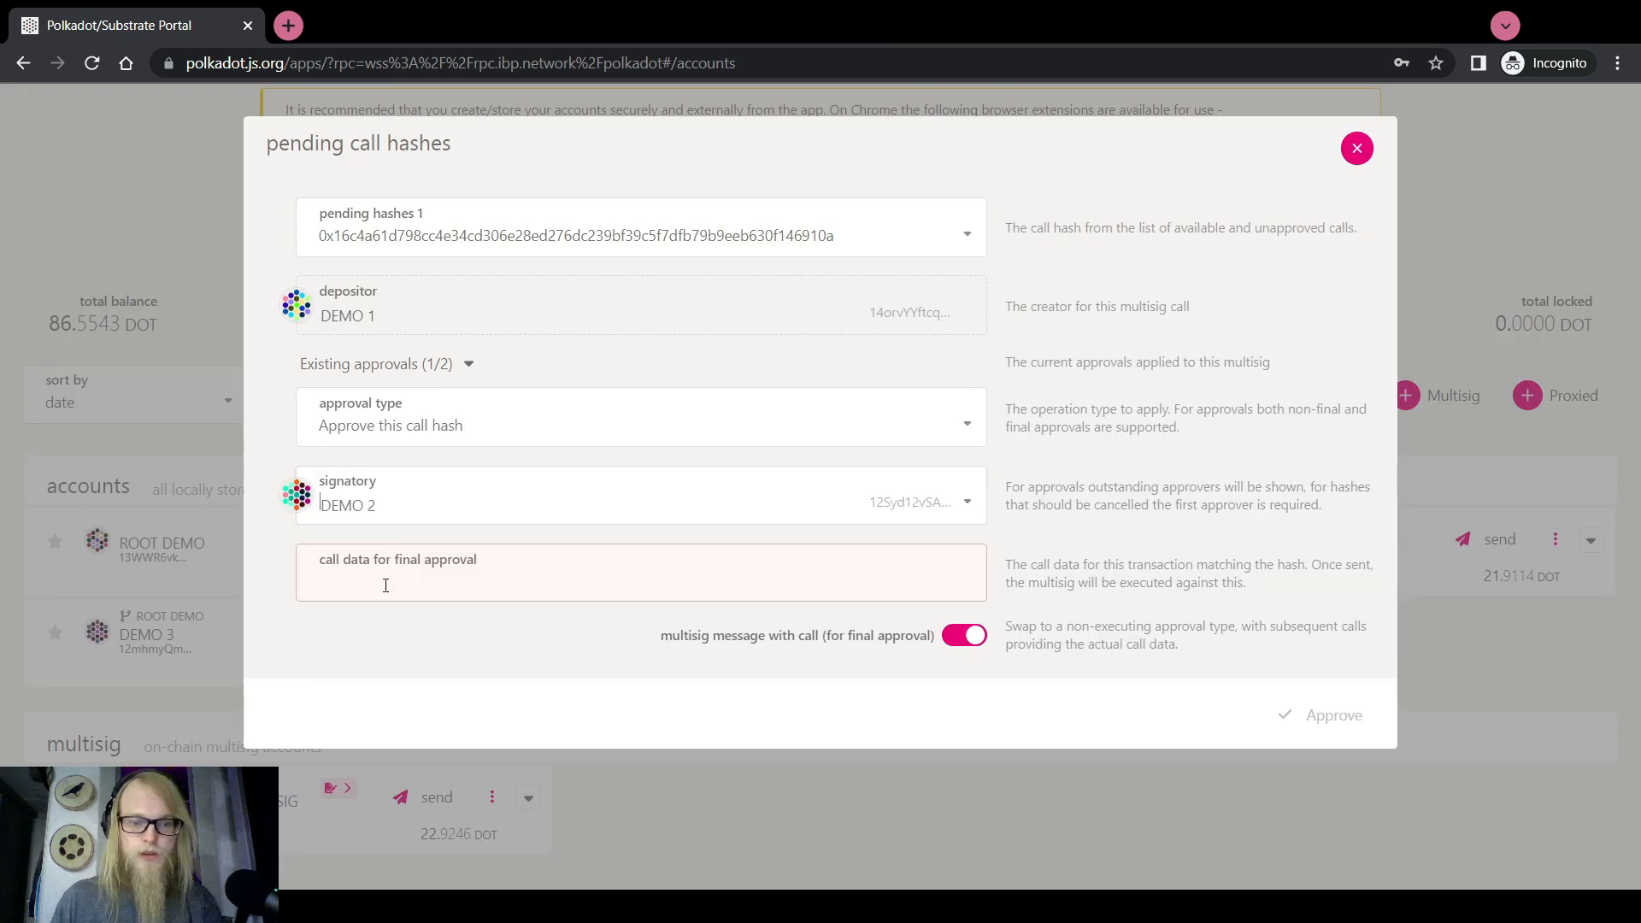
key(ctrl+v)
click(1307, 687)
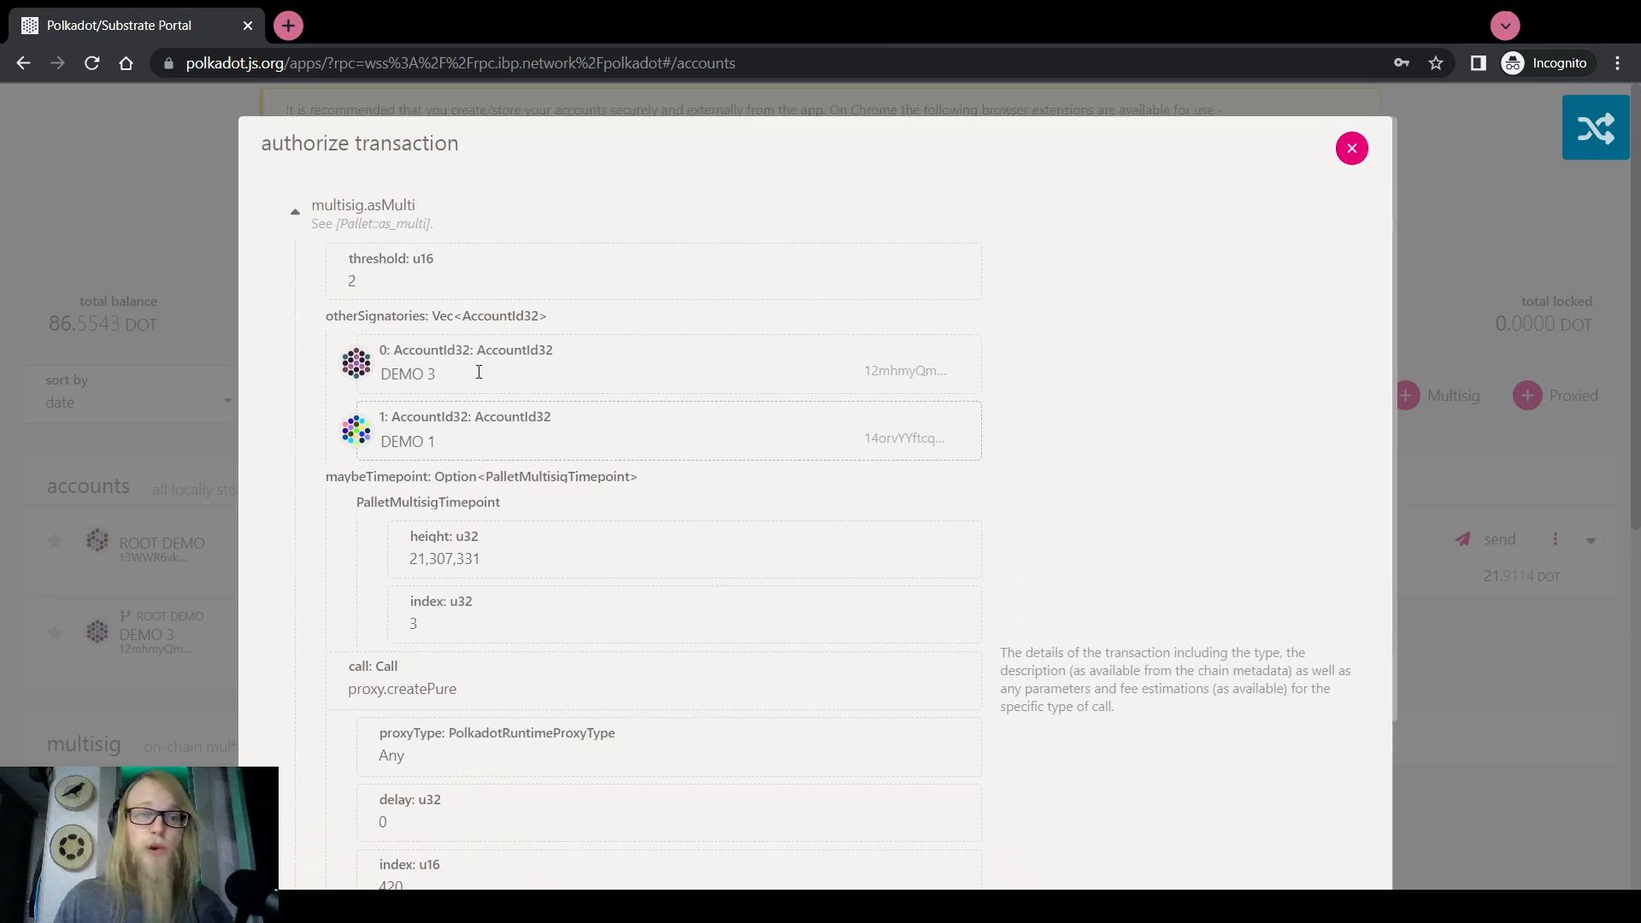
Review the asMulti approval (timepoint 21,307,331 index 3), enter the password, and sign and submit
scroll(479, 371, down, 5)
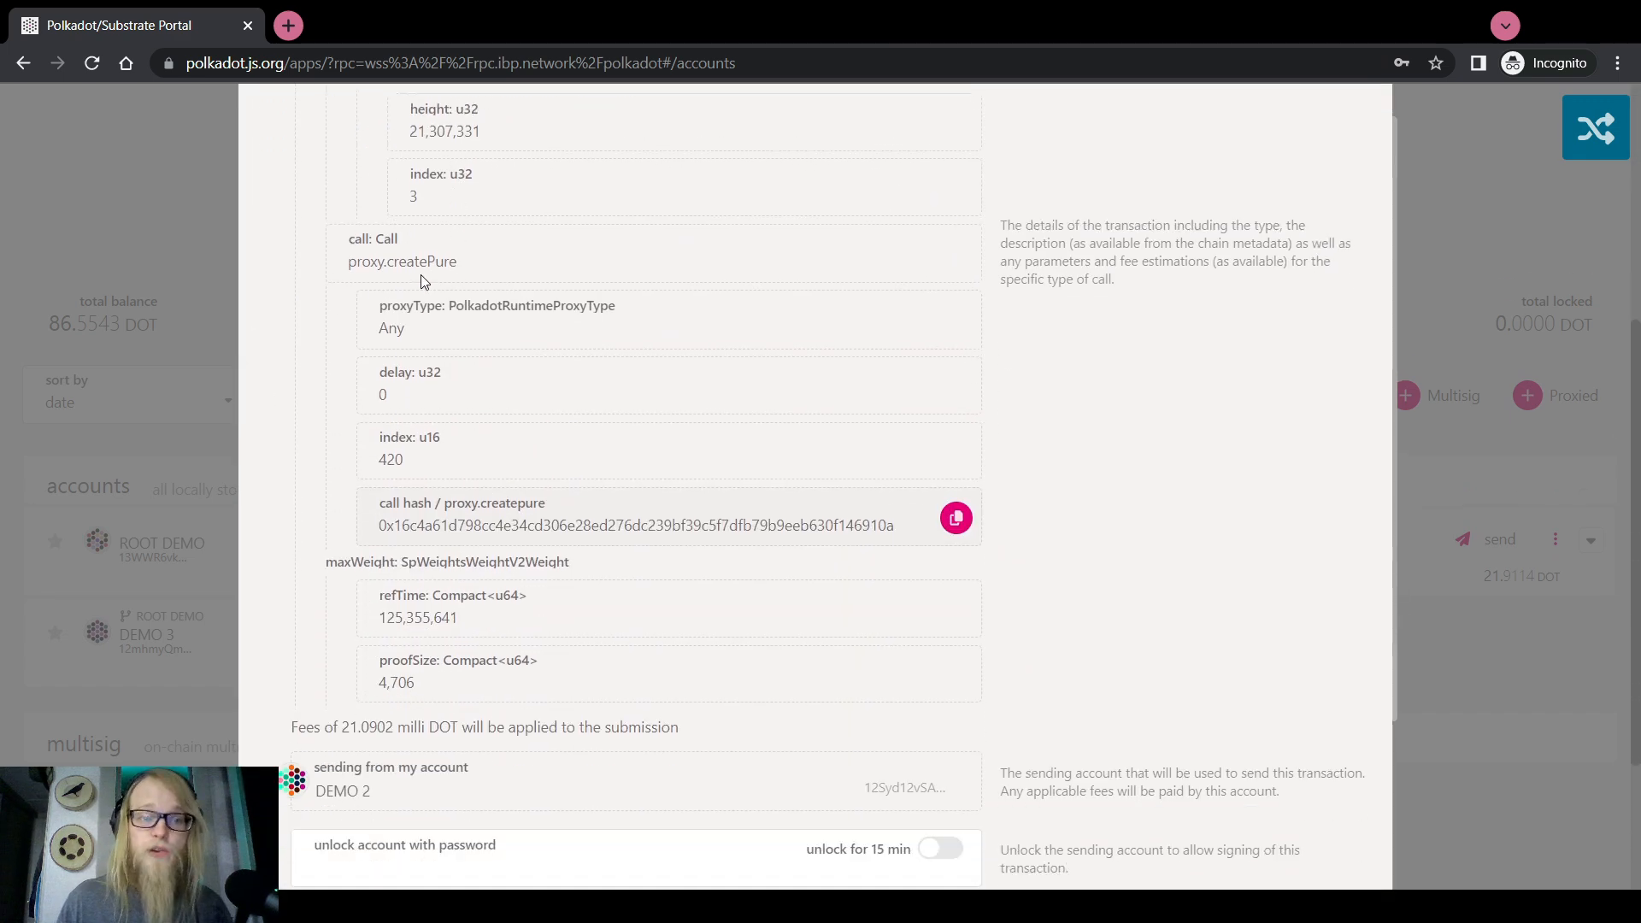
scroll(444, 402, up, 3)
scroll(444, 407, down, 2)
scroll(406, 445, down, 2)
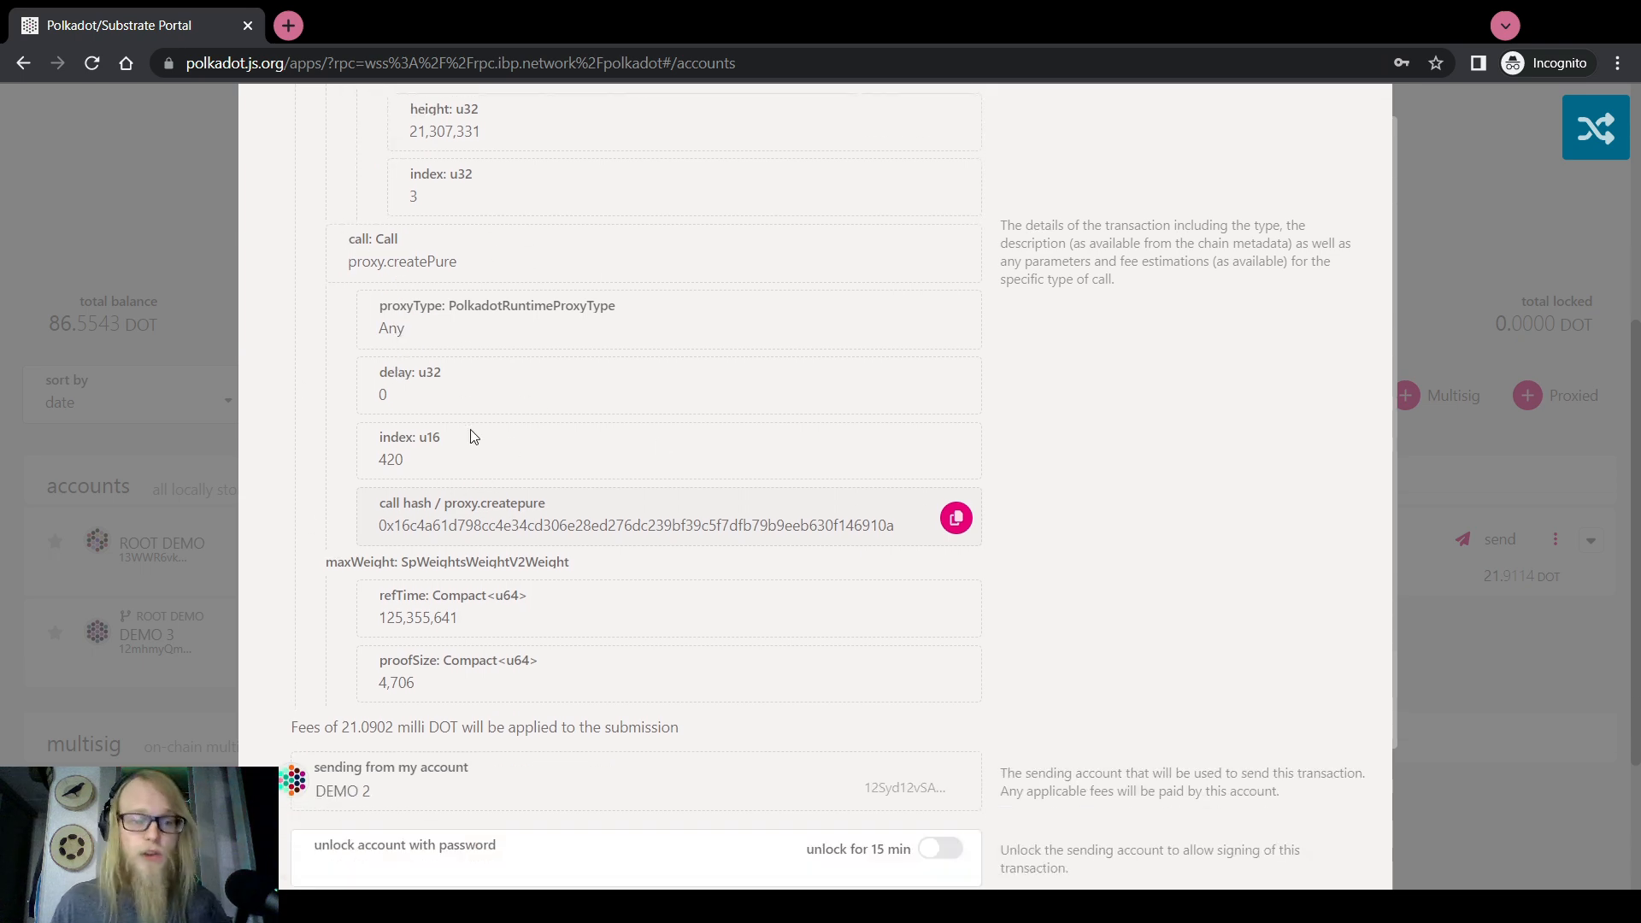
scroll(513, 461, down, 2)
scroll(388, 501, down, 1)
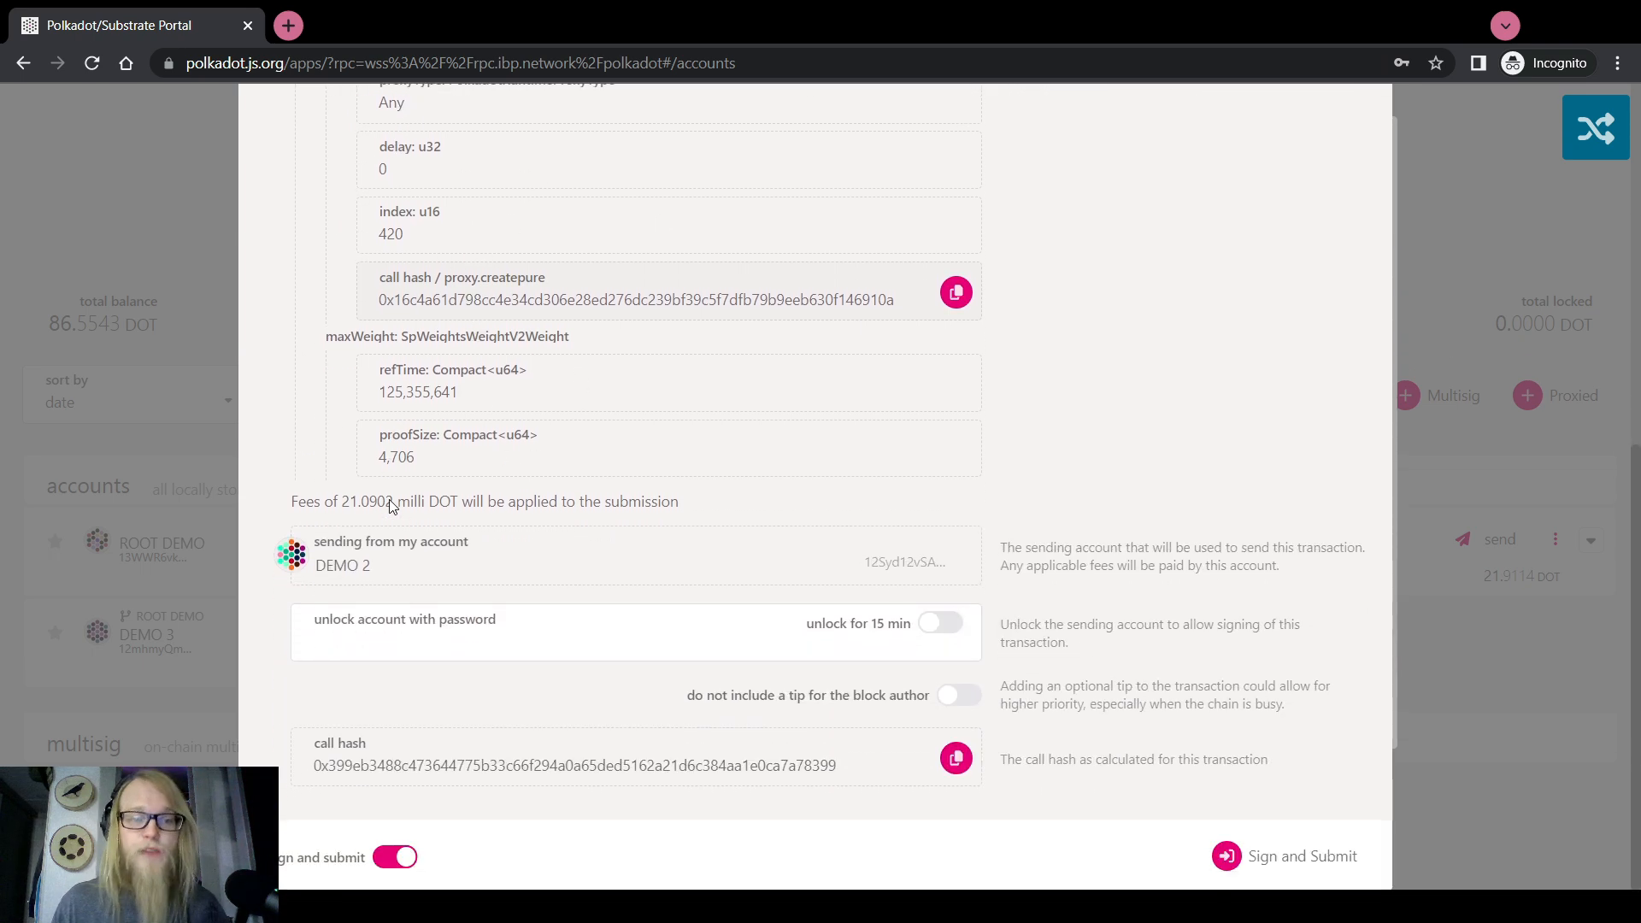
scroll(453, 513, up, 8)
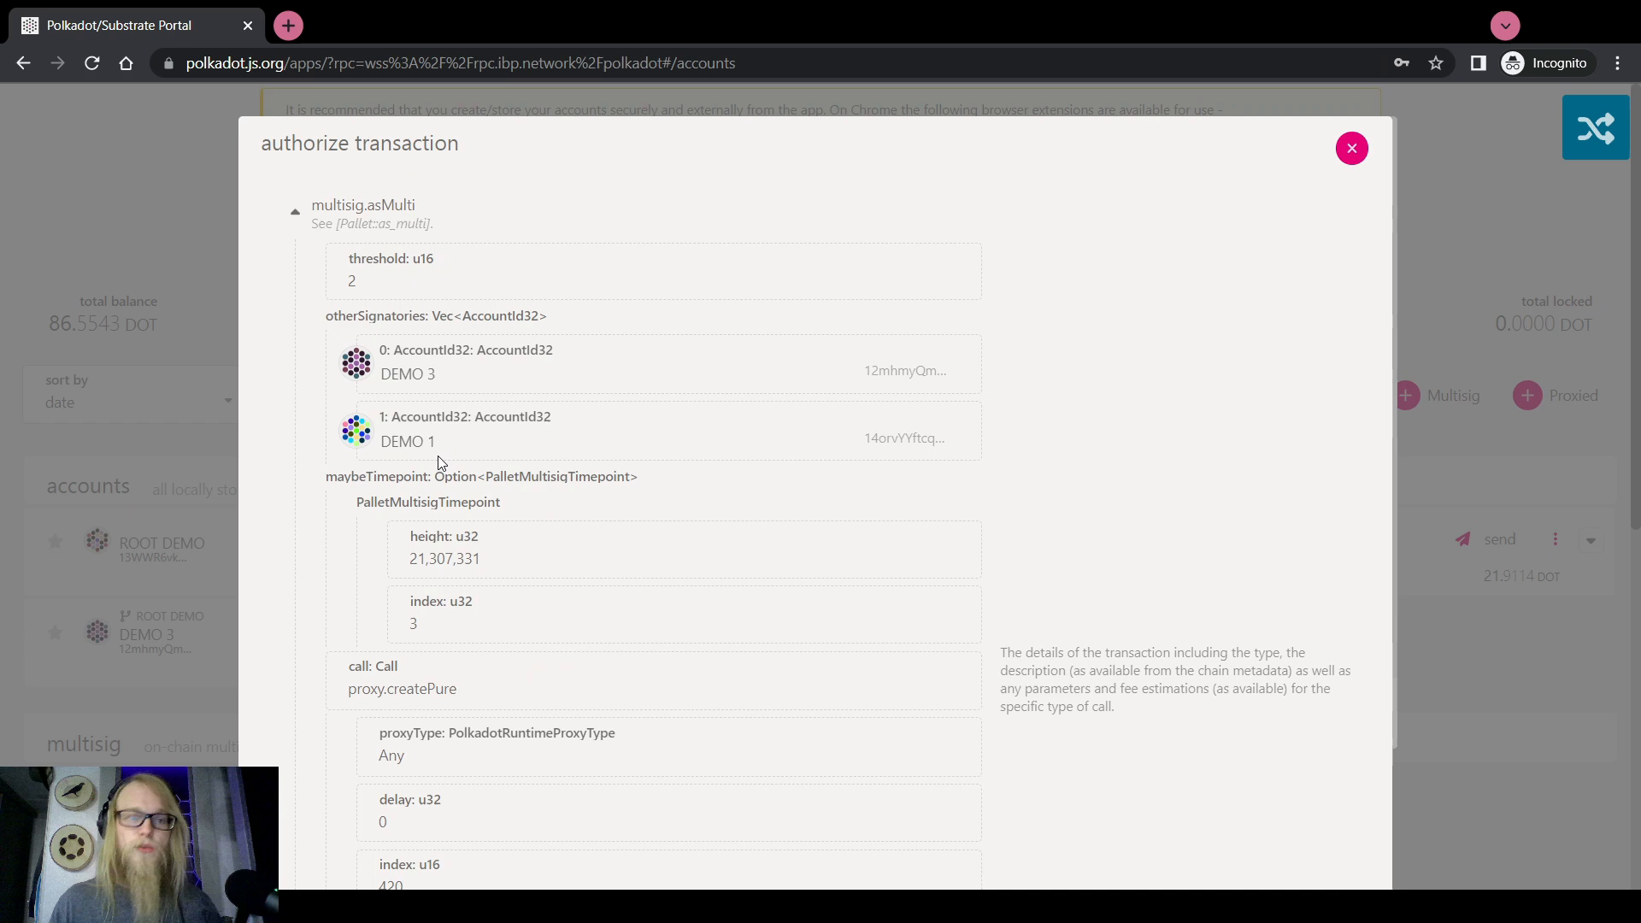
click(351, 216)
click(423, 403)
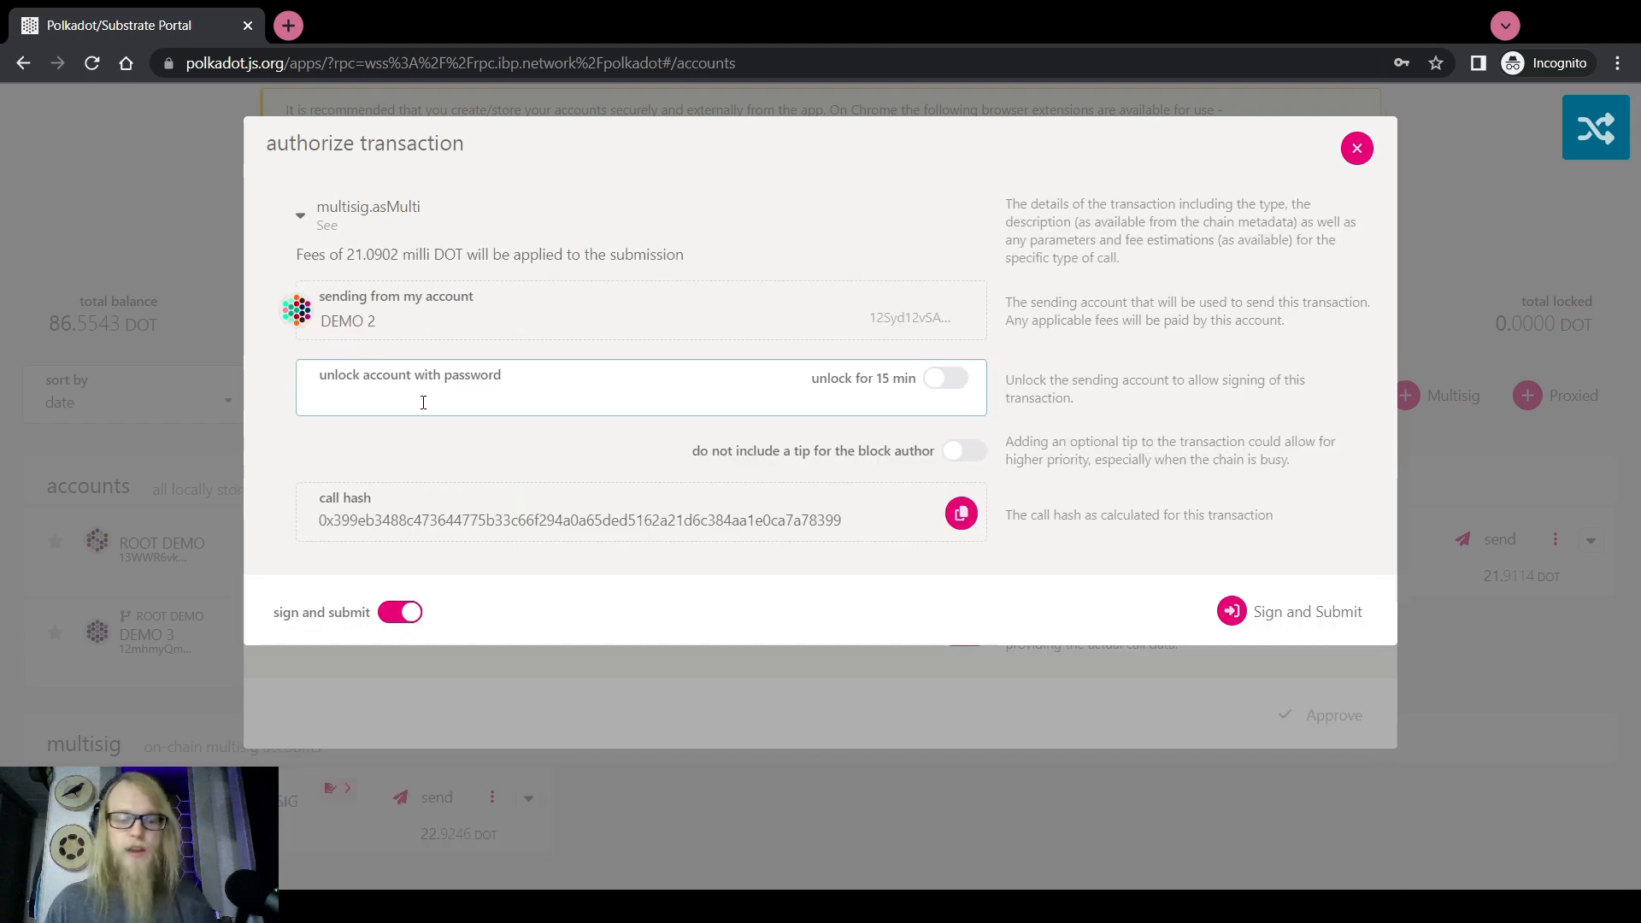
click(1297, 612)
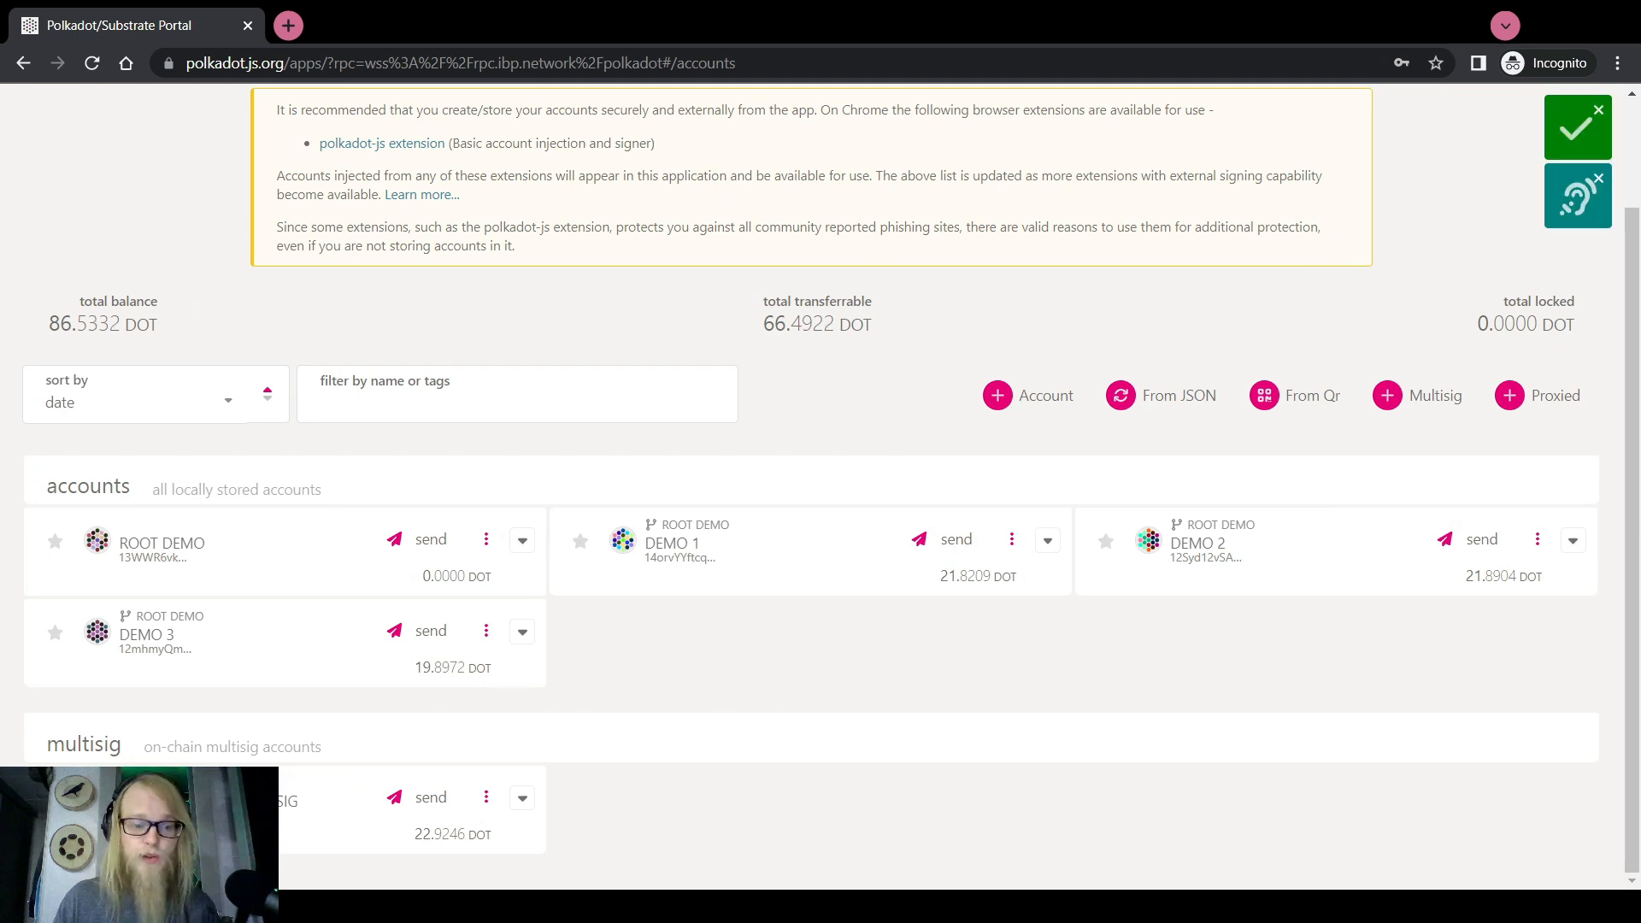
Expand the CONVENTIONAL MULTISIG account's balance details
click(522, 799)
scroll(546, 795, down, 3)
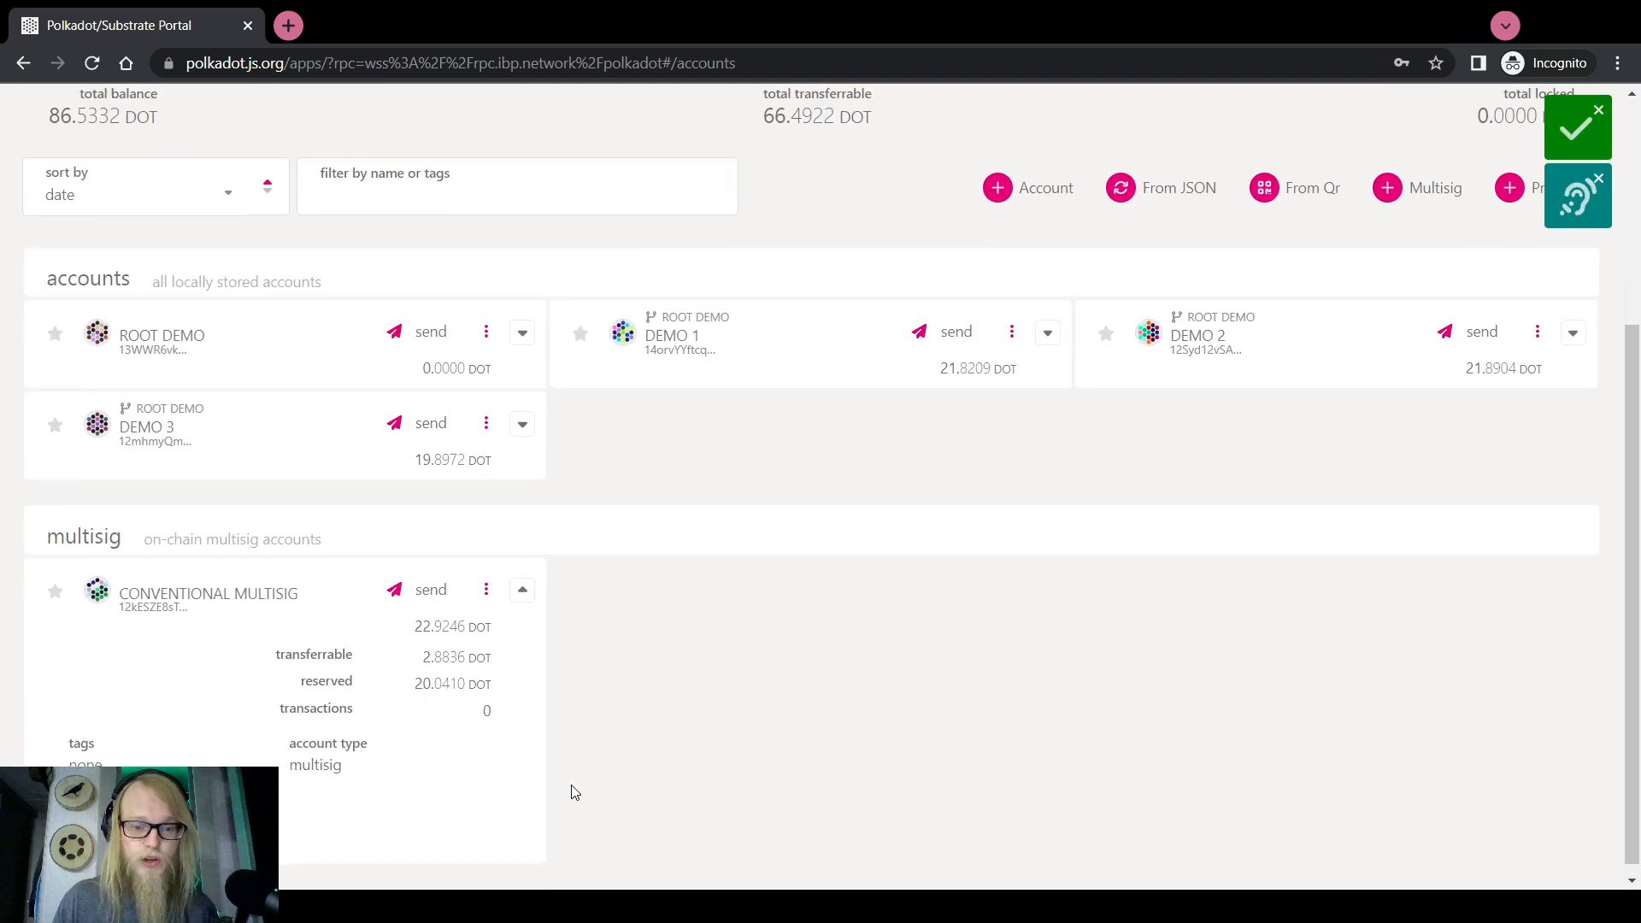
drag(415, 672, 466, 673)
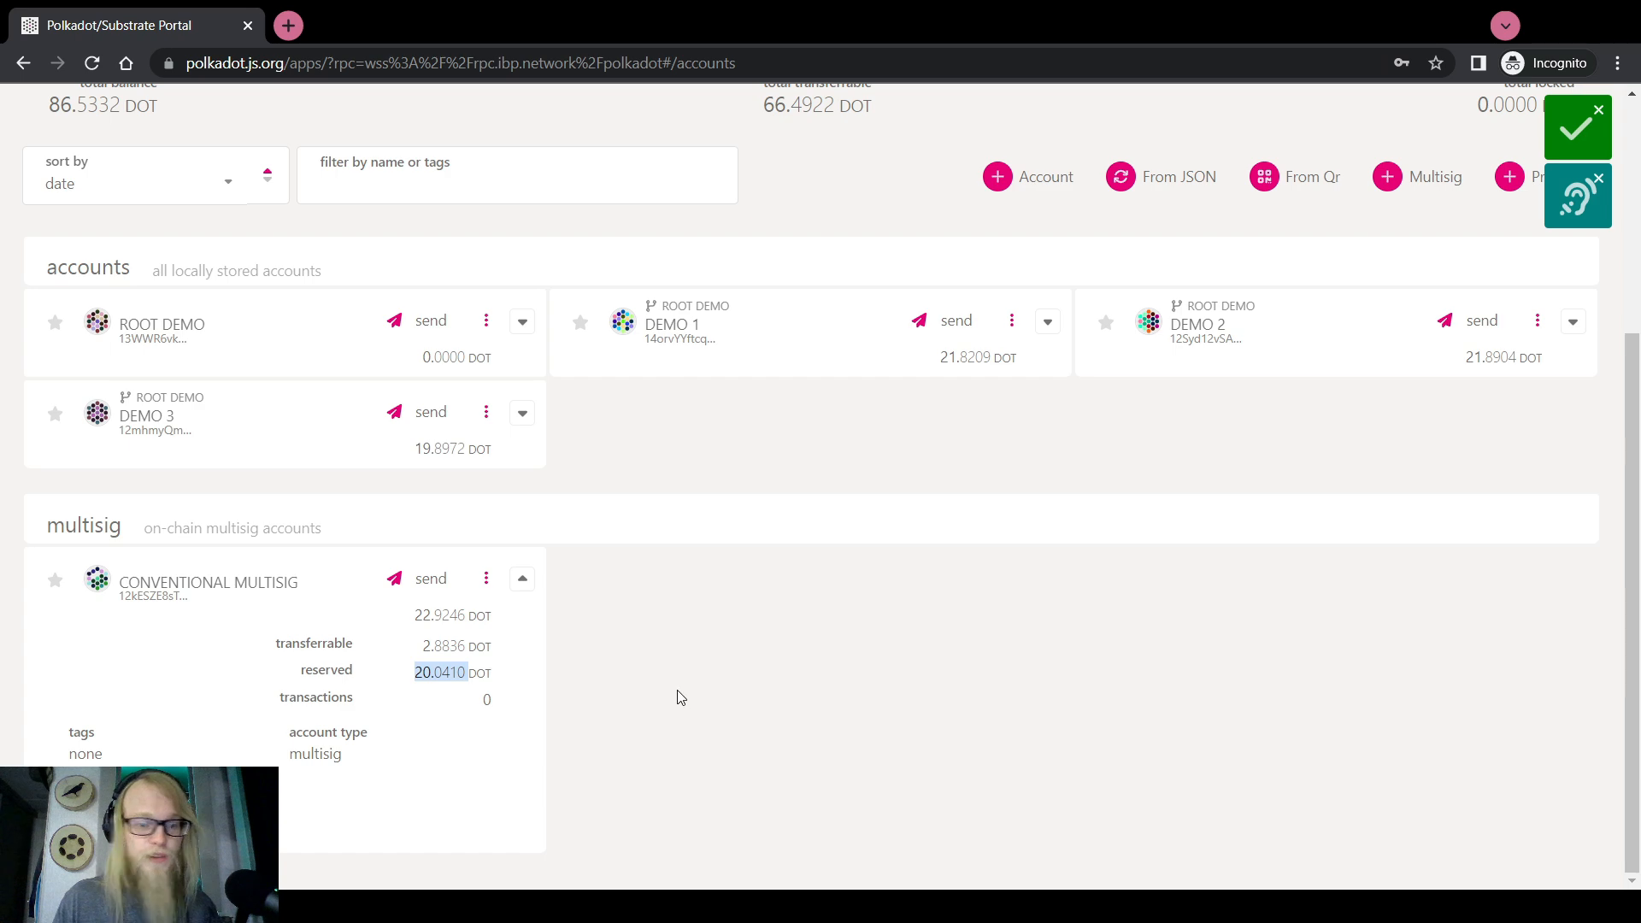
scroll(673, 702, up, 4)
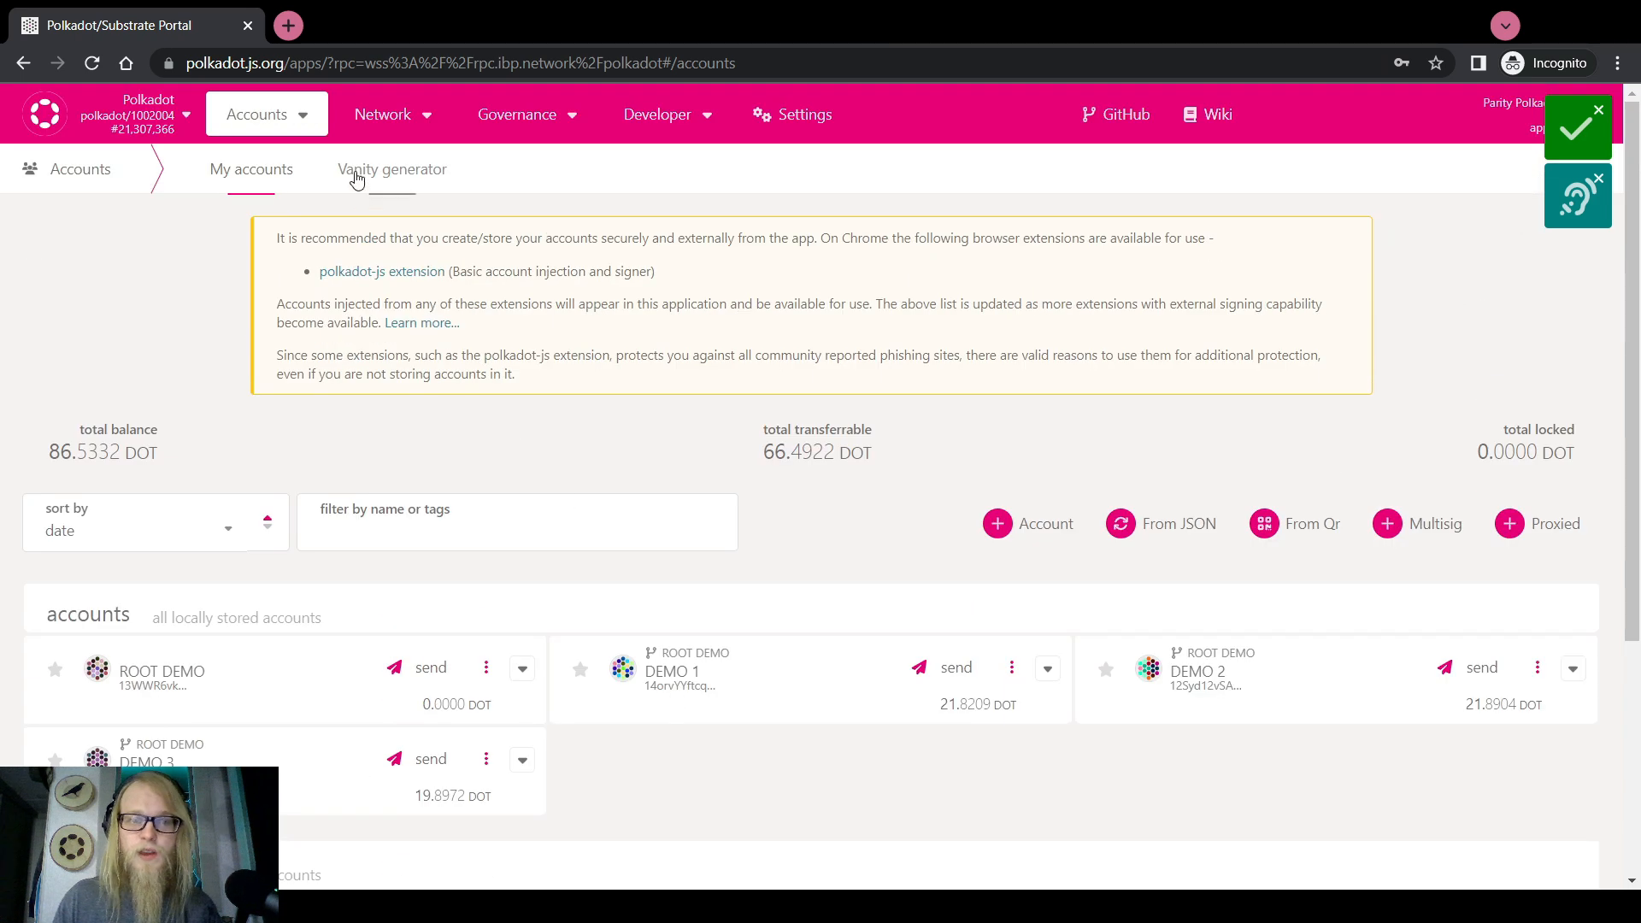
Open the Network explorer and expand the MultisigExecuted event, showing result Ok
mouse_move(376, 120)
click(392, 158)
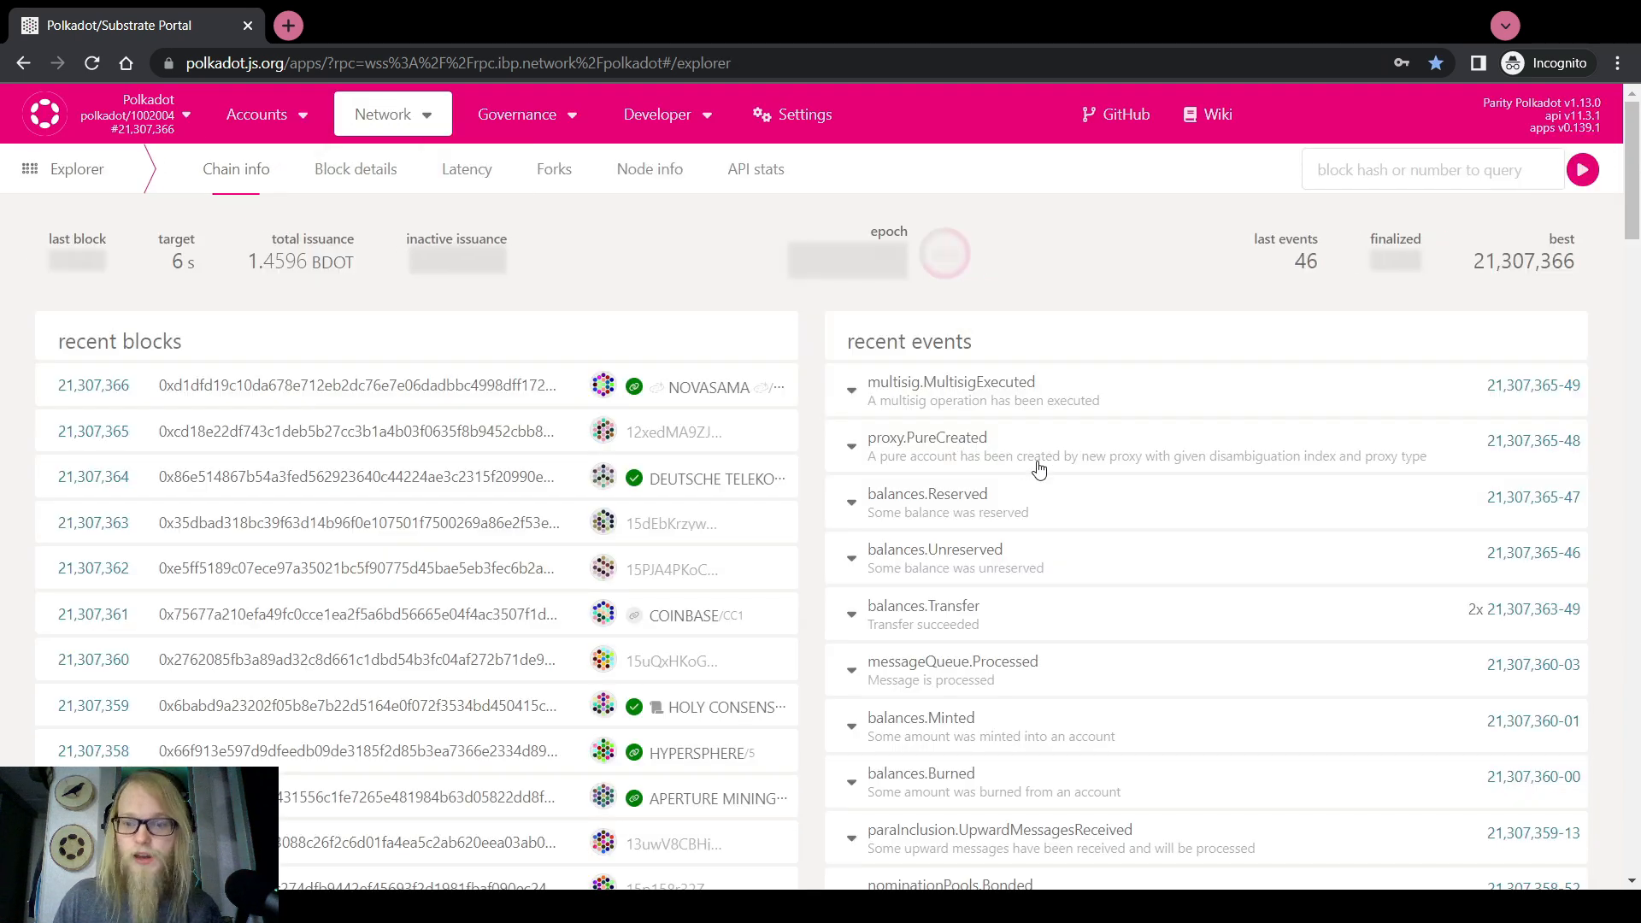
click(1009, 385)
scroll(1004, 410, down, 2)
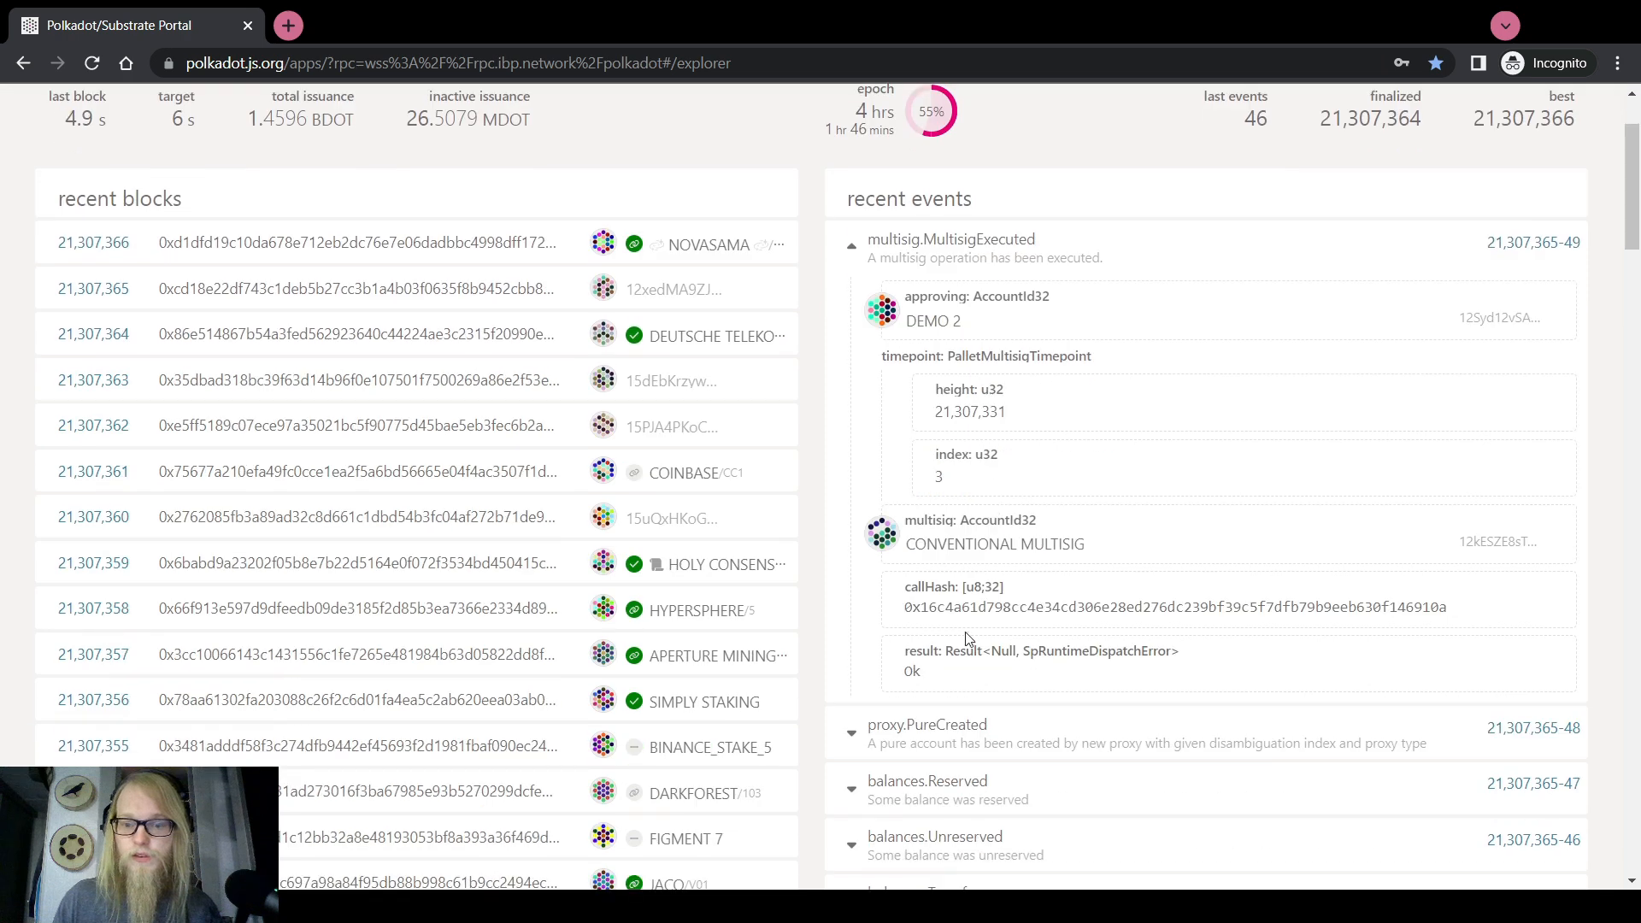
Expand the PureCreated event (Any, index 420) and copy the new pure account's address
click(938, 783)
scroll(940, 777, down, 3)
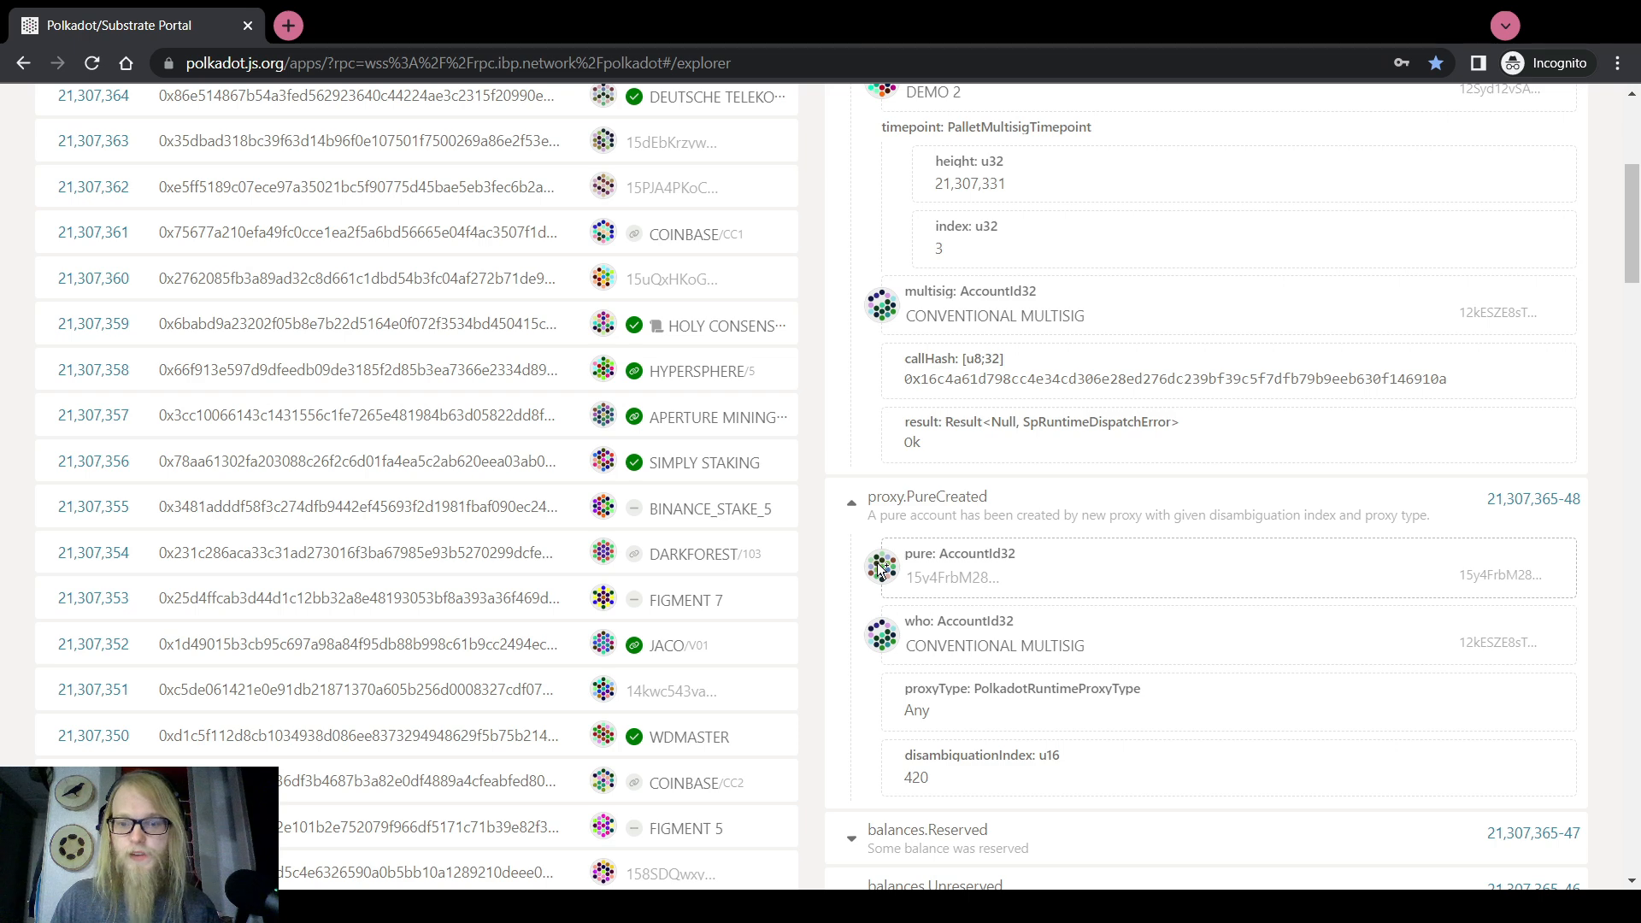
scroll(880, 569, down, 1)
click(890, 535)
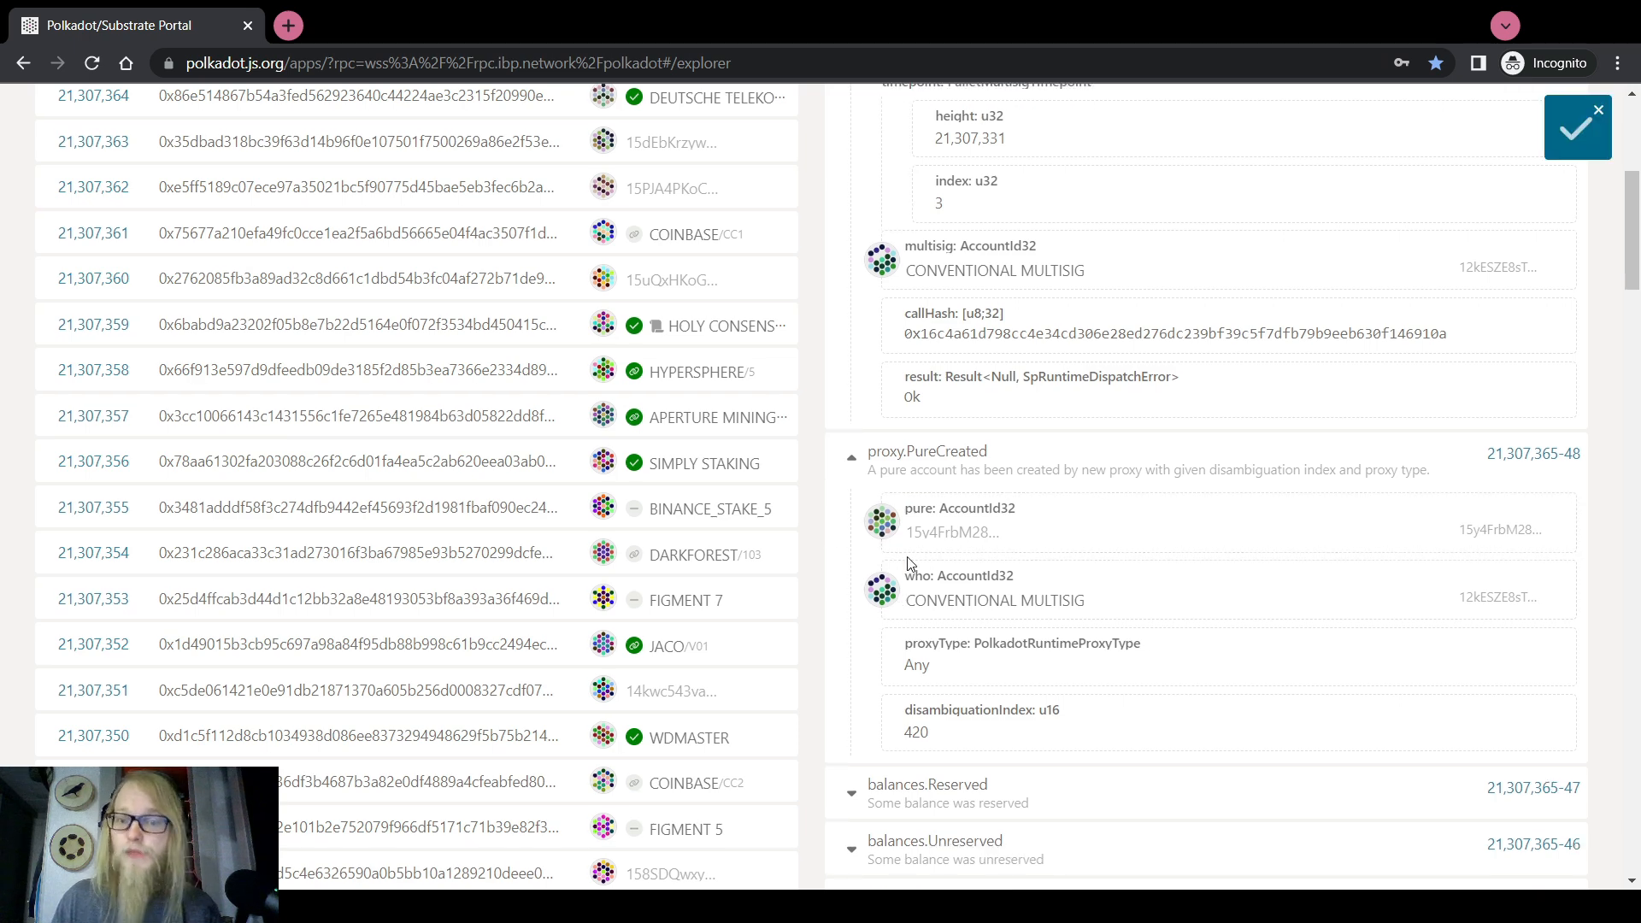
scroll(924, 540, up, 3)
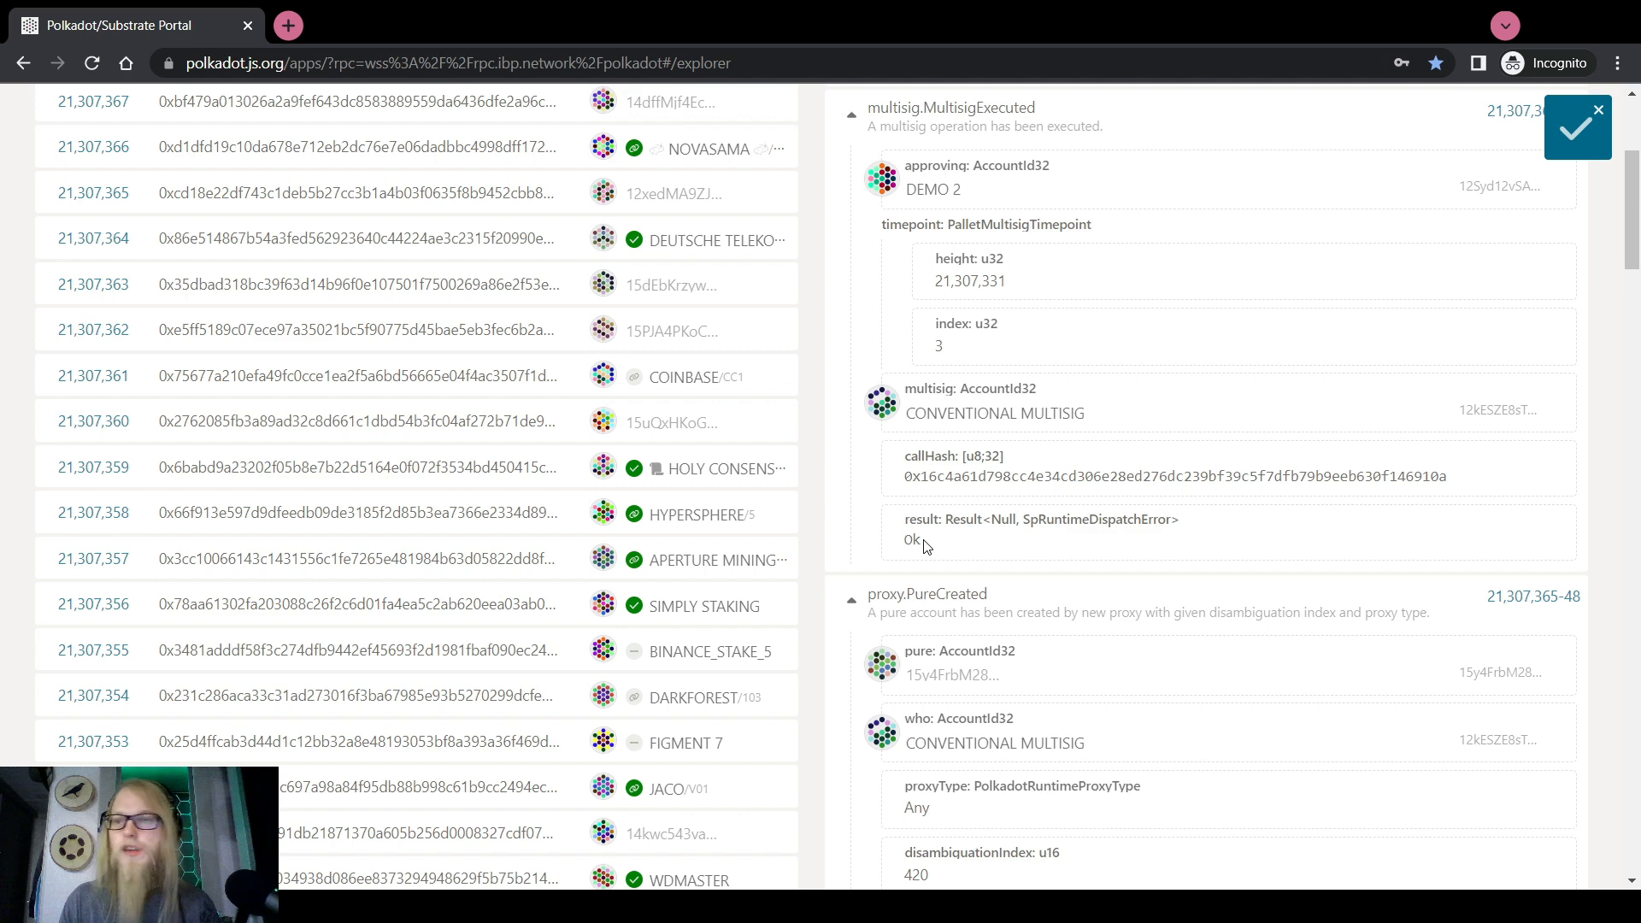
scroll(925, 547, up, 4)
Add the pasted pure proxy address as proxied account 'Conventional Bounty Curator'
mouse_move(256, 114)
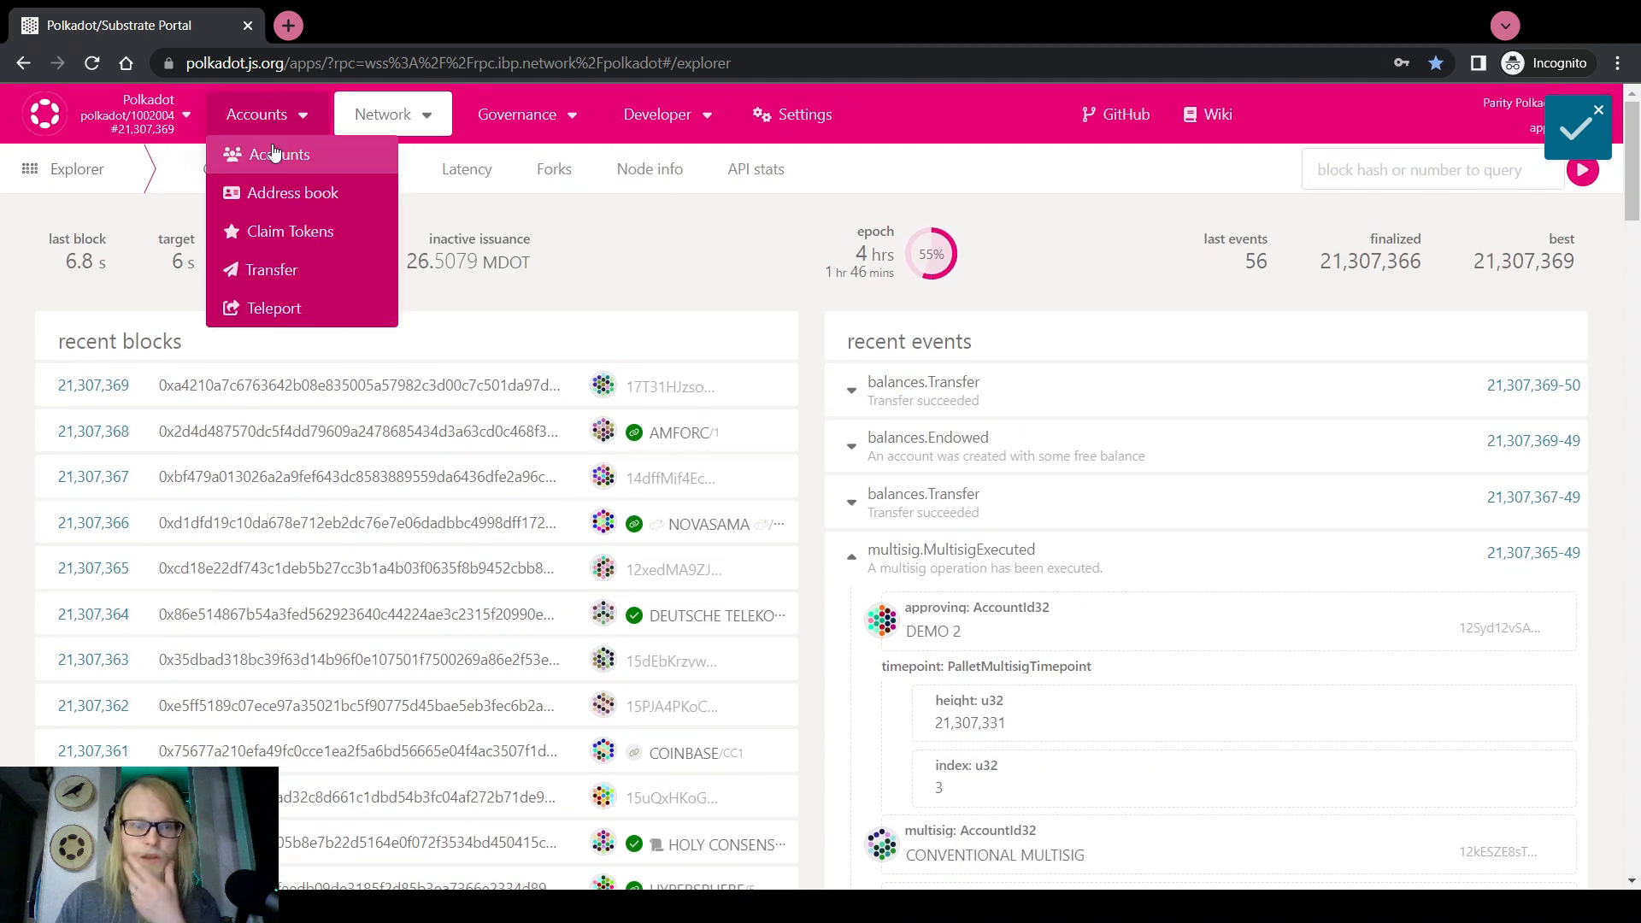
click(273, 156)
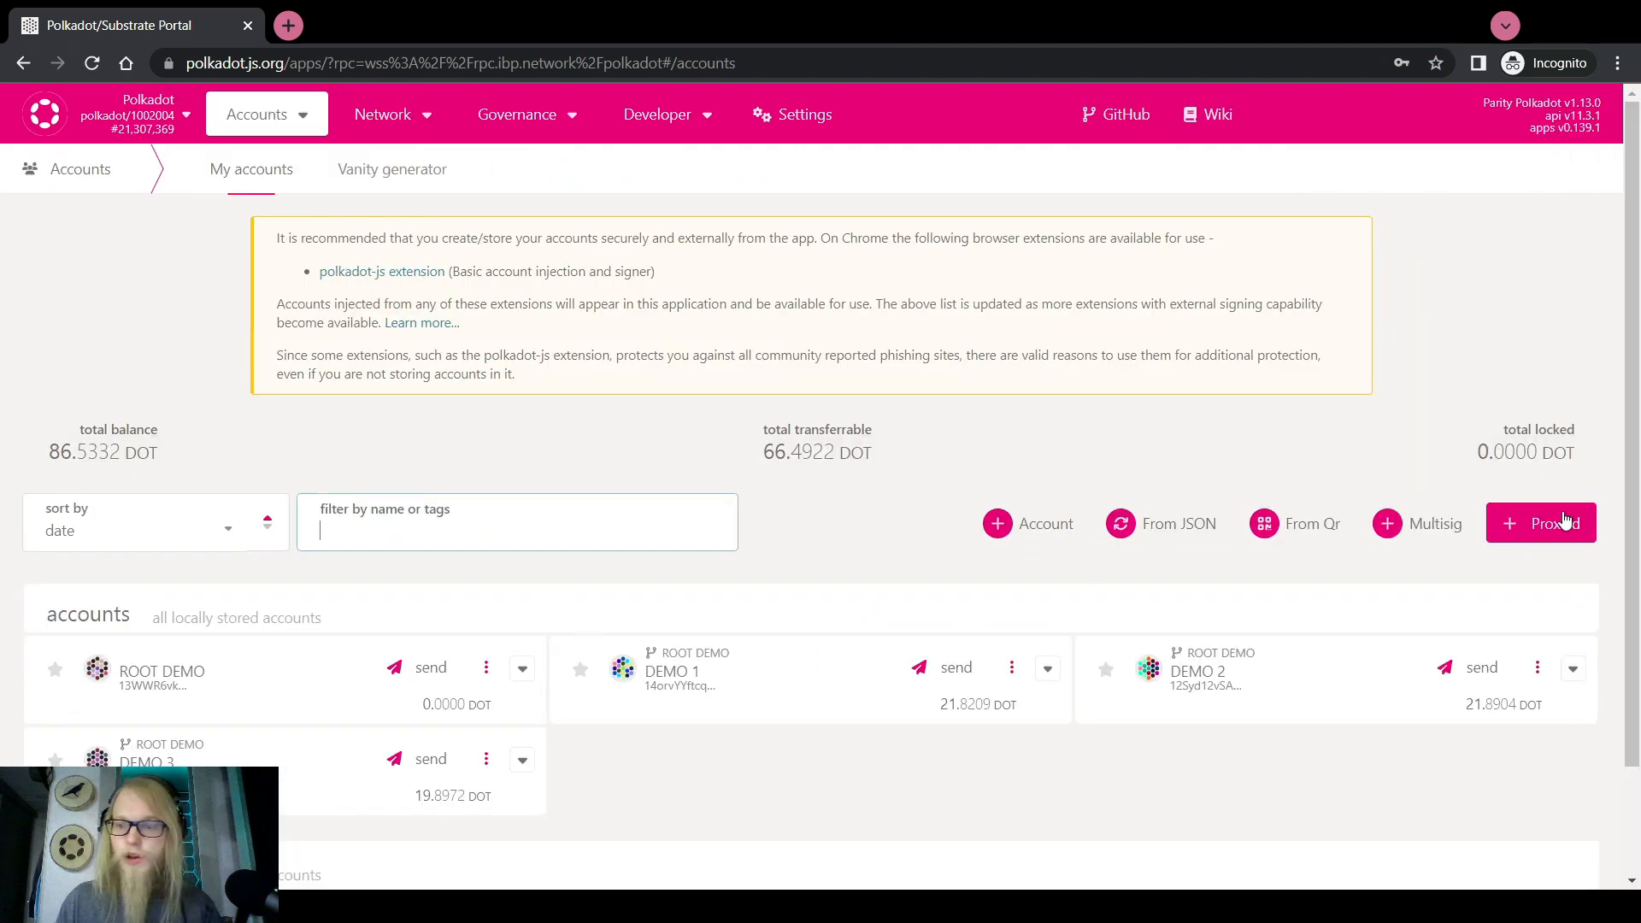
click(1534, 523)
key(ctrl+v)
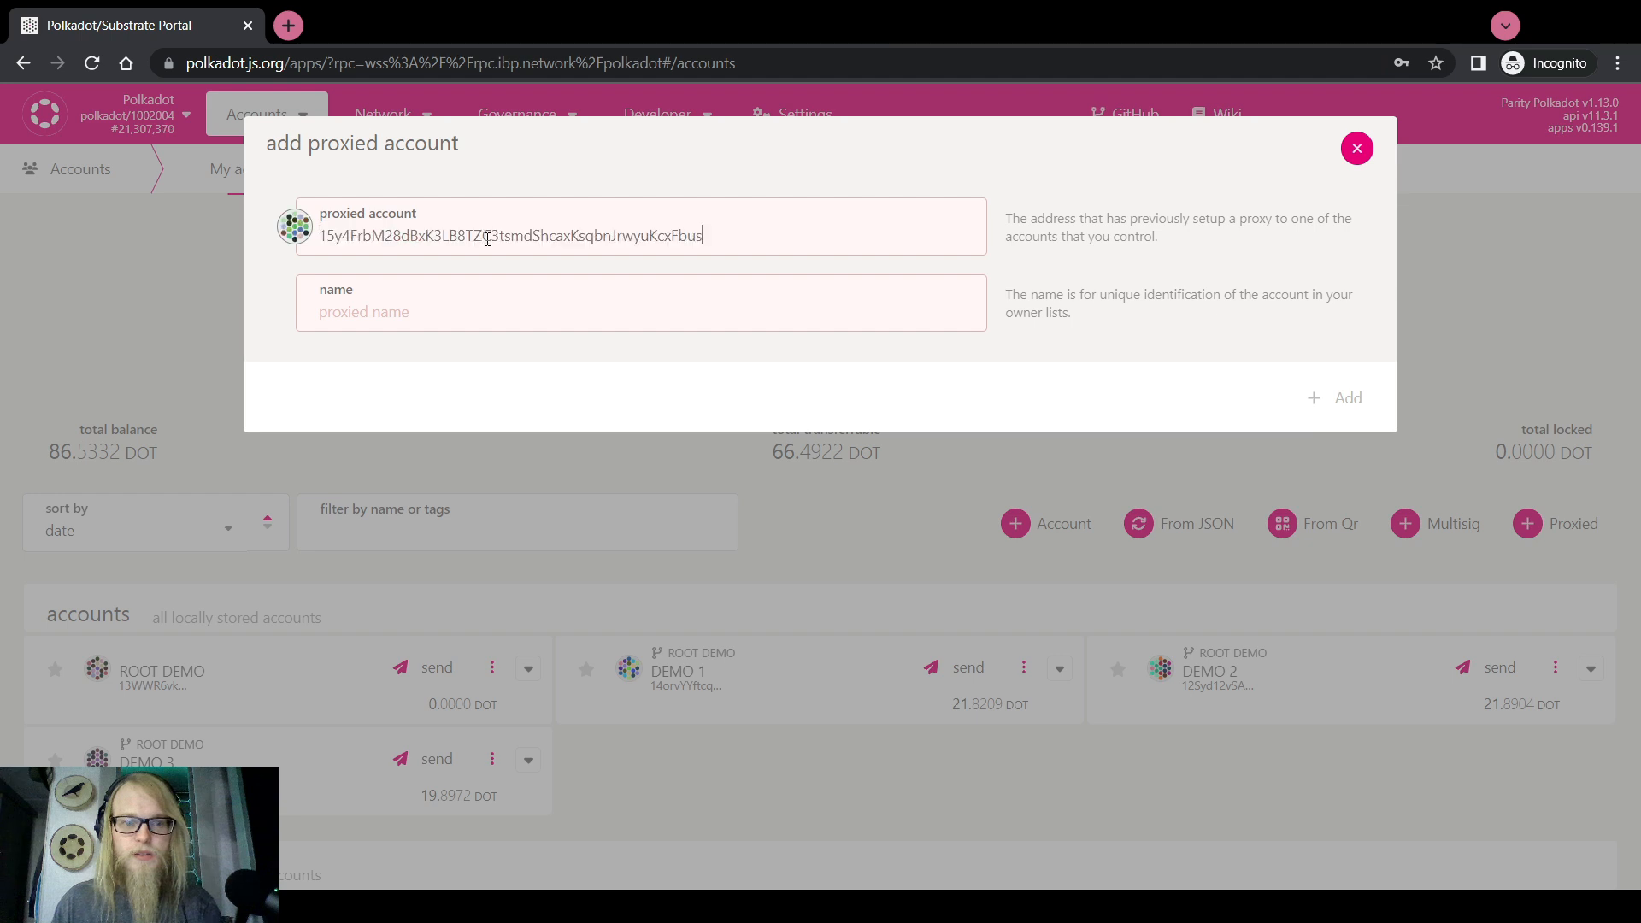
click(508, 321)
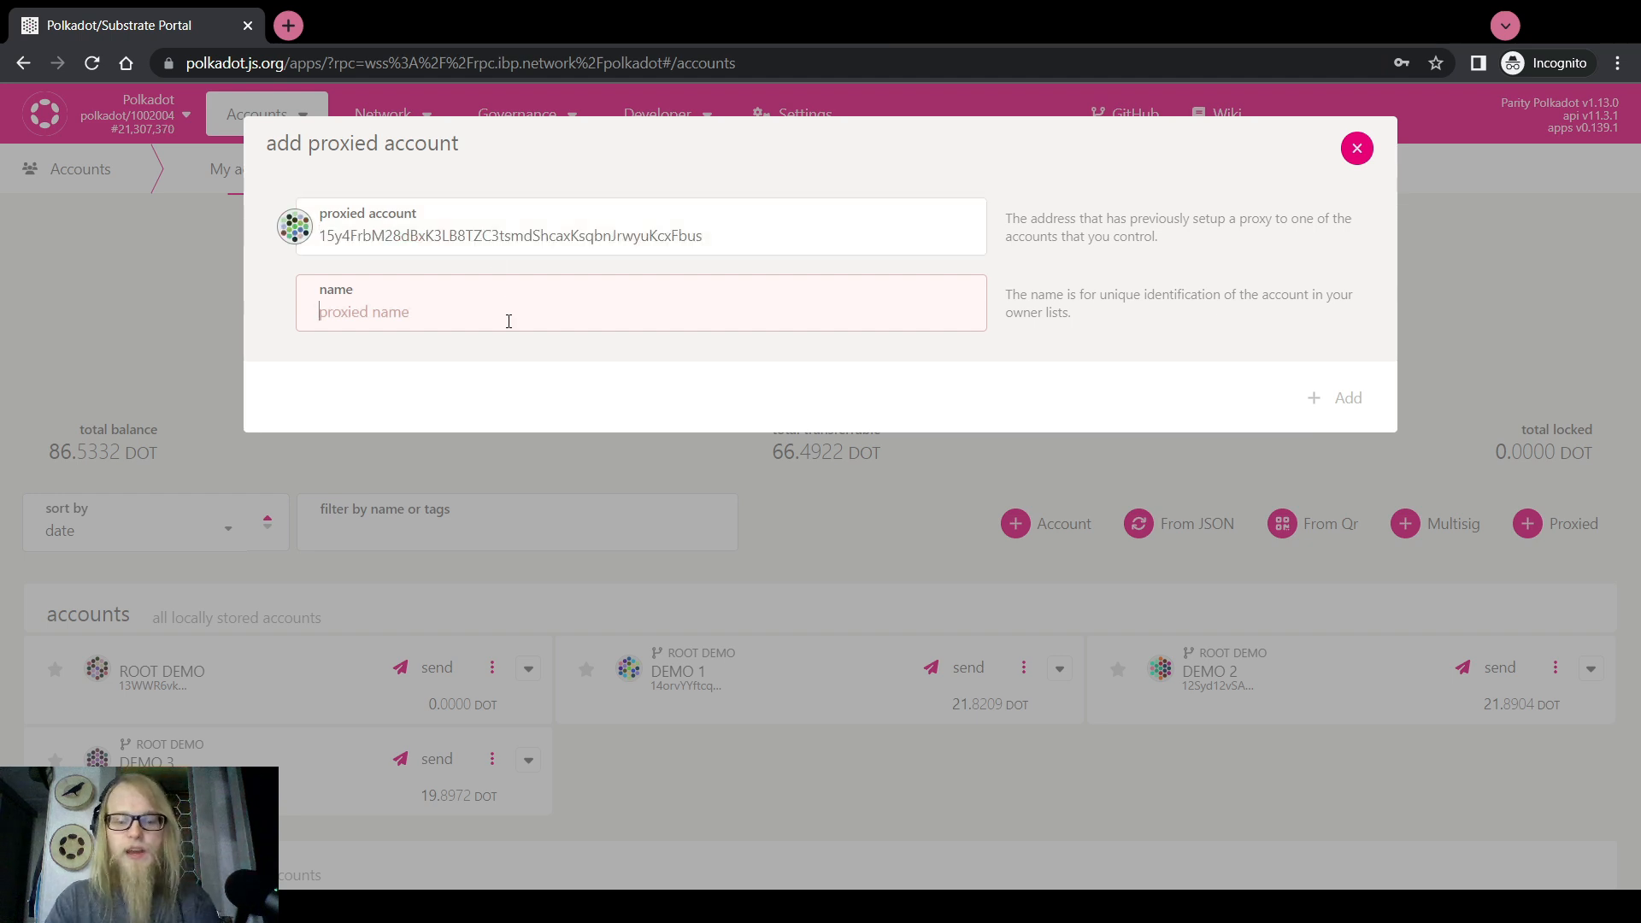
text(Bounty)
key(BackSpace)
key(BackSpace)
key(BackSpace)
key(BackSpace)
key(BackSpace)
key(BackSpace)
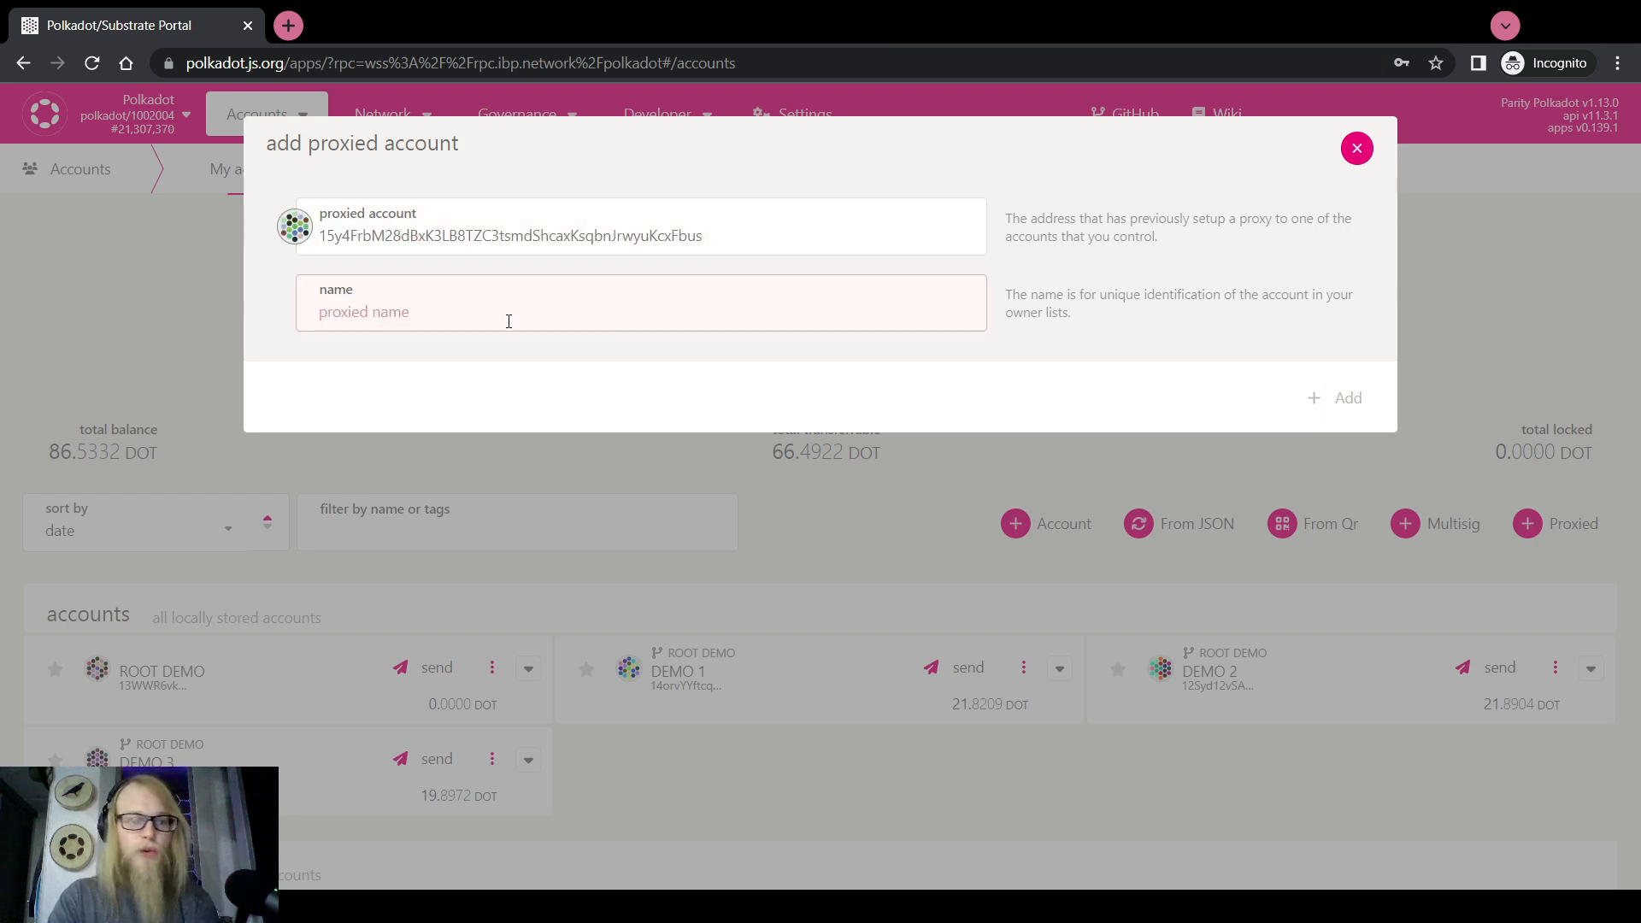
text(Conventional Bounty Curator)
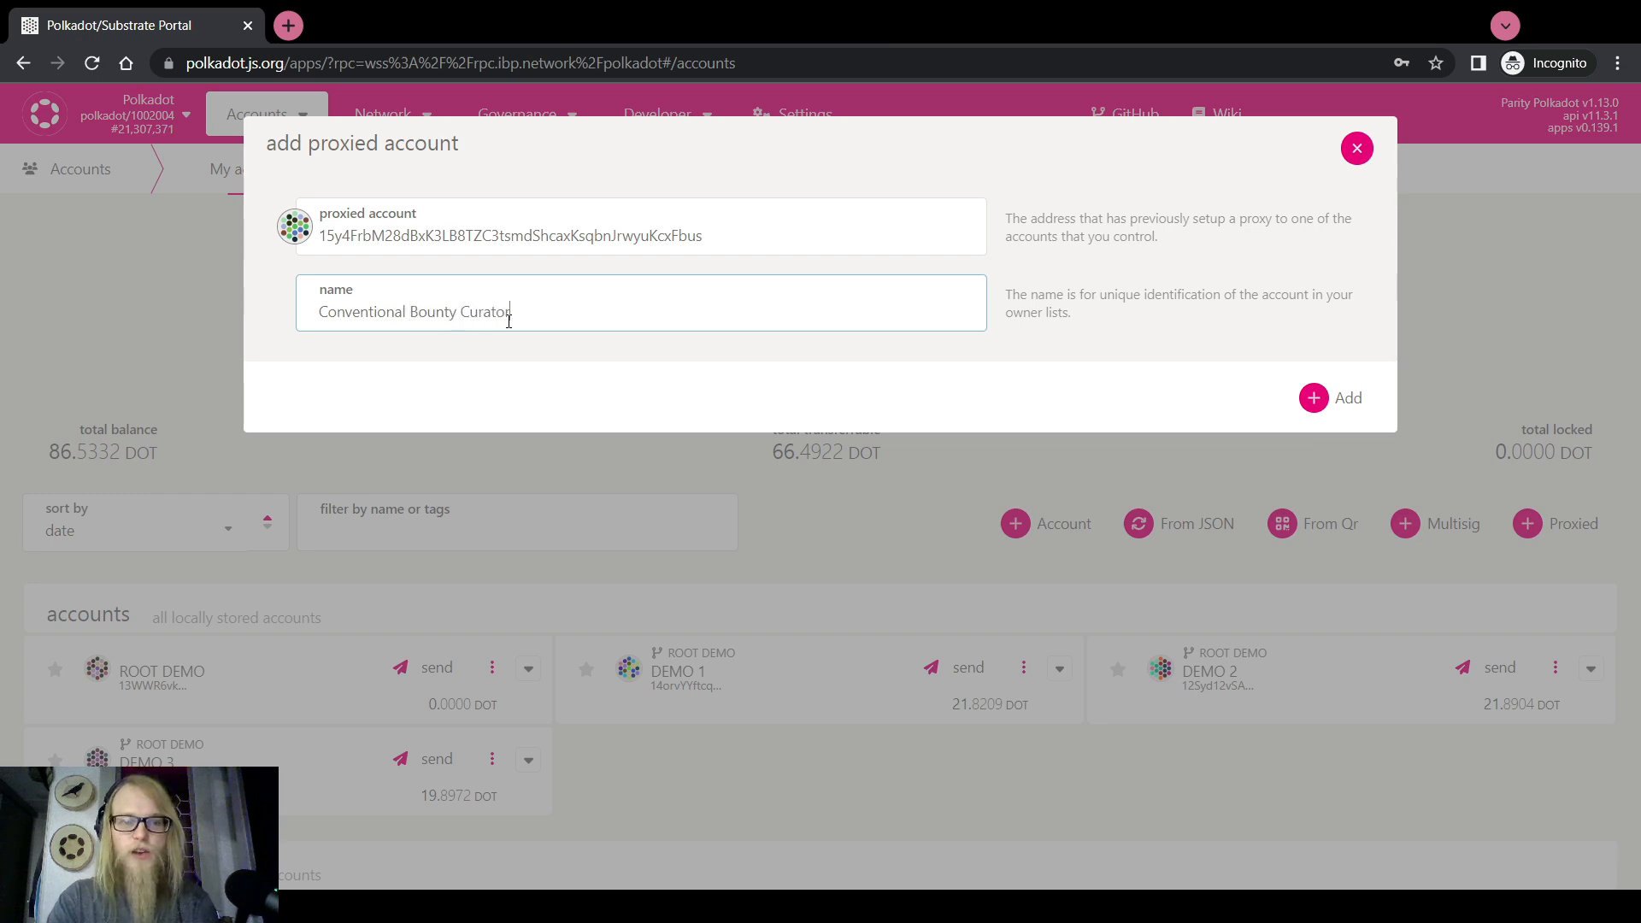
click(1314, 397)
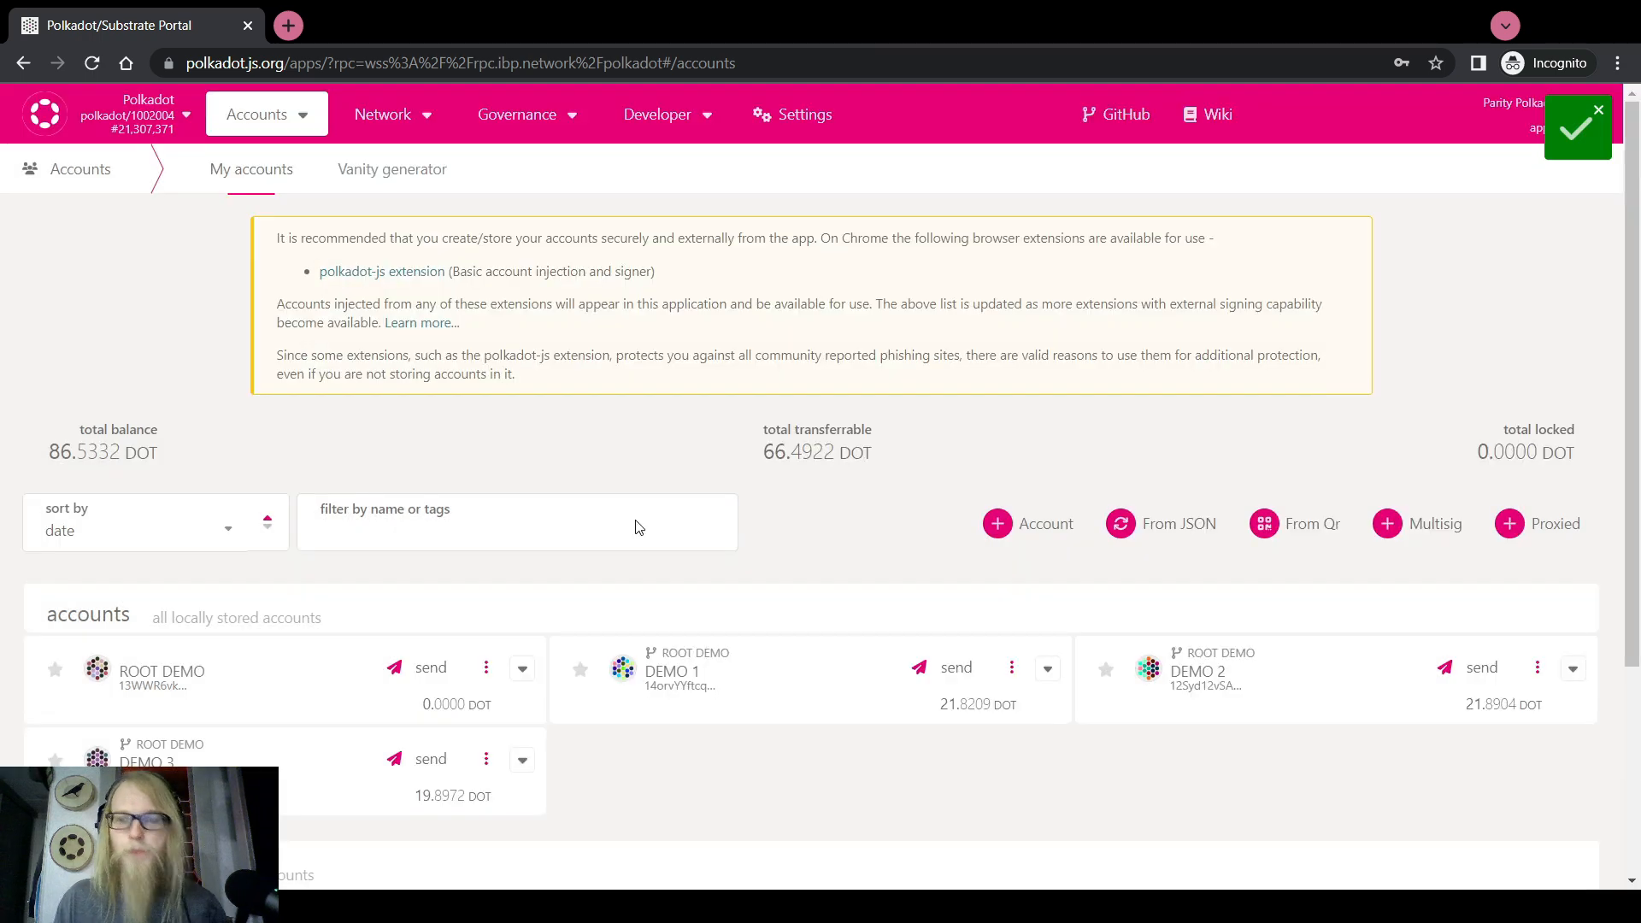
Check the new account's proxy overview showing CONVENTIONAL MULTISIG as its controller
scroll(633, 524, down, 3)
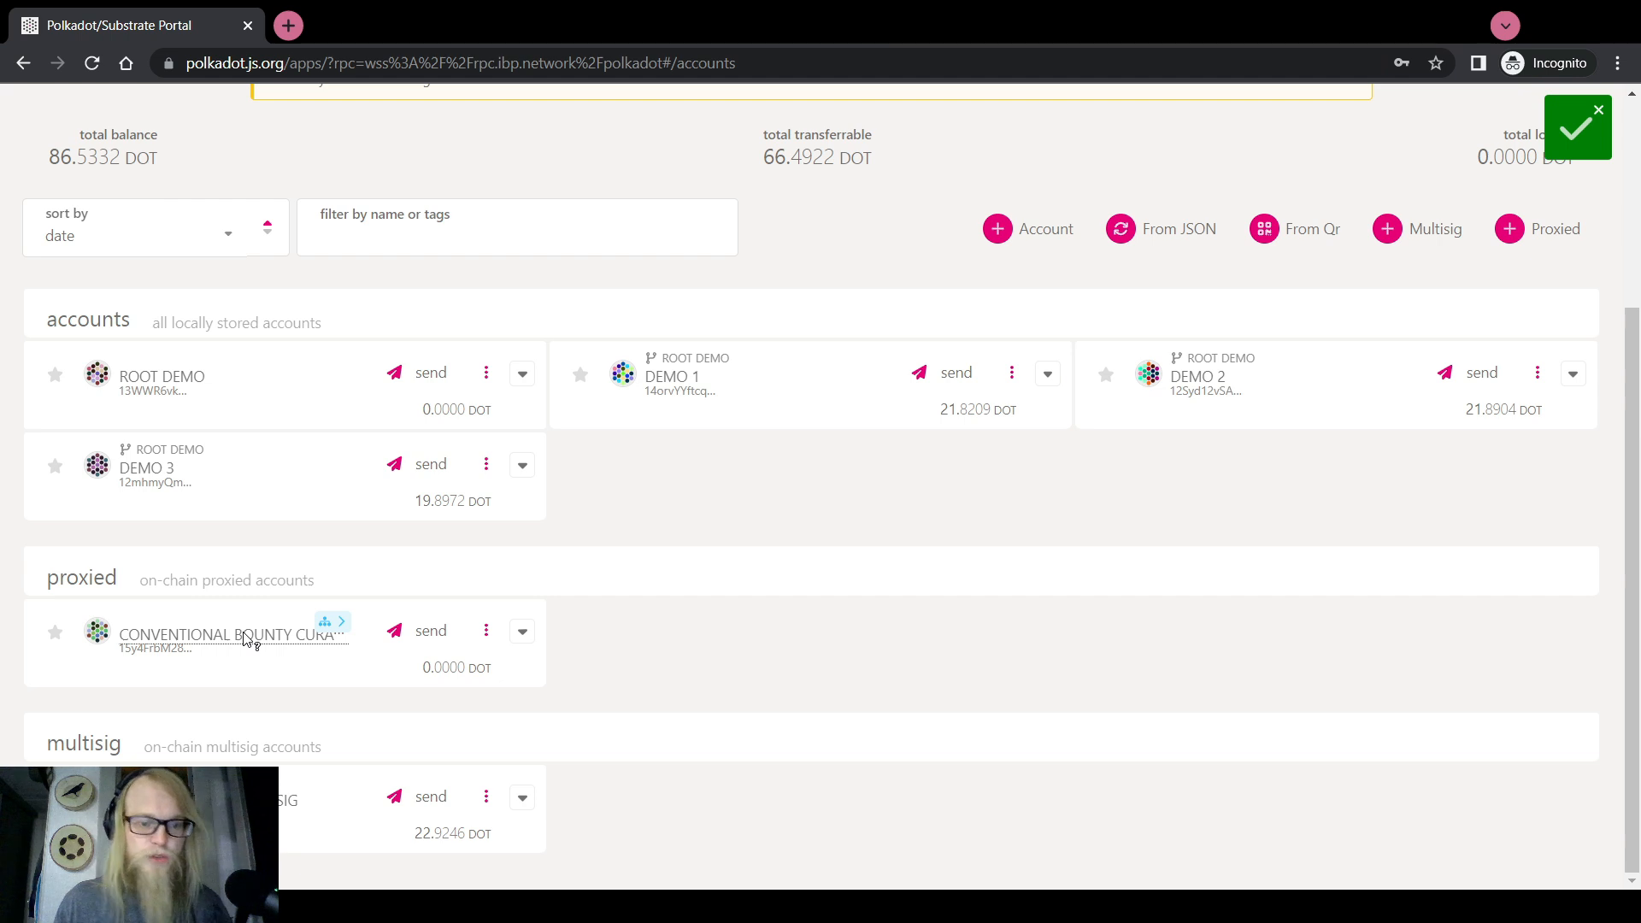
click(331, 600)
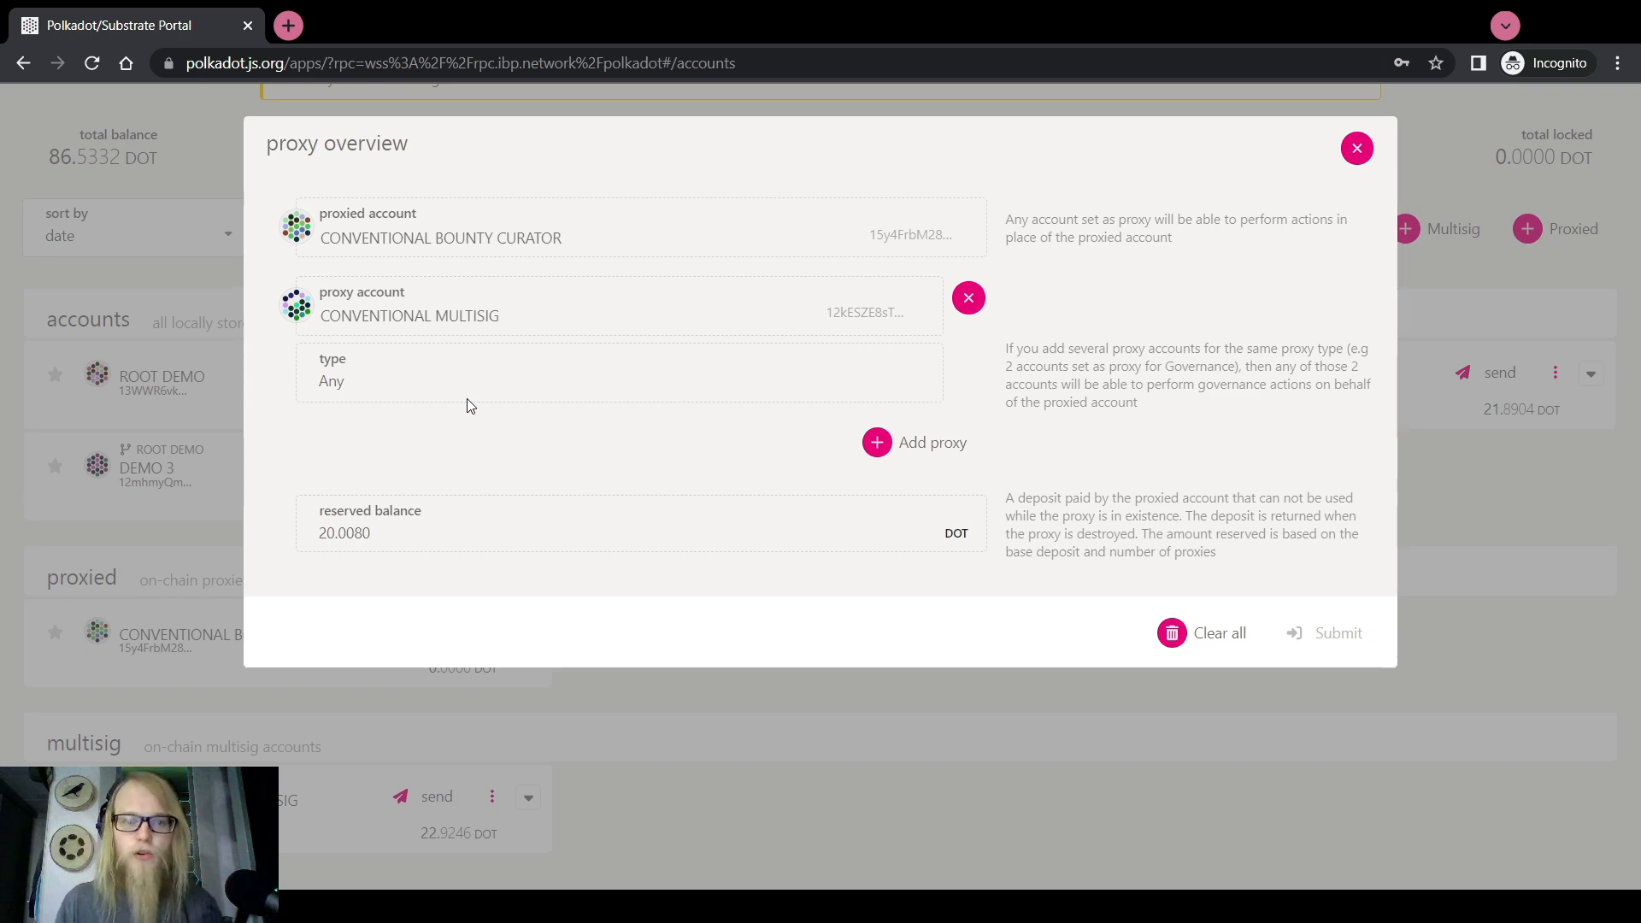
key(Escape)
scroll(679, 557, up, 4)
Select the bounties.proposeCurator extrinsic on the Extrinsics page
mouse_move(657, 121)
click(671, 193)
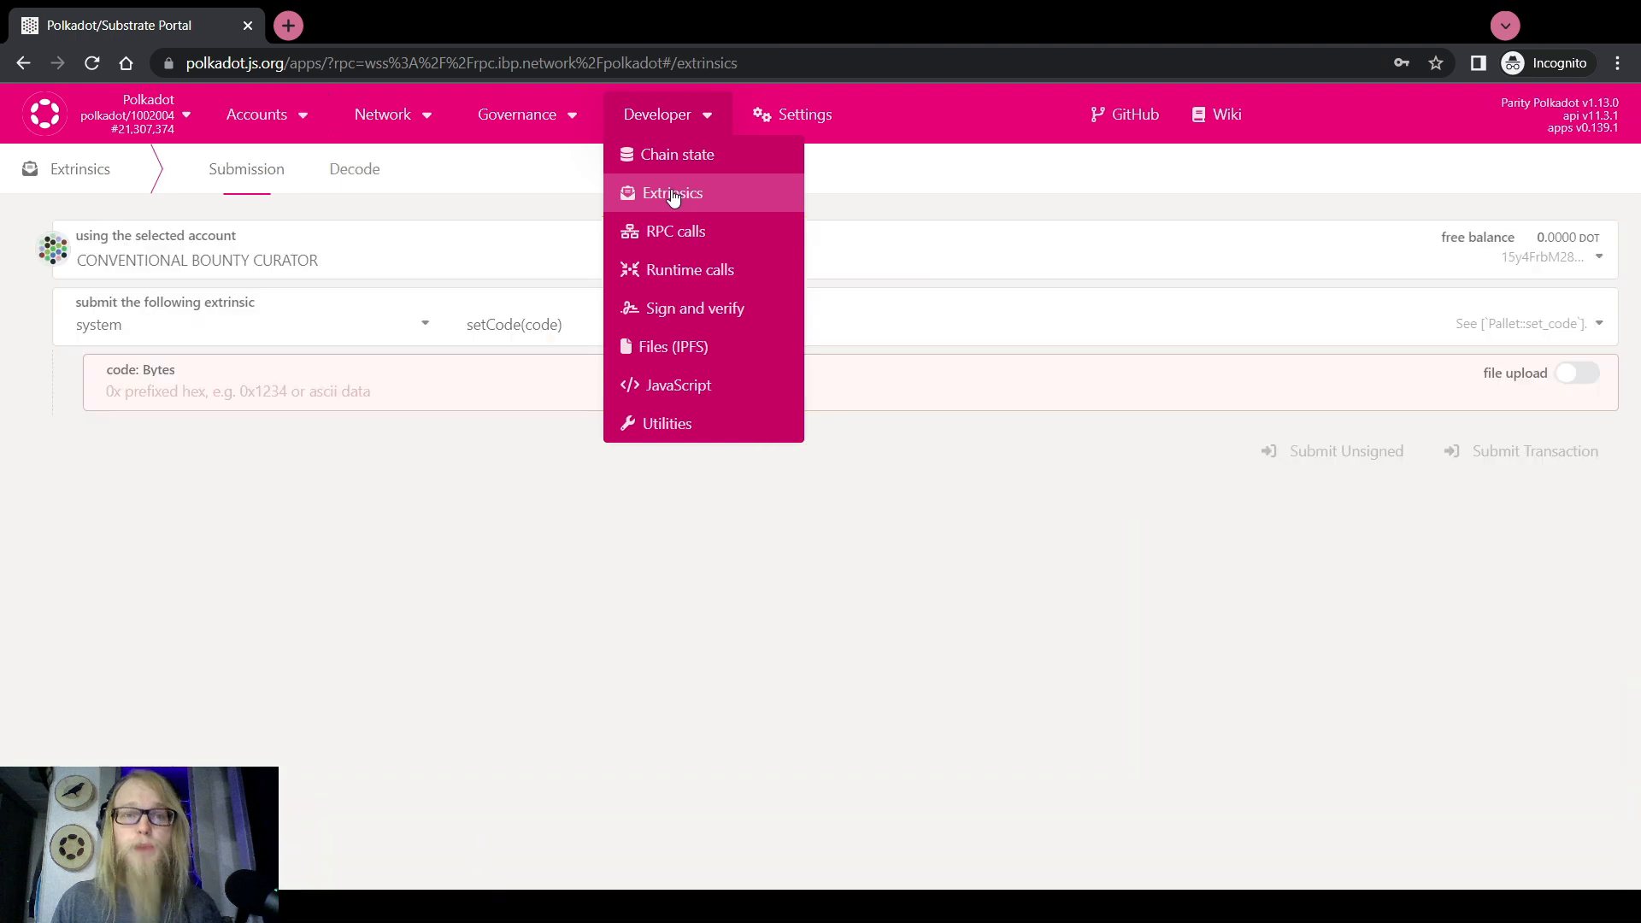
click(263, 323)
scroll(152, 465, up, 5)
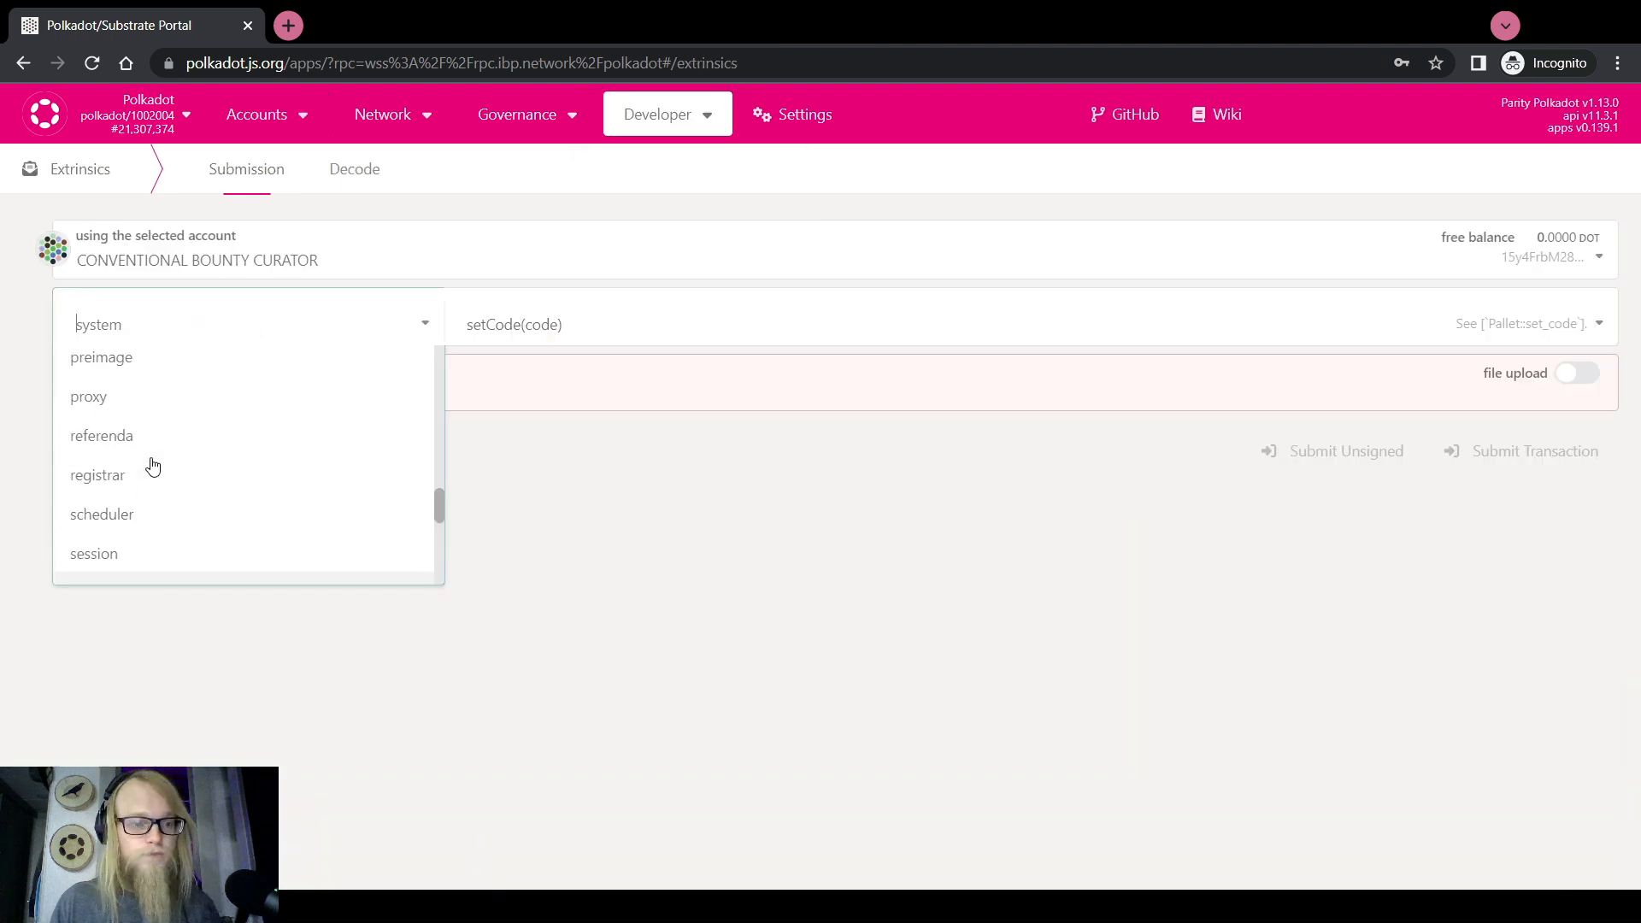
scroll(152, 465, up, 10)
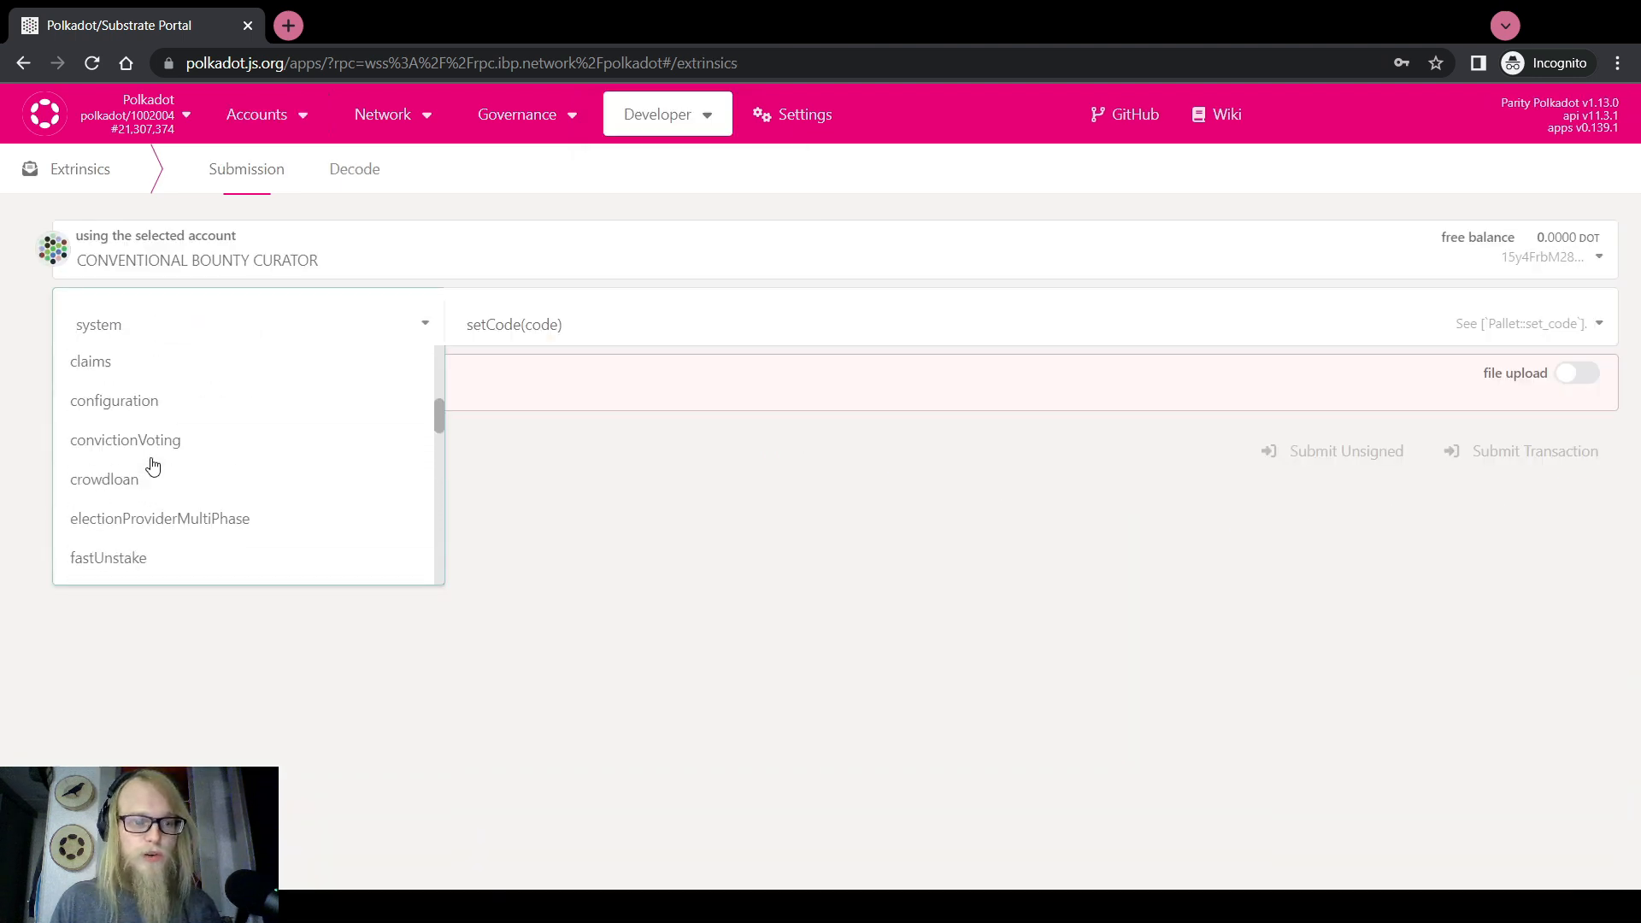
click(121, 484)
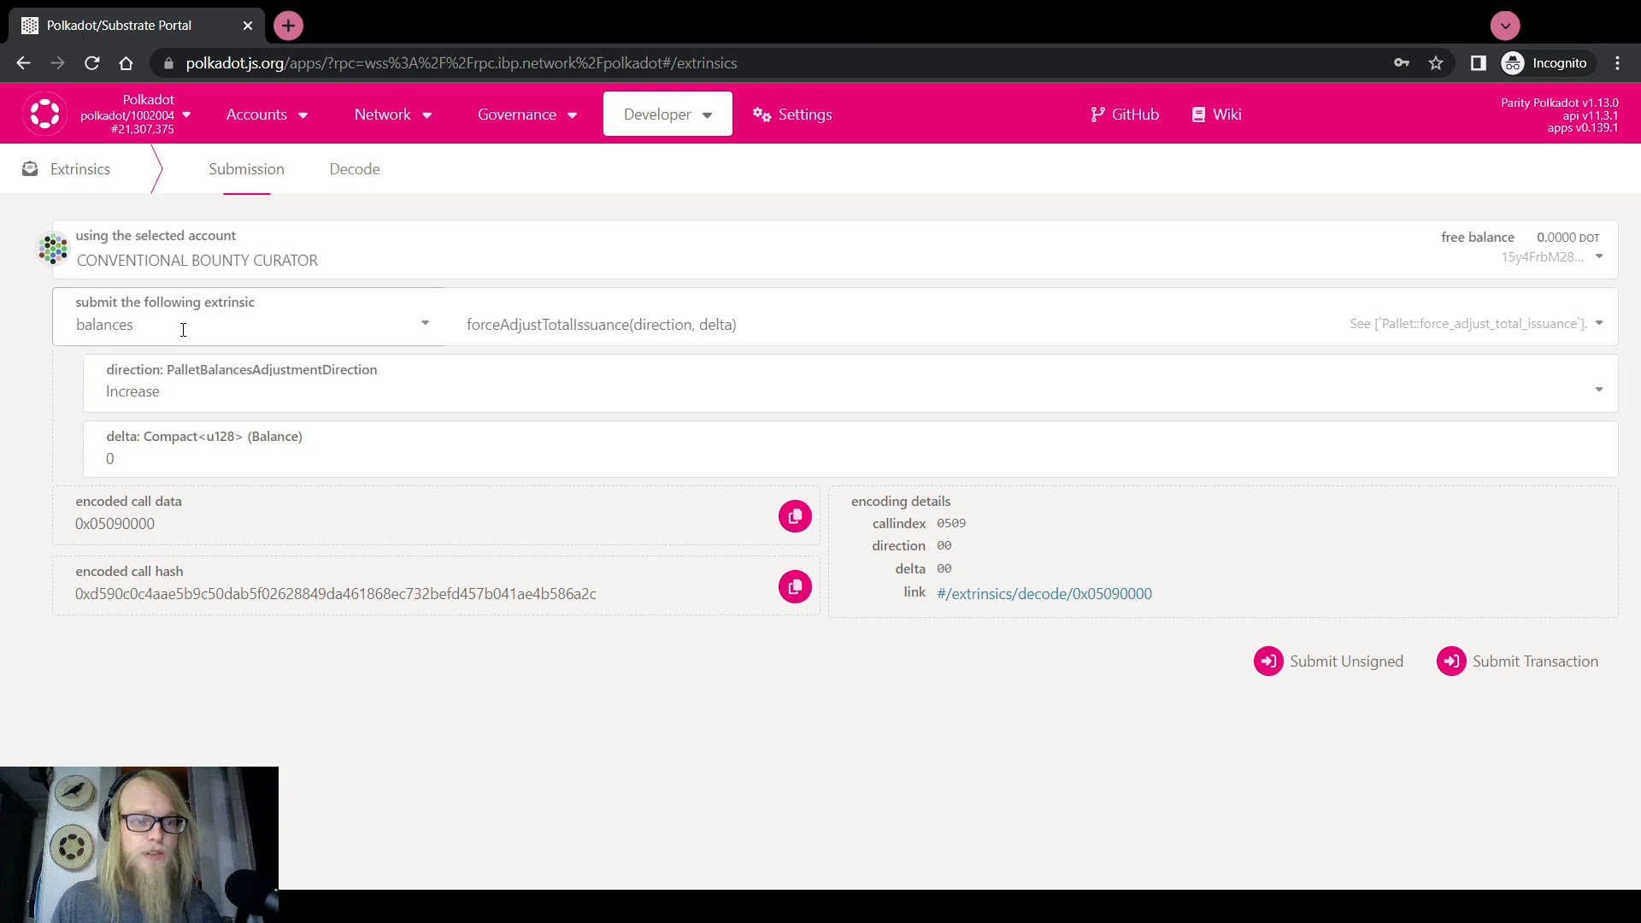
click(180, 326)
click(123, 521)
click(543, 321)
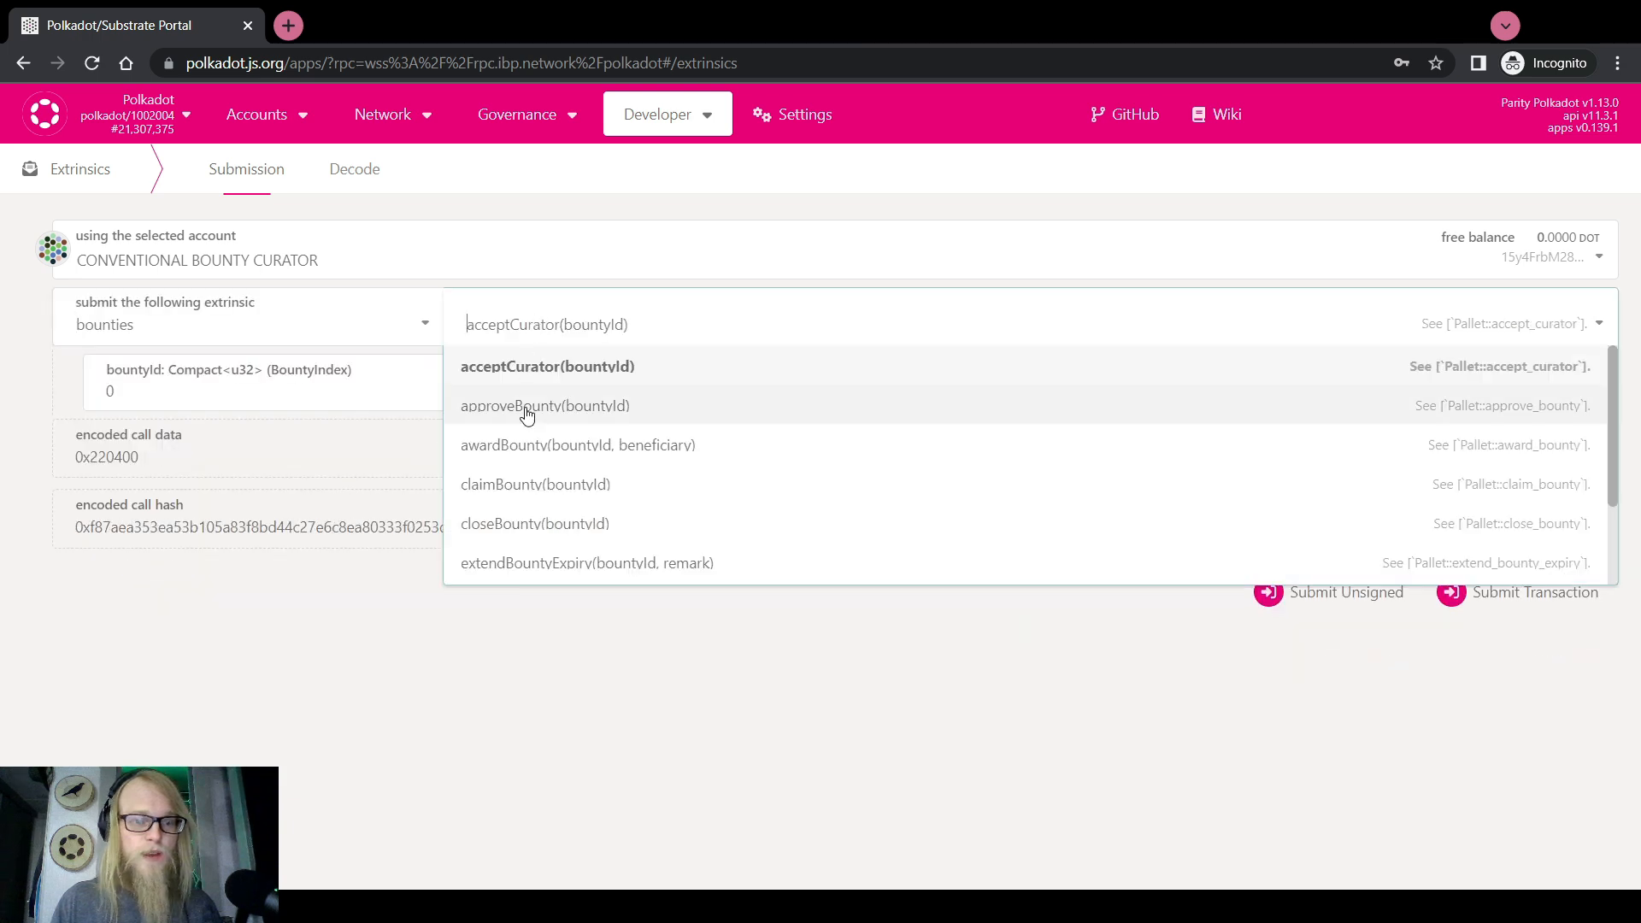
scroll(529, 444, down, 3)
click(611, 527)
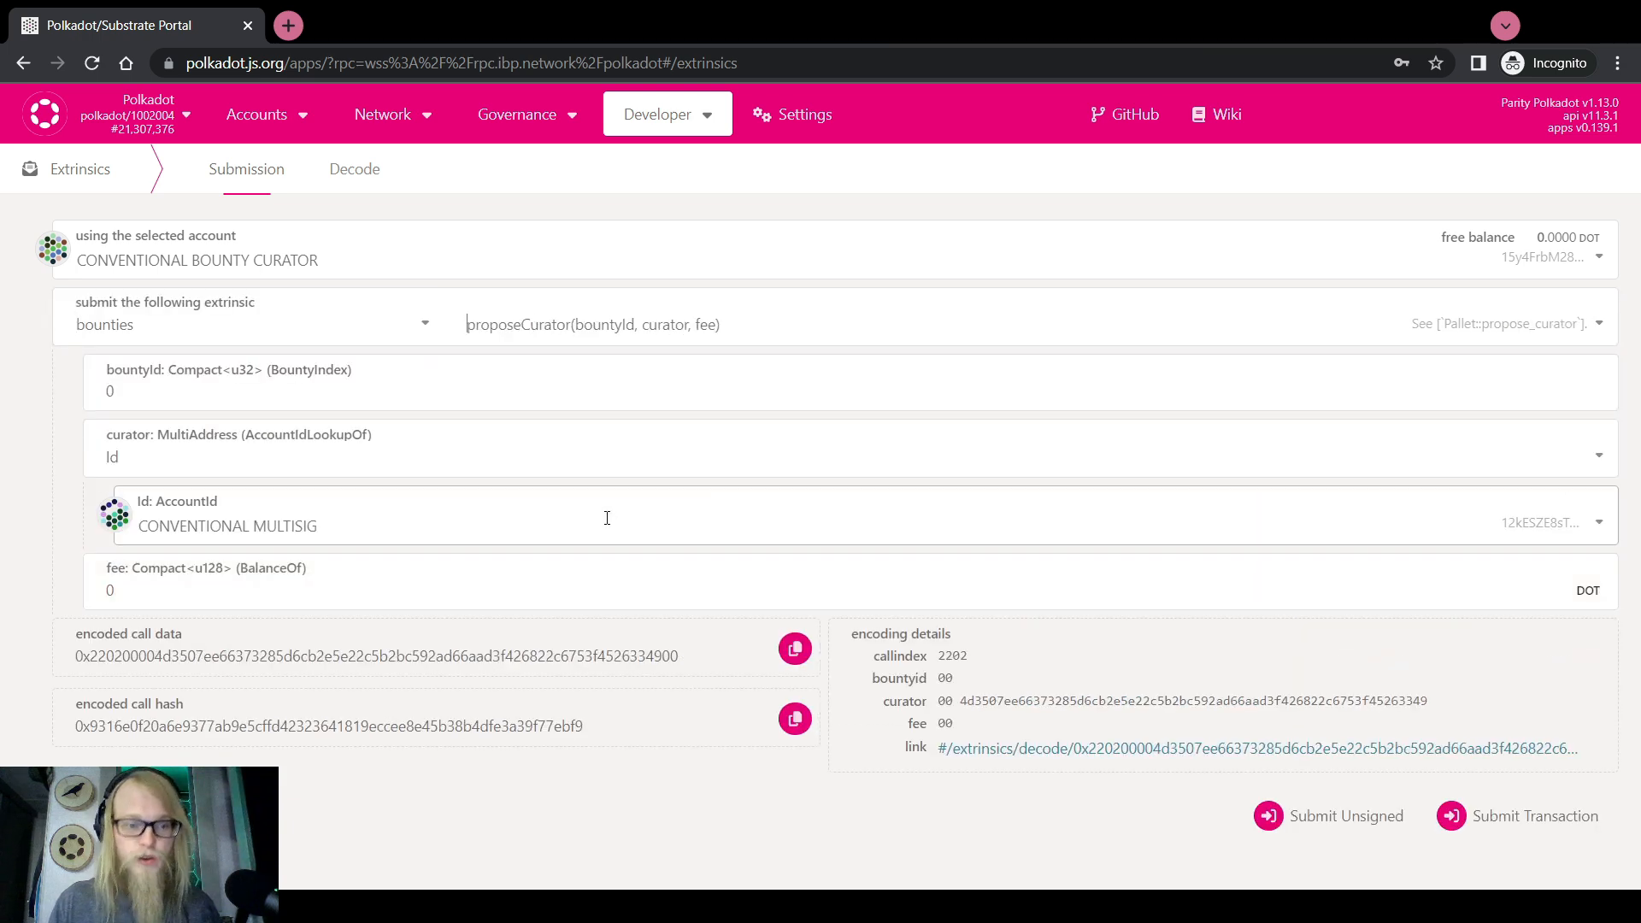
Enter bountyId 54, curator CONVENTIONAL BOUNTY CURATOR and fee 700
click(187, 397)
text(54)
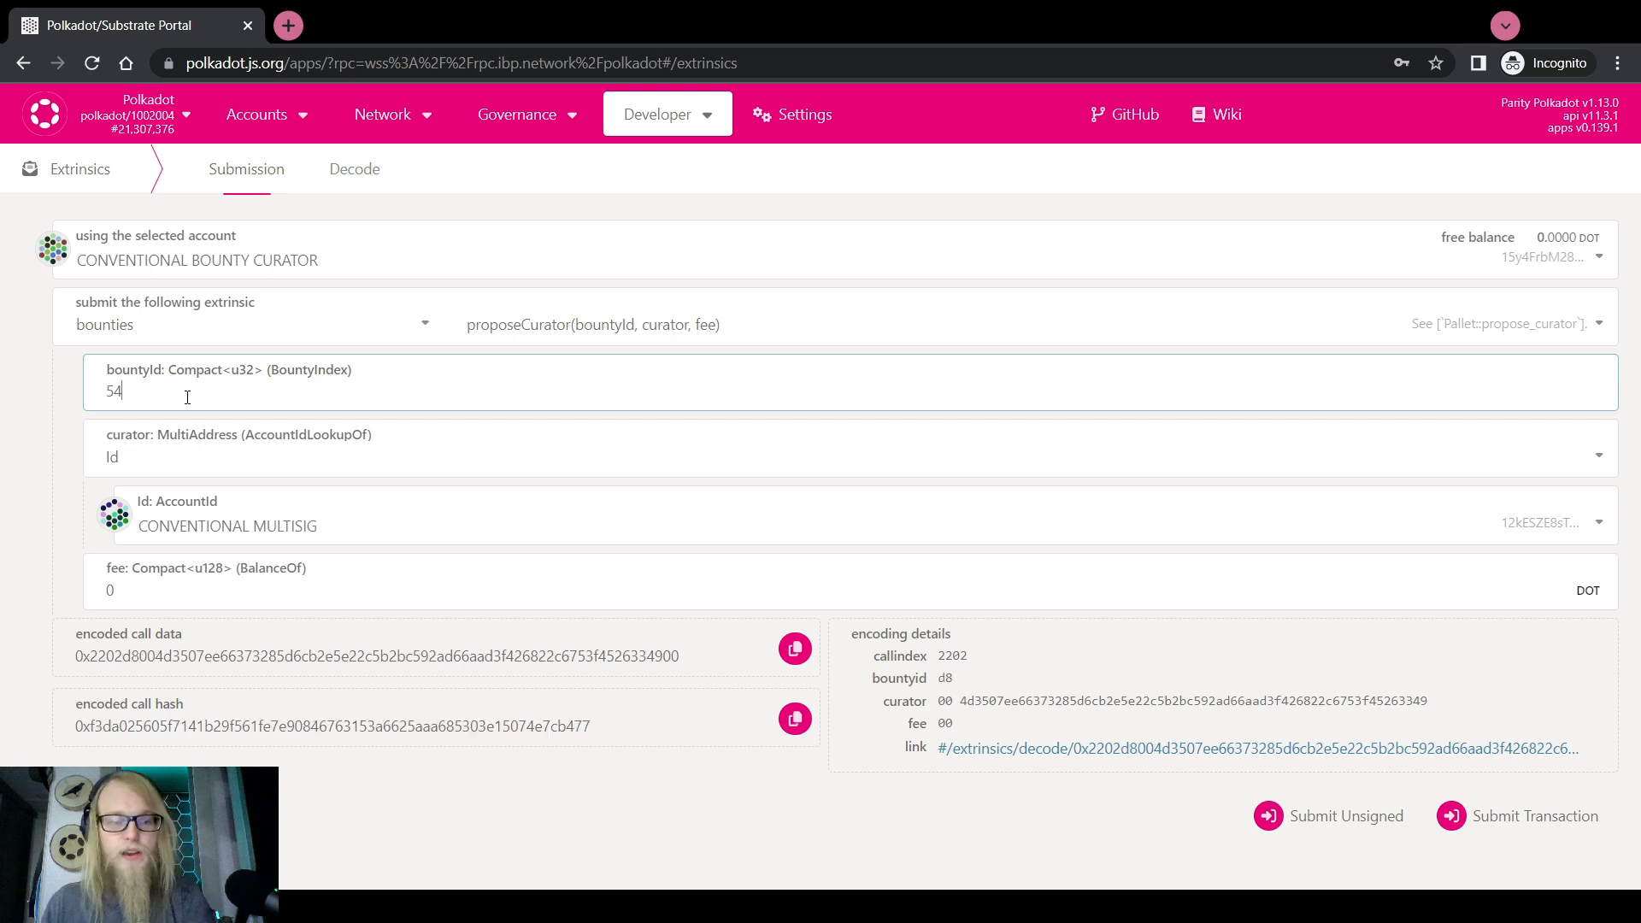
click(212, 523)
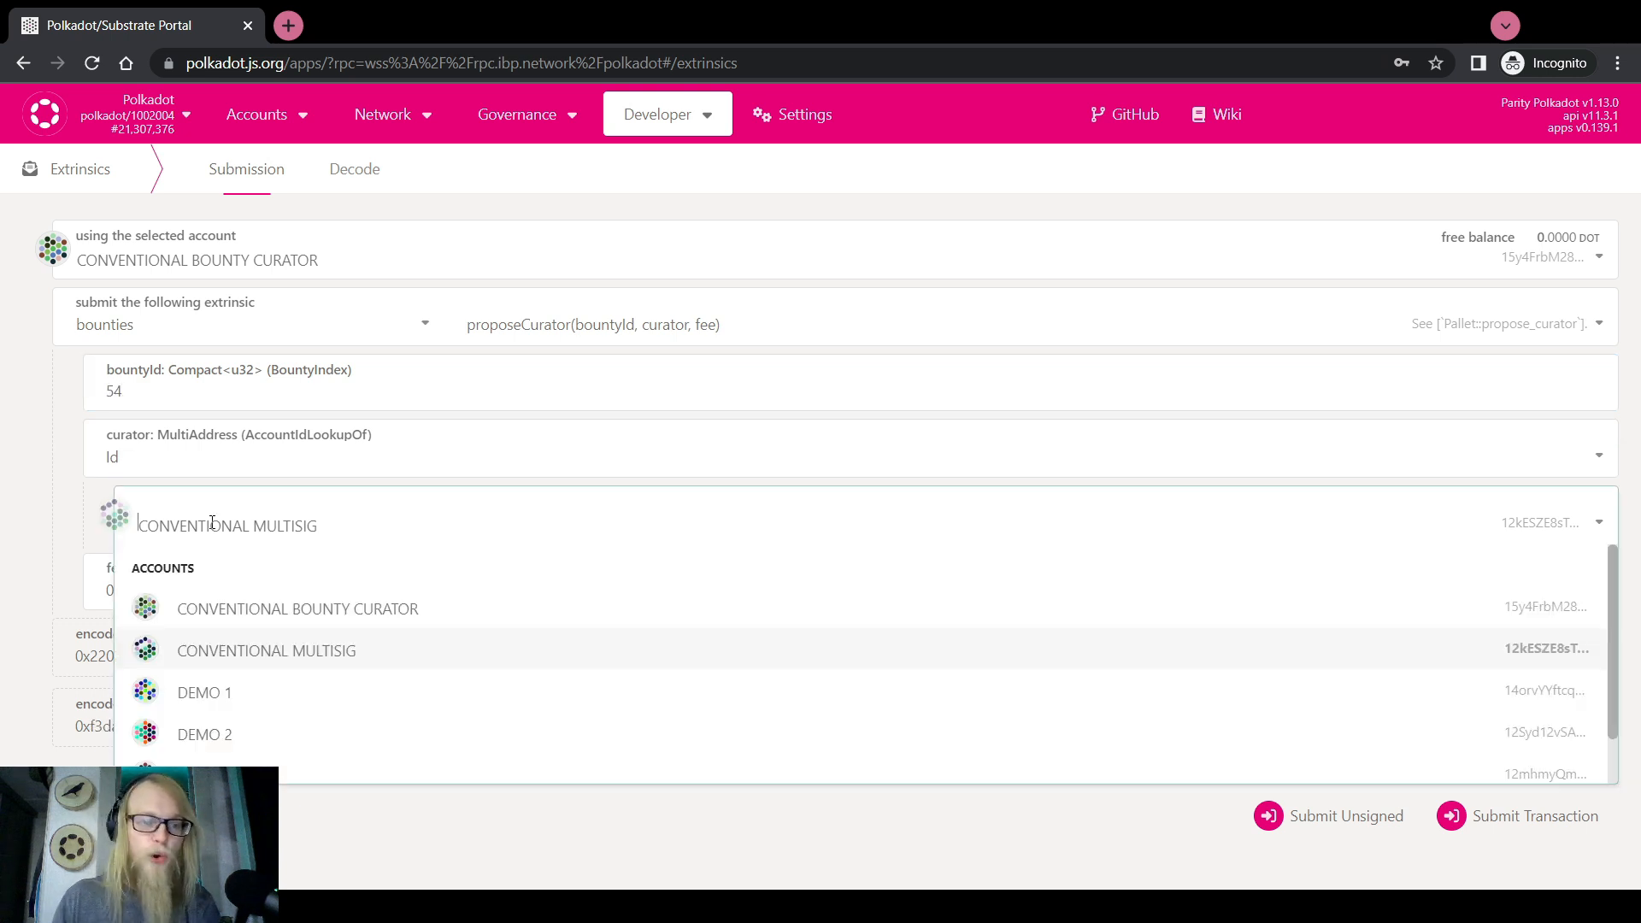
click(295, 614)
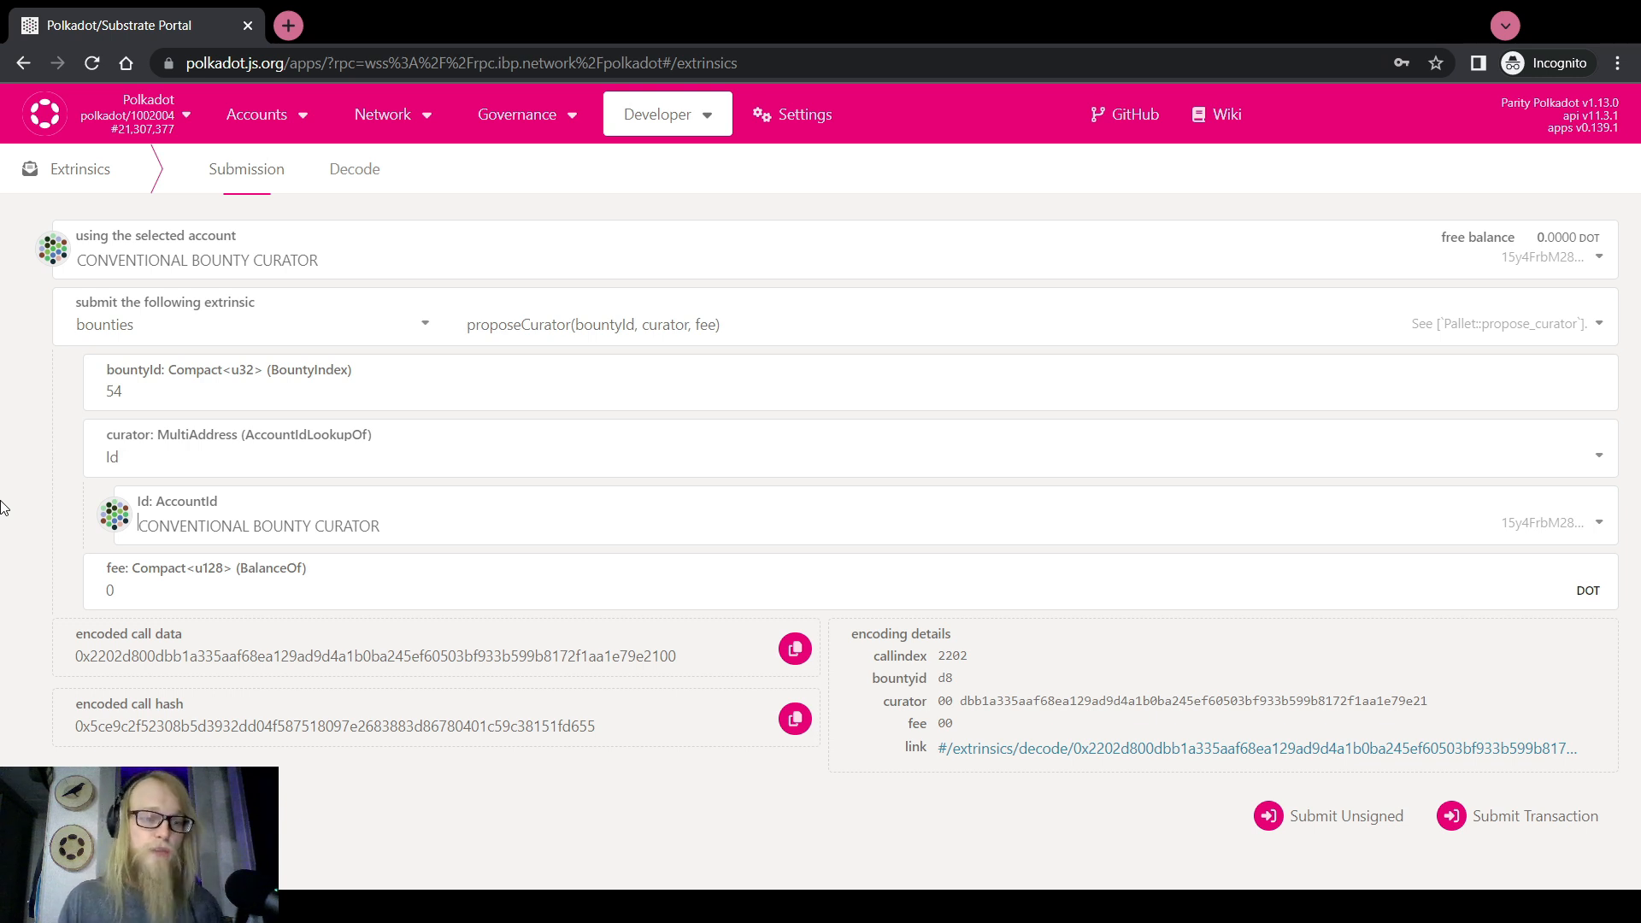
click(136, 584)
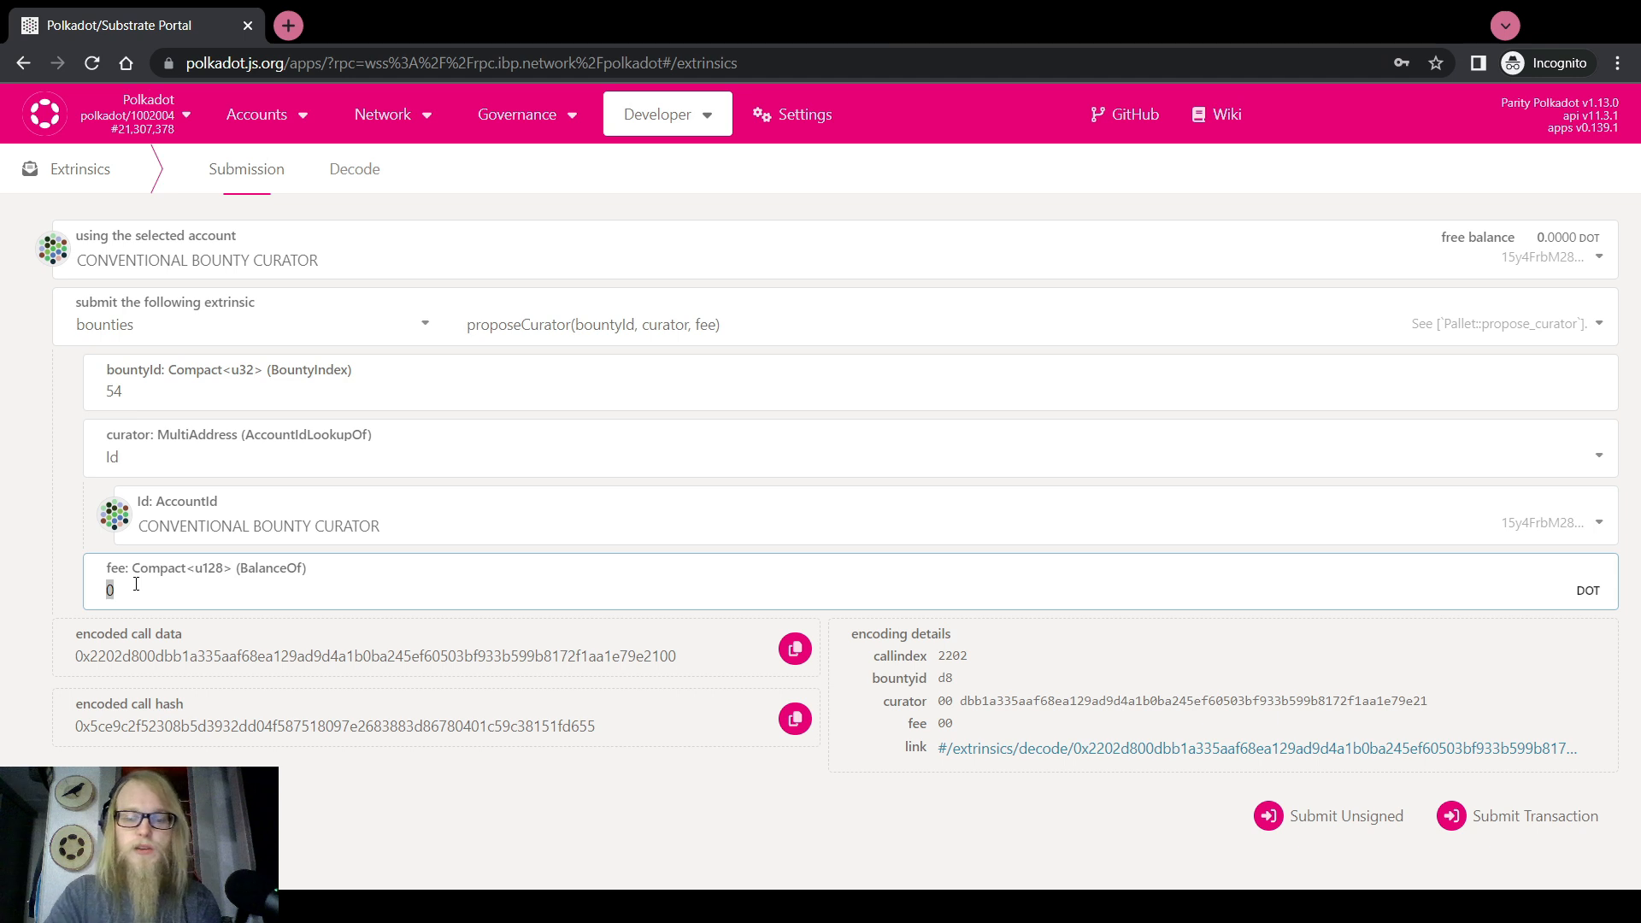
text(700)
click(24, 508)
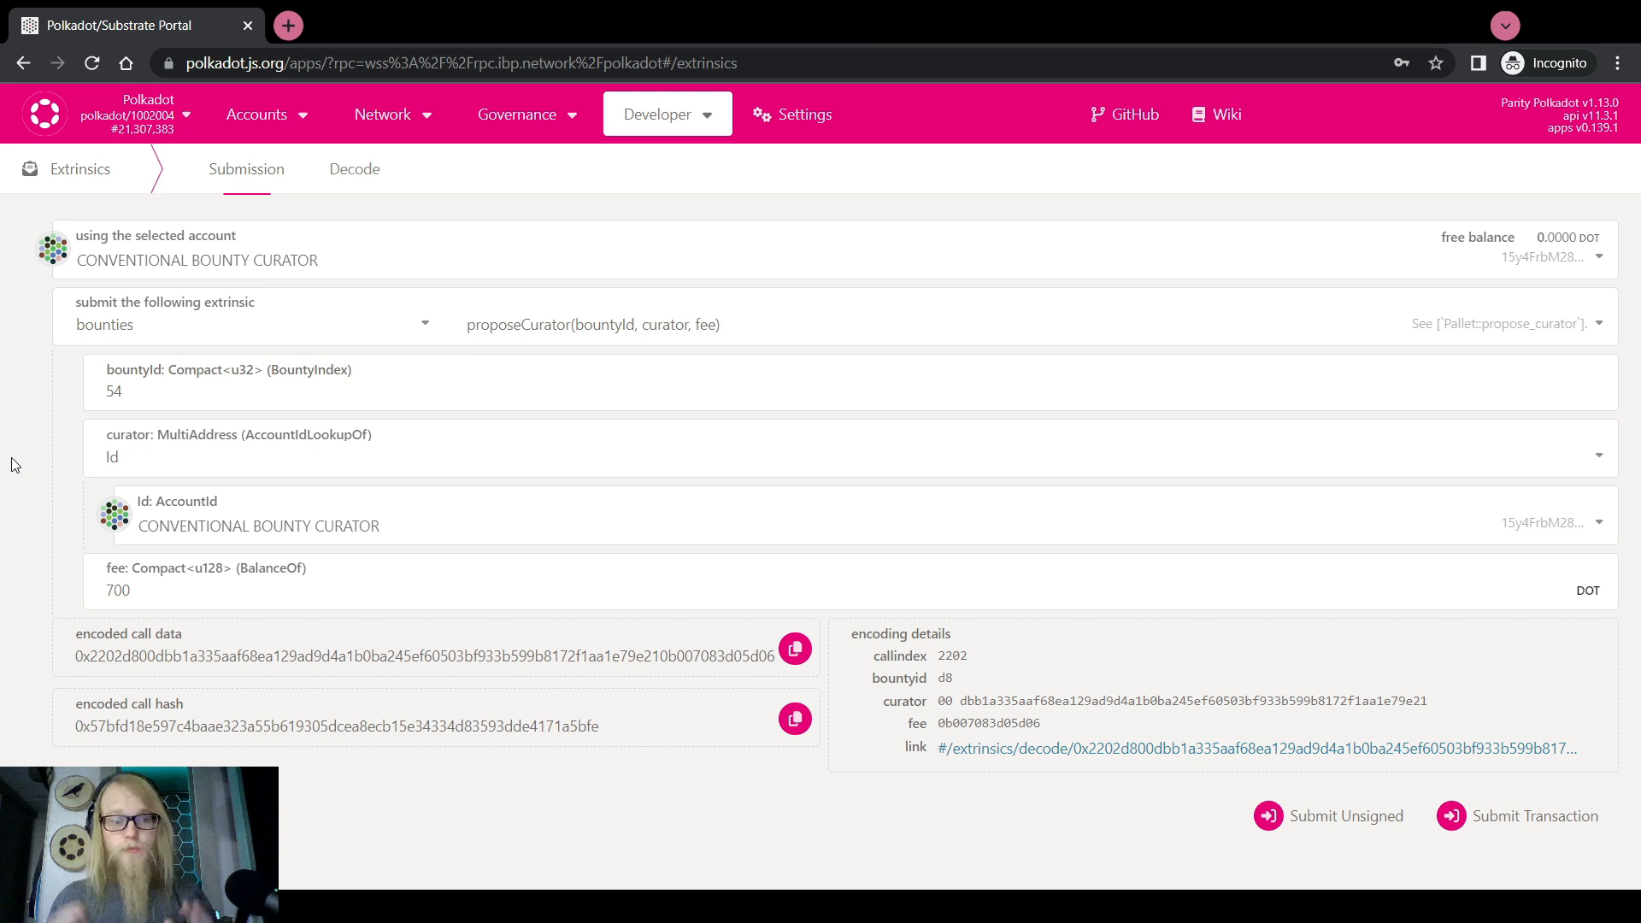
Switch the sender to DEMO 1 and choose the multisig asMulti call
click(220, 261)
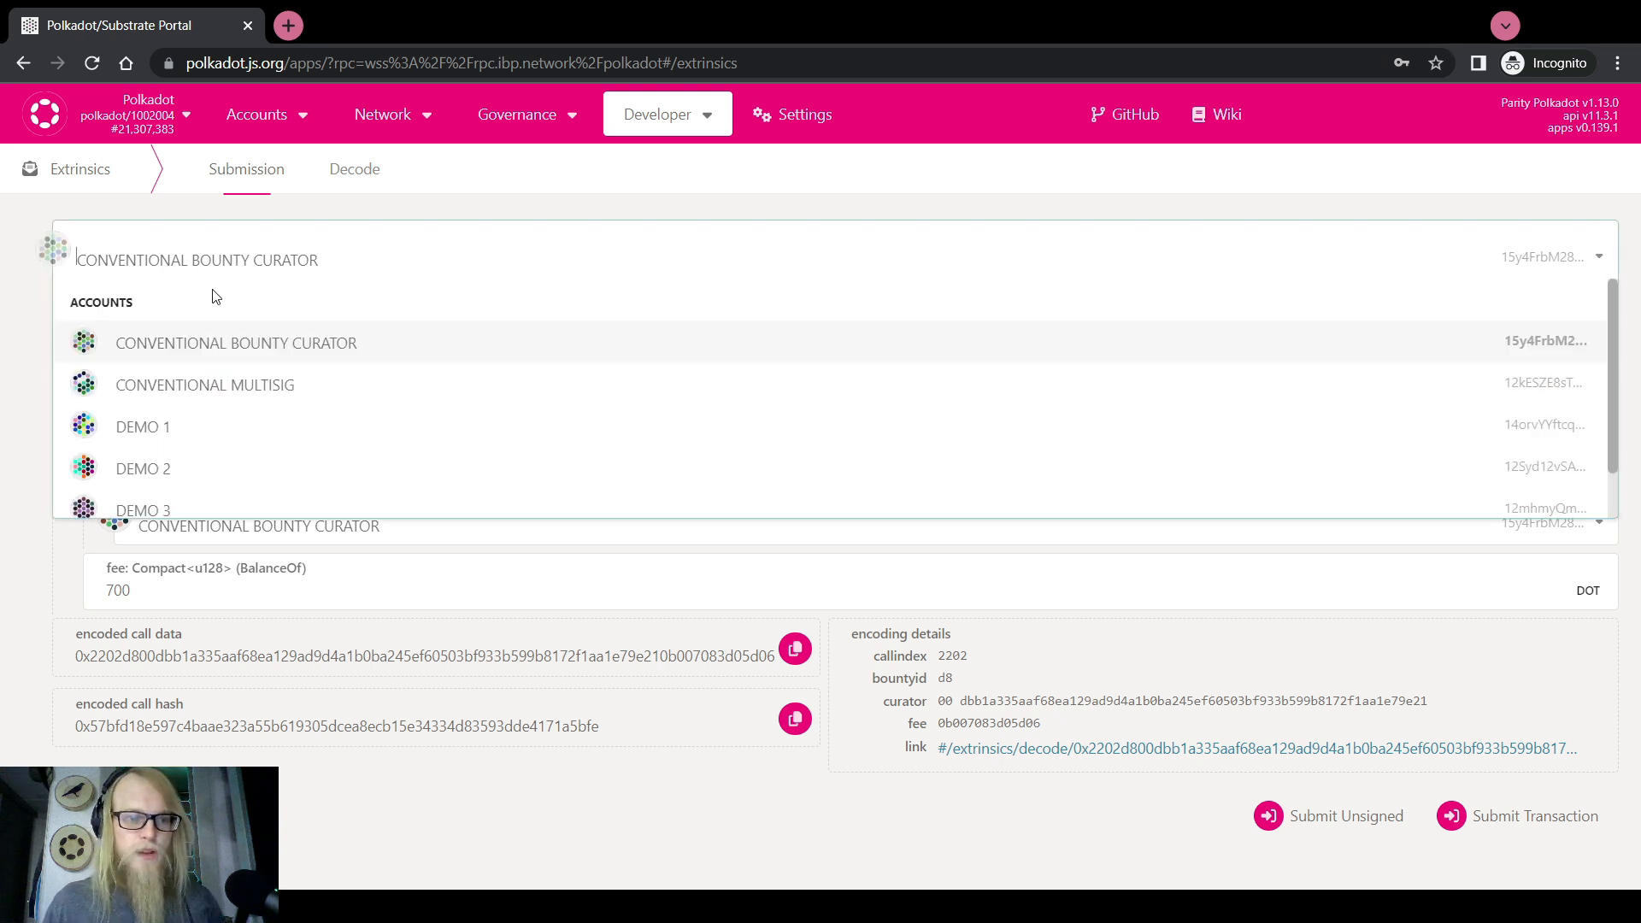
click(183, 426)
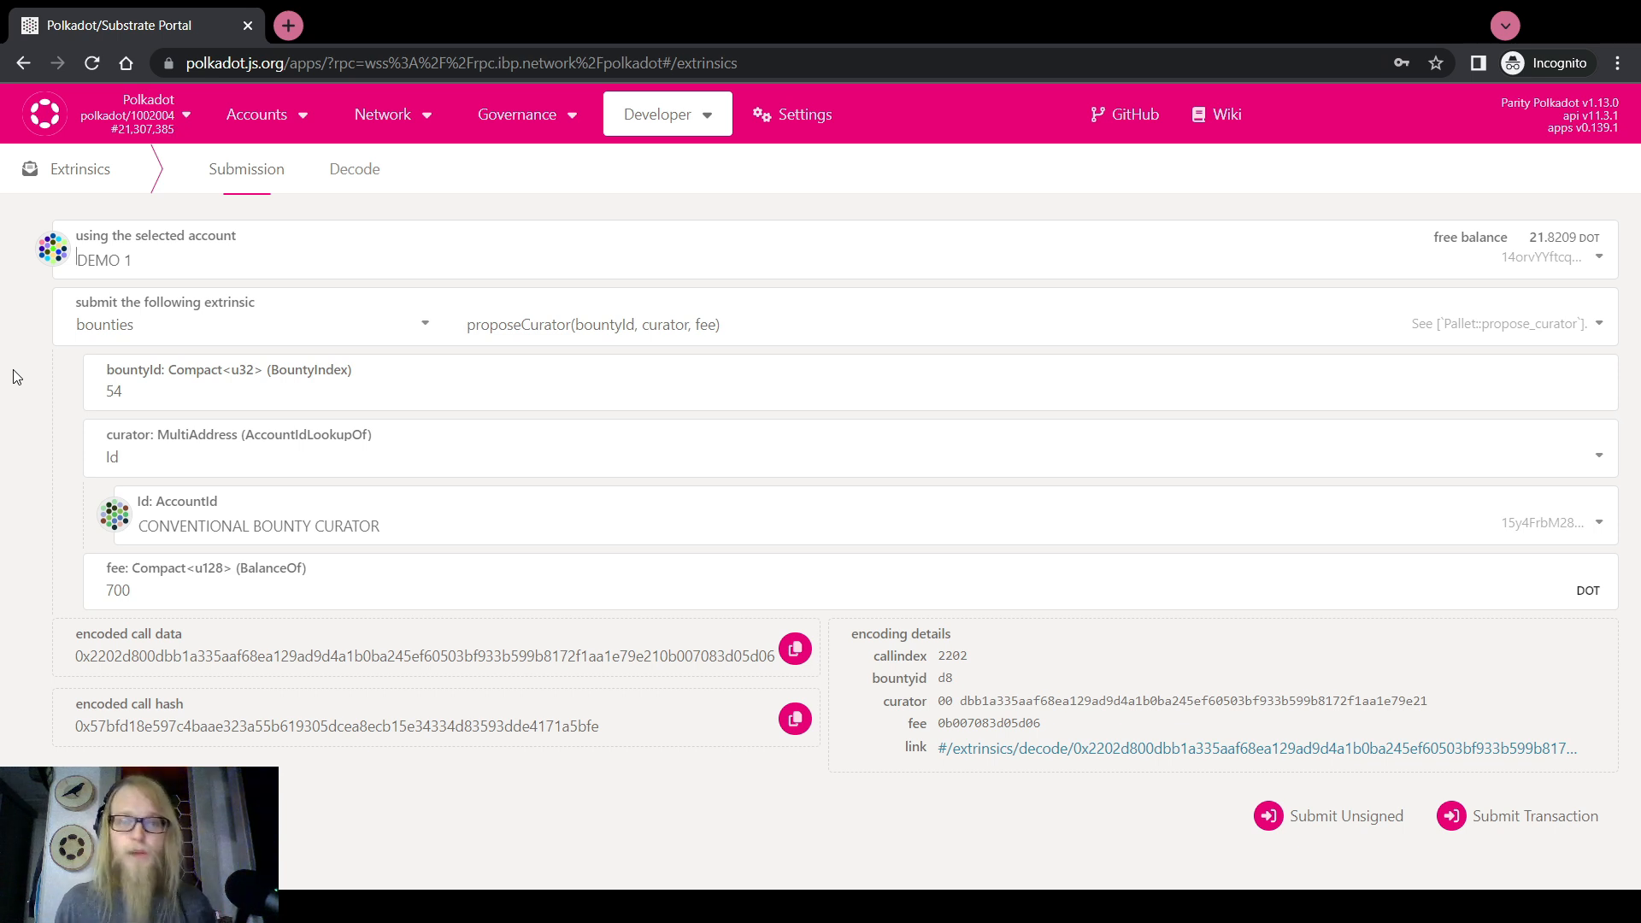
click(163, 318)
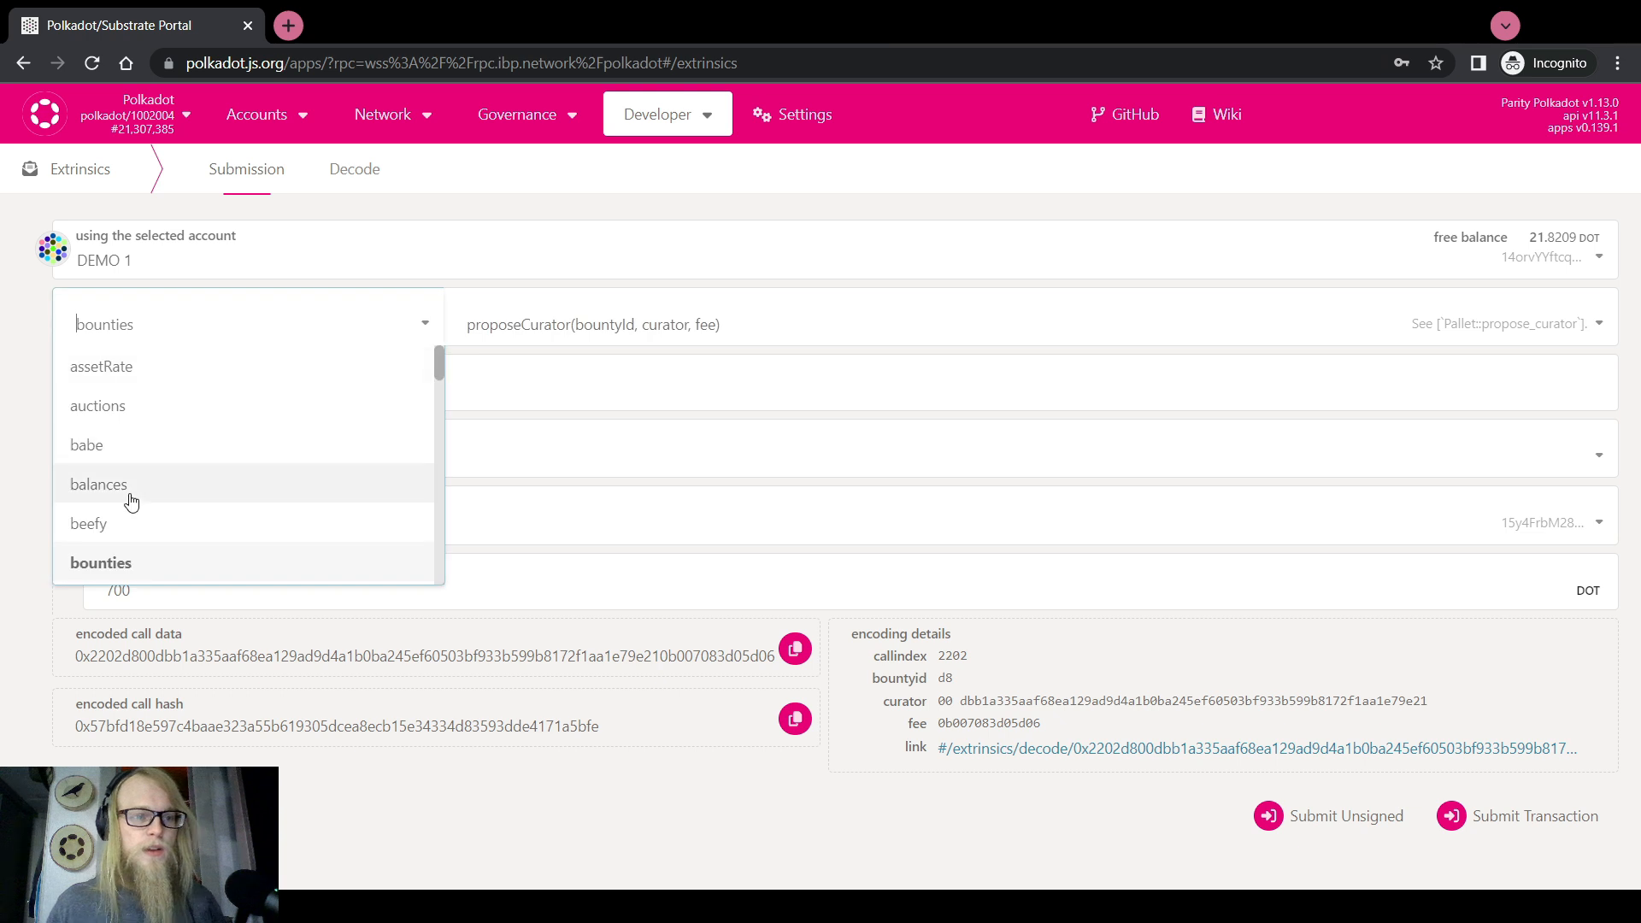
scroll(131, 504, down, 8)
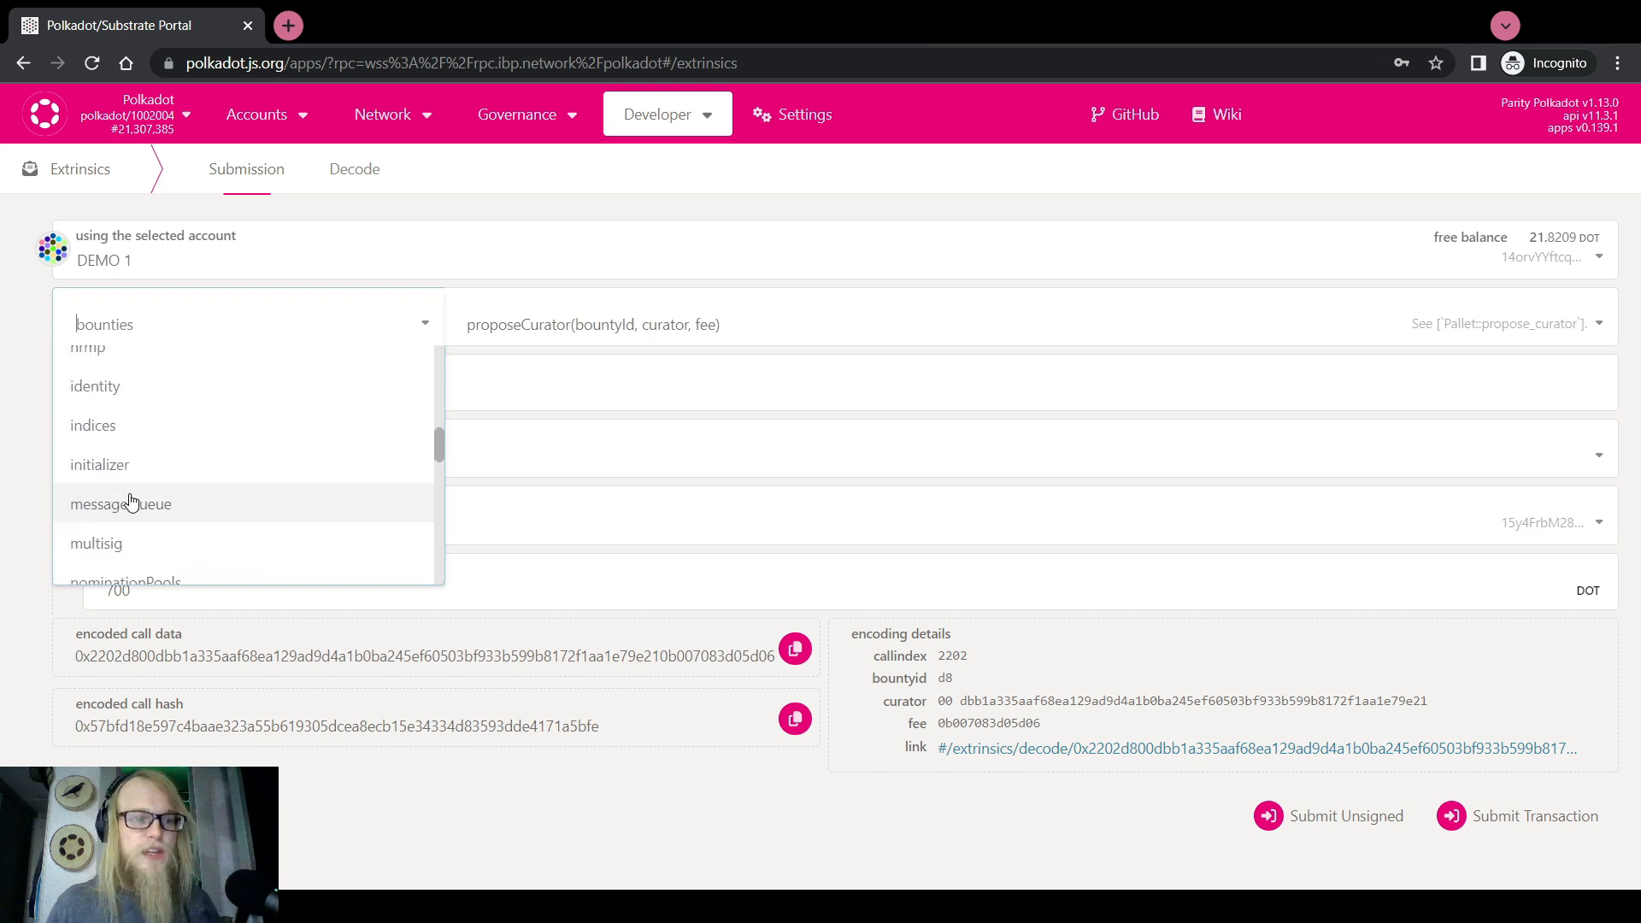
click(131, 545)
click(551, 323)
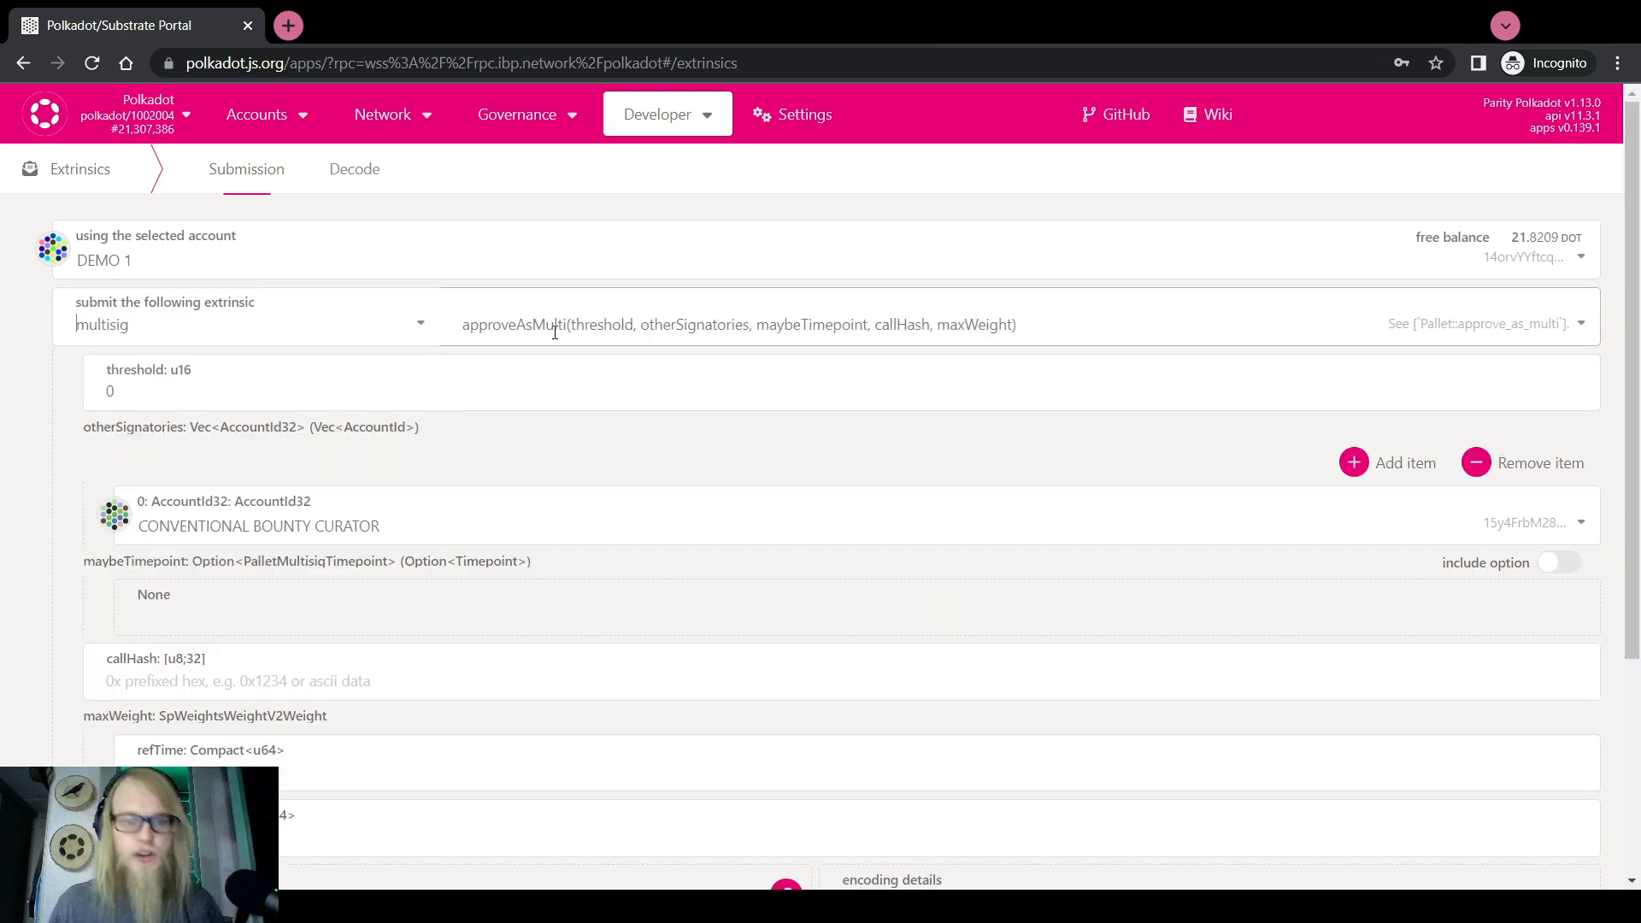
click(531, 407)
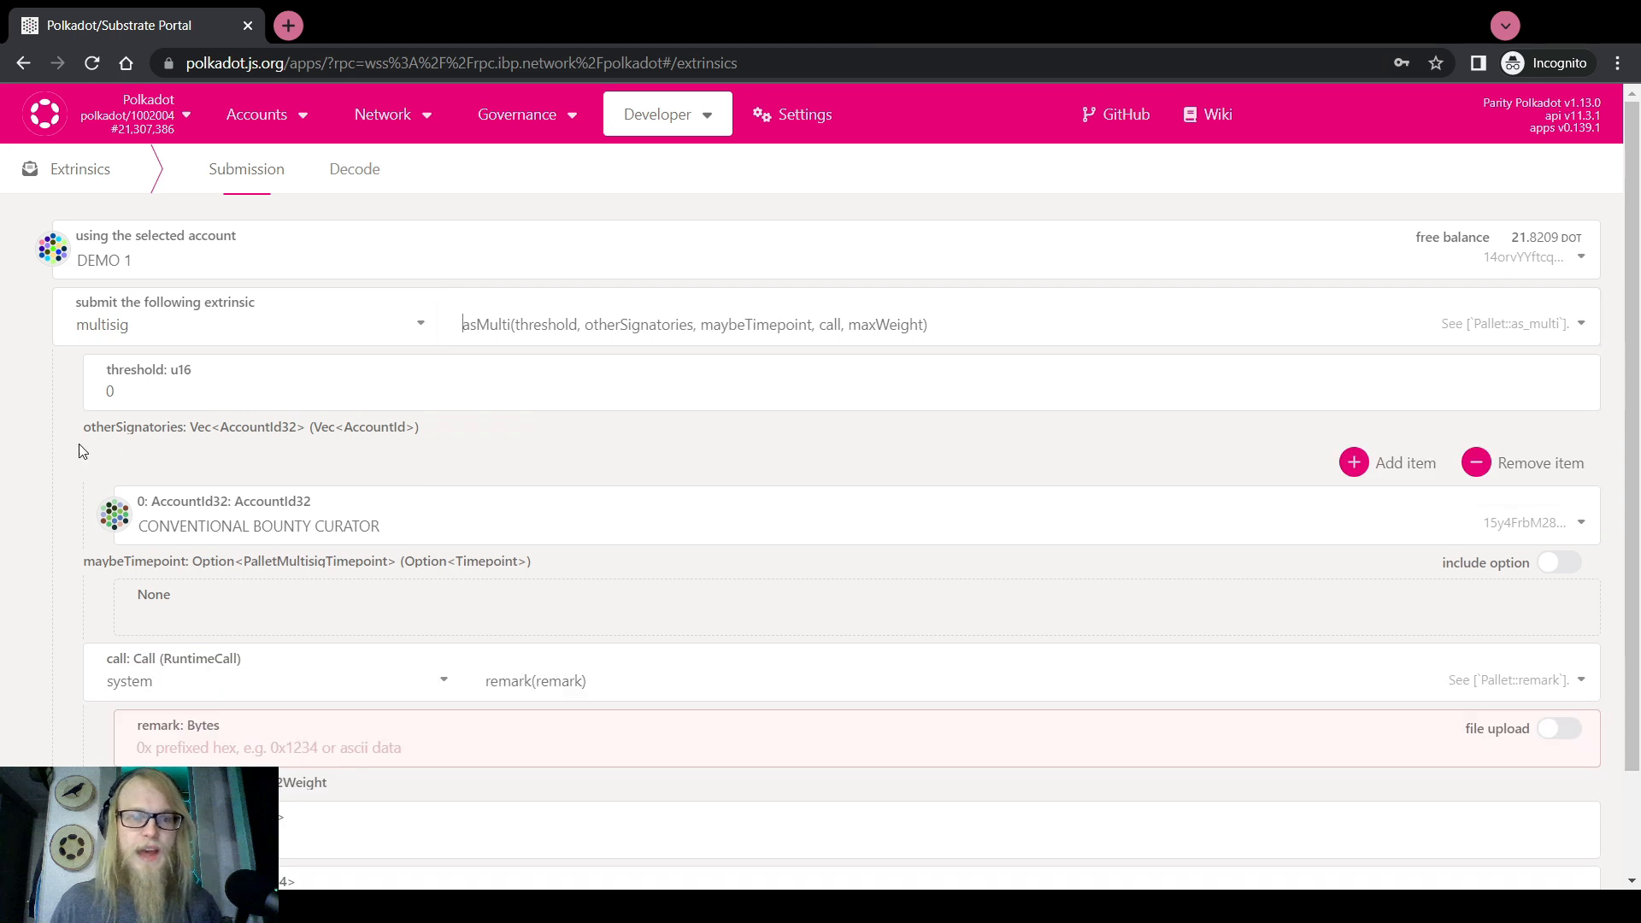
Set DEMO 2 and DEMO 3 as the other signatories
click(205, 524)
click(219, 732)
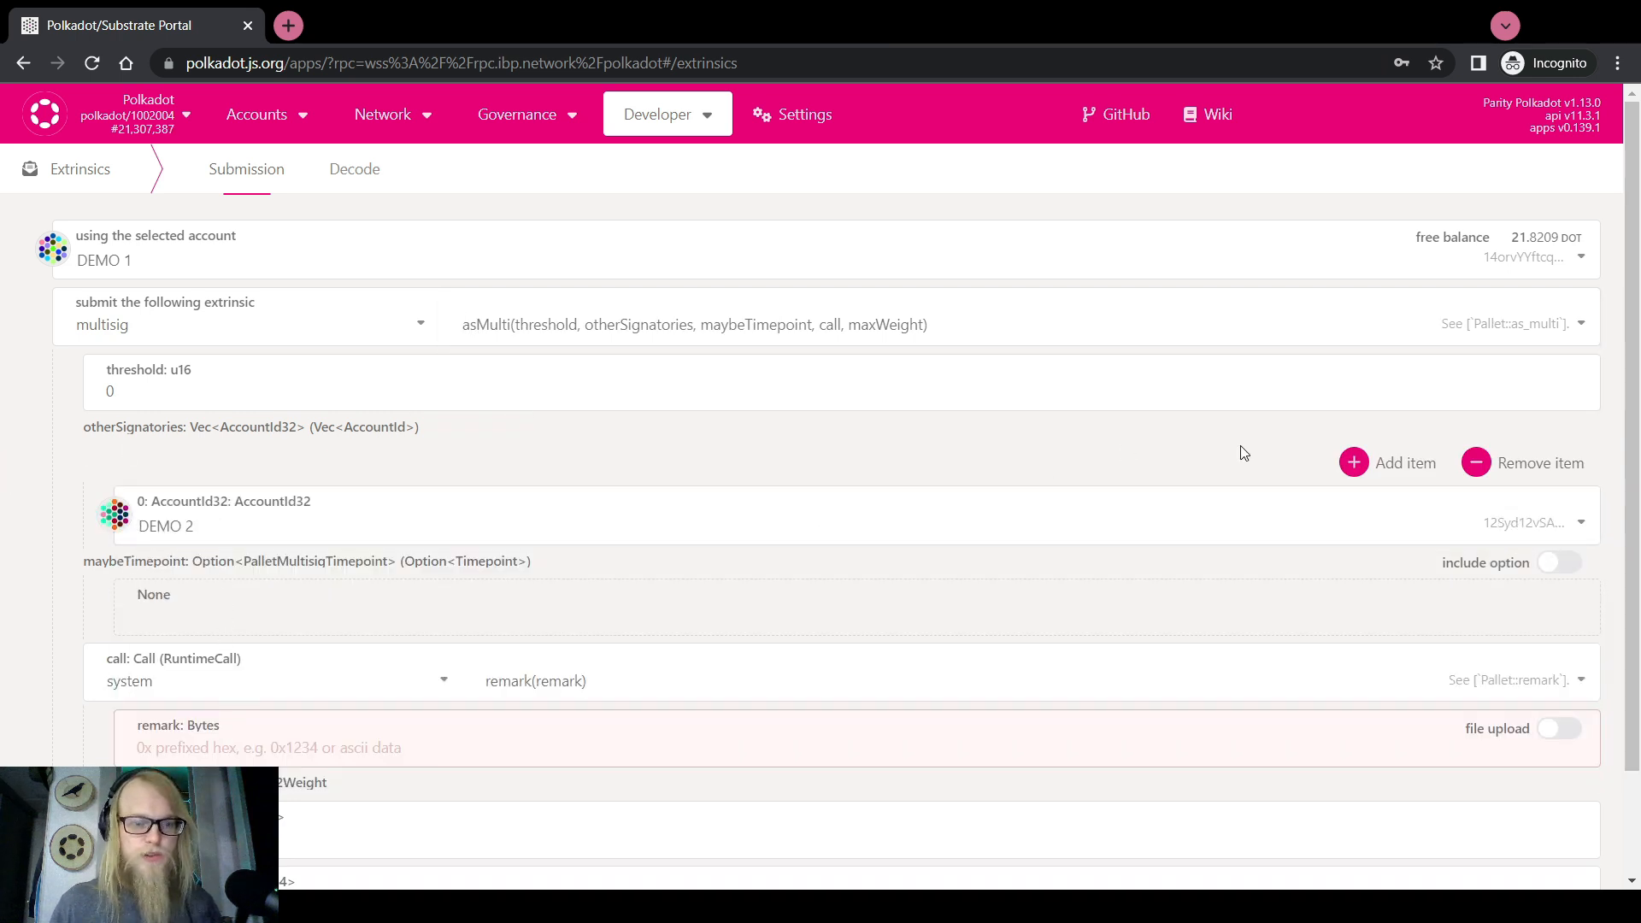
click(1384, 462)
click(143, 589)
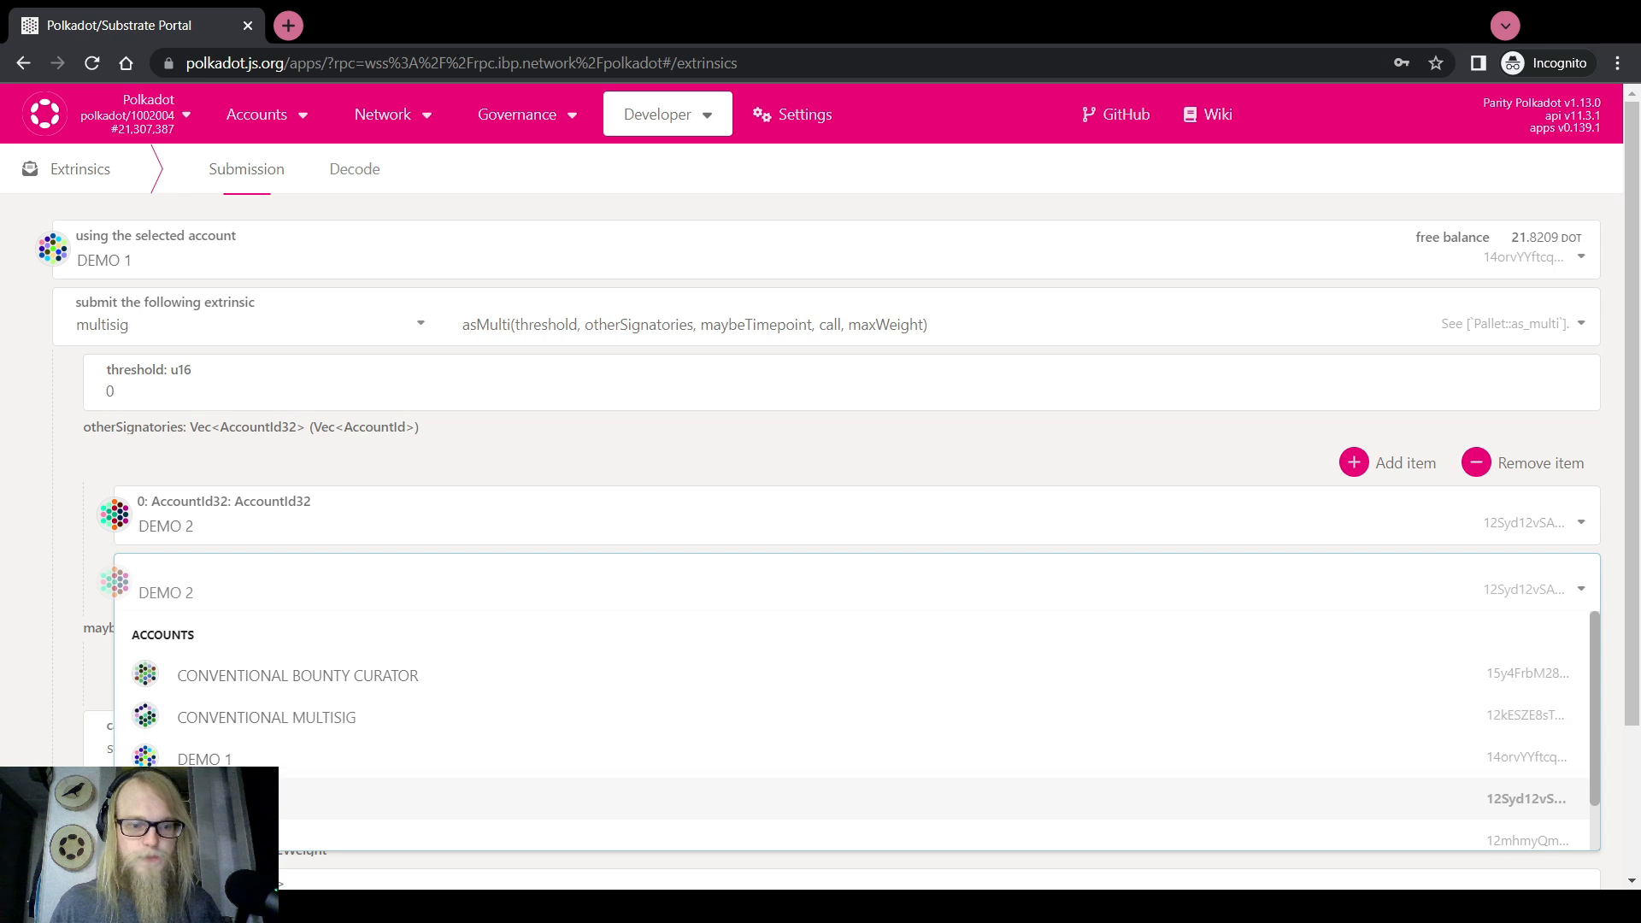
click(239, 835)
scroll(6, 655, down, 2)
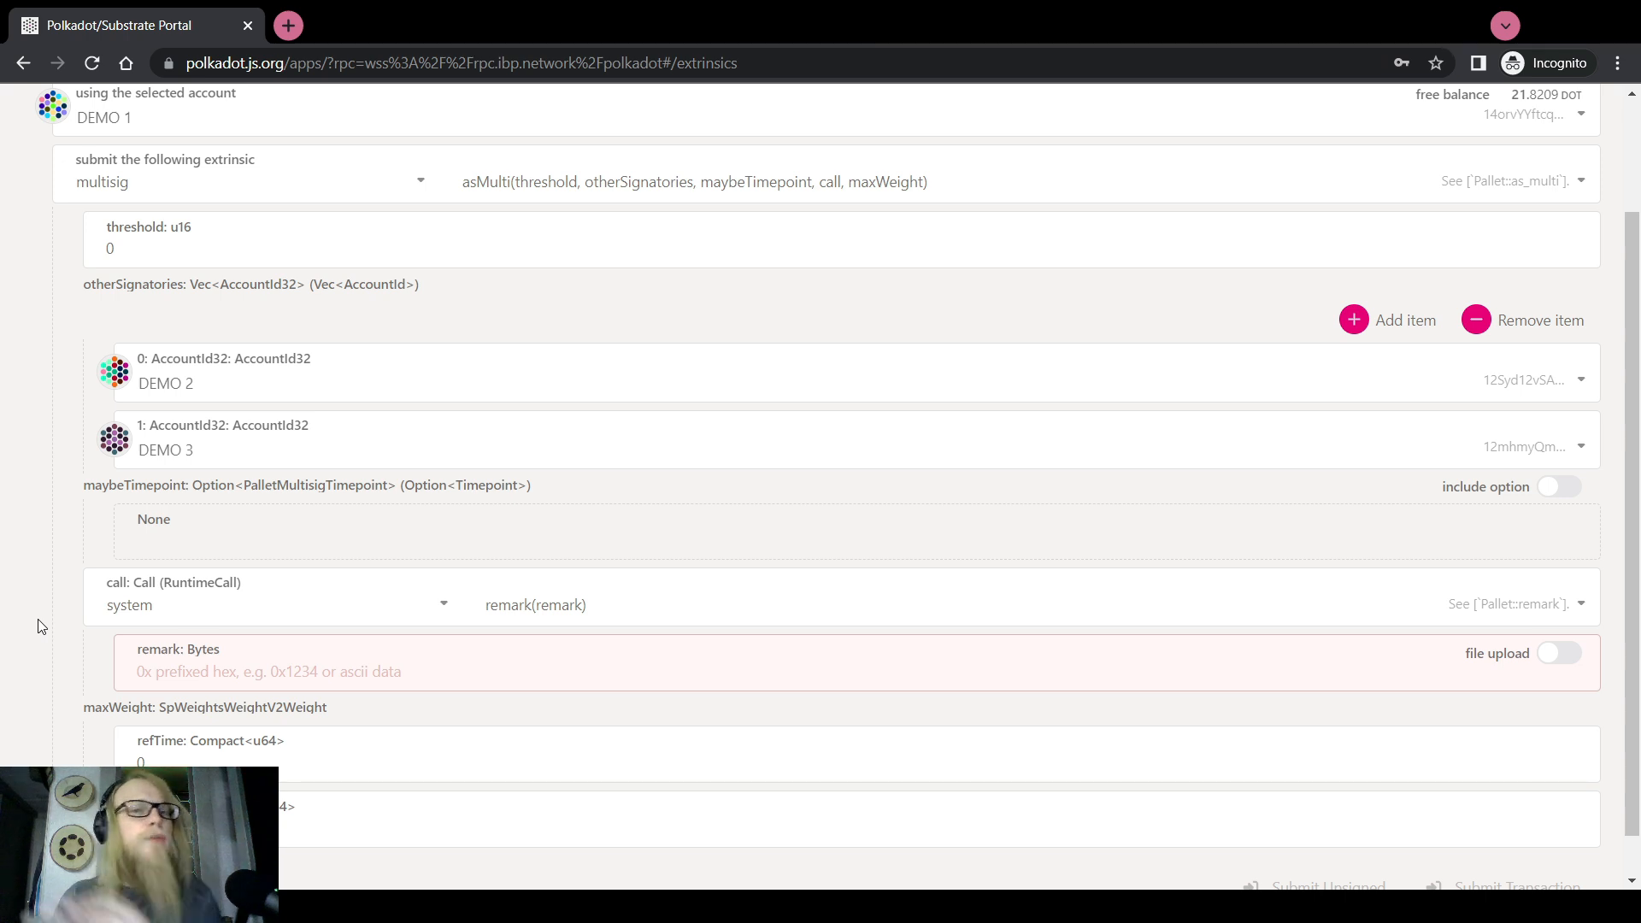
Make the inner call proxy.proxy with CONVENTIONAL BOUNTY CURATOR as the real account
click(205, 608)
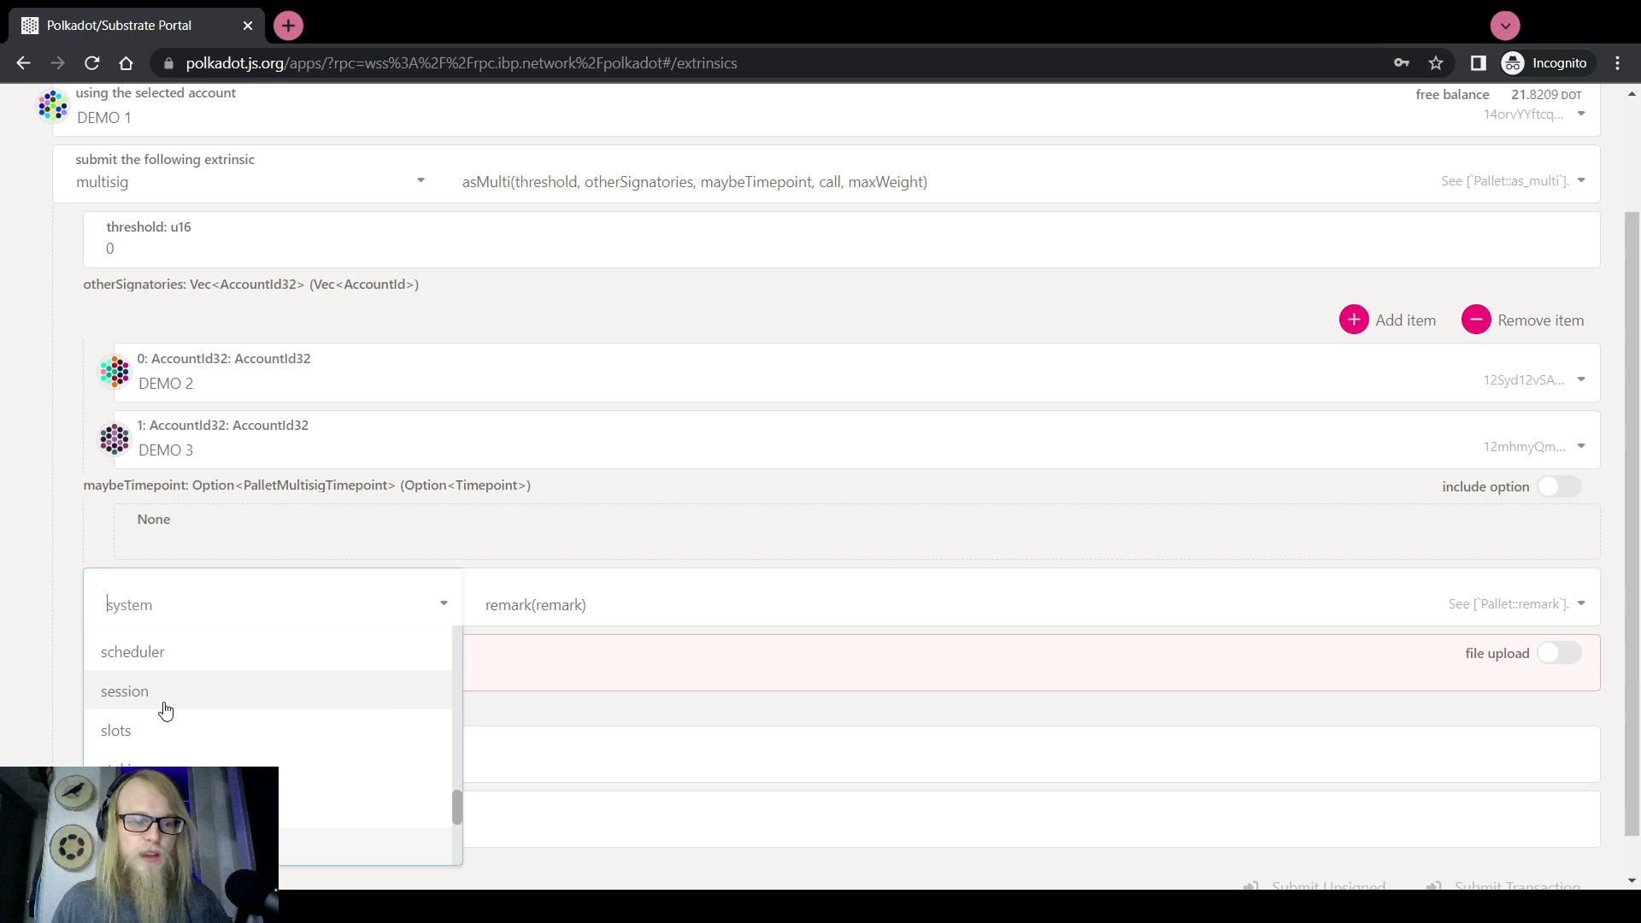
click(11, 688)
click(181, 598)
scroll(183, 728, up, 2)
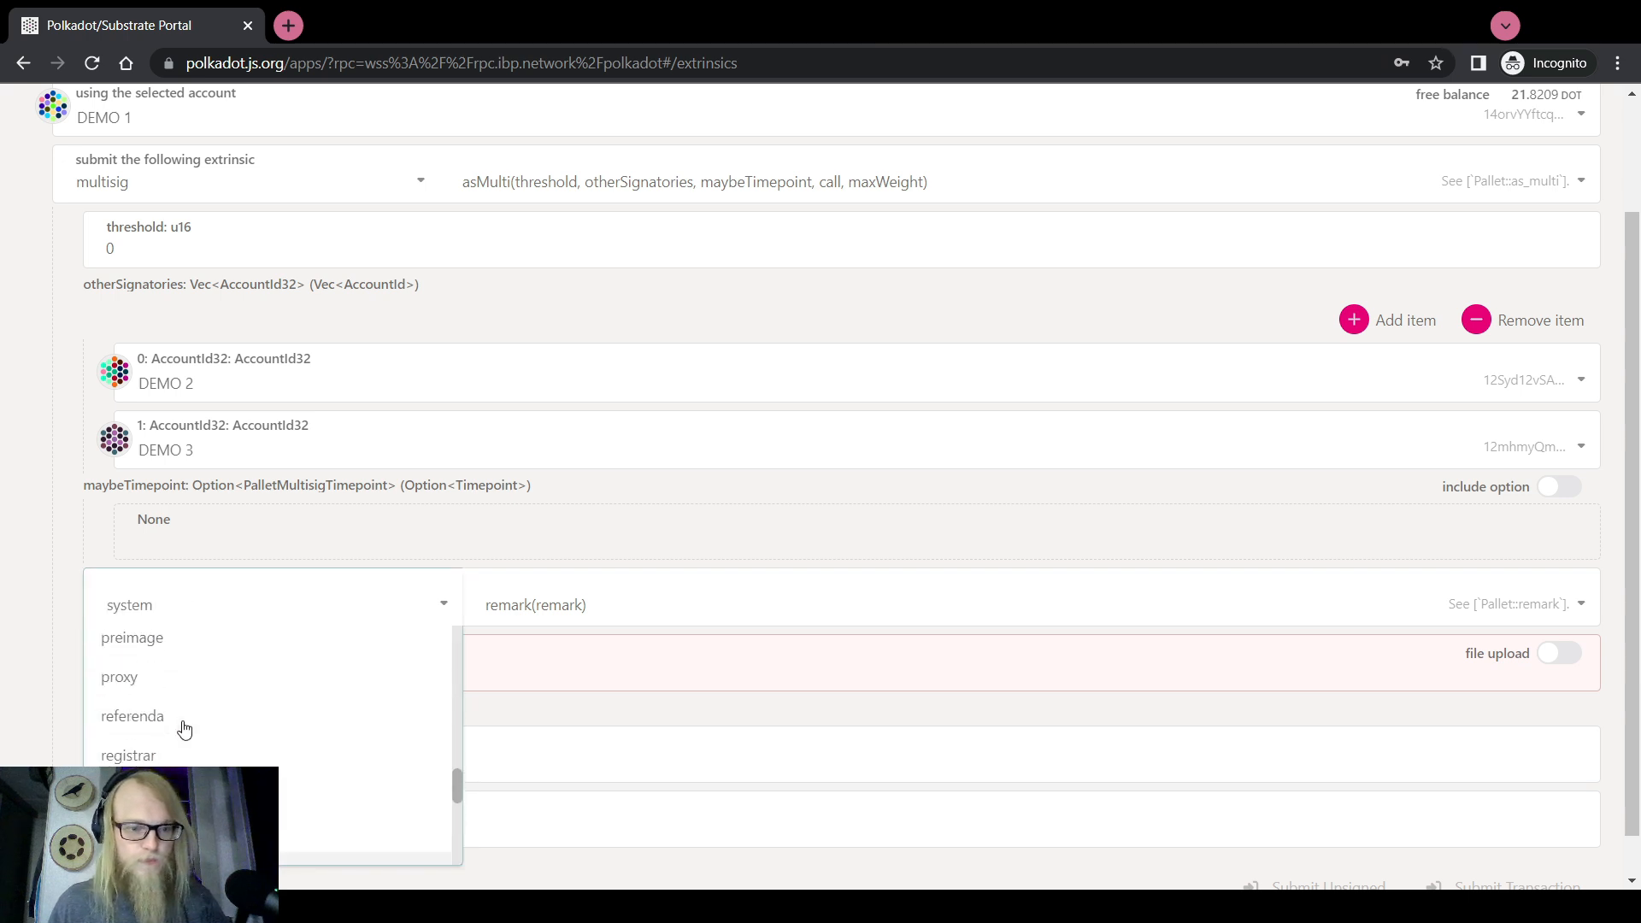
click(146, 679)
click(538, 607)
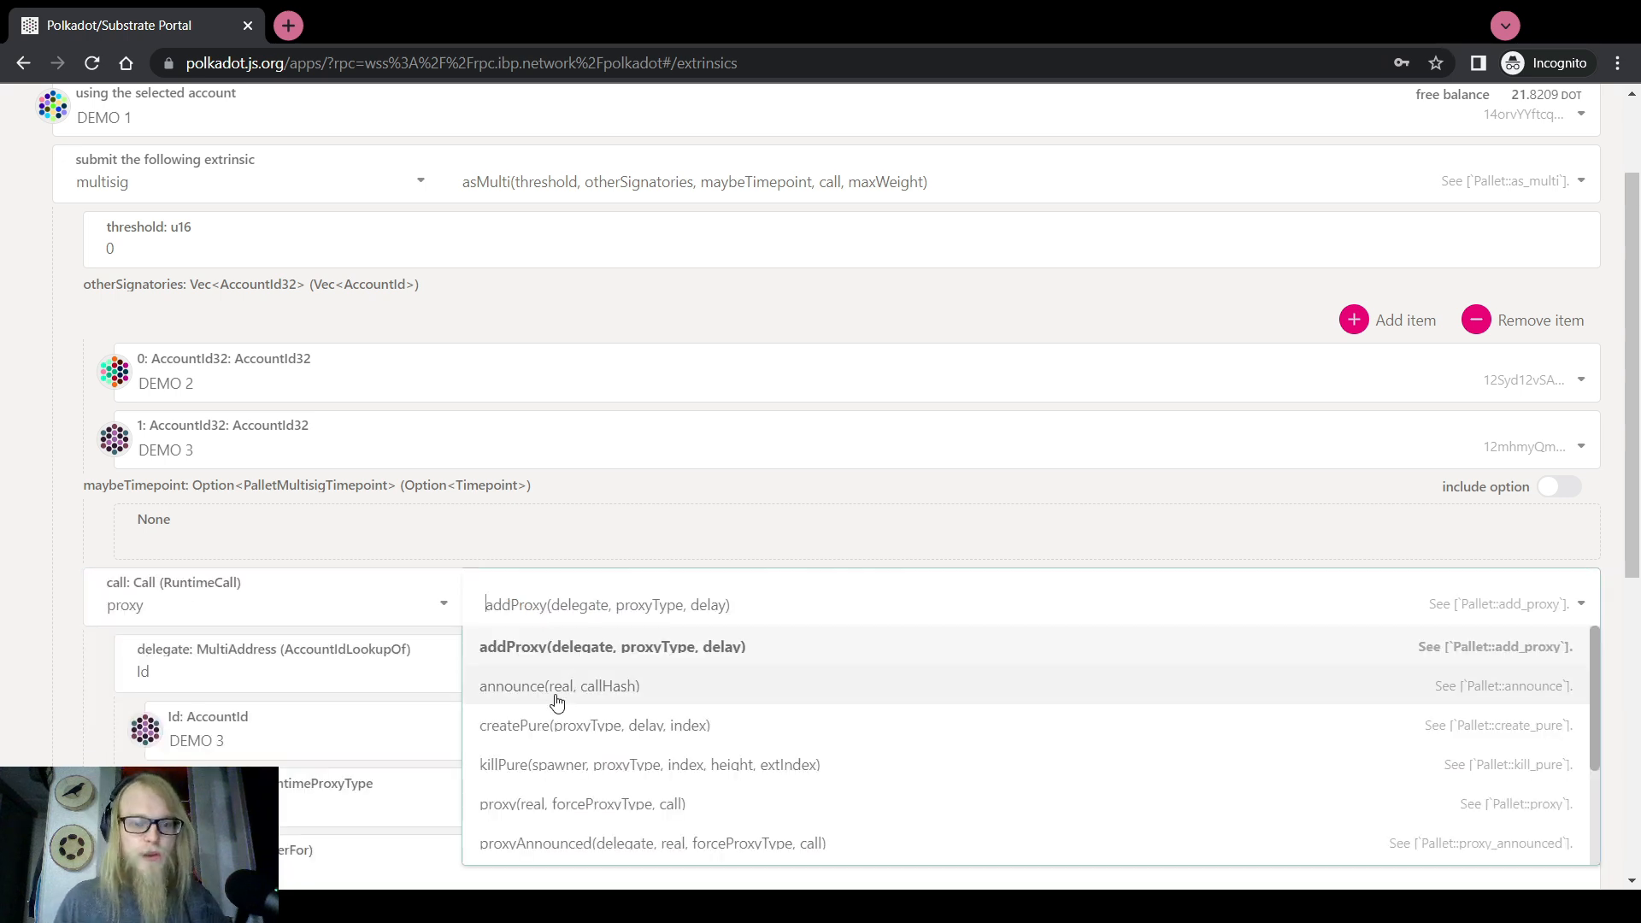
click(550, 801)
scroll(191, 563, down, 2)
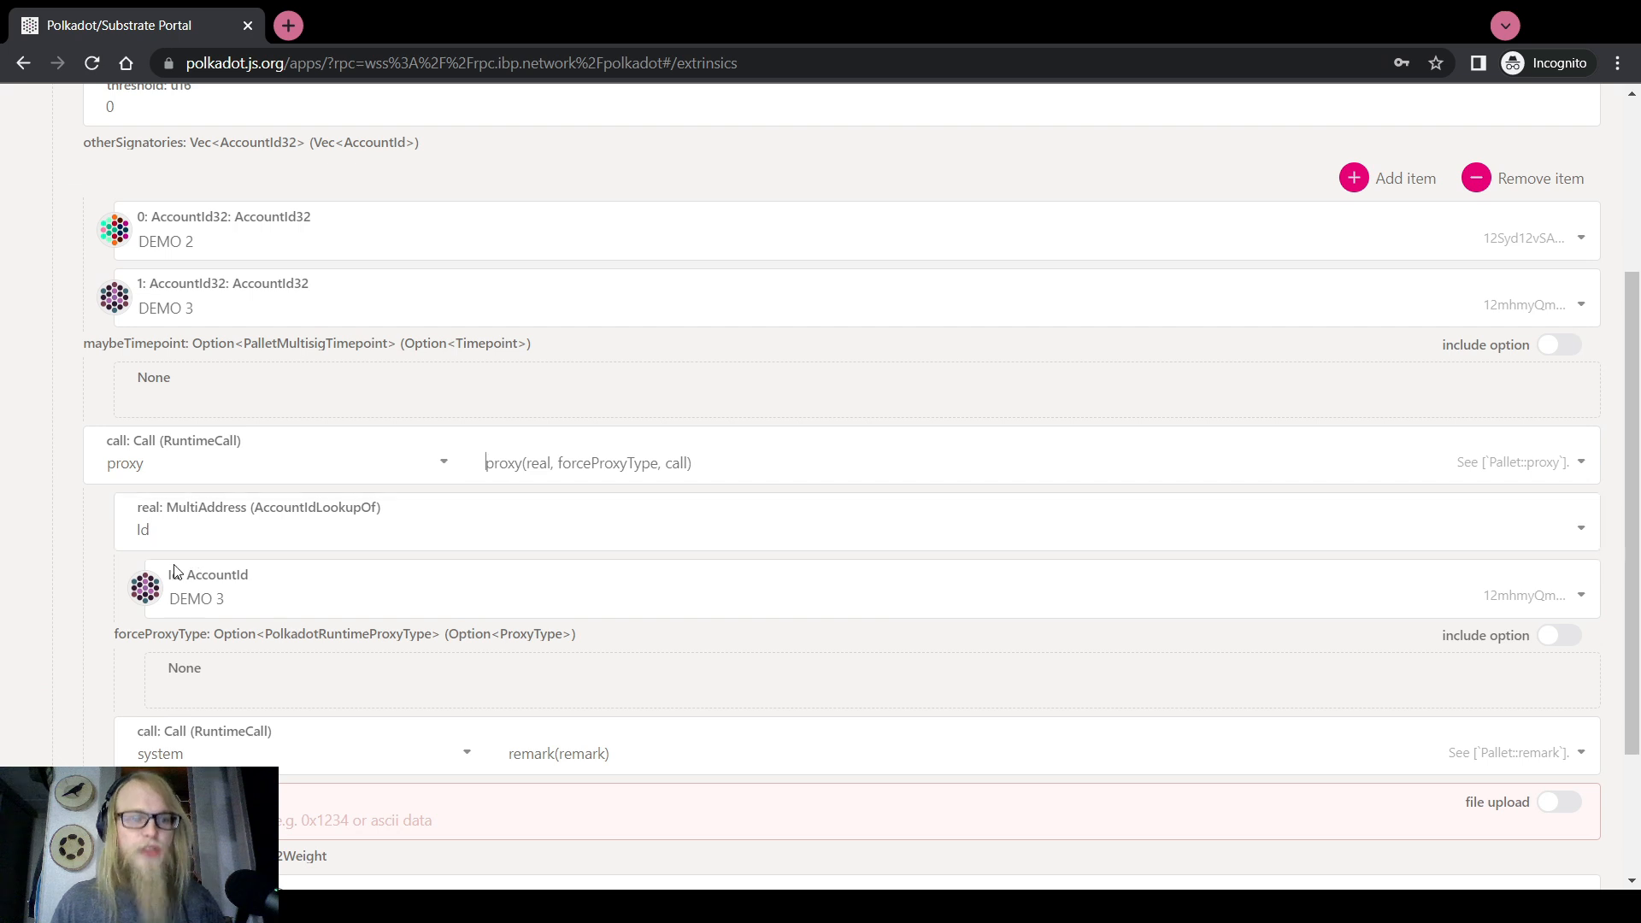
click(178, 572)
click(311, 675)
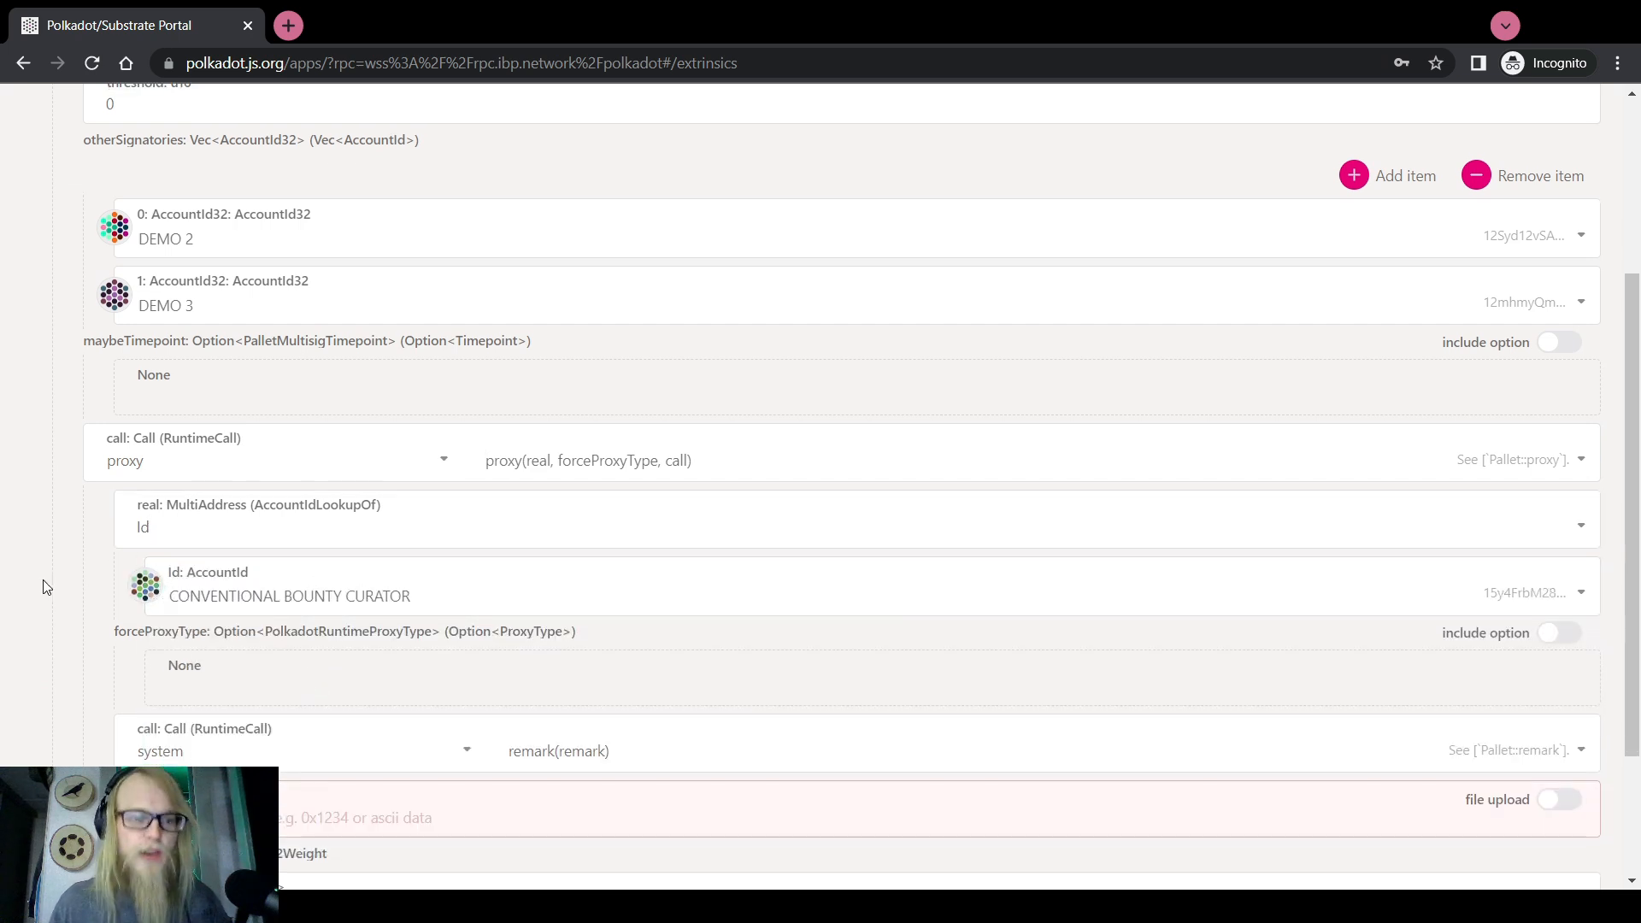
scroll(46, 586, down, 2)
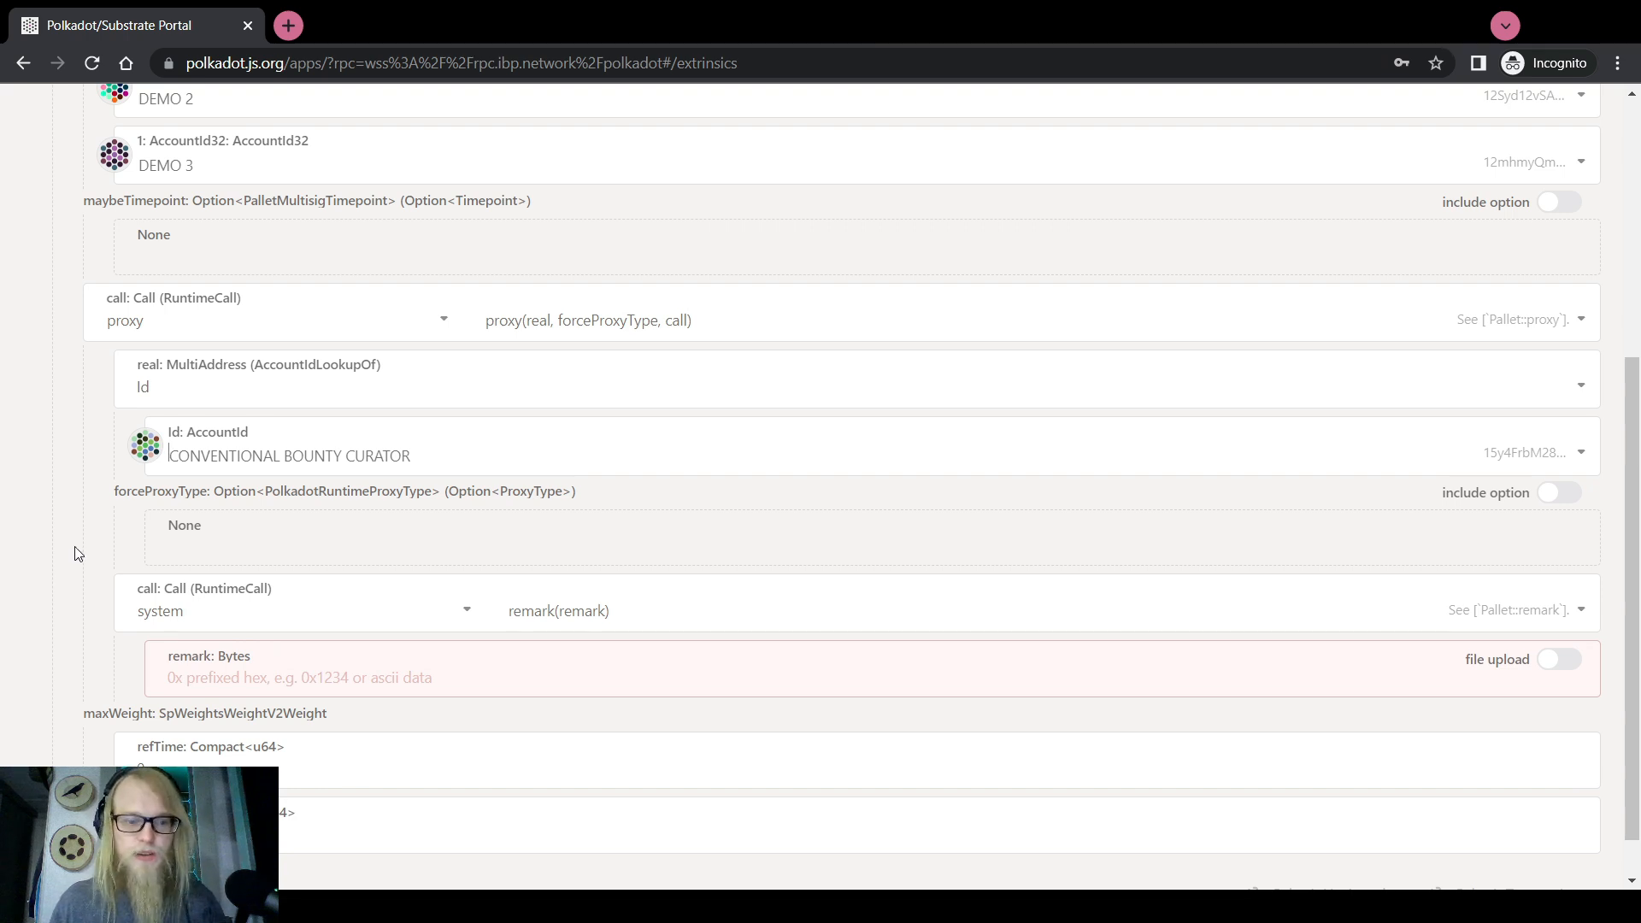
Include forceProxyType Any and bring up the proxied call's pallet list
click(1565, 495)
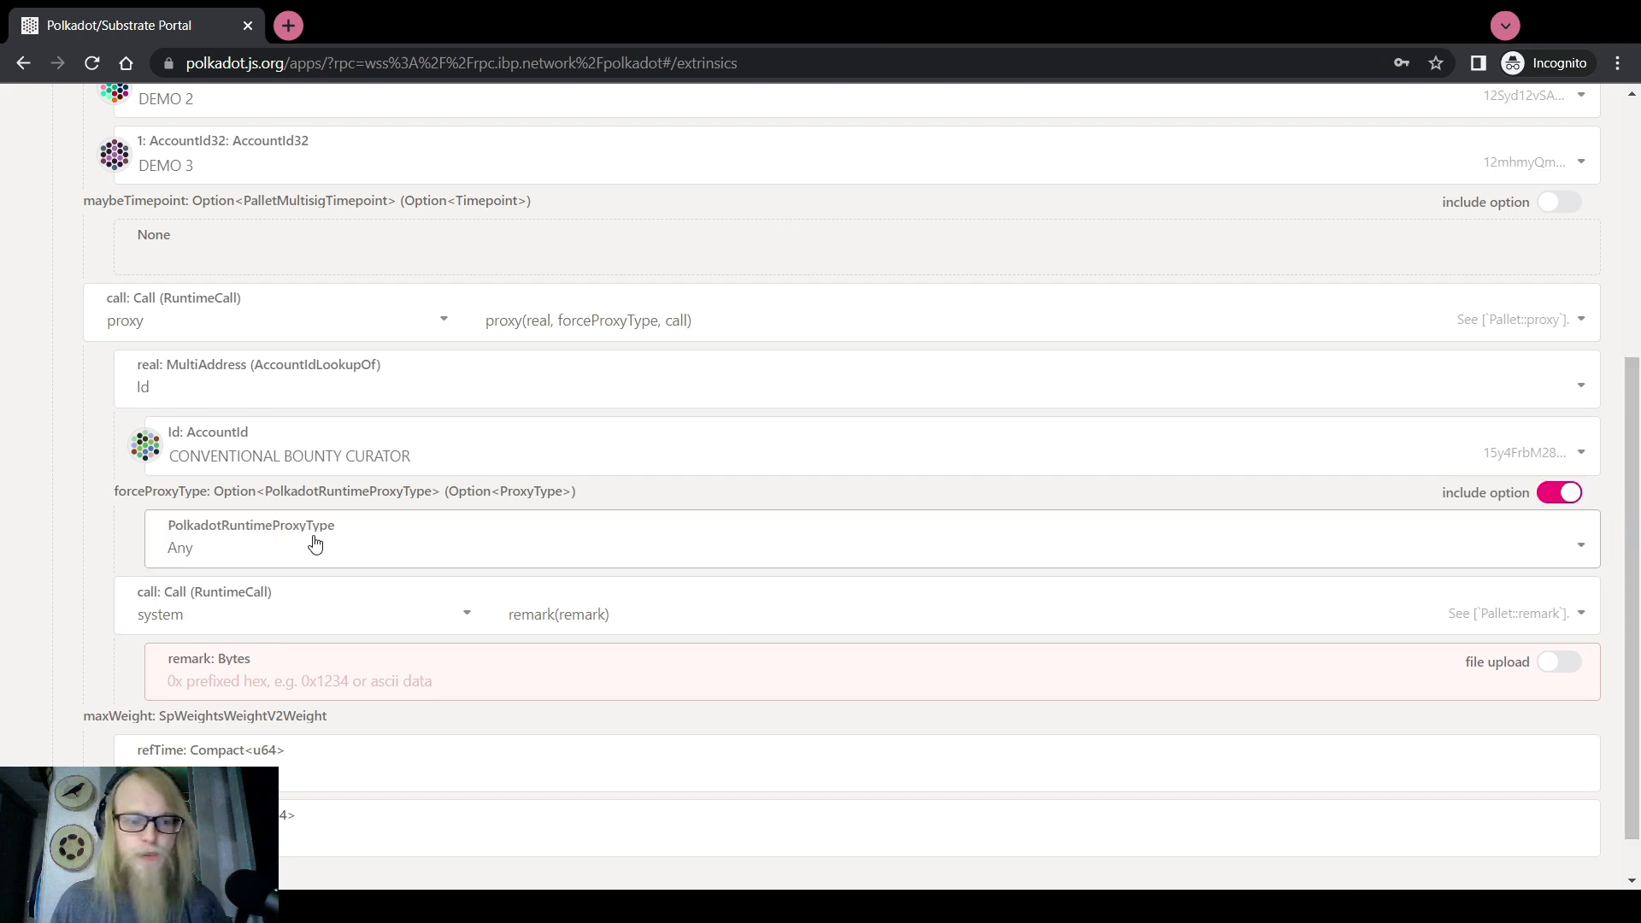
scroll(58, 615, down, 1)
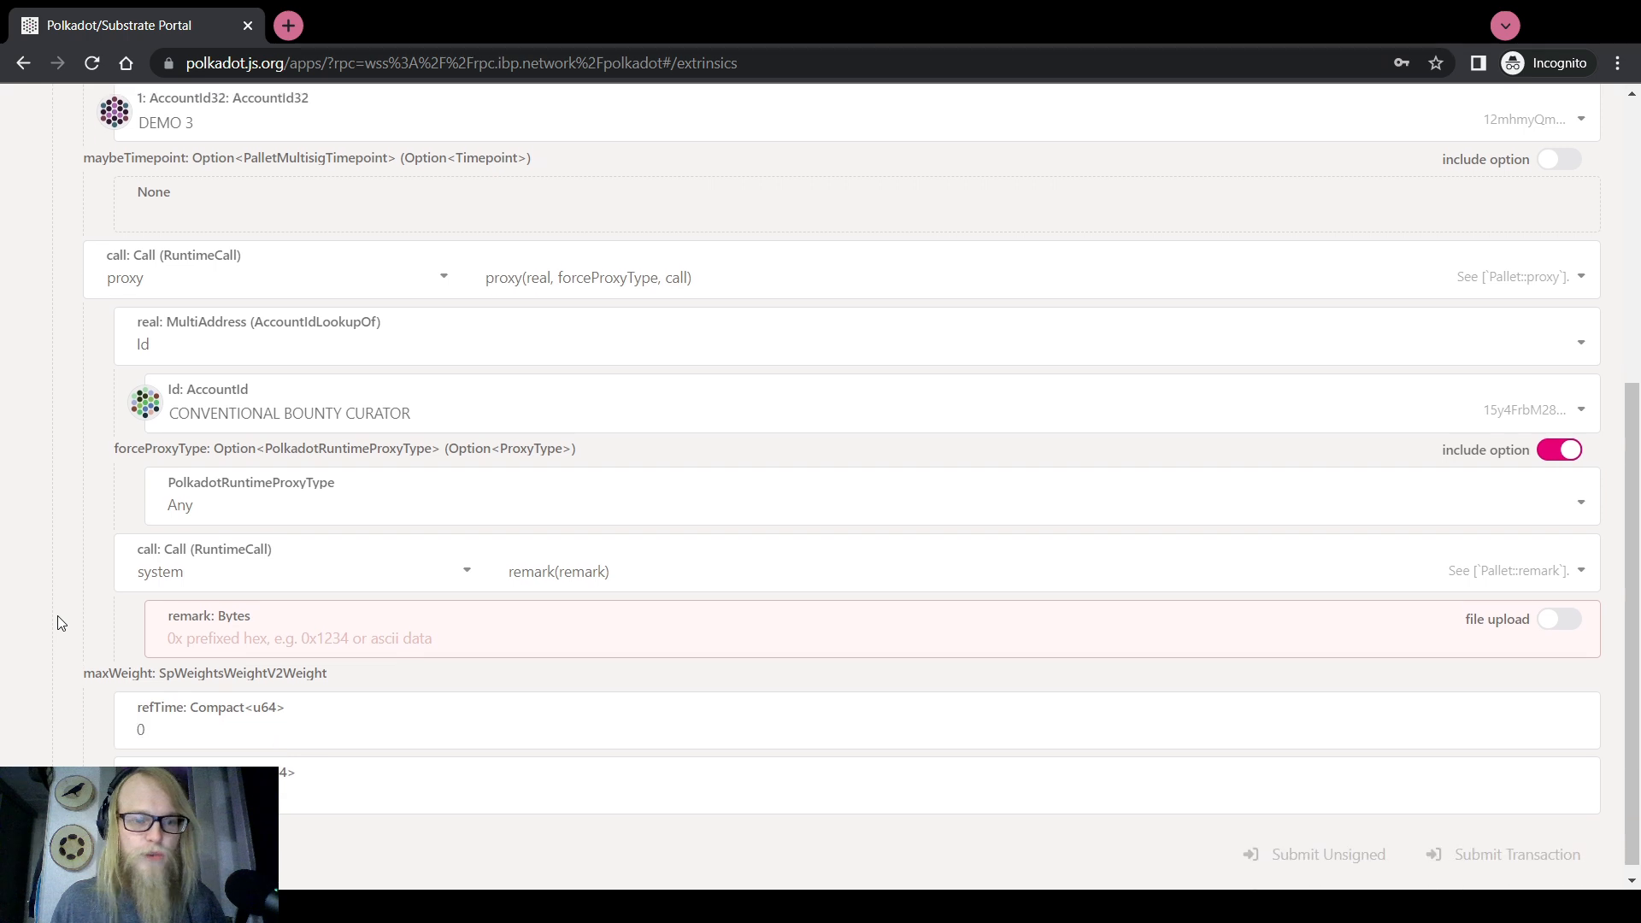
click(210, 573)
scroll(158, 684, up, 10)
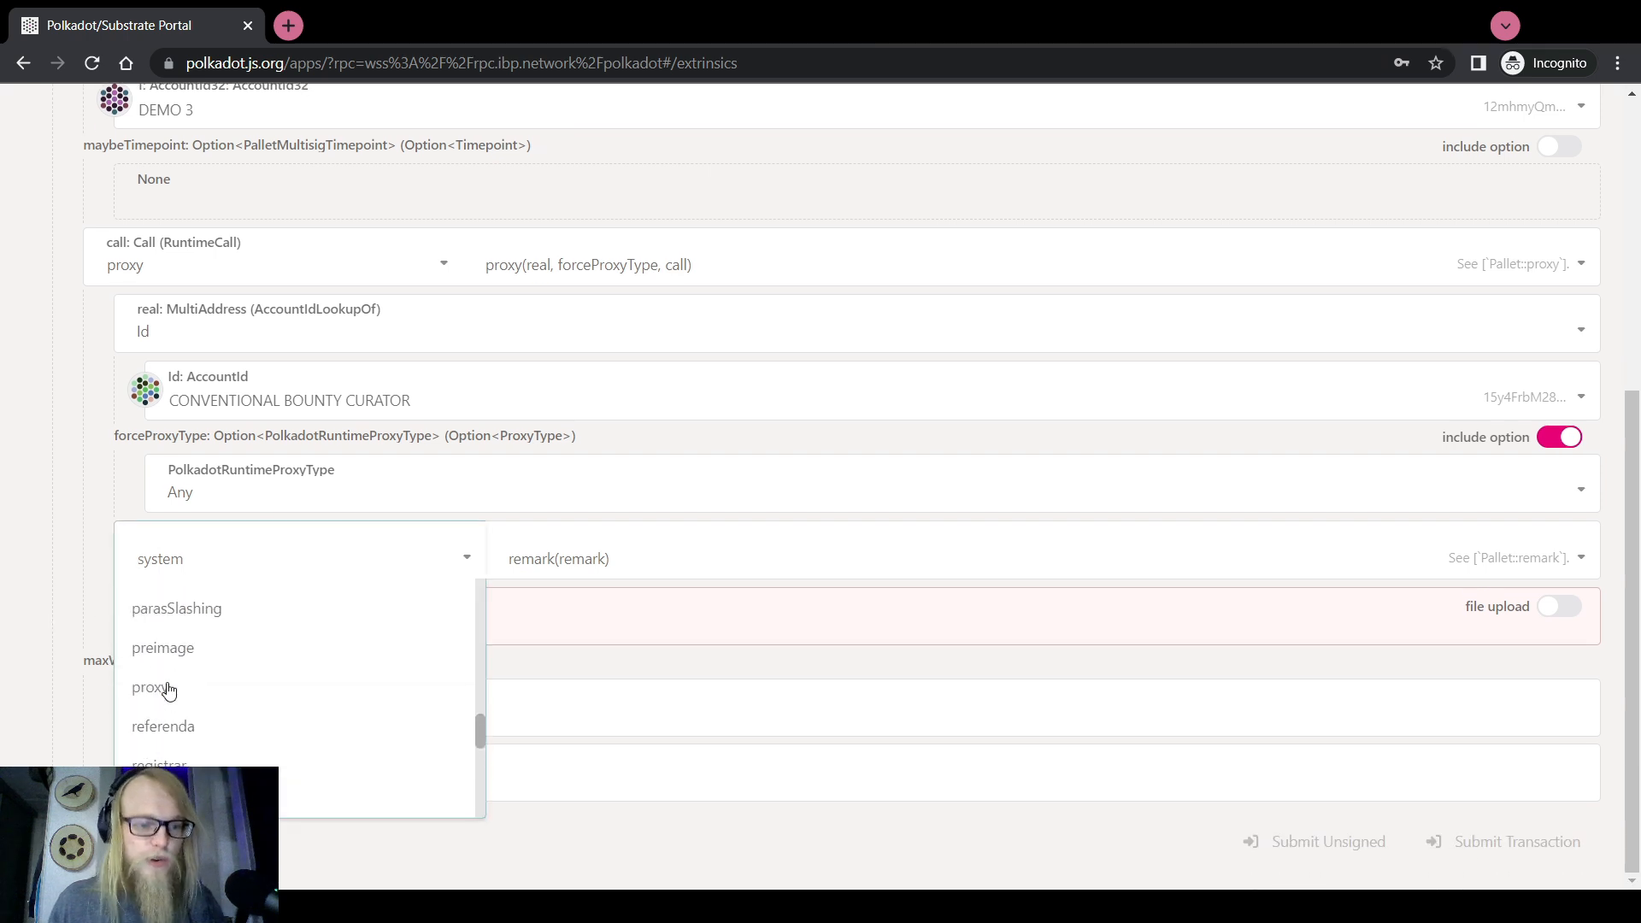
scroll(168, 689, up, 4)
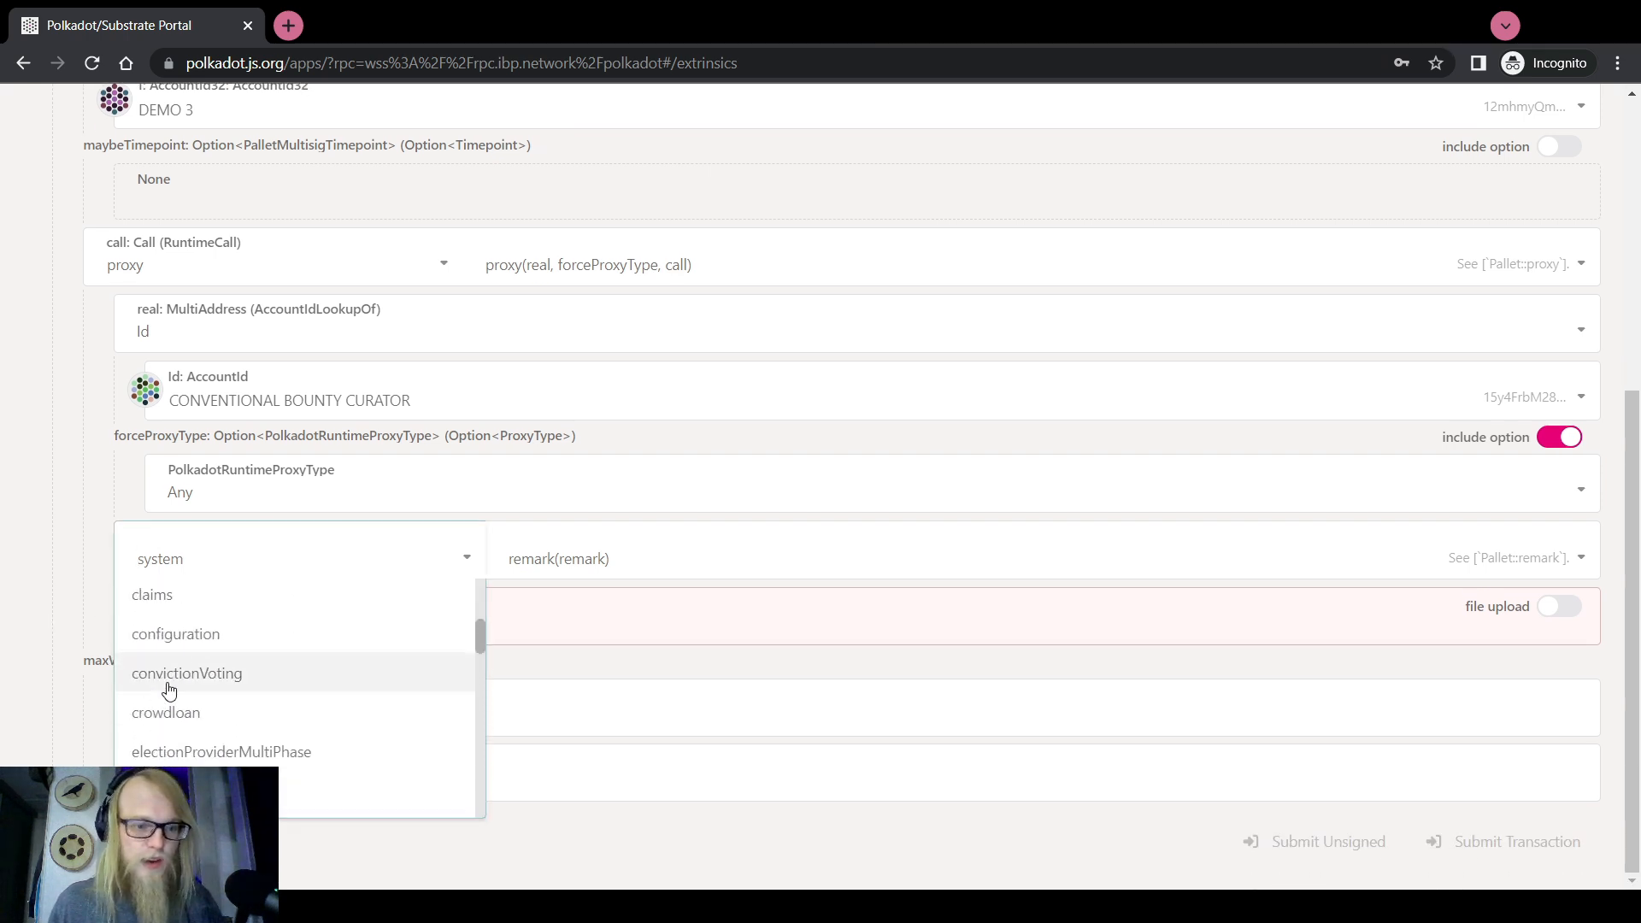
scroll(188, 675, up, 2)
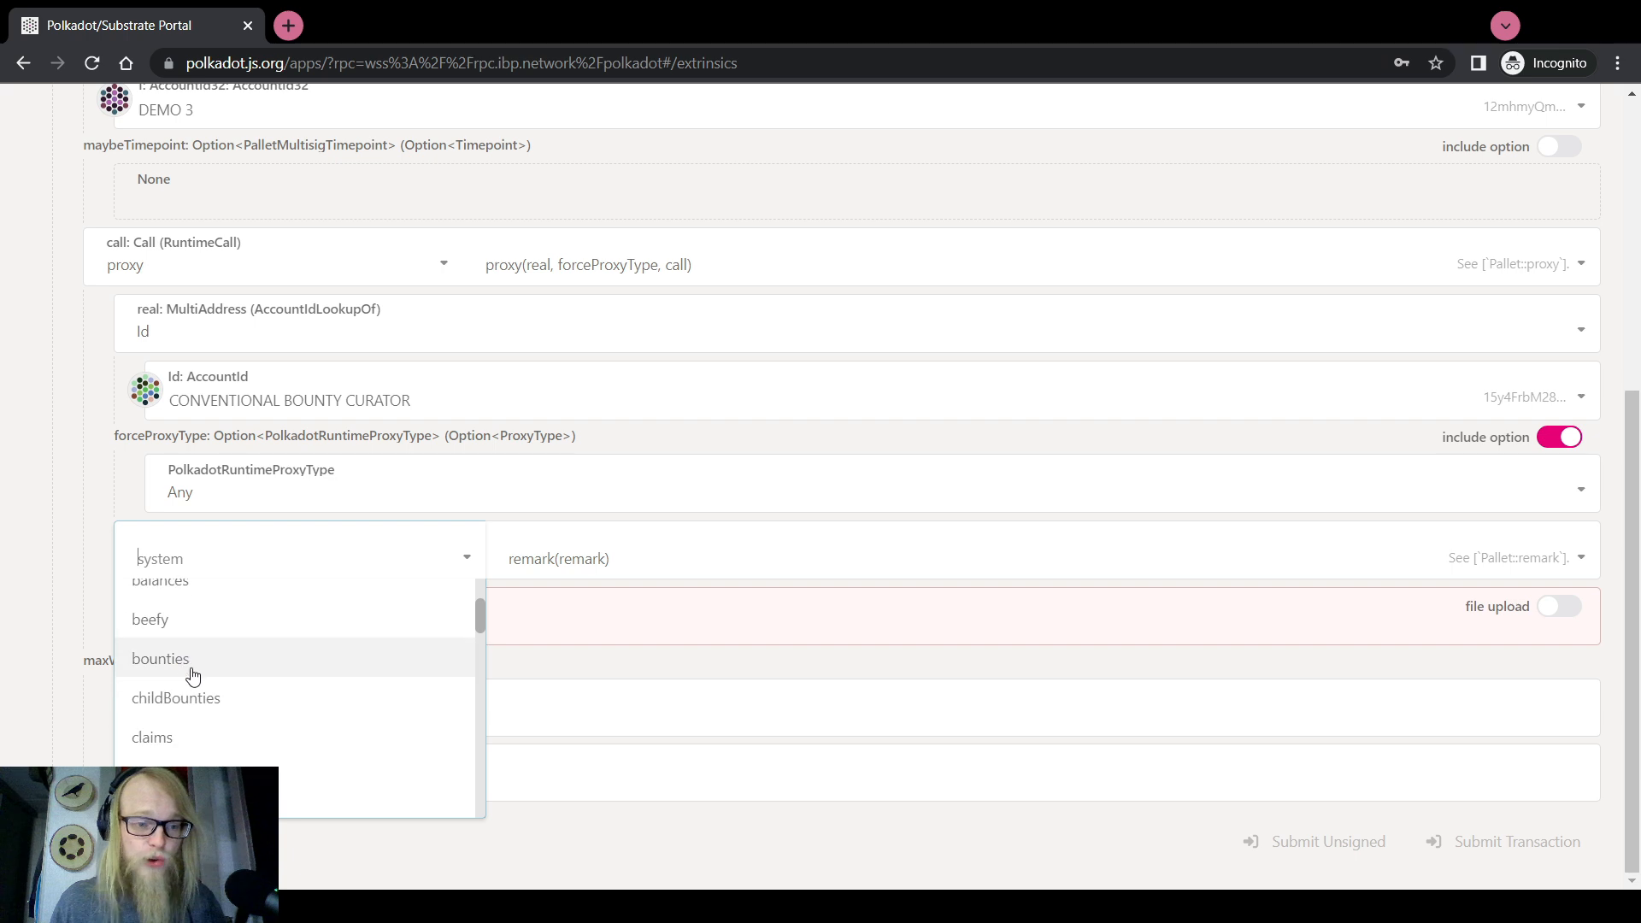
Set the inner call to childBounties.addChildBounty: parent bounty 54, value 1000, description 'LAX Ad Campaign'
click(202, 698)
click(651, 572)
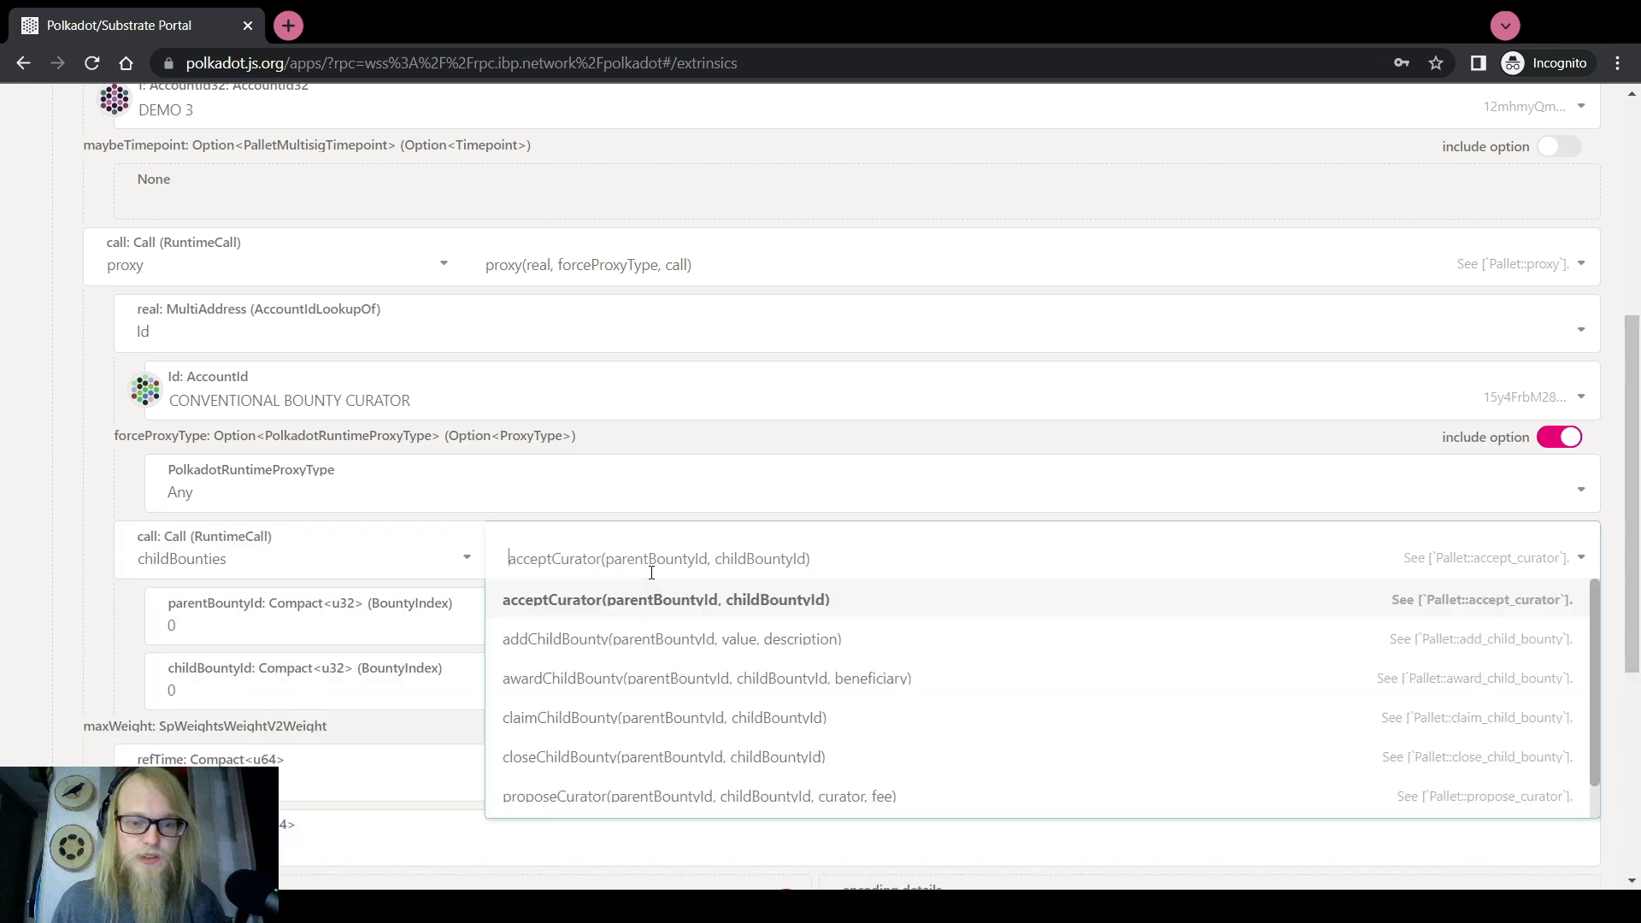
click(575, 633)
double_click(189, 624)
text(54)
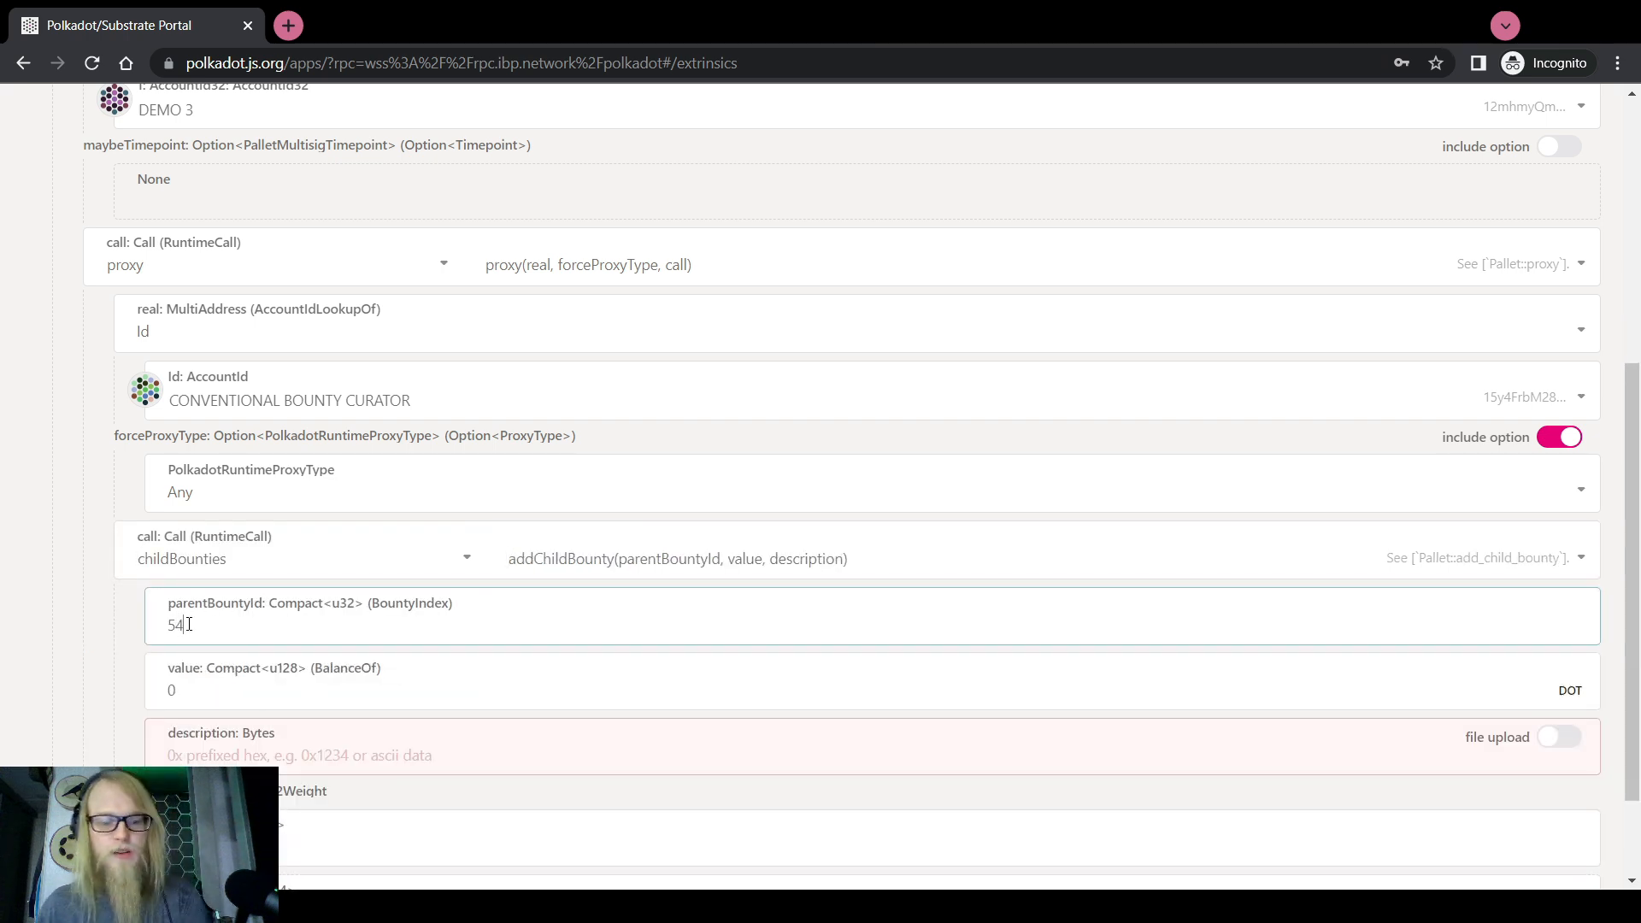
double_click(188, 694)
text(1000)
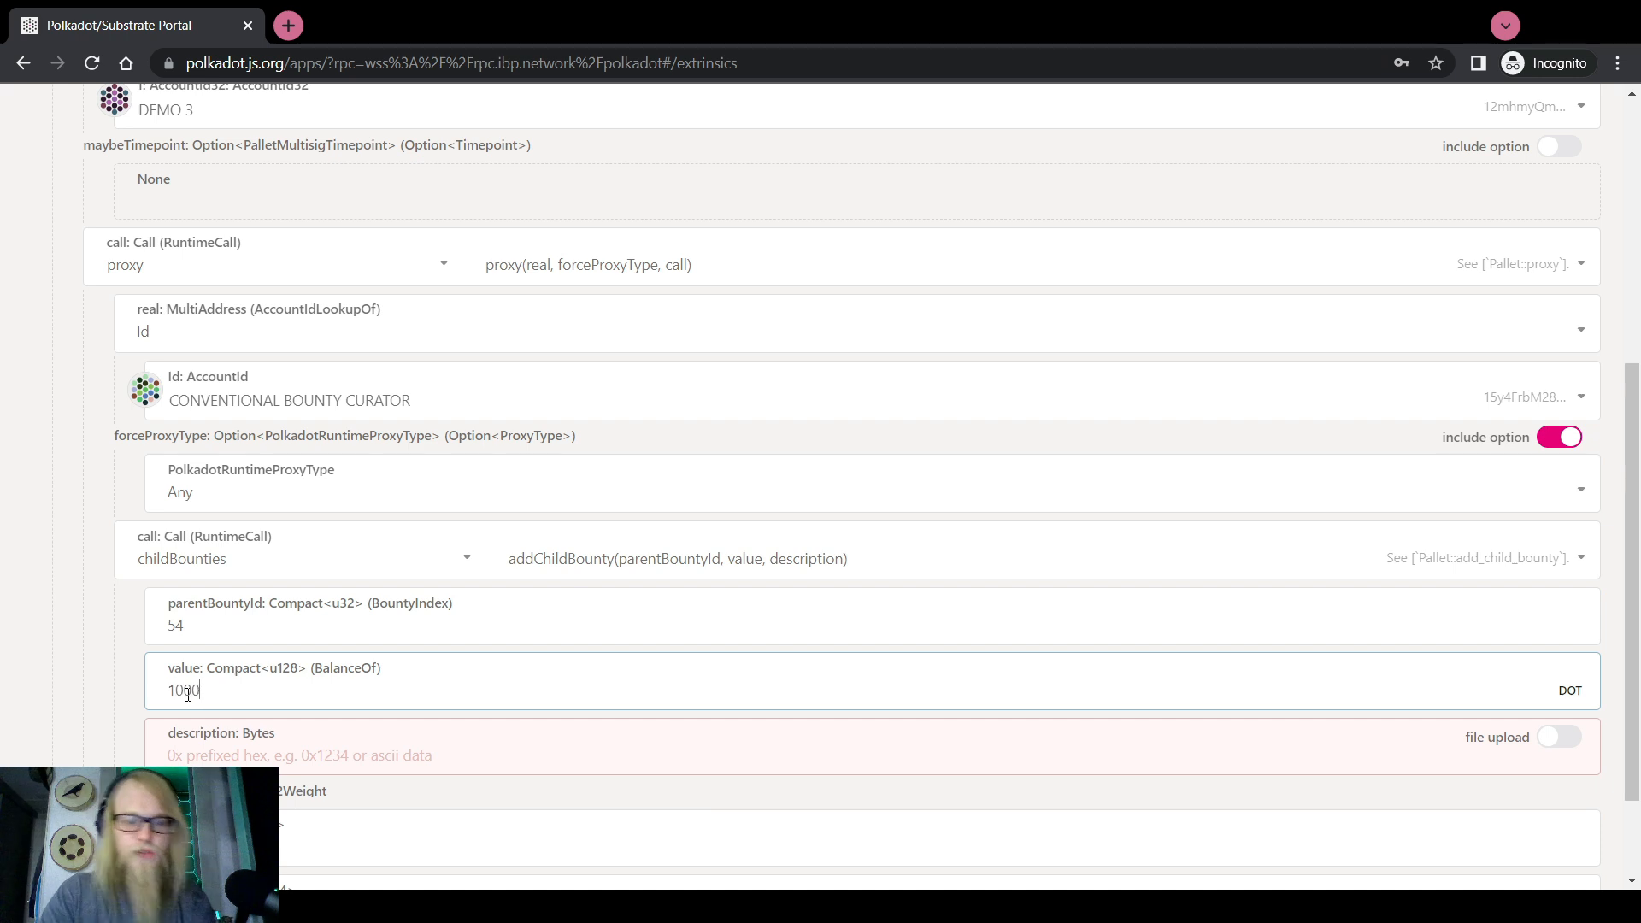
key(Tab)
text(LAX )
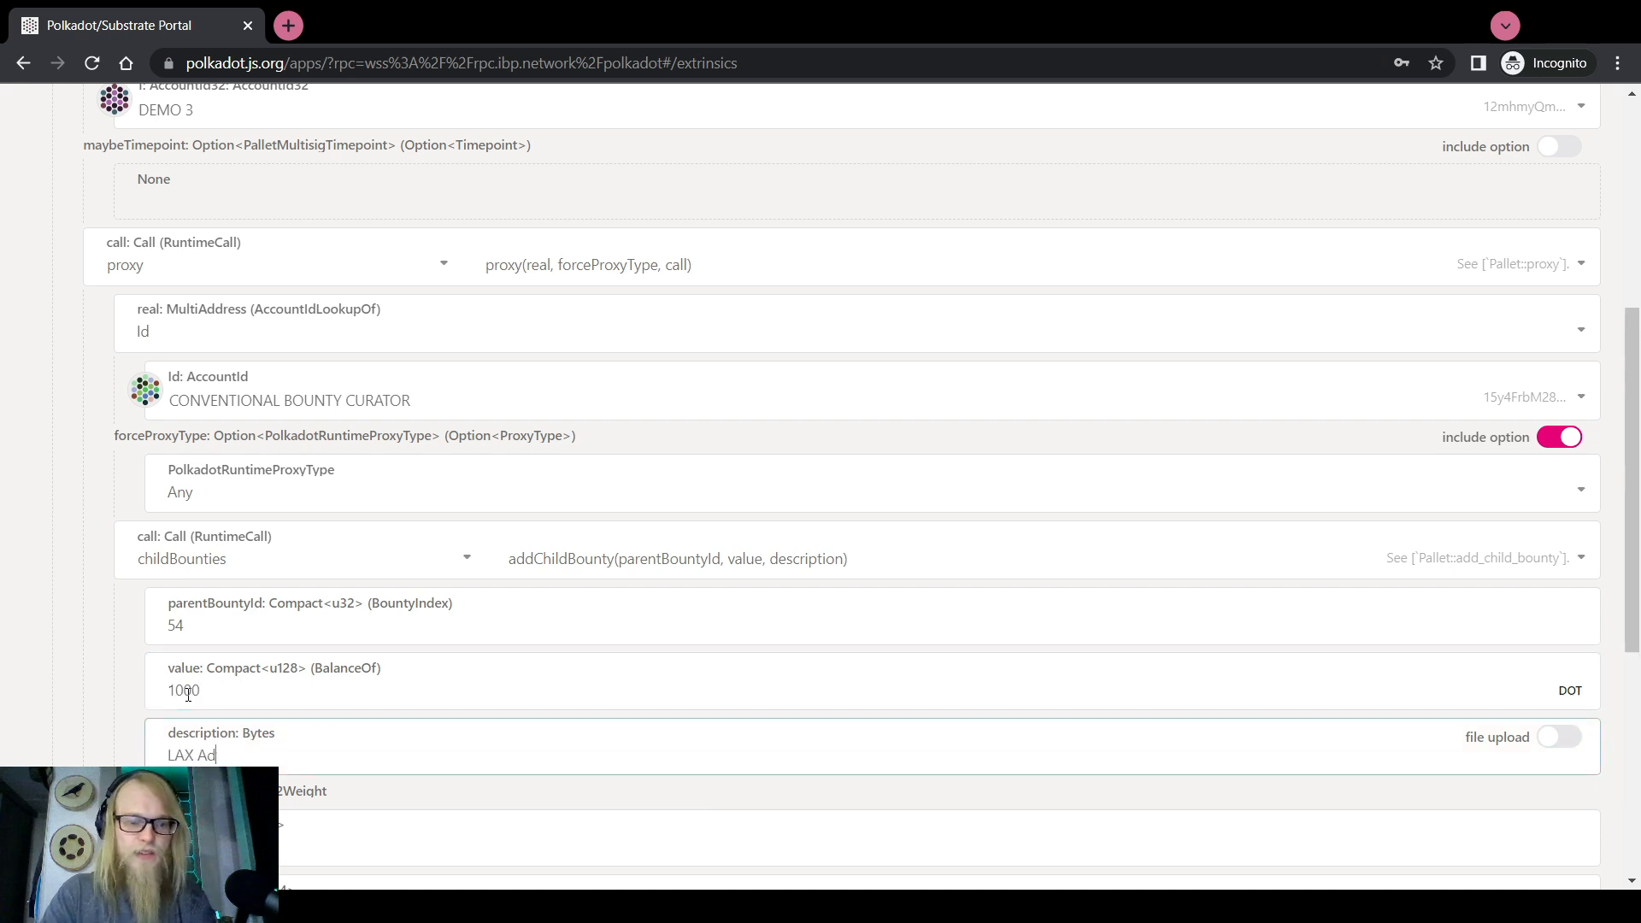
text(Ad Campaign)
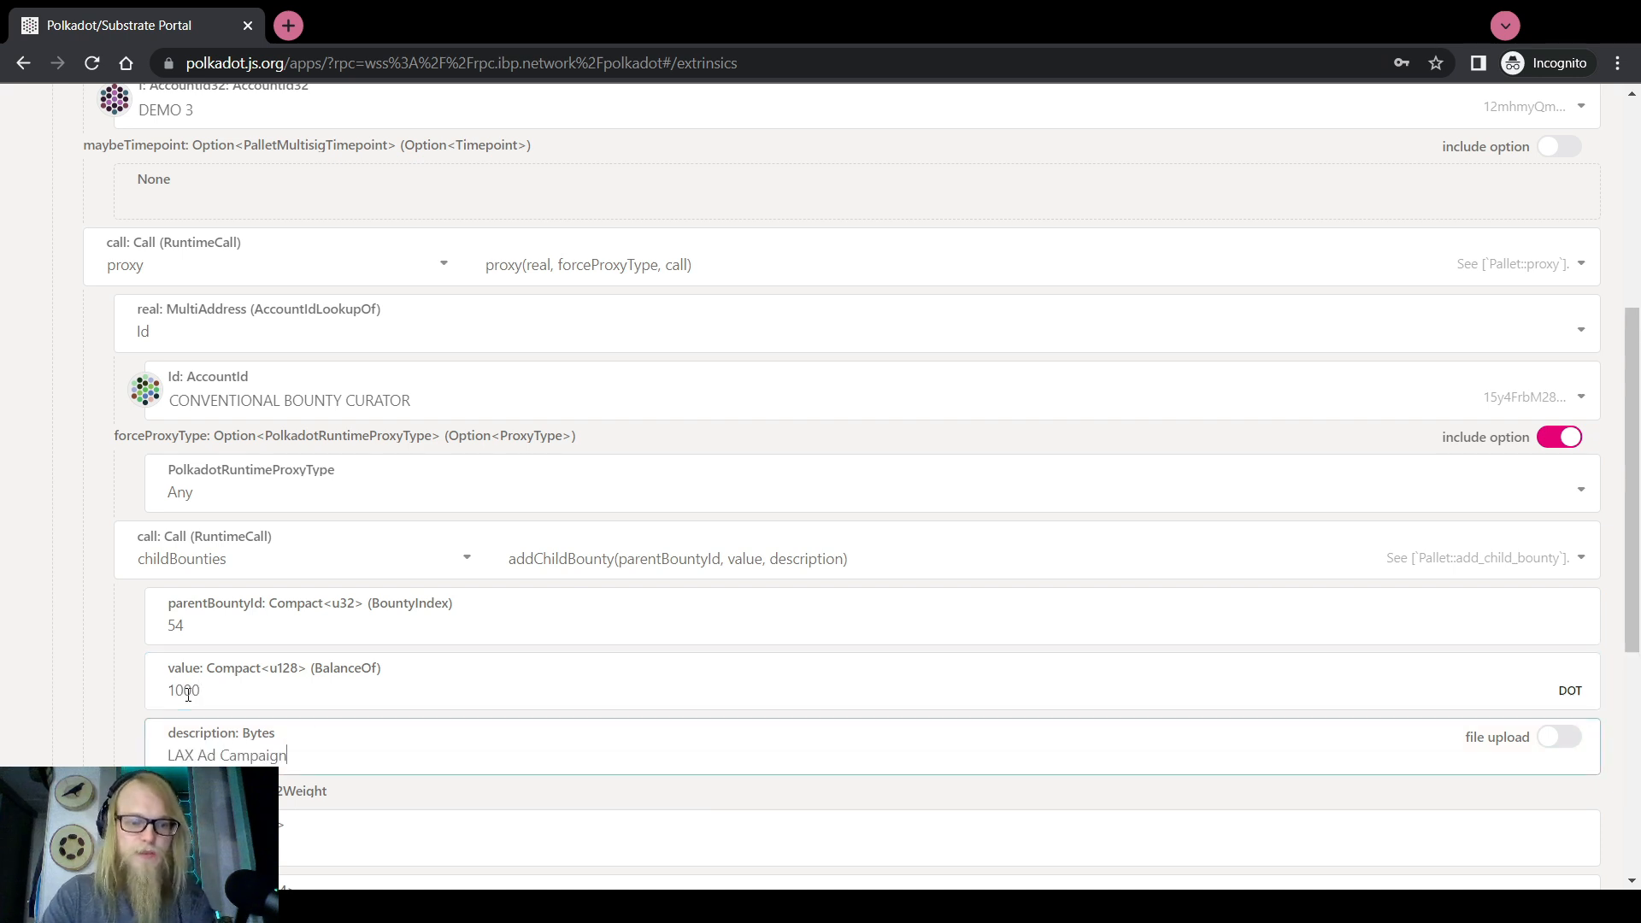
Review the maxWeight refTime and parent bounty id 54, then scroll down to Submit Transaction
scroll(47, 648, down, 2)
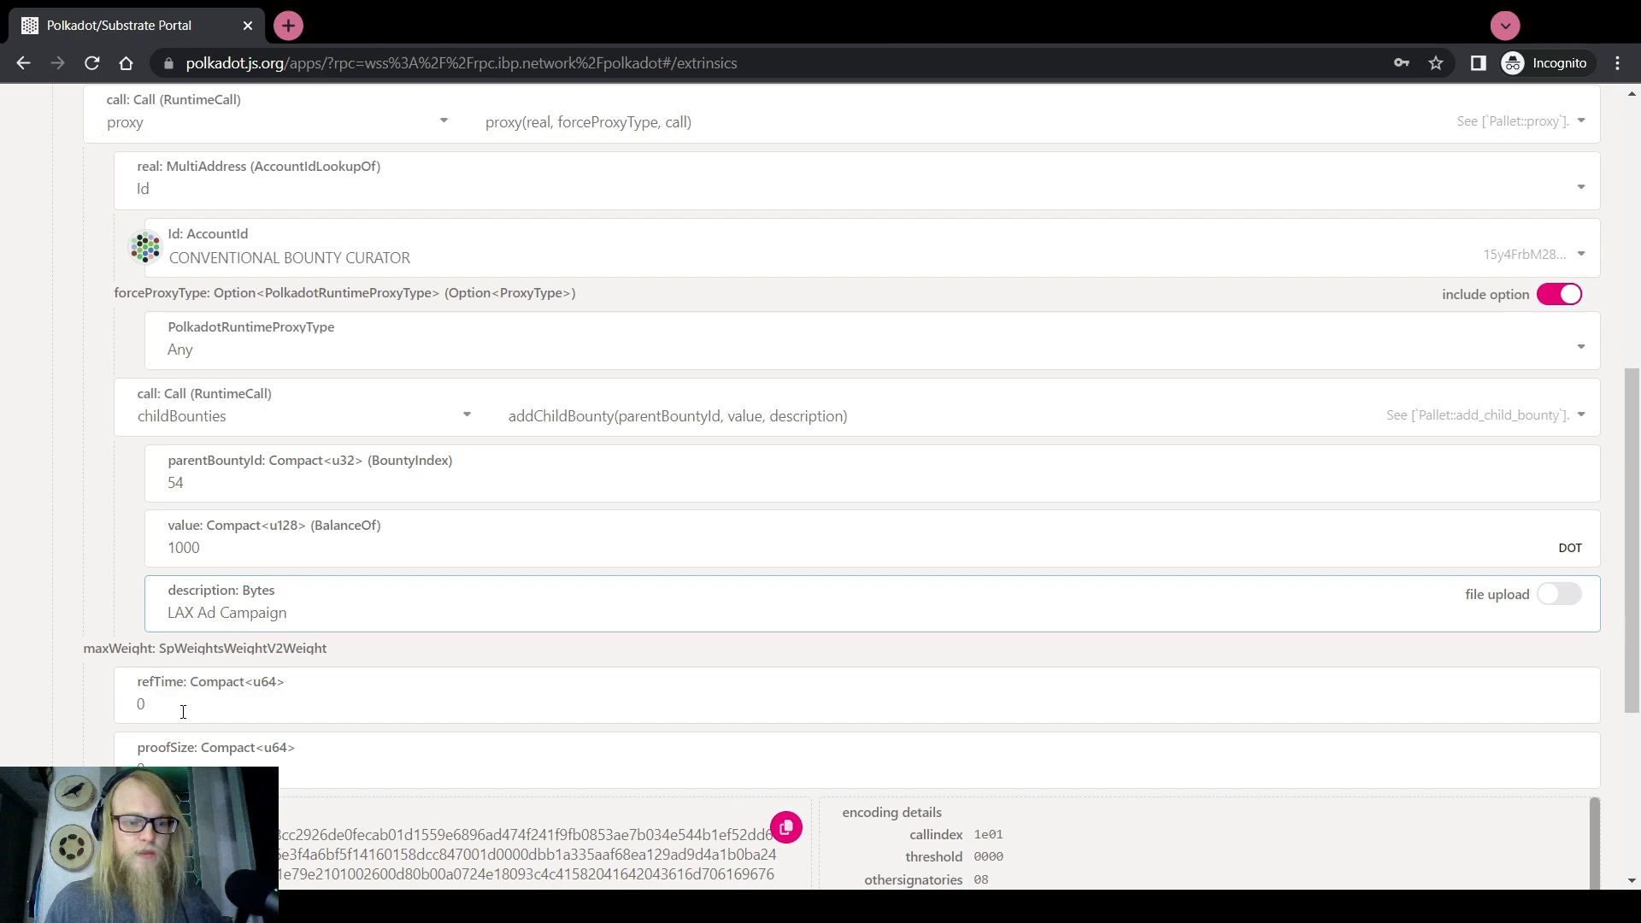
double_click(122, 703)
scroll(74, 641, up, 8)
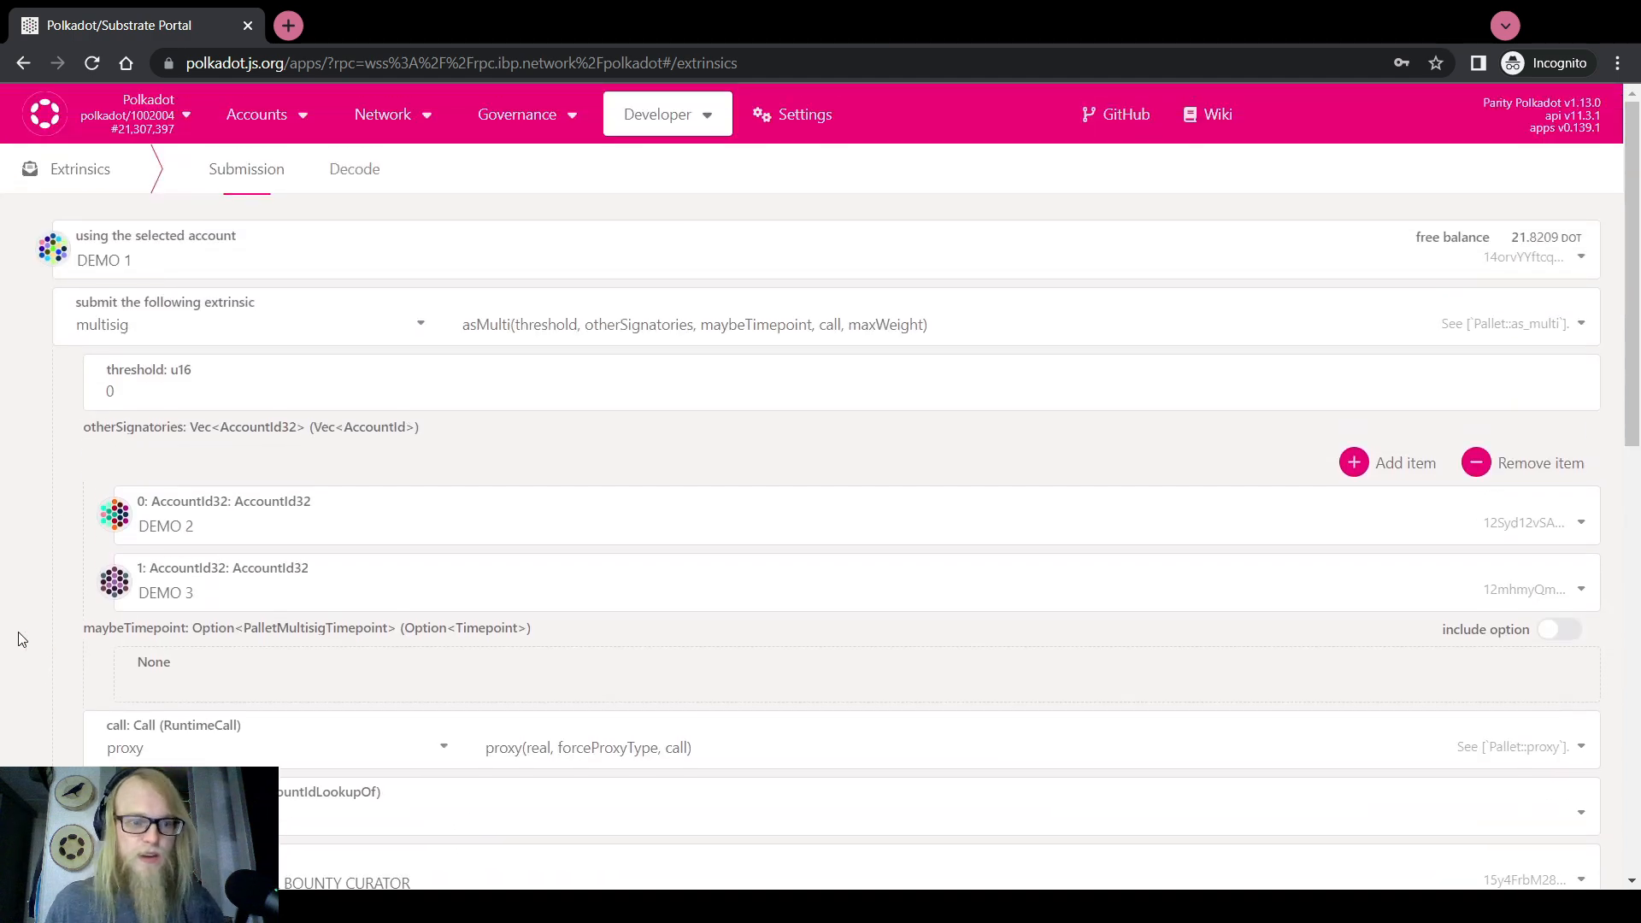
scroll(19, 639, down, 8)
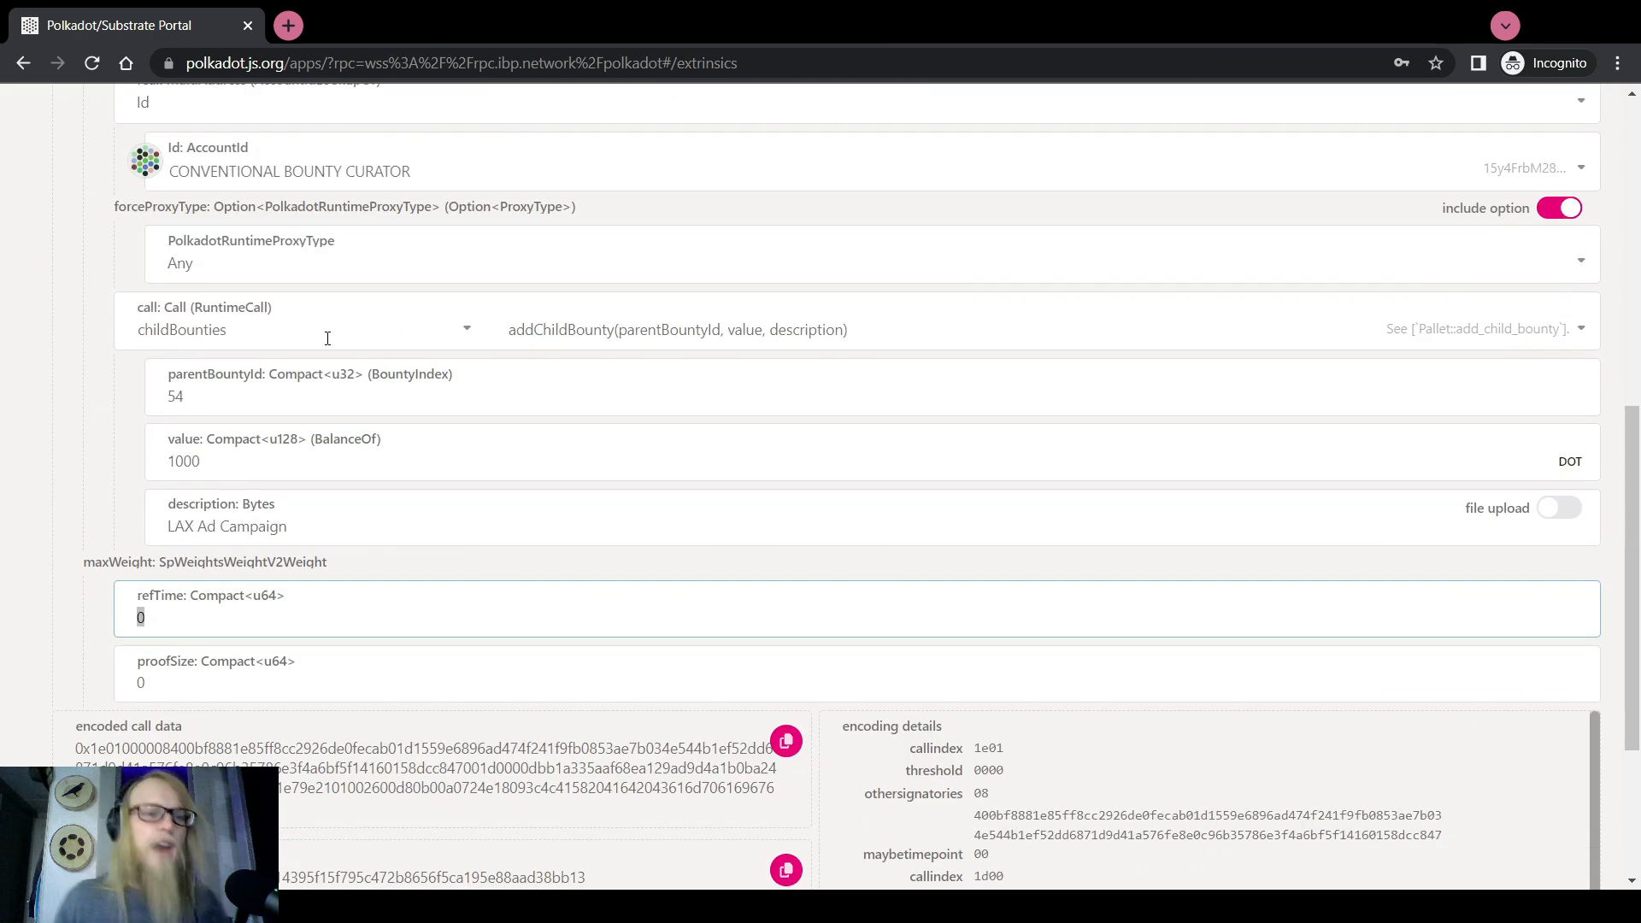
double_click(162, 403)
scroll(68, 434, up, 2)
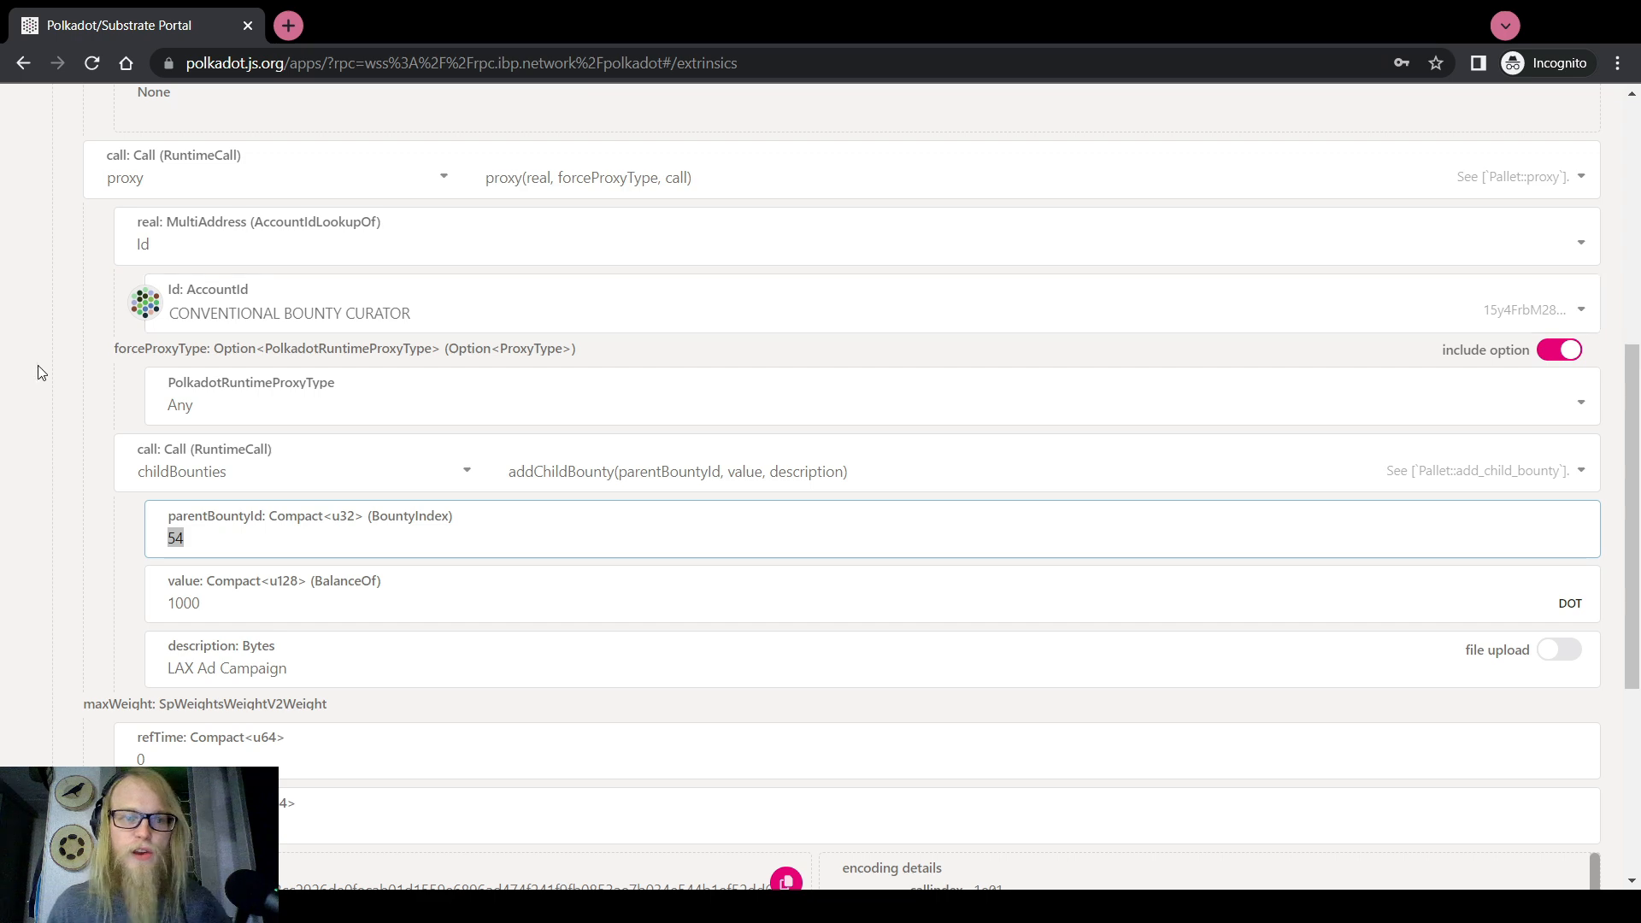
scroll(38, 372, down, 2)
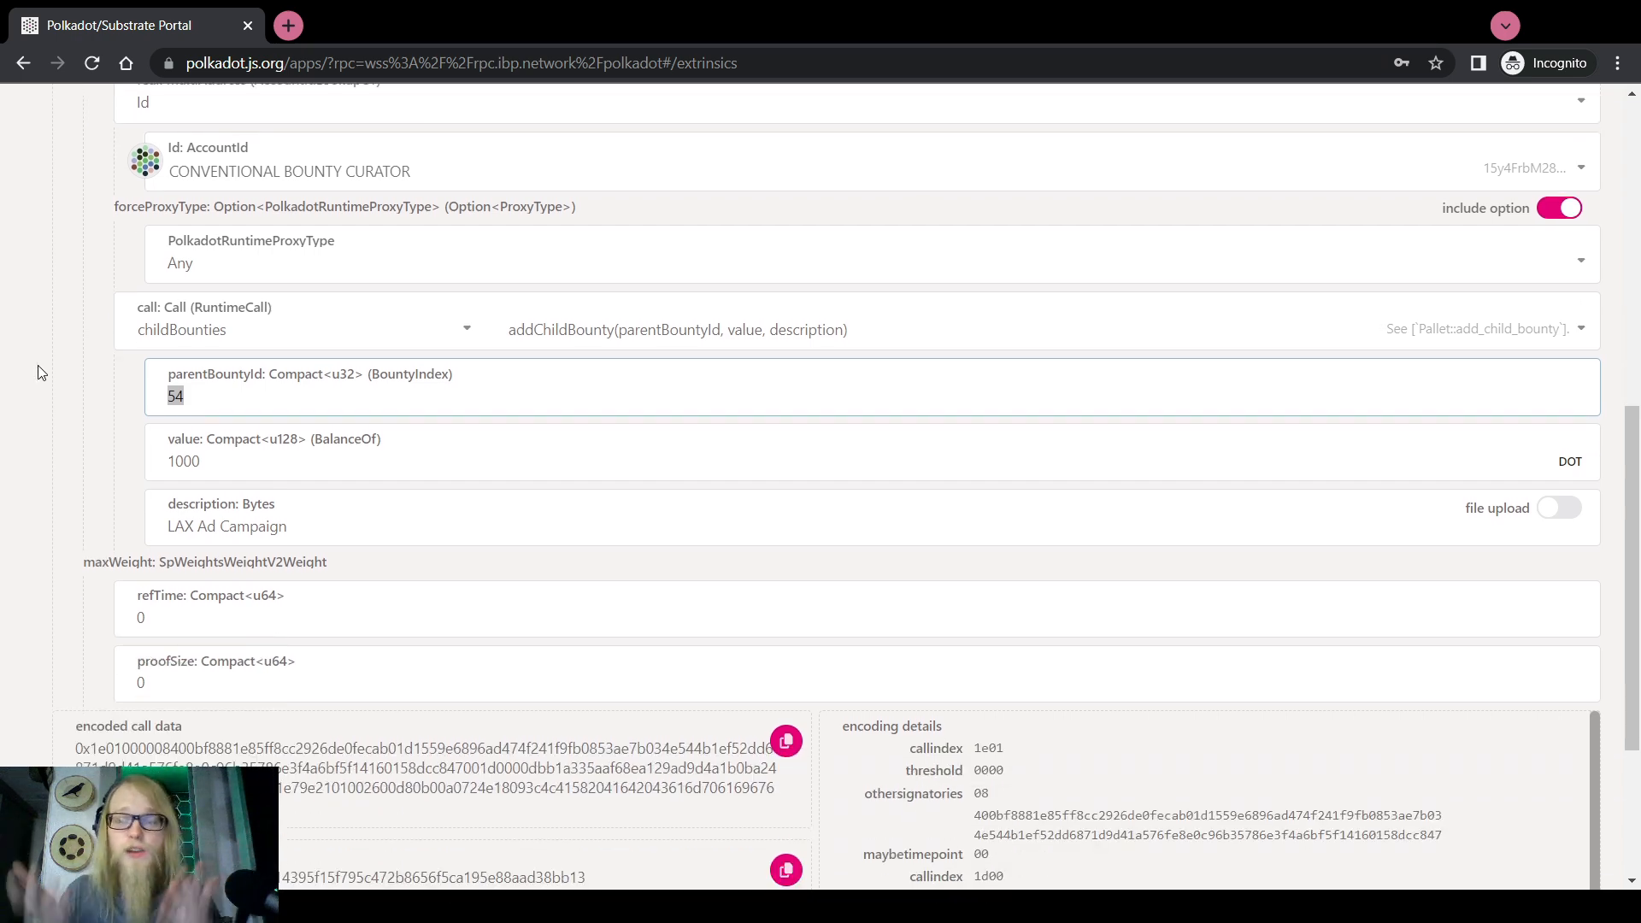
scroll(38, 373, down, 3)
Set the multisig approval threshold to 2
click(1500, 839)
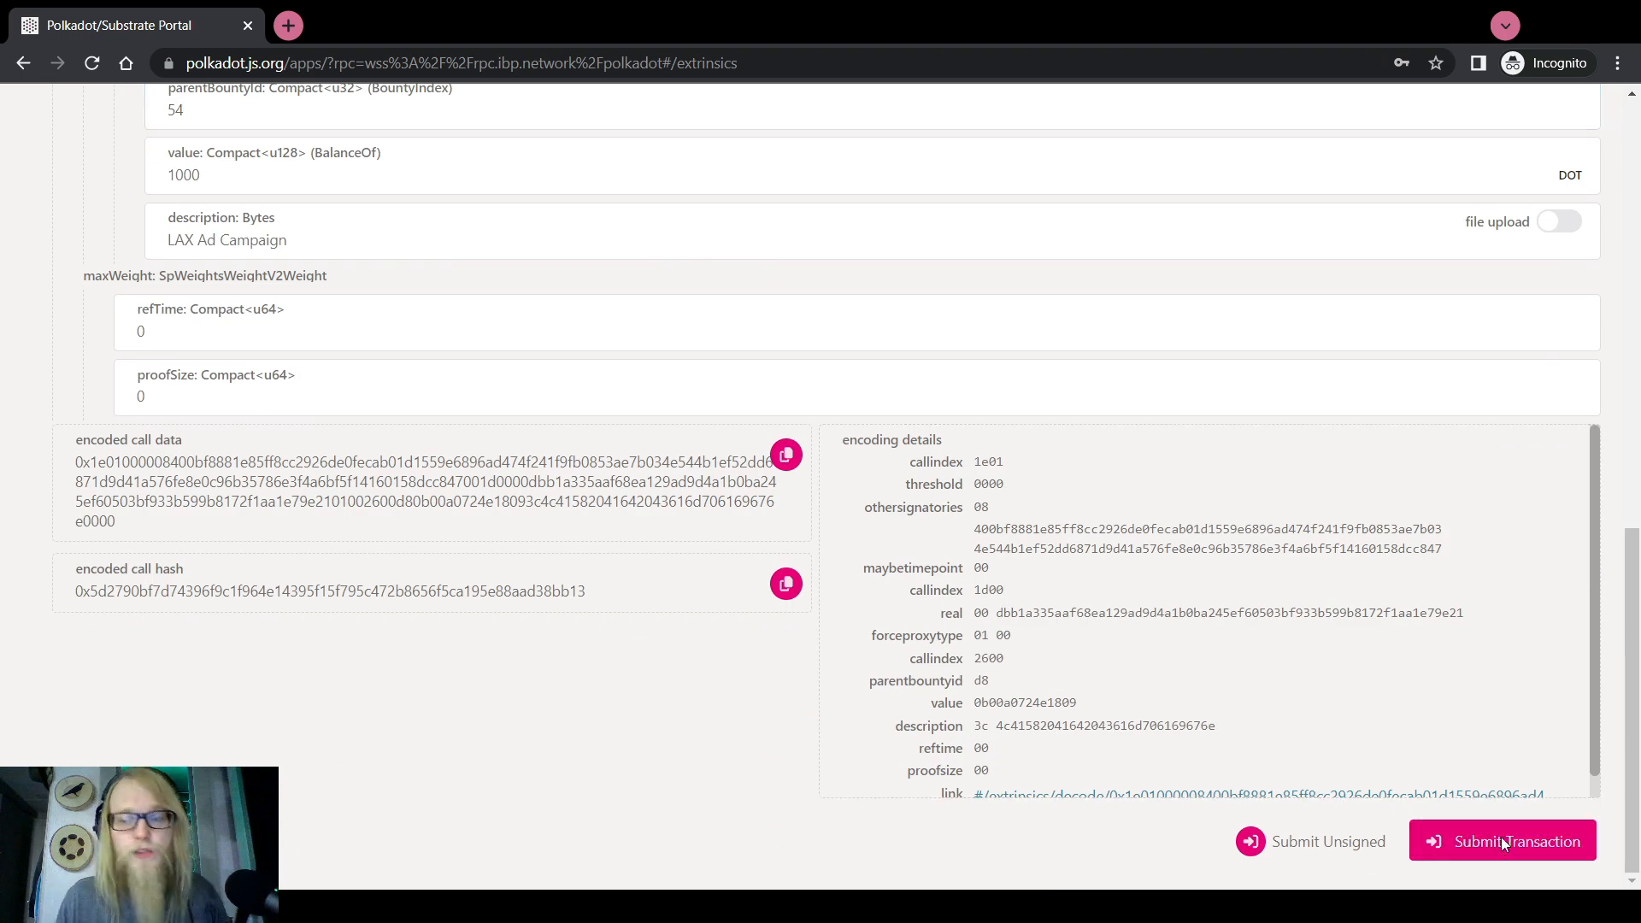
text(•••)
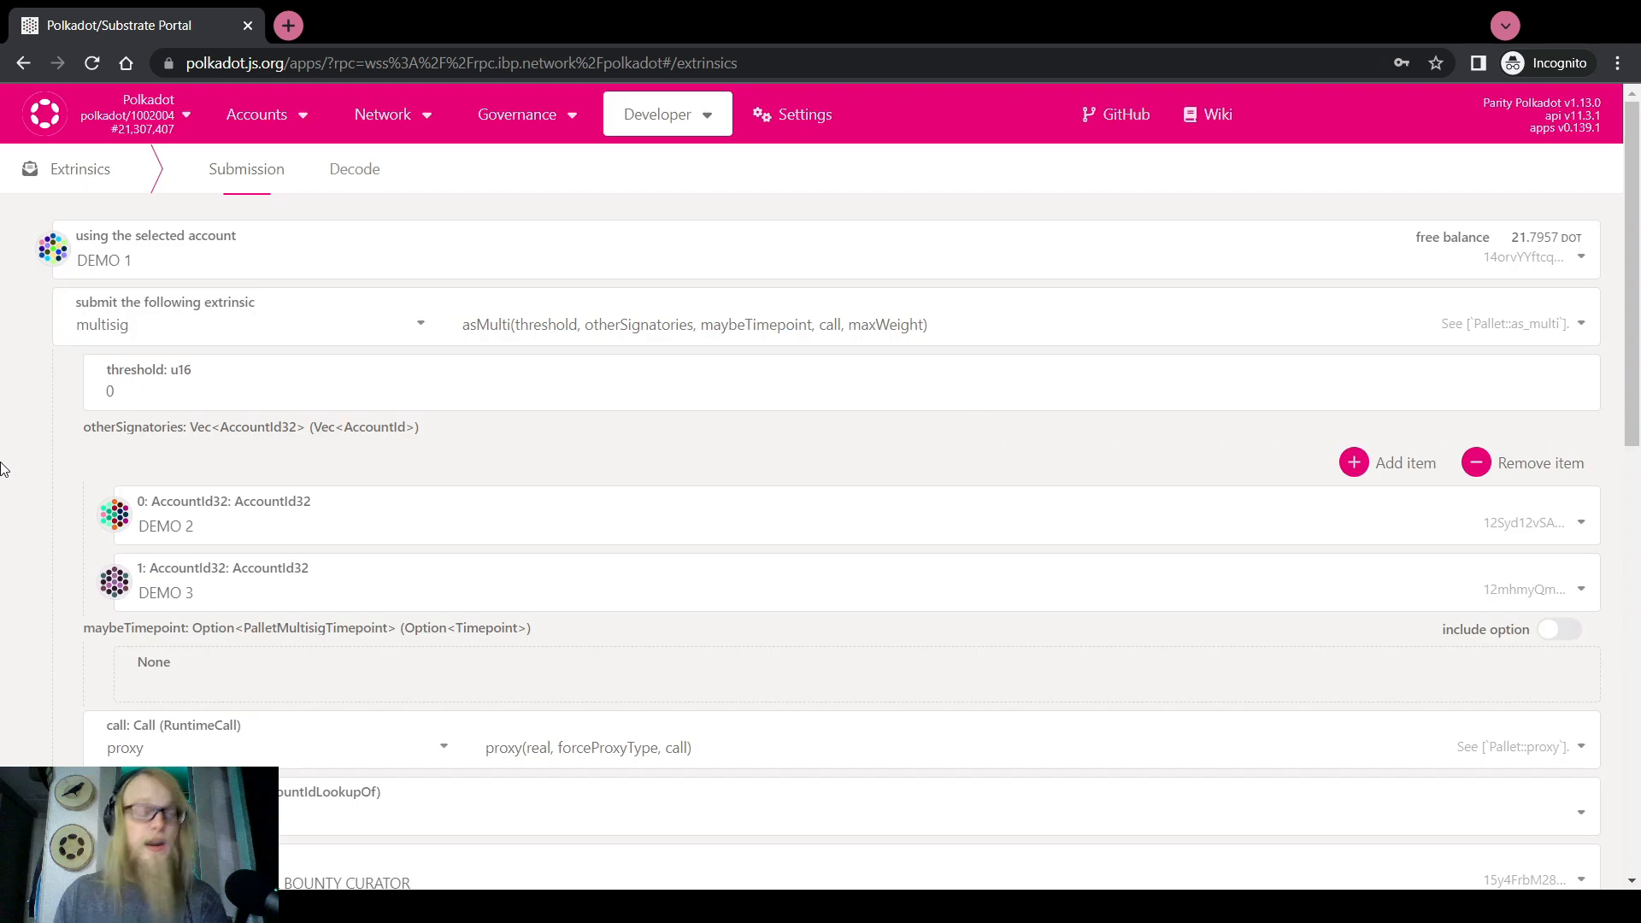
click(135, 395)
text(2)
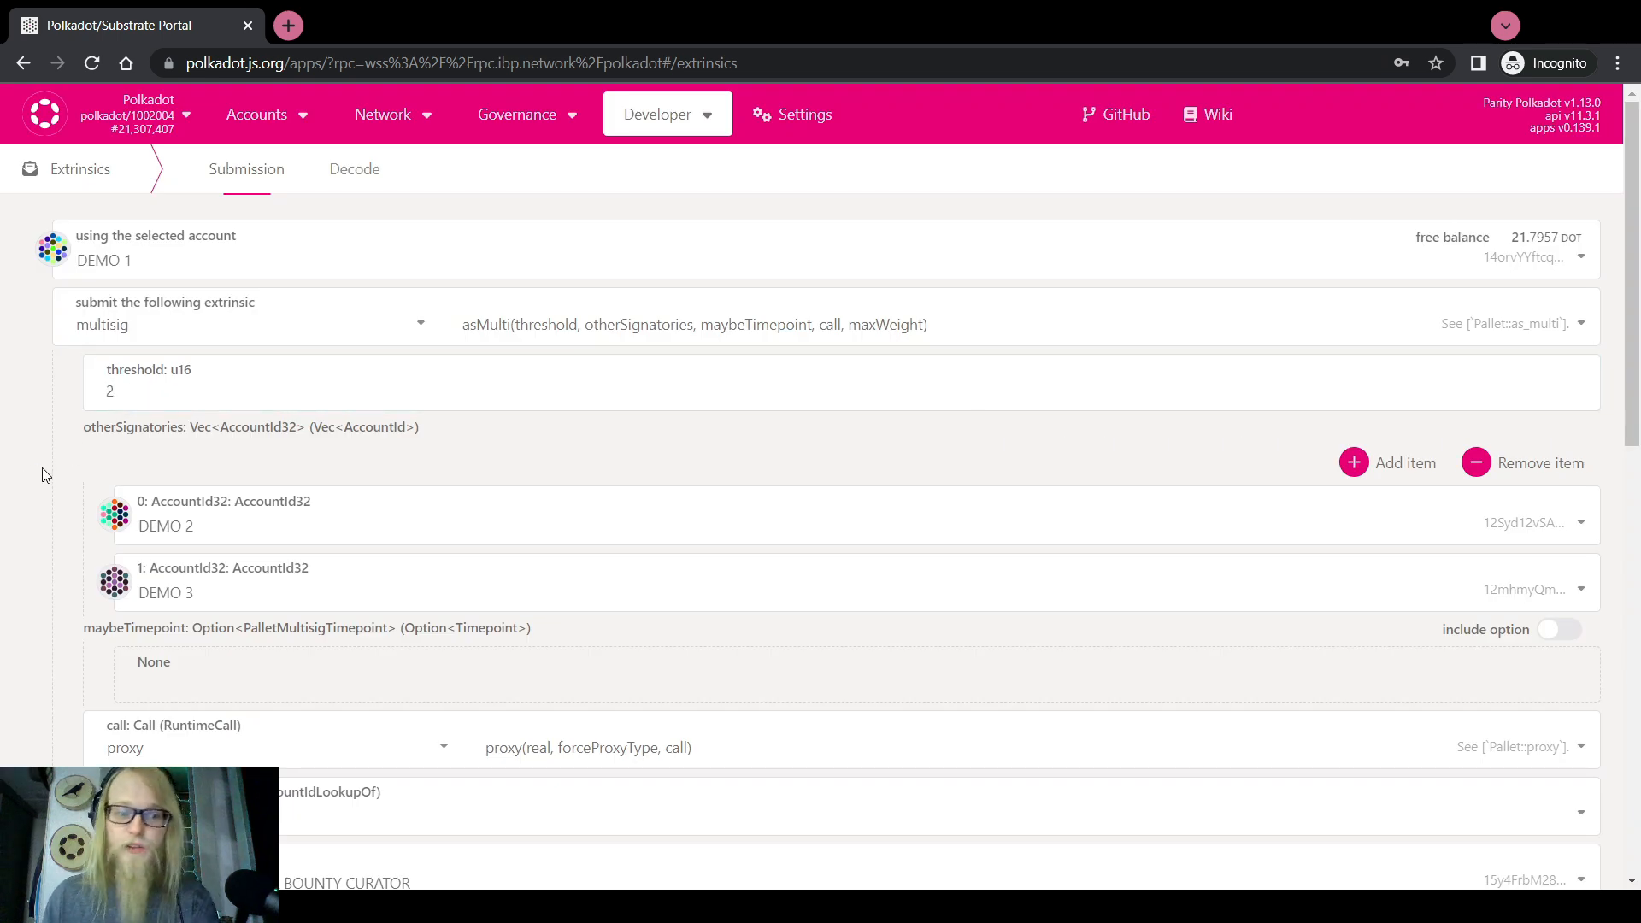
scroll(46, 476, down, 12)
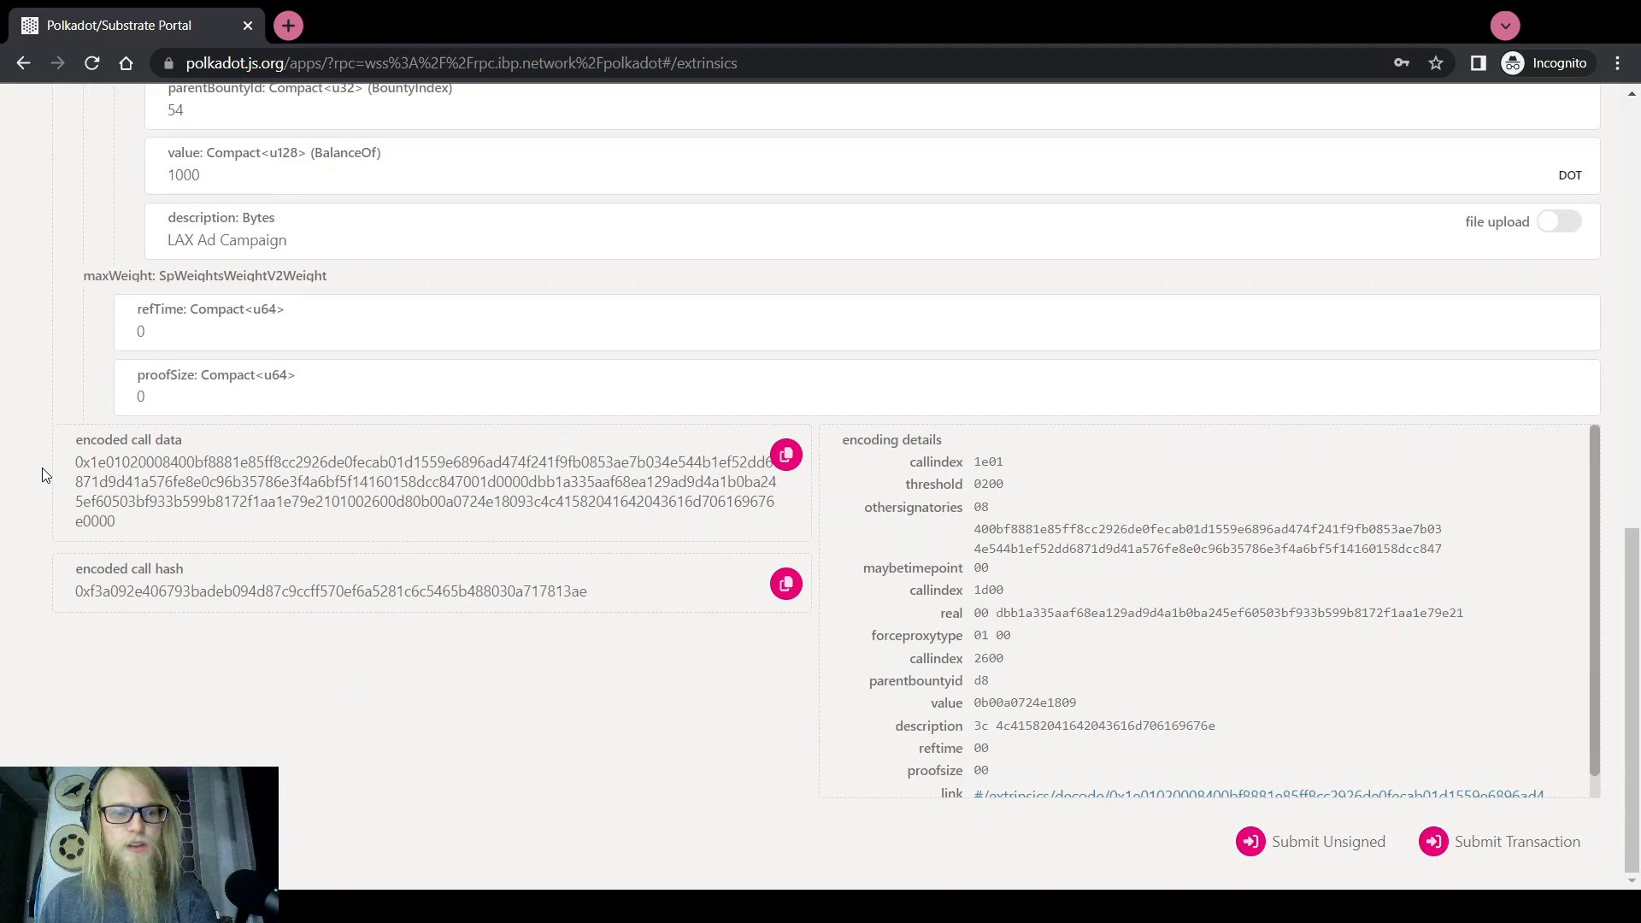
Enter the account password and sign and submit DEMO 1's asMulti approval
click(1509, 844)
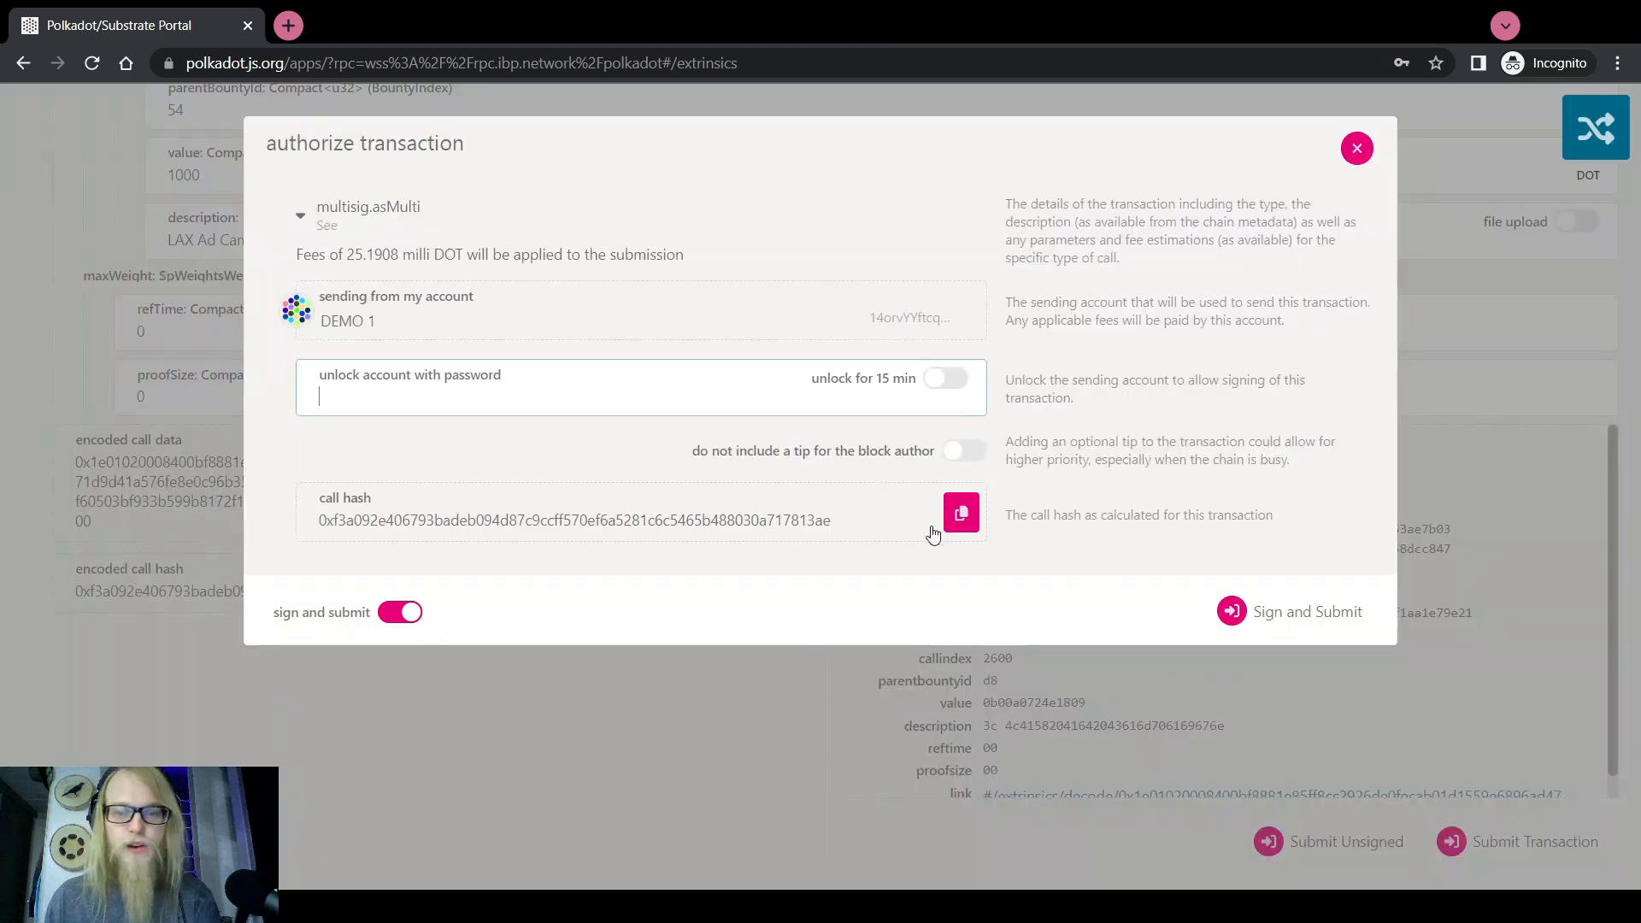
text(********)
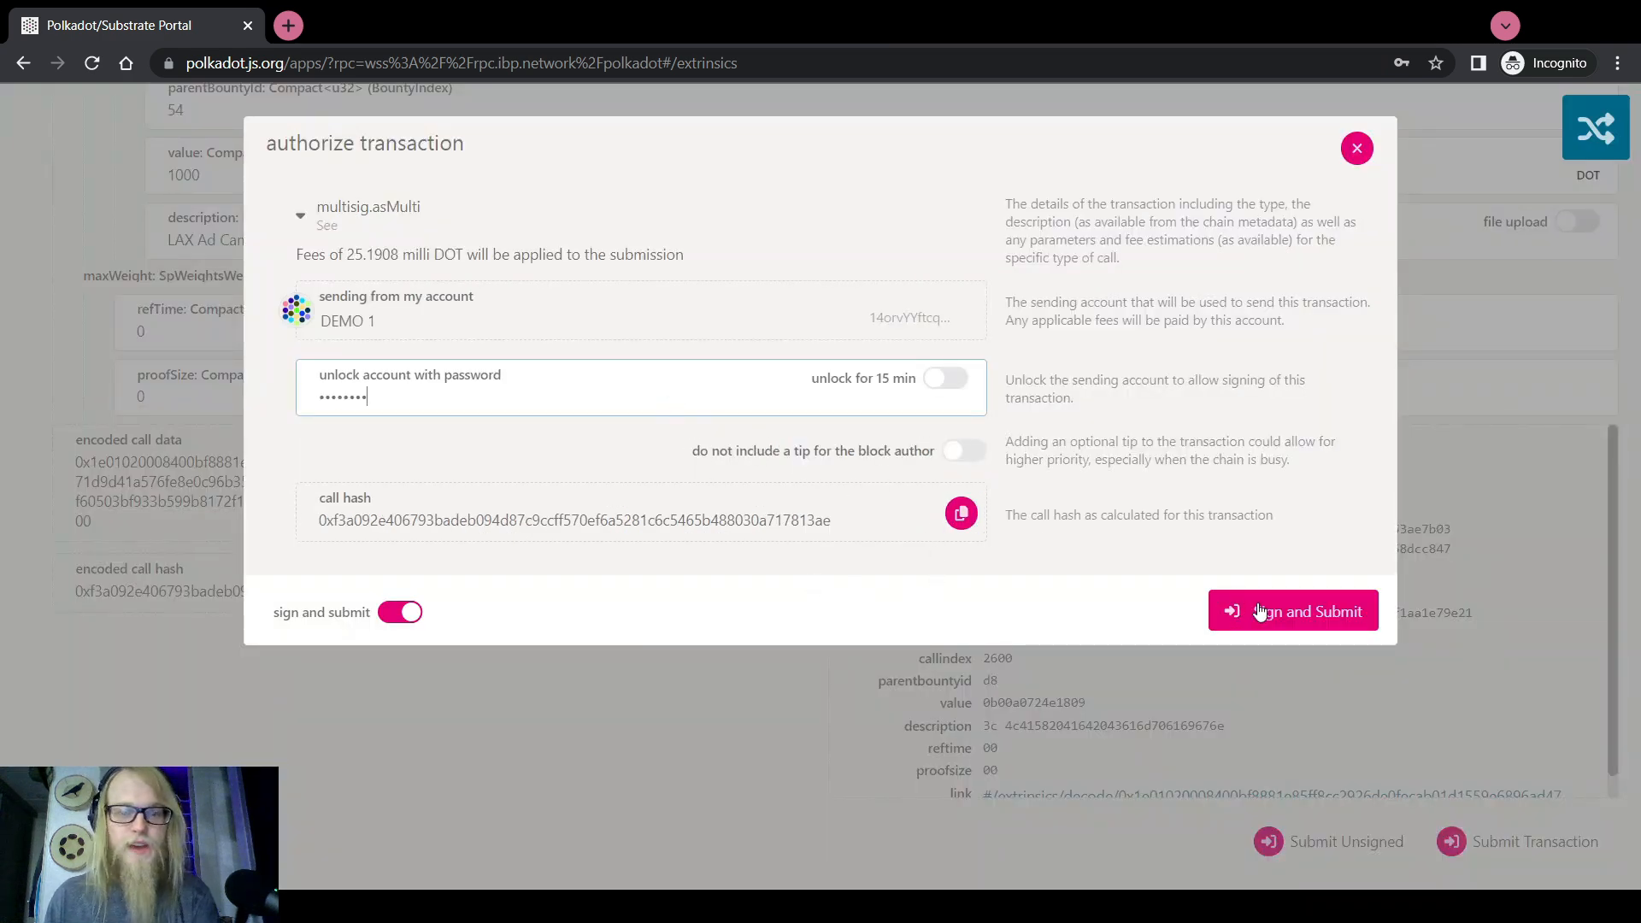
click(1290, 612)
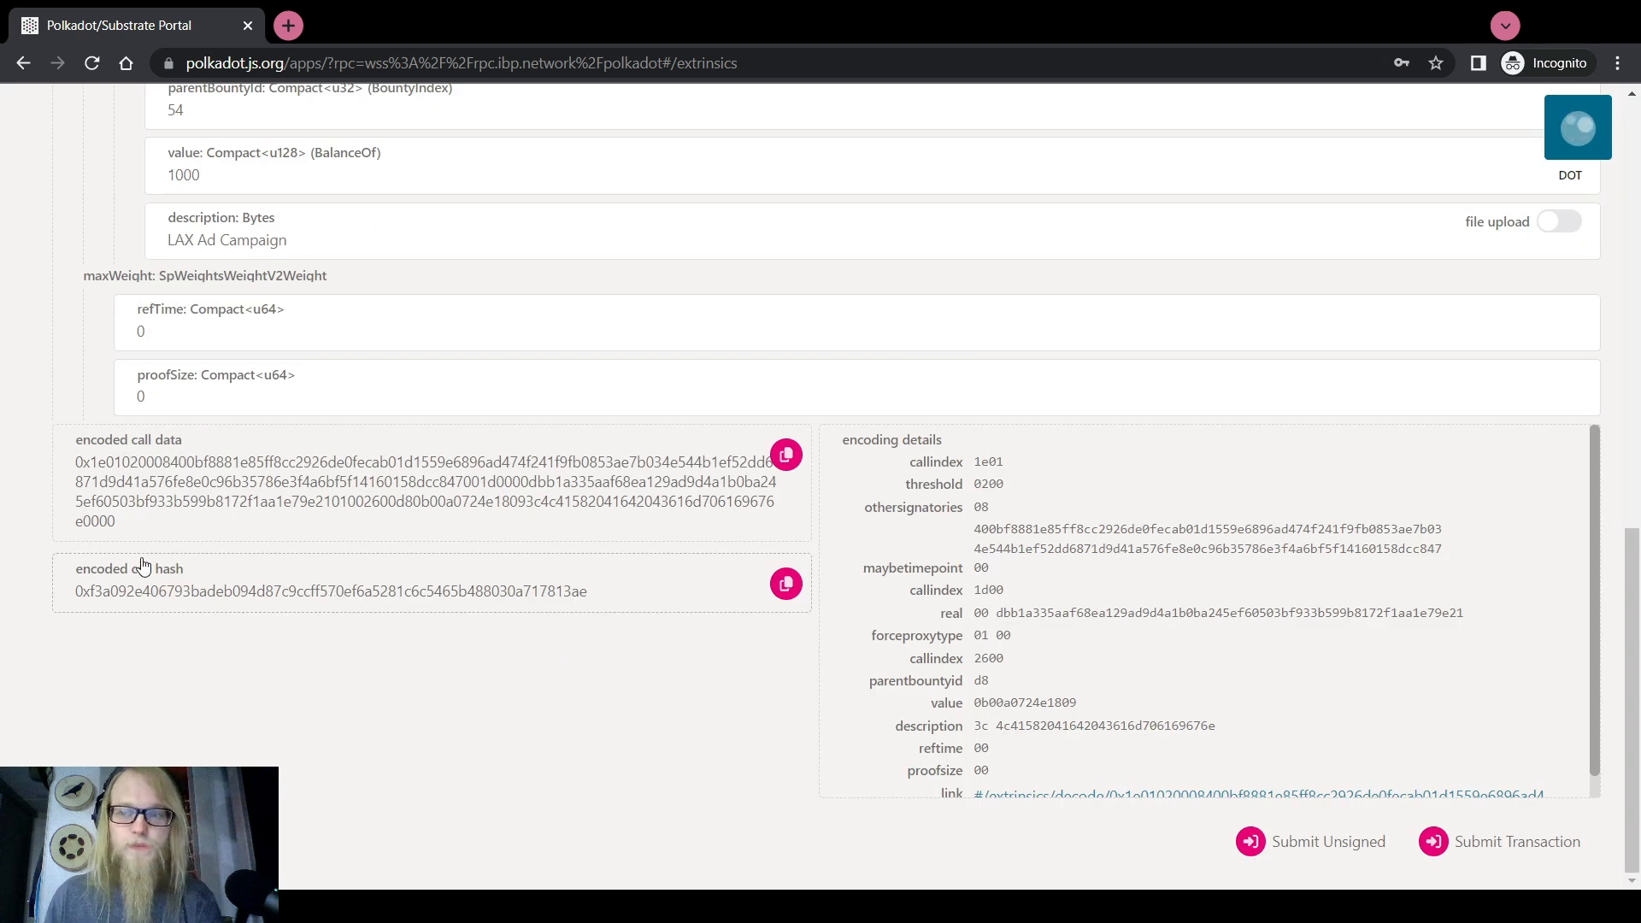
scroll(4, 509, up, 7)
scroll(4, 509, up, 5)
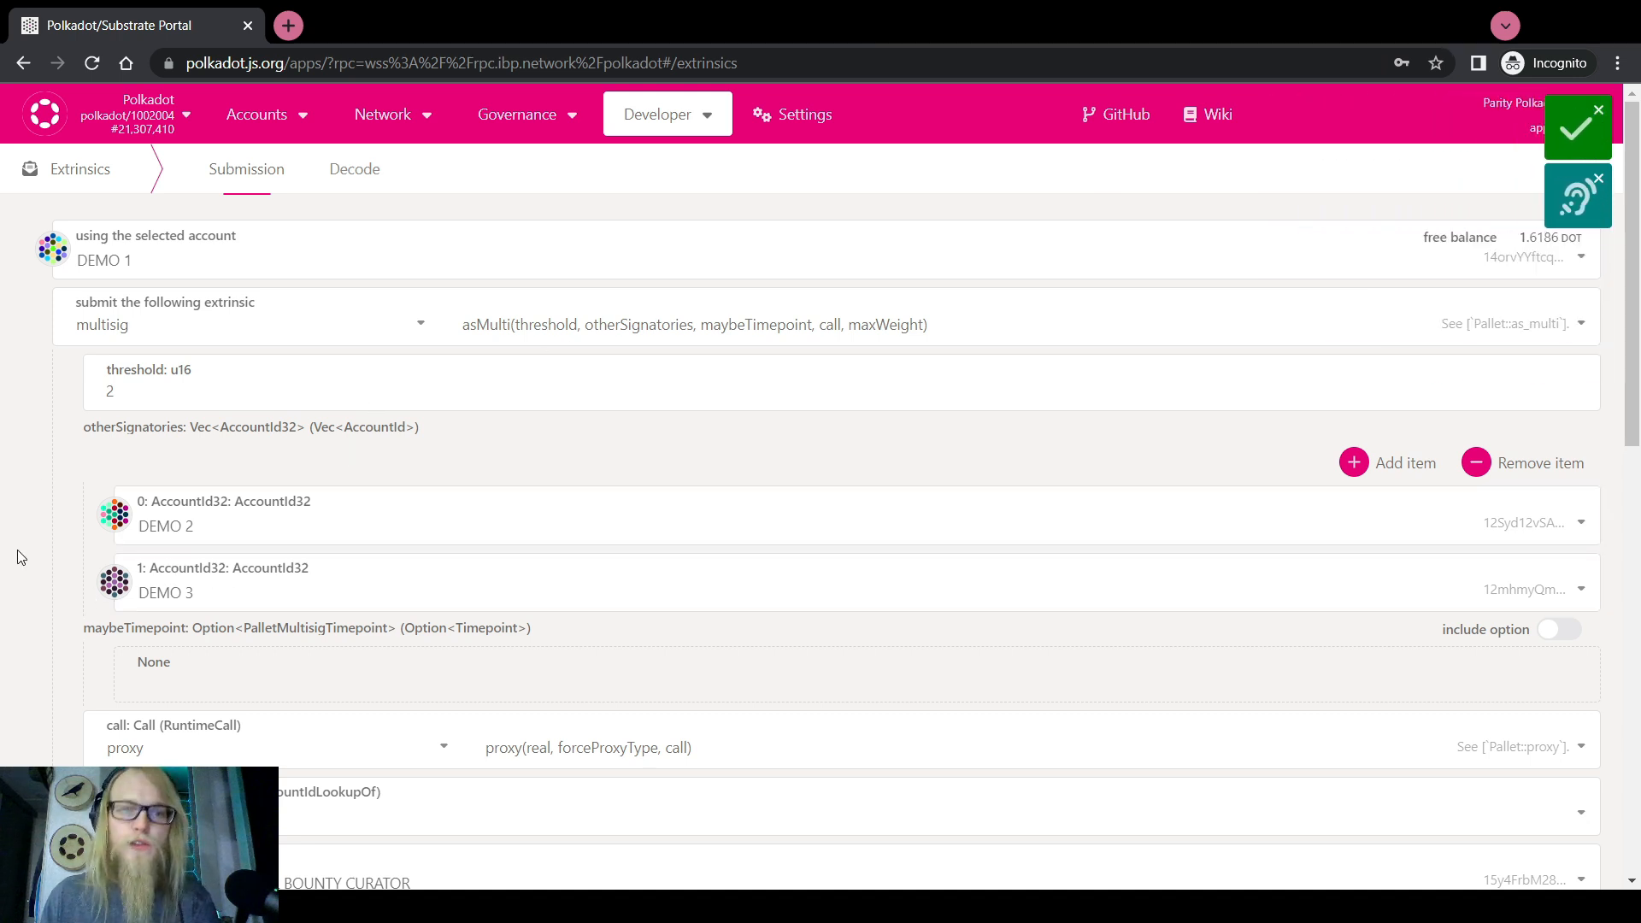
Start a fresh Developer > Extrinsics call using proxy.proxy(real, forceProxyType, call)
mouse_move(718, 116)
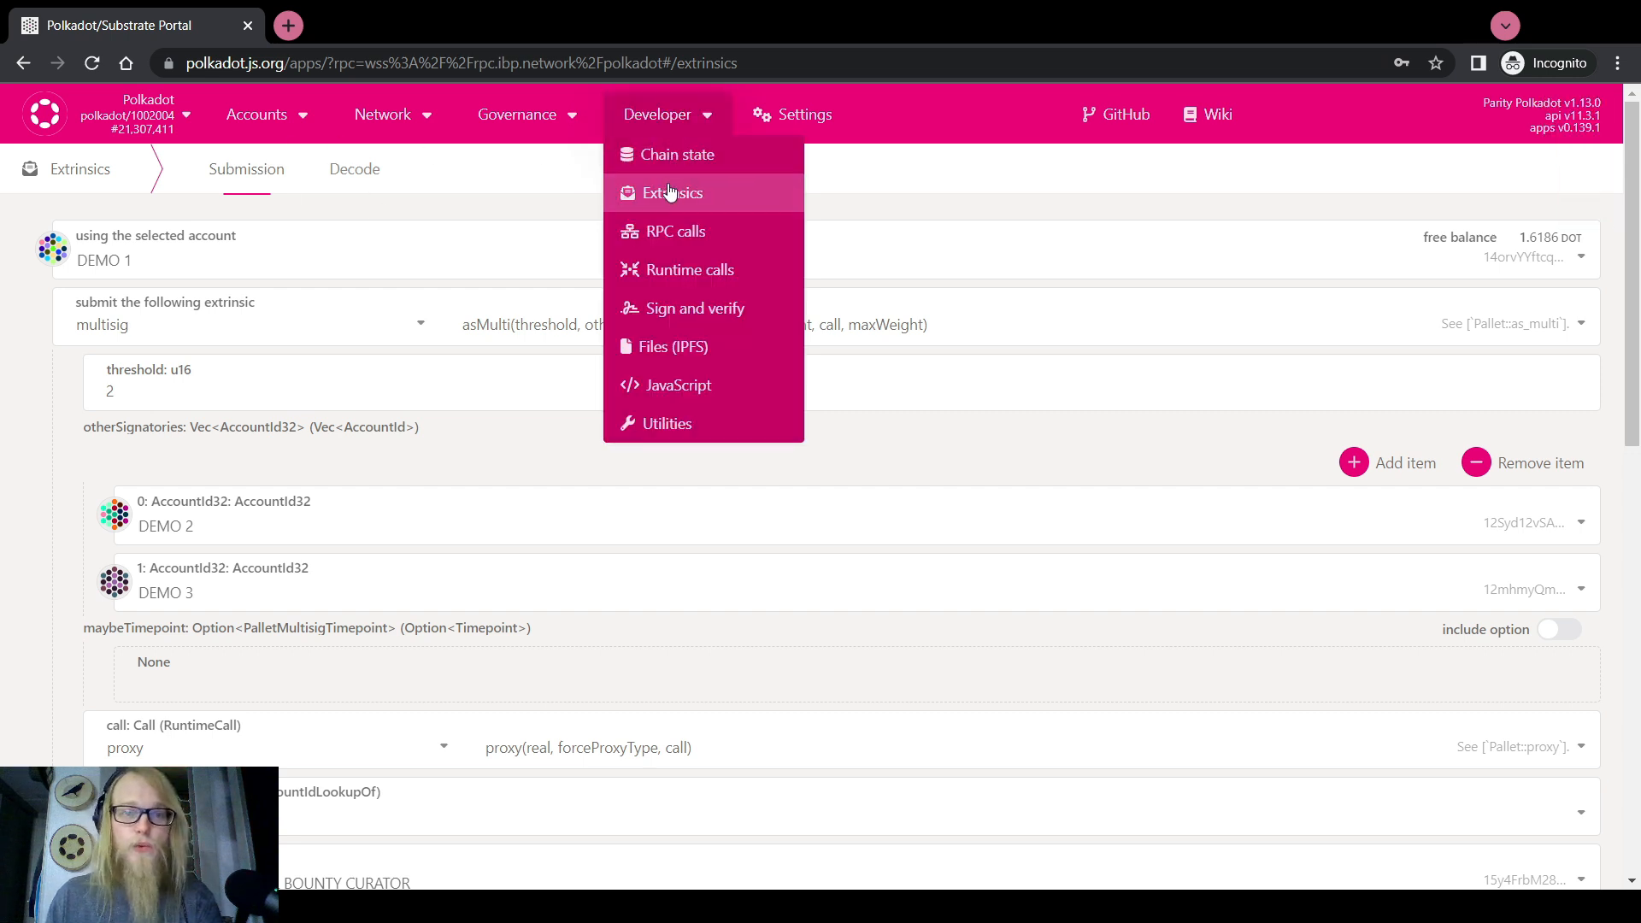
click(675, 158)
click(671, 192)
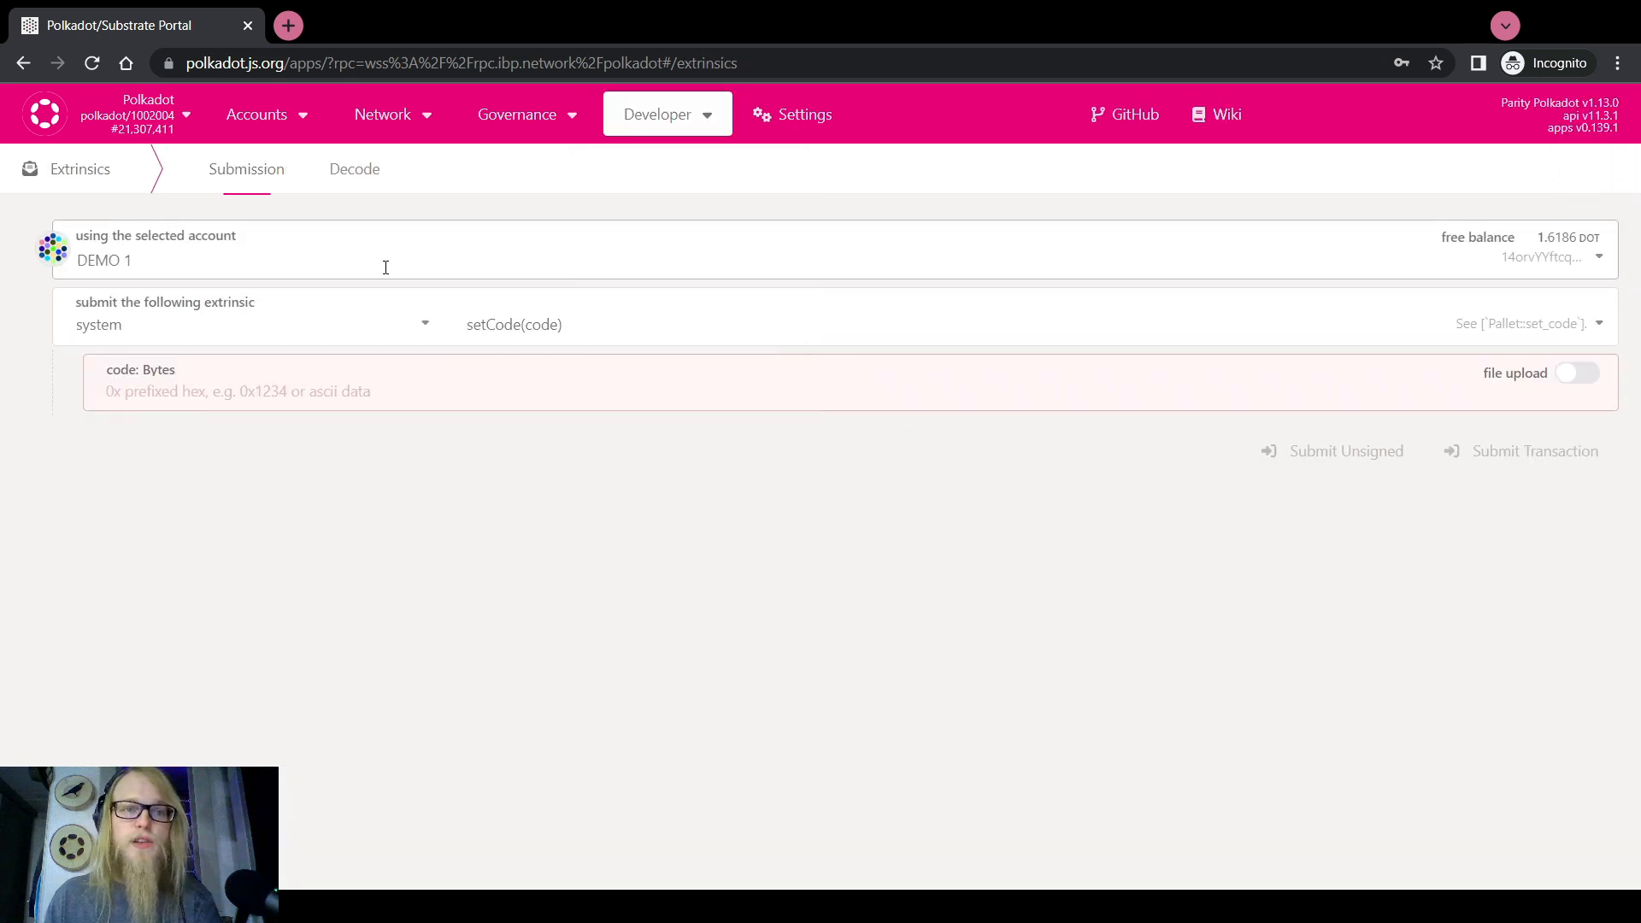
click(193, 339)
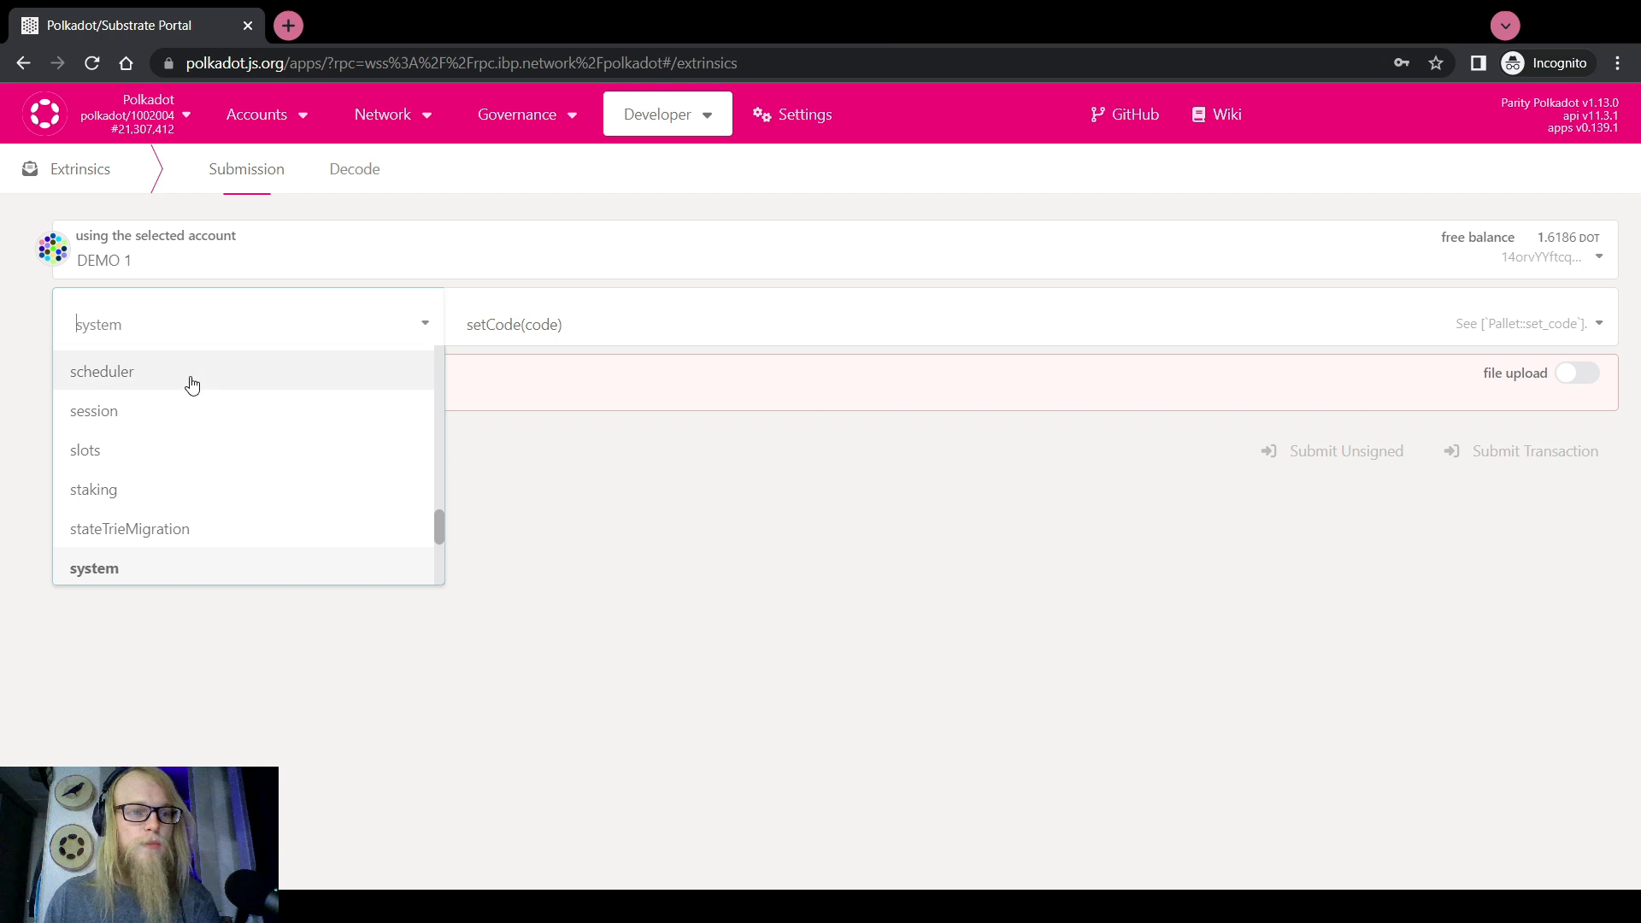
scroll(157, 487, up, 1)
scroll(154, 487, down, 1)
scroll(139, 451, up, 2)
click(88, 395)
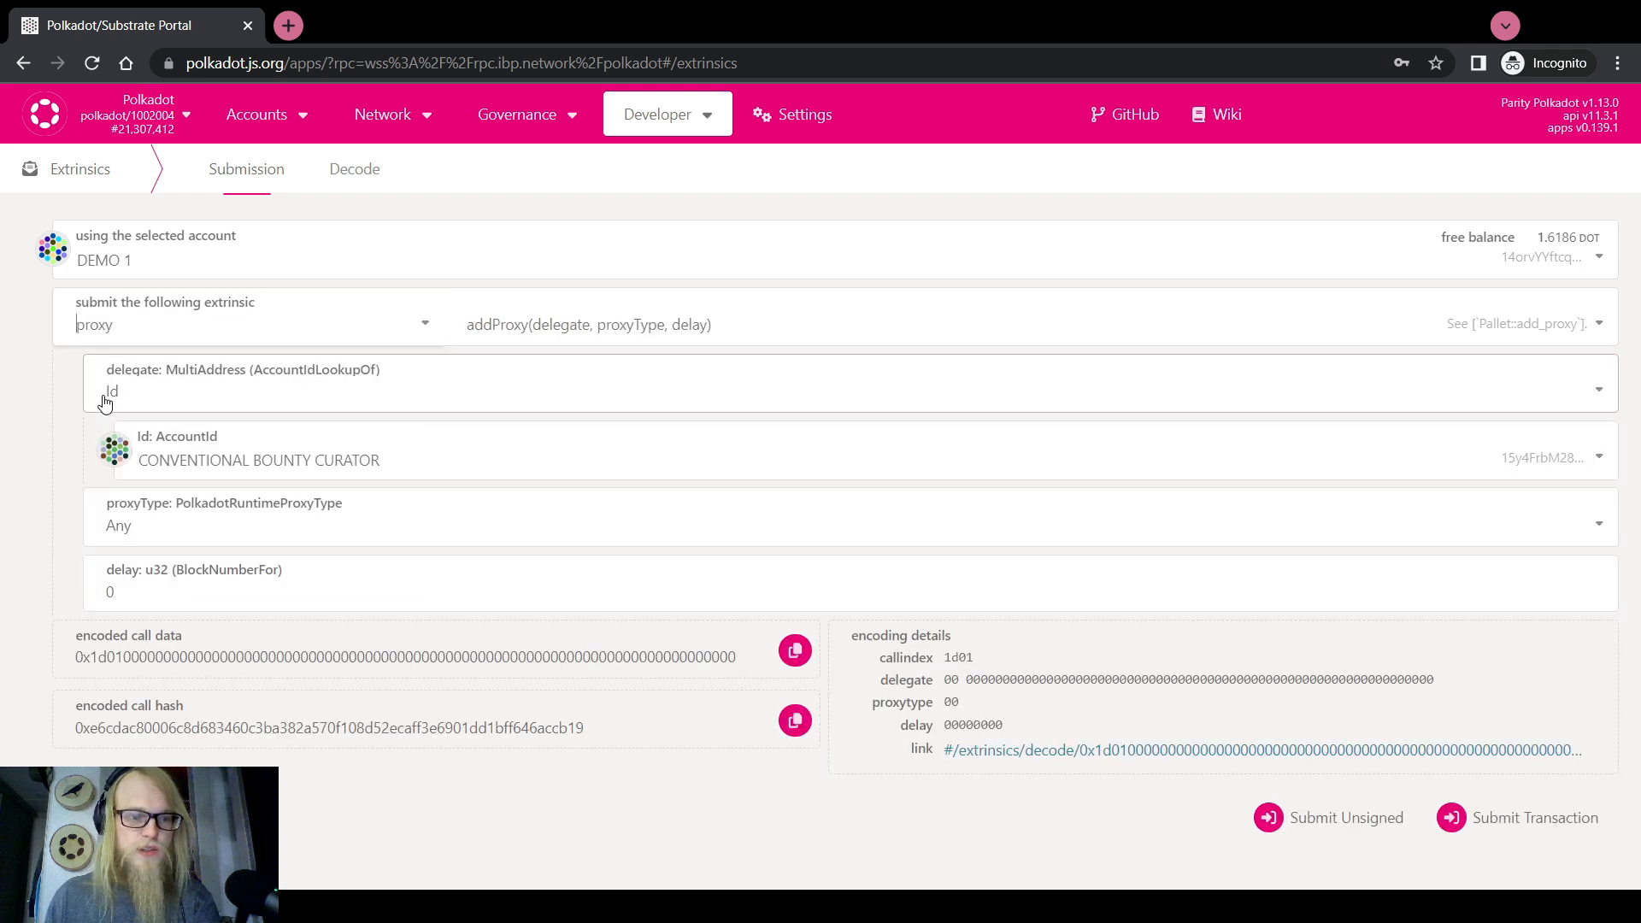
click(568, 332)
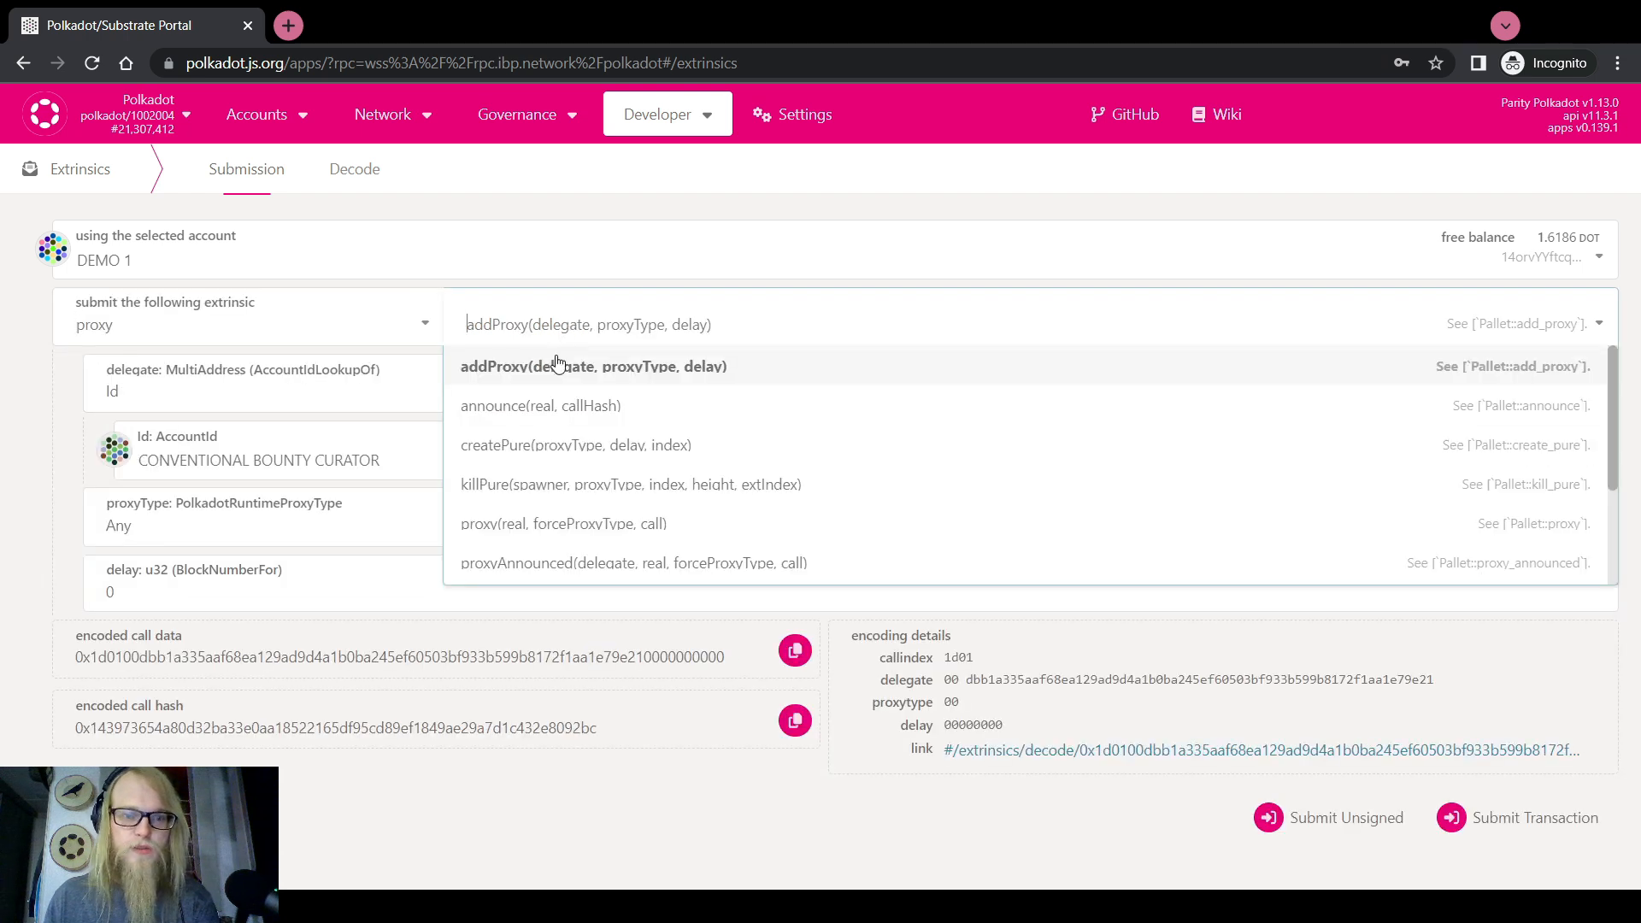
click(565, 535)
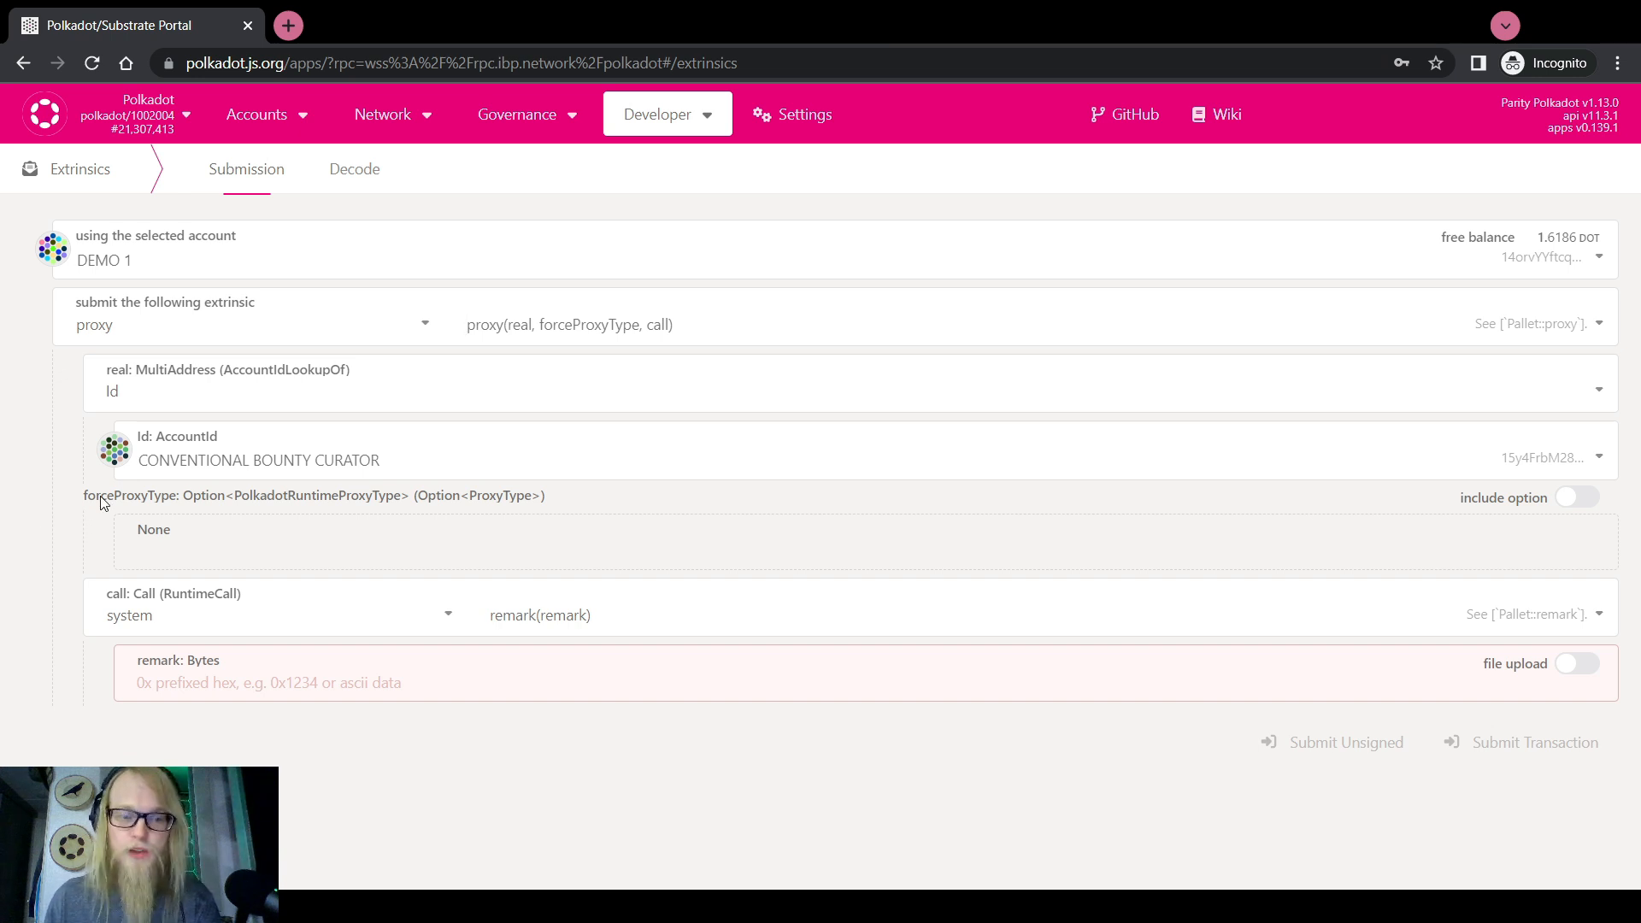
click(603, 335)
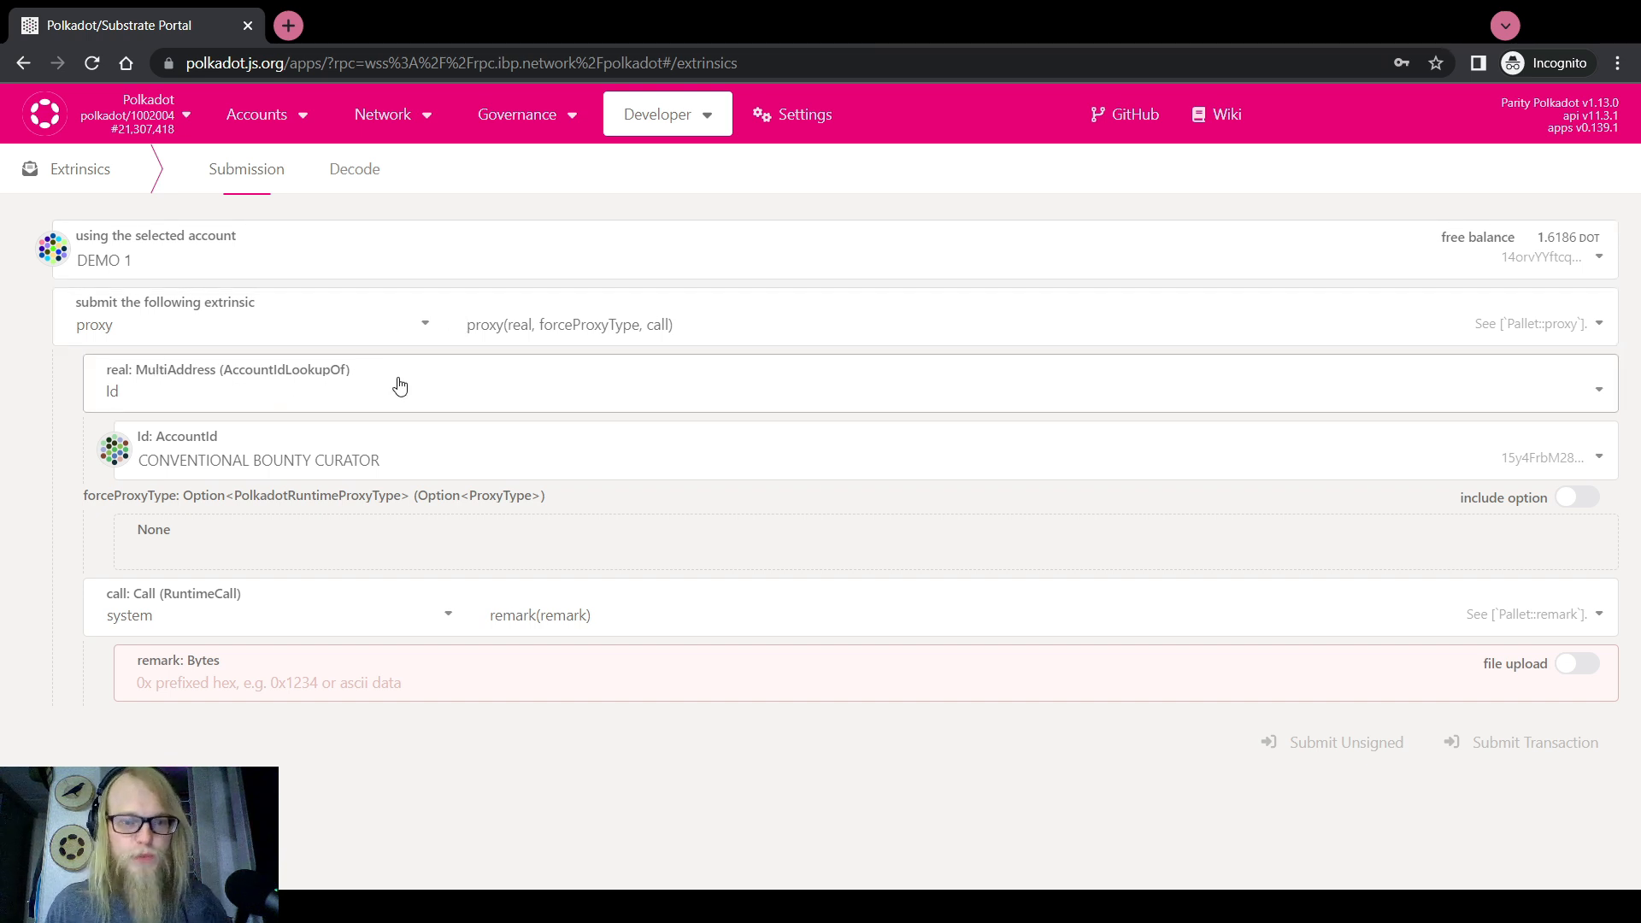
Force proxy type Any and make the proxied call childBounties.addChildBounty
click(1578, 498)
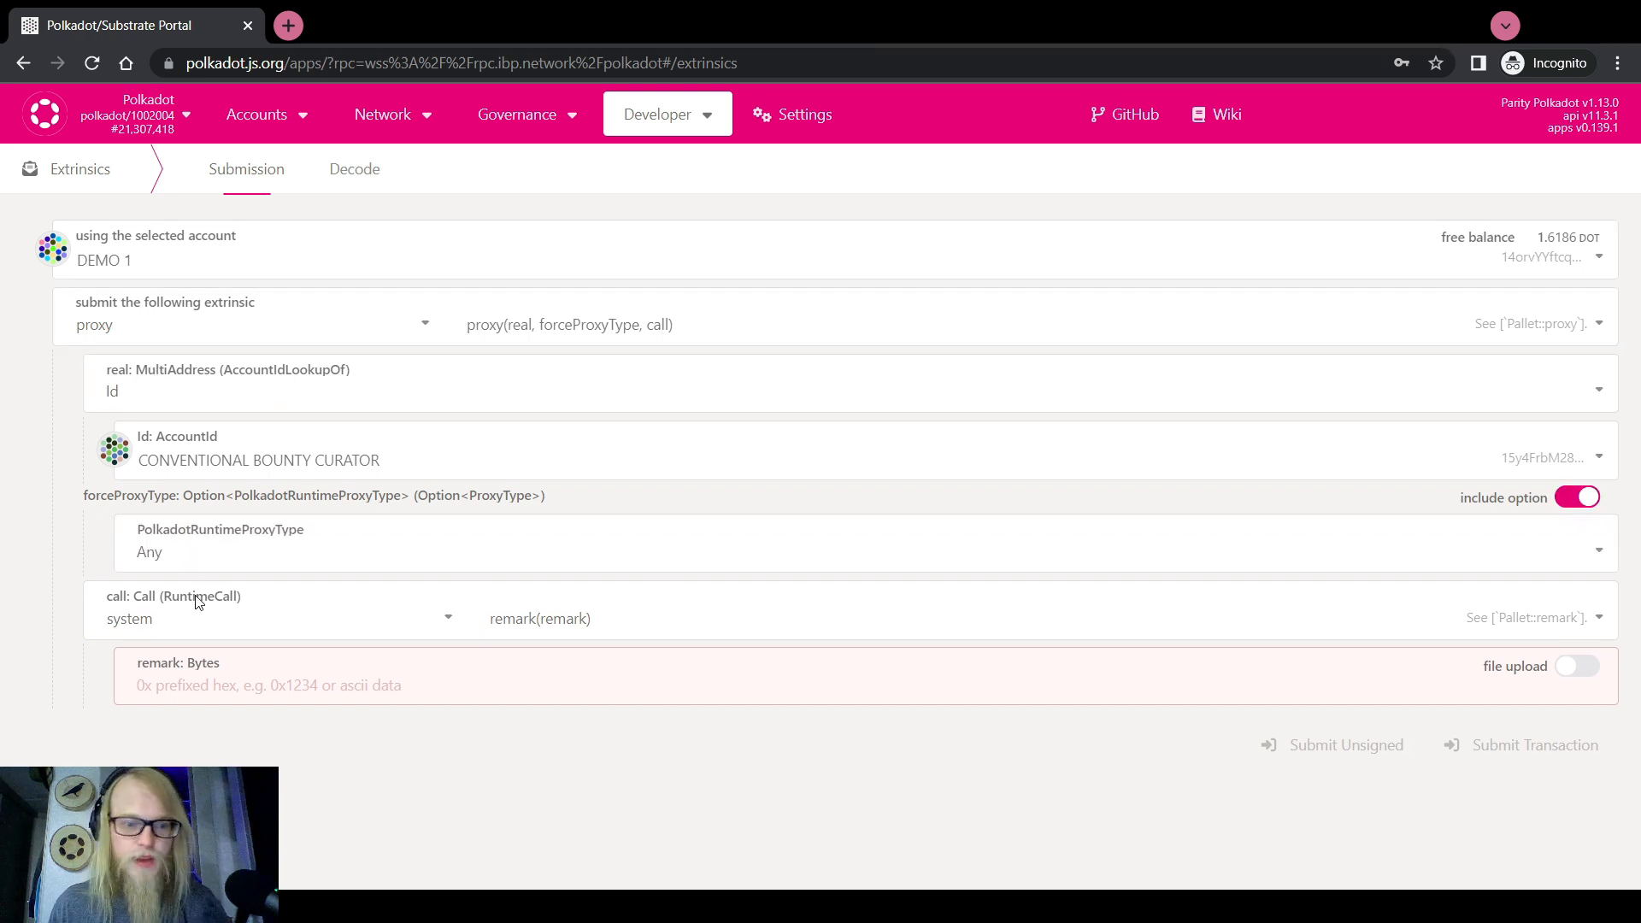
click(205, 617)
scroll(198, 755, up, 2)
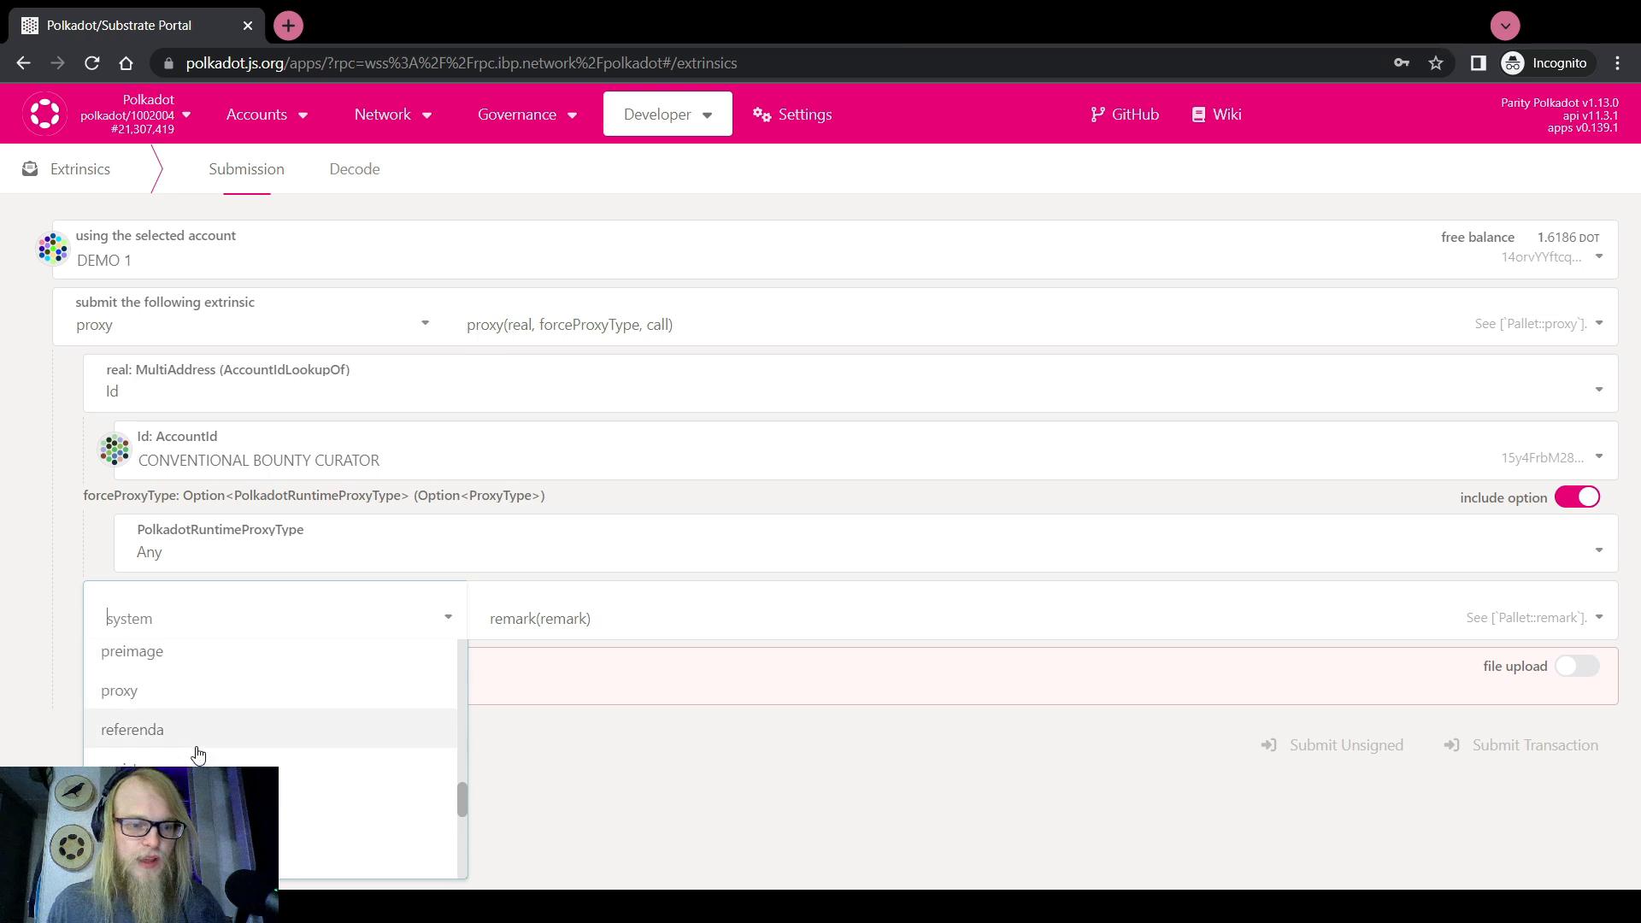
scroll(124, 726, up, 10)
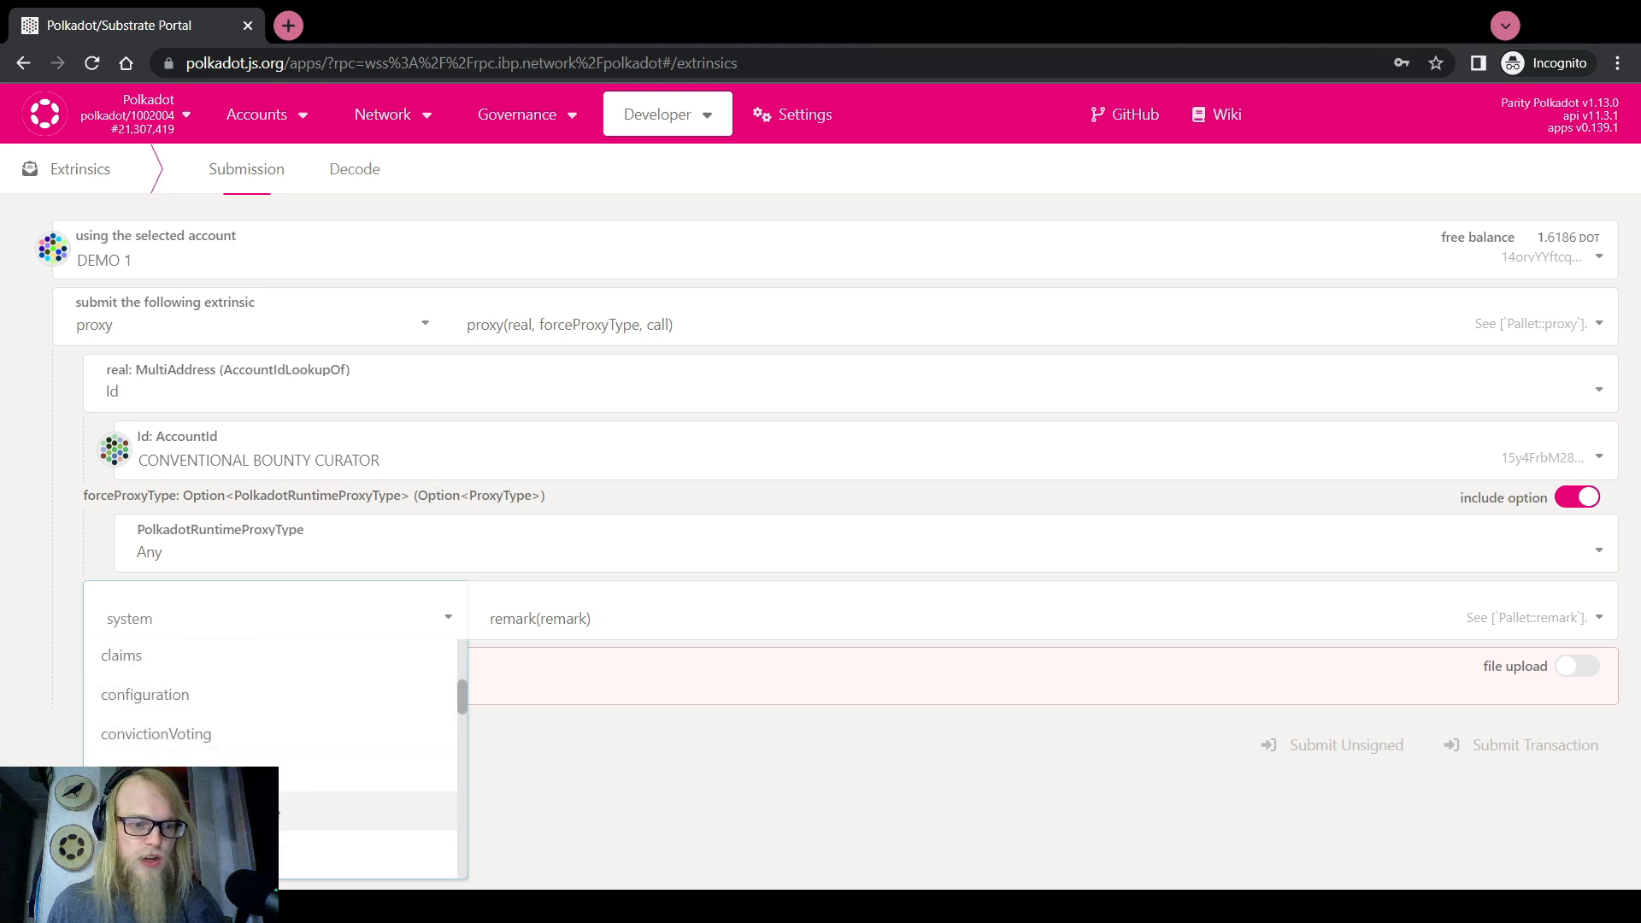
scroll(137, 769, up, 2)
click(146, 736)
scroll(552, 654, down, 2)
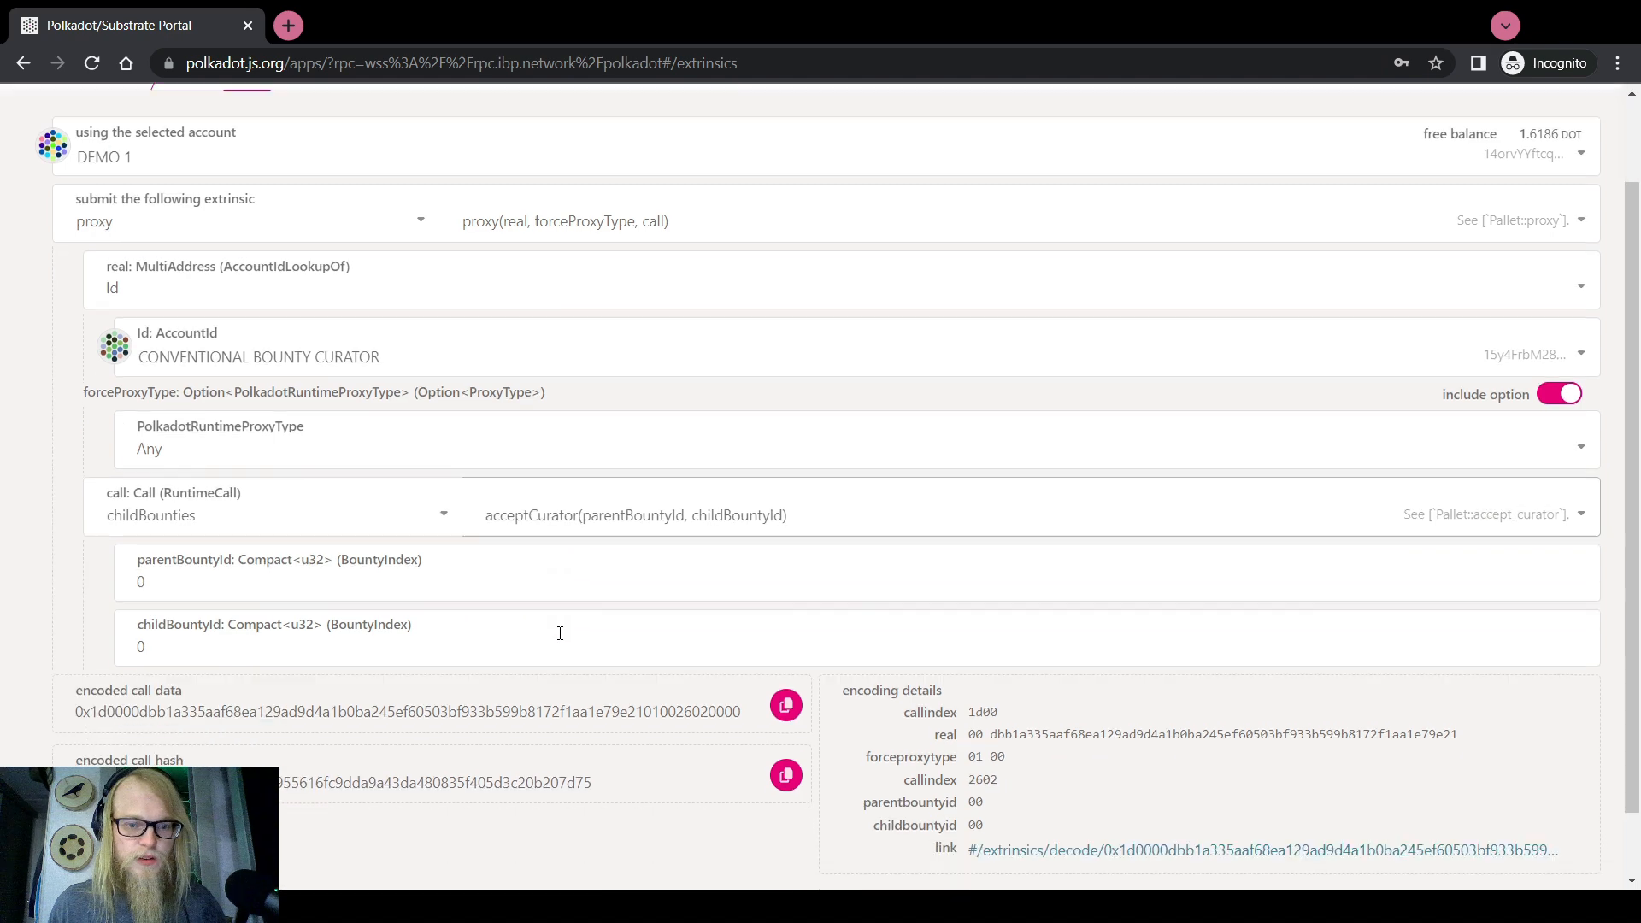
click(601, 427)
click(542, 517)
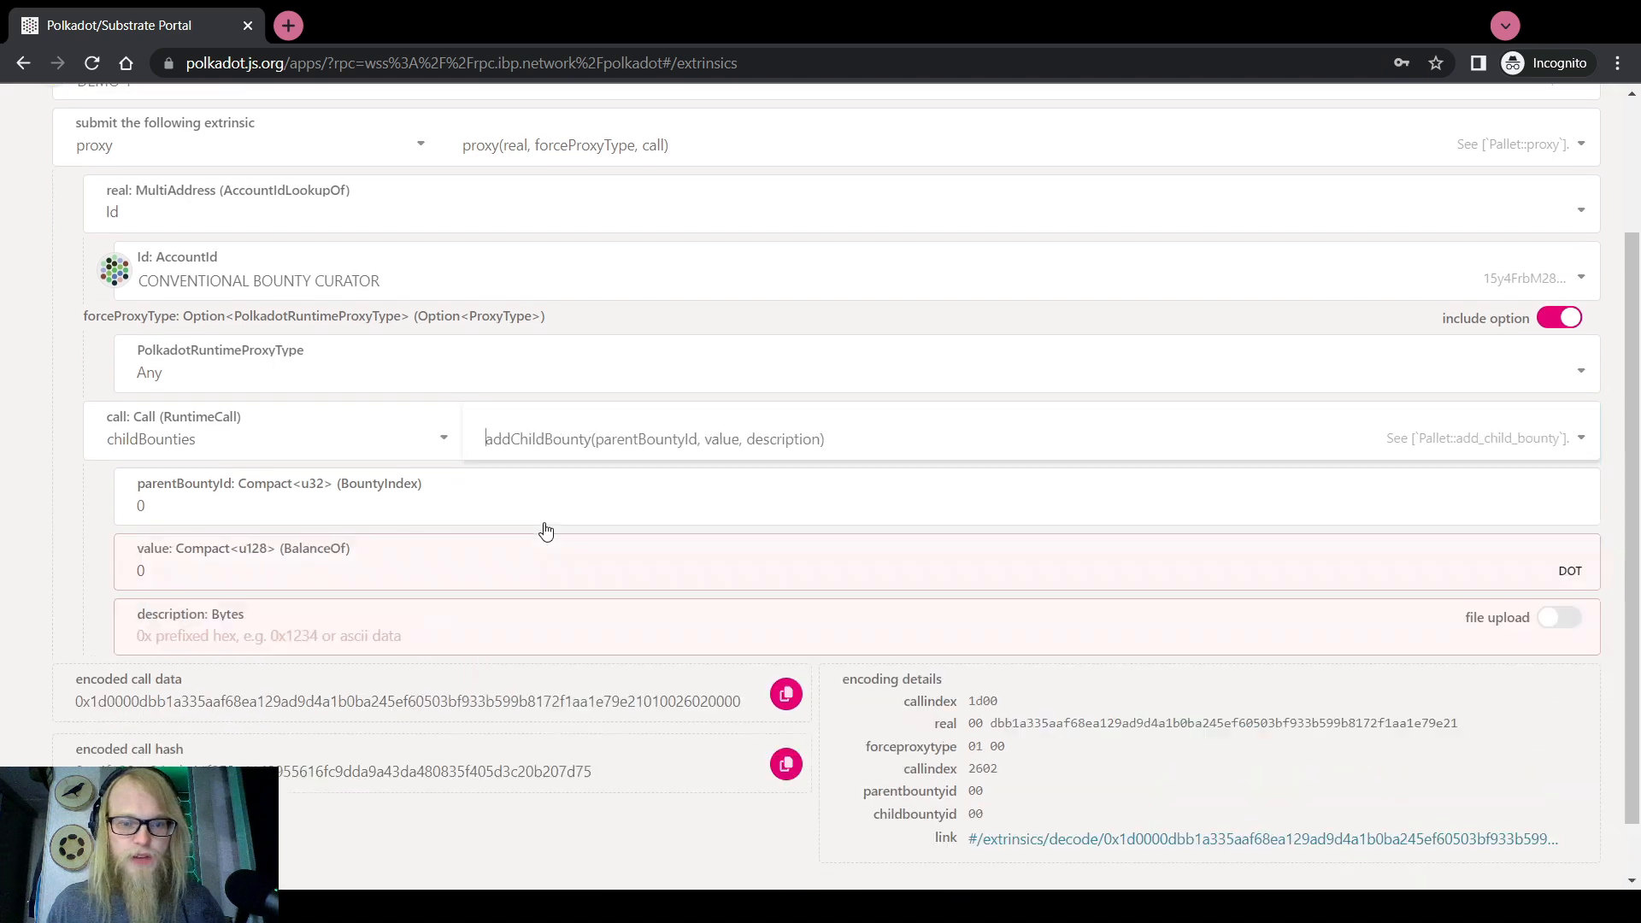
Enter parent bounty 54, value 1000 and a campaign description, then copy the encoded call data
scroll(208, 590, up, 2)
double_click(201, 648)
text(54)
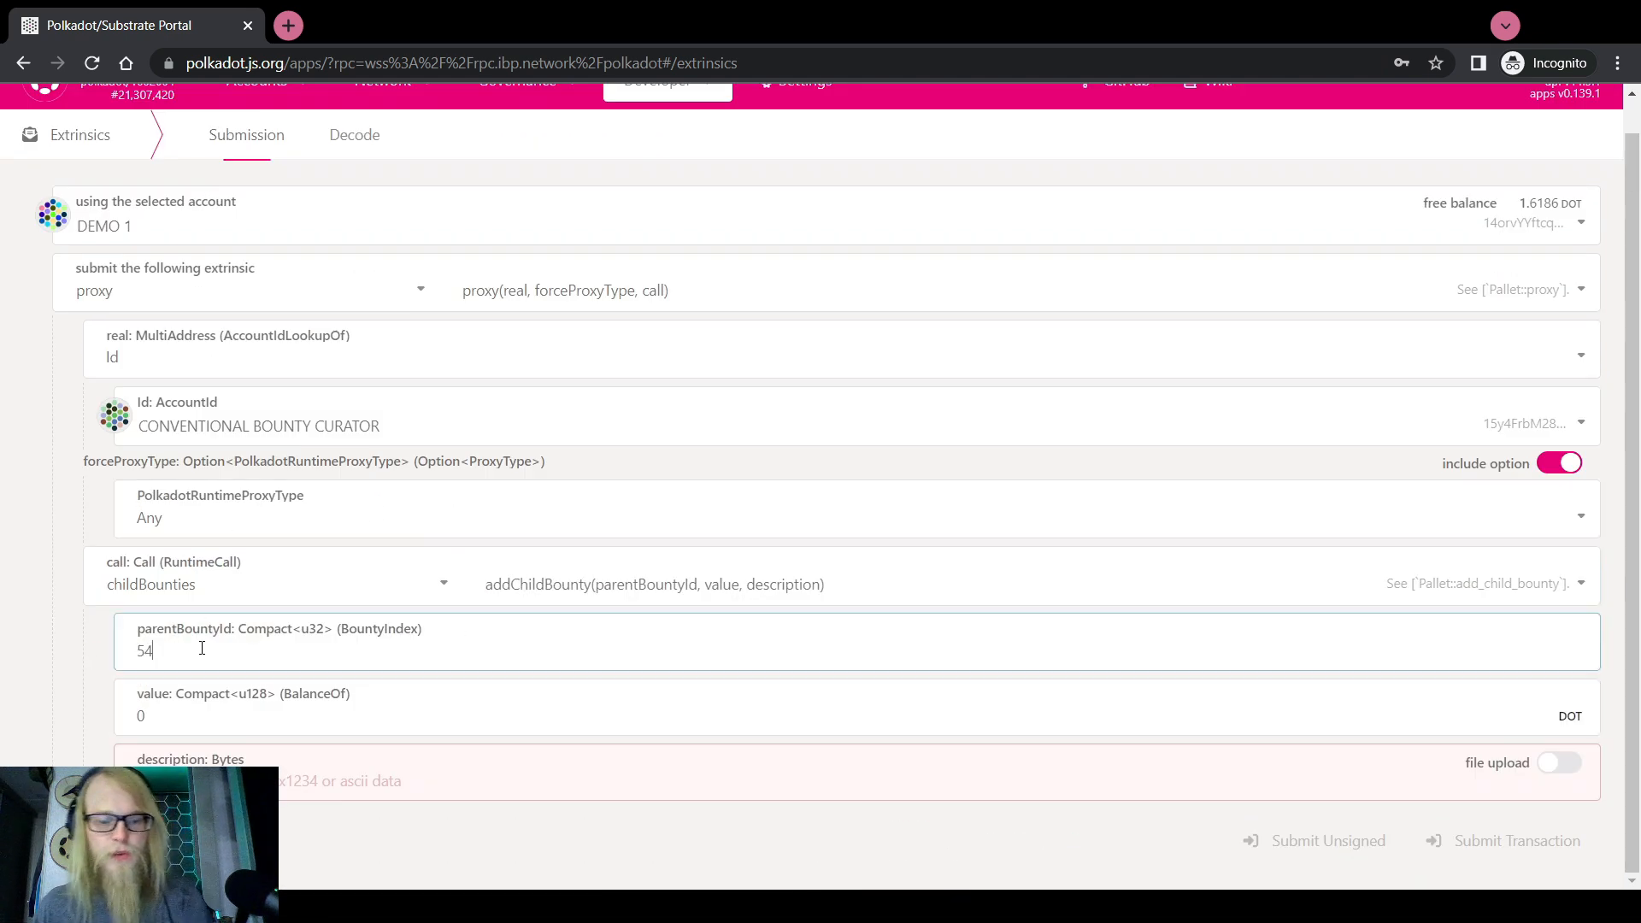
double_click(202, 702)
text(1000)
key(Tab)
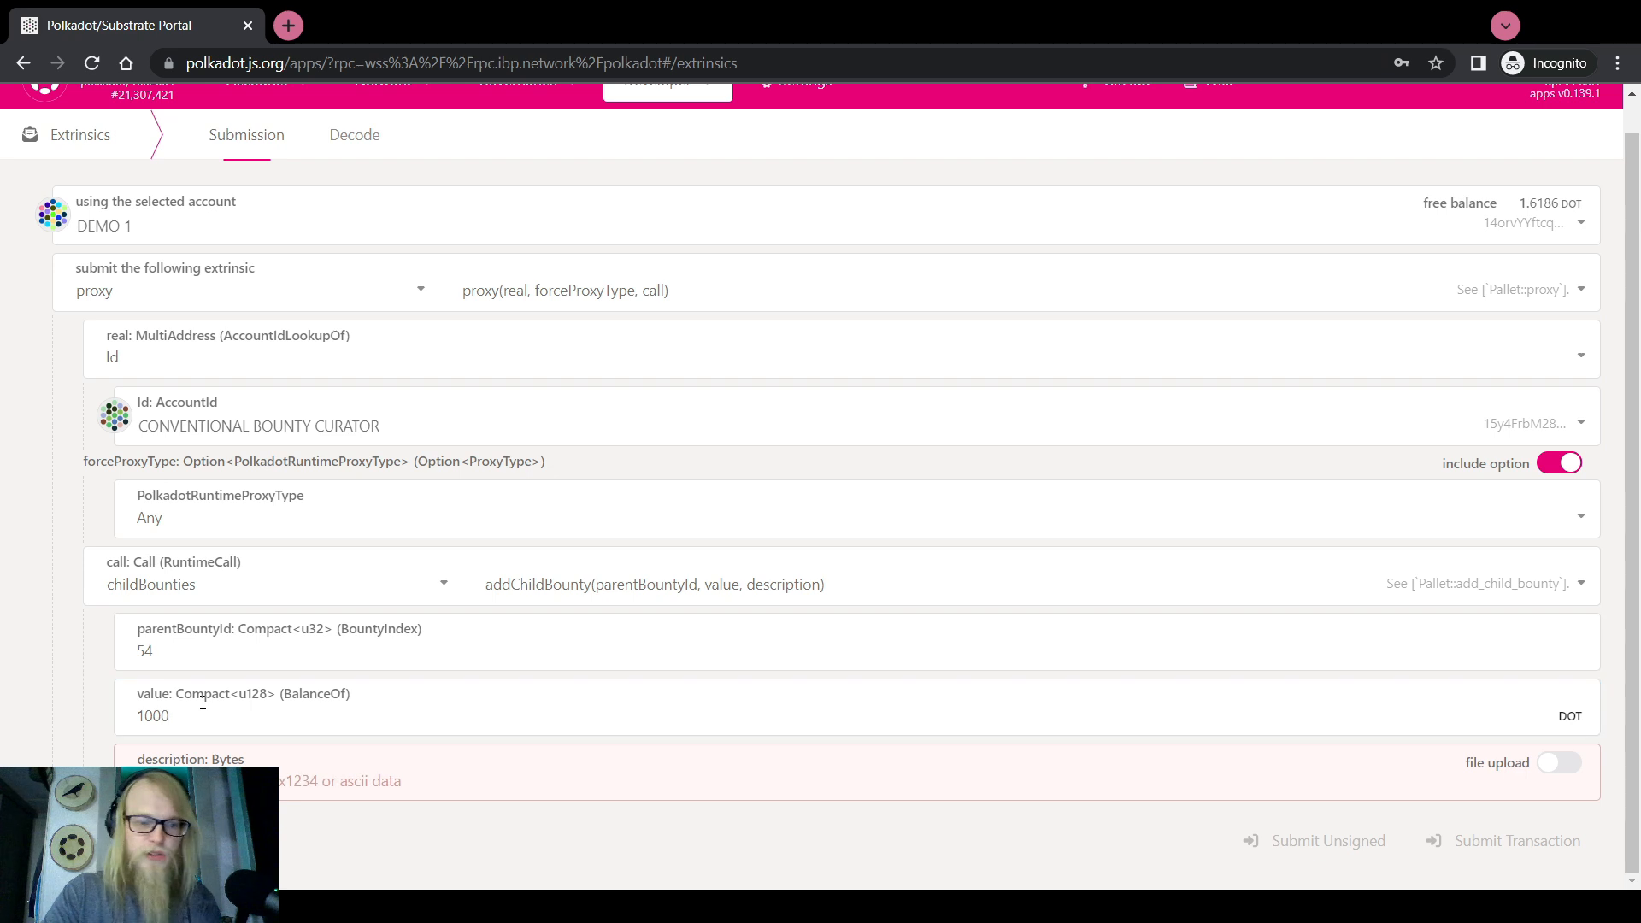
text(T)
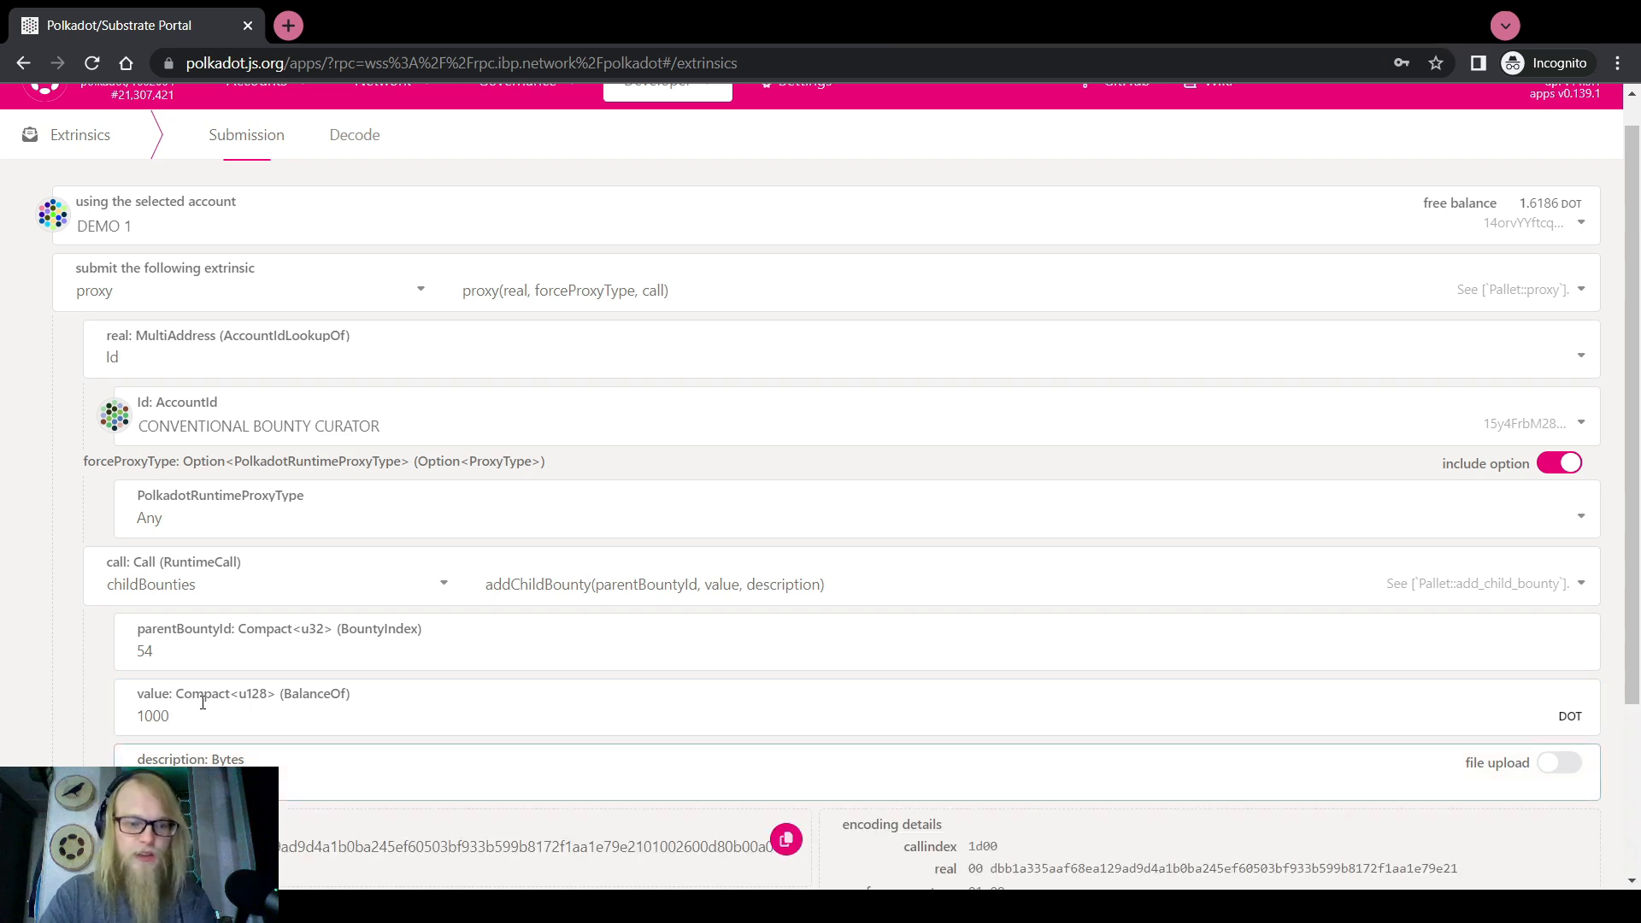
key(BackSpace)
text(campaign)
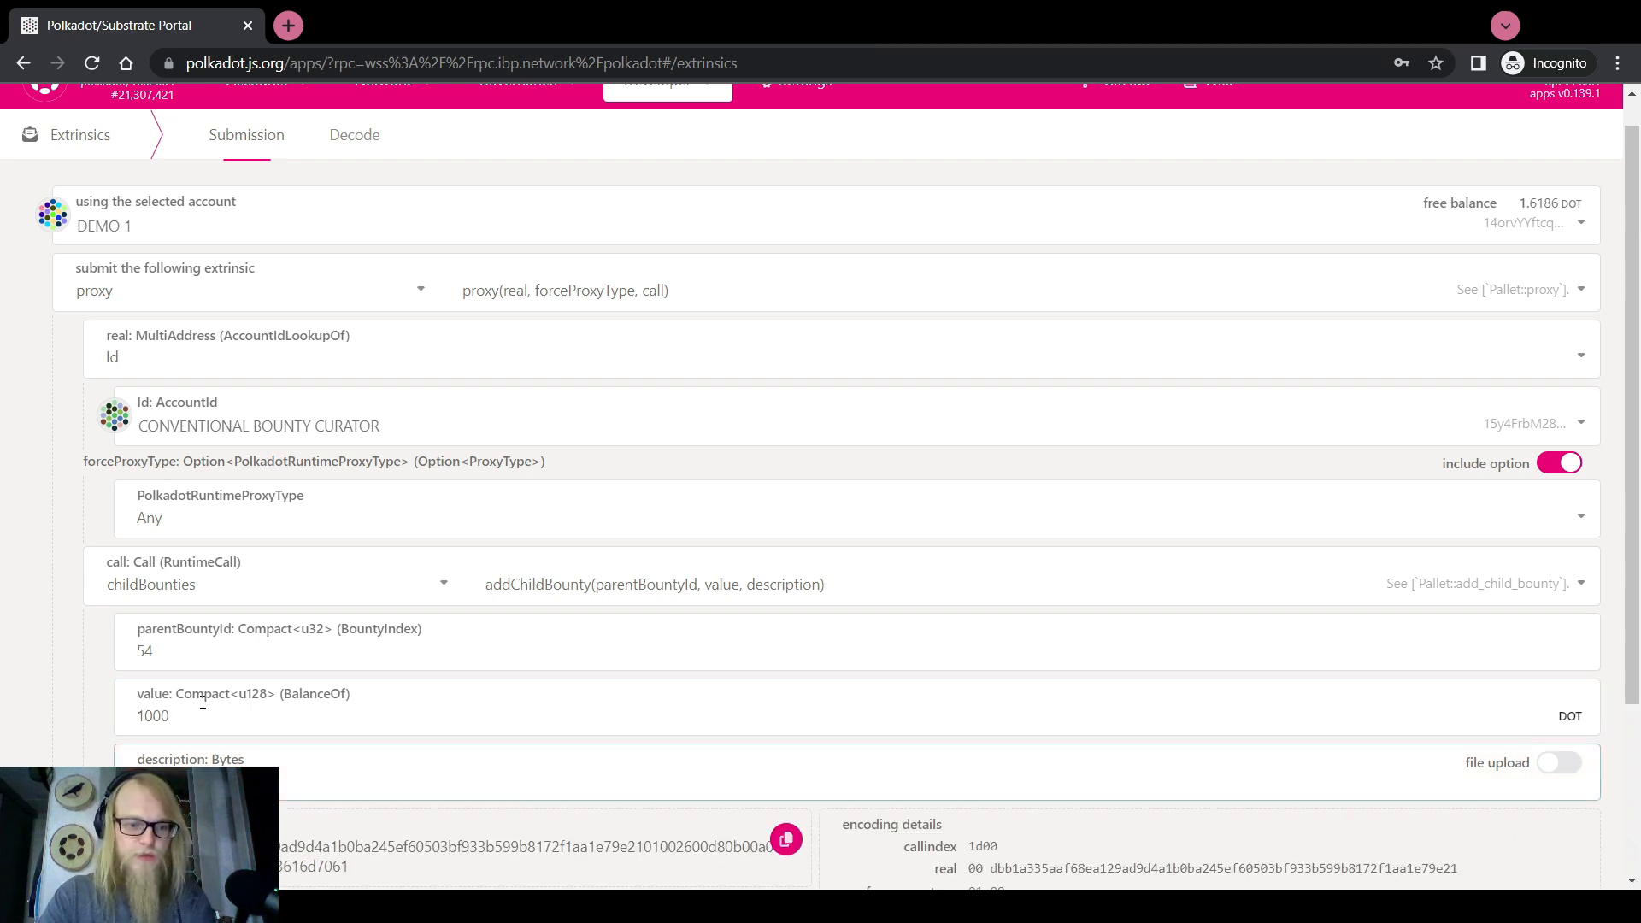
click(786, 840)
scroll(5, 694, up, 1)
Open the multisig's pending approvals as DEMO 2 and paste the addChildBounty call data
mouse_move(256, 114)
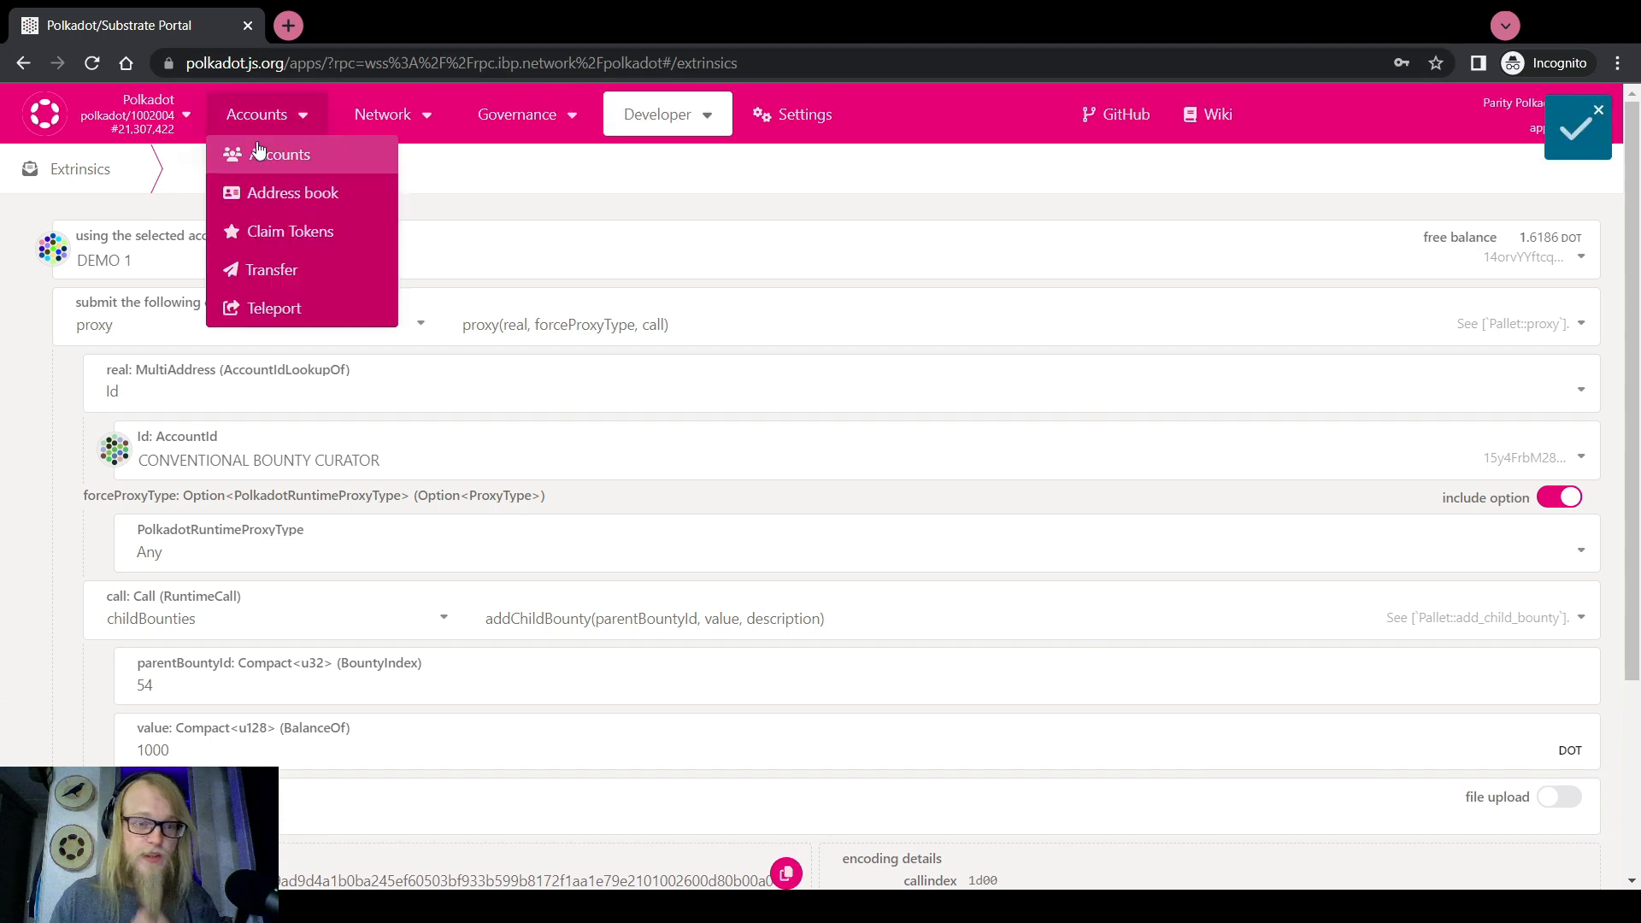
click(265, 151)
scroll(384, 643, down, 3)
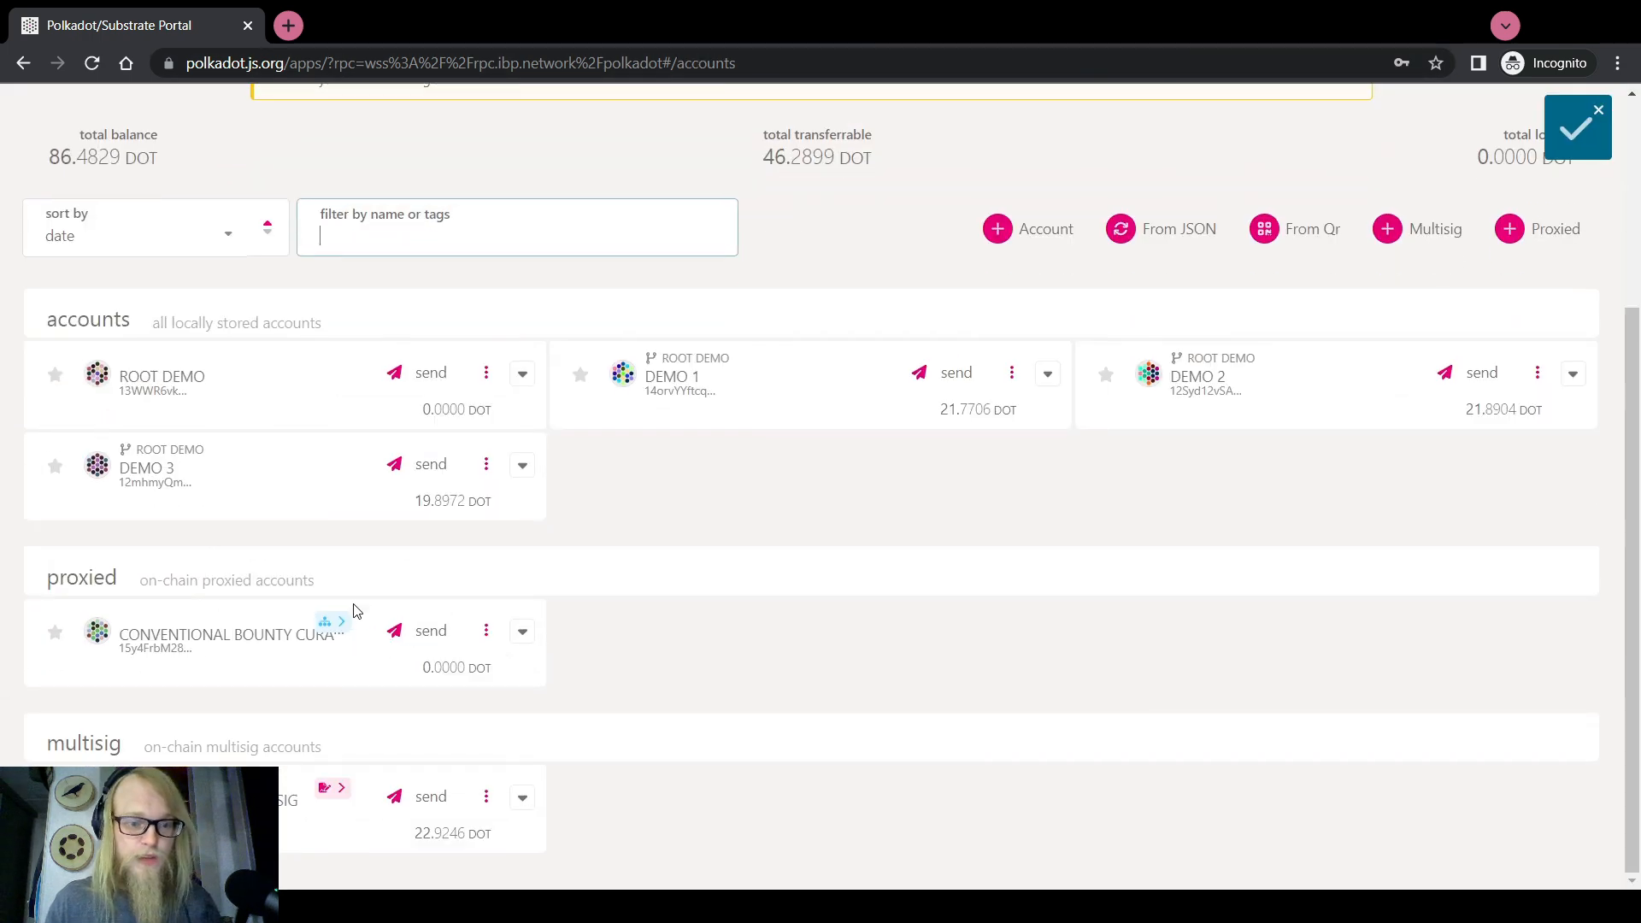
mouse_move(333, 786)
click(336, 753)
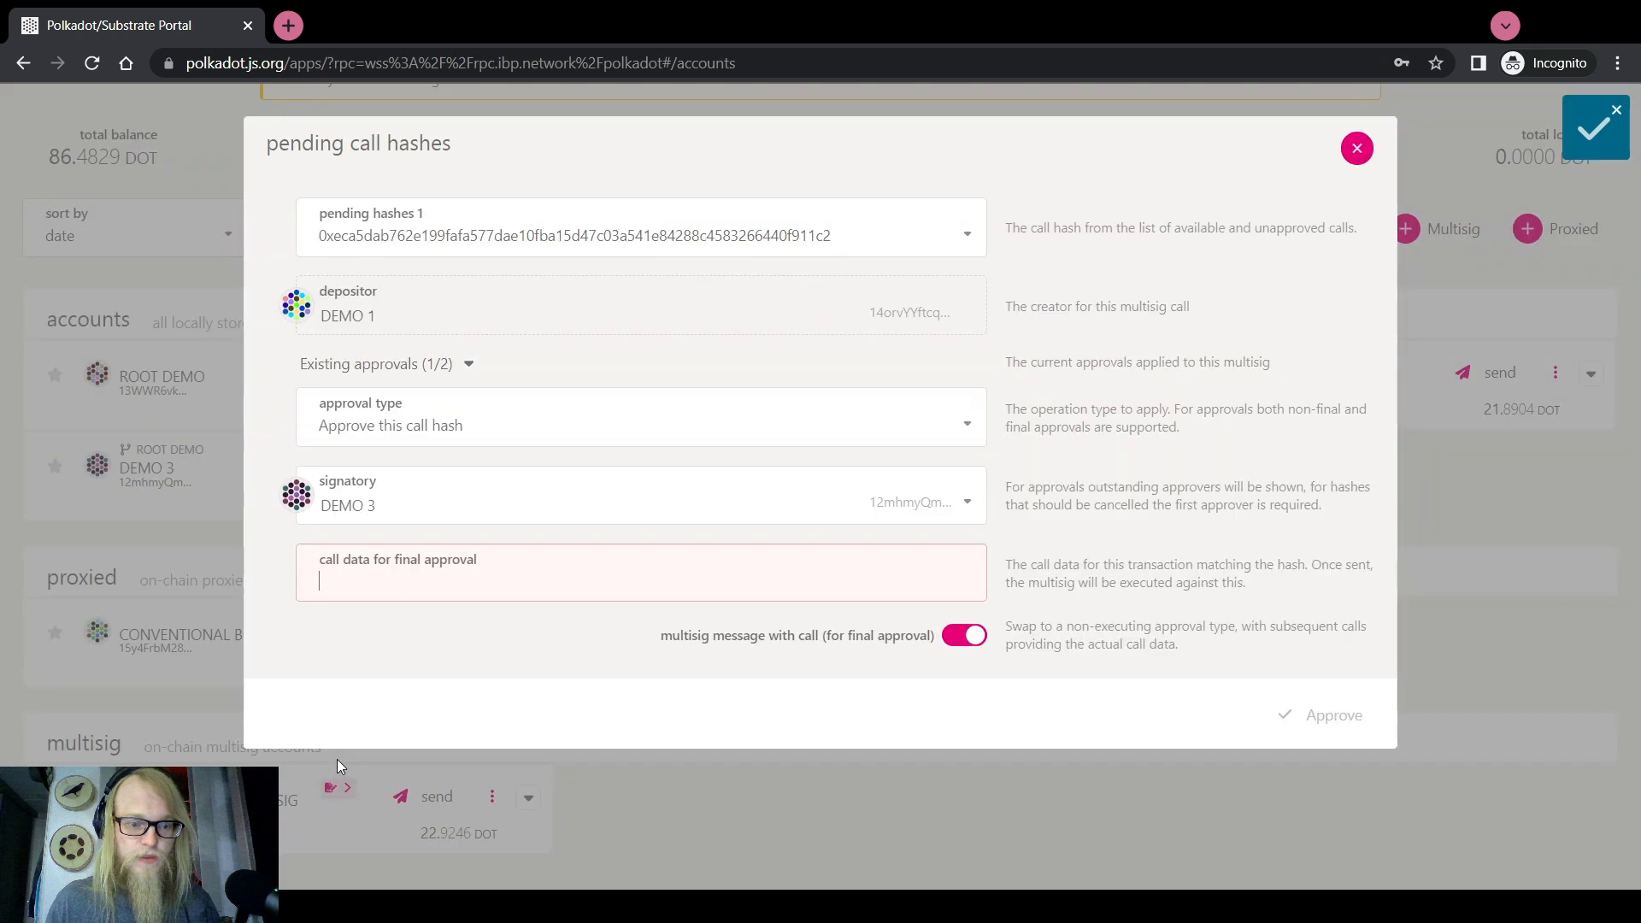
click(387, 506)
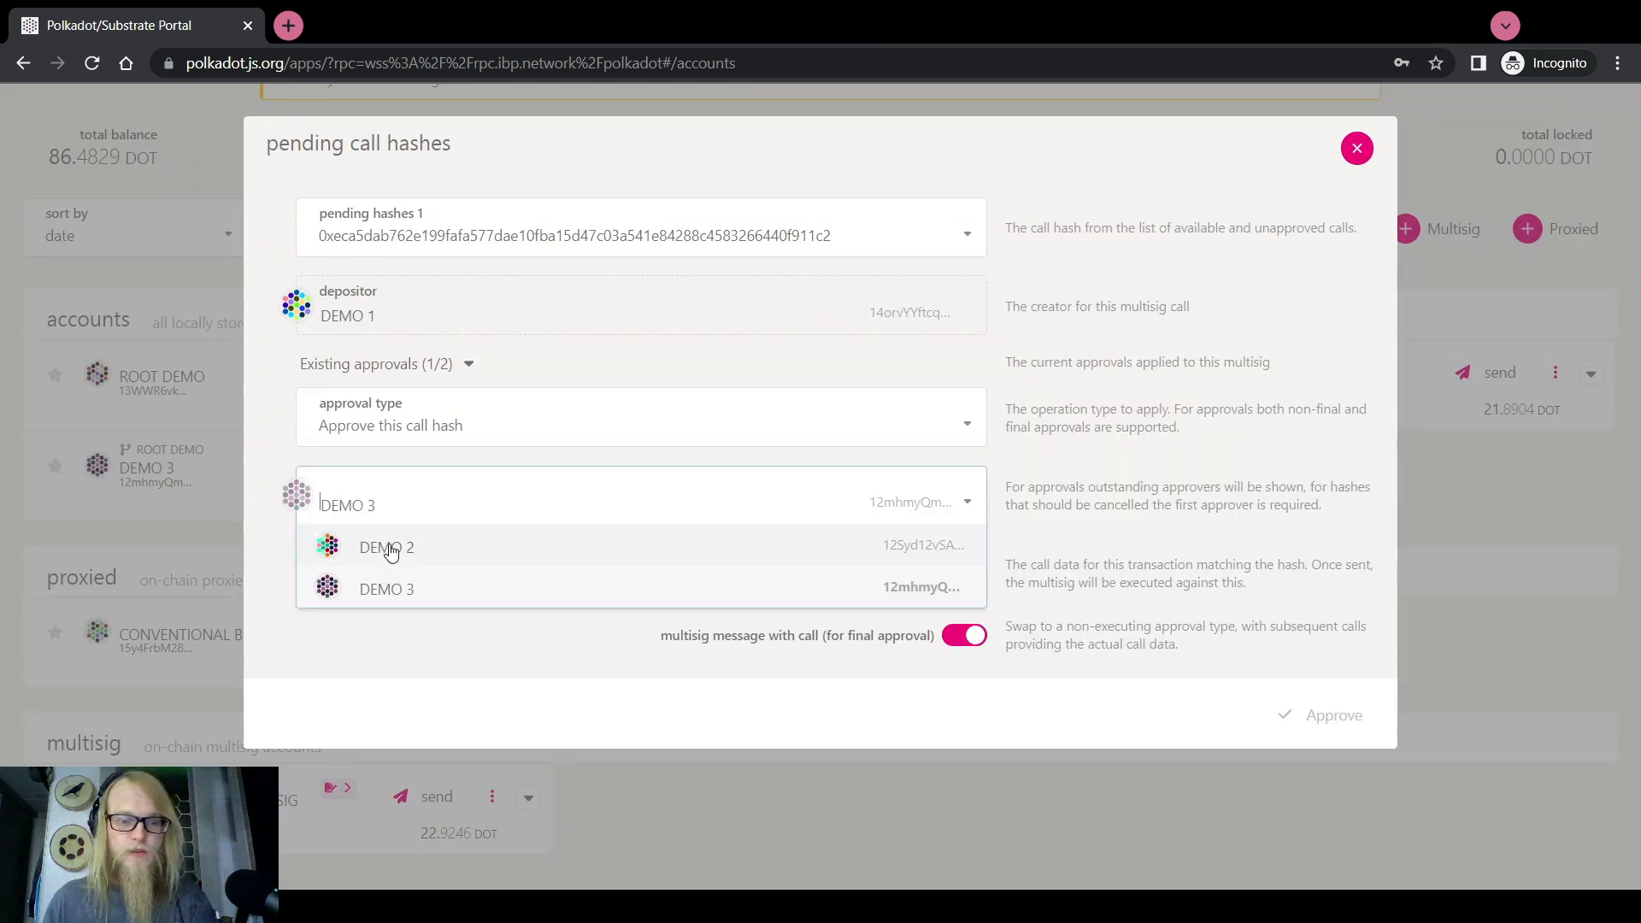
click(390, 548)
key(ctrl+v)
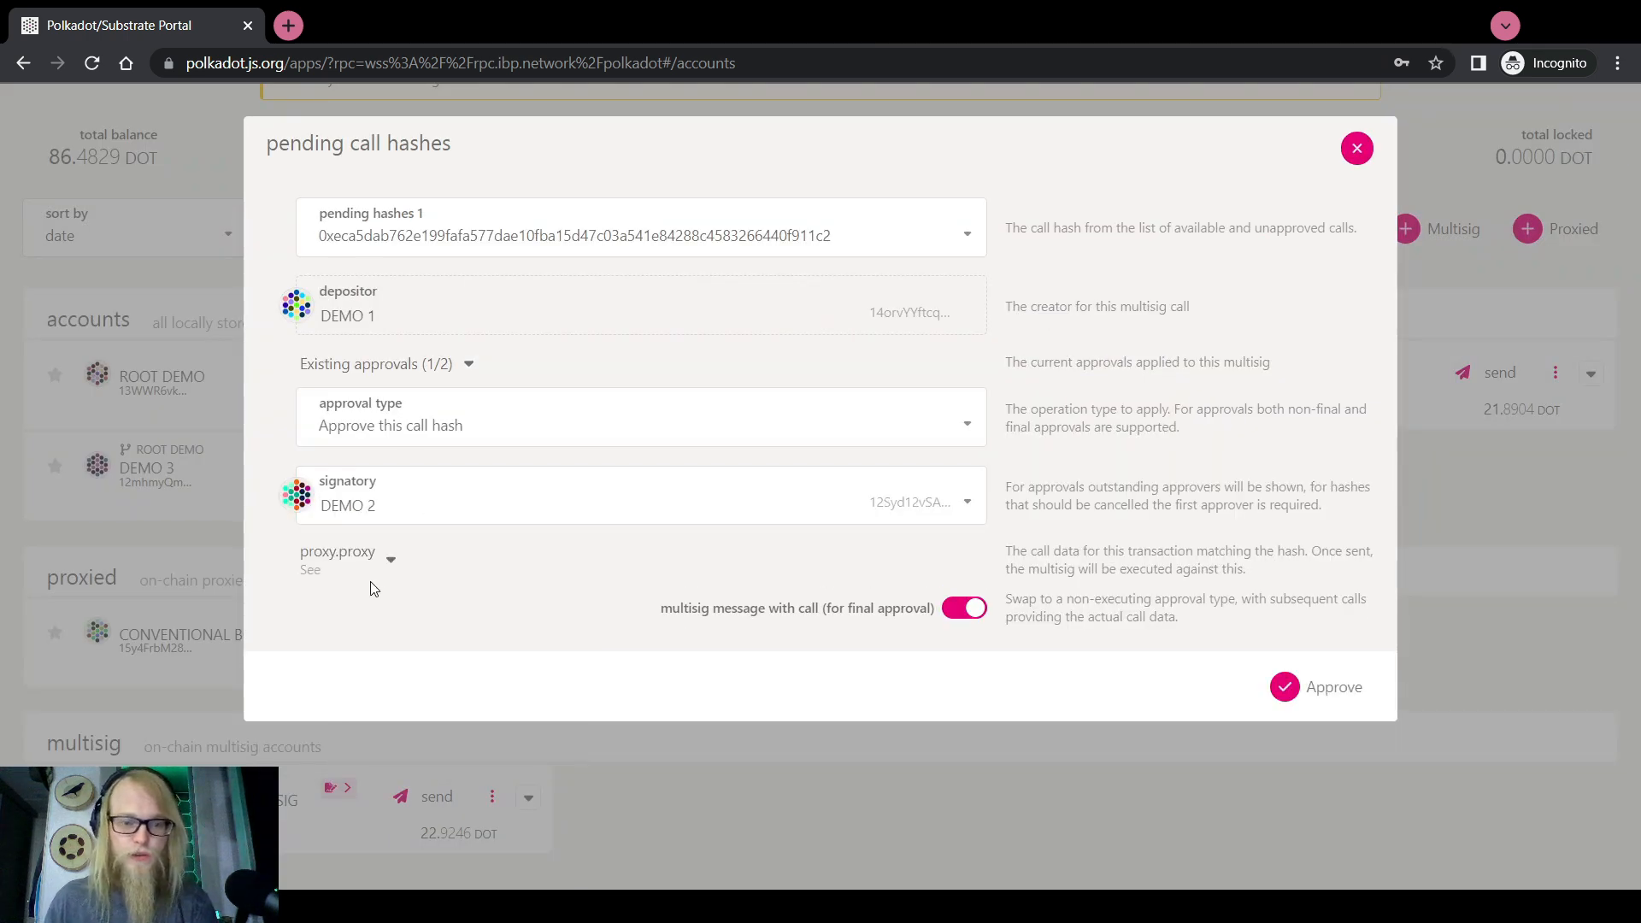
Check the decoded proxy.proxy call, reselect DEMO 2 and approve the pending call hash
click(388, 565)
scroll(448, 596, down, 4)
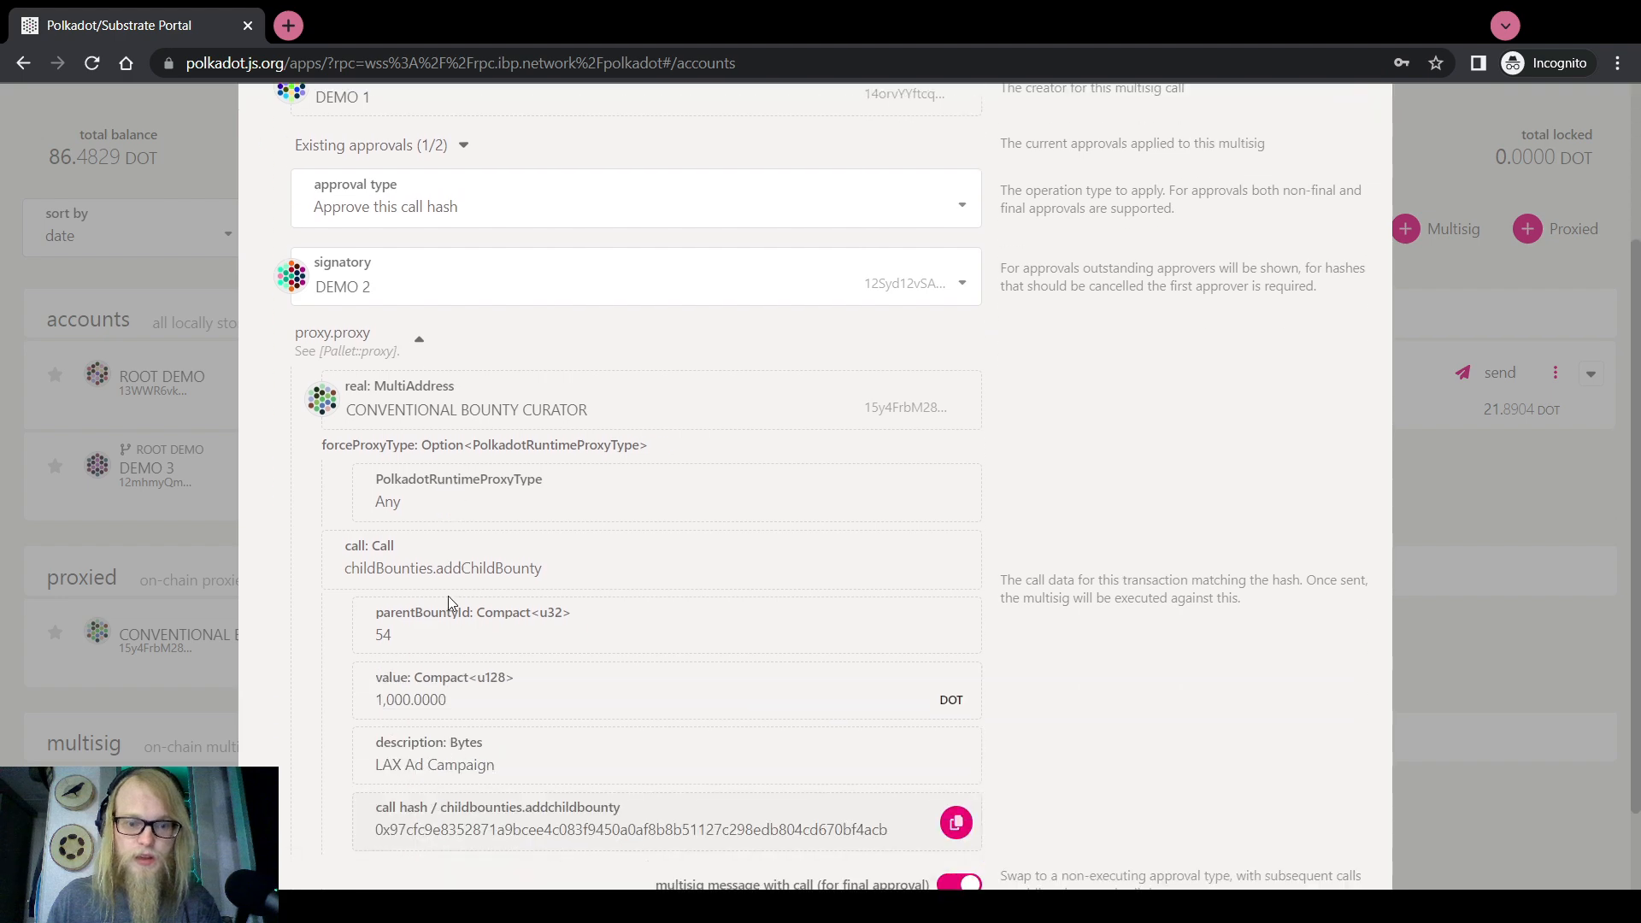
scroll(475, 634, up, 2)
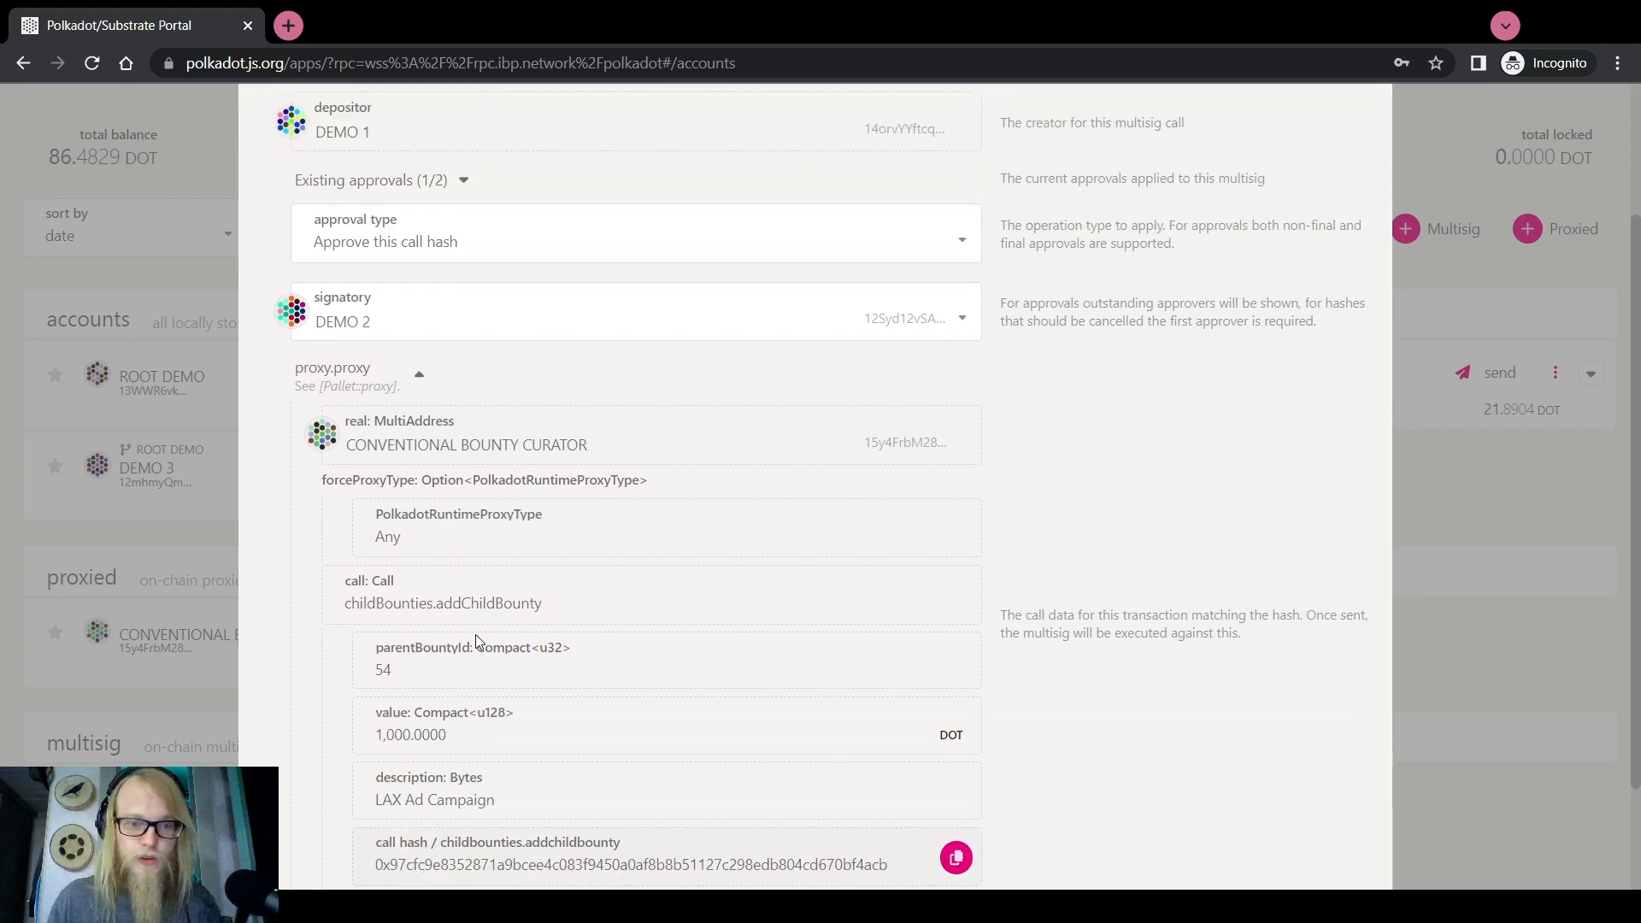
scroll(475, 634, down, 2)
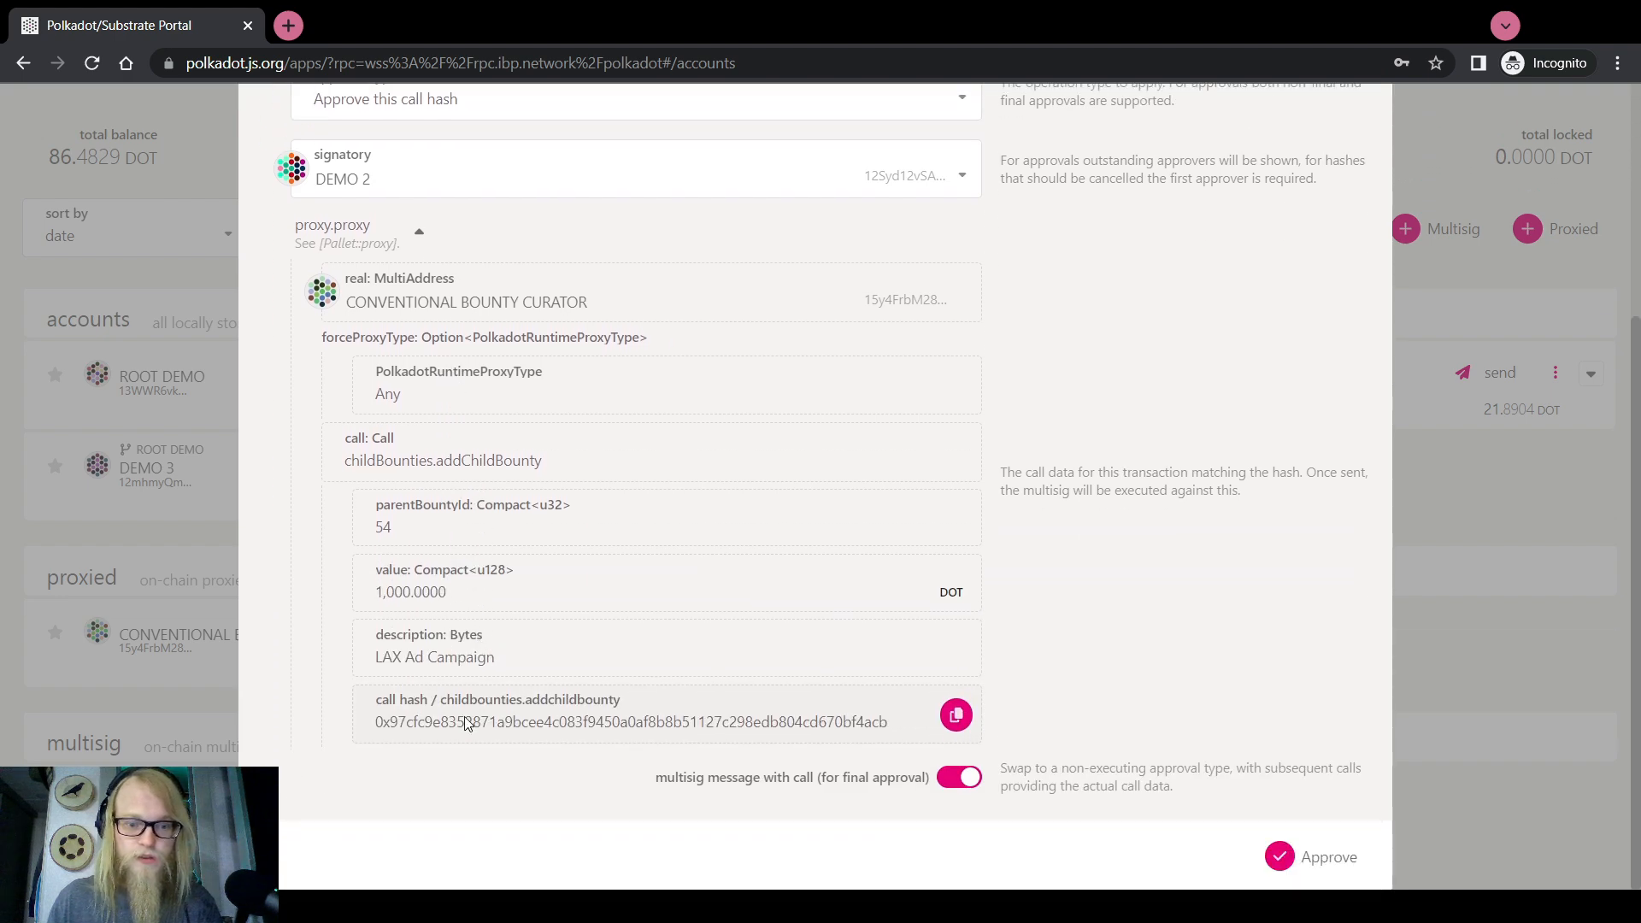
scroll(468, 724, up, 4)
click(389, 240)
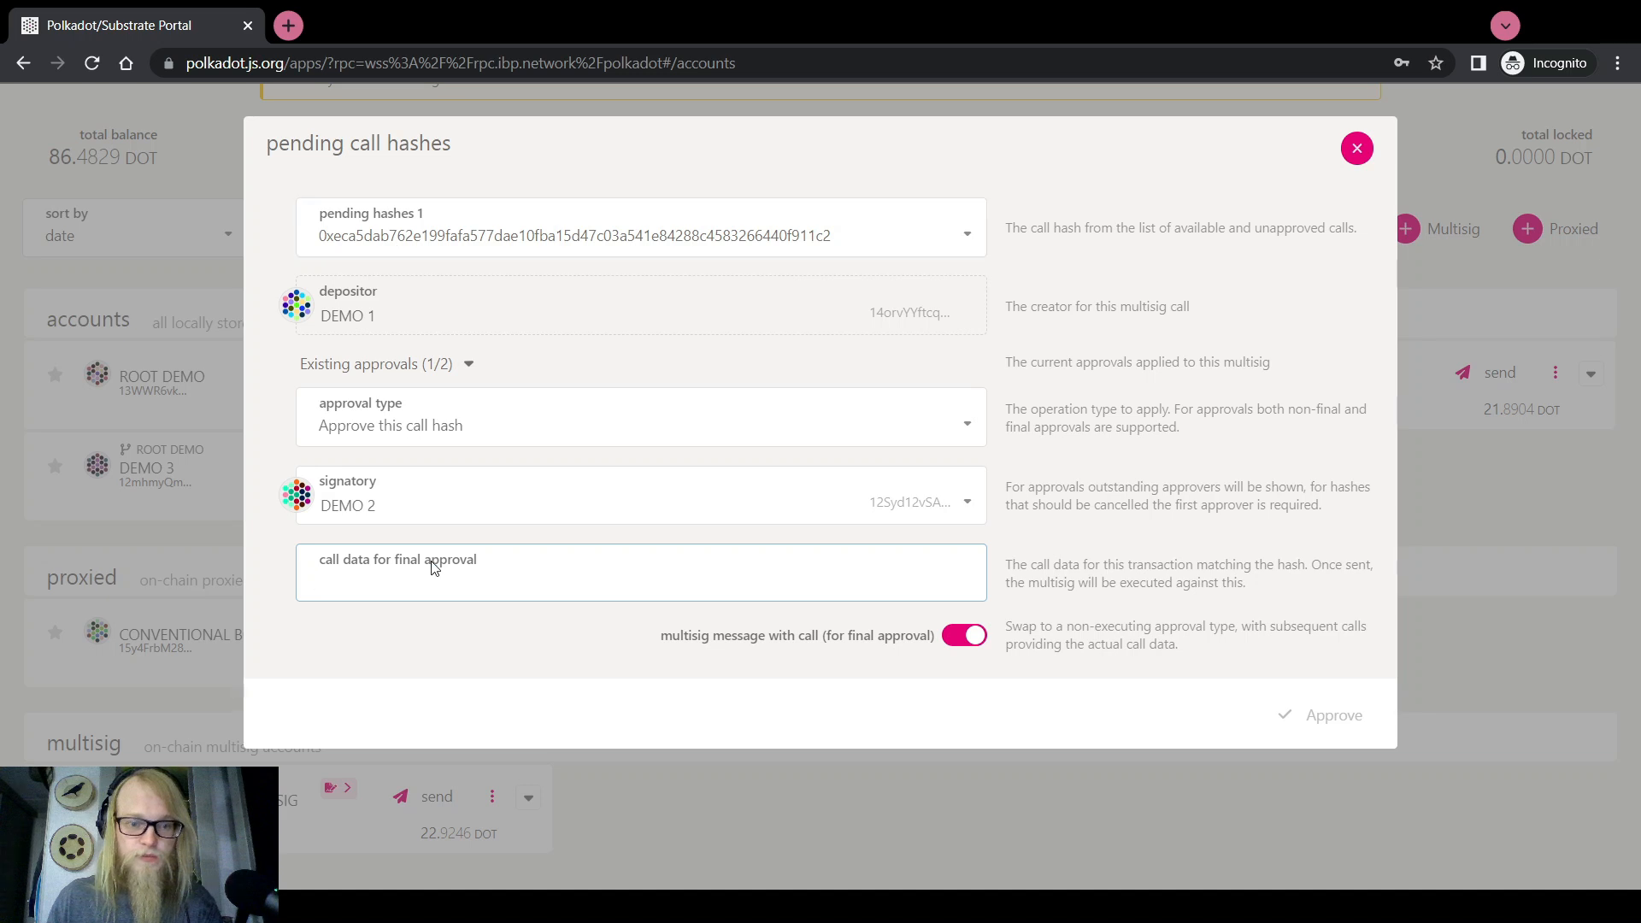
click(1357, 148)
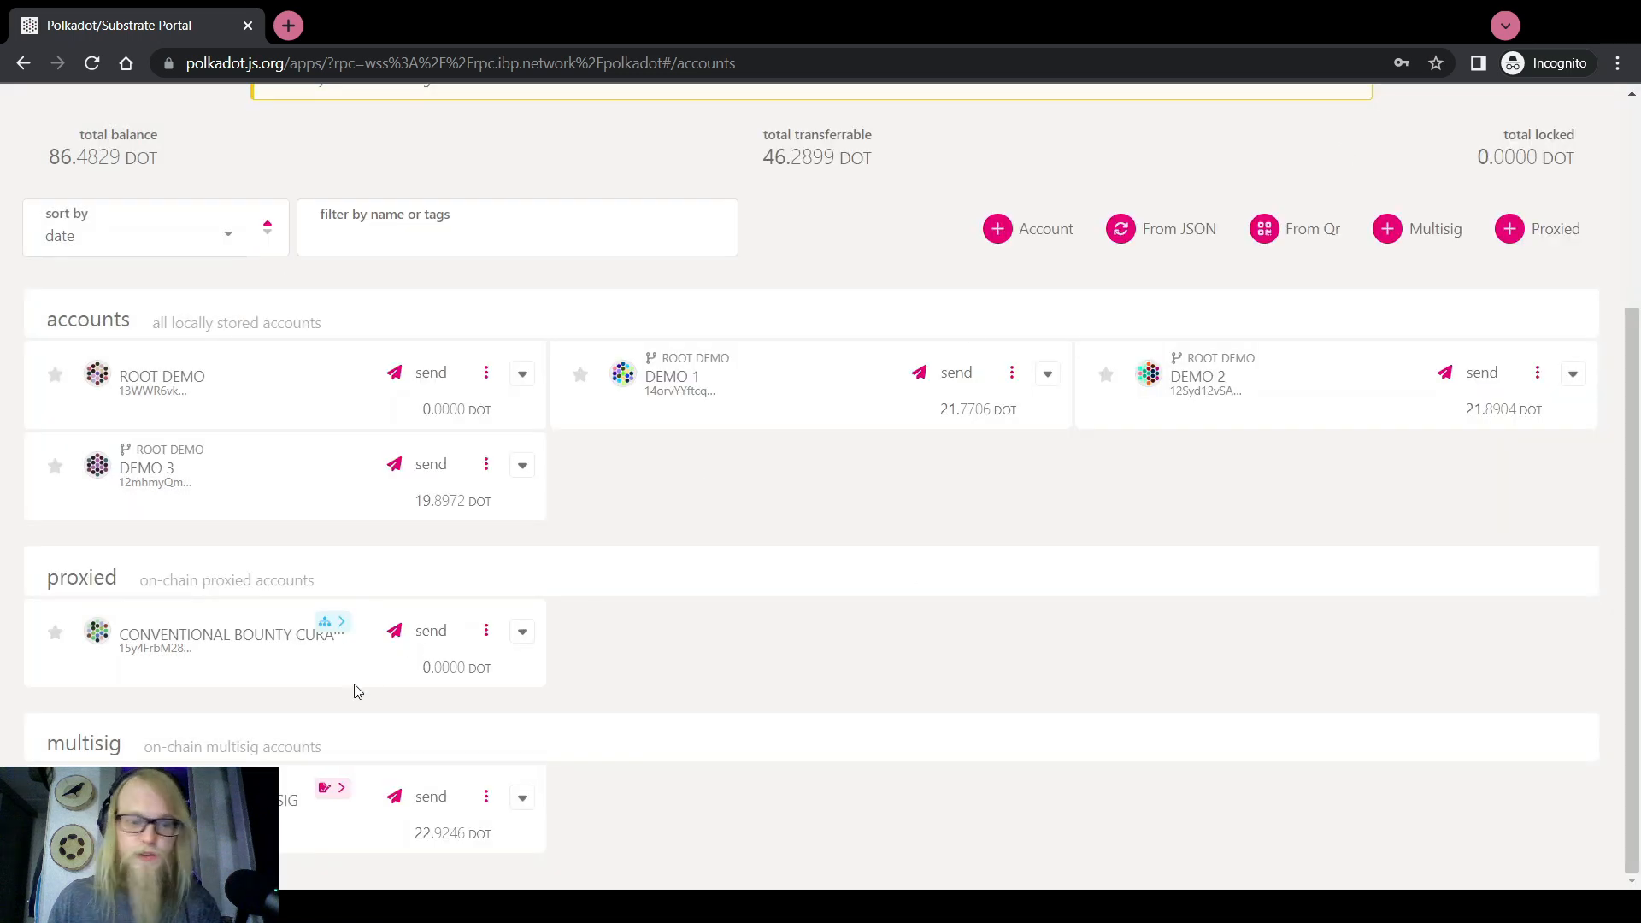
click(340, 745)
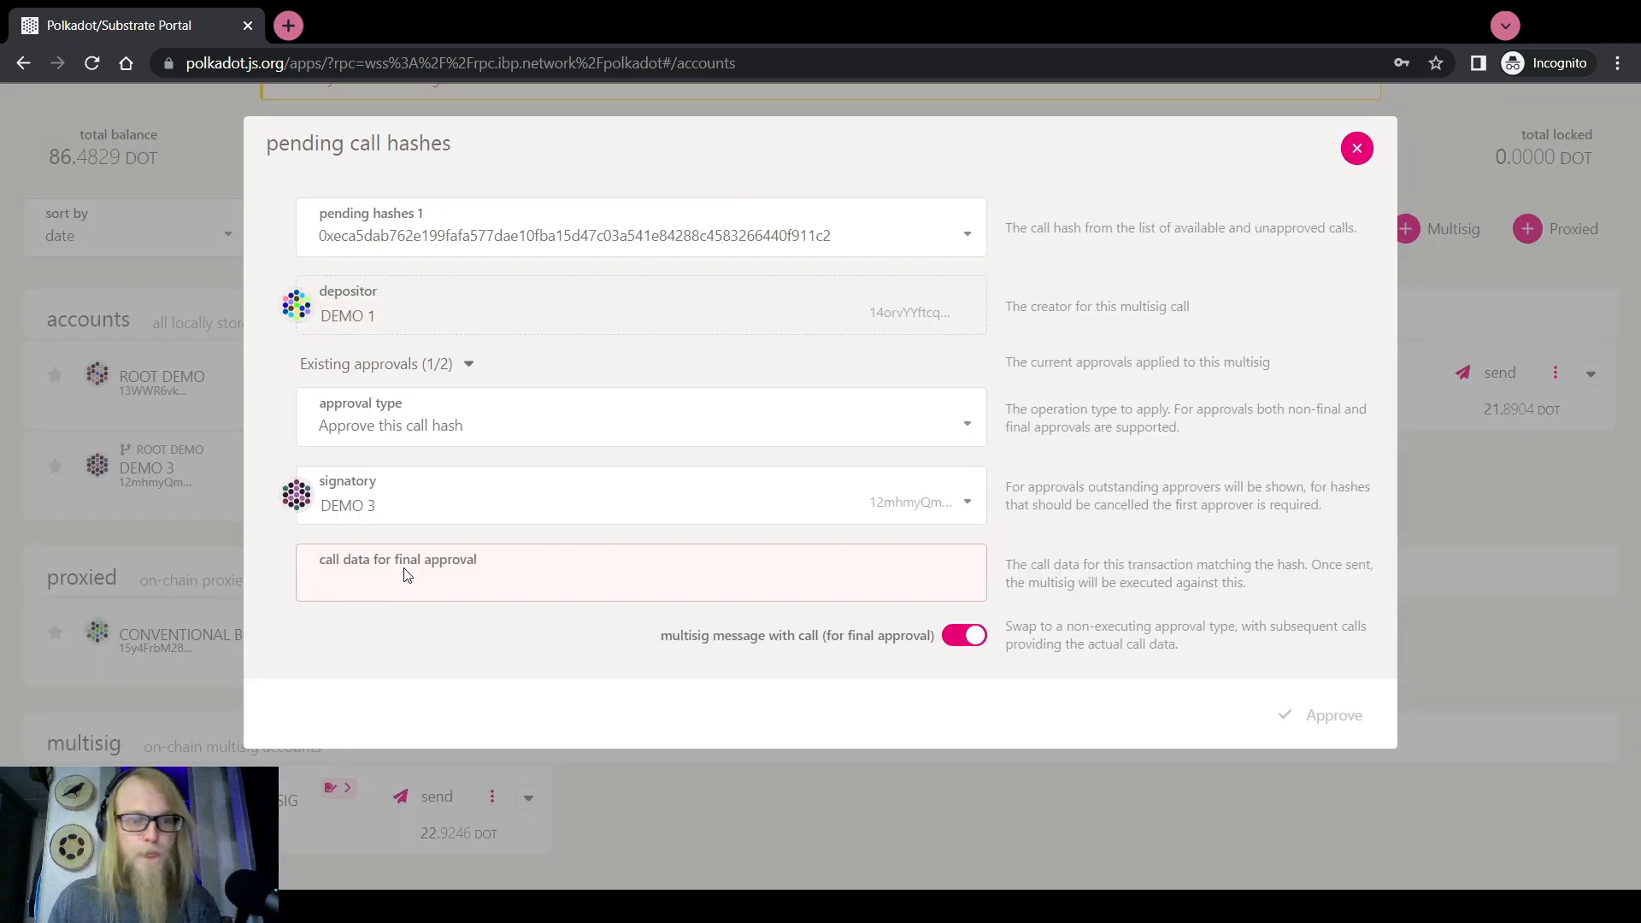
click(428, 506)
click(382, 589)
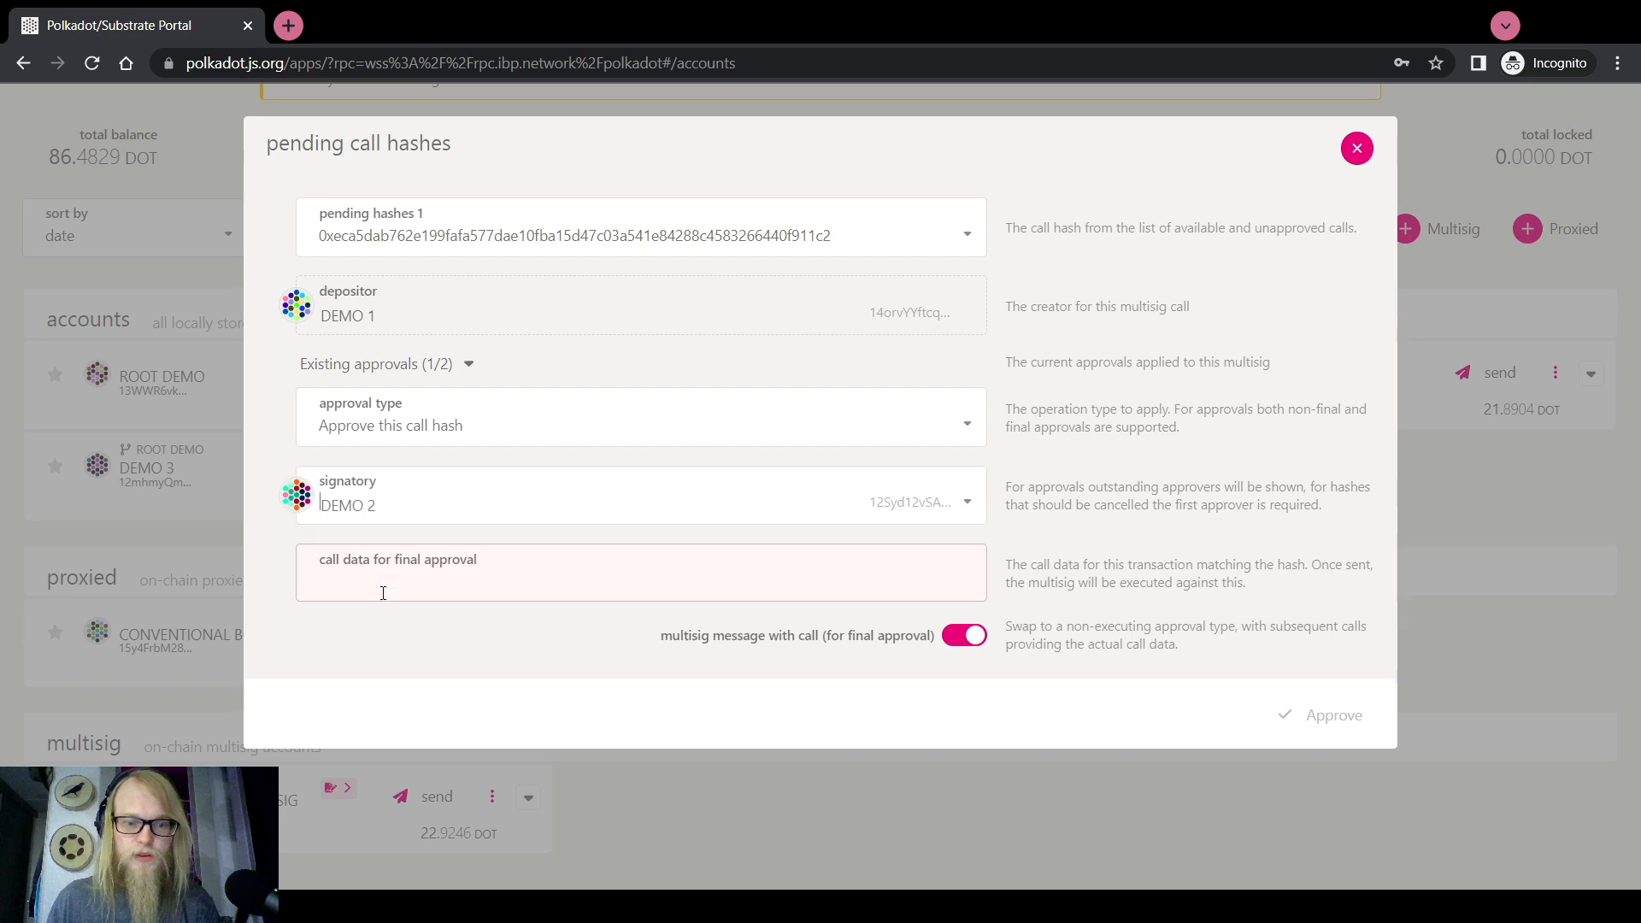
click(1314, 690)
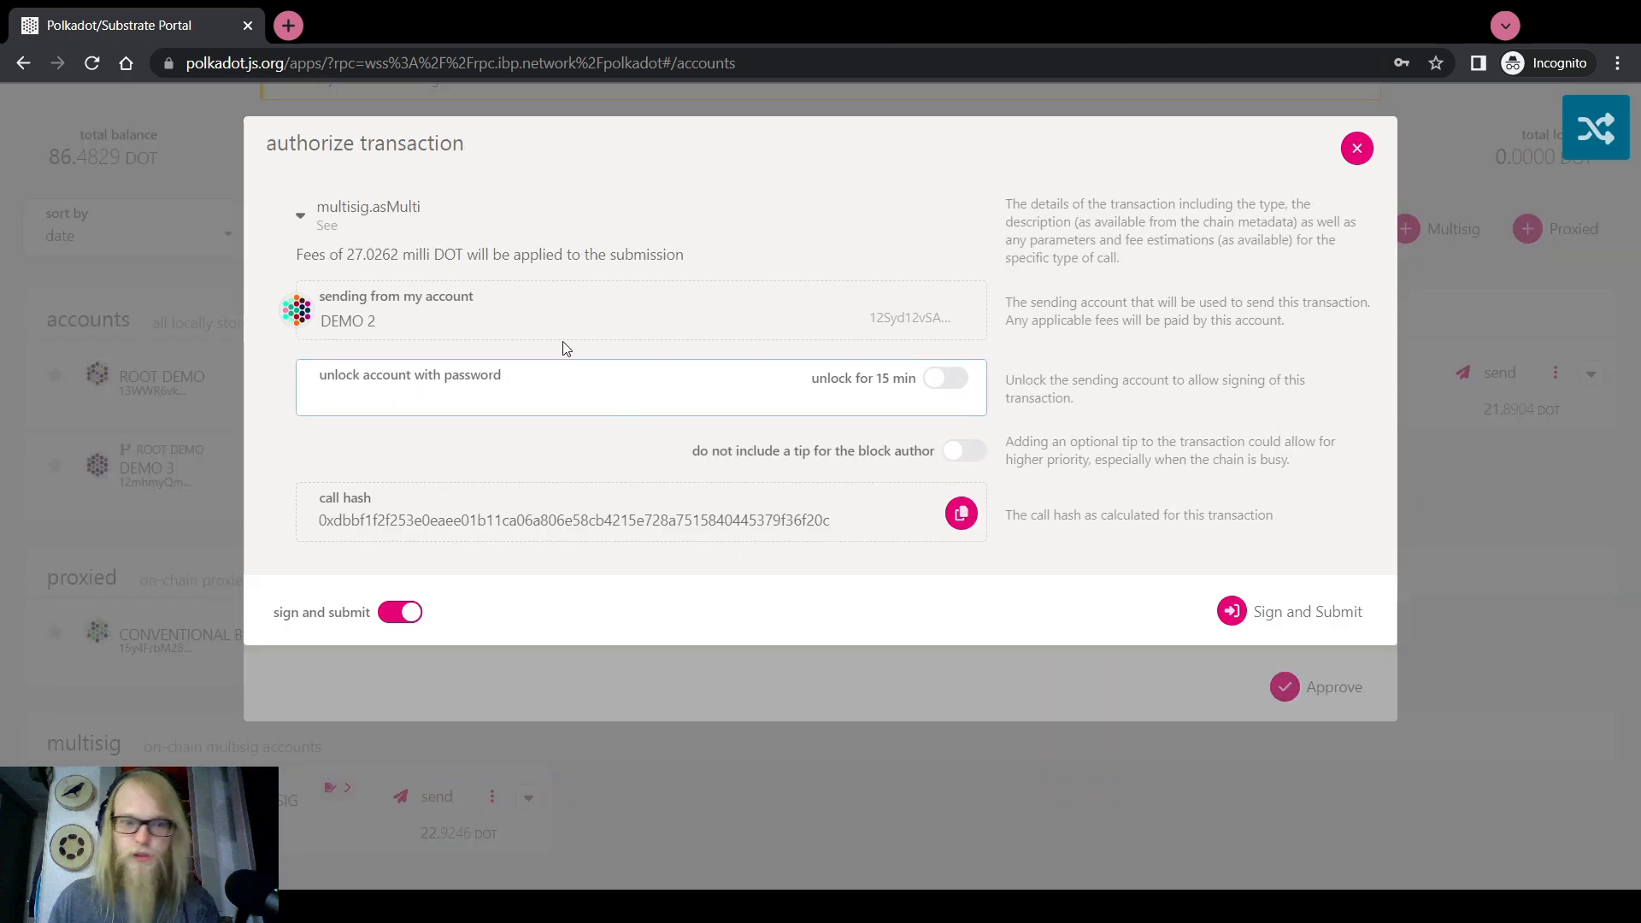
Check the asMulti timepoint 21,307,410 index 2 and max weight 800,961,132 / 10,902
click(342, 209)
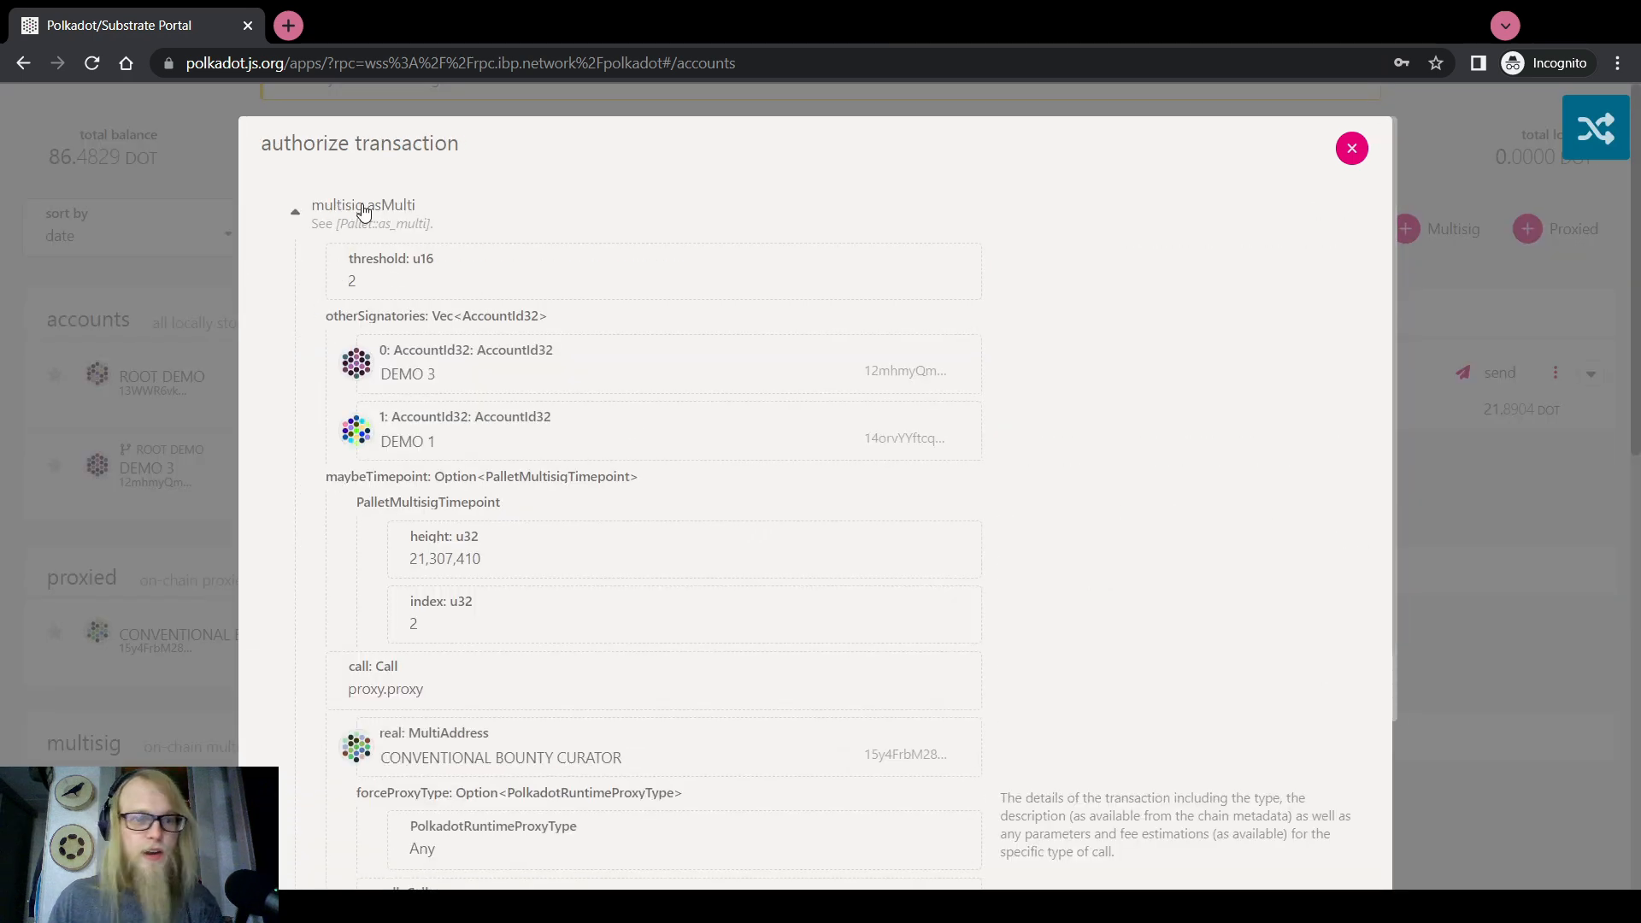
click(363, 212)
click(364, 211)
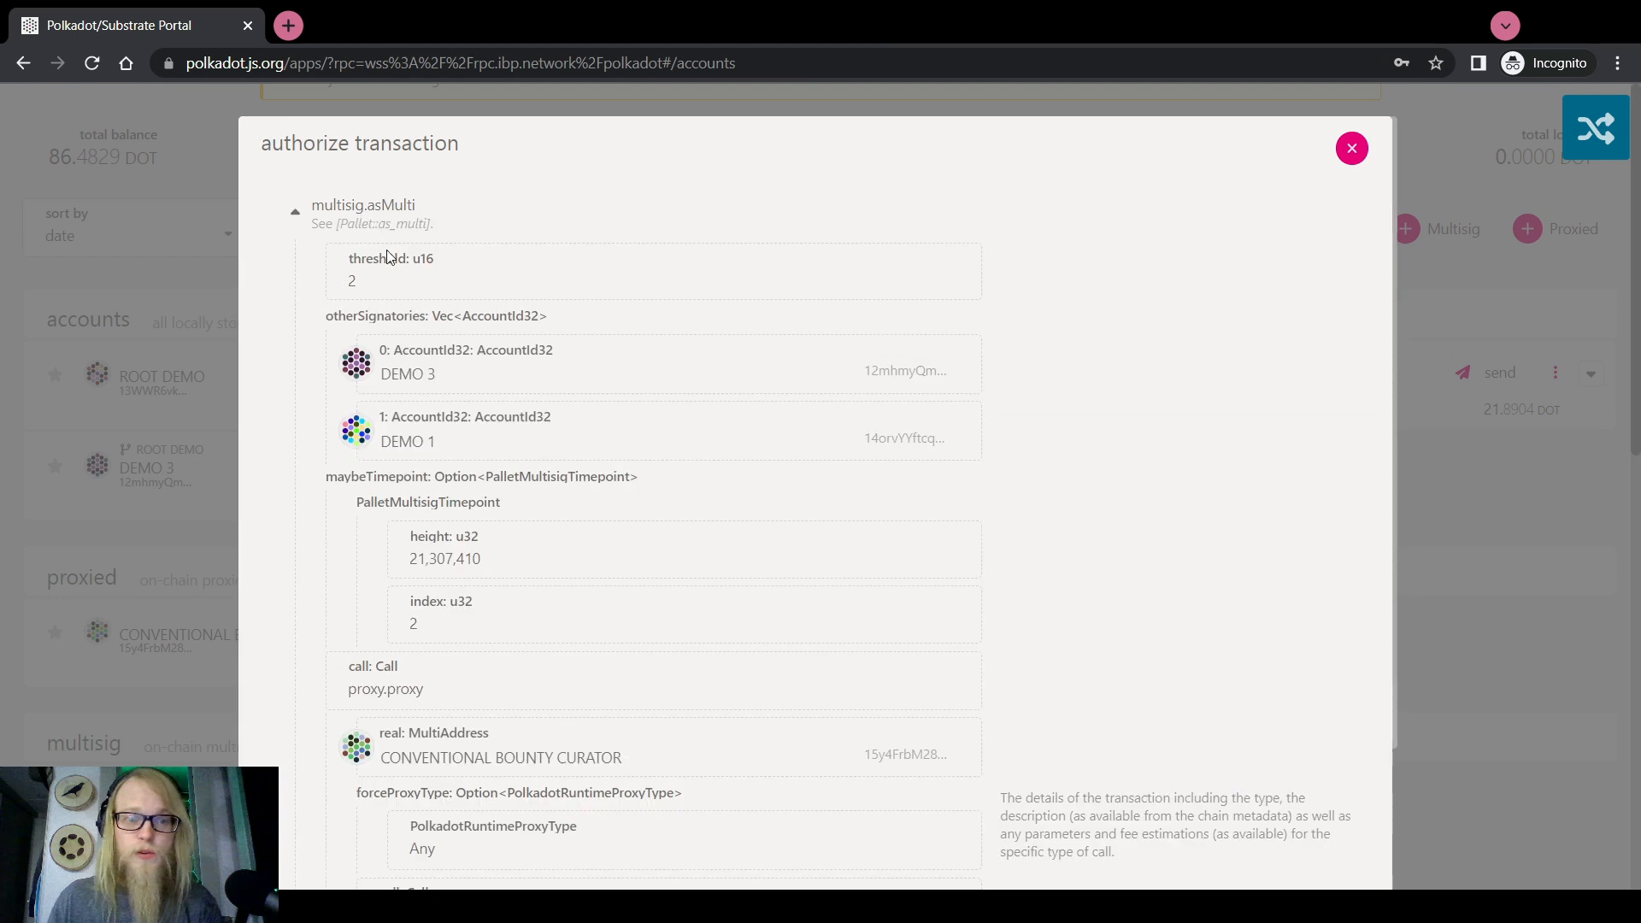
scroll(380, 232, down, 2)
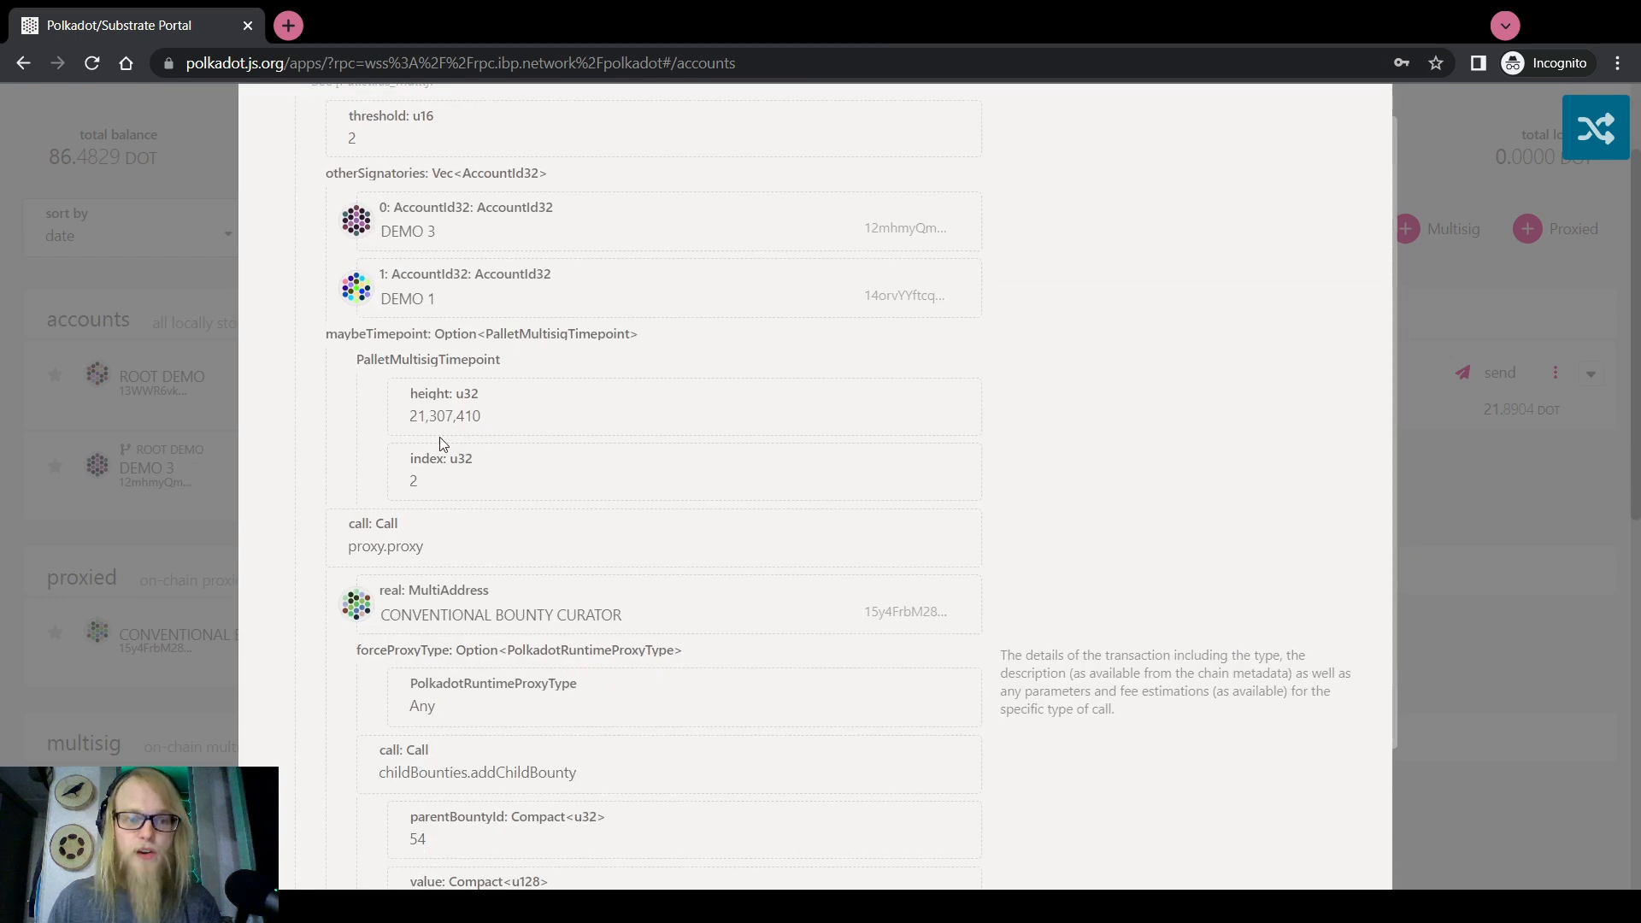
scroll(447, 442, down, 2)
scroll(451, 365, down, 3)
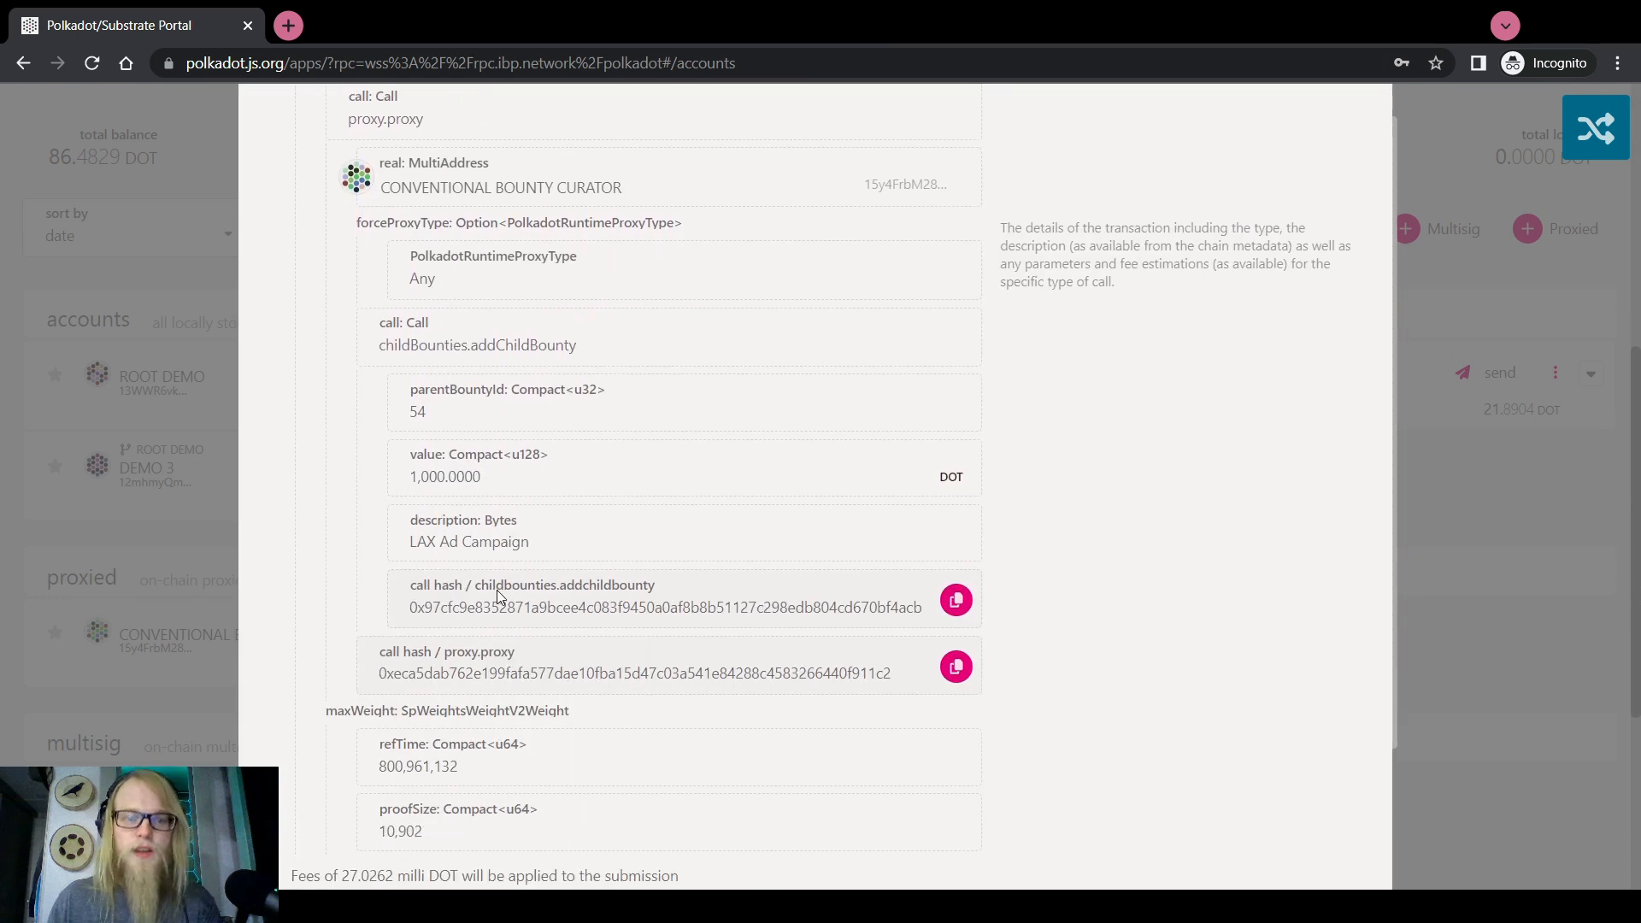
scroll(394, 256, down, 2)
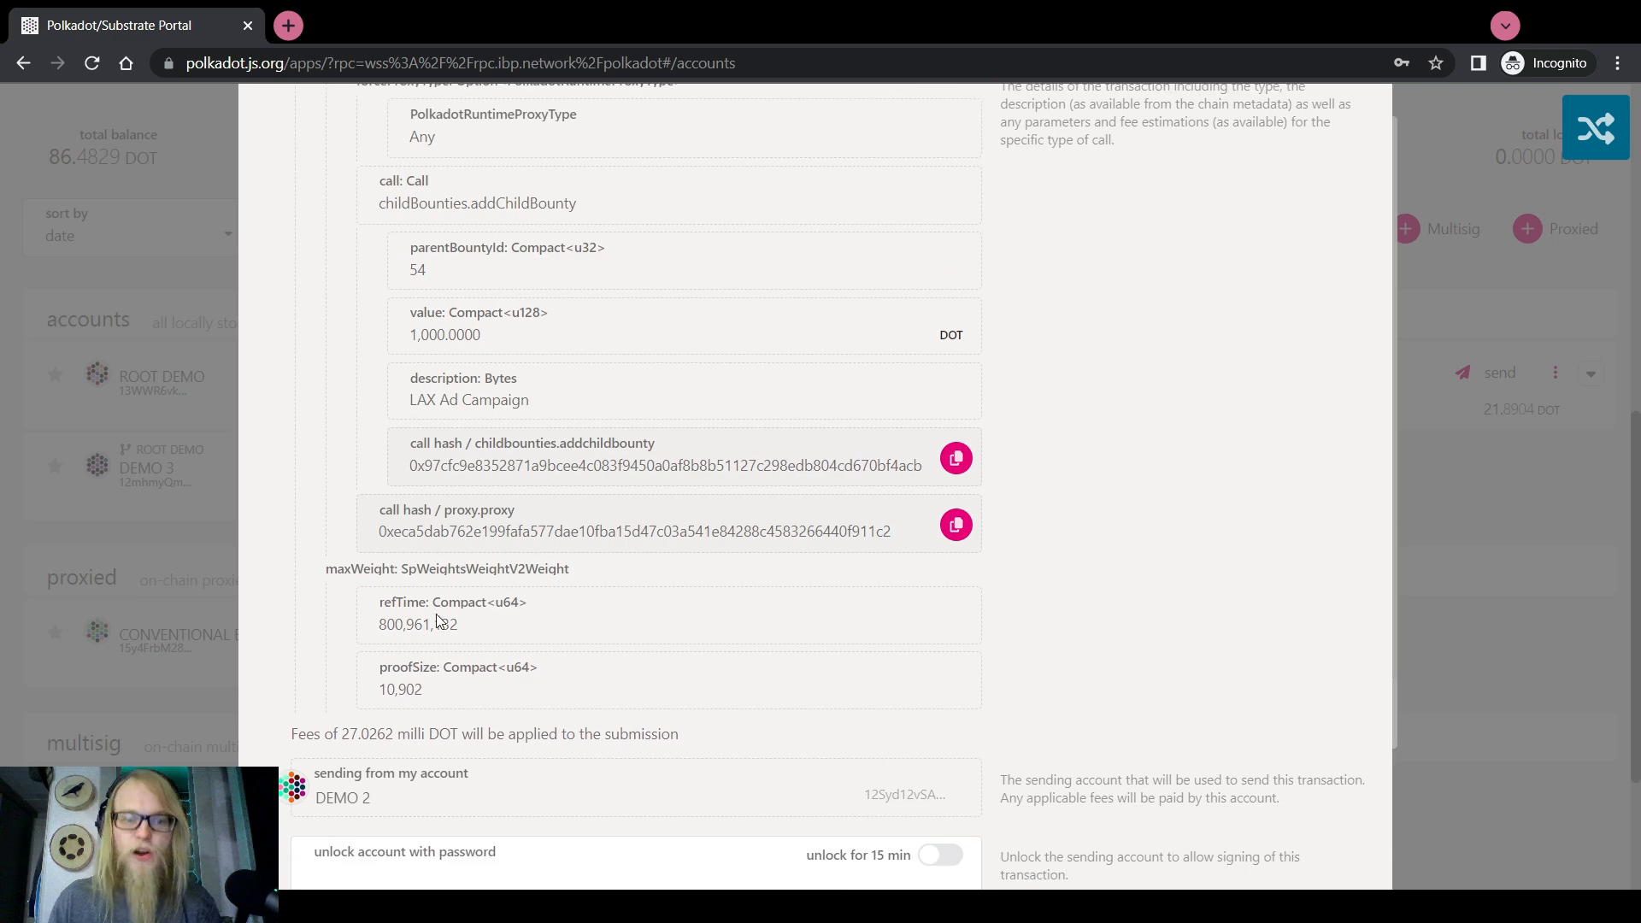
double_click(461, 625)
double_click(413, 685)
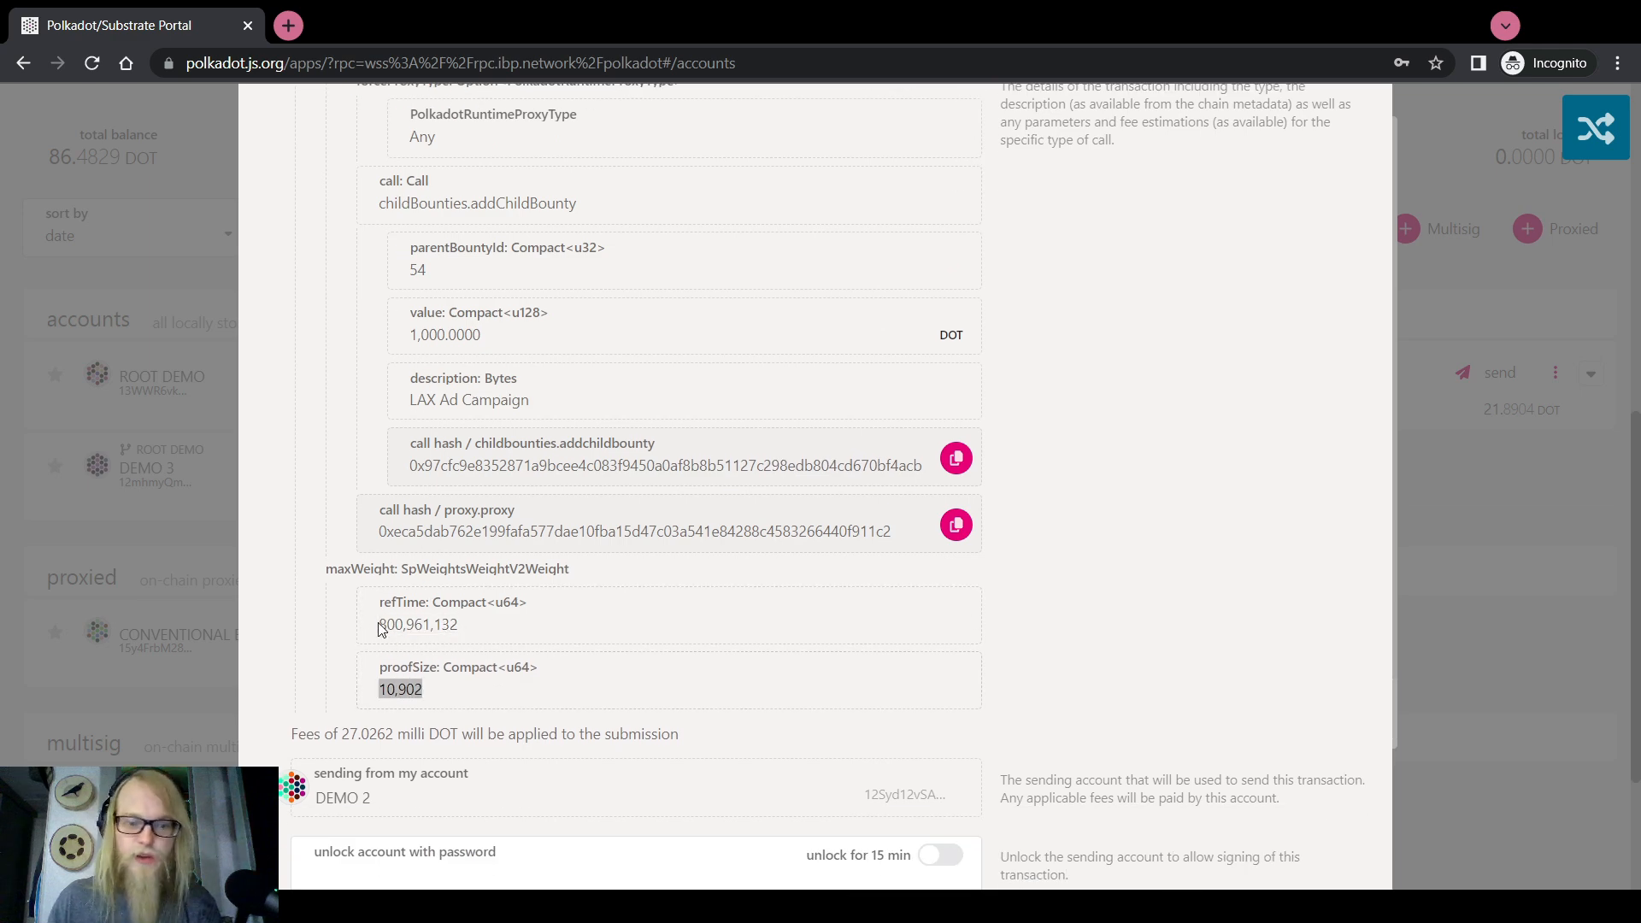
scroll(475, 631, down, 3)
Enter DEMO 2's account password and sign and submit the approval
click(662, 654)
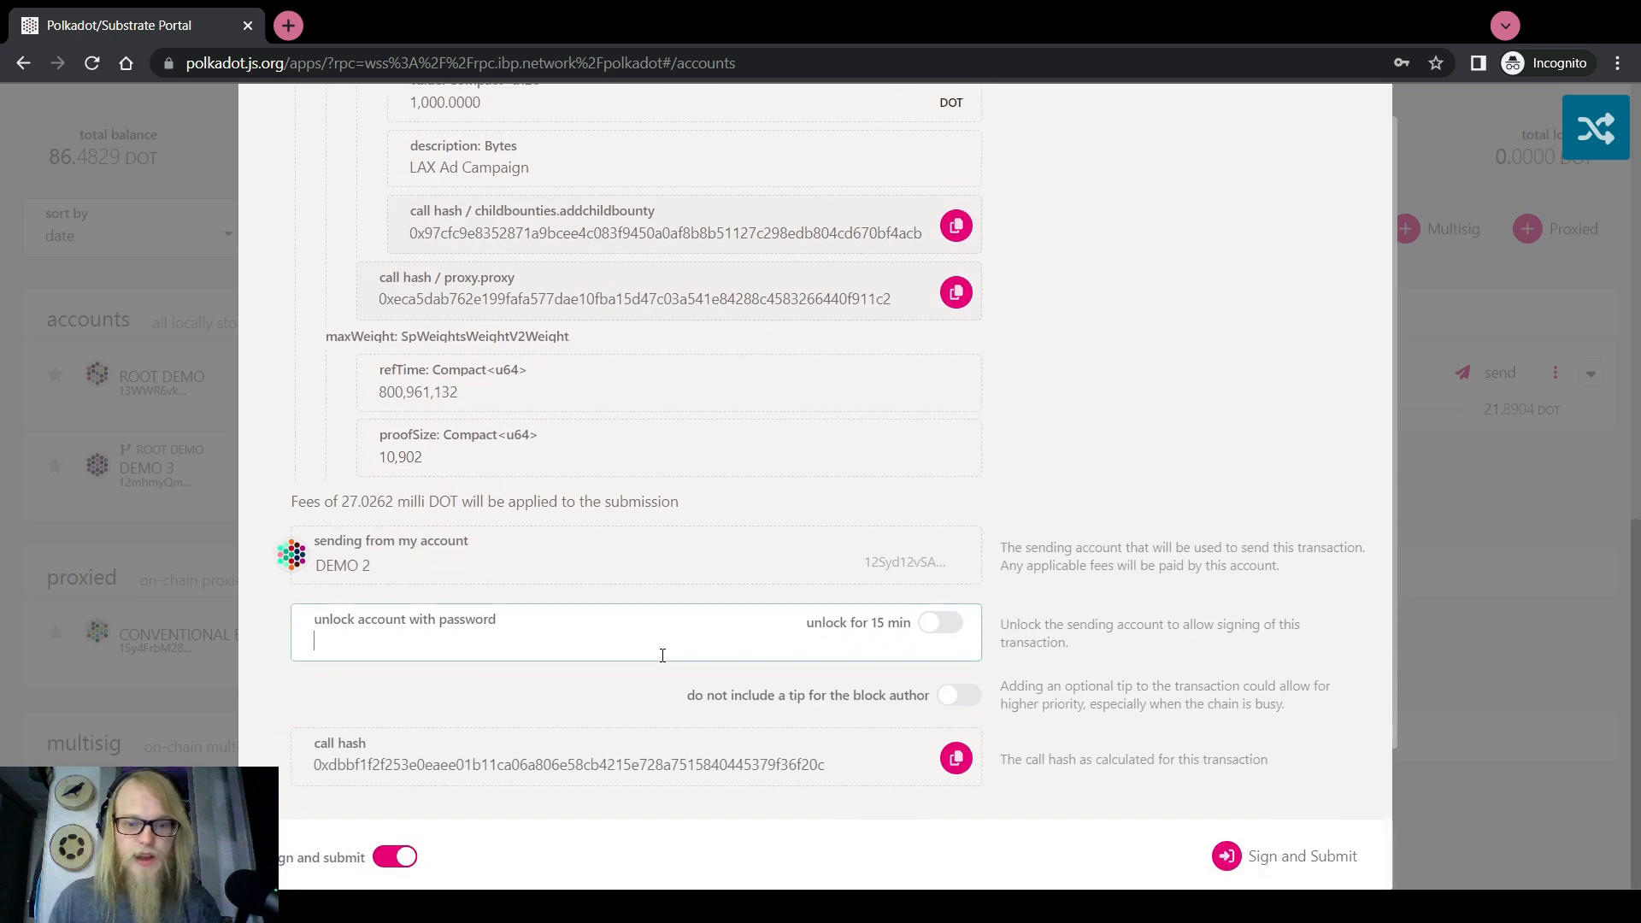
text(********)
click(1248, 857)
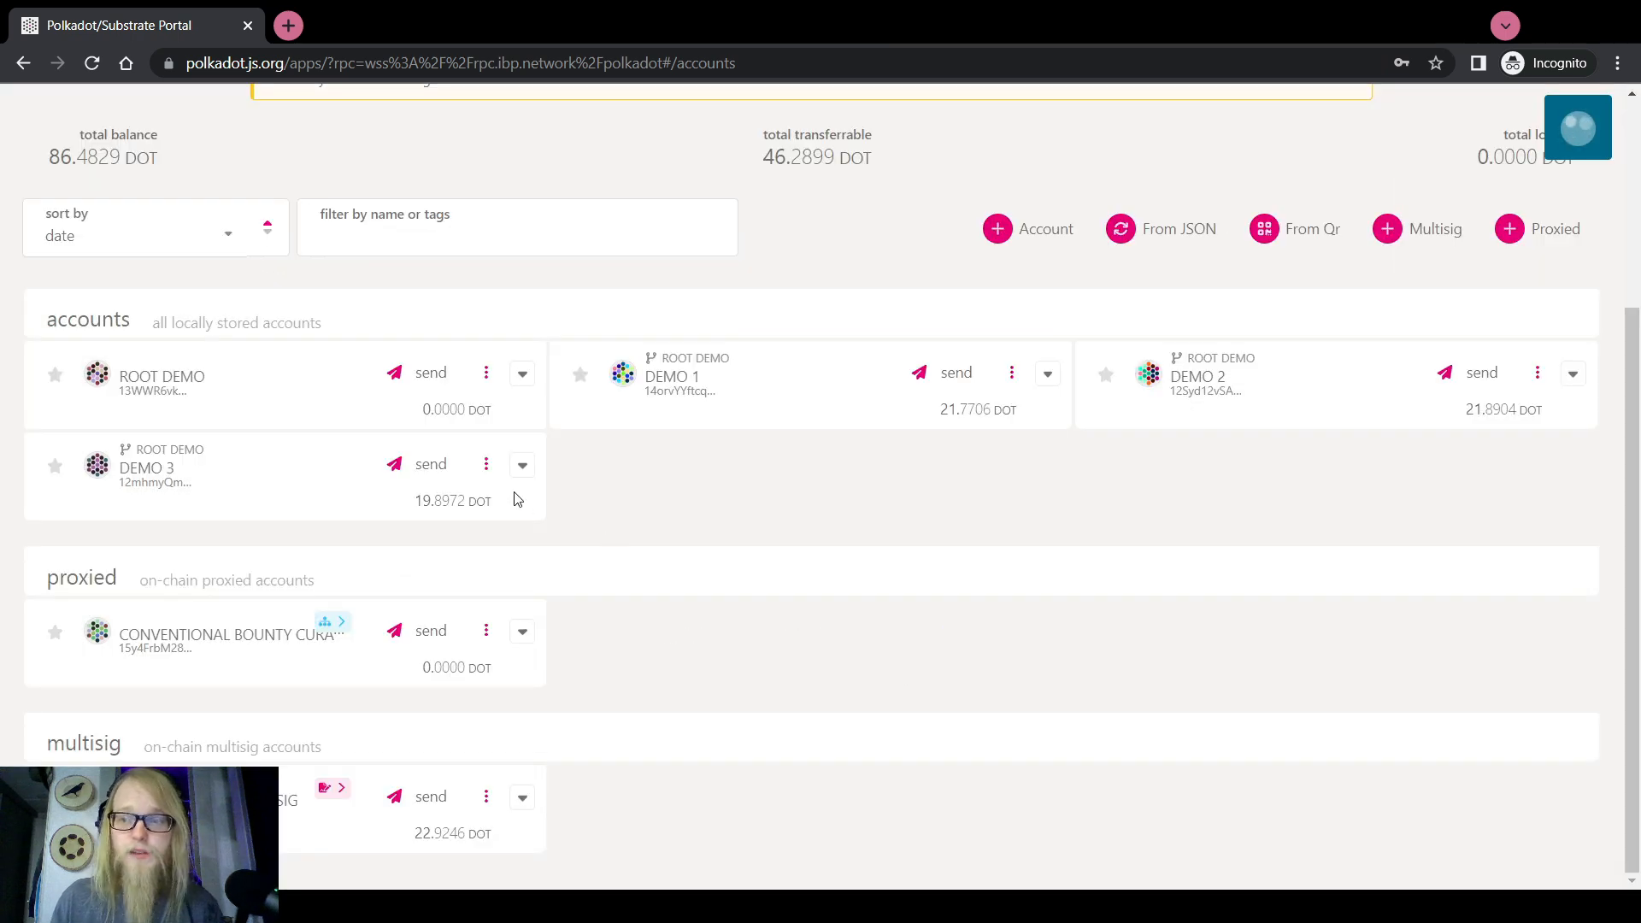
Scroll the Accounts overview to review the in-block notice and ROOT DEMO's 22.9246 DOT balance
scroll(743, 519, up, 3)
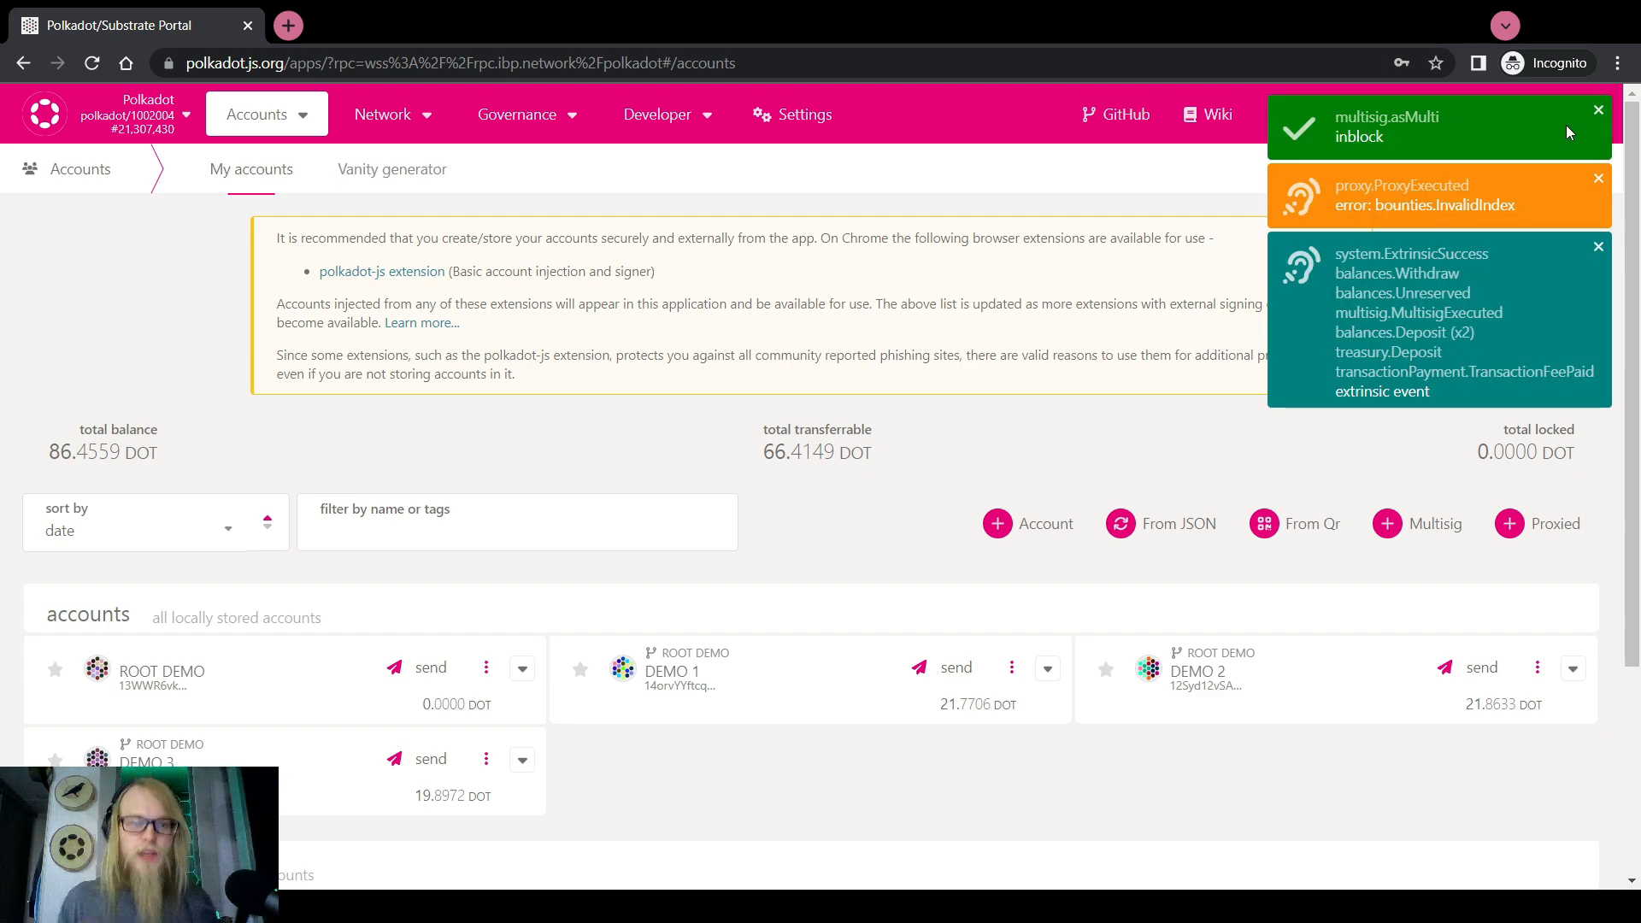
scroll(1269, 248, down, 3)
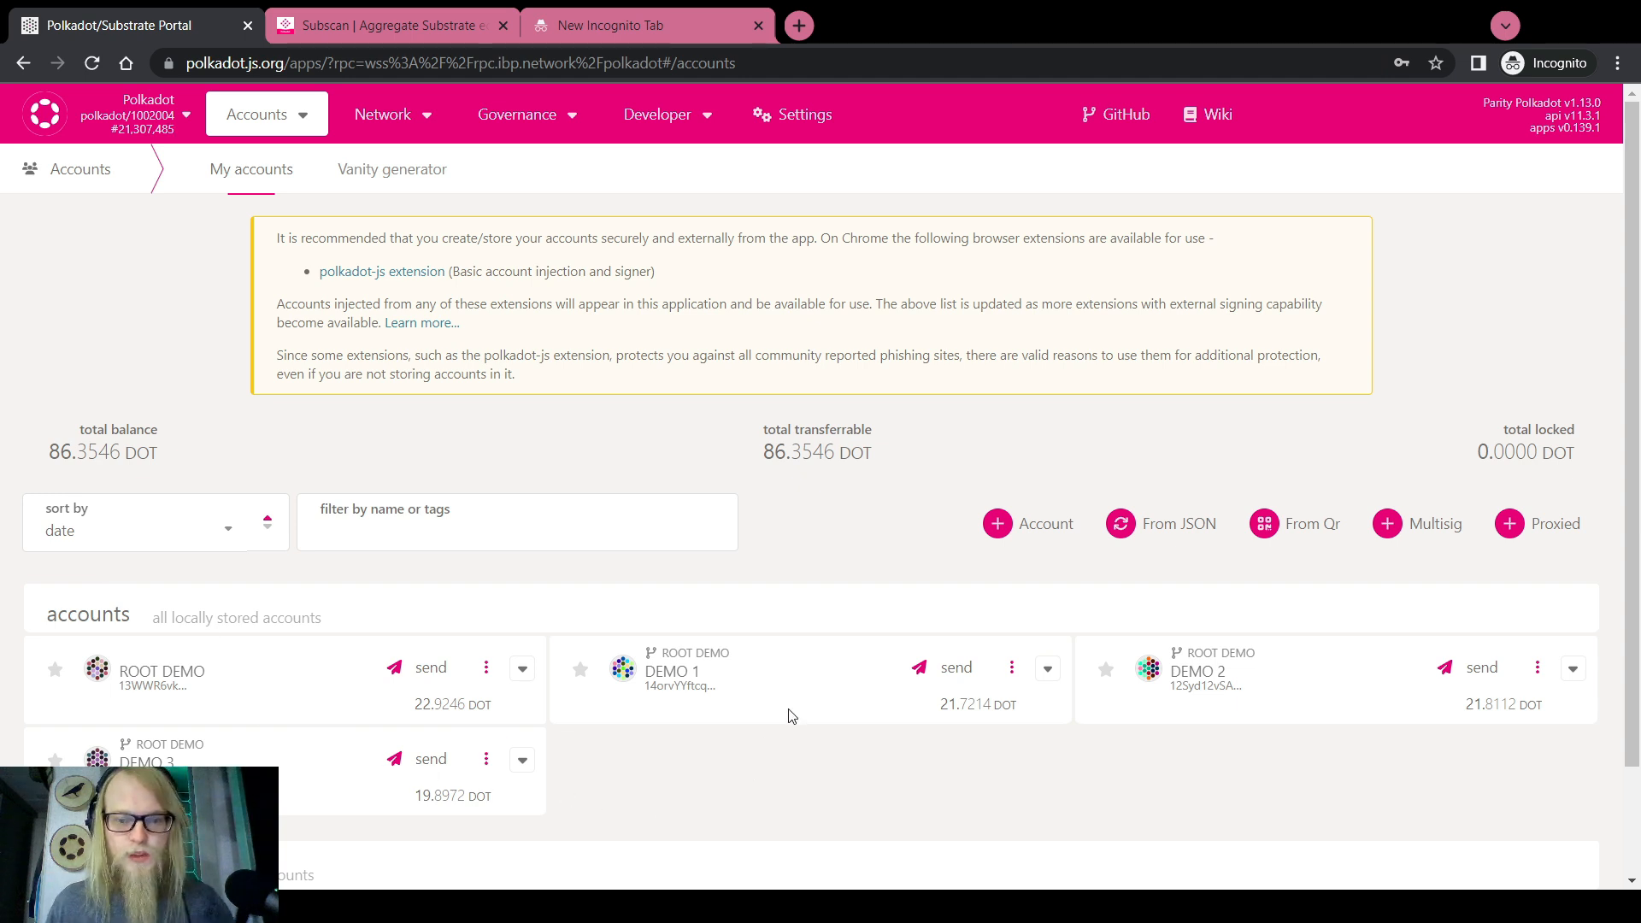
scroll(795, 701, down, 2)
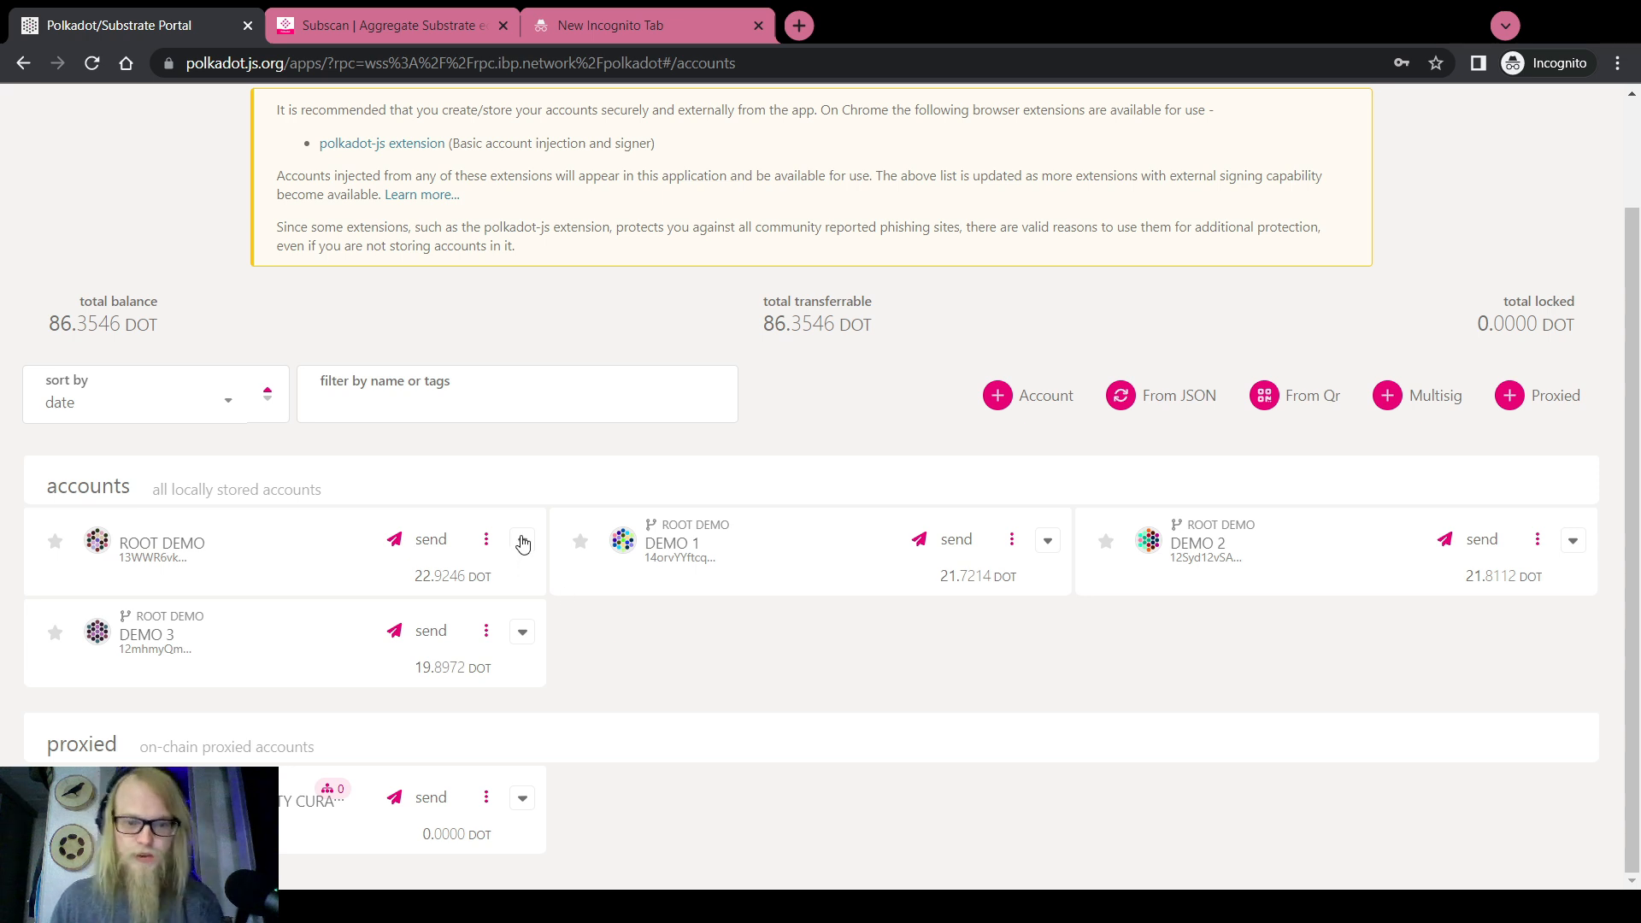
Transfer 2 DOT from ROOT DEMO to DEMO 3
click(412, 539)
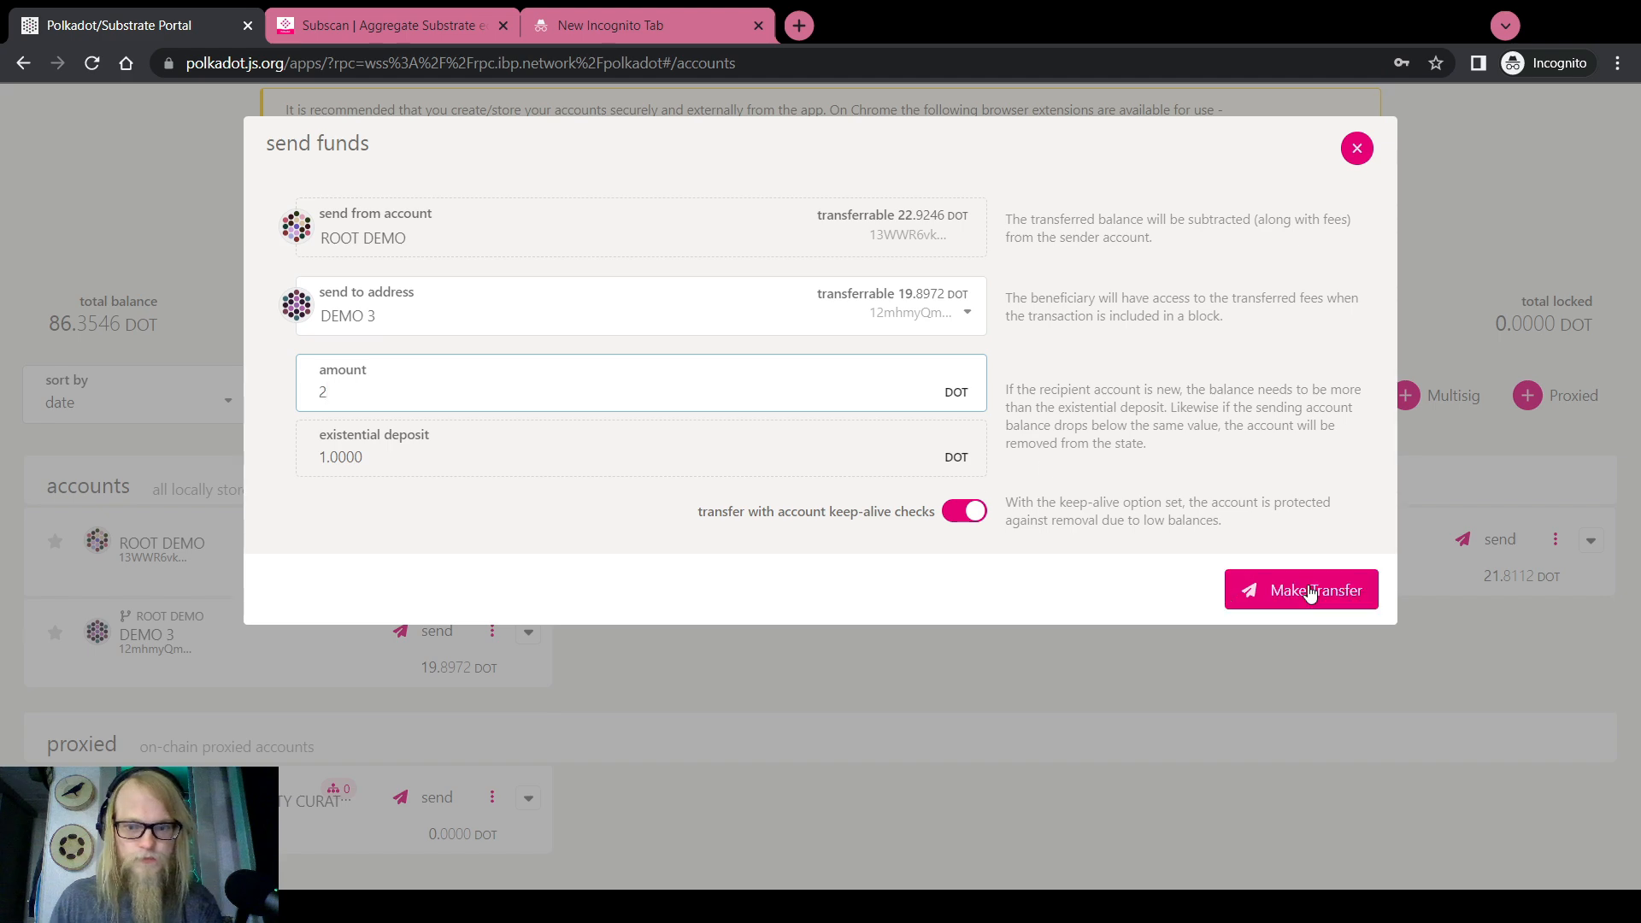
click(1309, 596)
click(1307, 608)
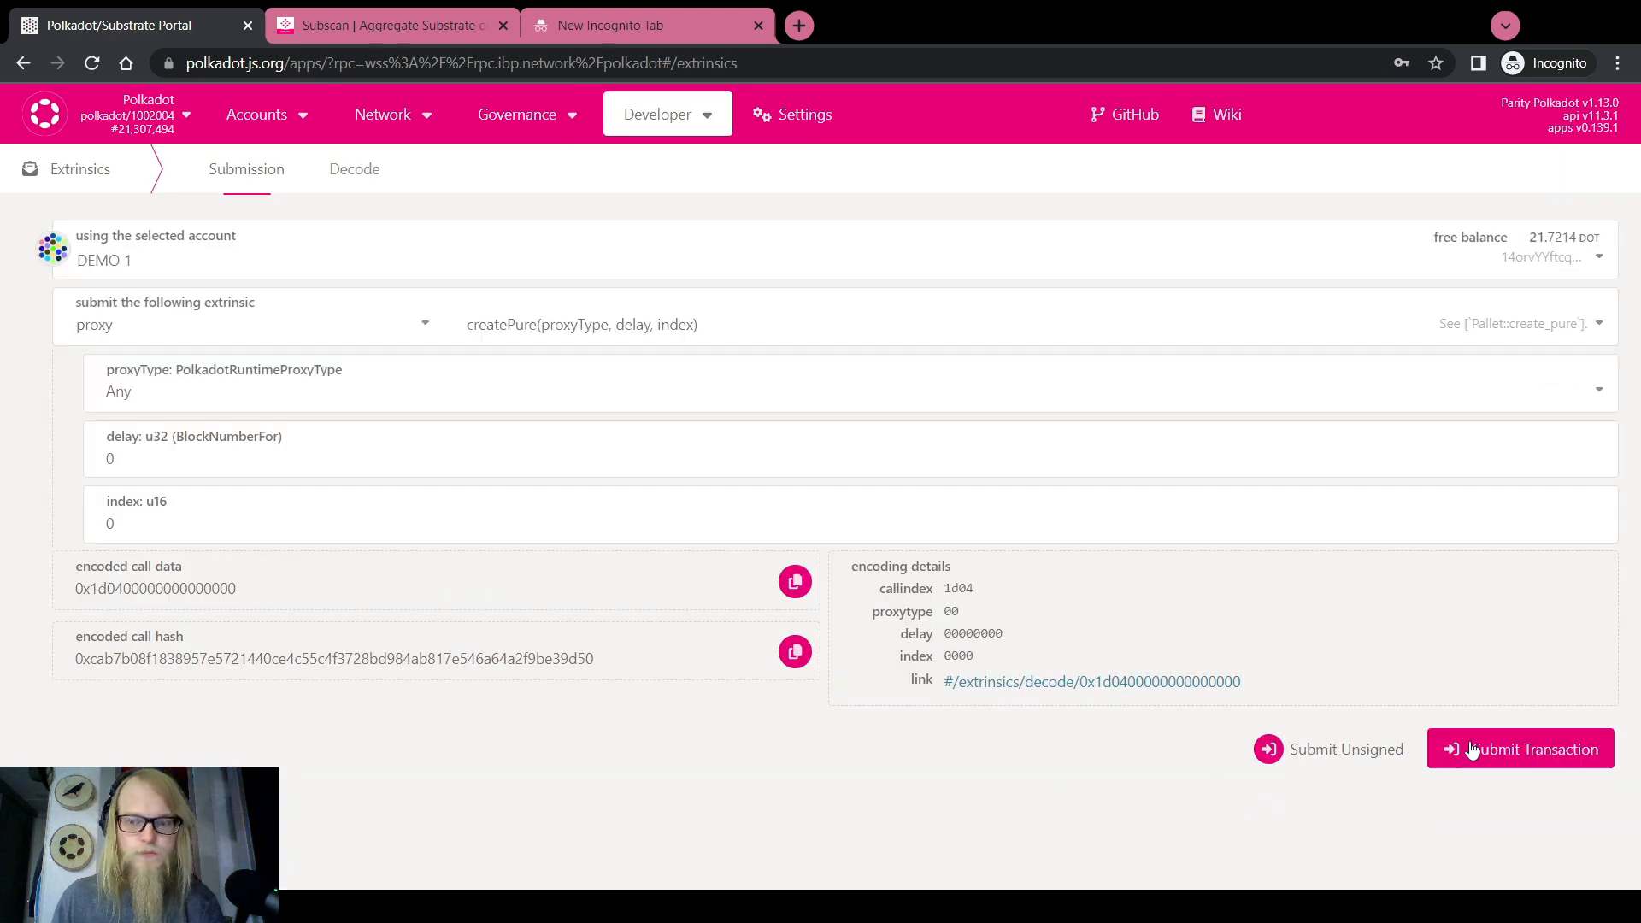
Sign and submit proxy.createPure from DEMO 1 and DEMO 2
click(1470, 749)
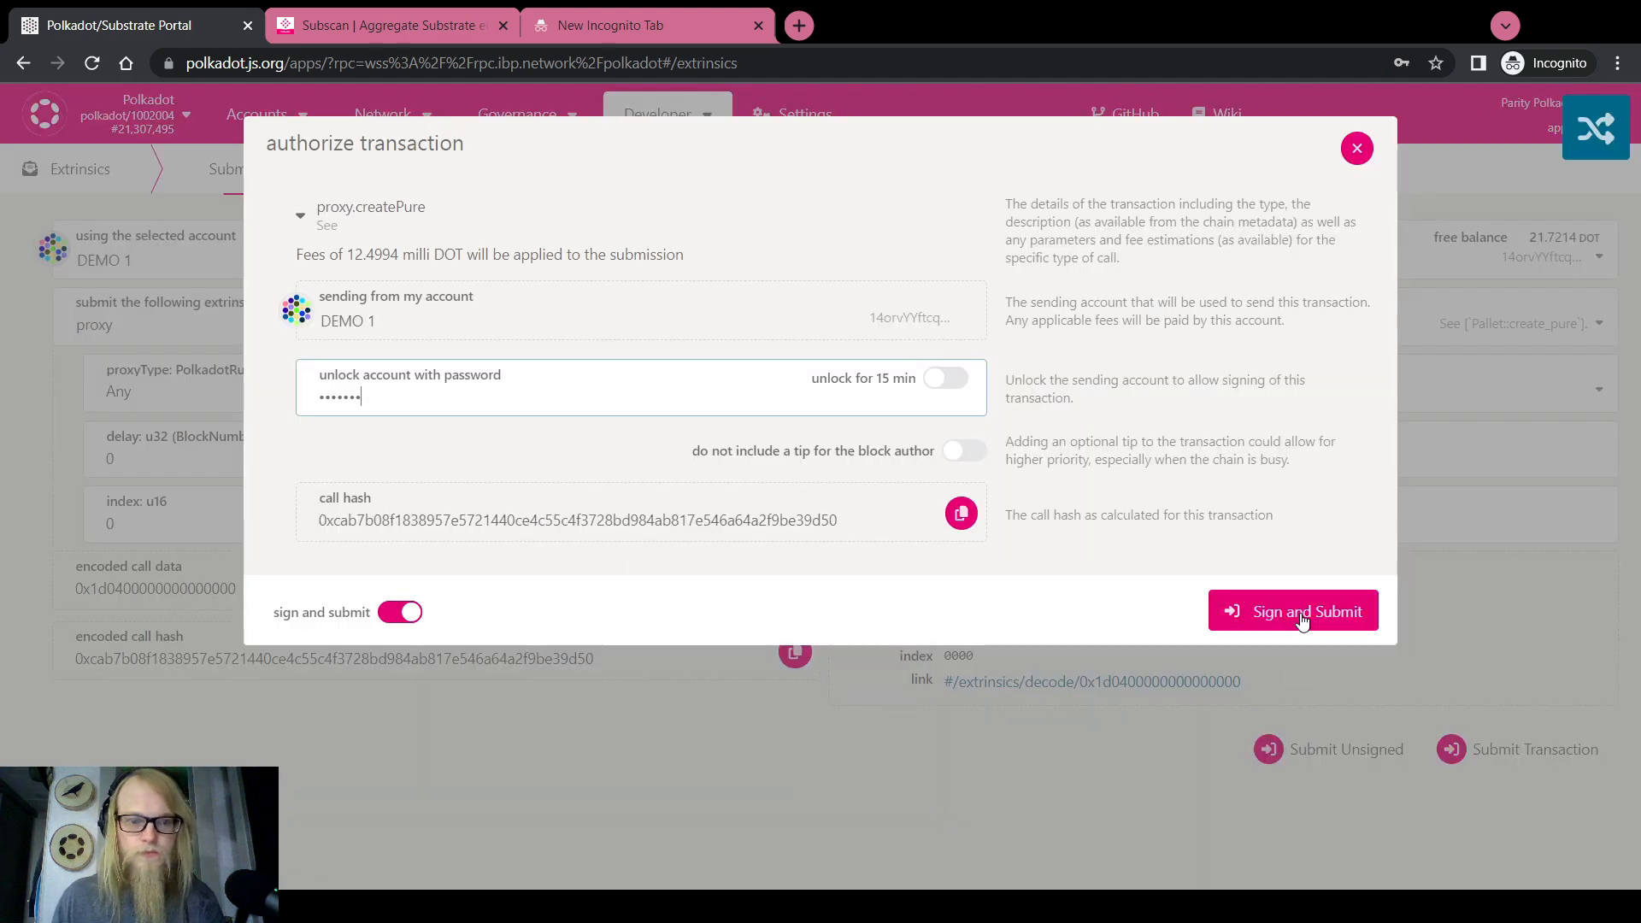
click(1302, 622)
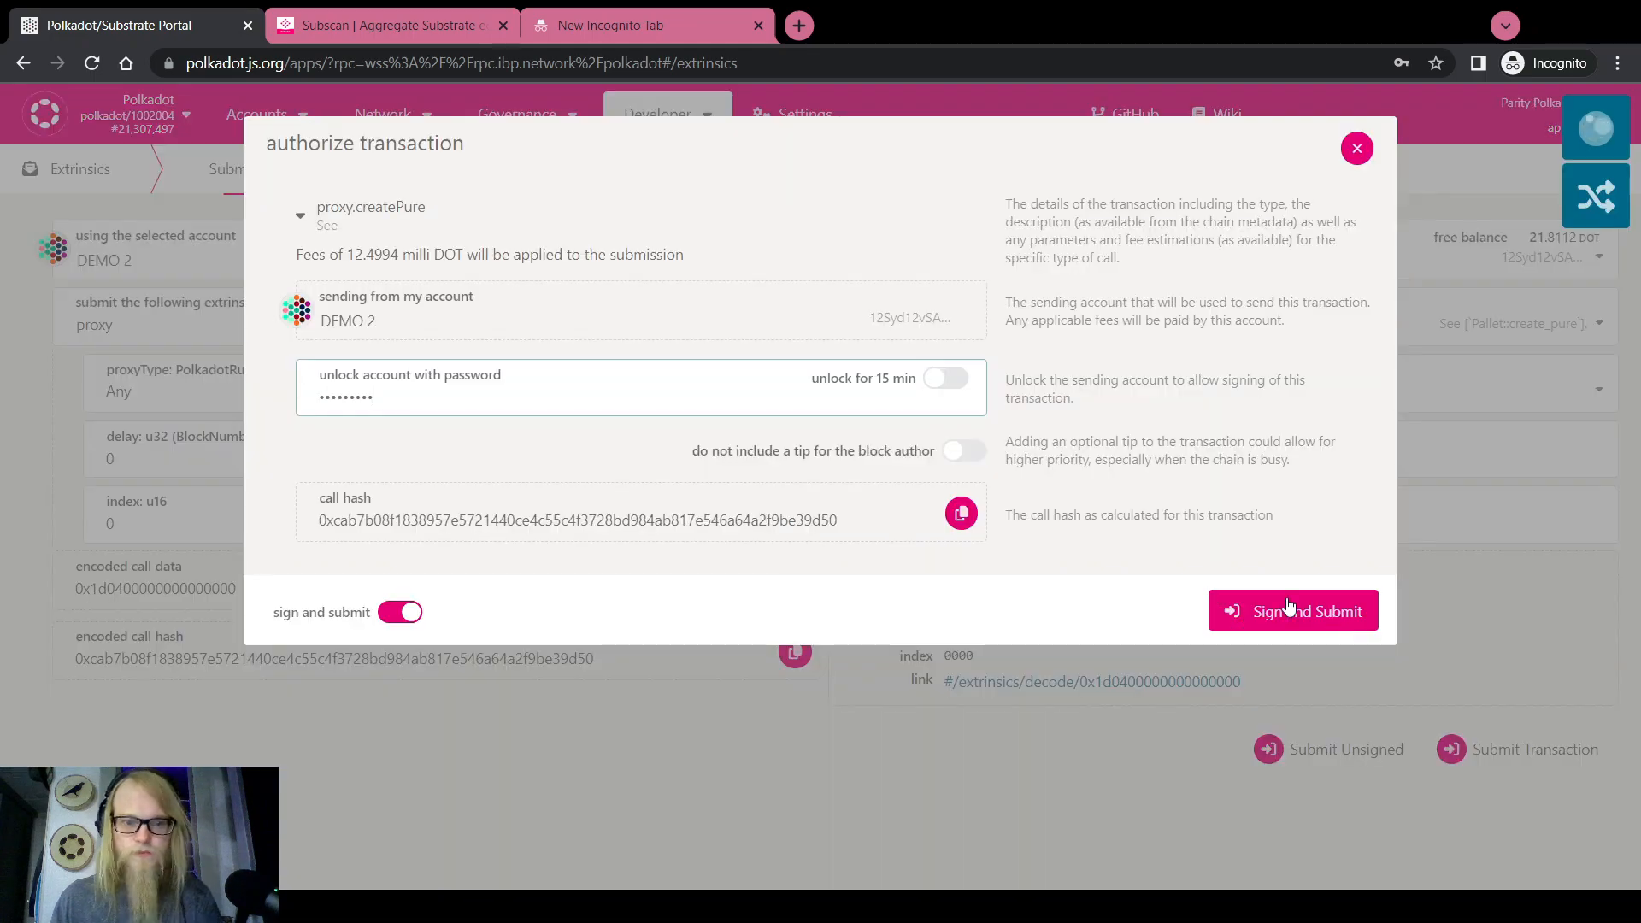
click(1303, 613)
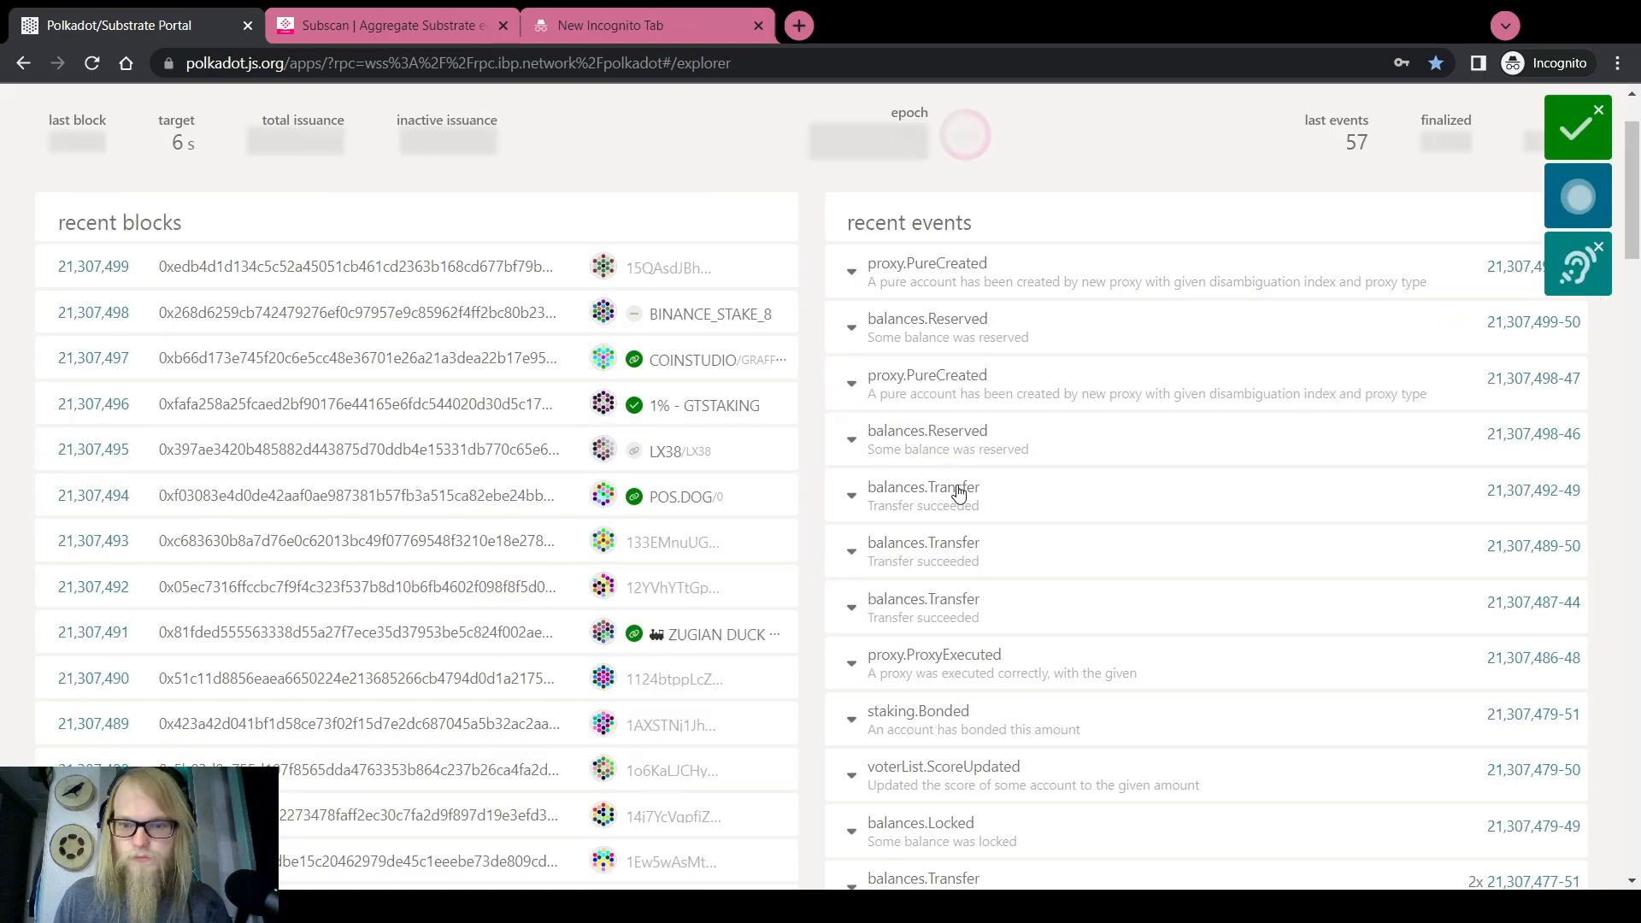
Inspect the PureCreated events and paste the new pure account's address into a private tab
click(981, 312)
click(981, 202)
scroll(957, 341, down, 4)
click(883, 617)
click(633, 26)
click(136, 25)
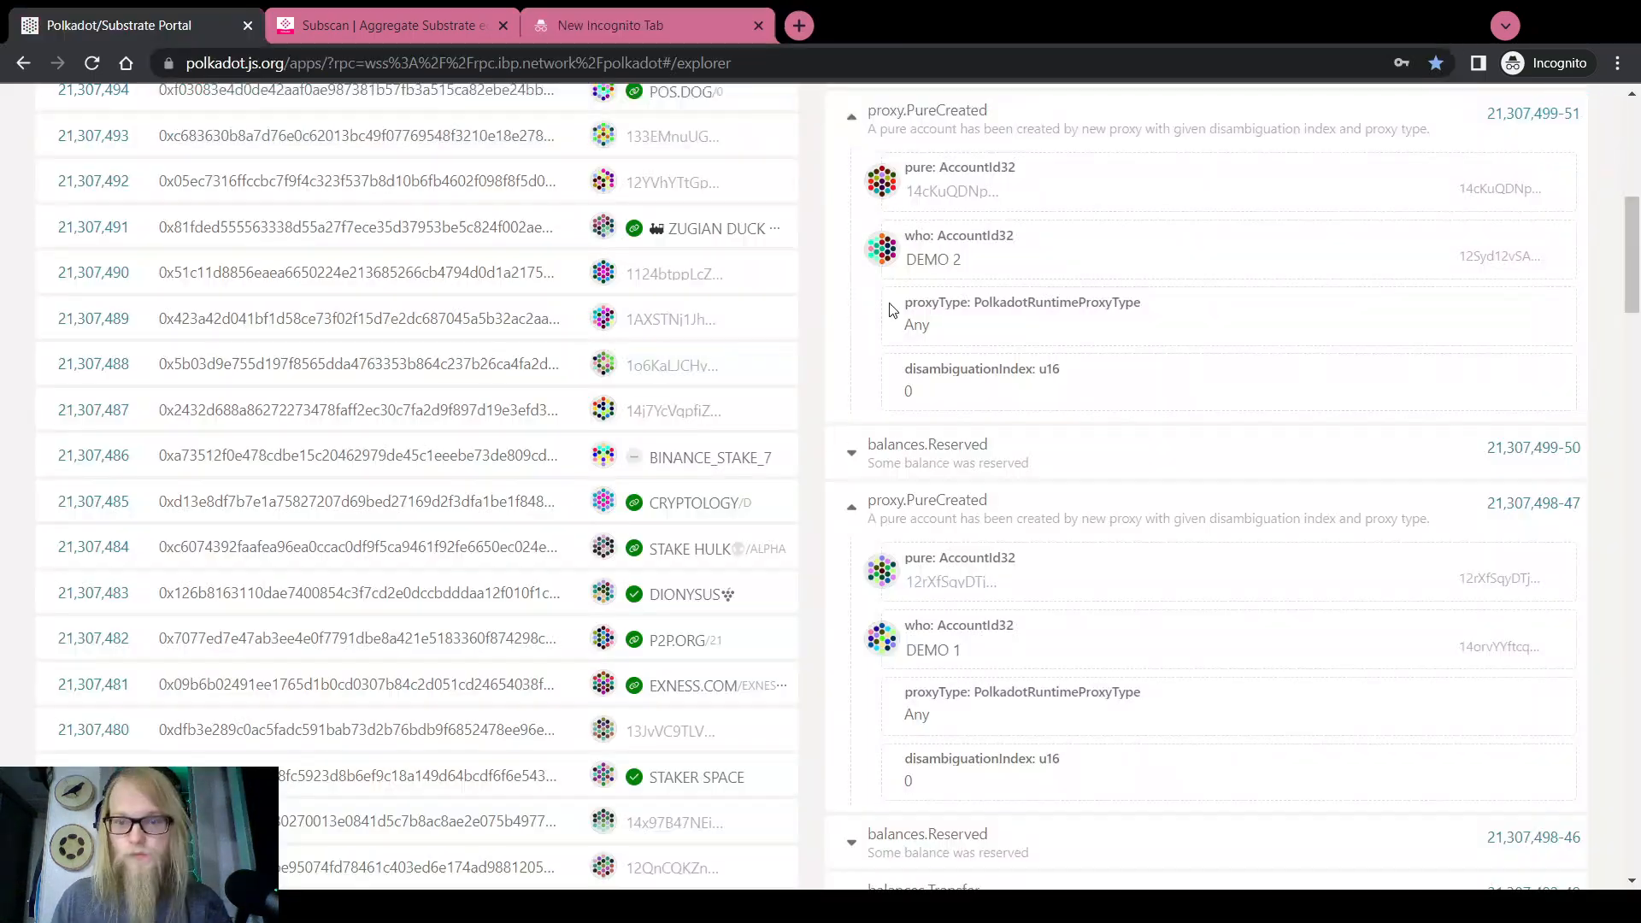
scroll(893, 308, up, 1)
key(ctrl+t)
text(12F2UG89k3KVMtAdg38J9xbcuNFzzenPz677pGYFhYzwKdev)
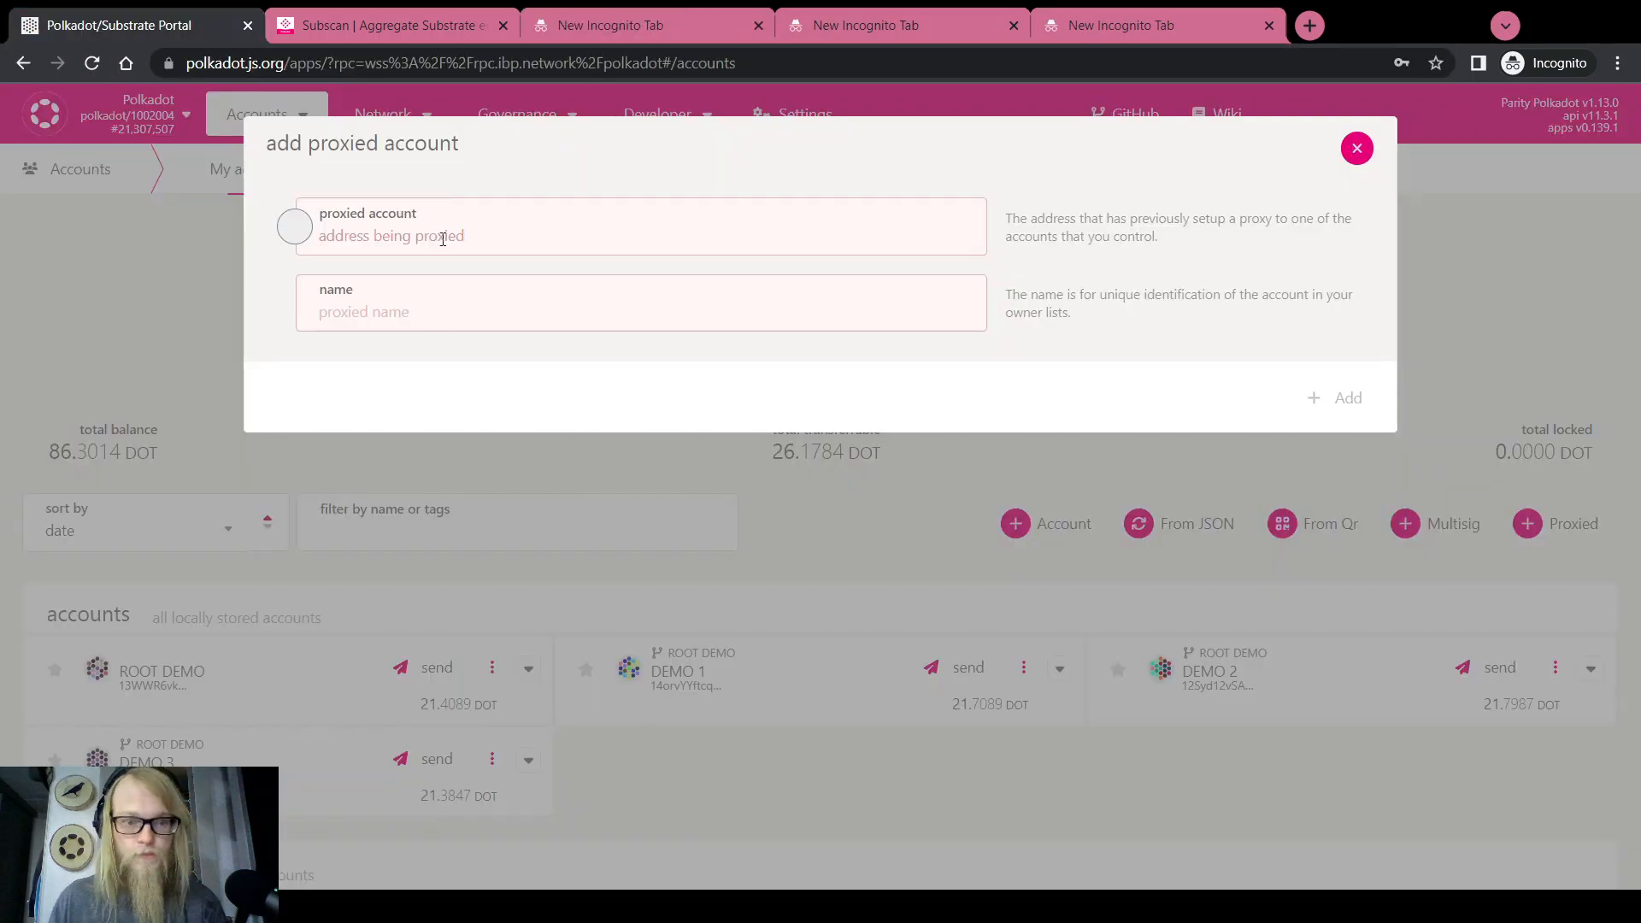
Add the pasted pure address as the proxied account 'Demo 1 Proxied Pure'
text(12rXfSqyDTjwoYBdmtU2Cg7SwNjoMjXWbWdZKyfL8UJ6XJkK)
click(425, 312)
text(Demo 1 Proxied Pure)
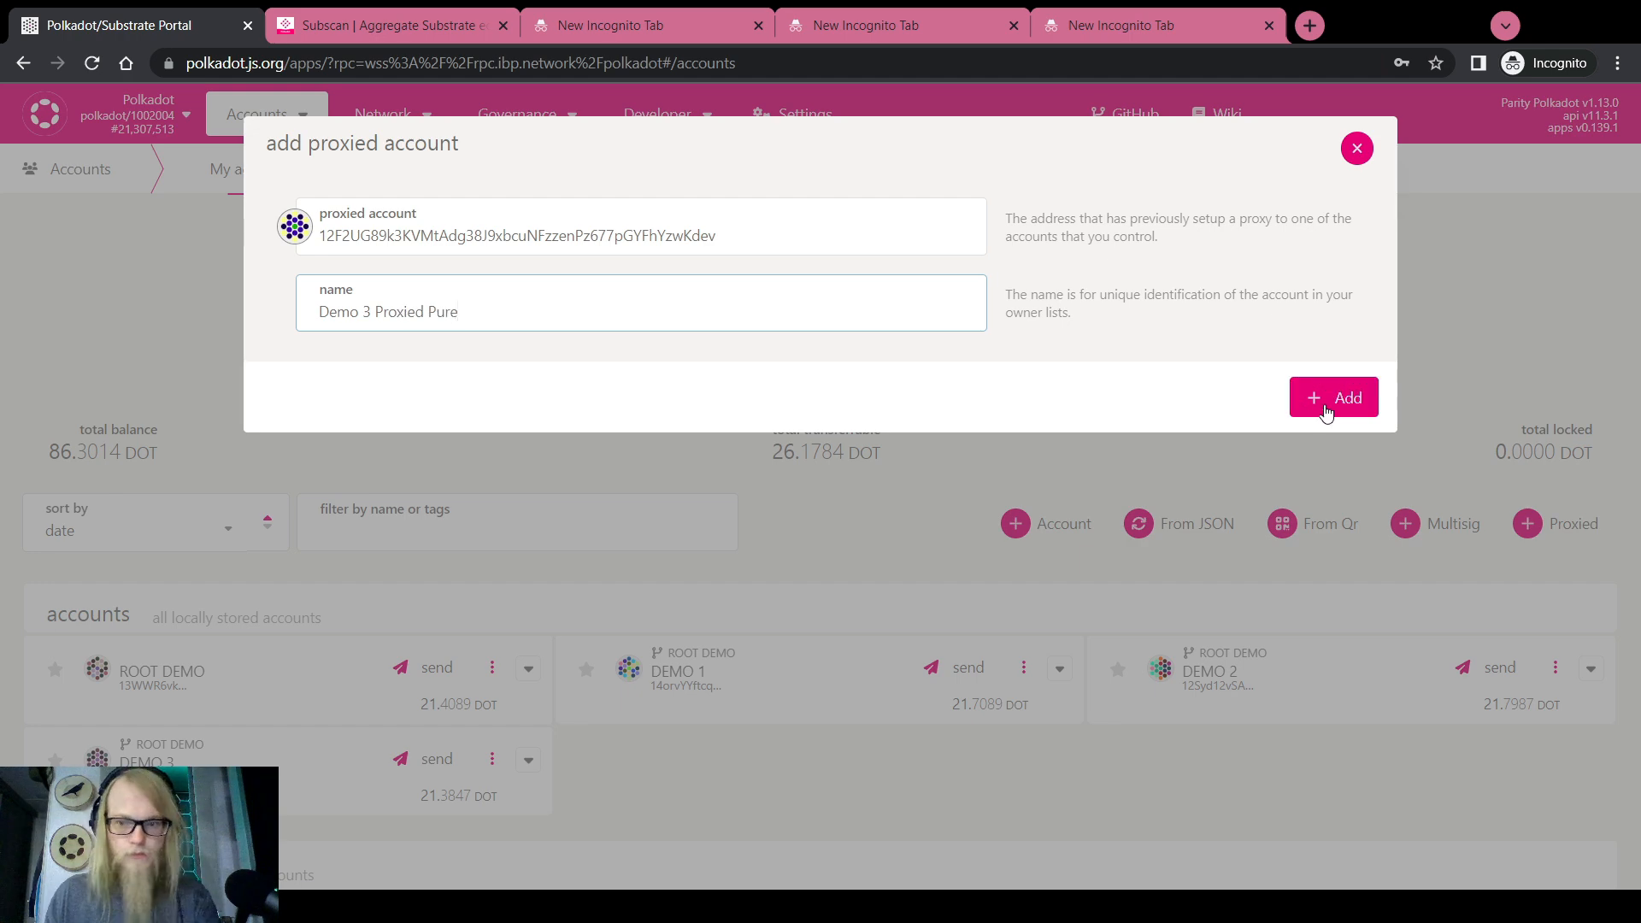
click(1331, 398)
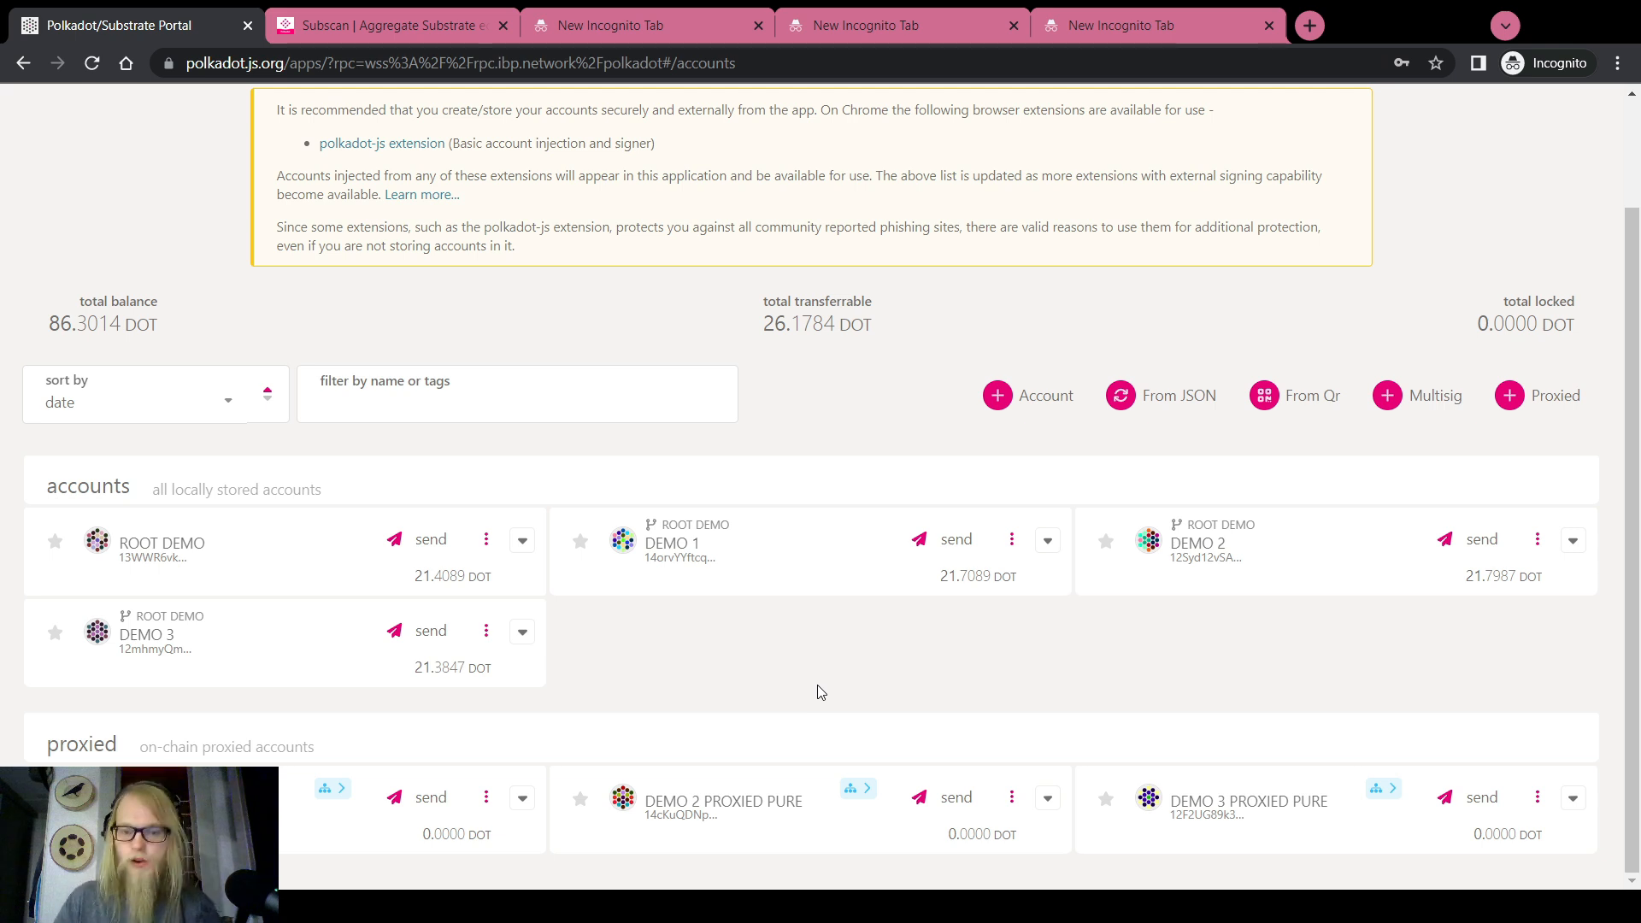
Expand and collapse the DEMO 1, DEMO 2 and DEMO 3 cards to check their 20.0410 DOT reserved balances
click(1049, 542)
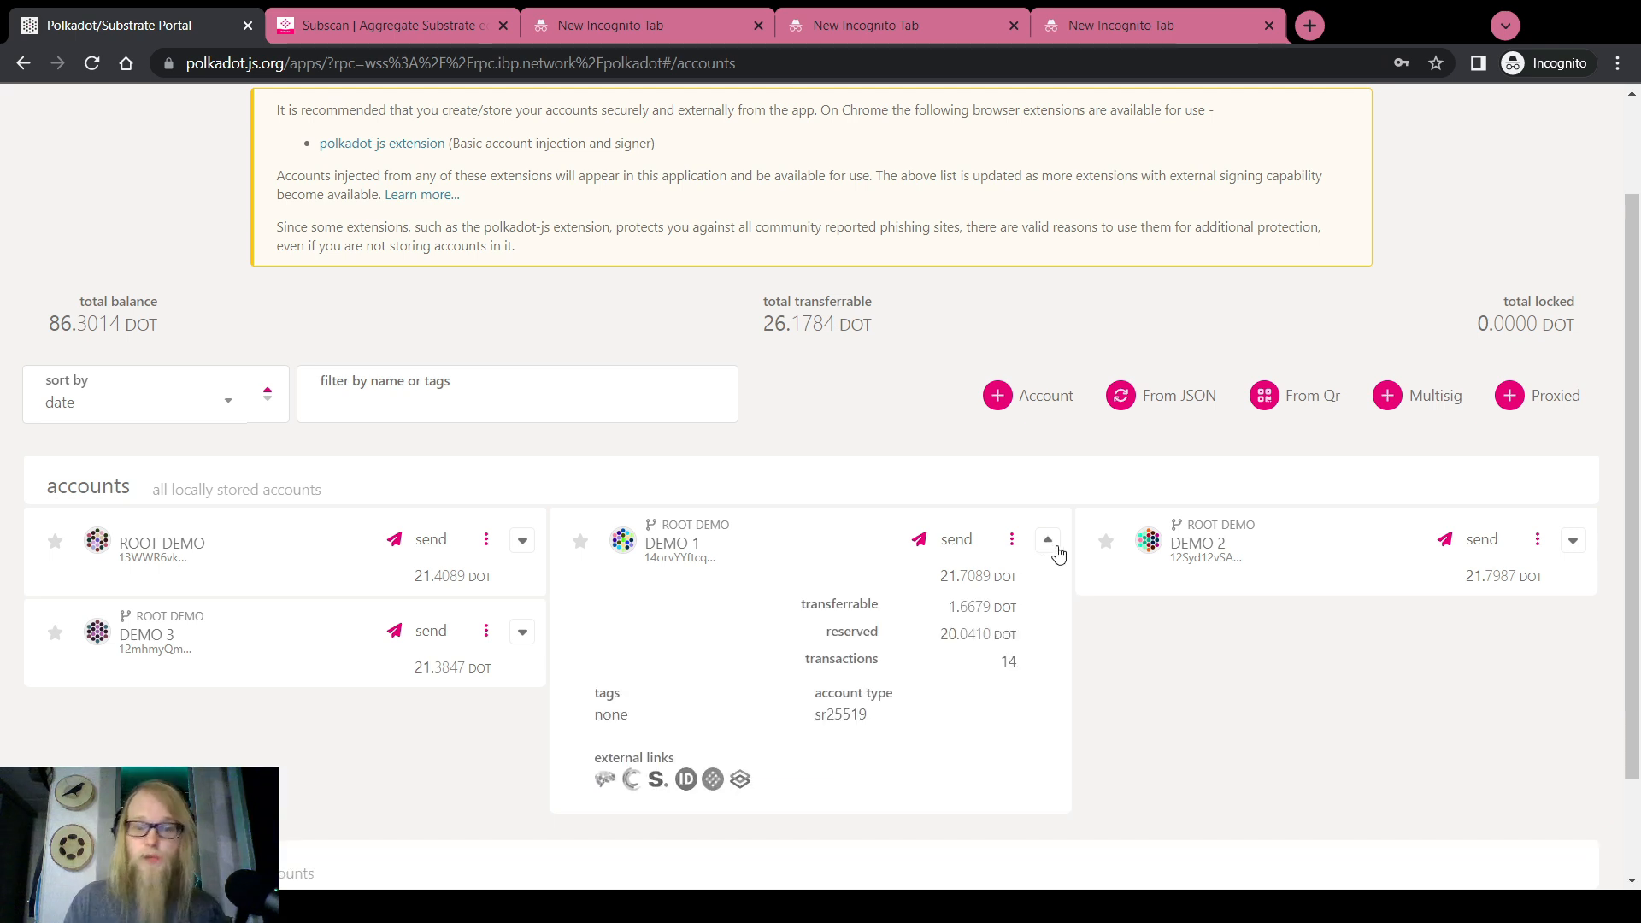
click(1572, 540)
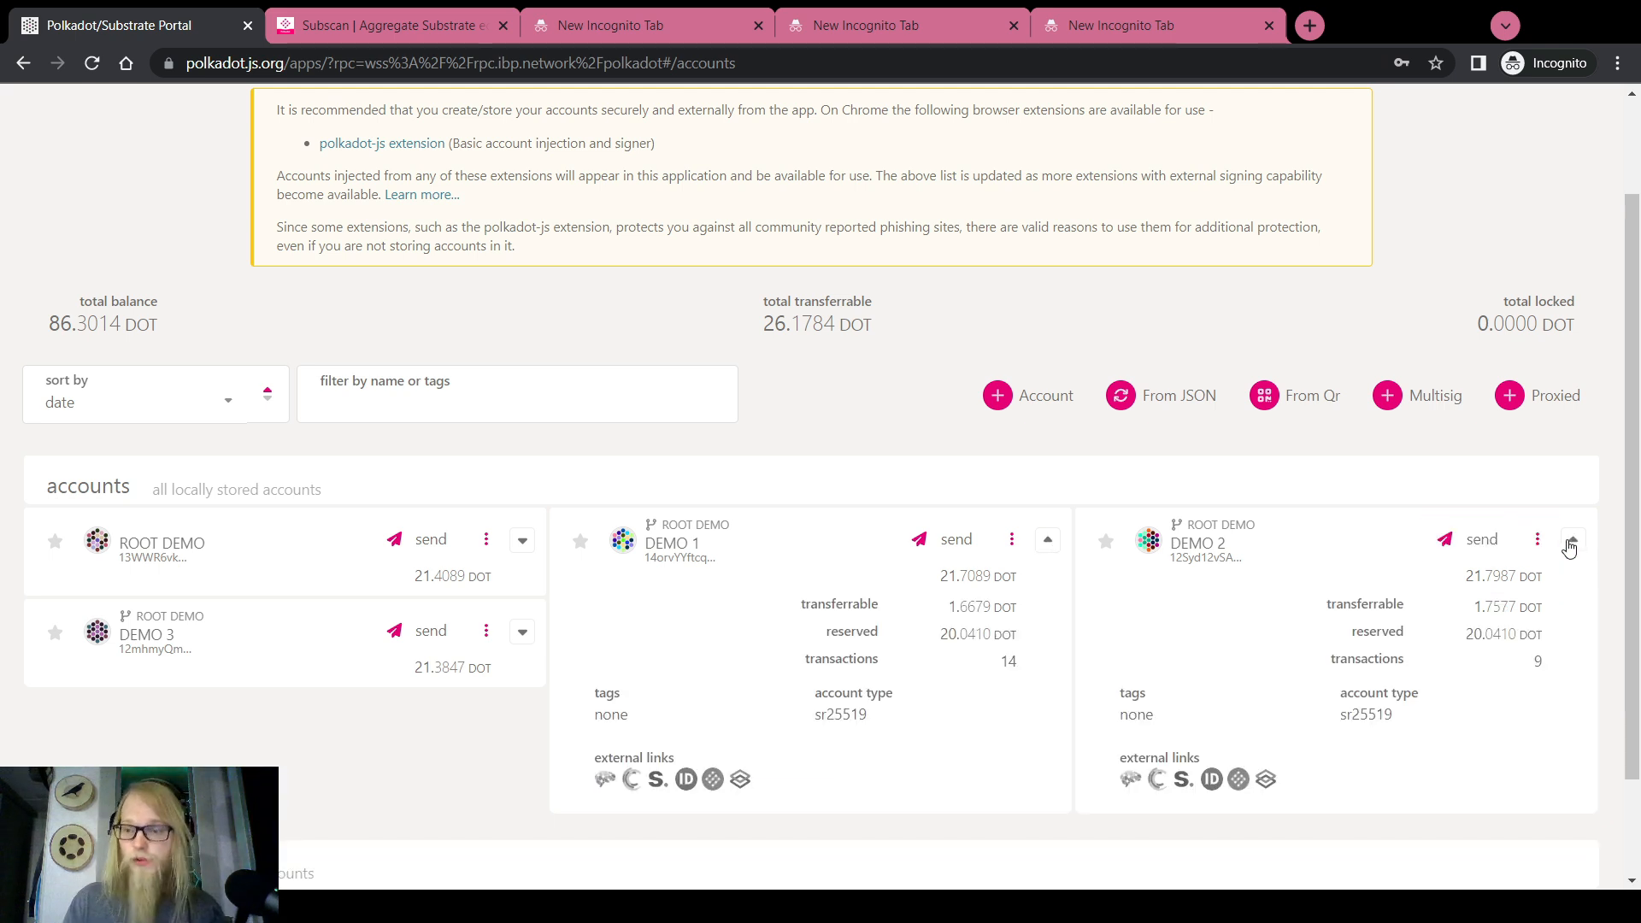
click(1046, 542)
click(1573, 540)
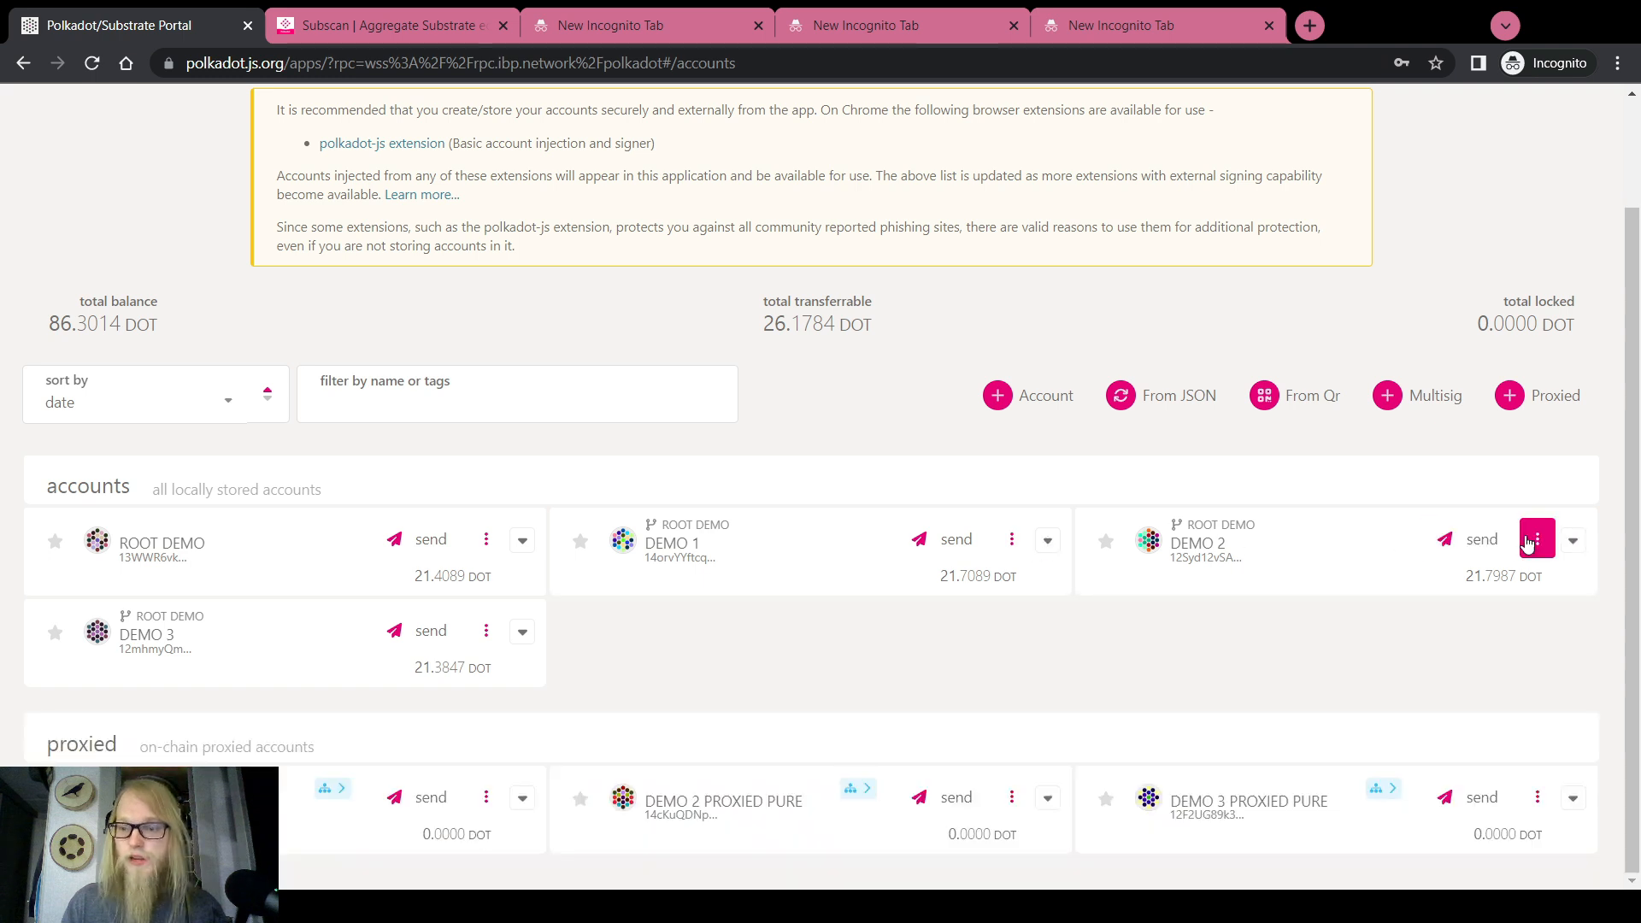
click(519, 643)
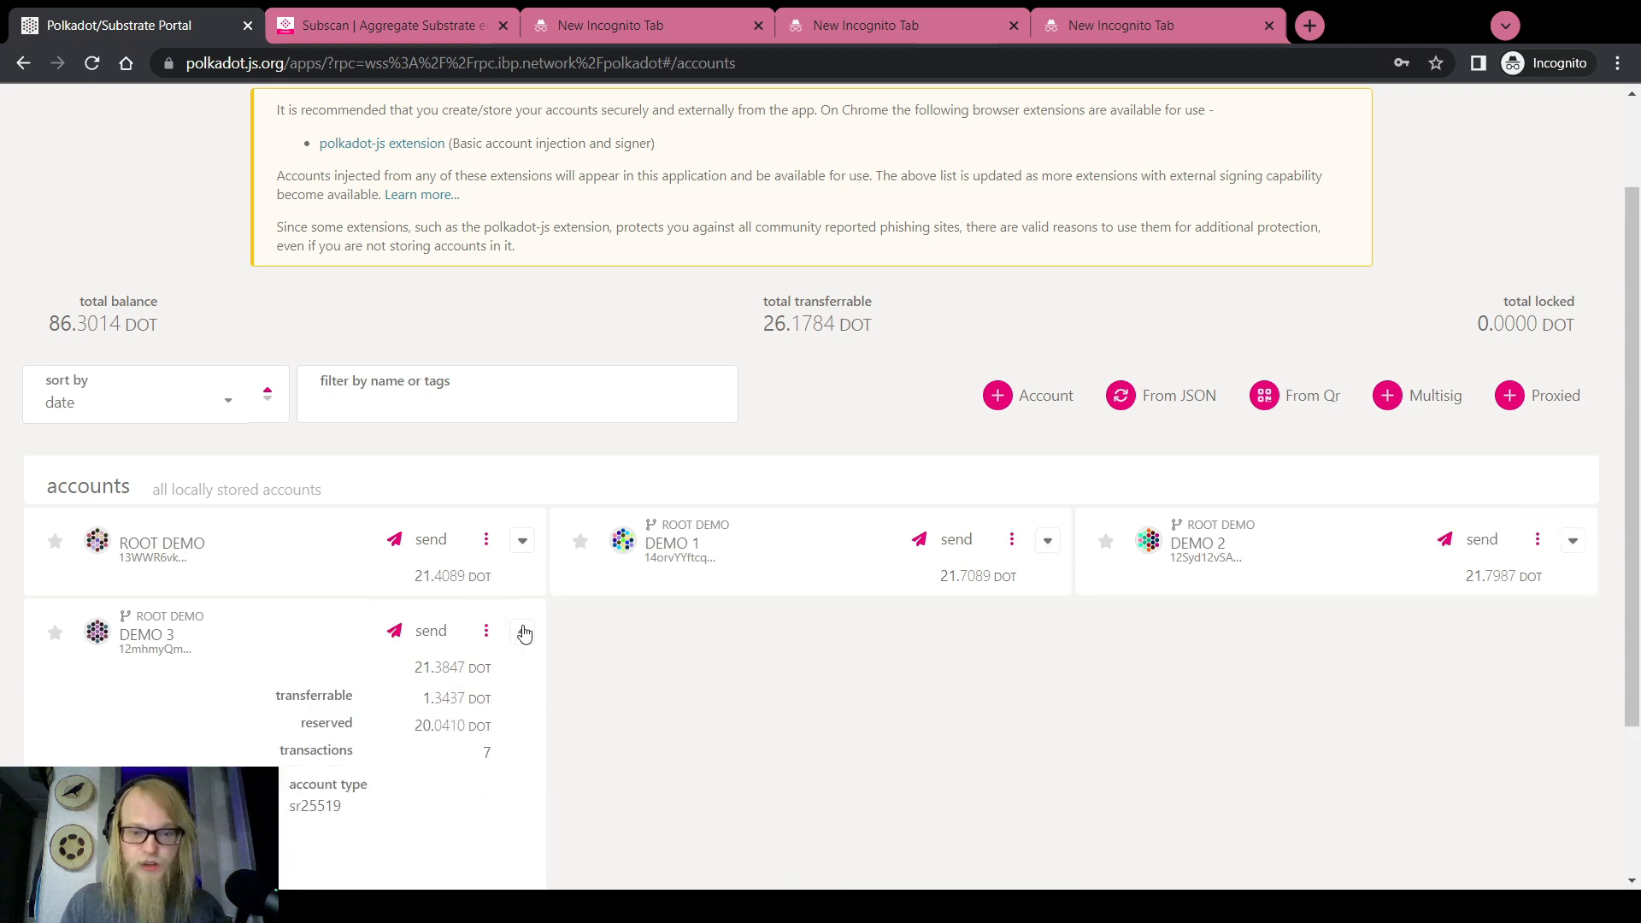
click(522, 632)
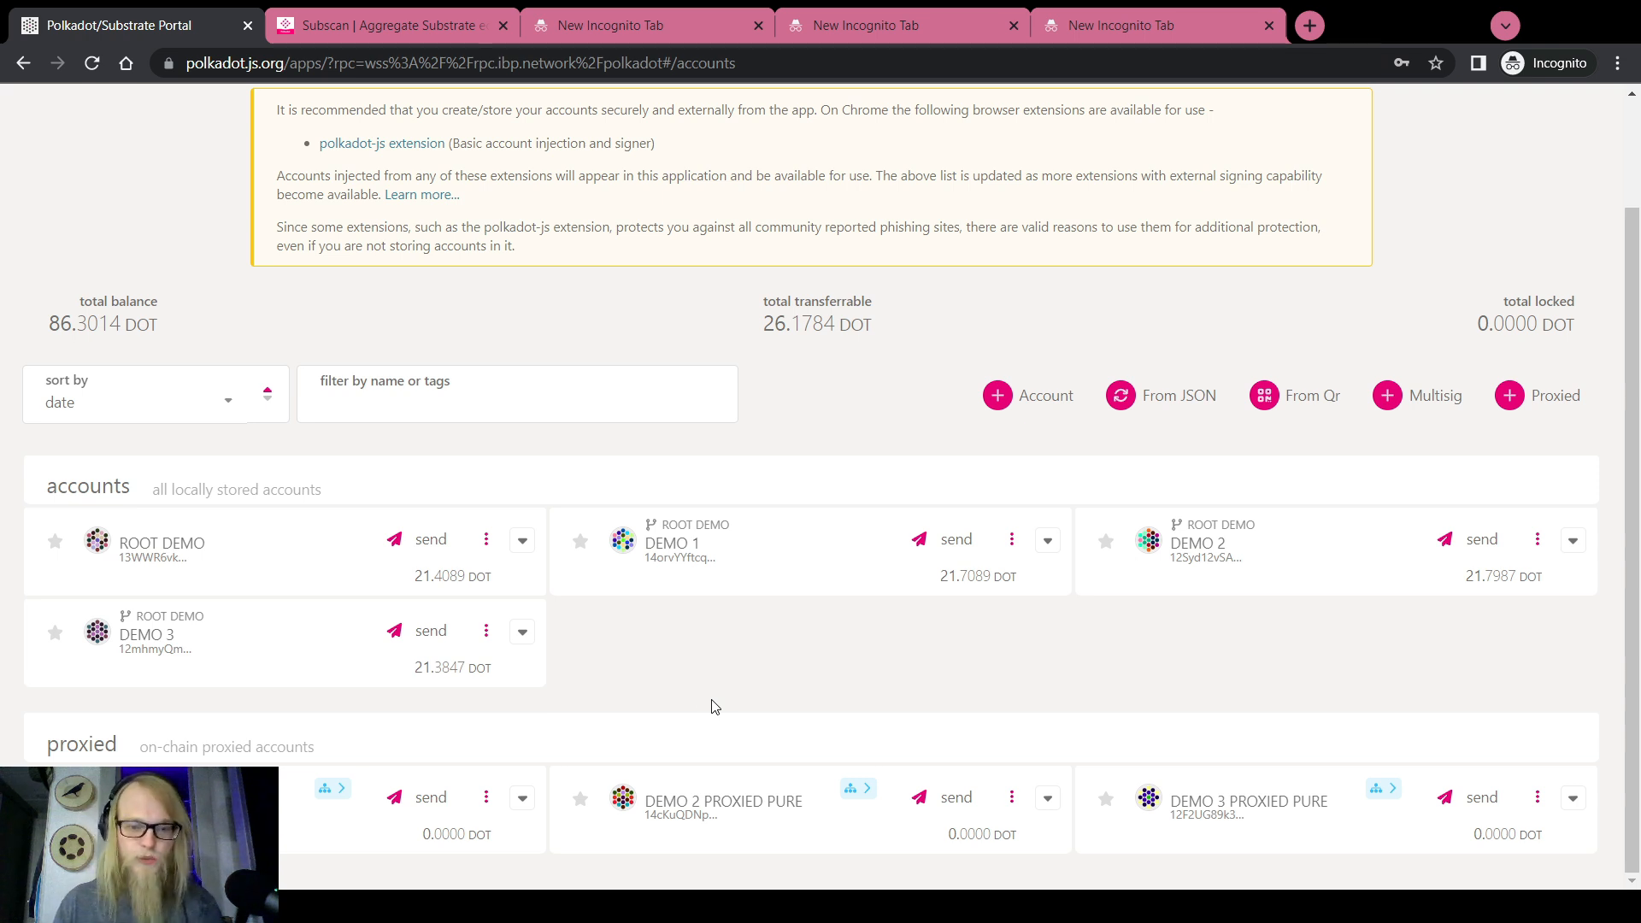
Send ROOT DEMO's funds to DEMO 1 PROXIED PURE
click(430, 538)
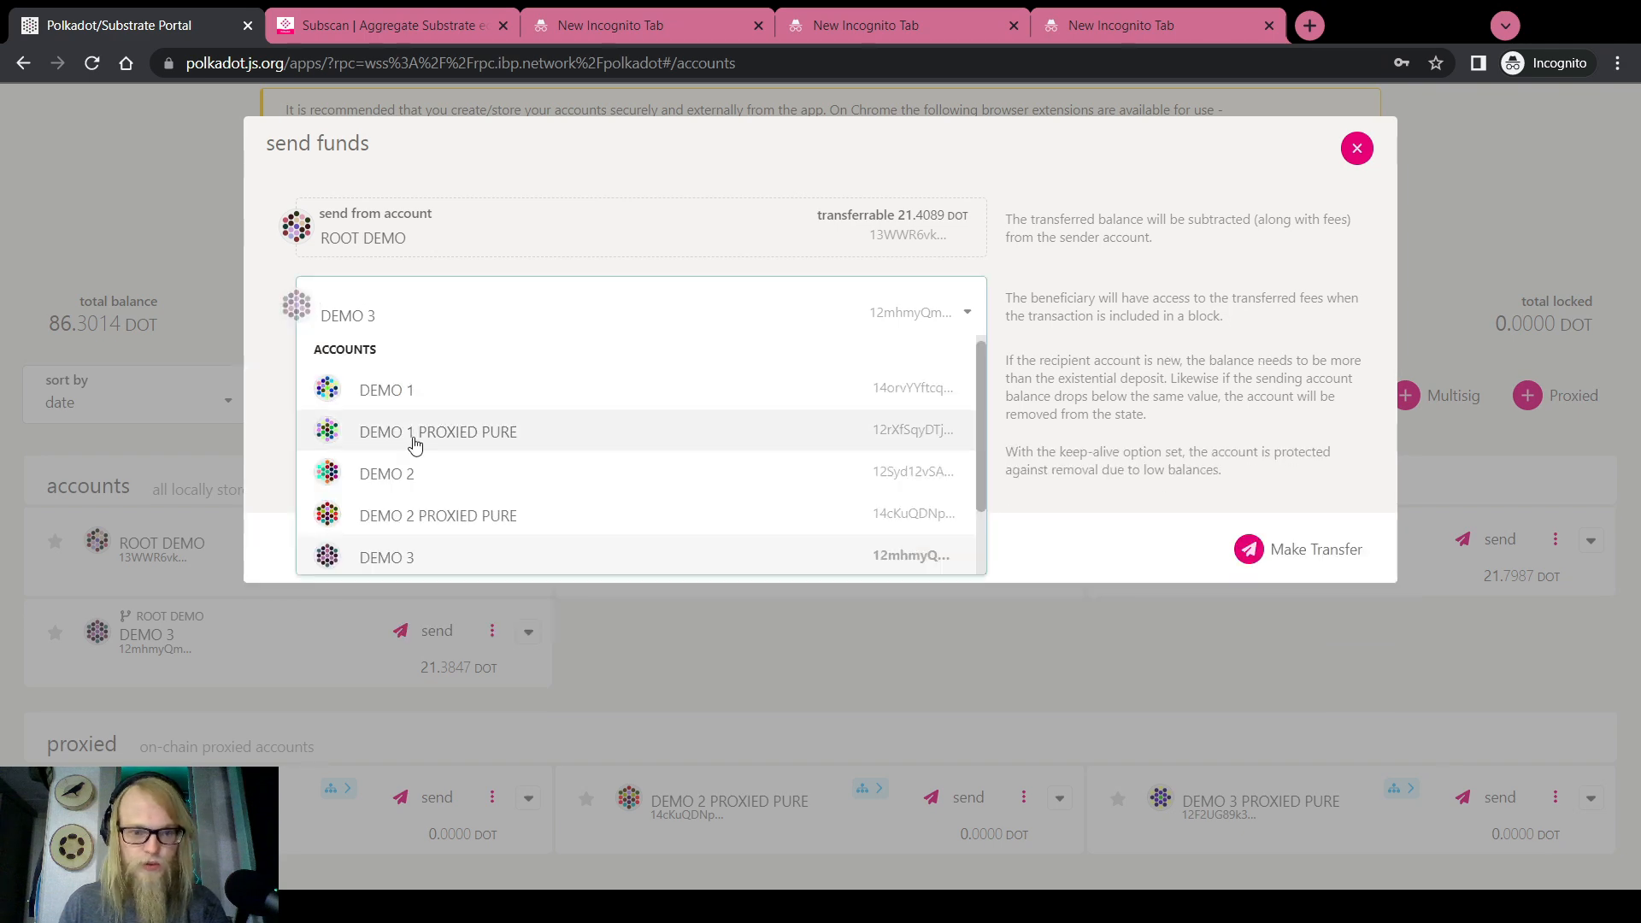
click(415, 431)
click(1256, 612)
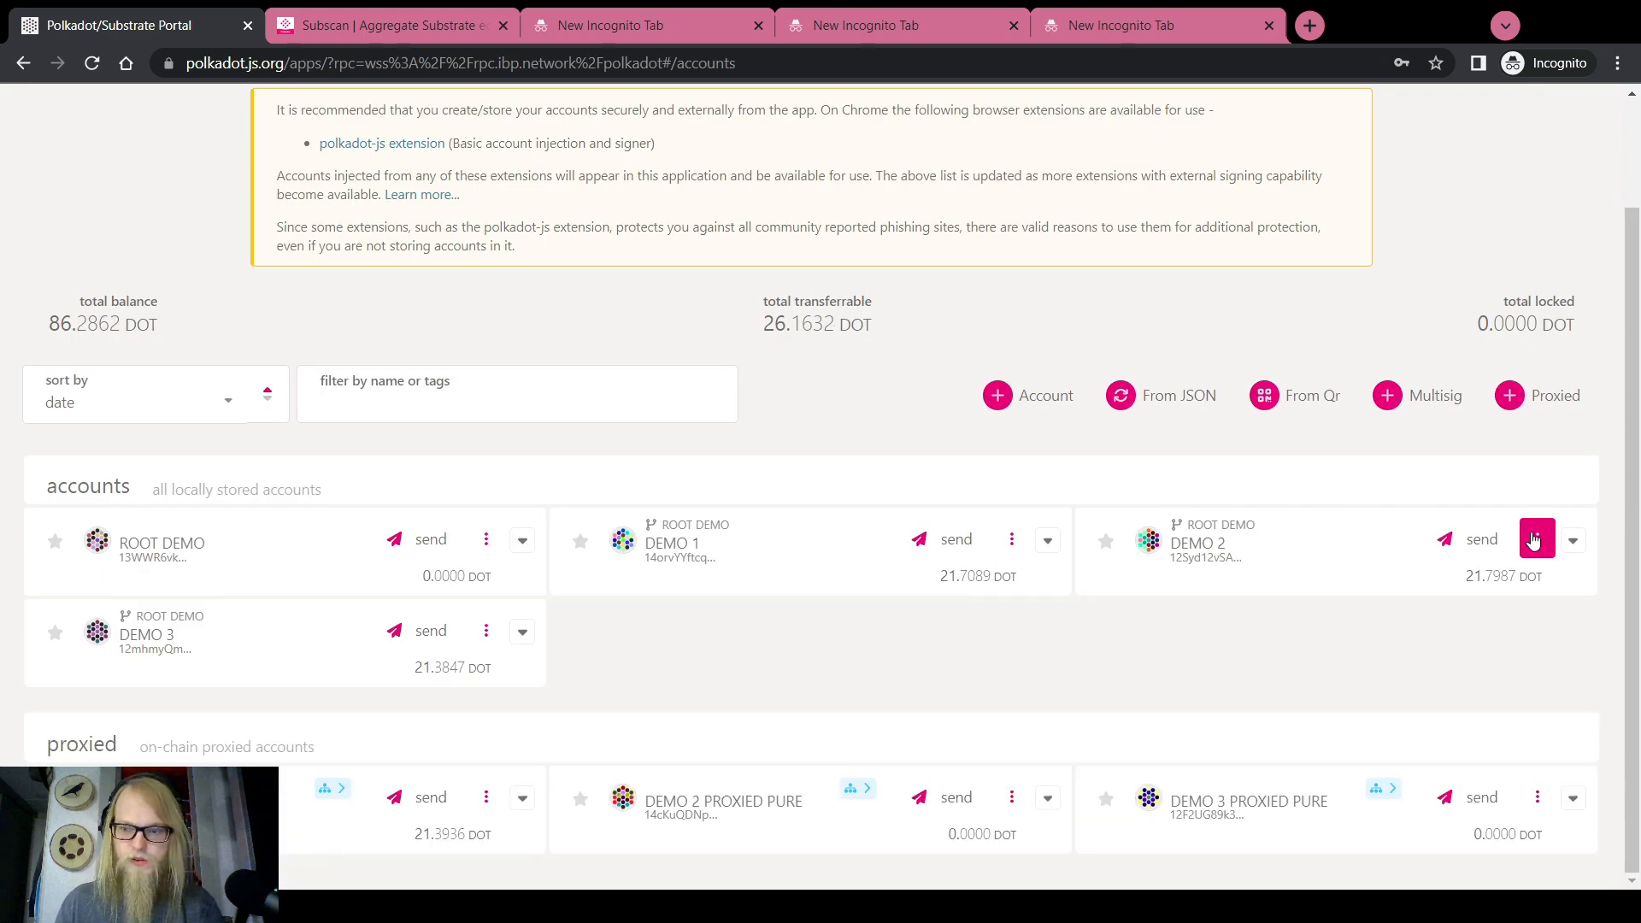
Submit and sign the pending transfer to DEMO 1 PROXIED PURE
click(956, 538)
click(1308, 589)
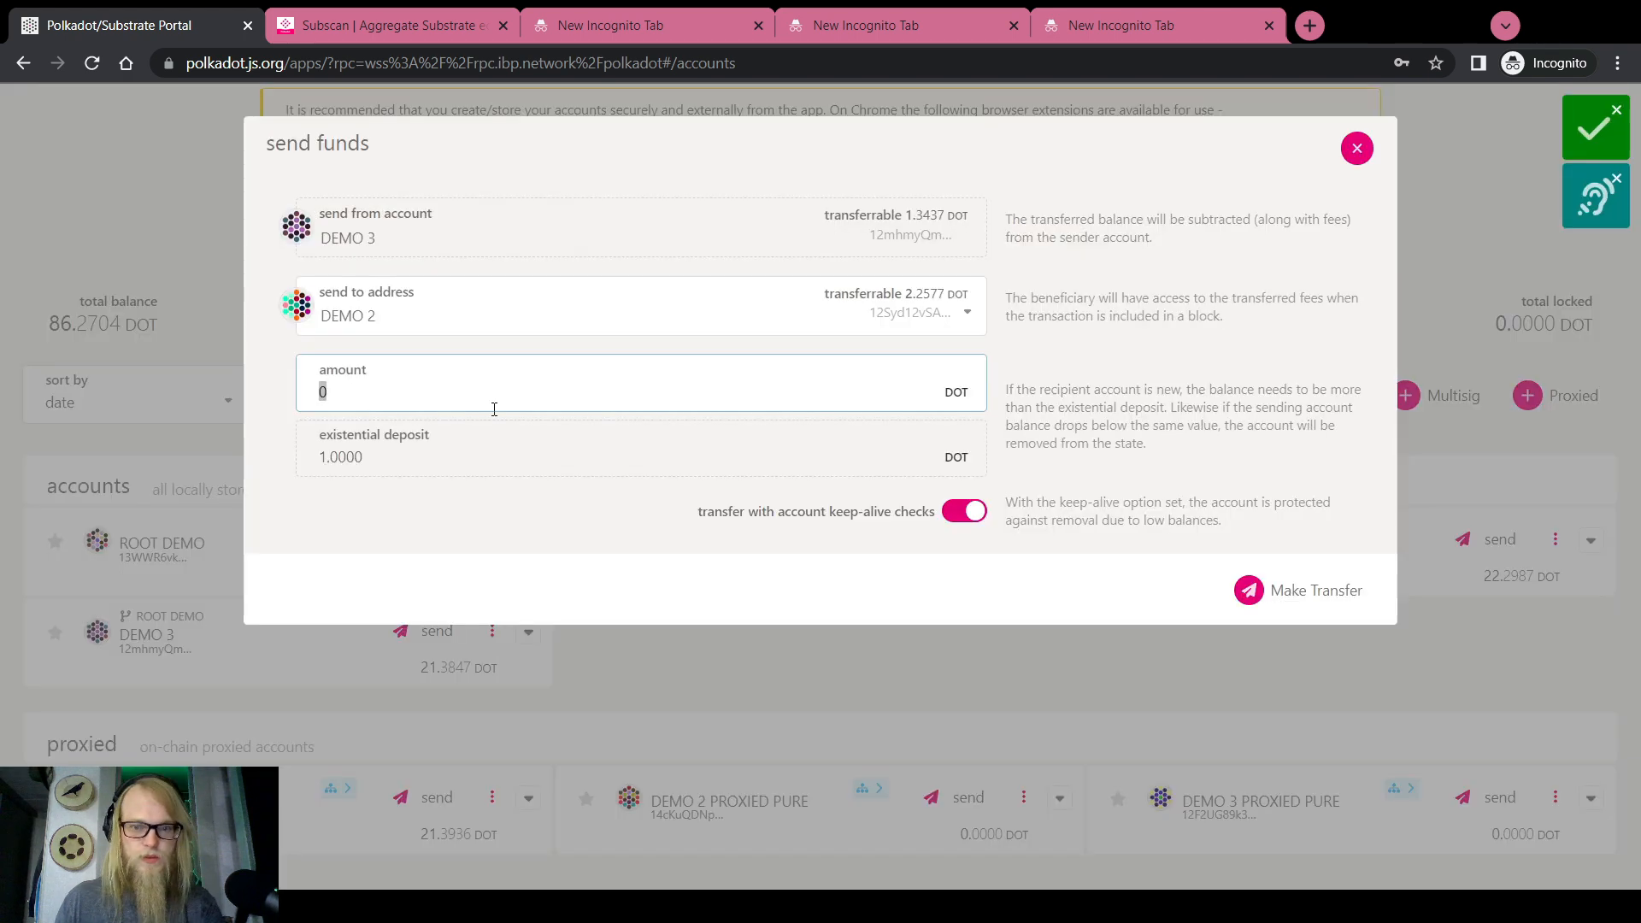
click(1356, 147)
Prepare a .1 DOT top-up transfer for DEMO 2
click(1573, 541)
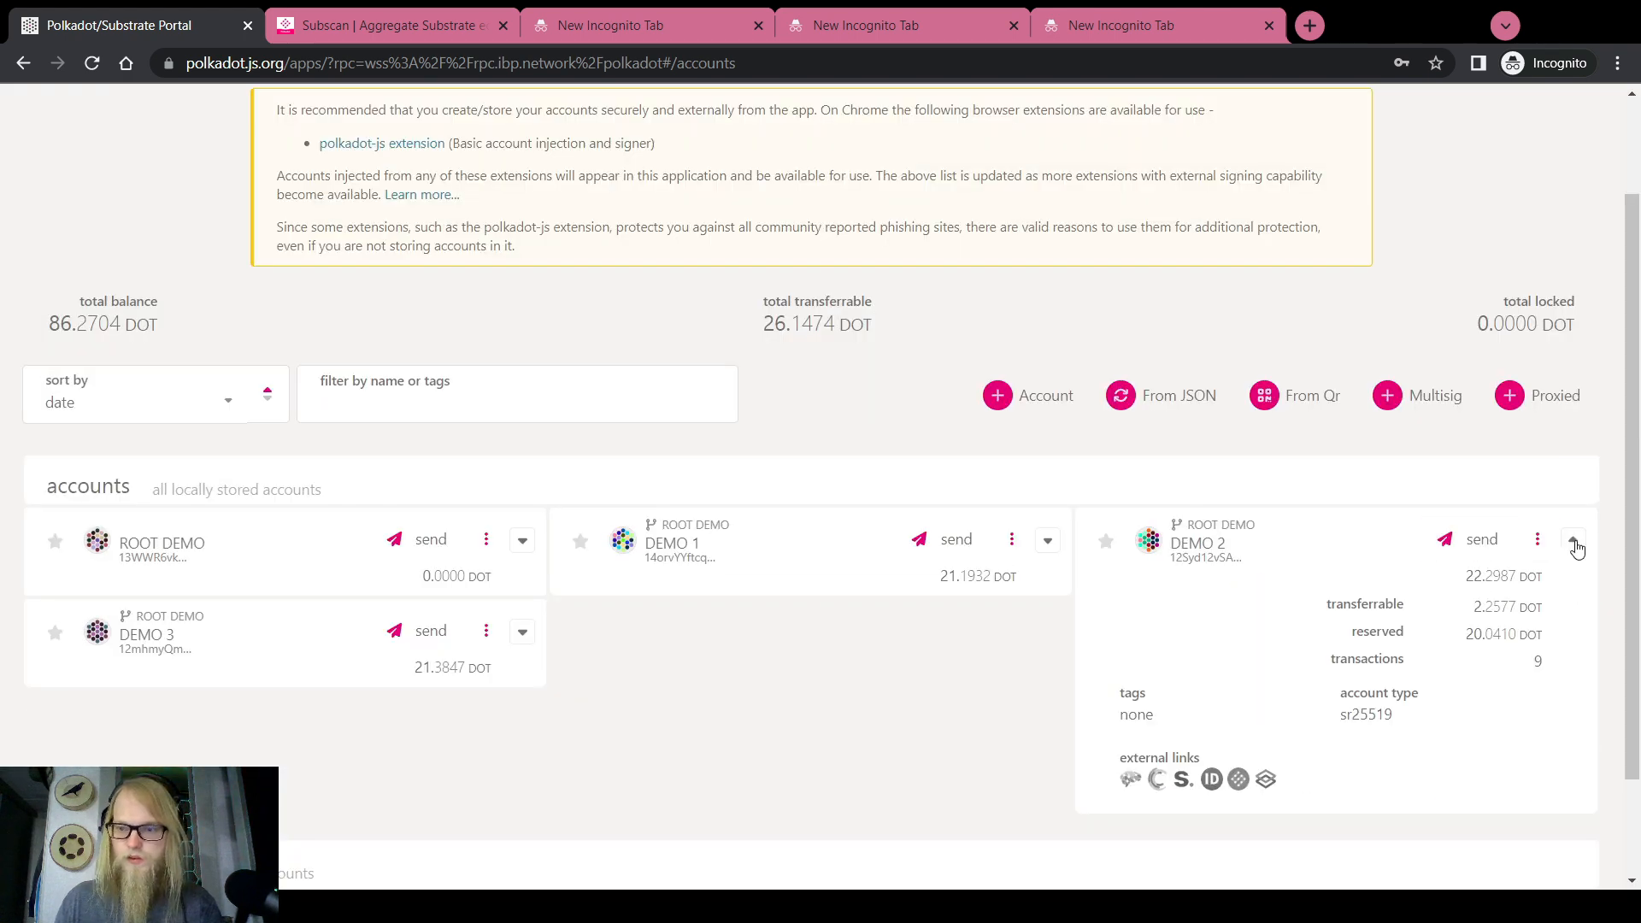
click(1573, 541)
click(428, 632)
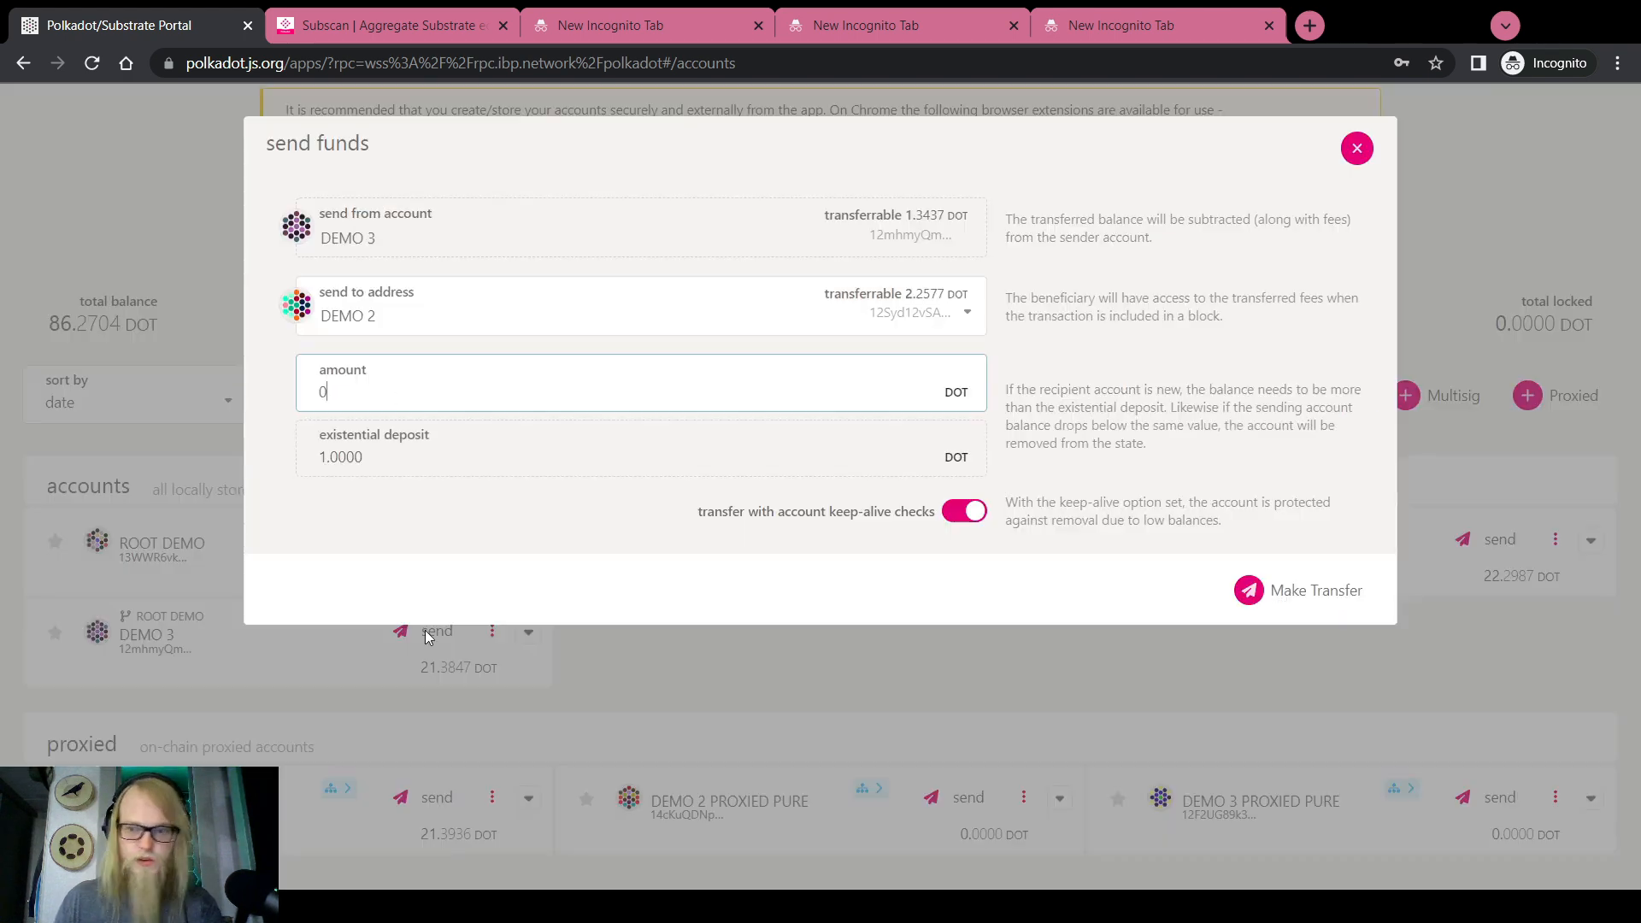
text(.1)
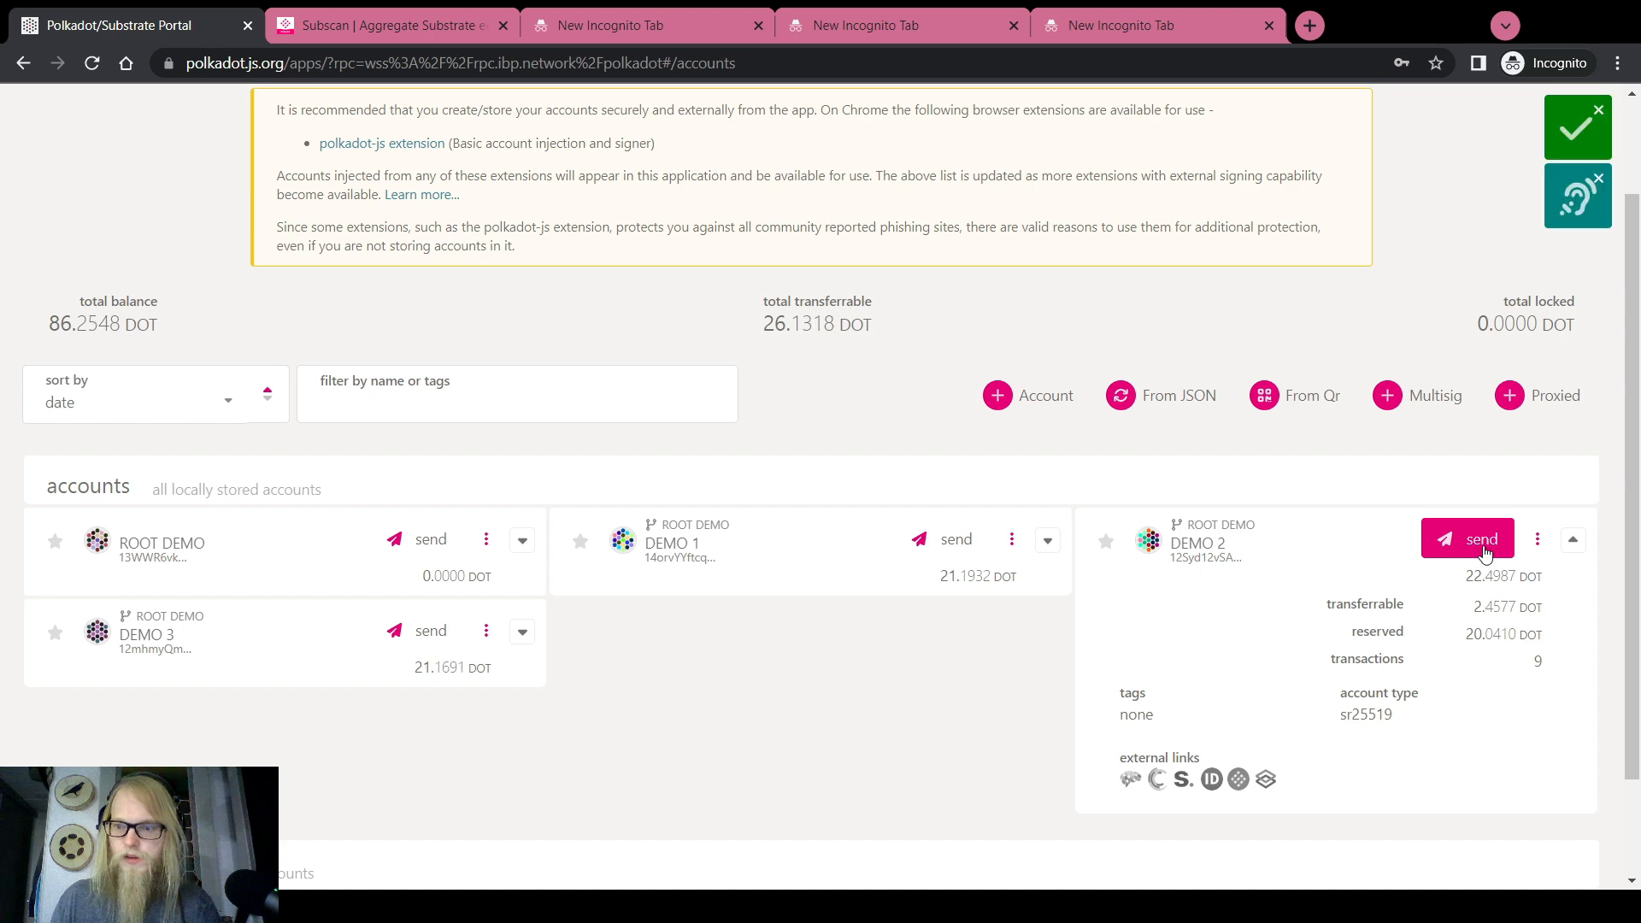
Send 1.3 DOT from DEMO 2 to DEMO 2 PROXIED PURE and sign it
click(1480, 551)
click(465, 400)
text(1.3)
click(419, 315)
click(427, 523)
click(1273, 585)
click(1307, 616)
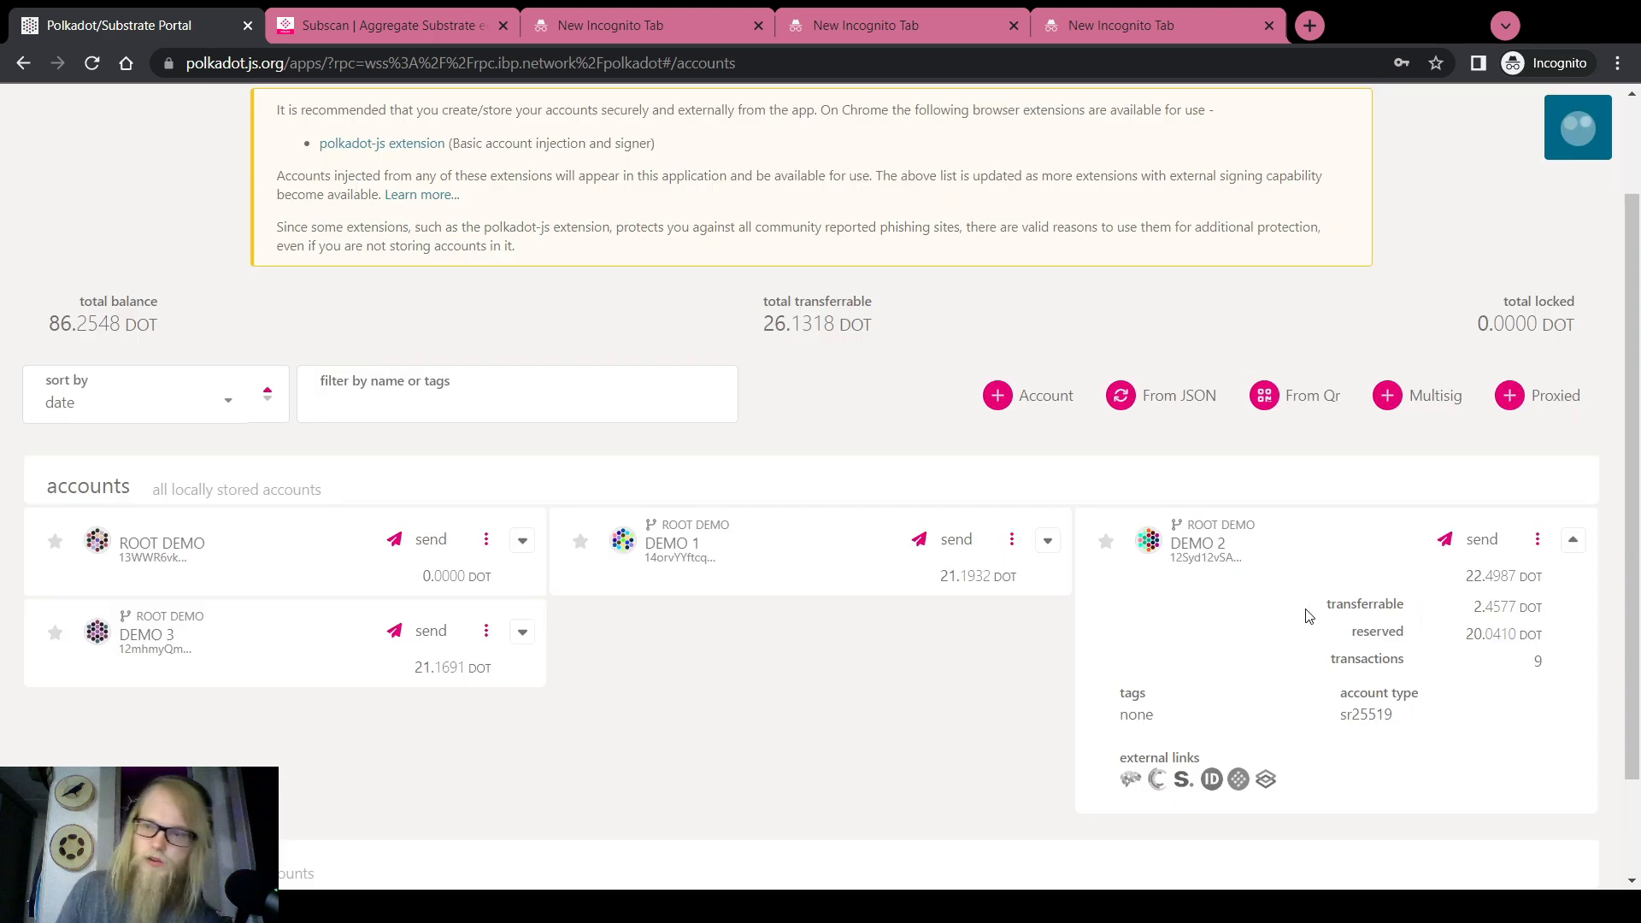
Review the proxied accounts' details, confirming DEMO 2 PROXIED PURE holds 1.3000 DOT
scroll(1090, 658, down, 2)
click(1575, 414)
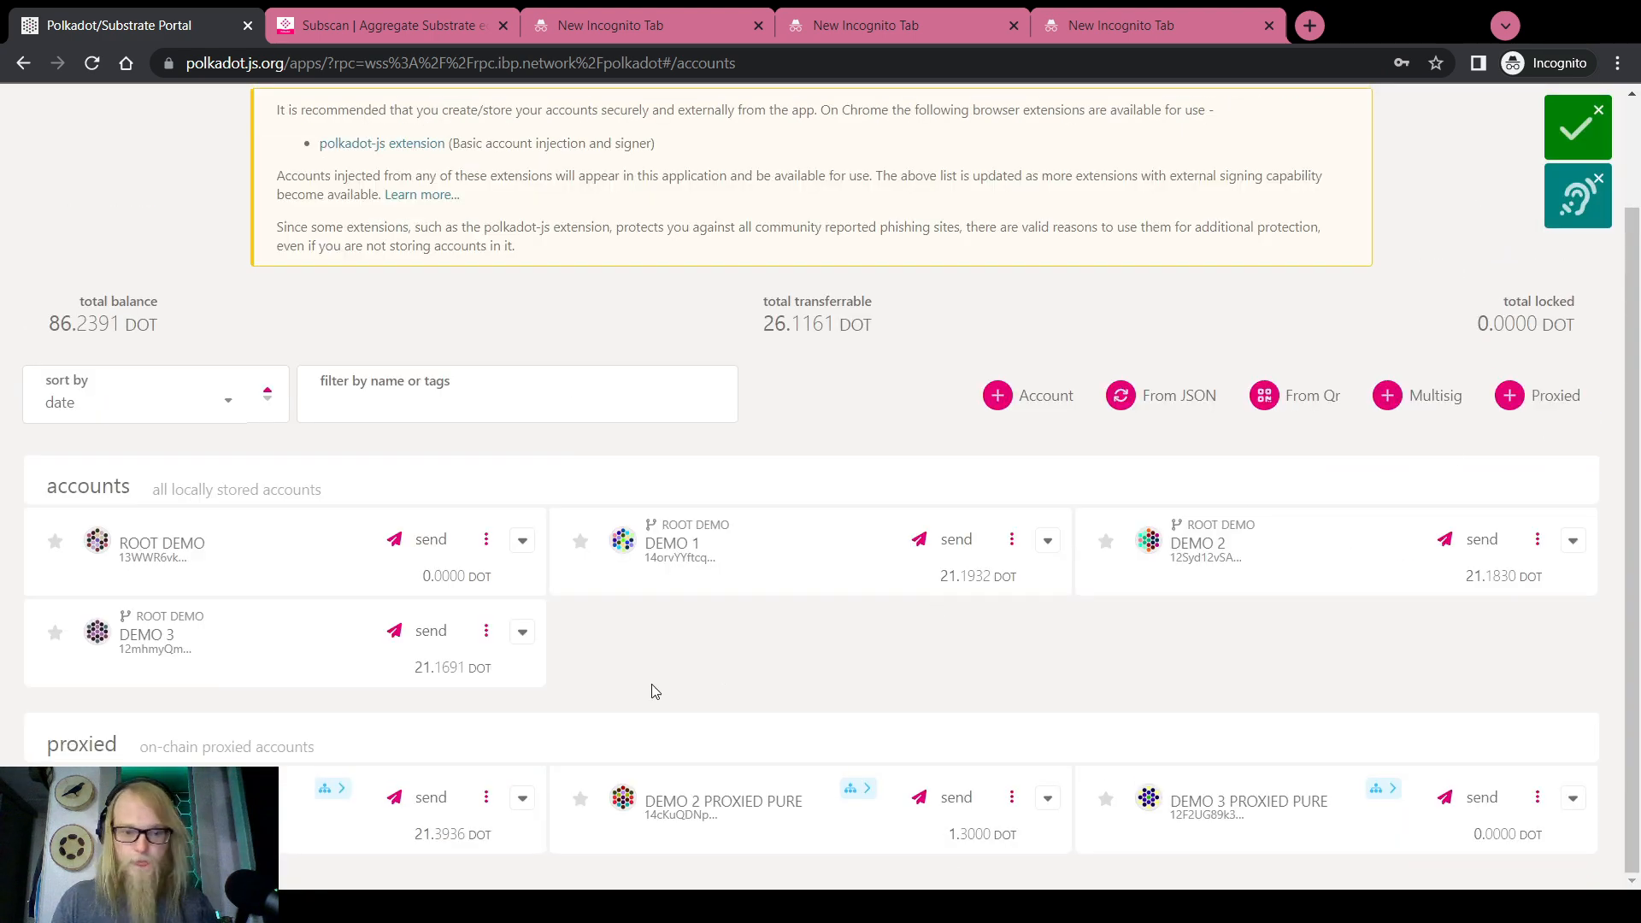
click(523, 799)
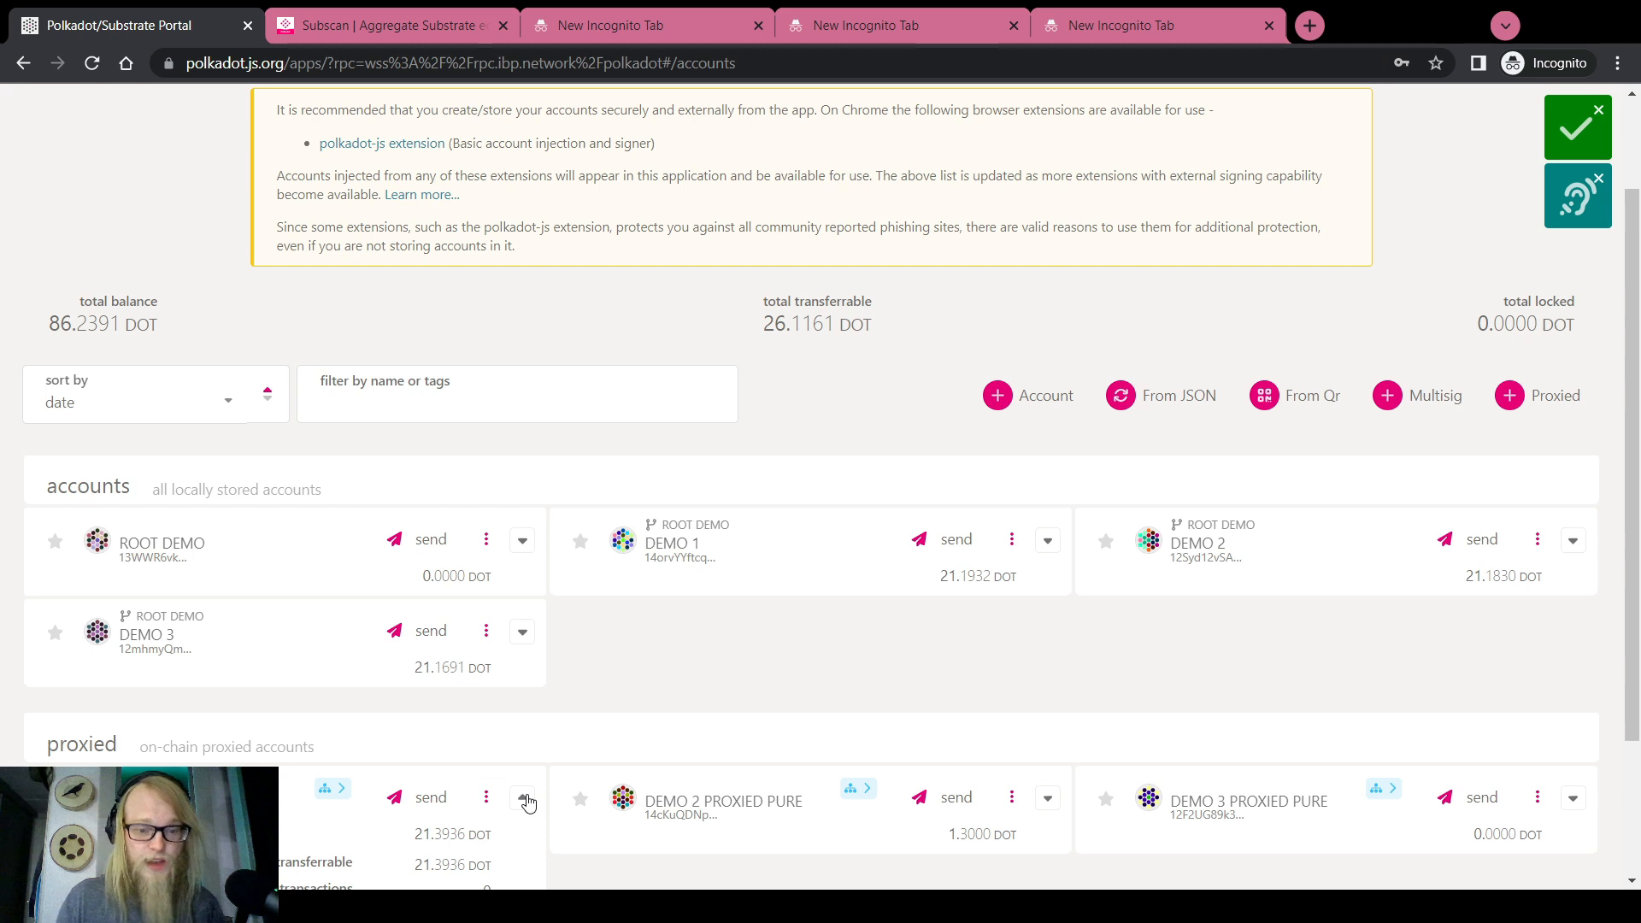
click(524, 799)
click(197, 801)
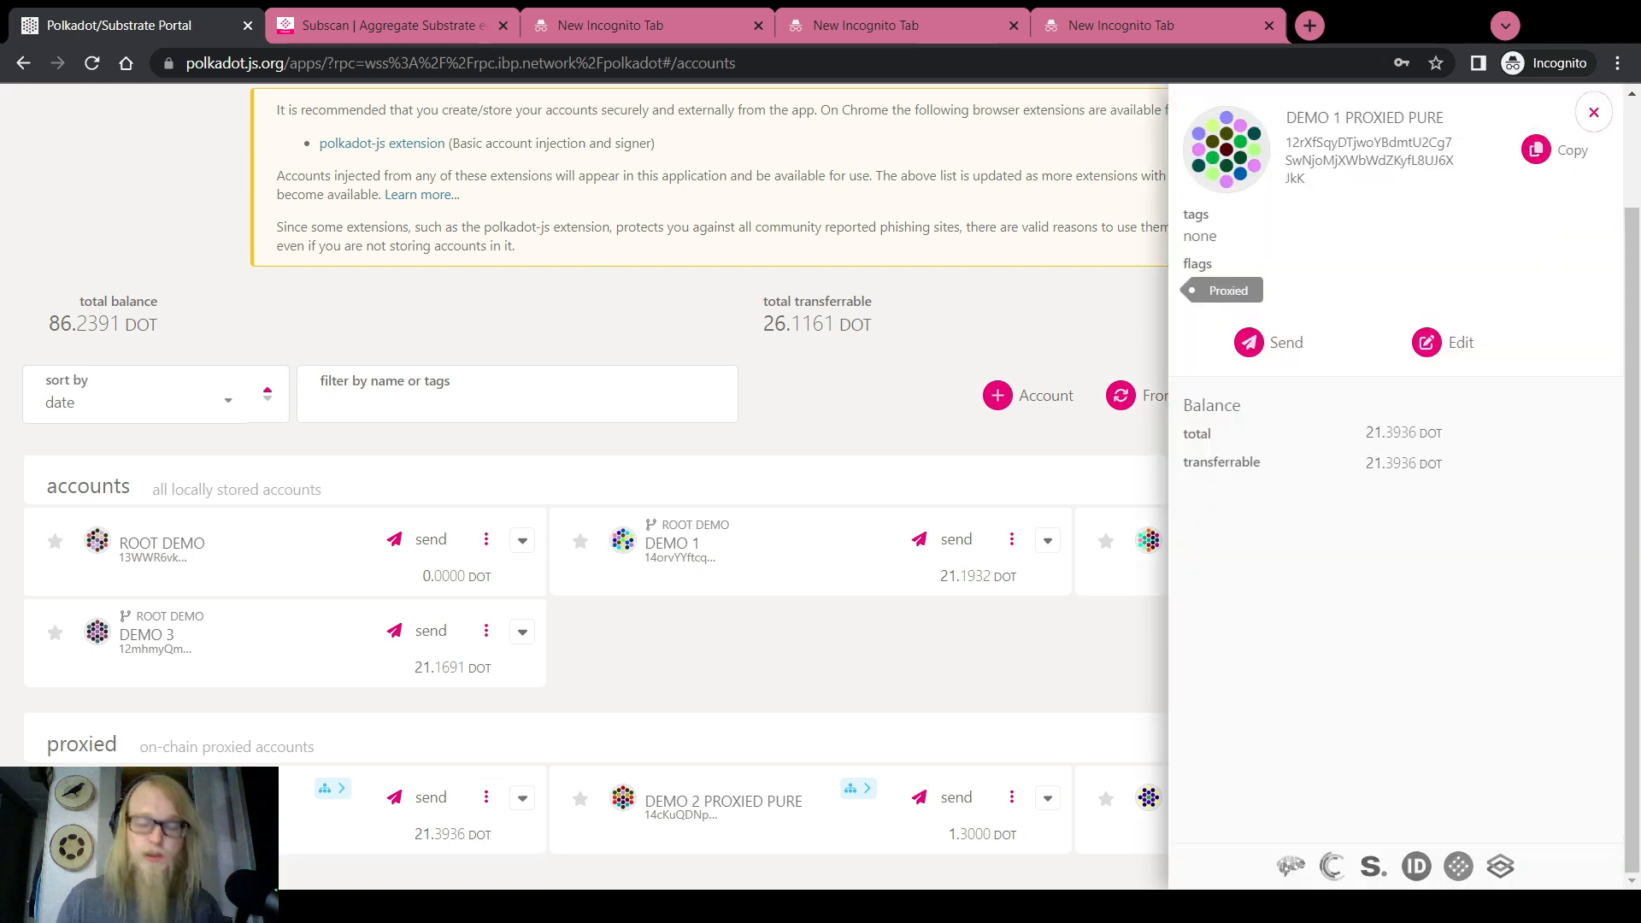
click(1594, 111)
click(799, 803)
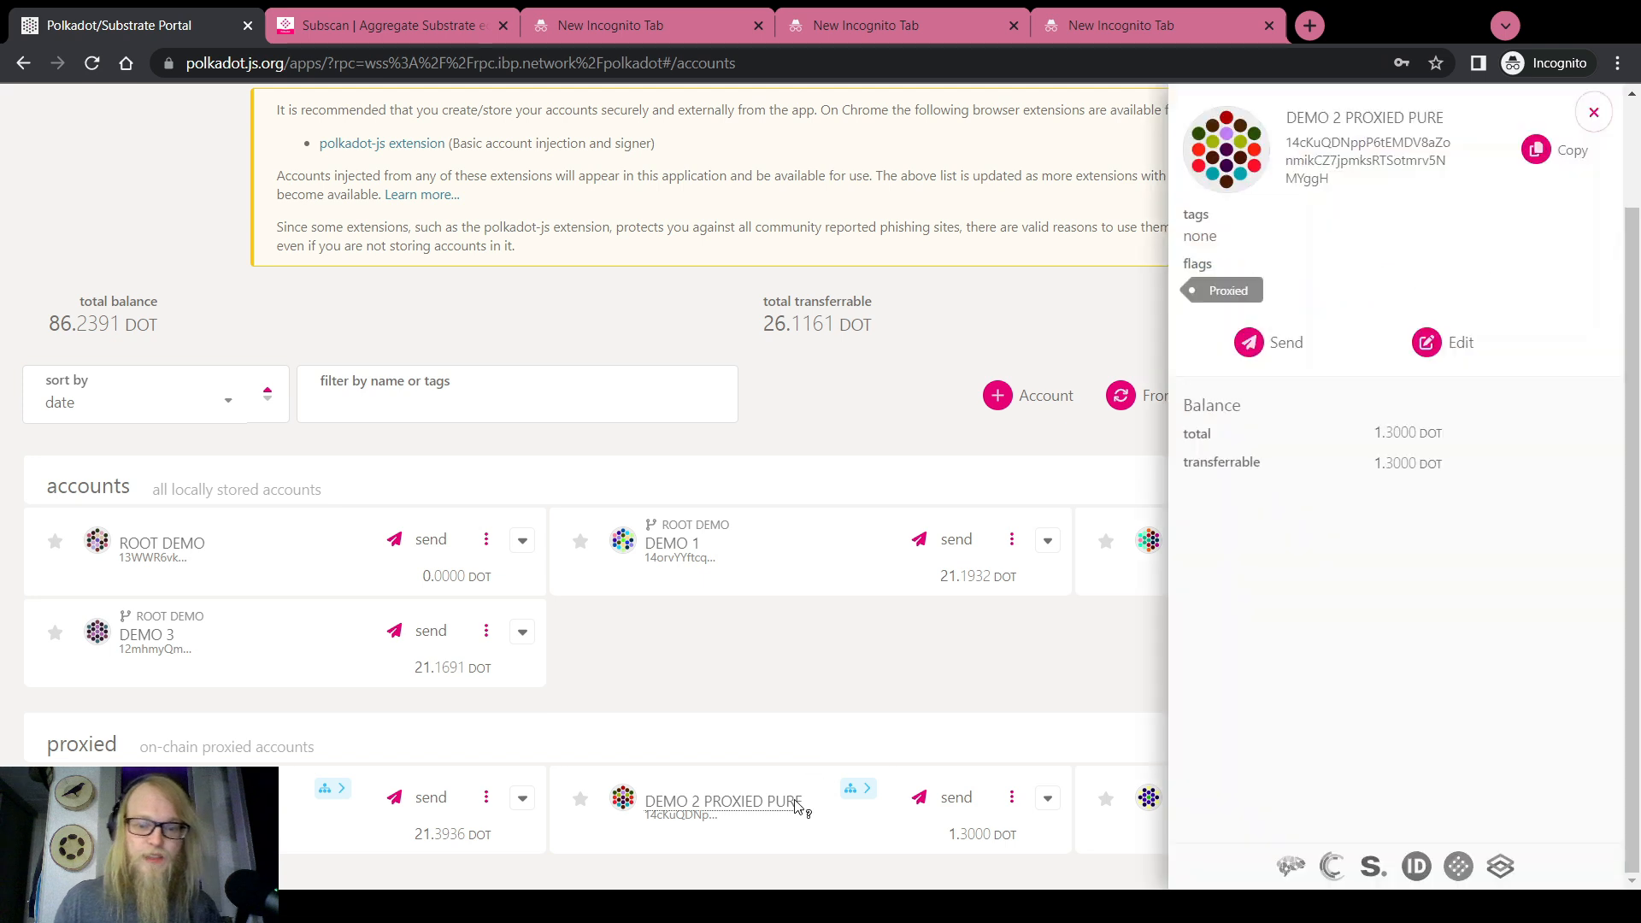
double_click(1376, 431)
click(1594, 112)
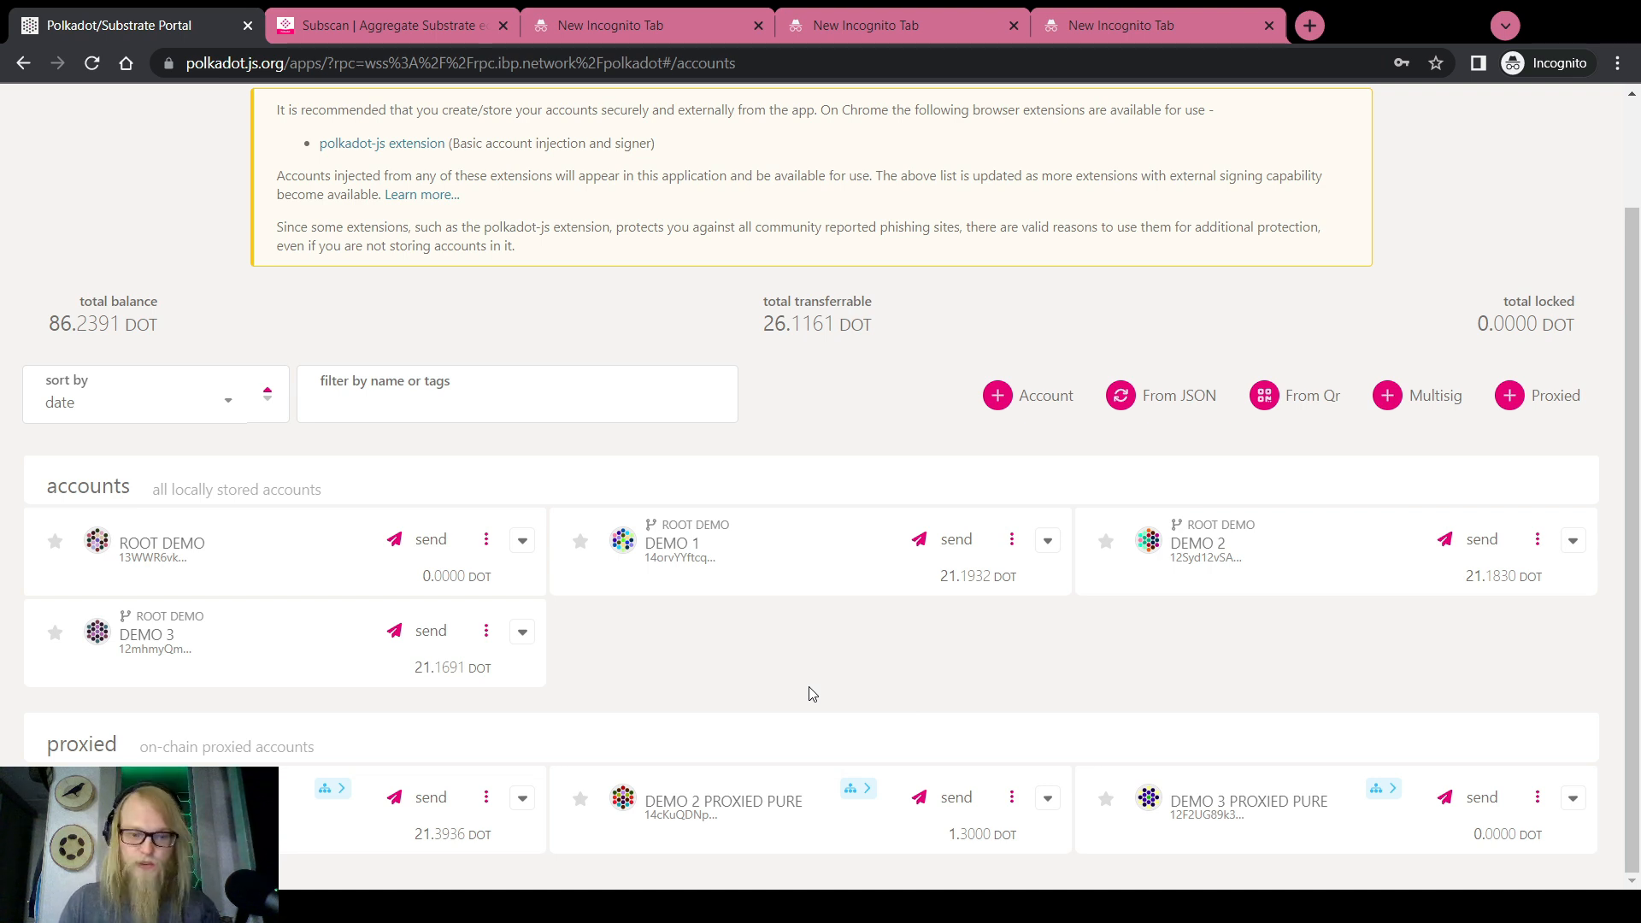
Create the 2-of-3 multisig 'Steeber Configuration Curator' from DEMO 1, 2 and 3 PROXIED PURE
click(1425, 410)
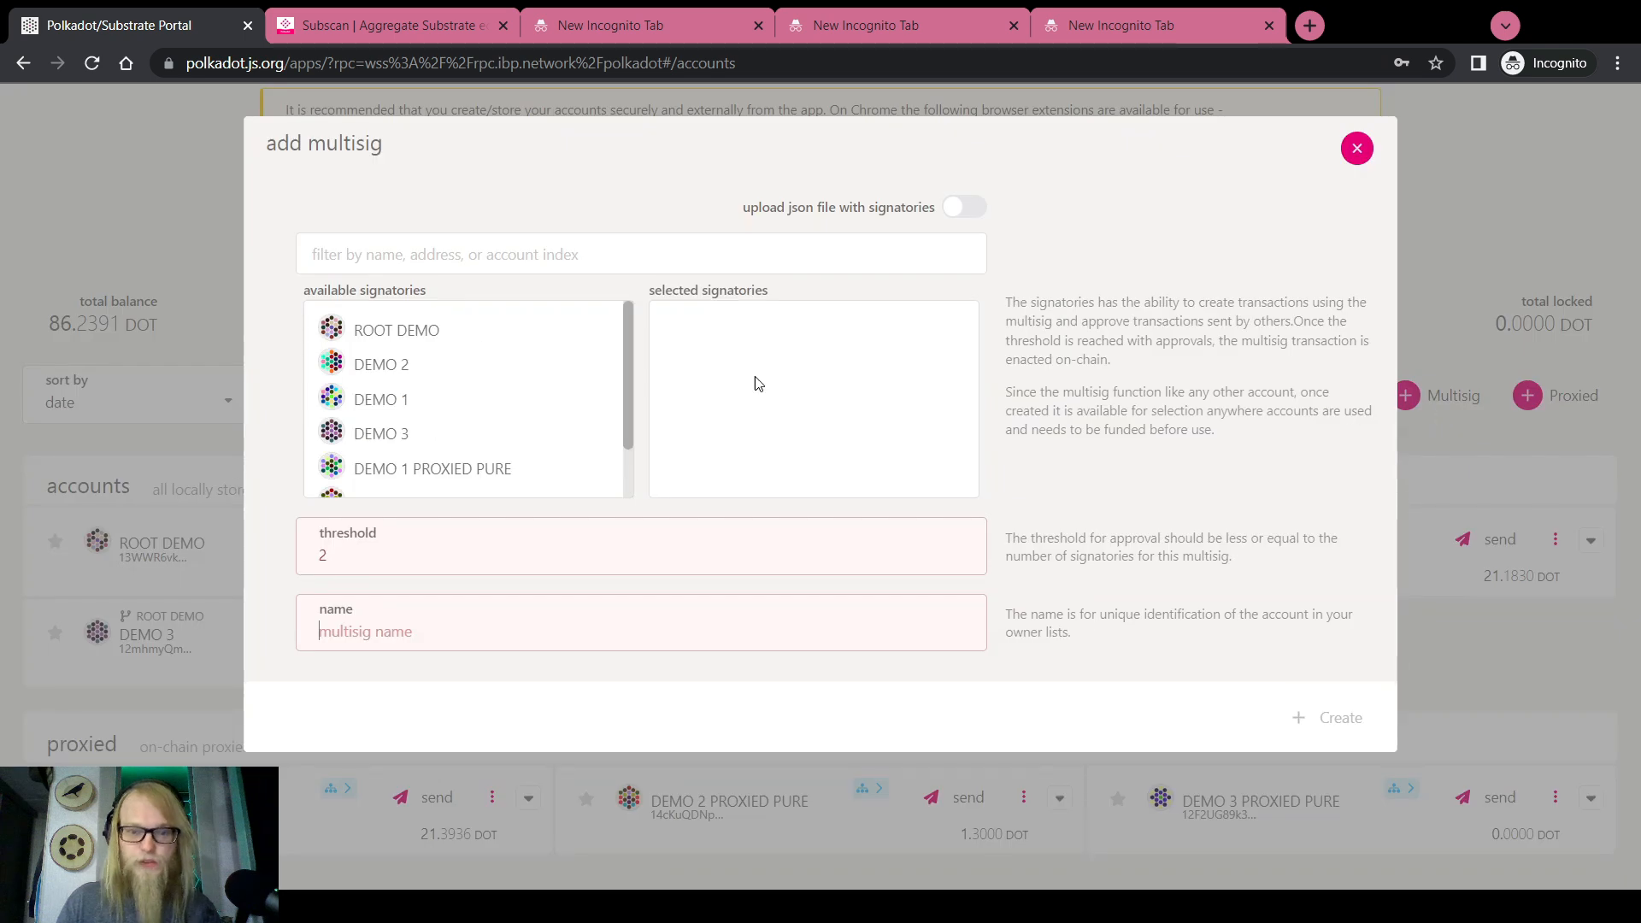
scroll(476, 414, down, 1)
click(469, 409)
click(463, 440)
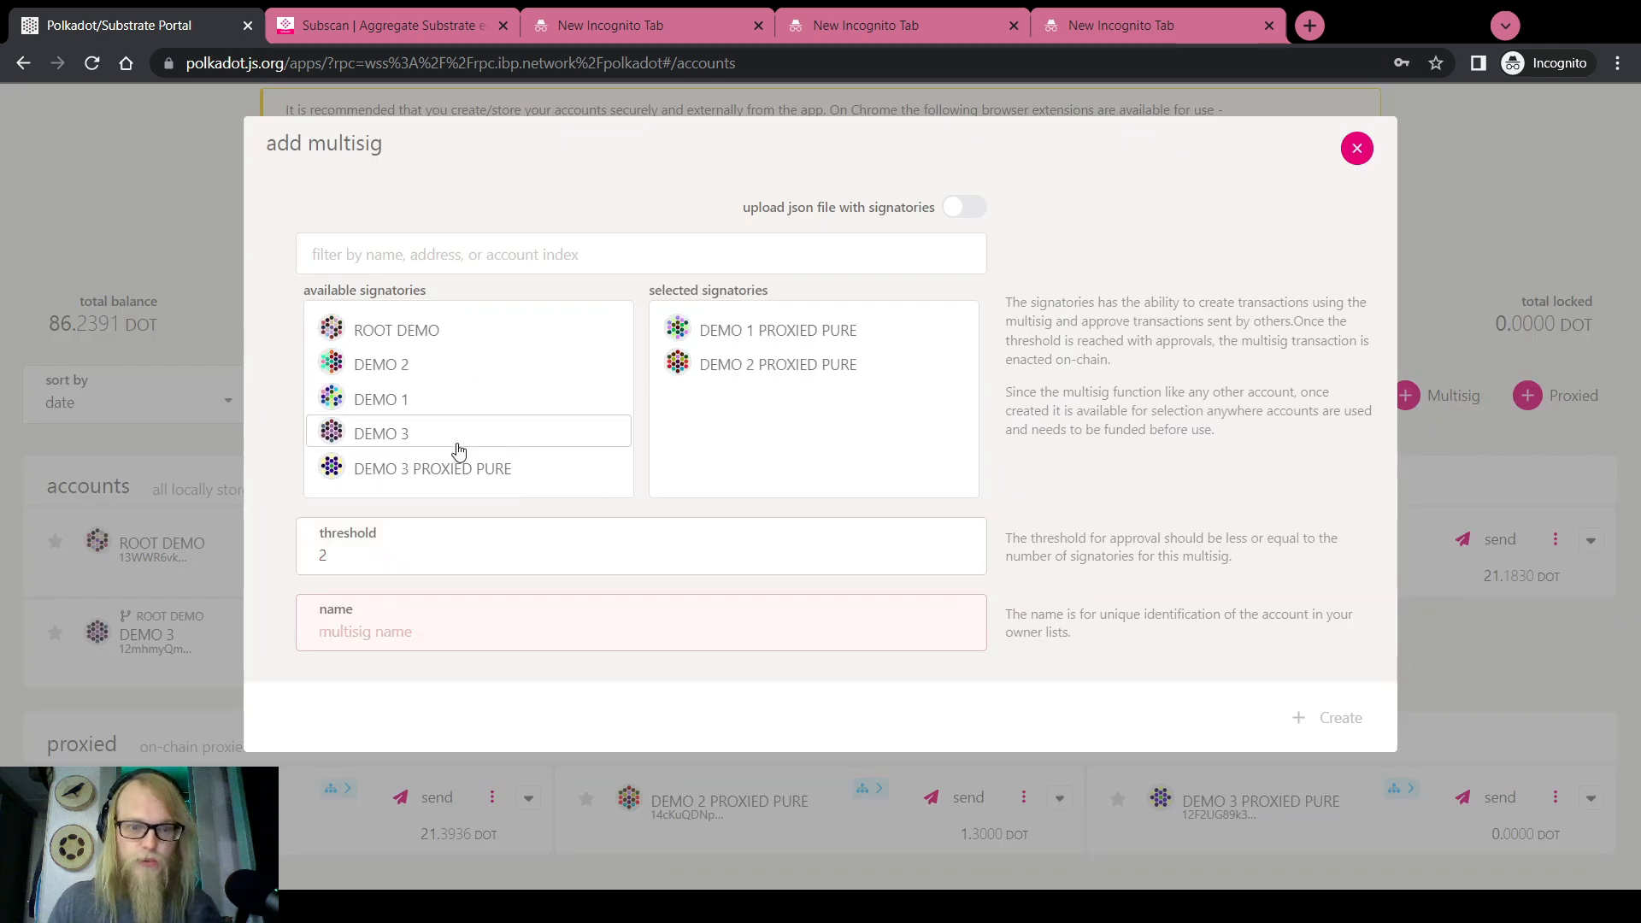
click(479, 468)
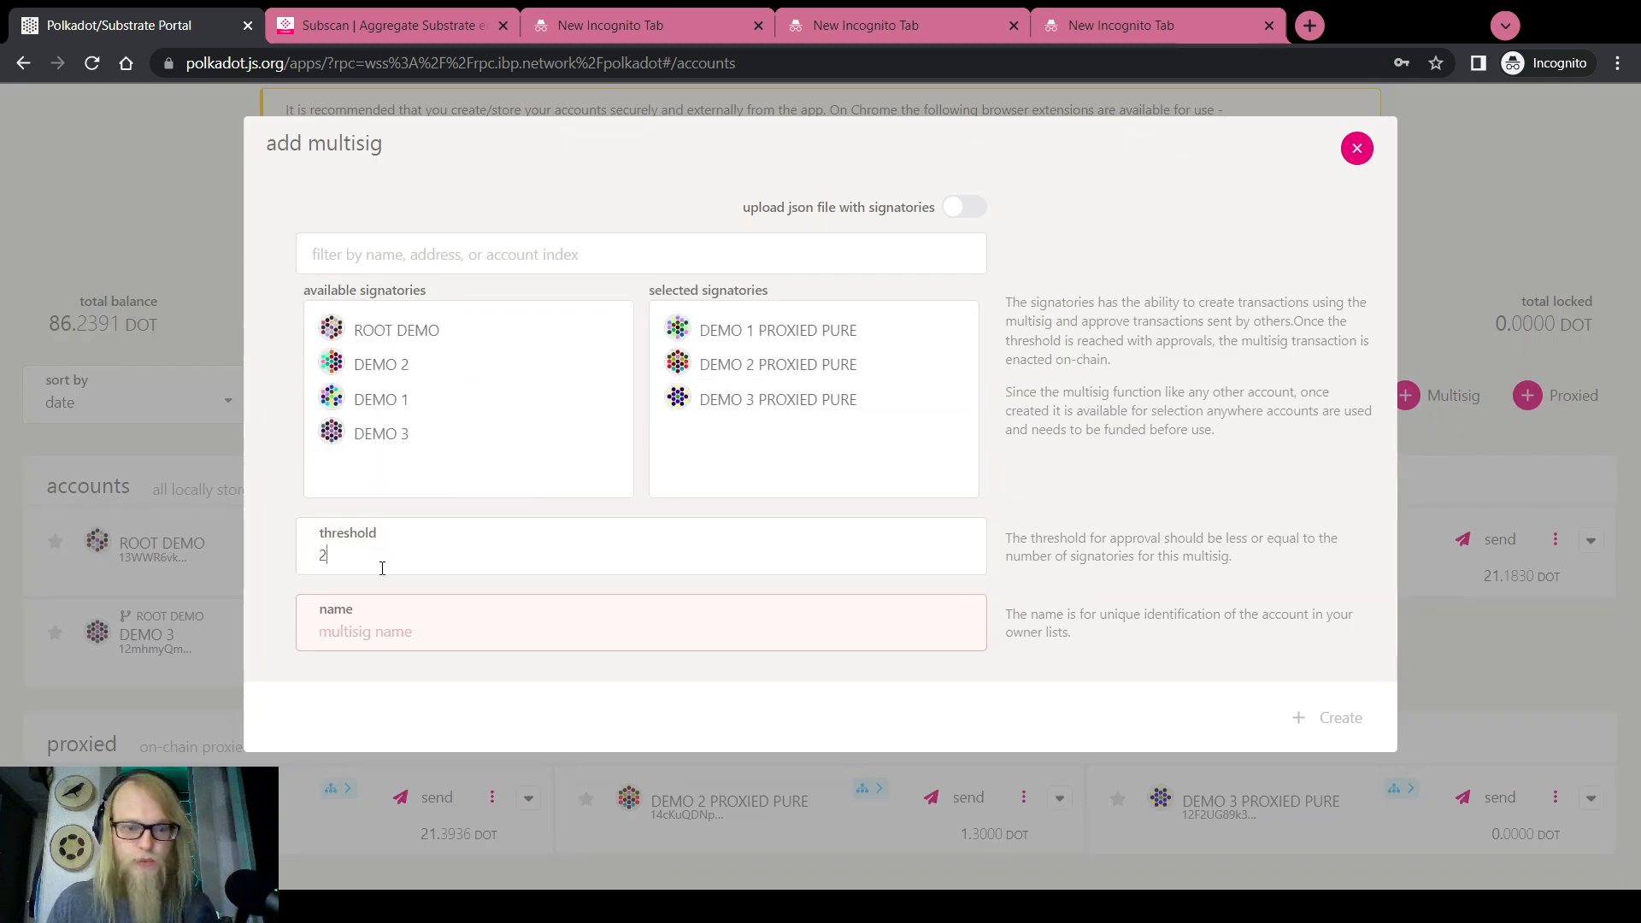
click(379, 623)
text(St)
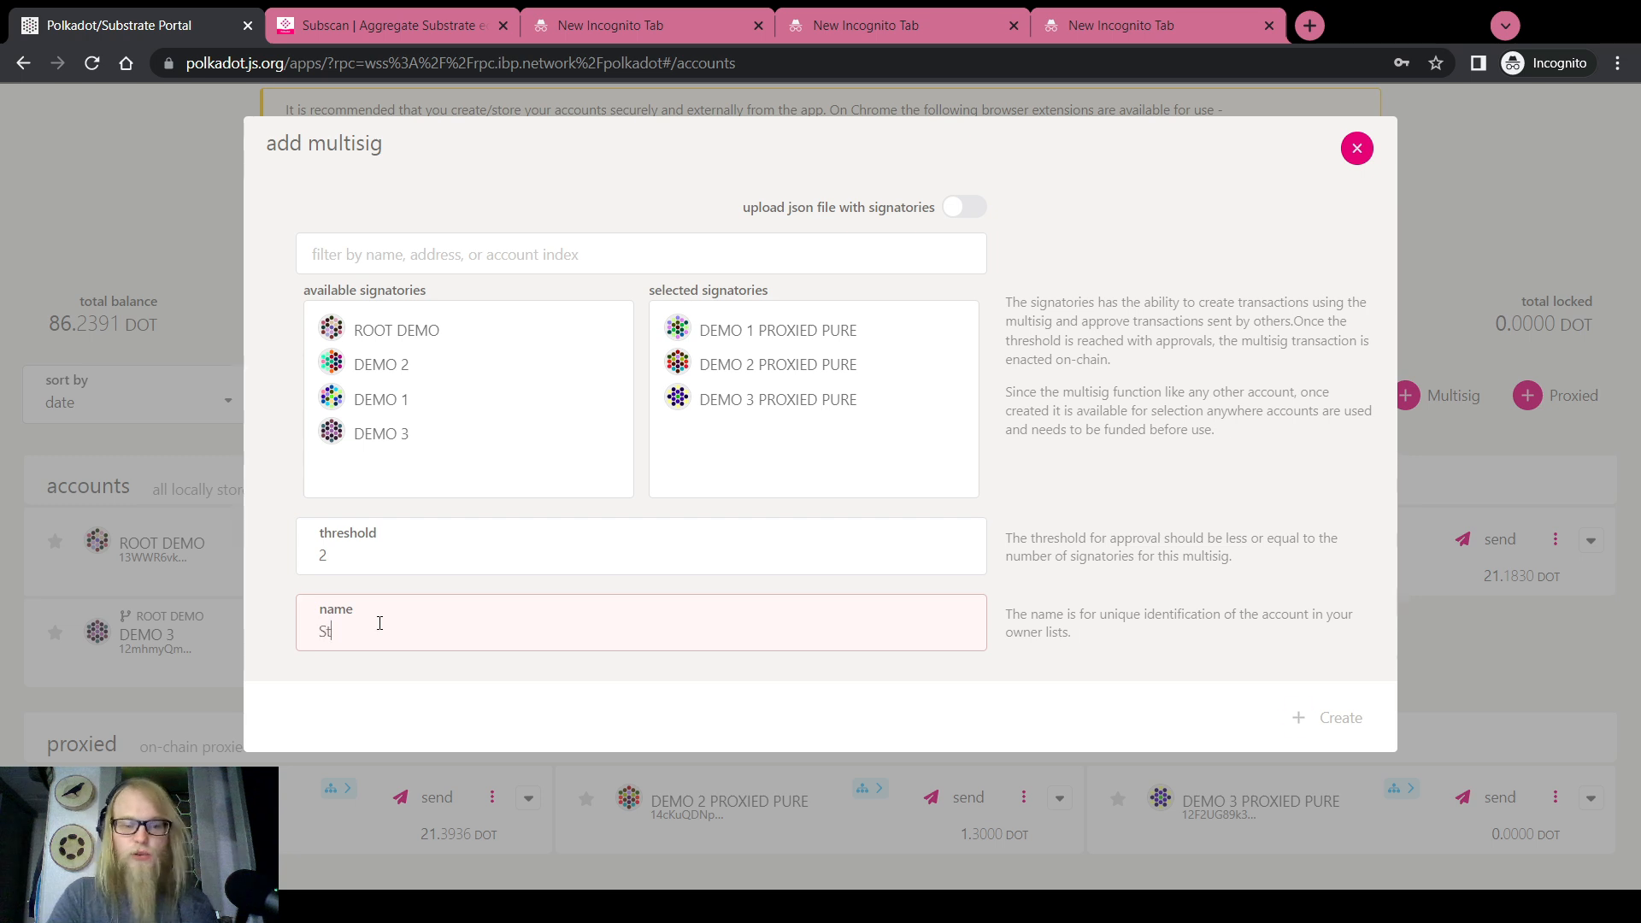
text(eeber Configur)
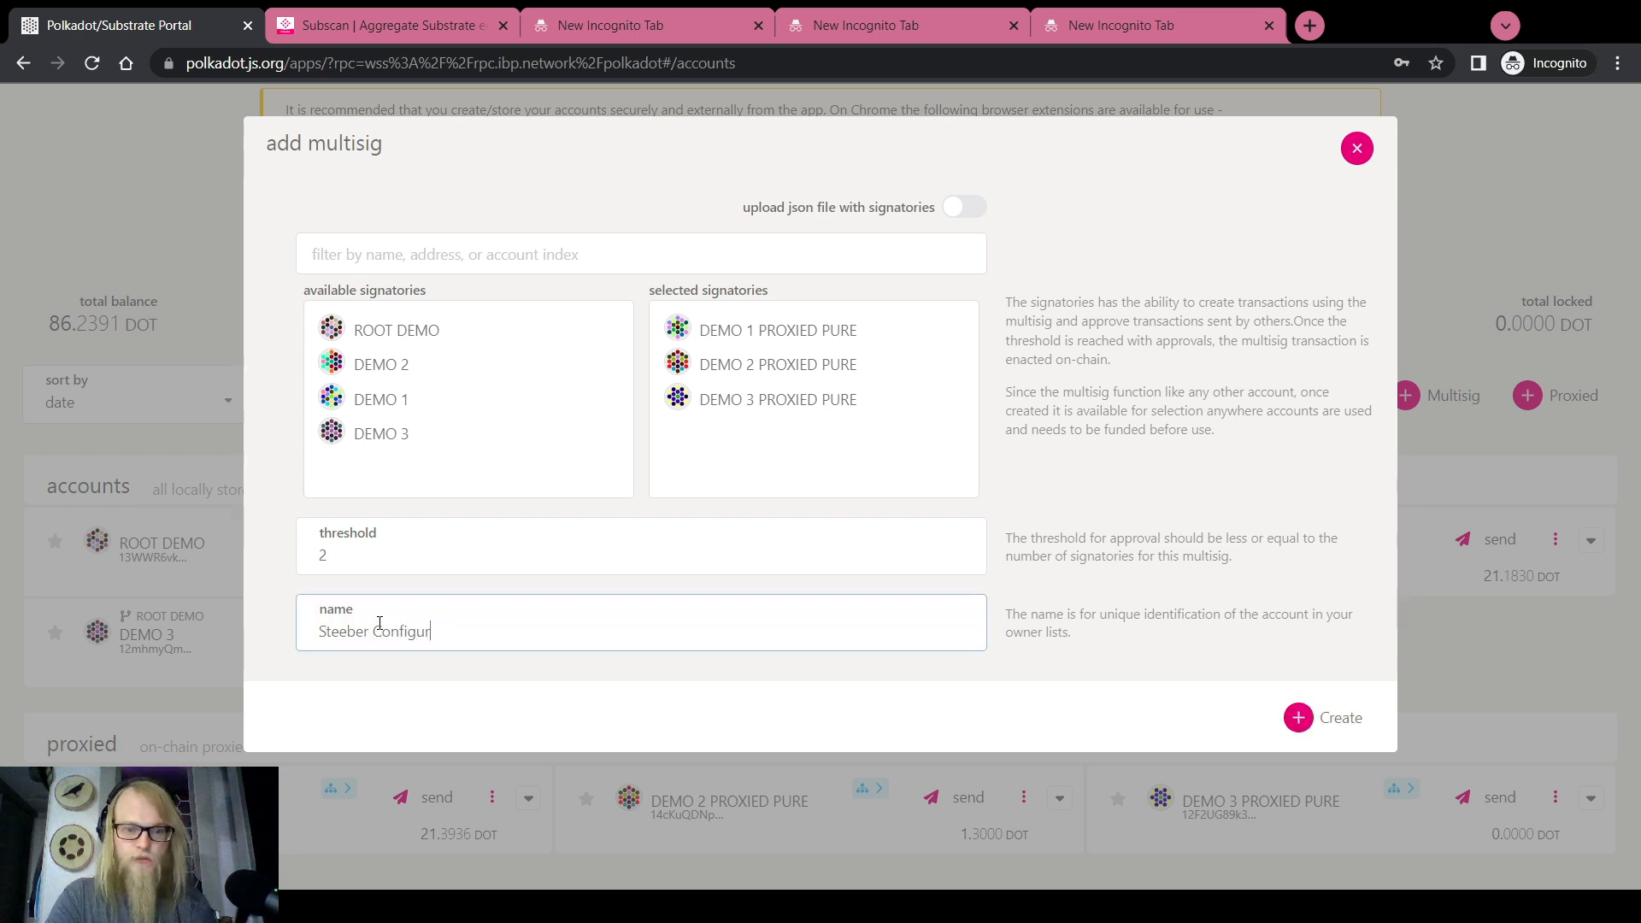
text(ation Curato)
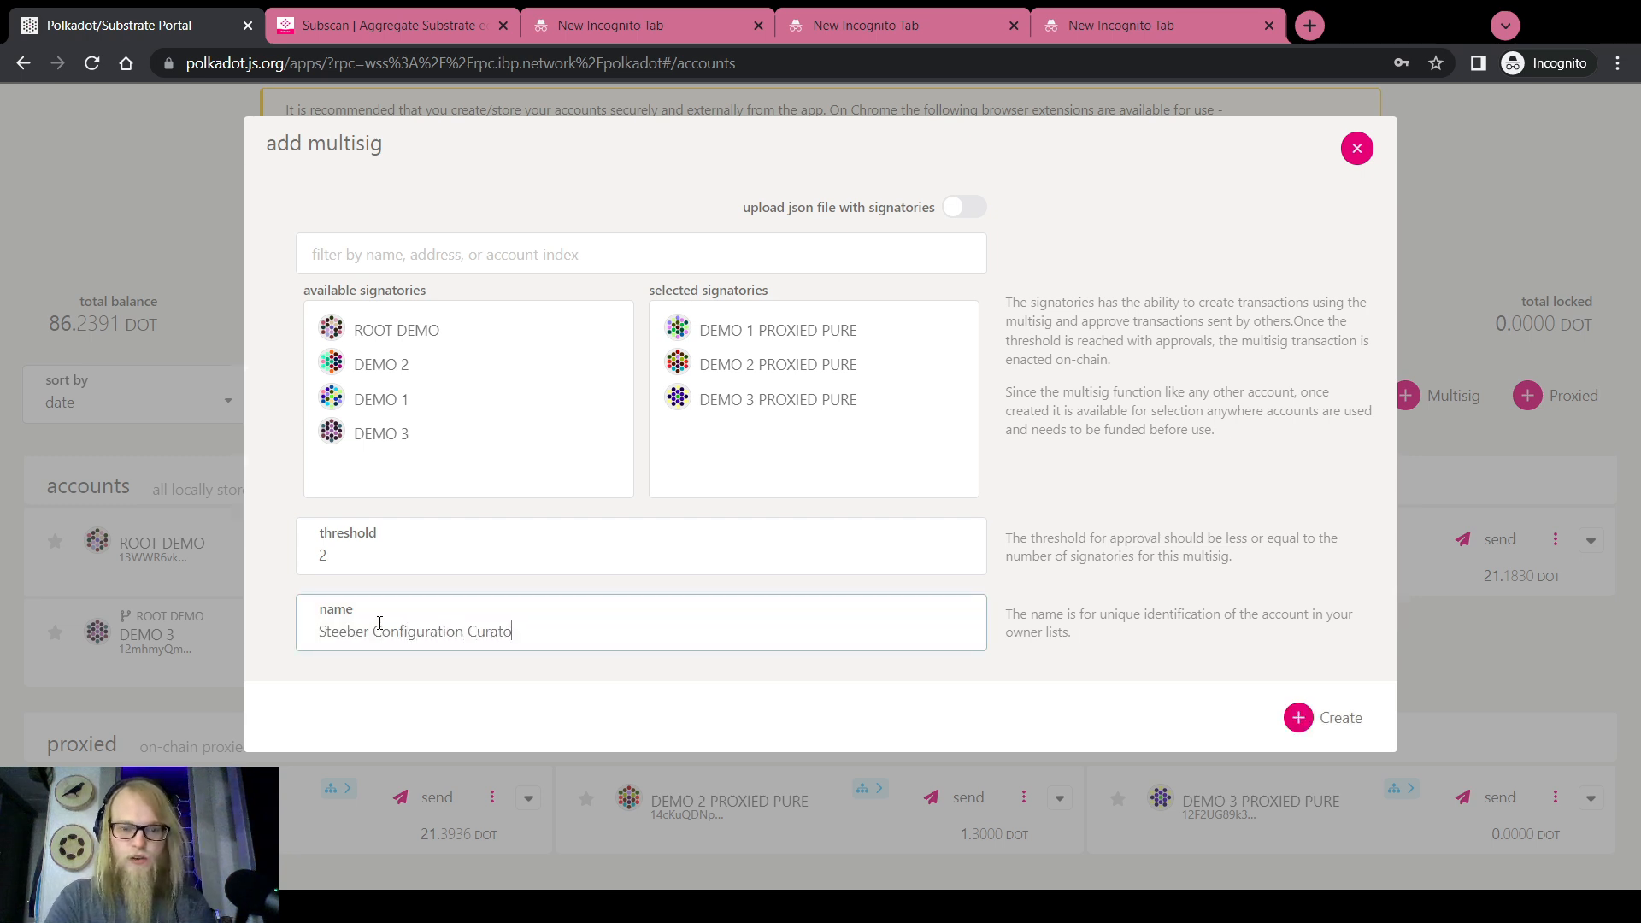
text(r)
click(1316, 716)
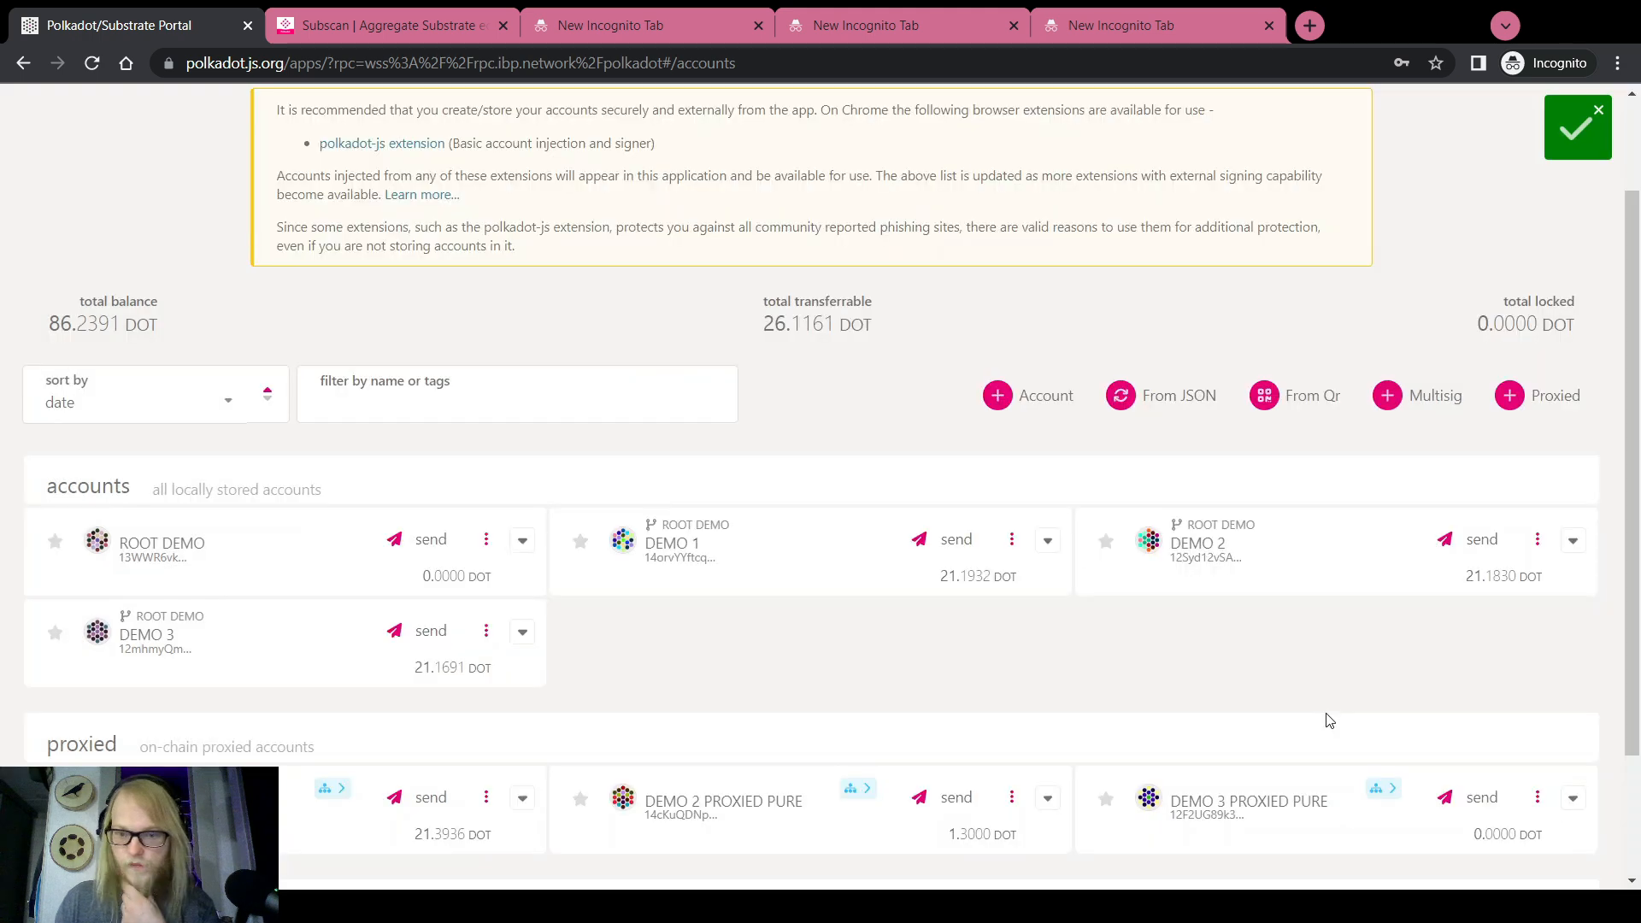
scroll(810, 707, down, 2)
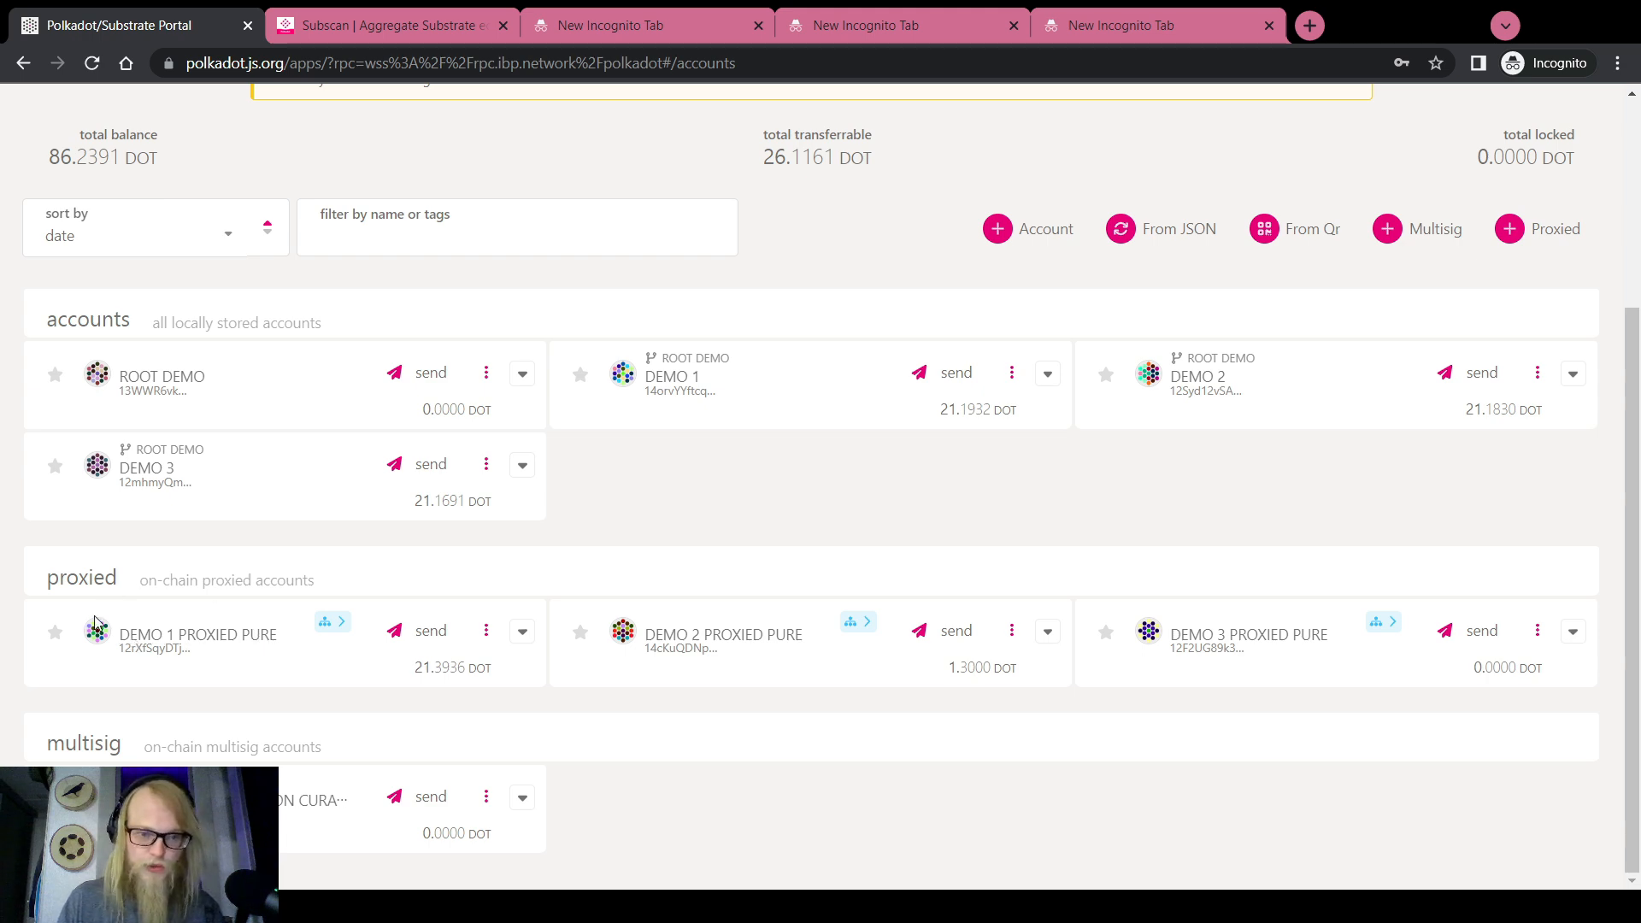
Open the Extrinsics page with DEMO 1 as the sending account
scroll(224, 647, up, 4)
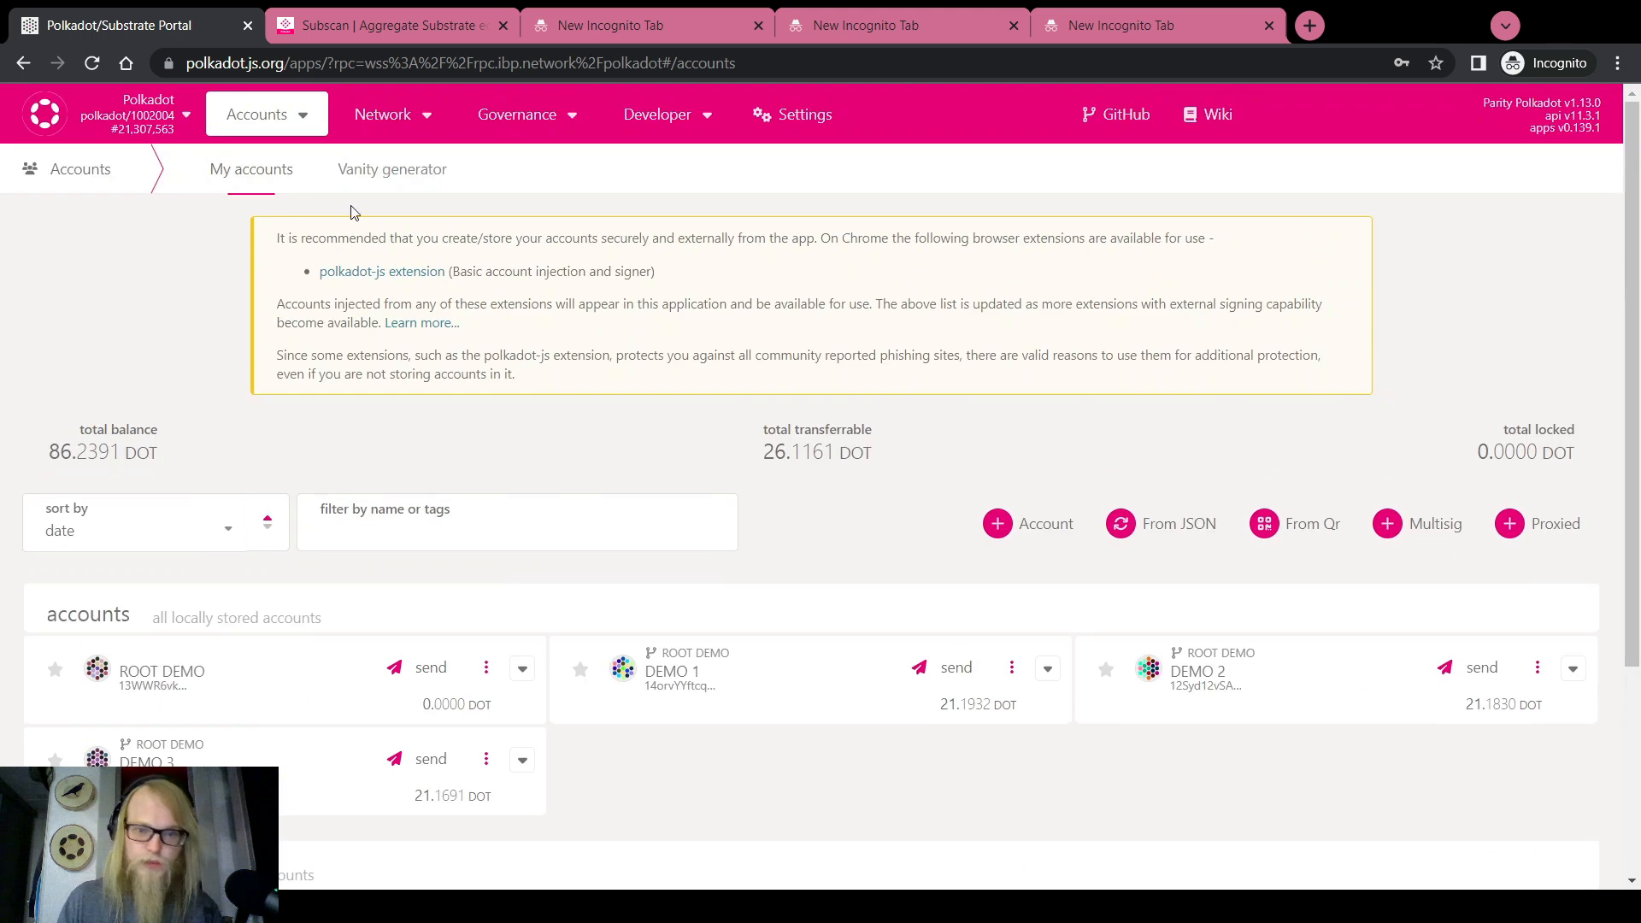
mouse_move(658, 115)
click(675, 195)
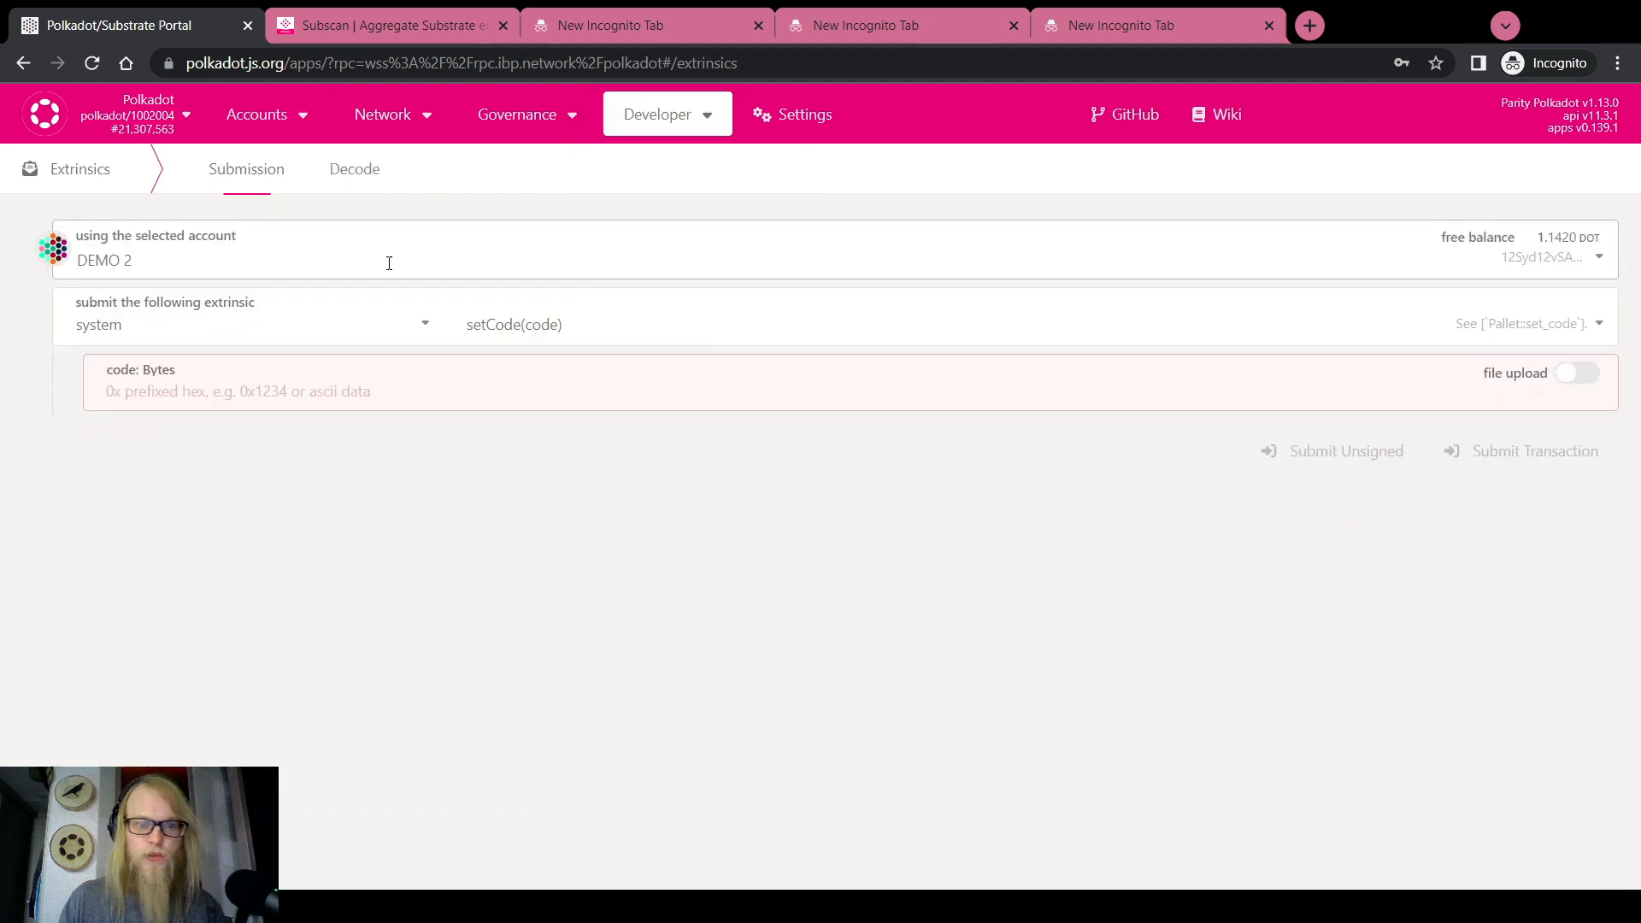
click(186, 263)
click(148, 339)
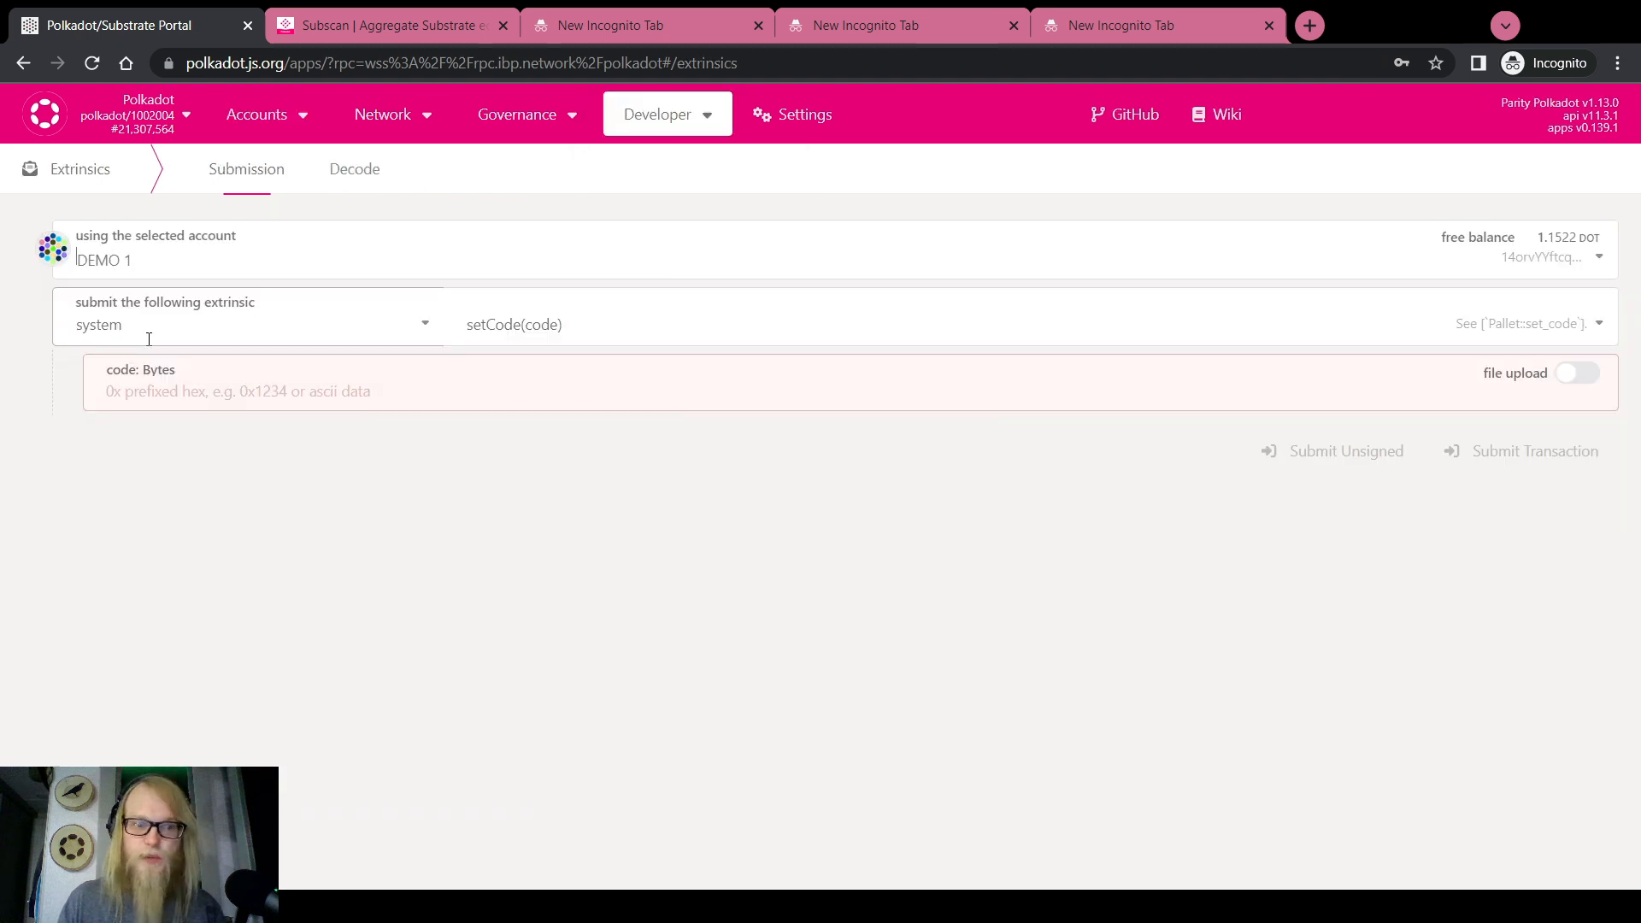
Choose the proxy.proxy call acting on behalf of DEMO 1 PROXIED PURE
click(140, 325)
scroll(162, 457, up, 3)
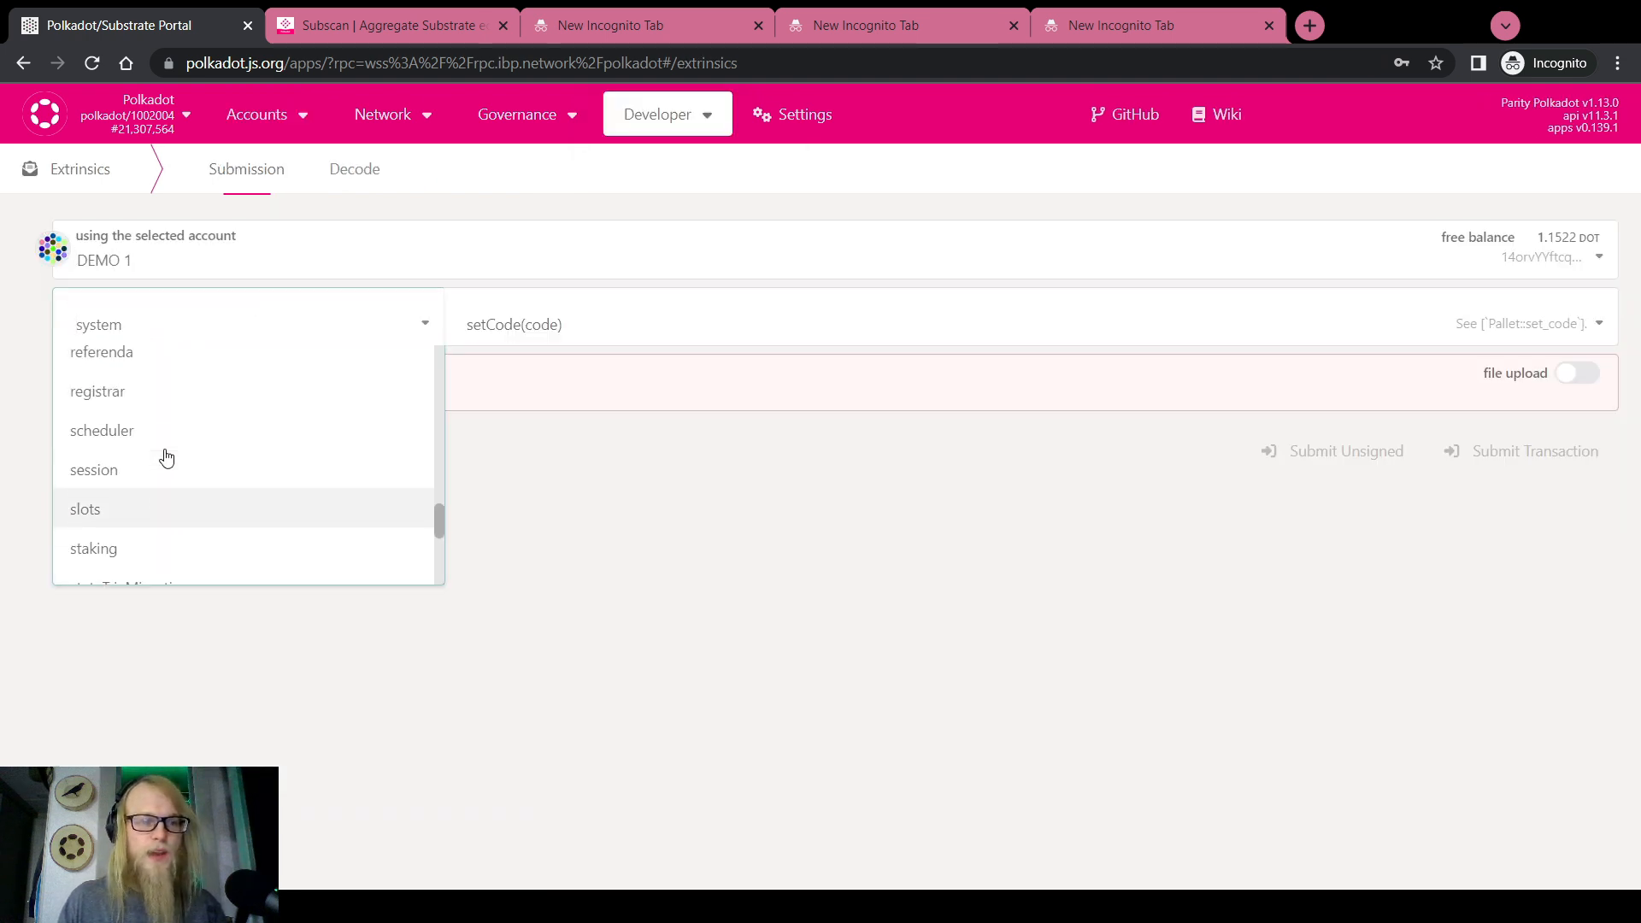
click(110, 398)
click(484, 323)
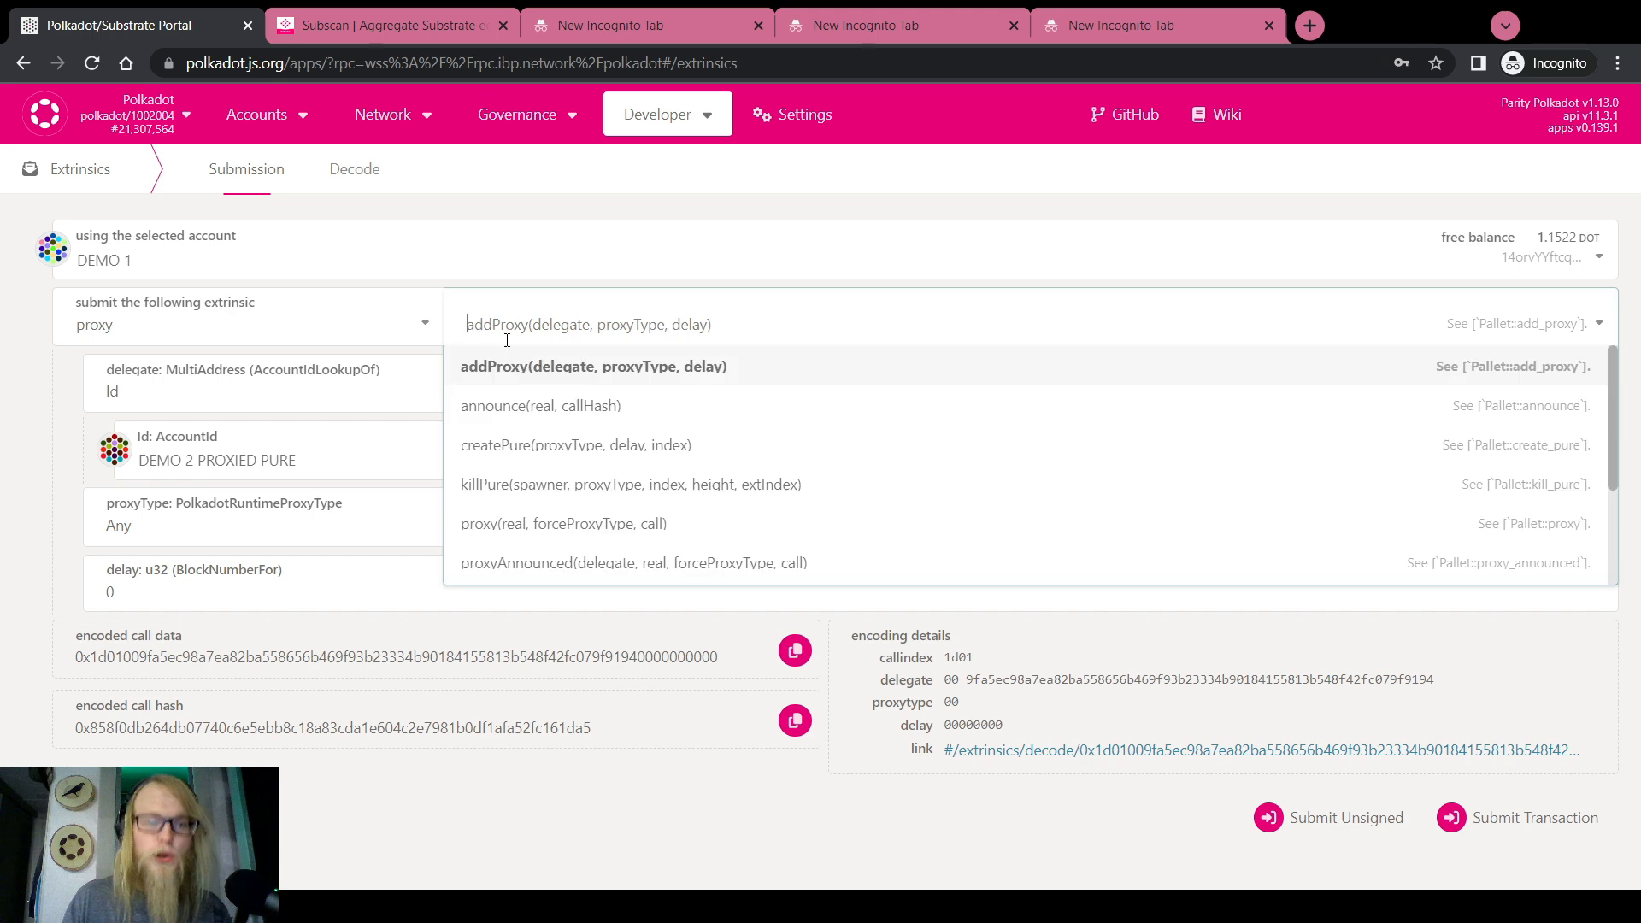
click(557, 524)
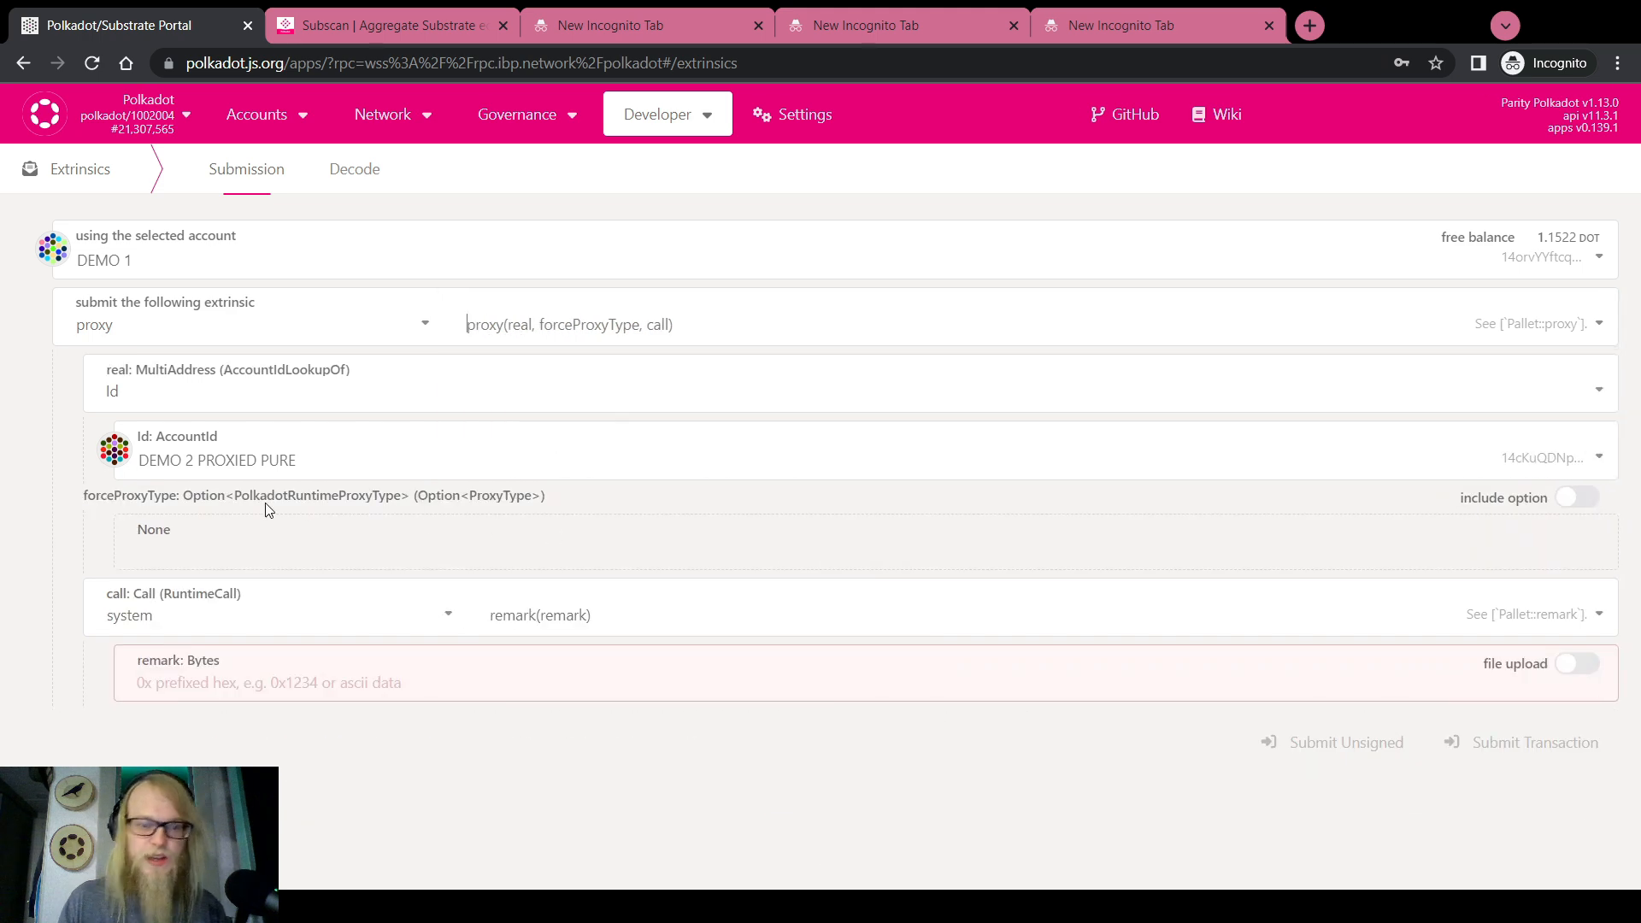
click(253, 461)
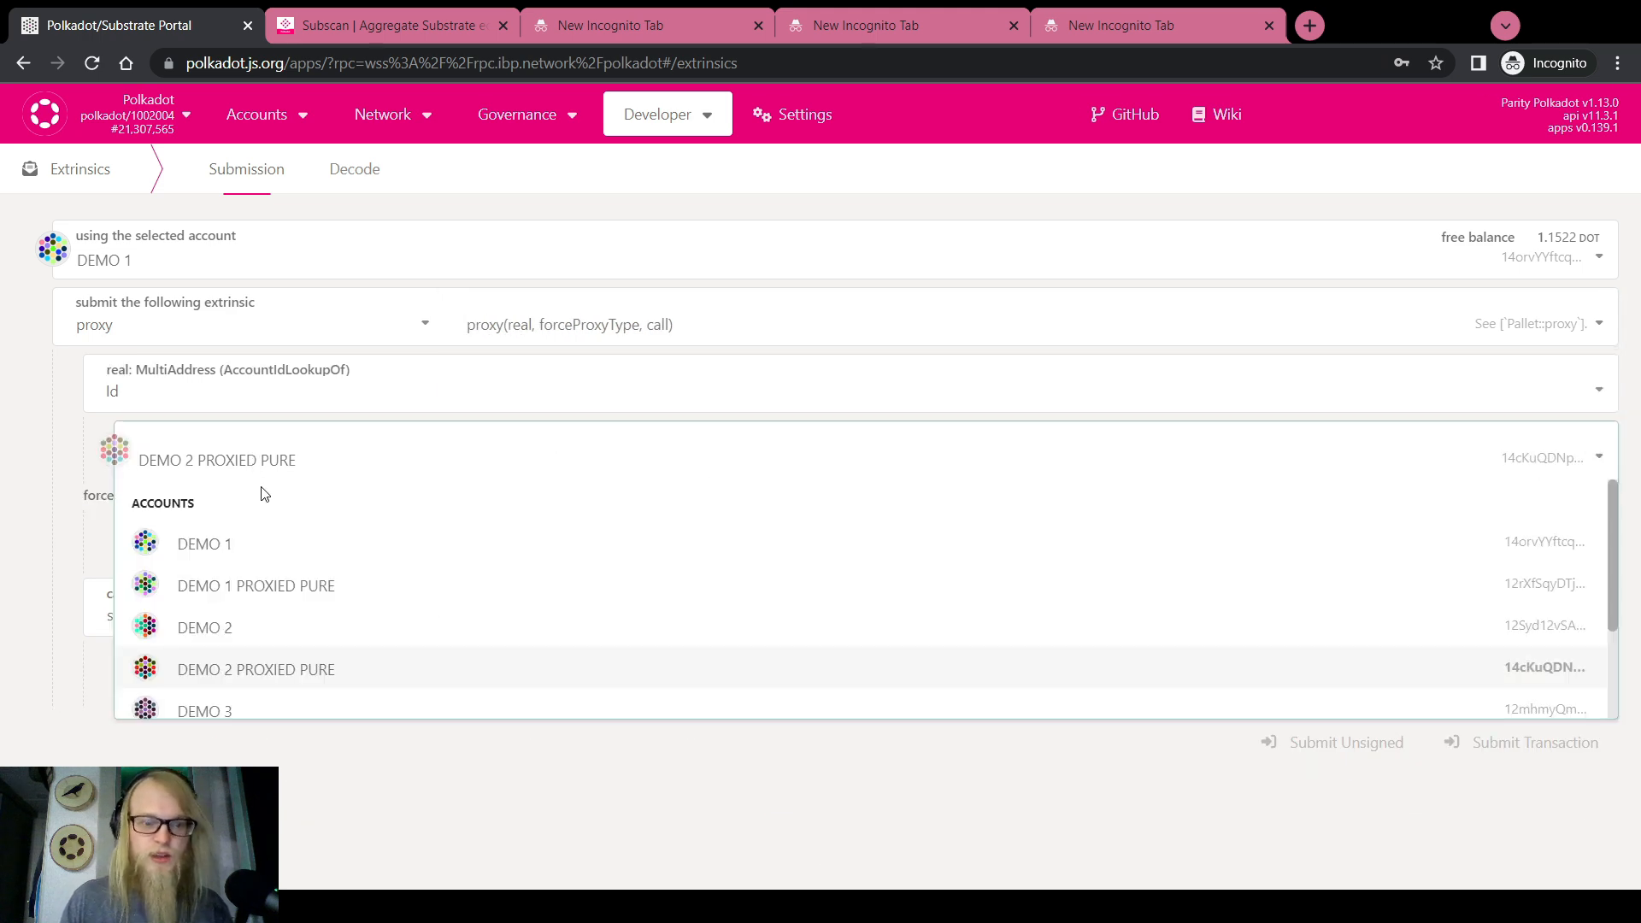
click(288, 584)
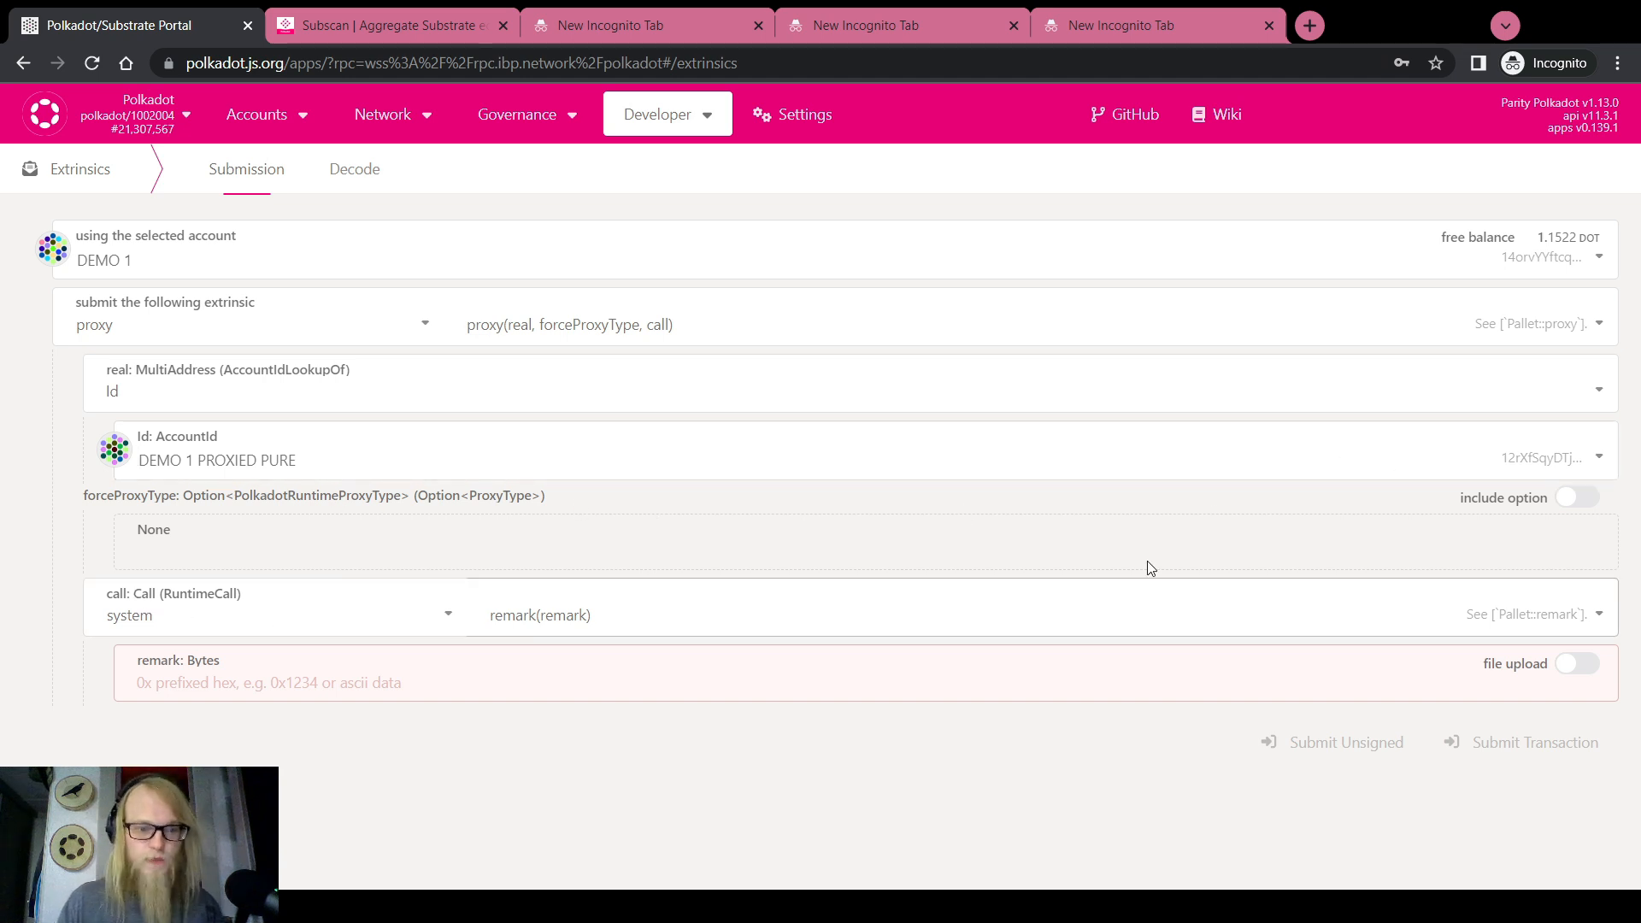
click(441, 613)
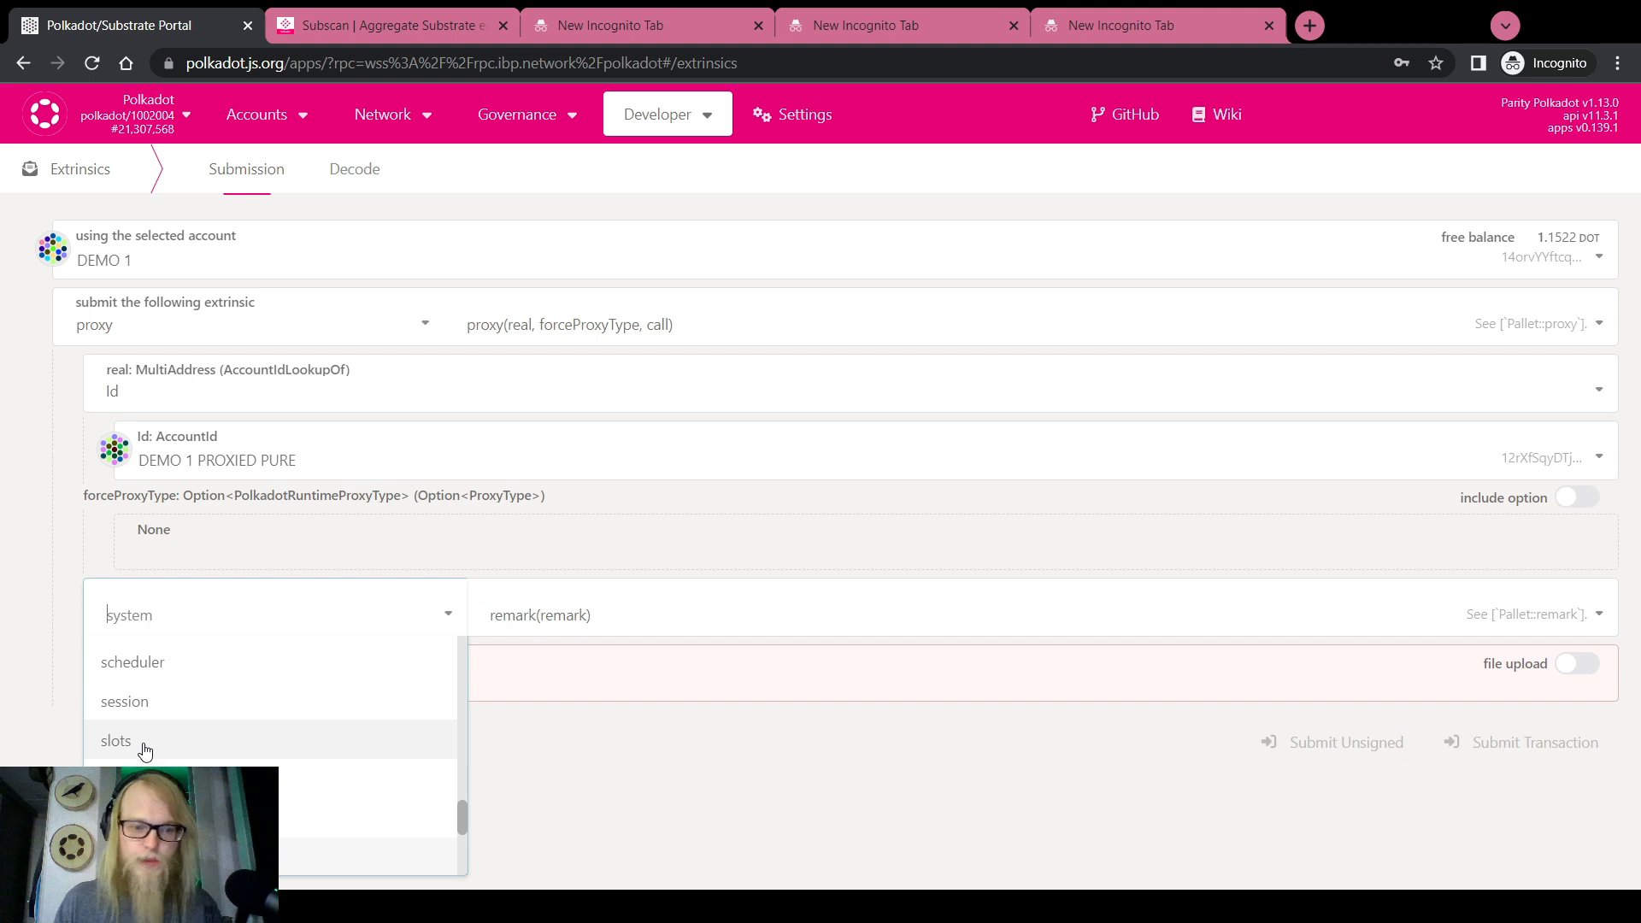
scroll(141, 735, up, 8)
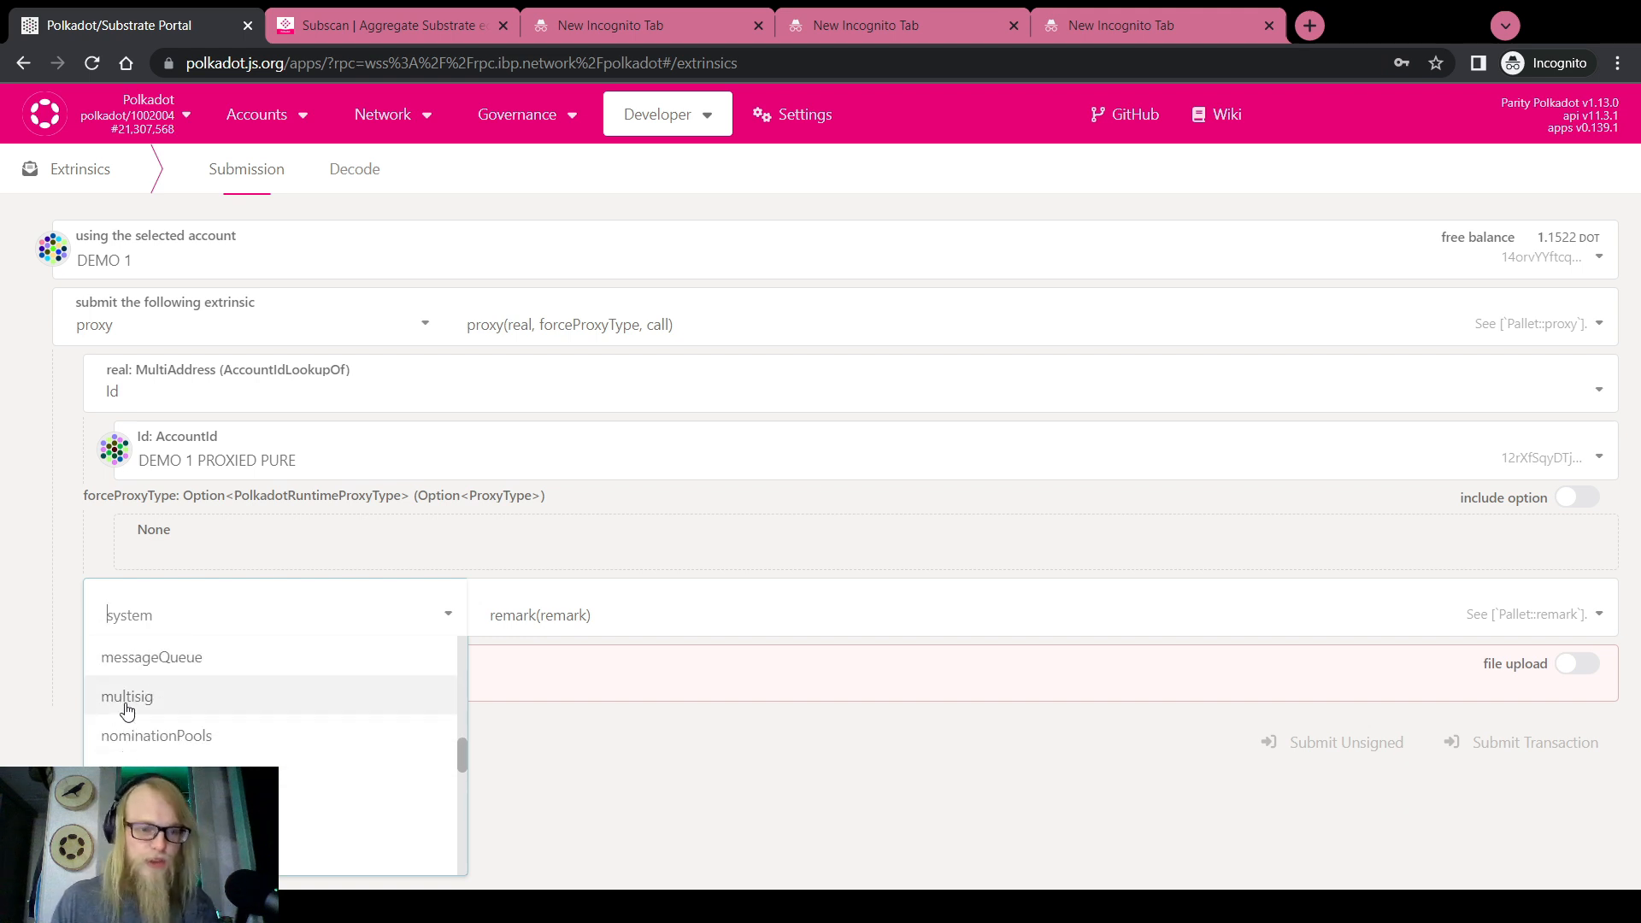
Make the wrapped call multisig.asMulti with threshold 2
click(127, 696)
click(487, 615)
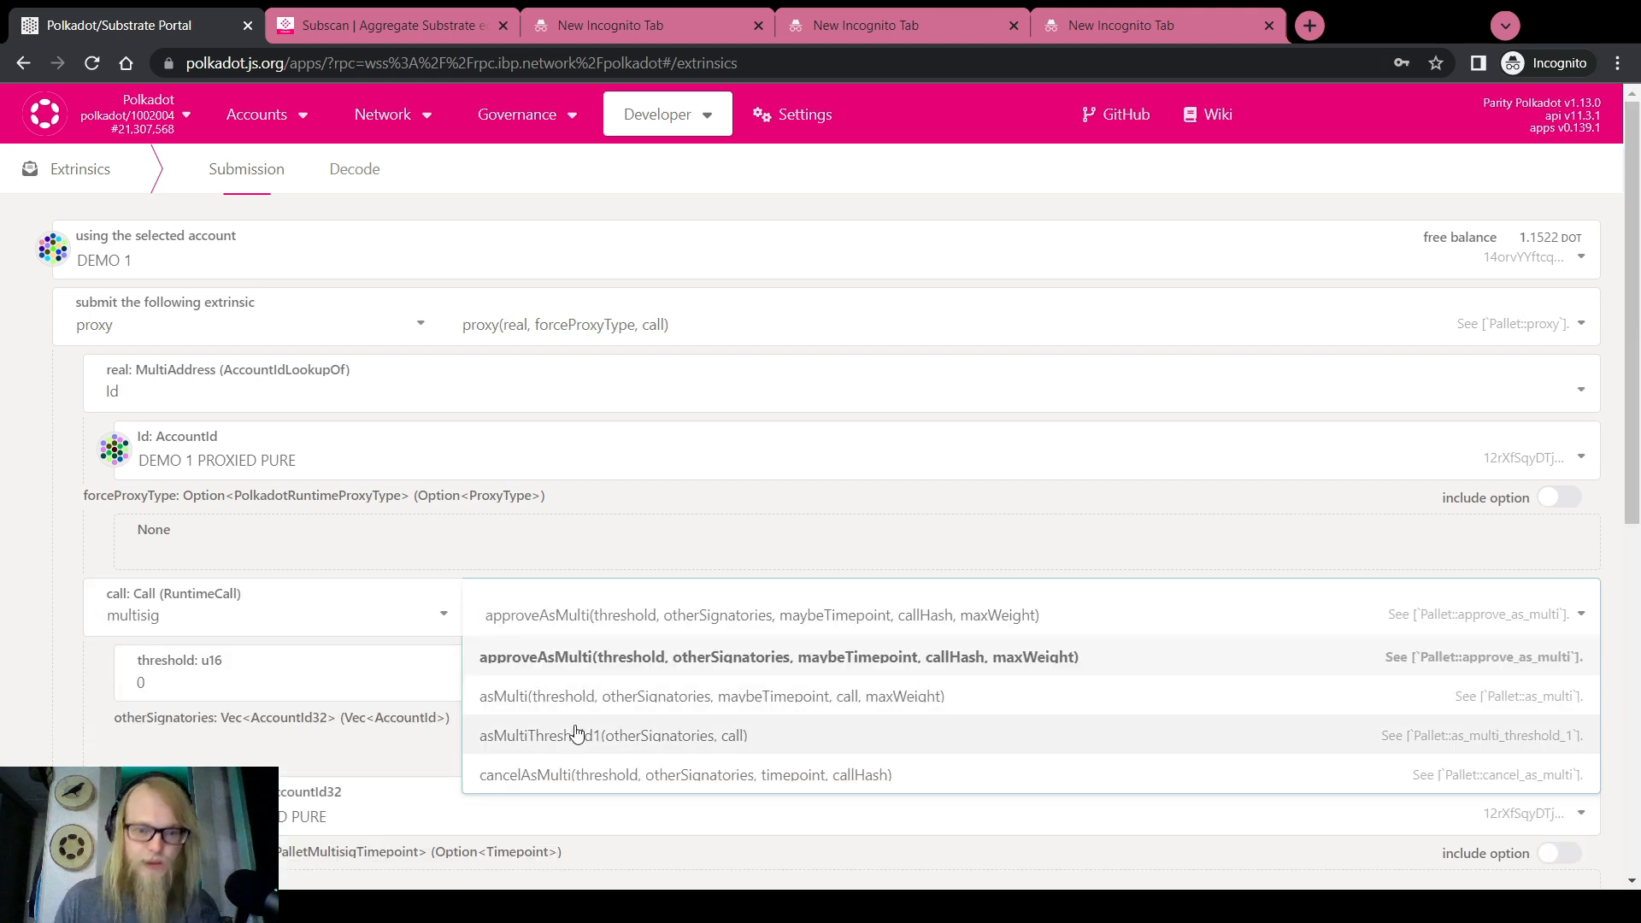
click(575, 695)
scroll(76, 675, down, 5)
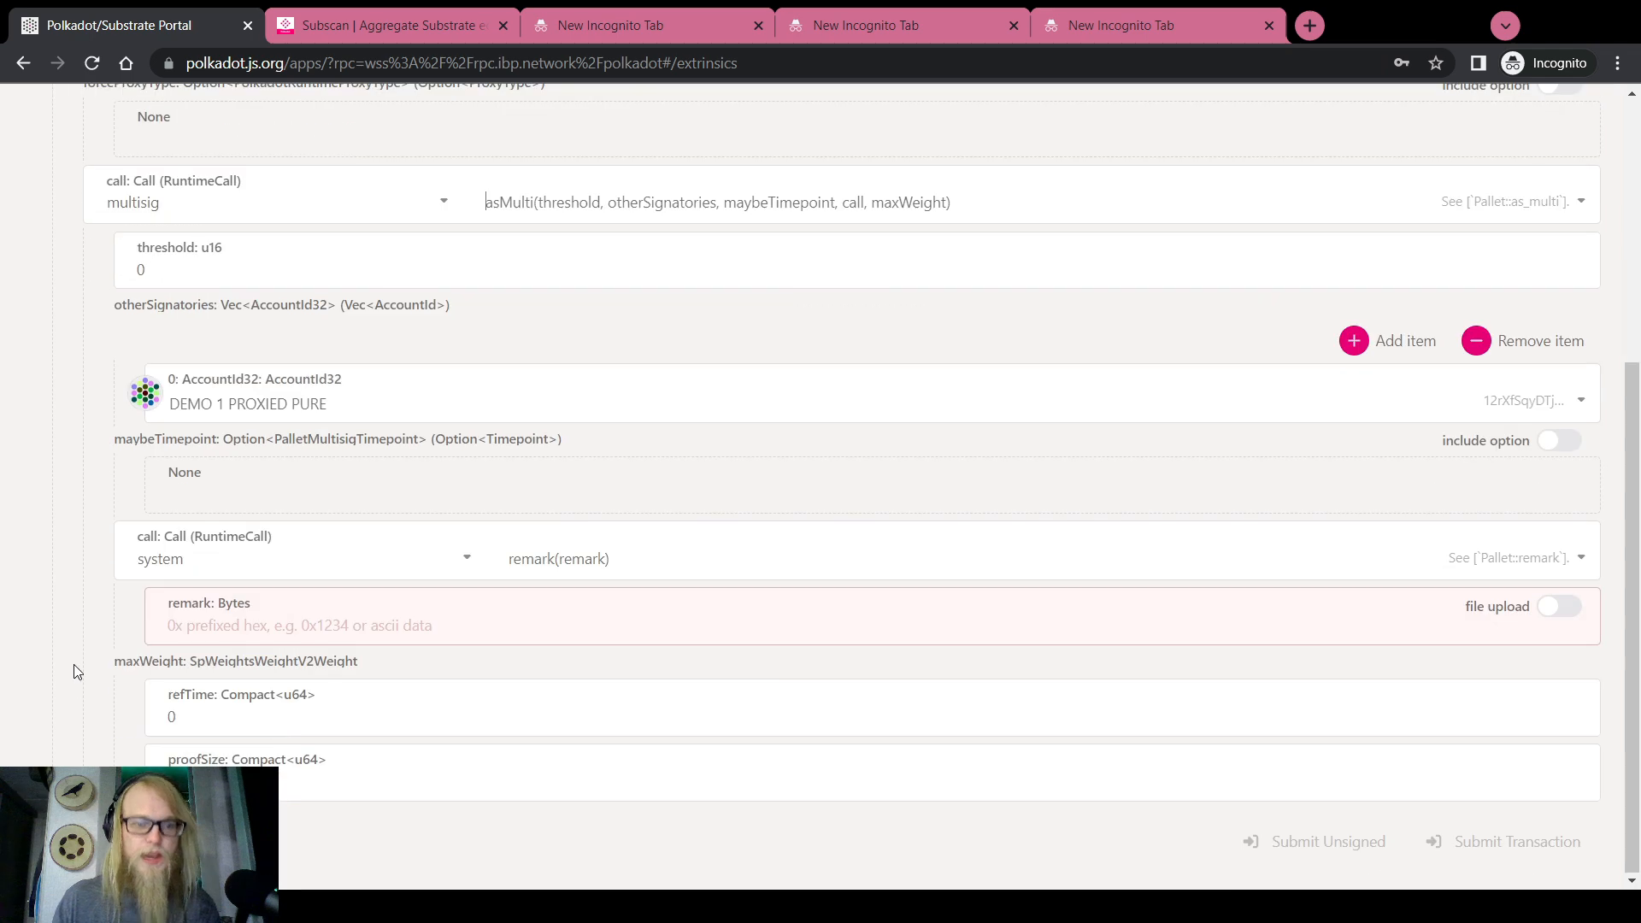
scroll(410, 368, up, 2)
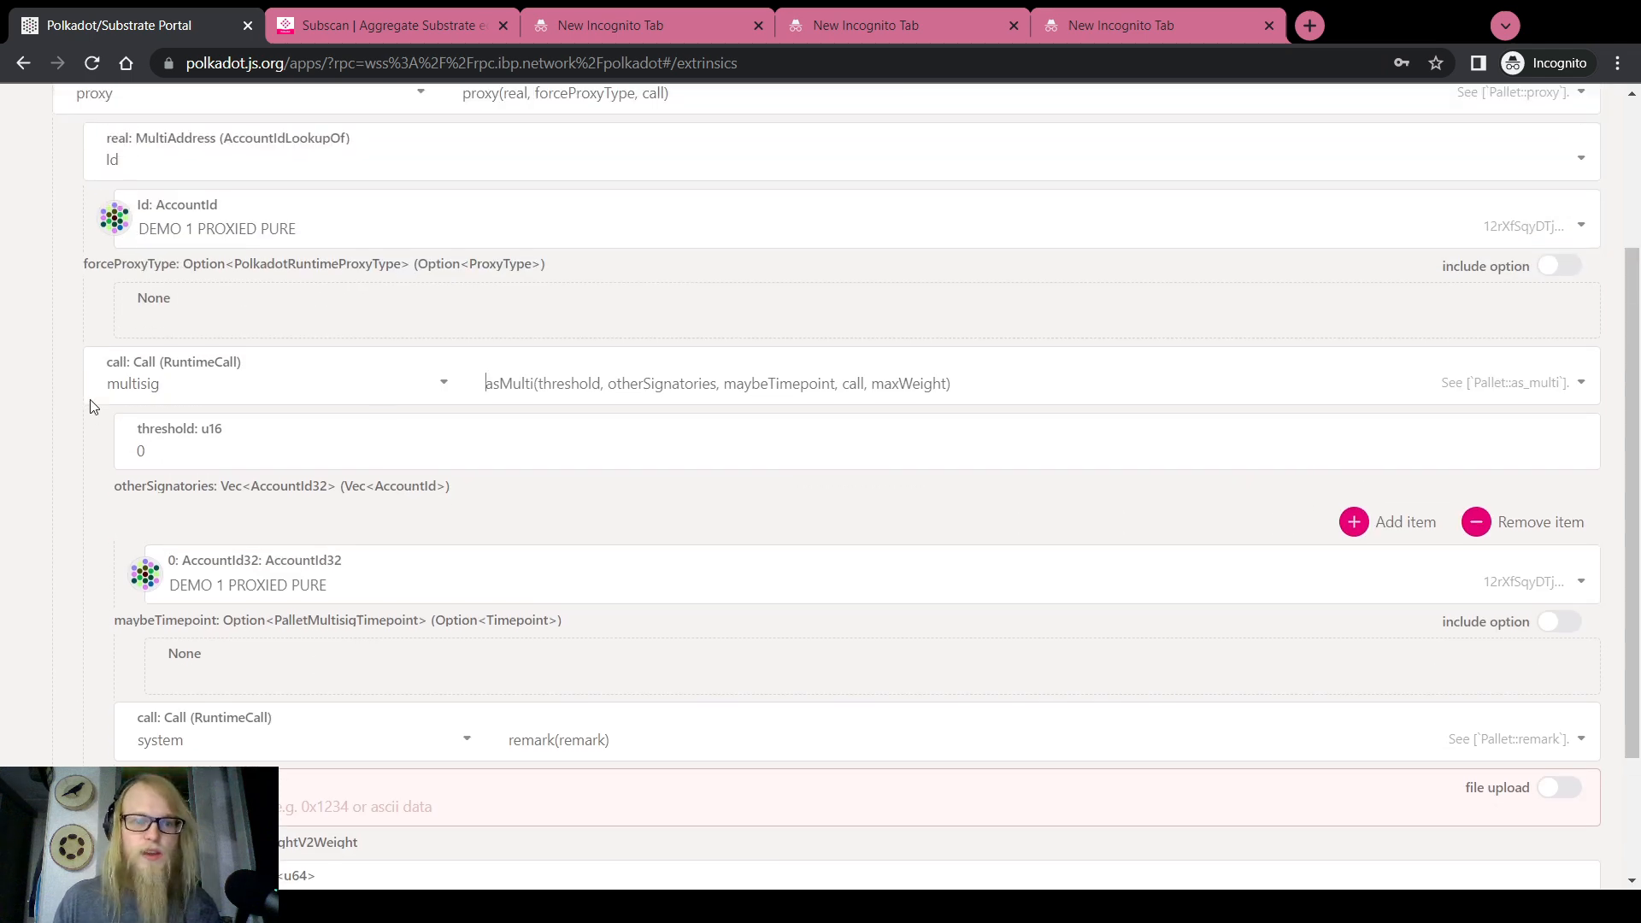
scroll(90, 412, down, 1)
double_click(157, 401)
text(2)
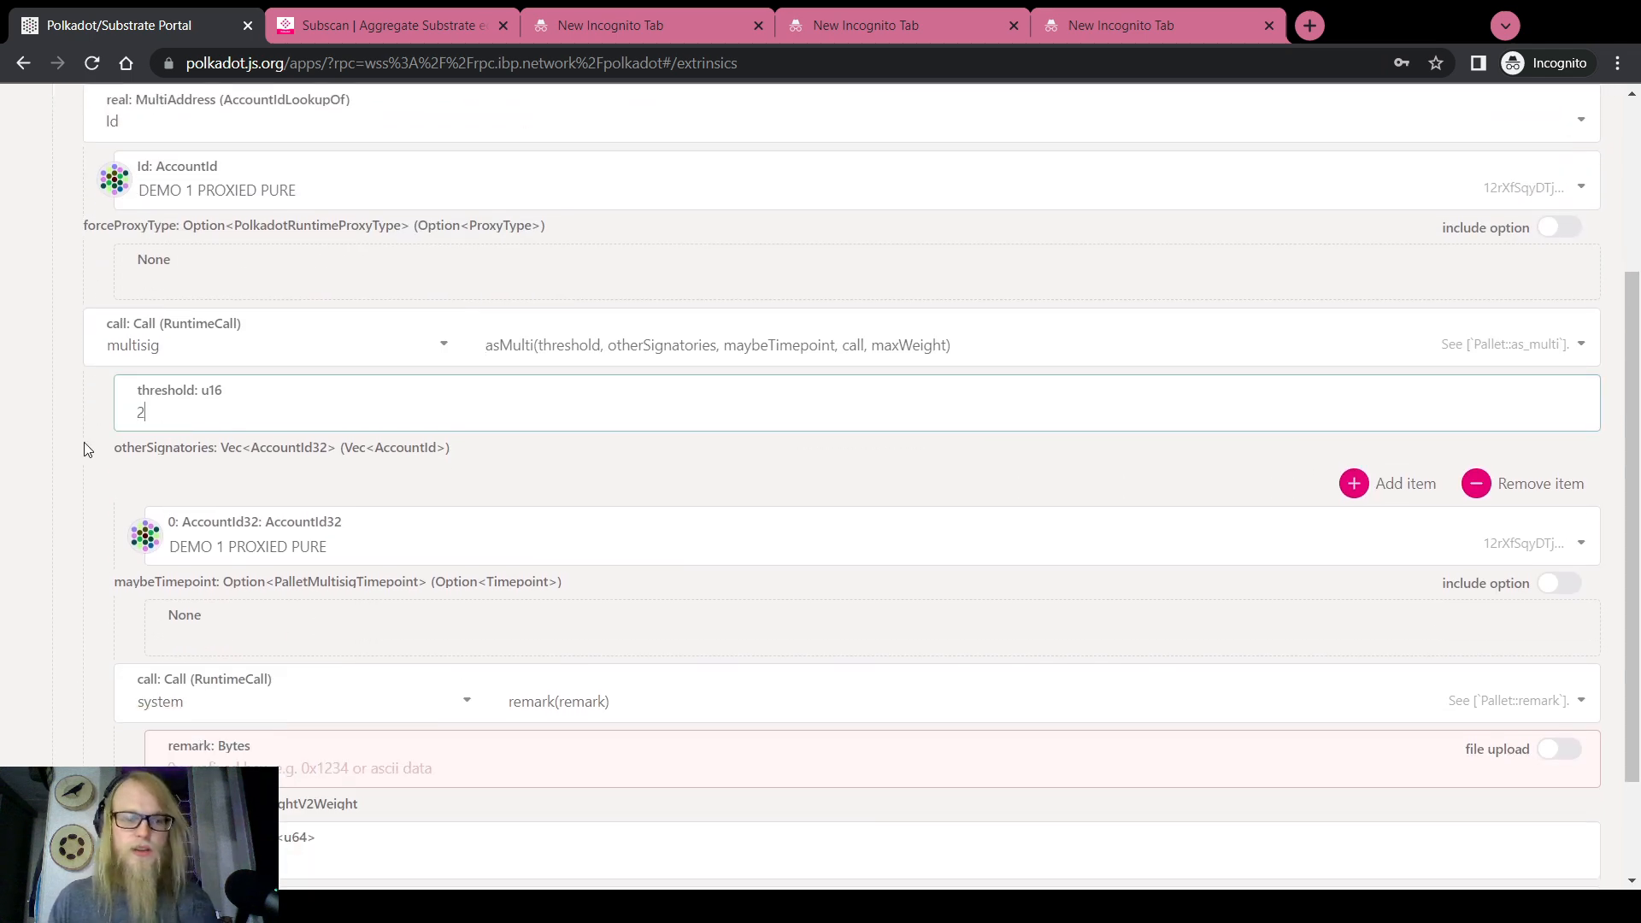
Set the other signatories to DEMO 3 PROXIED PURE and DEMO 2 PROXIED PURE
click(1381, 484)
click(290, 541)
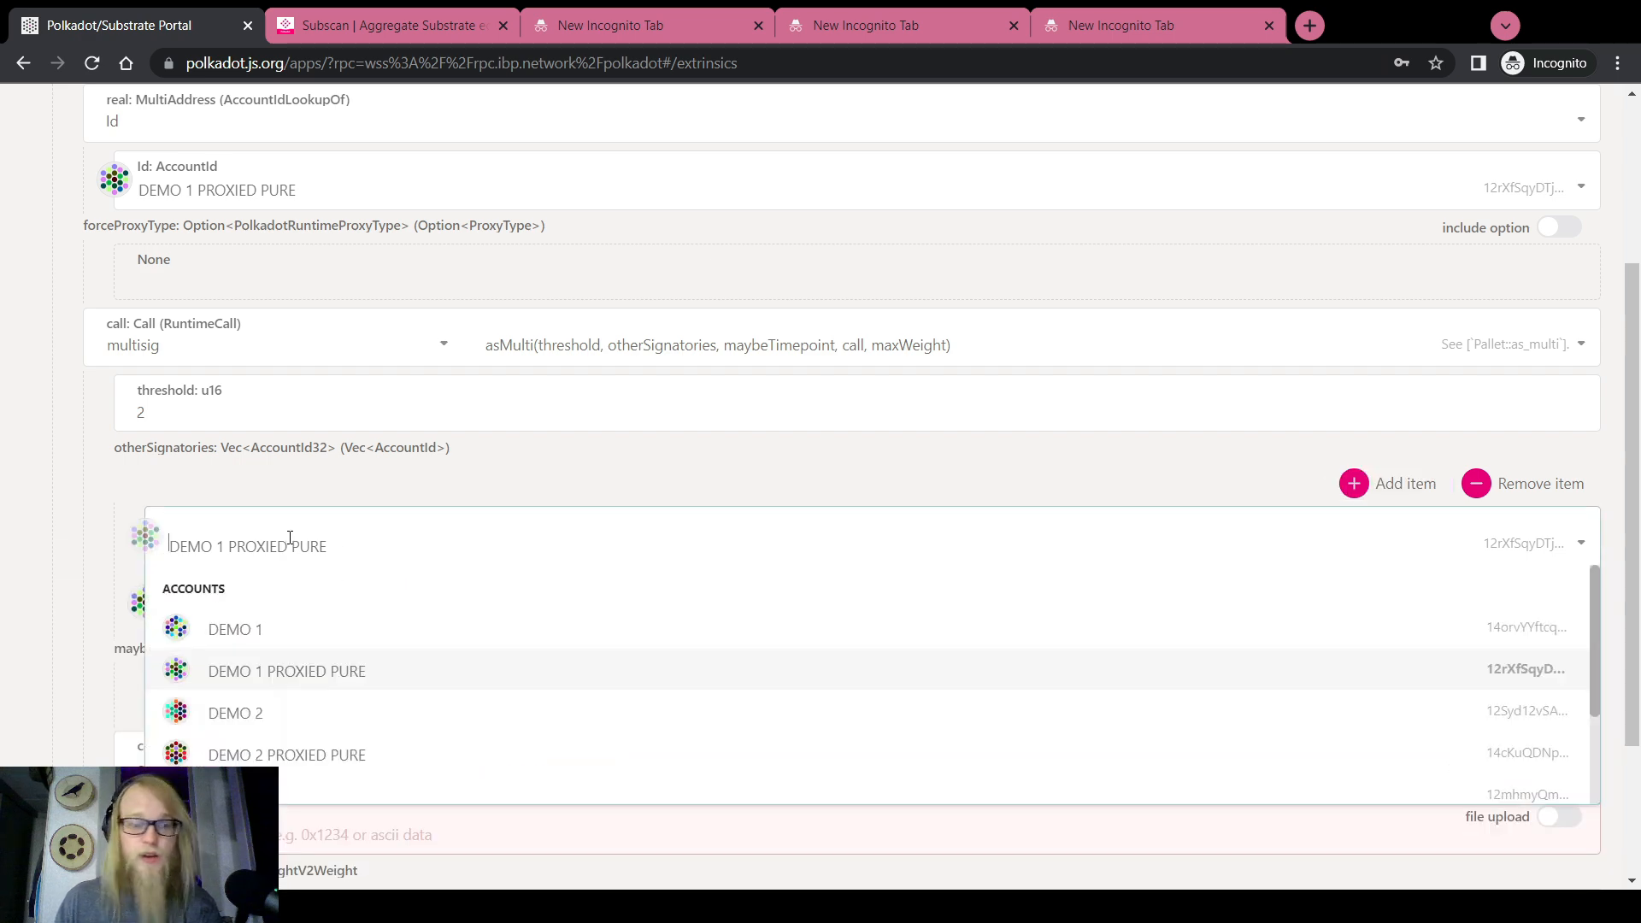
click(275, 754)
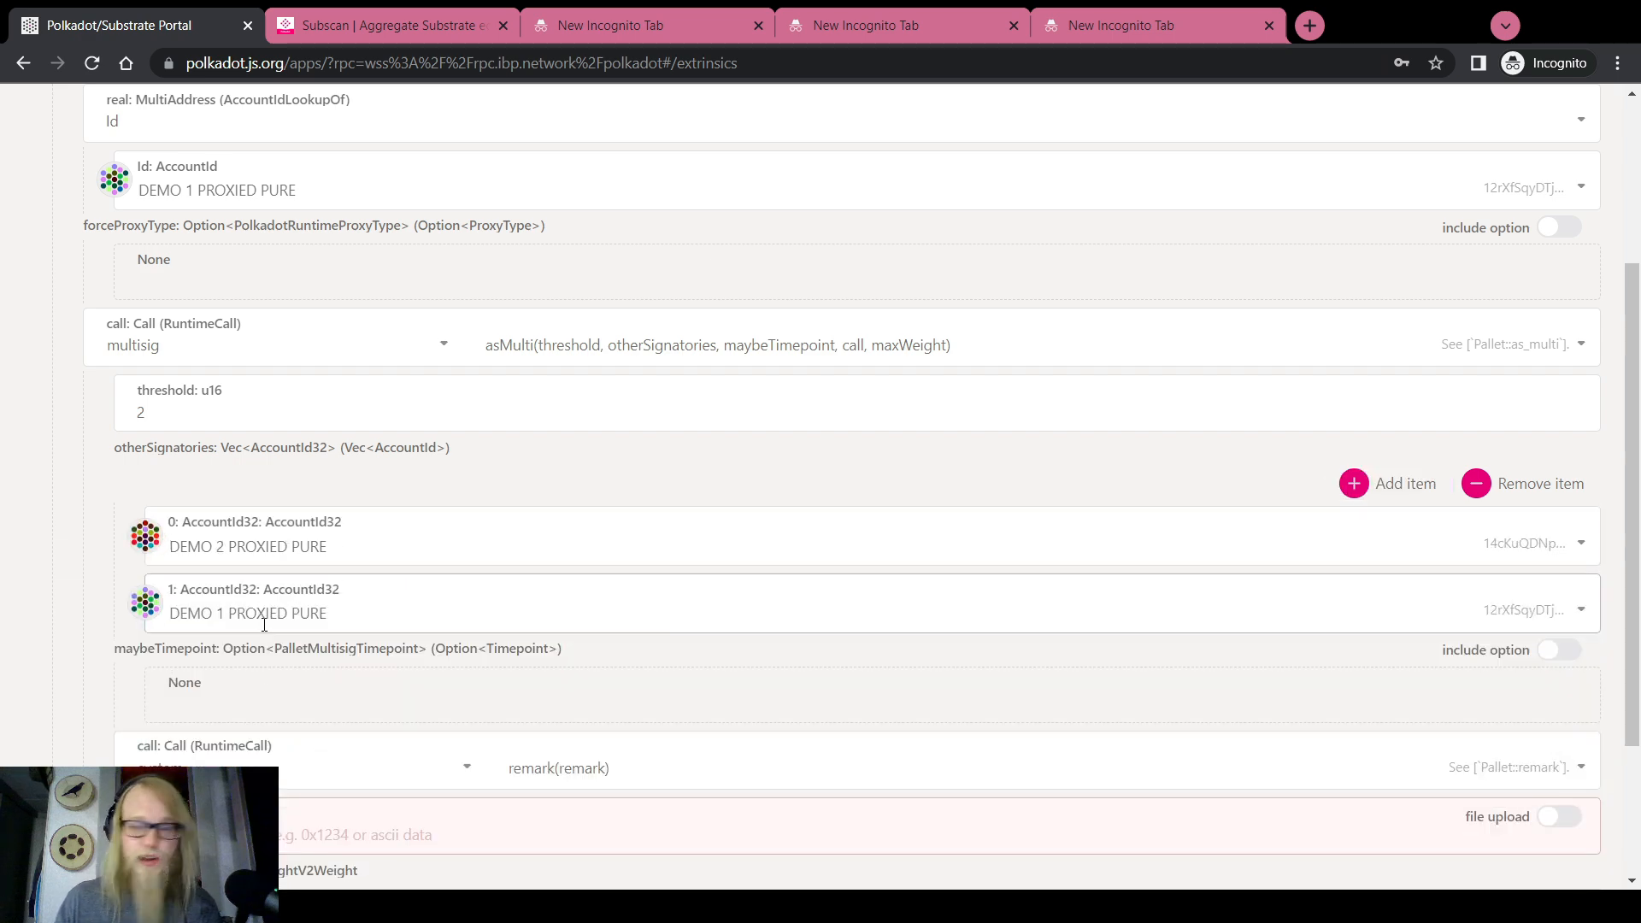
click(264, 624)
scroll(274, 743, down, 3)
click(274, 773)
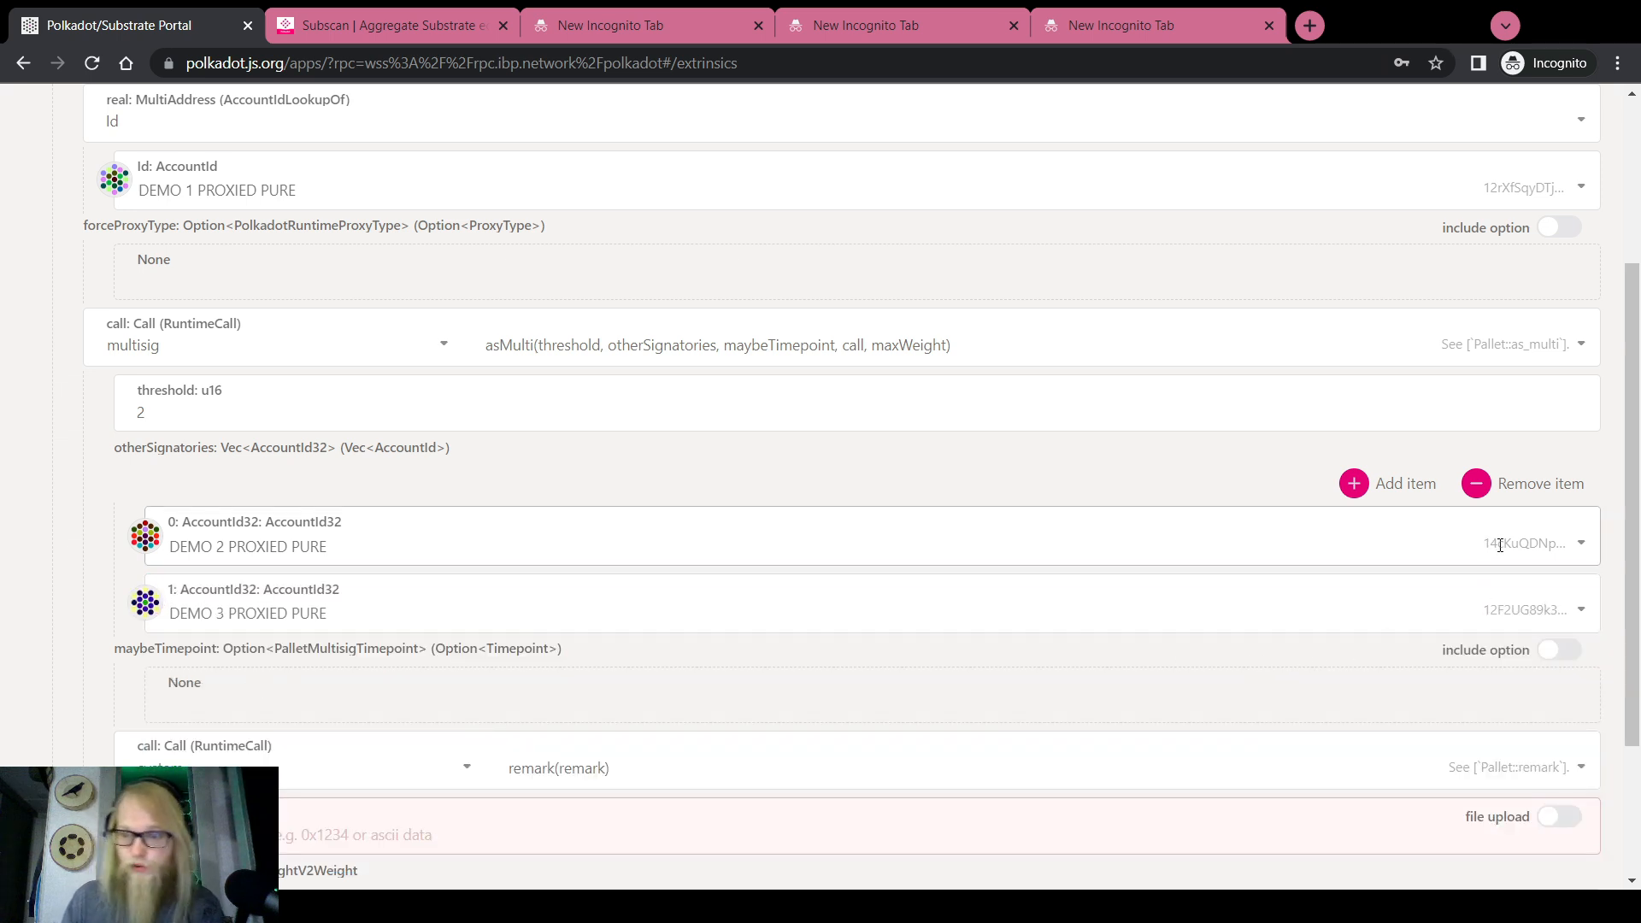
click(462, 556)
scroll(306, 732, down, 2)
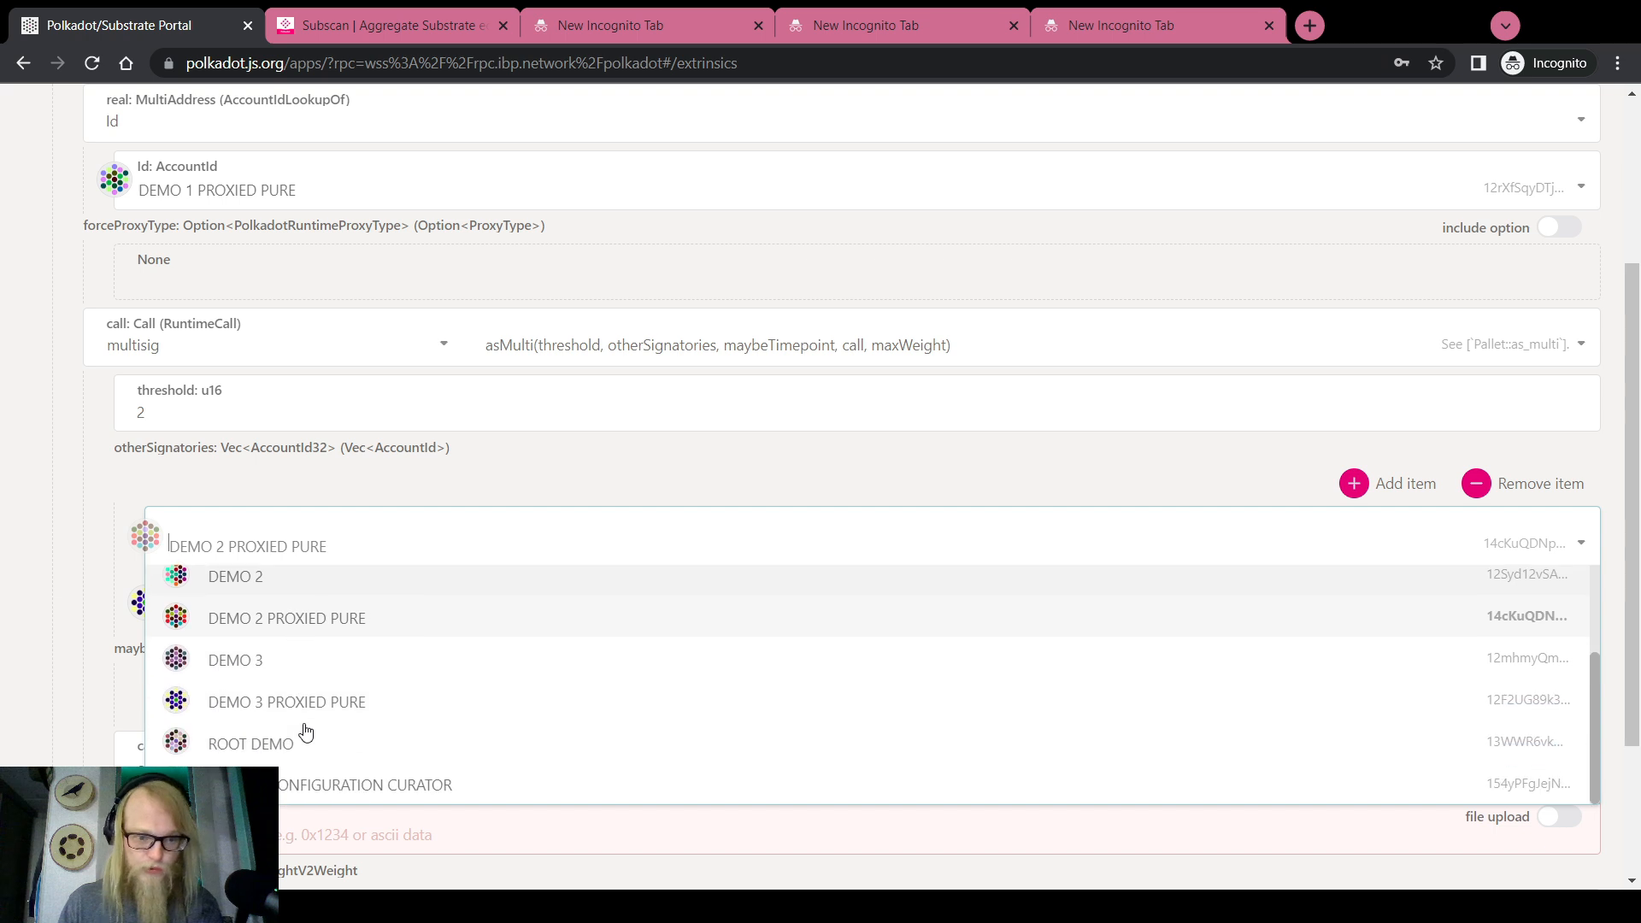
click(293, 701)
click(276, 637)
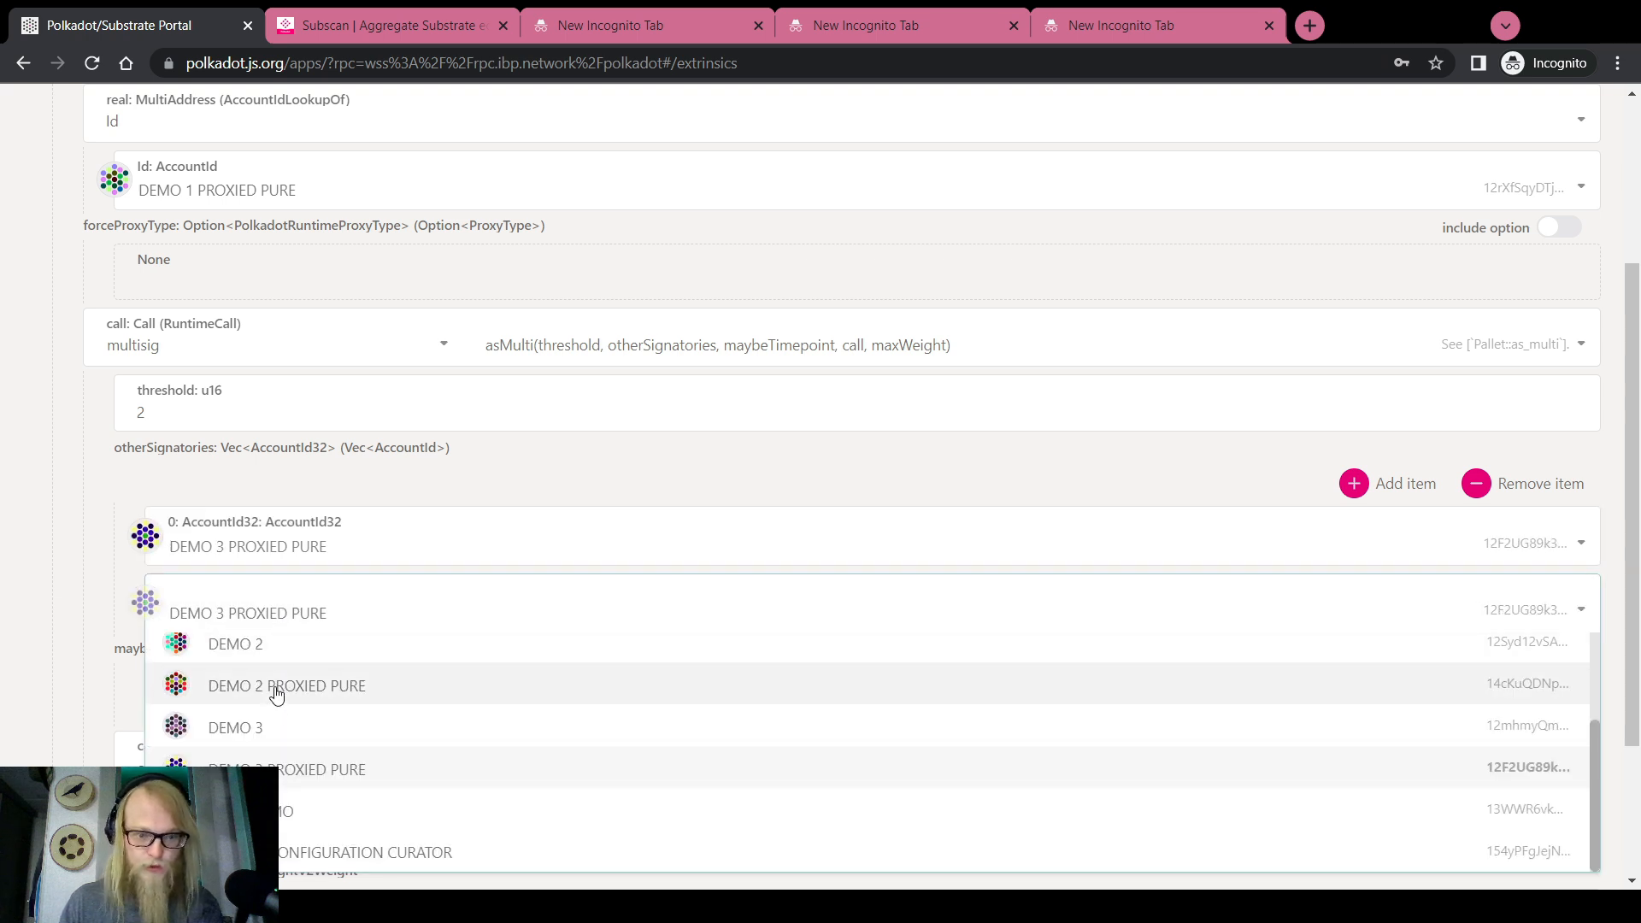
click(277, 687)
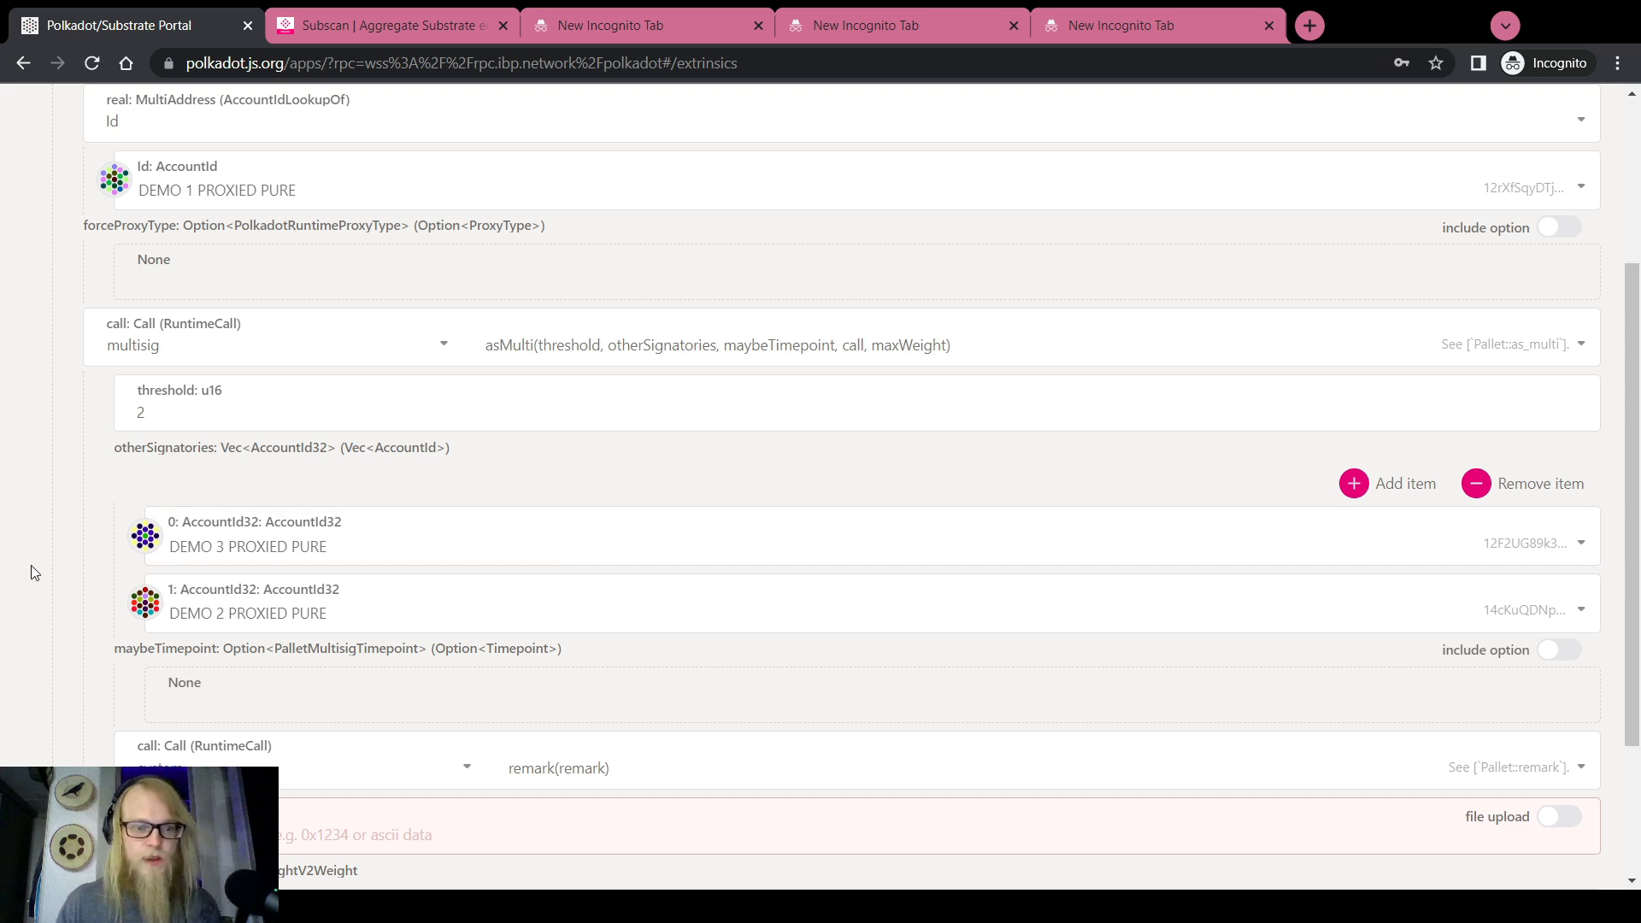
scroll(34, 572, up, 2)
scroll(35, 571, down, 2)
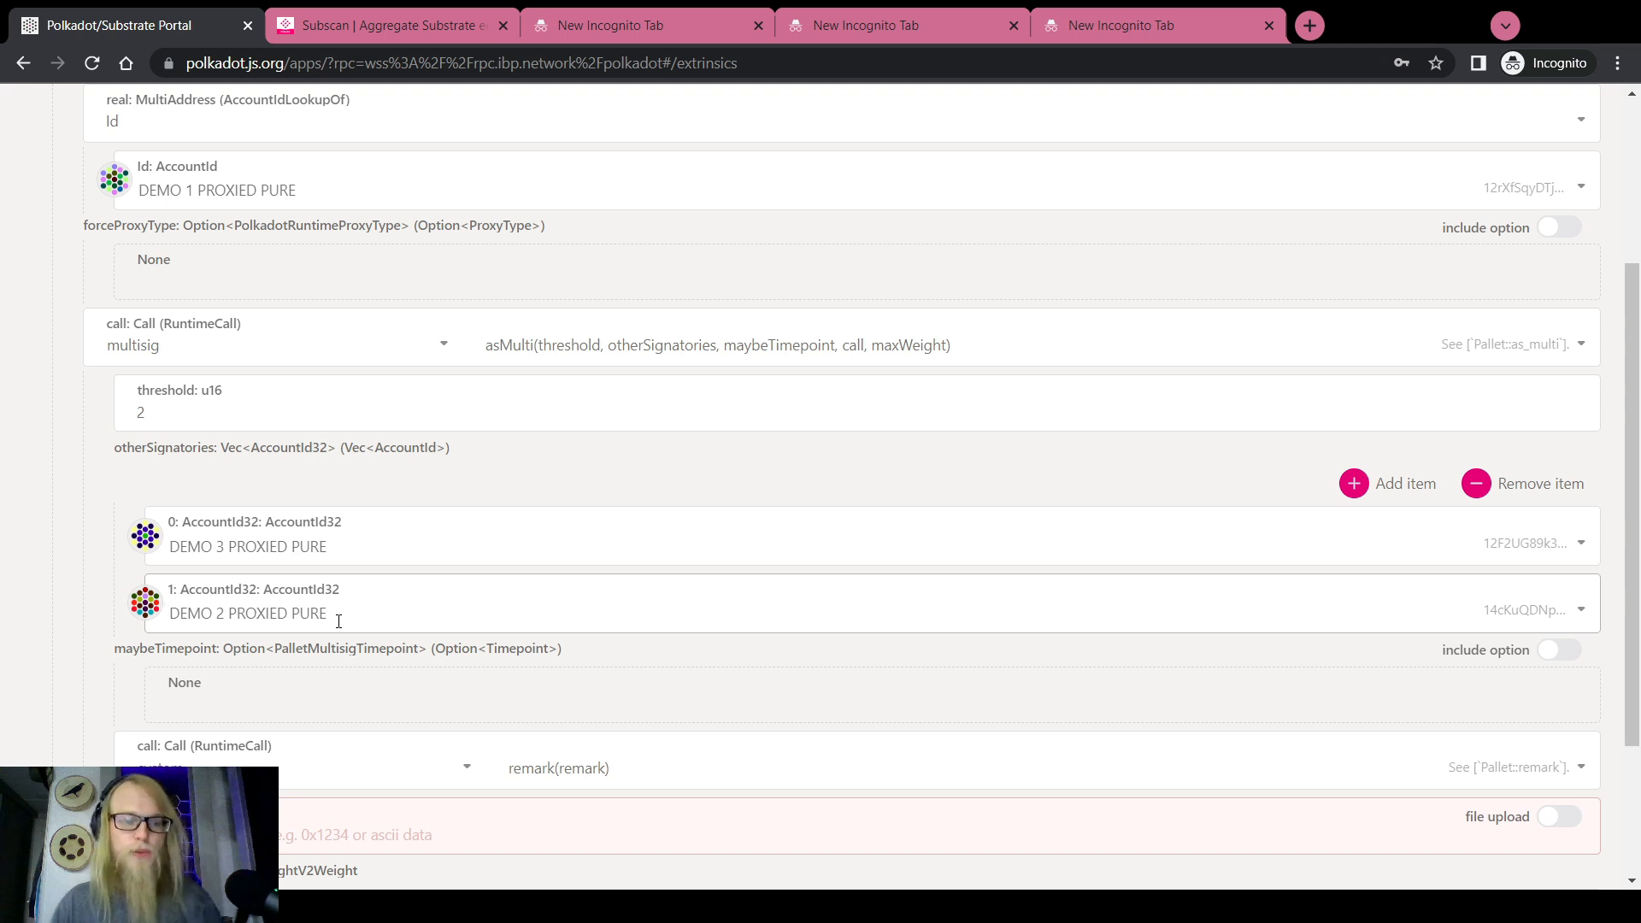
scroll(54, 633, down, 2)
click(202, 628)
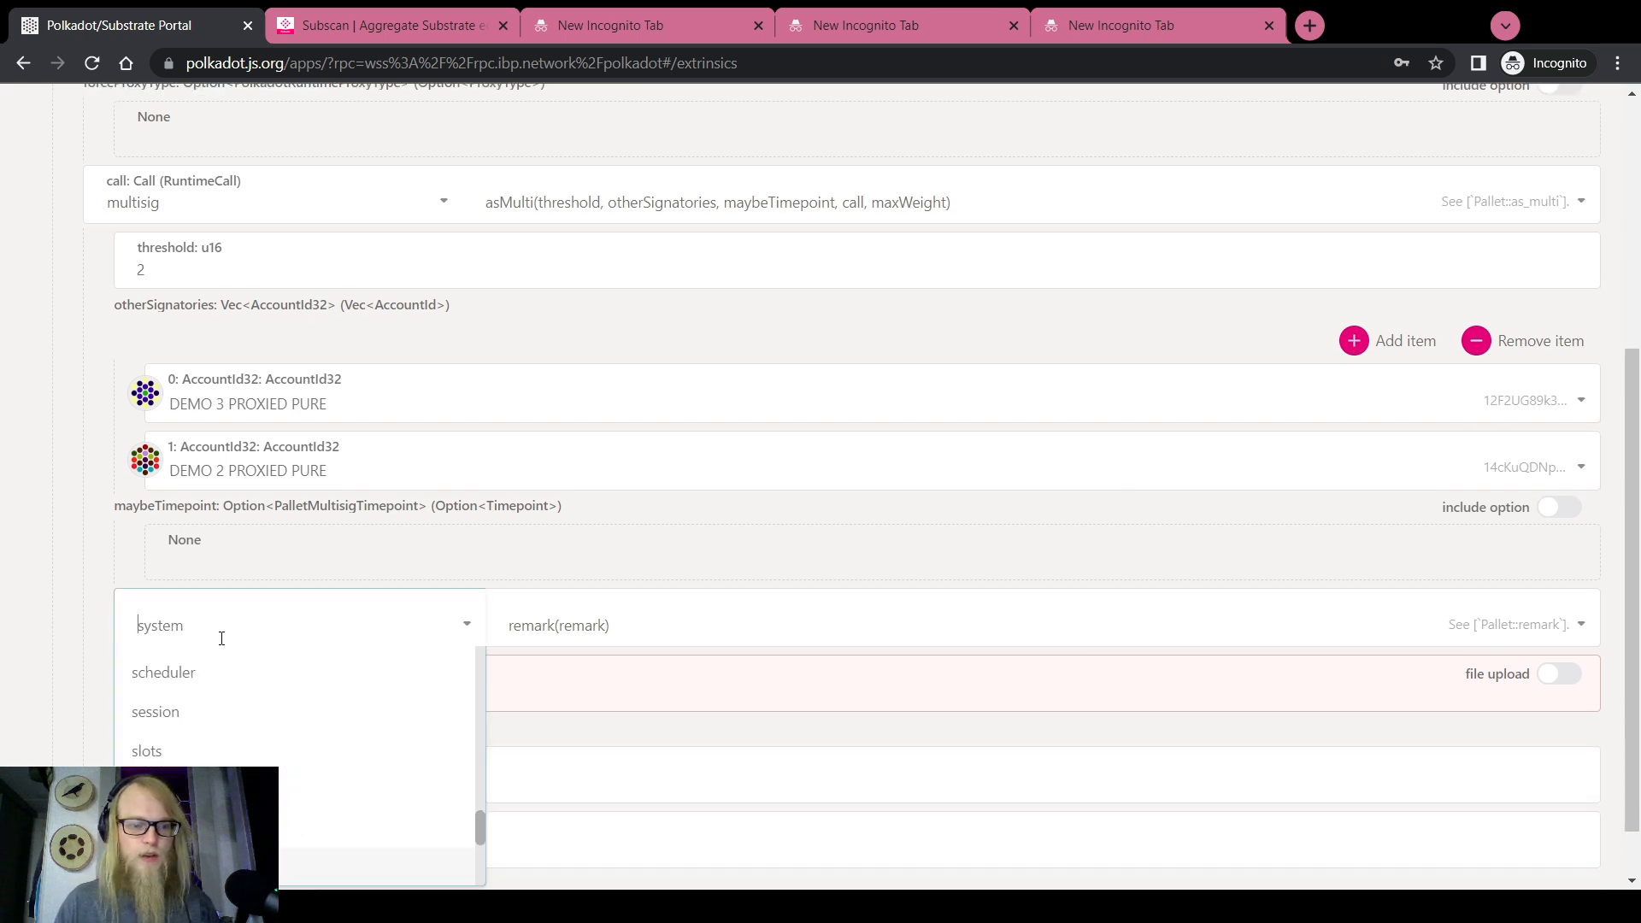
scroll(203, 718, up, 3)
scroll(203, 718, up, 7)
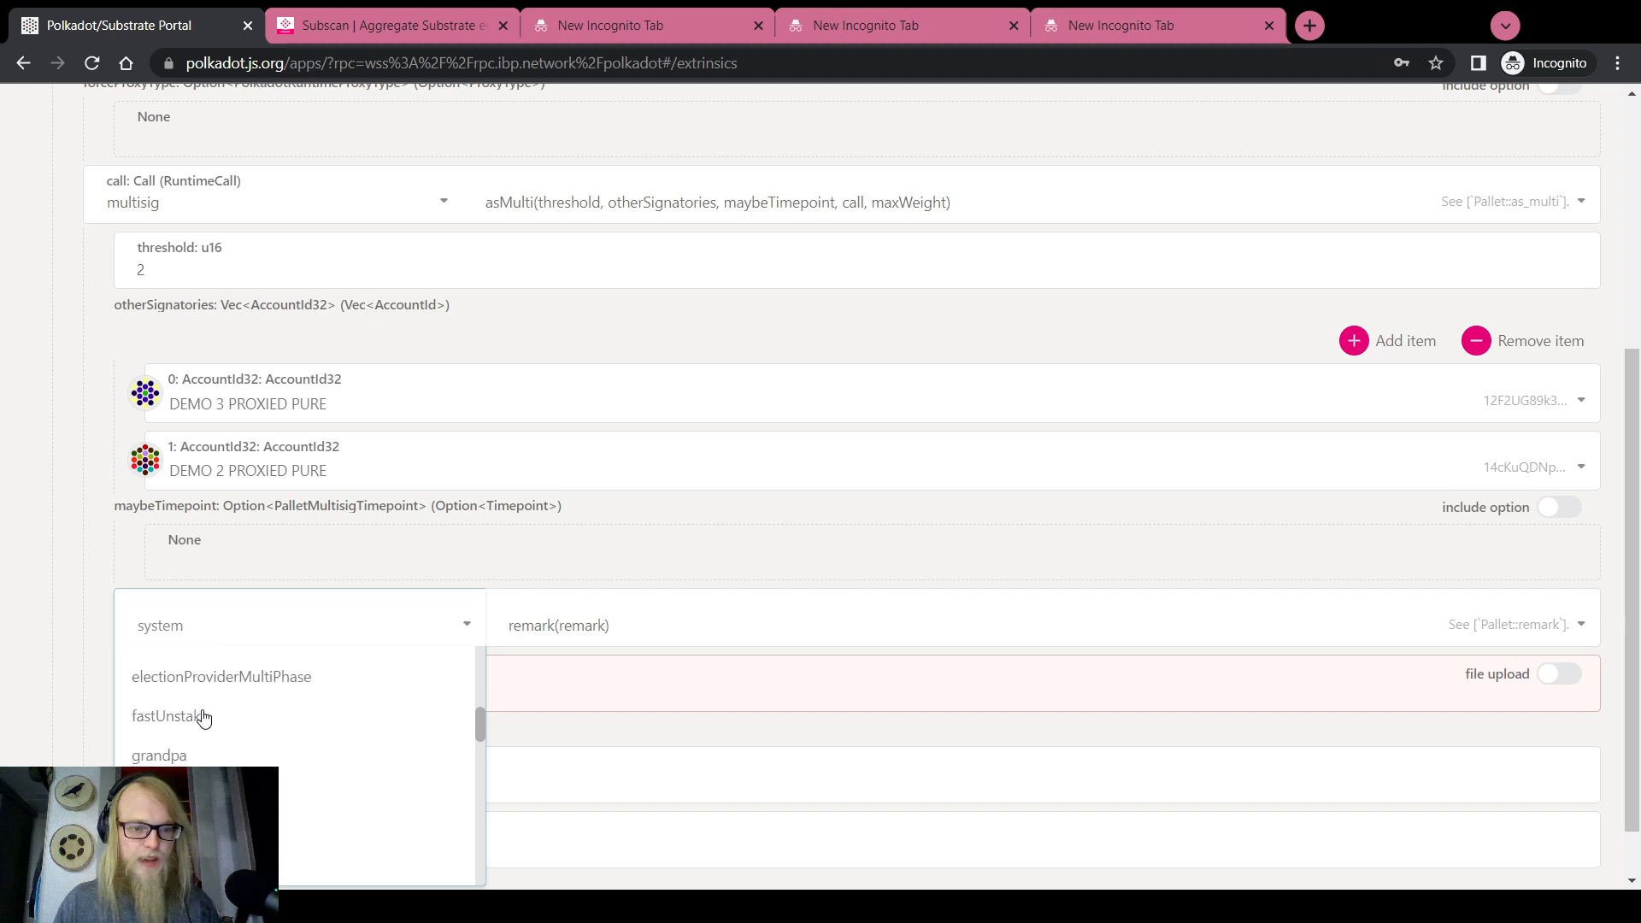
scroll(203, 717, up, 2)
Make the multisig's inner call childBounties.addChildBounty
click(205, 765)
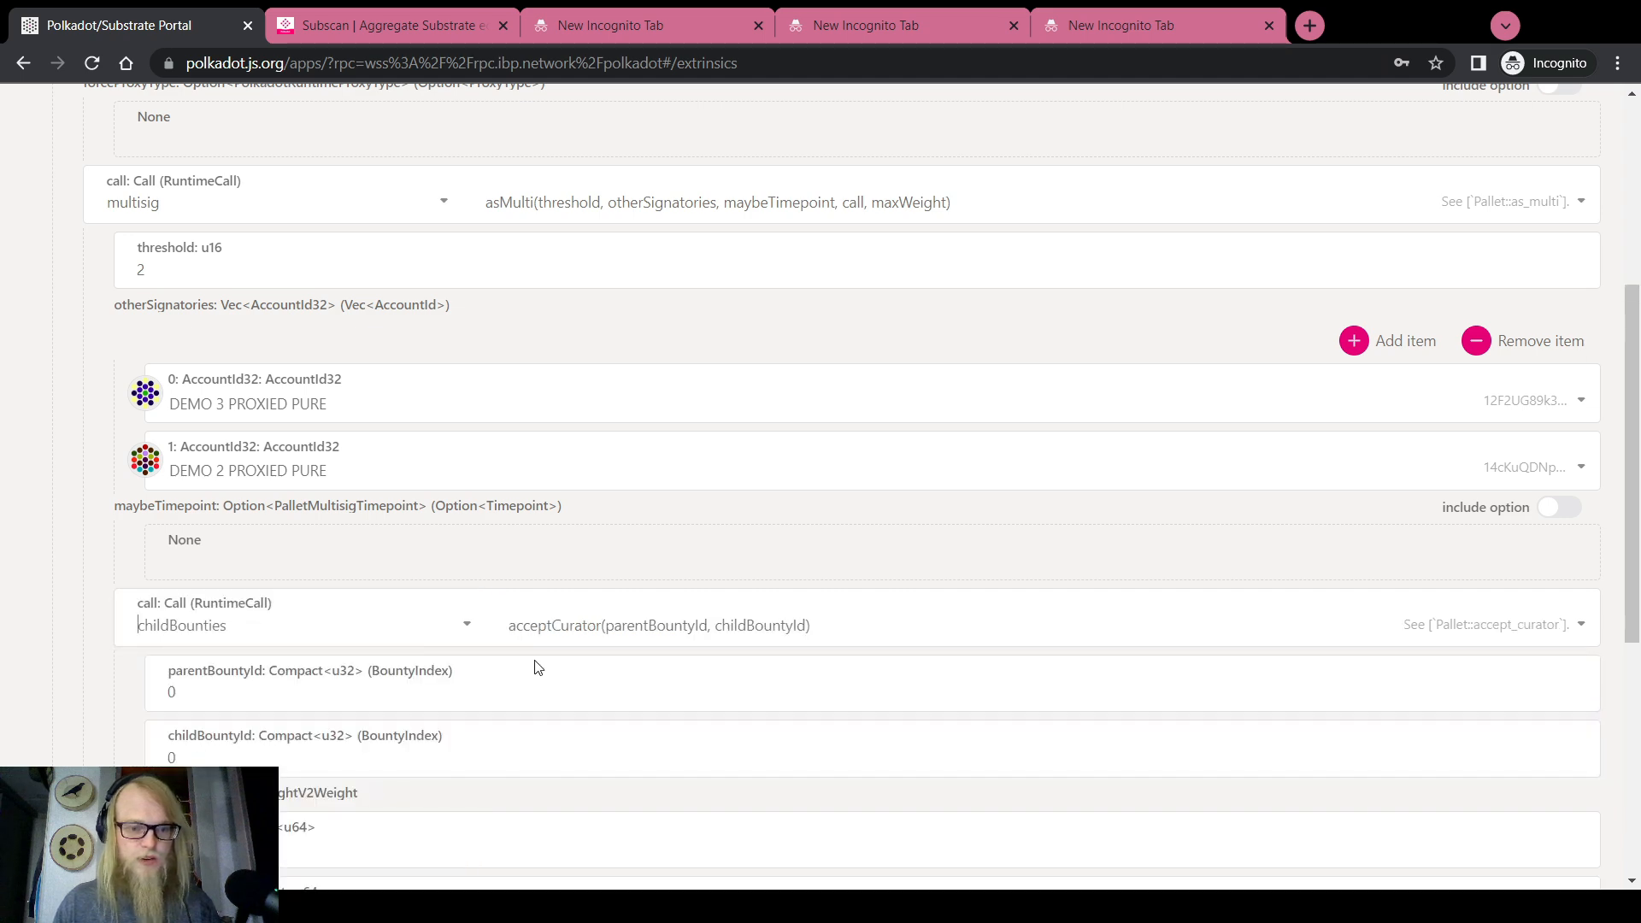
click(585, 630)
click(578, 707)
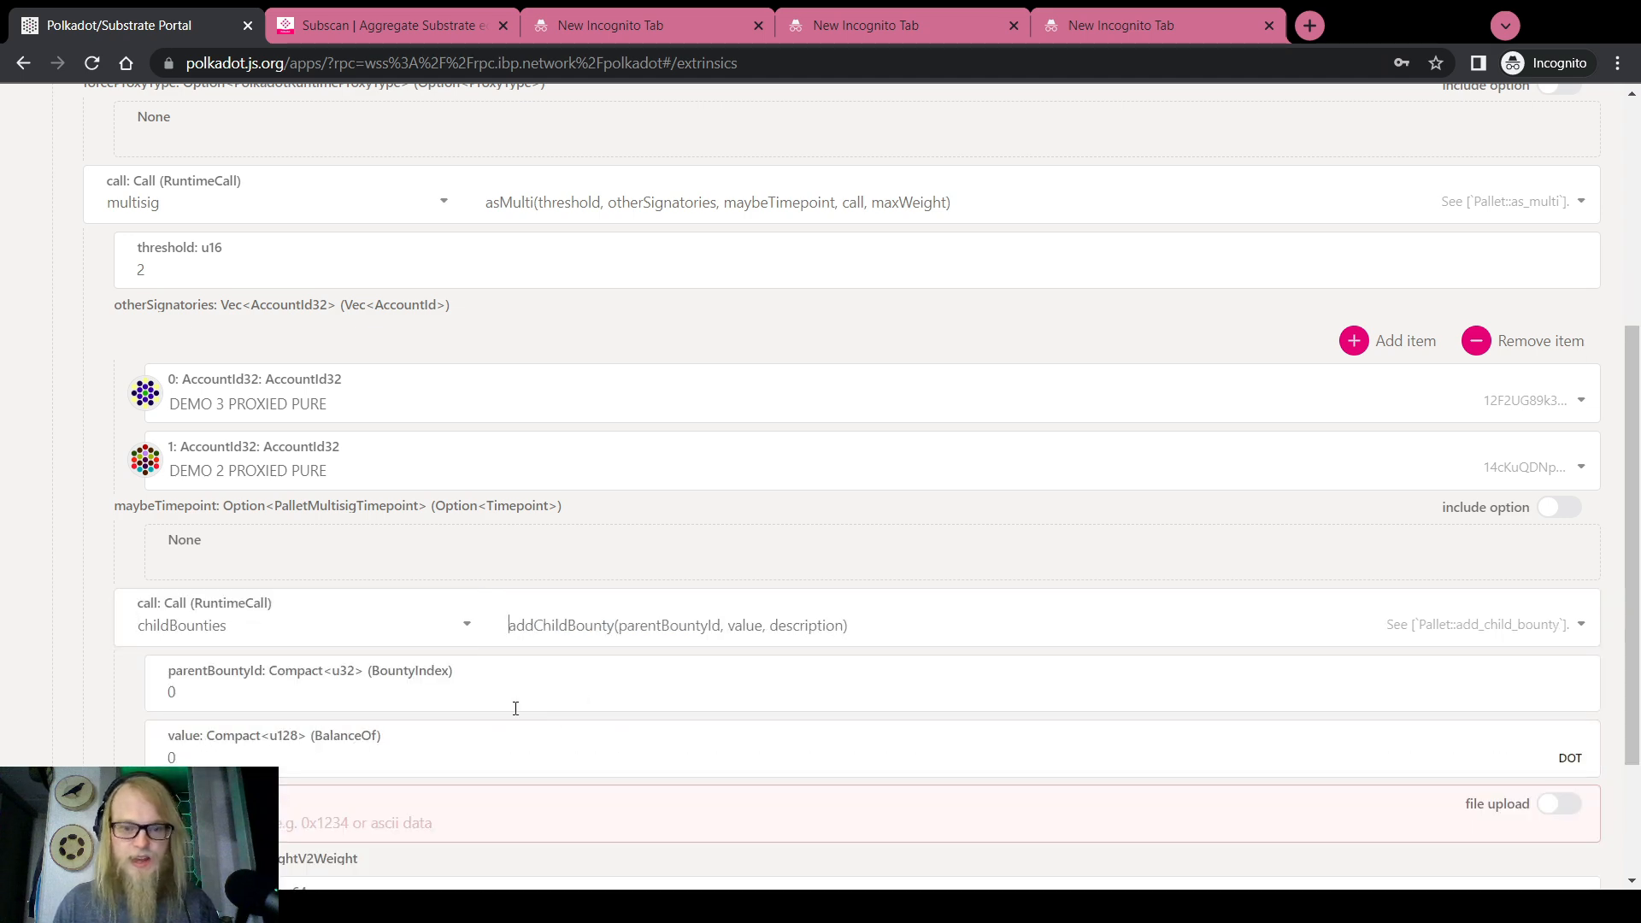
scroll(119, 631, down, 1)
scroll(62, 611, up, 6)
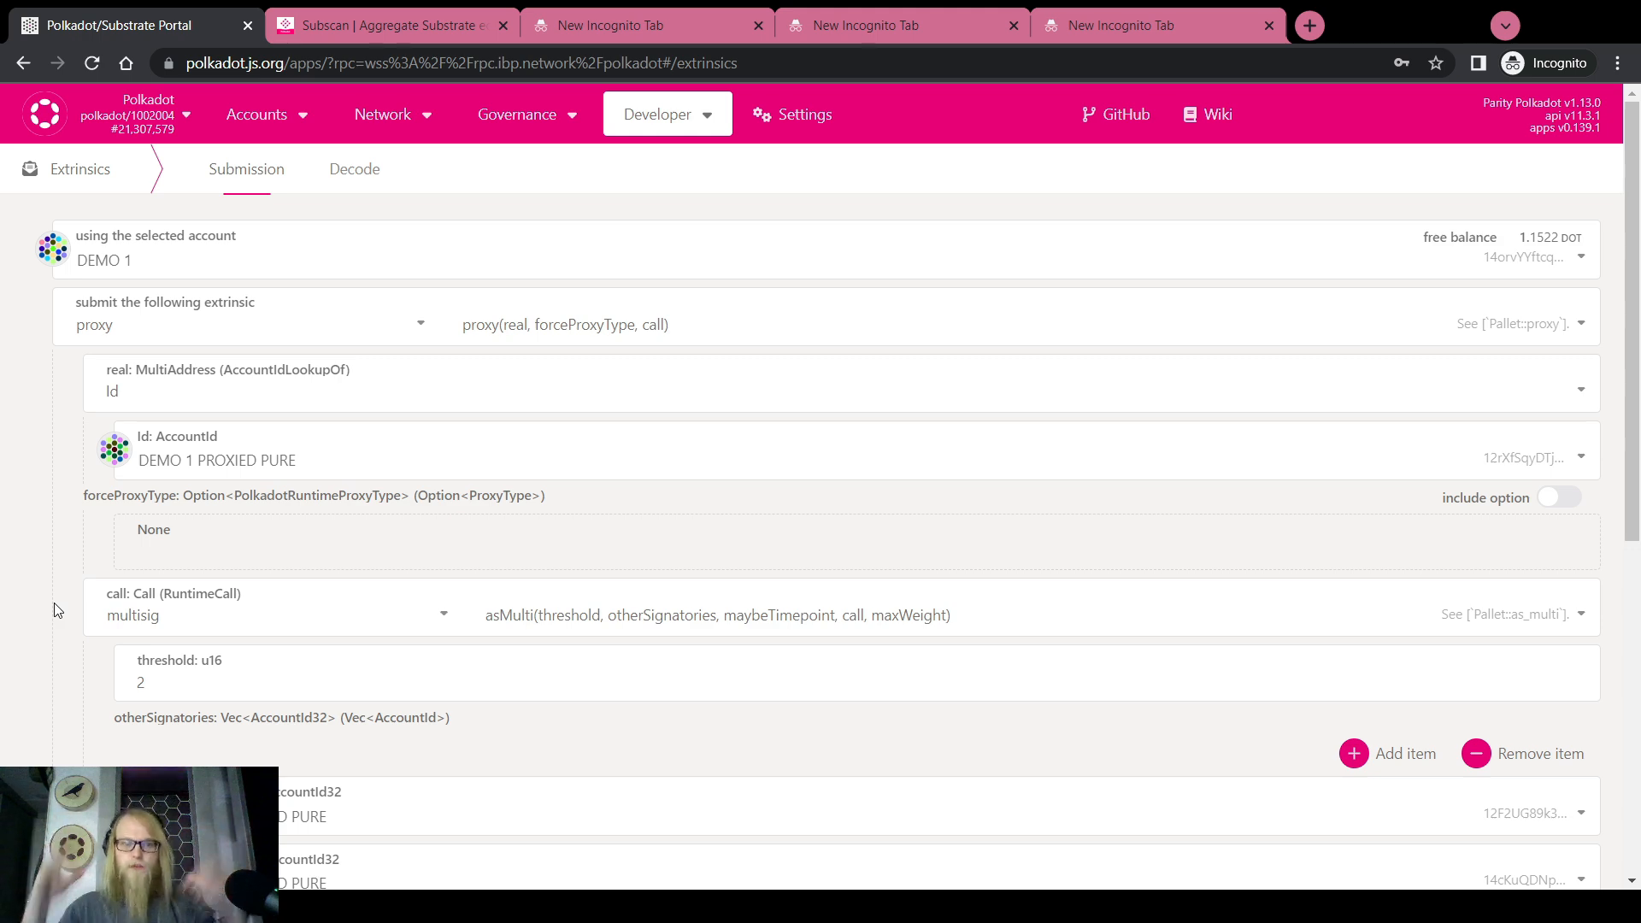
scroll(63, 598, down, 7)
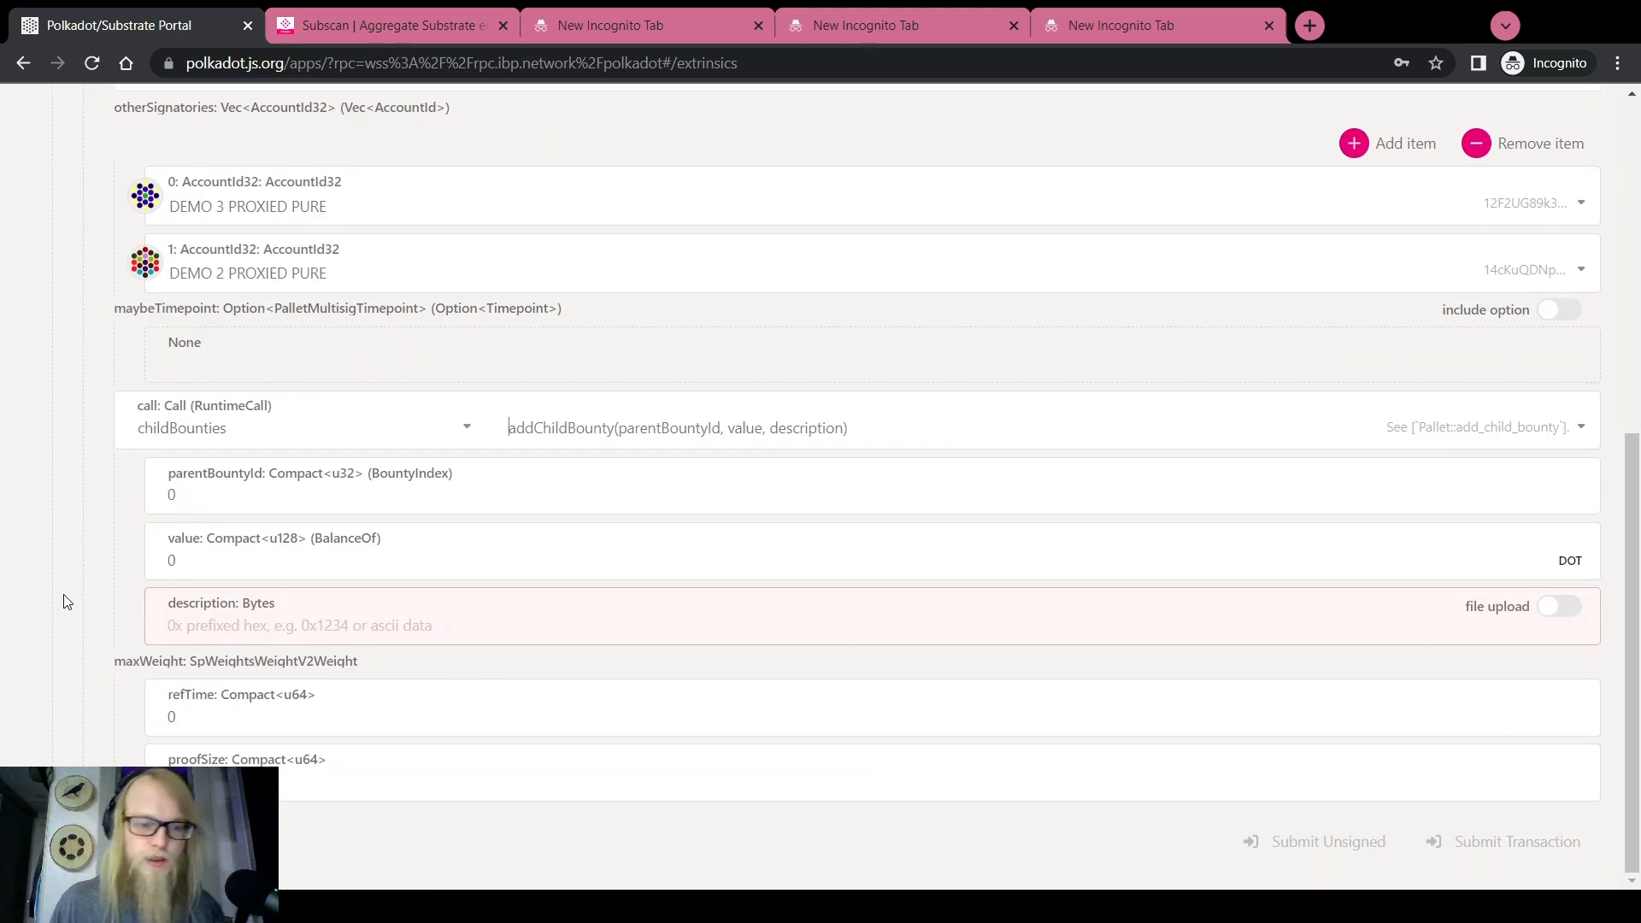
Set parent bounty 54, value 1000 and description 'LAX Ad Campaign', then review the call data
double_click(236, 495)
text(54)
double_click(215, 555)
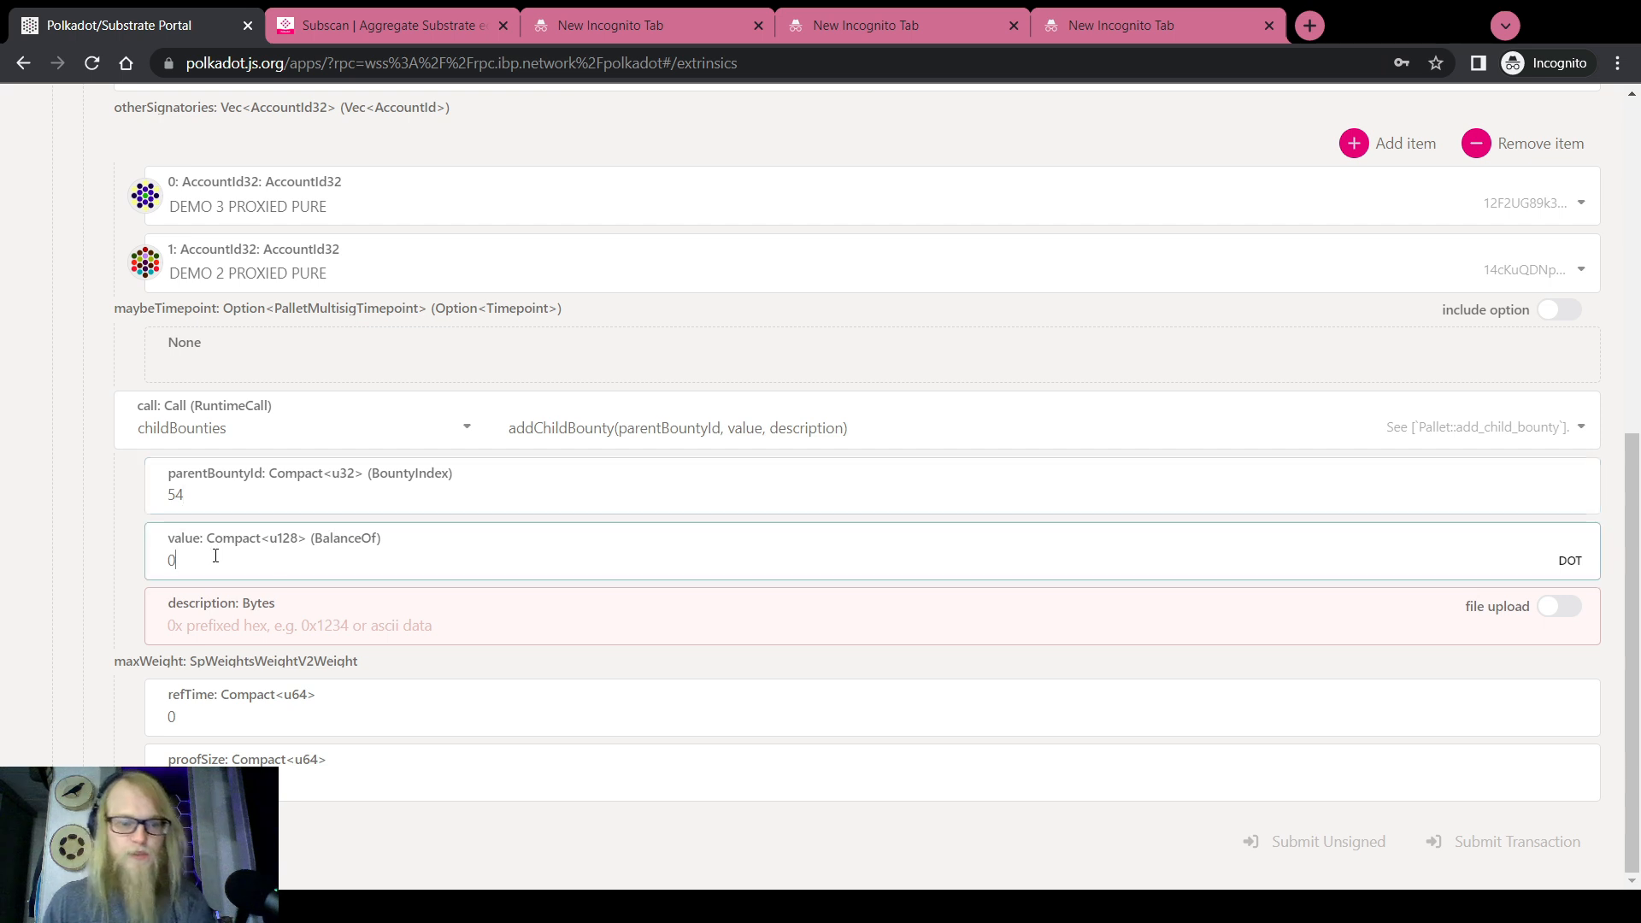
text(1000)
key(Tab)
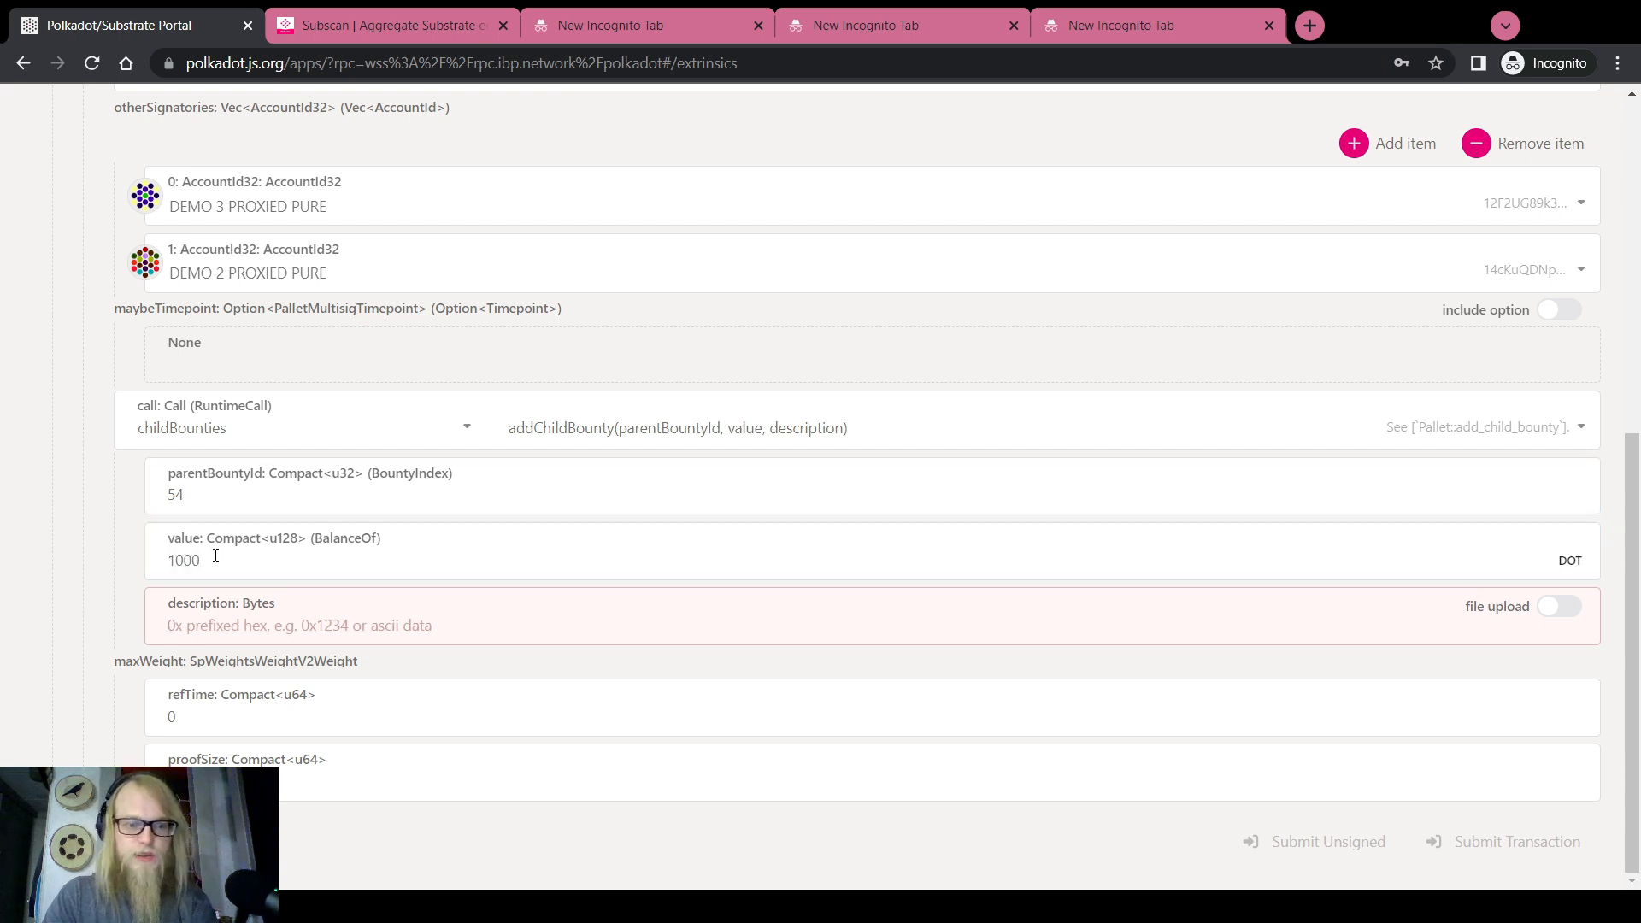
text(L)
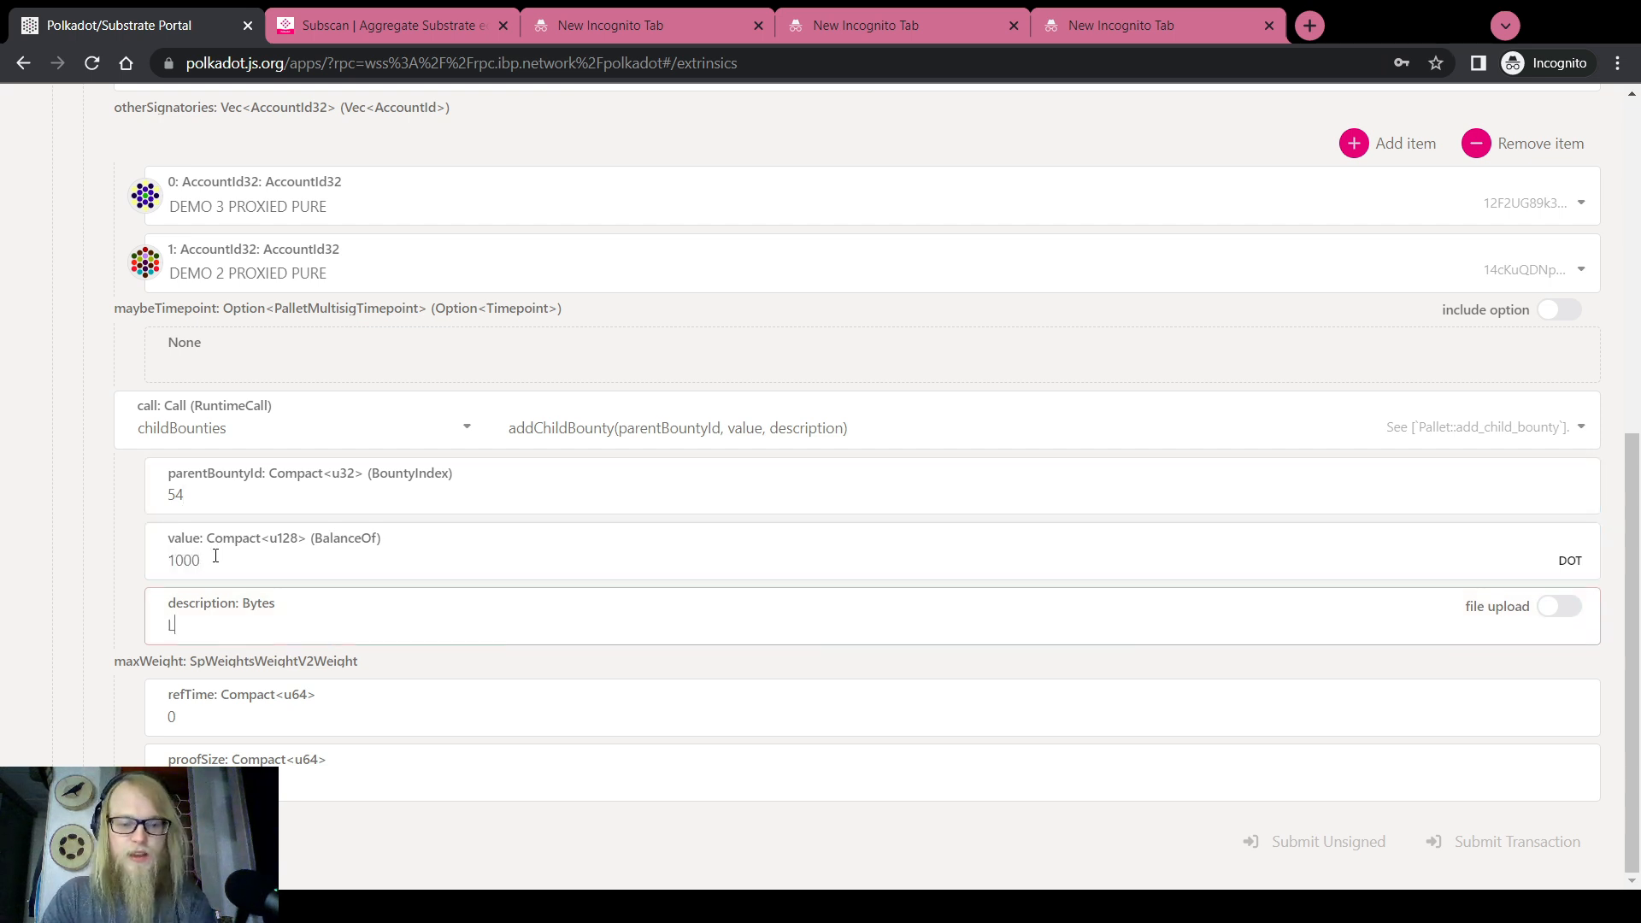
text(AX Ad Campai)
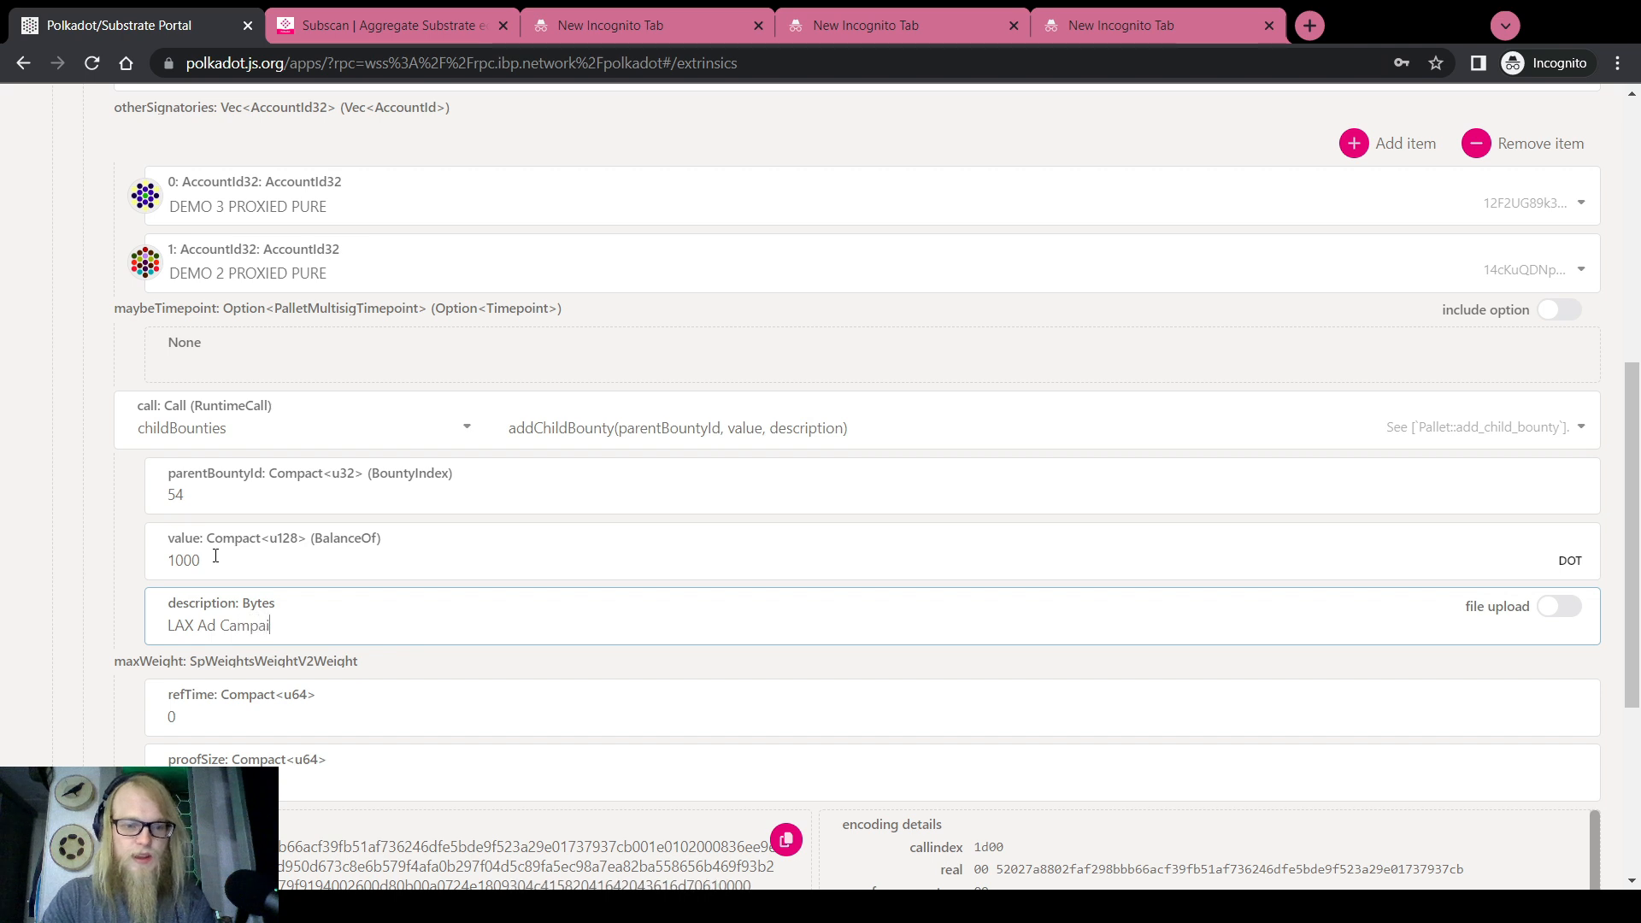
text(gn)
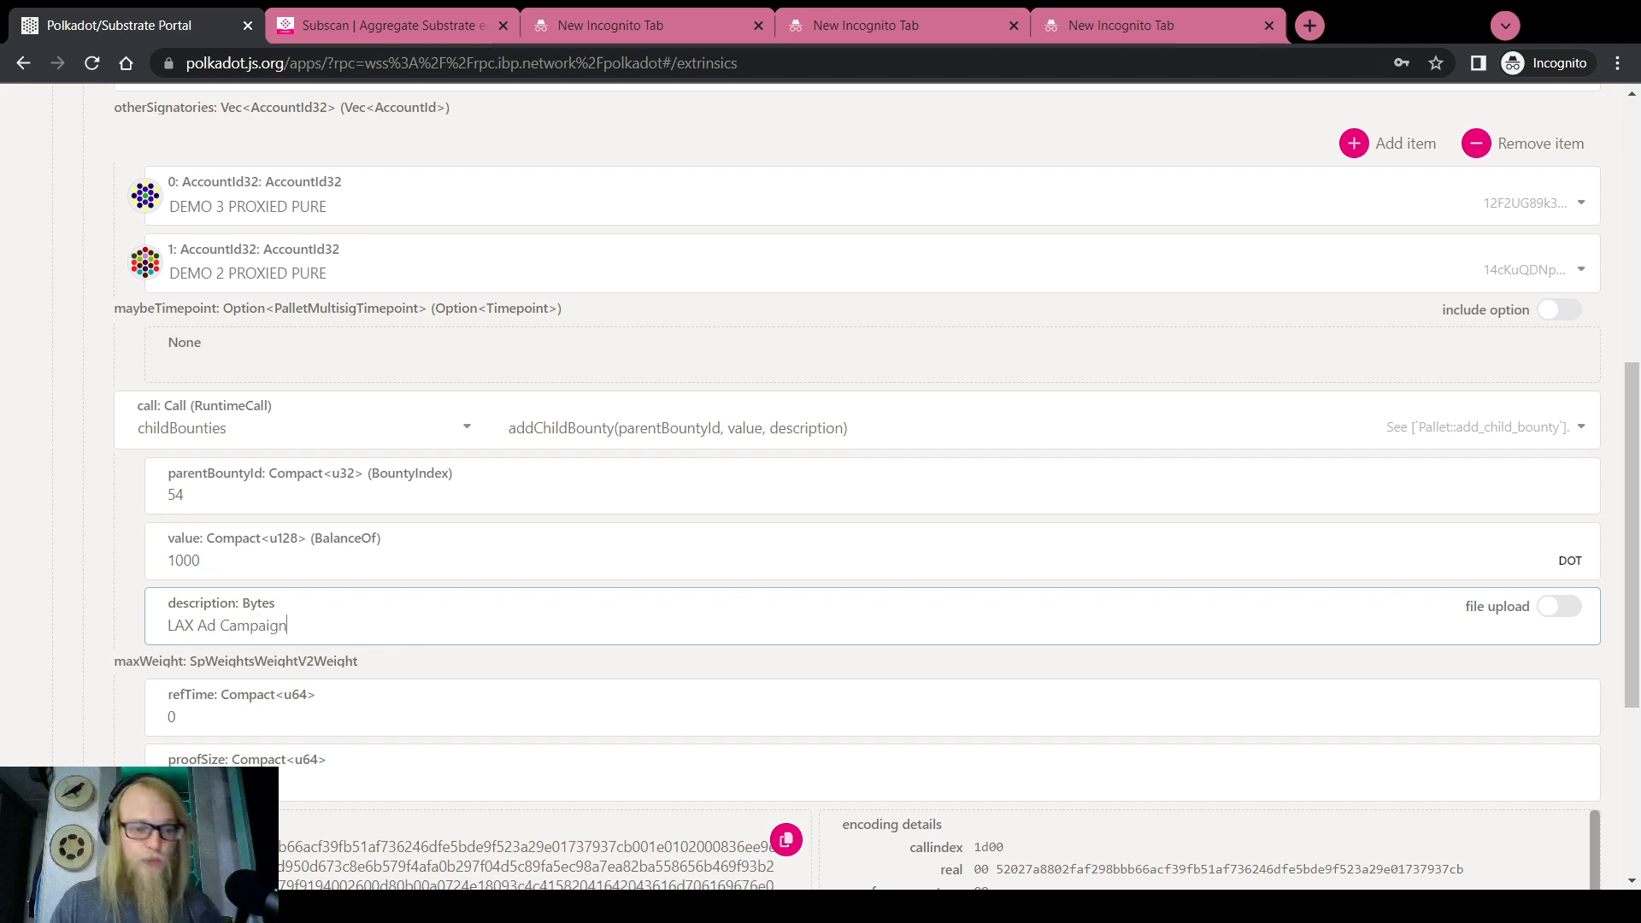
scroll(185, 716, up, 5)
scroll(370, 733, down, 10)
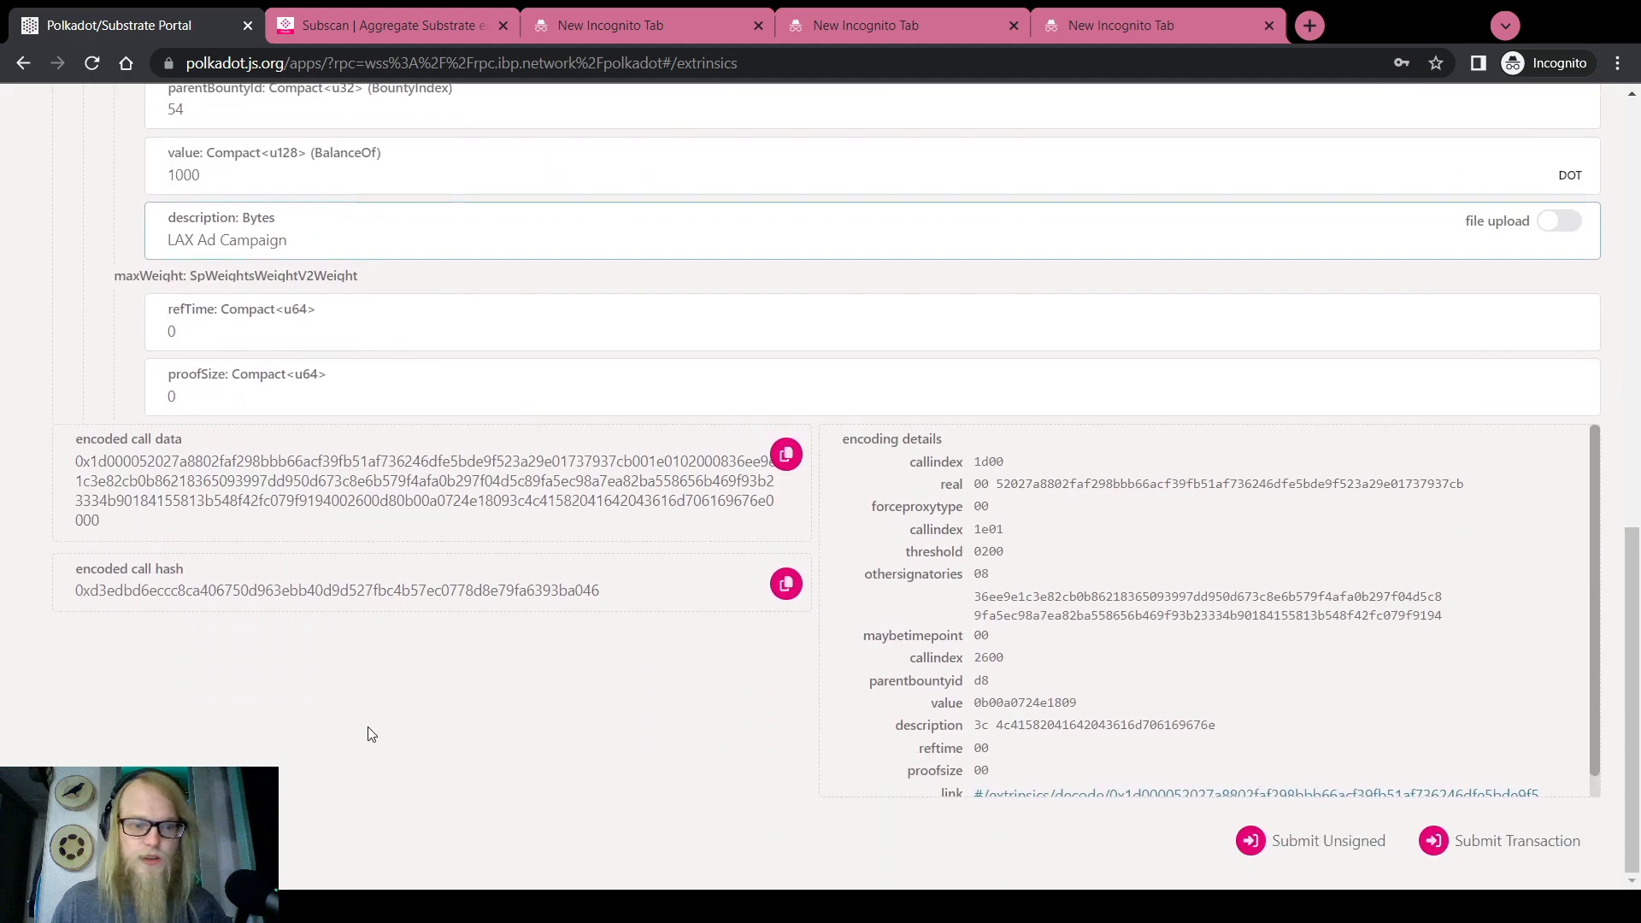
scroll(98, 432, up, 3)
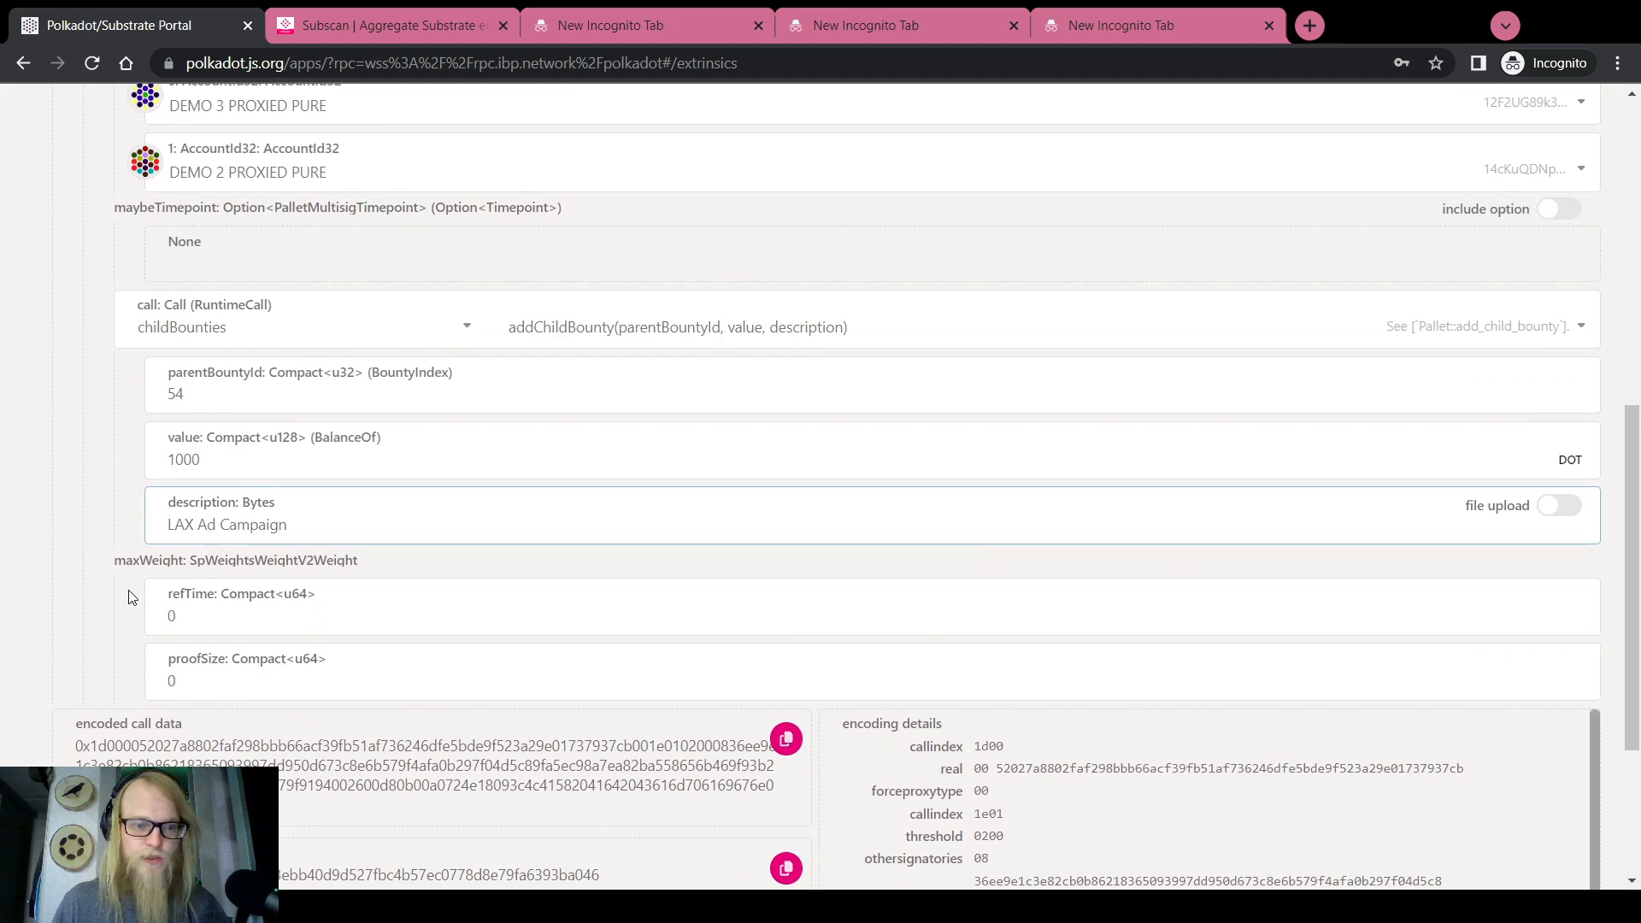
scroll(105, 581, up, 8)
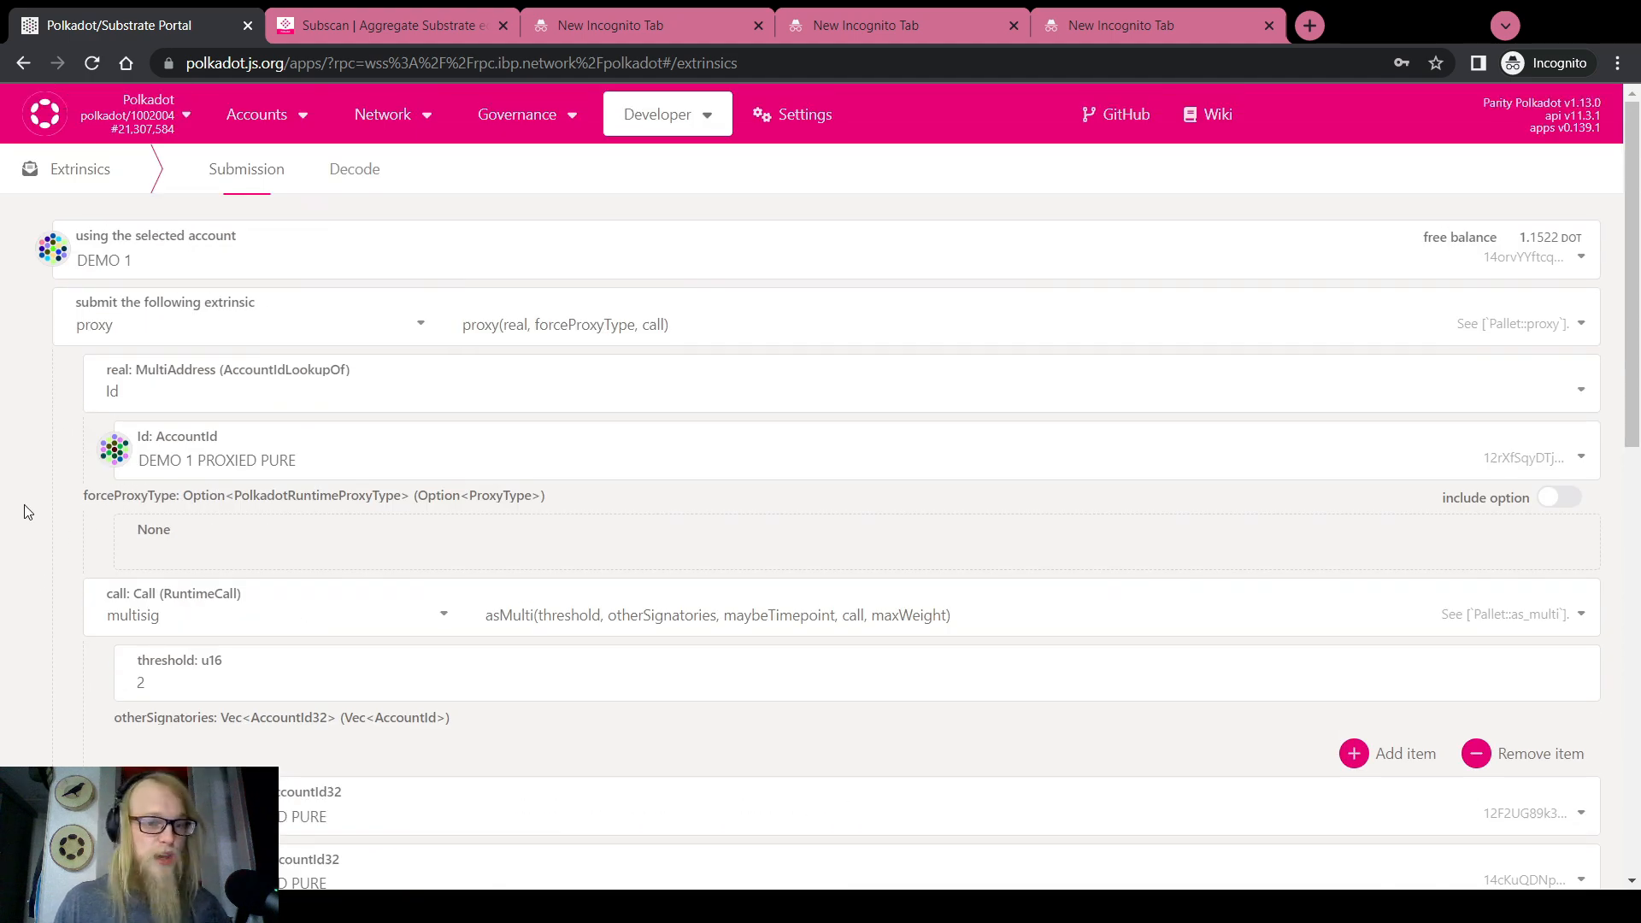
scroll(26, 511, down, 10)
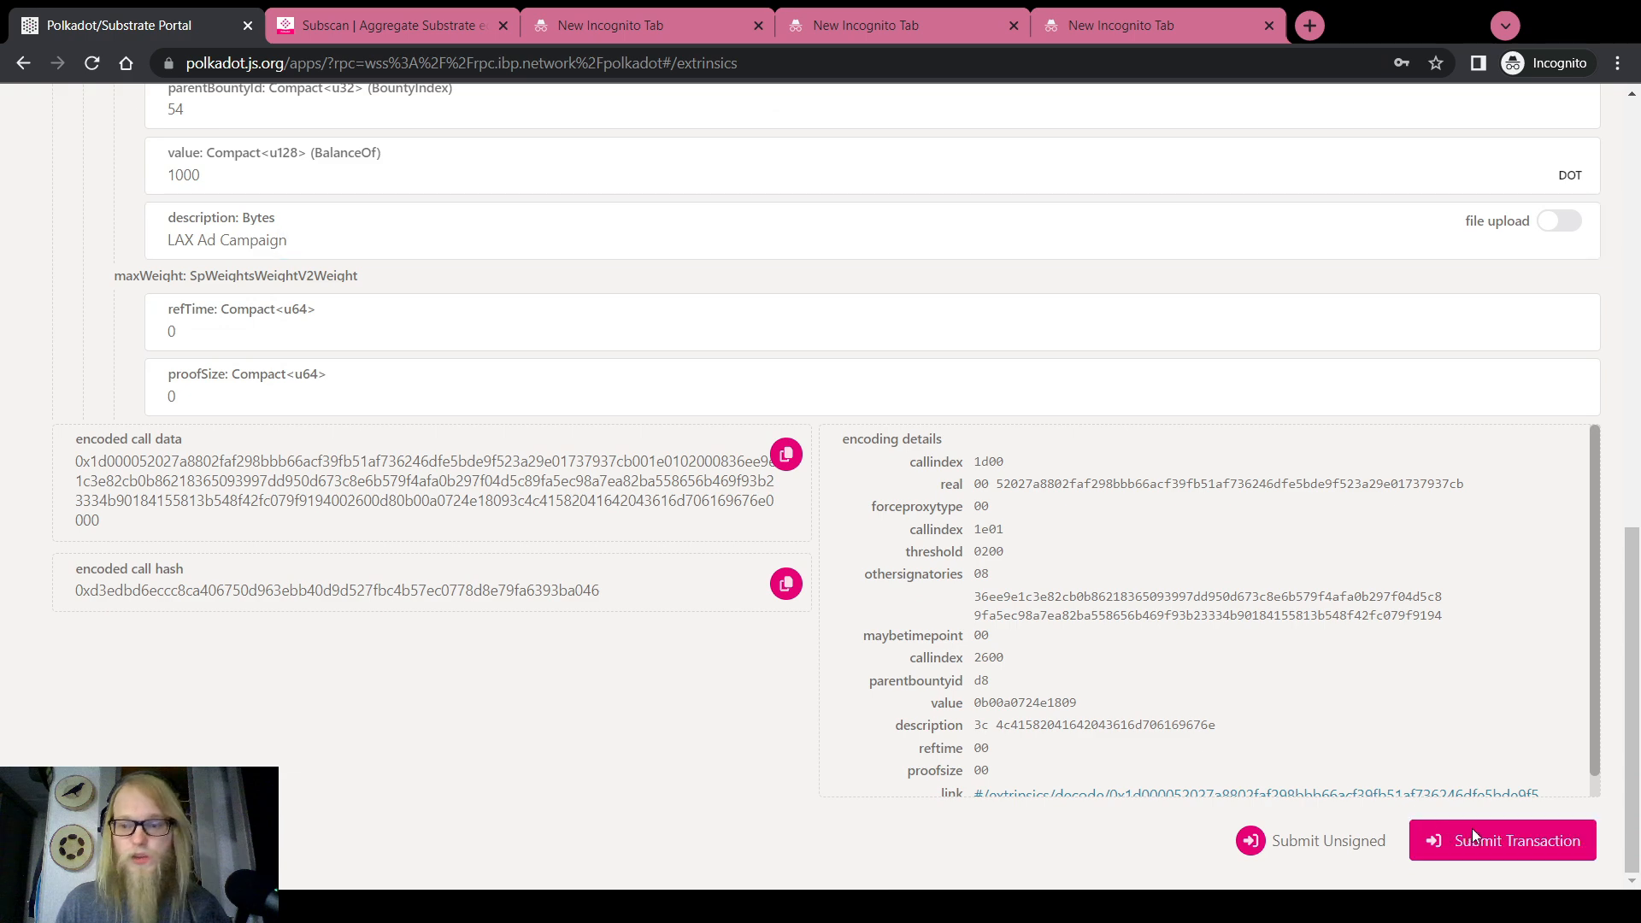
Submit the transaction and sign it with DEMO 1's account password
click(1473, 835)
text(********)
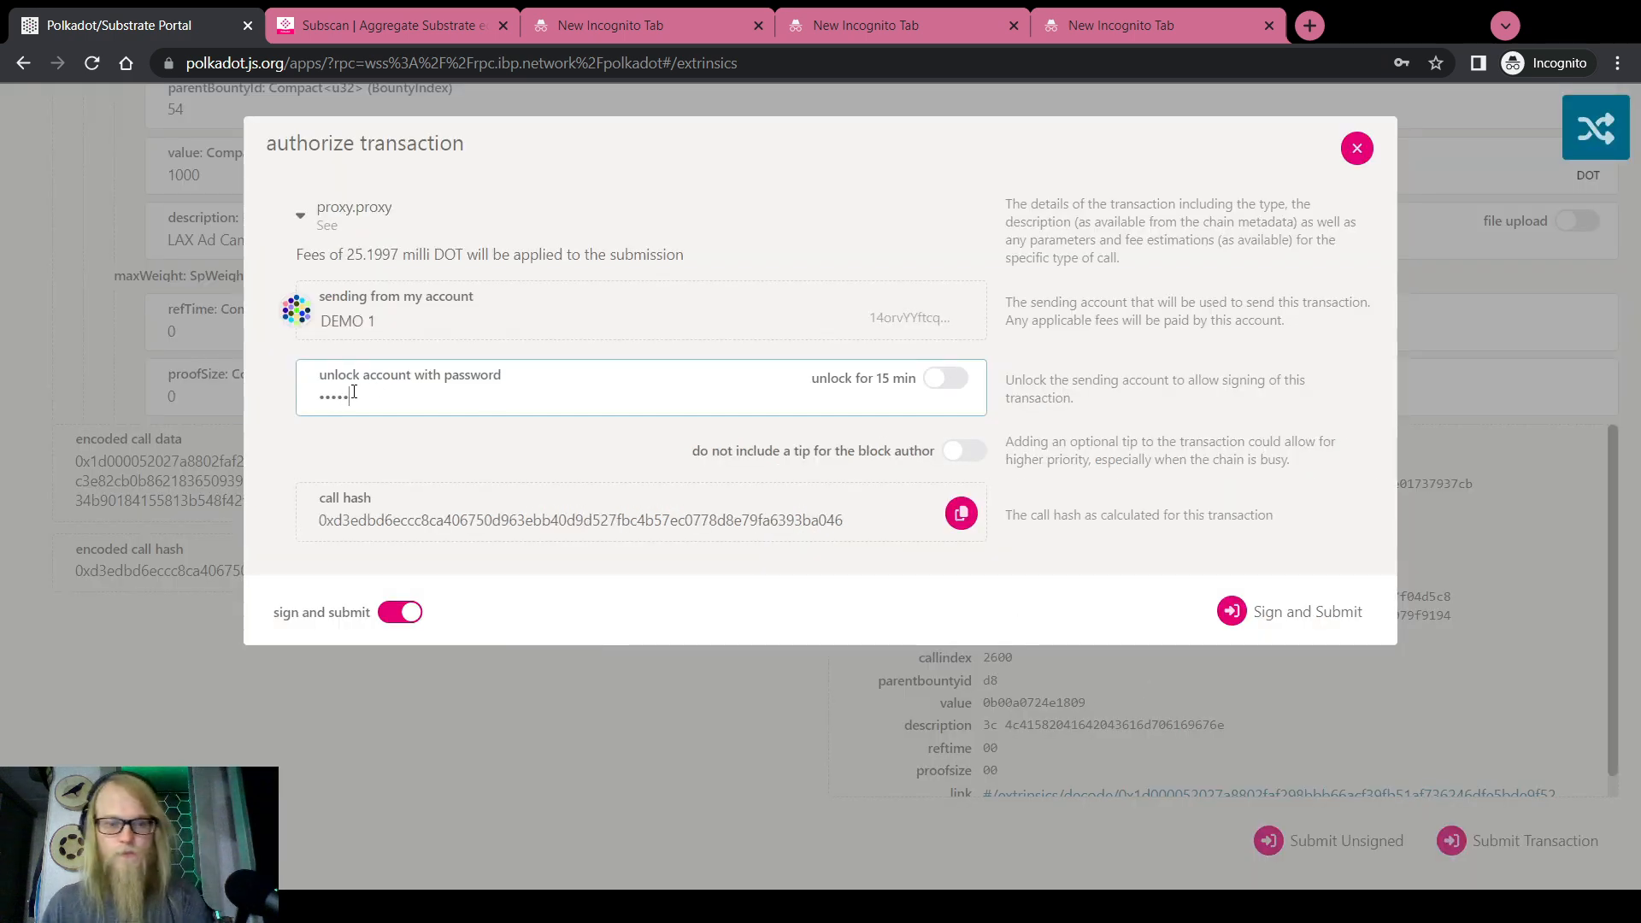
click(1265, 611)
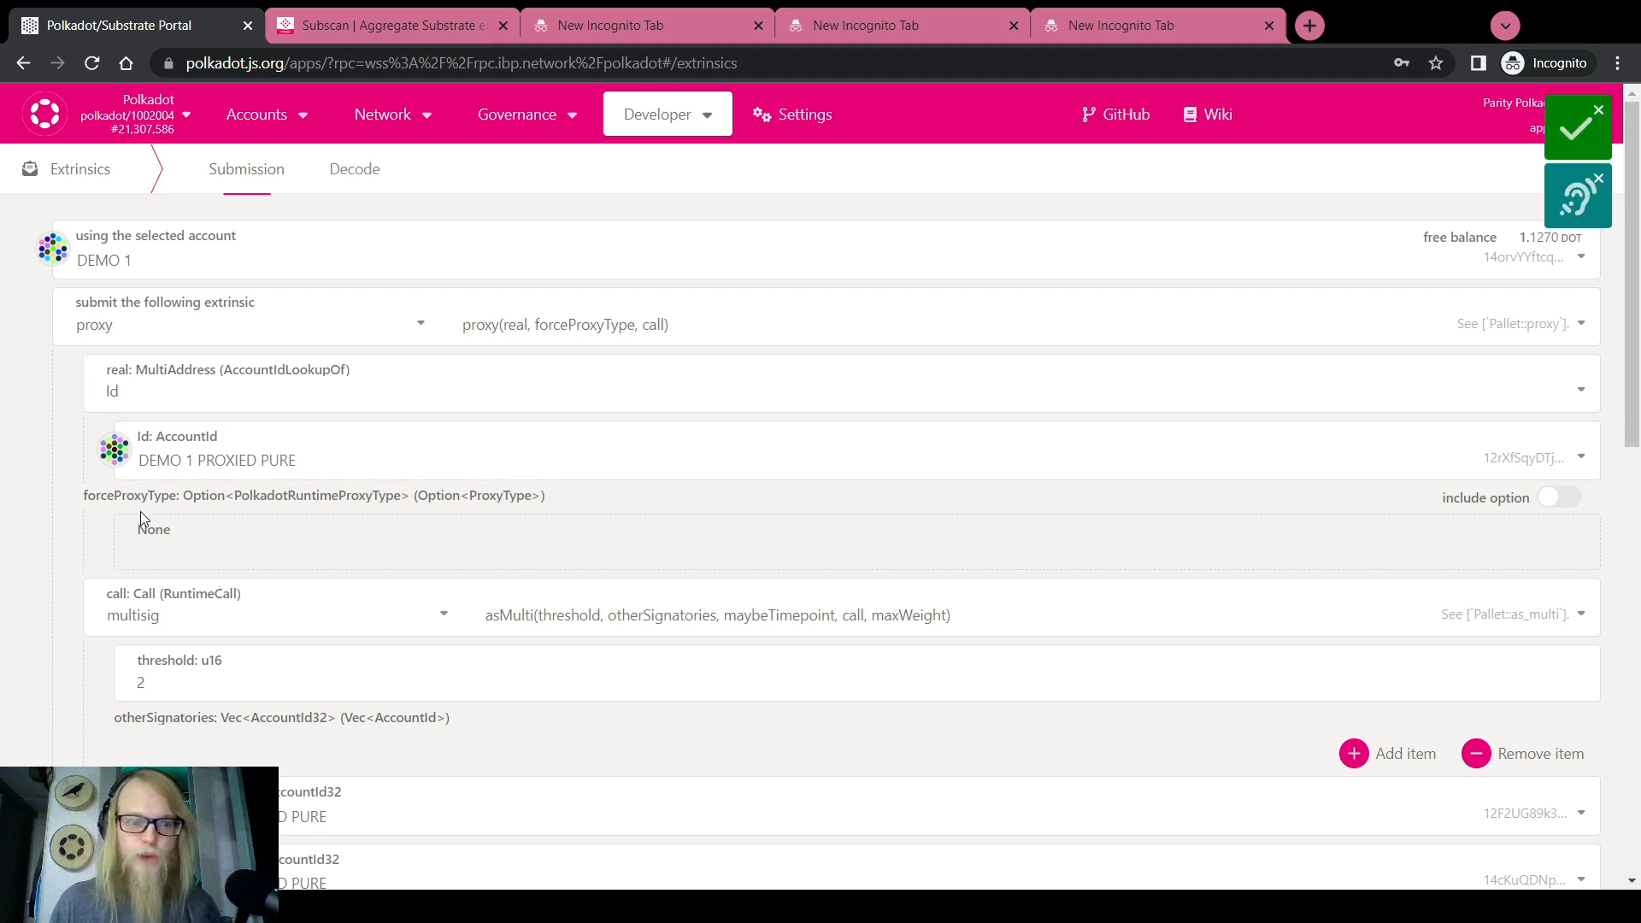
Go to the Accounts overview and inspect the multisig's pending approvals
mouse_move(256, 113)
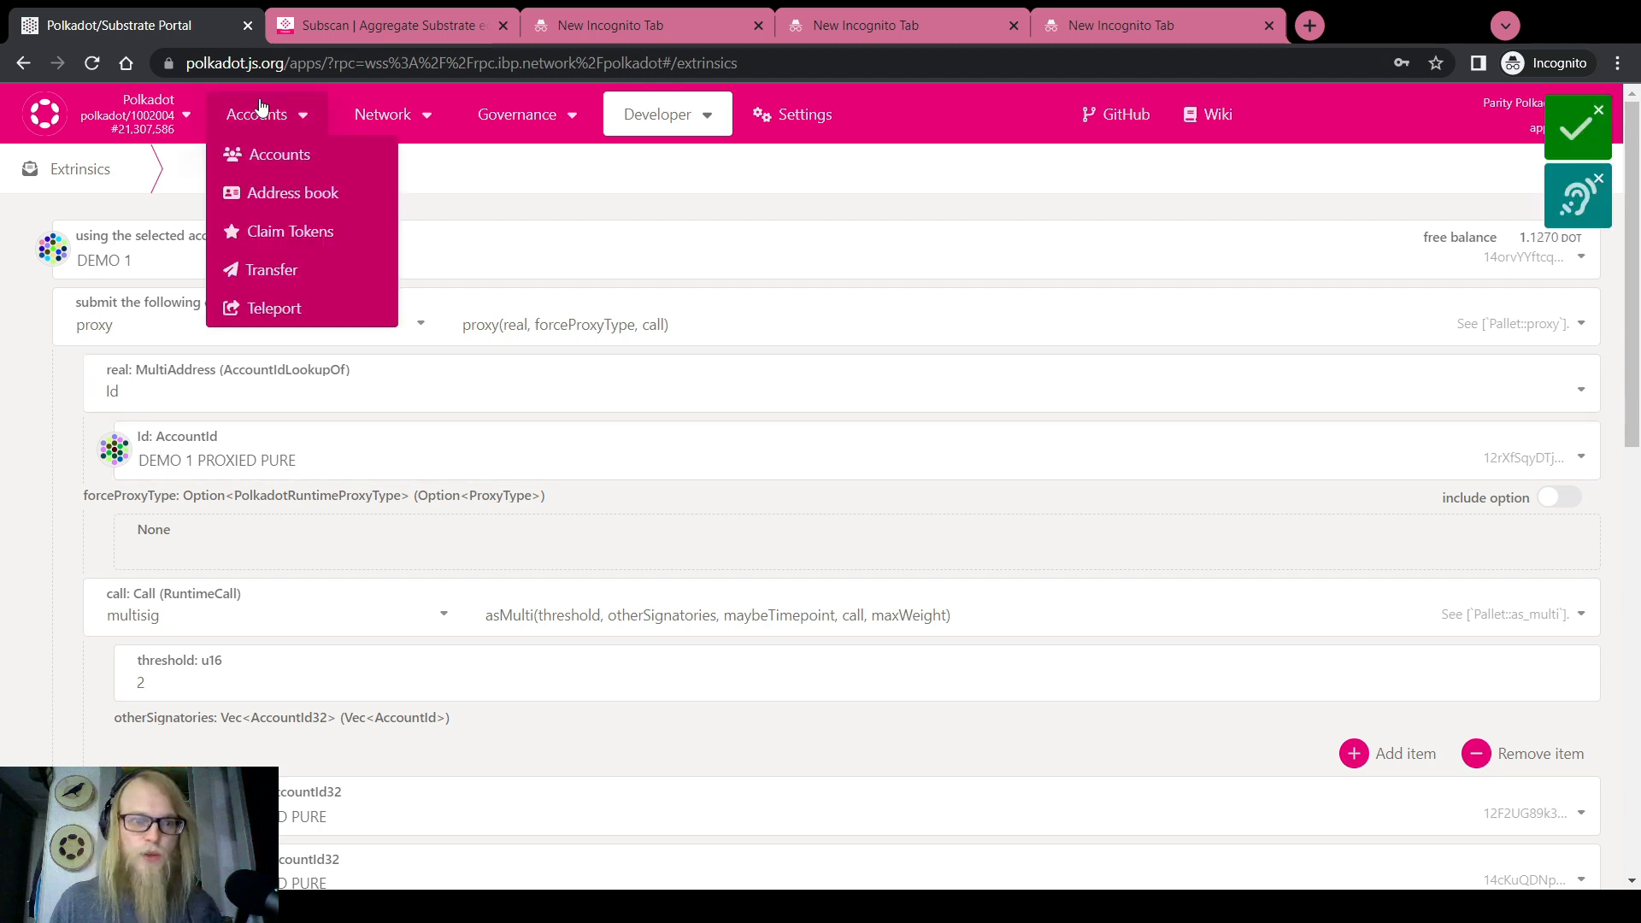
click(269, 157)
scroll(526, 503, down, 3)
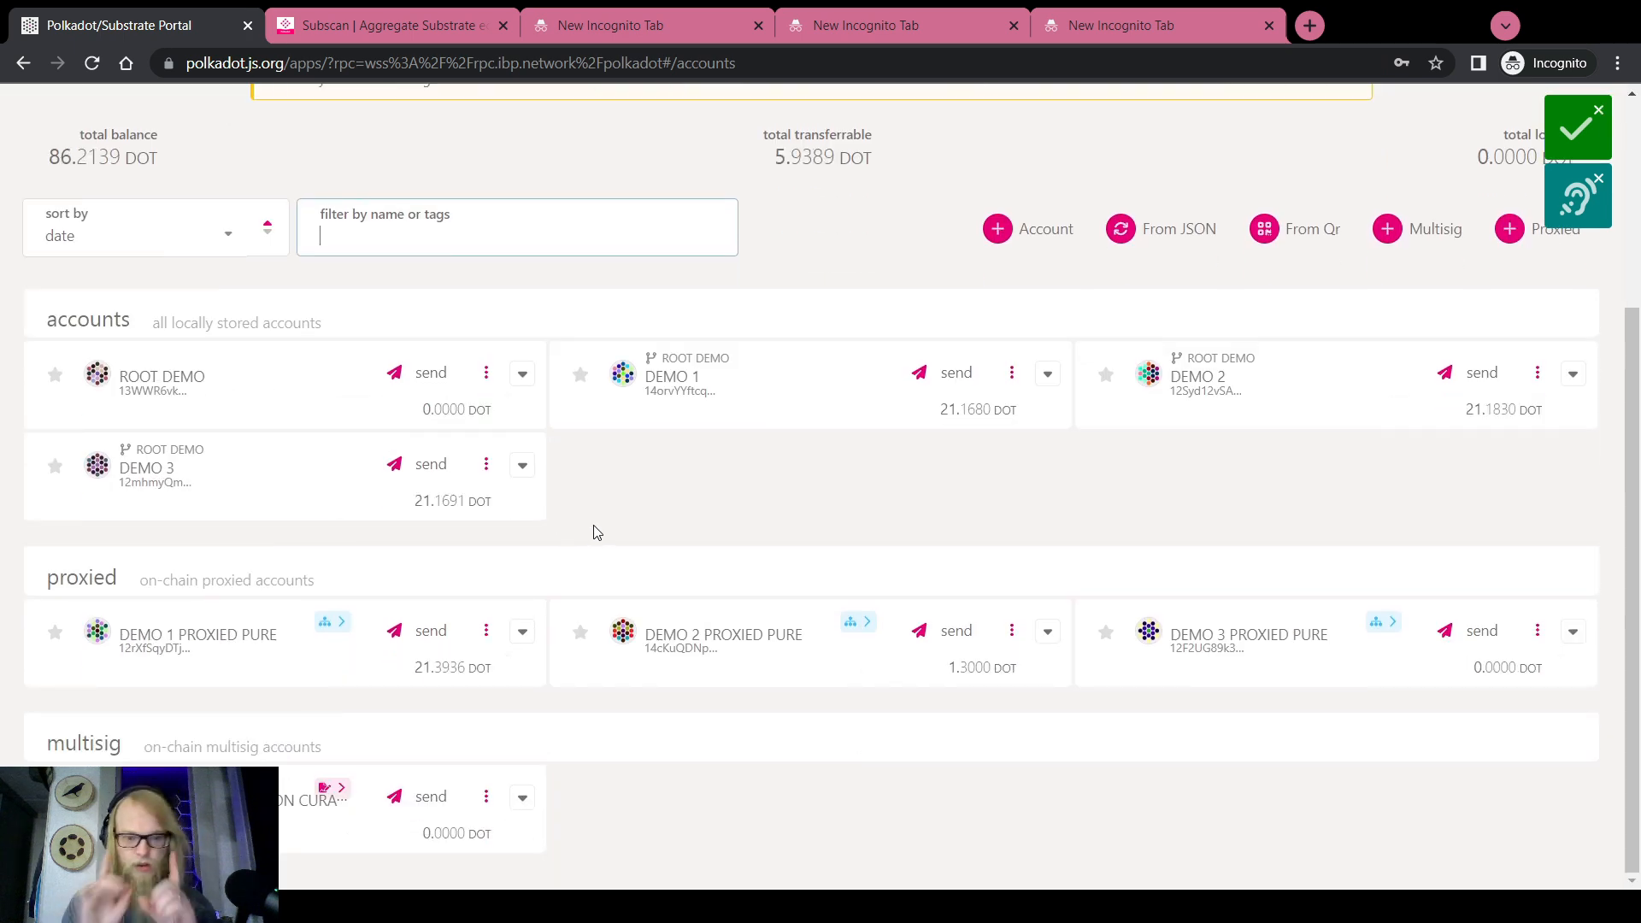
mouse_move(332, 787)
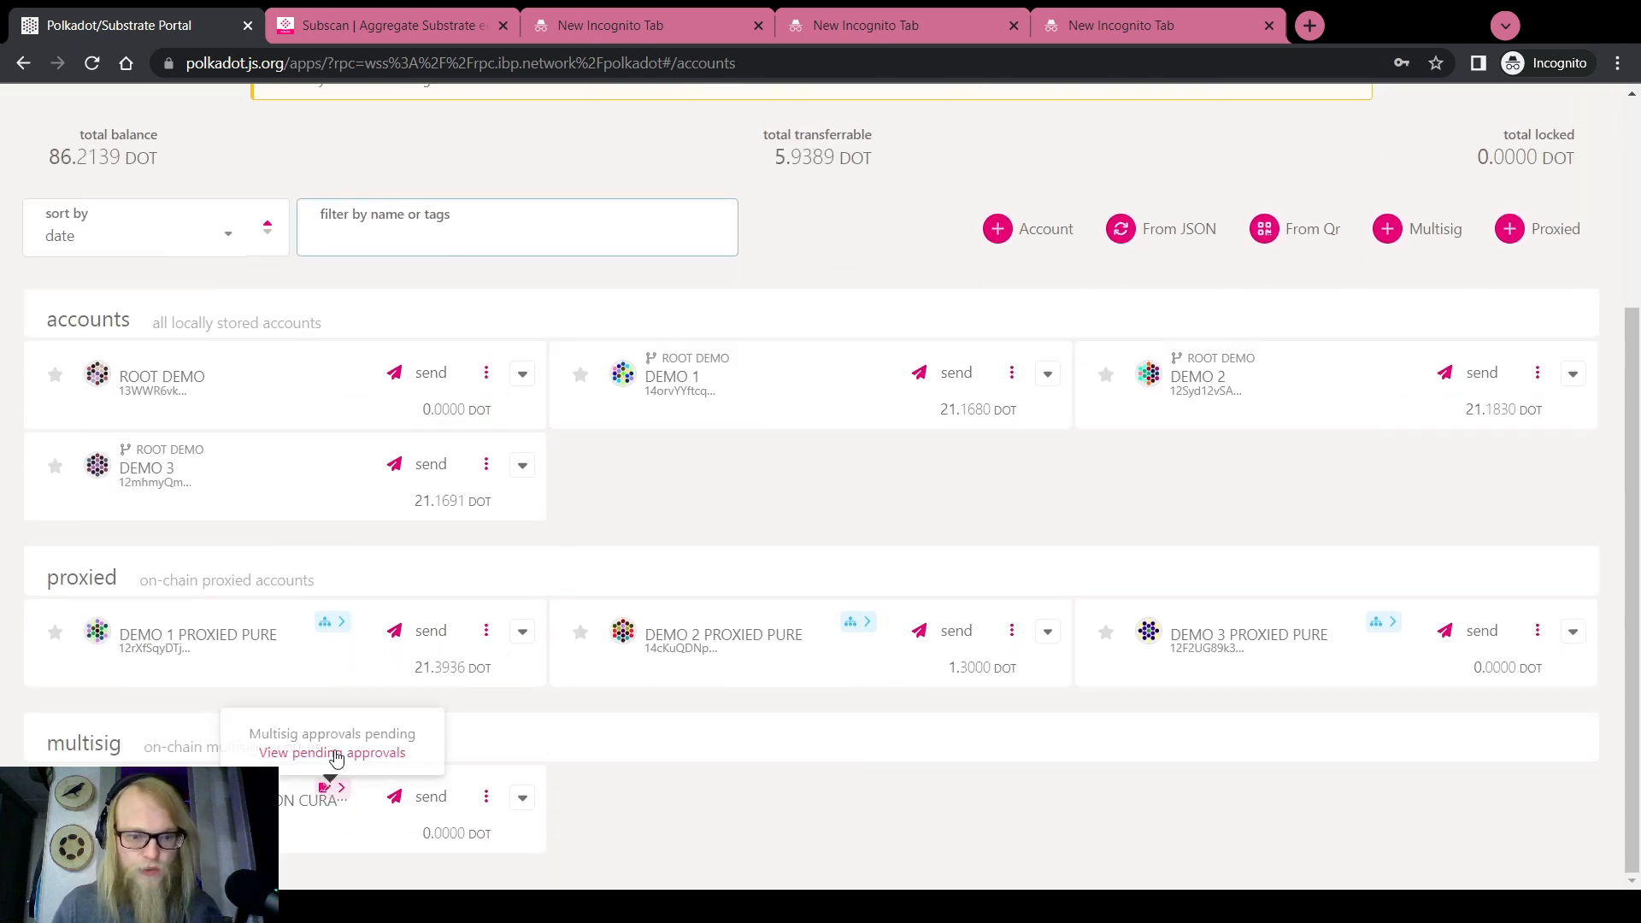
click(333, 752)
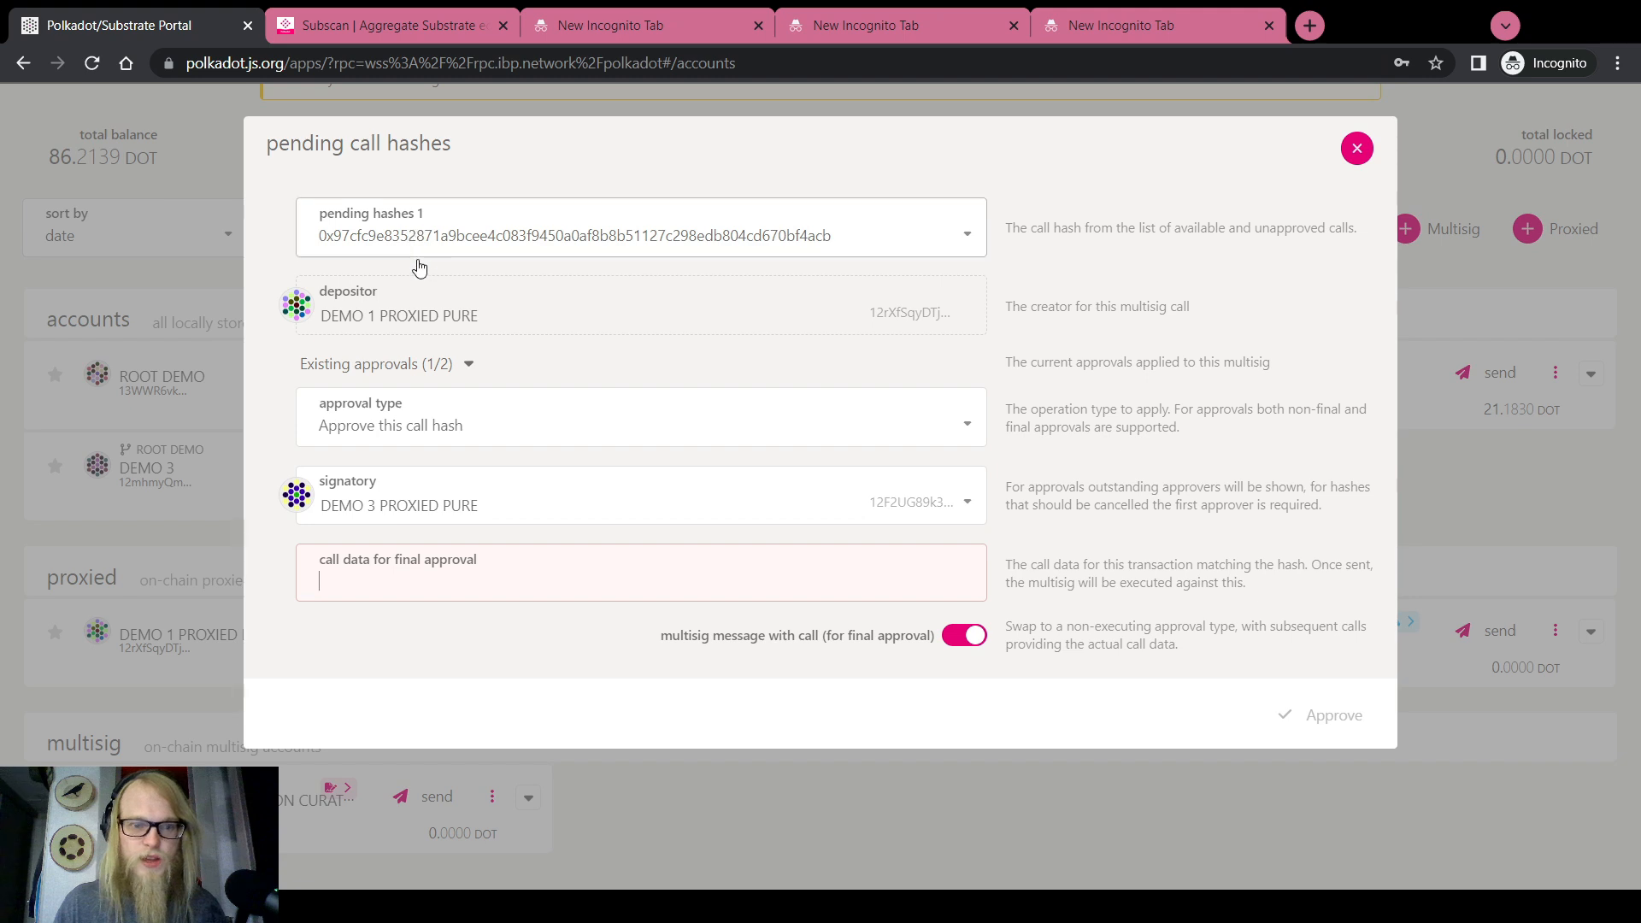
drag(479, 318, 326, 317)
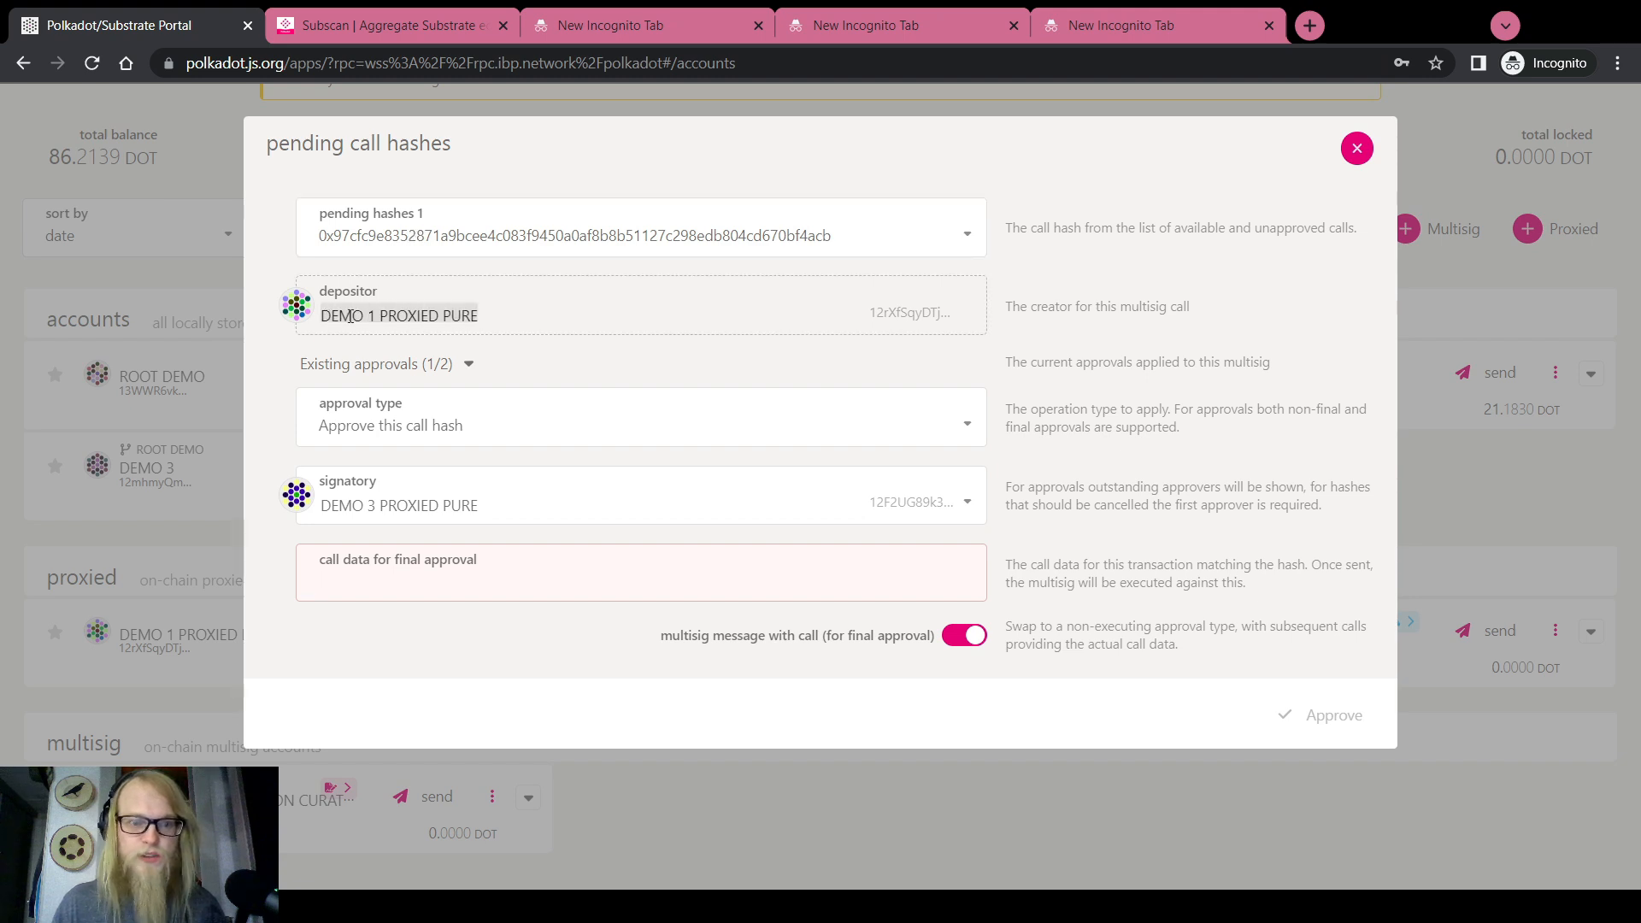
click(1356, 148)
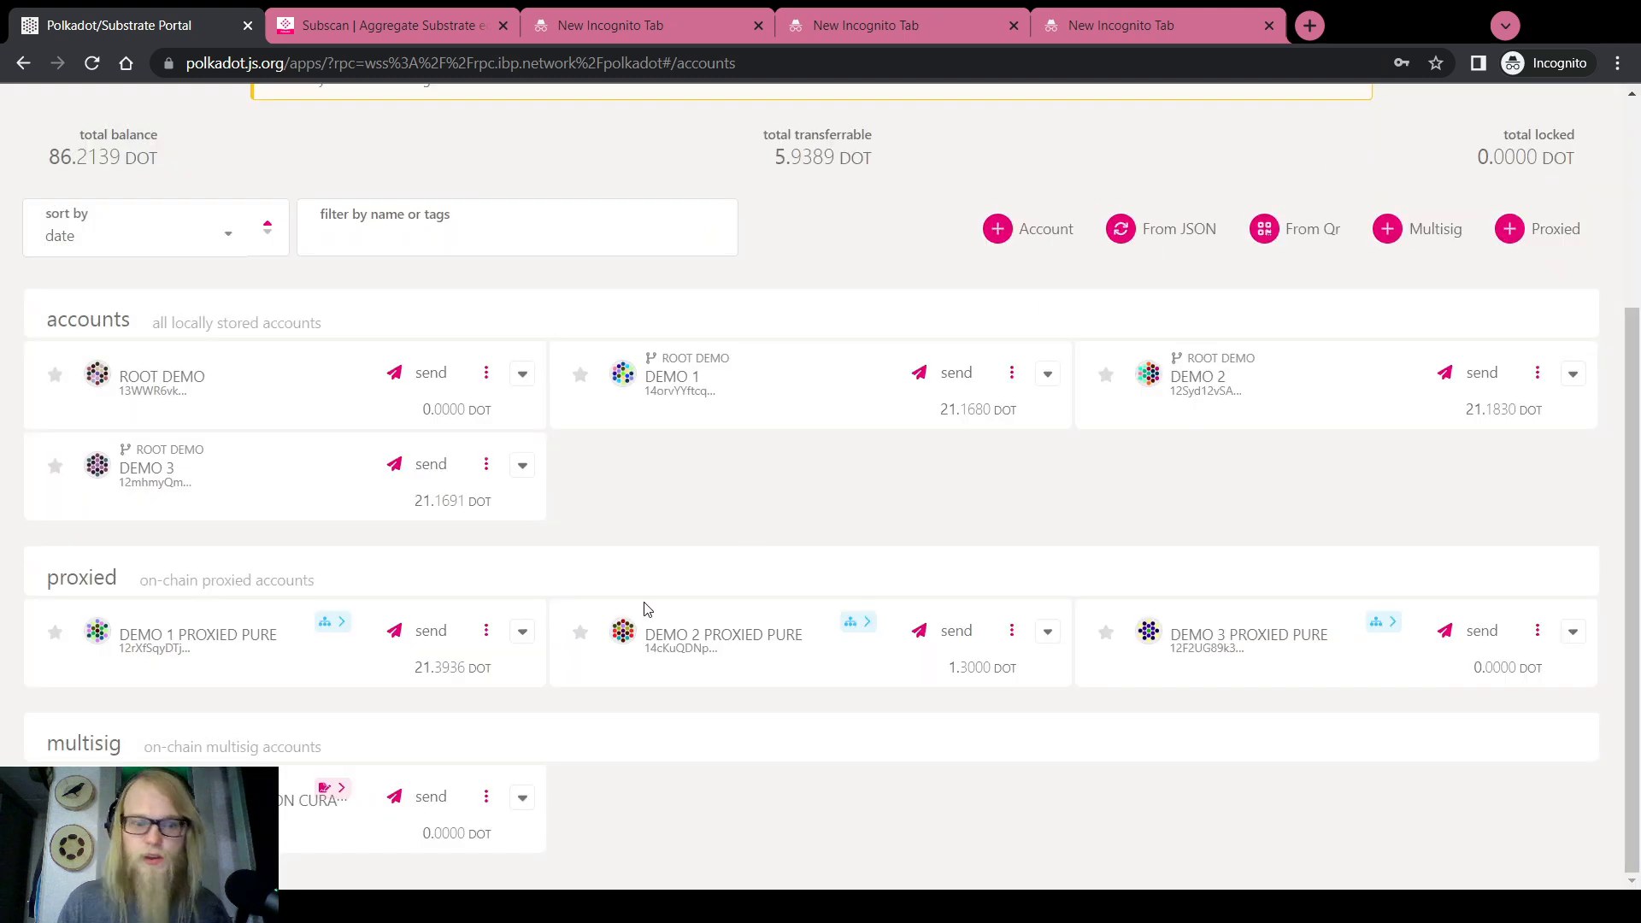
Expand DEMO 1 PROXIED PURE and the multisig cards, checking the 20.1520 DOT reserved balance
click(519, 633)
drag(429, 720, 471, 719)
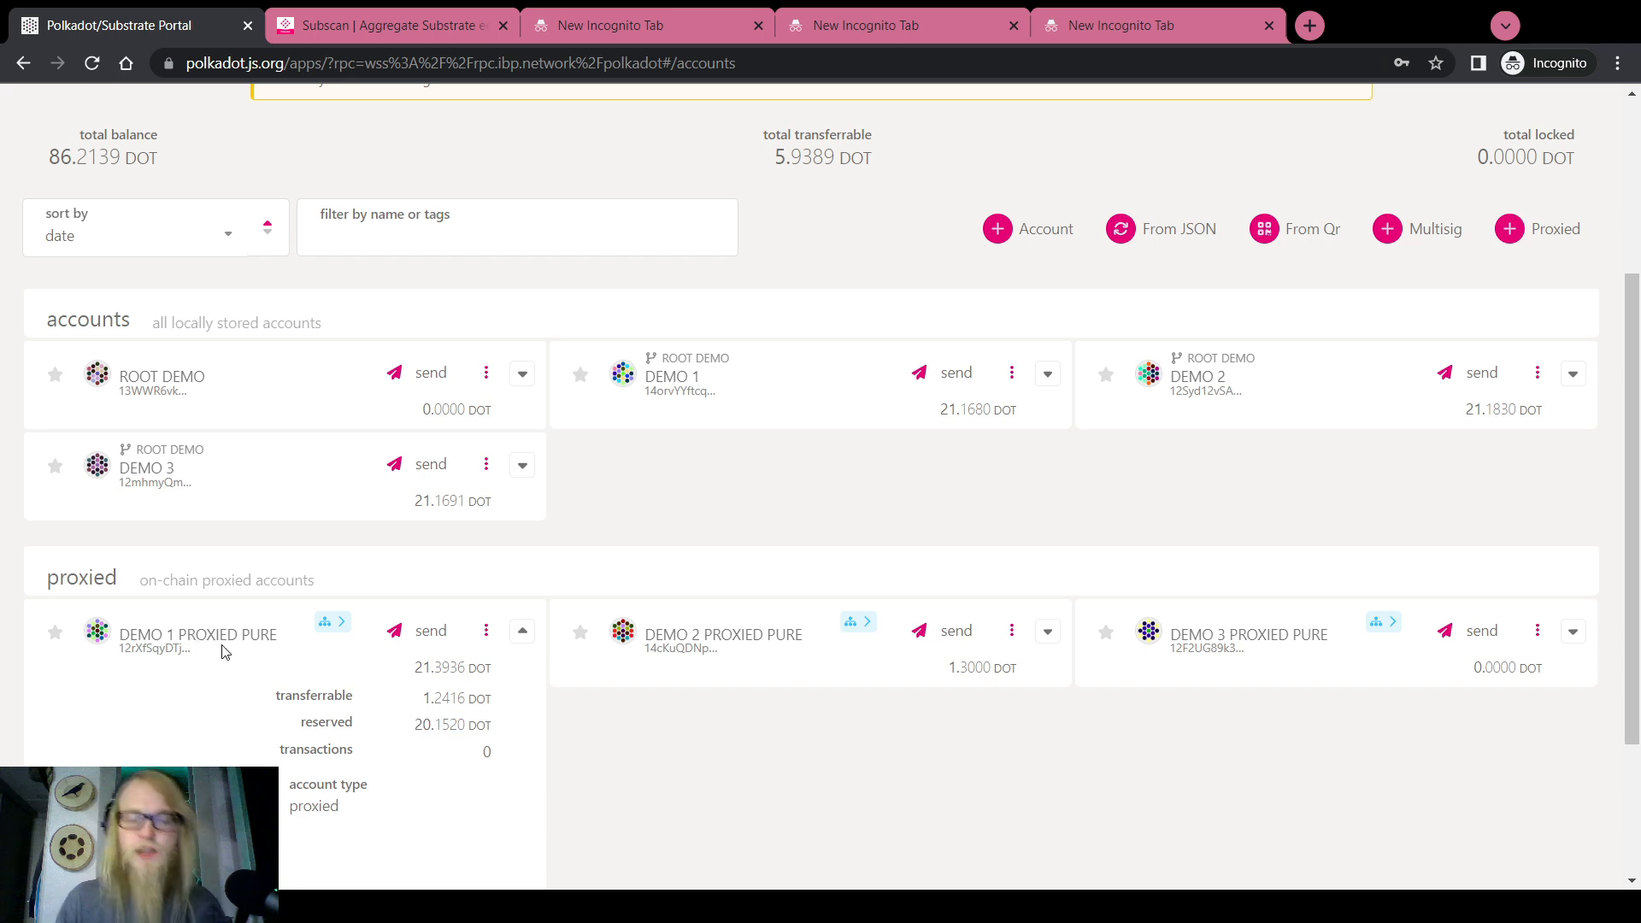
scroll(222, 652, down, 3)
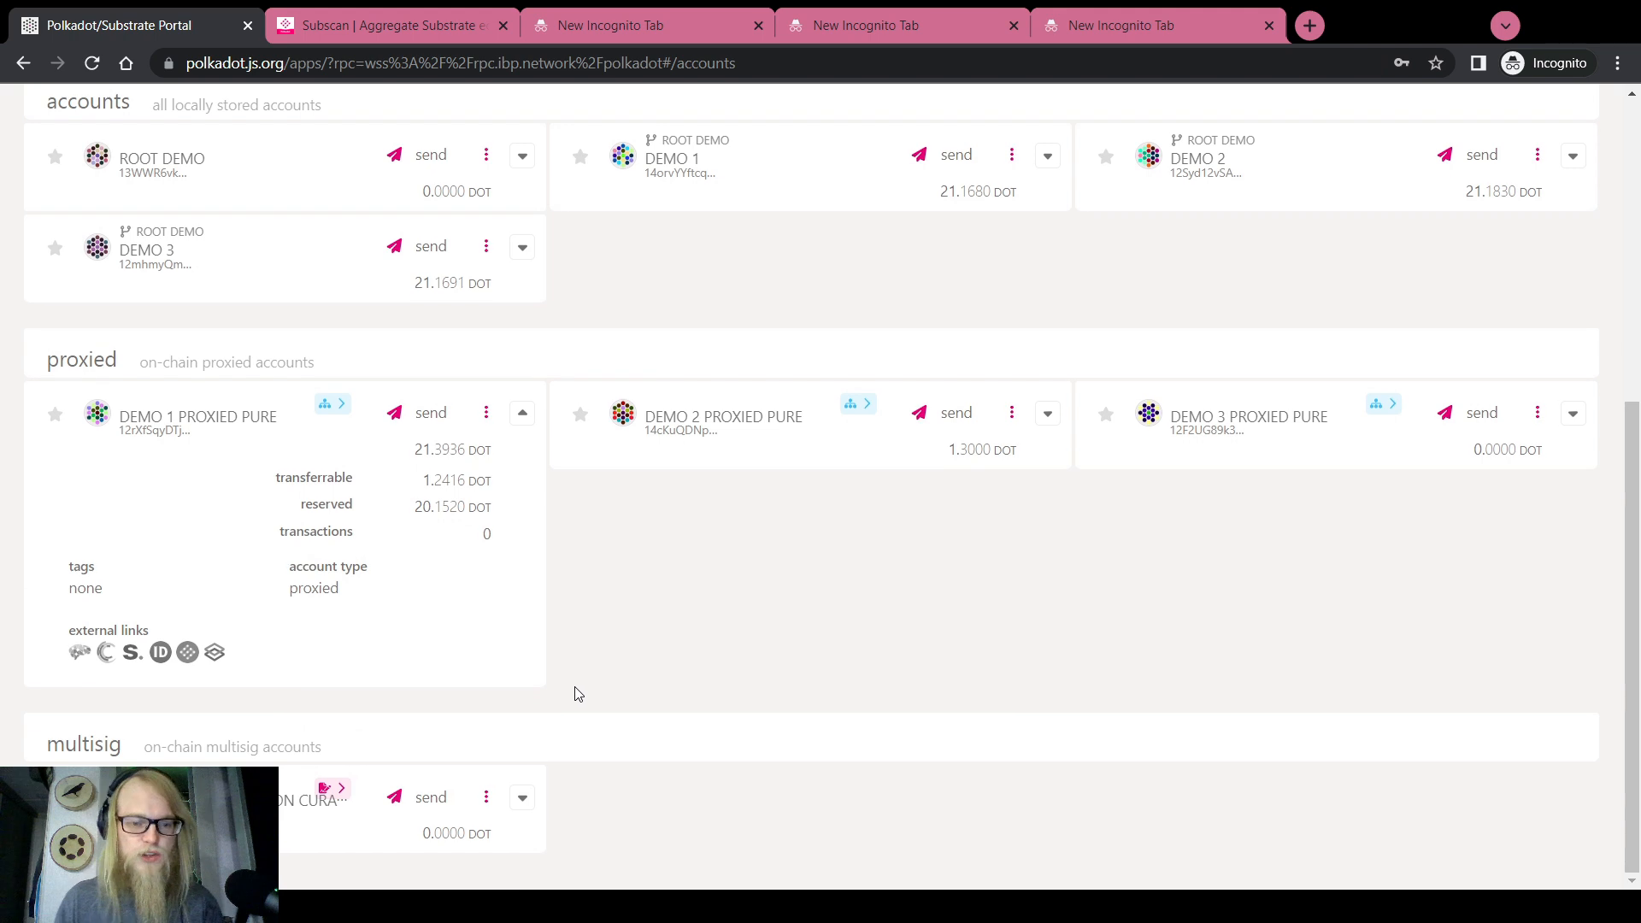
click(523, 801)
scroll(522, 807, down, 2)
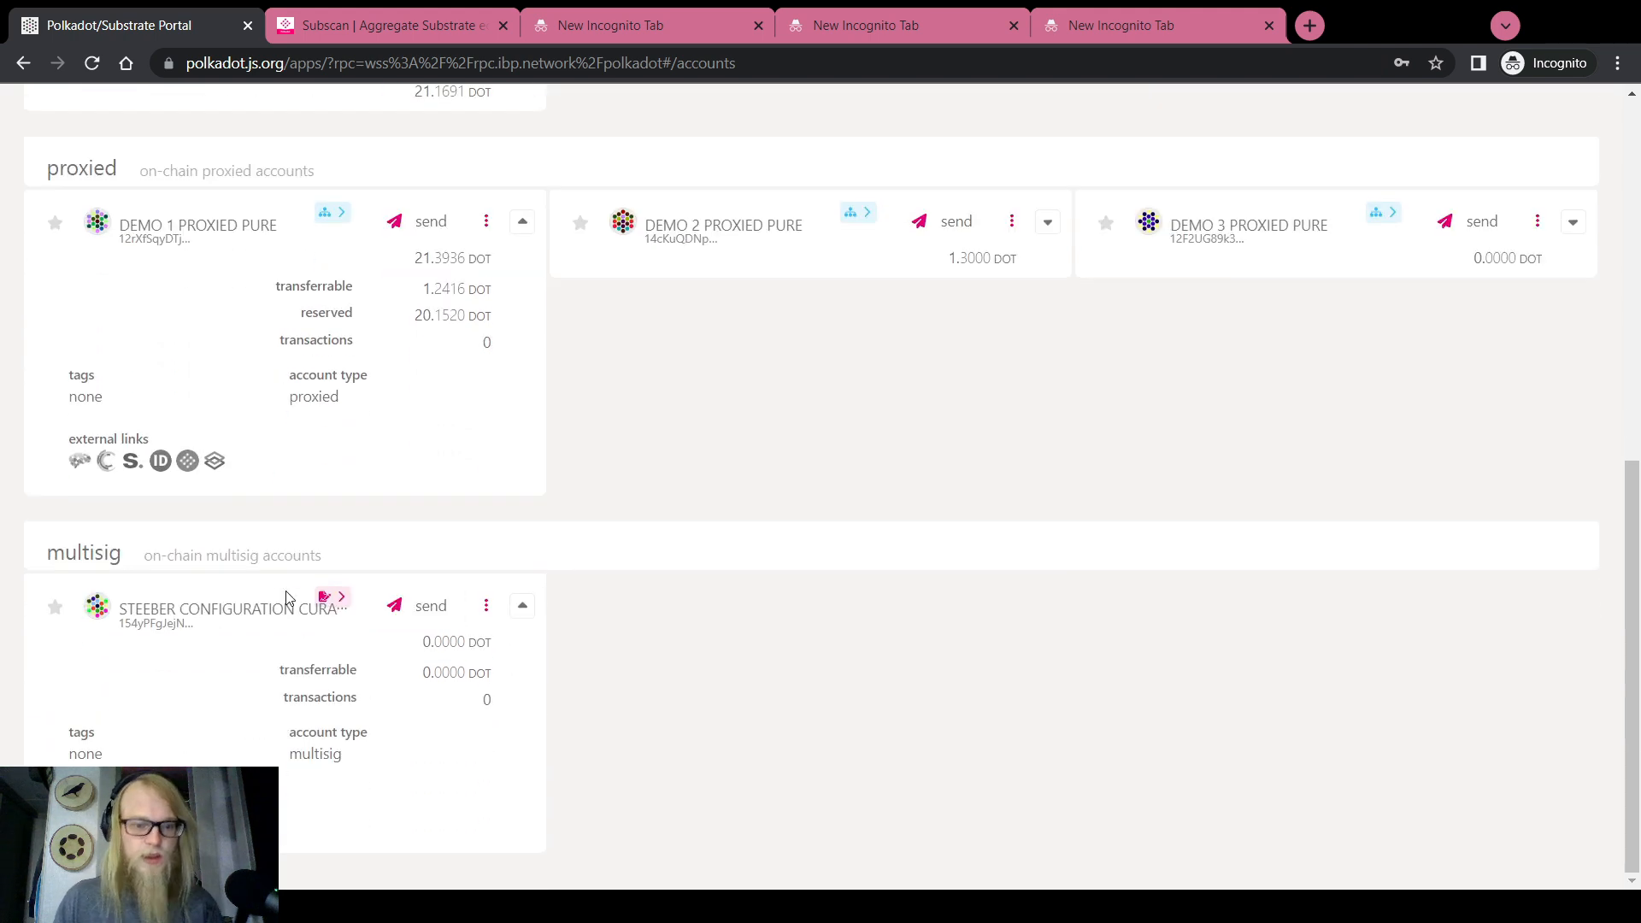
scroll(803, 470, up, 2)
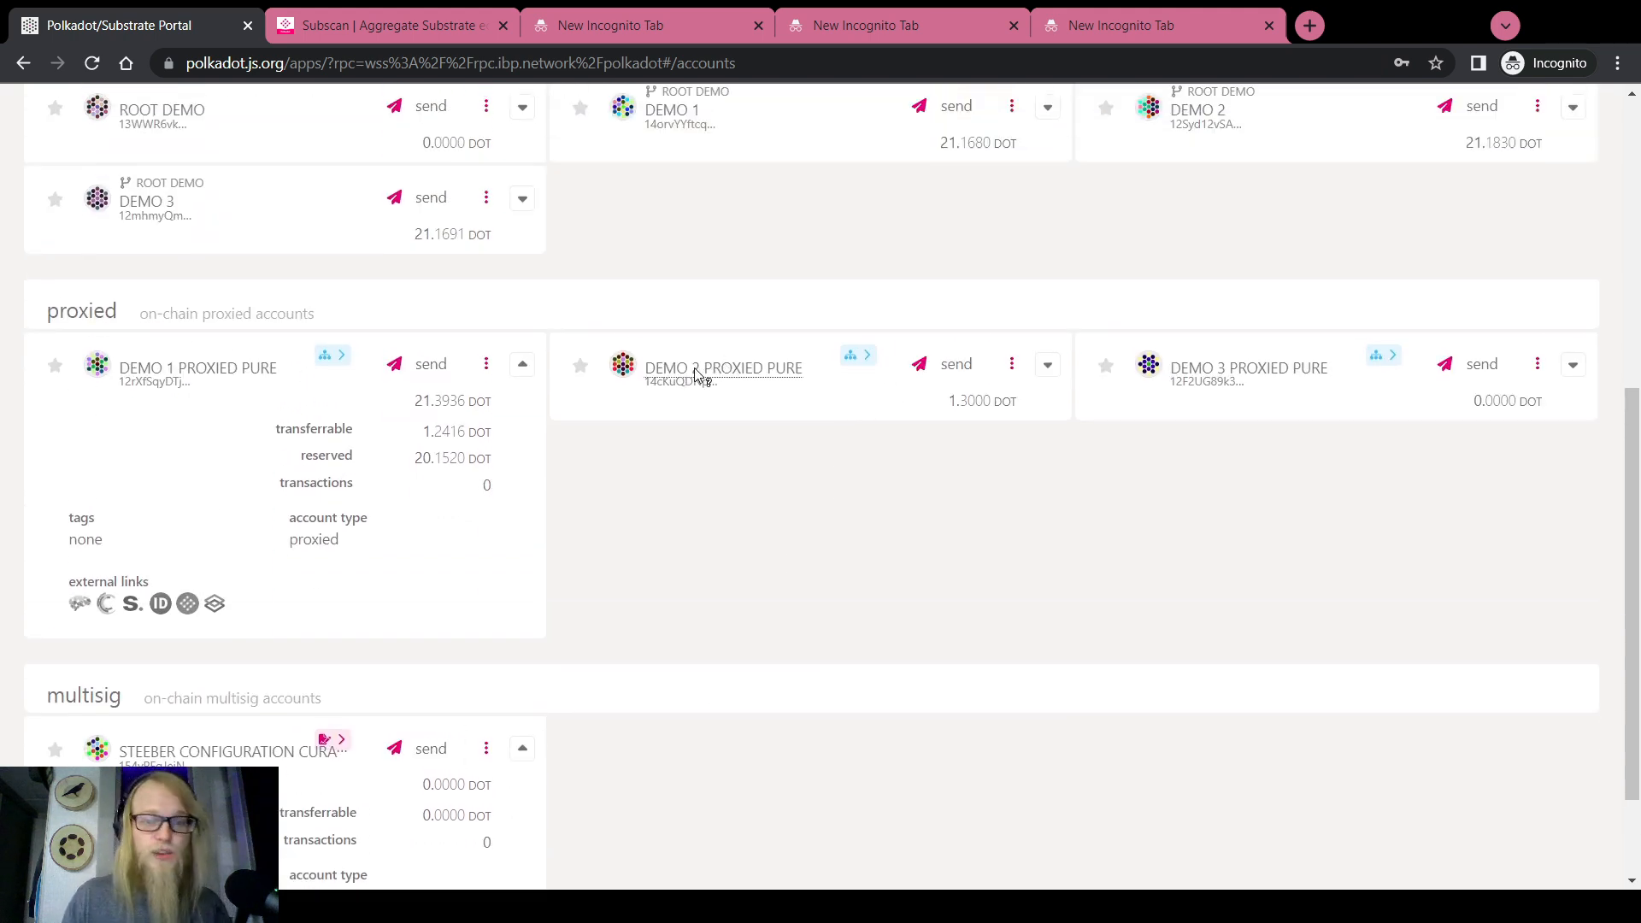
drag(647, 372, 802, 372)
scroll(629, 593, up, 6)
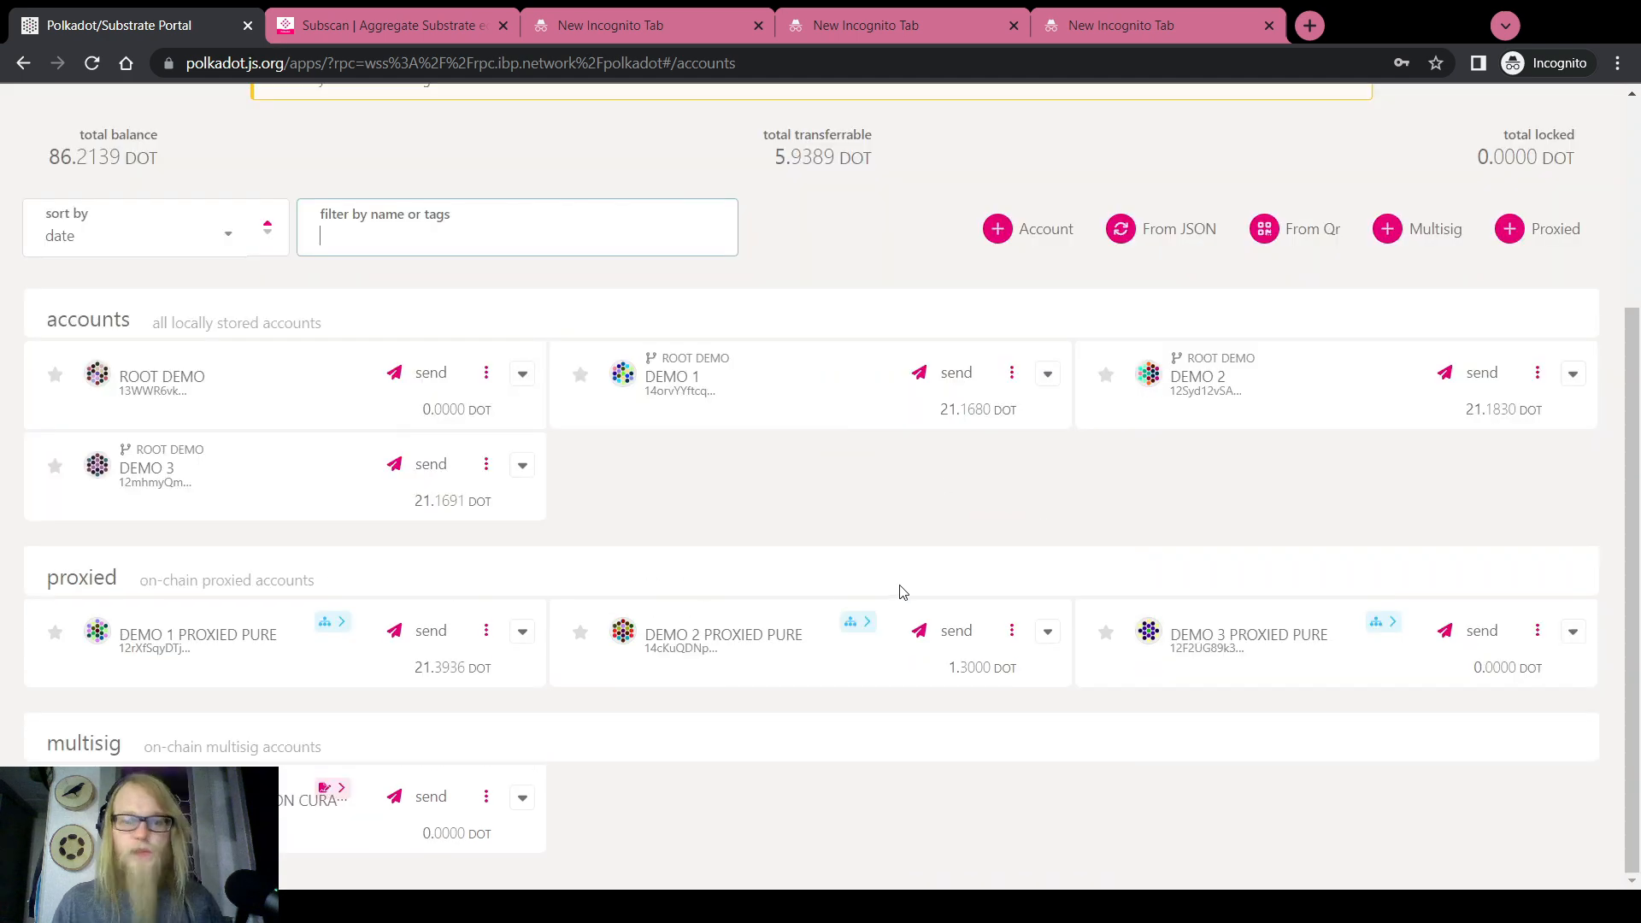
scroll(816, 545, up, 3)
Compose proxy.proxy sent from DEMO 2 with DEMO 2 PROXIED PURE as the real account
mouse_move(663, 114)
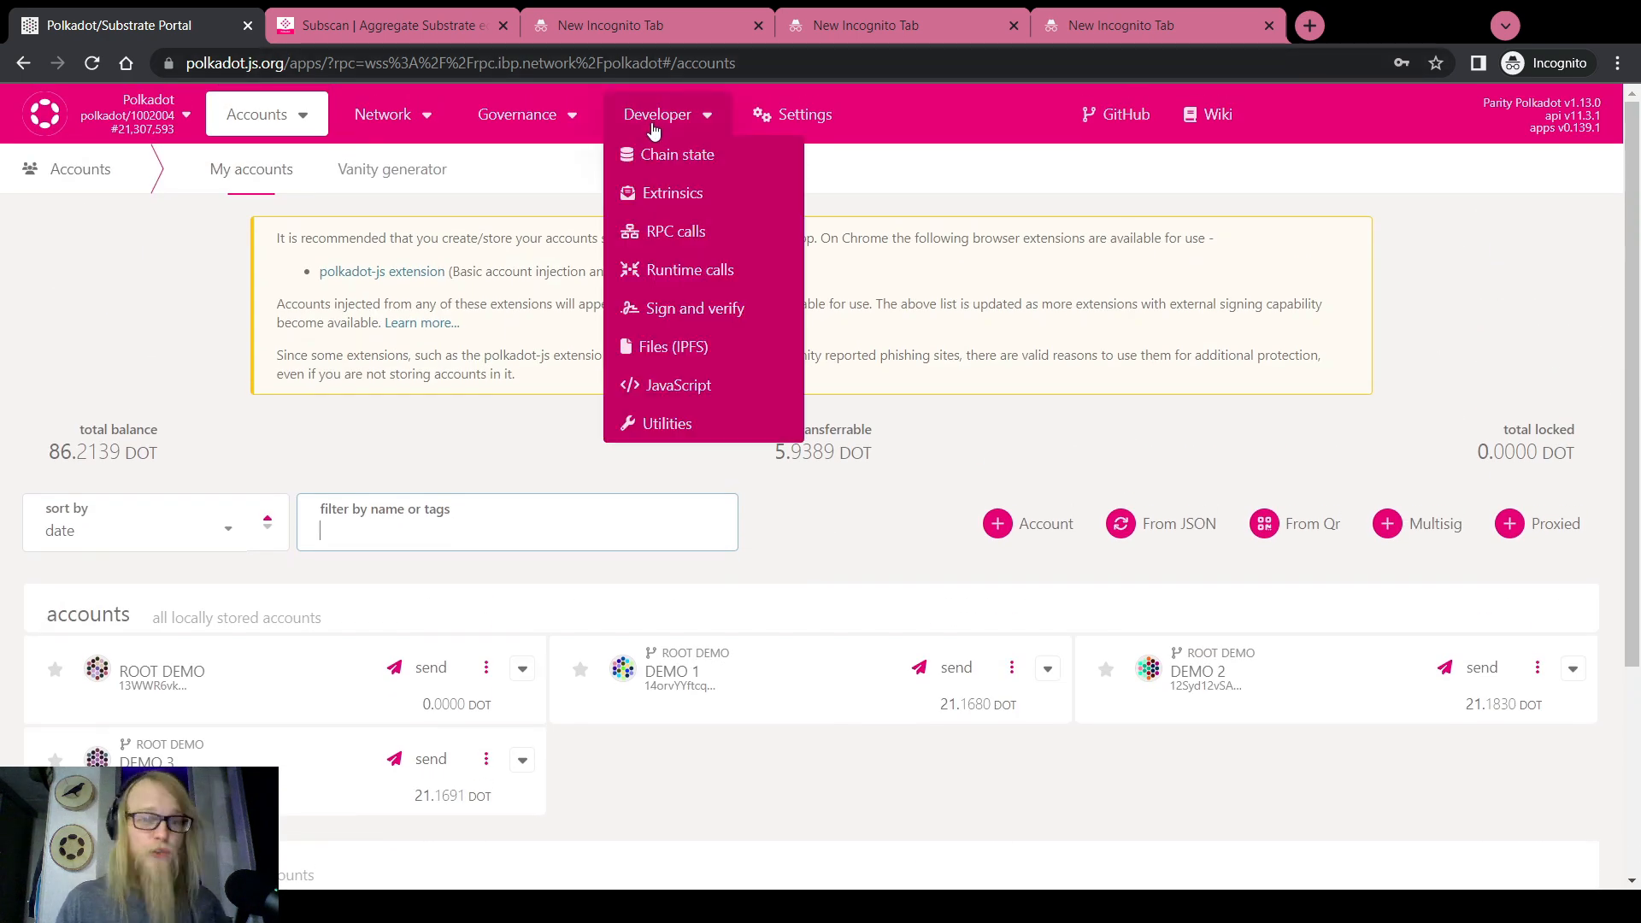
click(666, 190)
click(209, 274)
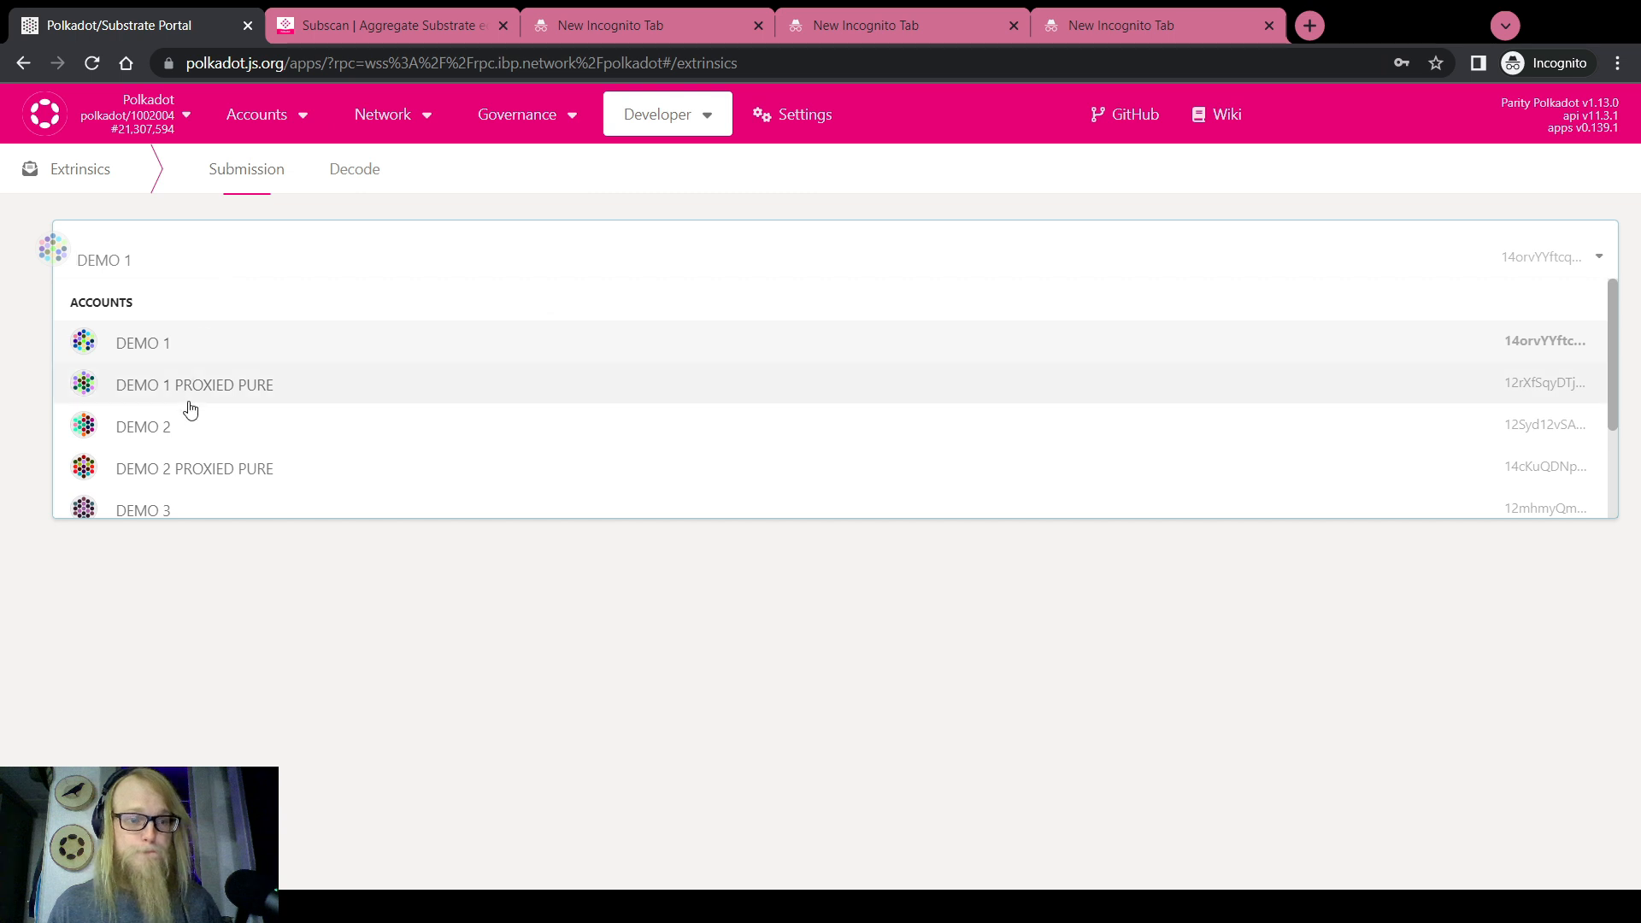
click(173, 429)
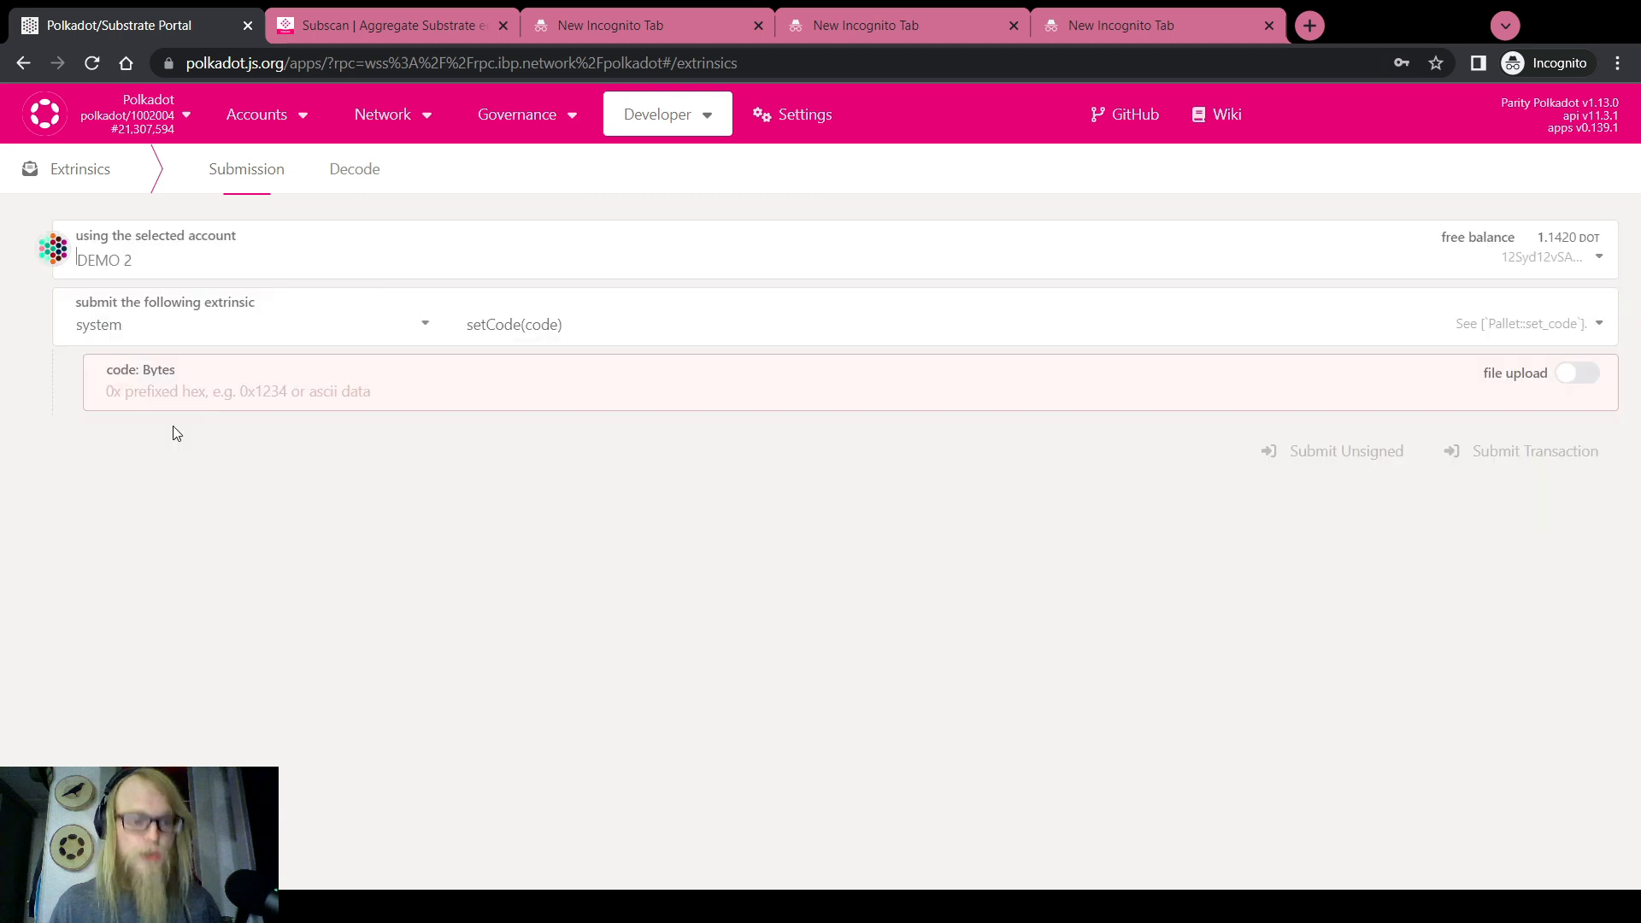
click(187, 330)
scroll(184, 495, up, 4)
click(98, 402)
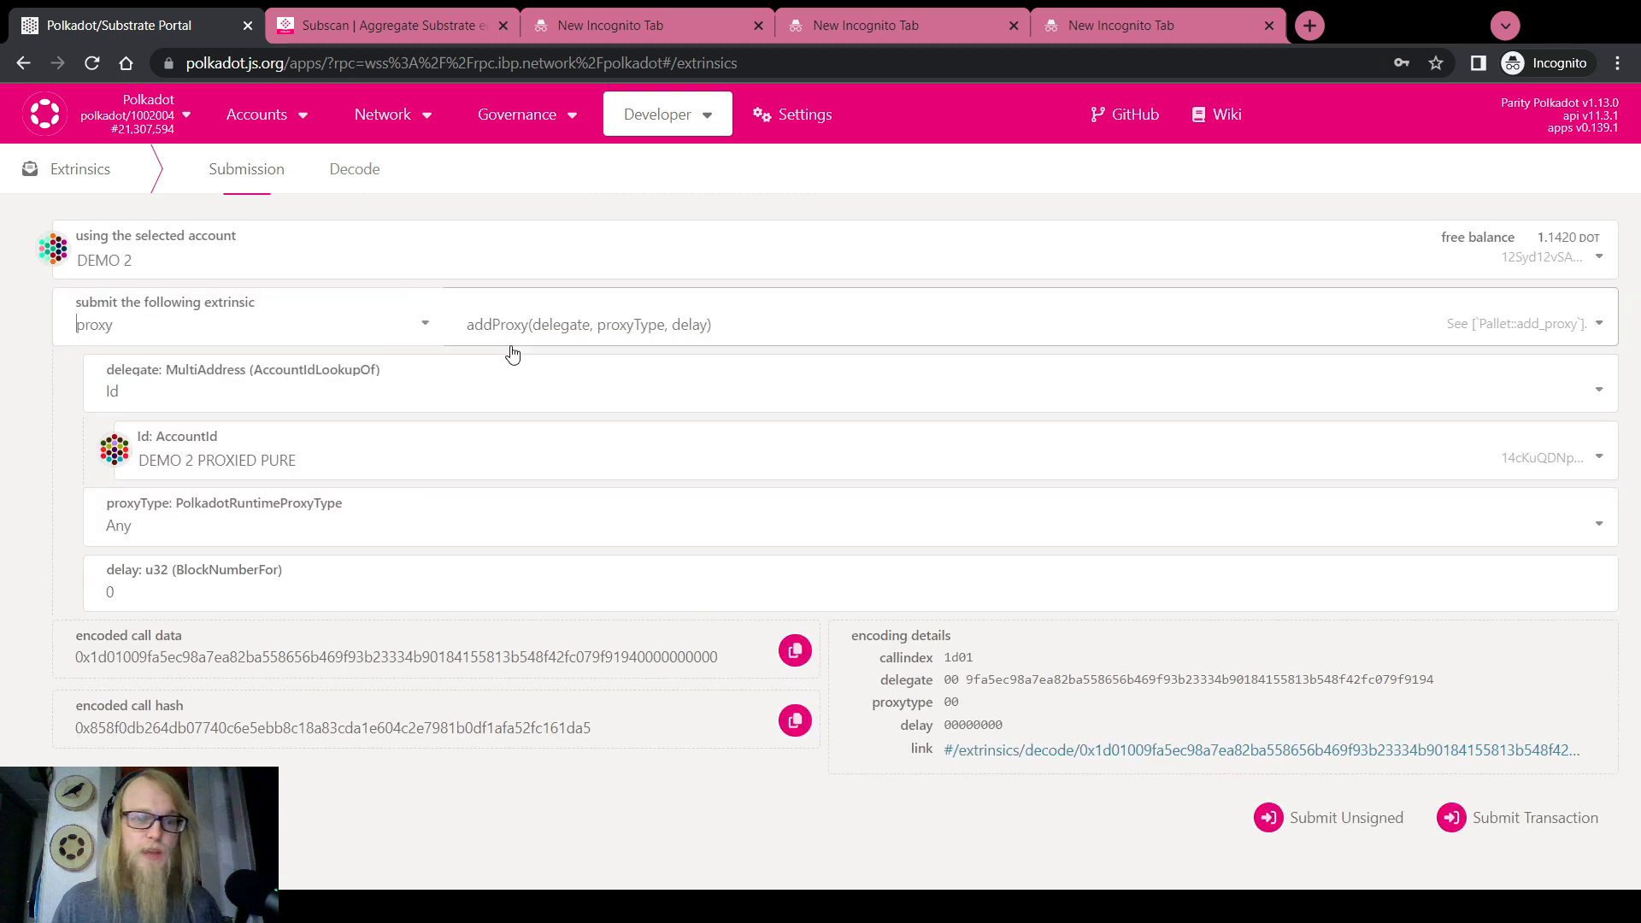
click(518, 323)
click(539, 524)
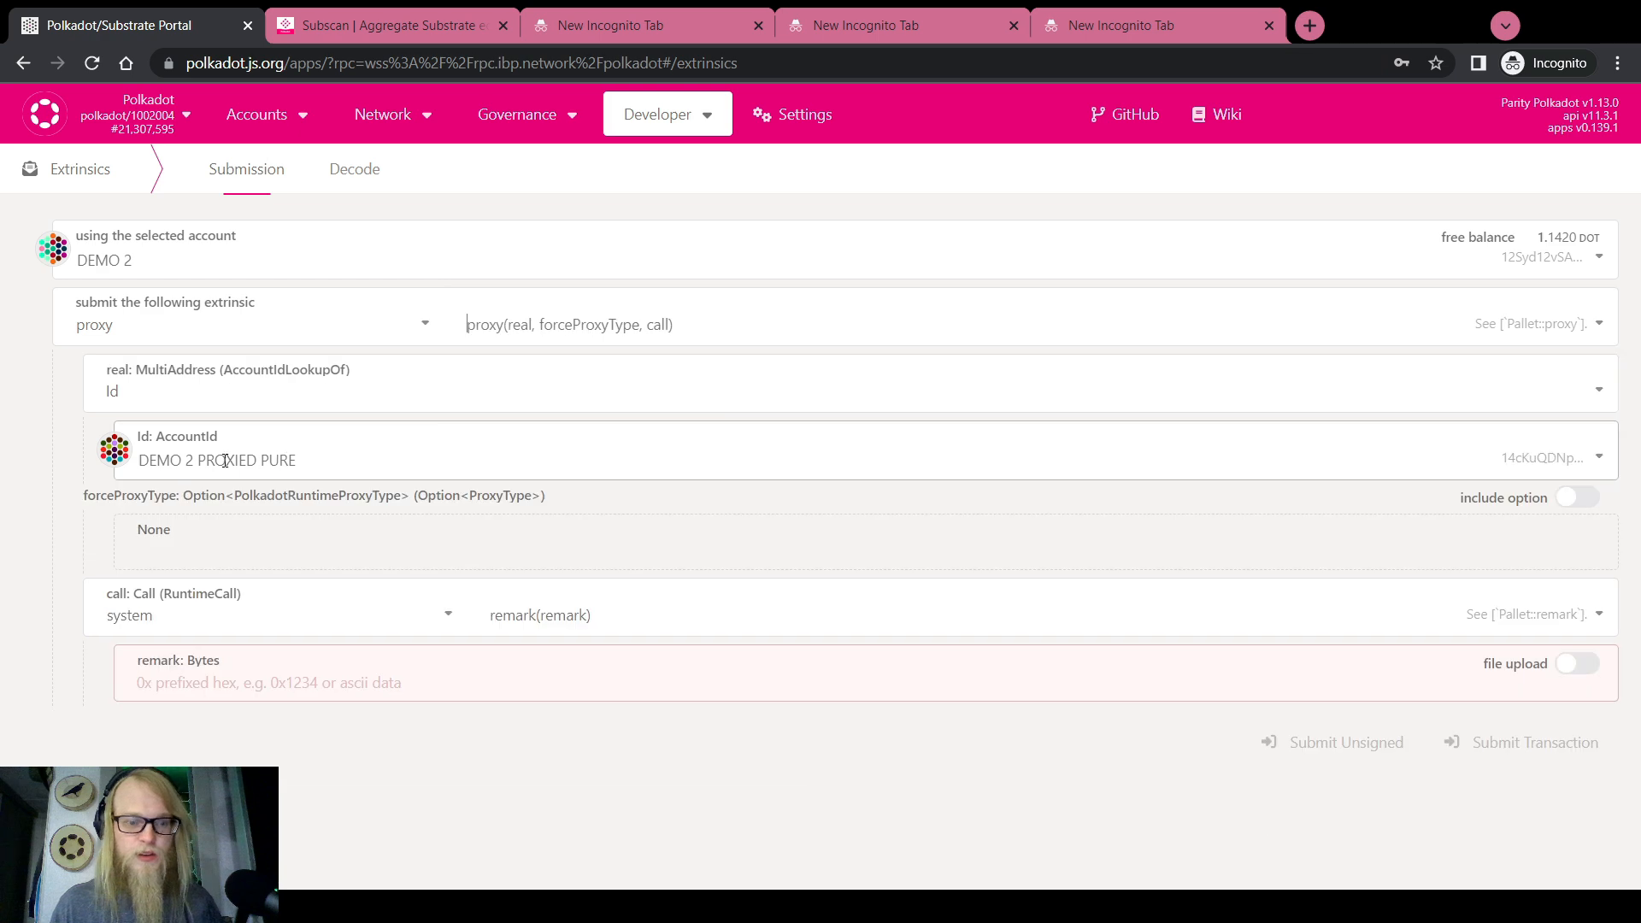
click(224, 460)
click(68, 452)
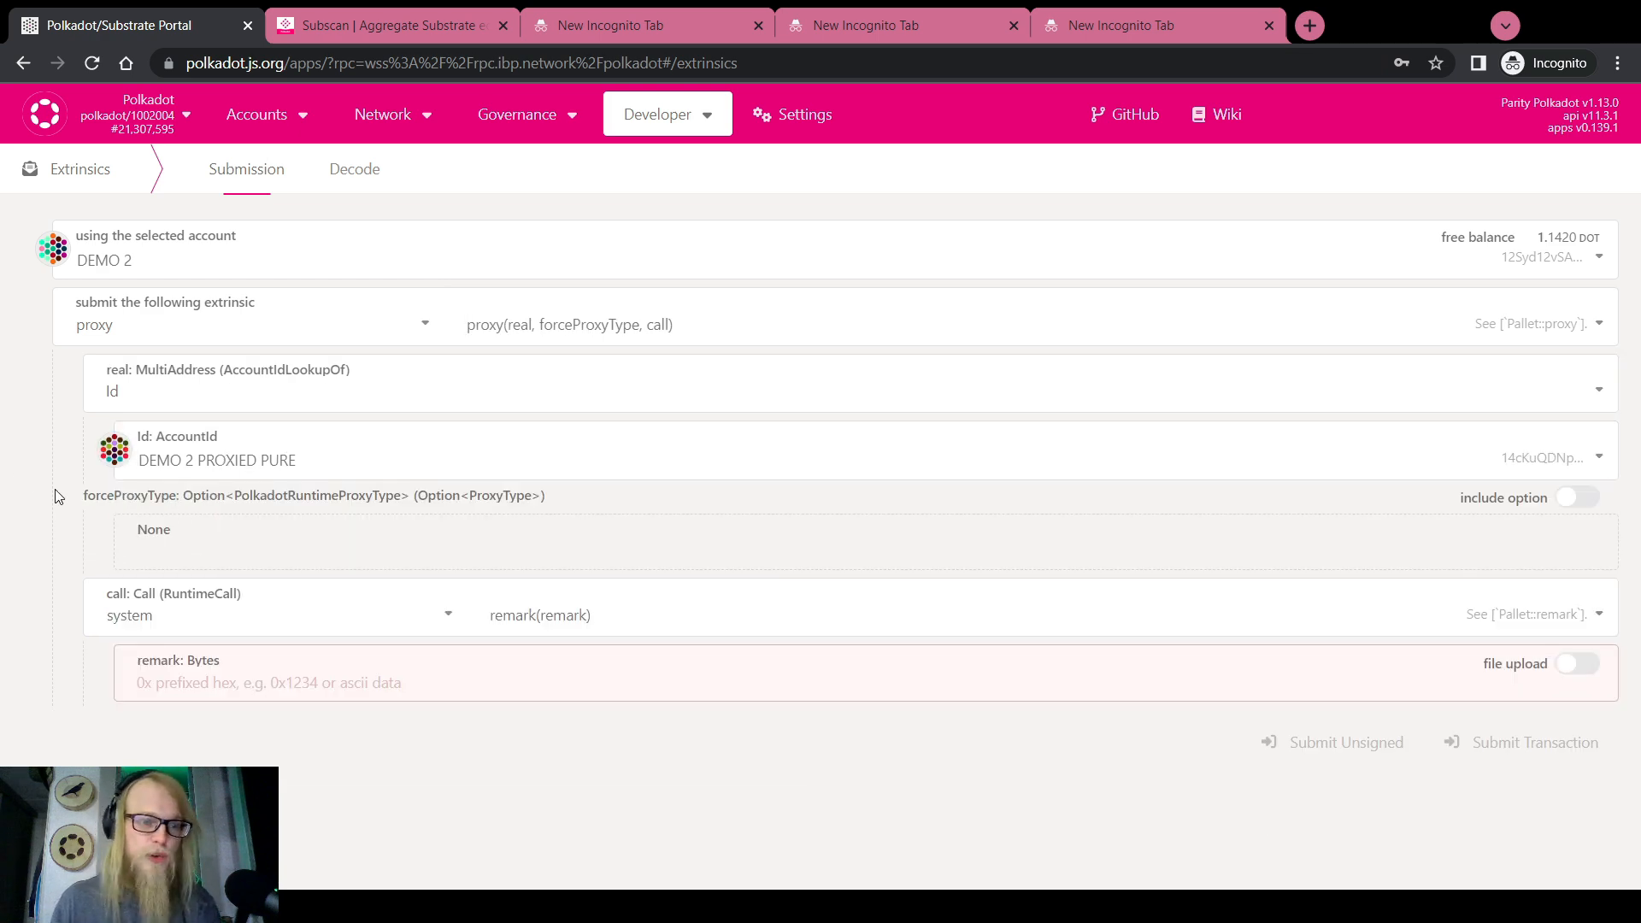
Set the inner call to multisig.asMulti with threshold 2
click(126, 617)
scroll(175, 750, up, 7)
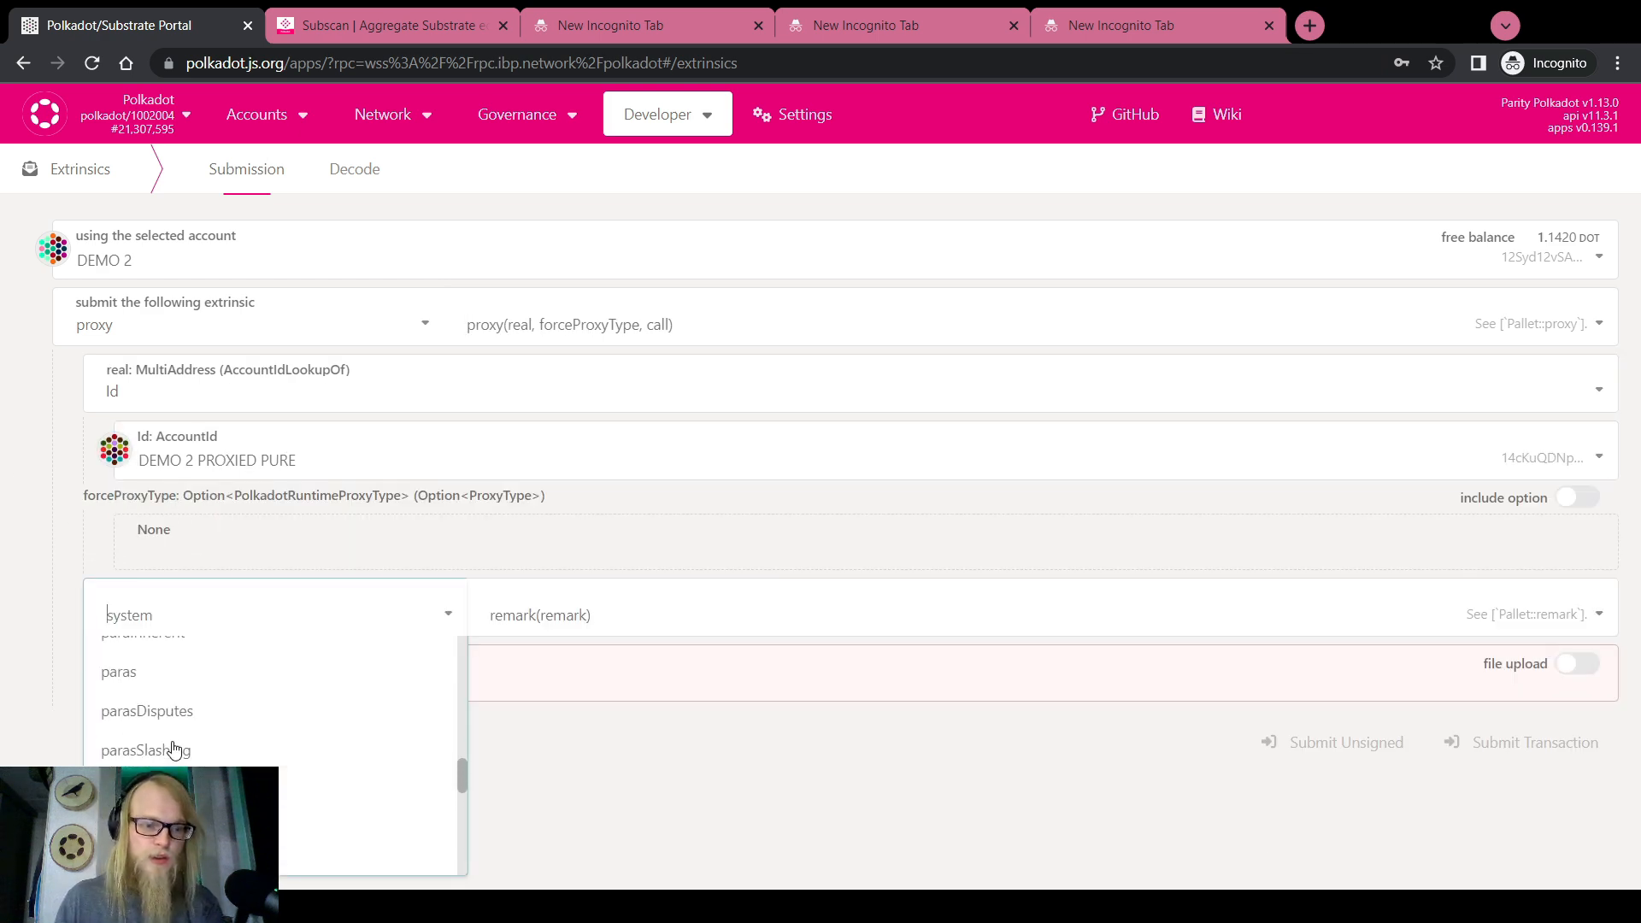
click(176, 837)
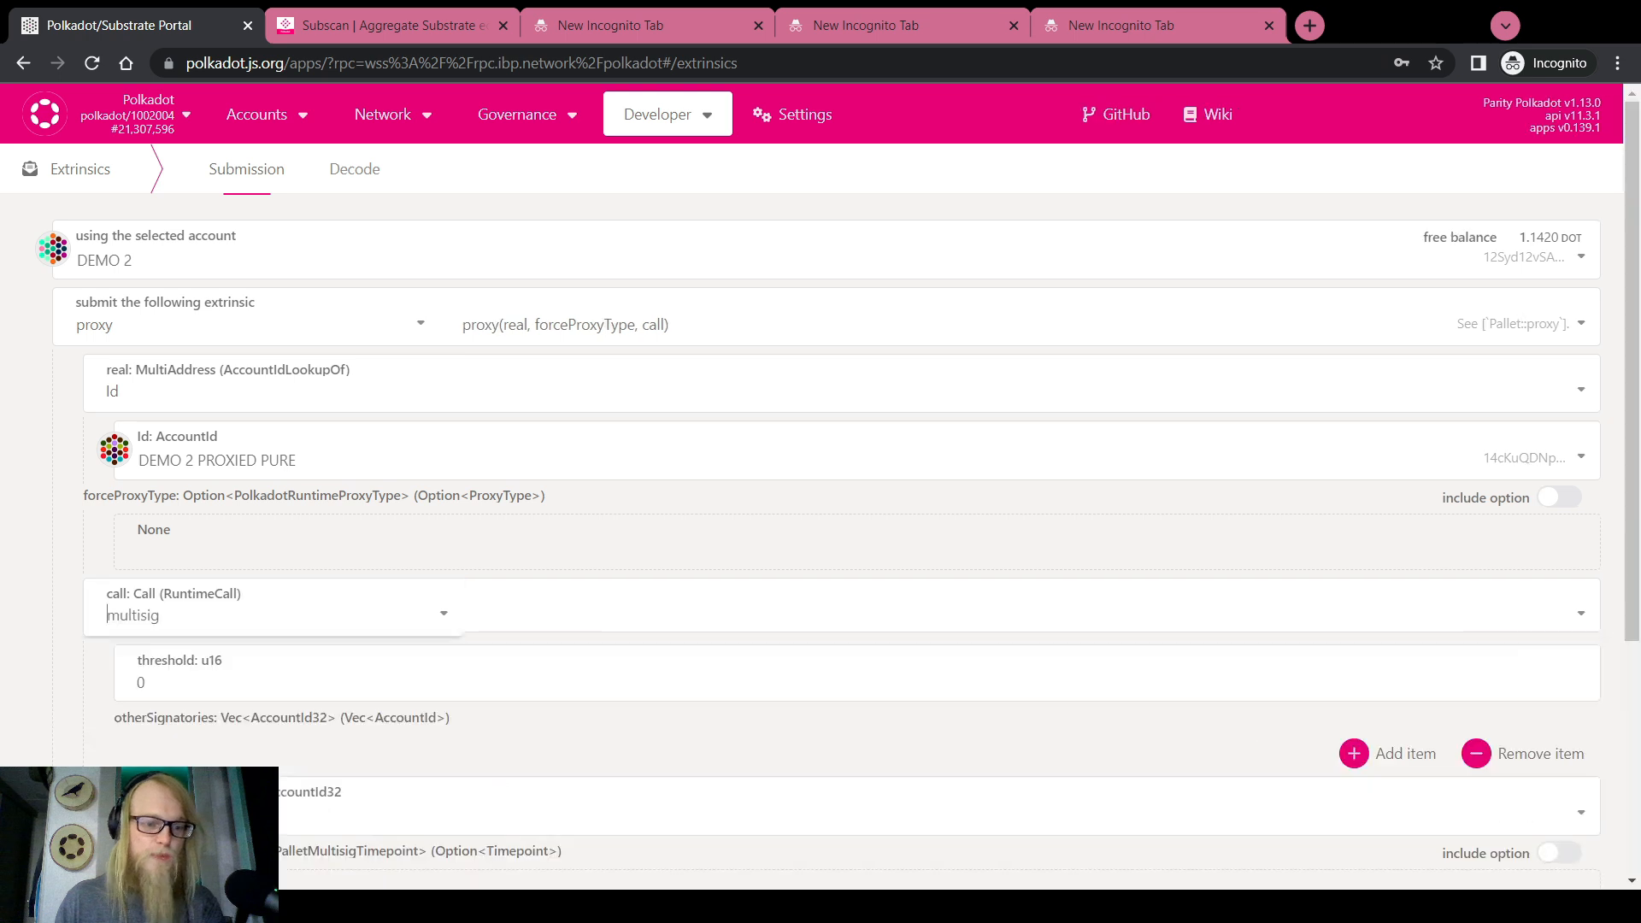
click(639, 618)
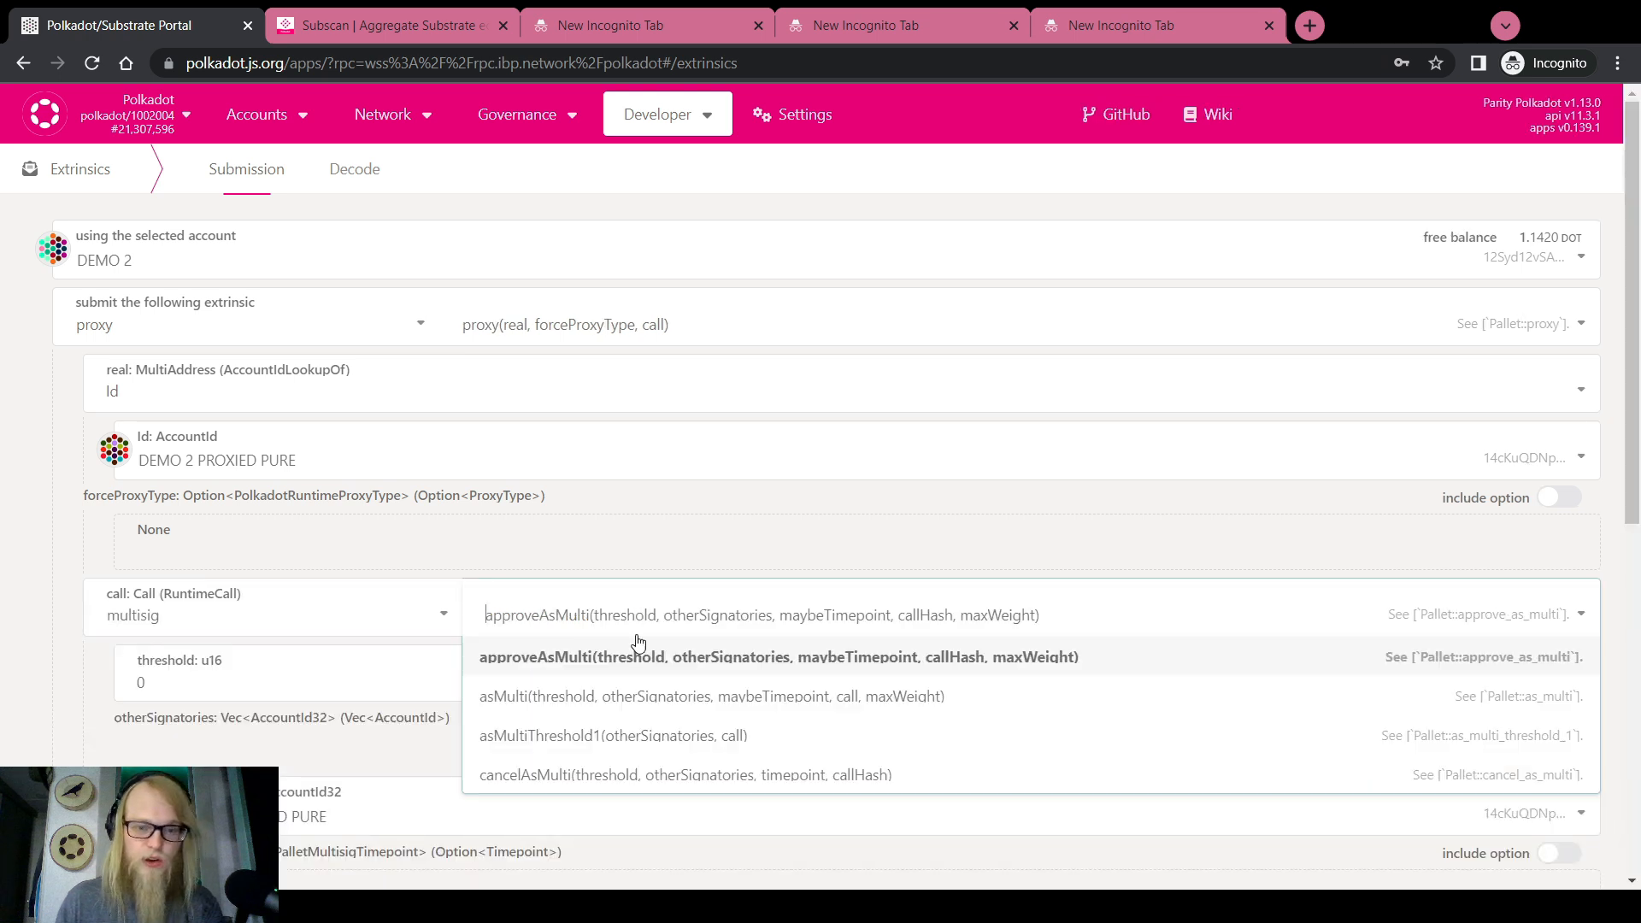
click(551, 696)
scroll(77, 624, down, 3)
click(155, 399)
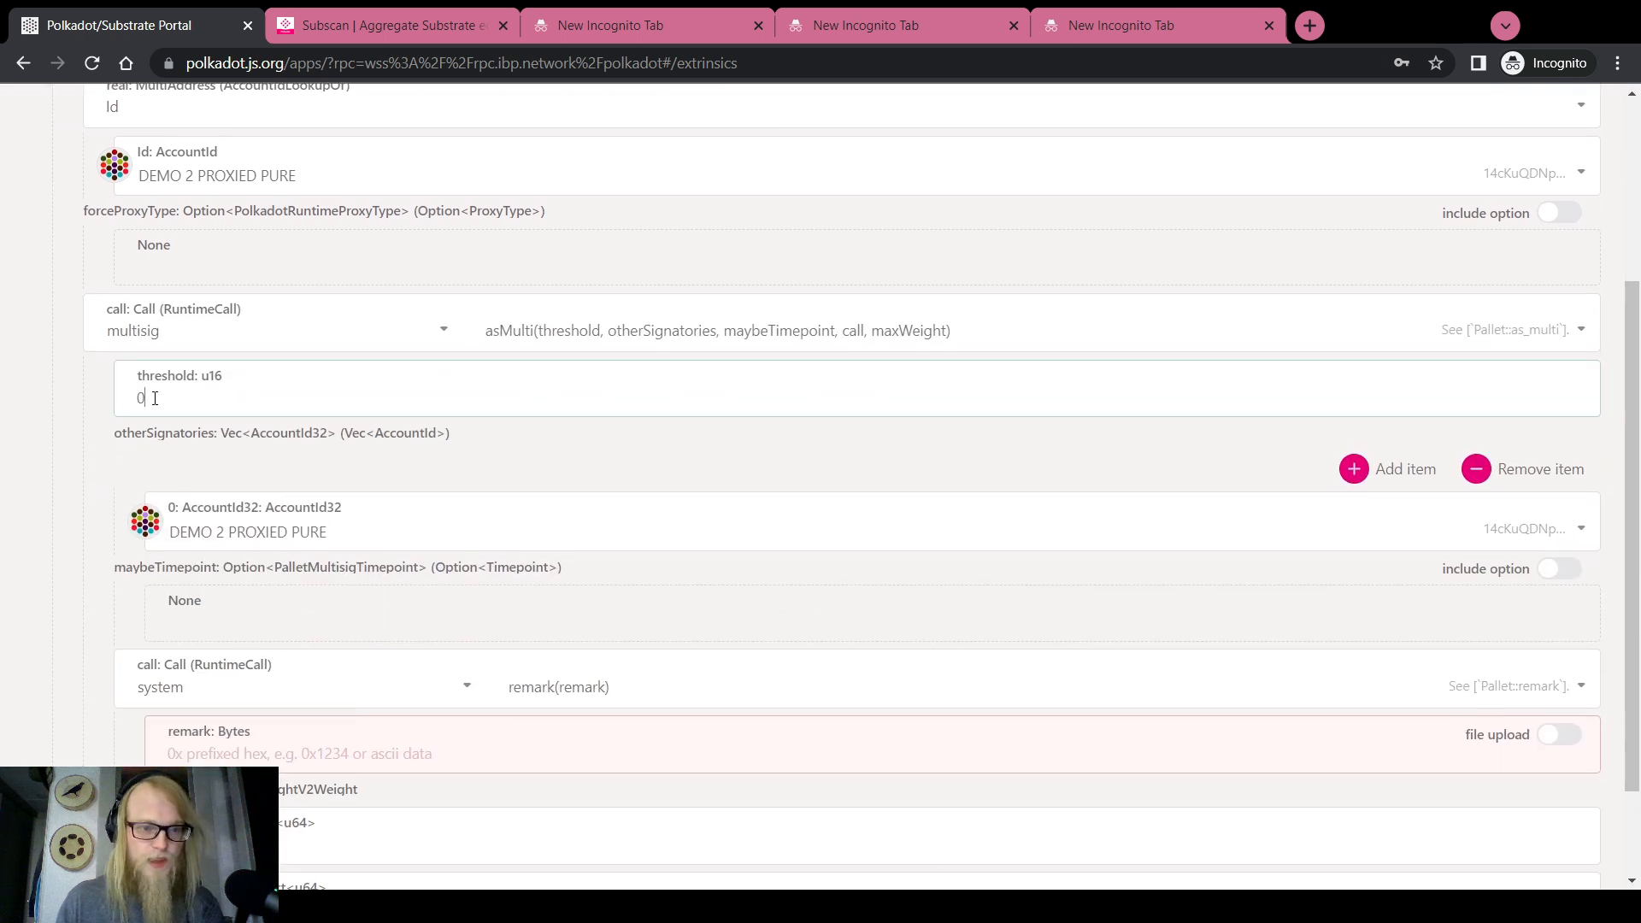
Set the other signatories to DEMO 3 PROXIED PURE and DEMO 1 PROXIED PURE
click(1354, 469)
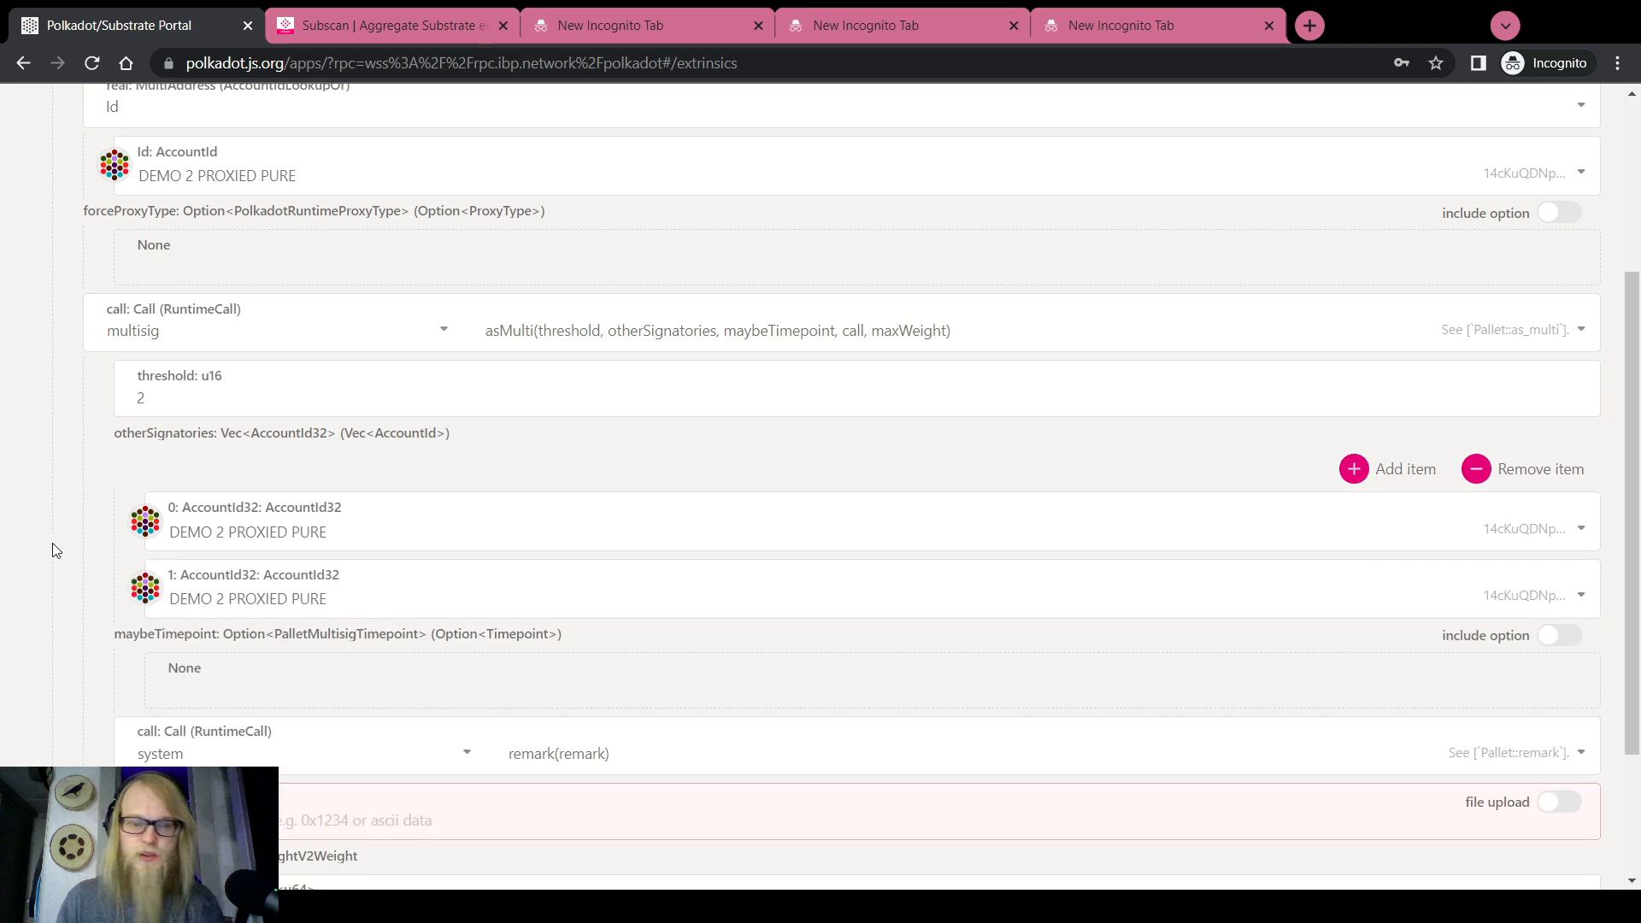
click(327, 598)
click(268, 681)
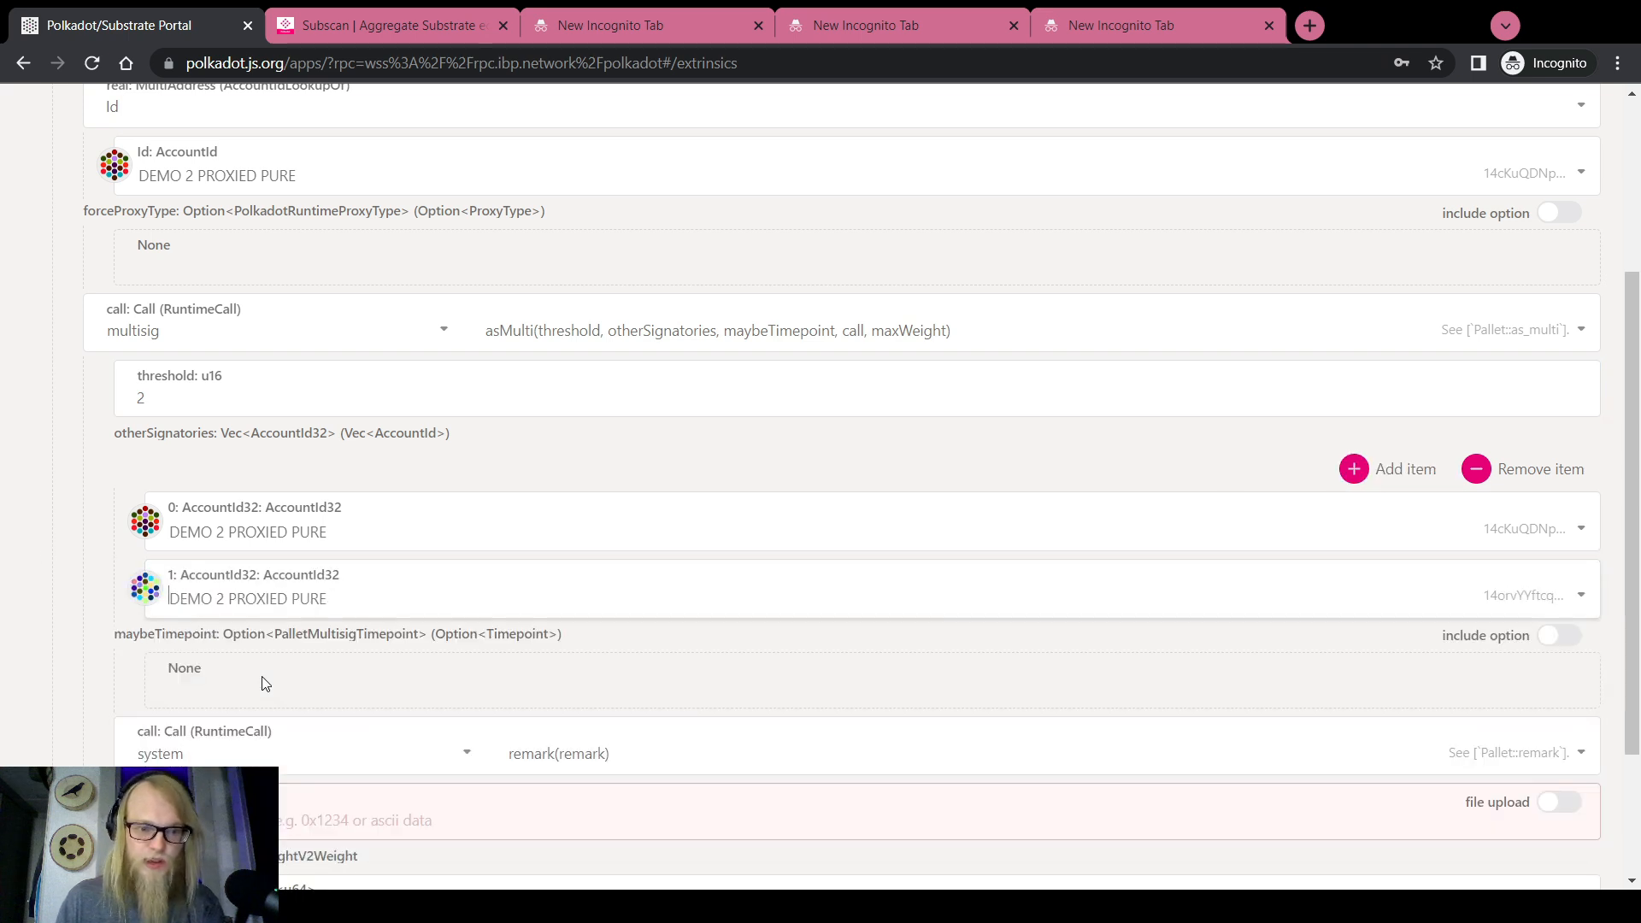
click(244, 540)
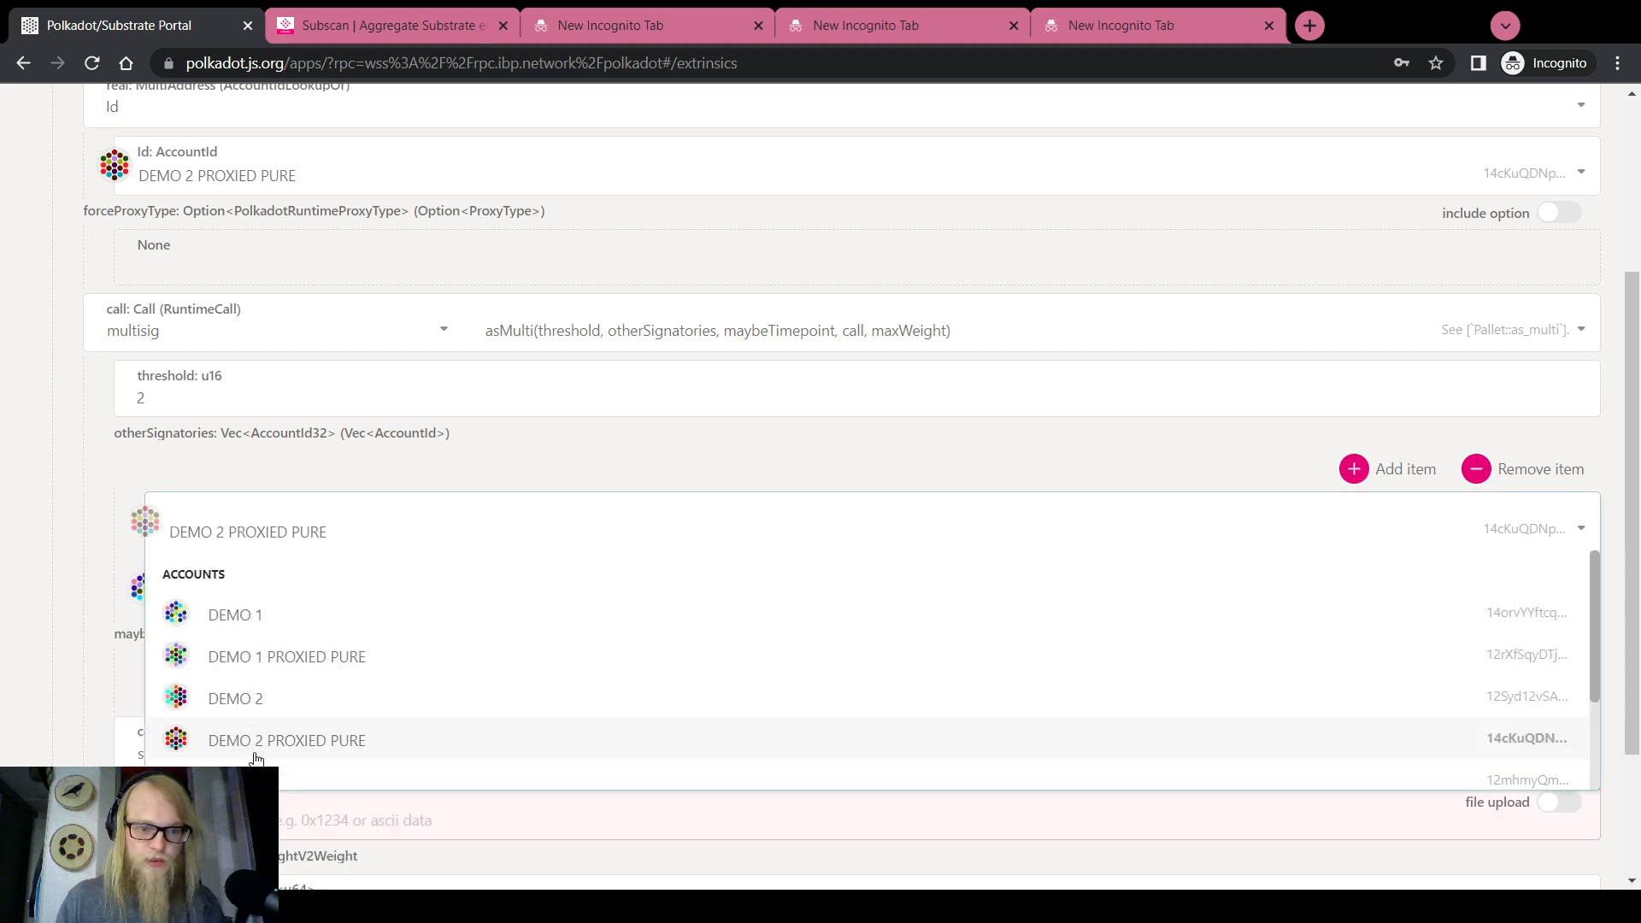
click(263, 739)
click(266, 527)
scroll(273, 684, down, 1)
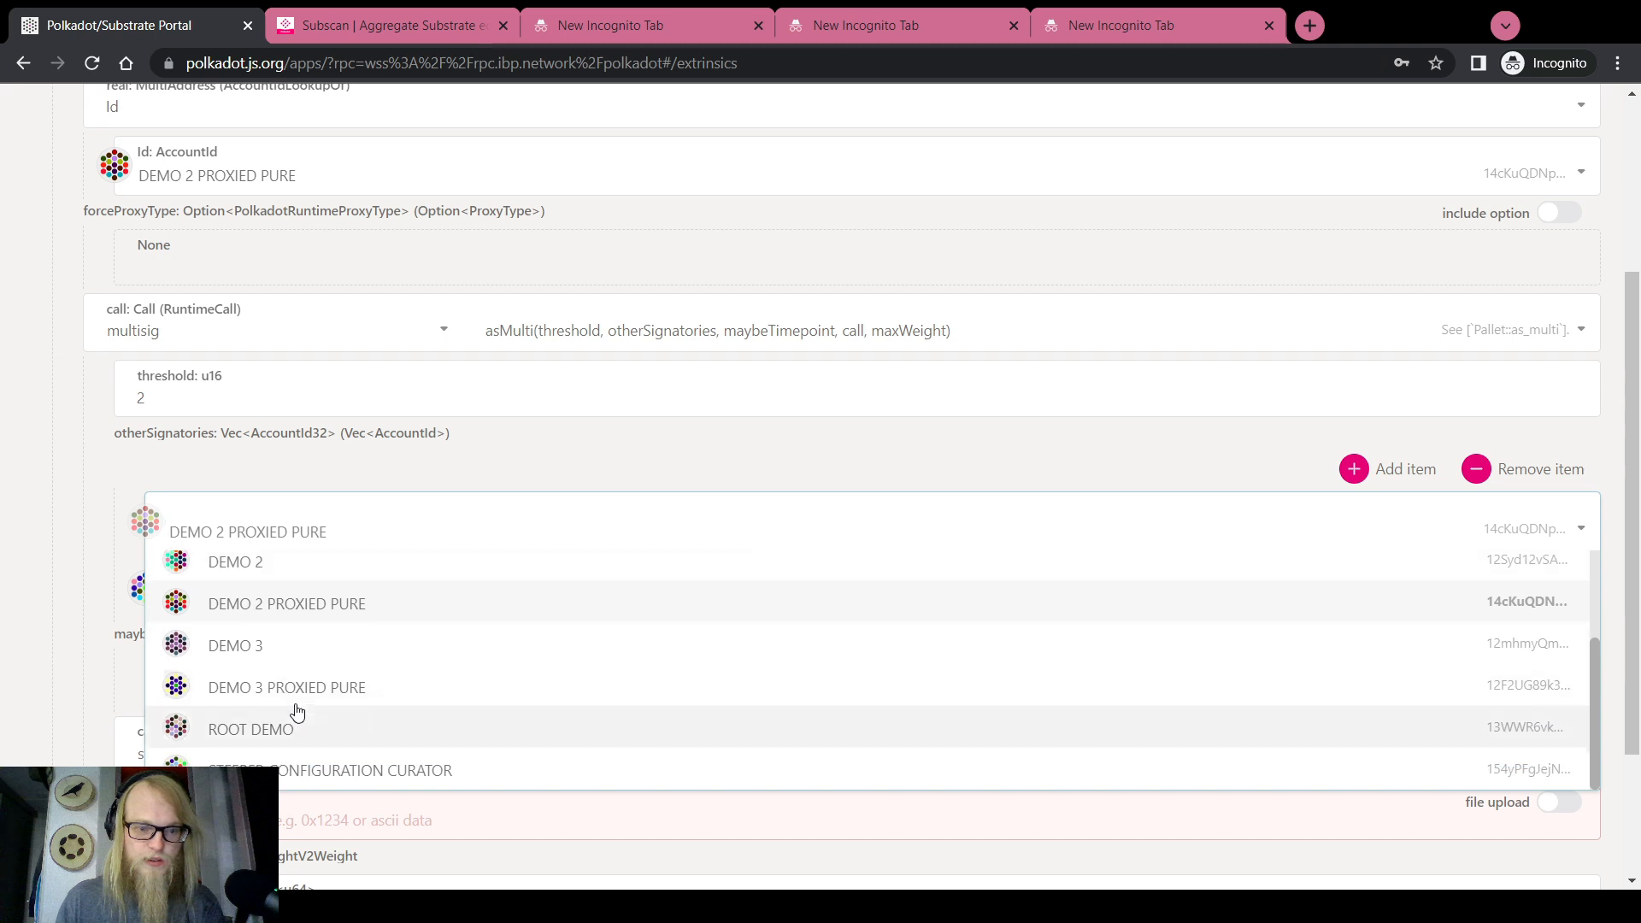
click(306, 688)
click(290, 537)
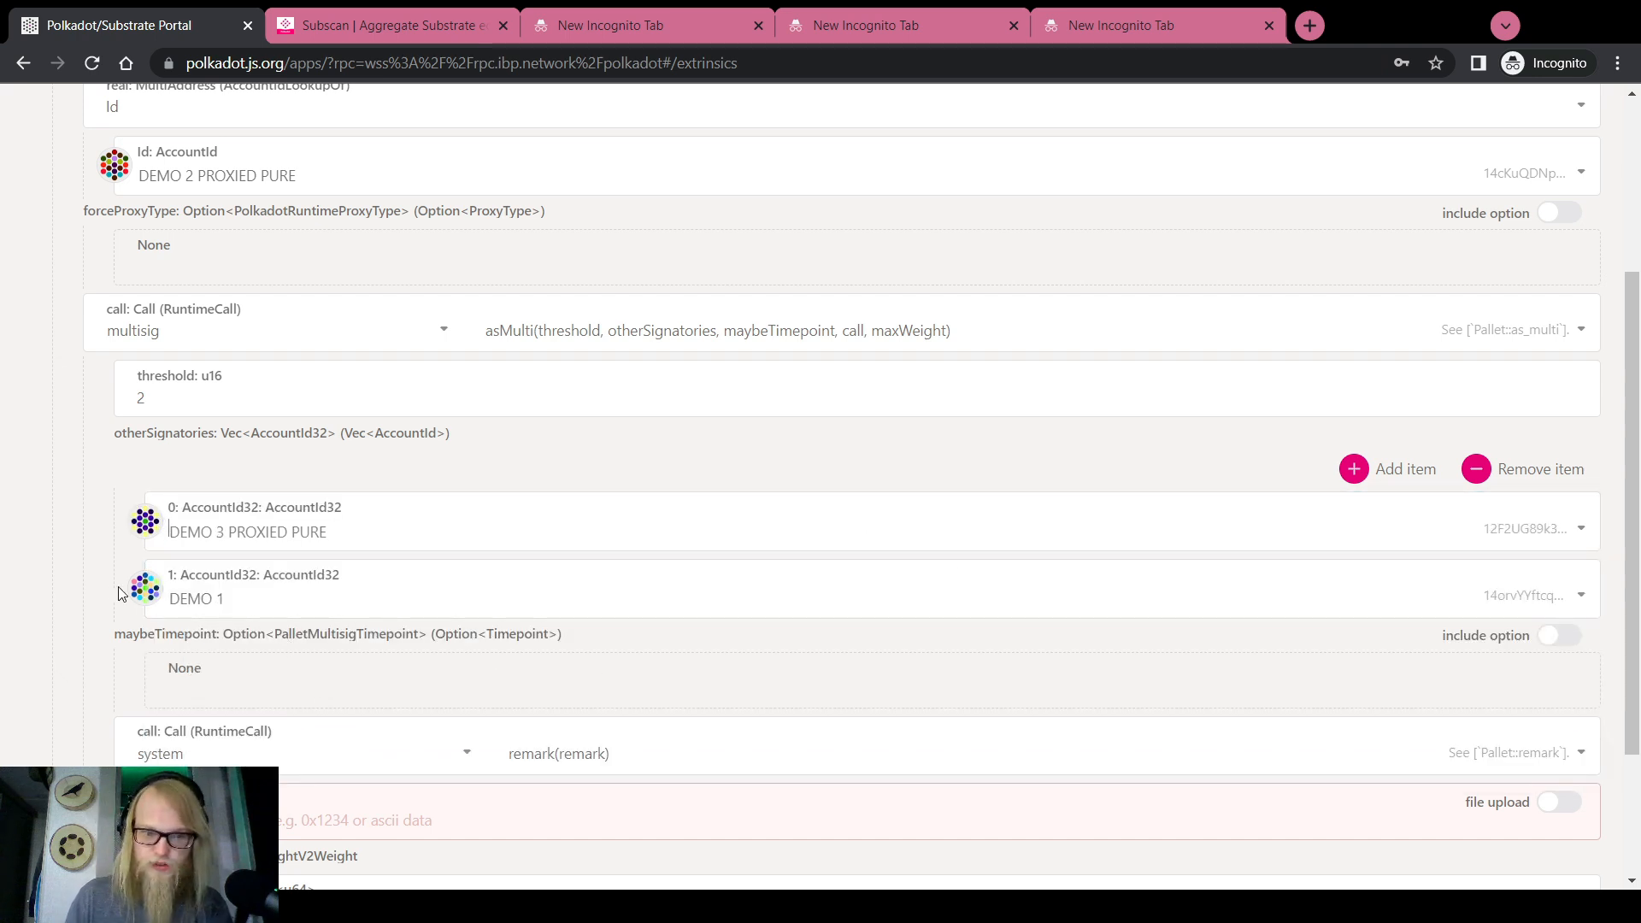
click(185, 599)
click(274, 723)
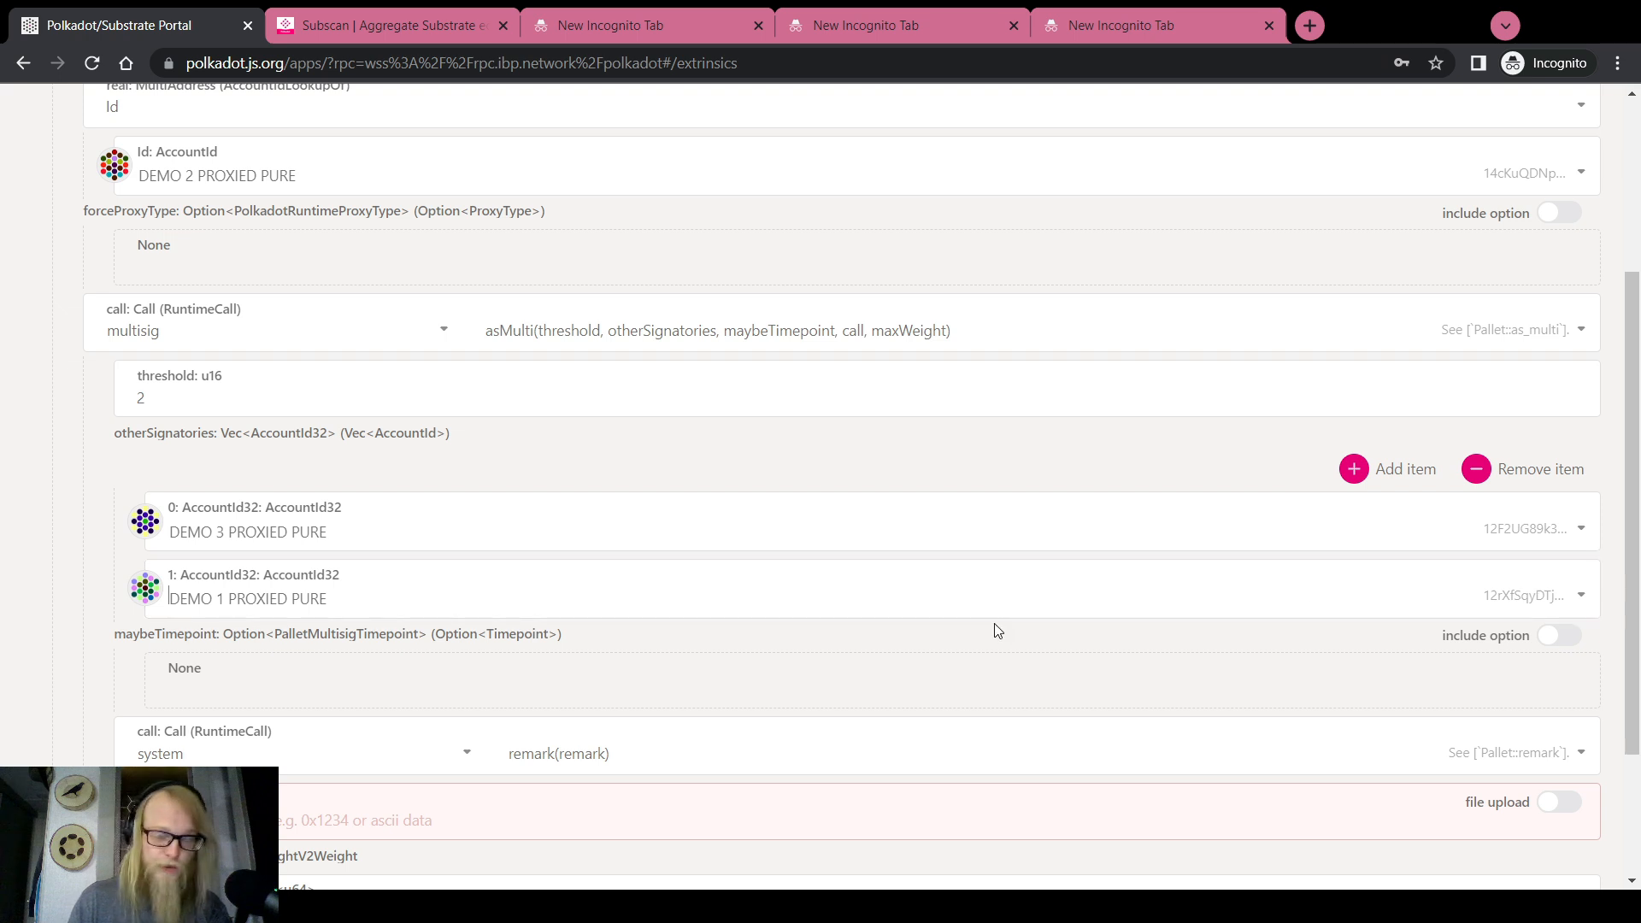
Enable the include option for maybeTimepoint in the asMulti call
scroll(69, 557, up, 2)
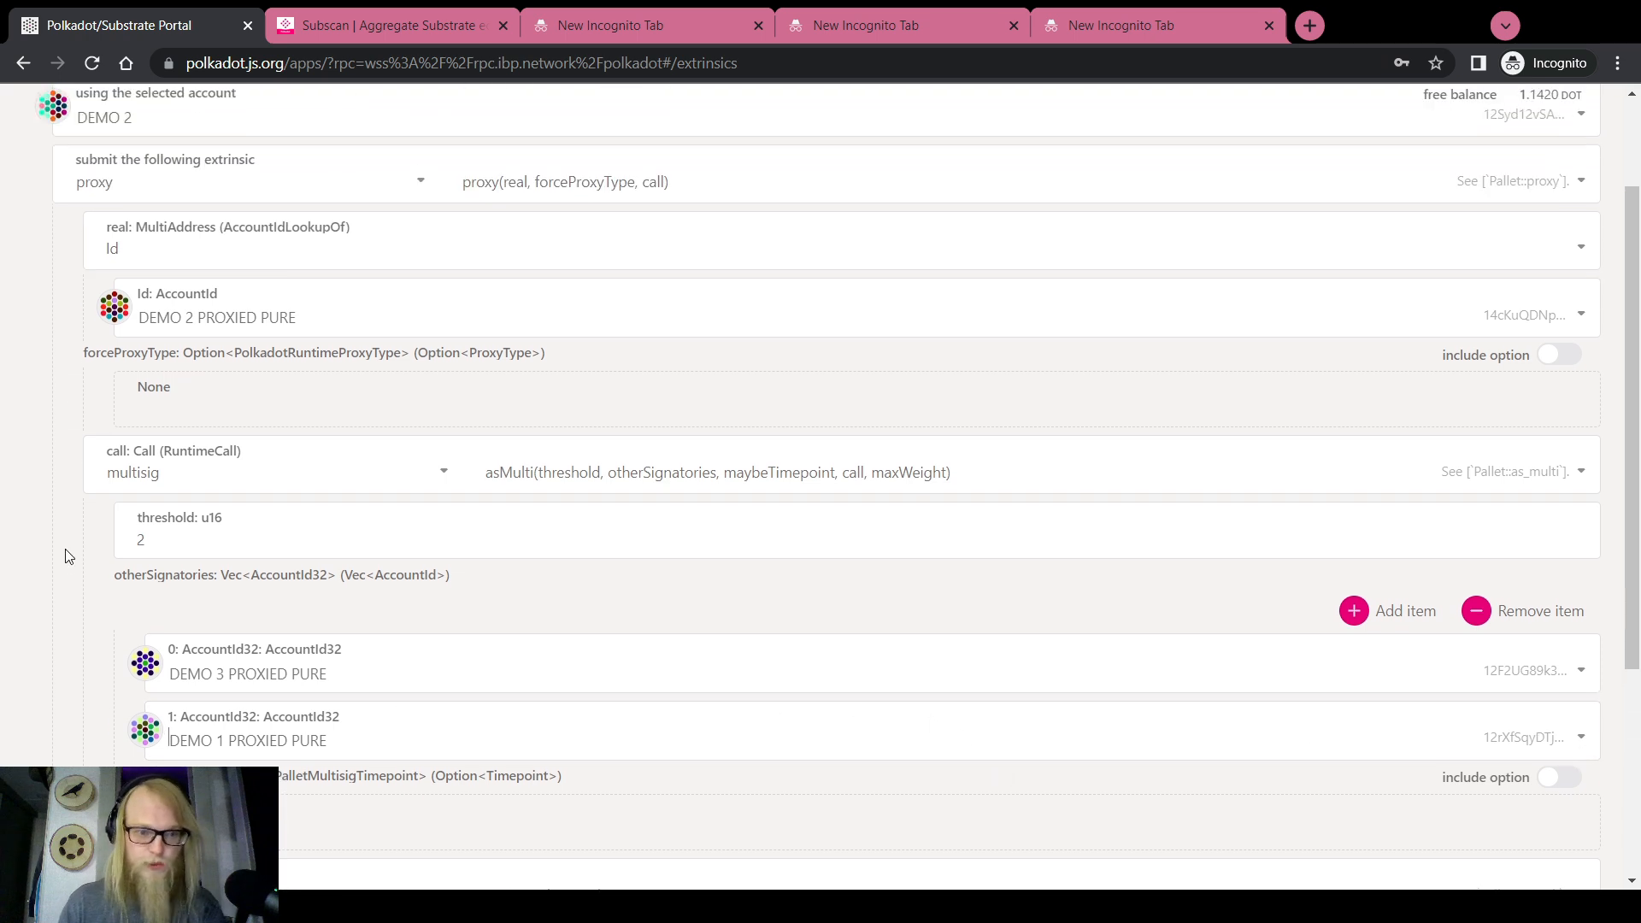
scroll(69, 558, down, 2)
scroll(69, 560, up, 3)
scroll(69, 560, down, 3)
scroll(69, 559, down, 1)
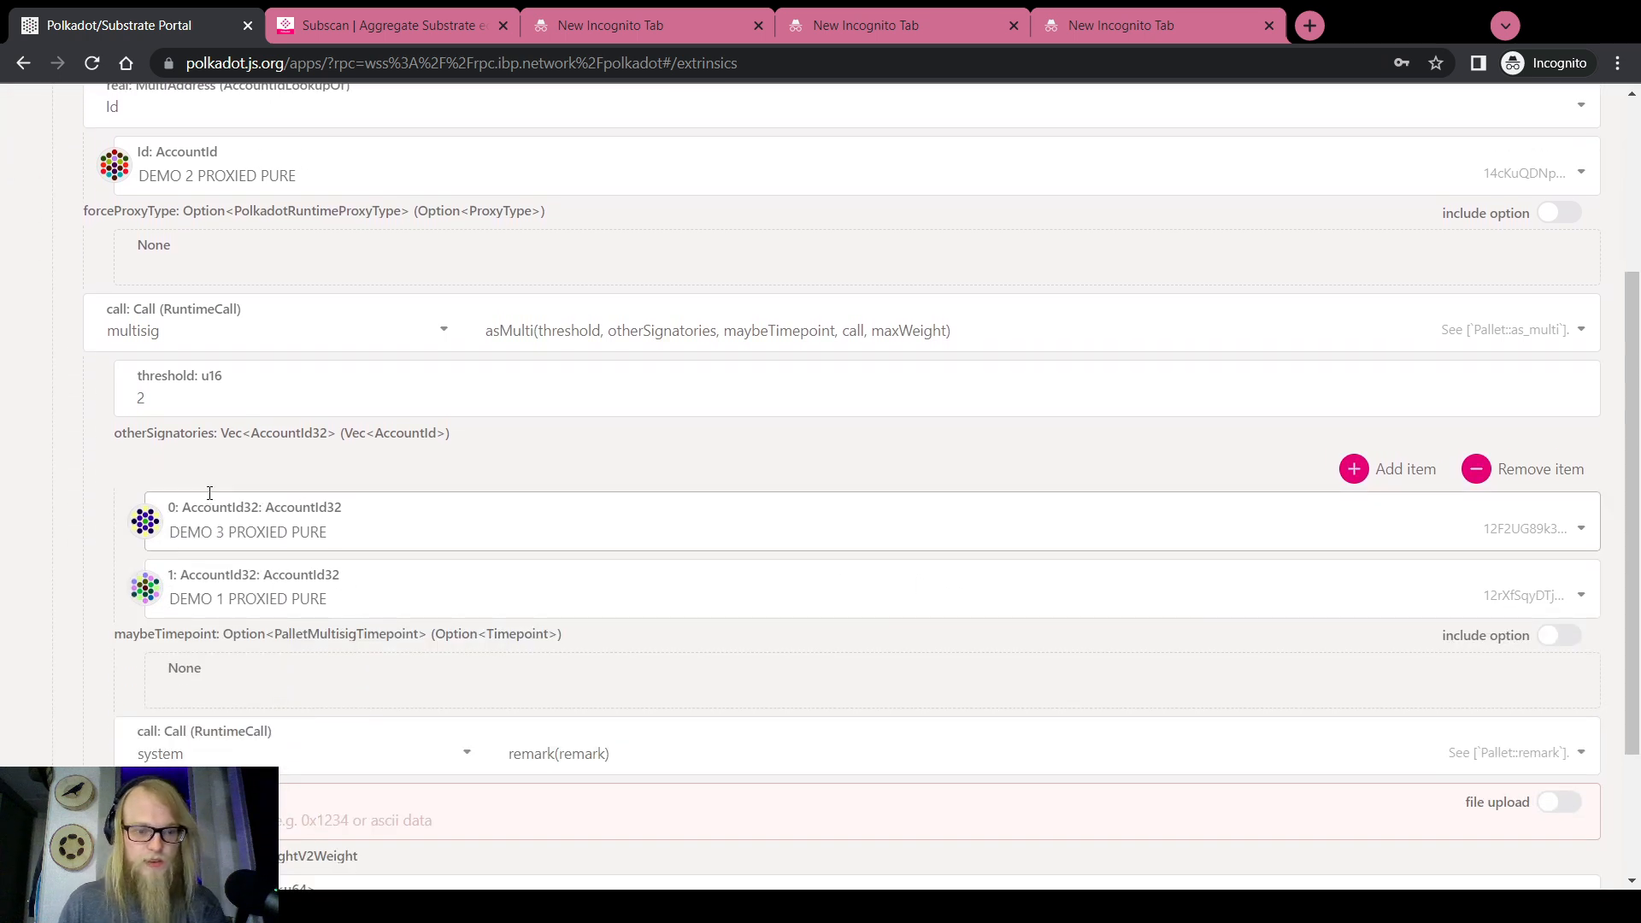
scroll(4, 647, down, 2)
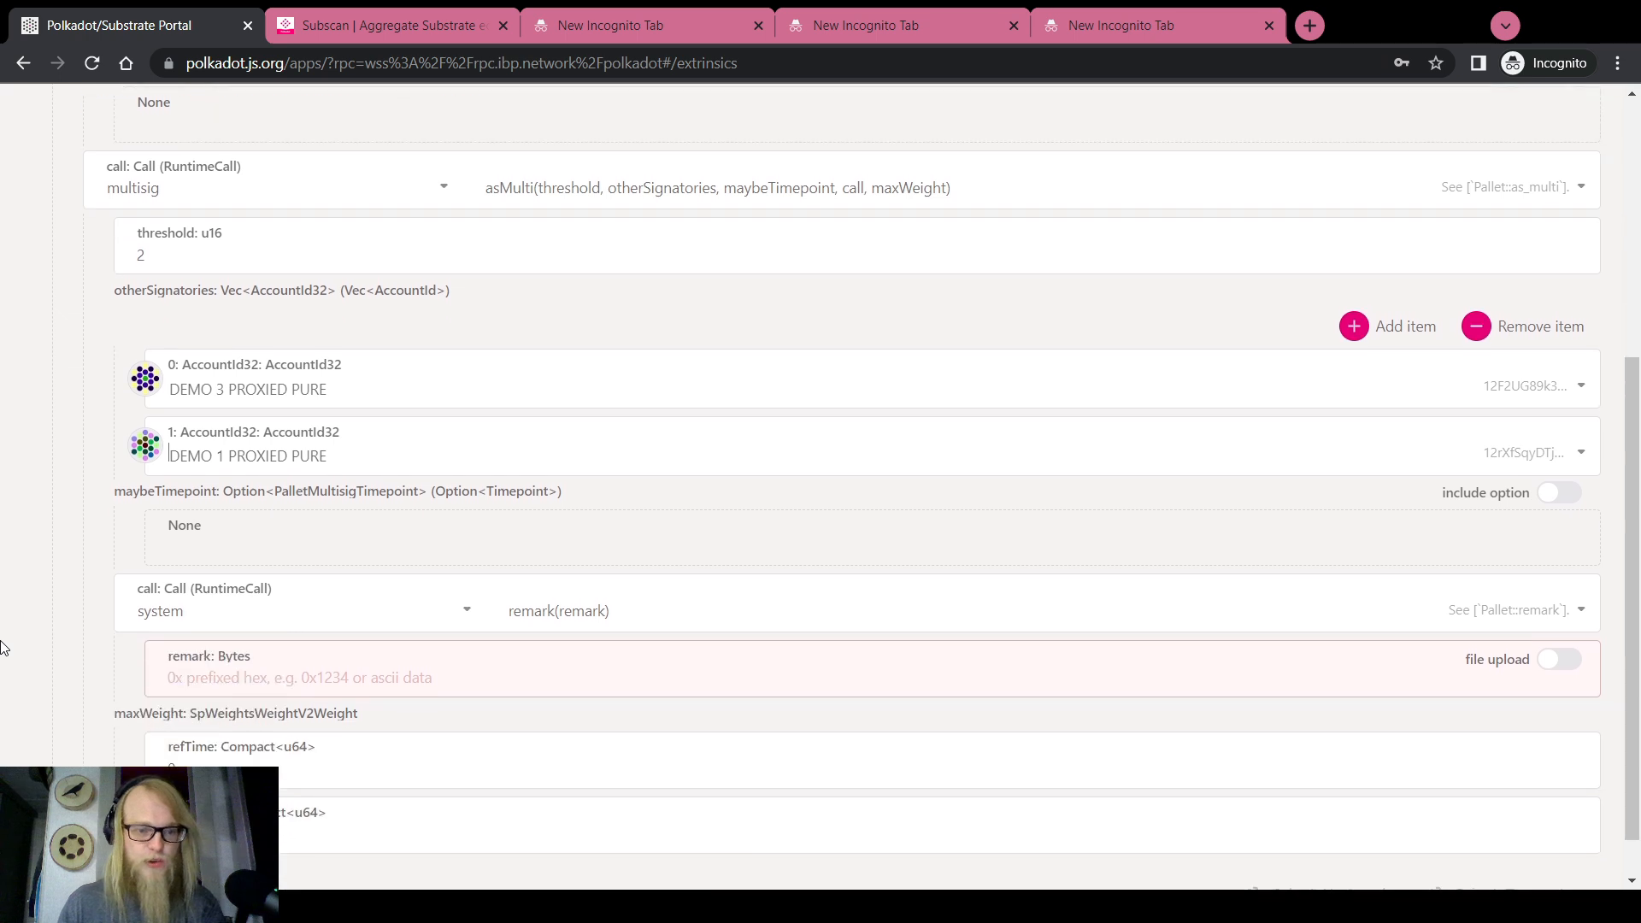
click(1560, 493)
click(222, 578)
scroll(21, 491, down, 2)
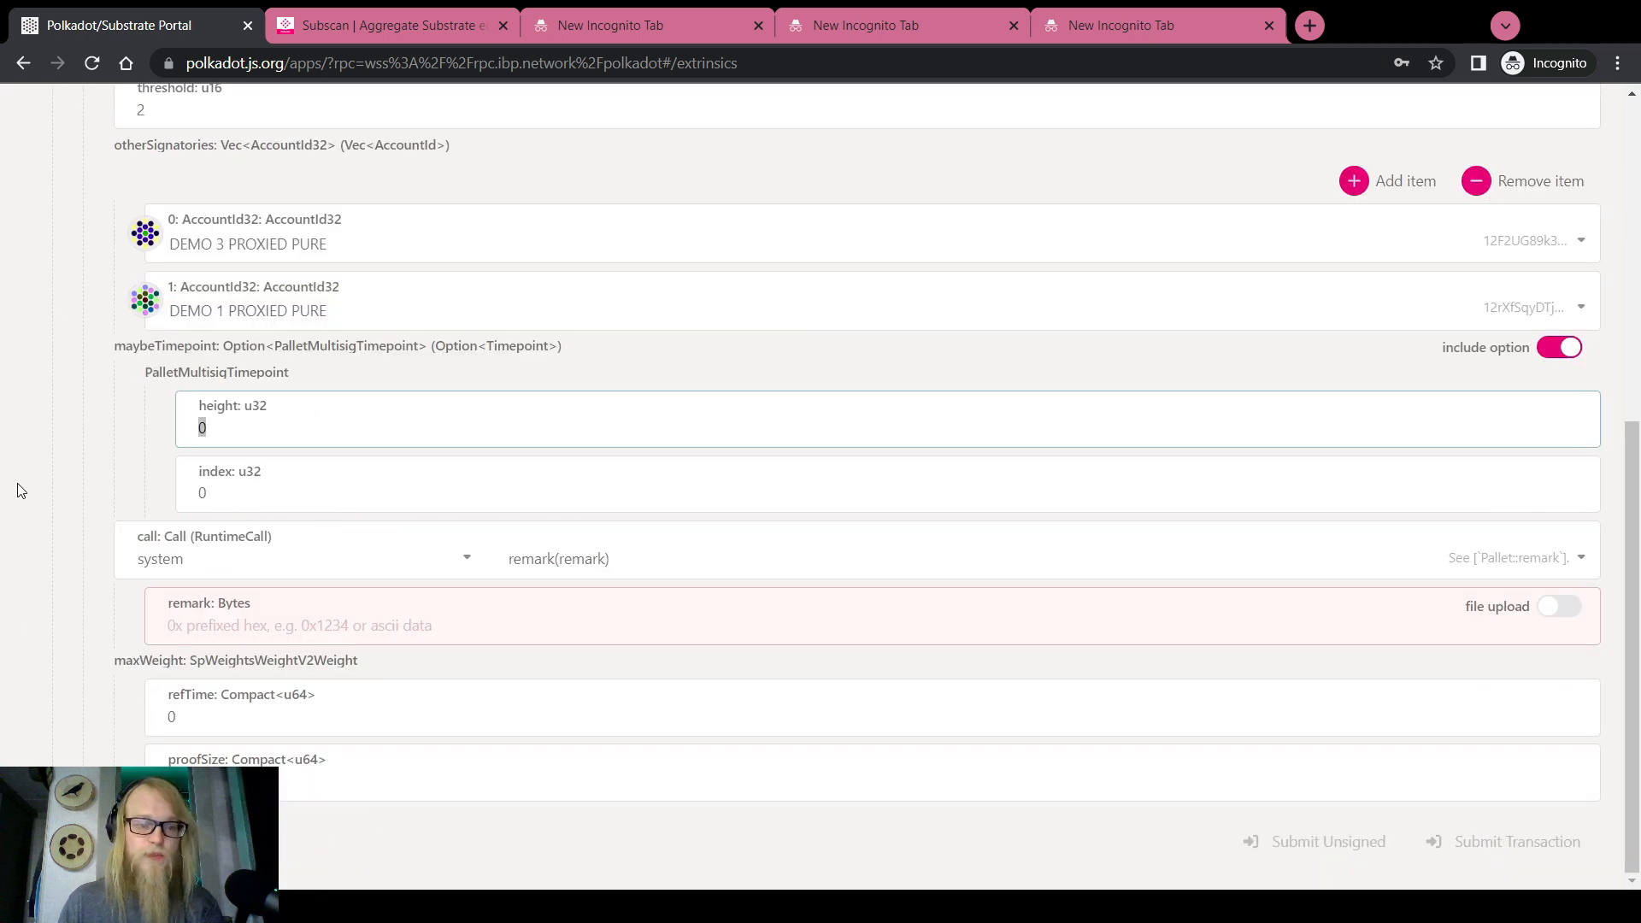
click(90, 430)
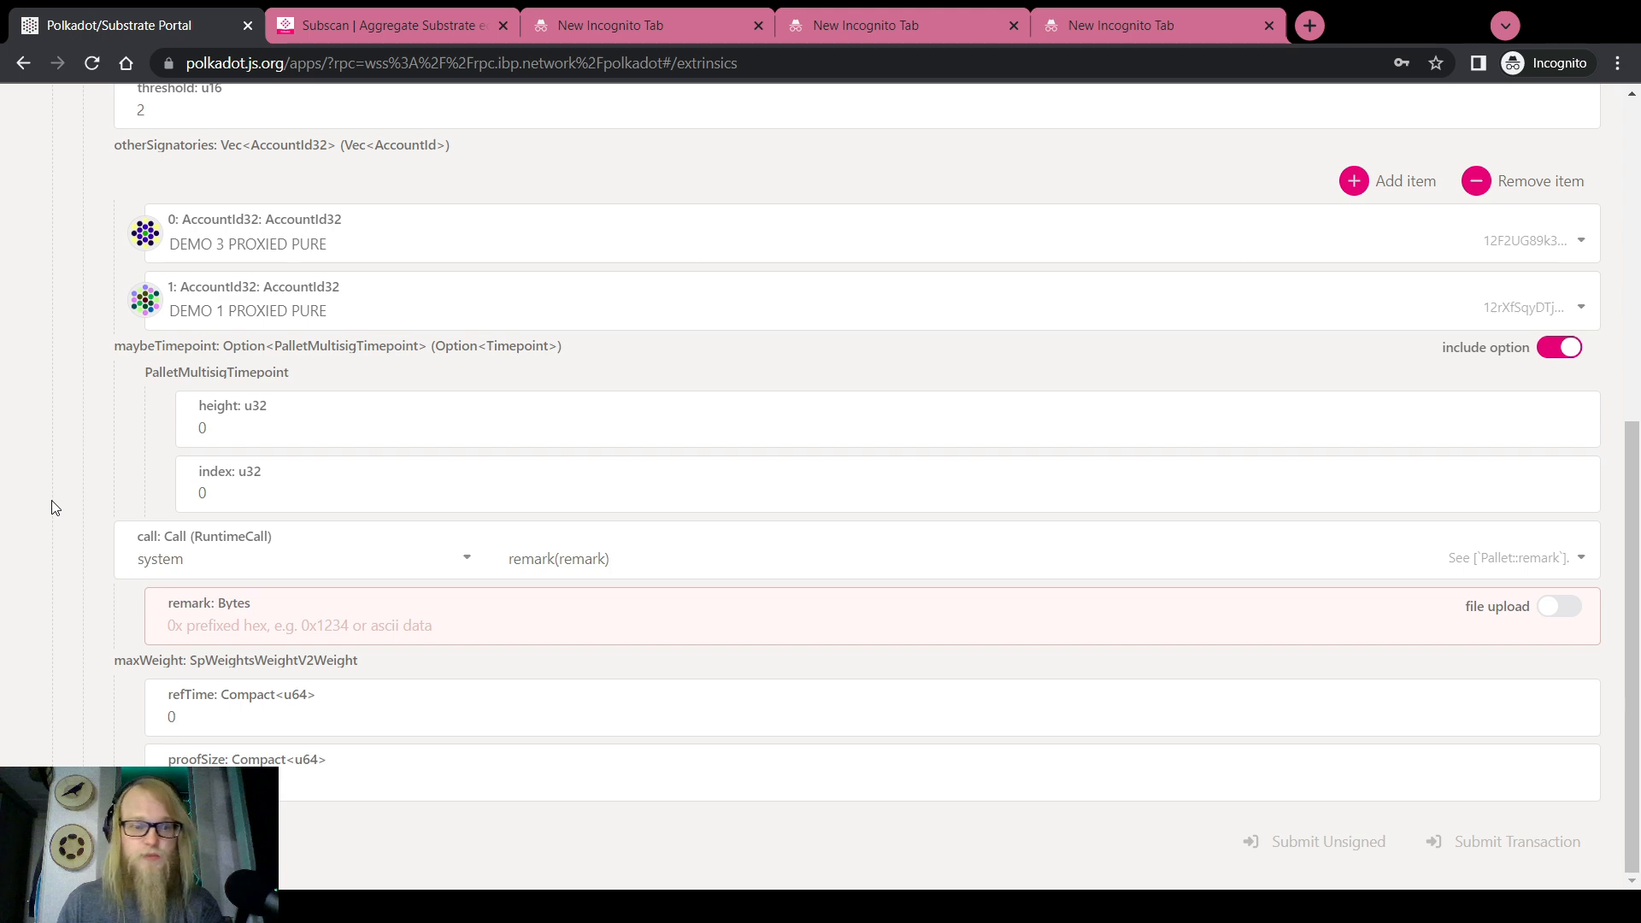
scroll(53, 508, up, 10)
Fill the timepoint height with 21307586, copied from the pending multisig in Chain state
mouse_move(670, 115)
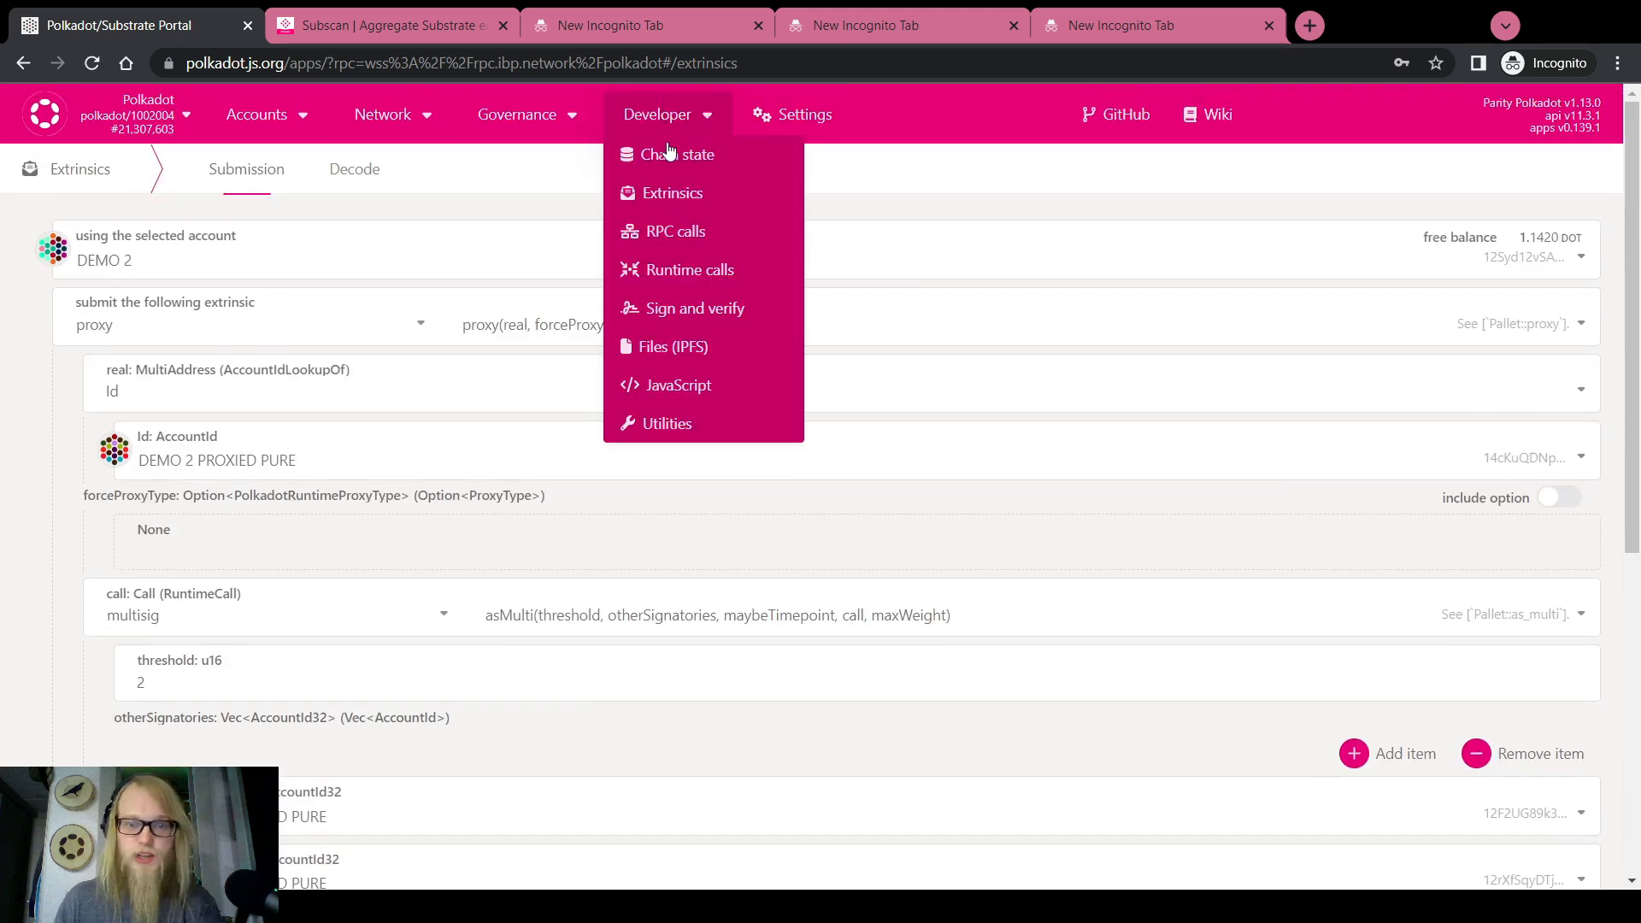
click(675, 151)
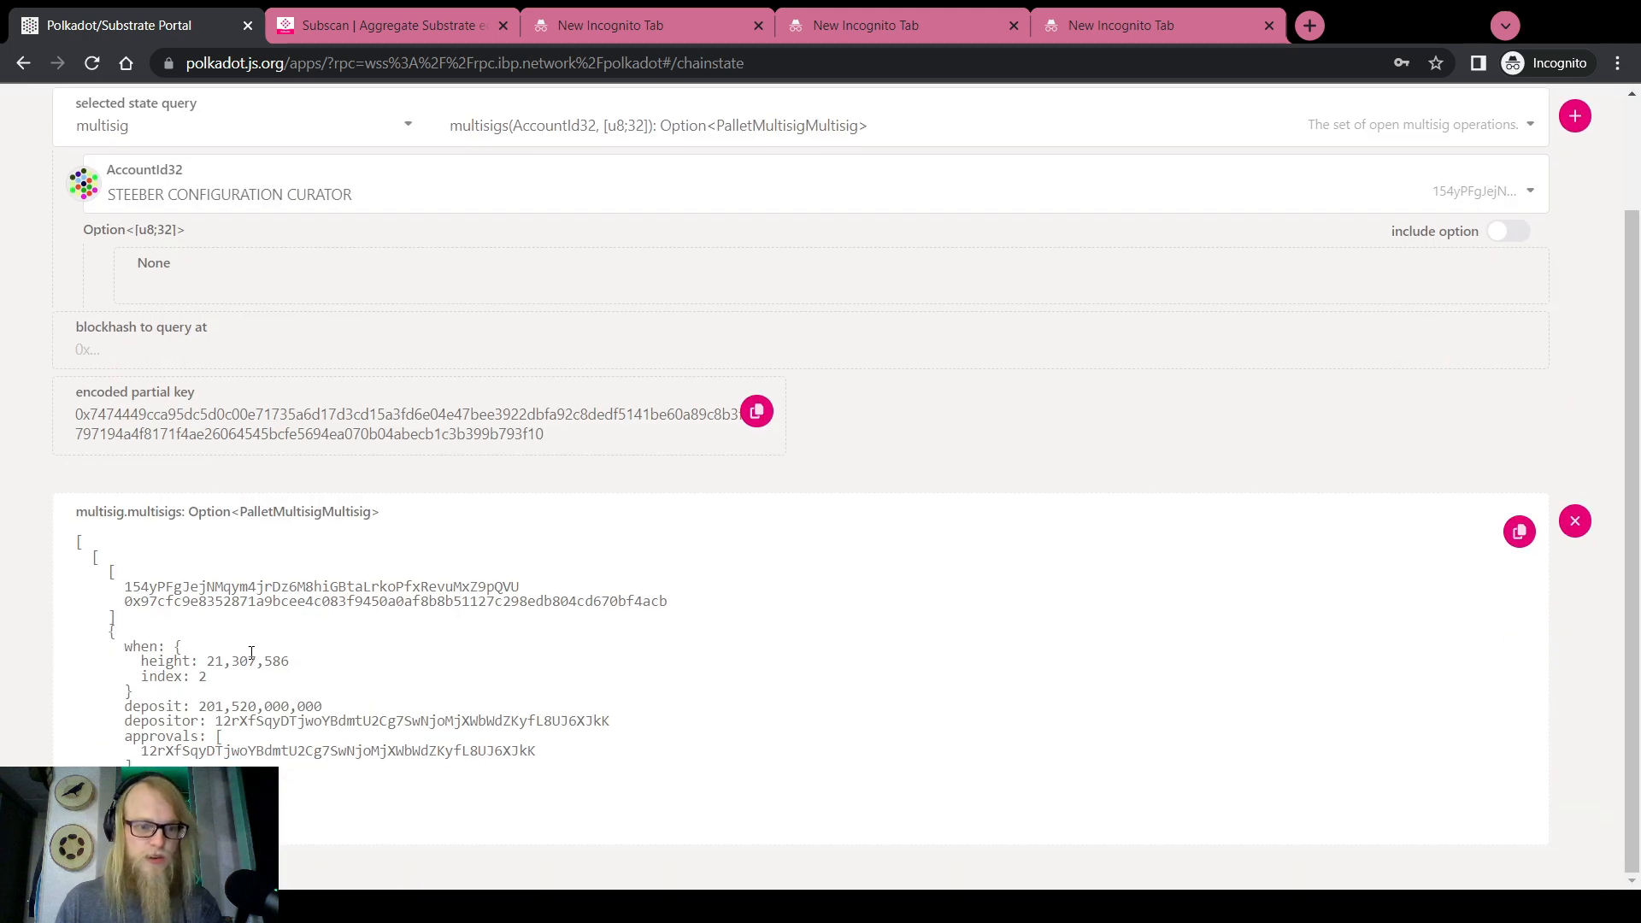
drag(205, 661, 290, 661)
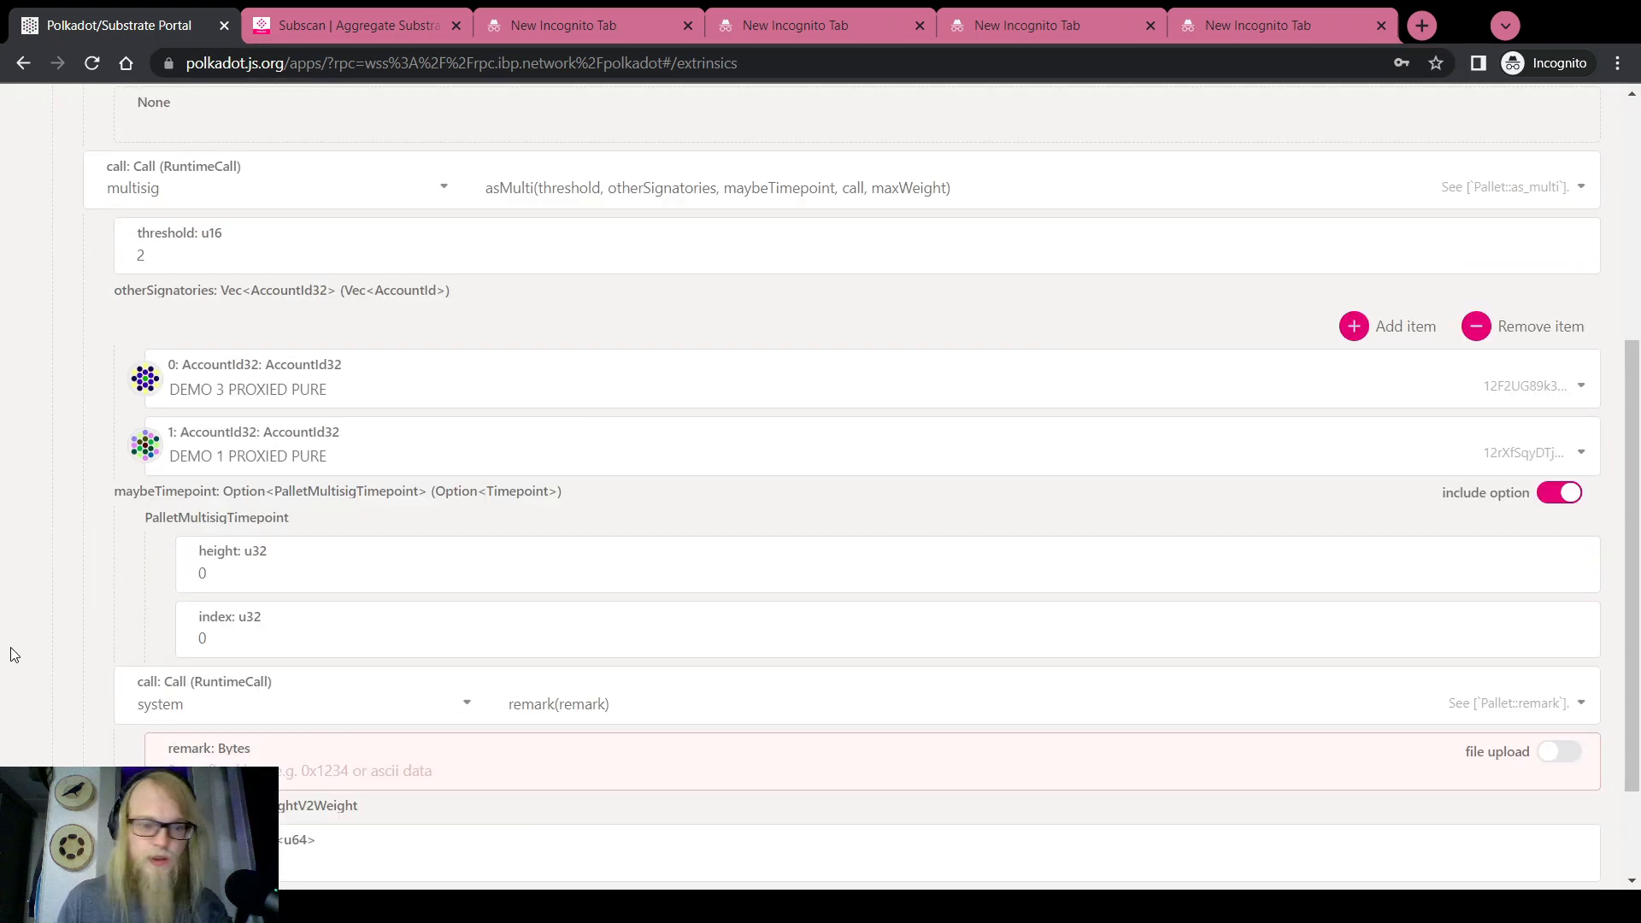
scroll(26, 653, down, 2)
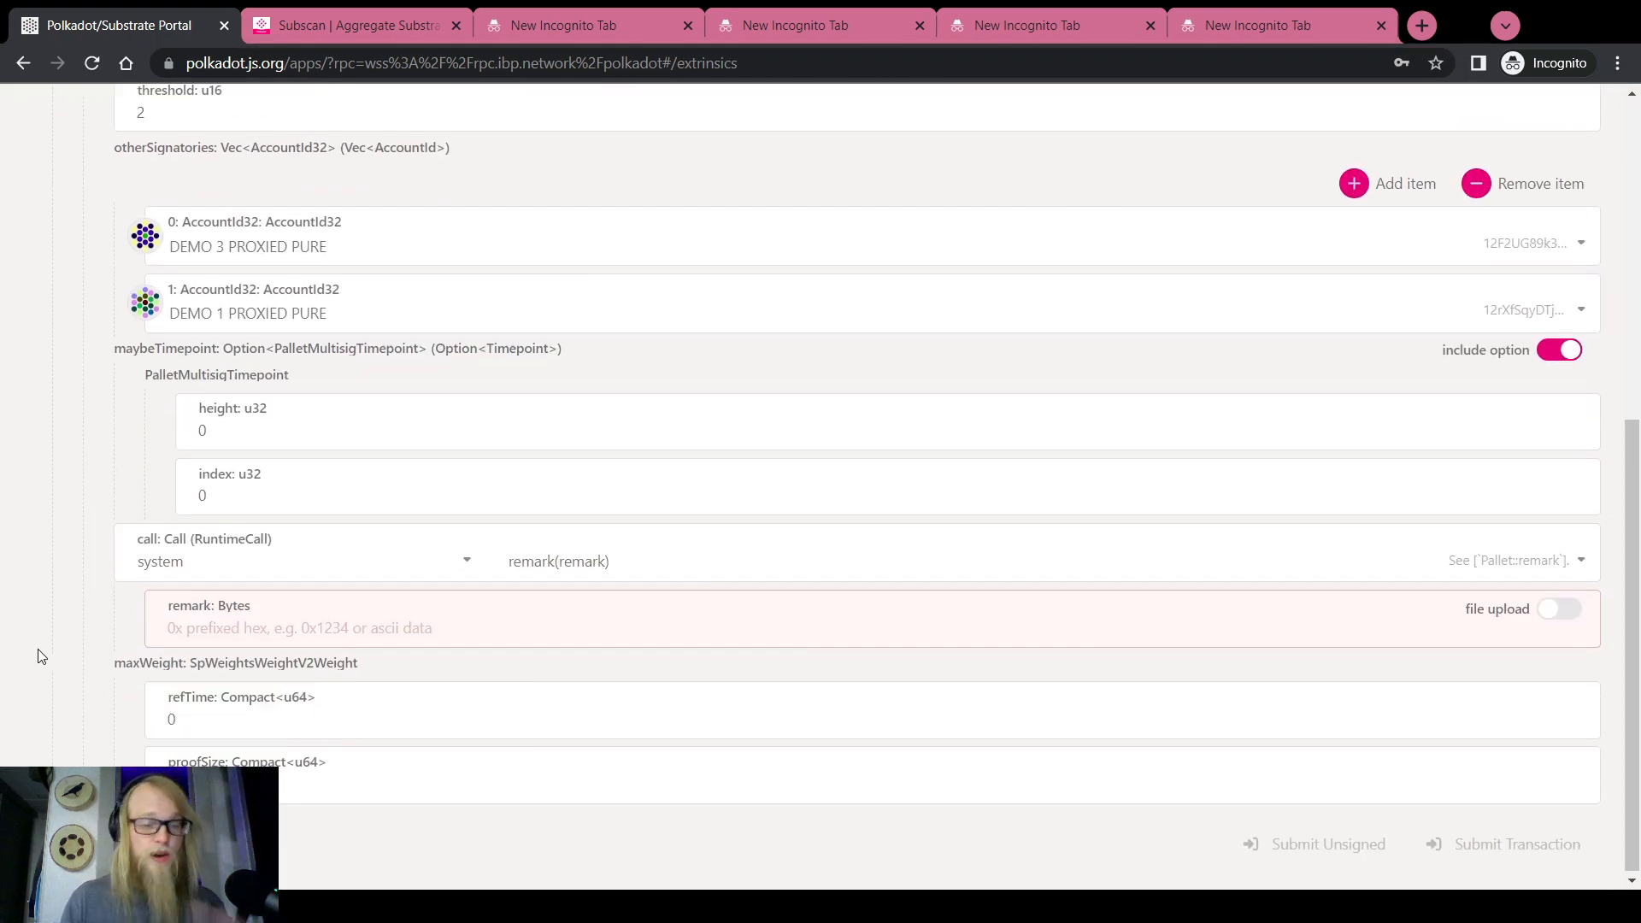
double_click(235, 443)
text(21307586)
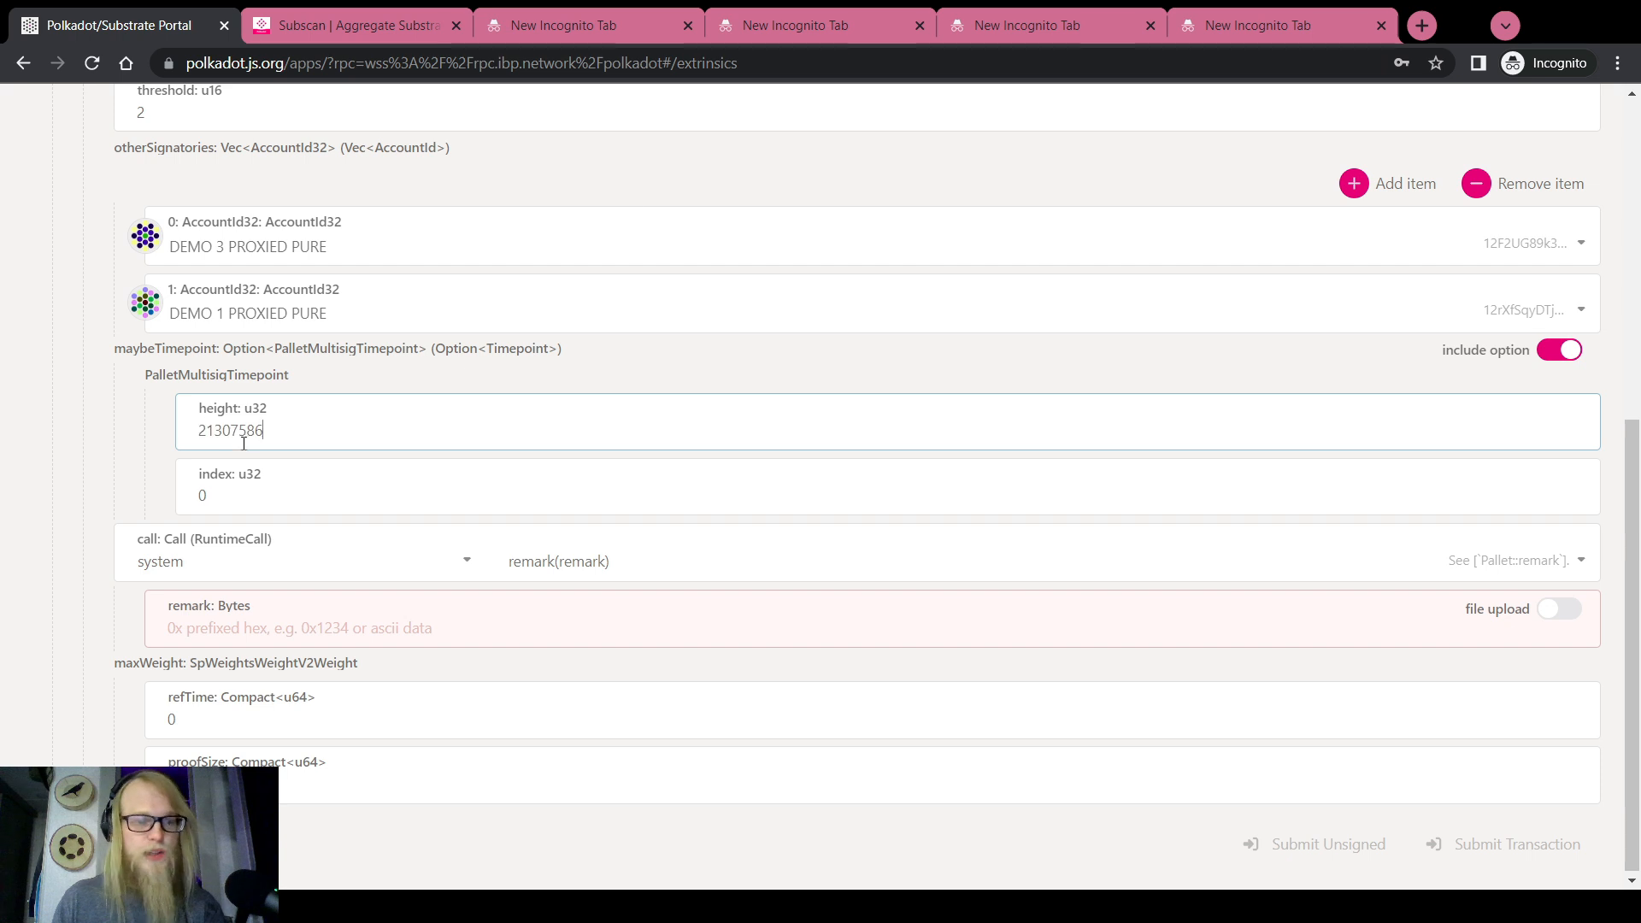
click(1274, 22)
key(ctrl+a)
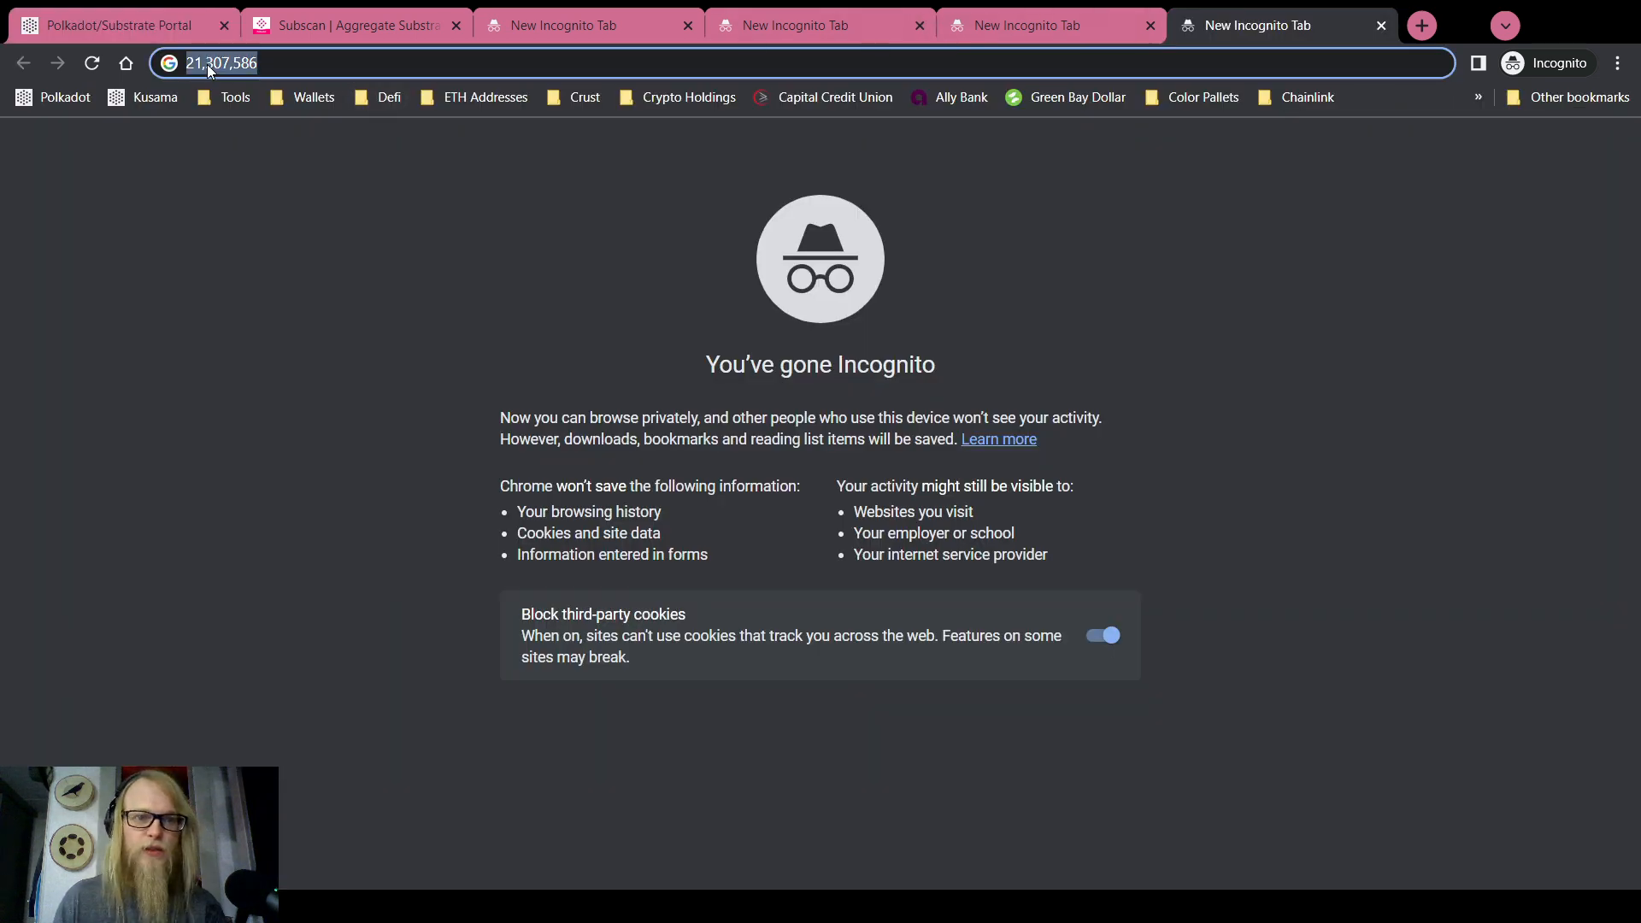
click(171, 25)
click(277, 499)
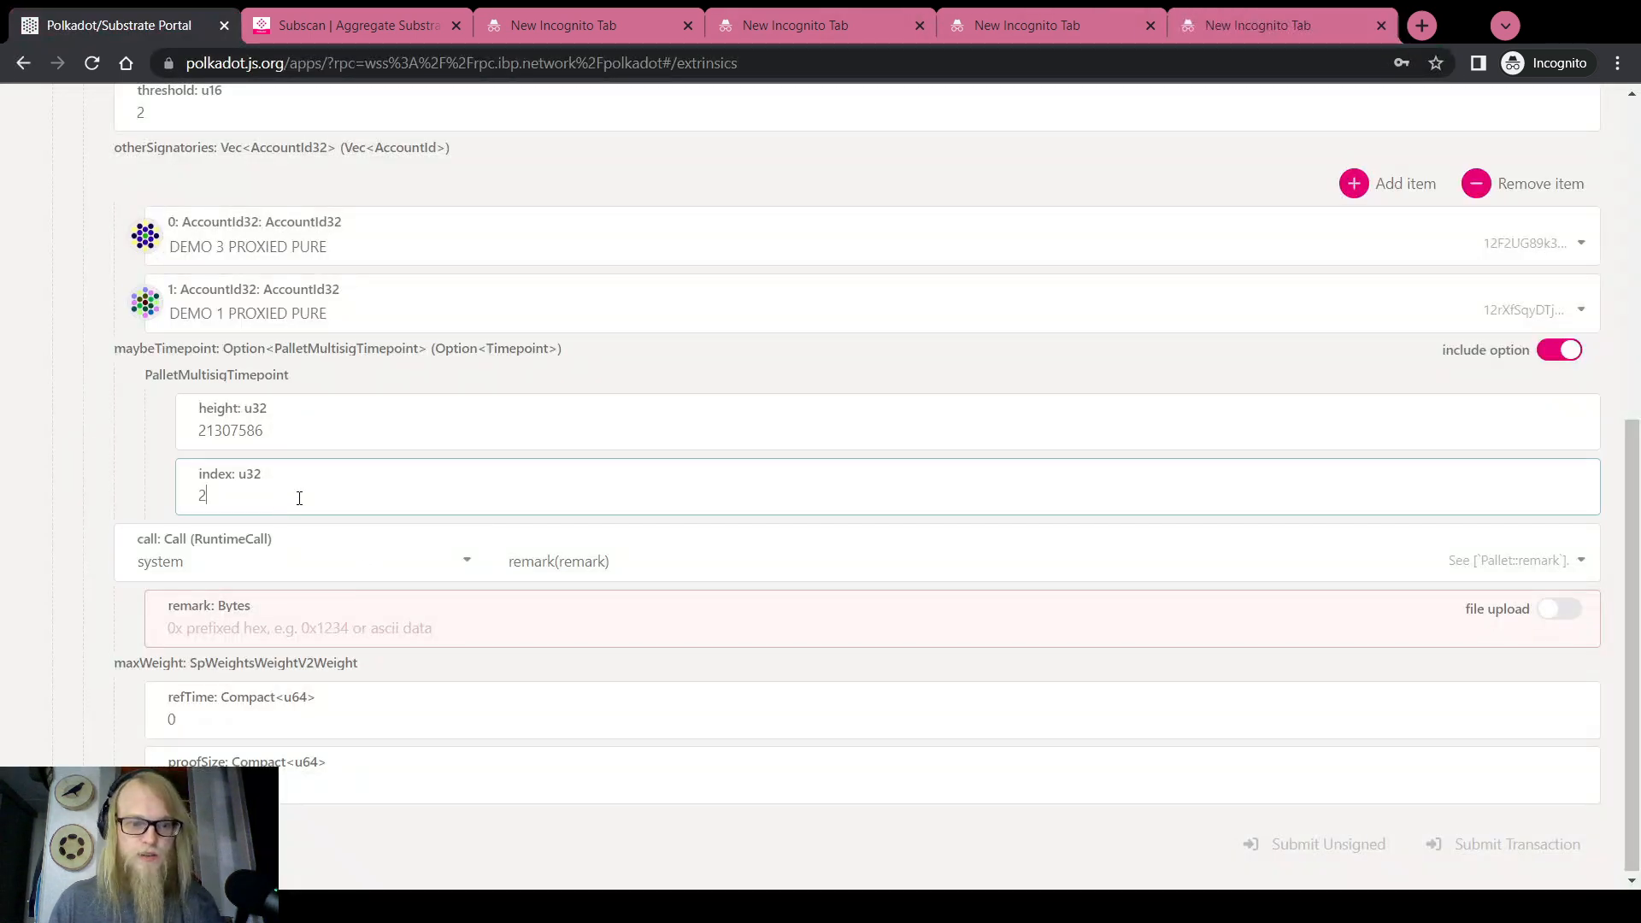
Enter timepoint index 2 and set the asMulti inner call to childBounties.addChildBounty
text(2)
click(427, 561)
scroll(202, 710, up, 3)
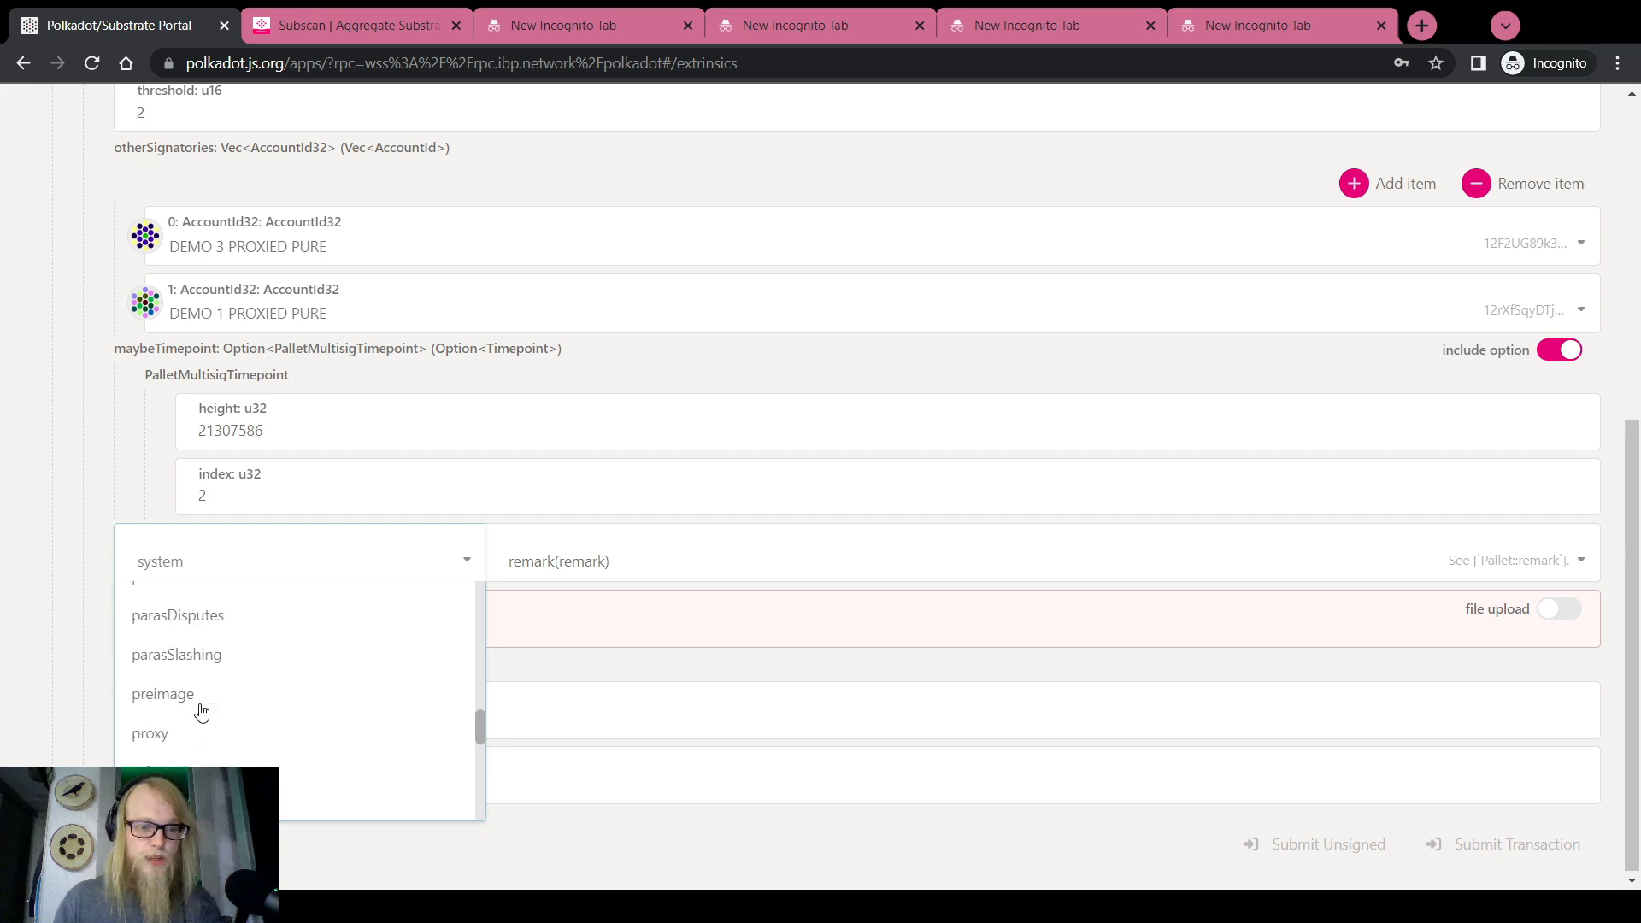
scroll(188, 692, up, 5)
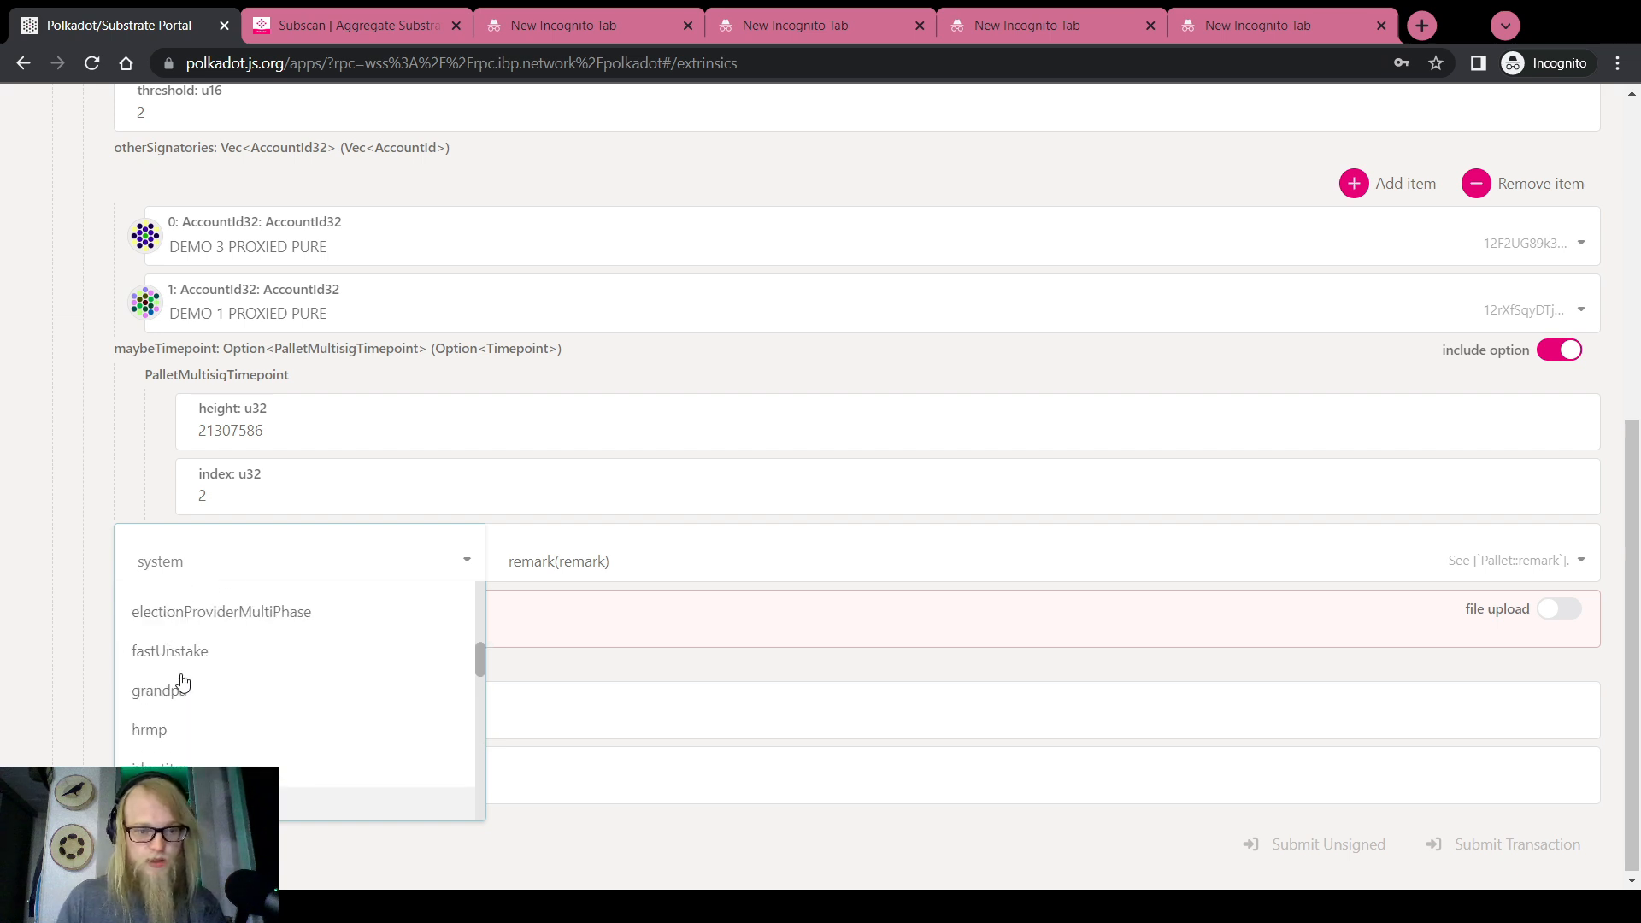
scroll(181, 680, up, 3)
scroll(184, 684, up, 3)
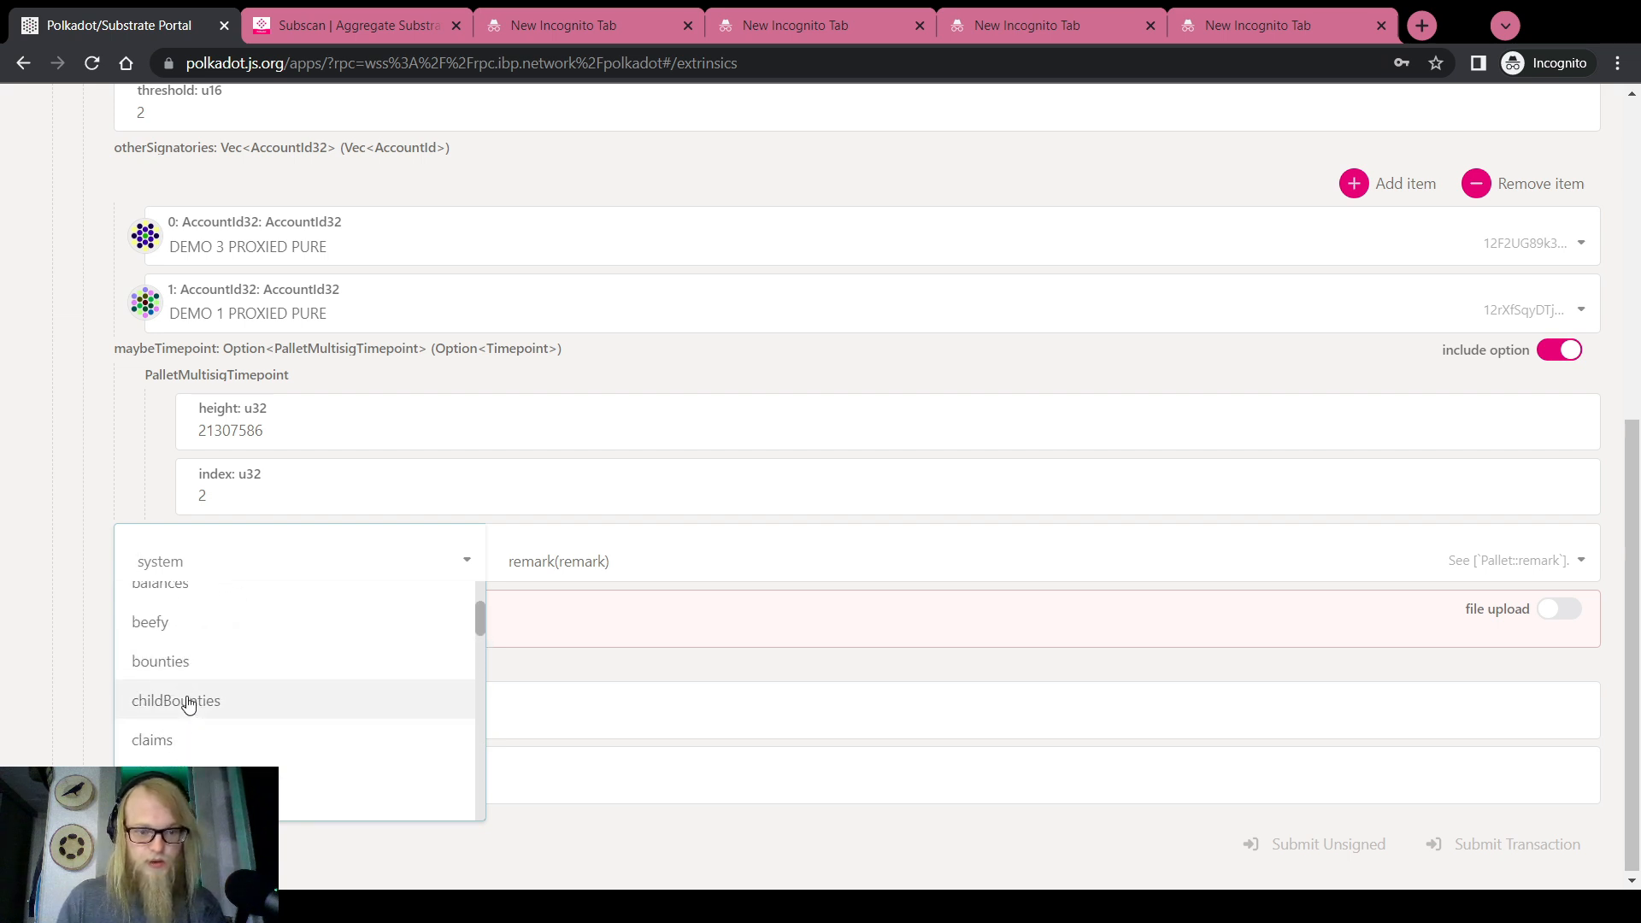
click(188, 702)
click(604, 560)
click(595, 639)
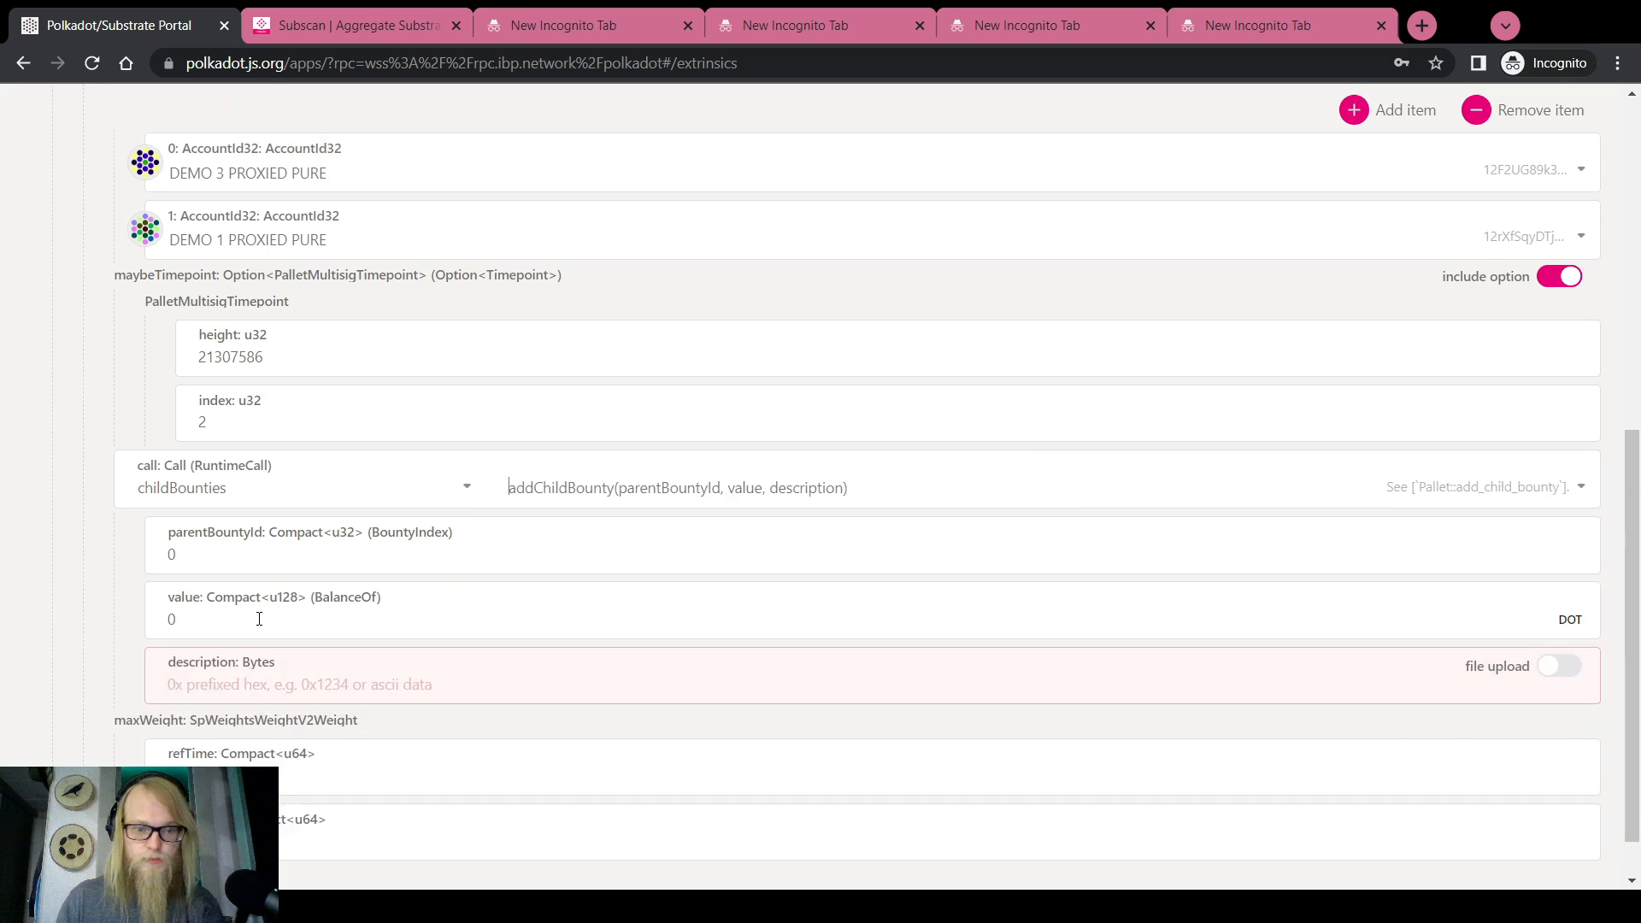
Fill in parent bounty 54, value 1000 and description 'LAX Ad Campaign'
scroll(259, 619, down, 1)
click(194, 488)
text(54)
click(220, 568)
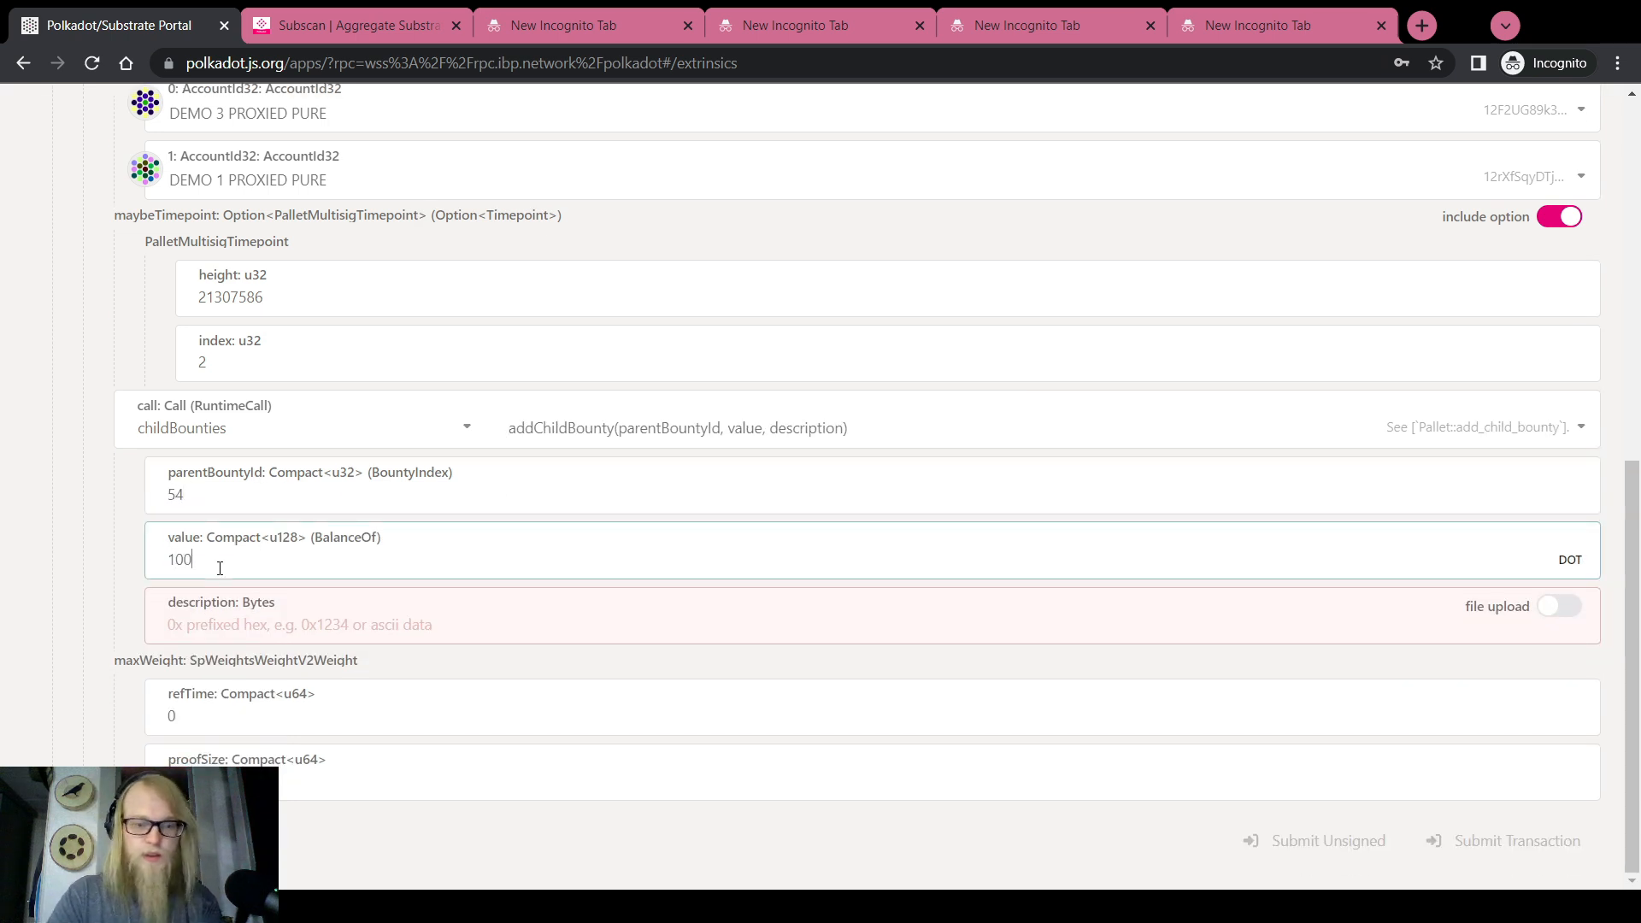
key(Tab)
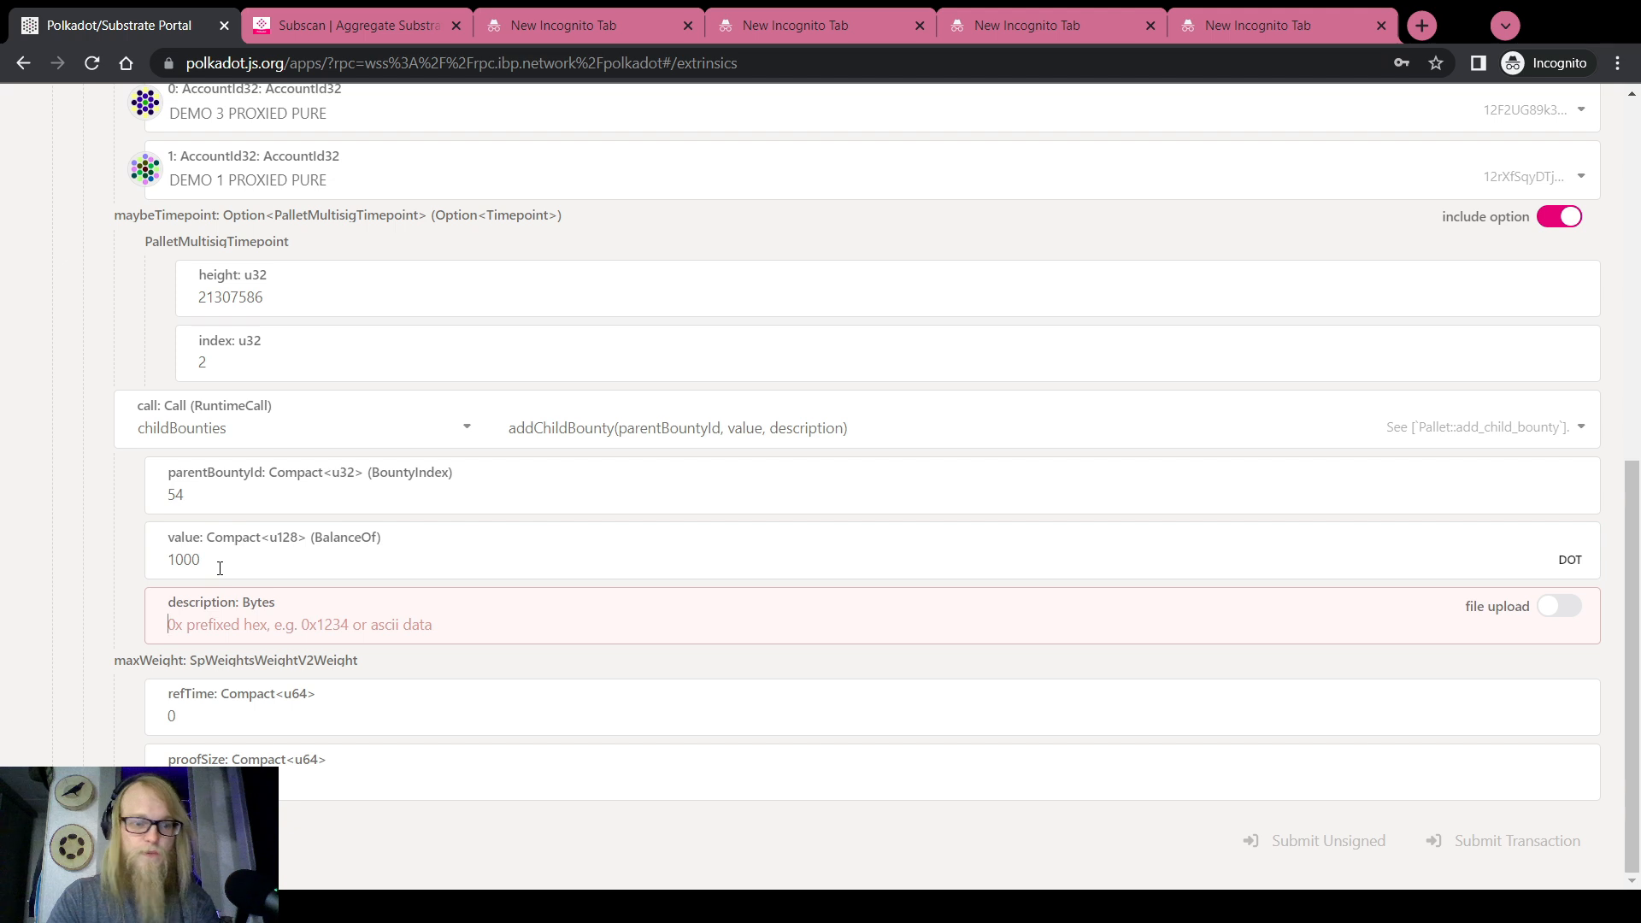
text(LAX )
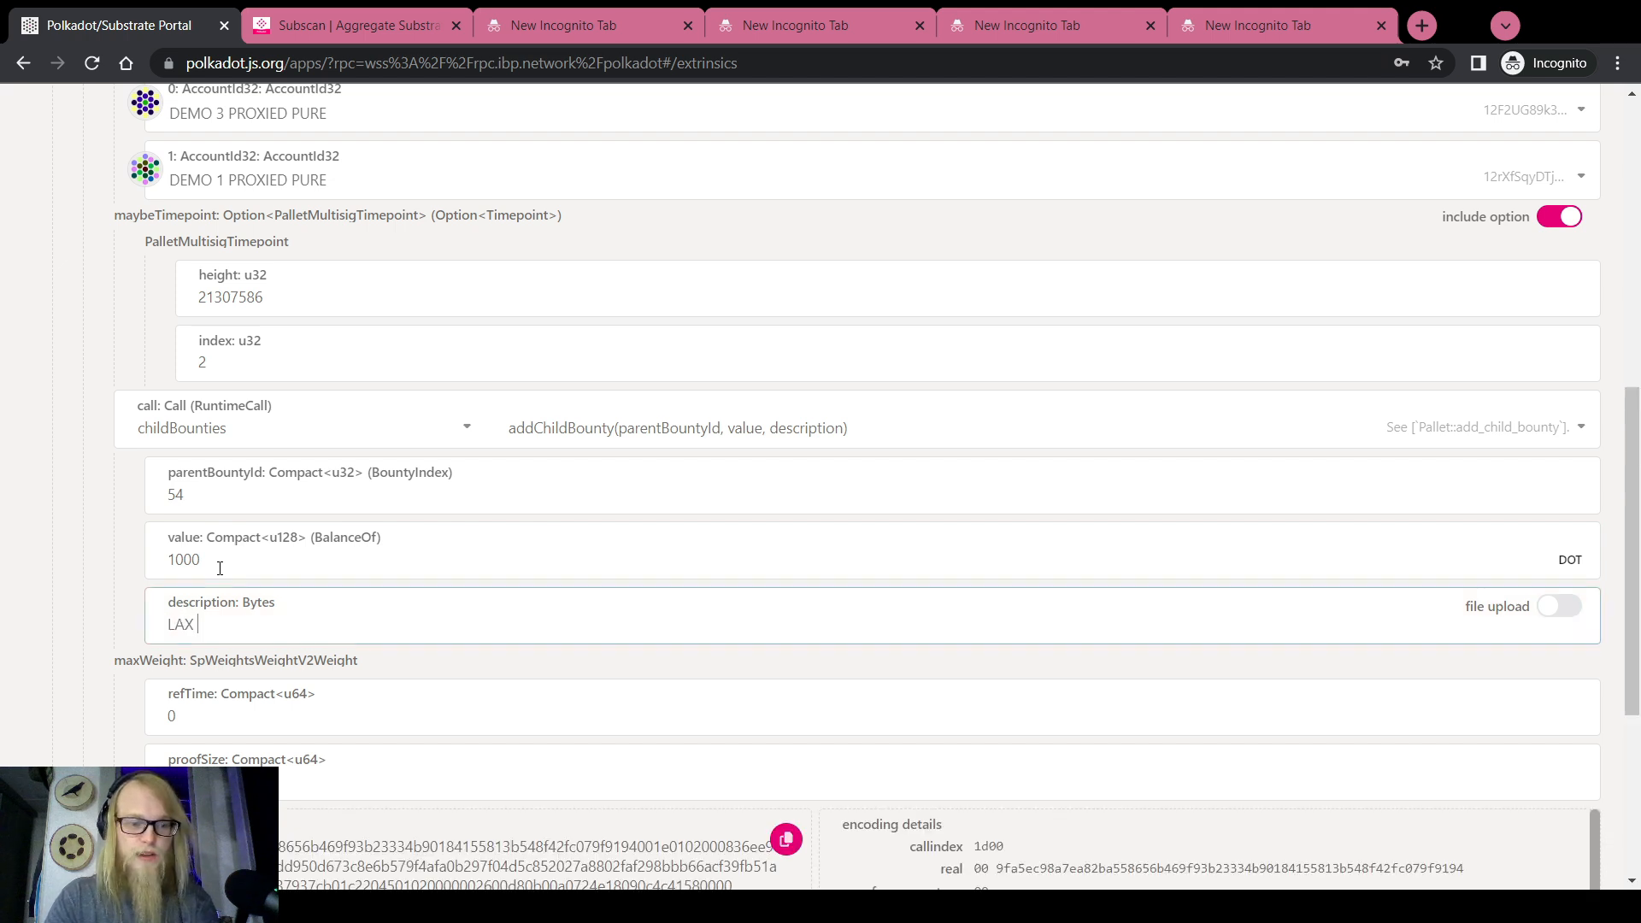
text(Ad Campa)
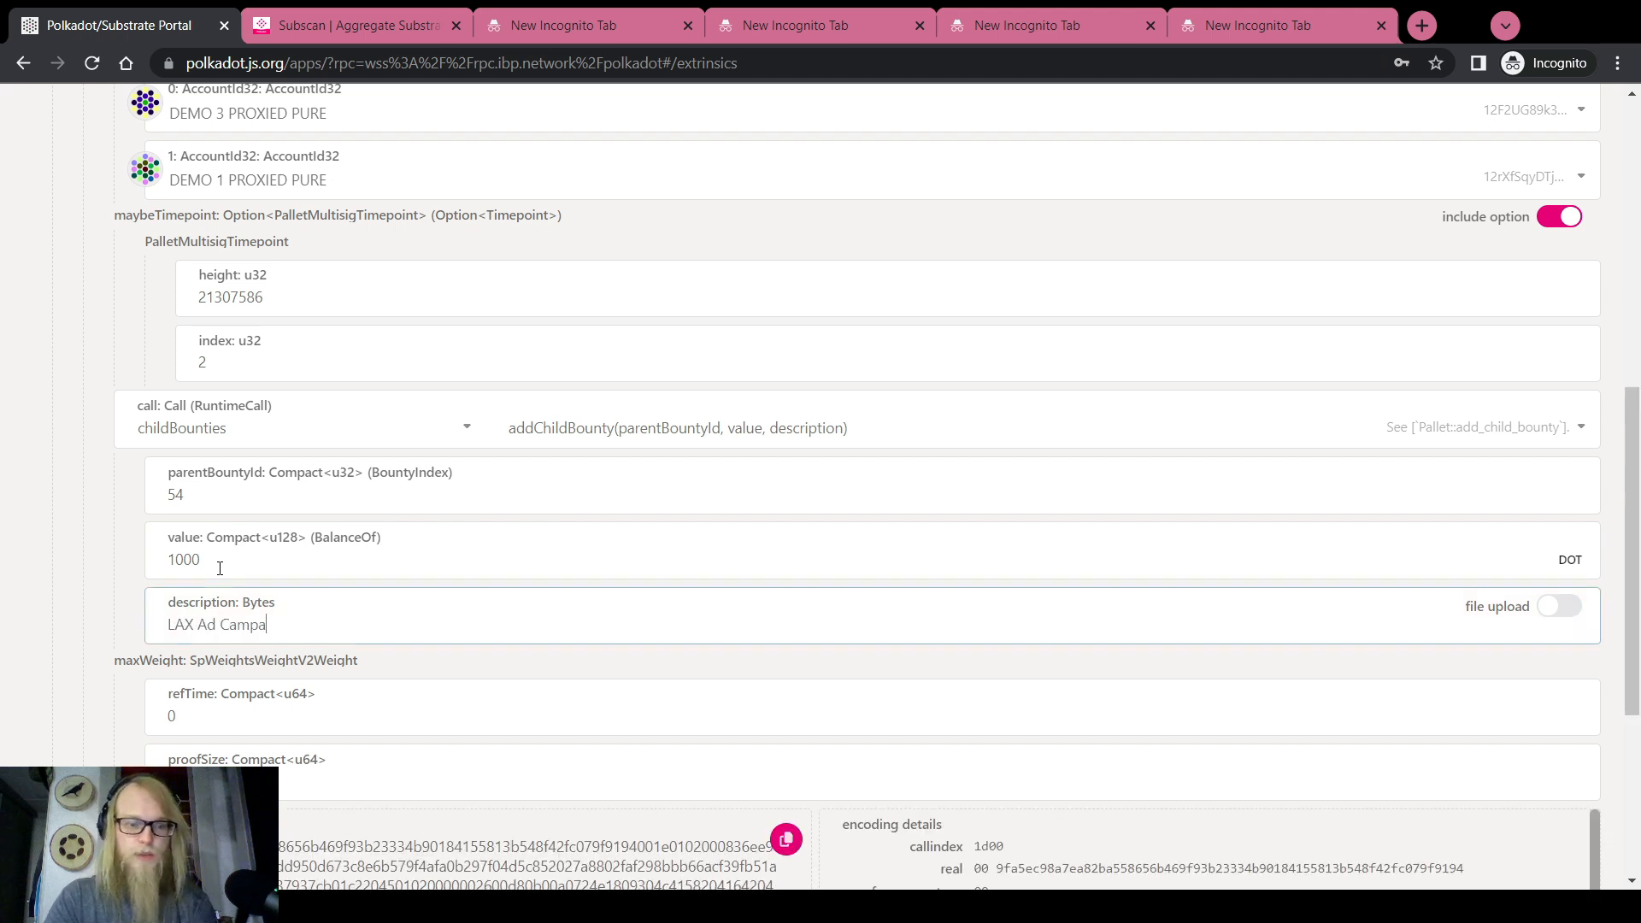
text(ign)
scroll(219, 569, down, 2)
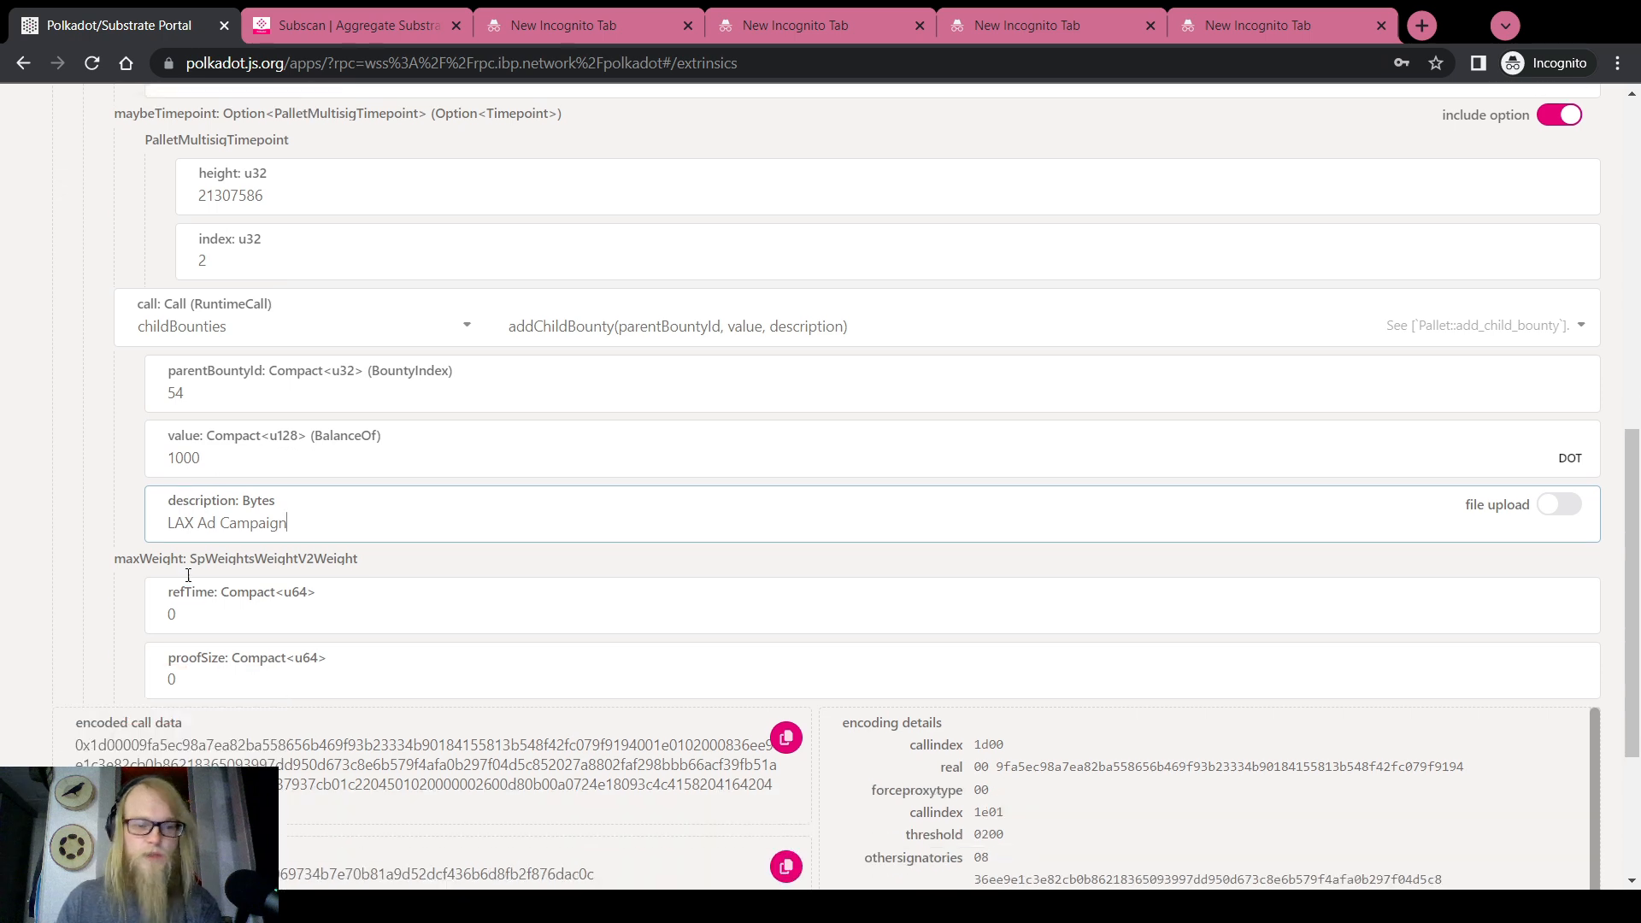
Compose a standalone addChildBounty call (54, 1000, 'LAX Ad Campaign') to compare its call data
click(788, 701)
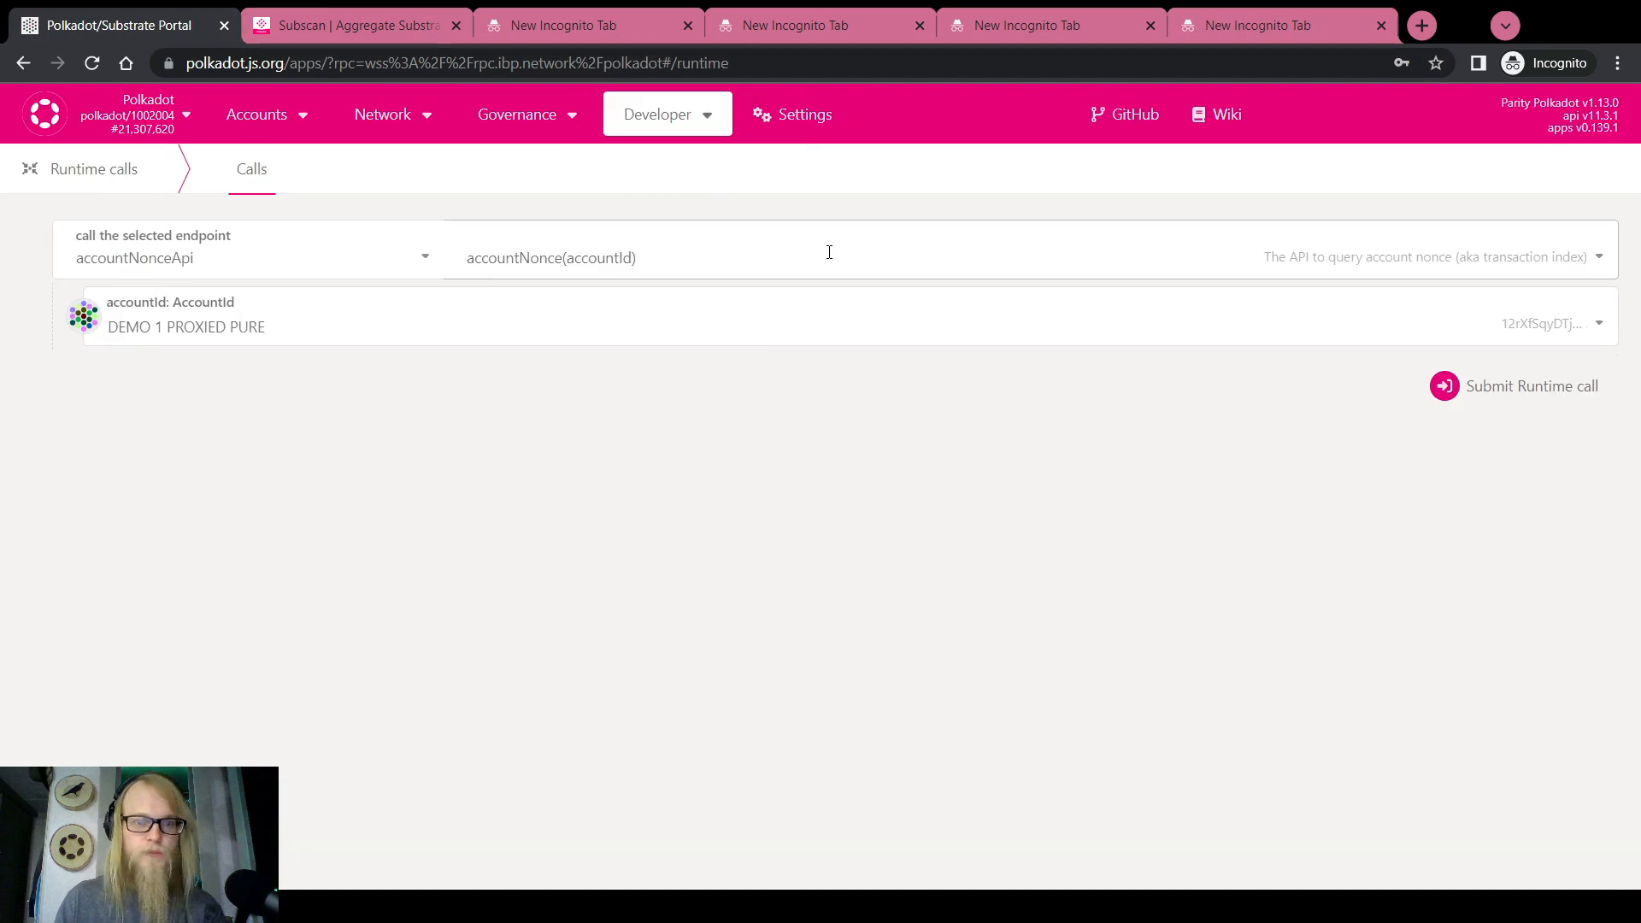
click(681, 192)
click(128, 324)
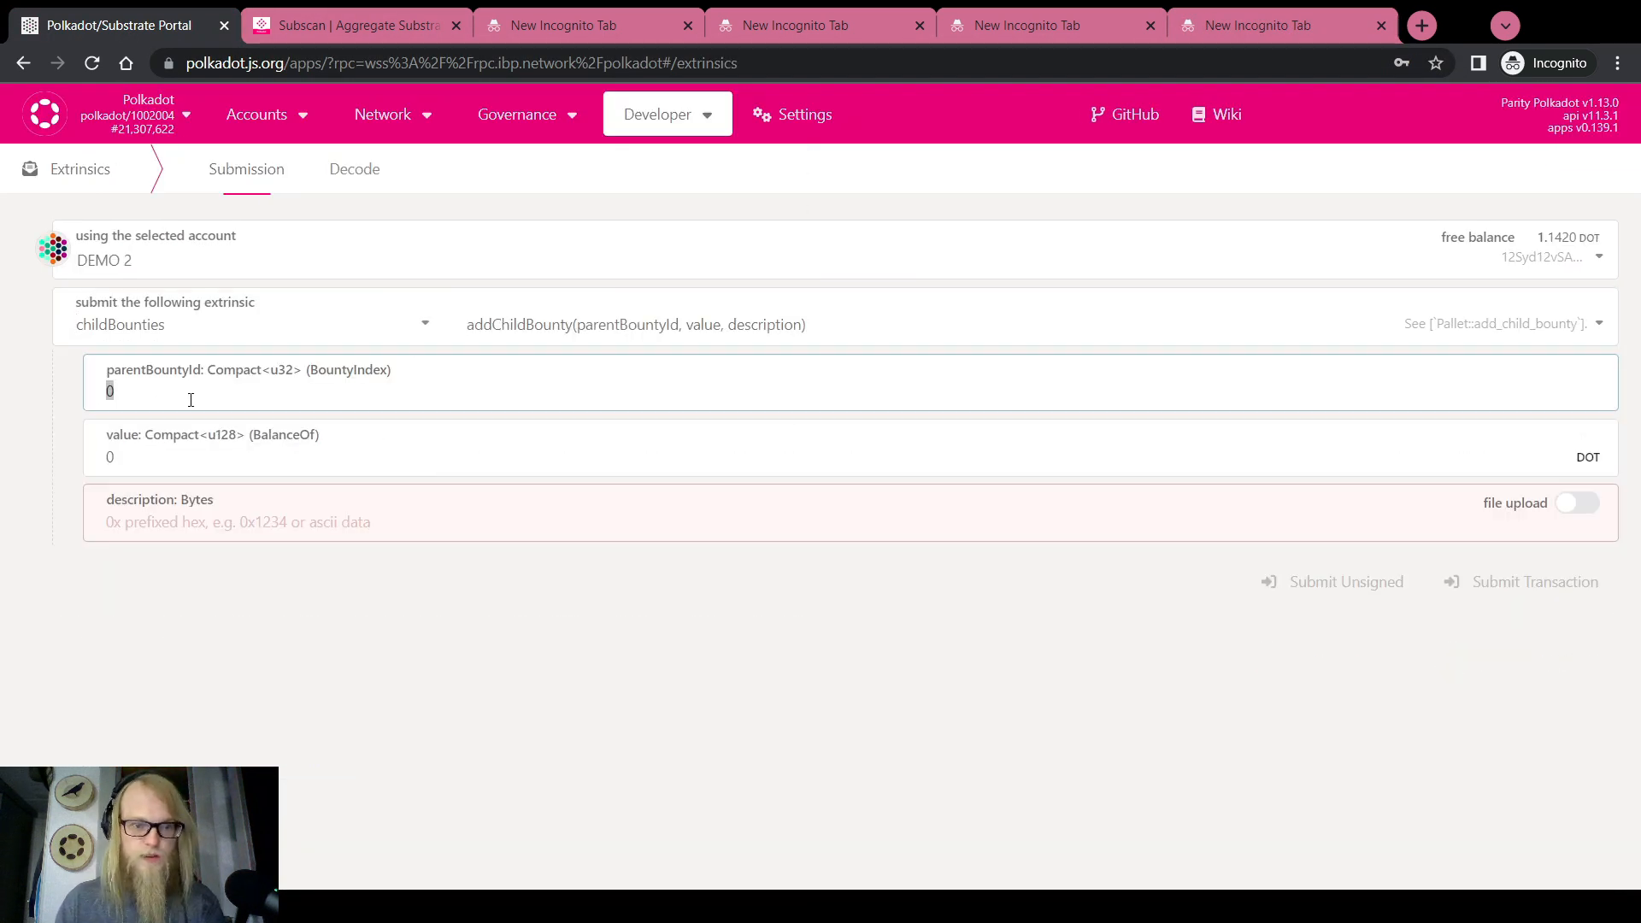
text(54)
click(183, 454)
text(1000)
click(184, 517)
text(LAX Ad Campaign)
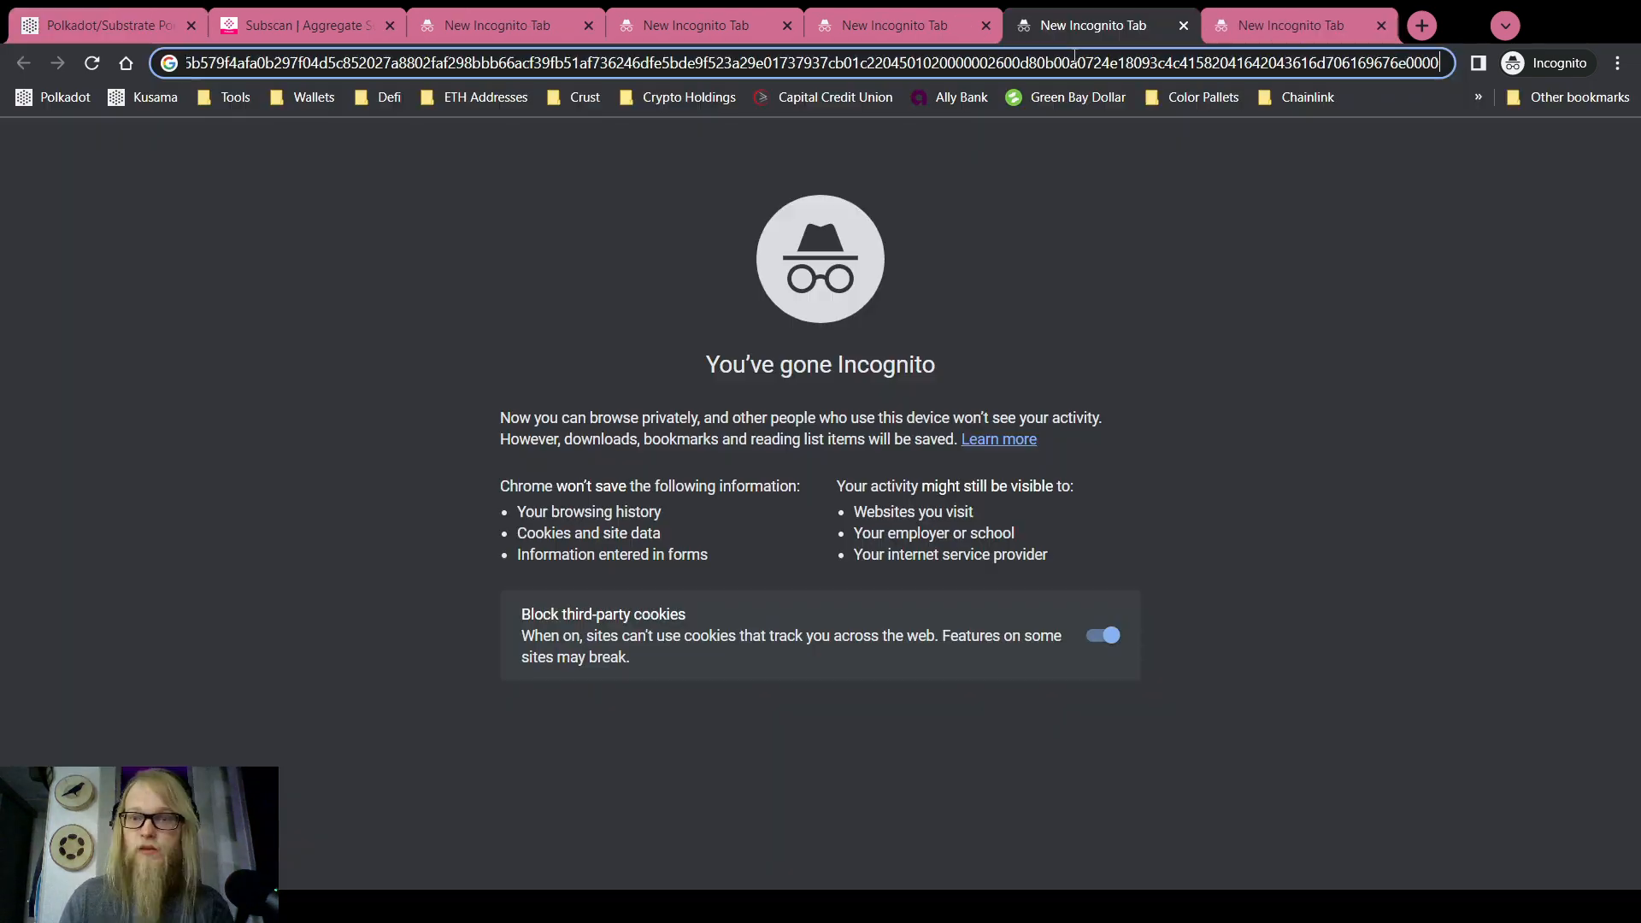
click(667, 114)
click(683, 192)
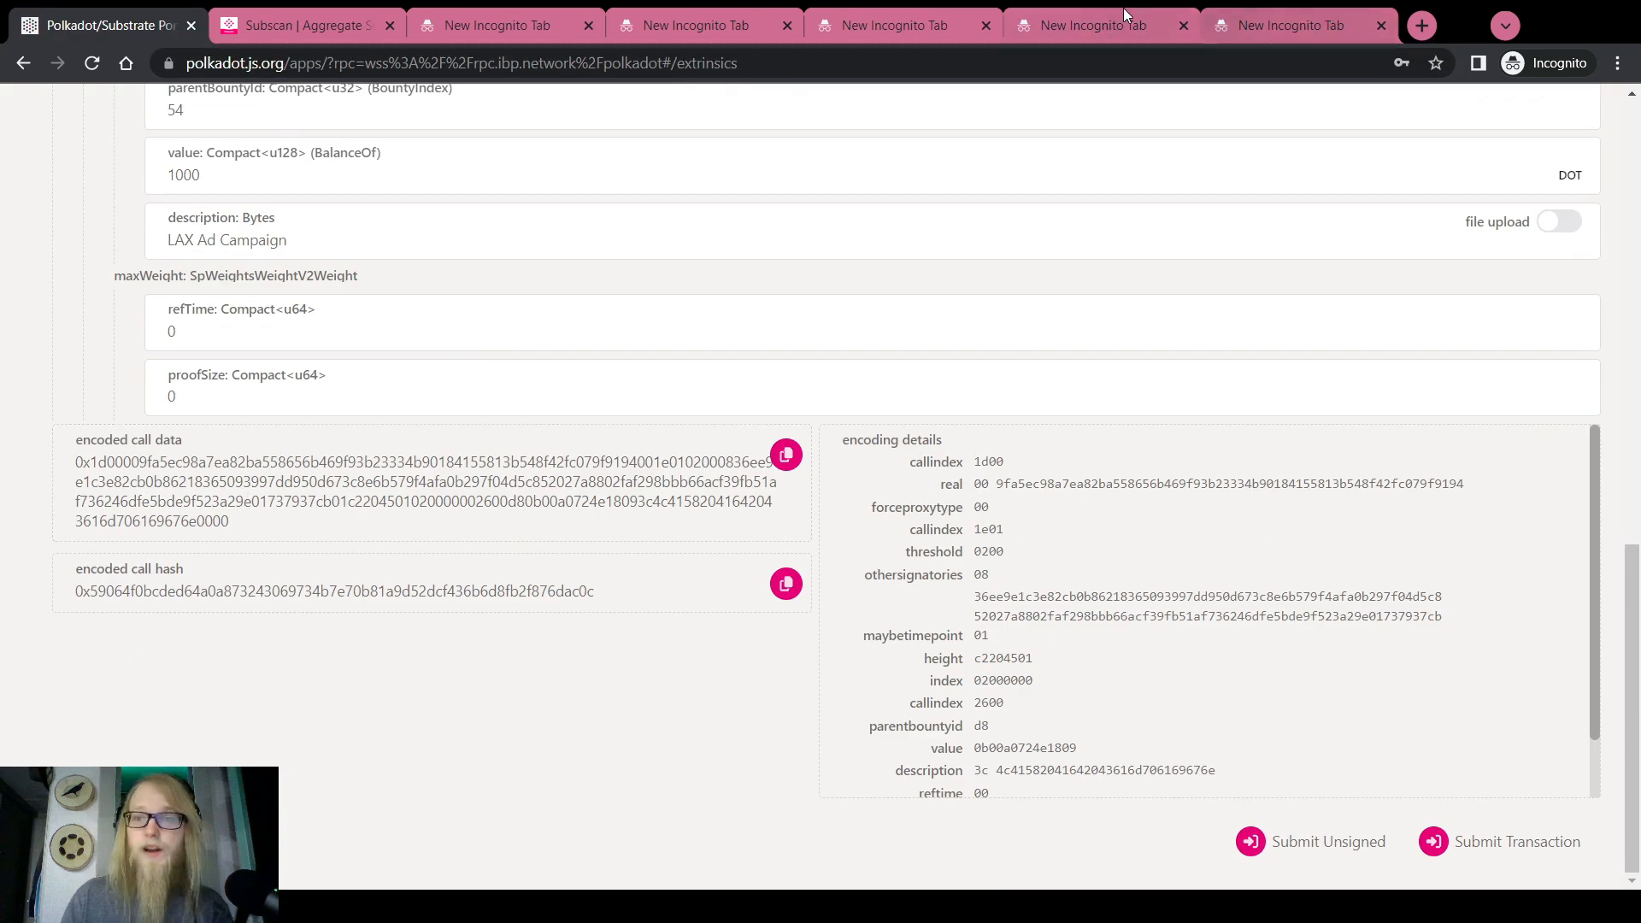
Set maxWeight refTime 663633092 and proofSize 6196 using figures copied from another tab
click(1239, 25)
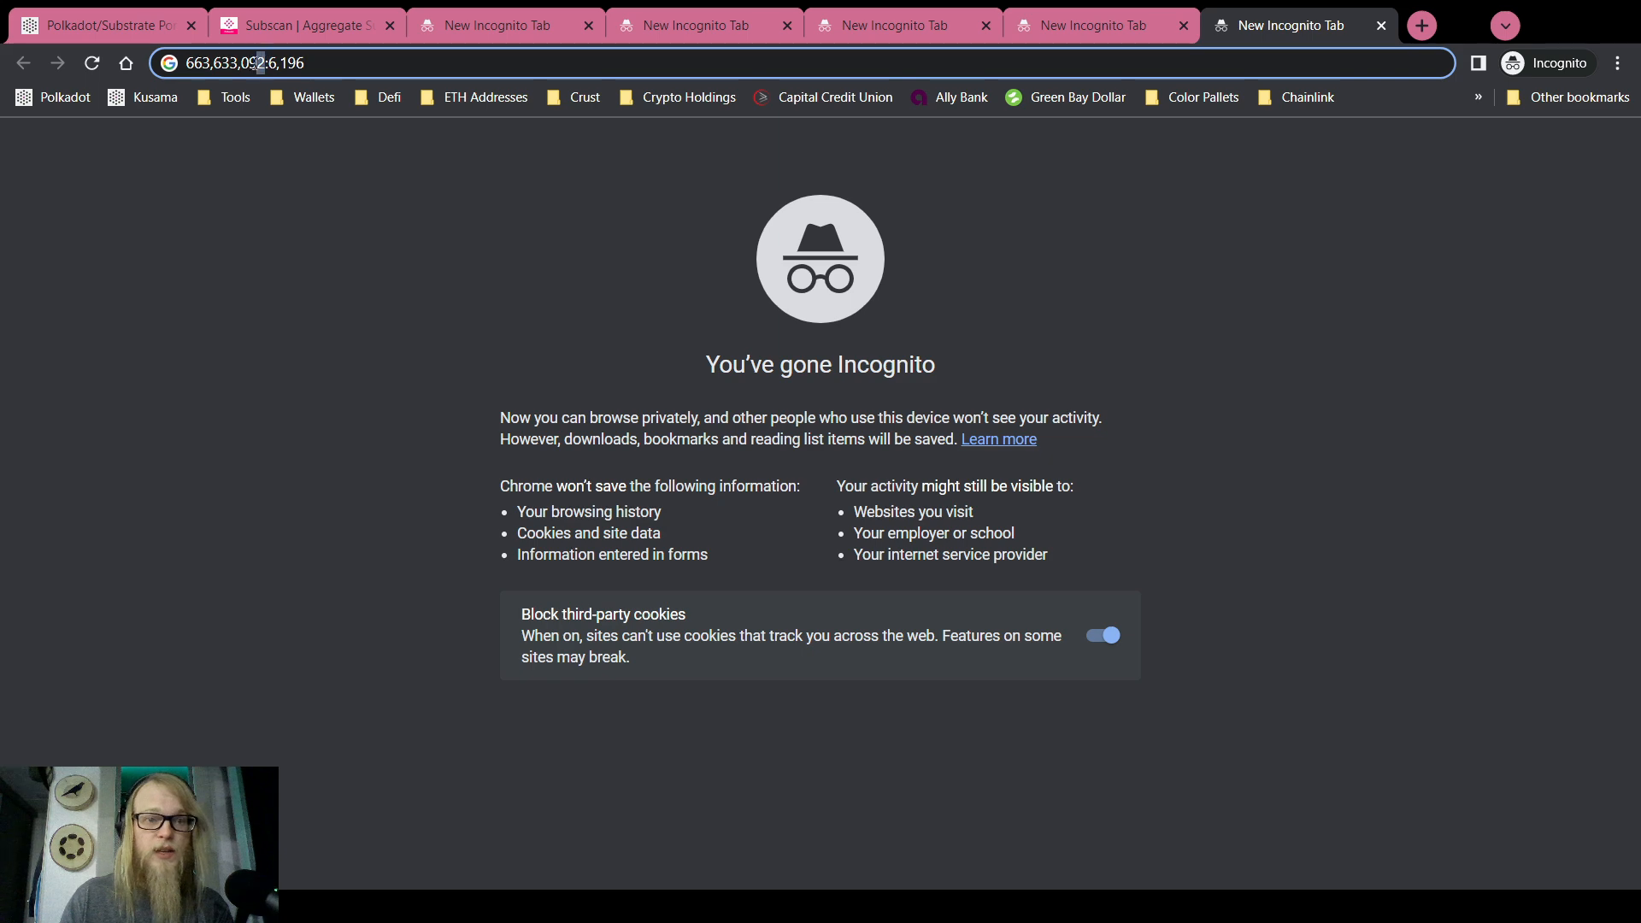
drag(260, 63, 179, 65)
click(104, 13)
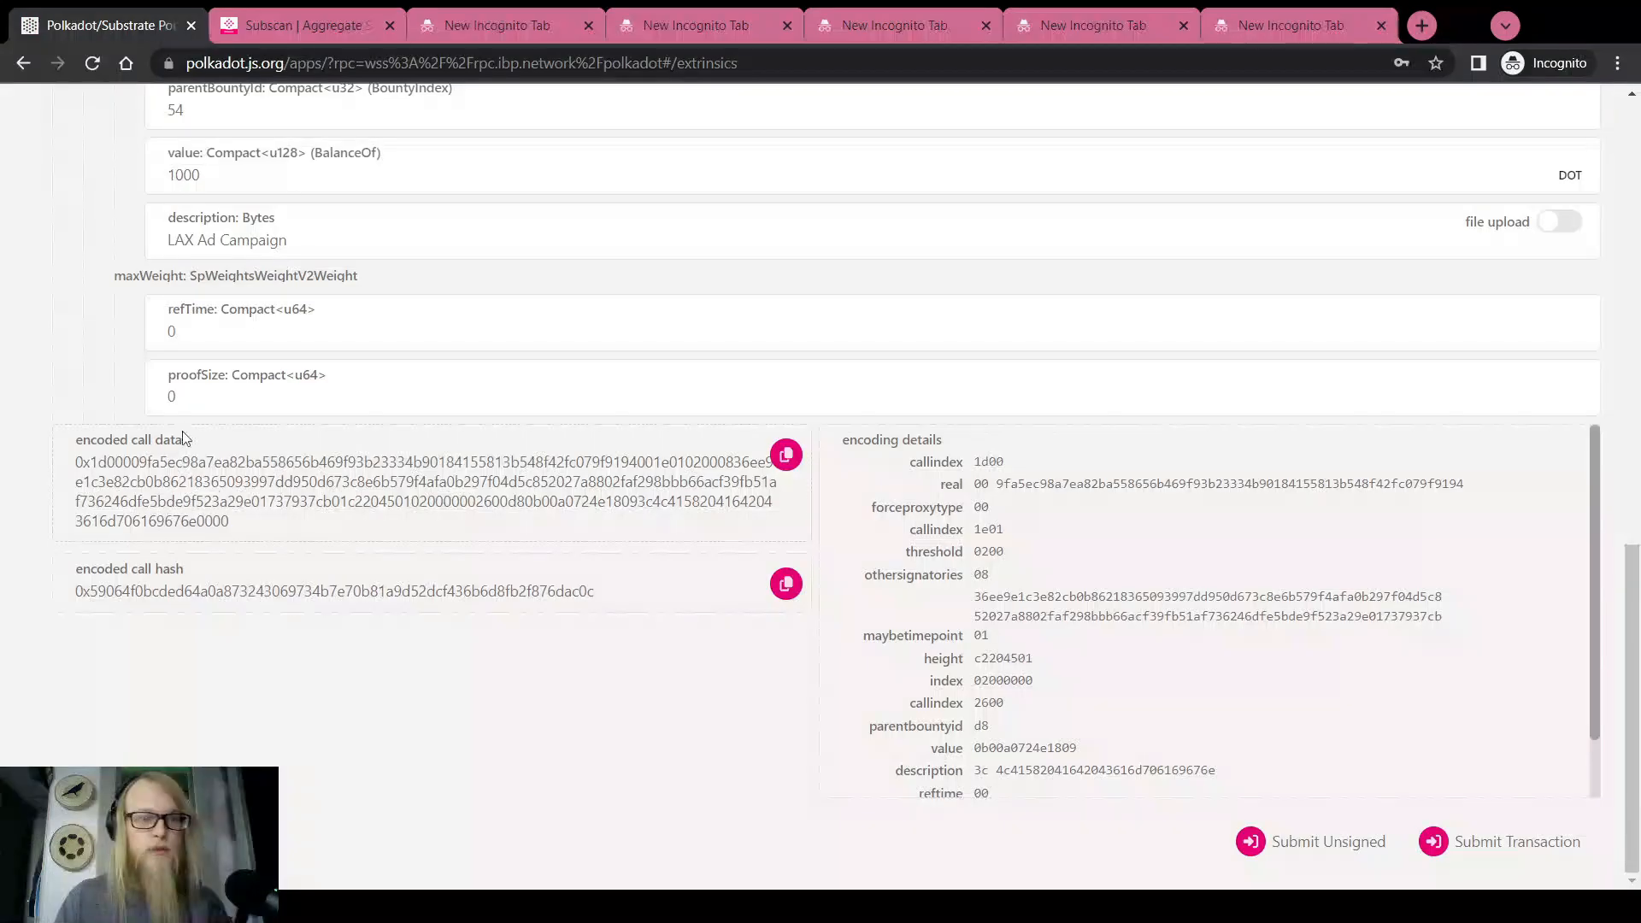
click(181, 331)
key(ctrl+v)
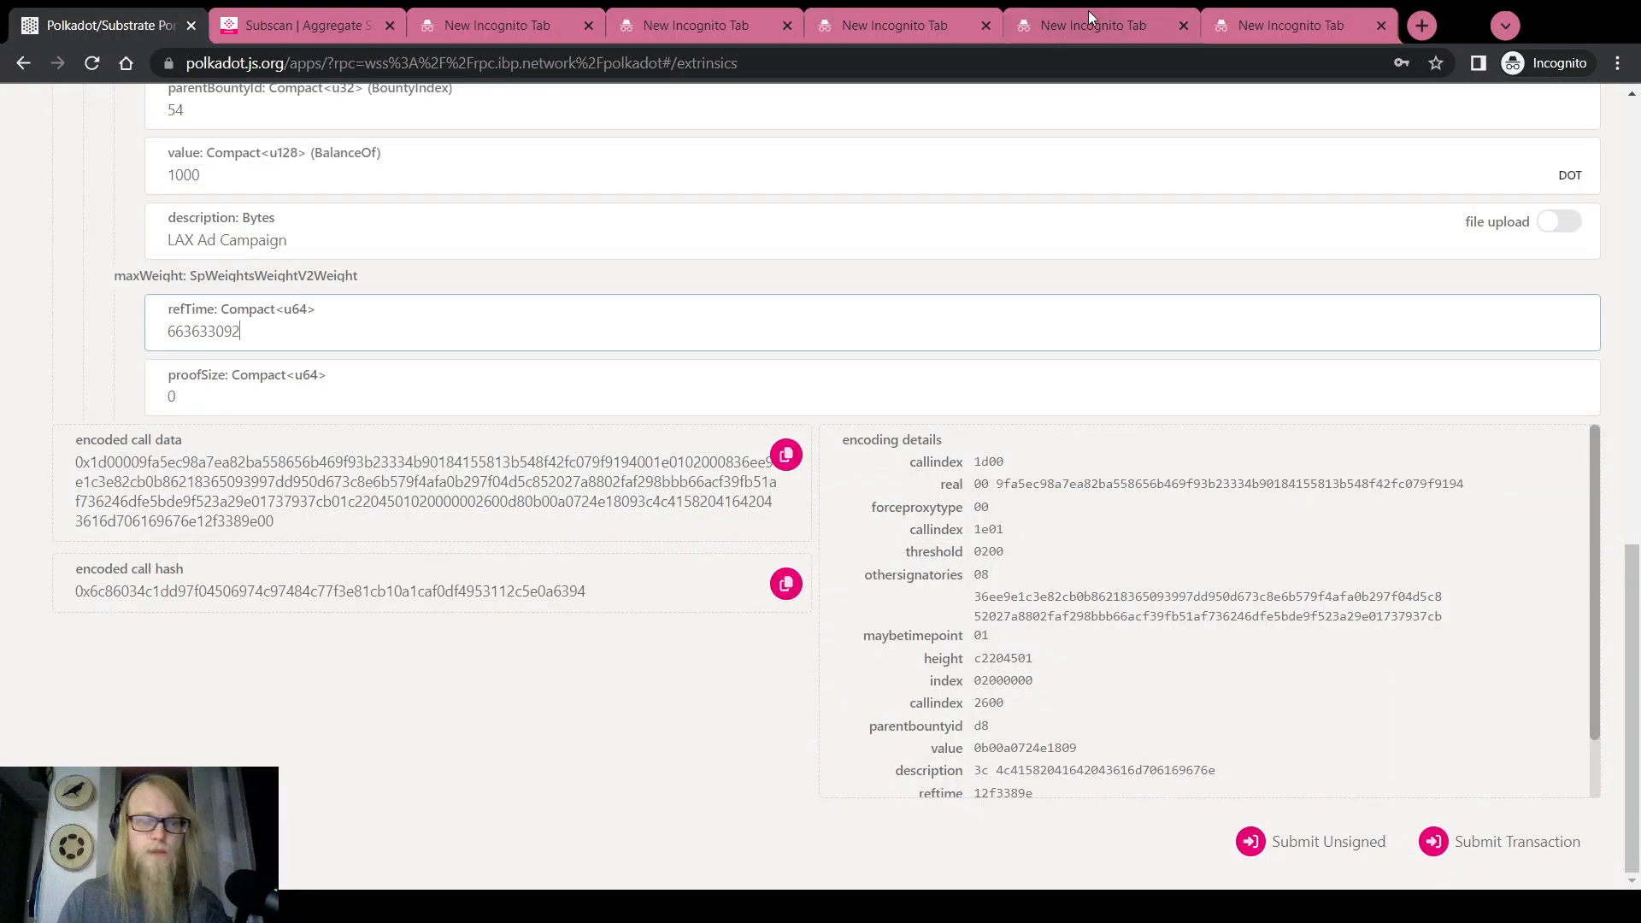
click(1239, 26)
drag(269, 63, 352, 65)
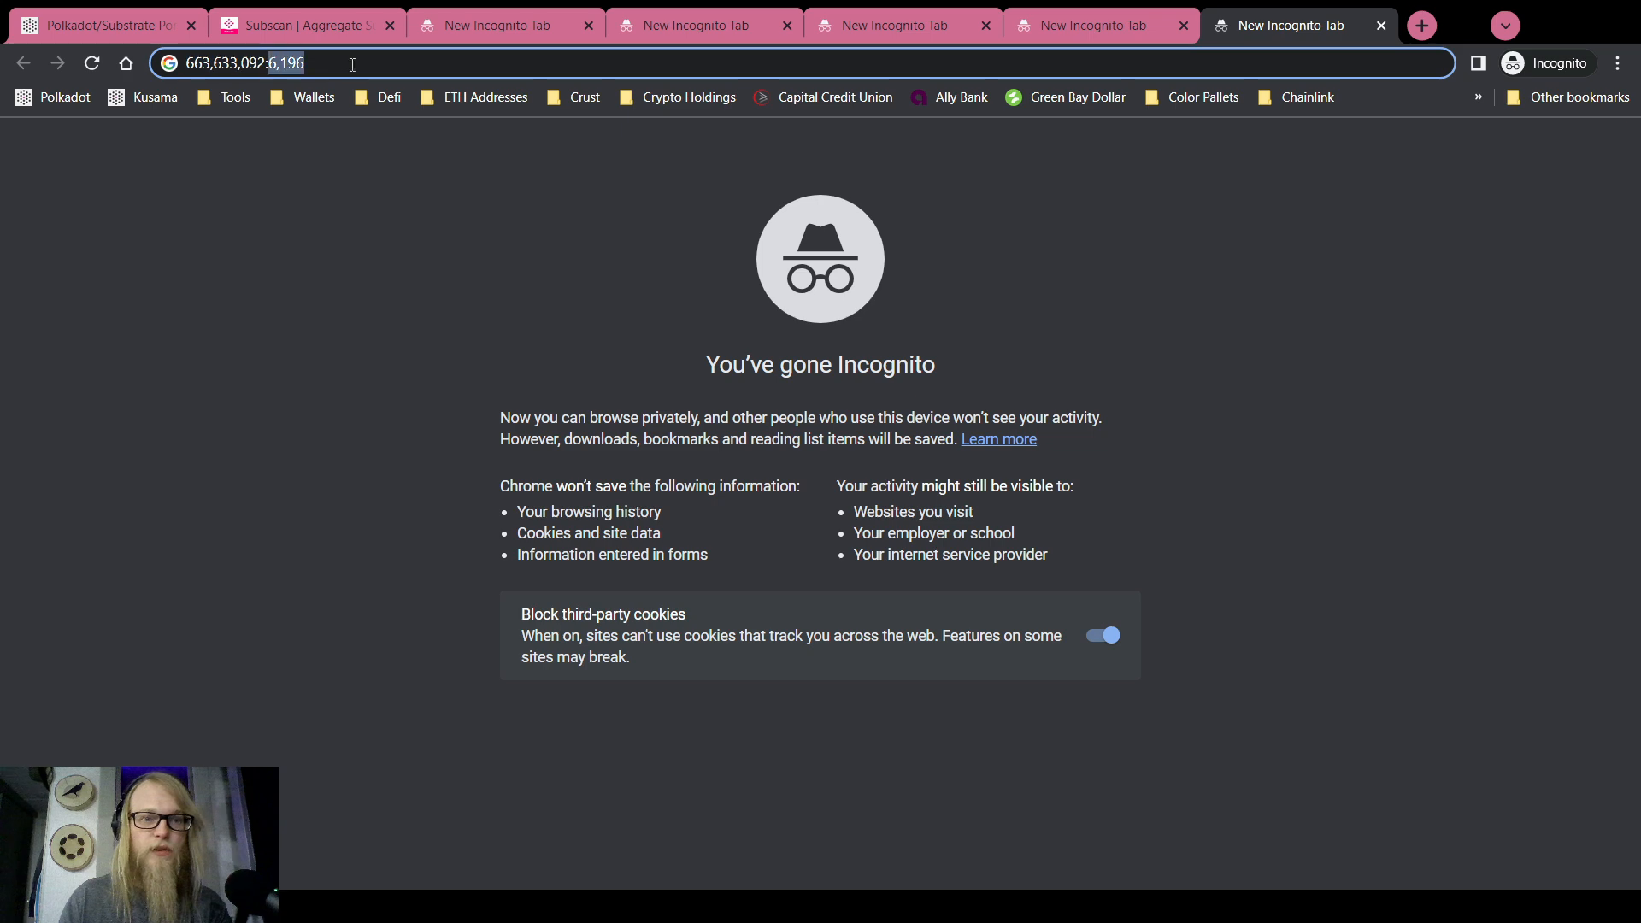
click(58, 19)
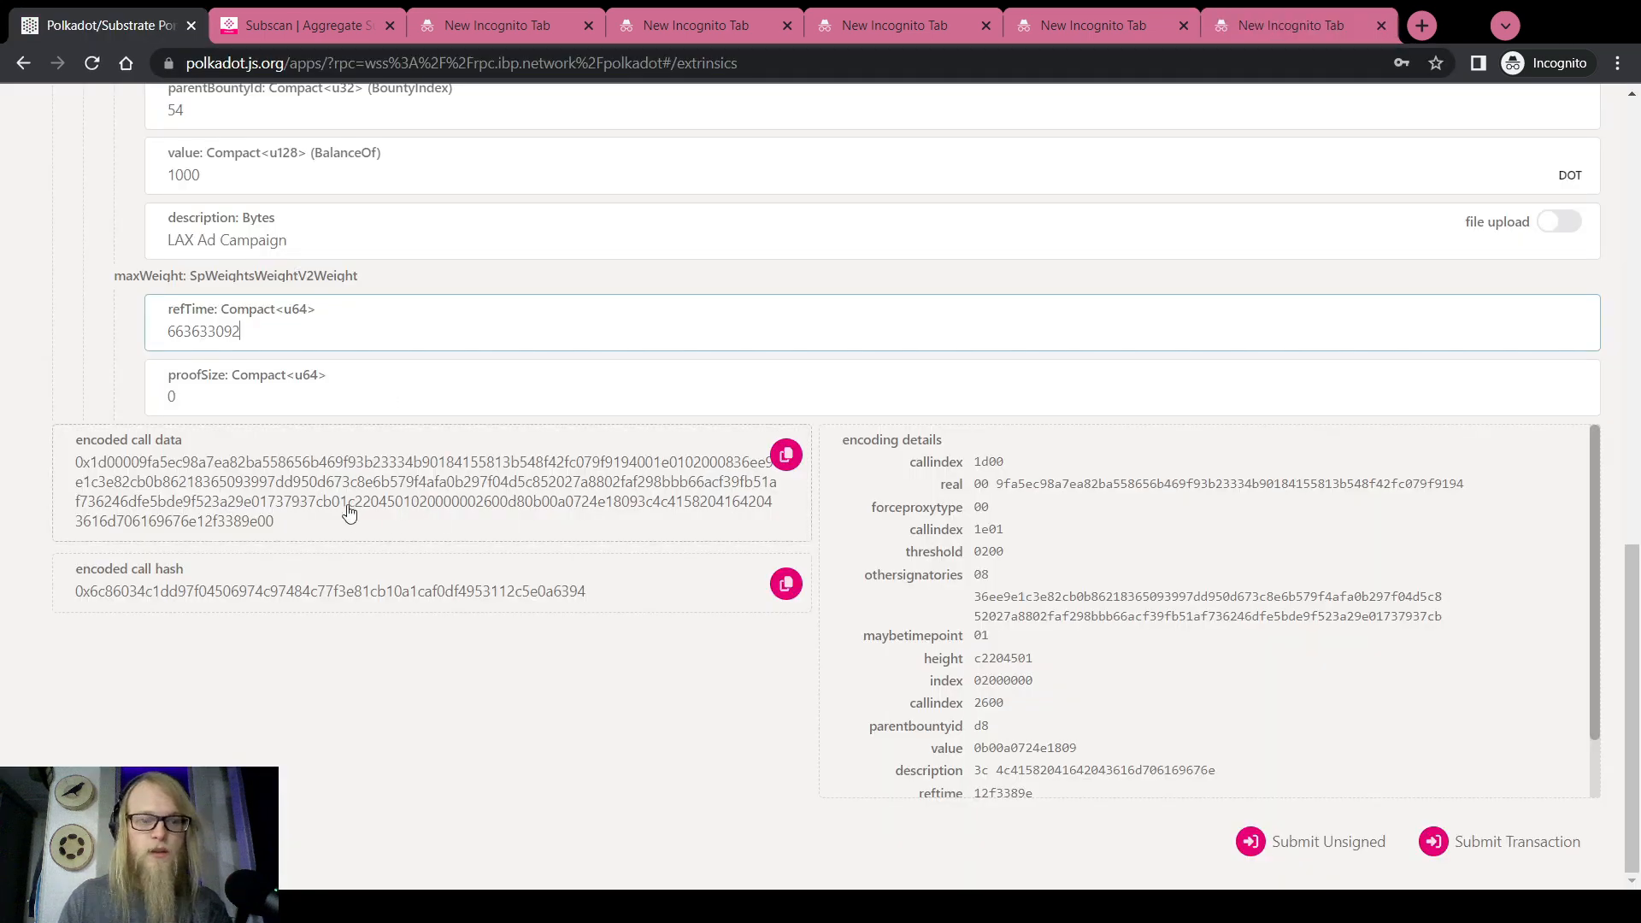
click(224, 402)
key(ctrl+v)
Review the completed proxy call, including the 'LAX Ad Campaign' description, and submit the transaction
scroll(46, 381, up, 5)
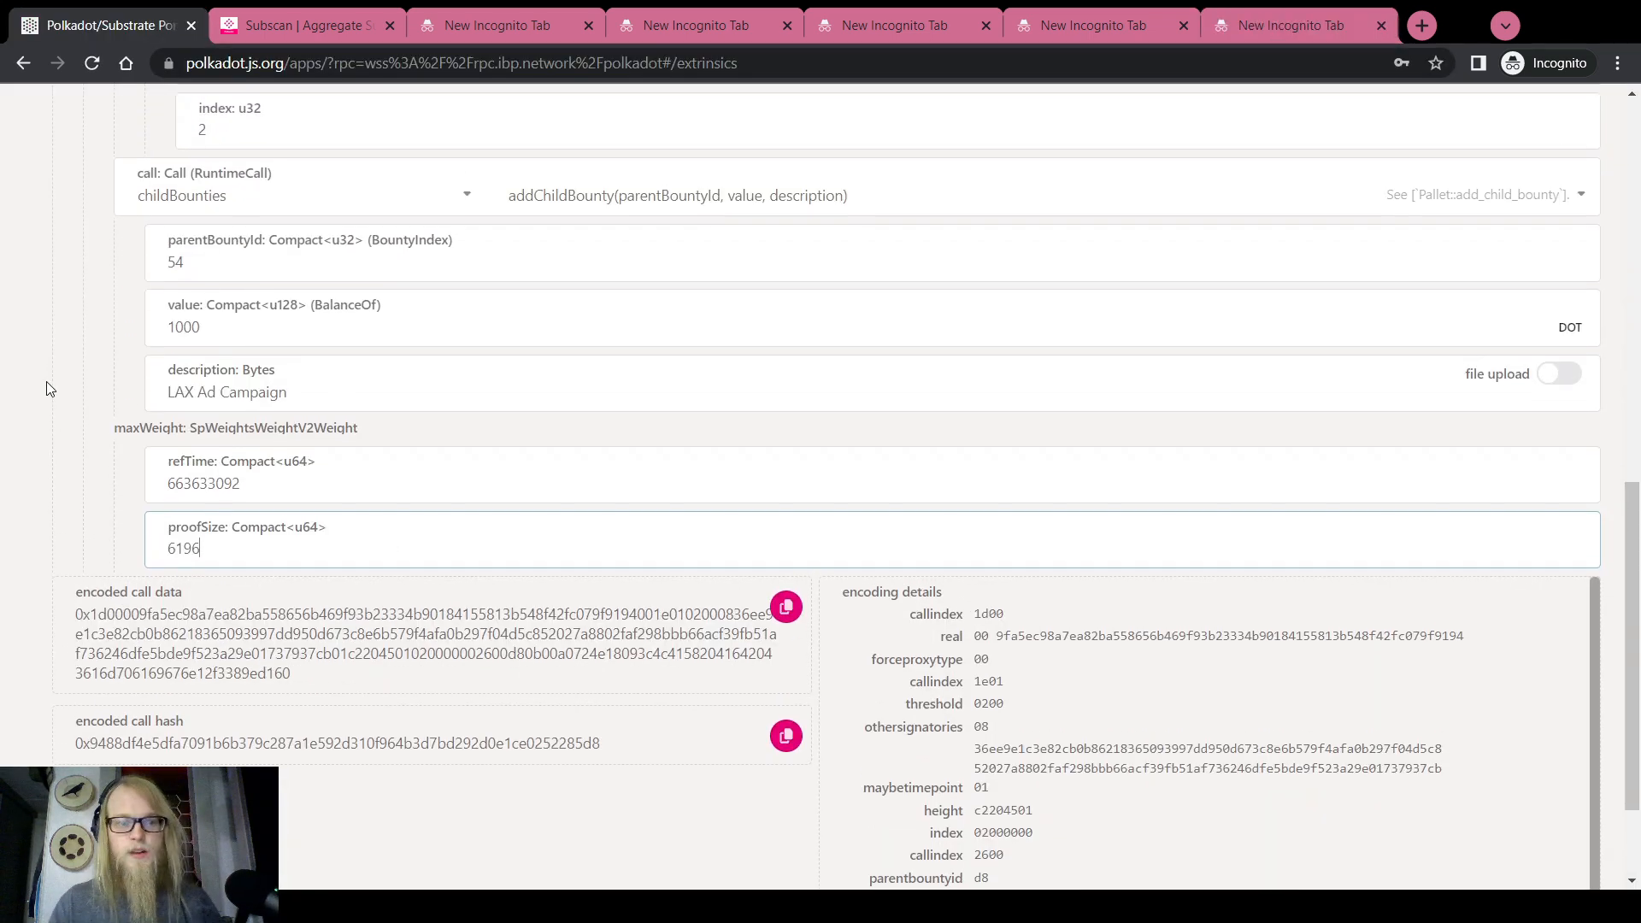
scroll(46, 389, up, 8)
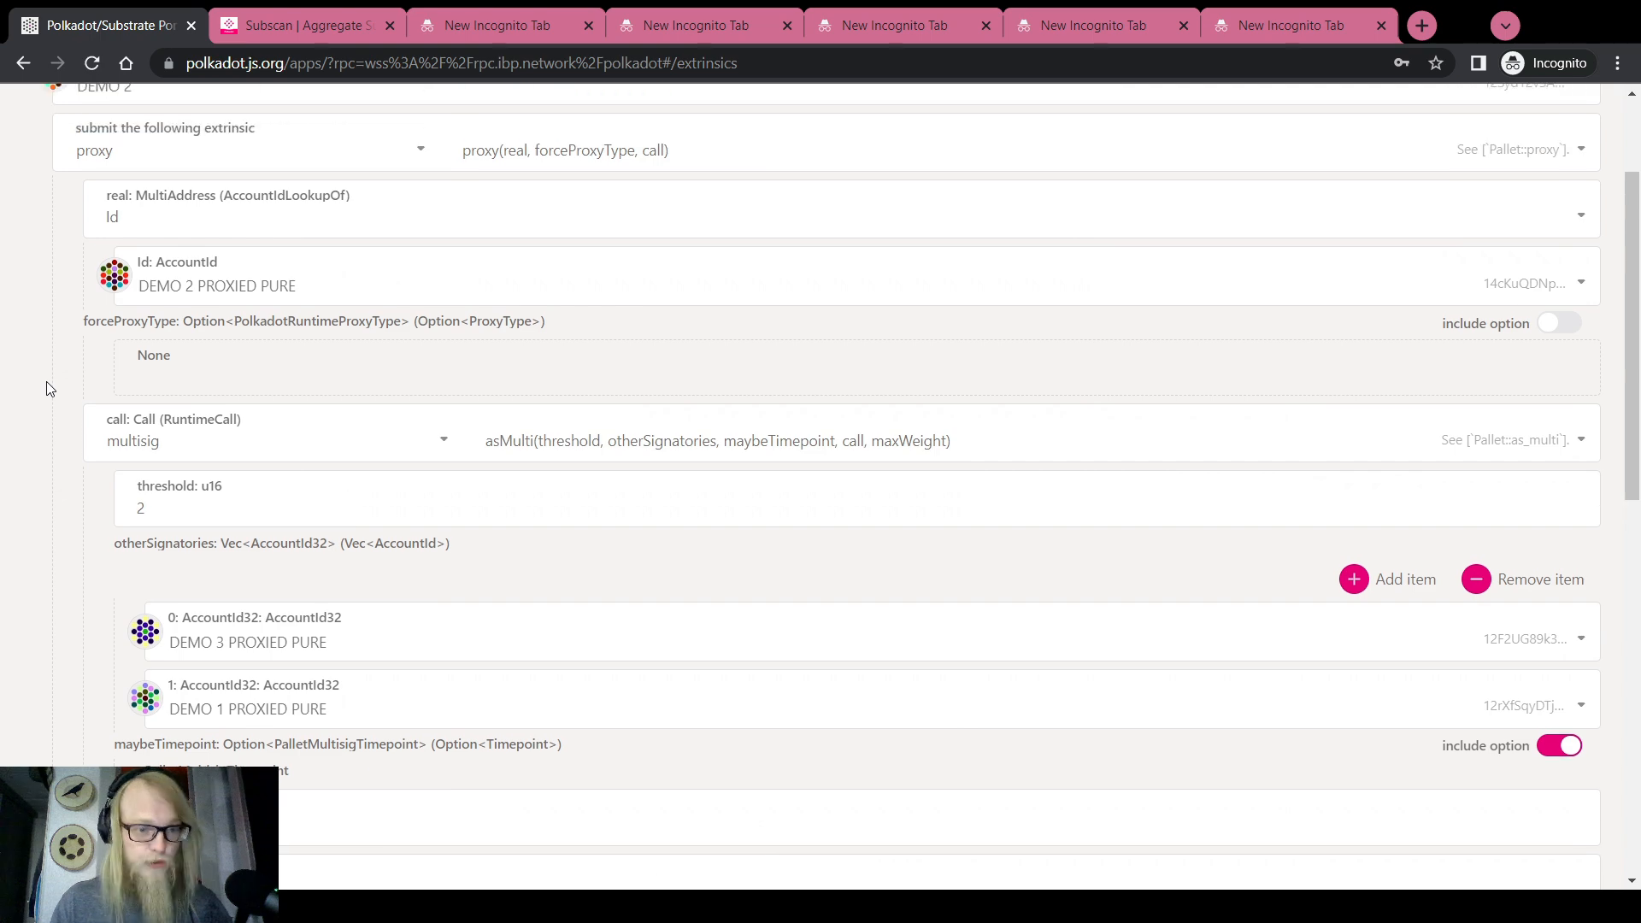
scroll(80, 293, down, 2)
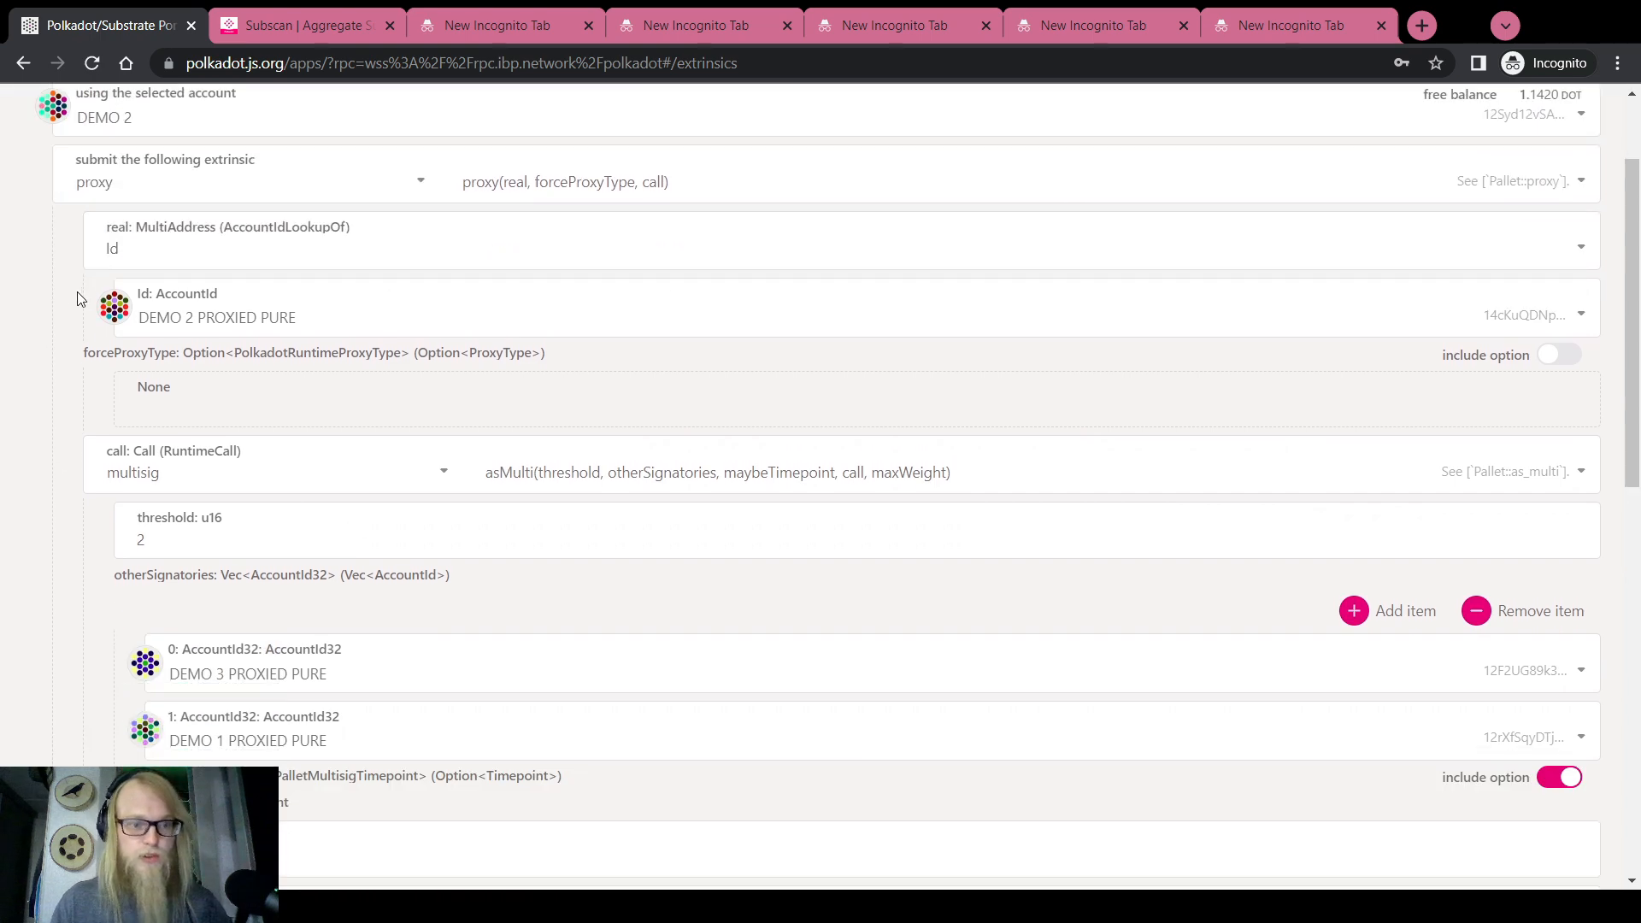
scroll(155, 319, down, 2)
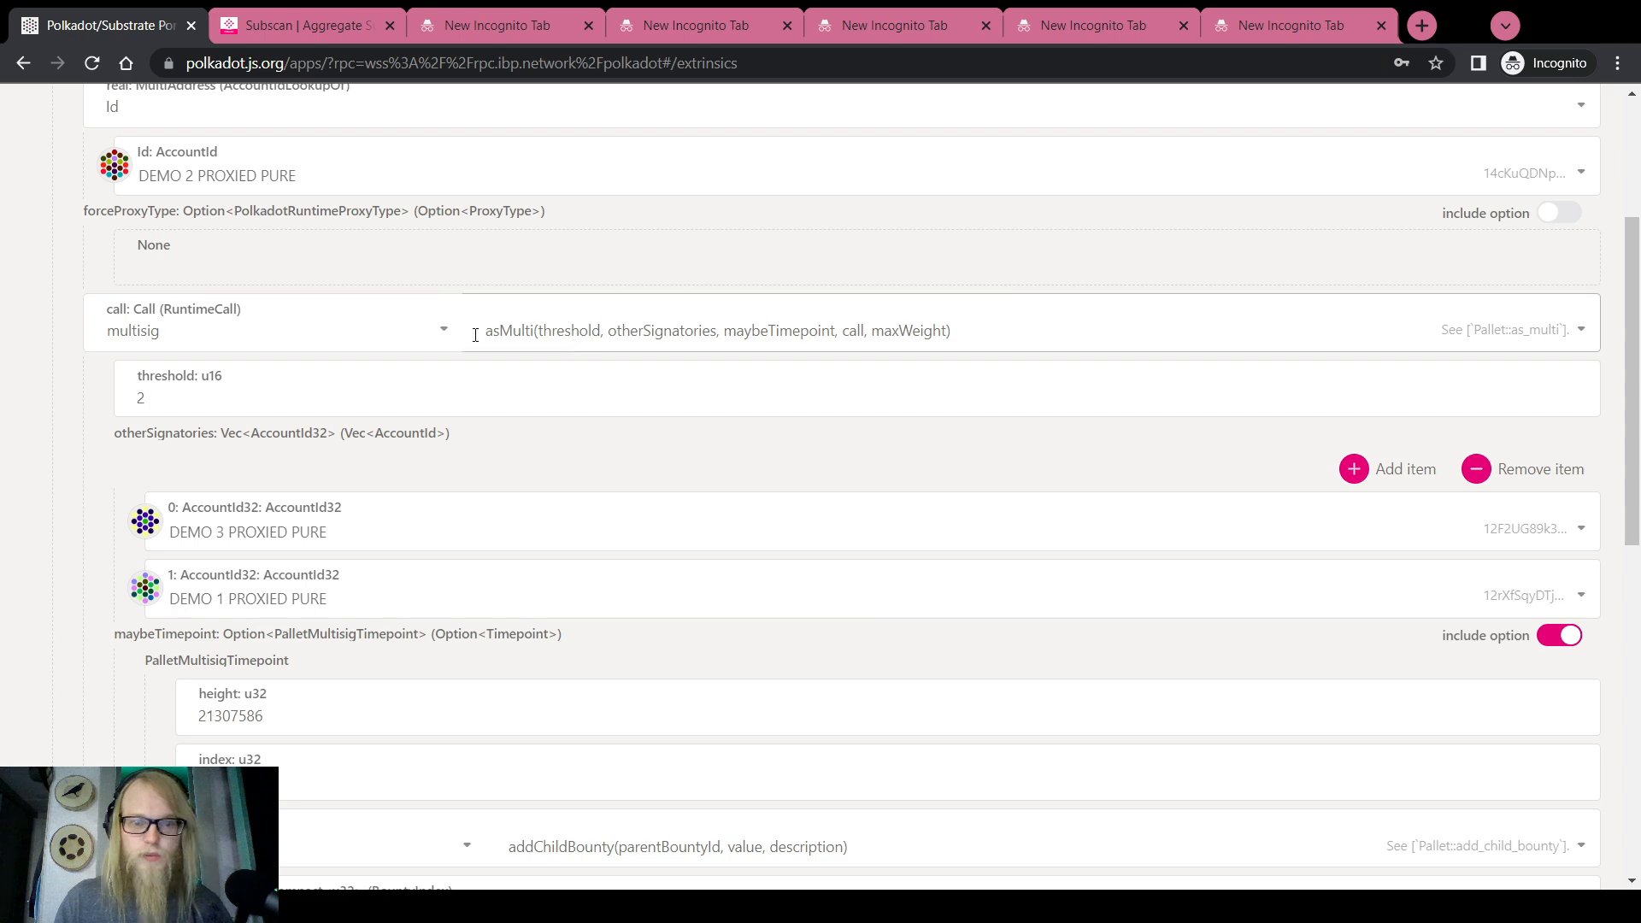
scroll(245, 315, down, 2)
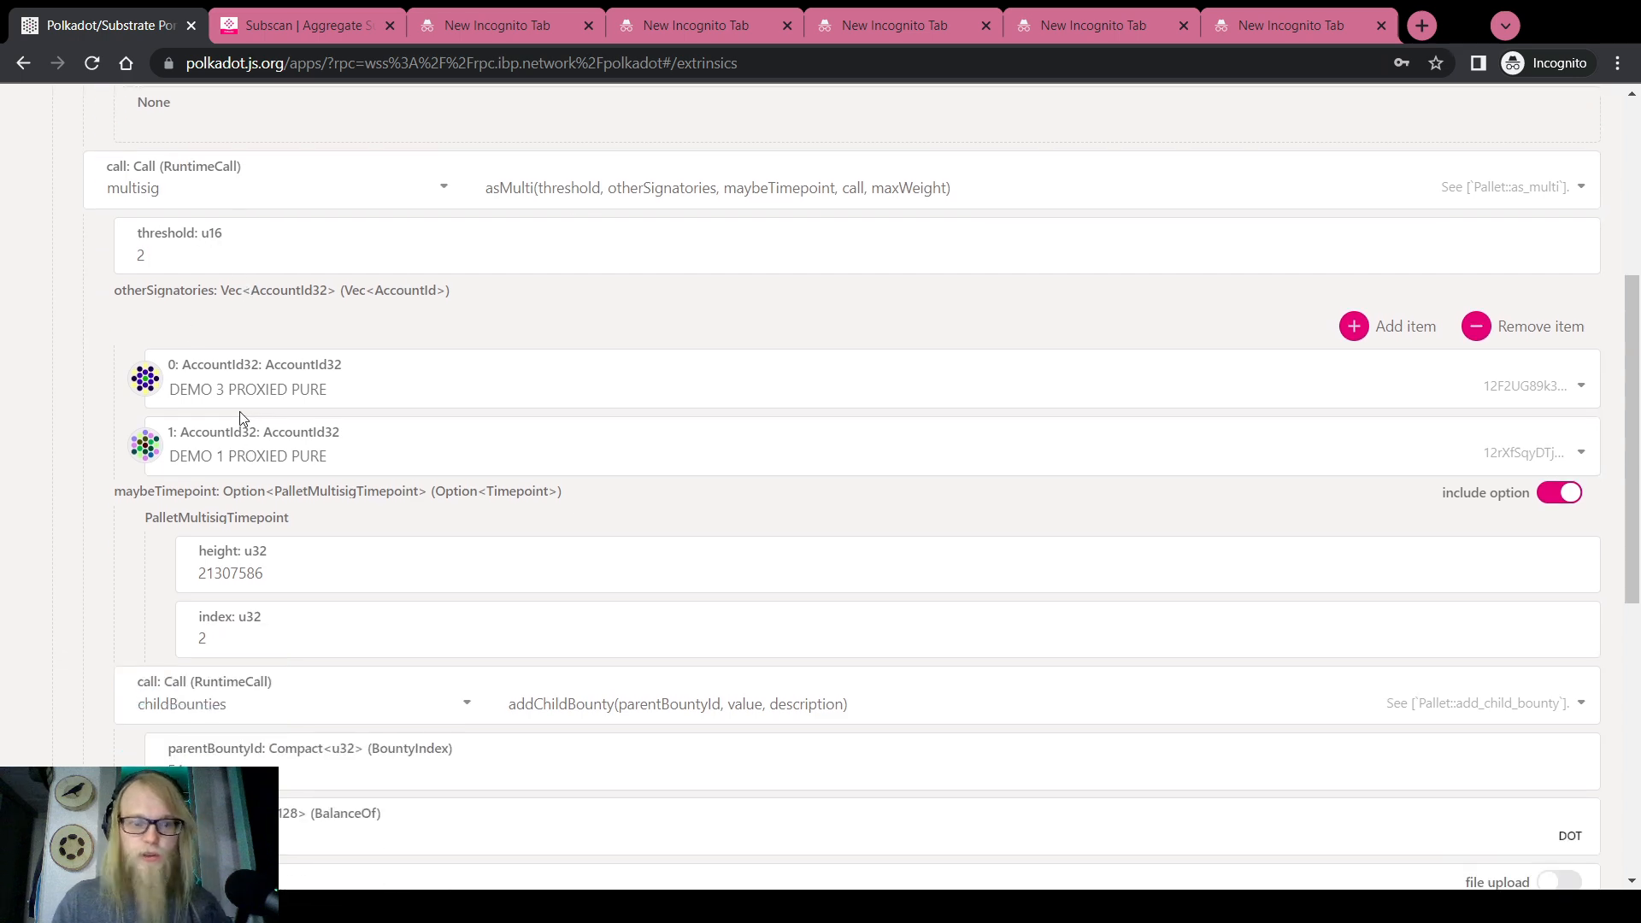
scroll(71, 379, down, 2)
scroll(269, 421, down, 2)
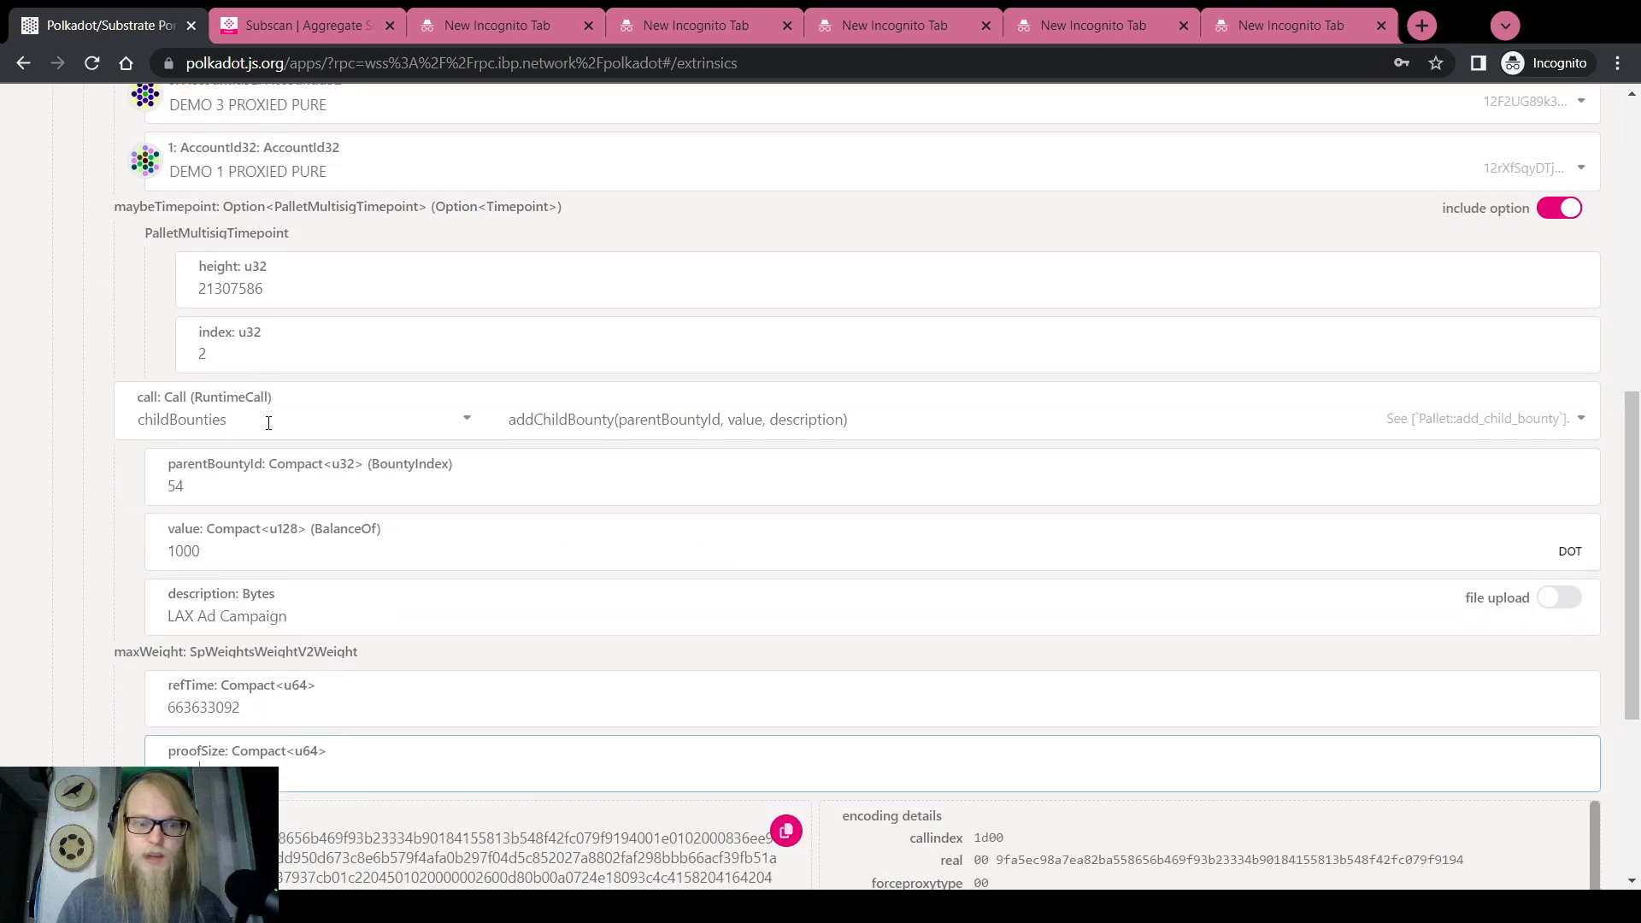
scroll(462, 454, down, 1)
click(462, 456)
scroll(470, 458, up, 2)
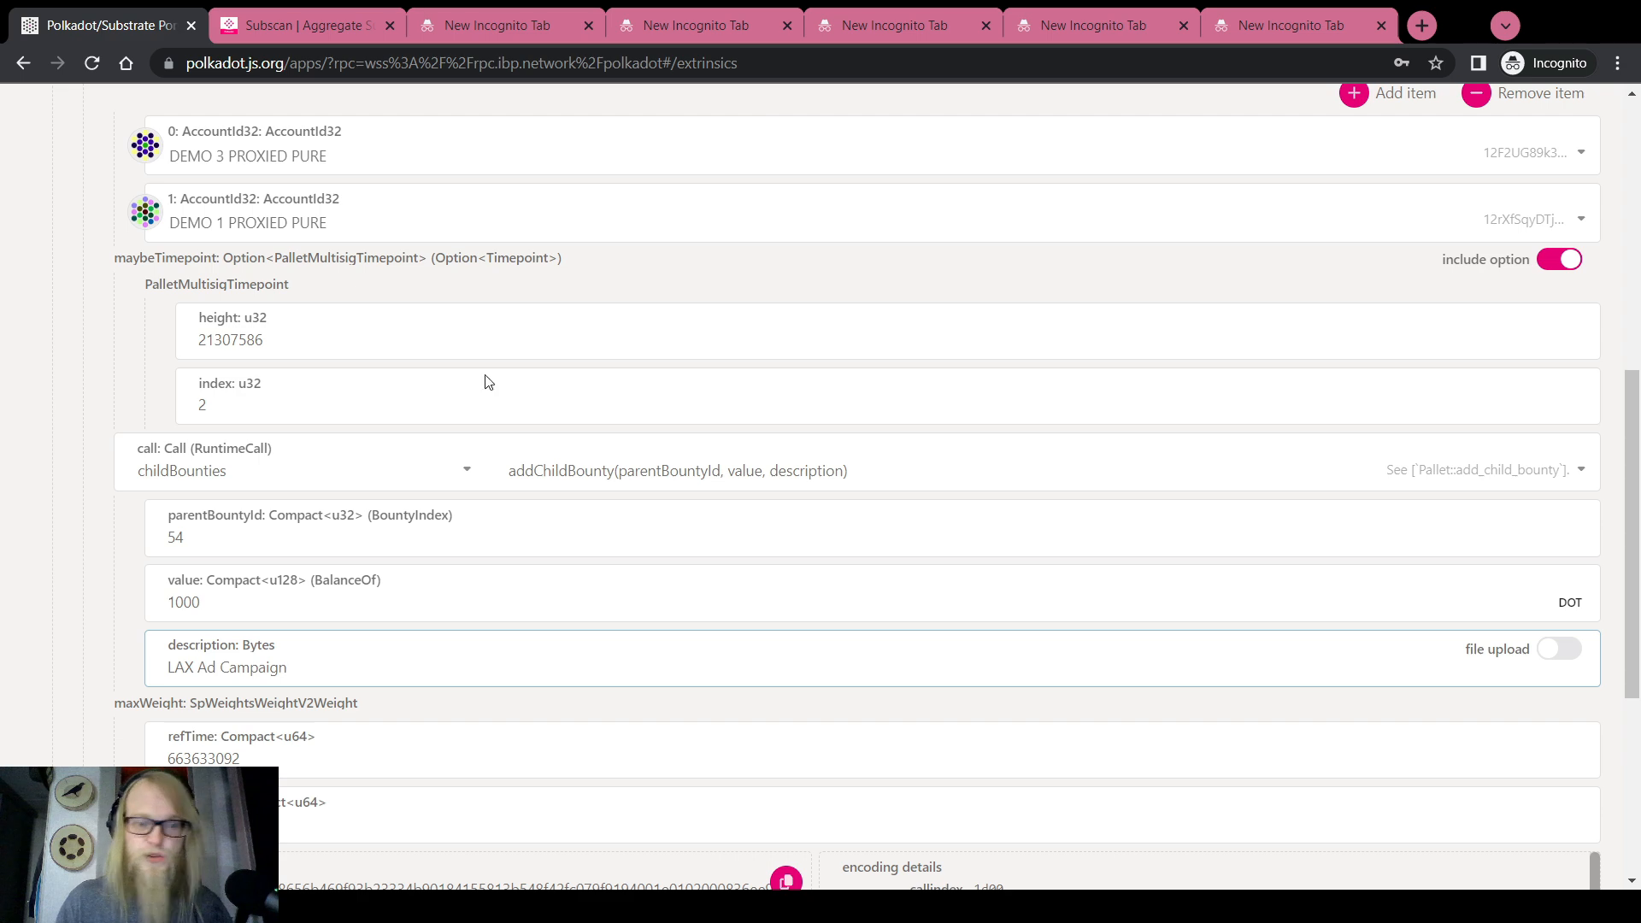
scroll(495, 674, down, 5)
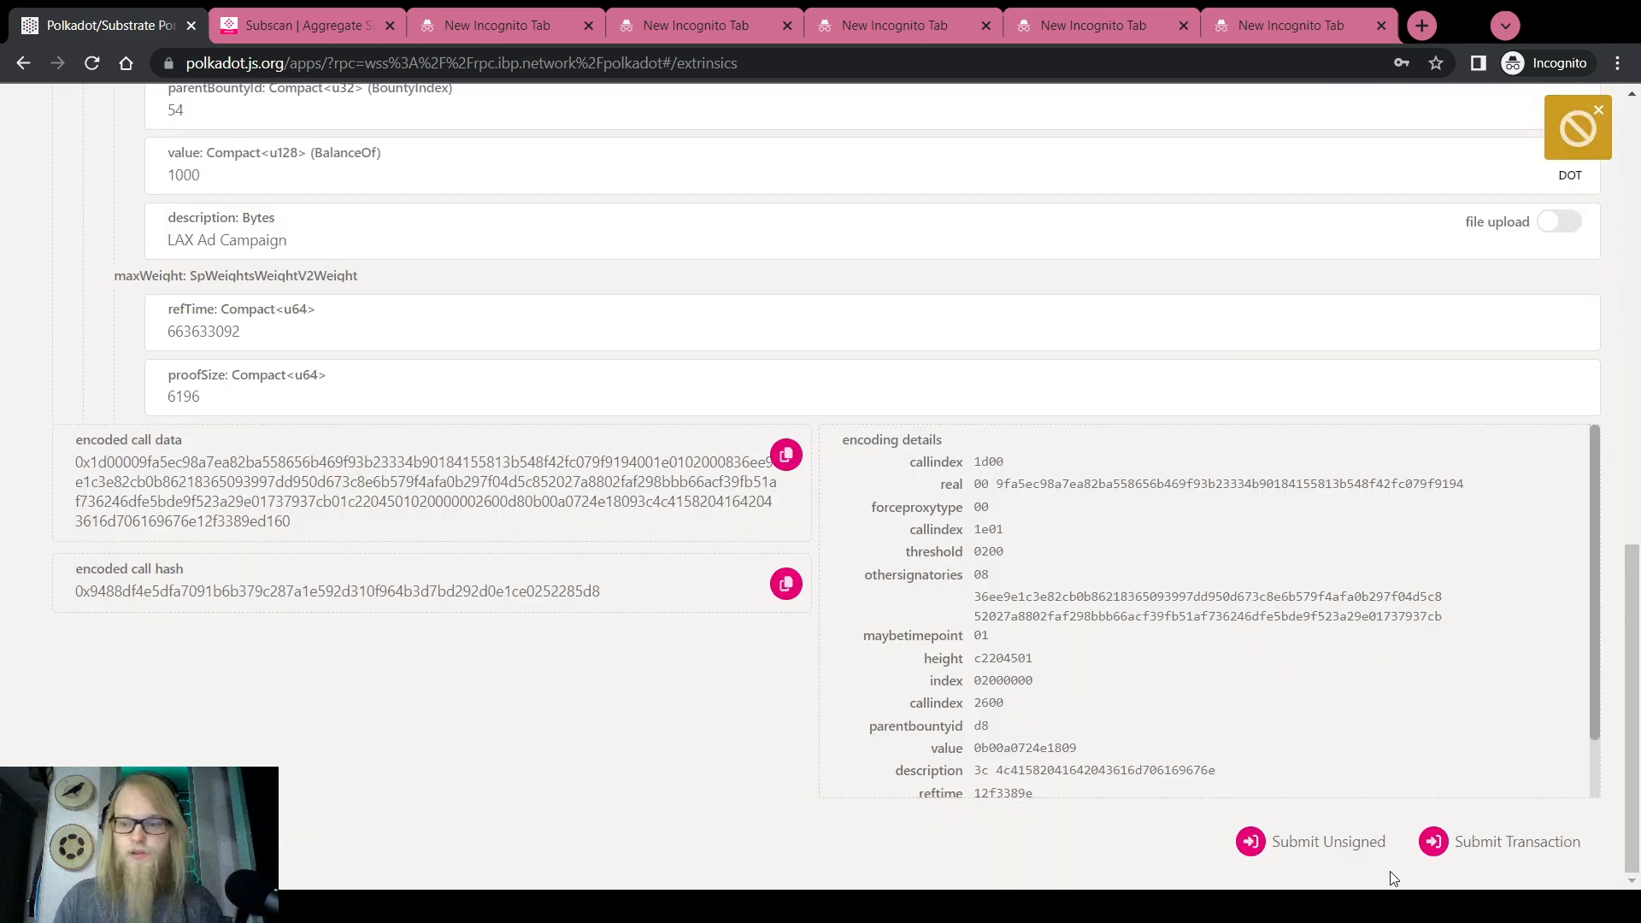
click(1497, 844)
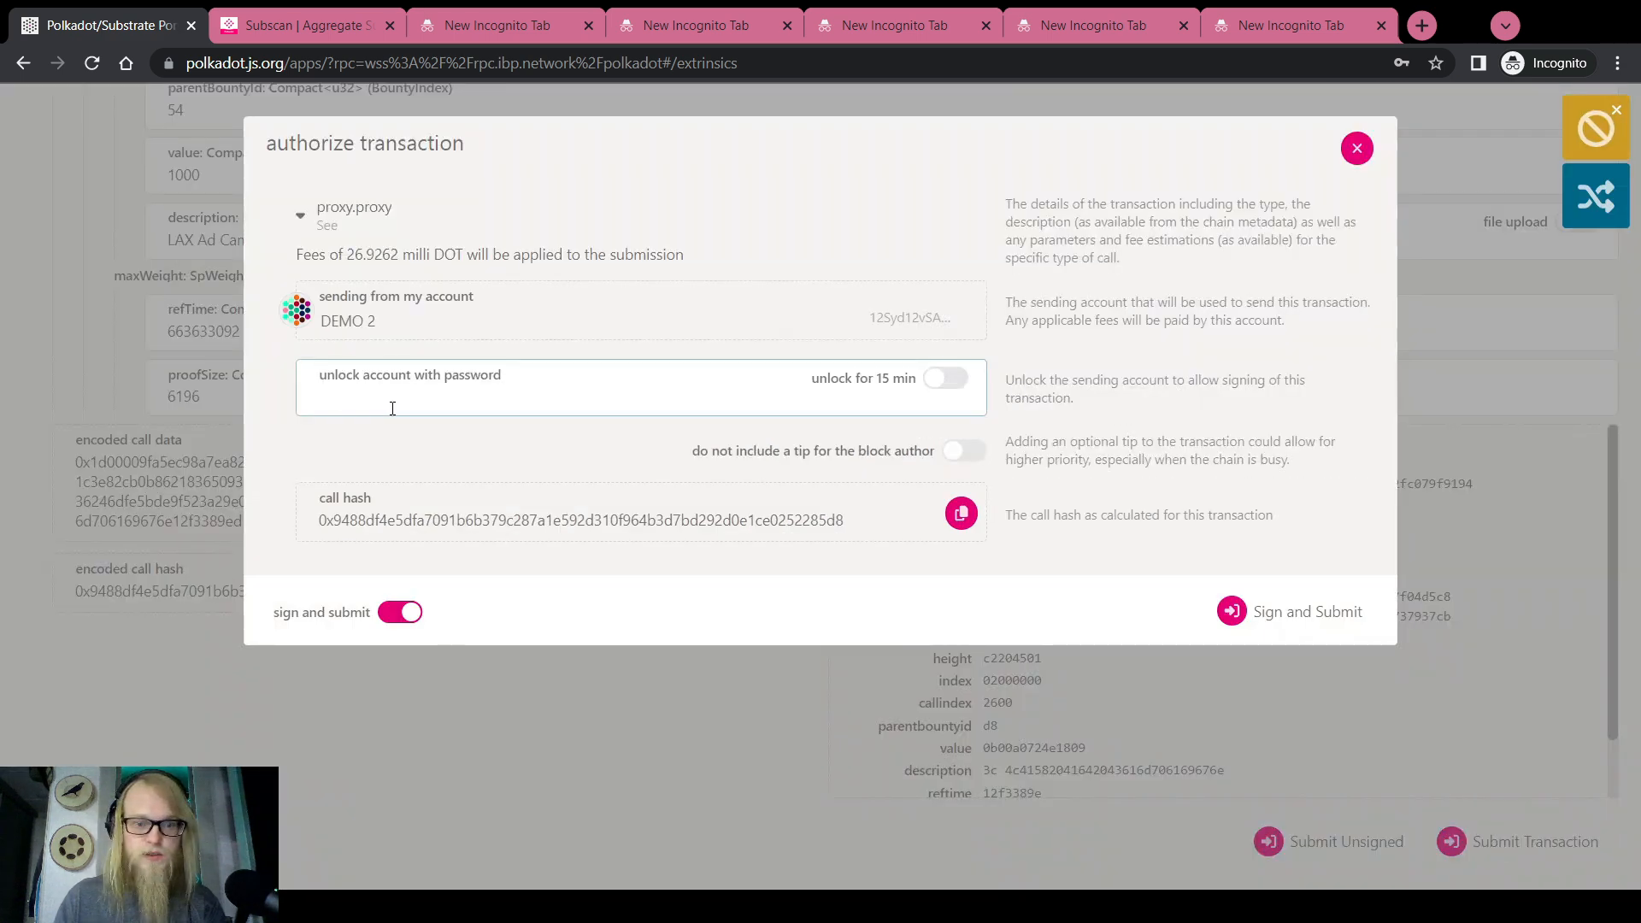
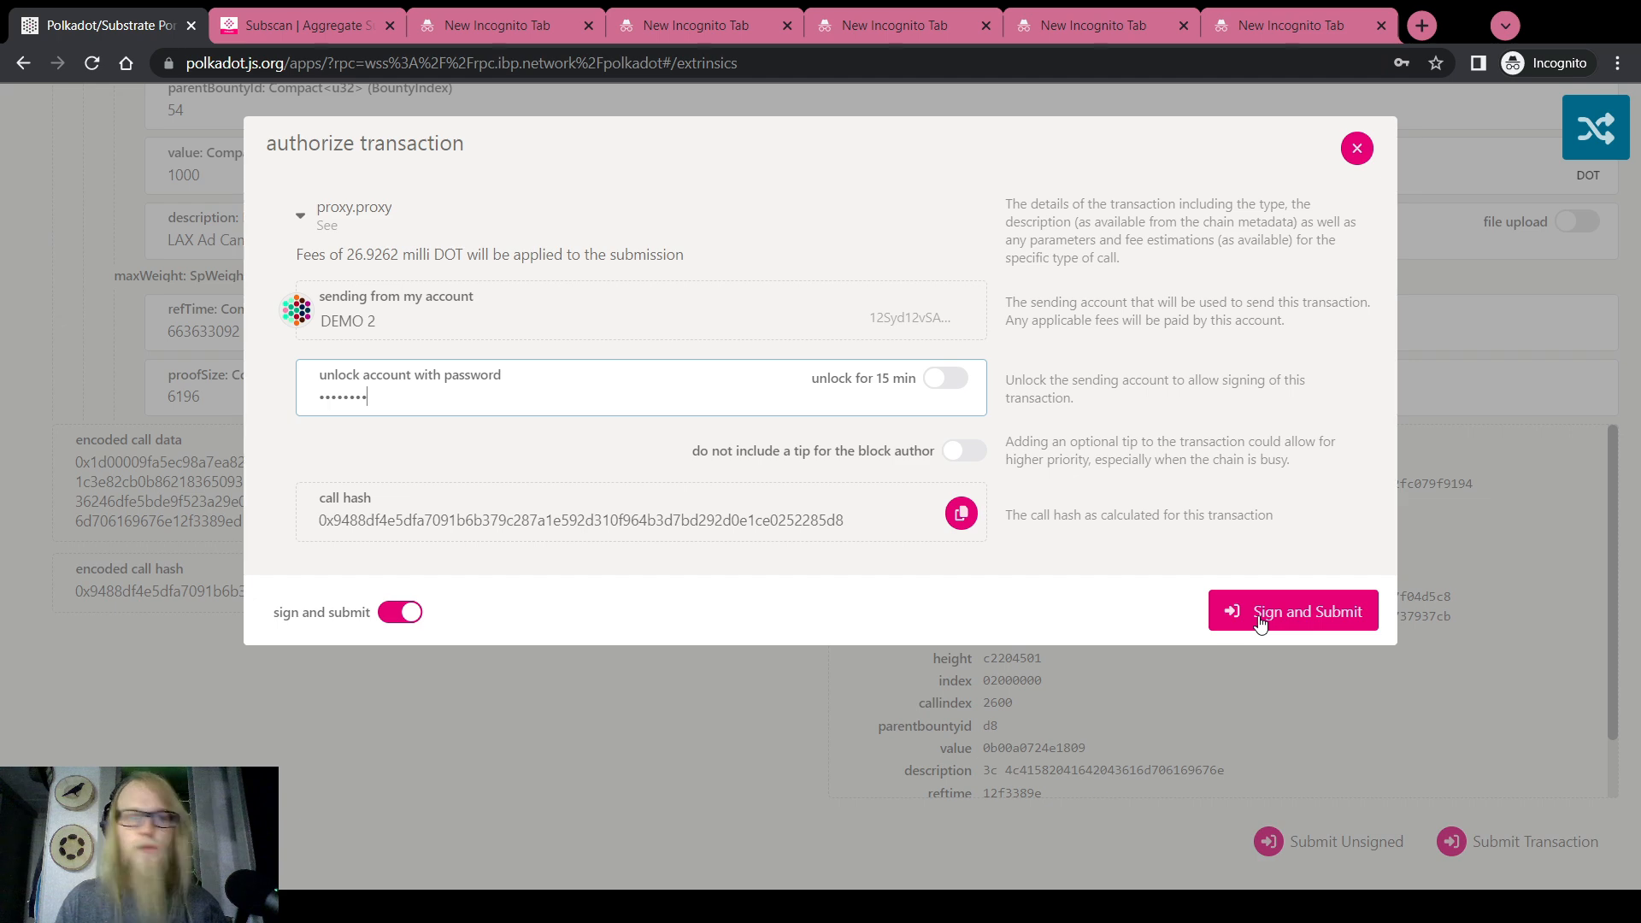
Sign and submit the proxied multisig approval transaction with the account password
click(1260, 617)
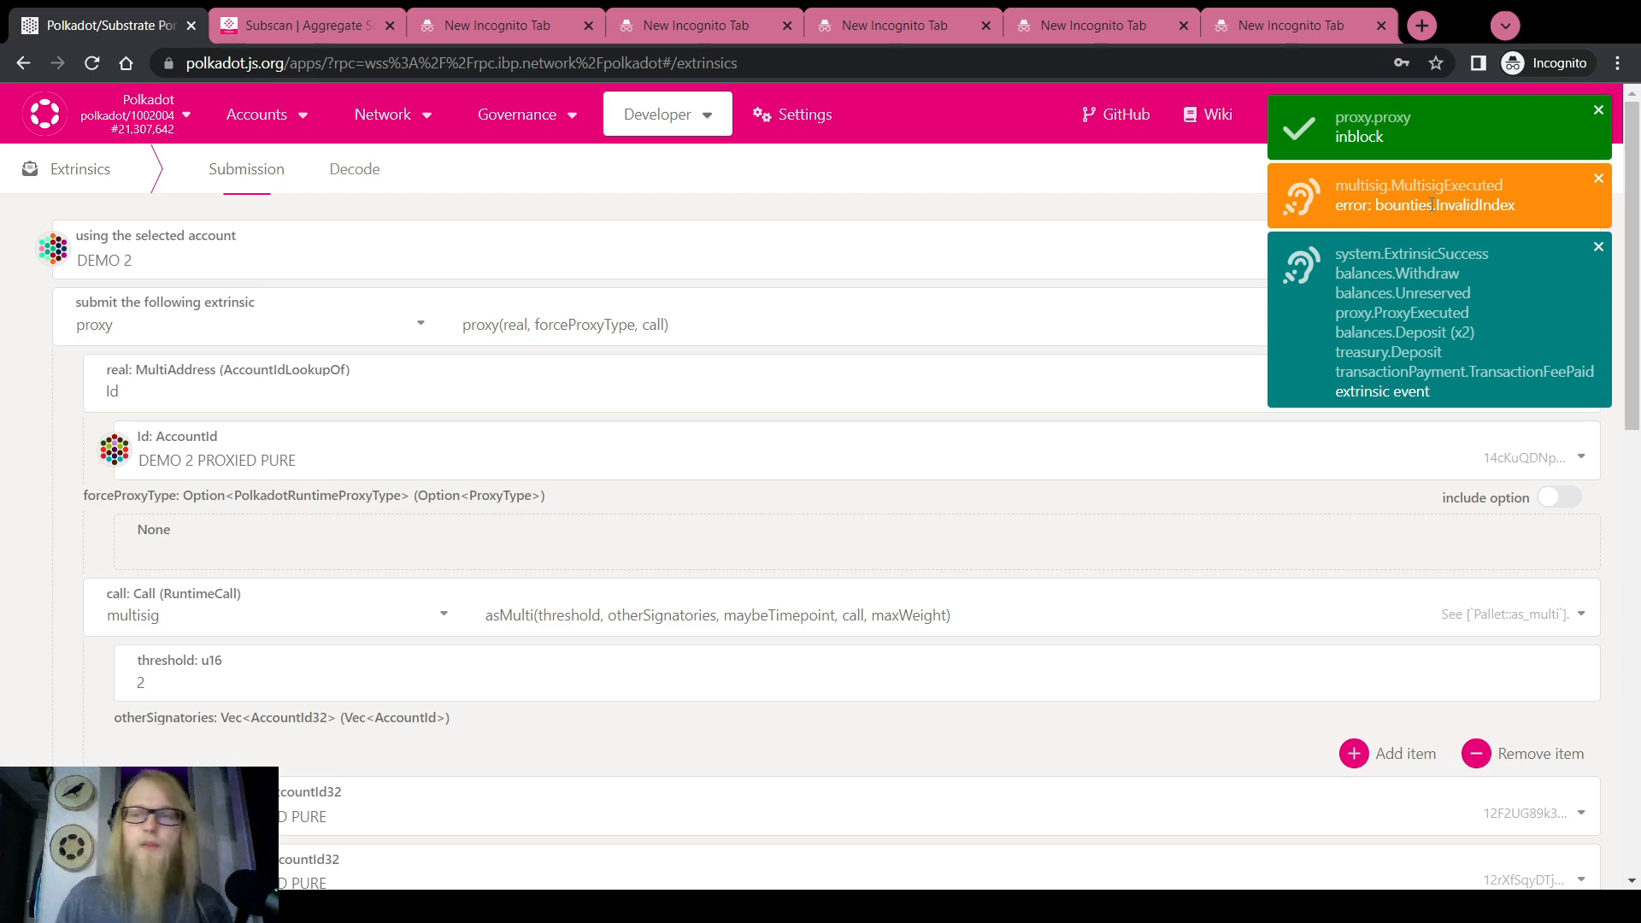
Open the Accounts overview and inspect the multisig account's balance and signatories
mouse_move(287, 120)
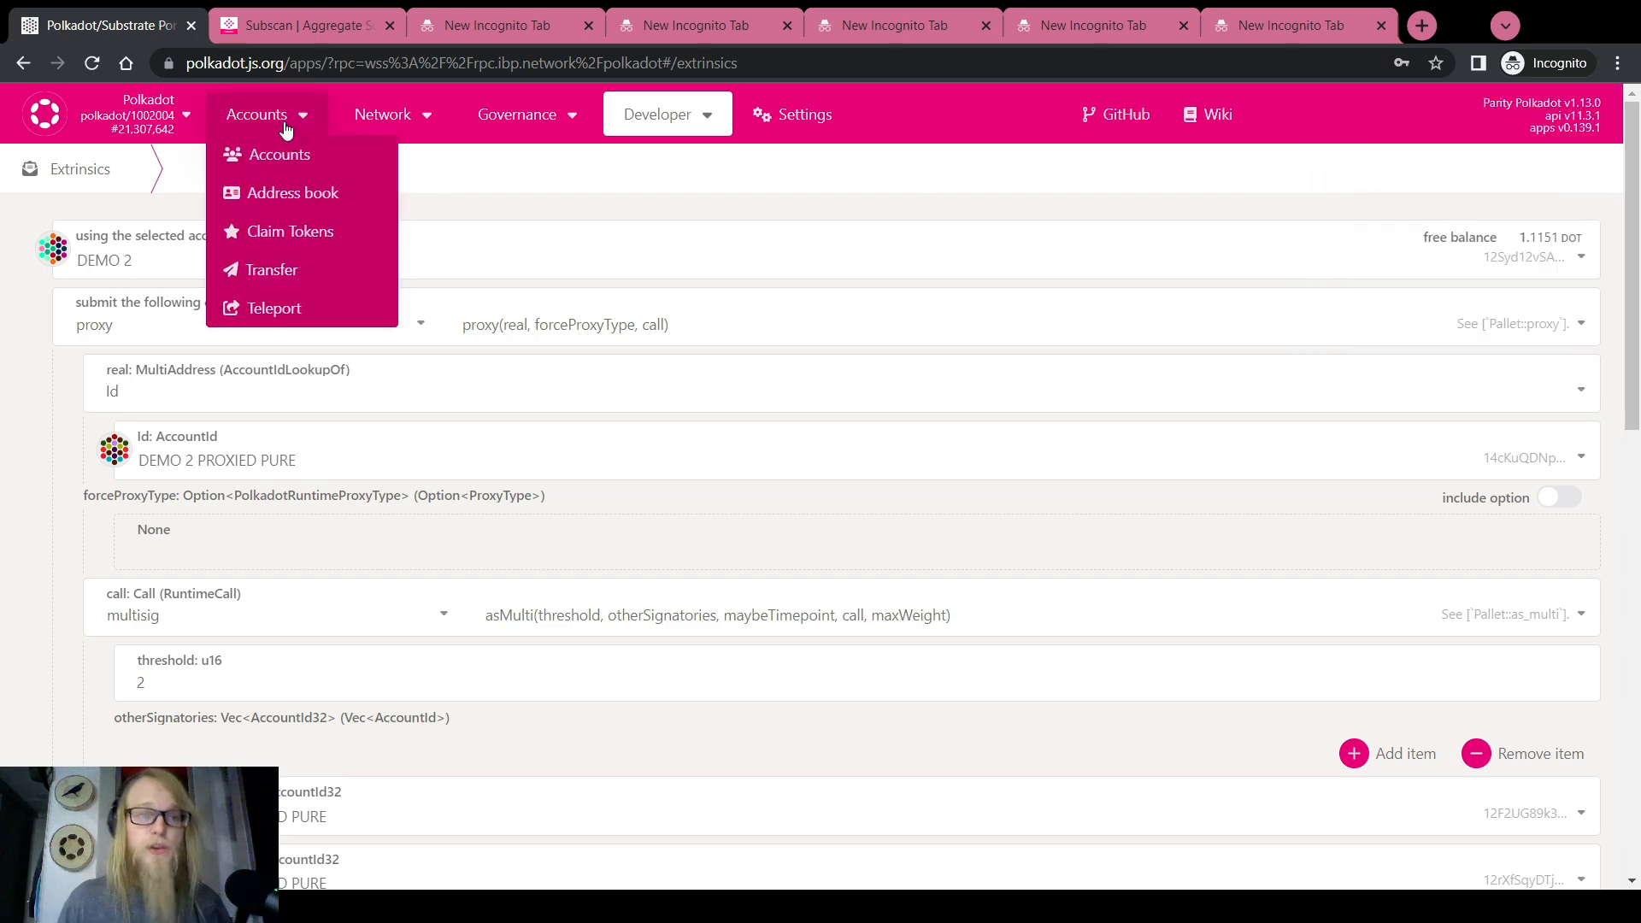
click(291, 163)
scroll(697, 461, down, 3)
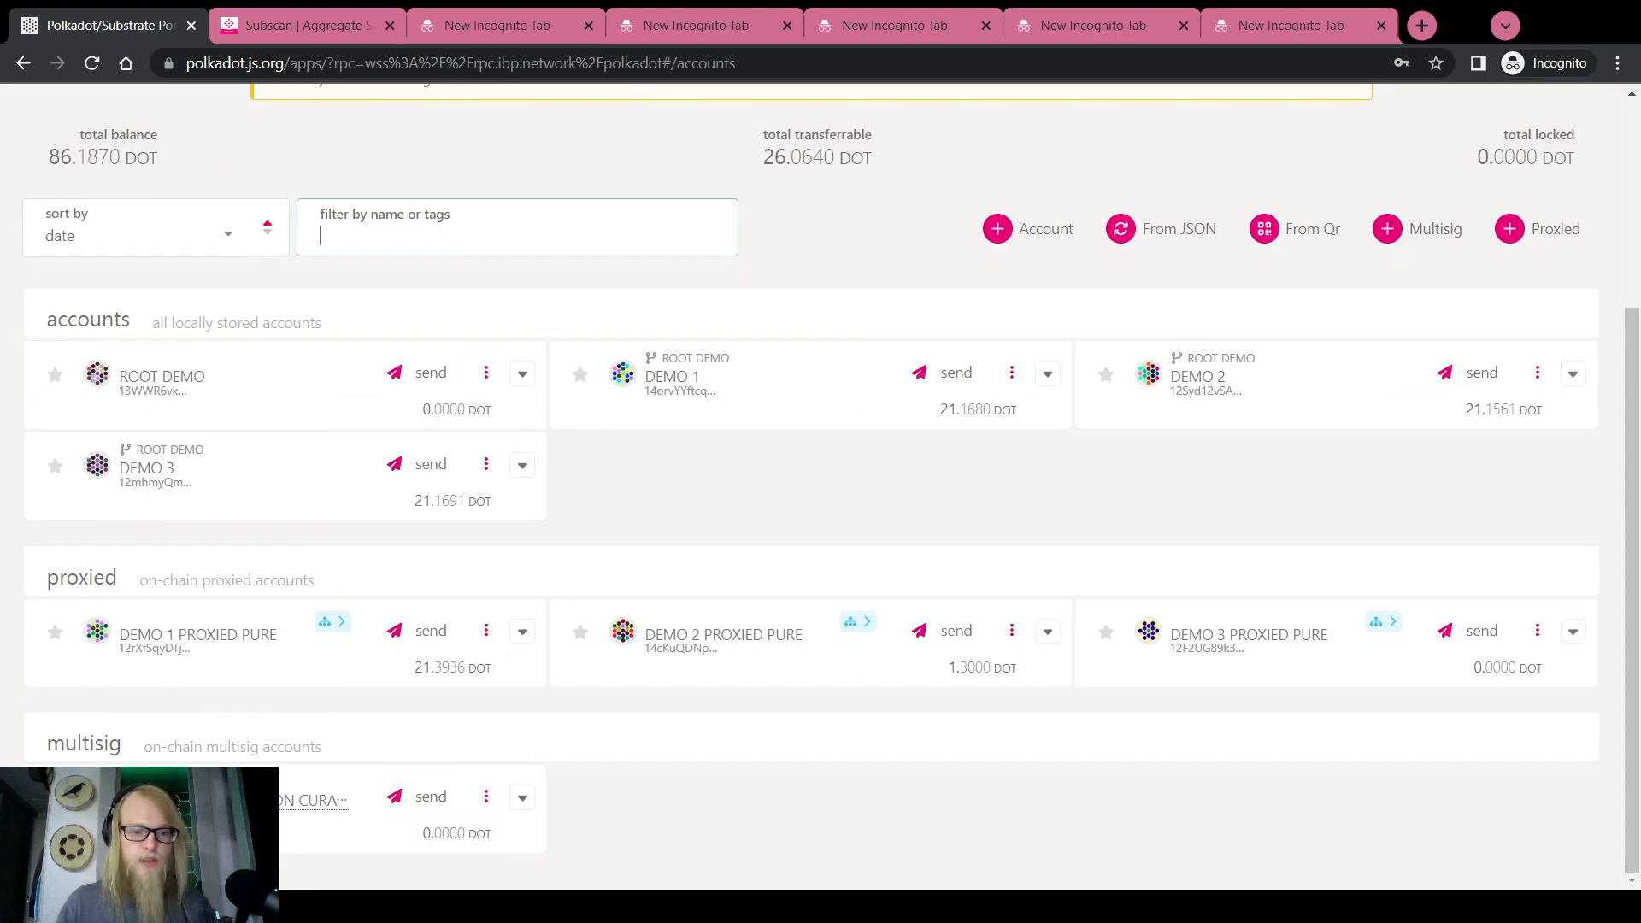
click(222, 801)
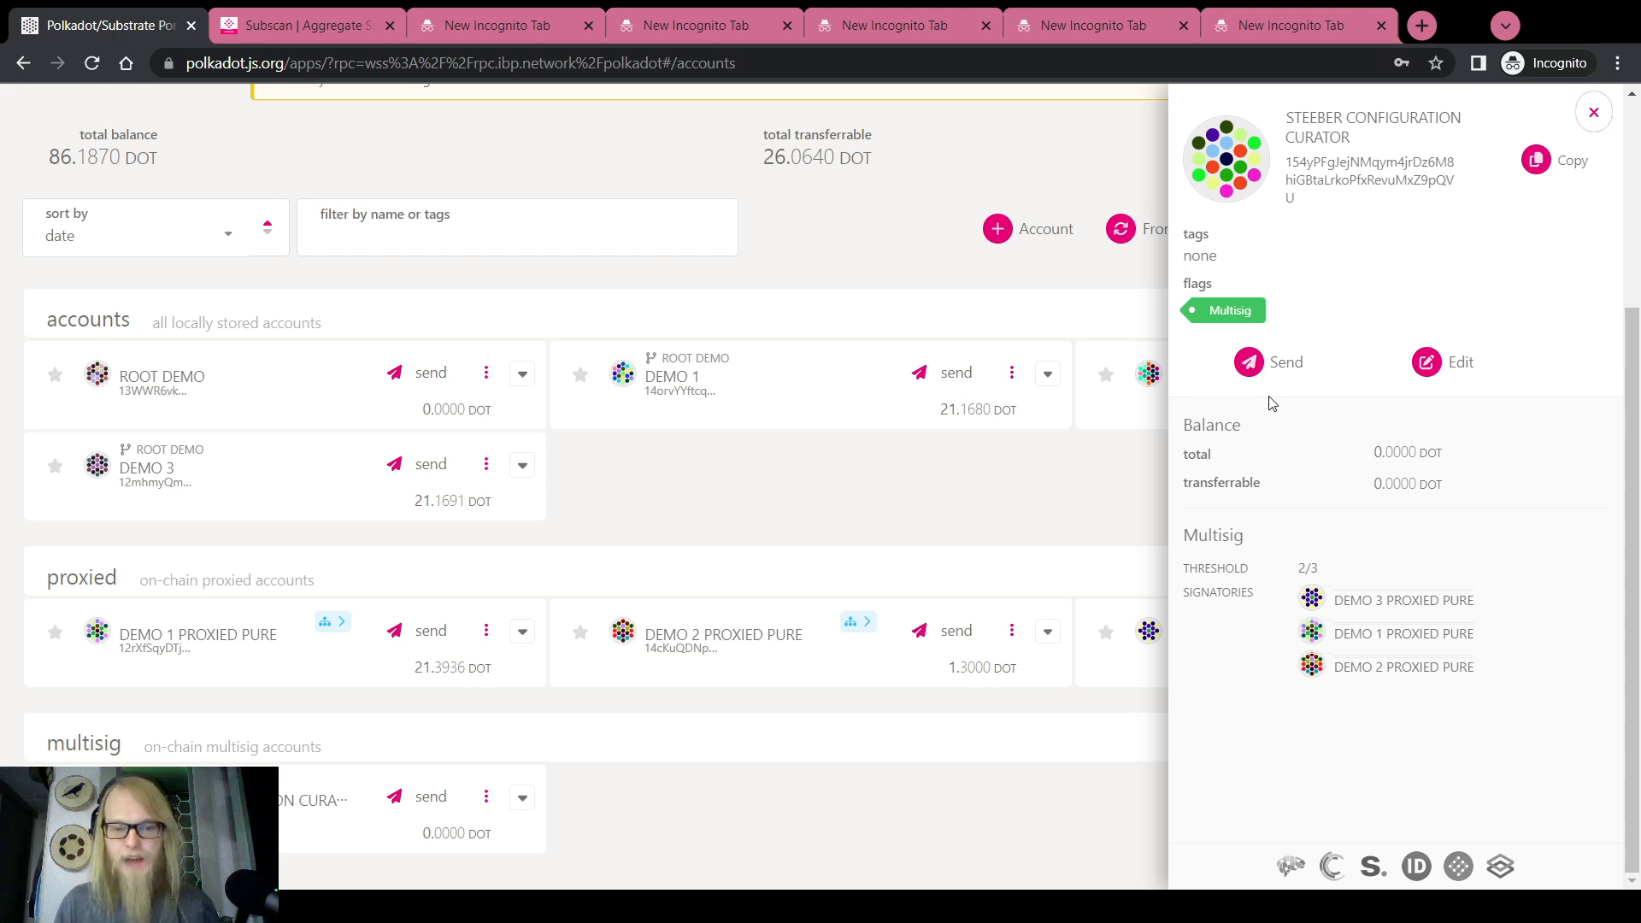
click(1591, 114)
Expand the proxied pure cards and DEMO 2's balance, checking 1.3000 DOT and DEMO 2's transferrable amount
click(1047, 631)
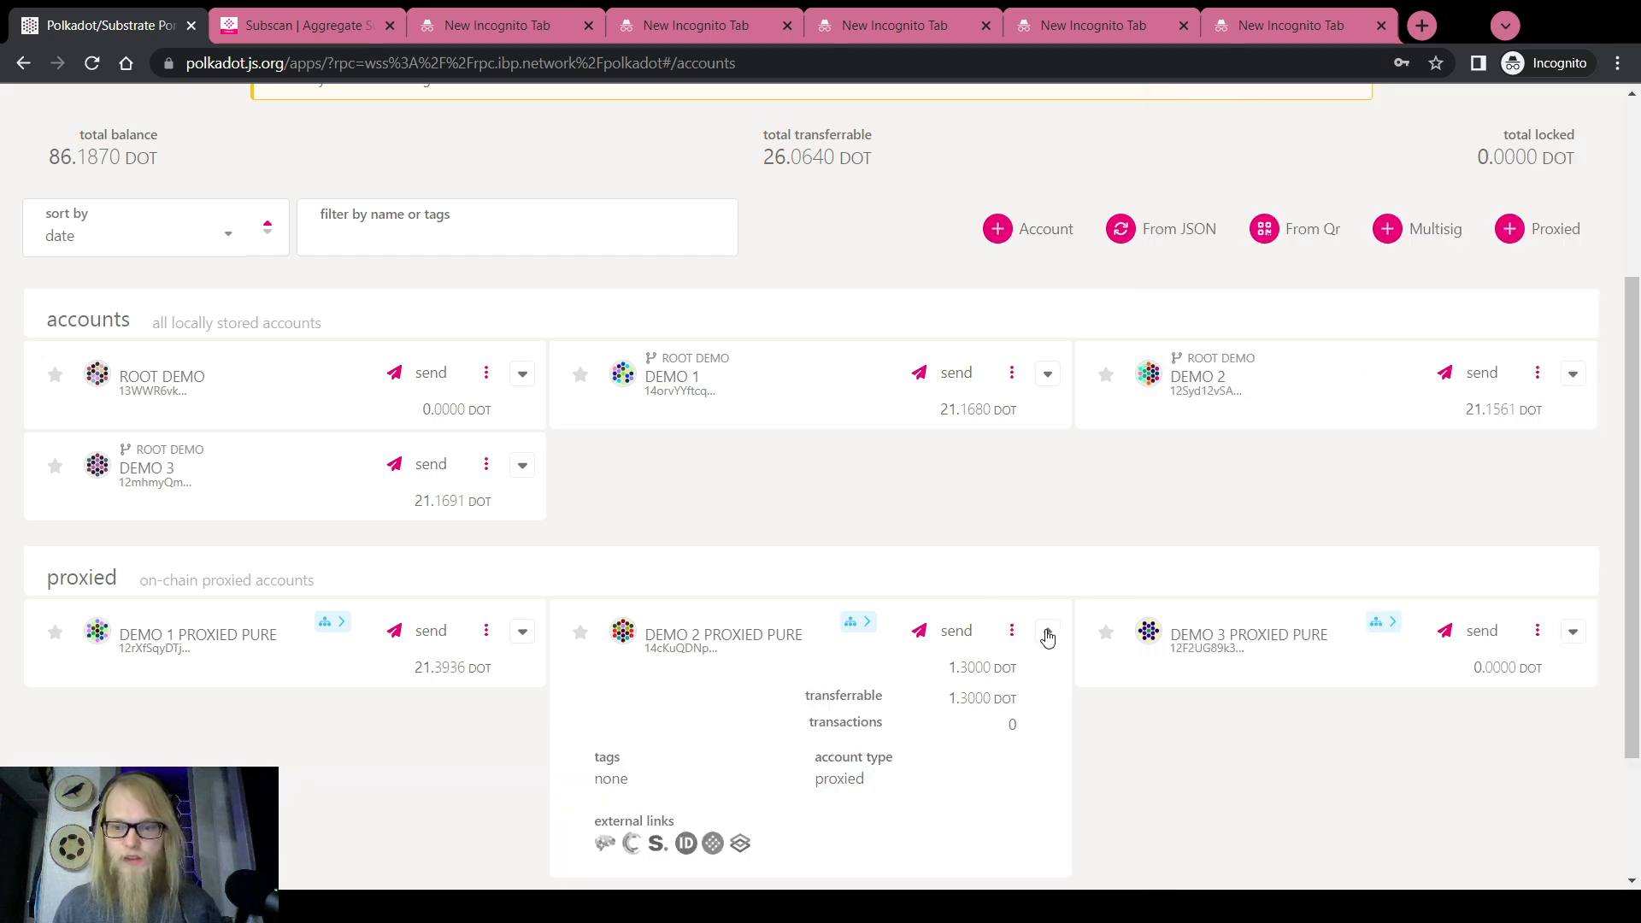
click(520, 632)
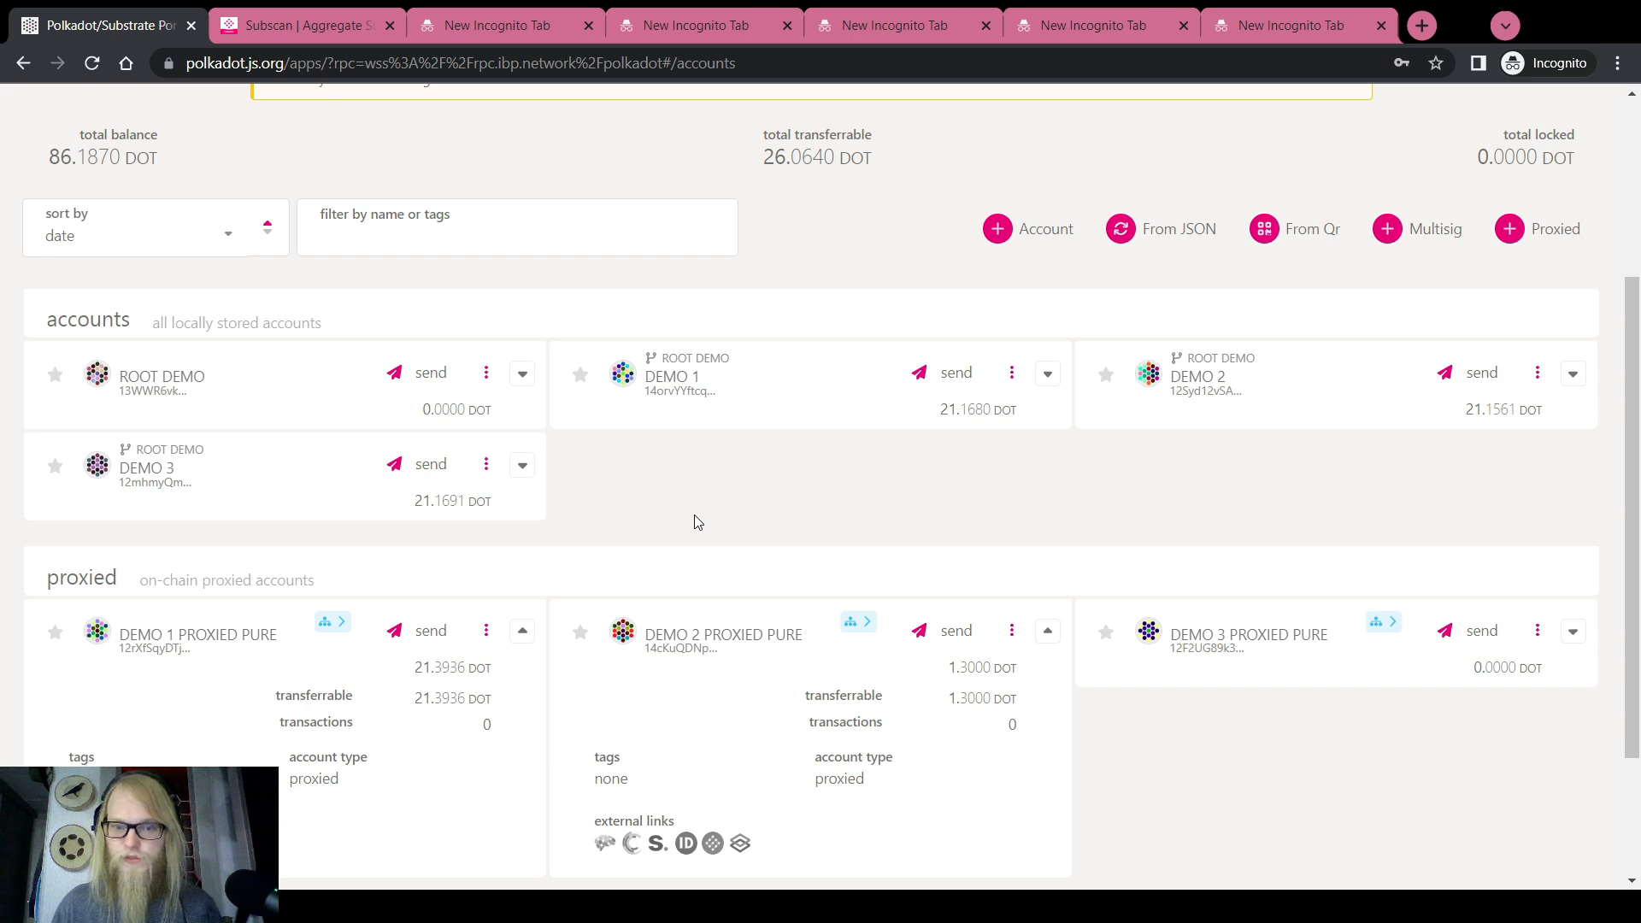
scroll(698, 522, down, 2)
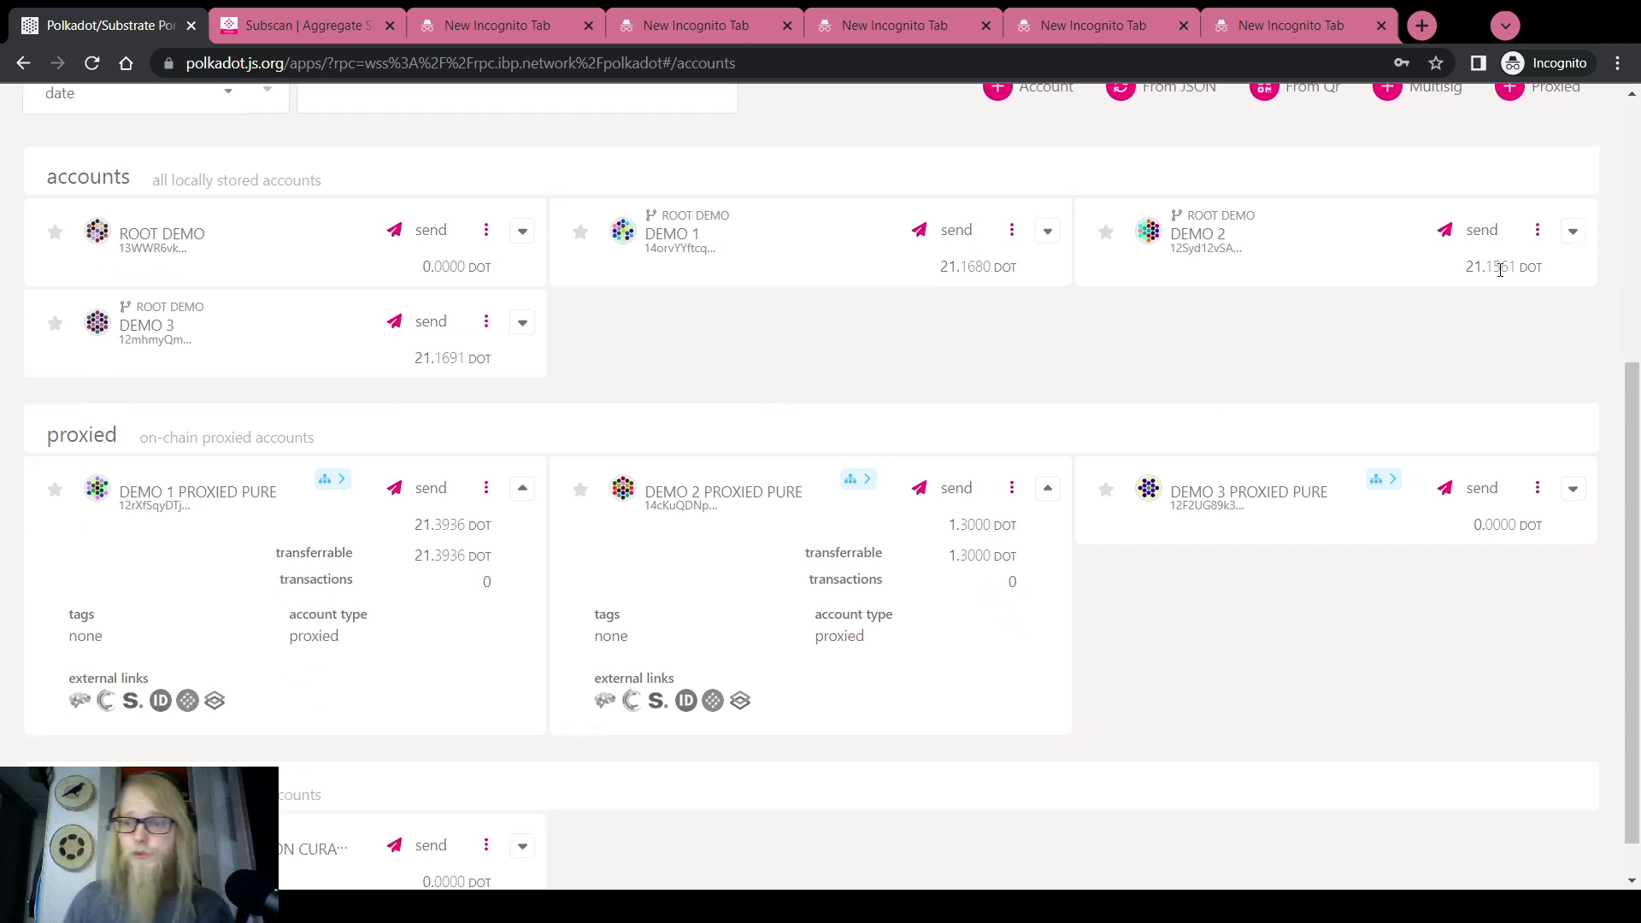
drag(946, 527, 990, 525)
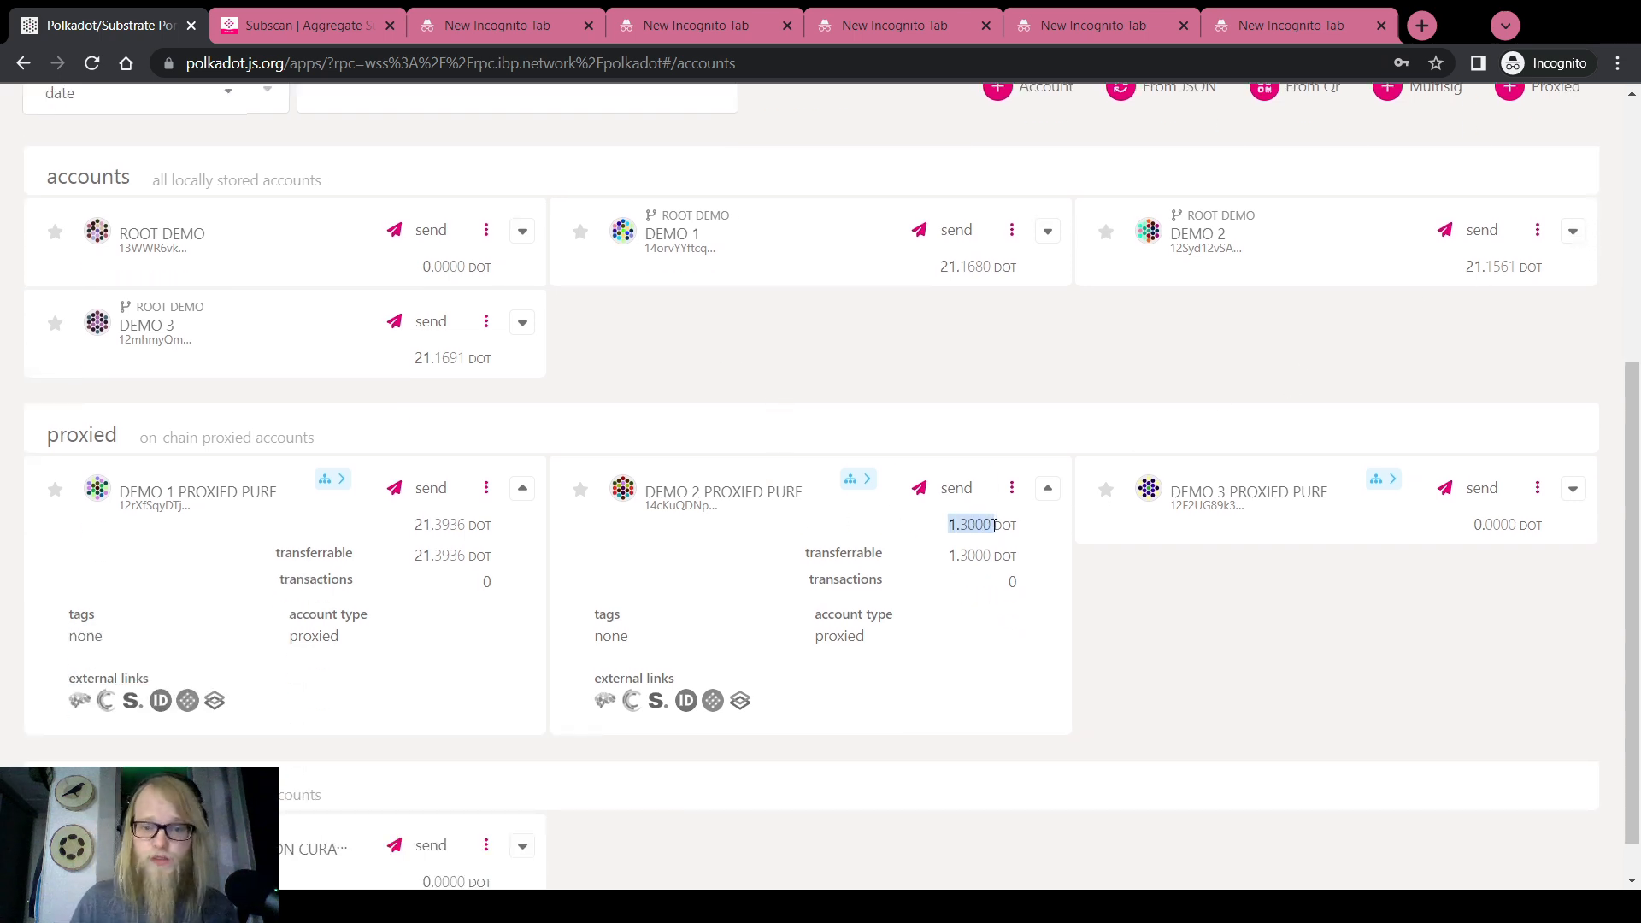
click(1573, 234)
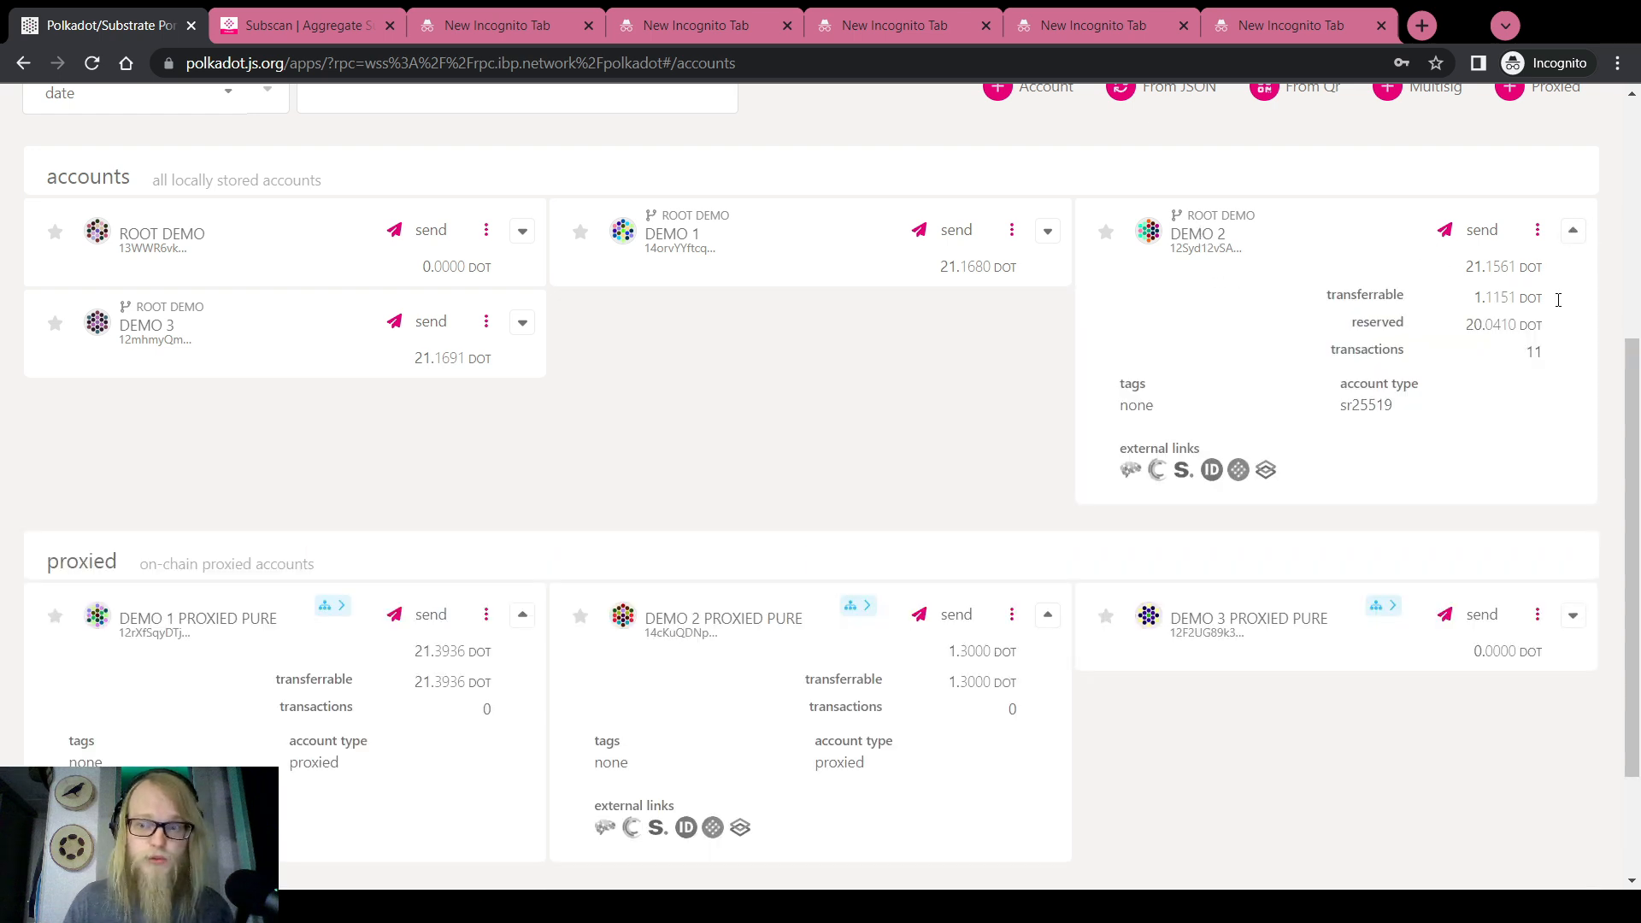
drag(1509, 296, 1470, 302)
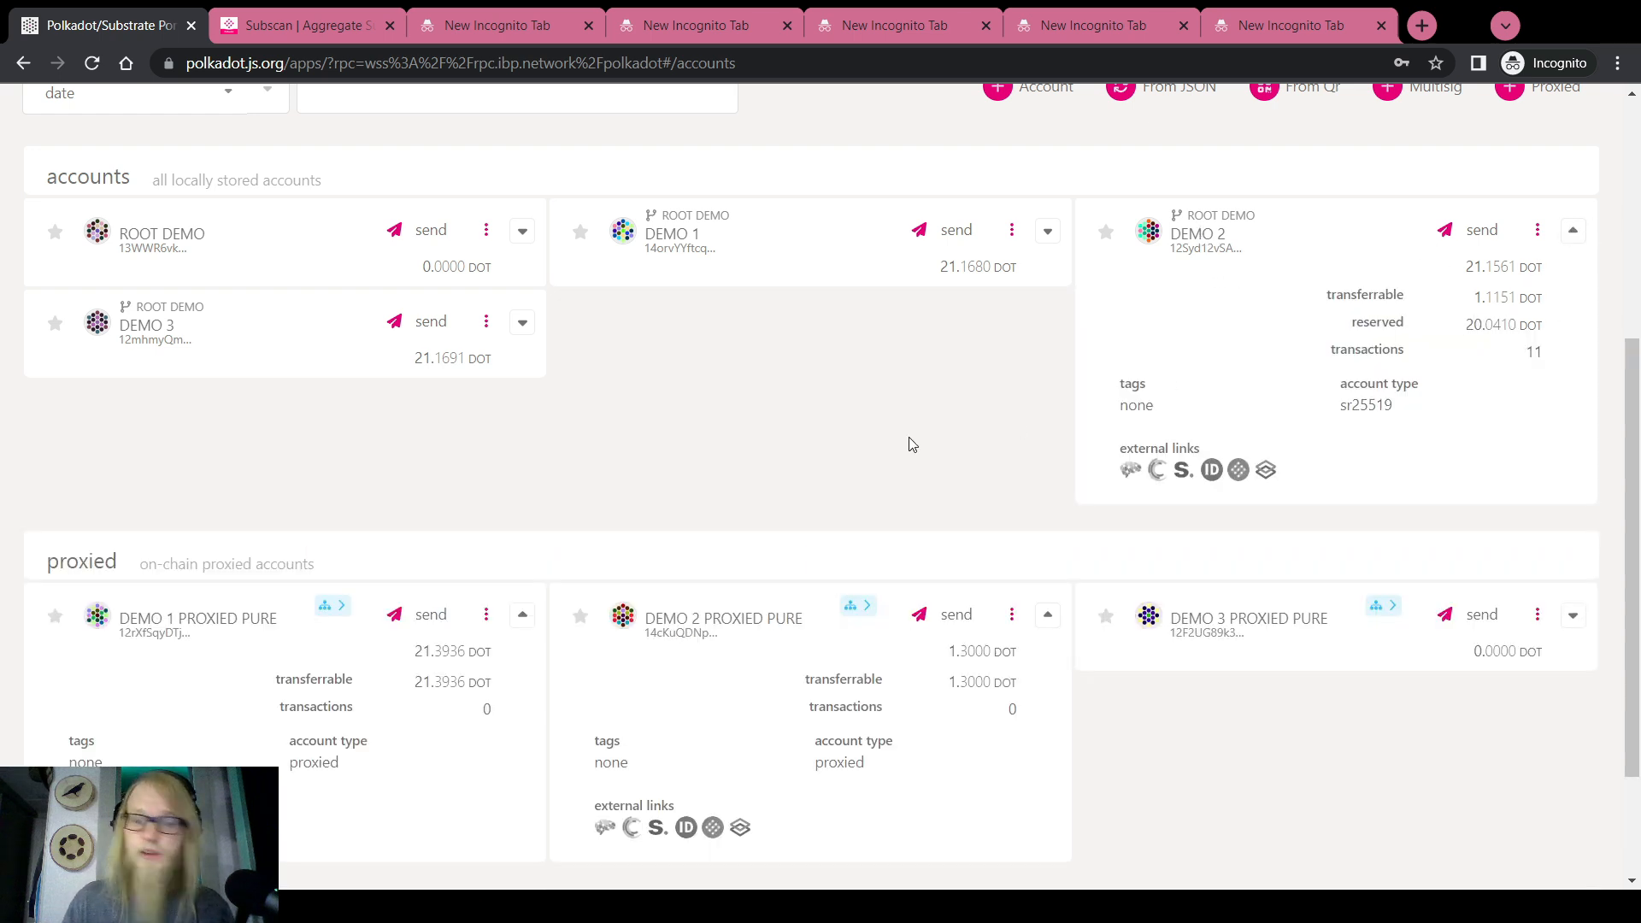
Check DEMO 1 PROXIED PURE's 21.3936 transferrable balance, then collapse both proxied pure cards
scroll(910, 443, down, 2)
scroll(428, 511, down, 1)
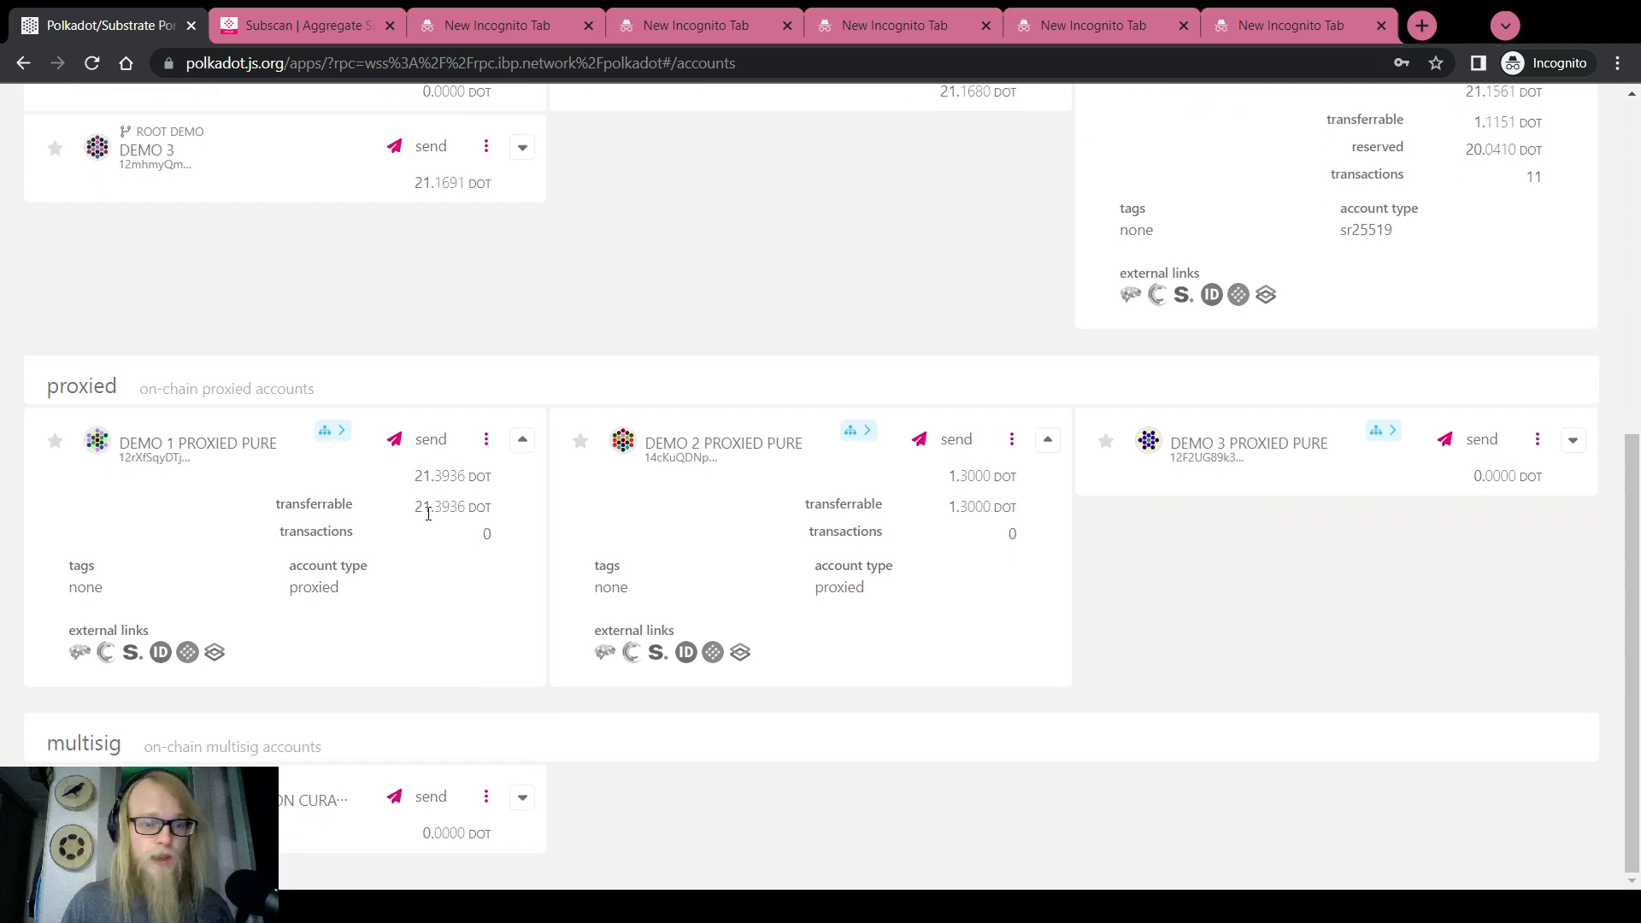
drag(416, 512, 471, 508)
scroll(714, 573, up, 3)
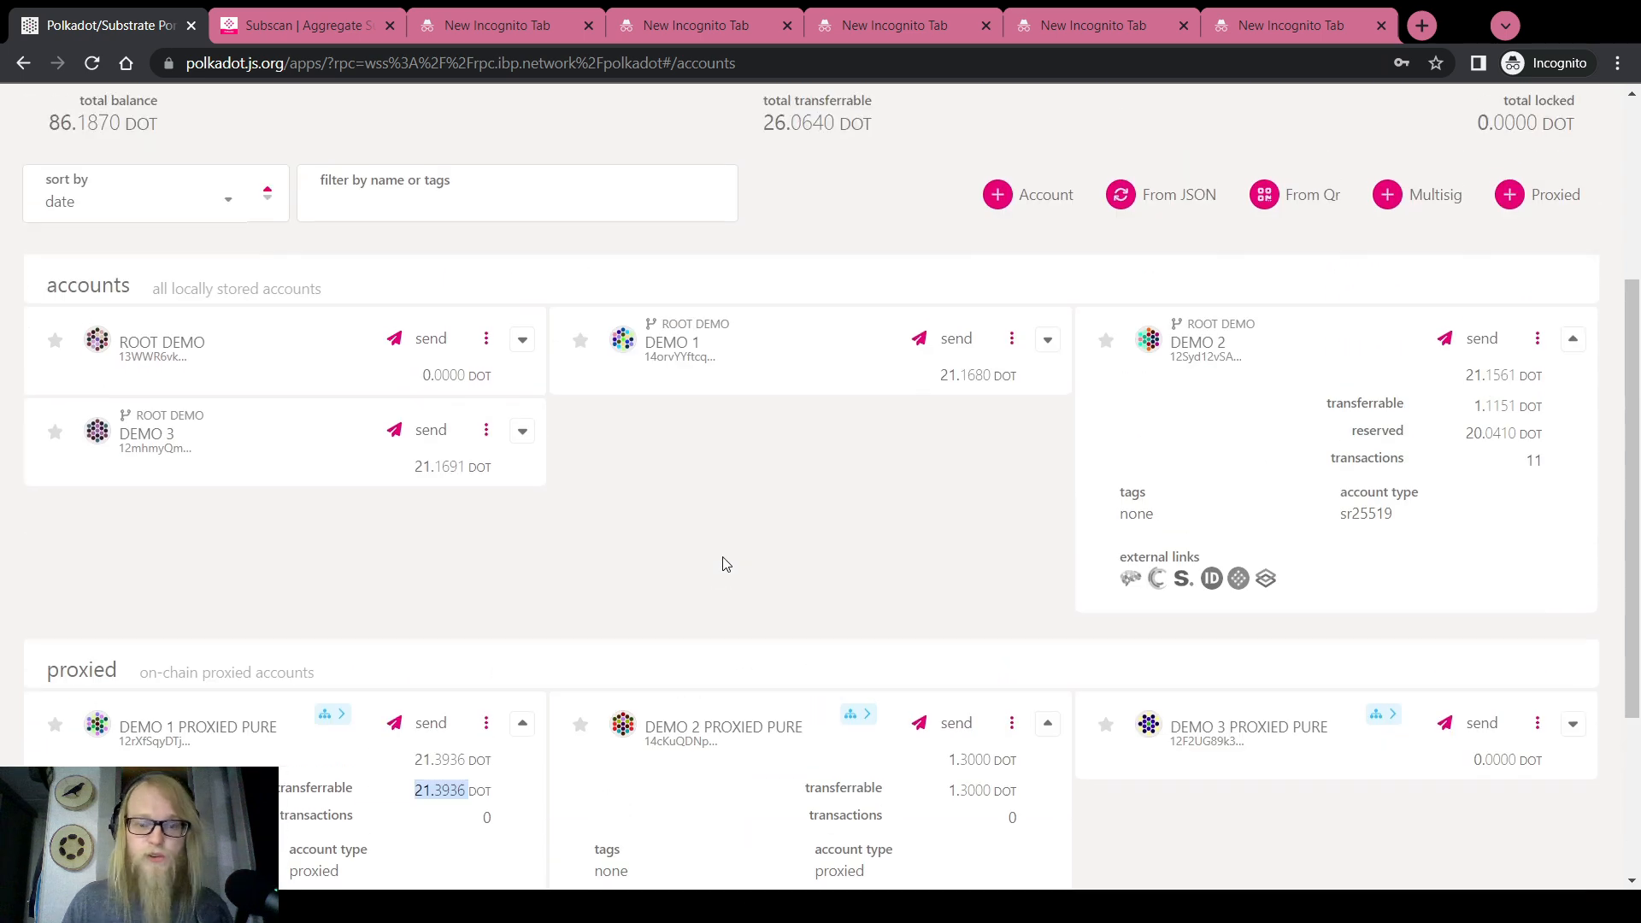
click(522, 724)
click(1044, 725)
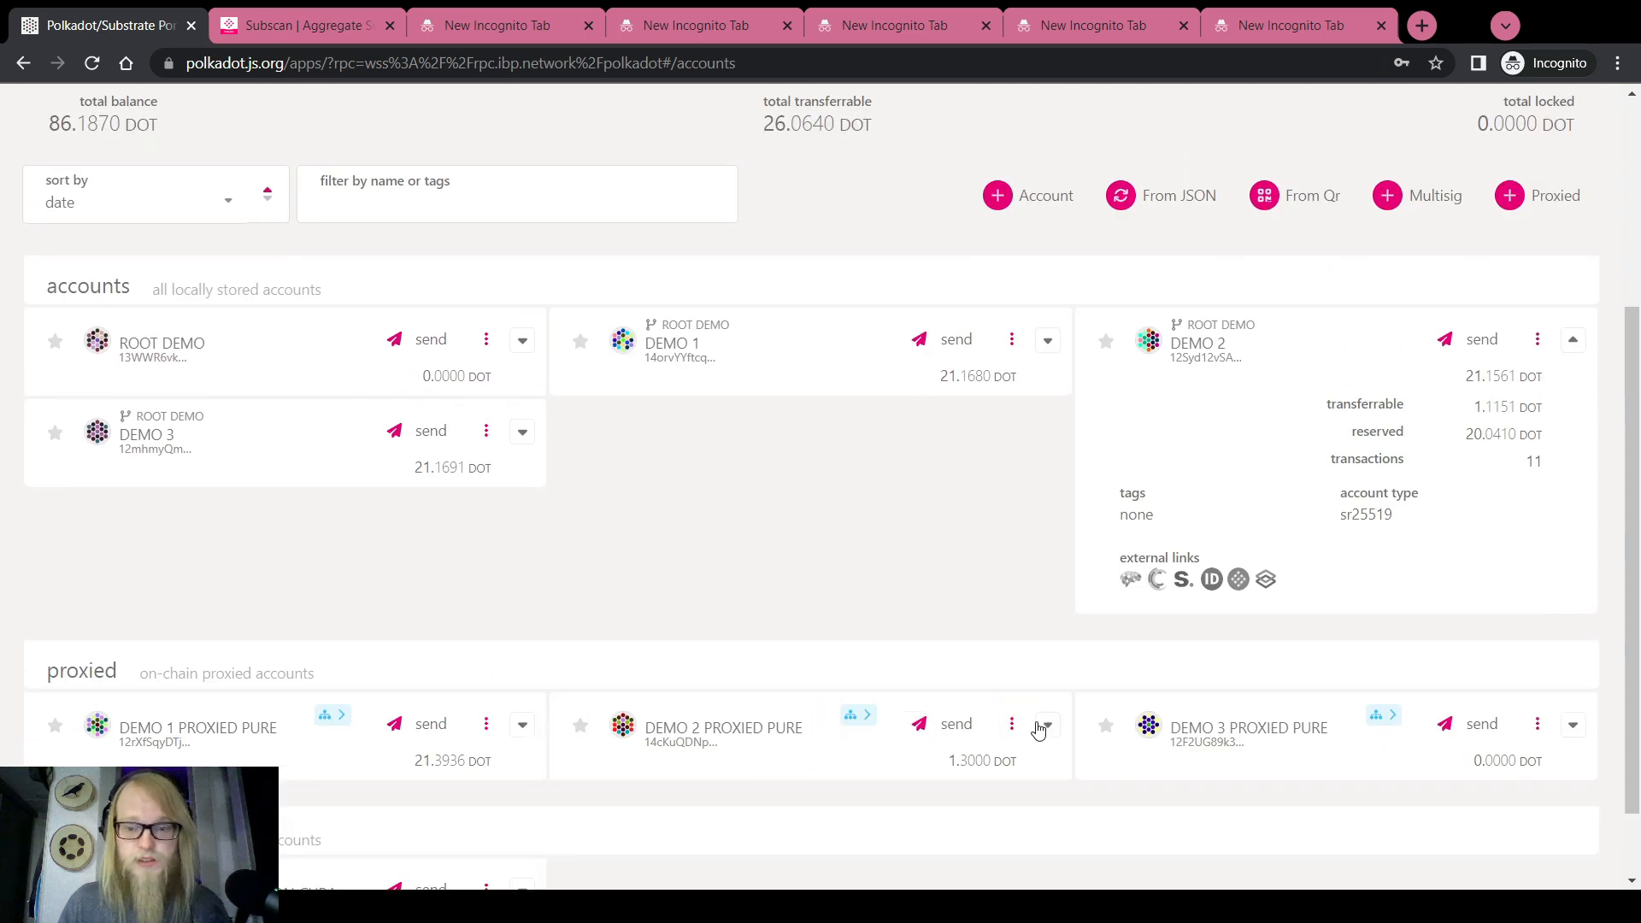
scroll(725, 593, down, 1)
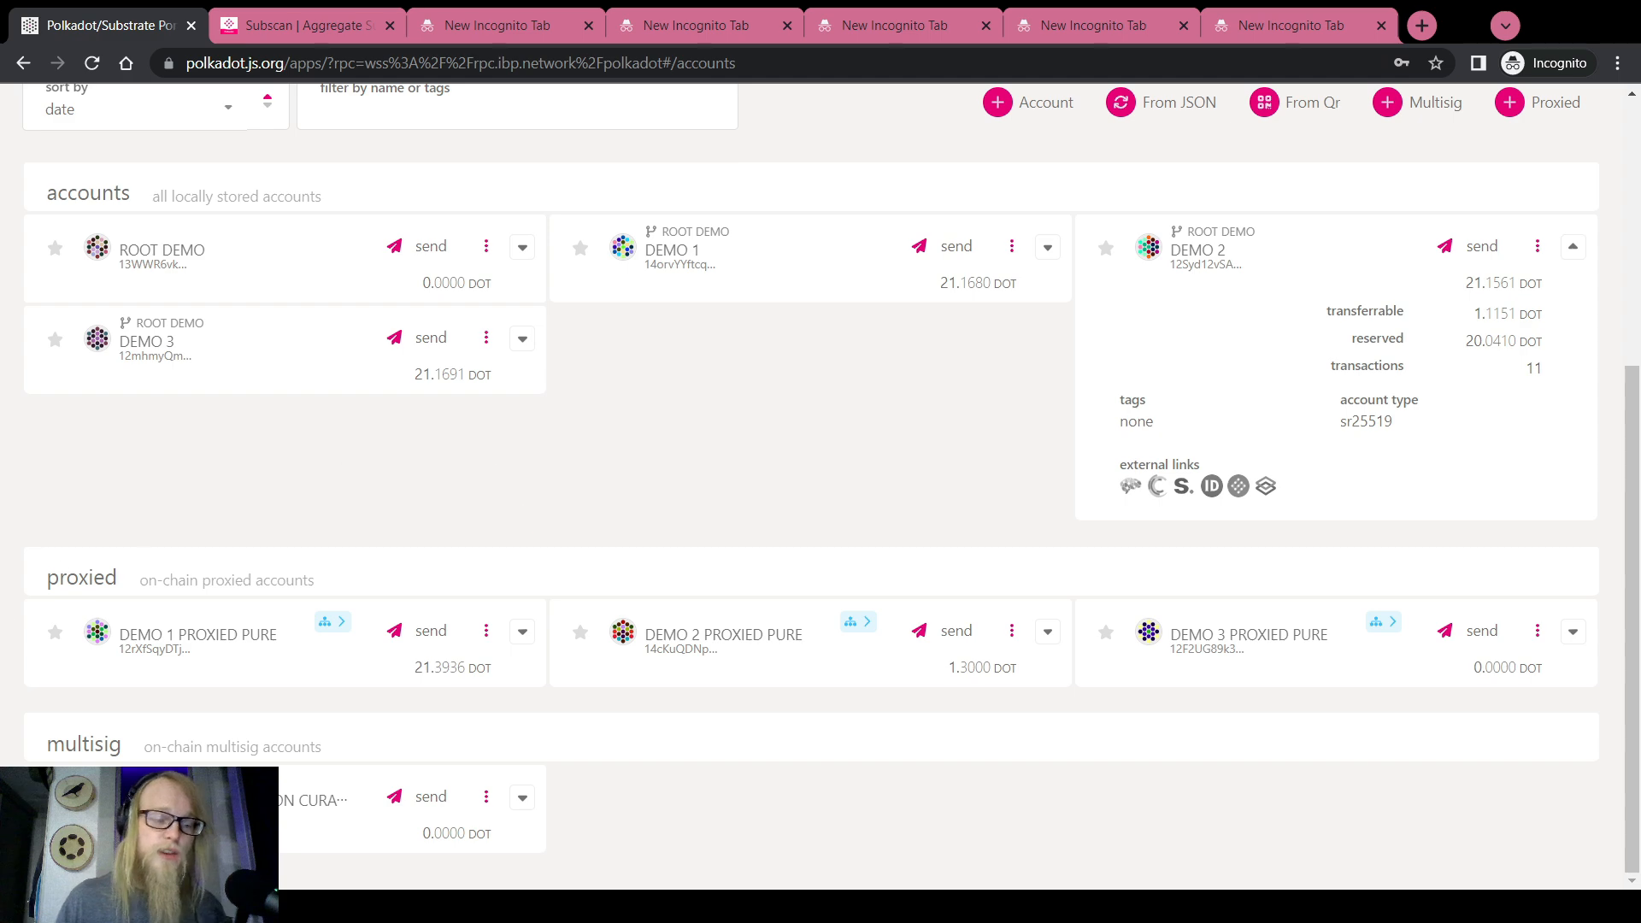